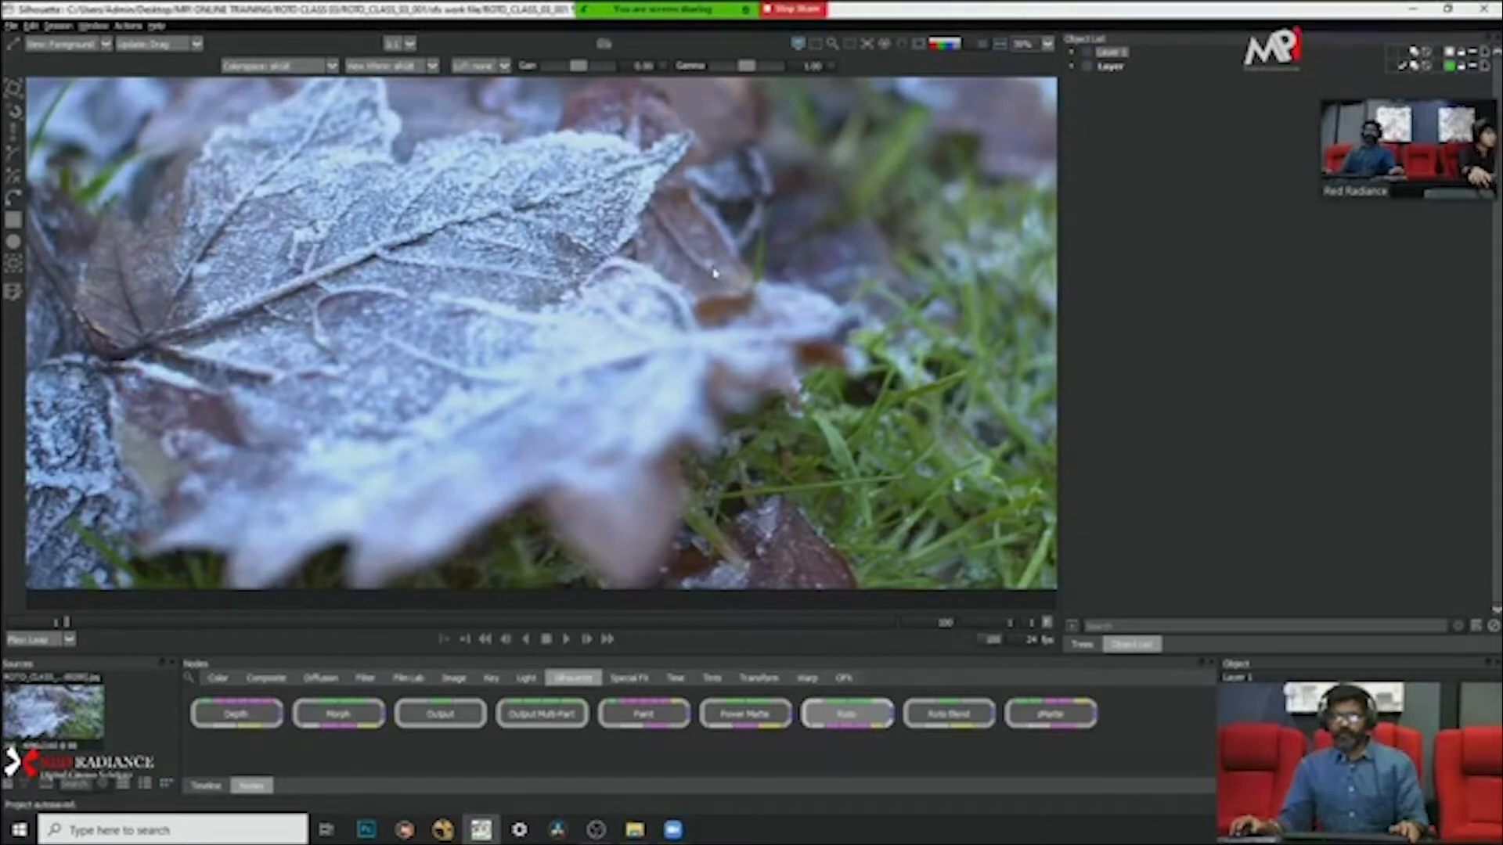
Step: Play the leaf clip to examine how the leaves move, and return to frame 1
{"action": "scroll", "coordinate": [714, 273], "scroll_direction": "down", "scroll_amount": 2}
{"action": "scroll", "coordinate": [718, 288], "scroll_direction": "up", "scroll_amount": 2}
{"action": "scroll", "coordinate": [720, 287], "scroll_direction": "down", "scroll_amount": 1}
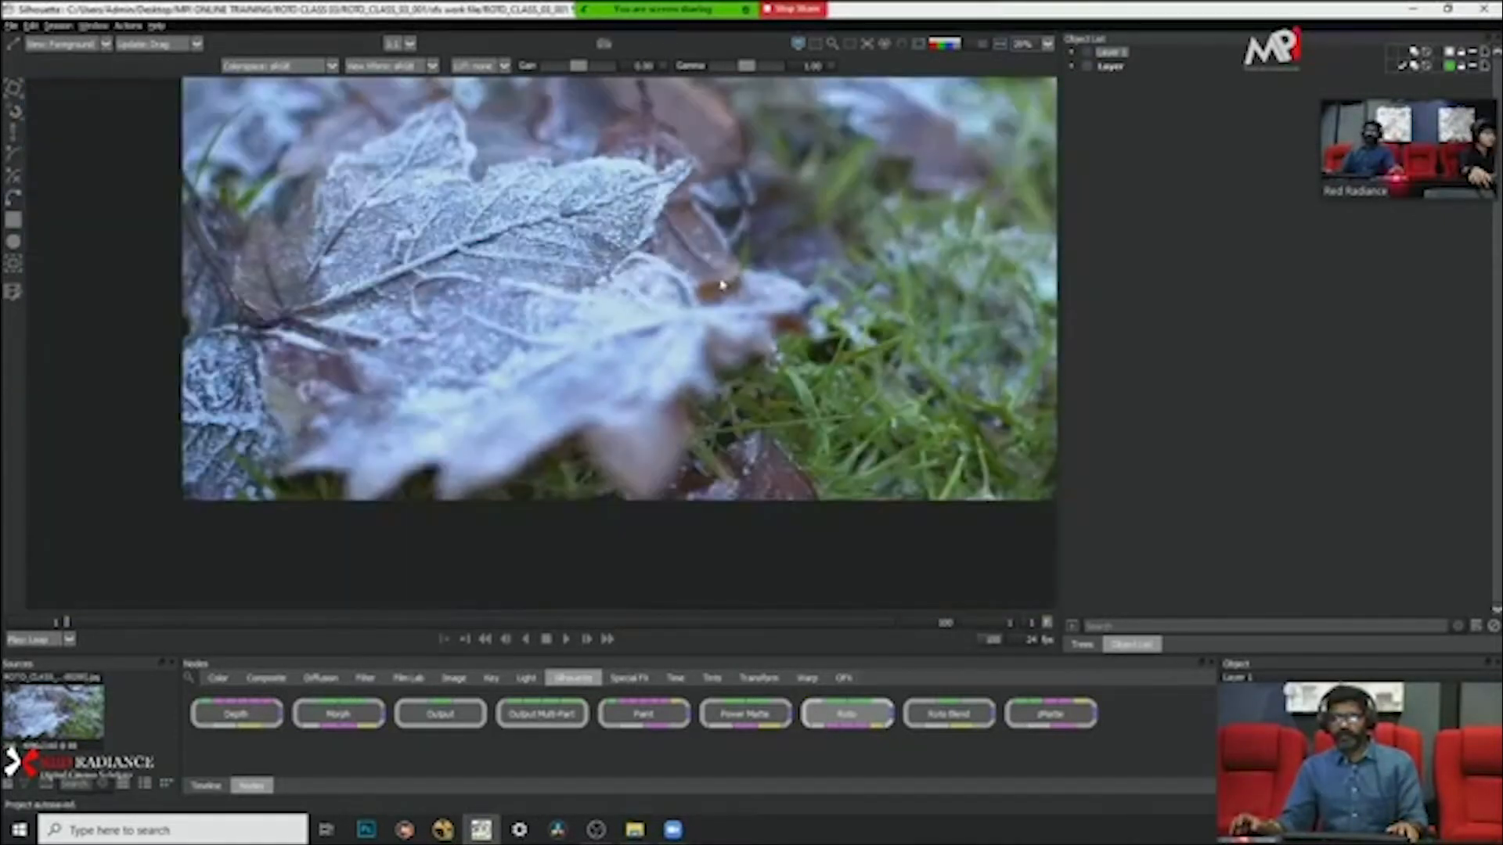
{"action": "scroll", "coordinate": [725, 285], "scroll_direction": "up", "scroll_amount": 1}
{"action": "scroll", "coordinate": [725, 284], "scroll_direction": "down", "scroll_amount": 1}
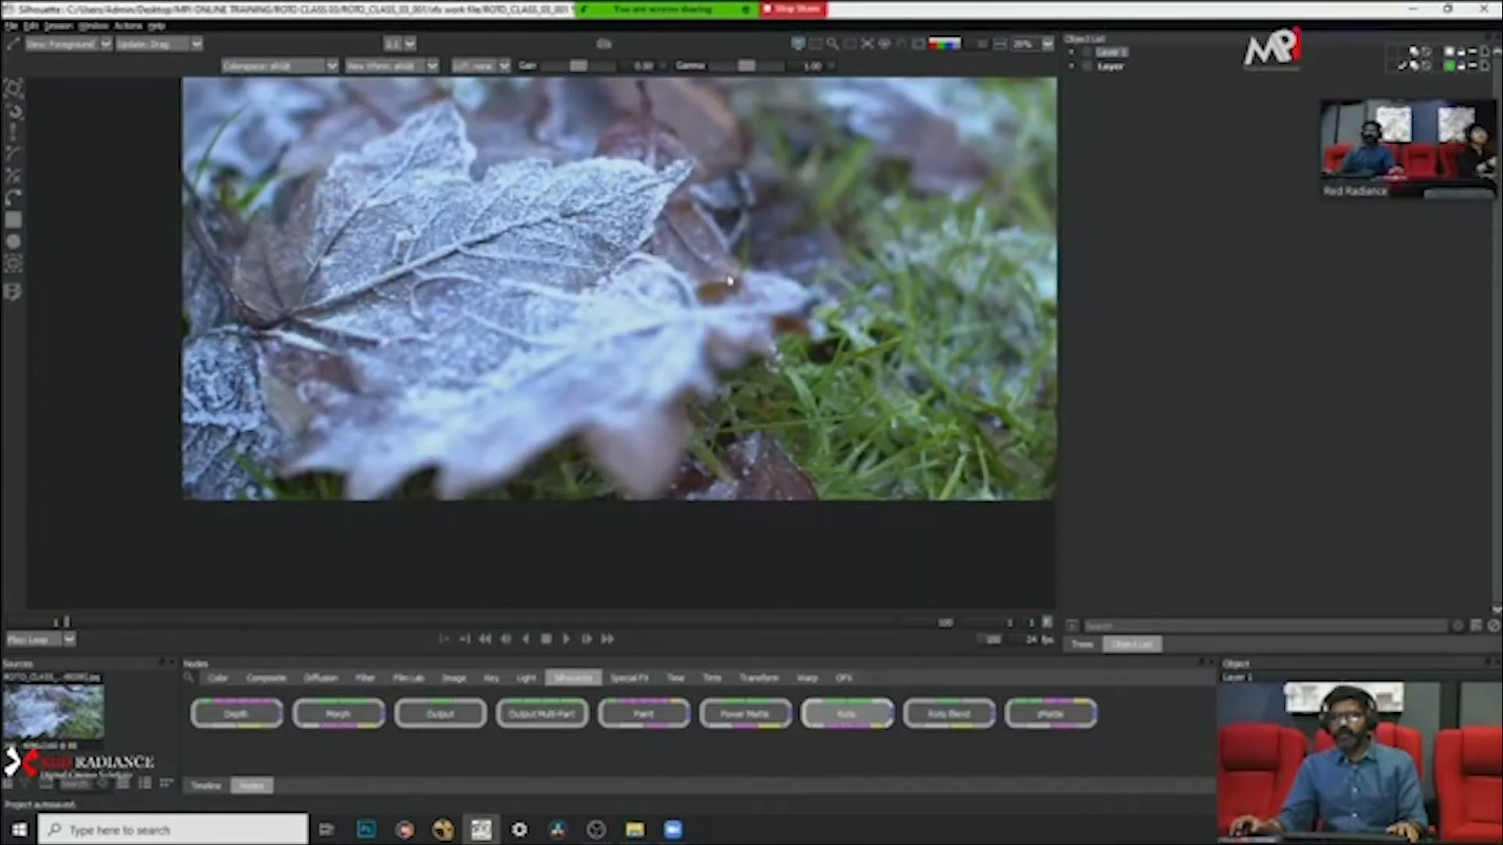
{"action": "scroll", "coordinate": [725, 285], "scroll_direction": "up", "scroll_amount": 2}
{"action": "scroll", "coordinate": [725, 285], "scroll_direction": "down", "scroll_amount": 1}
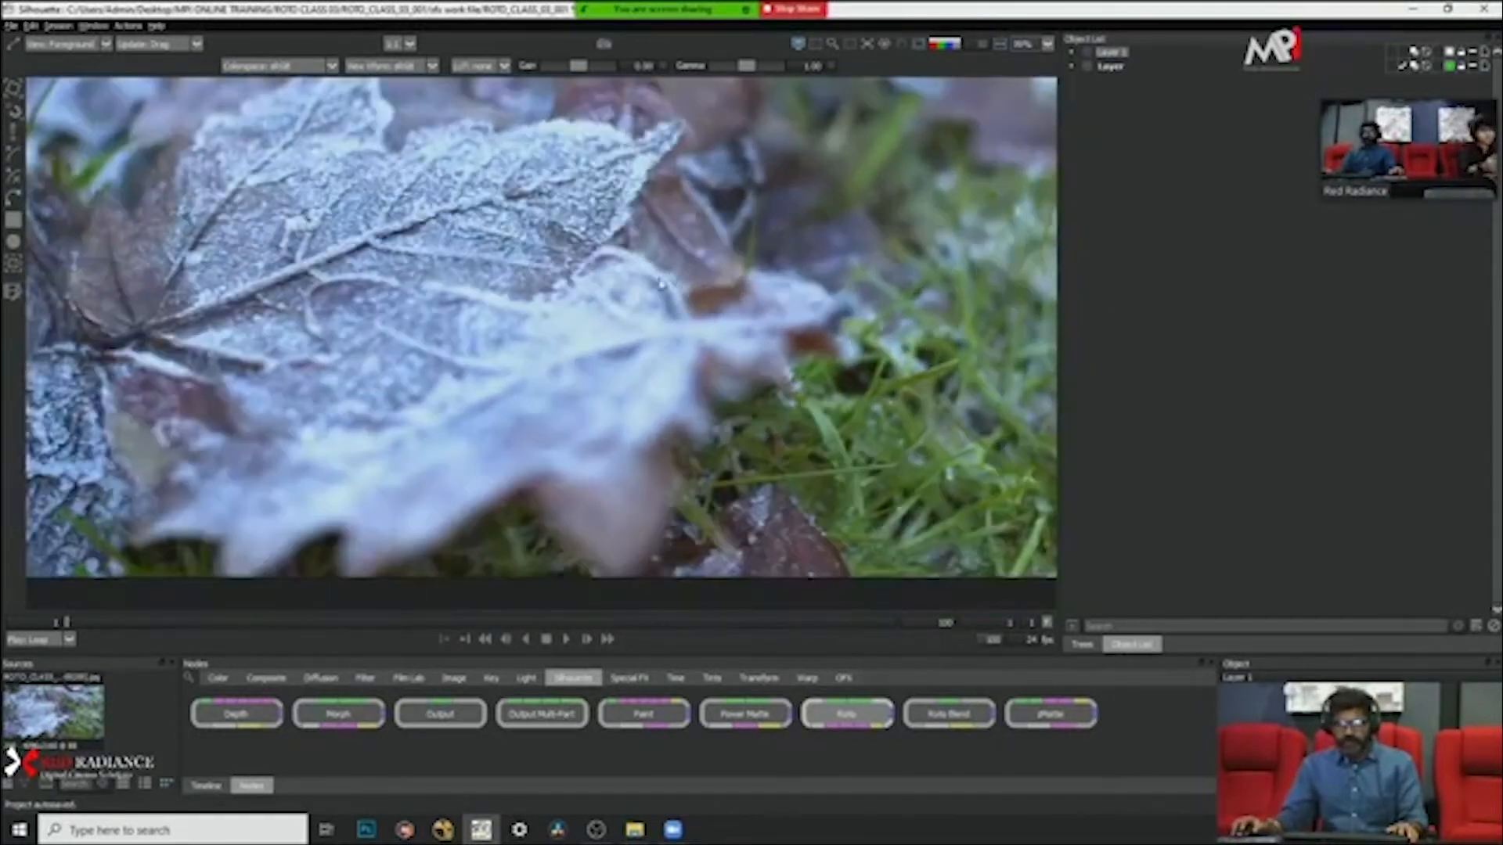
{"action": "scroll", "coordinate": [661, 285], "scroll_direction": "down", "scroll_amount": 2}
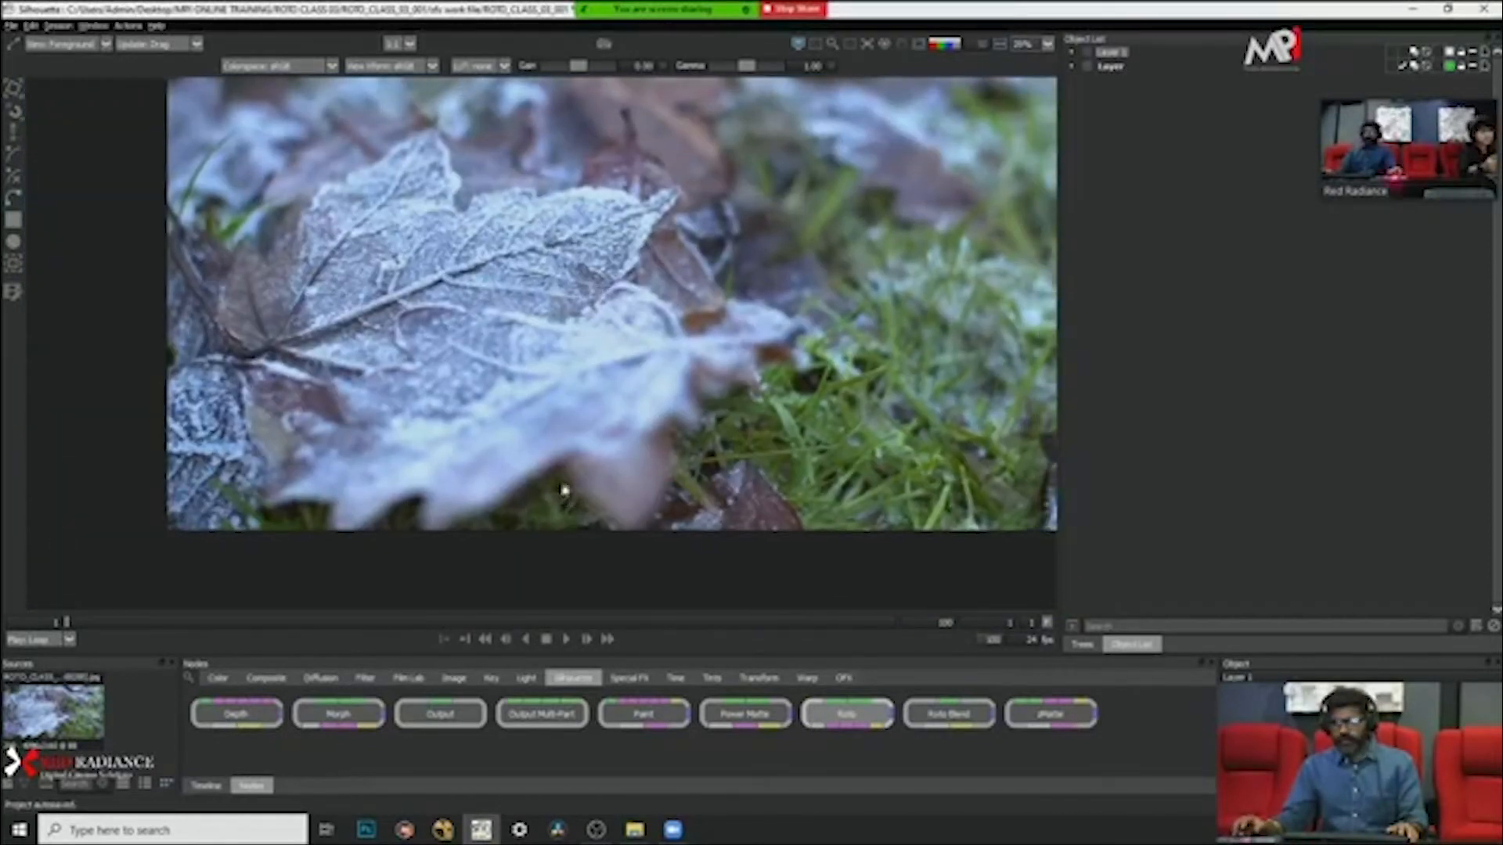
{"action": "left_click", "coordinate": [567, 641]}
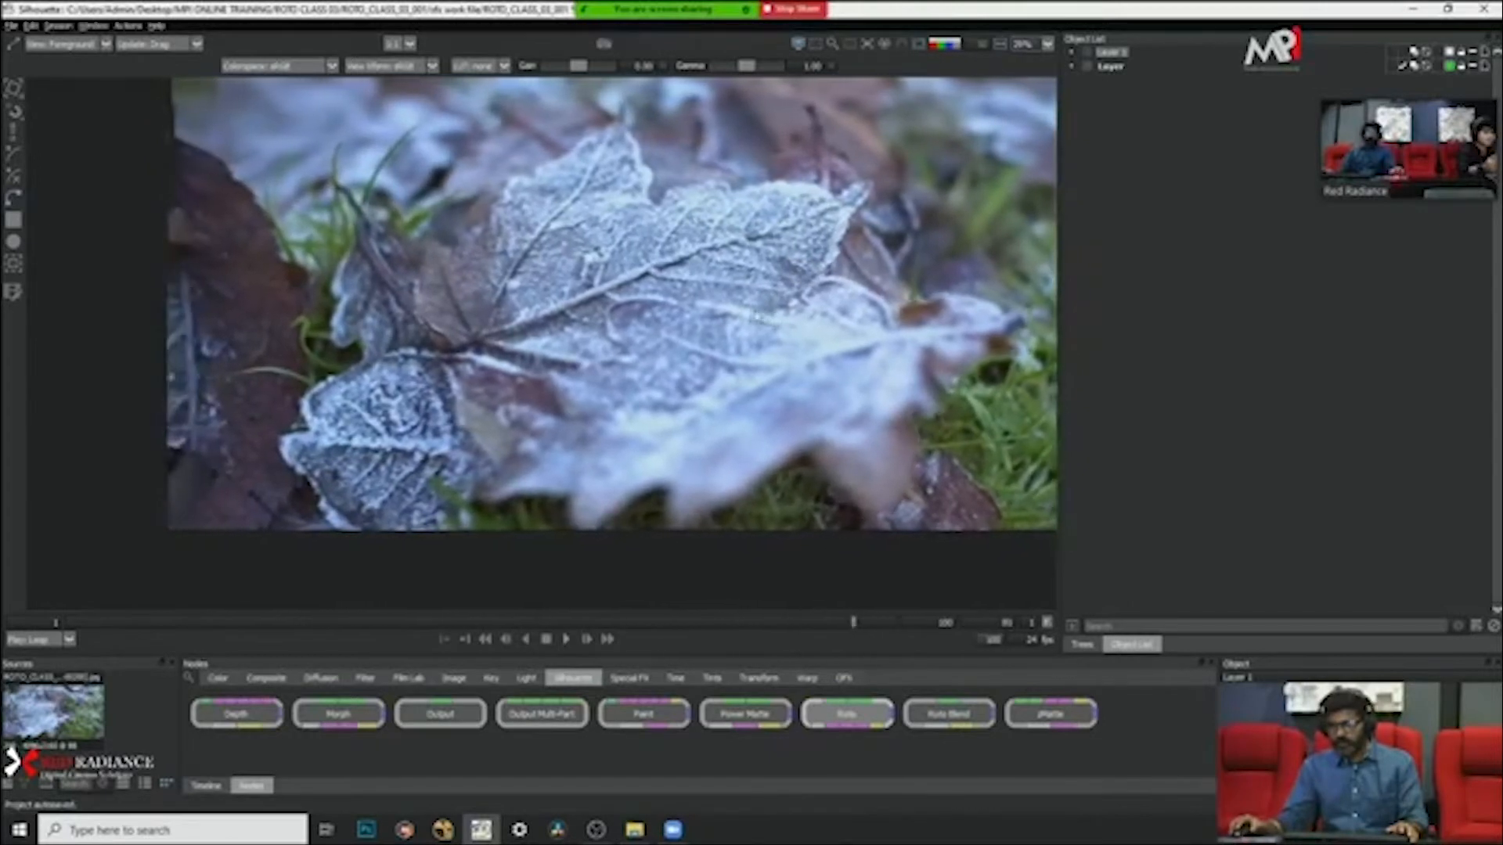
{"action": "left_click", "coordinate": [547, 639]}
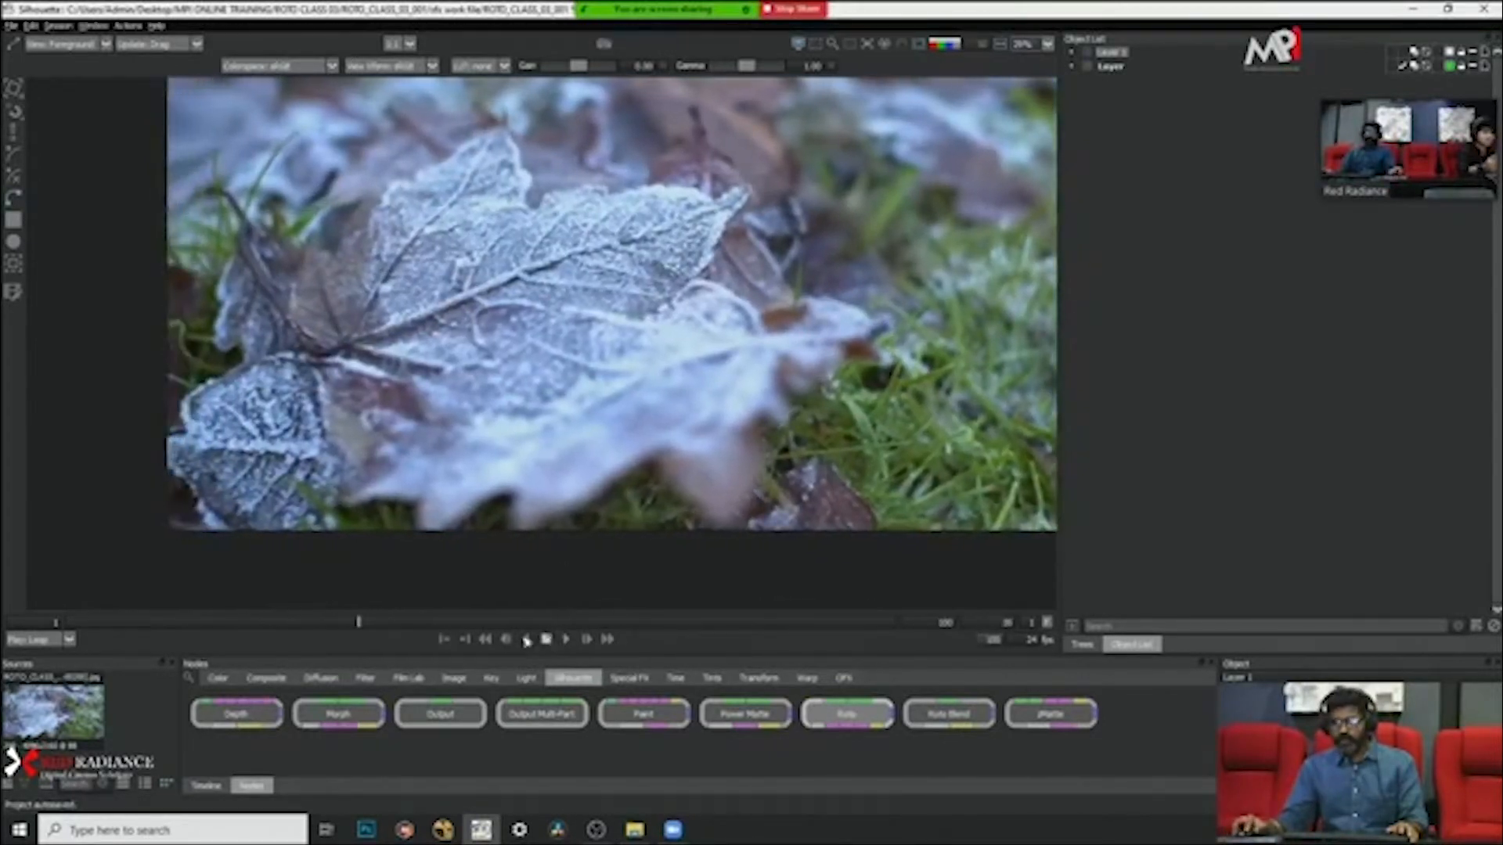
{"action": "left_click_drag", "start_coordinate": [267, 624], "coordinate": [29, 625]}
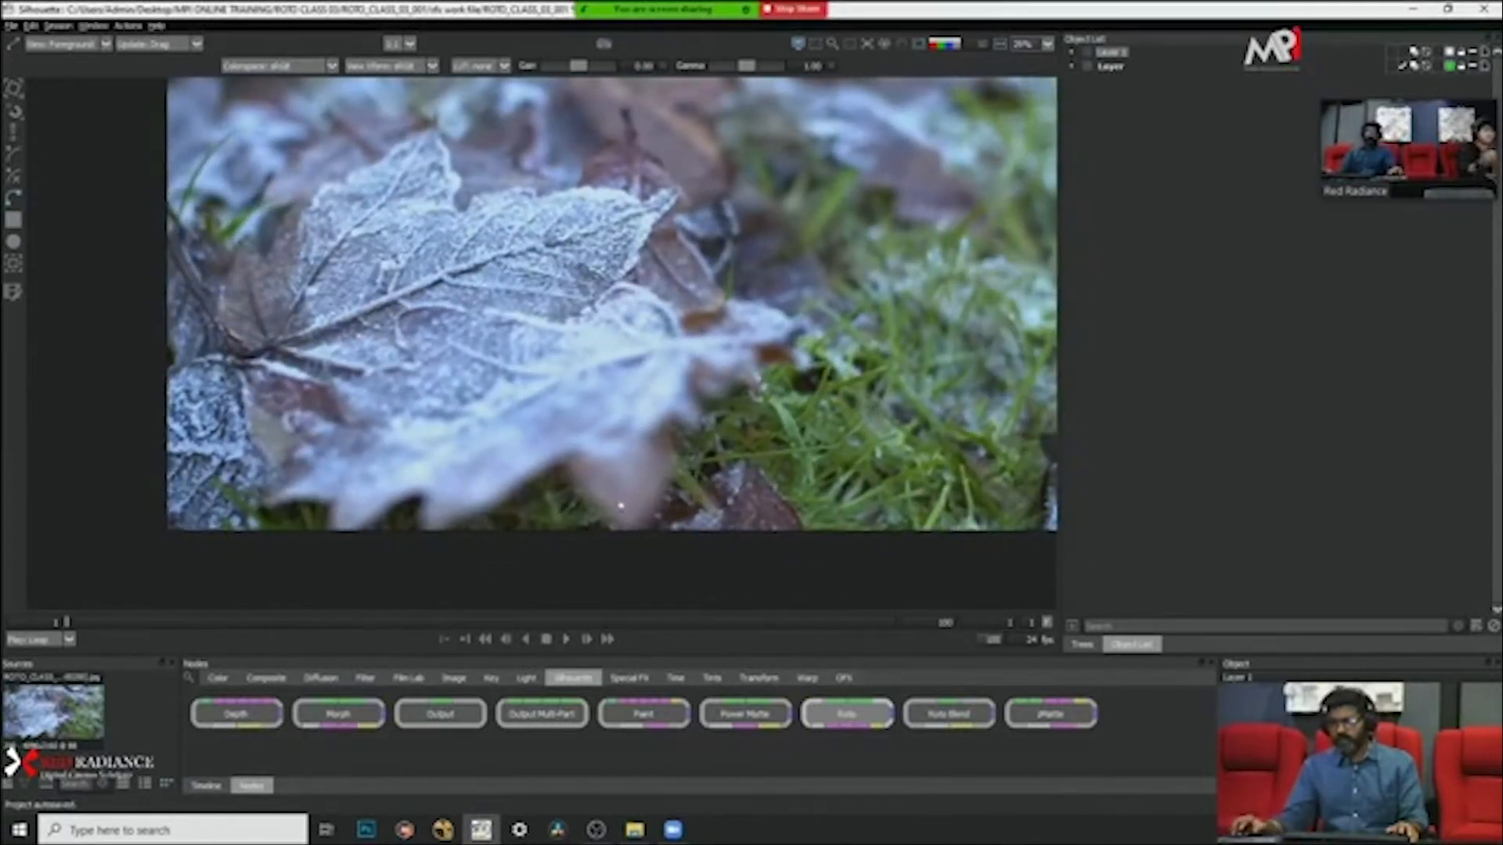
Step: Examine the blurred lower lobe of the foreground leaf up close and replay the clip to study its motion
{"action": "scroll", "coordinate": [661, 462], "scroll_direction": "up", "scroll_amount": 2}
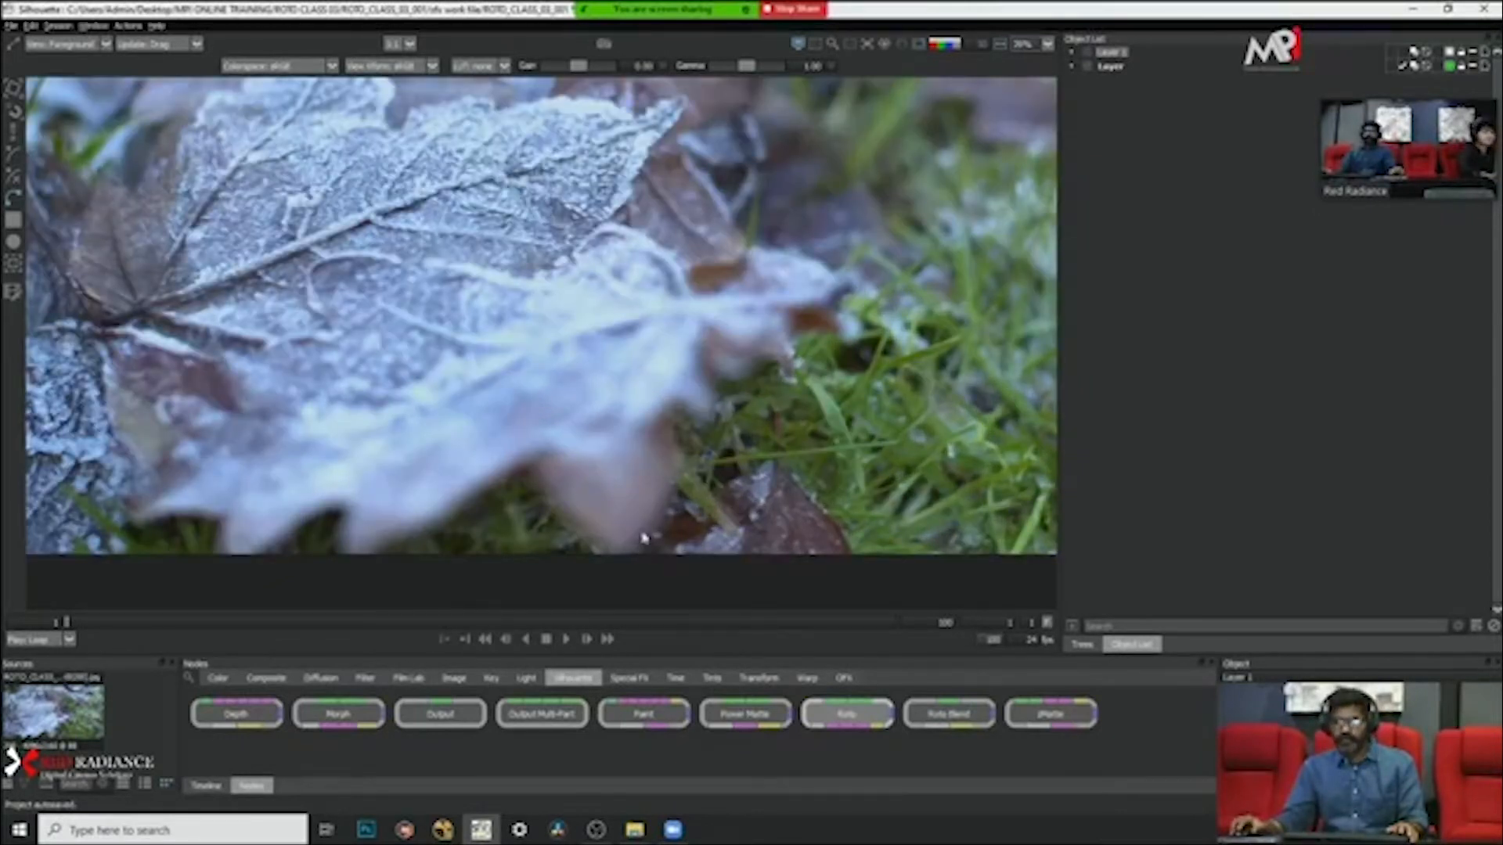
{"action": "scroll", "coordinate": [644, 538], "scroll_direction": "up", "scroll_amount": 3}
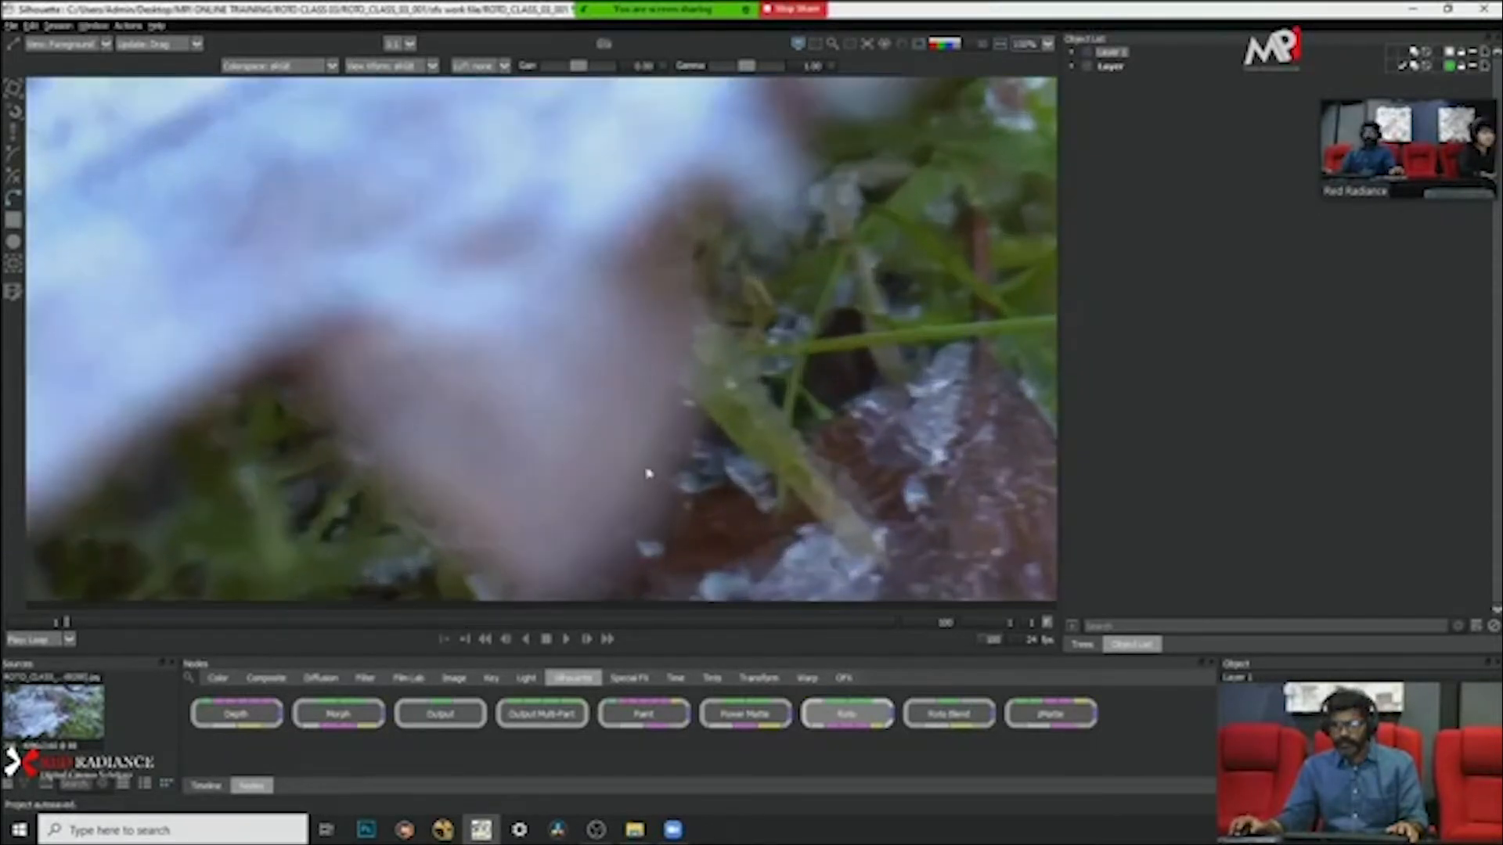
{"action": "scroll", "coordinate": [650, 469], "scroll_direction": "down", "scroll_amount": 4}
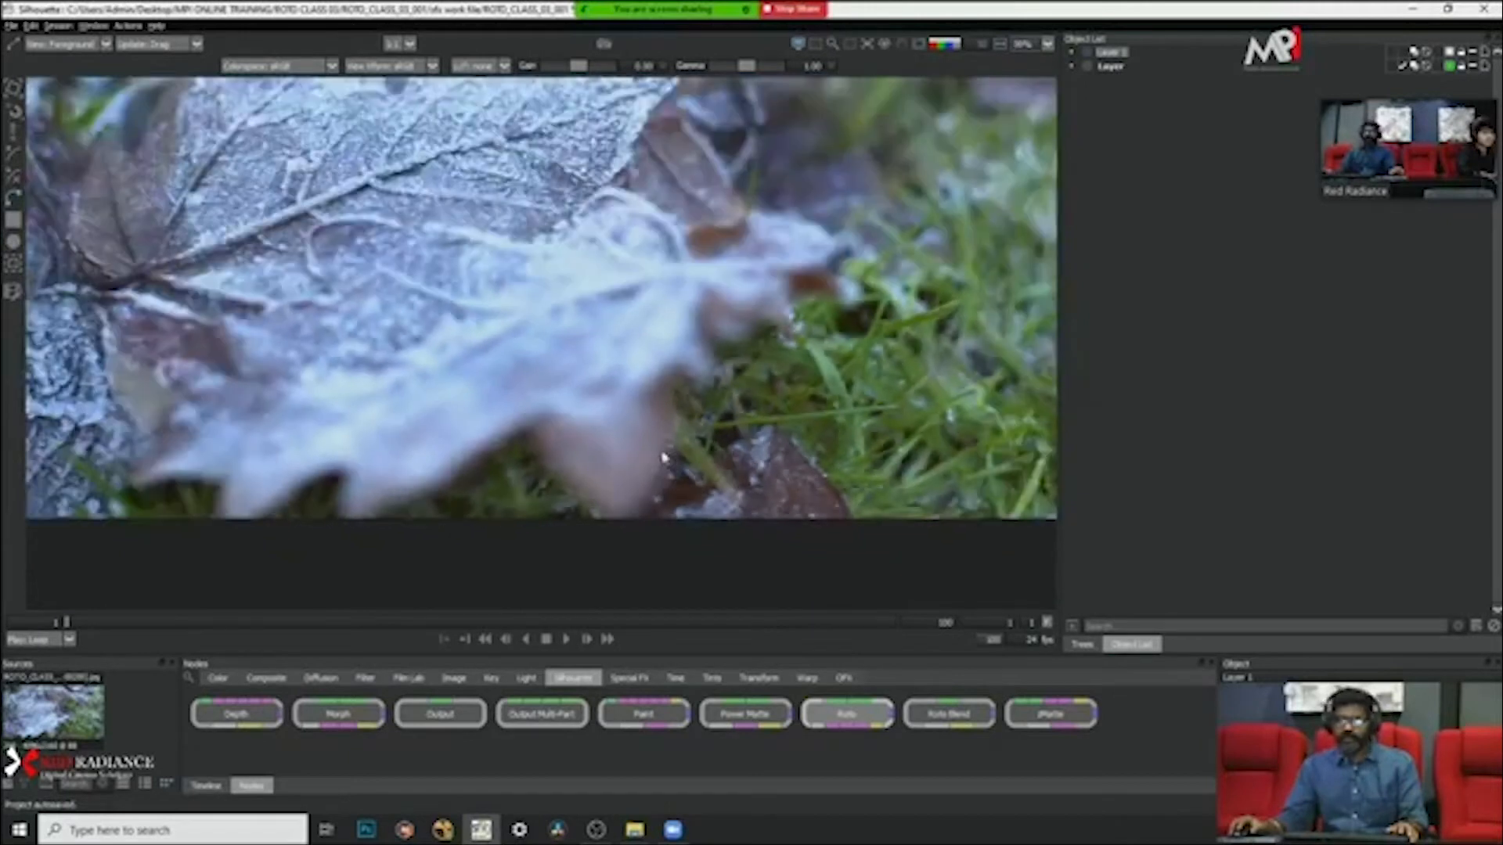
{"action": "scroll", "coordinate": [661, 456], "scroll_direction": "down", "scroll_amount": 1}
{"action": "scroll", "coordinate": [674, 501], "scroll_direction": "up", "scroll_amount": 3}
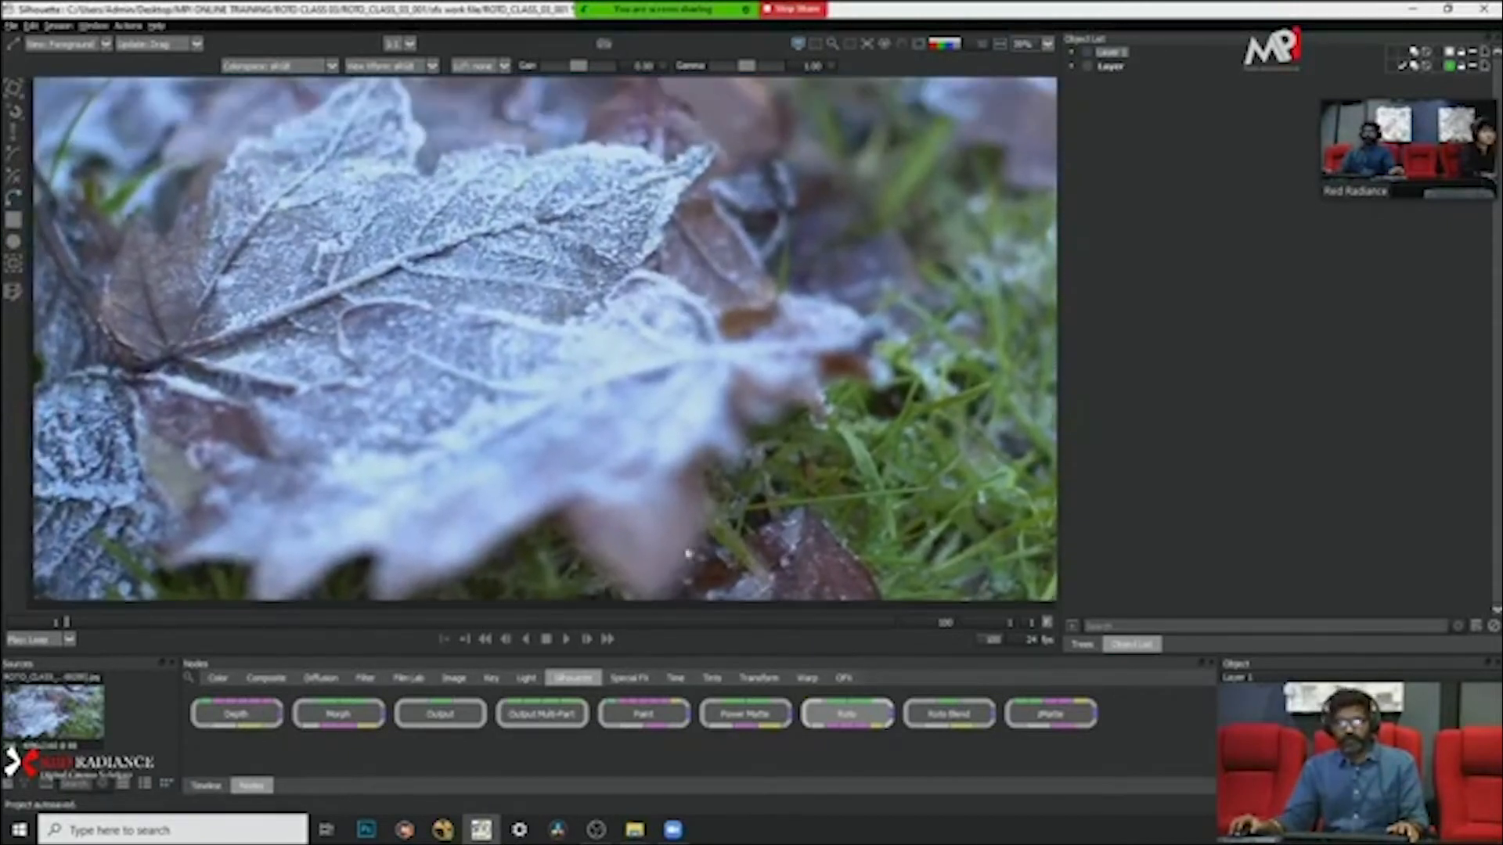
{"action": "left_click", "coordinate": [567, 639]}
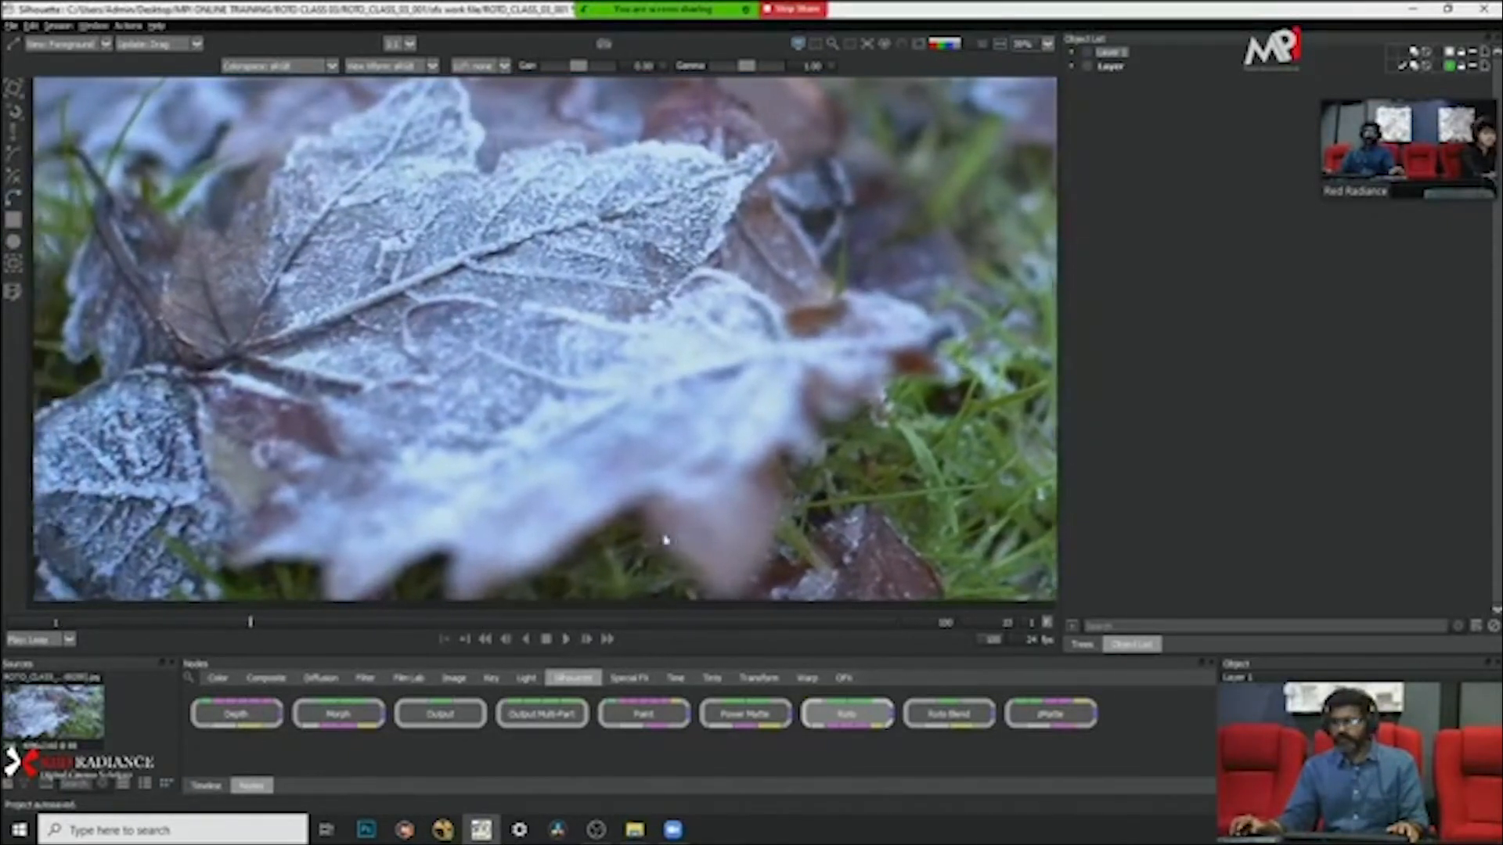
{"action": "left_click", "coordinate": [545, 639]}
{"action": "scroll", "coordinate": [487, 480], "scroll_direction": "down", "scroll_amount": 3}
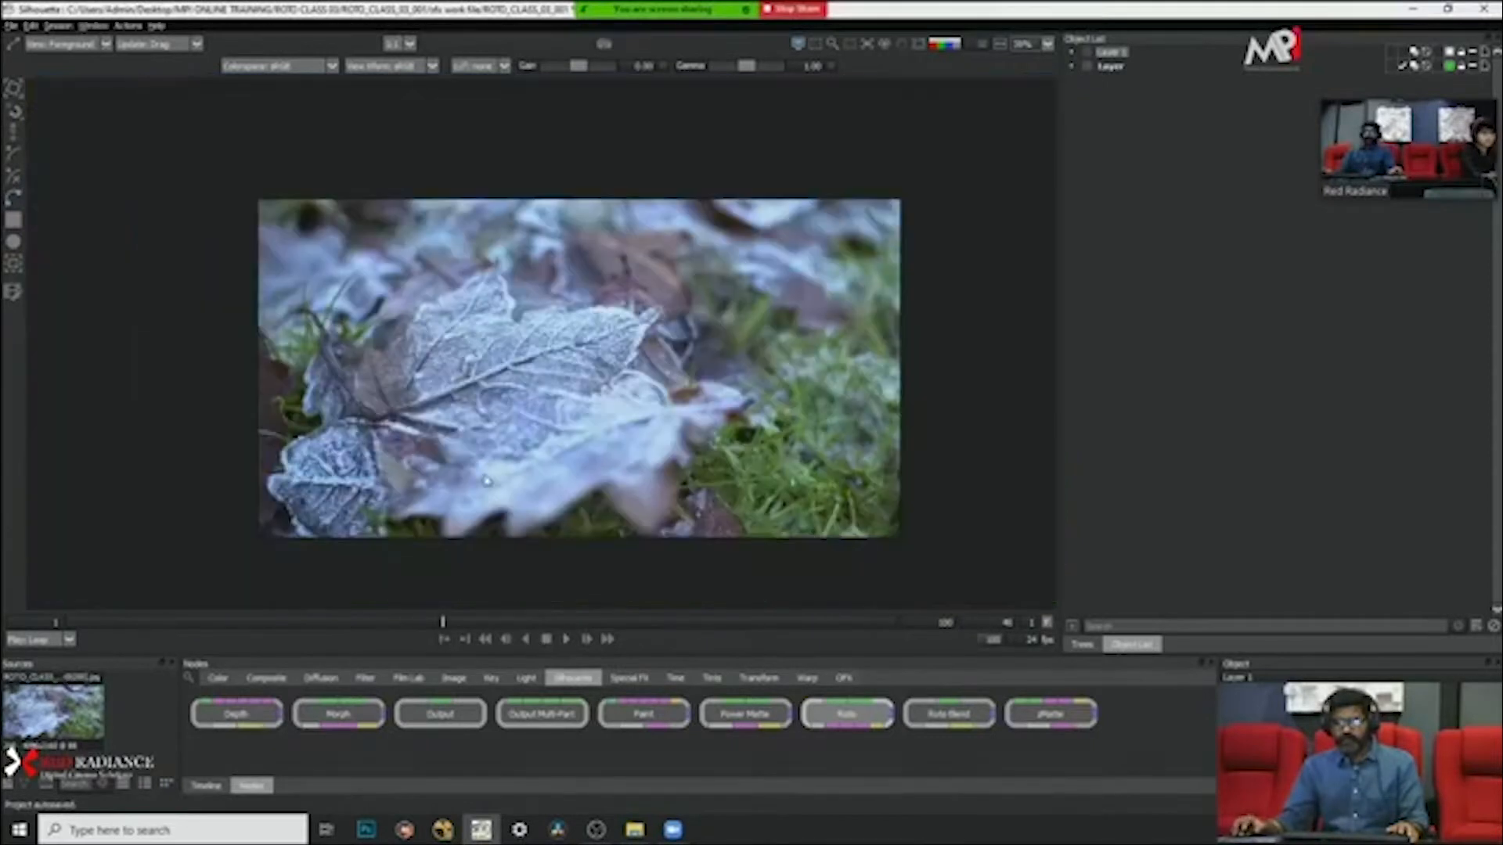
{"action": "left_click", "coordinate": [567, 640]}
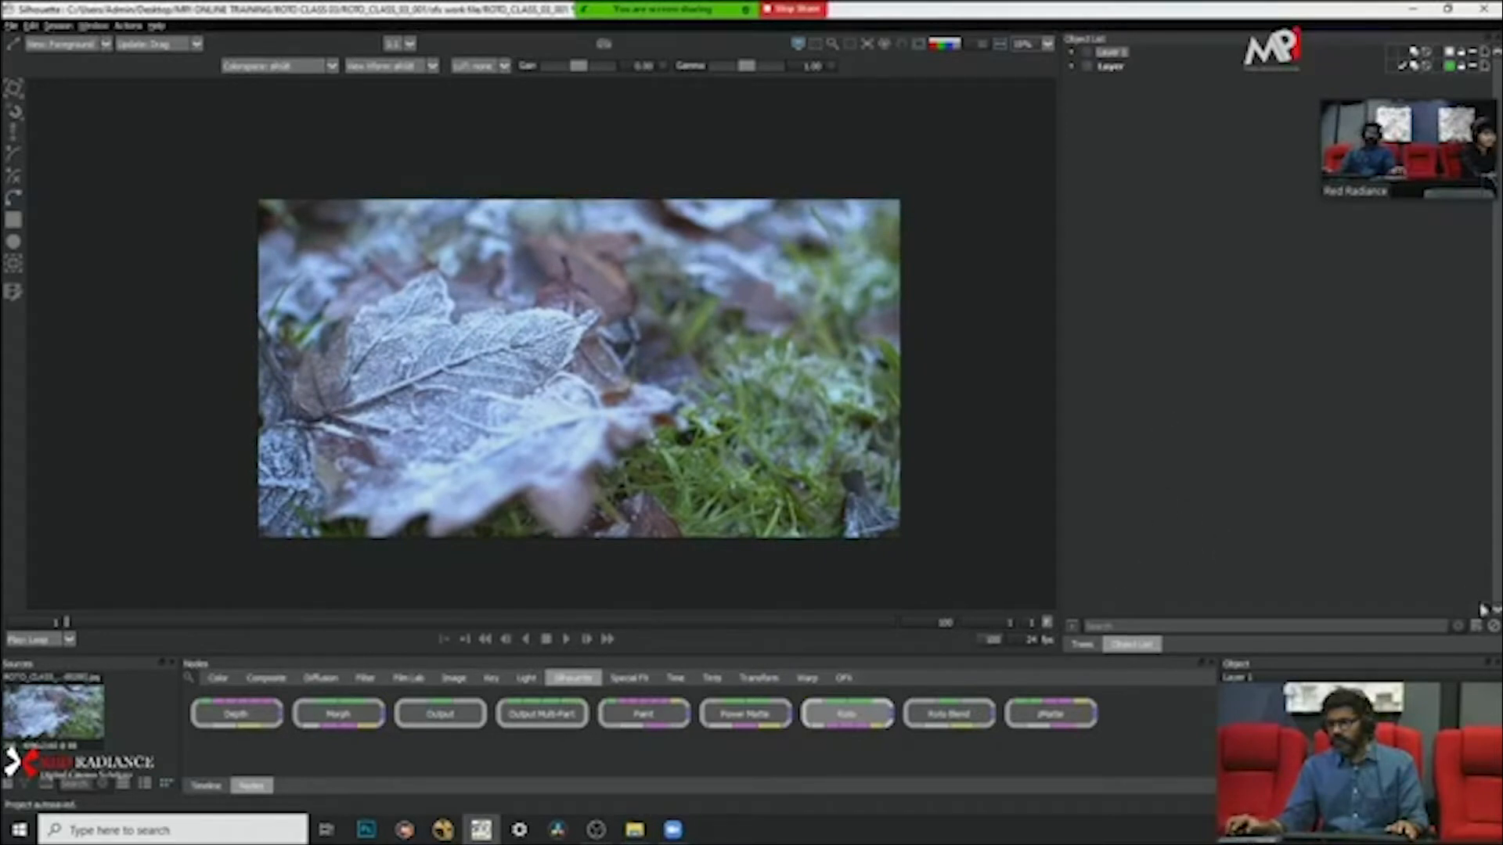
Step: Add a new layer to the object list
{"action": "left_click", "coordinate": [1475, 627]}
{"action": "scroll", "coordinate": [551, 454], "scroll_direction": "up", "scroll_amount": 1}
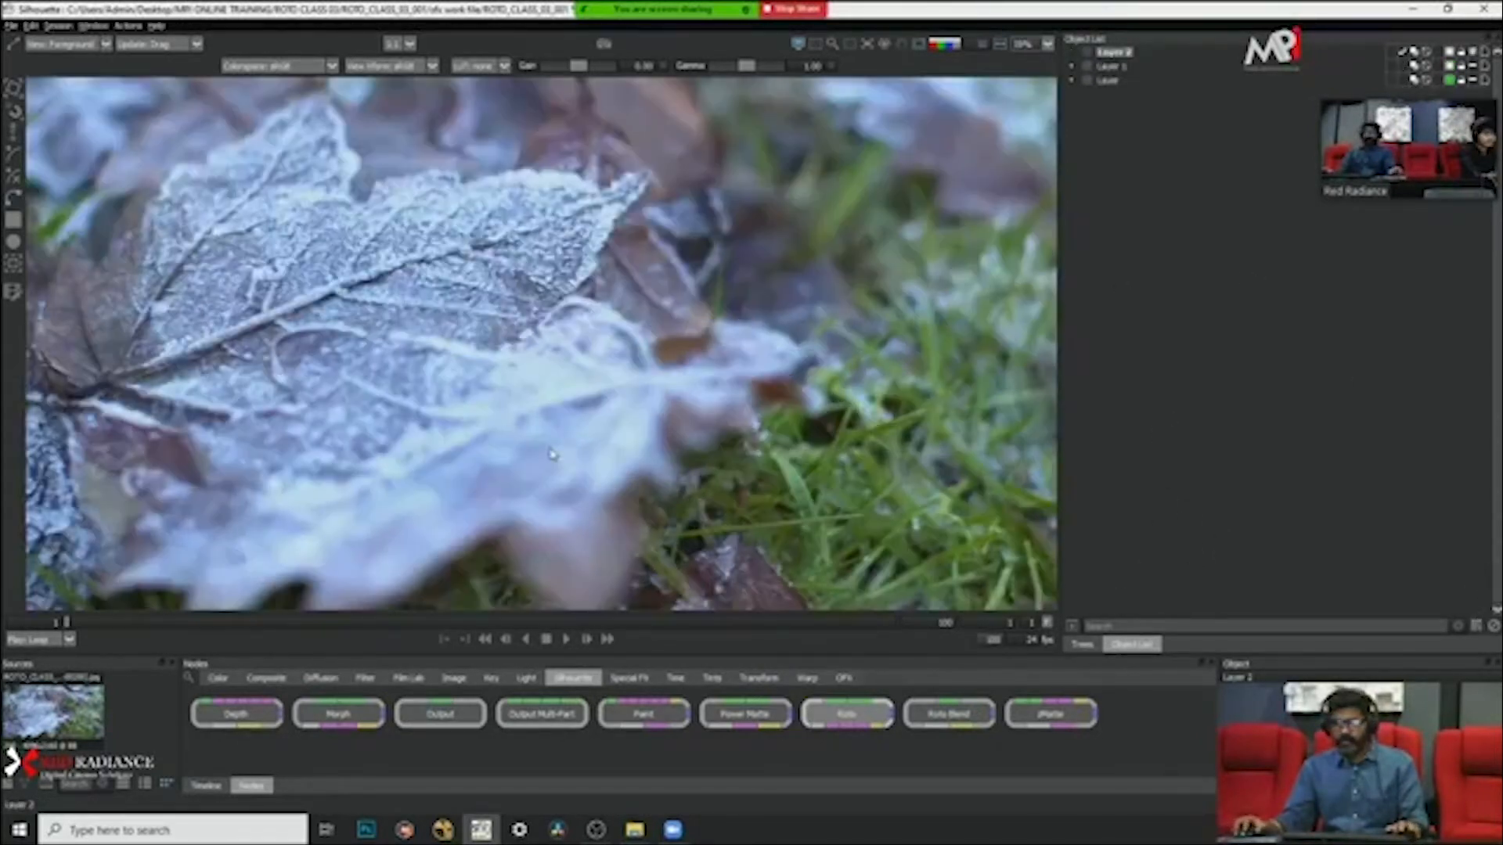
{"action": "left_click_drag", "start_coordinate": [555, 444], "coordinate": [602, 389]}
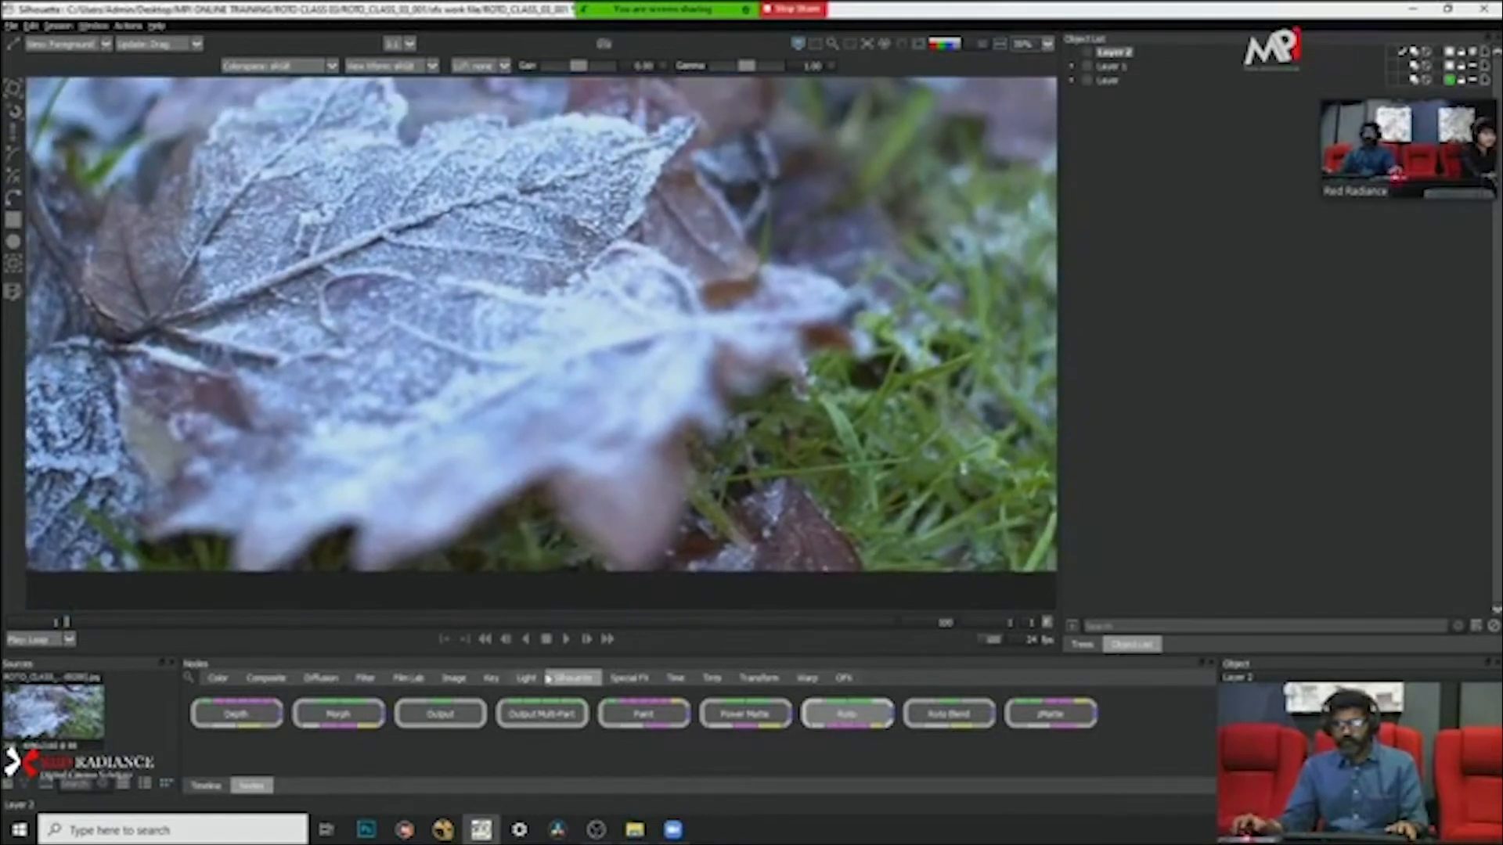
Step: Play the clip to check the foreground leaf's movement and return to frame 1
{"action": "left_click", "coordinate": [568, 639]}
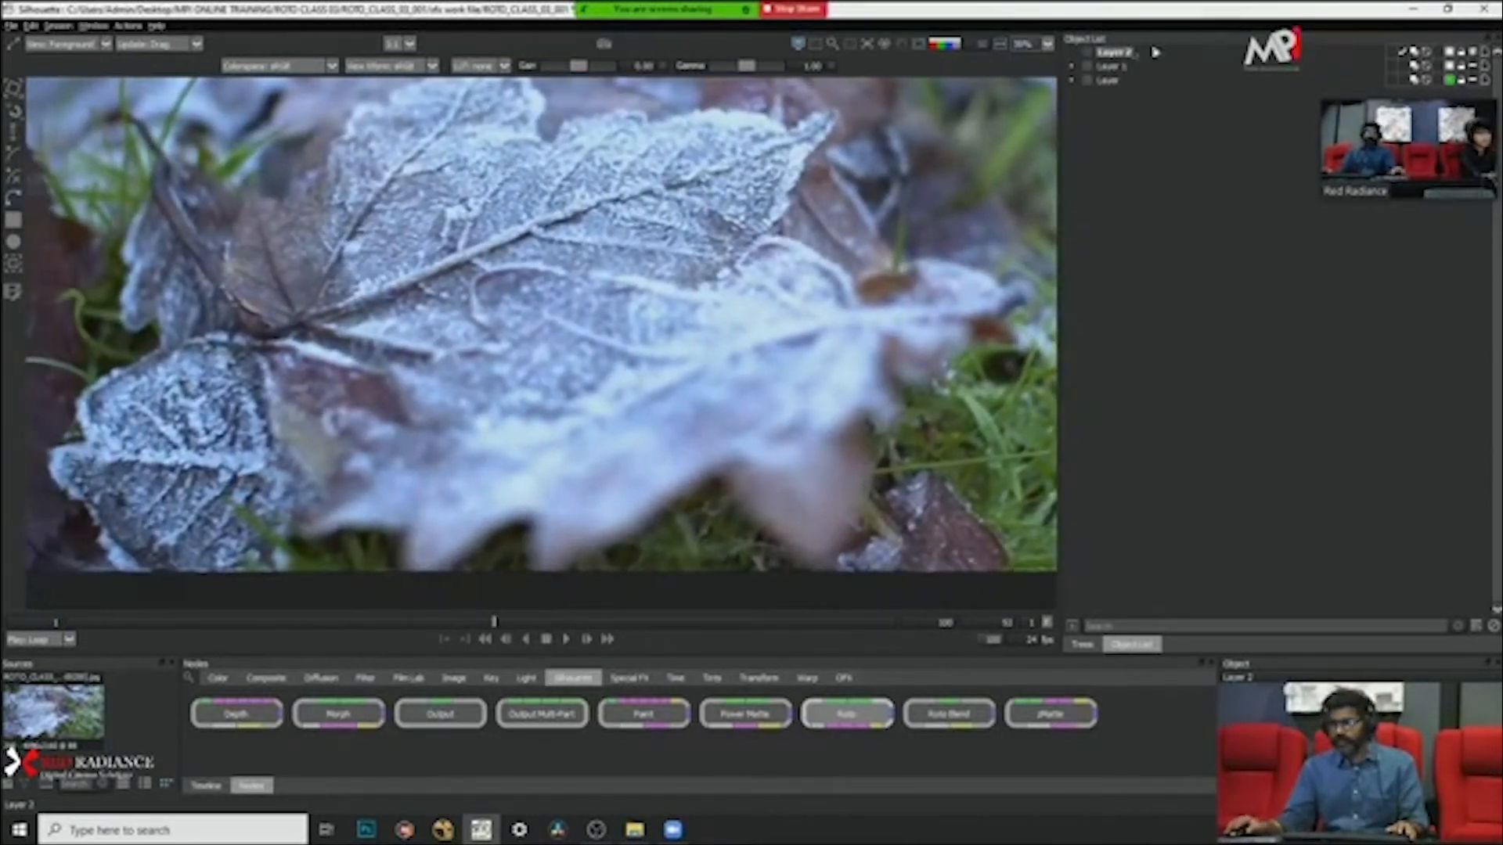
{"action": "left_click_drag", "start_coordinate": [116, 617], "coordinate": [22, 626]}
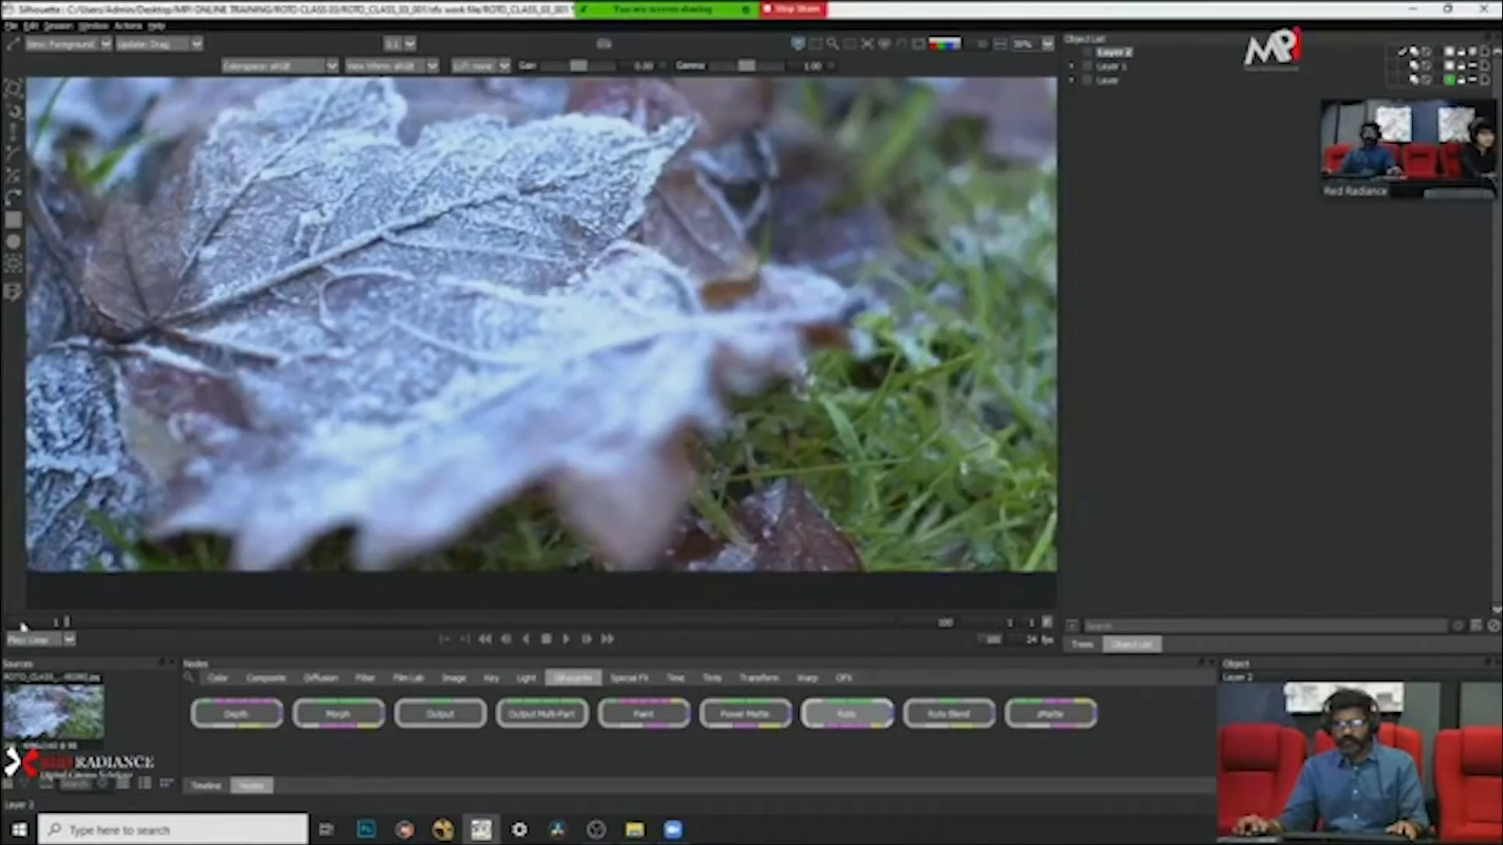
{"action": "scroll", "coordinate": [409, 472], "scroll_direction": "down", "scroll_amount": 2}
{"action": "left_click_drag", "start_coordinate": [438, 470], "coordinate": [419, 501]}
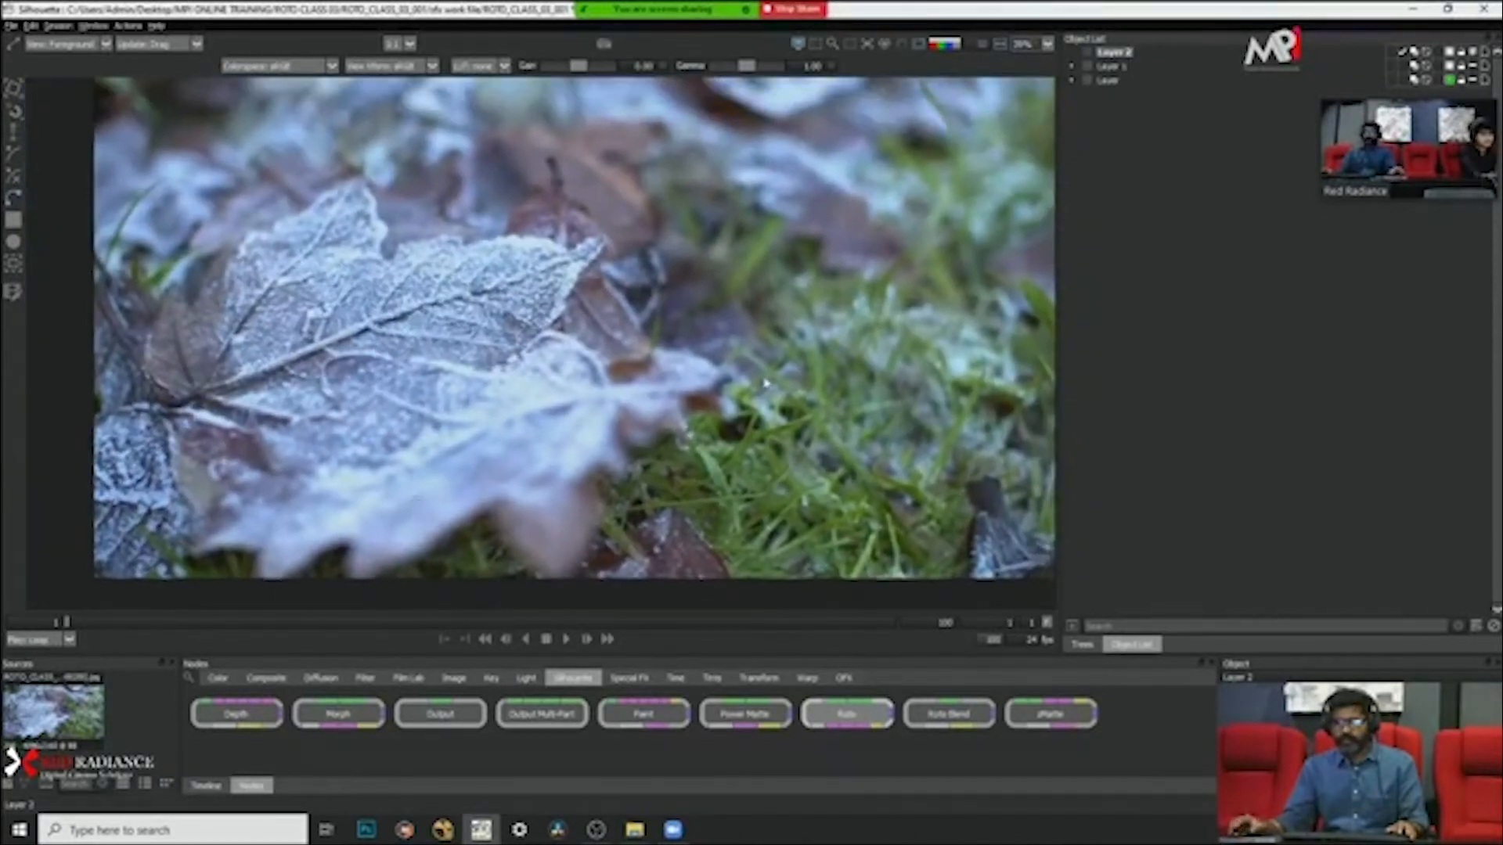
Step: Activate the Bezier shape tool, replay the clip to review the leaf's motion, and go to frame 100
{"action": "left_click", "coordinate": [16, 200]}
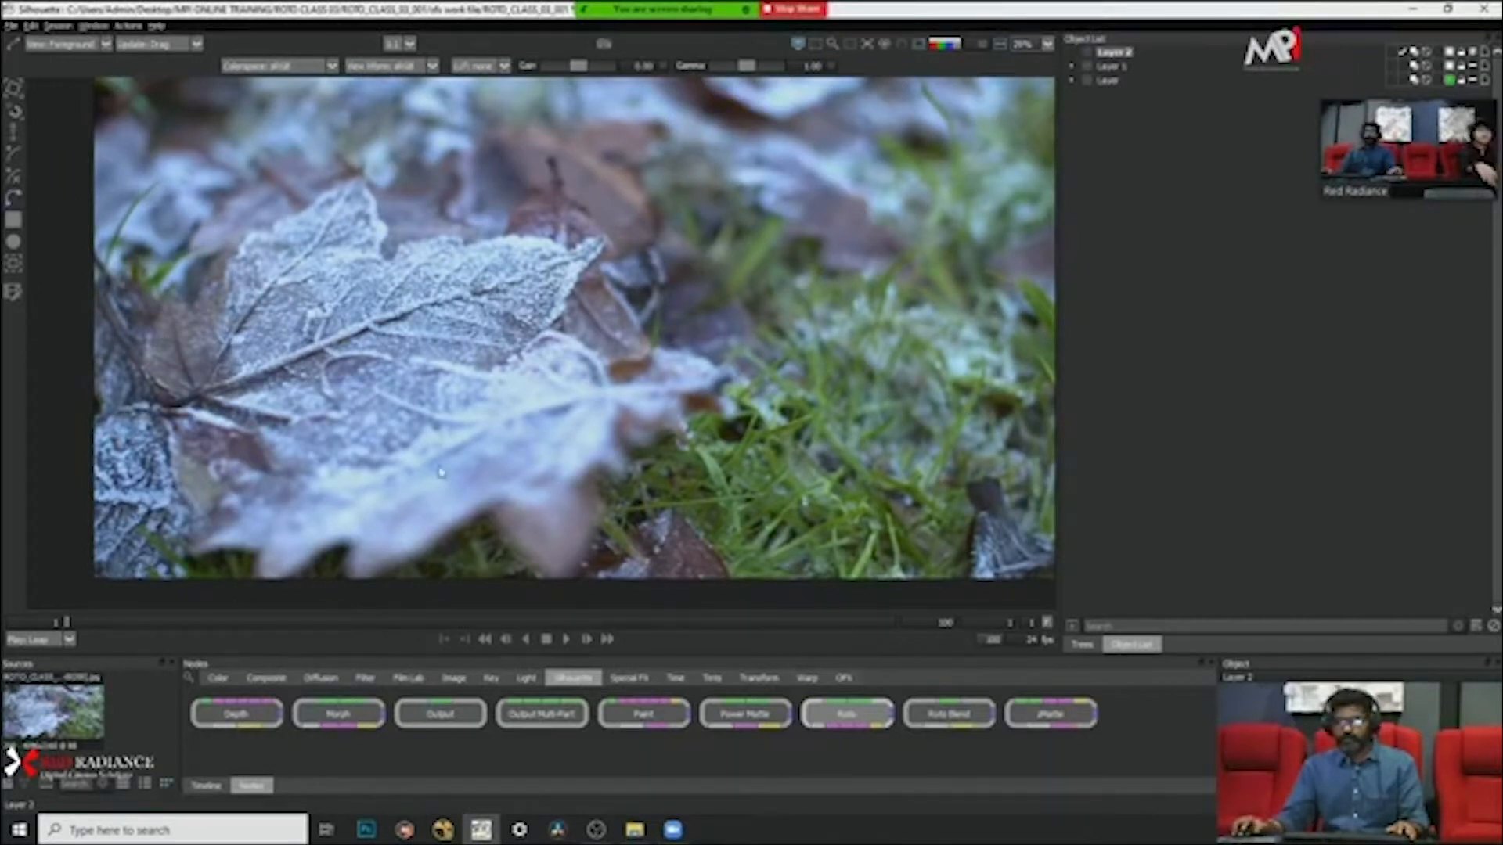
{"action": "scroll", "coordinate": [510, 479], "scroll_direction": "up", "scroll_amount": 2}
{"action": "left_click_drag", "start_coordinate": [511, 481], "coordinate": [555, 398]}
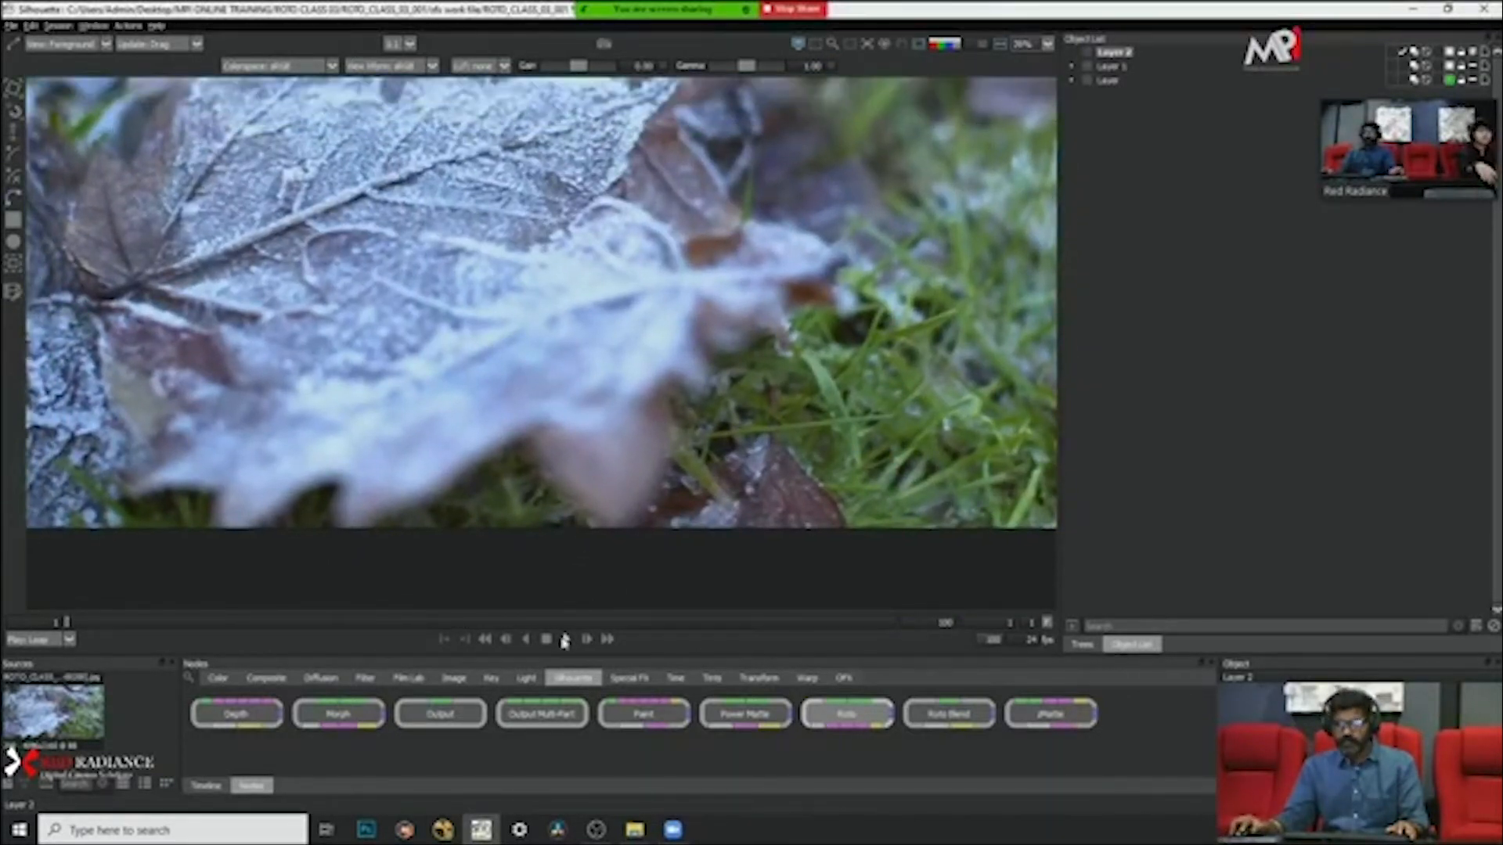
{"action": "left_click", "coordinate": [564, 640]}
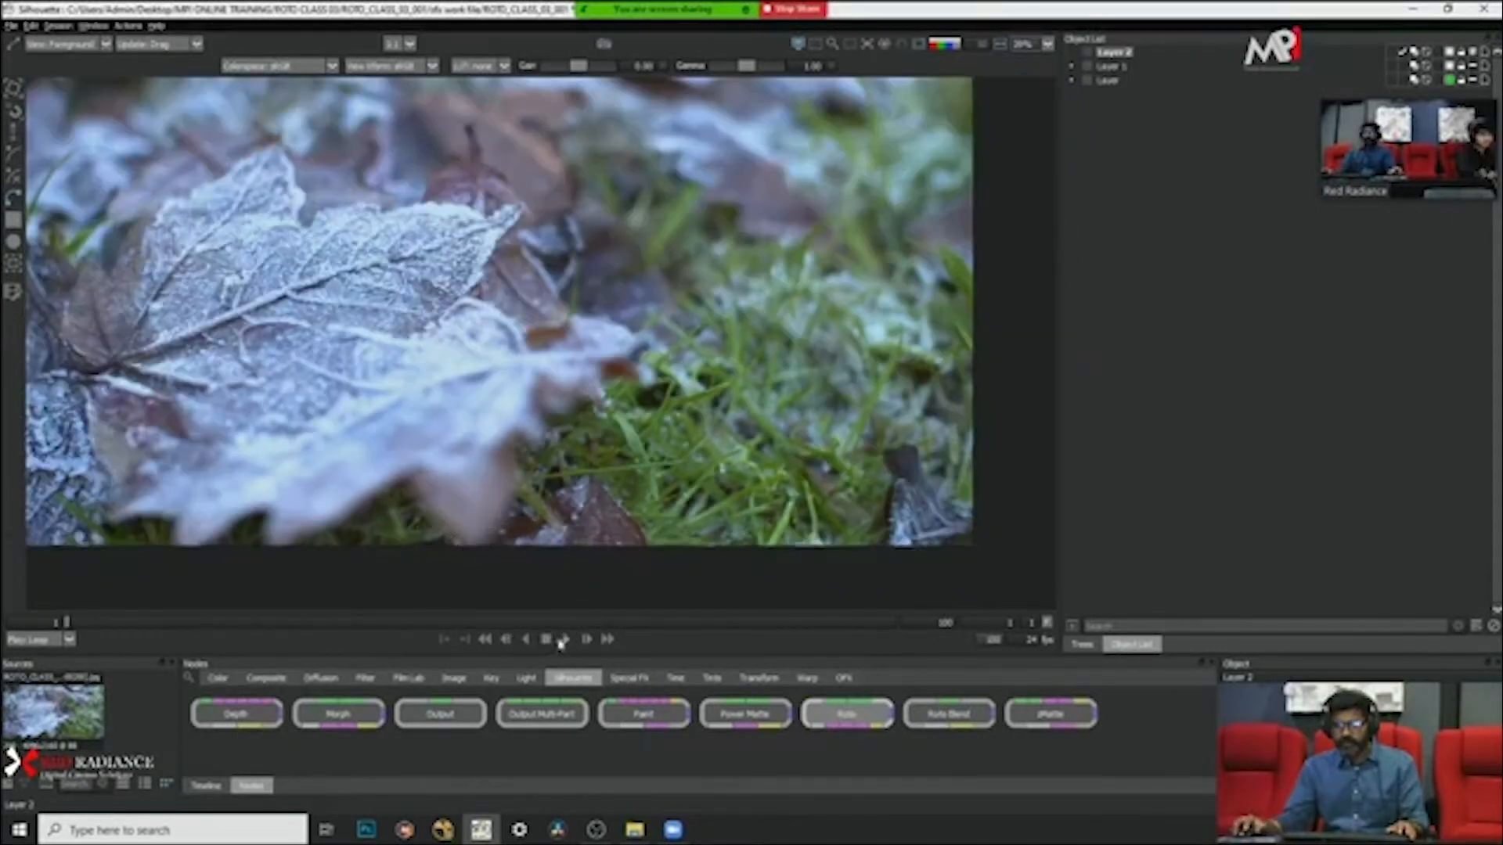
{"action": "left_click", "coordinate": [567, 640]}
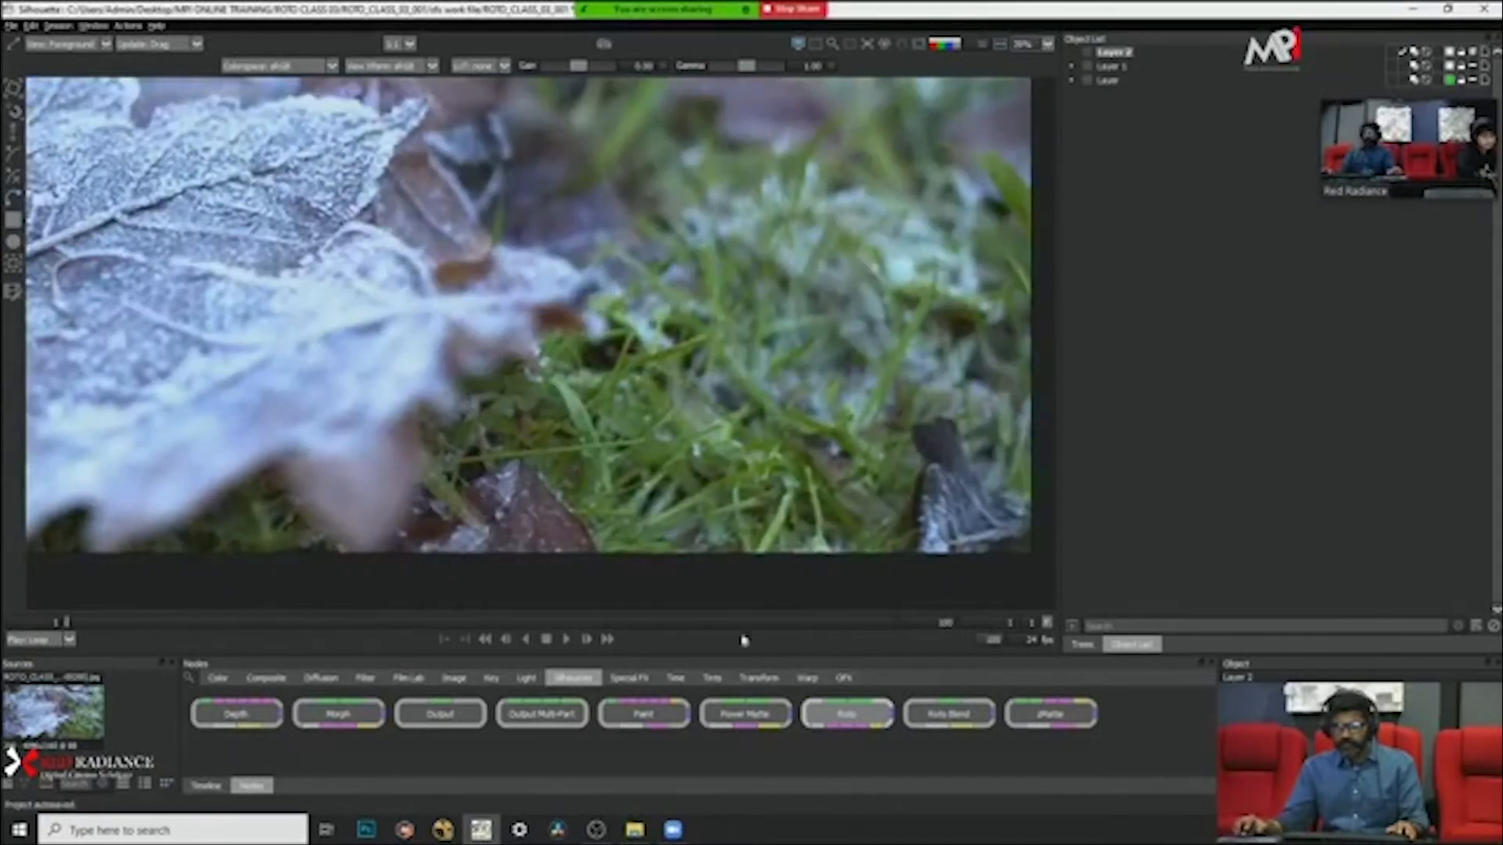
{"action": "left_click", "coordinate": [894, 623]}
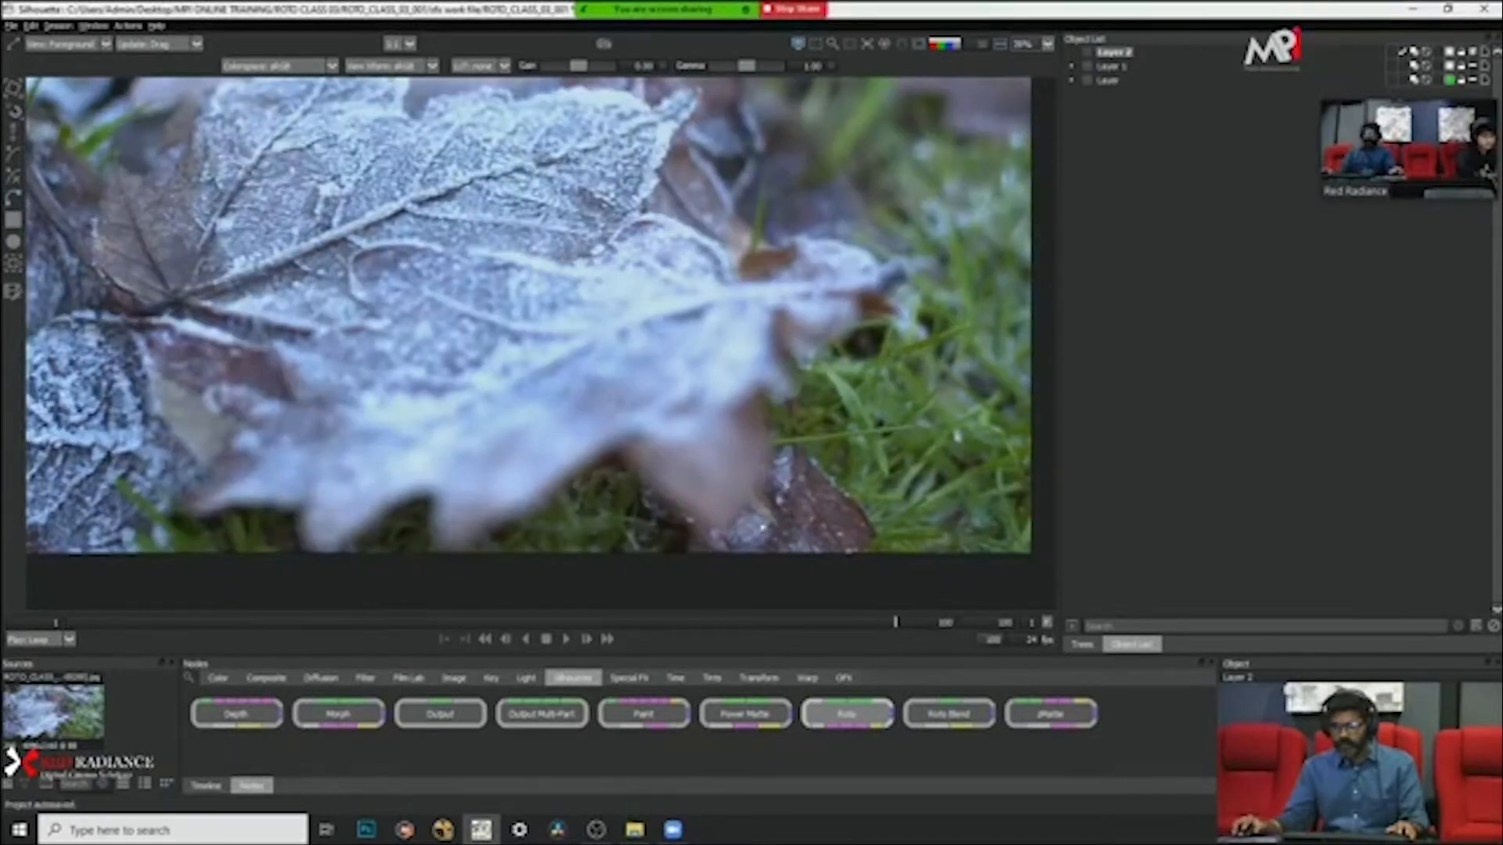
Step: Draw a closed Bezier shape around the blurred lower lobe of the foreground leaf at frame 100
{"action": "scroll", "coordinate": [581, 477], "scroll_direction": "down", "scroll_amount": 2}
{"action": "scroll", "coordinate": [668, 467], "scroll_direction": "up", "scroll_amount": 3}
{"action": "left_click_drag", "start_coordinate": [618, 442], "coordinate": [630, 404]}
{"action": "left_click", "coordinate": [587, 402]}
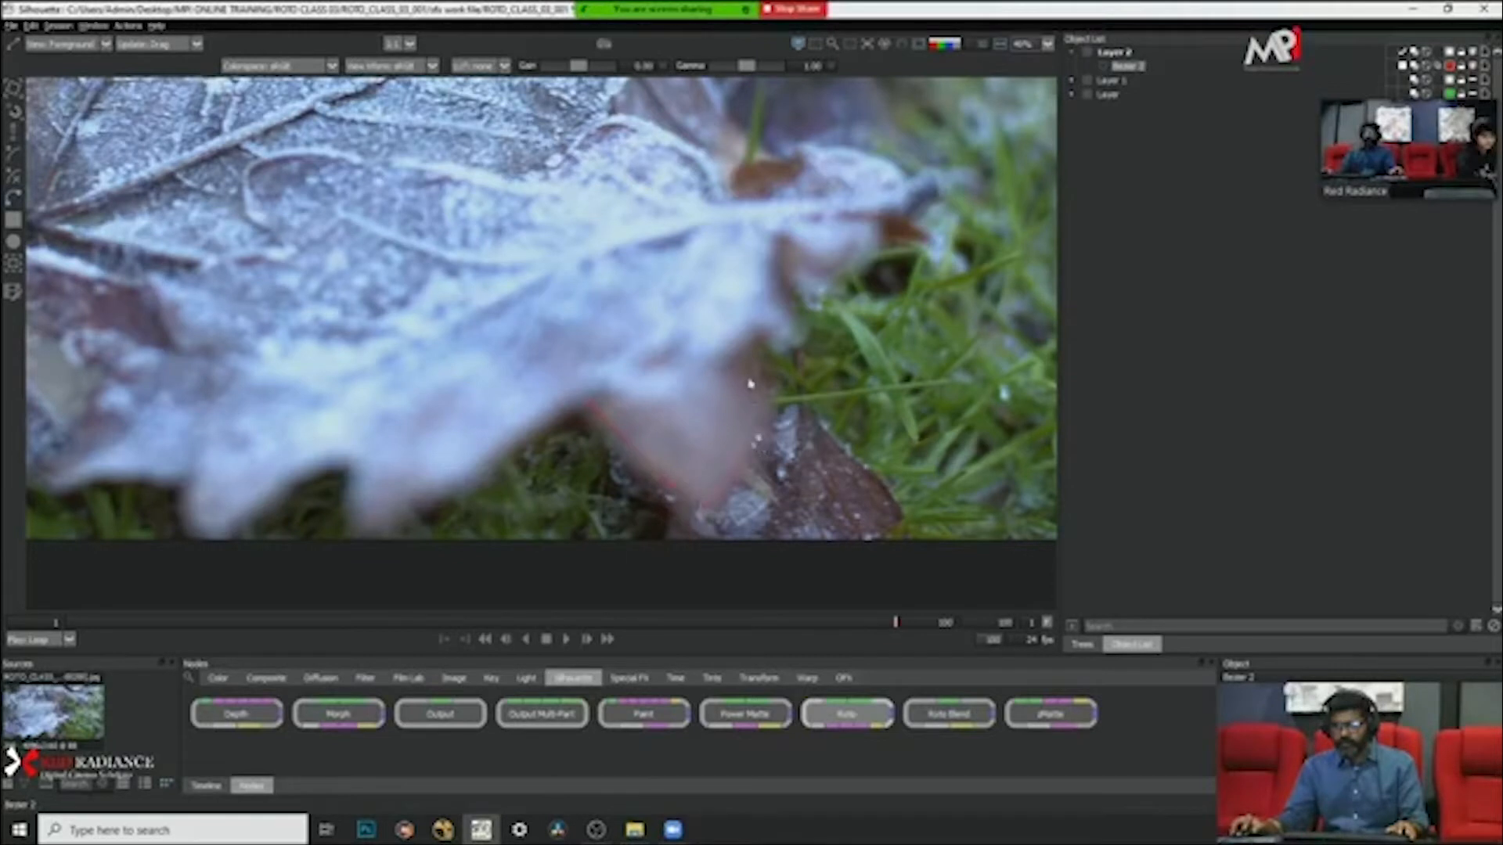
{"action": "left_click", "coordinate": [737, 342]}
{"action": "left_click", "coordinate": [708, 294]}
{"action": "left_click", "coordinate": [612, 328]}
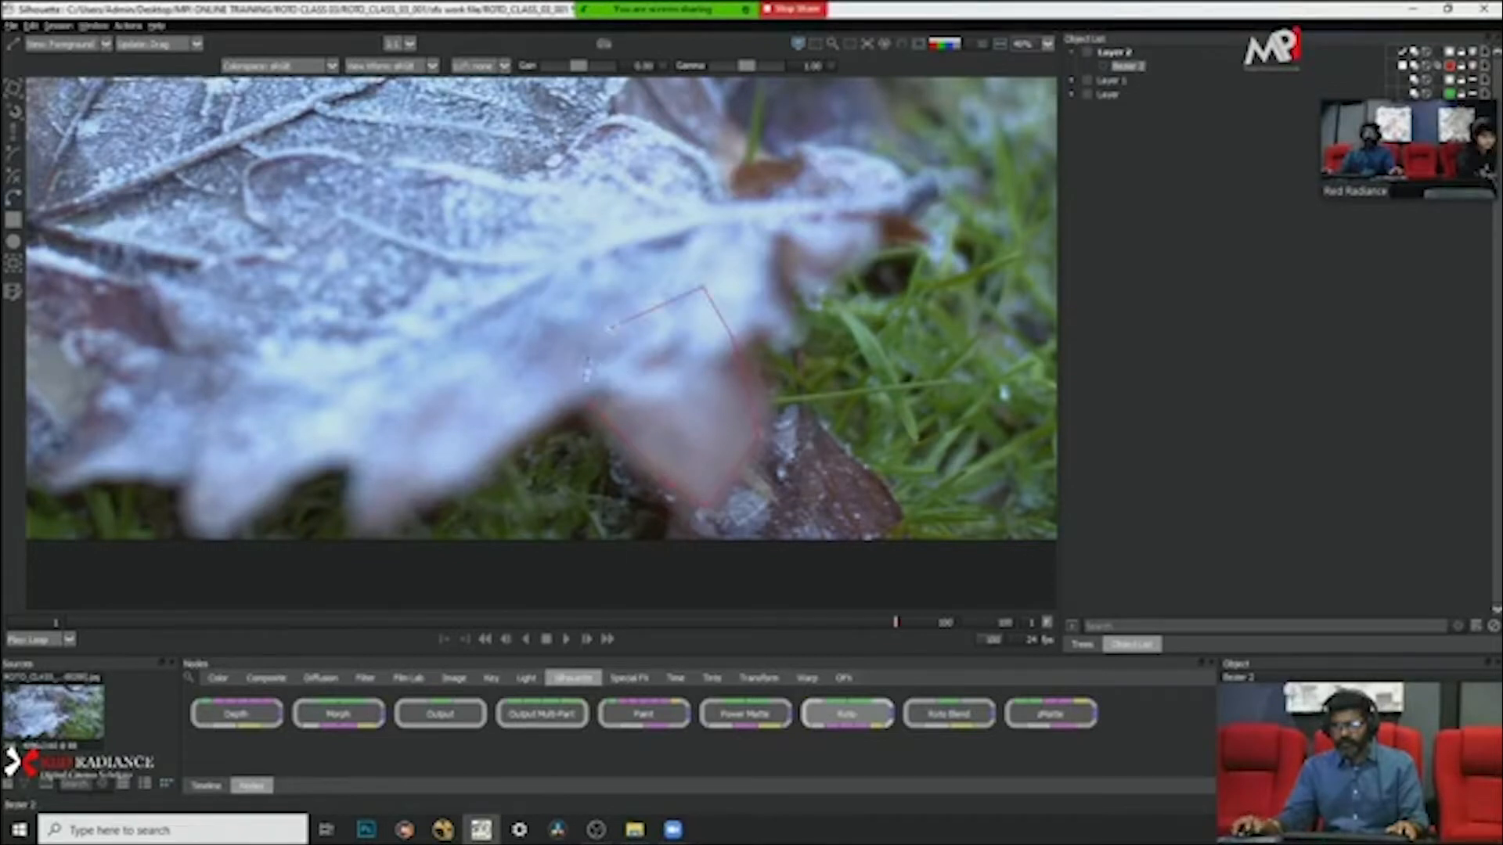
{"action": "left_click", "coordinate": [587, 404]}
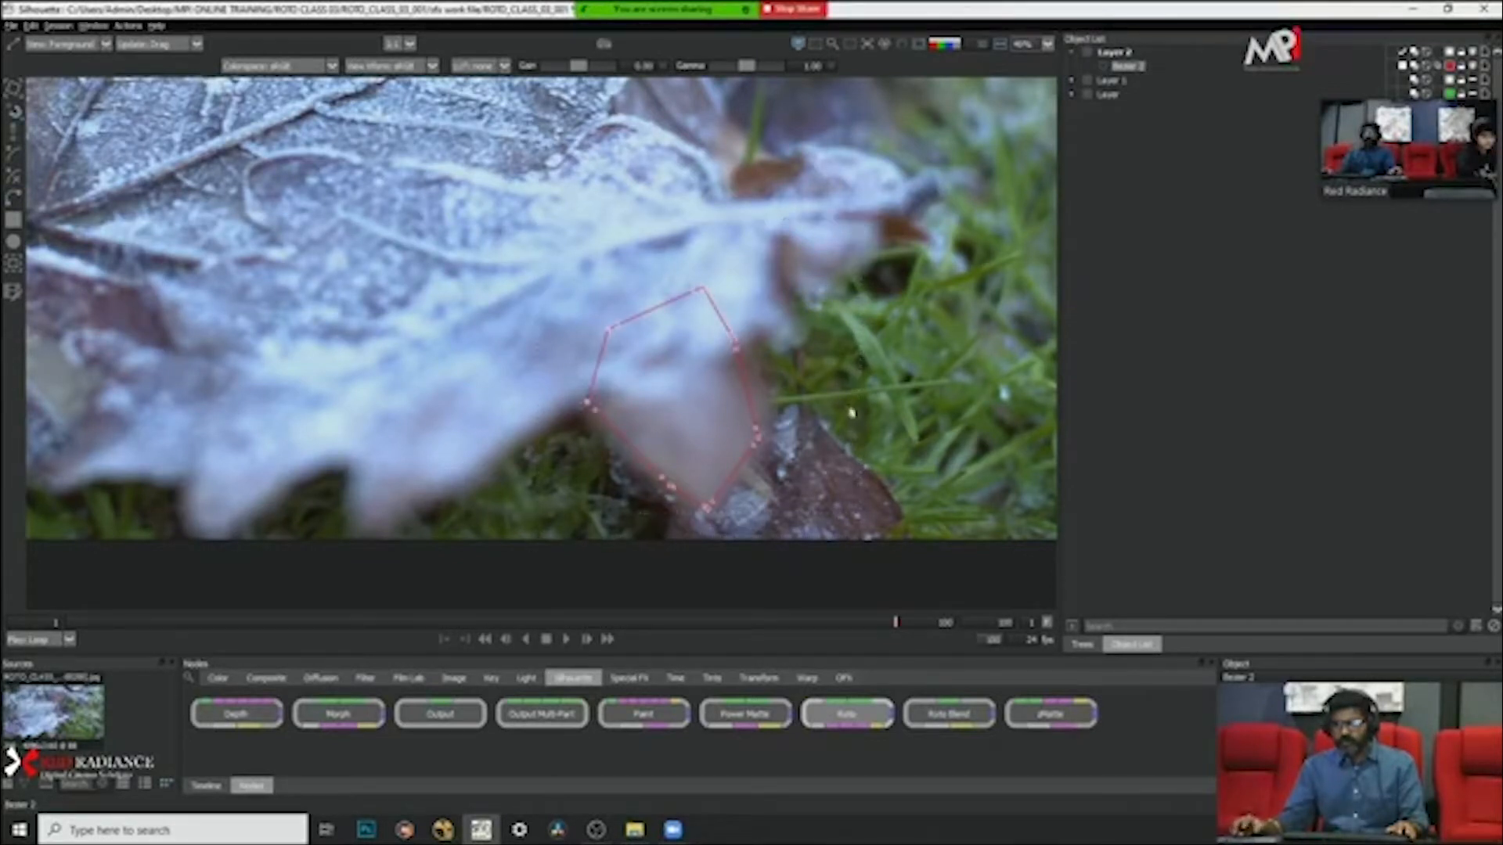
Step: Convert the points of the leaf lobe shape to Cardinal and deselect the shape
{"action": "right_click", "coordinate": [860, 370]}
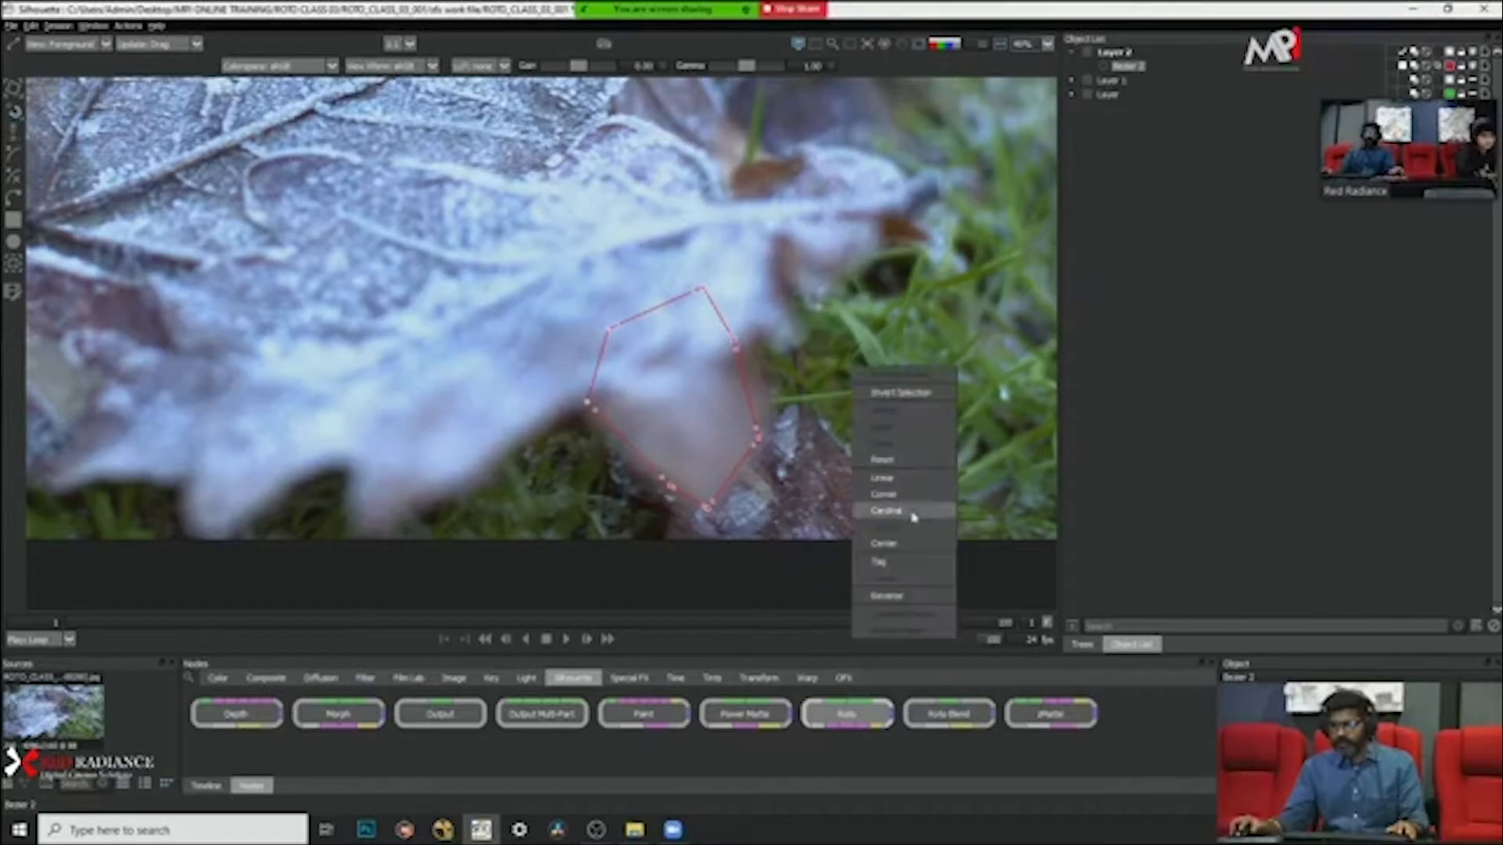
{"action": "left_click", "coordinate": [914, 509]}
{"action": "left_click", "coordinate": [828, 364]}
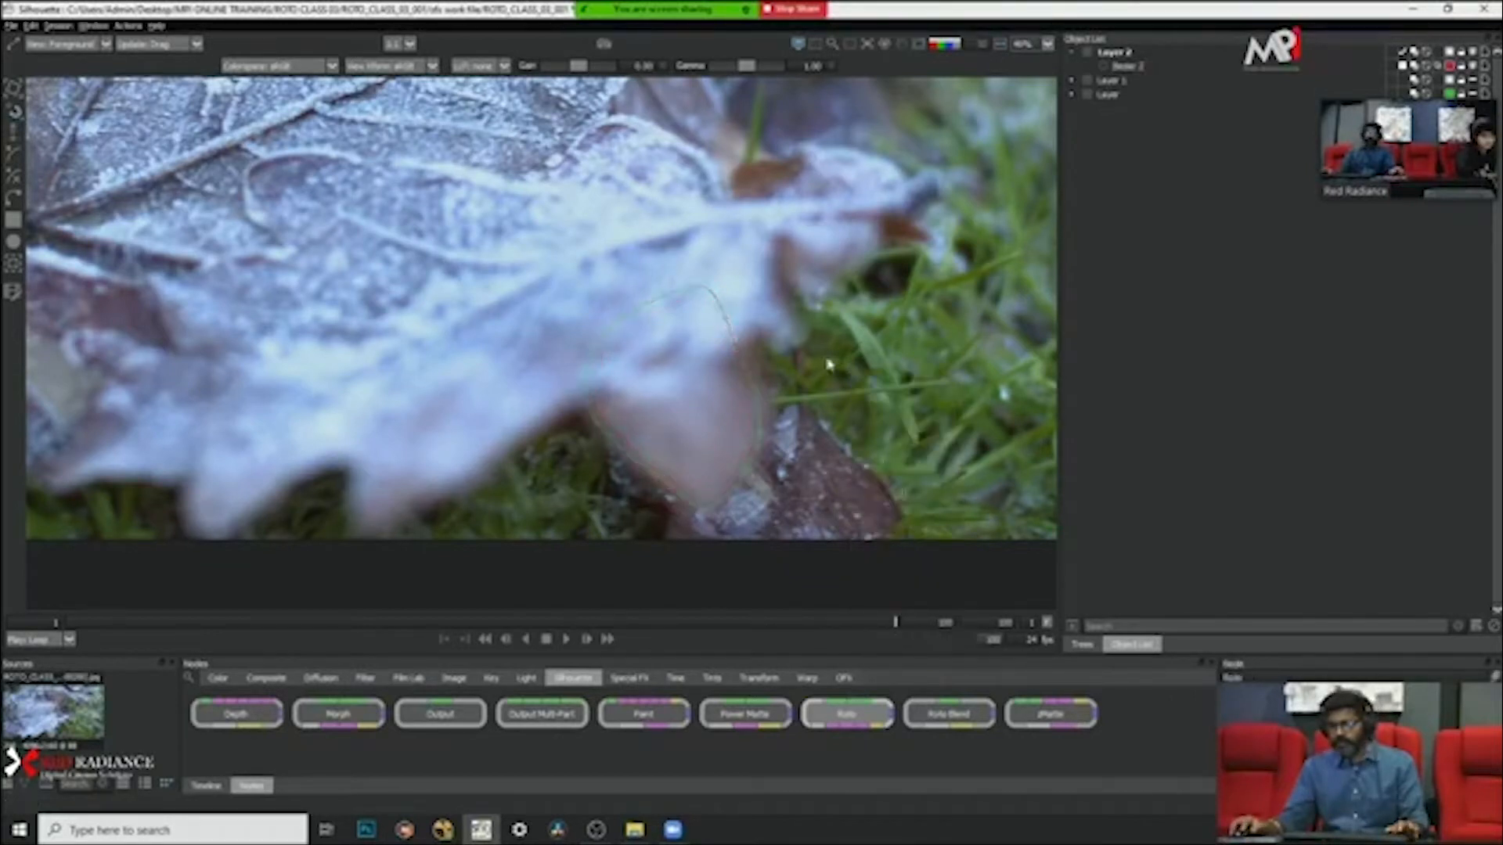
Step: Reposition the upper points of the leaf lobe shape to round out its top edge
{"action": "left_click", "coordinate": [715, 297]}
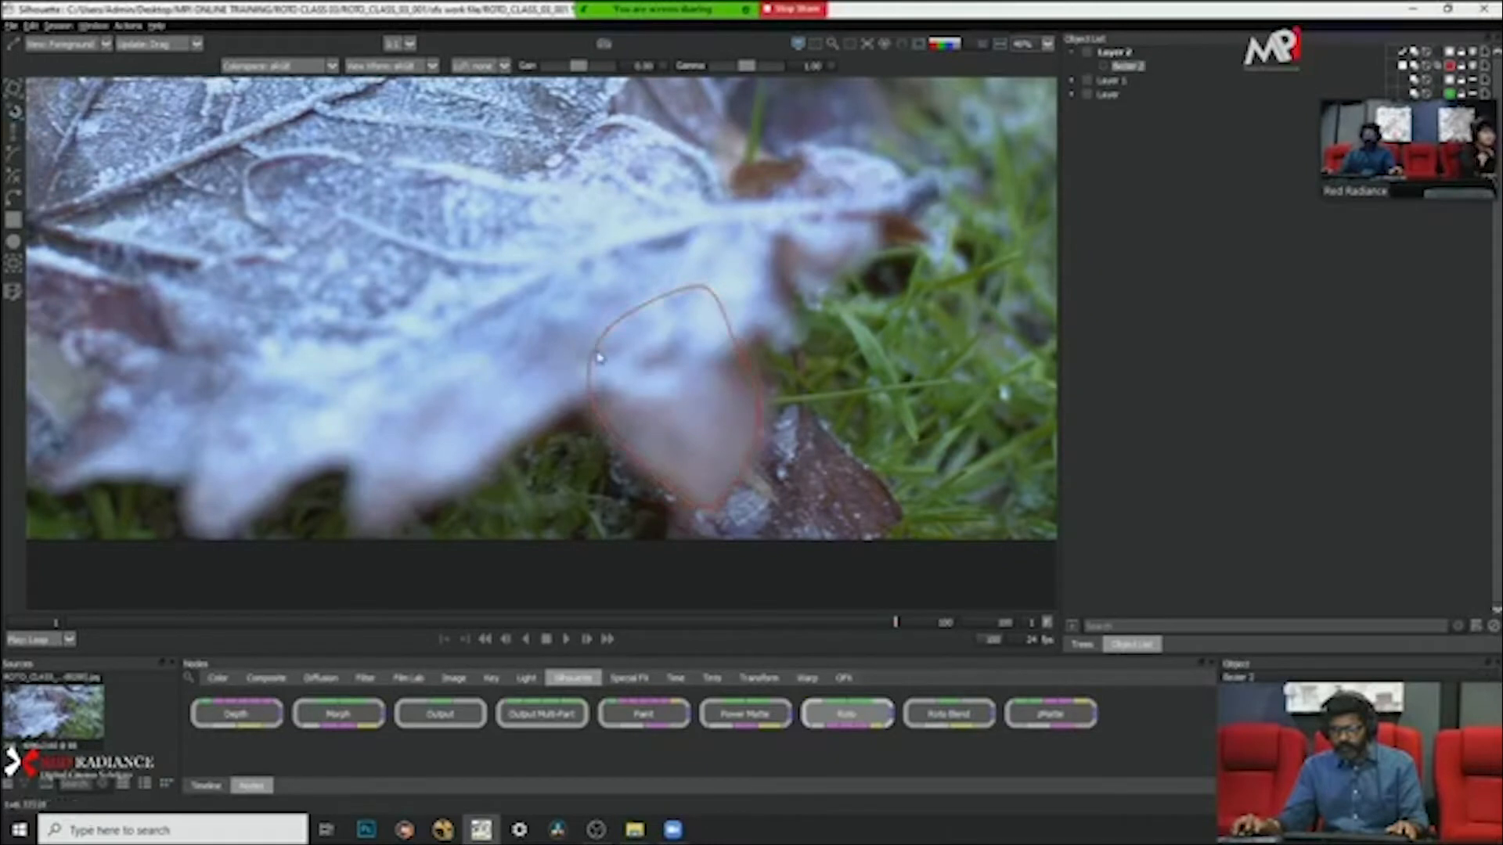
{"action": "left_click_drag", "start_coordinate": [609, 332], "coordinate": [601, 322]}
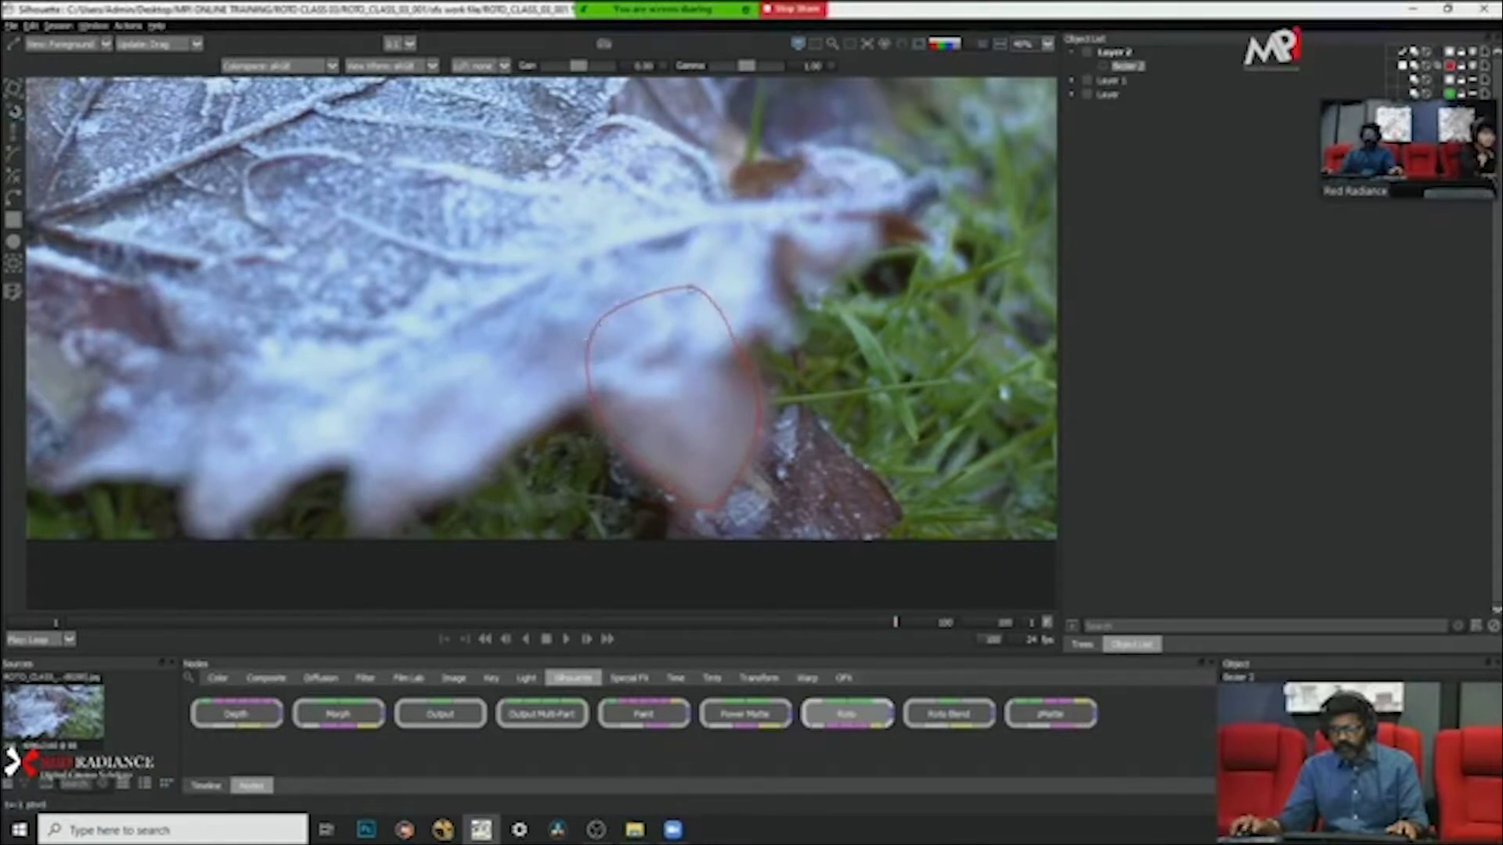
{"action": "left_click_drag", "start_coordinate": [689, 286], "coordinate": [675, 289]}
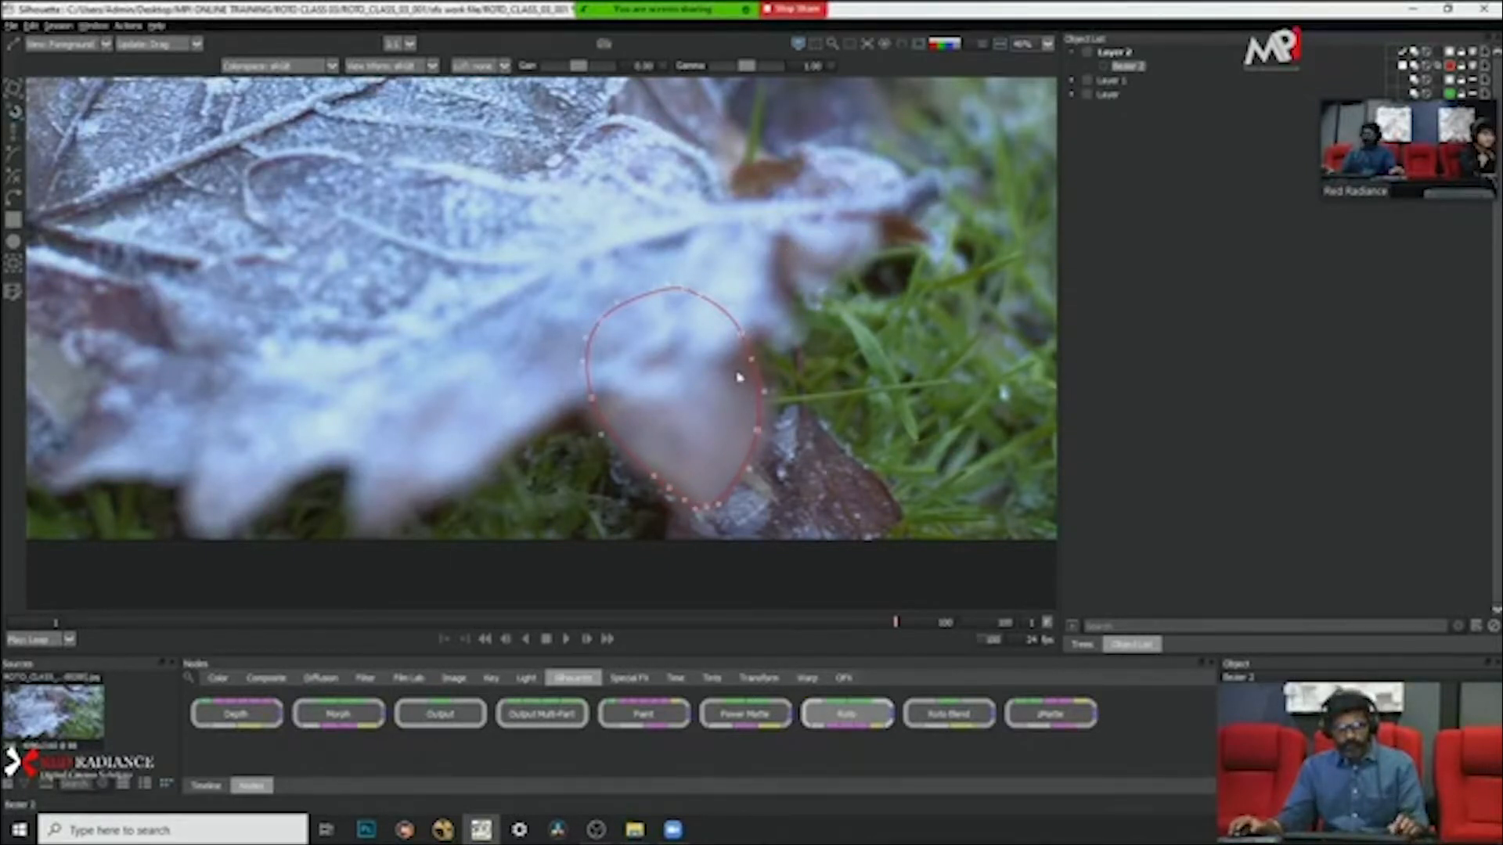
Step: Track the leaf lobe shape backward from frame 100 to frame 1 with the Mocha Tracker
{"action": "key", "text": "t"}
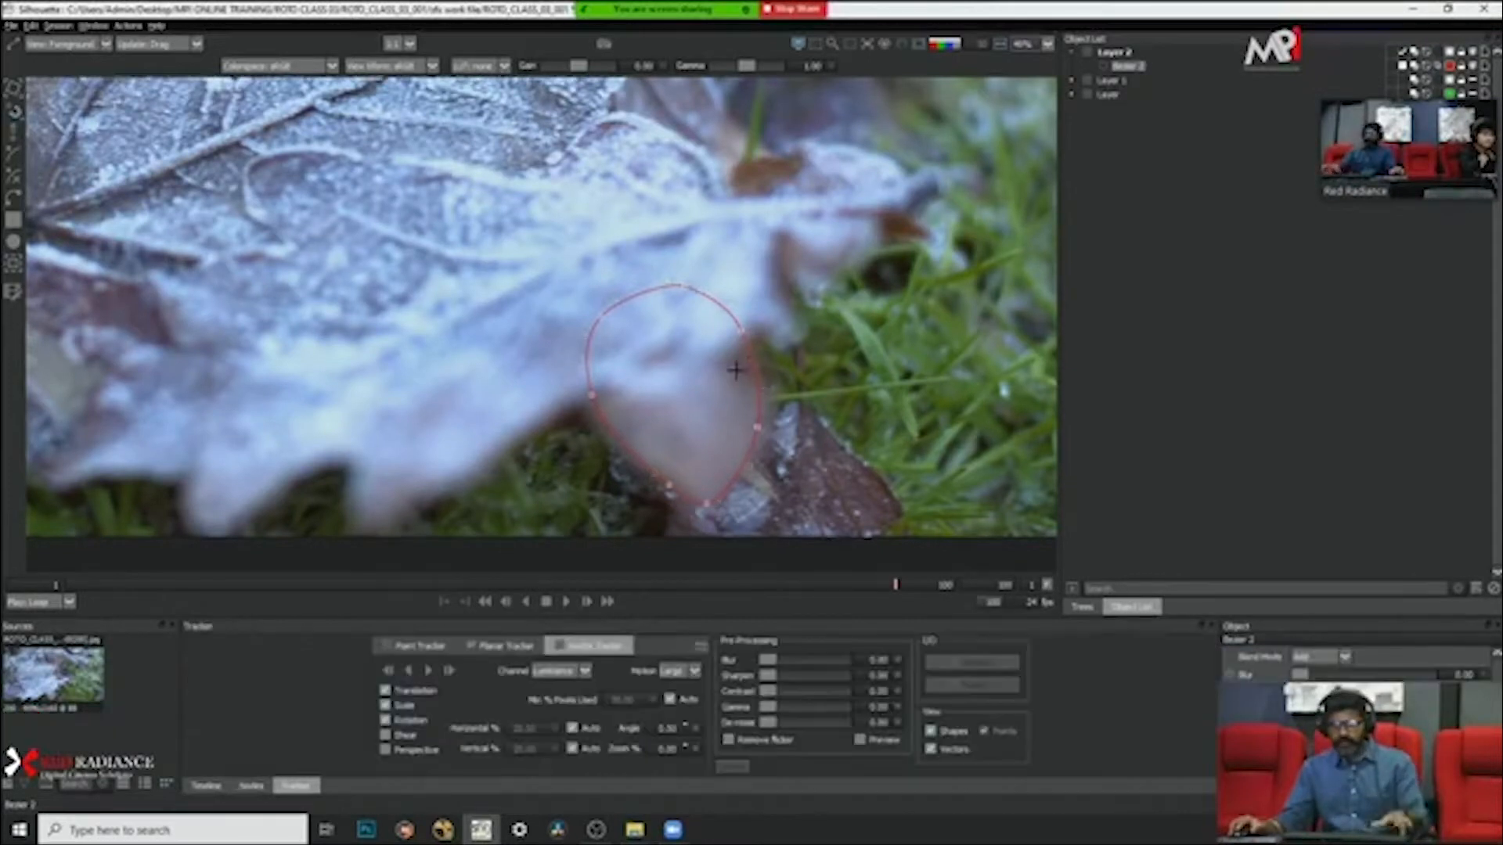
{"action": "left_click", "coordinate": [409, 672]}
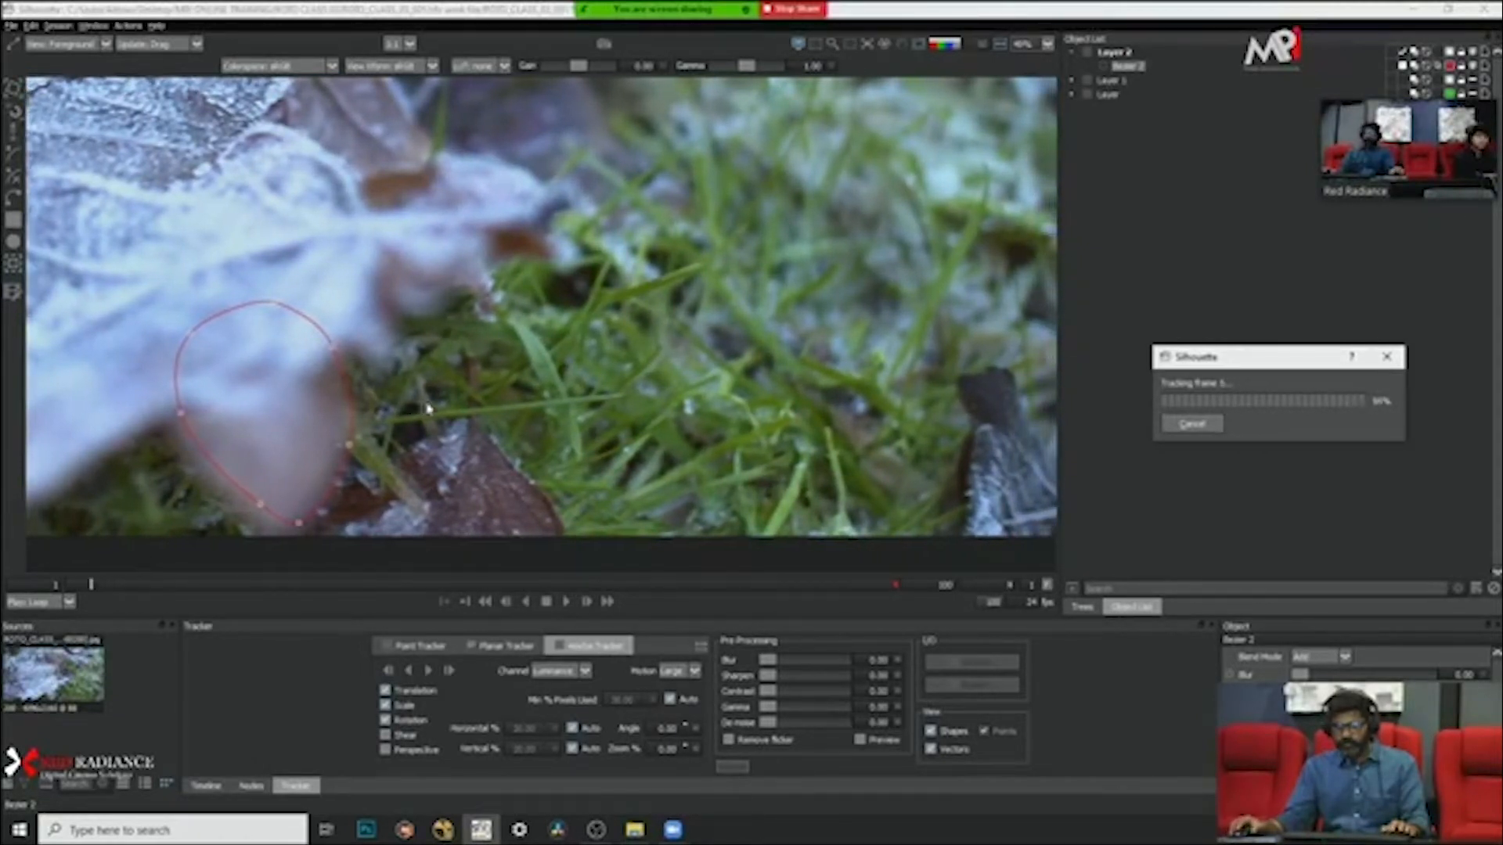
{"action": "scroll", "coordinate": [410, 345], "scroll_direction": "down", "scroll_amount": 2}
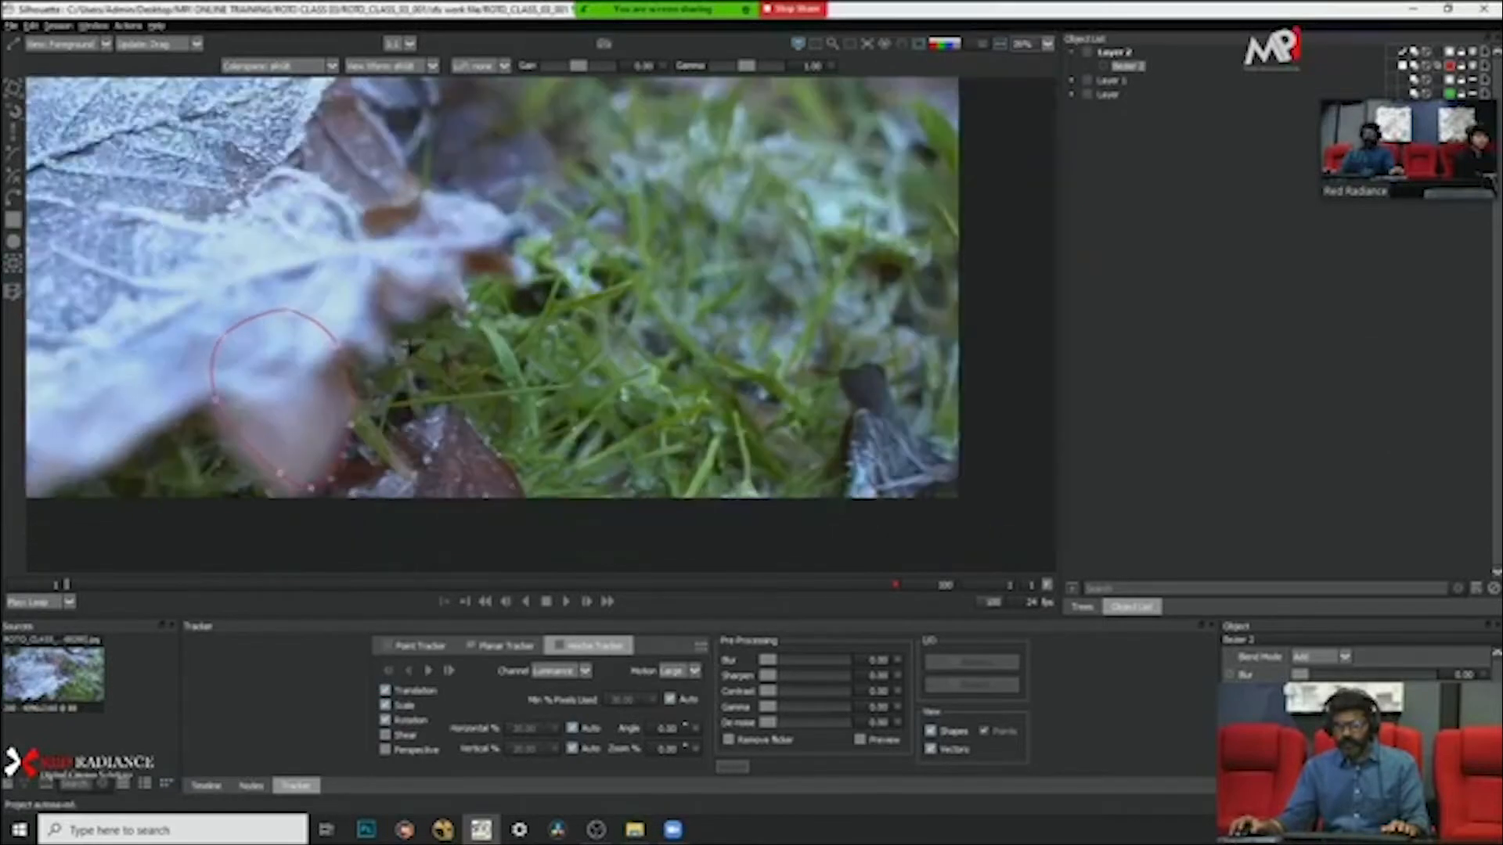
Step: Shift the whole leaf lobe shape slightly to line up with the blurred leaf tip at frame 1
{"action": "left_click_drag", "start_coordinate": [399, 354], "coordinate": [571, 345]}
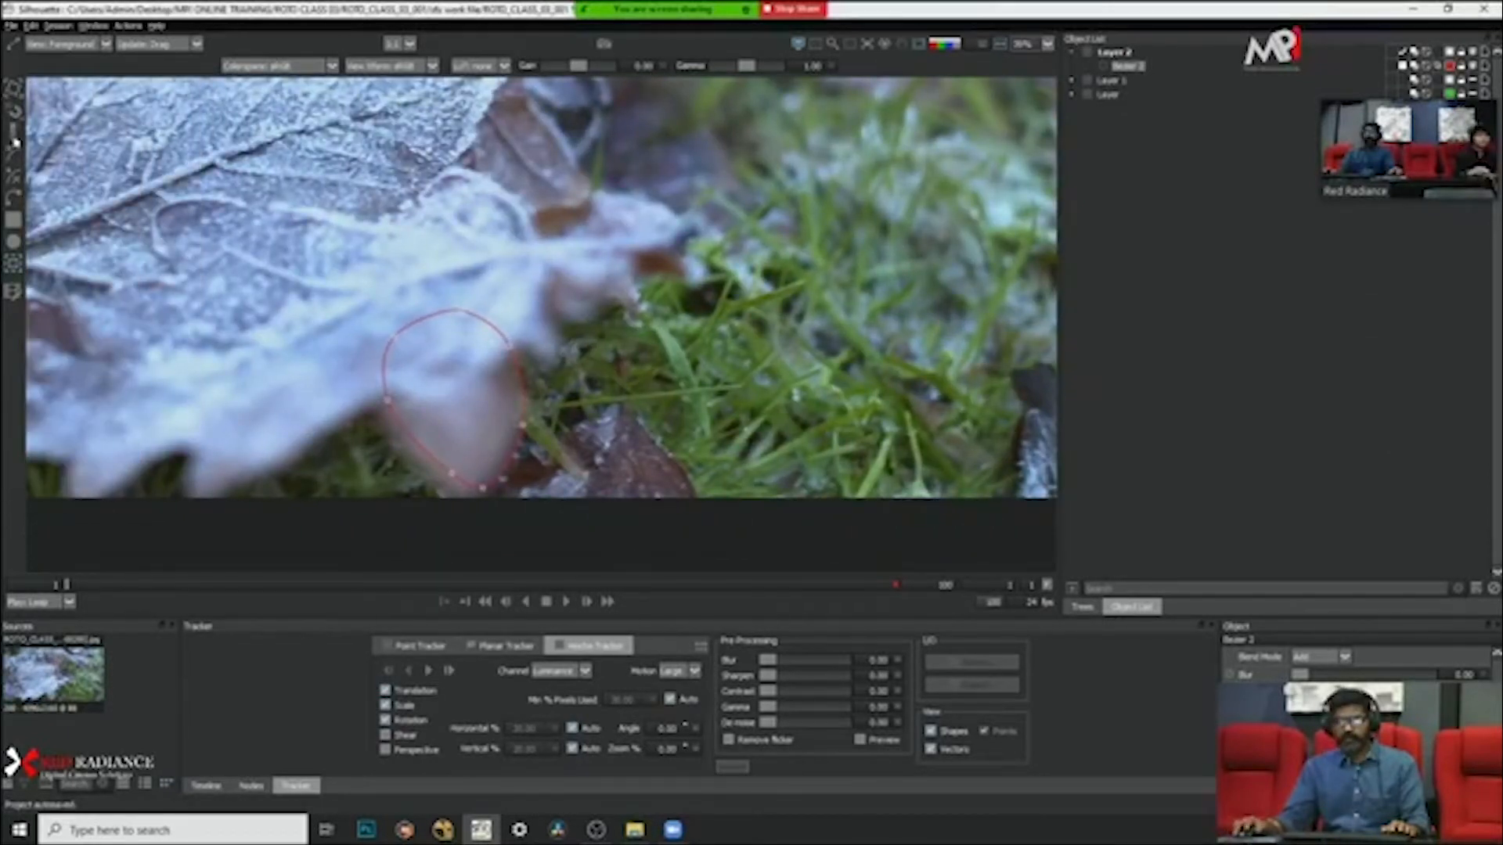
{"action": "key", "text": "t"}
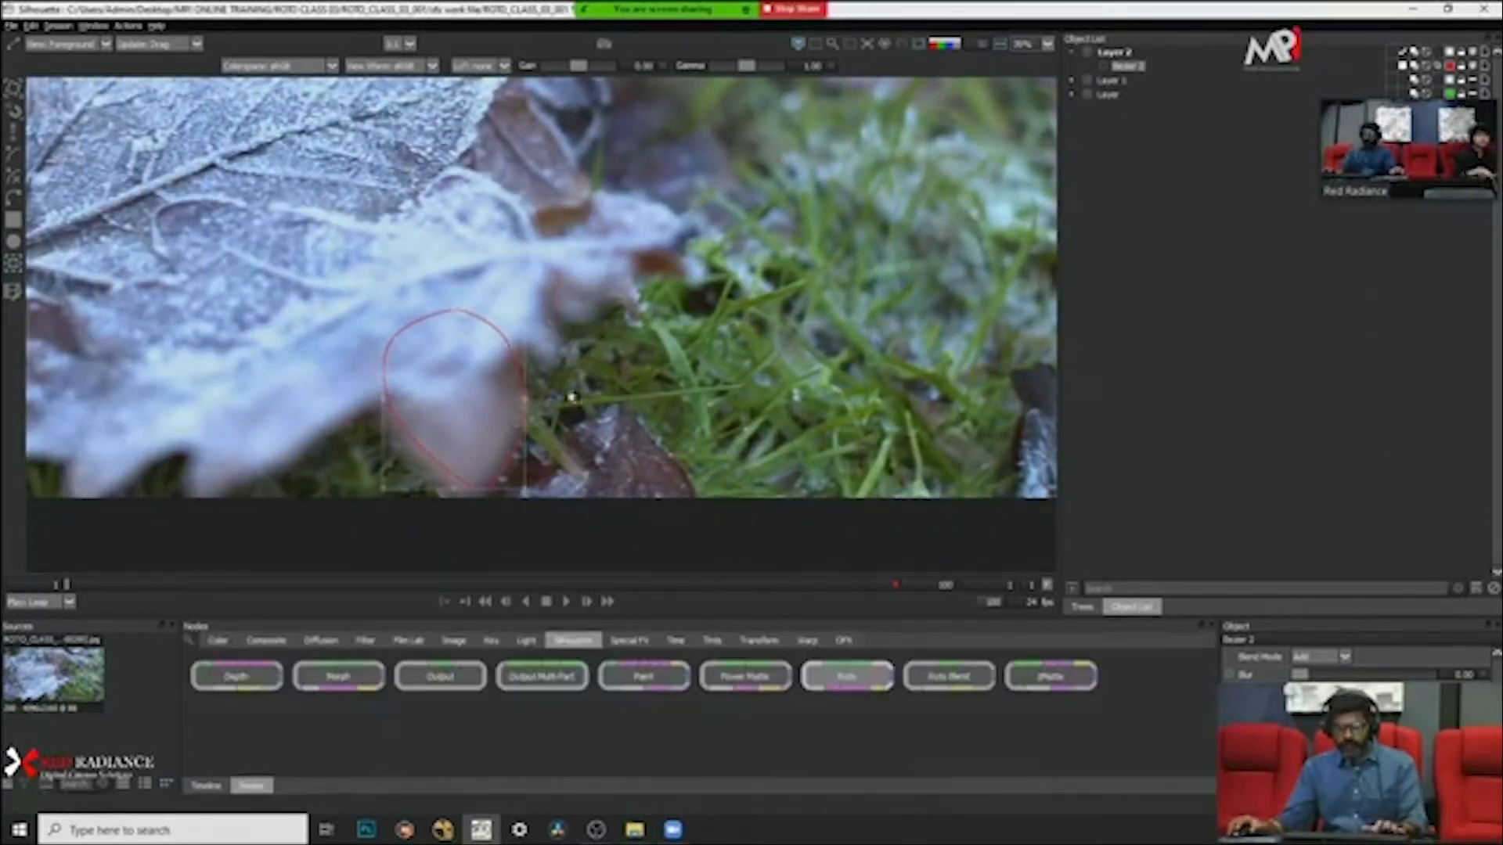
{"action": "scroll", "coordinate": [456, 443], "scroll_direction": "up", "scroll_amount": 2}
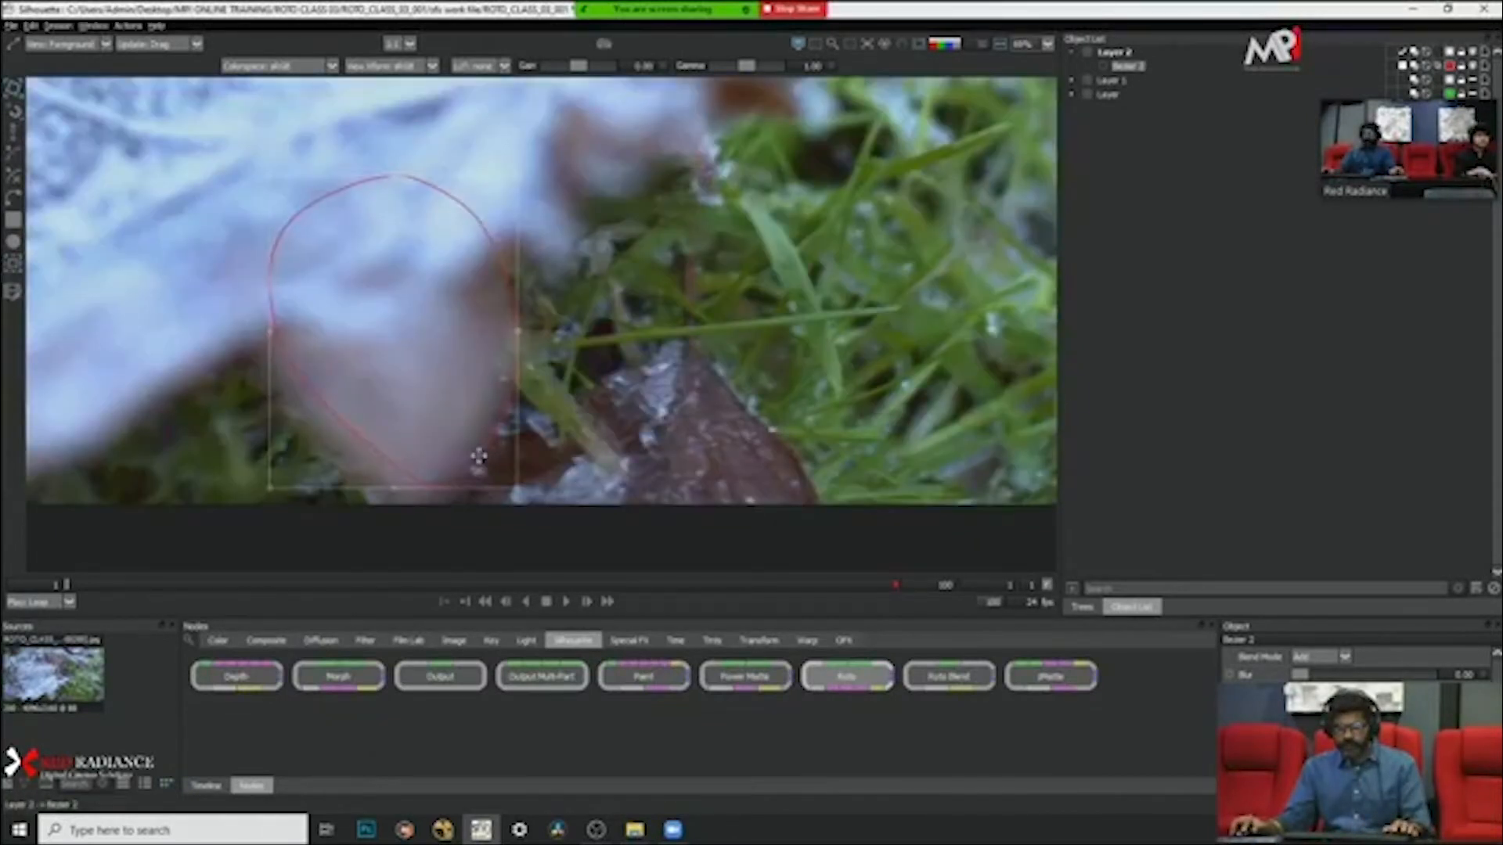
{"action": "left_click_drag", "start_coordinate": [478, 456], "coordinate": [456, 452]}
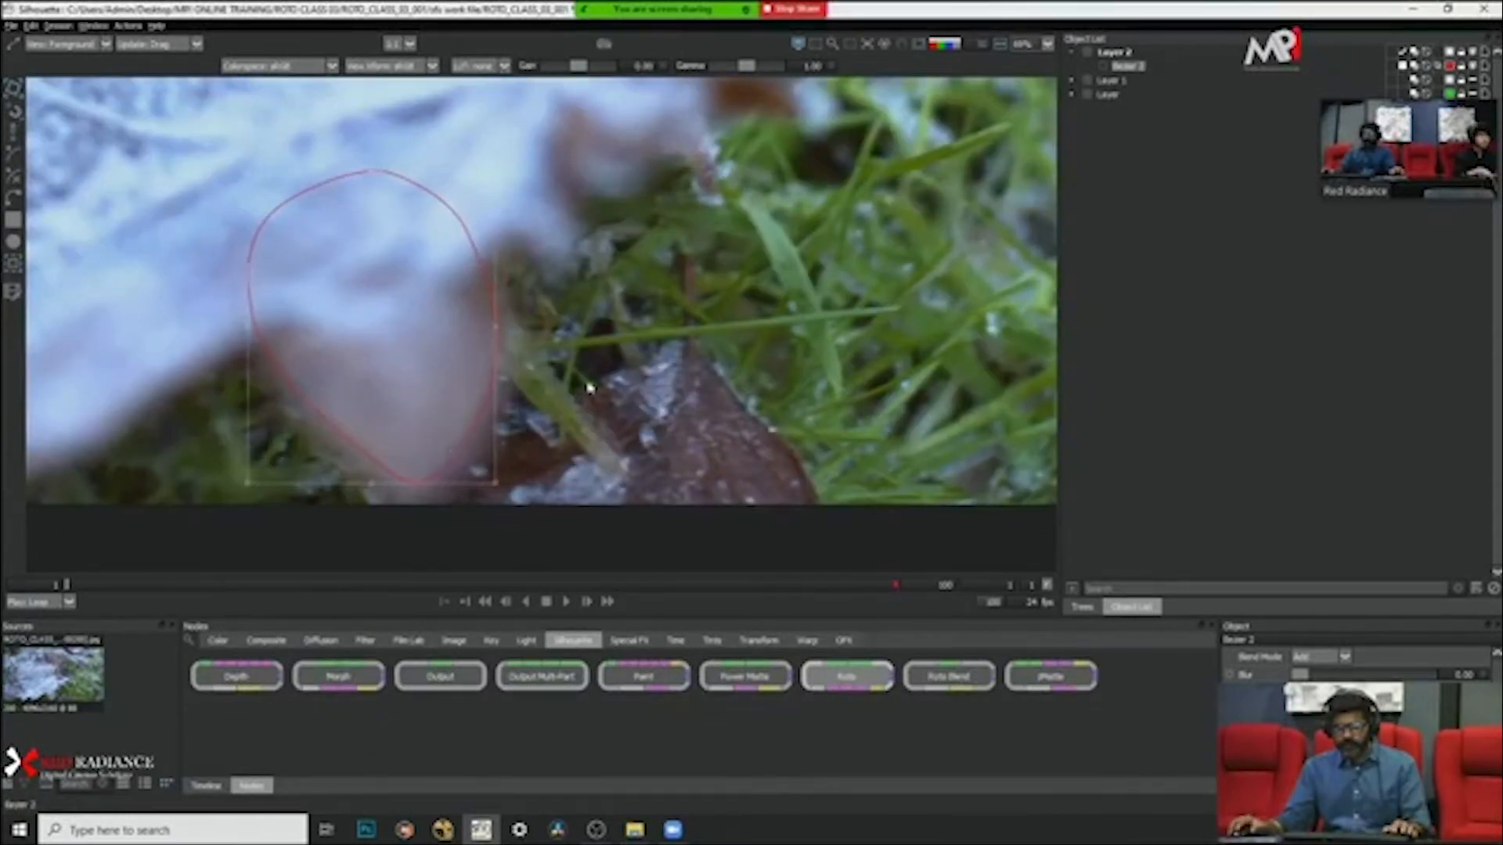
Step: Check how the lobe shape fits the leaf at frame 100 and deselect the shape
{"action": "scroll", "coordinate": [589, 387], "scroll_direction": "down", "scroll_amount": 2}
{"action": "left_click_drag", "start_coordinate": [585, 386], "coordinate": [583, 436]}
{"action": "left_click", "coordinate": [846, 584]}
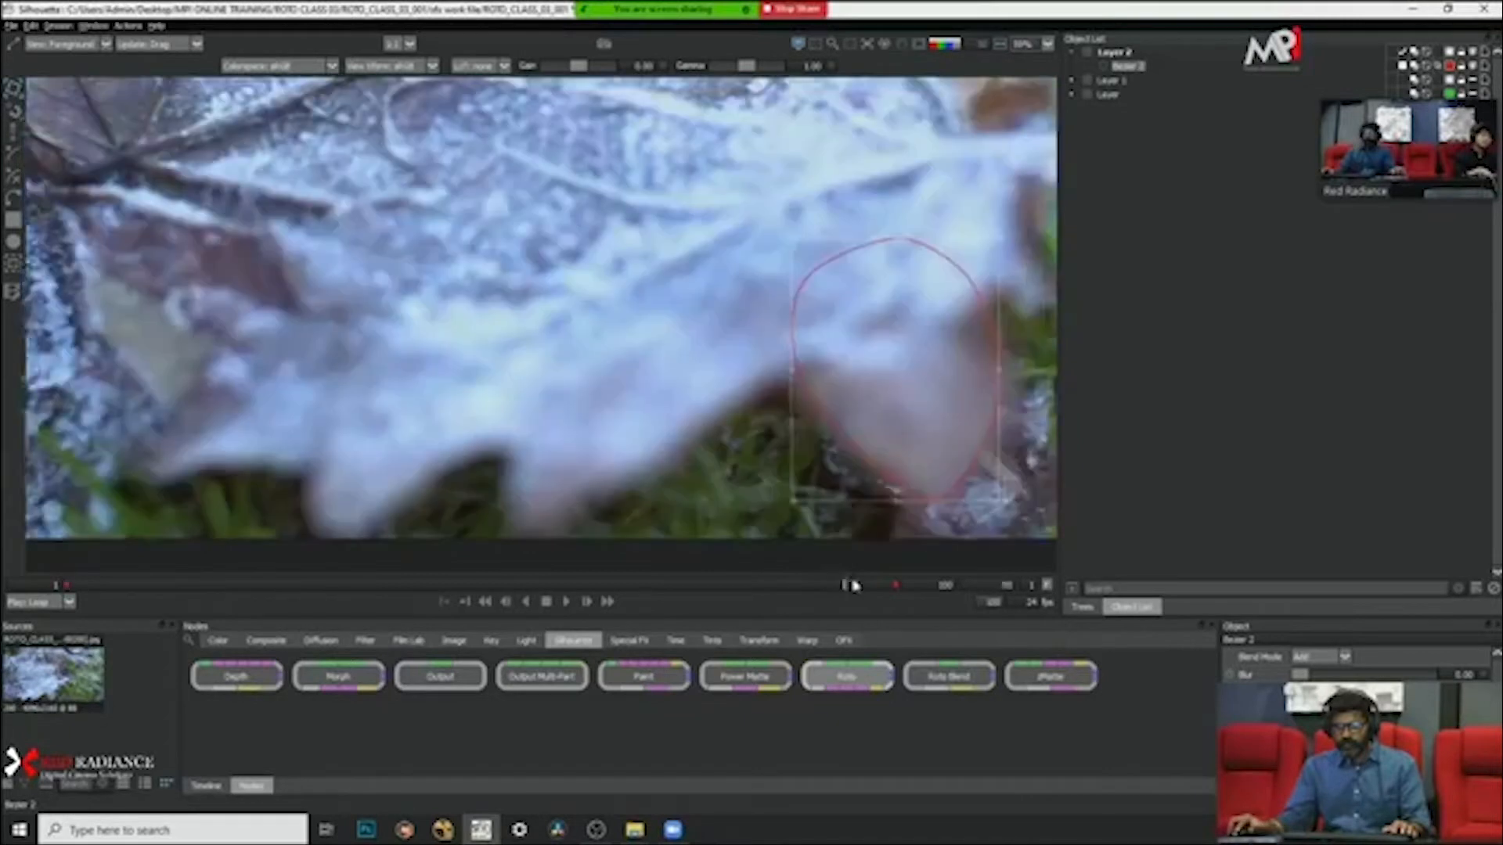
{"action": "left_click_drag", "start_coordinate": [854, 586], "coordinate": [899, 585]}
{"action": "scroll", "coordinate": [689, 376], "scroll_direction": "down", "scroll_amount": 1}
{"action": "left_click_drag", "start_coordinate": [681, 376], "coordinate": [619, 403]}
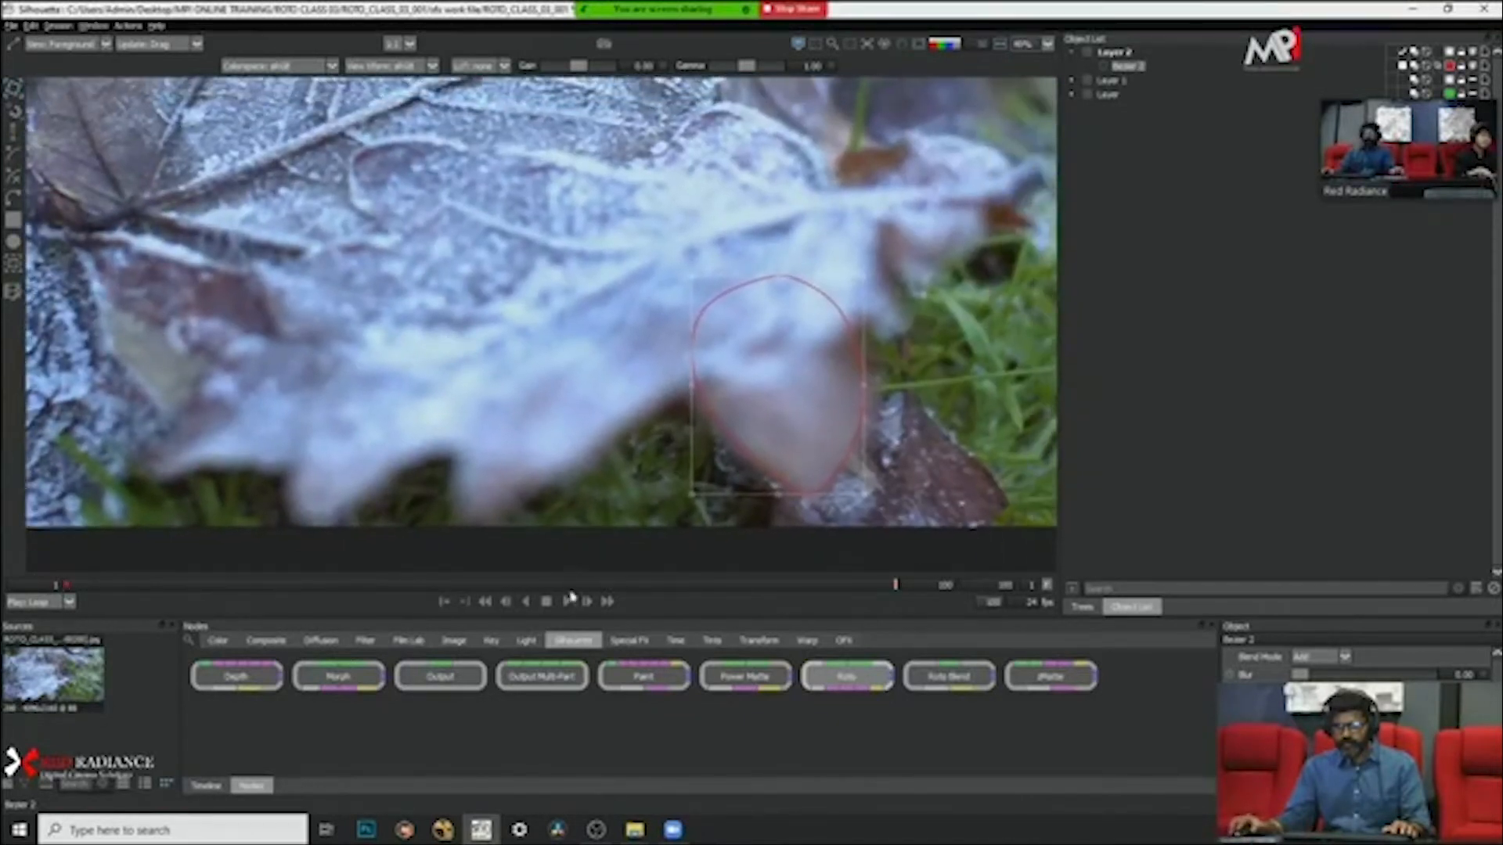
{"action": "left_click", "coordinate": [552, 454]}
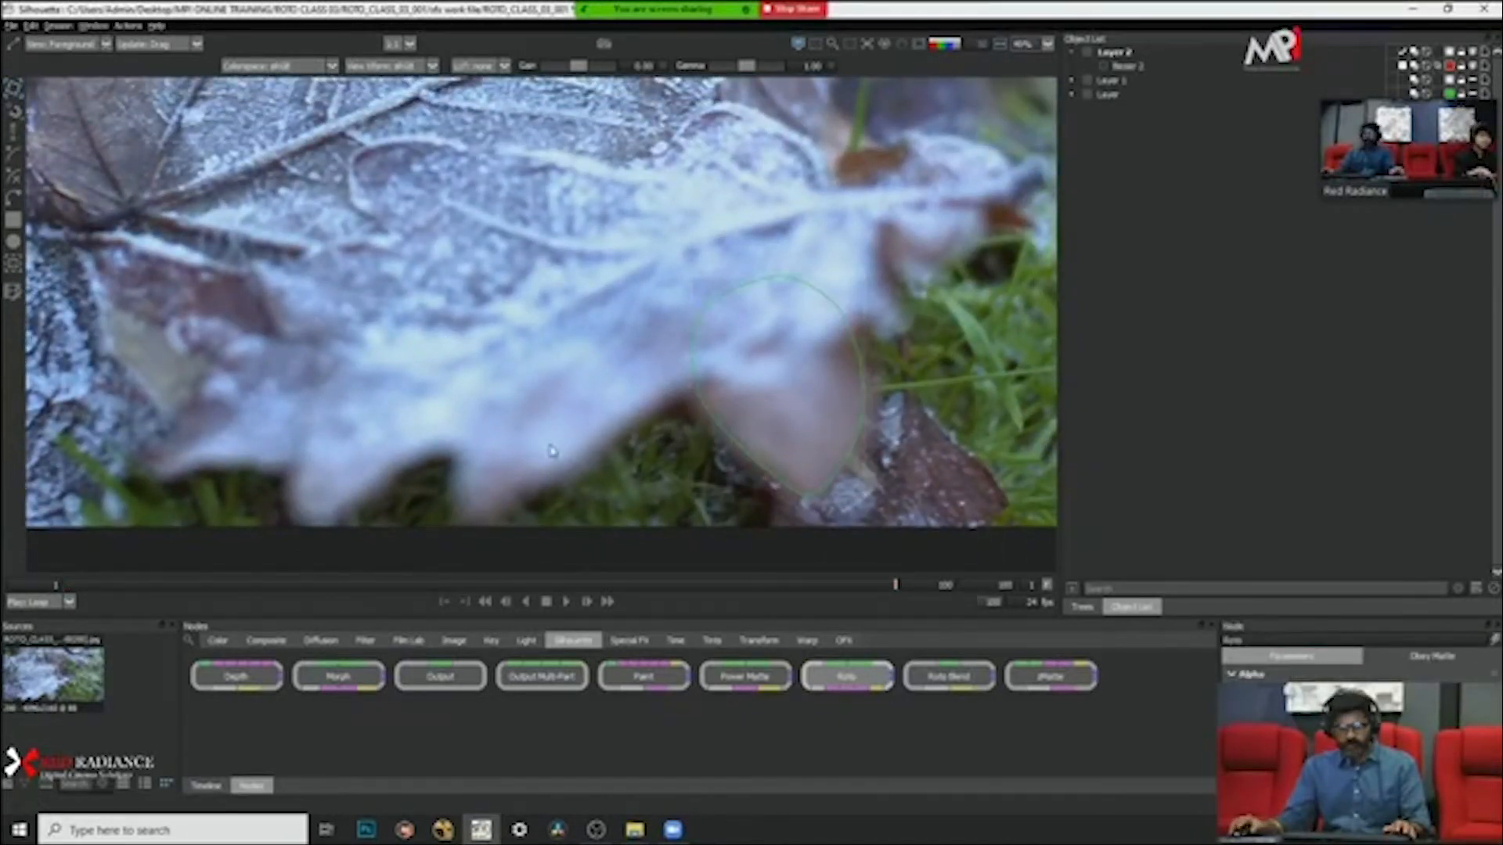
Step: Preview the lobe matte as alpha and as a red overlay at frame 100, inspecting its edges against the leaf
{"action": "scroll", "coordinate": [651, 431], "scroll_direction": "down", "scroll_amount": 4}
{"action": "key", "text": "a"}
{"action": "scroll", "coordinate": [664, 430], "scroll_direction": "up", "scroll_amount": 3}
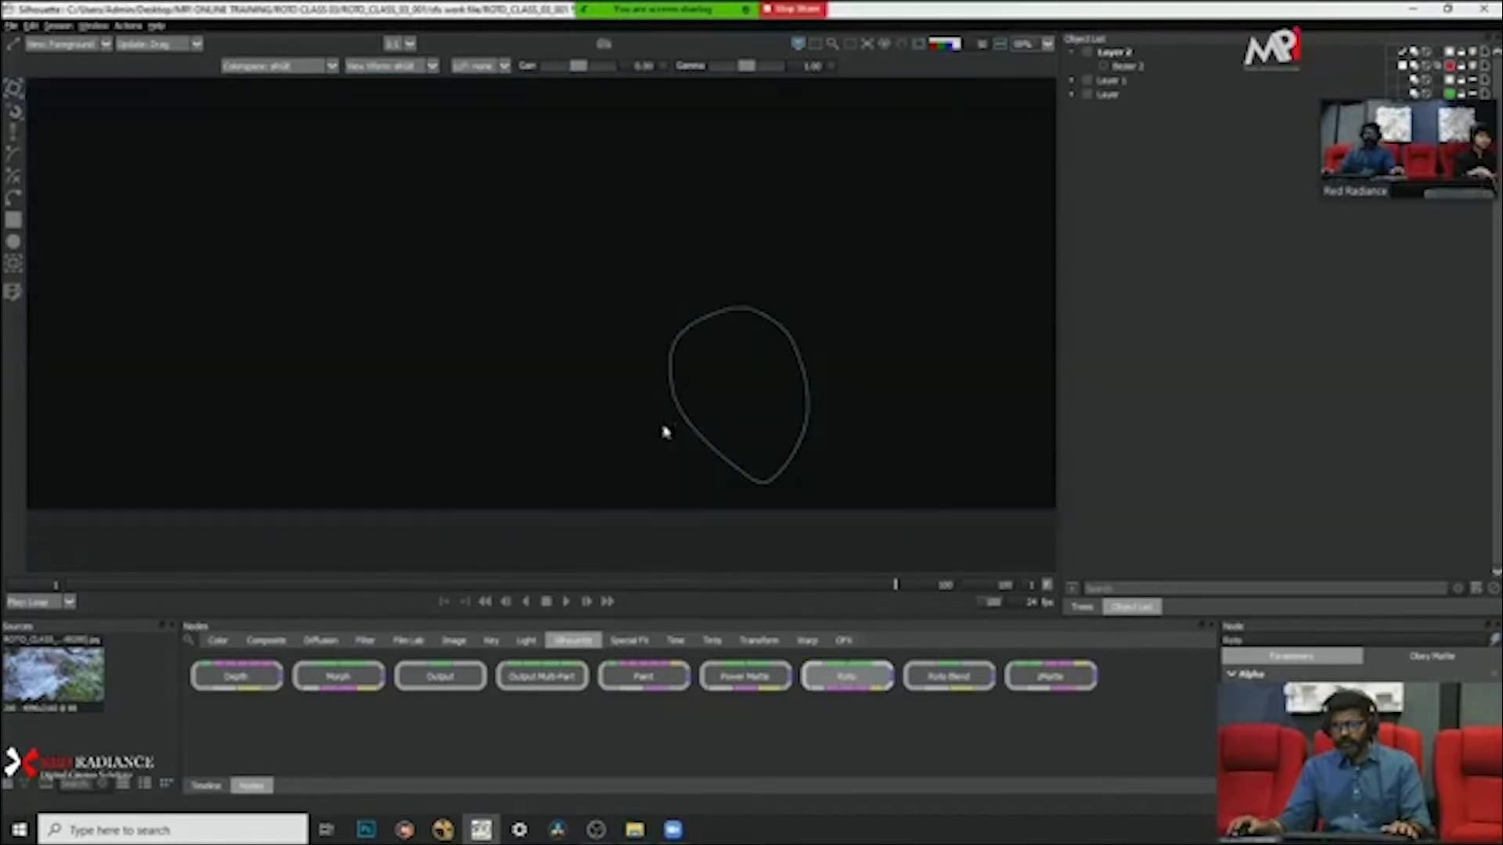
{"action": "key", "text": "a"}
{"action": "key", "text": "s"}
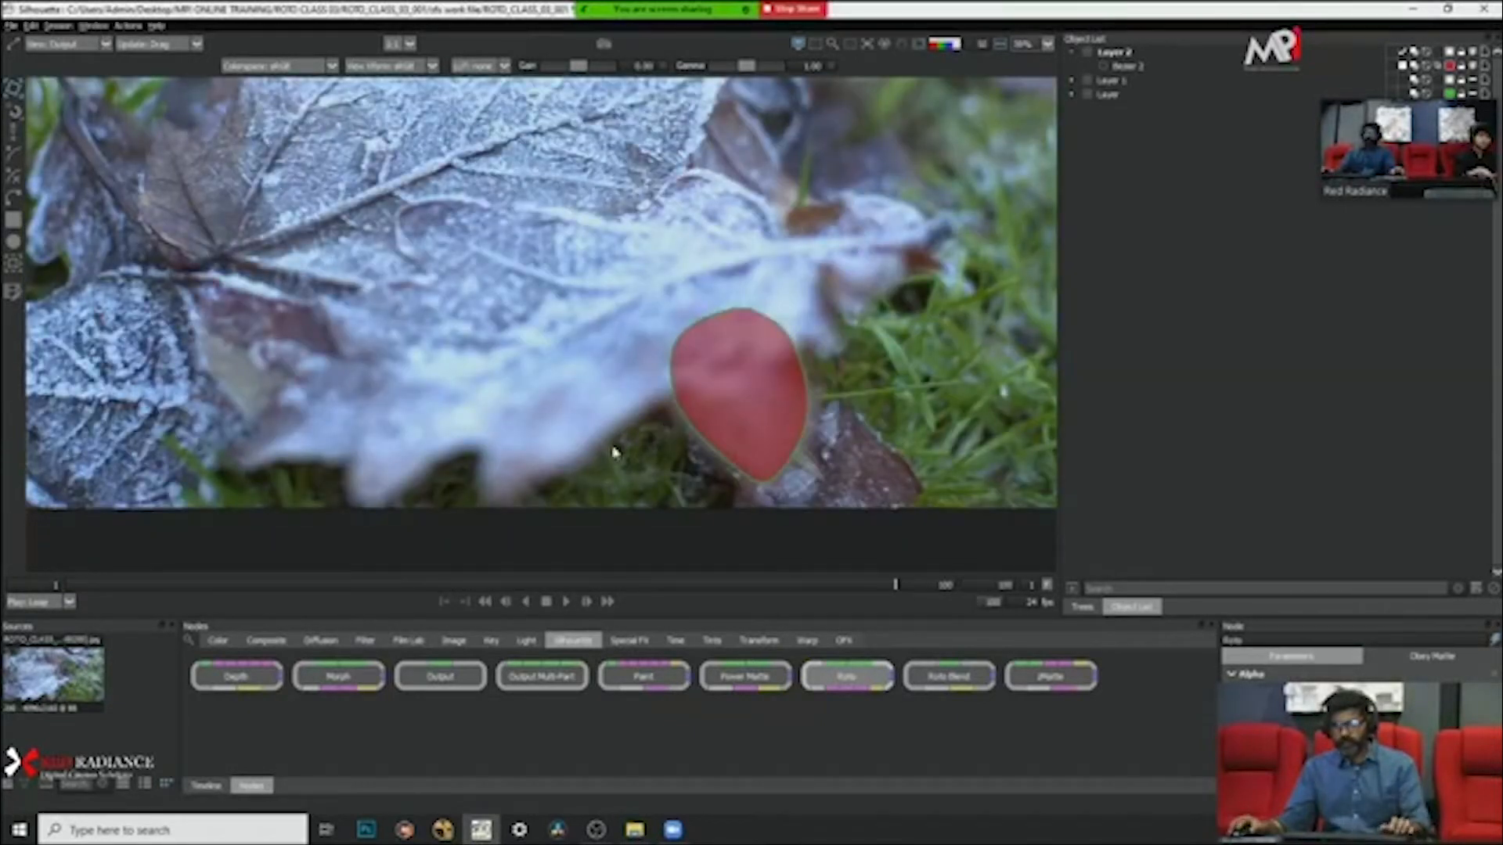
{"action": "scroll", "coordinate": [822, 467], "scroll_direction": "down", "scroll_amount": 4}
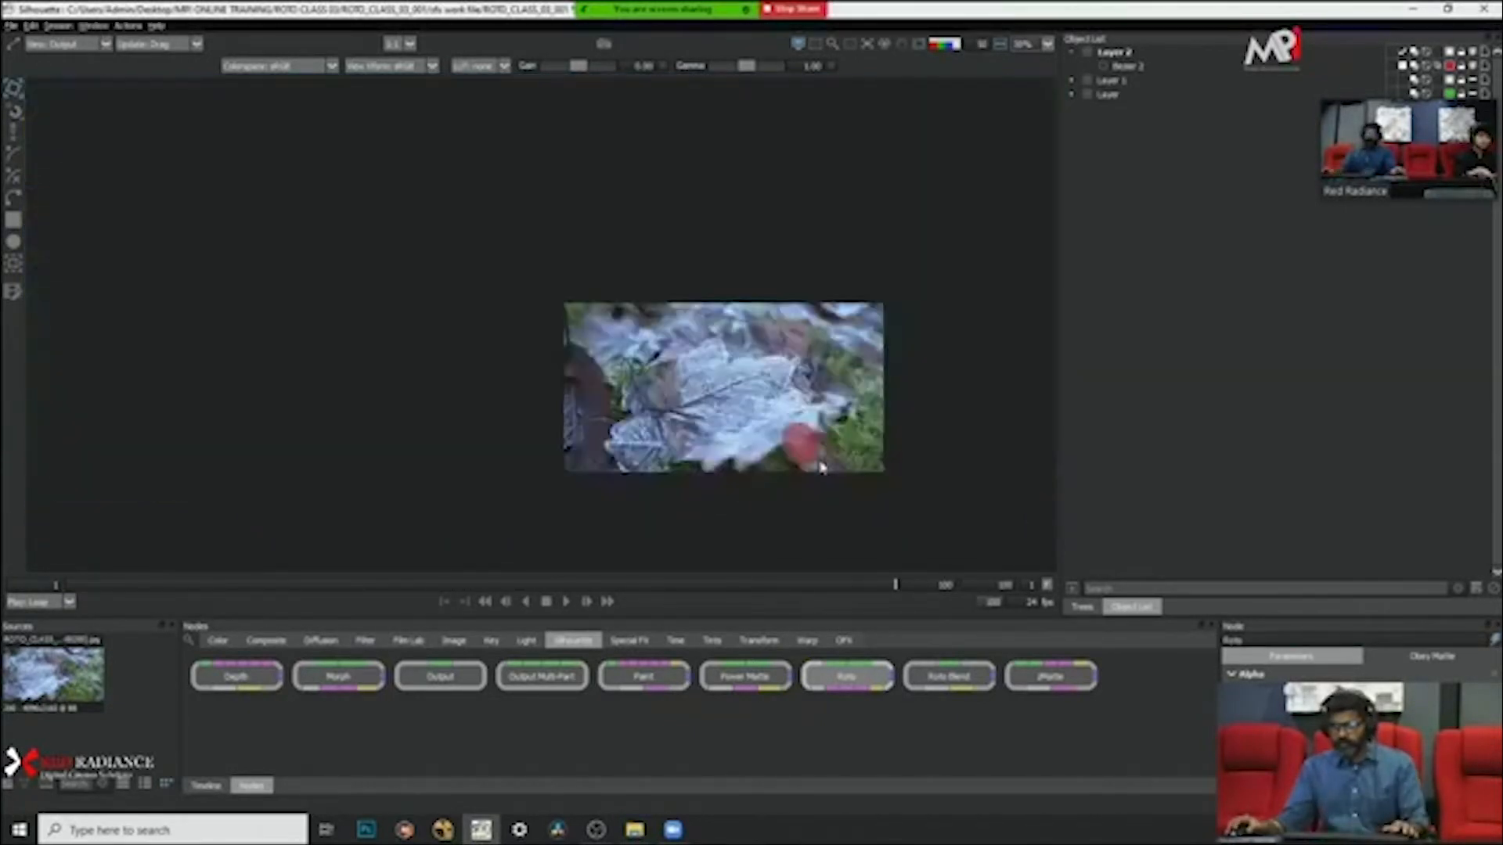
{"action": "scroll", "coordinate": [820, 467], "scroll_direction": "up", "scroll_amount": 6}
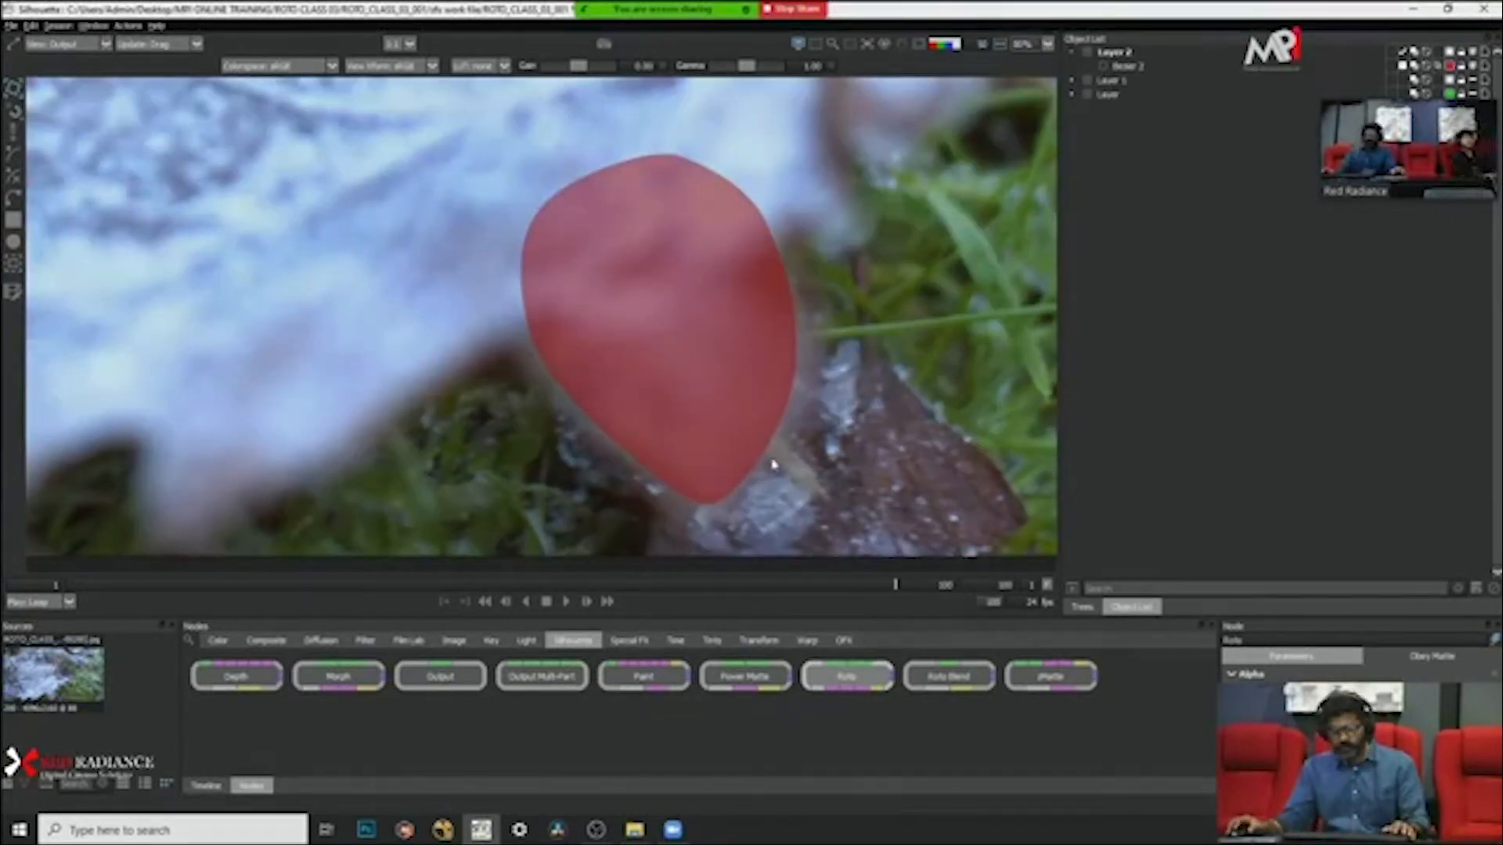
{"action": "scroll", "coordinate": [756, 471], "scroll_direction": "down", "scroll_amount": 2}
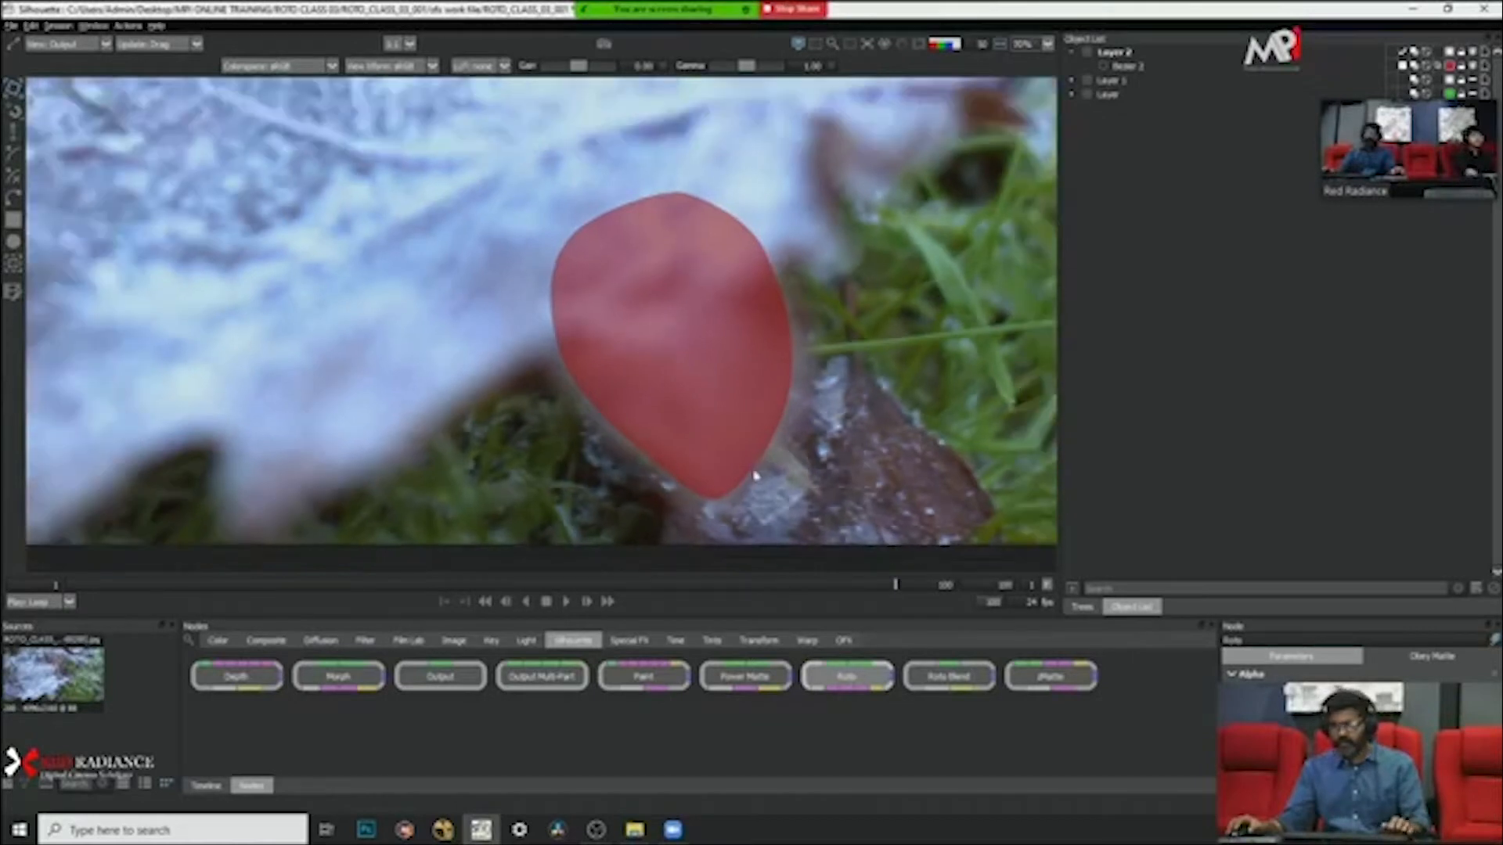
Step: Return to frame 1 and examine the lobe's red overlay with the full image in view
{"action": "left_click", "coordinate": [67, 586]}
{"action": "scroll", "coordinate": [448, 463], "scroll_direction": "down", "scroll_amount": 1}
{"action": "left_click_drag", "start_coordinate": [447, 464], "coordinate": [723, 485]}
{"action": "scroll", "coordinate": [620, 463], "scroll_direction": "down", "scroll_amount": 1}
{"action": "scroll", "coordinate": [708, 480], "scroll_direction": "up", "scroll_amount": 3}
{"action": "scroll", "coordinate": [702, 480], "scroll_direction": "down", "scroll_amount": 1}
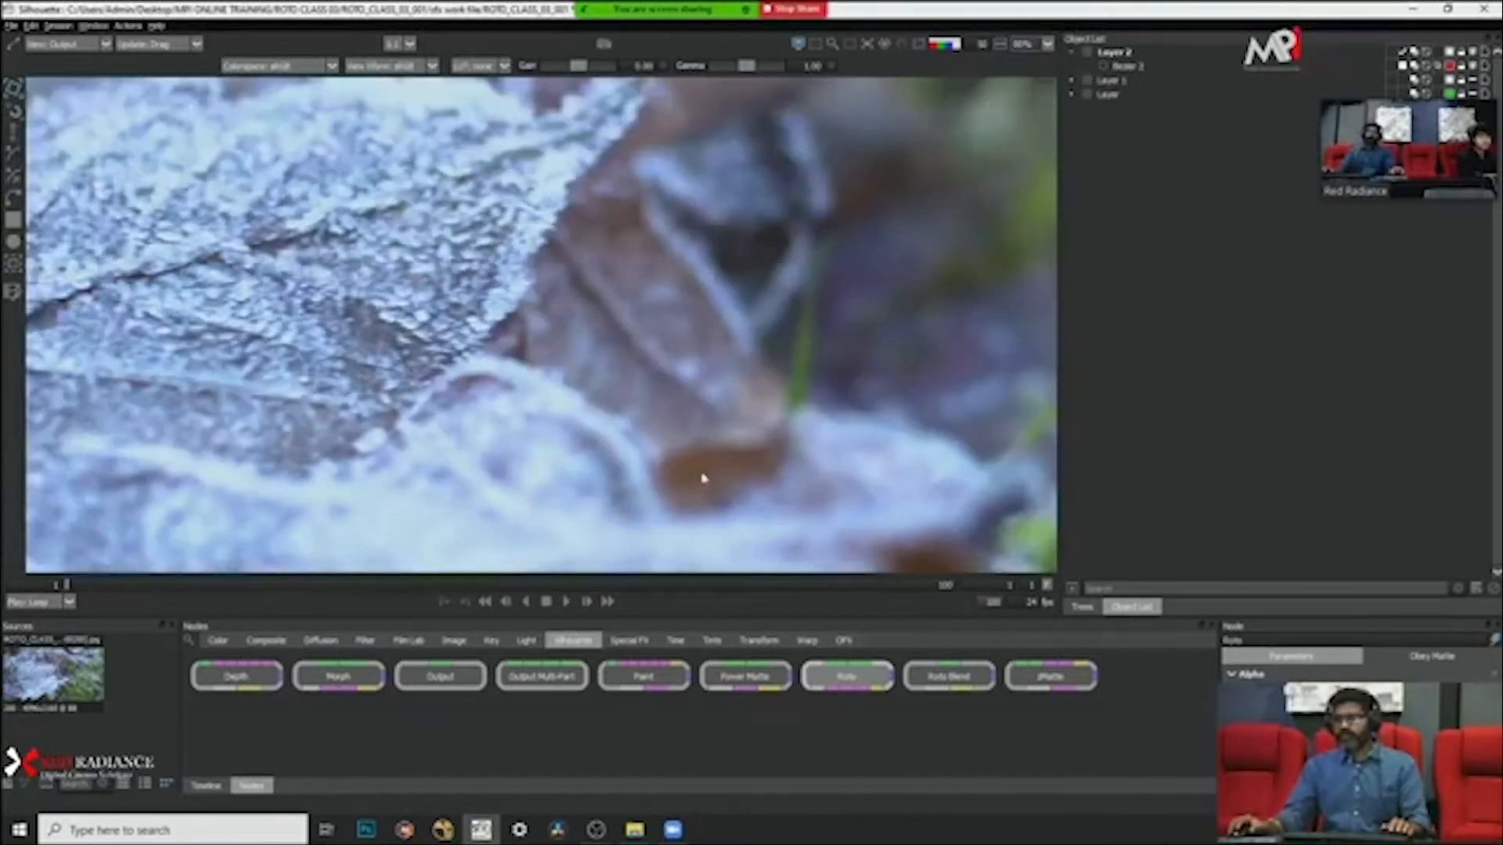
{"action": "key", "text": "f"}
{"action": "left_click_drag", "start_coordinate": [655, 430], "coordinate": [662, 417]}
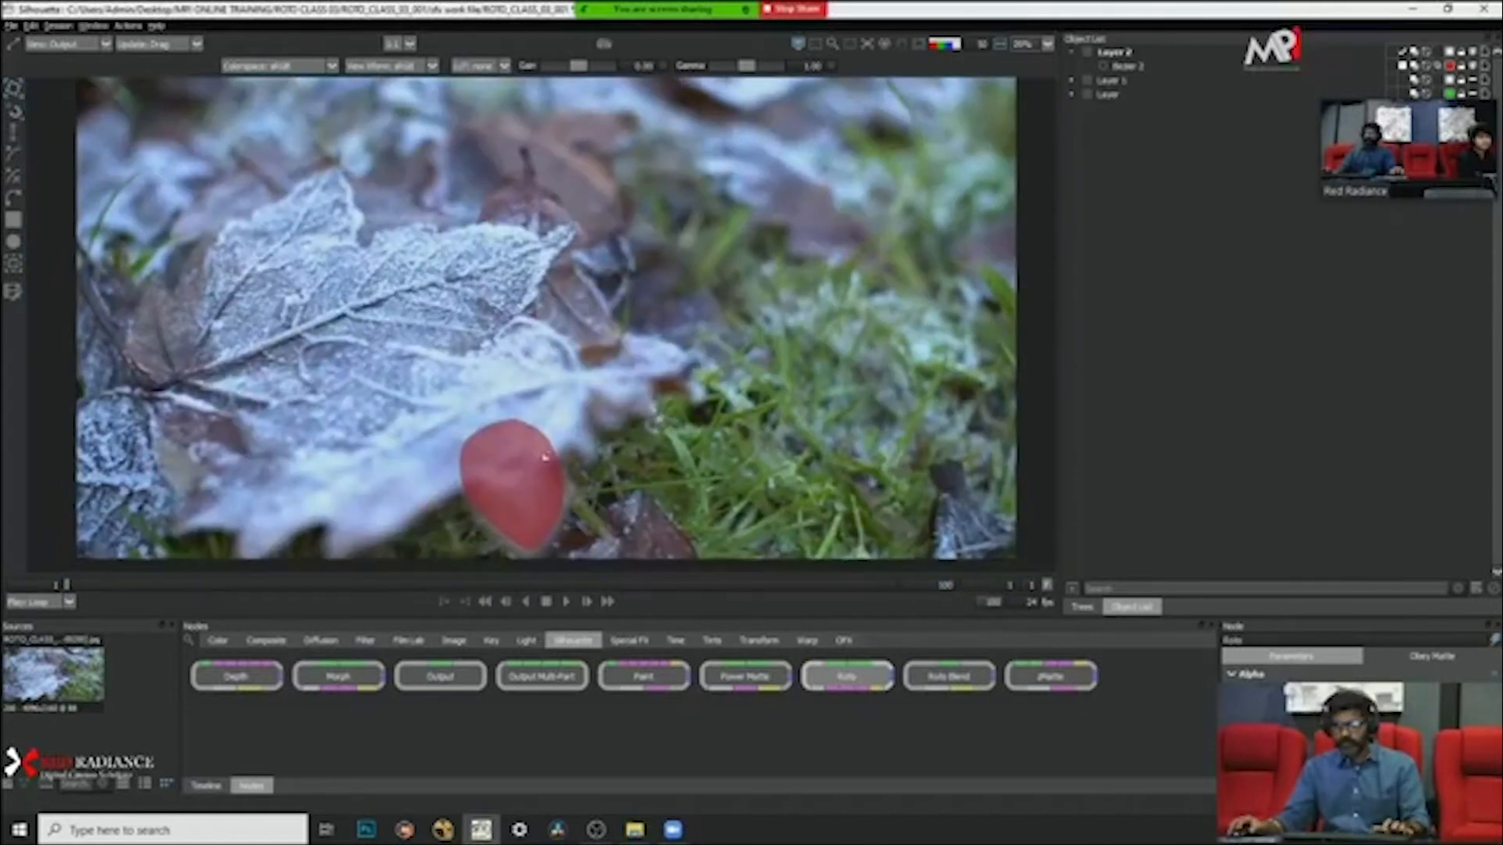
Step: Select the leaf lobe shape, hide the overlay and set the shape's blur to 1
{"action": "left_click", "coordinate": [1139, 66]}
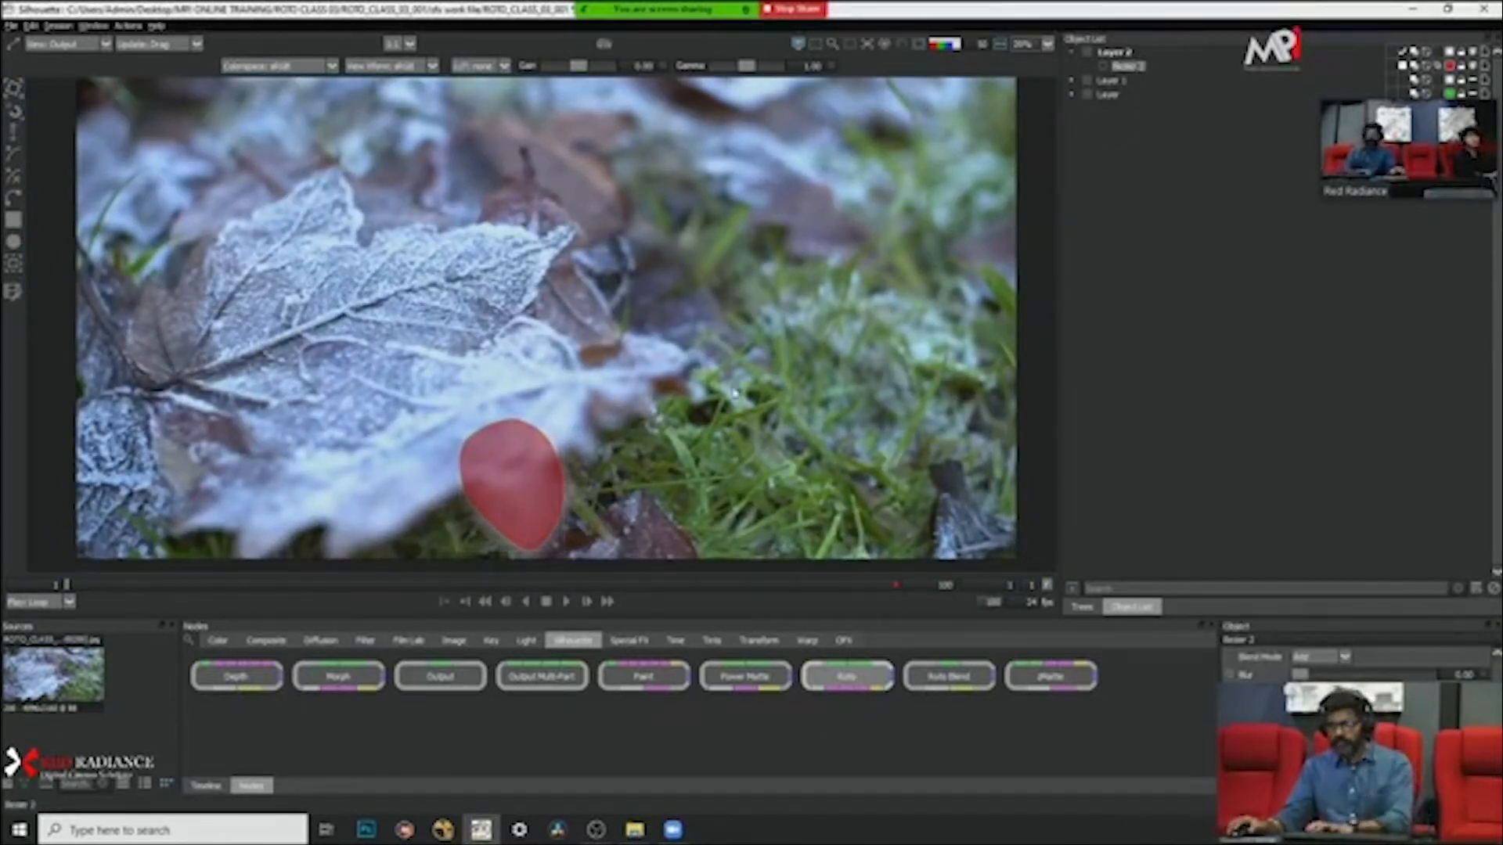
{"action": "key", "text": "a"}
{"action": "key", "text": "a"}
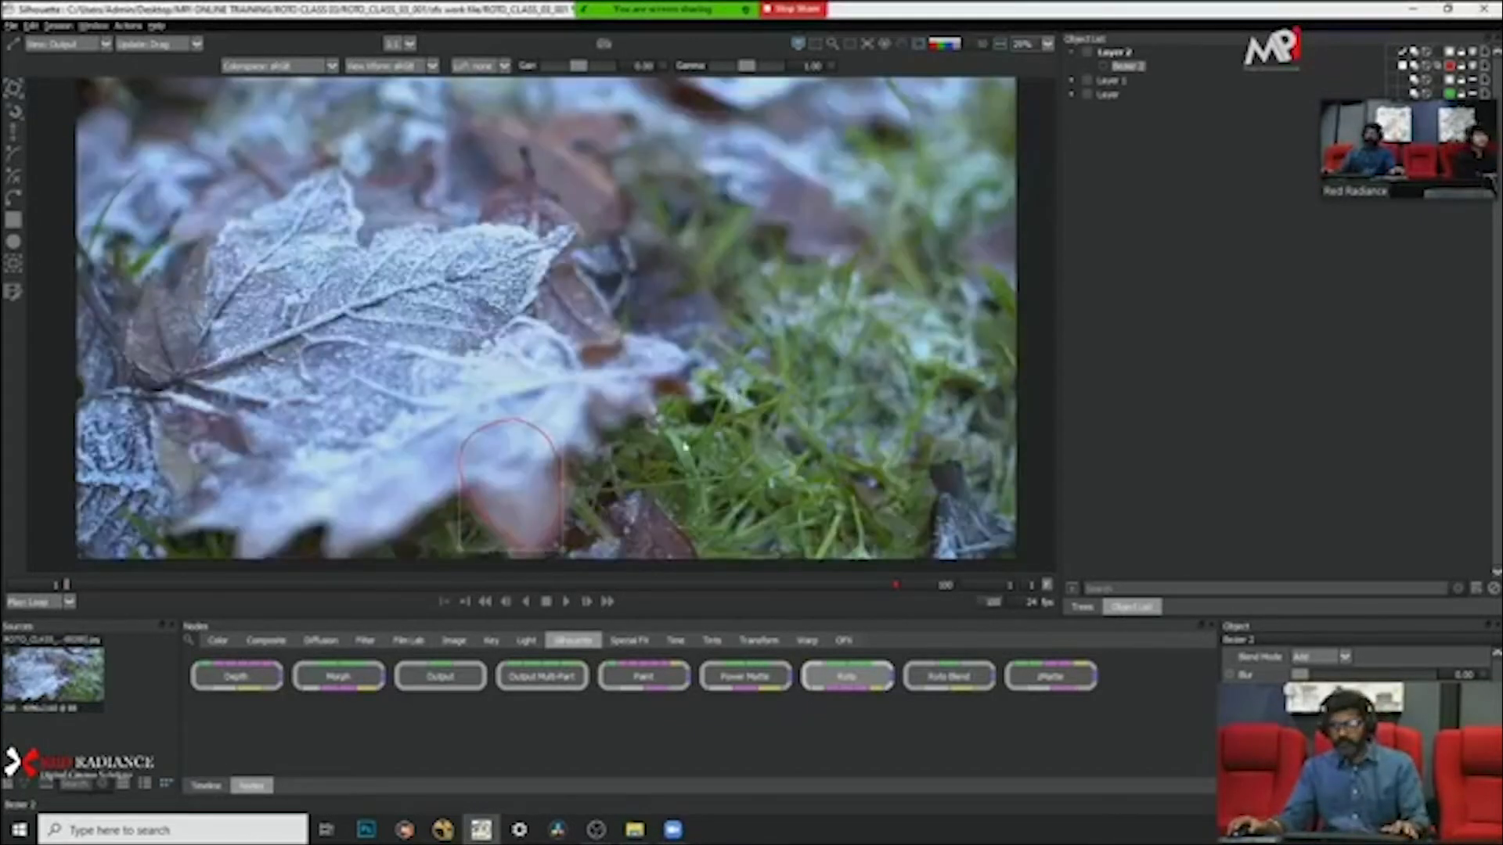
{"action": "scroll", "coordinate": [594, 509], "scroll_direction": "down", "scroll_amount": 2}
{"action": "scroll", "coordinate": [594, 511], "scroll_direction": "up", "scroll_amount": 5}
{"action": "left_click_drag", "start_coordinate": [594, 511], "coordinate": [708, 380]}
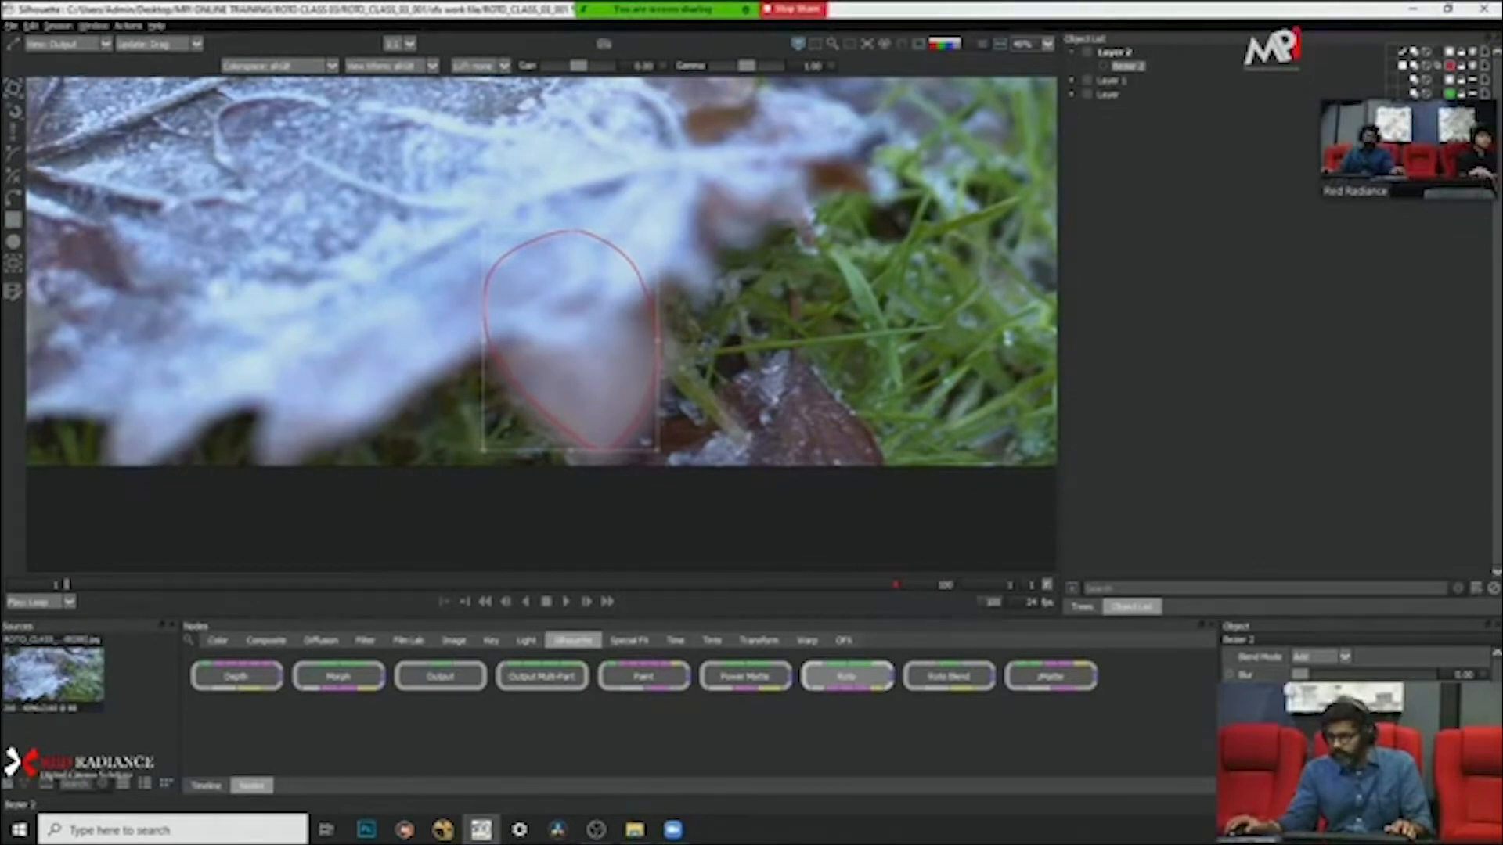
{"action": "double_click", "coordinate": [1463, 675]}
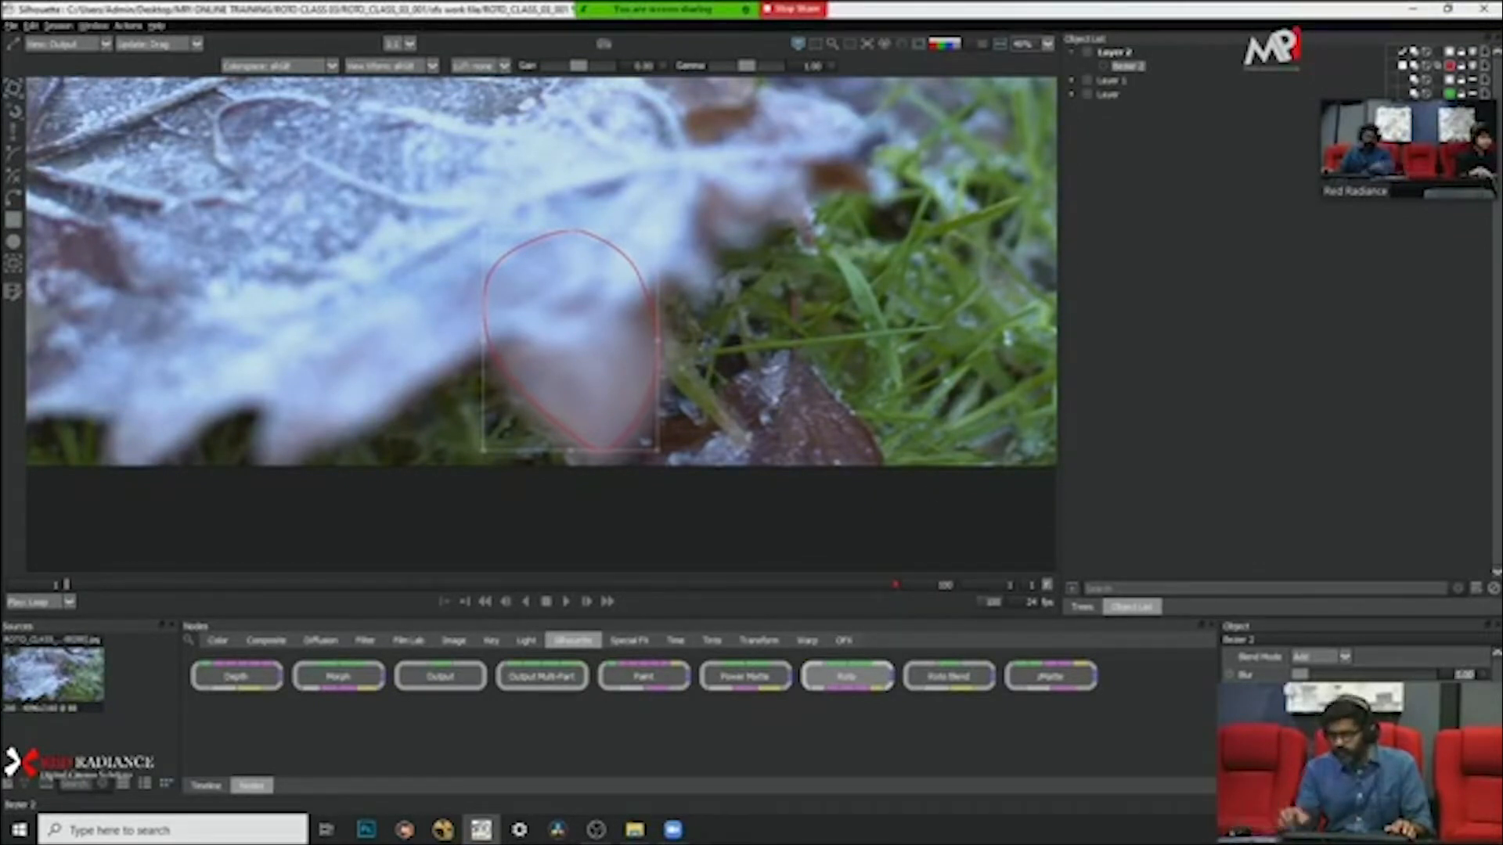
{"action": "type", "text": "6"}
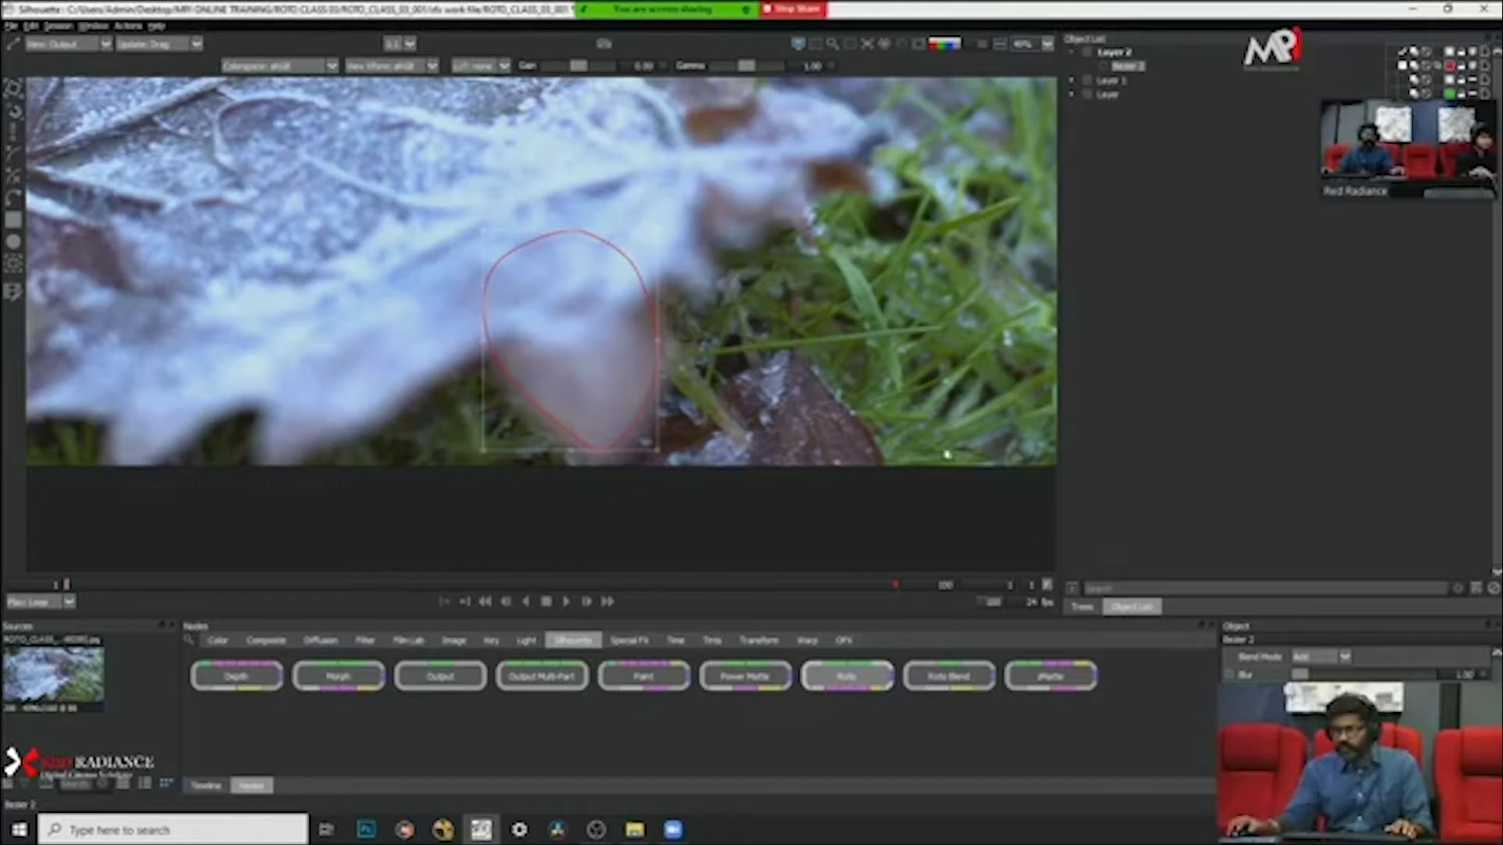
Step: Show the red overlay again and raise the leaf lobe shape's blur to about 36.5 to soften its edge
{"action": "left_click", "coordinate": [715, 379]}
{"action": "key", "text": "s"}
{"action": "scroll", "coordinate": [675, 414], "scroll_direction": "down", "scroll_amount": 2}
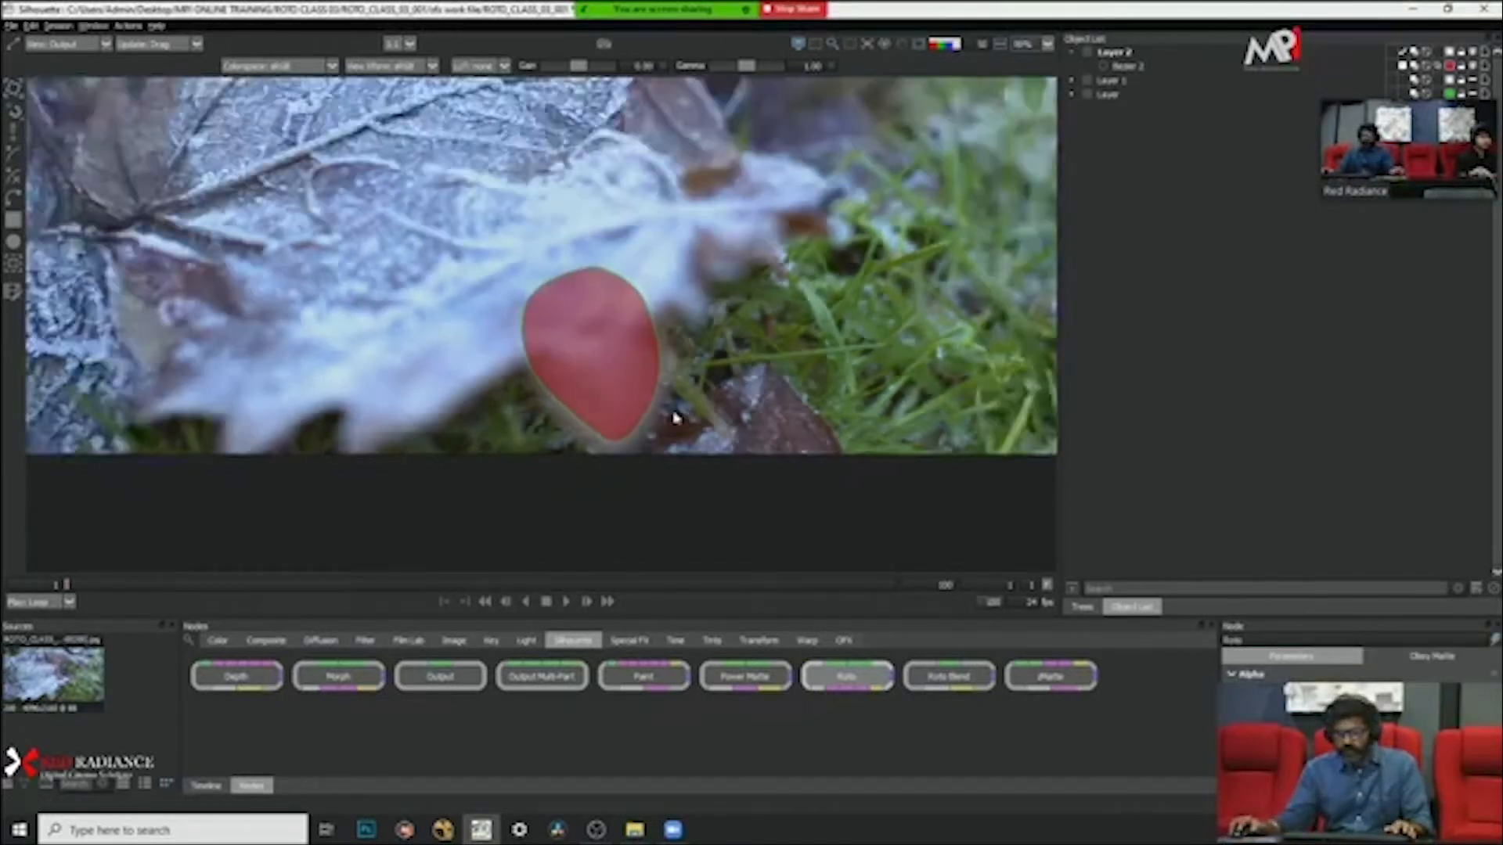
{"action": "scroll", "coordinate": [675, 414], "scroll_direction": "up", "scroll_amount": 5}
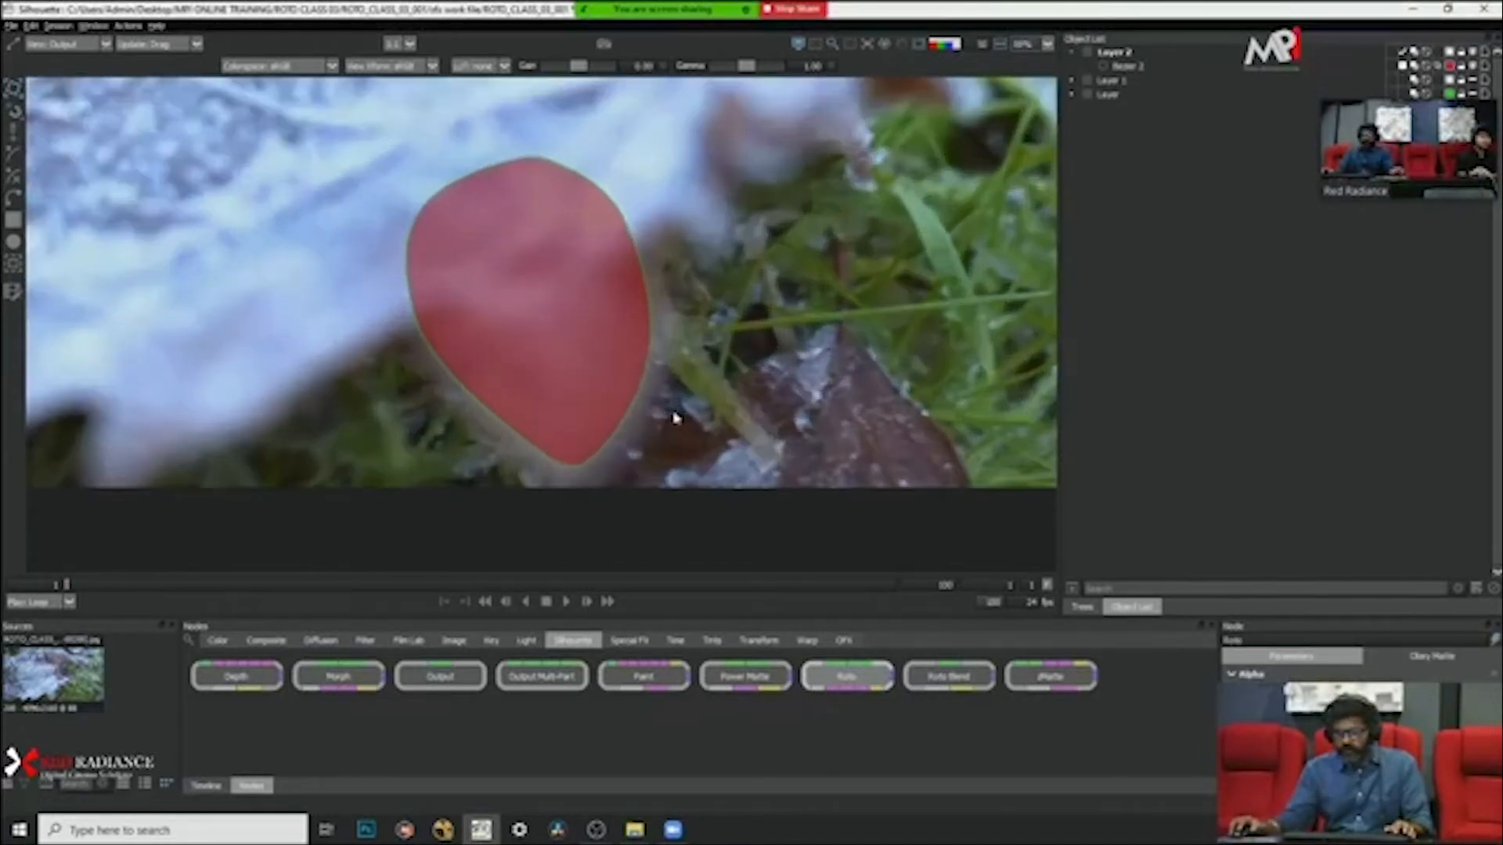
{"action": "left_click", "coordinate": [622, 422]}
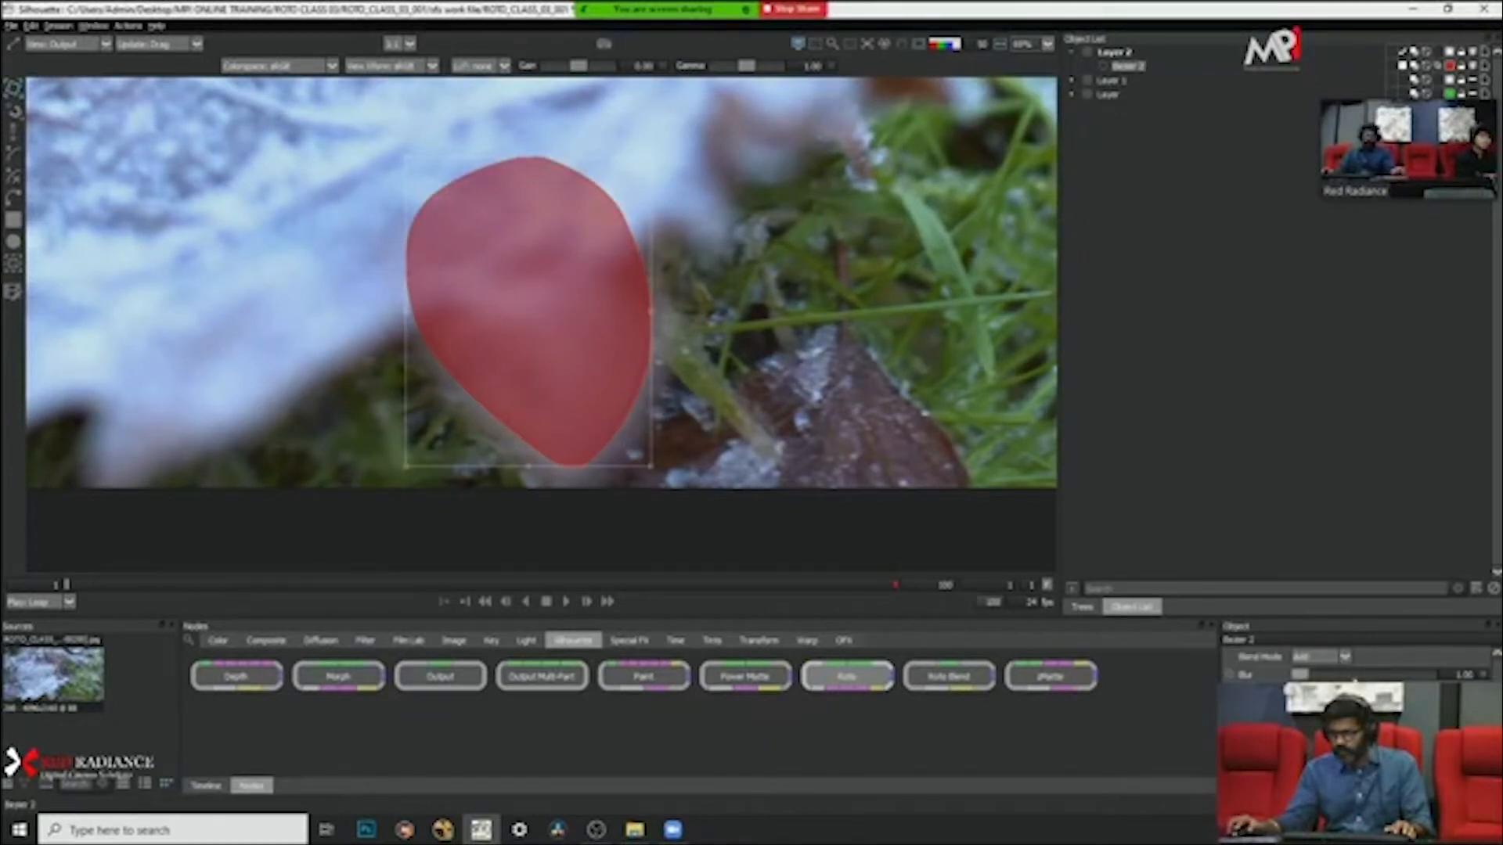
{"action": "left_click_drag", "start_coordinate": [1306, 677], "coordinate": [1302, 678]}
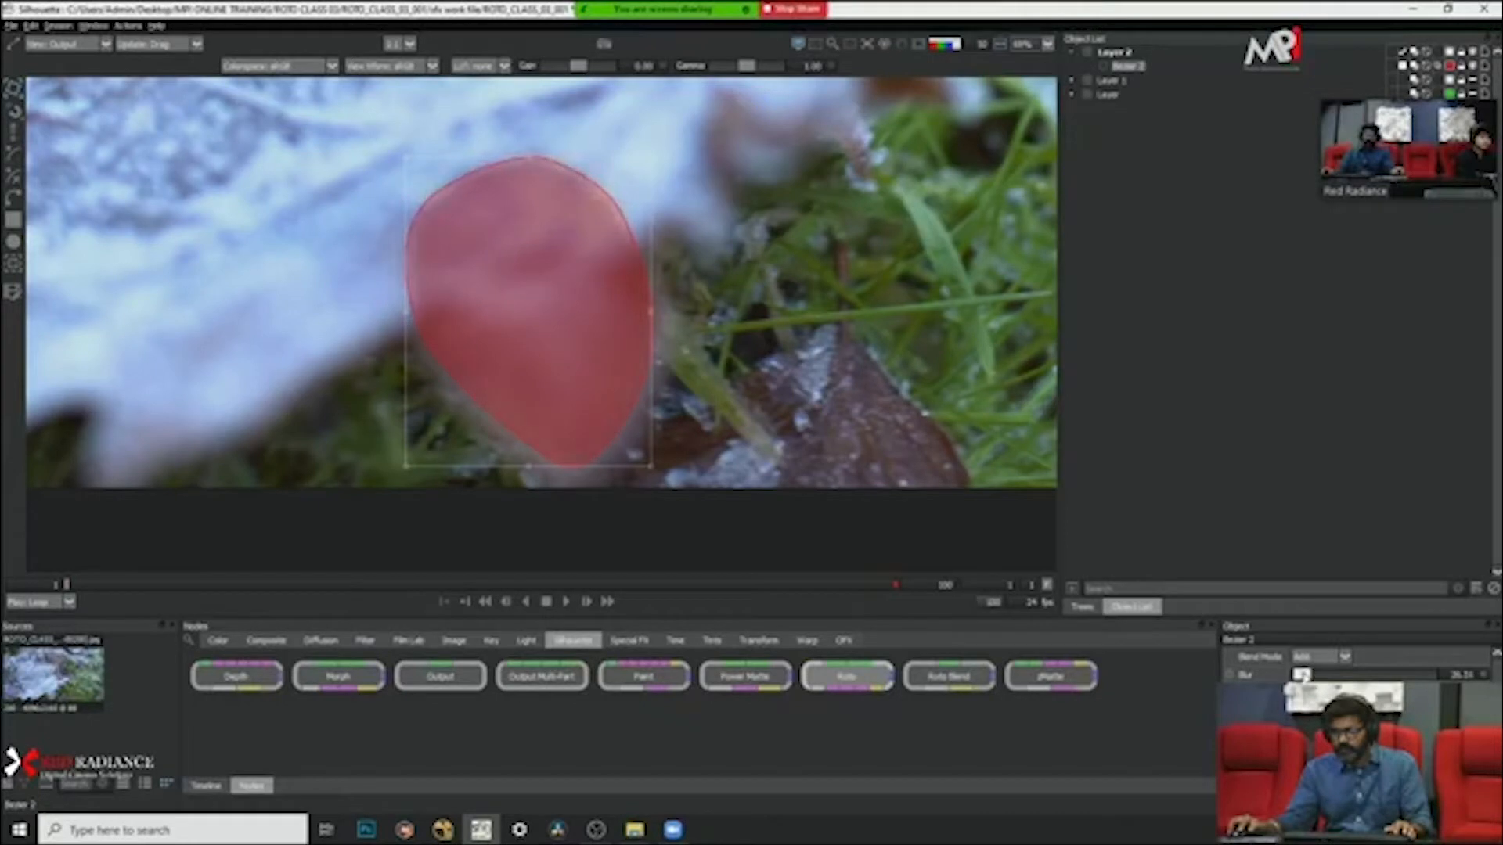
{"action": "left_click", "coordinate": [787, 360]}
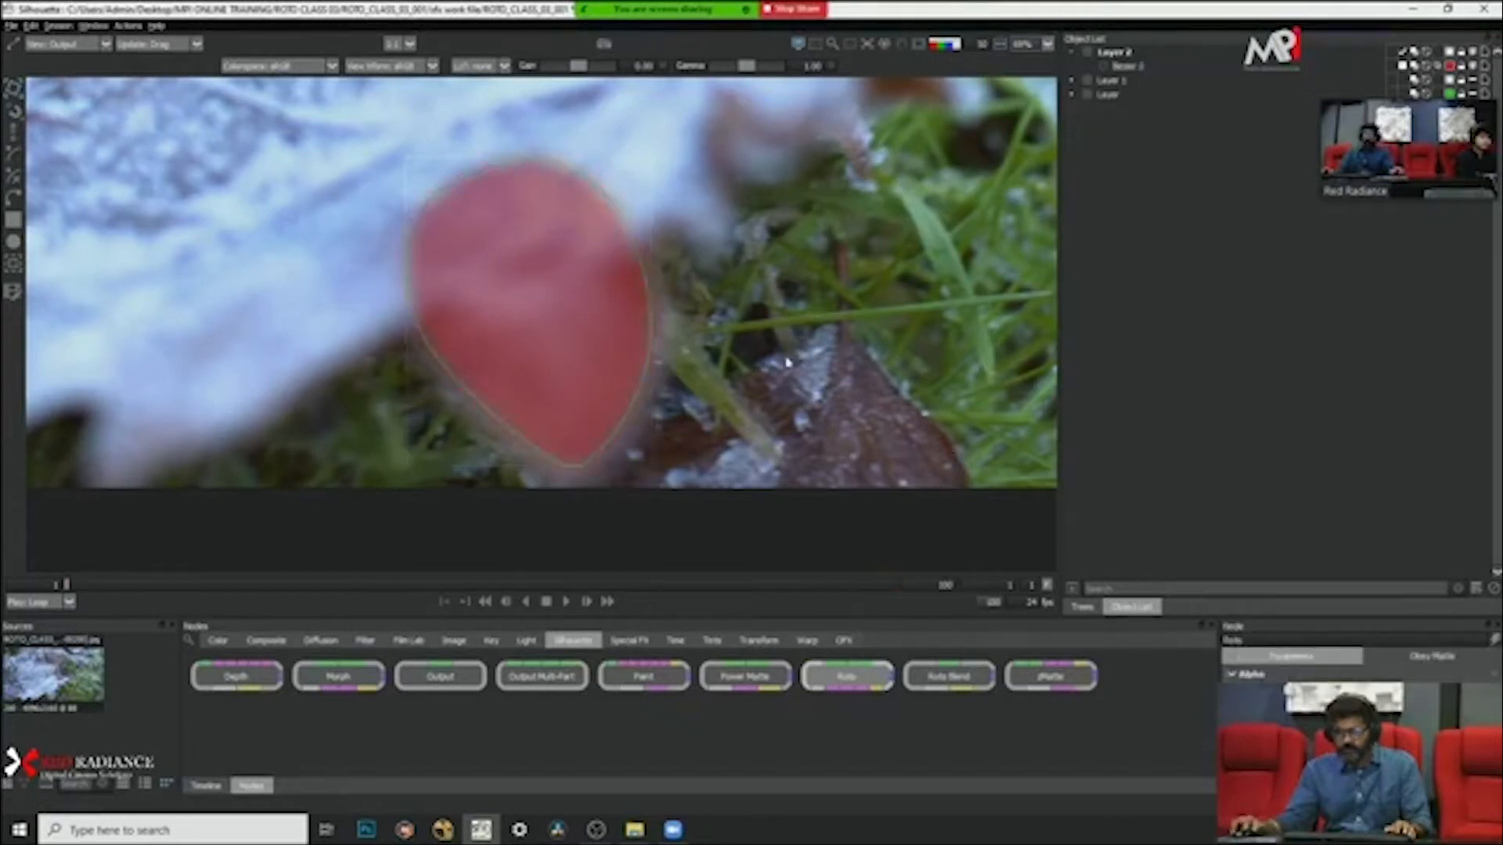
Step: Compare the softened lobe matte with the blurred leaf edge by switching the alpha and overlay display
{"action": "key", "text": "a"}
{"action": "key", "text": "a"}
{"action": "key", "text": "a"}
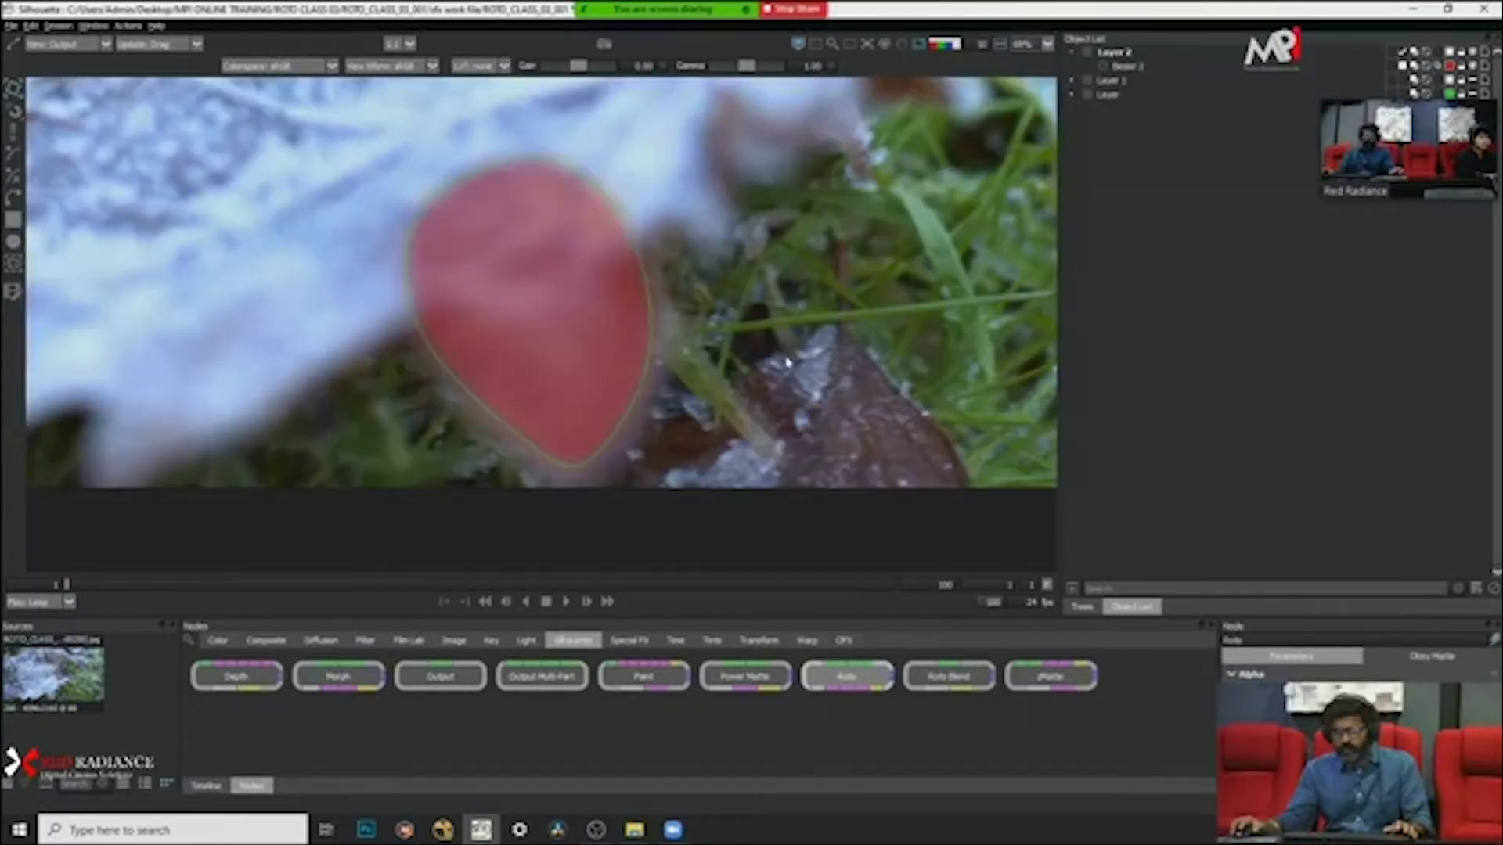
{"action": "key", "text": "a"}
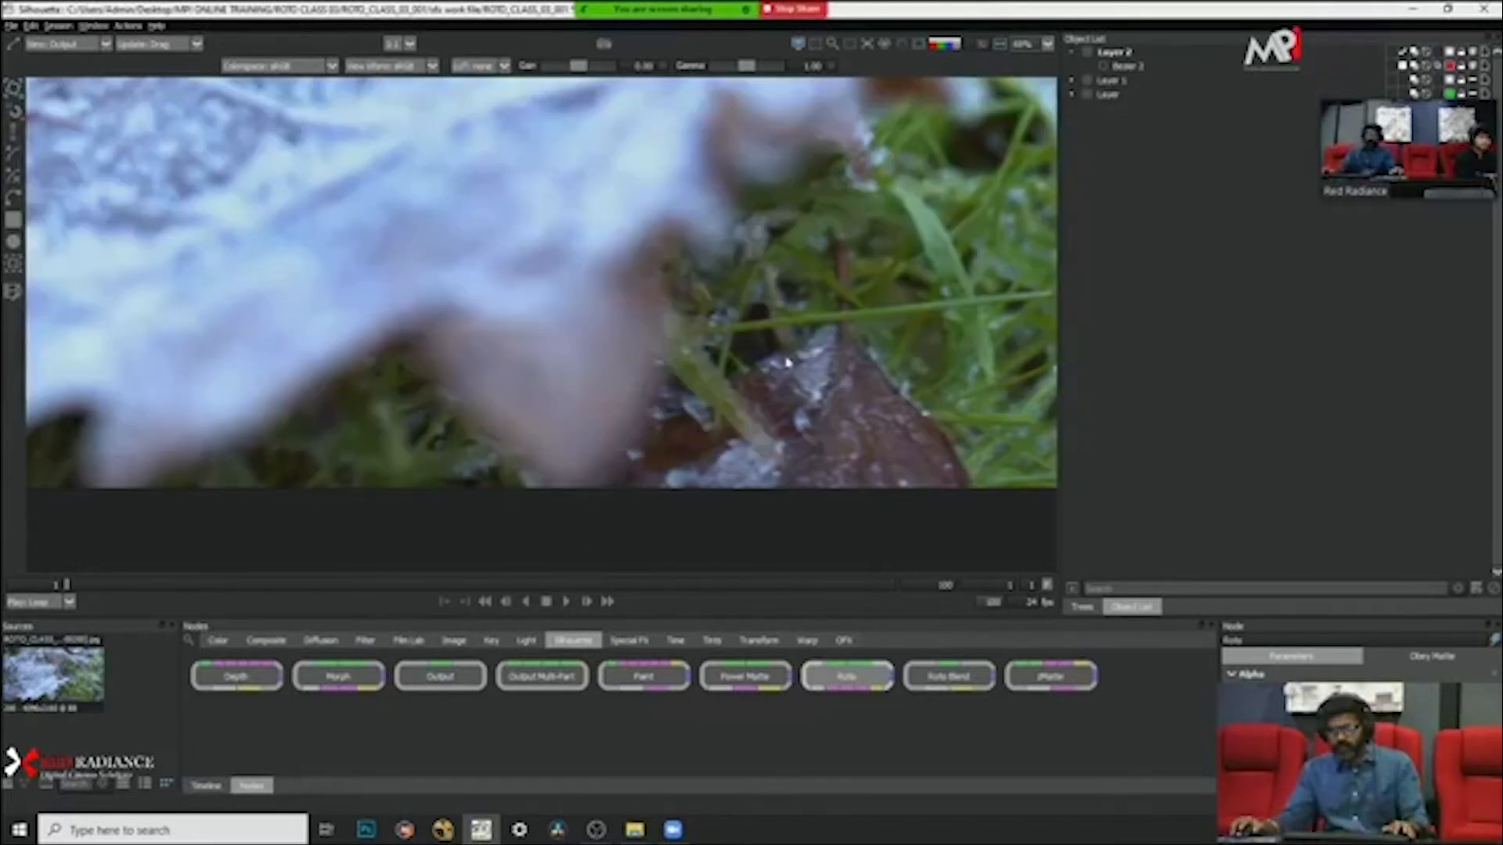
{"action": "key", "text": "a"}
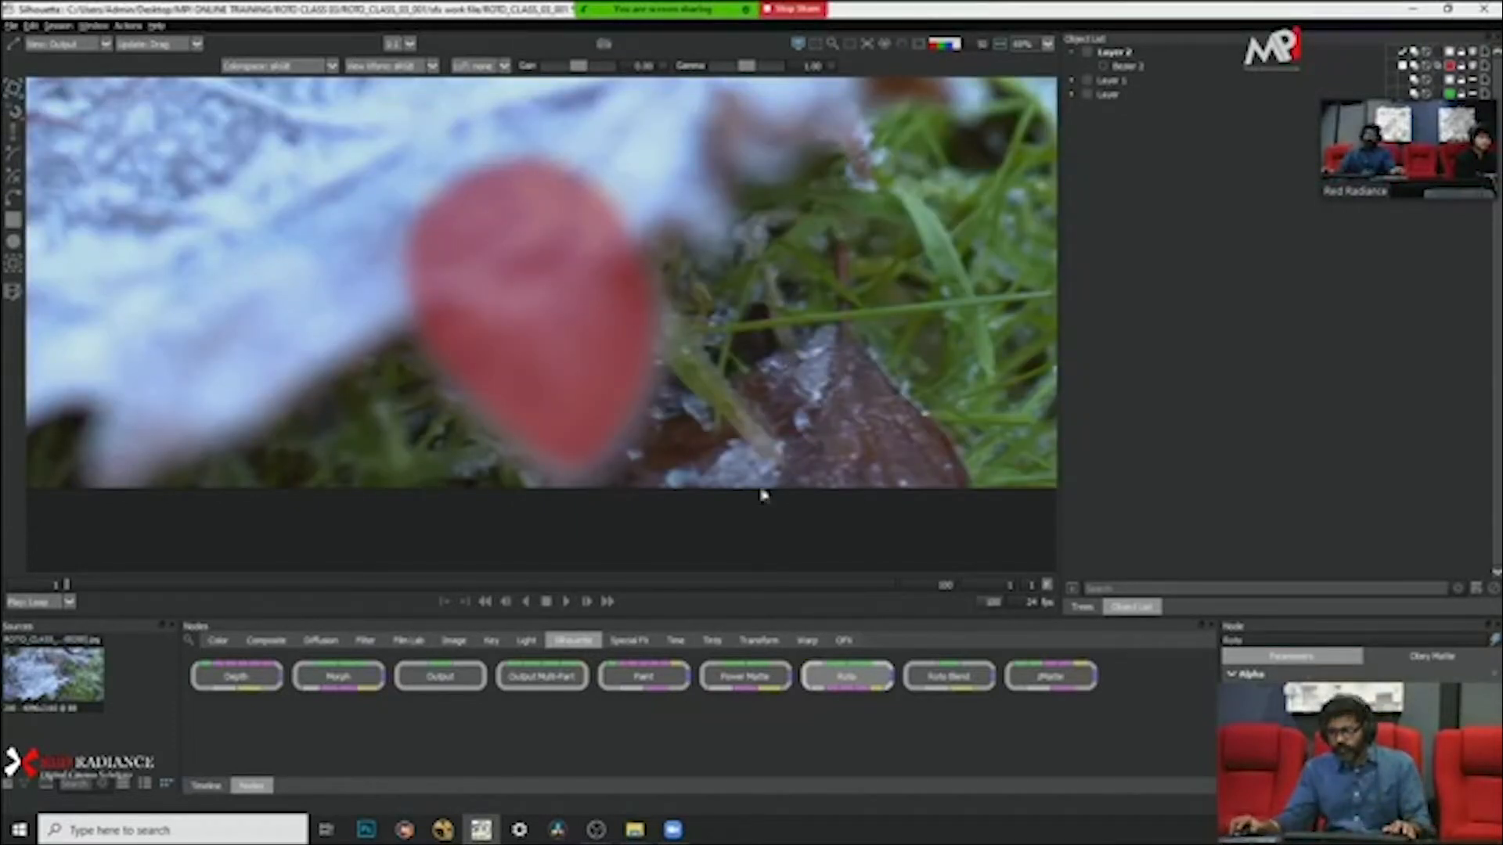
Step: Increase the leaf lobe shape's blur further to match the leaf's soft edge, and deselect the shape
{"action": "left_click", "coordinate": [1124, 66]}
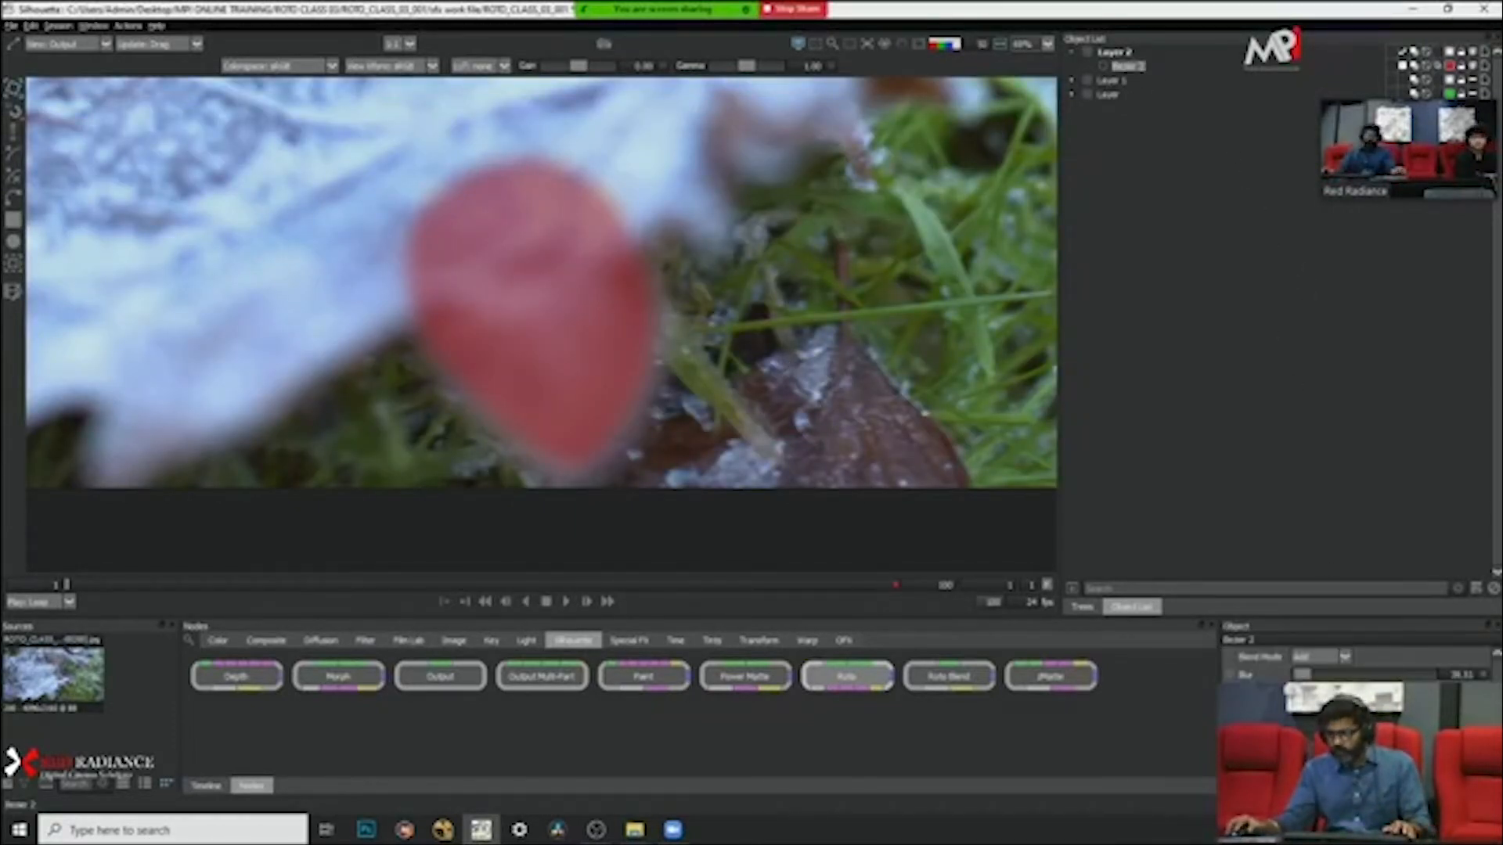
{"action": "left_click_drag", "start_coordinate": [1301, 675], "coordinate": [1303, 674]}
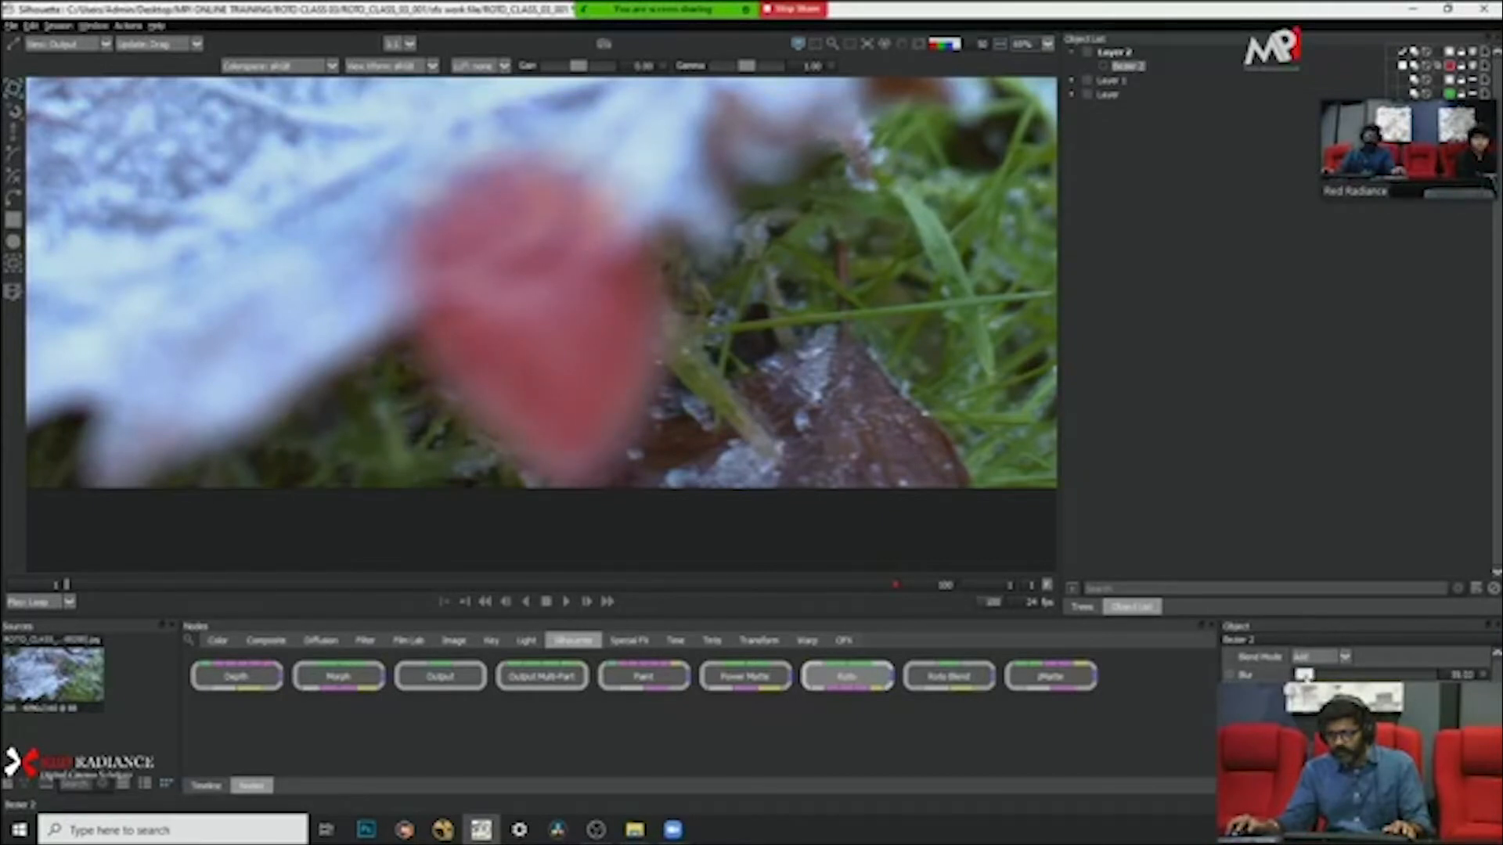
{"action": "left_click", "coordinate": [899, 426]}
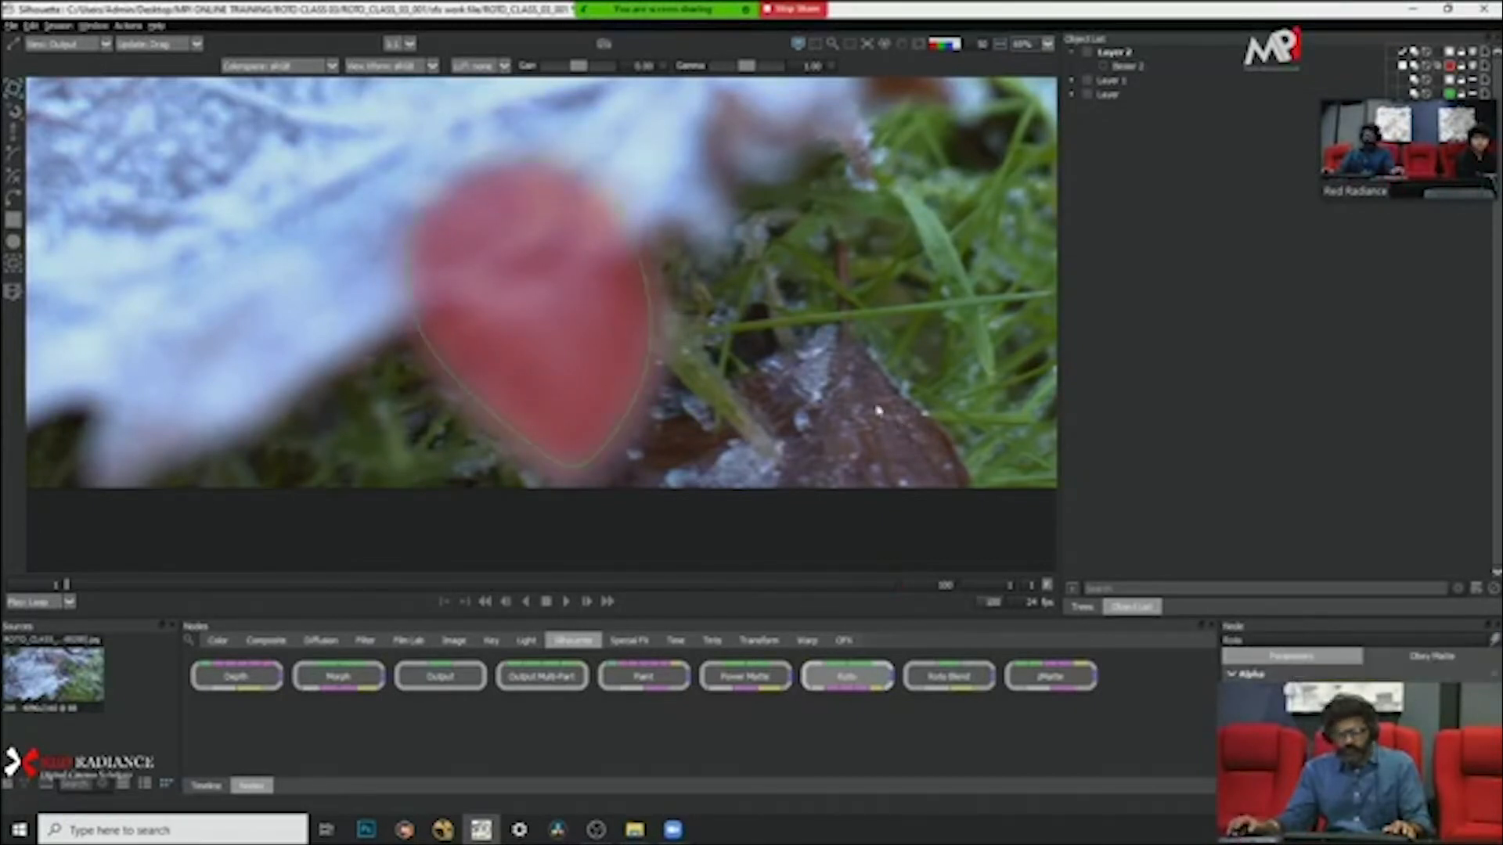
Step: Compare the blurred lobe matte in the alpha, plain image and overlay displays, and reselect the lobe shape
{"action": "key", "text": "a"}
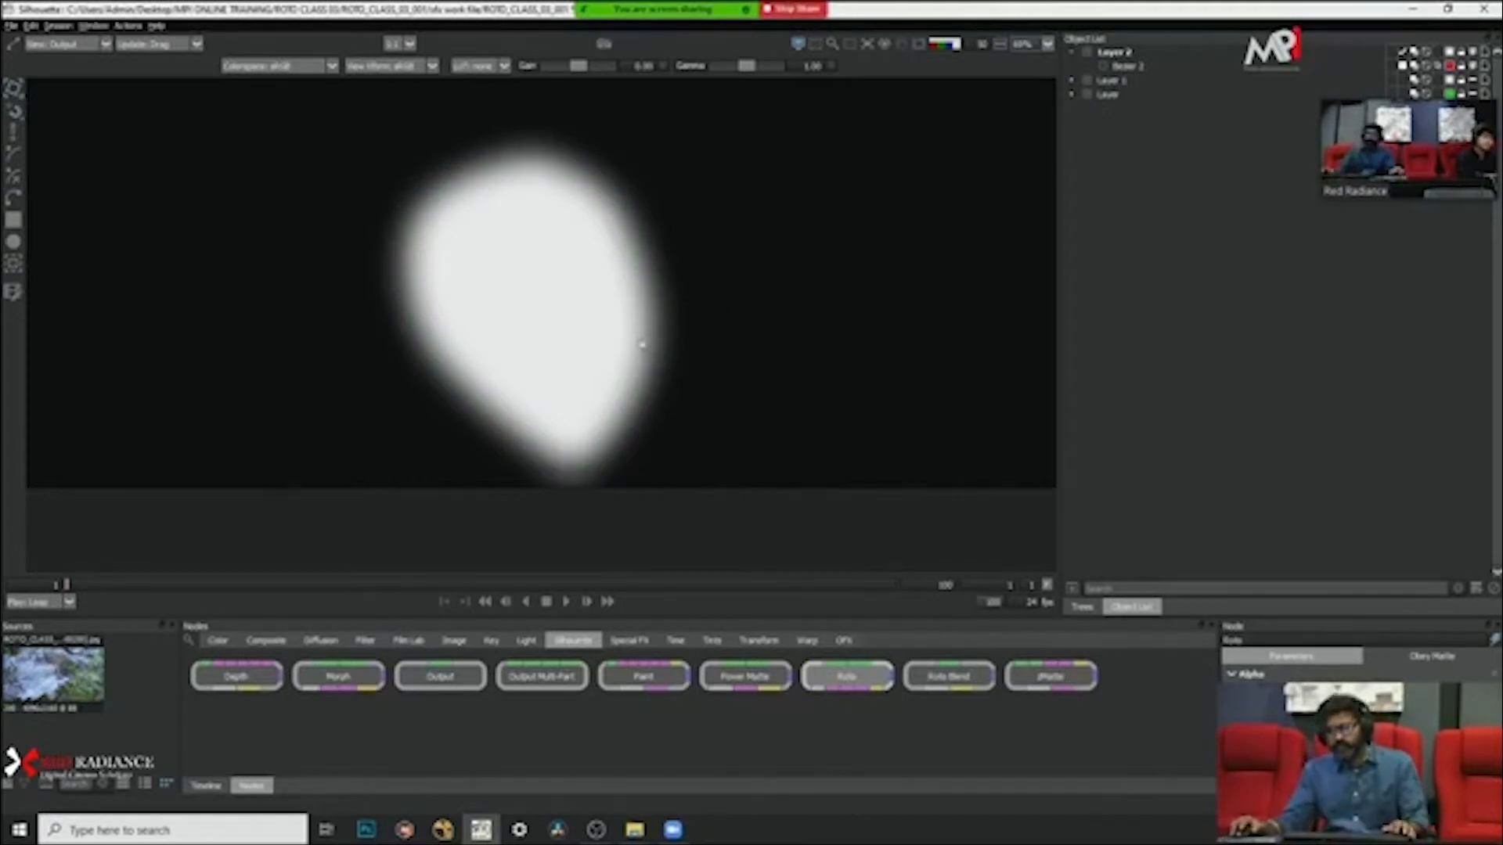
{"action": "key", "text": "a"}
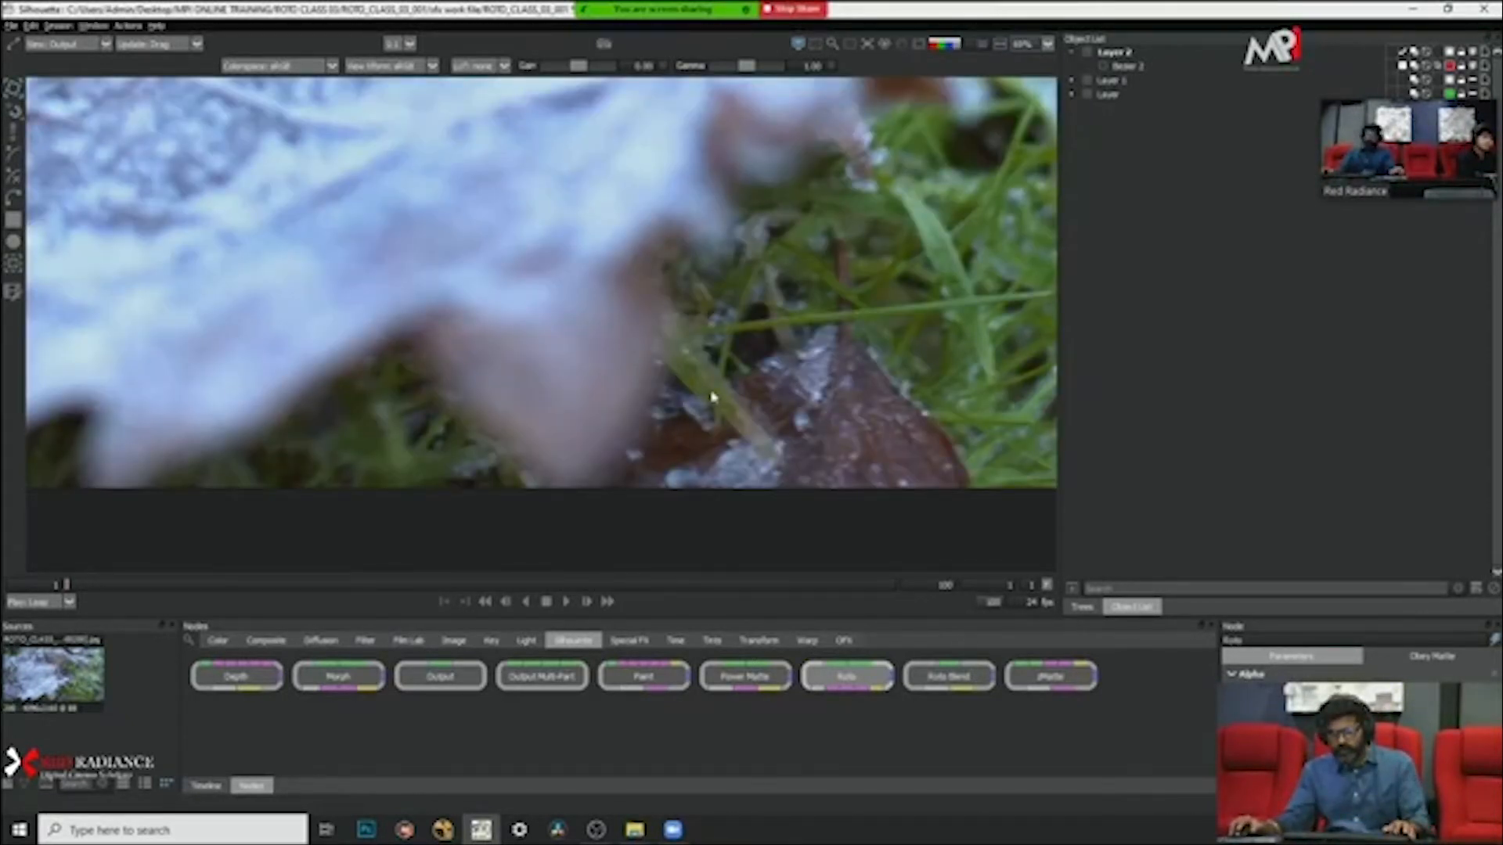
{"action": "key", "text": "a"}
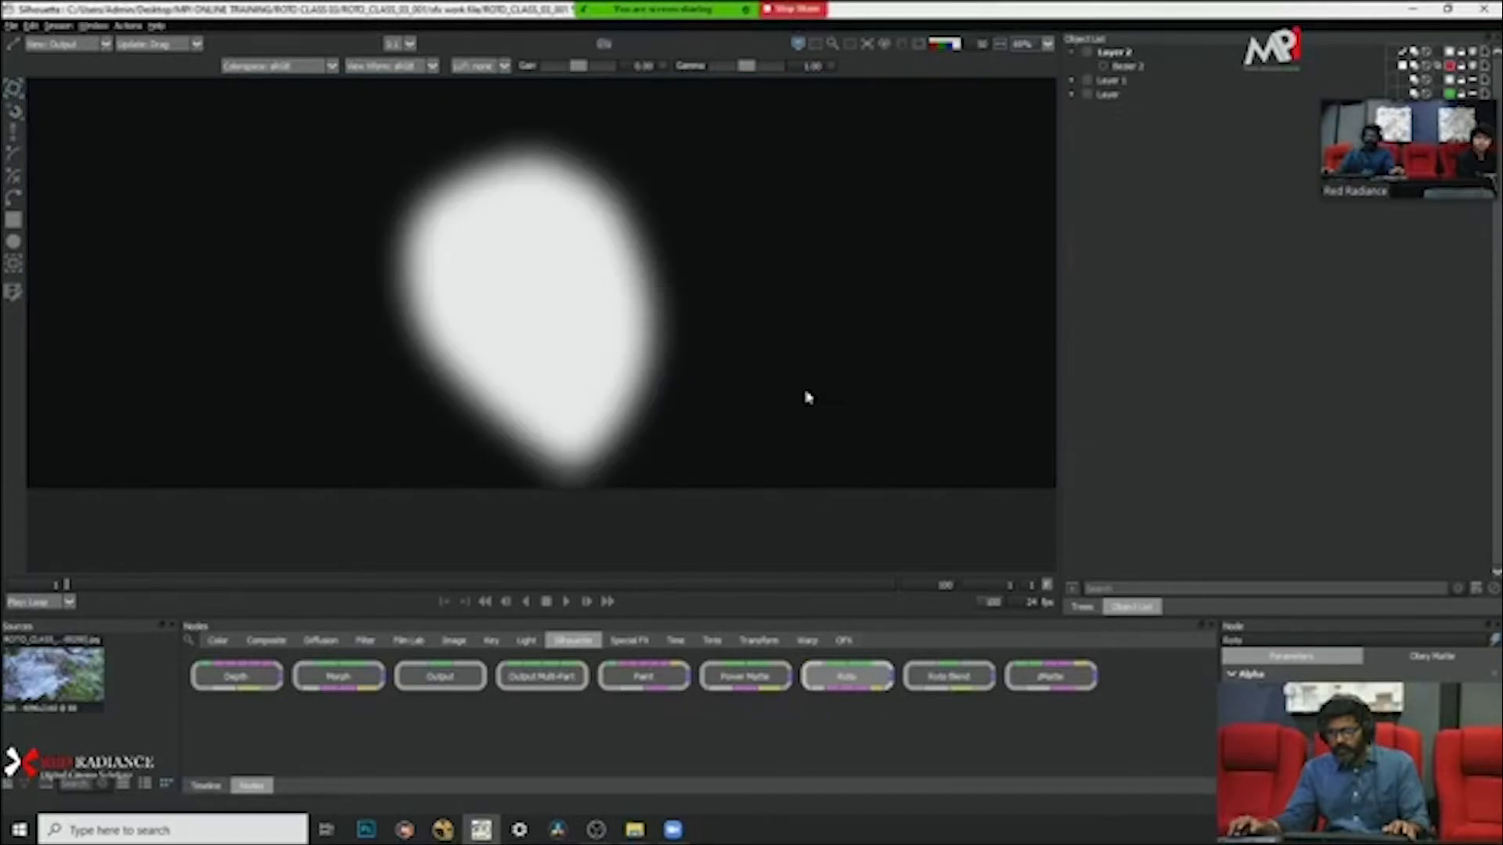
{"action": "key", "text": "a"}
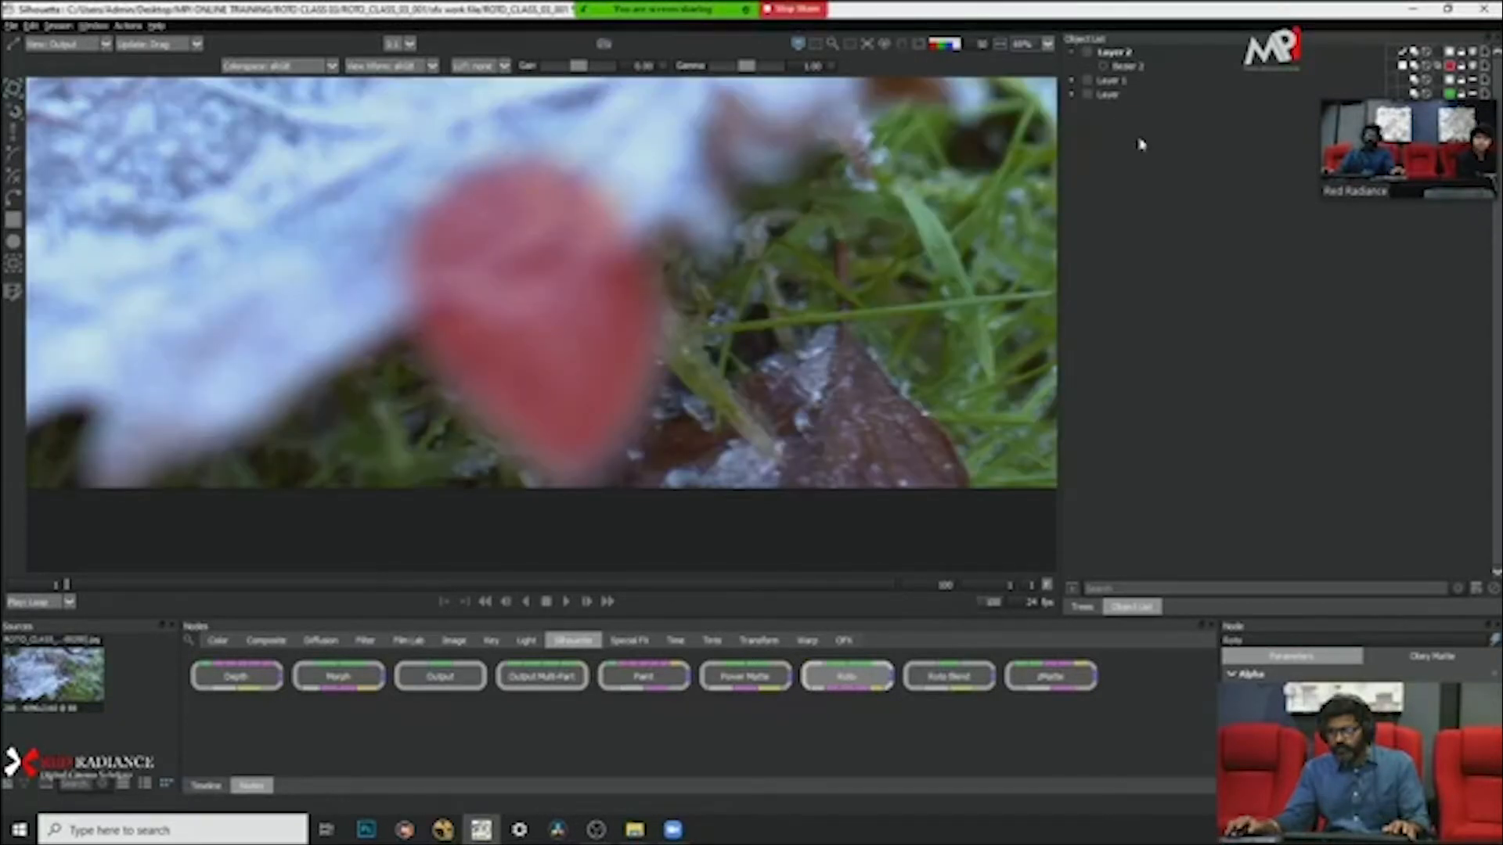
{"action": "left_click", "coordinate": [1127, 65]}
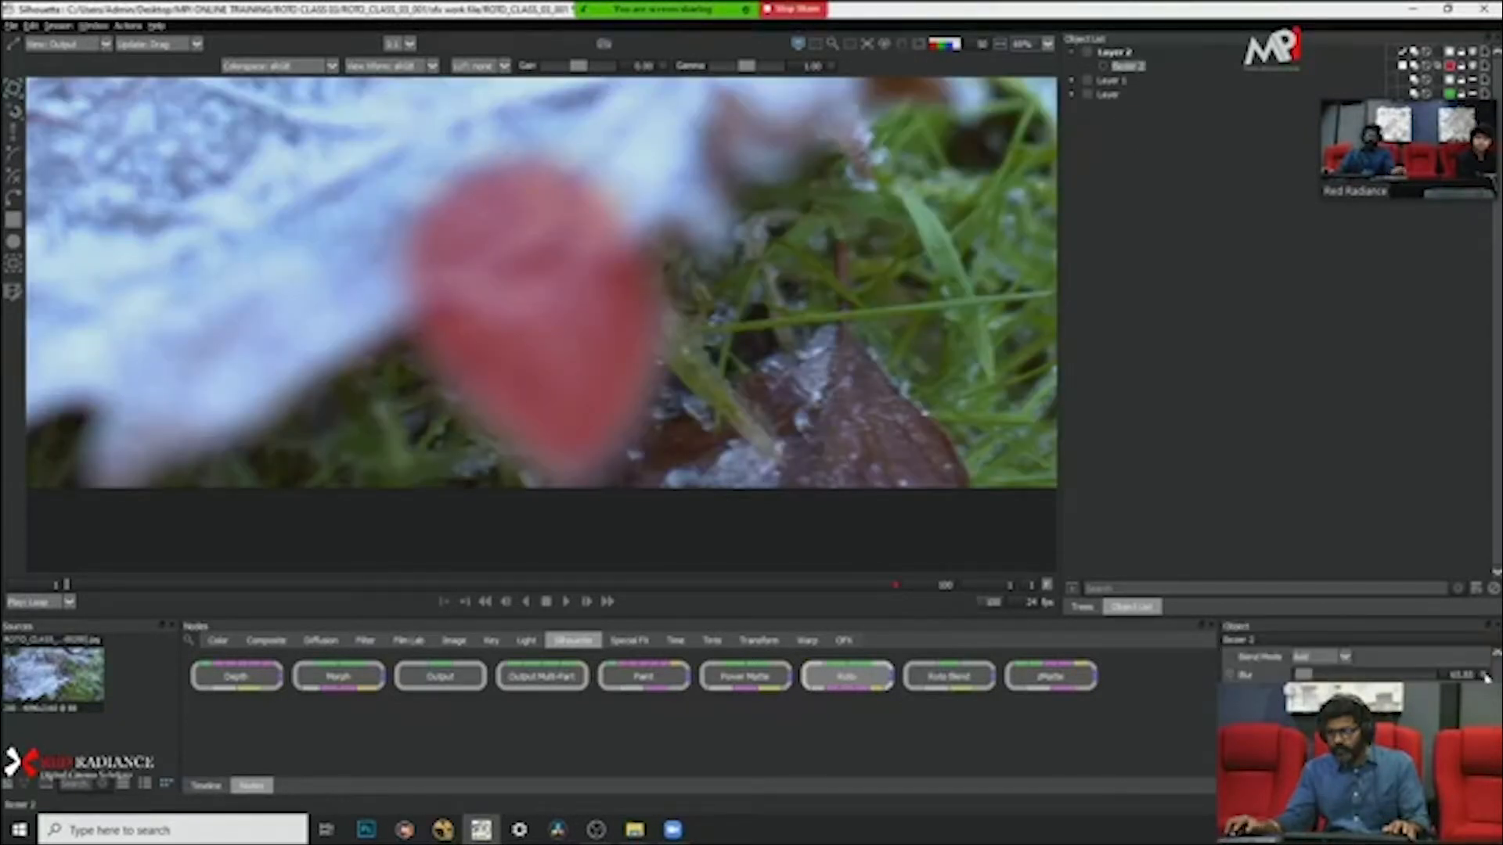
Step: Reset the leaf lobe shape's blur to 0 and compare its hard edge with the plain footage
{"action": "left_click", "coordinate": [857, 393]}
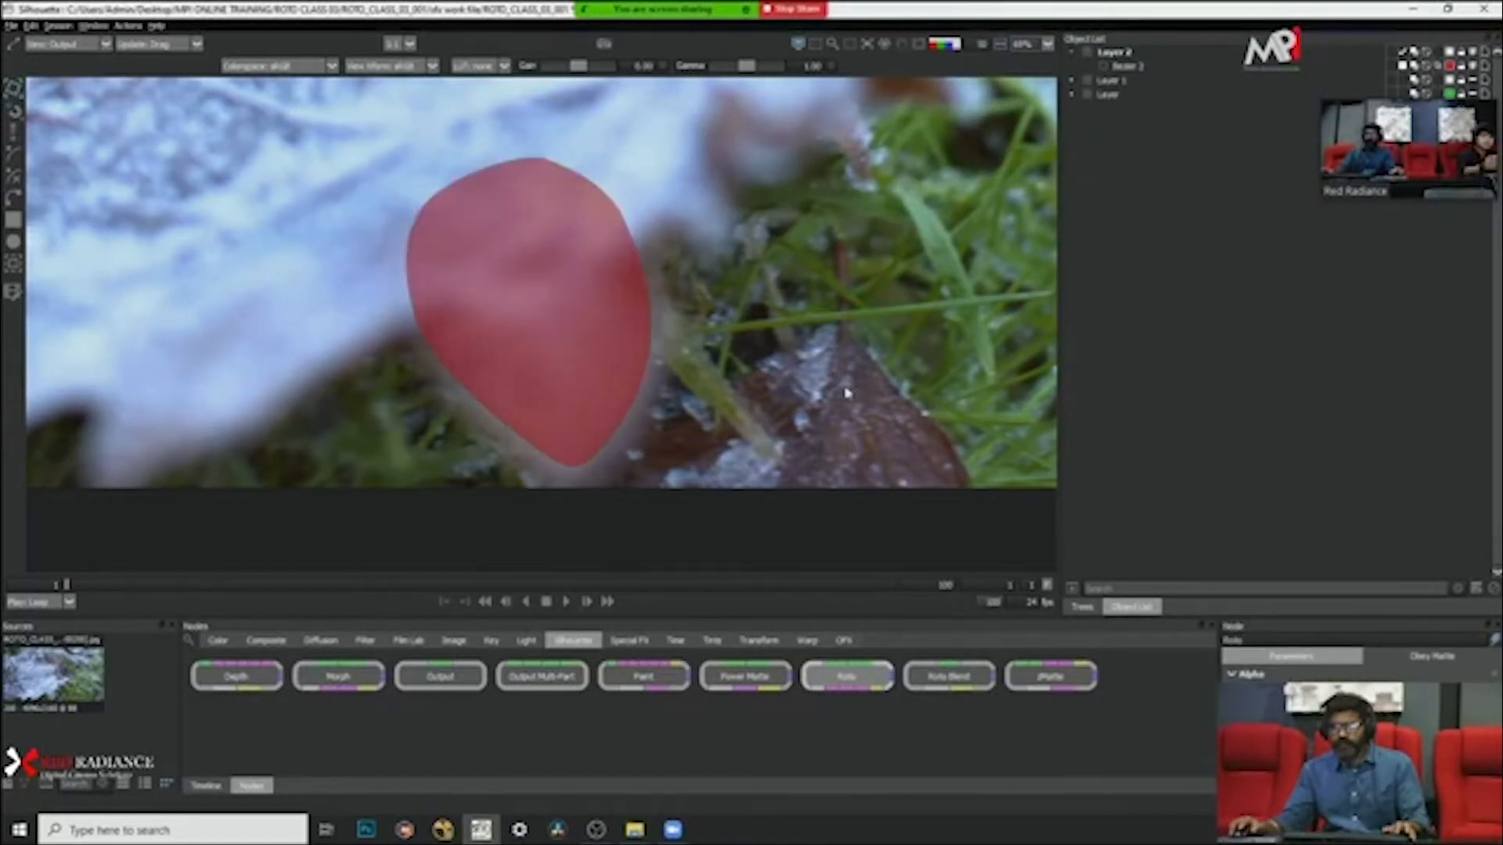
{"action": "key", "text": "shift+a"}
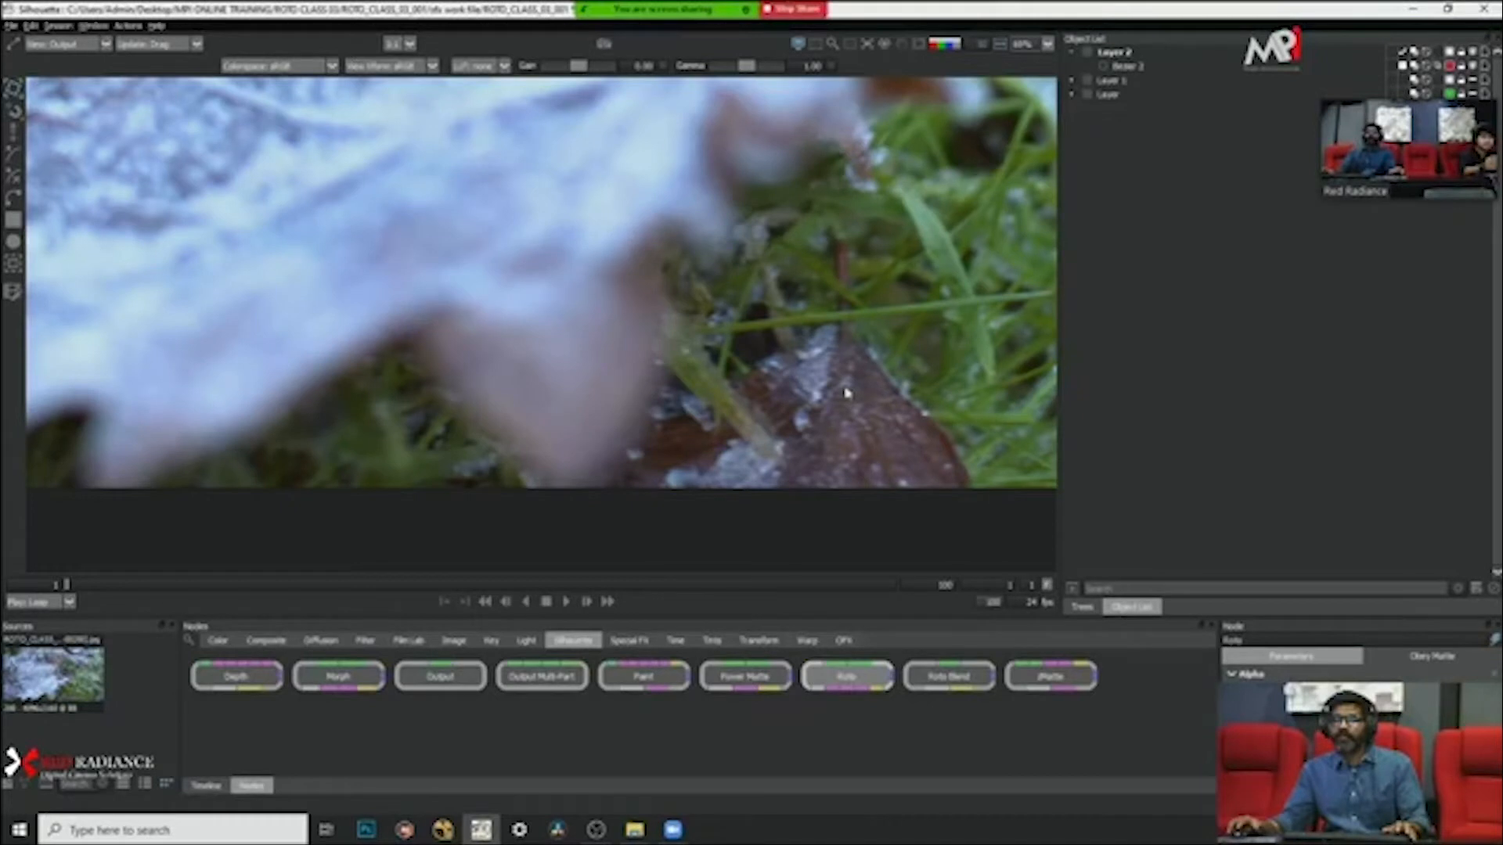
{"action": "key", "text": "shift+a"}
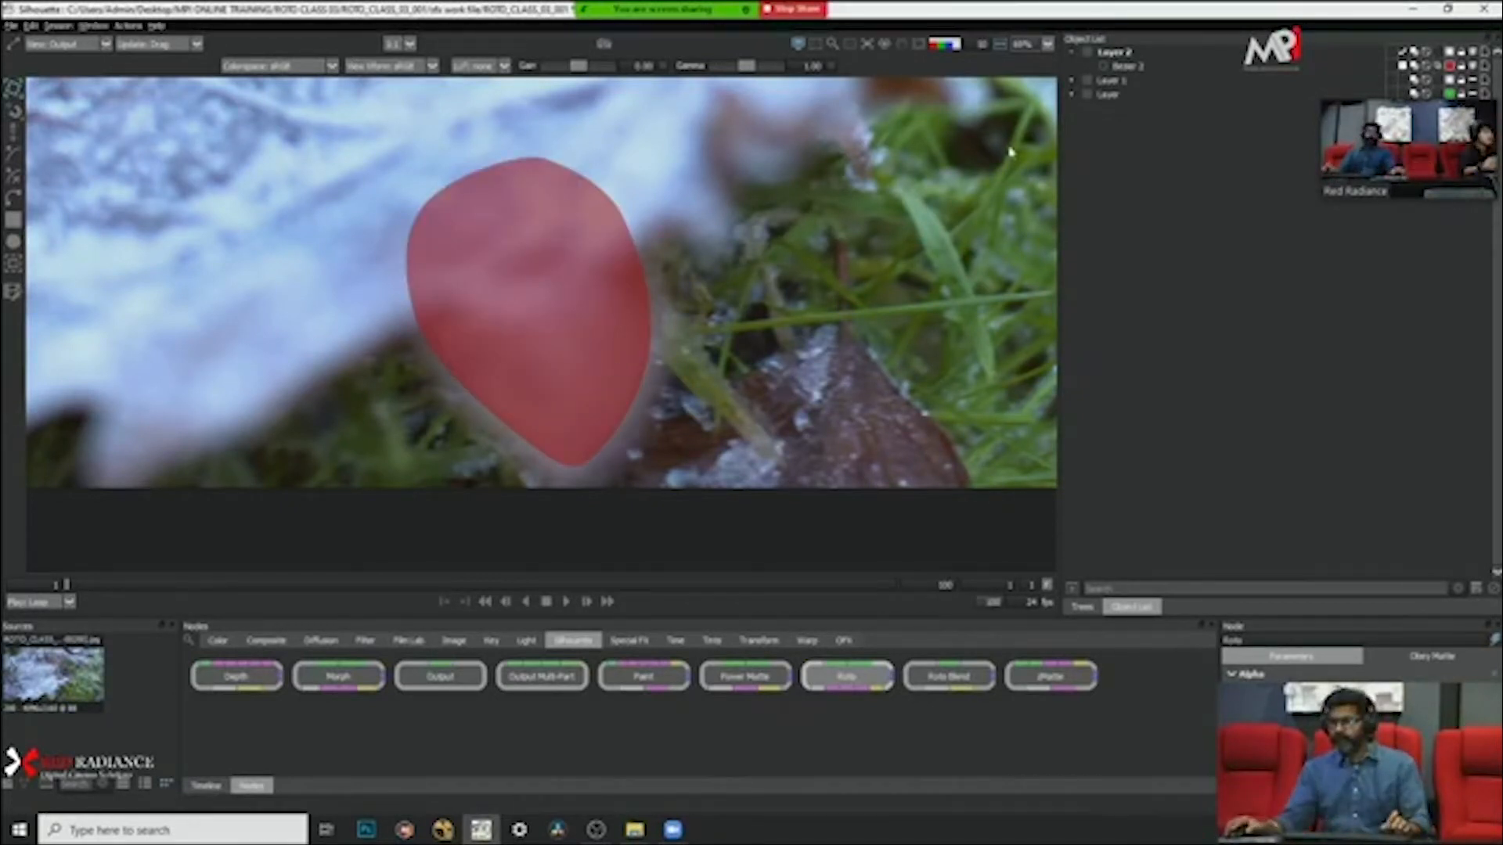
{"action": "left_click", "coordinate": [1127, 67]}
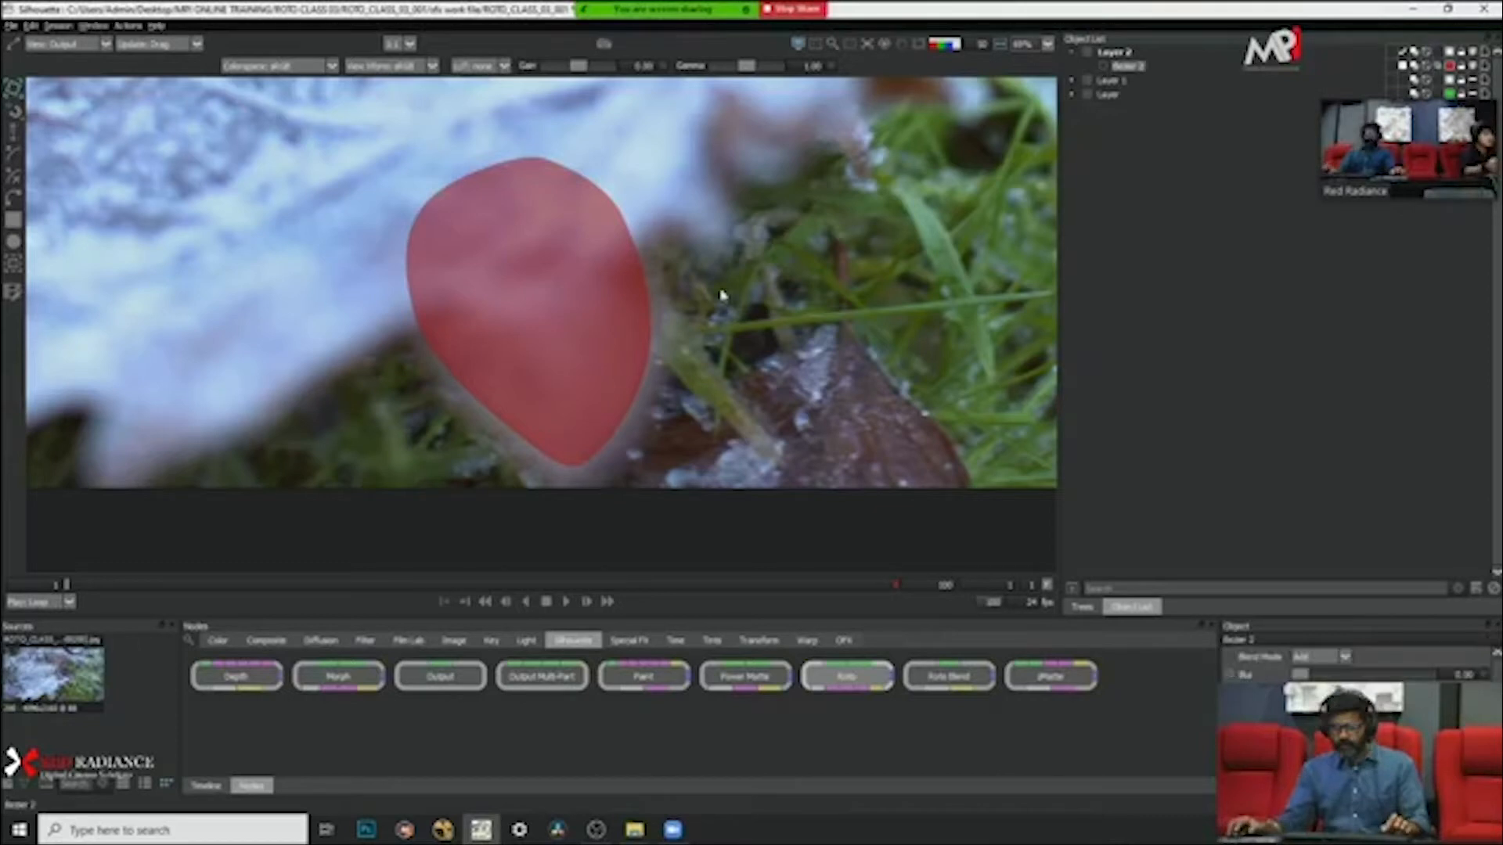
Step: Hide the red matte overlay and review the leaf's motion by playing and scrubbing through the clip
{"action": "scroll", "coordinate": [728, 312], "scroll_direction": "down", "scroll_amount": 2}
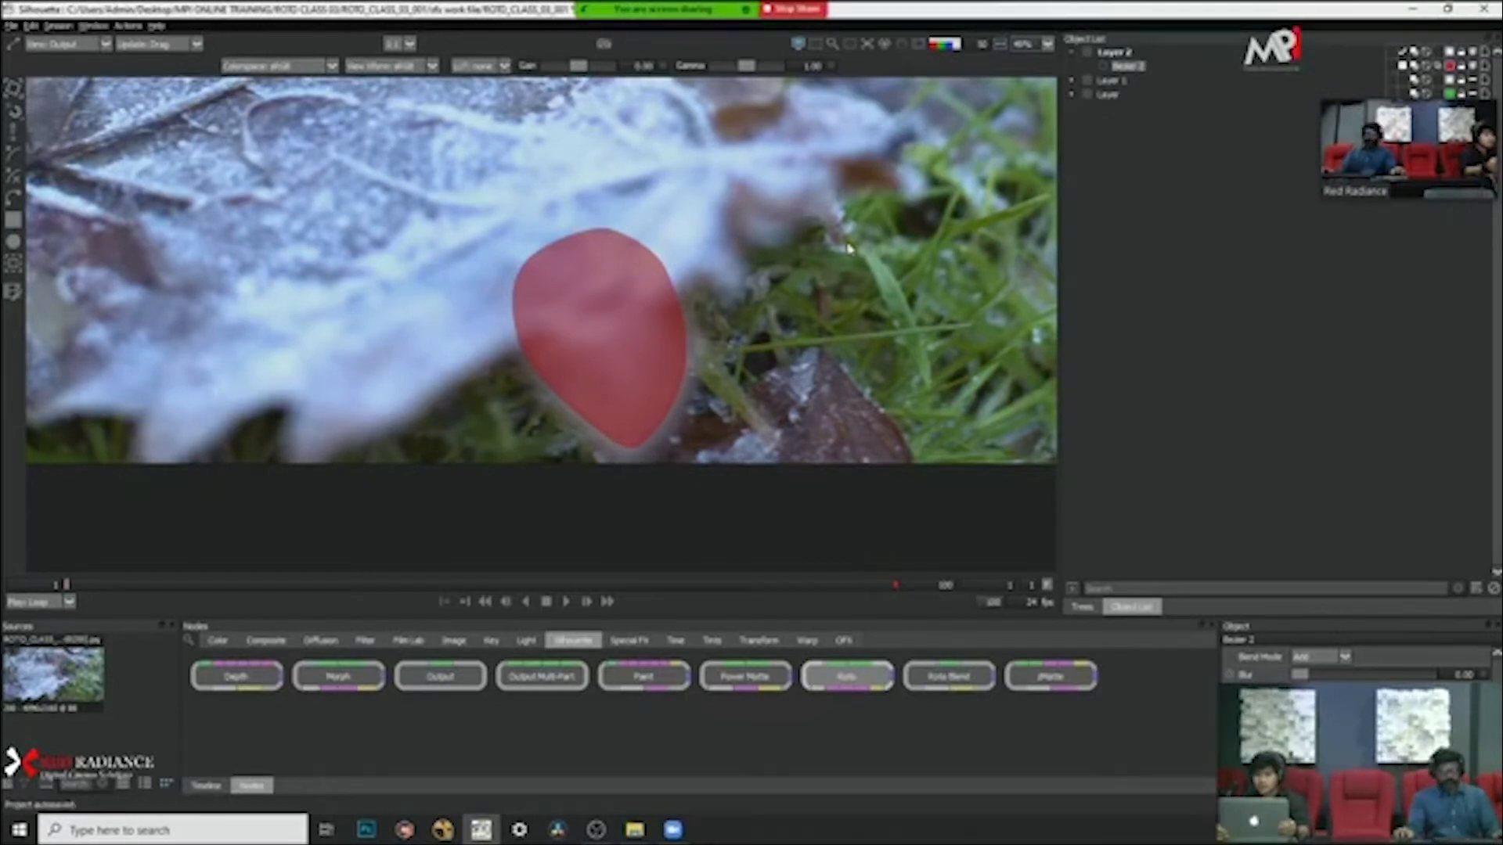
{"action": "key", "text": "a"}
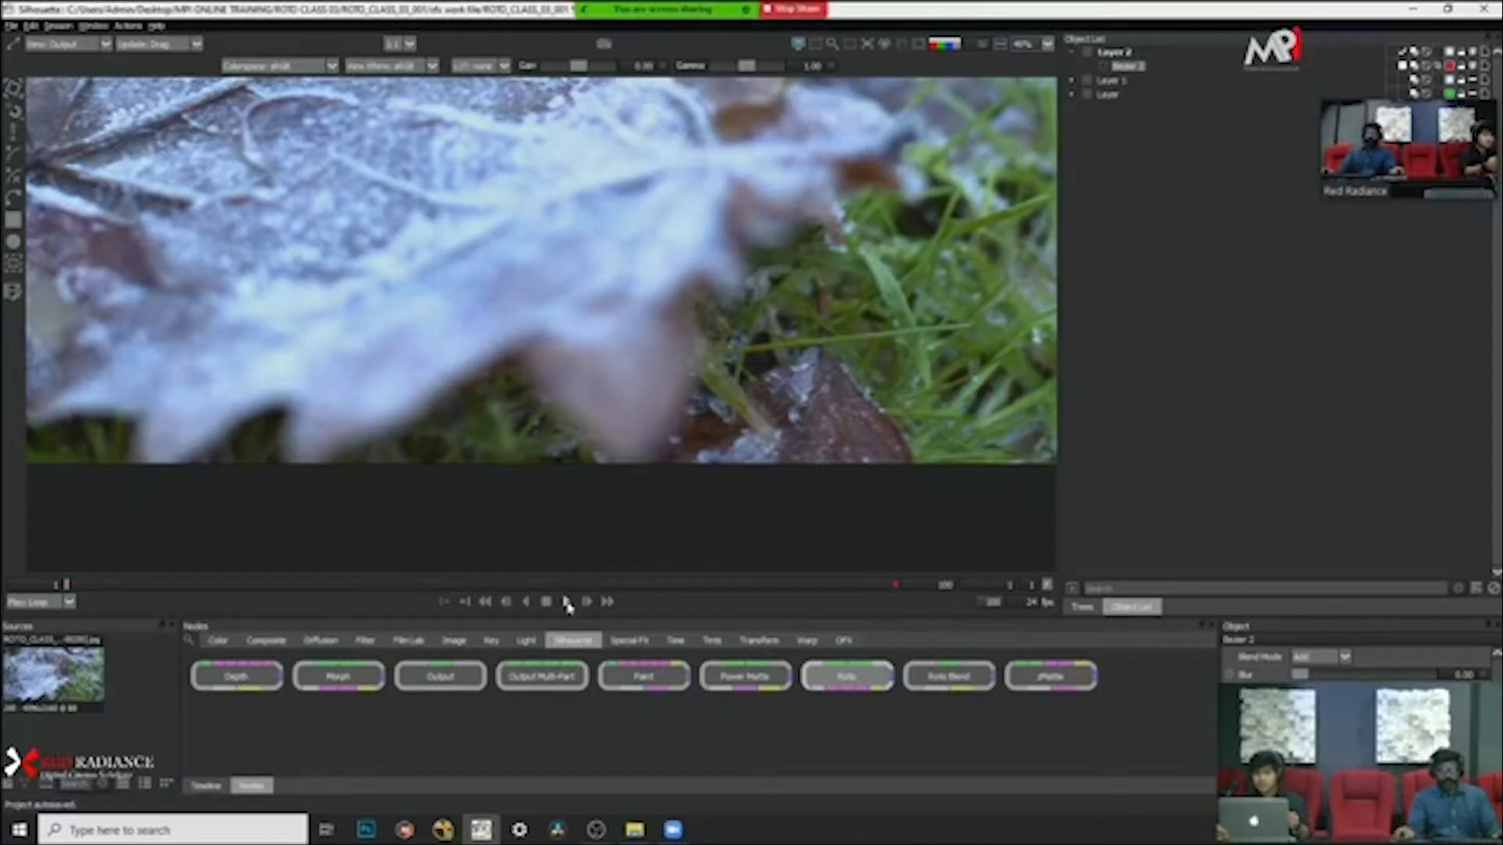
{"action": "left_click", "coordinate": [566, 601]}
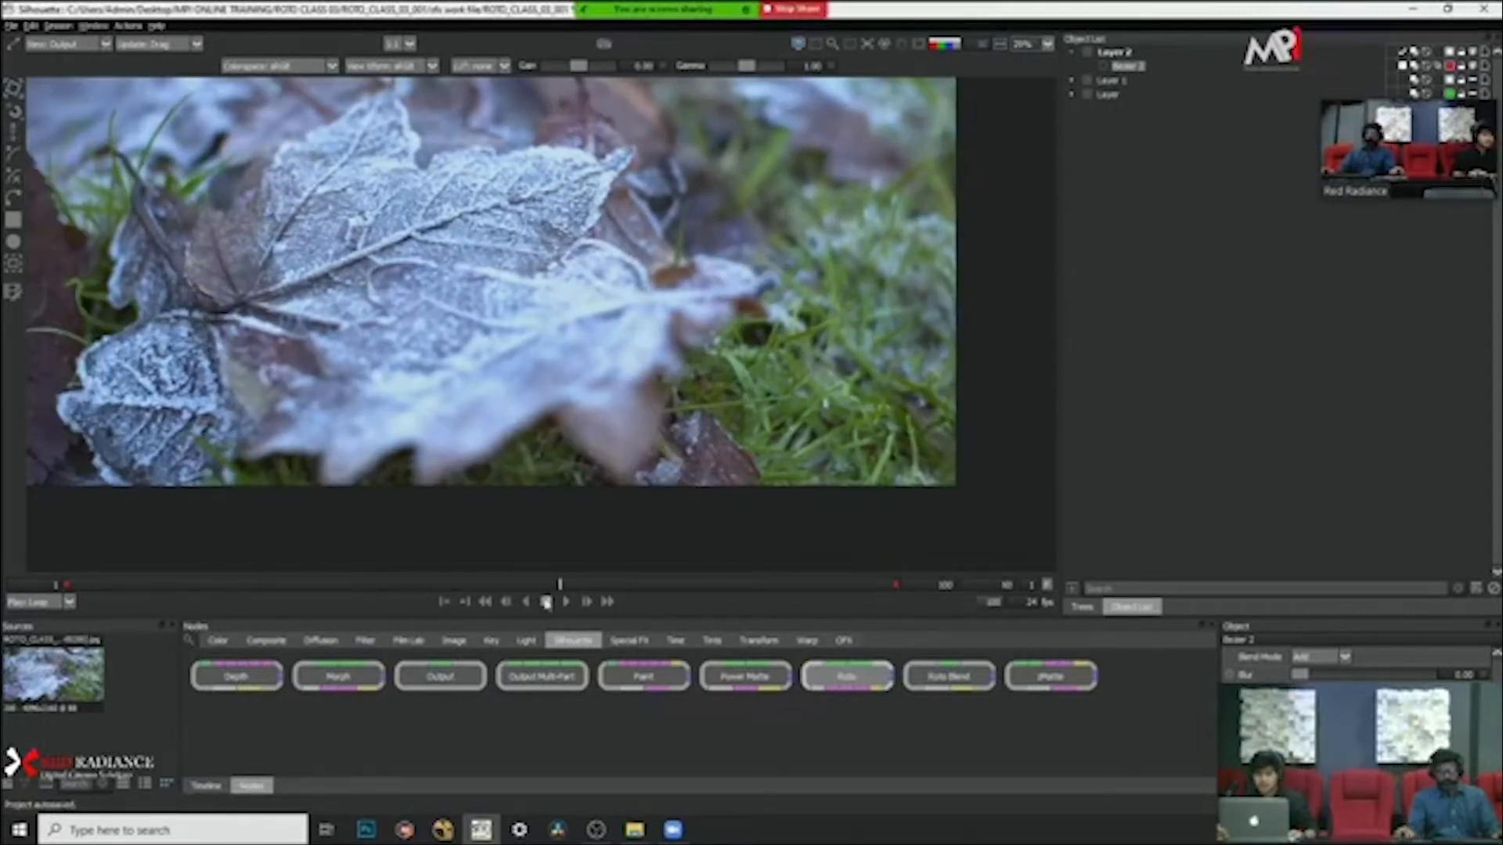
{"action": "key", "text": "Home"}
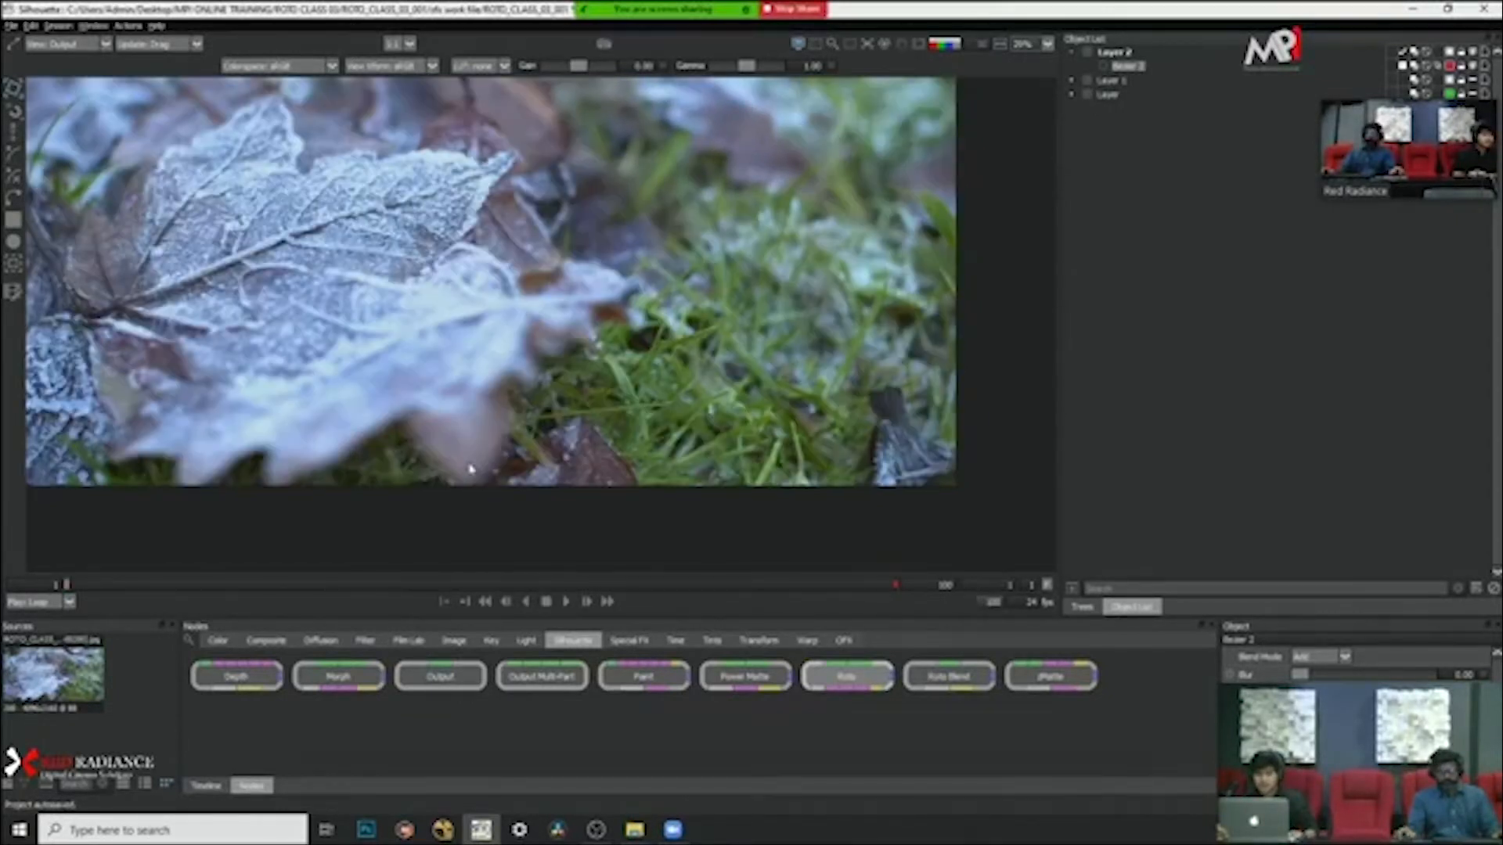
{"action": "key", "text": "End"}
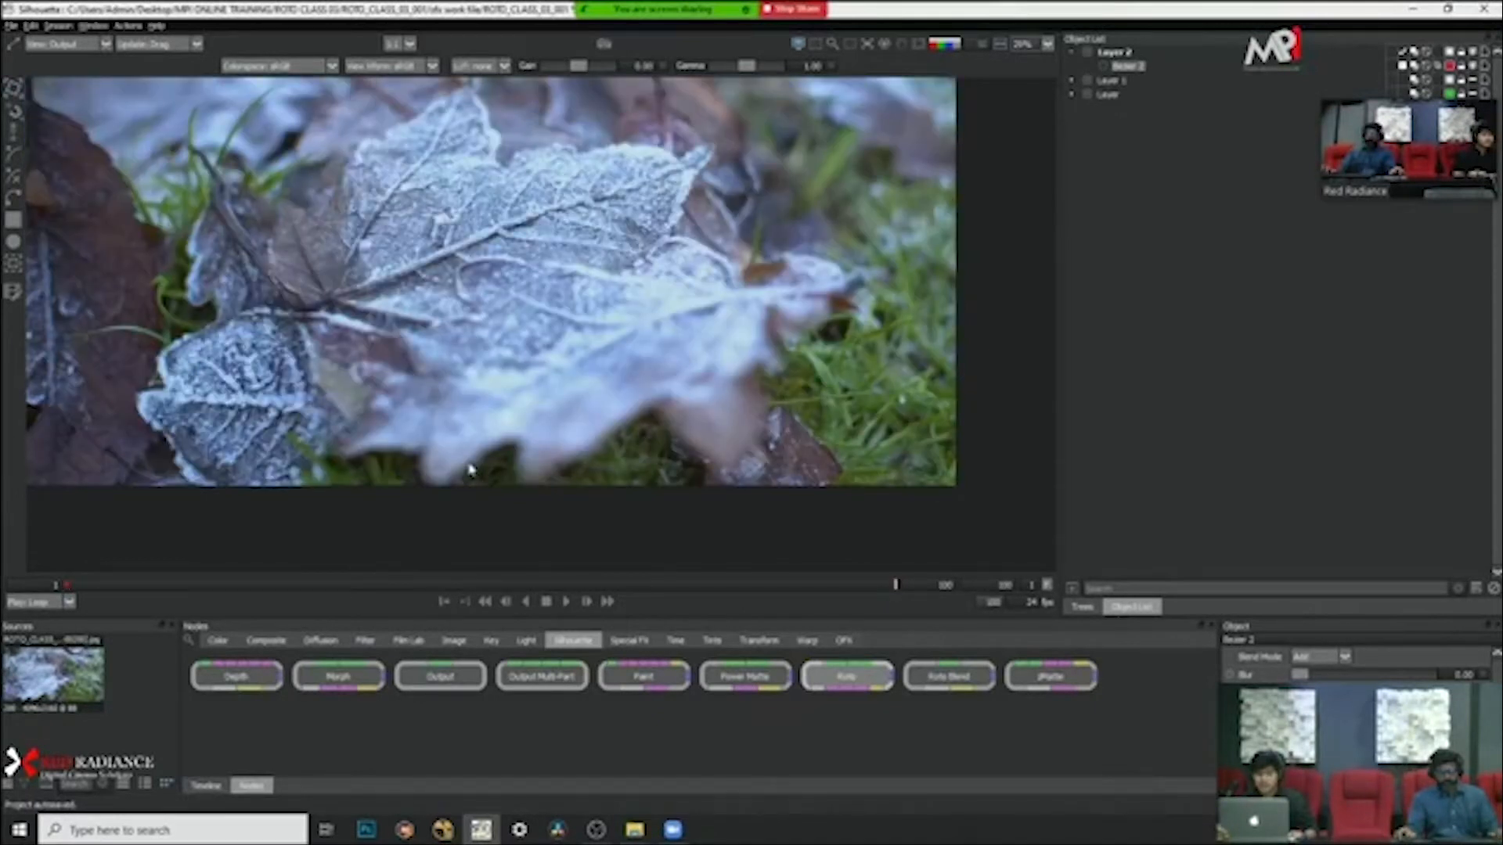
{"action": "key", "text": "space"}
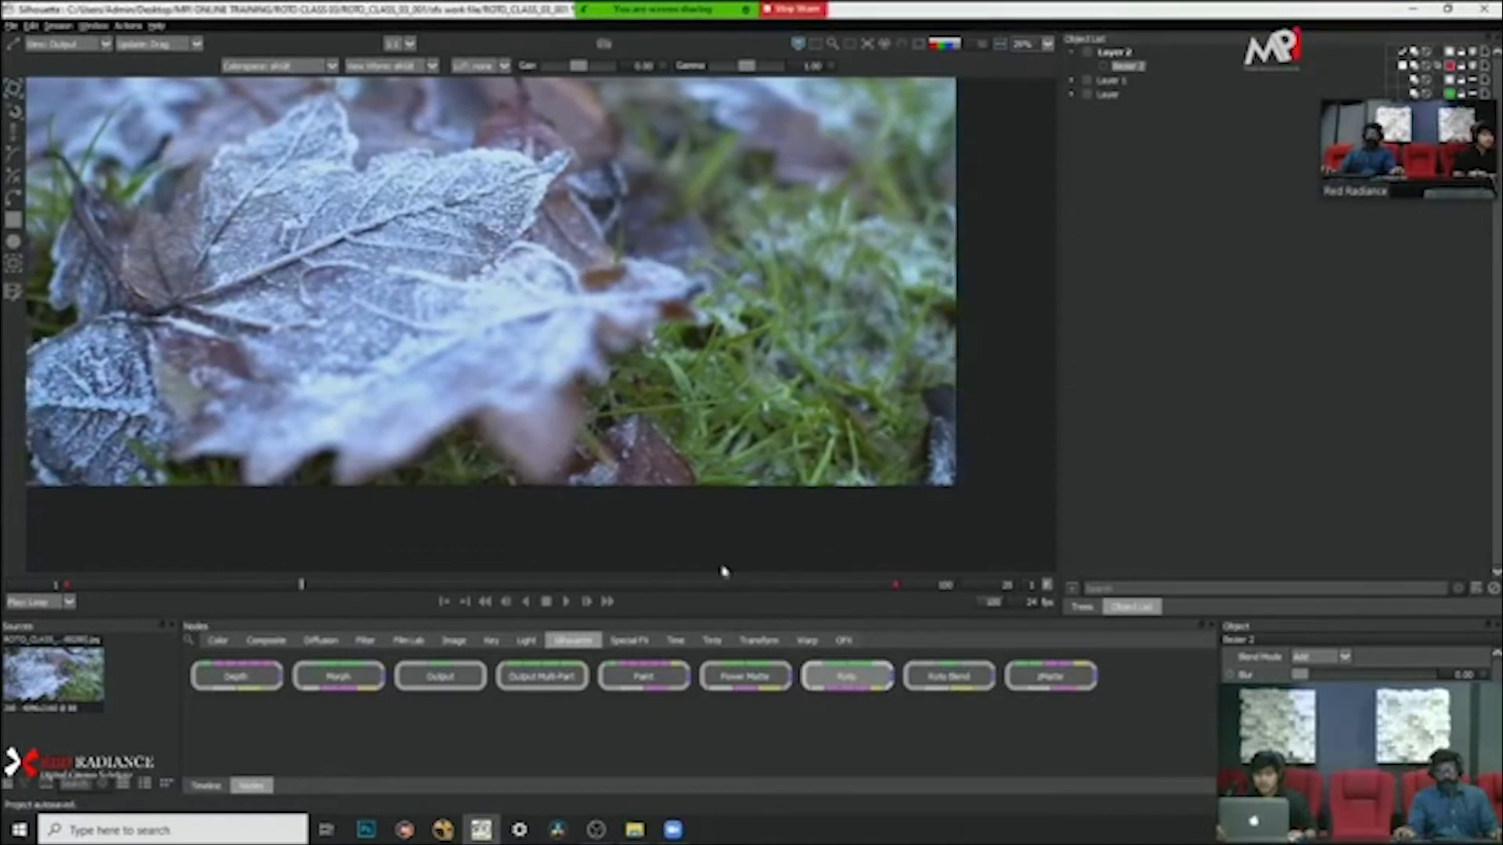
{"action": "left_click", "coordinate": [612, 585]}
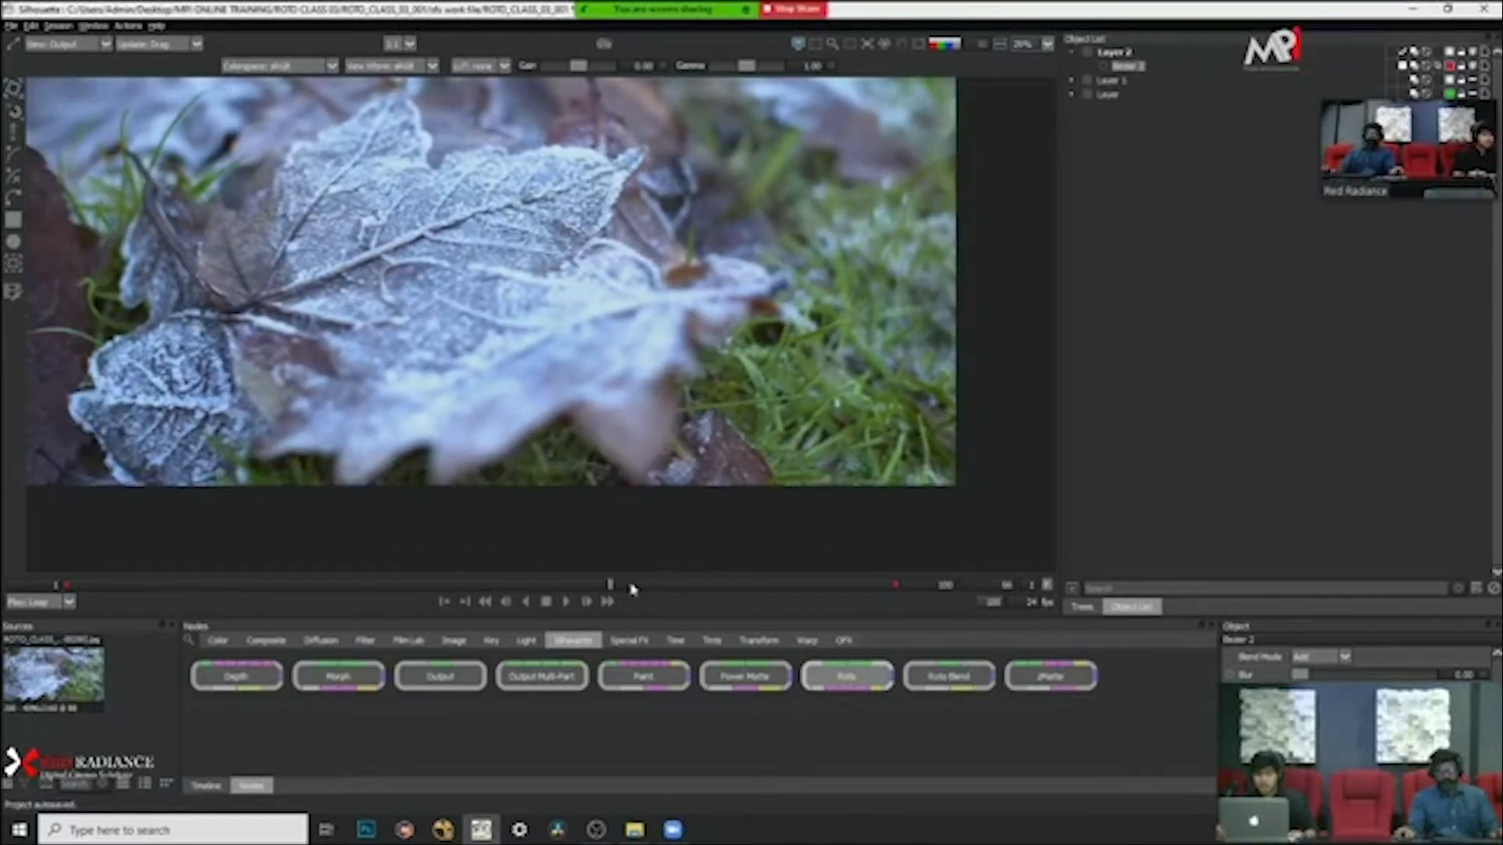
{"action": "left_click_drag", "start_coordinate": [632, 587], "coordinate": [700, 601]}
Step: View the tracker settings, scrub the clip back to frame 1, and redisplay the lobe's red overlay
{"action": "left_click", "coordinate": [14, 264]}
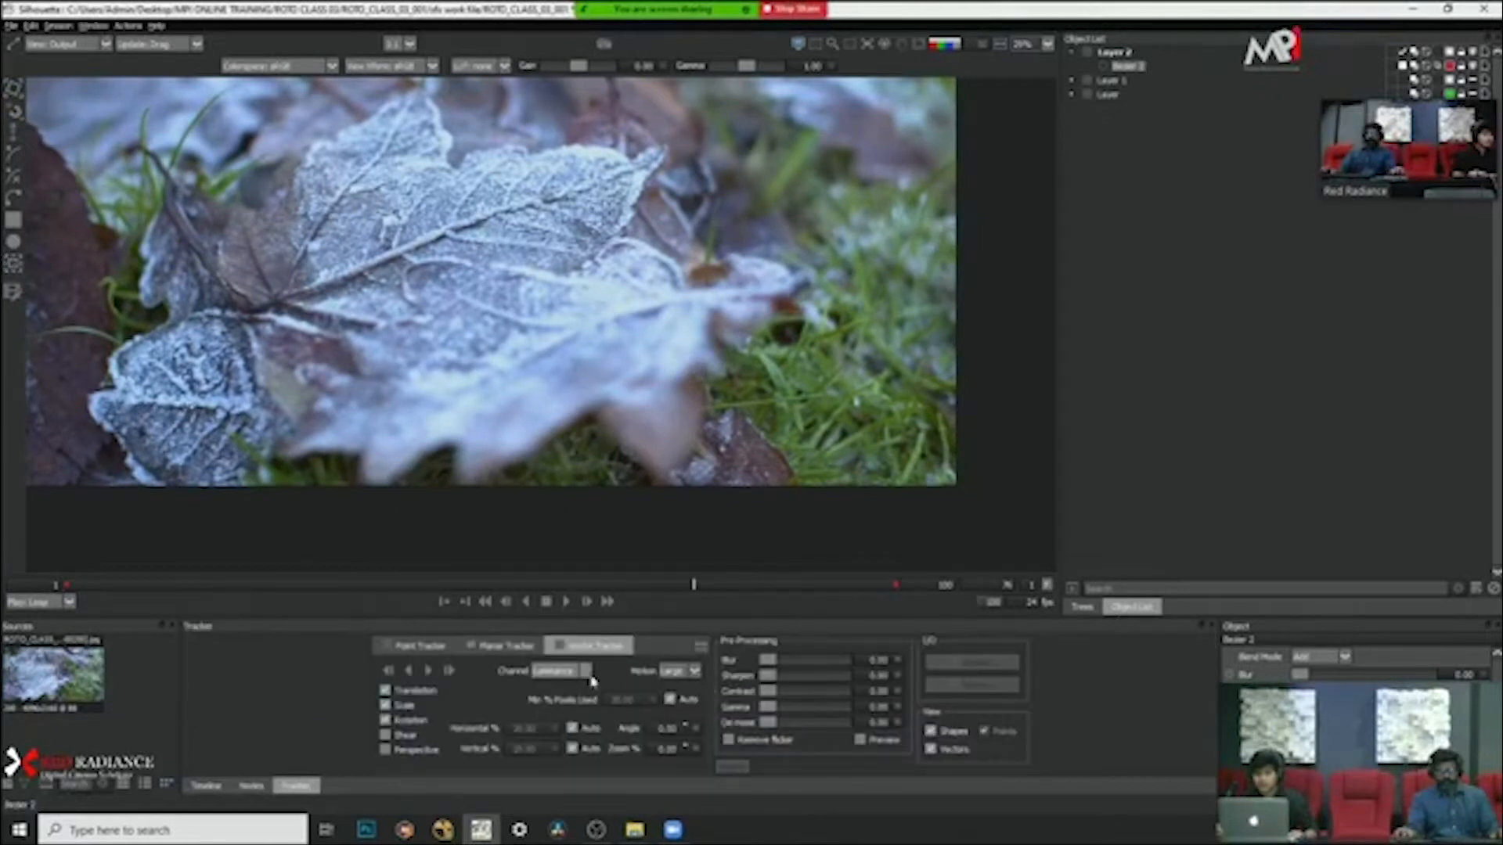
{"action": "left_click_drag", "start_coordinate": [501, 589], "coordinate": [436, 586]}
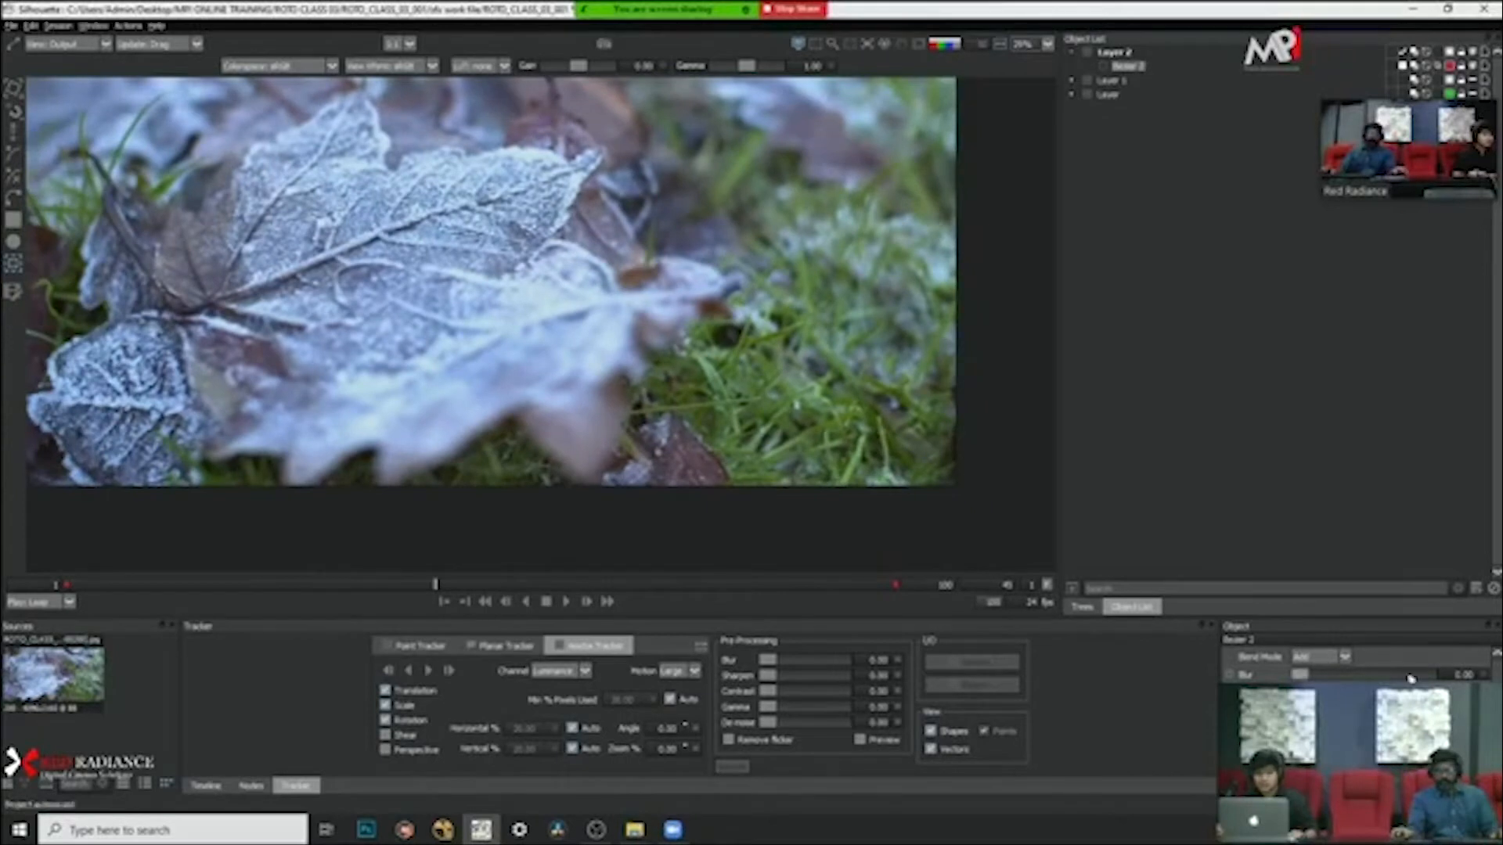
{"action": "left_click_drag", "start_coordinate": [720, 587], "coordinate": [14, 581]}
{"action": "key", "text": "a"}
{"action": "key", "text": "a"}
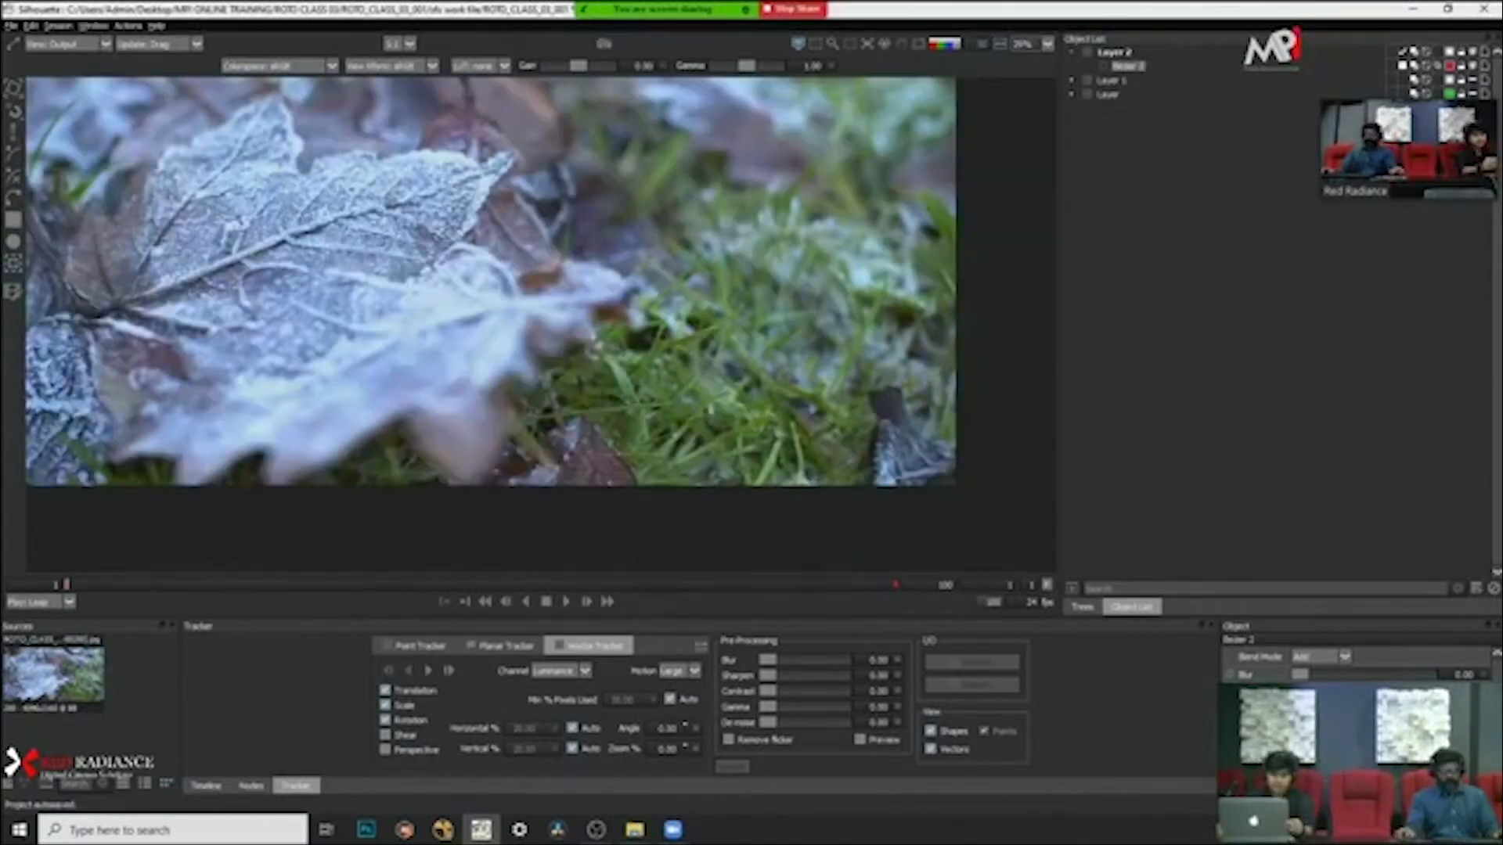
{"action": "scroll", "coordinate": [425, 363], "scroll_direction": "down", "scroll_amount": 2}
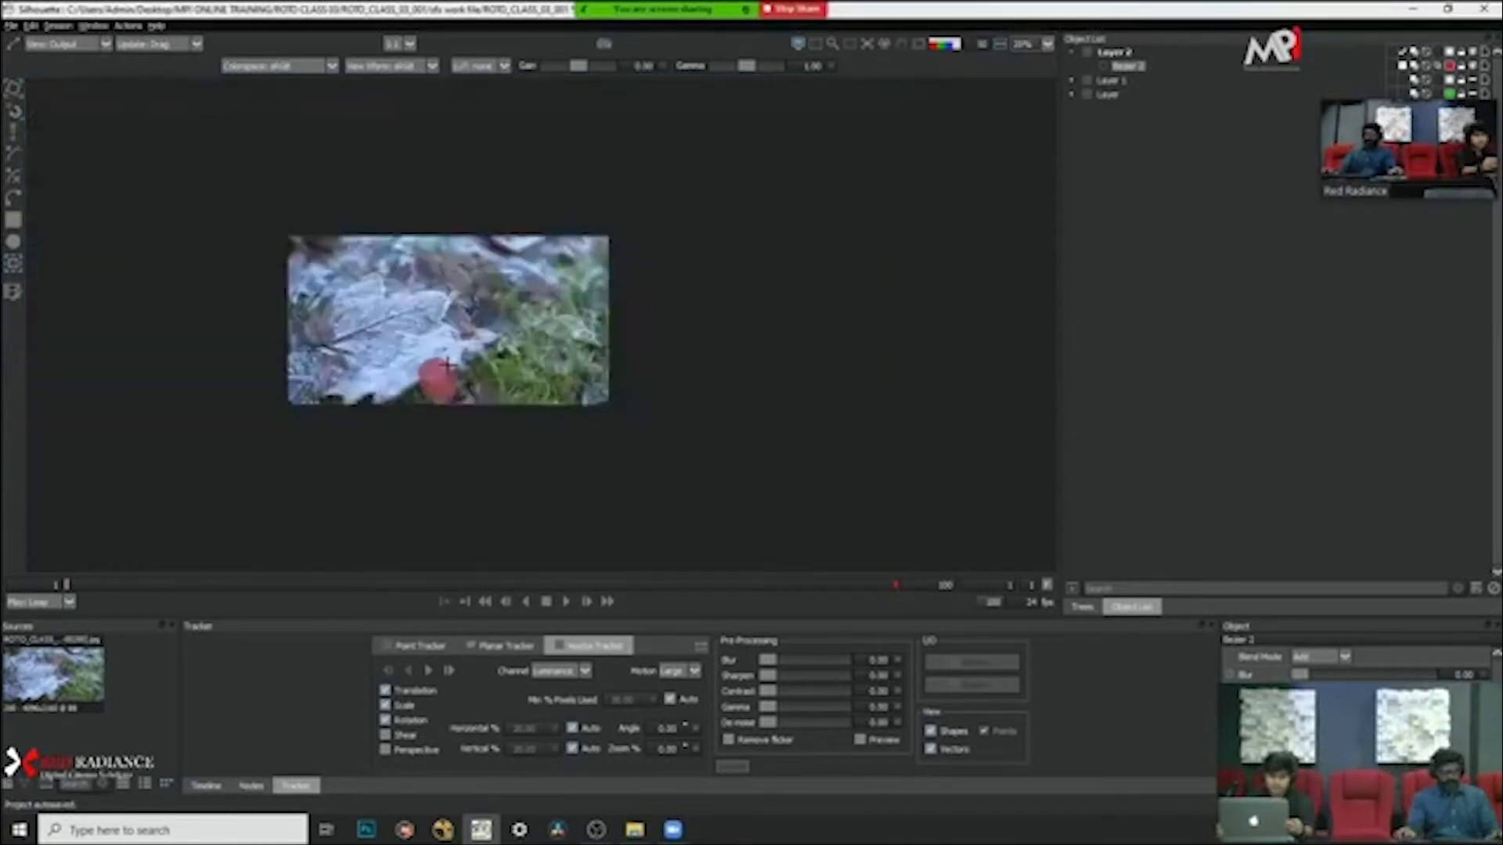
{"action": "scroll", "coordinate": [444, 363], "scroll_direction": "up", "scroll_amount": 5}
{"action": "left_click_drag", "start_coordinate": [469, 364], "coordinate": [699, 323]}
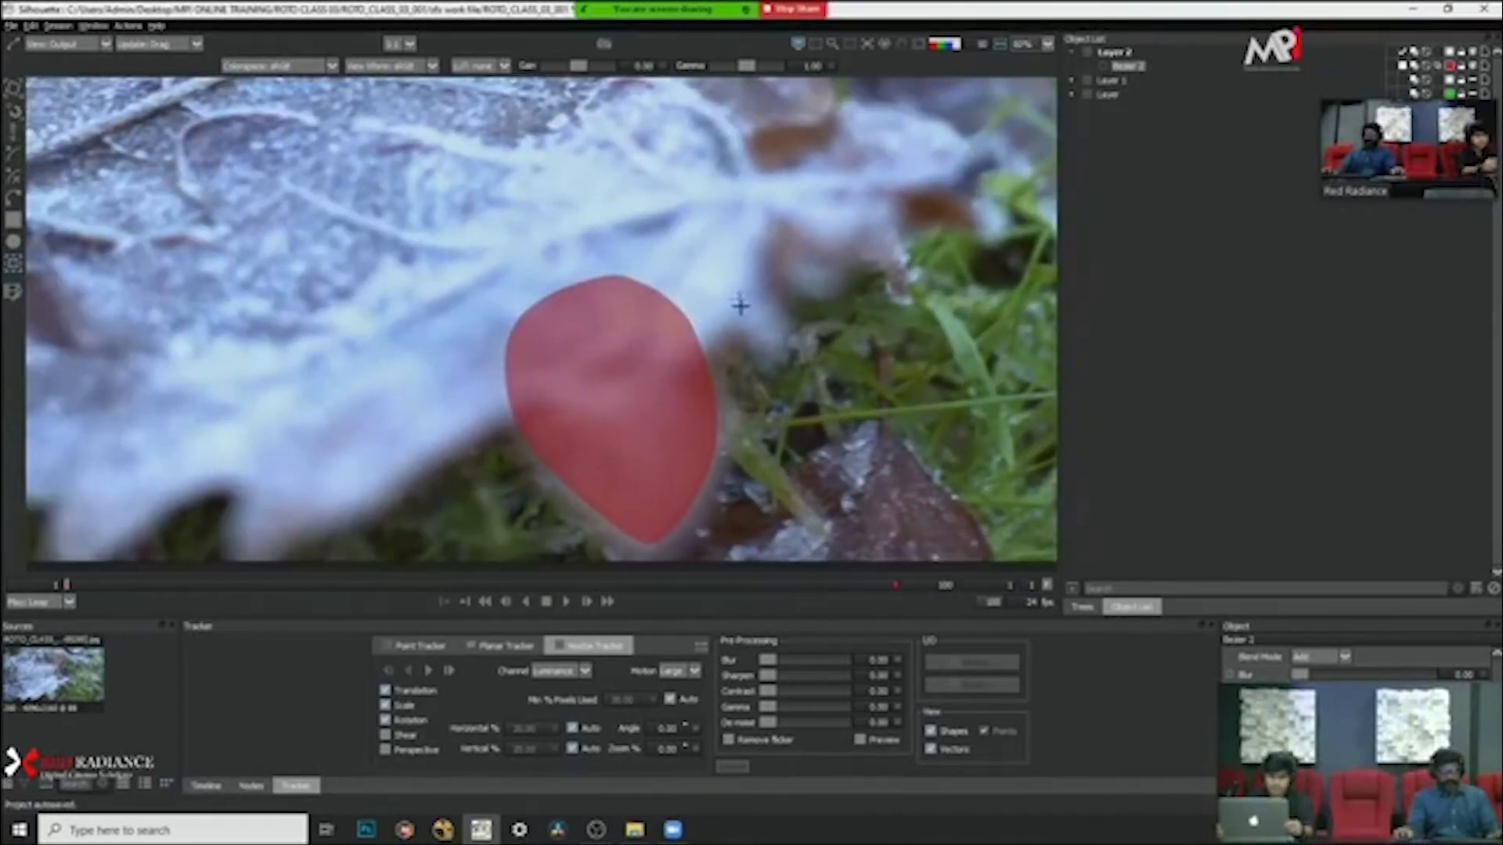
{"action": "key", "text": "t"}
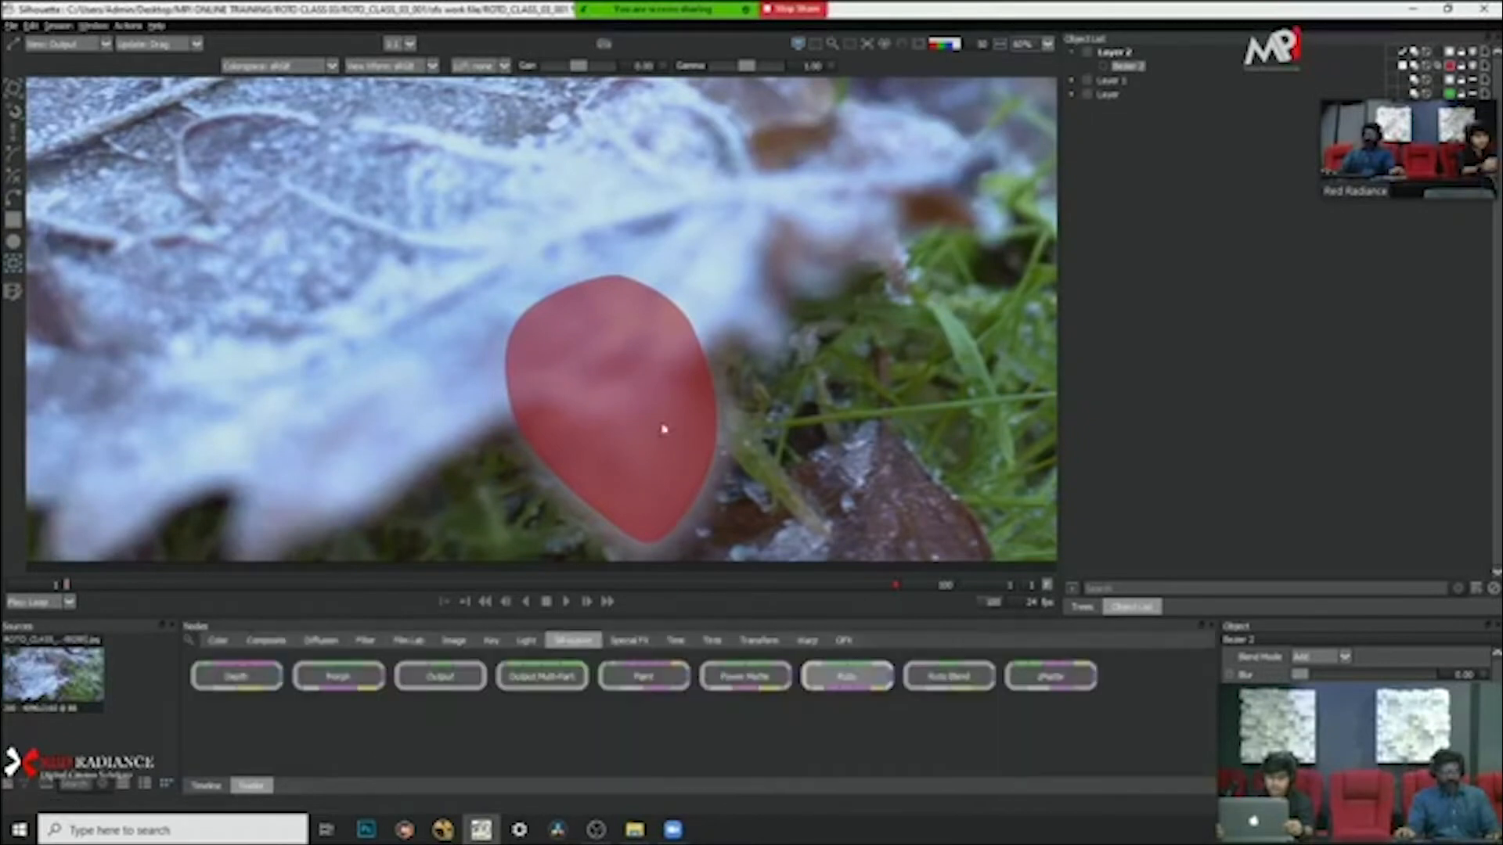
Step: Raise the leaf lobe shape's blur to about 92 to soften its edge
{"action": "scroll", "coordinate": [730, 385], "scroll_direction": "down", "scroll_amount": 2}
{"action": "scroll", "coordinate": [731, 385], "scroll_direction": "up", "scroll_amount": 2}
{"action": "scroll", "coordinate": [732, 330], "scroll_direction": "down", "scroll_amount": 2}
{"action": "scroll", "coordinate": [735, 343], "scroll_direction": "up", "scroll_amount": 2}
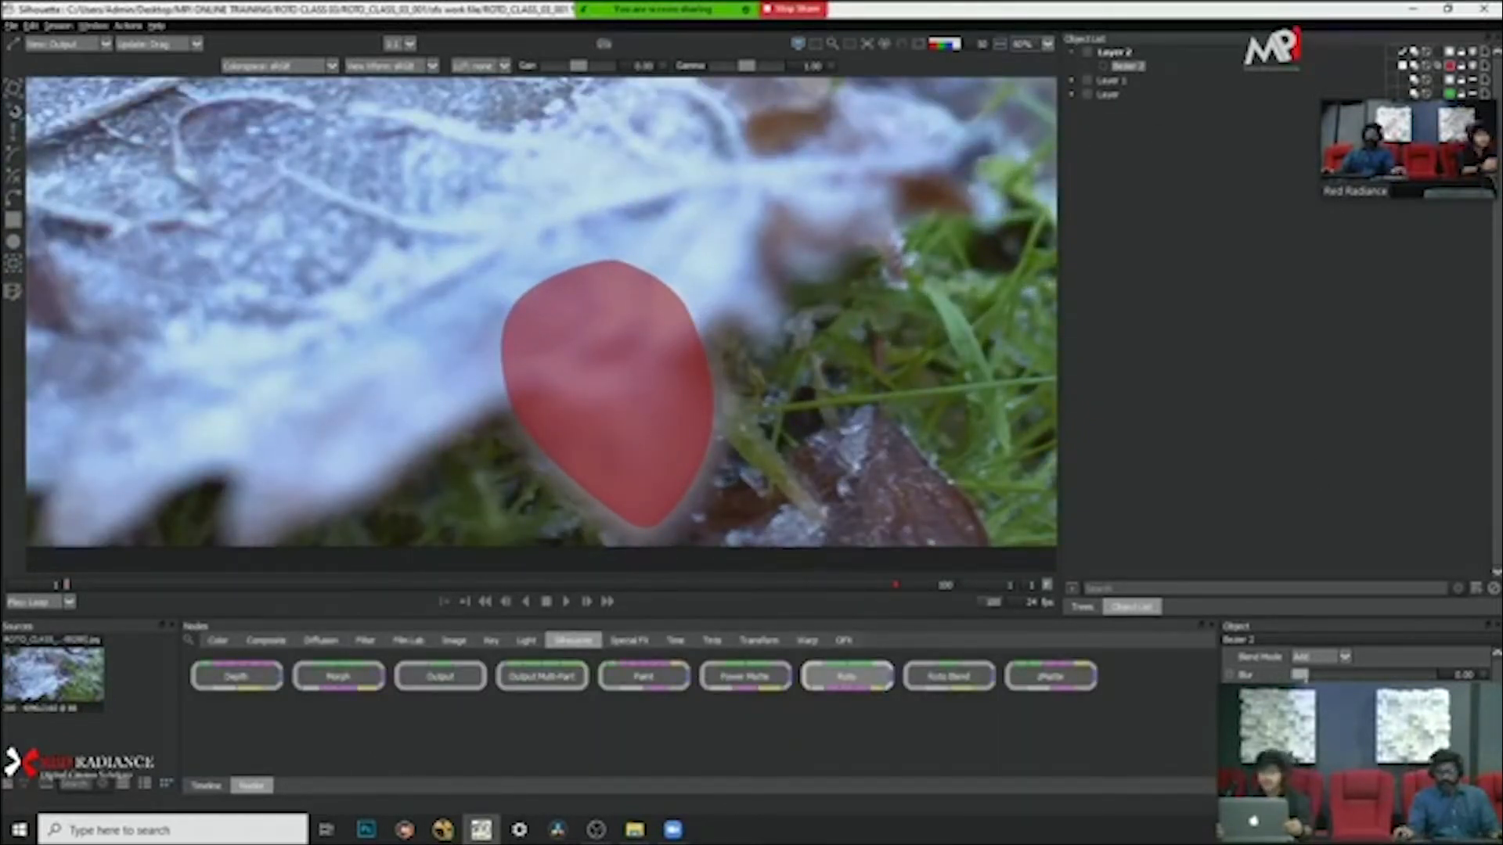
{"action": "left_click_drag", "start_coordinate": [1300, 675], "coordinate": [1305, 676]}
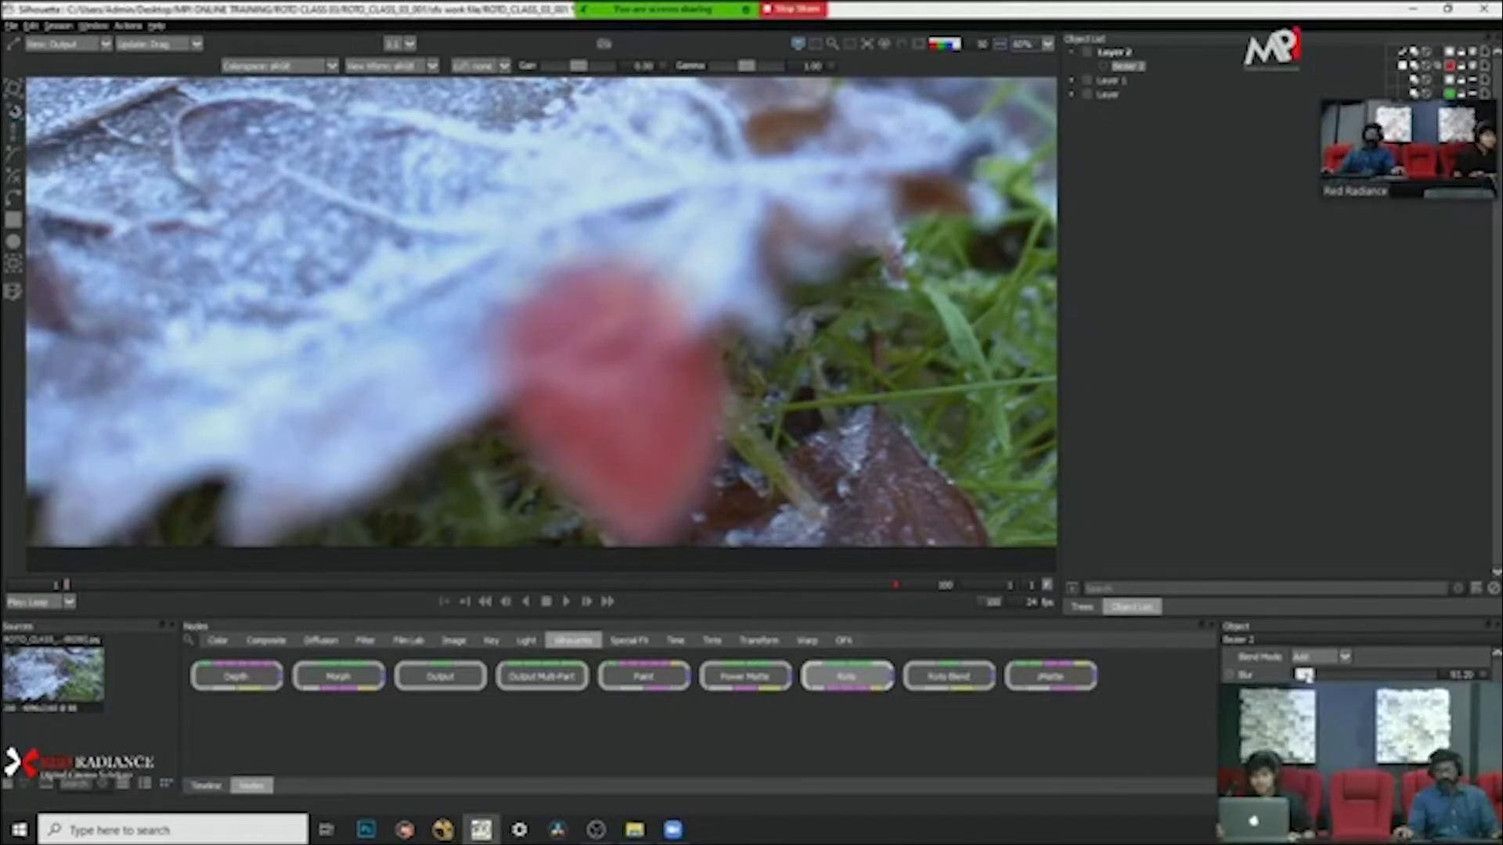
Step: Examine the softened lobe matte against the whole leaf, and turn the red overlay off
{"action": "scroll", "coordinate": [737, 368], "scroll_direction": "down", "scroll_amount": 2}
{"action": "scroll", "coordinate": [729, 369], "scroll_direction": "up", "scroll_amount": 1}
{"action": "scroll", "coordinate": [726, 368], "scroll_direction": "down", "scroll_amount": 1}
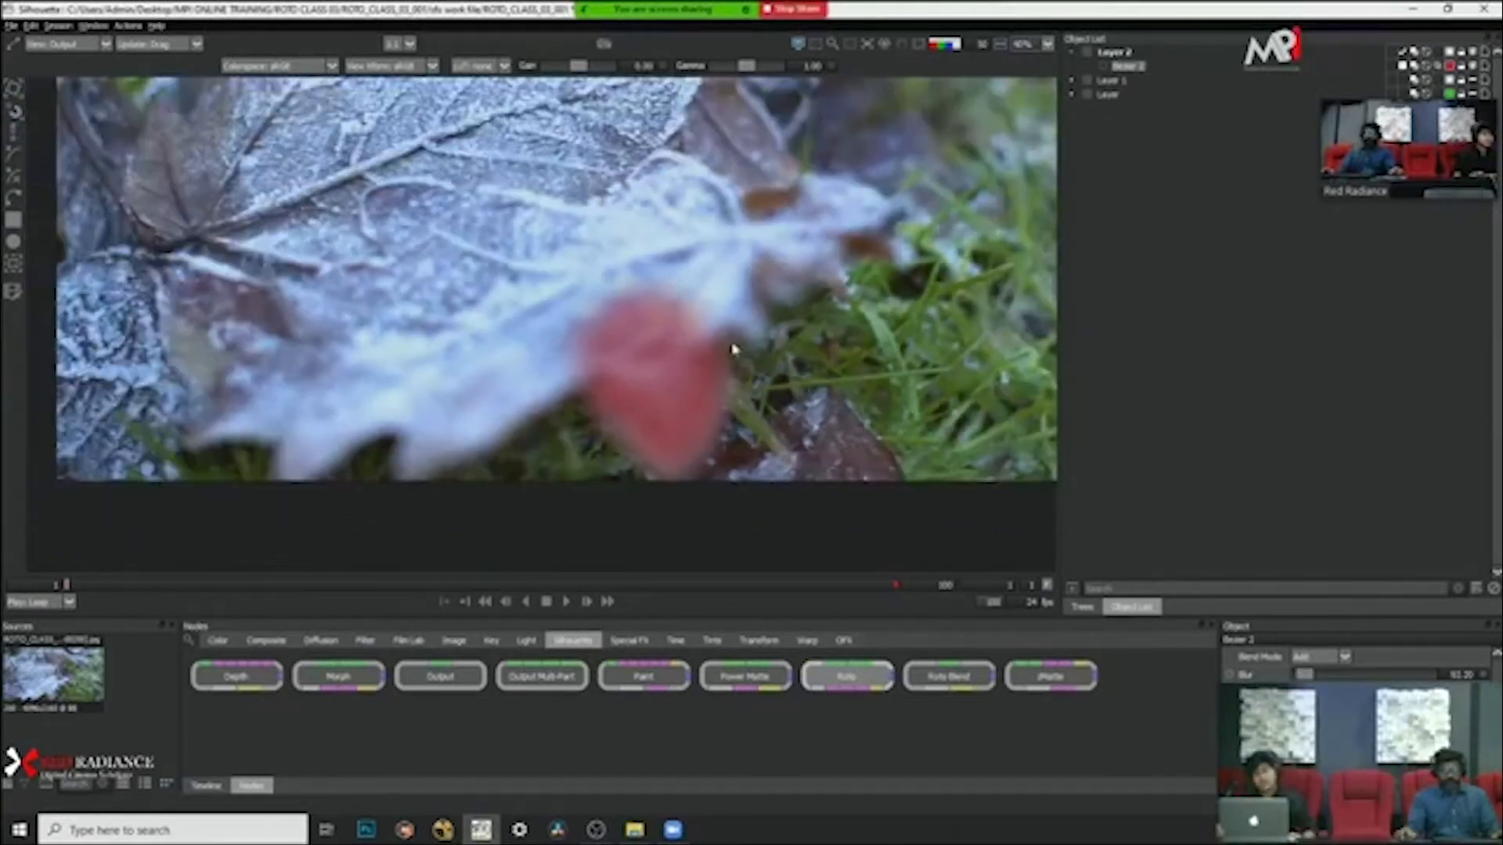
{"action": "scroll", "coordinate": [728, 376], "scroll_direction": "down", "scroll_amount": 1}
{"action": "scroll", "coordinate": [730, 391], "scroll_direction": "up", "scroll_amount": 1}
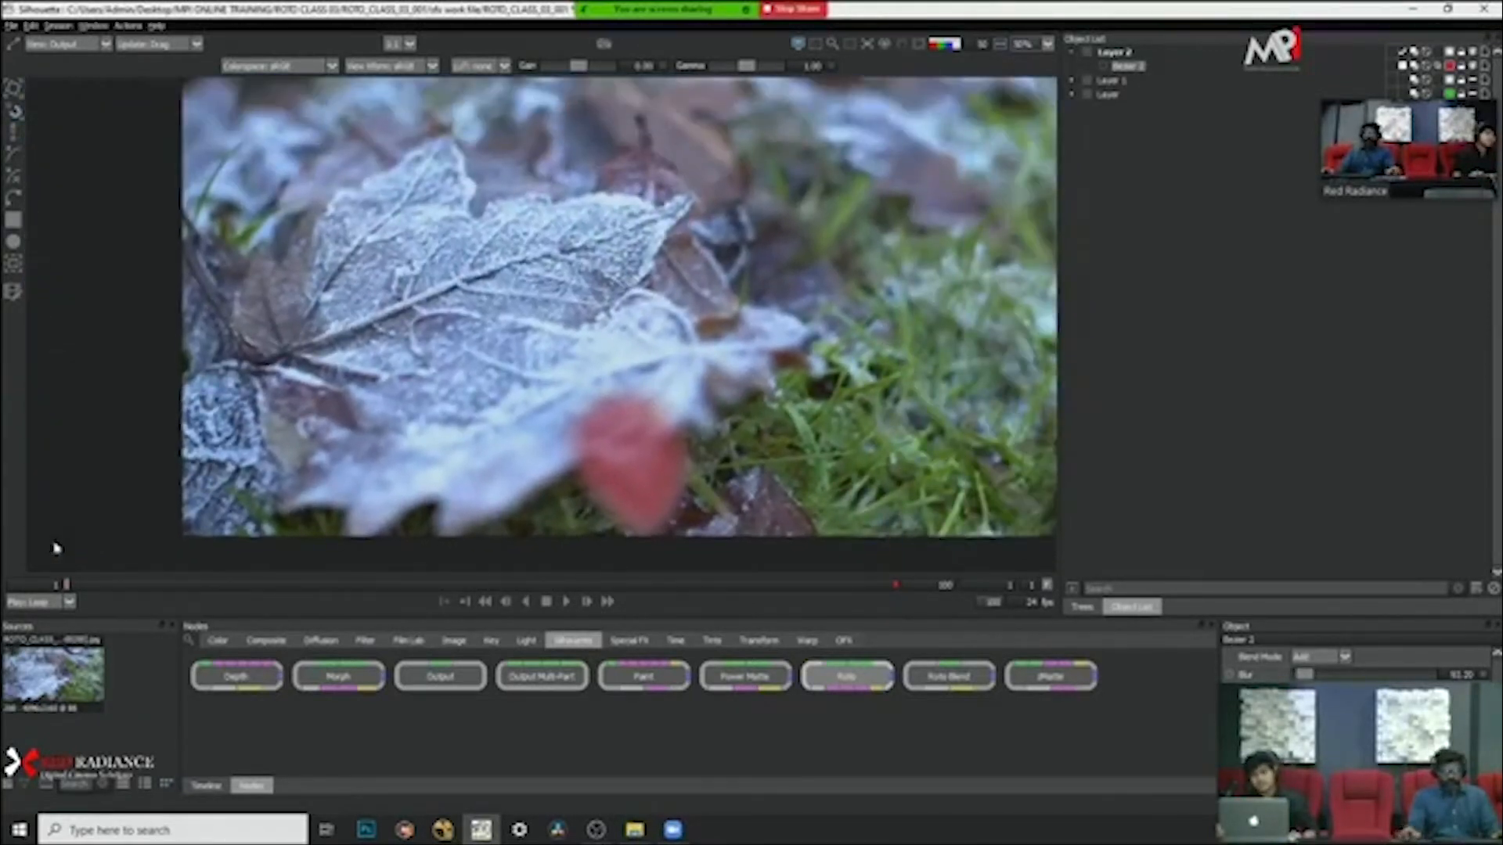
{"action": "key", "text": "a"}
{"action": "key", "text": "a"}
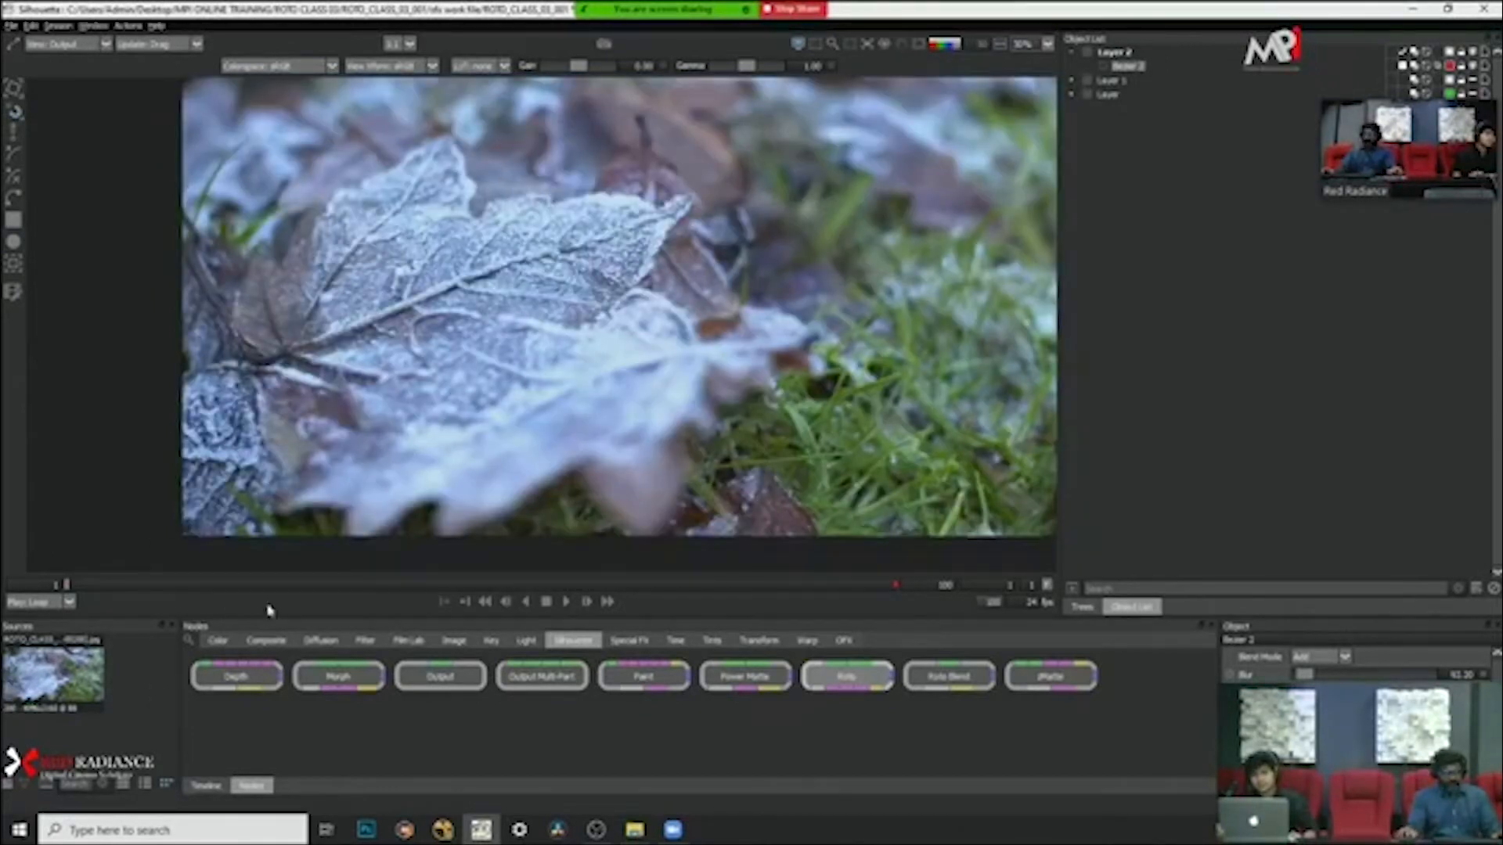
Step: Show the foreground view and start a Bezier shape along the leaf's lower edge, from the finished lobe to the next tip
{"action": "scroll", "coordinate": [442, 433], "scroll_direction": "down", "scroll_amount": 1}
{"action": "scroll", "coordinate": [395, 482], "scroll_direction": "up", "scroll_amount": 2}
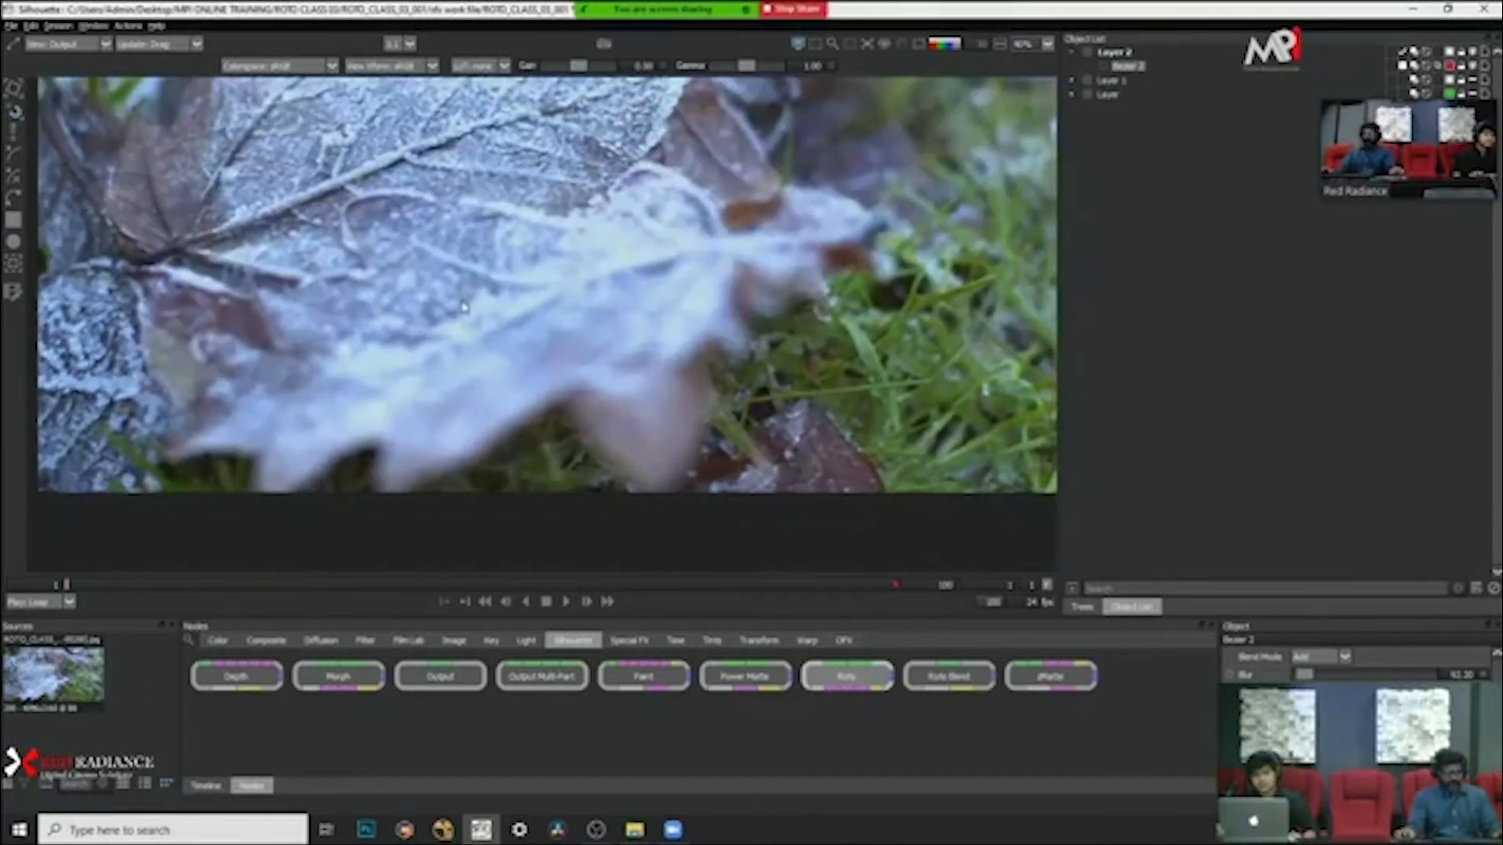
{"action": "key", "text": "1"}
{"action": "left_click_drag", "start_coordinate": [538, 312], "coordinate": [720, 249]}
{"action": "scroll", "coordinate": [693, 312], "scroll_direction": "up", "scroll_amount": 1}
{"action": "left_click", "coordinate": [797, 316]}
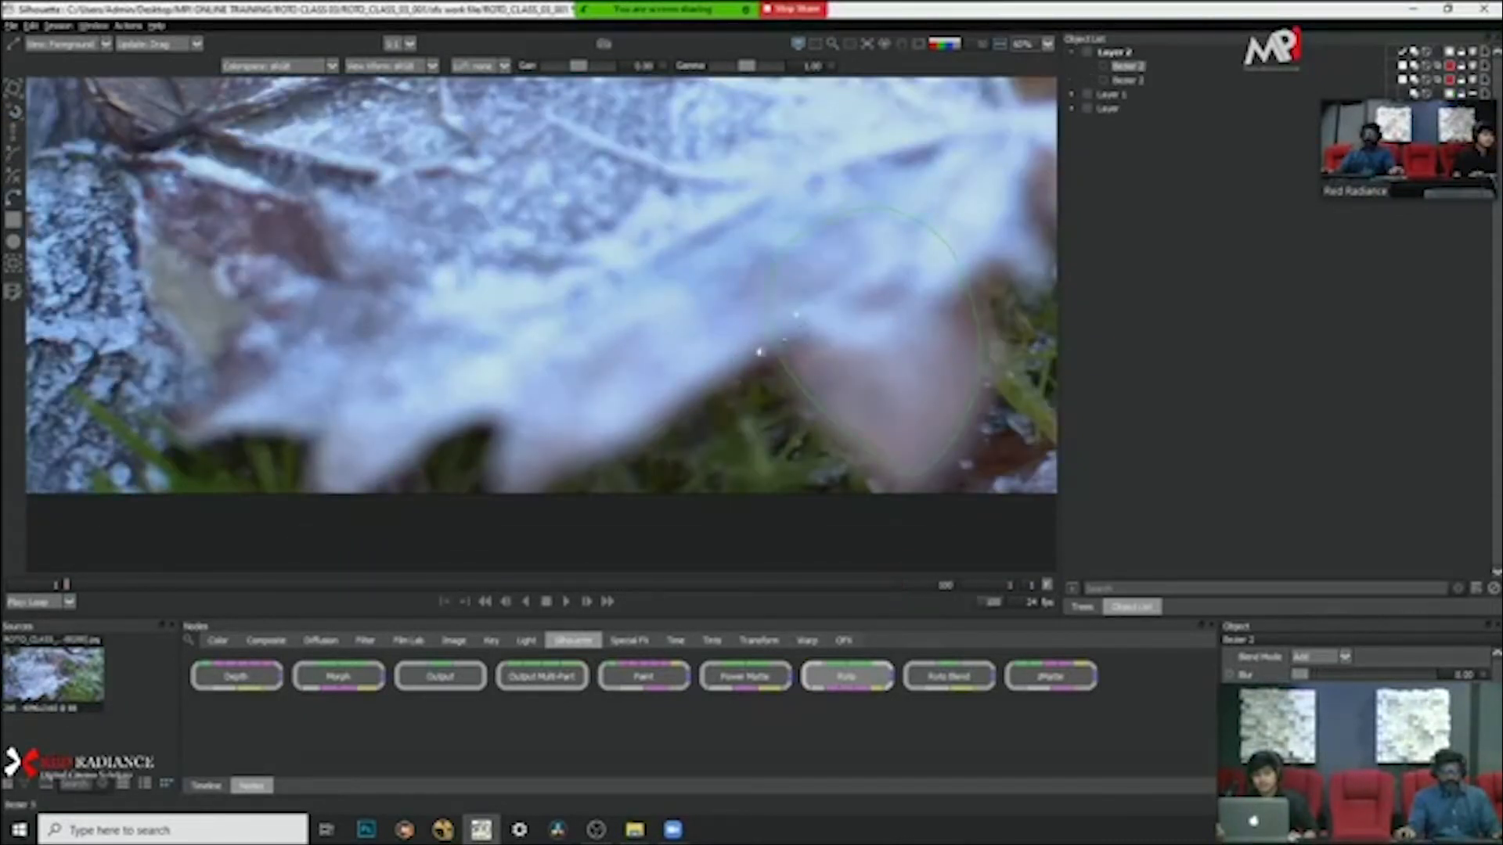
{"action": "left_click", "coordinate": [665, 401]}
{"action": "left_click", "coordinate": [613, 453]}
{"action": "left_click", "coordinate": [569, 472]}
{"action": "left_click", "coordinate": [537, 491]}
{"action": "left_click", "coordinate": [492, 501]}
Step: Close the new shape by placing its remaining points inside the leaf, back to the starting point at the first lobe
{"action": "left_click", "coordinate": [514, 382]}
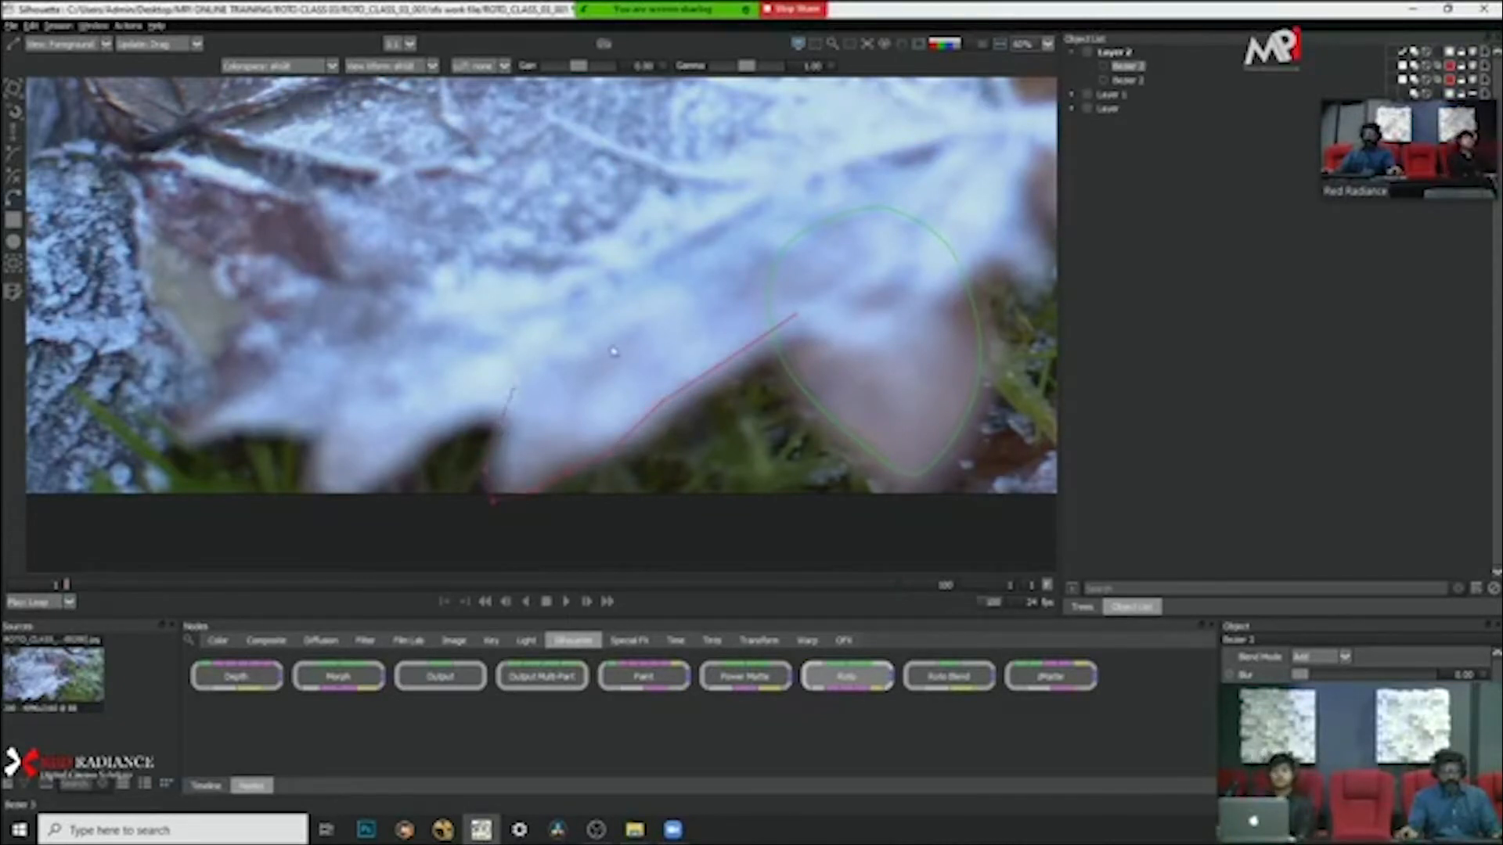
{"action": "left_click", "coordinate": [610, 344]}
{"action": "left_click", "coordinate": [675, 306]}
{"action": "left_click", "coordinate": [762, 296]}
{"action": "left_click", "coordinate": [795, 315]}
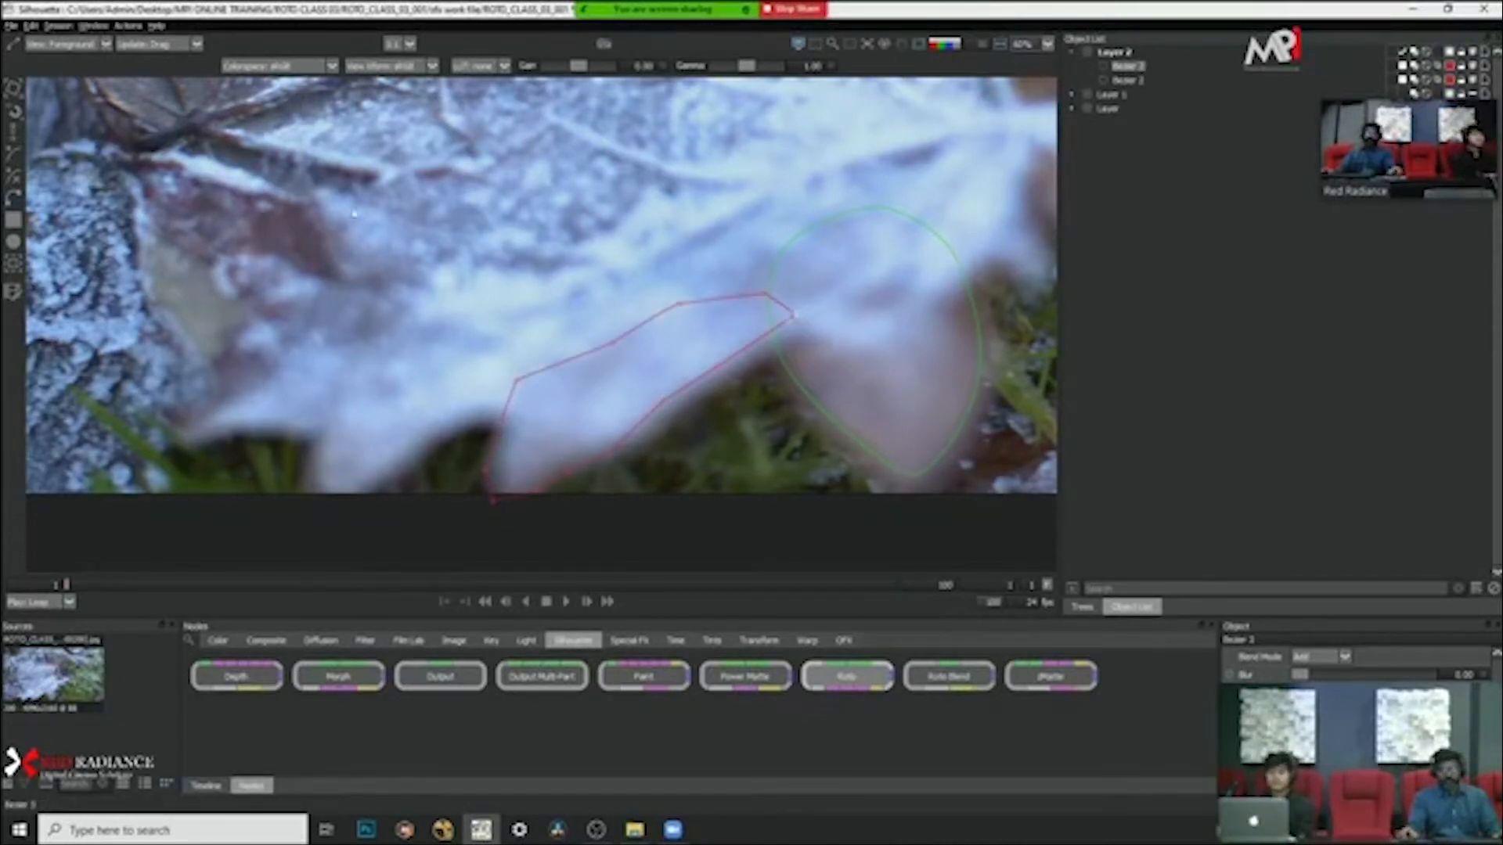
Step: Select all points of the new leaf-edge shape and smooth them into curves
{"action": "left_click_drag", "start_coordinate": [321, 215], "coordinate": [881, 554]}
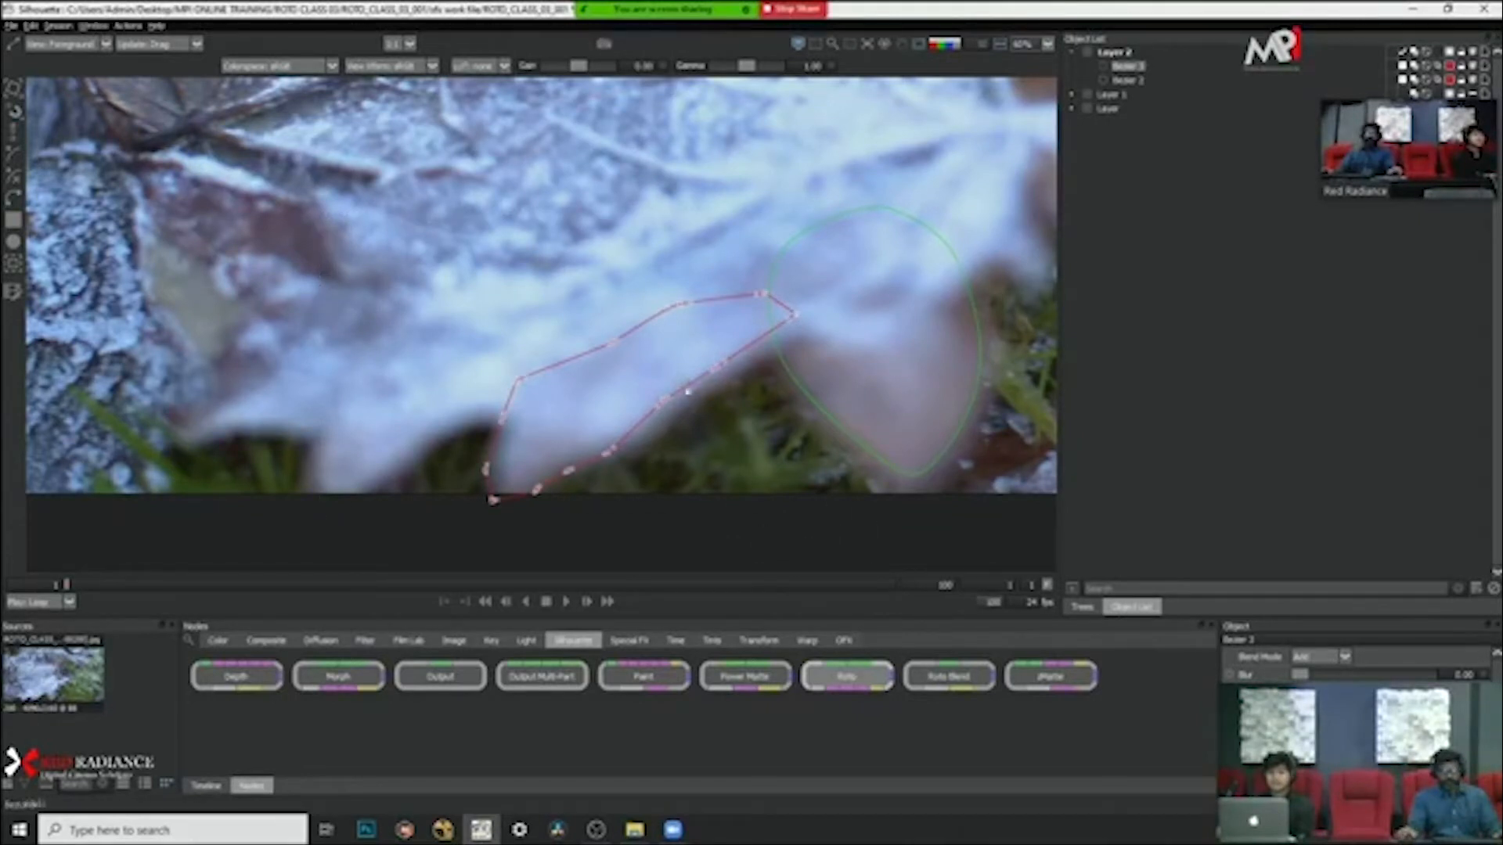
{"action": "right_click", "coordinate": [691, 342]}
{"action": "left_click", "coordinate": [755, 490]}
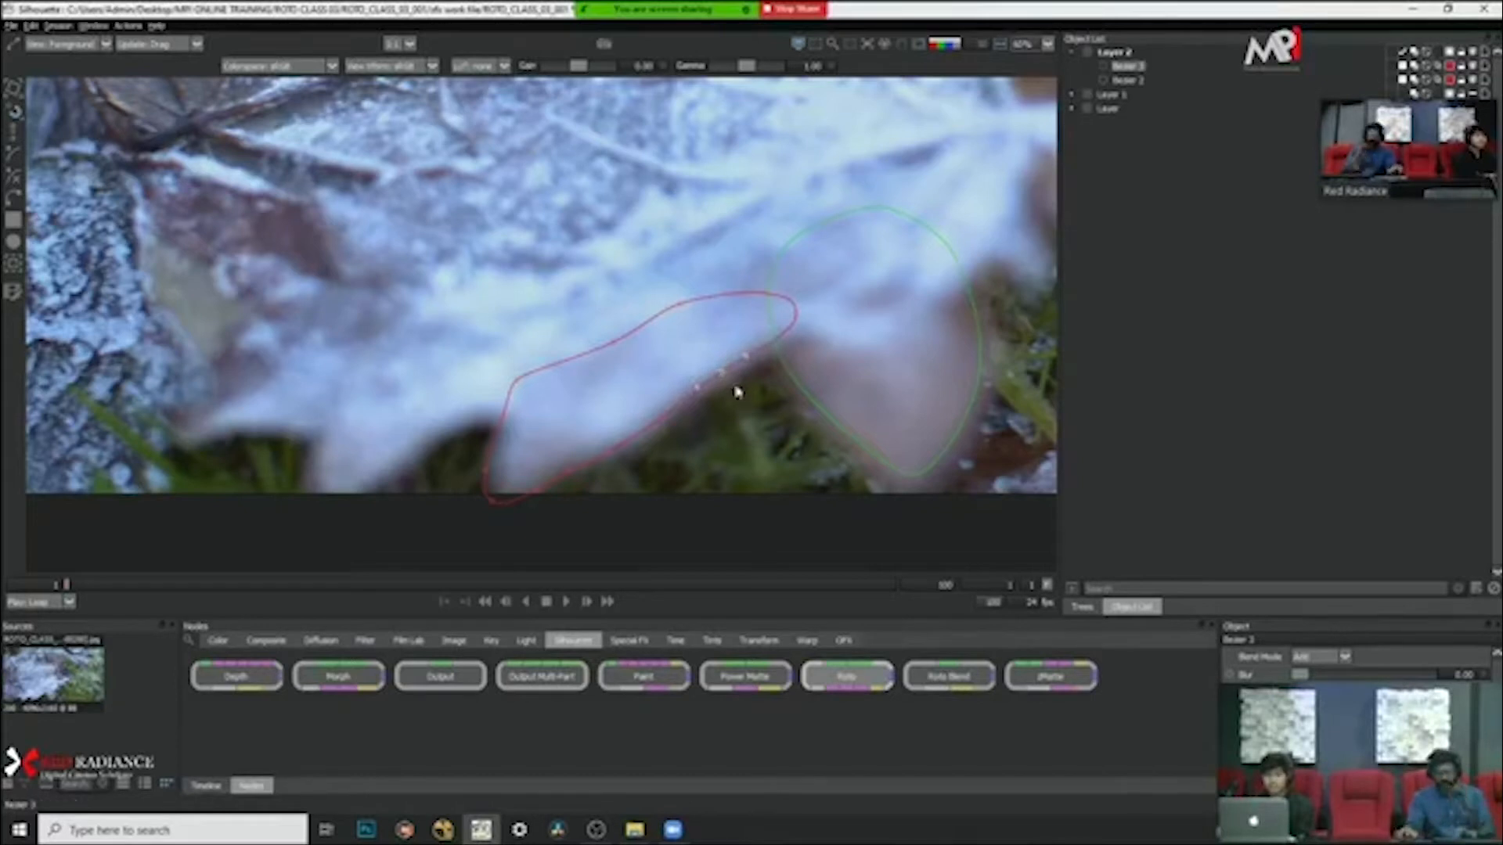
Step: Adjust the new shape's points along the leaf's lower edge and the outer side of the tip
{"action": "left_click_drag", "start_coordinate": [685, 457], "coordinate": [532, 431]}
{"action": "left_click_drag", "start_coordinate": [714, 491], "coordinate": [607, 441]}
{"action": "left_click_drag", "start_coordinate": [605, 542], "coordinate": [513, 342]}
{"action": "left_click_drag", "start_coordinate": [514, 498], "coordinate": [520, 496]}
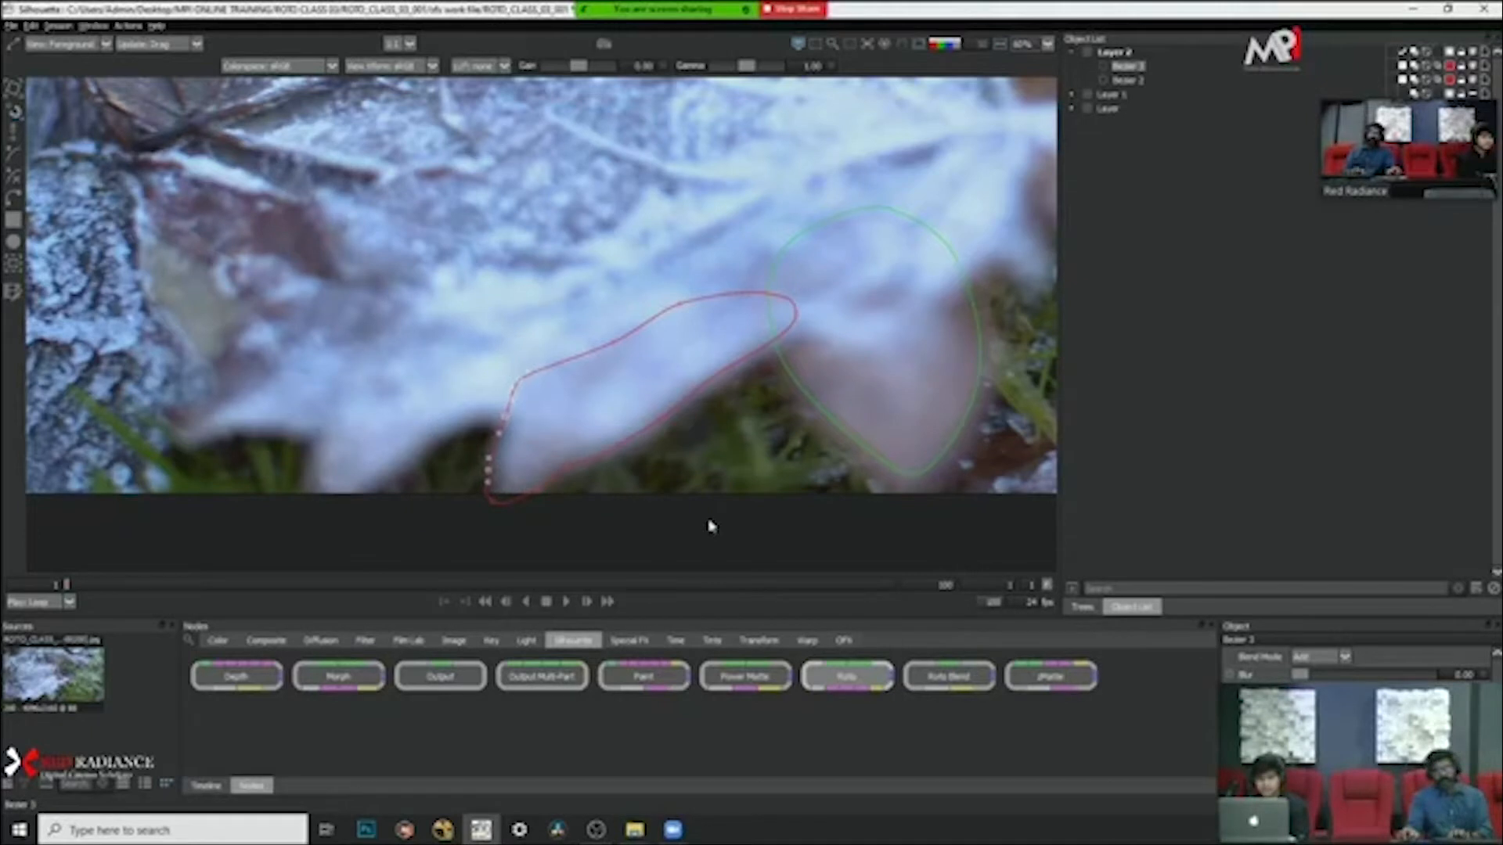
{"action": "key", "text": "Right"}
{"action": "key", "text": "Right"}
Step: Nudge the new shape's lowest point at the leaf tip slightly to the right and deselect the shape
{"action": "left_click_drag", "start_coordinate": [553, 551], "coordinate": [428, 487]}
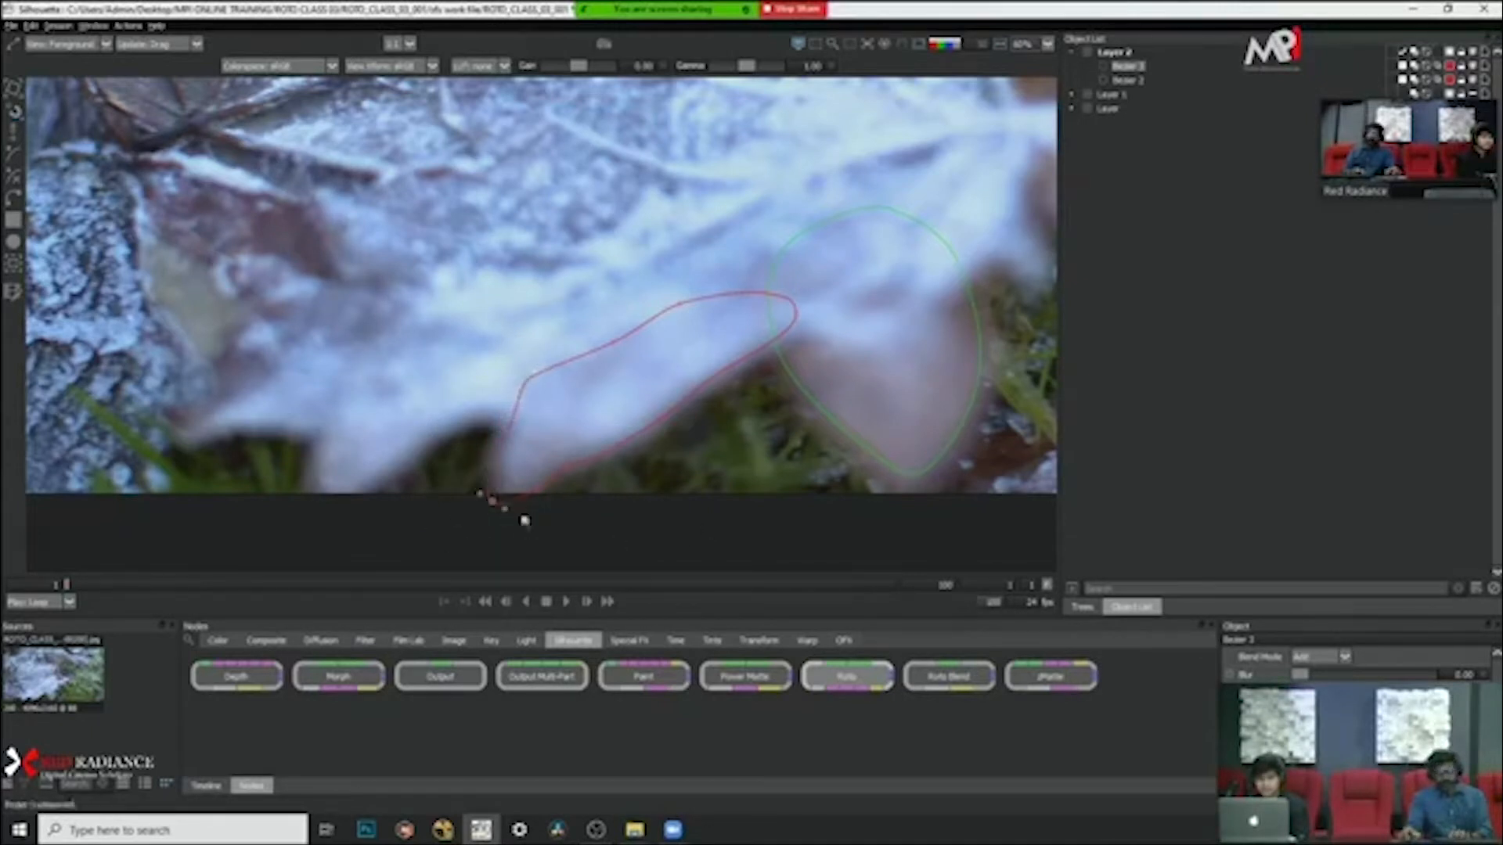
{"action": "key", "text": "Right"}
{"action": "key", "text": "Right"}
{"action": "left_click", "coordinate": [595, 522]}
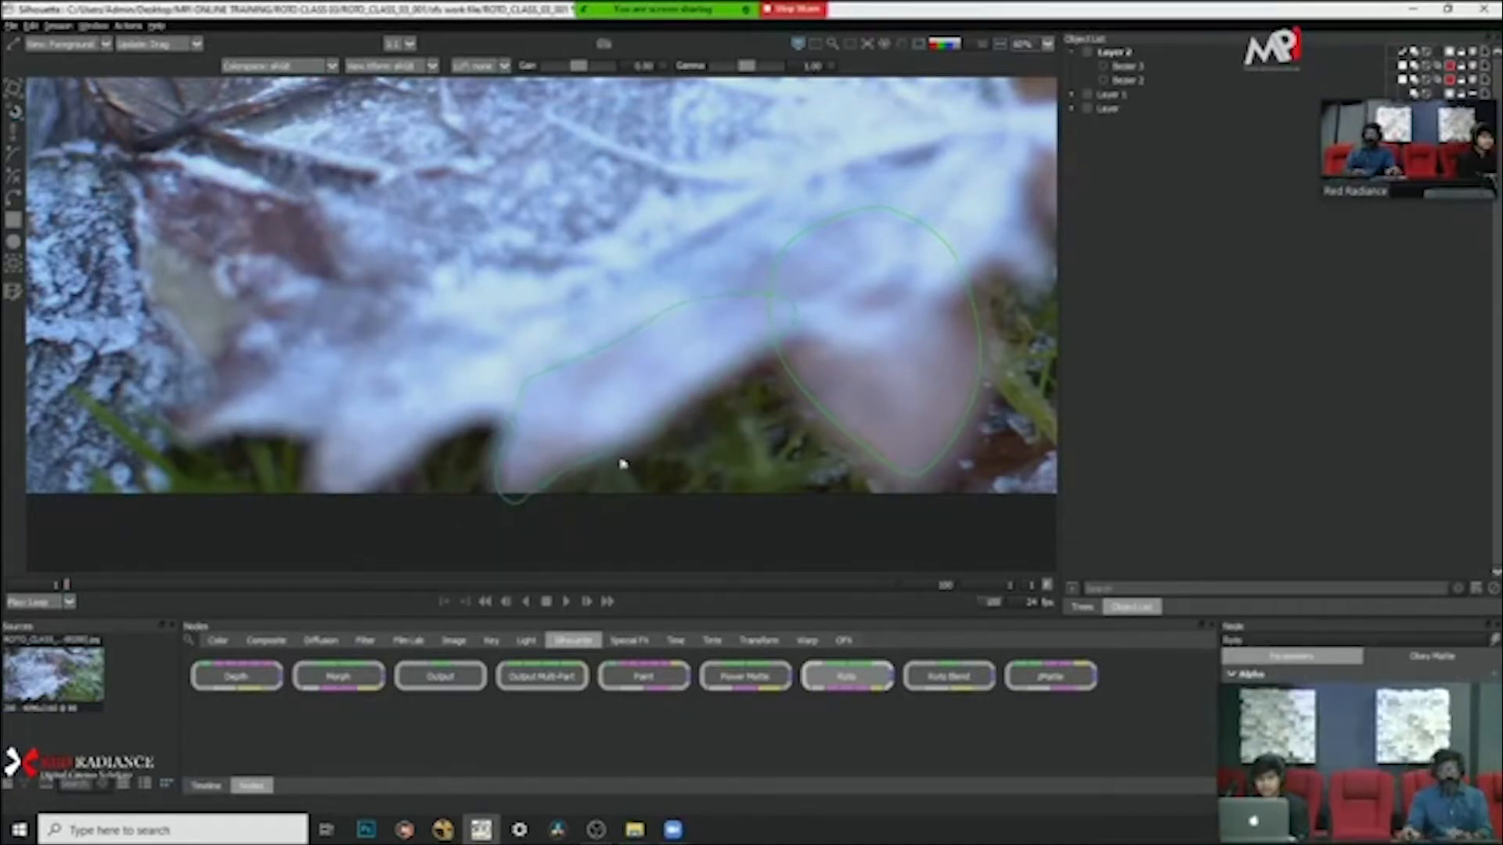
Step: Select the new edge shape, inspect it at frame 100, and play the clip from frame 1 to check its tracking
{"action": "scroll", "coordinate": [735, 450], "scroll_direction": "down", "scroll_amount": 3}
{"action": "scroll", "coordinate": [749, 435], "scroll_direction": "up", "scroll_amount": 3}
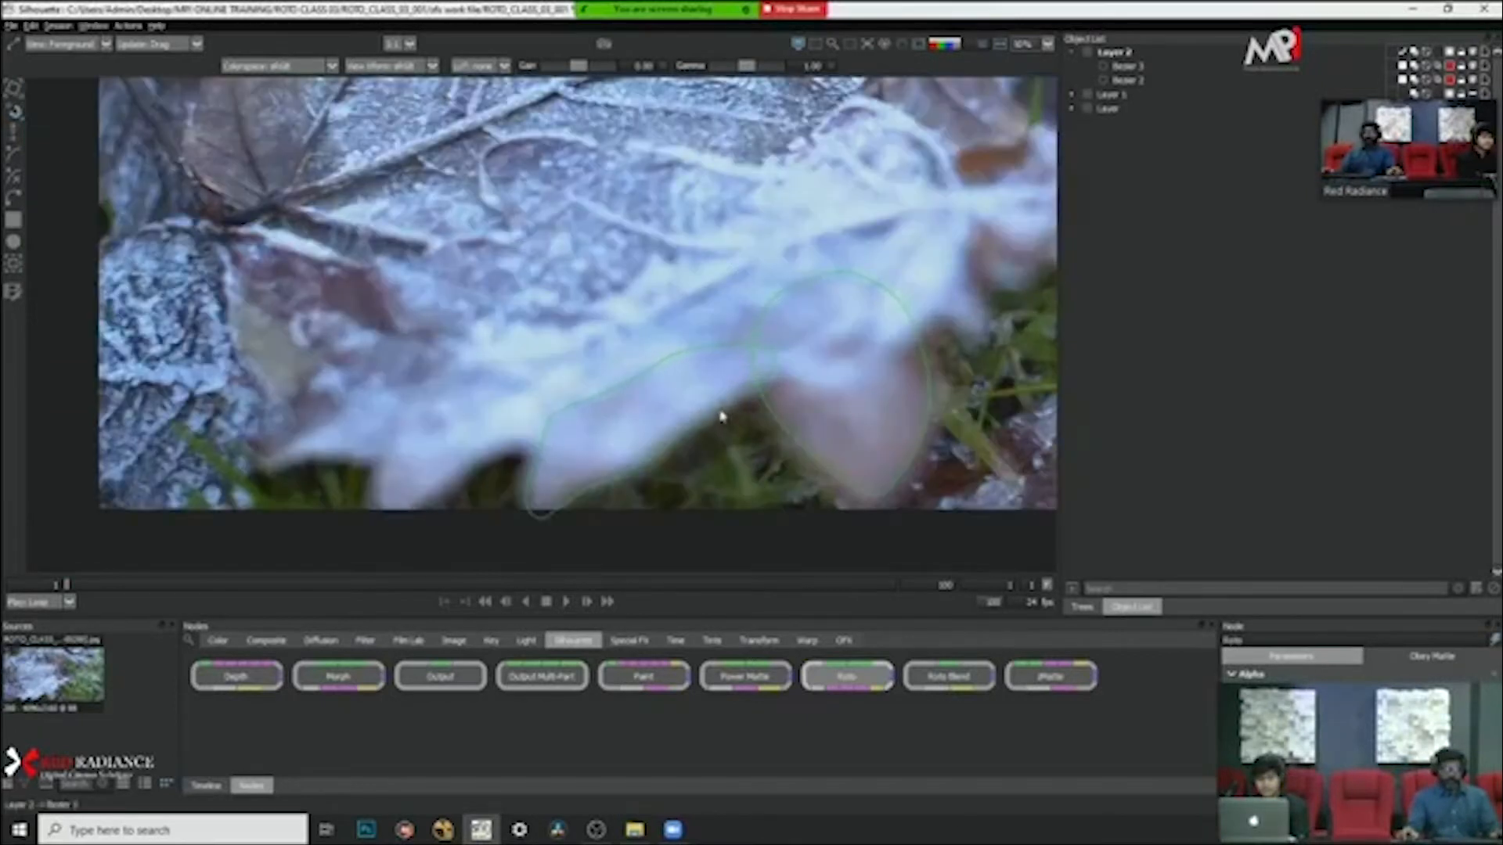
{"action": "left_click", "coordinate": [726, 418]}
{"action": "left_click", "coordinate": [895, 585]}
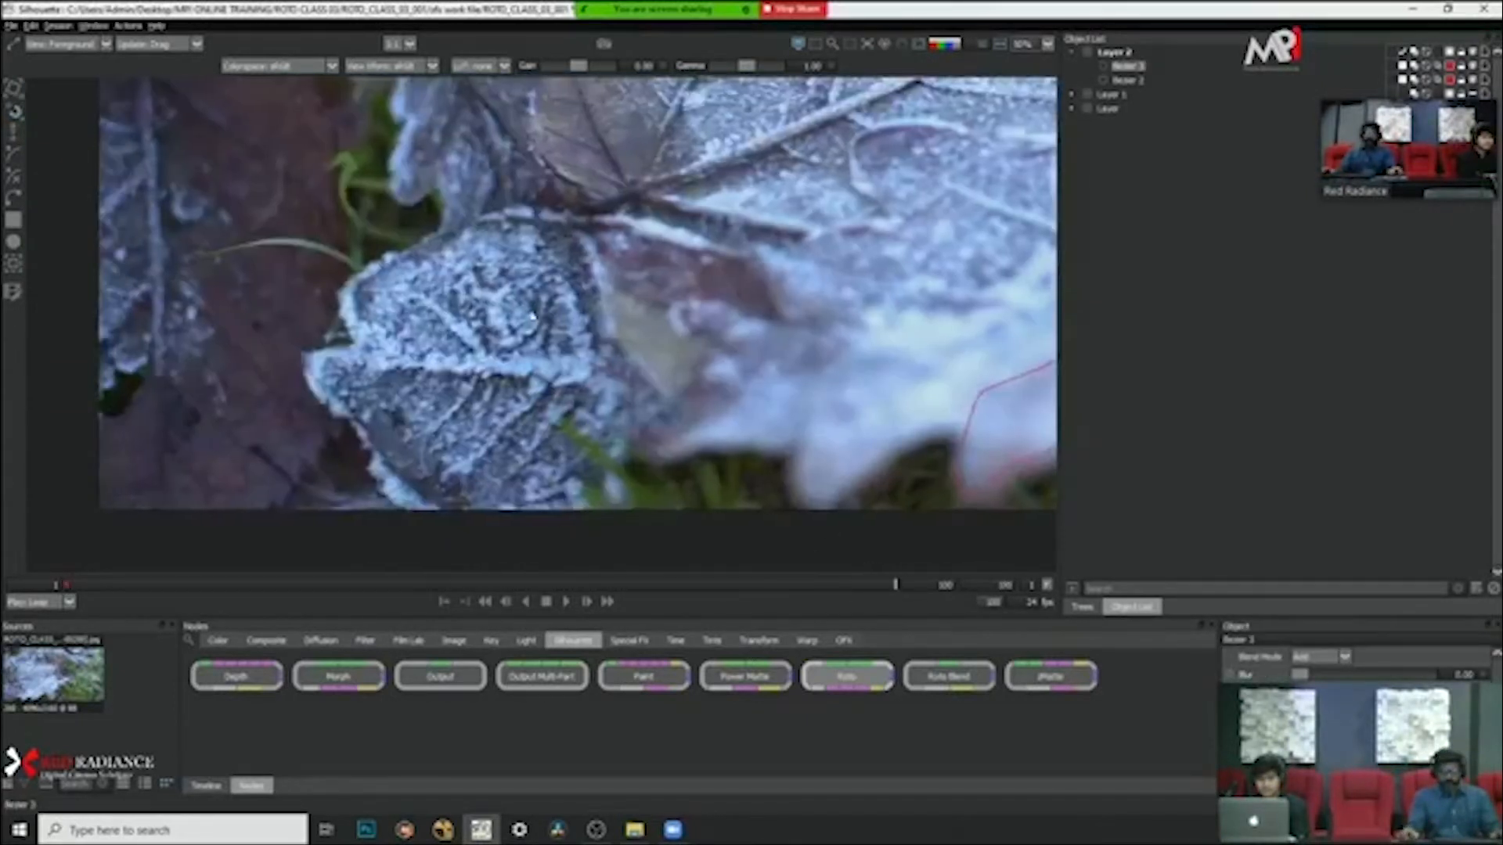
{"action": "scroll", "coordinate": [395, 249], "scroll_direction": "down", "scroll_amount": 5}
{"action": "scroll", "coordinate": [540, 284], "scroll_direction": "up", "scroll_amount": 4}
{"action": "left_click_drag", "start_coordinate": [553, 290], "coordinate": [552, 365]}
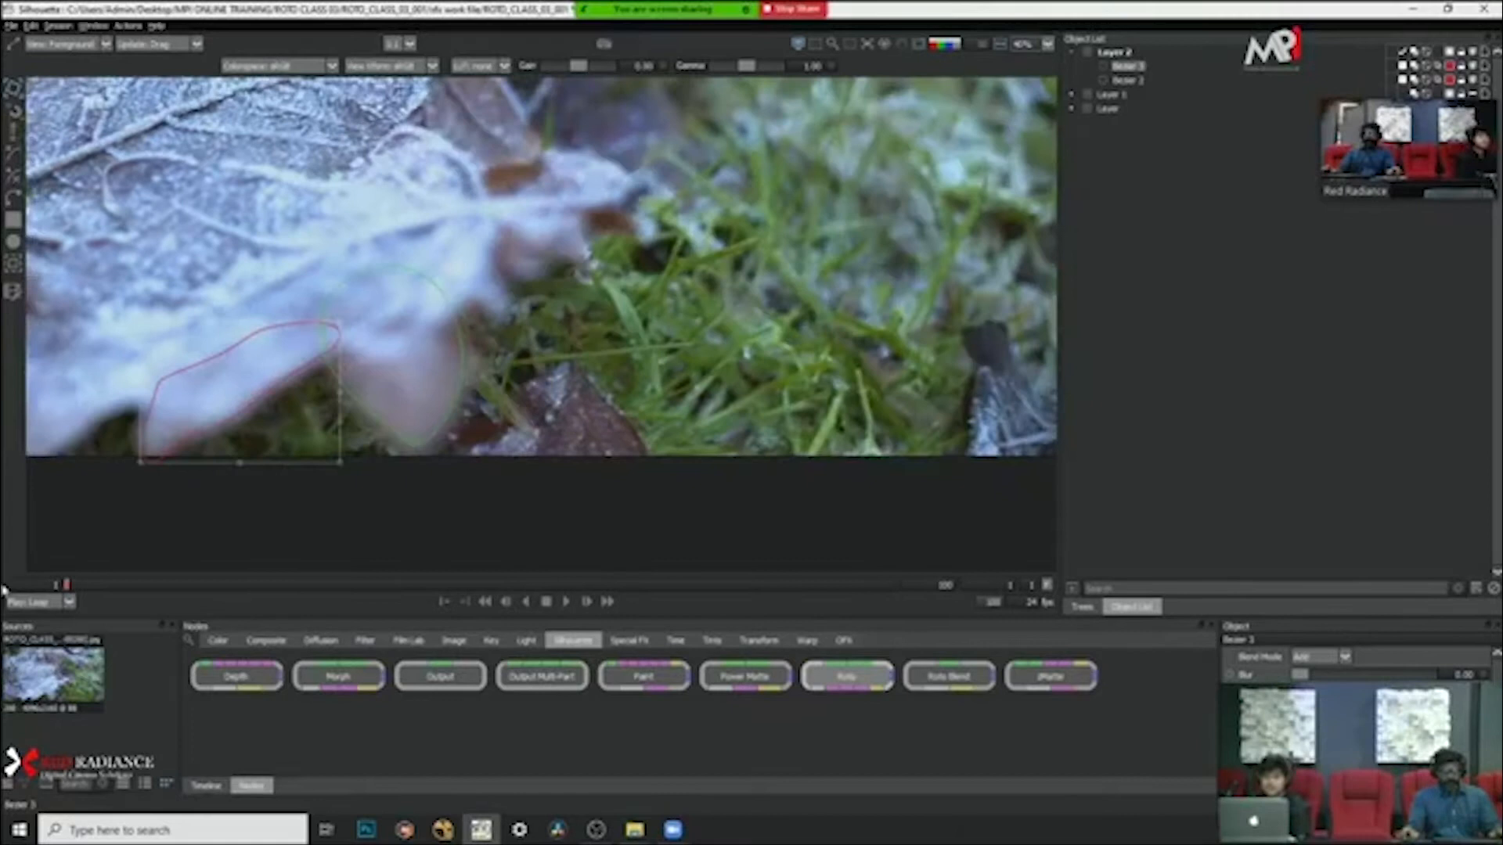
{"action": "left_click", "coordinate": [565, 601]}
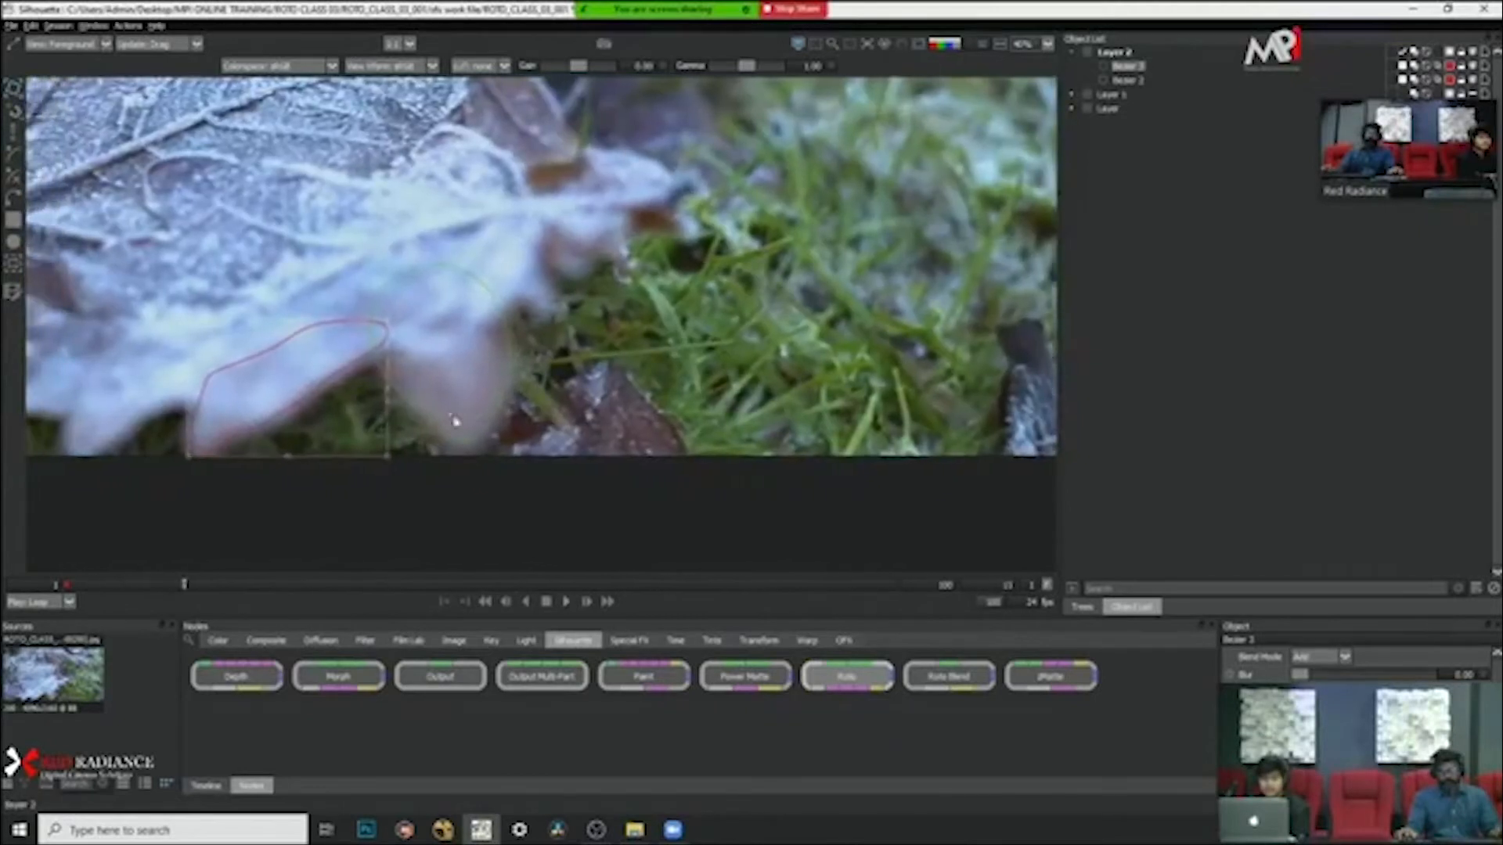
Step: Go to frame 100, move the whole leaf-edge shape down and to the right onto the leaf's edge, and deselect it
{"action": "left_click", "coordinate": [889, 587]}
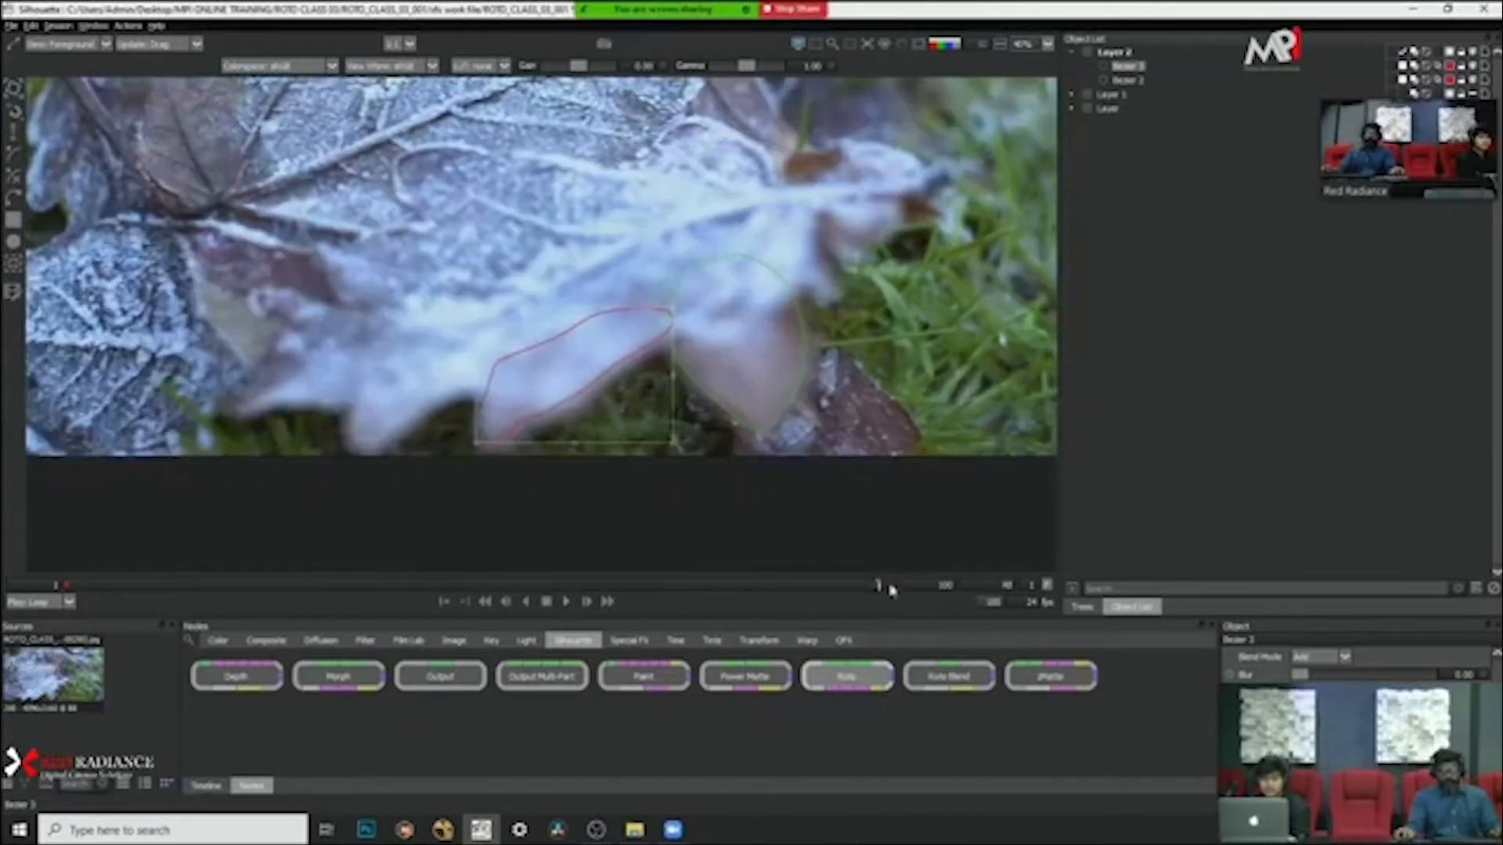
{"action": "scroll", "coordinate": [608, 403], "scroll_direction": "up", "scroll_amount": 3}
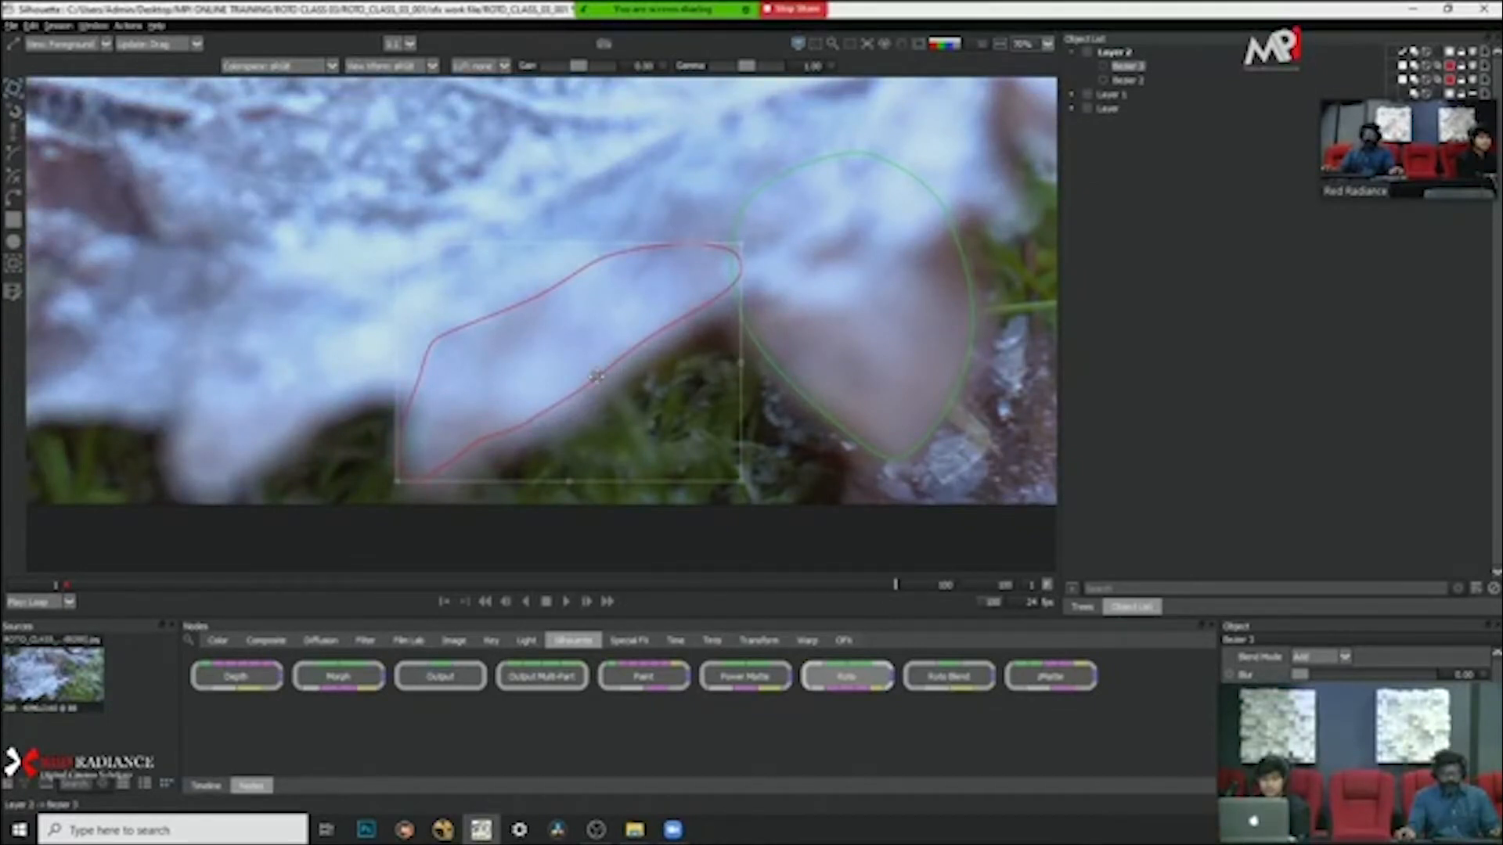
{"action": "left_click_drag", "start_coordinate": [596, 377], "coordinate": [605, 389]}
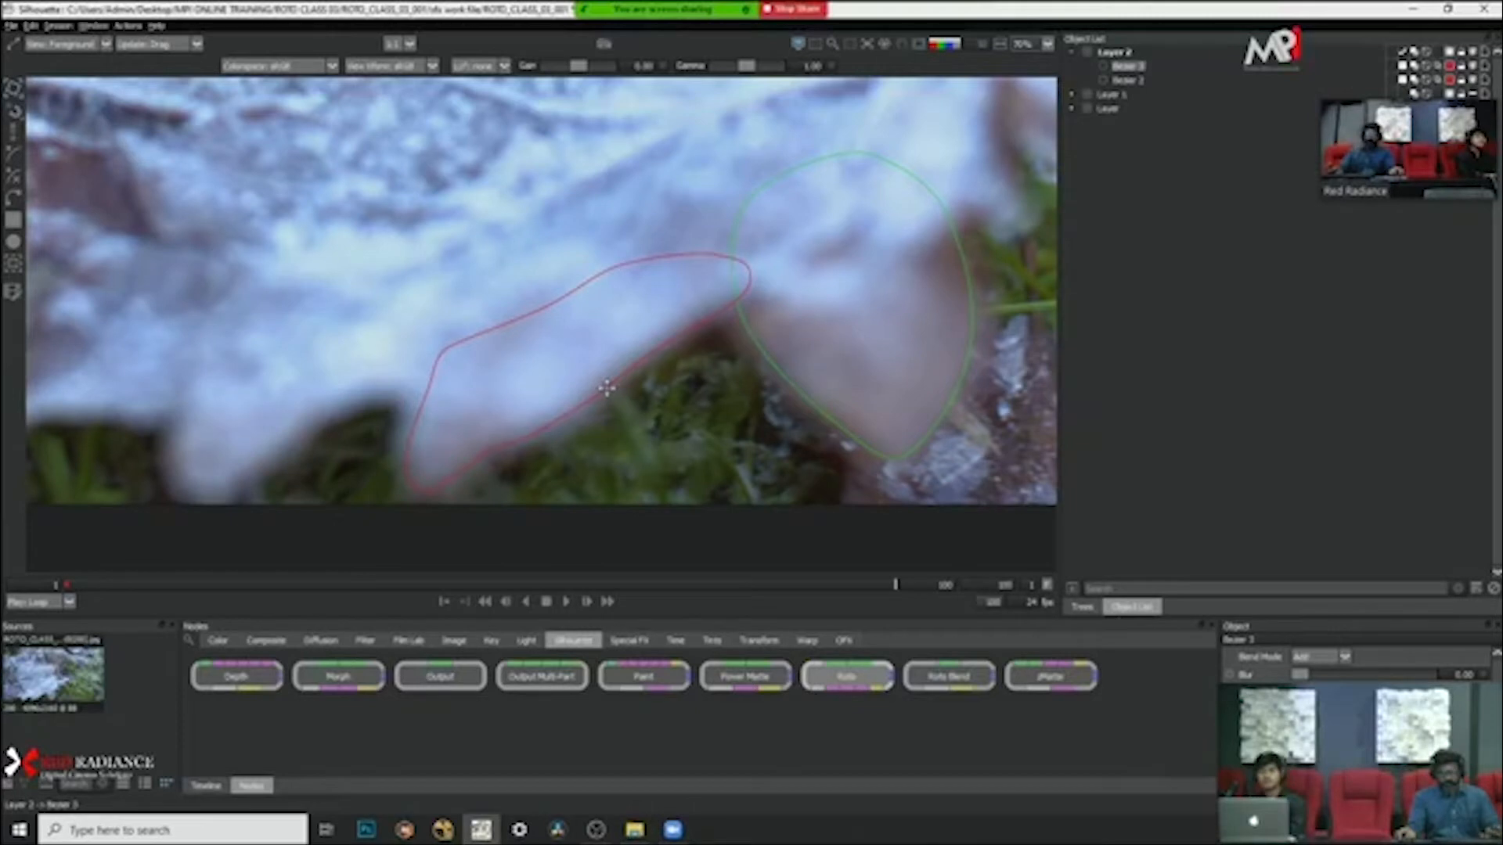
{"action": "left_click", "coordinate": [608, 474]}
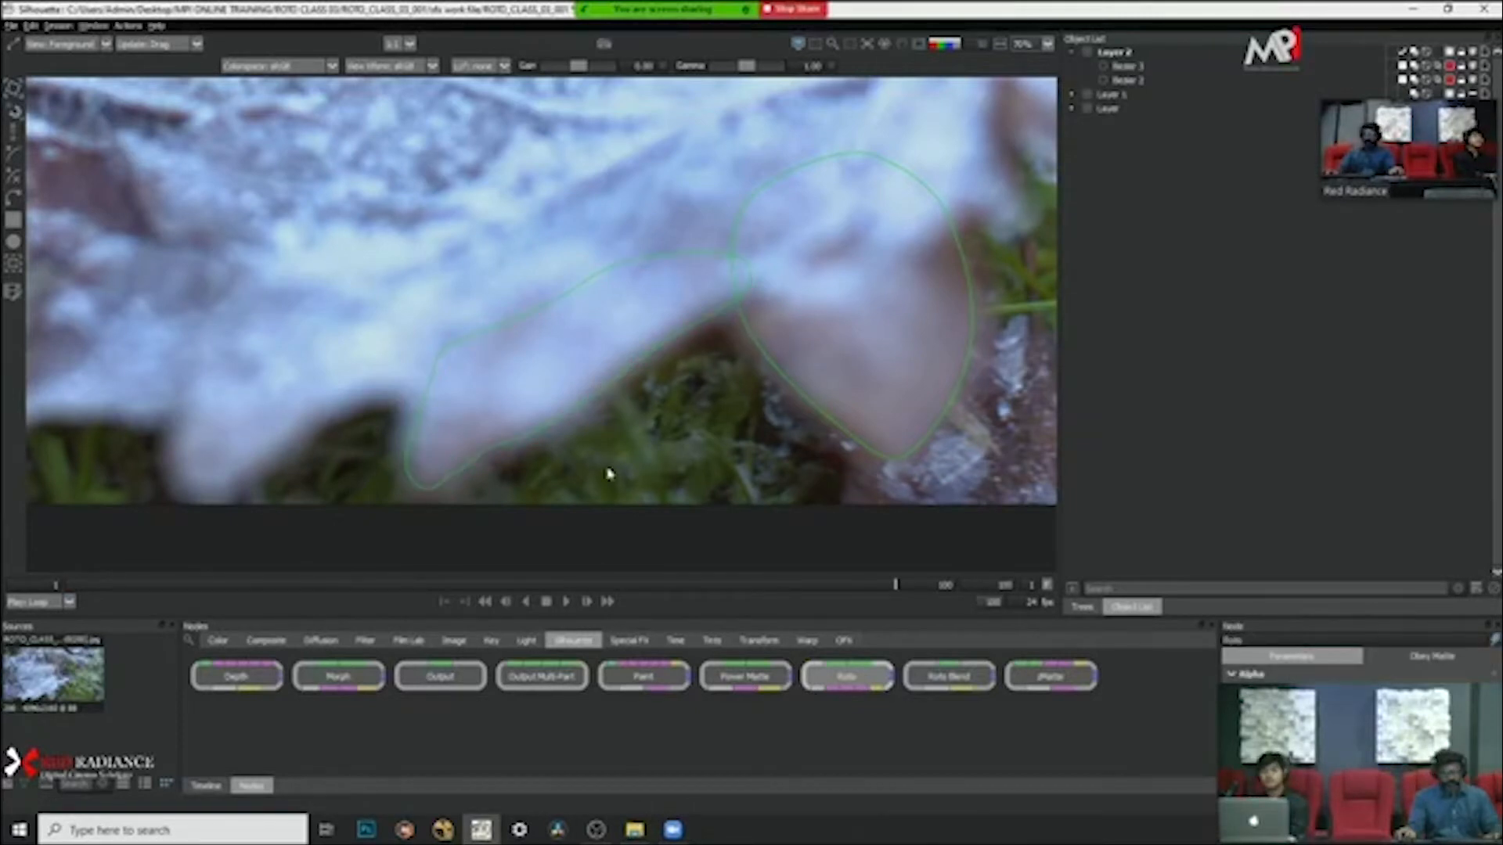
Step: Refine the leaf-edge shape's points at frame 100 along its lower edge, tip, upper edge and outer side
{"action": "left_click_drag", "start_coordinate": [672, 472], "coordinate": [454, 373]}
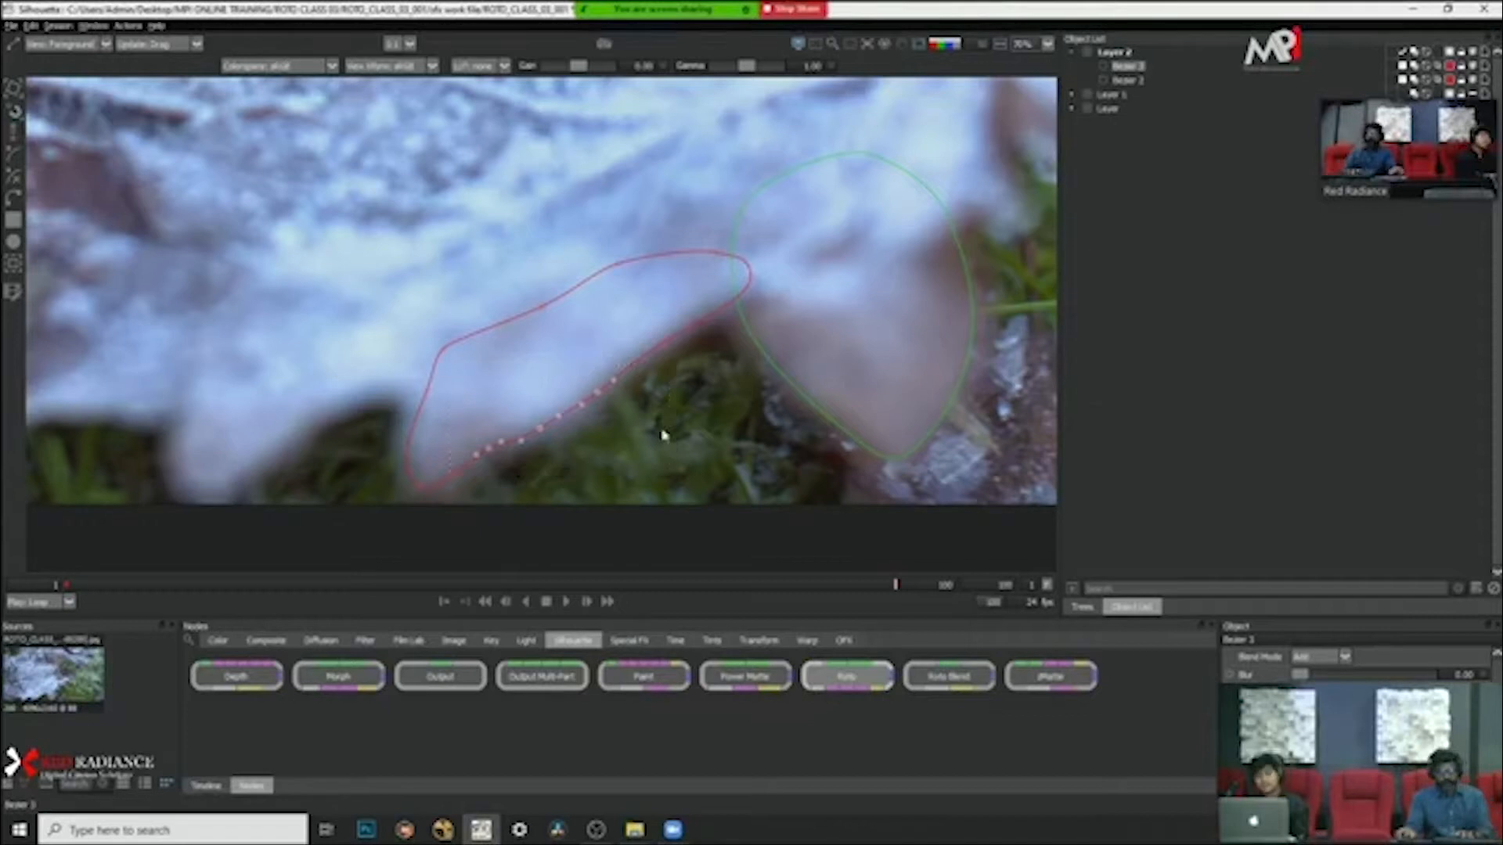
{"action": "left_click_drag", "start_coordinate": [662, 435], "coordinate": [531, 501]}
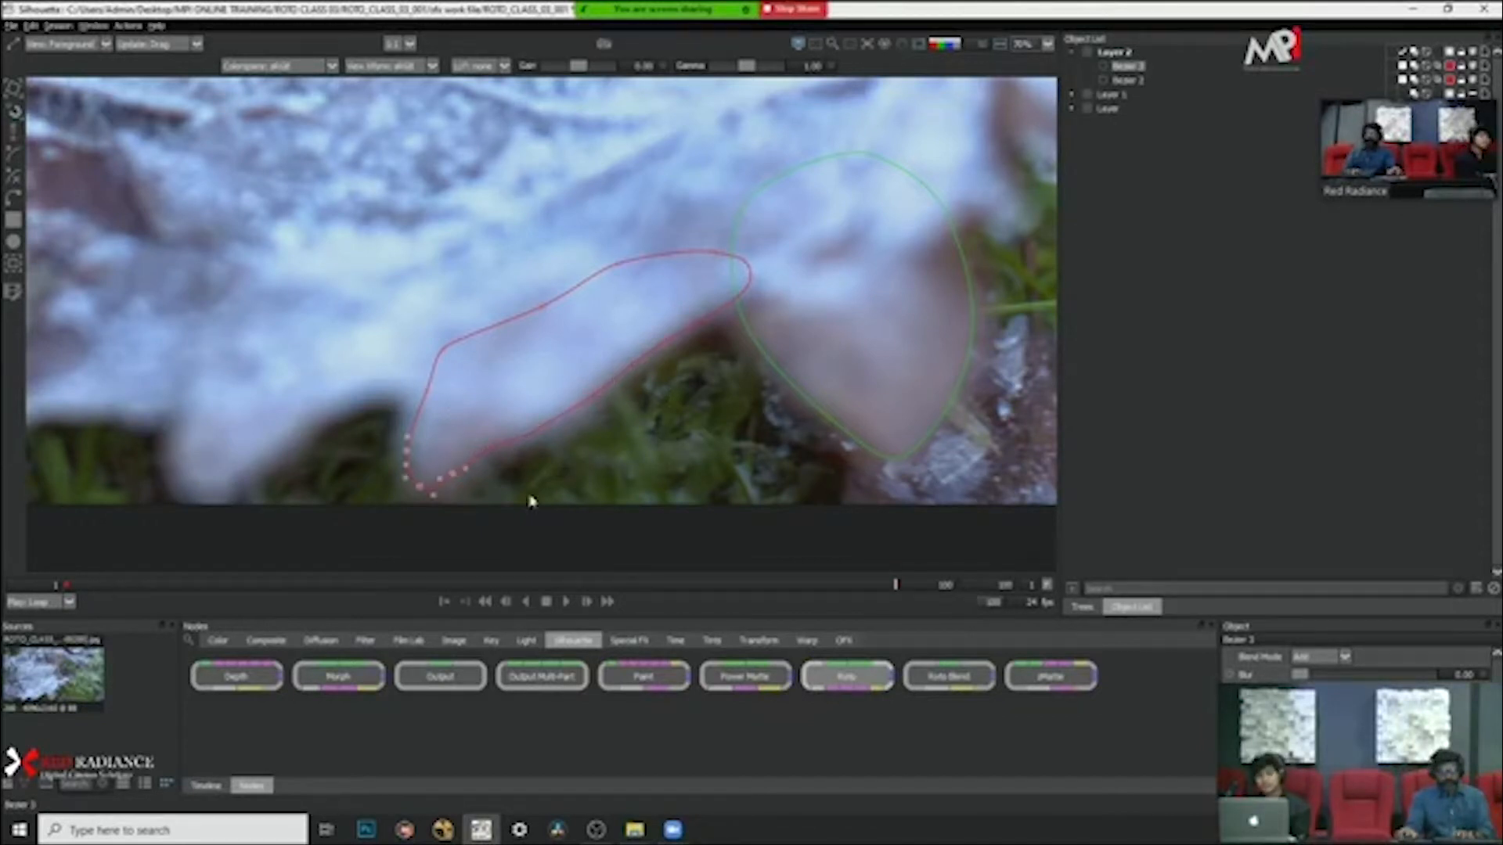
{"action": "left_click_drag", "start_coordinate": [339, 296], "coordinate": [461, 410]}
{"action": "left_click_drag", "start_coordinate": [469, 252], "coordinate": [605, 368]}
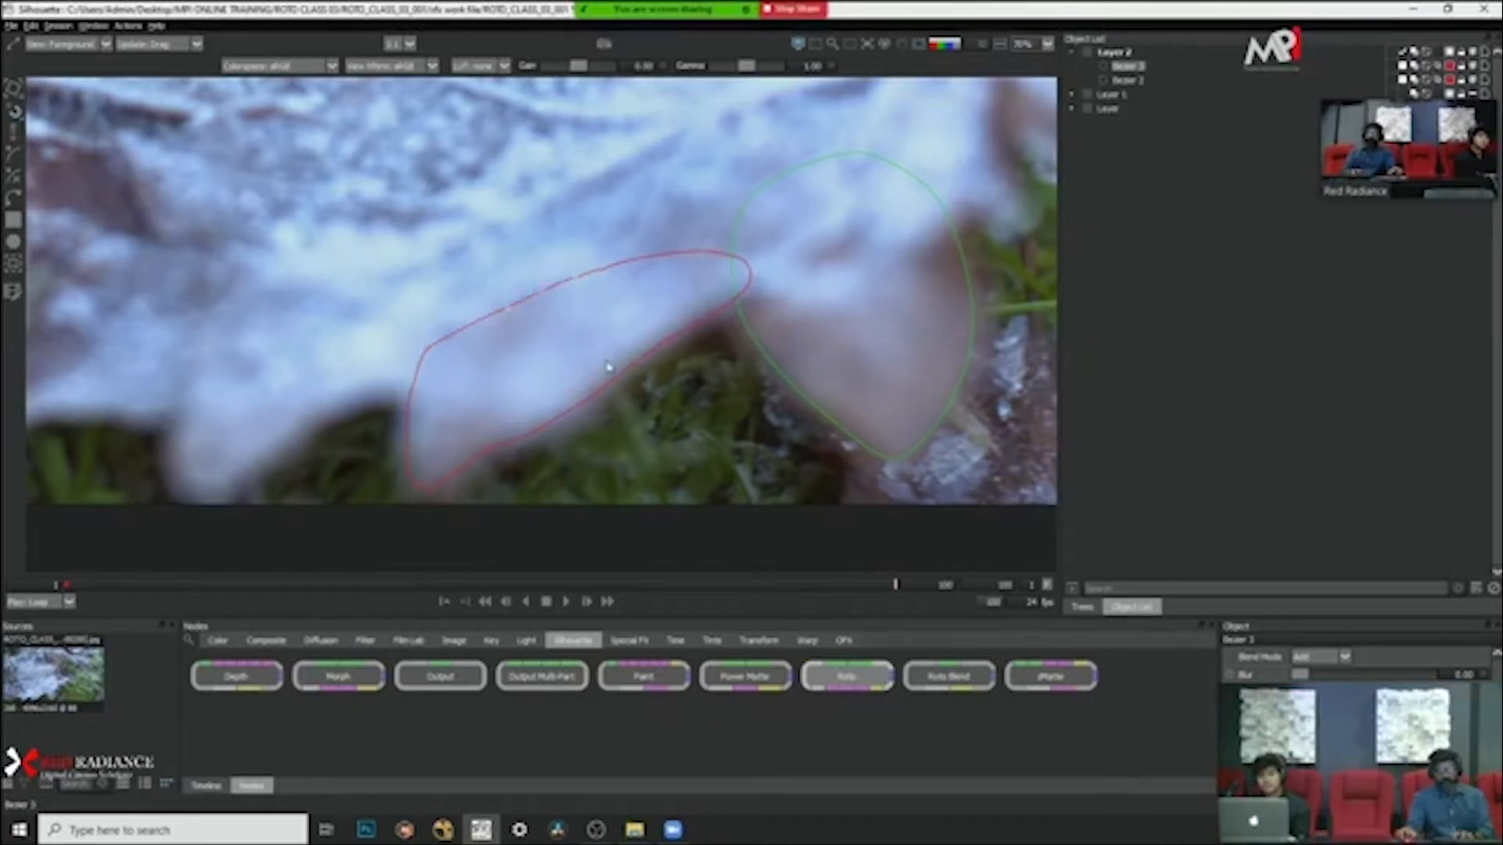
{"action": "left_click_drag", "start_coordinate": [336, 357], "coordinate": [475, 477]}
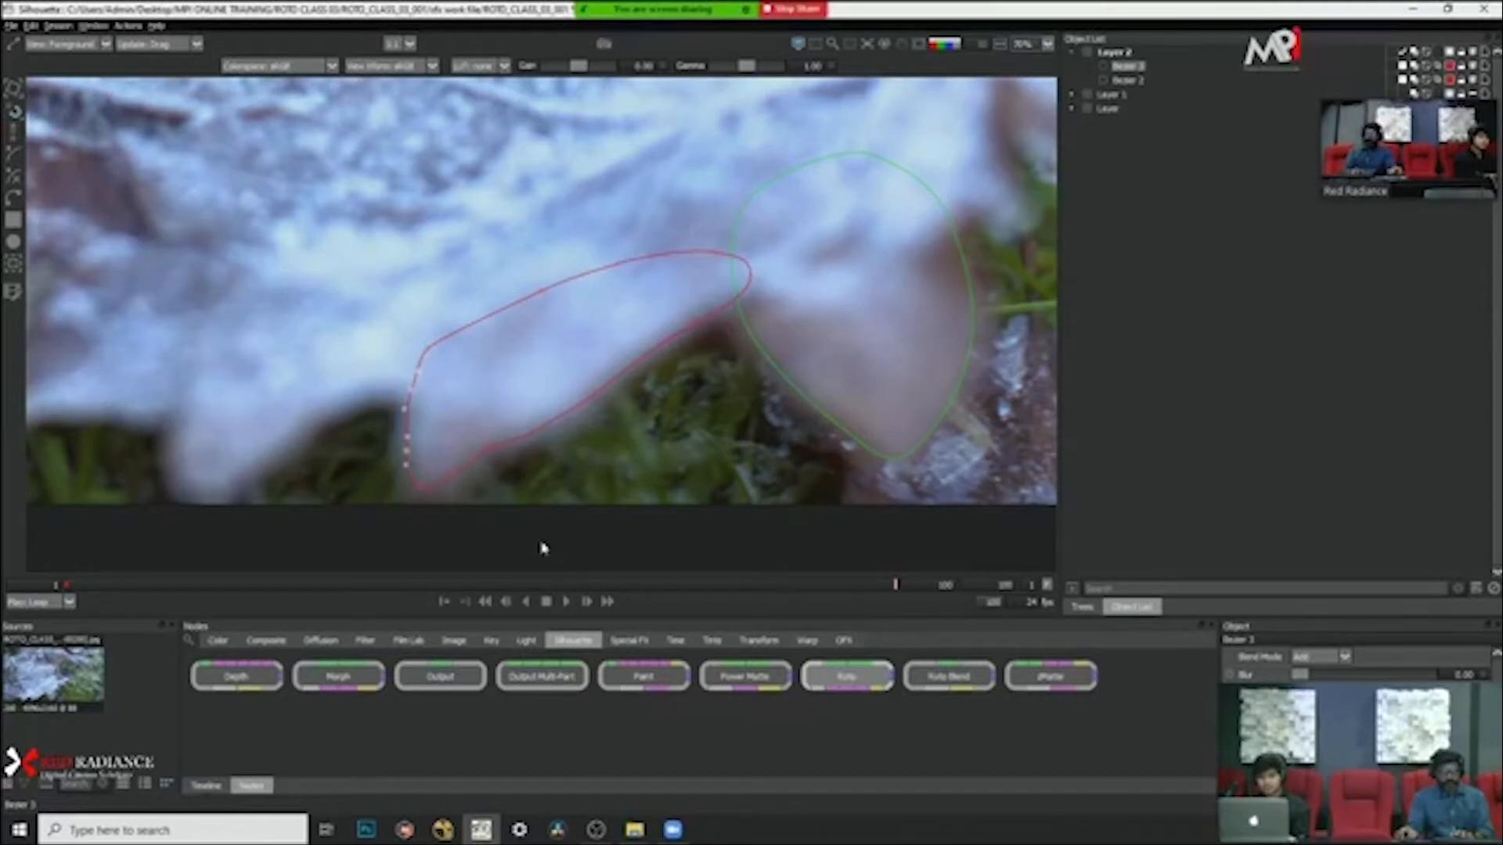
{"action": "left_click", "coordinate": [442, 487]}
{"action": "left_click", "coordinate": [668, 453]}
Step: Play the clip to check how both lobe shapes follow the leaf, ending at frame 1
{"action": "scroll", "coordinate": [670, 448], "scroll_direction": "down", "scroll_amount": 2}
{"action": "scroll", "coordinate": [674, 429], "scroll_direction": "up", "scroll_amount": 1}
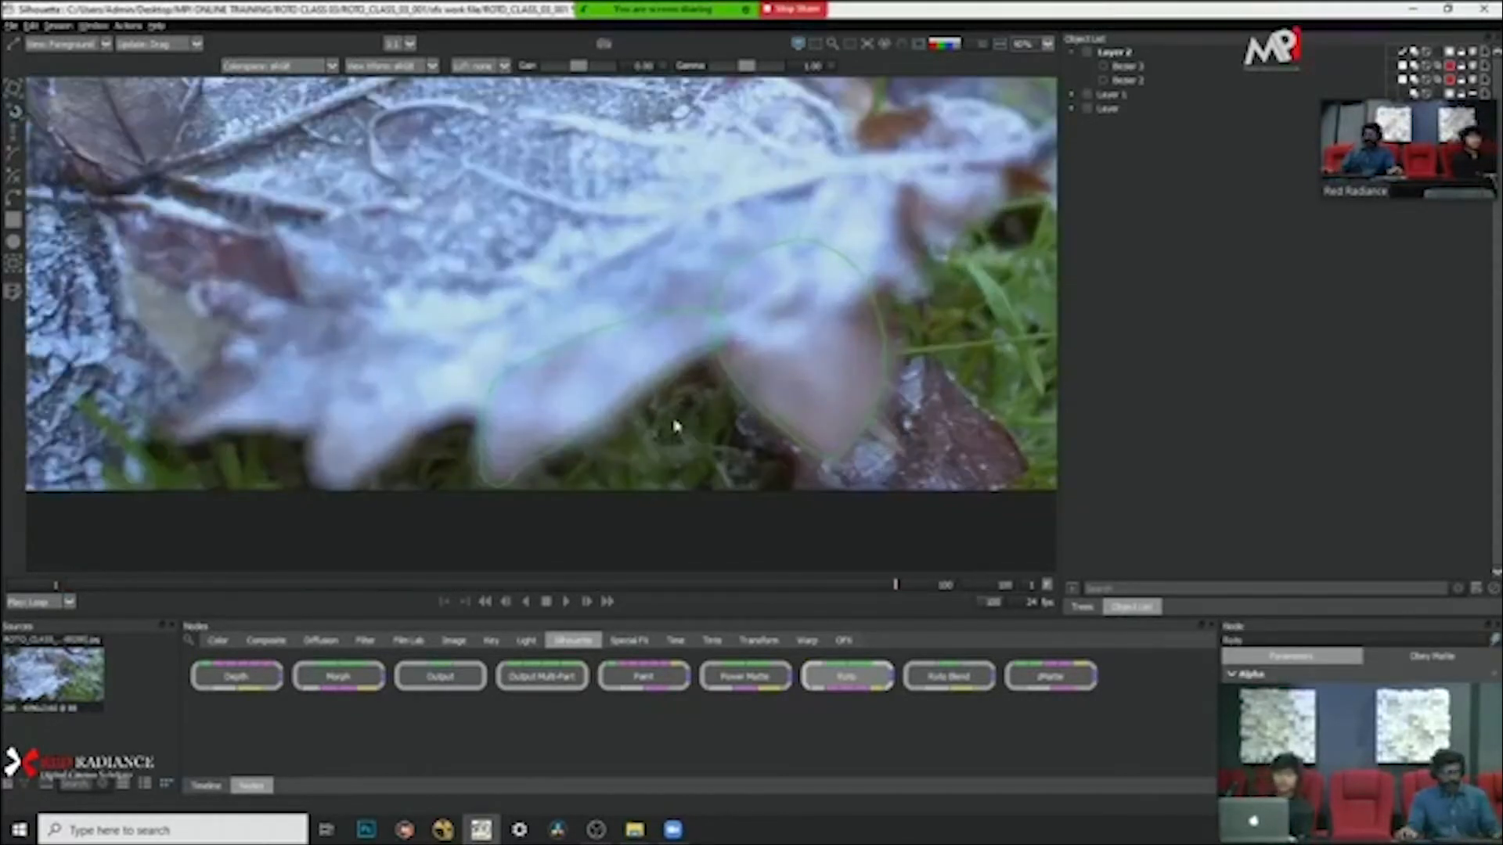
{"action": "left_click", "coordinate": [566, 601]}
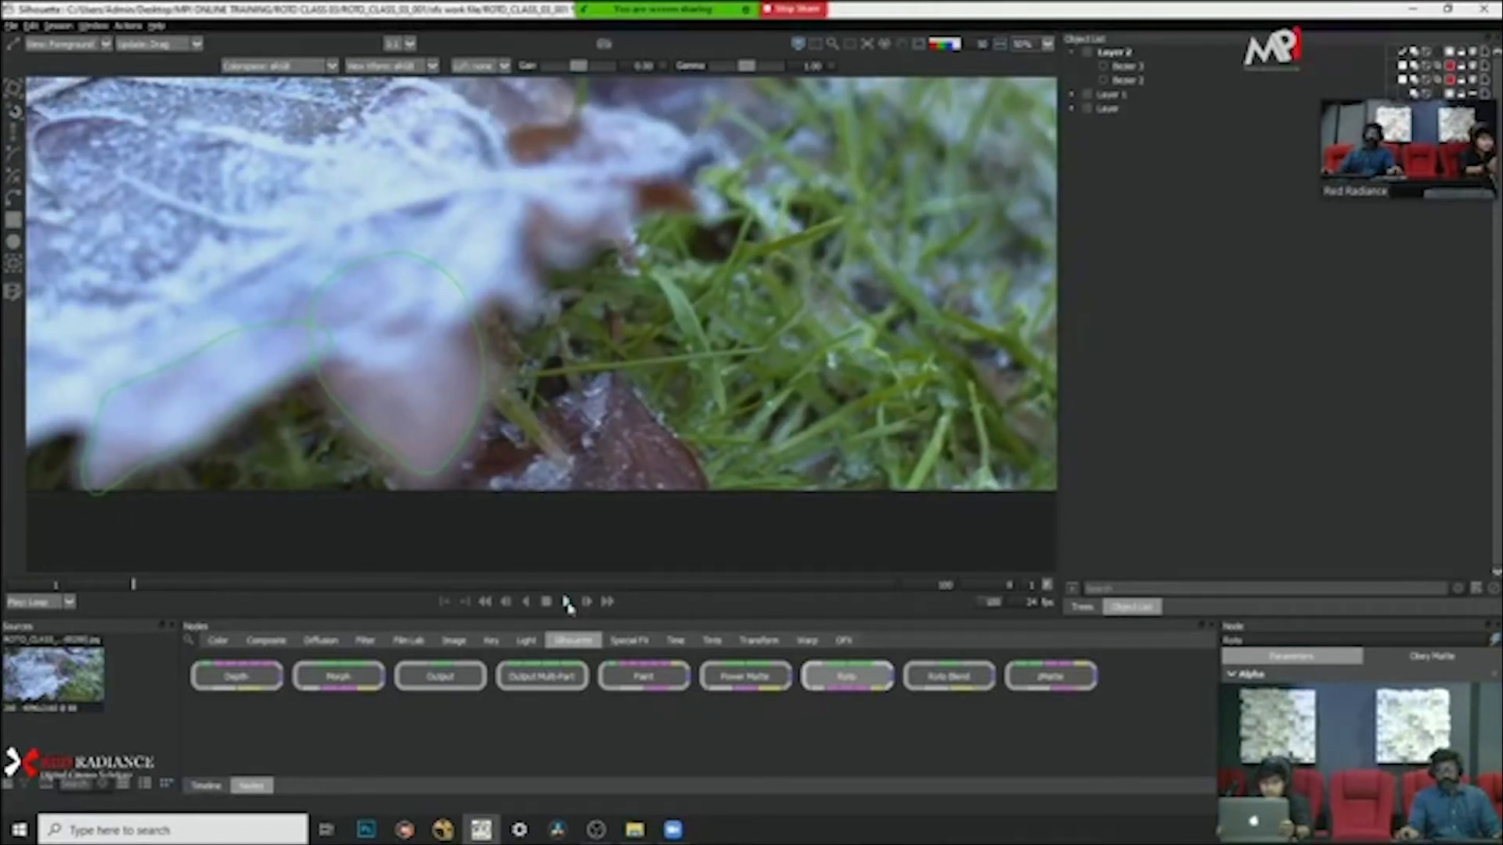
{"action": "left_click", "coordinate": [878, 586]}
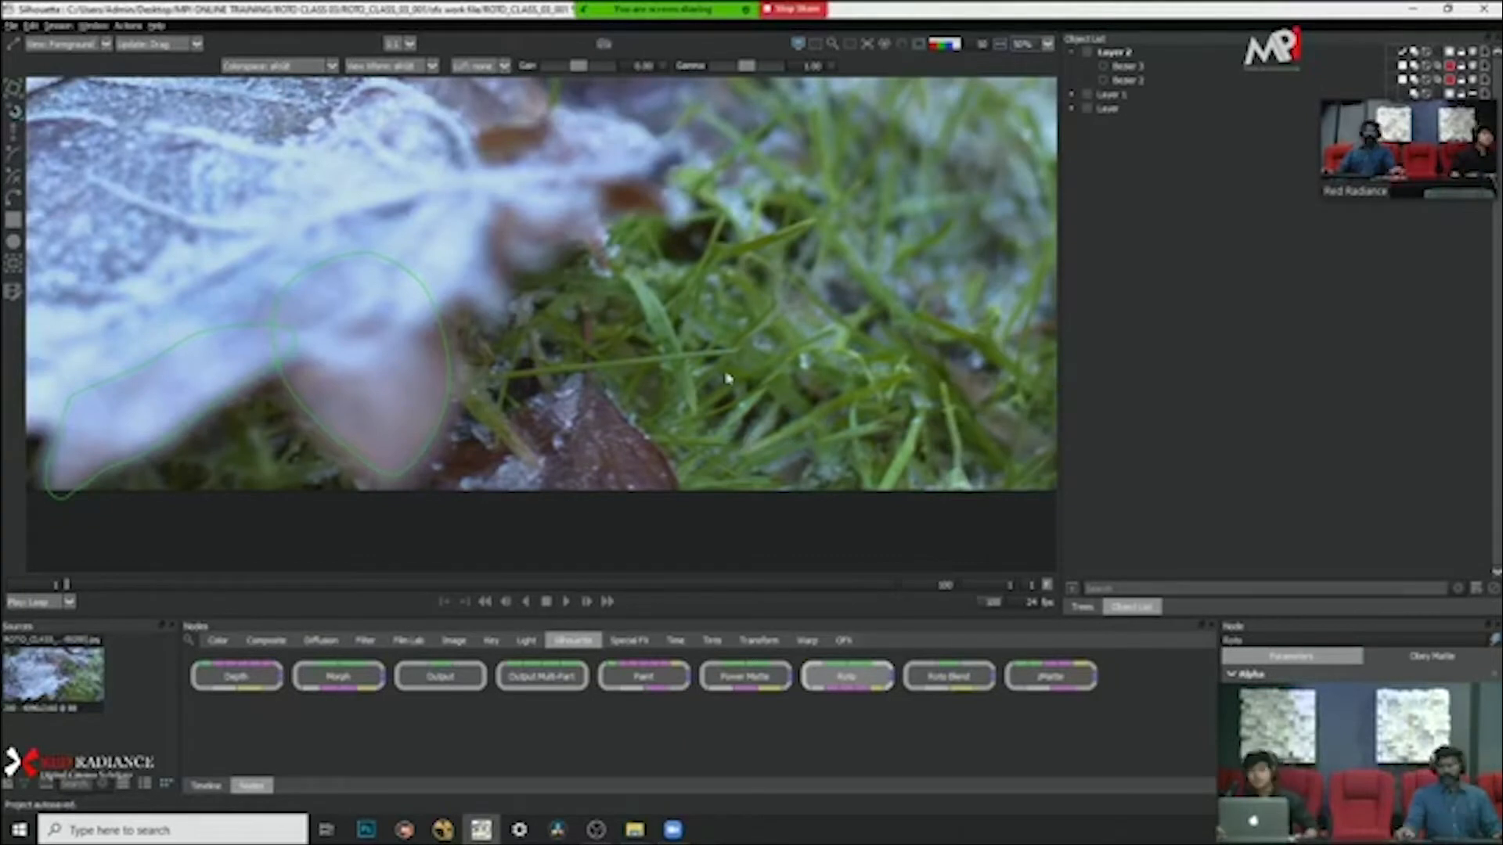
Step: Select the leaf-edge shape at frame 1 and adjust the points on its outer upper corner
{"action": "left_click", "coordinate": [268, 369]}
{"action": "left_click_drag", "start_coordinate": [458, 325], "coordinate": [738, 336]}
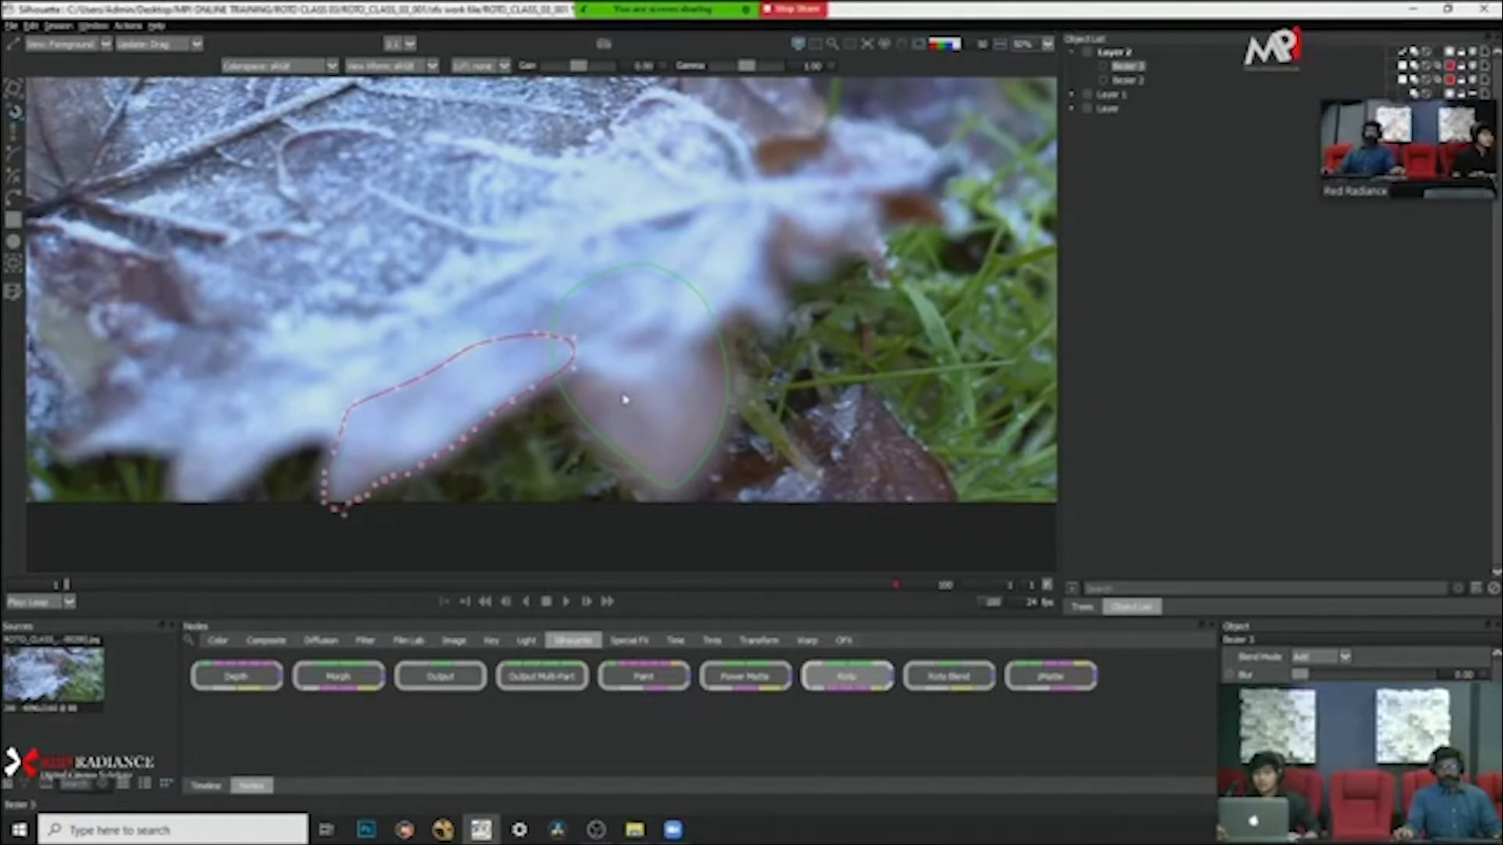
{"action": "scroll", "coordinate": [624, 400], "scroll_direction": "down", "scroll_amount": 1}
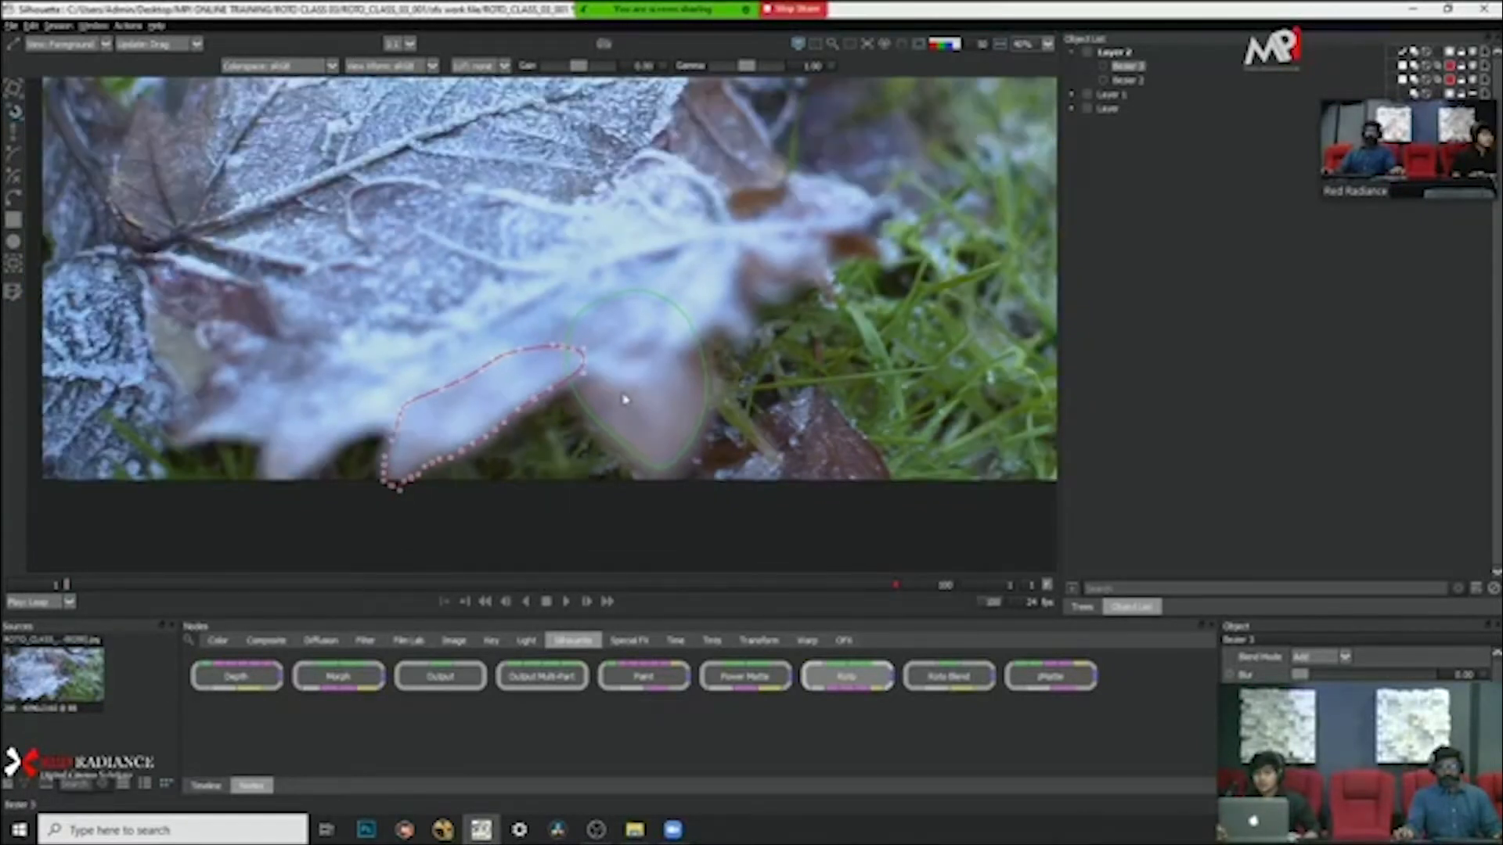
{"action": "scroll", "coordinate": [625, 400], "scroll_direction": "down", "scroll_amount": 1}
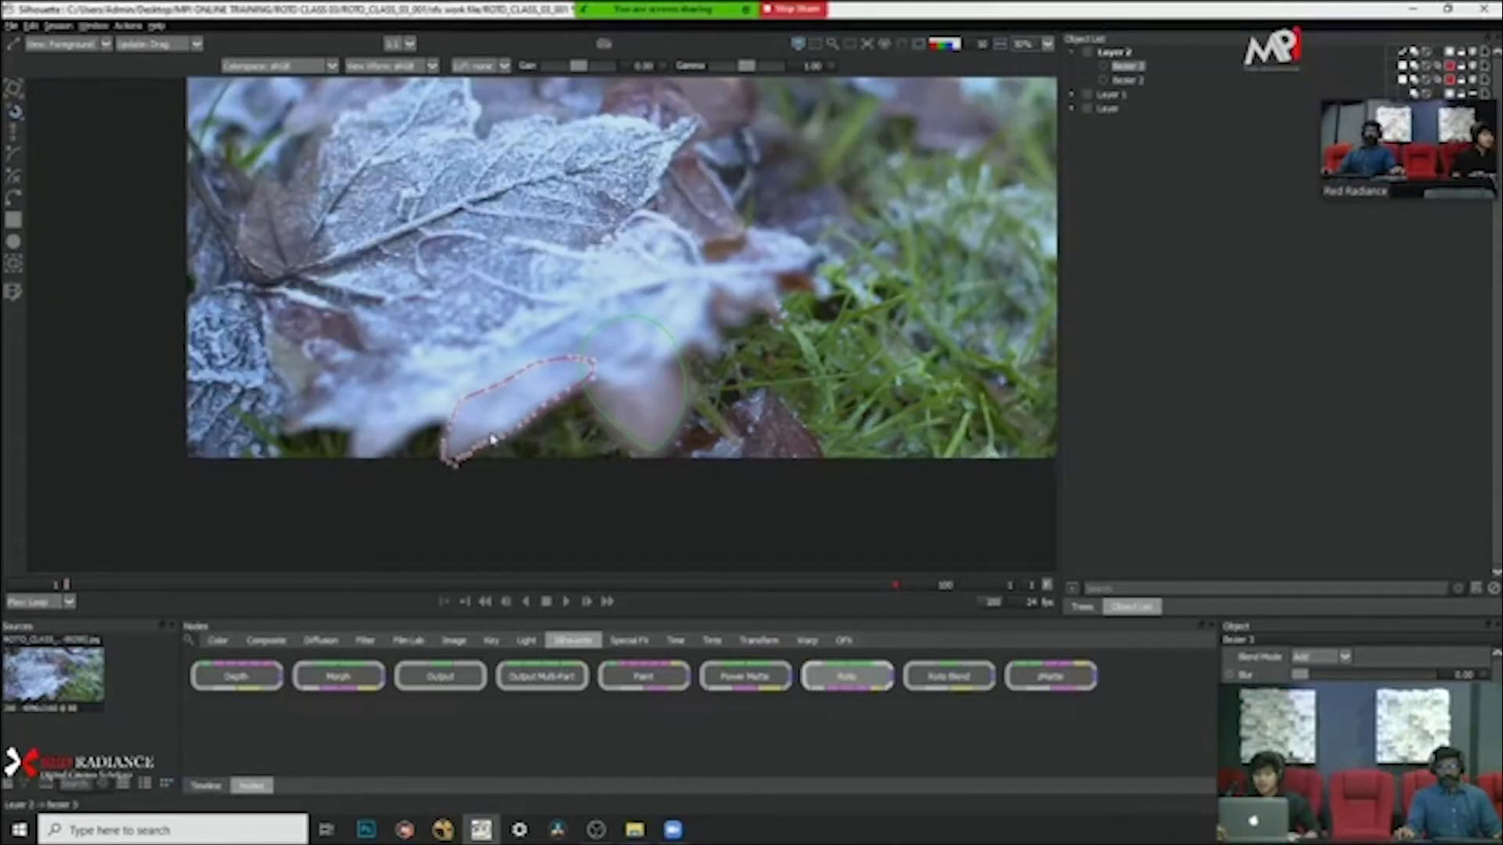
{"action": "scroll", "coordinate": [492, 439], "scroll_direction": "up", "scroll_amount": 3}
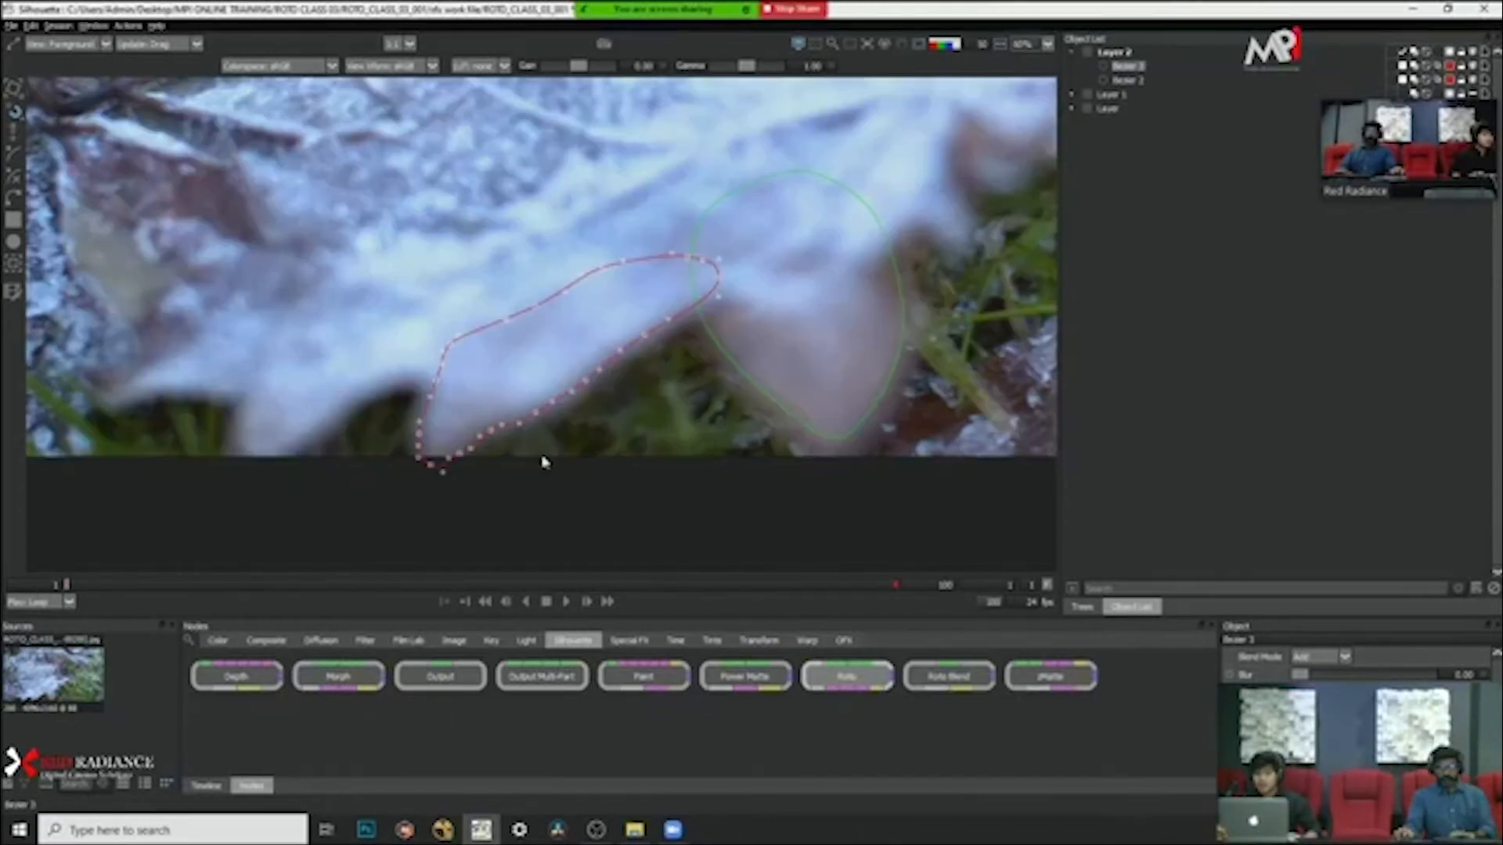
{"action": "left_click_drag", "start_coordinate": [544, 462], "coordinate": [549, 468]}
{"action": "left_click_drag", "start_coordinate": [371, 286], "coordinate": [462, 393]}
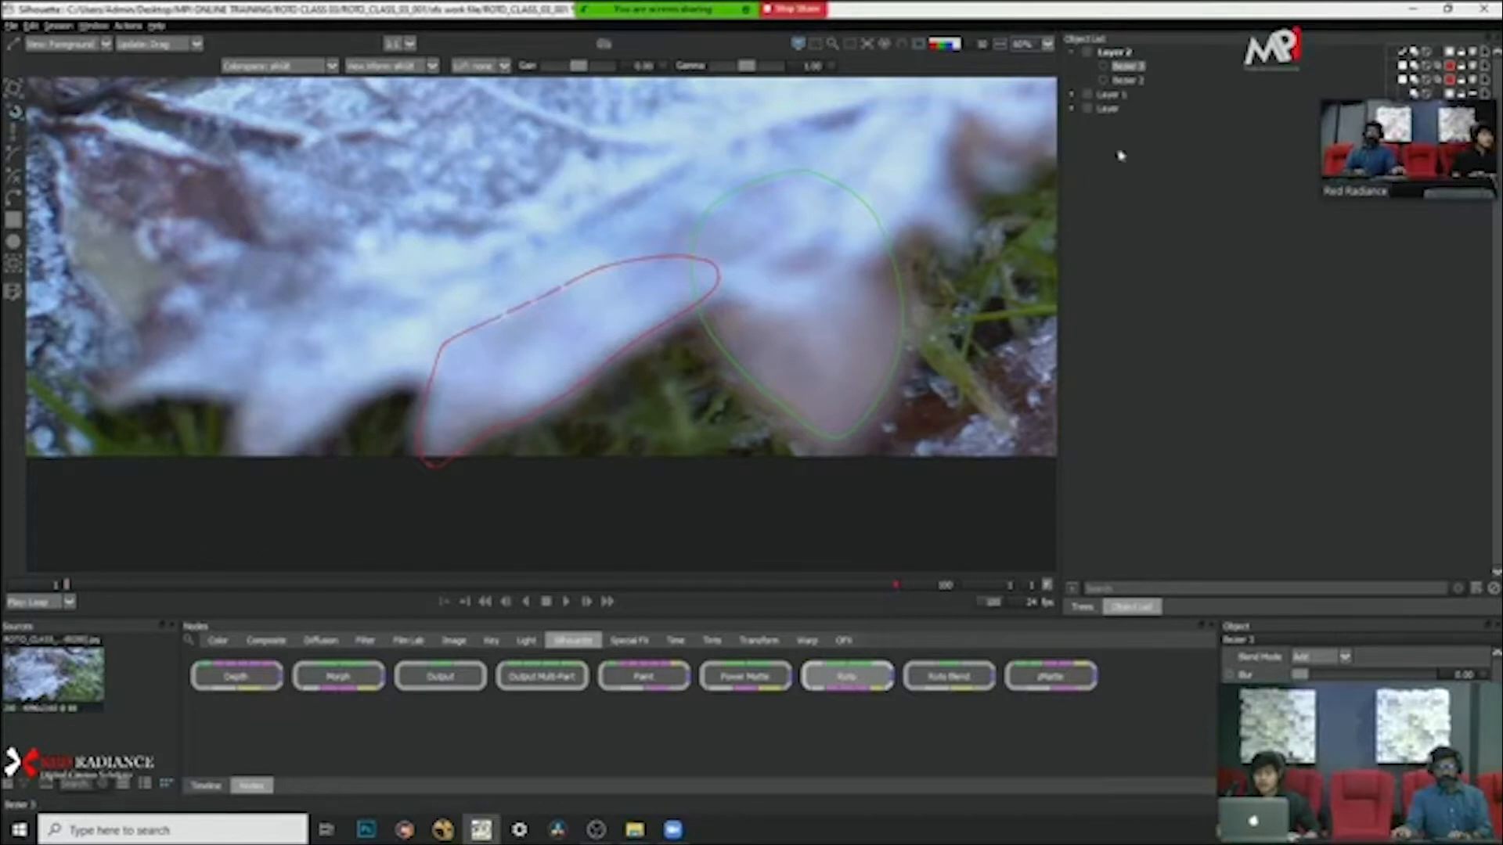
Step: Select Layer 2 and display its keyframes in the timeline
{"action": "left_click", "coordinate": [1119, 53]}
{"action": "left_click", "coordinate": [206, 786]}
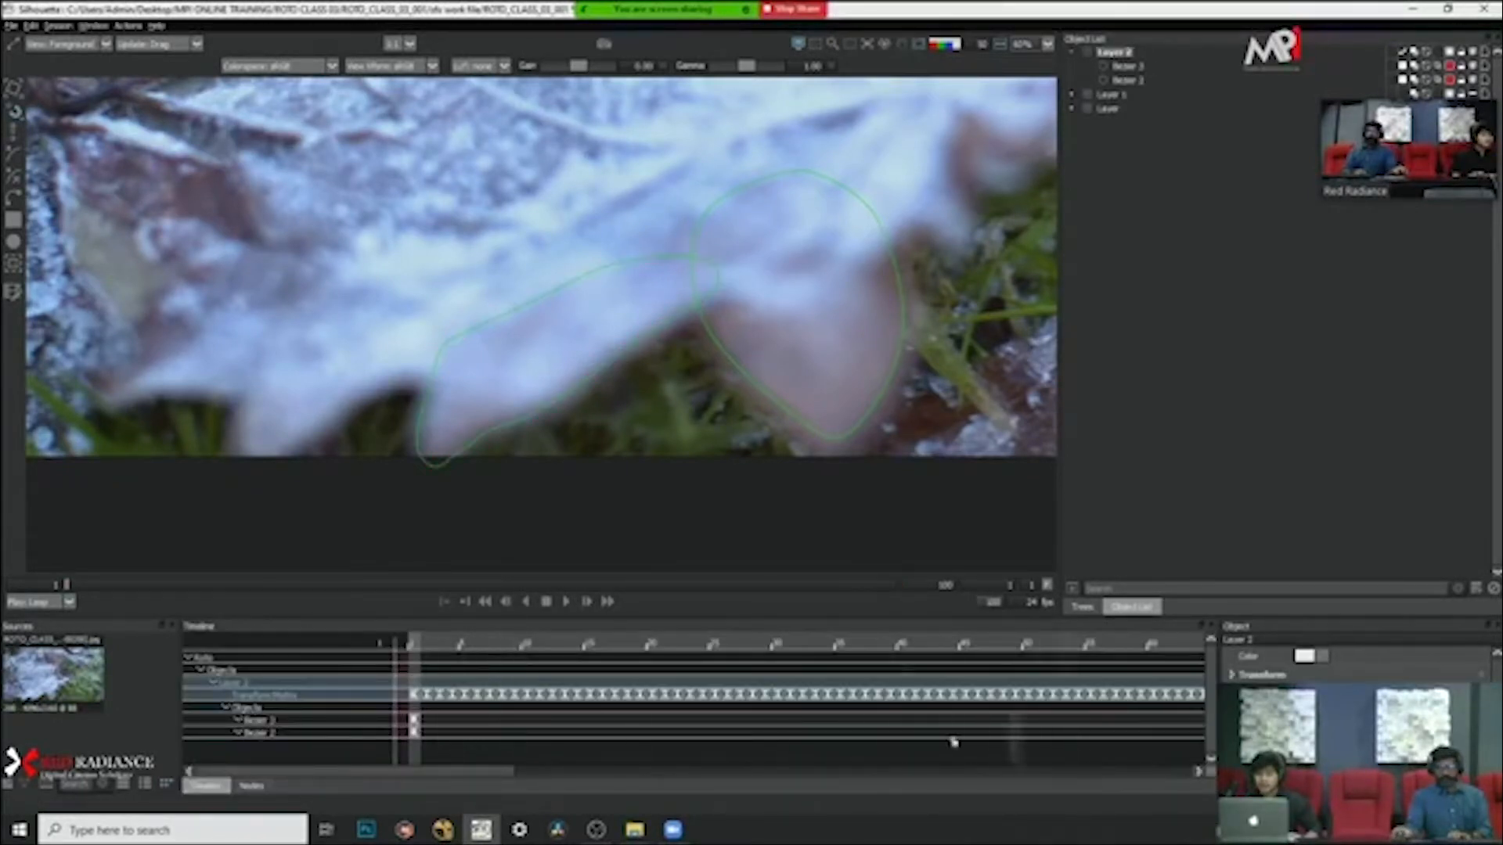
{"action": "mouse_move", "coordinate": [476, 787]}
{"action": "left_mouse_down"}
{"action": "mouse_move", "coordinate": [805, 786]}
{"action": "mouse_move", "coordinate": [461, 785]}
{"action": "left_mouse_up"}
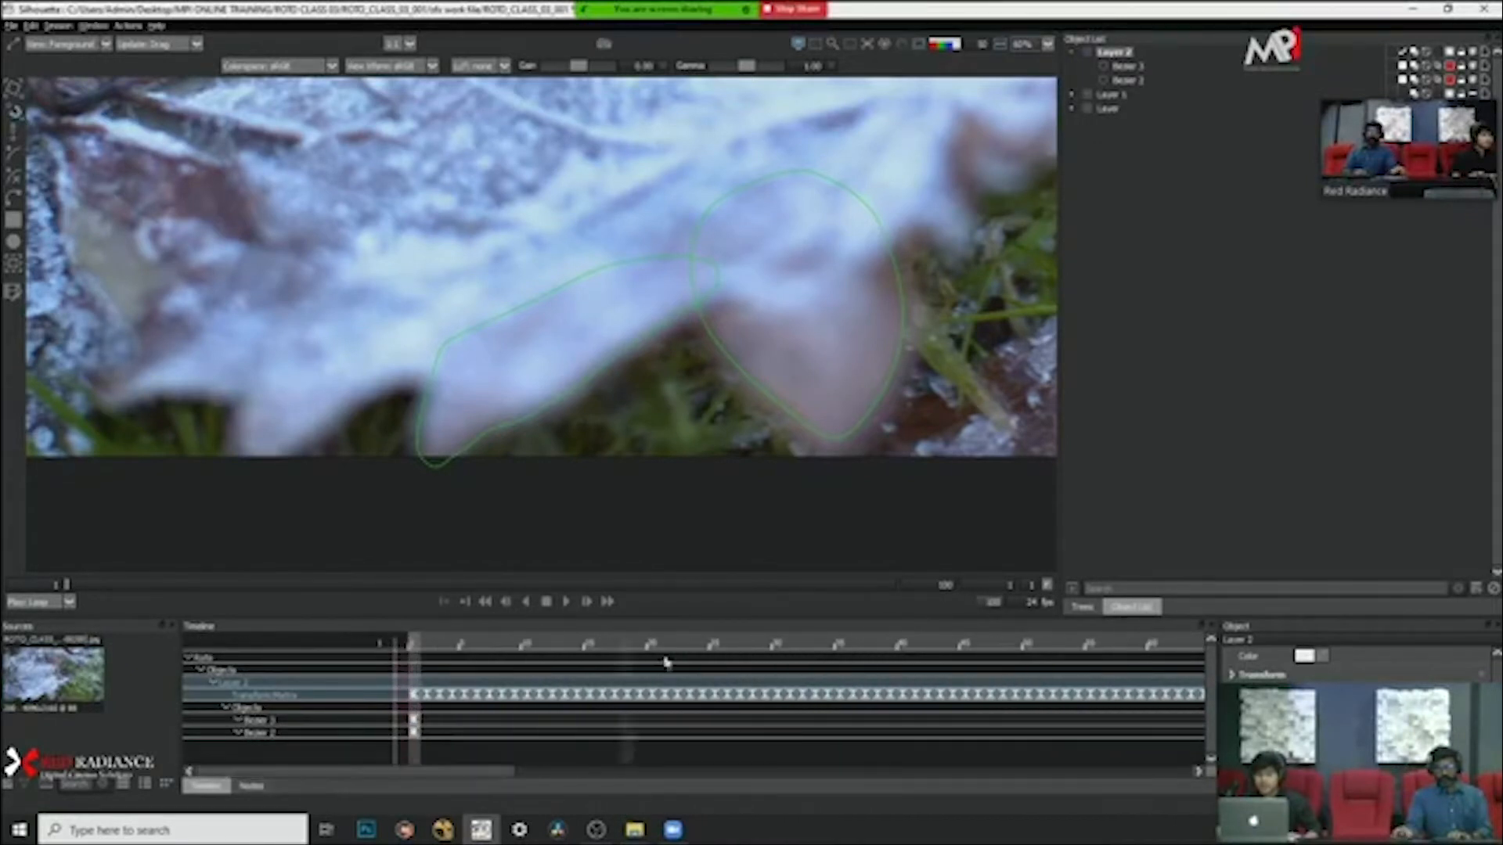
Step: Draw a closed shape in Layer 2 around the next blurred leaf lobe, overlapping the existing leaf-edge shape
{"action": "scroll", "coordinate": [656, 448], "scroll_direction": "down", "scroll_amount": 1}
{"action": "scroll", "coordinate": [656, 448], "scroll_direction": "down", "scroll_amount": 1}
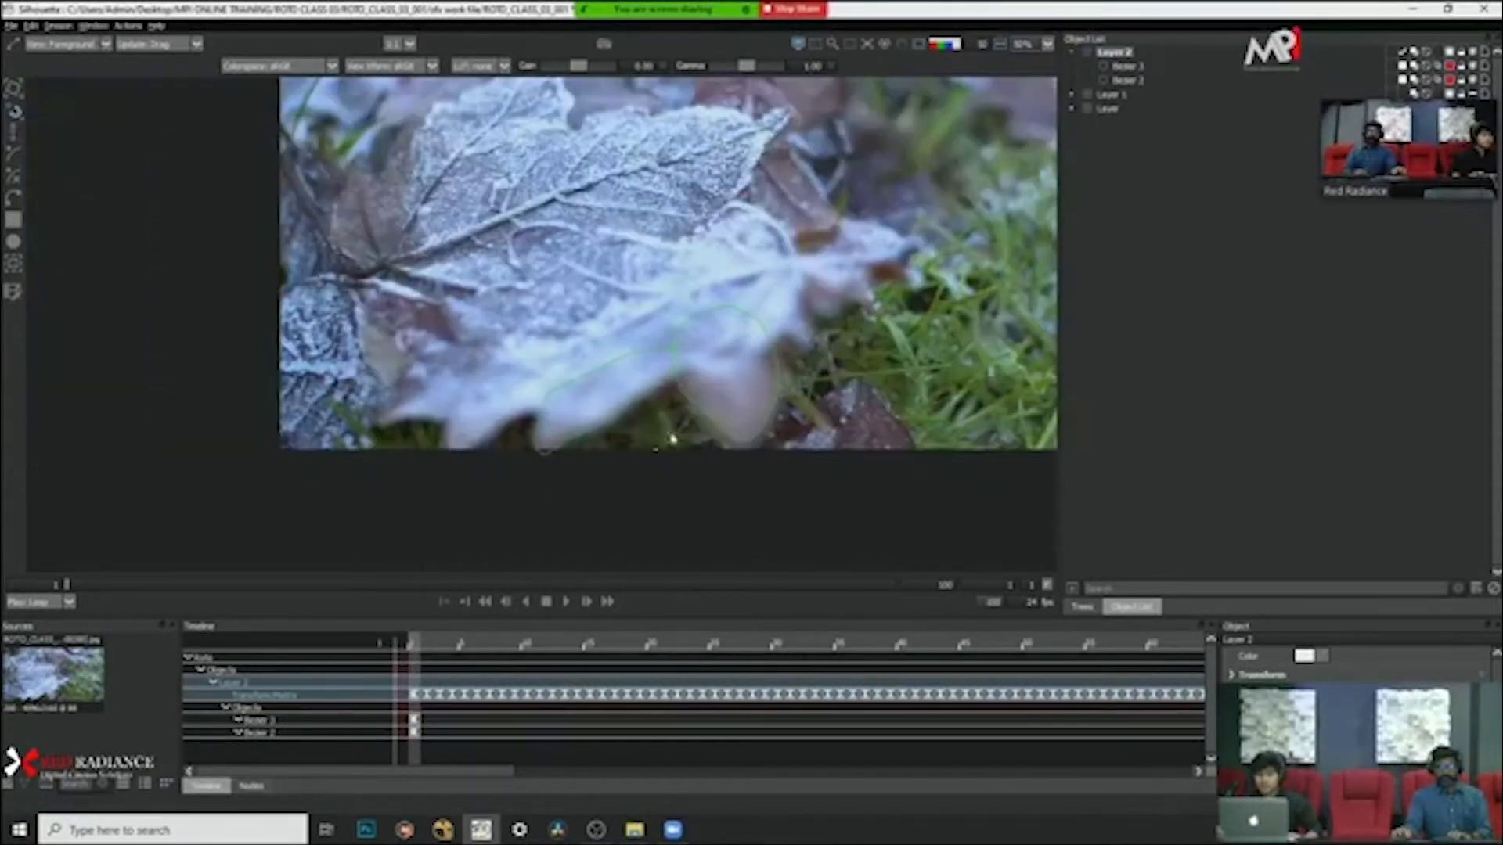
{"action": "left_click_drag", "start_coordinate": [827, 351], "coordinate": [829, 395]}
{"action": "scroll", "coordinate": [535, 404], "scroll_direction": "down", "scroll_amount": 1}
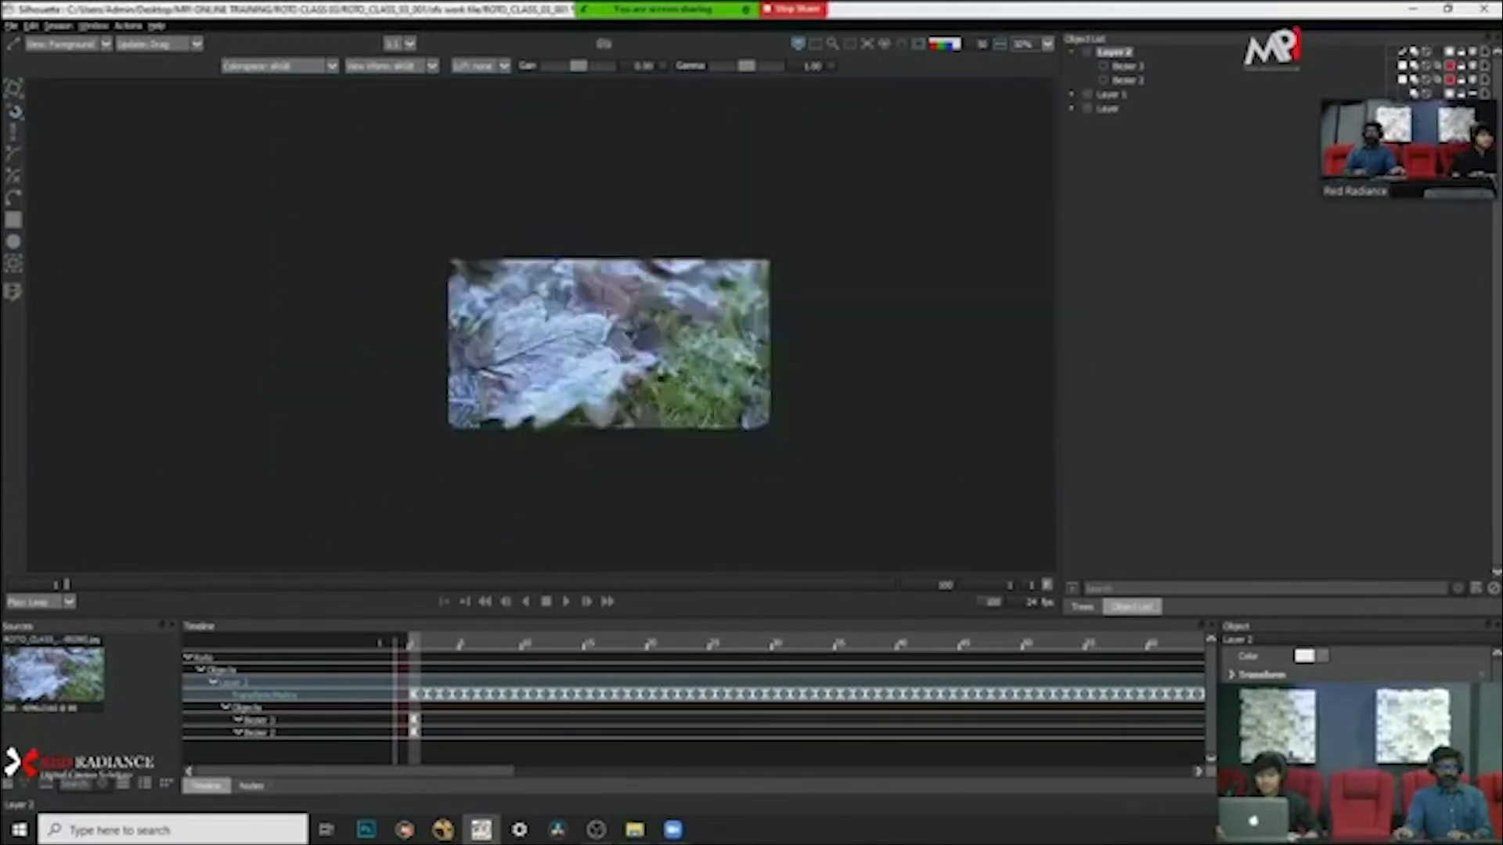
{"action": "scroll", "coordinate": [520, 425], "scroll_direction": "up", "scroll_amount": 4}
{"action": "scroll", "coordinate": [488, 286], "scroll_direction": "down", "scroll_amount": 1}
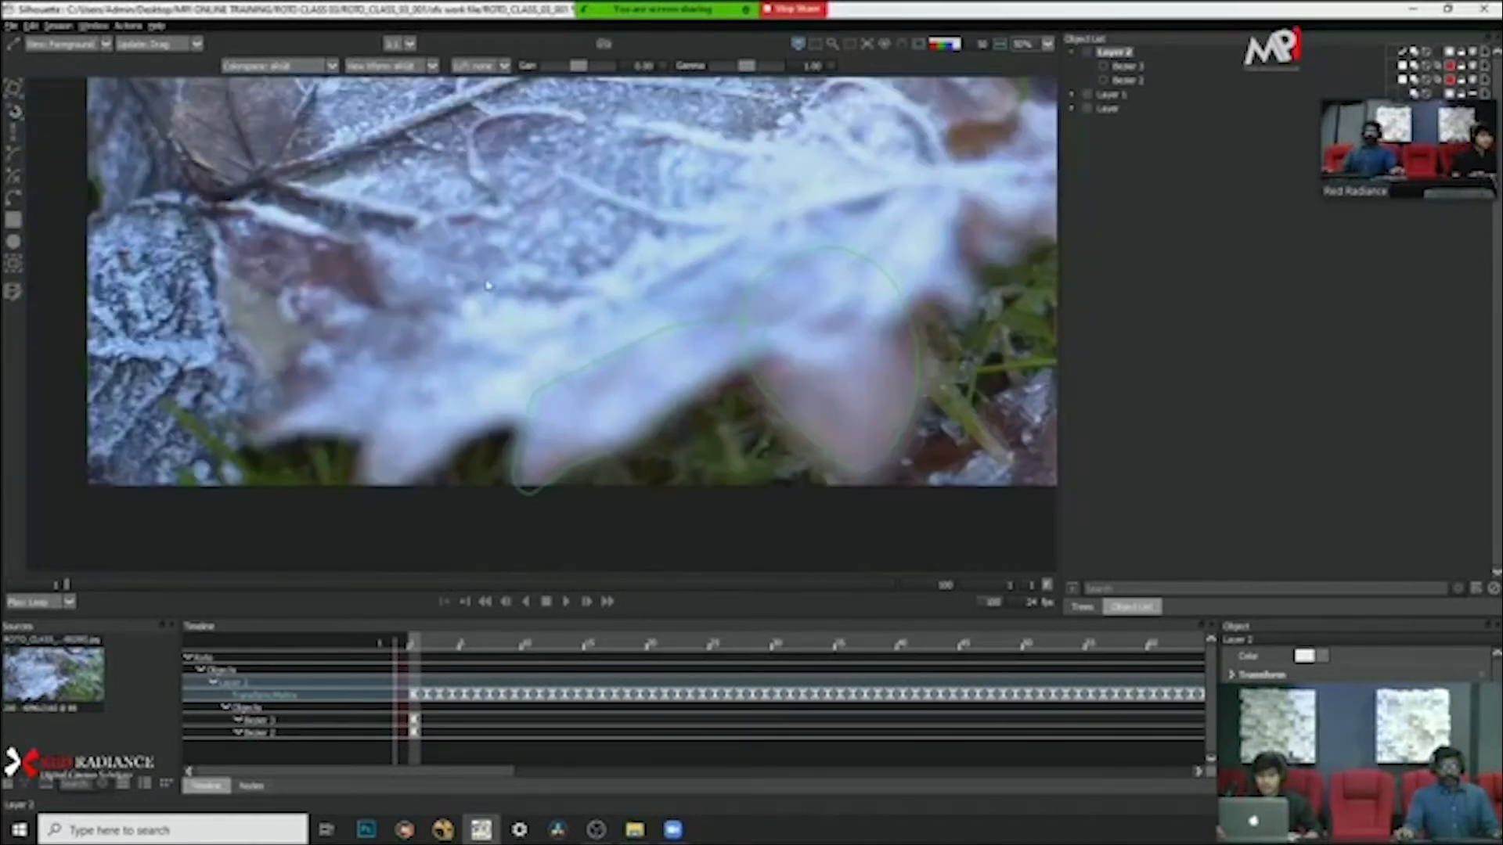
{"action": "scroll", "coordinate": [487, 285], "scroll_direction": "up", "scroll_amount": 2}
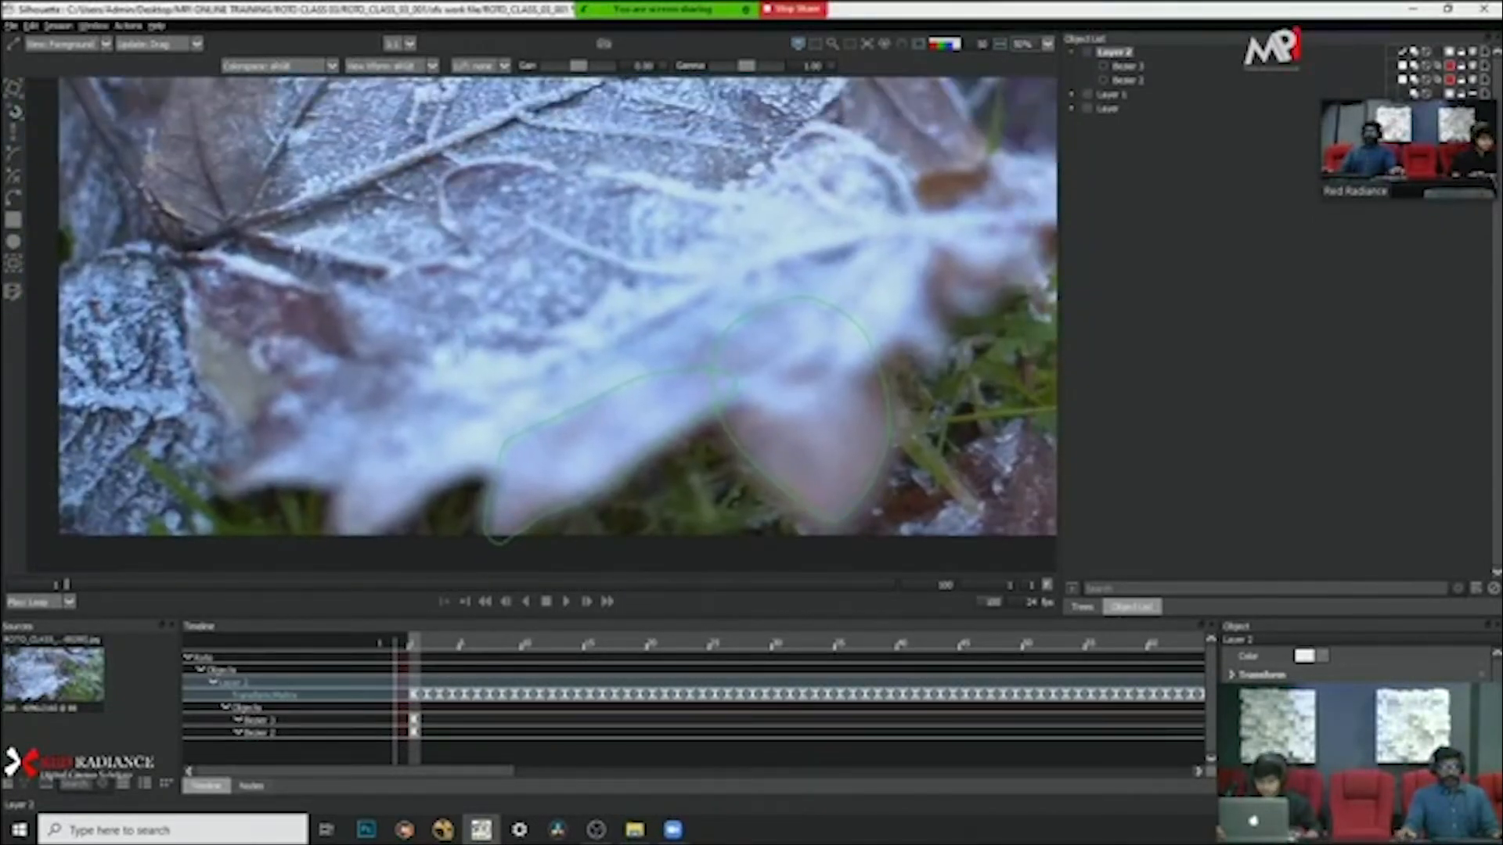
{"action": "scroll", "coordinate": [486, 285], "scroll_direction": "down", "scroll_amount": 1}
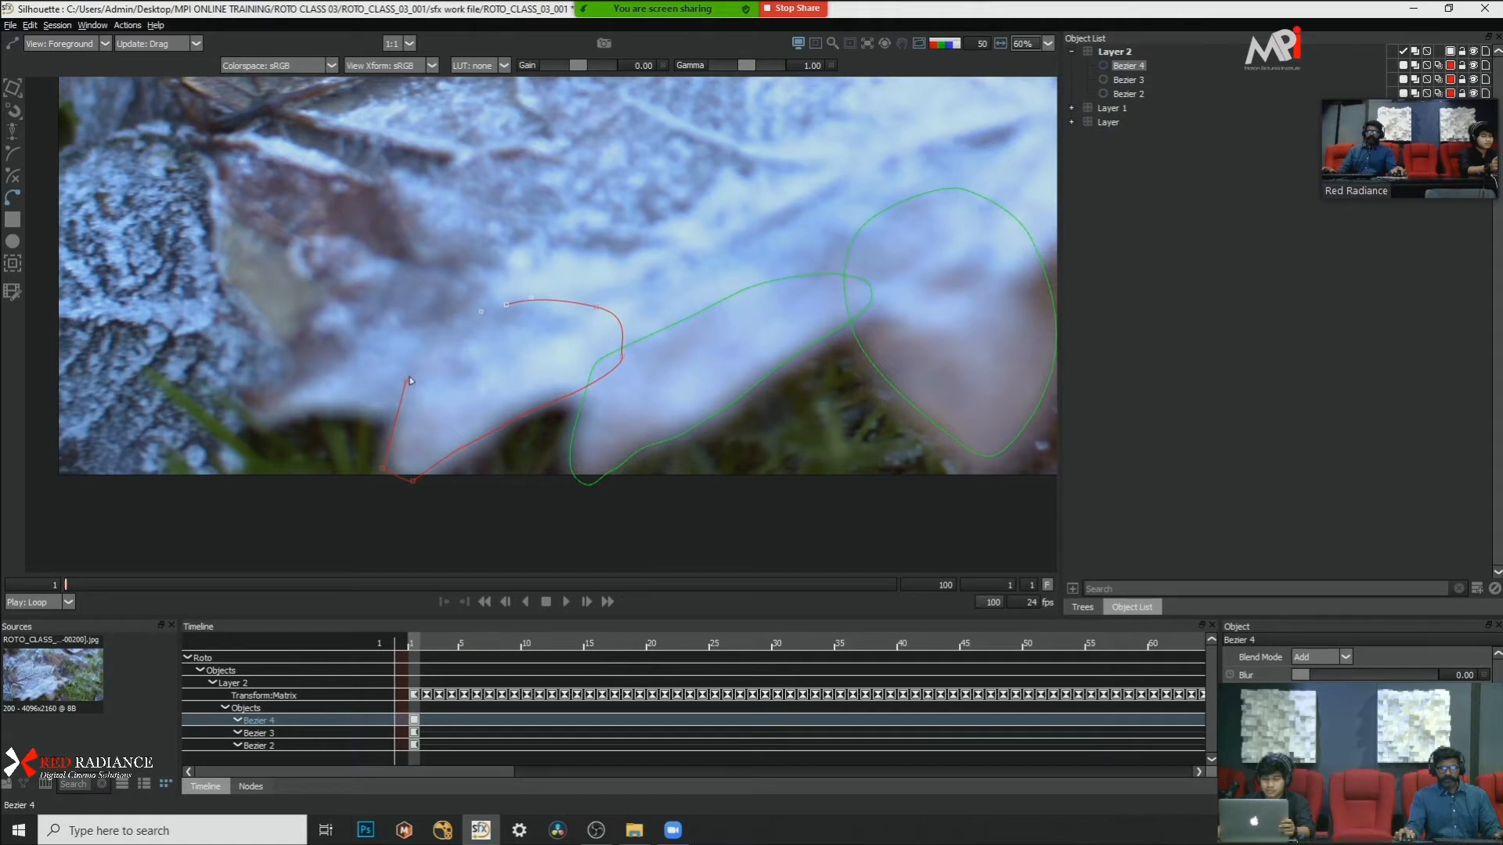
{"action": "key", "text": "c"}
Step: Select all points of the new lobe shape, convert them to Cardinal, and deselect the shape
{"action": "left_click_drag", "start_coordinate": [245, 254], "coordinate": [709, 552]}
{"action": "right_click", "coordinate": [320, 382]}
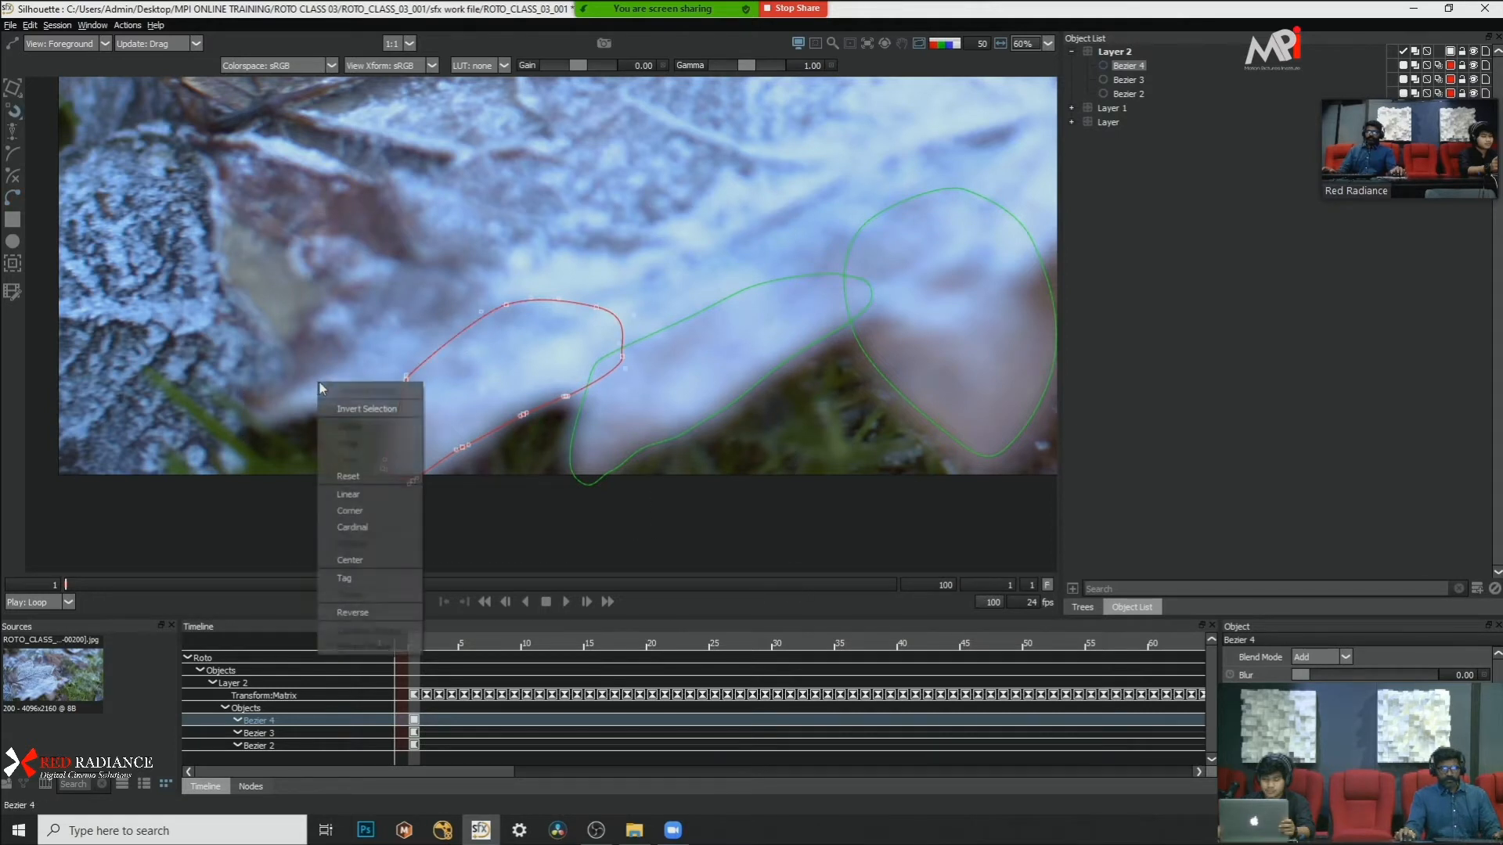
{"action": "left_click", "coordinate": [348, 527]}
{"action": "left_click", "coordinate": [266, 364]}
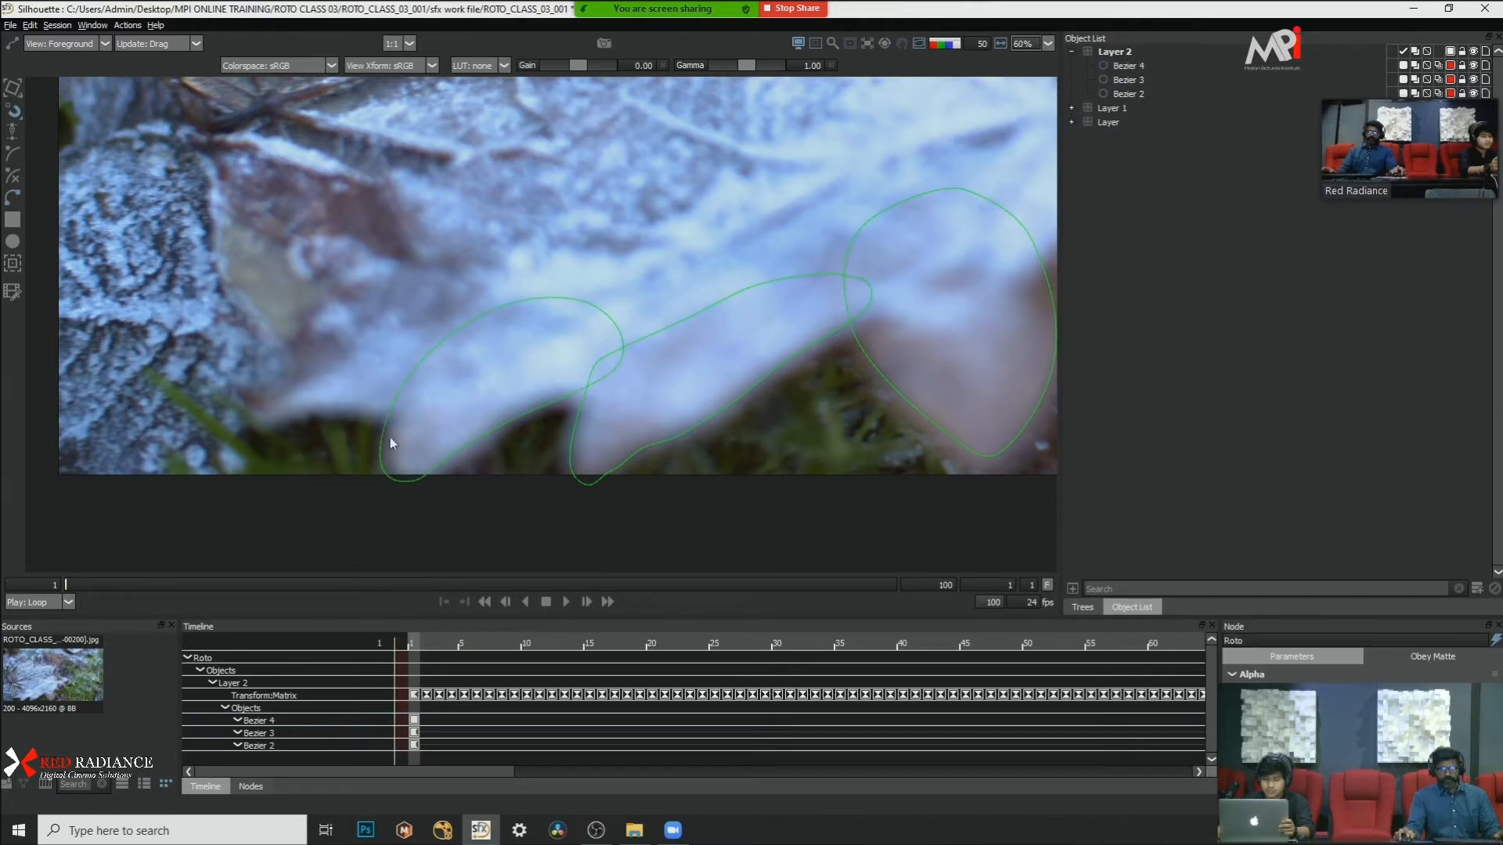
Step: Nudge the points on the new lobe shape's outer side and tip slightly to the right
{"action": "left_click", "coordinate": [383, 424]}
{"action": "left_click_drag", "start_coordinate": [261, 462], "coordinate": [435, 535]}
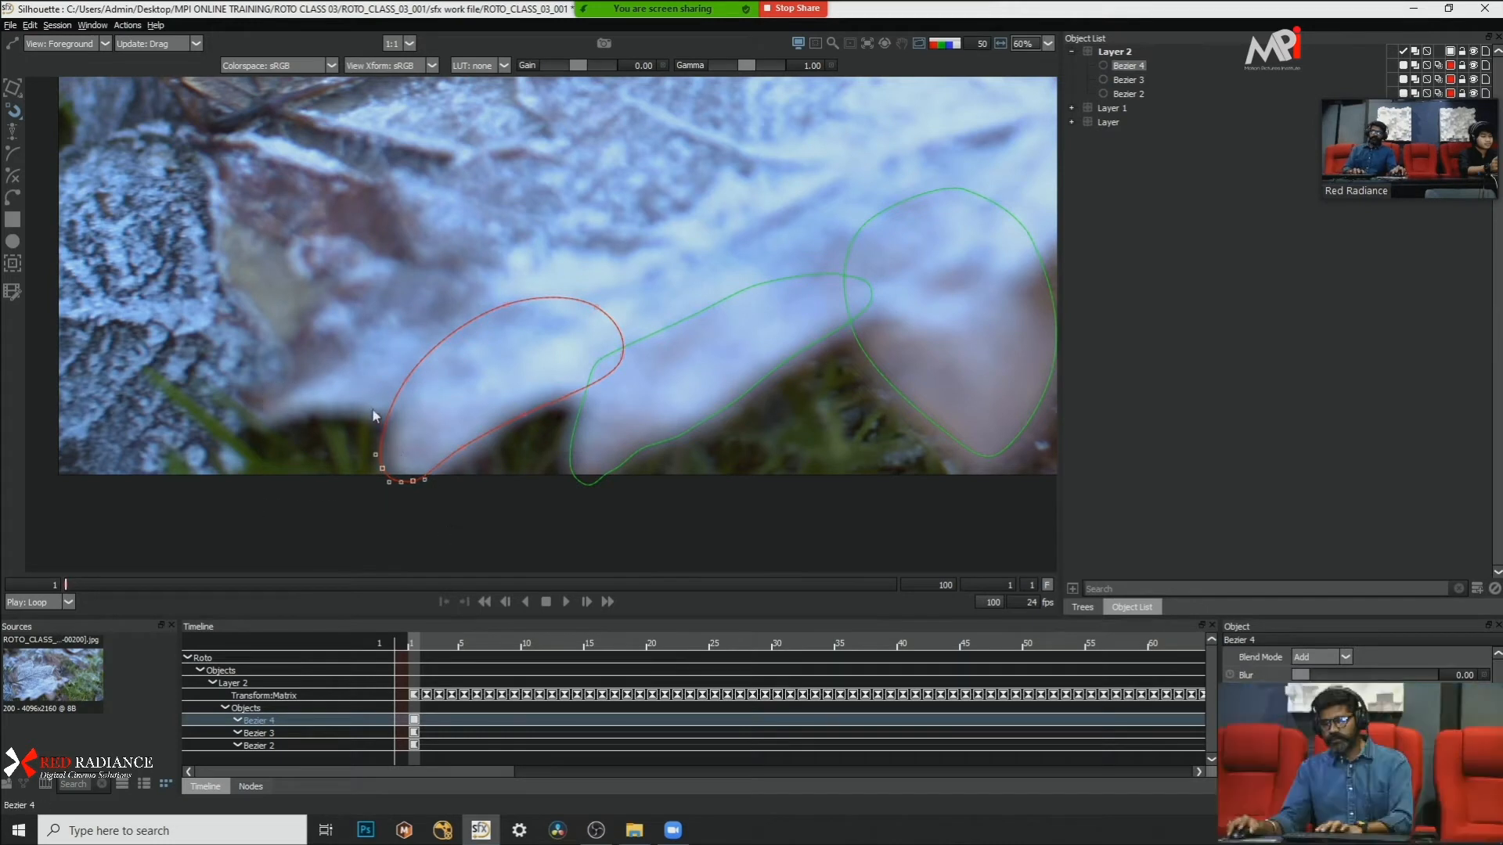
{"action": "left_click_drag", "start_coordinate": [363, 337], "coordinate": [420, 534]}
{"action": "key", "text": "Right"}
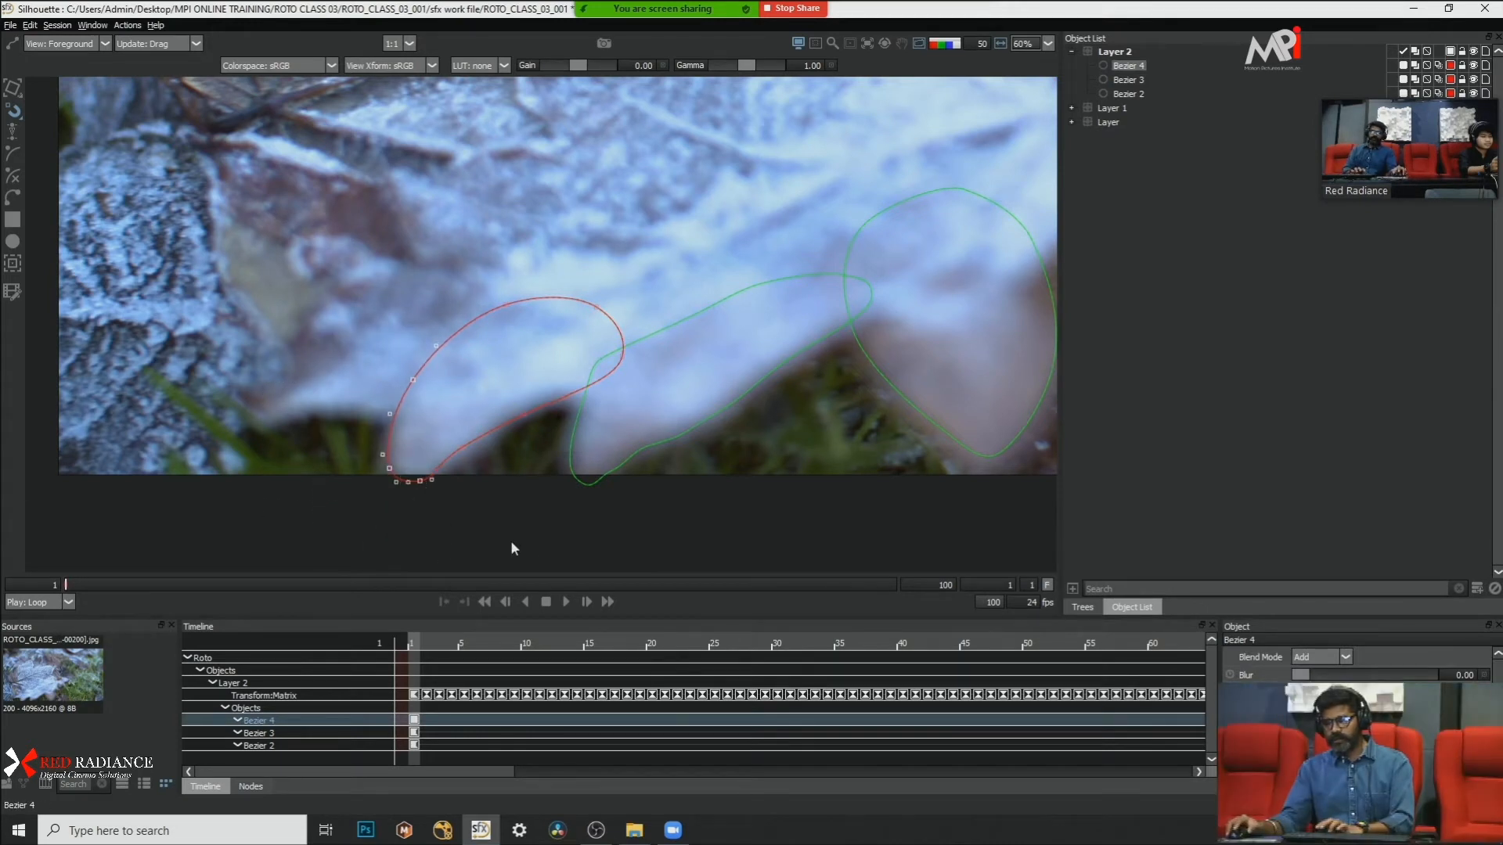
Step: Adjust the new lobe shape's lower-edge points, nudging those beside the neighbouring edge shape to the right
{"action": "left_click_drag", "start_coordinate": [604, 523], "coordinate": [440, 424]}
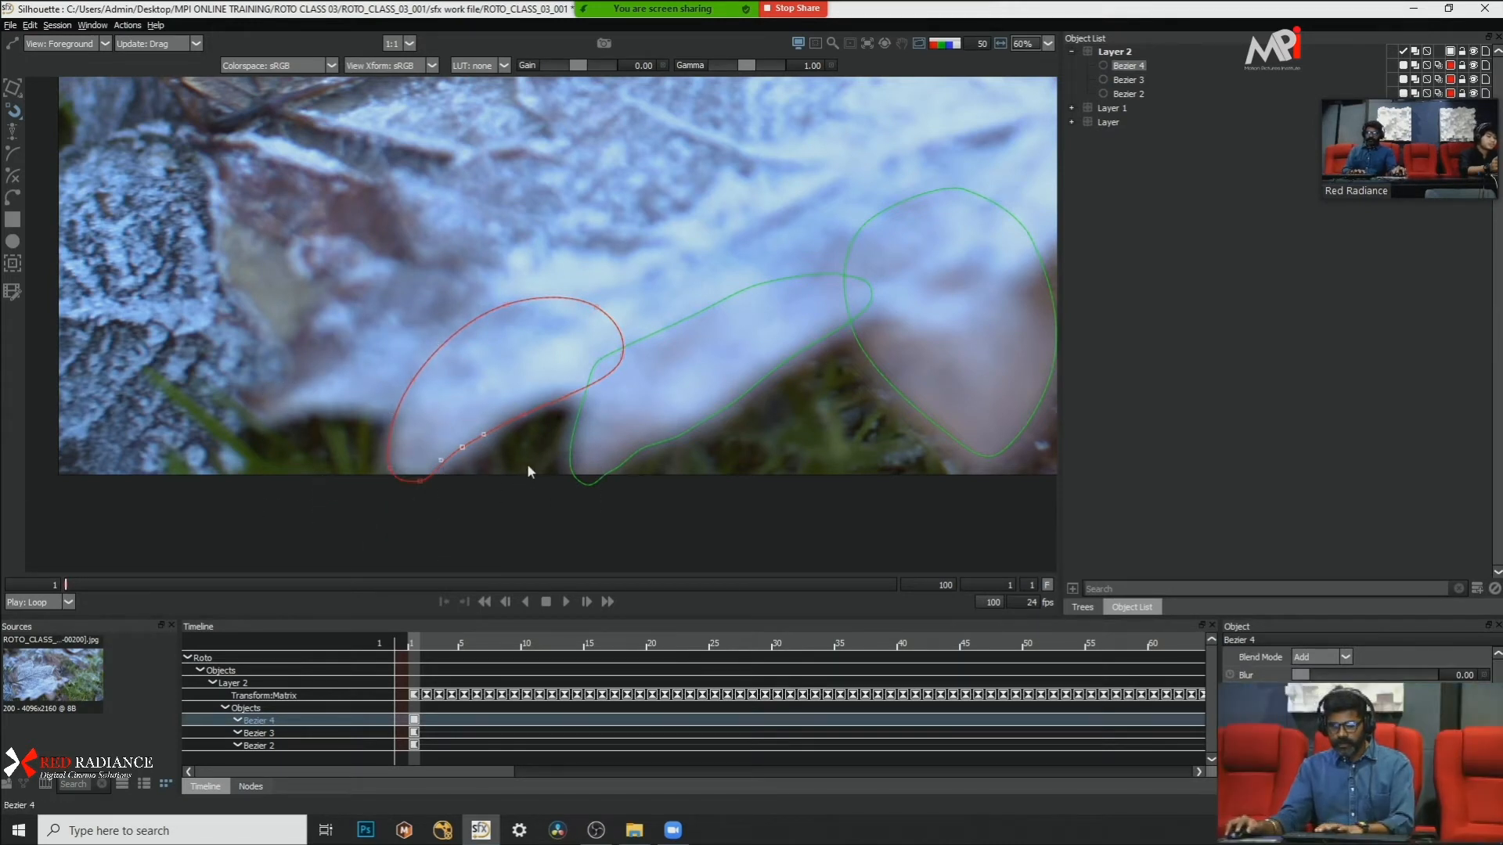
{"action": "left_click", "coordinate": [530, 465]}
{"action": "left_click", "coordinate": [539, 408]}
{"action": "left_click_drag", "start_coordinate": [541, 430], "coordinate": [615, 457]}
{"action": "key", "text": "Right"}
{"action": "key", "text": "Right"}
{"action": "key", "text": "Right"}
{"action": "key", "text": "Right"}
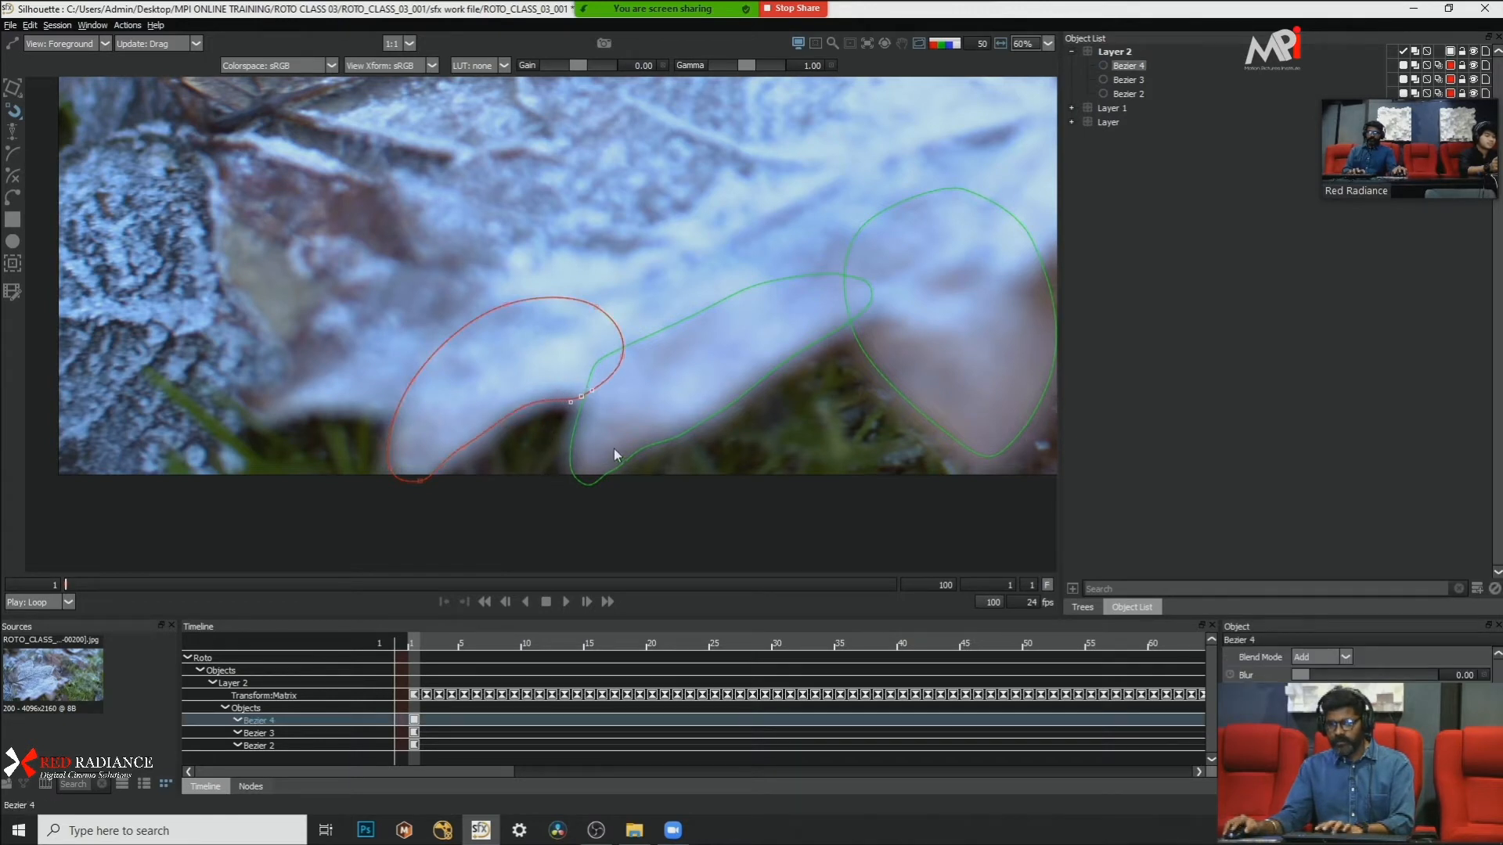
Step: Nudge the new shape's points in the notch between the two lobes up and to the right
{"action": "left_click_drag", "start_coordinate": [537, 386], "coordinate": [512, 440]}
{"action": "key", "text": "Up"}
{"action": "key", "text": "Up"}
{"action": "key", "text": "Right"}
{"action": "key", "text": "Right"}
{"action": "key", "text": "Right"}
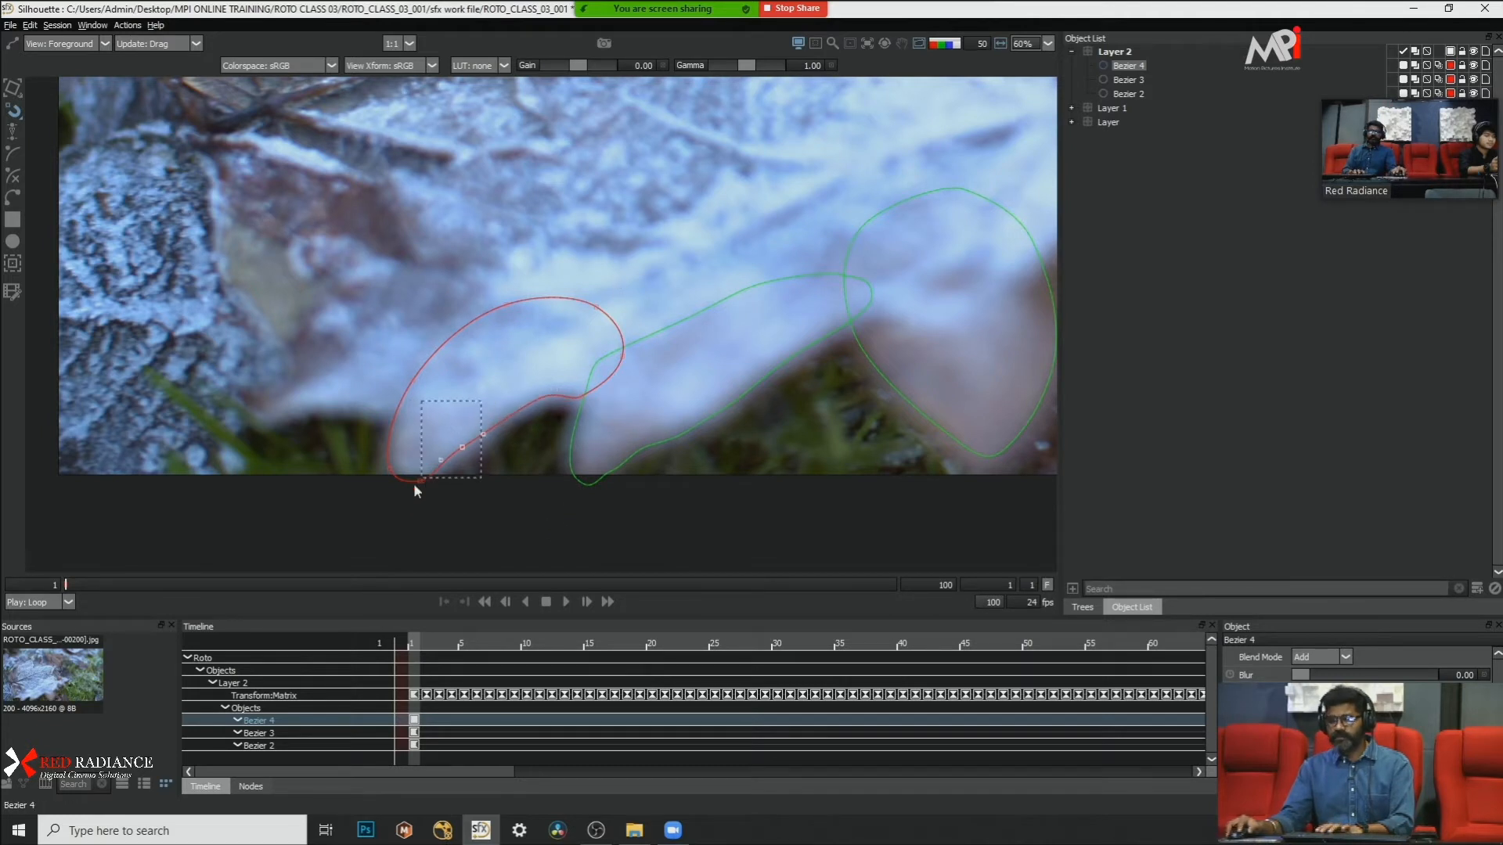
Step: Nudge the new shape's lowest point at the lobe tip slightly down
{"action": "left_click_drag", "start_coordinate": [415, 484], "coordinate": [415, 485]}
{"action": "key", "text": "Down"}
{"action": "key", "text": "Down"}
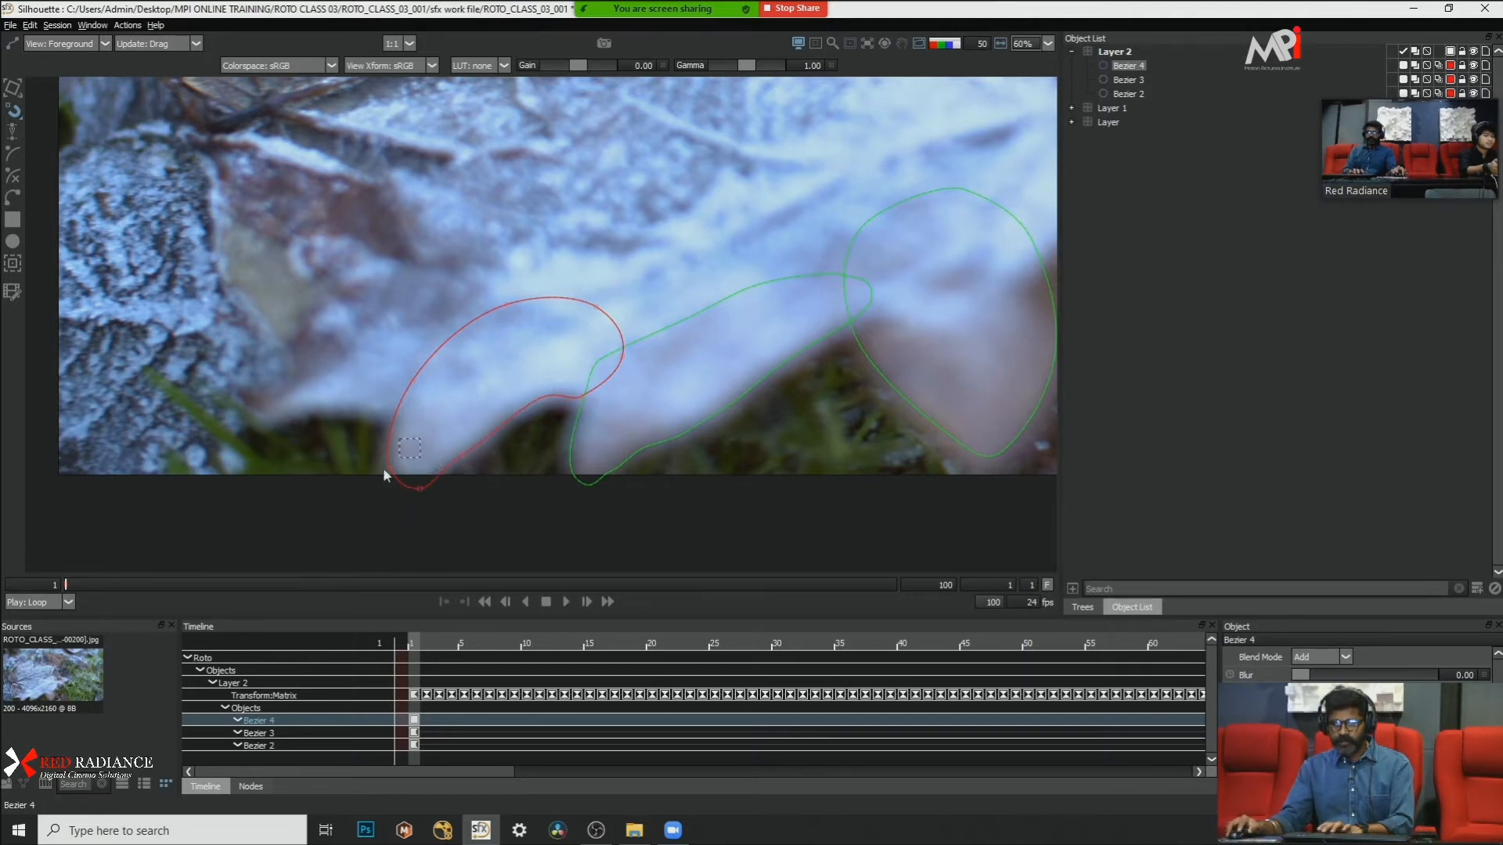
{"action": "scroll", "coordinate": [523, 302], "scroll_direction": "down", "scroll_amount": 2}
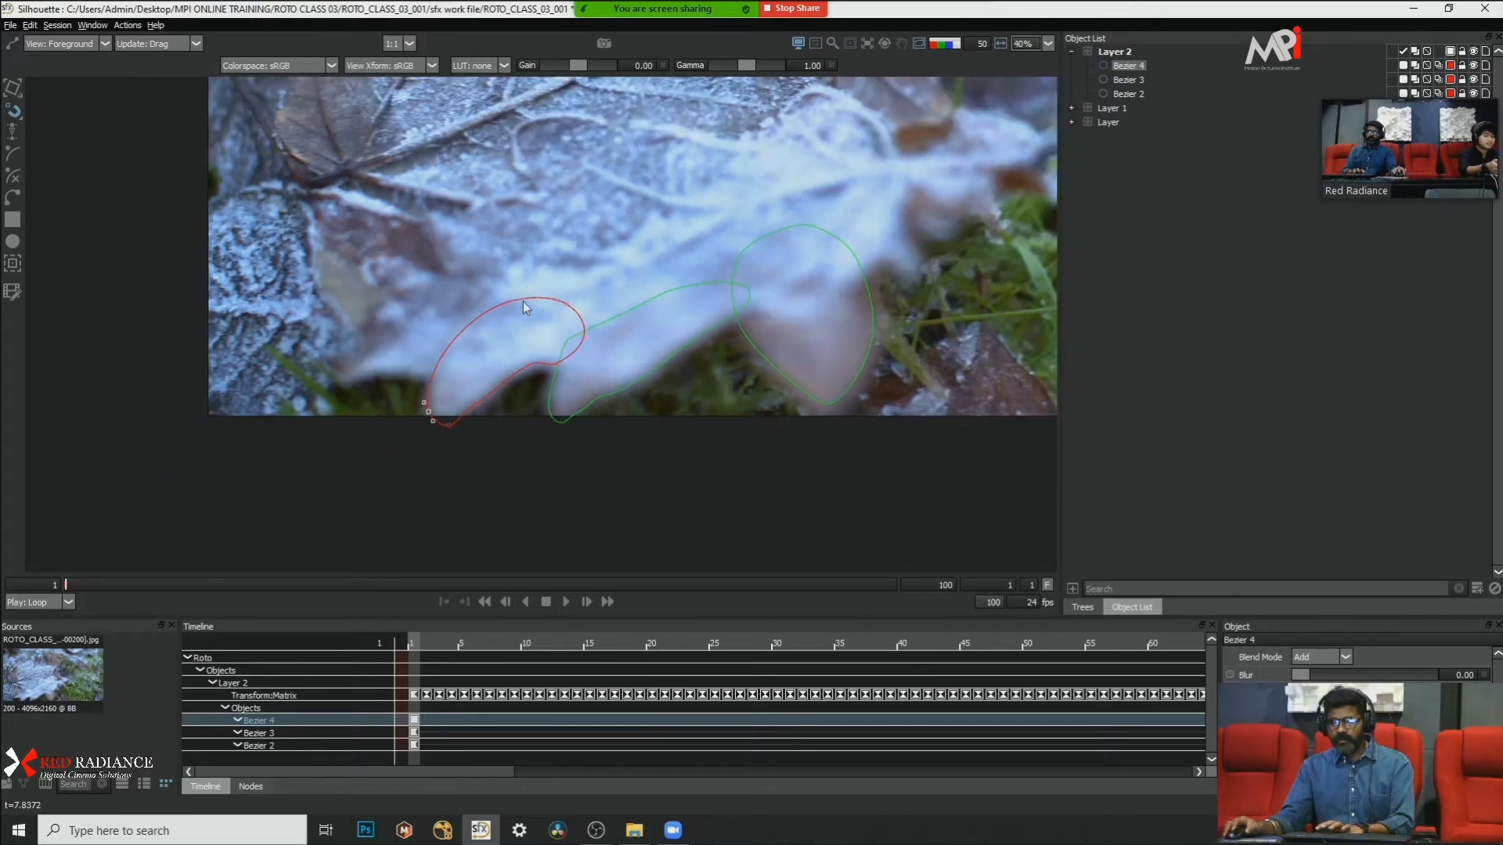
Step: Select the whole new lobe shape and play the clip from frame 1 to check its tracking
{"action": "scroll", "coordinate": [612, 433], "scroll_direction": "up", "scroll_amount": 1}
{"action": "key", "text": "ctrl+a"}
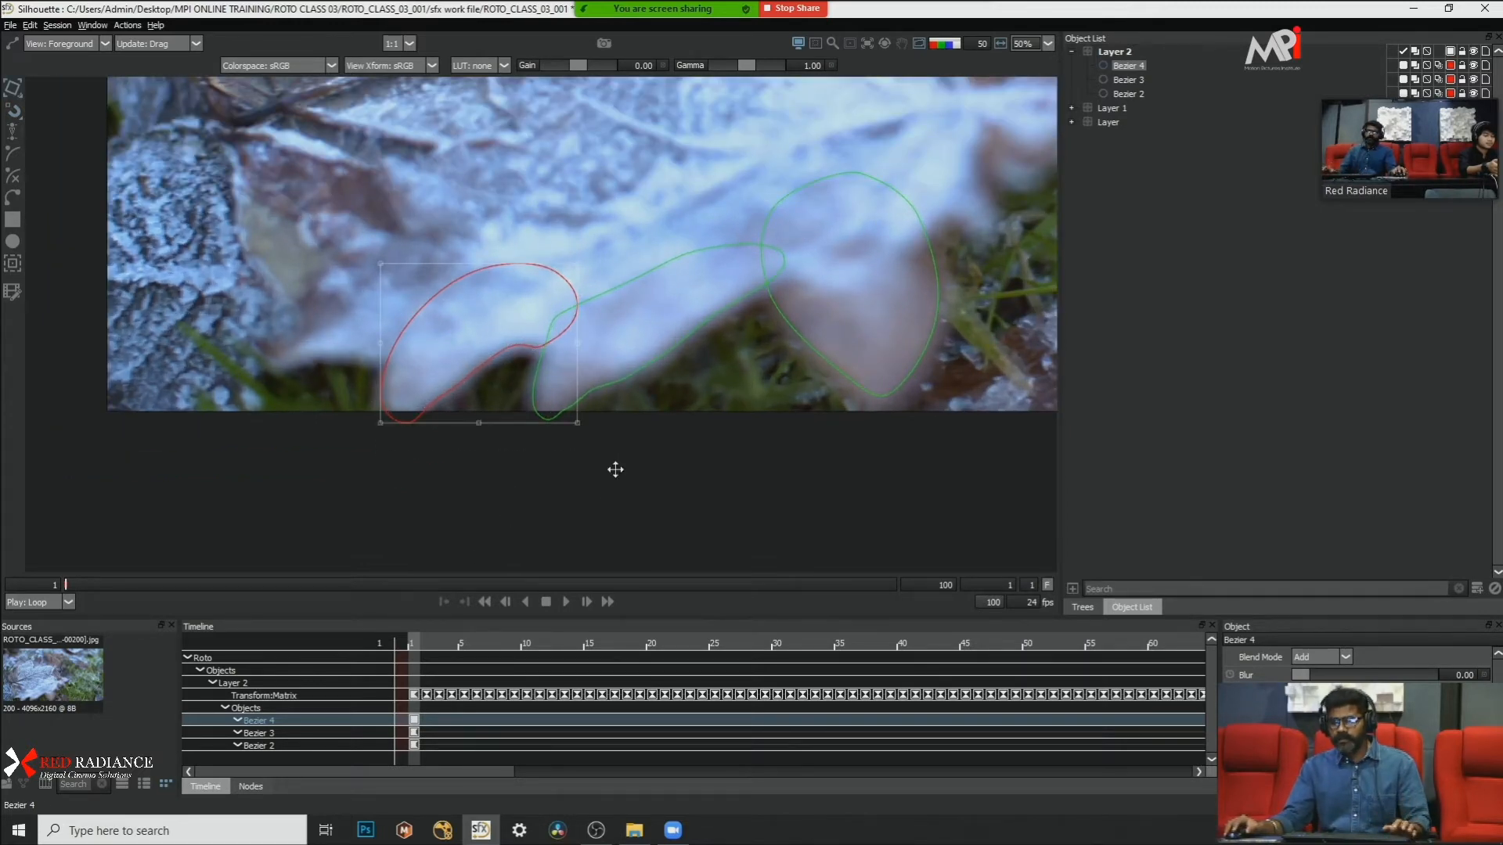
{"action": "left_click_drag", "start_coordinate": [615, 469], "coordinate": [692, 503]}
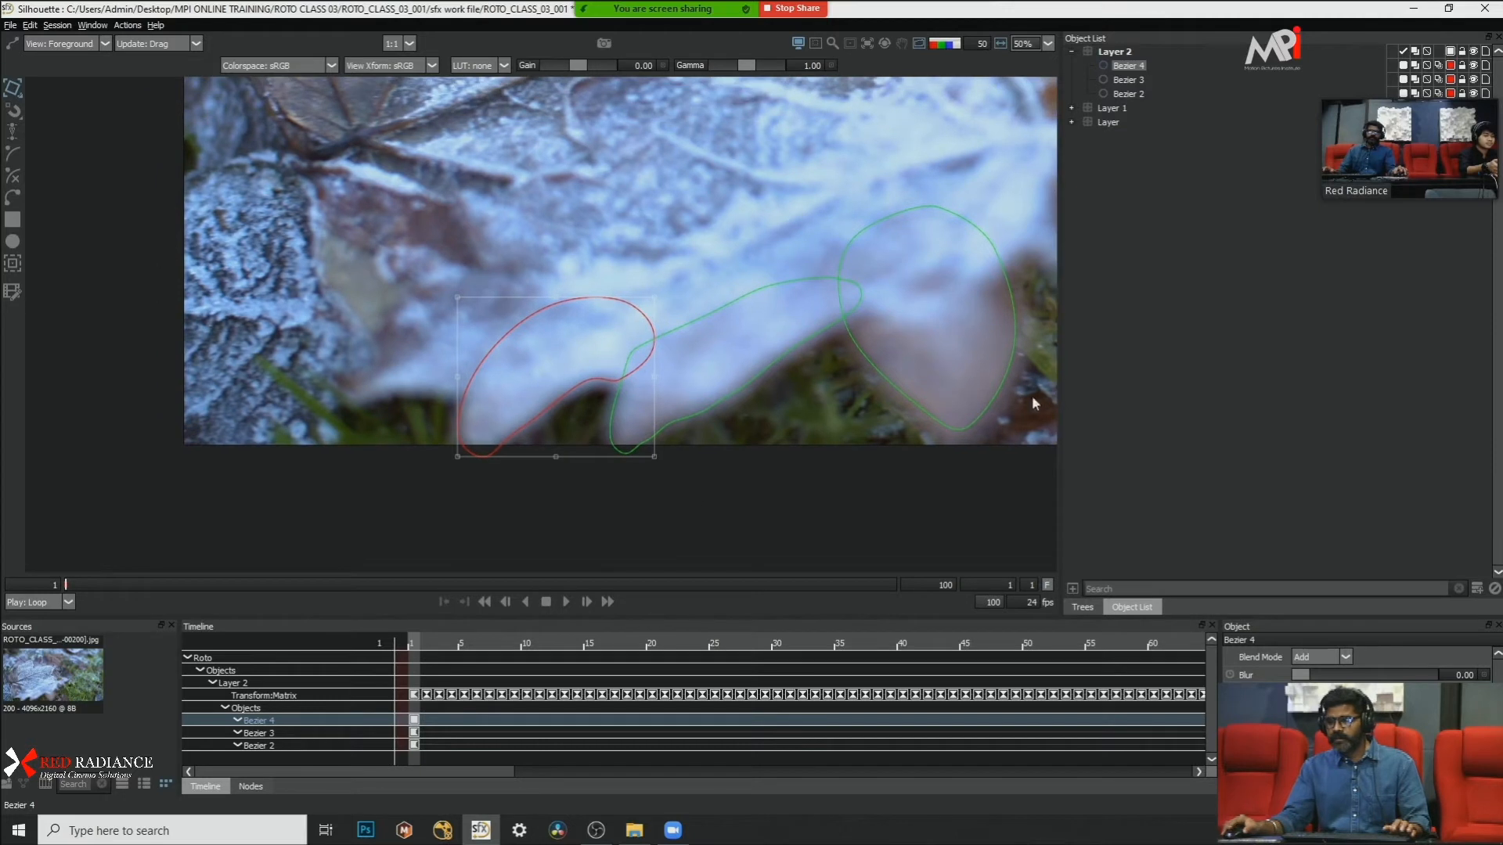
{"action": "left_click", "coordinate": [565, 602]}
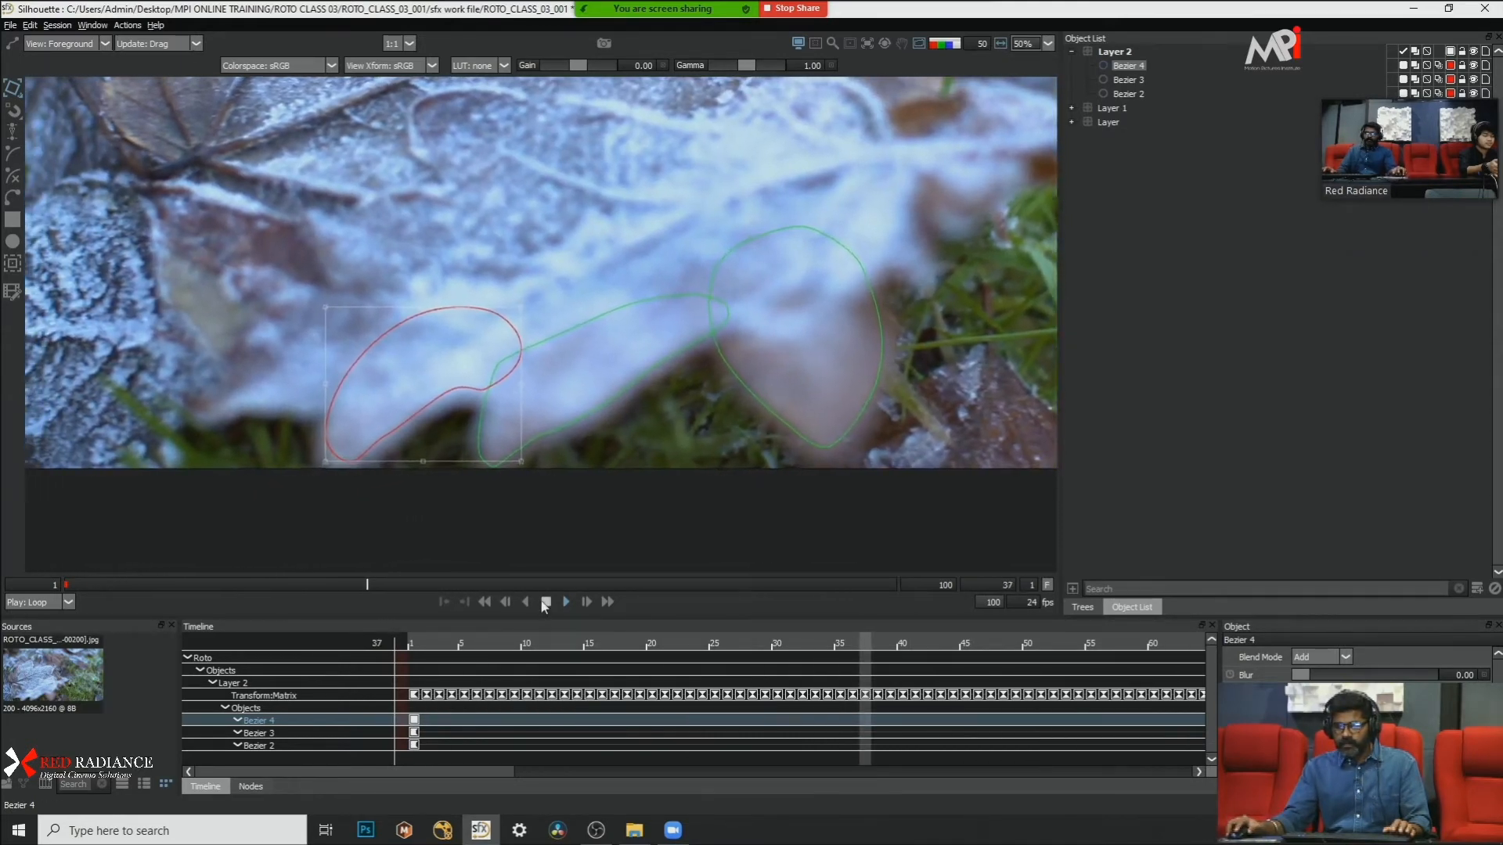
Step: Compare frames 1 and 100 and replay the clip to check how the three lobe shapes follow the leaf
{"action": "left_click", "coordinate": [890, 585]}
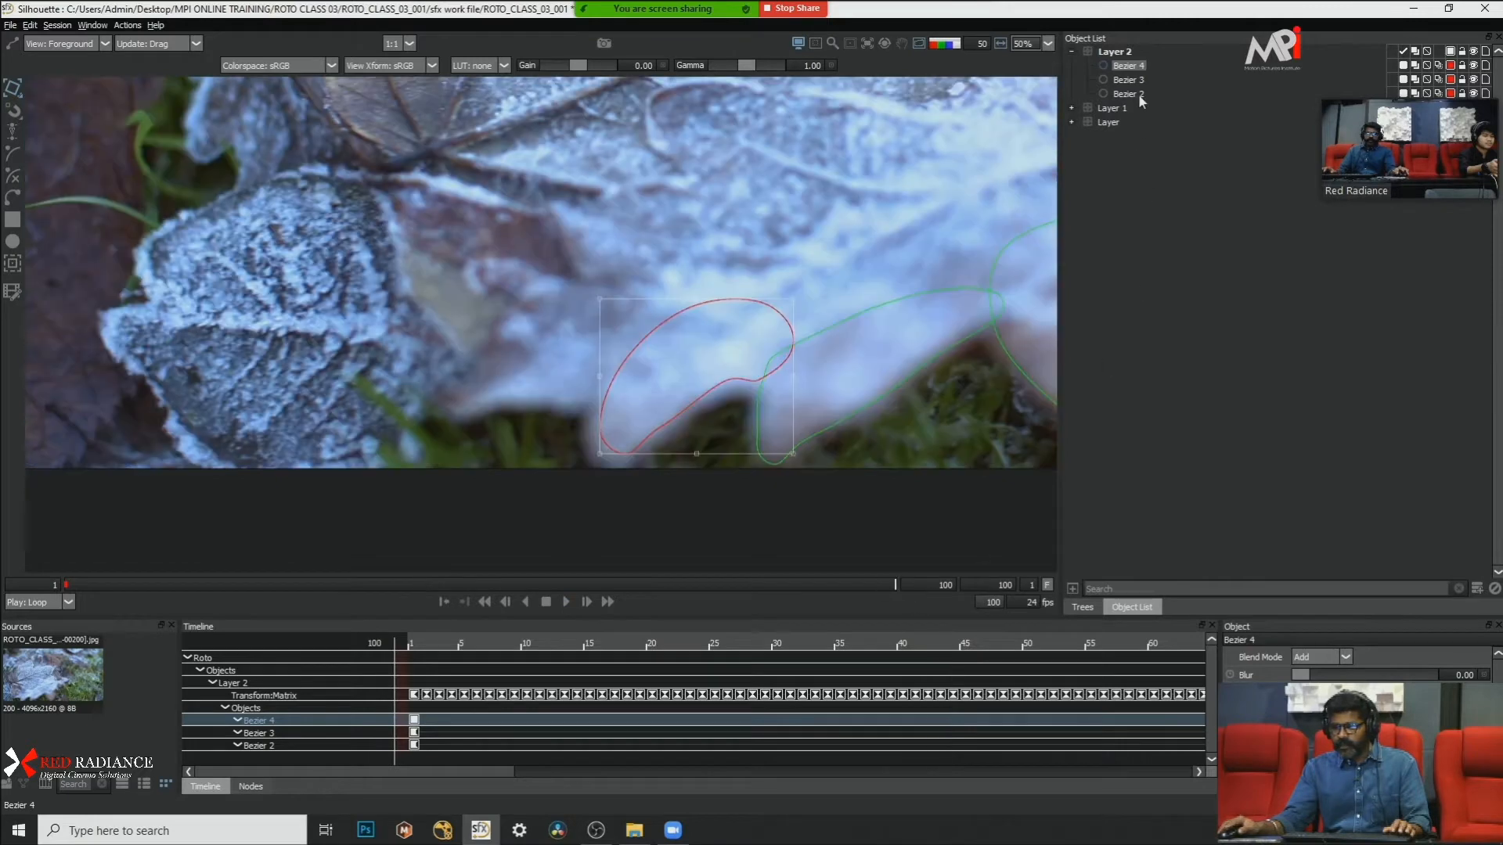
{"action": "left_click_drag", "start_coordinate": [155, 587], "coordinate": [4, 593]}
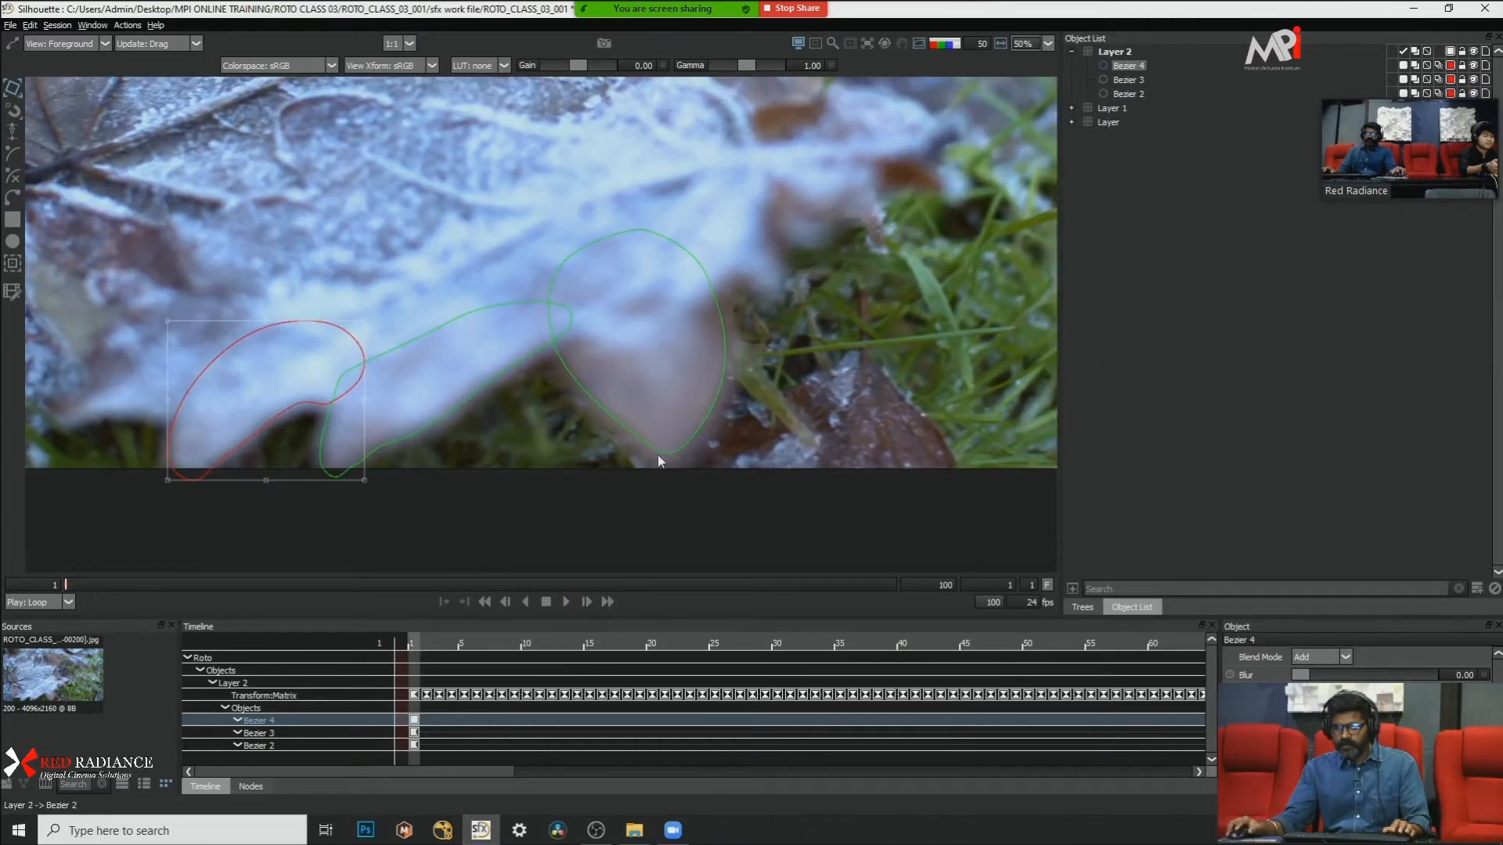
{"action": "left_click", "coordinate": [566, 599]}
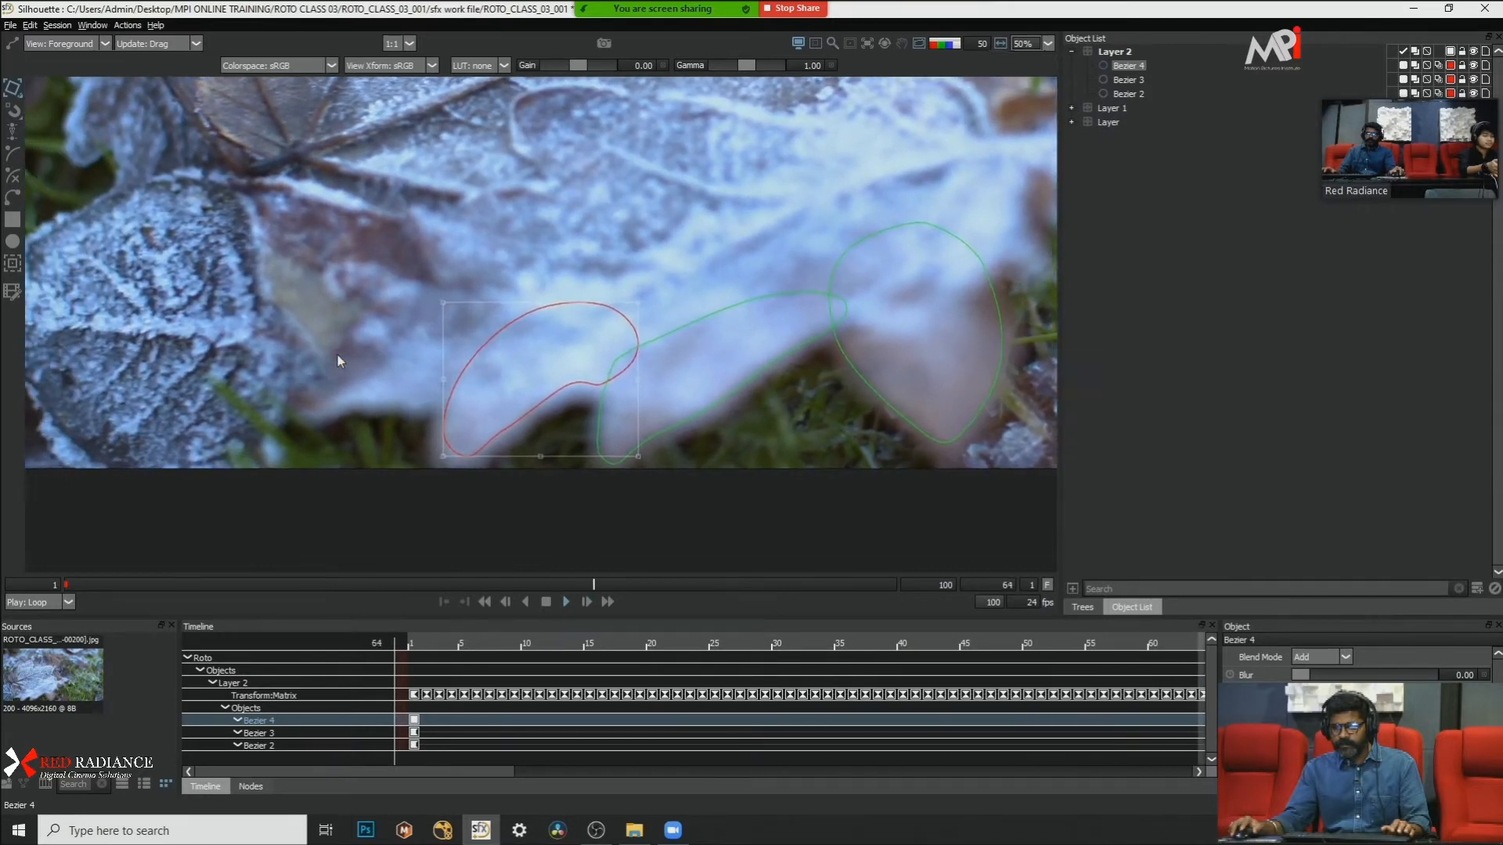
{"action": "left_click", "coordinate": [545, 602]}
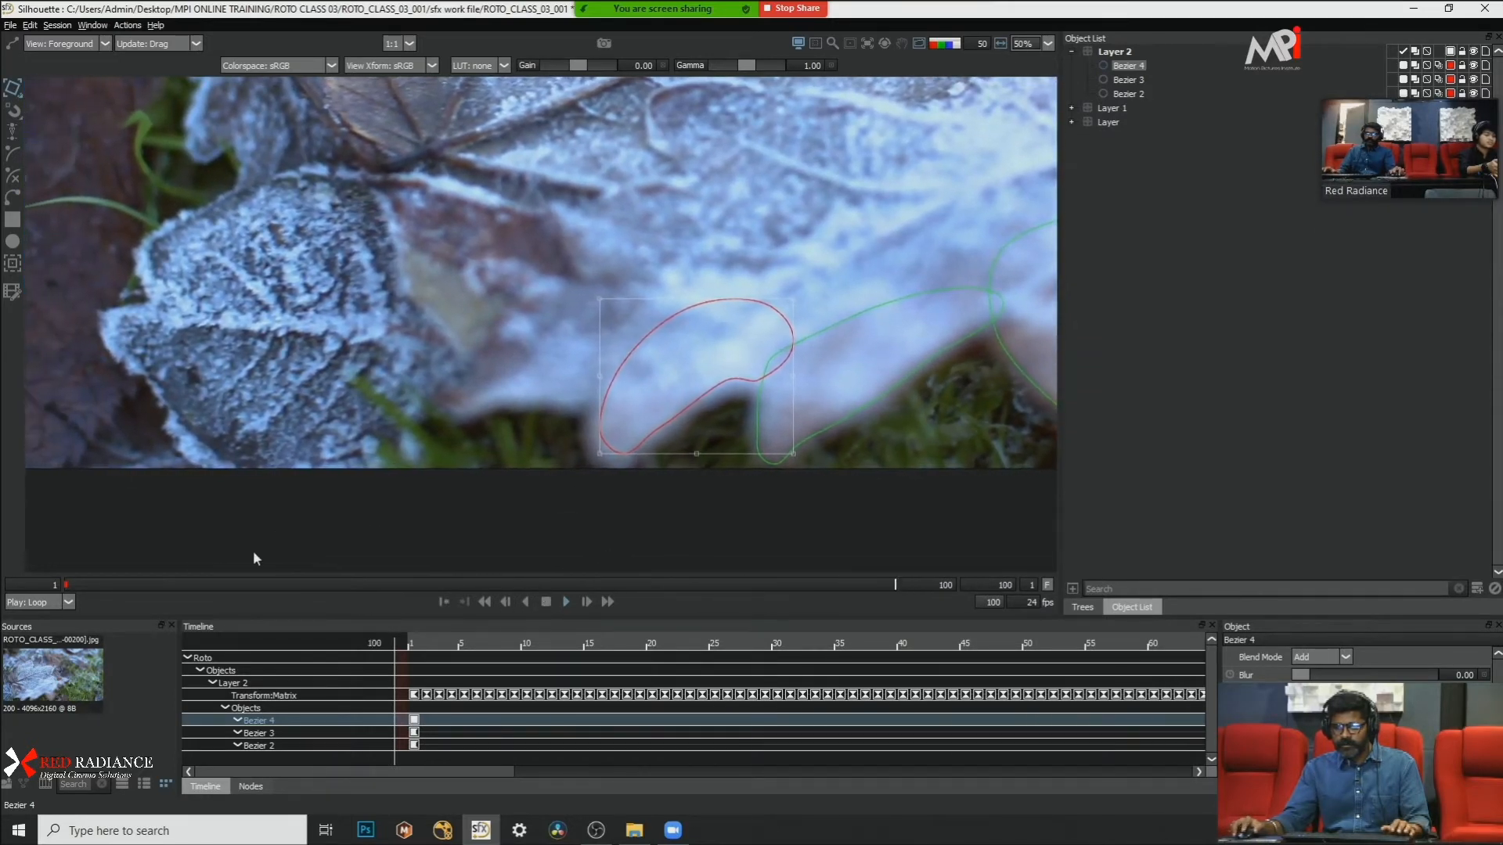
{"action": "left_click_drag", "start_coordinate": [133, 584], "coordinate": [4, 593]}
{"action": "scroll", "coordinate": [501, 469], "scroll_direction": "down", "scroll_amount": 2}
{"action": "scroll", "coordinate": [570, 452], "scroll_direction": "up", "scroll_amount": 1}
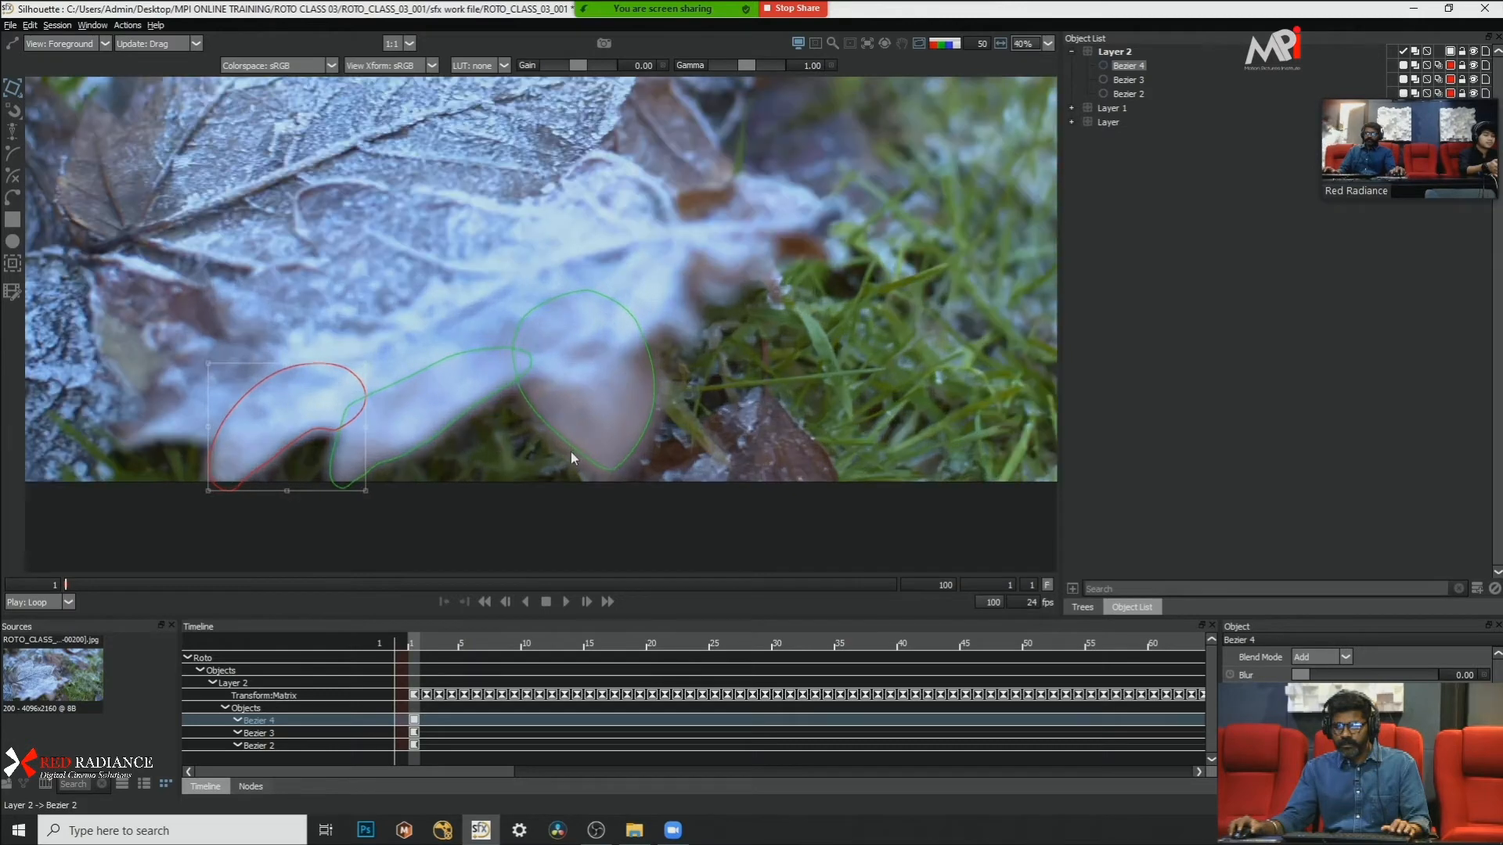
{"action": "left_click_drag", "start_coordinate": [573, 452], "coordinate": [667, 455]}
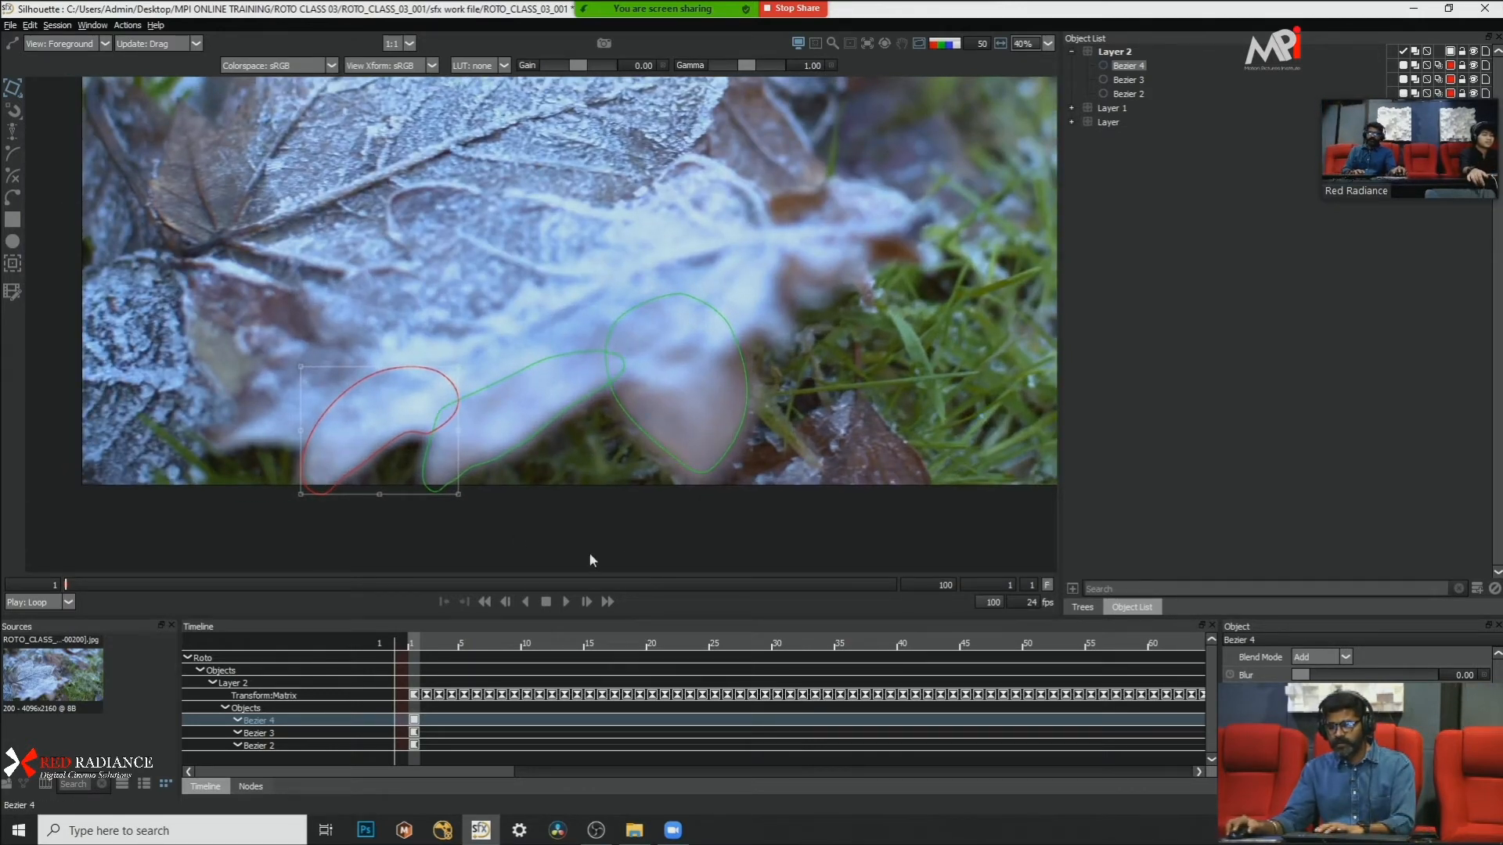
{"action": "left_click", "coordinate": [569, 603]}
{"action": "left_click", "coordinate": [565, 603]}
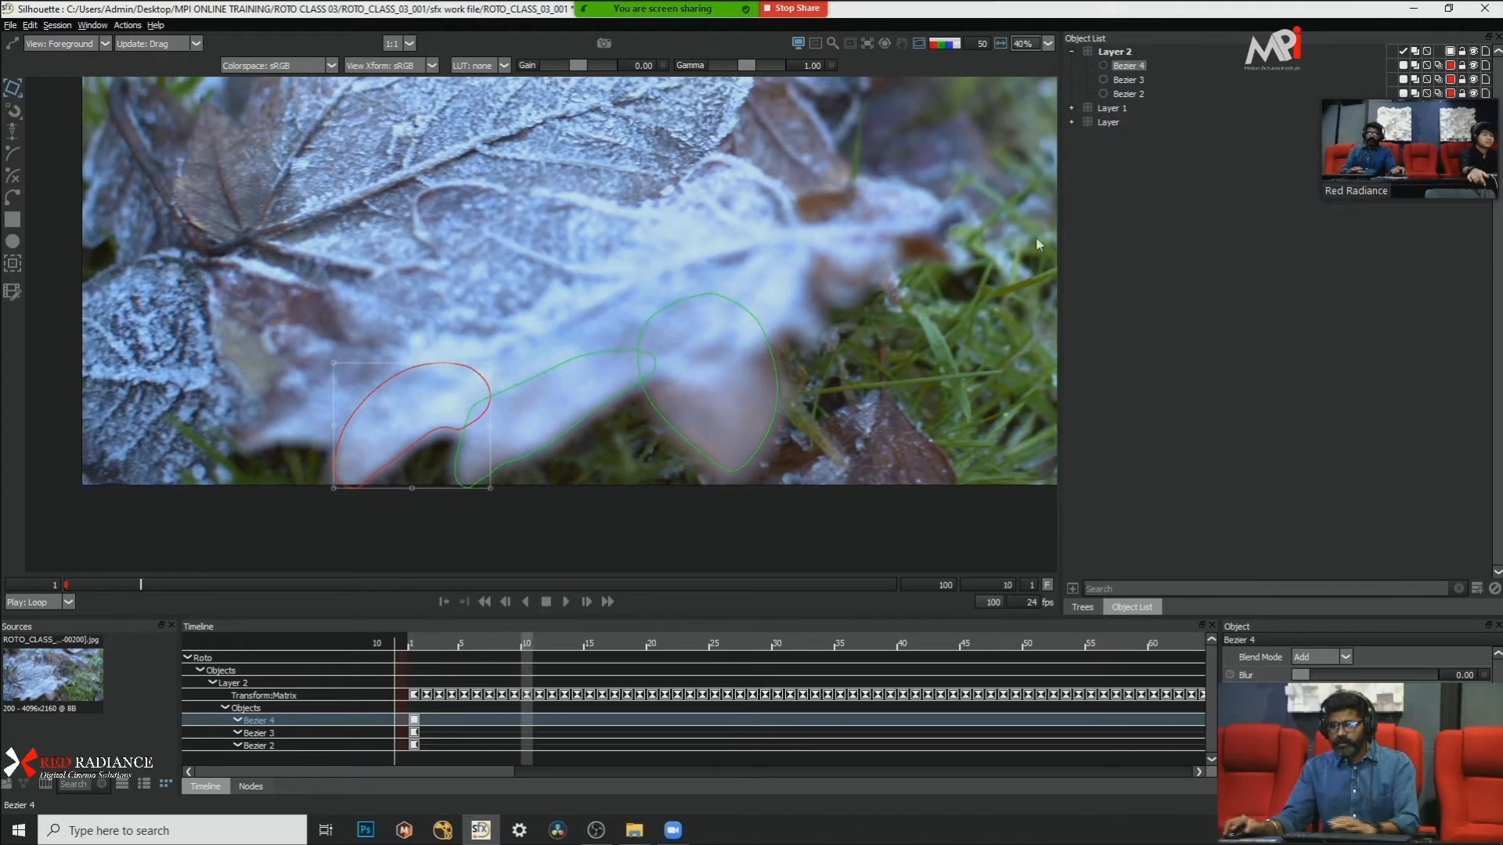
Step: Inspect Layer 2 at frame 1 and replay the clip with its Bezier 2 lobe shape selected to check the tracking
{"action": "left_click", "coordinate": [1105, 52]}
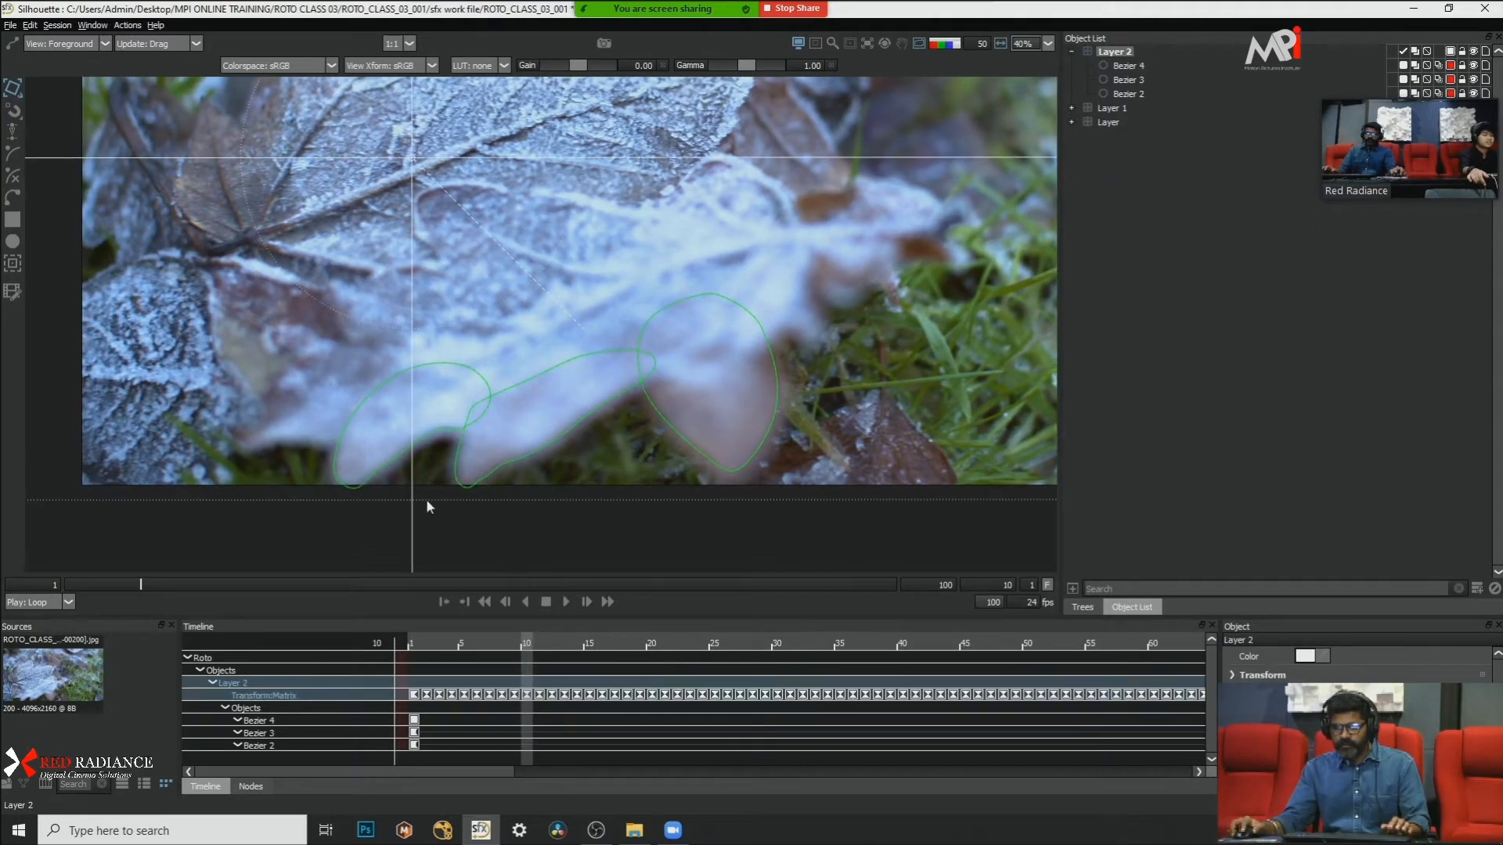
{"action": "key", "text": "Home"}
{"action": "left_click", "coordinate": [1145, 93]}
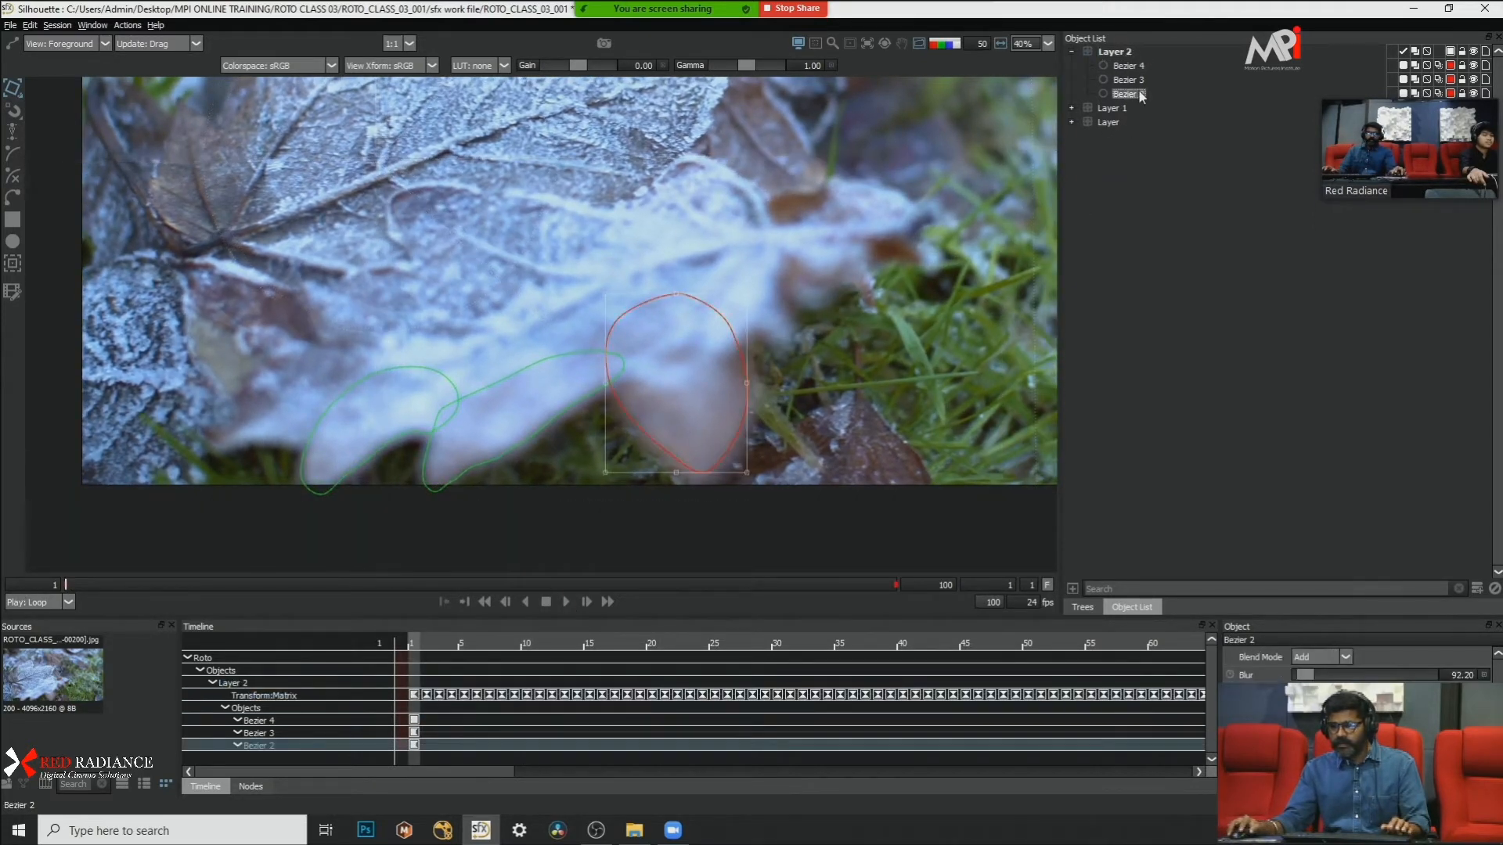
{"action": "left_click", "coordinate": [1125, 53]}
{"action": "left_click", "coordinate": [1185, 190]}
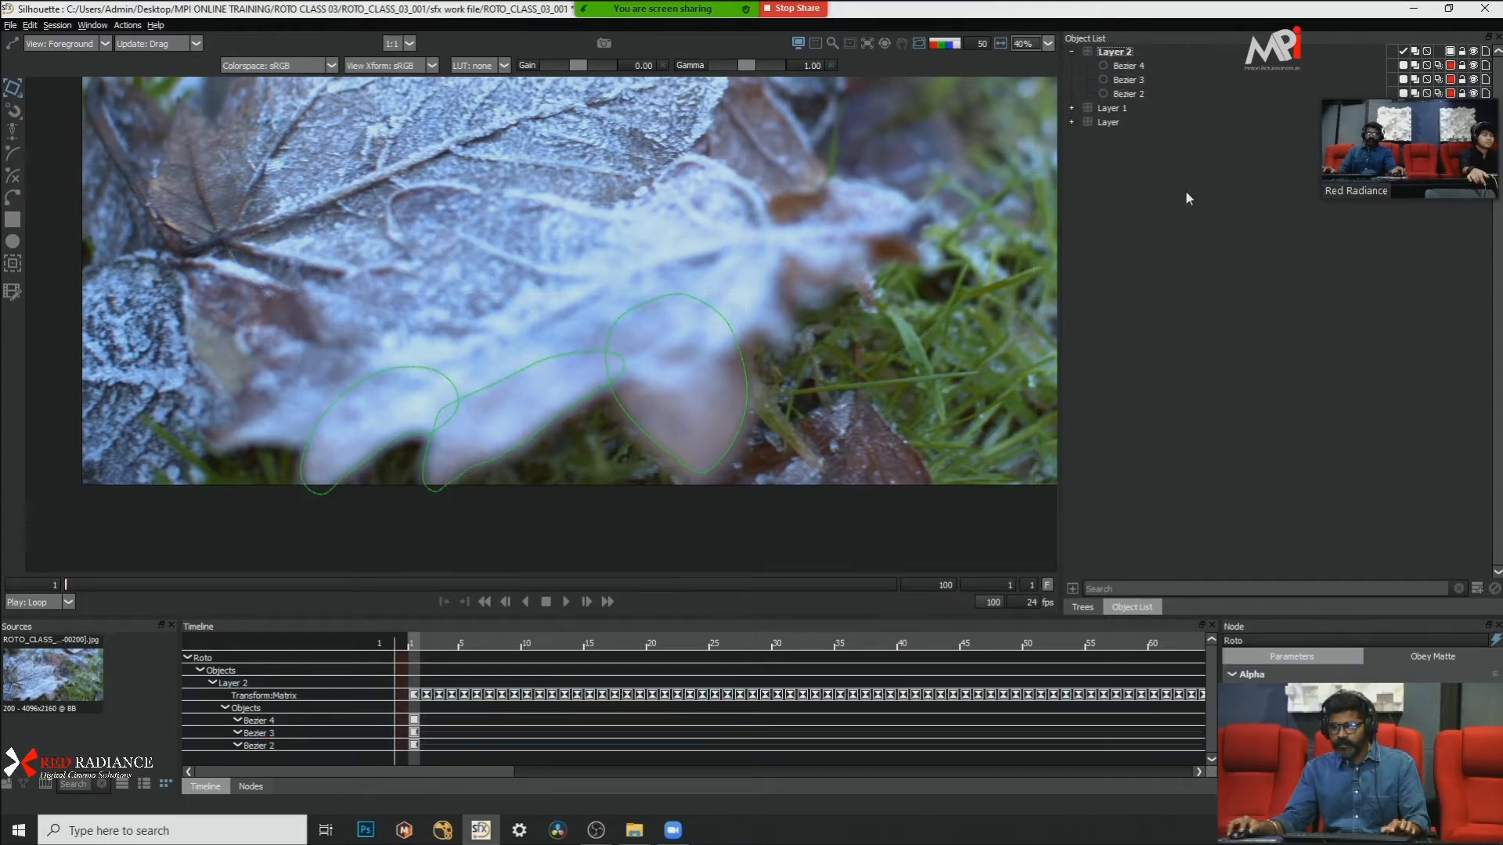
{"action": "left_click", "coordinate": [1128, 92]}
{"action": "left_click", "coordinate": [565, 601]}
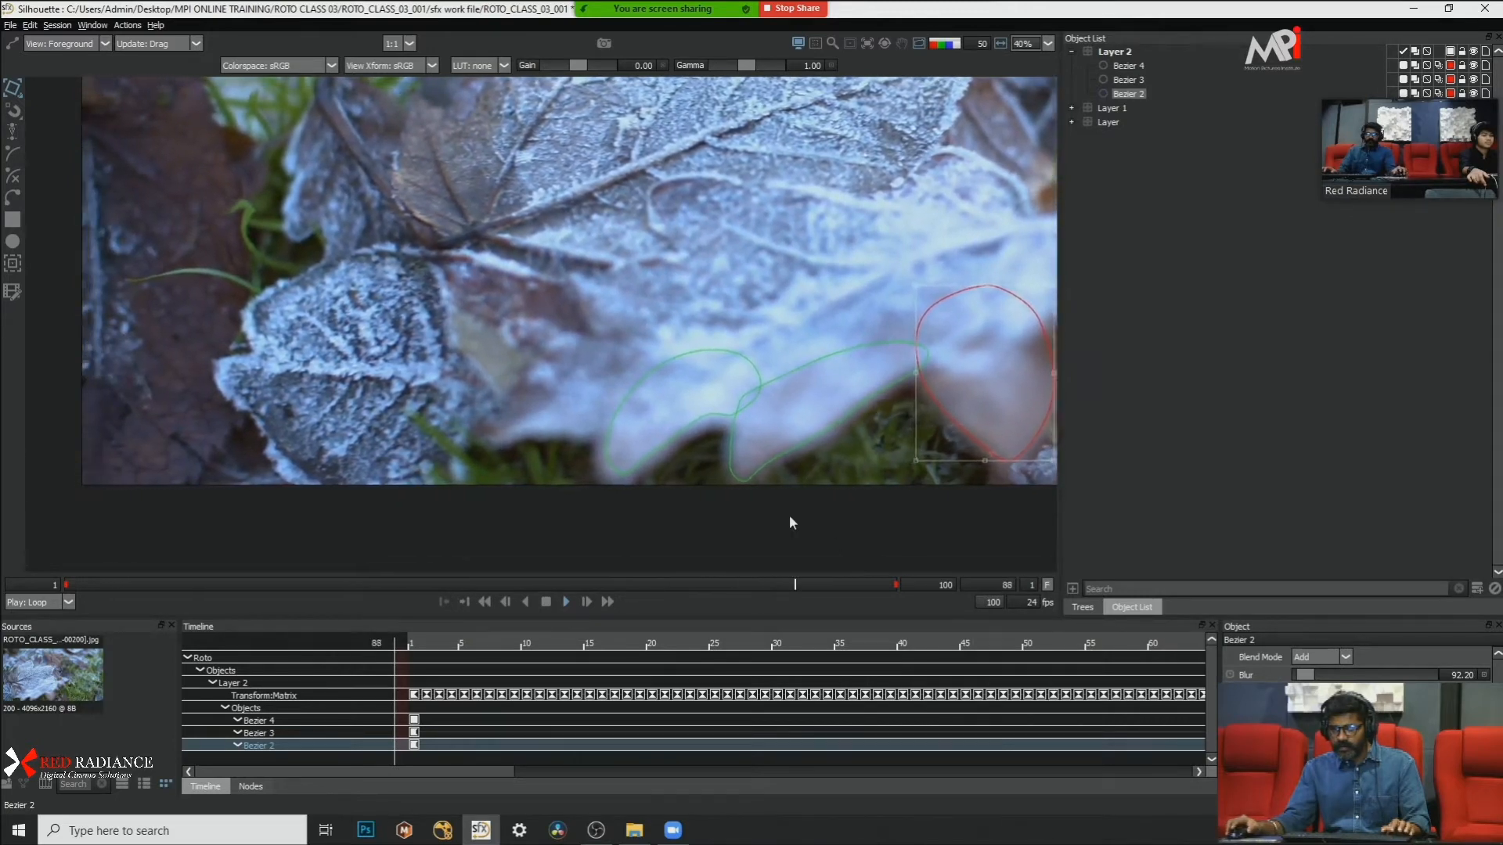
{"action": "left_click", "coordinate": [546, 603]}
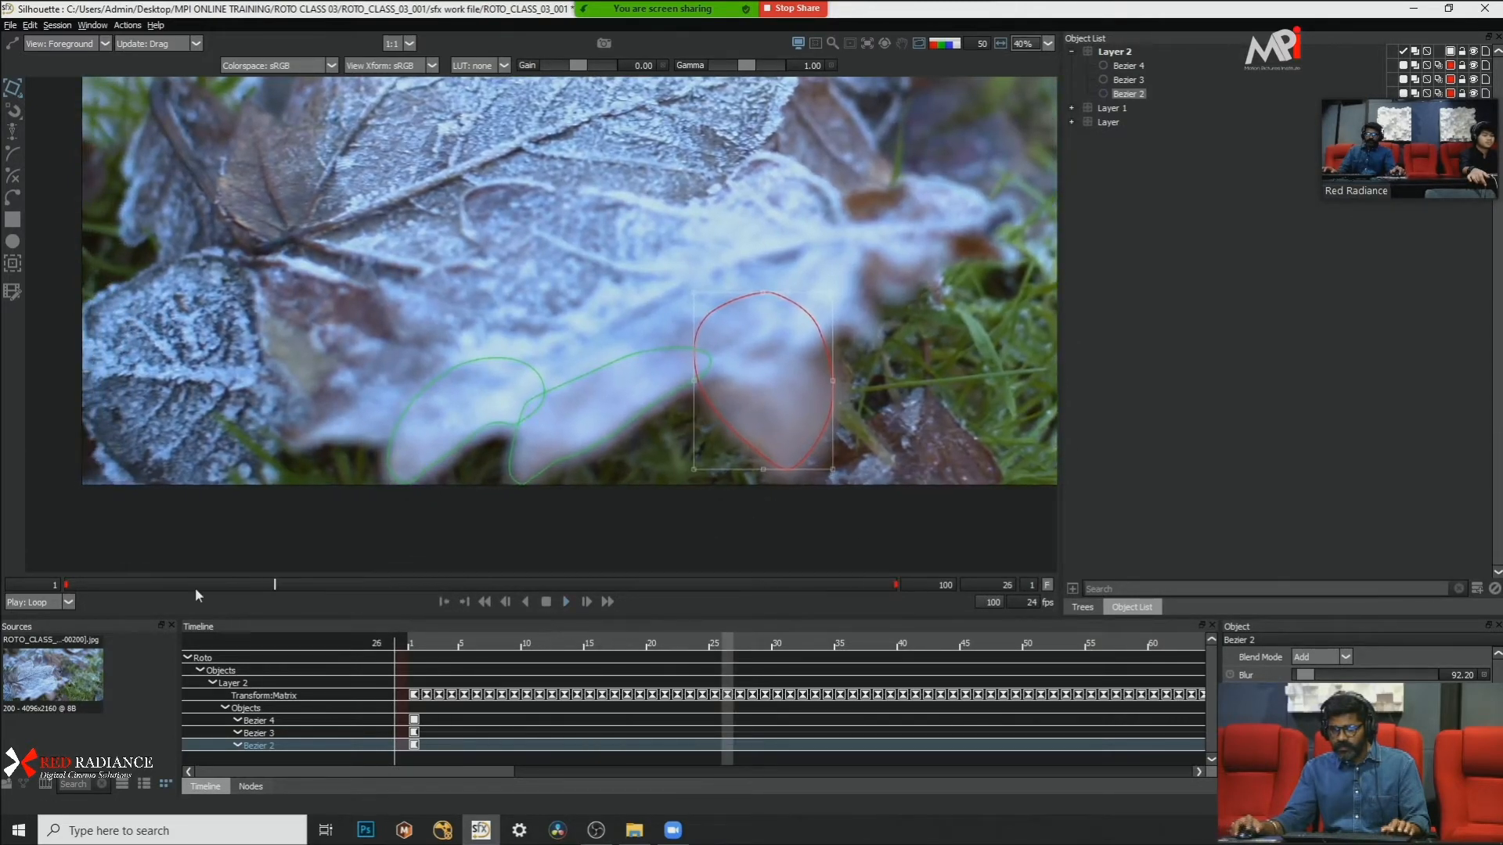
Step: Delete the leftmost lobe shape, Bezier 4, from Layer 2 and add a new layer with its anchor moved onto that lobe
{"action": "left_click", "coordinate": [1135, 66]}
{"action": "key", "text": "Delete"}
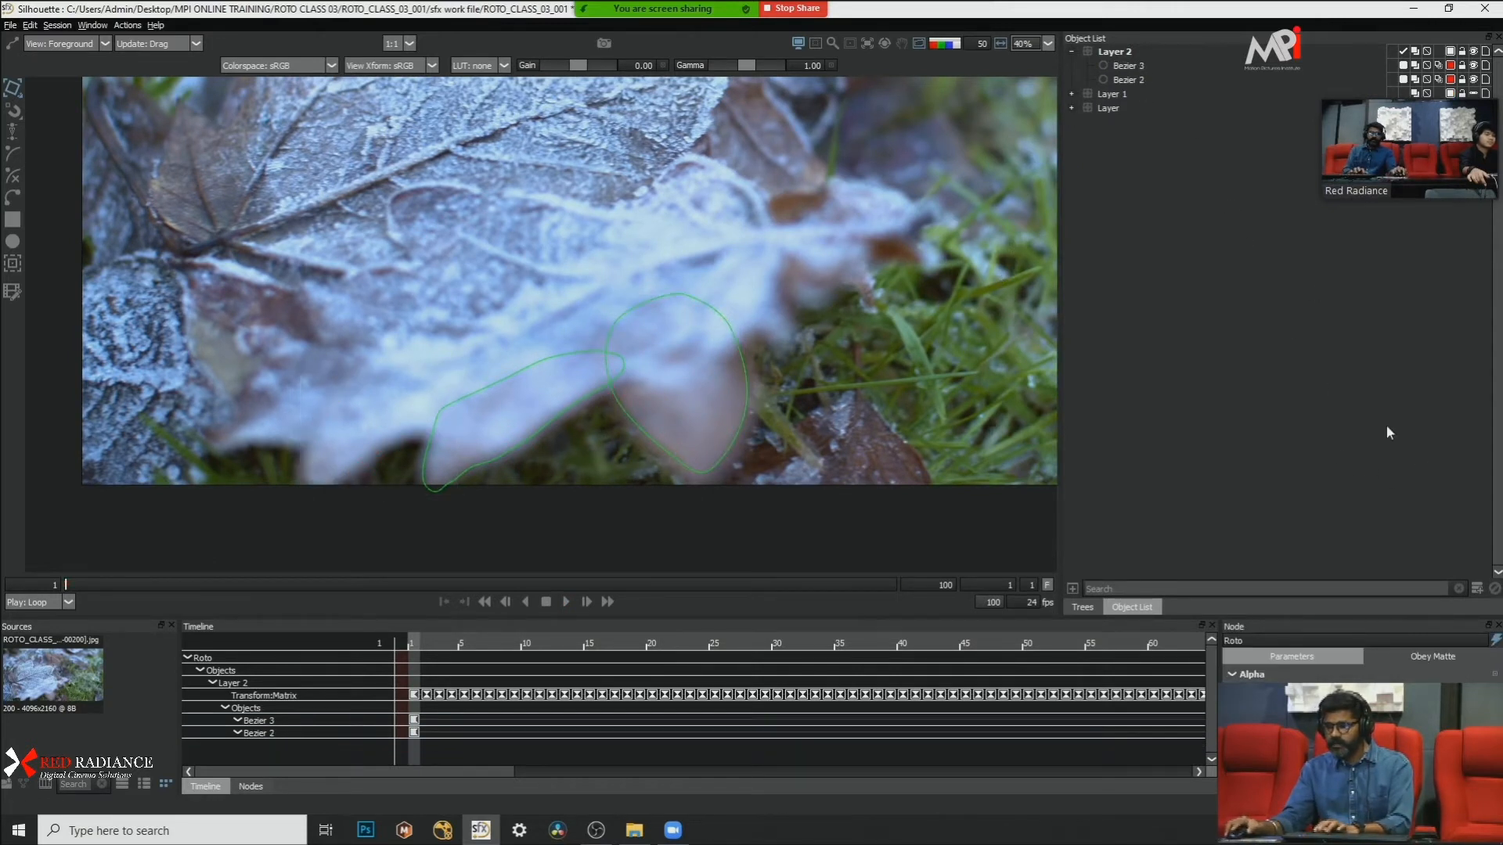
{"action": "left_click", "coordinate": [1477, 589]}
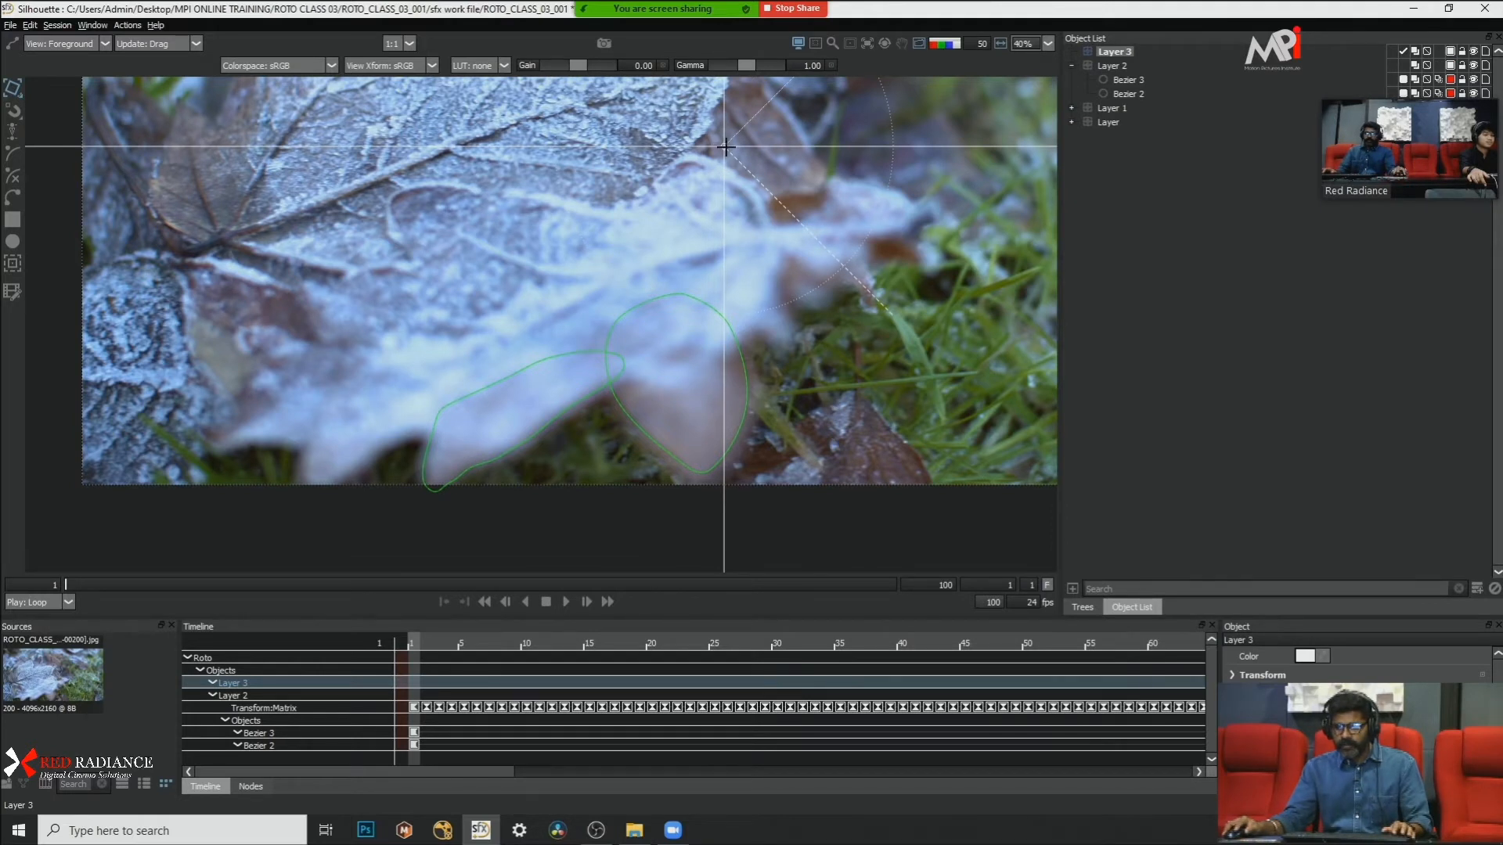
{"action": "left_click_drag", "start_coordinate": [726, 147], "coordinate": [354, 391]}
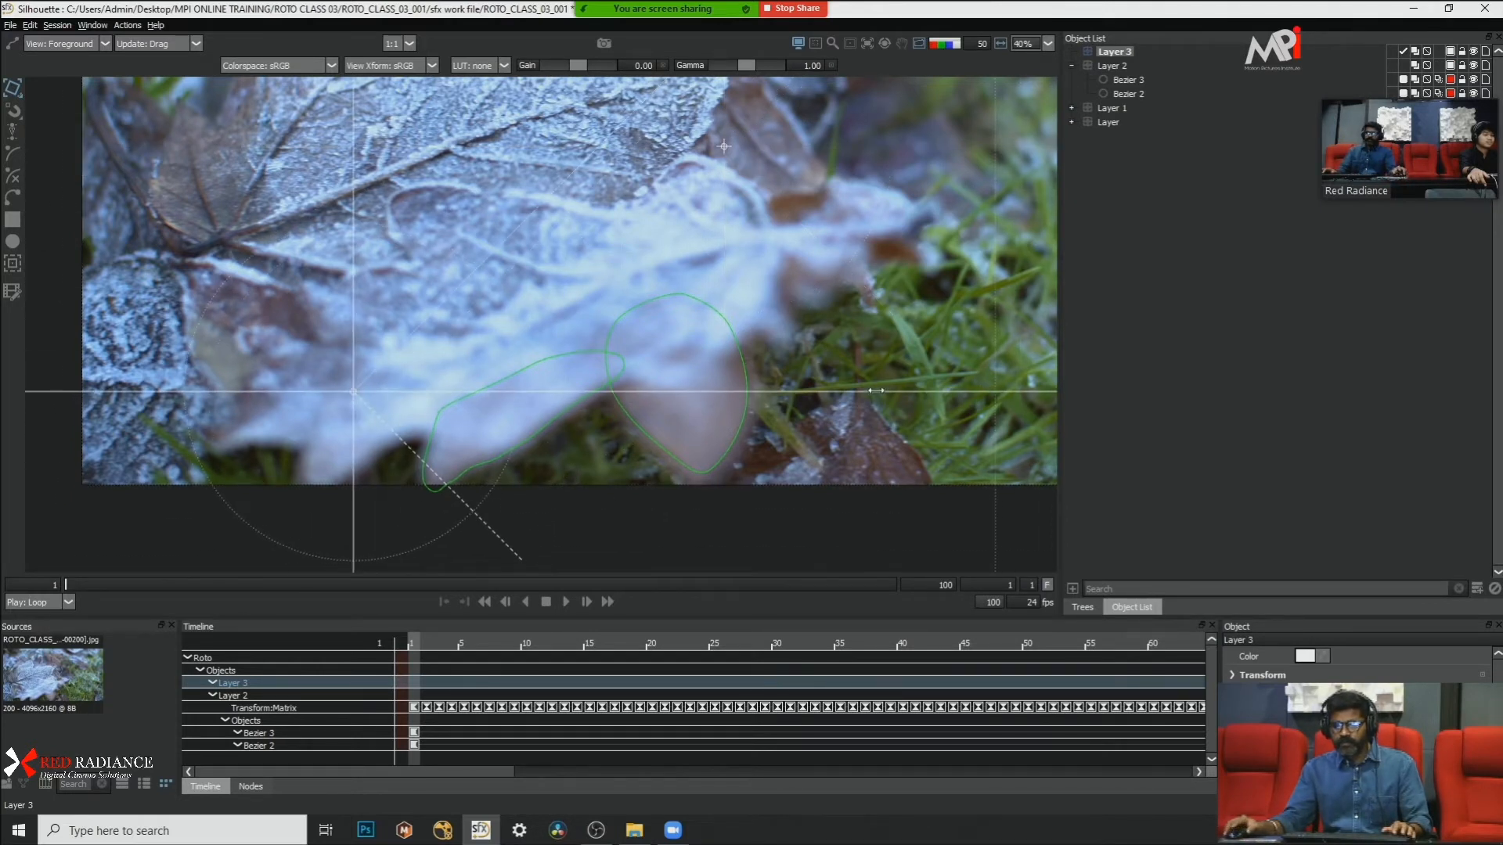
Step: Draw a closed Bezier shape around the leftmost lower lobe in Layer 3 at frame 1, overlapping the neighbouring edge shape
{"action": "left_click", "coordinate": [14, 198]}
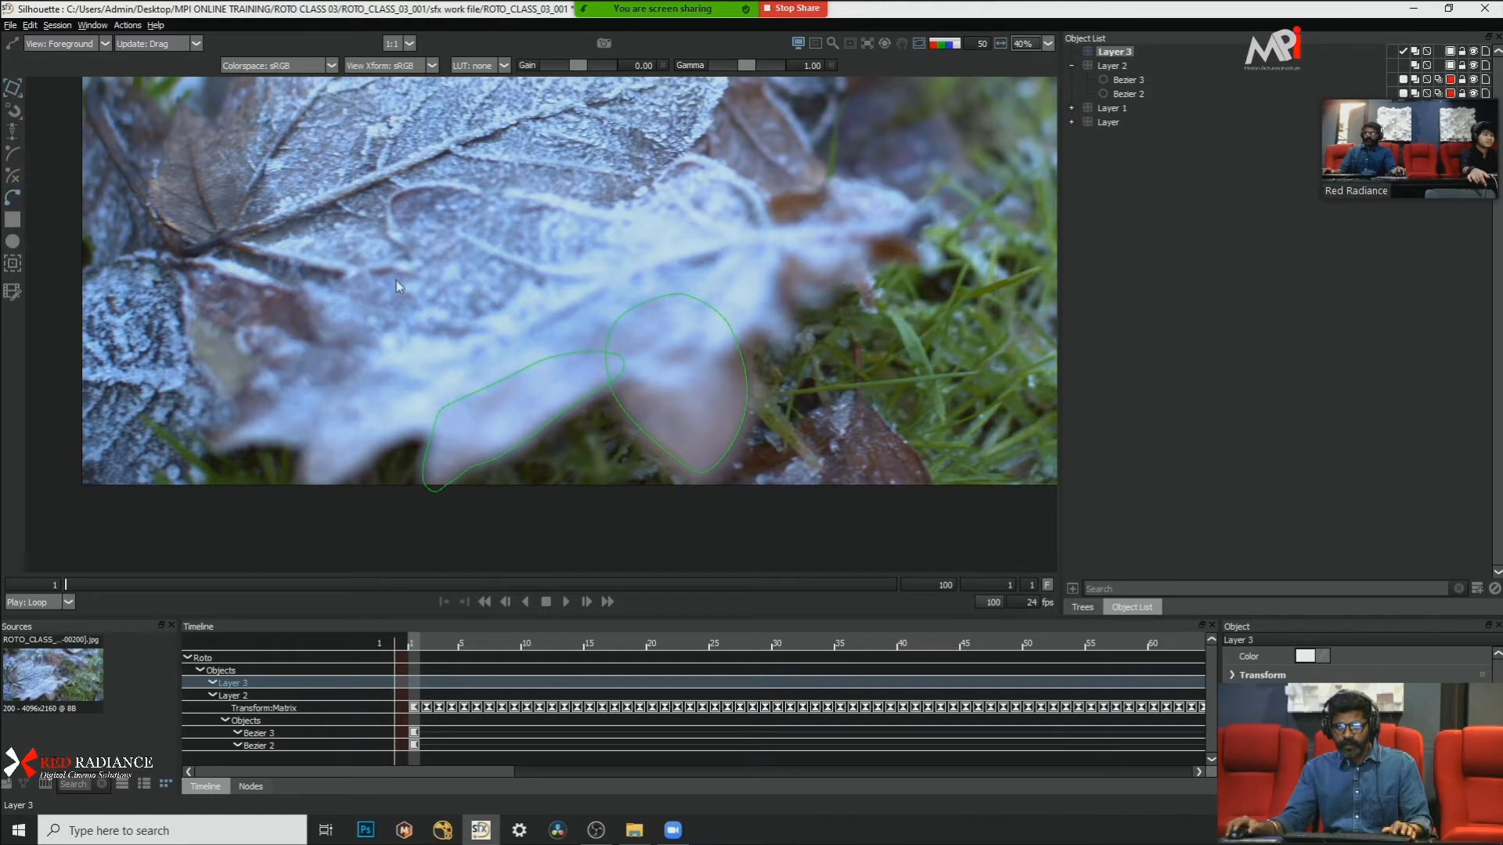
{"action": "scroll", "coordinate": [385, 310], "scroll_direction": "up", "scroll_amount": 2}
{"action": "scroll", "coordinate": [356, 404], "scroll_direction": "up", "scroll_amount": 1}
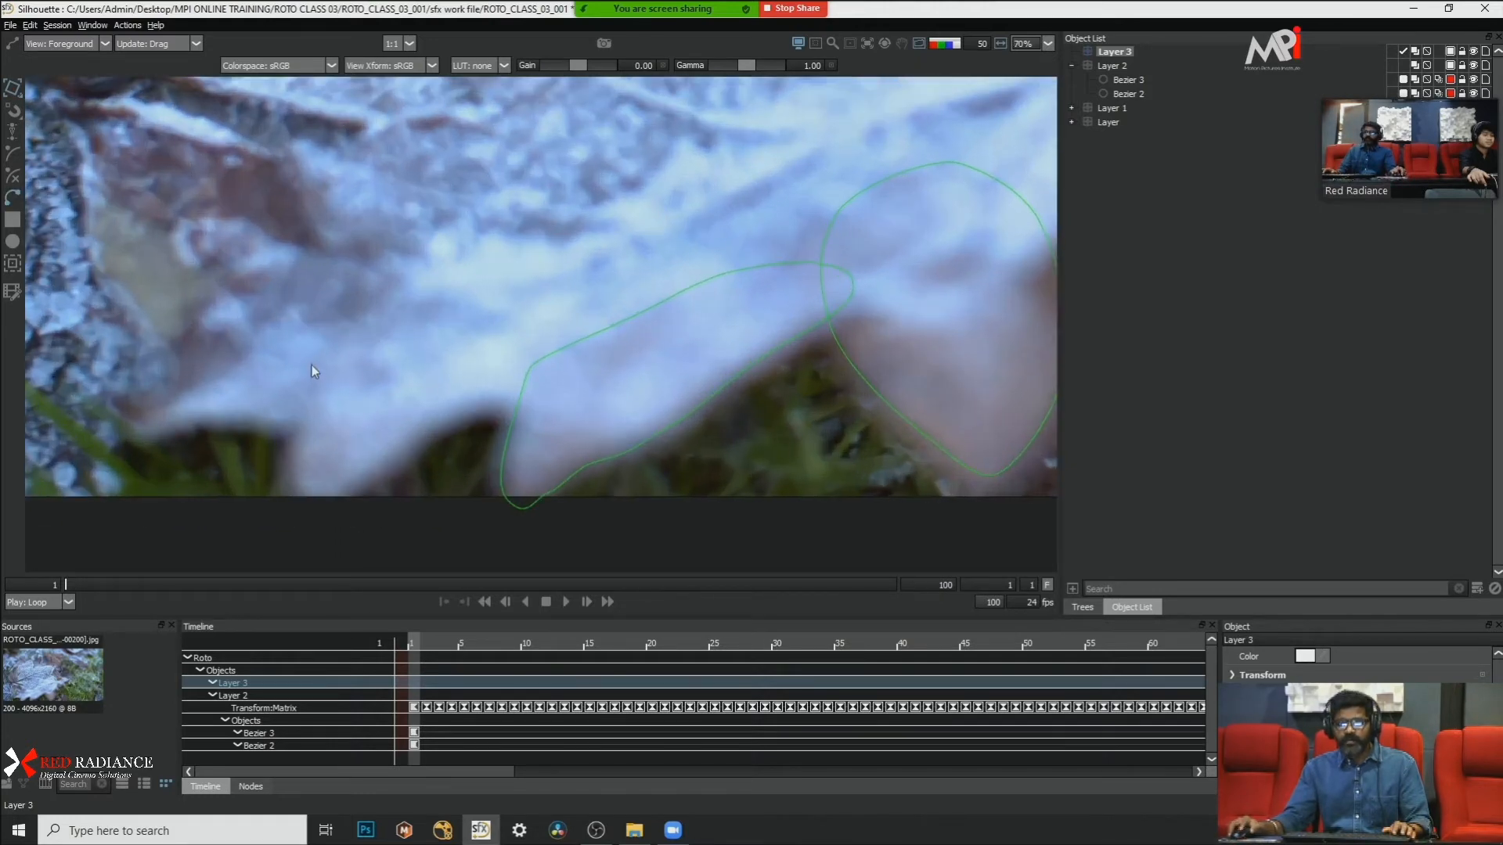
{"action": "left_click", "coordinate": [311, 363]}
{"action": "left_click", "coordinate": [281, 473]}
{"action": "left_click", "coordinate": [296, 511]}
{"action": "left_click", "coordinate": [435, 423]}
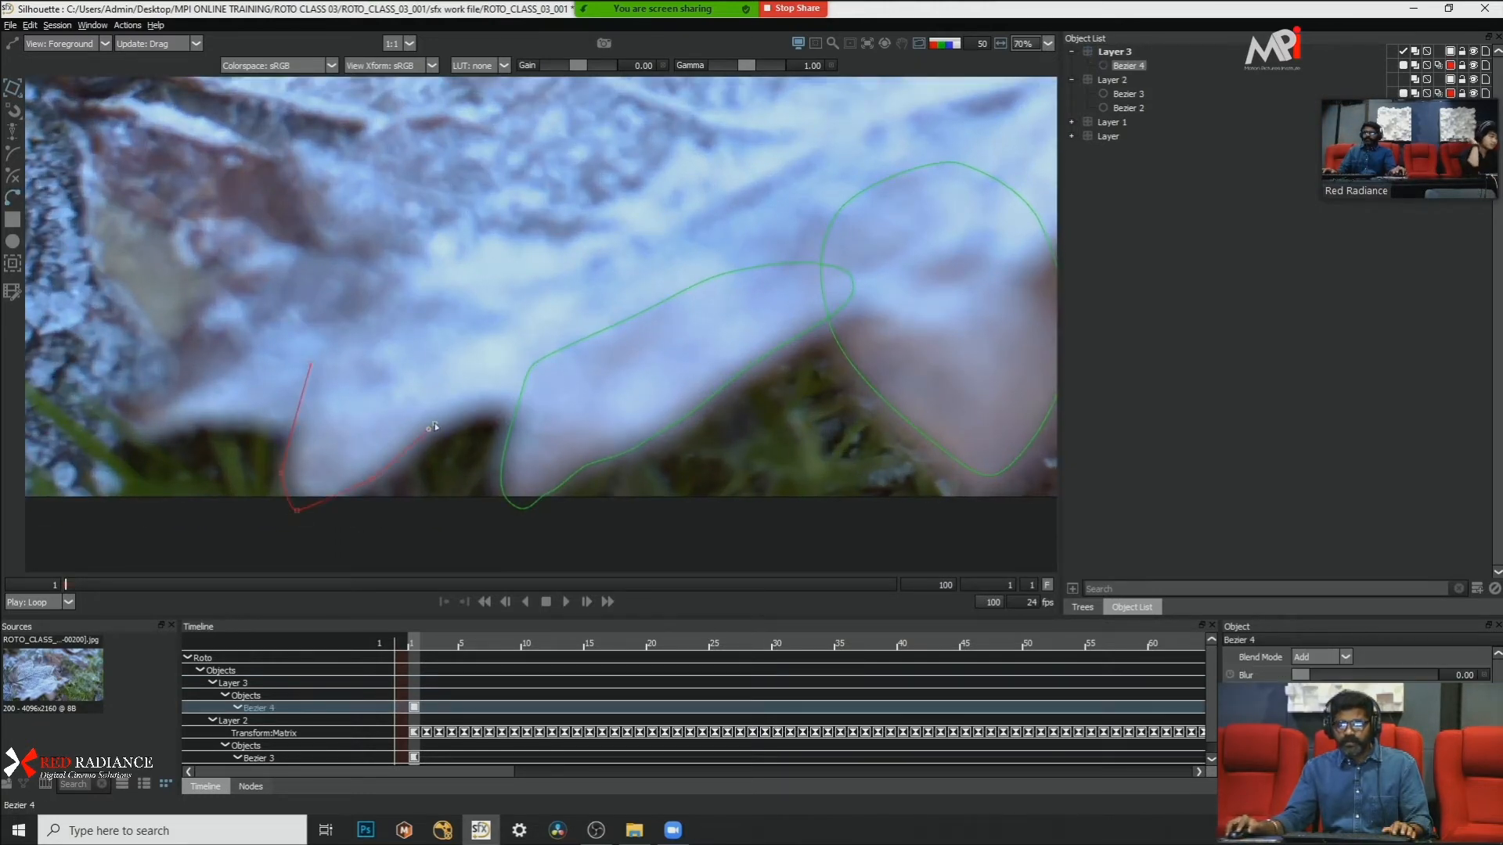
{"action": "left_click", "coordinate": [547, 307]}
{"action": "left_click", "coordinate": [474, 280]}
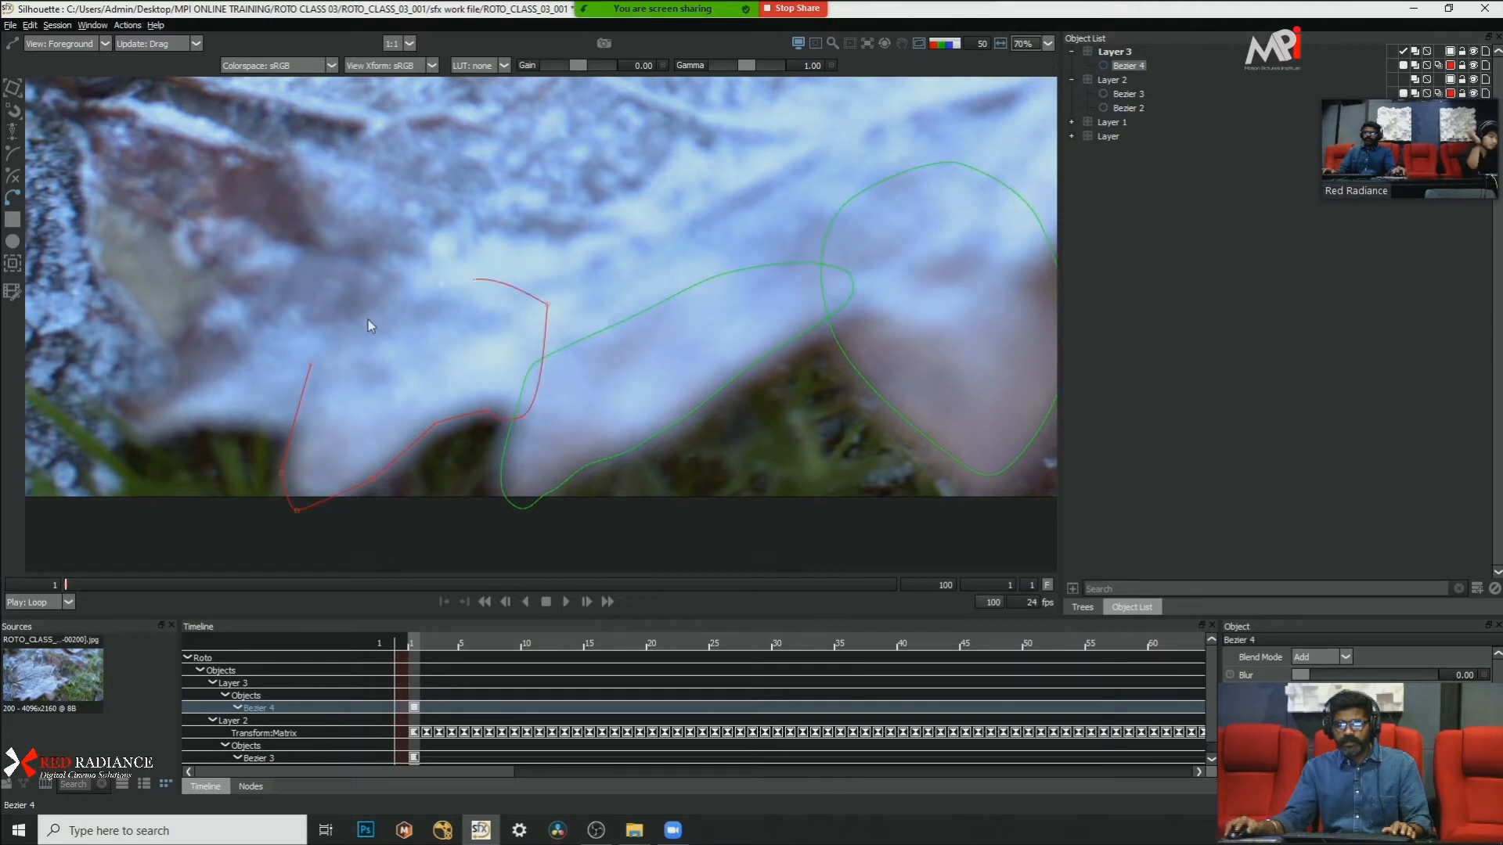
{"action": "left_click", "coordinate": [368, 319]}
{"action": "left_click", "coordinate": [311, 363]}
Step: Smooth all points of the new lobe shape and nudge its left-edge points slightly to the right
{"action": "left_click_drag", "start_coordinate": [178, 238], "coordinate": [702, 626]}
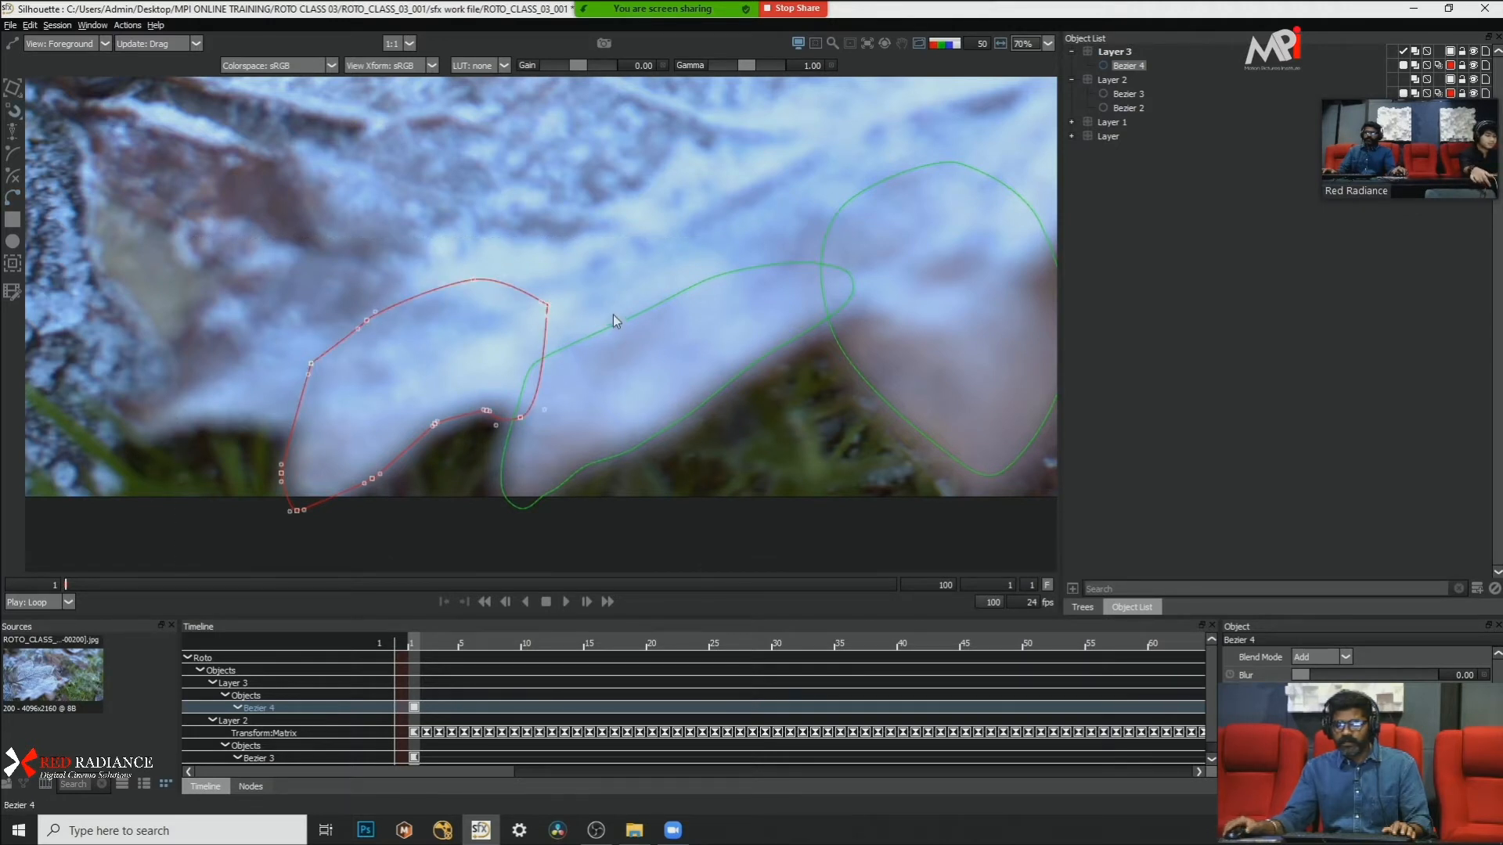
{"action": "right_click", "coordinate": [613, 312]}
{"action": "left_click", "coordinate": [679, 448]}
{"action": "left_click_drag", "start_coordinate": [190, 289], "coordinate": [321, 491]}
{"action": "key", "text": "Right"}
{"action": "key", "text": "Right"}
{"action": "key", "text": "Right"}
{"action": "key", "text": "Right"}
{"action": "key", "text": "Right"}
{"action": "key", "text": "Right"}
{"action": "key", "text": "Right"}
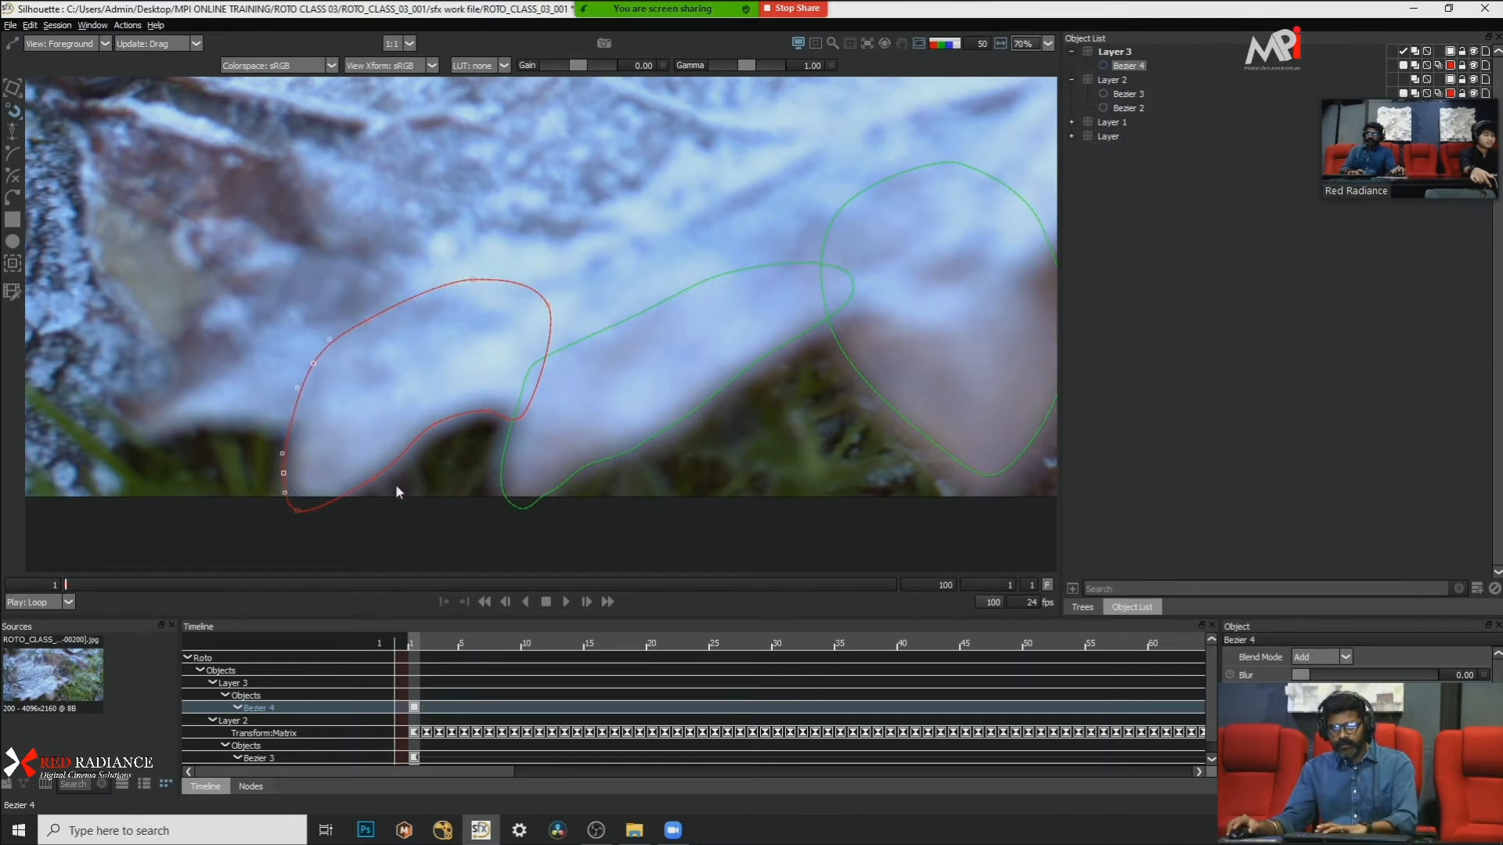
Step: Nudge the new shape's points in the notch beside the neighbouring shape up and to the right
{"action": "left_click_drag", "start_coordinate": [399, 461], "coordinate": [359, 569]}
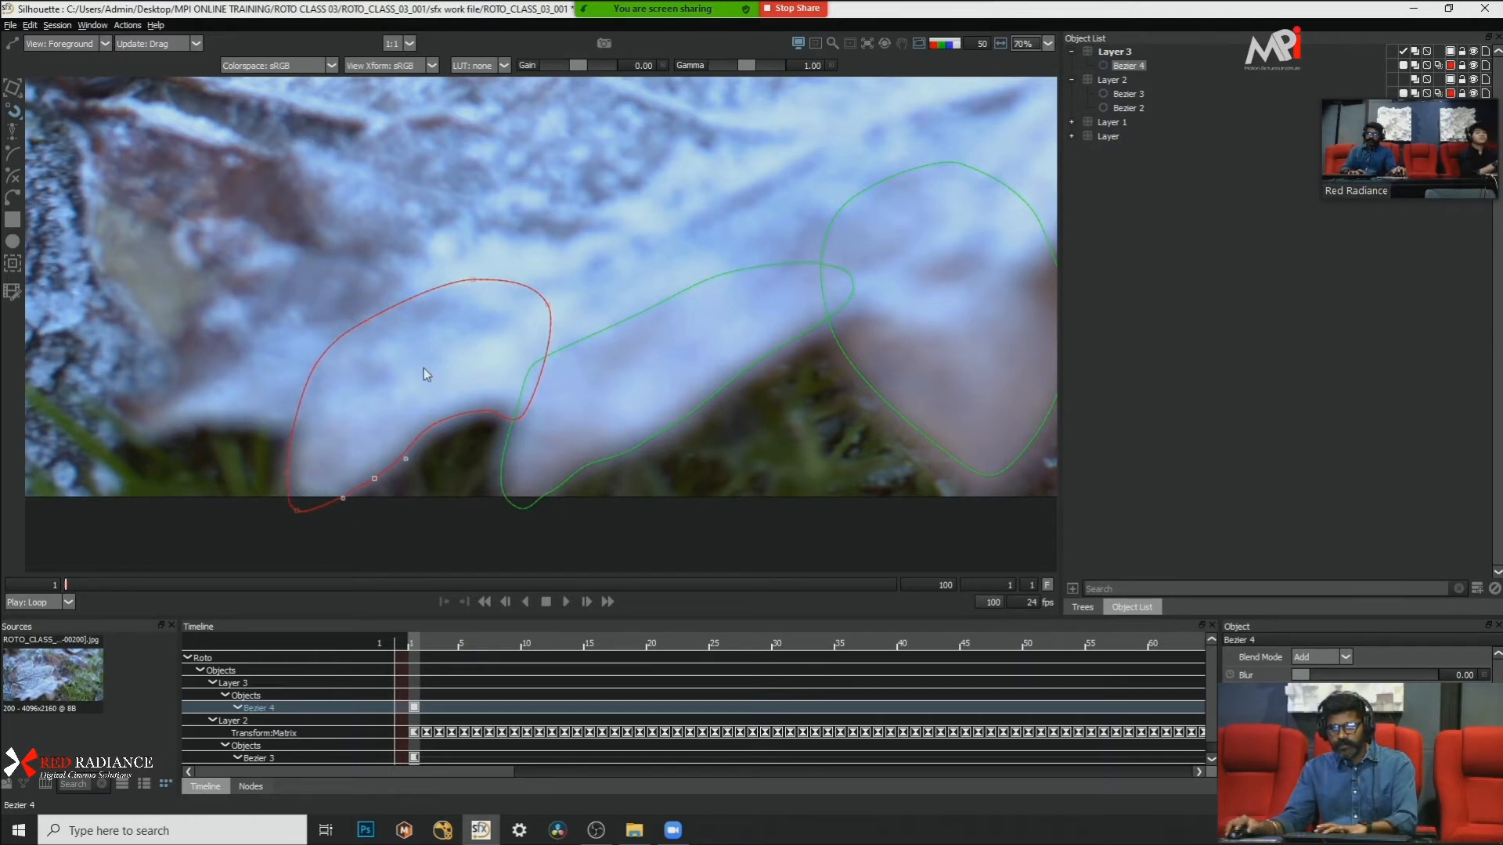
{"action": "left_click_drag", "start_coordinate": [395, 350], "coordinate": [481, 441]}
{"action": "left_click_drag", "start_coordinate": [393, 366], "coordinate": [542, 459]}
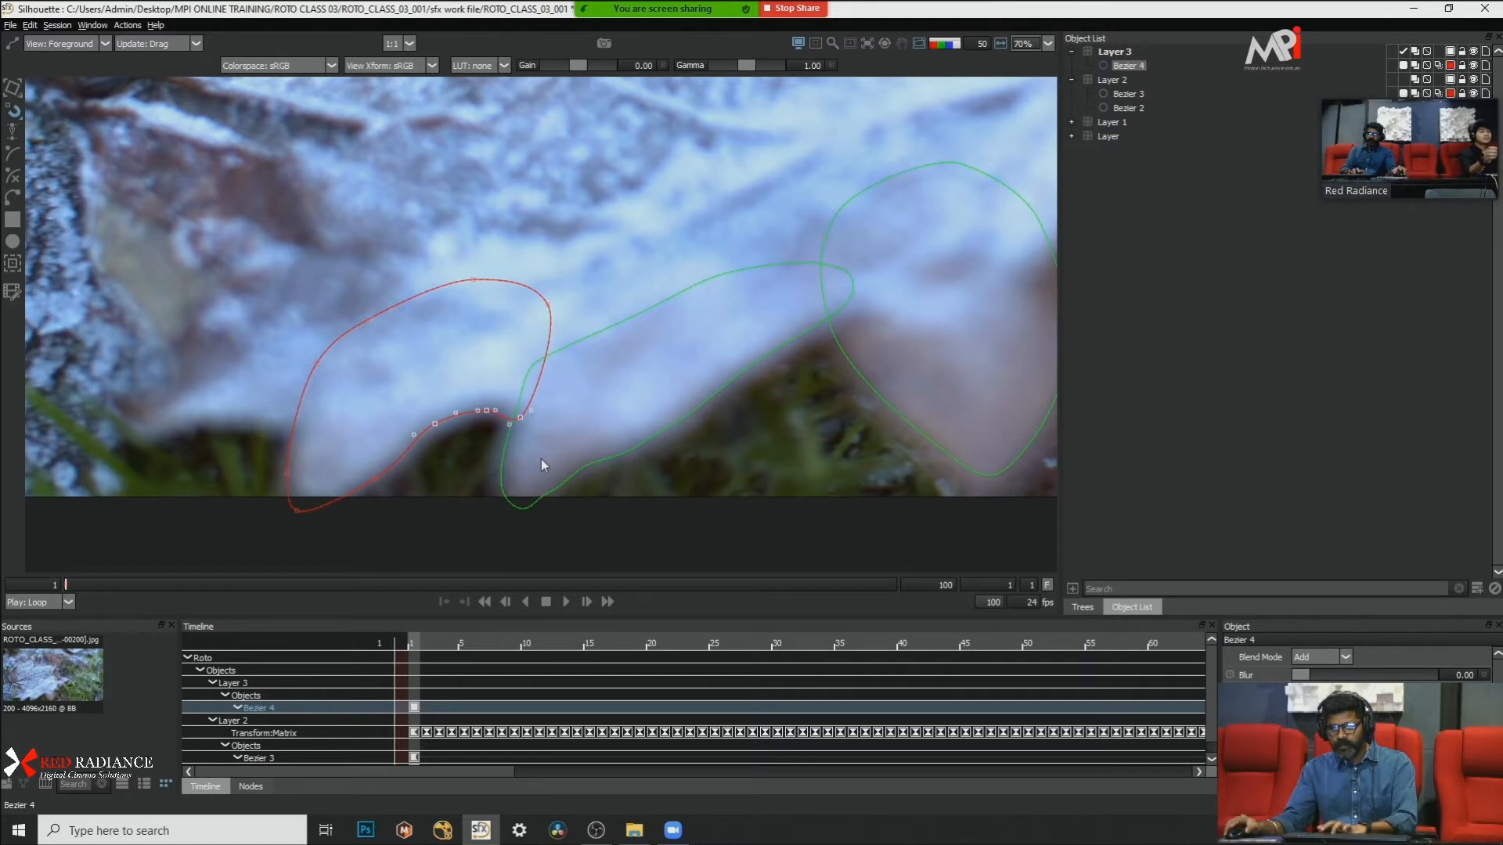
{"action": "key", "text": "Up"}
{"action": "key", "text": "Up"}
{"action": "key", "text": "Right"}
{"action": "key", "text": "Right"}
{"action": "key", "text": "Right"}
{"action": "key", "text": "Right"}
{"action": "left_click", "coordinate": [530, 437]}
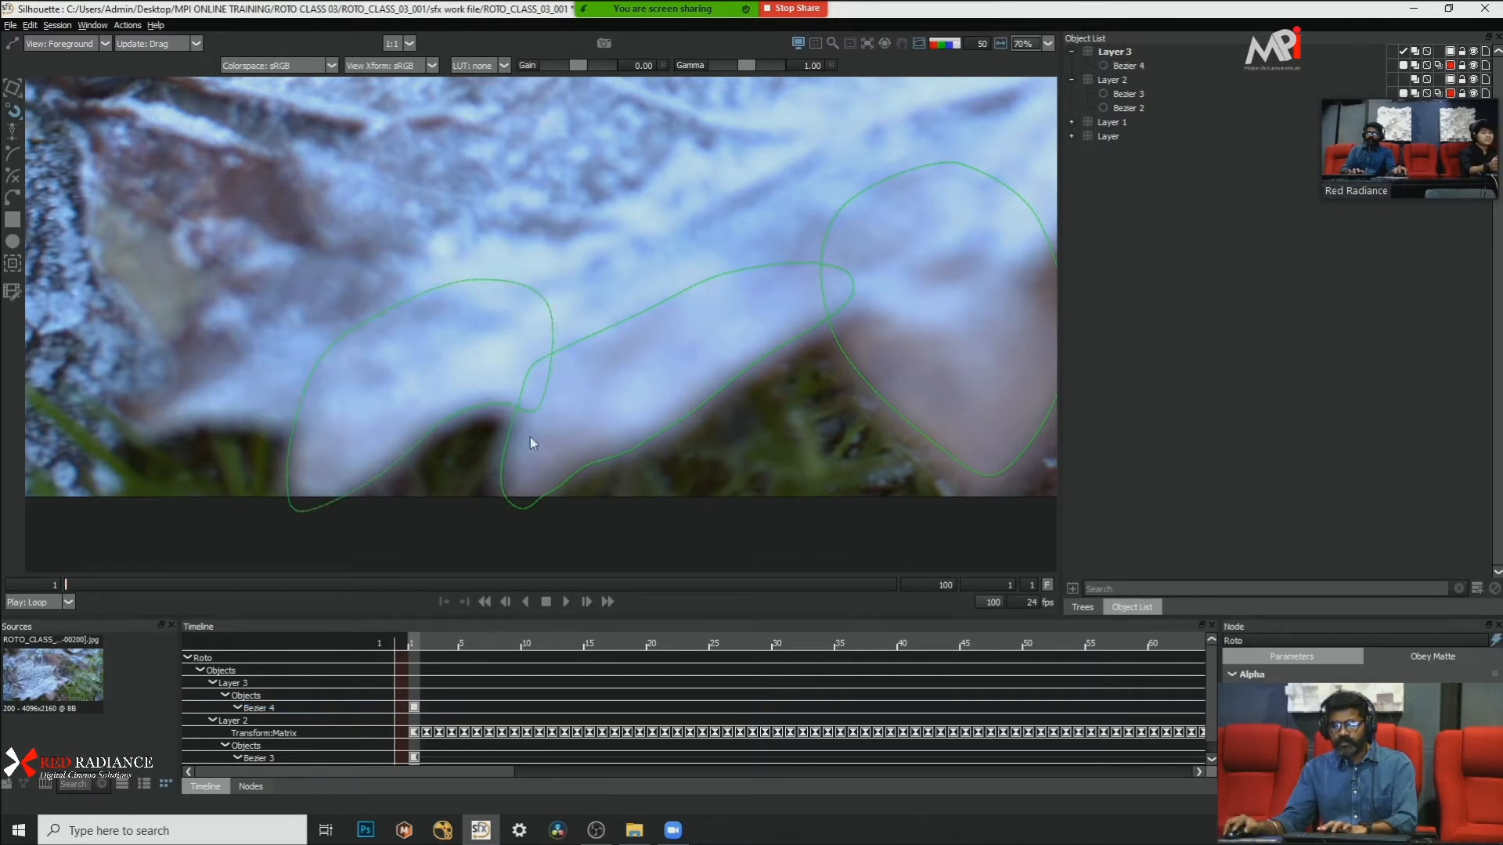
Step: Nudge the new shape's lower-edge point between the lobe tip and the notch slightly to the left
{"action": "left_click", "coordinate": [401, 462]}
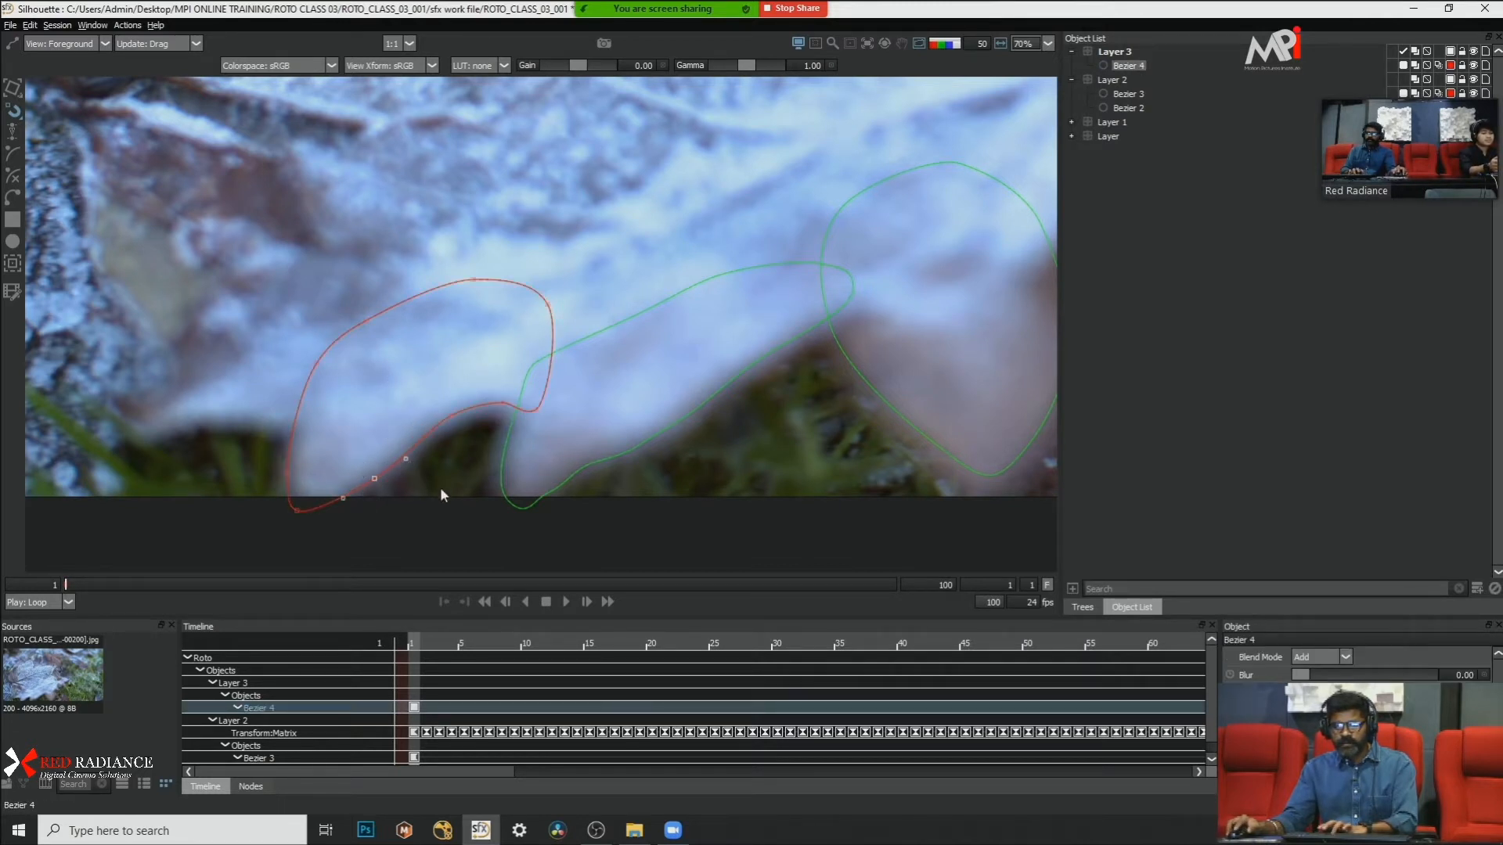
{"action": "key", "text": "Left"}
{"action": "key", "text": "Left"}
{"action": "key", "text": "Delete"}
Step: Track the whole new lobe shape forward to frame 100 with the mocha Tracker, using translation, scale and rotation
{"action": "left_click_drag", "start_coordinate": [182, 202], "coordinate": [225, 259]}
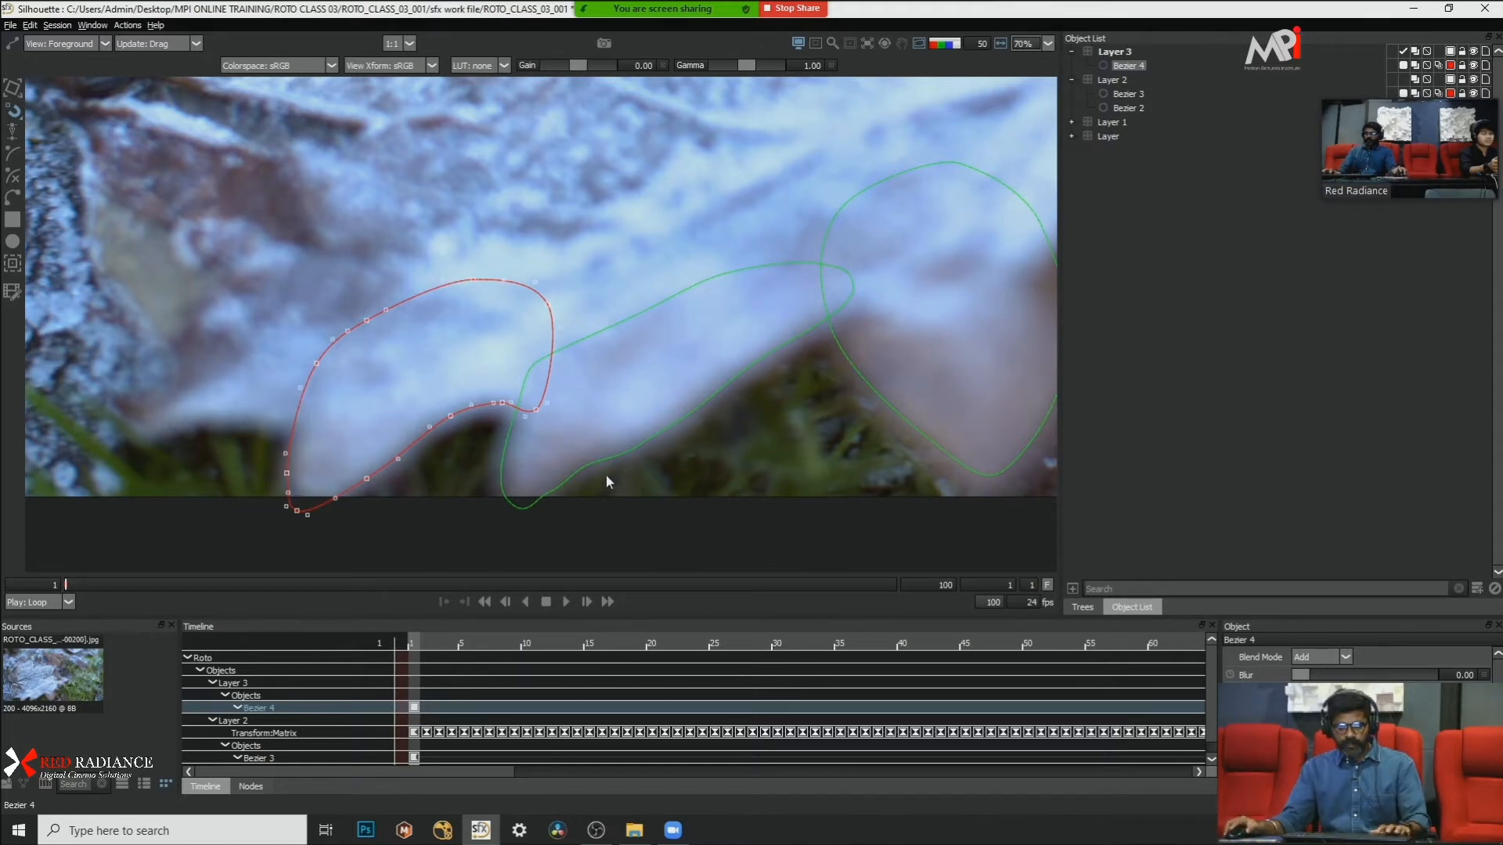
{"action": "key", "text": "t"}
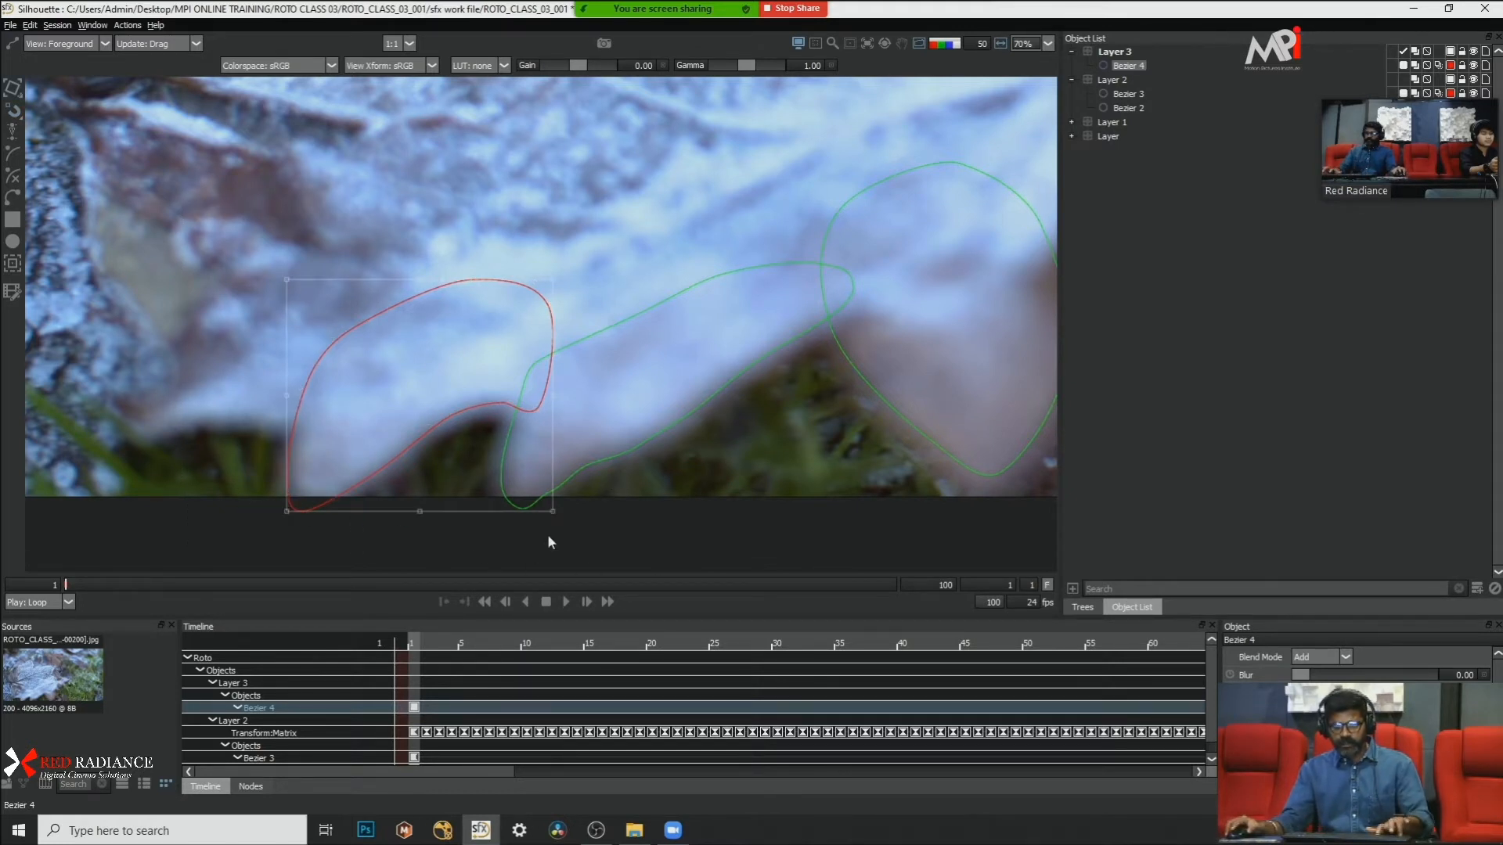
{"action": "key", "text": "t"}
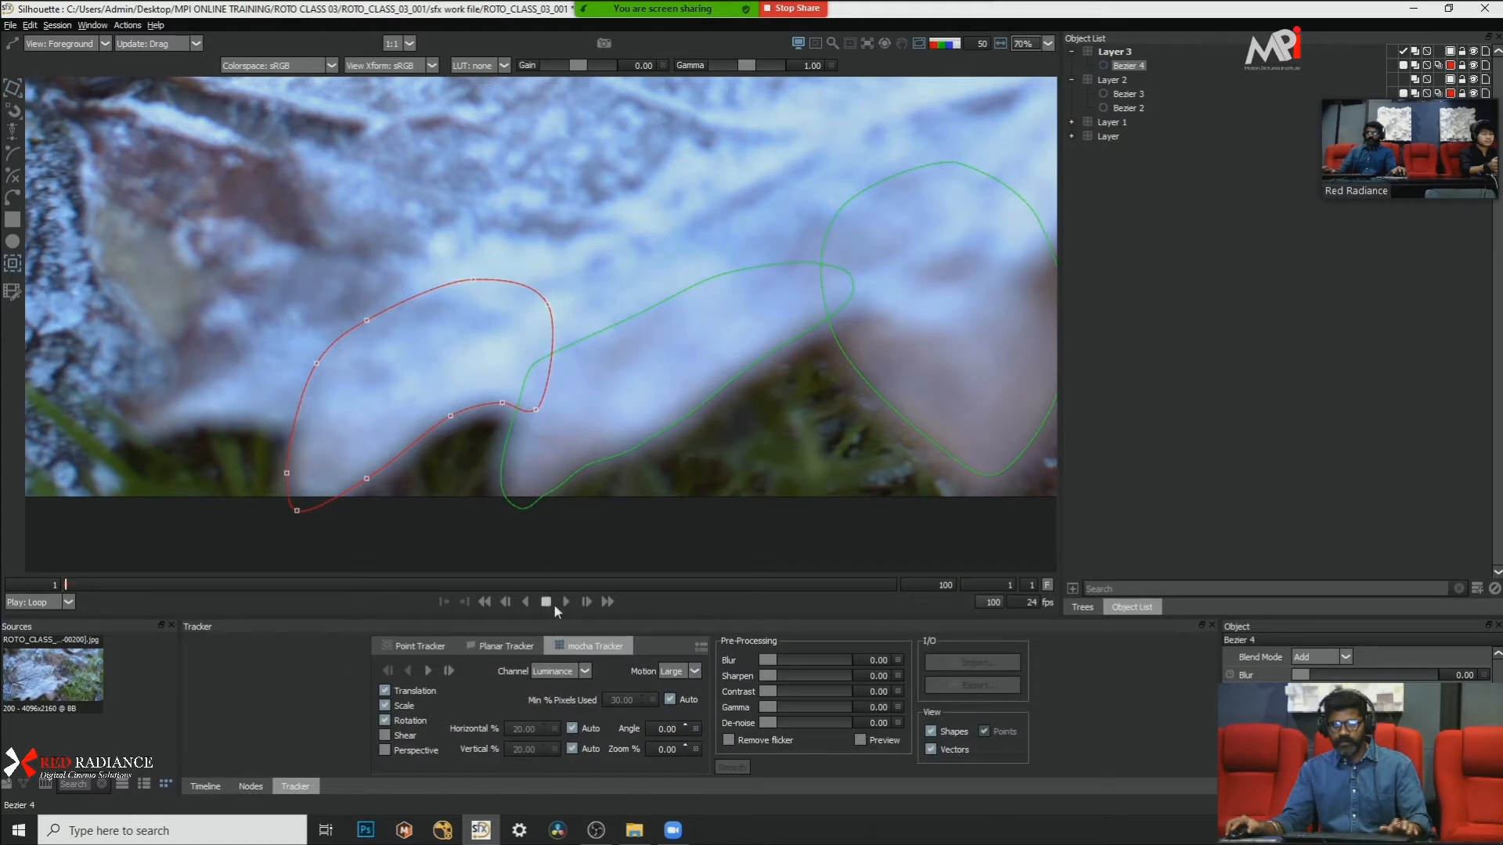
{"action": "left_click", "coordinate": [428, 670]}
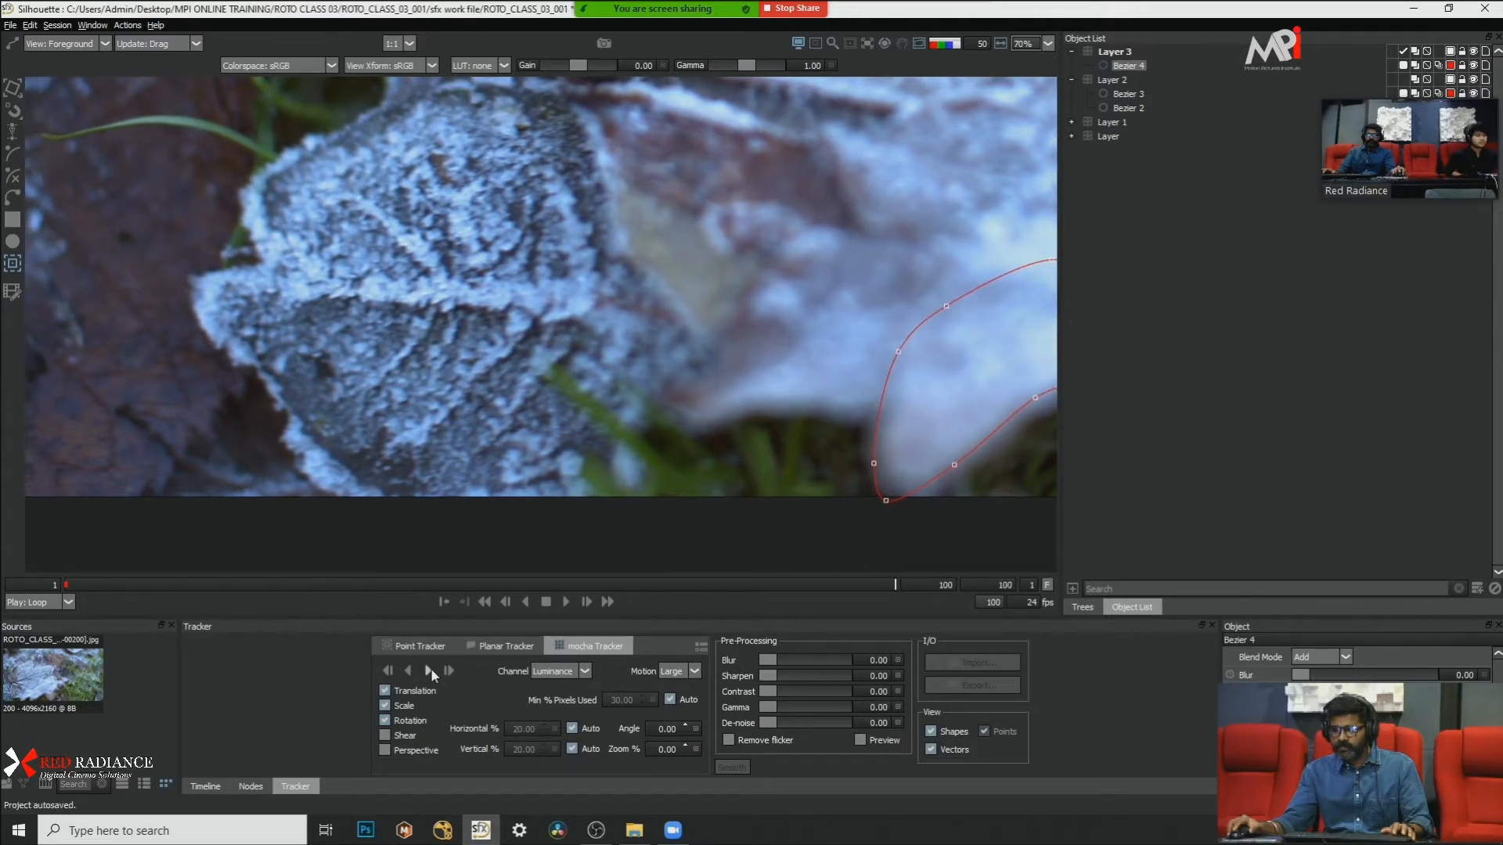
Step: Check the three lobe shapes at frame 100 in the alpha view and with the matte overlay on the footage
{"action": "scroll", "coordinate": [381, 398], "scroll_direction": "down", "scroll_amount": 3}
{"action": "left_click_drag", "start_coordinate": [481, 402], "coordinate": [354, 405]}
{"action": "key", "text": "a"}
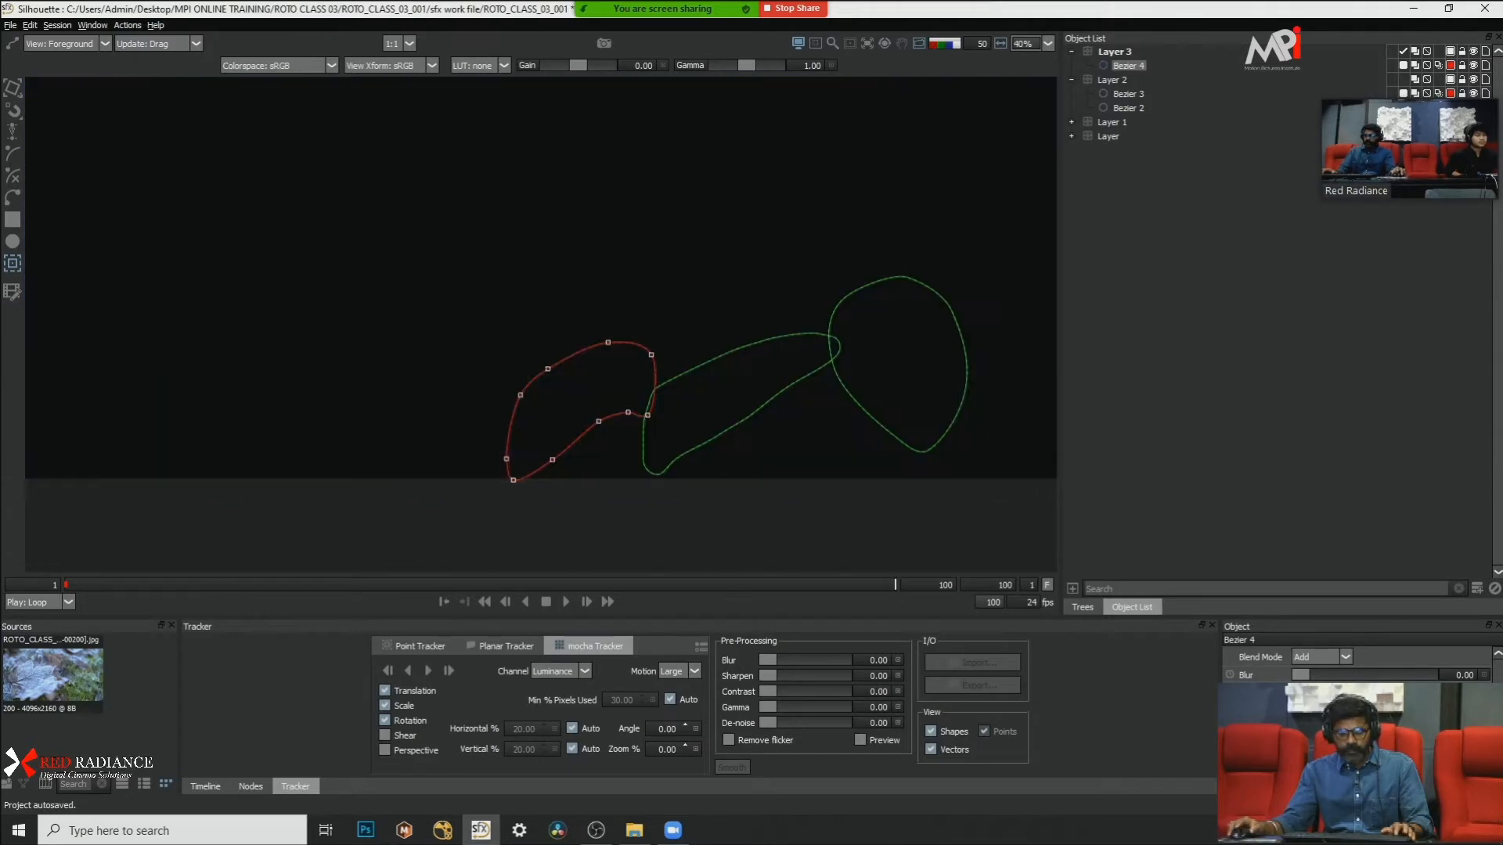
{"action": "key", "text": "a"}
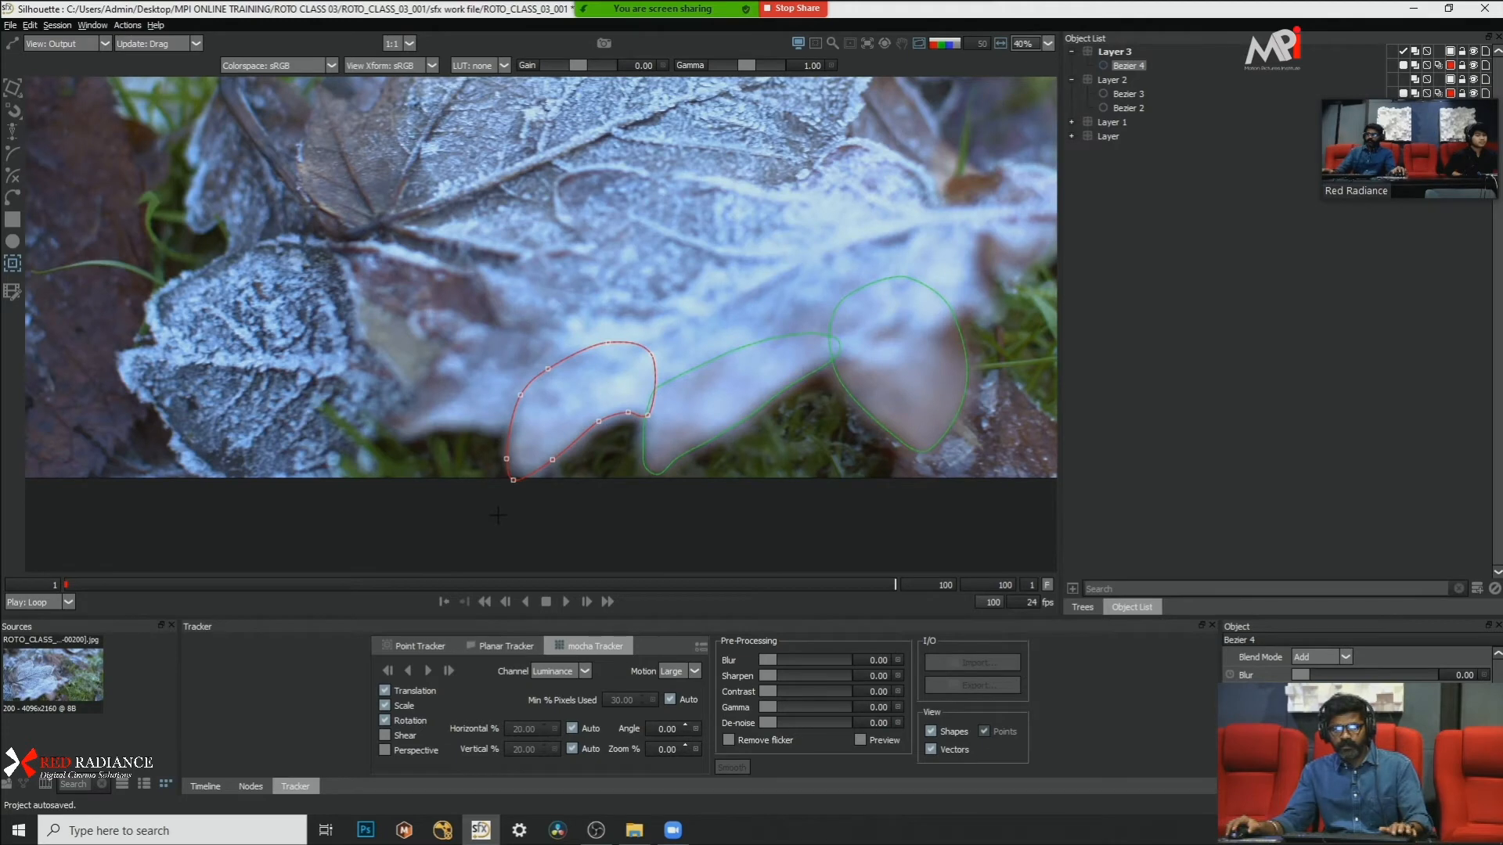
{"action": "key", "text": "a"}
{"action": "key", "text": "a"}
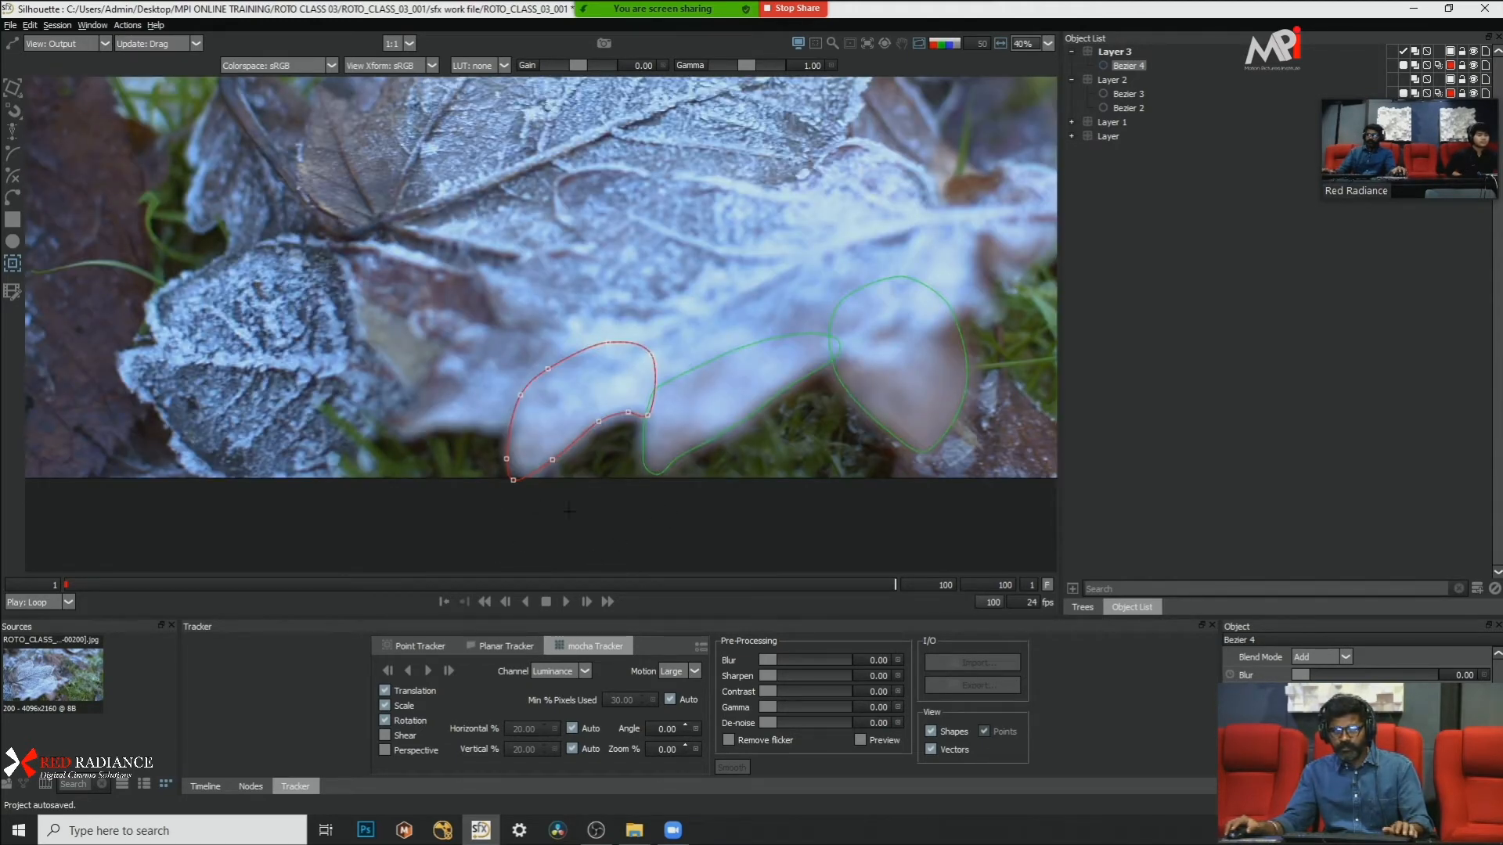
{"action": "key", "text": "o"}
{"action": "scroll", "coordinate": [715, 510], "scroll_direction": "up", "scroll_amount": 2}
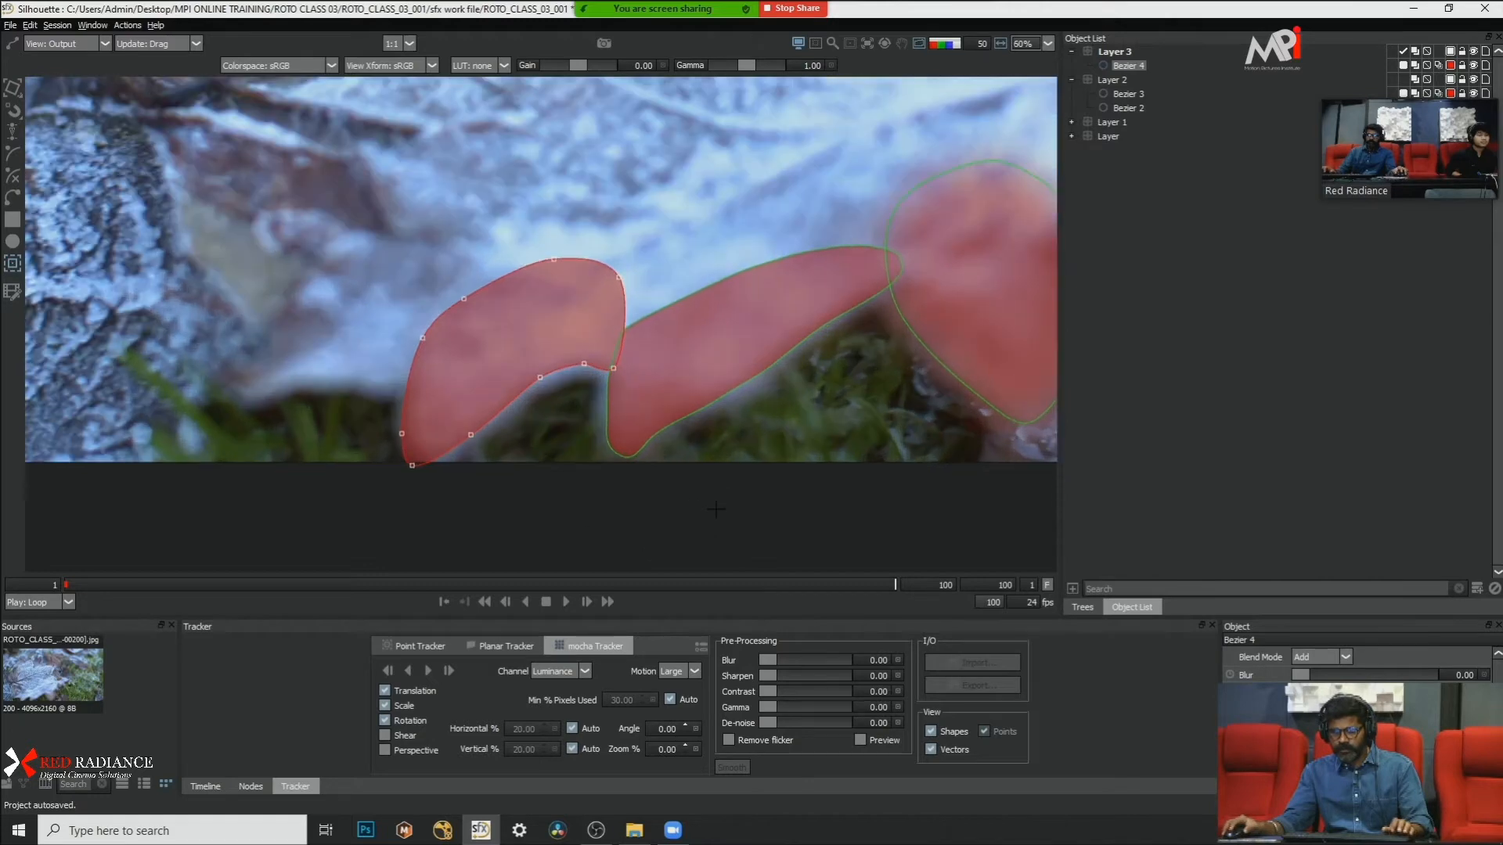
Step: Compare the edge softness and blur settings of Bezier 2, Bezier 3 and Bezier 4 in the alpha view at frame 100
{"action": "key", "text": "a"}
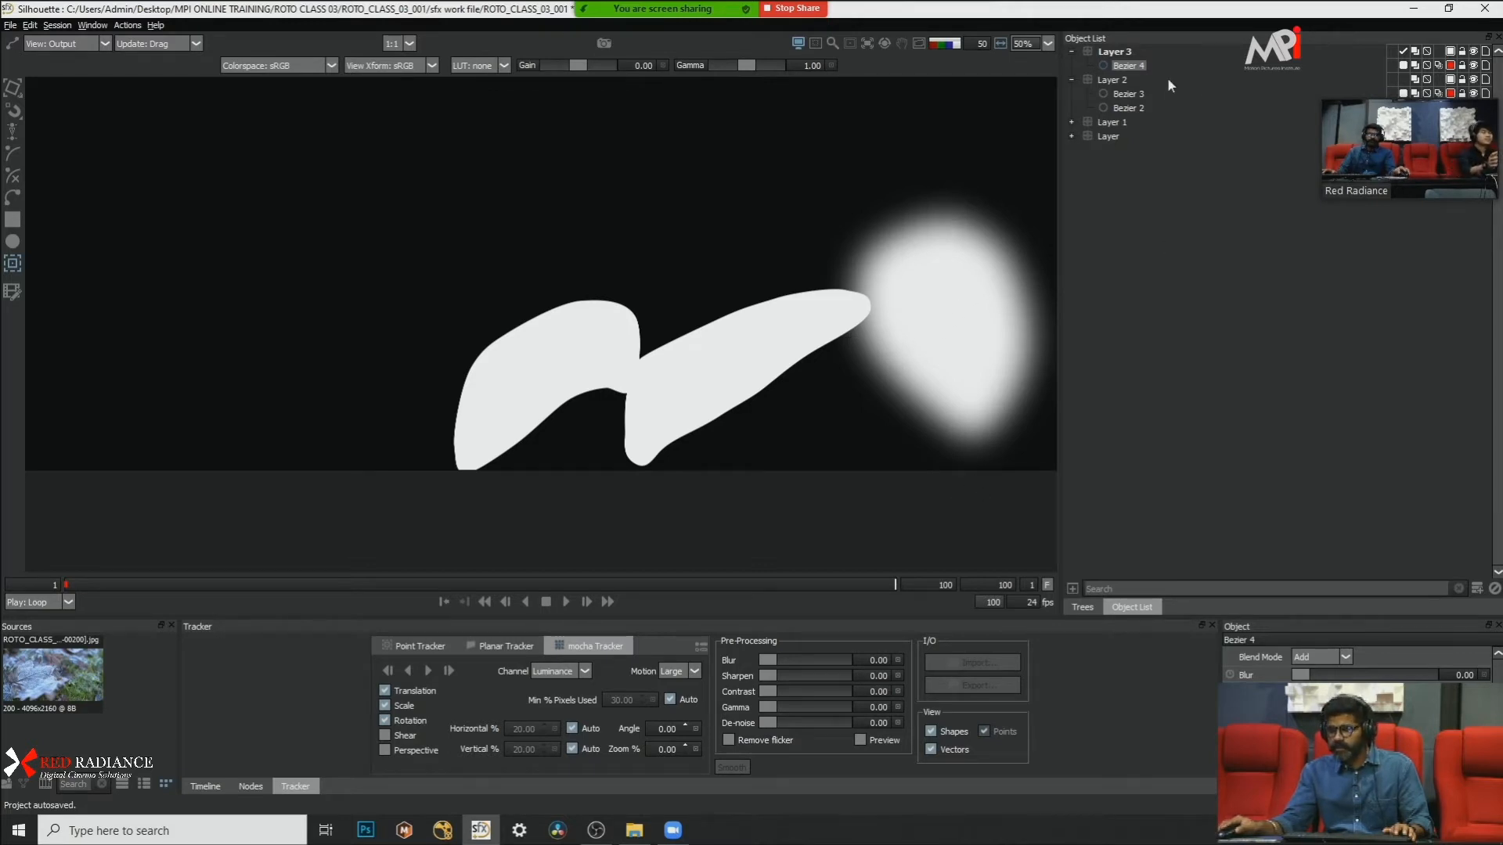
{"action": "left_click", "coordinate": [1138, 110]}
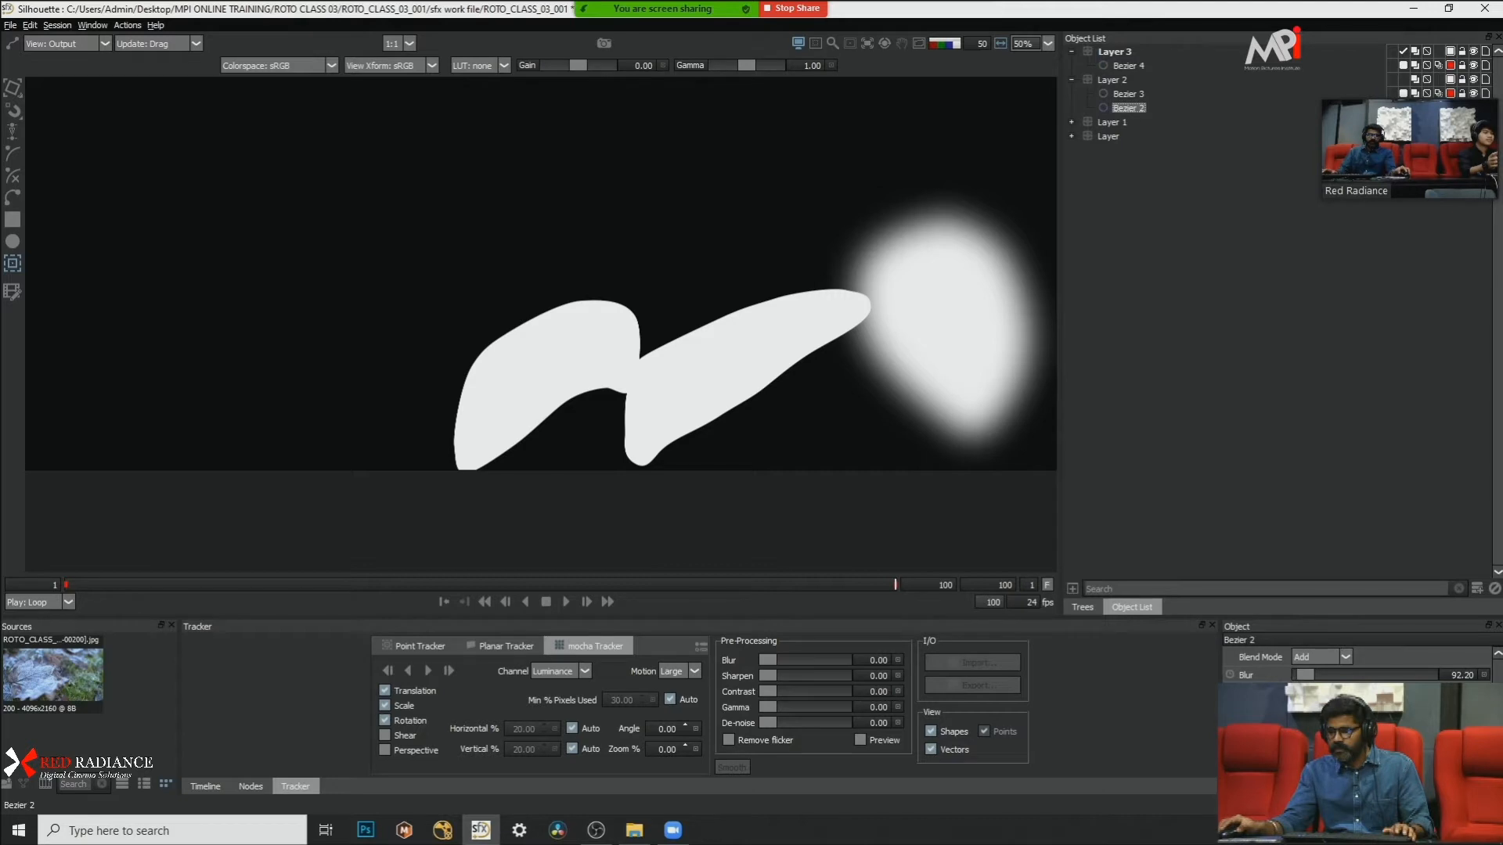
{"action": "left_click", "coordinate": [1127, 95]}
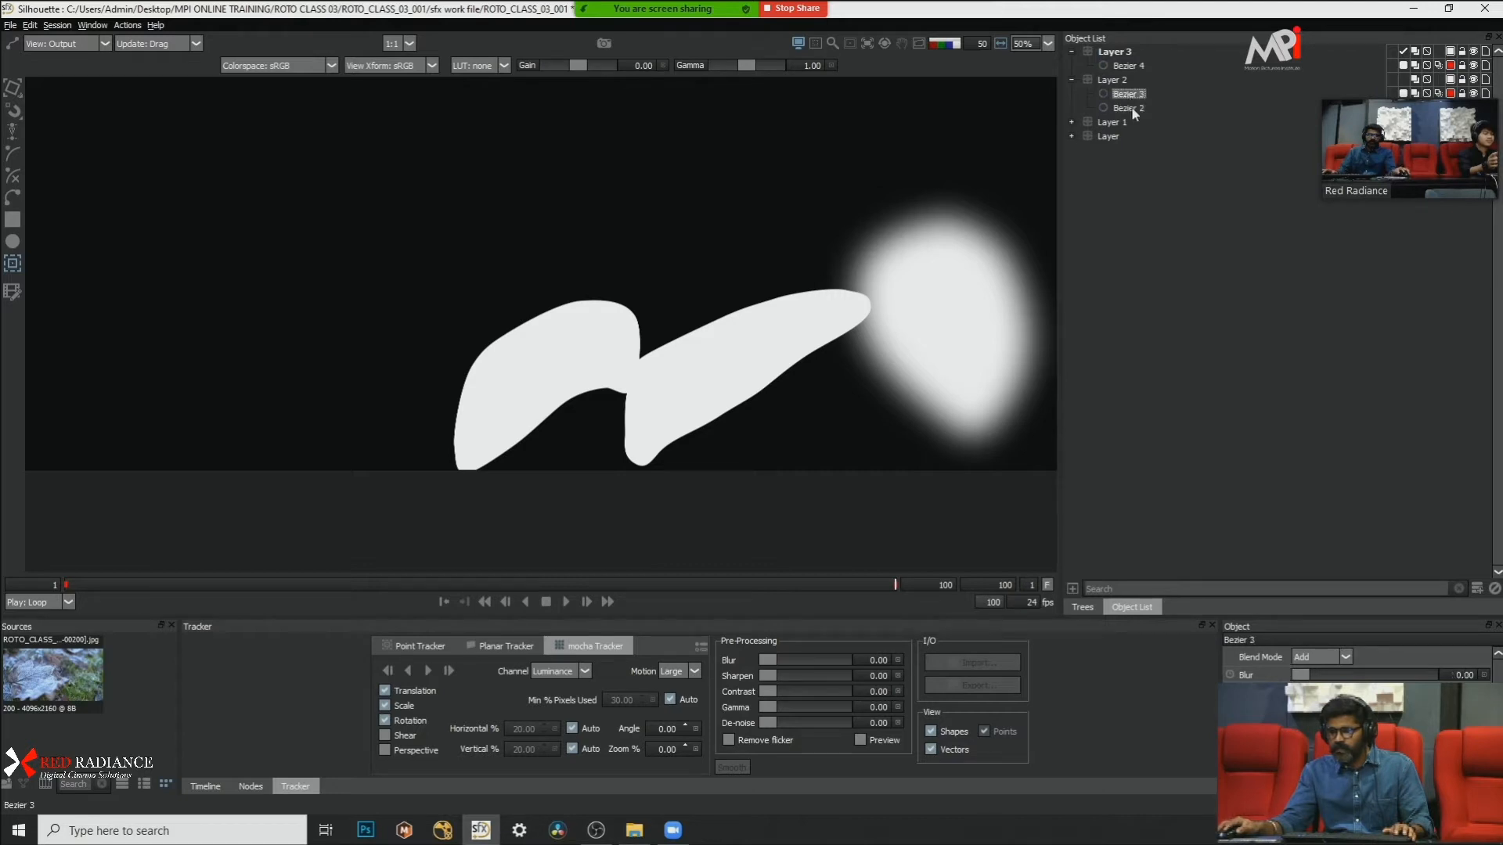
{"action": "left_click", "coordinate": [1133, 110]}
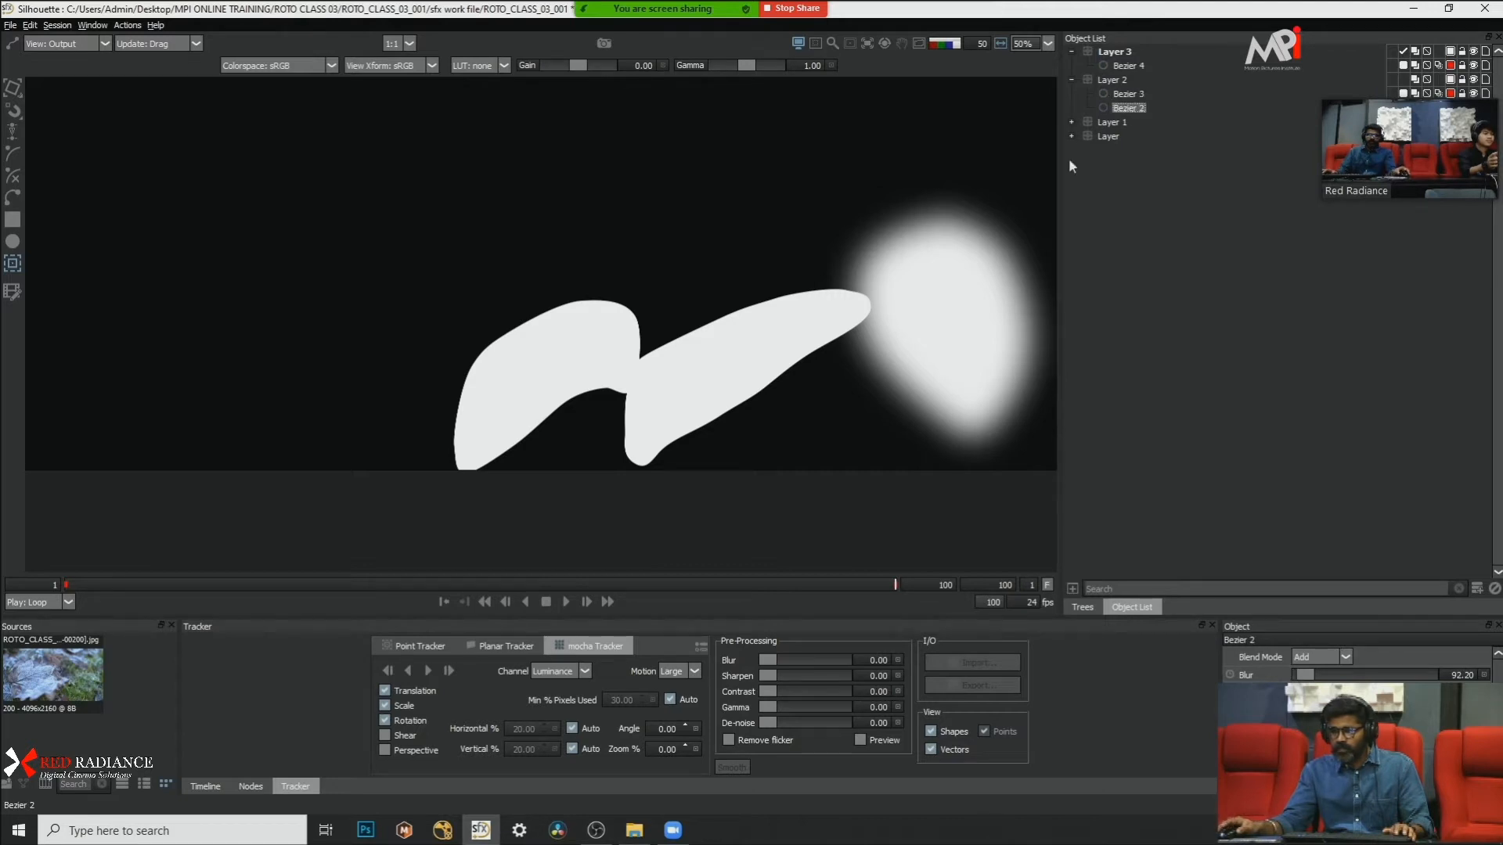
{"action": "left_click", "coordinate": [1129, 94]}
{"action": "key", "text": "a"}
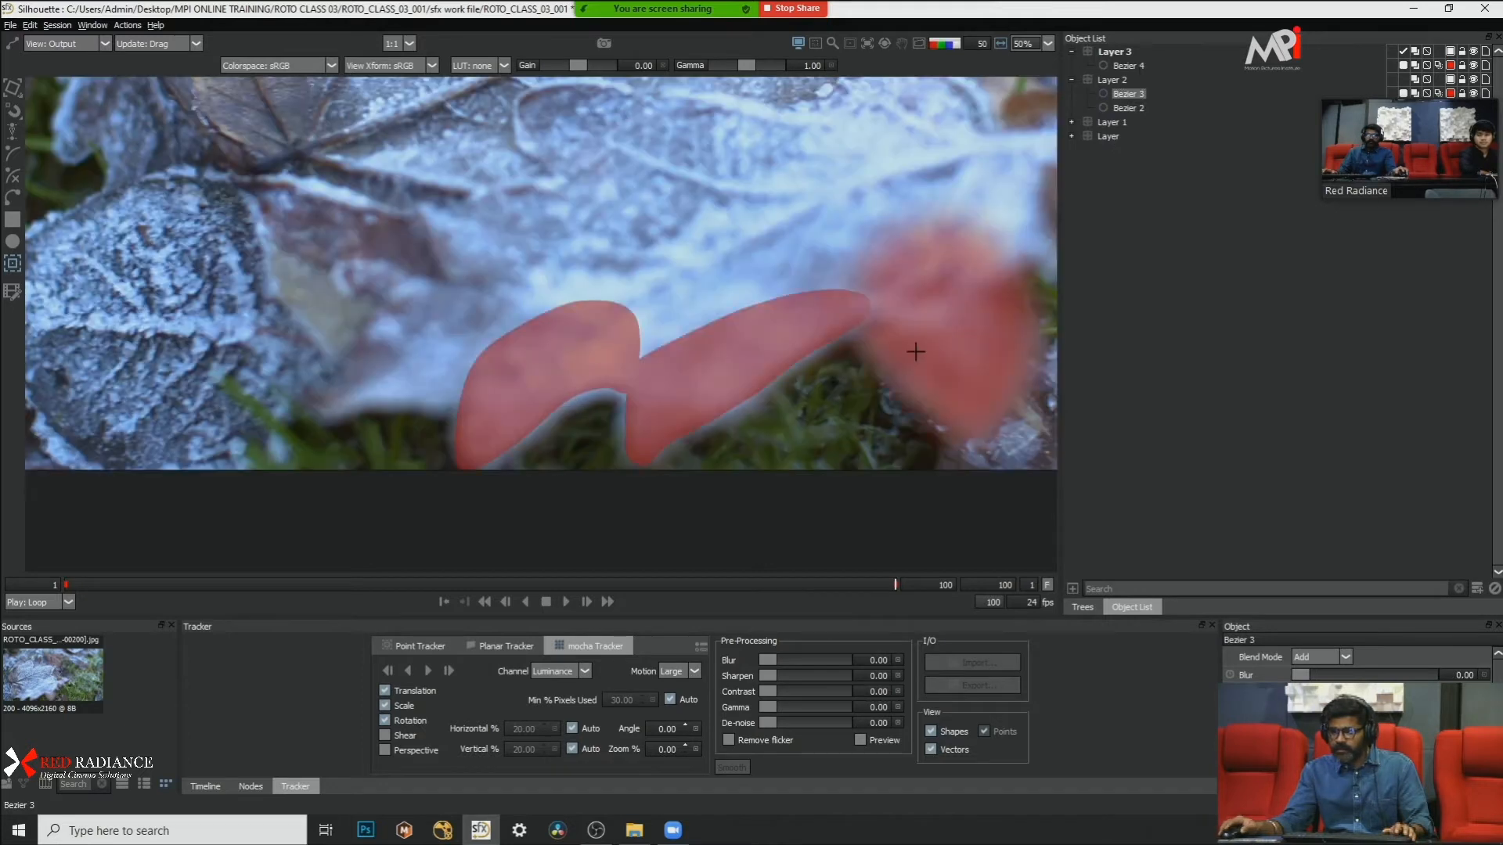
Step: Play back the shot with the matte overlay to check how the three lobe shapes follow the leaf
{"action": "left_click_drag", "start_coordinate": [971, 343], "coordinate": [810, 372]}
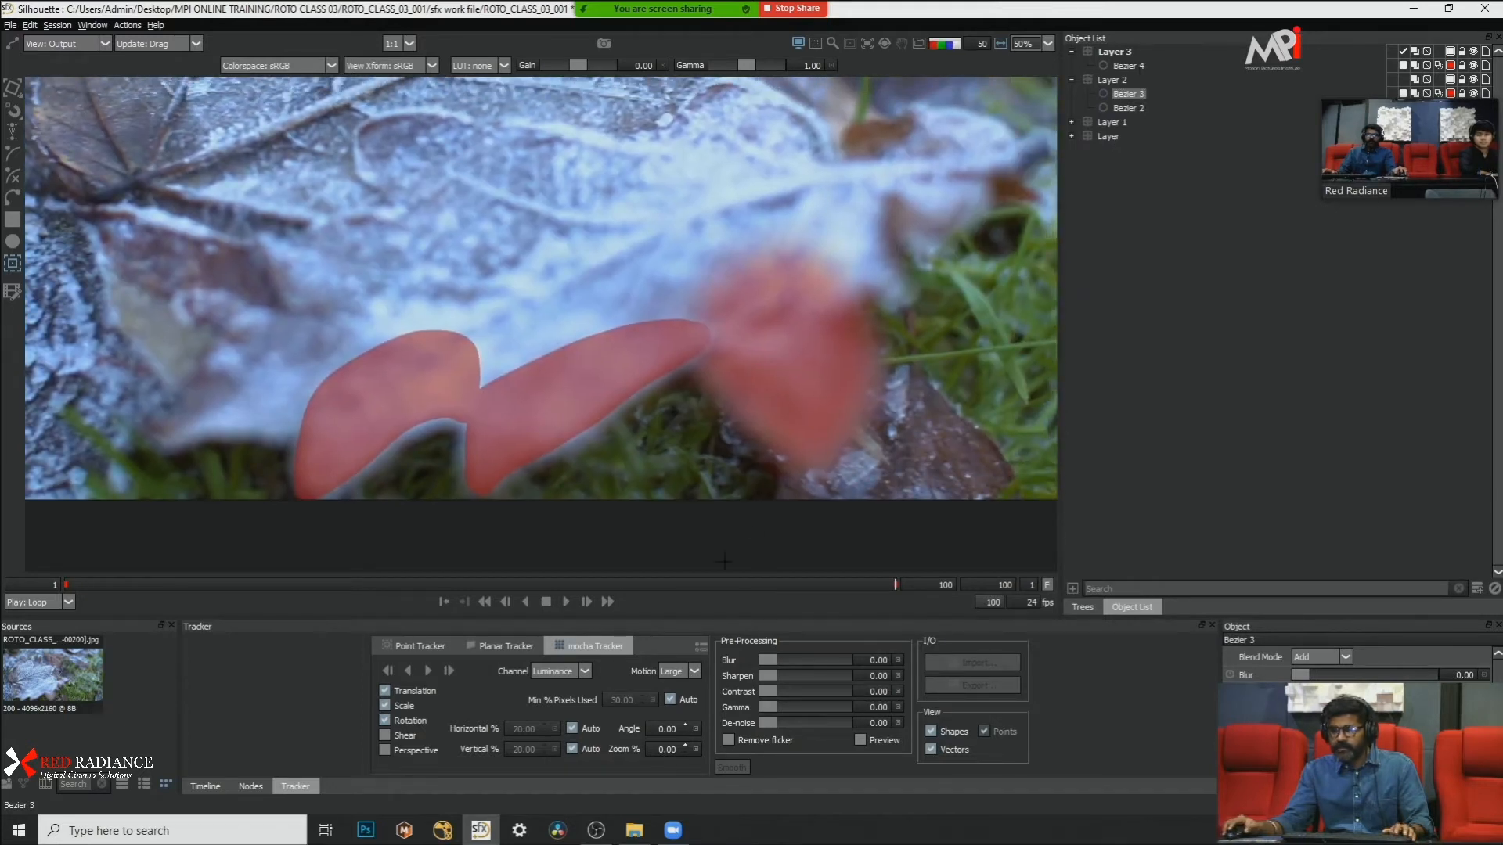
{"action": "left_click", "coordinate": [566, 602]}
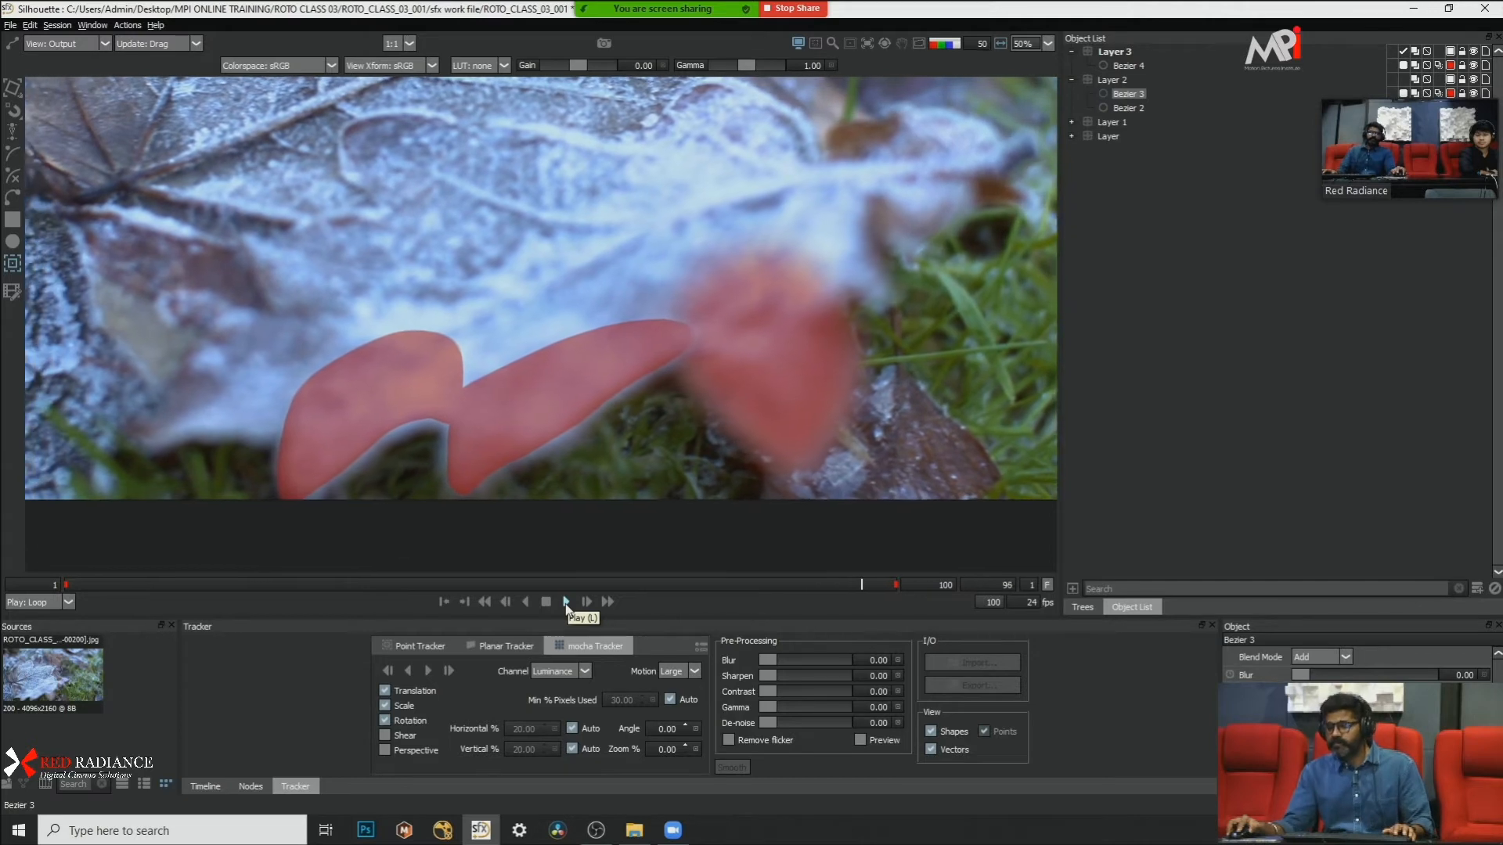
{"action": "left_click", "coordinate": [566, 602]}
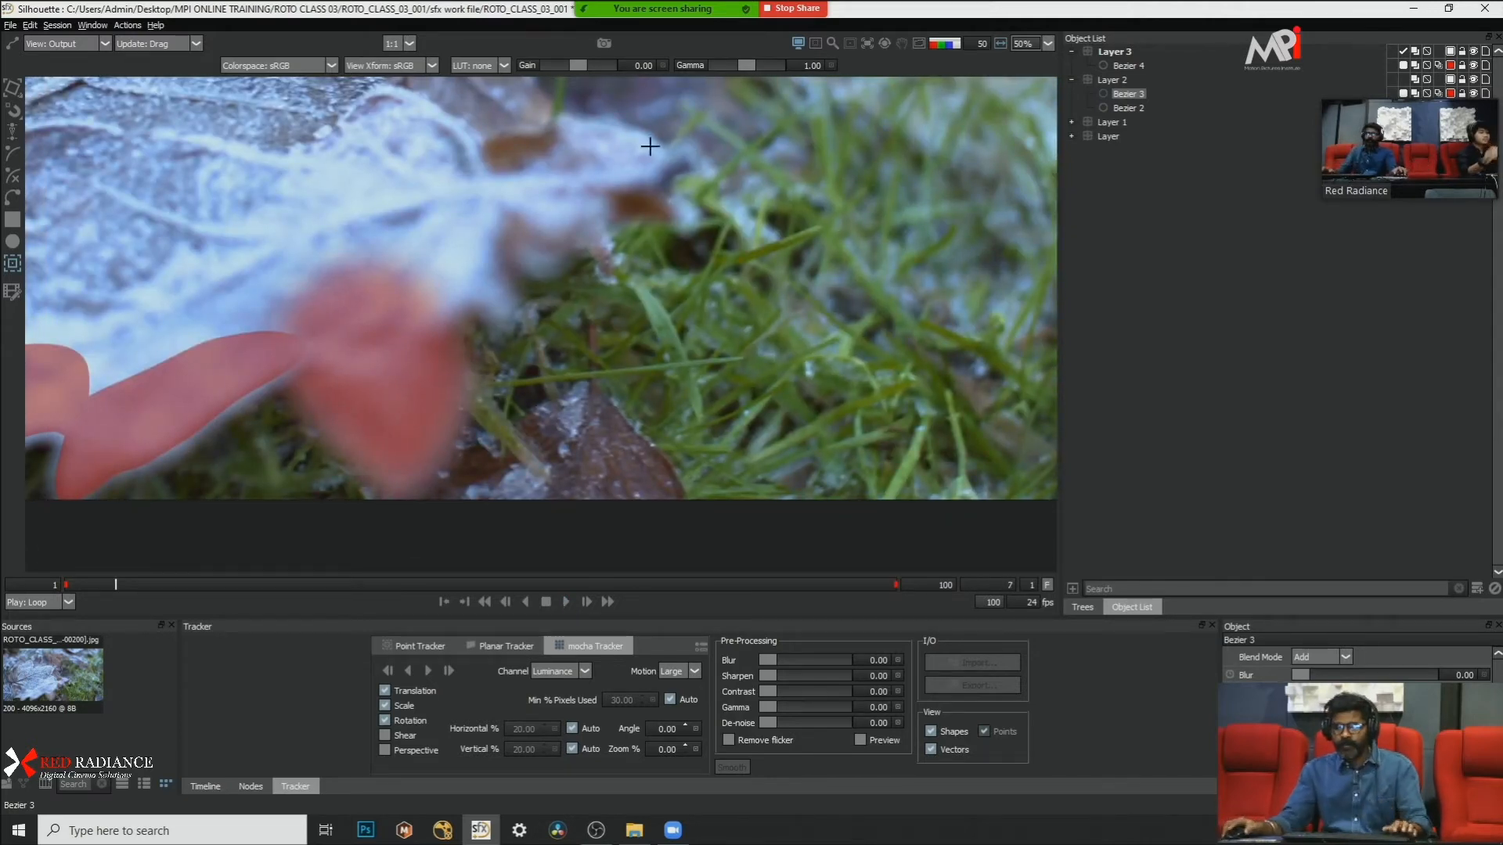
{"action": "left_click_drag", "start_coordinate": [626, 198], "coordinate": [742, 199]}
{"action": "left_click_drag", "start_coordinate": [812, 283], "coordinate": [922, 271]}
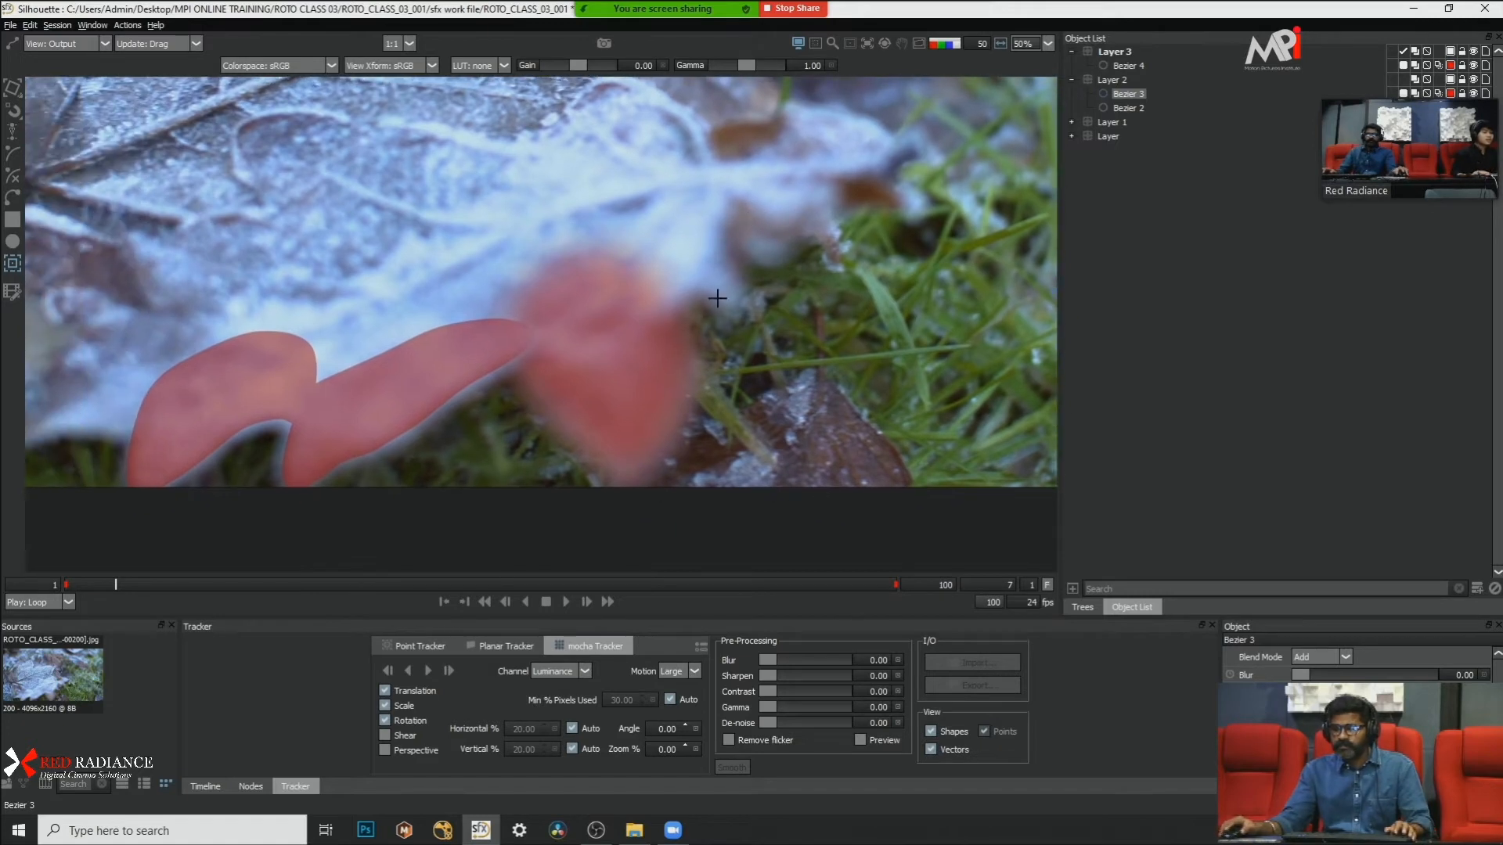
Step: Select Bezier 4 and compare the lobe shapes at frame 7 with and without the matte overlay
{"action": "left_click", "coordinate": [1140, 64]}
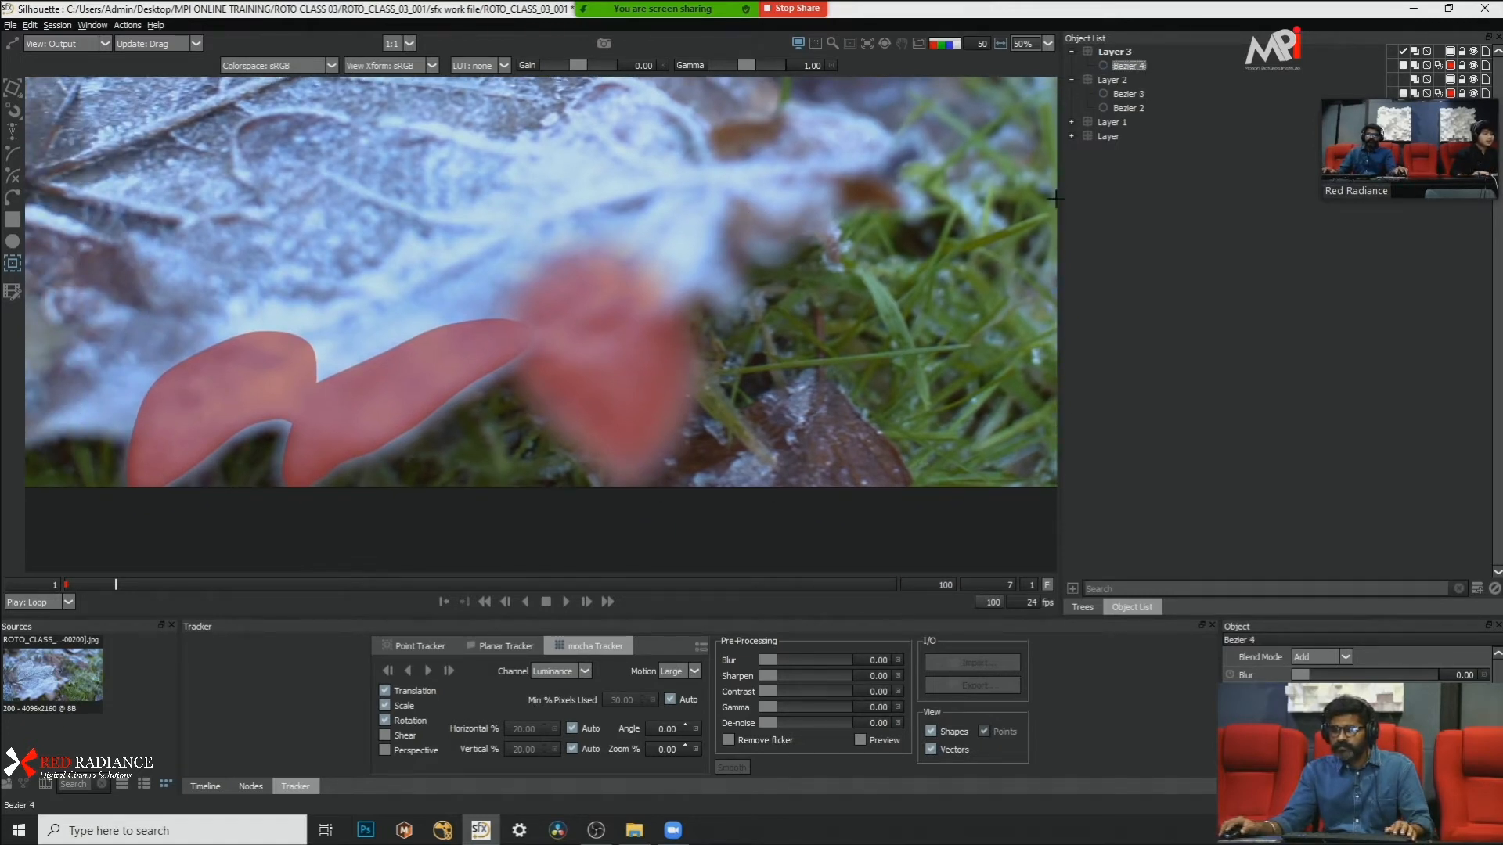
{"action": "key", "text": "a"}
{"action": "key", "text": "a"}
{"action": "key", "text": "a"}
{"action": "key", "text": "a"}
{"action": "key", "text": "a"}
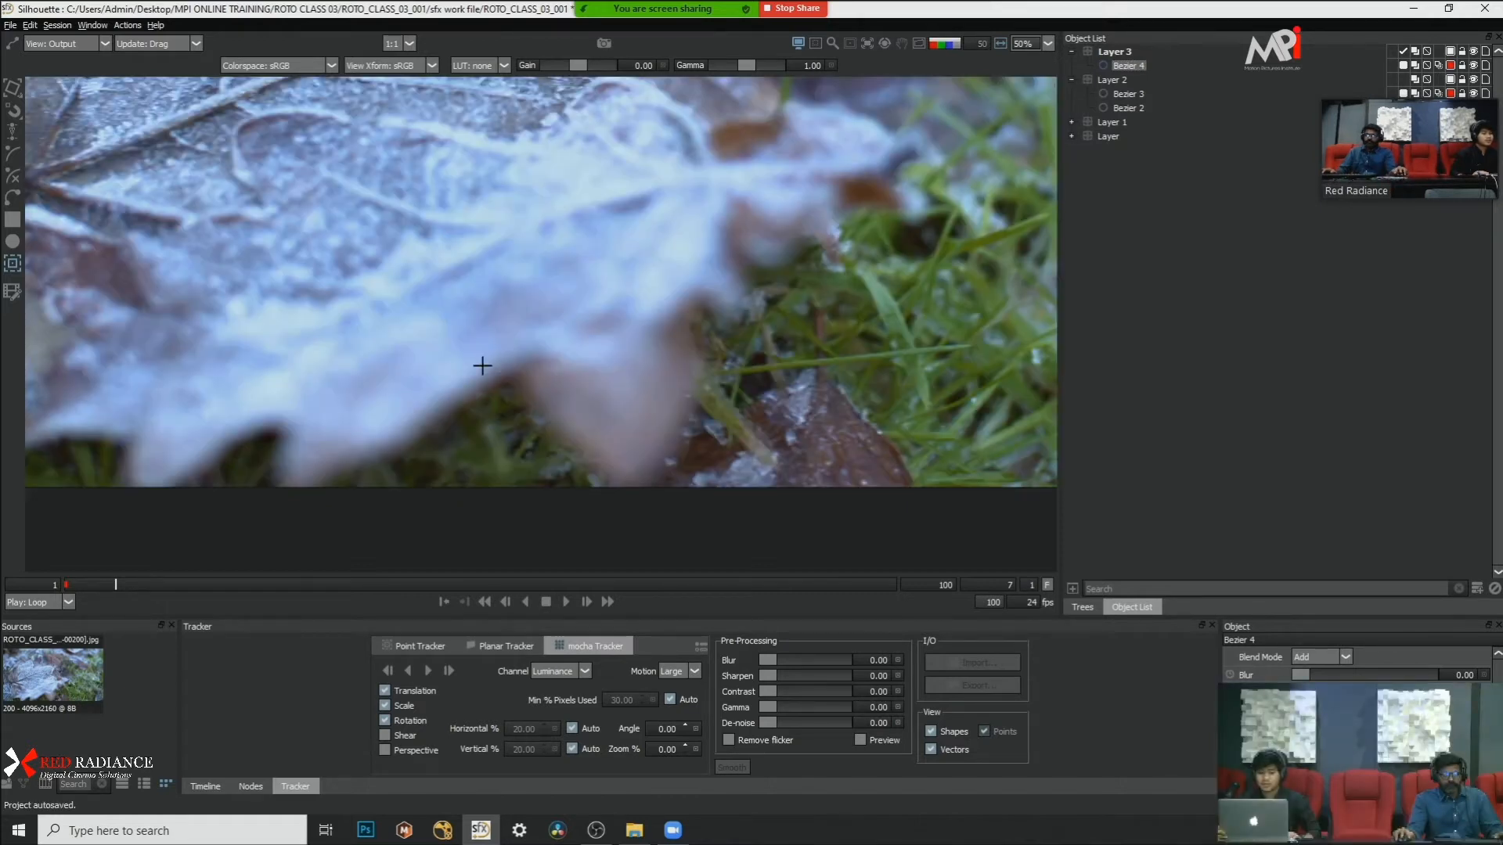
{"action": "key", "text": "a"}
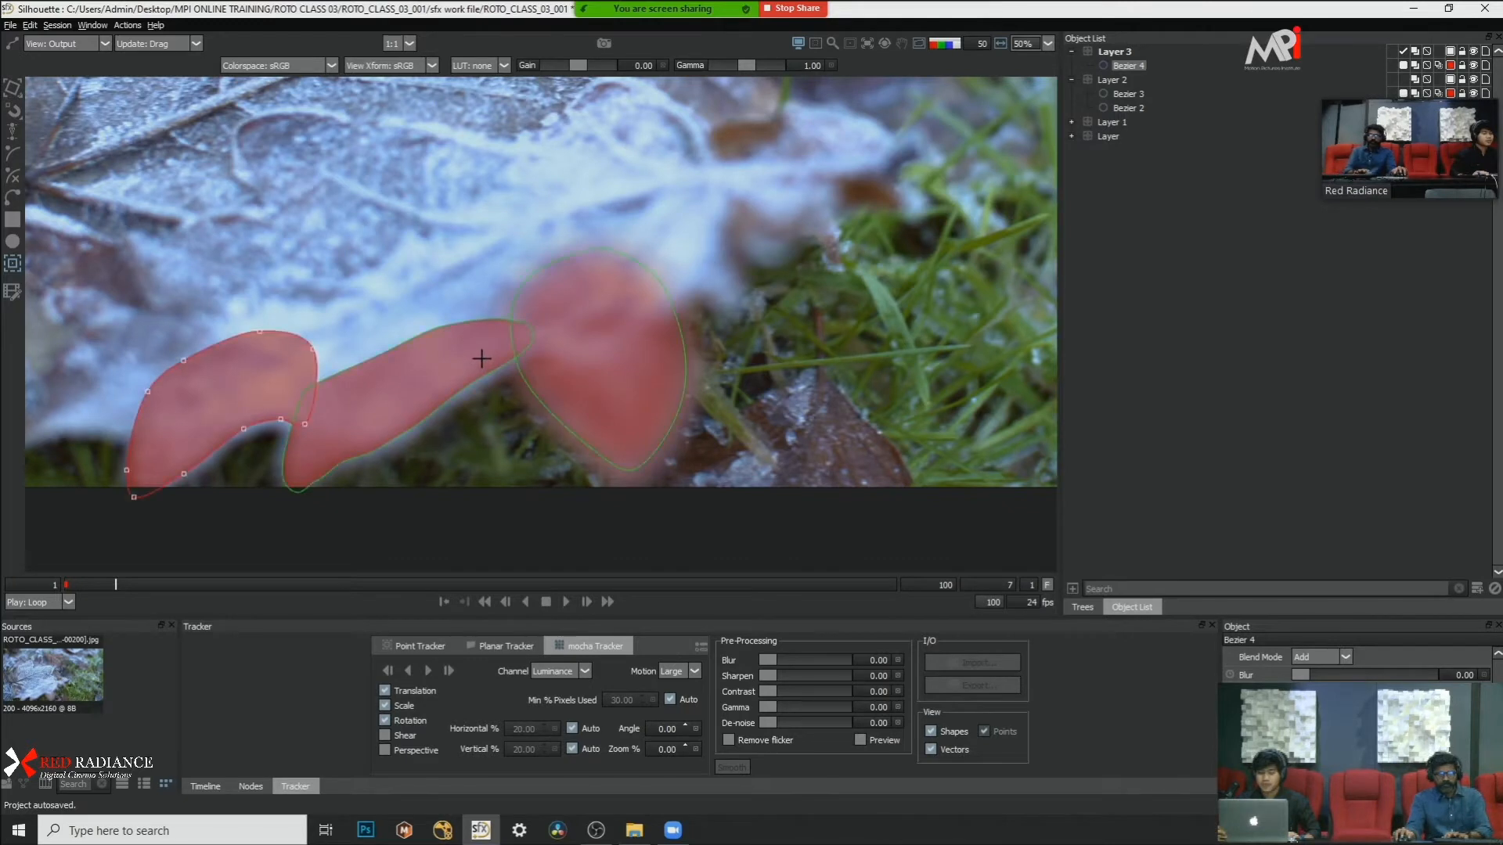
{"action": "left_click_drag", "start_coordinate": [381, 268], "coordinate": [476, 285]}
{"action": "key", "text": "a"}
{"action": "key", "text": "a"}
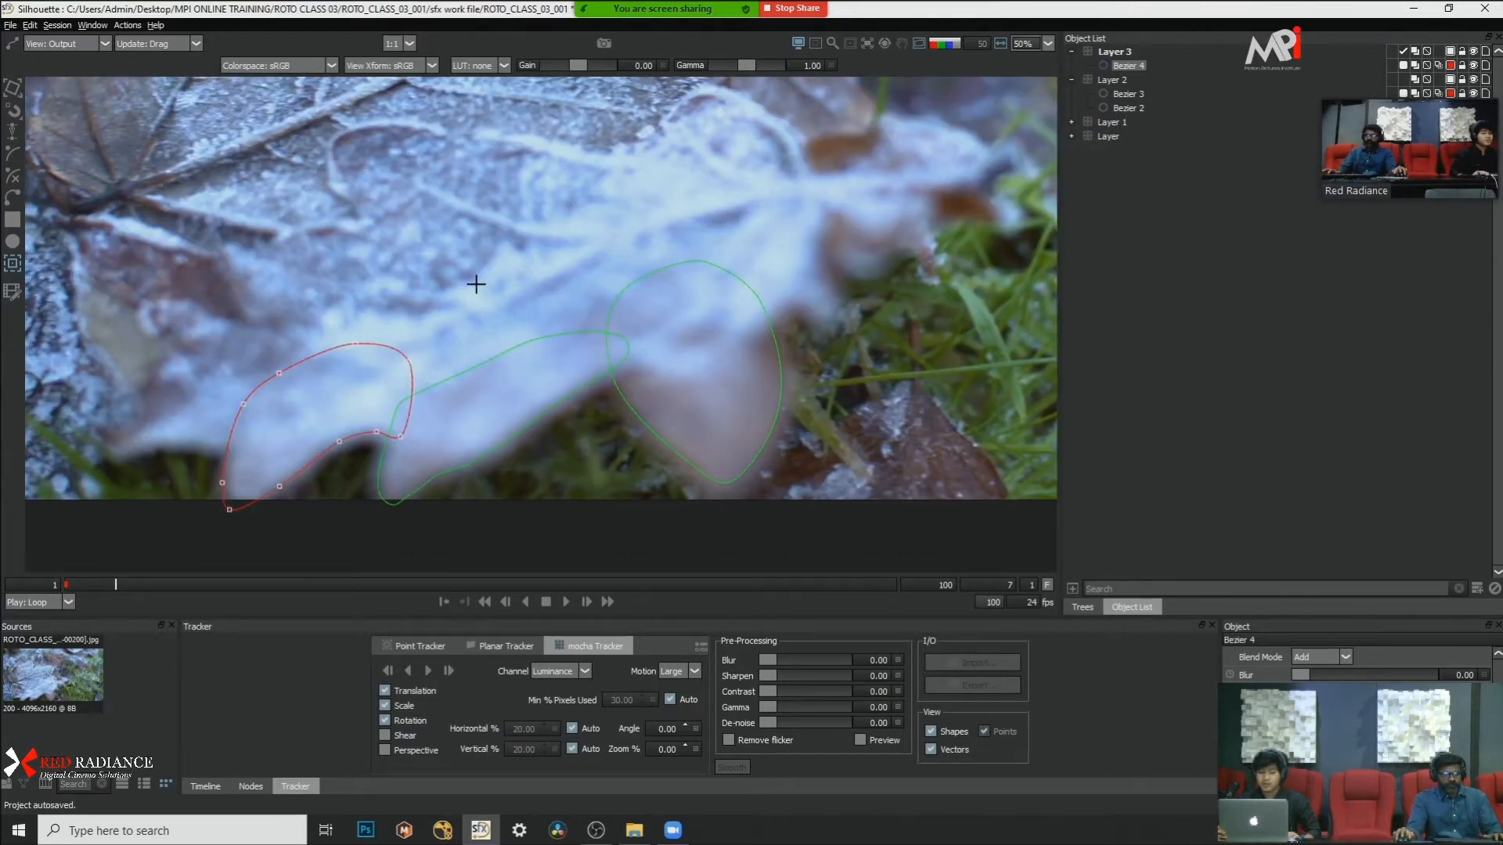
Step: Play the shot from frame 1 with only the shape outlines shown to check their motion against the leaf lobes
{"action": "key", "text": "r"}
{"action": "left_click_drag", "start_coordinate": [85, 585], "coordinate": [52, 587]}
{"action": "left_click", "coordinate": [119, 553]}
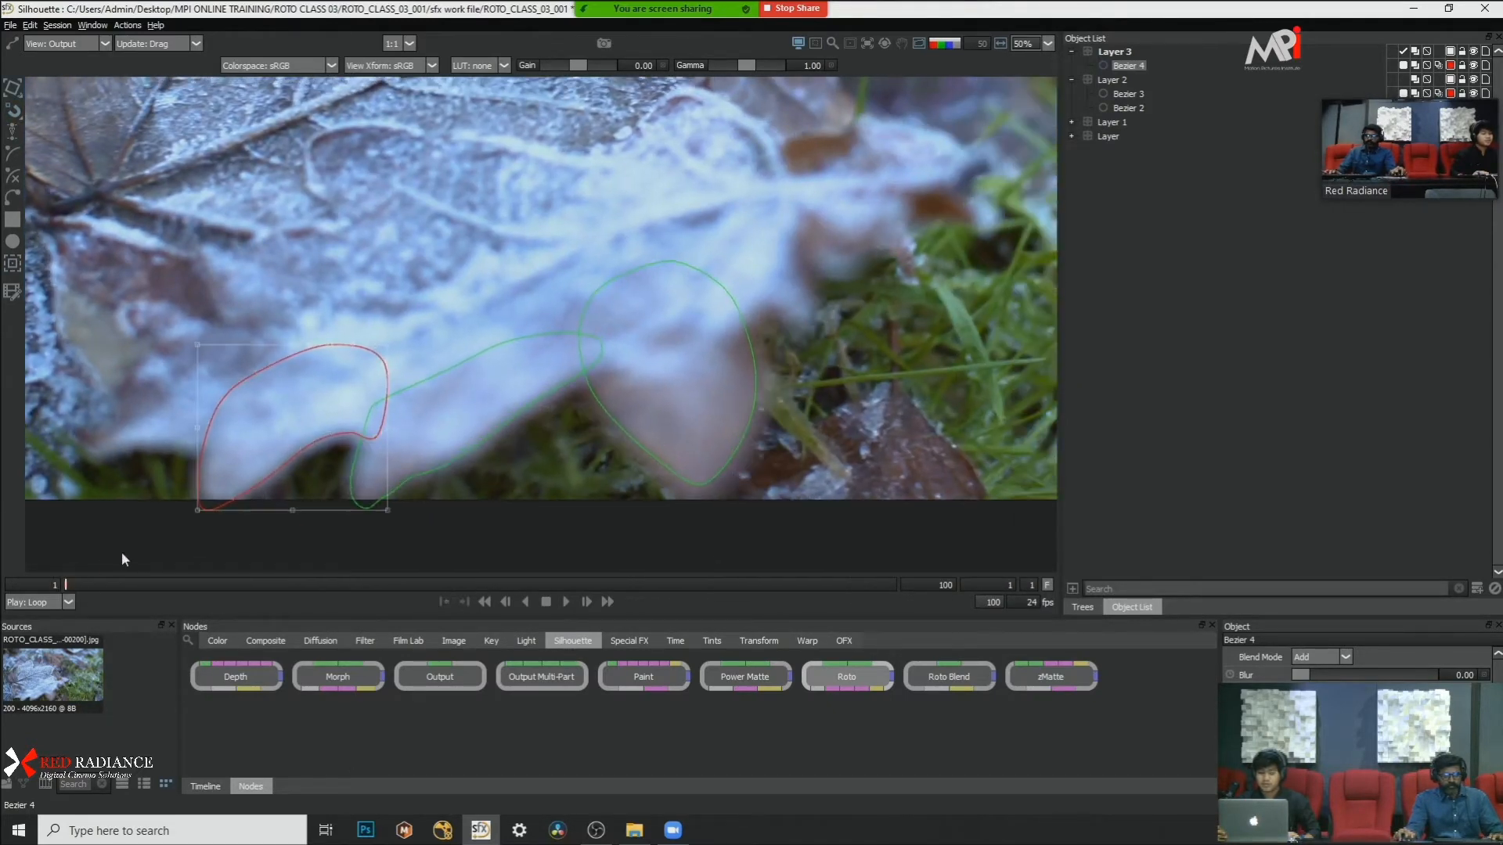
{"action": "left_click", "coordinate": [567, 601]}
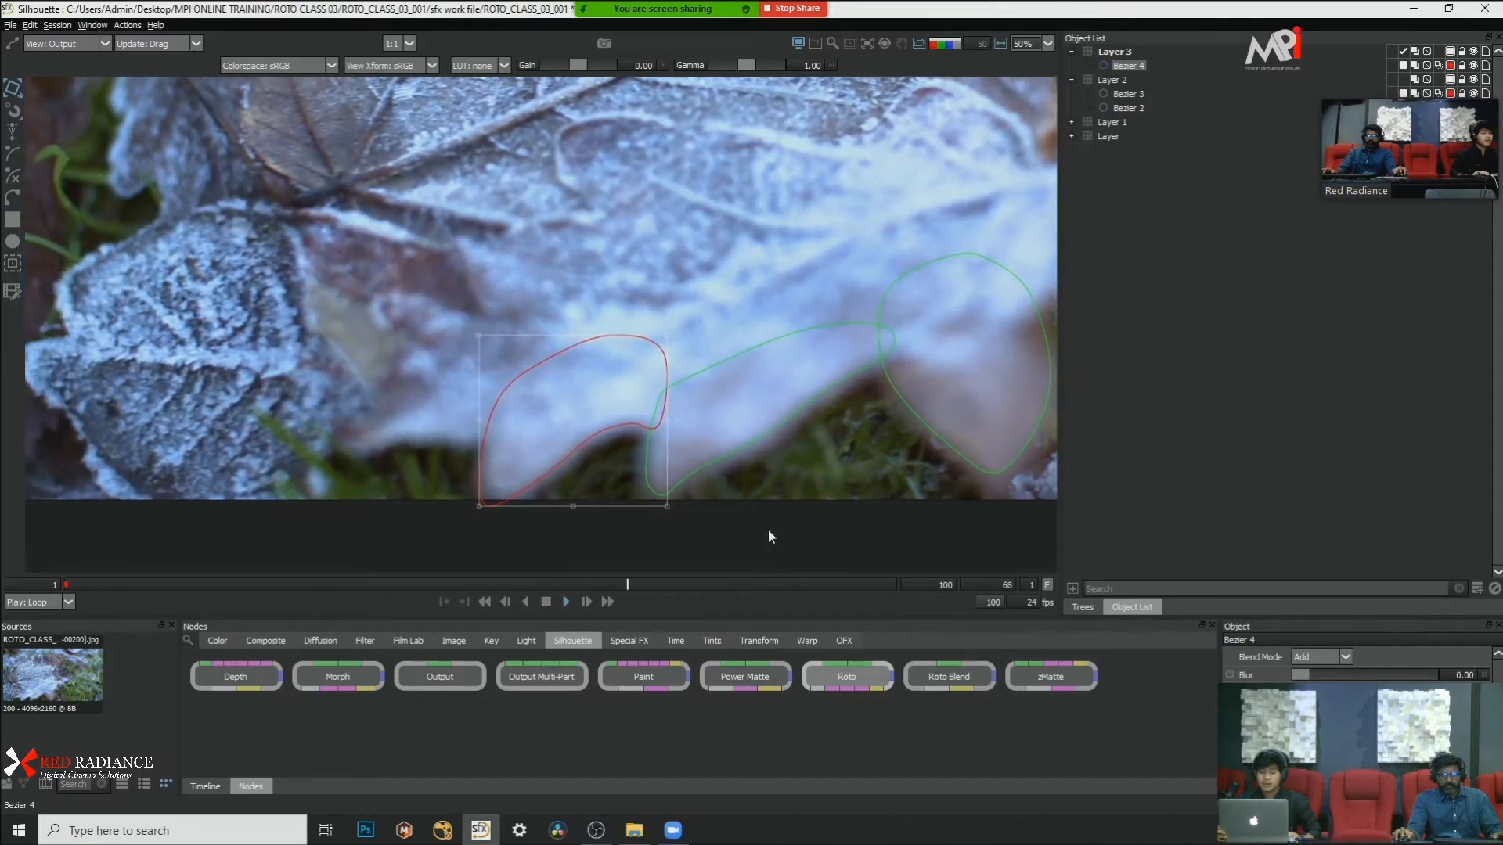
{"action": "scroll", "coordinate": [769, 527], "scroll_direction": "down", "scroll_amount": 4}
{"action": "scroll", "coordinate": [769, 528], "scroll_direction": "up", "scroll_amount": 3}
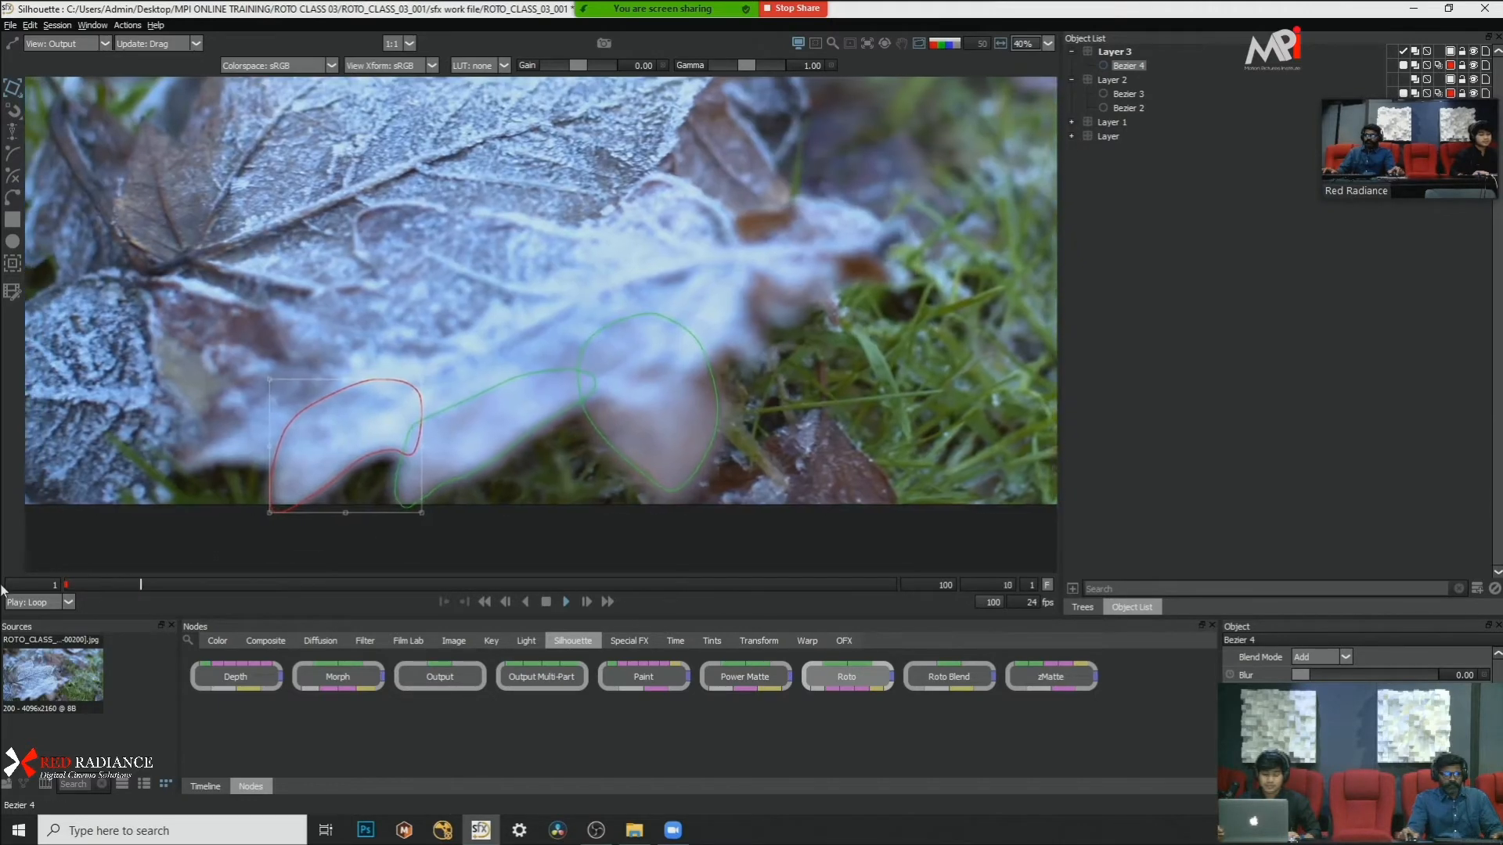
{"action": "left_click", "coordinate": [546, 602]}
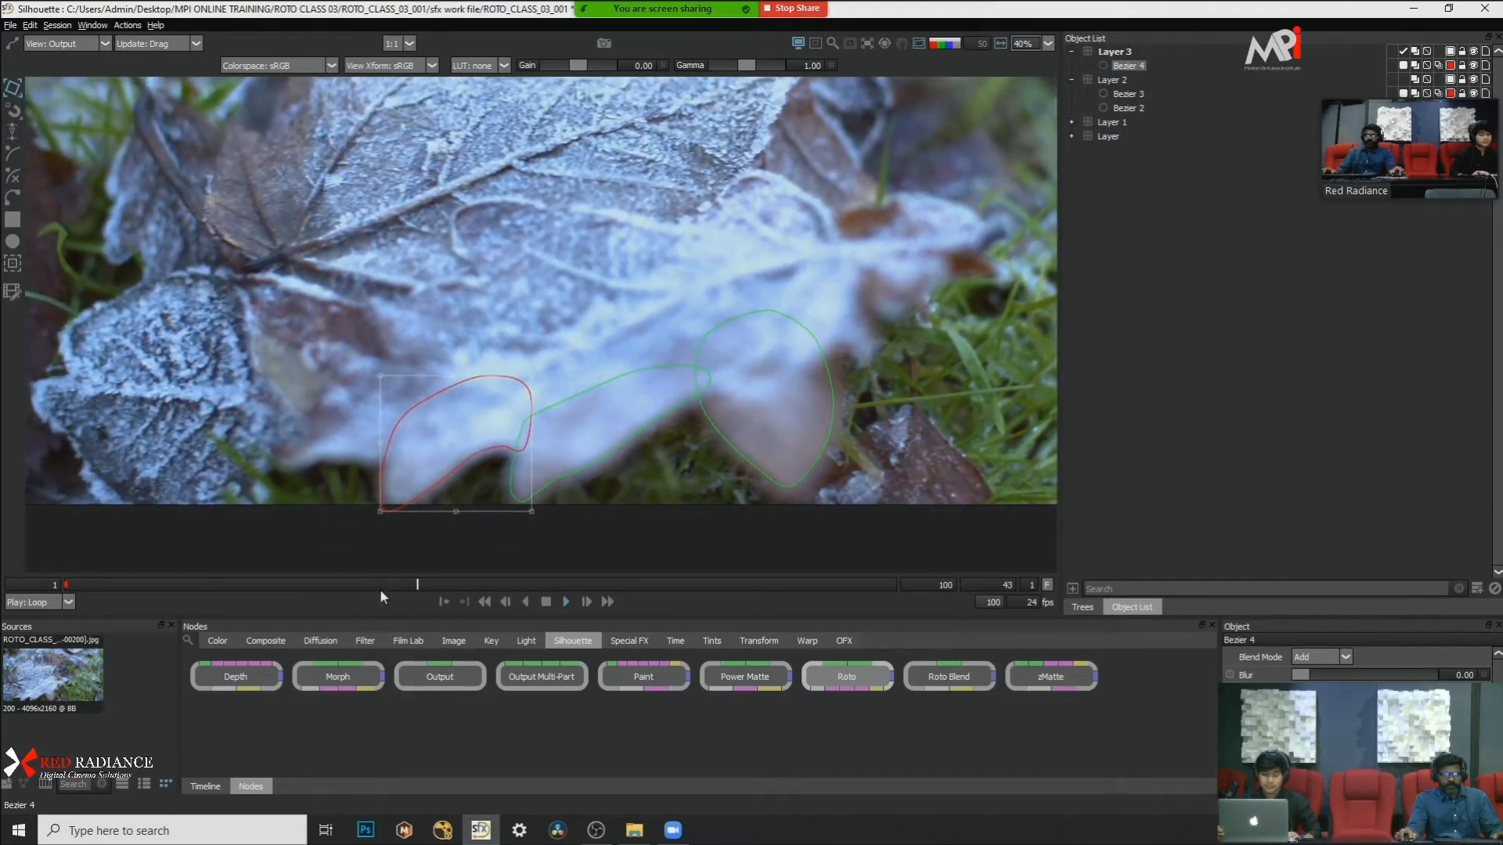
Step: Try moving Bezier 4's lower-edge point beside the notch at frame 1, undoing each move
{"action": "left_click_drag", "start_coordinate": [379, 588], "coordinate": [2, 579]}
{"action": "scroll", "coordinate": [349, 485], "scroll_direction": "up", "scroll_amount": 4}
{"action": "left_click_drag", "start_coordinate": [349, 449], "coordinate": [572, 407]}
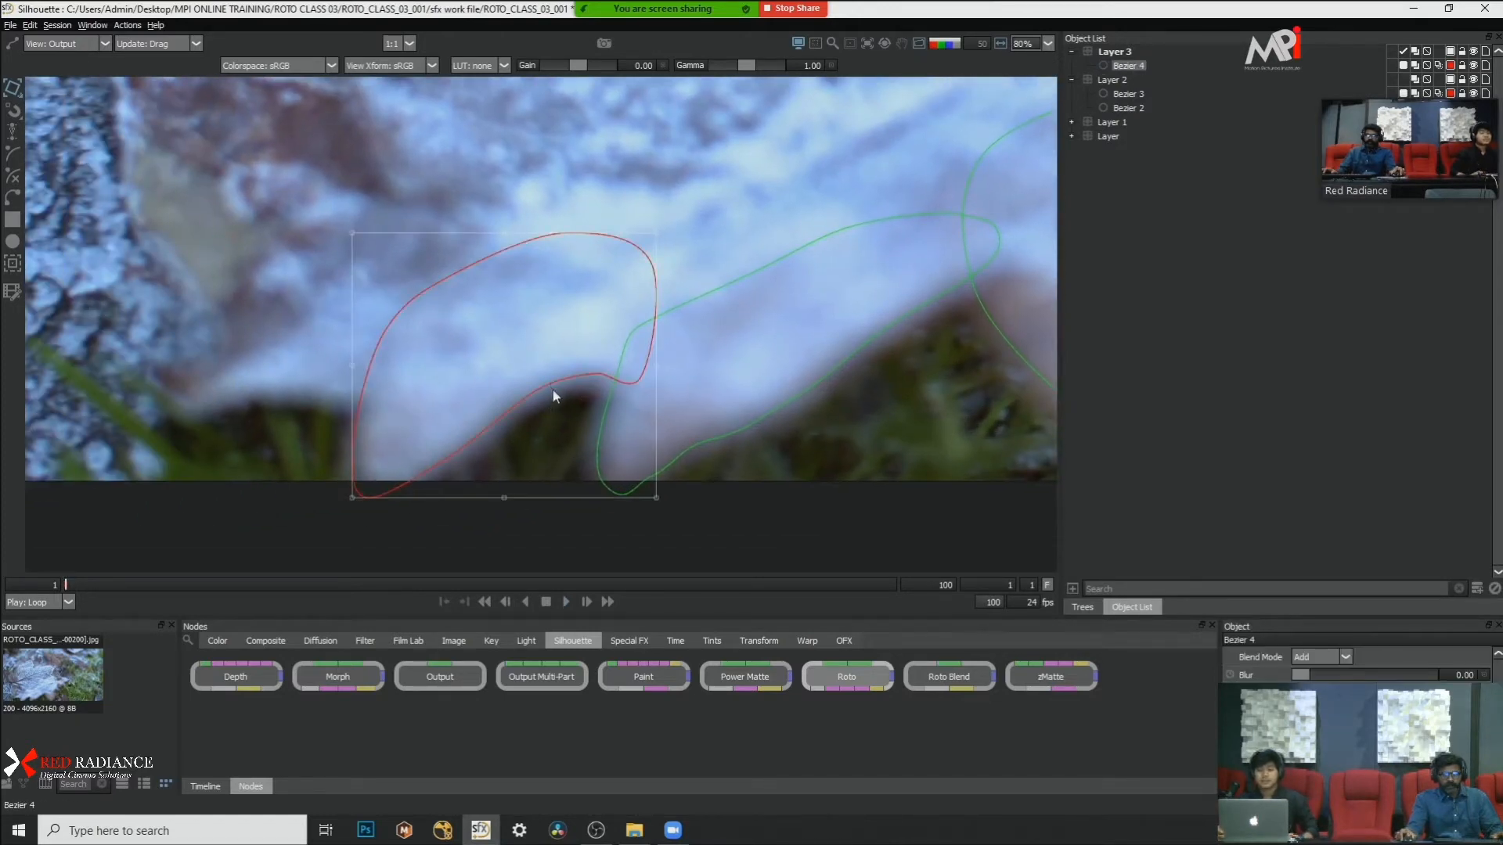
{"action": "scroll", "coordinate": [553, 399], "scroll_direction": "down", "scroll_amount": 3}
{"action": "scroll", "coordinate": [552, 414], "scroll_direction": "up", "scroll_amount": 6}
{"action": "left_click_drag", "start_coordinate": [553, 414], "coordinate": [535, 457]}
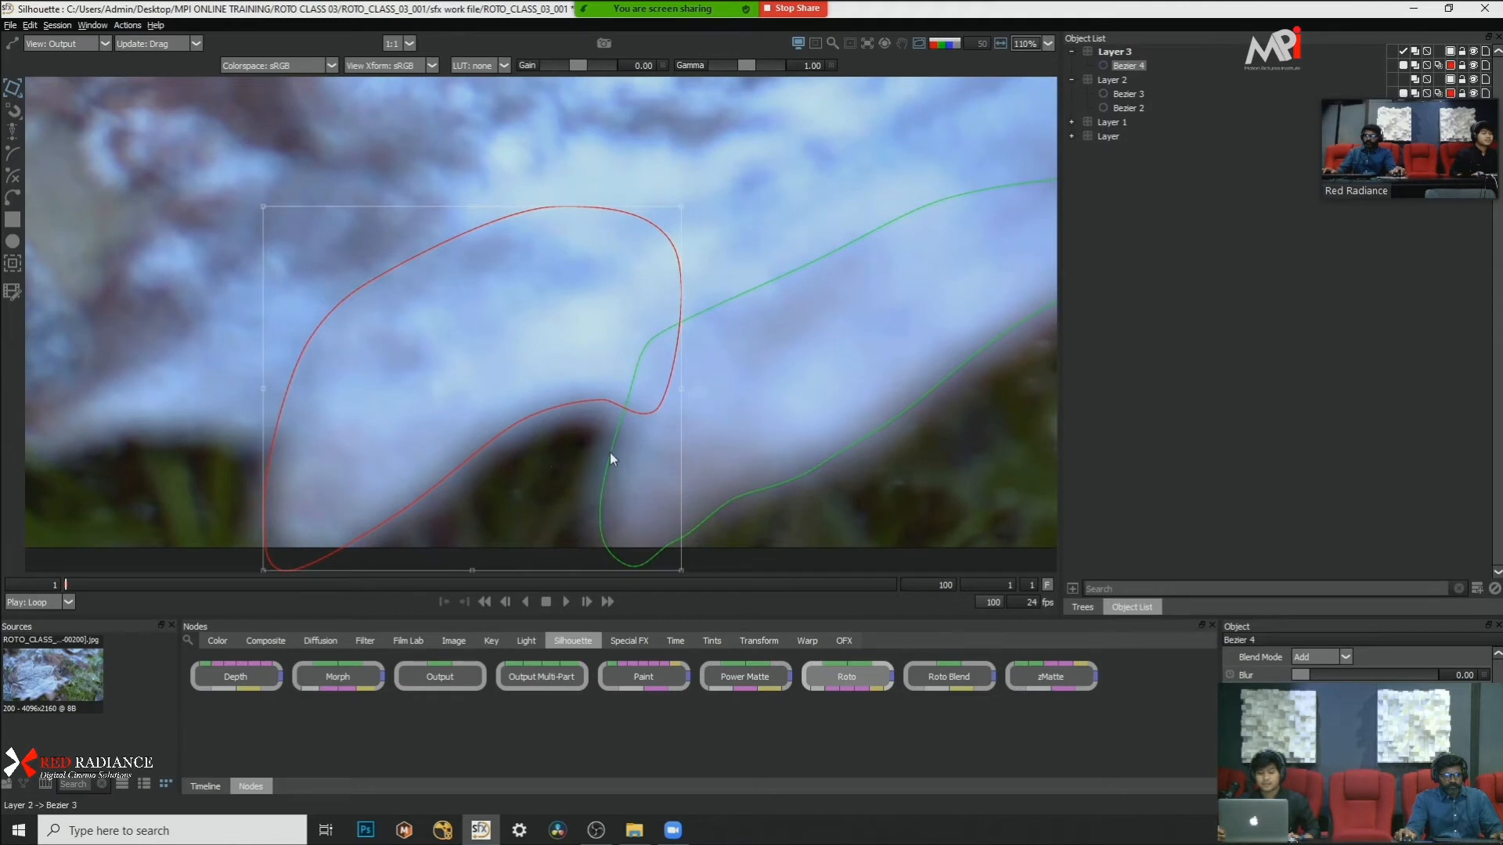
{"action": "key", "text": "r"}
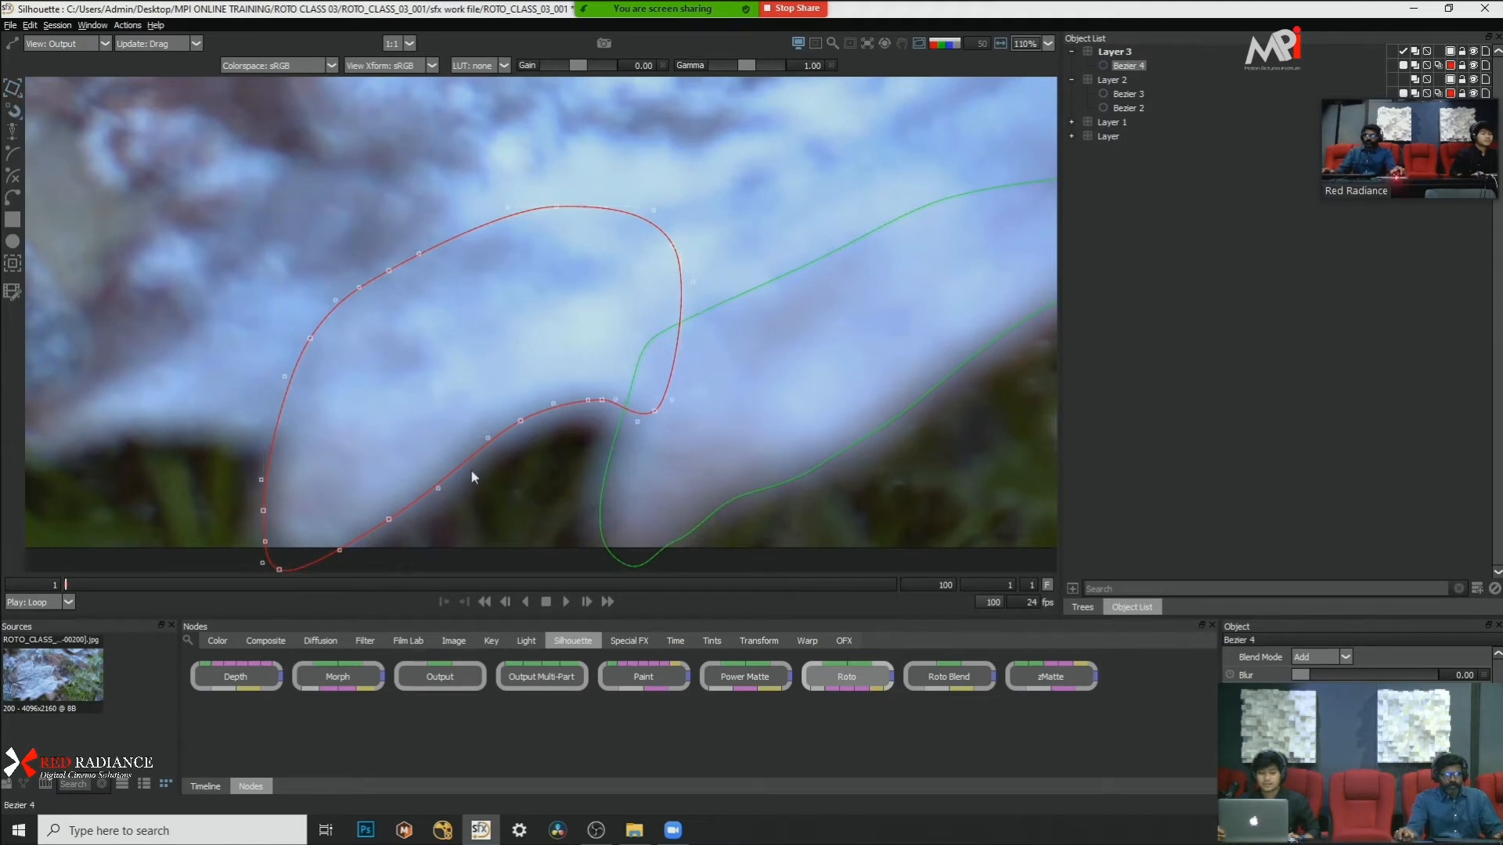
{"action": "scroll", "coordinate": [531, 434], "scroll_direction": "up", "scroll_amount": 2}
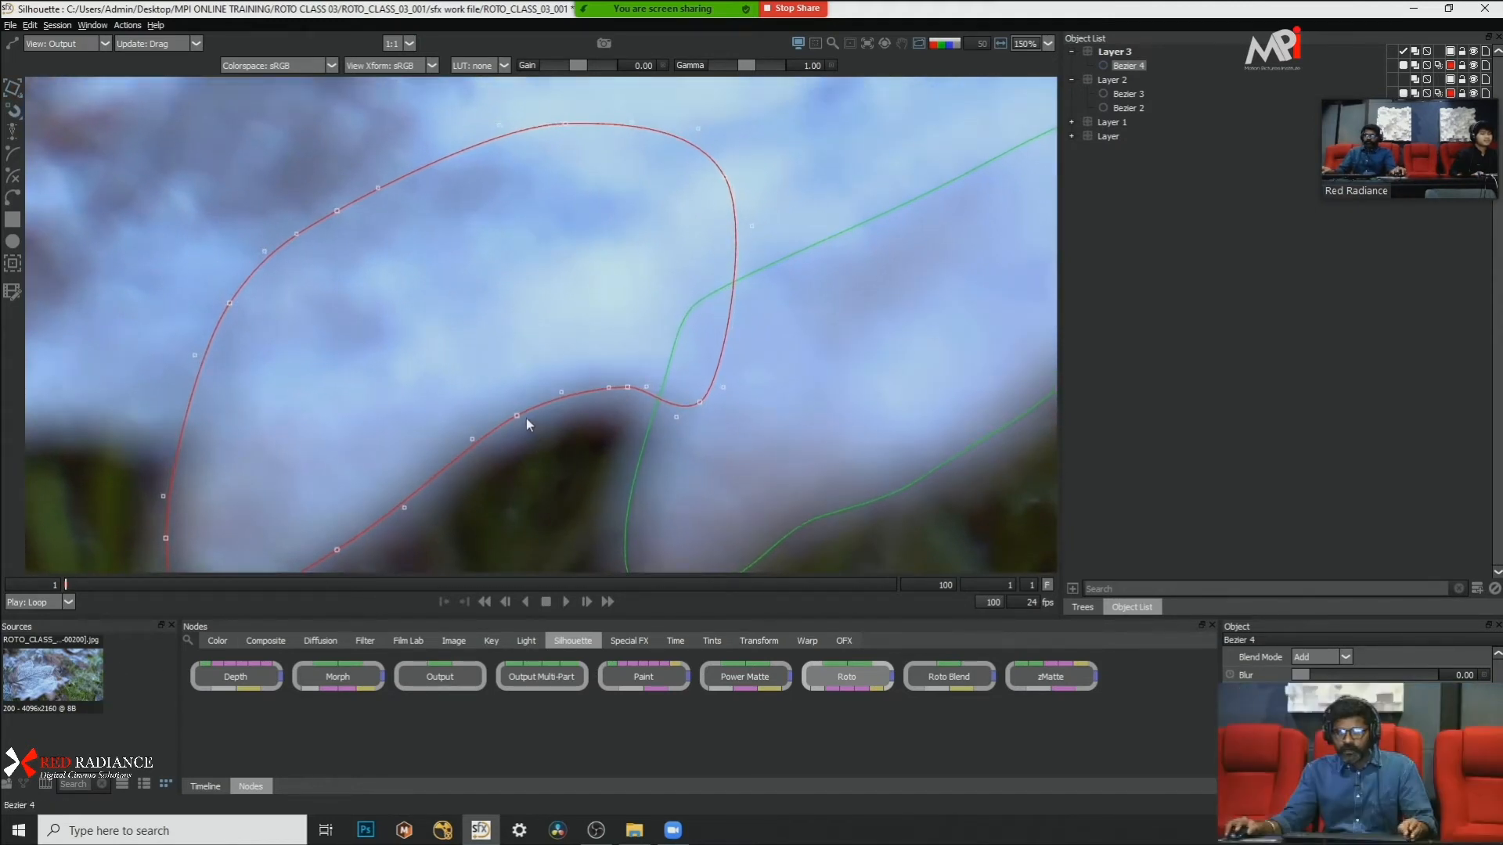
{"action": "left_click_drag", "start_coordinate": [517, 416], "coordinate": [517, 415]}
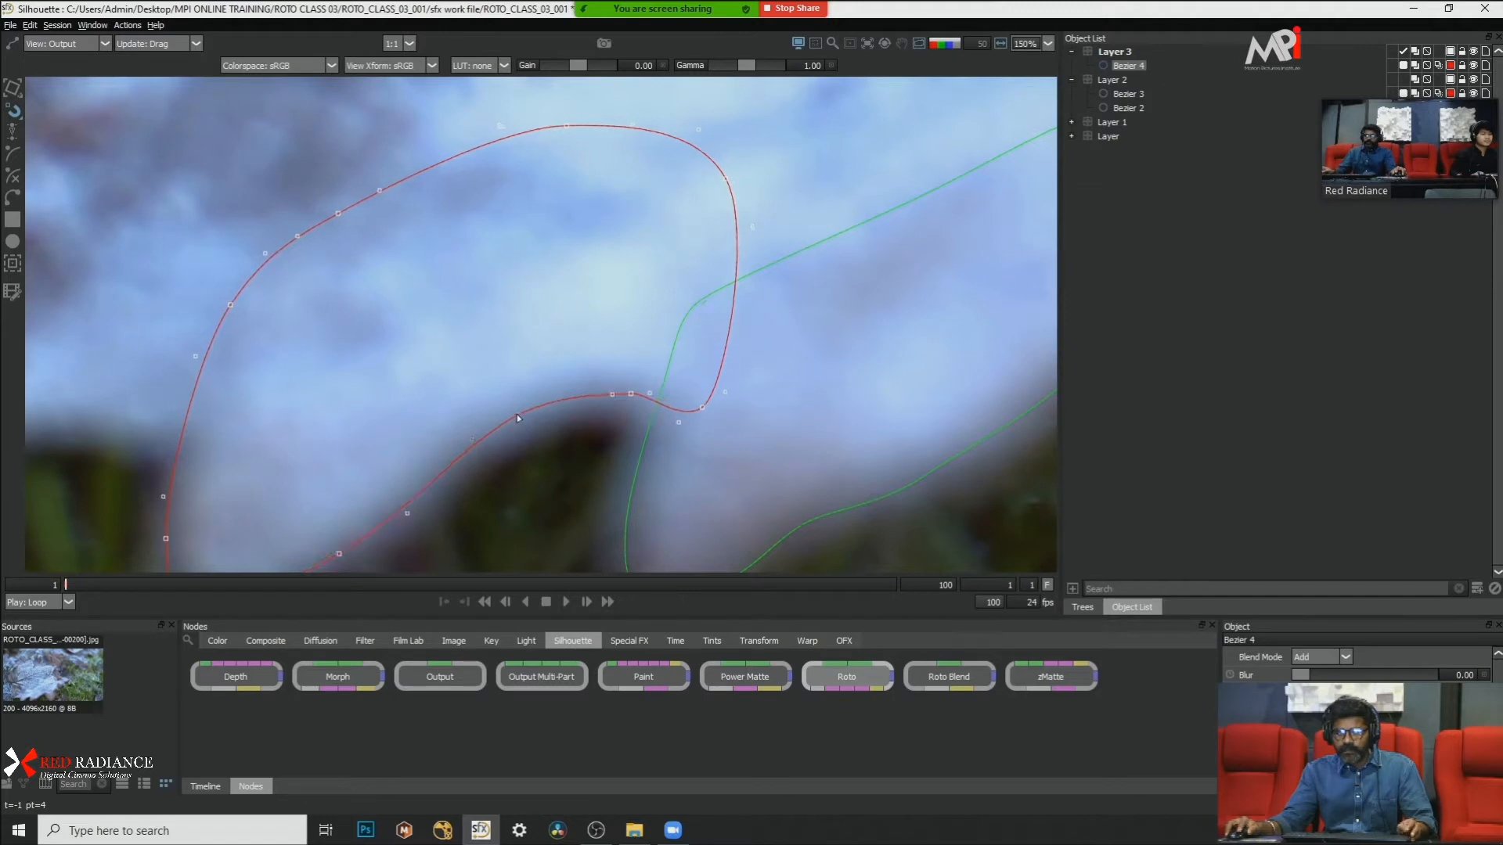
{"action": "key", "text": "ctrl+z"}
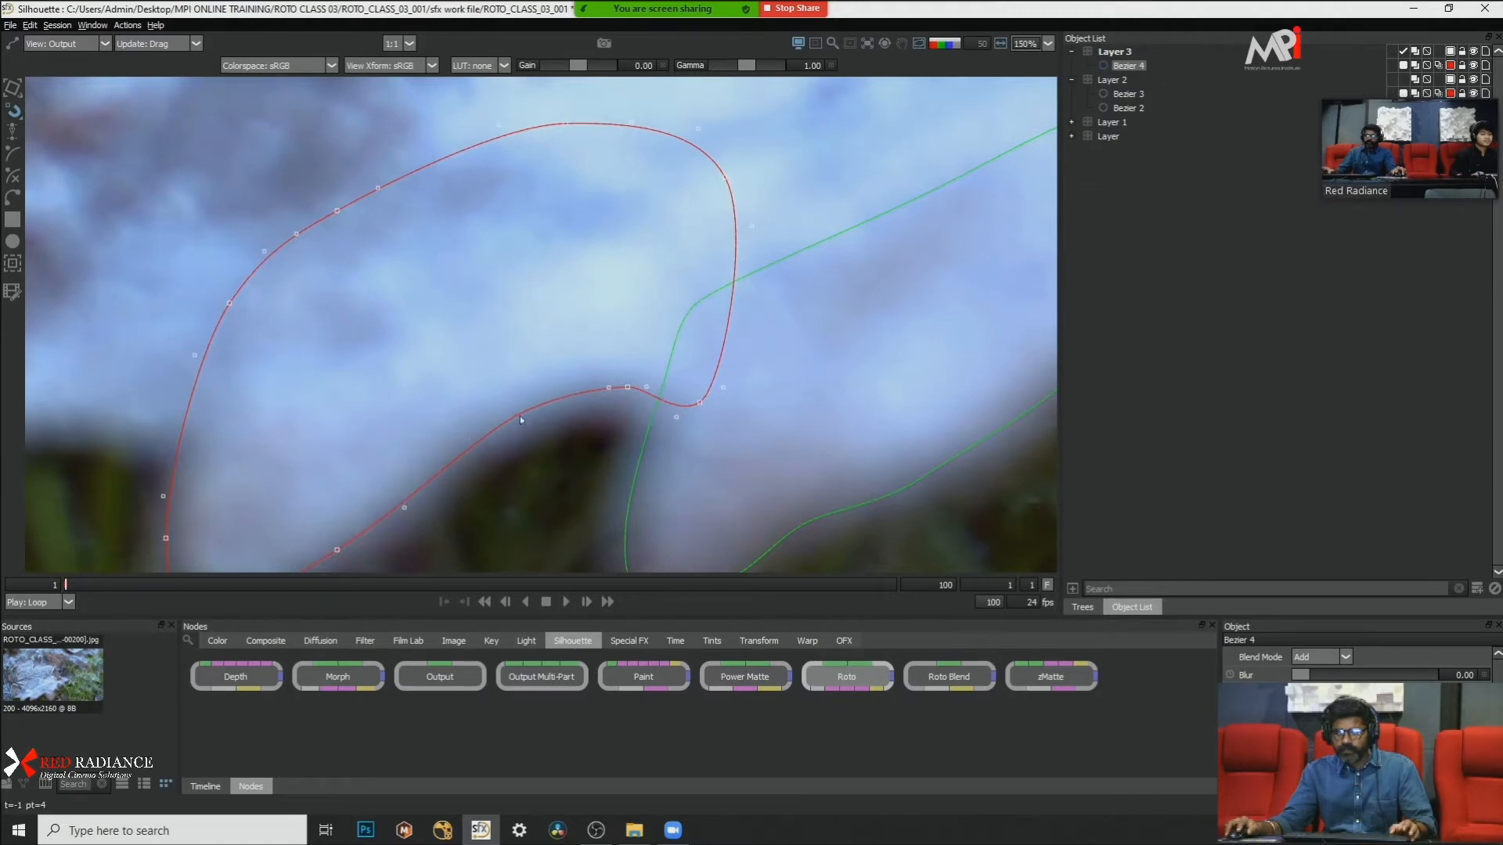
{"action": "left_click_drag", "start_coordinate": [519, 416], "coordinate": [526, 437]}
{"action": "key", "text": "ctrl+z"}
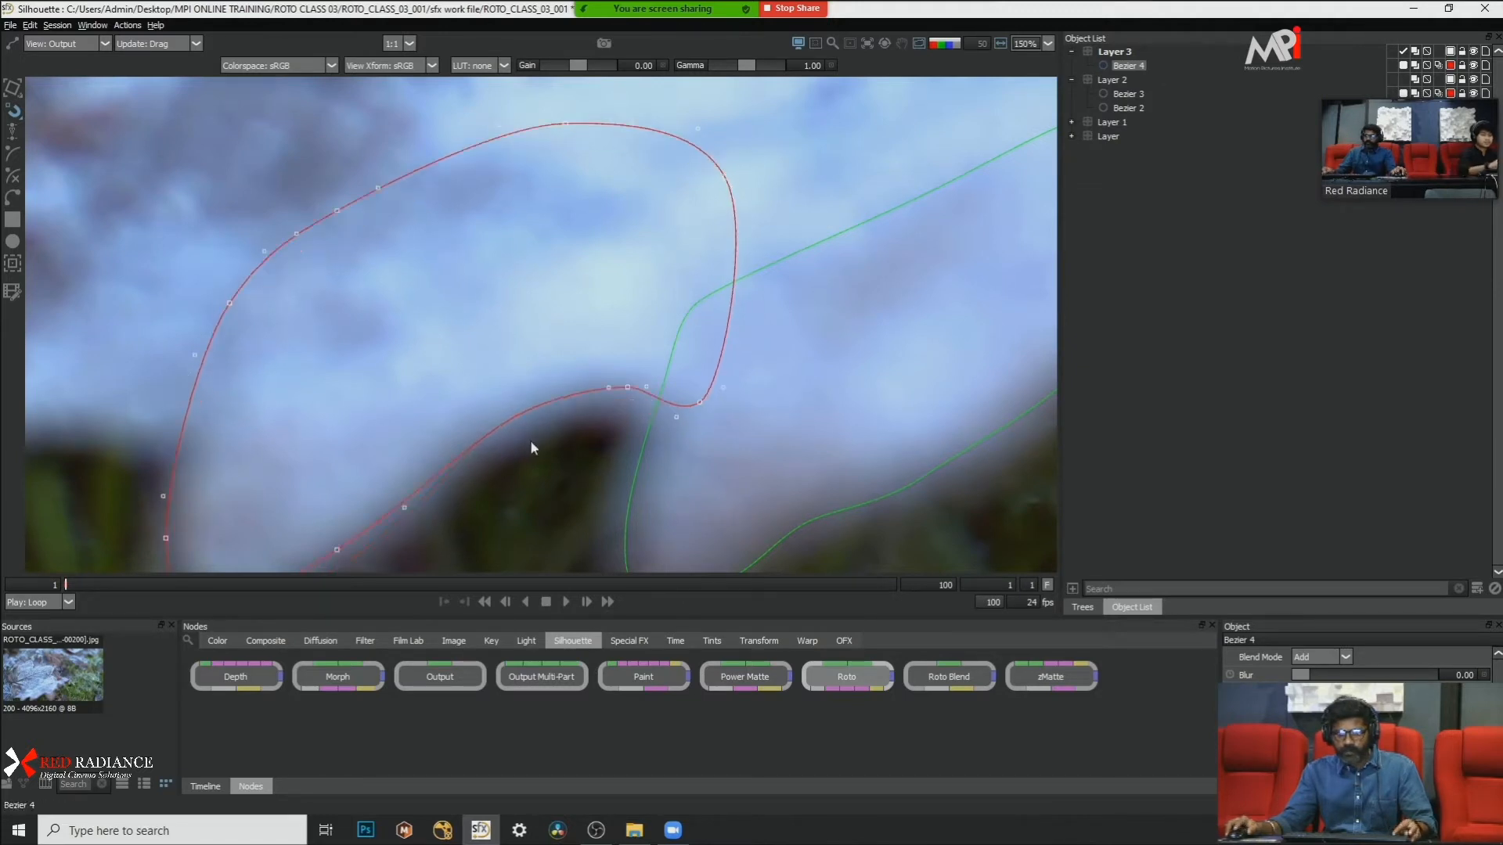
Step: Examine Bezier 4's lower edge and notch corner at frame 1 in close-up against the leaf's blurred edge
{"action": "left_click", "coordinate": [562, 468]}
{"action": "scroll", "coordinate": [515, 409], "scroll_direction": "down", "scroll_amount": 2}
{"action": "scroll", "coordinate": [515, 410], "scroll_direction": "up", "scroll_amount": 3}
{"action": "left_click", "coordinate": [490, 436]}
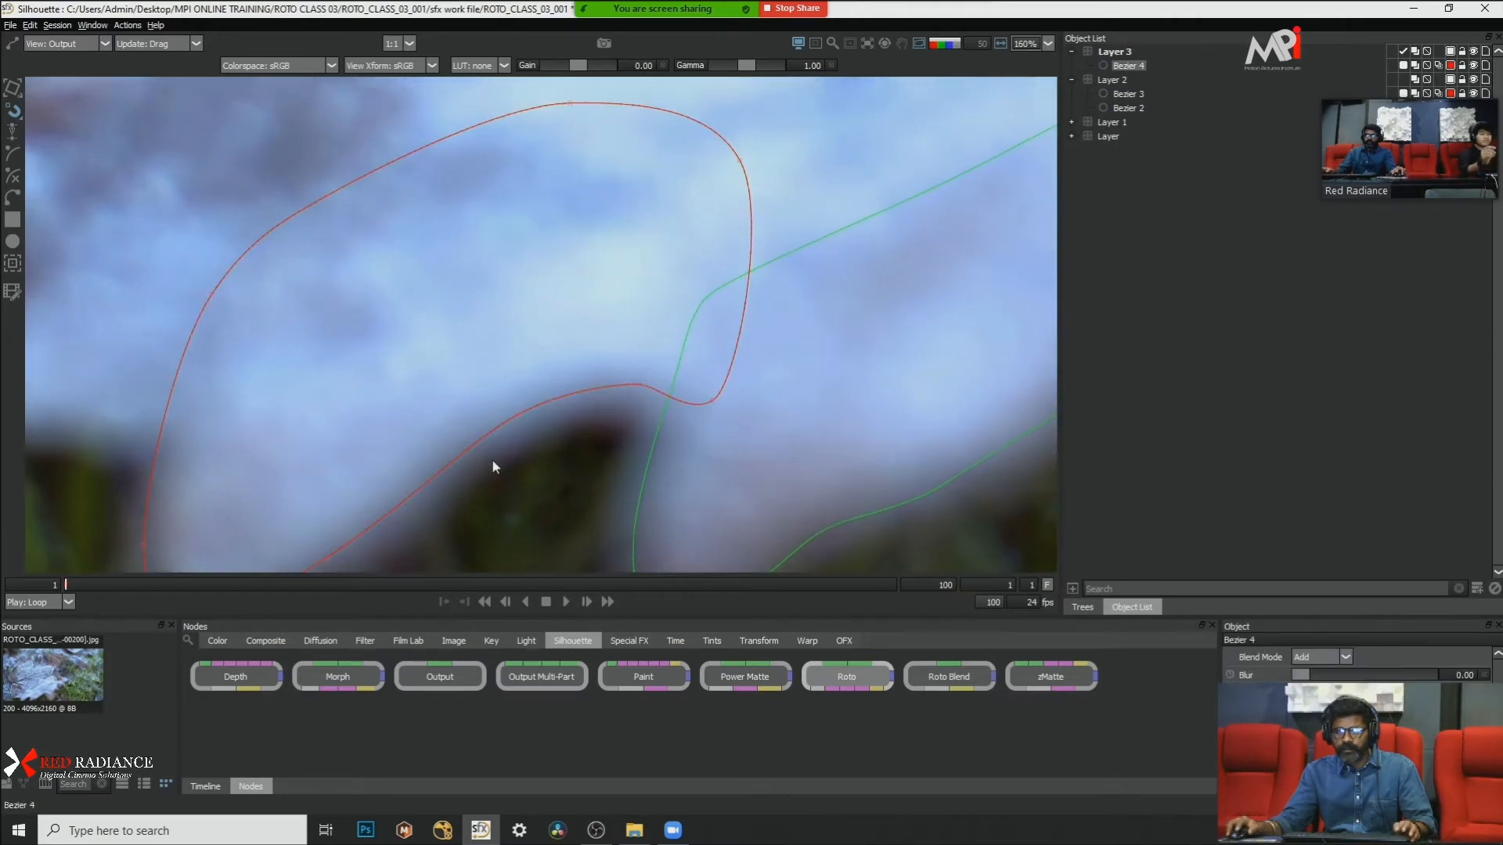
{"action": "left_click_drag", "start_coordinate": [492, 461], "coordinate": [511, 336]}
{"action": "scroll", "coordinate": [512, 335], "scroll_direction": "up", "scroll_amount": 1}
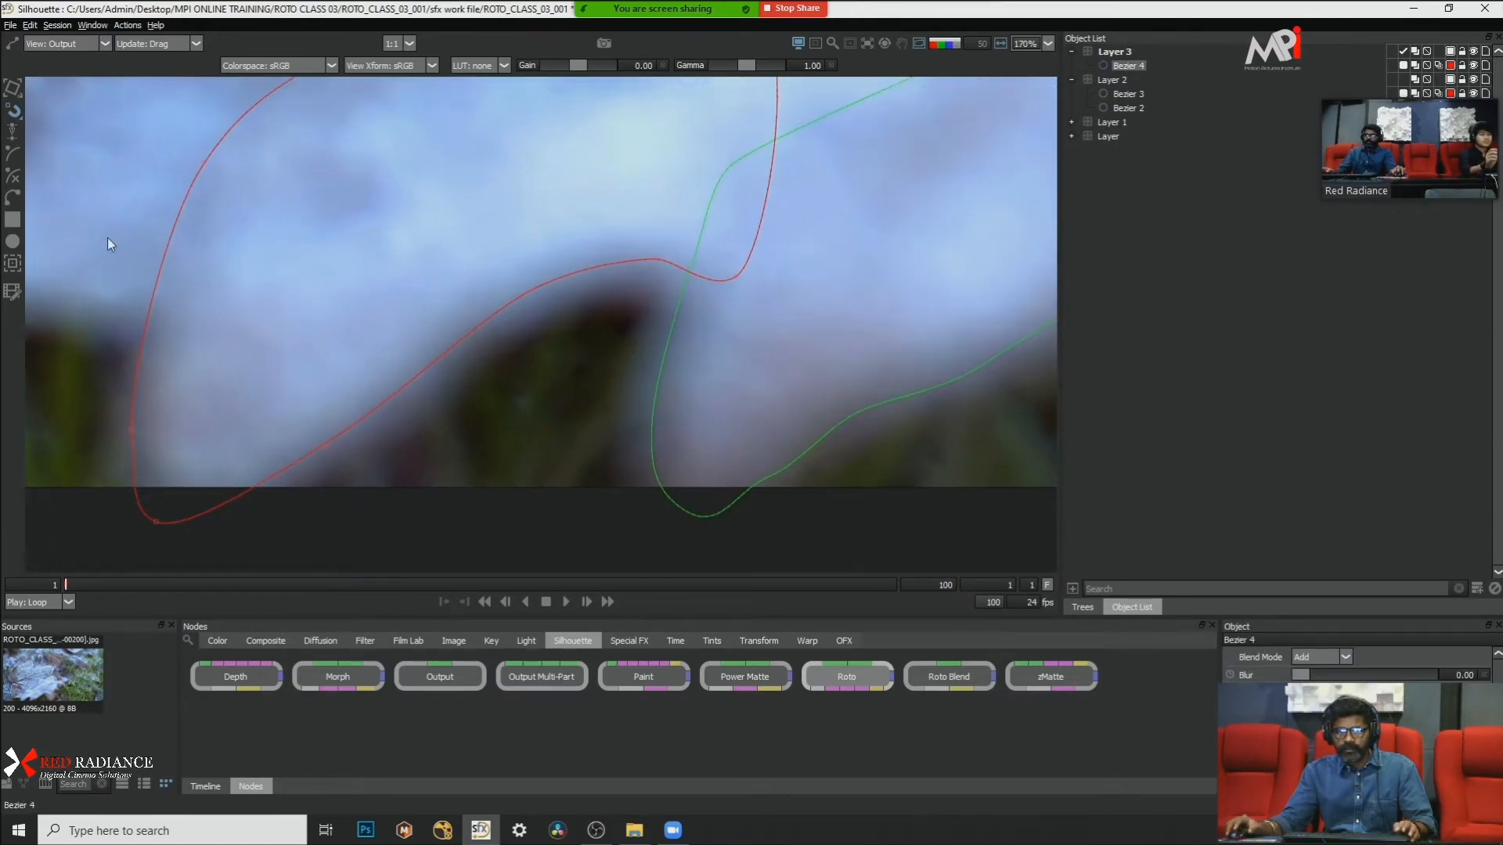
{"action": "scroll", "coordinate": [532, 297], "scroll_direction": "up", "scroll_amount": 4}
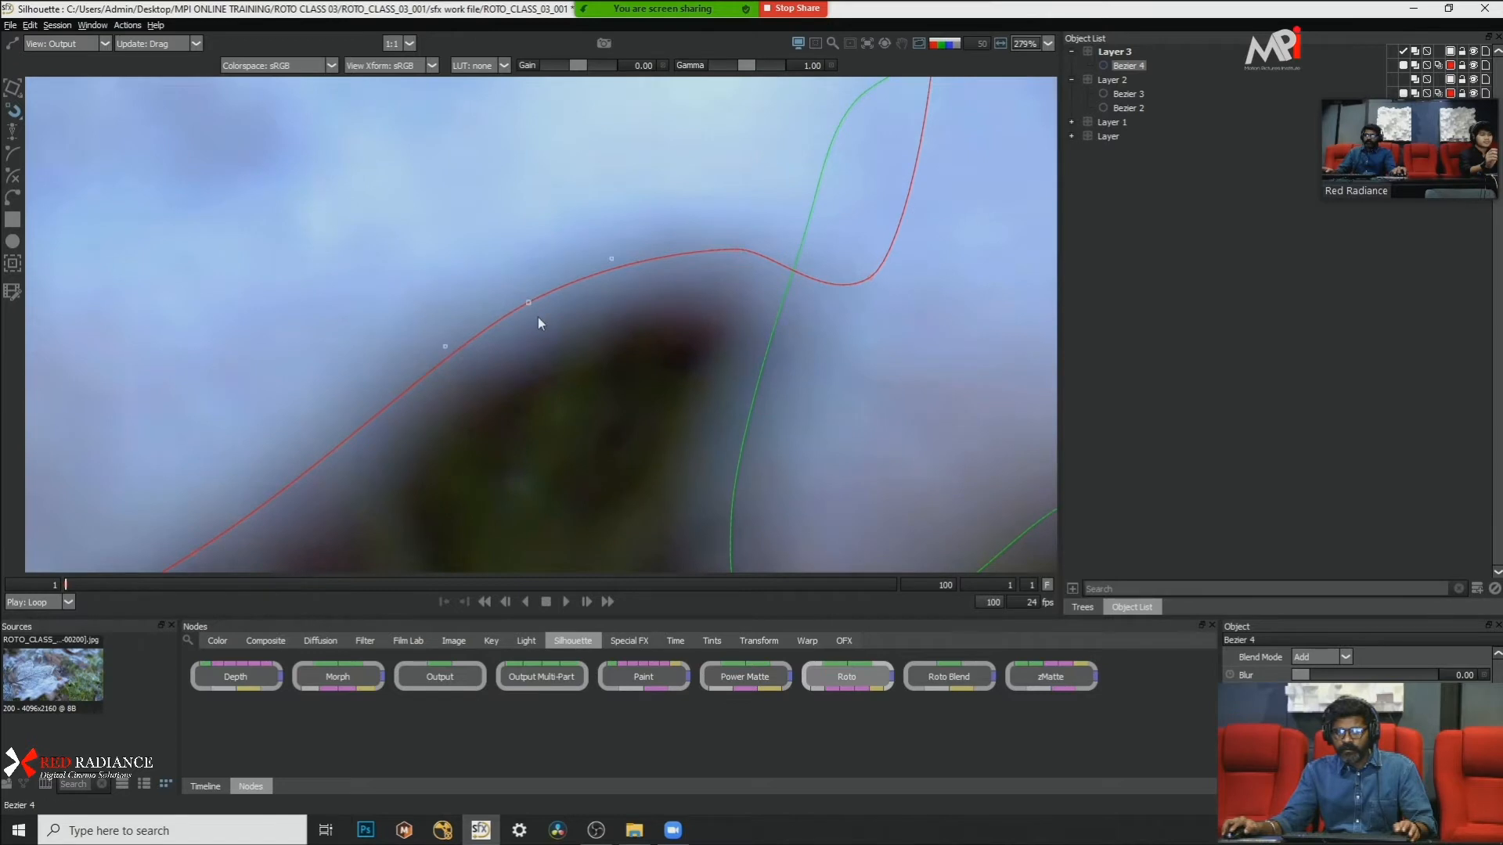
{"action": "scroll", "coordinate": [538, 317], "scroll_direction": "down", "scroll_amount": 1}
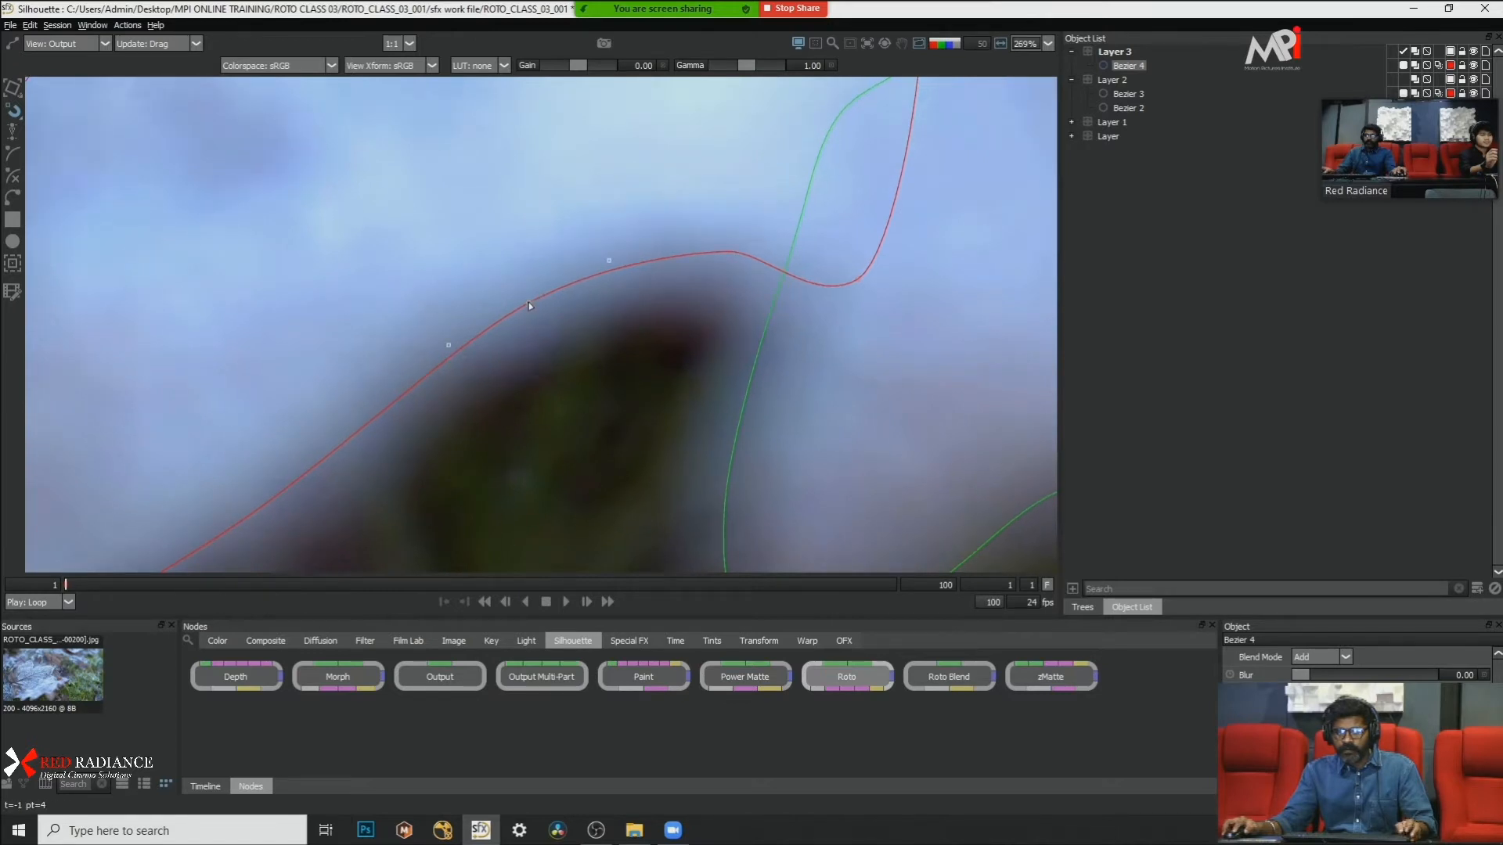
{"action": "scroll", "coordinate": [598, 310], "scroll_direction": "down", "scroll_amount": 1}
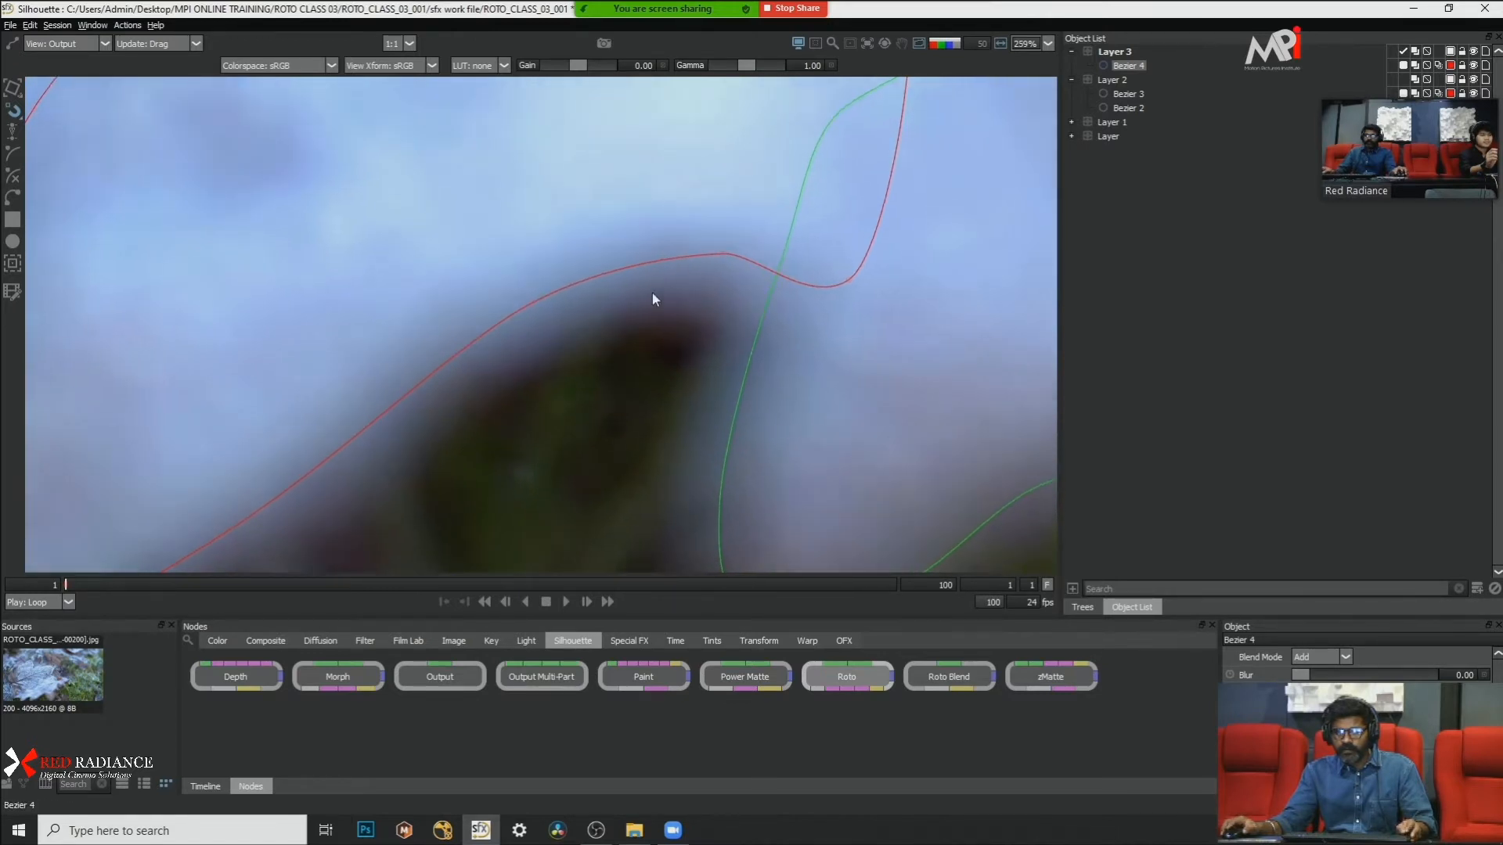
{"action": "left_click_drag", "start_coordinate": [687, 290], "coordinate": [685, 292]}
{"action": "left_click_drag", "start_coordinate": [710, 278], "coordinate": [588, 339]}
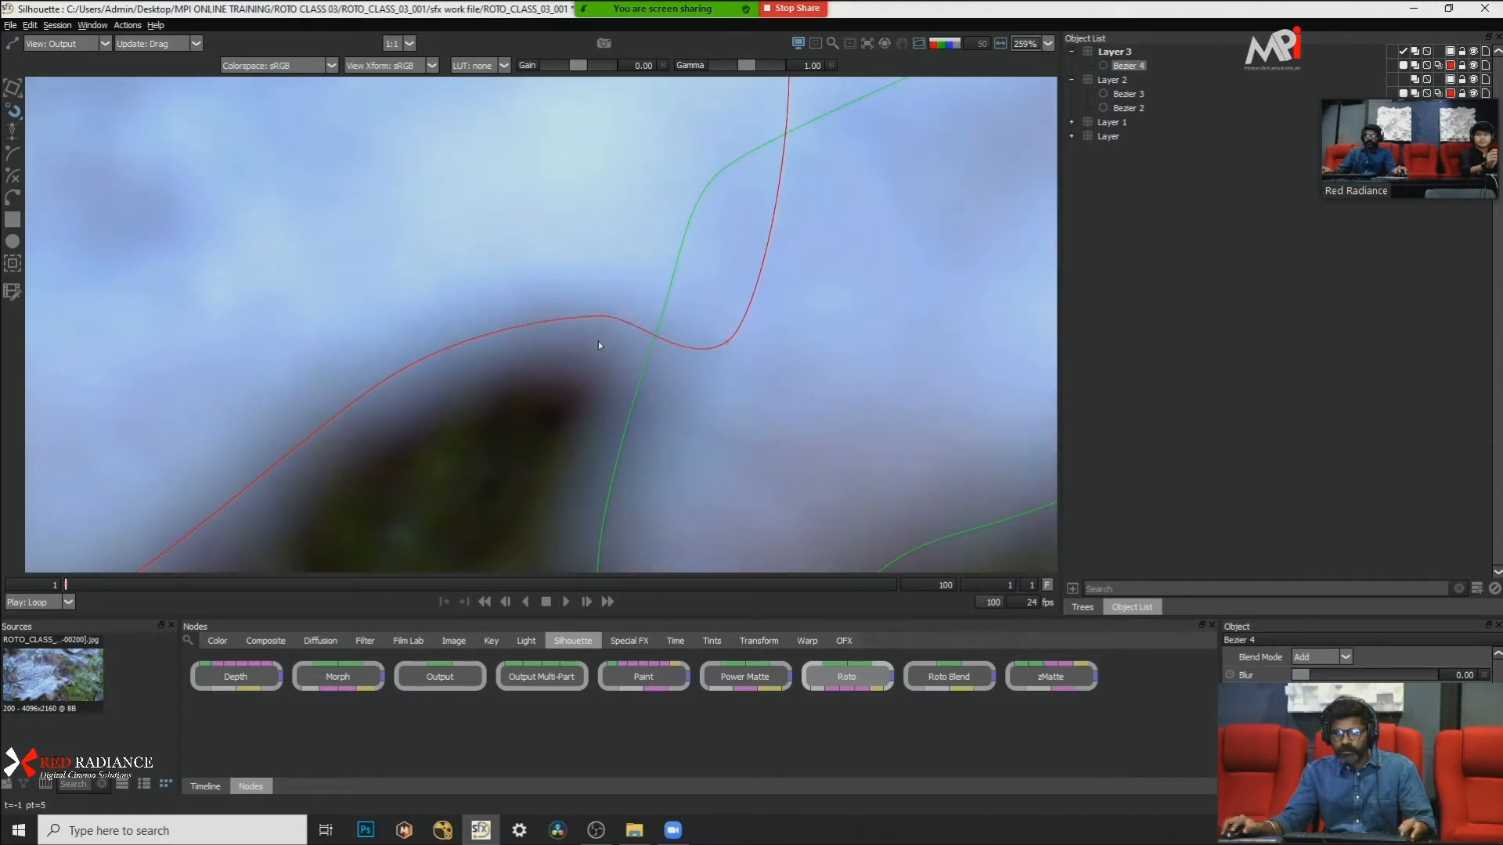
{"action": "scroll", "coordinate": [598, 341], "scroll_direction": "down", "scroll_amount": 10}
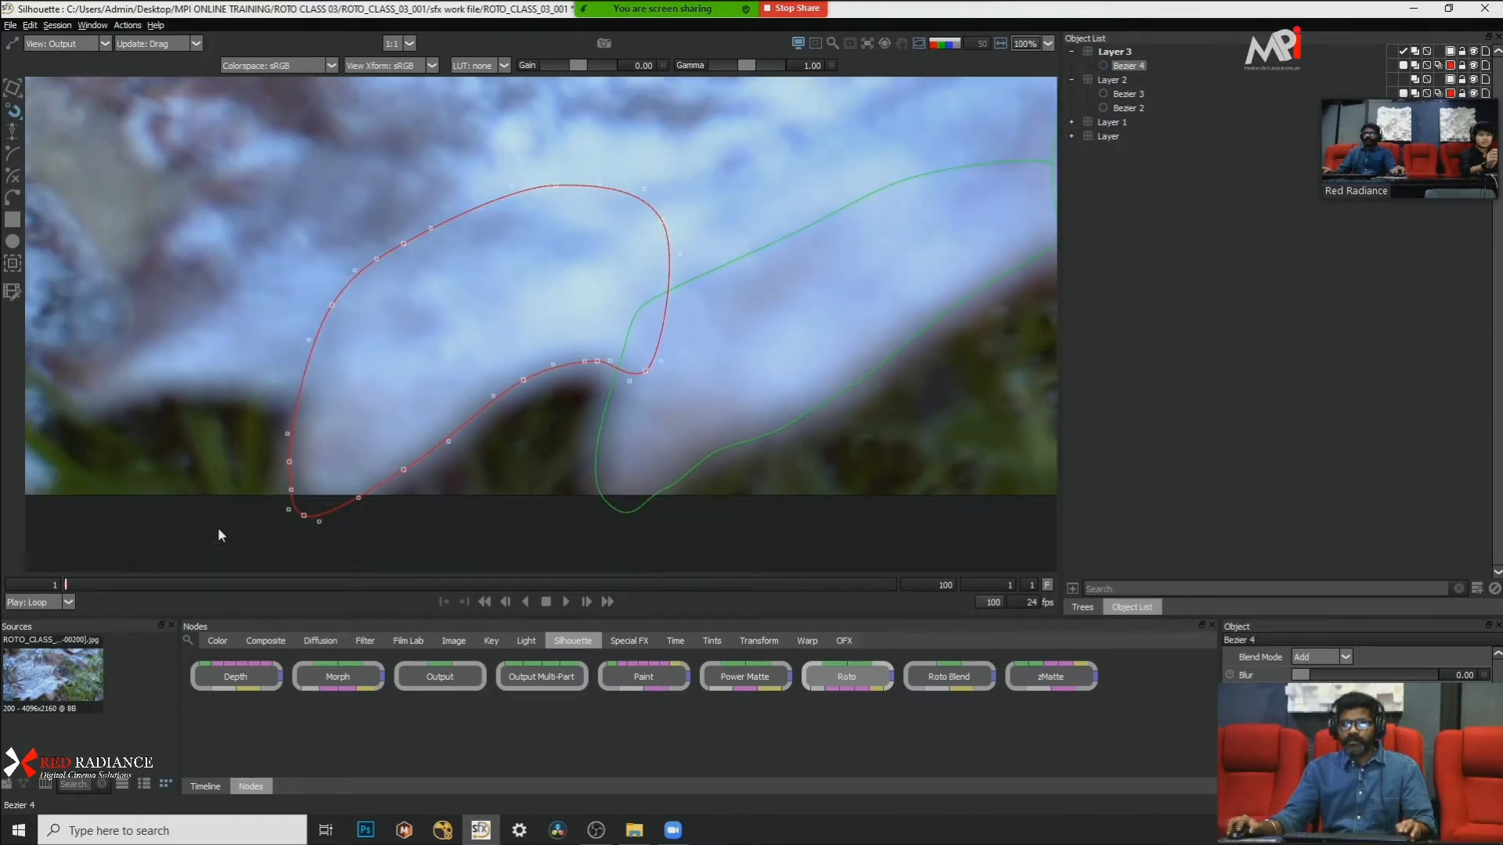
Step: Try moving the point on Bezier 4's top edge upward at frame 1, and undo the move
{"action": "scroll", "coordinate": [588, 194], "scroll_direction": "up", "scroll_amount": 3}
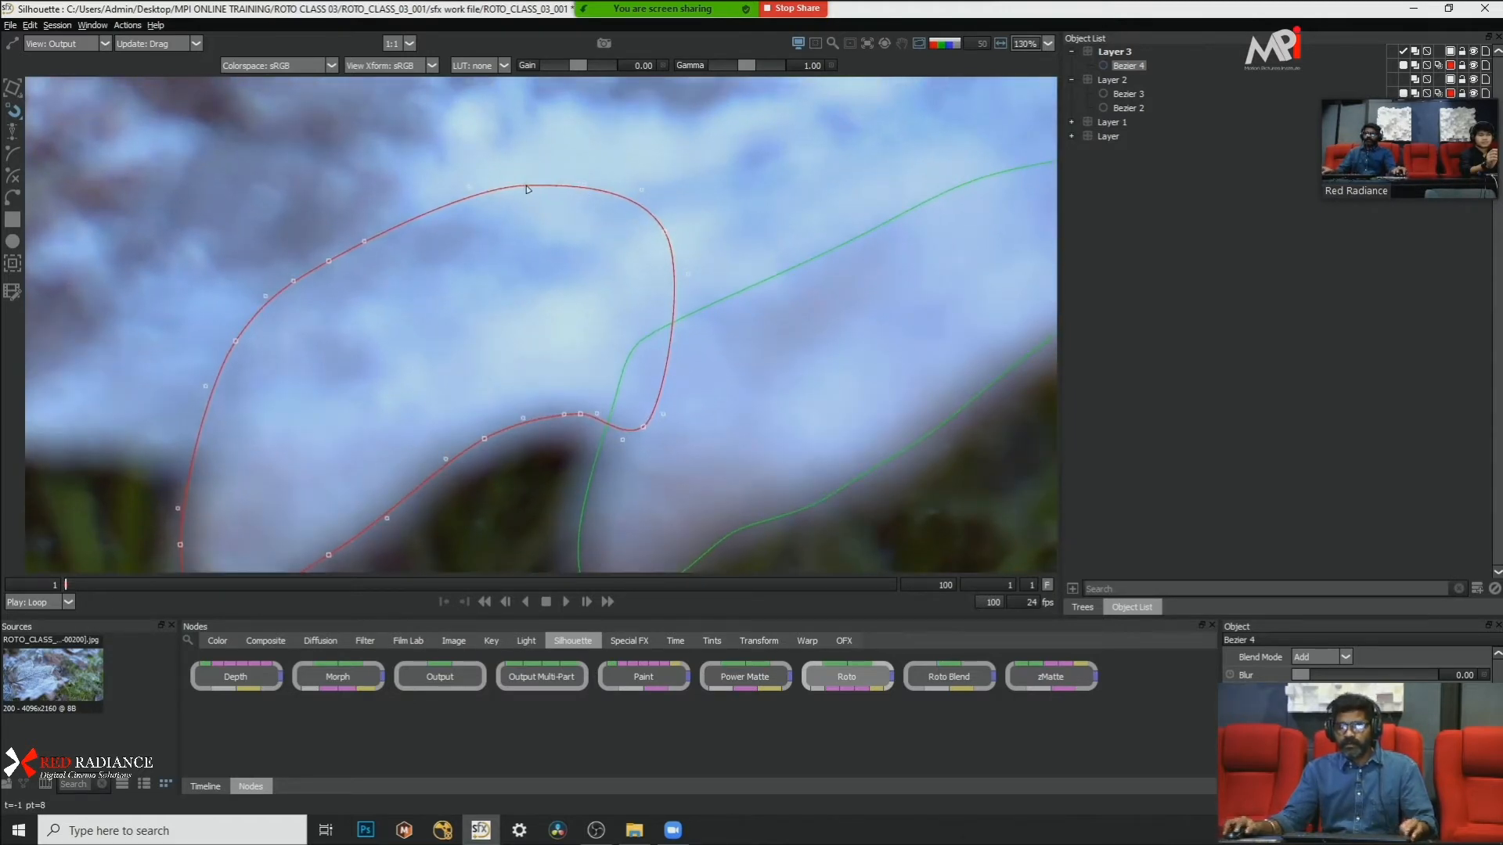
{"action": "left_click_drag", "start_coordinate": [528, 189], "coordinate": [526, 161]}
{"action": "key", "text": "ctrl+z"}
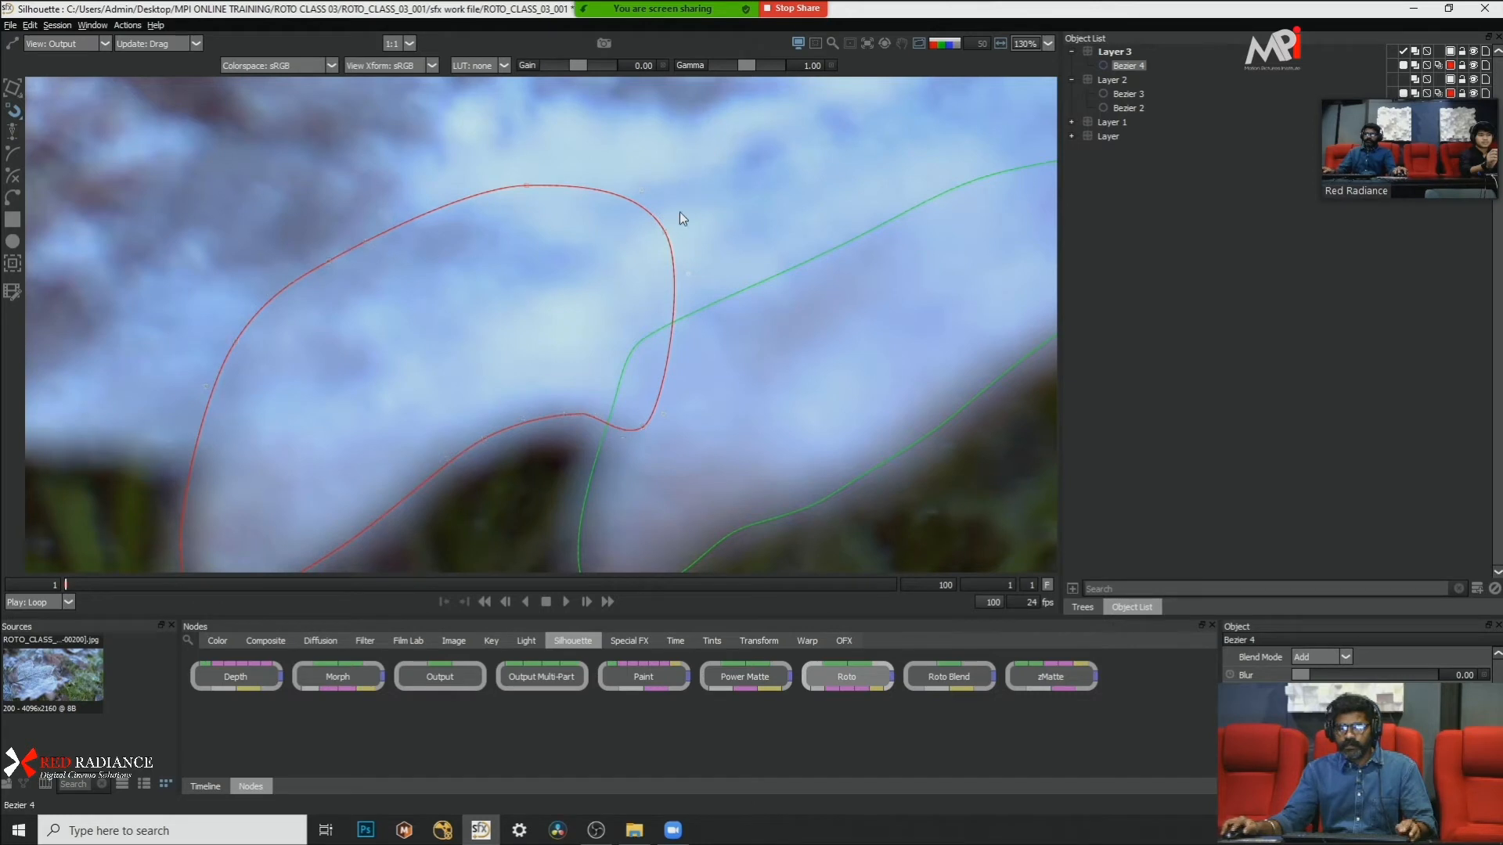
Step: Select the whole Bezier 4 shape and play the shot from frame 1 to check its fit in close-up
{"action": "key", "text": "ctrl+a"}
{"action": "scroll", "coordinate": [673, 211], "scroll_direction": "down", "scroll_amount": 3}
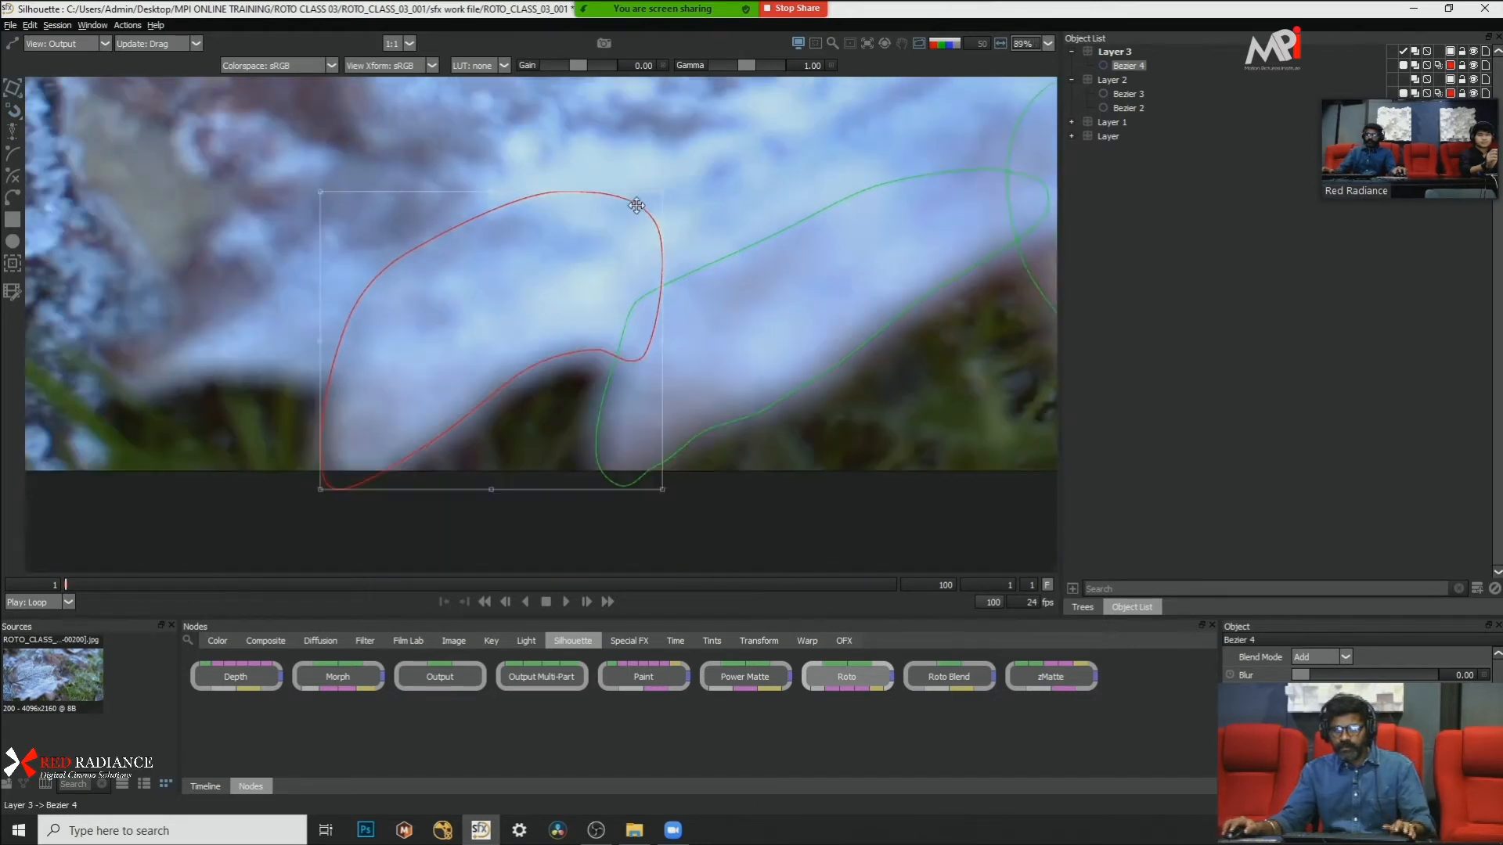
{"action": "left_click", "coordinate": [565, 602]}
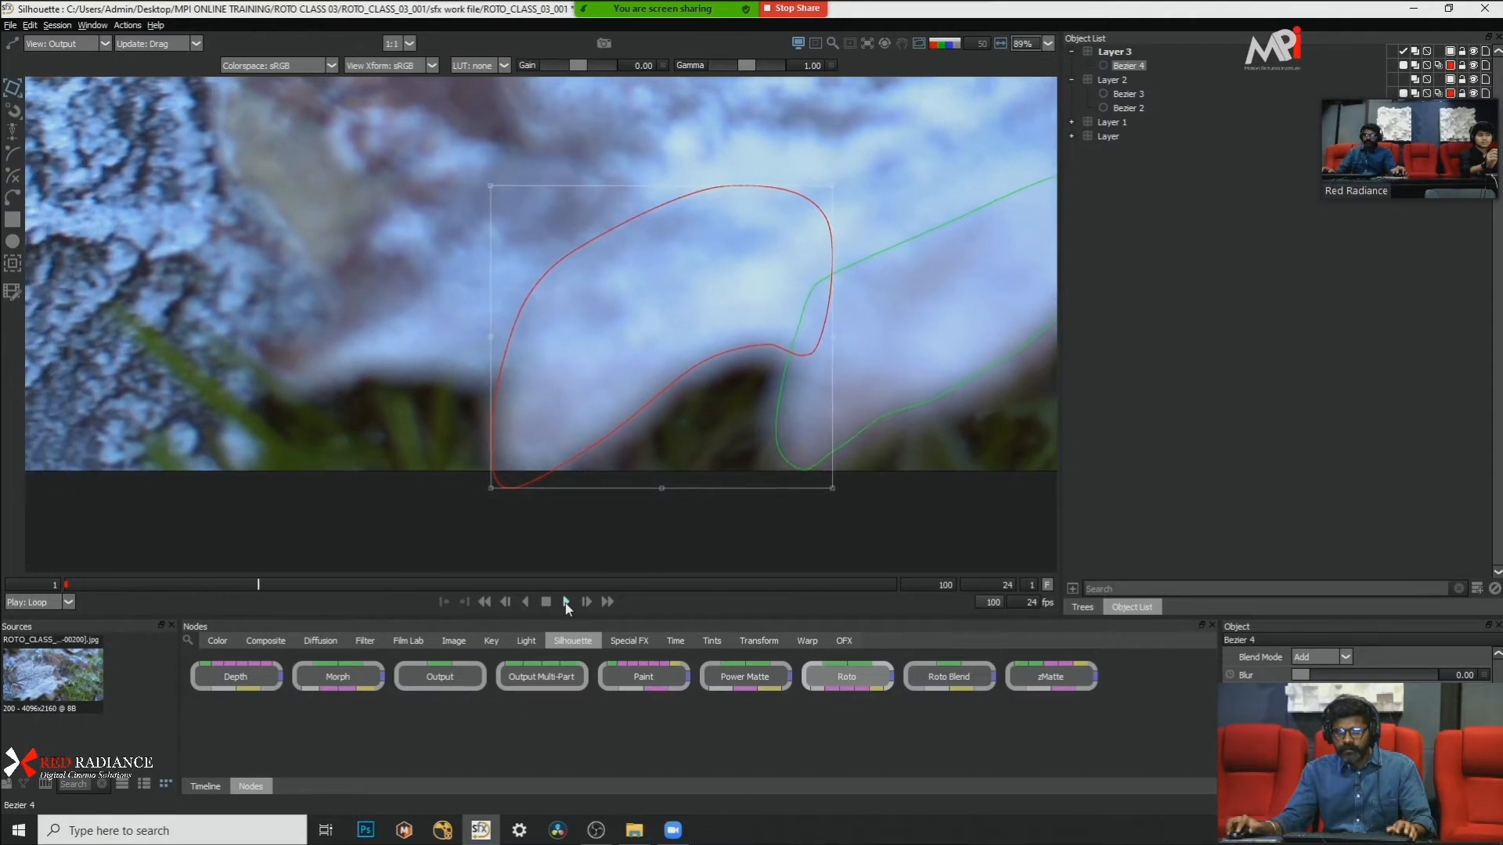
Step: Stop playback and draw a small closed B-Spline test shape in Layer 3 over the brown leaf patch at frame 29
{"action": "left_click", "coordinate": [545, 603]}
{"action": "left_click", "coordinate": [7, 149]}
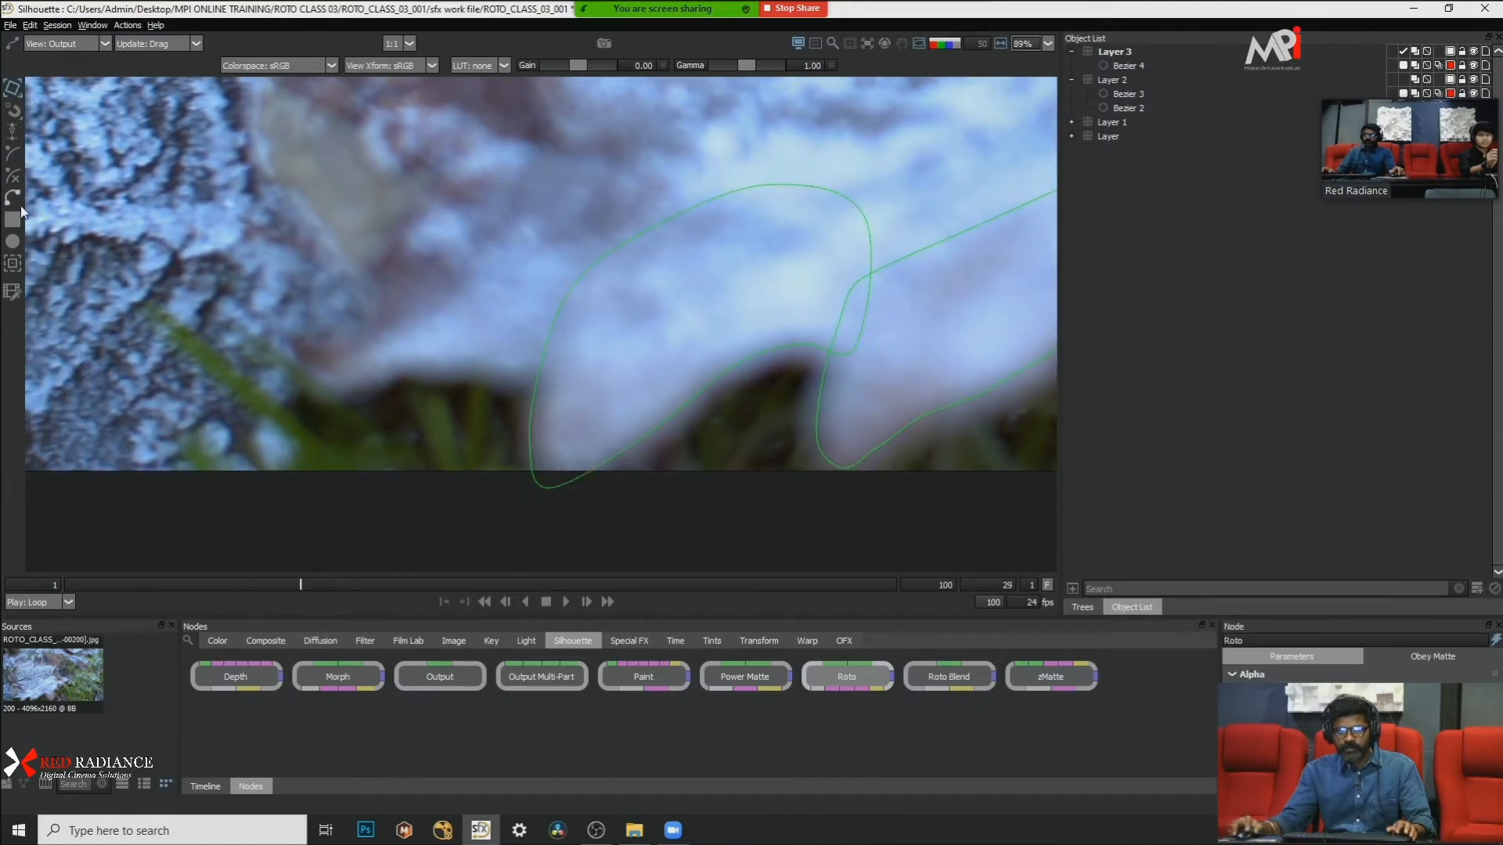
{"action": "left_click_drag", "start_coordinate": [342, 145], "coordinate": [301, 209]}
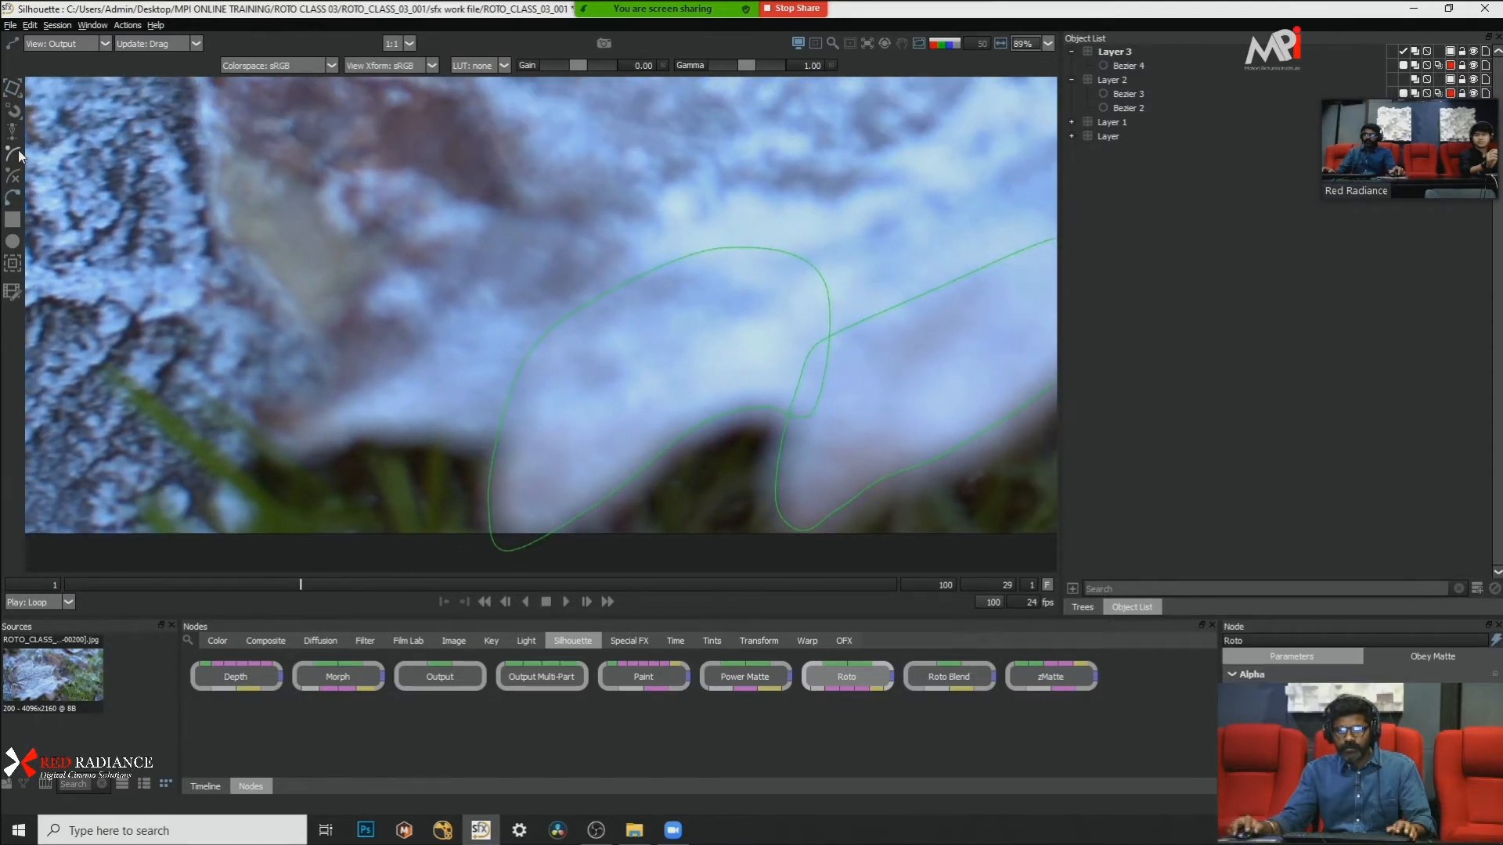
{"action": "left_click", "coordinate": [13, 154]}
{"action": "left_click", "coordinate": [338, 152]}
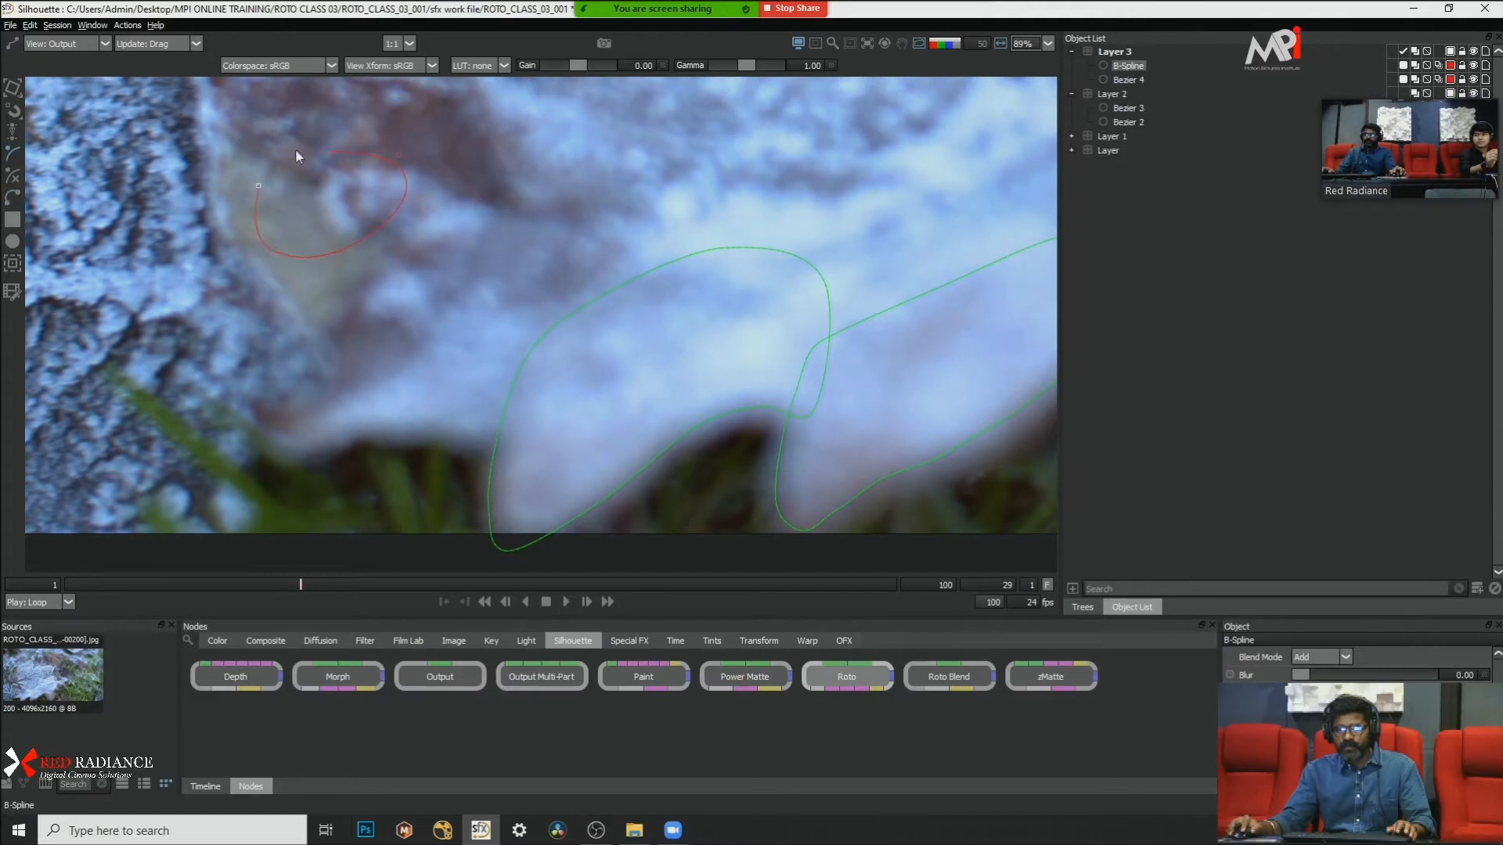
{"action": "left_click", "coordinate": [331, 151]}
{"action": "left_click_drag", "start_coordinate": [399, 155], "coordinate": [161, 288]}
{"action": "key", "text": "ctrl+z"}
Step: Enable Show feather handles in the Shape preferences and apply the change
{"action": "left_click", "coordinate": [16, 25]}
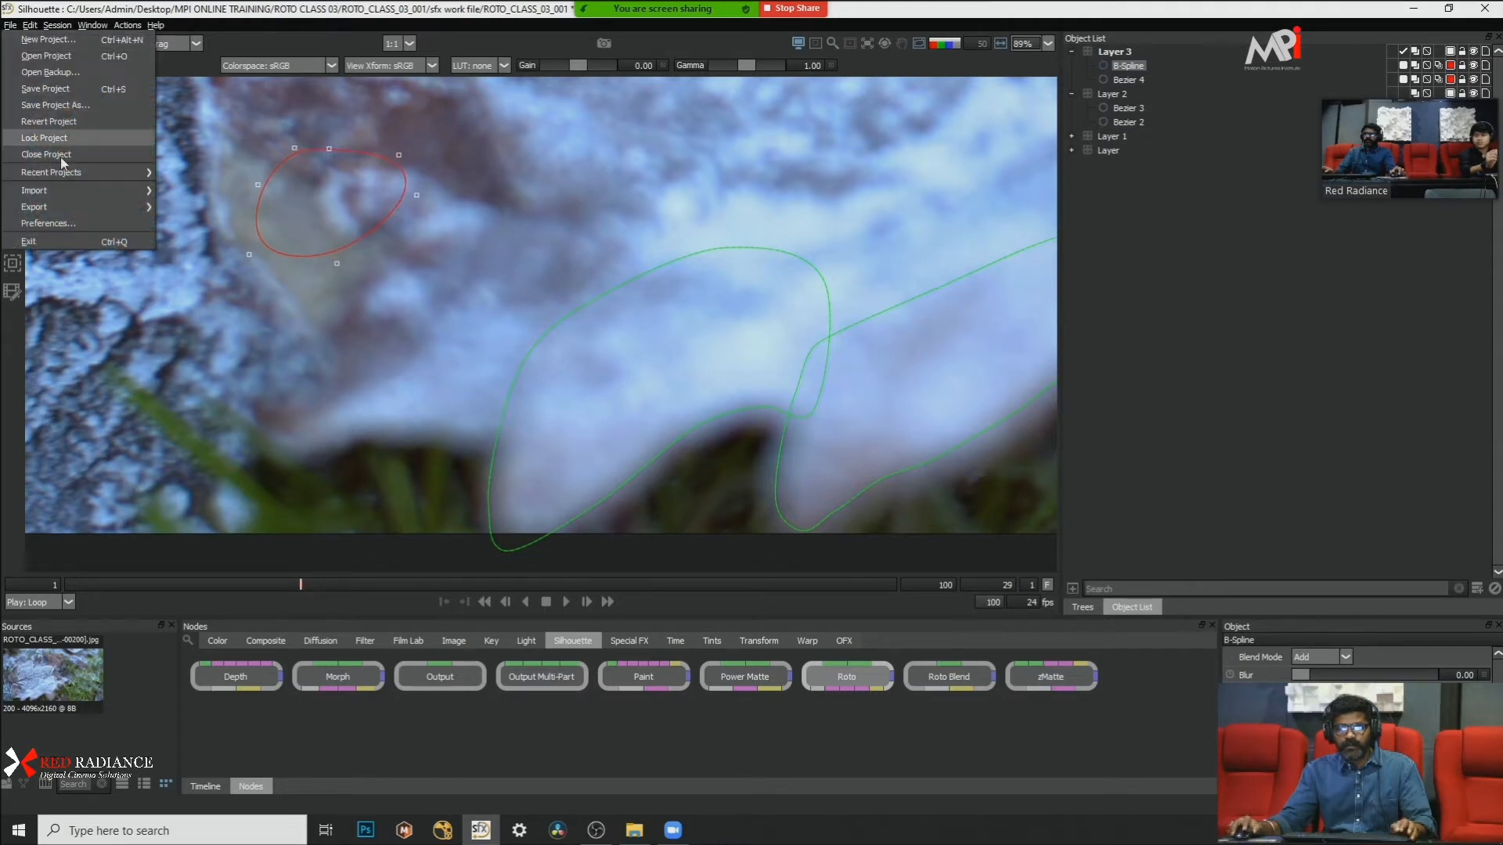
{"action": "left_click", "coordinate": [86, 219]}
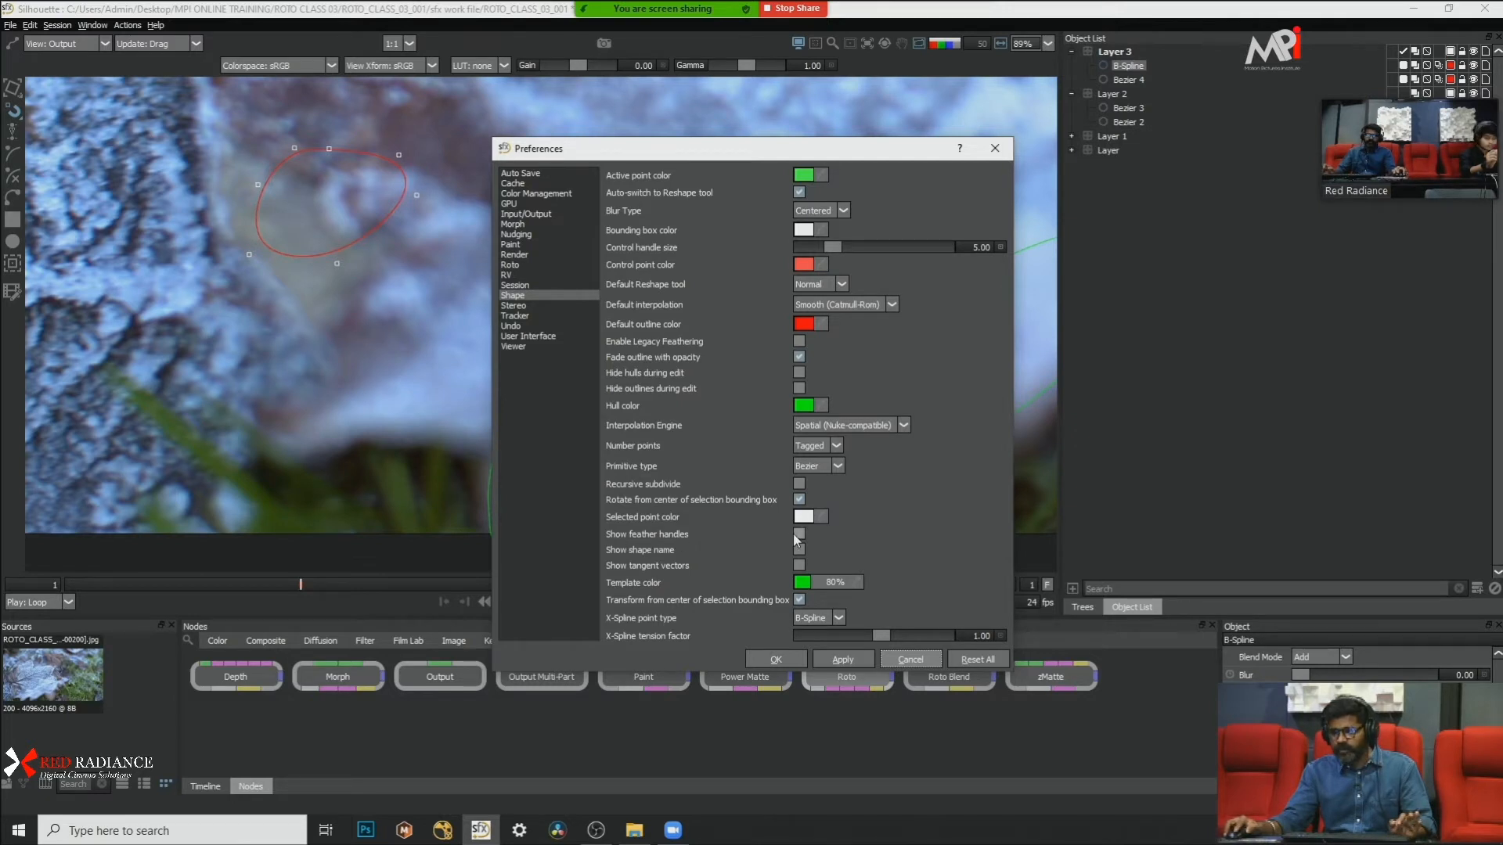
{"action": "left_click", "coordinate": [776, 659]}
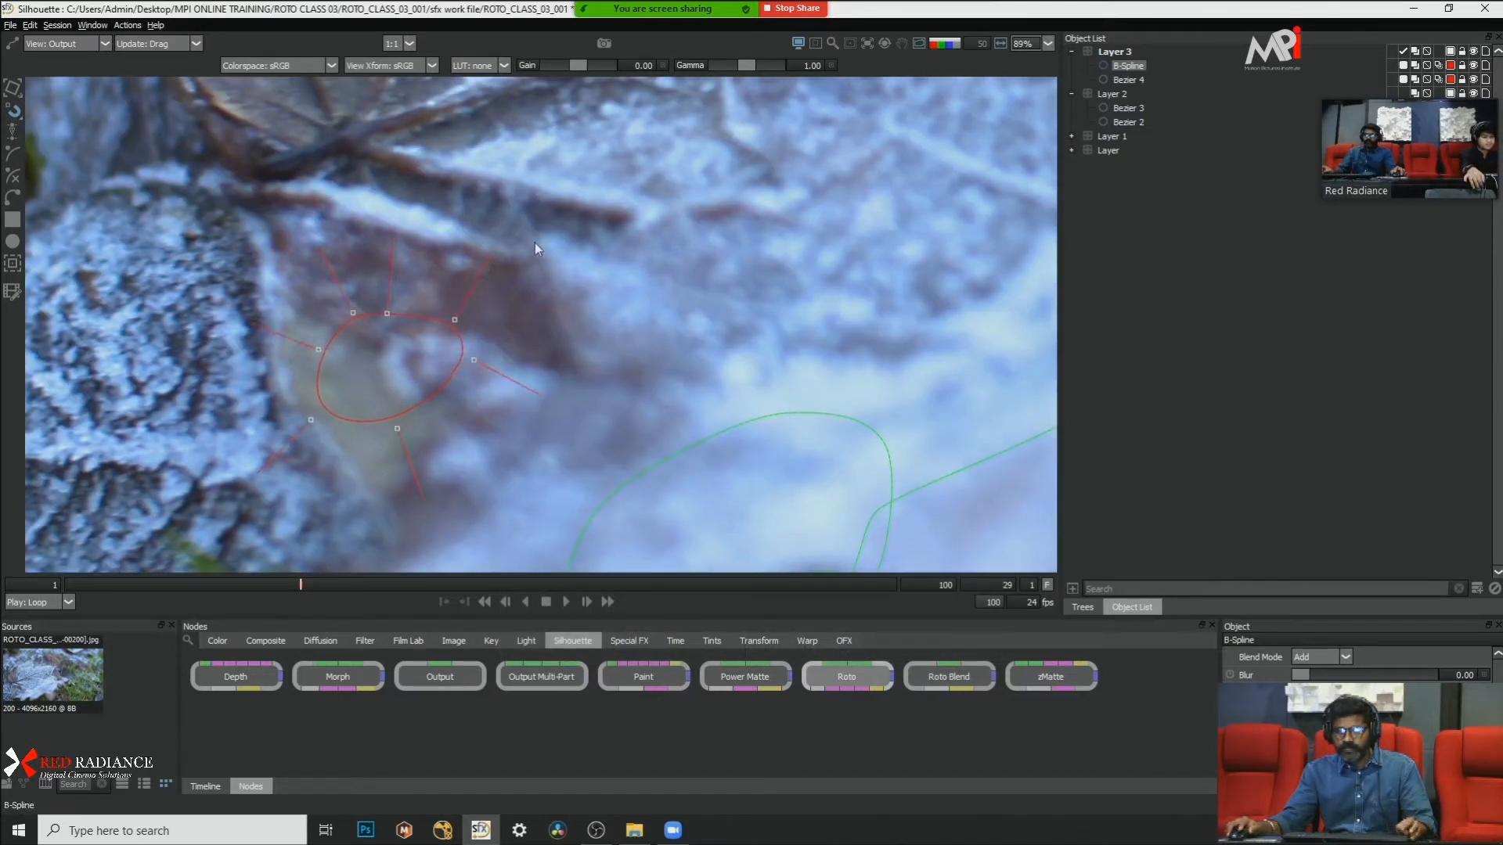
Step: Try moving the top point of the B-Spline test shape with its feather handles shown, and delete the shape
{"action": "left_click", "coordinate": [473, 295]}
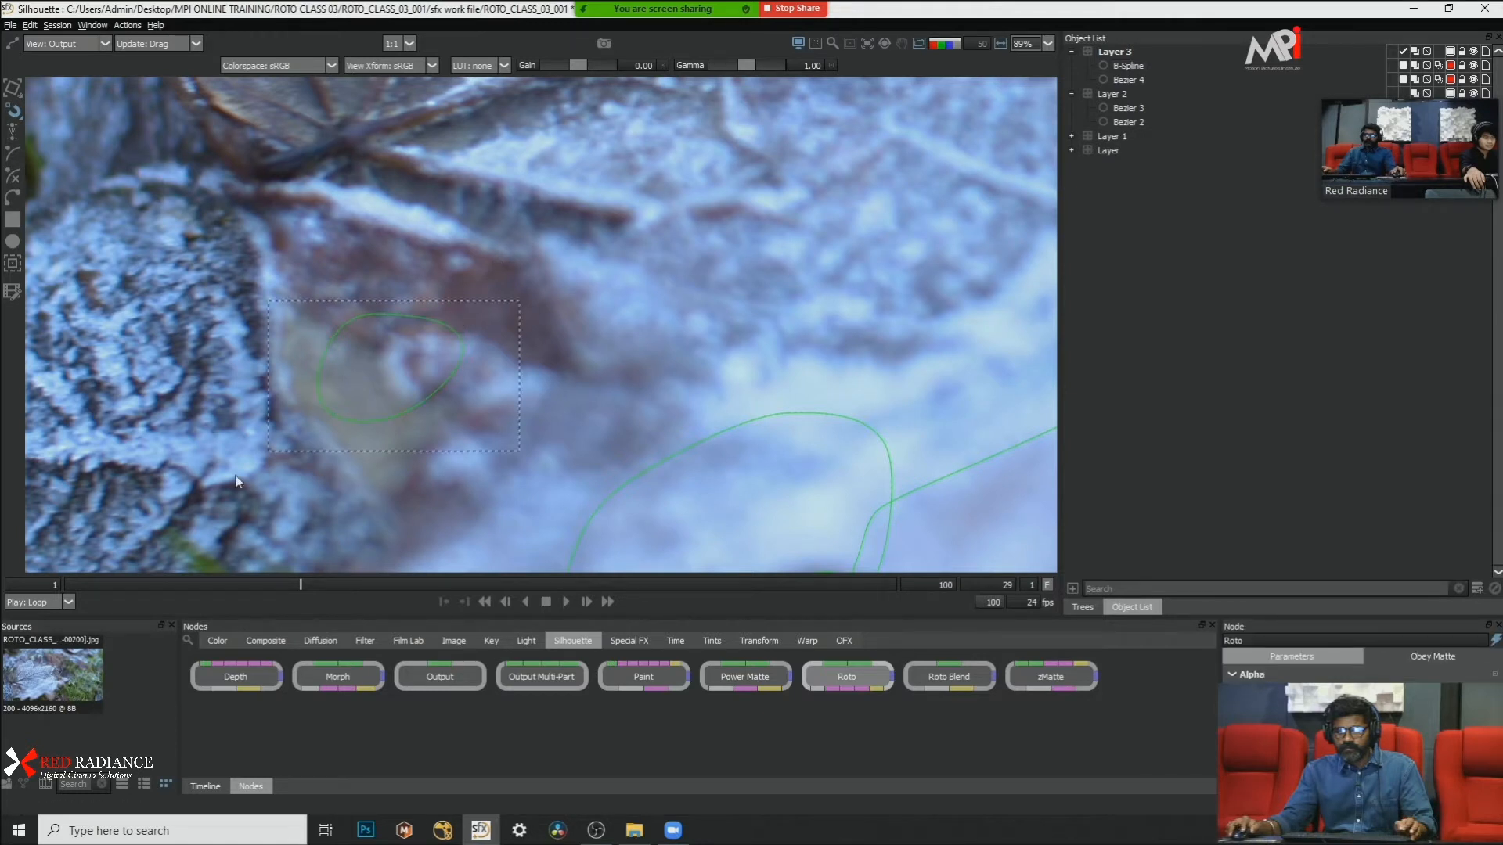
{"action": "left_click", "coordinate": [372, 421]}
{"action": "left_click_drag", "start_coordinate": [496, 299], "coordinate": [200, 496]}
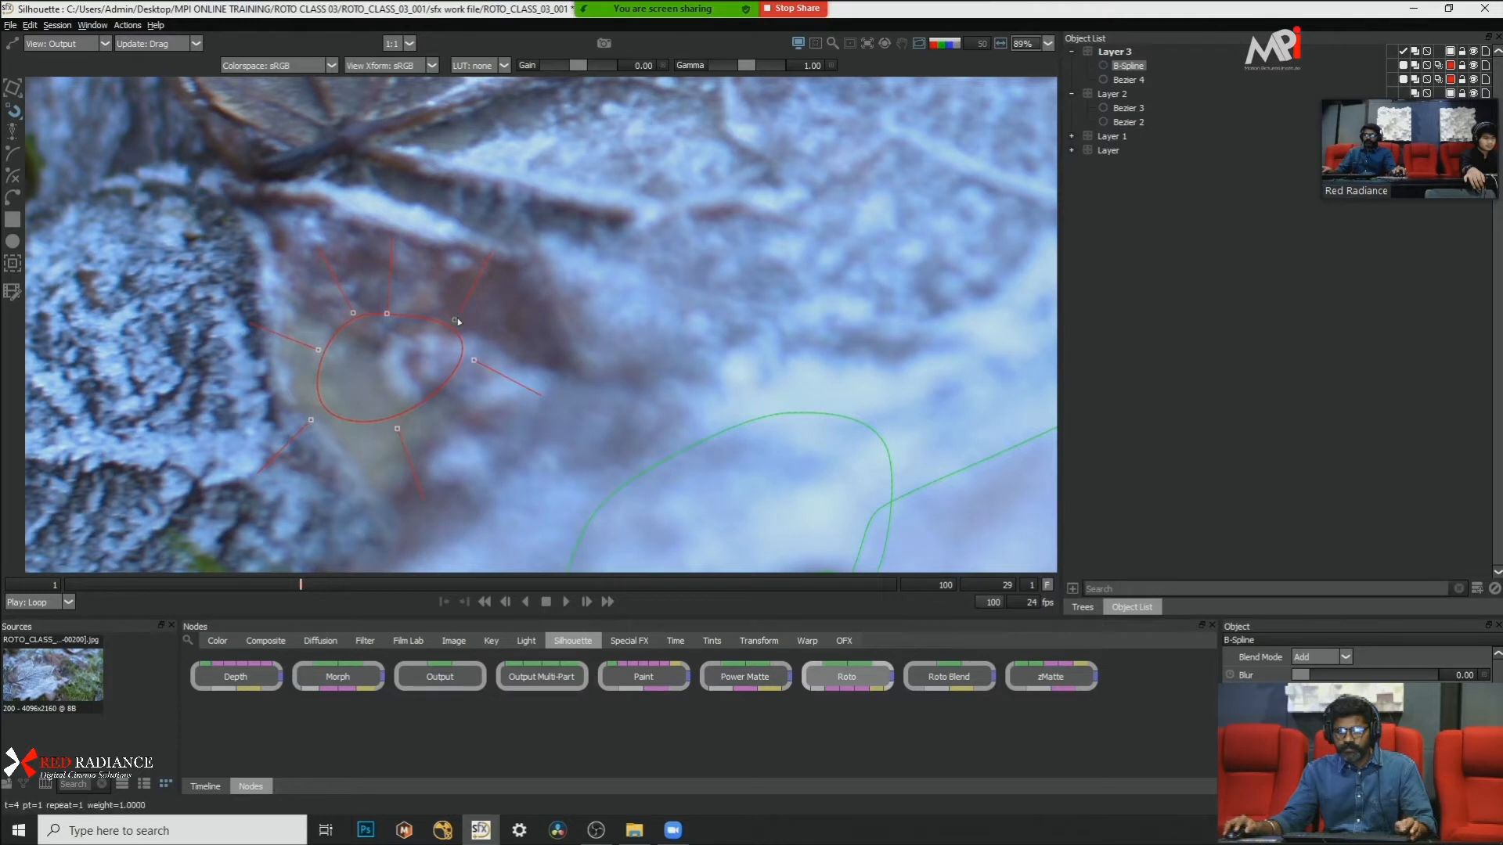
{"action": "left_click_drag", "start_coordinate": [455, 320], "coordinate": [459, 300]}
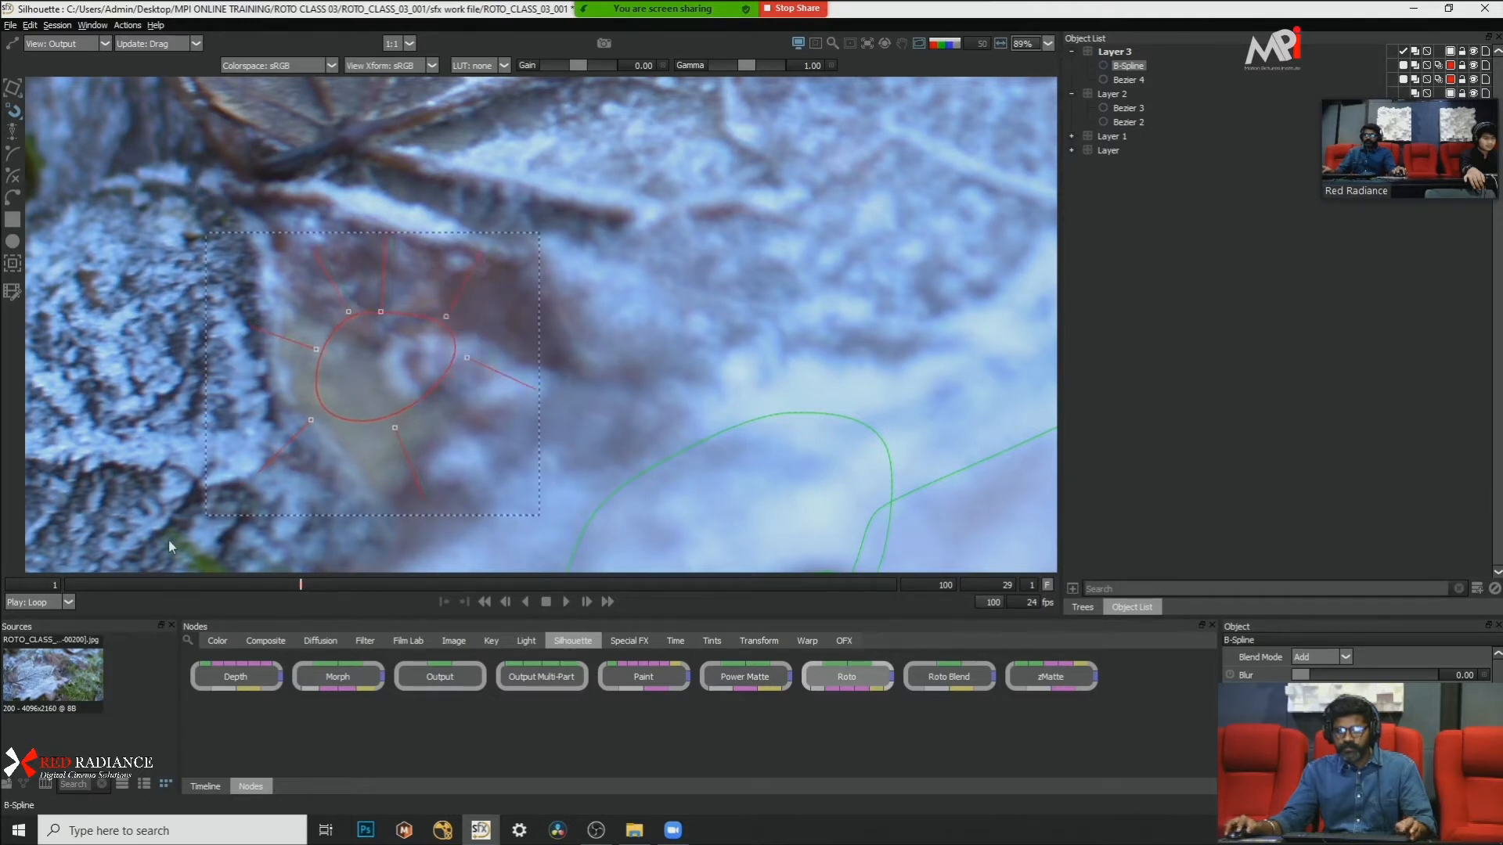
{"action": "key", "text": "Delete"}
Step: Select Bezier 4 and step forward from frame 29 to frame 36 to check how it follows the leaf
{"action": "scroll", "coordinate": [538, 224], "scroll_direction": "down", "scroll_amount": 2}
{"action": "scroll", "coordinate": [601, 317], "scroll_direction": "down", "scroll_amount": 3}
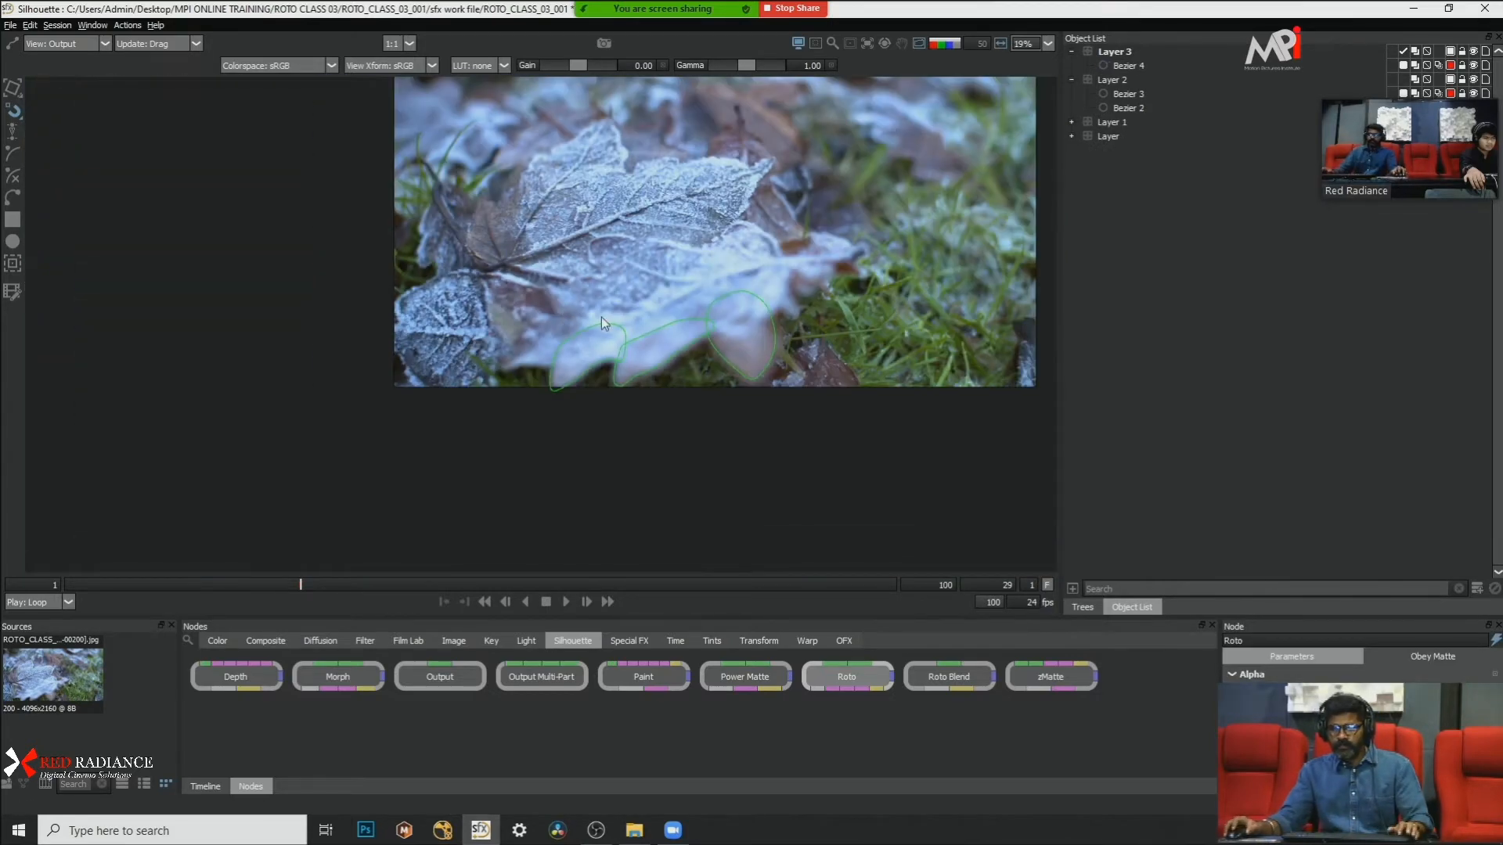
{"action": "scroll", "coordinate": [486, 330], "scroll_direction": "up", "scroll_amount": 5}
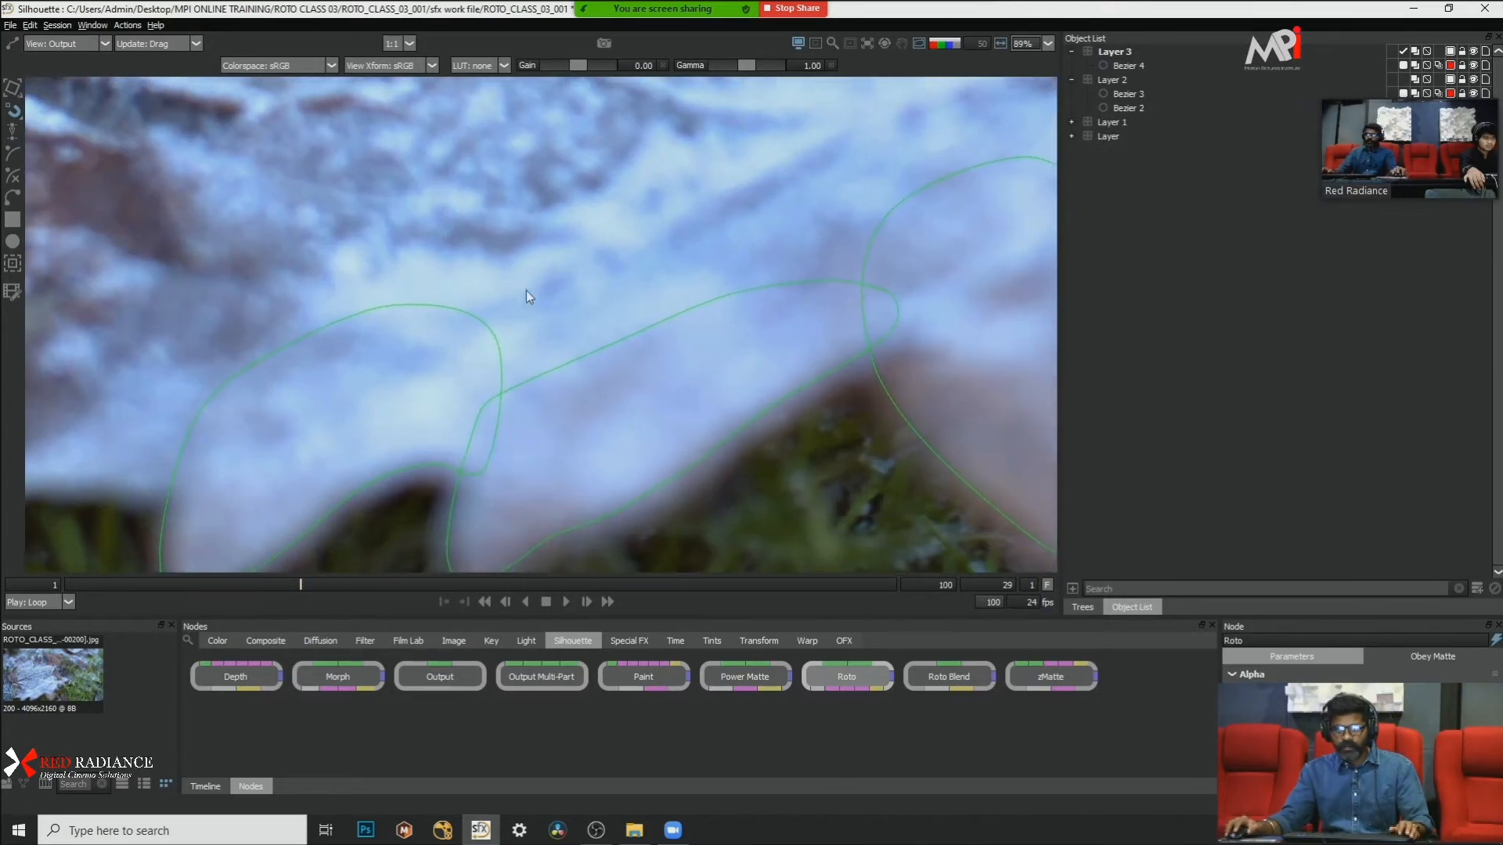
{"action": "left_click", "coordinate": [484, 318]}
{"action": "scroll", "coordinate": [621, 255], "scroll_direction": "down", "scroll_amount": 1}
{"action": "key", "text": "x"}
{"action": "key", "text": "x"}
{"action": "key", "text": "x"}
{"action": "key", "text": "x"}
{"action": "key", "text": "x"}
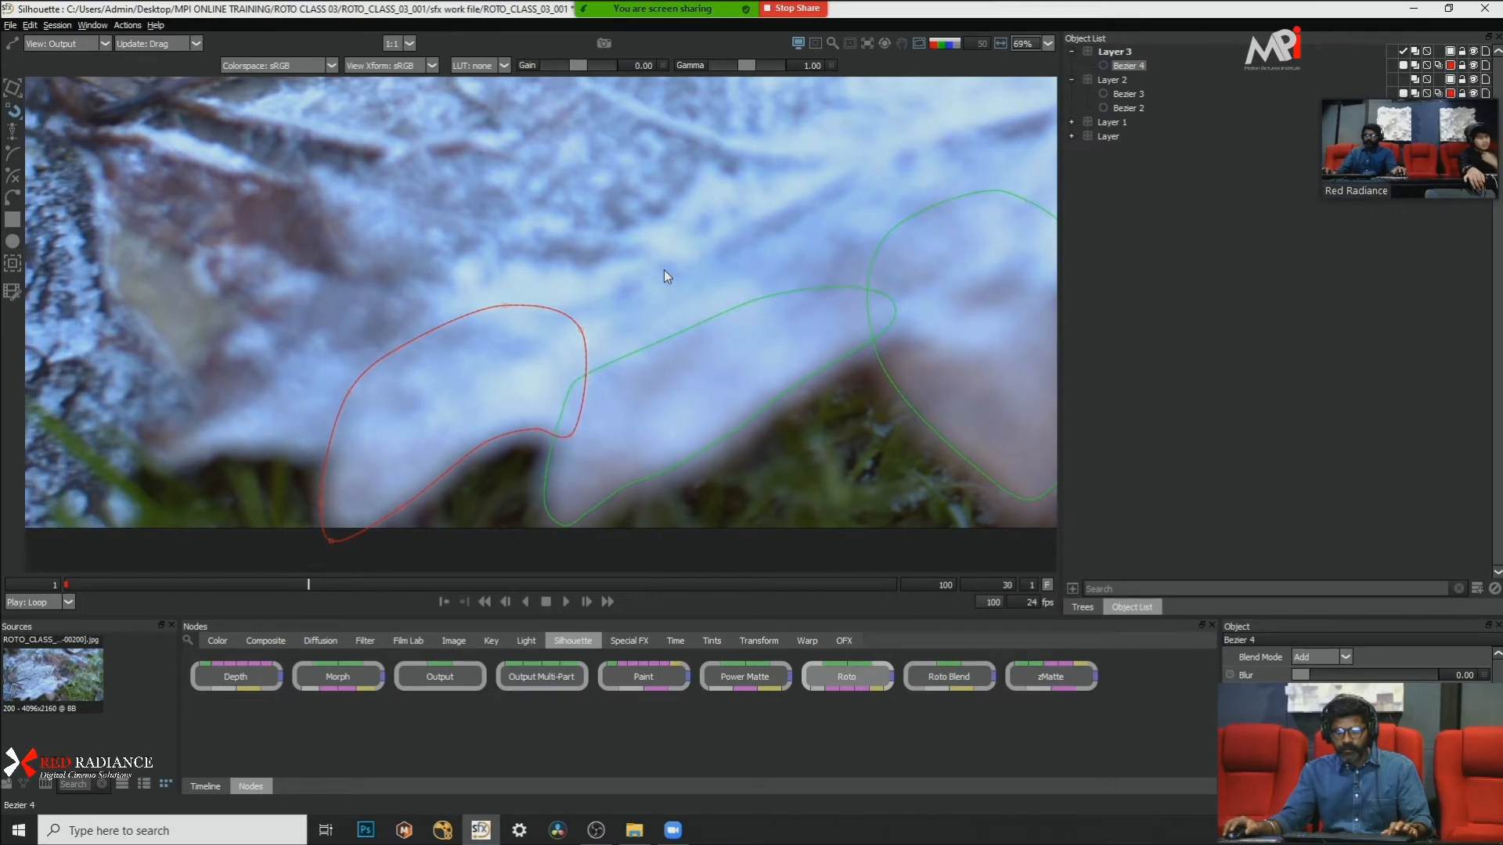
{"action": "scroll", "coordinate": [661, 274], "scroll_direction": "down", "scroll_amount": 4}
{"action": "key", "text": "x"}
{"action": "key", "text": "x"}
{"action": "left_click_drag", "start_coordinate": [679, 247], "coordinate": [598, 357]}
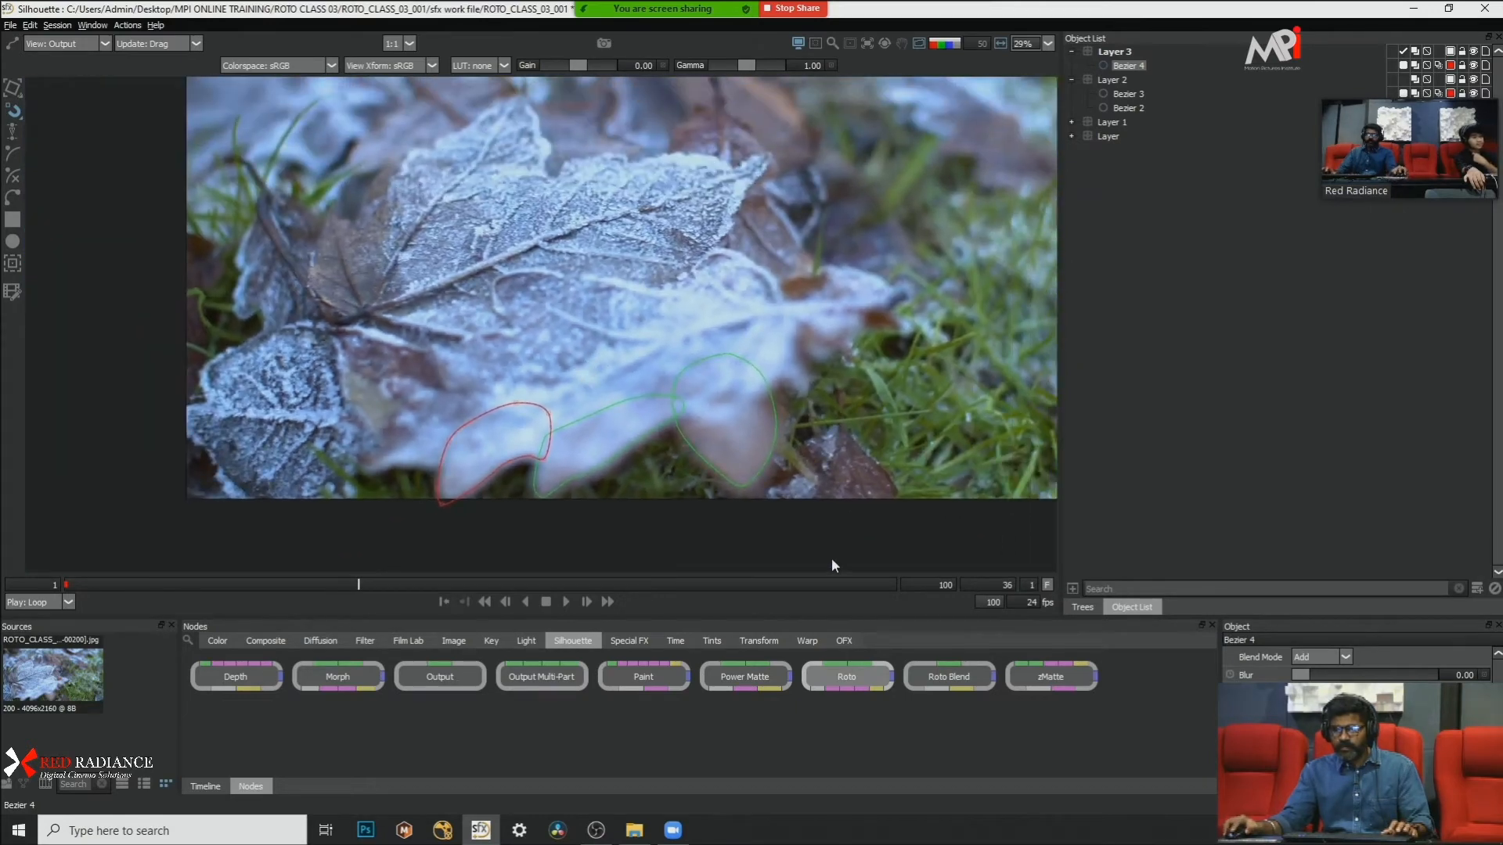
Step: Go to frame 100 and play the shot in a wider view to check all three lobe shapes
{"action": "left_click_drag", "start_coordinate": [885, 584], "coordinate": [912, 584]}
{"action": "scroll", "coordinate": [852, 177], "scroll_direction": "up", "scroll_amount": 3}
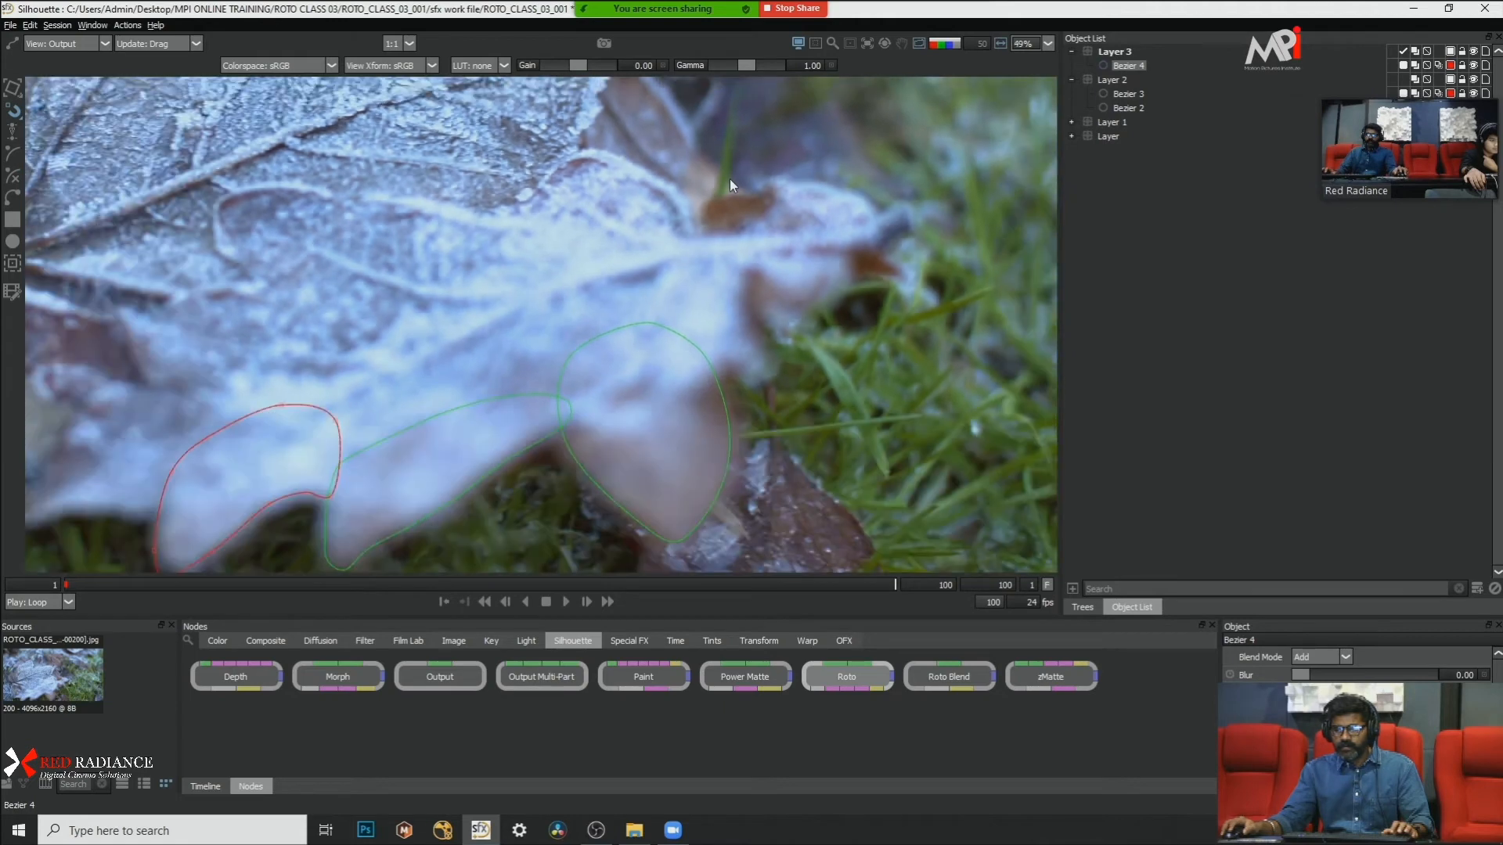
{"action": "left_click", "coordinate": [566, 601]}
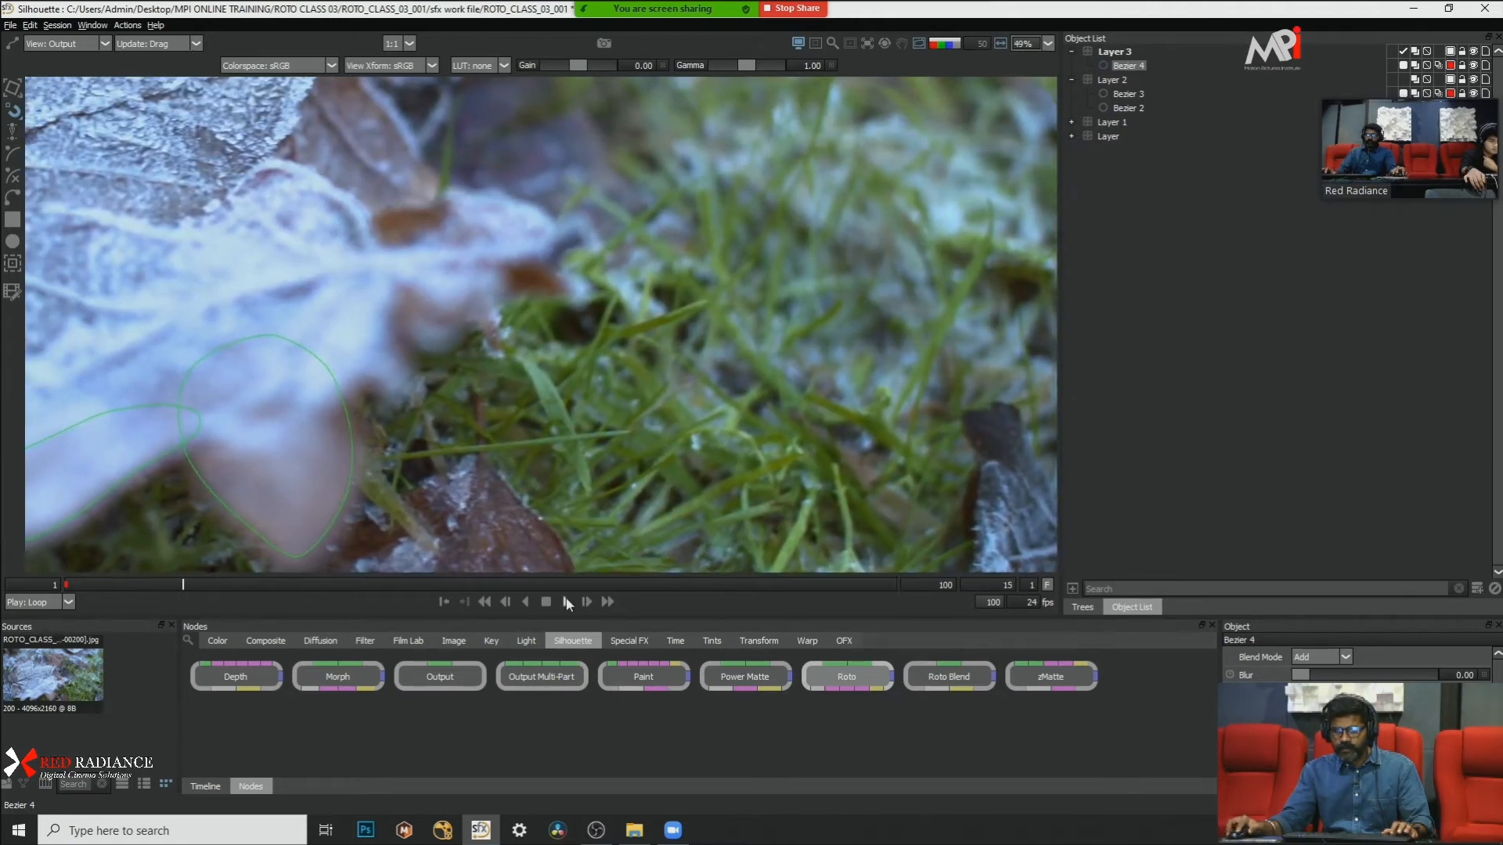
{"action": "left_click", "coordinate": [568, 603]}
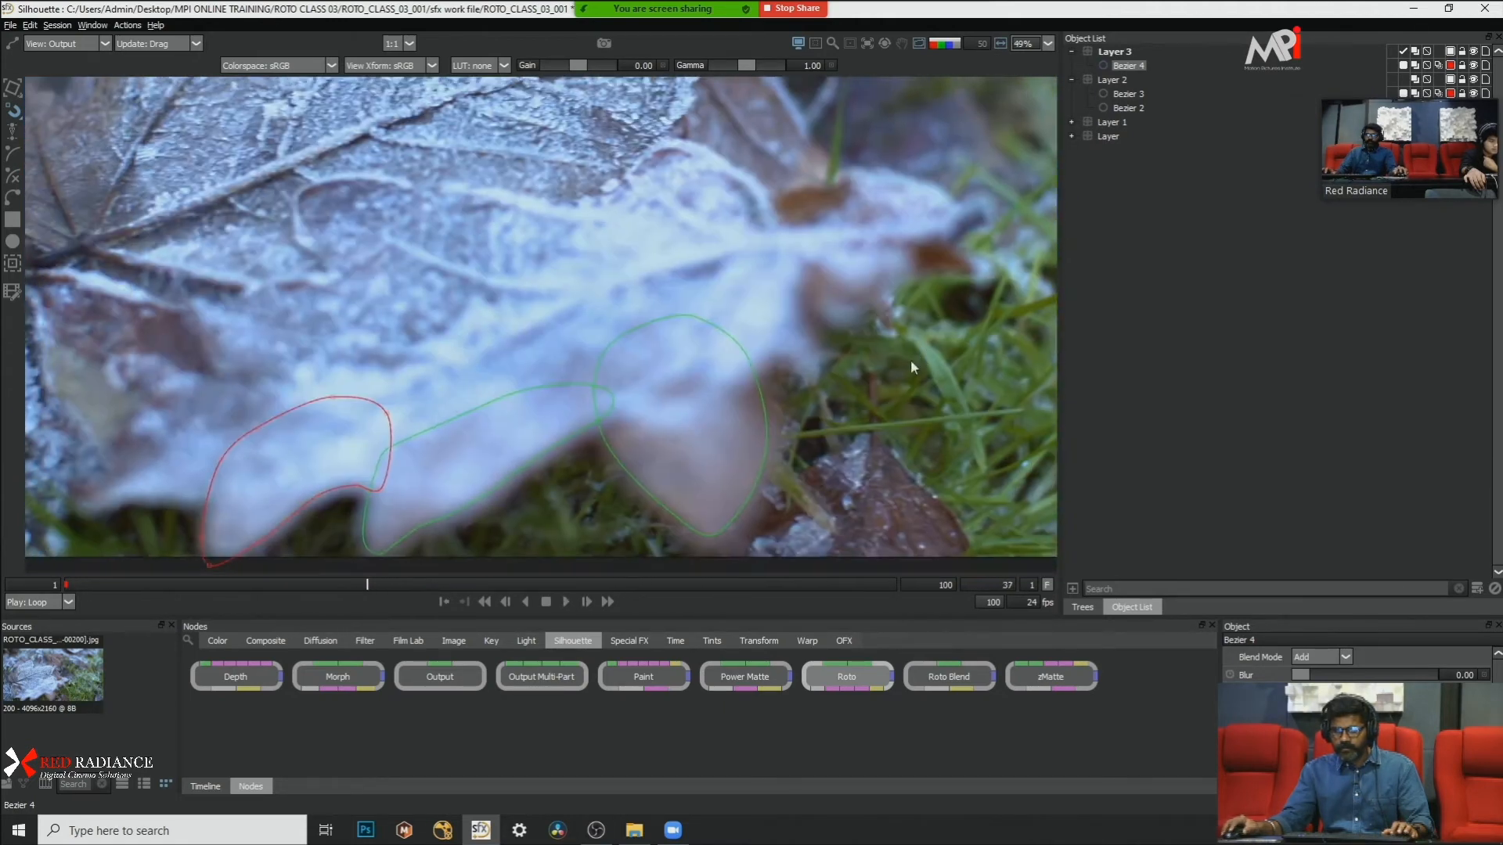
Step: Try pulling a feather out from Bezier 3's top edge at frame 37, and undo it
{"action": "left_click", "coordinate": [538, 466]}
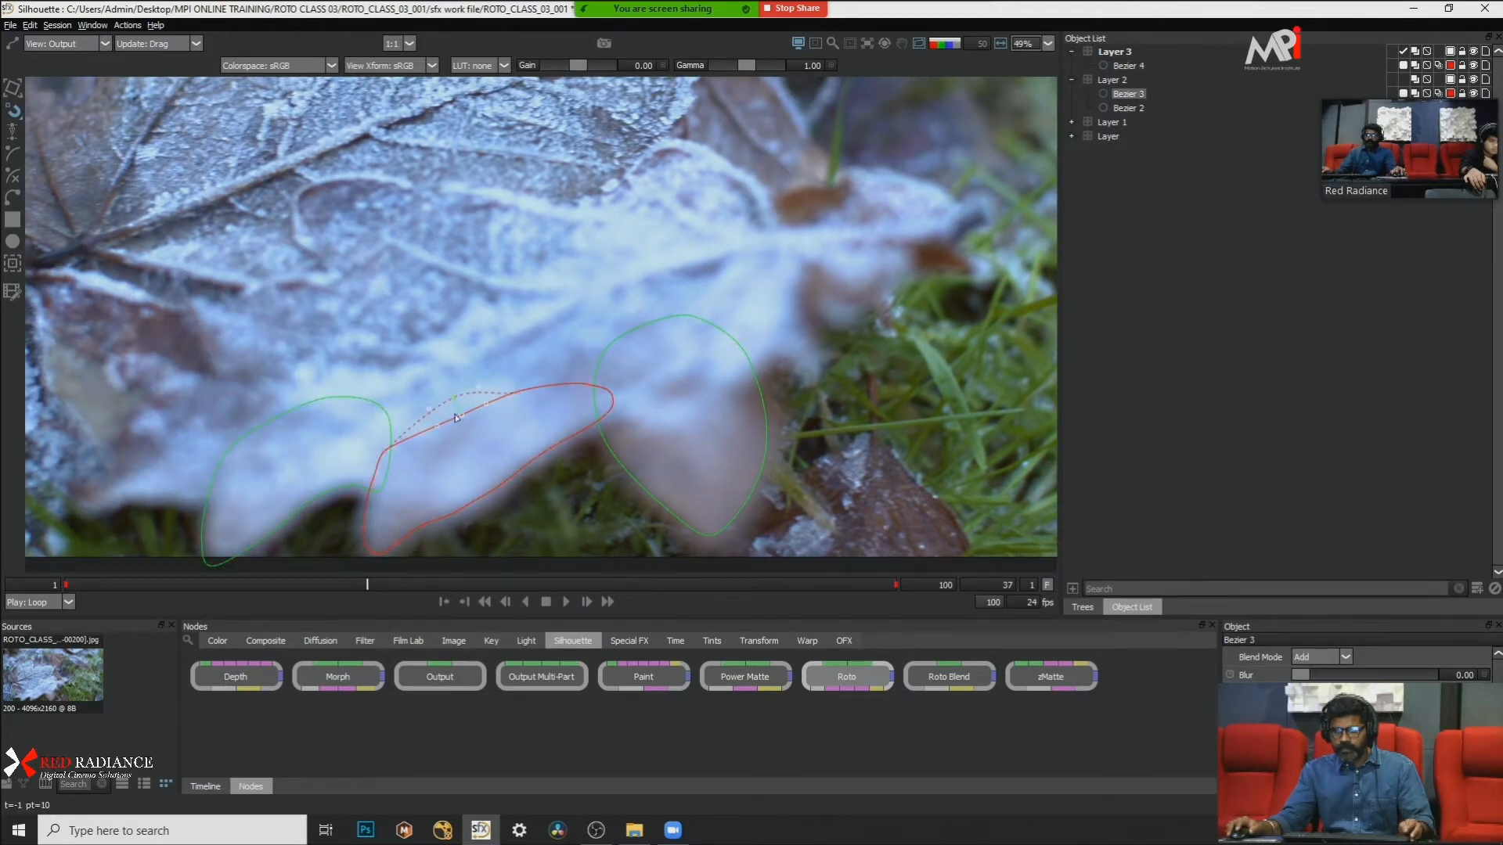
{"action": "scroll", "coordinate": [463, 419], "scroll_direction": "up", "scroll_amount": 1}
{"action": "key", "text": "ctrl+z"}
{"action": "scroll", "coordinate": [534, 448], "scroll_direction": "down", "scroll_amount": 1}
Step: Try feathering the middle points of Bezier 3's lower edge at frame 37, checking with the matte overlay and the alpha view
{"action": "left_click_drag", "start_coordinate": [536, 444], "coordinate": [527, 330]}
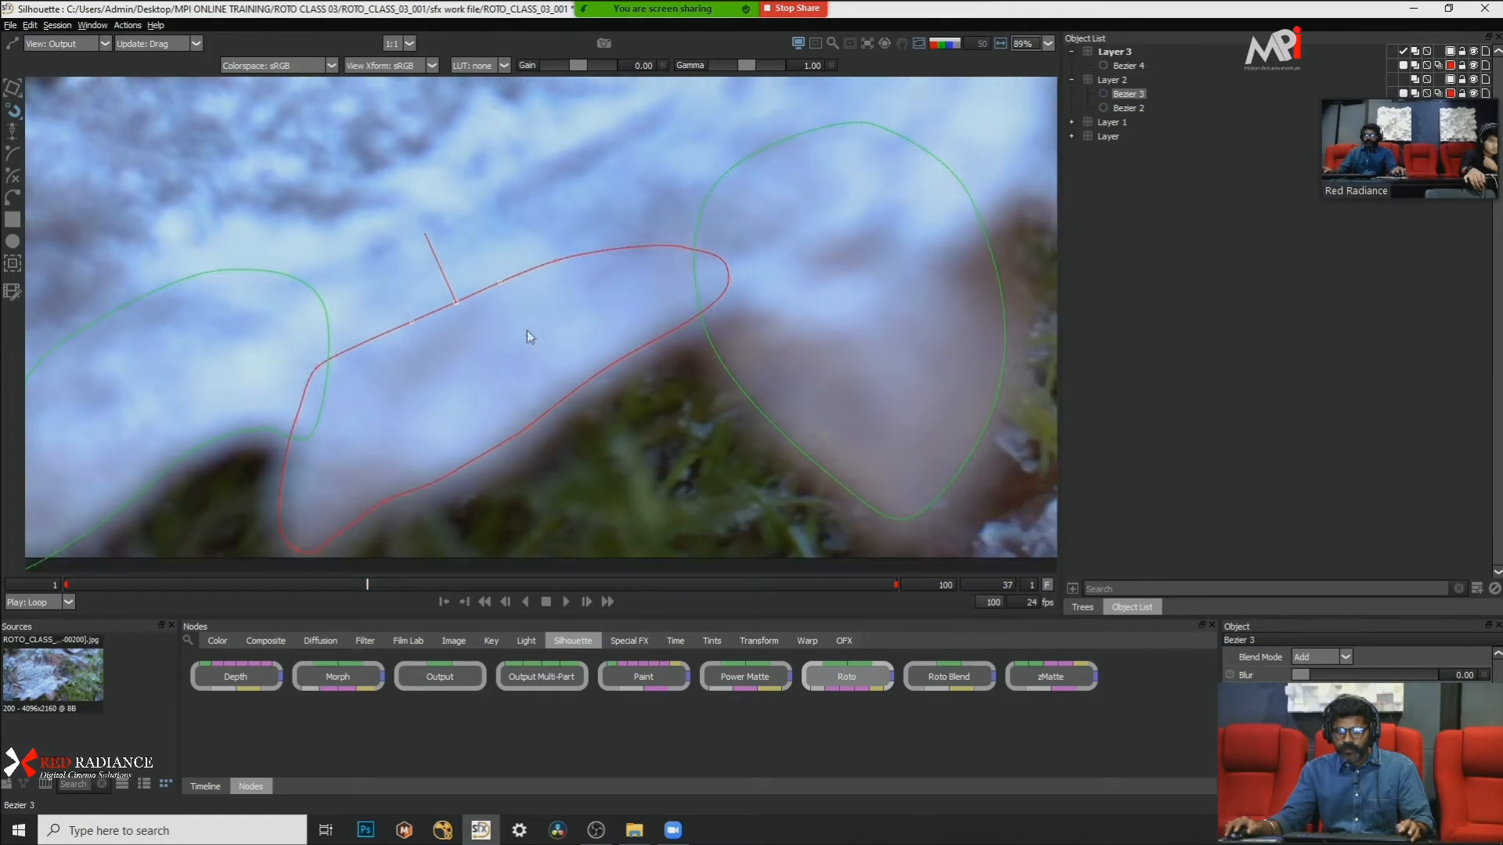
{"action": "left_click_drag", "start_coordinate": [689, 478], "coordinate": [505, 343]}
{"action": "scroll", "coordinate": [603, 431], "scroll_direction": "up", "scroll_amount": 1}
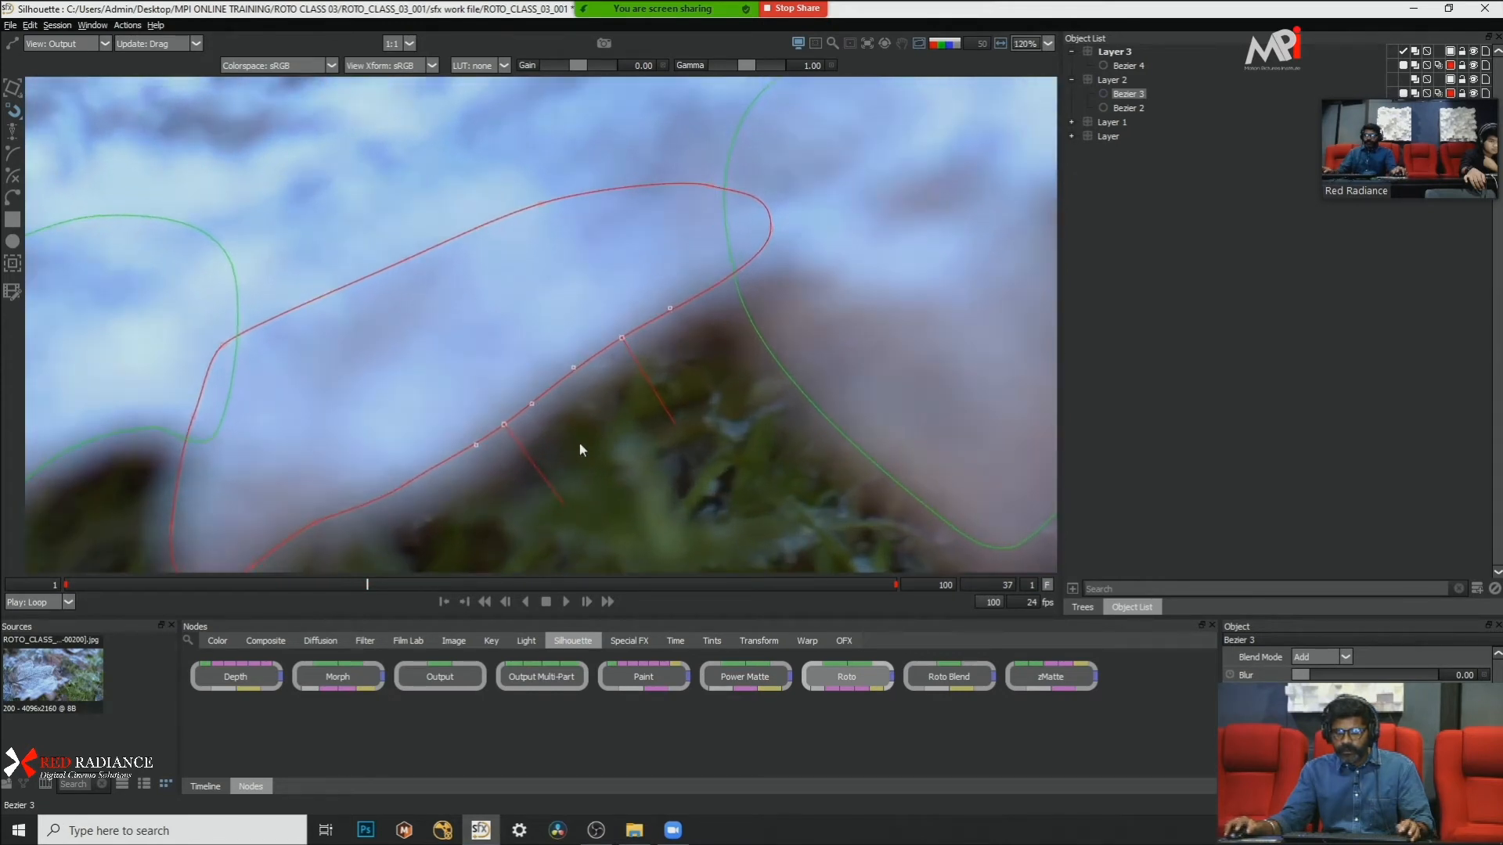
{"action": "left_click_drag", "start_coordinate": [530, 463], "coordinate": [548, 490]}
{"action": "left_click_drag", "start_coordinate": [699, 446], "coordinate": [531, 319]}
{"action": "key", "text": "shift+a"}
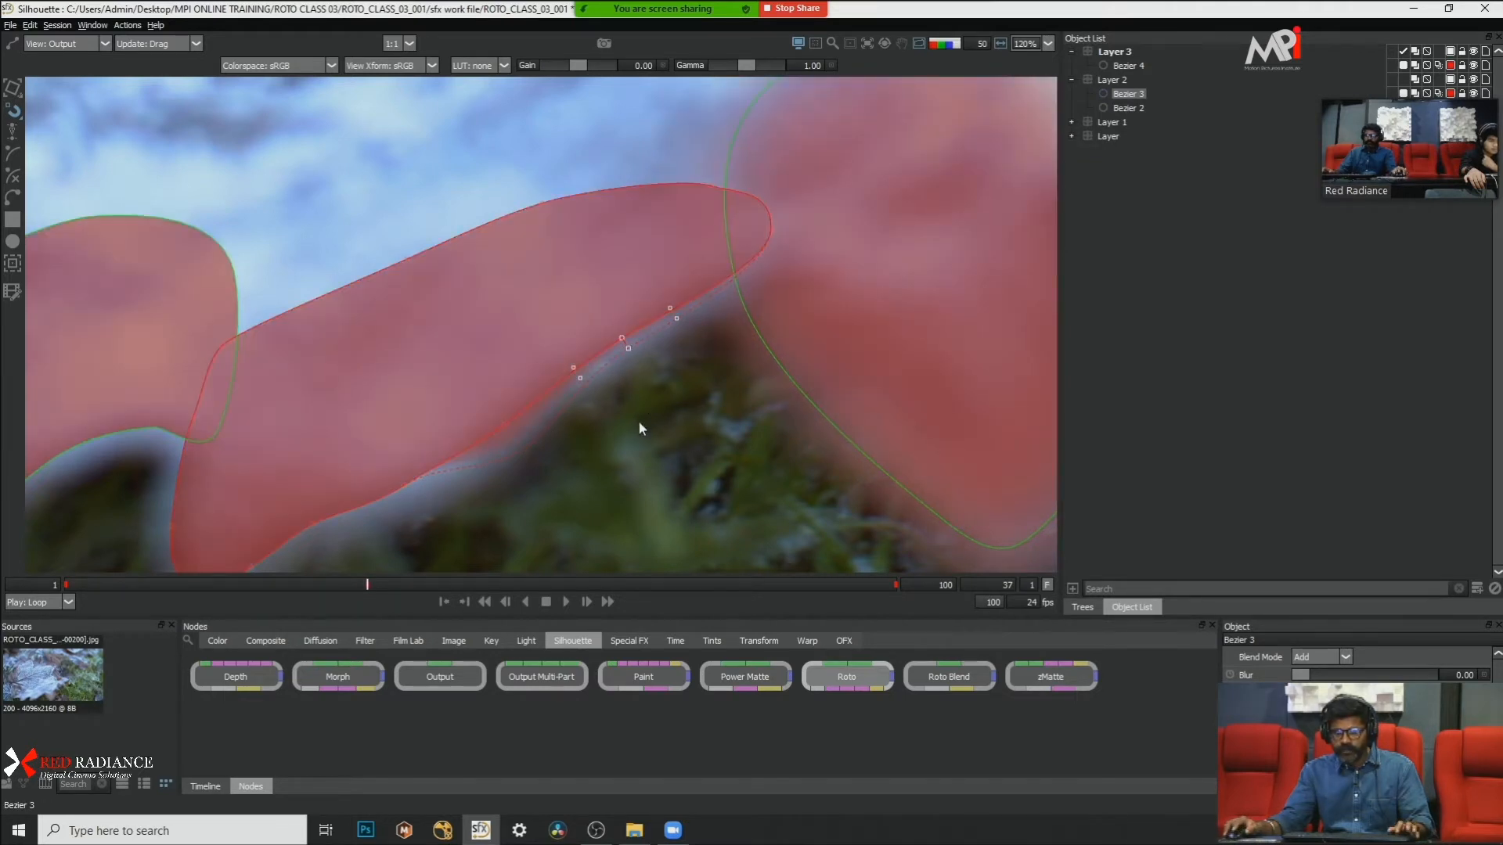
{"action": "key", "text": "a"}
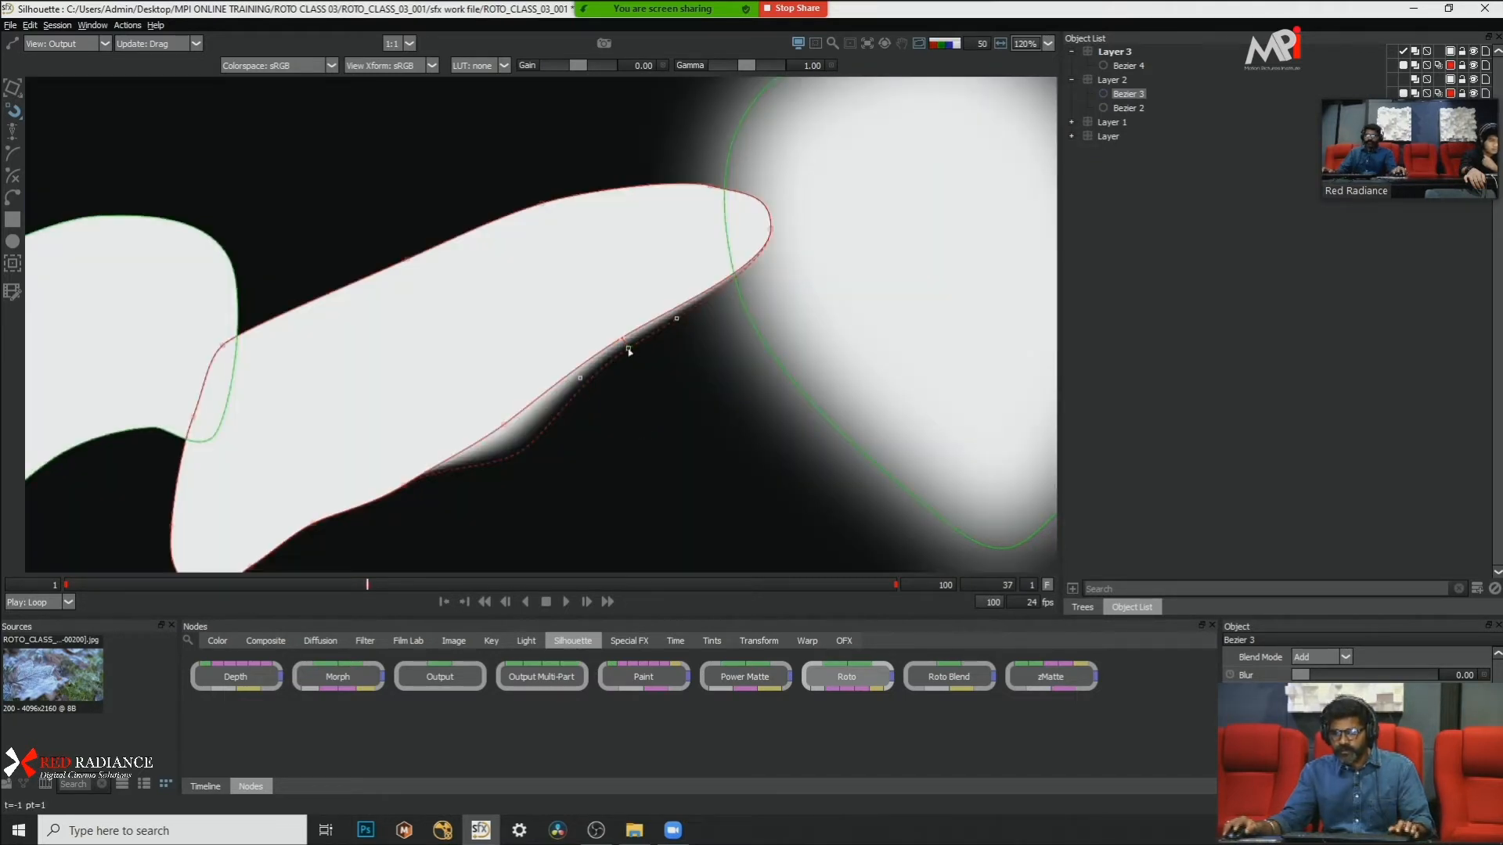
Step: Try widening the feather at Bezier 3's right-hand lower-edge point in the alpha view, and undo the feathering
{"action": "left_click_drag", "start_coordinate": [628, 352], "coordinate": [639, 370]}
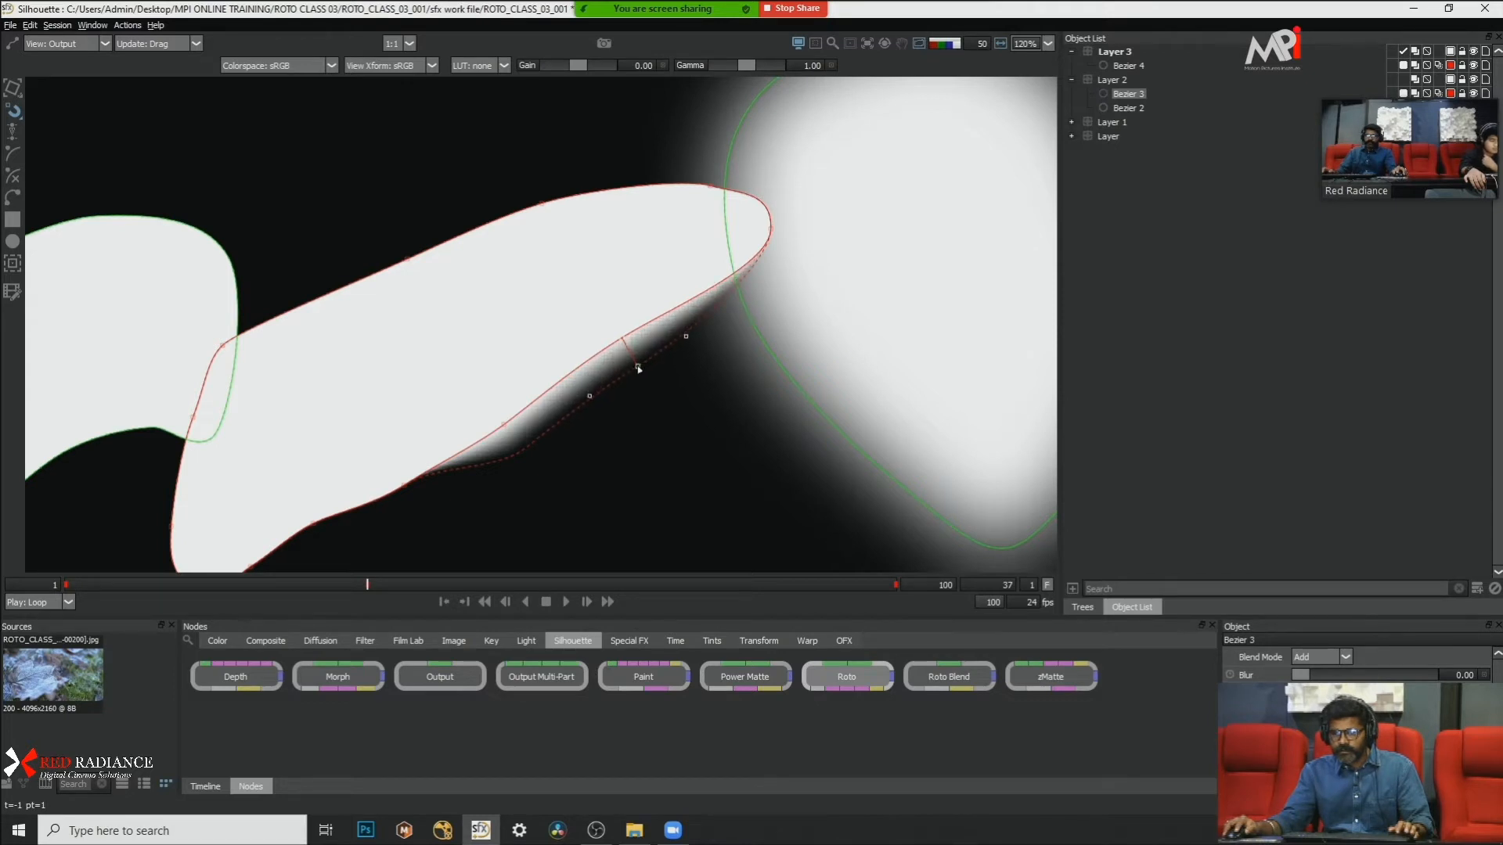
{"action": "left_click_drag", "start_coordinate": [557, 480], "coordinate": [651, 443]}
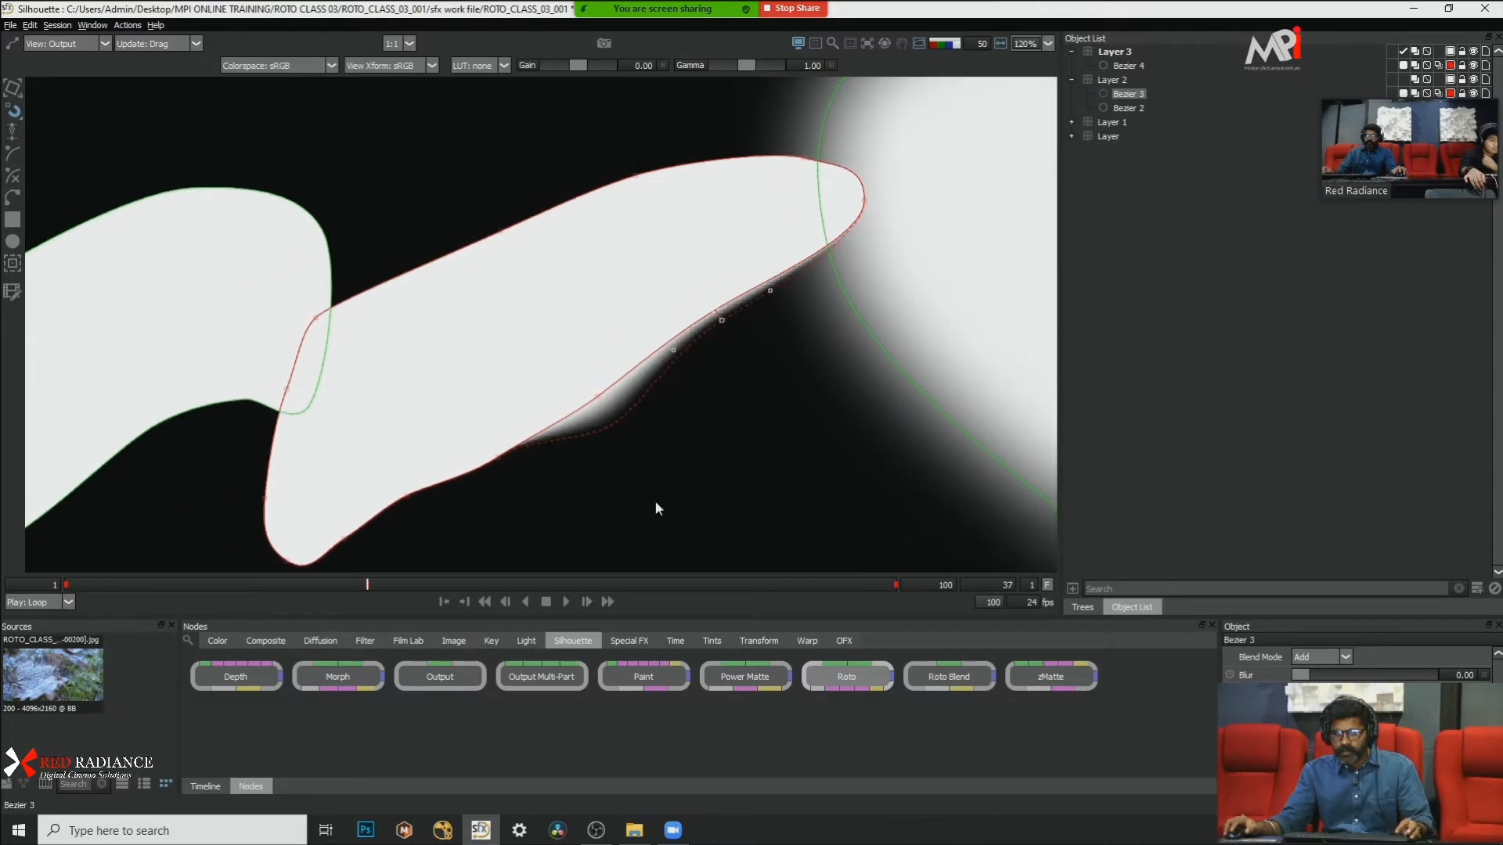
{"action": "key", "text": "ctrl+z"}
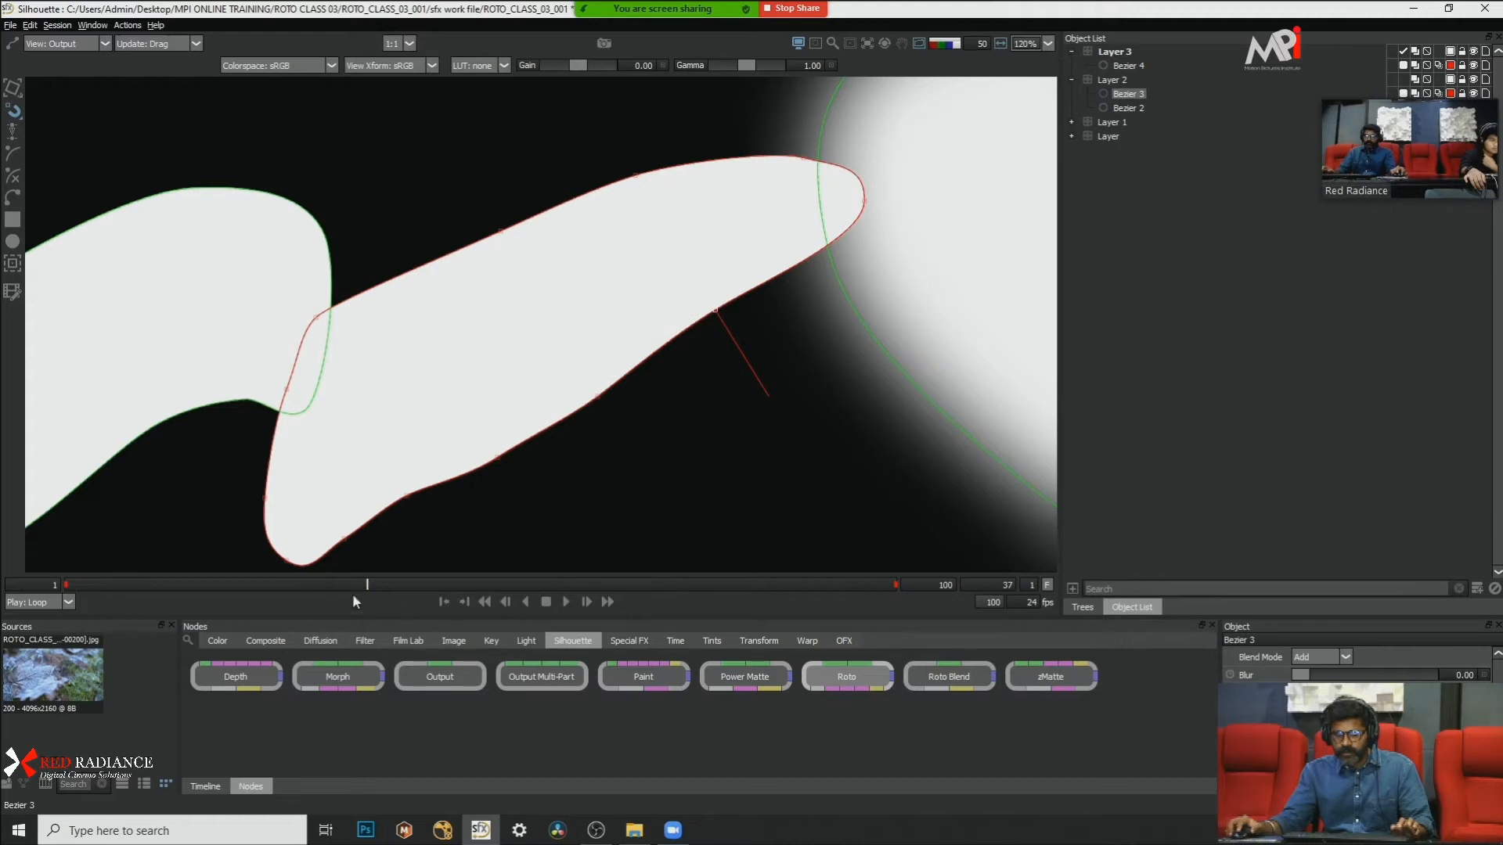
Step: Try feathering Bezier 3's lower-edge point at frame 54, compare it with frame 1, and undo the feather
{"action": "left_click", "coordinate": [70, 586]}
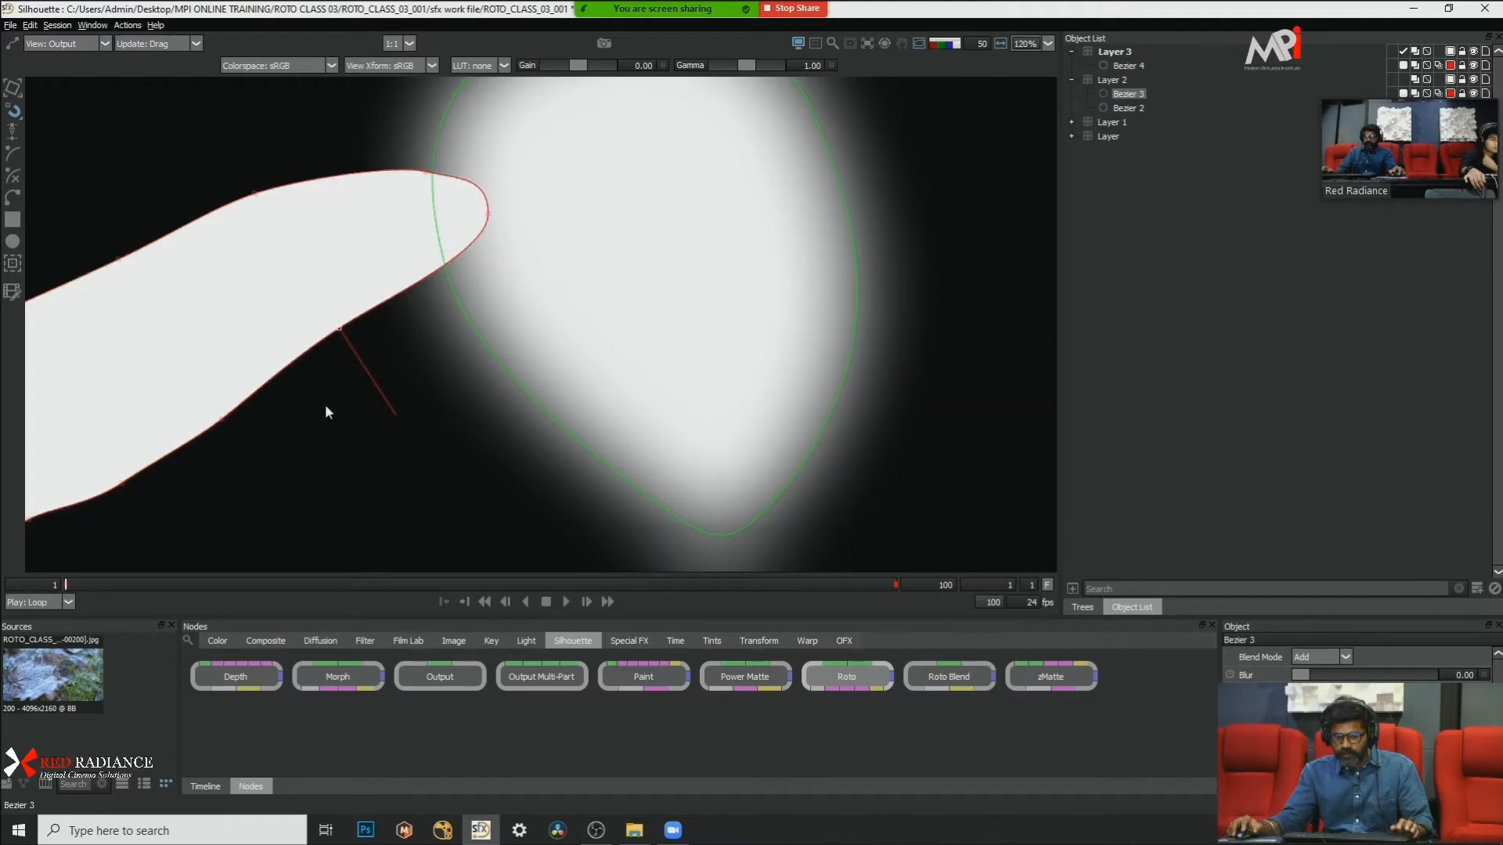
{"action": "left_click_drag", "start_coordinate": [326, 409], "coordinate": [641, 409]}
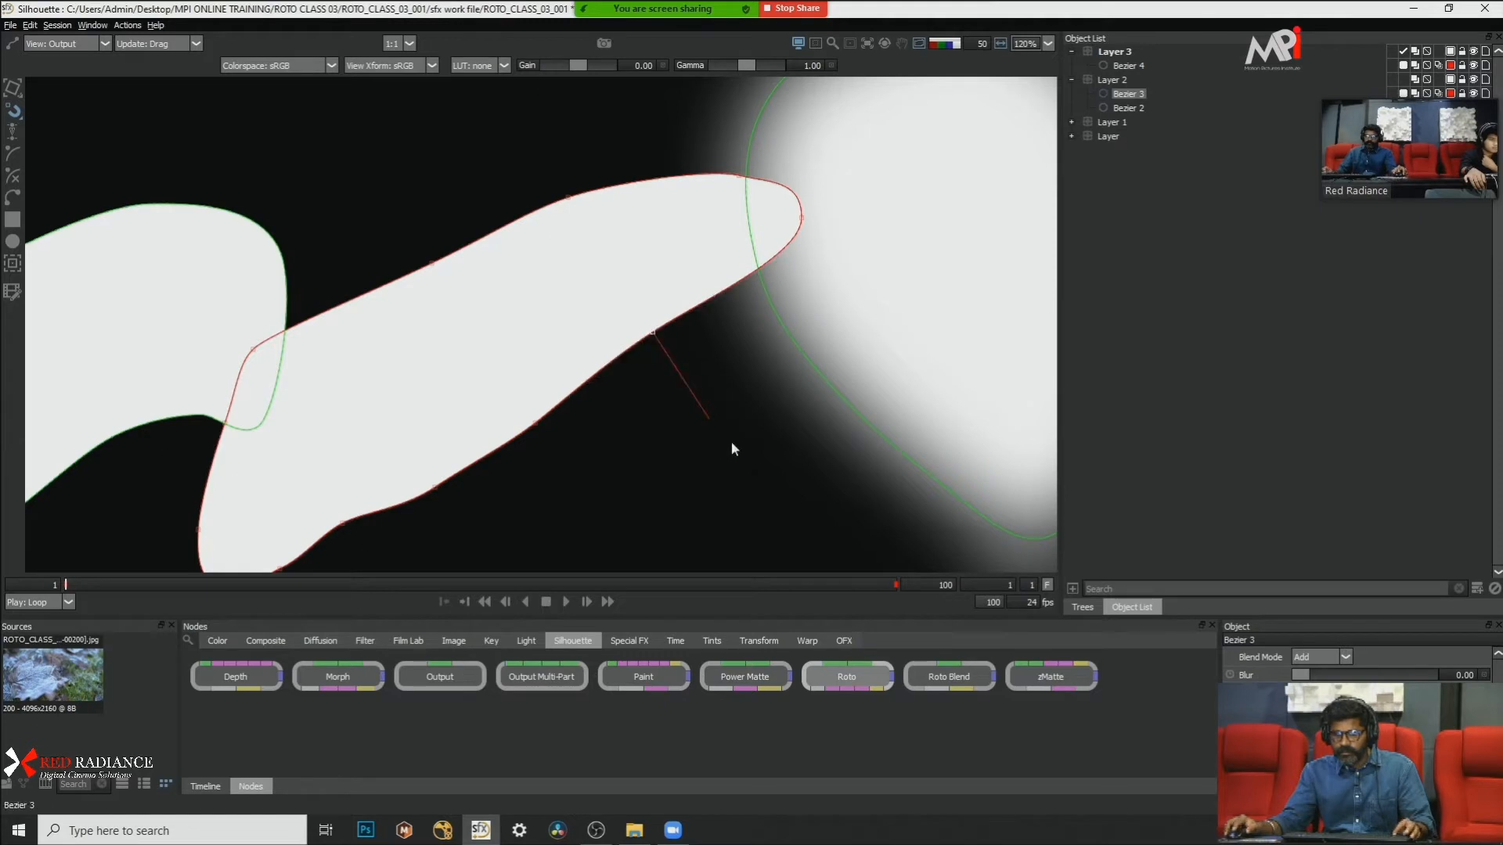
{"action": "left_click", "coordinate": [510, 583]}
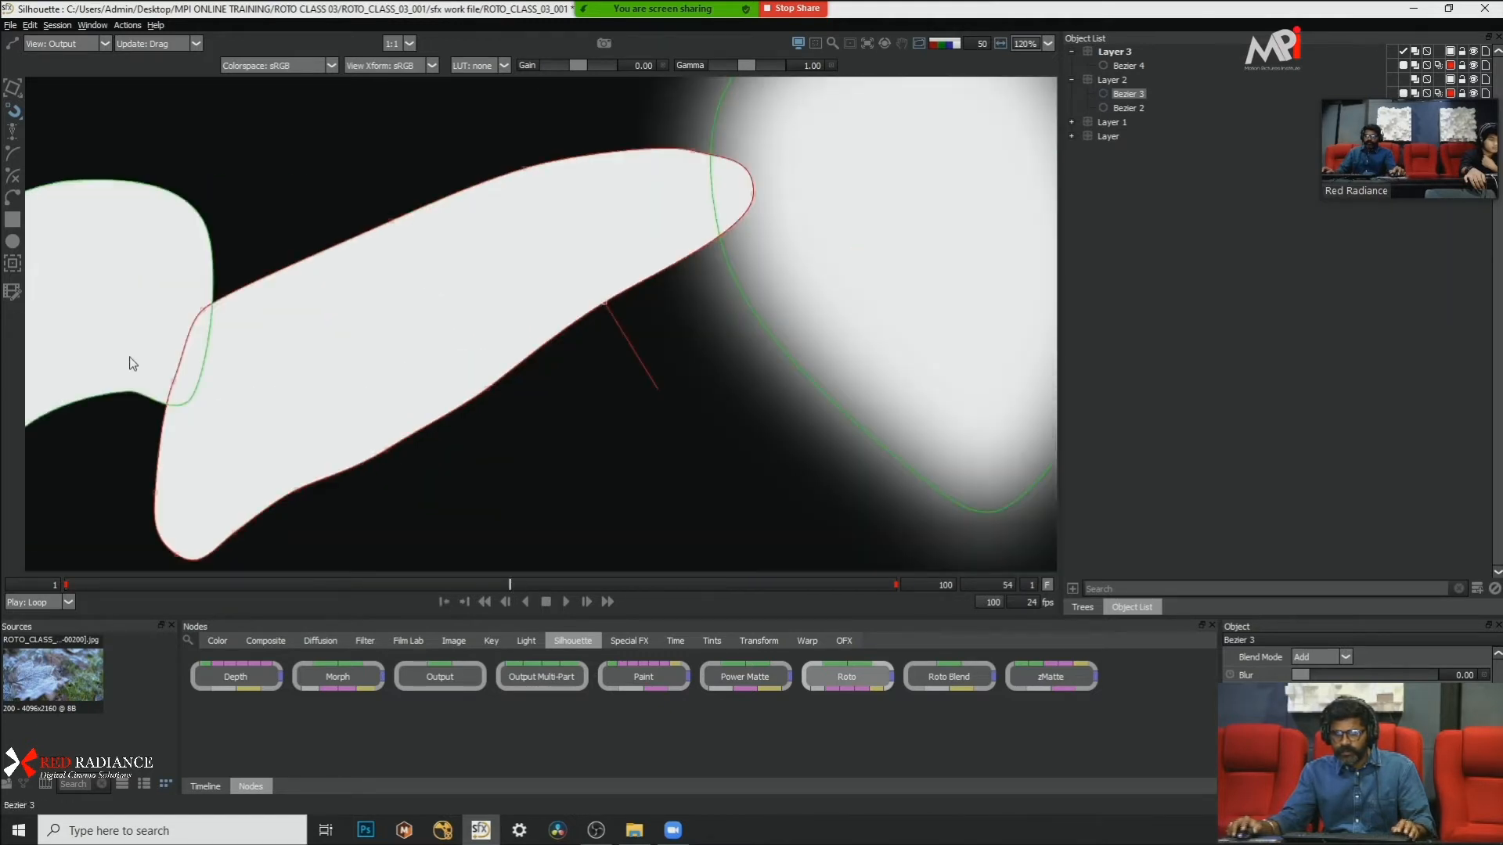
{"action": "left_click_drag", "start_coordinate": [621, 336], "coordinate": [633, 347]}
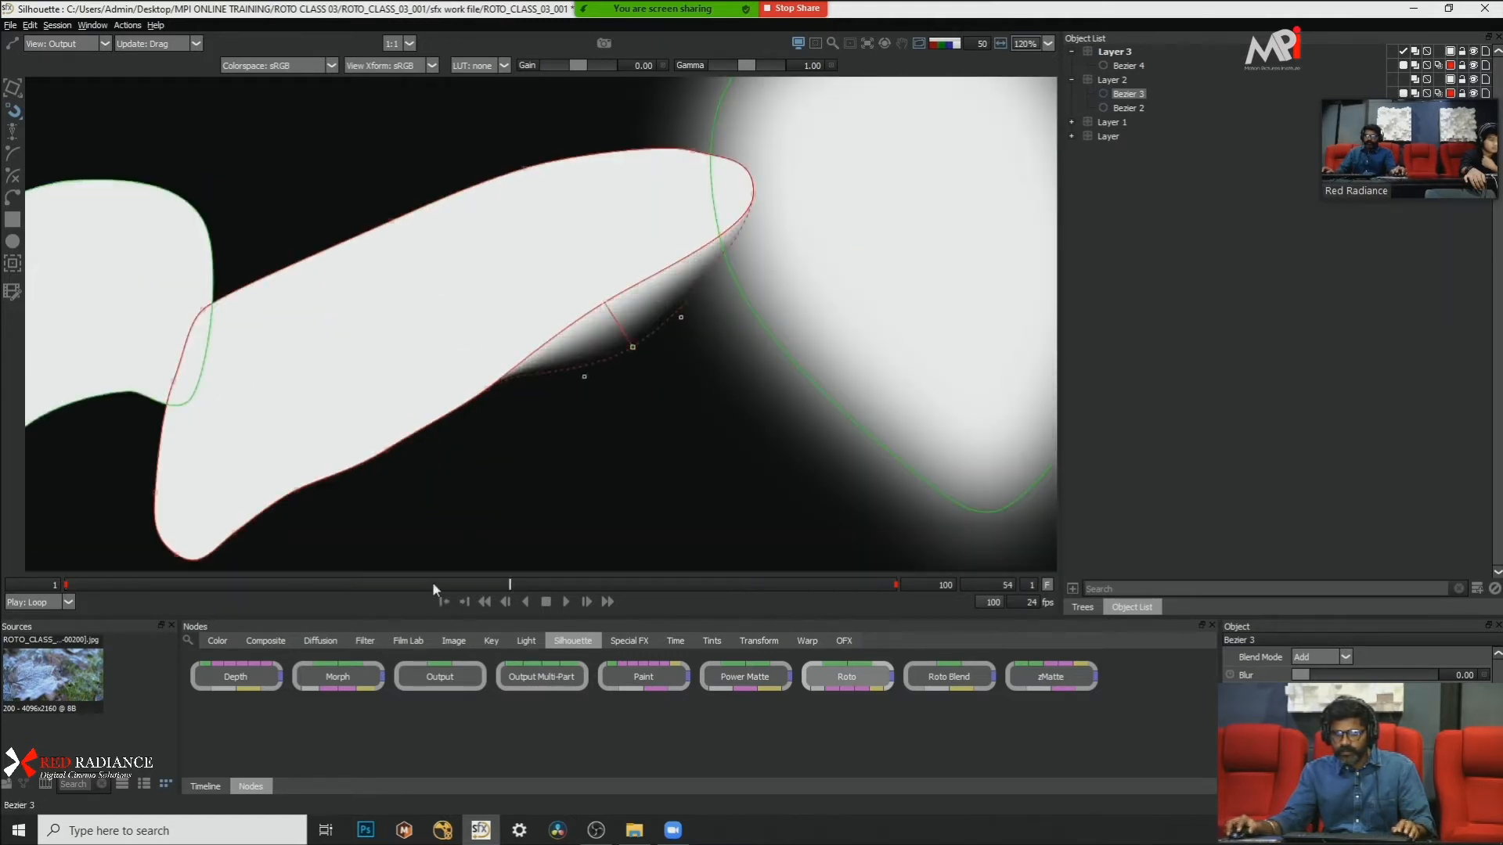
{"action": "left_click_drag", "start_coordinate": [432, 580], "coordinate": [75, 587]}
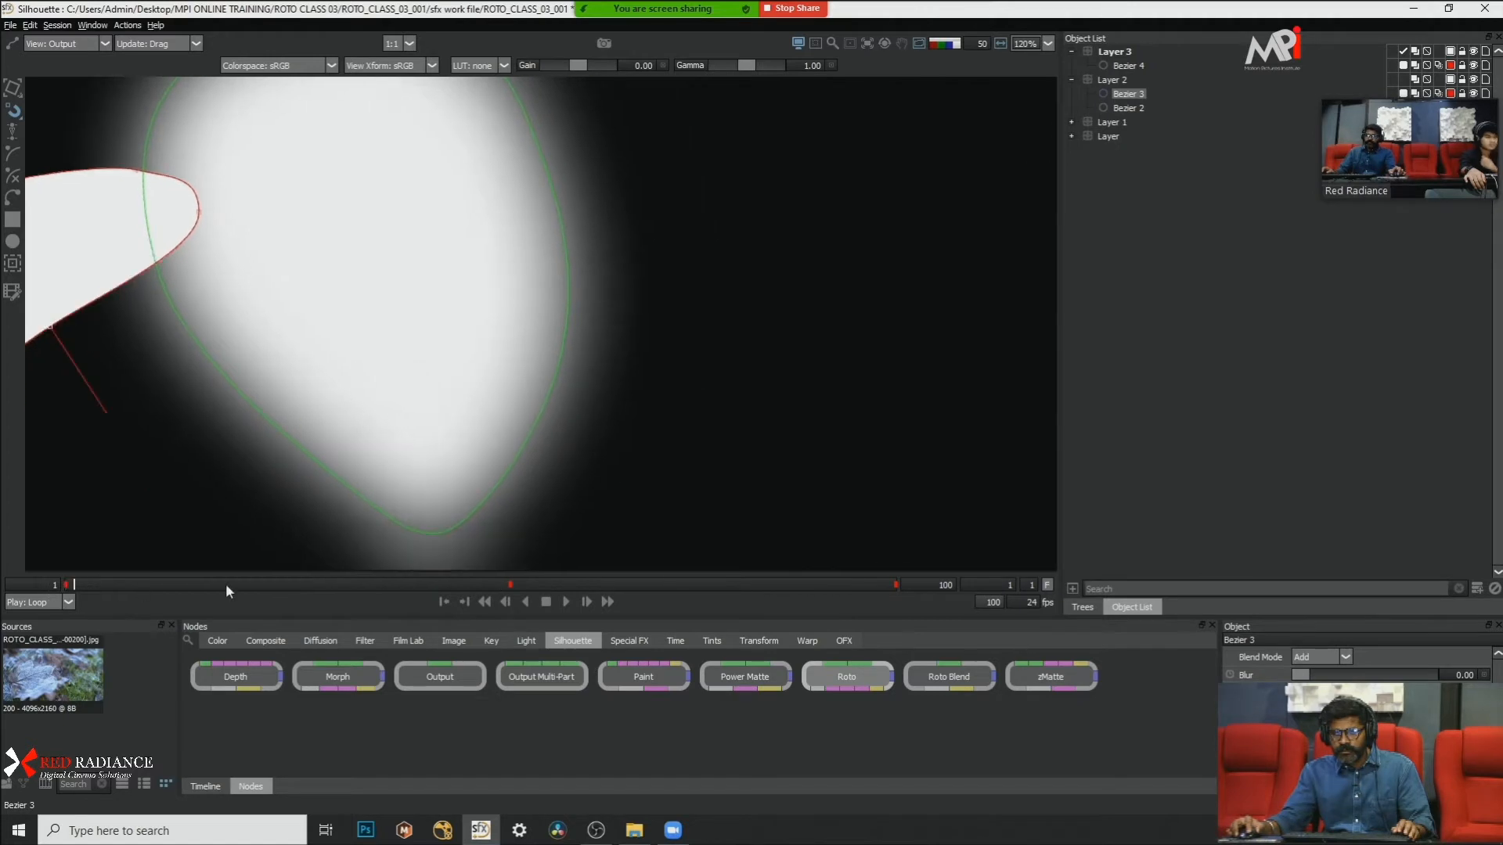
{"action": "left_click_drag", "start_coordinate": [226, 584], "coordinate": [510, 584]}
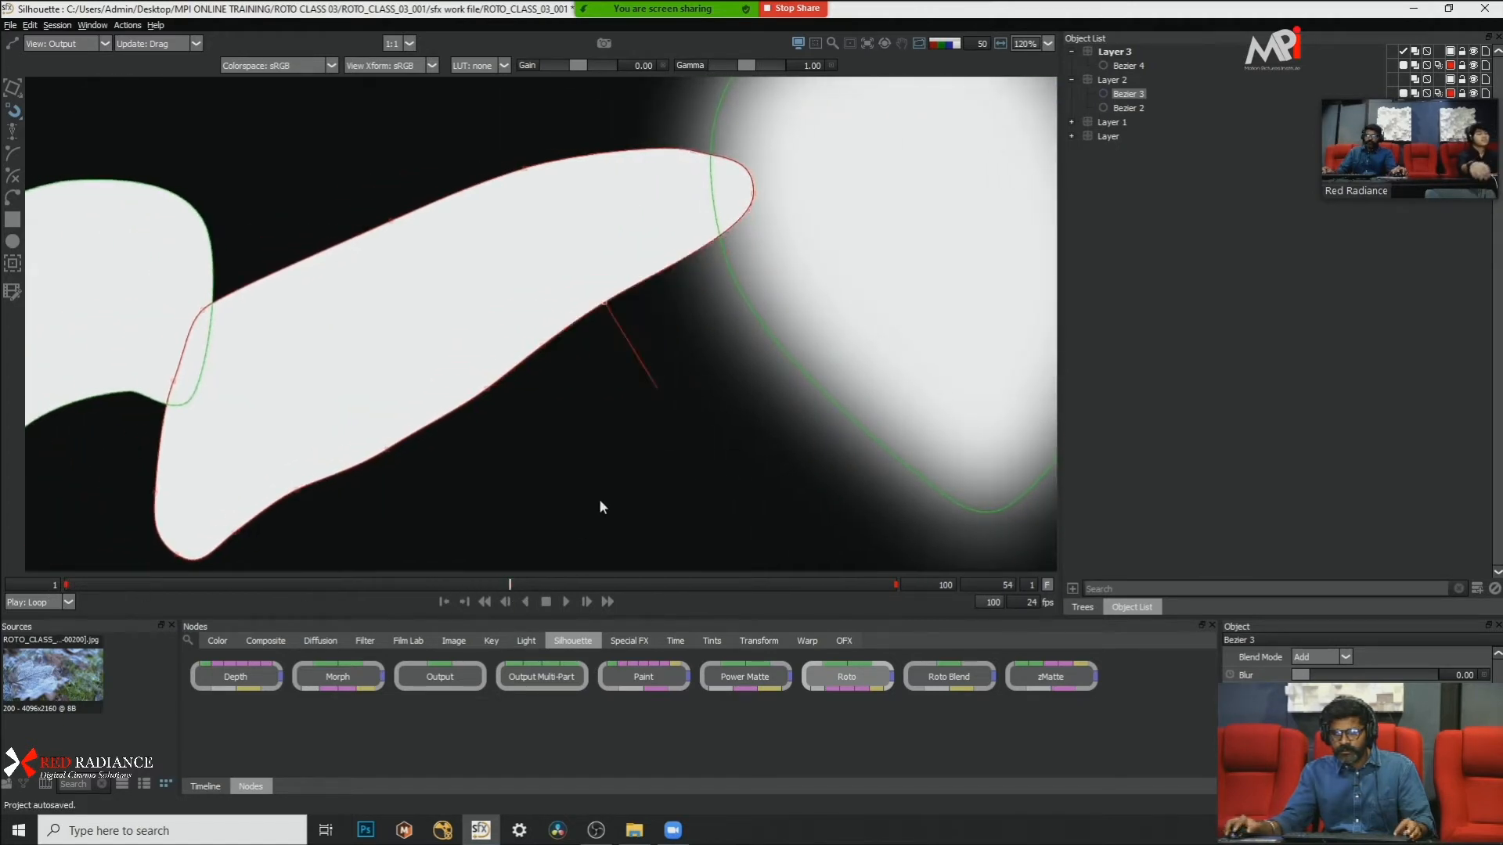
Step: At frame 1 in multi-frame editing mode, feather the middle points of Bezier 3's lower edge outward over the blurred leaf border
{"action": "left_click_drag", "start_coordinate": [92, 584], "coordinate": [4, 588]}
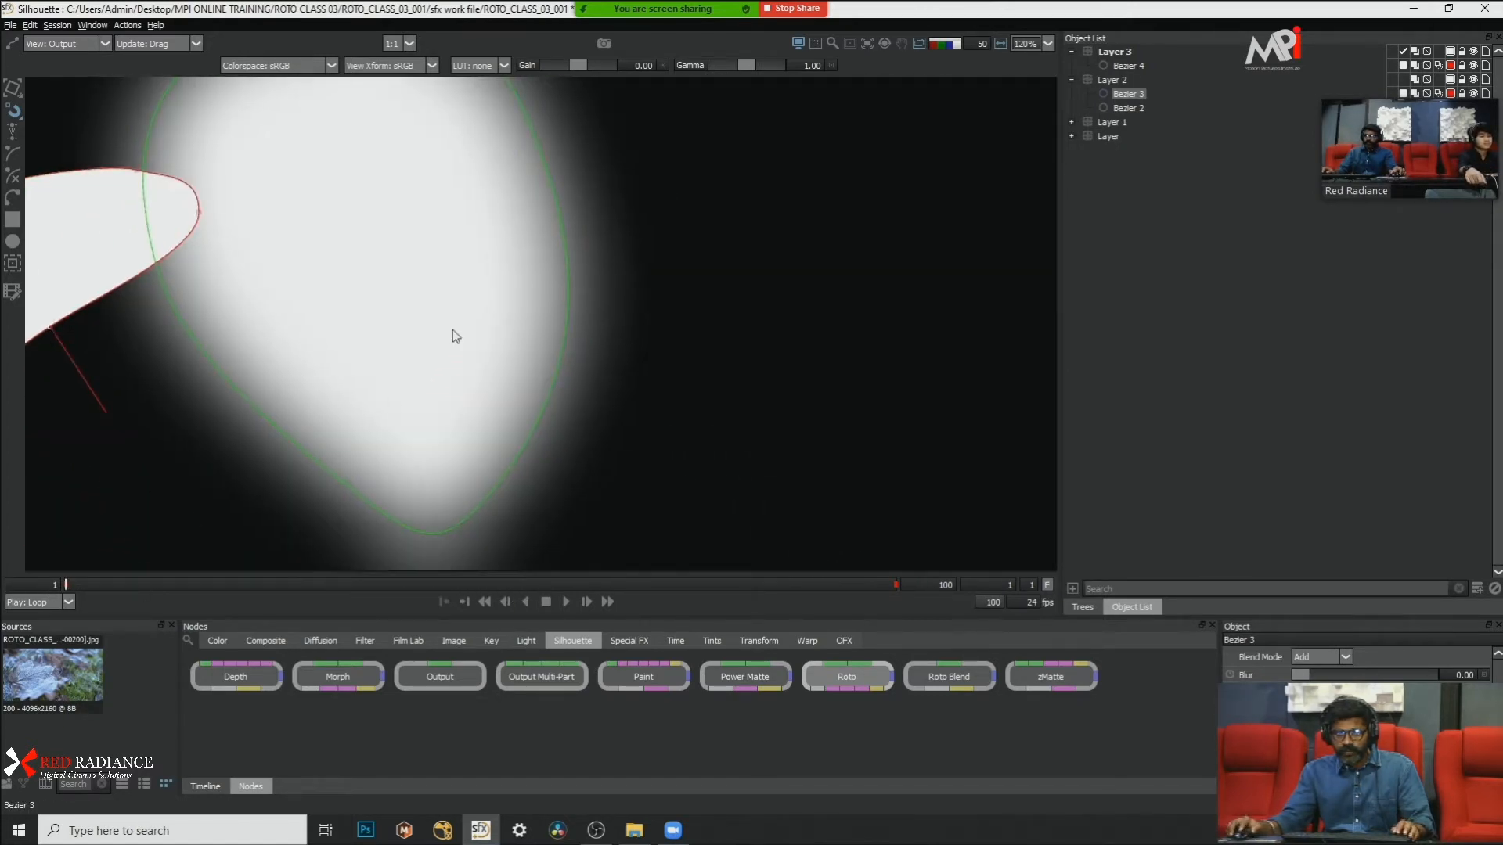
{"action": "left_click_drag", "start_coordinate": [452, 331], "coordinate": [616, 327]}
{"action": "key", "text": "a"}
{"action": "left_click_drag", "start_coordinate": [369, 322], "coordinate": [756, 321]}
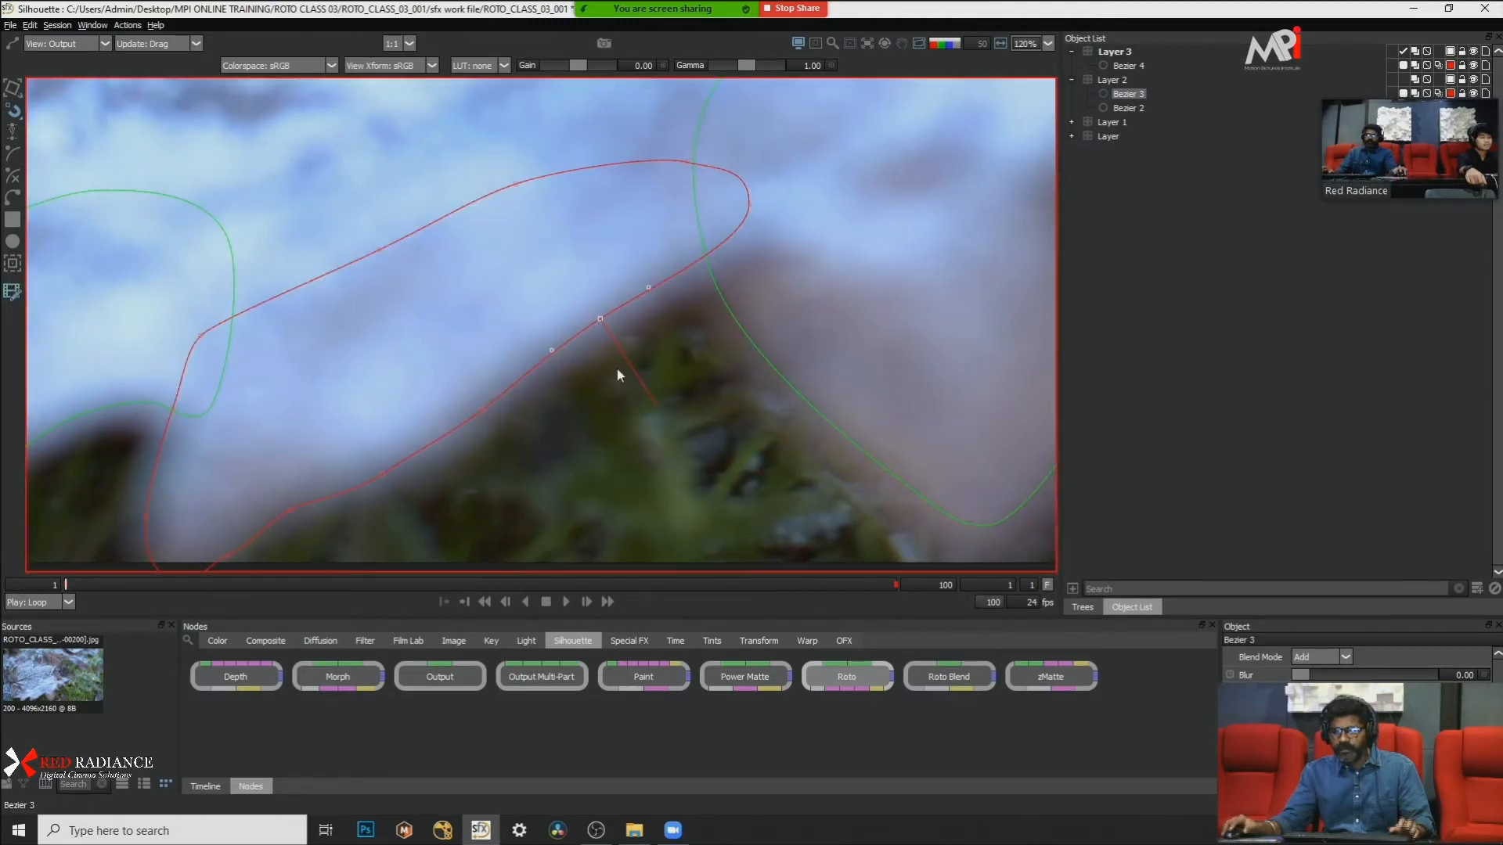
{"action": "left_click_drag", "start_coordinate": [616, 349], "coordinate": [632, 367]}
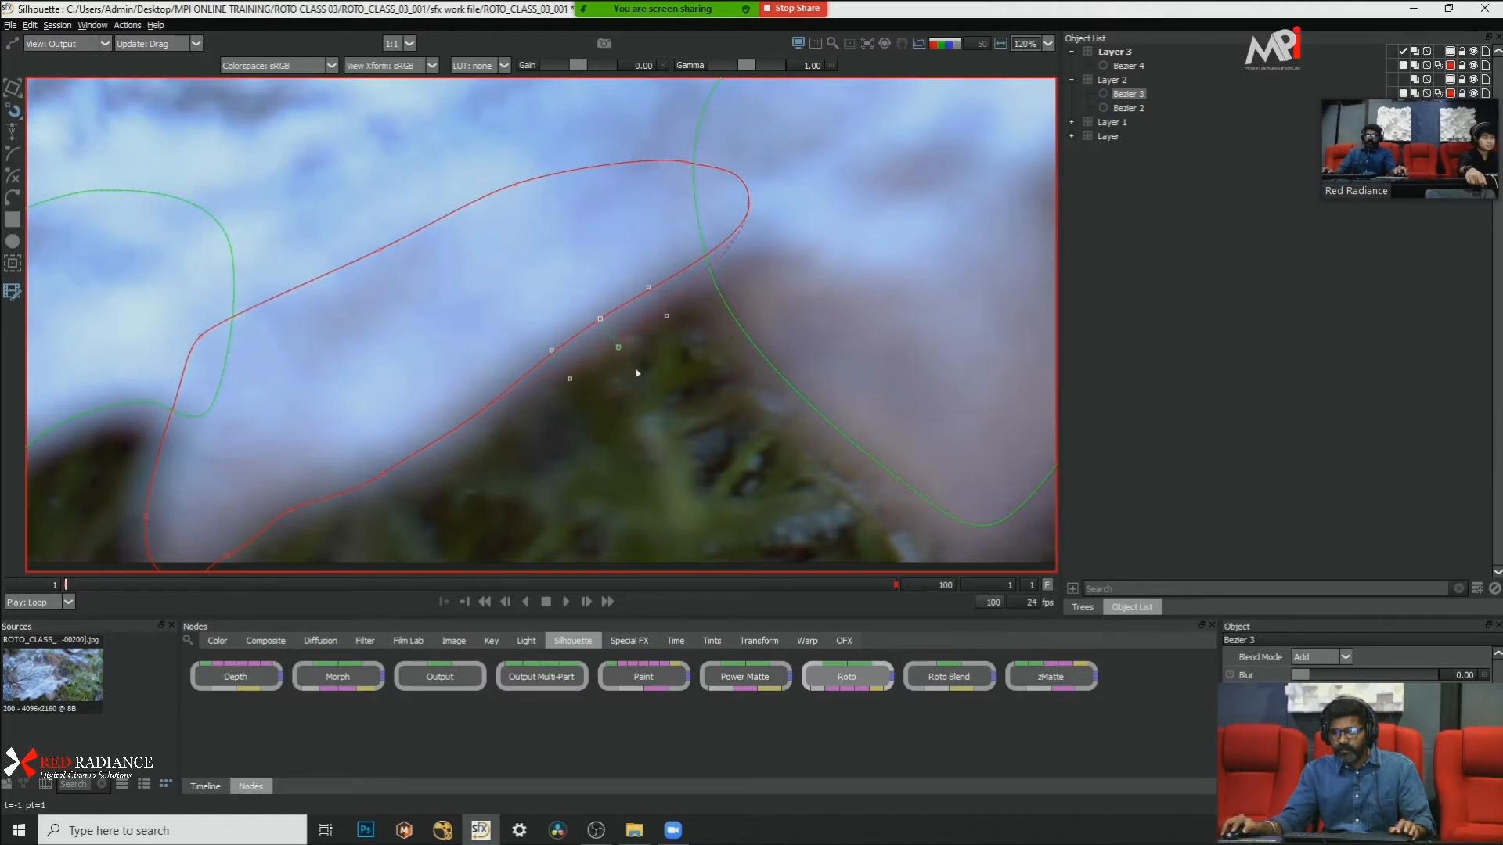
{"action": "left_click", "coordinate": [483, 410]}
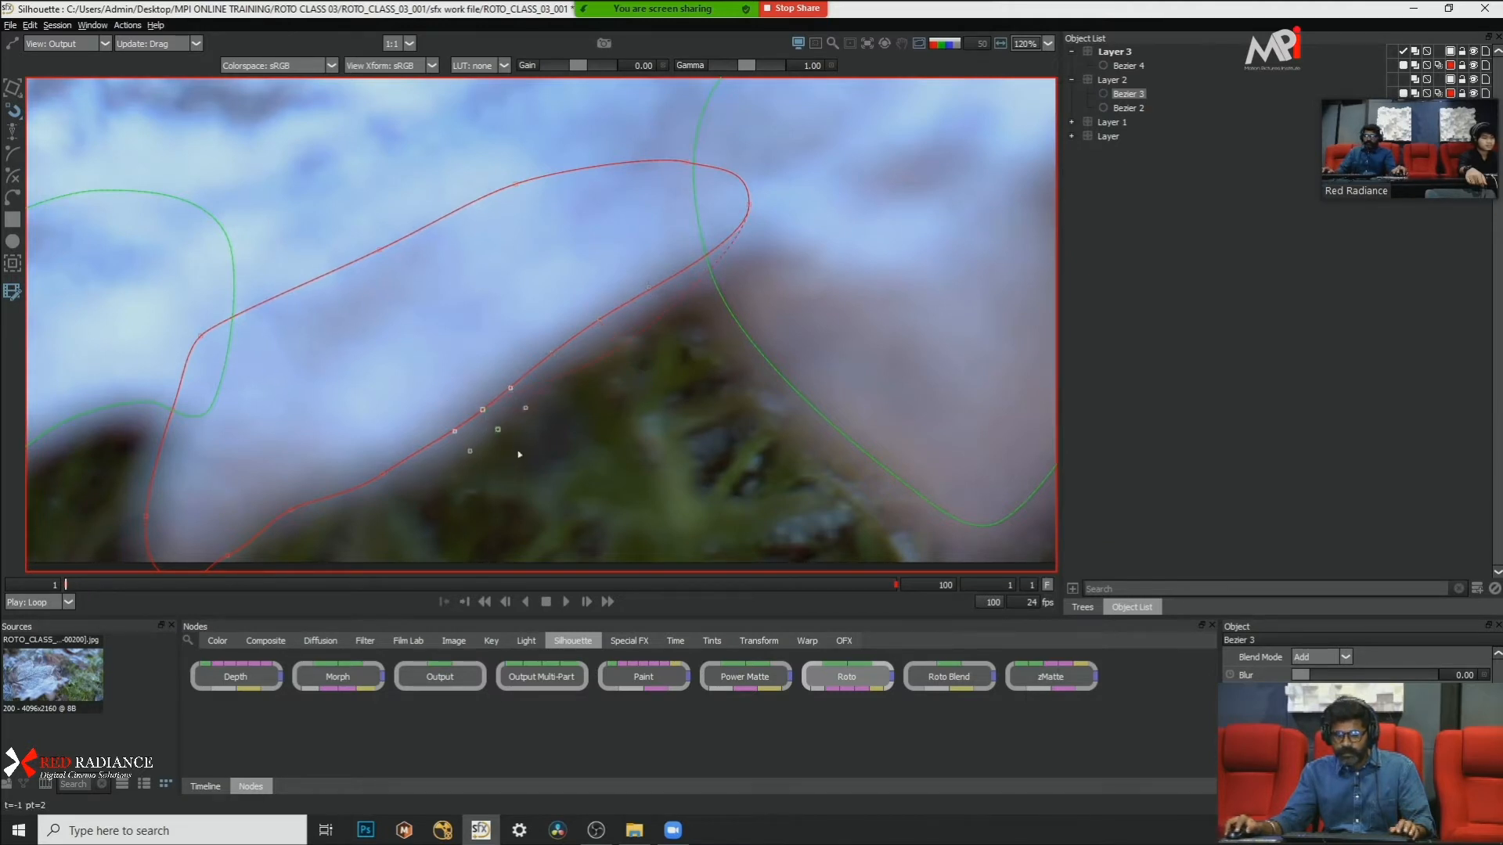
Step: Pull the feather outward at Bezier 3's lower-left edge point and along its left side
{"action": "left_click_drag", "start_coordinate": [518, 454], "coordinate": [706, 346]}
{"action": "left_click_drag", "start_coordinate": [603, 409], "coordinate": [512, 352]}
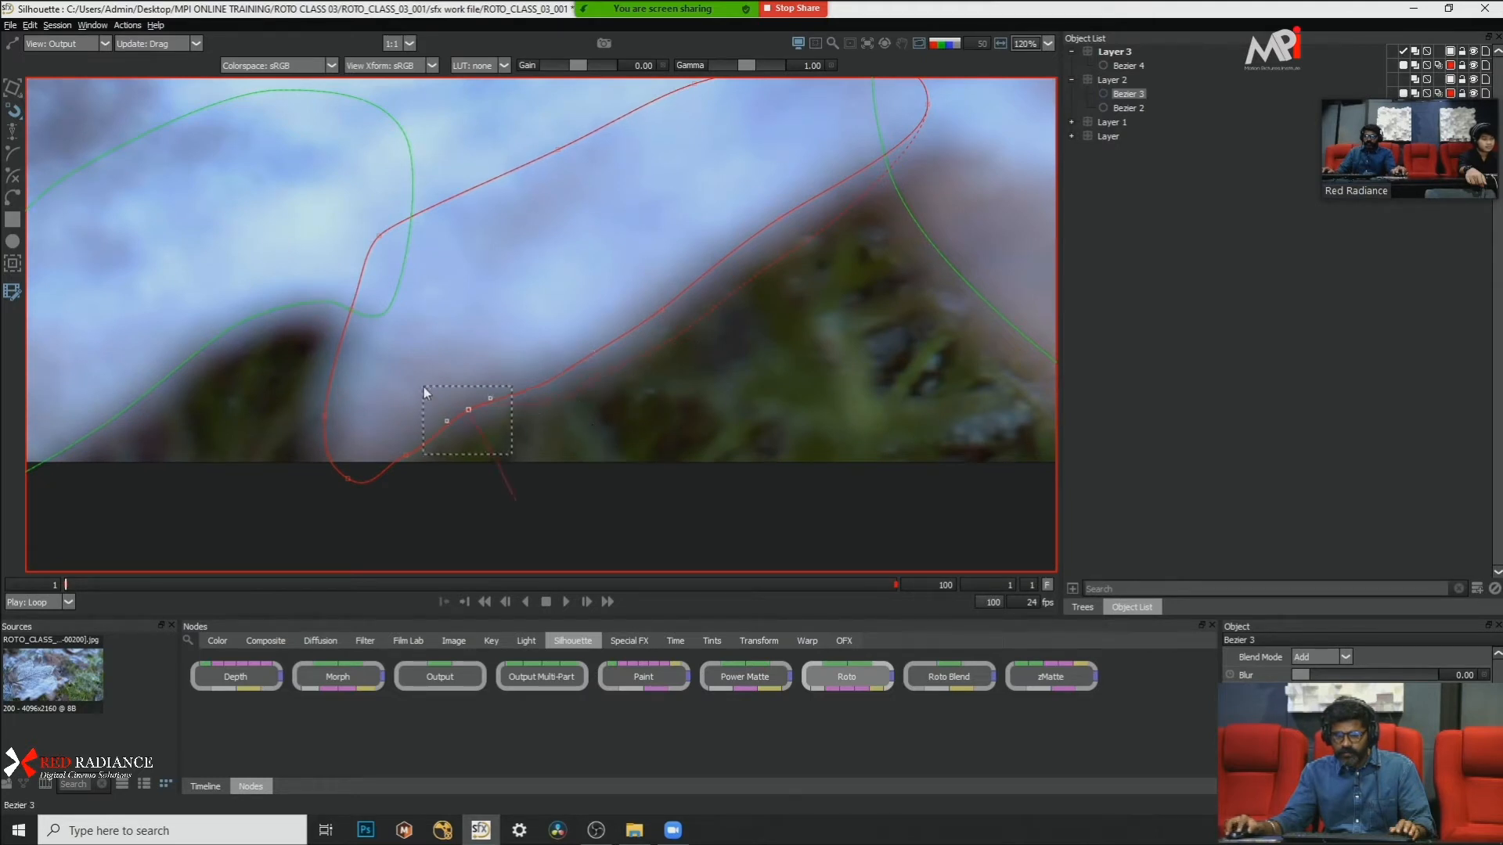
{"action": "left_click_drag", "start_coordinate": [424, 387], "coordinate": [486, 436]}
{"action": "left_click_drag", "start_coordinate": [361, 366], "coordinate": [476, 393]}
{"action": "left_click_drag", "start_coordinate": [363, 279], "coordinate": [371, 446]}
{"action": "left_click", "coordinate": [465, 338]}
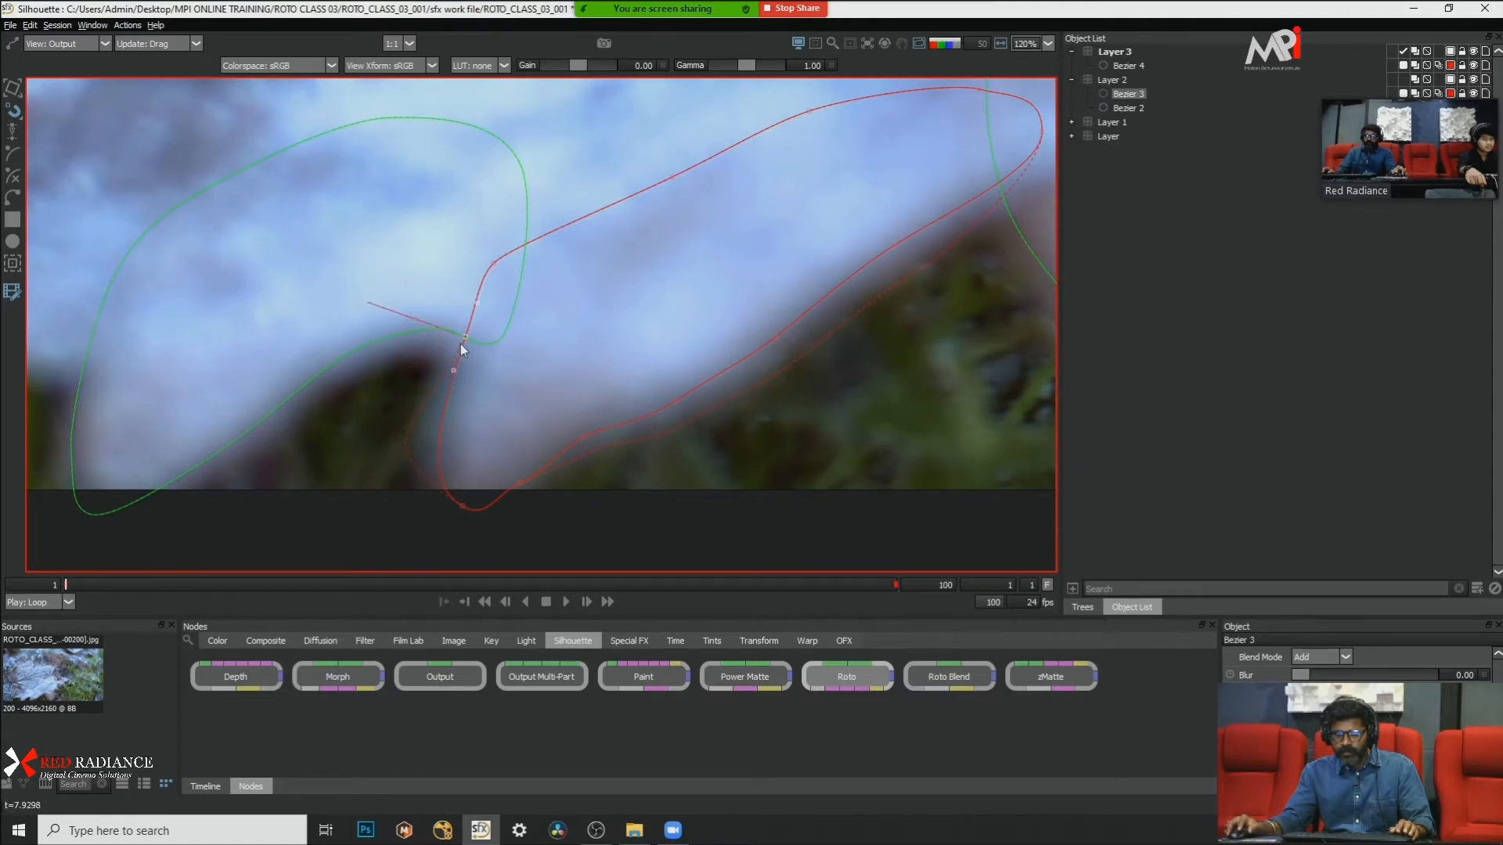
Step: Feather the points around Bezier 3's bottom tip outward, and leave multi-frame editing mode
{"action": "left_click", "coordinate": [462, 507]}
{"action": "left_click", "coordinate": [521, 482]}
{"action": "left_click_drag", "start_coordinate": [536, 508], "coordinate": [535, 519]}
{"action": "scroll", "coordinate": [533, 379], "scroll_direction": "down", "scroll_amount": 2}
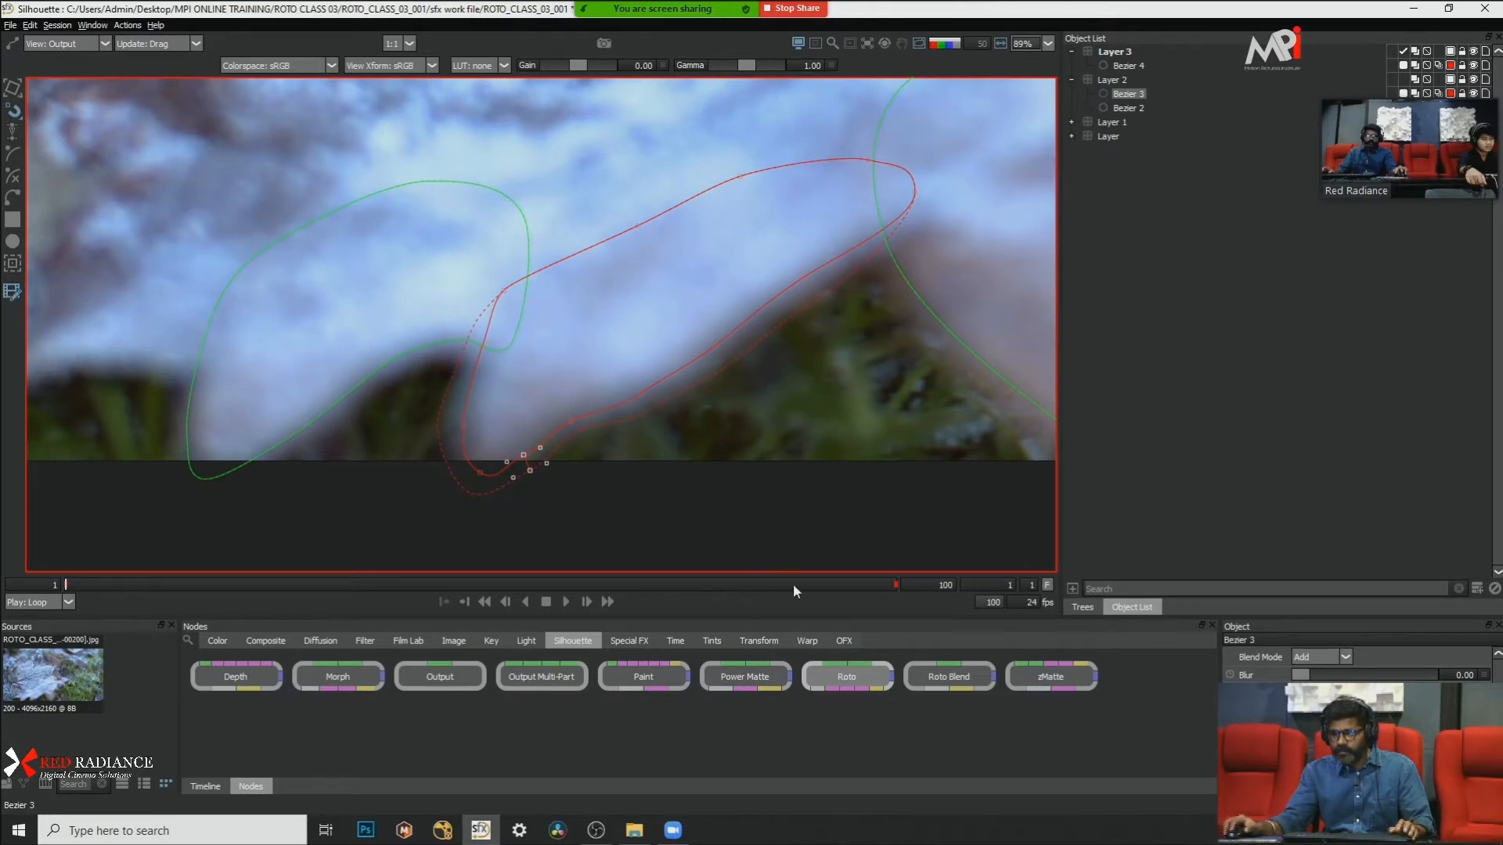
{"action": "left_click", "coordinate": [13, 292]}
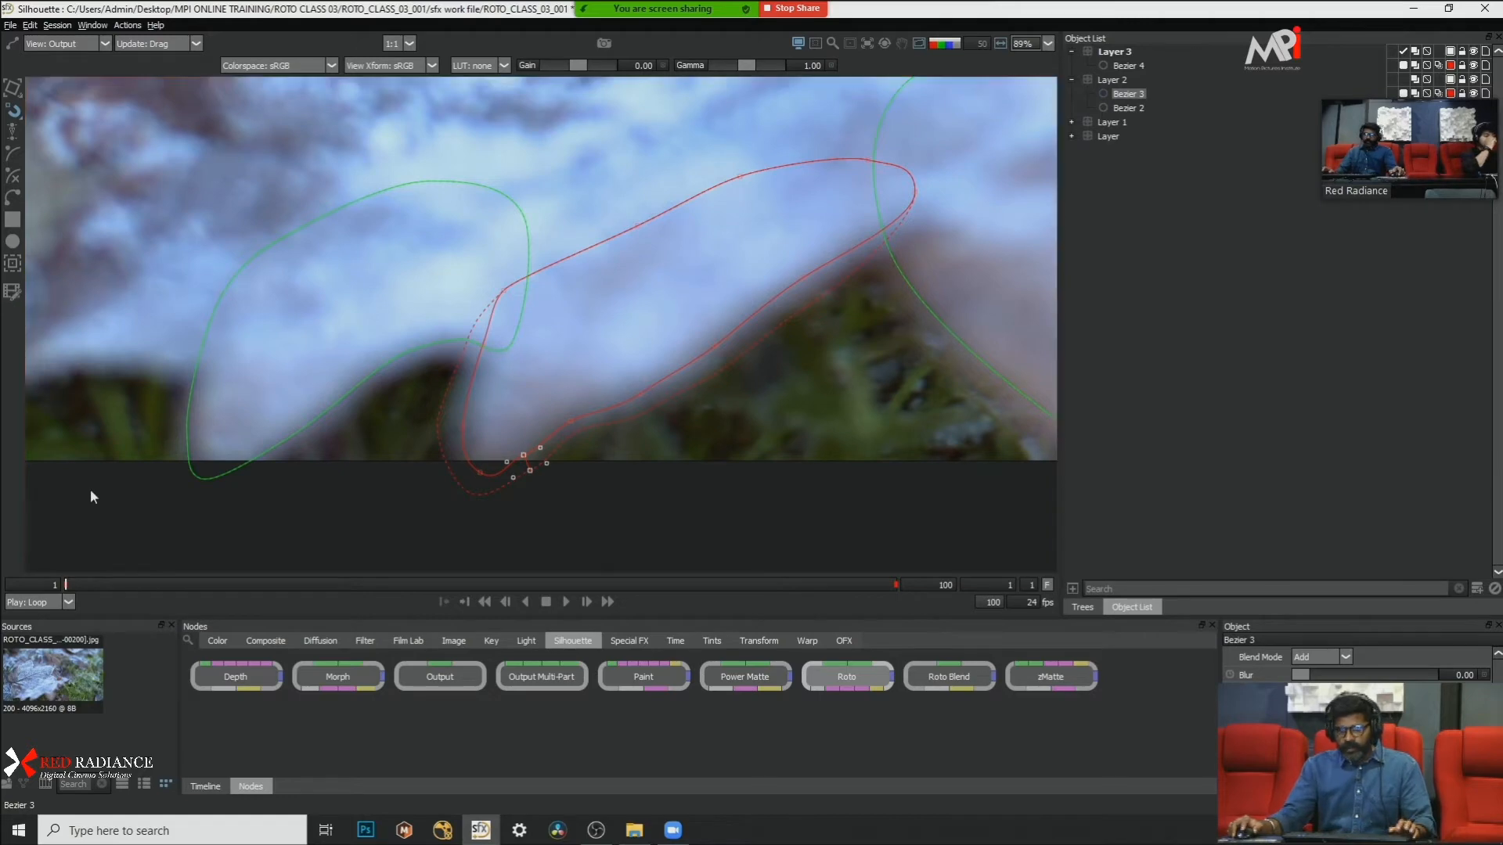
Step: Check Bezier 3's feathered edge at frame 37 against the plate with the matte overlay and the alpha view
{"action": "scroll", "coordinate": [317, 382], "scroll_direction": "down", "scroll_amount": 4}
{"action": "scroll", "coordinate": [317, 382], "scroll_direction": "up", "scroll_amount": 3}
{"action": "key", "text": "x"}
{"action": "key", "text": "x"}
{"action": "key", "text": "x"}
{"action": "key", "text": "x"}
{"action": "key", "text": "x"}
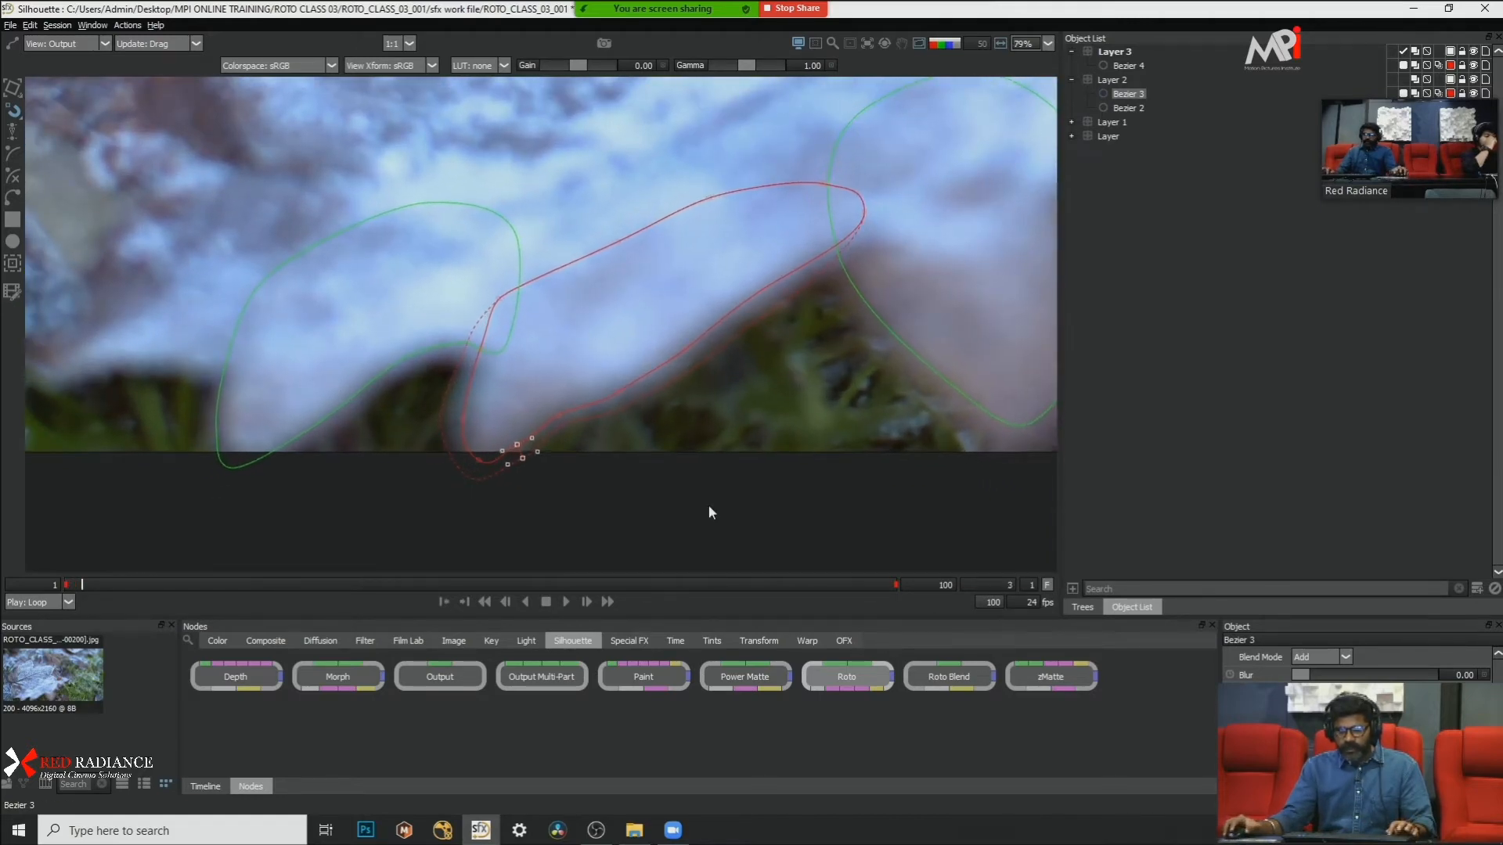
{"action": "left_click_drag", "start_coordinate": [589, 588], "coordinate": [372, 562]}
{"action": "key", "text": "s"}
{"action": "left_click", "coordinate": [736, 421]}
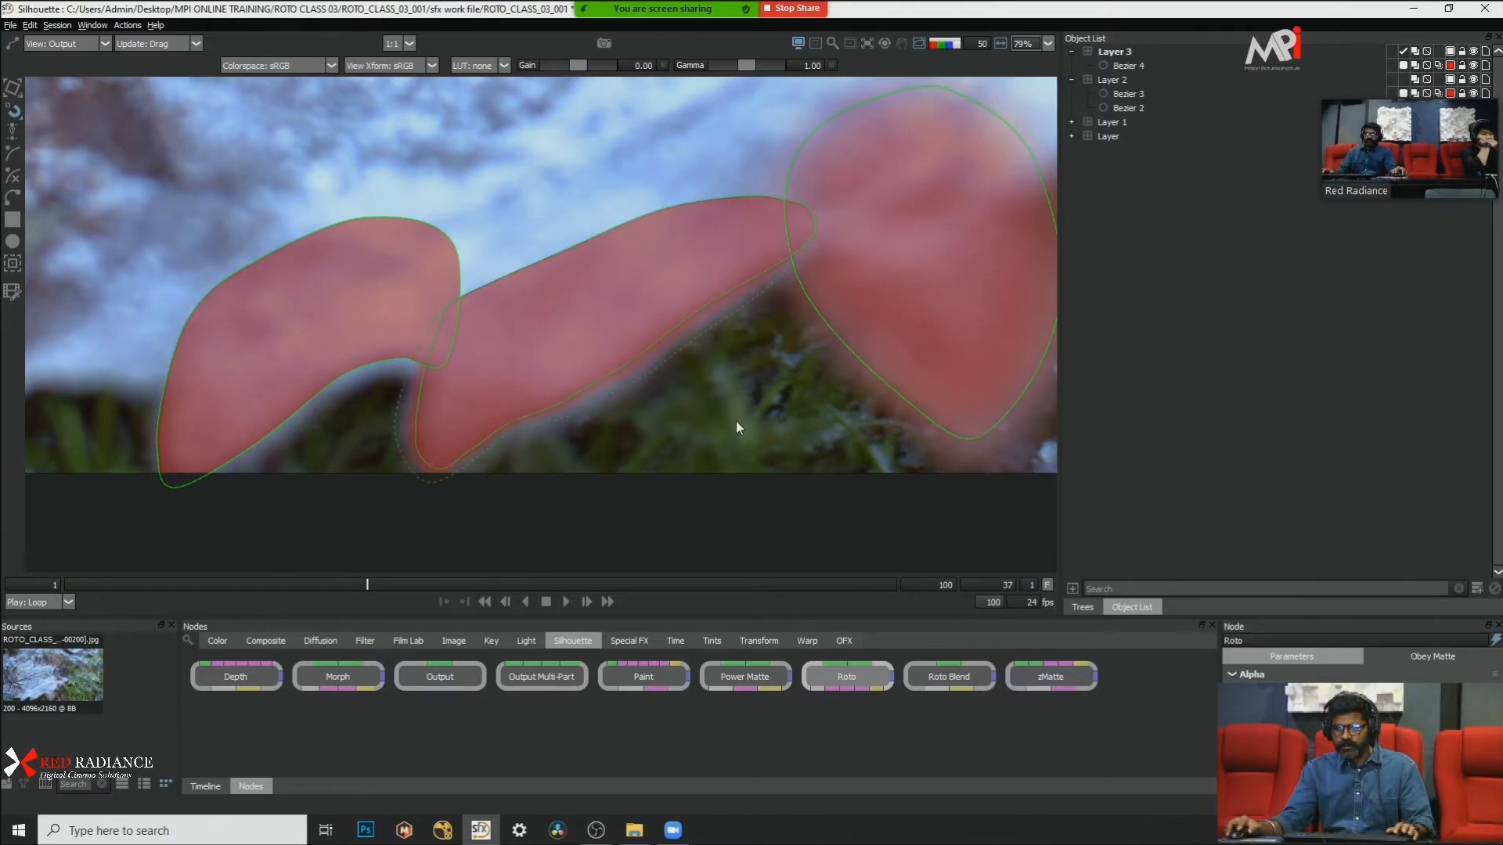
{"action": "key", "text": "a"}
{"action": "key", "text": "a"}
{"action": "scroll", "coordinate": [693, 342], "scroll_direction": "up", "scroll_amount": 3}
{"action": "key", "text": "s"}
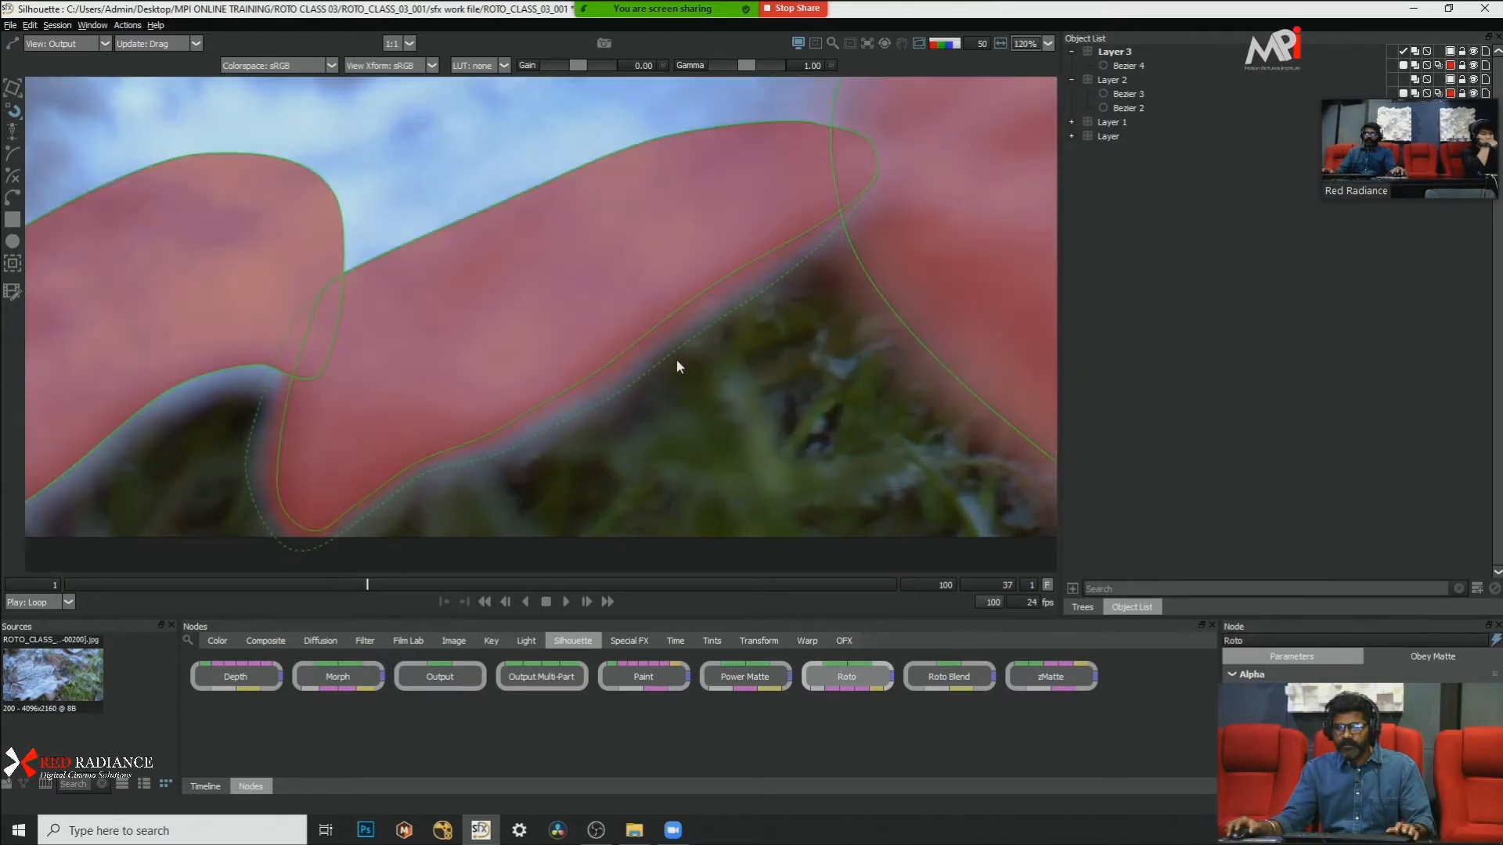
Step: Try adjusting Bezier 3's lower-edge points at frame 37, and undo the changes
{"action": "left_click", "coordinate": [636, 343]}
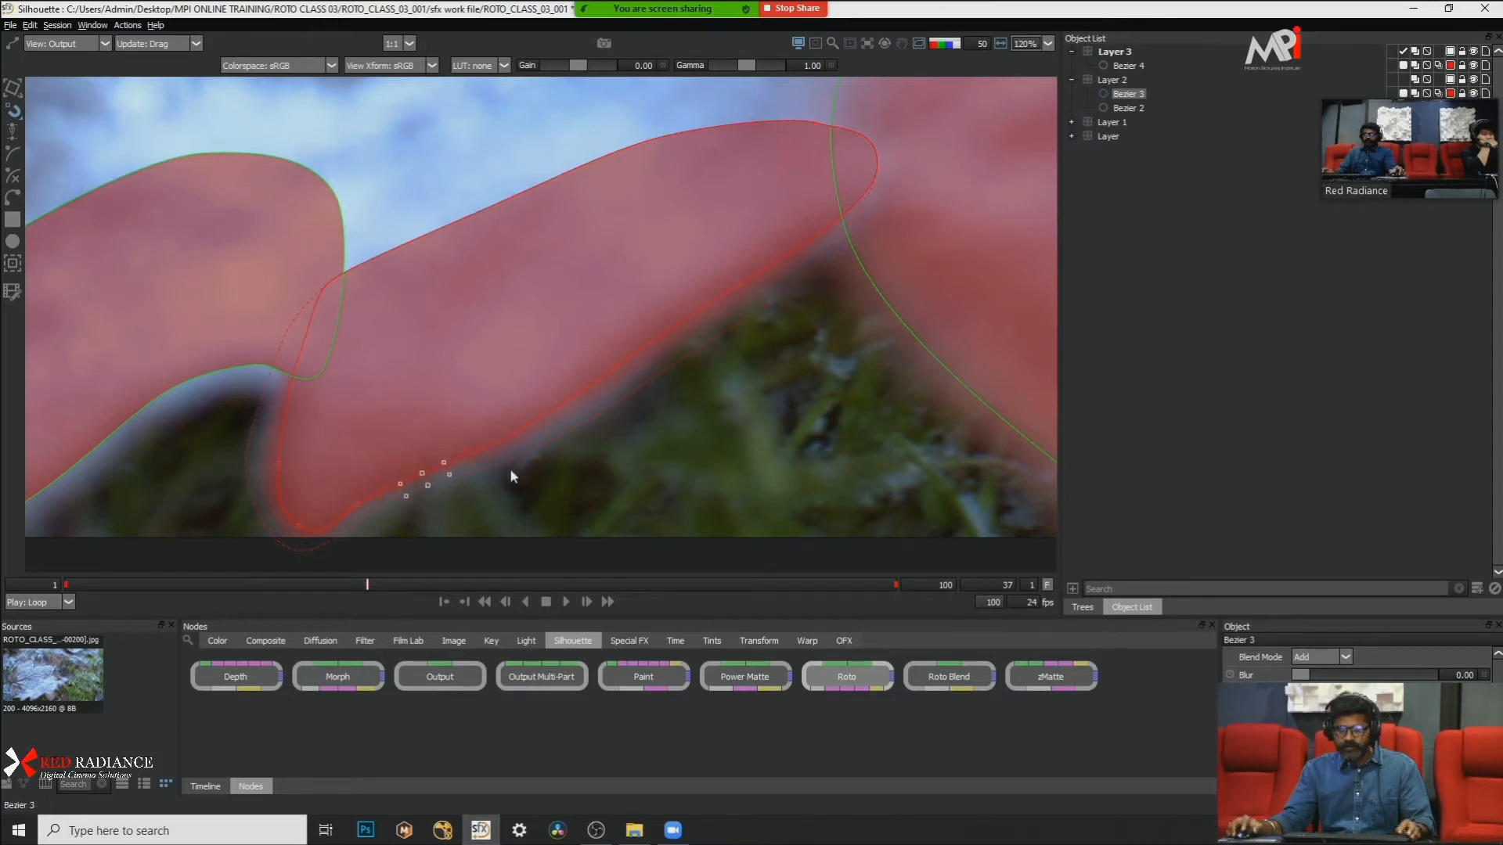
{"action": "key", "text": "ctrl+z"}
{"action": "key", "text": "ctrl+z"}
{"action": "key", "text": "ctrl+z"}
{"action": "key", "text": "ctrl+z"}
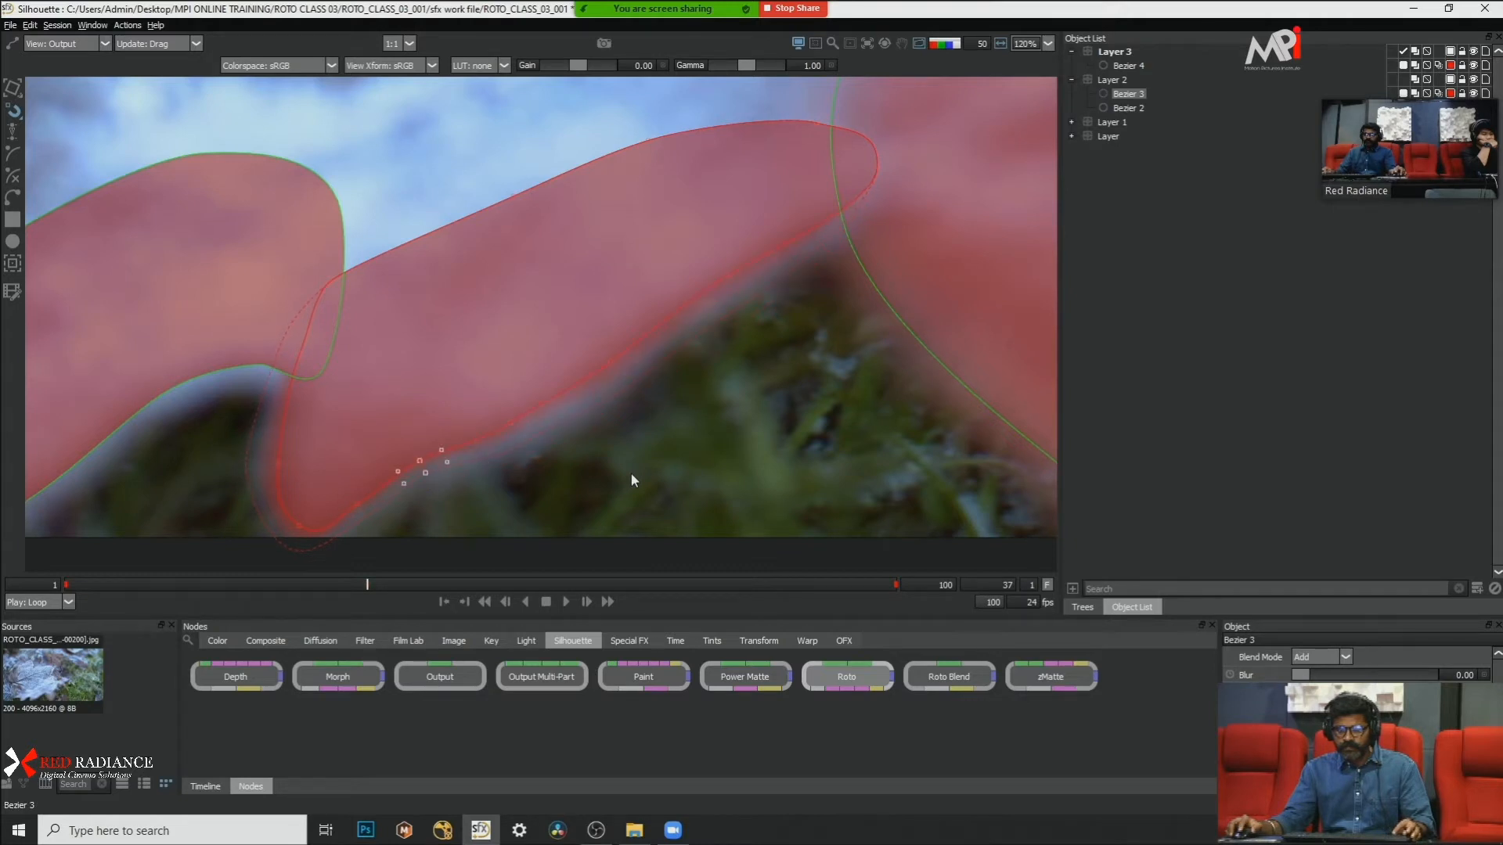
Step: Back at frame 1 in multi-frame editing mode, refine Bezier 3's feathered lower-edge points against the matte overlay
{"action": "left_click_drag", "start_coordinate": [100, 584], "coordinate": [61, 584]}
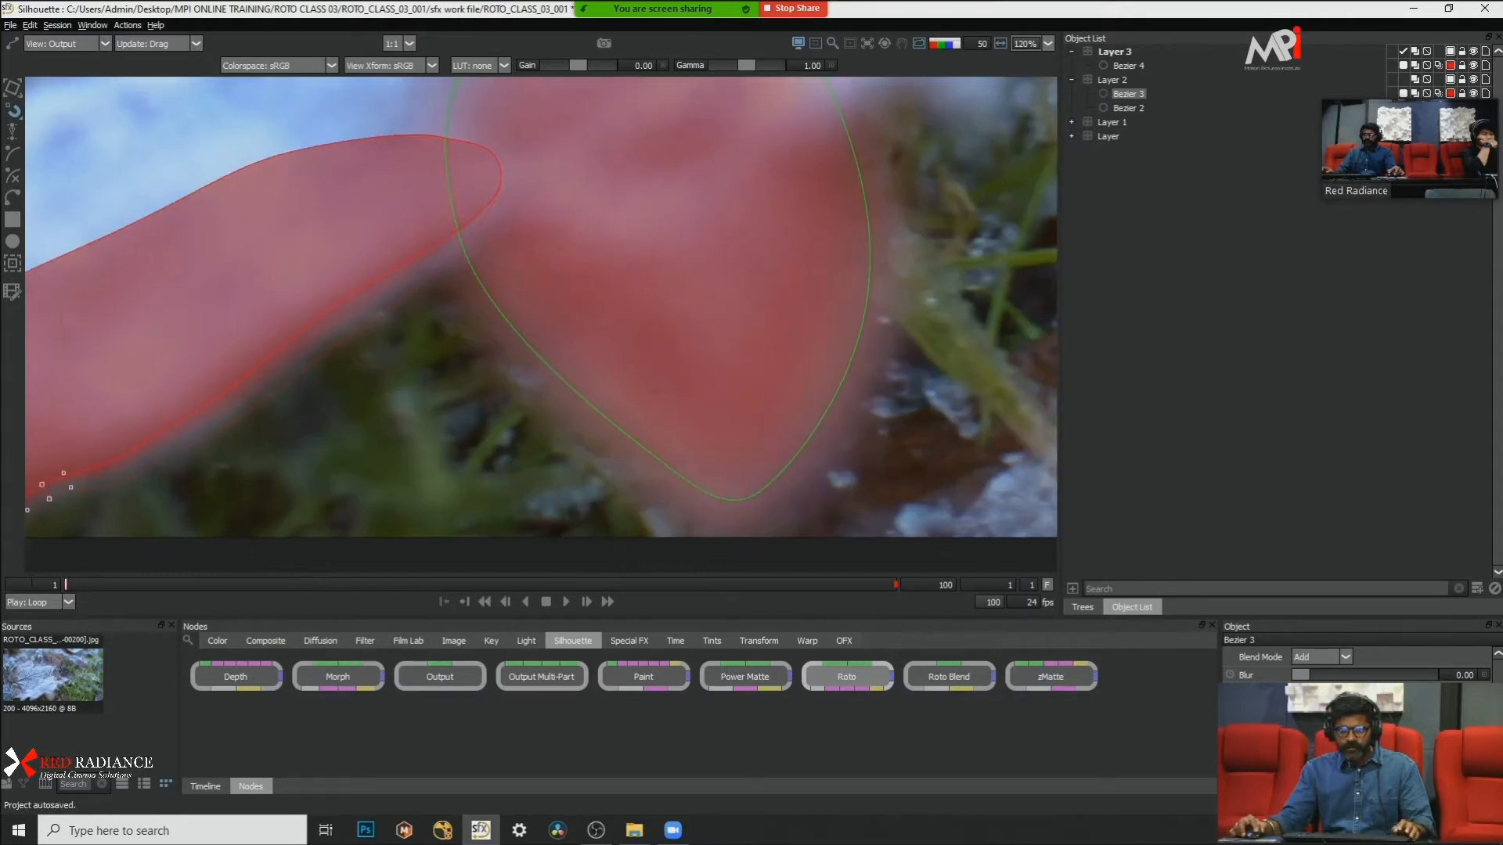
{"action": "left_click_drag", "start_coordinate": [418, 464], "coordinate": [704, 426]}
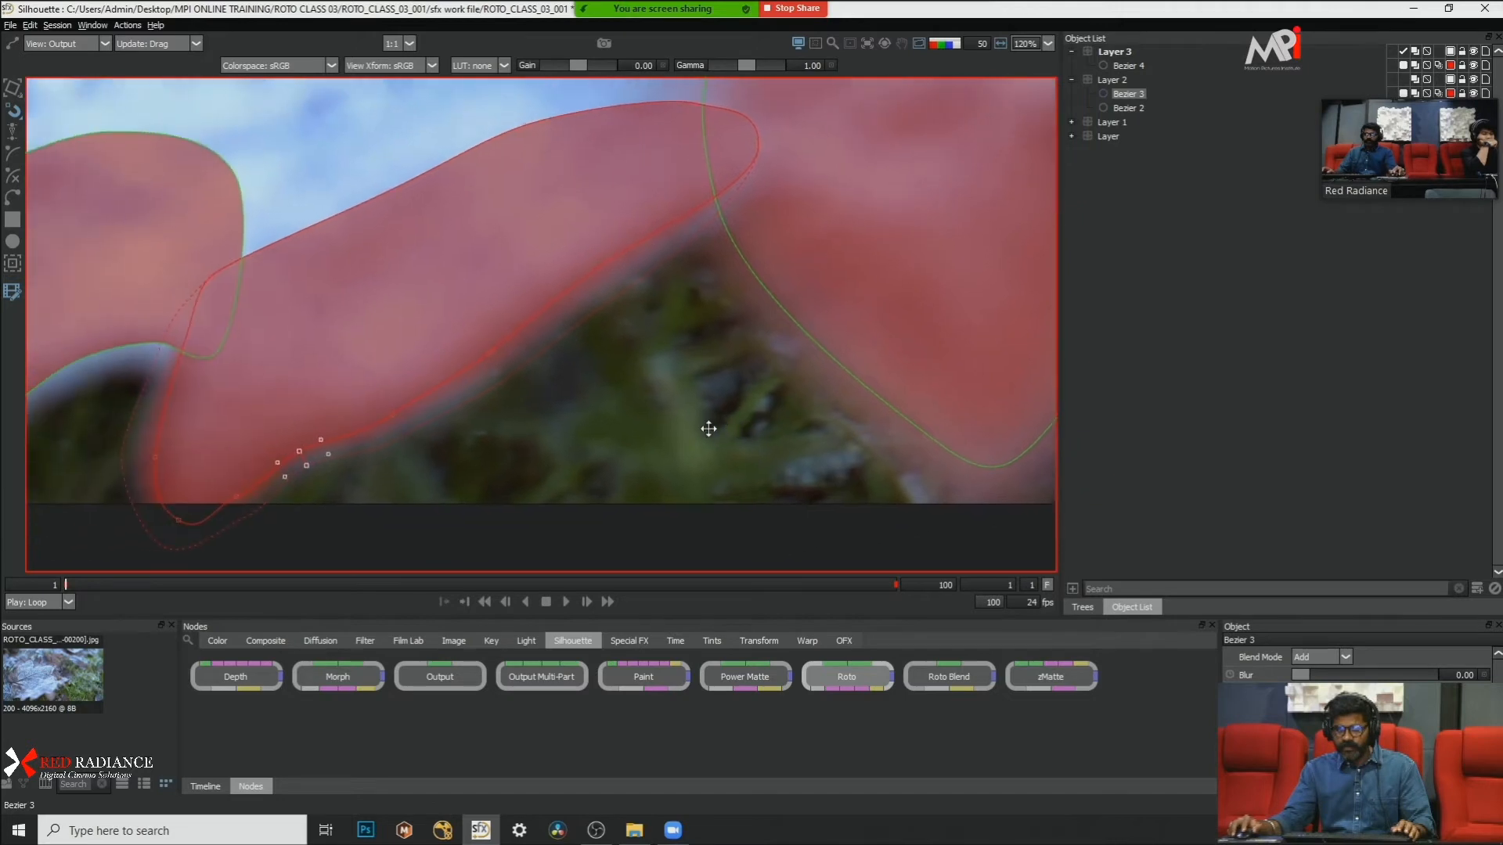
{"action": "scroll", "coordinate": [582, 332], "scroll_direction": "up", "scroll_amount": 1}
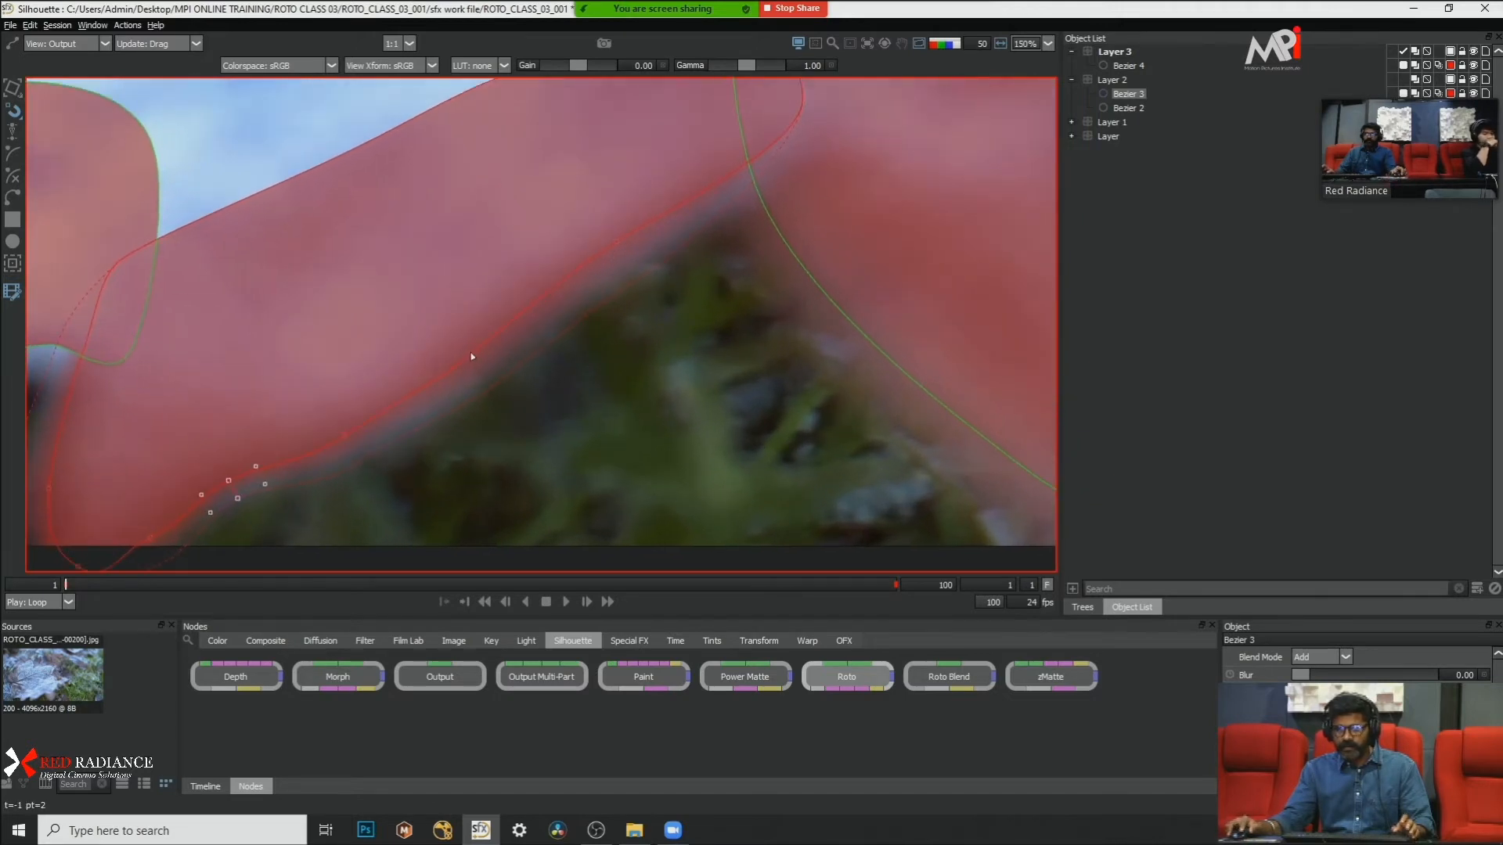
{"action": "left_click", "coordinate": [353, 442]}
{"action": "left_click_drag", "start_coordinate": [353, 443], "coordinate": [237, 492]}
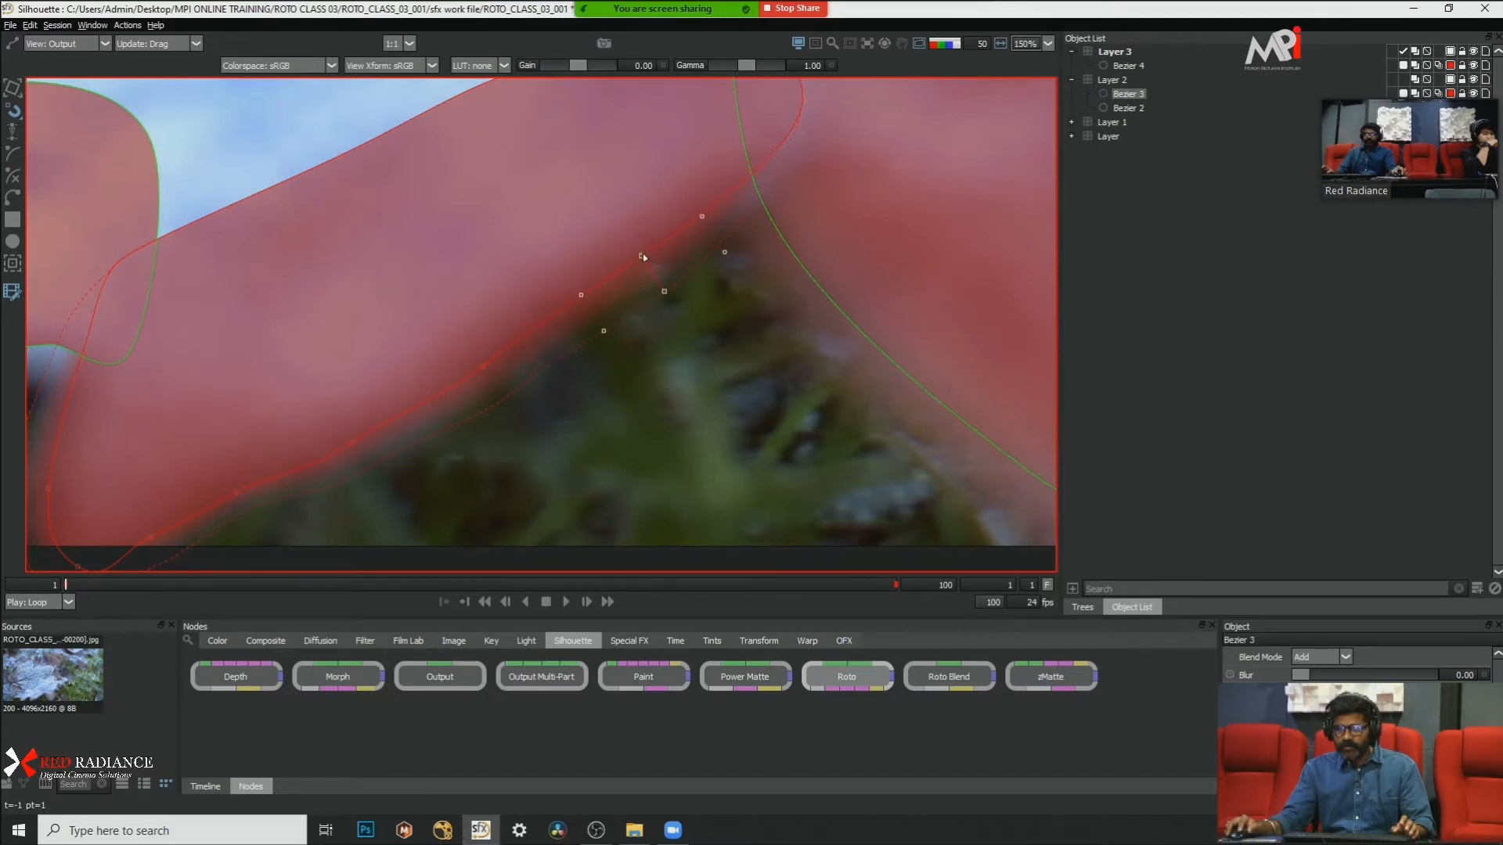
{"action": "scroll", "coordinate": [699, 321], "scroll_direction": "down", "scroll_amount": 2}
{"action": "key", "text": "a"}
Step: Check Bezier 3's feather in the alpha view and move its right-hand lower-edge point slightly inward
{"action": "key", "text": "a"}
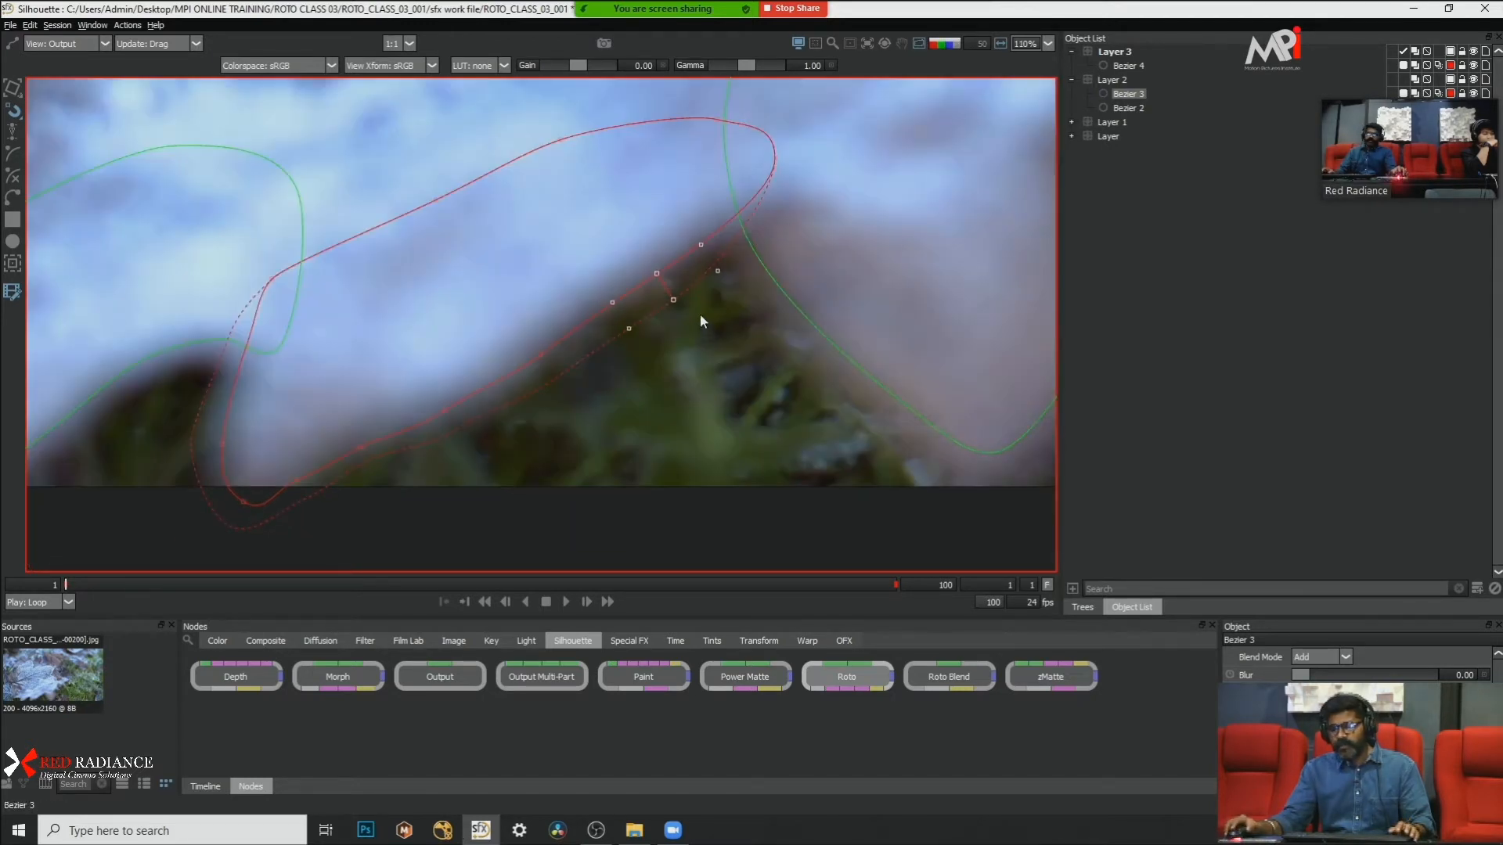
{"action": "left_click_drag", "start_coordinate": [730, 318], "coordinate": [777, 384]}
{"action": "key", "text": "s"}
{"action": "key", "text": "a"}
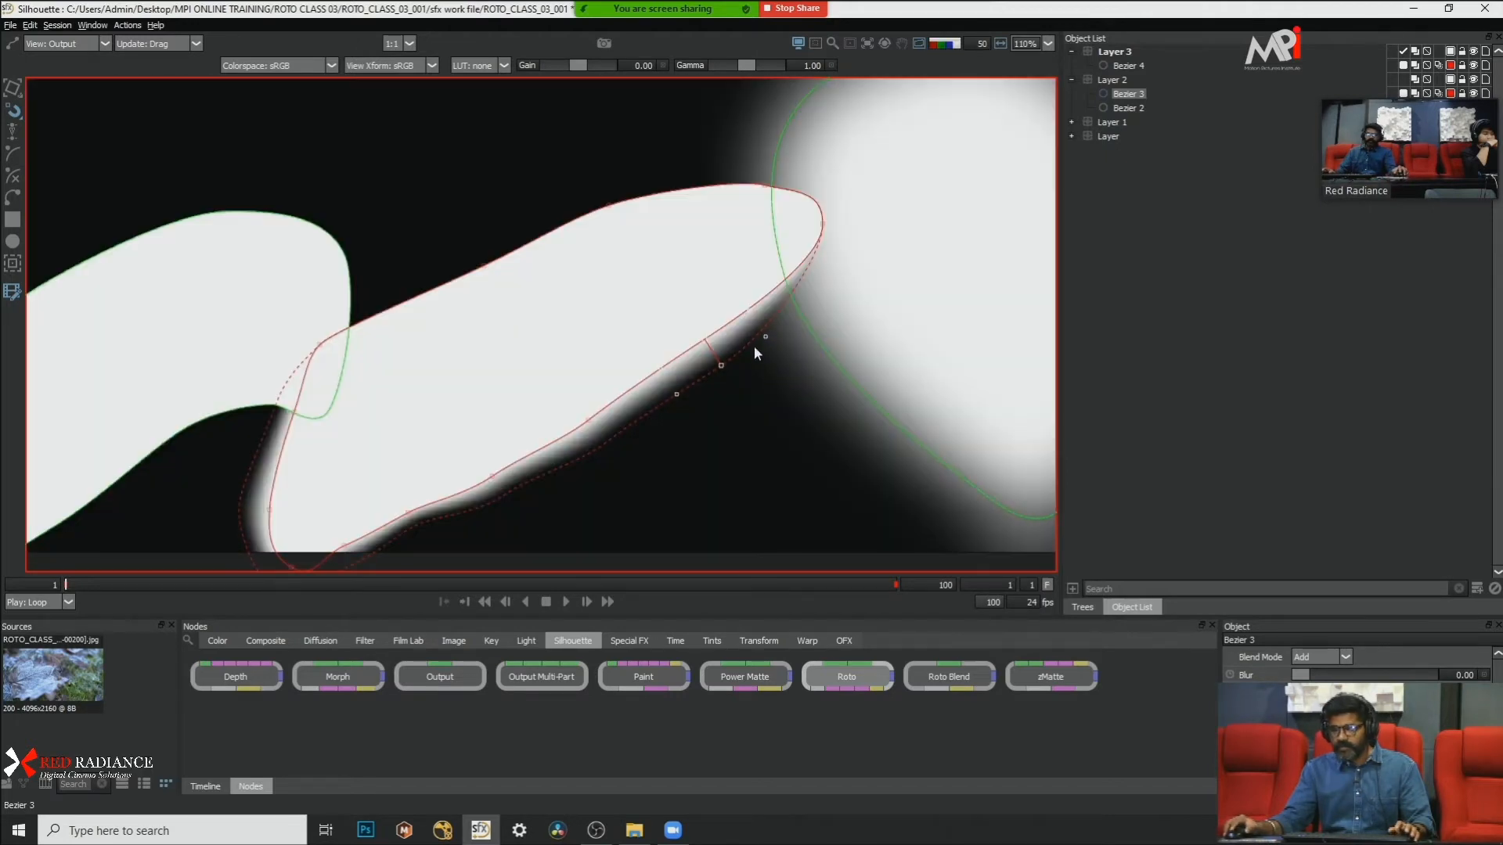
{"action": "key", "text": "a"}
{"action": "left_click_drag", "start_coordinate": [707, 340], "coordinate": [698, 322]}
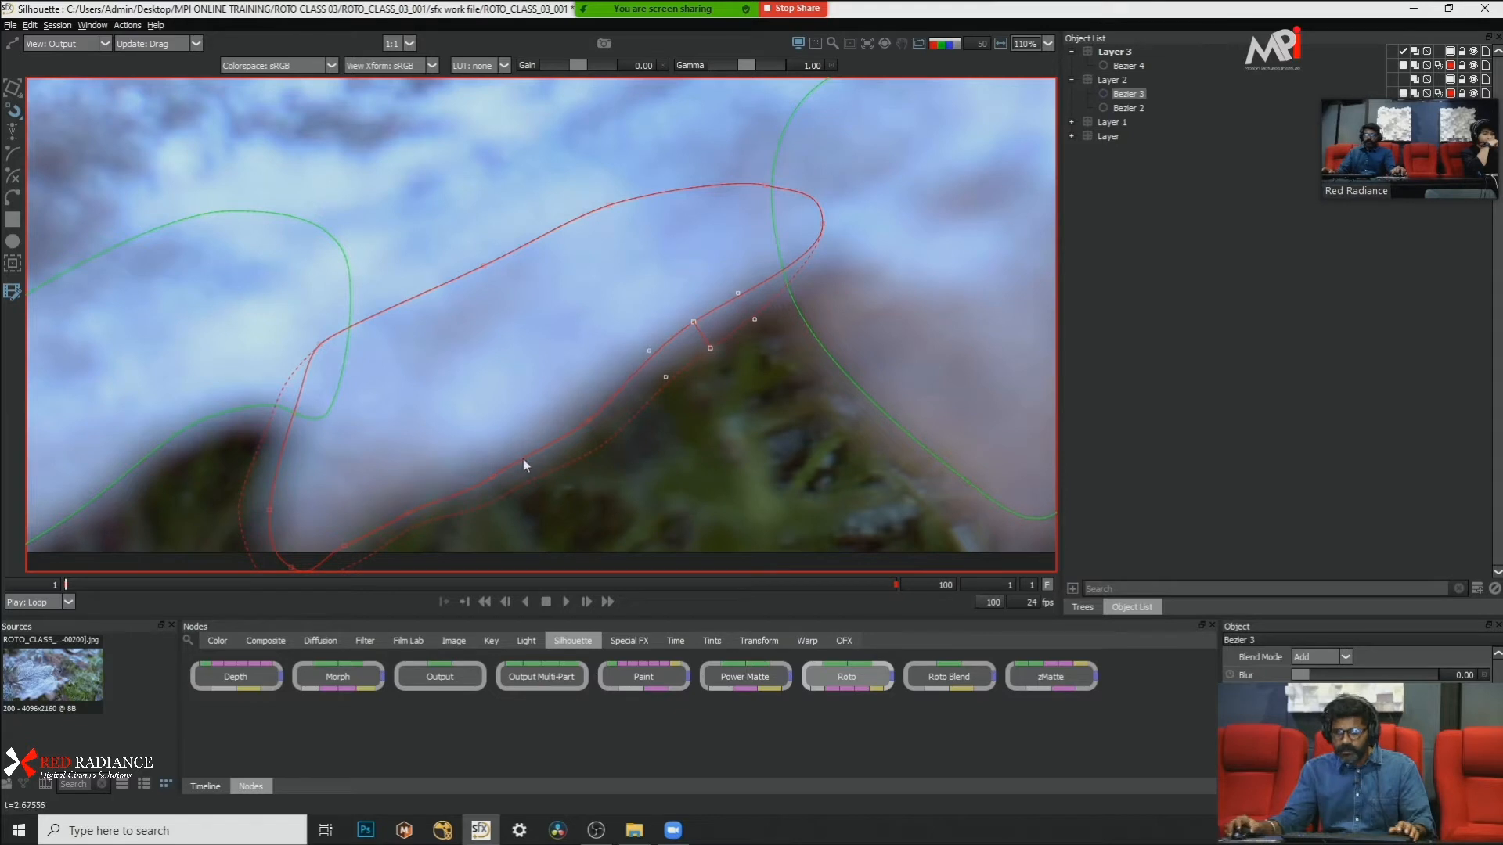
Step: Pull Bezier 3's lower-middle edge slightly inward and widen the right-hand lower point's feather, leaving multi-frame editing mode
{"action": "left_click_drag", "start_coordinate": [480, 479], "coordinate": [485, 466]}
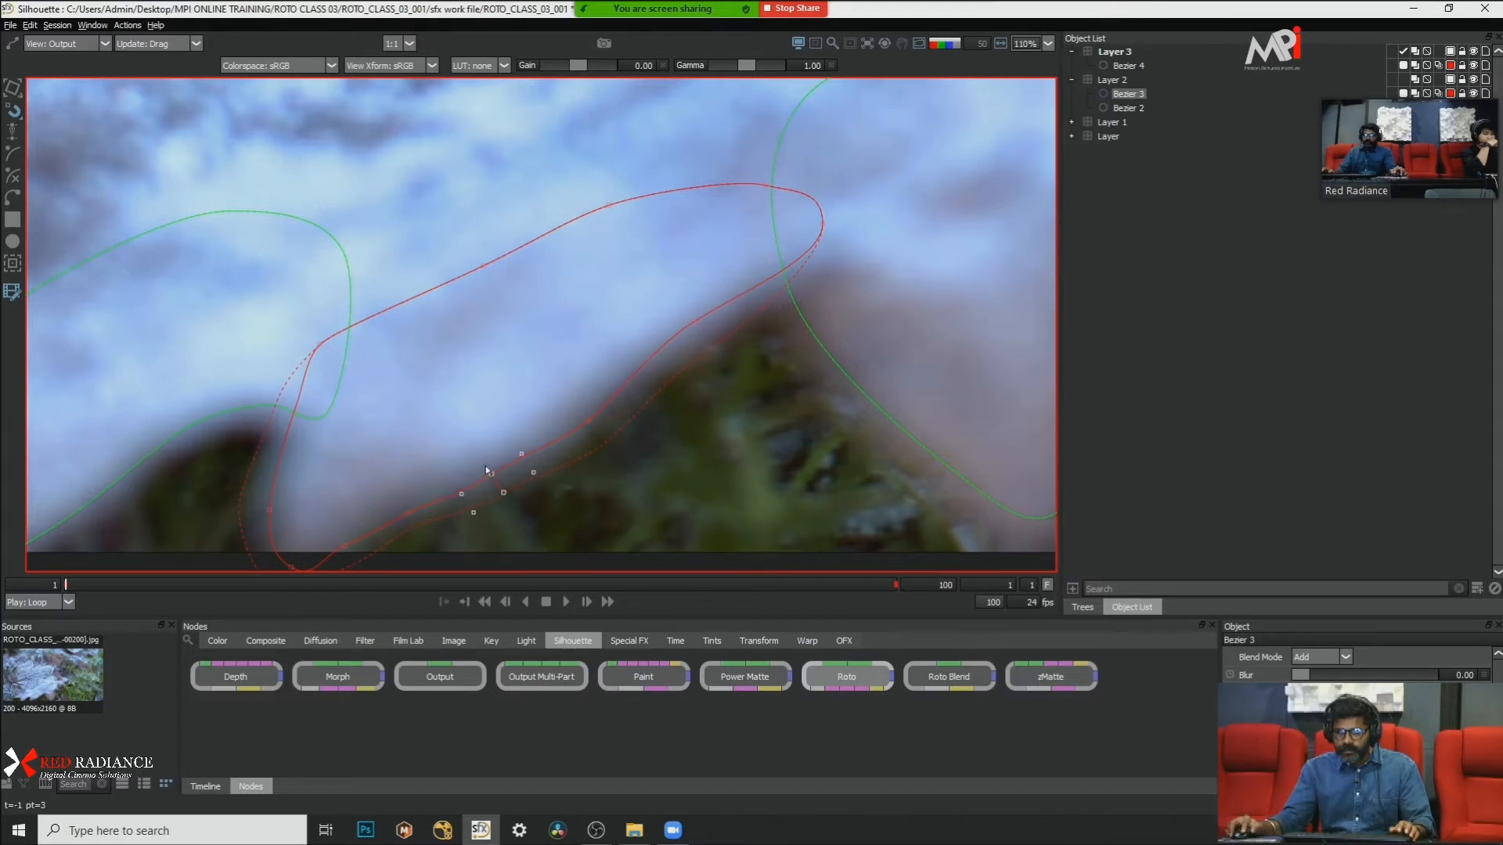
{"action": "left_click", "coordinate": [709, 350]}
{"action": "left_click", "coordinate": [730, 303]}
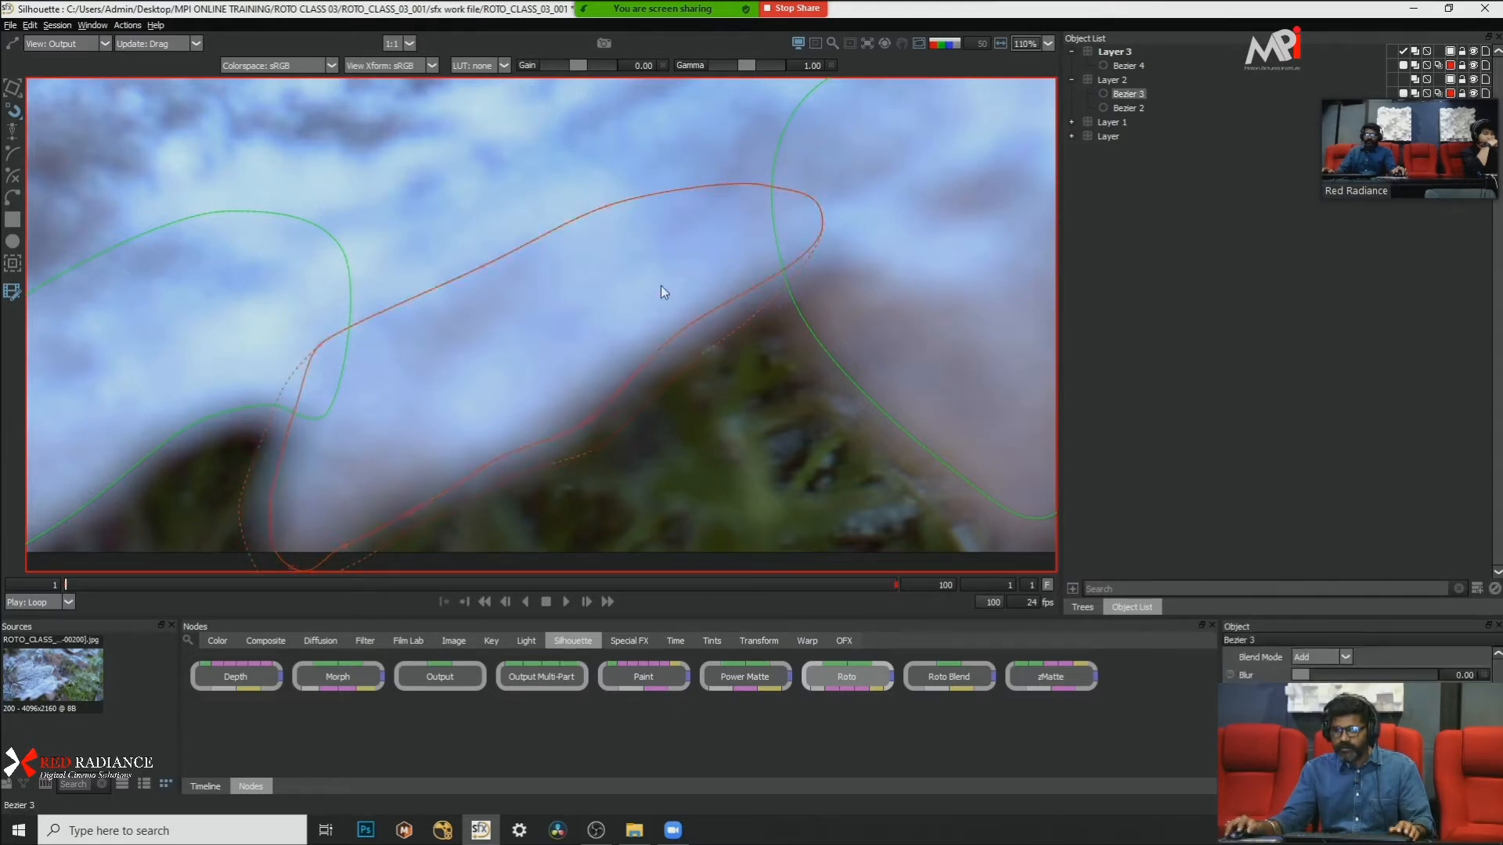
{"action": "left_click_drag", "start_coordinate": [710, 347], "coordinate": [715, 357]}
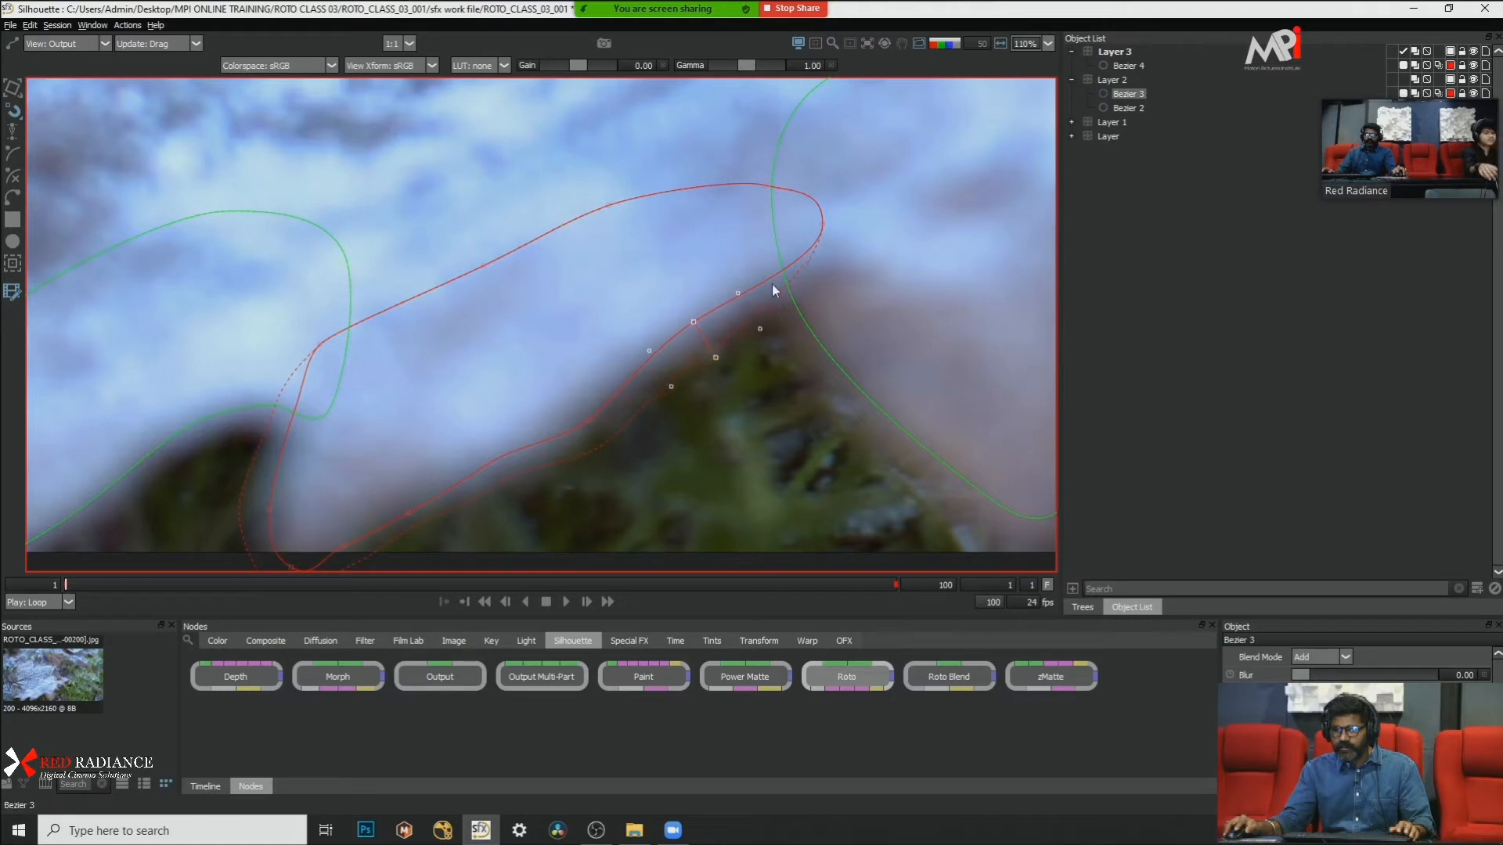
{"action": "left_click", "coordinate": [822, 225]}
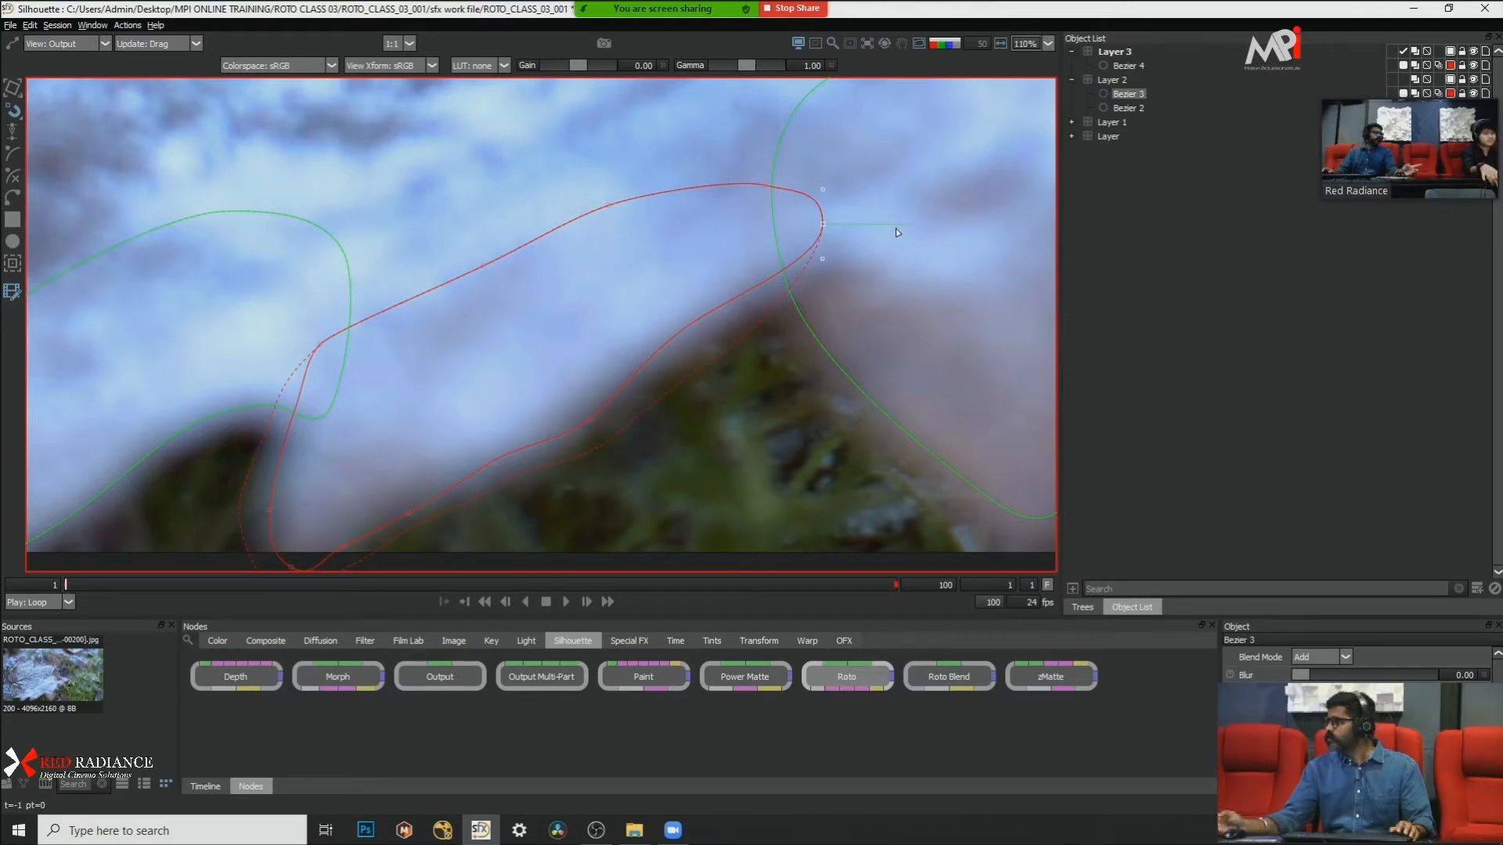
{"action": "scroll", "coordinate": [635, 181], "scroll_direction": "down", "scroll_amount": 3}
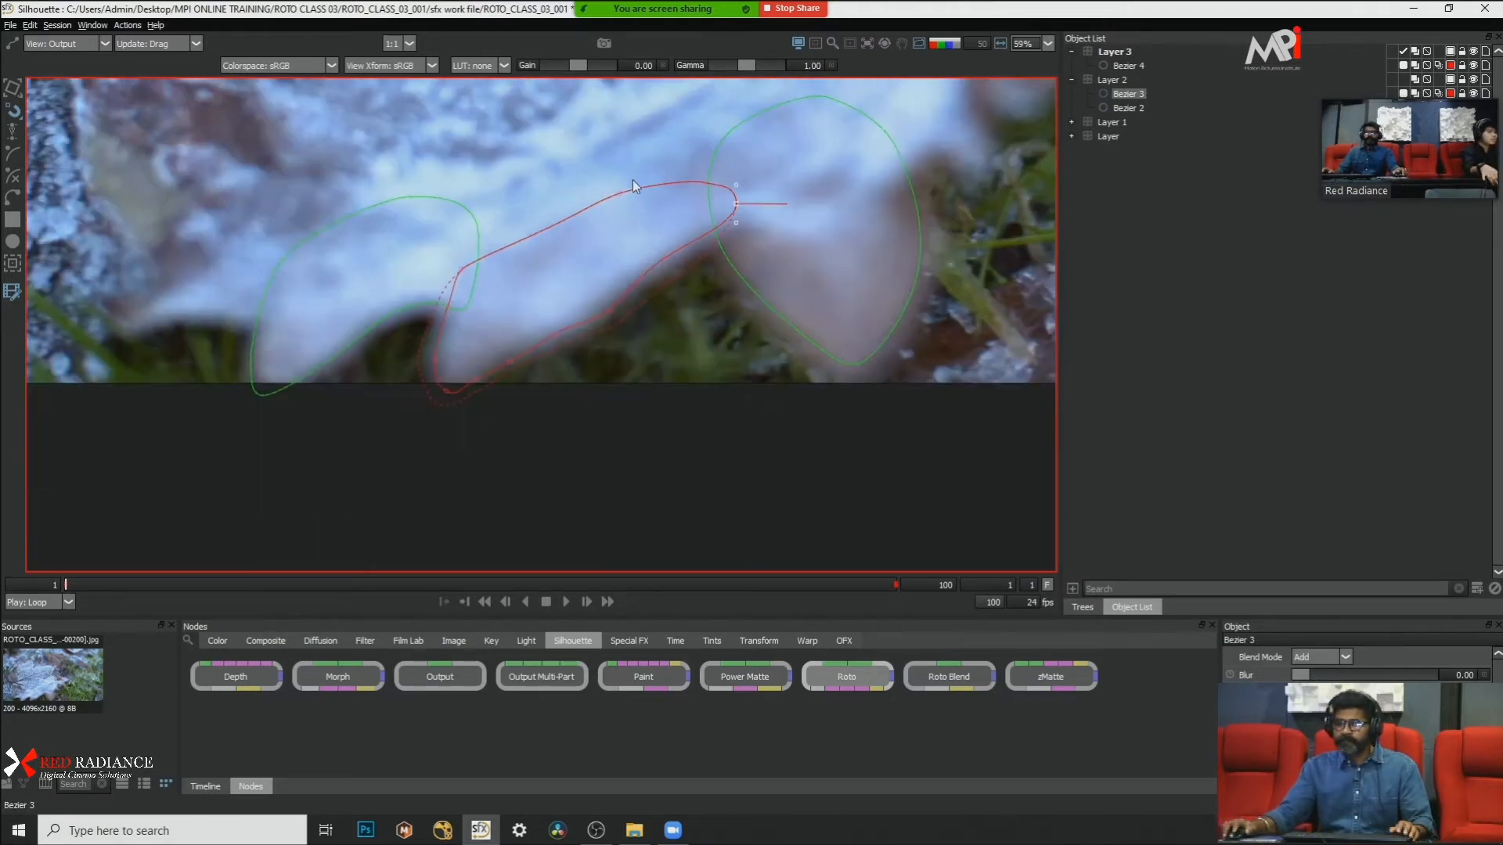
{"action": "left_click", "coordinate": [15, 291]}
Step: Compare the three lobe shapes with the plate at frame 1 by switching the matte overlay on and off
{"action": "scroll", "coordinate": [501, 180], "scroll_direction": "down", "scroll_amount": 2}
{"action": "scroll", "coordinate": [518, 167], "scroll_direction": "up", "scroll_amount": 3}
{"action": "left_click_drag", "start_coordinate": [518, 167], "coordinate": [544, 235]}
{"action": "key", "text": "s"}
{"action": "key", "text": "s"}
{"action": "key", "text": "s"}
{"action": "key", "text": "s"}
{"action": "key", "text": "s"}
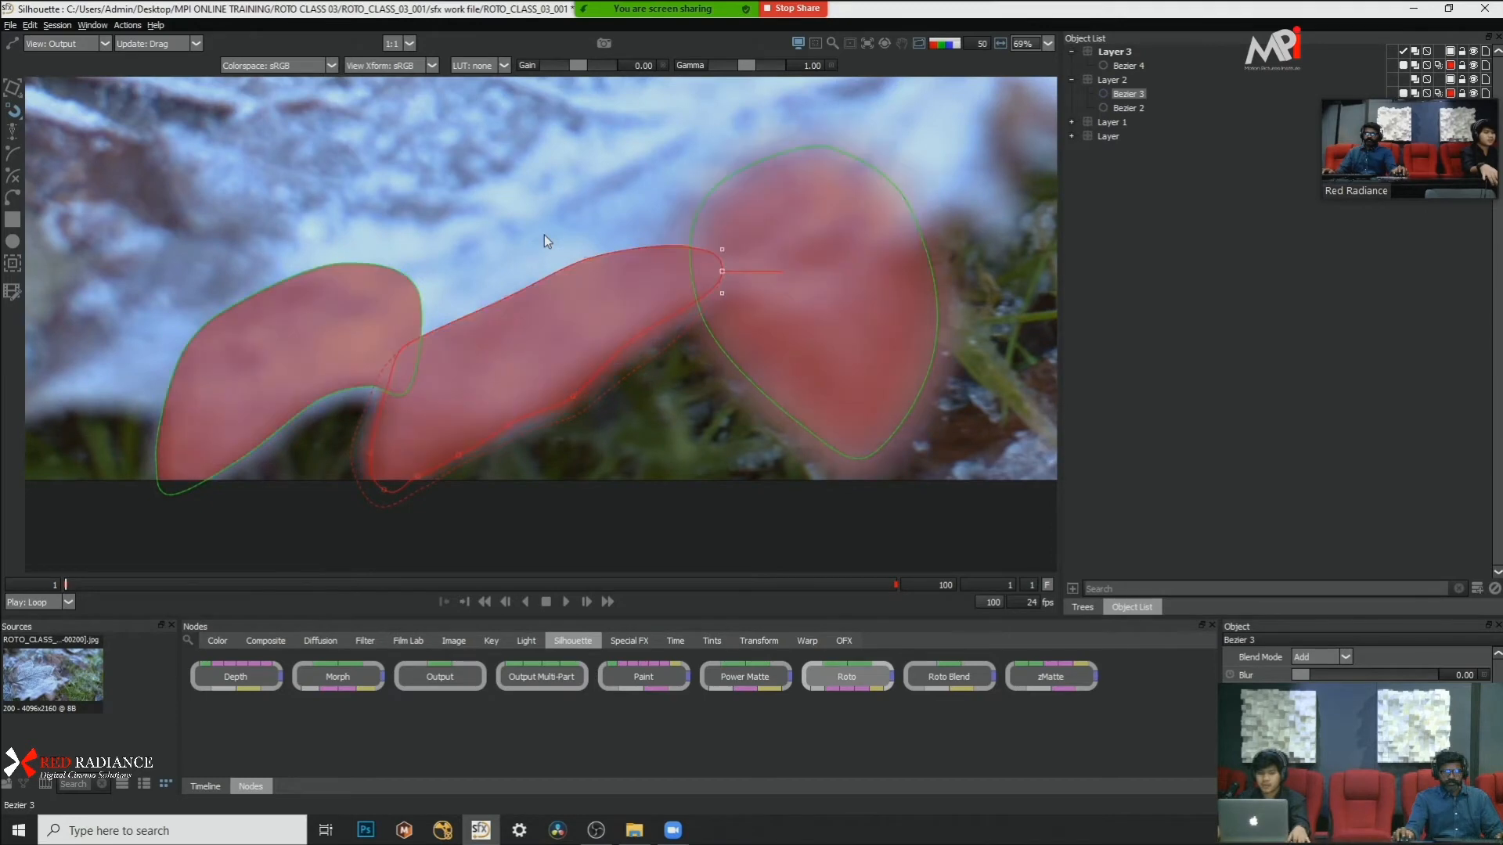
{"action": "key", "text": "s"}
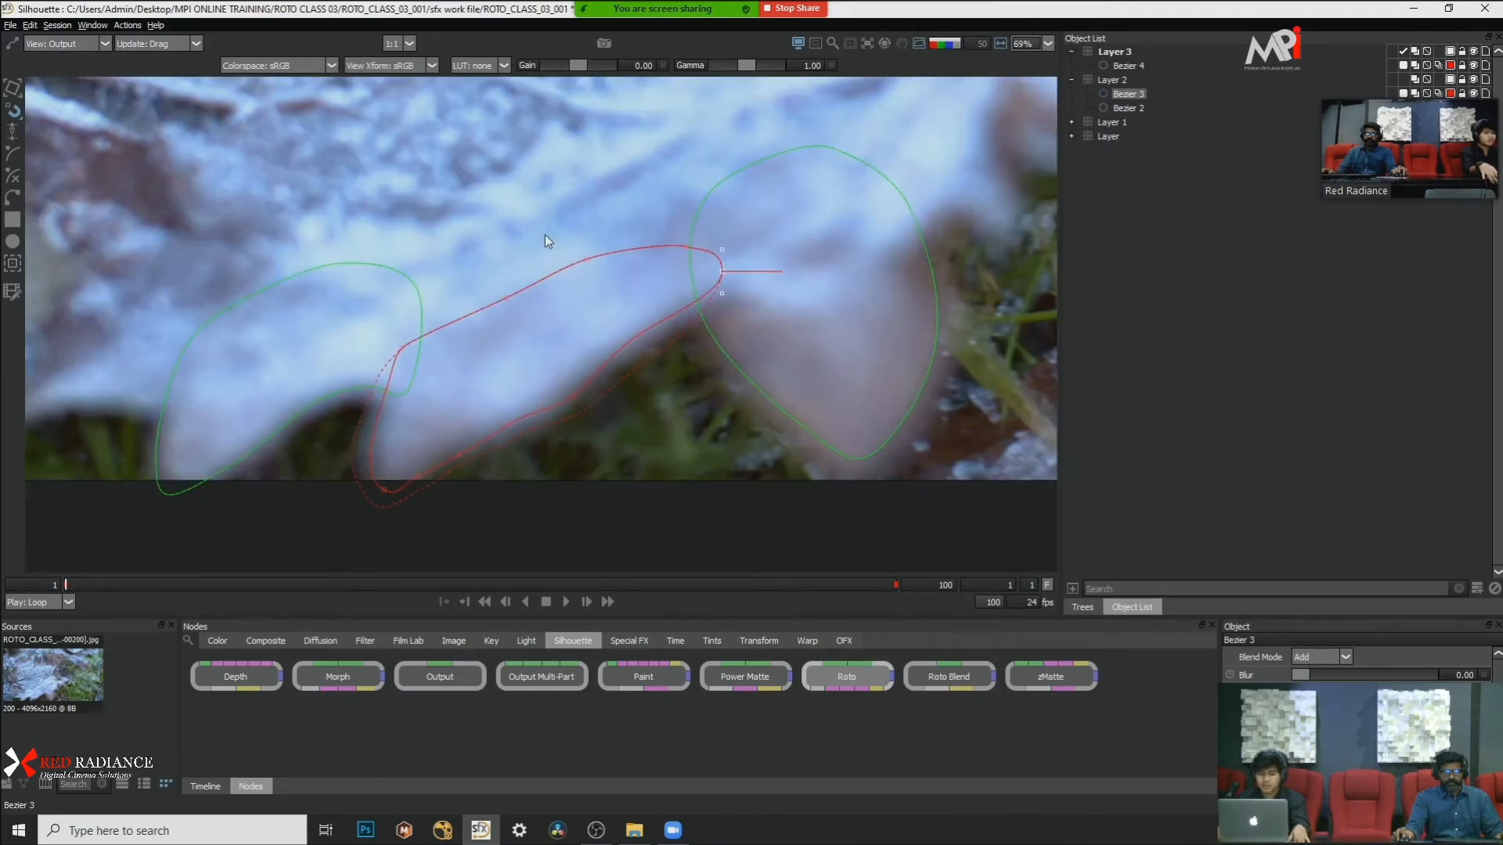
{"action": "key", "text": "s"}
{"action": "key", "text": "s"}
{"action": "key", "text": "s"}
{"action": "scroll", "coordinate": [297, 419], "scroll_direction": "up", "scroll_amount": 2}
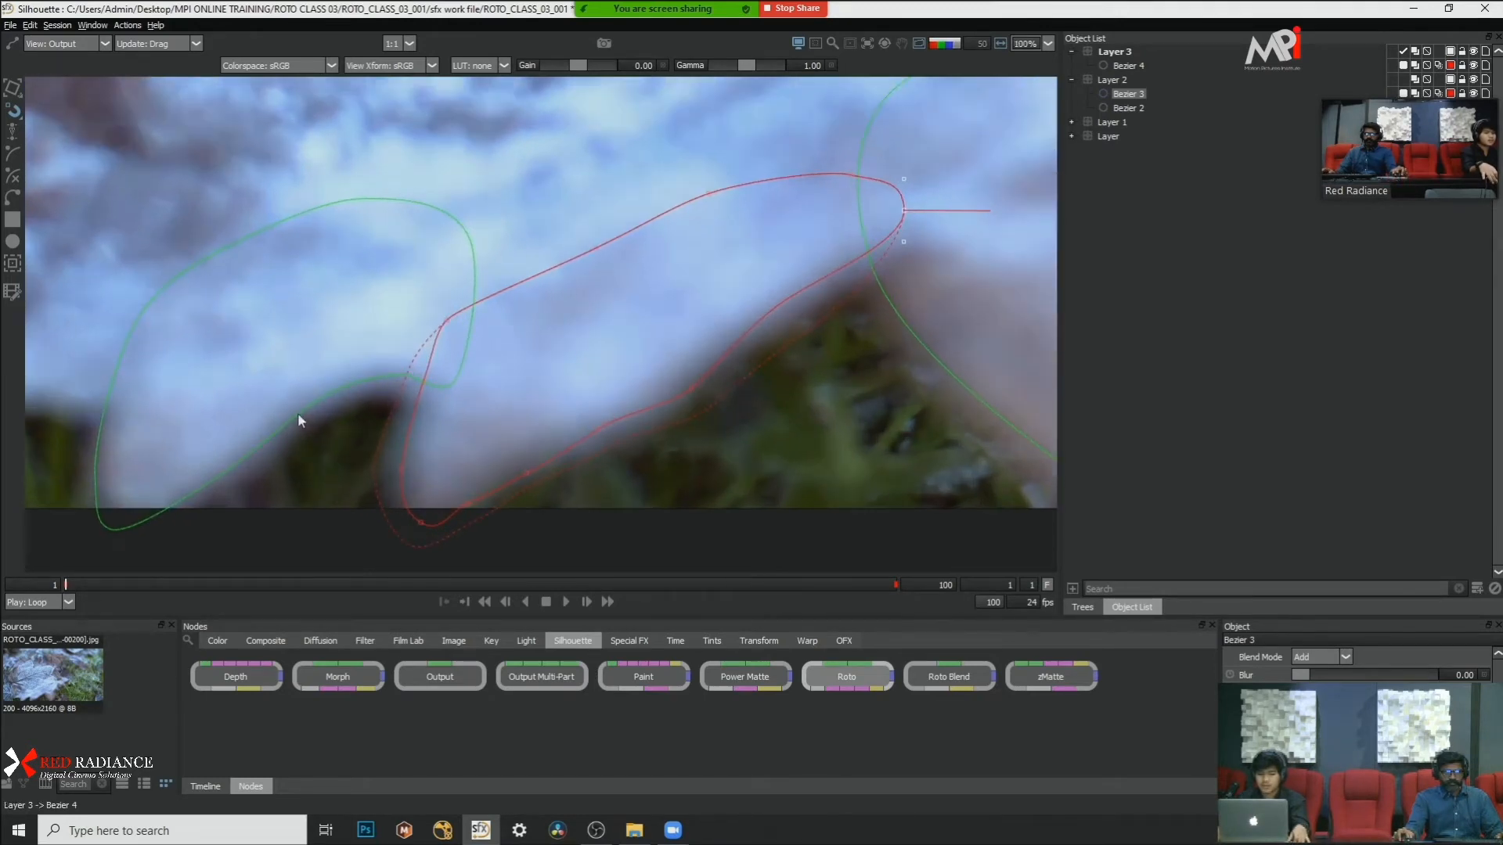
Step: Select Bezier 4, review the Show feather handles option in the Shape preferences, and accept the preferences
{"action": "left_click", "coordinate": [297, 412]}
{"action": "left_click", "coordinate": [30, 25]}
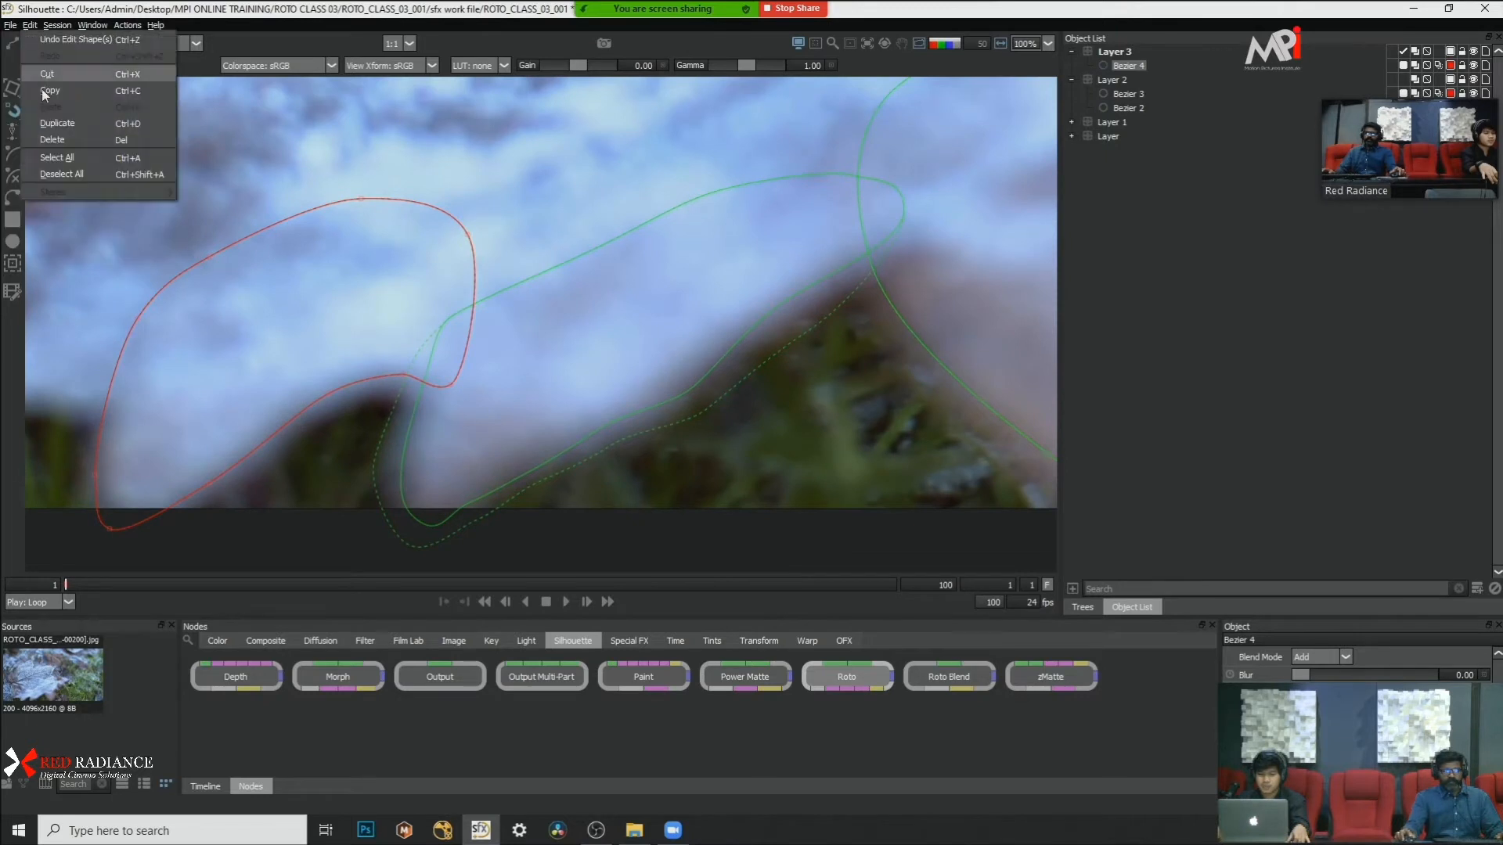
{"action": "left_click", "coordinate": [11, 25]}
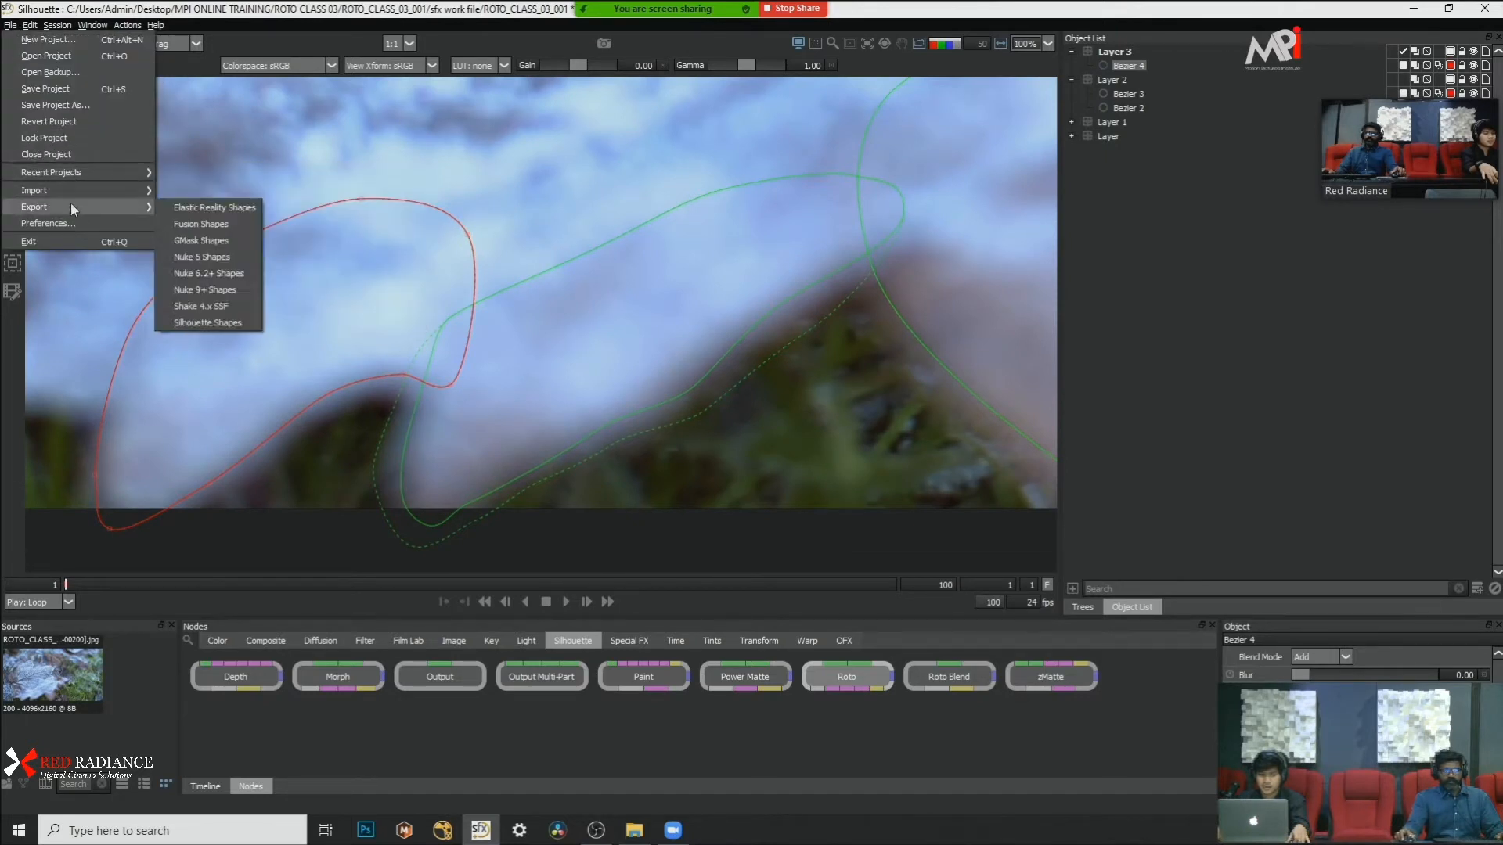
{"action": "left_click", "coordinate": [73, 222]}
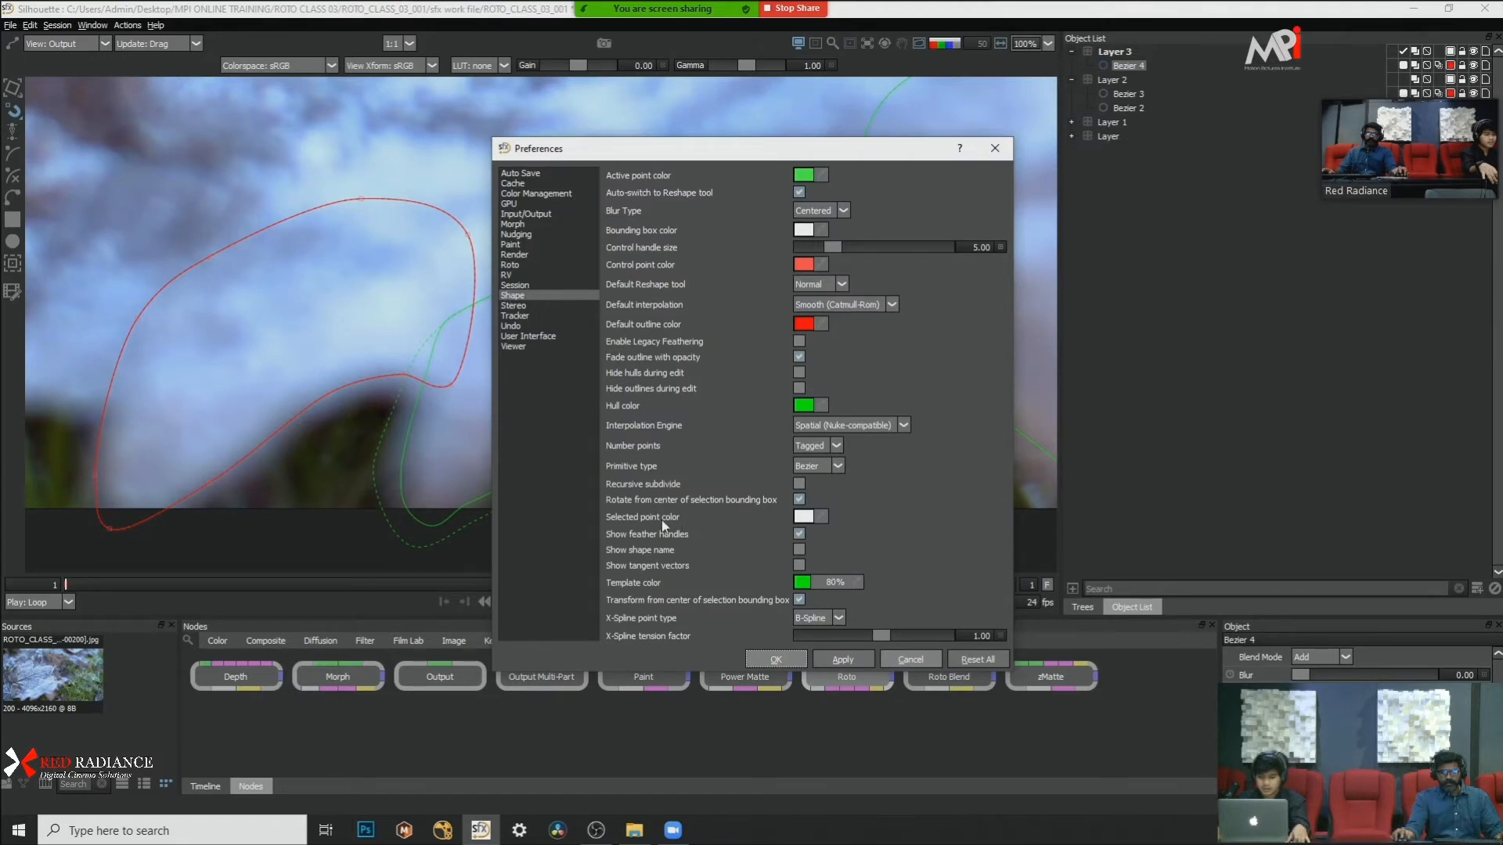
{"action": "left_click", "coordinate": [798, 536]}
{"action": "left_click", "coordinate": [777, 660]}
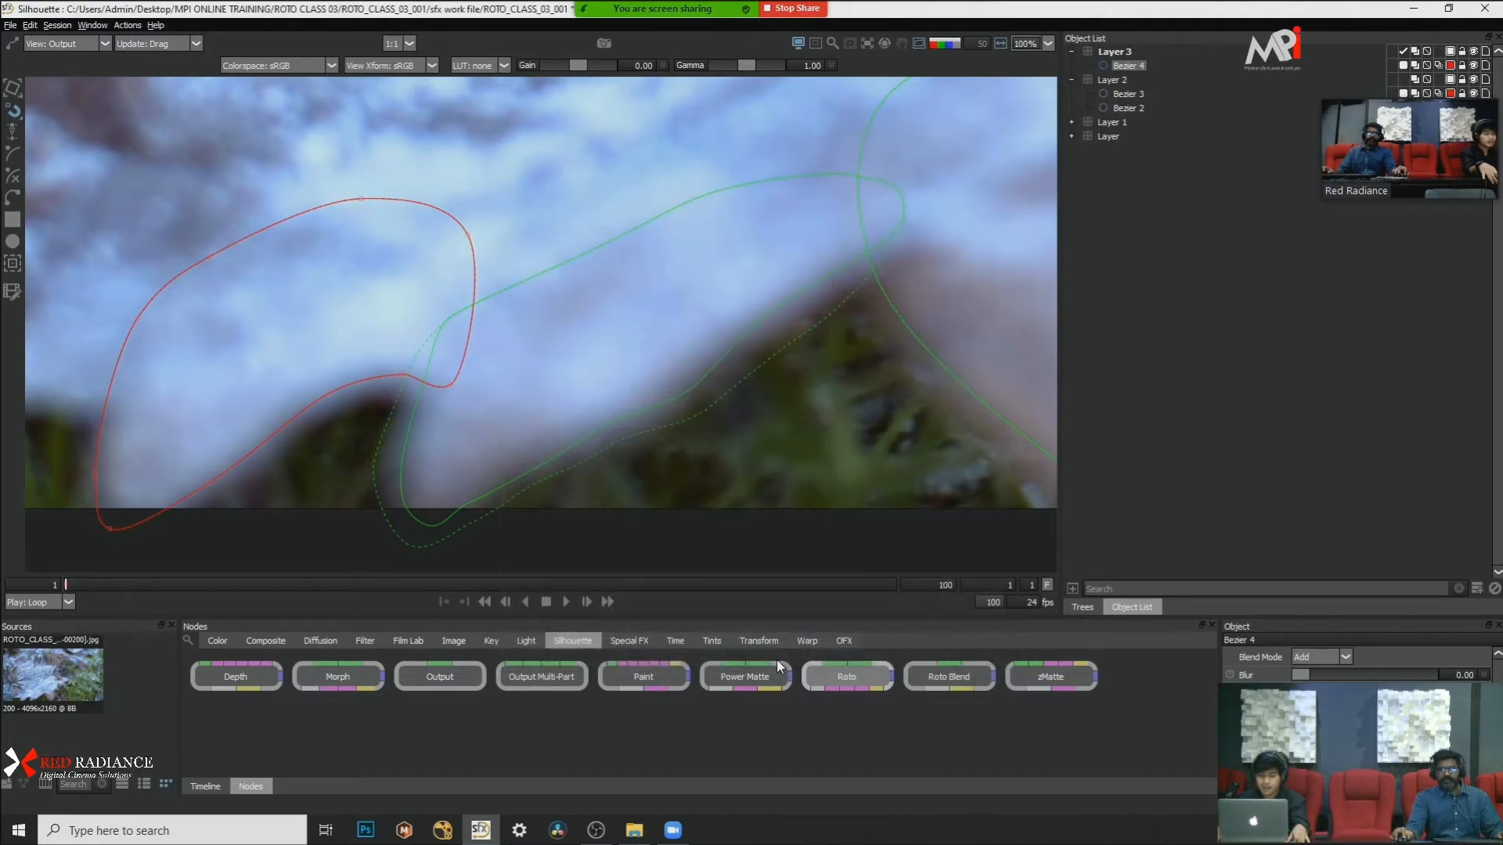
Step: Try feathering Bezier 4's upper-edge points inward at frame 1
{"action": "scroll", "coordinate": [572, 317], "scroll_direction": "down", "scroll_amount": 2}
{"action": "left_click_drag", "start_coordinate": [568, 199], "coordinate": [339, 304]}
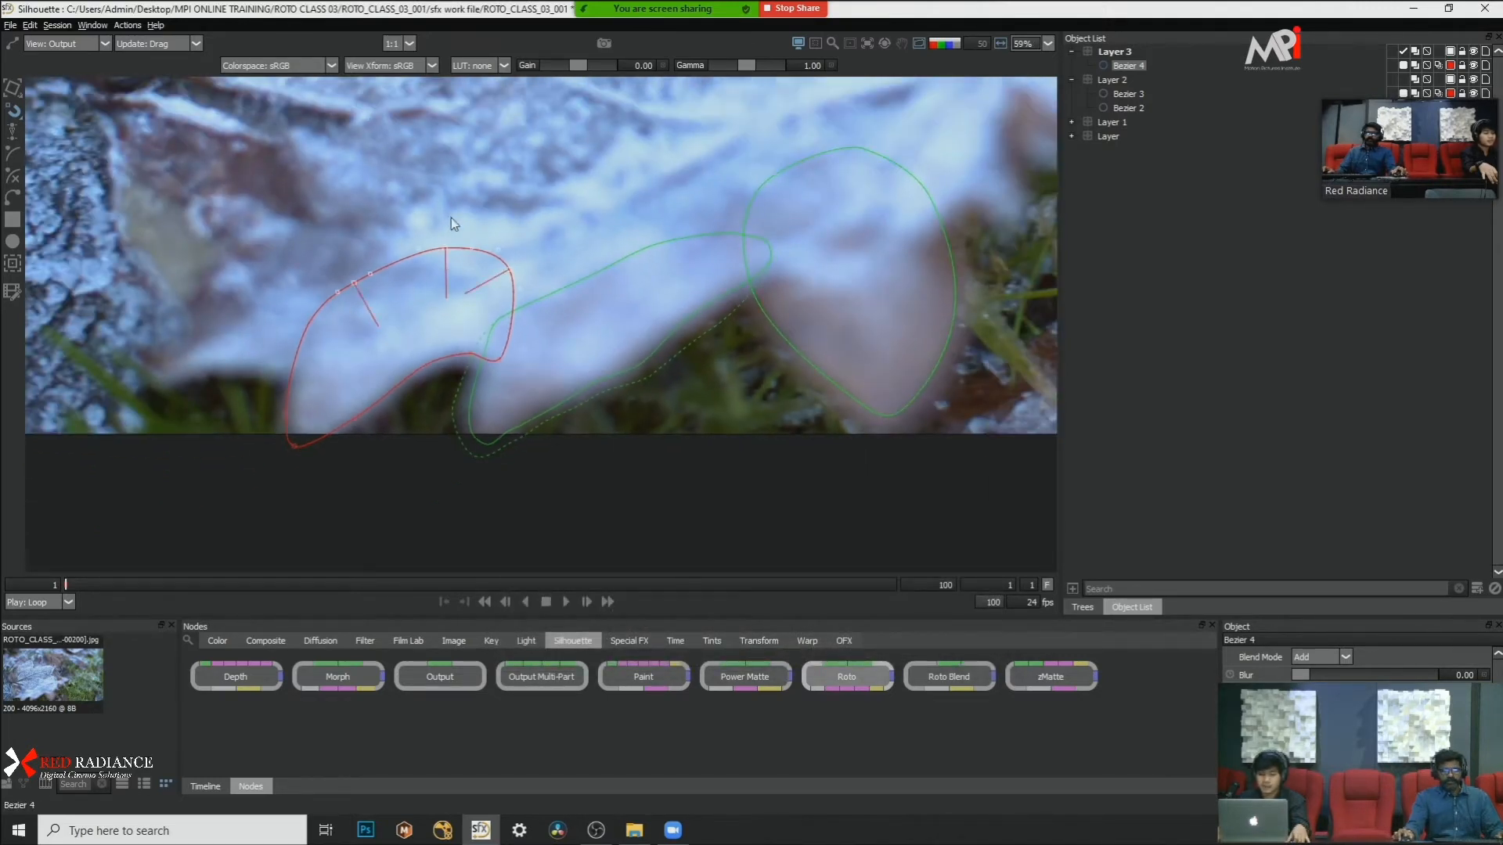
{"action": "scroll", "coordinate": [451, 208], "scroll_direction": "up", "scroll_amount": 3}
{"action": "left_click_drag", "start_coordinate": [441, 319], "coordinate": [441, 289]}
{"action": "left_click", "coordinate": [565, 340]}
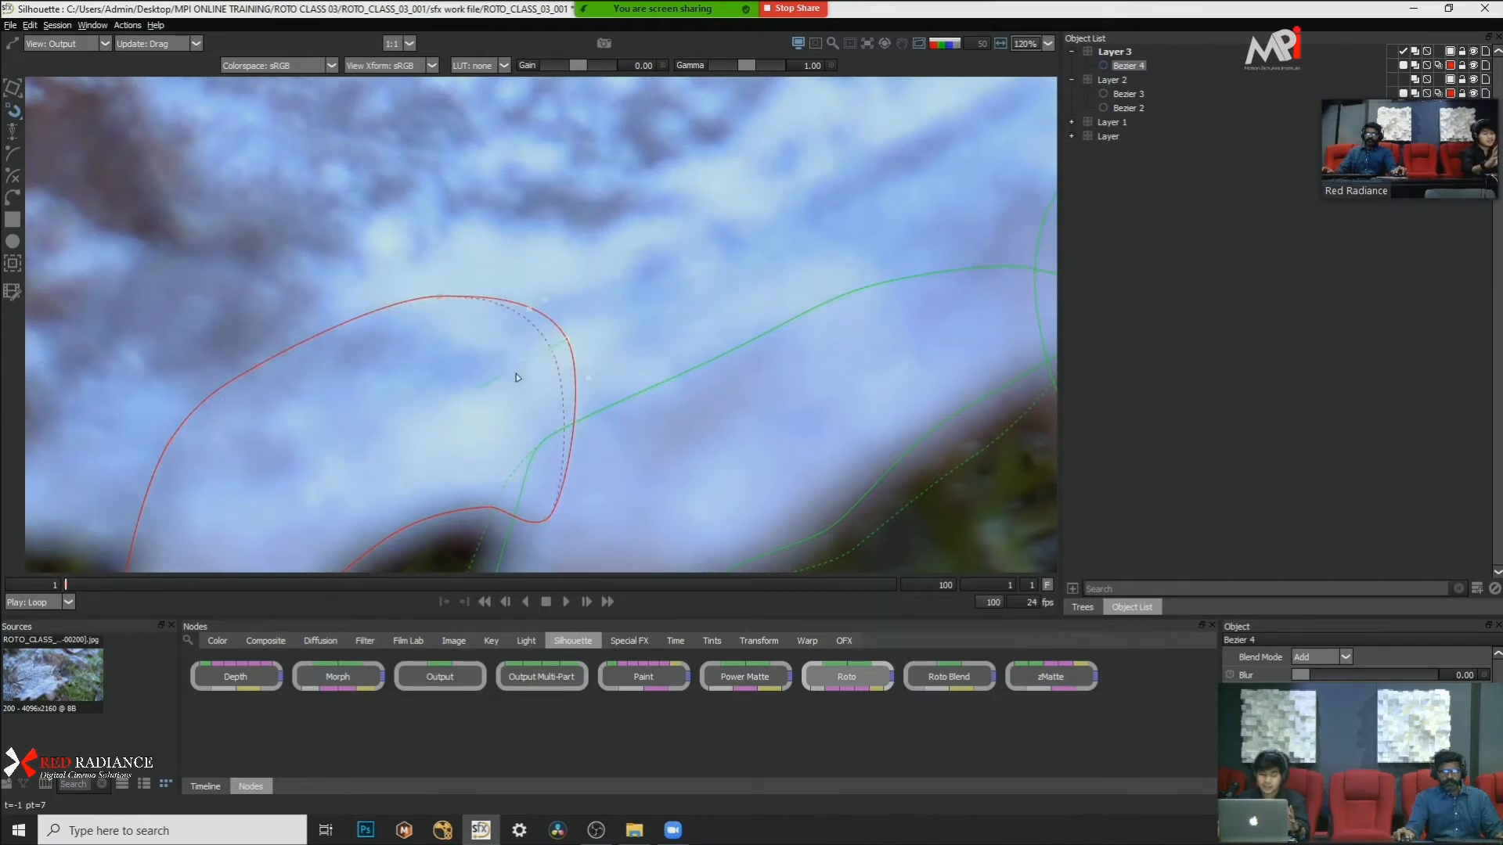
{"action": "scroll", "coordinate": [659, 252], "scroll_direction": "down", "scroll_amount": 3}
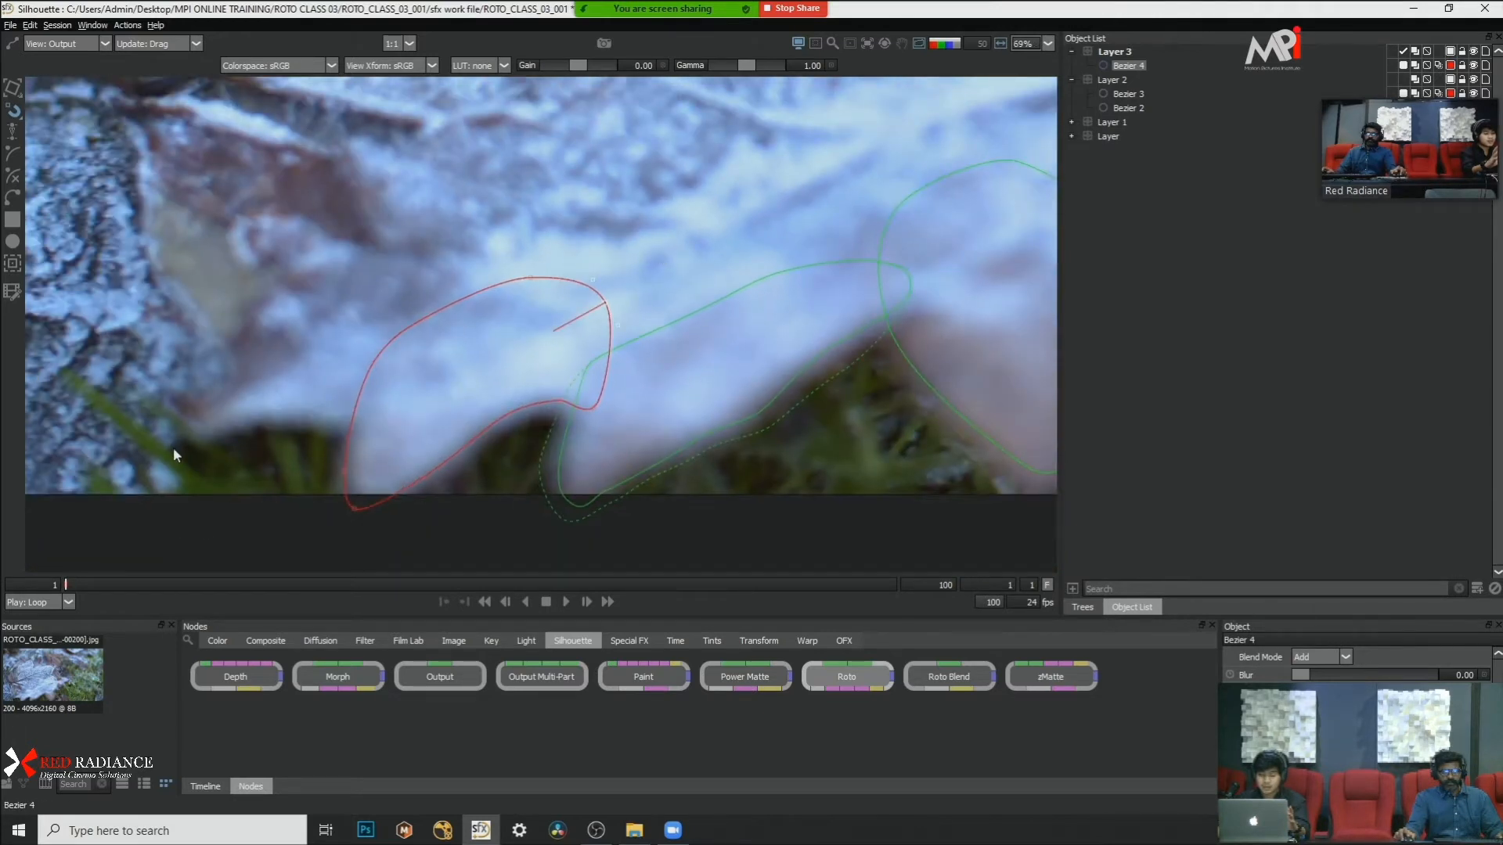
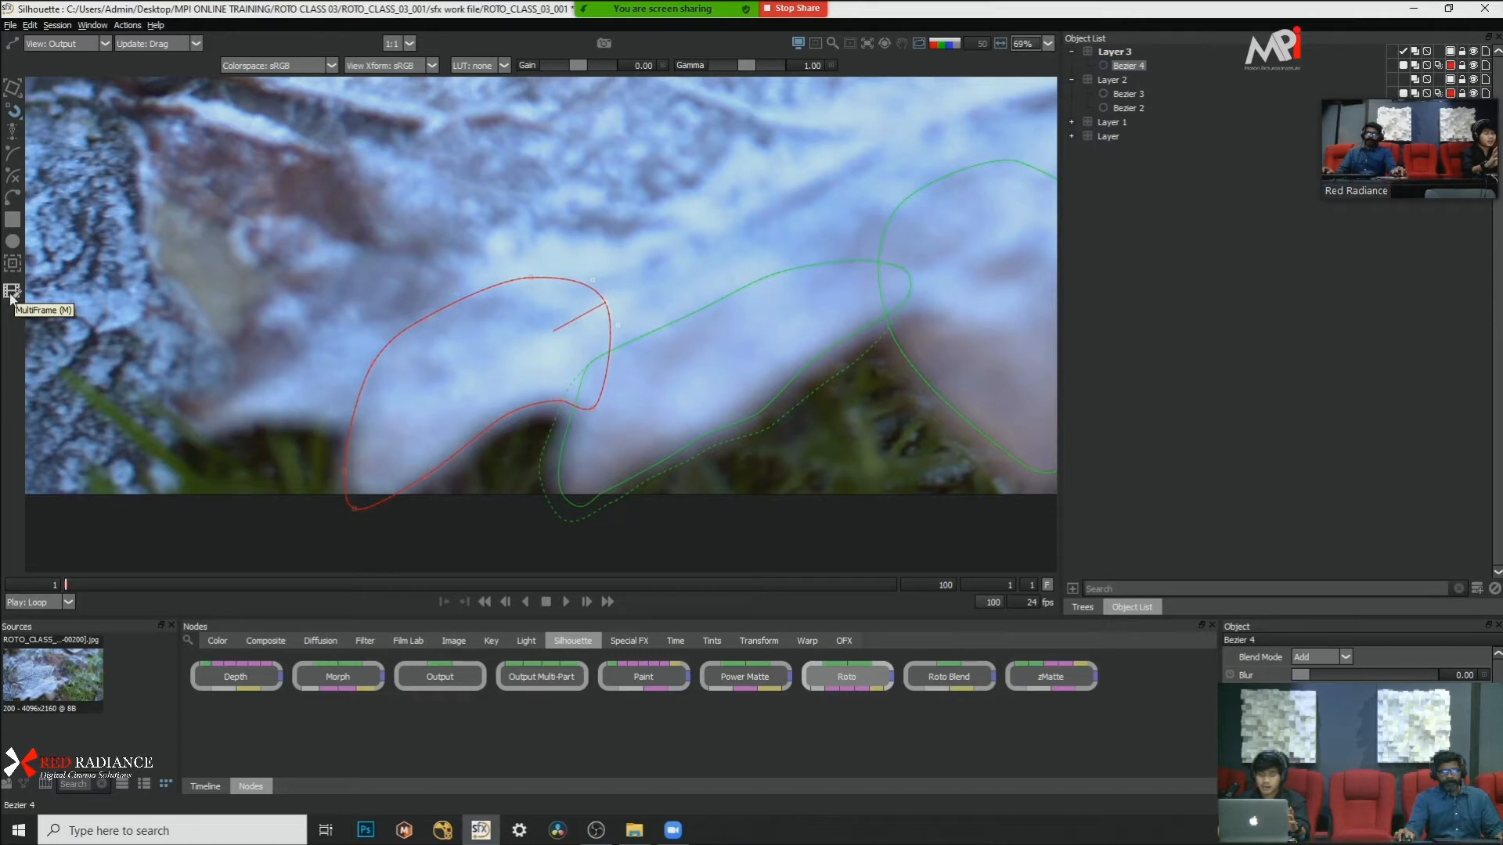
Step: Try feathering Bezier 4's upper-left points inward at frame 1, checking it against the last frame, and undo the feather
{"action": "left_click", "coordinate": [389, 378]}
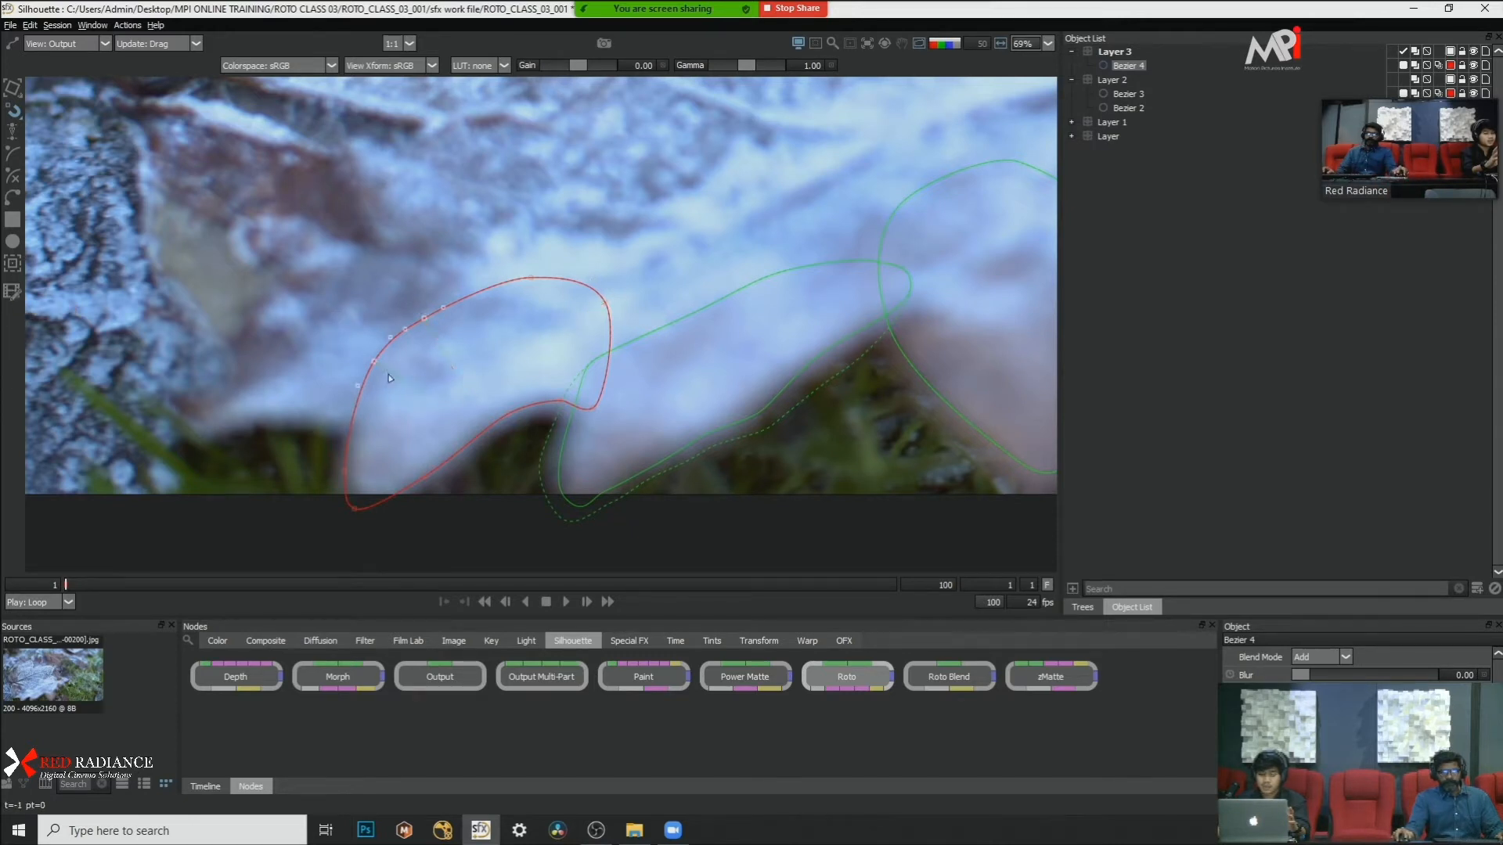
{"action": "left_click_drag", "start_coordinate": [377, 363], "coordinate": [400, 376]}
{"action": "key", "text": "End"}
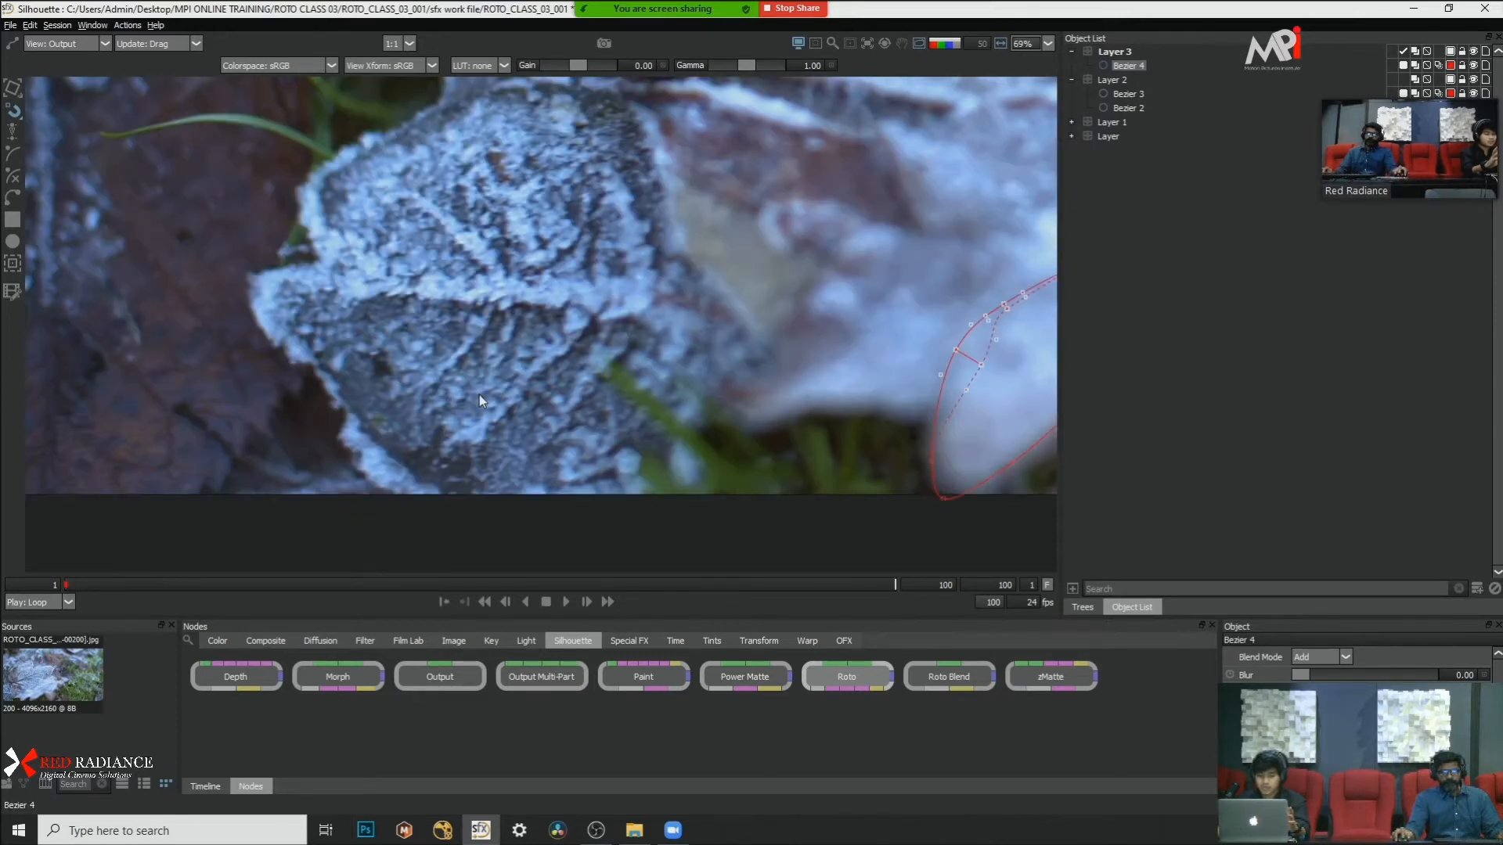
{"action": "key", "text": "Home"}
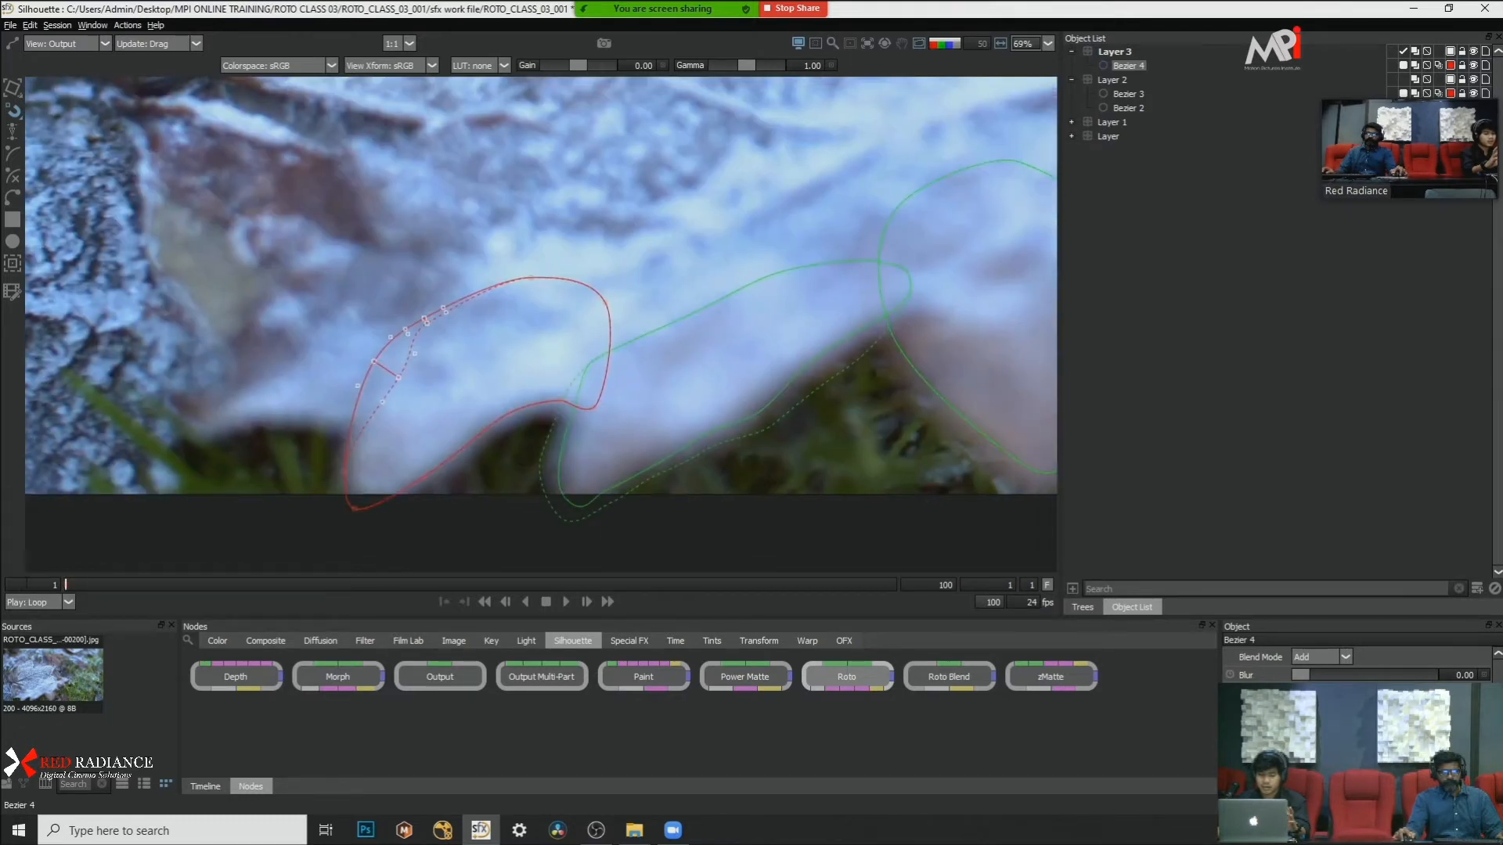
{"action": "key", "text": "ctrl+z"}
{"action": "scroll", "coordinate": [363, 285], "scroll_direction": "down", "scroll_amount": 2}
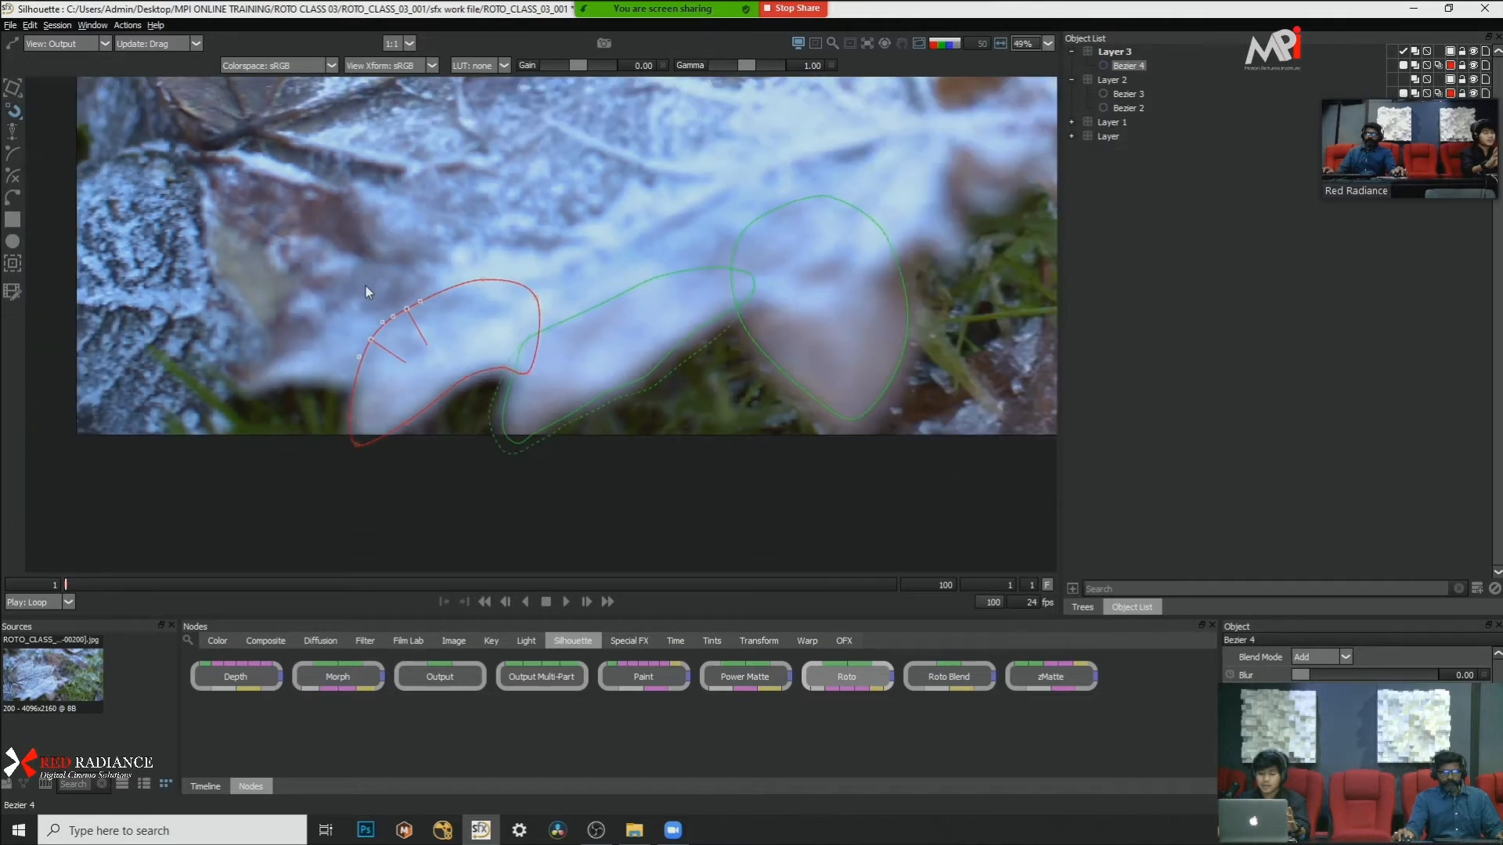
{"action": "scroll", "coordinate": [520, 311], "scroll_direction": "up", "scroll_amount": 1}
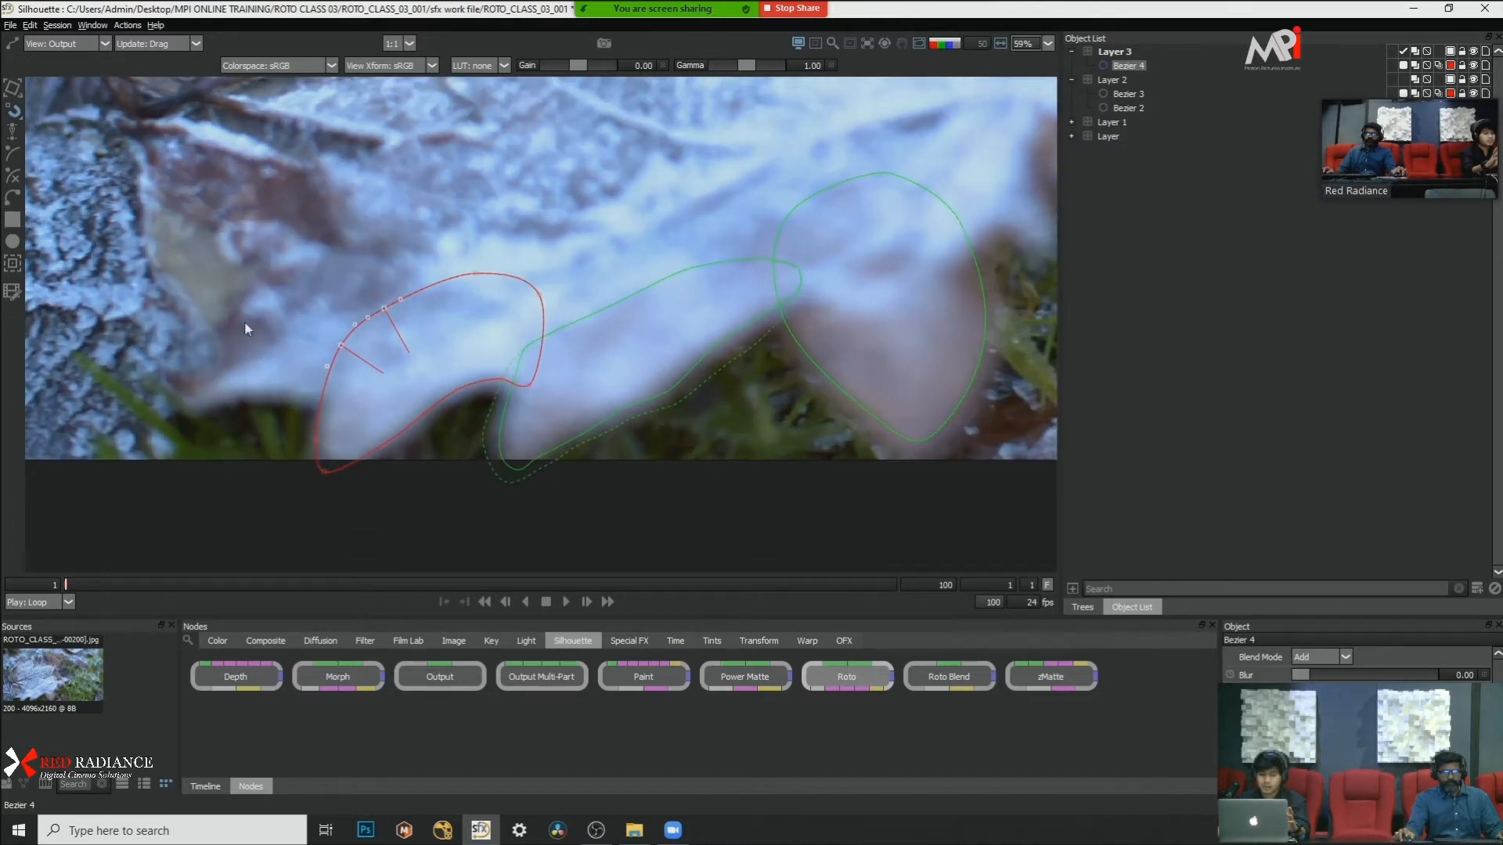
{"action": "left_click", "coordinate": [11, 291]}
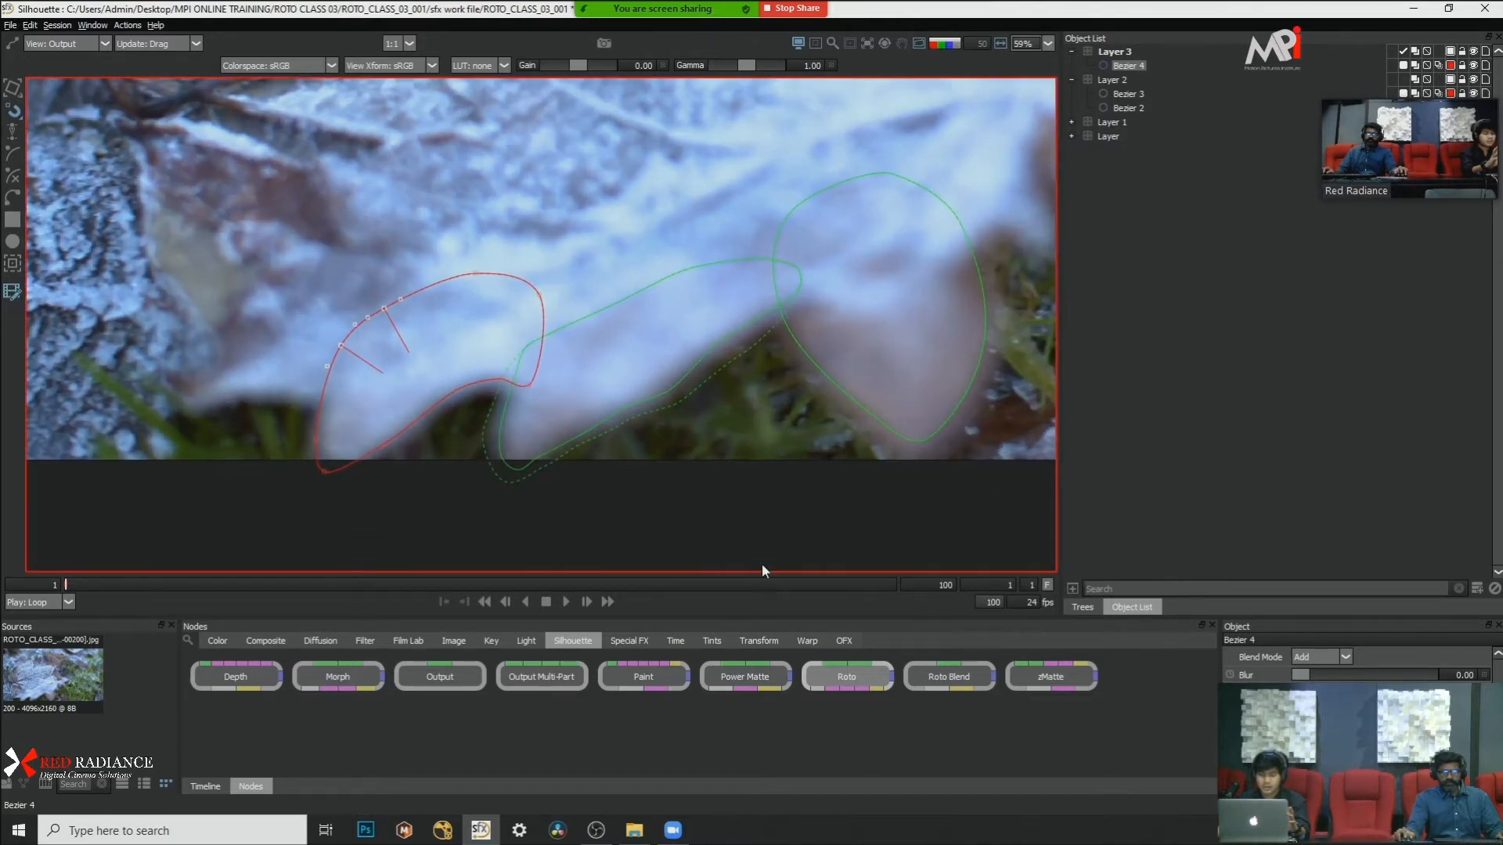
{"action": "scroll", "coordinate": [329, 431], "scroll_direction": "down", "scroll_amount": 1}
{"action": "left_click_drag", "start_coordinate": [150, 584], "coordinate": [48, 600]}
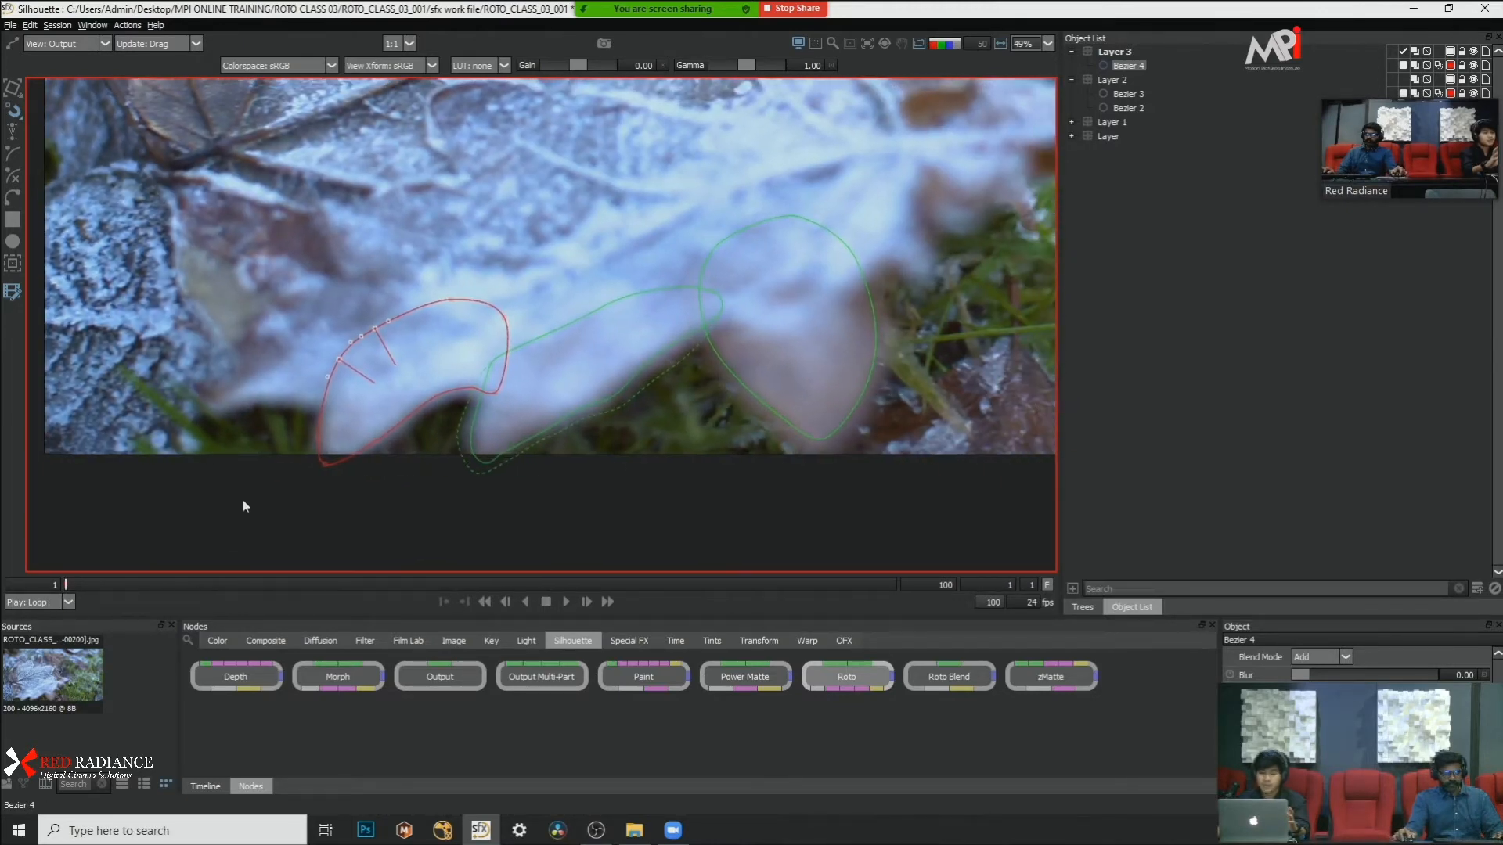
{"action": "scroll", "coordinate": [455, 269], "scroll_direction": "up", "scroll_amount": 2}
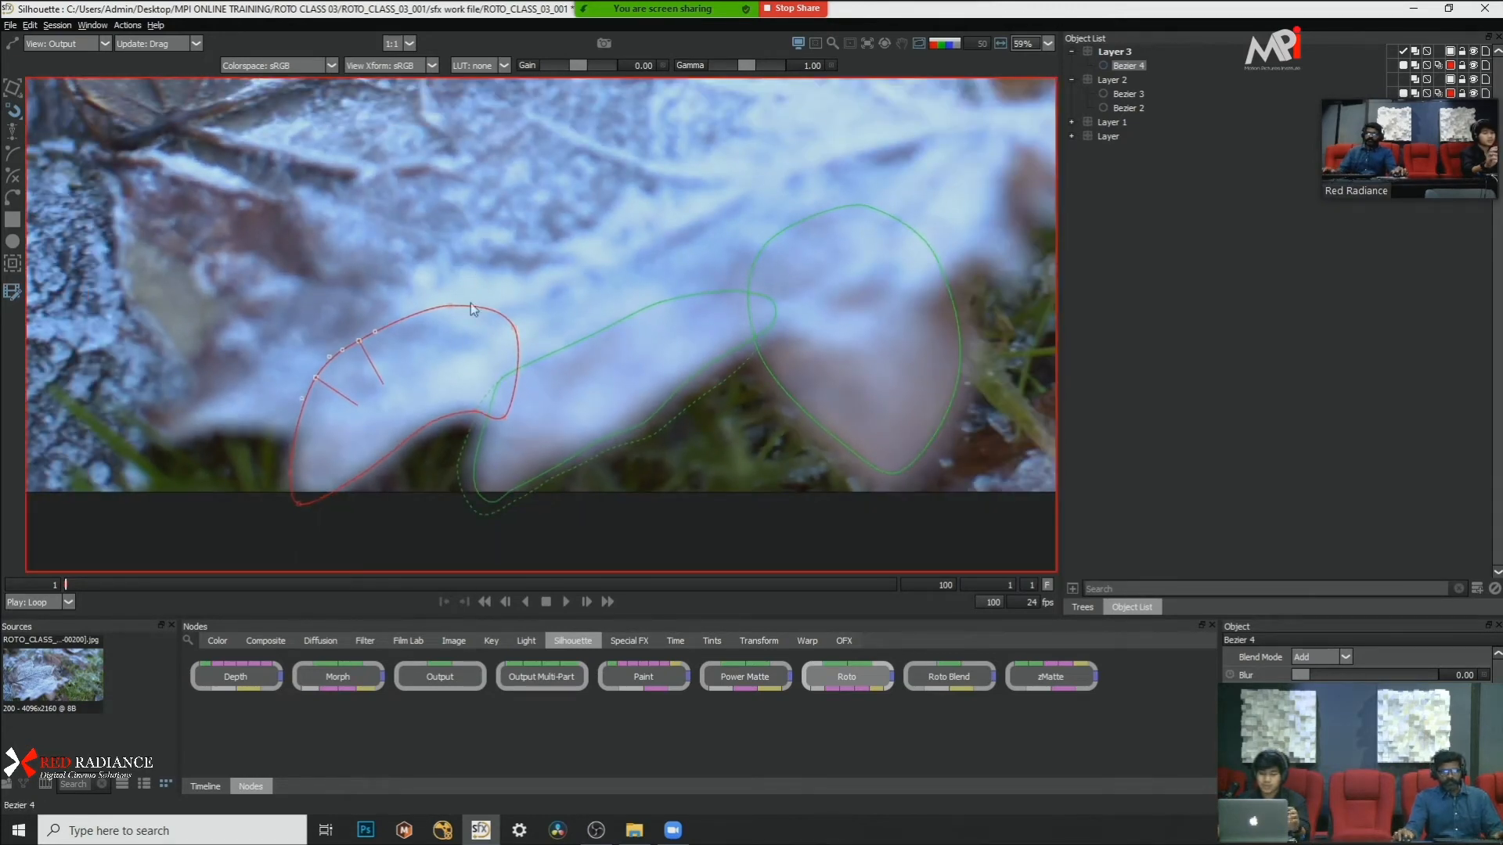
{"action": "left_click_drag", "start_coordinate": [420, 387], "coordinate": [527, 360]}
{"action": "scroll", "coordinate": [496, 341], "scroll_direction": "up", "scroll_amount": 2}
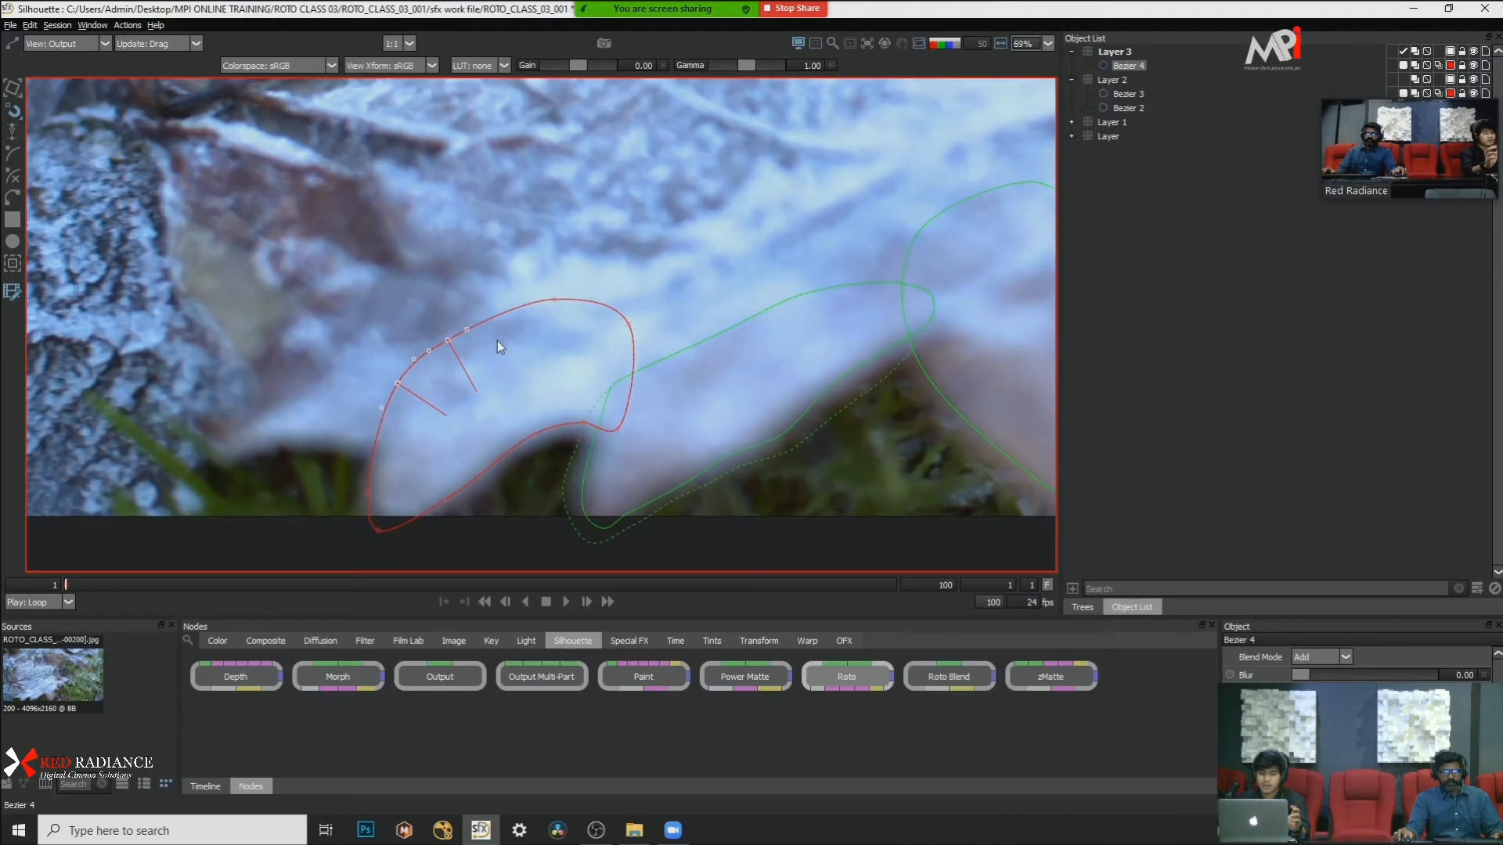
Step: Feather Bezier 4's lower-edge point near the lobe's tip slightly outward at frame 1, with the matte overlay shown
{"action": "left_click", "coordinate": [454, 504]}
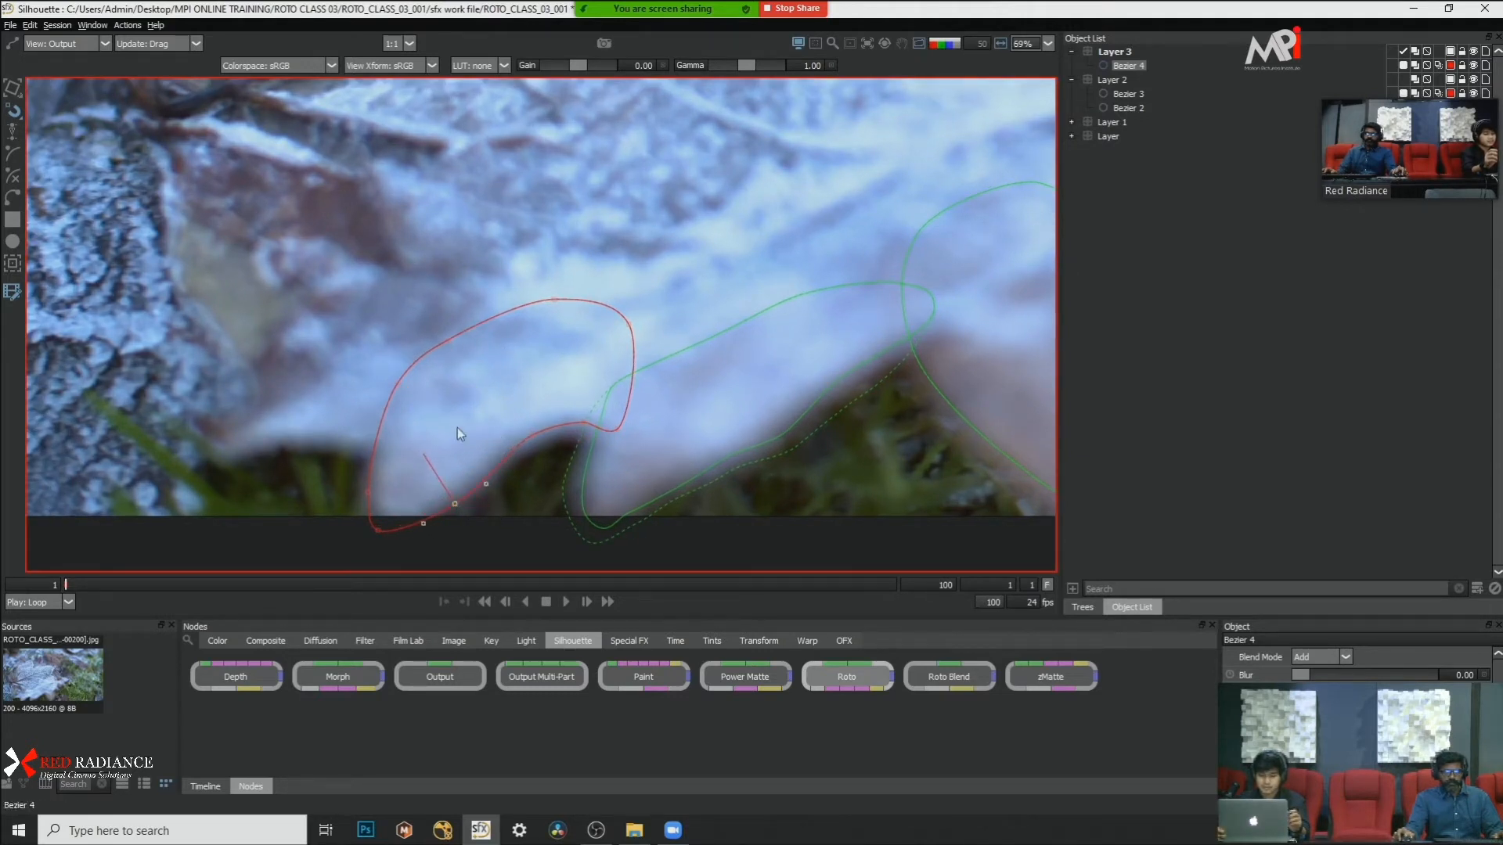
{"action": "key", "text": "a"}
{"action": "key", "text": "a"}
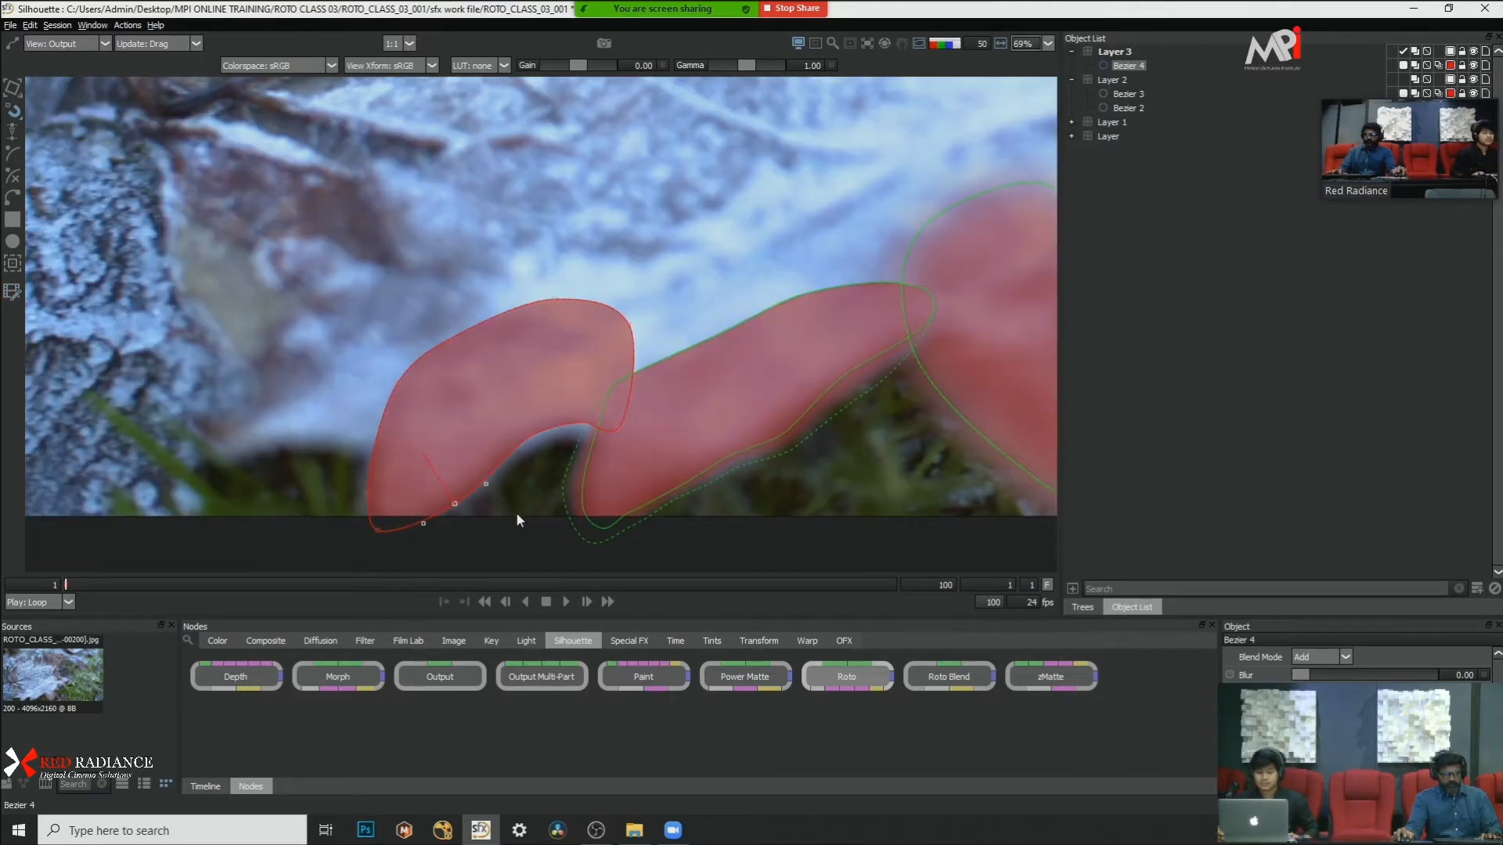
{"action": "left_click_drag", "start_coordinate": [508, 495], "coordinate": [499, 442]}
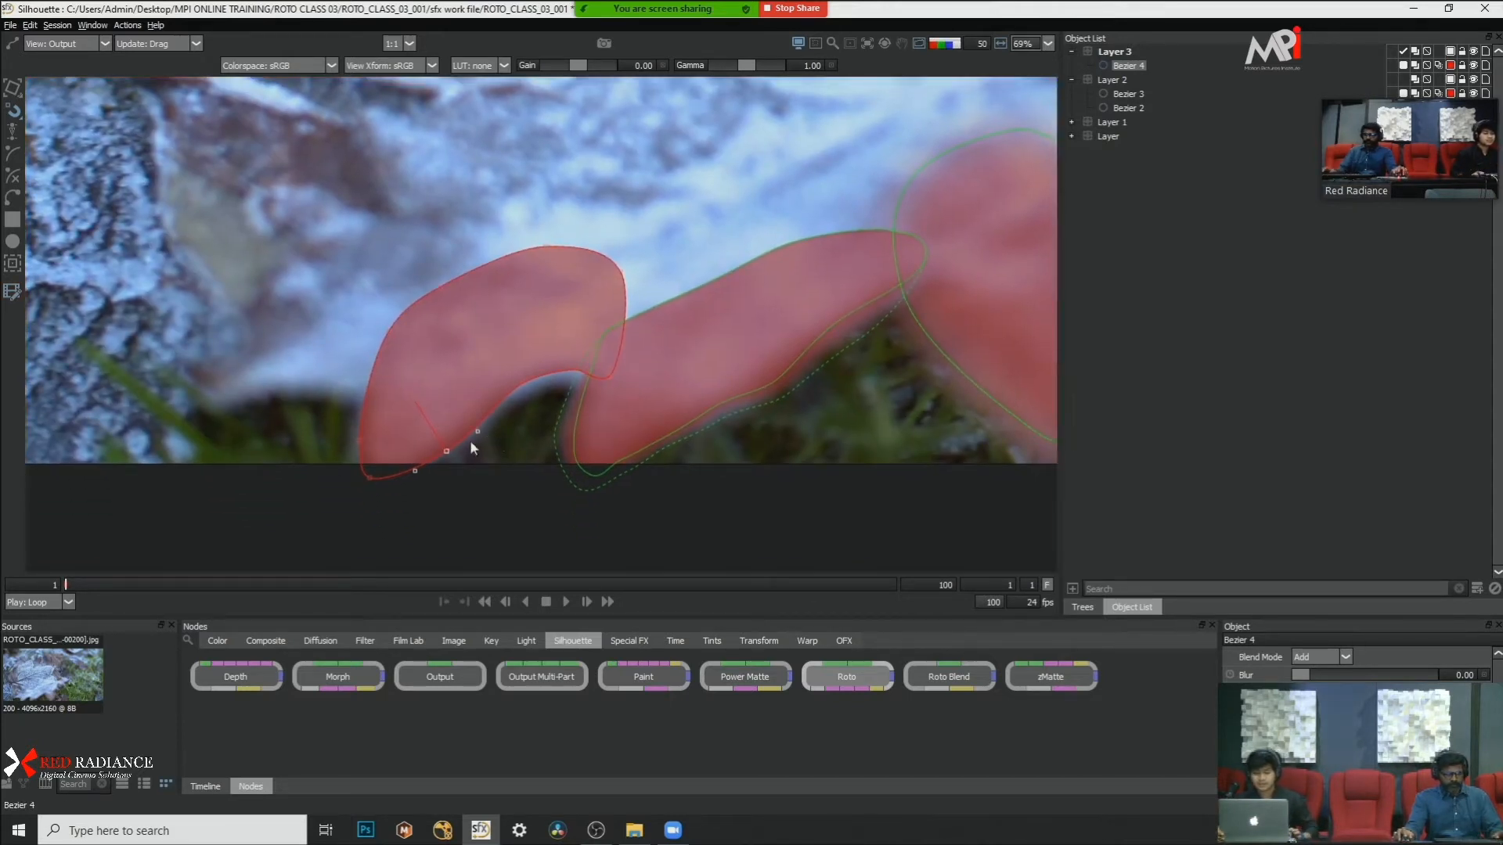
{"action": "left_click_drag", "start_coordinate": [432, 425], "coordinate": [444, 448]}
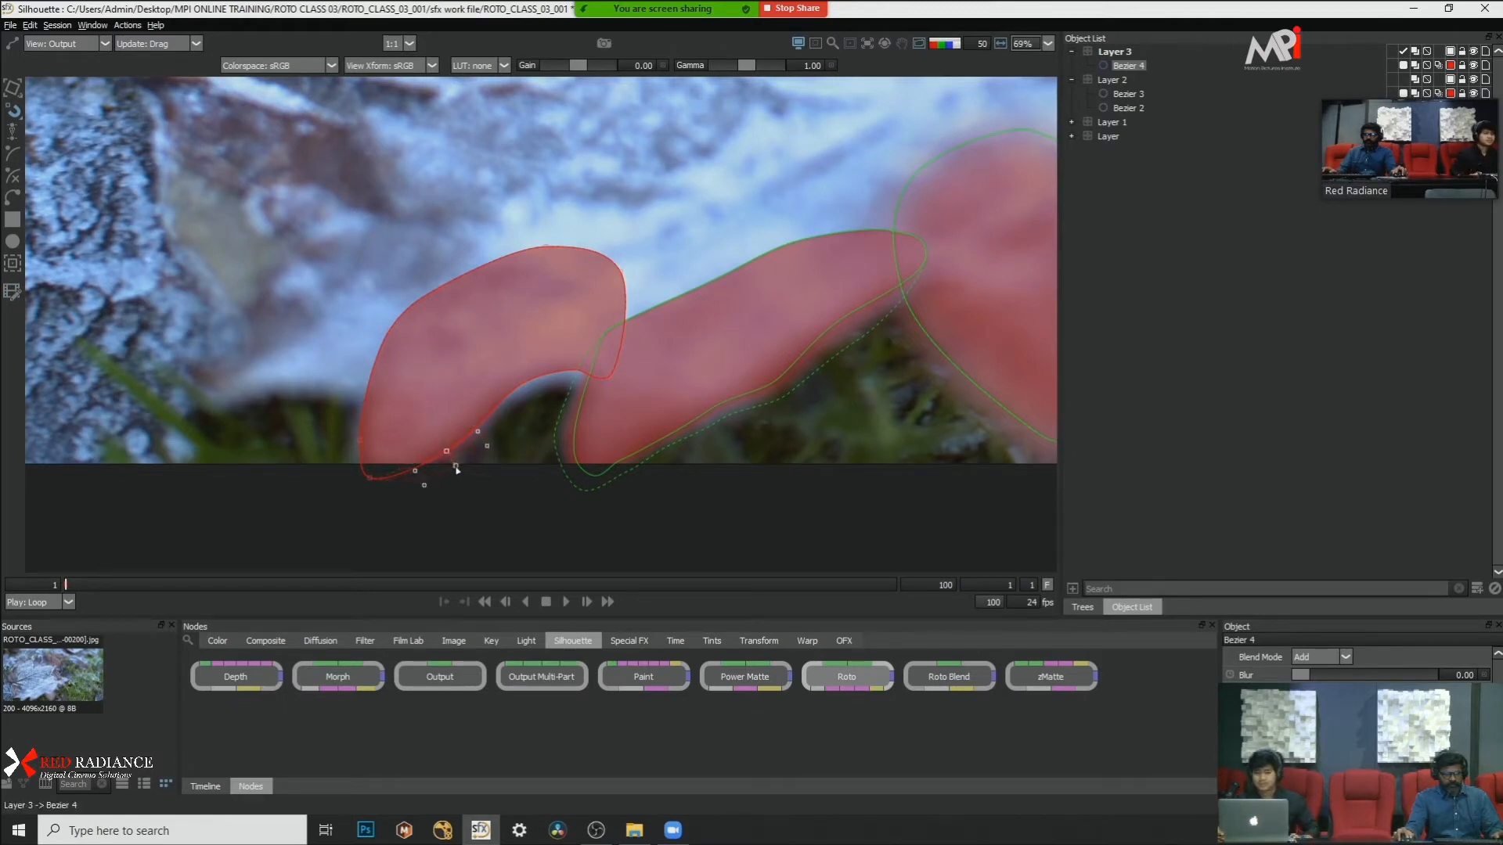
Step: Hide the matte overlay and feather the middle point of Bezier 4's lower edge outward at frame 1
{"action": "left_click", "coordinate": [524, 385]}
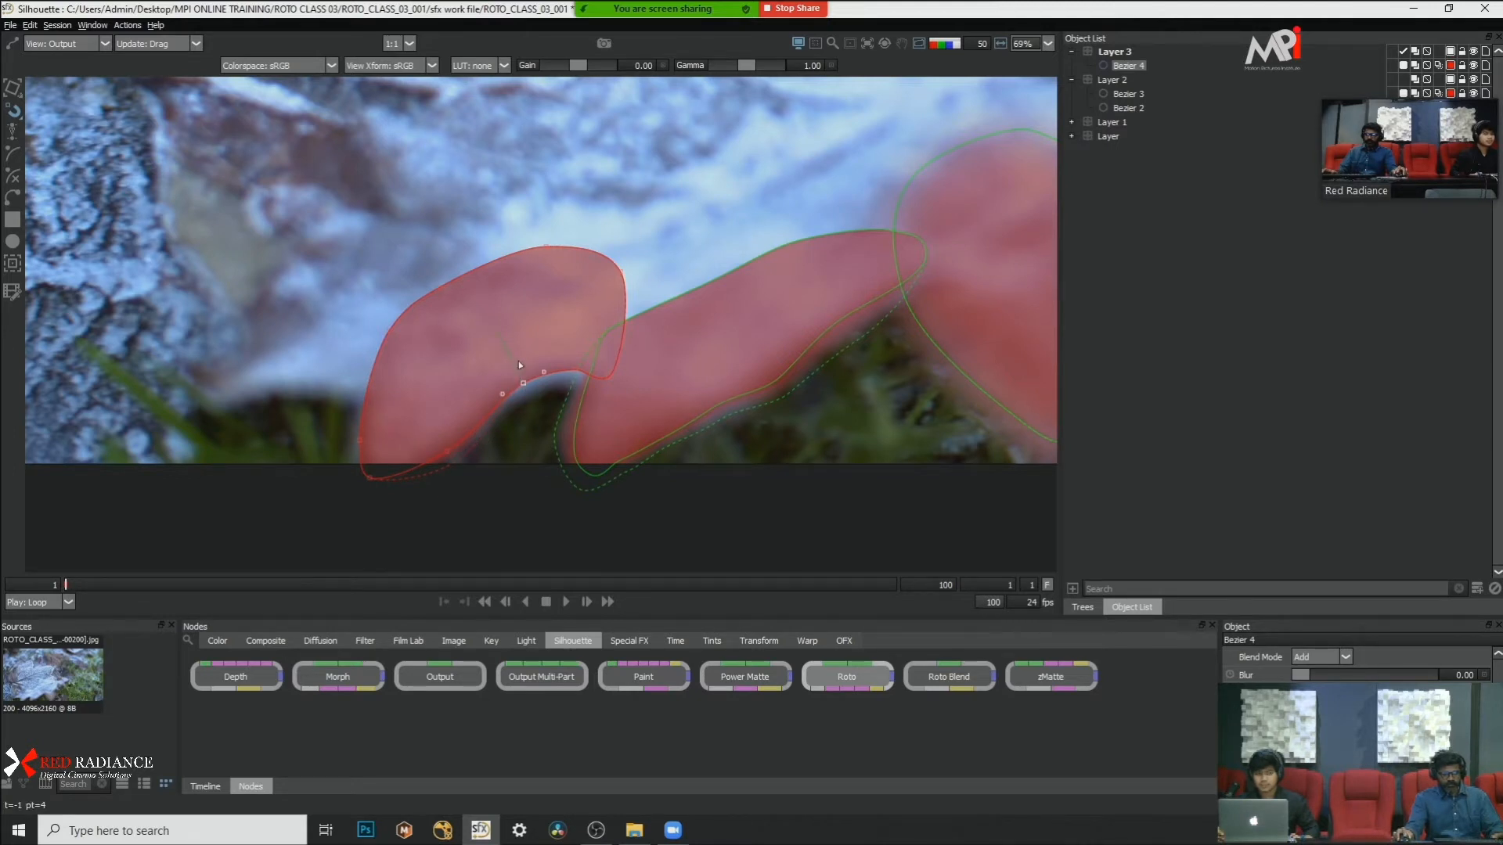
{"action": "key", "text": "a"}
{"action": "key", "text": "a"}
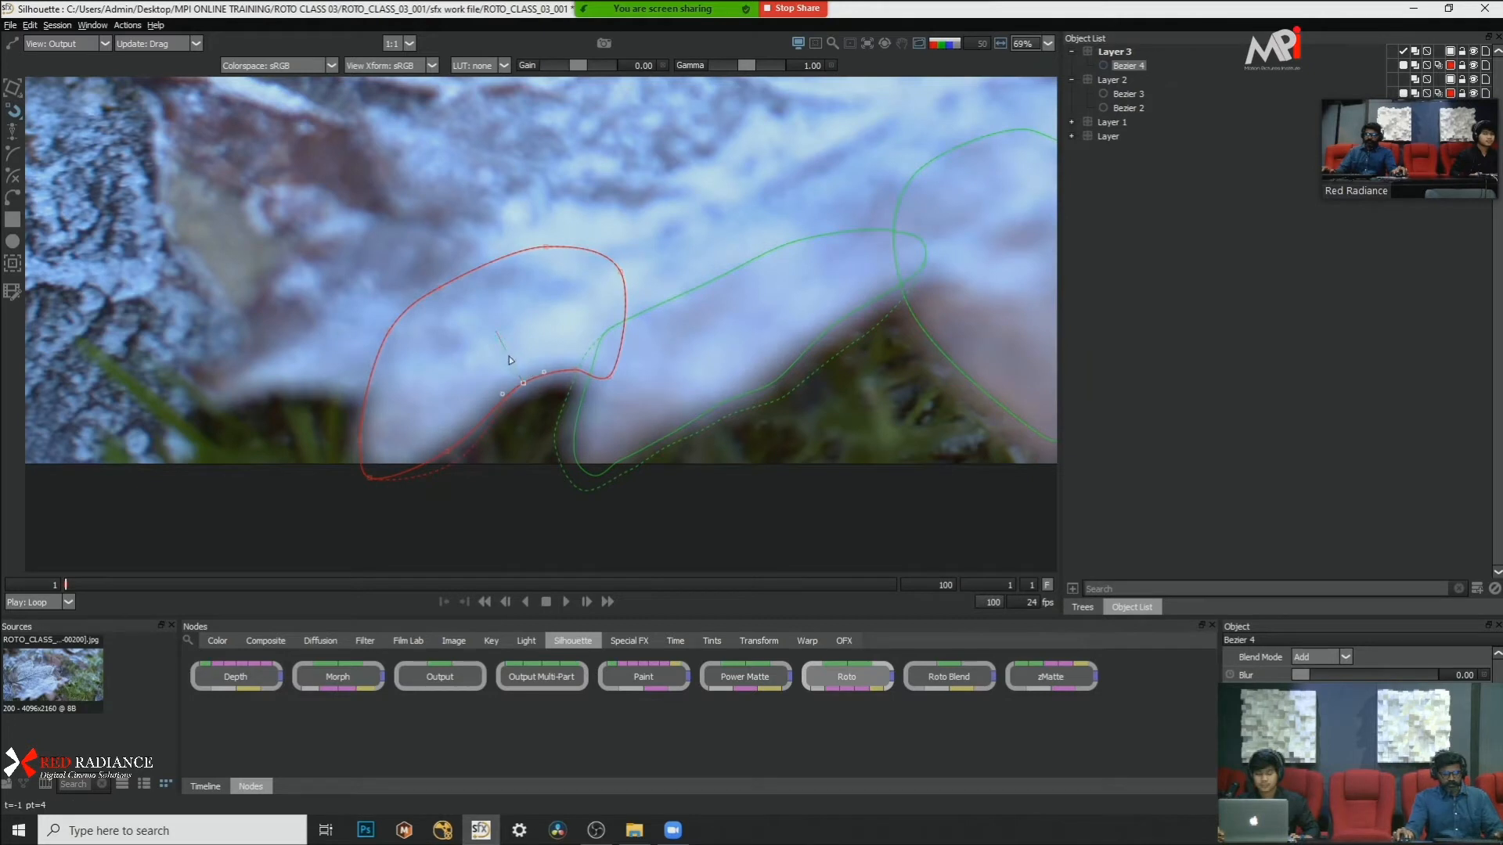
{"action": "left_click_drag", "start_coordinate": [530, 390], "coordinate": [531, 390]}
{"action": "scroll", "coordinate": [532, 388], "scroll_direction": "up", "scroll_amount": 2}
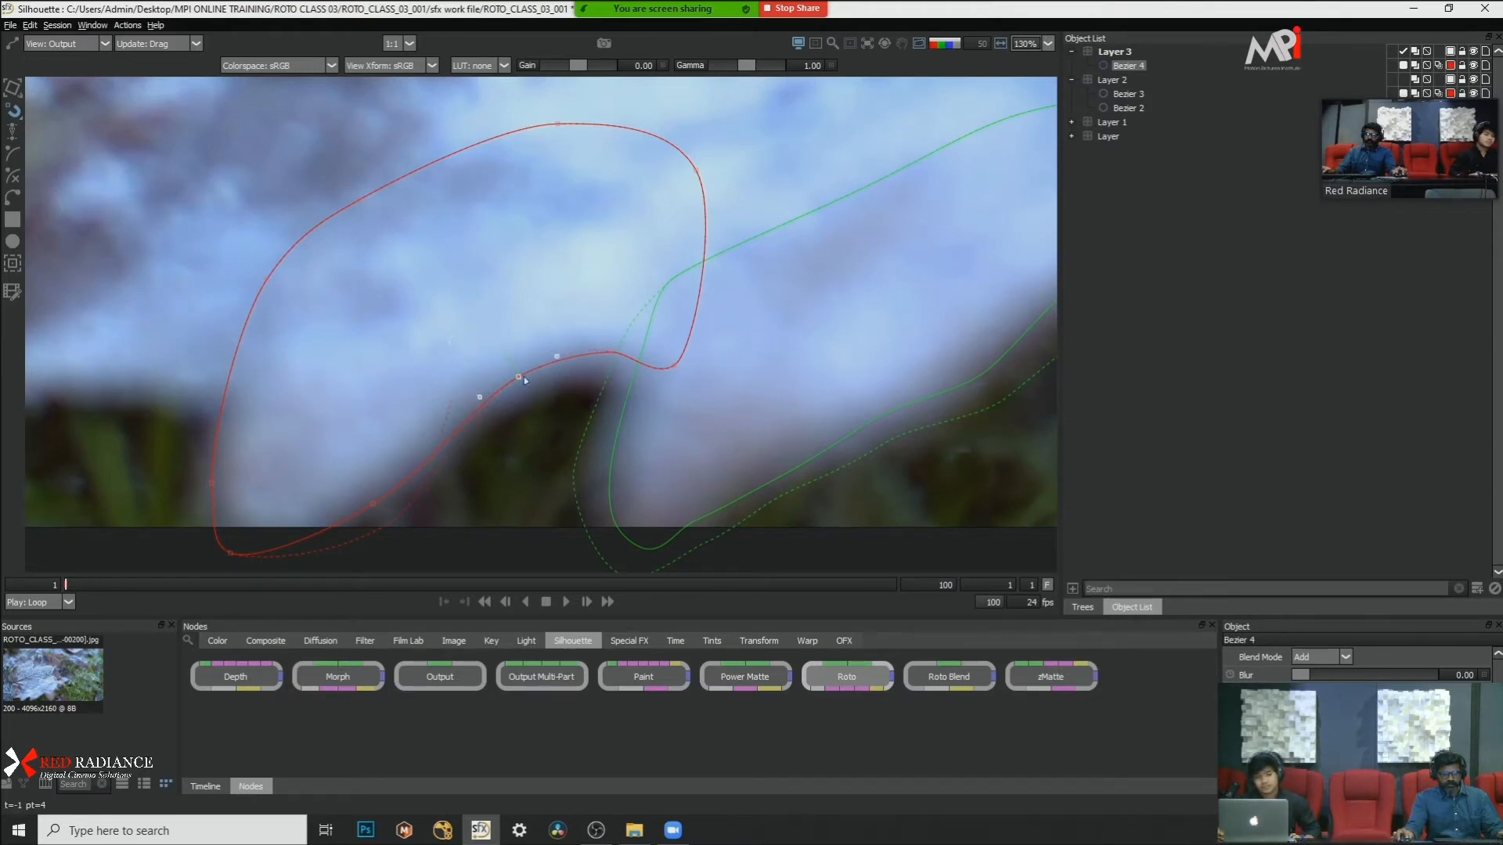
{"action": "left_click_drag", "start_coordinate": [524, 377], "coordinate": [530, 408]}
Step: Examine the frosted leaf's upper edge and pointed right-hand lobe in the plate at frame 1
{"action": "scroll", "coordinate": [466, 347], "scroll_direction": "down", "scroll_amount": 6}
{"action": "scroll", "coordinate": [486, 392], "scroll_direction": "up", "scroll_amount": 4}
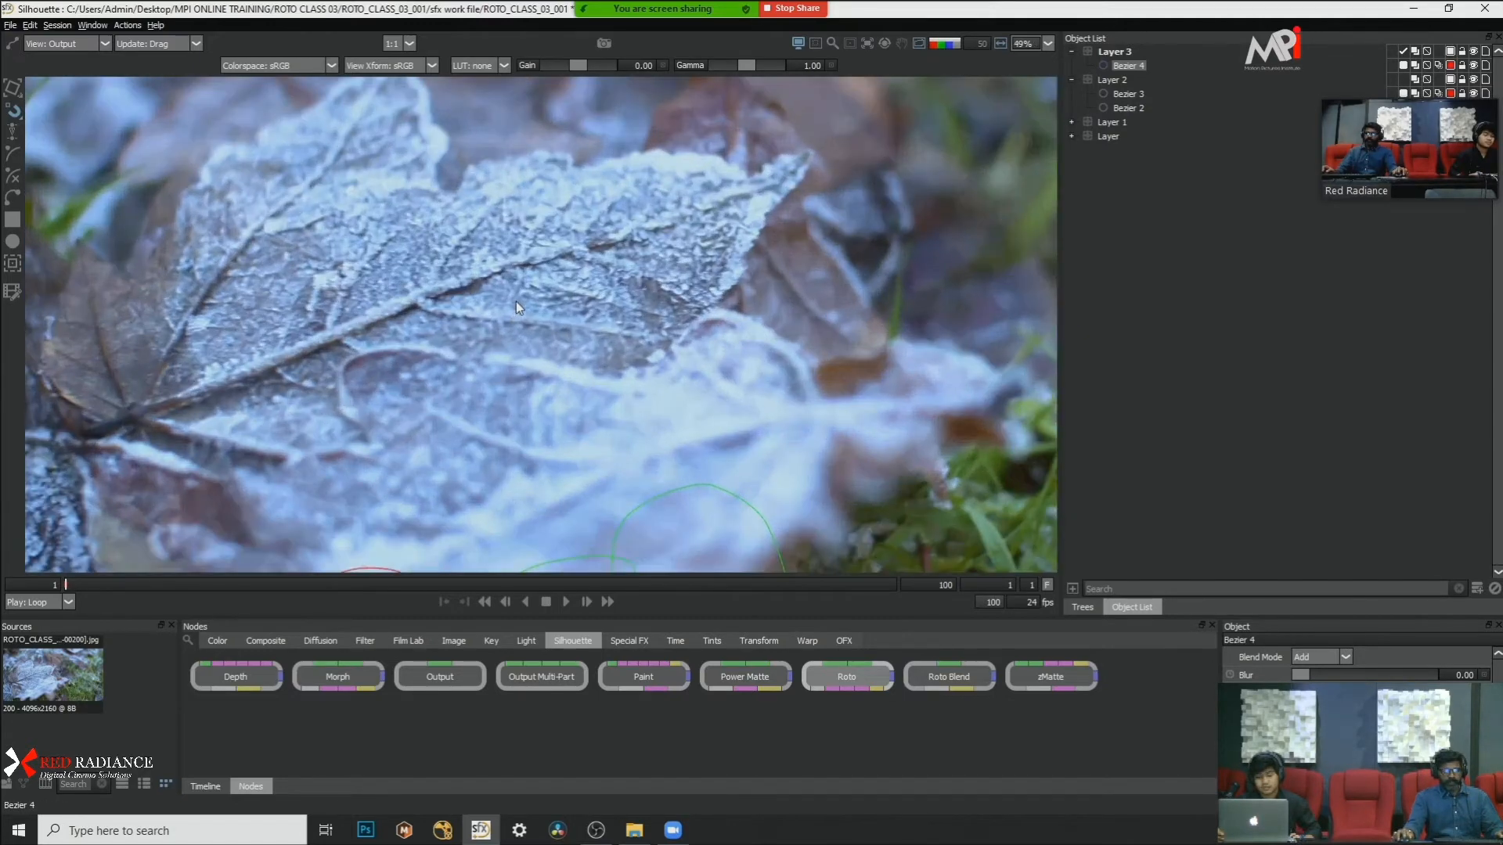
{"action": "scroll", "coordinate": [515, 302], "scroll_direction": "down", "scroll_amount": 4}
{"action": "scroll", "coordinate": [529, 345], "scroll_direction": "up", "scroll_amount": 3}
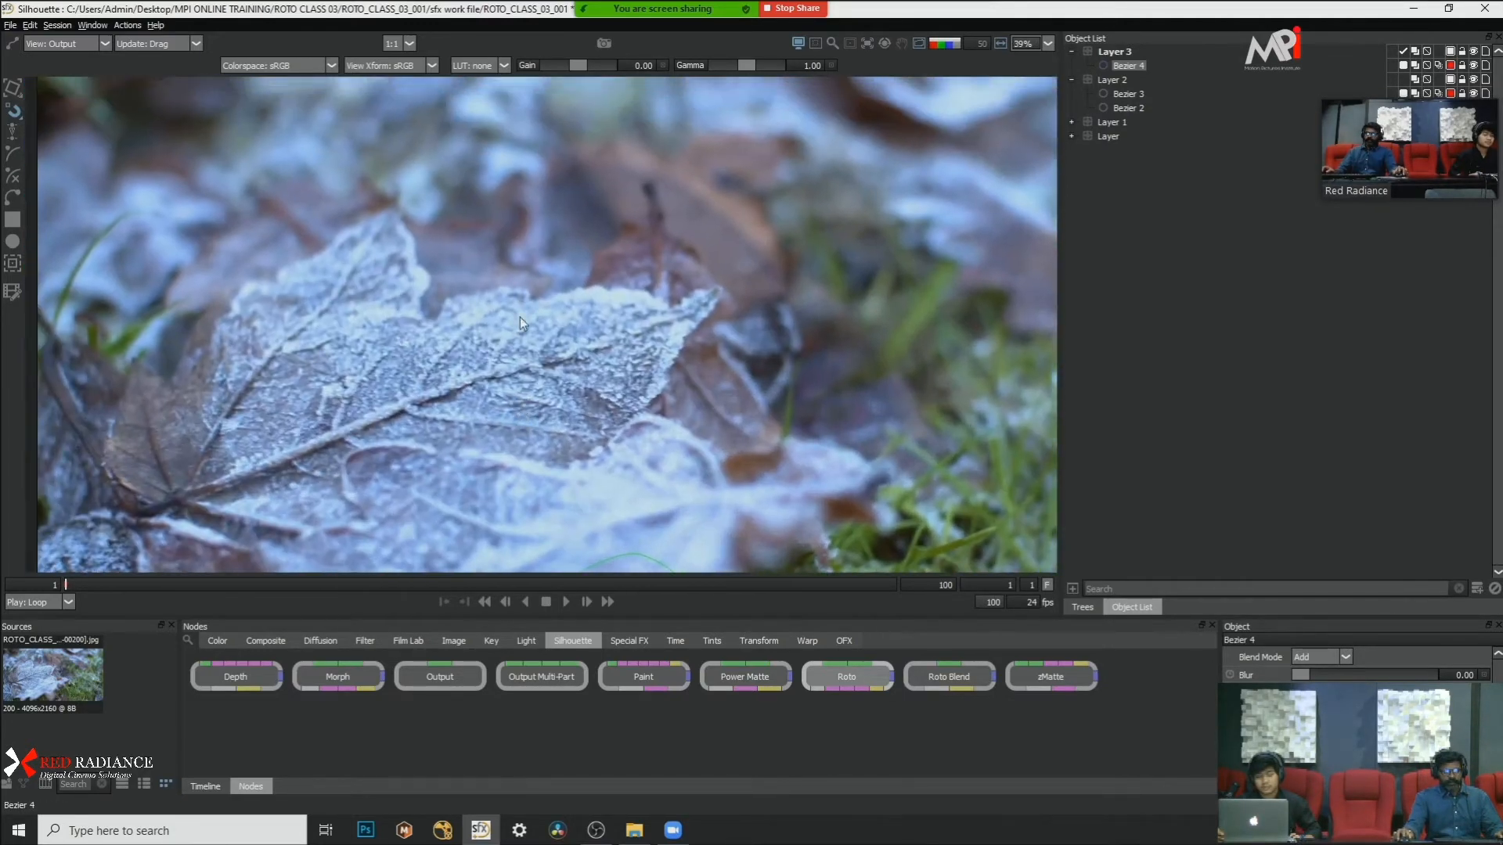
{"action": "scroll", "coordinate": [519, 317], "scroll_direction": "up", "scroll_amount": 3}
{"action": "left_click_drag", "start_coordinate": [520, 317], "coordinate": [614, 385]}
{"action": "mouse_move", "coordinate": [77, 585]}
{"action": "left_mouse_down"}
{"action": "mouse_move", "coordinate": [679, 579]}
{"action": "mouse_move", "coordinate": [64, 583]}
{"action": "left_mouse_up"}
{"action": "left_click_drag", "start_coordinate": [645, 305], "coordinate": [557, 167]}
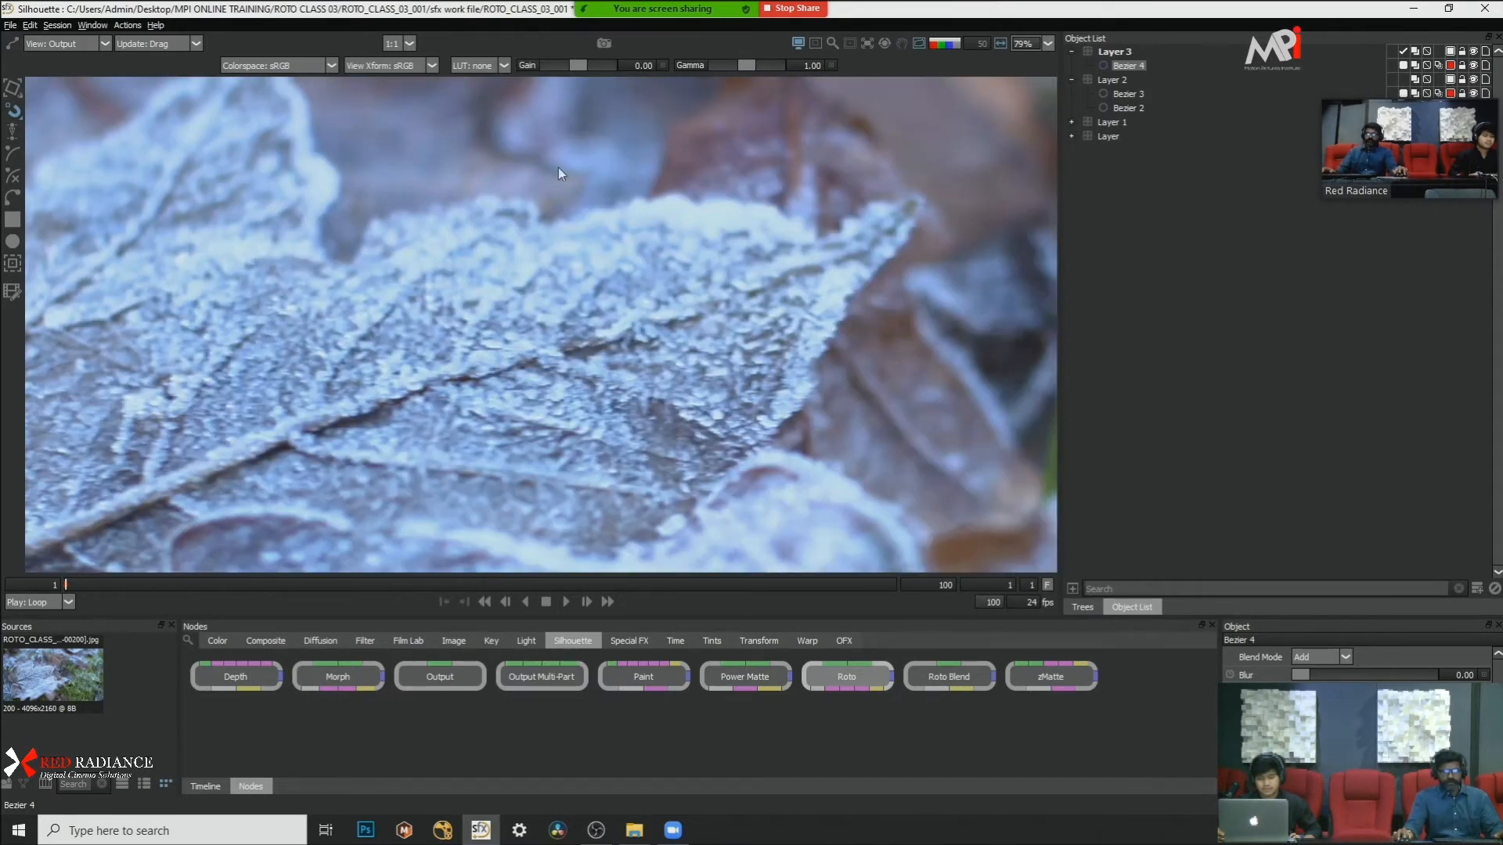
{"action": "scroll", "coordinate": [623, 274], "scroll_direction": "down", "scroll_amount": 2}
{"action": "left_click_drag", "start_coordinate": [670, 410], "coordinate": [565, 285]}
{"action": "scroll", "coordinate": [571, 306], "scroll_direction": "down", "scroll_amount": 7}
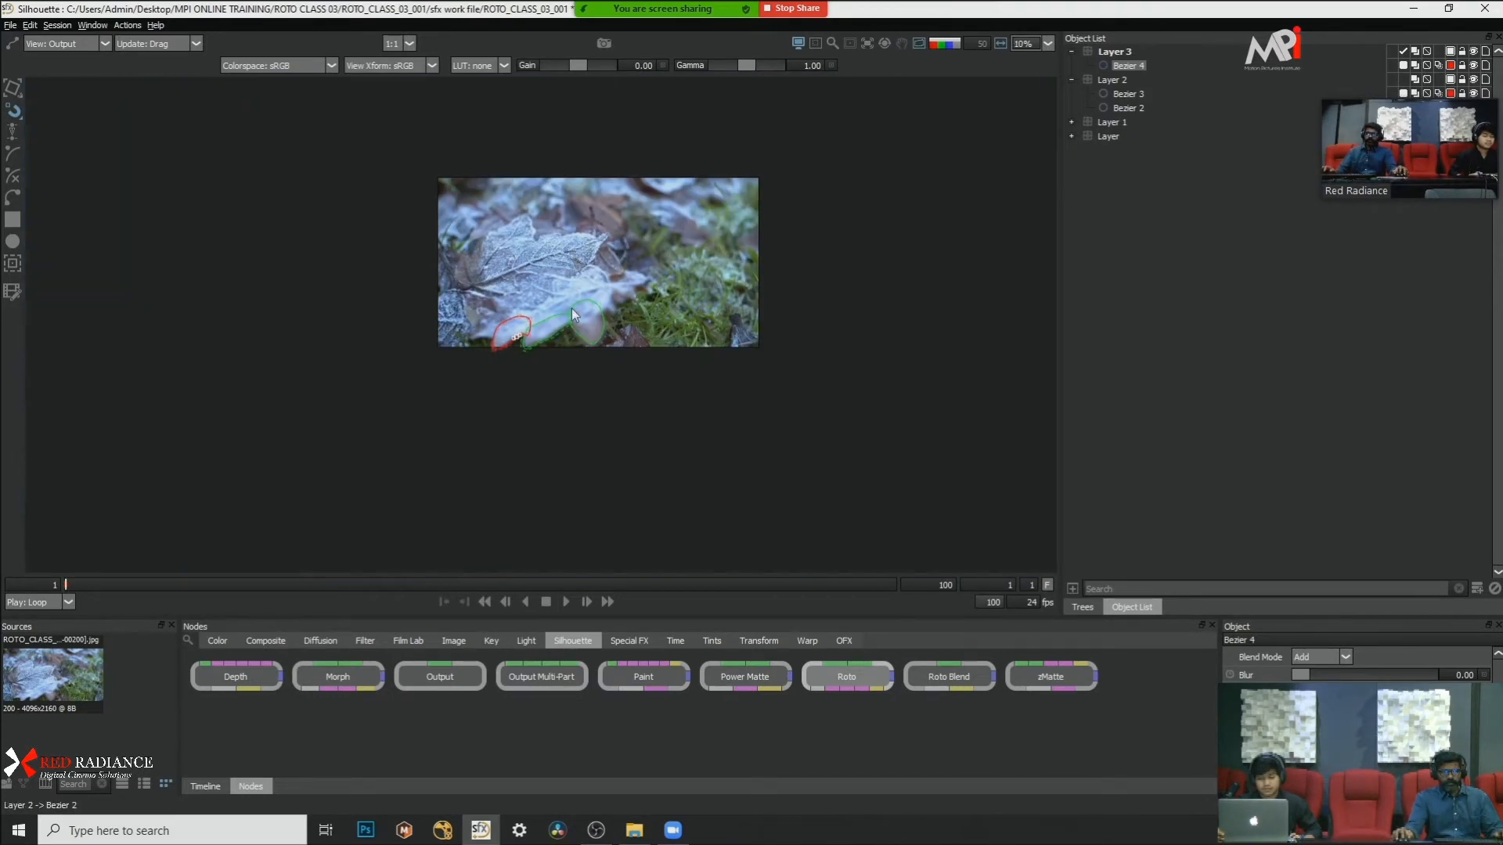
{"action": "scroll", "coordinate": [574, 307], "scroll_direction": "up", "scroll_amount": 7}
{"action": "left_click_drag", "start_coordinate": [731, 125], "coordinate": [732, 270]}
{"action": "scroll", "coordinate": [733, 271], "scroll_direction": "up", "scroll_amount": 2}
{"action": "left_click_drag", "start_coordinate": [321, 92], "coordinate": [383, 248]}
{"action": "scroll", "coordinate": [382, 247], "scroll_direction": "down", "scroll_amount": 1}
{"action": "scroll", "coordinate": [728, 279], "scroll_direction": "up", "scroll_amount": 3}
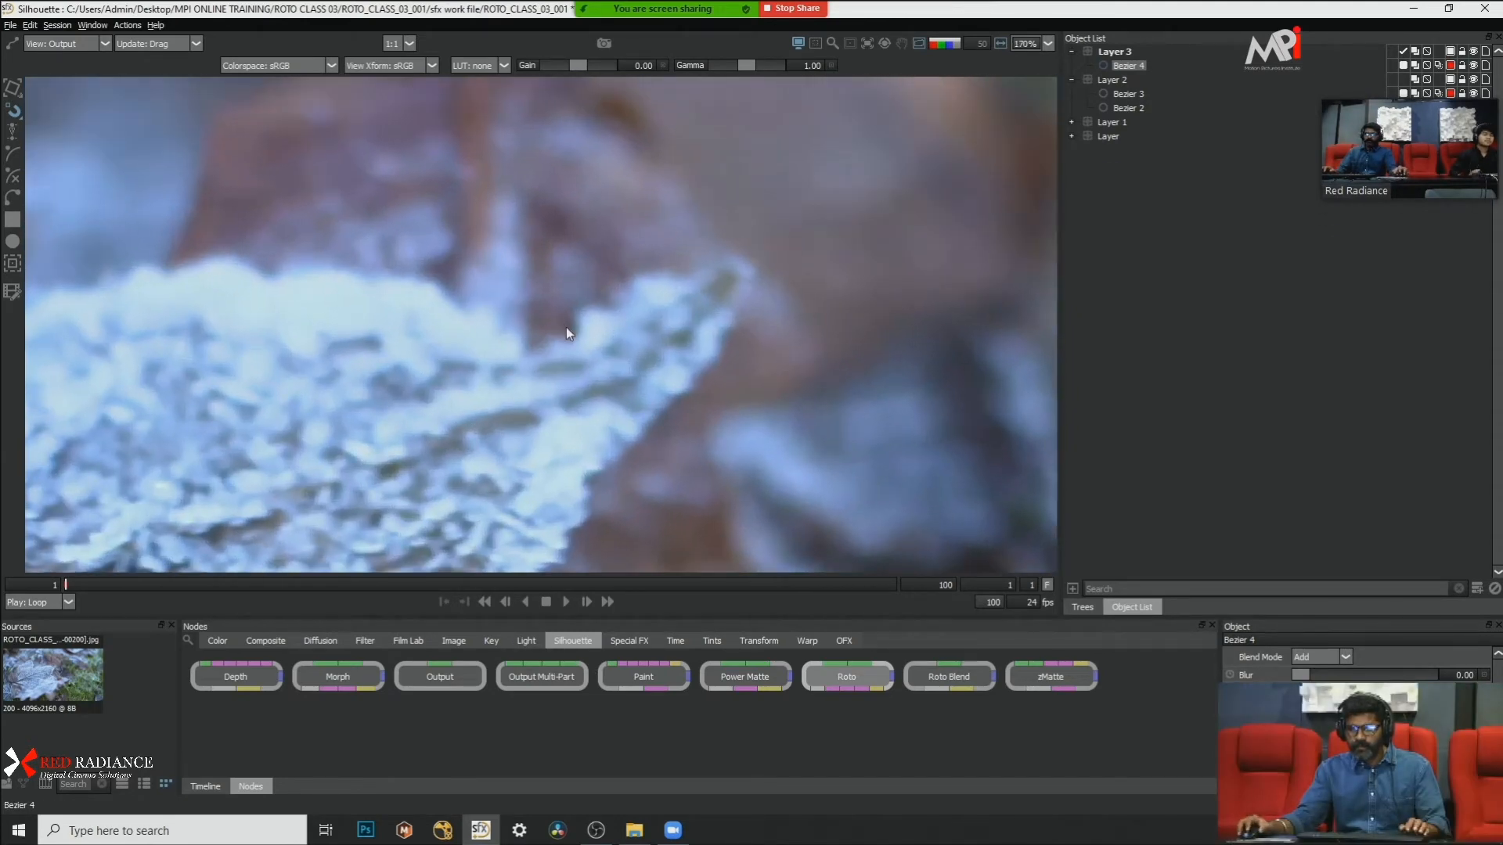
{"action": "scroll", "coordinate": [635, 291], "scroll_direction": "up", "scroll_amount": 2}
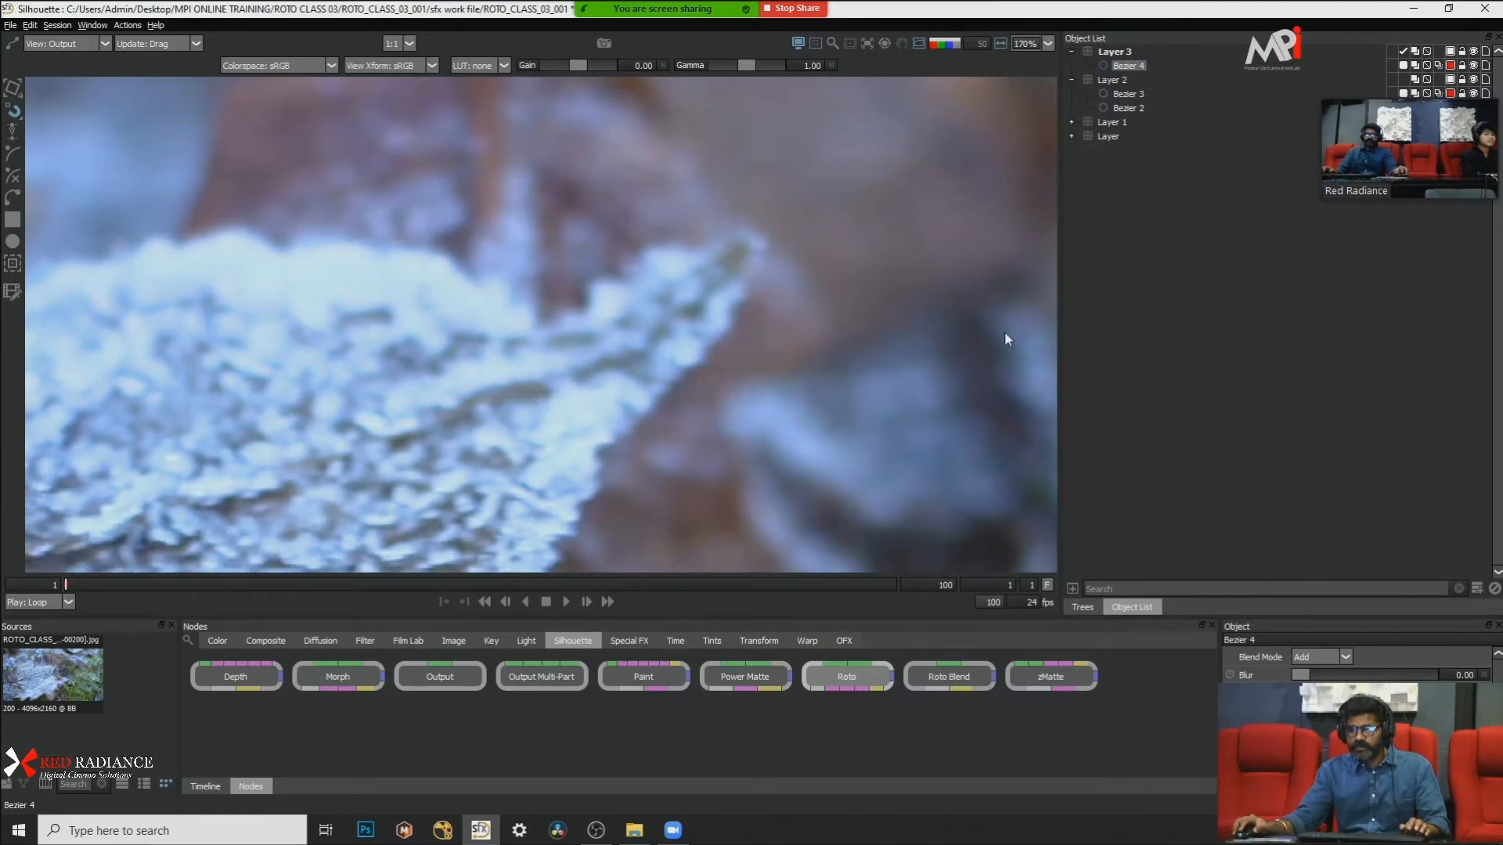
Step: Add a new layer for the frosted leaf and frame the edge of its pointed right-hand lobe
{"action": "left_click", "coordinate": [1476, 589]}
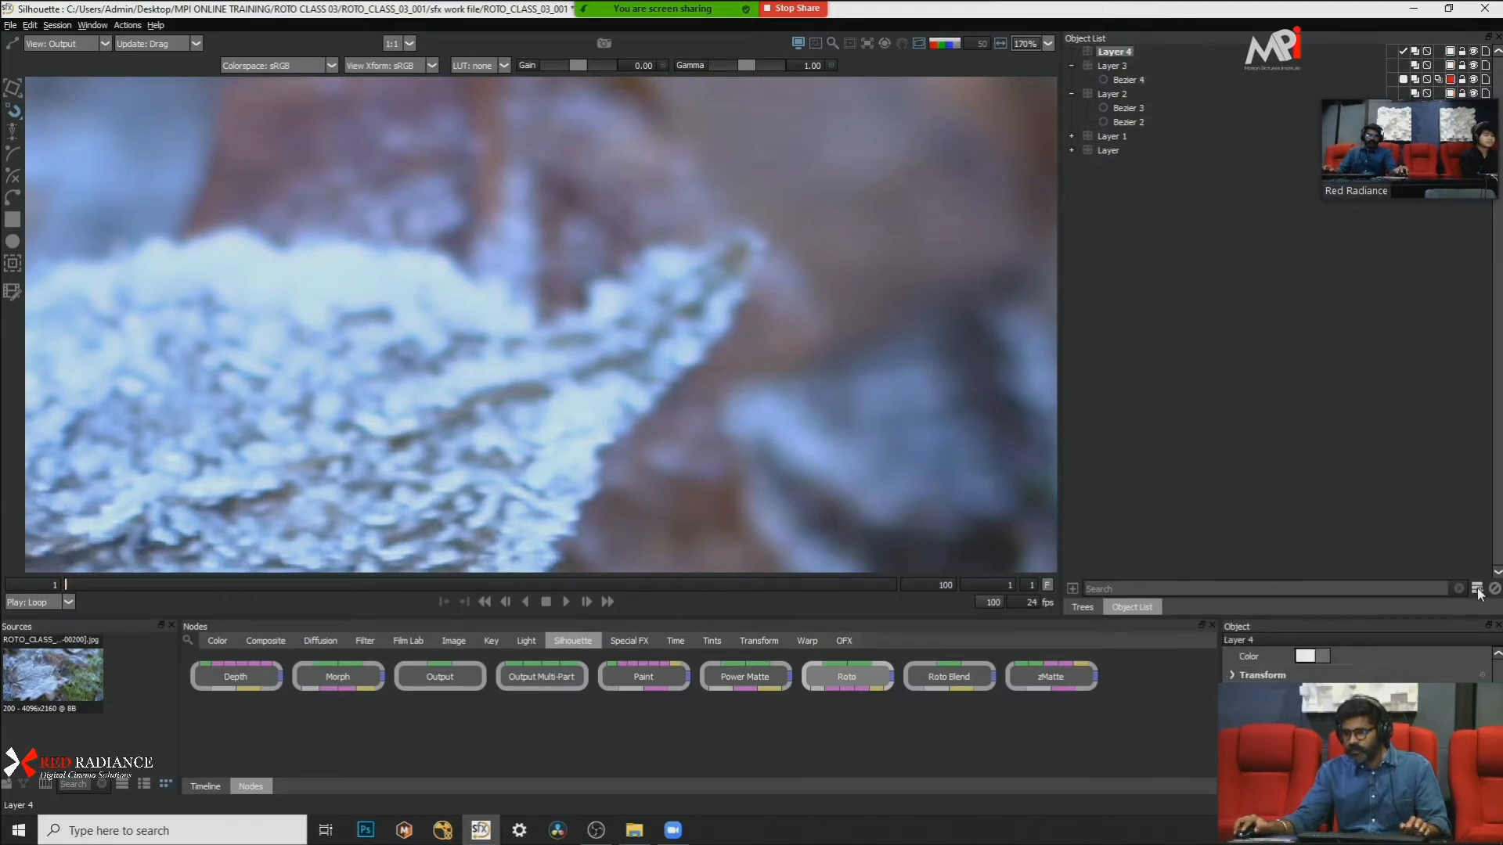
{"action": "scroll", "coordinate": [615, 223], "scroll_direction": "down", "scroll_amount": 2}
{"action": "scroll", "coordinate": [615, 224], "scroll_direction": "down", "scroll_amount": 3}
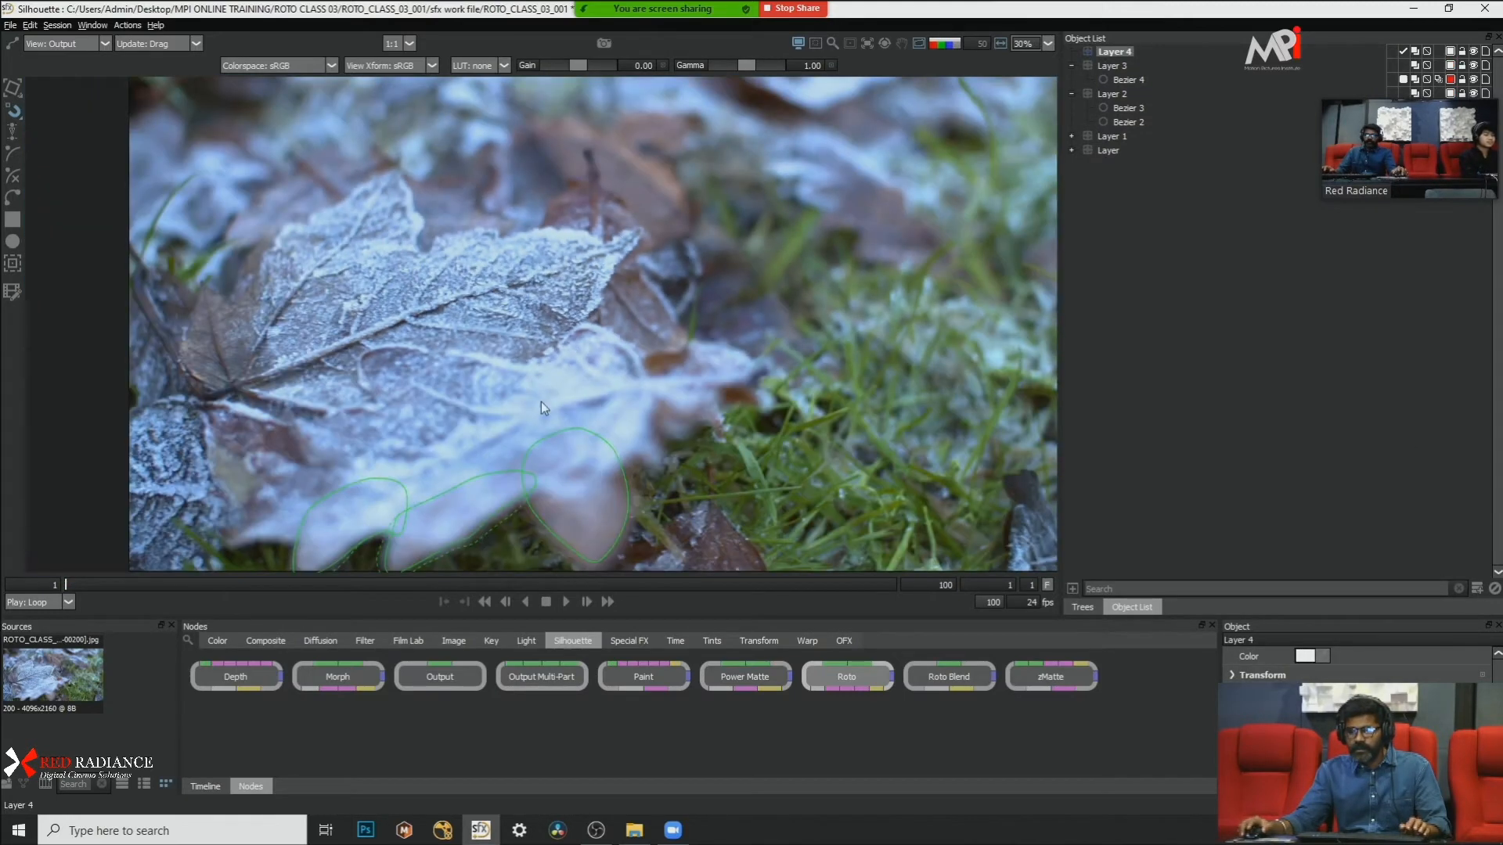
{"action": "scroll", "coordinate": [578, 247], "scroll_direction": "up", "scroll_amount": 5}
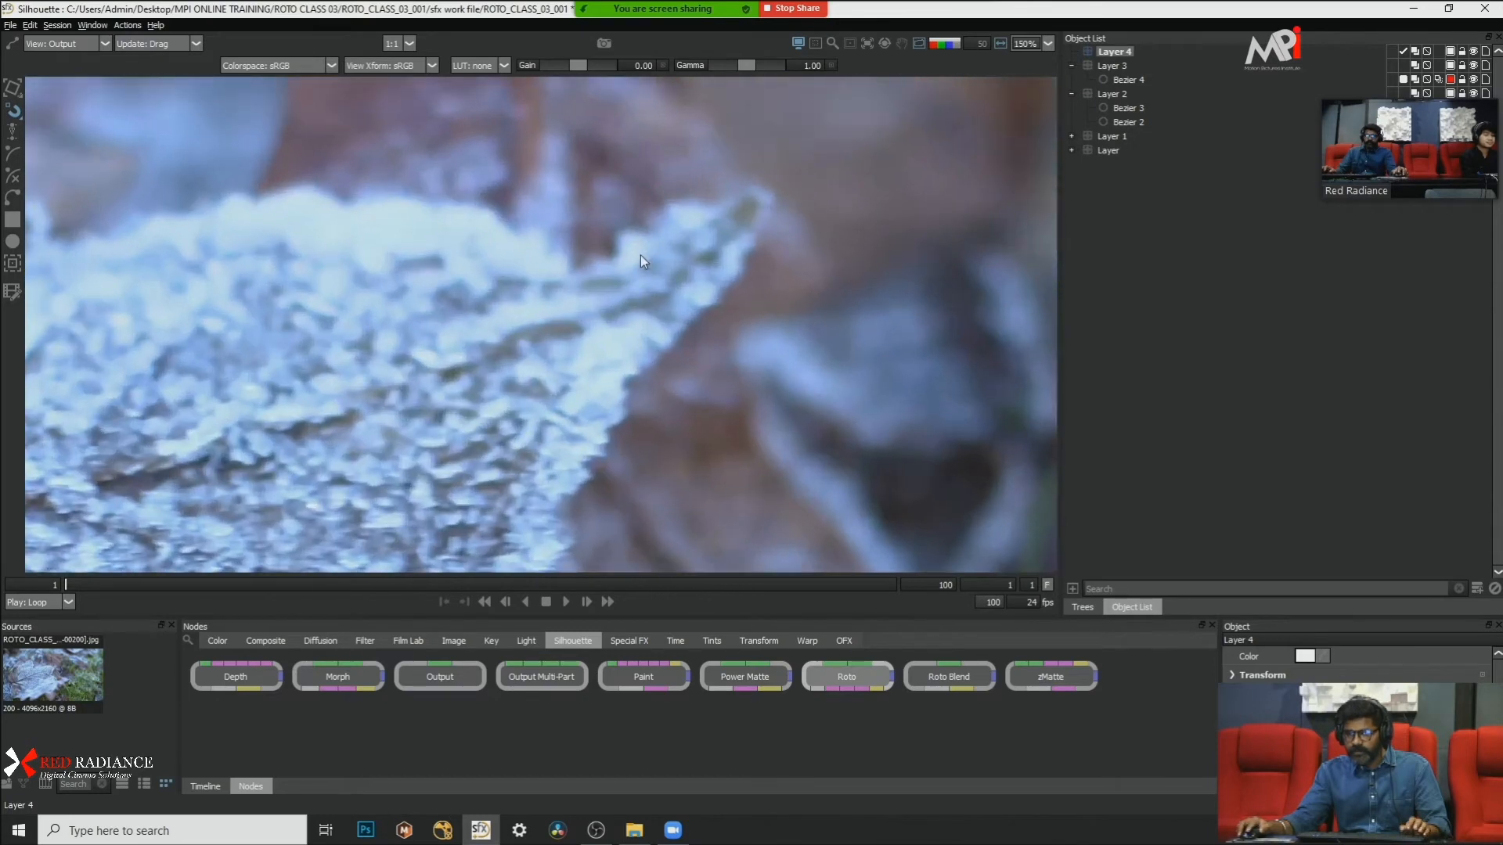
{"action": "scroll", "coordinate": [641, 255], "scroll_direction": "down", "scroll_amount": 4}
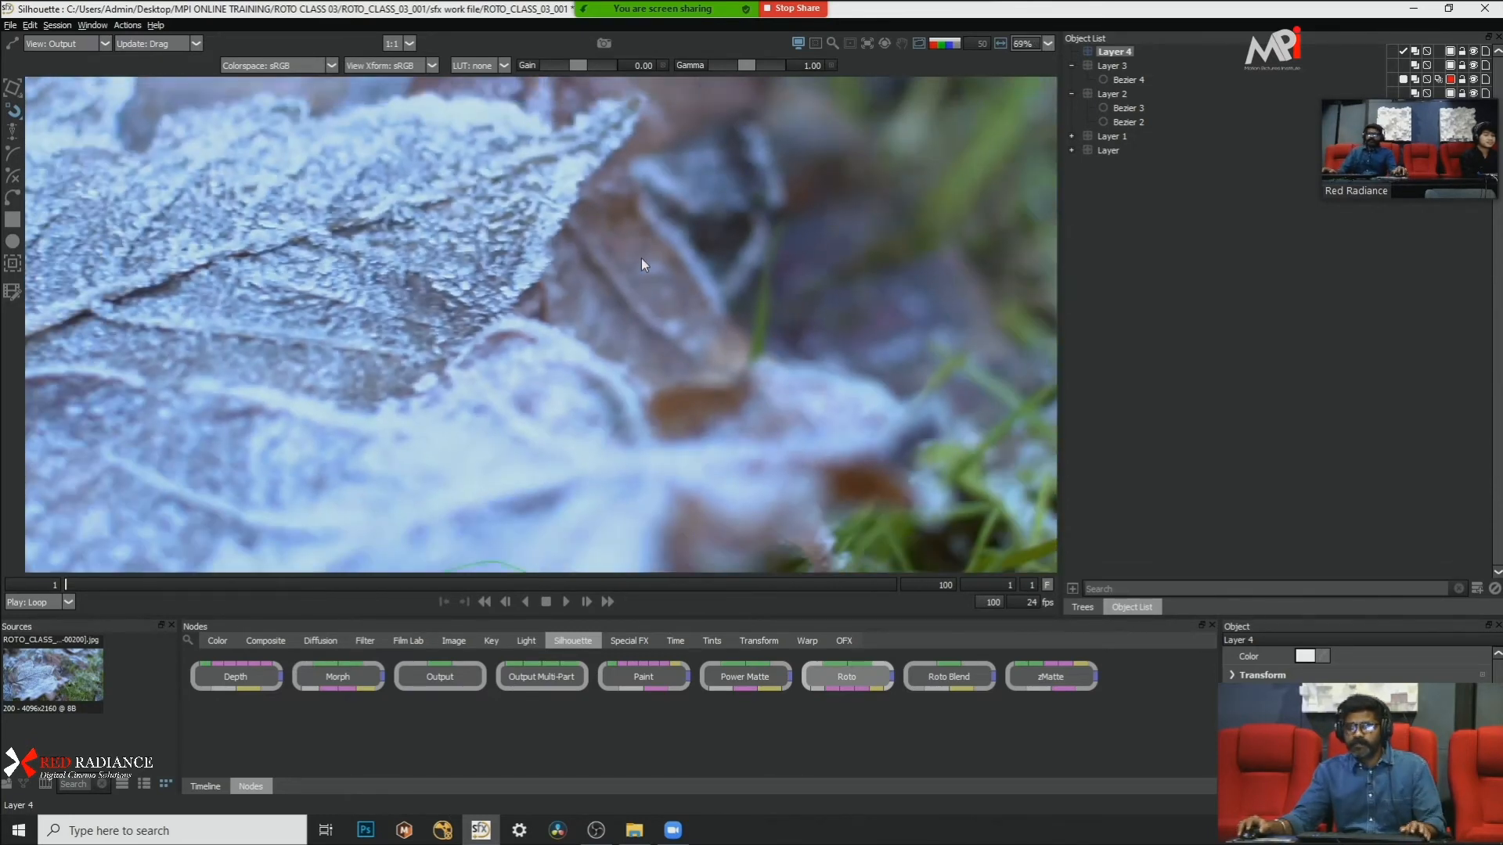
{"action": "scroll", "coordinate": [641, 258], "scroll_direction": "up", "scroll_amount": 2}
{"action": "left_click_drag", "start_coordinate": [624, 361], "coordinate": [694, 299]}
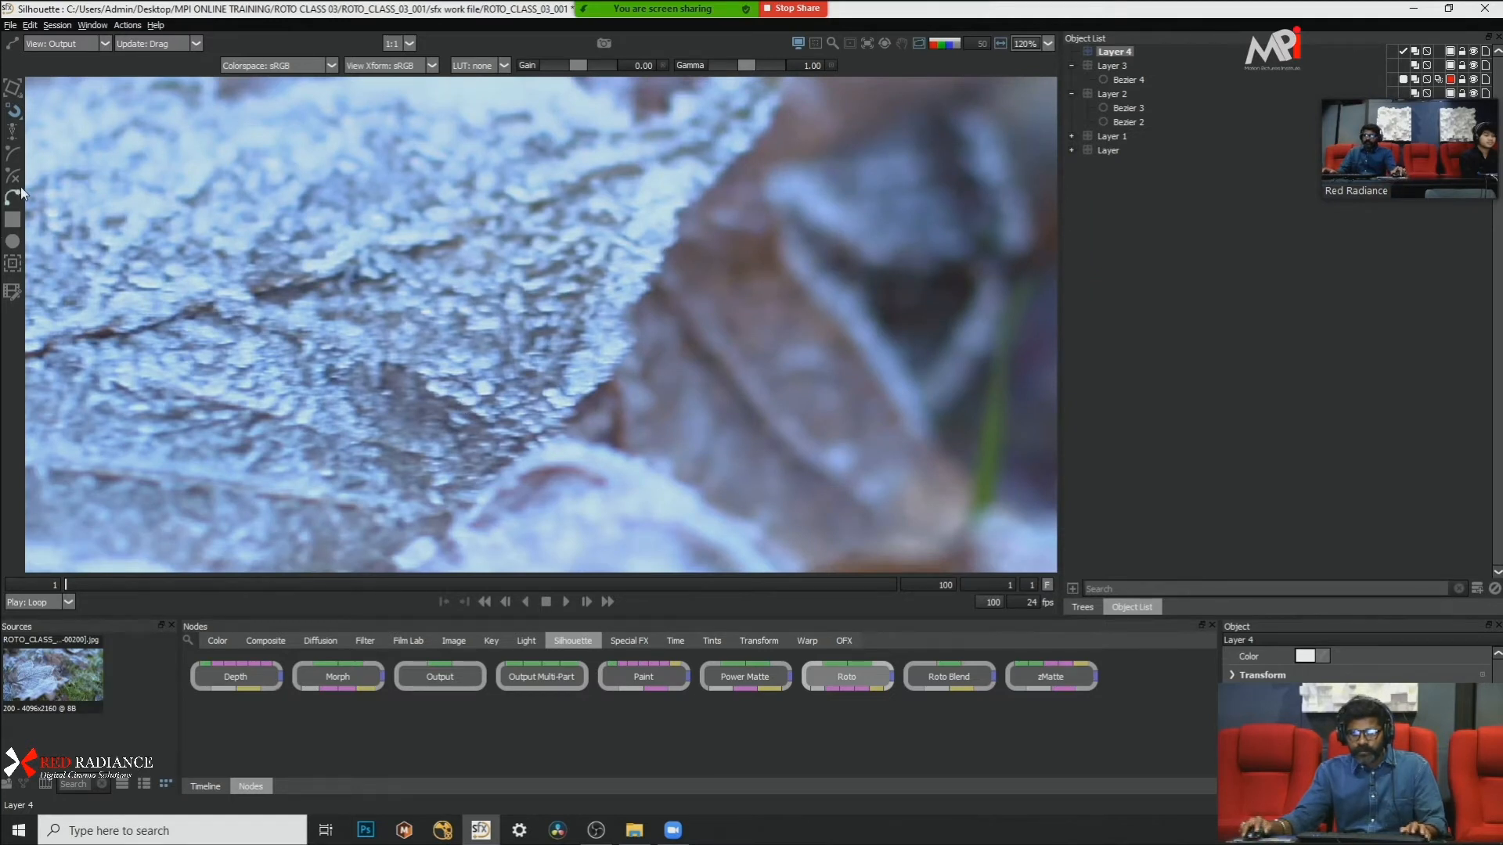
{"action": "scroll", "coordinate": [624, 364], "scroll_direction": "up", "scroll_amount": 1}
{"action": "scroll", "coordinate": [546, 458], "scroll_direction": "up", "scroll_amount": 1}
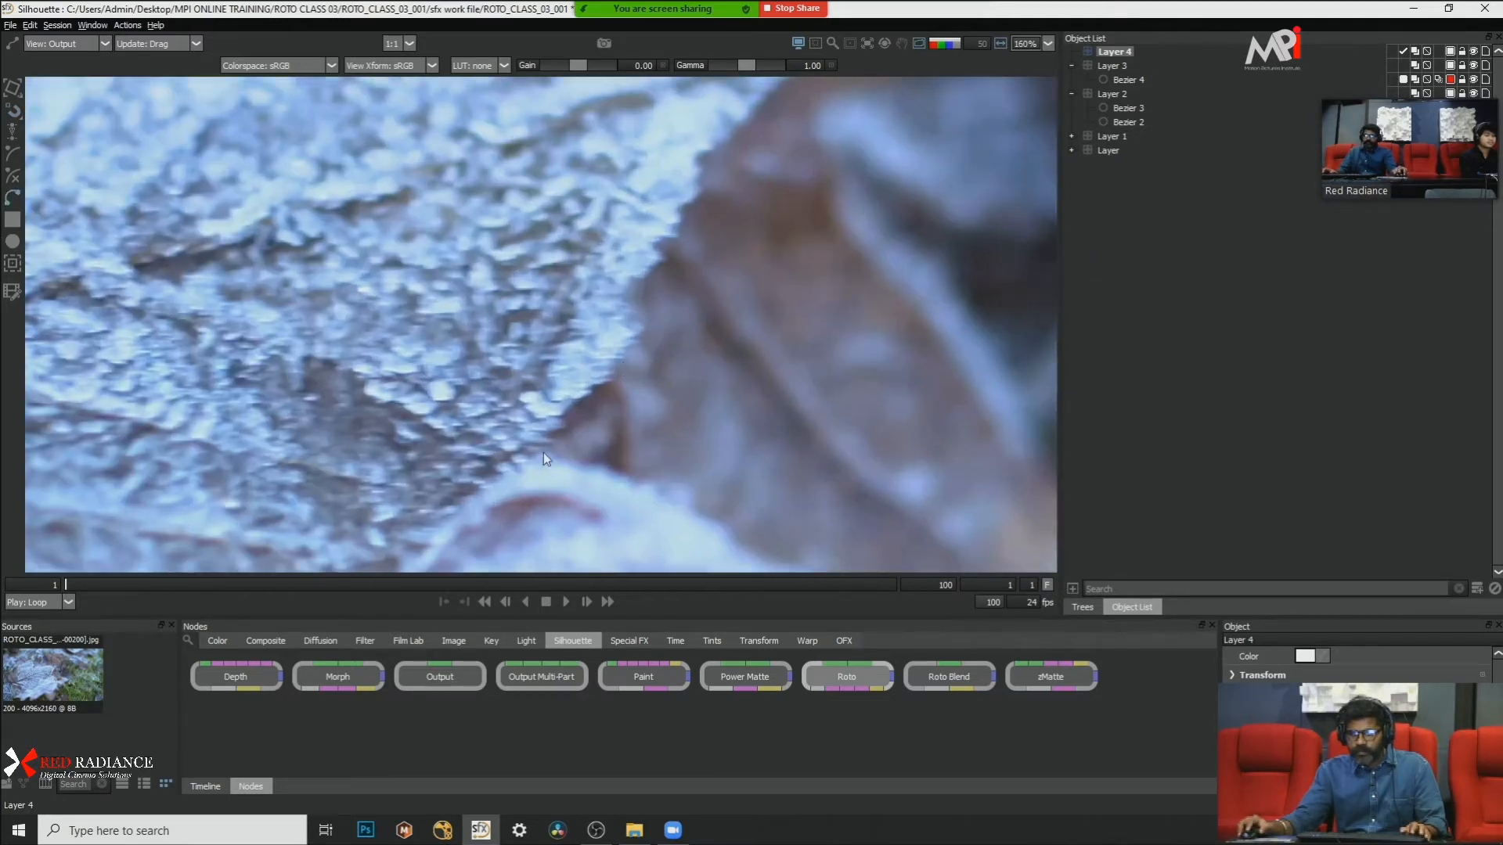
{"action": "left_click", "coordinate": [564, 419]}
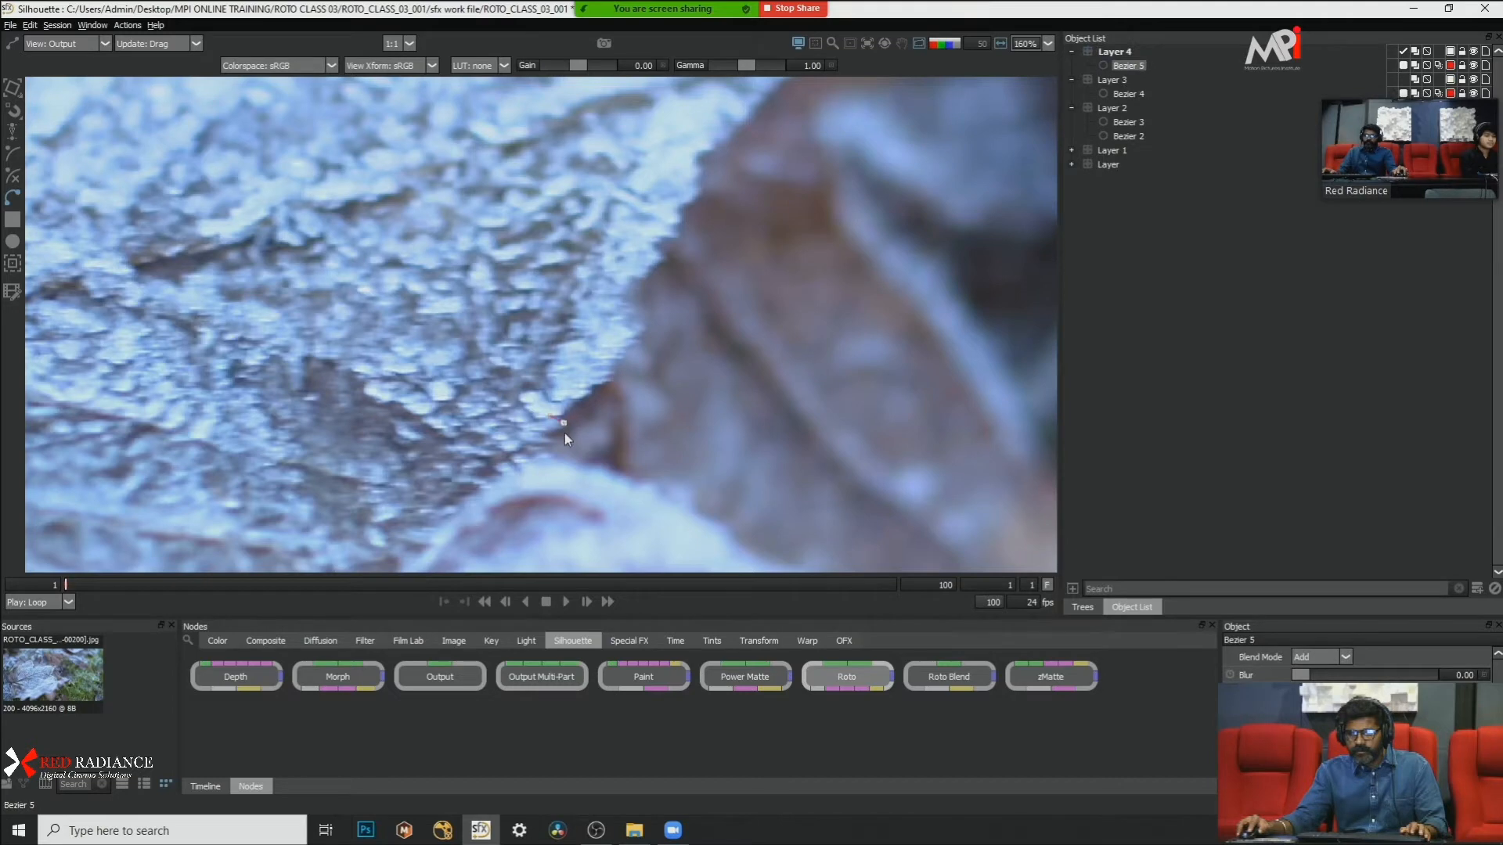
{"action": "scroll", "coordinate": [599, 420], "scroll_direction": "down", "scroll_amount": 2}
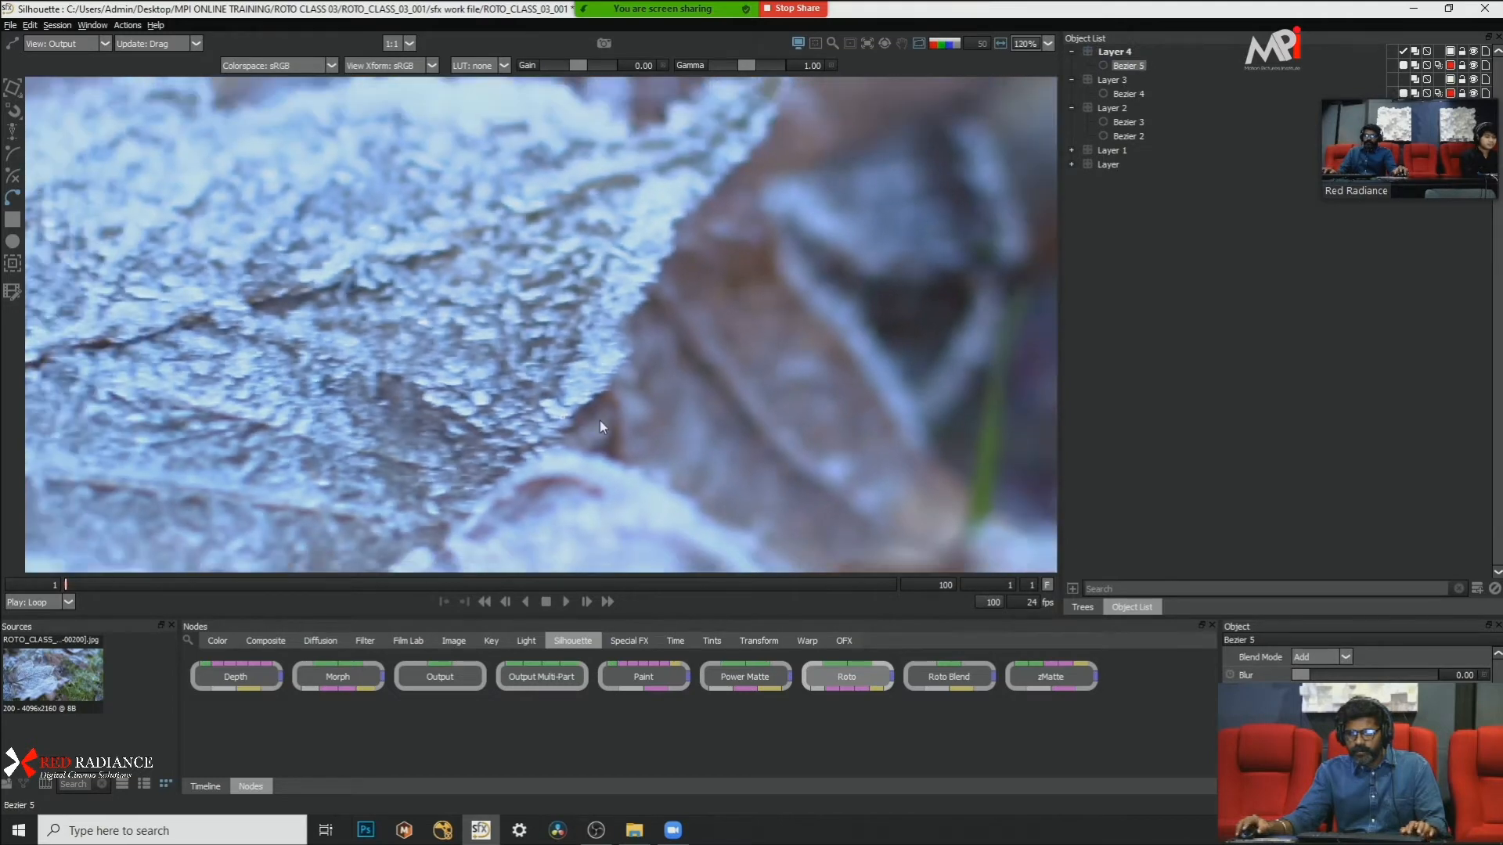
{"action": "key", "text": "ctrl+z"}
Step: Draw a closed Bezier shape around the frosted leaf's pointed right-hand lobe, following its outer edges and closing through the leaf's interior
{"action": "scroll", "coordinate": [643, 388], "scroll_direction": "down", "scroll_amount": 5}
{"action": "scroll", "coordinate": [384, 226], "scroll_direction": "up", "scroll_amount": 2}
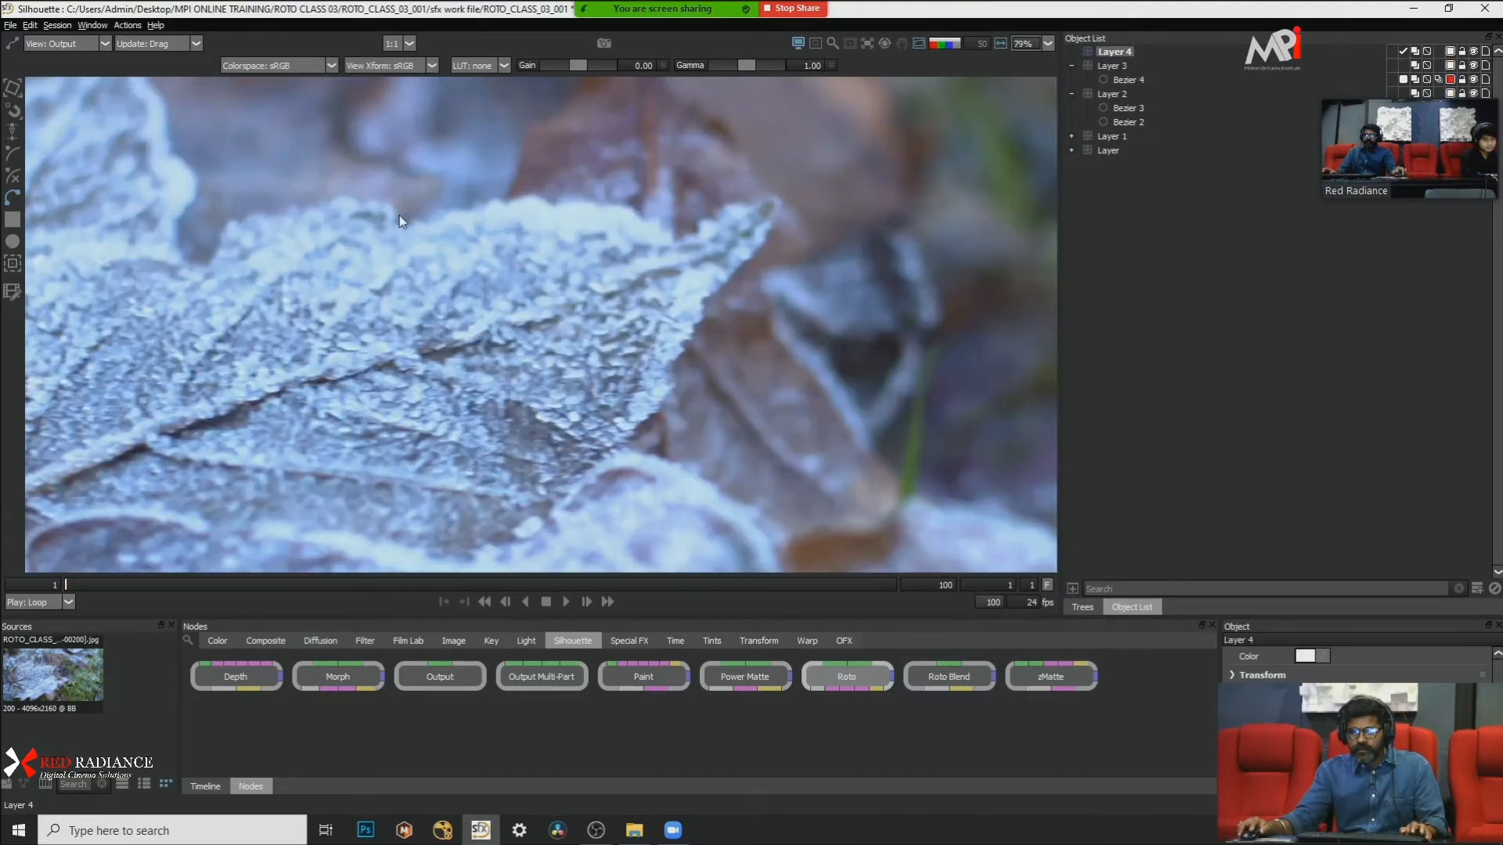
{"action": "left_click", "coordinate": [399, 218]}
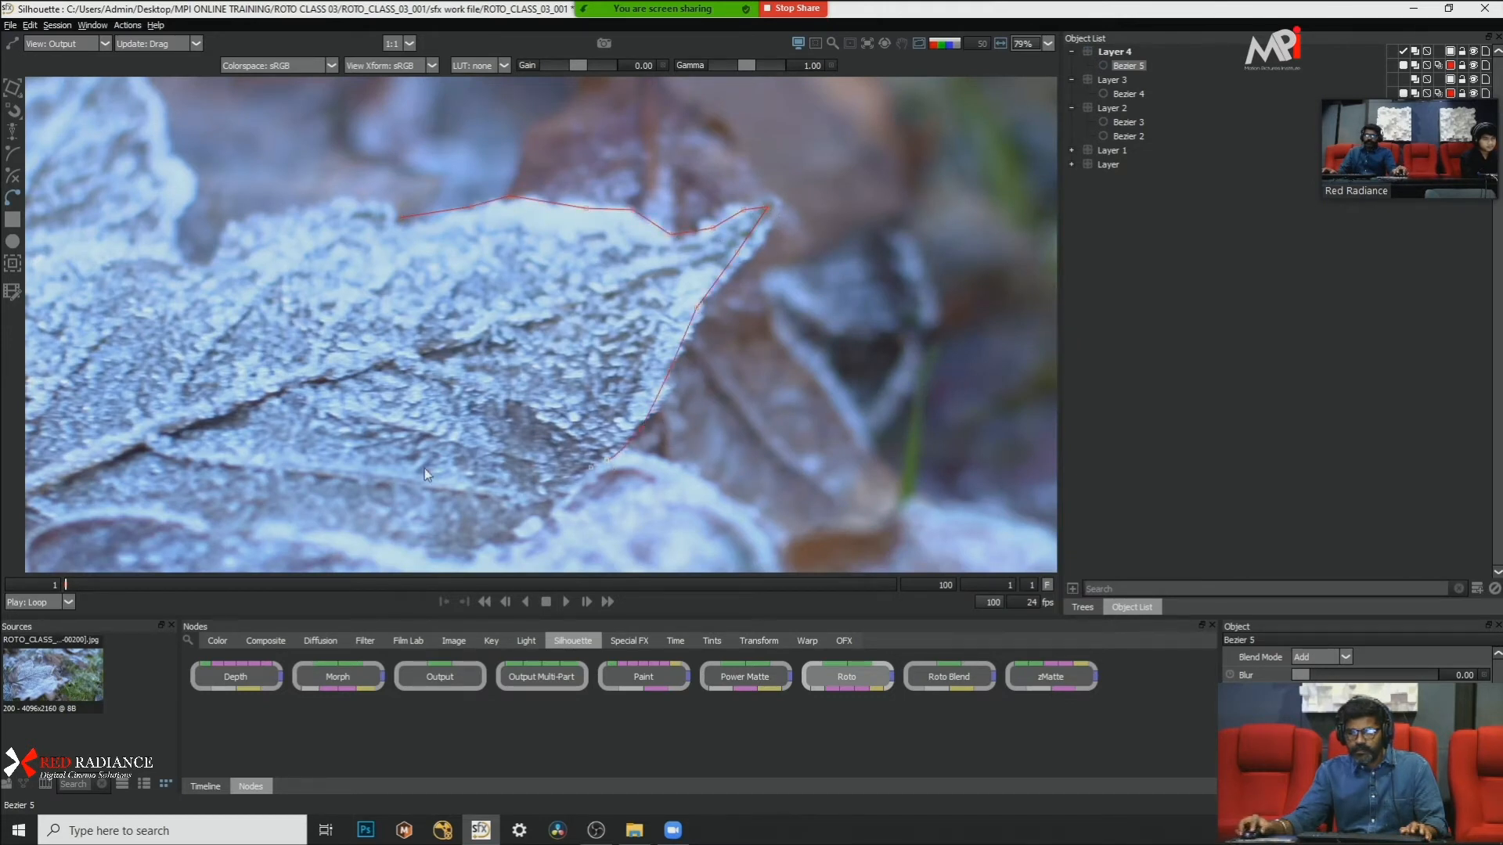
{"action": "left_click", "coordinate": [395, 471]}
{"action": "left_click", "coordinate": [287, 388]}
{"action": "left_click", "coordinate": [307, 302]}
{"action": "left_click", "coordinate": [369, 249]}
{"action": "left_click", "coordinate": [402, 217]}
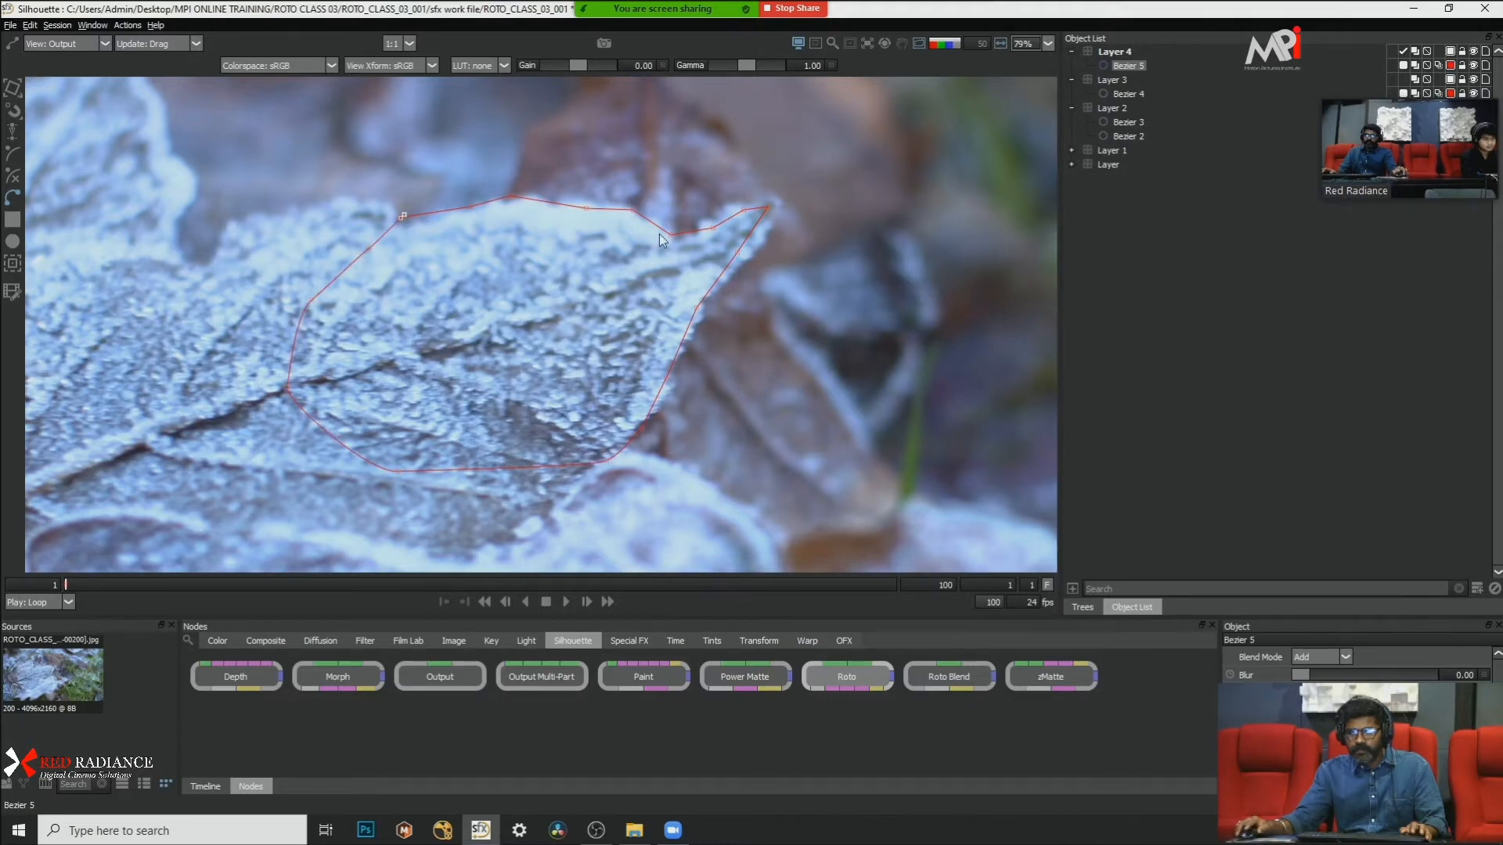
{"action": "scroll", "coordinate": [659, 234], "scroll_direction": "down", "scroll_amount": 2}
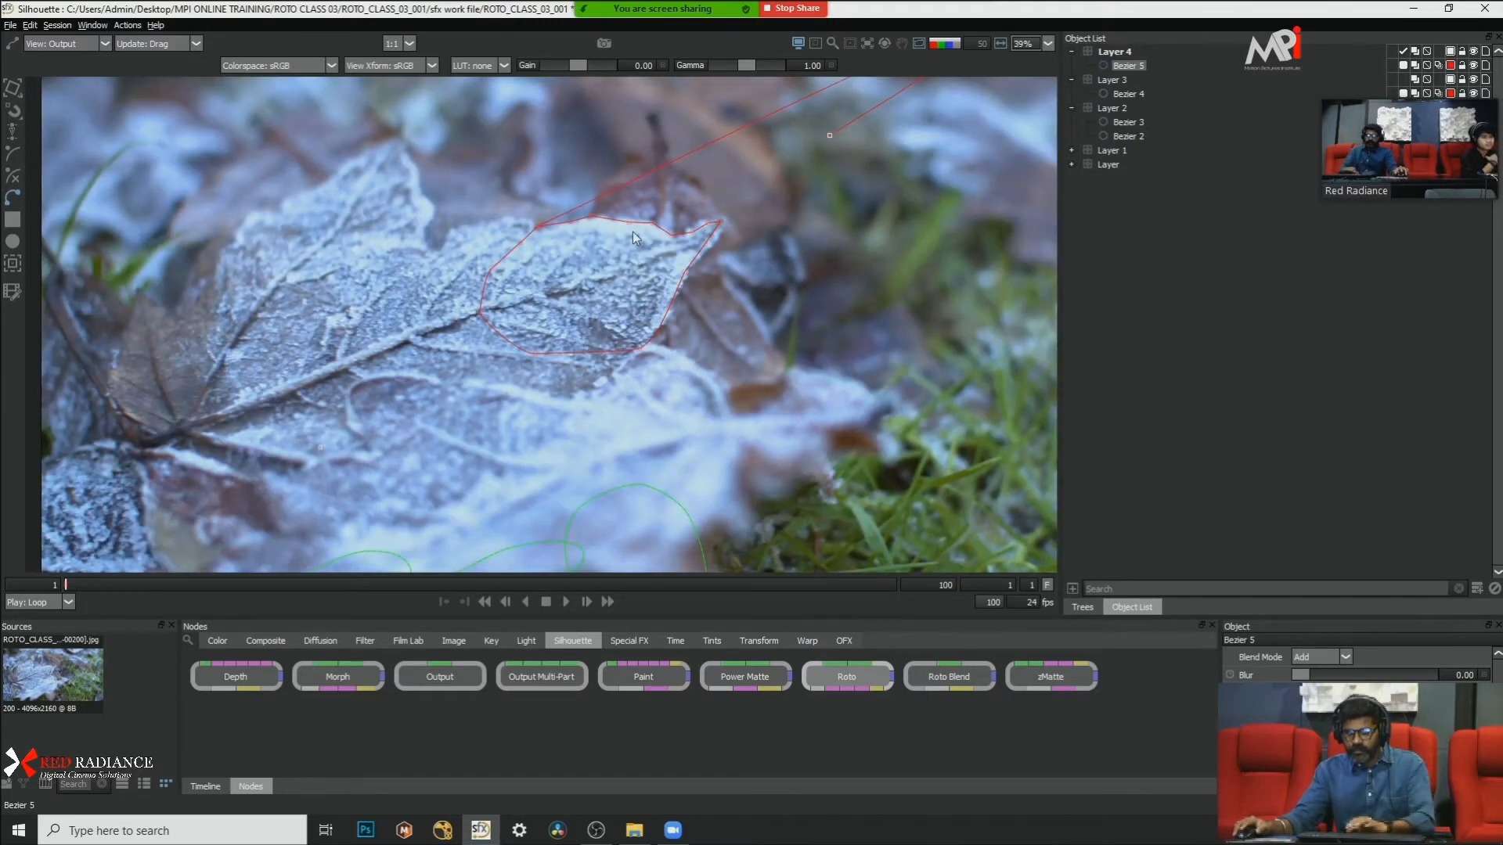
{"action": "scroll", "coordinate": [554, 213], "scroll_direction": "up", "scroll_amount": 4}
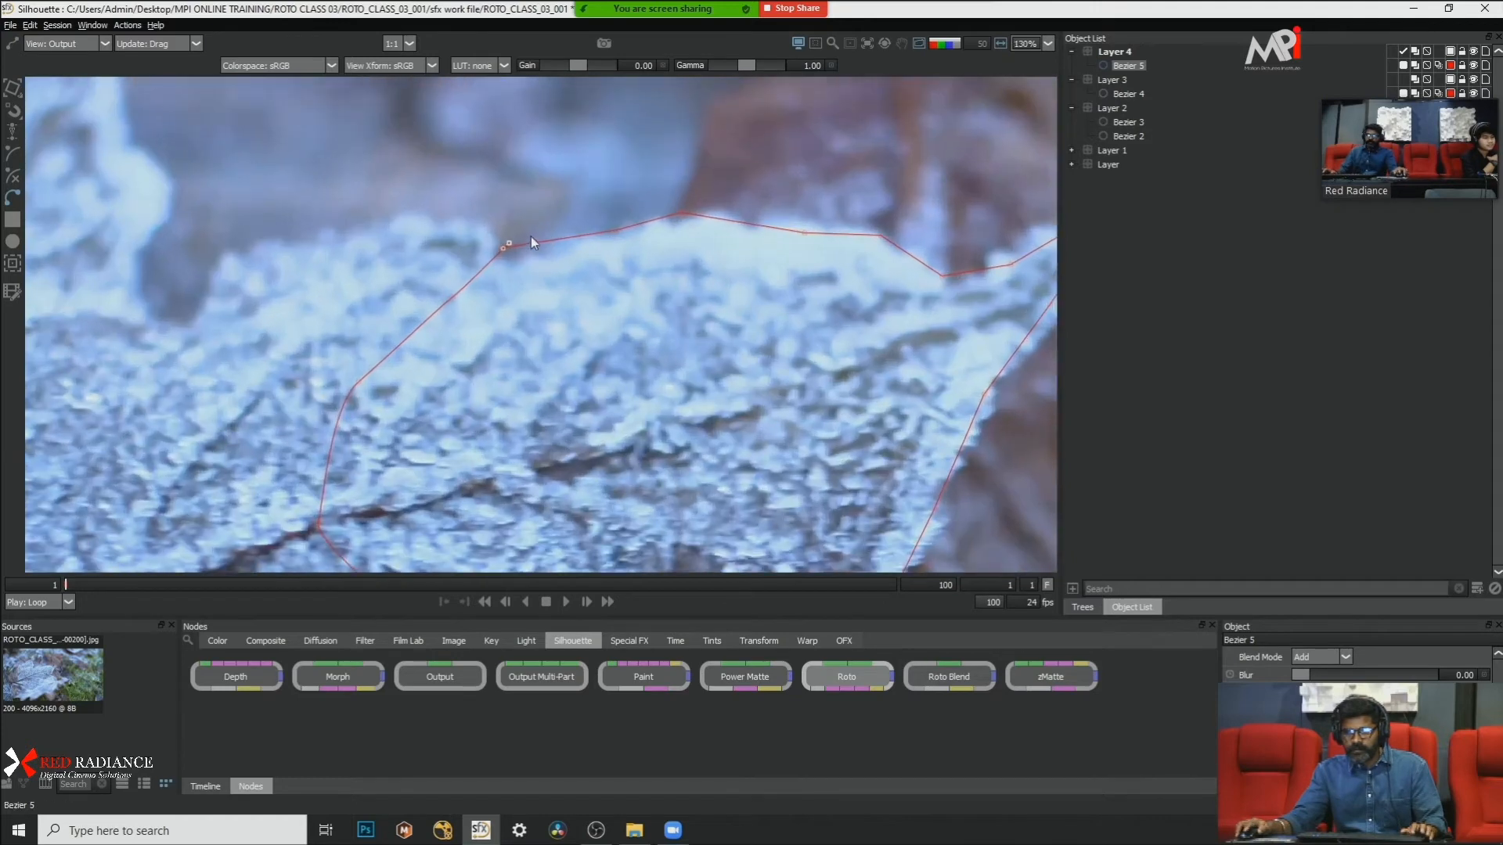
Step: Convert all points of the closed Bezier shape around the frosted leaf's pointed lobe to Cardinal to smooth its outline
{"action": "mouse_move", "coordinate": [505, 261]}
{"action": "left_mouse_down"}
{"action": "mouse_move", "coordinate": [479, 269]}
{"action": "mouse_move", "coordinate": [500, 249]}
{"action": "left_mouse_up"}
{"action": "scroll", "coordinate": [571, 270], "scroll_direction": "down", "scroll_amount": 3}
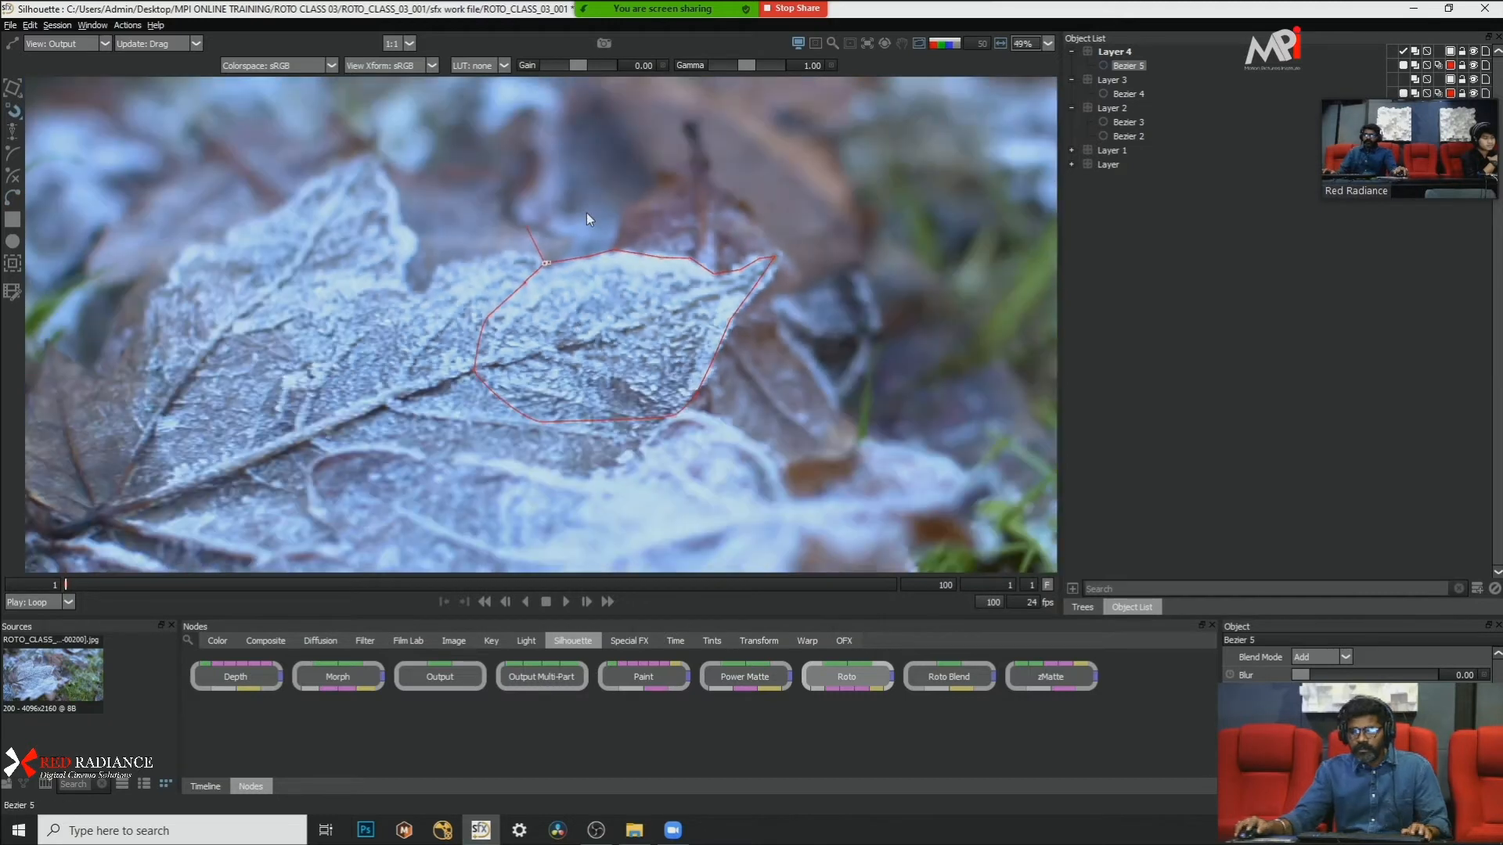
{"action": "right_click", "coordinate": [590, 313]}
{"action": "left_click", "coordinate": [554, 325]}
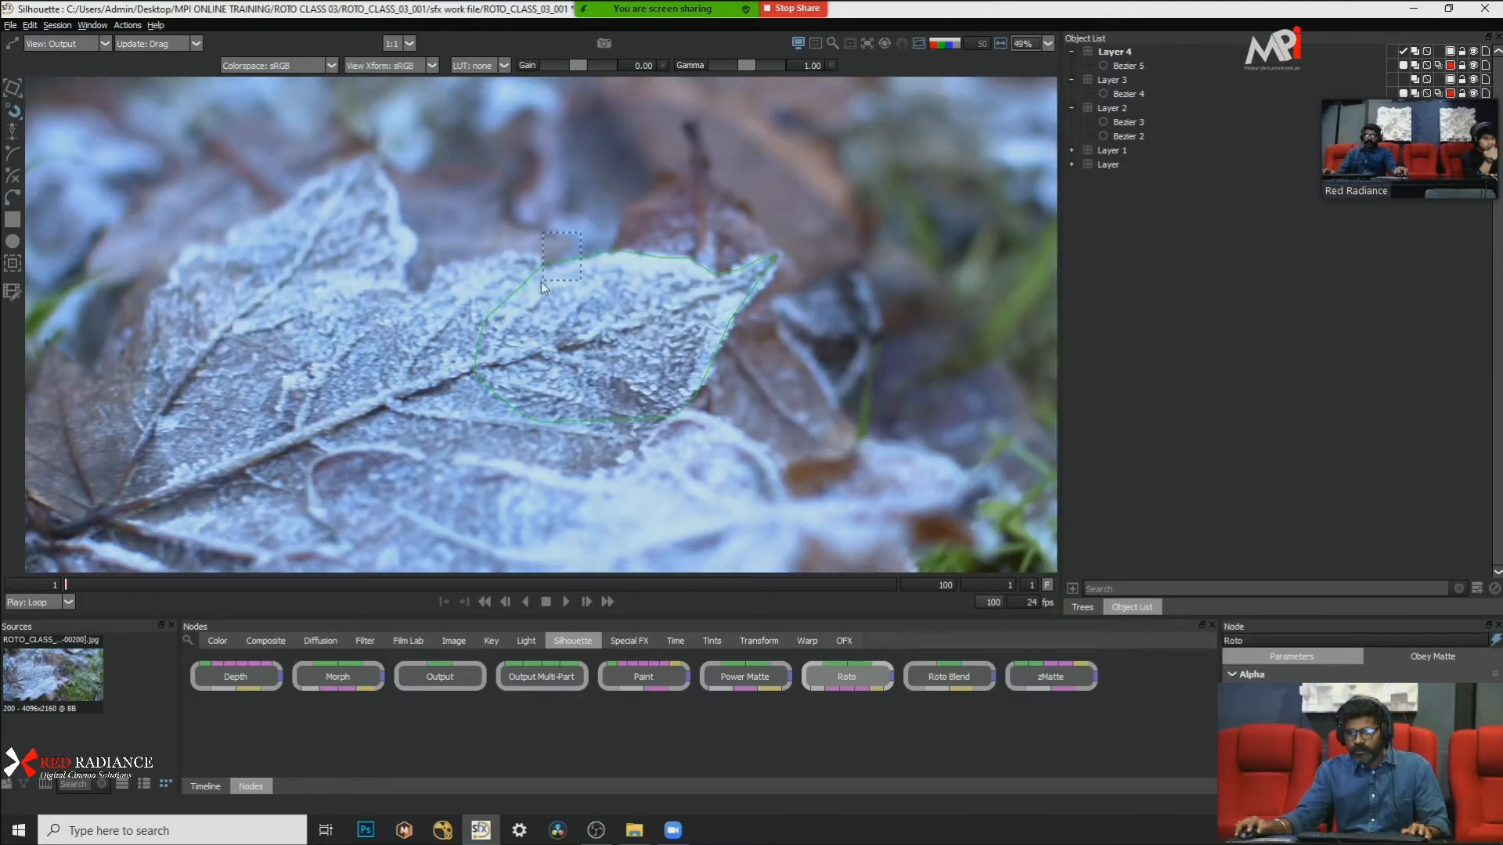
{"action": "left_click_drag", "start_coordinate": [541, 281], "coordinate": [543, 284]}
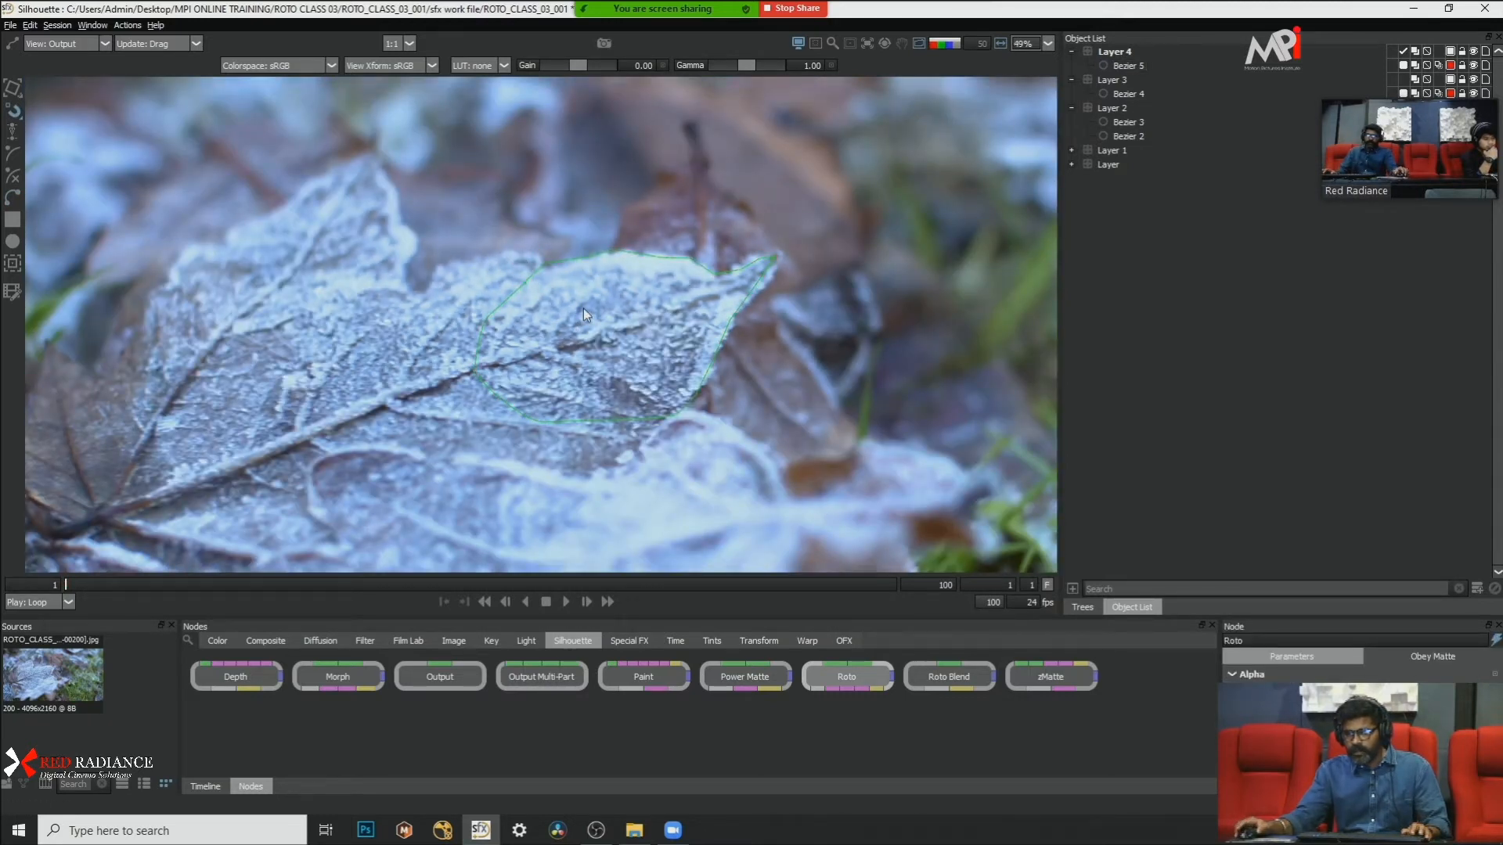
{"action": "left_click", "coordinate": [682, 255]}
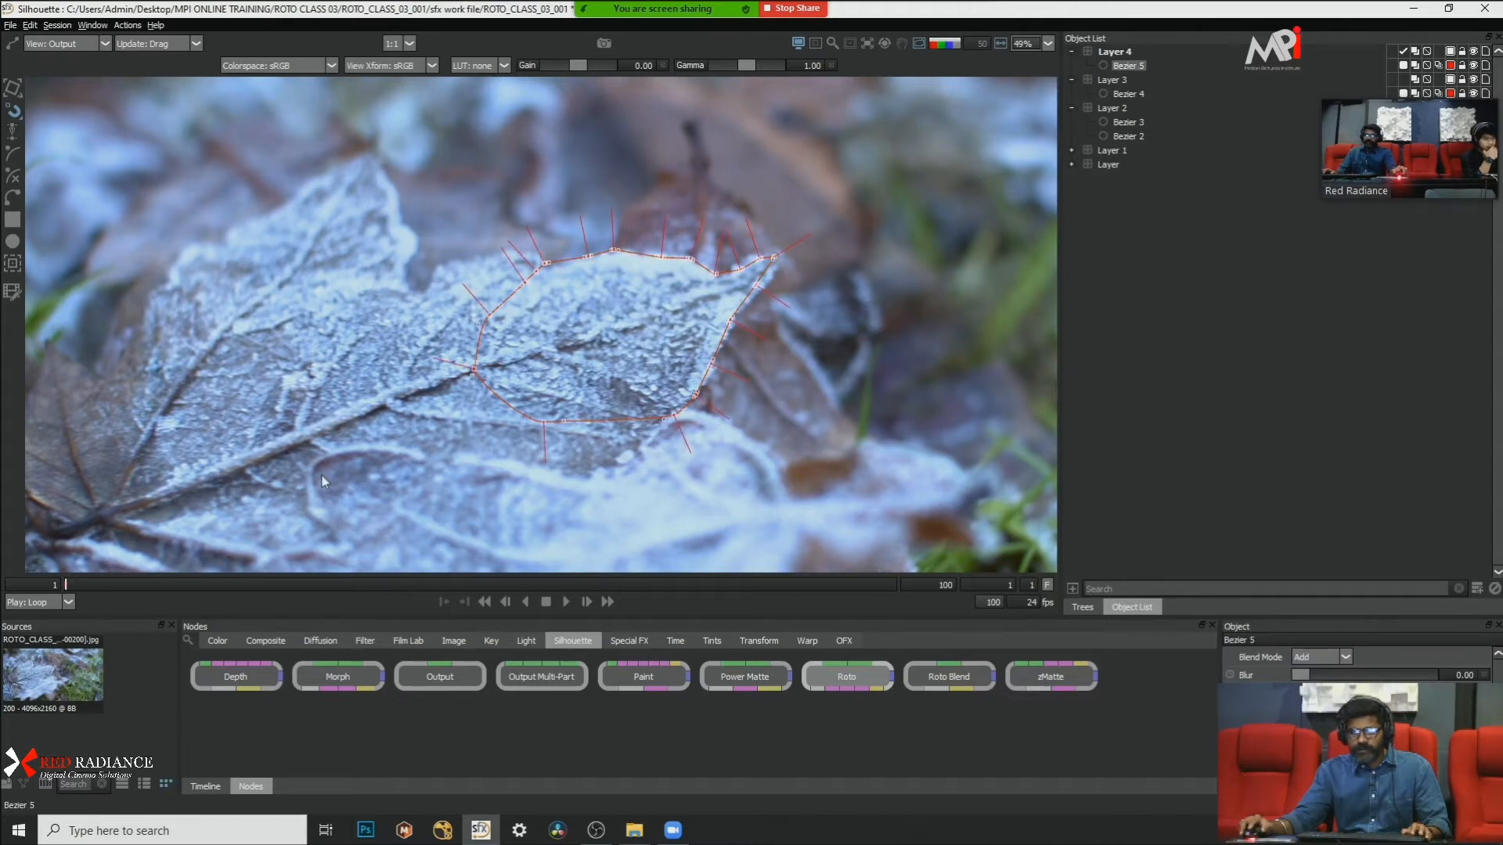
{"action": "right_click", "coordinate": [635, 307]}
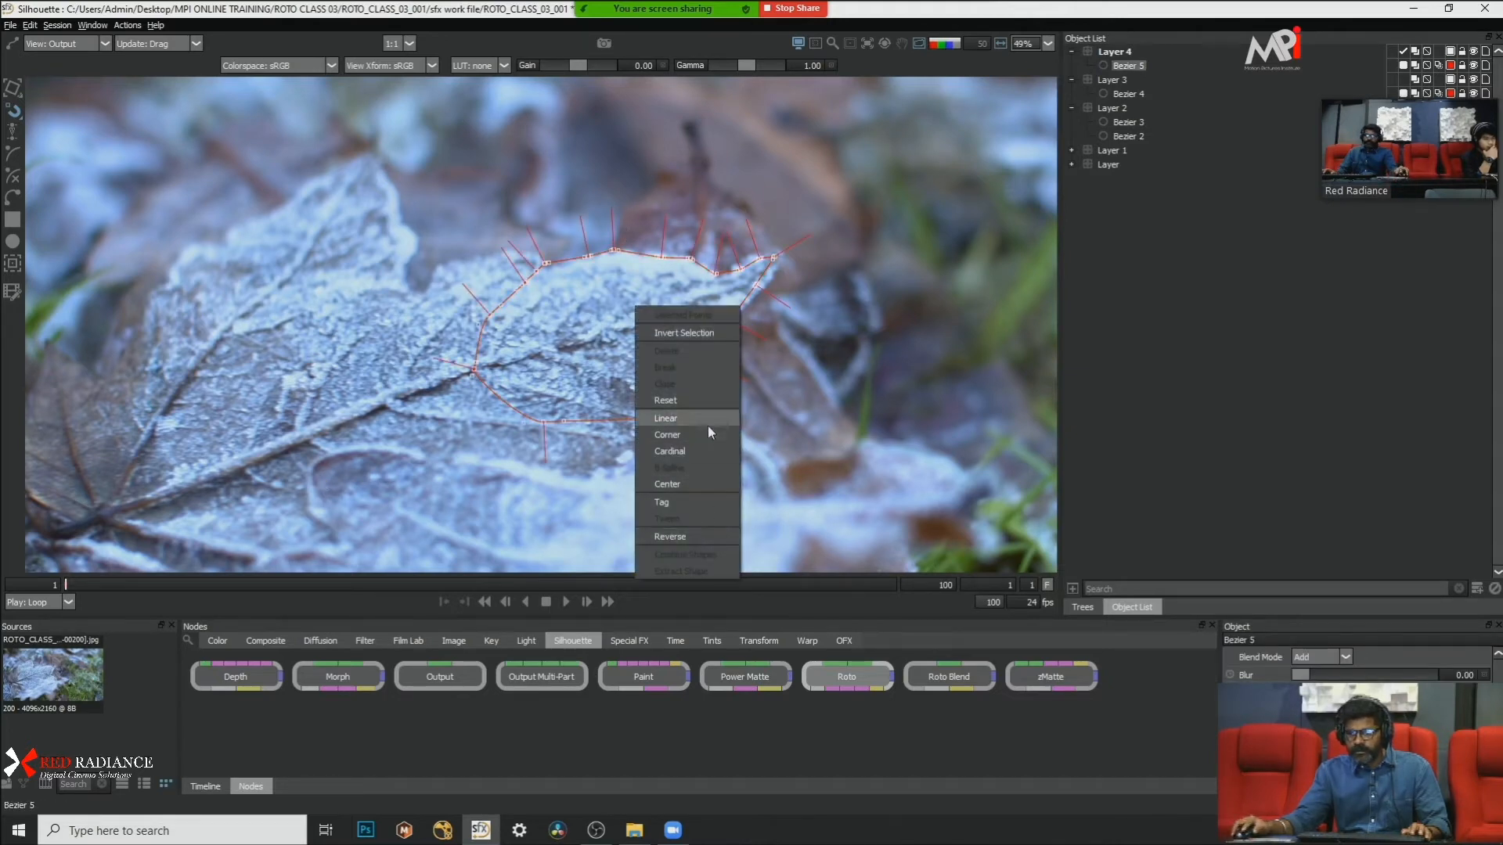
{"action": "left_click", "coordinate": [710, 451]}
{"action": "scroll", "coordinate": [784, 264], "scroll_direction": "up", "scroll_amount": 2}
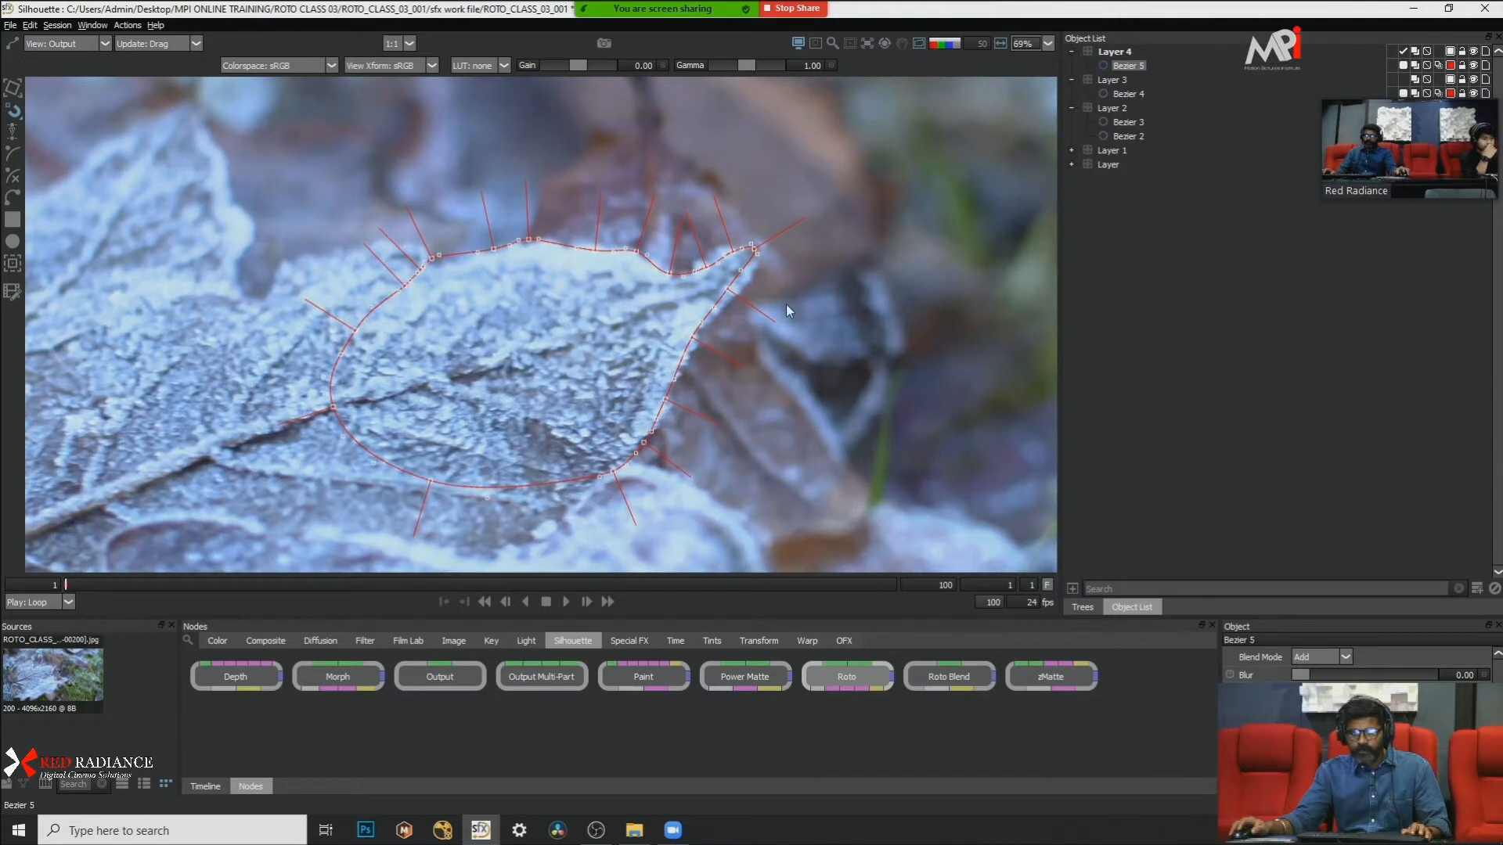
Step: Track the pointed lobe's shape forward from frame 1 with the Planar Tracker, stopping the tracking around frame 41
{"action": "key", "text": "t"}
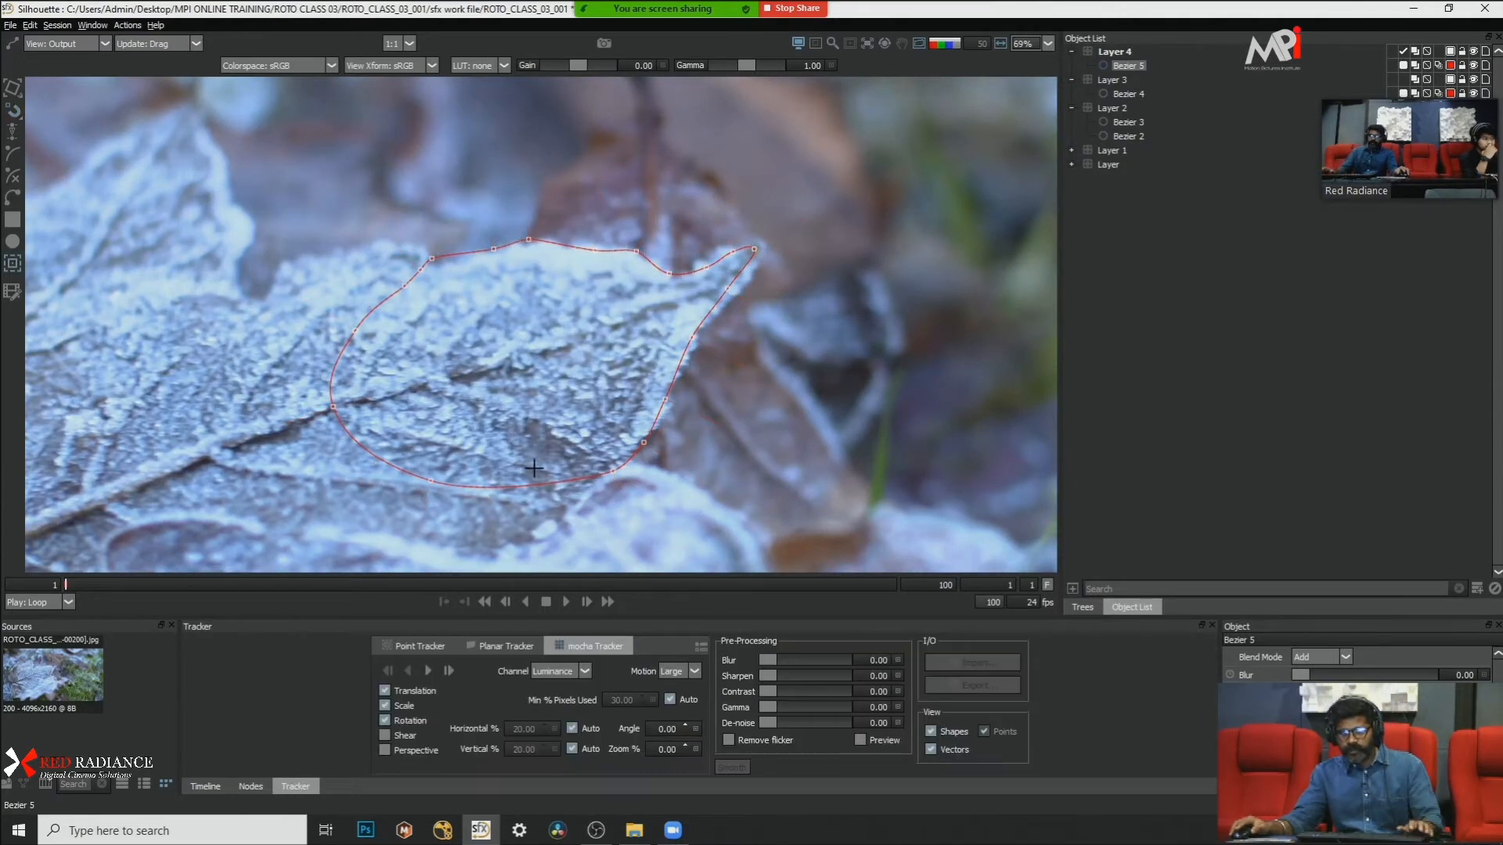
{"action": "left_click", "coordinate": [504, 646]}
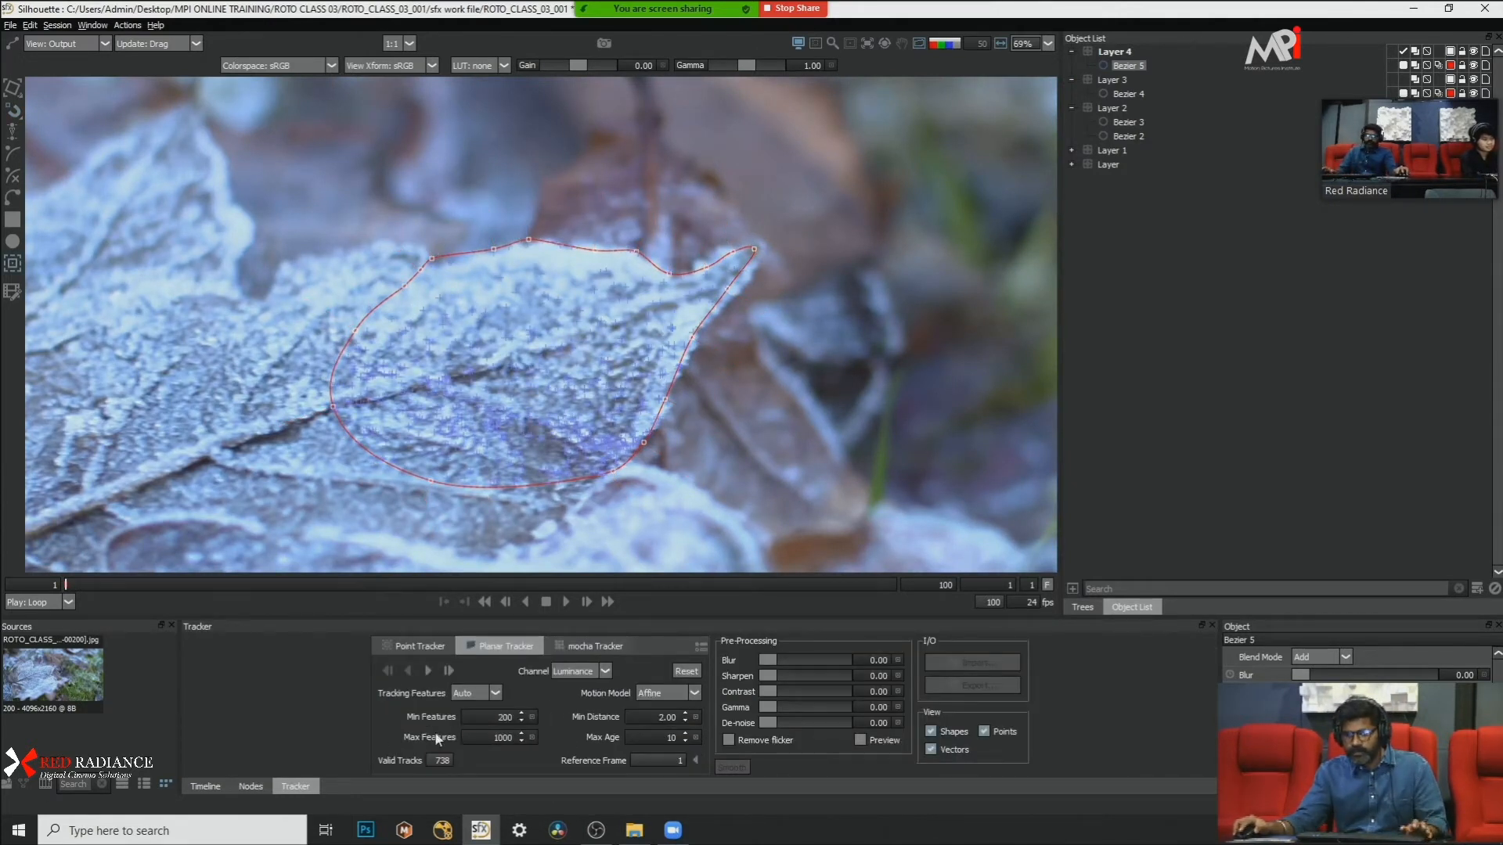
{"action": "left_click", "coordinate": [428, 670]}
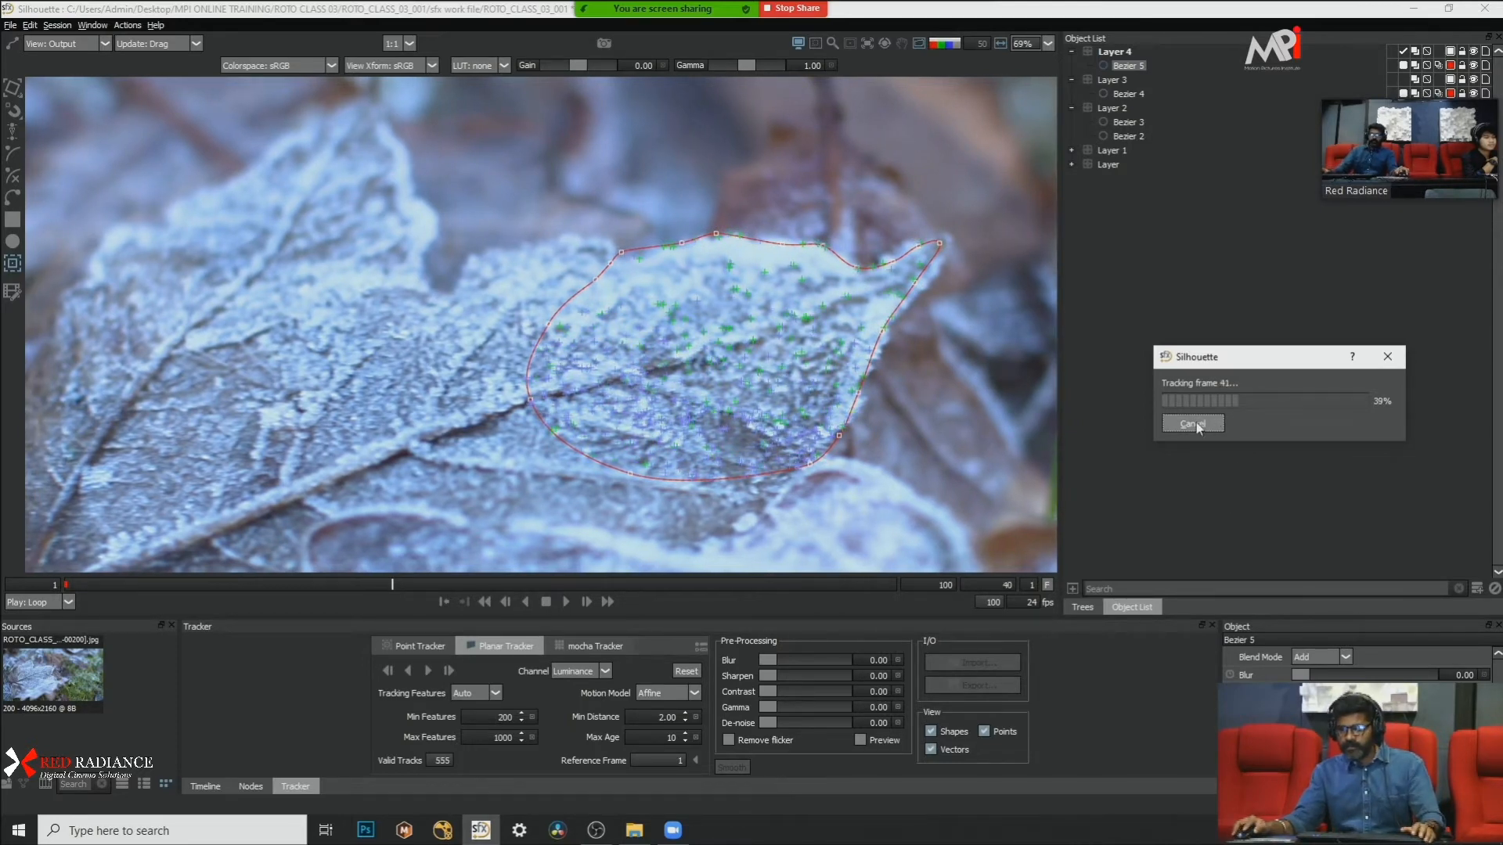
{"action": "left_click", "coordinate": [1194, 422]}
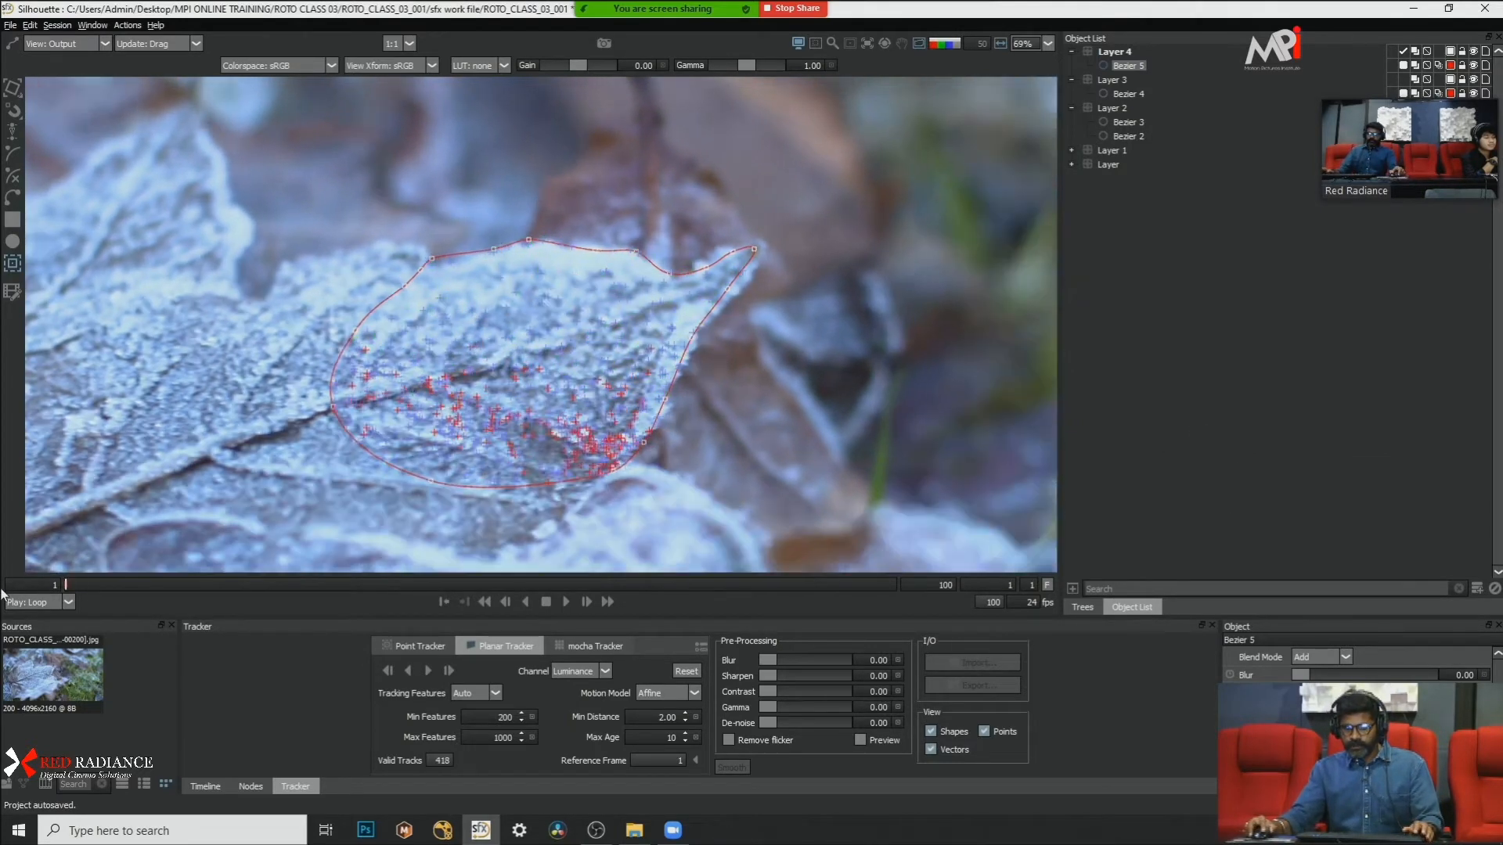
Step: Show Layer 4's tracking keyframes in the timeline at frame 1 and delete the large lobe shape, Bezier 5, from the layer
{"action": "mouse_move", "coordinate": [1, 591]}
{"action": "left_mouse_down"}
{"action": "mouse_move", "coordinate": [318, 577]}
{"action": "mouse_move", "coordinate": [22, 580]}
{"action": "left_mouse_up"}
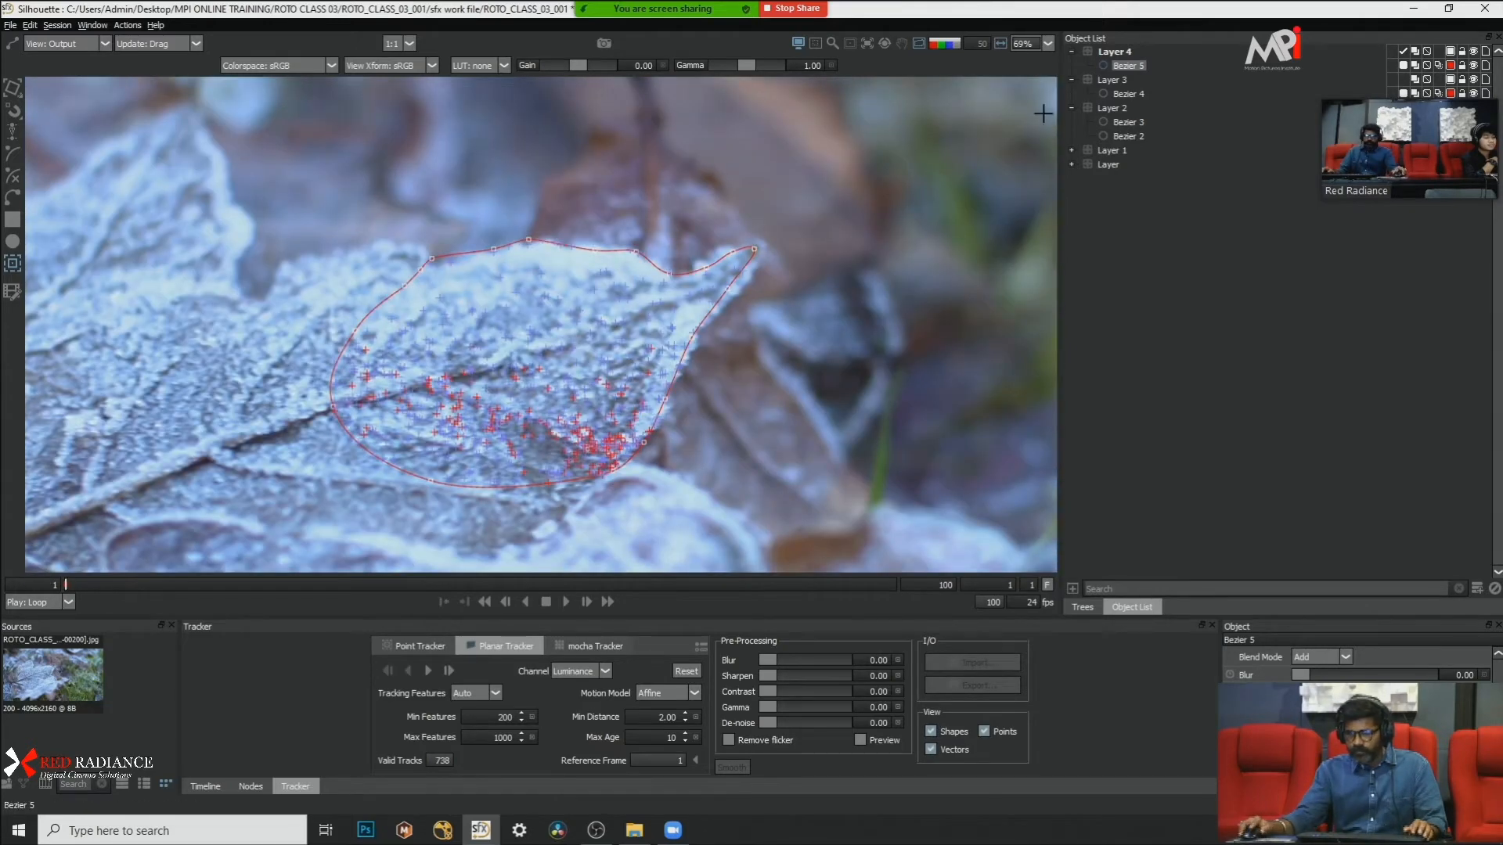
{"action": "left_click", "coordinate": [1114, 51]}
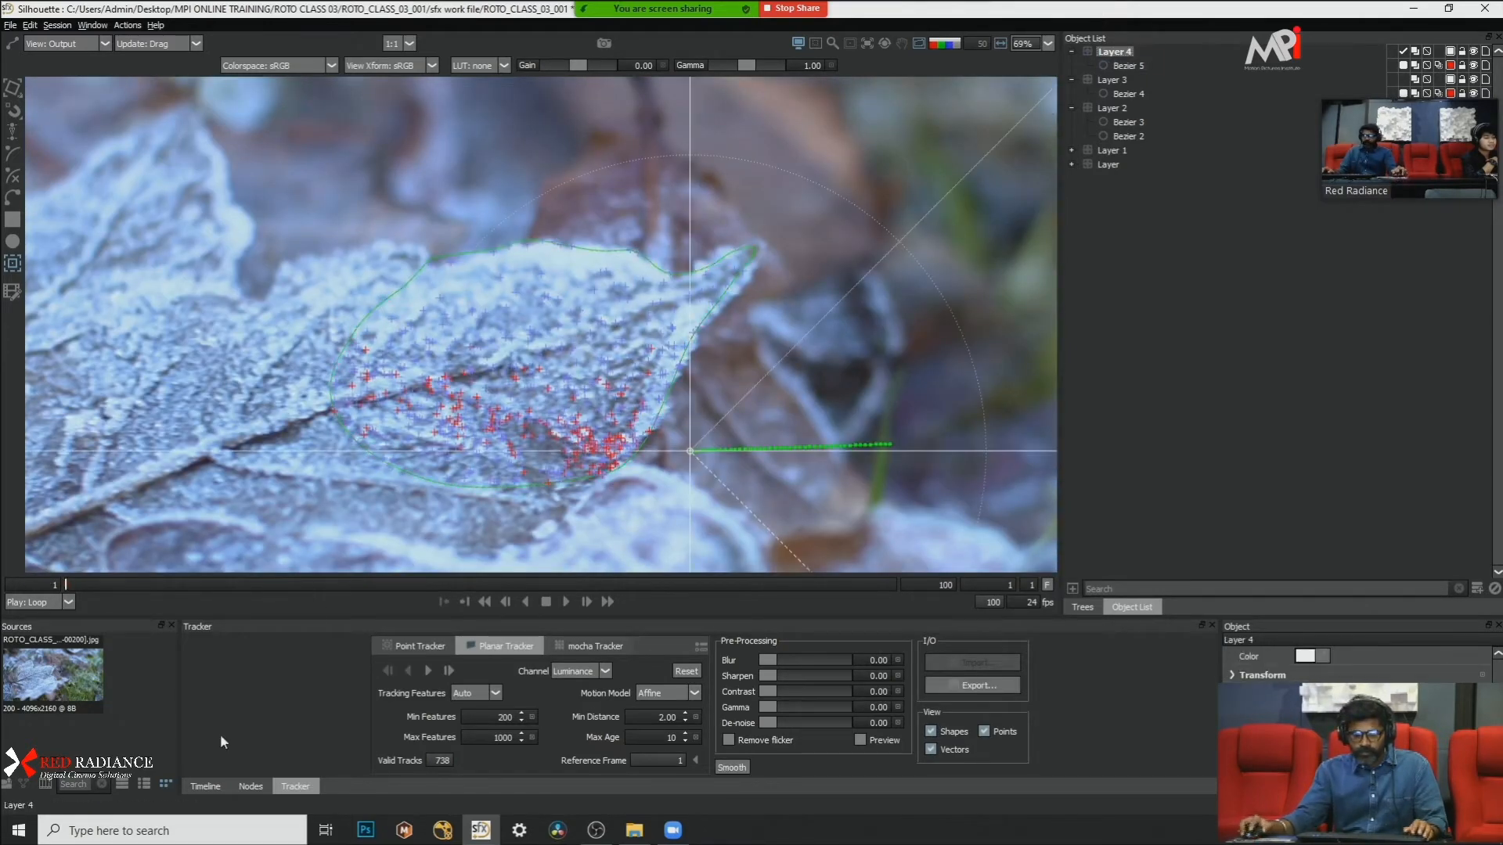
{"action": "left_click", "coordinate": [205, 787]}
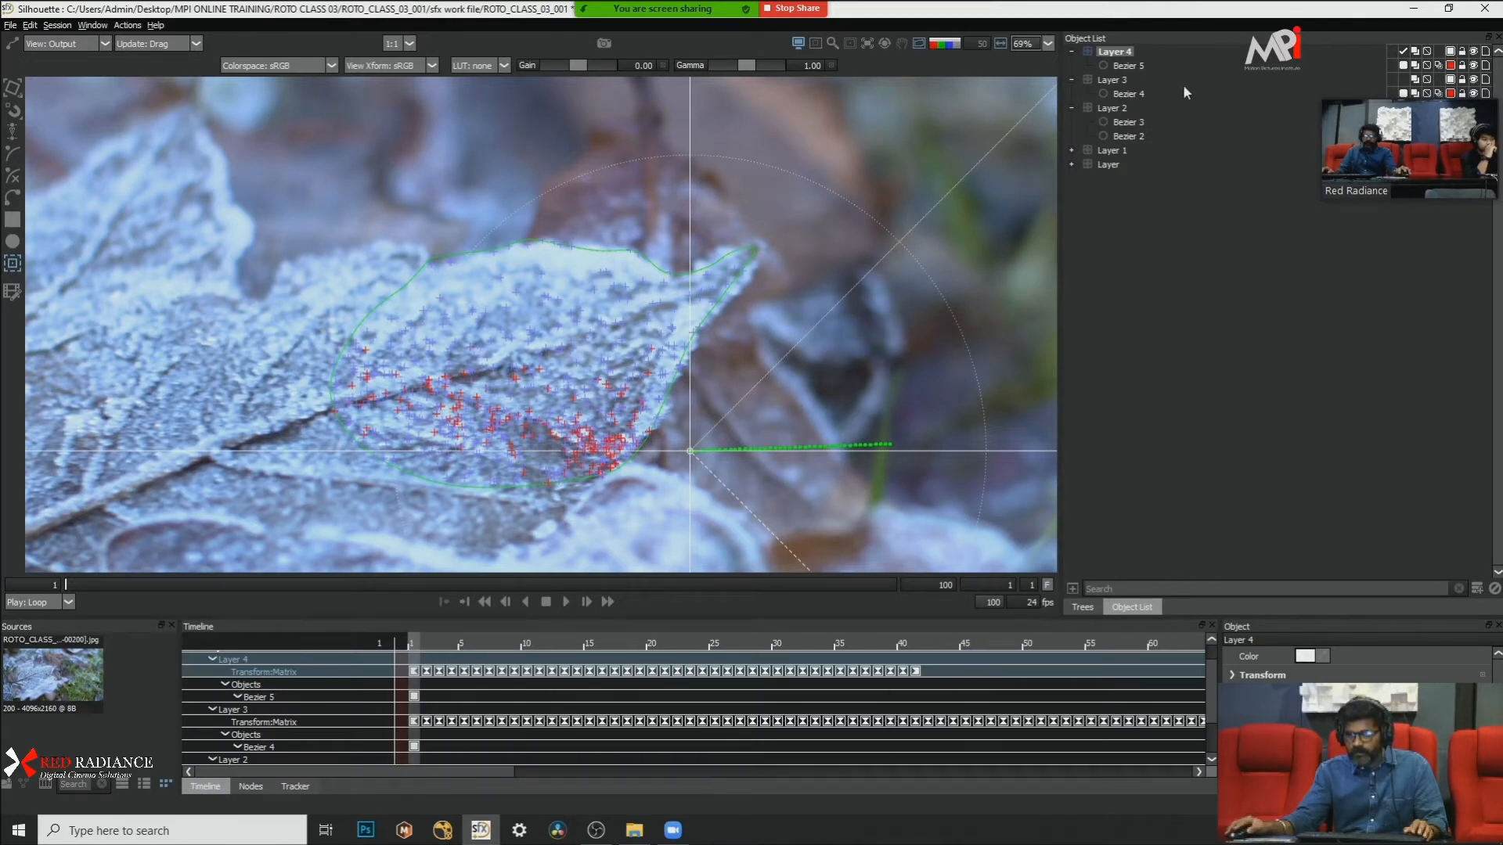
{"action": "left_click", "coordinate": [1148, 65]}
{"action": "key", "text": "Delete"}
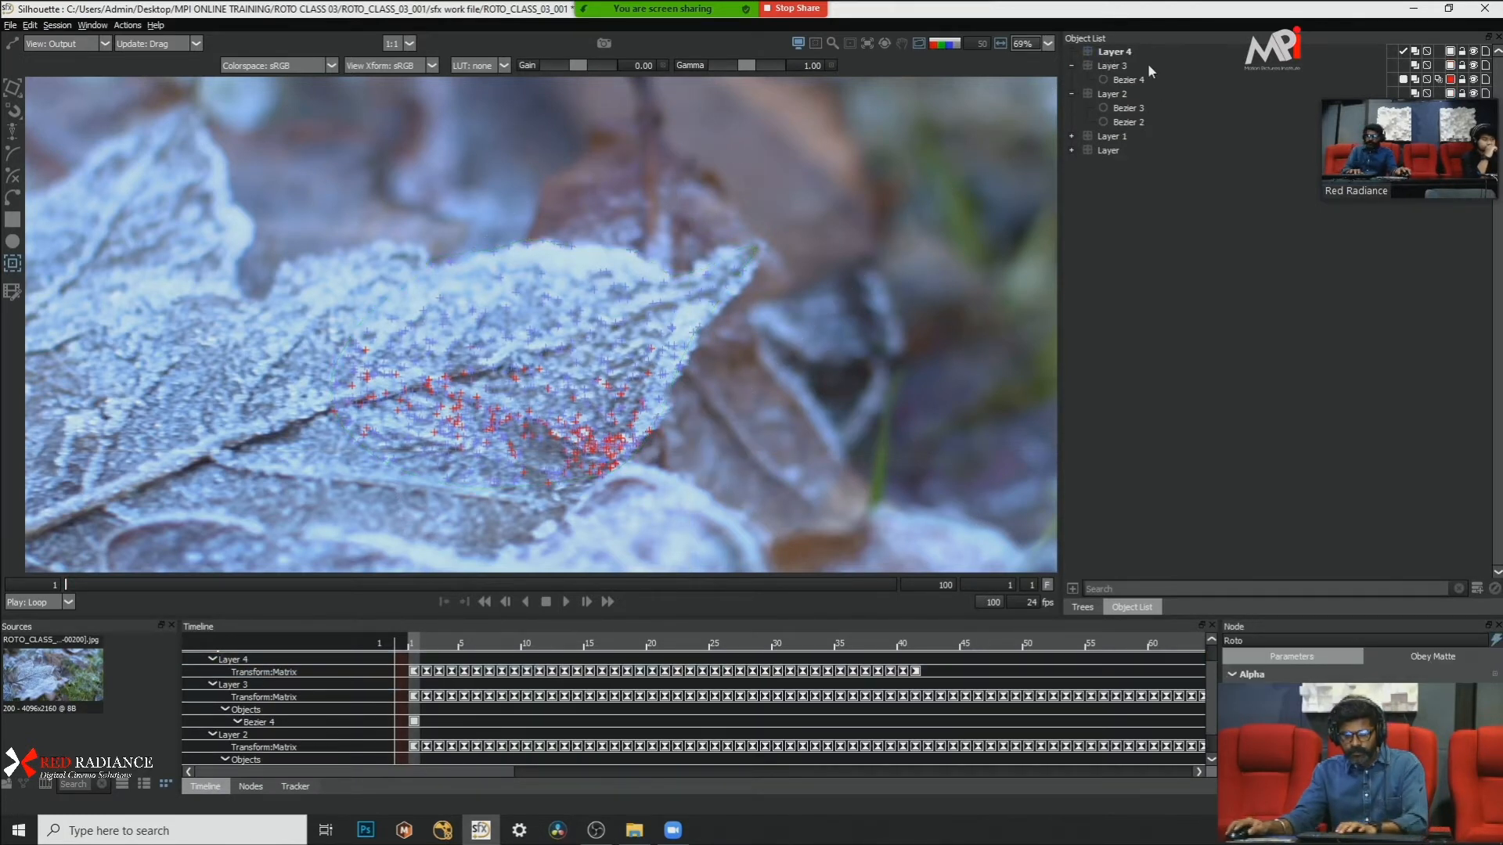
Step: Draw a small closed Bezier in Layer 4 around the round frost bump near the lobe's tip and convert its points to Cardinal
{"action": "left_click", "coordinate": [1141, 52]}
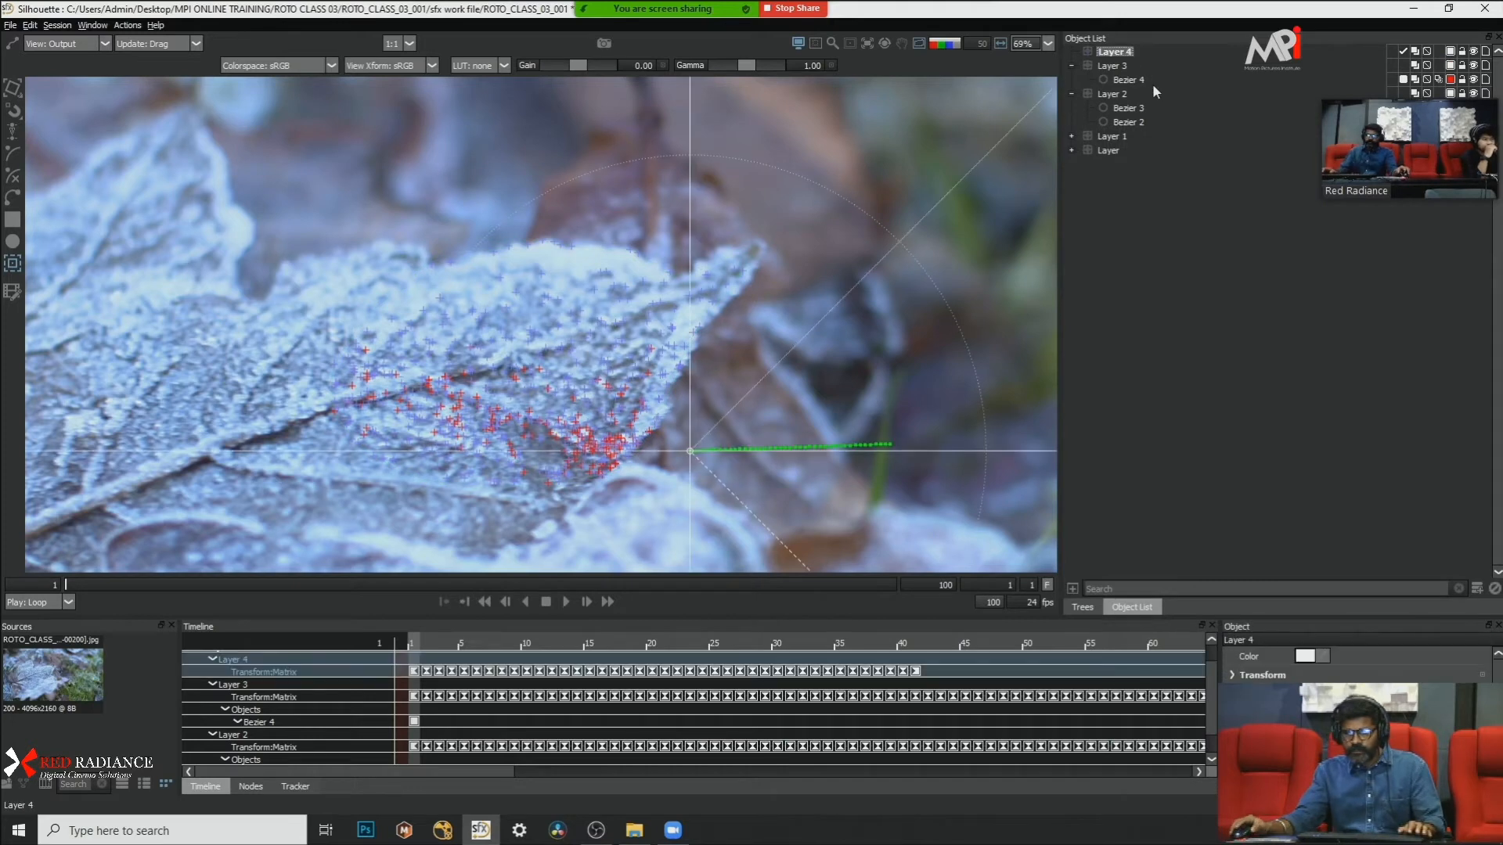
{"action": "scroll", "coordinate": [705, 212], "scroll_direction": "down", "scroll_amount": 8}
{"action": "scroll", "coordinate": [710, 212], "scroll_direction": "up", "scroll_amount": 7}
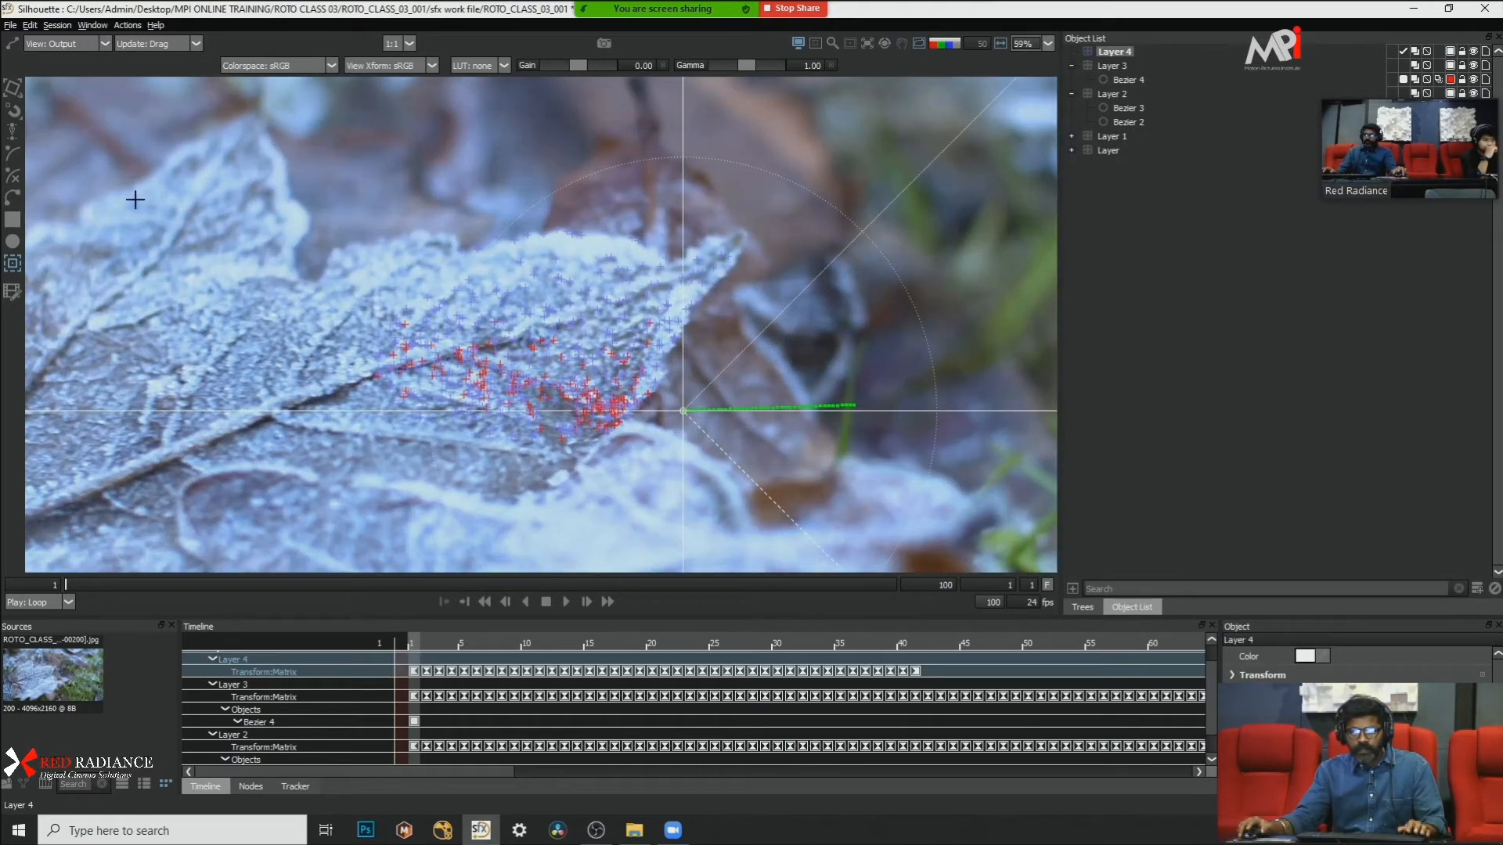
{"action": "left_click", "coordinate": [12, 197]}
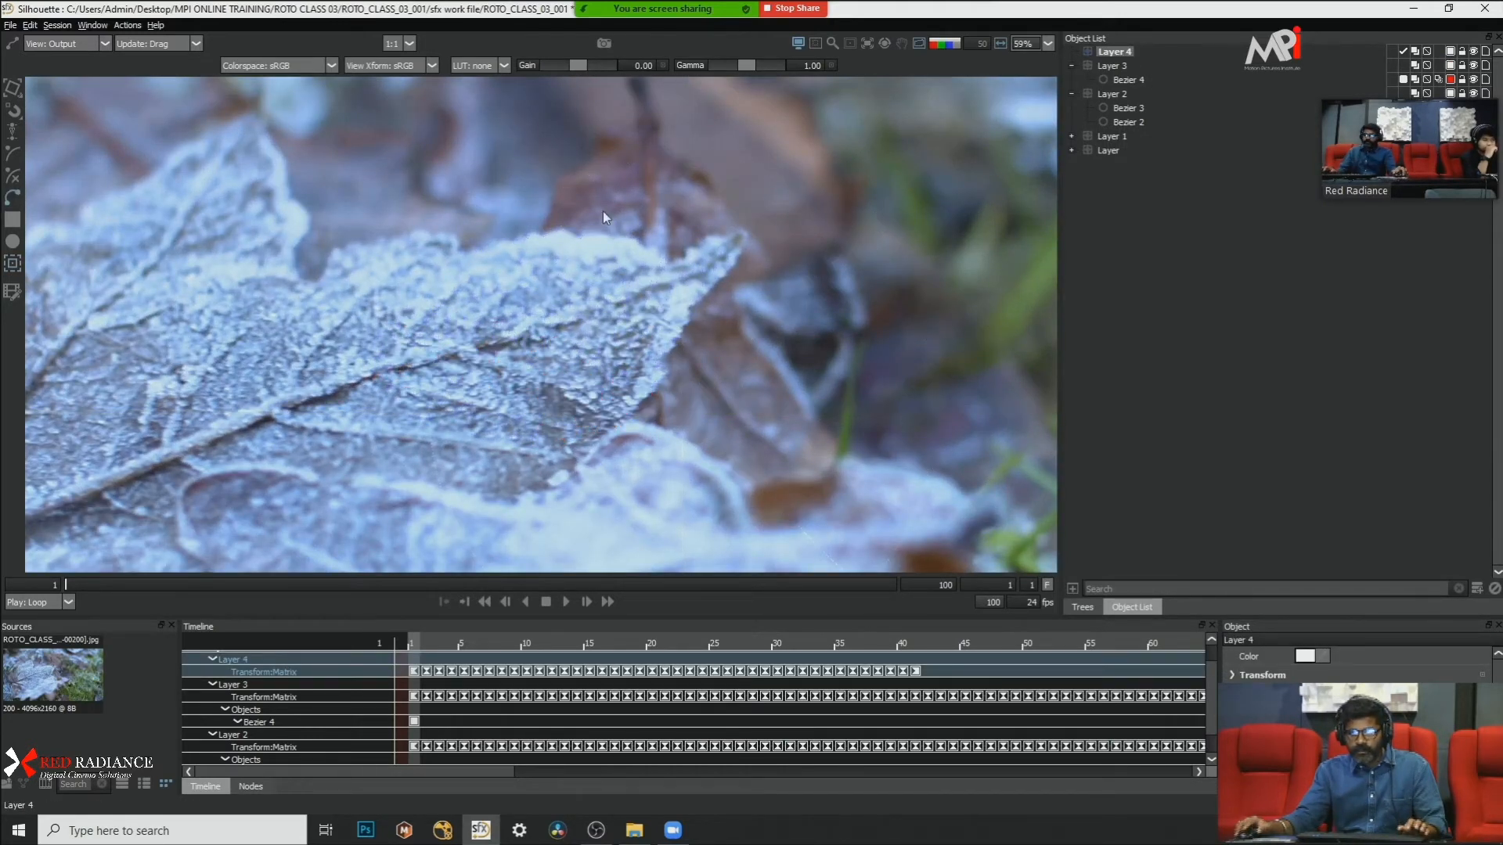
{"action": "scroll", "coordinate": [669, 223], "scroll_direction": "up", "scroll_amount": 6}
{"action": "left_click", "coordinate": [670, 209]}
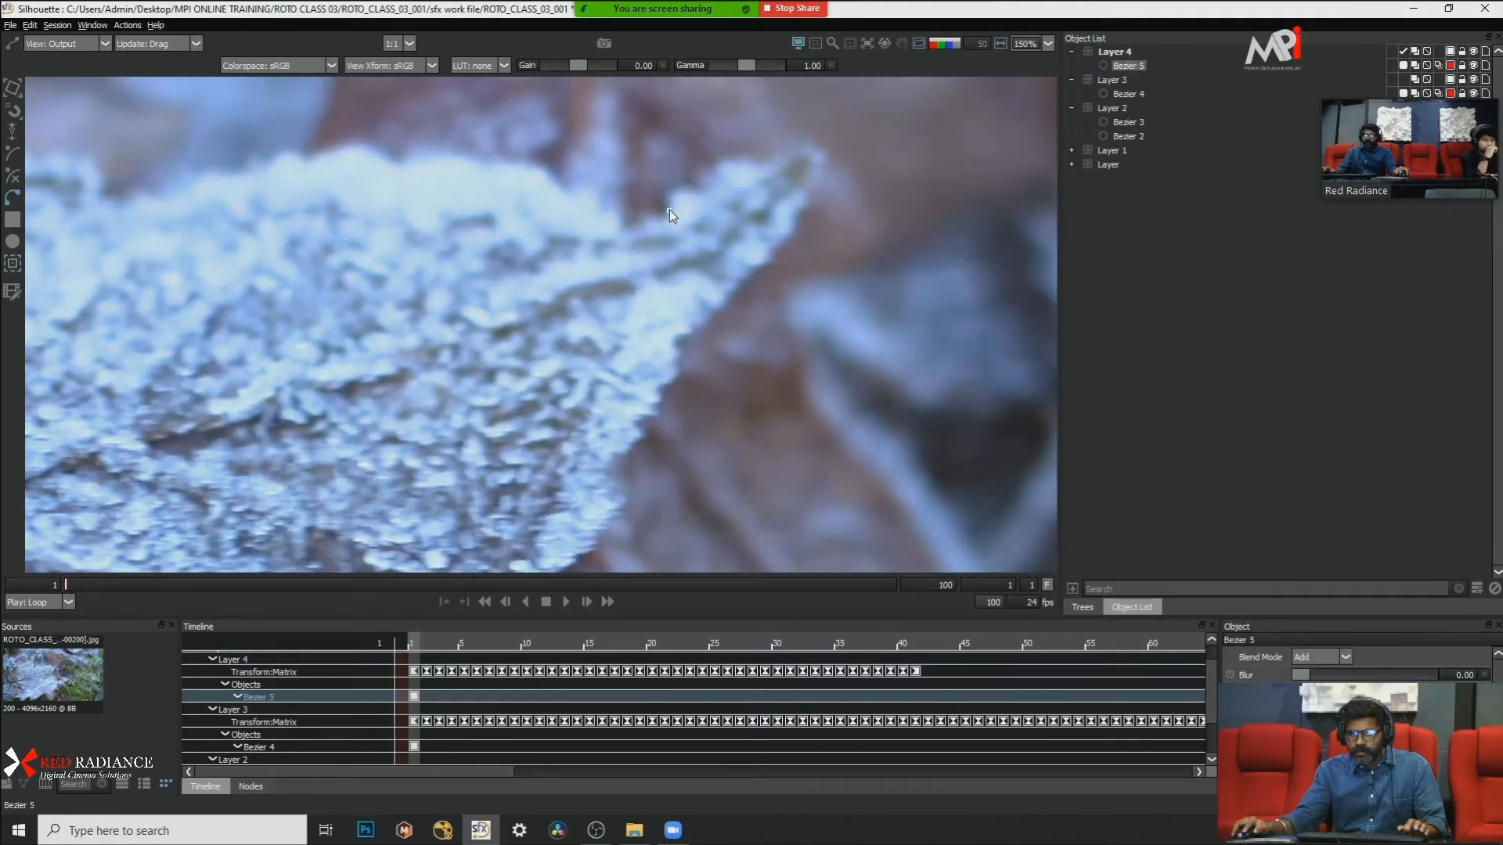
{"action": "left_click", "coordinate": [670, 209]}
{"action": "right_click", "coordinate": [841, 261]}
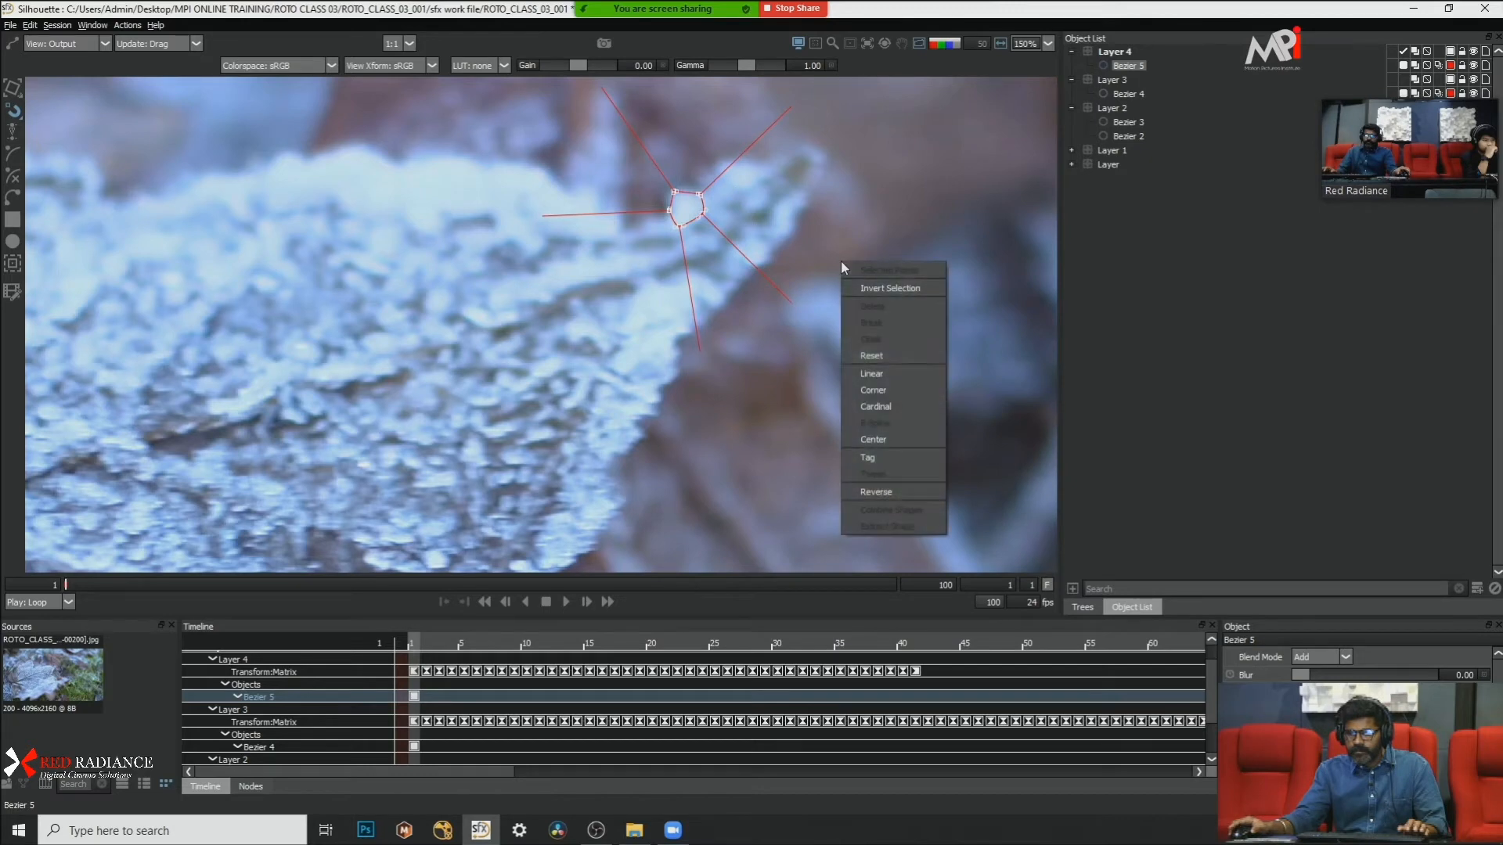
{"action": "left_click", "coordinate": [883, 400]}
{"action": "scroll", "coordinate": [749, 223], "scroll_direction": "down", "scroll_amount": 4}
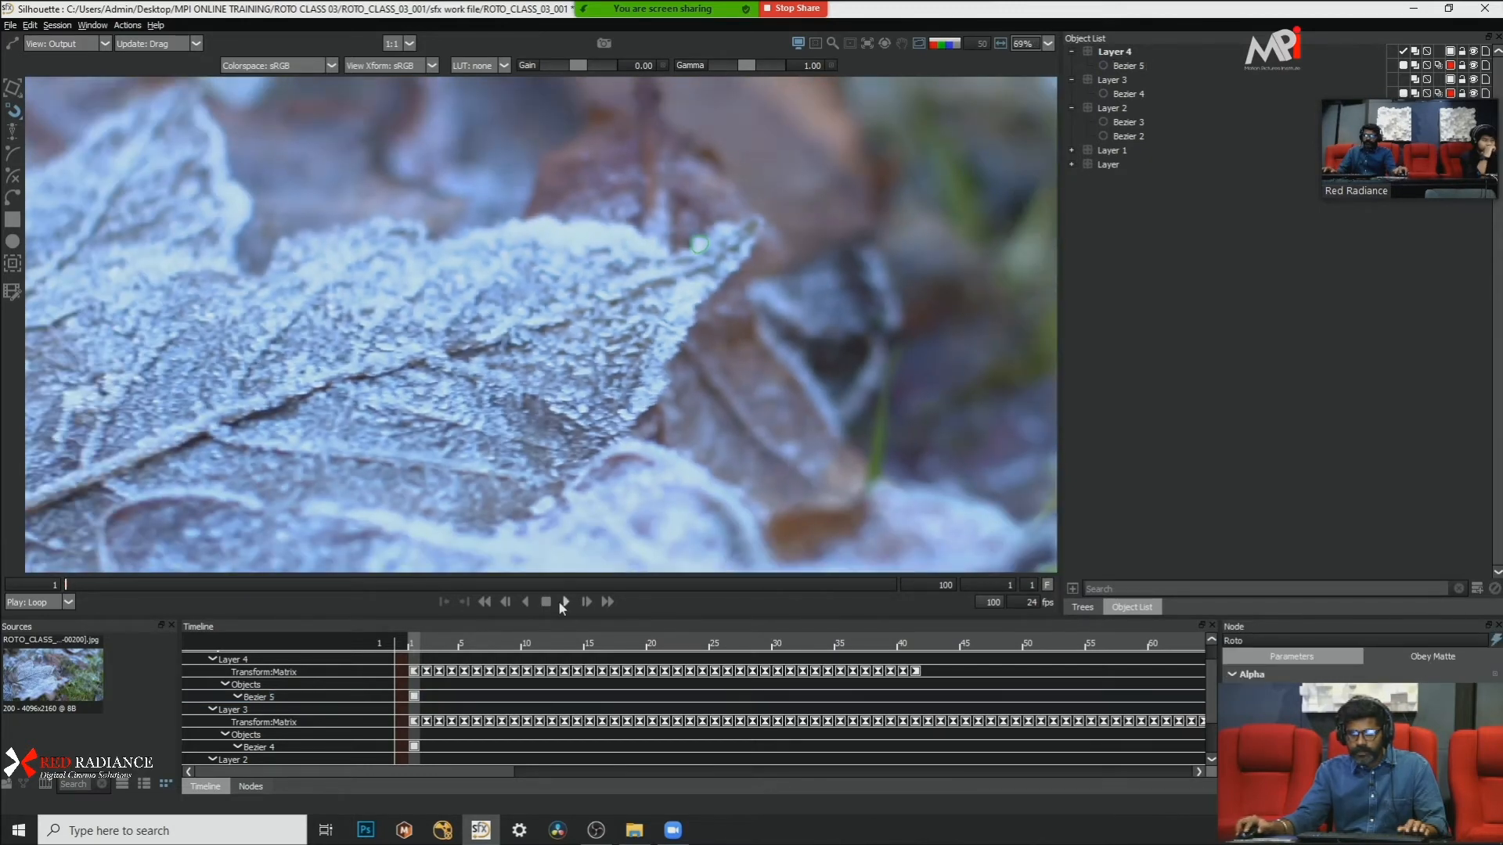
Step: Play the shot to check how the small frost-bump shape follows the leaf, and return to frame 1
{"action": "left_click", "coordinate": [565, 602]}
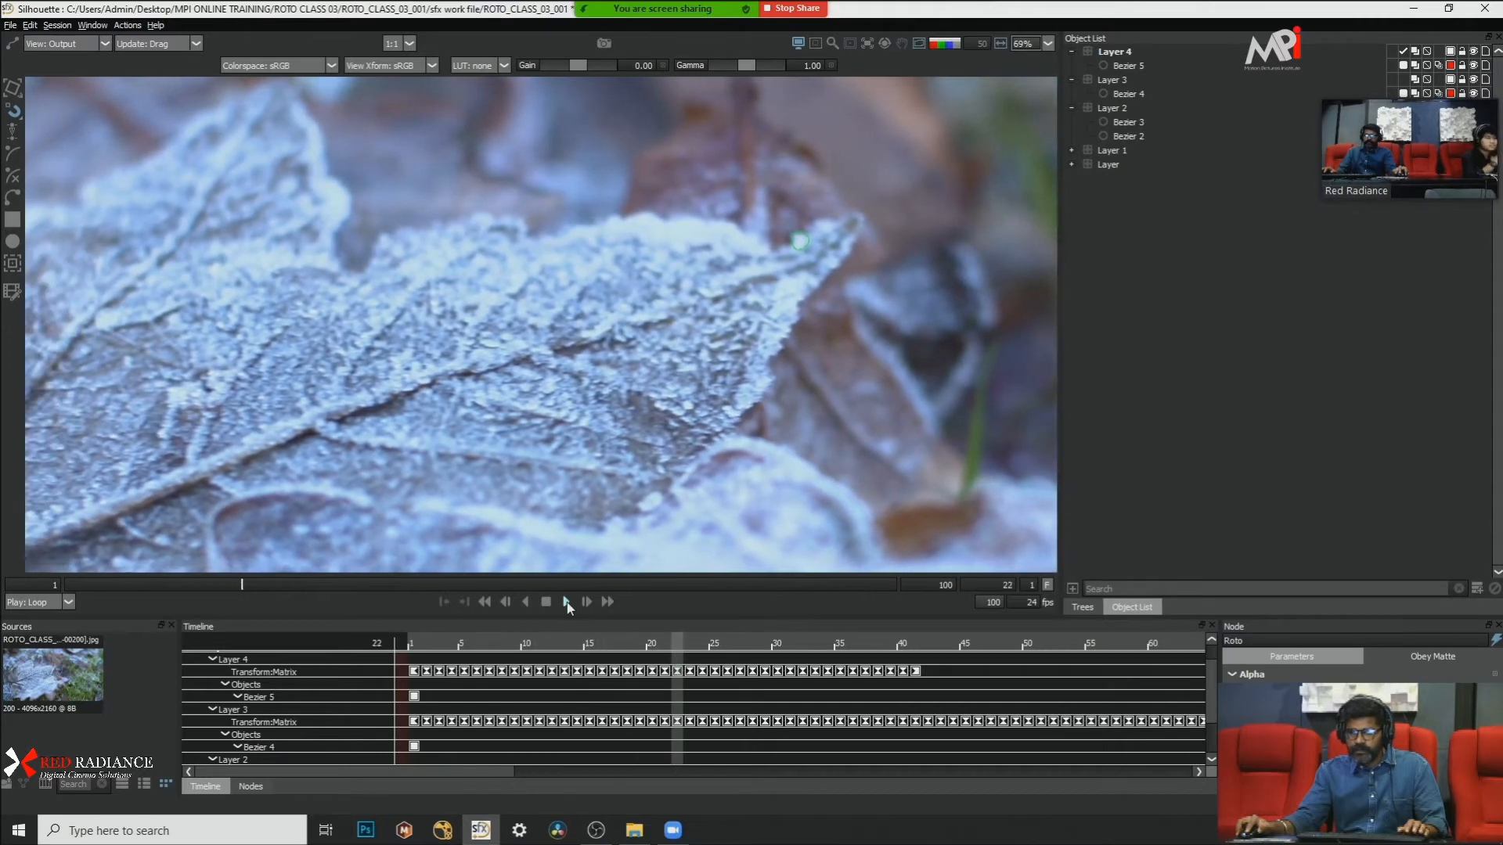
{"action": "left_click", "coordinate": [567, 603]}
{"action": "left_click_drag", "start_coordinate": [251, 586], "coordinate": [65, 586]}
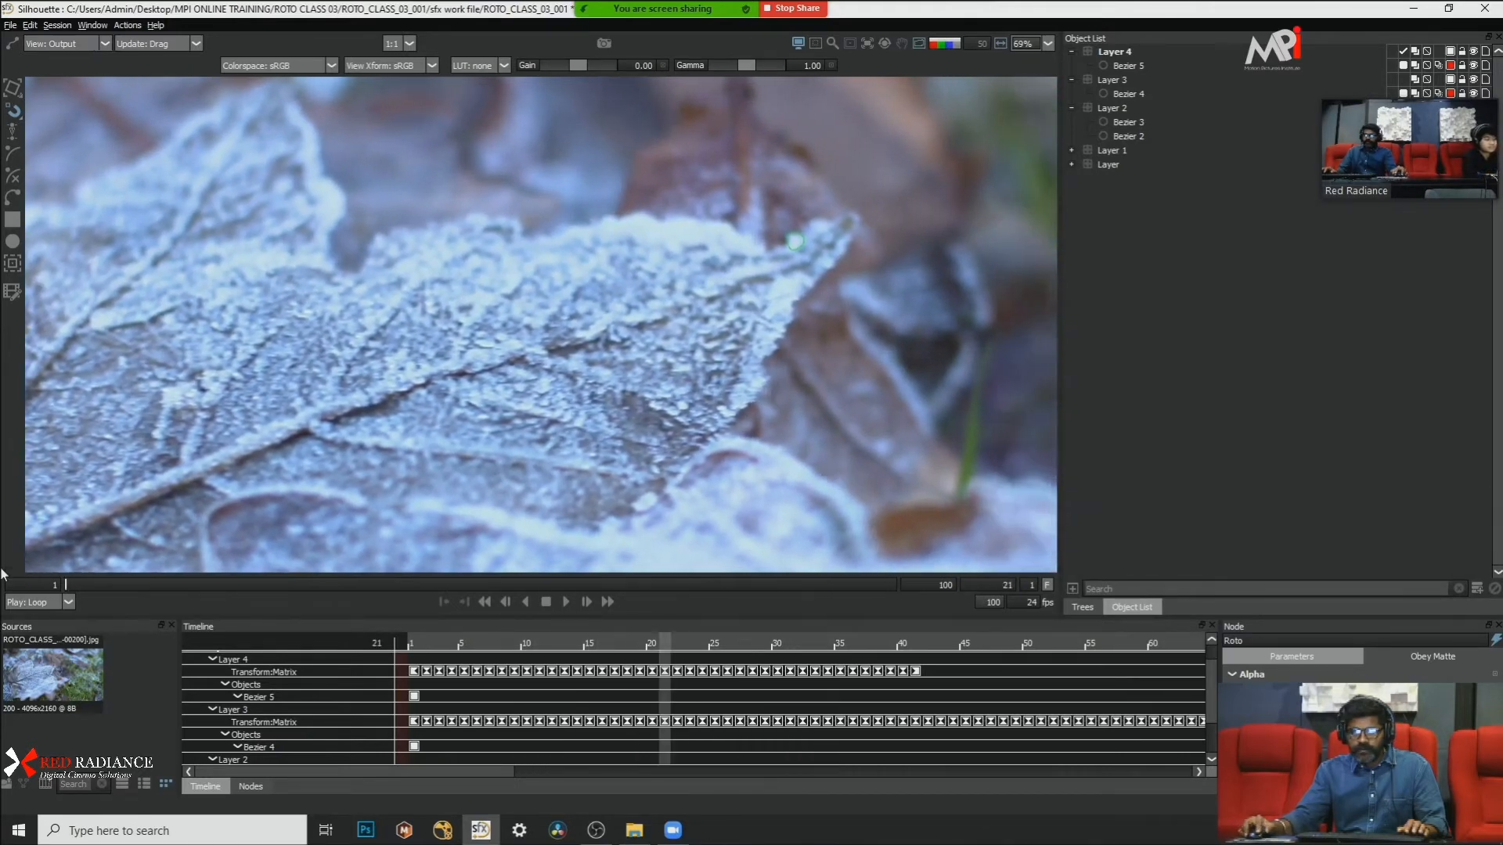
{"action": "scroll", "coordinate": [709, 238], "scroll_direction": "up", "scroll_amount": 5}
{"action": "scroll", "coordinate": [674, 225], "scroll_direction": "down", "scroll_amount": 3}
{"action": "mouse_move", "coordinate": [674, 224]}
{"action": "left_mouse_down"}
{"action": "mouse_move", "coordinate": [666, 98]}
{"action": "mouse_move", "coordinate": [670, 252]}
{"action": "left_mouse_up"}
{"action": "scroll", "coordinate": [669, 255], "scroll_direction": "down", "scroll_amount": 2}
{"action": "scroll", "coordinate": [575, 280], "scroll_direction": "down", "scroll_amount": 3}
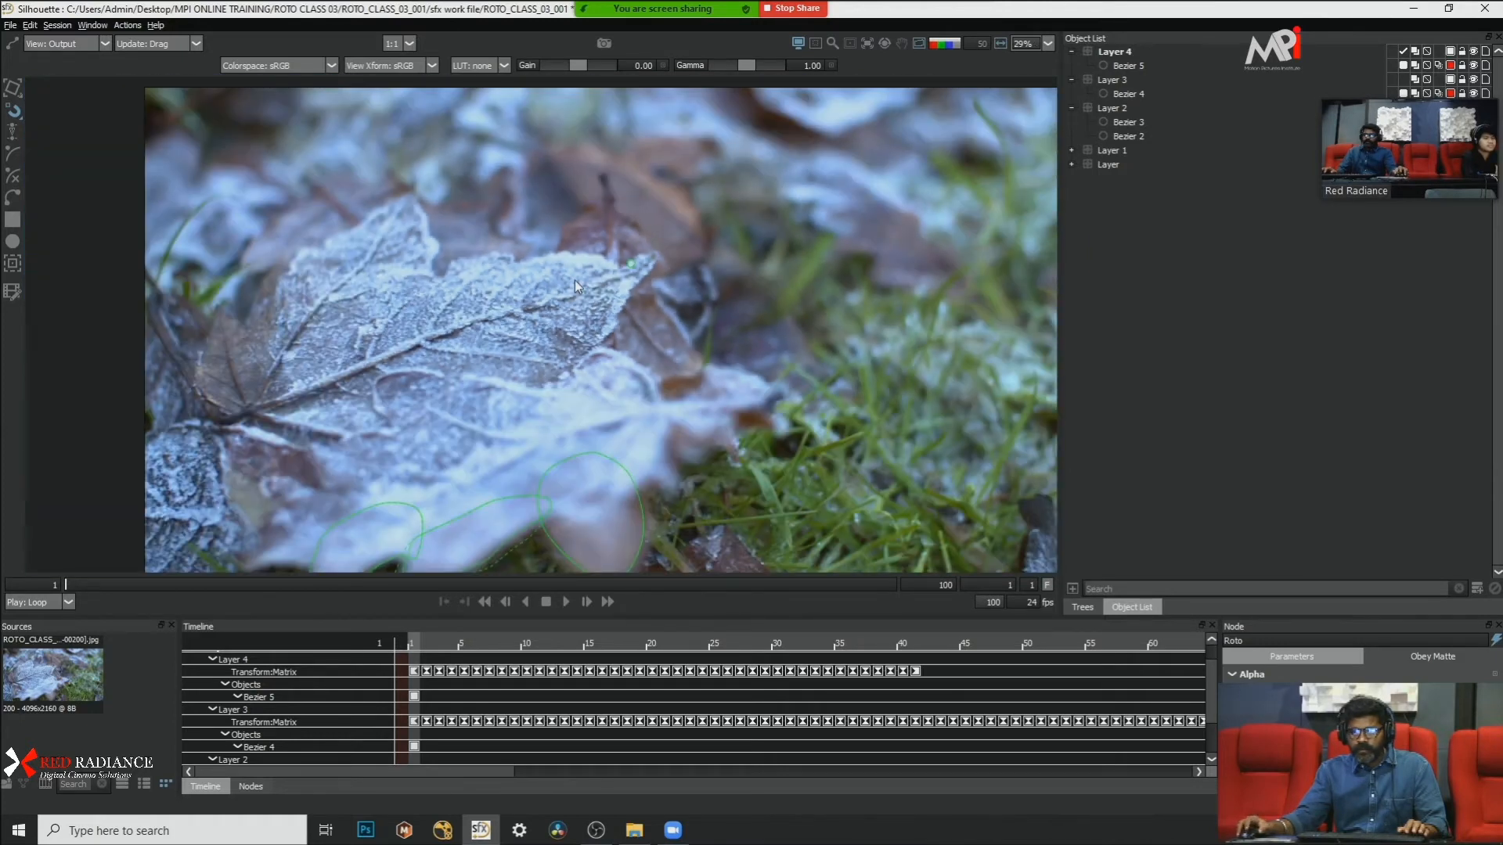
{"action": "scroll", "coordinate": [478, 280], "scroll_direction": "up", "scroll_amount": 2}
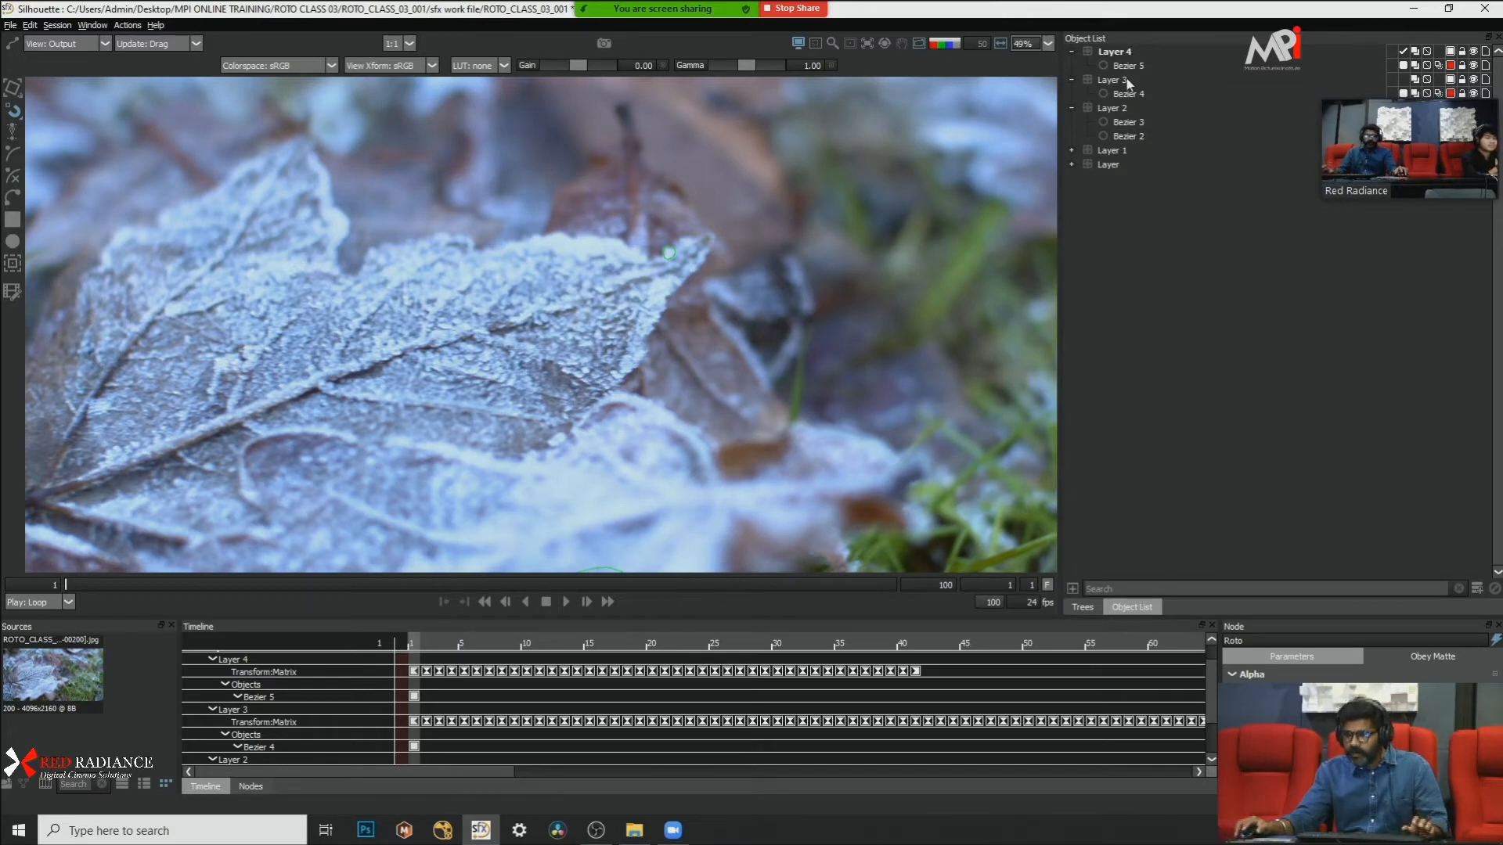
Step: Draw a closed Bezier in Layer 4 around the larger frost clump towards the lobe's tip, overlapping the round bump, with Cardinal points
{"action": "left_click", "coordinate": [1114, 51]}
{"action": "scroll", "coordinate": [679, 216], "scroll_direction": "up", "scroll_amount": 2}
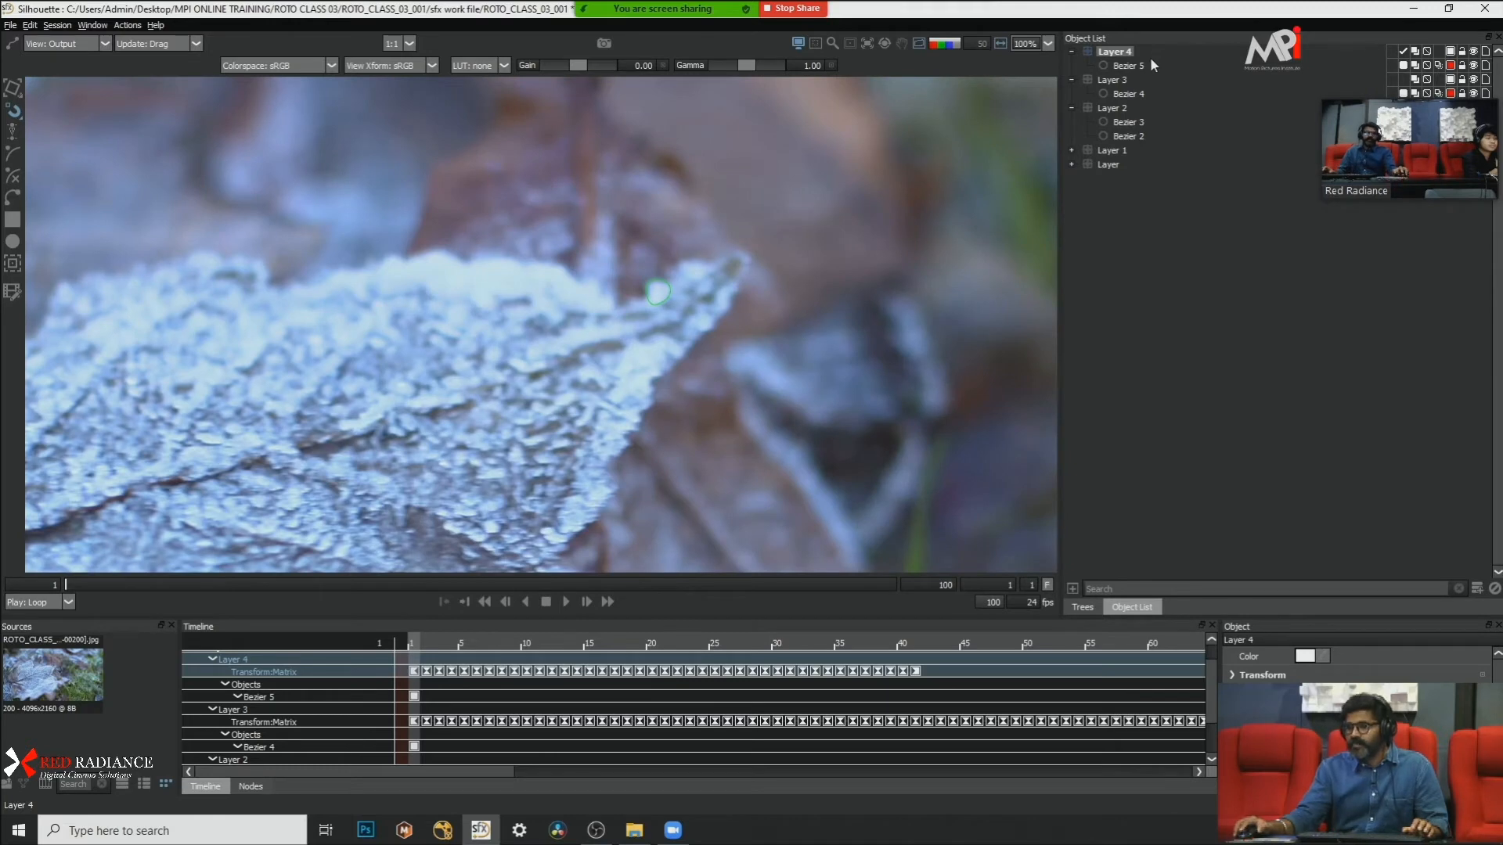
{"action": "scroll", "coordinate": [723, 267], "scroll_direction": "up", "scroll_amount": 1}
{"action": "scroll", "coordinate": [725, 266], "scroll_direction": "up", "scroll_amount": 1}
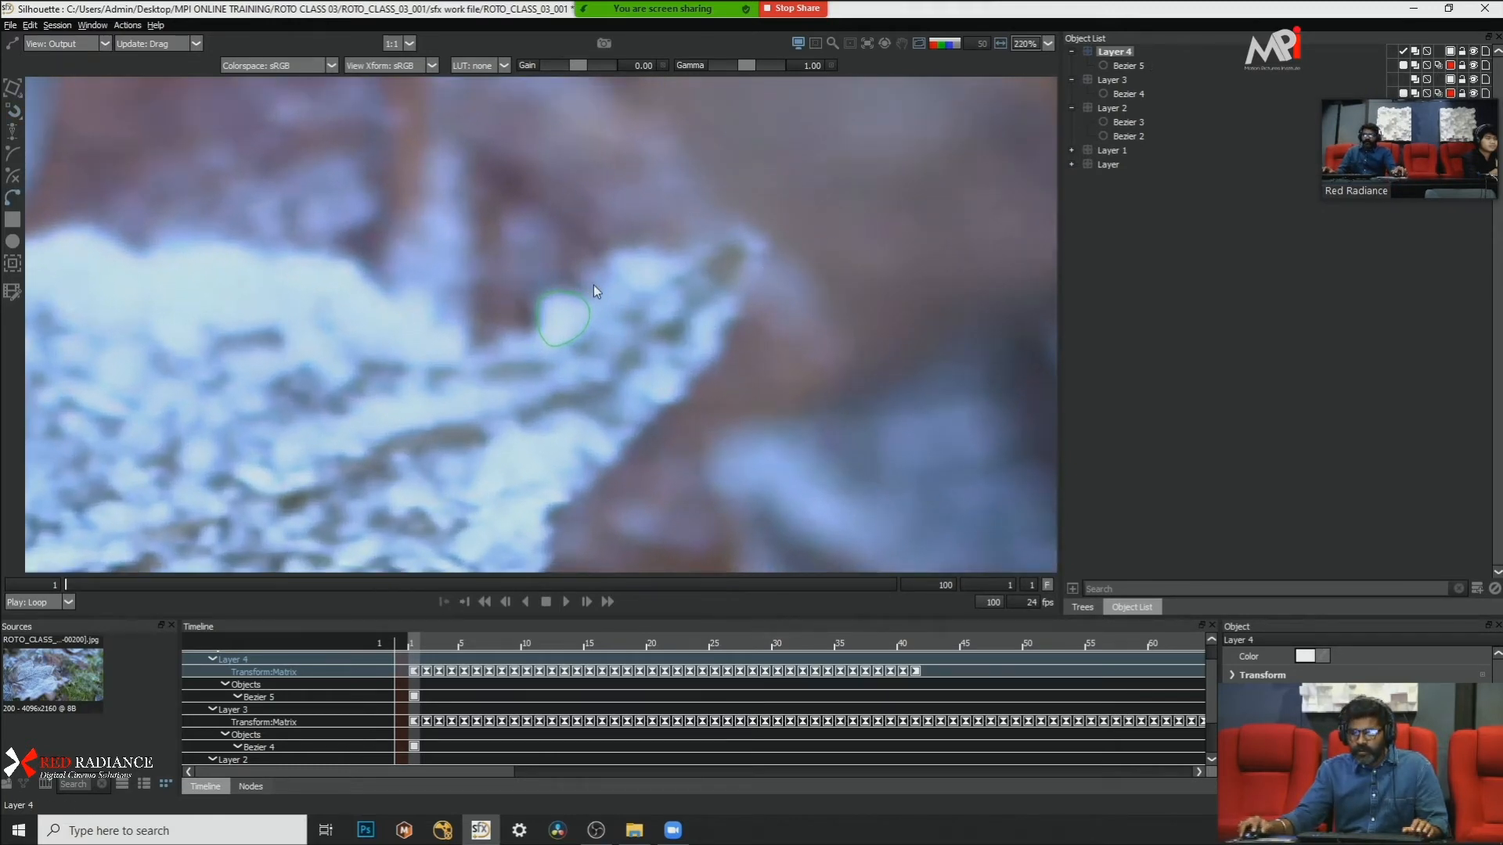
{"action": "left_click", "coordinate": [593, 285]}
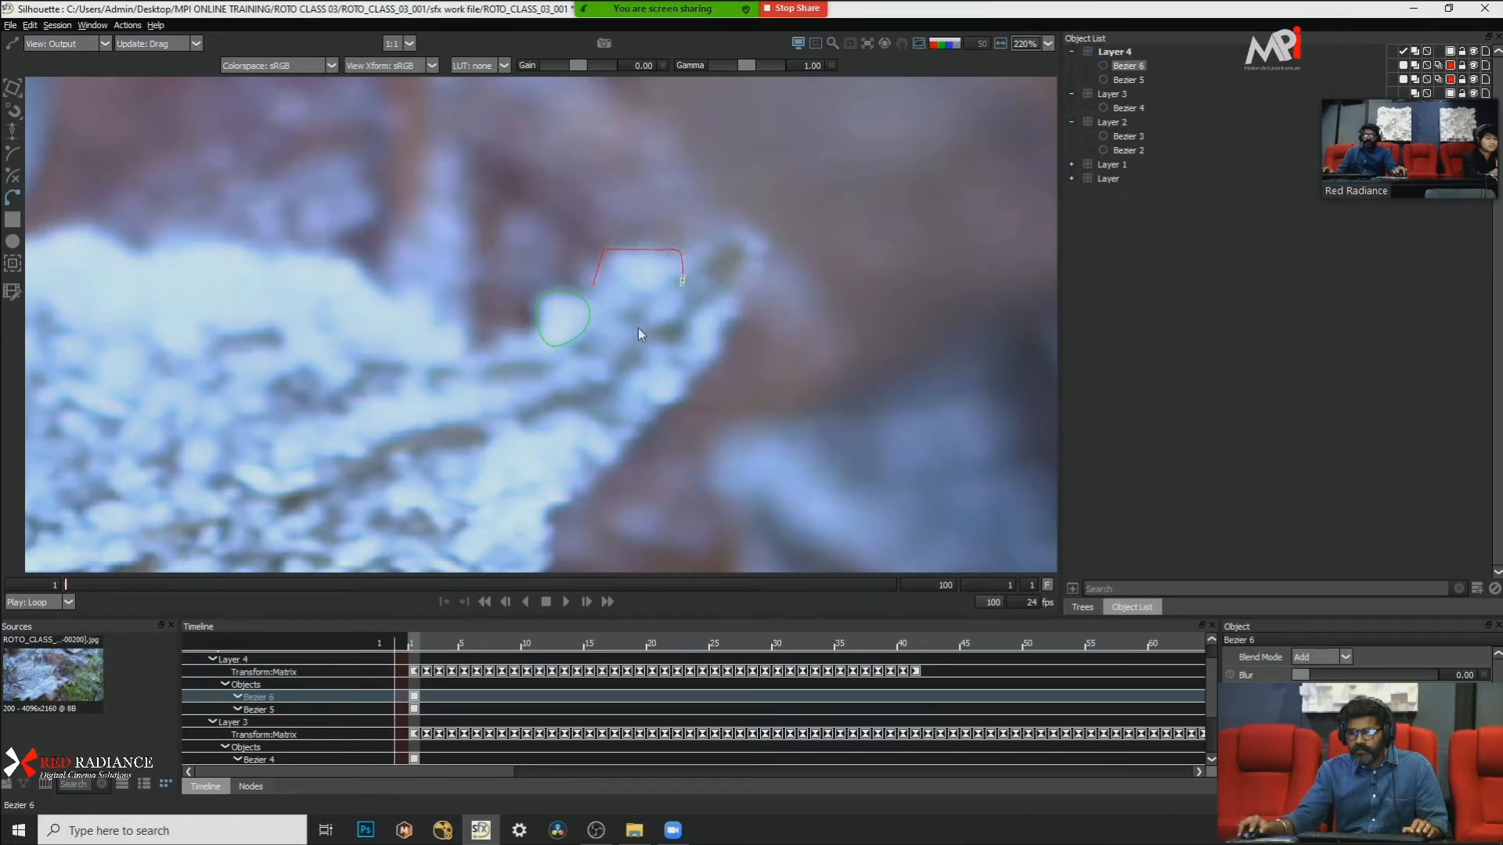
{"action": "left_click", "coordinate": [592, 284]}
{"action": "left_click_drag", "start_coordinate": [707, 241], "coordinate": [480, 396]}
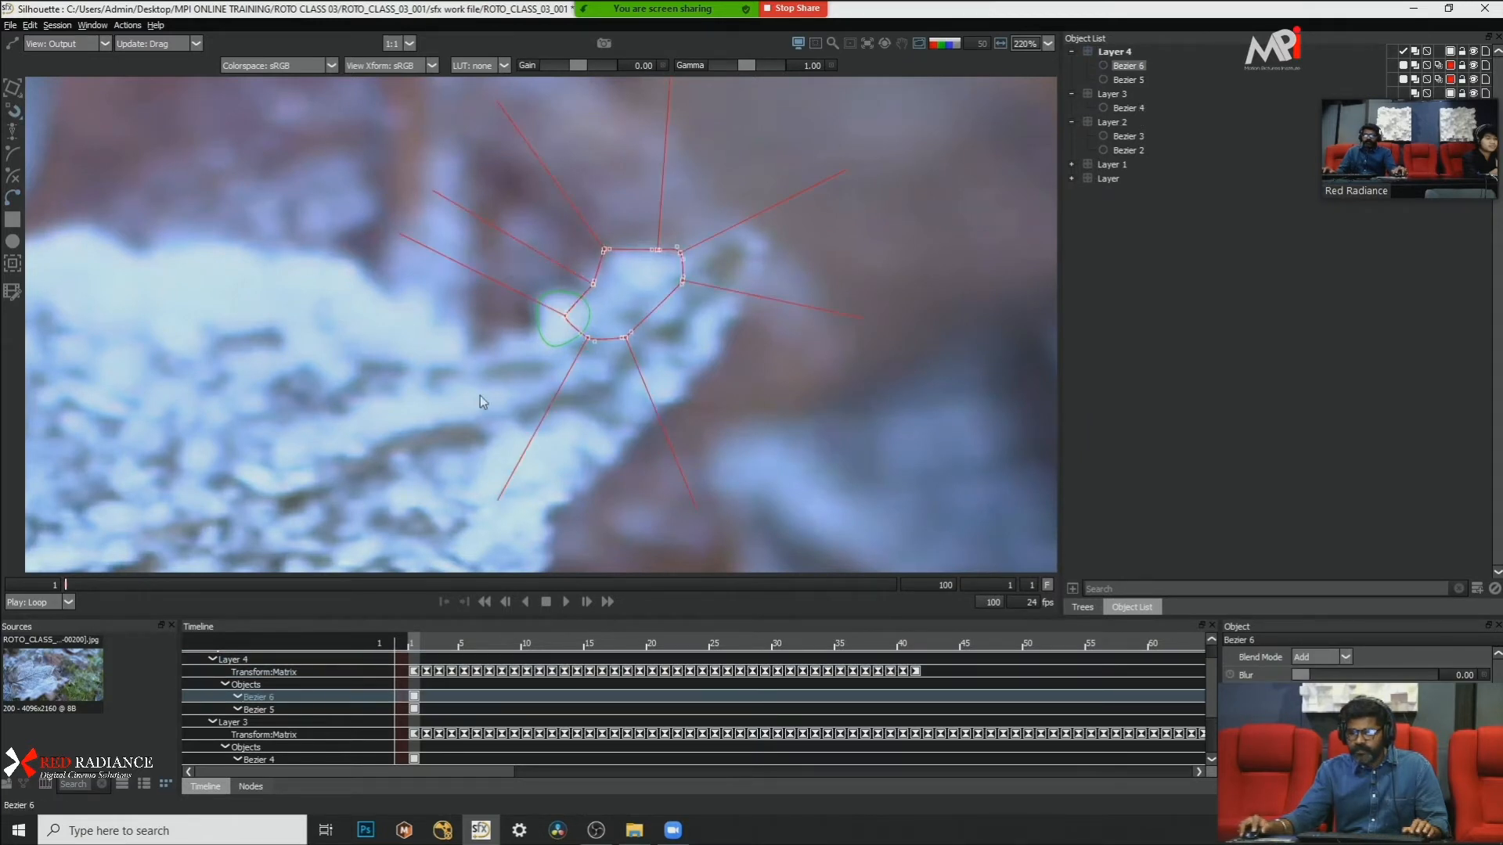
{"action": "right_click", "coordinate": [796, 366]}
{"action": "left_click", "coordinate": [857, 511]}
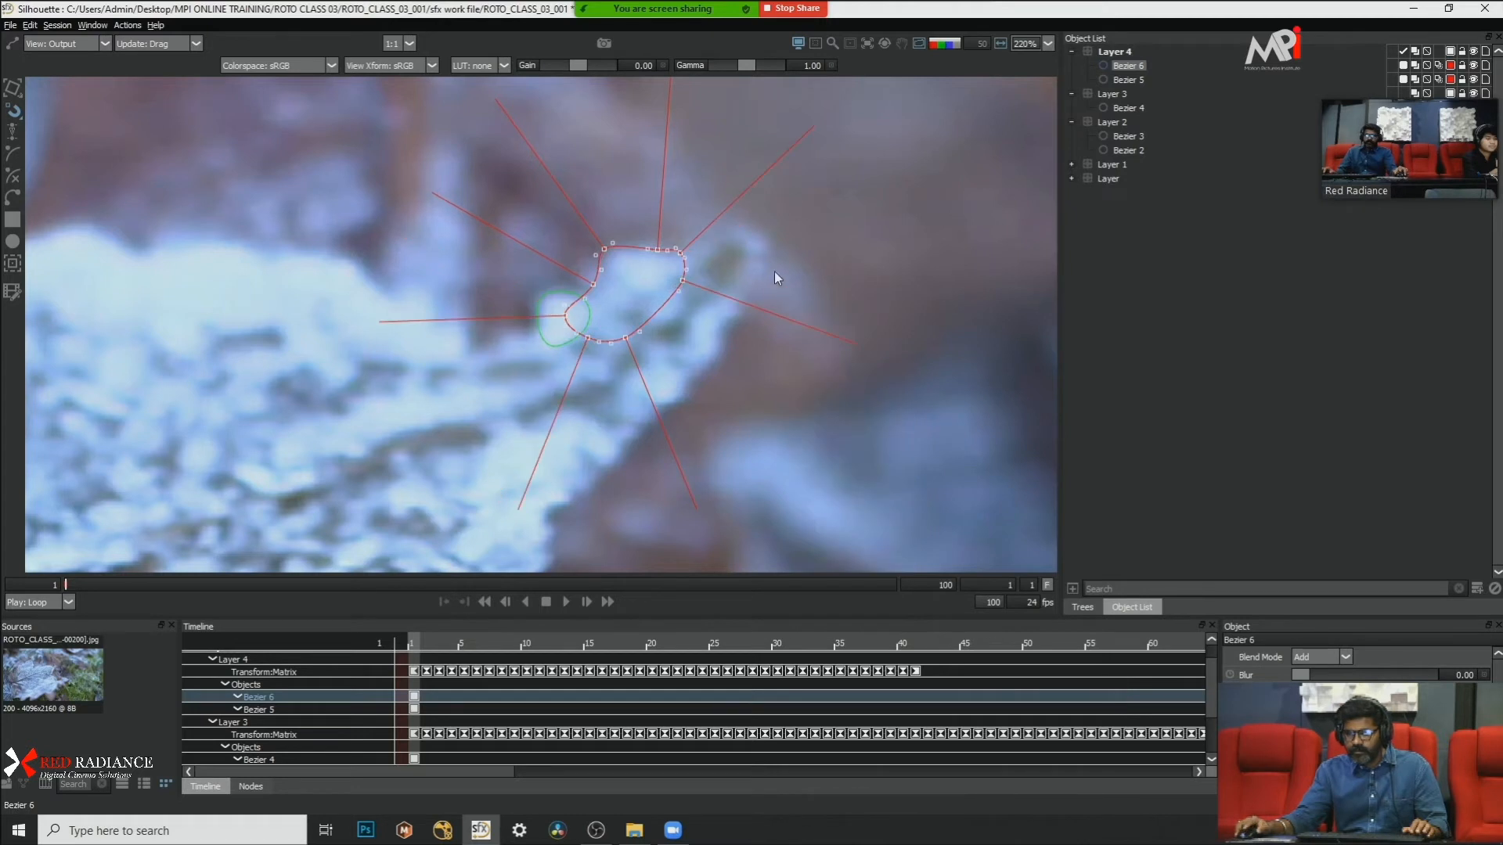
{"action": "scroll", "coordinate": [773, 271], "scroll_direction": "down", "scroll_amount": 2}
{"action": "left_click", "coordinate": [792, 252]}
{"action": "scroll", "coordinate": [801, 248], "scroll_direction": "down", "scroll_amount": 1}
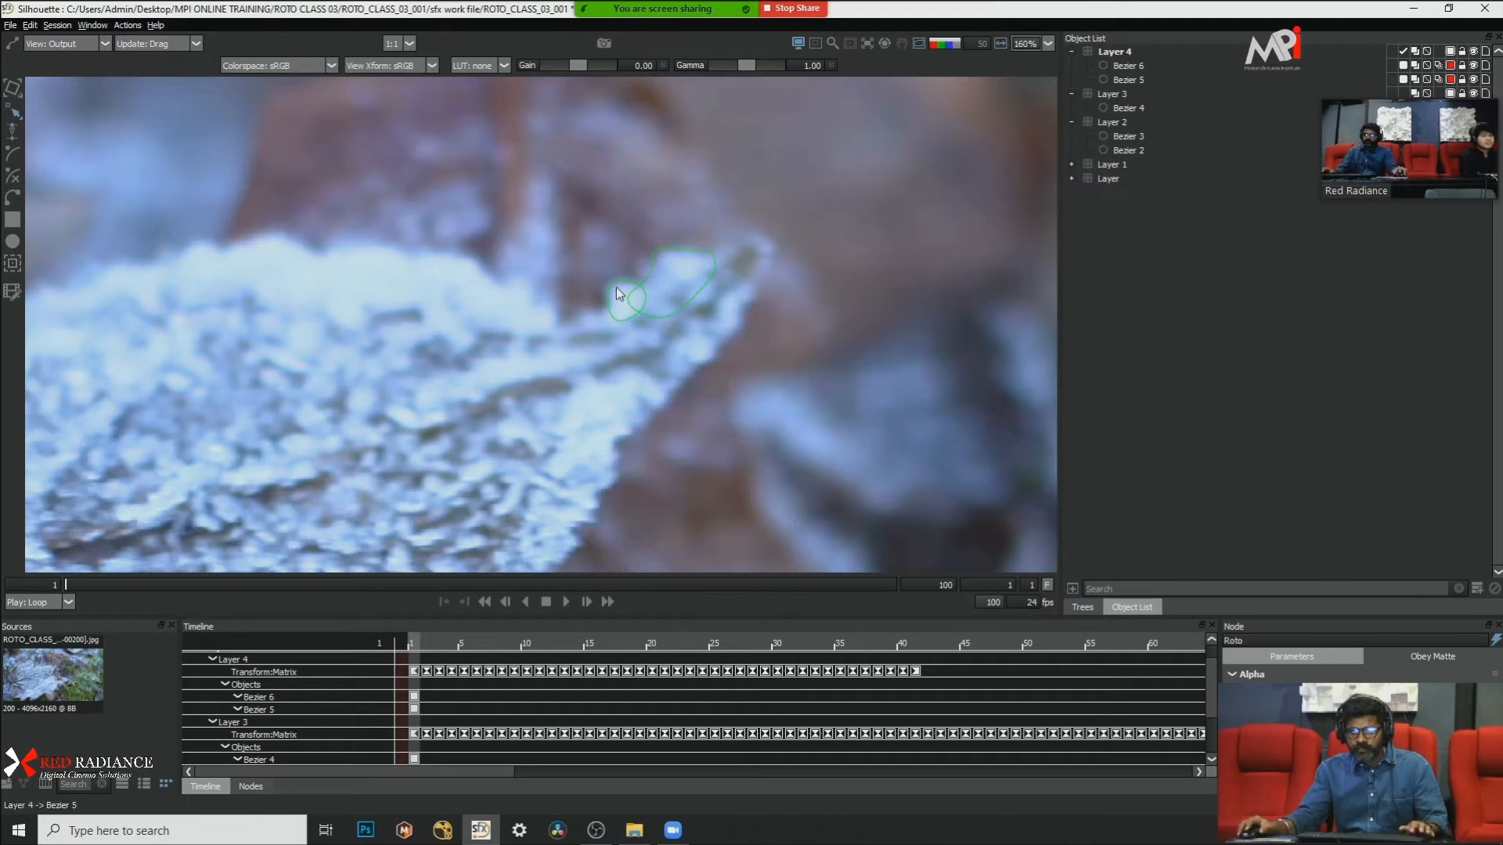
Step: Draw a small closed Bezier around the frost between the round bump and the lobe's notch, and convert its points to Cardinal
{"action": "scroll", "coordinate": [617, 288], "scroll_direction": "up", "scroll_amount": 2}
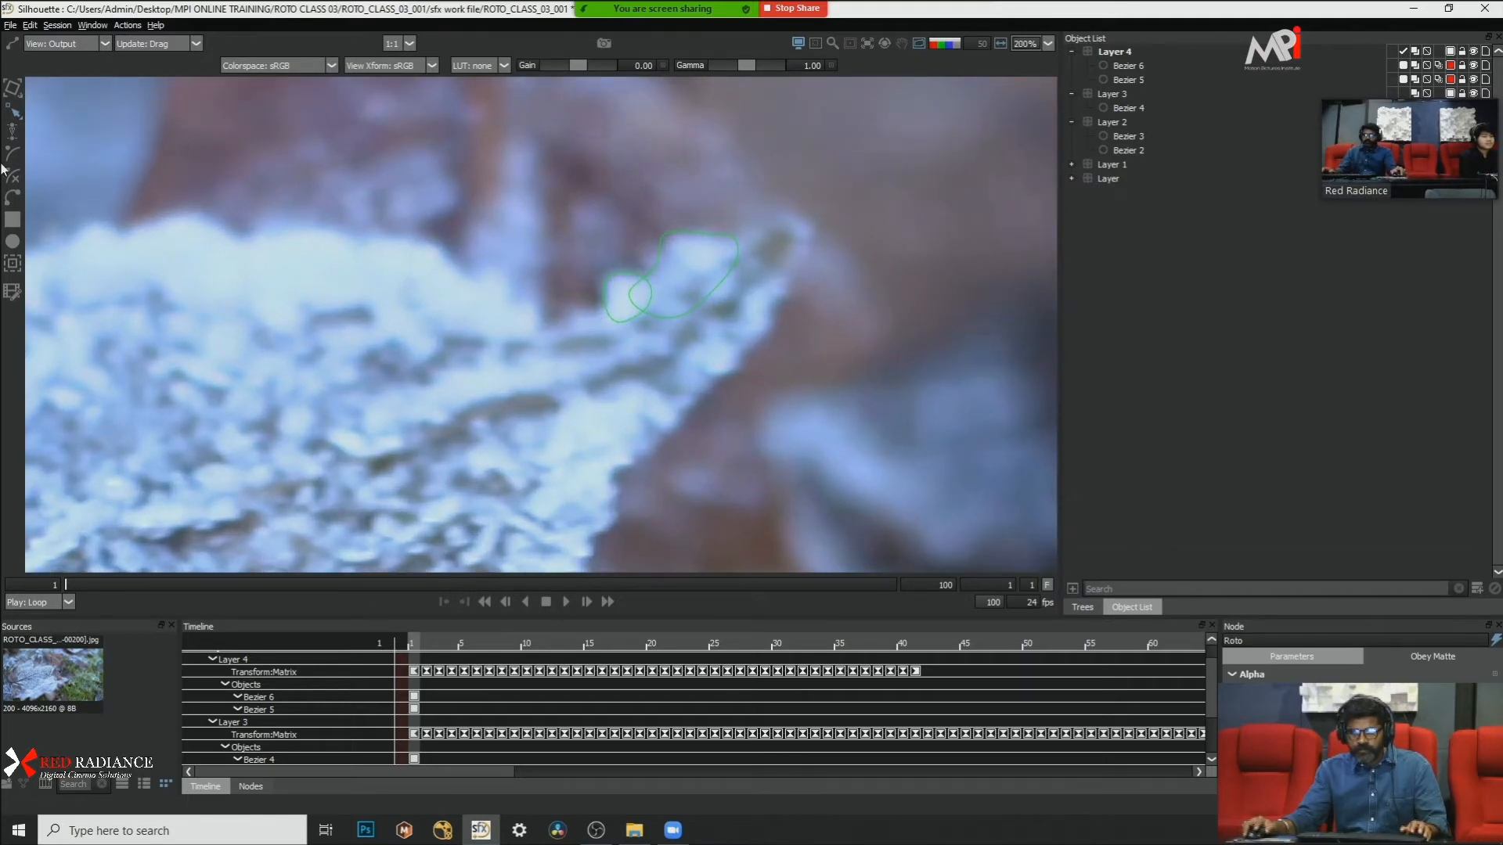
{"action": "left_click", "coordinate": [599, 312]}
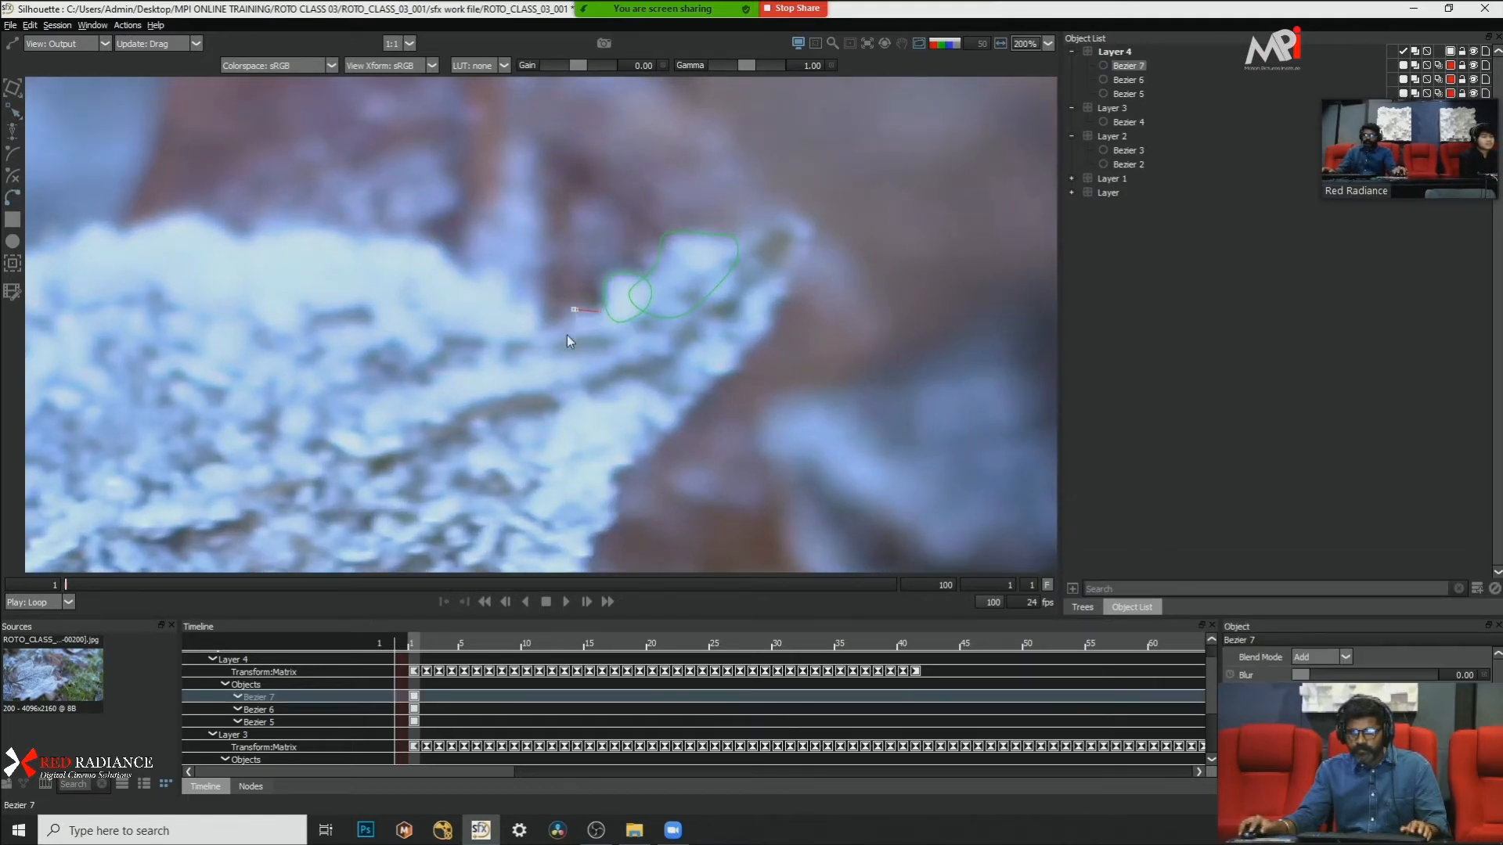
{"action": "left_click", "coordinate": [601, 313]}
{"action": "left_click_drag", "start_coordinate": [509, 268], "coordinate": [640, 376]}
{"action": "right_click", "coordinate": [690, 360]}
{"action": "left_click", "coordinate": [748, 505]}
{"action": "left_click", "coordinate": [759, 364]}
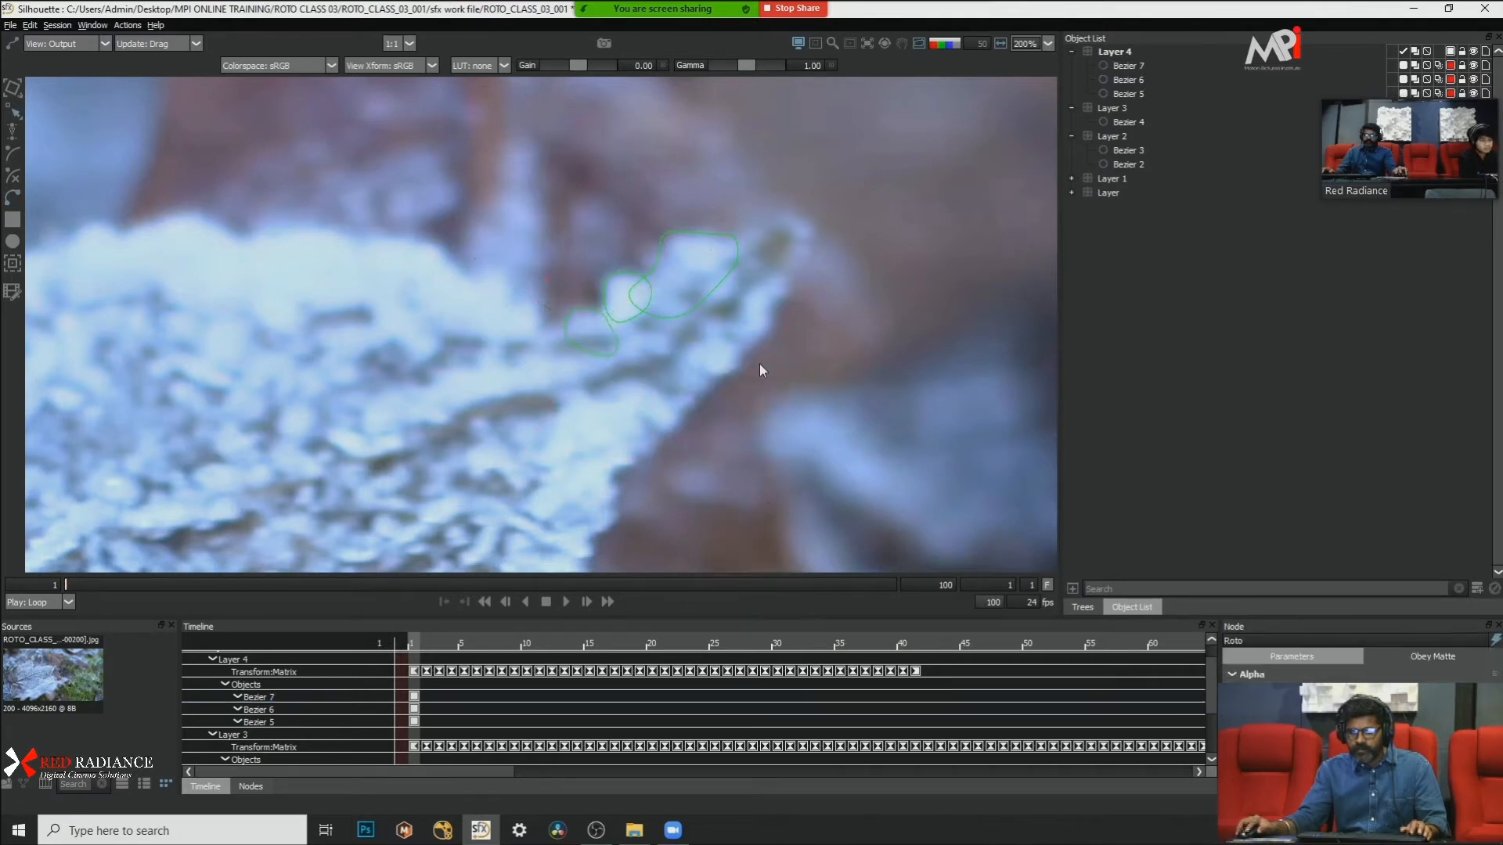
Step: Check the upper points of the small frost shape beside the lobe's notch against the leaf edge
{"action": "left_click", "coordinate": [612, 336]}
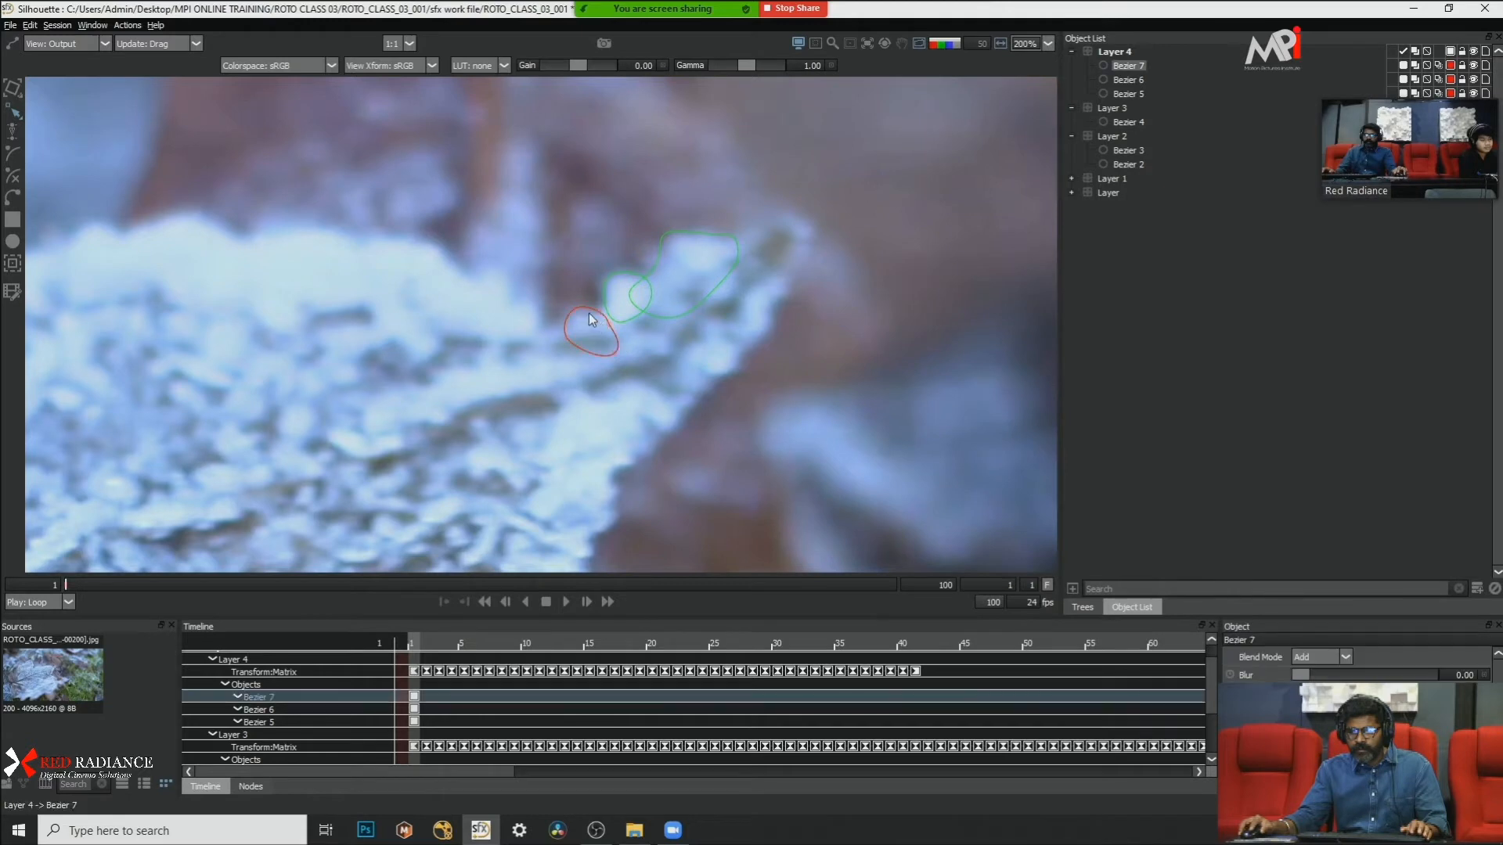
{"action": "left_click_drag", "start_coordinate": [540, 292], "coordinate": [619, 322]}
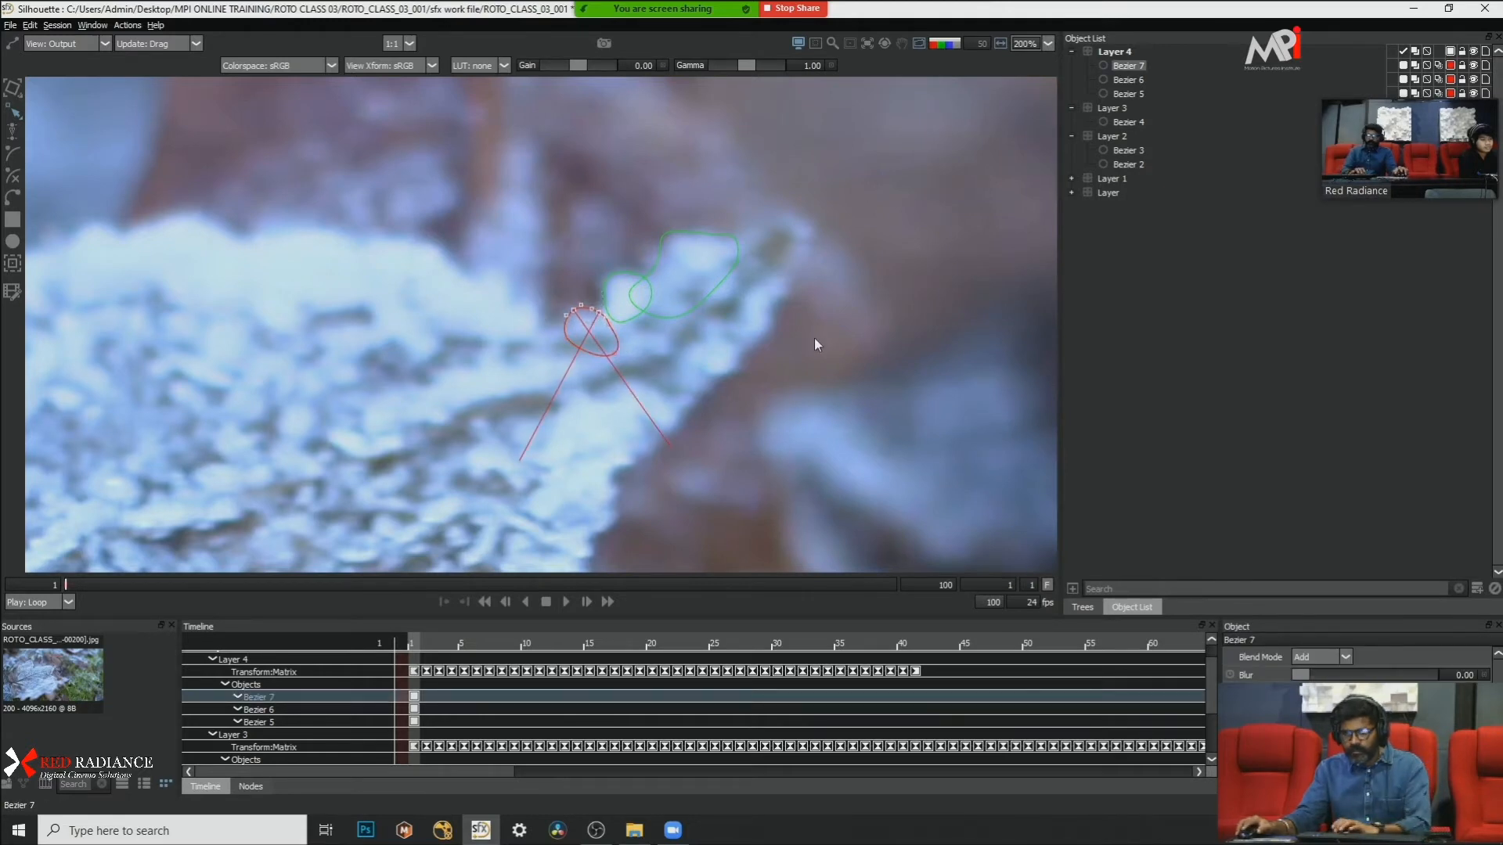
{"action": "left_click", "coordinate": [798, 318]}
{"action": "scroll", "coordinate": [798, 318], "scroll_direction": "down", "scroll_amount": 2}
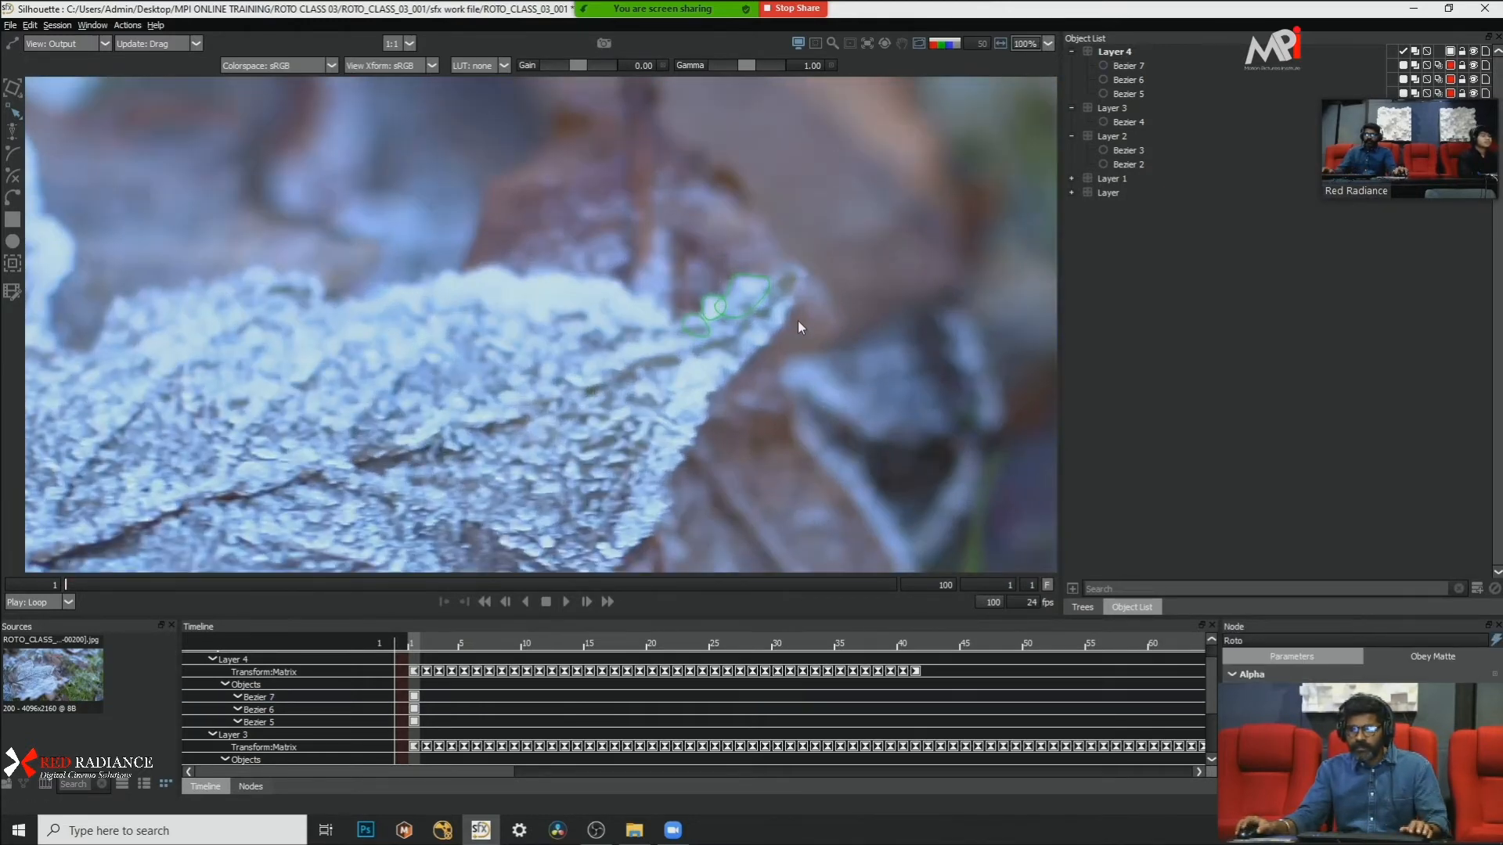
{"action": "scroll", "coordinate": [793, 326], "scroll_direction": "up", "scroll_amount": 1}
{"action": "left_click_drag", "start_coordinate": [790, 331], "coordinate": [640, 285]}
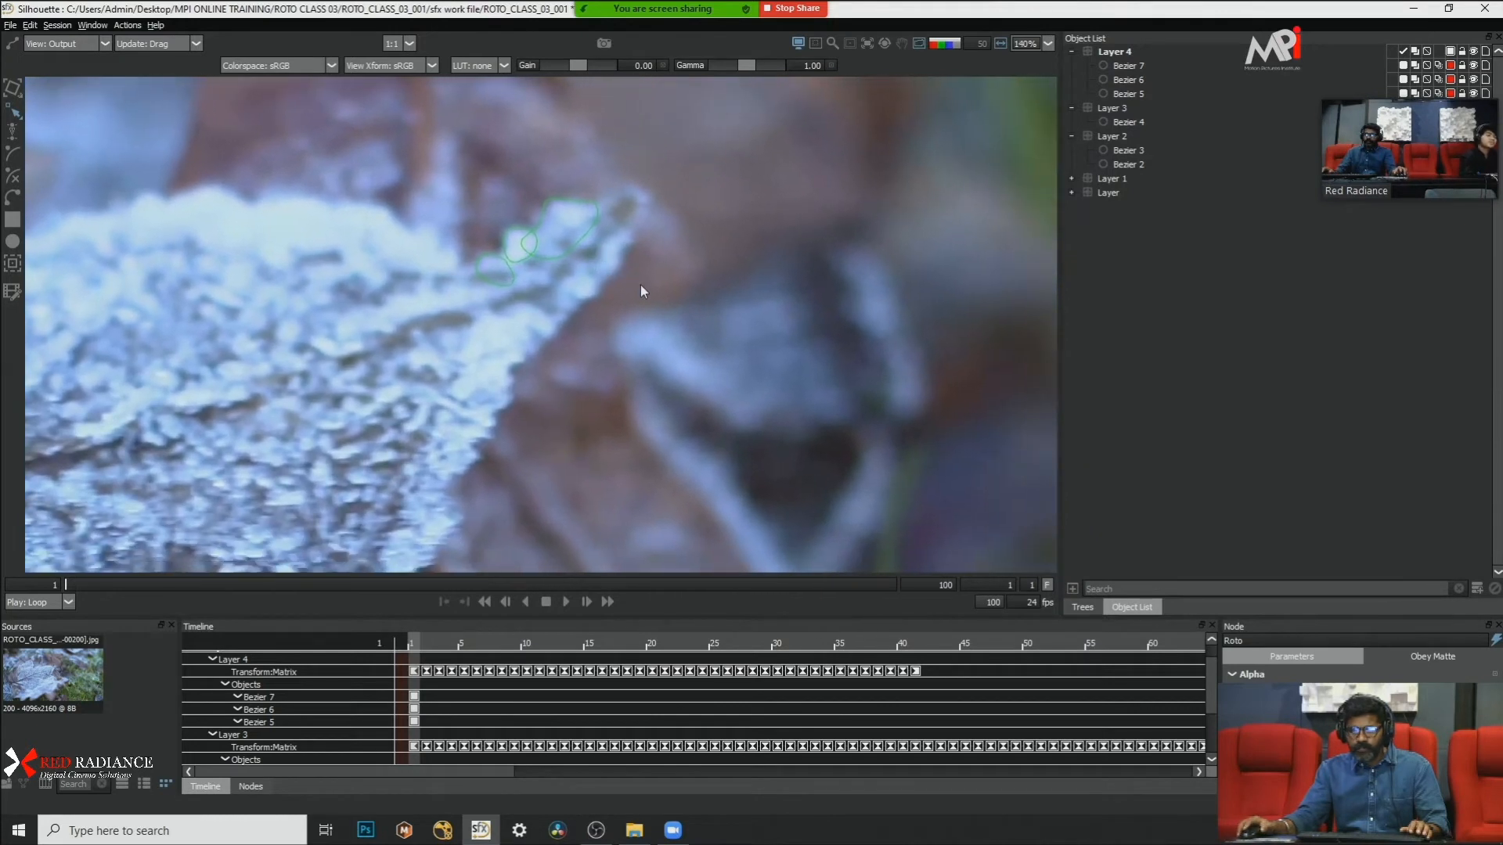
Step: Draw a closed Bezier in Layer 4 around the frost on the lower edge just behind the lobe's tip, with Cardinal points
{"action": "left_click", "coordinate": [17, 196]}
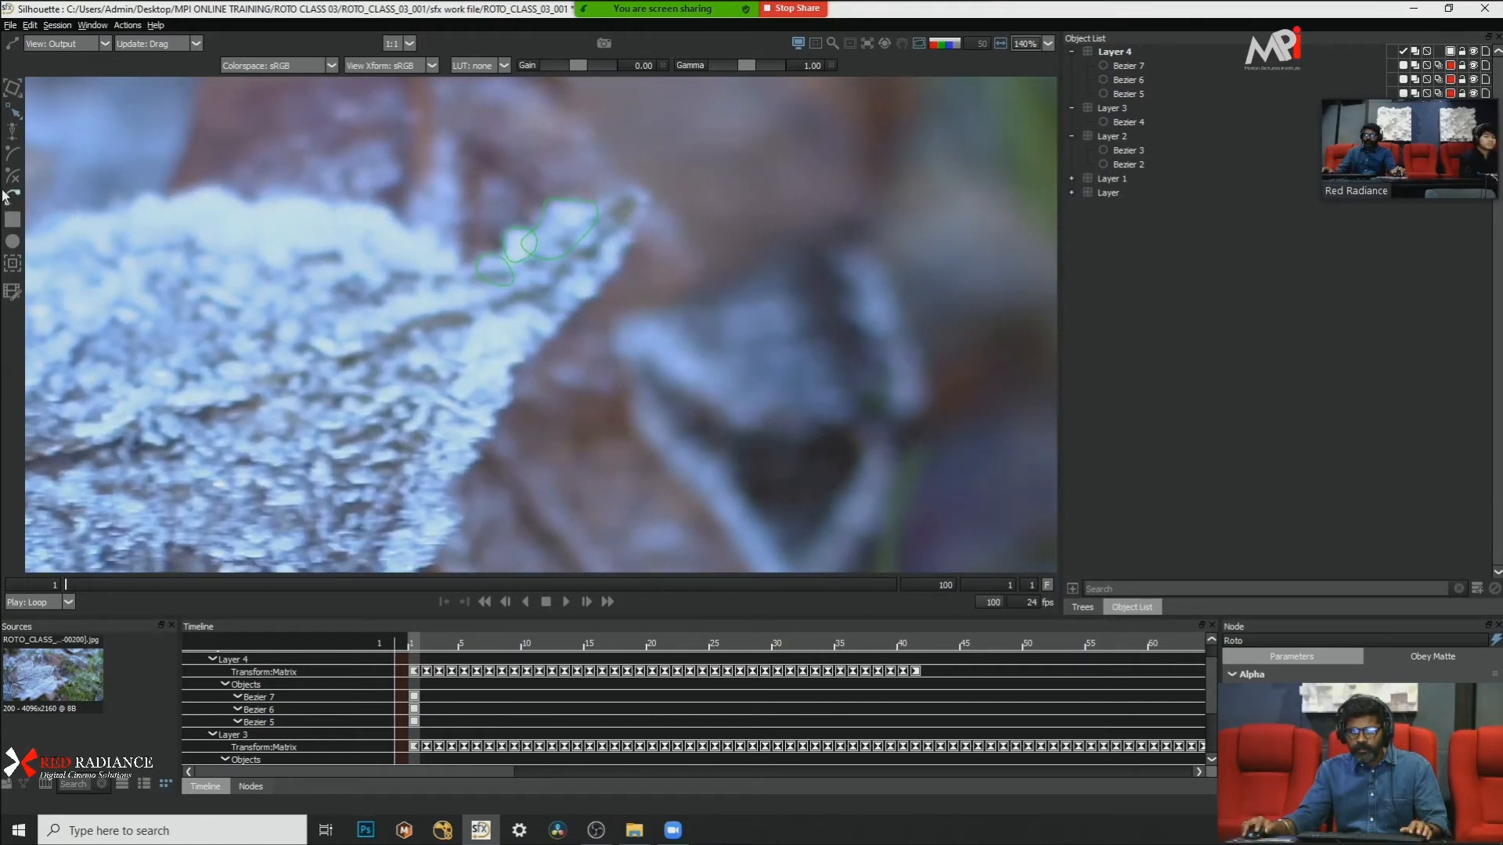
{"action": "left_click", "coordinate": [627, 241]}
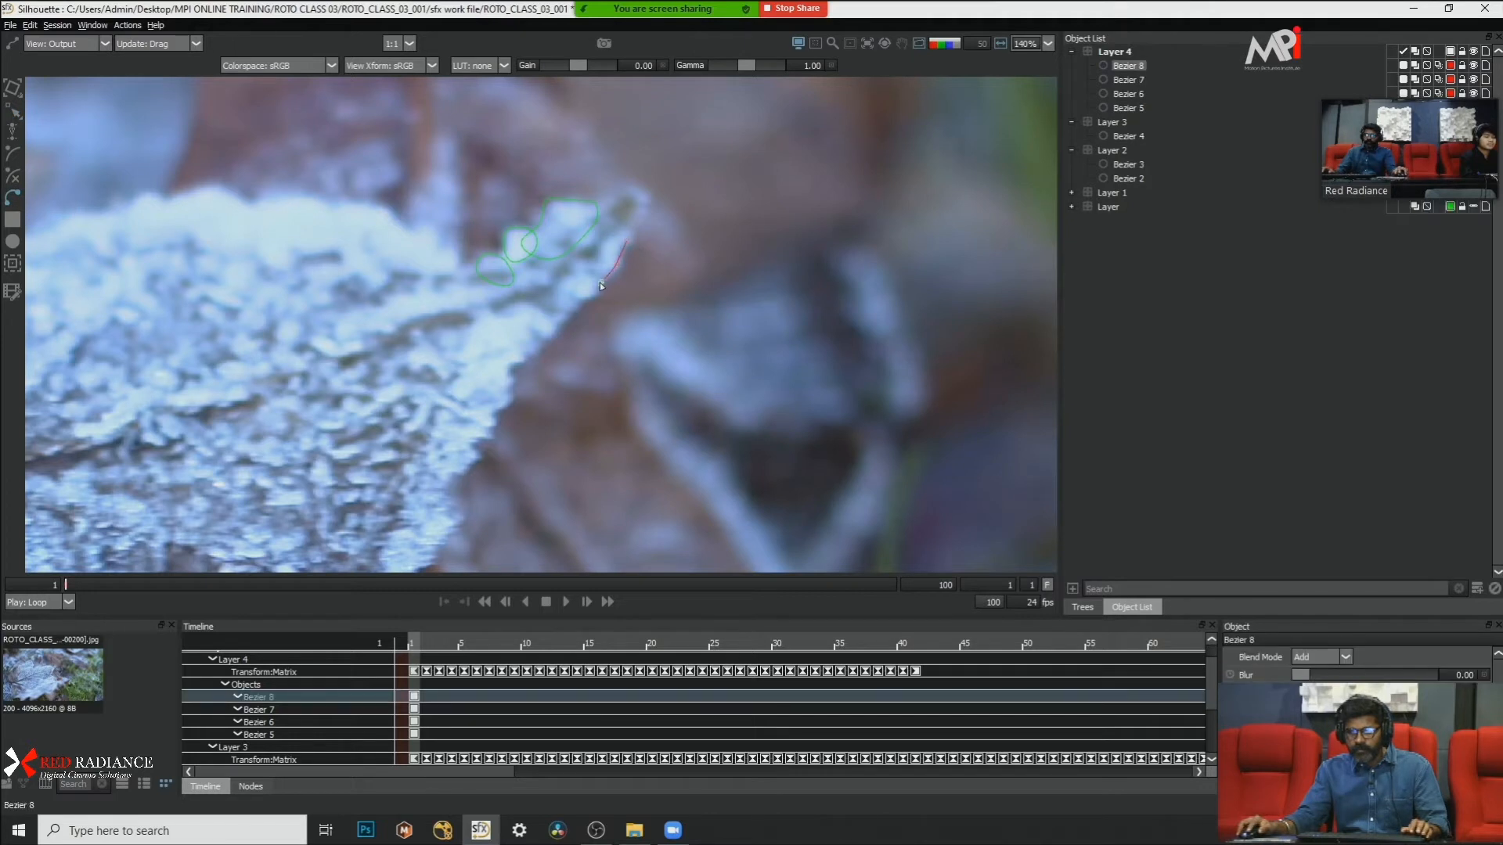
{"action": "left_click", "coordinate": [565, 242]}
{"action": "left_click", "coordinate": [625, 238]}
{"action": "right_click", "coordinate": [757, 278]}
{"action": "left_click", "coordinate": [821, 427]}
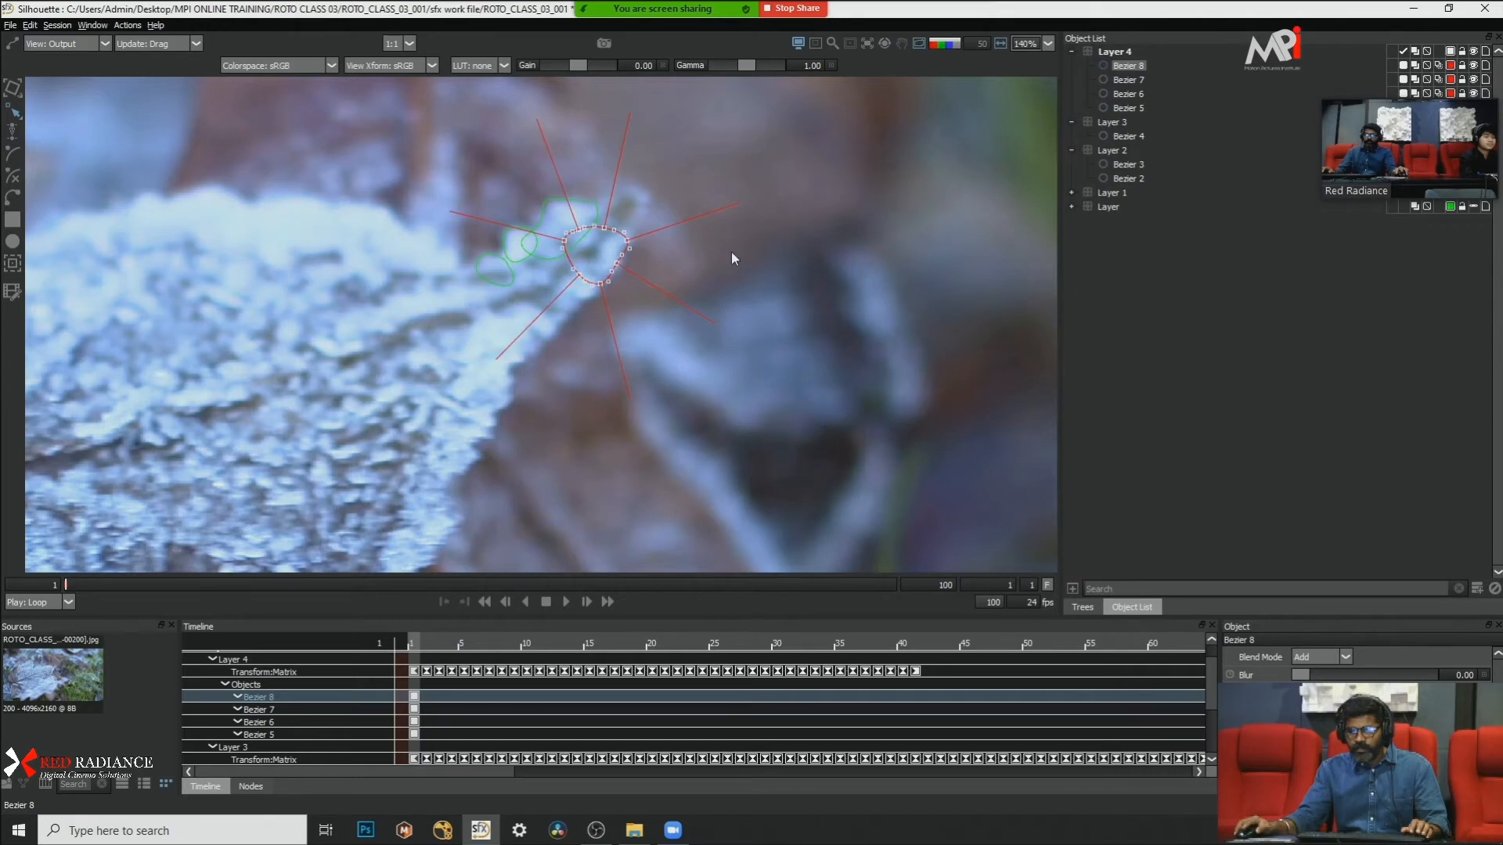
Step: Turn off Show feather handles in the Shape preferences
{"action": "scroll", "coordinate": [607, 178], "scroll_direction": "up", "scroll_amount": 2}
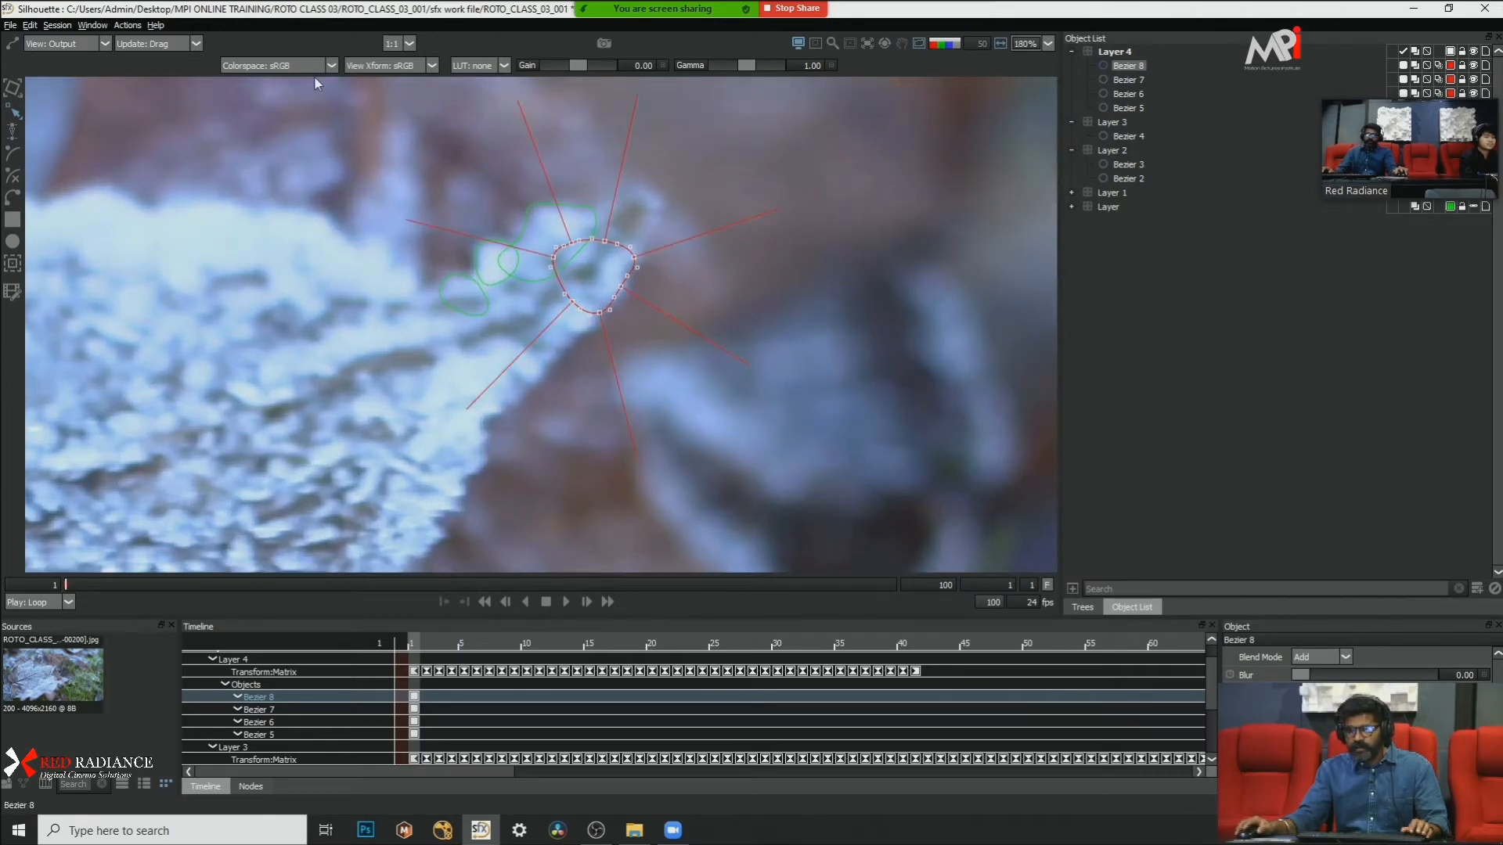
{"action": "left_click", "coordinate": [11, 25]}
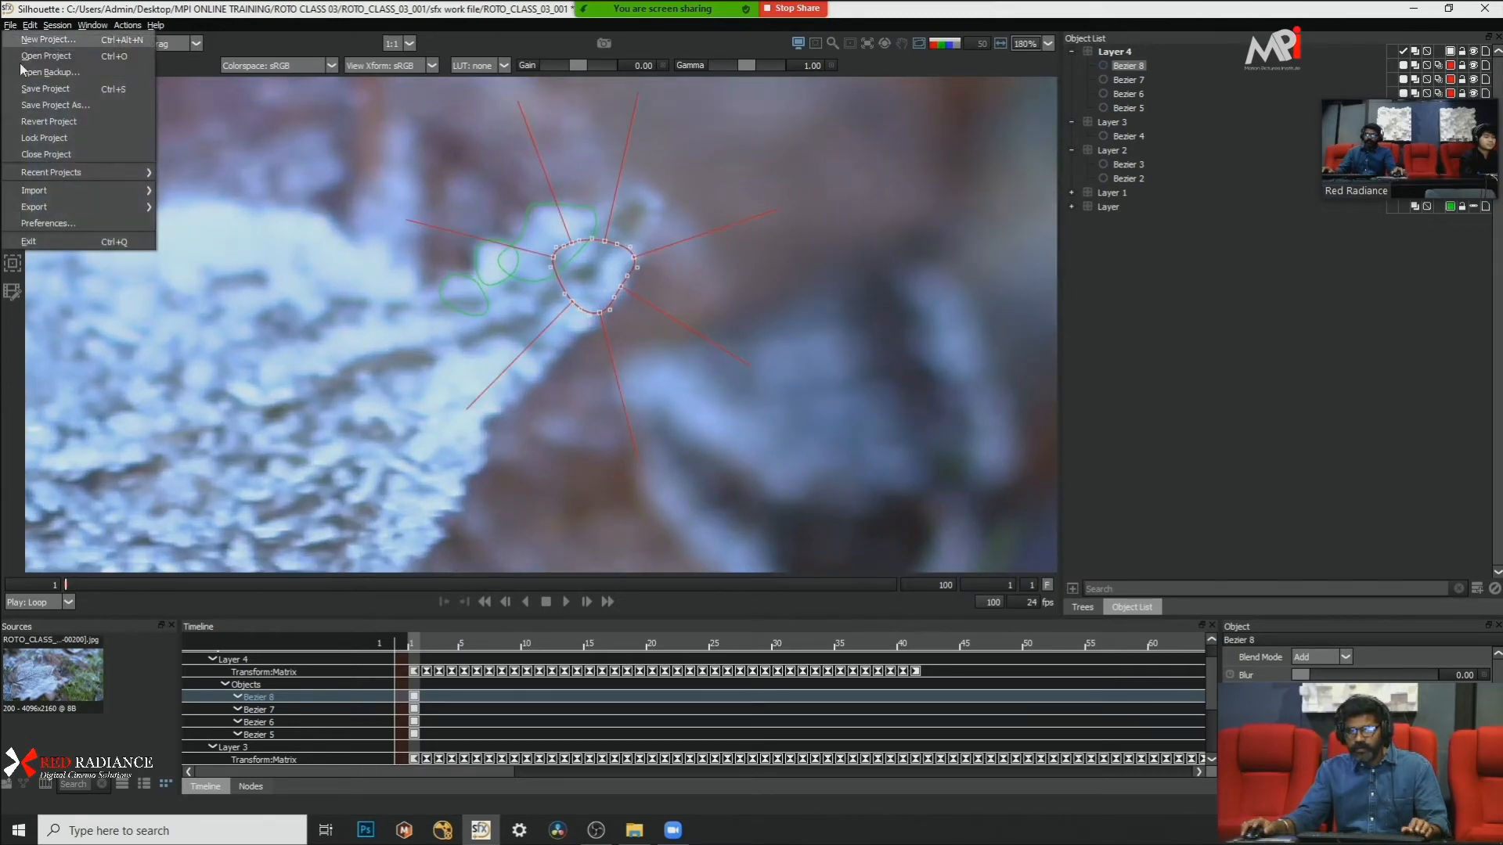
{"action": "left_click", "coordinate": [78, 223]}
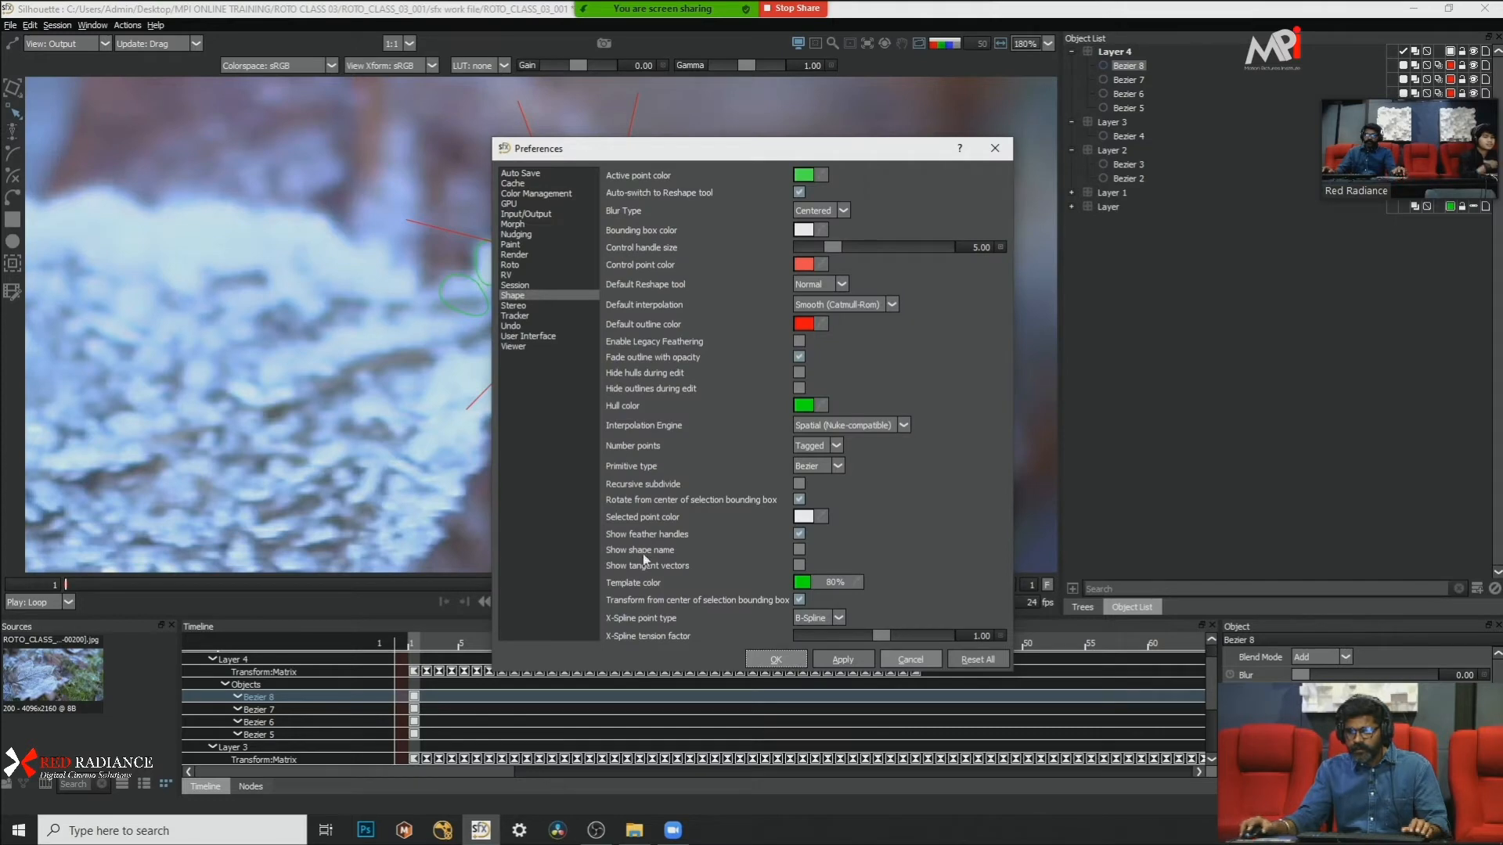
{"action": "left_click", "coordinate": [798, 534]}
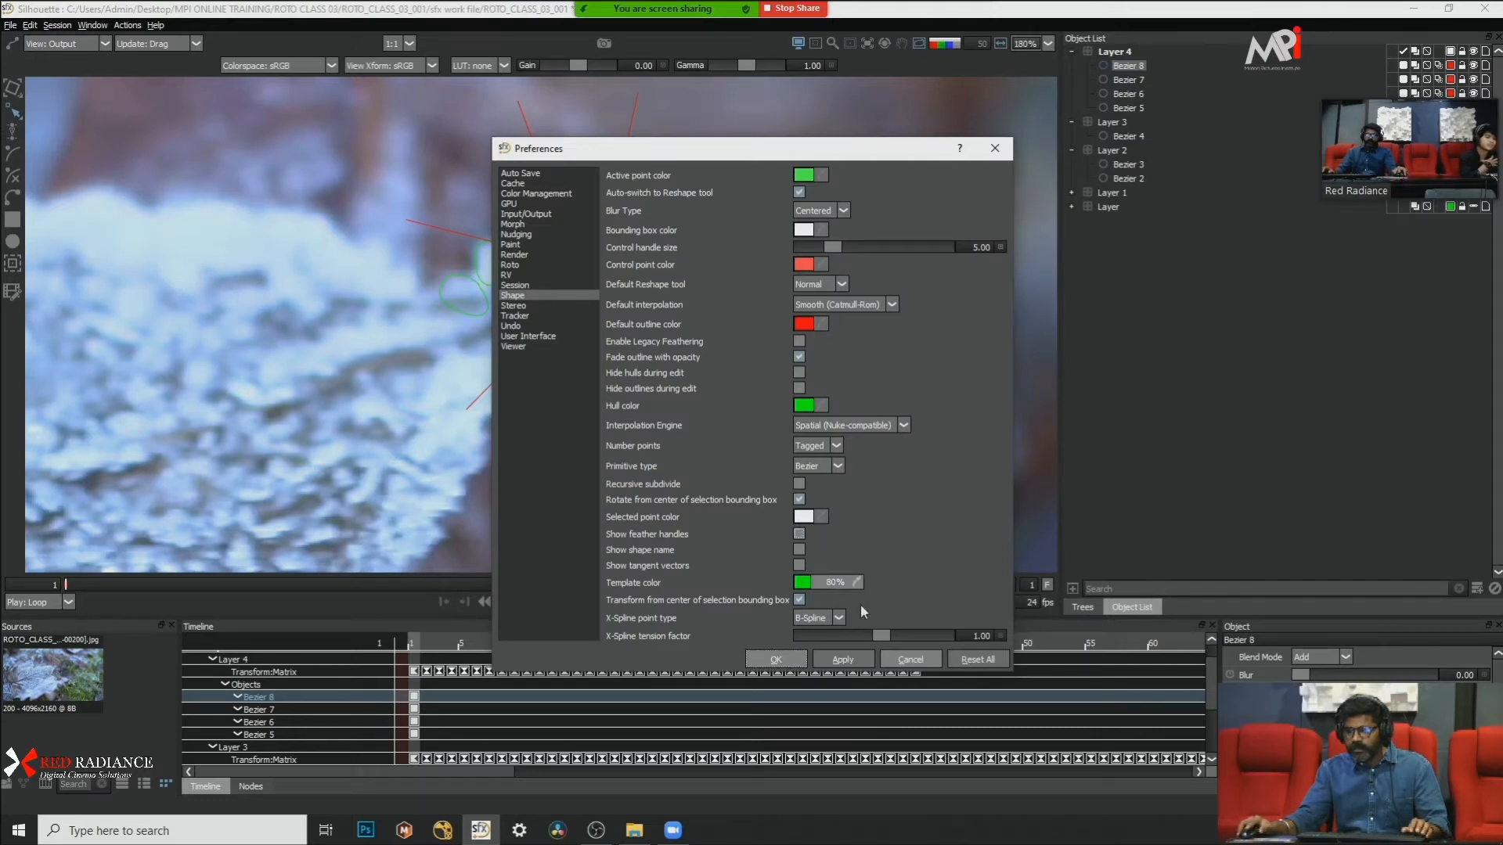
{"action": "left_click", "coordinate": [766, 663]}
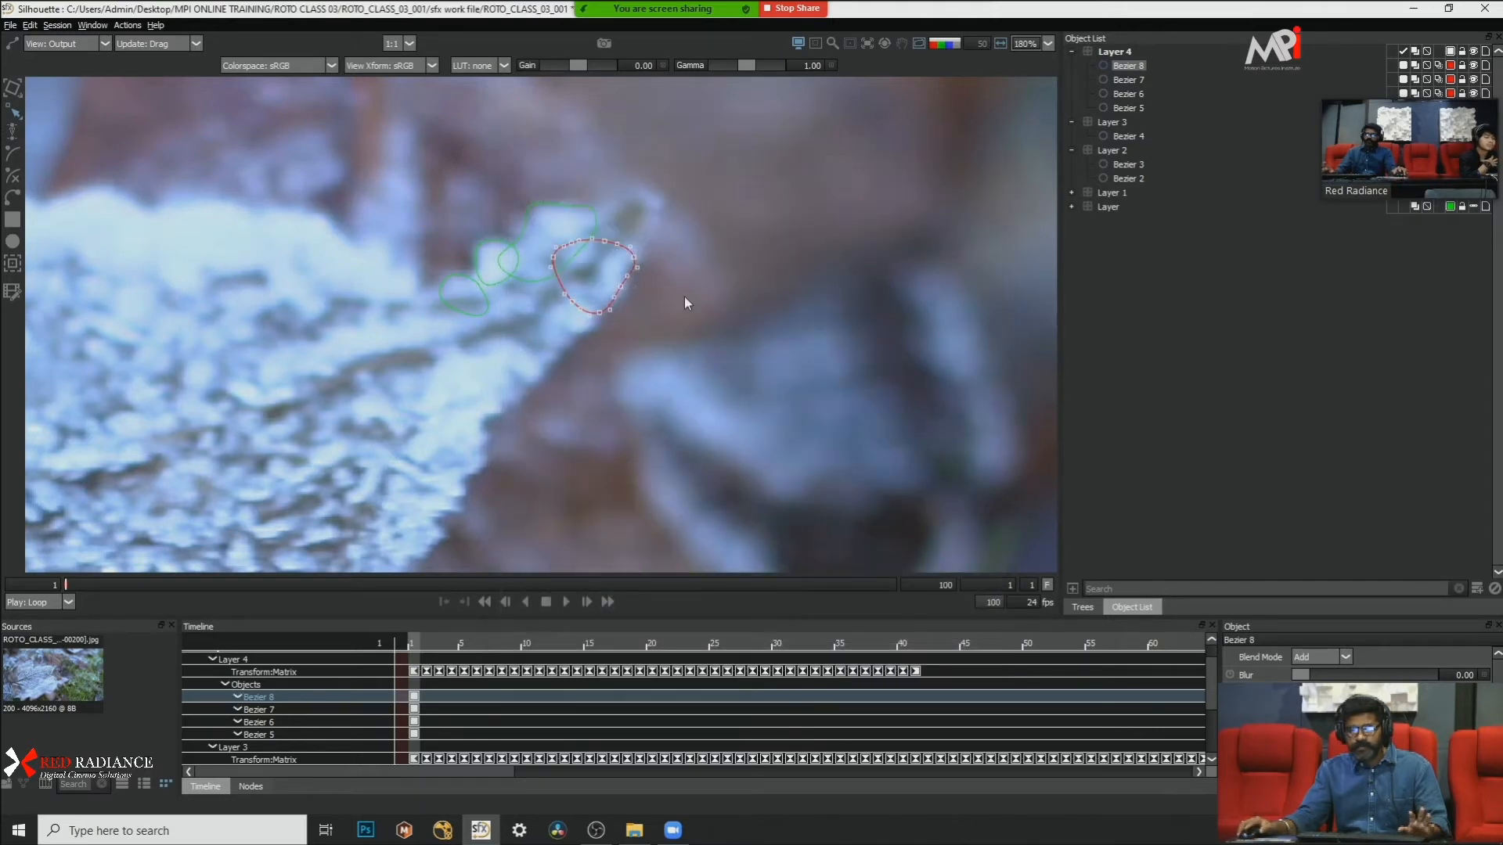
Step: Reshape the outer points of the new shape behind the lobe's tip to follow the frosted lower edge
{"action": "left_click", "coordinate": [634, 270]}
{"action": "left_click_drag", "start_coordinate": [635, 267], "coordinate": [640, 237]}
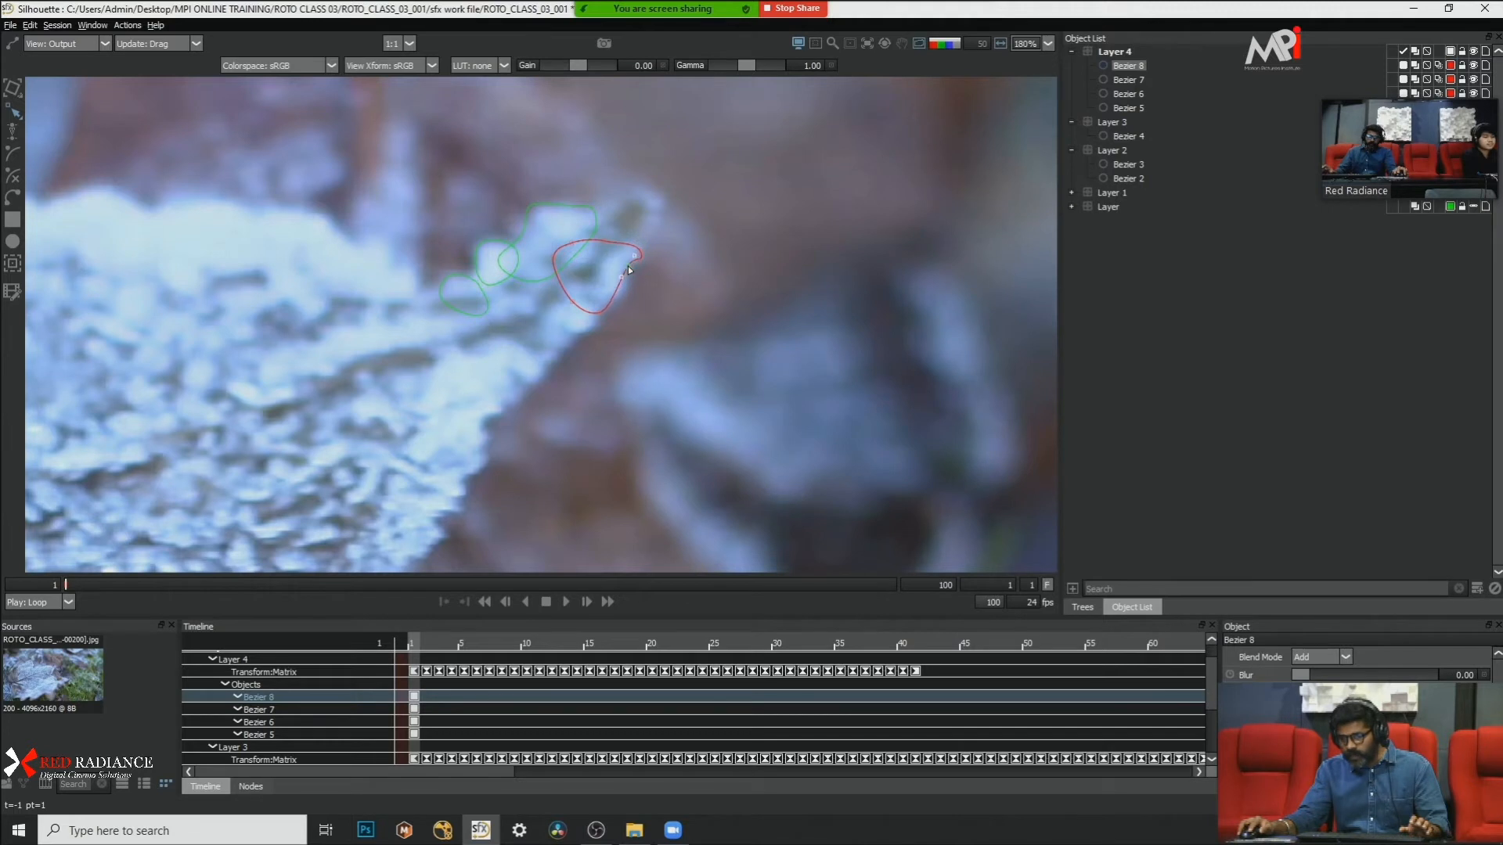
{"action": "left_click", "coordinate": [600, 313]}
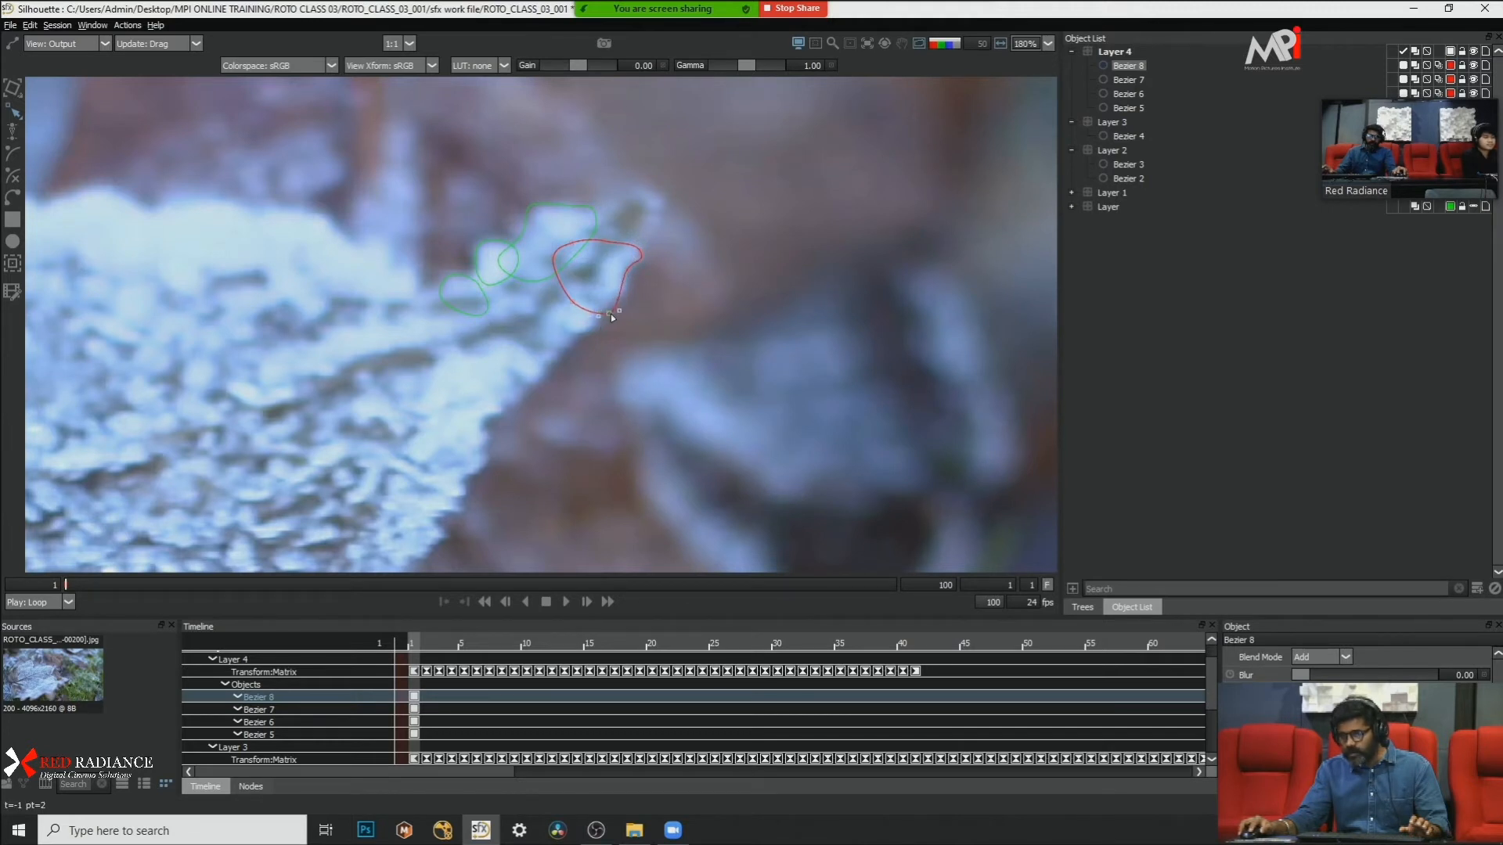
{"action": "left_click", "coordinate": [633, 295]}
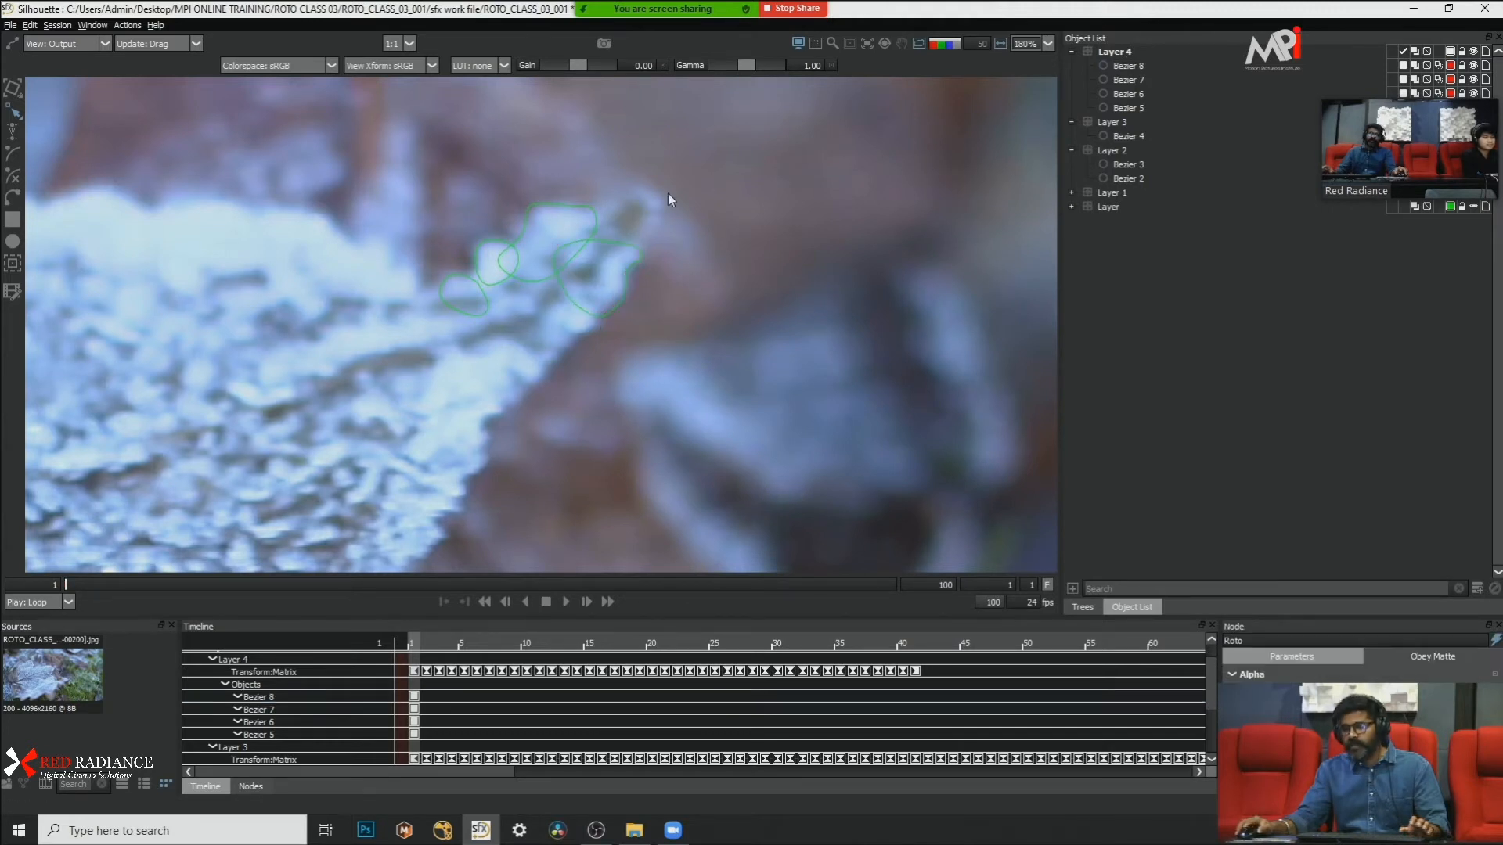
{"action": "scroll", "coordinate": [684, 238], "scroll_direction": "down", "scroll_amount": 2}
{"action": "scroll", "coordinate": [650, 265], "scroll_direction": "up", "scroll_amount": 2}
{"action": "left_click_drag", "start_coordinate": [650, 265], "coordinate": [708, 343]}
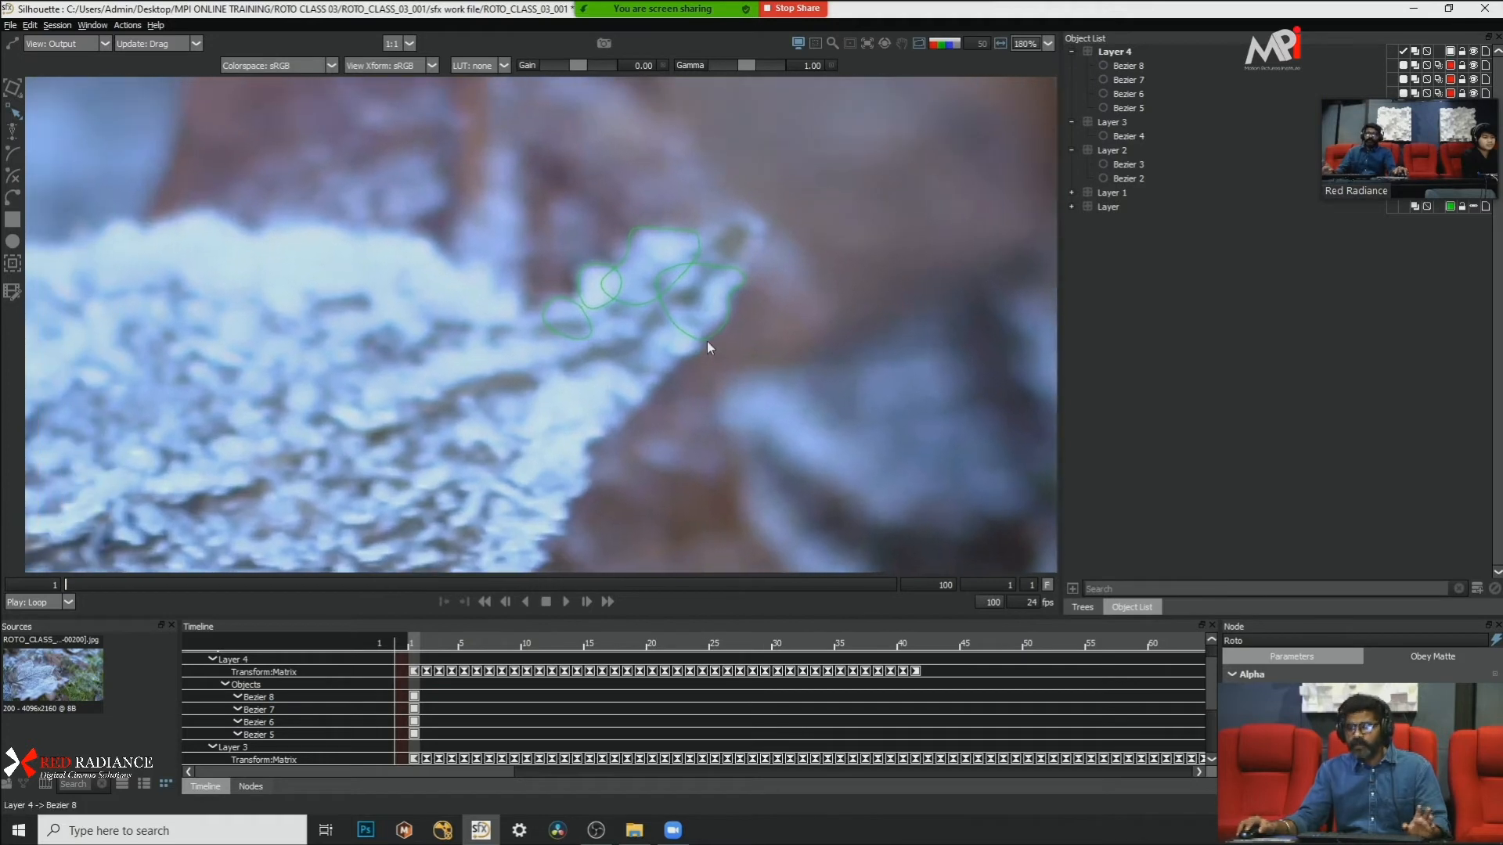
{"action": "left_click", "coordinate": [707, 342]}
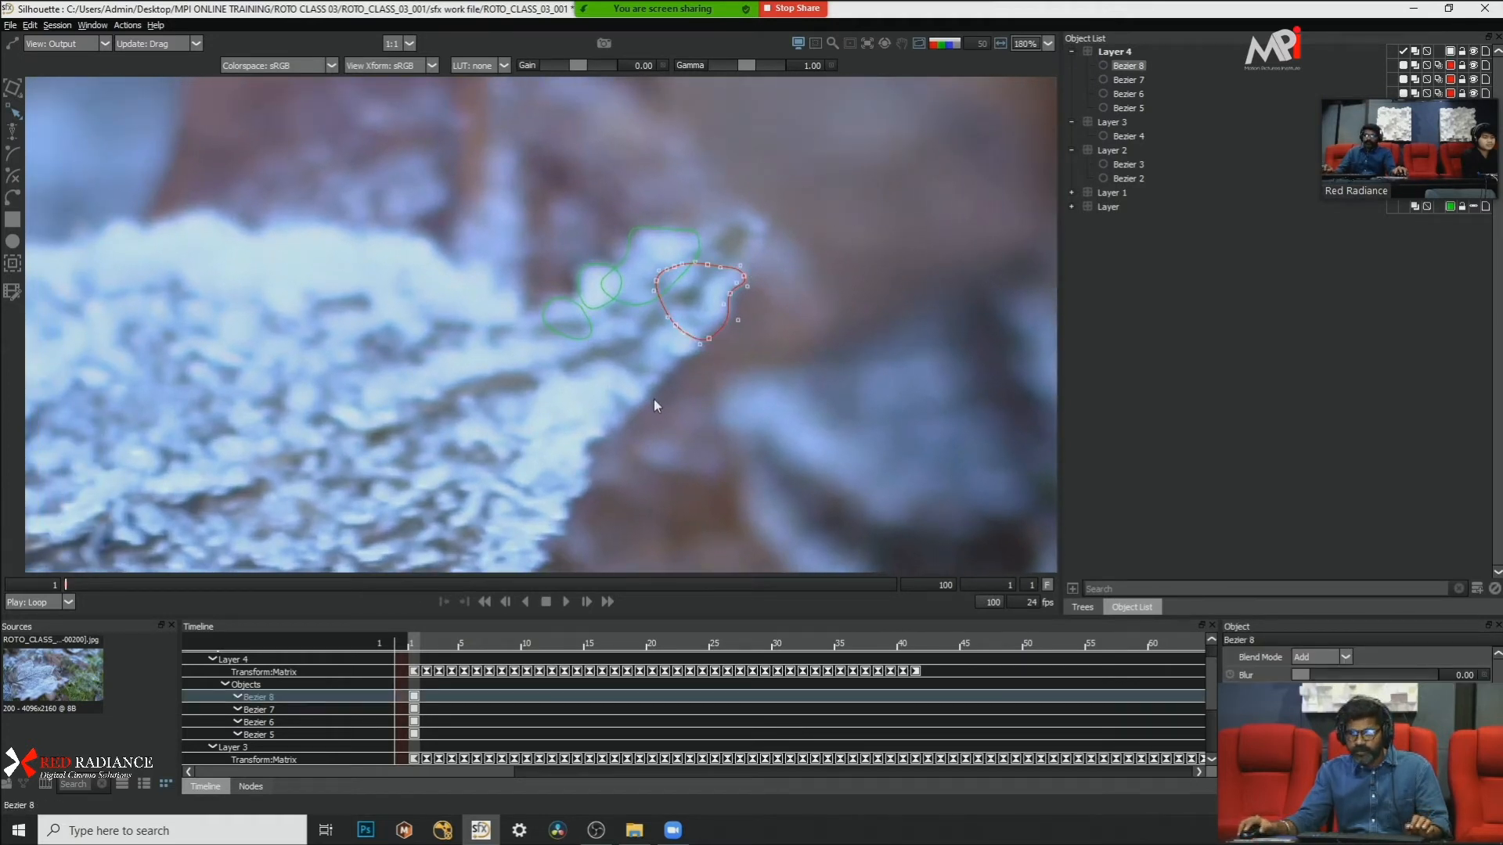
Step: Draw a larger closed Bezier along the lobe's lower edge, overlapping the existing frost shapes, and convert its points to Cardinal
{"action": "left_click", "coordinate": [13, 198]}
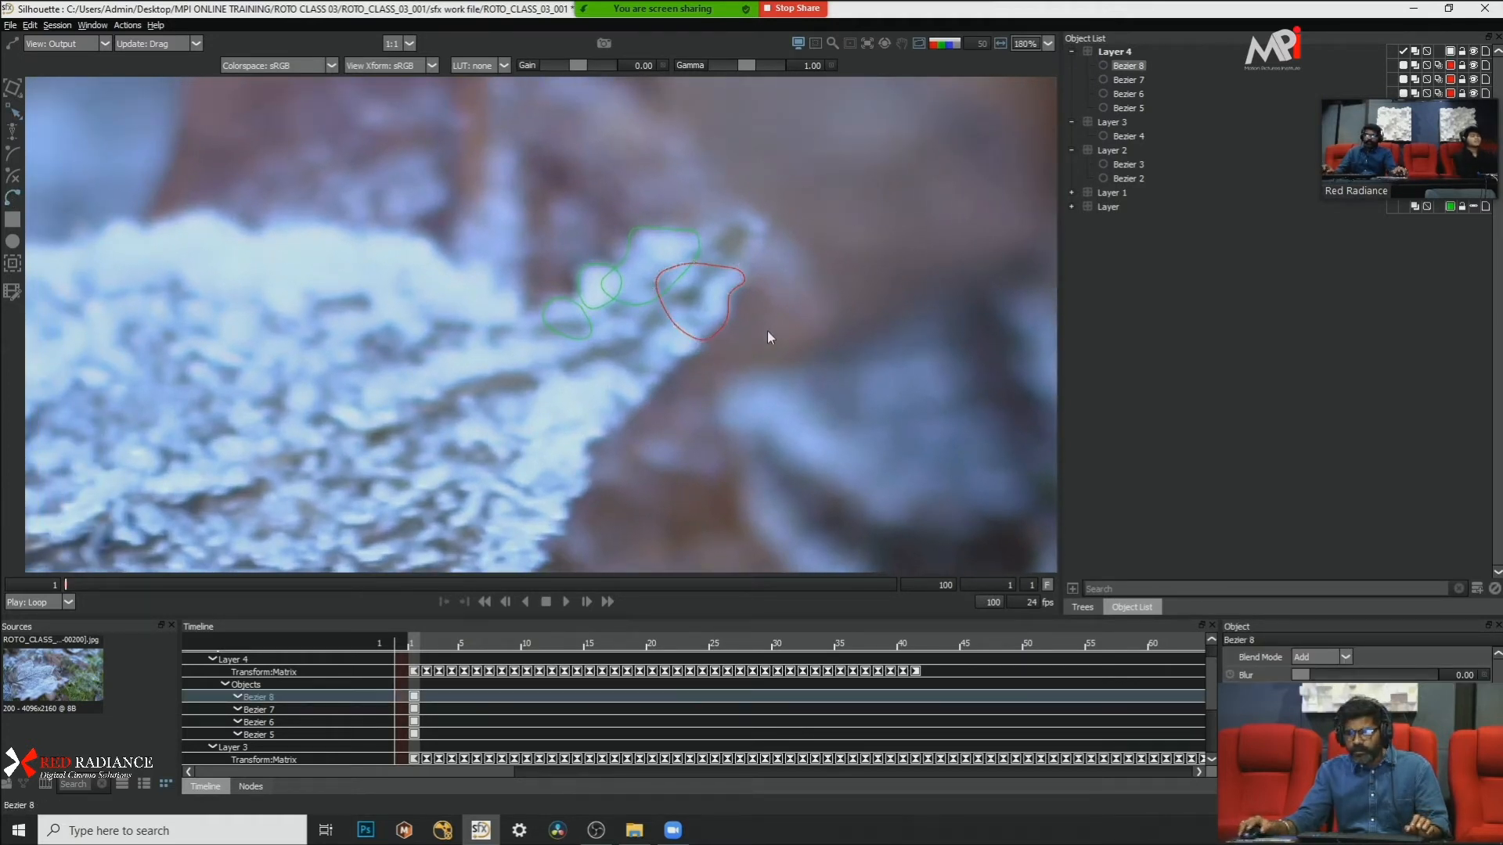
{"action": "left_click", "coordinate": [698, 324]}
{"action": "left_click", "coordinate": [697, 345]}
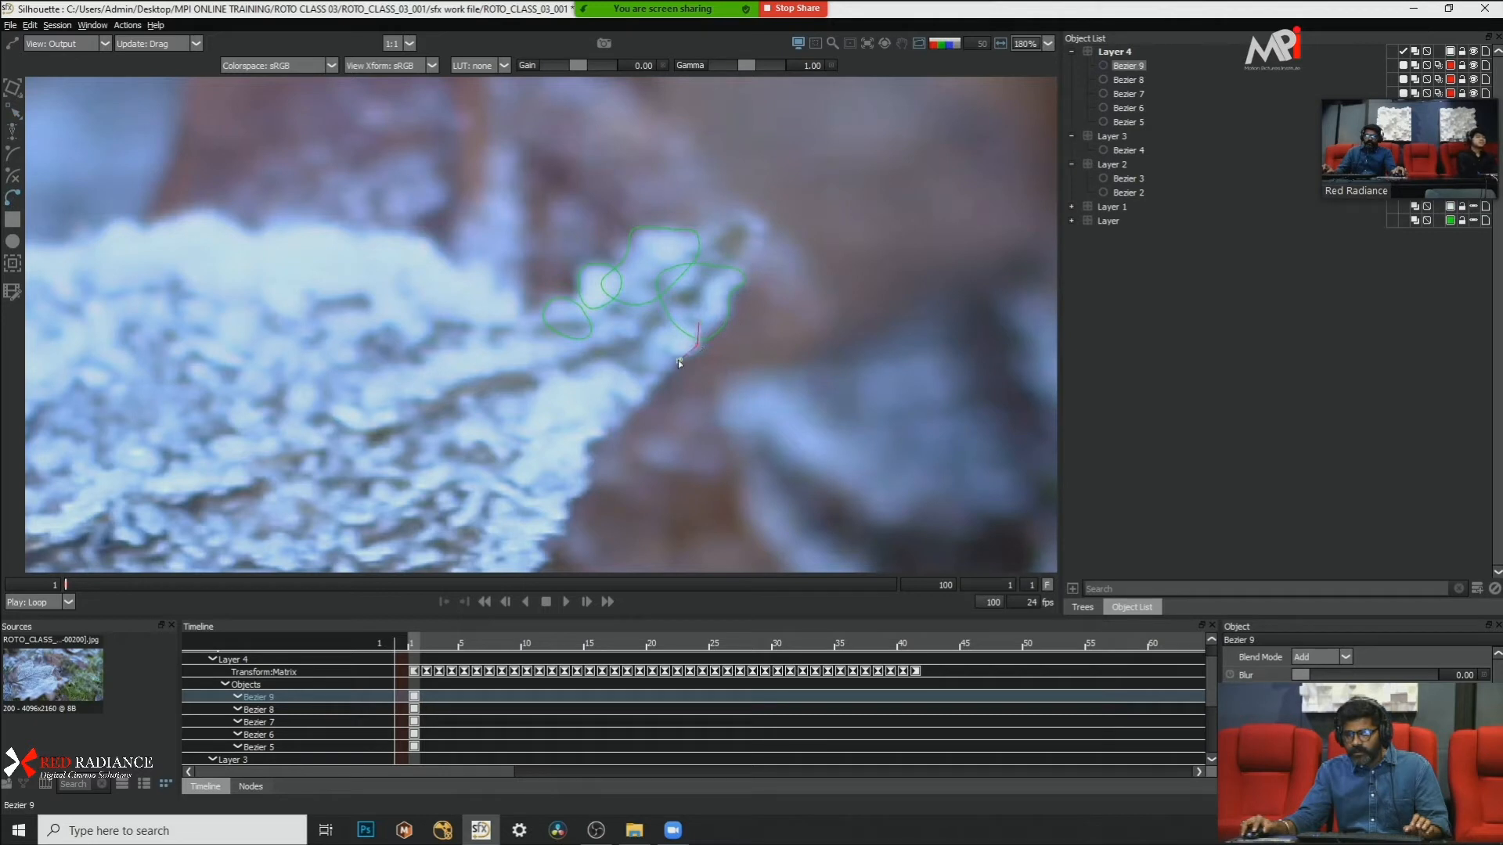
{"action": "left_click", "coordinate": [651, 390]}
{"action": "left_click", "coordinate": [632, 423]}
{"action": "left_click", "coordinate": [607, 433]}
{"action": "left_click", "coordinate": [556, 412]}
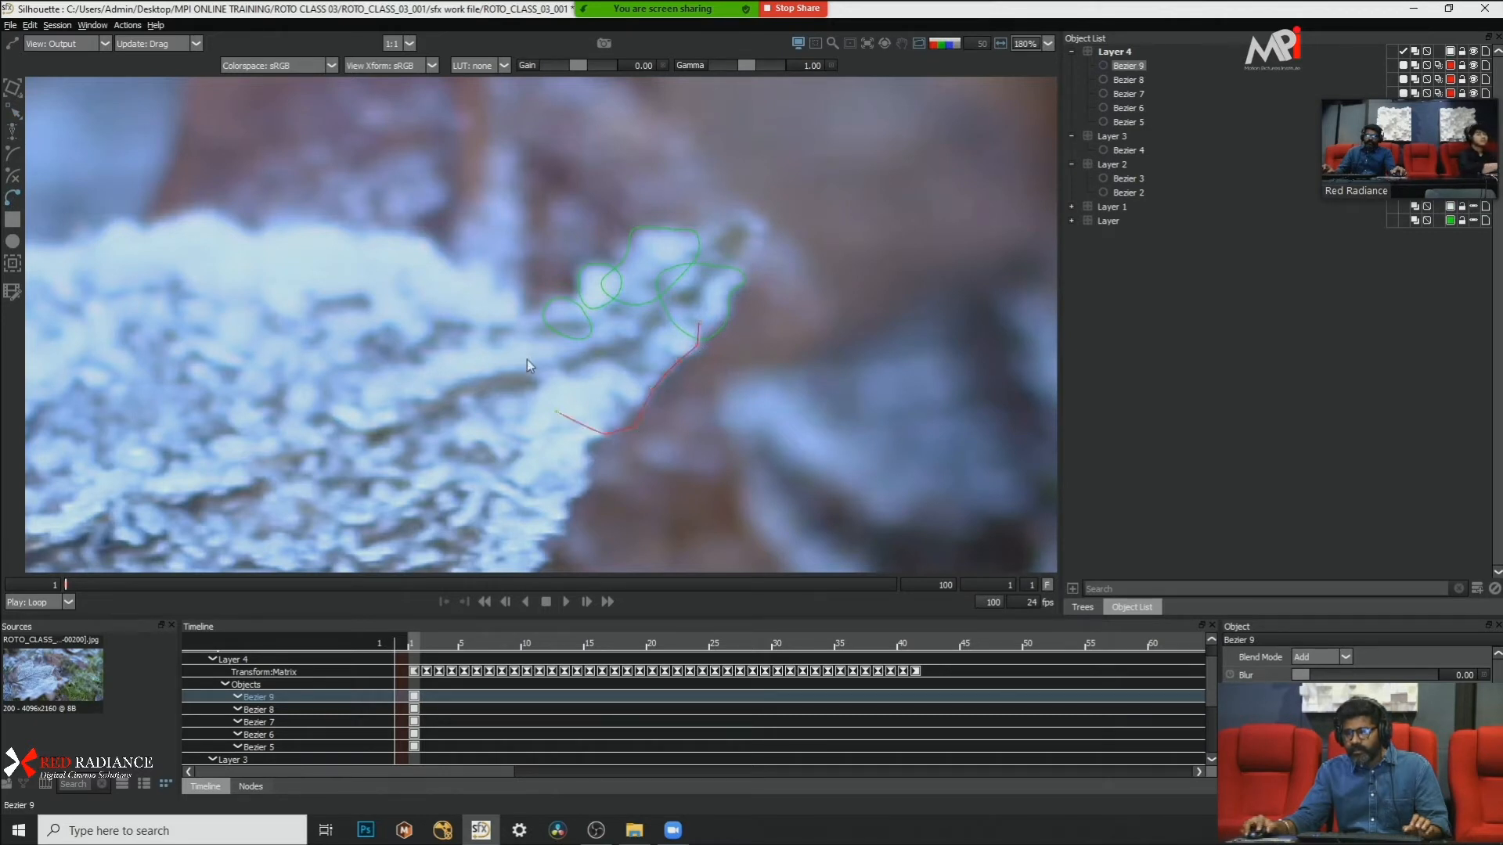
{"action": "left_click", "coordinate": [528, 358]}
{"action": "left_click", "coordinate": [560, 324]}
{"action": "left_click", "coordinate": [623, 301]}
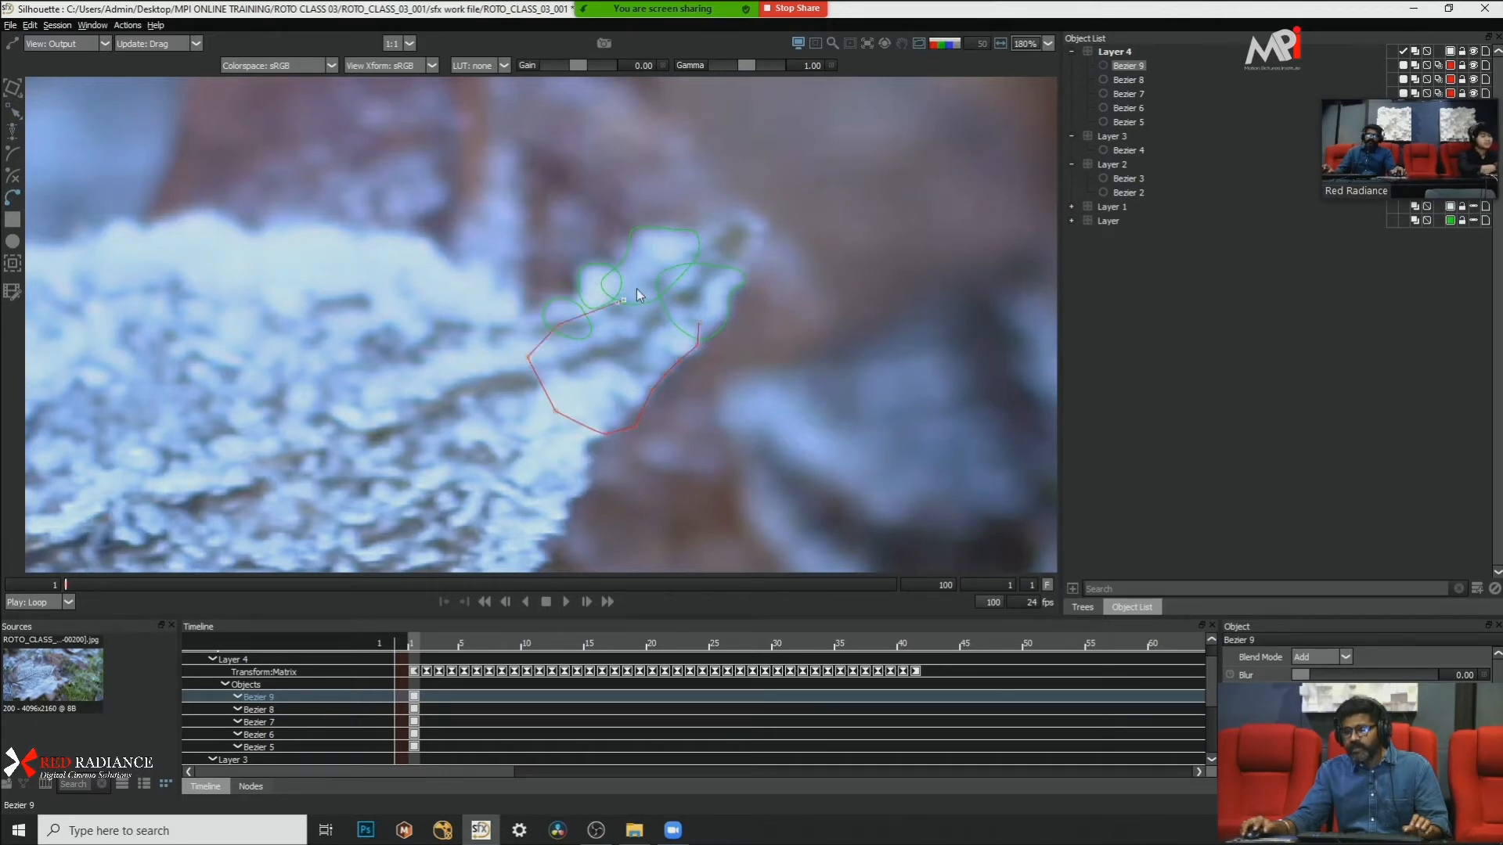
{"action": "left_click", "coordinate": [698, 323]}
{"action": "right_click", "coordinate": [734, 354]}
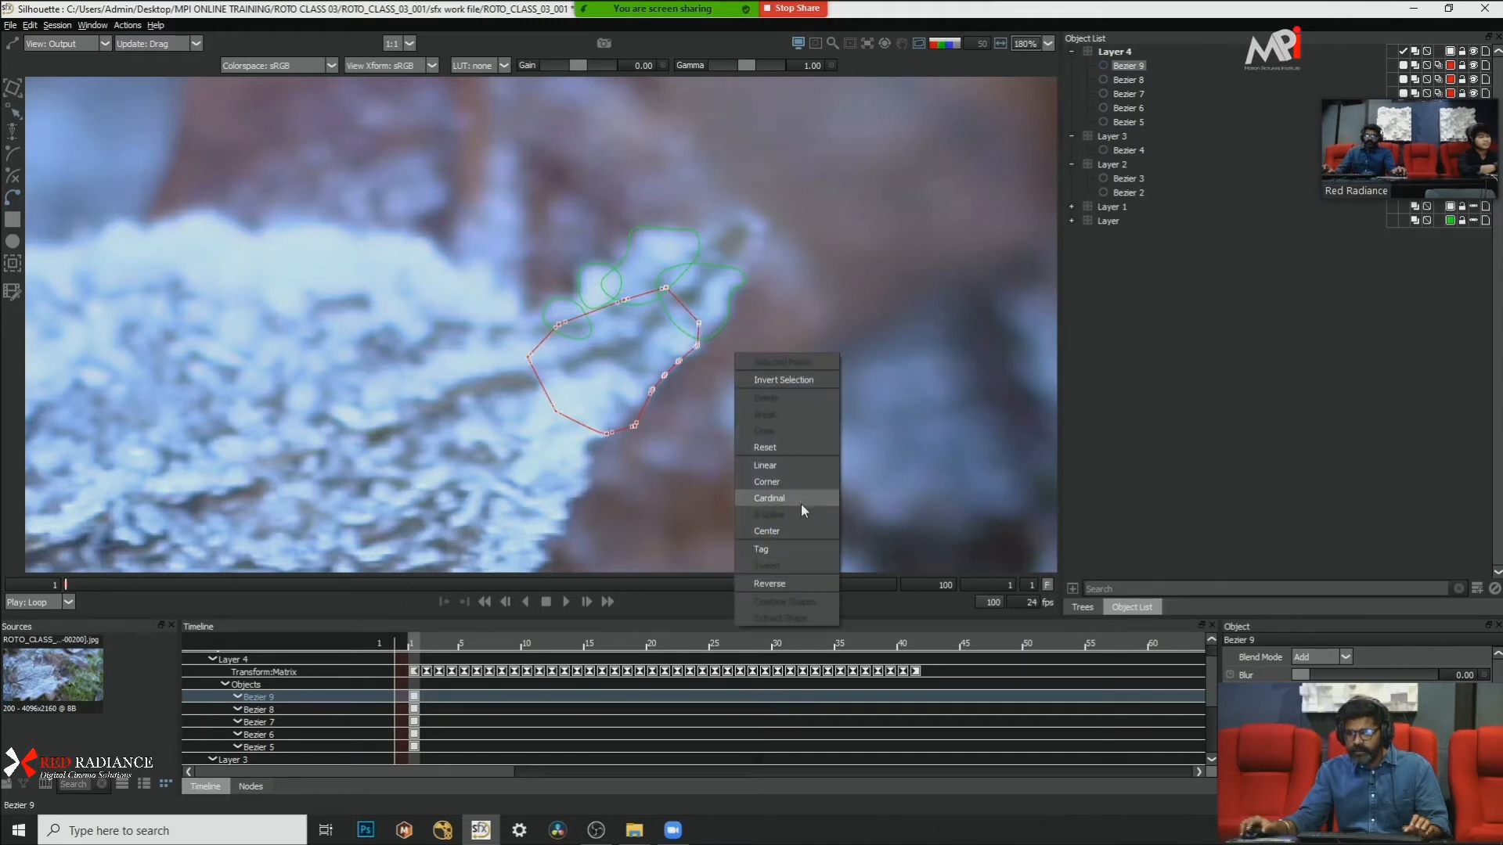
{"action": "left_click", "coordinate": [800, 504]}
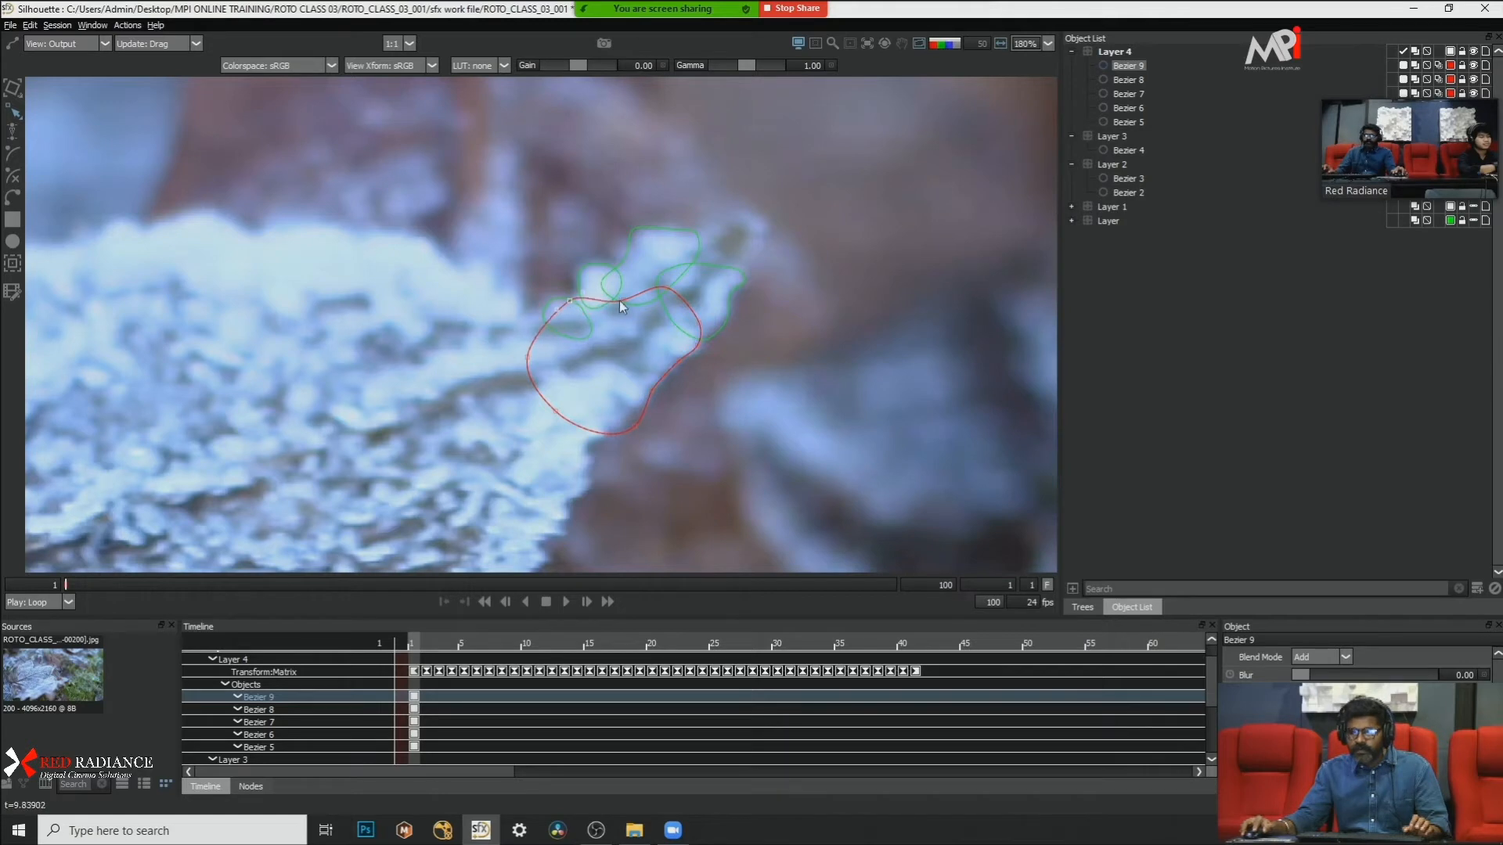
Step: Refine the larger shape's points along the lobe's lower edge to match the frost outline
{"action": "left_click", "coordinate": [795, 292]}
{"action": "scroll", "coordinate": [796, 289], "scroll_direction": "down", "scroll_amount": 5}
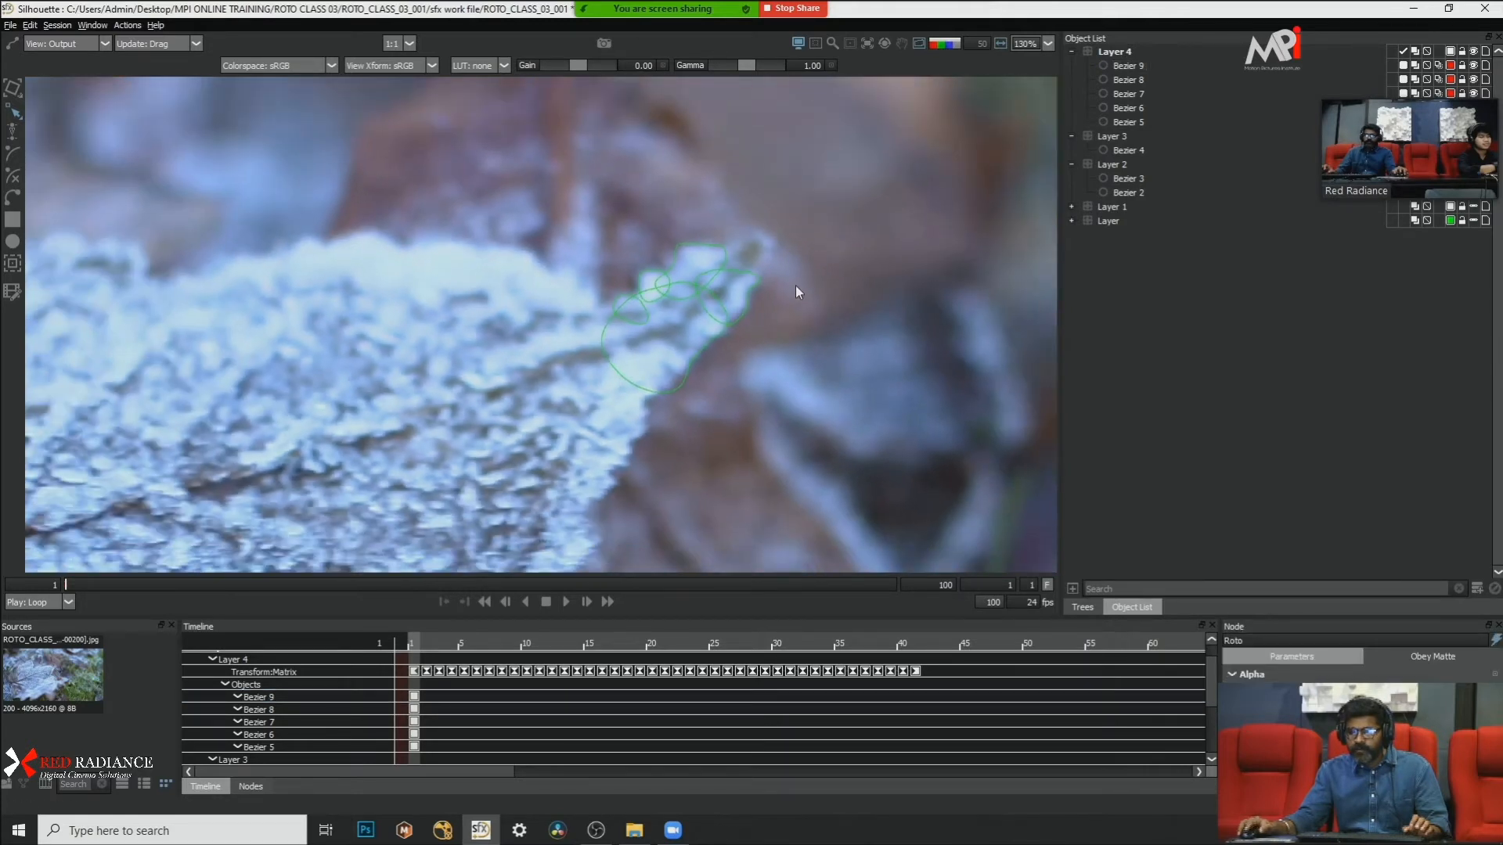
{"action": "scroll", "coordinate": [777, 309], "scroll_direction": "up", "scroll_amount": 4}
{"action": "left_click", "coordinate": [688, 367]}
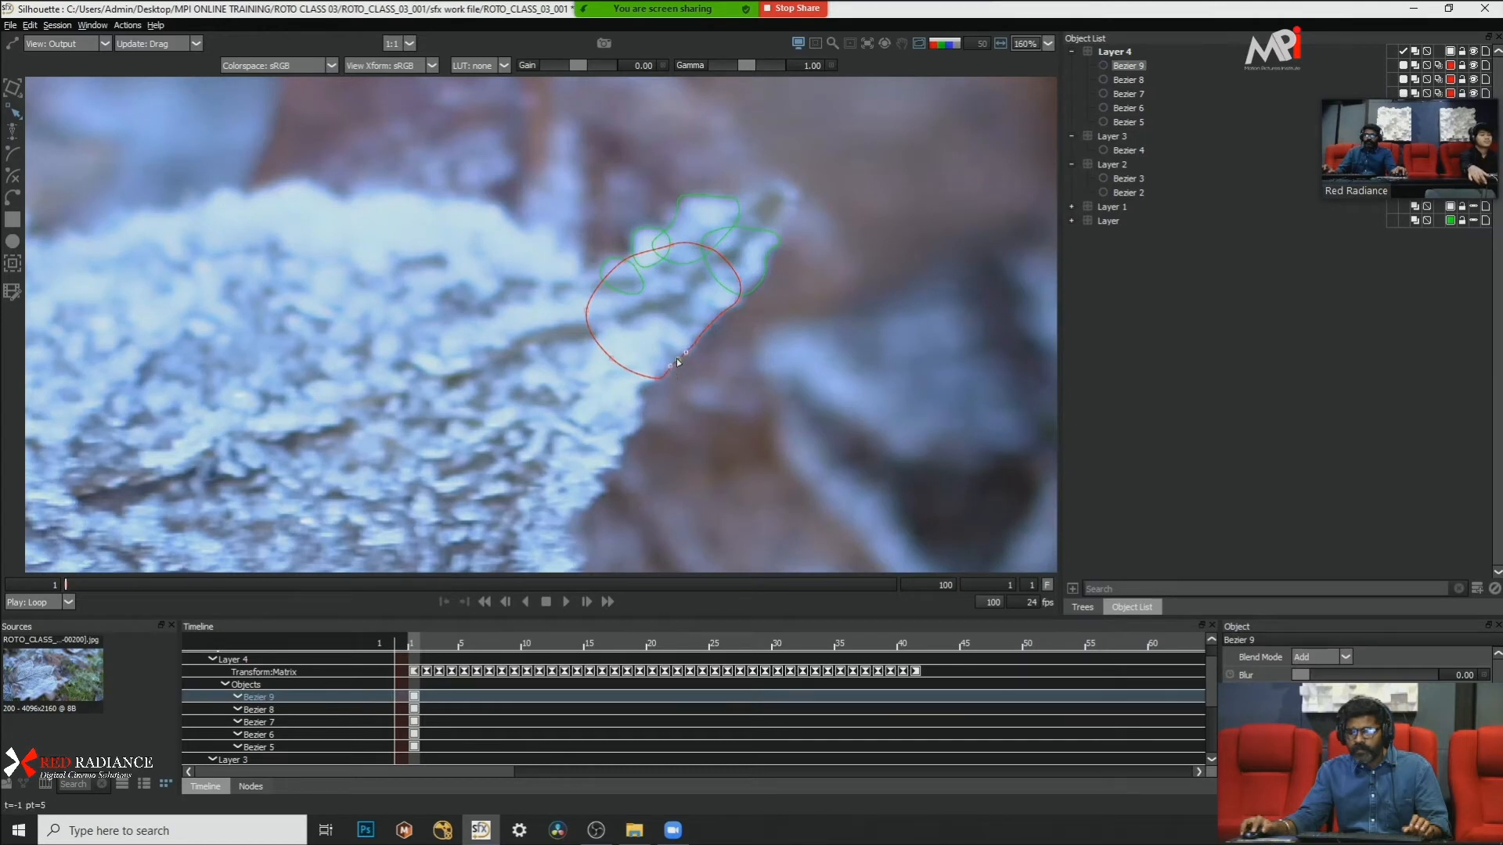
{"action": "left_click", "coordinate": [719, 358]}
{"action": "left_click", "coordinate": [660, 378]}
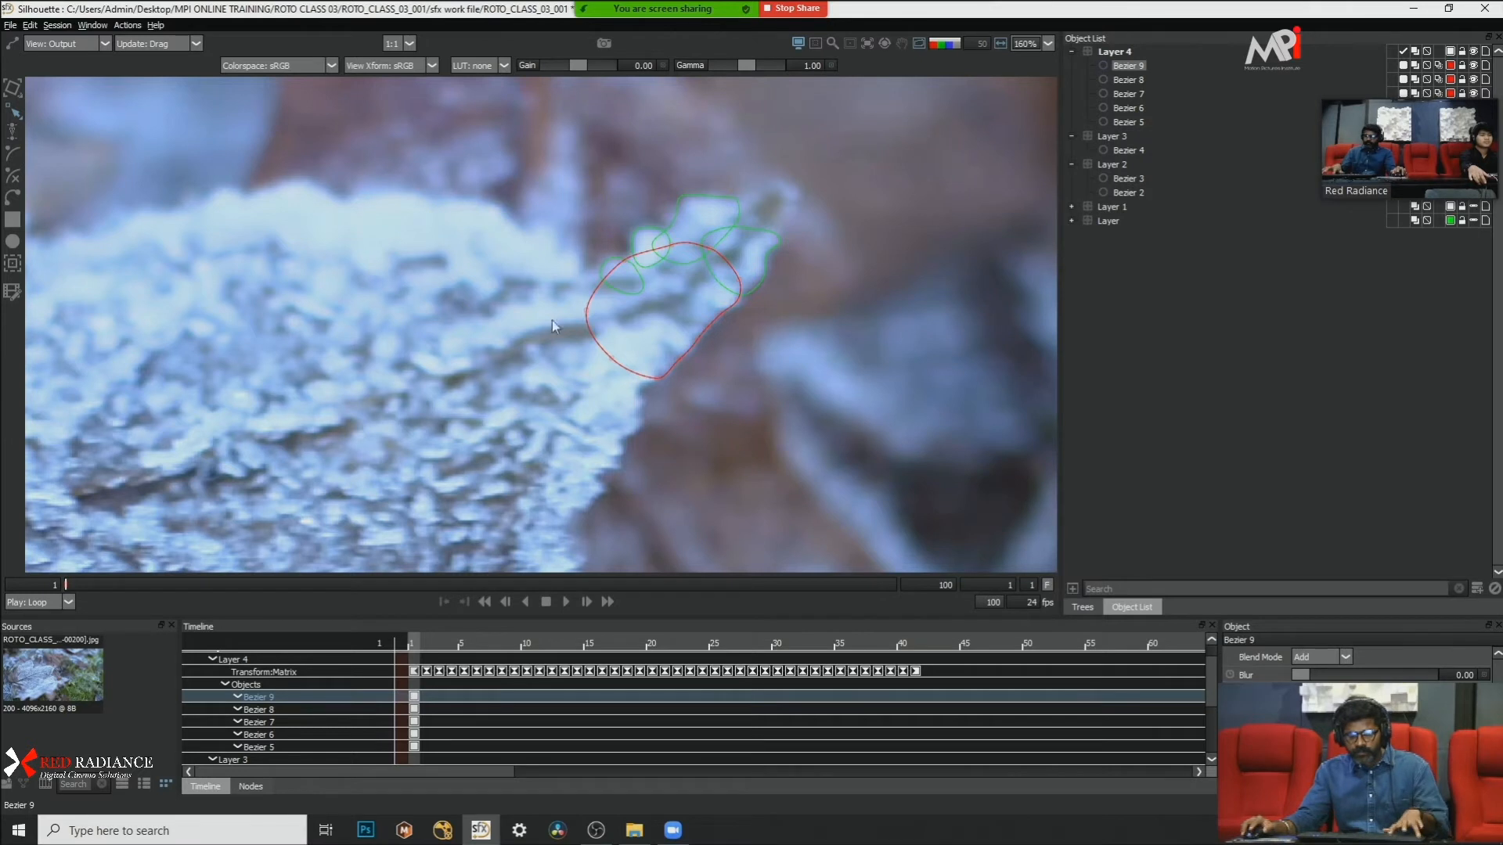
Step: Draw a closed Bezier around the frost clump just below the larger shape, overlapping it, and convert its points to Cardinal
{"action": "left_click", "coordinate": [647, 352]}
{"action": "left_click", "coordinate": [645, 385]}
{"action": "left_click", "coordinate": [648, 408]}
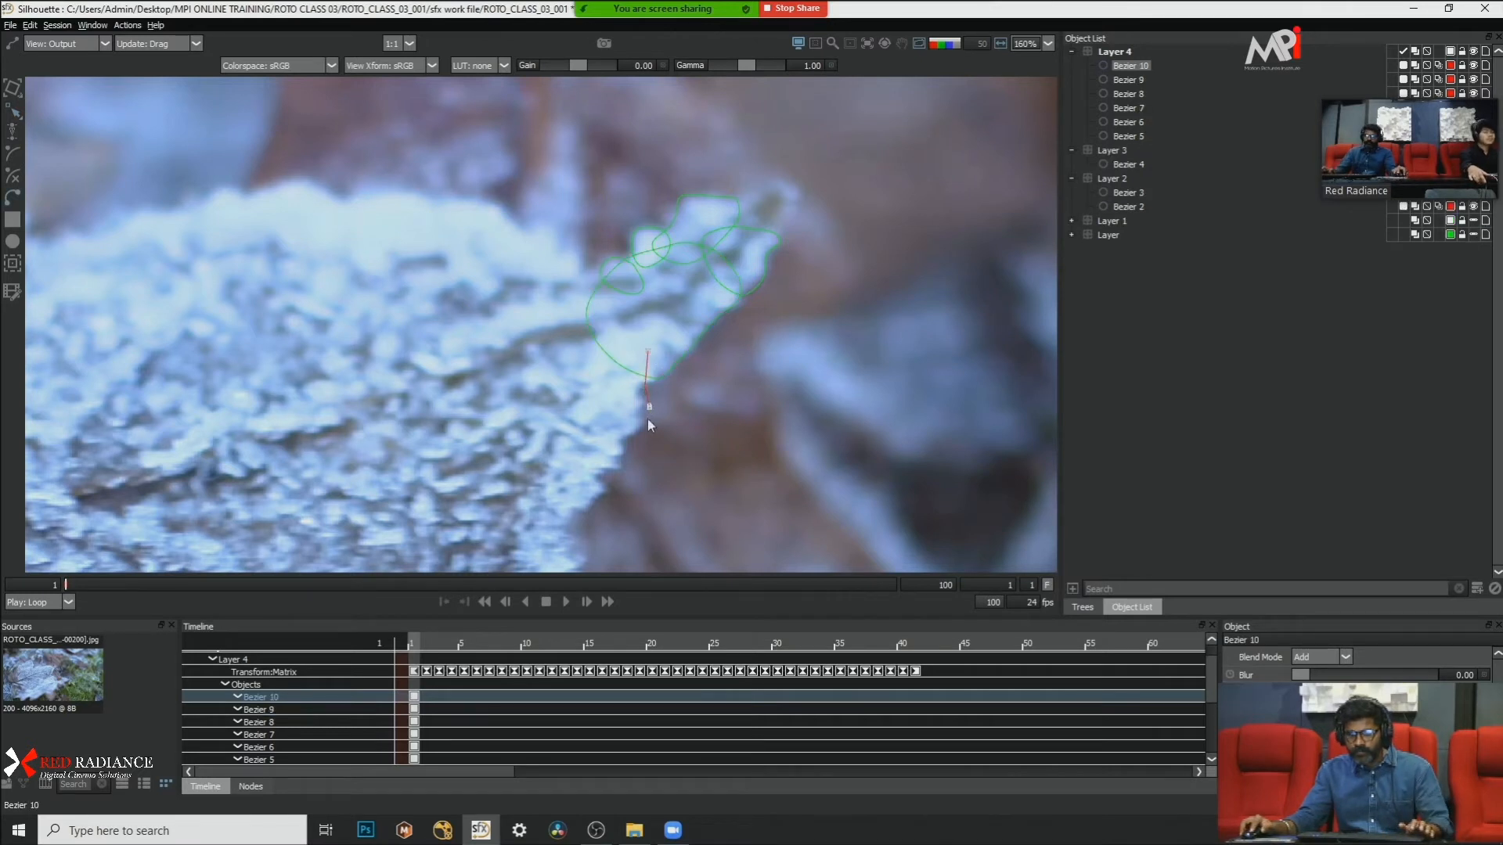
{"action": "left_click", "coordinate": [639, 434]}
{"action": "left_click", "coordinate": [619, 445]}
{"action": "left_click", "coordinate": [580, 430]}
{"action": "left_click", "coordinate": [578, 386]}
{"action": "left_click", "coordinate": [624, 356]}
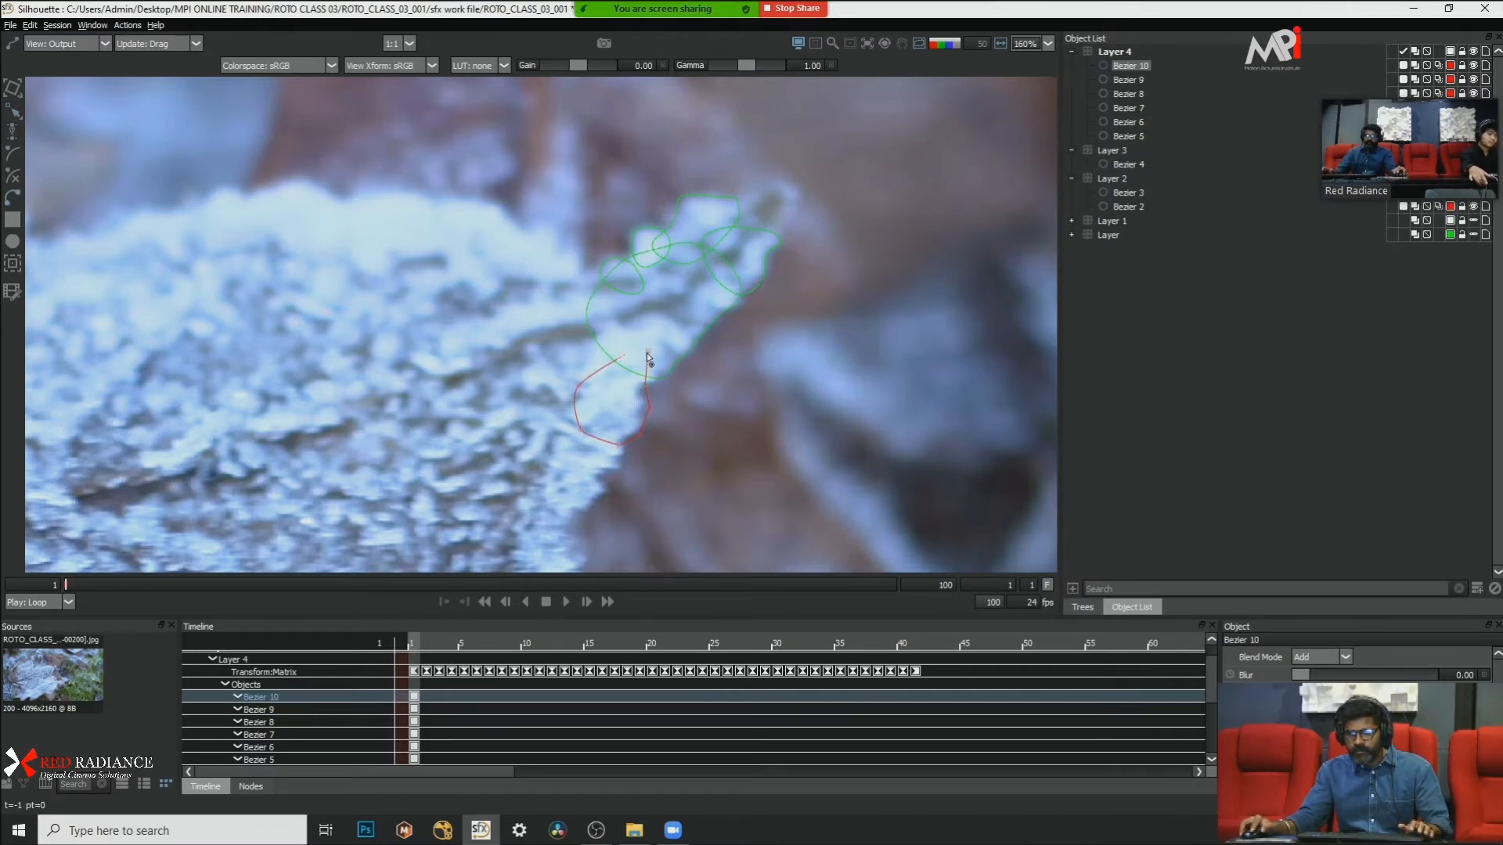
{"action": "left_click", "coordinate": [648, 352]}
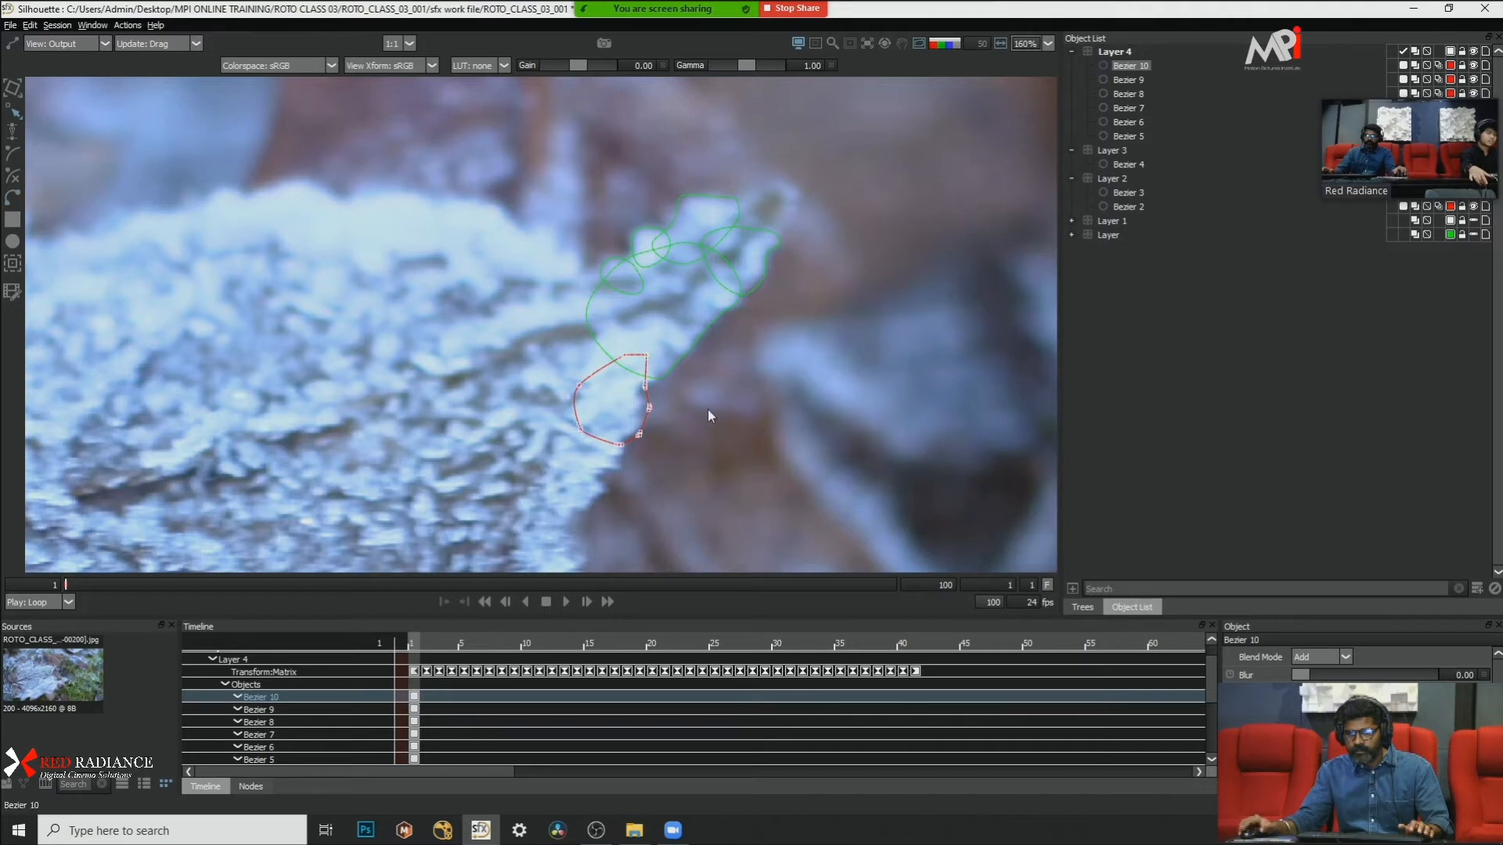
{"action": "right_click", "coordinate": [725, 424]}
{"action": "left_click", "coordinate": [773, 558]}
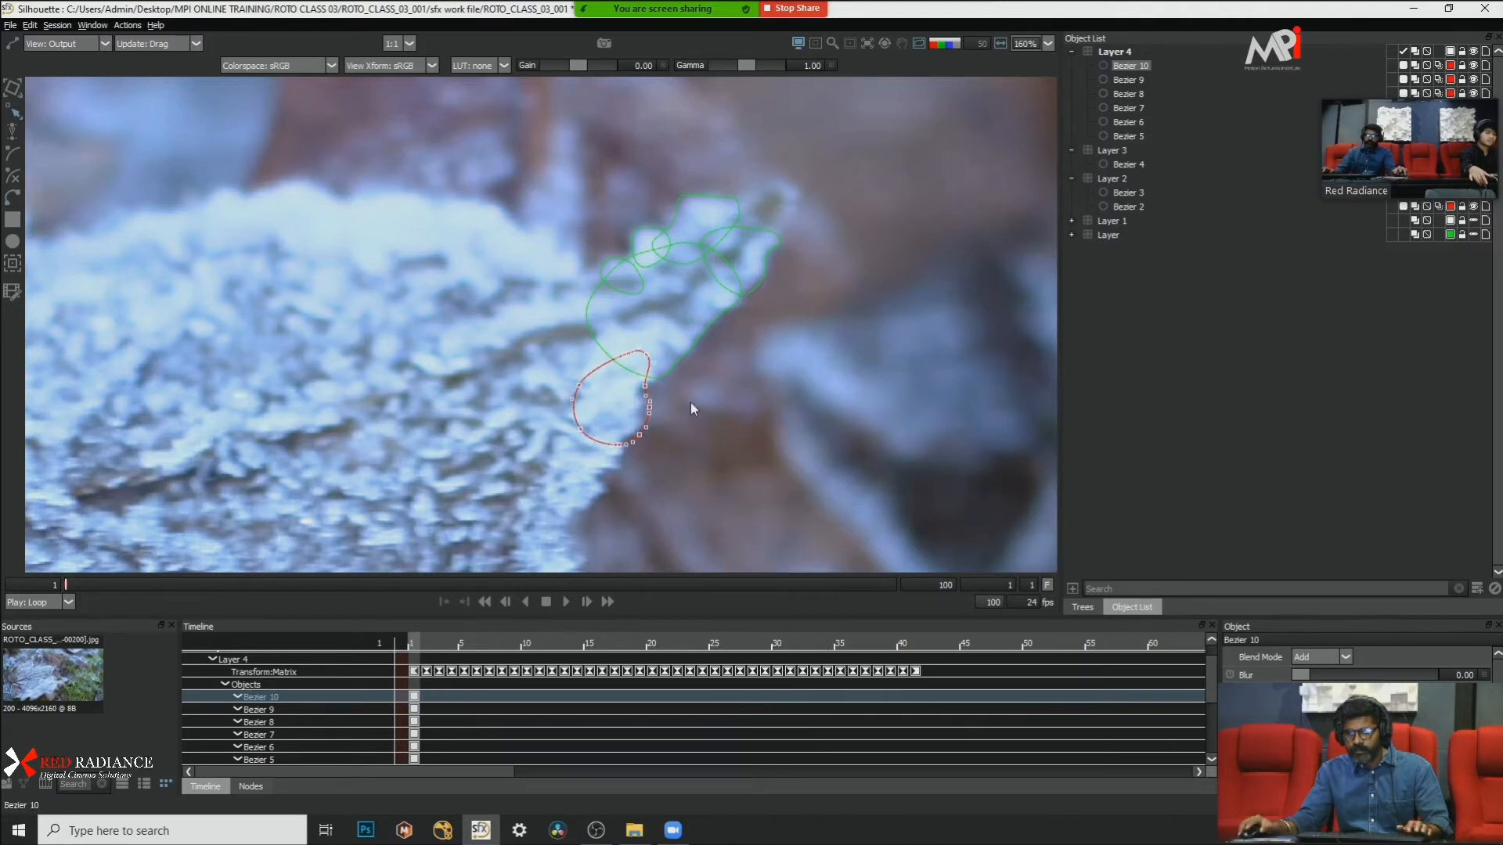
Step: Nudge the lower outer point of the frost-clump shape inward to fit the leaf edge
{"action": "scroll", "coordinate": [690, 402], "scroll_direction": "down", "scroll_amount": 2}
{"action": "scroll", "coordinate": [665, 389], "scroll_direction": "up", "scroll_amount": 3}
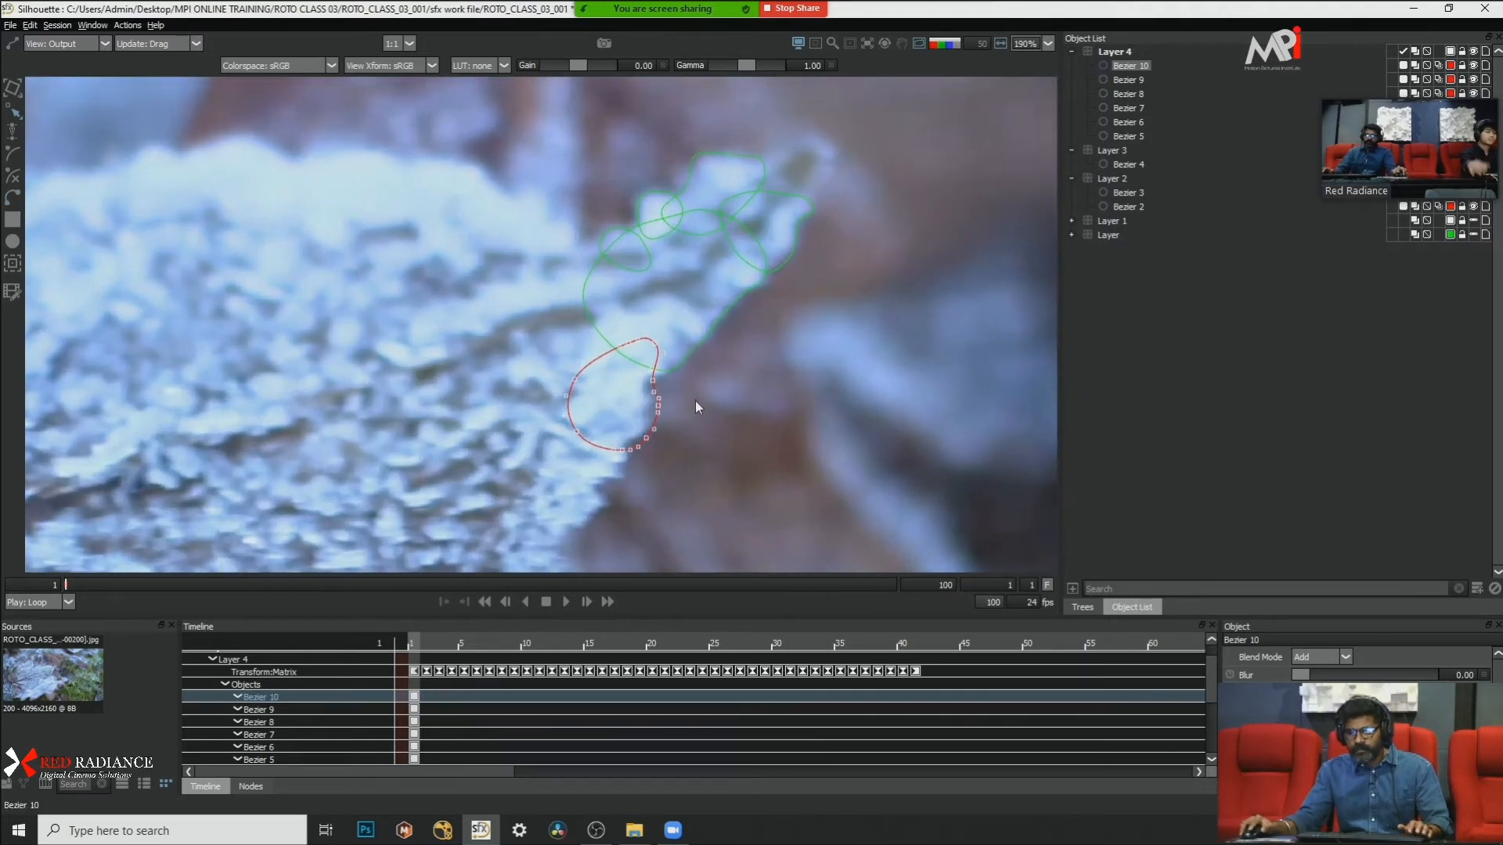
{"action": "left_click_drag", "start_coordinate": [645, 439], "coordinate": [638, 437]}
{"action": "left_click", "coordinate": [711, 398]}
{"action": "scroll", "coordinate": [753, 275], "scroll_direction": "down", "scroll_amount": 5}
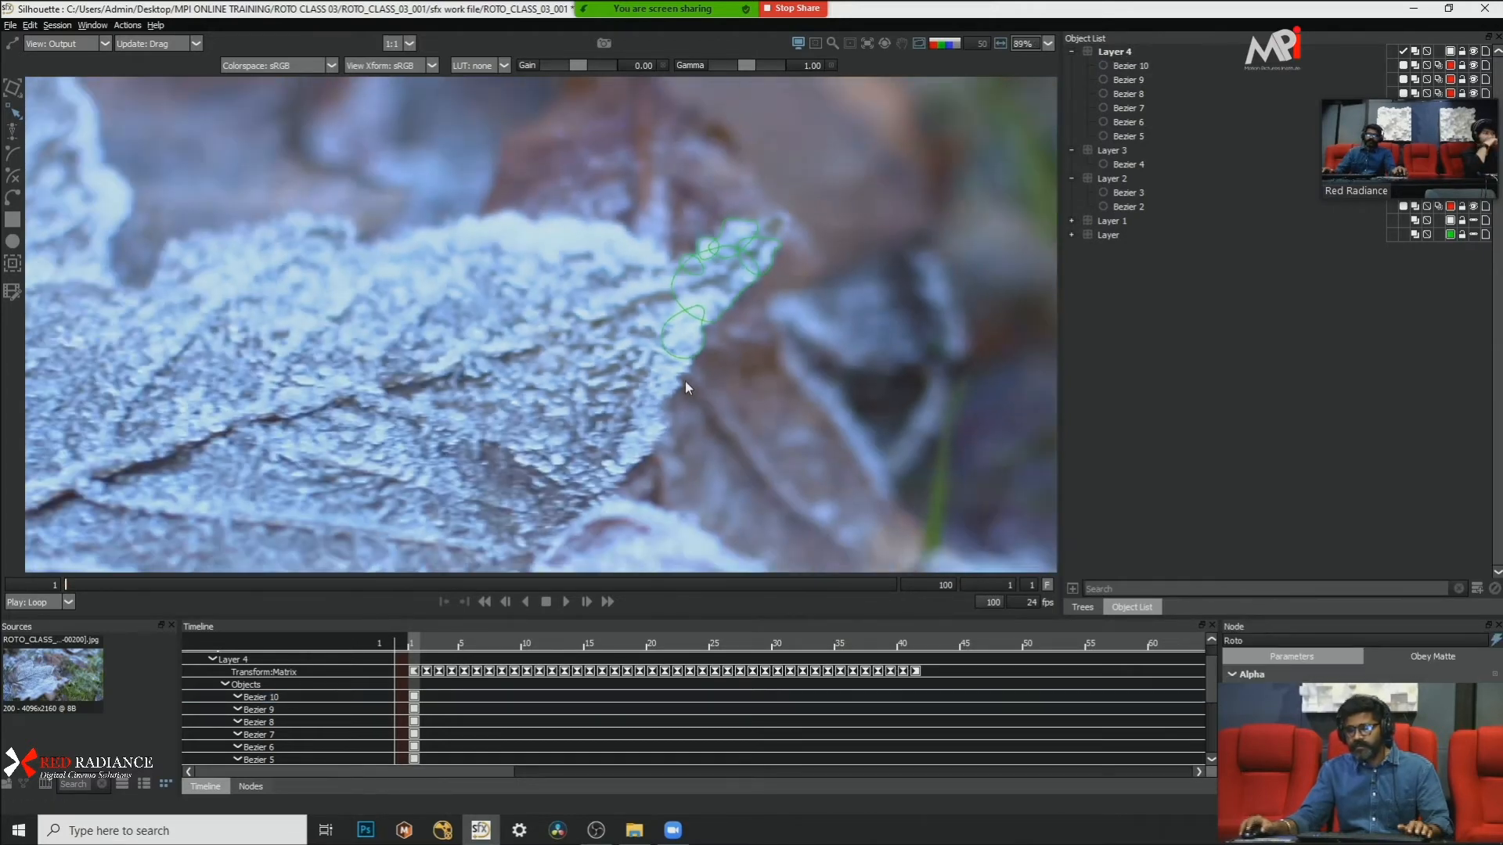
Step: Draw a small closed five-point Bezier at the lower tip of the frost clump, overlapping it, and convert its points to Cardinal
{"action": "scroll", "coordinate": [670, 416], "scroll_direction": "up", "scroll_amount": 3}
{"action": "scroll", "coordinate": [665, 423], "scroll_direction": "up", "scroll_amount": 5}
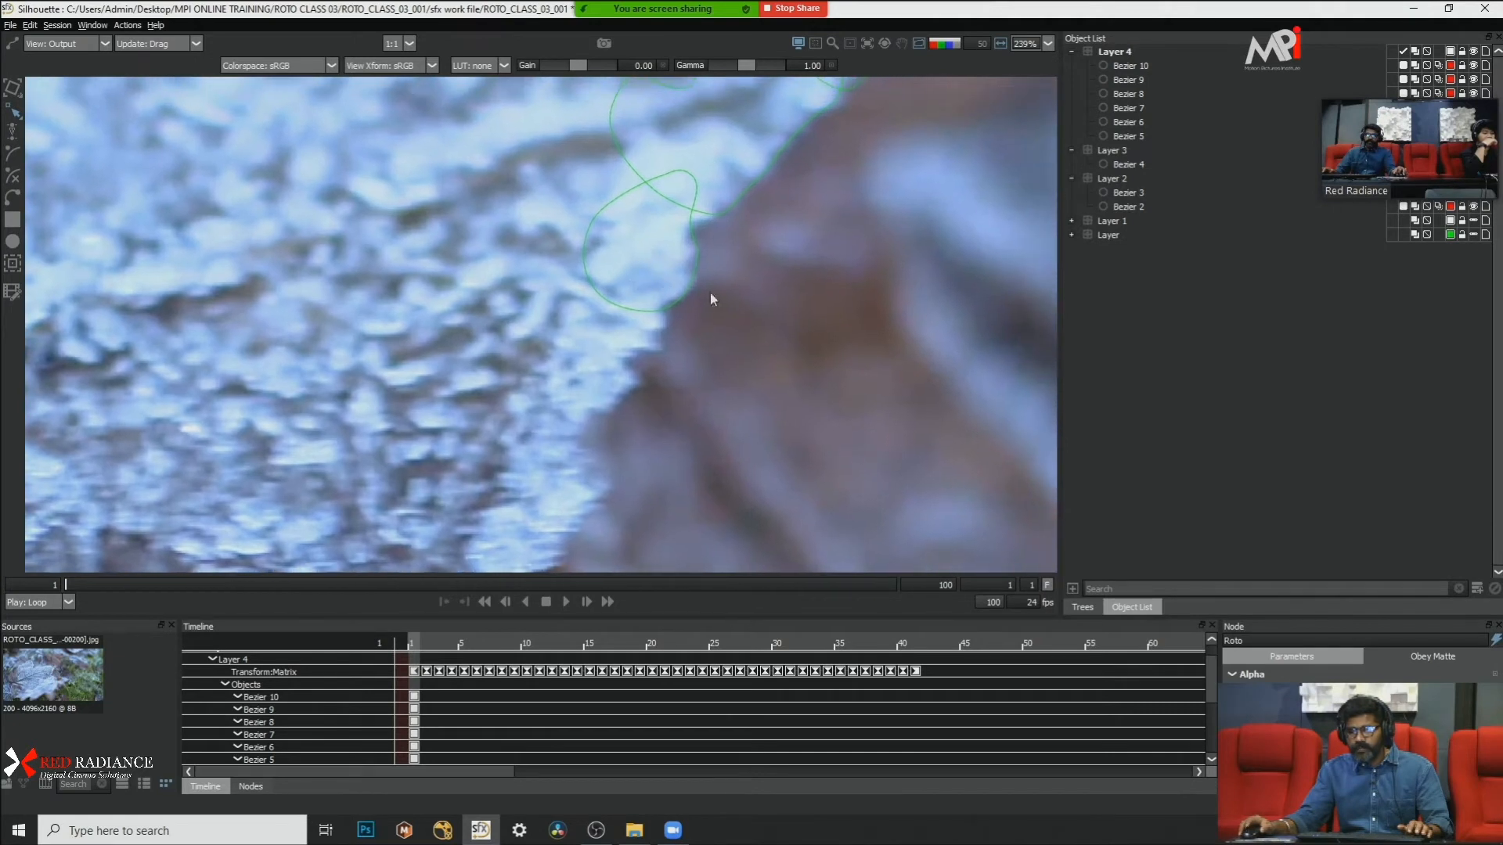
{"action": "left_click", "coordinate": [660, 304]}
{"action": "left_click", "coordinate": [663, 324]}
{"action": "left_click", "coordinate": [647, 334]}
{"action": "left_click", "coordinate": [622, 313]}
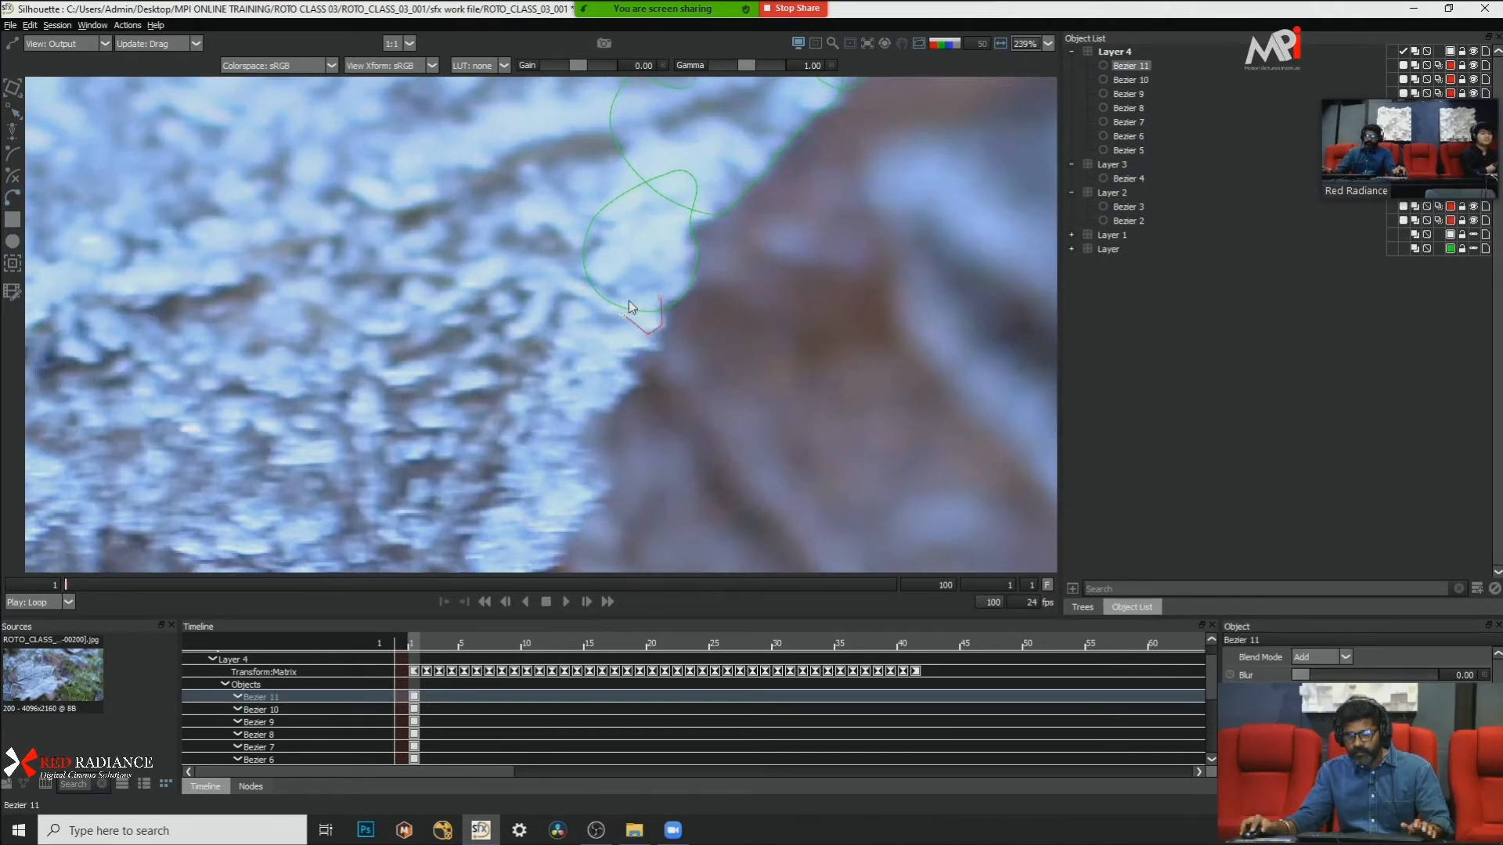
{"action": "left_click", "coordinate": [634, 293]}
{"action": "left_click", "coordinate": [660, 299]}
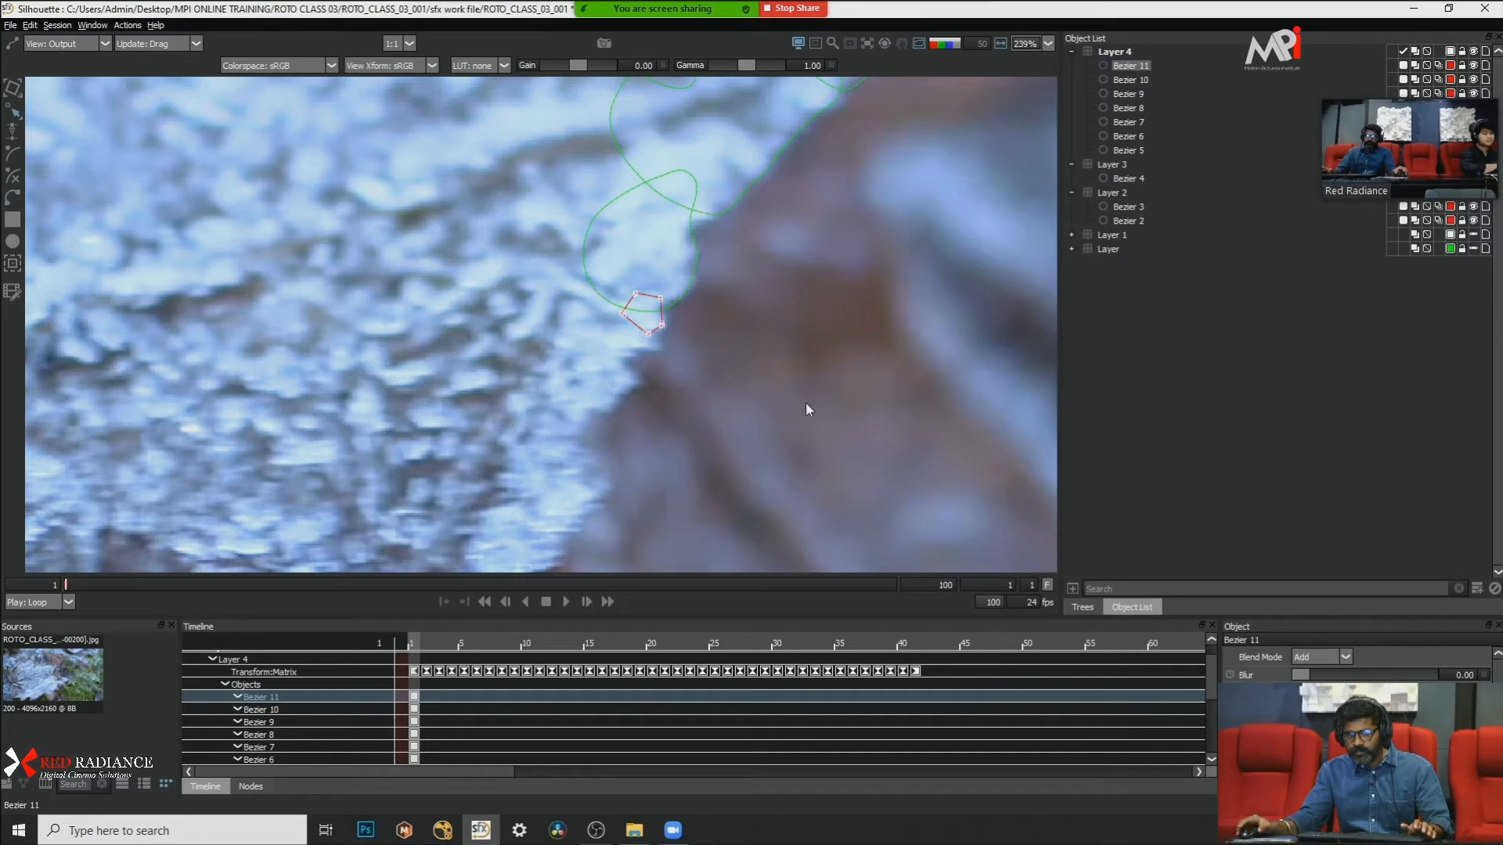
{"action": "right_click", "coordinate": [794, 369]}
{"action": "left_click", "coordinate": [828, 514]}
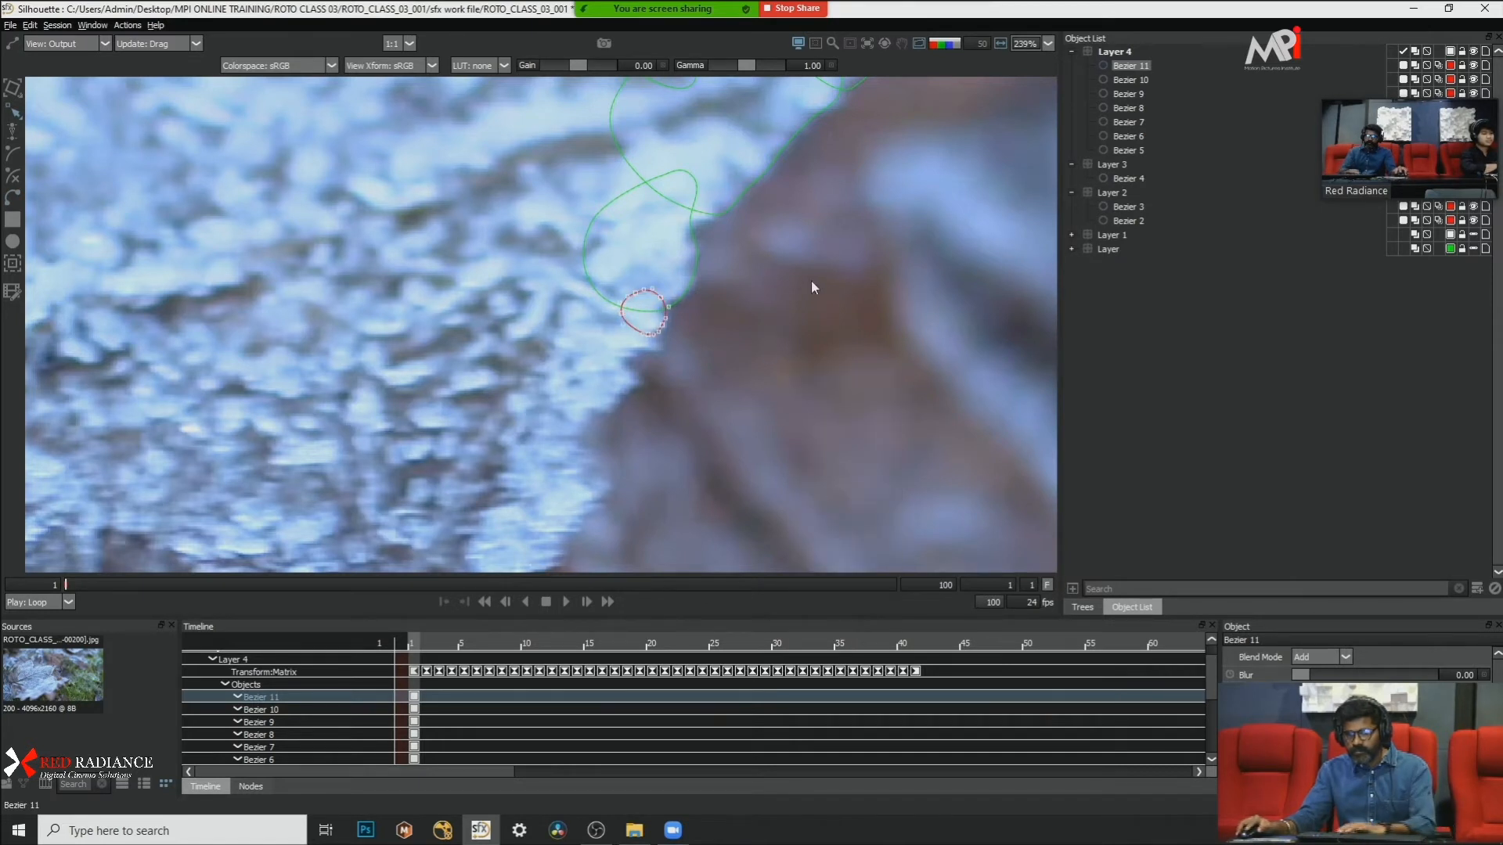
Step: Adjust the small five-point shape's outer points outward and downward to follow the frosted leaf edge
{"action": "left_click", "coordinate": [716, 321]}
{"action": "scroll", "coordinate": [713, 313], "scroll_direction": "up", "scroll_amount": 2}
{"action": "left_click", "coordinate": [654, 314]}
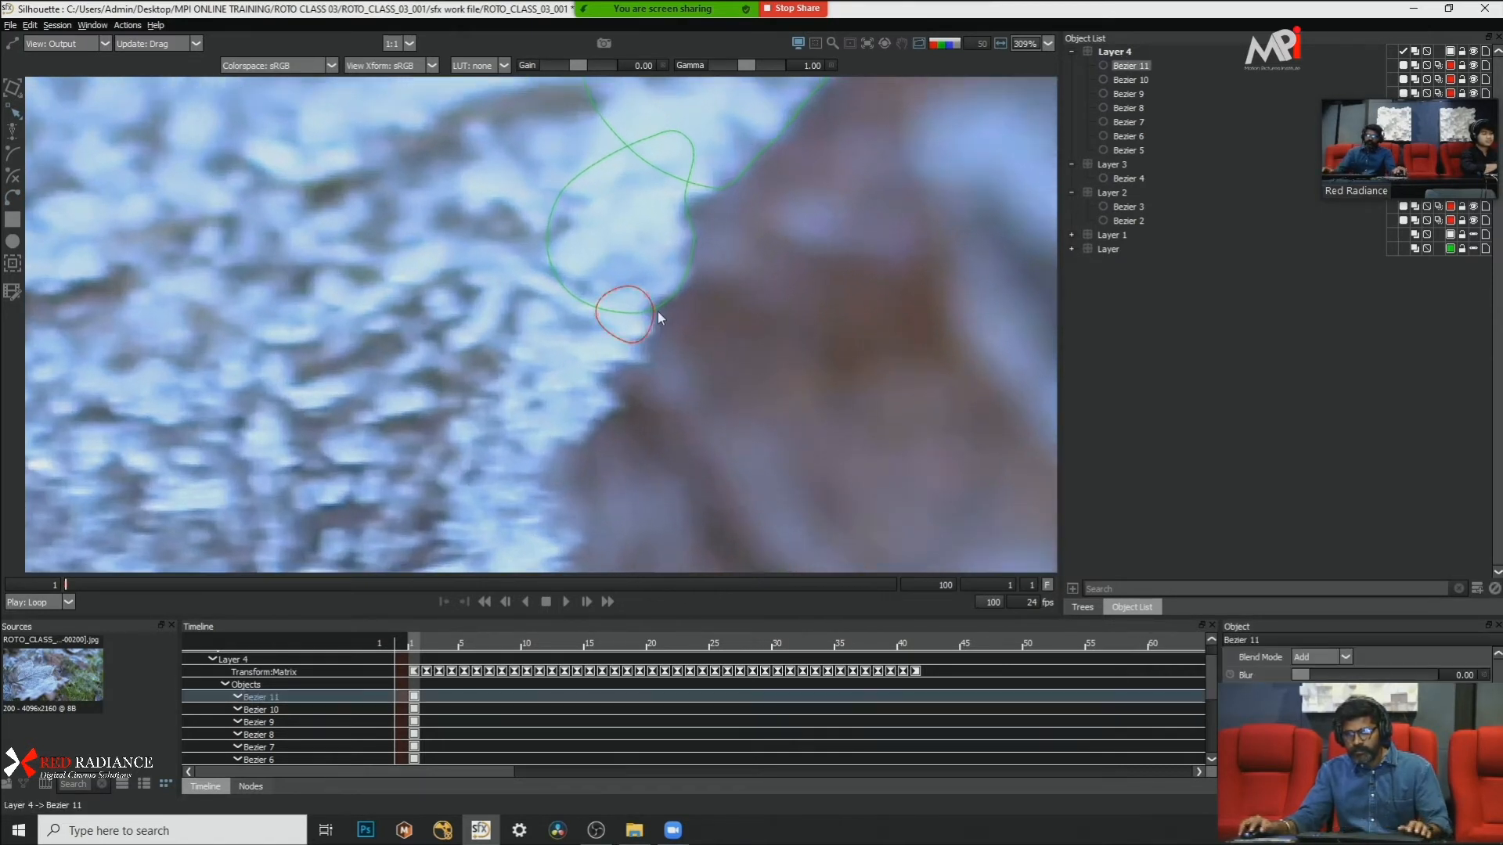
{"action": "left_click_drag", "start_coordinate": [647, 296], "coordinate": [655, 332]}
{"action": "left_click", "coordinate": [694, 345]}
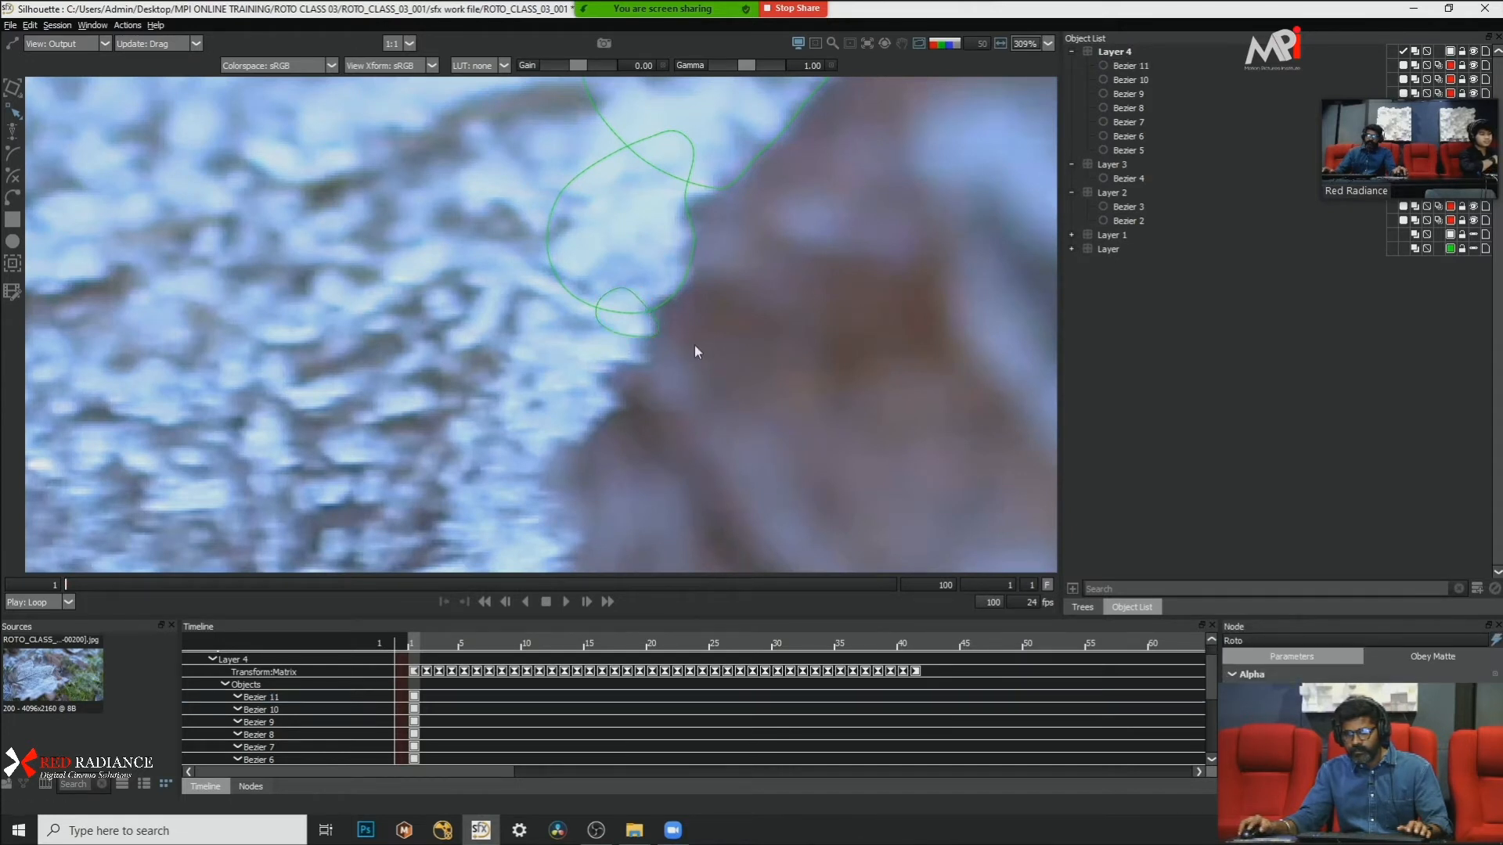
{"action": "left_click", "coordinate": [660, 331]}
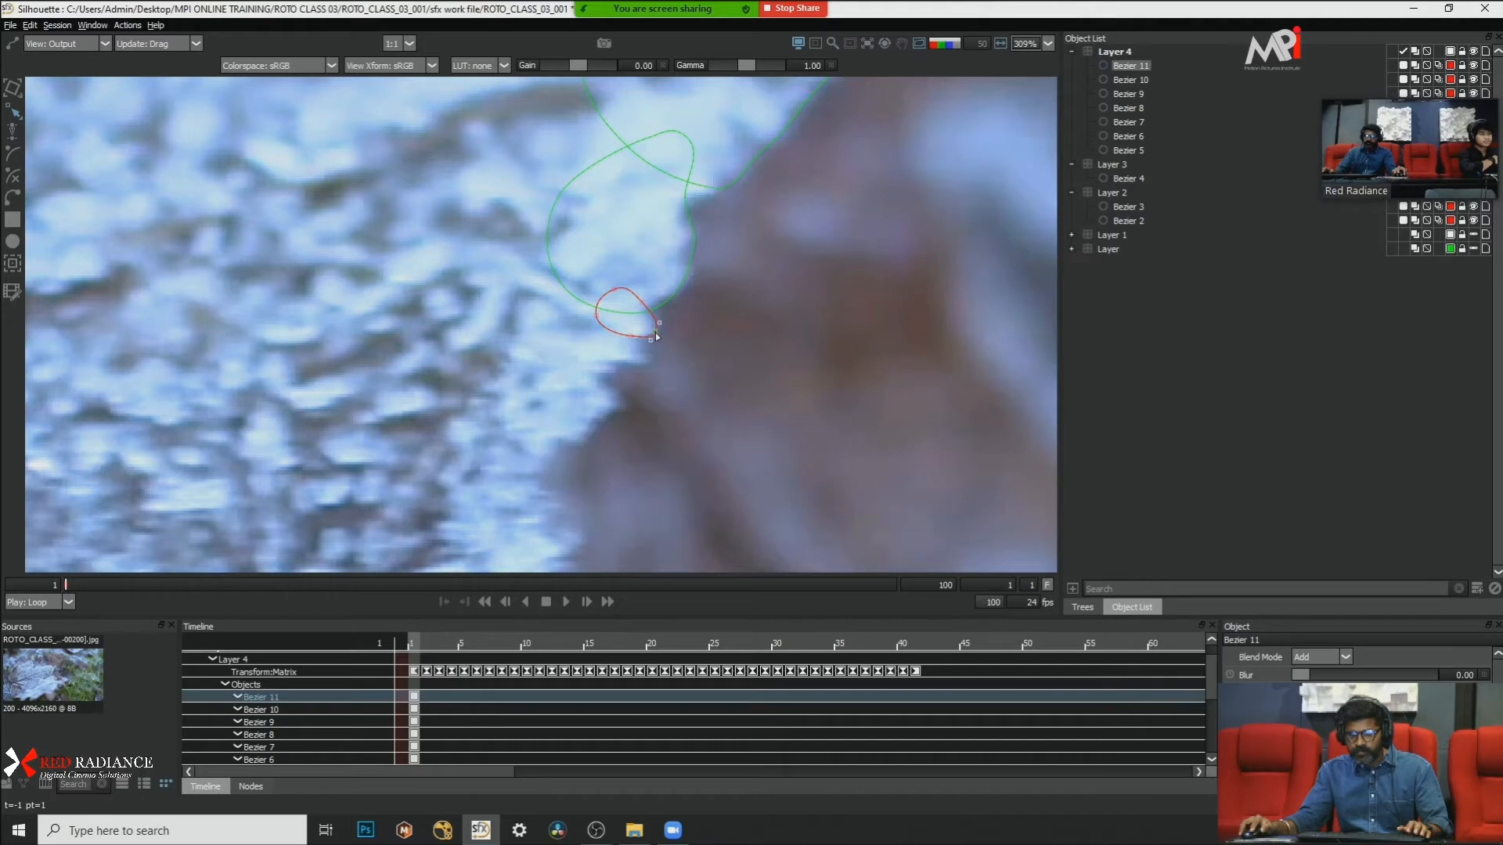
{"action": "left_click", "coordinate": [677, 355]}
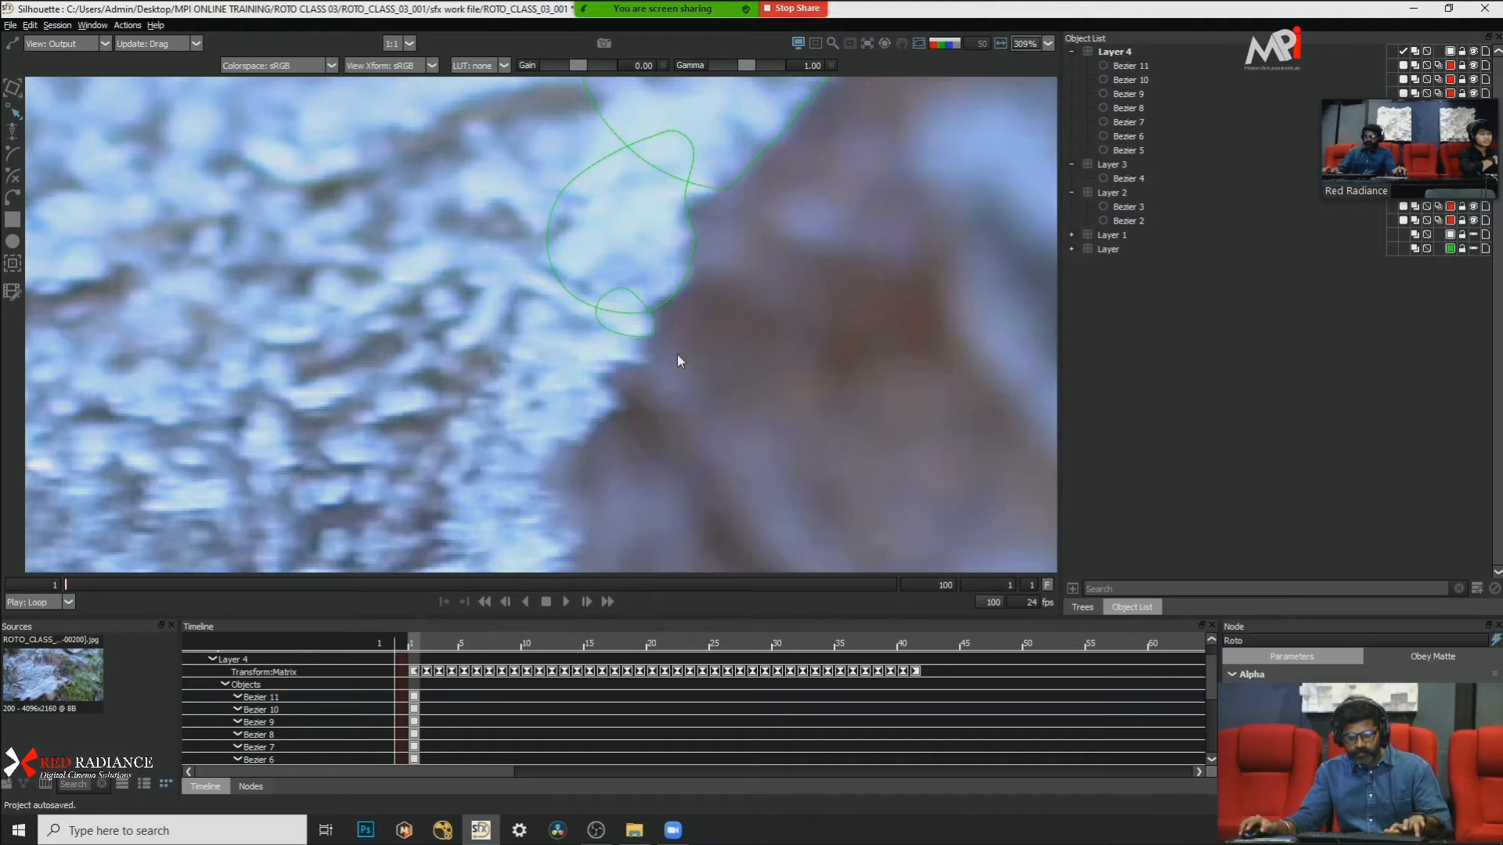
Step: Draw a flat closed Bezier around the small frost tip just below, overlapping the previous shape, and convert its points to Cardinal
{"action": "left_click", "coordinate": [641, 330]}
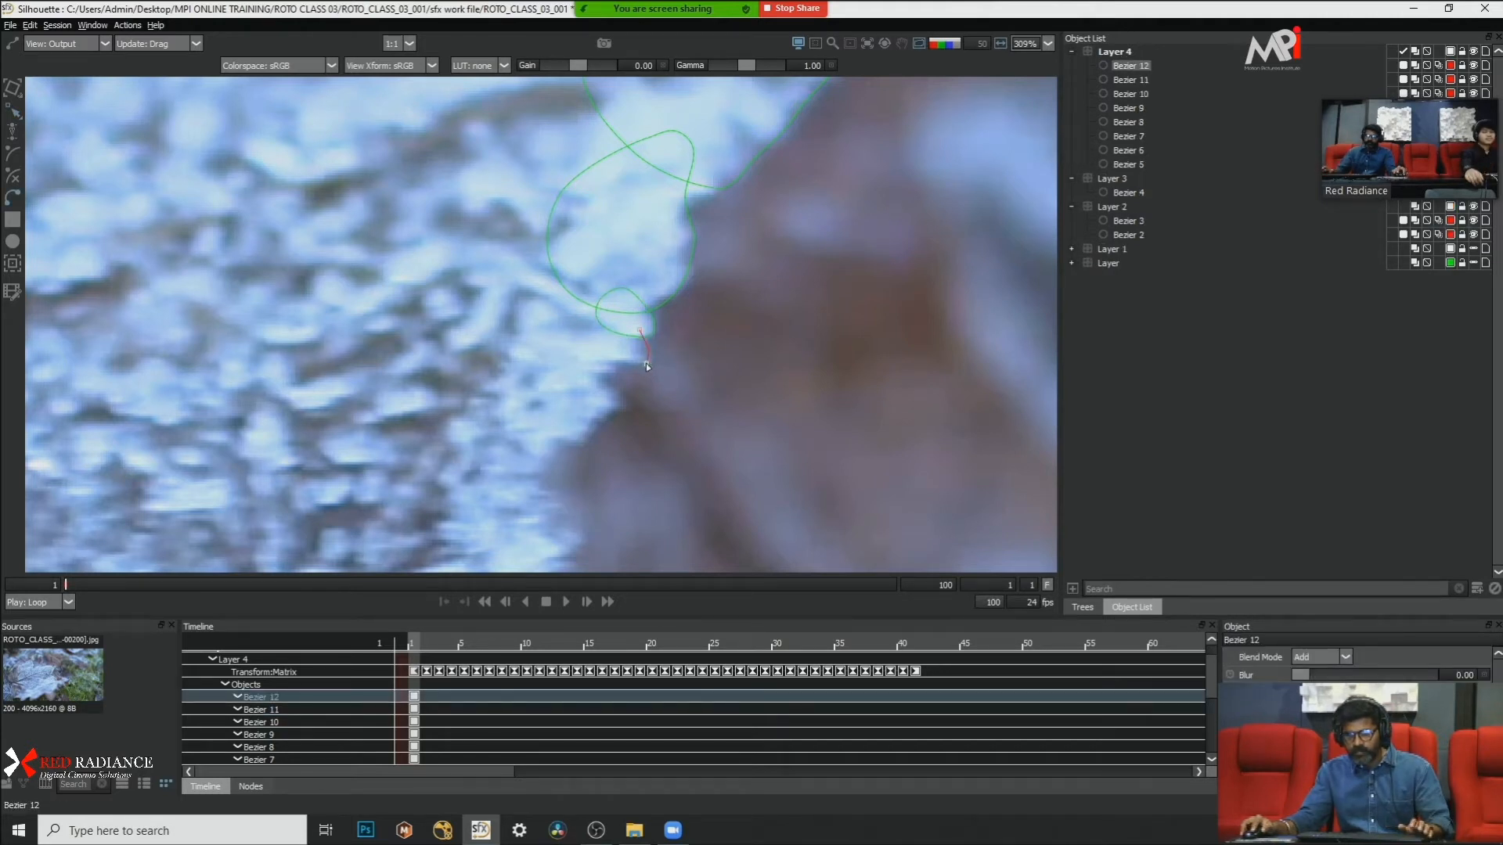
{"action": "left_click", "coordinate": [647, 364]}
{"action": "left_click", "coordinate": [594, 355]}
{"action": "left_click", "coordinate": [584, 339]}
{"action": "left_click", "coordinate": [619, 321]}
{"action": "left_click", "coordinate": [641, 330]}
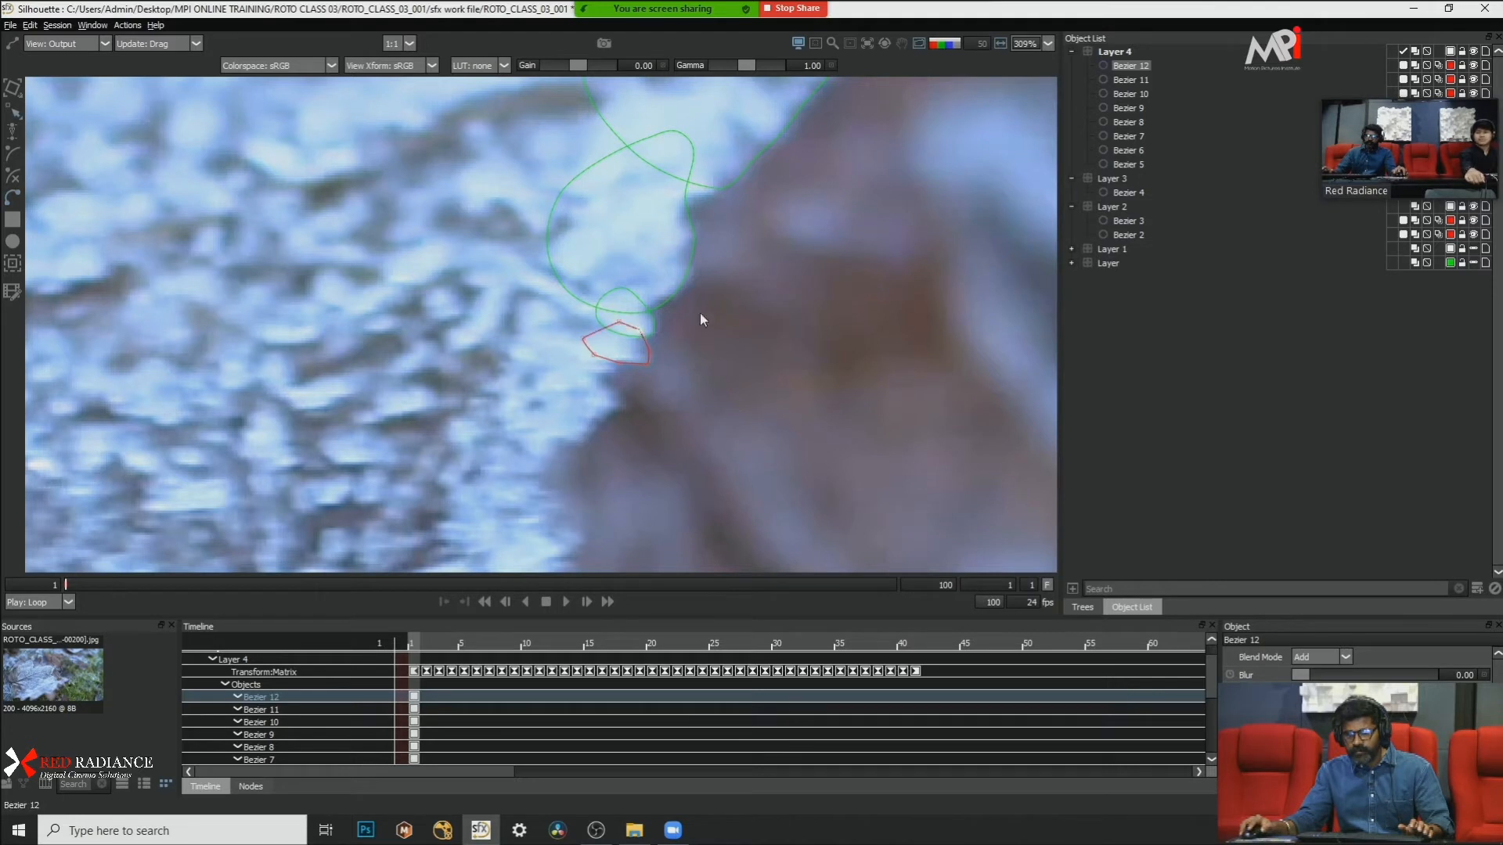
{"action": "key", "text": "ctrl+a"}
{"action": "right_click", "coordinate": [682, 364]}
{"action": "left_click", "coordinate": [722, 501]}
{"action": "scroll", "coordinate": [641, 369], "scroll_direction": "down", "scroll_amount": 1}
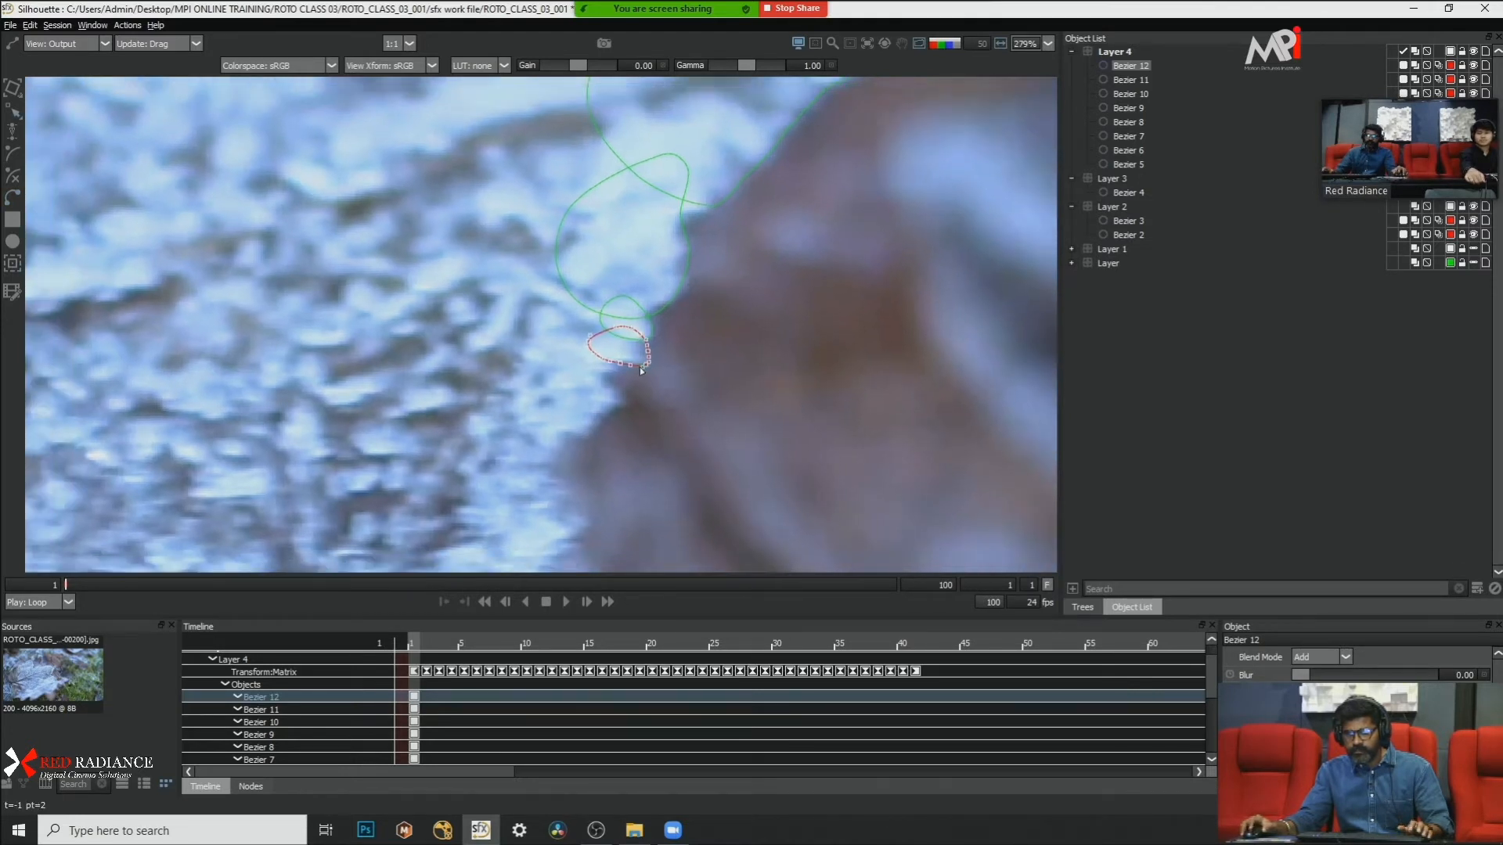
{"action": "scroll", "coordinate": [612, 383], "scroll_direction": "up", "scroll_amount": 1}
{"action": "left_click", "coordinate": [620, 383]}
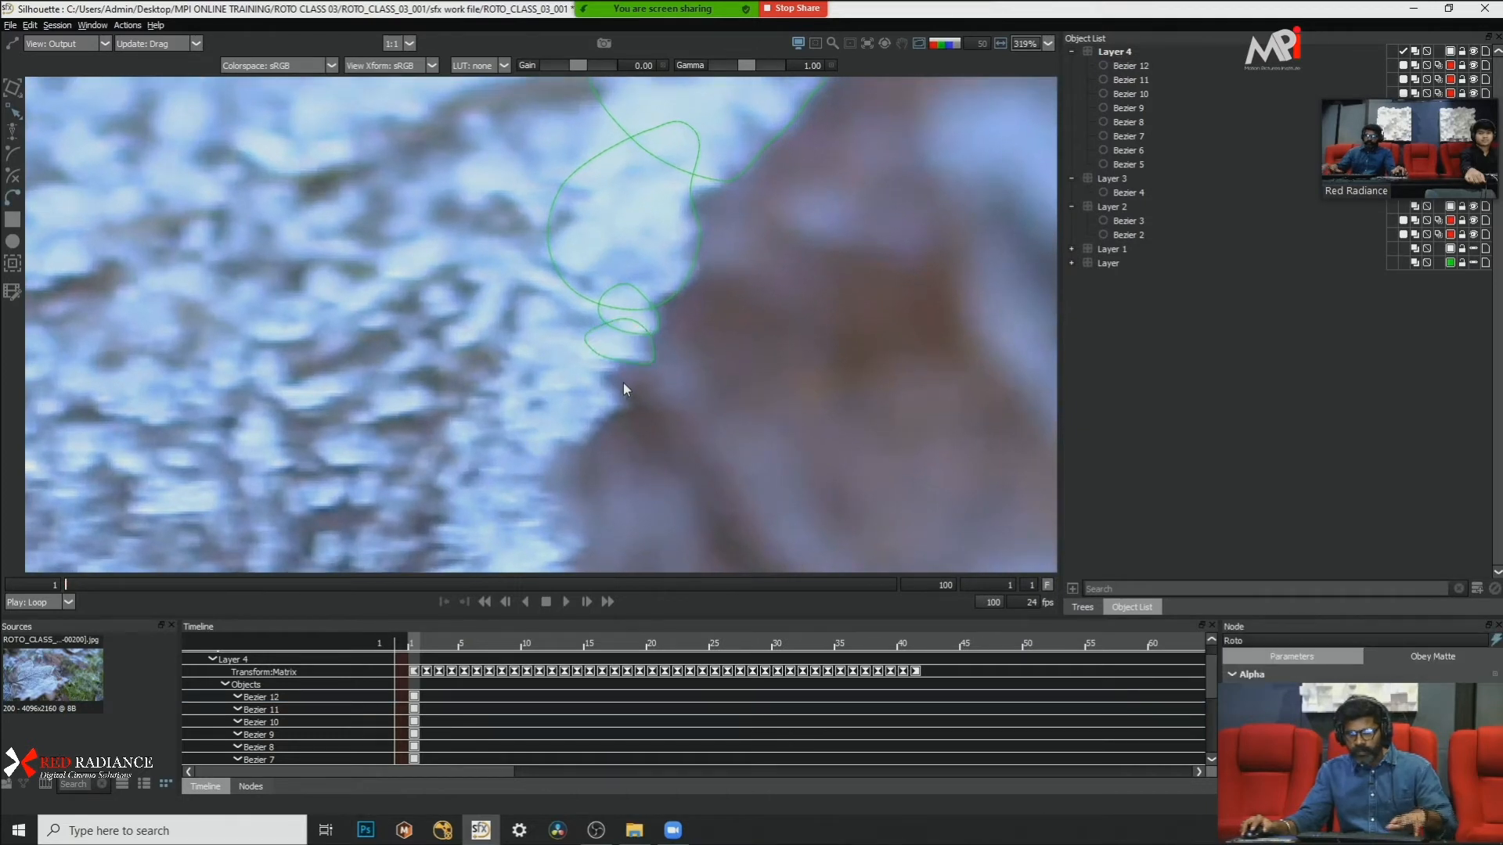
Step: Trace the notched frost clump below the flat shape with a closed Bezier overlapping it, and convert its points to Cardinal
{"action": "left_click", "coordinate": [615, 349]}
{"action": "left_click", "coordinate": [600, 374]}
{"action": "left_click", "coordinate": [618, 389]}
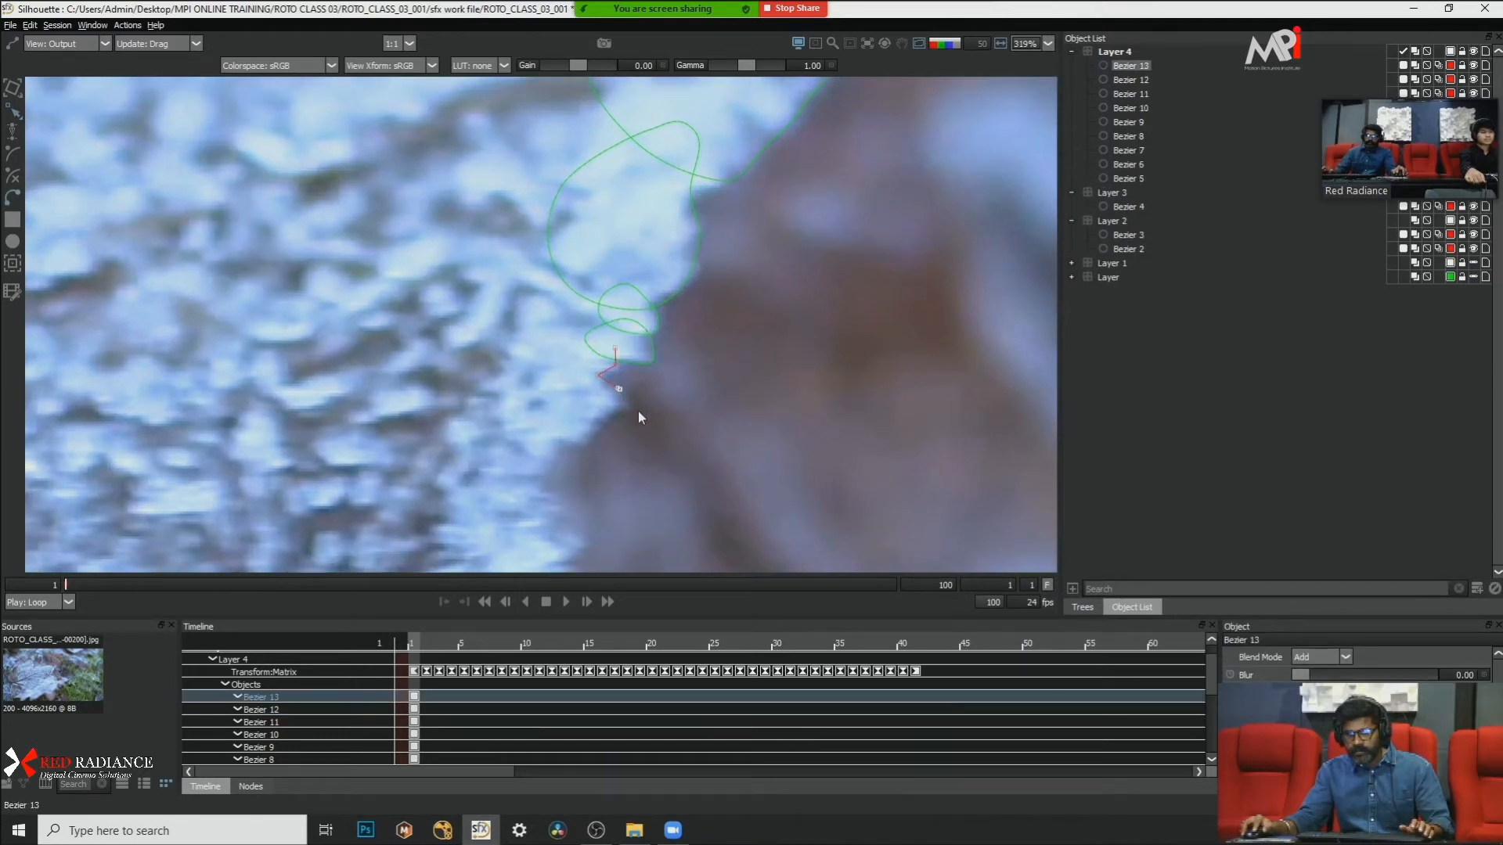
{"action": "left_click", "coordinate": [625, 408]}
{"action": "left_click", "coordinate": [612, 414]}
{"action": "left_click", "coordinate": [586, 447]}
{"action": "left_click", "coordinate": [555, 443]}
{"action": "left_click", "coordinate": [543, 415]}
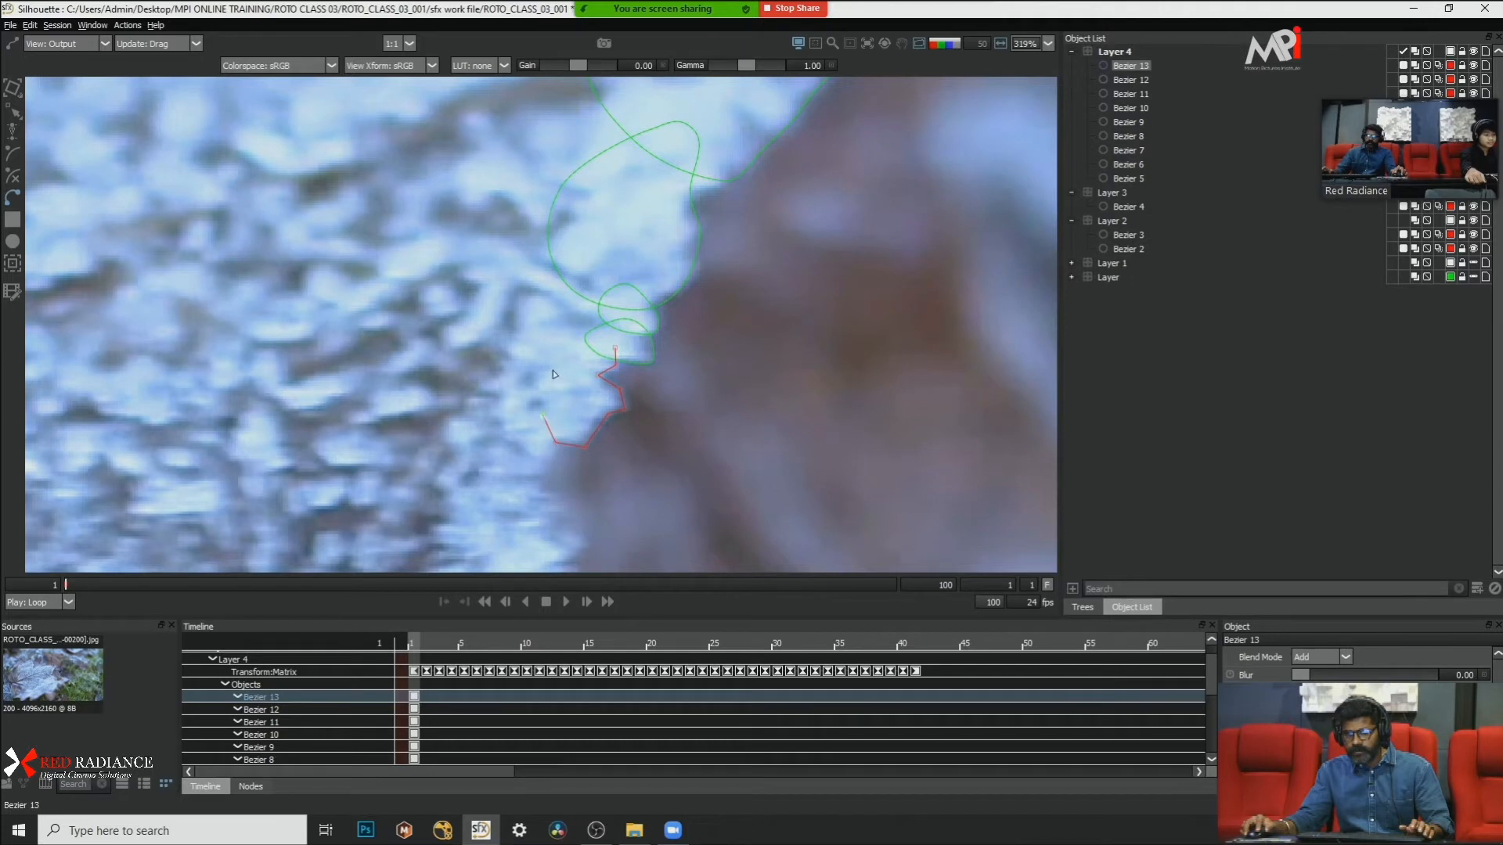
{"action": "left_click", "coordinate": [561, 353]}
{"action": "left_click", "coordinate": [592, 342]}
{"action": "left_click", "coordinate": [615, 349]}
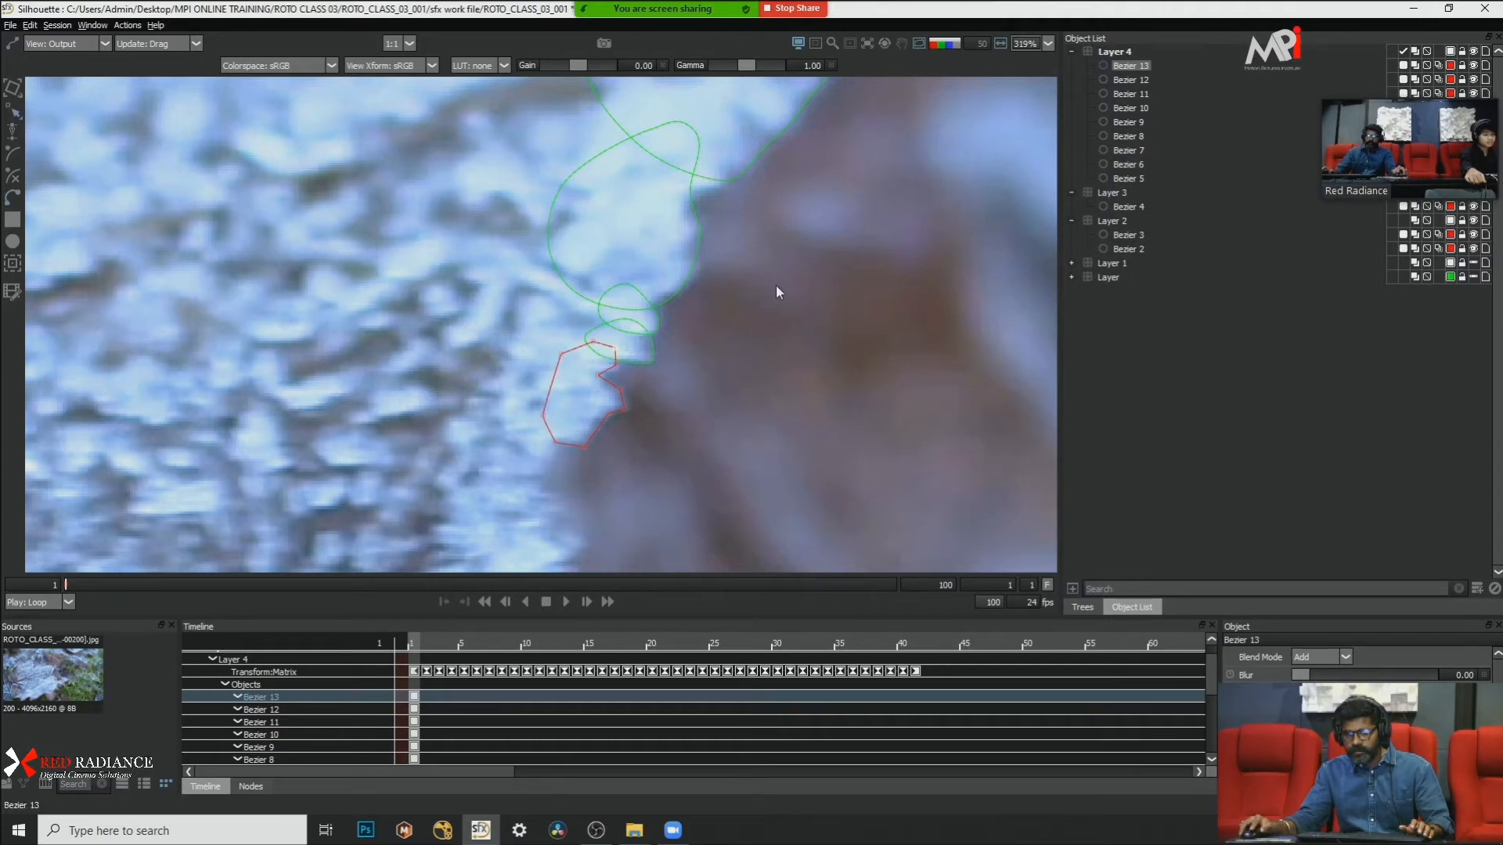
{"action": "right_click", "coordinate": [689, 436]}
{"action": "left_click", "coordinate": [775, 581]}
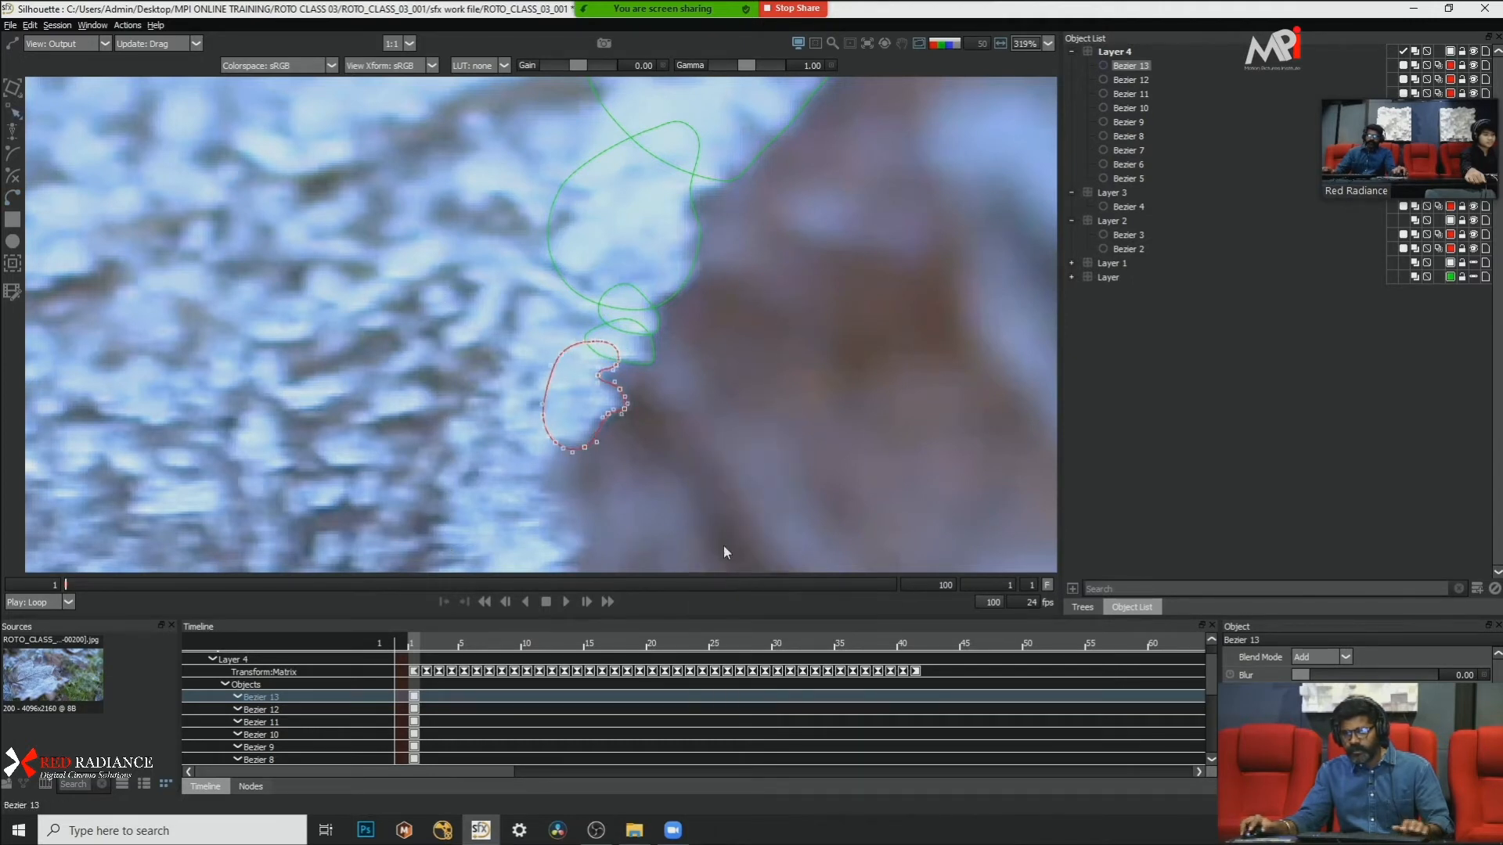
Step: Nudge the notched shape's lower edge points slightly upward to fit the frost outline
{"action": "left_click", "coordinate": [698, 373]}
{"action": "left_click", "coordinate": [604, 419]}
{"action": "left_click_drag", "start_coordinate": [695, 395], "coordinate": [547, 475]}
{"action": "key", "text": "Up"}
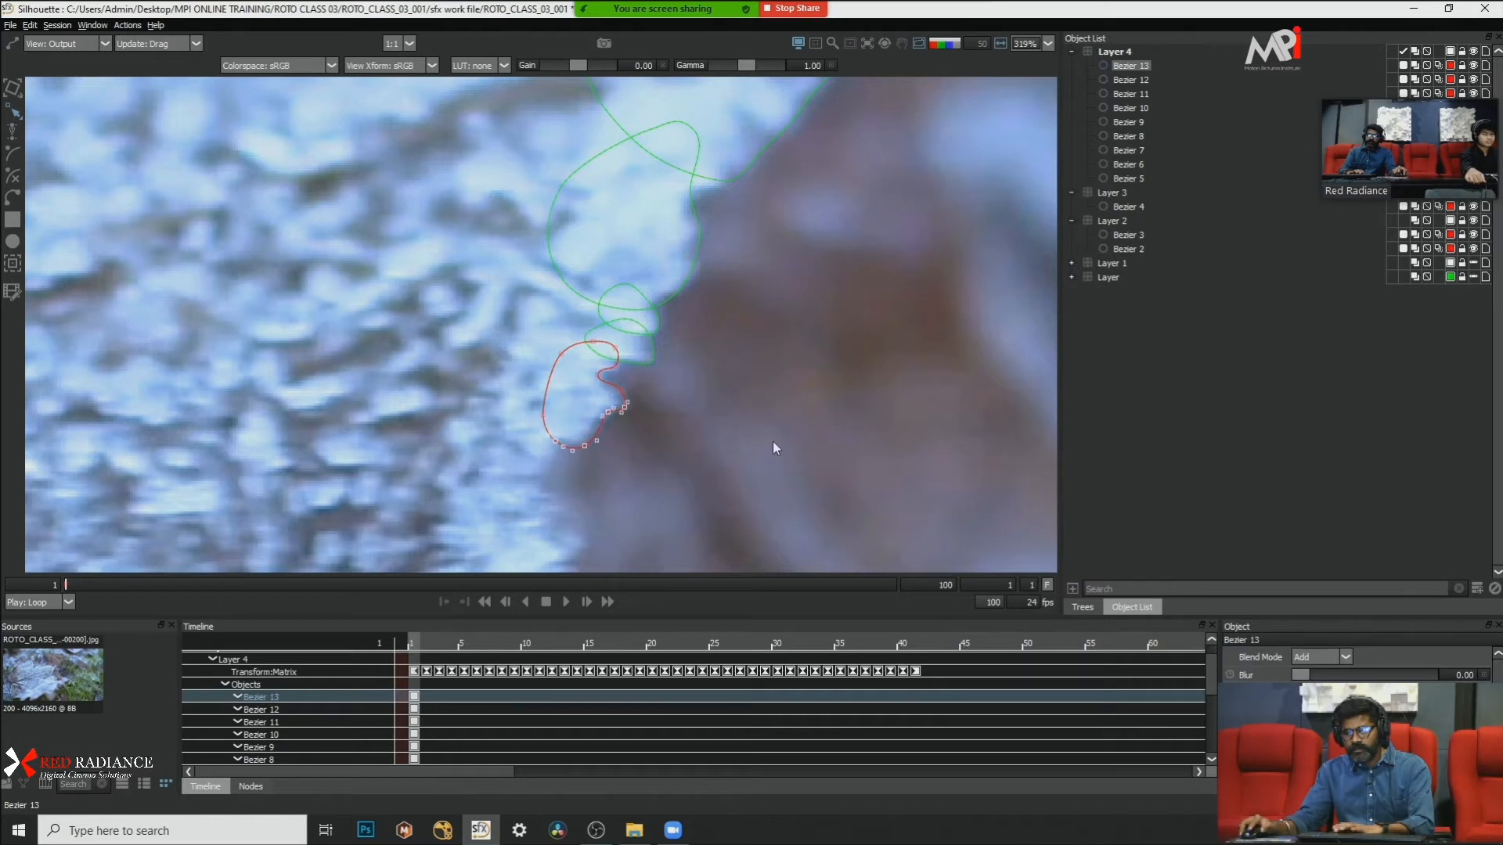
{"action": "left_click", "coordinate": [773, 441]}
{"action": "left_click_drag", "start_coordinate": [751, 366], "coordinate": [578, 387]}
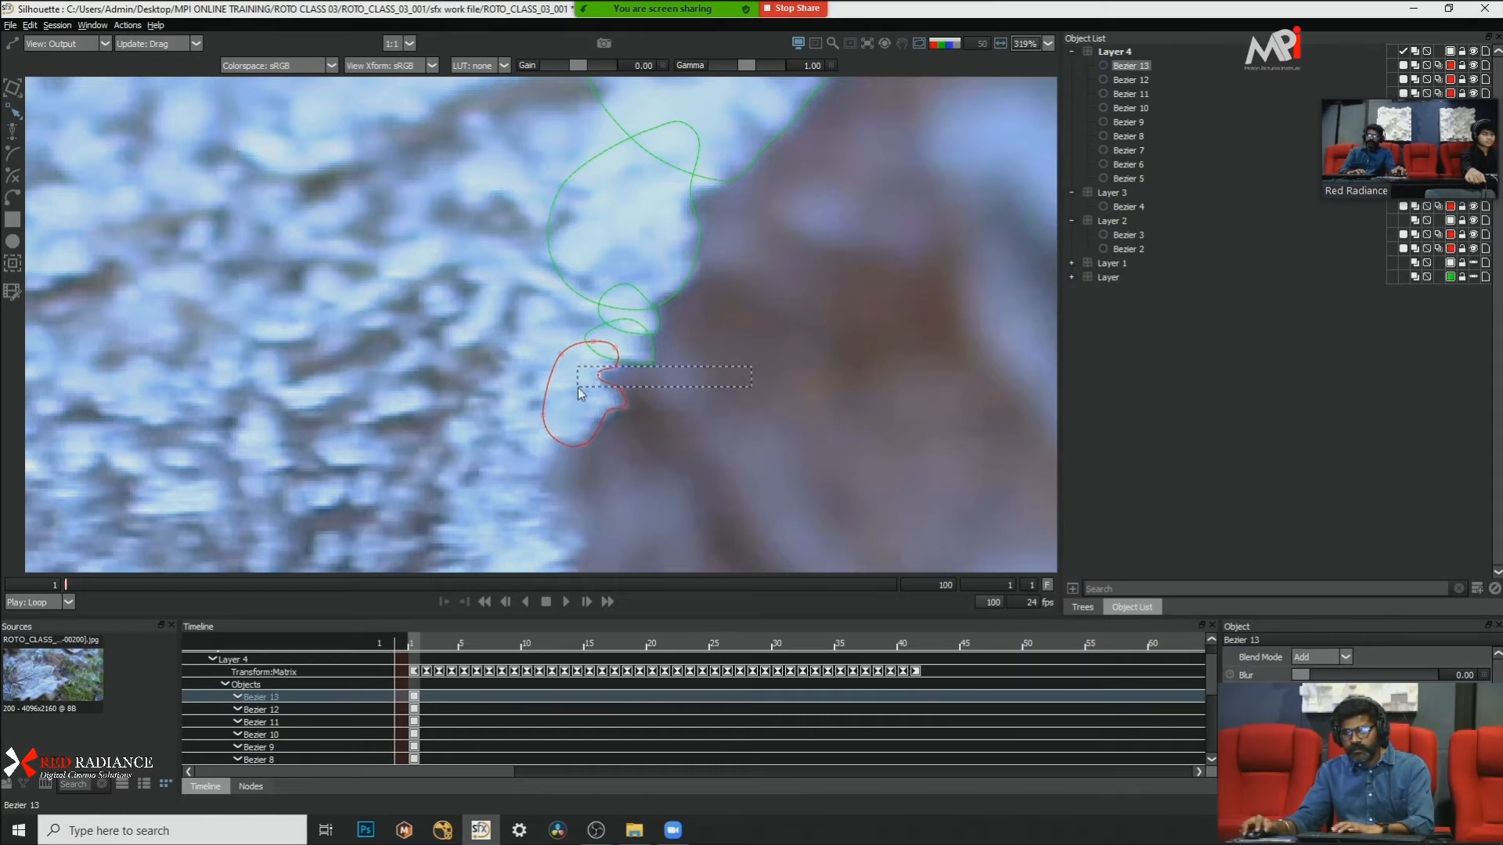
{"action": "left_click", "coordinate": [689, 382]}
Step: Draw a tall closed Bezier around the next frost bulge down the leaf edge, overlapping the notched shape, and convert its points to Cardinal
{"action": "scroll", "coordinate": [697, 371], "scroll_direction": "down", "scroll_amount": 4}
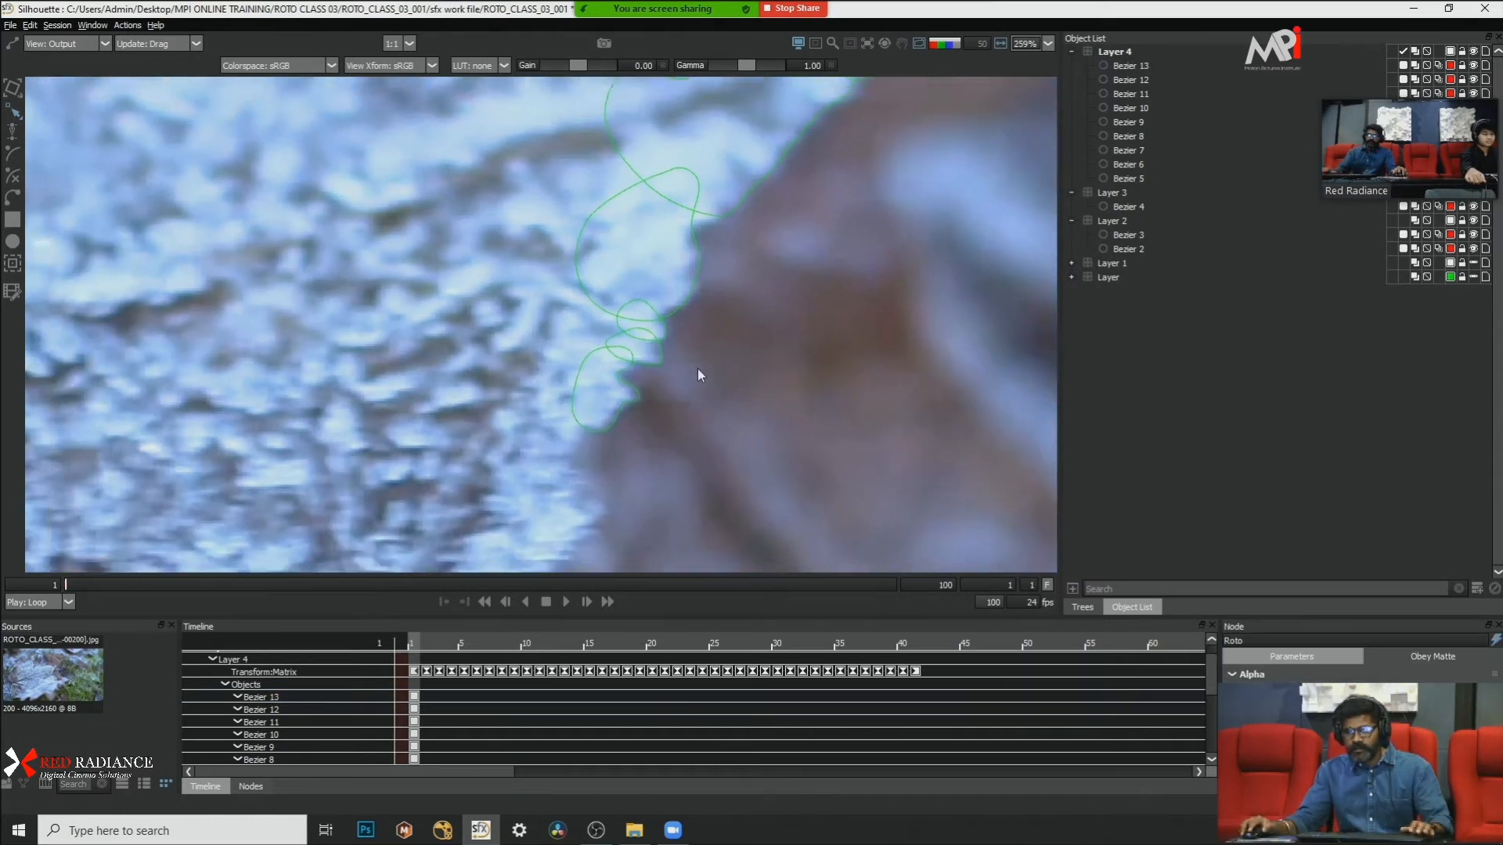
{"action": "scroll", "coordinate": [697, 369], "scroll_direction": "down", "scroll_amount": 2}
{"action": "scroll", "coordinate": [634, 399], "scroll_direction": "up", "scroll_amount": 4}
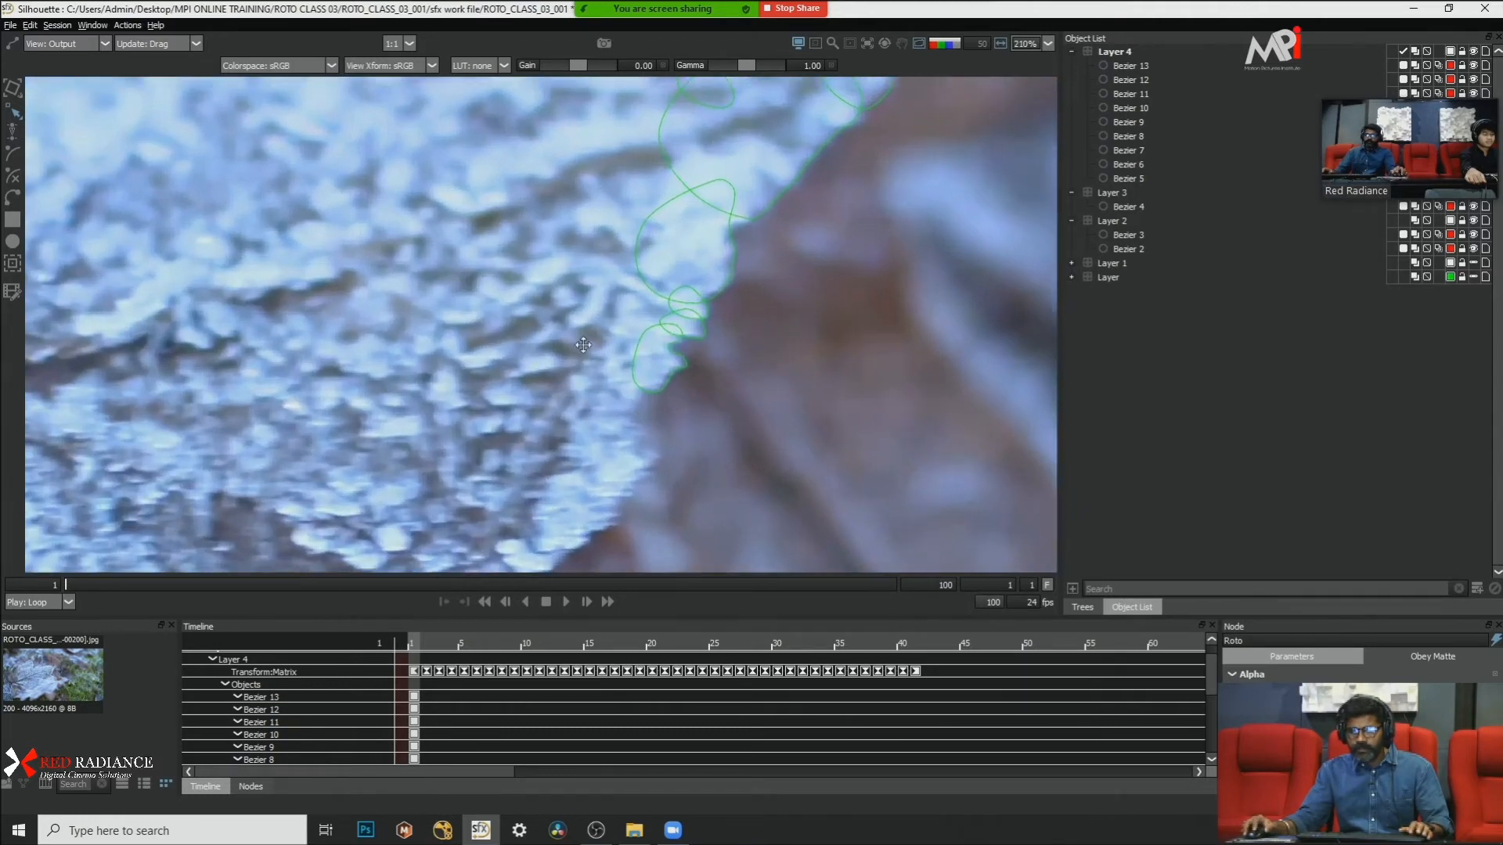
{"action": "scroll", "coordinate": [581, 324], "scroll_direction": "up", "scroll_amount": 1}
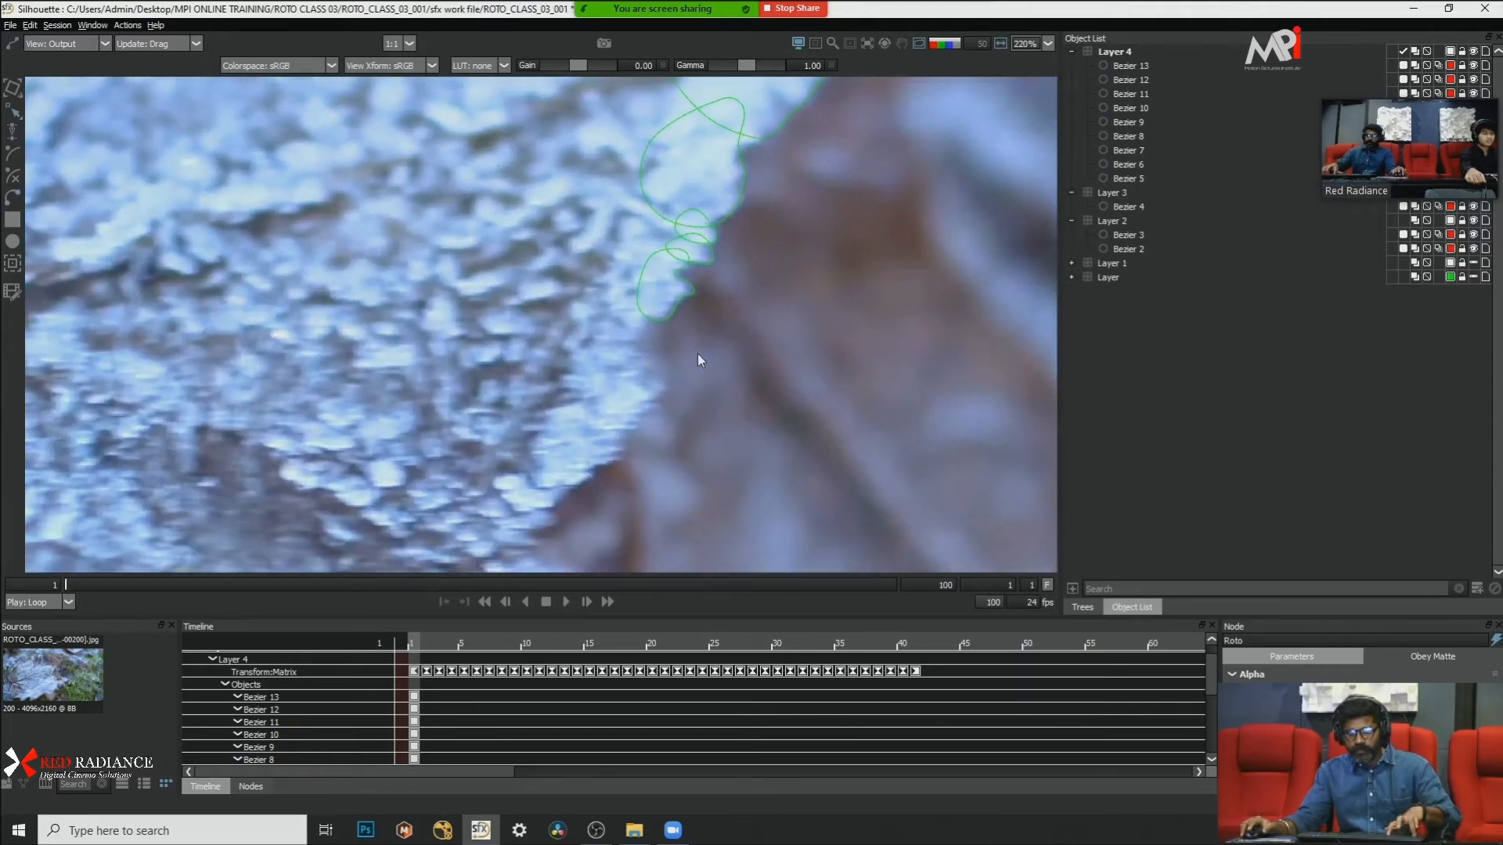
{"action": "left_click", "coordinate": [648, 310]}
{"action": "left_click", "coordinate": [632, 342]}
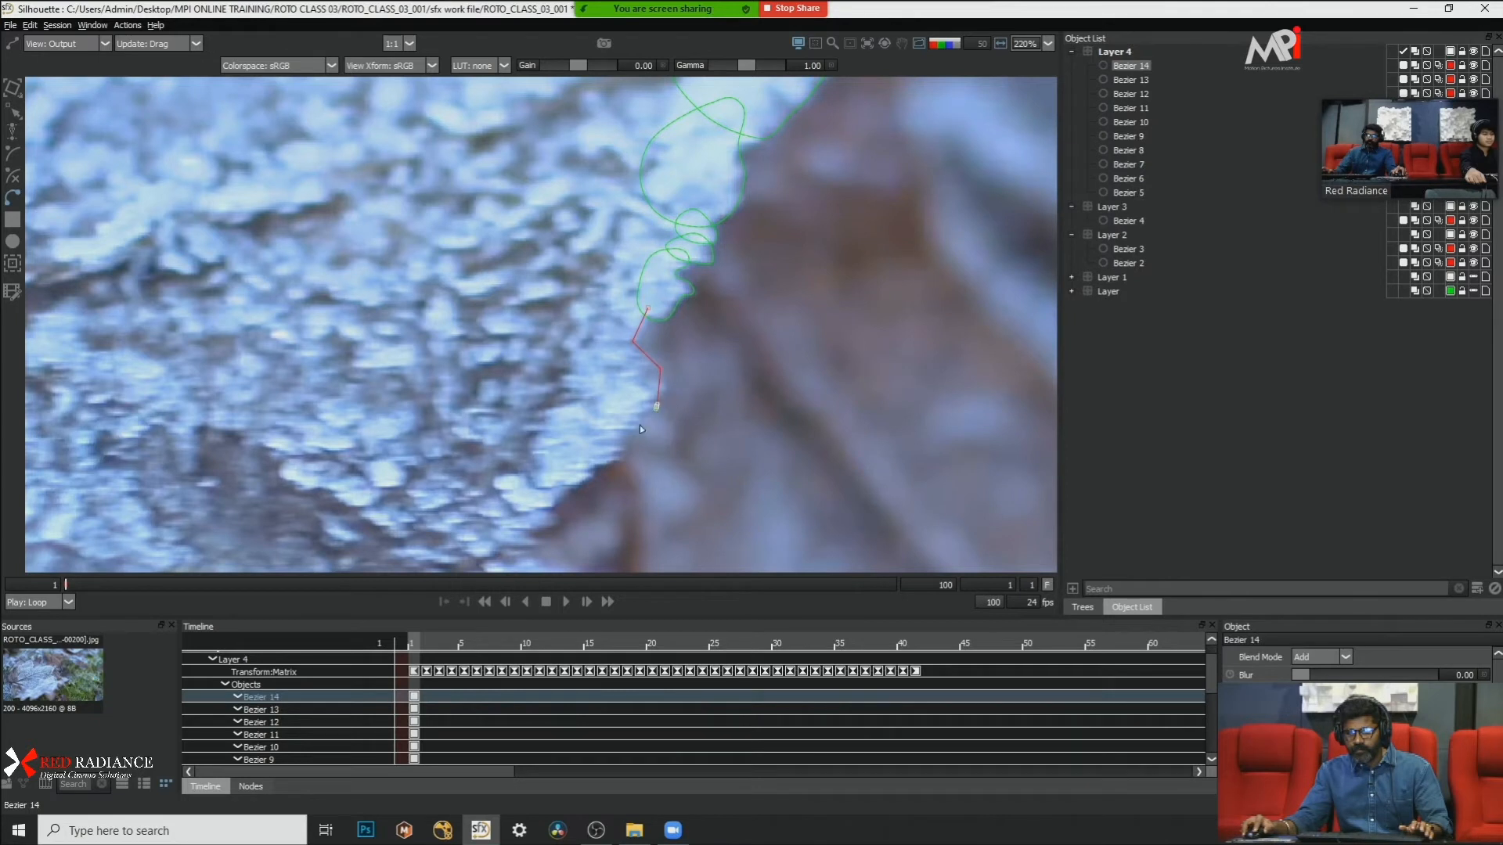
{"action": "left_click", "coordinate": [595, 443]}
{"action": "left_click", "coordinate": [569, 403]}
{"action": "left_click", "coordinate": [577, 352]}
{"action": "left_click", "coordinate": [623, 311]}
{"action": "left_click", "coordinate": [647, 310]}
{"action": "right_click", "coordinate": [714, 366]}
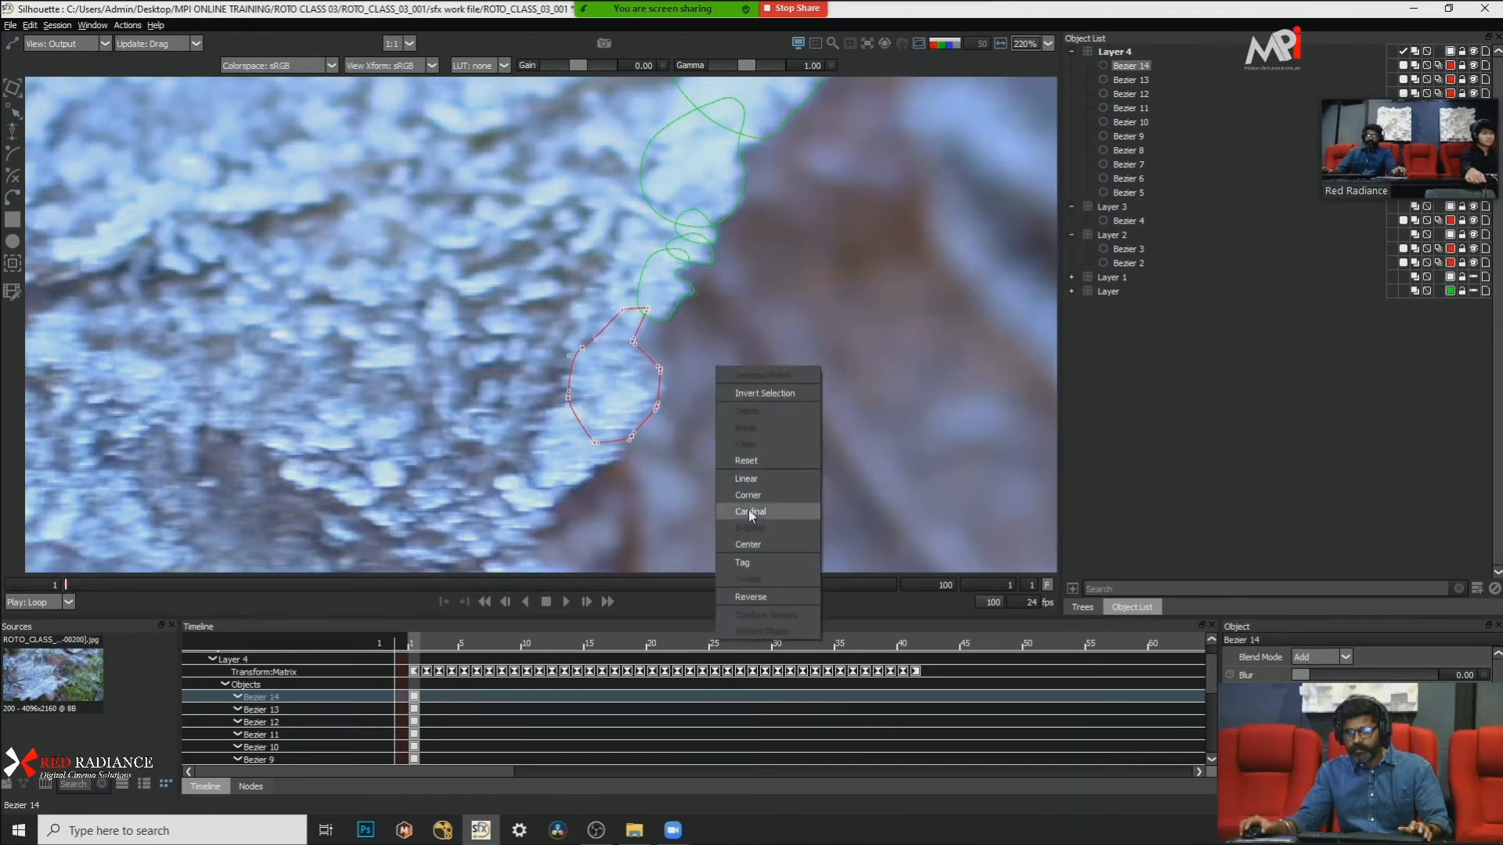
{"action": "left_click", "coordinate": [748, 509]}
{"action": "left_click", "coordinate": [762, 366]}
Step: Nudge the tall shape's bottom points slightly up and left to match the frost edge
{"action": "scroll", "coordinate": [747, 367], "scroll_direction": "down", "scroll_amount": 3}
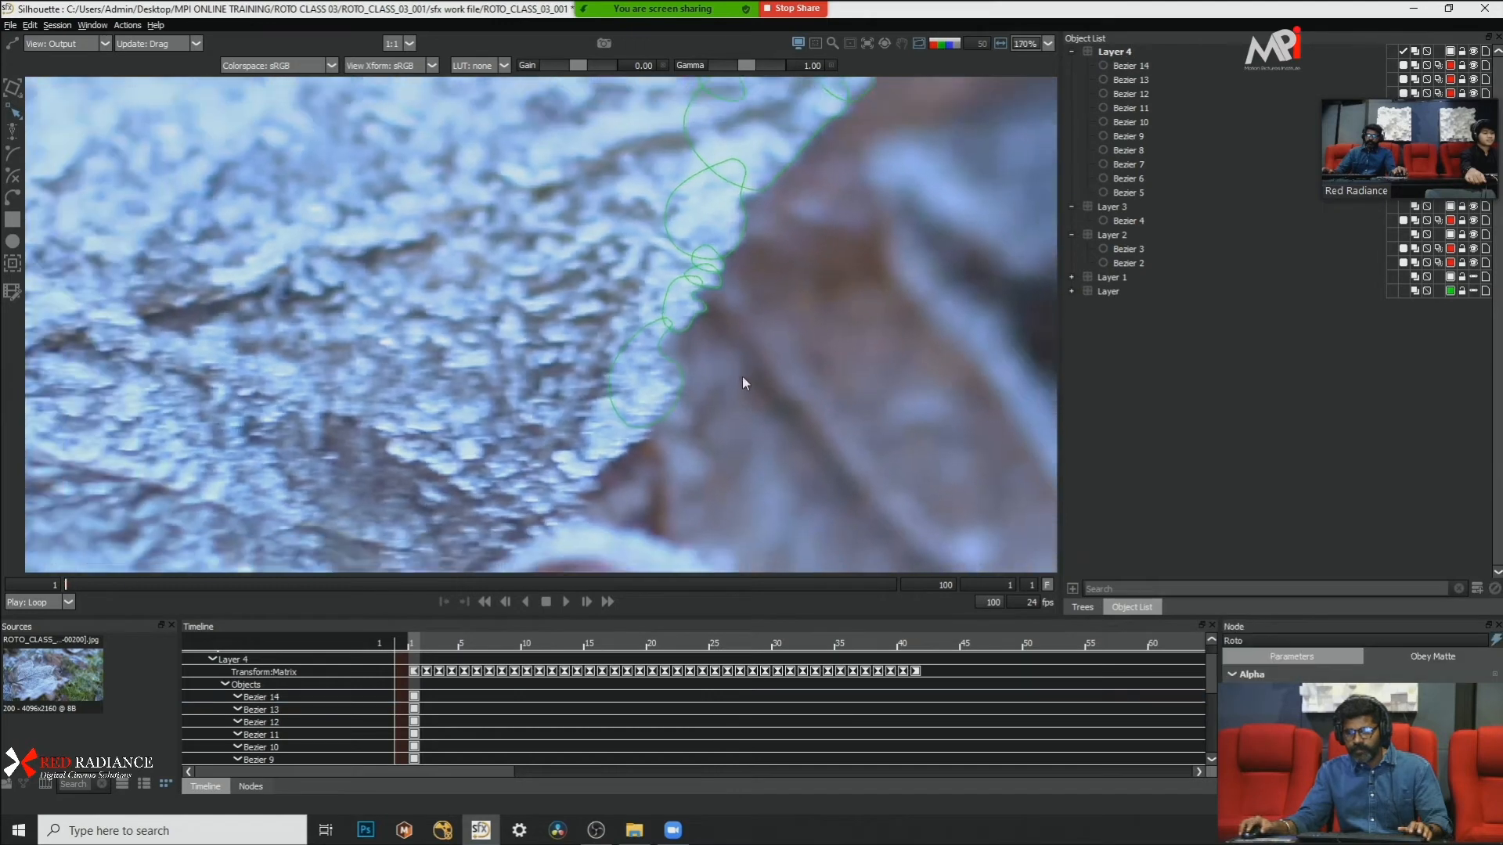
{"action": "scroll", "coordinate": [617, 462], "scroll_direction": "up", "scroll_amount": 3}
{"action": "scroll", "coordinate": [617, 462], "scroll_direction": "up", "scroll_amount": 2}
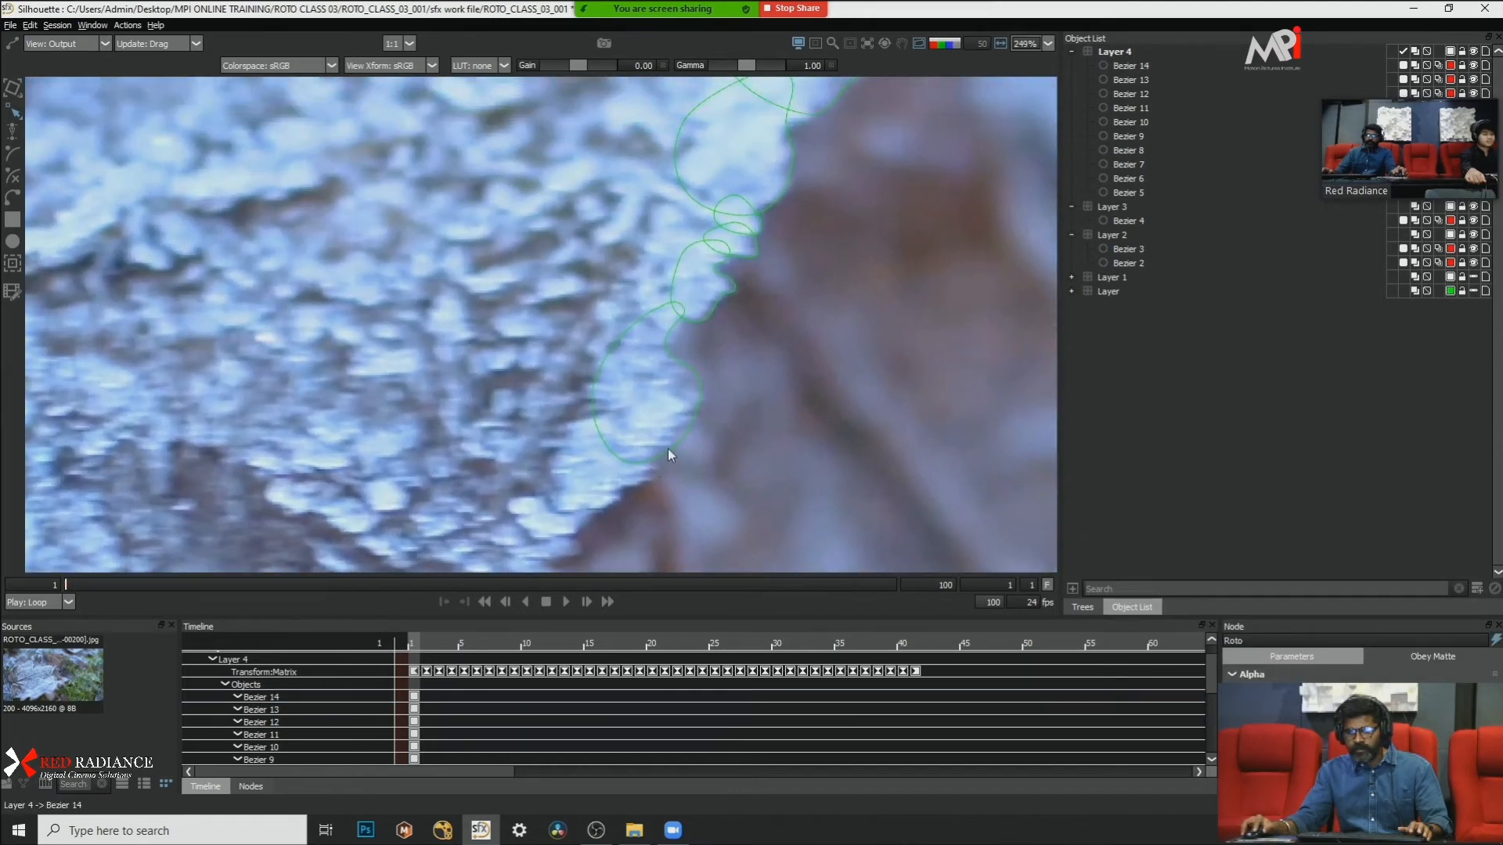
{"action": "left_click", "coordinate": [642, 465]}
{"action": "left_click_drag", "start_coordinate": [533, 481], "coordinate": [741, 476]}
{"action": "key", "text": "Up"}
{"action": "key", "text": "Up"}
{"action": "key", "text": "Up"}
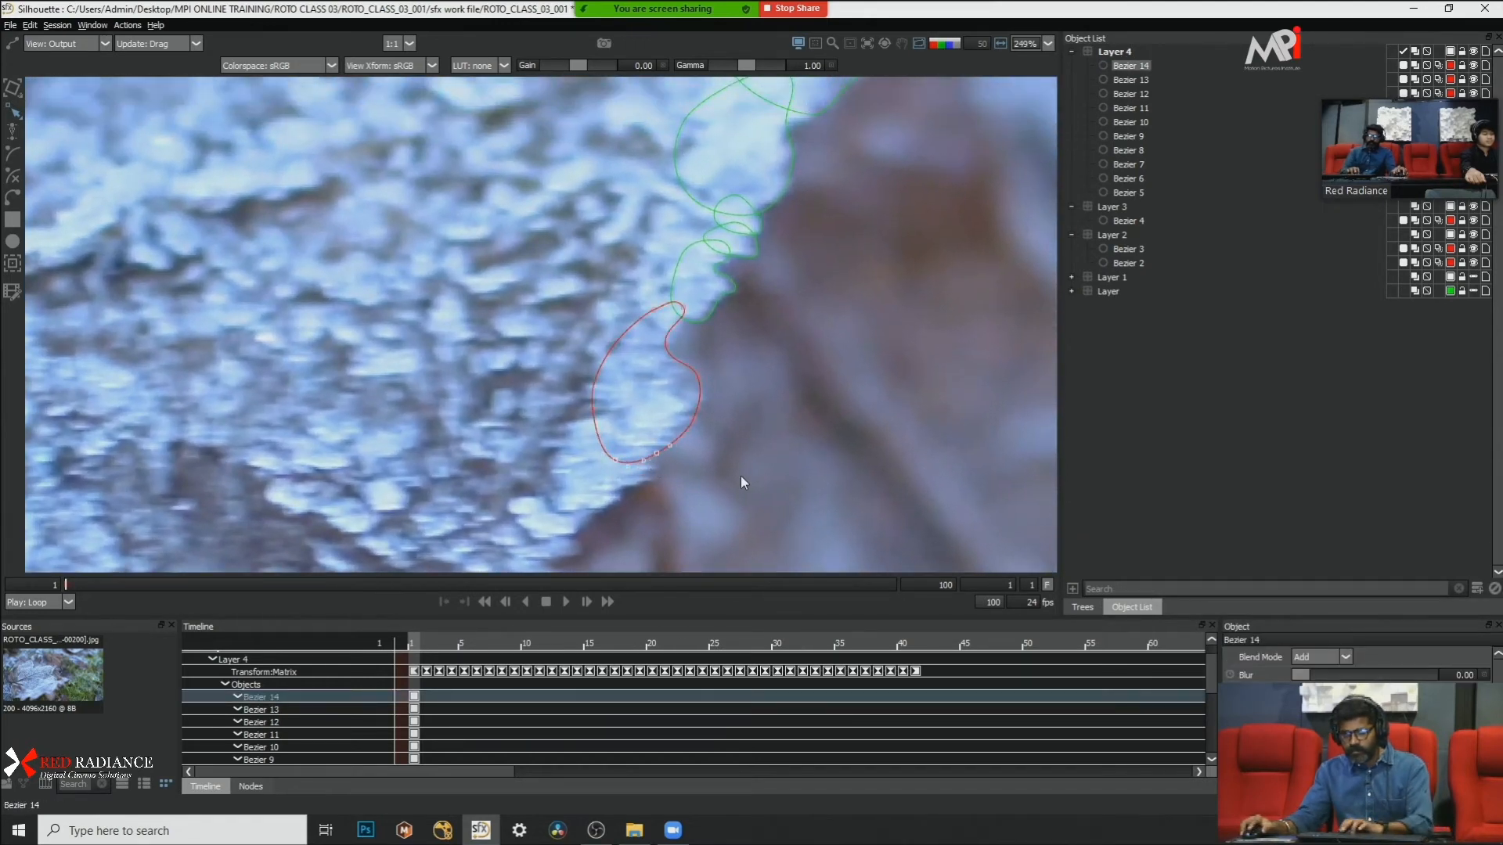
{"action": "key", "text": "Left"}
{"action": "key", "text": "Left"}
{"action": "key", "text": "Left"}
{"action": "key", "text": "Left"}
{"action": "left_click", "coordinate": [740, 476]}
{"action": "scroll", "coordinate": [720, 388], "scroll_direction": "down", "scroll_amount": 2}
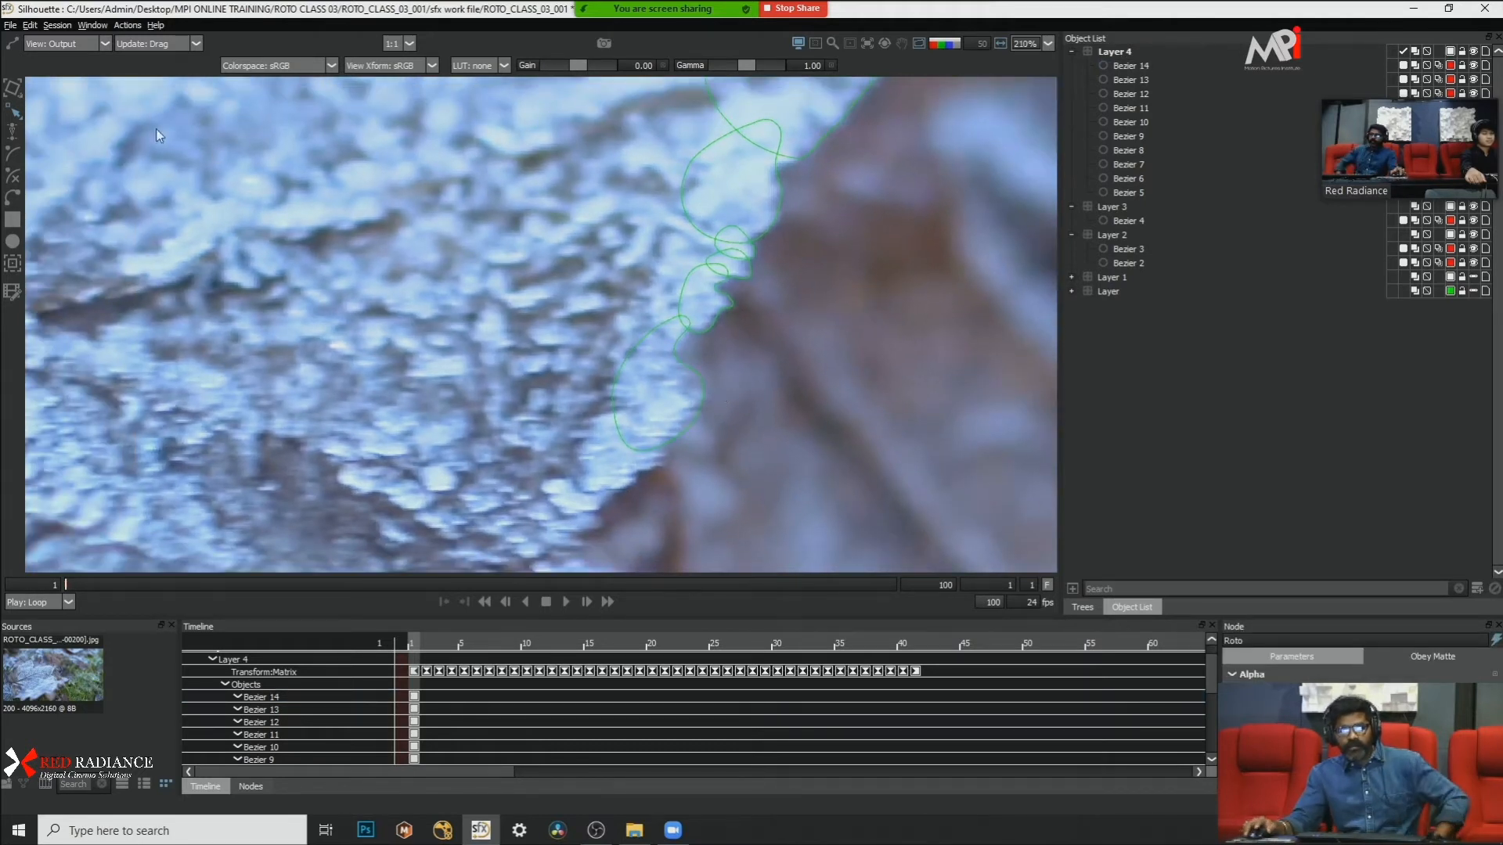
Step: Draw a wide closed Bezier along the leaf edge below the tall shape, extending into the leaf, and convert its points to Cardinal
{"action": "left_click", "coordinate": [14, 197]}
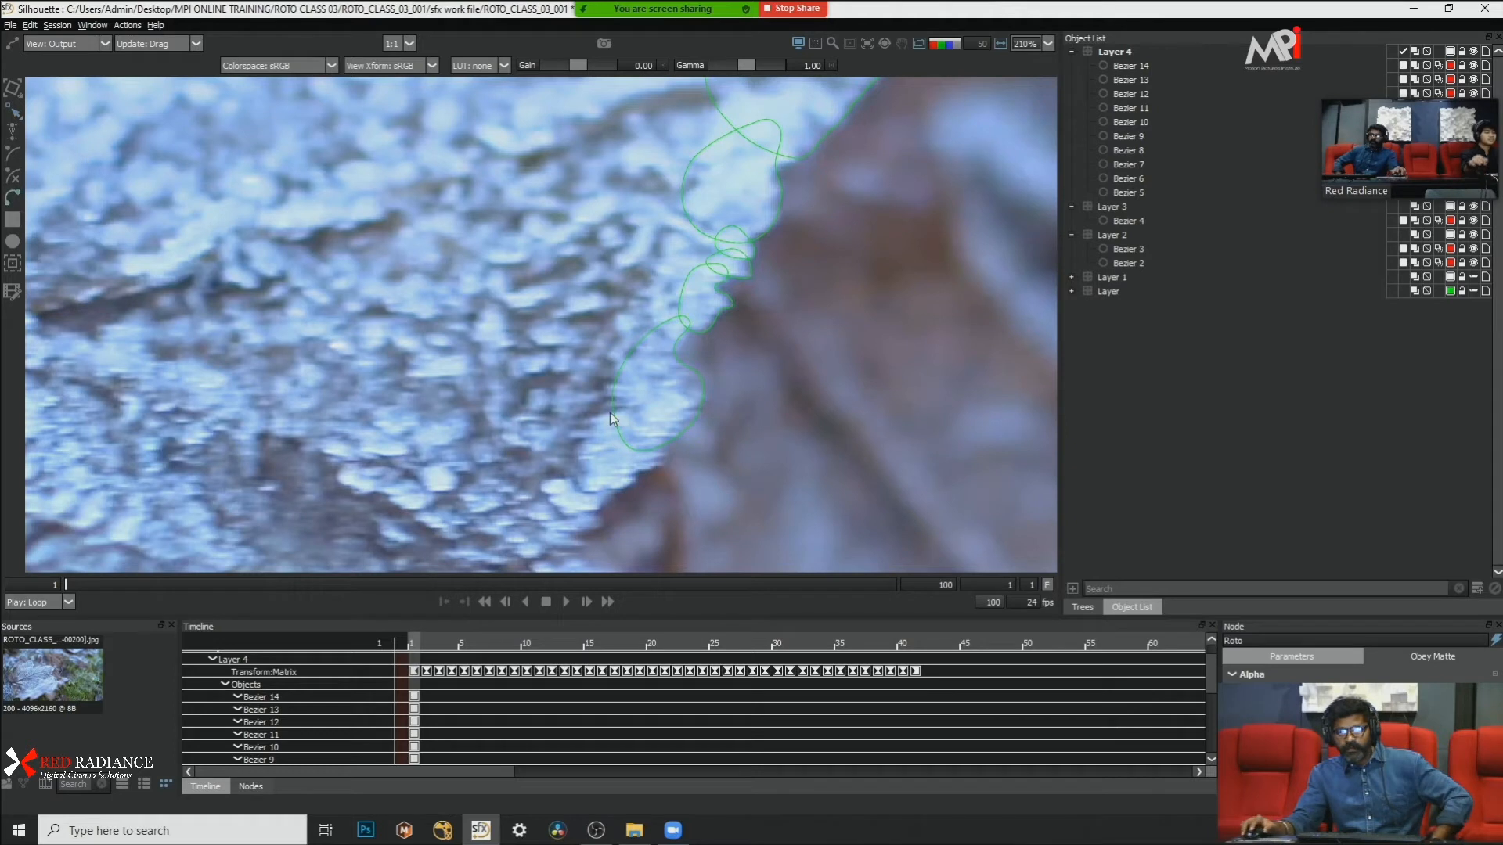
{"action": "left_click", "coordinate": [663, 434]}
{"action": "left_click", "coordinate": [665, 462]}
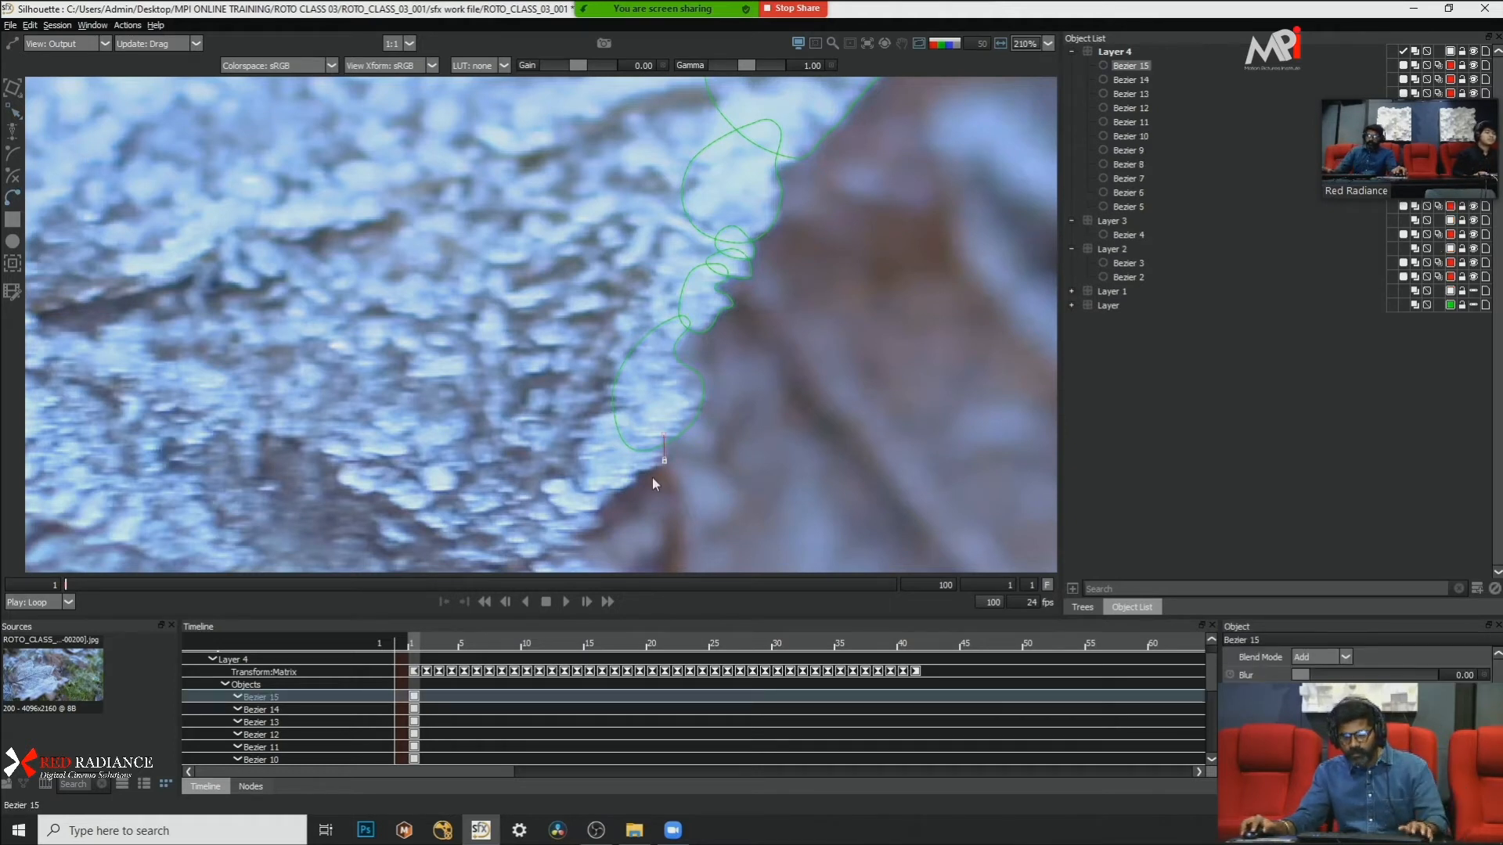
{"action": "left_click", "coordinate": [642, 474]}
{"action": "left_click", "coordinate": [605, 510]}
{"action": "left_click", "coordinate": [573, 516]}
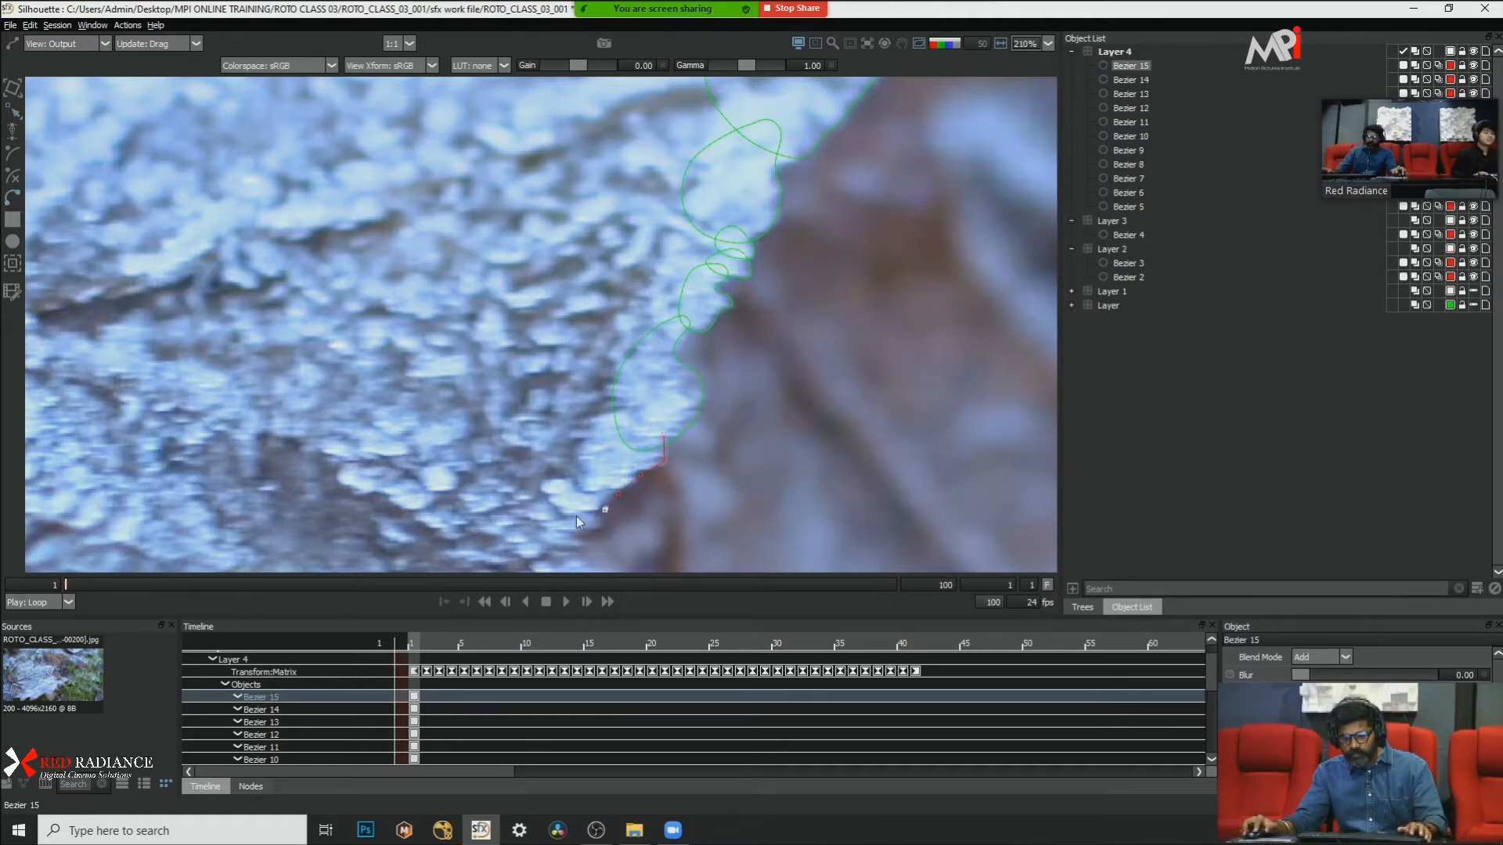
{"action": "left_click", "coordinate": [491, 475]}
{"action": "left_click", "coordinate": [473, 434]}
{"action": "left_click", "coordinate": [516, 409]}
{"action": "left_click", "coordinate": [633, 404]}
{"action": "left_click", "coordinate": [664, 436]}
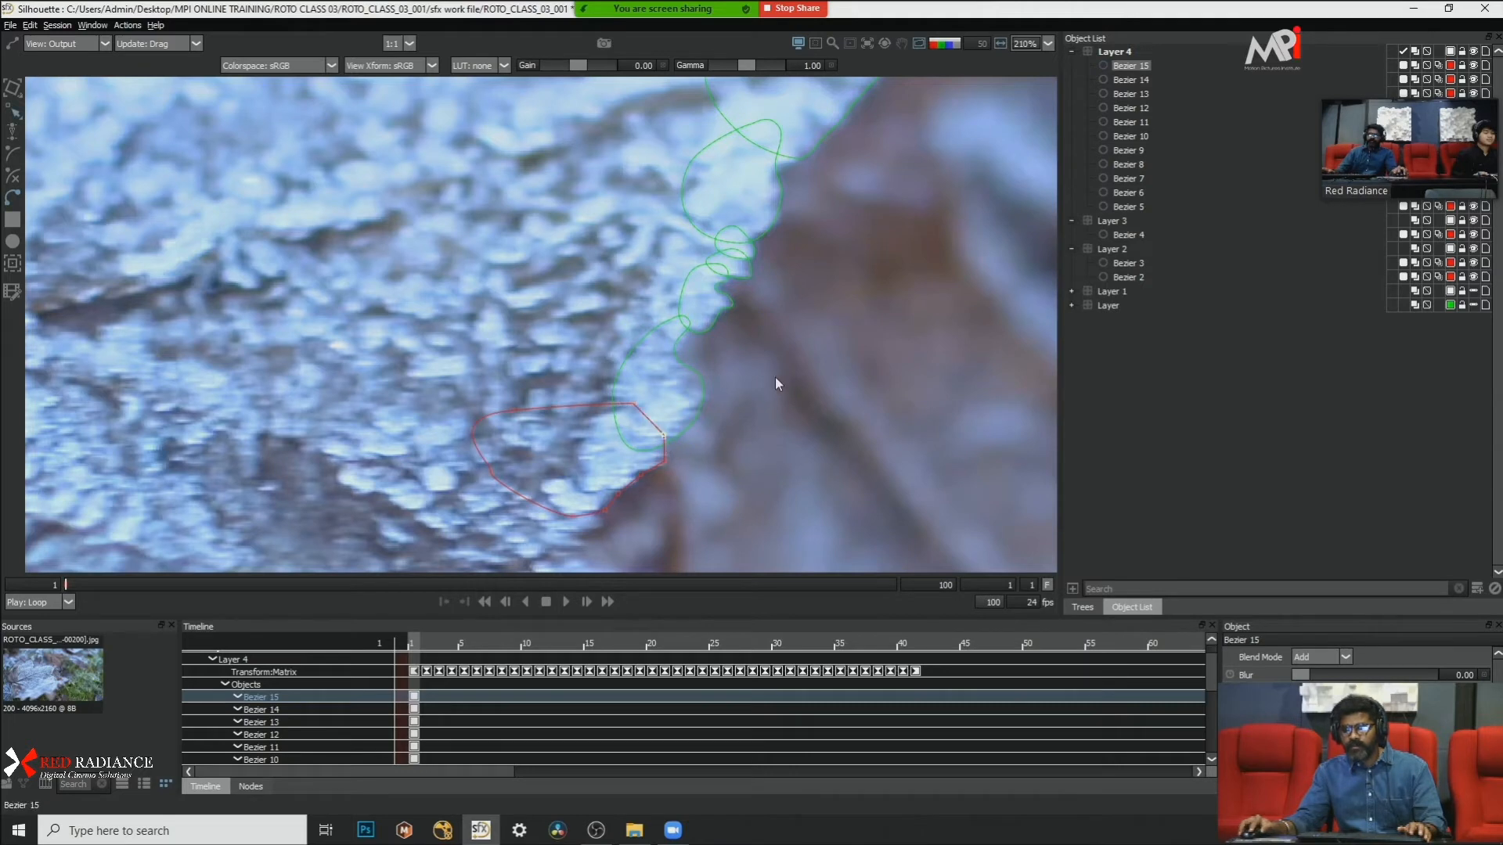
{"action": "right_click", "coordinate": [767, 450]}
{"action": "left_click", "coordinate": [819, 596]}
Step: Refine the wide shape's points along its lower outer edge to fit the frost outline
{"action": "scroll", "coordinate": [721, 356], "scroll_direction": "down", "scroll_amount": 4}
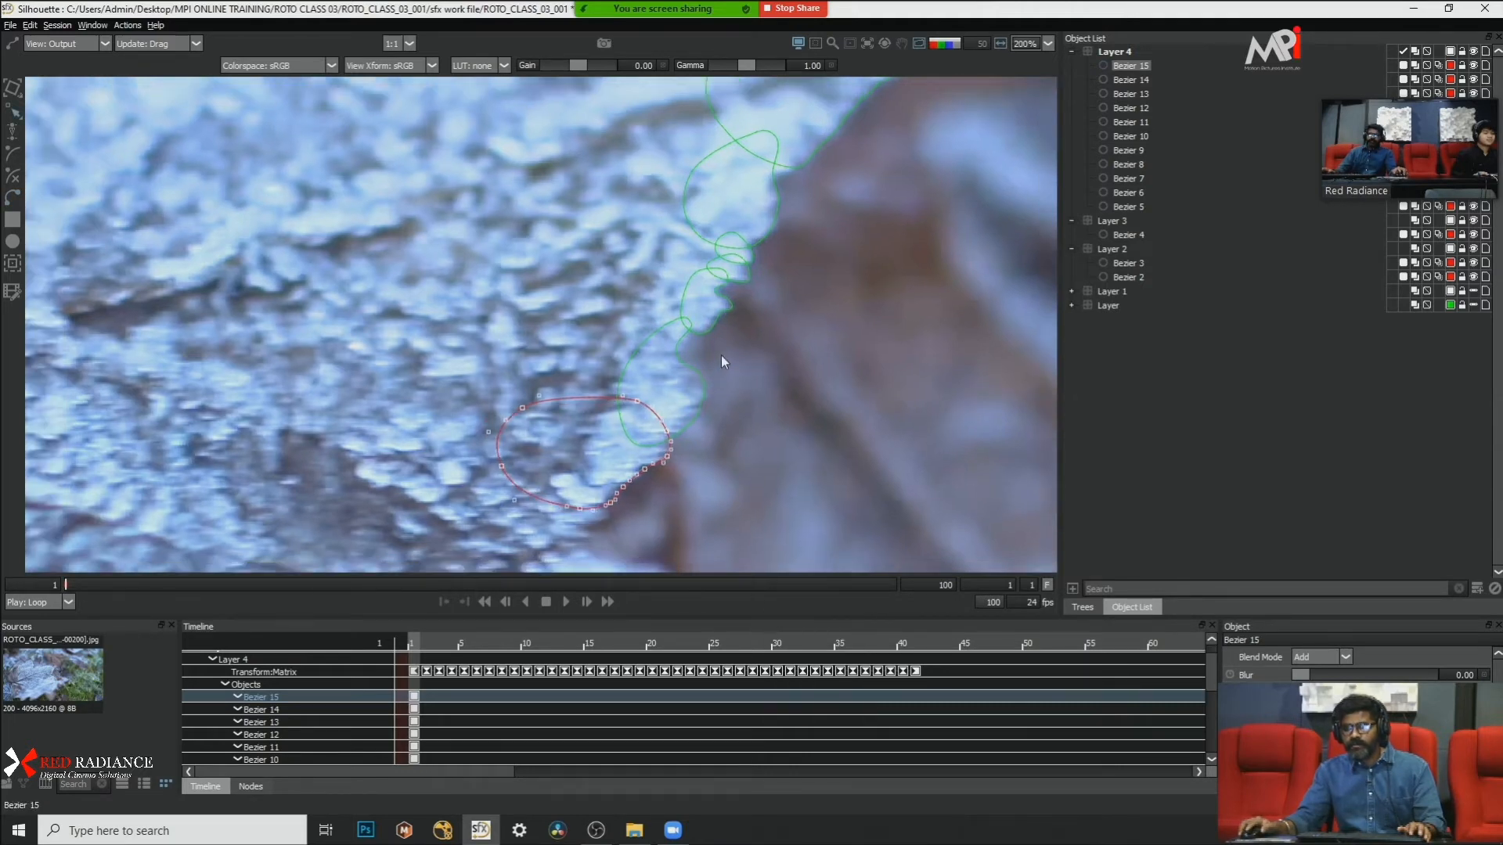
{"action": "left_click", "coordinate": [720, 457]}
{"action": "scroll", "coordinate": [688, 459], "scroll_direction": "up", "scroll_amount": 3}
{"action": "left_click", "coordinate": [619, 483]}
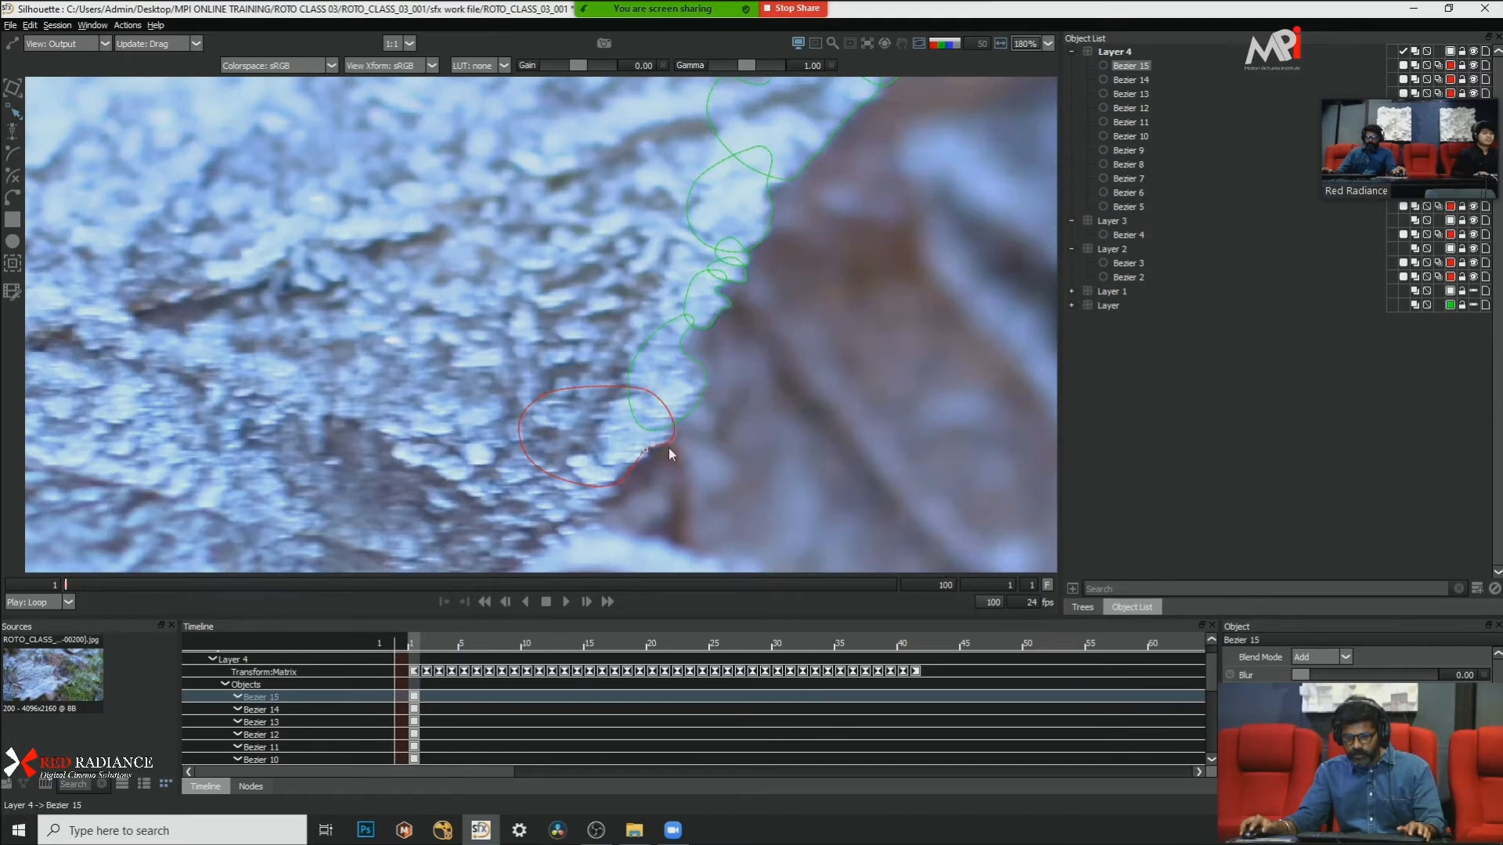
{"action": "scroll", "coordinate": [669, 448], "scroll_direction": "up", "scroll_amount": 2}
{"action": "left_click", "coordinate": [655, 481]}
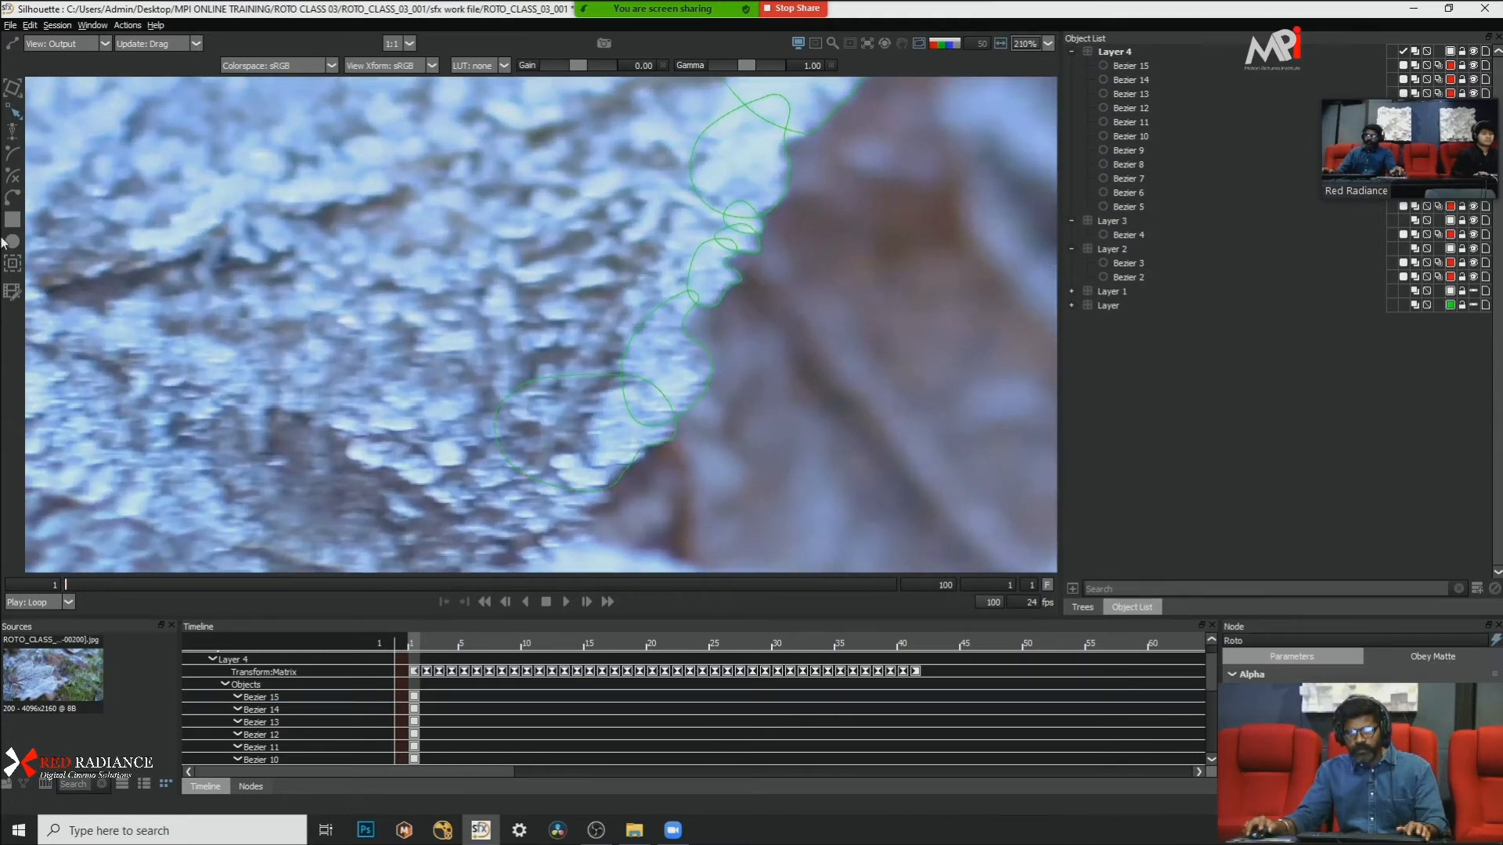
Step: Draw a small closed Bezier around the frost bump on the wide shape's lower outer edge and convert its points to Cardinal
{"action": "left_click", "coordinate": [21, 201]}
{"action": "scroll", "coordinate": [560, 349], "scroll_direction": "up", "scroll_amount": 2}
{"action": "left_click", "coordinate": [656, 466]}
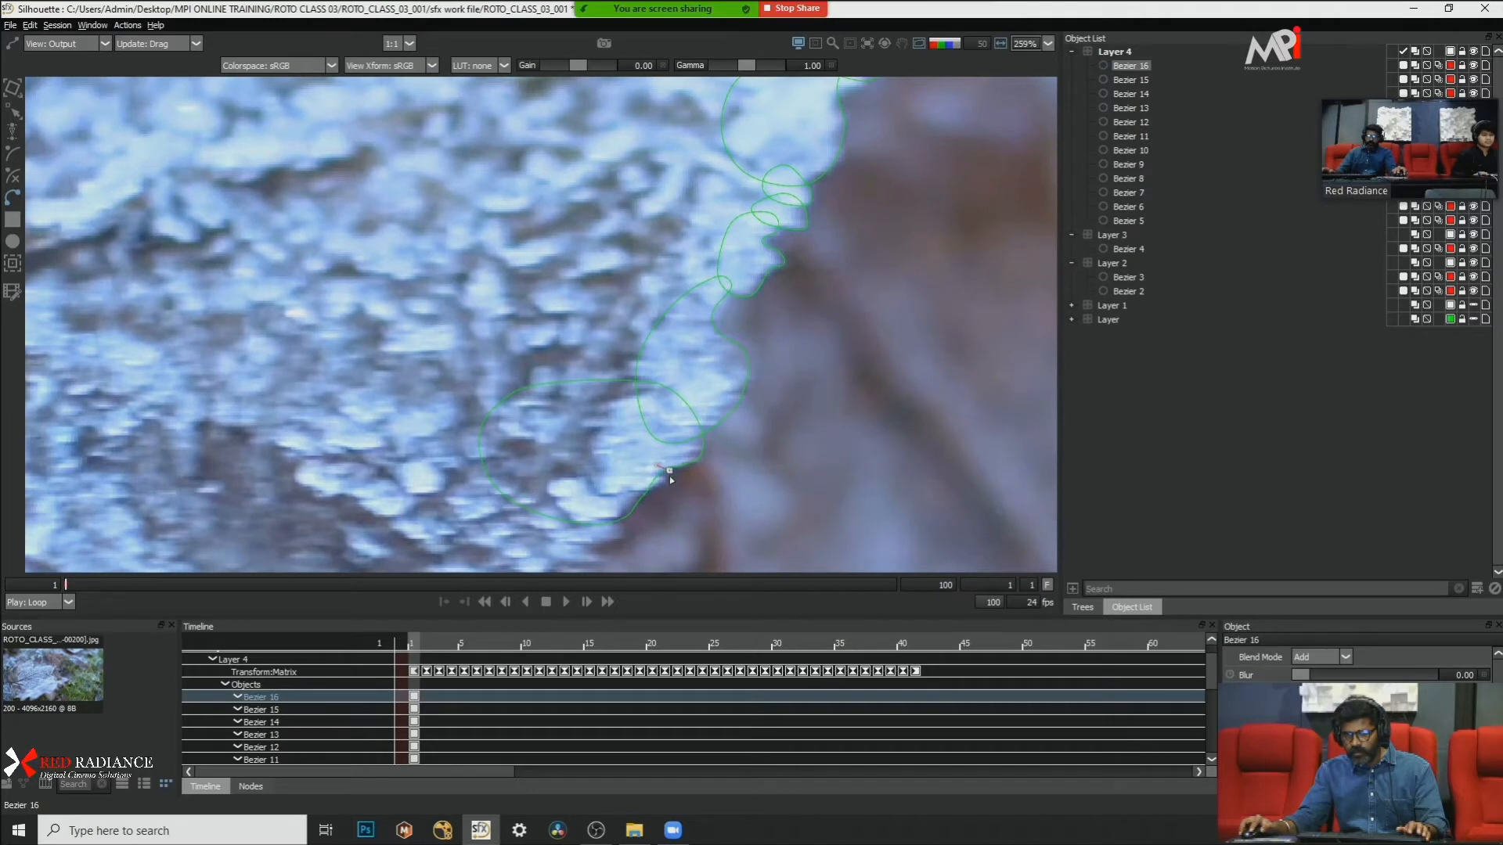
{"action": "left_click", "coordinate": [607, 471]}
{"action": "left_click", "coordinate": [638, 468]}
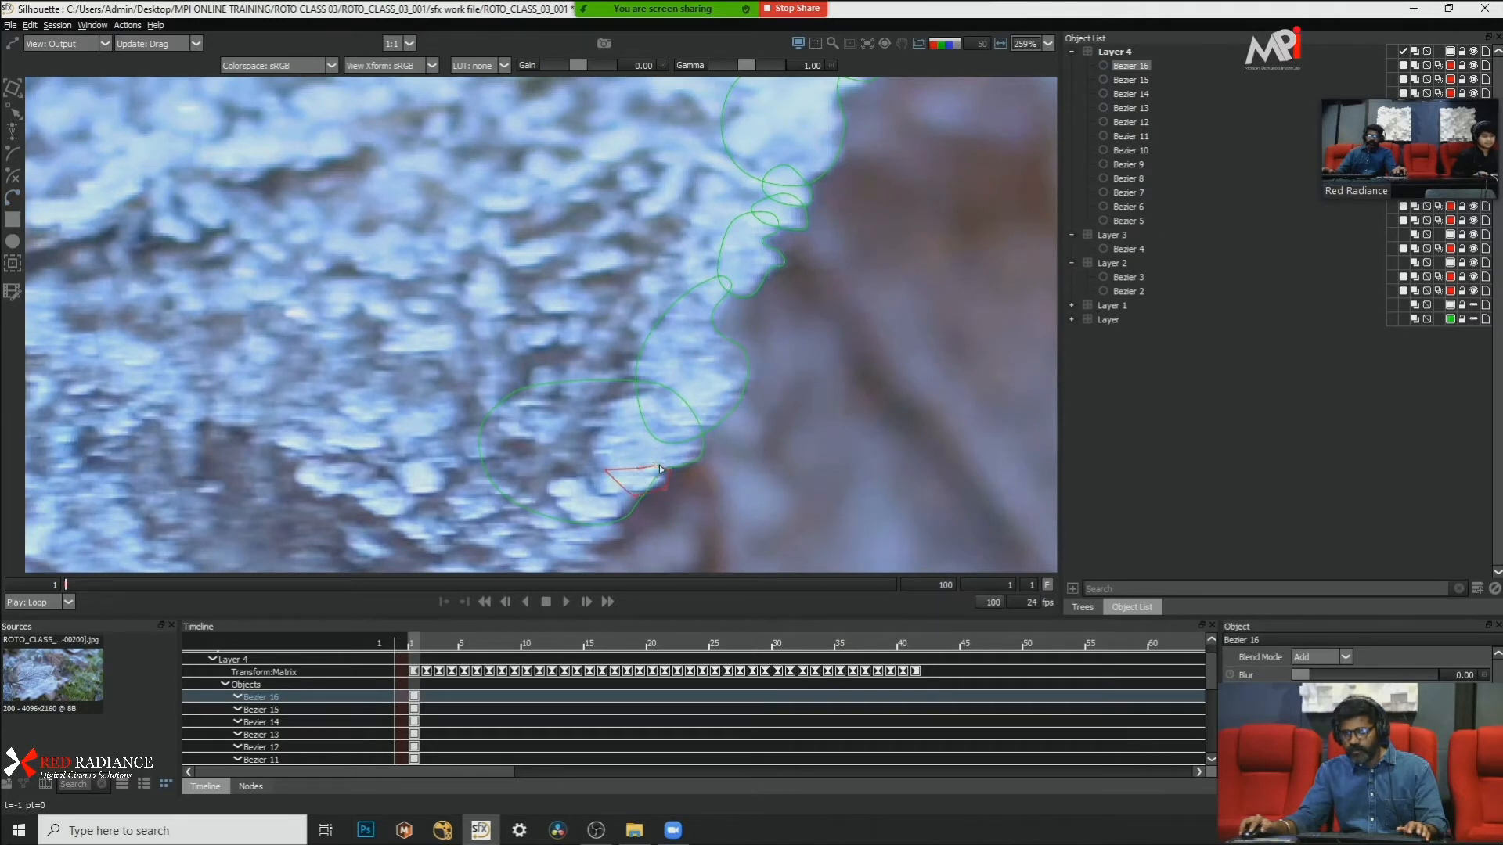
{"action": "left_click", "coordinate": [656, 467]}
{"action": "right_click", "coordinate": [745, 450]}
{"action": "left_click", "coordinate": [790, 585]}
Step: Nudge the small shape's outer points slightly inward to fit the frost edge
{"action": "left_click", "coordinate": [664, 482]}
{"action": "left_click", "coordinate": [663, 482]}
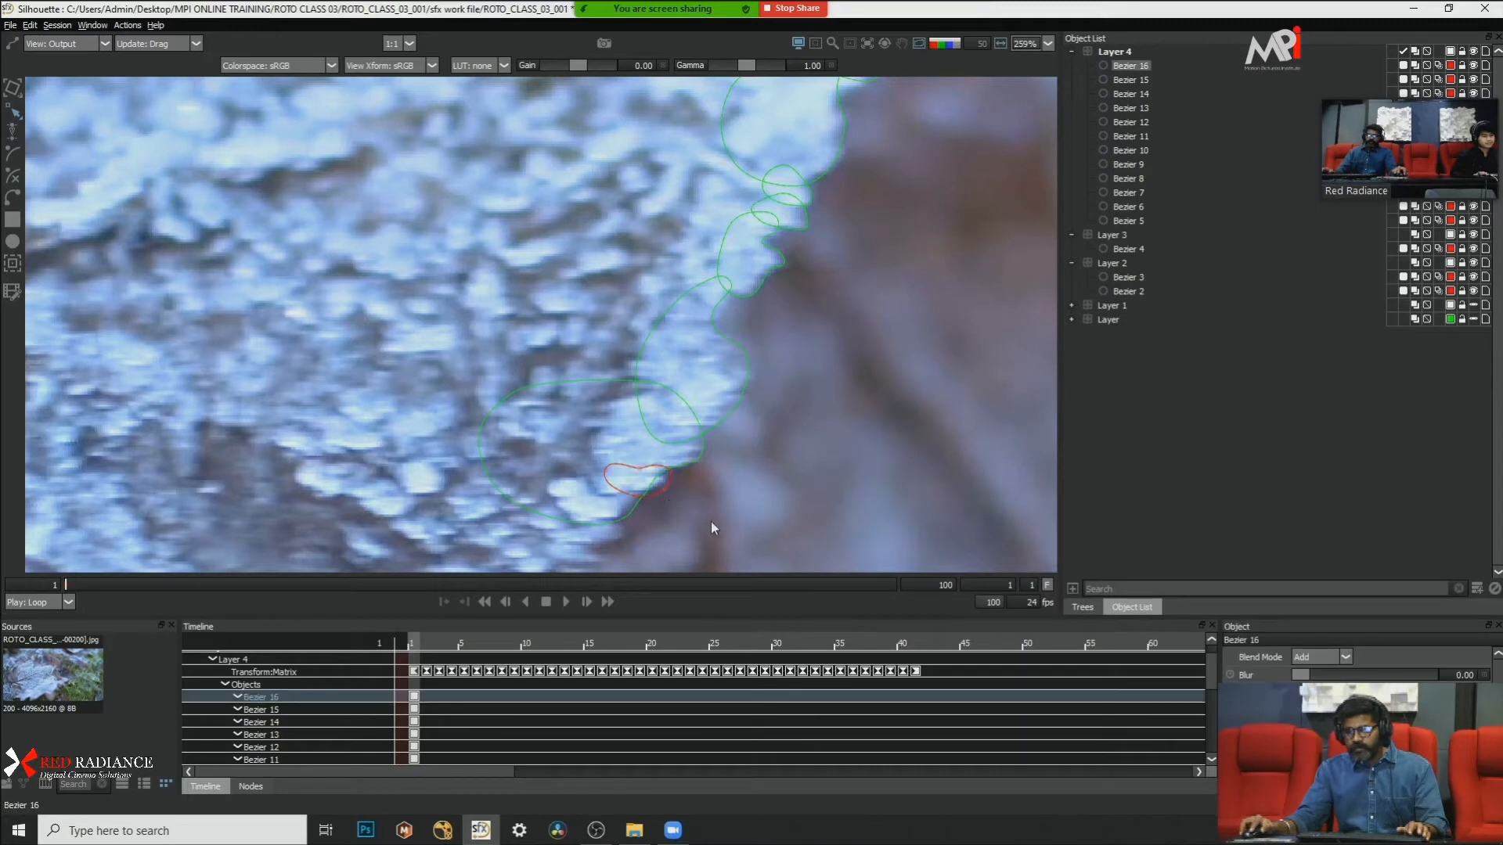
{"action": "left_click", "coordinate": [788, 439]}
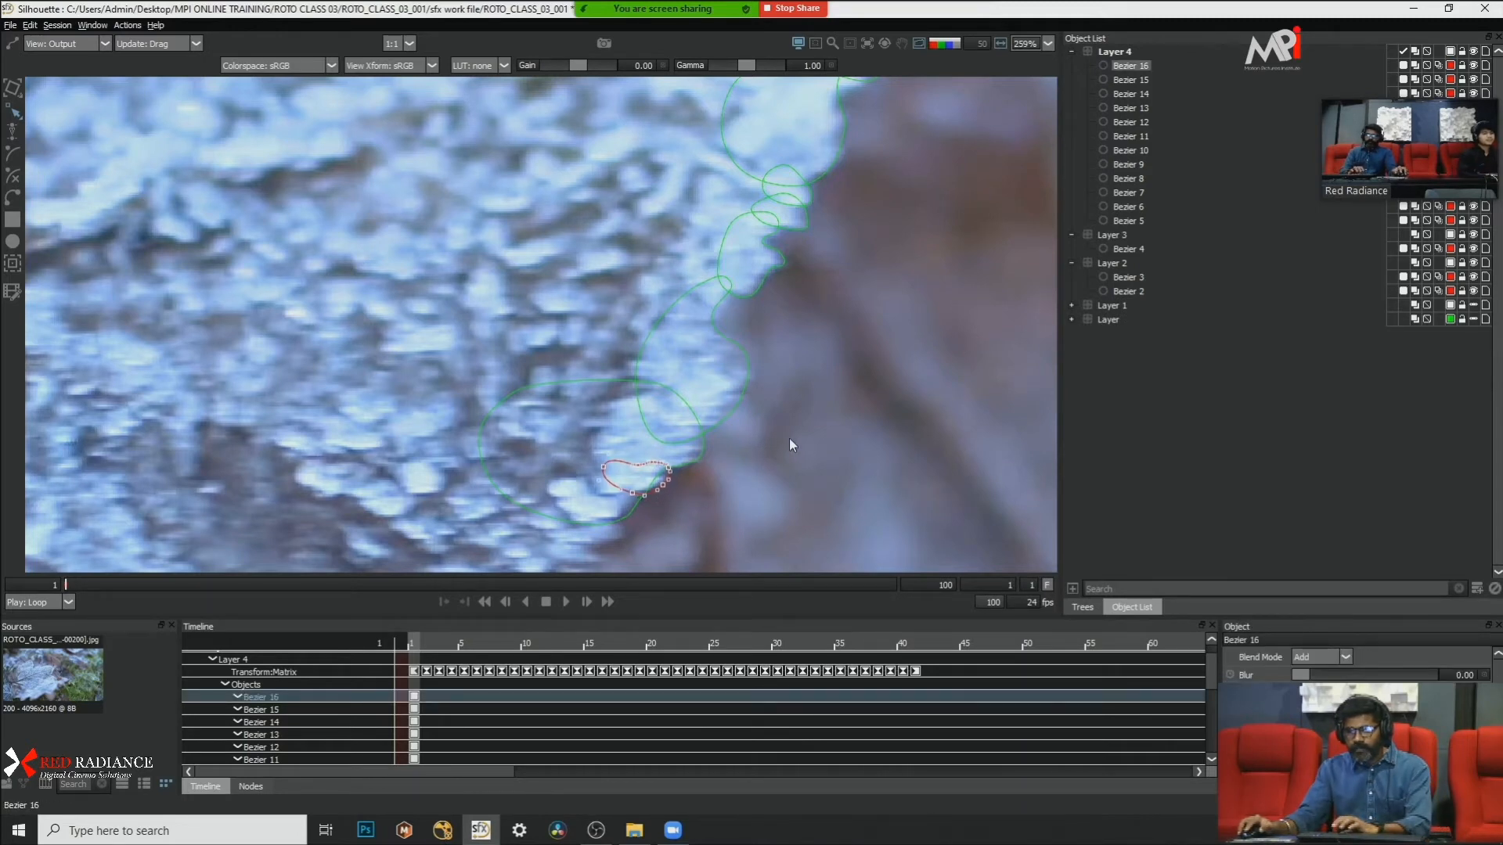
{"action": "scroll", "coordinate": [748, 378], "scroll_direction": "down", "scroll_amount": 2}
{"action": "scroll", "coordinate": [742, 368], "scroll_direction": "down", "scroll_amount": 4}
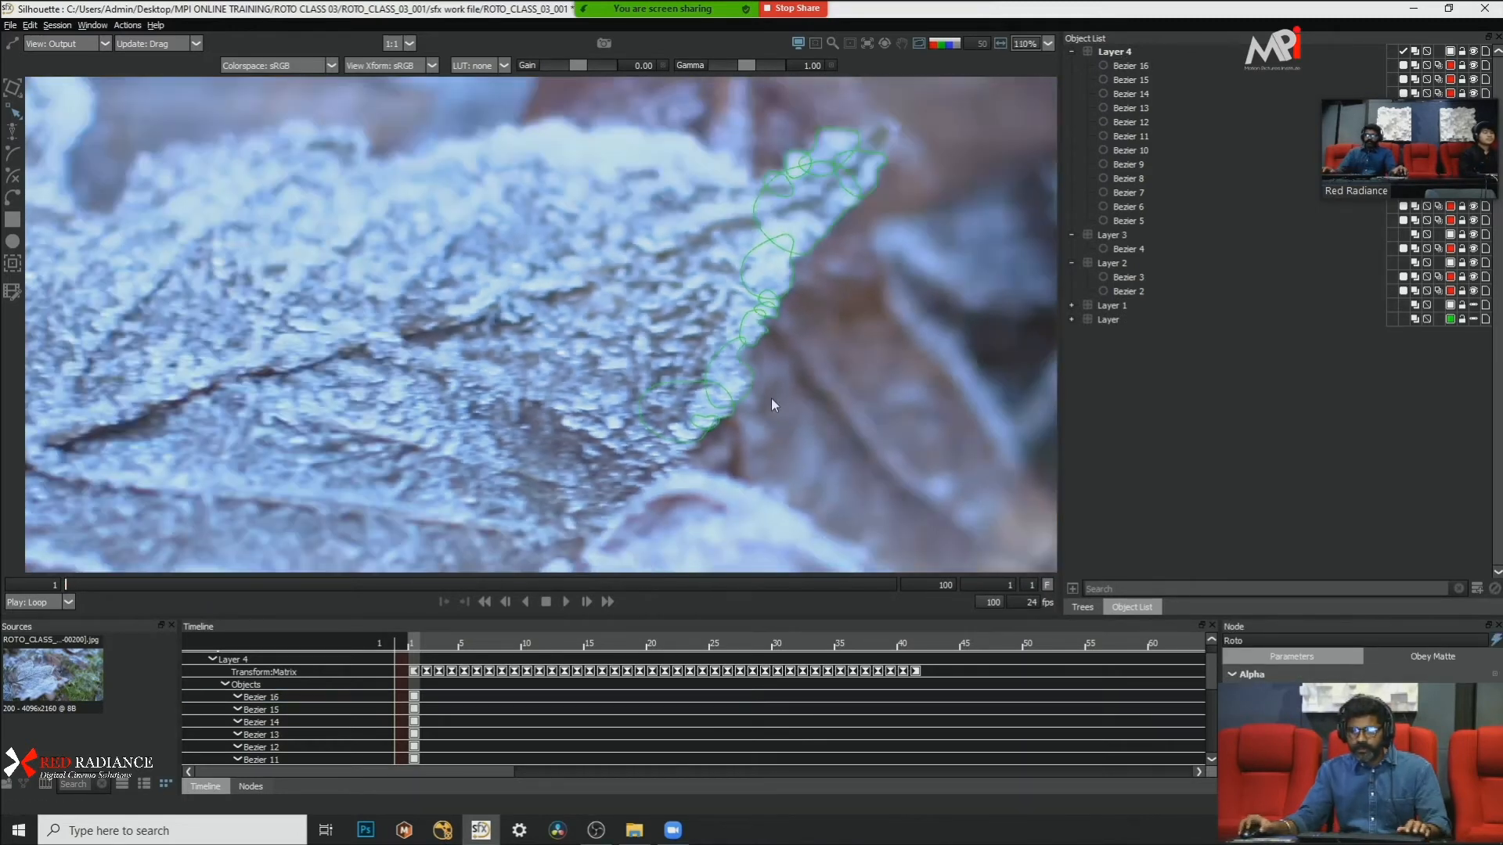
Step: Draw a narrow closed Bezier along the frost below the wide shape's bottom edge and convert its points to Cardinal
{"action": "scroll", "coordinate": [772, 398], "scroll_direction": "up", "scroll_amount": 3}
{"action": "left_click", "coordinate": [13, 199]}
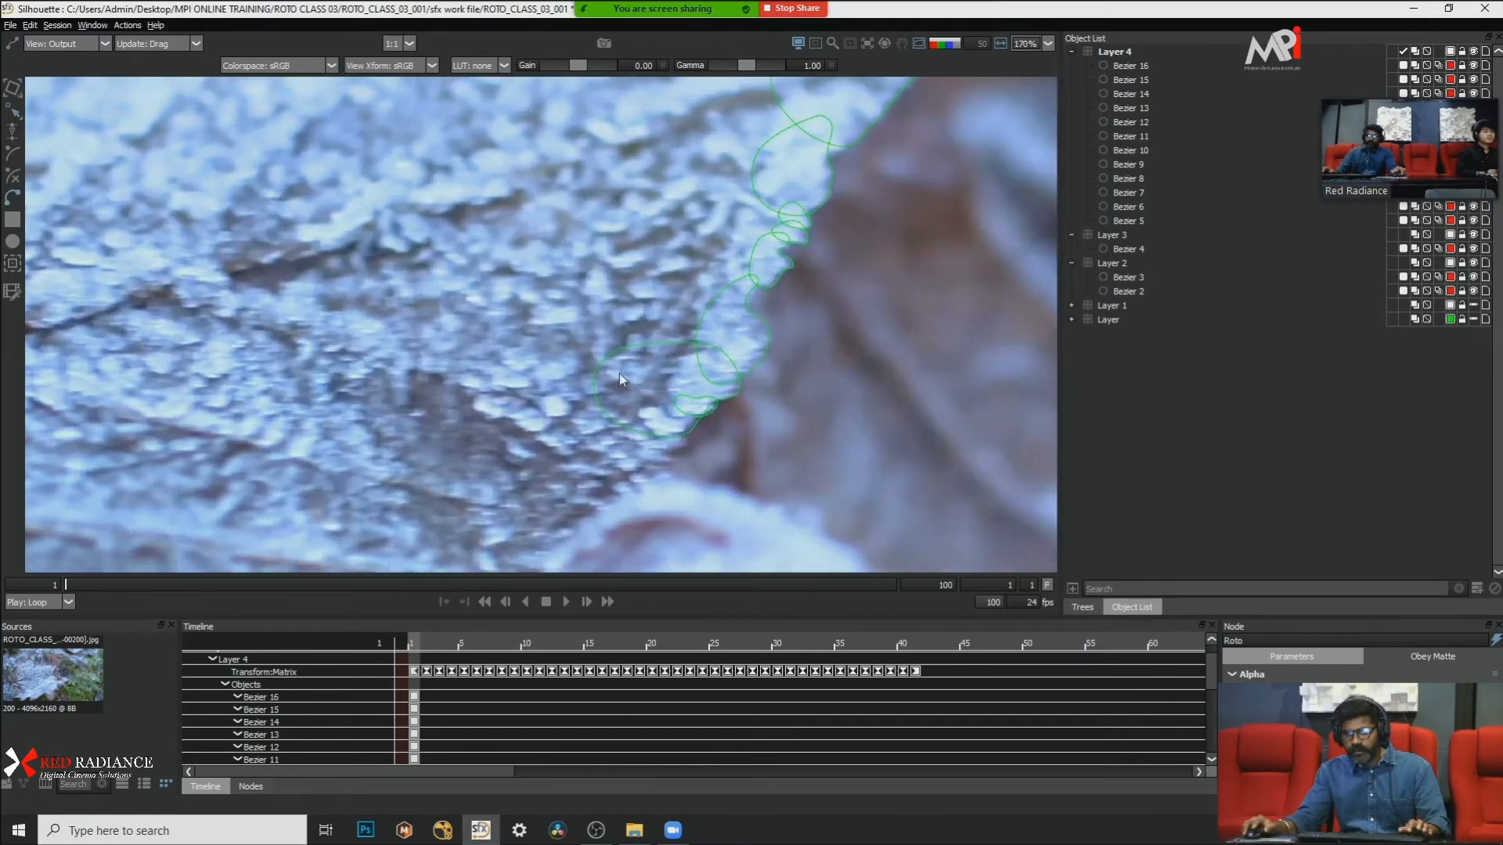
{"action": "scroll", "coordinate": [636, 418], "scroll_direction": "up", "scroll_amount": 2}
{"action": "left_click", "coordinate": [665, 439]}
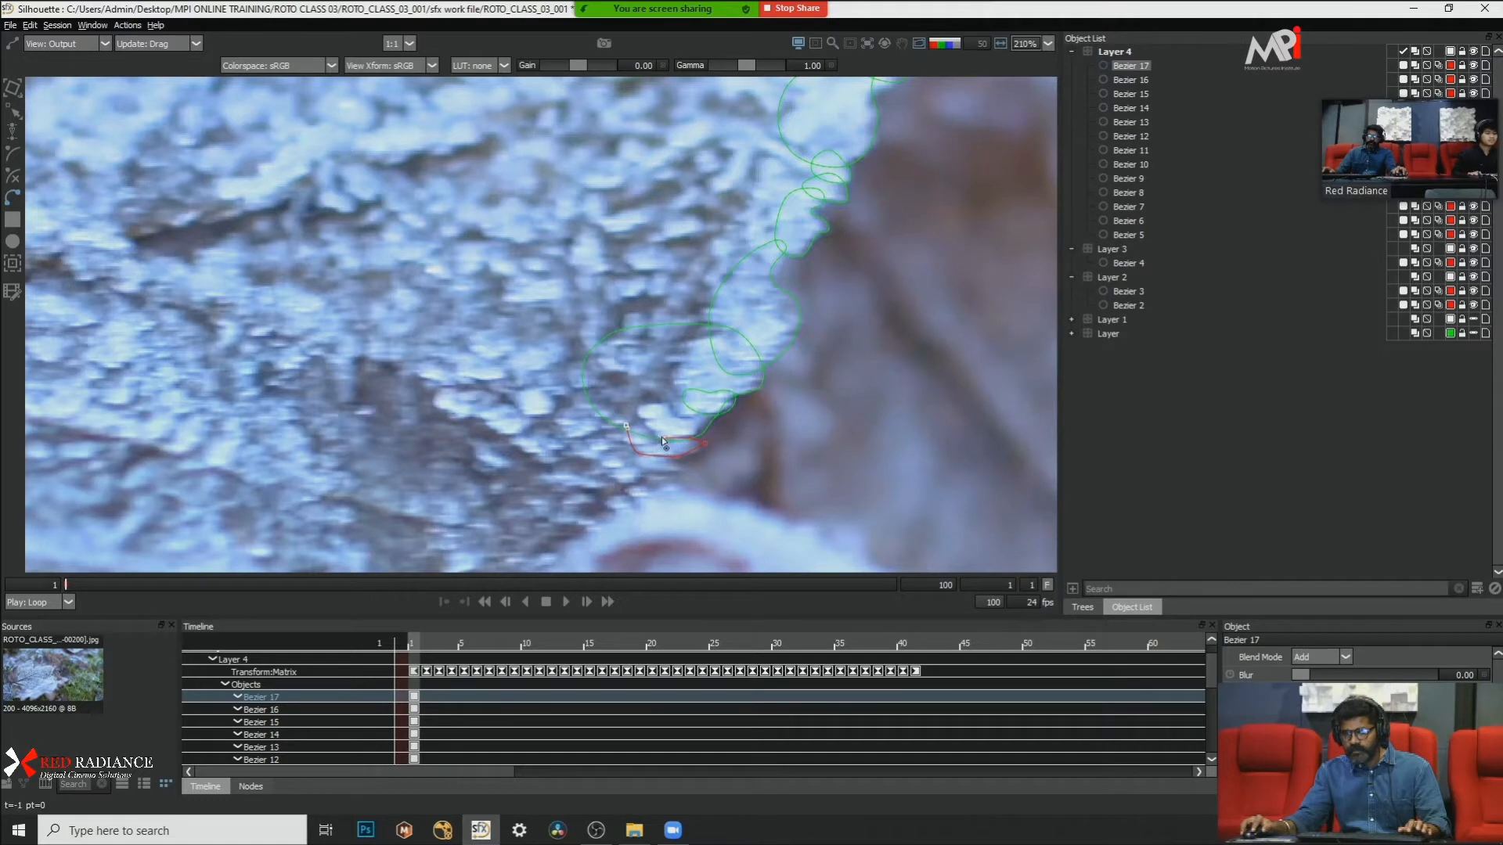
{"action": "right_click", "coordinate": [838, 427]}
{"action": "left_click", "coordinate": [897, 556]}
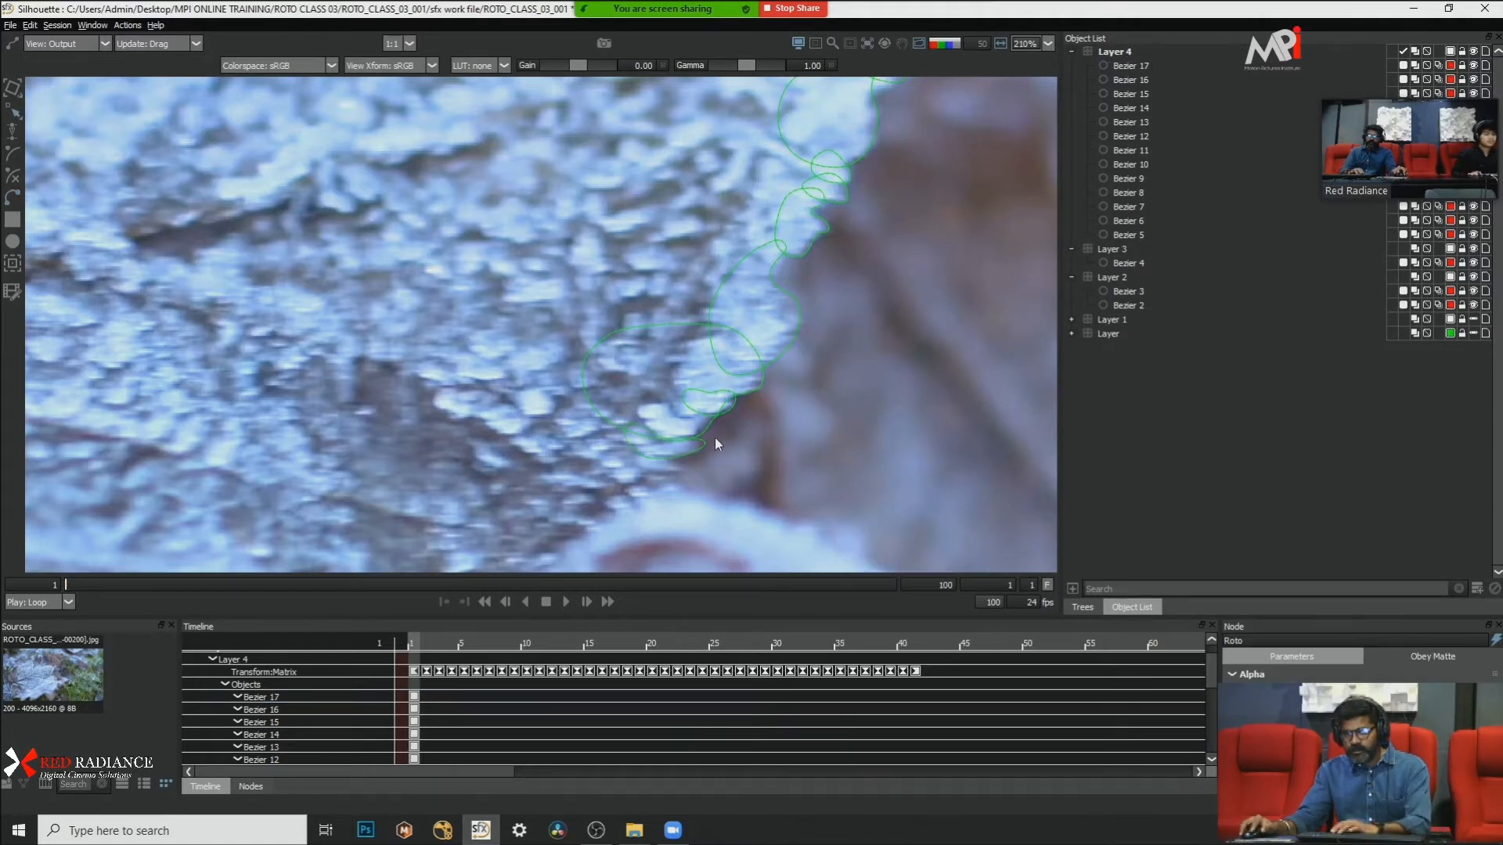
Step: Adjust the narrow bottom shape's outer end to match the frost edge
{"action": "left_click", "coordinate": [697, 453]}
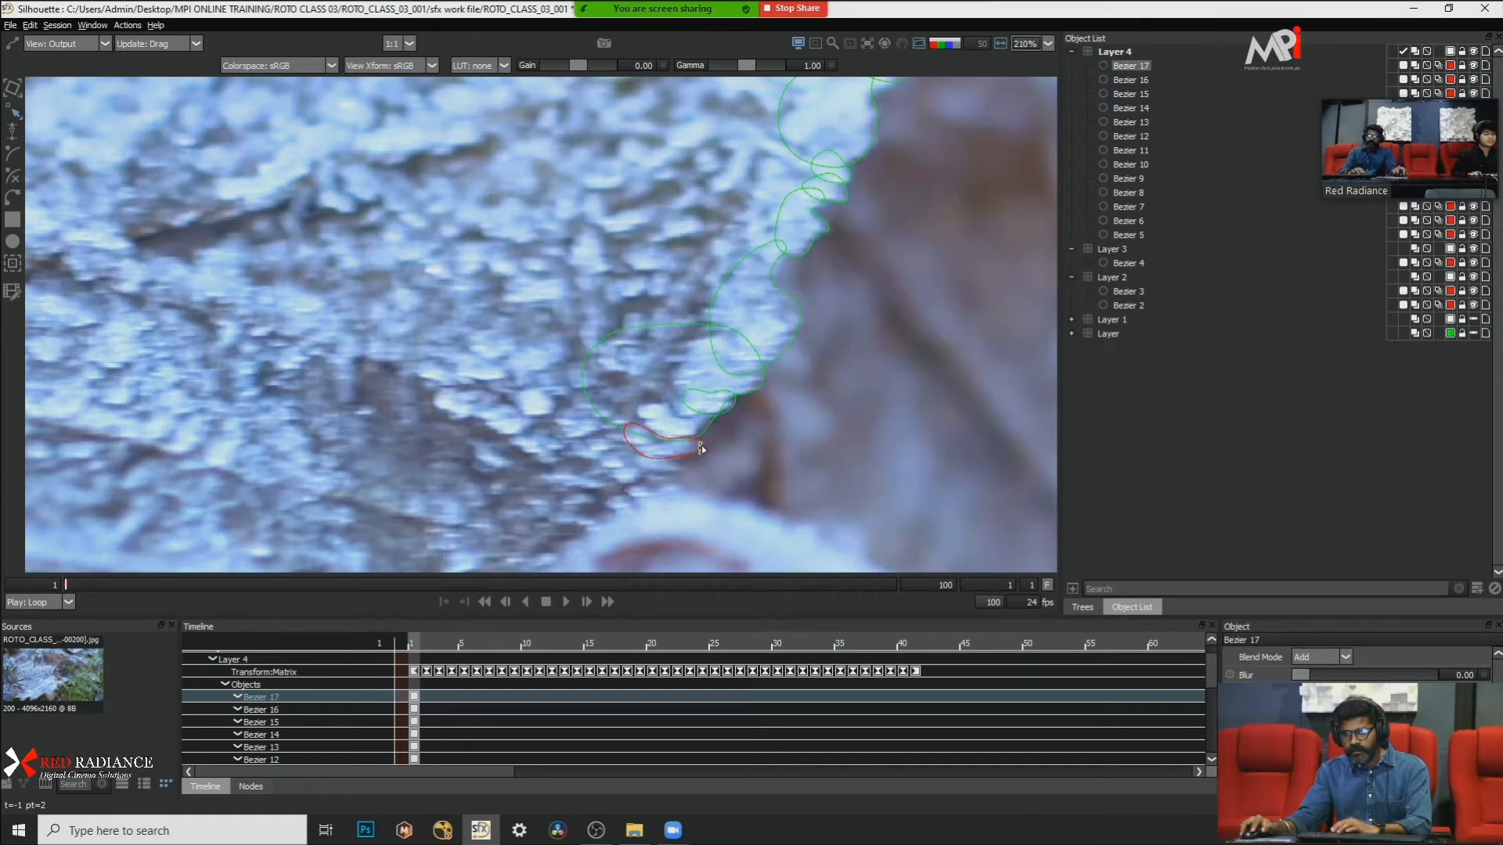
{"action": "left_click", "coordinate": [738, 440]}
{"action": "scroll", "coordinate": [737, 439], "scroll_direction": "down", "scroll_amount": 3}
{"action": "scroll", "coordinate": [737, 439], "scroll_direction": "down", "scroll_amount": 6}
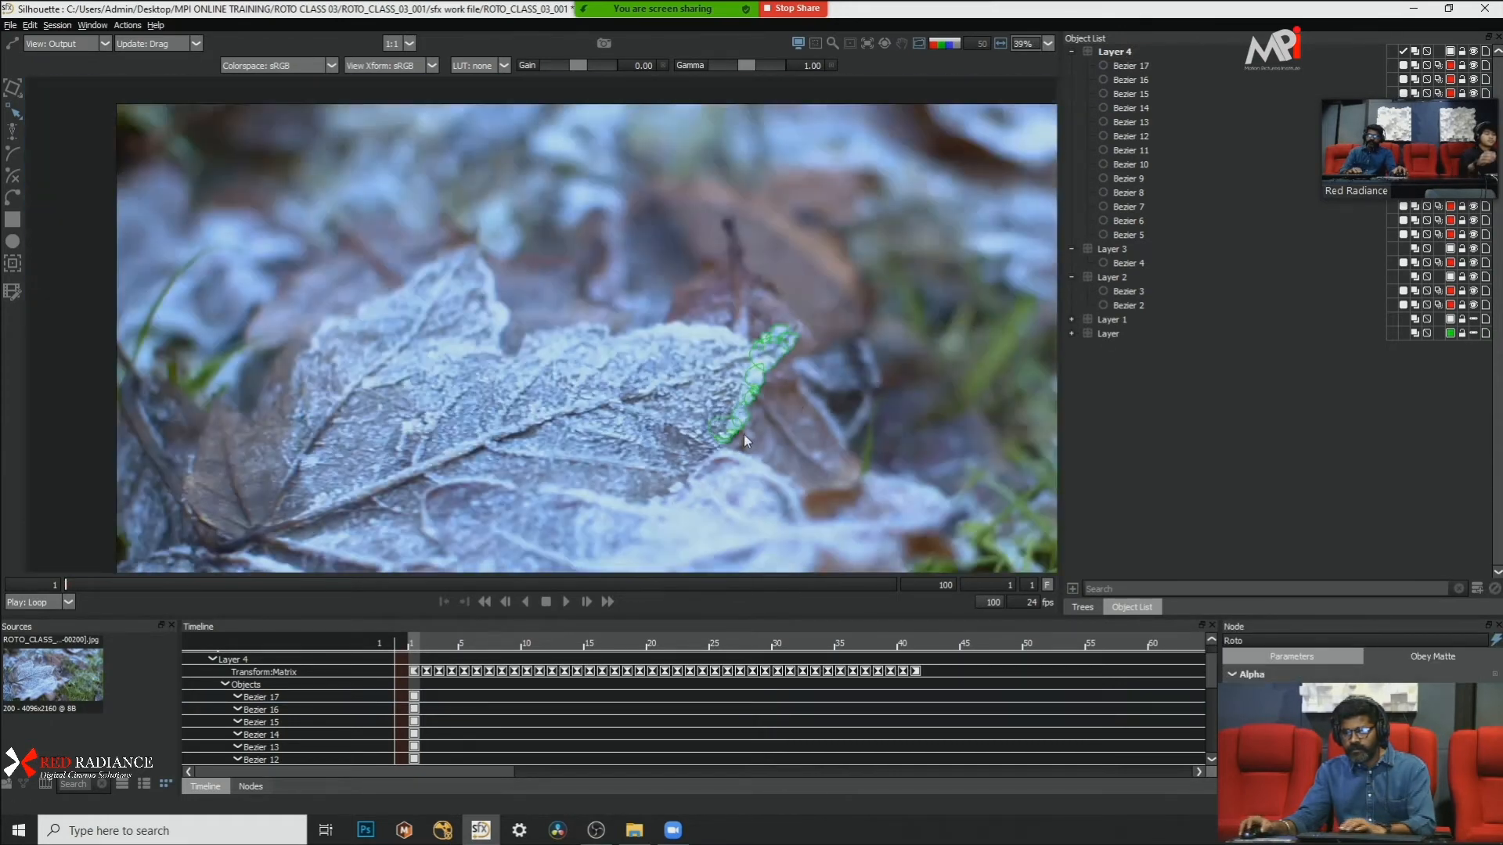
Step: Play the shot from frame 1 to frame 16 to check how the edge shapes follow the leaf
{"action": "scroll", "coordinate": [793, 398], "scroll_direction": "up", "scroll_amount": 3}
{"action": "left_click_drag", "start_coordinate": [794, 398], "coordinate": [779, 329]}
{"action": "scroll", "coordinate": [779, 329], "scroll_direction": "up", "scroll_amount": 1}
{"action": "scroll", "coordinate": [780, 329], "scroll_direction": "down", "scroll_amount": 2}
{"action": "scroll", "coordinate": [780, 329], "scroll_direction": "down", "scroll_amount": 1}
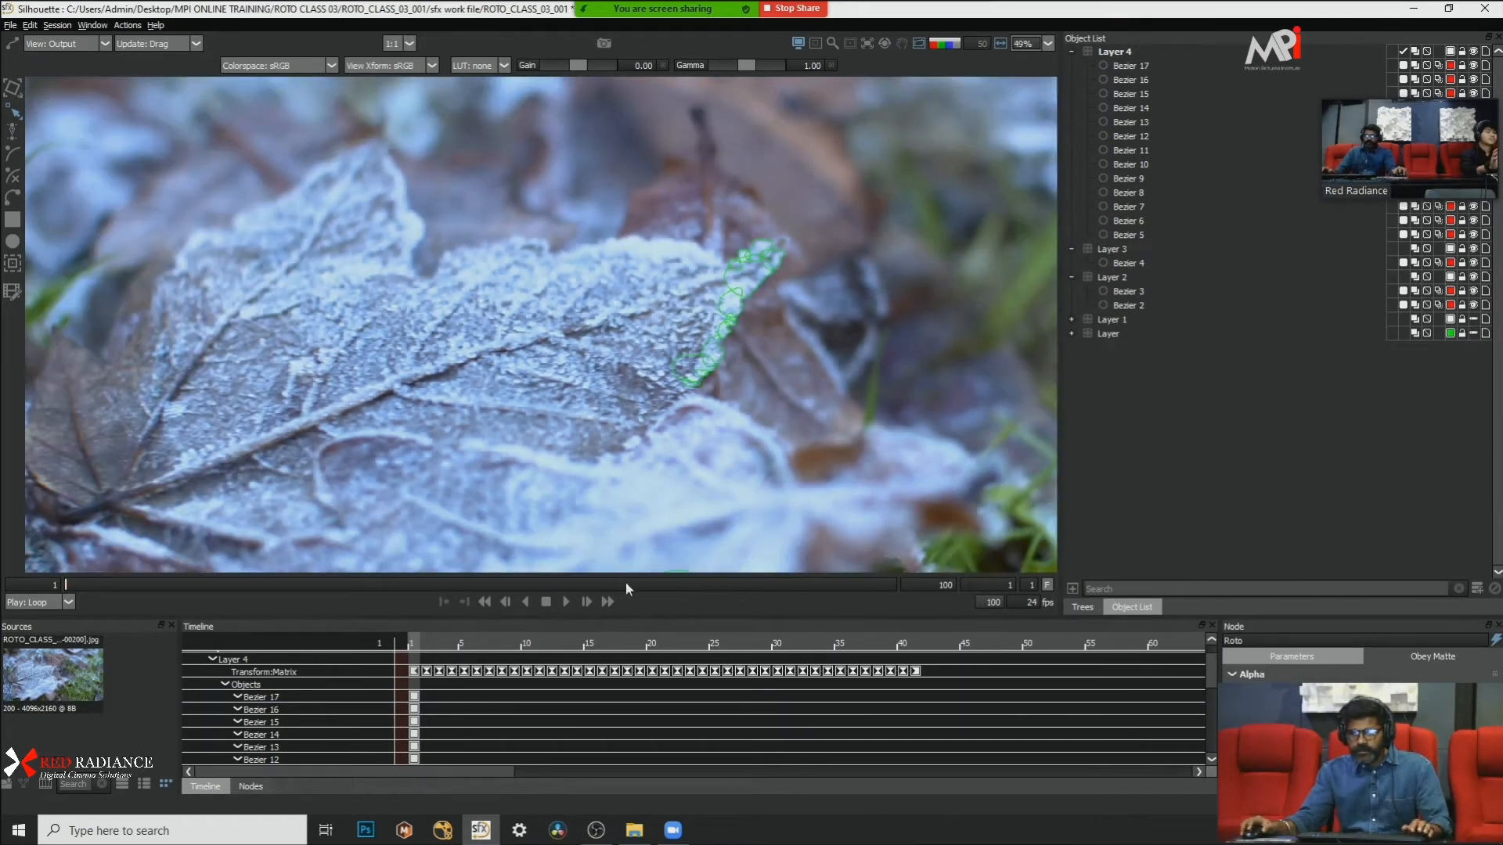
{"action": "left_click", "coordinate": [565, 600]}
{"action": "left_click", "coordinate": [565, 600]}
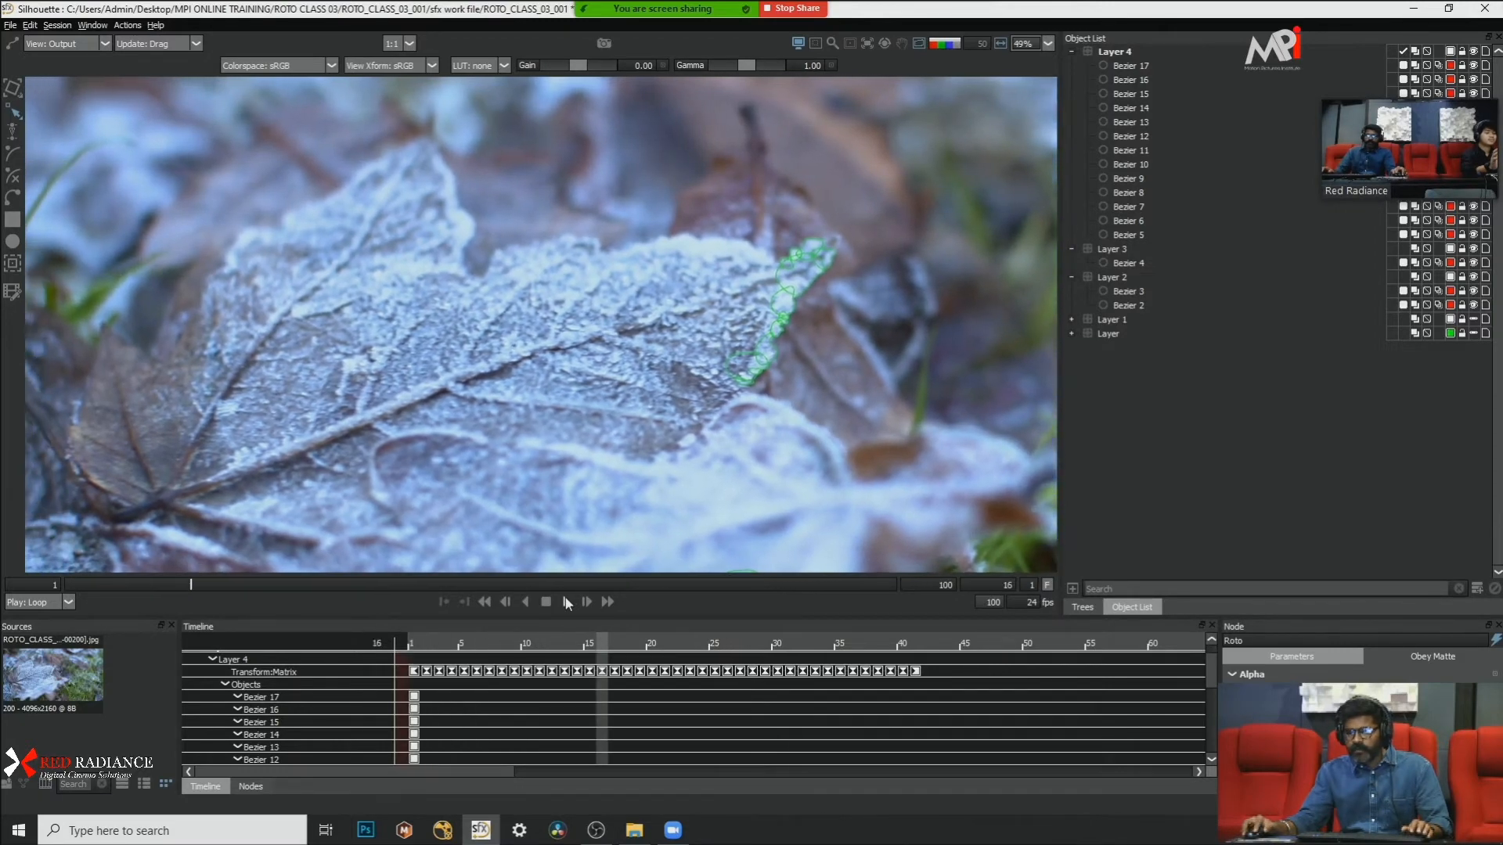
Step: Inspect the edge shapes at frame 16 as a red matte overlay and as a black-and-white alpha
{"action": "scroll", "coordinate": [815, 330], "scroll_direction": "up", "scroll_amount": 1}
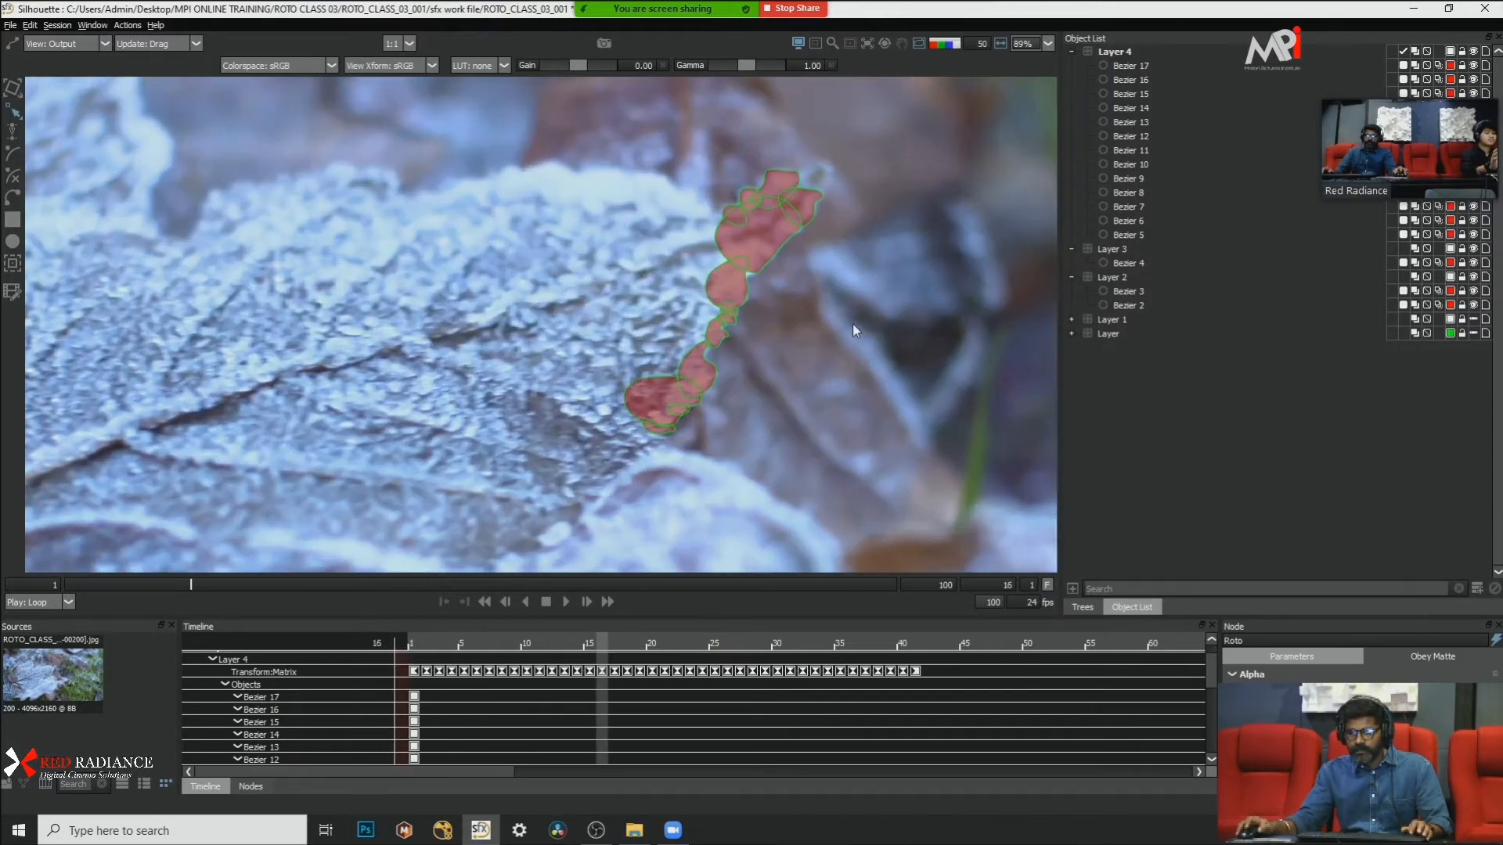
{"action": "scroll", "coordinate": [852, 322], "scroll_direction": "up", "scroll_amount": 2}
{"action": "key", "text": "a"}
{"action": "key", "text": "a"}
{"action": "key", "text": "a"}
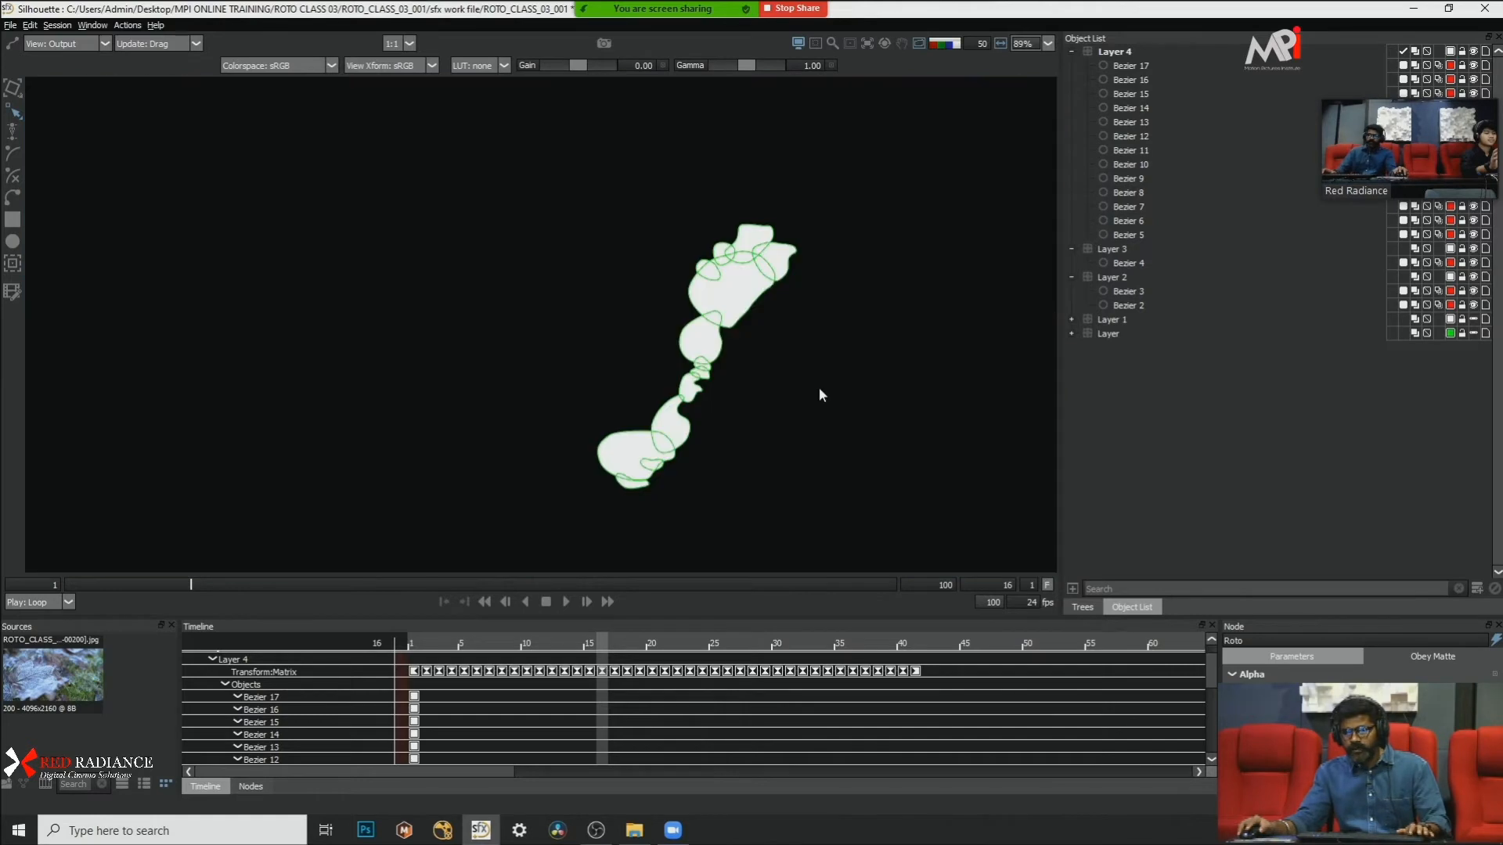
{"action": "left_click", "coordinate": [819, 392]}
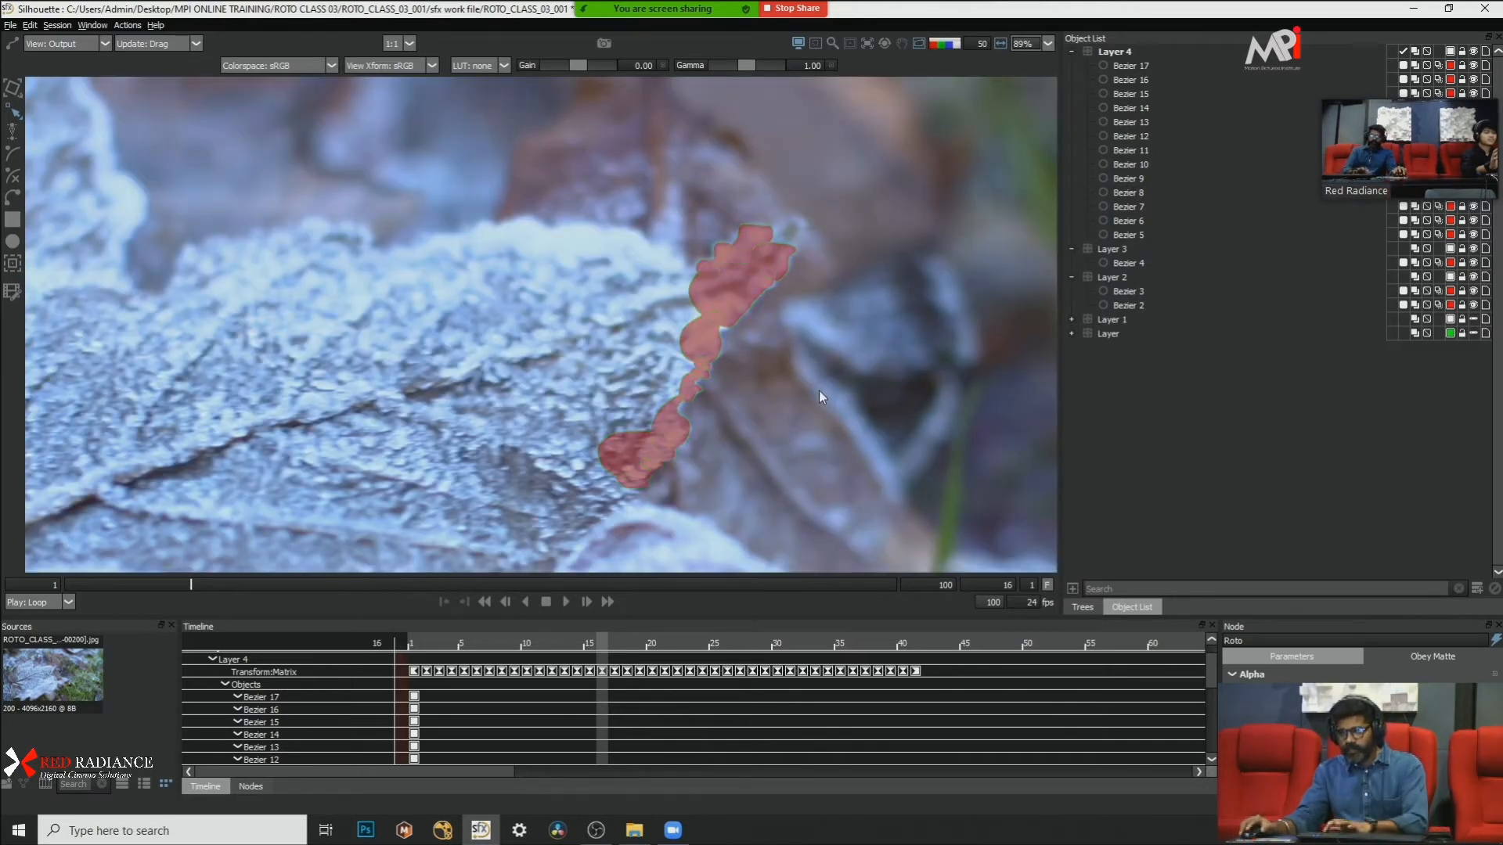
Step: Play and scrub the shot with the red matte overlay on to check the track, returning to frame 1
{"action": "left_click", "coordinate": [565, 602]}
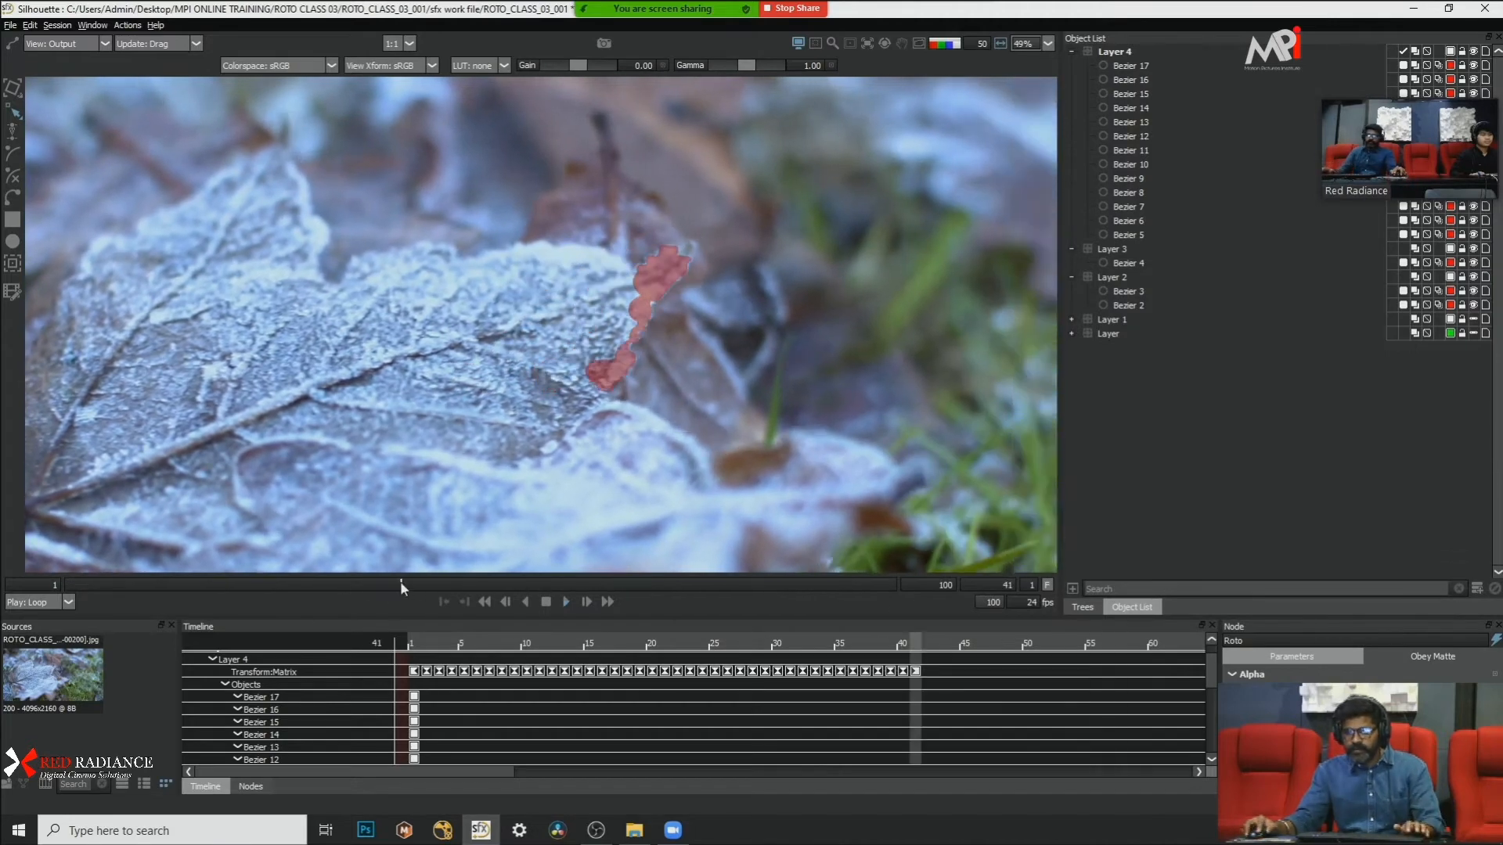
{"action": "left_click_drag", "start_coordinate": [400, 581], "coordinate": [342, 585]}
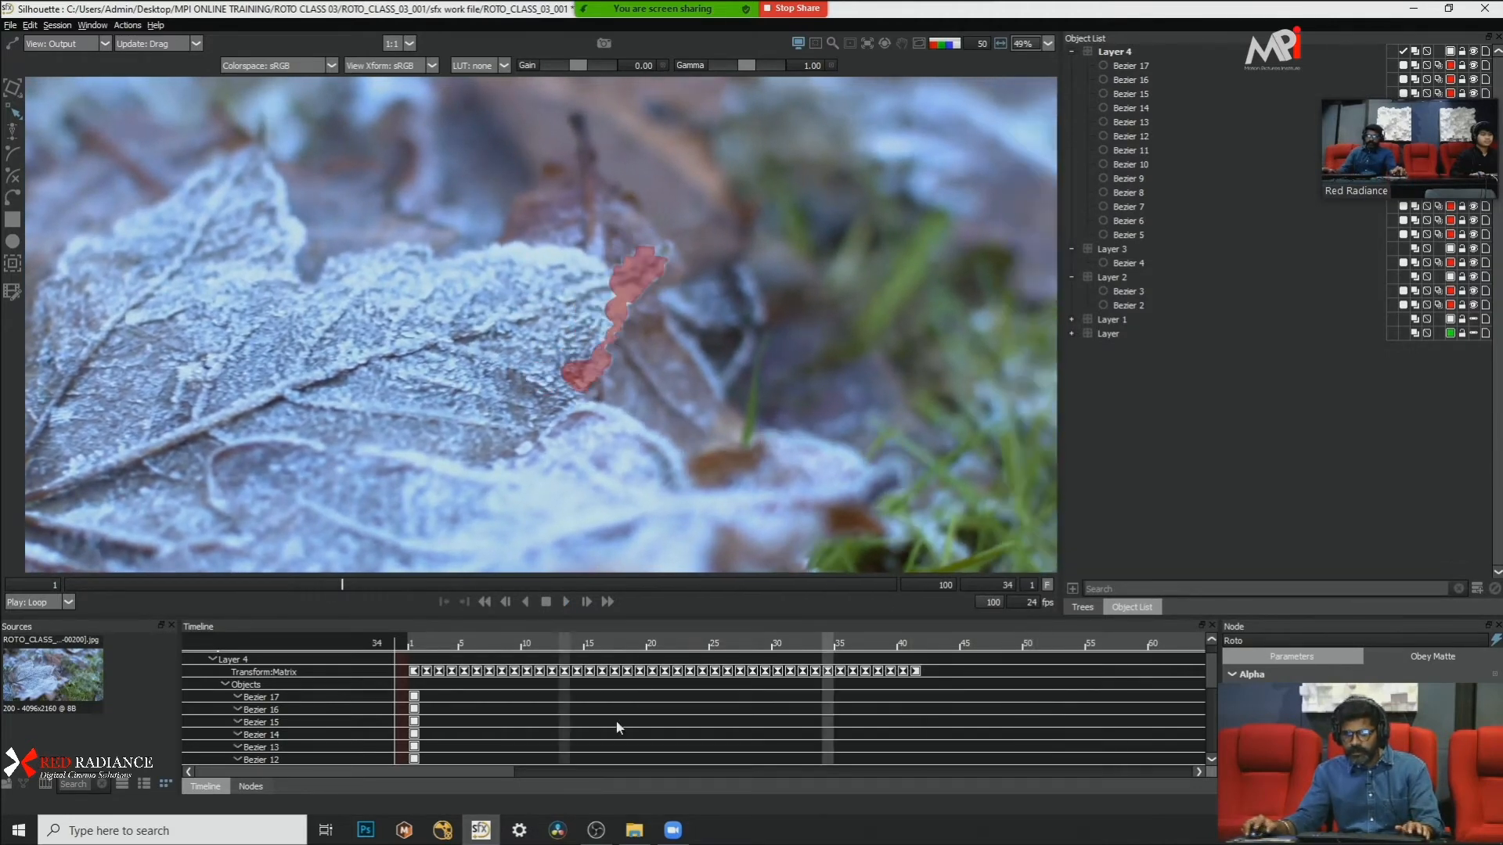
{"action": "left_click_drag", "start_coordinate": [834, 647], "coordinate": [227, 640]}
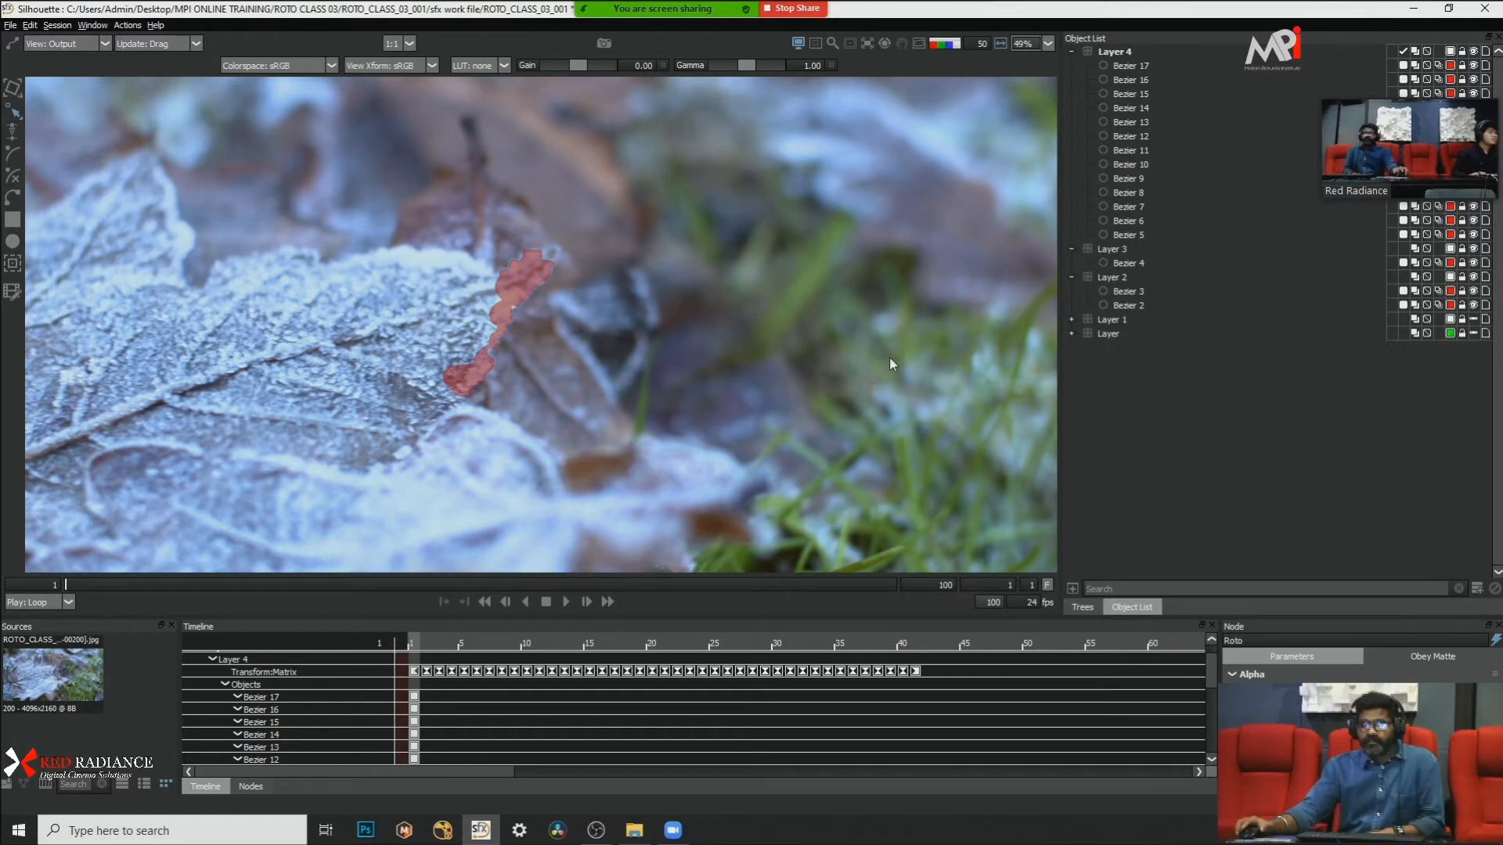
{"action": "left_click", "coordinate": [566, 602]}
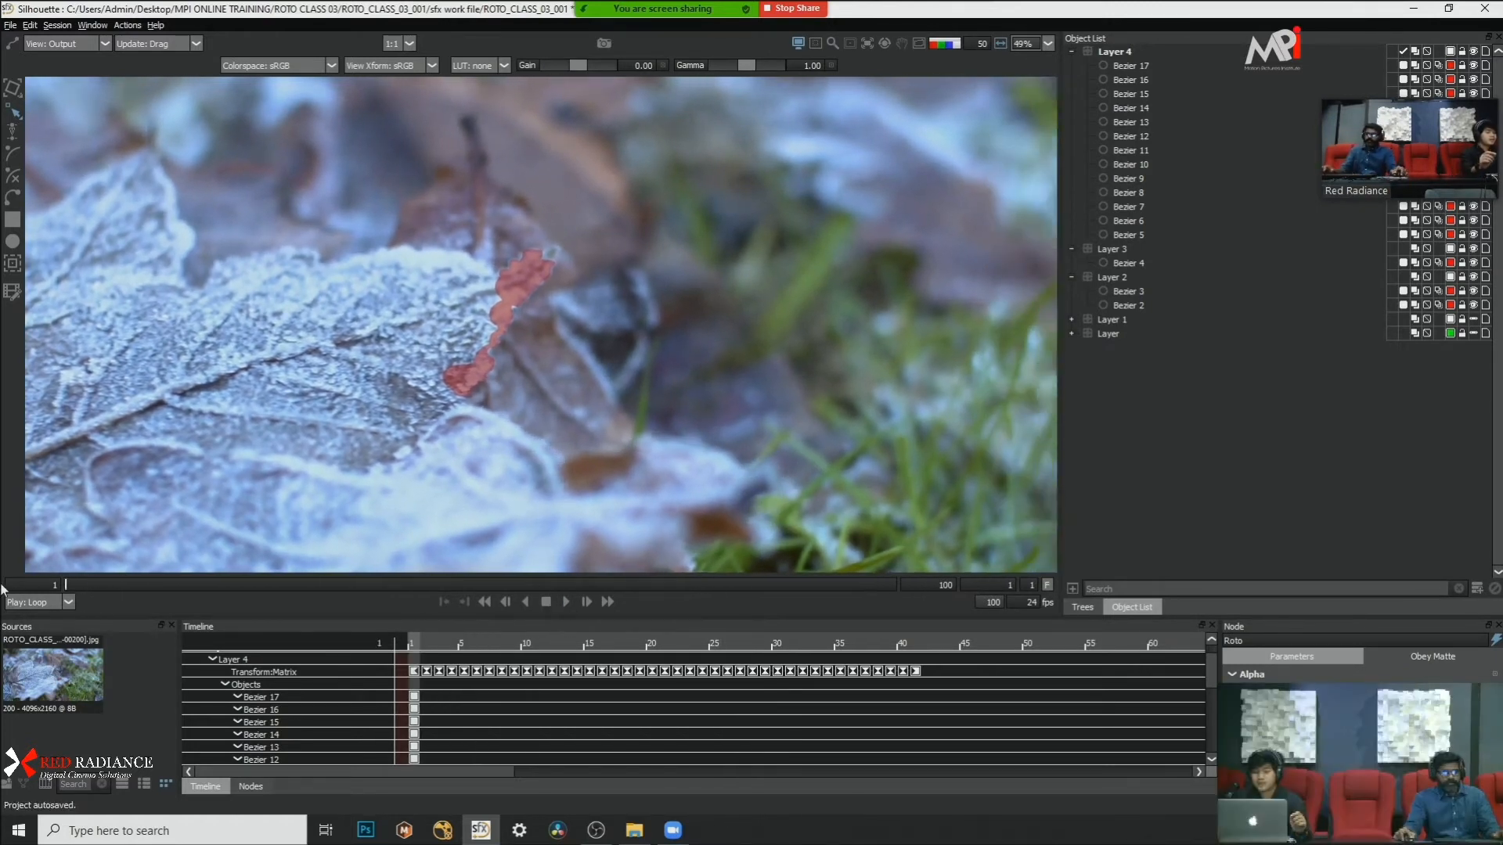
Step: Display the planar tracker's points on the leaf and scrub the shot back to frame 1
{"action": "scroll", "coordinate": [504, 346], "scroll_direction": "up", "scroll_amount": 2}
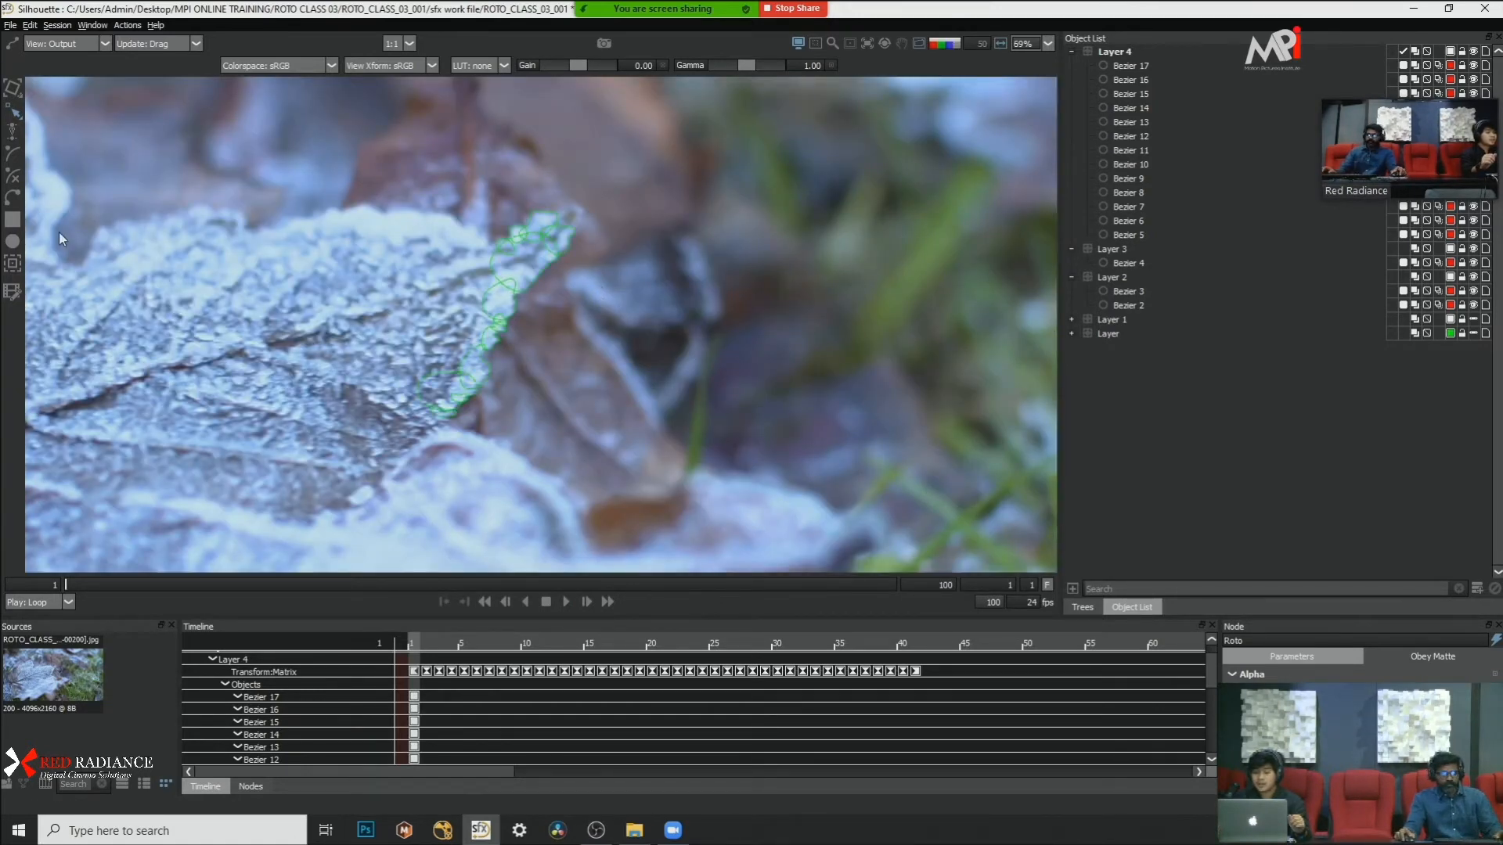
{"action": "left_click", "coordinate": [12, 264]}
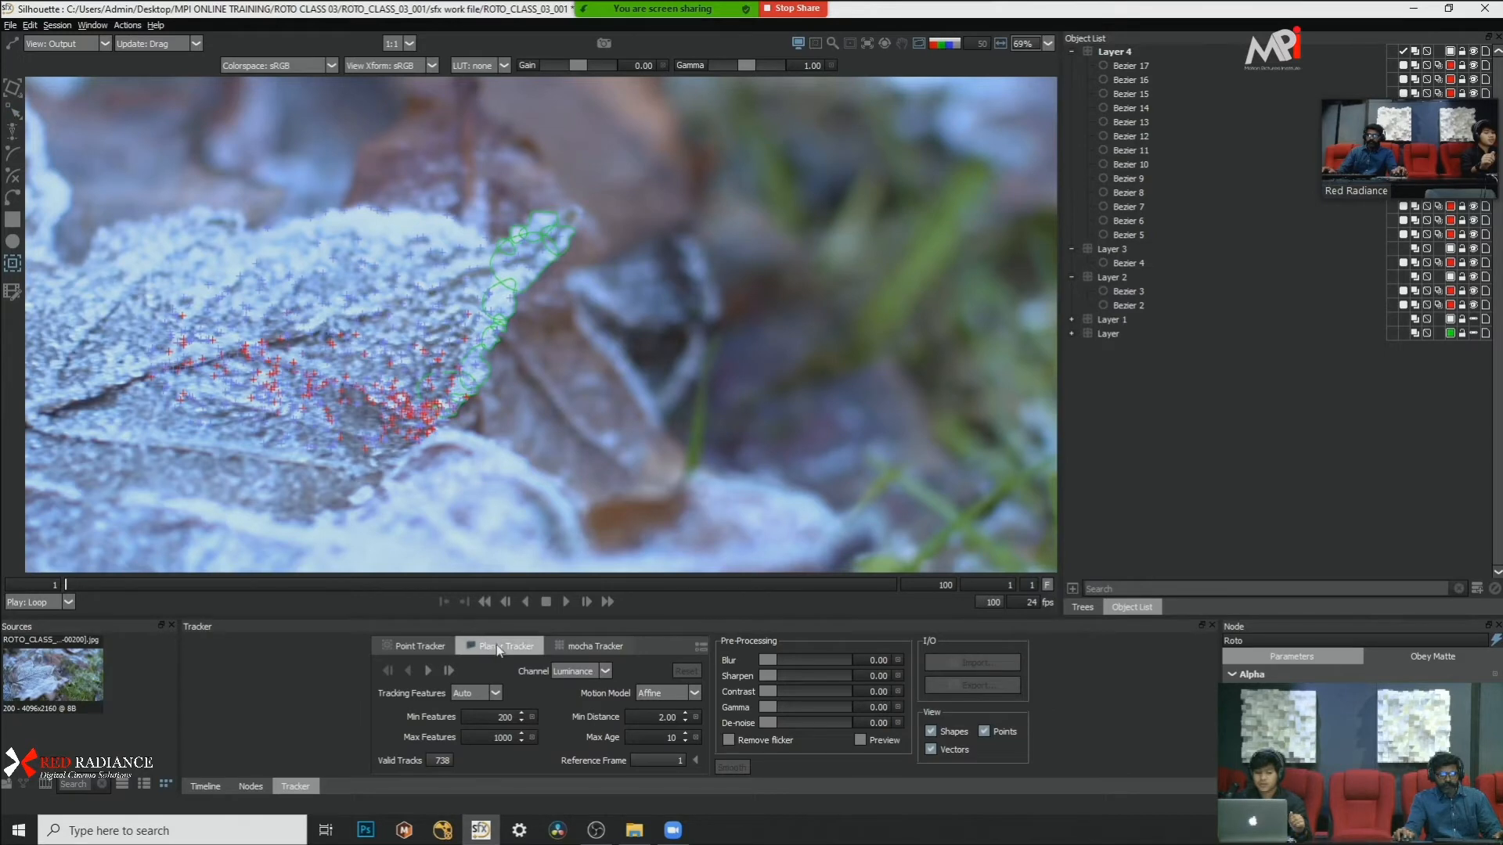
{"action": "scroll", "coordinate": [603, 386], "scroll_direction": "down", "scroll_amount": 2}
{"action": "scroll", "coordinate": [713, 393], "scroll_direction": "up", "scroll_amount": 2}
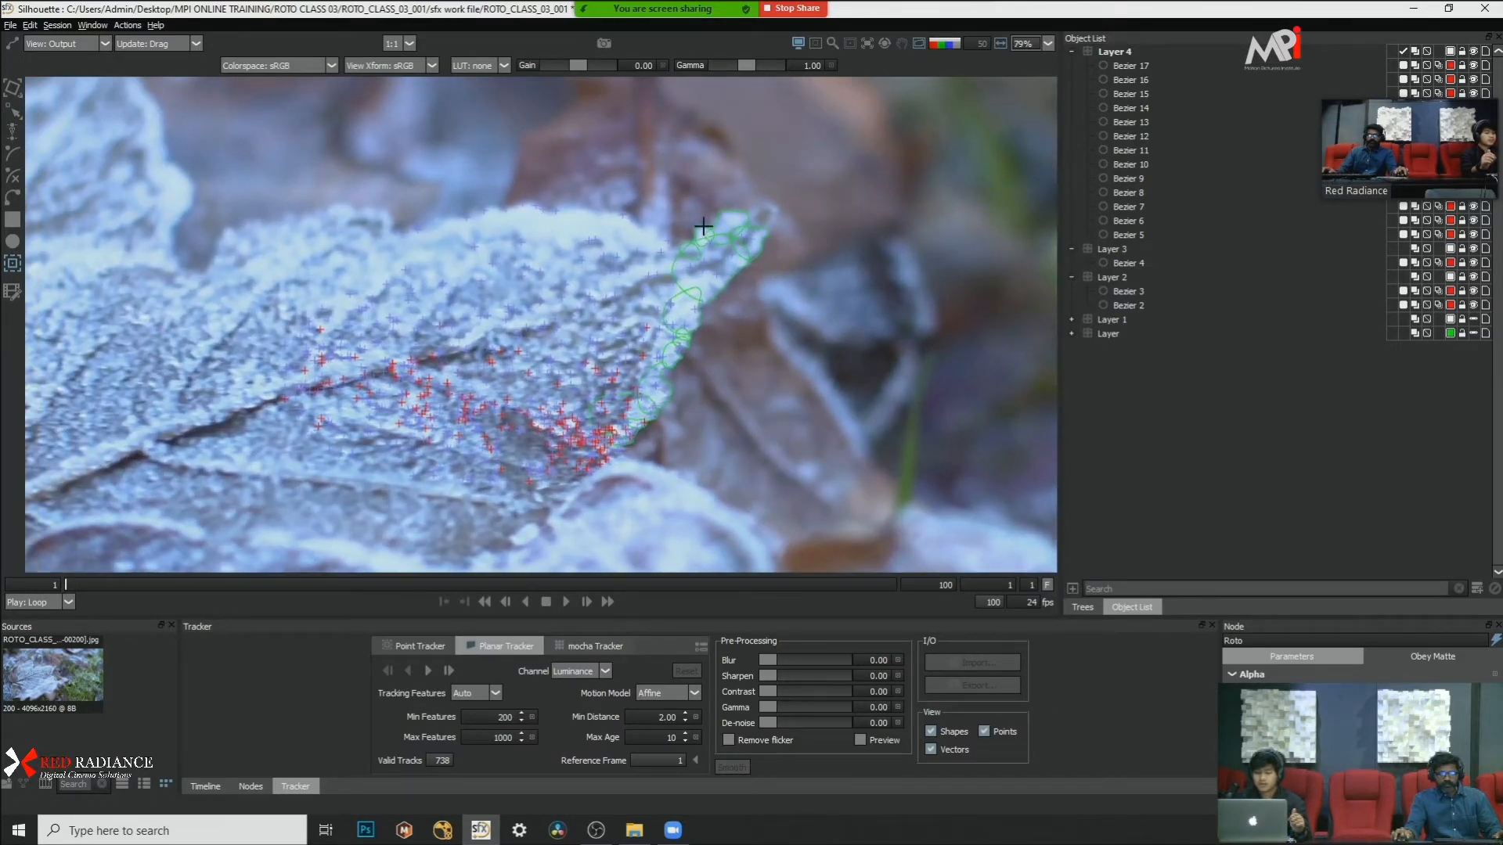
{"action": "left_click_drag", "start_coordinate": [321, 583], "coordinate": [67, 580]}
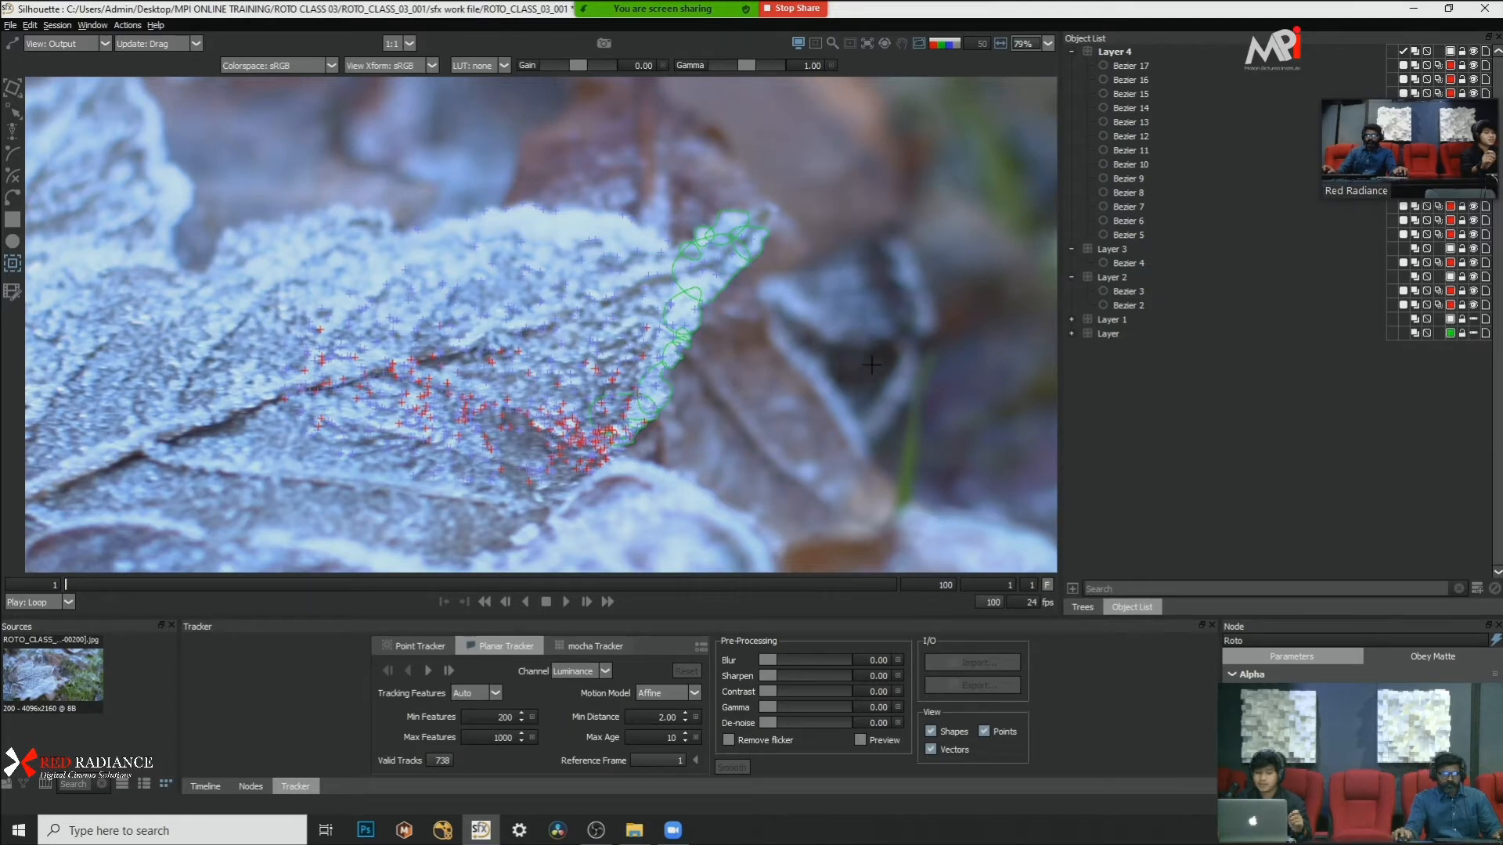
Step: Step forward through the tracked frames to frame 42, examining the tracking points and edge shapes
{"action": "key", "text": "x"}
{"action": "key", "text": "x"}
{"action": "key", "text": "x"}
{"action": "key", "text": "x"}
{"action": "key", "text": "x"}
{"action": "key", "text": "x"}
{"action": "key", "text": "x"}
{"action": "key", "text": "x"}
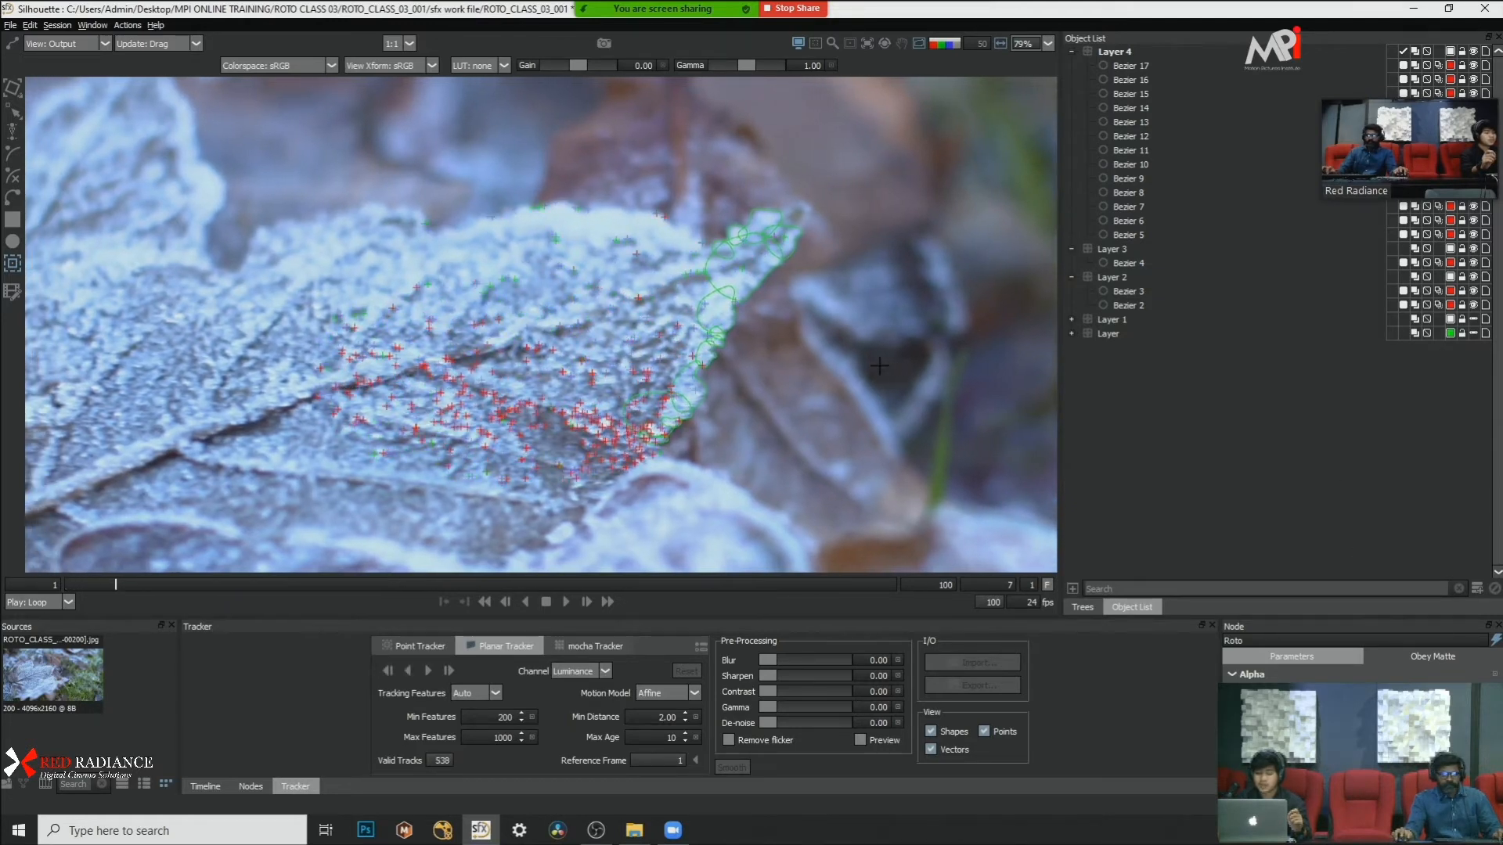
{"action": "scroll", "coordinate": [879, 366], "scroll_direction": "down", "scroll_amount": 2}
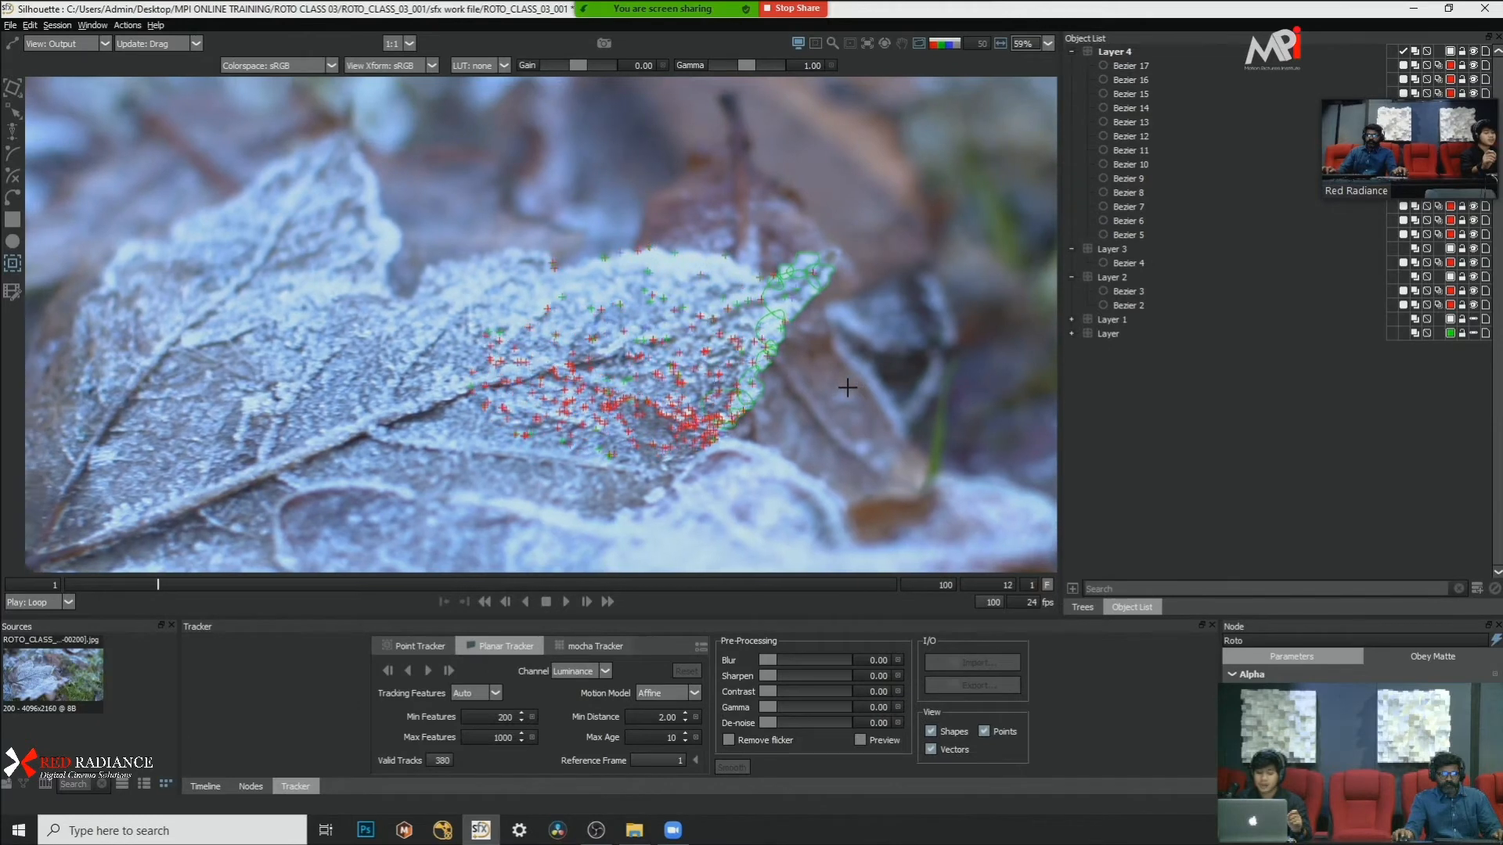
{"action": "scroll", "coordinate": [847, 387], "scroll_direction": "down", "scroll_amount": 2}
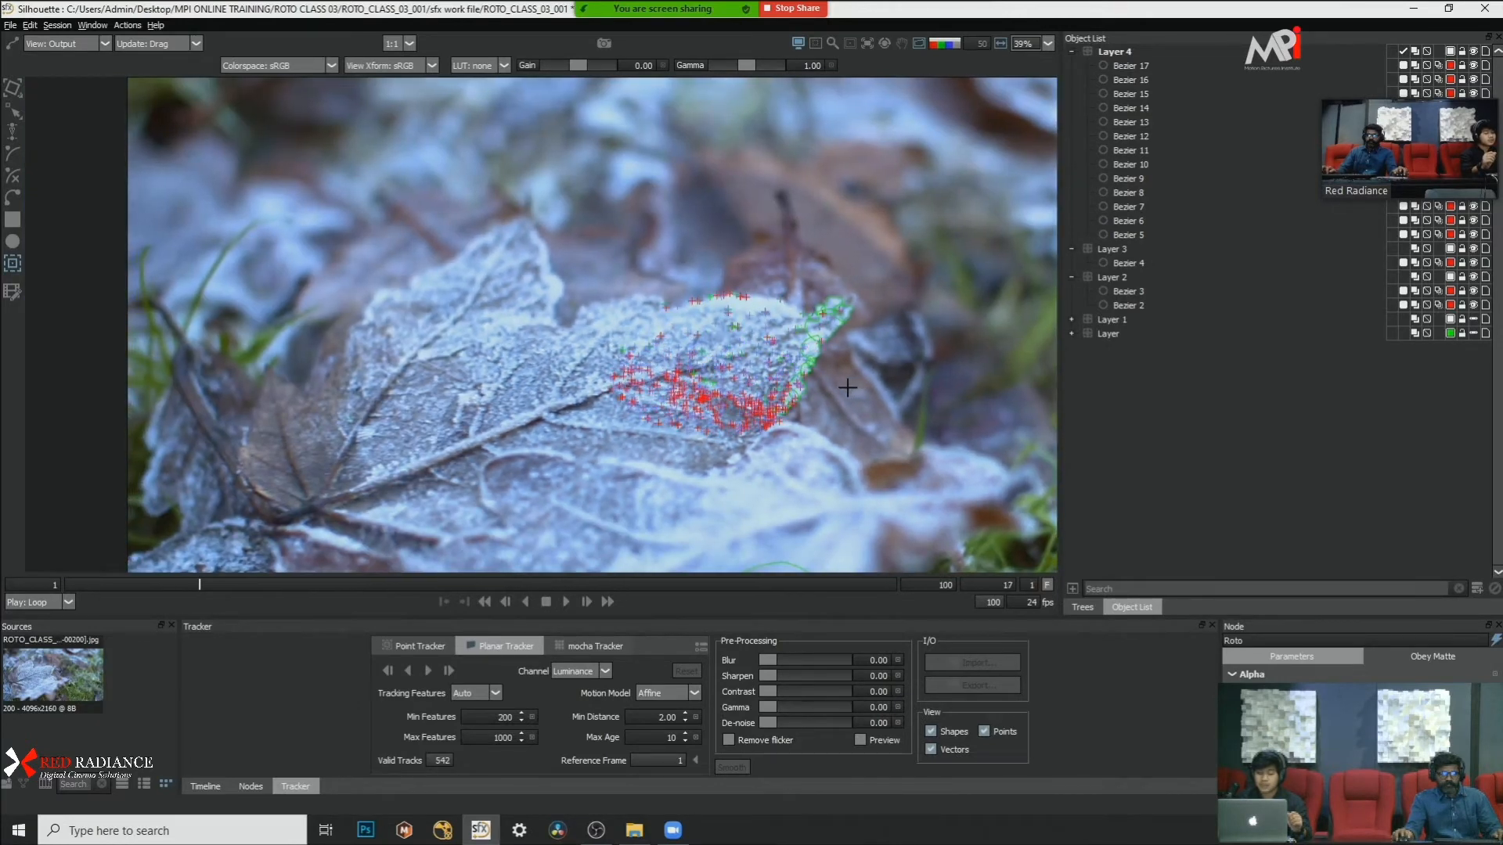
{"action": "scroll", "coordinate": [900, 411], "scroll_direction": "up", "scroll_amount": 3}
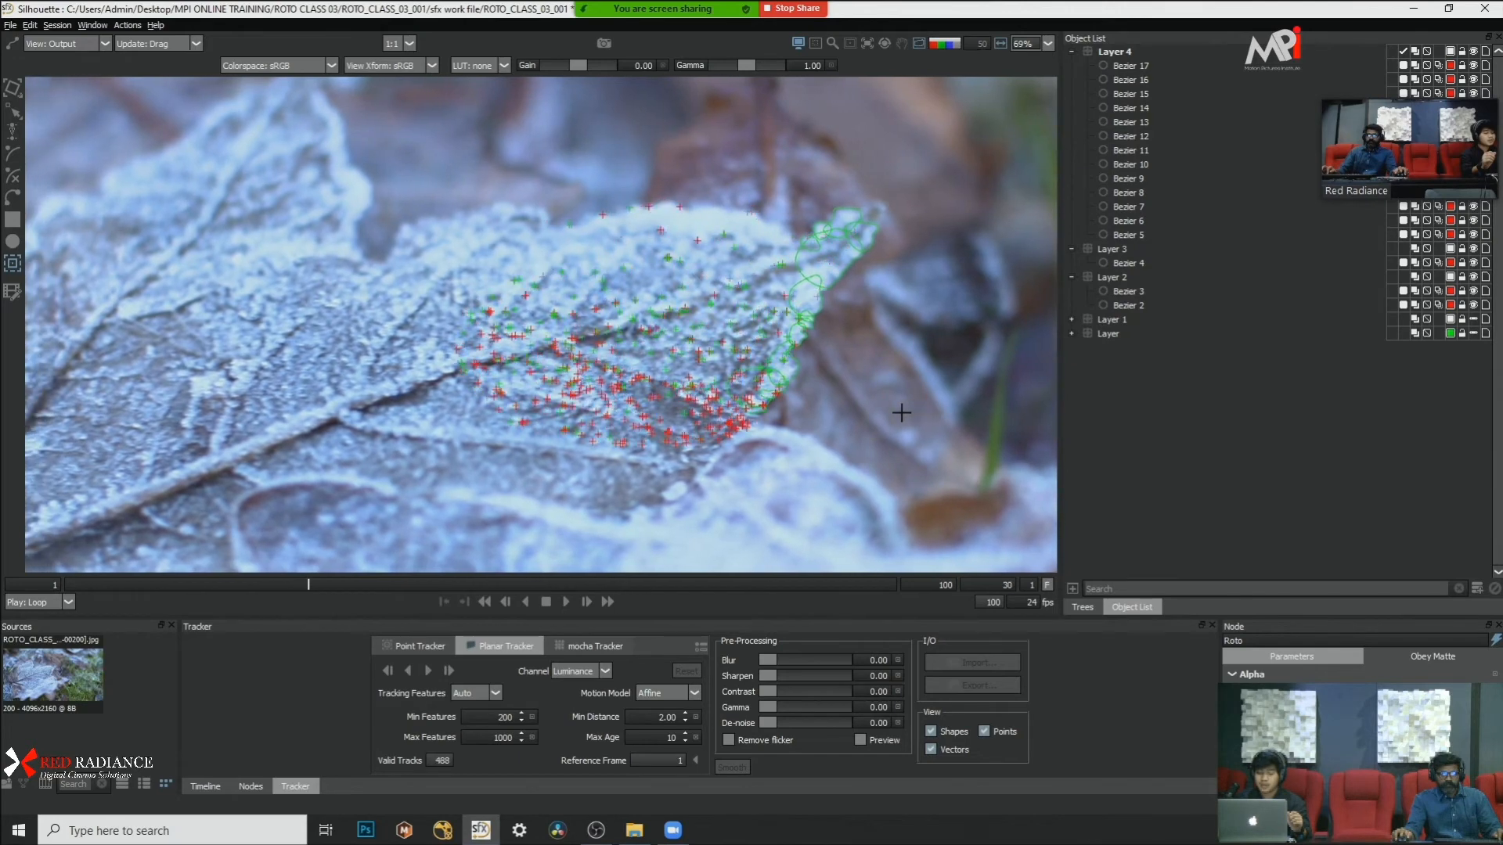
{"action": "scroll", "coordinate": [901, 412], "scroll_direction": "down", "scroll_amount": 2}
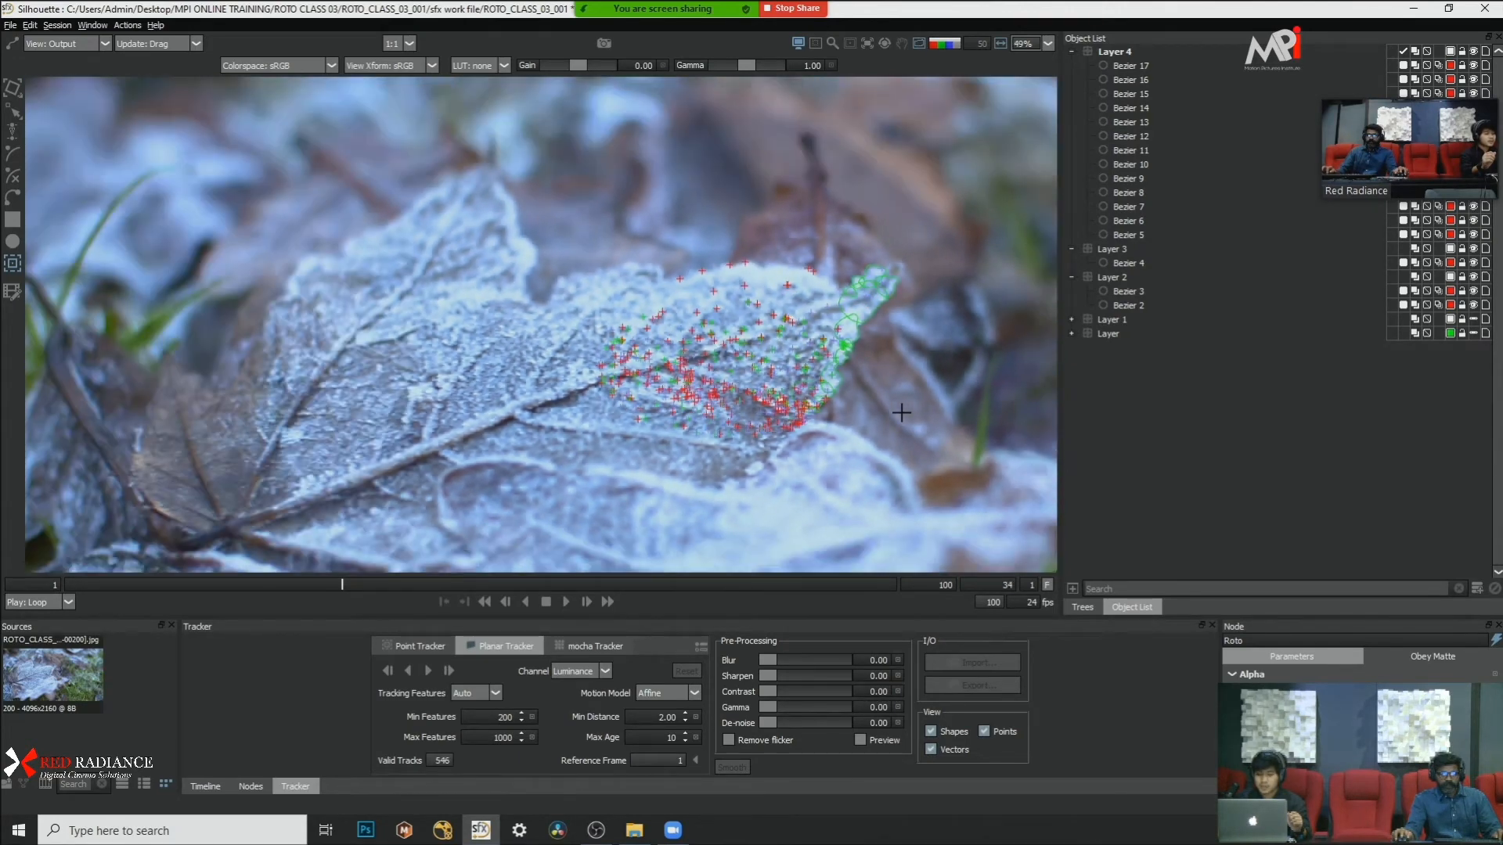
{"action": "key", "text": "Escape"}
{"action": "scroll", "coordinate": [502, 374], "scroll_direction": "down", "scroll_amount": 5}
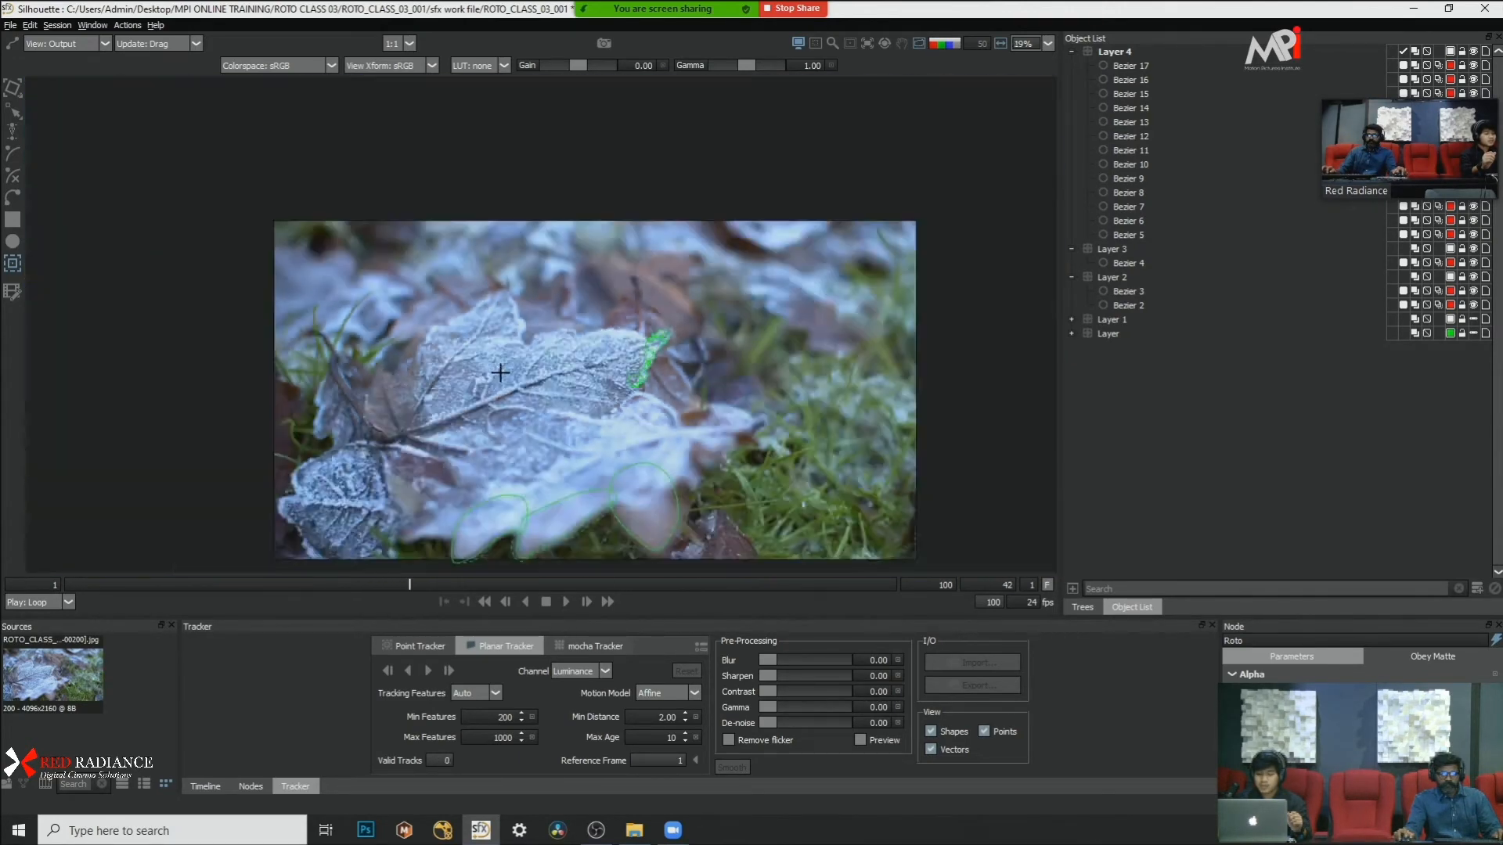
Step: Step back through the tracked frames to frame 4, examining the tracking points near the leaf tip
{"action": "scroll", "coordinate": [500, 372], "scroll_direction": "up", "scroll_amount": 2}
{"action": "scroll", "coordinate": [500, 373], "scroll_direction": "up", "scroll_amount": 1}
{"action": "key", "text": "x"}
{"action": "key", "text": "x"}
{"action": "key", "text": "x"}
{"action": "key", "text": "z"}
{"action": "key", "text": "z"}
{"action": "key", "text": "z"}
{"action": "key", "text": "z"}
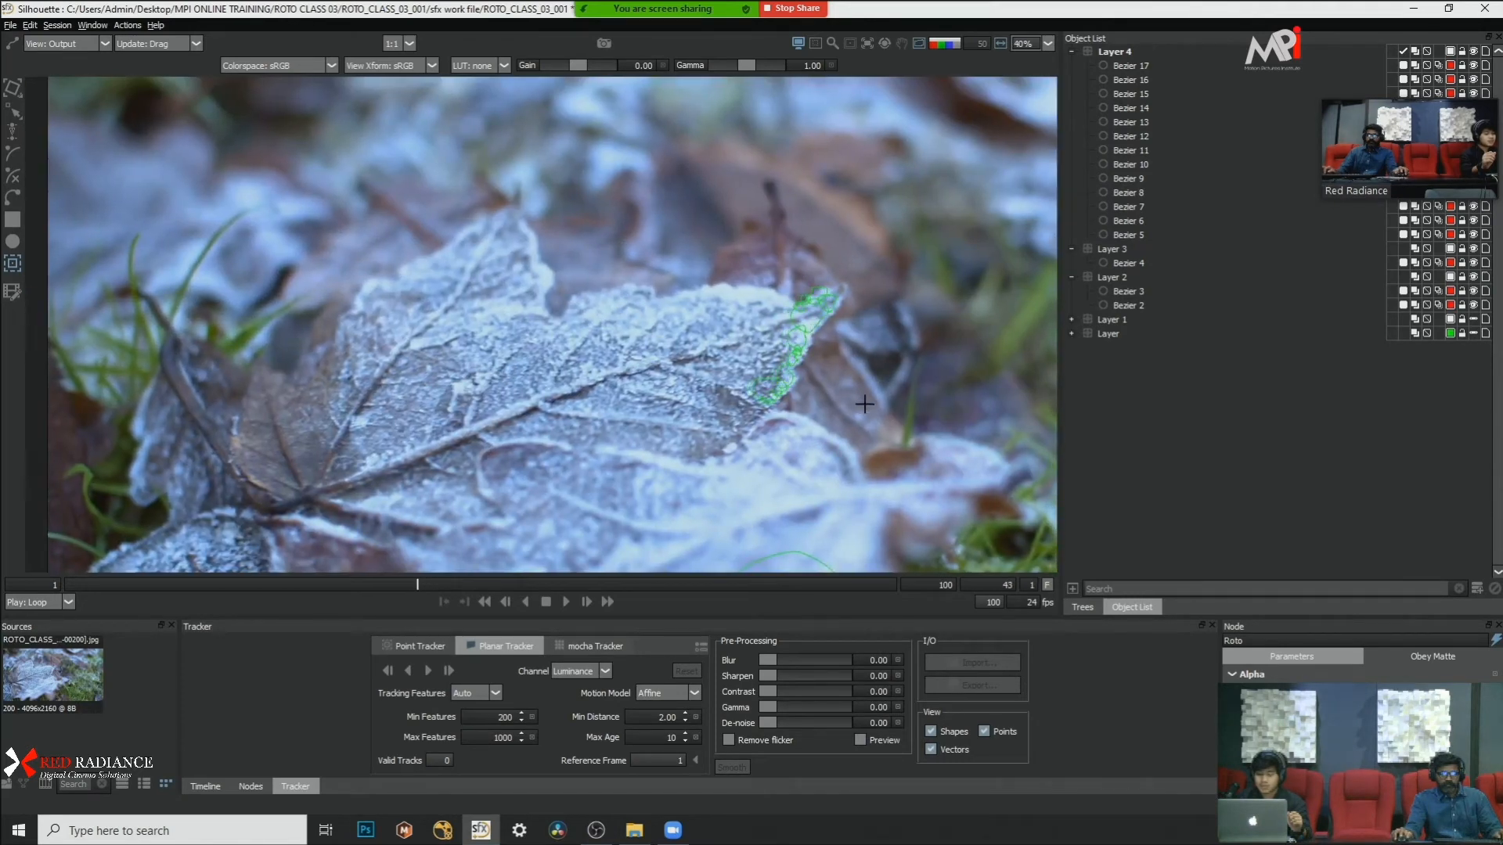
{"action": "key", "text": "z"}
{"action": "key", "text": "z"}
{"action": "key", "text": "z"}
{"action": "key", "text": "z"}
{"action": "key", "text": "z"}
{"action": "key", "text": "z"}
{"action": "key", "text": "z"}
{"action": "key", "text": "z"}
{"action": "key", "text": "z"}
{"action": "key", "text": "z"}
{"action": "key", "text": "z"}
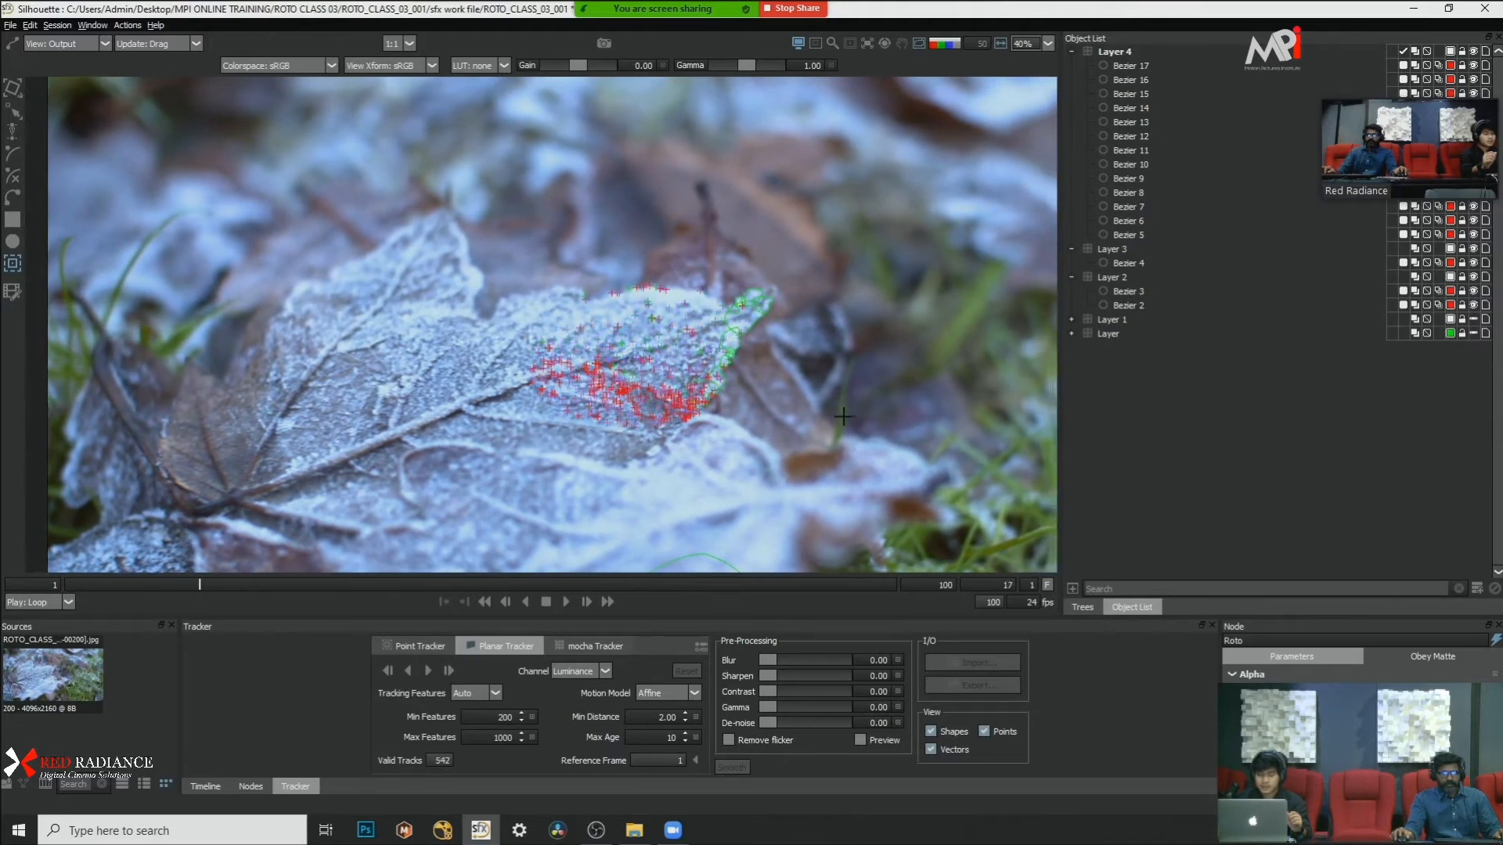
{"action": "scroll", "coordinate": [843, 416], "scroll_direction": "up", "scroll_amount": 2}
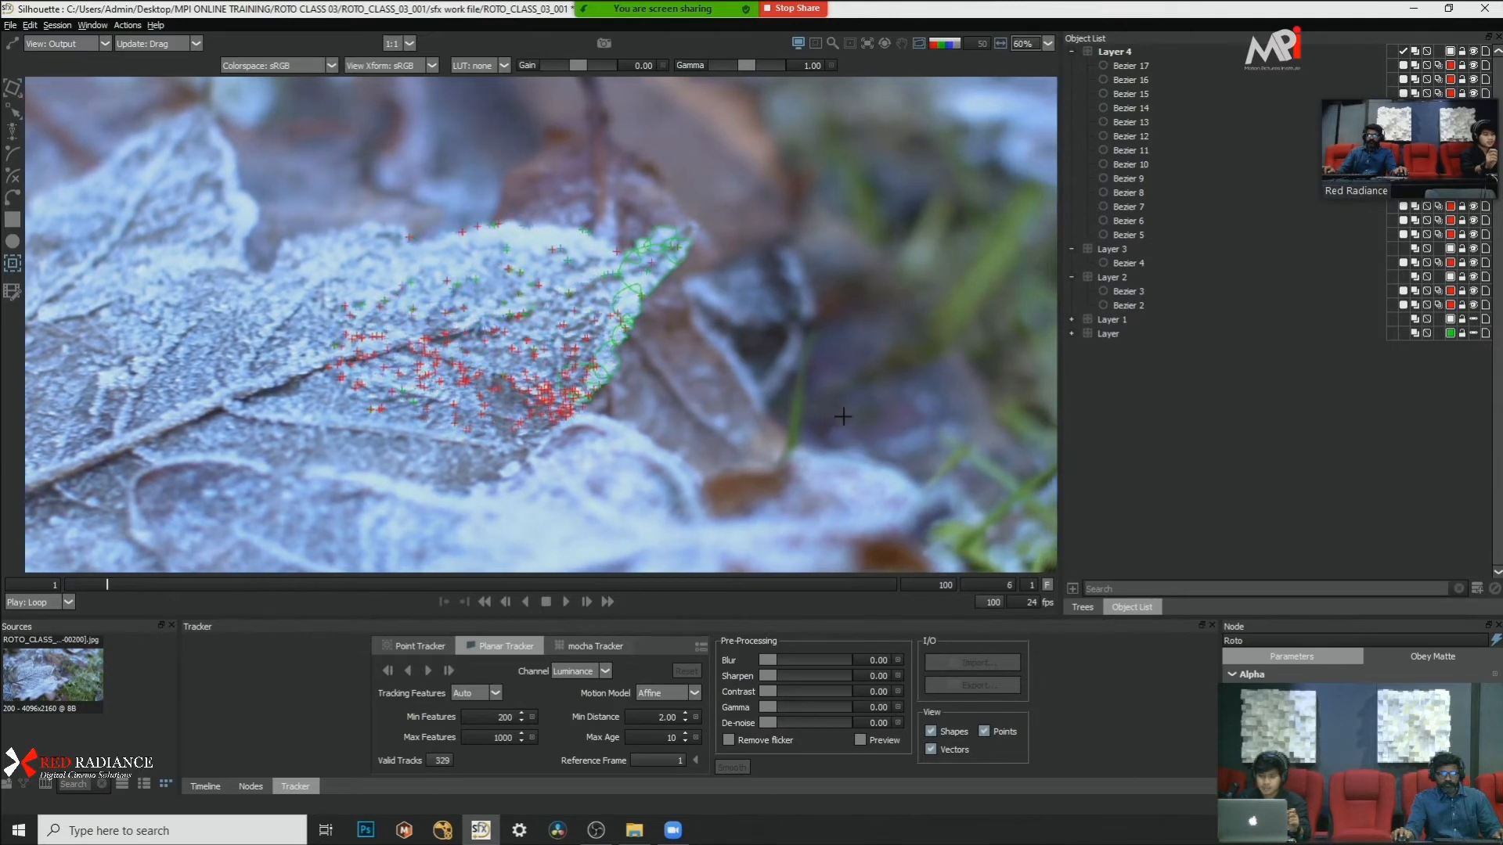
Step: Toggle the stabilized view on and off with Bezier 17 selected, and select Layer 4
{"action": "left_click", "coordinate": [1145, 67]}
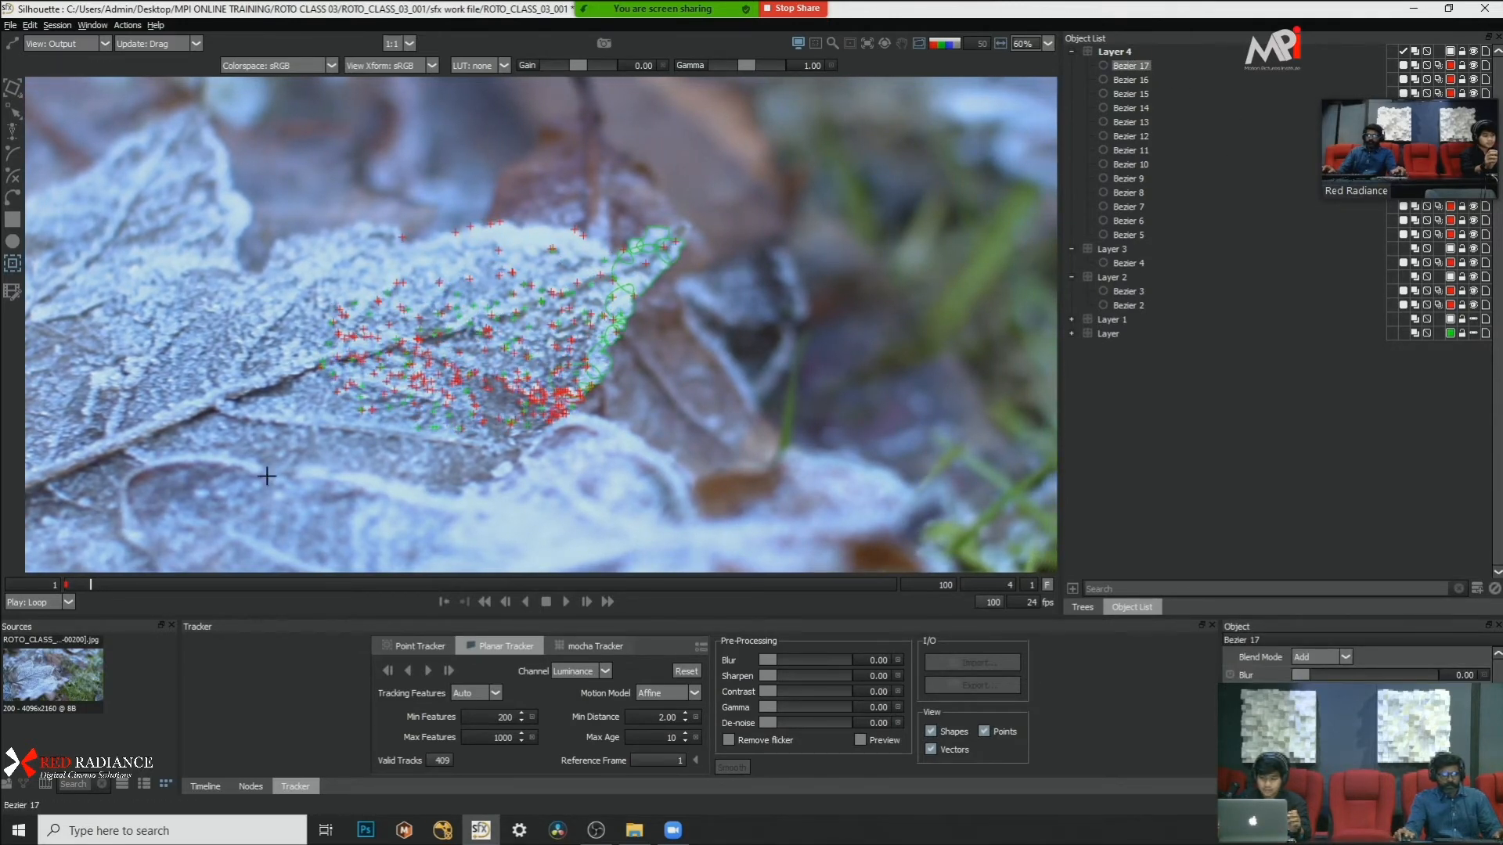
{"action": "left_click", "coordinate": [16, 292]}
{"action": "scroll", "coordinate": [734, 396], "scroll_direction": "down", "scroll_amount": 3}
{"action": "scroll", "coordinate": [750, 393], "scroll_direction": "up", "scroll_amount": 3}
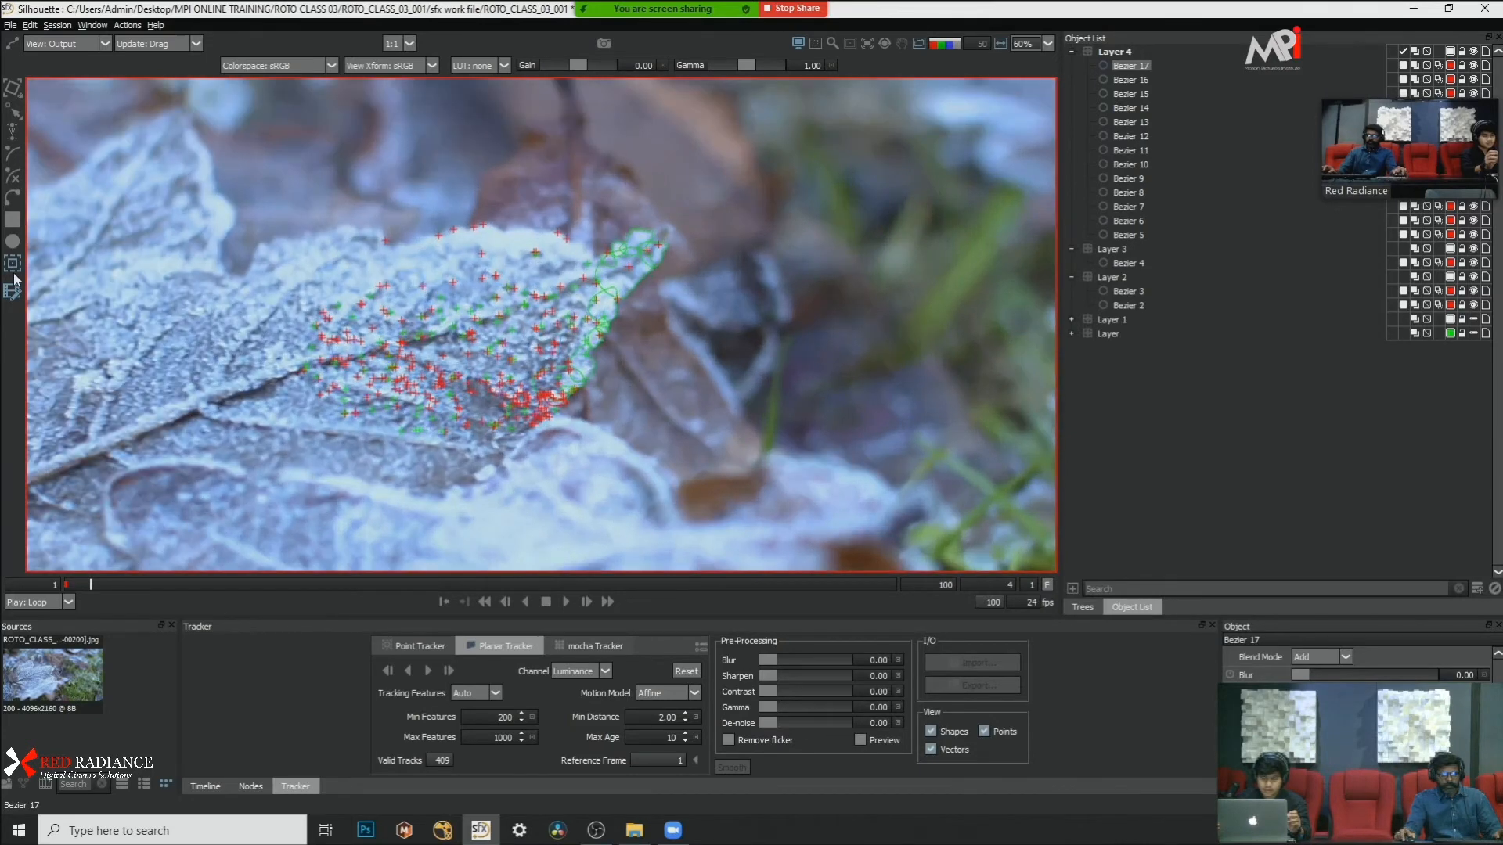
{"action": "left_click", "coordinate": [10, 292]}
{"action": "left_click", "coordinate": [1153, 50]}
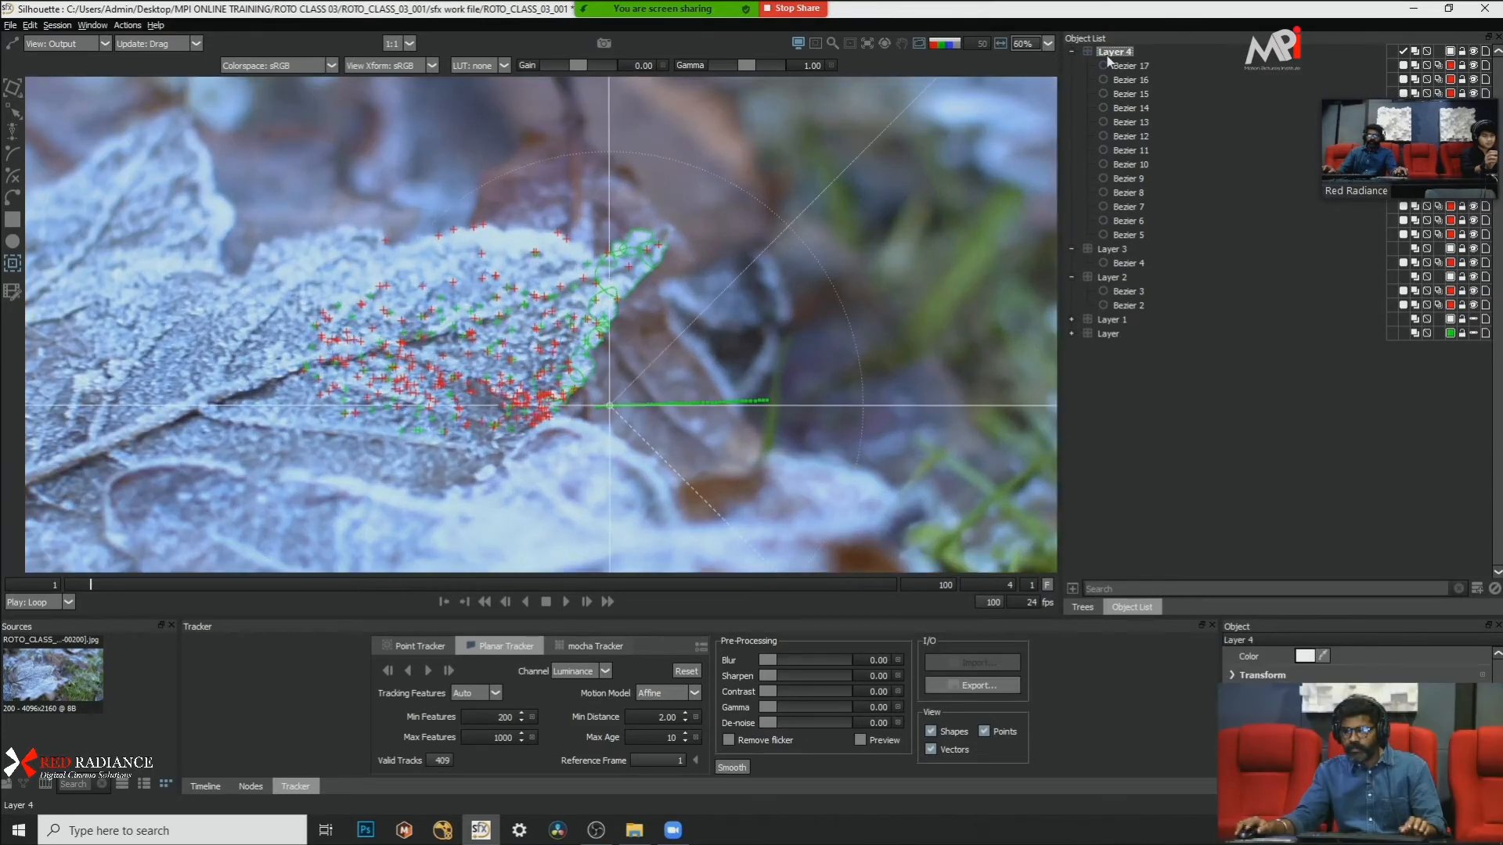
Step: Leave the tracker, play the shot to about frame 80 and return to frame 1, examining how the edge shapes follow the leaf
{"action": "key", "text": "a"}
{"action": "key", "text": "a"}
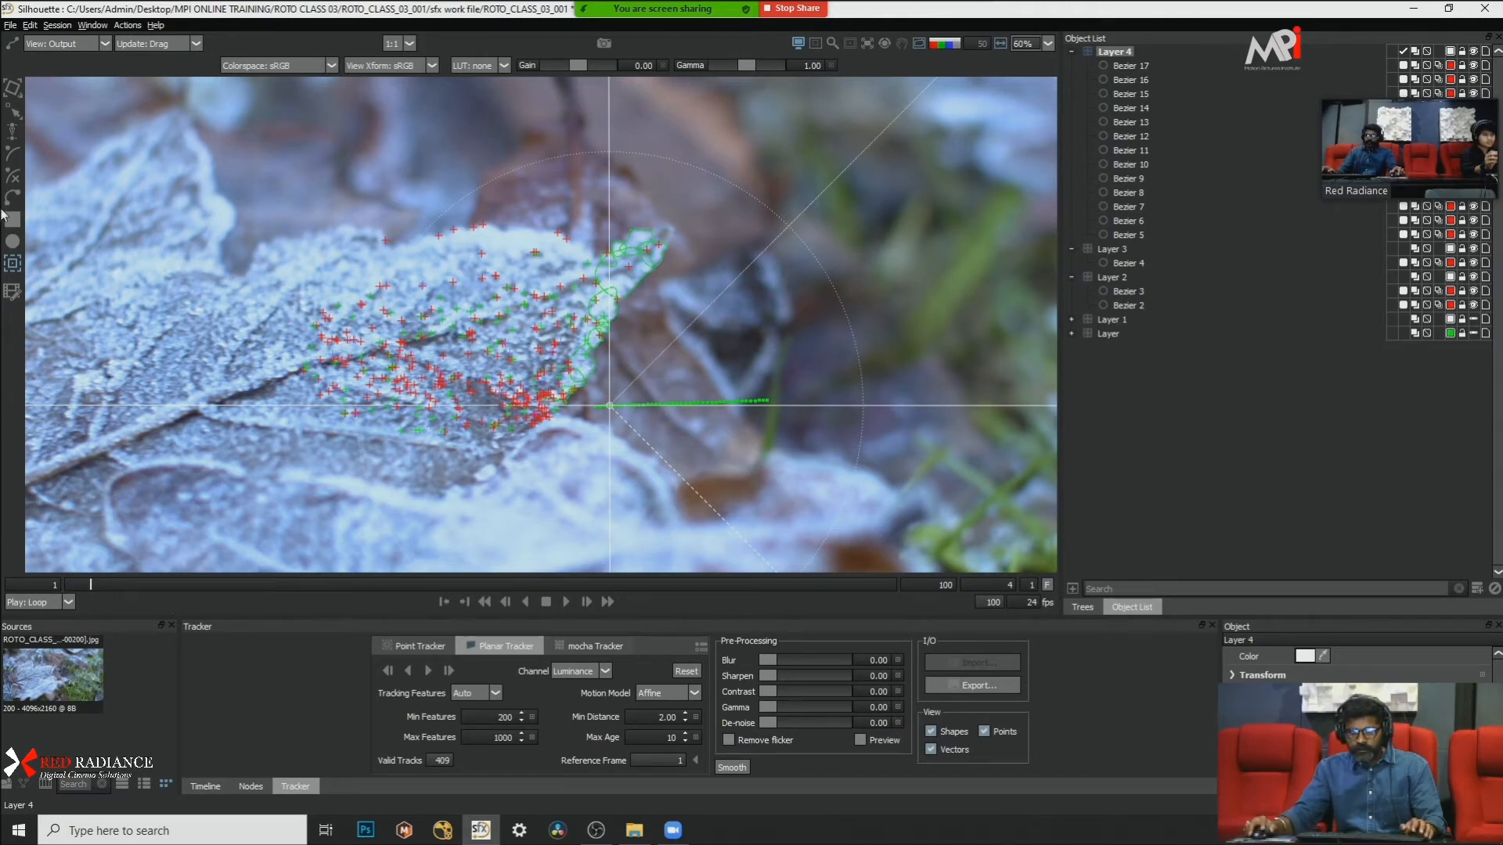
{"action": "left_click", "coordinate": [250, 786]}
{"action": "scroll", "coordinate": [653, 360], "scroll_direction": "up", "scroll_amount": 1}
{"action": "scroll", "coordinate": [653, 360], "scroll_direction": "down", "scroll_amount": 1}
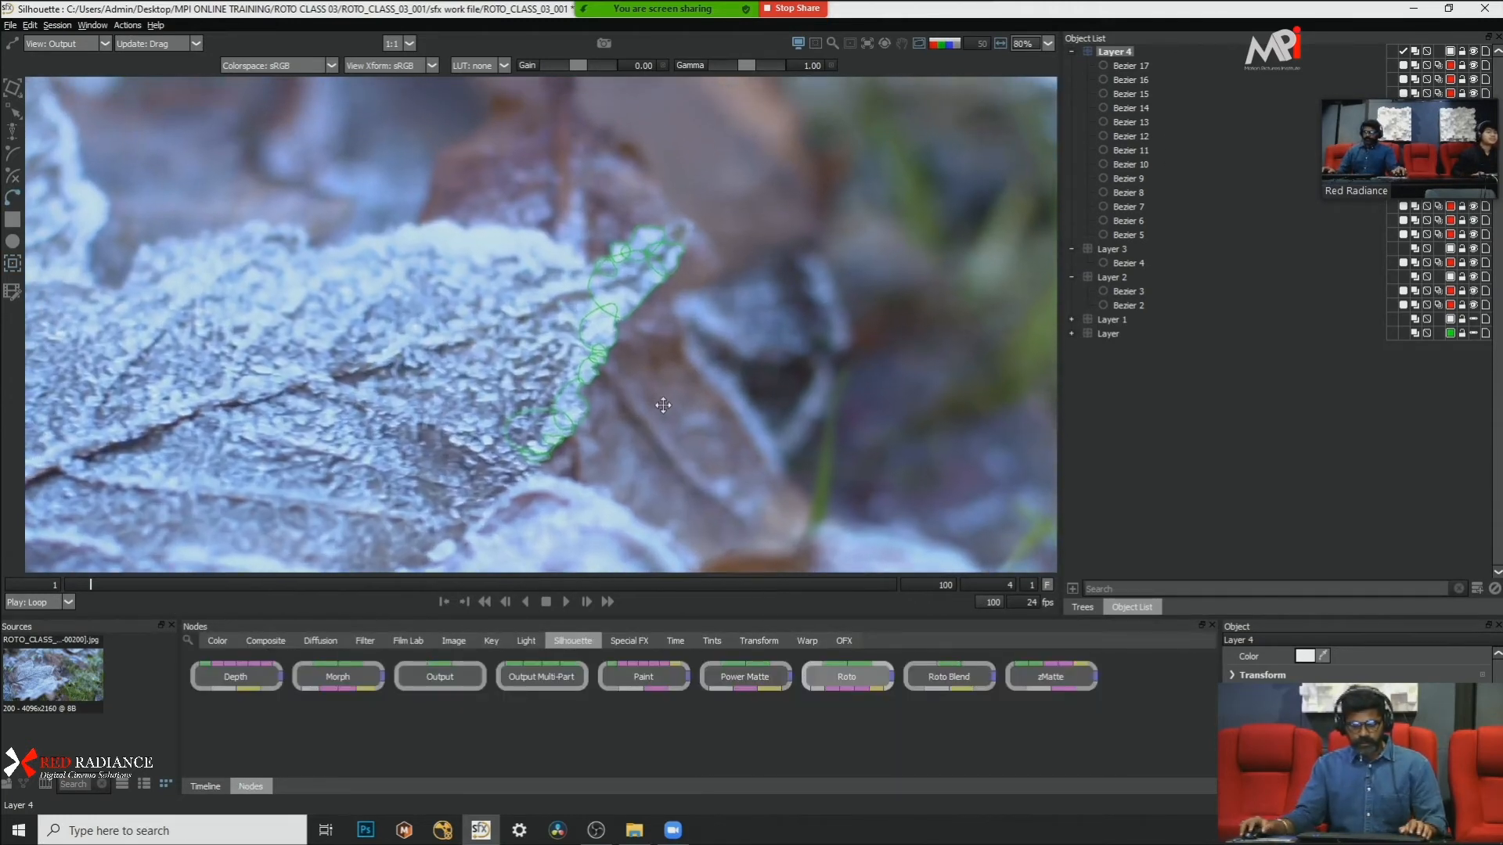
{"action": "scroll", "coordinate": [707, 394], "scroll_direction": "up", "scroll_amount": 1}
{"action": "scroll", "coordinate": [674, 330], "scroll_direction": "up", "scroll_amount": 1}
{"action": "scroll", "coordinate": [675, 331], "scroll_direction": "up", "scroll_amount": 1}
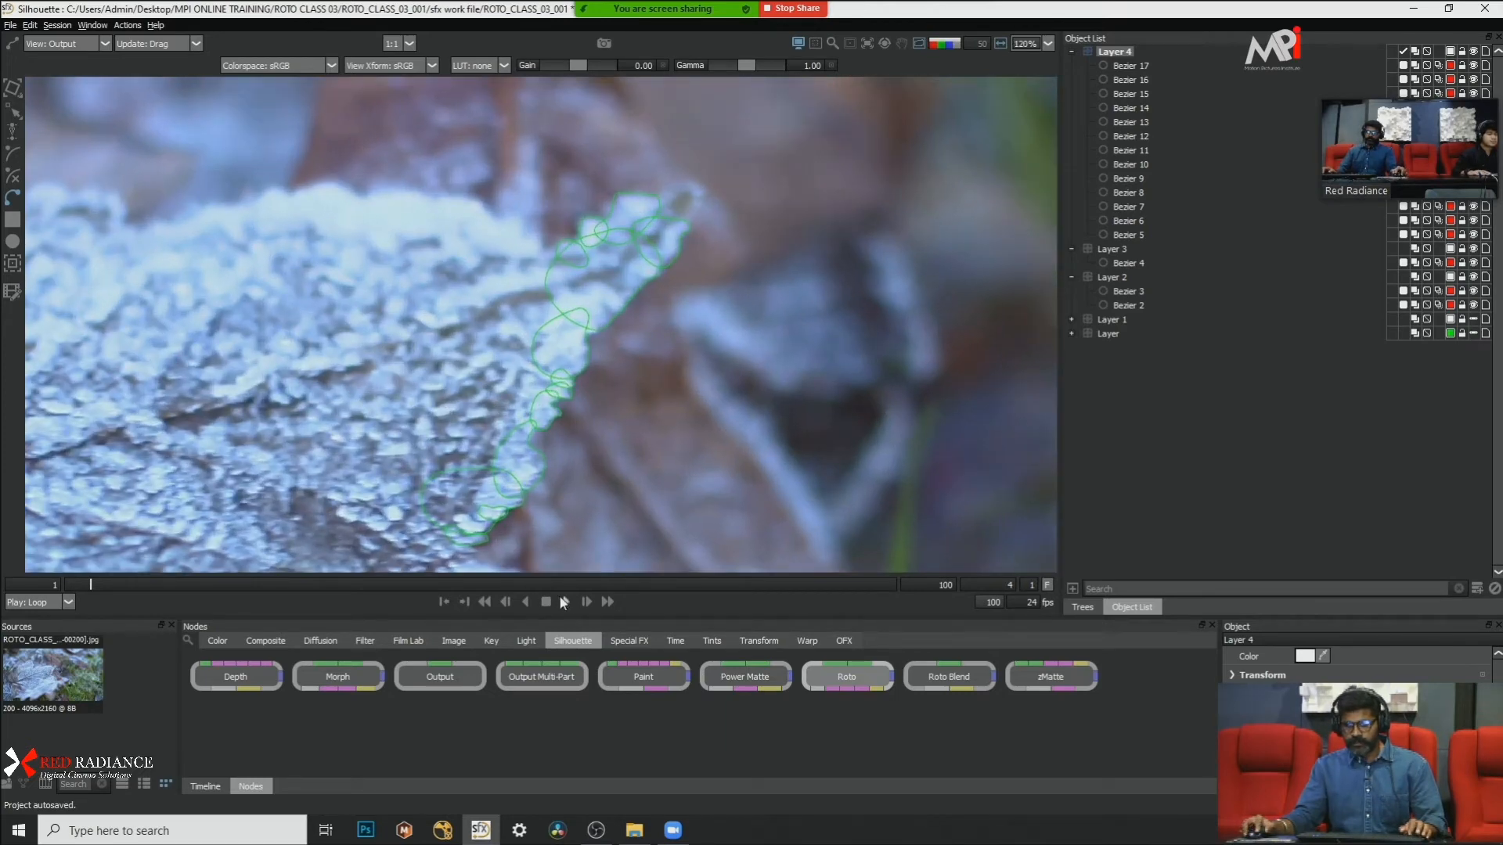
{"action": "scroll", "coordinate": [529, 288], "scroll_direction": "down", "scroll_amount": 3}
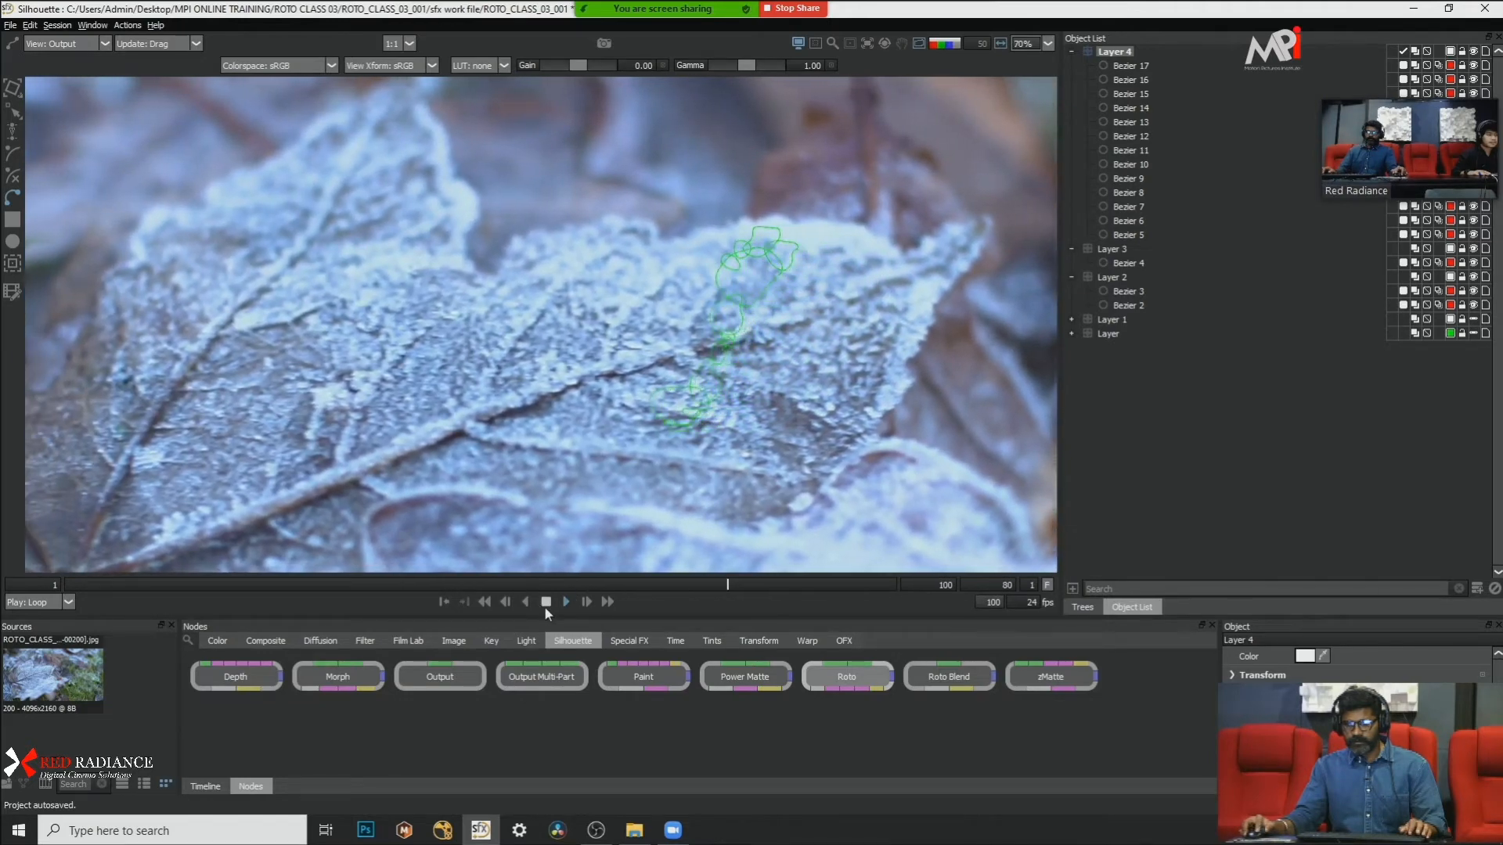
{"action": "left_click", "coordinate": [547, 601]}
{"action": "left_click_drag", "start_coordinate": [523, 584], "coordinate": [2, 584]}
Step: Draw one large closed Bezier shape in Layer 4 around the sharper leaf's body, overlapping the small tip shapes
{"action": "scroll", "coordinate": [664, 355], "scroll_direction": "down", "scroll_amount": 4}
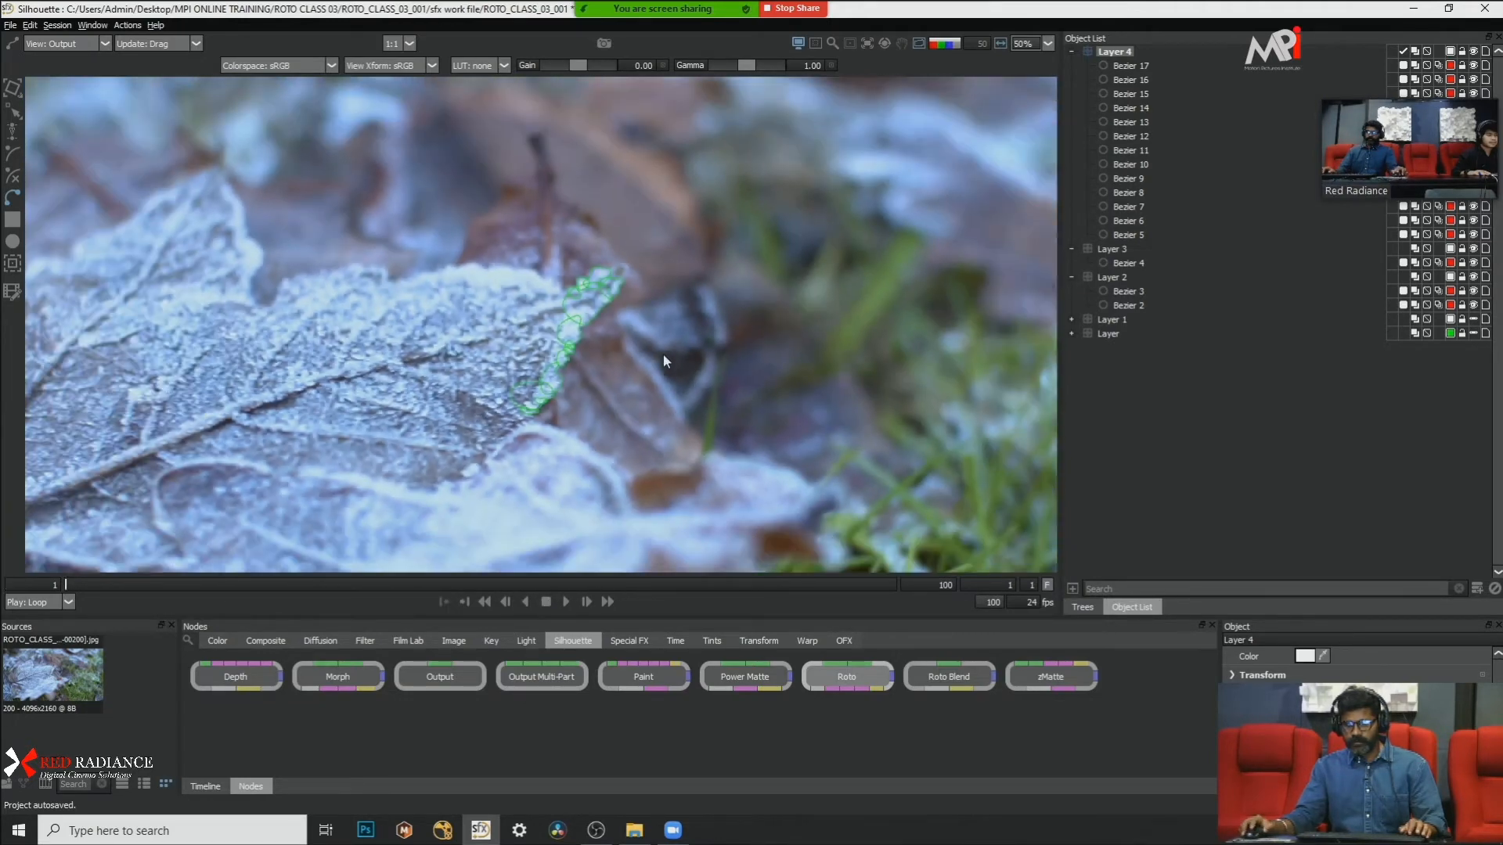
{"action": "scroll", "coordinate": [689, 275], "scroll_direction": "up", "scroll_amount": 5}
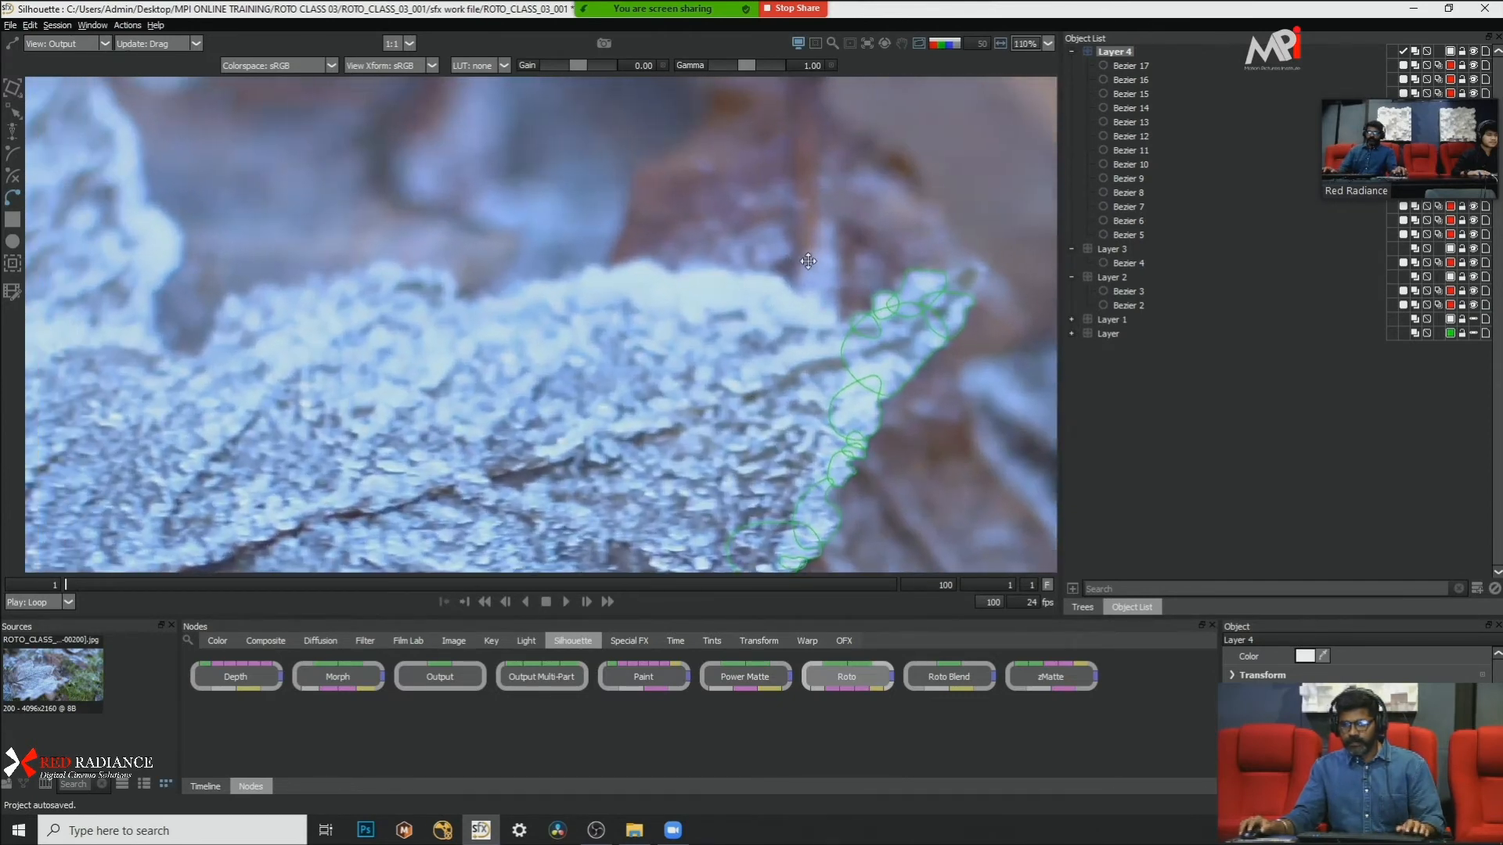
{"action": "left_click_drag", "start_coordinate": [808, 260], "coordinate": [818, 265]}
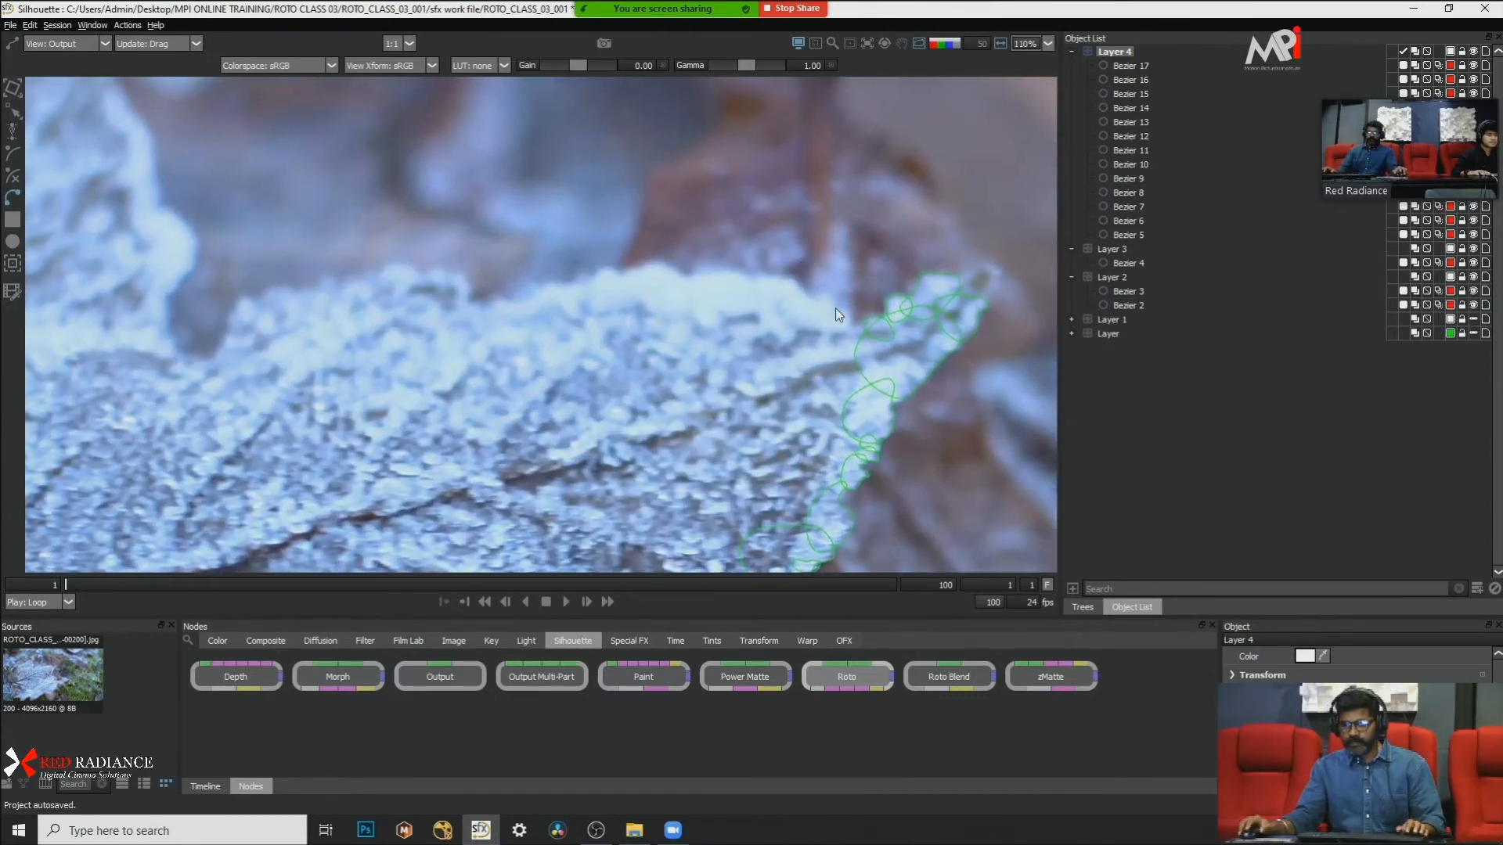
{"action": "scroll", "coordinate": [845, 331], "scroll_direction": "down", "scroll_amount": 3}
{"action": "scroll", "coordinate": [754, 172], "scroll_direction": "down", "scroll_amount": 2}
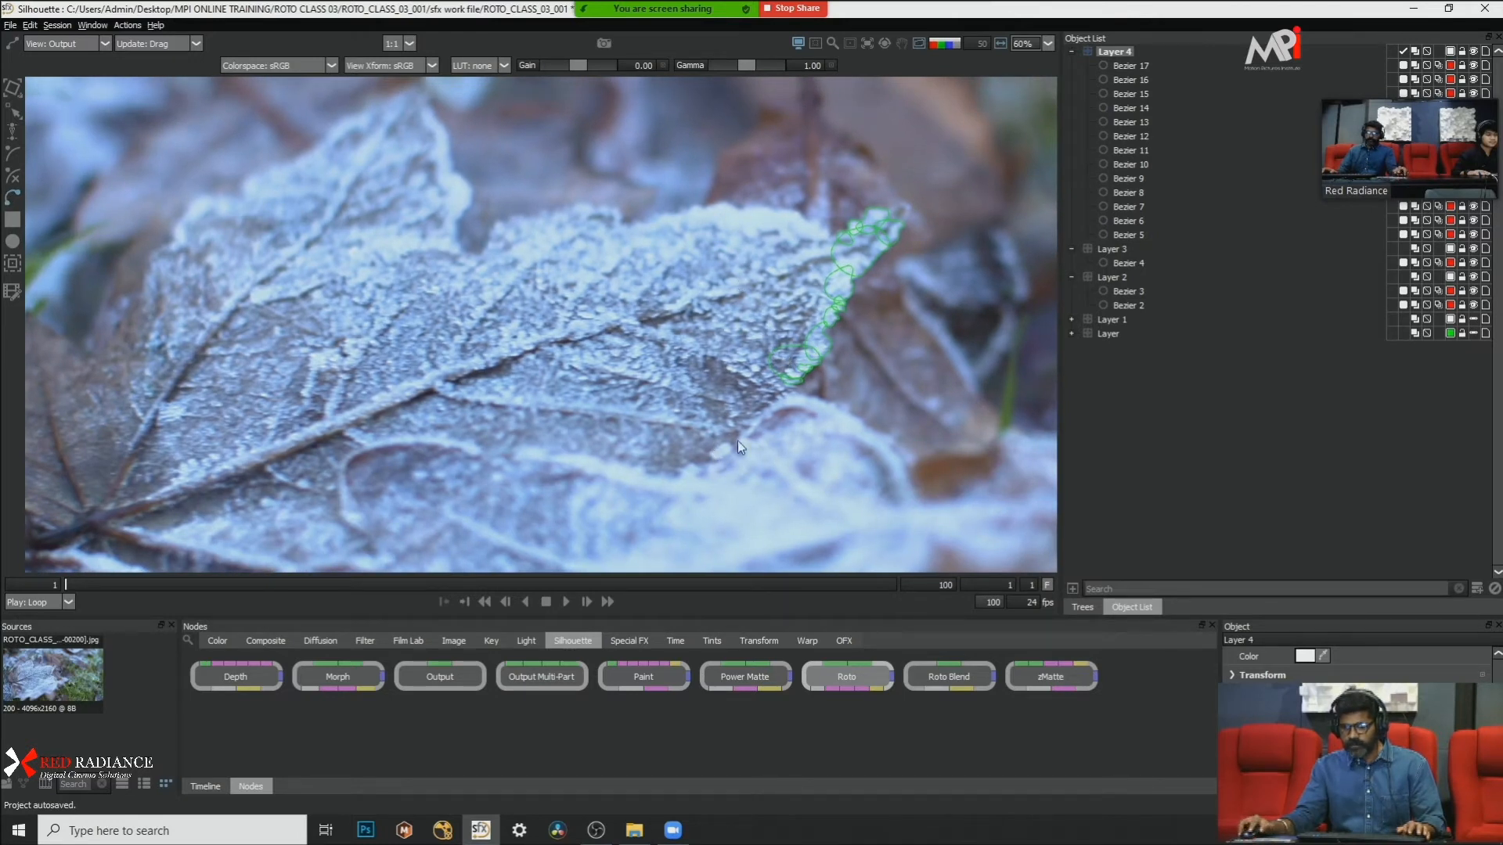
{"action": "left_click", "coordinate": [717, 461]}
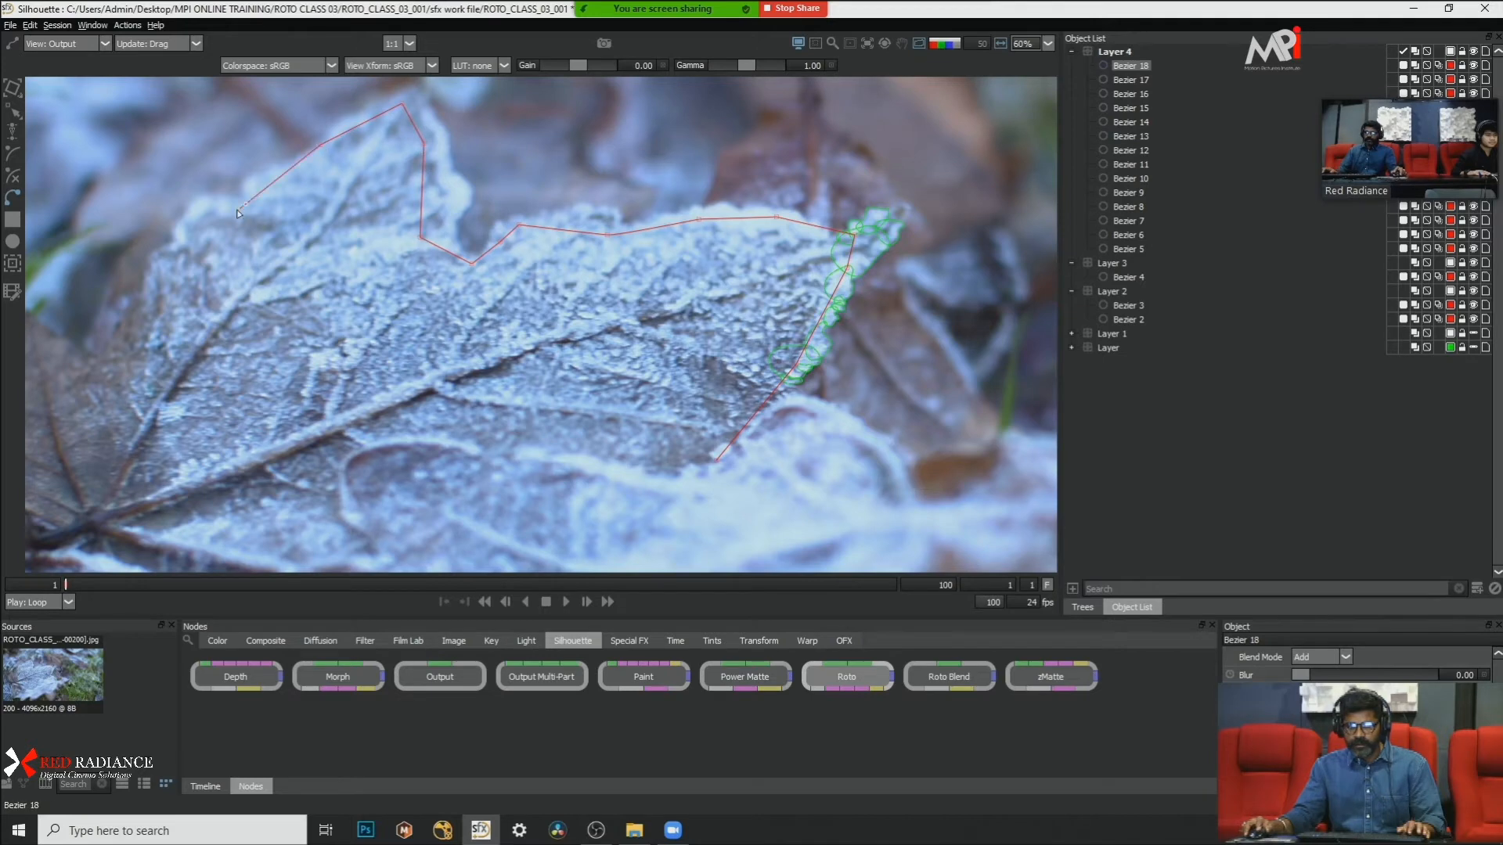
{"action": "scroll", "coordinate": [242, 259], "scroll_direction": "down", "scroll_amount": 2}
{"action": "left_click", "coordinate": [161, 325]}
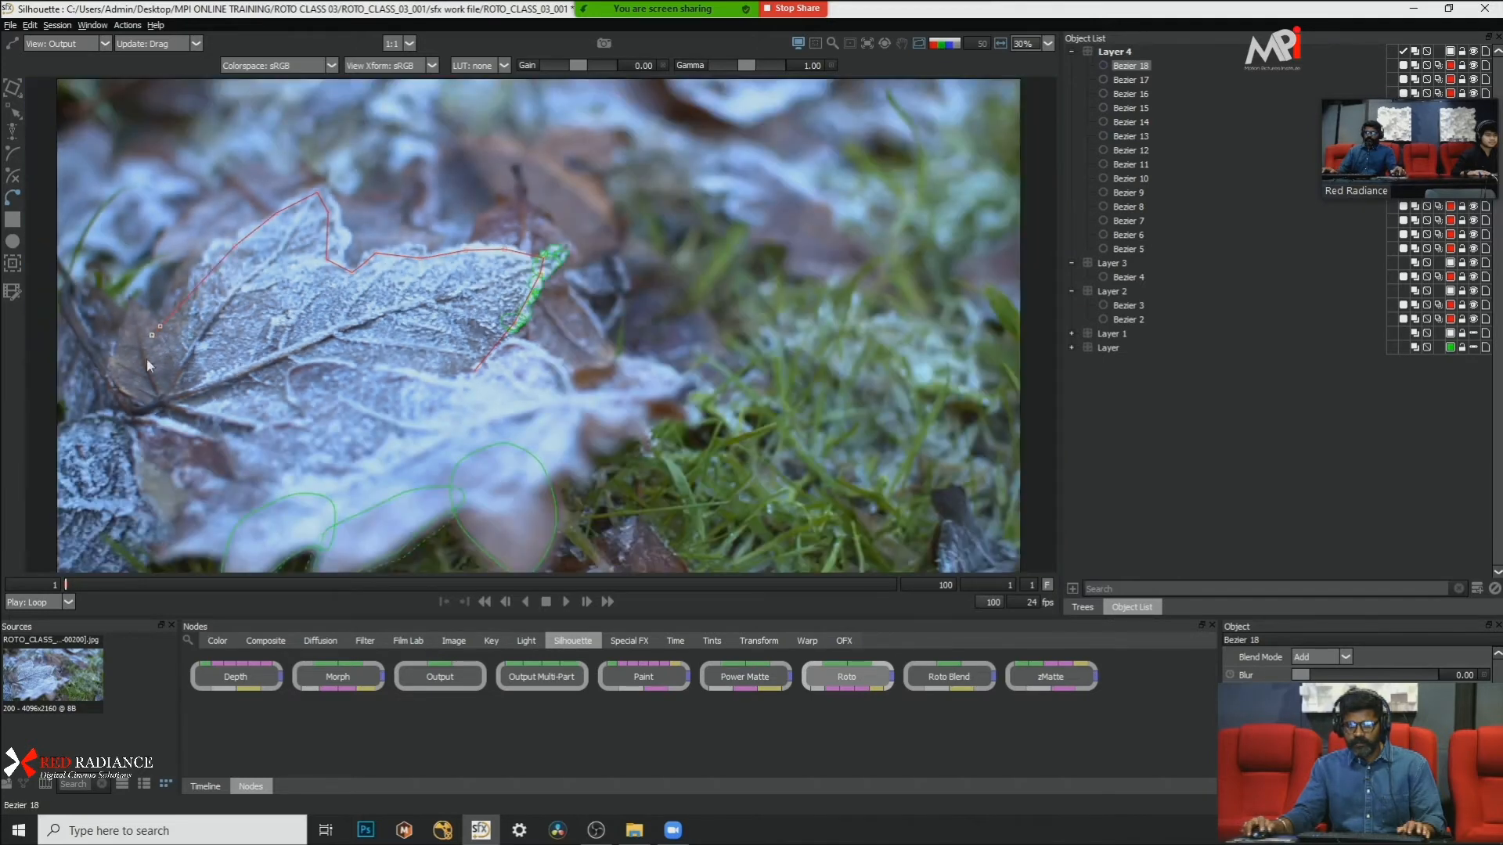
{"action": "left_click", "coordinate": [144, 403]}
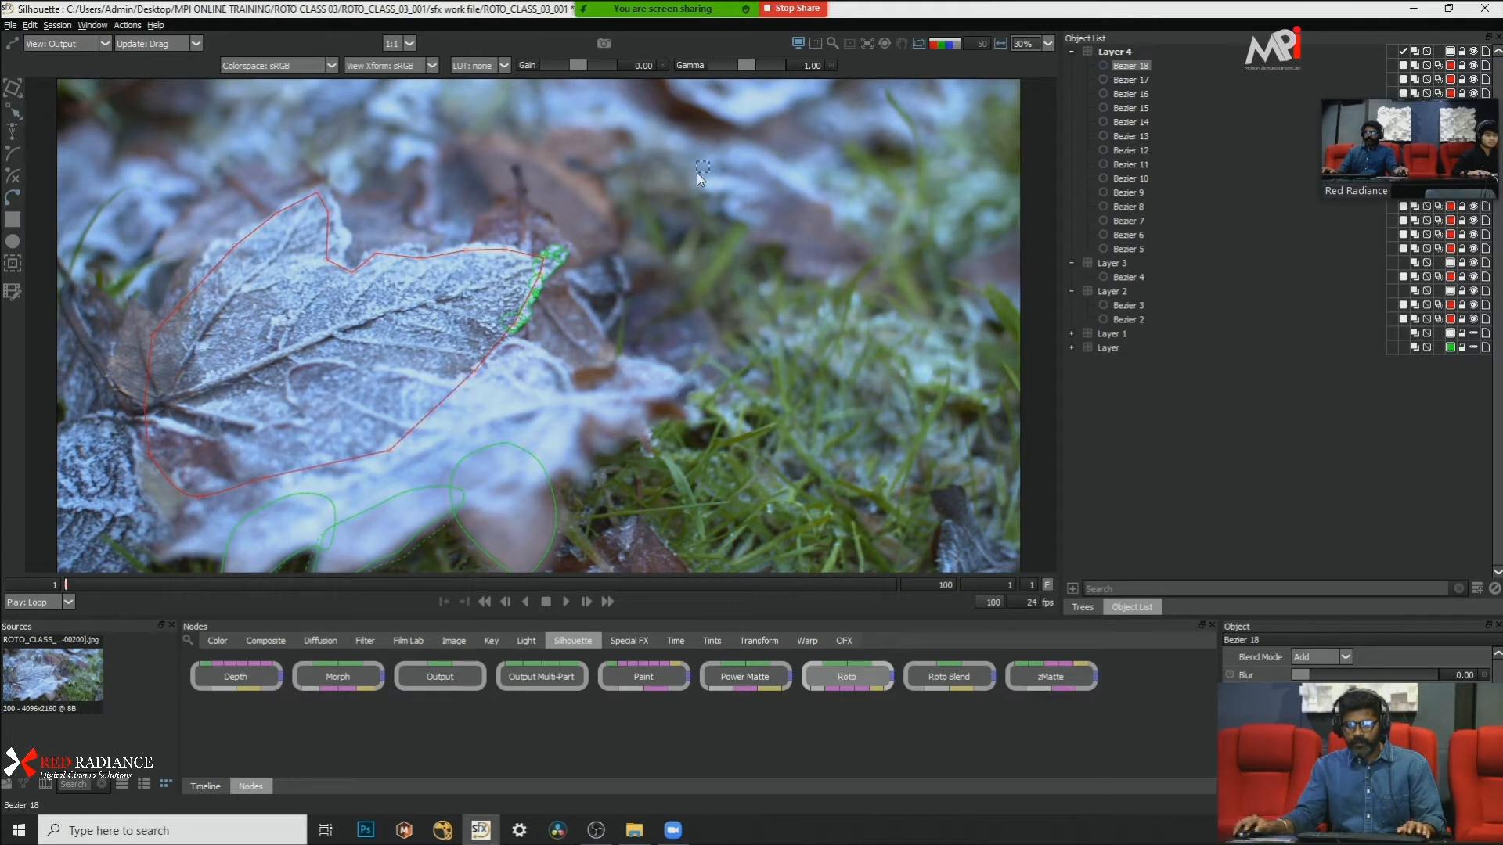
Step: Select all points of the large leaf shape, convert them to Corner and finally to Cardinal, and deselect the shape
{"action": "left_click_drag", "start_coordinate": [697, 174], "coordinate": [161, 552]}
{"action": "right_click", "coordinate": [603, 359]}
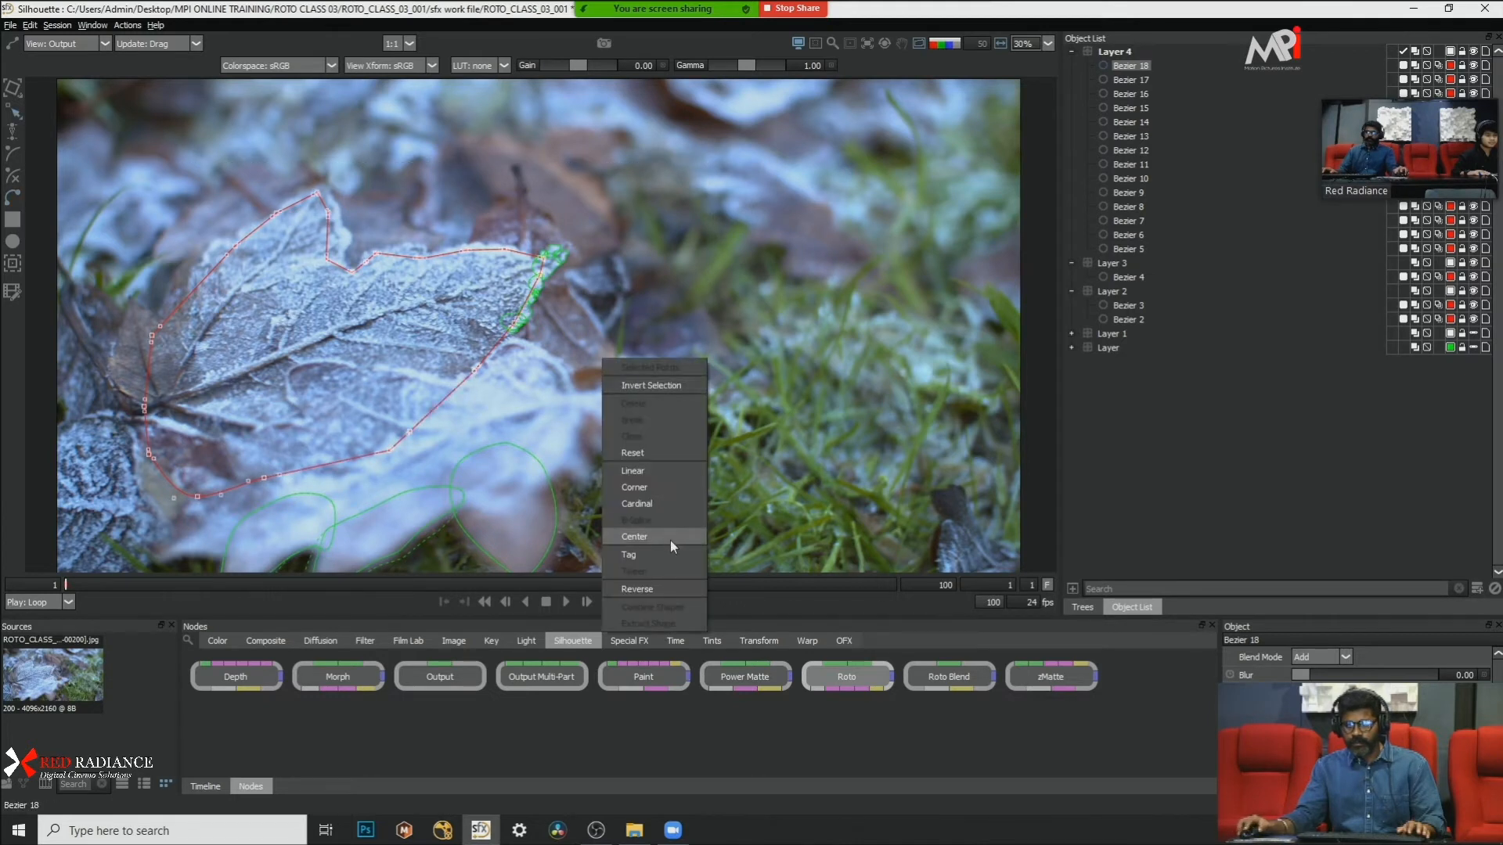
{"action": "left_click", "coordinate": [676, 486]}
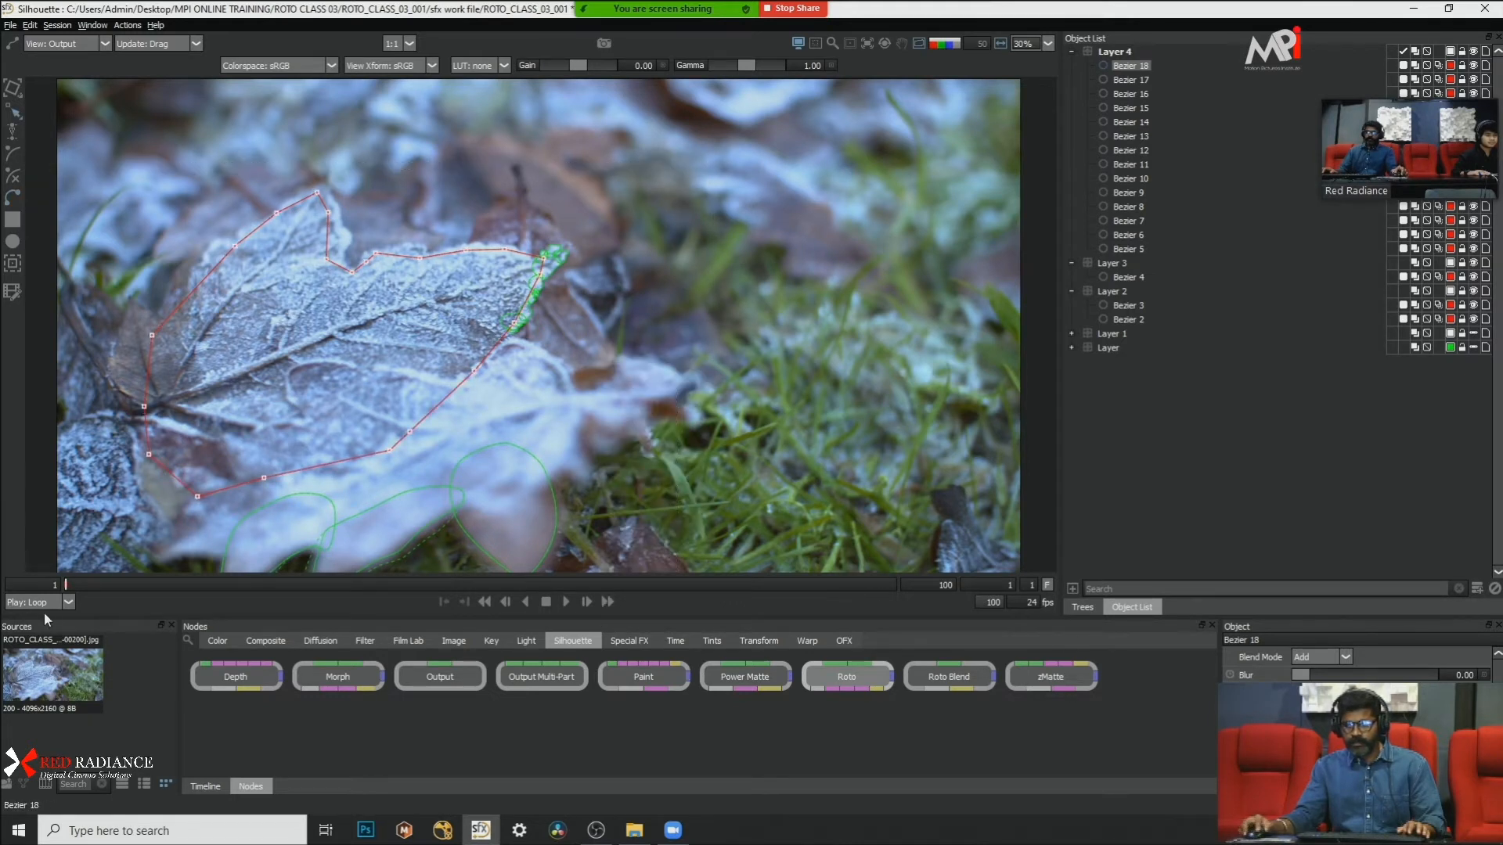
{"action": "right_click", "coordinate": [662, 289]}
{"action": "left_click", "coordinate": [730, 425]}
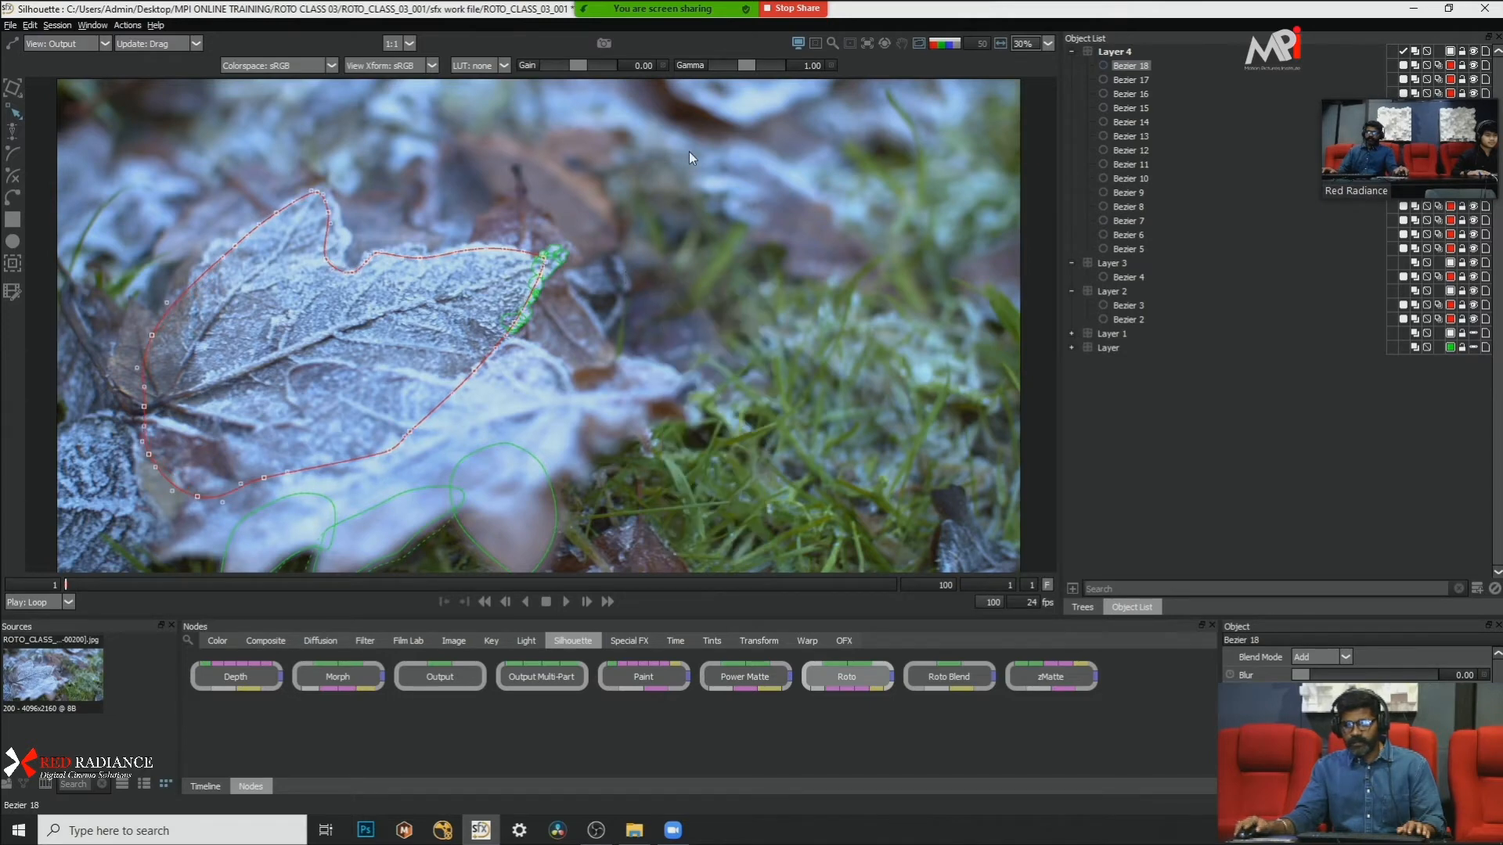
{"action": "left_click", "coordinate": [429, 158]}
Step: Adjust the large leaf shape's points near the leaf tip and along the outer edge above the stem
{"action": "scroll", "coordinate": [376, 168], "scroll_direction": "up", "scroll_amount": 6}
{"action": "scroll", "coordinate": [391, 268], "scroll_direction": "down", "scroll_amount": 2}
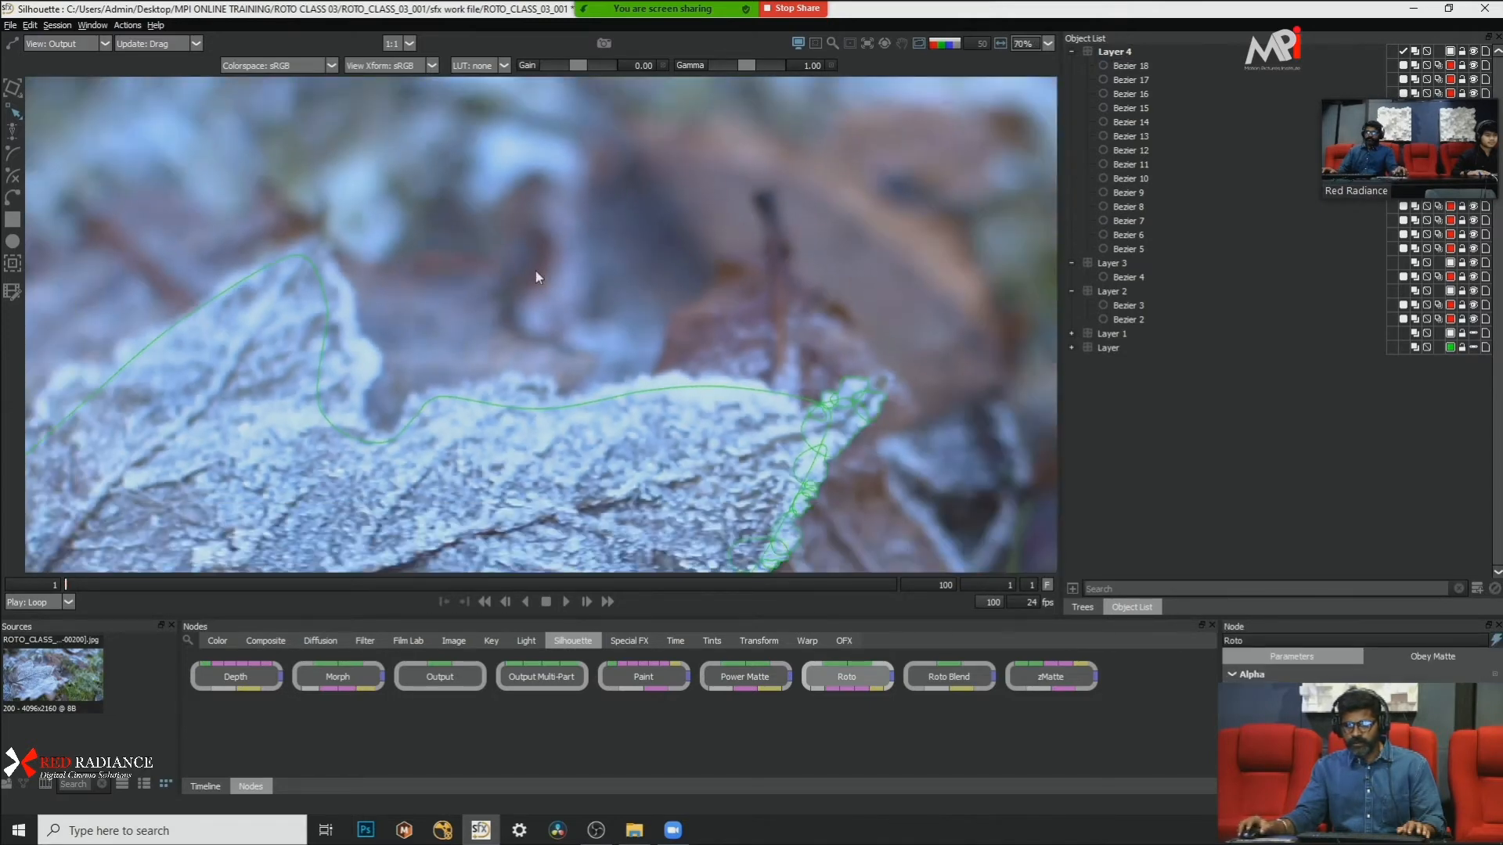
{"action": "left_click_drag", "start_coordinate": [577, 309], "coordinate": [654, 218]}
{"action": "left_click", "coordinate": [866, 304]}
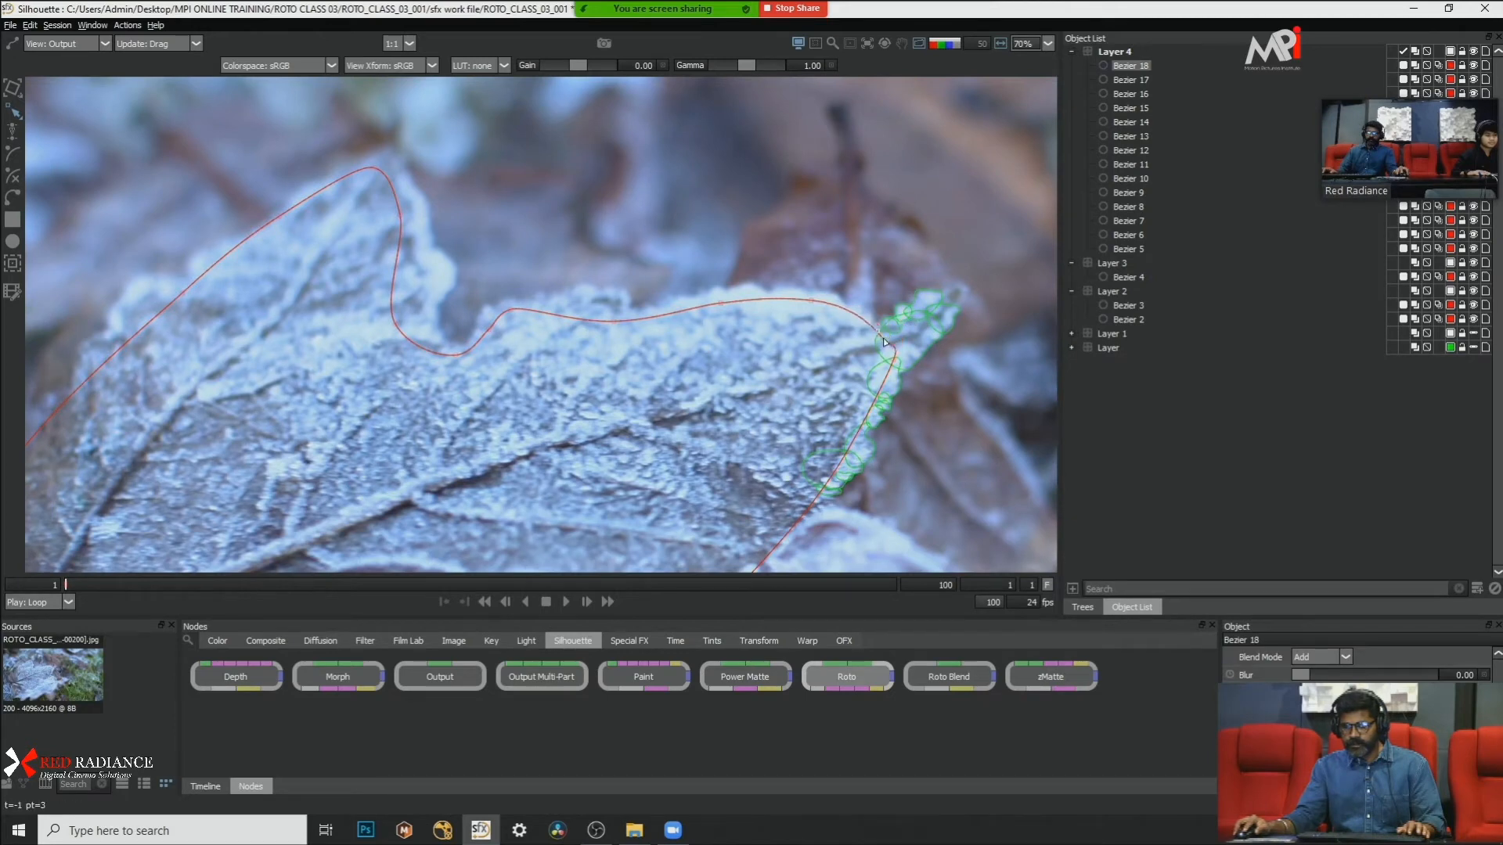
{"action": "scroll", "coordinate": [626, 313], "scroll_direction": "down", "scroll_amount": 2}
{"action": "scroll", "coordinate": [587, 310], "scroll_direction": "up", "scroll_amount": 1}
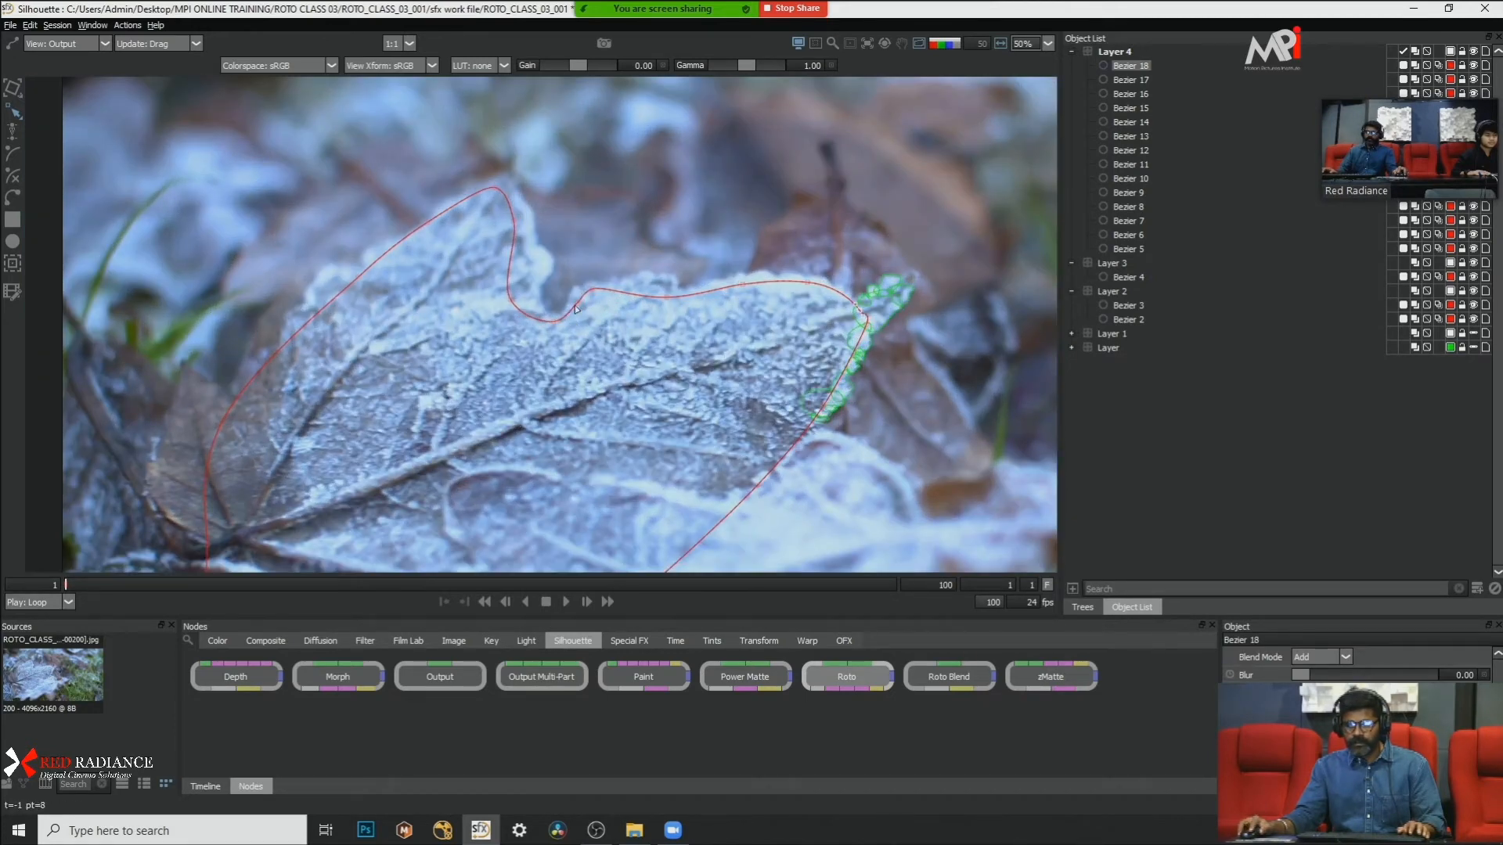
{"action": "left_click_drag", "start_coordinate": [429, 397], "coordinate": [513, 327]}
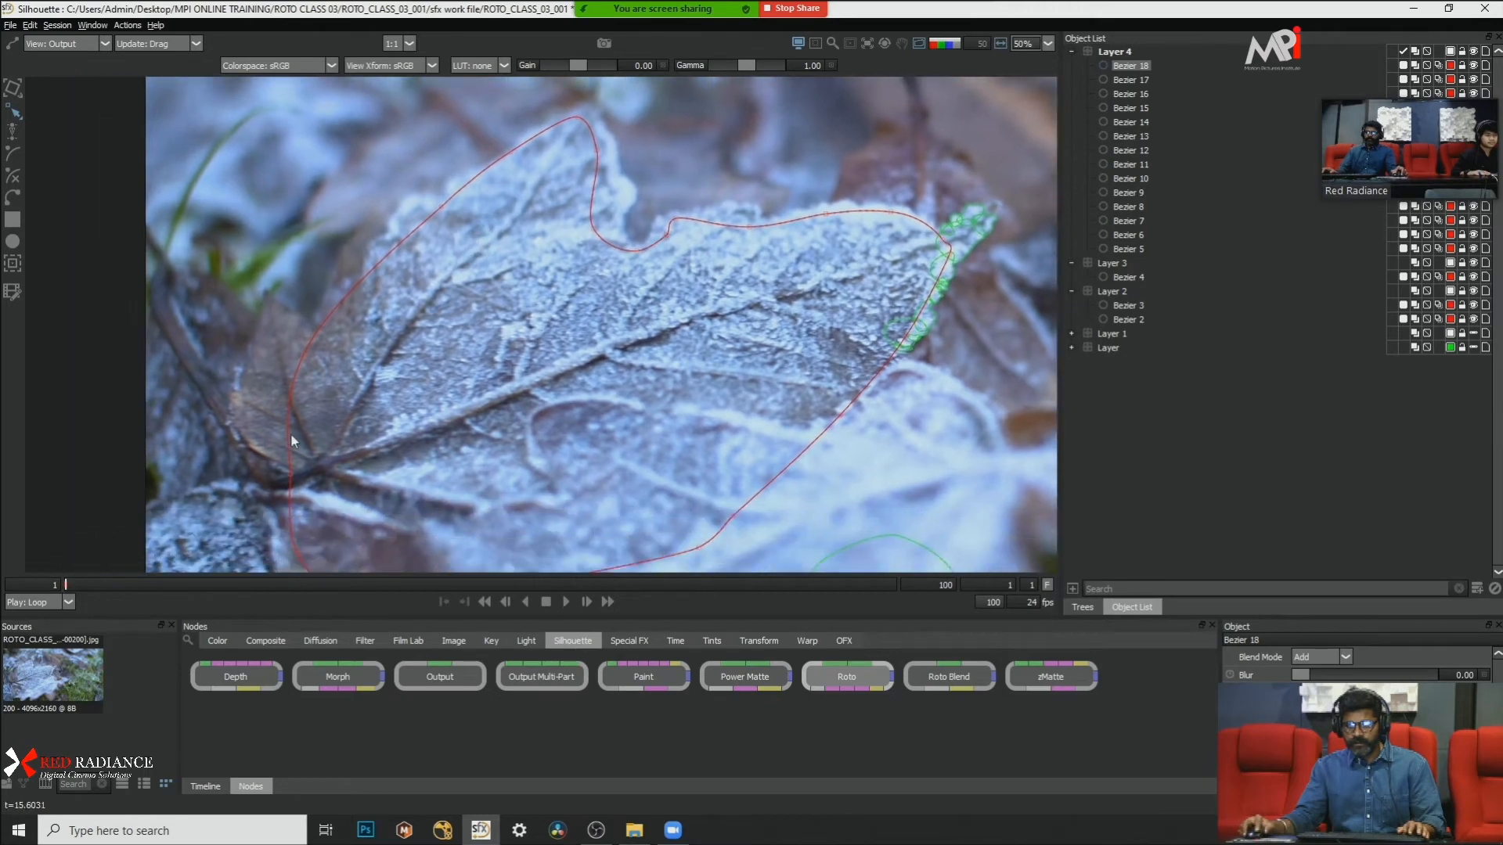
{"action": "scroll", "coordinate": [291, 440], "scroll_direction": "down", "scroll_amount": 2}
{"action": "scroll", "coordinate": [313, 470], "scroll_direction": "up", "scroll_amount": 4}
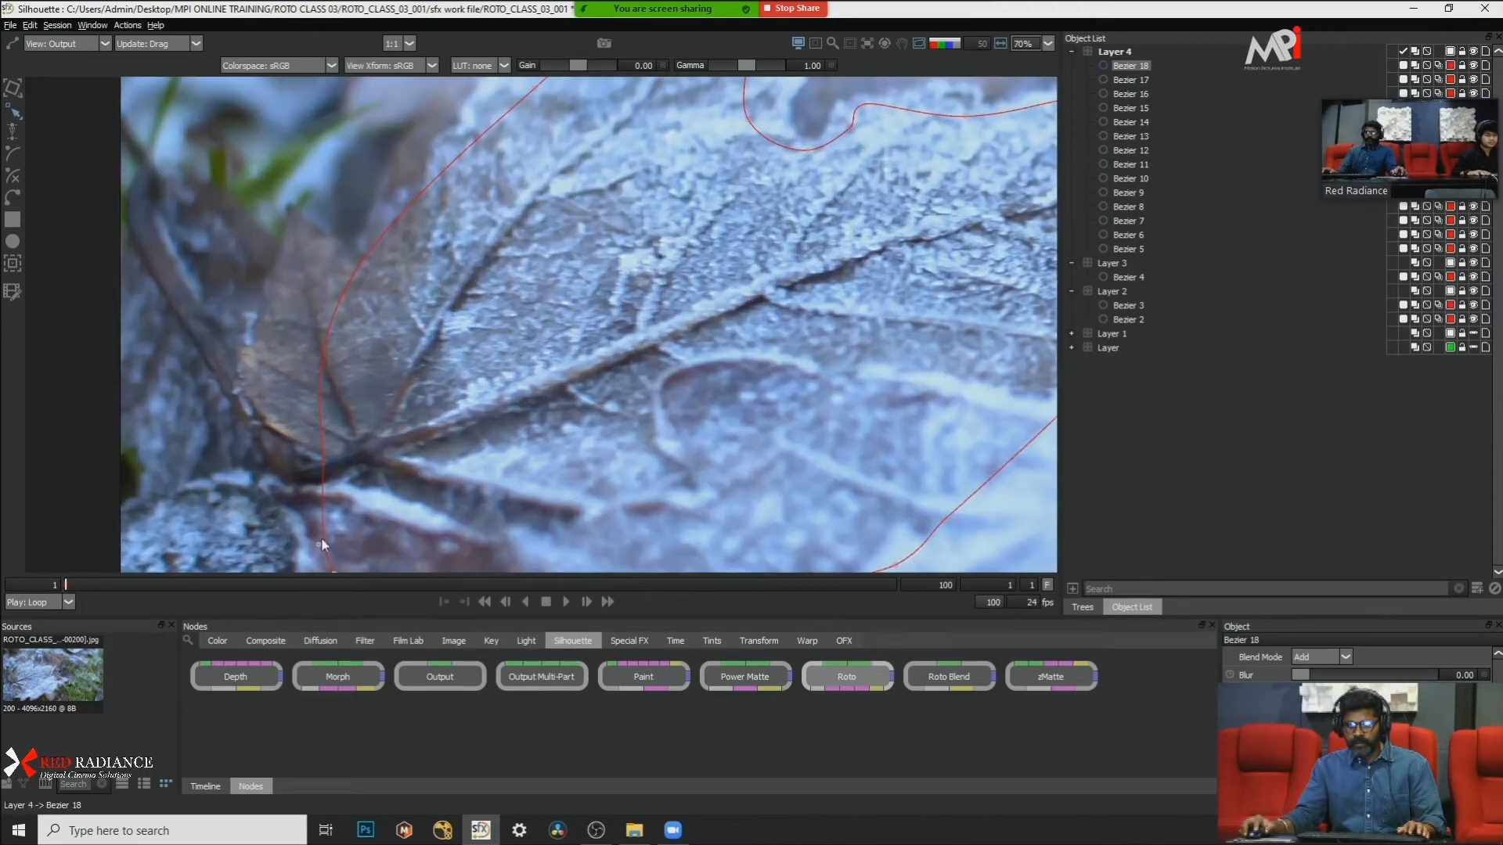
{"action": "scroll", "coordinate": [336, 374], "scroll_direction": "down", "scroll_amount": 2}
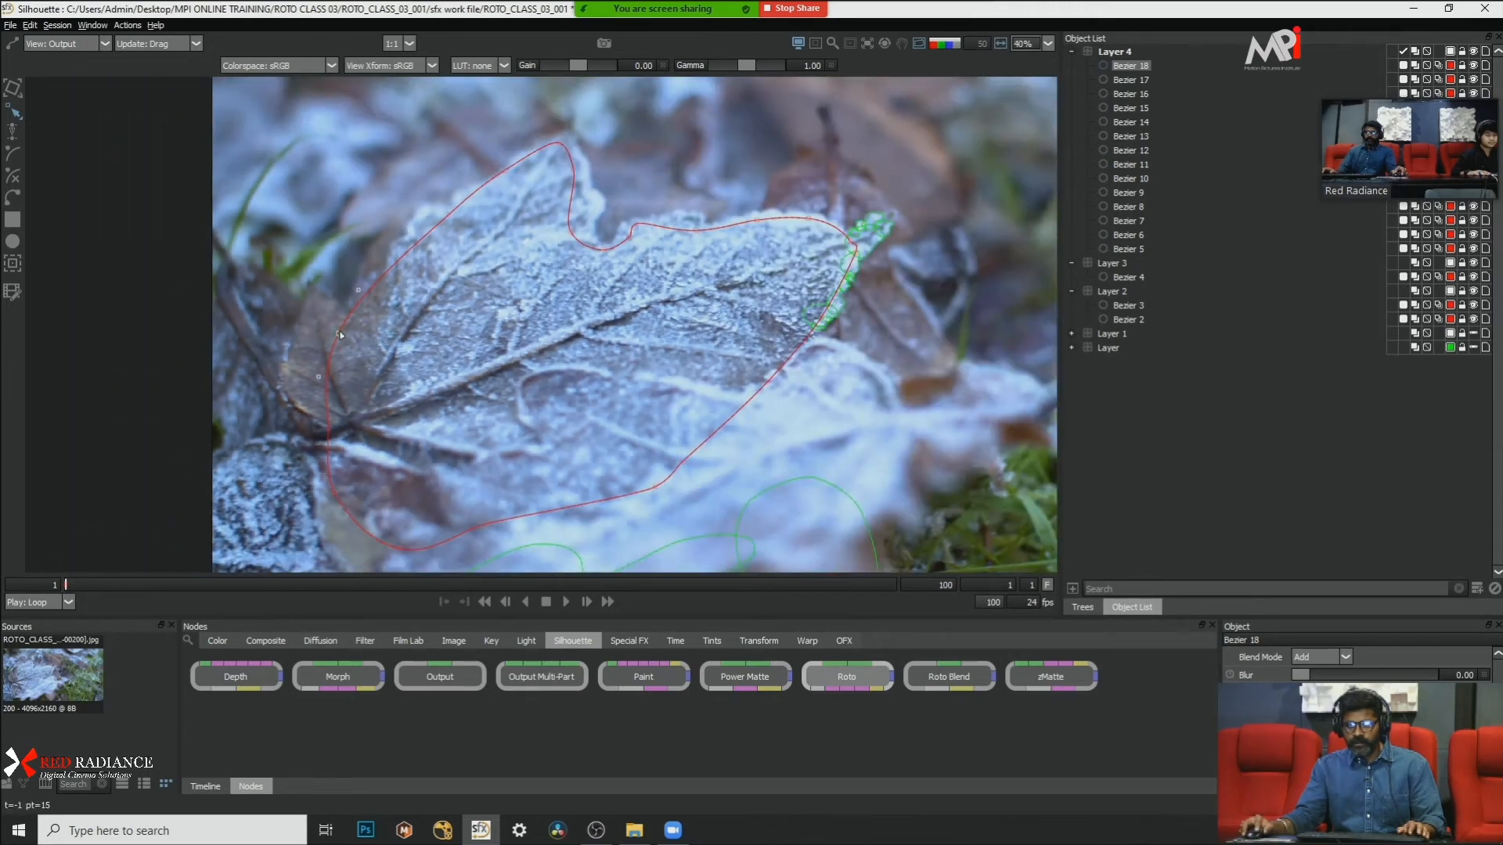
{"action": "scroll", "coordinate": [497, 272], "scroll_direction": "up", "scroll_amount": 1}
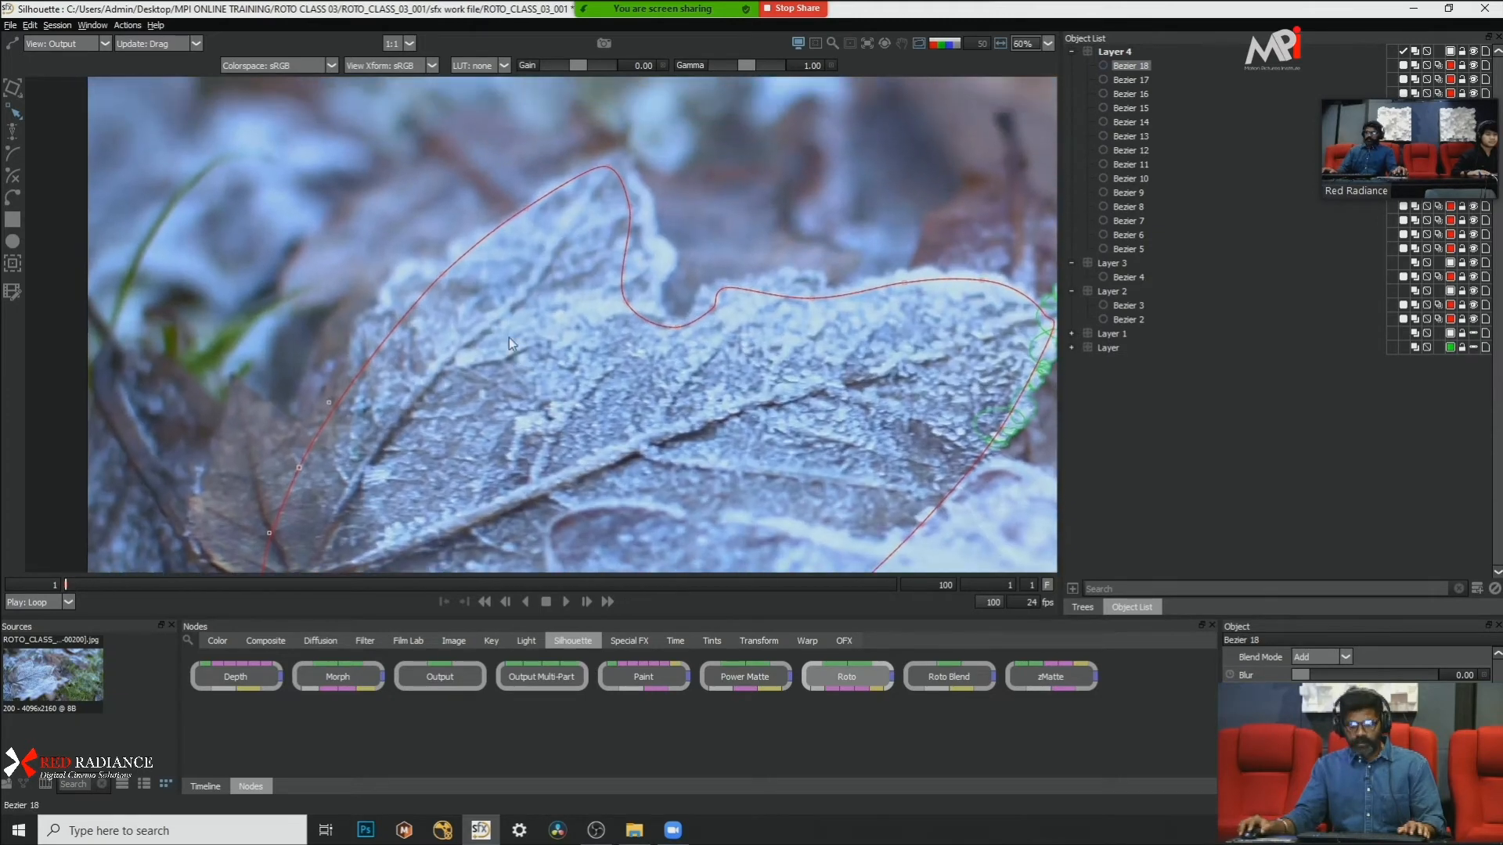
{"action": "scroll", "coordinate": [625, 299], "scroll_direction": "down", "scroll_amount": 2}
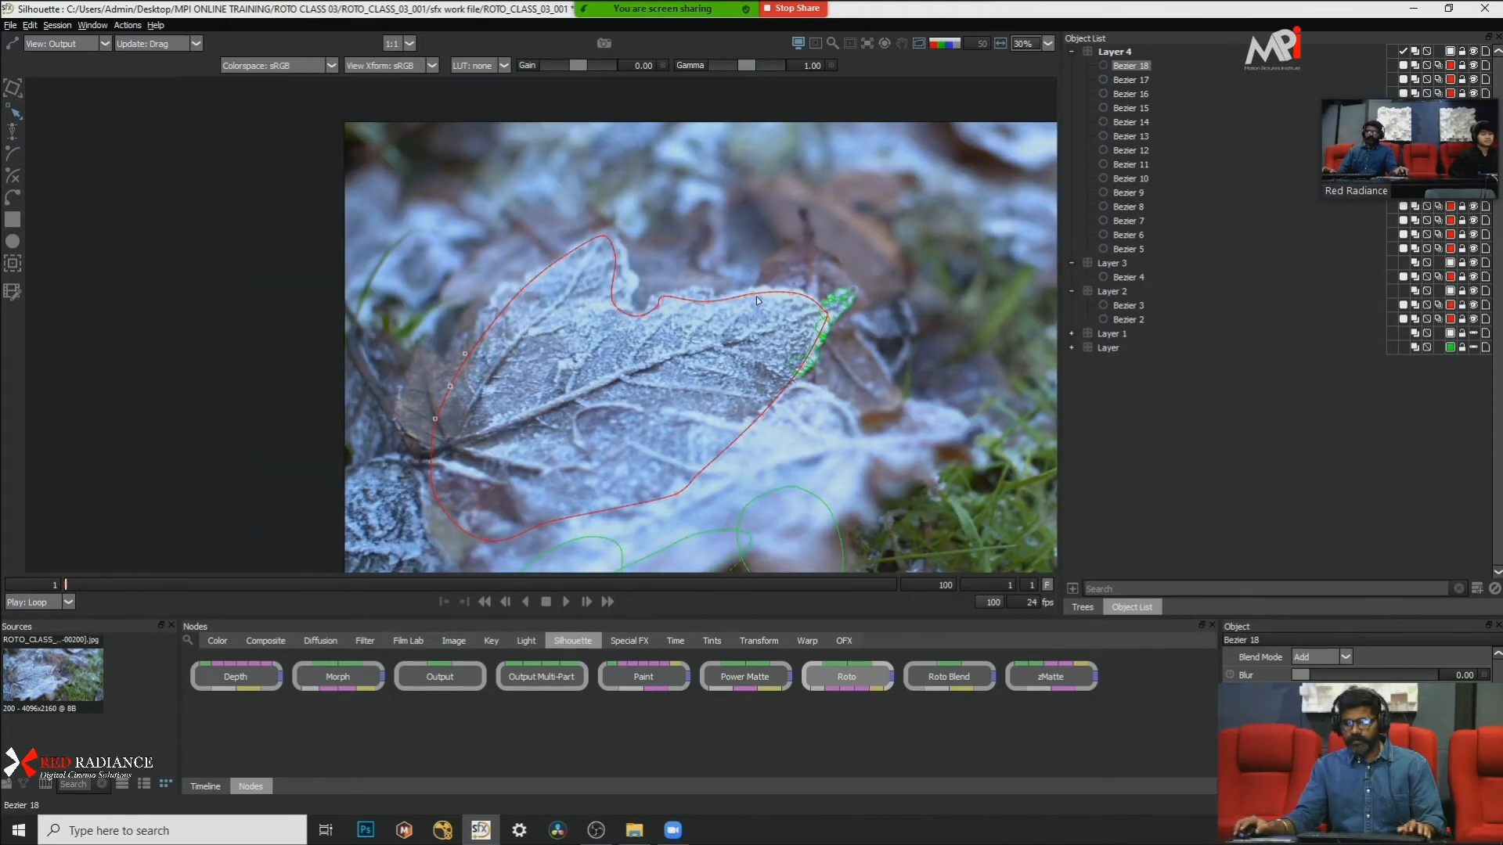
{"action": "scroll", "coordinate": [731, 284], "scroll_direction": "up", "scroll_amount": 6}
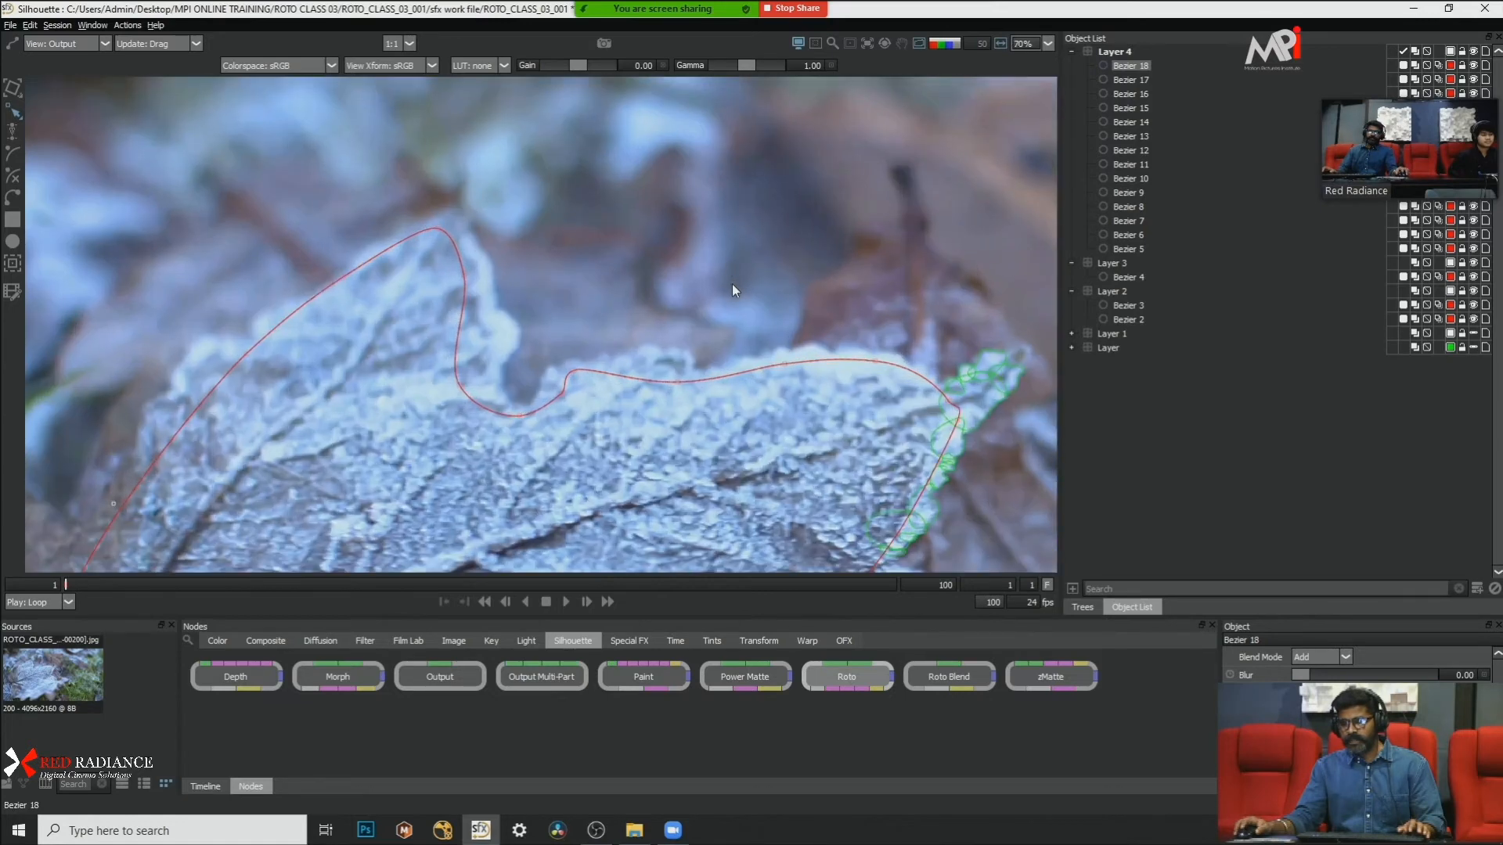
Step: Draw a small closed Bezier shape in the notch beside the leaf-tip shapes and convert its points to Cardinal
{"action": "left_click_drag", "start_coordinate": [725, 253], "coordinate": [411, 202]}
{"action": "scroll", "coordinate": [638, 248], "scroll_direction": "up", "scroll_amount": 1}
{"action": "left_click_drag", "start_coordinate": [524, 219], "coordinate": [470, 204]}
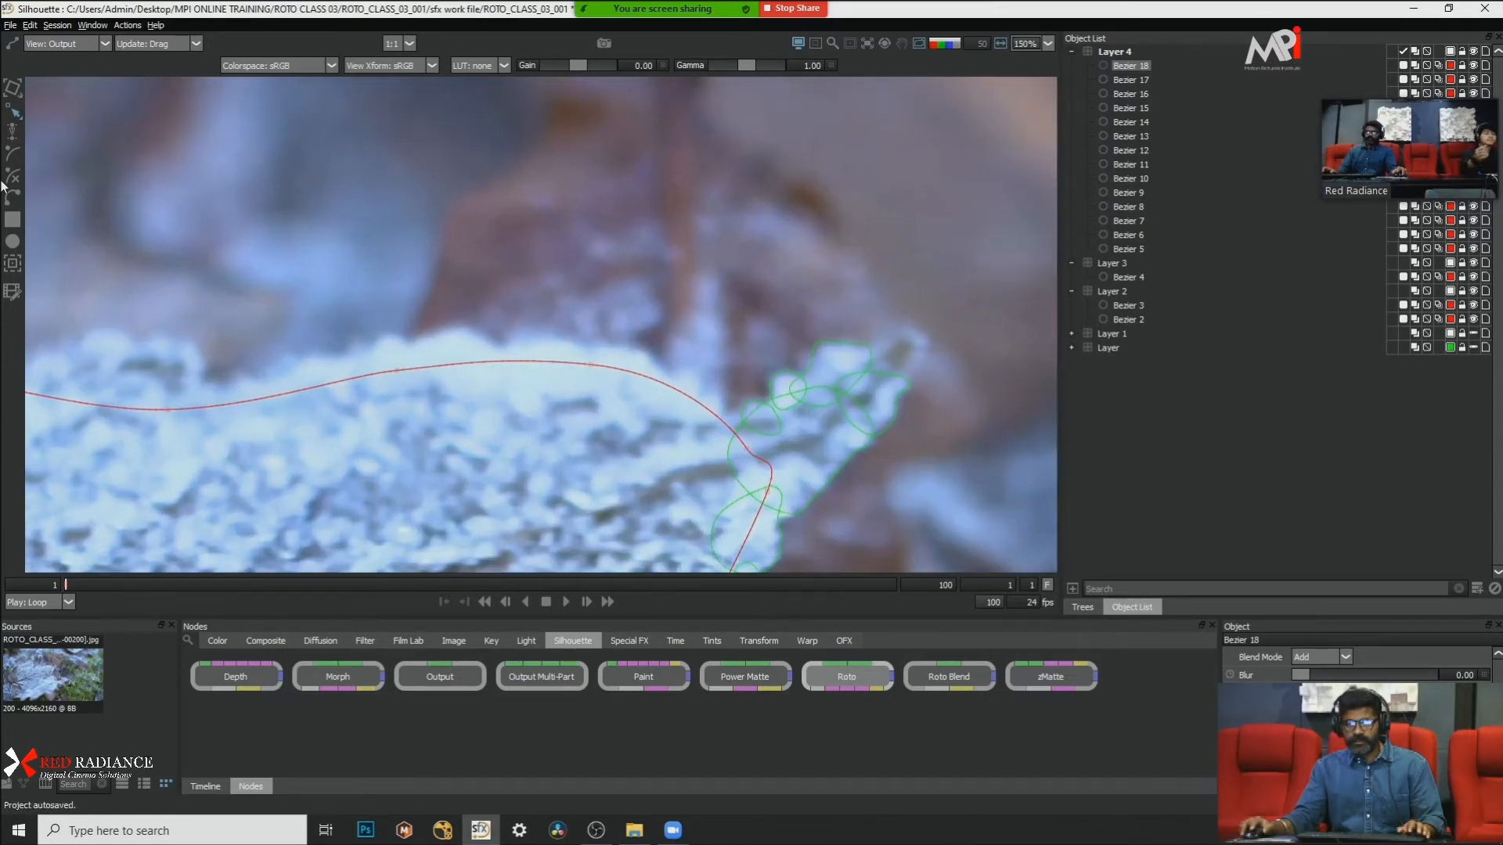
{"action": "left_click", "coordinate": [12, 197]}
{"action": "scroll", "coordinate": [701, 364], "scroll_direction": "up", "scroll_amount": 1}
{"action": "left_click", "coordinate": [721, 424]}
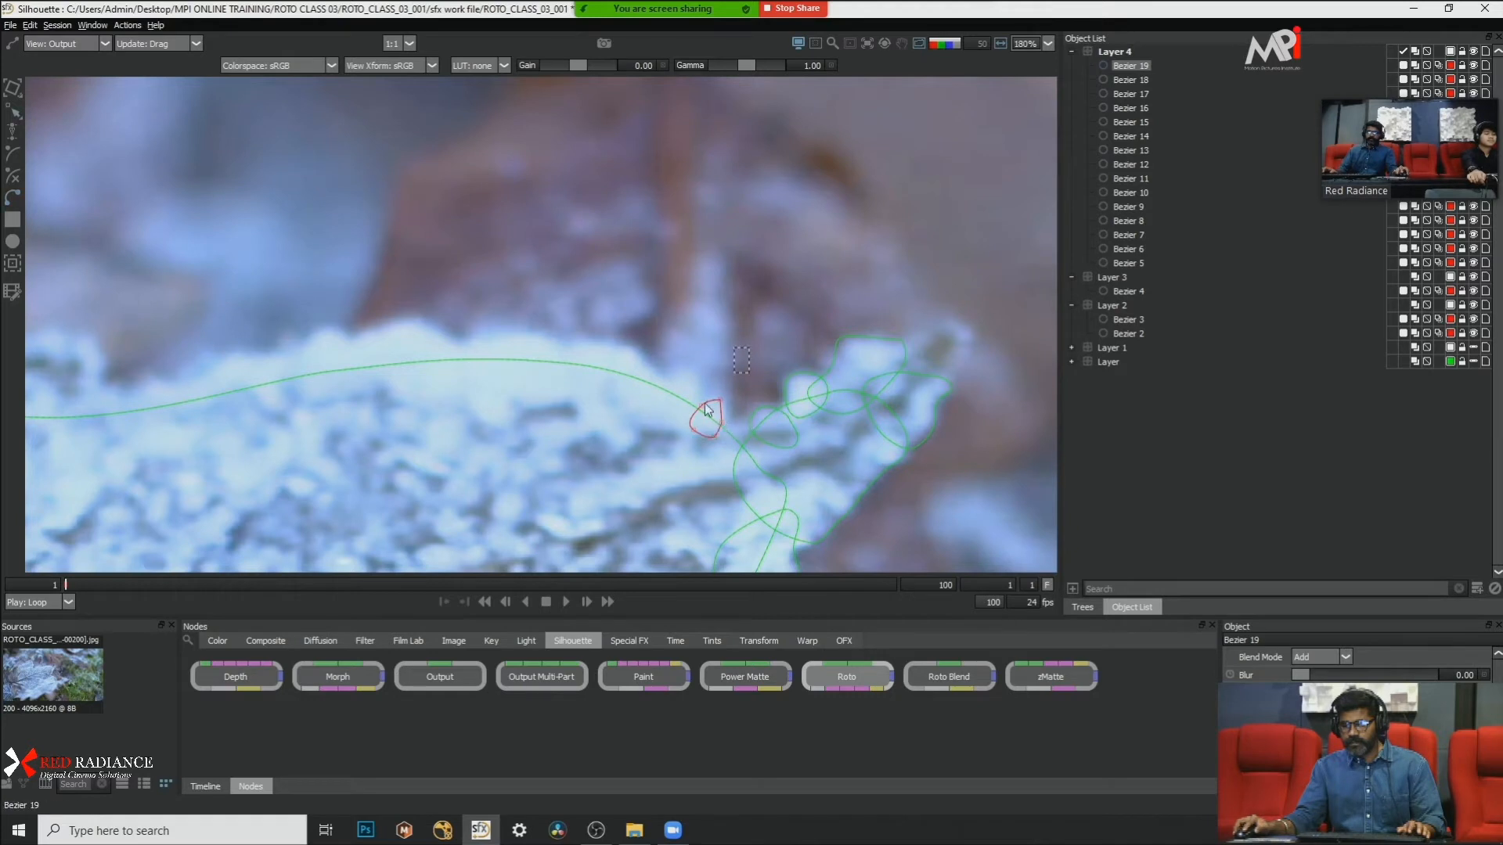
{"action": "left_click", "coordinate": [721, 421]}
{"action": "right_click", "coordinate": [753, 349]}
{"action": "left_click", "coordinate": [797, 497]}
{"action": "scroll", "coordinate": [722, 377], "scroll_direction": "up", "scroll_amount": 1}
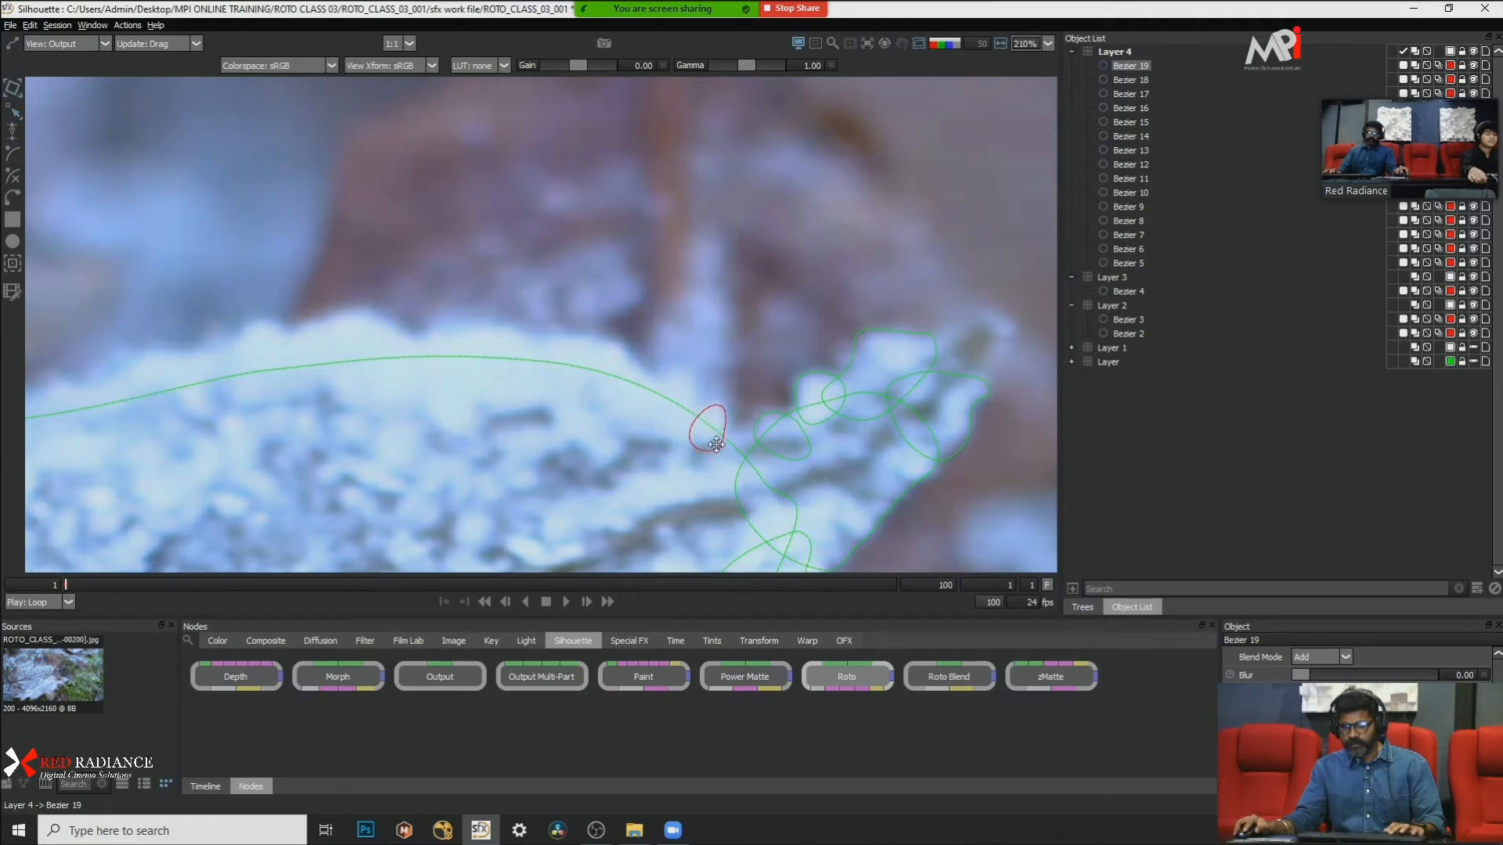
{"action": "left_click", "coordinate": [693, 369]}
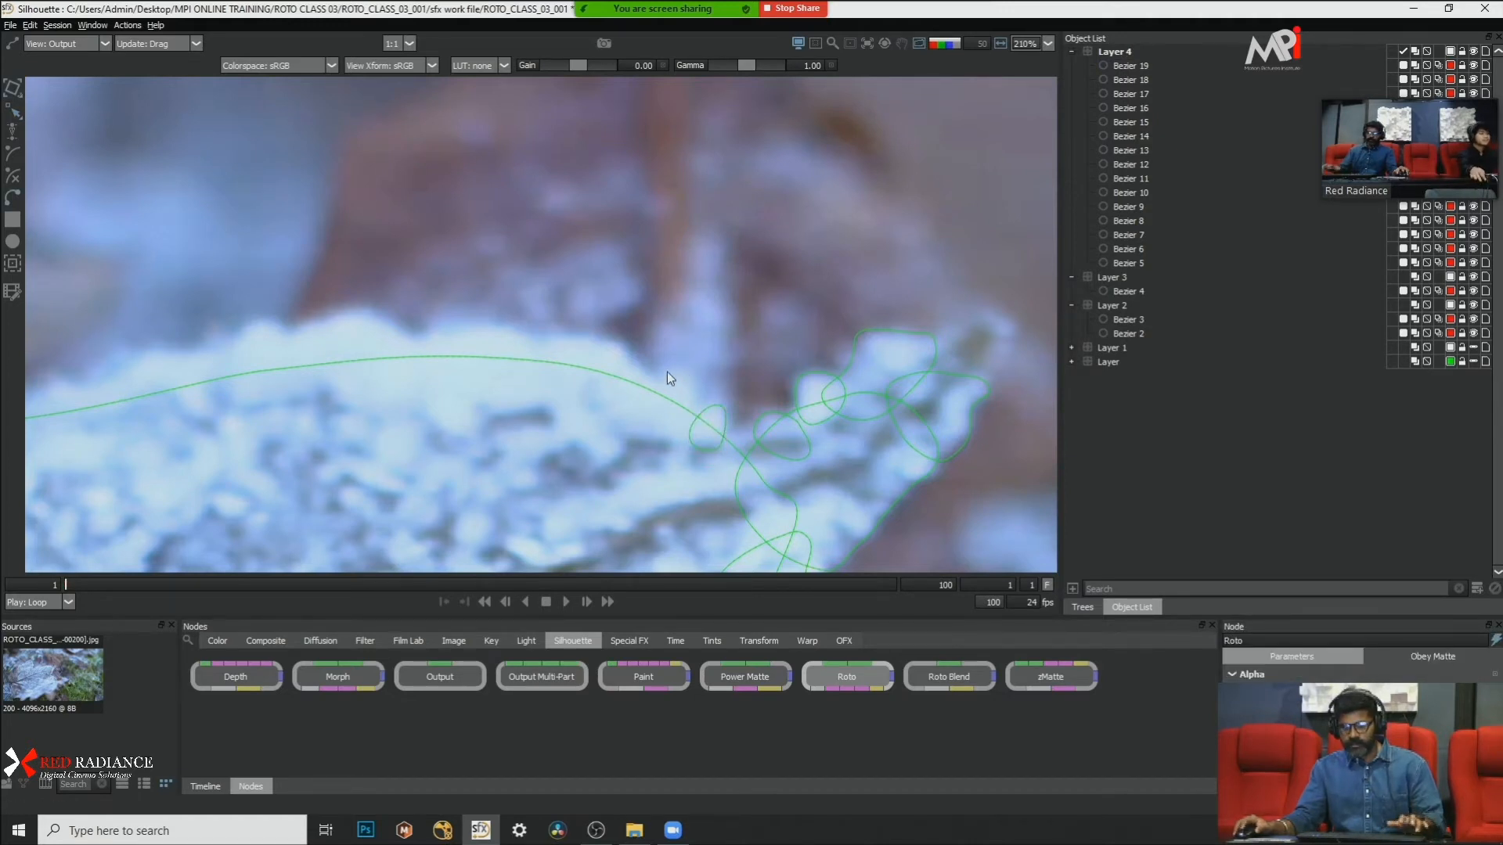
Step: Draw a slightly larger closed Bezier shape over the next frosty bump along the upper edge, adjoining the small notch shape
{"action": "scroll", "coordinate": [667, 373], "scroll_direction": "up", "scroll_amount": 1}
{"action": "left_click", "coordinate": [665, 372]}
{"action": "left_click", "coordinate": [674, 438]}
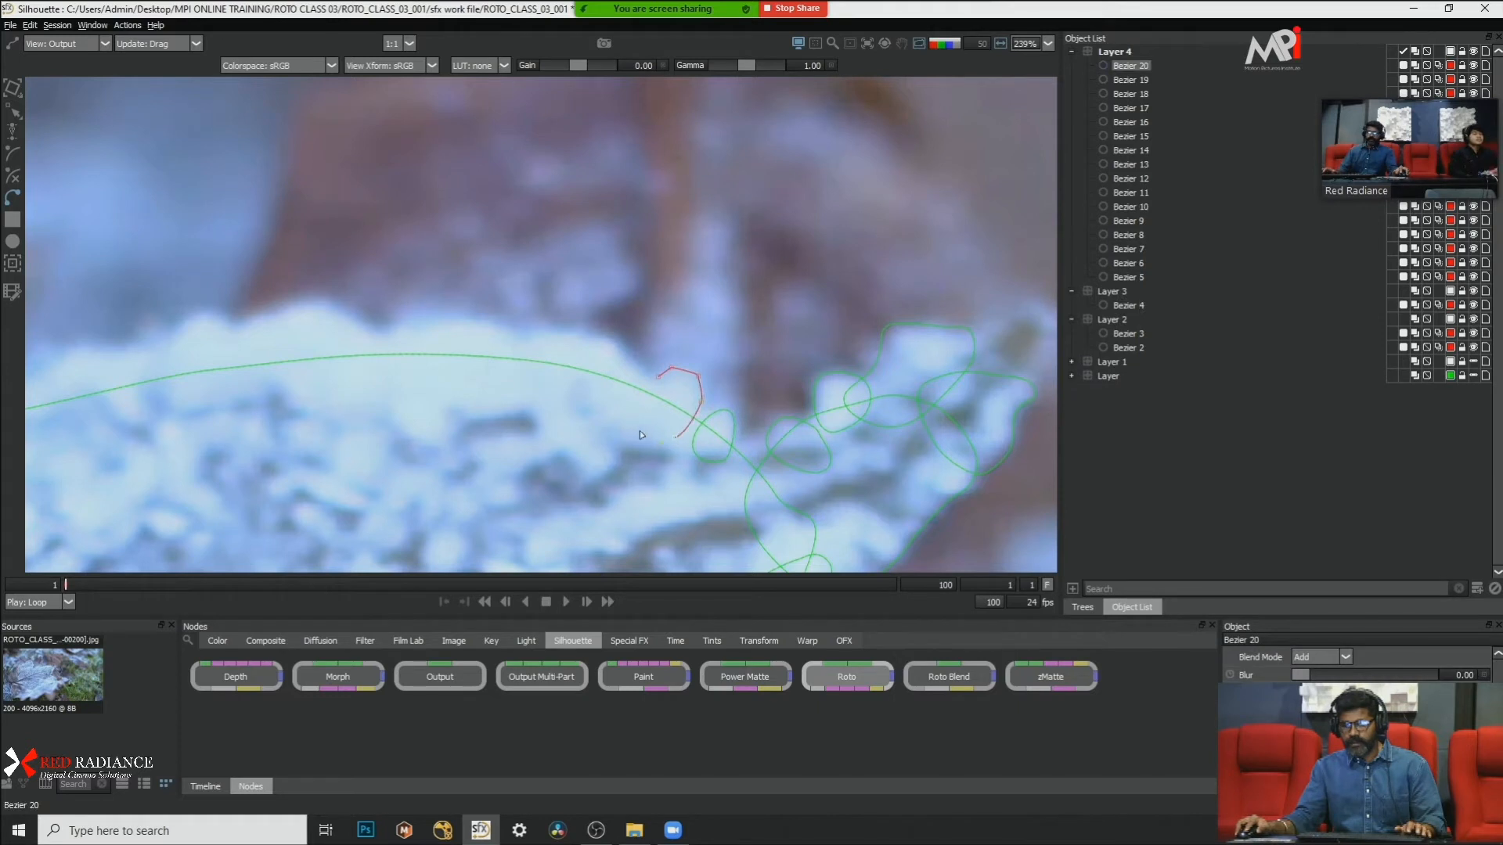
{"action": "left_click", "coordinate": [639, 430]}
{"action": "left_click", "coordinate": [635, 398]}
{"action": "left_click", "coordinate": [658, 378]}
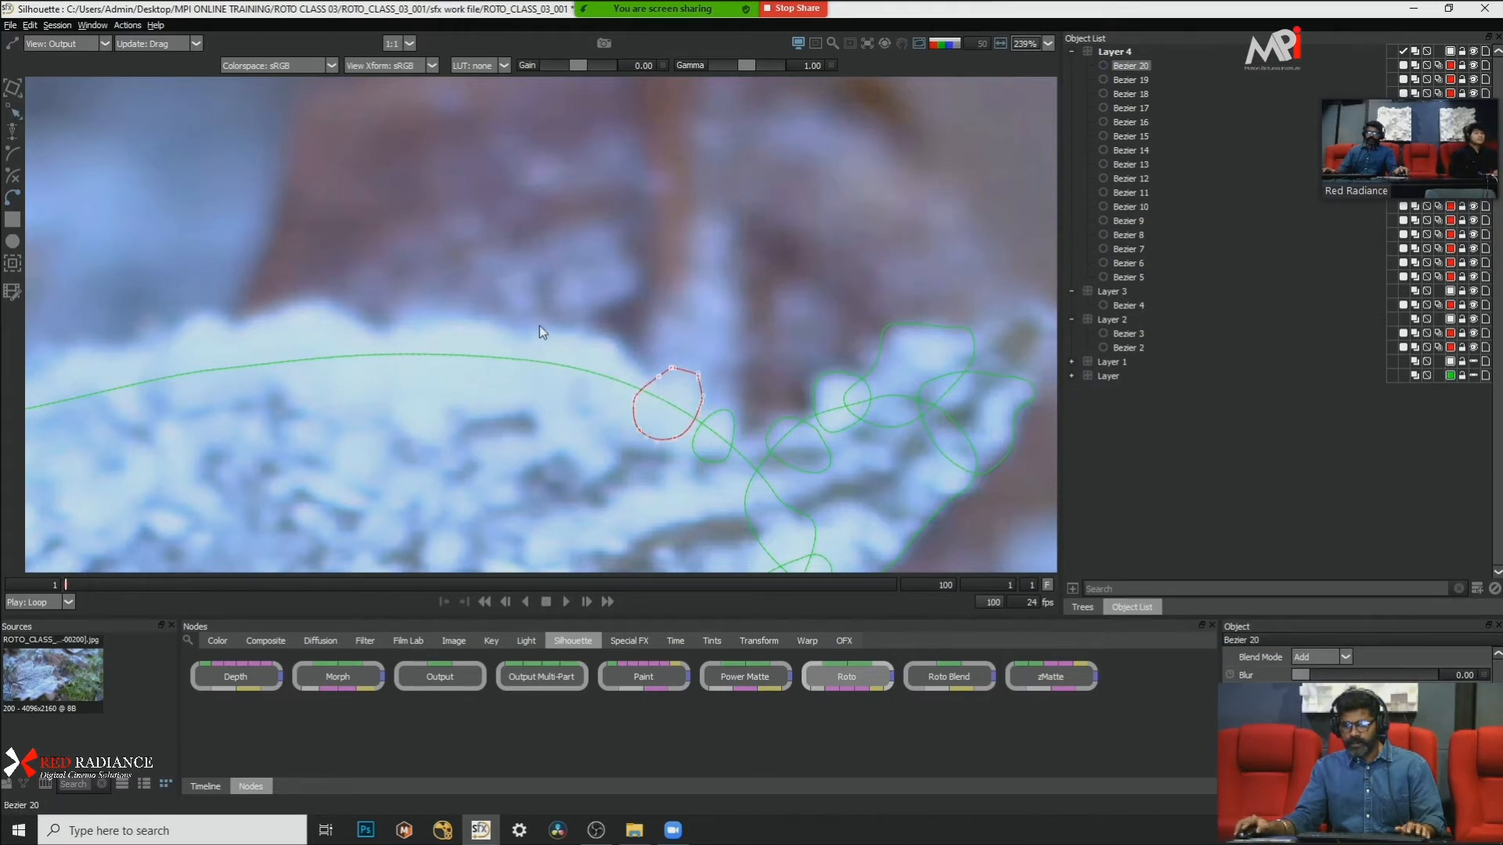
Step: Outline the following wider frost bump on the upper edge with a closed Bezier shape and convert its points to Cardinal
{"action": "left_click_drag", "start_coordinate": [538, 325], "coordinate": [544, 385]}
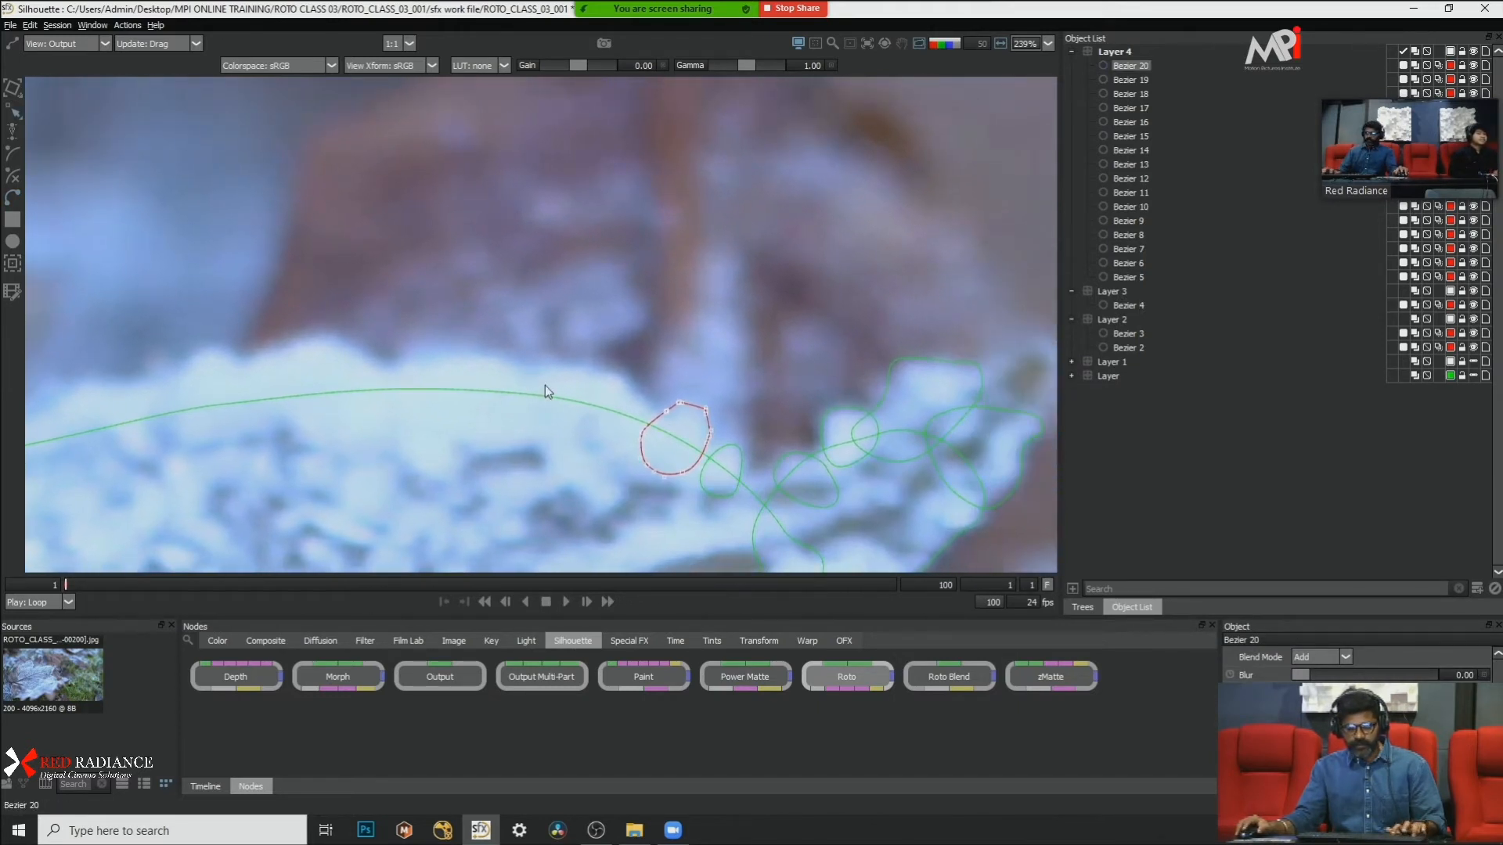
{"action": "left_click", "coordinate": [542, 372]}
{"action": "left_click", "coordinate": [593, 360]}
{"action": "left_click", "coordinate": [627, 382]}
{"action": "left_click", "coordinate": [652, 411]}
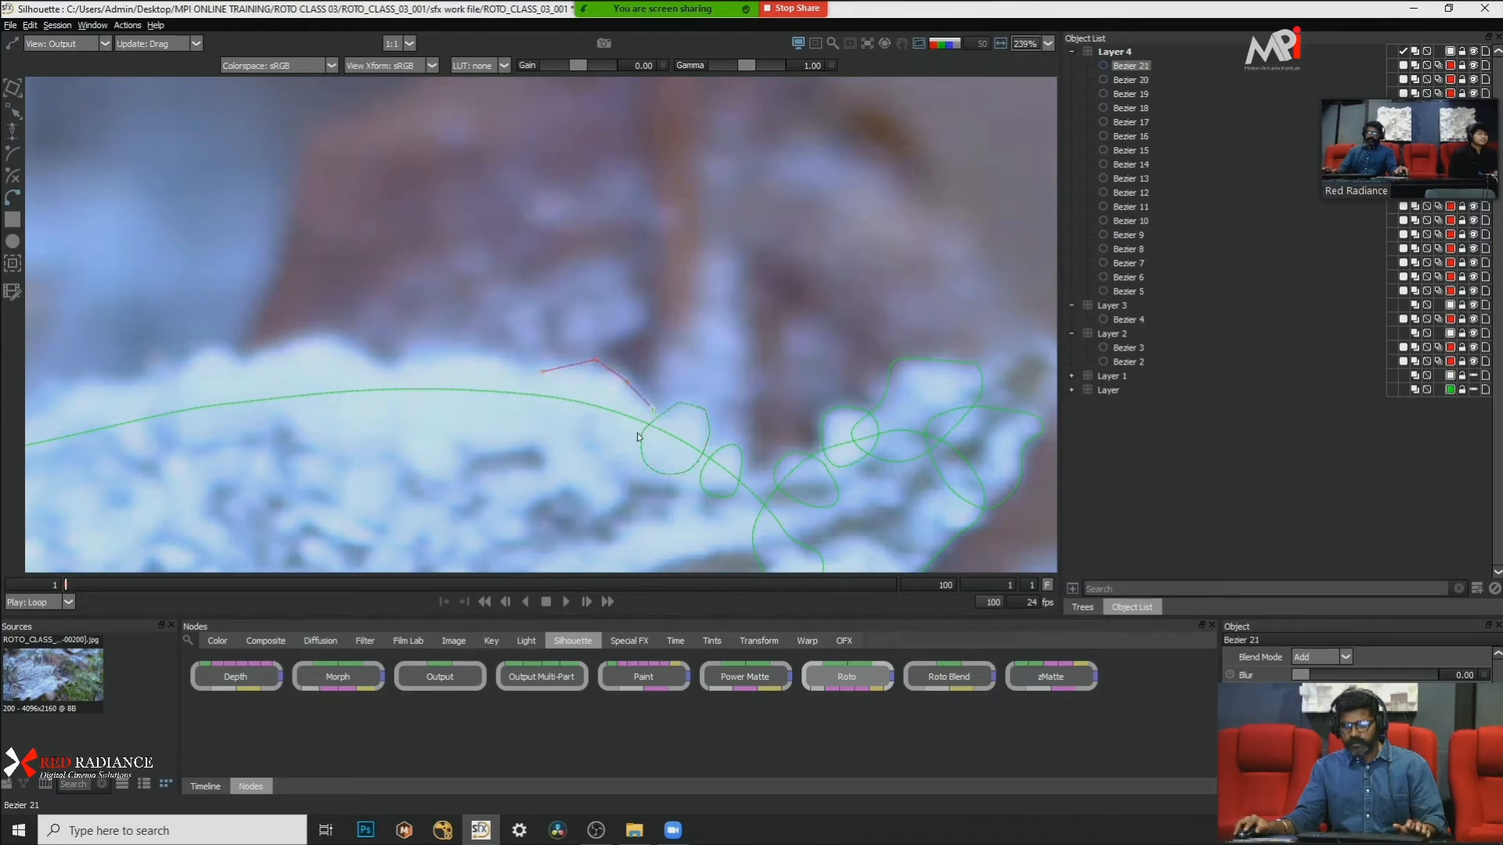
{"action": "left_click", "coordinate": [618, 453]}
{"action": "left_click", "coordinate": [537, 444]}
{"action": "left_click", "coordinate": [525, 410]}
{"action": "left_click", "coordinate": [542, 373]}
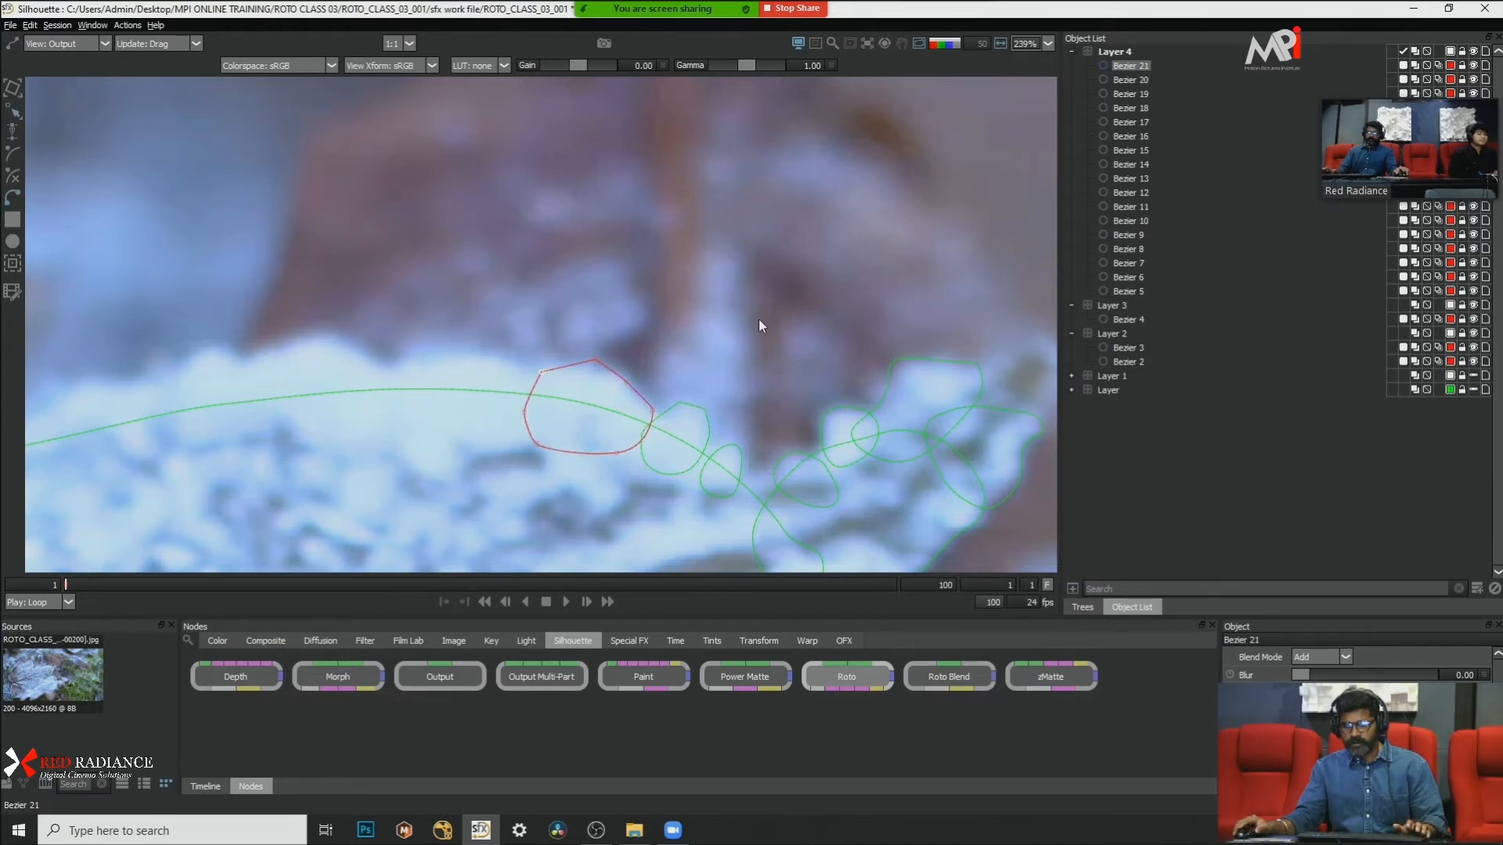
{"action": "right_click", "coordinate": [589, 428]}
{"action": "left_click", "coordinate": [636, 571]}
Step: Draw a closed Bezier shape over the next frost bump along the leaf's upper edge, adjoining the last shape
{"action": "left_click_drag", "start_coordinate": [407, 409], "coordinate": [636, 407]}
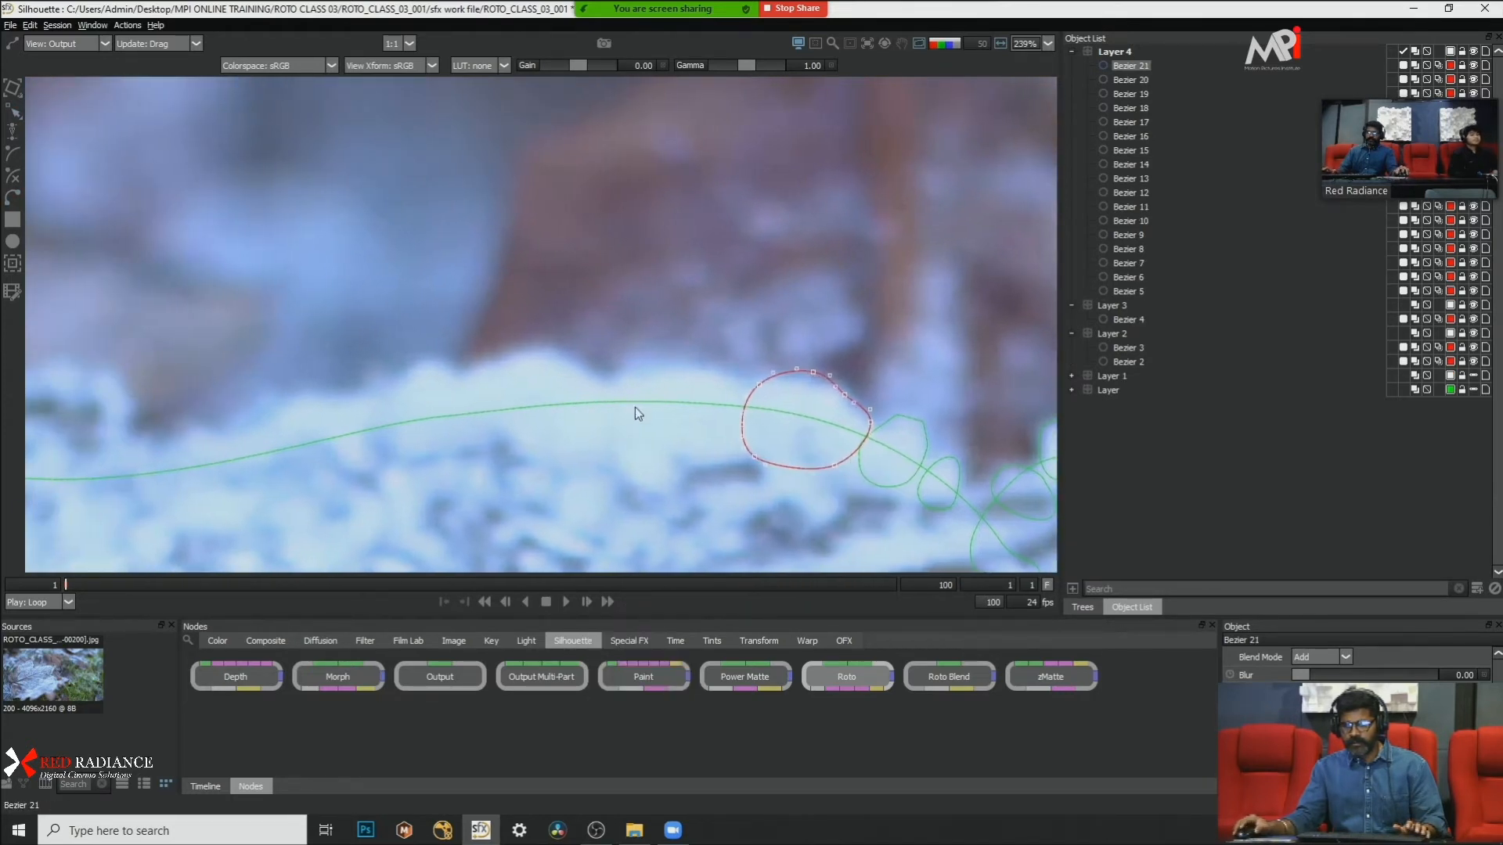
{"action": "left_click", "coordinate": [621, 384]}
{"action": "left_click", "coordinate": [637, 365]}
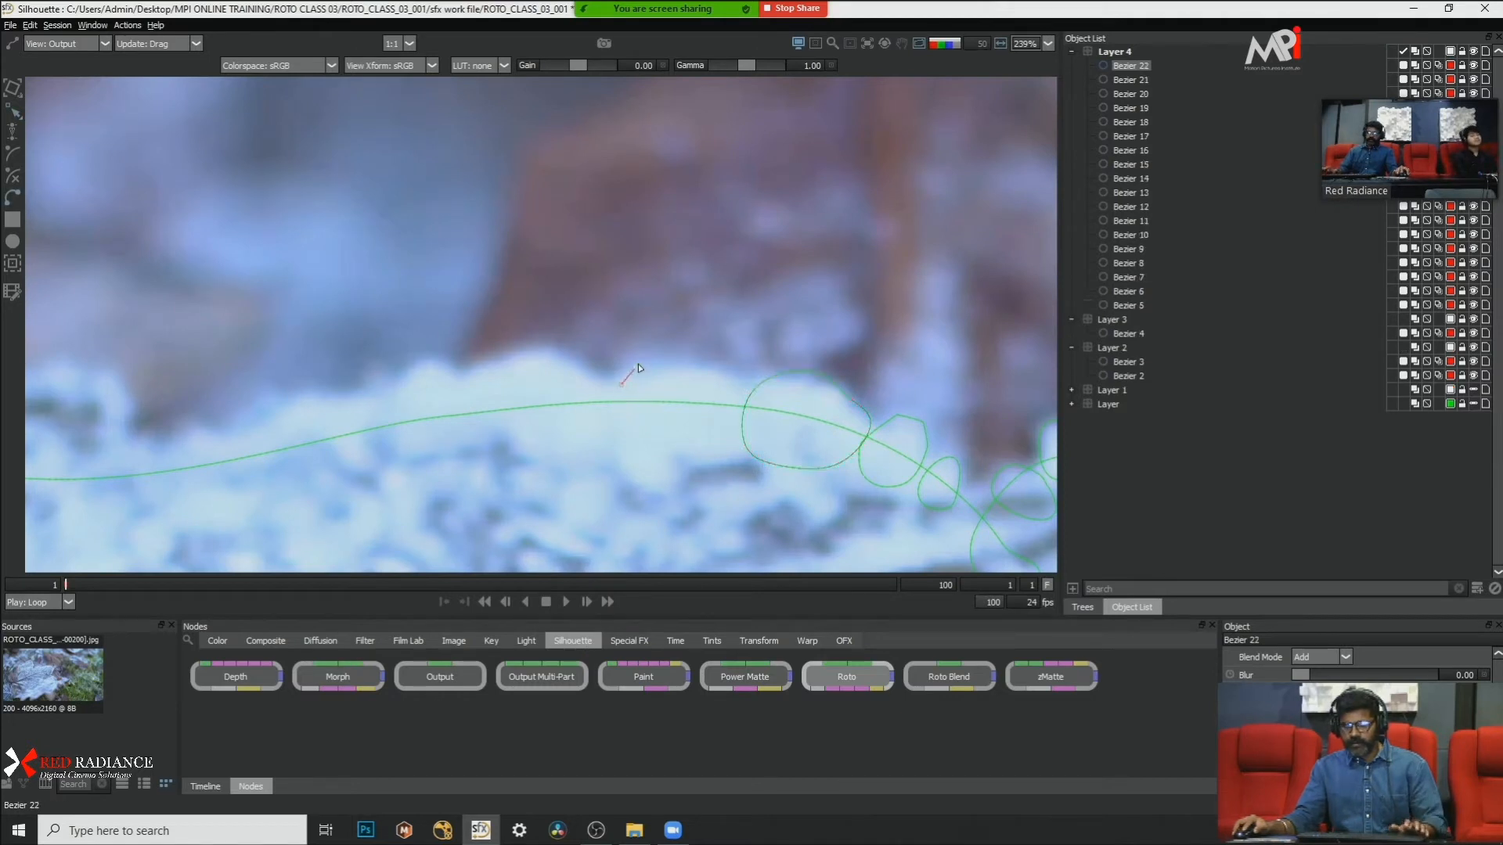
{"action": "left_click", "coordinate": [727, 363]}
{"action": "left_click", "coordinate": [746, 391]}
{"action": "left_click", "coordinate": [686, 448]}
{"action": "left_click", "coordinate": [622, 454]}
{"action": "left_click", "coordinate": [595, 418]}
{"action": "left_click", "coordinate": [620, 385]}
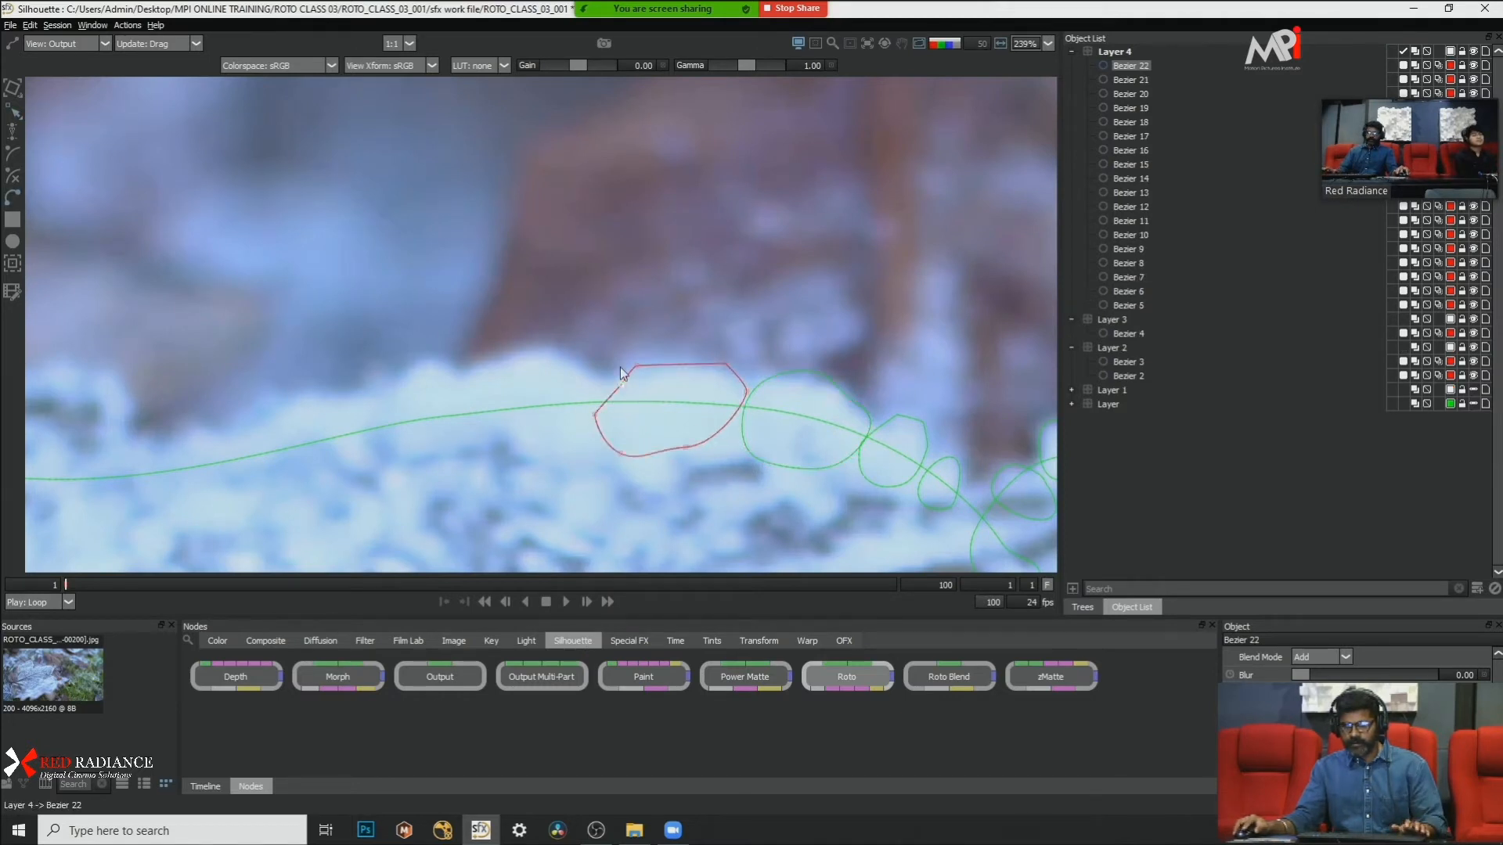
Step: Convert the new bump shape's points to Cardinal and pull its upper corner point slightly inward to fit the frost edge
{"action": "right_click", "coordinate": [699, 423]}
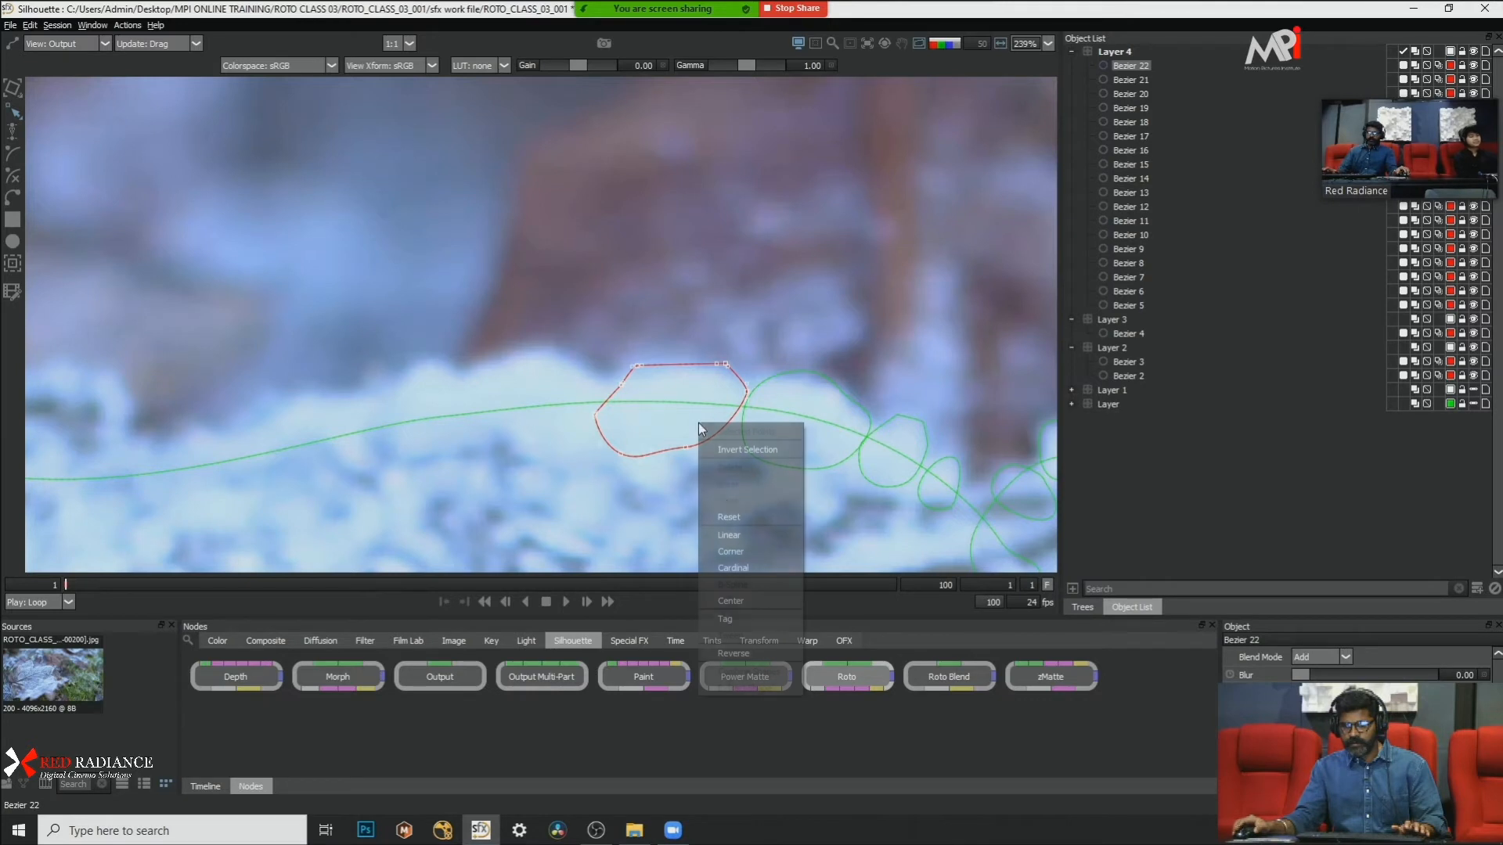
{"action": "left_click", "coordinate": [753, 569]}
{"action": "left_click_drag", "start_coordinate": [778, 303], "coordinate": [679, 418]}
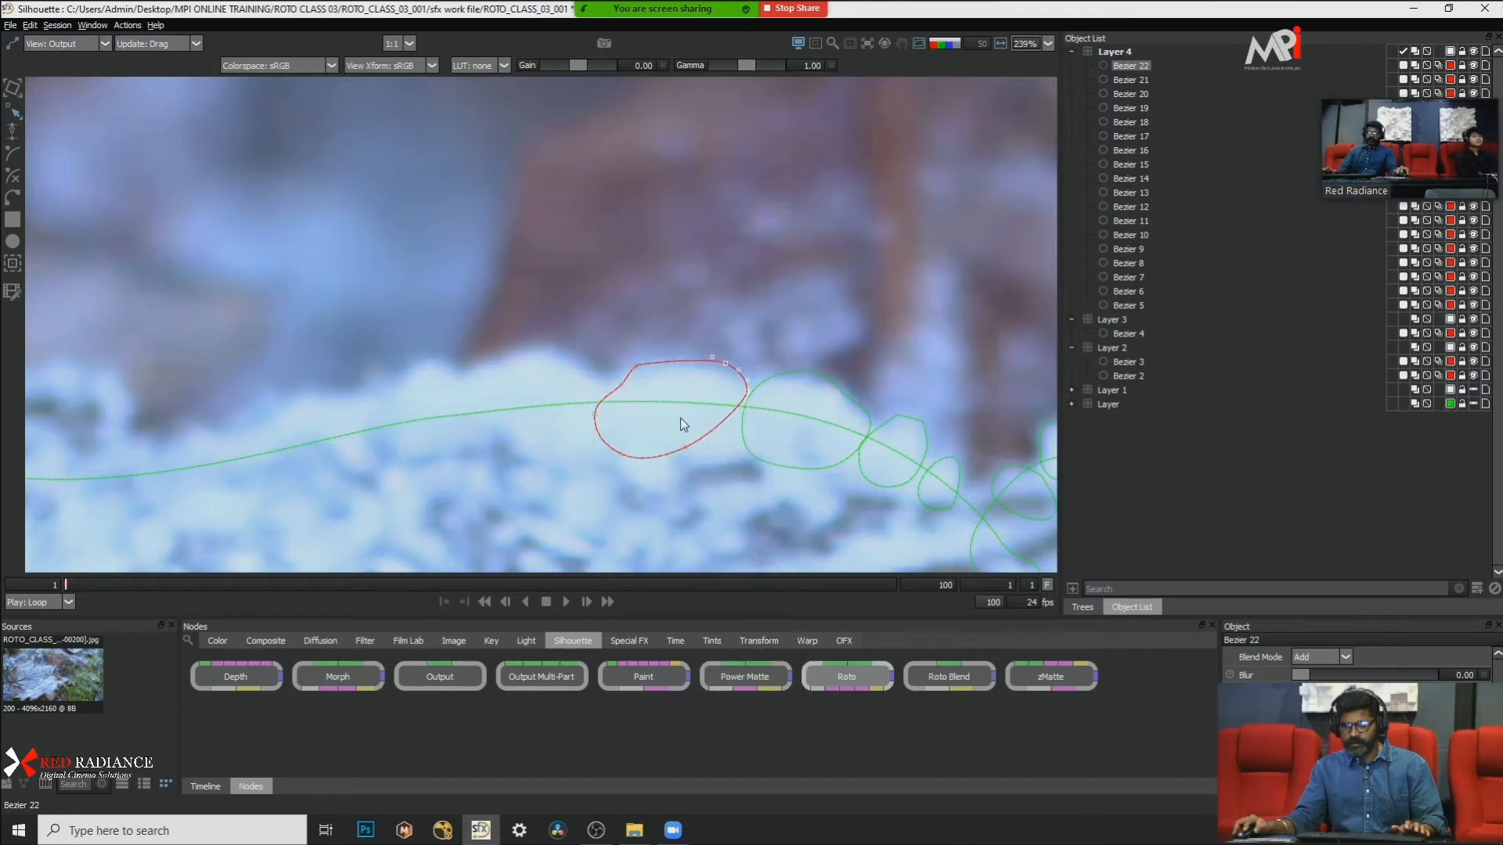
{"action": "left_click_drag", "start_coordinate": [723, 363], "coordinate": [711, 365]}
Step: Outline the next, larger rounded frost bump on the upper edge with a closed Bezier shape overlapping its neighbour
{"action": "scroll", "coordinate": [532, 315], "scroll_direction": "down", "scroll_amount": 2}
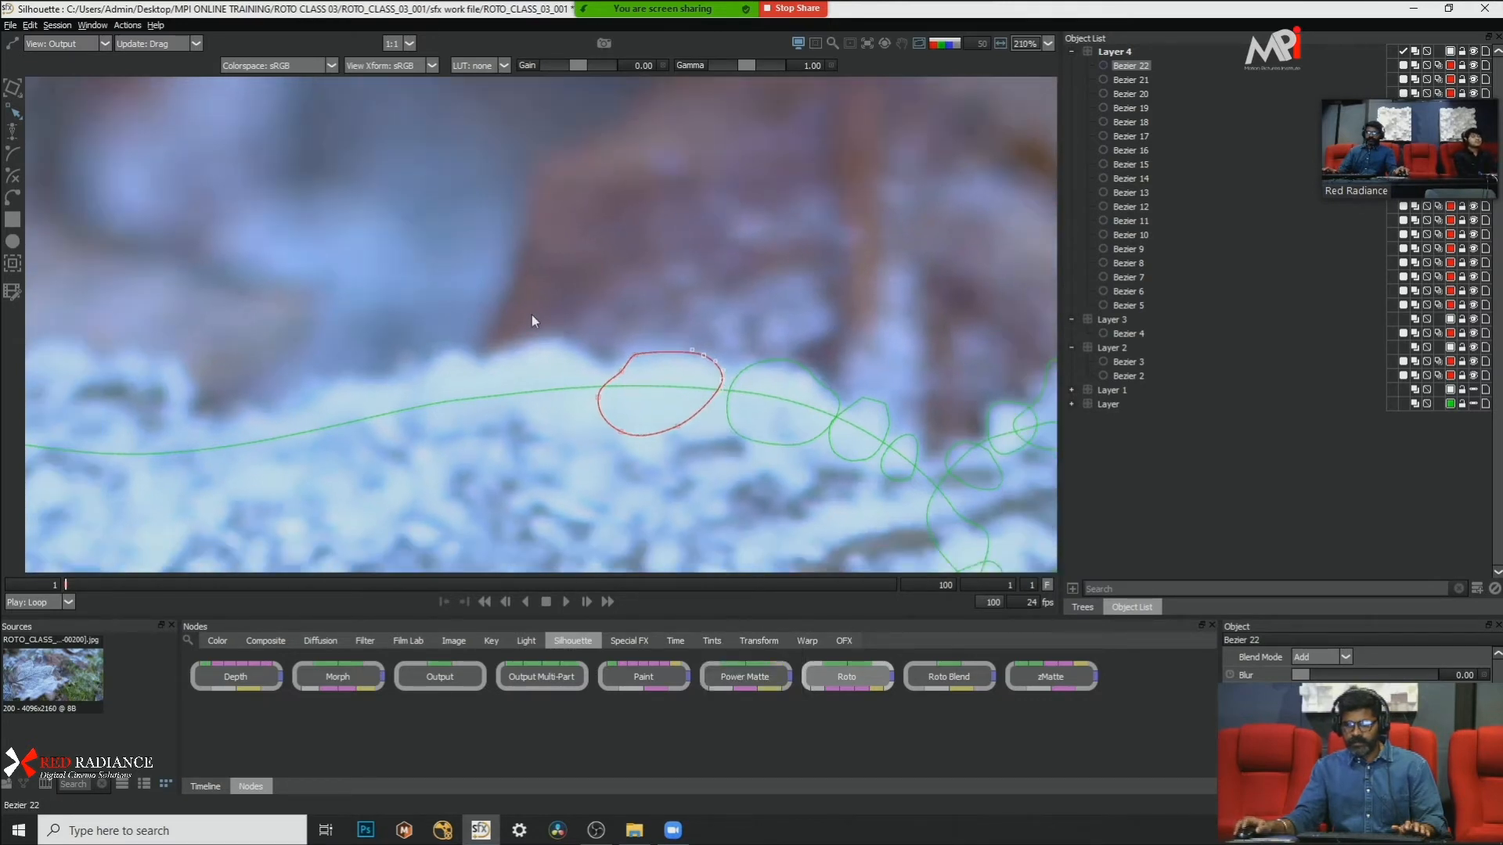
{"action": "scroll", "coordinate": [468, 318], "scroll_direction": "up", "scroll_amount": 1}
{"action": "left_click_drag", "start_coordinate": [492, 360], "coordinate": [445, 345]}
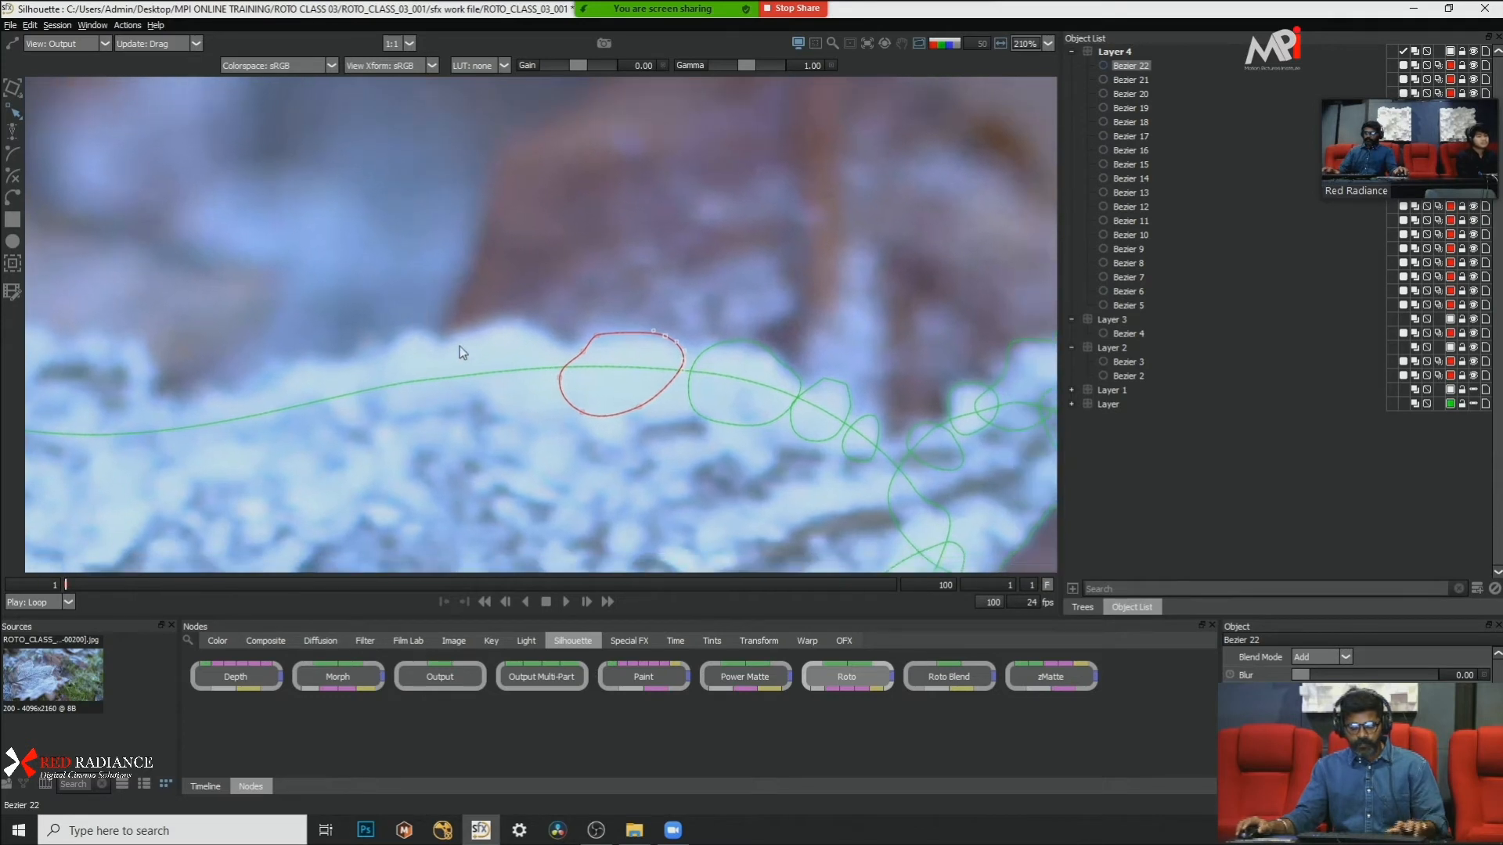
{"action": "left_click", "coordinate": [448, 345]}
{"action": "left_click", "coordinate": [503, 322]}
{"action": "left_click", "coordinate": [538, 341]}
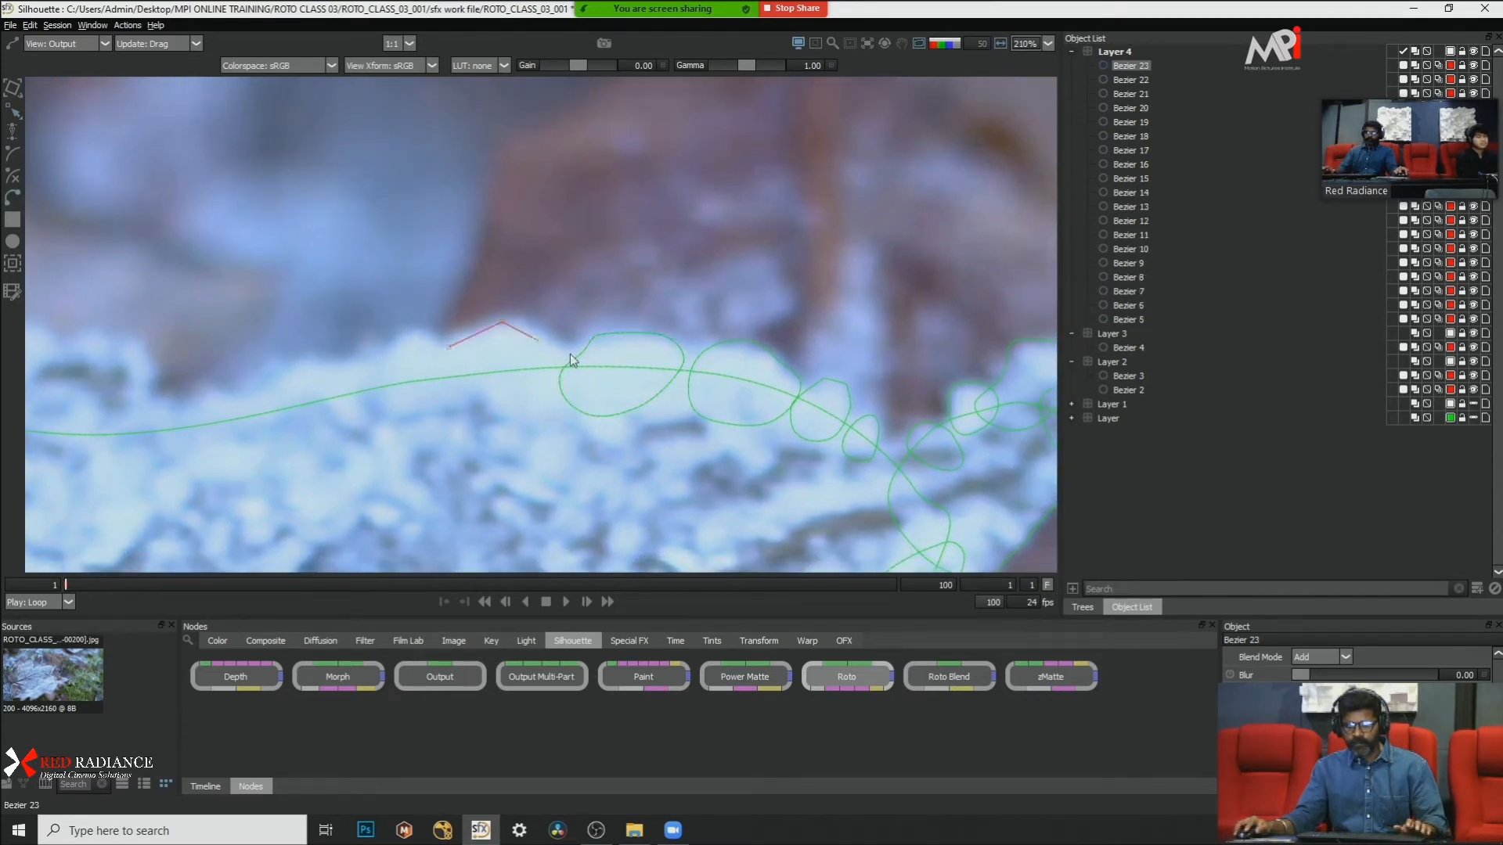
{"action": "left_click", "coordinate": [580, 356]}
{"action": "left_click", "coordinate": [572, 421]}
{"action": "left_click", "coordinate": [502, 447]}
{"action": "left_click", "coordinate": [433, 417]}
{"action": "left_click", "coordinate": [447, 346]}
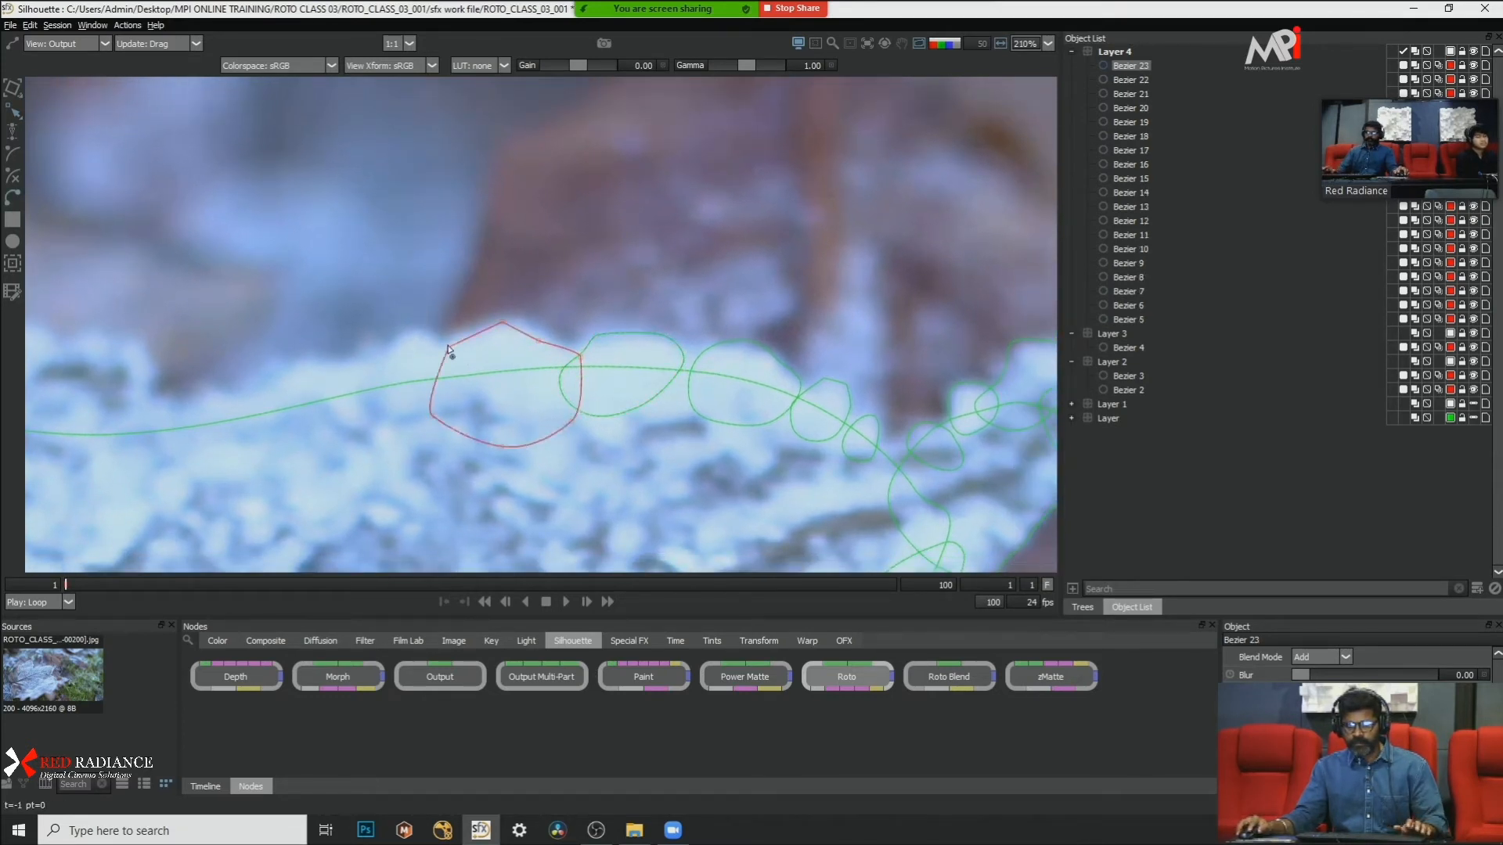
Step: Convert the large rounded bump shape's points to Cardinal and nudge the whole shape slightly toward the leaf tip
{"action": "right_click", "coordinate": [505, 380]}
{"action": "left_click", "coordinate": [563, 523]}
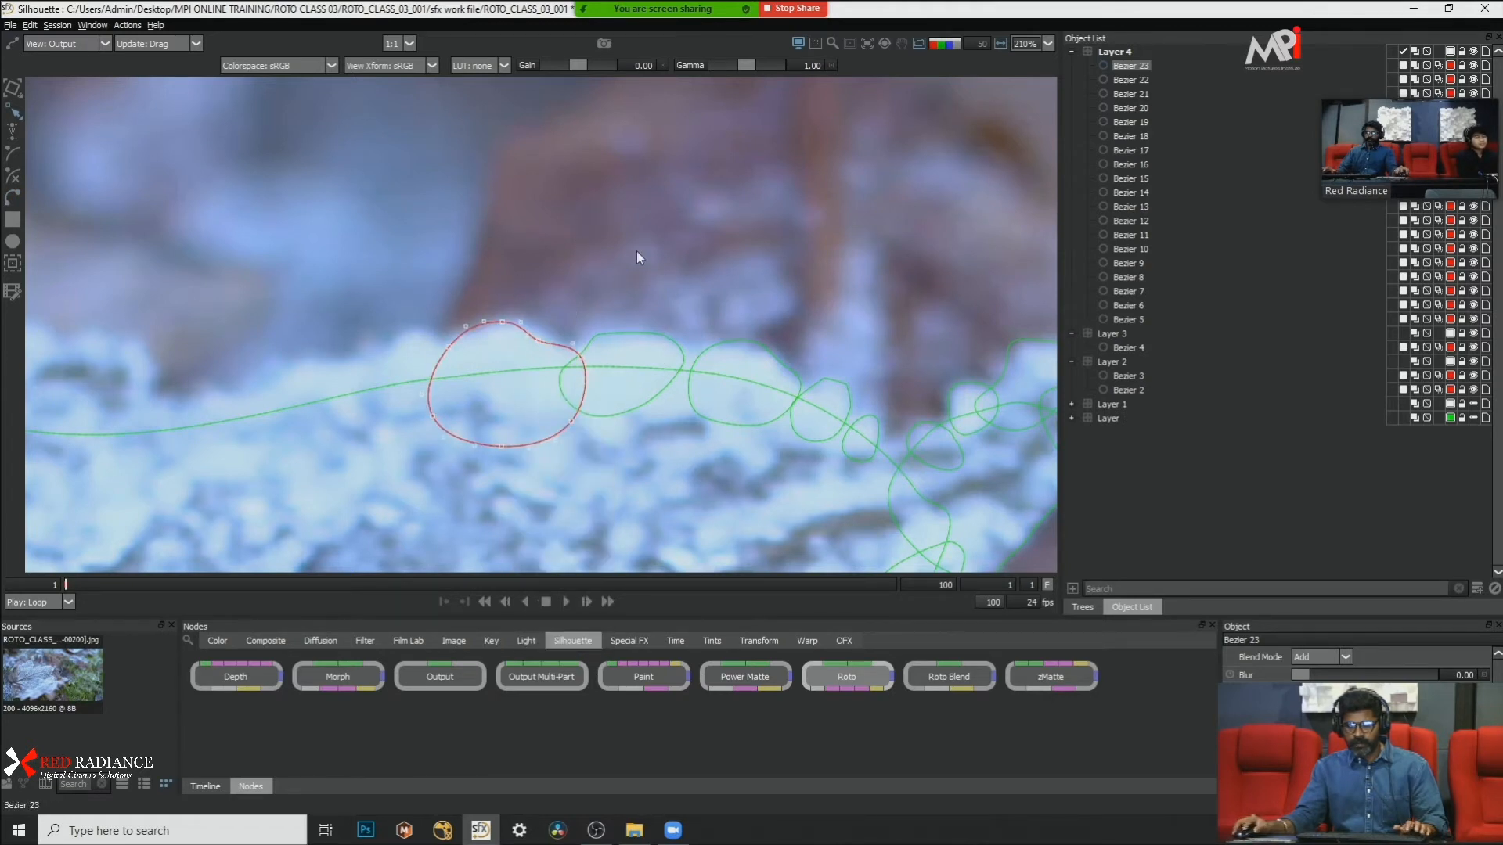
{"action": "key", "text": "t"}
{"action": "left_click_drag", "start_coordinate": [535, 336], "coordinate": [548, 341]}
{"action": "left_click_drag", "start_coordinate": [460, 265], "coordinate": [626, 287]}
{"action": "left_click", "coordinate": [500, 279]}
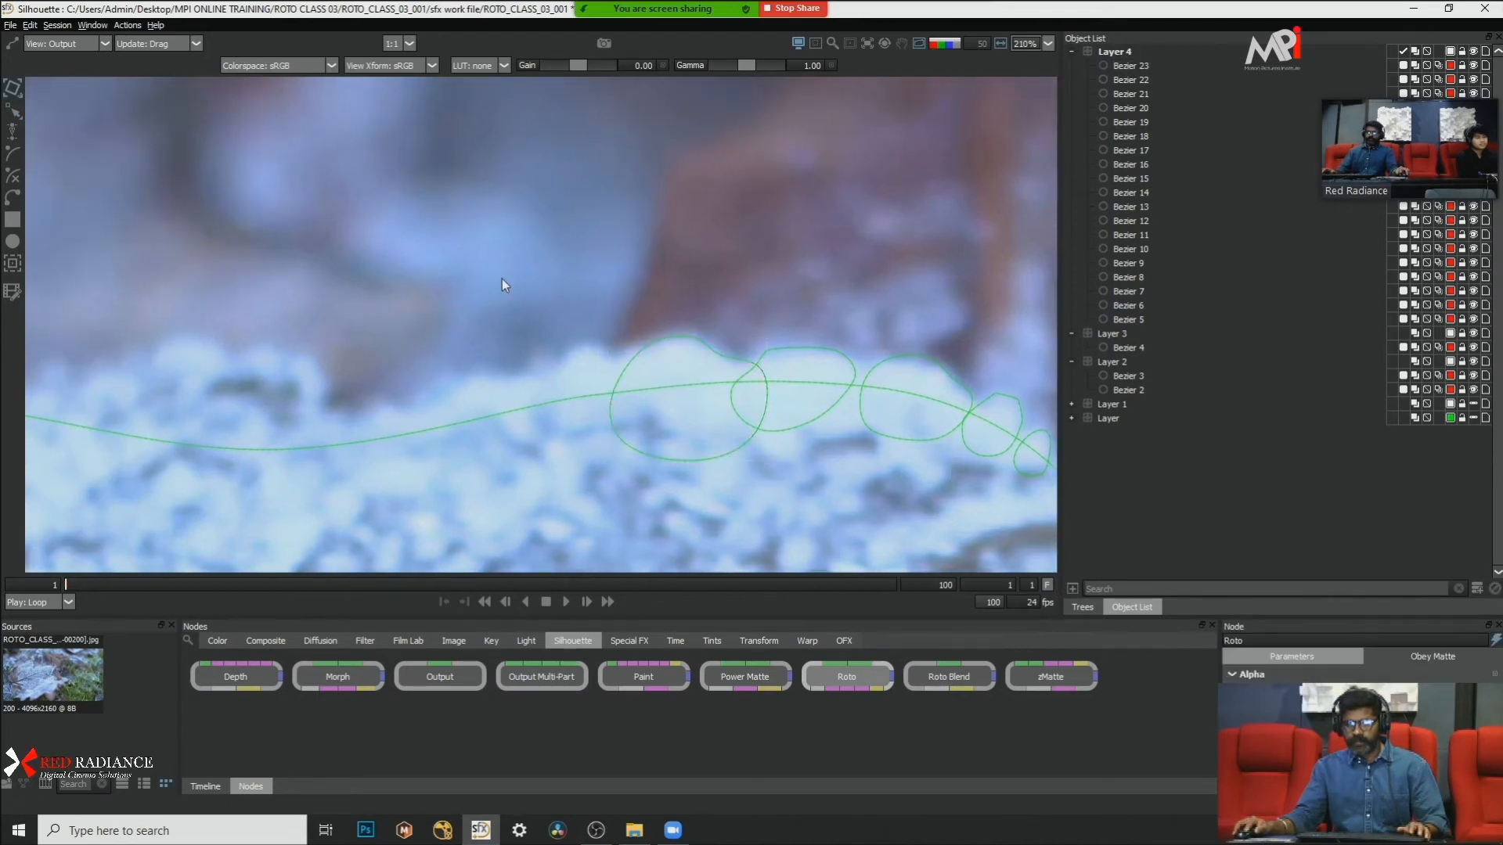
Step: Select the Bezier 21 bump shape and move it slightly down onto the frost edge
{"action": "scroll", "coordinate": [497, 286], "scroll_direction": "down", "scroll_amount": 3}
{"action": "scroll", "coordinate": [564, 319], "scroll_direction": "up", "scroll_amount": 3}
{"action": "left_click", "coordinate": [922, 349]}
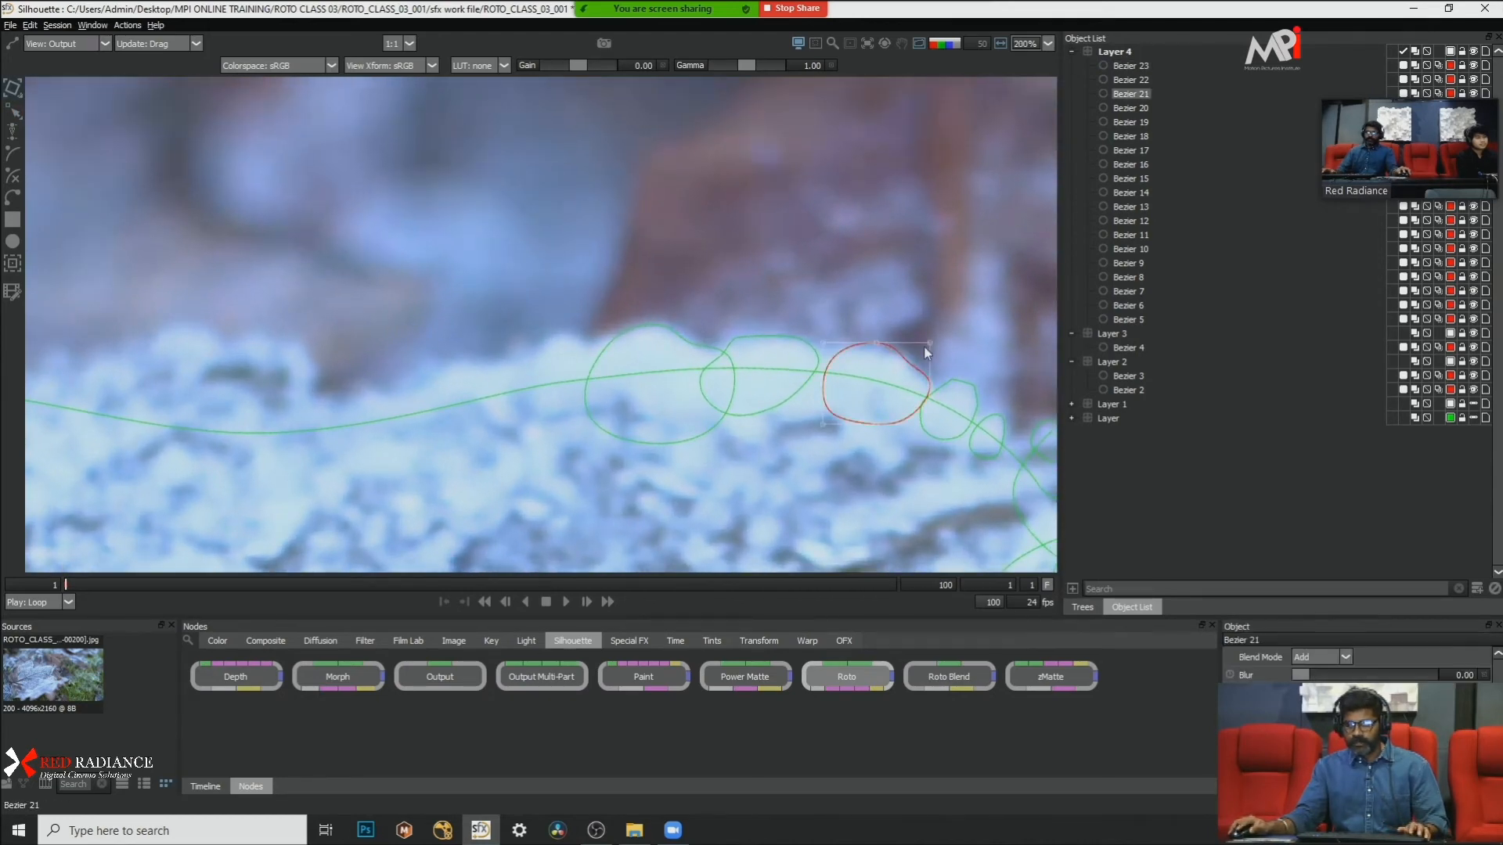
{"action": "left_click_drag", "start_coordinate": [897, 359], "coordinate": [894, 361]}
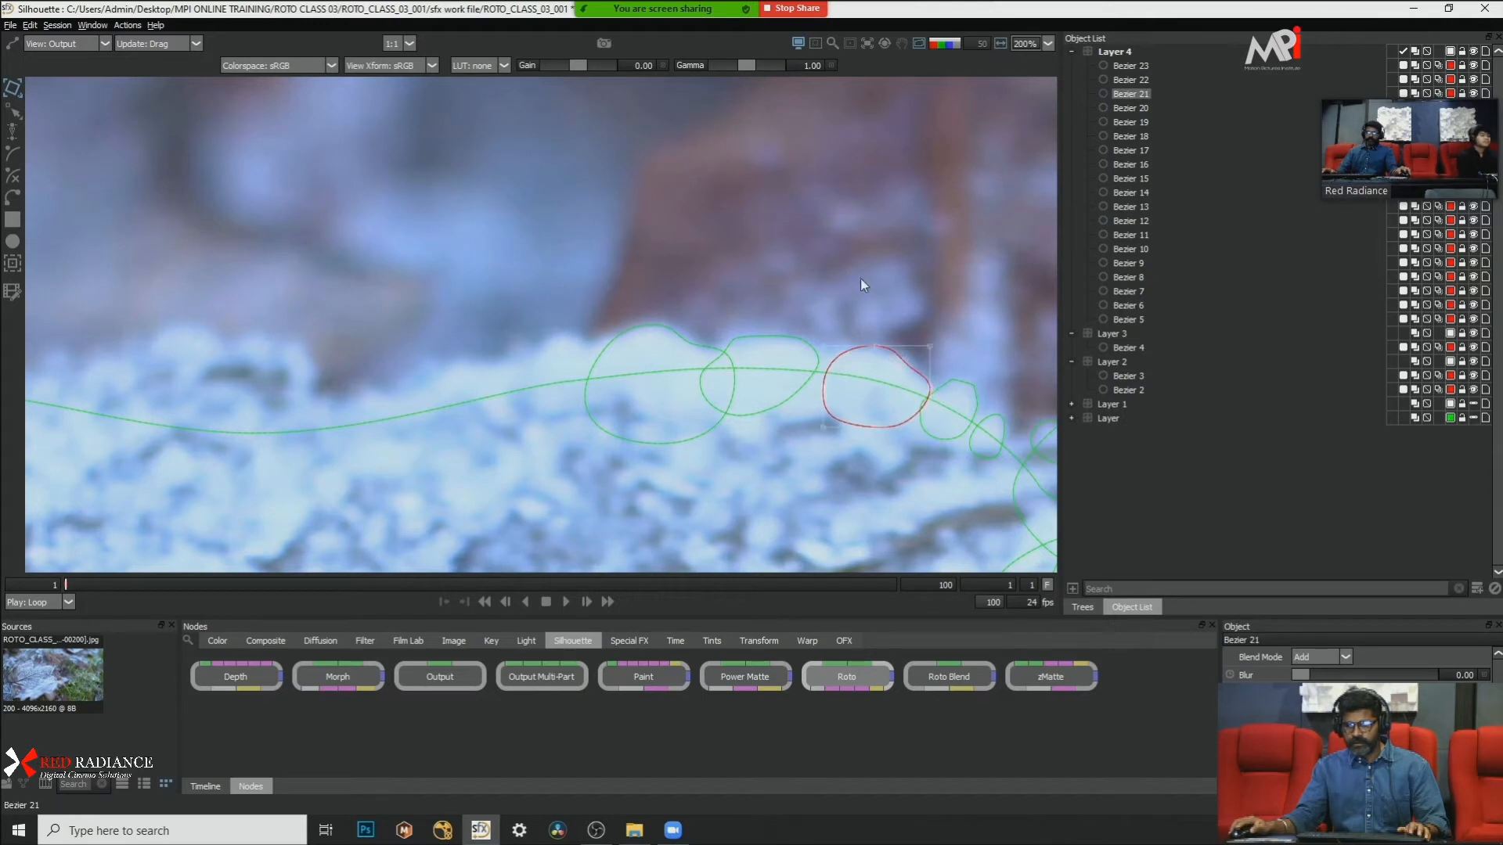
Step: Draw a tall, narrow closed Bezier shape over the frost bump beside the large rounded shape, on the side away from the leaf tip
{"action": "scroll", "coordinate": [498, 249], "scroll_direction": "down", "scroll_amount": 3}
{"action": "scroll", "coordinate": [511, 267], "scroll_direction": "up", "scroll_amount": 3}
{"action": "scroll", "coordinate": [510, 264], "scroll_direction": "down", "scroll_amount": 3}
{"action": "scroll", "coordinate": [439, 274], "scroll_direction": "up", "scroll_amount": 3}
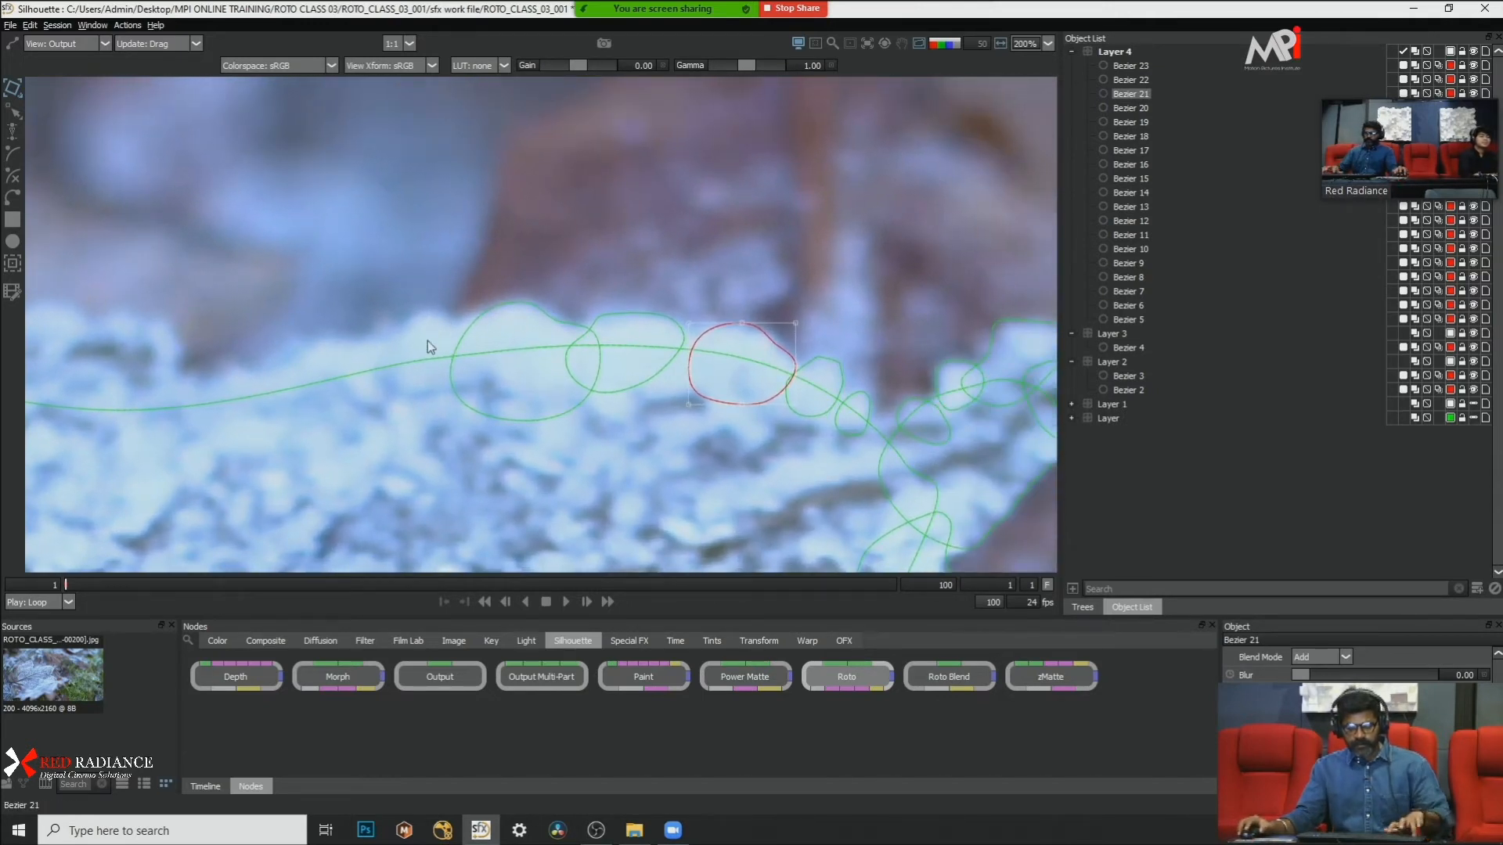
{"action": "key", "text": "ctrl+d"}
{"action": "left_click", "coordinate": [415, 312]}
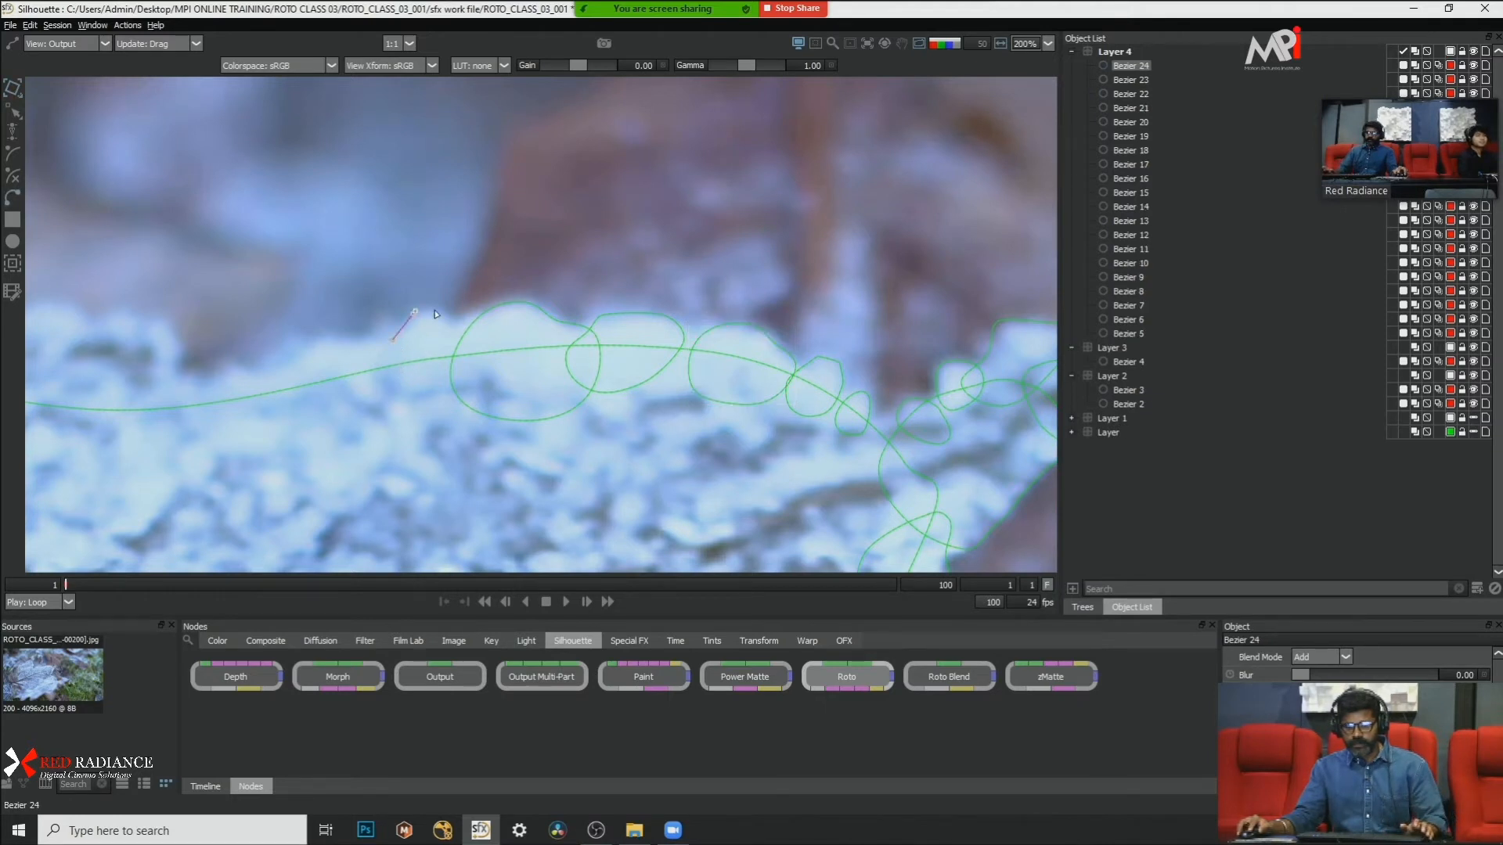
{"action": "left_click", "coordinate": [435, 312]}
{"action": "left_click", "coordinate": [453, 335]}
{"action": "left_click", "coordinate": [467, 400]}
{"action": "left_click", "coordinate": [425, 437]}
{"action": "left_click", "coordinate": [390, 423]}
{"action": "left_click", "coordinate": [376, 385]}
{"action": "left_click", "coordinate": [393, 341]}
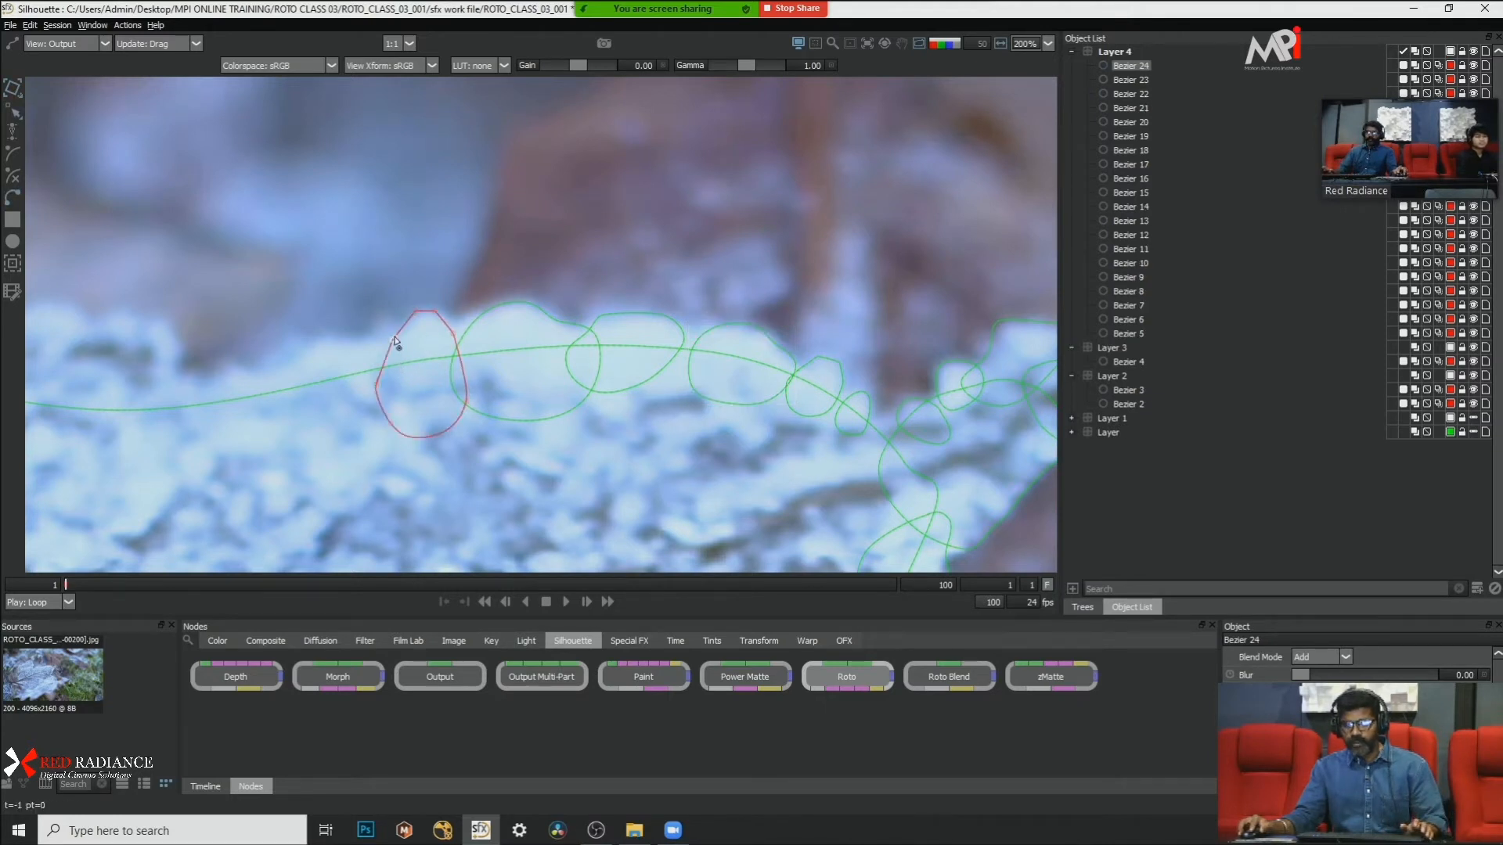
Step: Convert the tall narrow shape's points to Cardinal and nudge the shape slightly toward the large rounded shape
{"action": "right_click", "coordinate": [423, 378]}
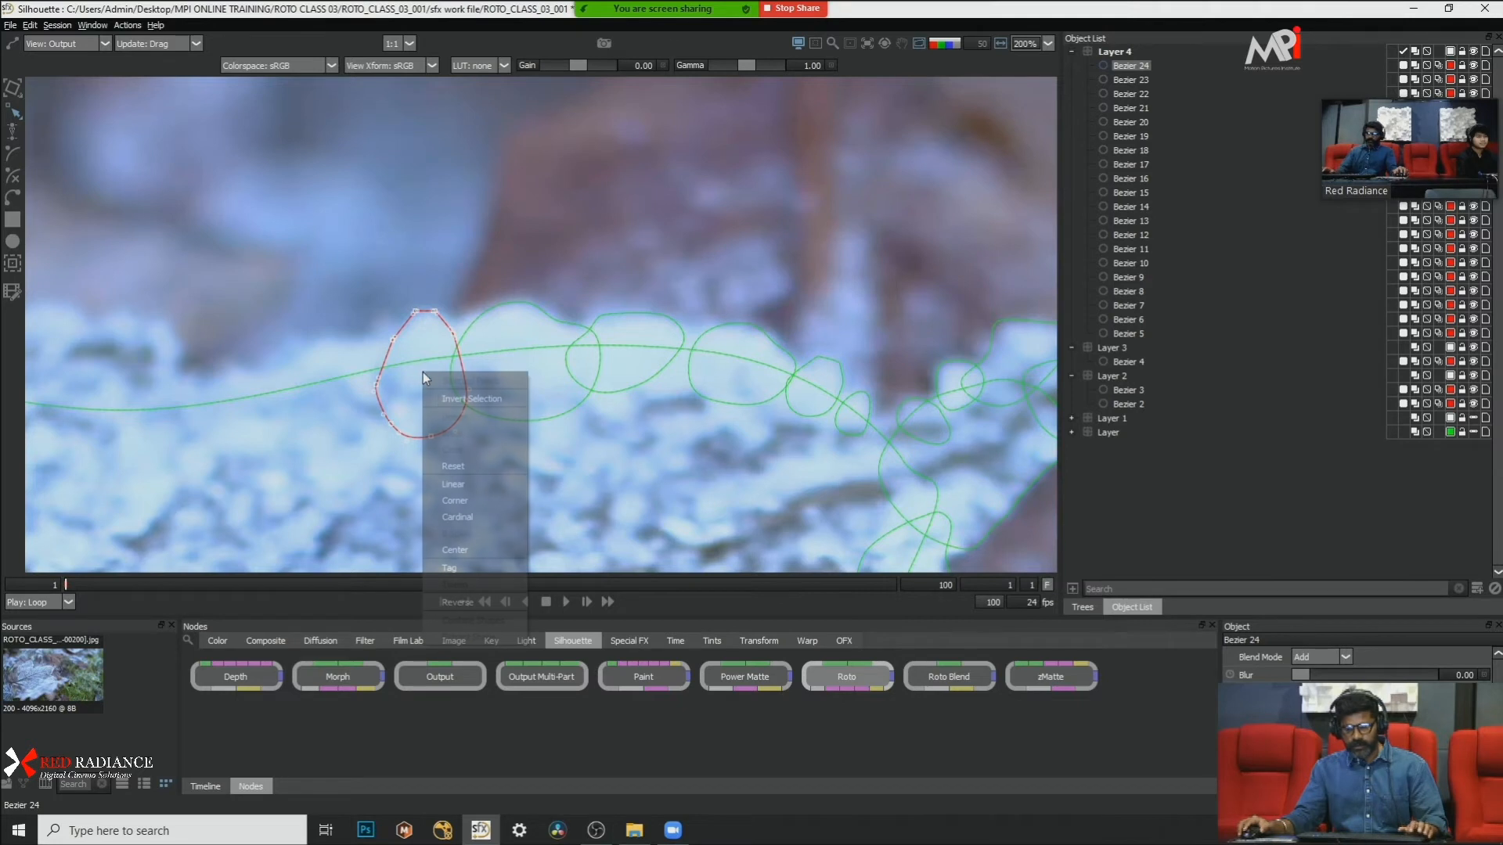
{"action": "left_click", "coordinate": [472, 486]}
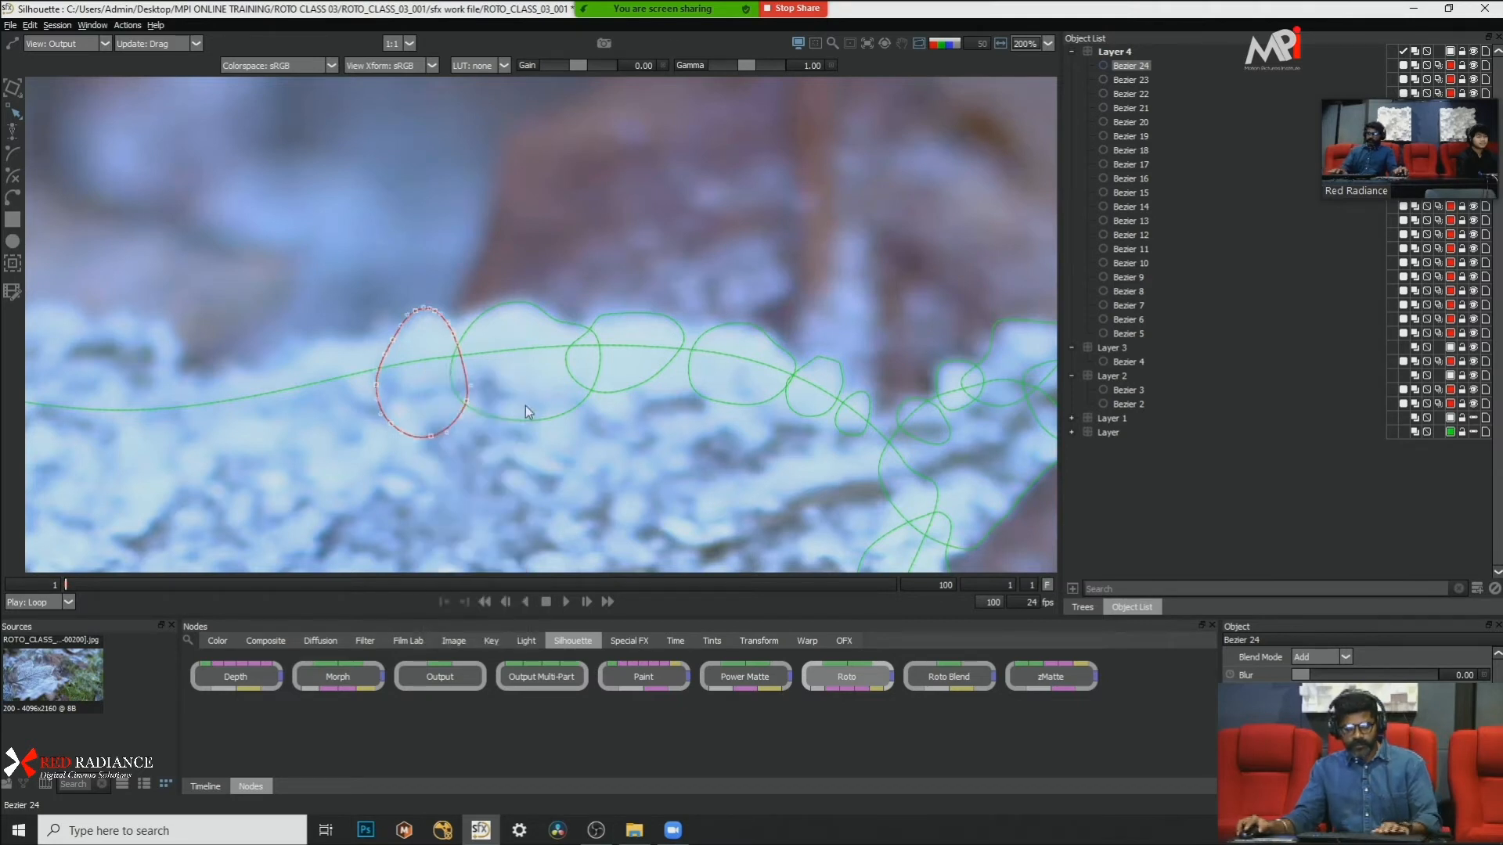
{"action": "key", "text": "t"}
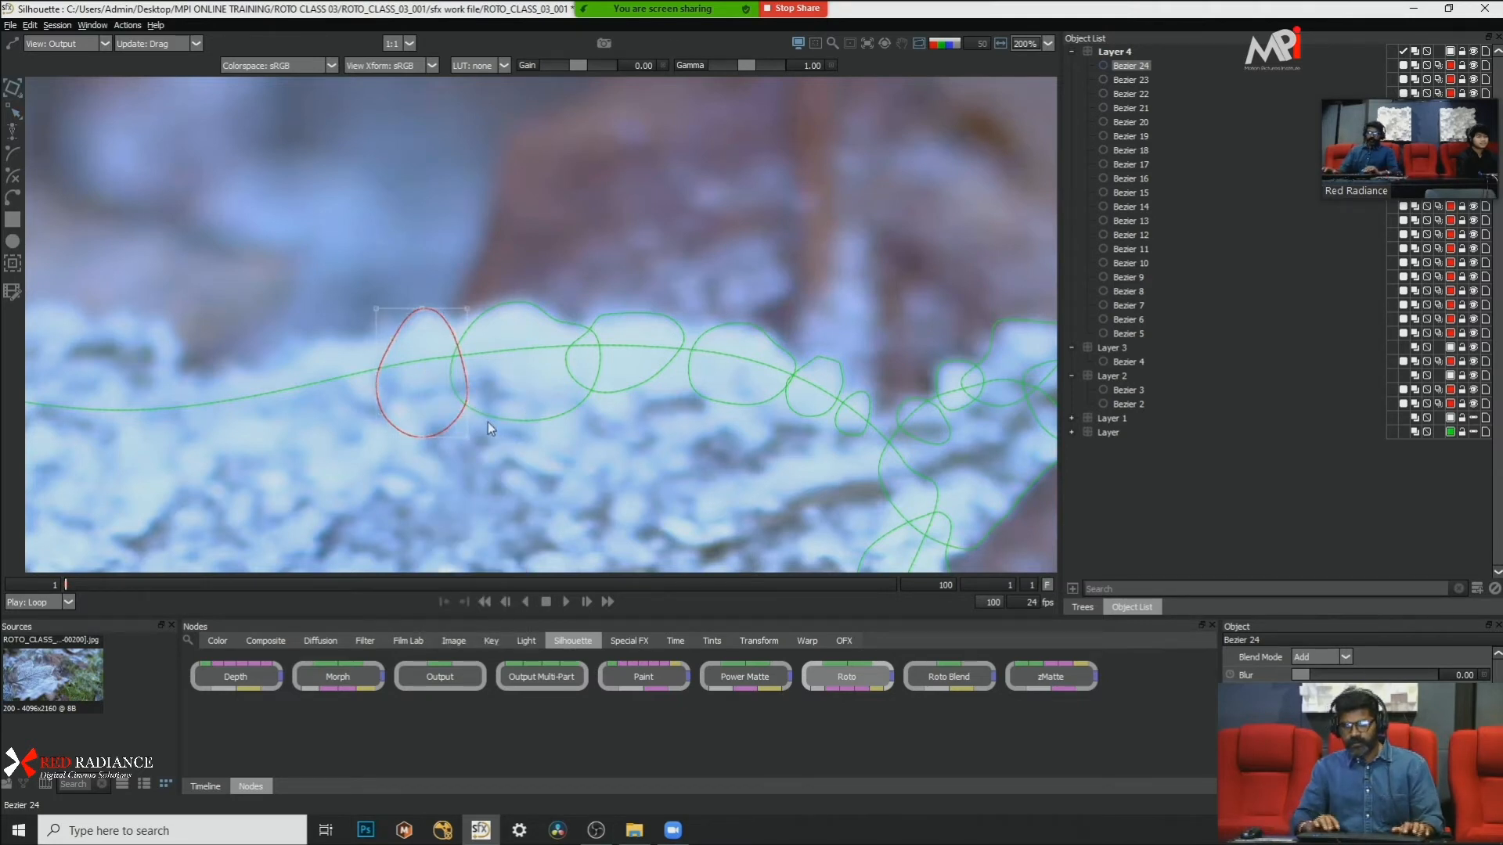
{"action": "key", "text": "Right"}
{"action": "key", "text": "Right"}
{"action": "key", "text": "Right"}
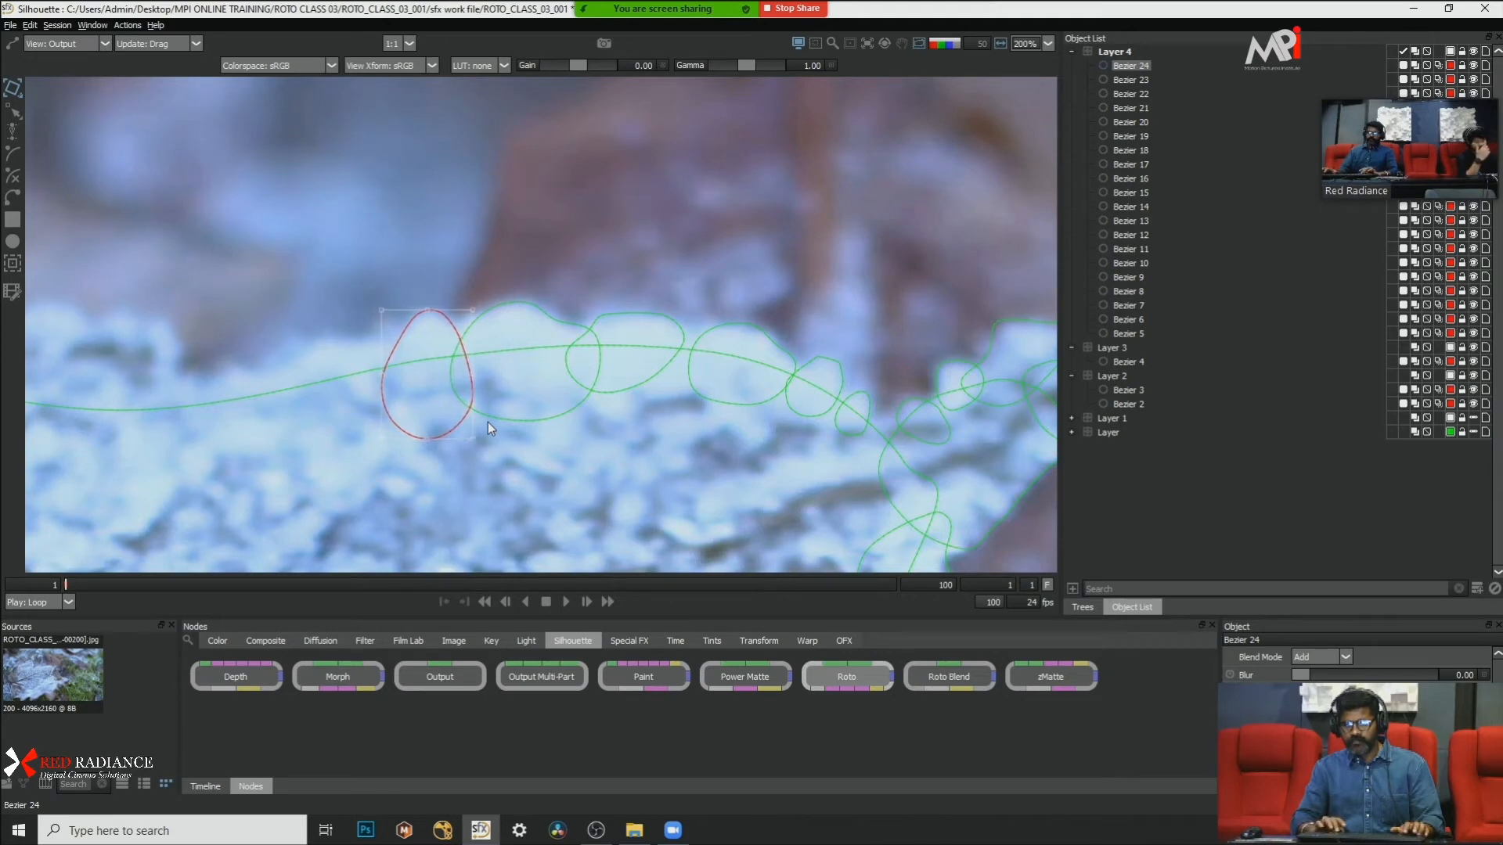
Step: Draw a closed Bezier shape around the sloping frost bump next to the tall narrow shape, overlapping its edge
{"action": "scroll", "coordinate": [587, 272], "scroll_direction": "down", "scroll_amount": 2}
{"action": "scroll", "coordinate": [587, 272], "scroll_direction": "down", "scroll_amount": 4}
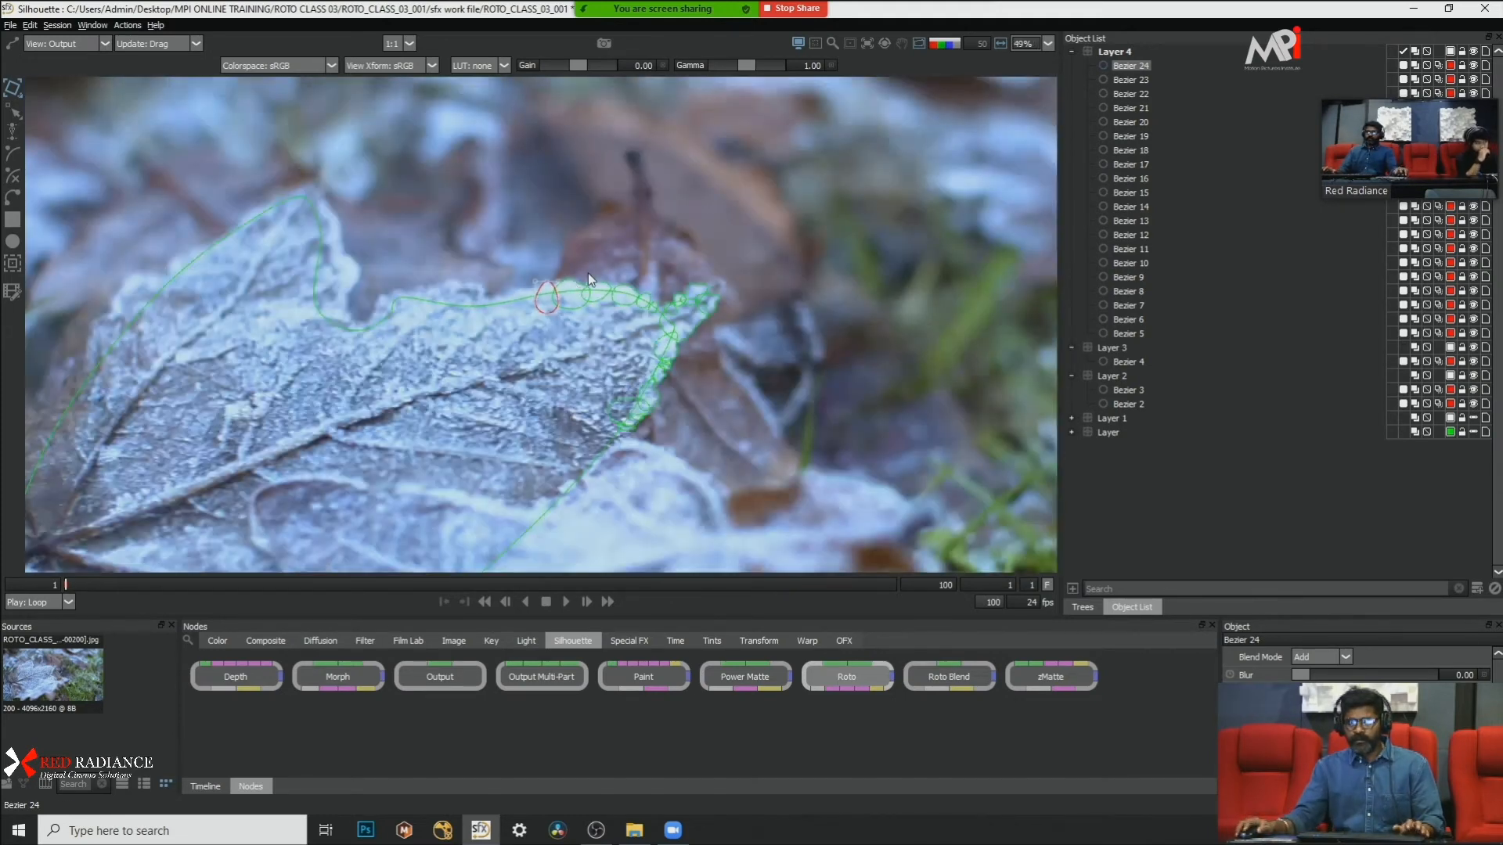
{"action": "scroll", "coordinate": [514, 299], "scroll_direction": "up", "scroll_amount": 3}
{"action": "left_click_drag", "start_coordinate": [440, 335], "coordinate": [478, 389]}
{"action": "left_click", "coordinate": [477, 388]}
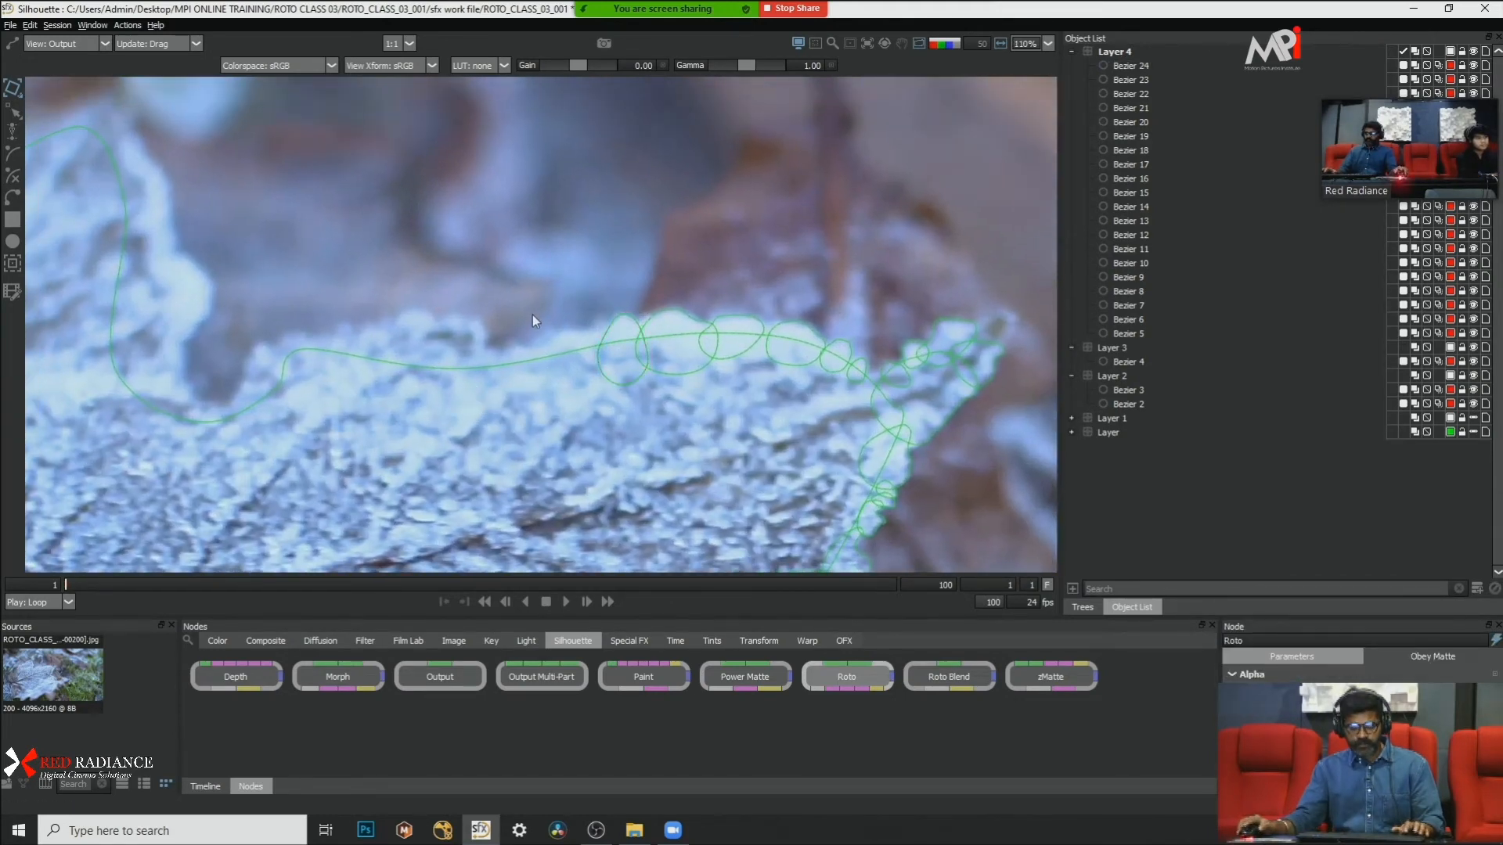
{"action": "left_click", "coordinate": [597, 330]}
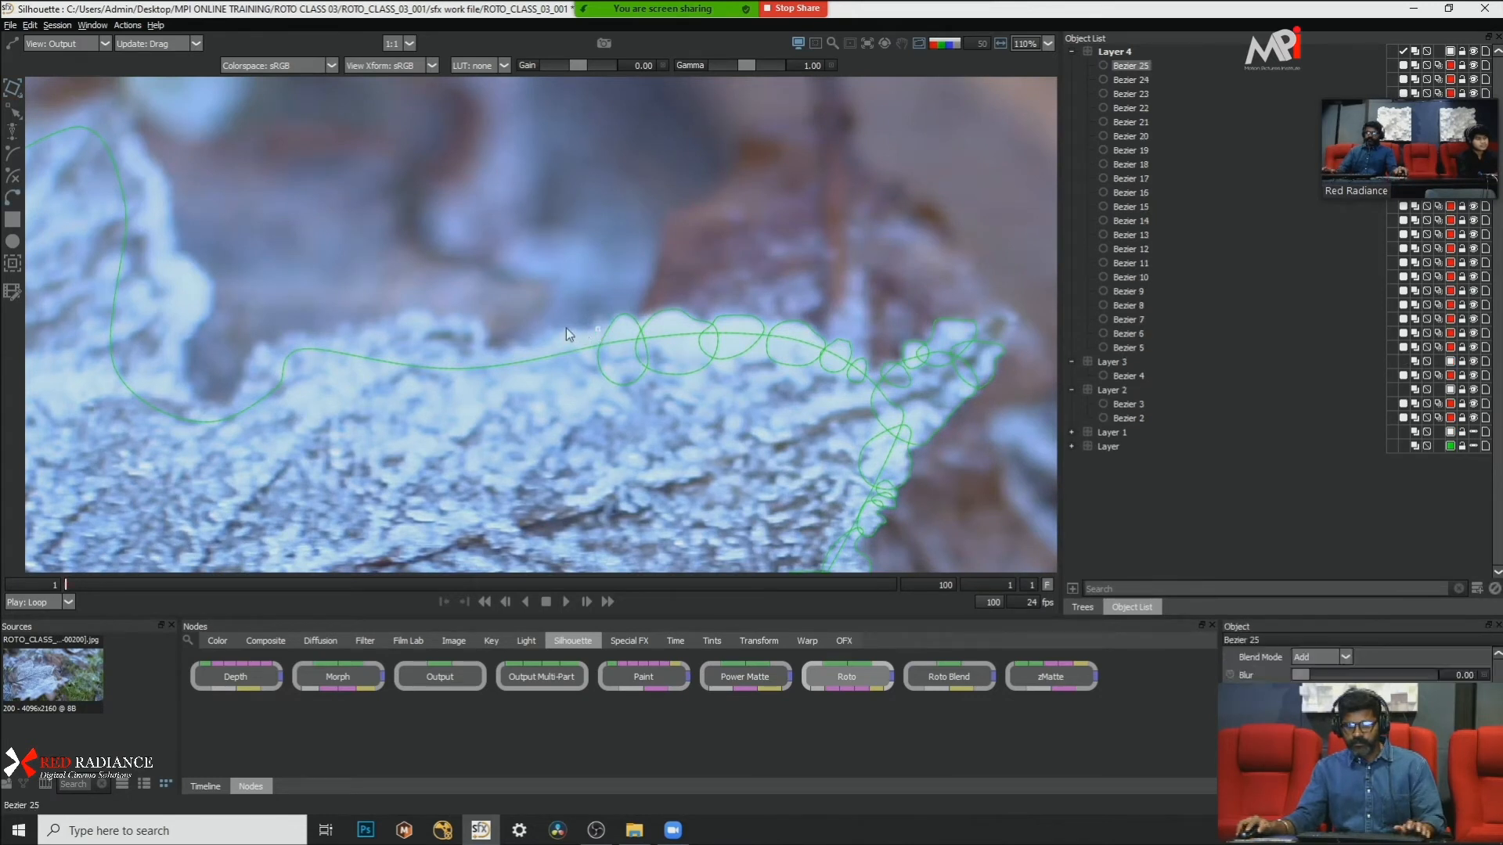
{"action": "left_click", "coordinate": [535, 345]}
{"action": "left_click", "coordinate": [568, 393]}
{"action": "left_click", "coordinate": [598, 386]}
{"action": "left_click", "coordinate": [613, 372]}
{"action": "left_click", "coordinate": [599, 329]}
{"action": "left_click", "coordinate": [603, 235]}
{"action": "left_click_drag", "start_coordinate": [604, 244], "coordinate": [714, 274]}
{"action": "left_click", "coordinate": [687, 358]}
Step: Convert the sloping bump shape's points to Cardinal and shift the shape slightly down and away from the leaf tip
{"action": "left_click_drag", "start_coordinate": [598, 309], "coordinate": [750, 416]}
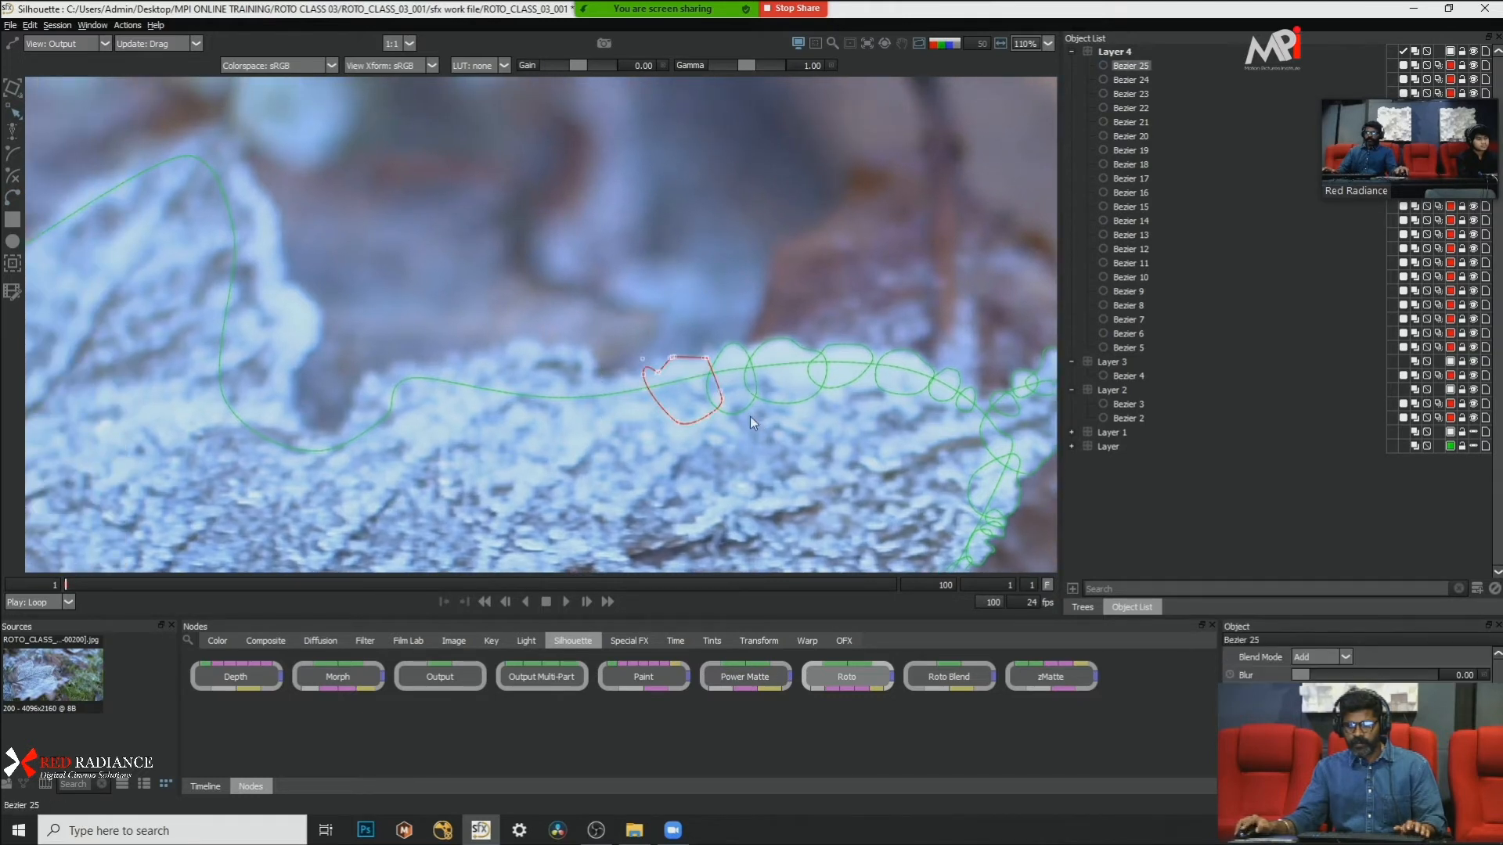
{"action": "right_click", "coordinate": [693, 393]}
{"action": "left_click", "coordinate": [753, 540]}
{"action": "left_click_drag", "start_coordinate": [569, 290], "coordinate": [711, 442]}
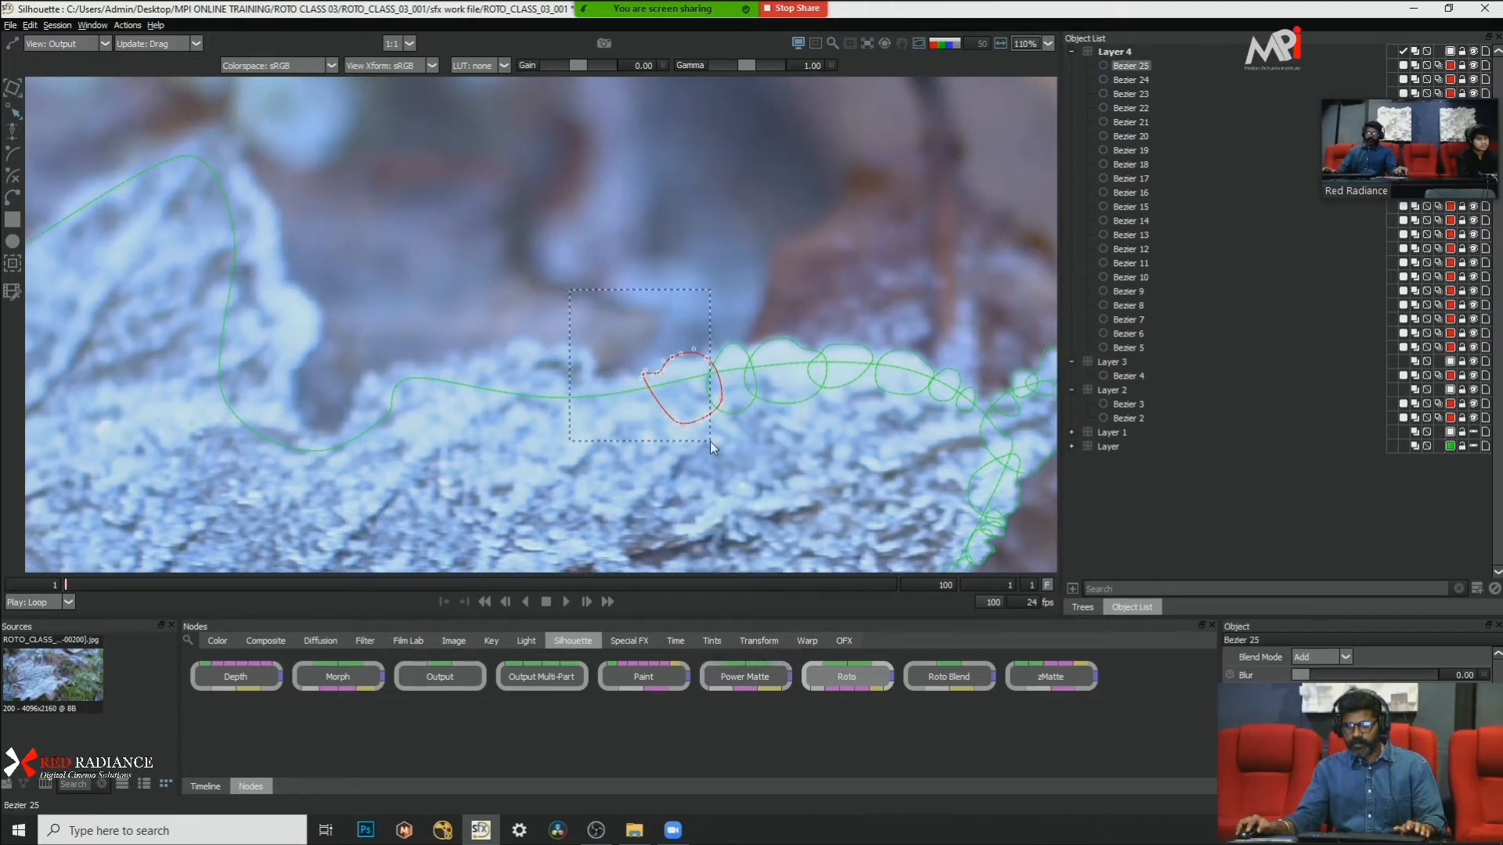
{"action": "key", "text": "t"}
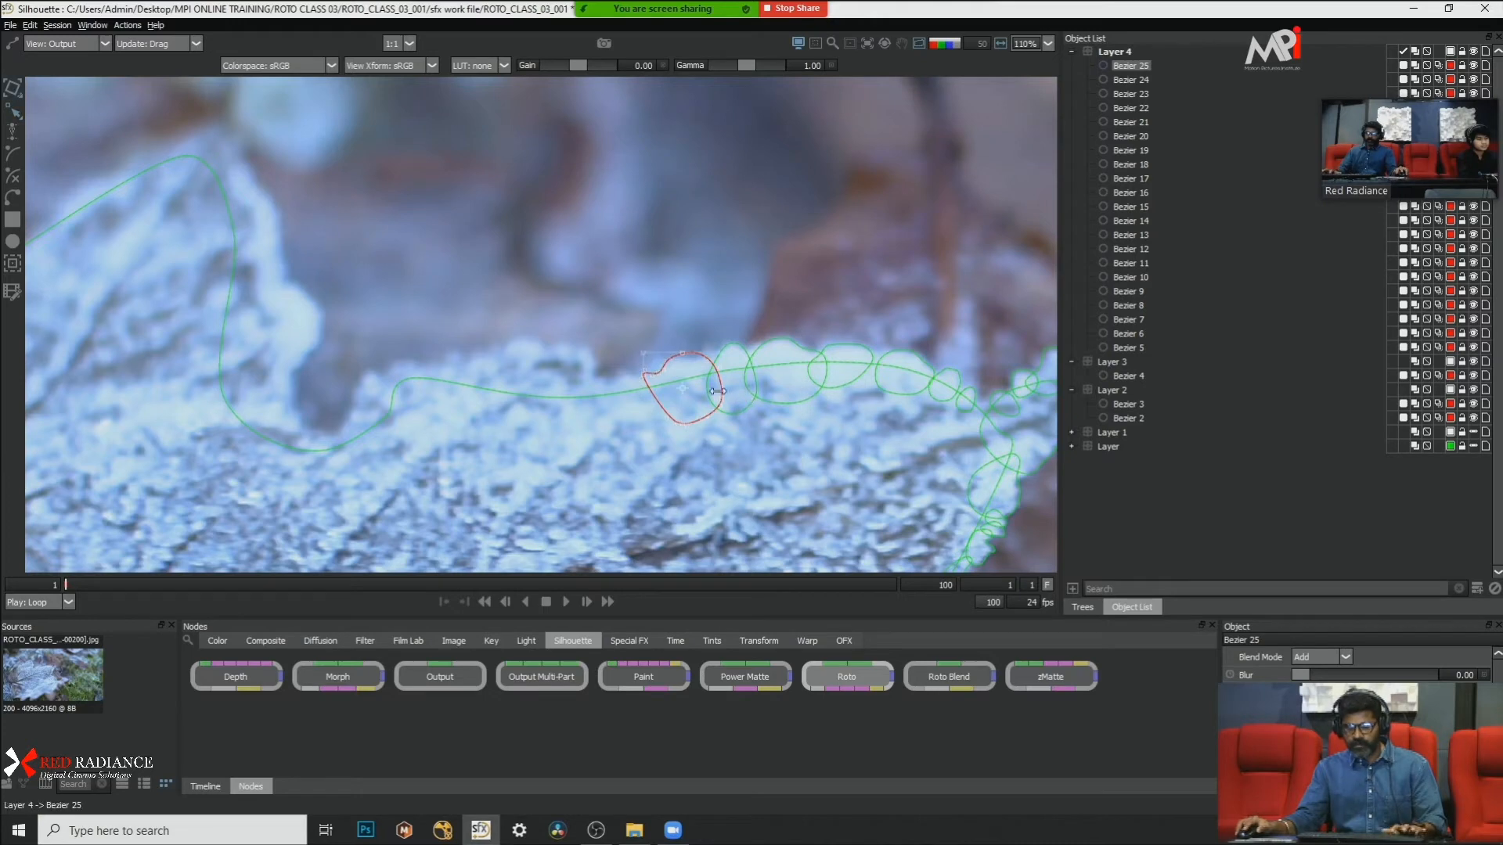
{"action": "left_click_drag", "start_coordinate": [708, 364], "coordinate": [702, 368]}
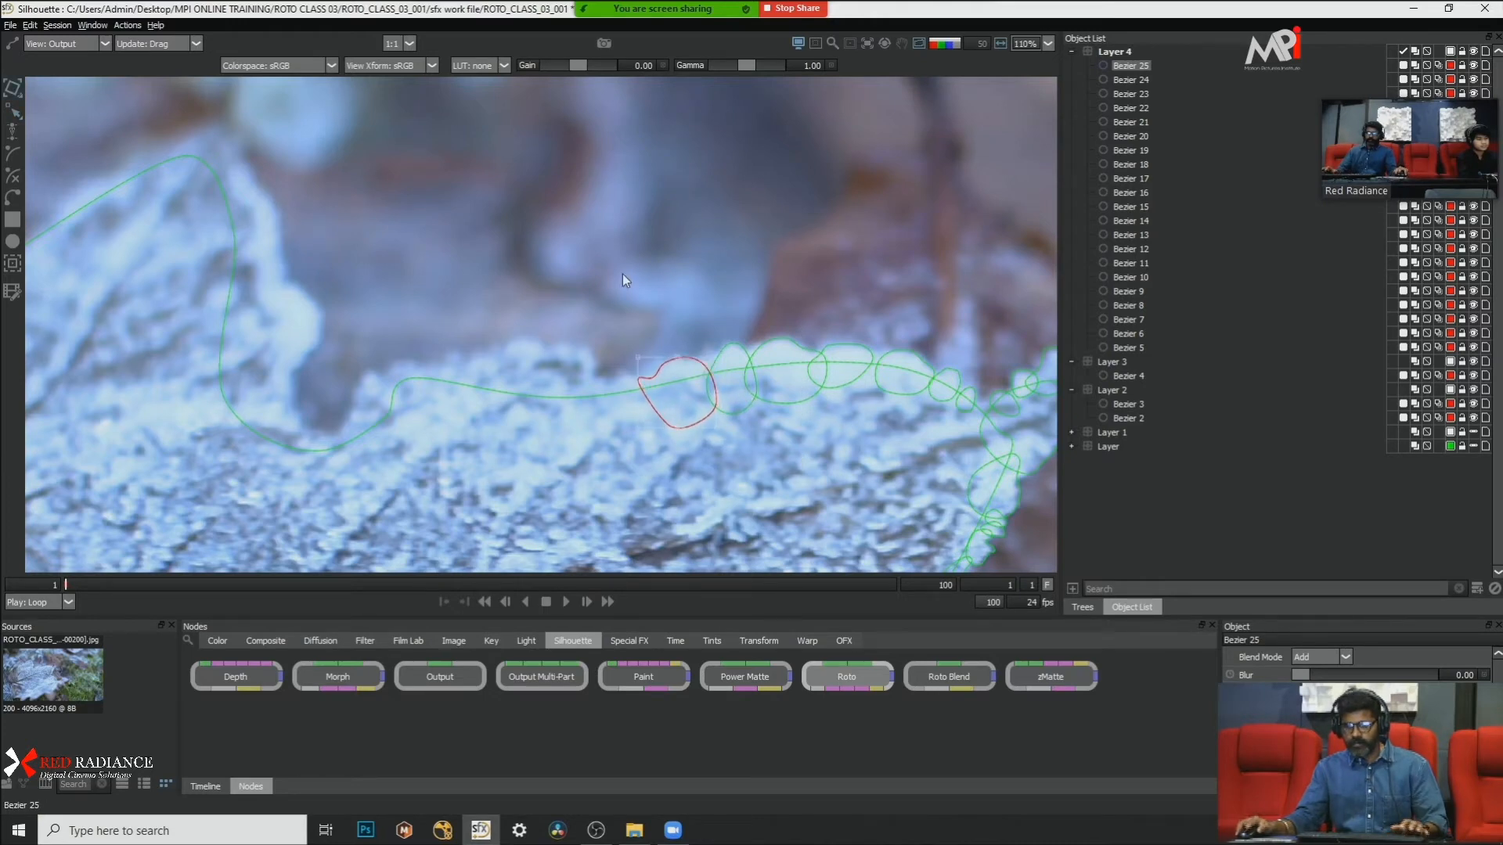
{"action": "left_click", "coordinate": [621, 275]}
Step: Draw a small closed Bezier shape over the low frost patch at the far end of the sloping bump shape
{"action": "scroll", "coordinate": [612, 288], "scroll_direction": "up", "scroll_amount": 5}
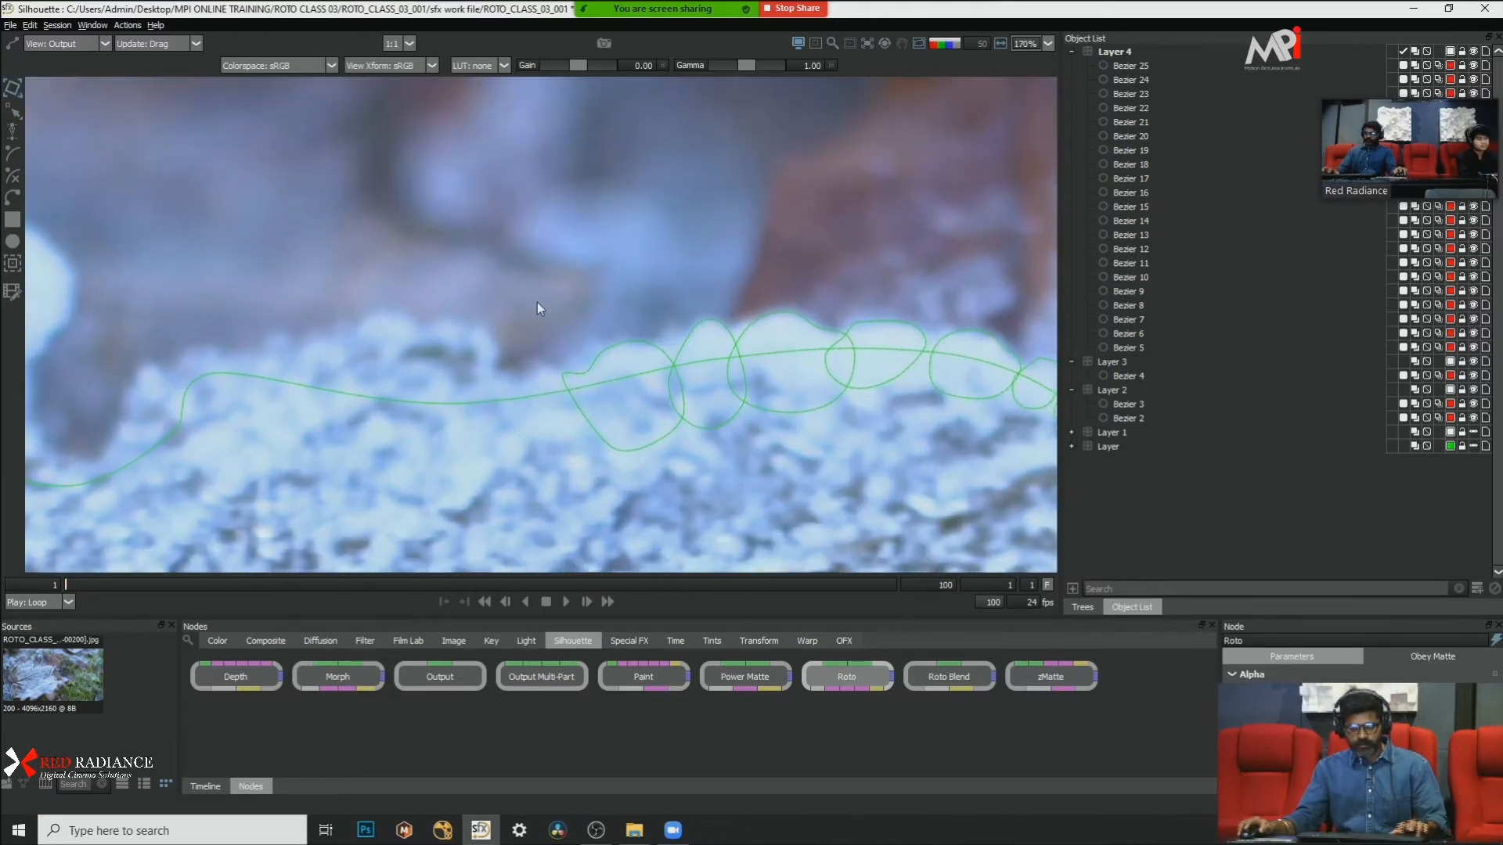
{"action": "left_click", "coordinate": [572, 365]}
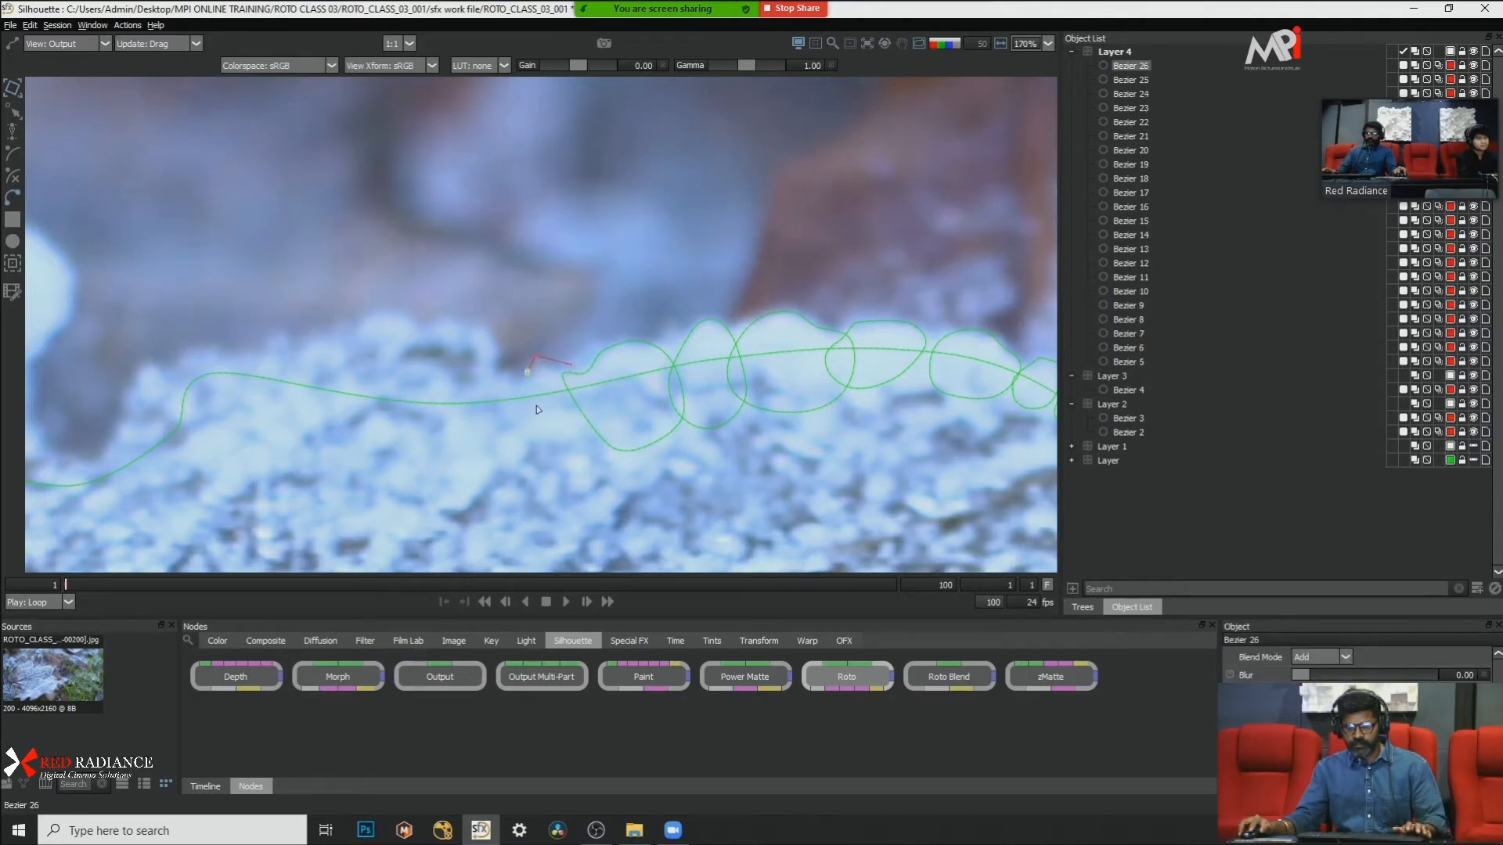
{"action": "left_click", "coordinate": [538, 412]}
{"action": "left_click", "coordinate": [577, 426]}
{"action": "left_click", "coordinate": [598, 408]}
{"action": "left_click", "coordinate": [573, 365]}
Step: Convert the small low patch shape's points to Cardinal and move the shape slightly down to match the frost edge
{"action": "left_click_drag", "start_coordinate": [634, 272], "coordinate": [558, 399]}
{"action": "right_click", "coordinate": [558, 399]}
{"action": "left_click", "coordinate": [609, 542]}
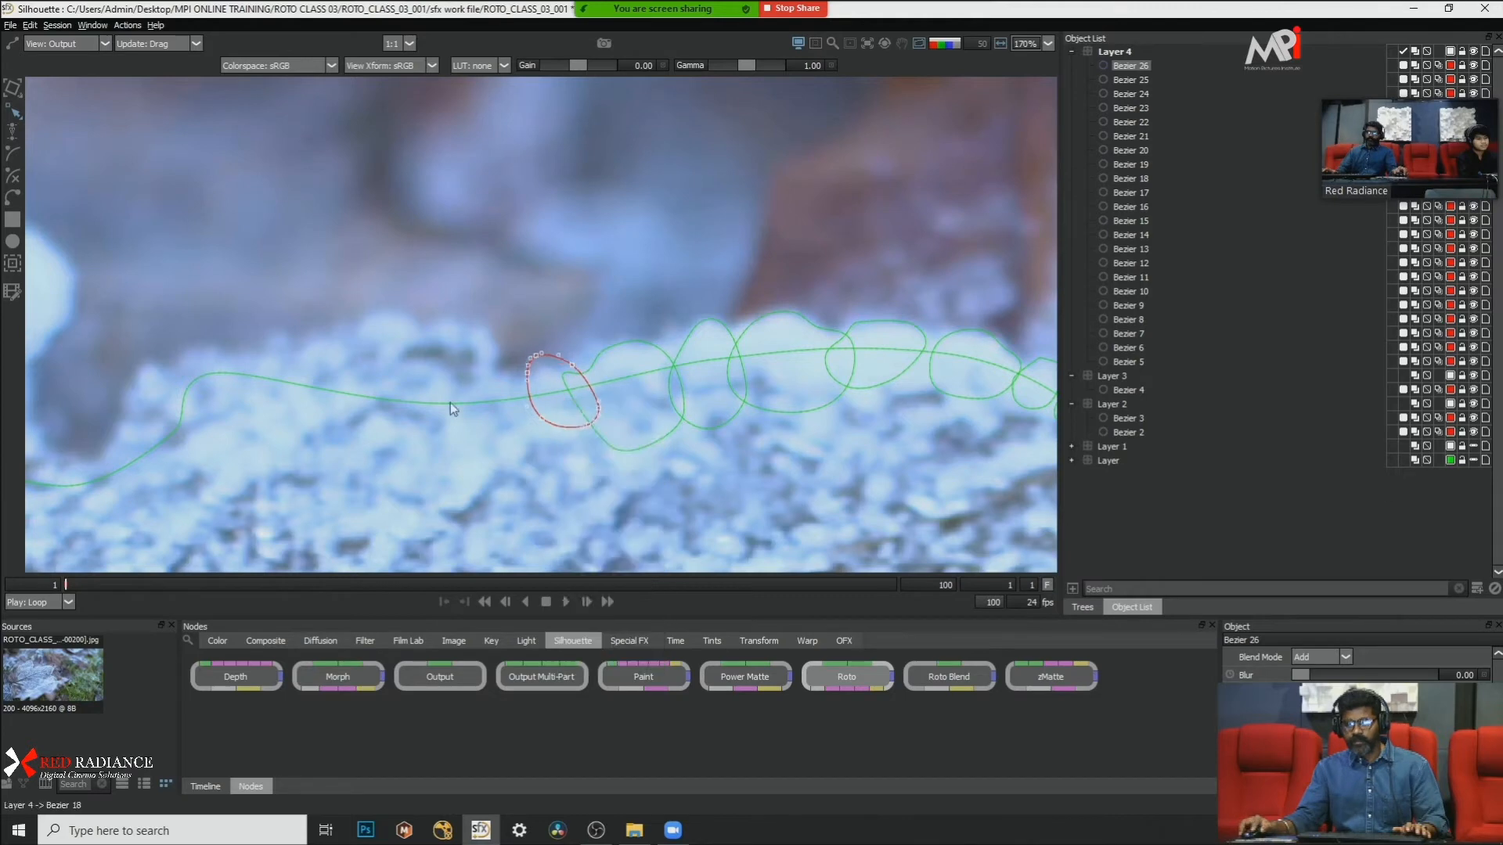
{"action": "left_click_drag", "start_coordinate": [463, 311], "coordinate": [694, 505]}
{"action": "key", "text": "shift+t"}
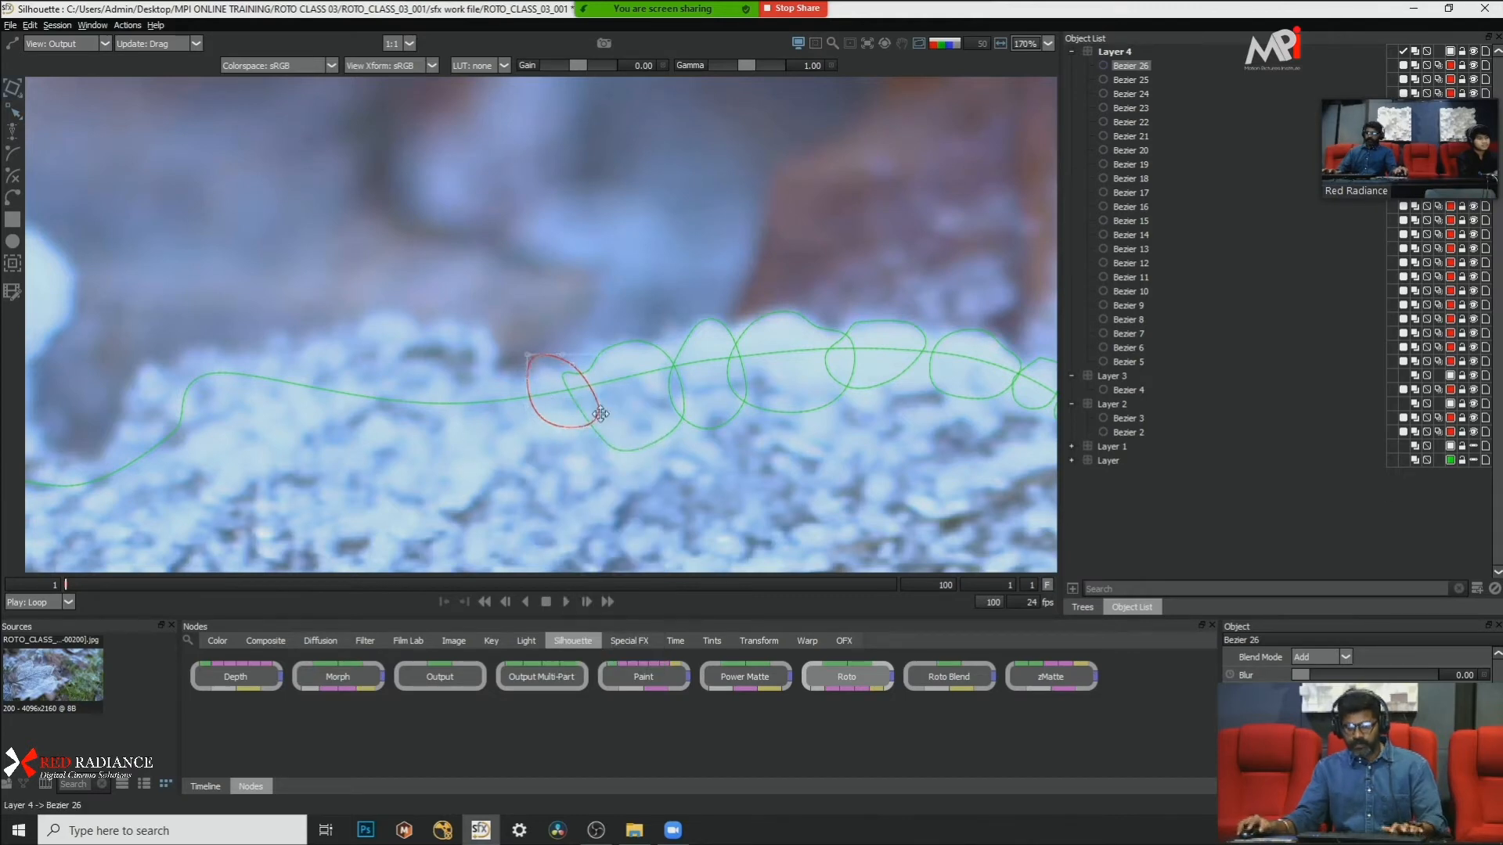
{"action": "left_click_drag", "start_coordinate": [600, 414], "coordinate": [604, 424]}
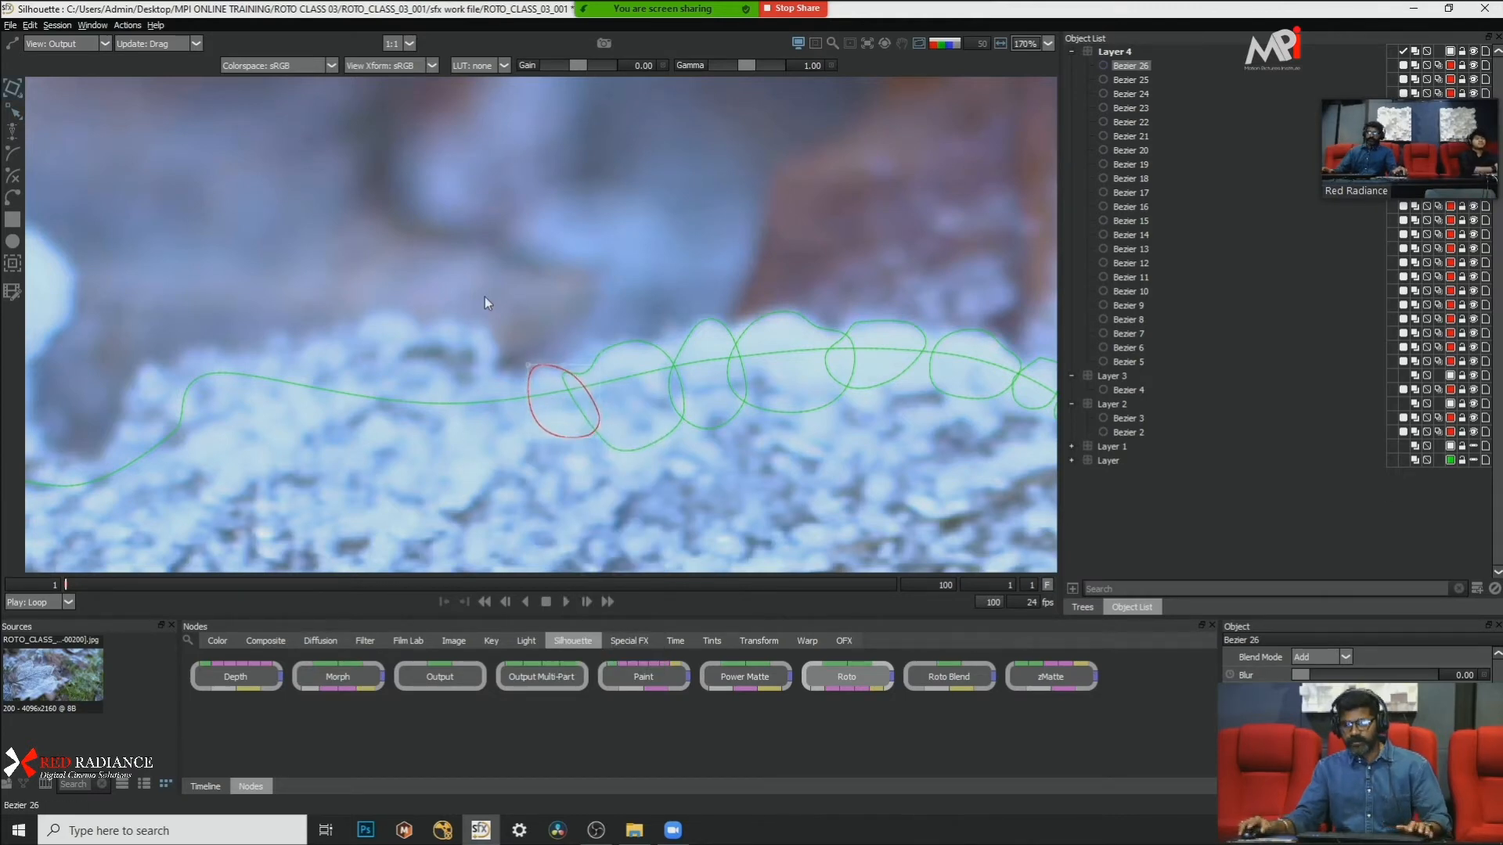
Step: Outline the broad, jagged frost clump beyond the small patch with a many-point closed Bezier shape reaching down into the leaf body
{"action": "scroll", "coordinate": [505, 313], "scroll_direction": "down", "scroll_amount": 8}
{"action": "scroll", "coordinate": [345, 345], "scroll_direction": "up", "scroll_amount": 9}
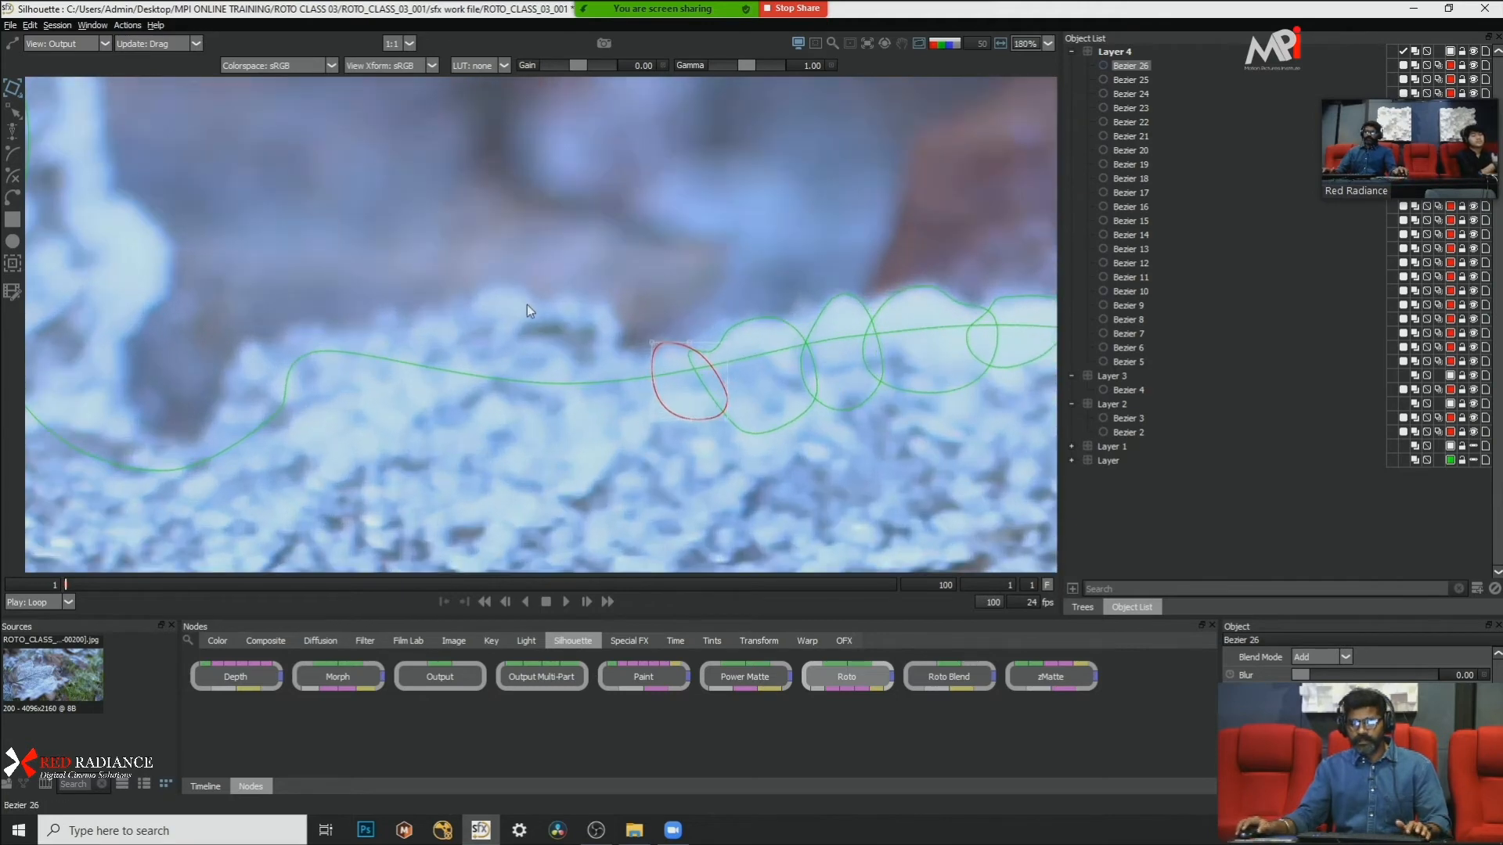
{"action": "left_click_drag", "start_coordinate": [528, 311], "coordinate": [479, 364]}
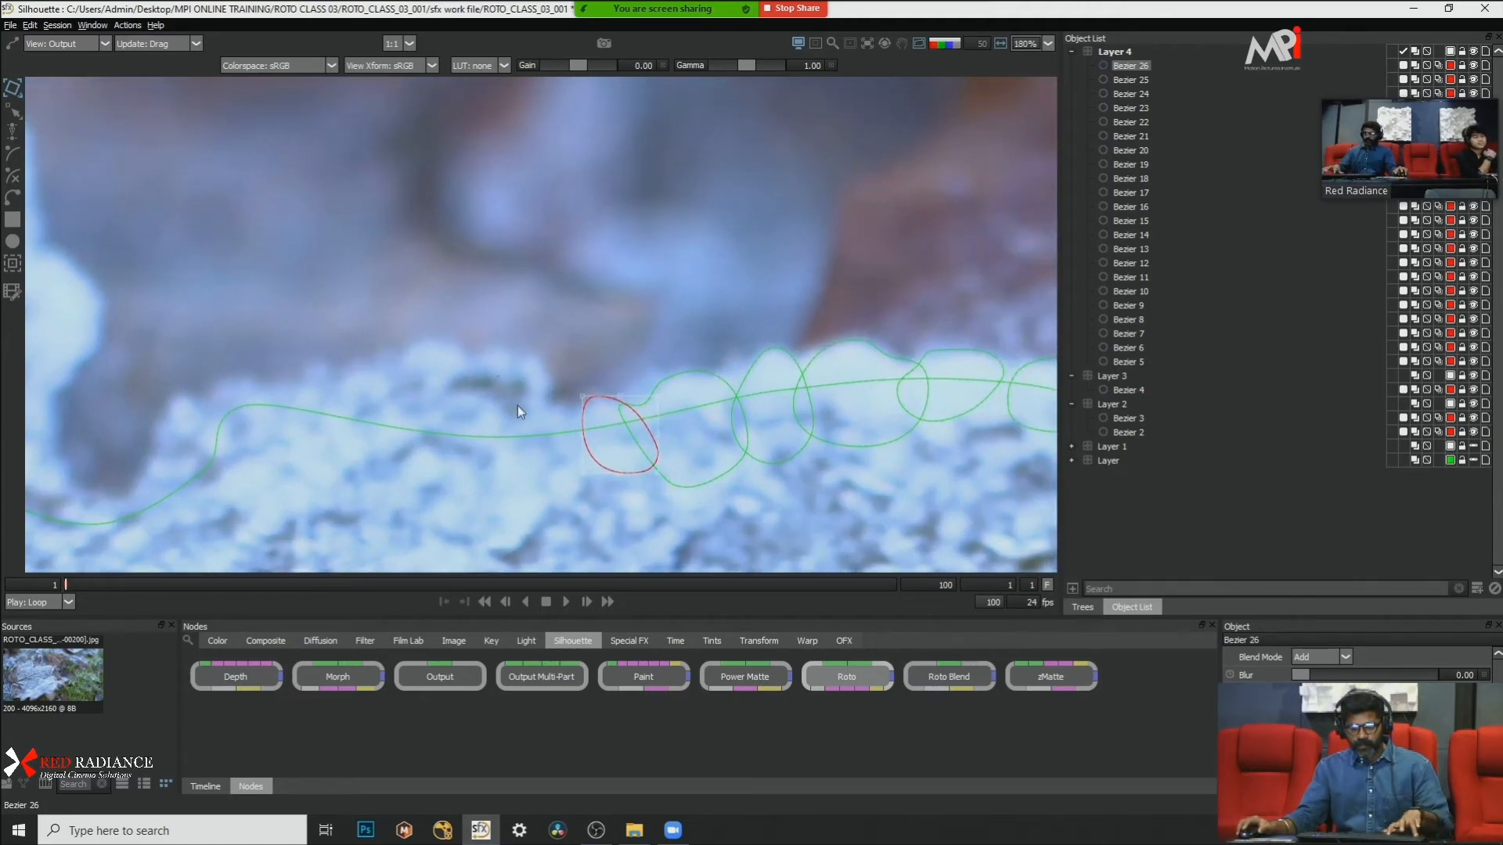
{"action": "left_click", "coordinate": [569, 415]}
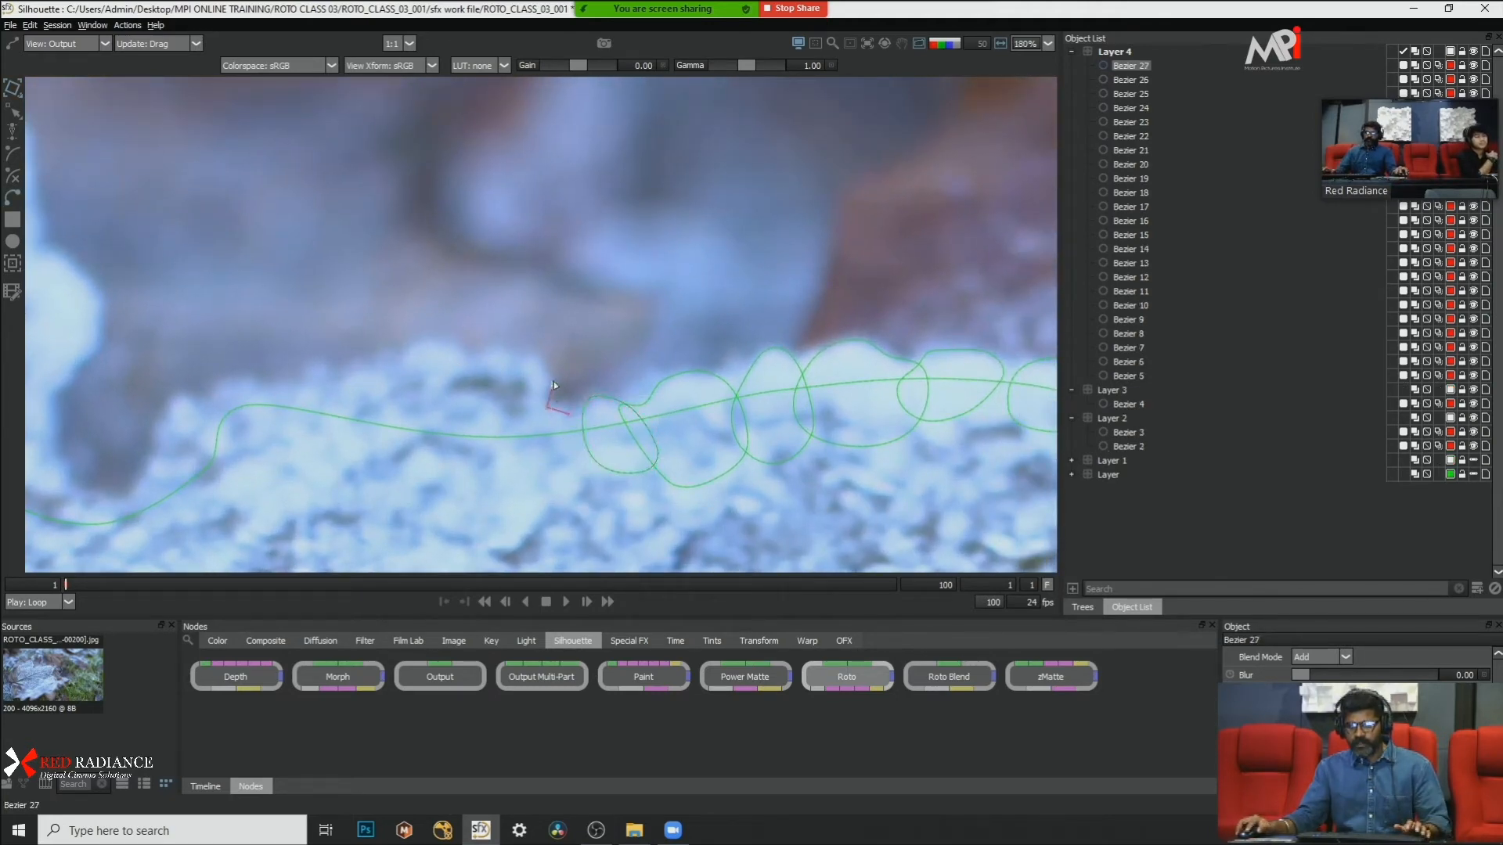
{"action": "left_click", "coordinate": [472, 347]}
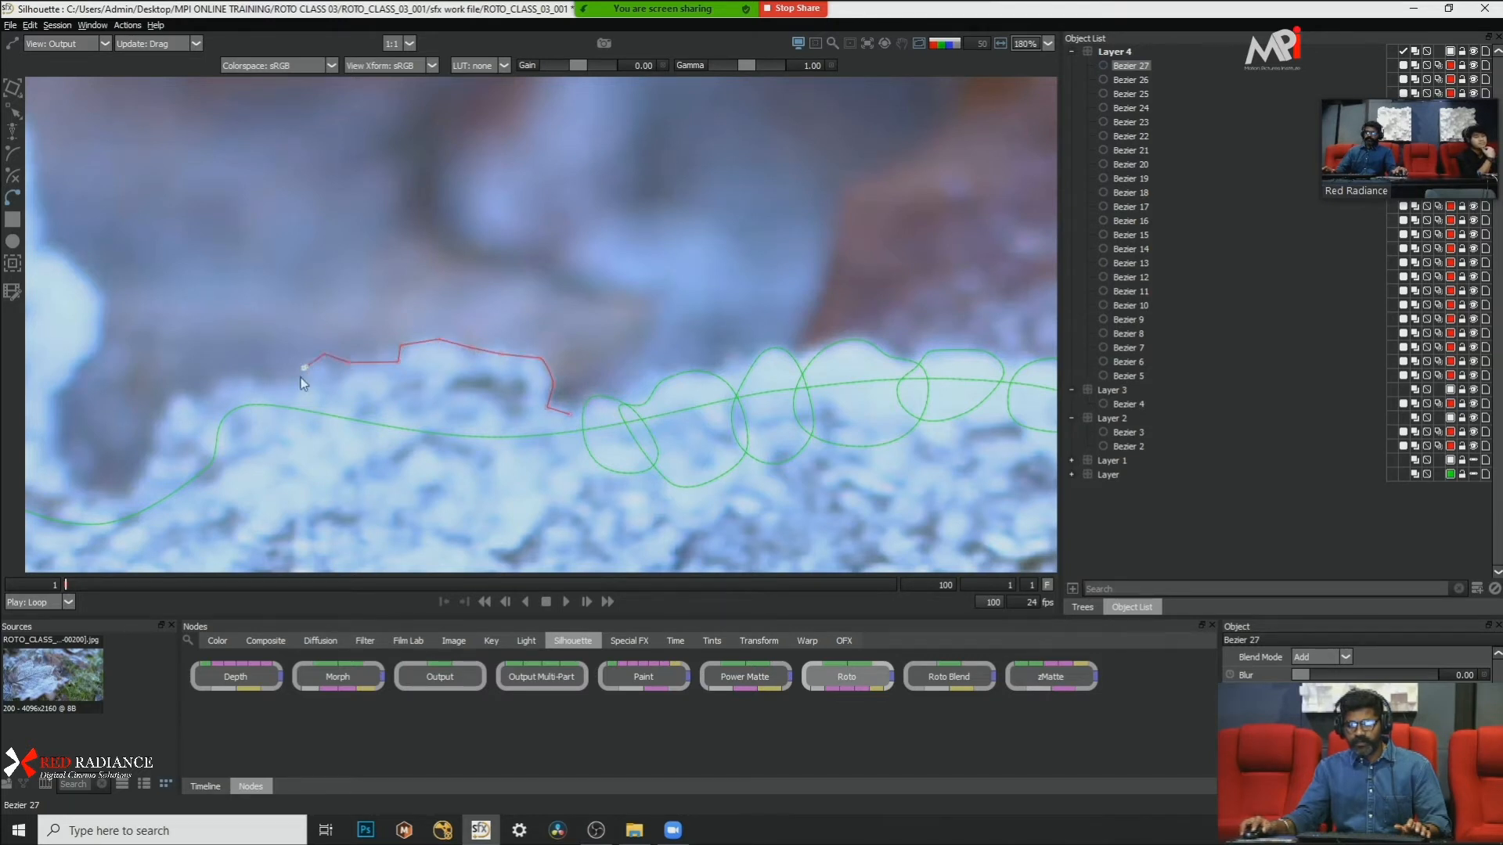
{"action": "left_click", "coordinate": [489, 512]}
{"action": "left_click", "coordinate": [535, 491]}
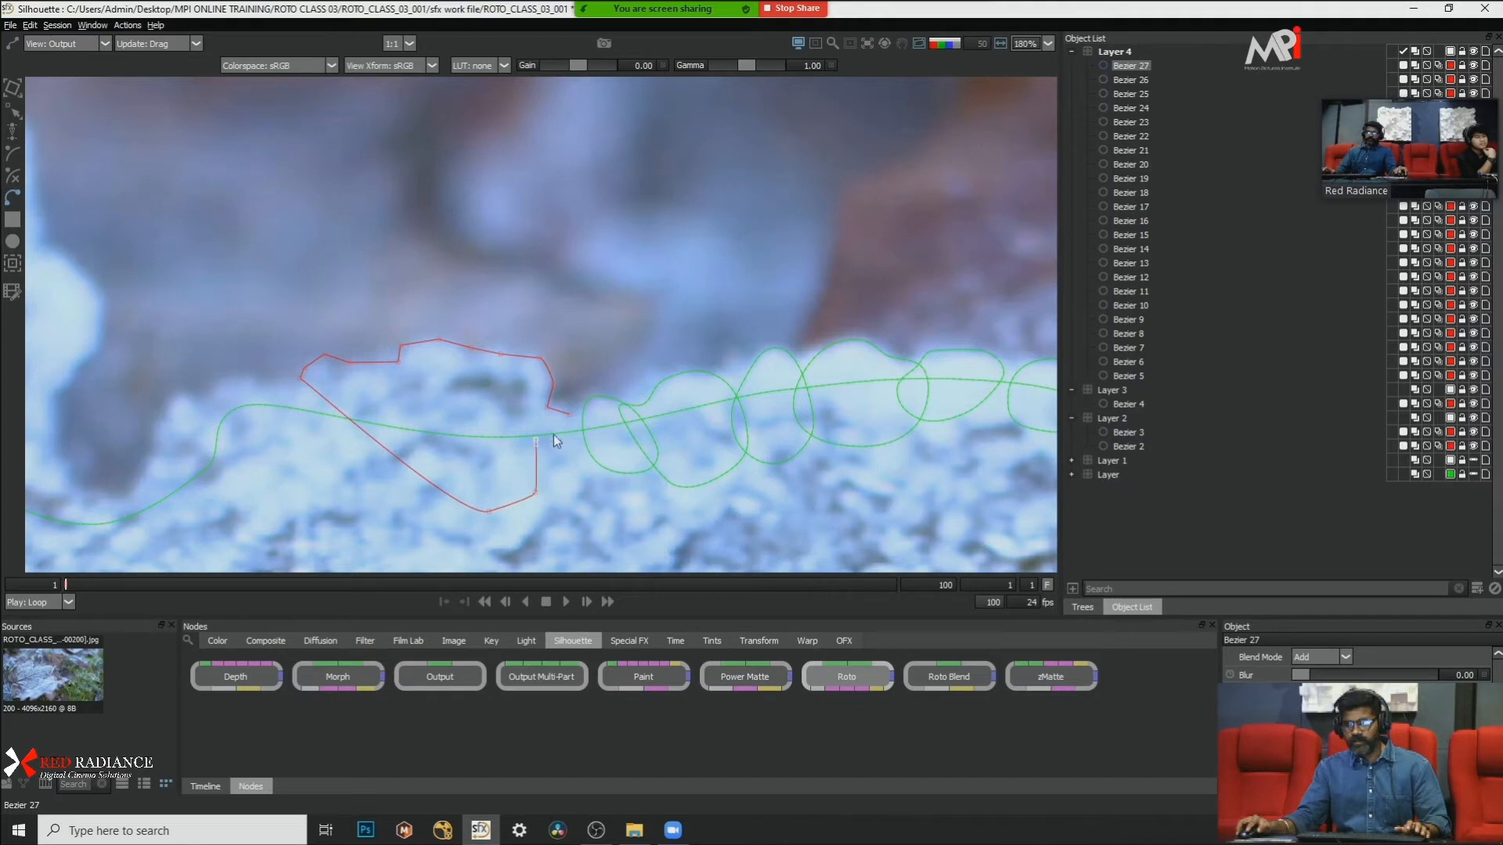
{"action": "left_click", "coordinate": [570, 413]}
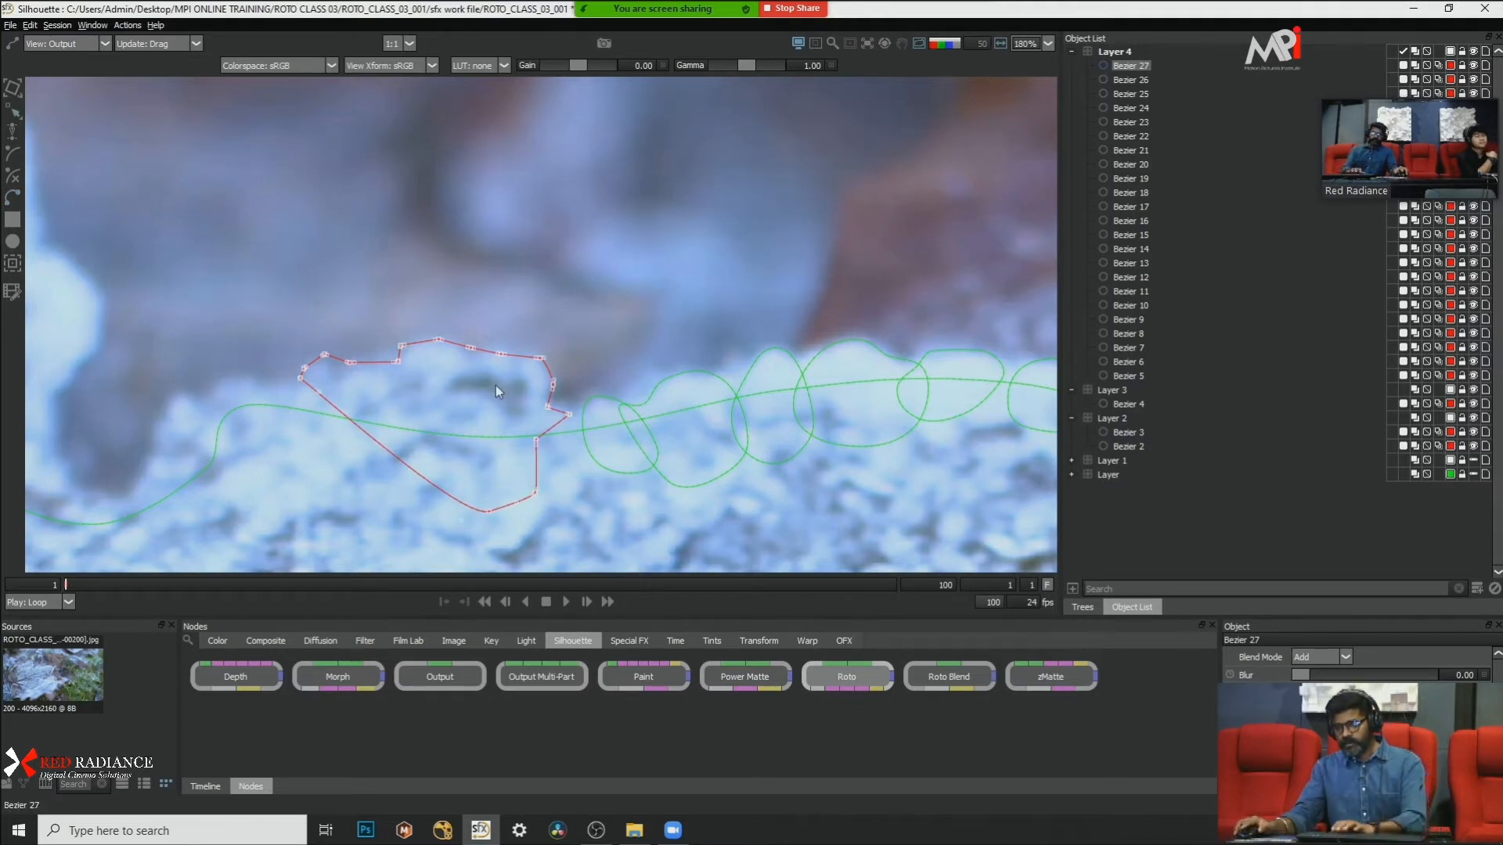
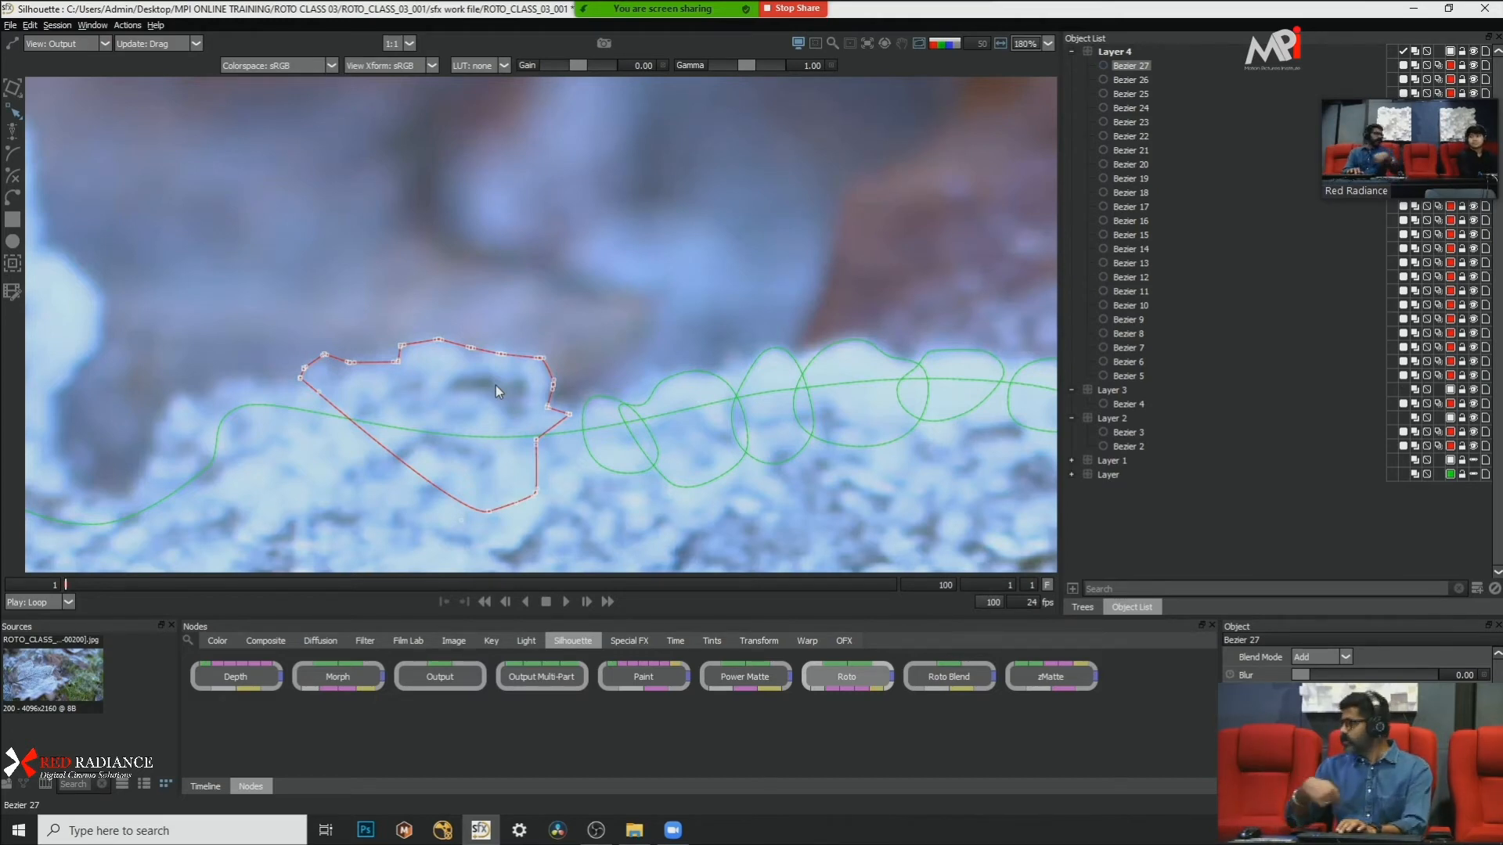
Step: Delete the broad, jagged Bezier shape outlining the frost clump beyond the last small overlapping shape
{"action": "scroll", "coordinate": [482, 296], "scroll_direction": "down", "scroll_amount": 2}
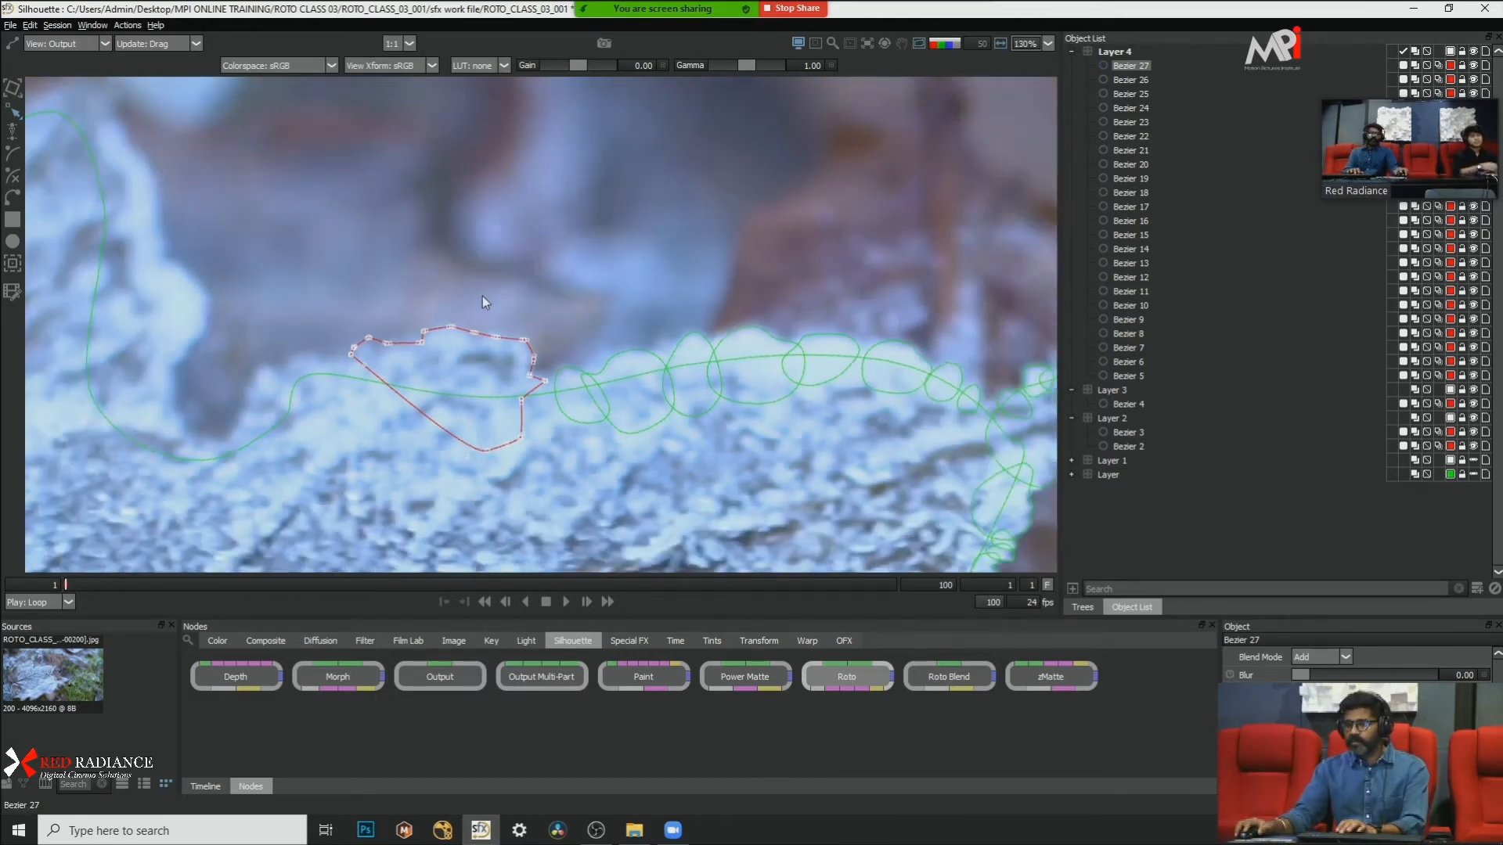
{"action": "scroll", "coordinate": [482, 295], "scroll_direction": "down", "scroll_amount": 3}
{"action": "key", "text": "Delete"}
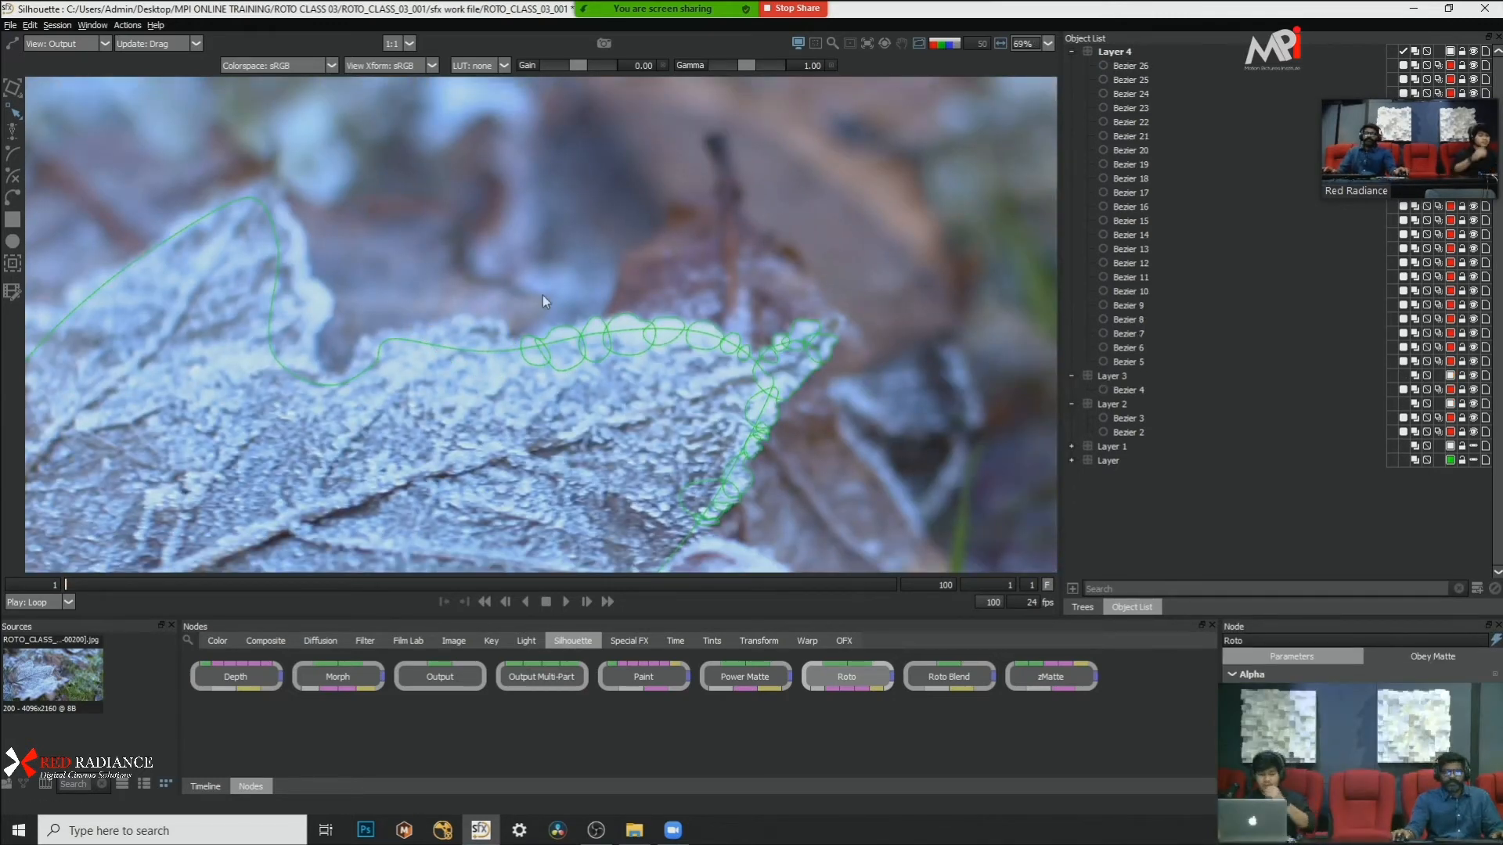
Step: Draw a small, narrow closed Bezier shape beside the far end of the detail-shape chain and convert its points to Cardinal
{"action": "scroll", "coordinate": [499, 346], "scroll_direction": "up", "scroll_amount": 4}
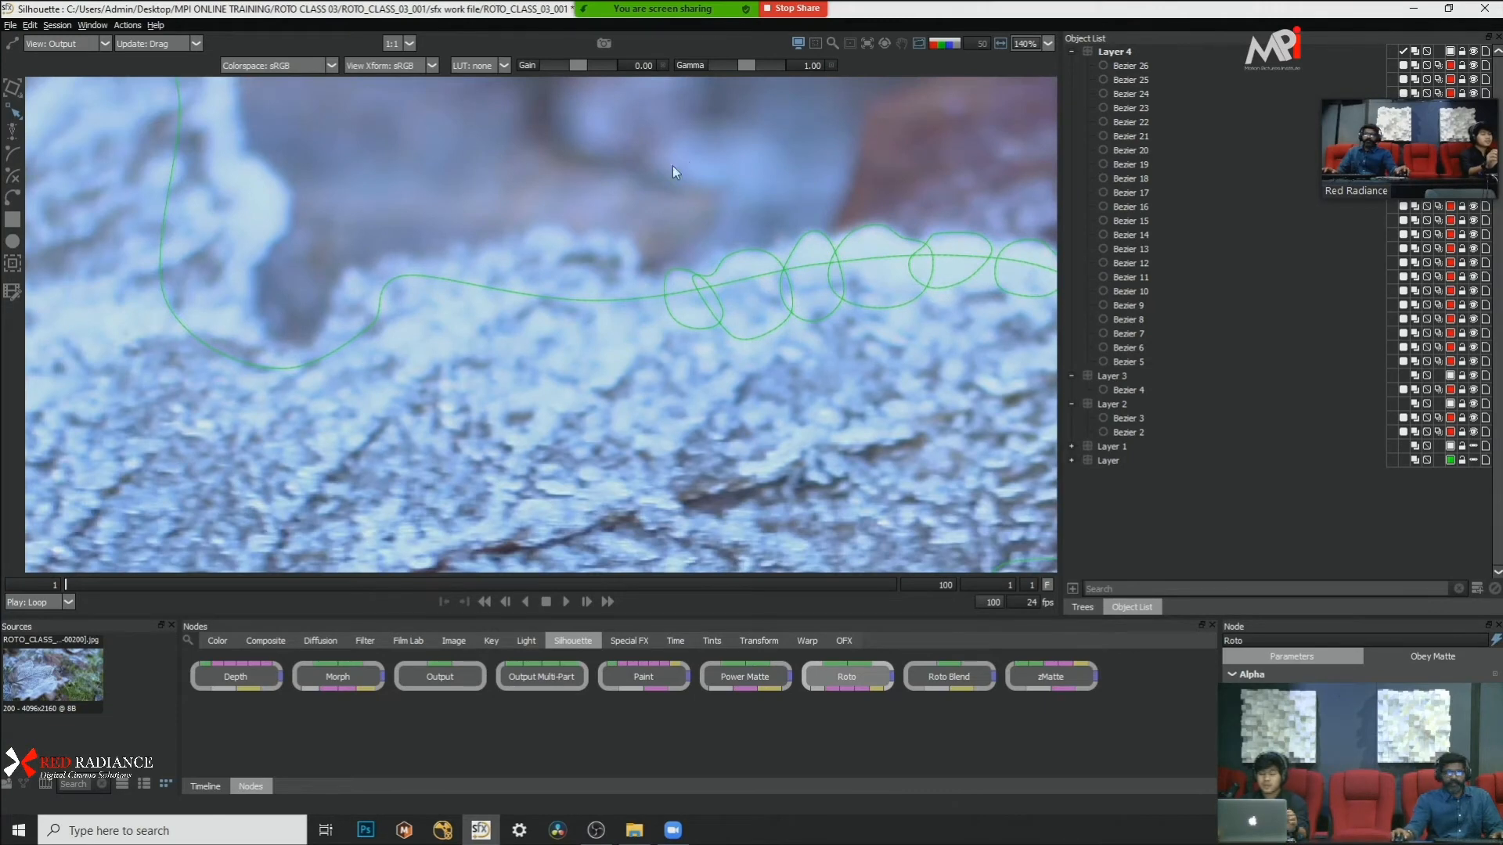
{"action": "scroll", "coordinate": [673, 167], "scroll_direction": "up", "scroll_amount": 1}
{"action": "left_click_drag", "start_coordinate": [645, 219], "coordinate": [521, 200]}
{"action": "left_click", "coordinate": [13, 197]}
{"action": "scroll", "coordinate": [500, 279], "scroll_direction": "up", "scroll_amount": 1}
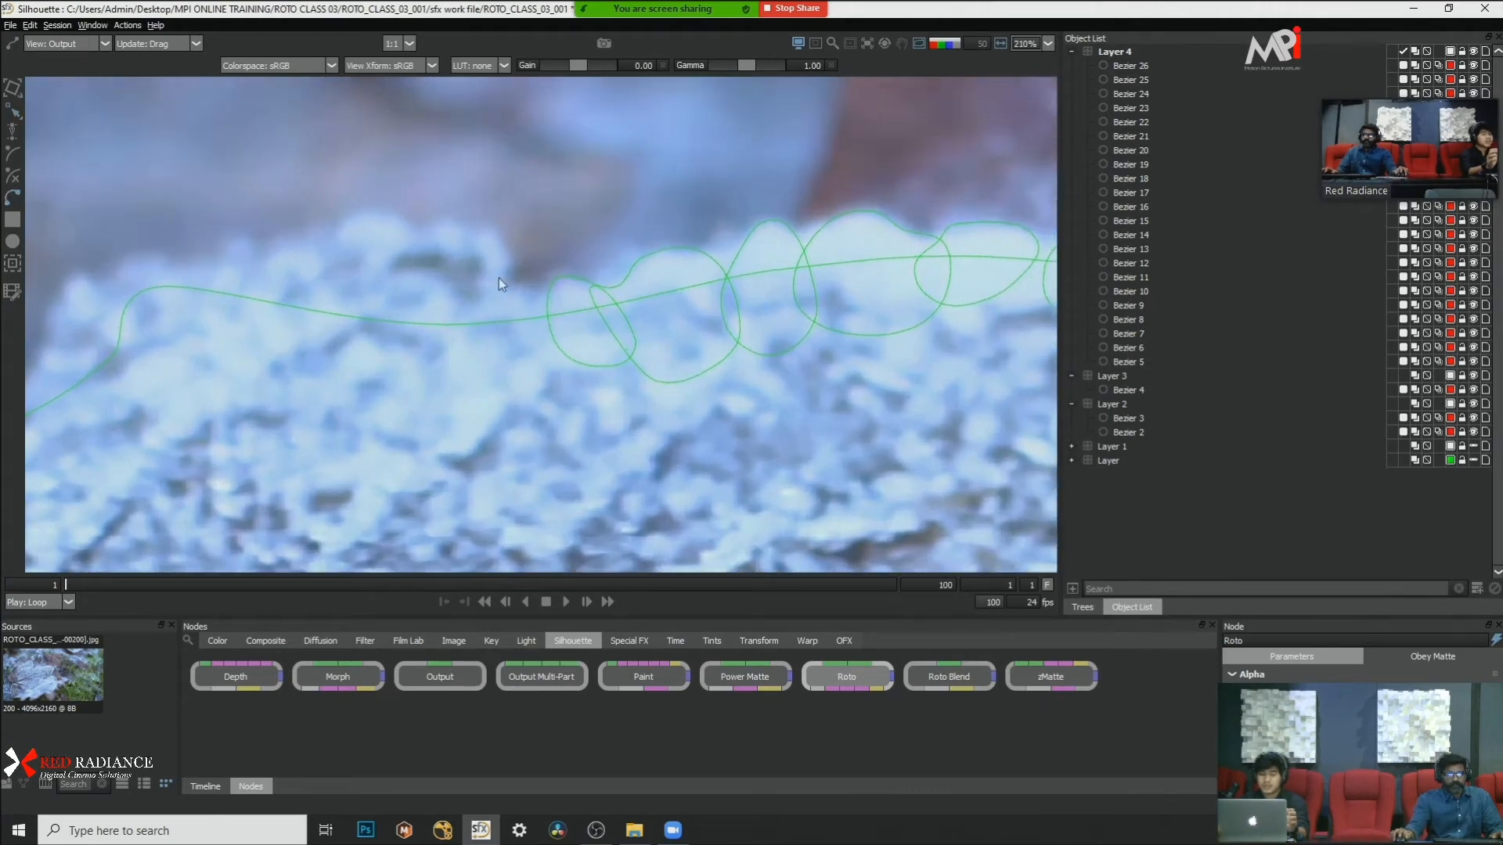
{"action": "left_click", "coordinate": [490, 363]}
{"action": "left_click", "coordinate": [517, 286]}
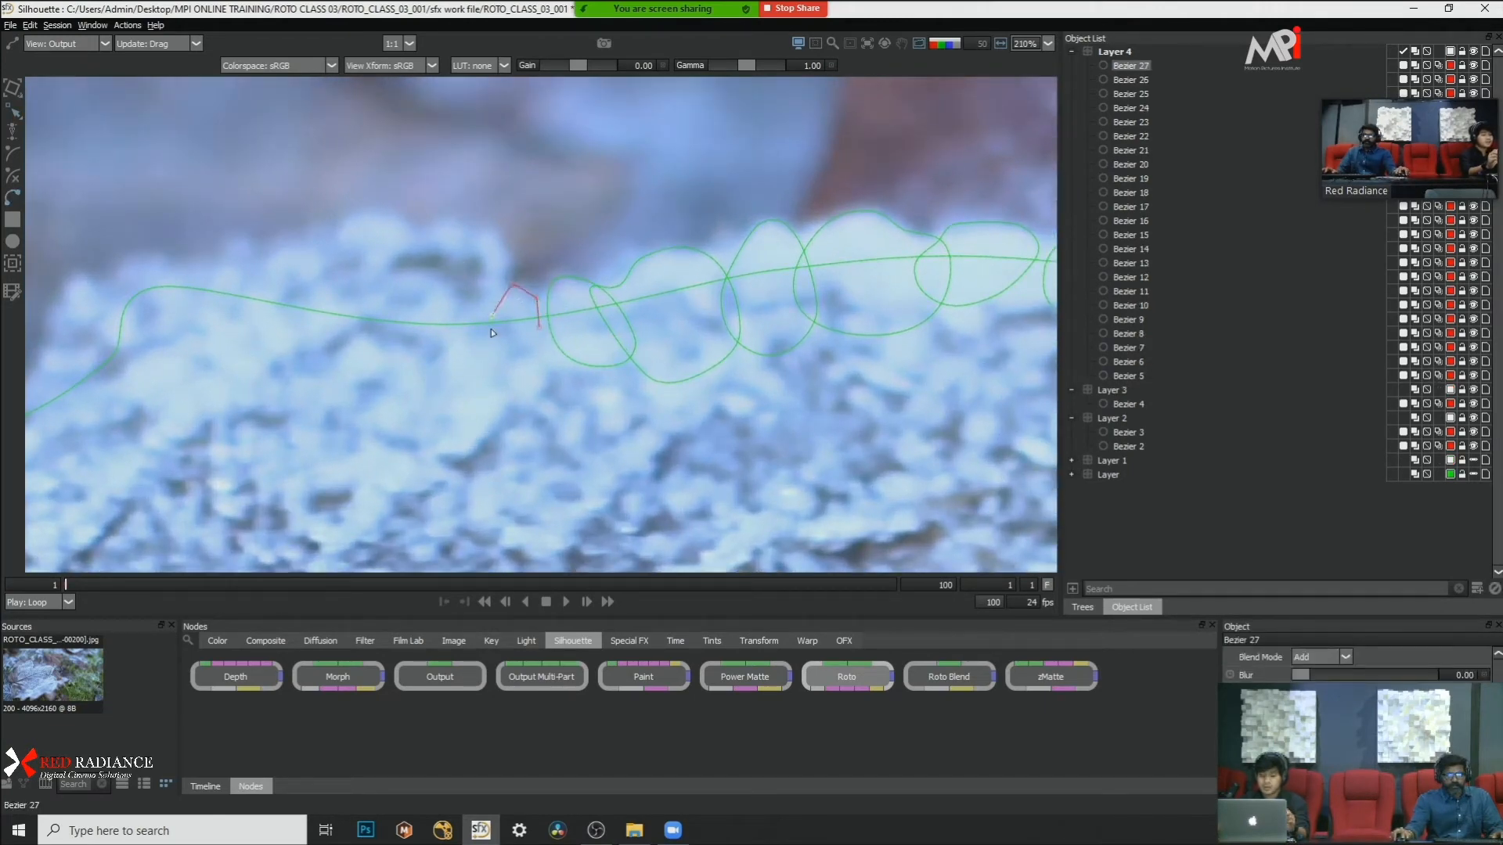
{"action": "left_click", "coordinate": [539, 327]}
{"action": "left_click", "coordinate": [527, 361]}
{"action": "left_click", "coordinate": [539, 328]}
{"action": "left_click_drag", "start_coordinate": [573, 255], "coordinate": [419, 411]}
{"action": "right_click", "coordinate": [529, 335]}
{"action": "left_click", "coordinate": [579, 467]}
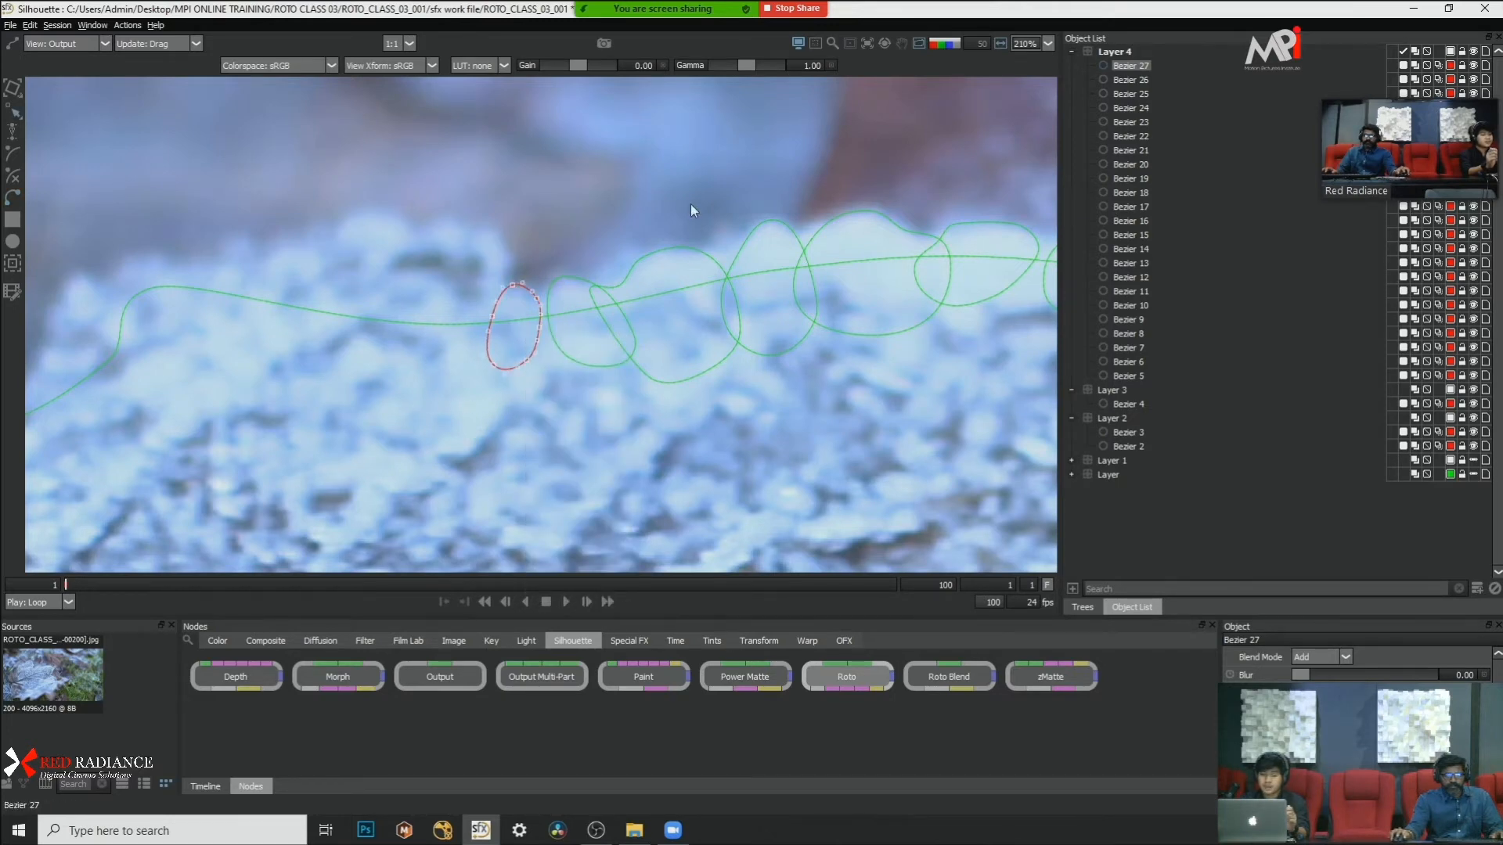
Step: Draw a small closed Bezier shape over the frost peak overlapping the narrow oval and convert its points to Cardinal
{"action": "scroll", "coordinate": [690, 203], "scroll_direction": "down", "scroll_amount": 1}
{"action": "scroll", "coordinate": [341, 182], "scroll_direction": "down", "scroll_amount": 5}
{"action": "left_click_drag", "start_coordinate": [341, 181], "coordinate": [485, 302]}
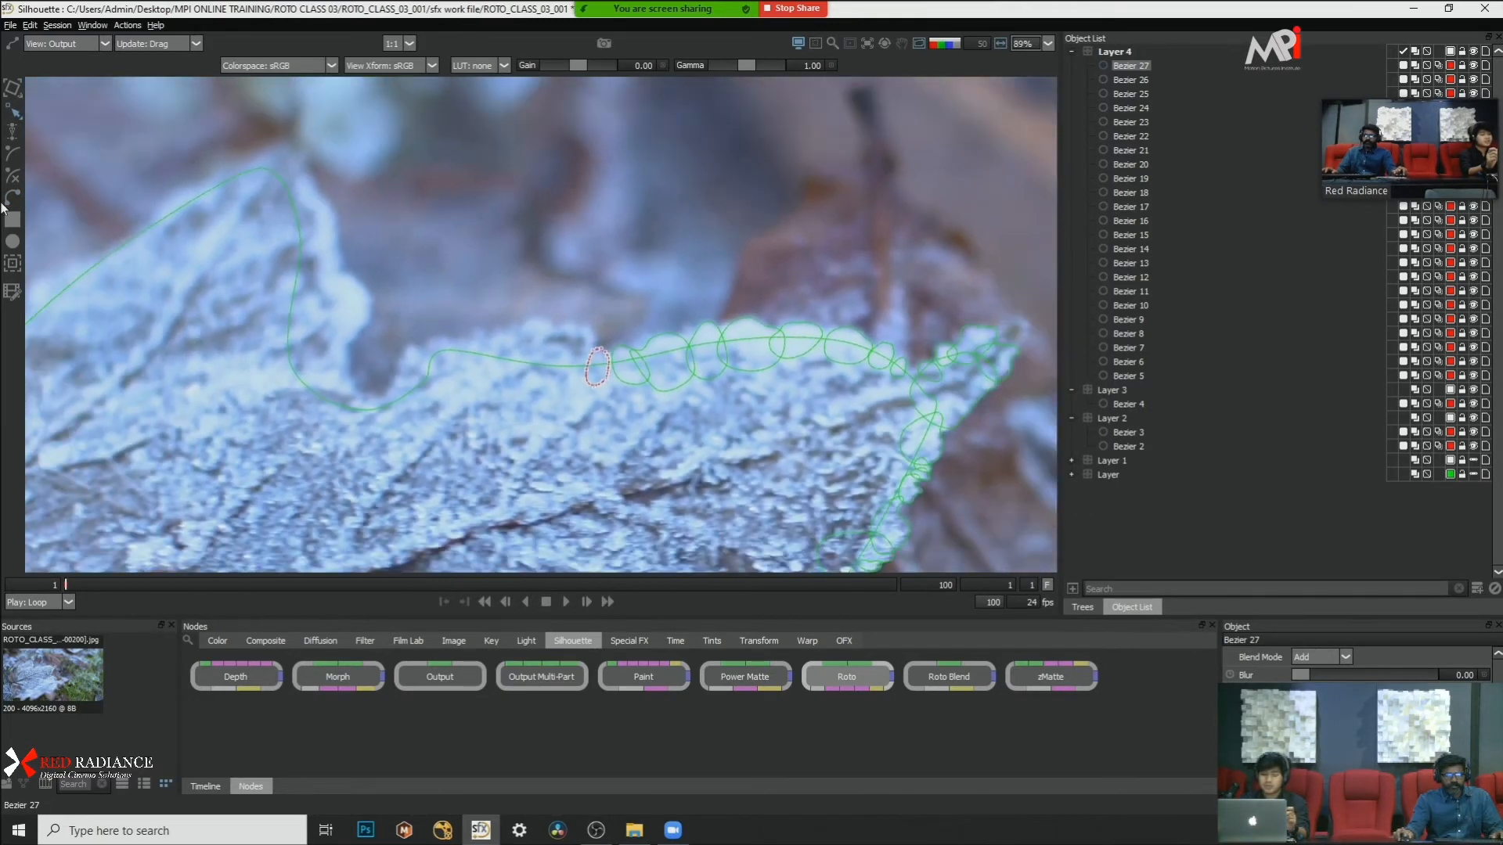
{"action": "scroll", "coordinate": [601, 361], "scroll_direction": "up", "scroll_amount": 2}
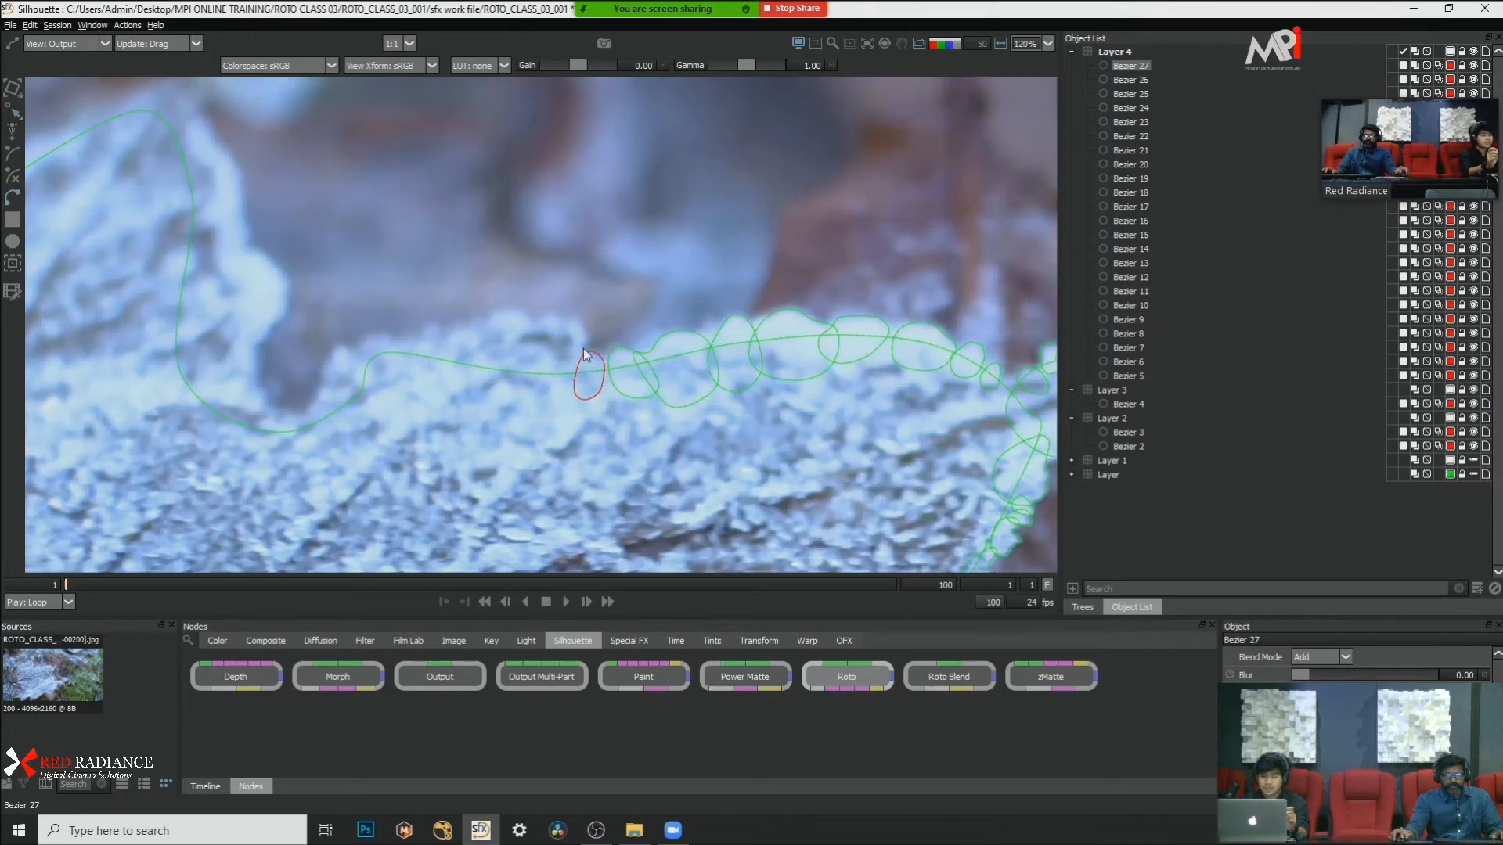
{"action": "left_click", "coordinate": [584, 349]}
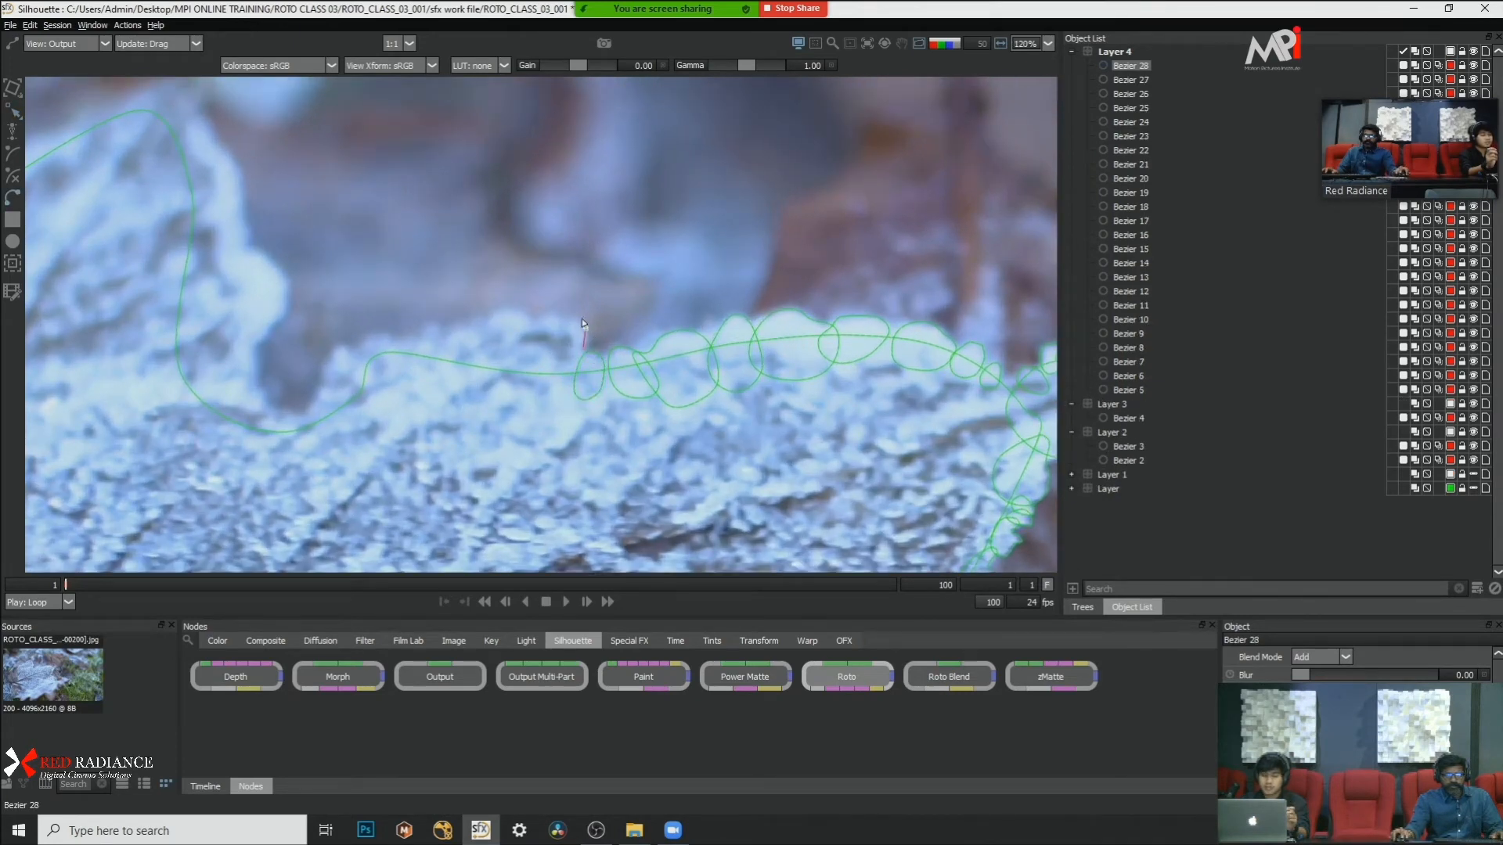
{"action": "mouse_move", "coordinate": [579, 317]}
{"action": "left_mouse_down"}
{"action": "mouse_move", "coordinate": [541, 369]}
{"action": "mouse_move", "coordinate": [585, 359]}
{"action": "left_mouse_up"}
{"action": "left_click", "coordinate": [584, 346]}
{"action": "right_click", "coordinate": [627, 464]}
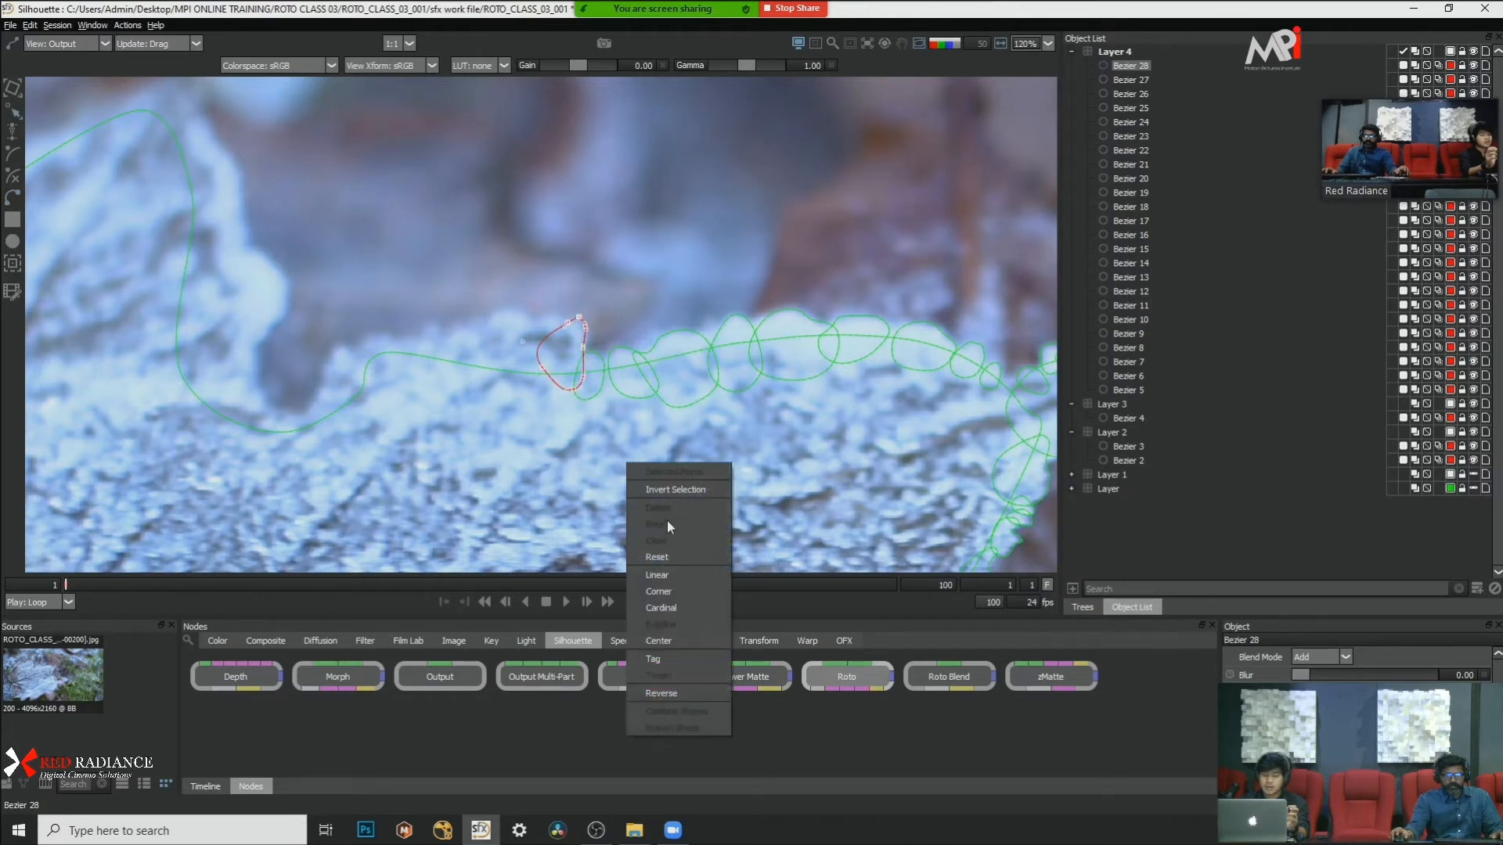
{"action": "left_click", "coordinate": [664, 606]}
{"action": "left_click", "coordinate": [463, 242]}
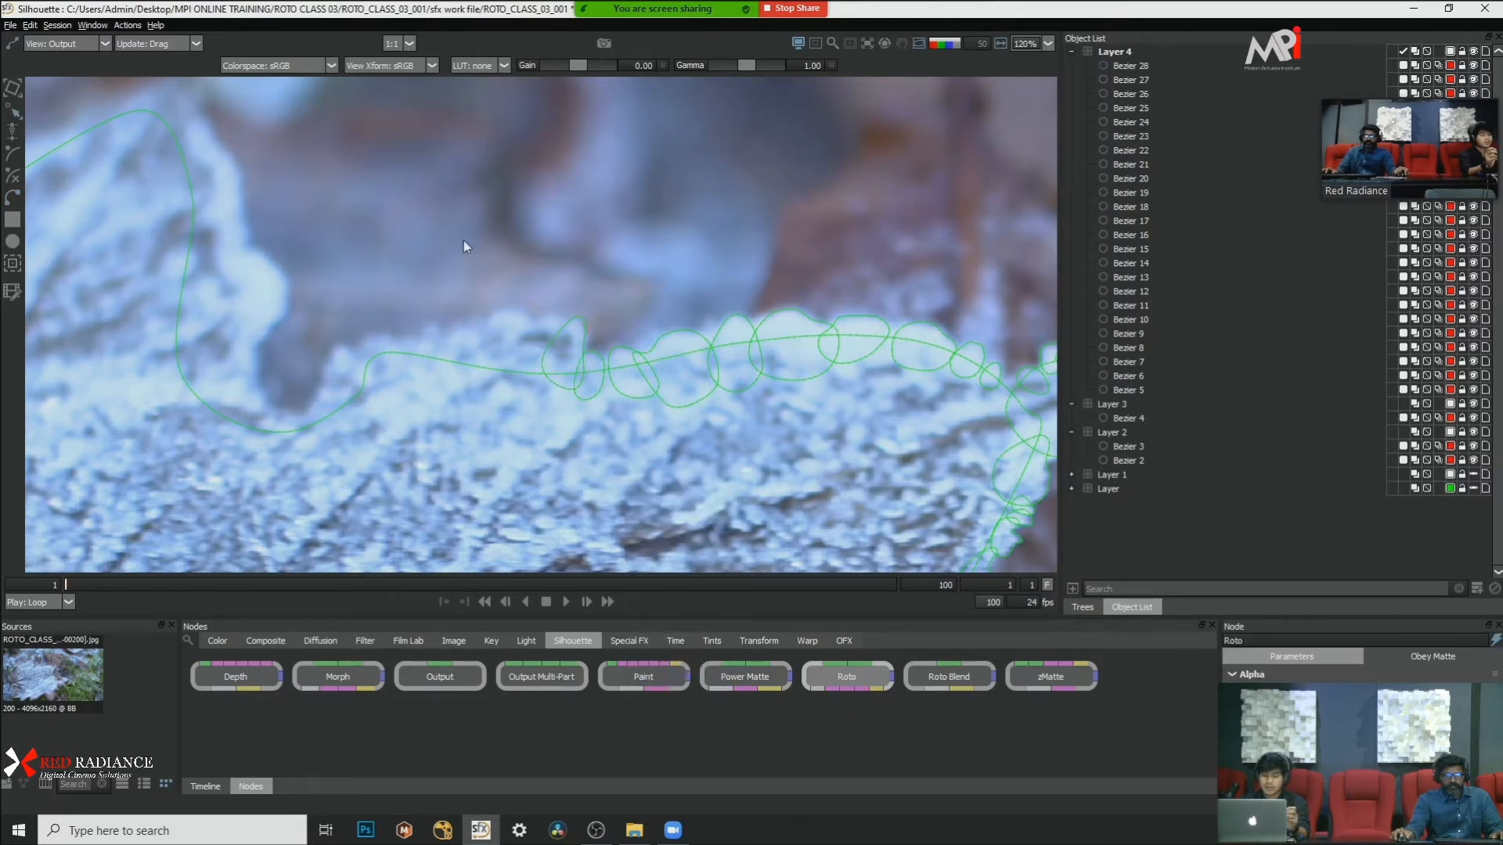
Step: Draw a small rounded closed Bezier shape over the leaf edge where it rises out of the notch between the lobes
{"action": "scroll", "coordinate": [463, 244], "scroll_direction": "up", "scroll_amount": 1}
{"action": "left_click", "coordinate": [513, 381]}
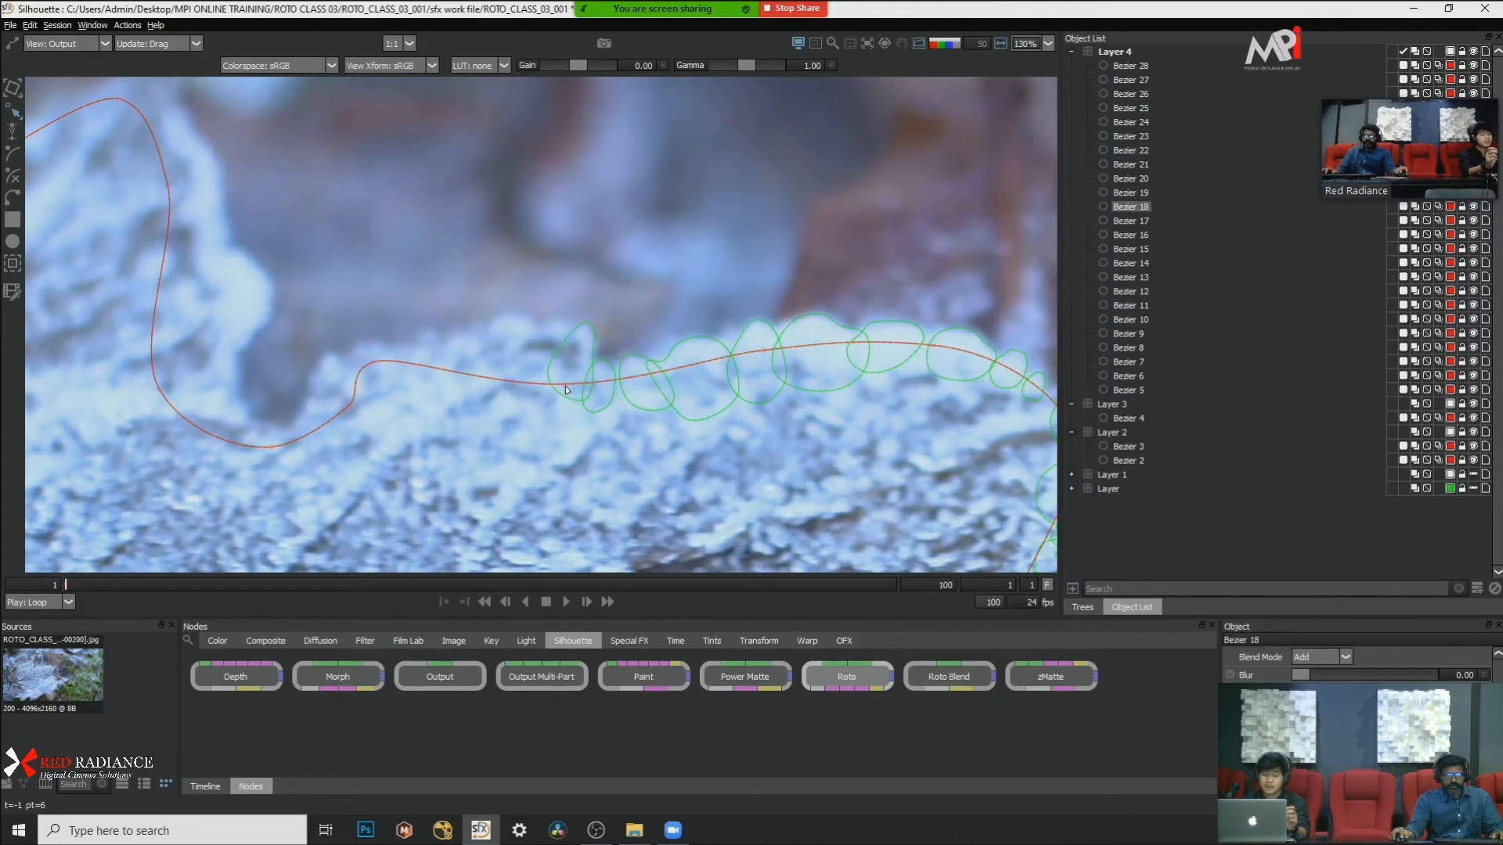
{"action": "left_click", "coordinate": [491, 321]}
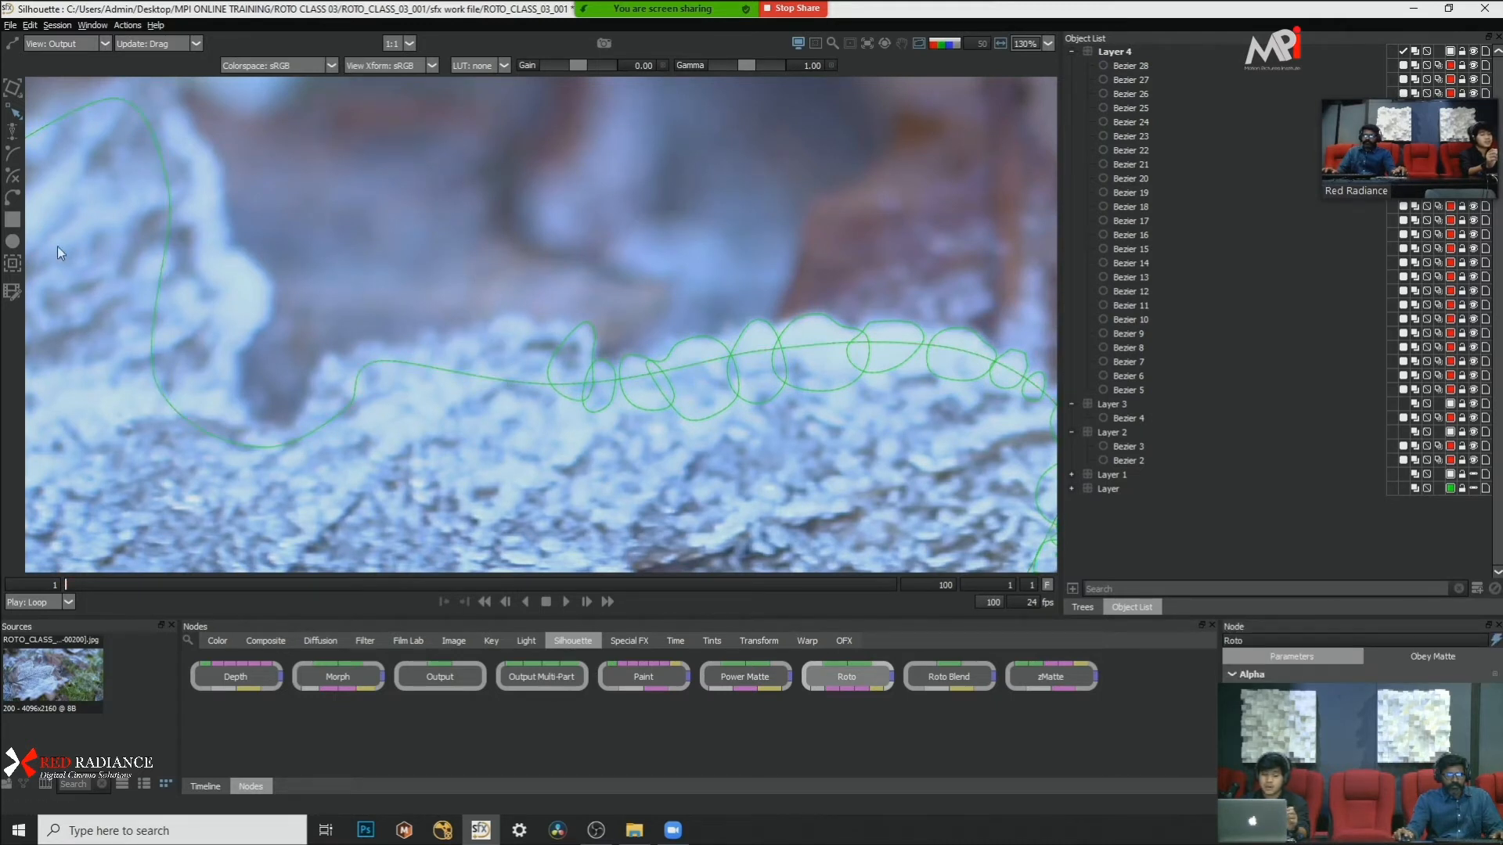
{"action": "left_click", "coordinate": [13, 197]}
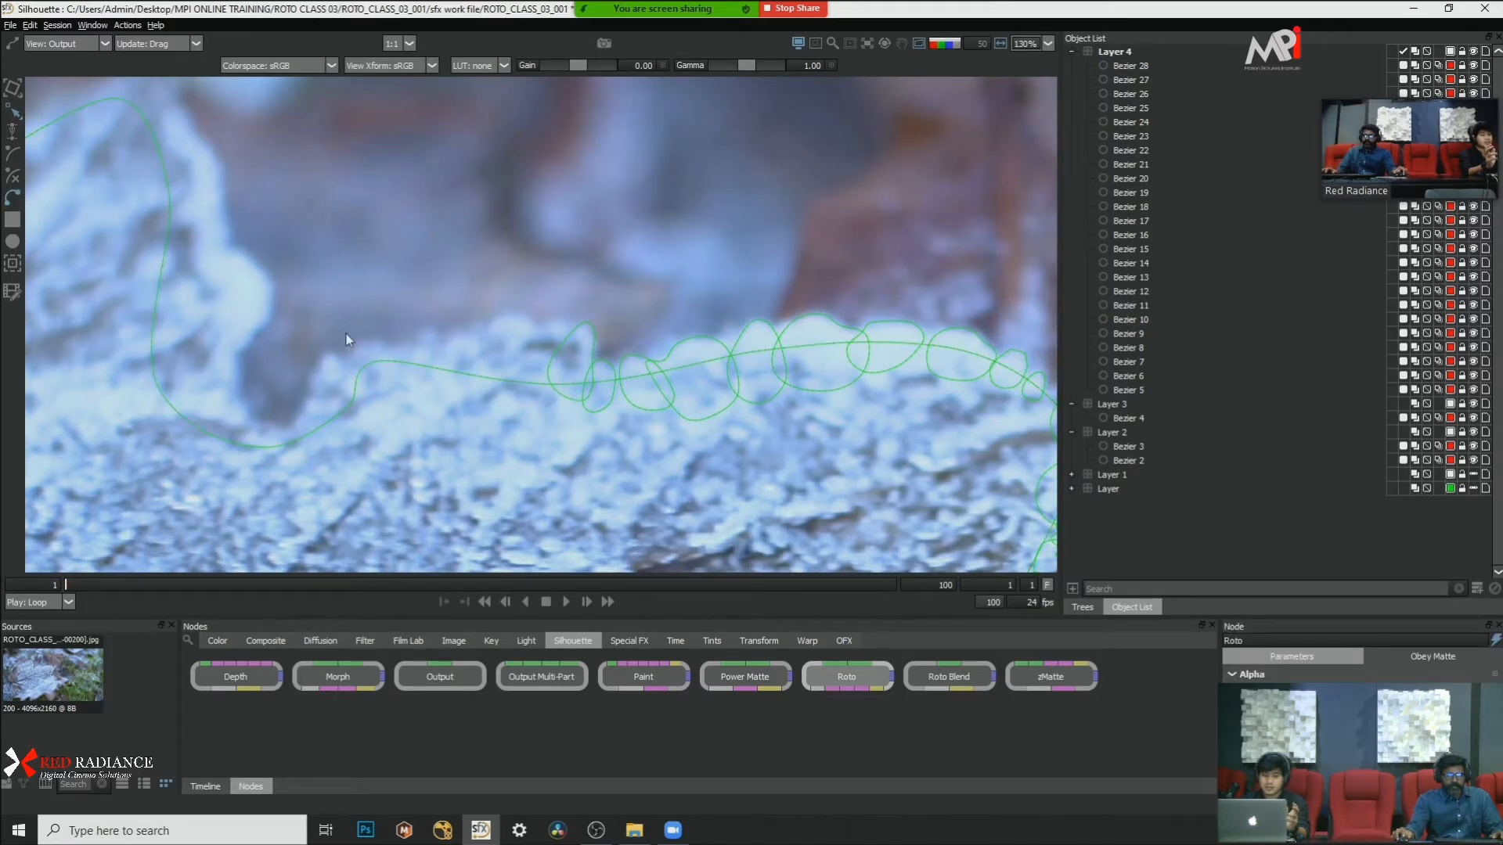
{"action": "left_click", "coordinate": [294, 427]}
{"action": "left_click", "coordinate": [354, 399]}
{"action": "left_click", "coordinate": [369, 428]}
{"action": "left_click", "coordinate": [327, 471]}
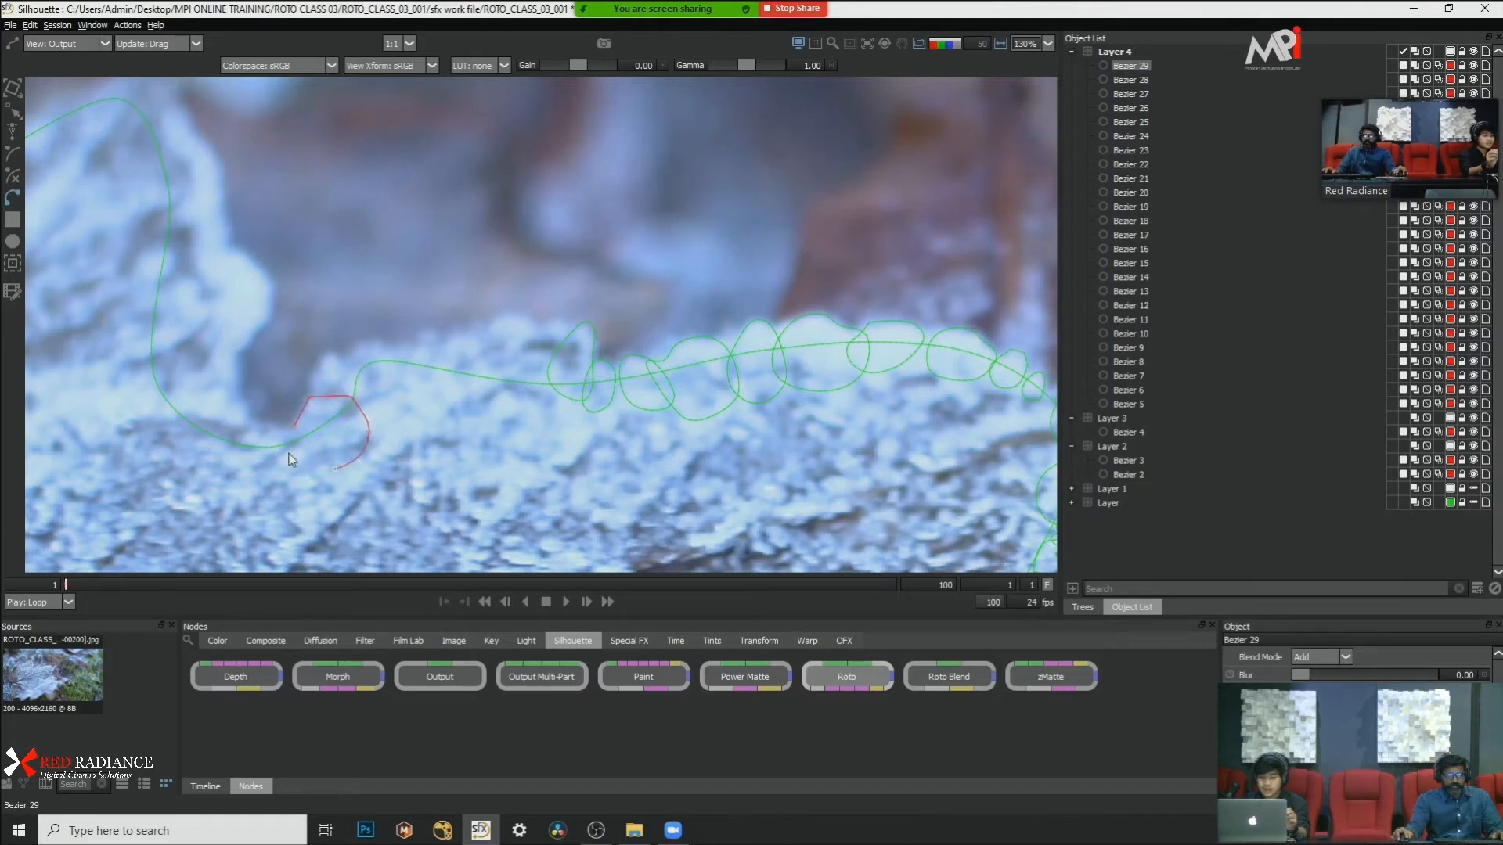
{"action": "left_click", "coordinate": [289, 450]}
{"action": "left_click", "coordinate": [295, 427]}
Step: Convert all points of the rounded notch shape to Cardinal and deselect it
{"action": "left_click_drag", "start_coordinate": [263, 354], "coordinate": [460, 486]}
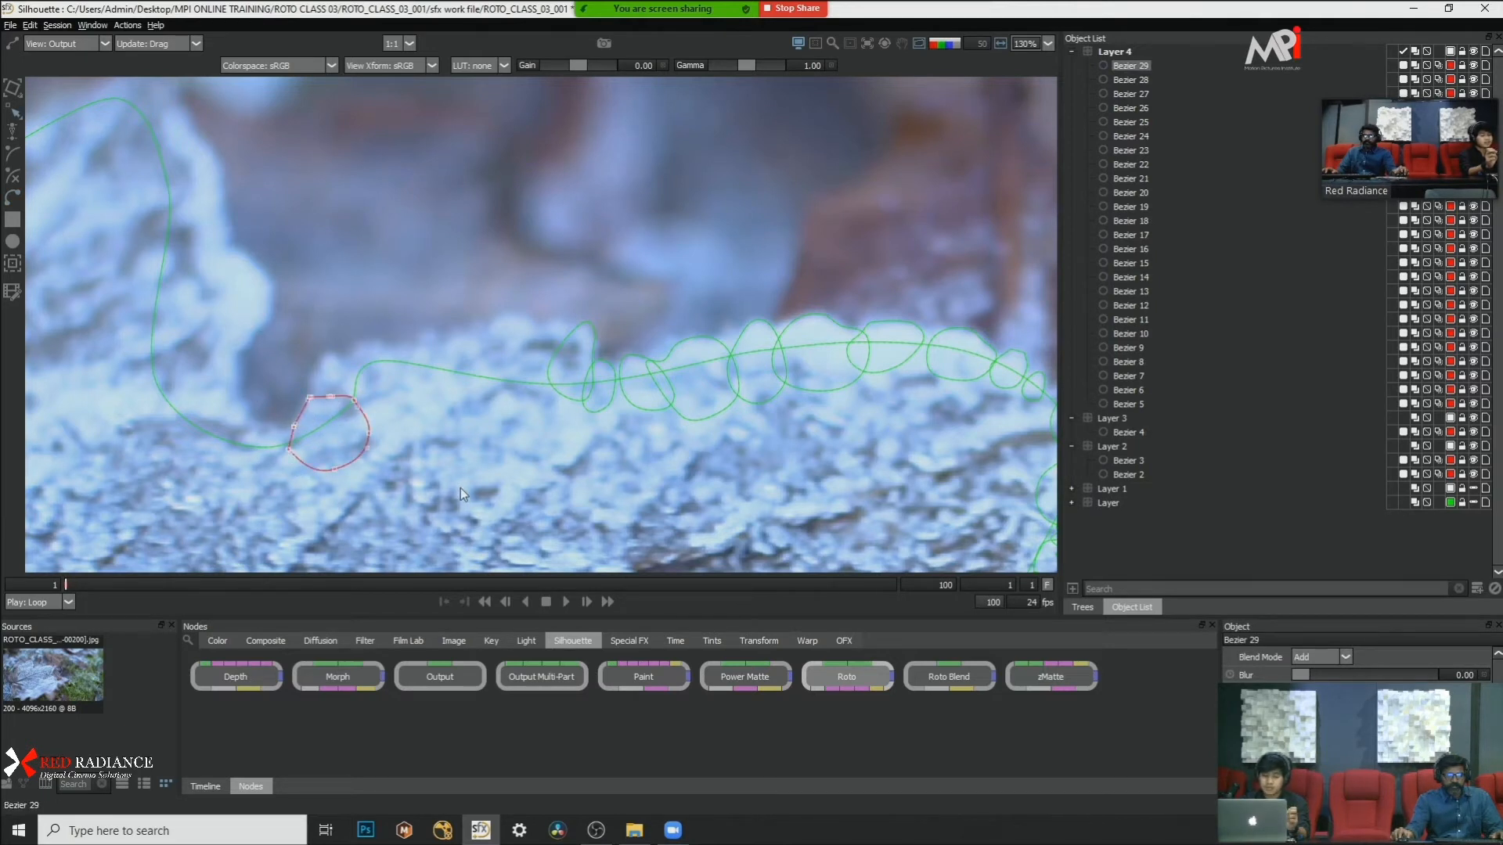
{"action": "right_click", "coordinate": [460, 487]}
{"action": "left_click", "coordinate": [506, 633]}
{"action": "left_click", "coordinate": [325, 293]}
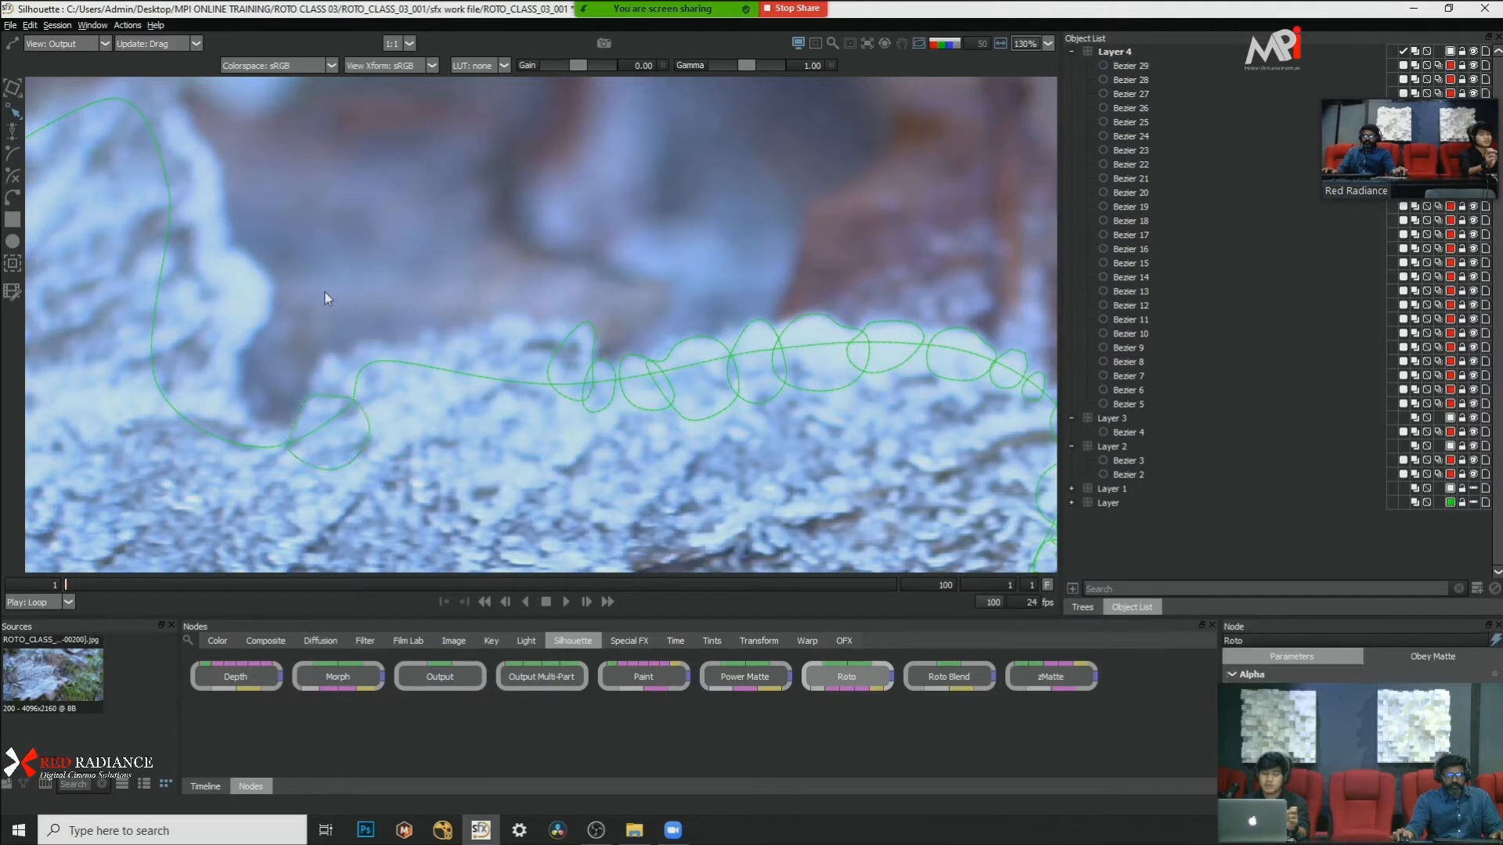
Step: Draw a small closed Bezier shape over the pointed frost bump above the notch shape and convert its points to Cardinal
{"action": "left_click", "coordinate": [312, 401]}
{"action": "left_click", "coordinate": [354, 370]}
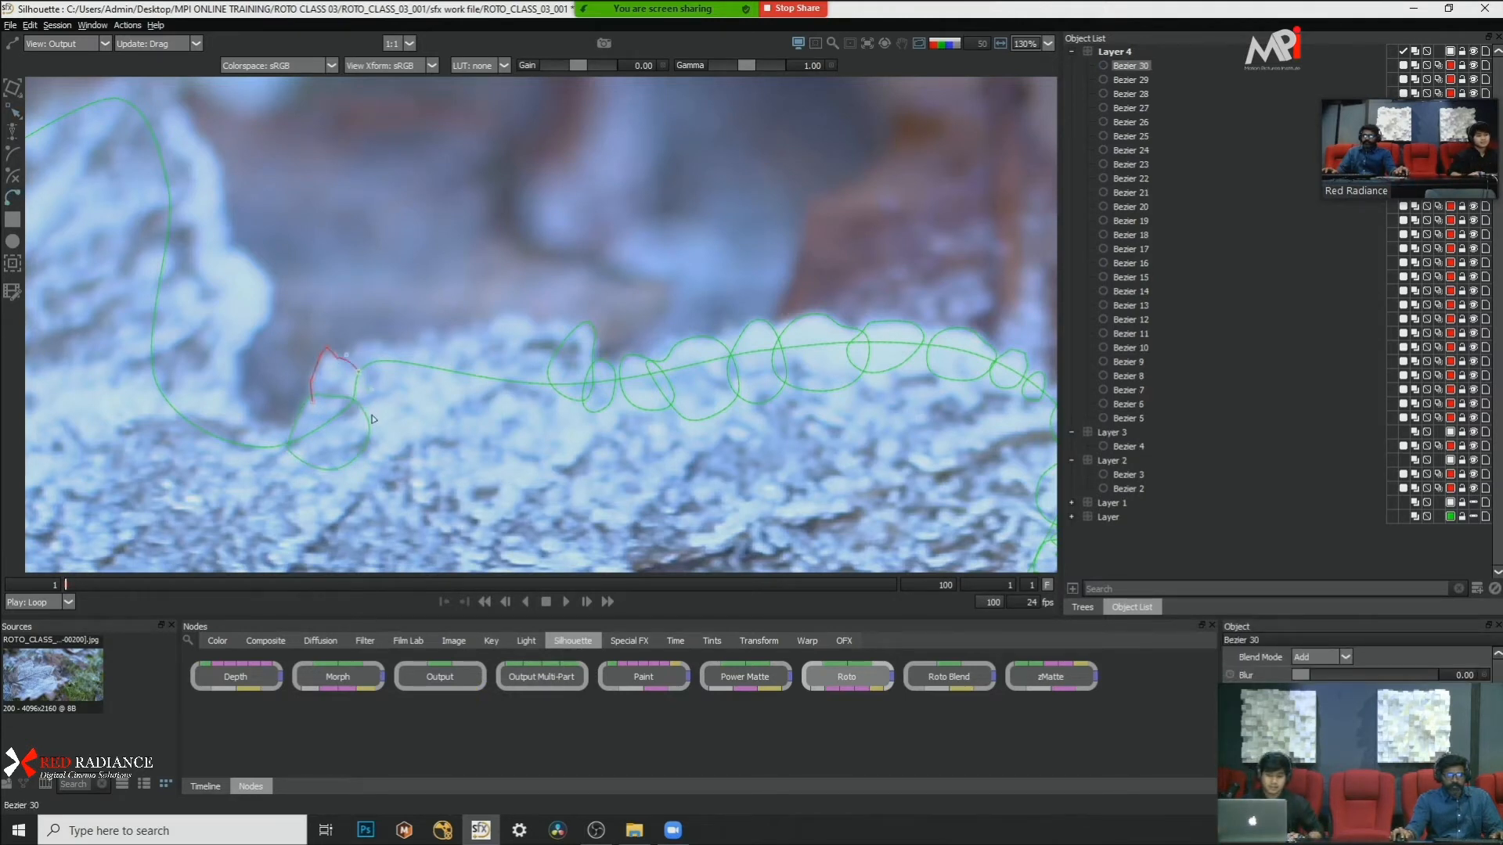
{"action": "left_click", "coordinate": [380, 403]}
{"action": "left_click", "coordinate": [342, 427]}
{"action": "left_click", "coordinate": [312, 399]}
{"action": "right_click", "coordinate": [412, 409]}
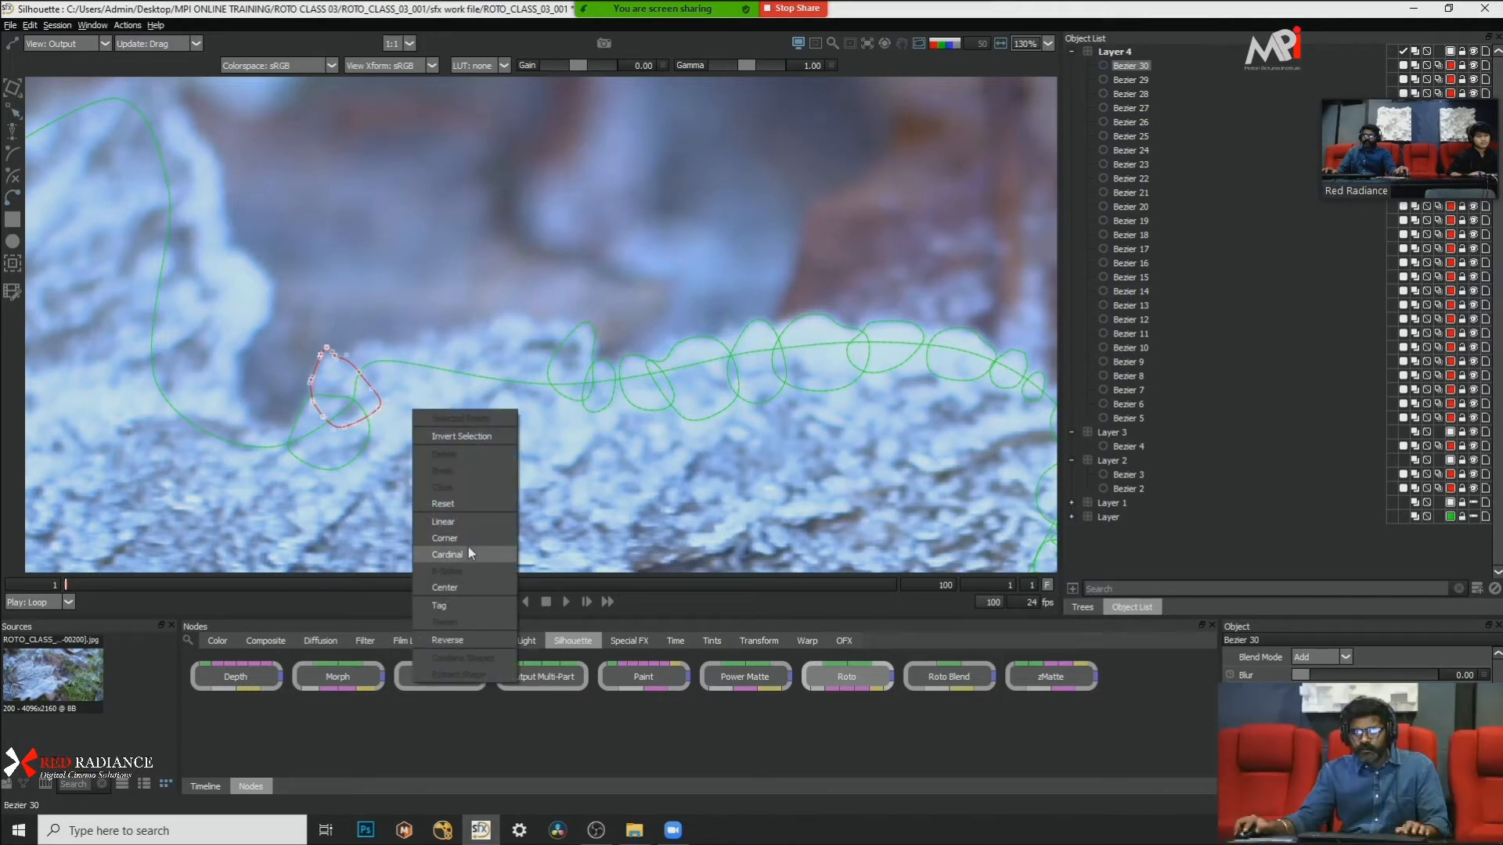
{"action": "left_click", "coordinate": [470, 552]}
Step: Draw a small closed Bezier shape over the next frost bump, overlapping the pointed bump shape on the side toward the leaf tip
{"action": "scroll", "coordinate": [411, 230], "scroll_direction": "down", "scroll_amount": 2}
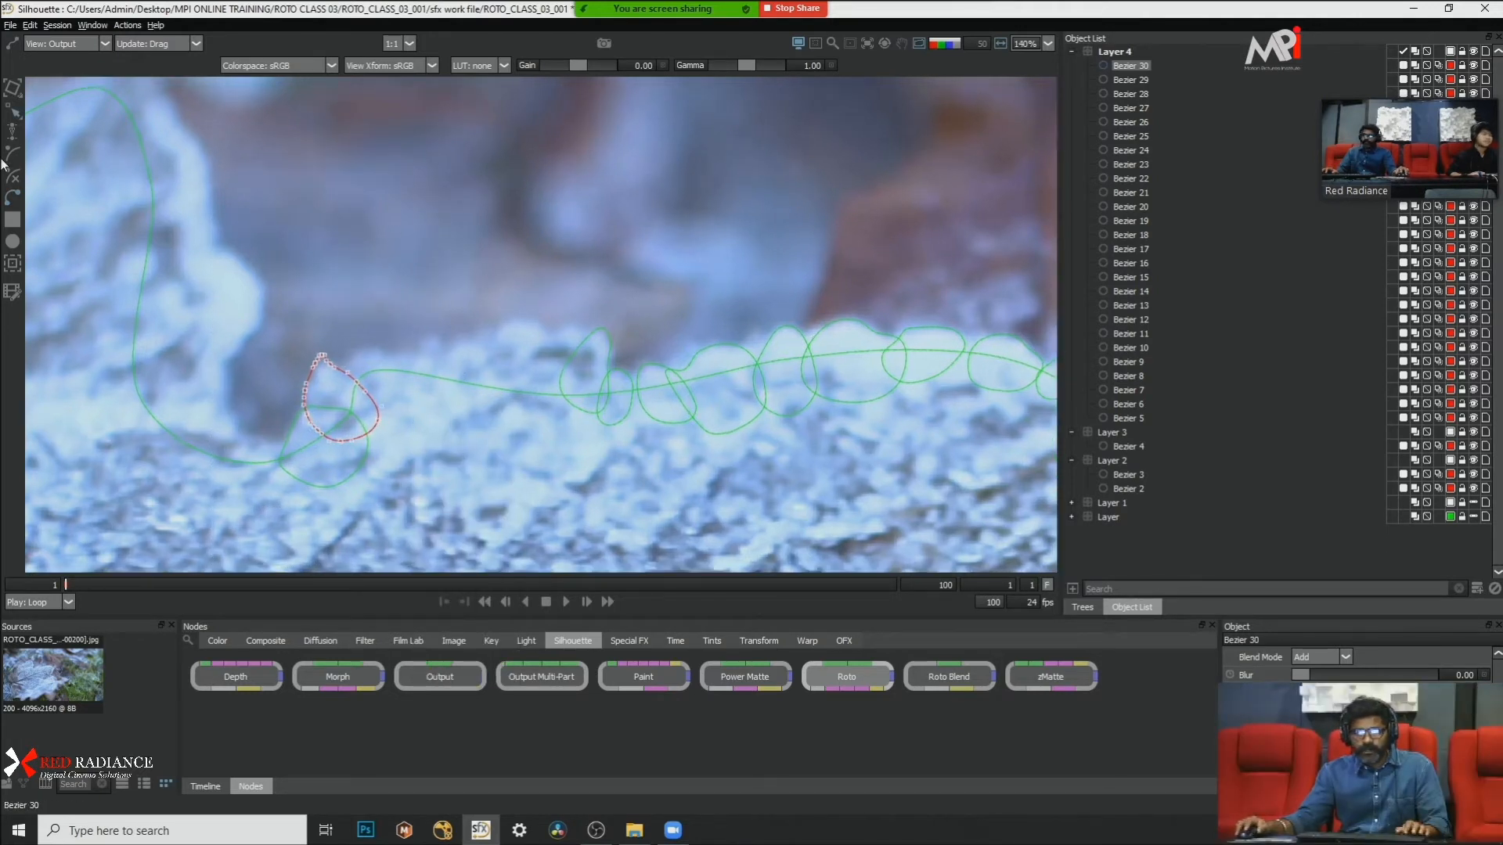
{"action": "left_click", "coordinate": [349, 346]}
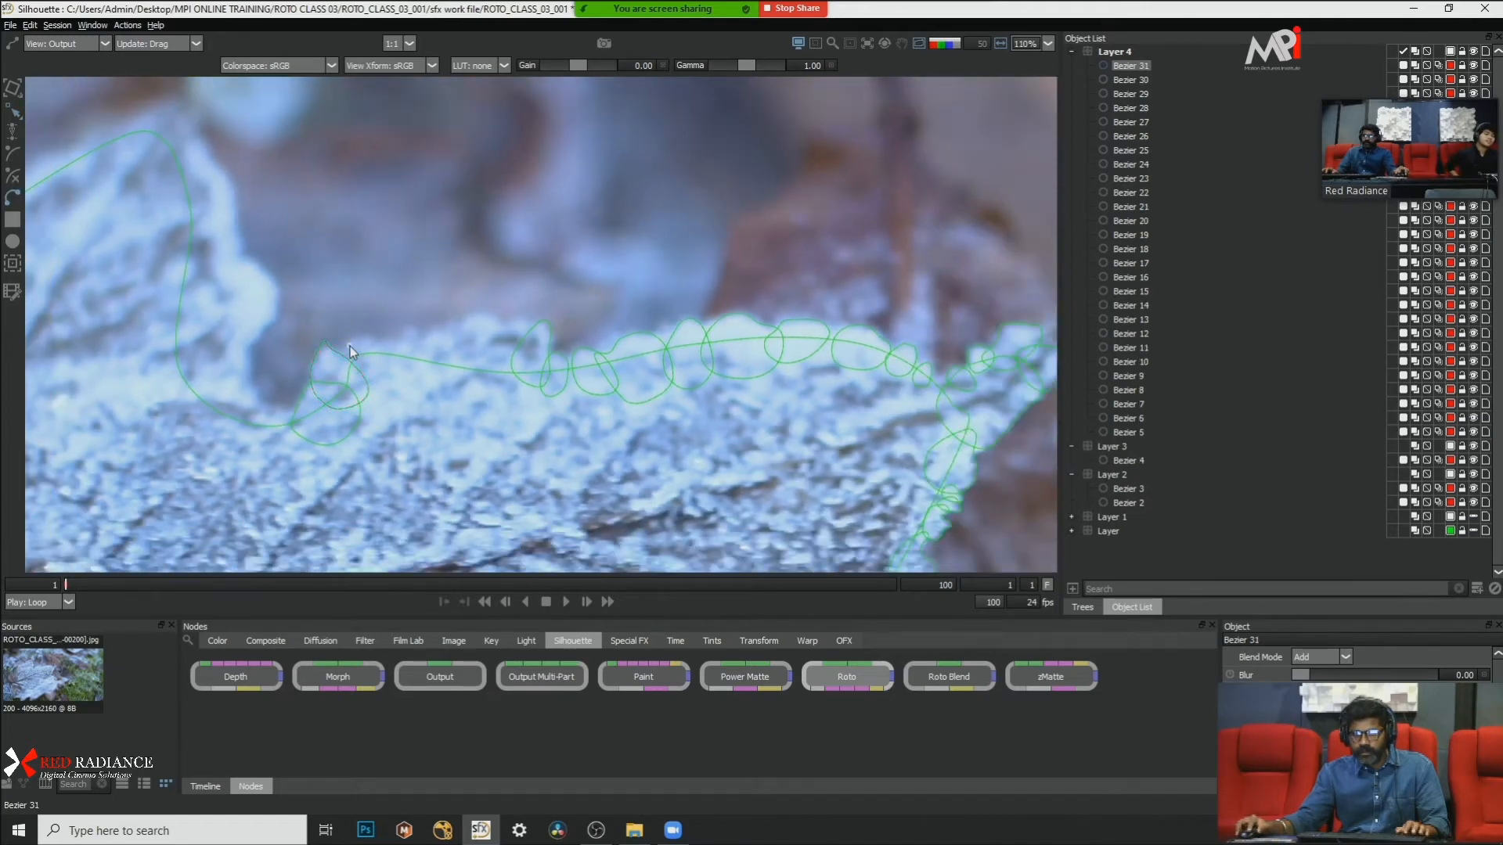
{"action": "left_click", "coordinate": [381, 335]}
{"action": "left_click", "coordinate": [393, 366]}
{"action": "left_click", "coordinate": [402, 380]}
{"action": "left_click", "coordinate": [362, 397]}
{"action": "left_click", "coordinate": [321, 365]}
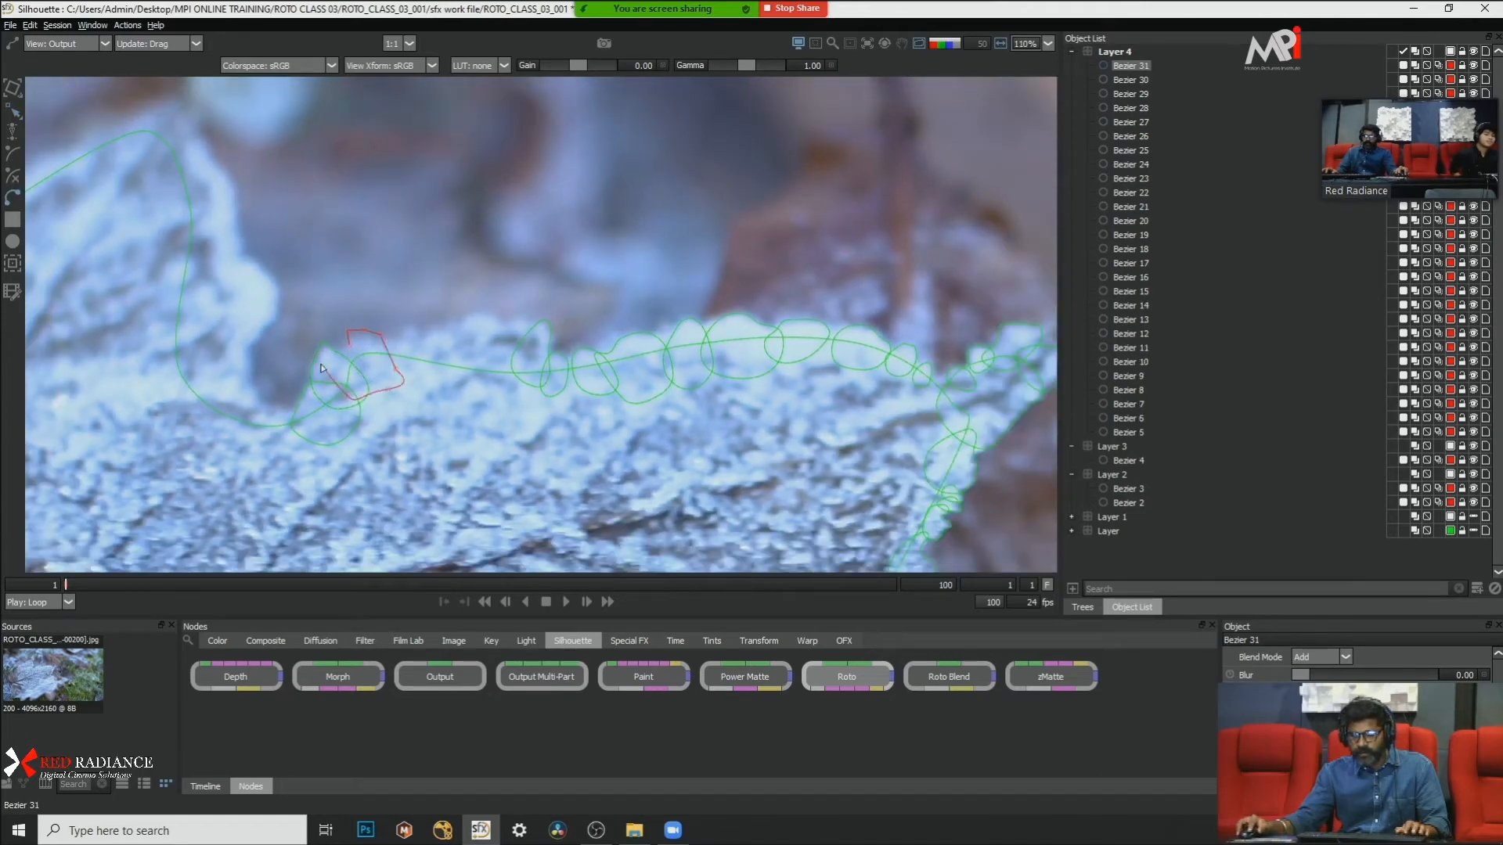
{"action": "left_click", "coordinate": [345, 348]}
{"action": "left_click", "coordinate": [347, 330]}
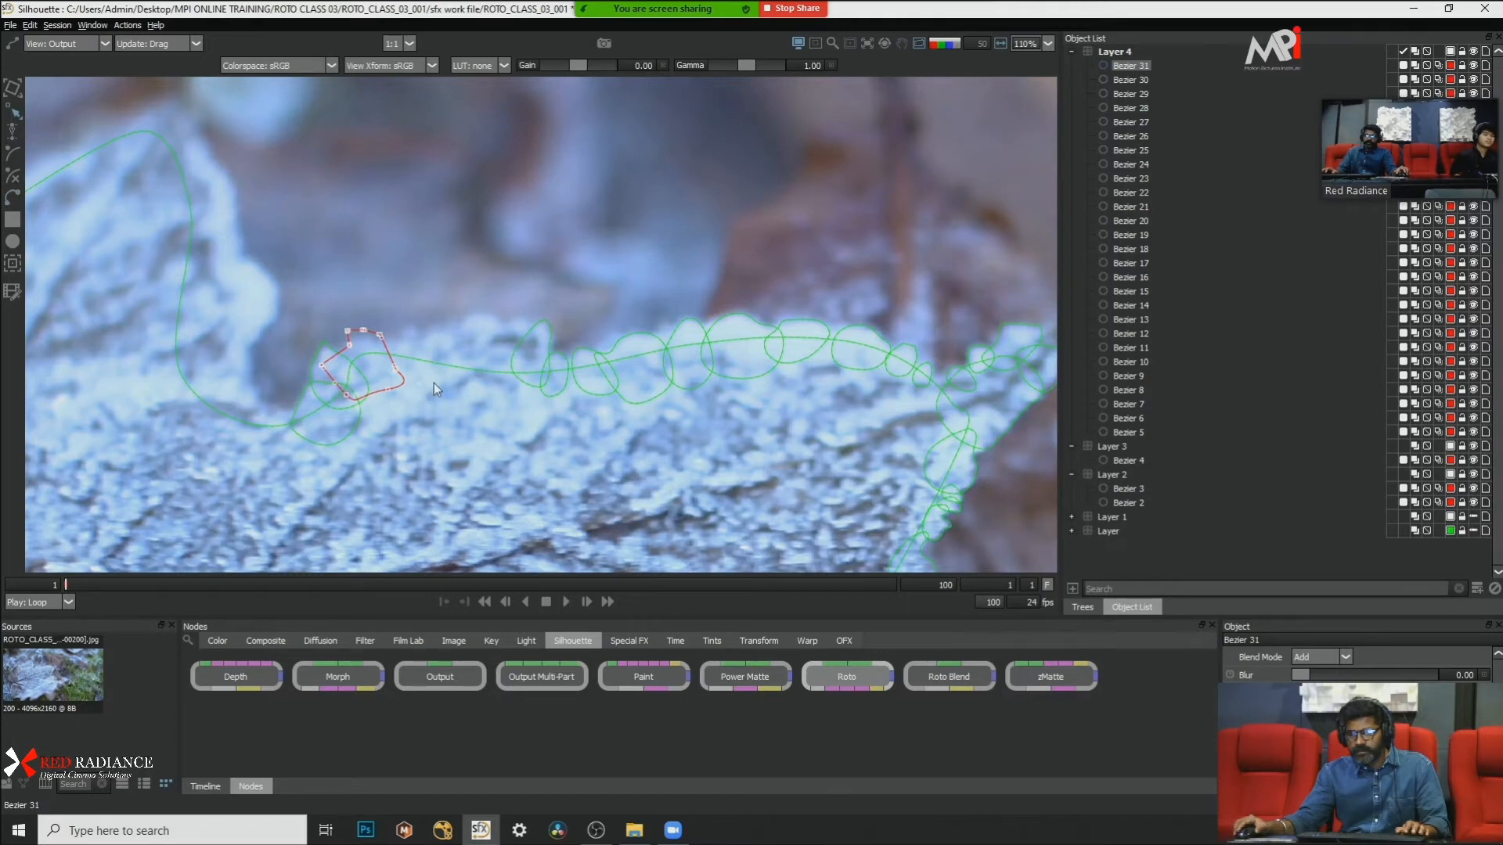
Step: Convert the newest bump shape's points to Cardinal and move it slightly down toward the notch to match the frost edge
{"action": "right_click", "coordinate": [434, 383]}
{"action": "left_click", "coordinate": [490, 529]}
{"action": "scroll", "coordinate": [411, 278], "scroll_direction": "up", "scroll_amount": 2}
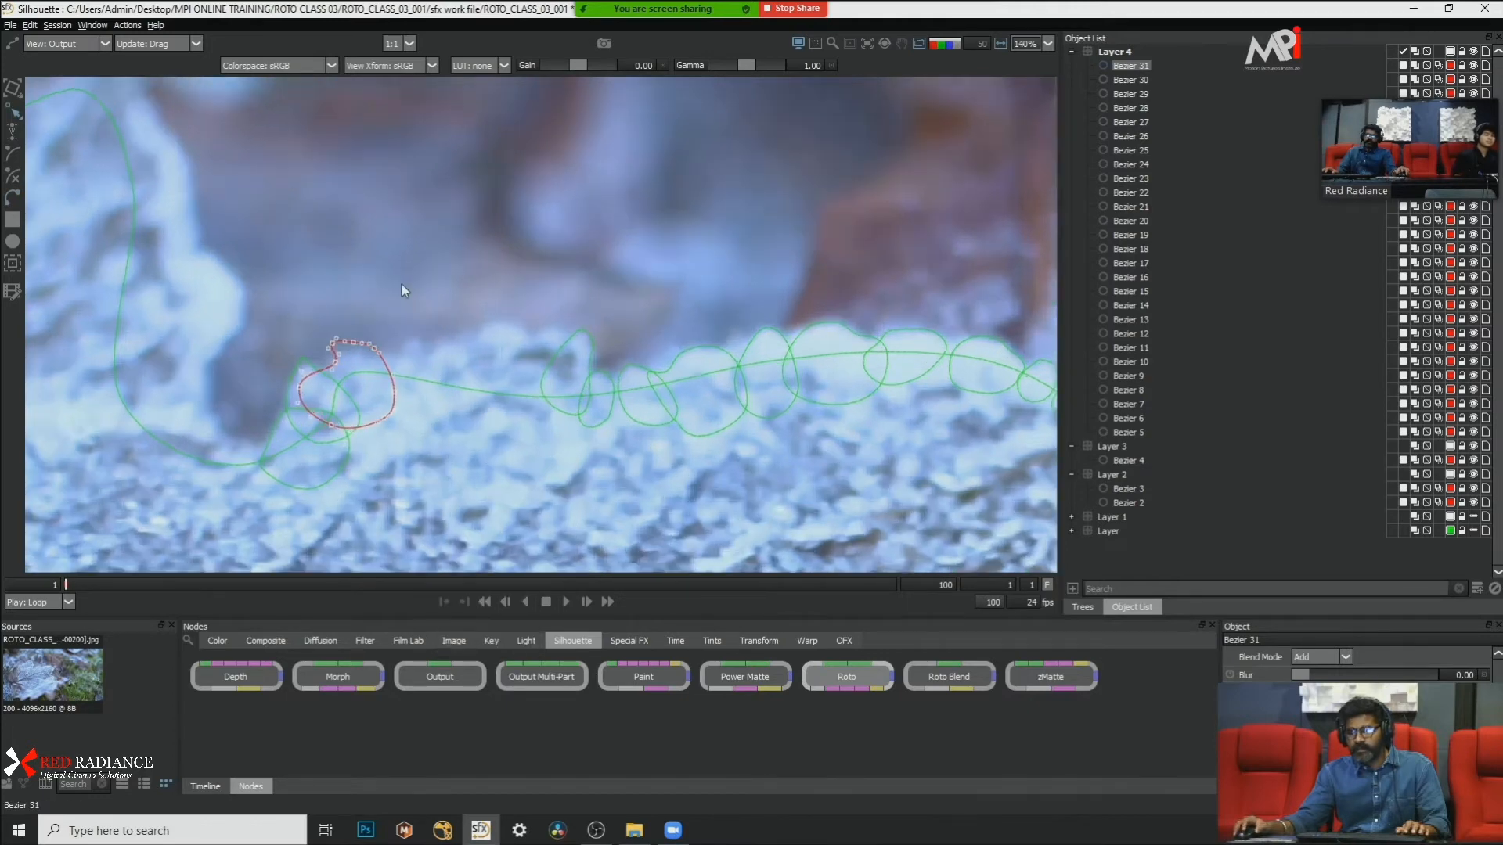
{"action": "left_click", "coordinate": [364, 411]}
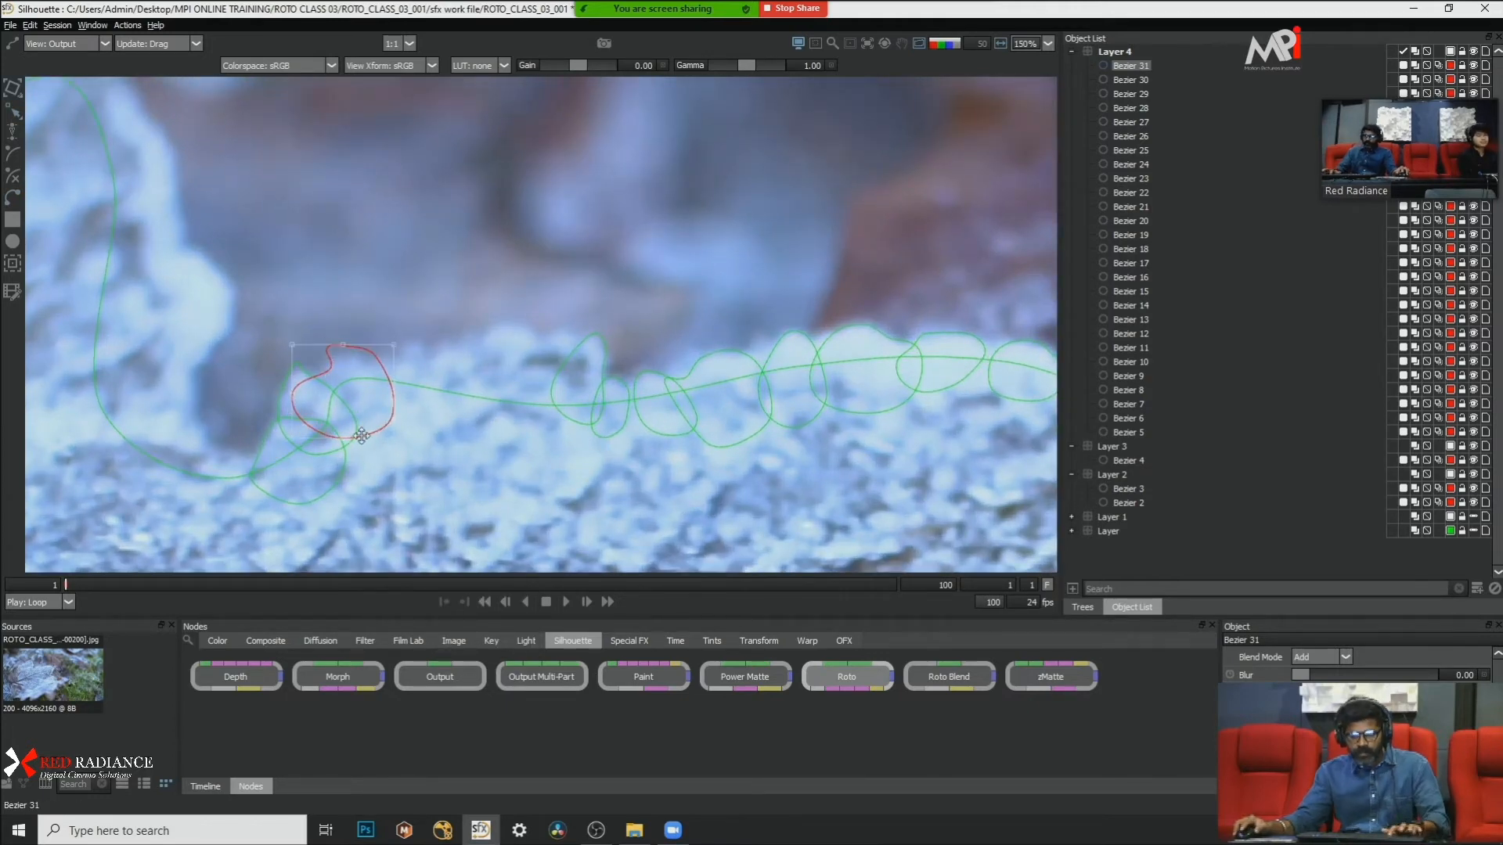
{"action": "left_click_drag", "start_coordinate": [382, 366], "coordinate": [377, 376]}
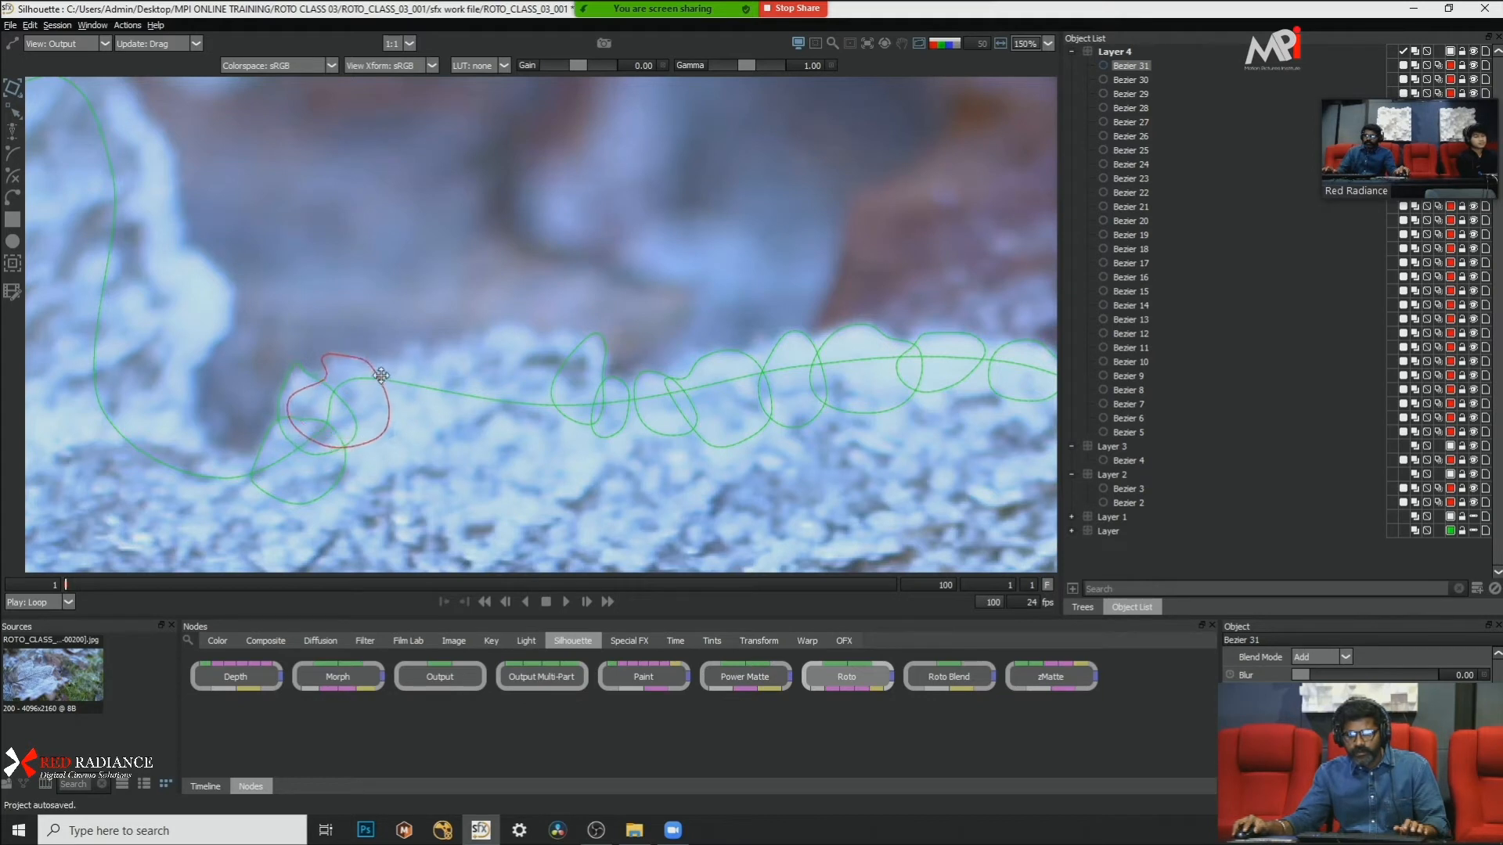
{"action": "left_click", "coordinate": [437, 272]}
Step: Nudge the pointed bump shape above the notch slightly so its peak fits the frost edge
{"action": "left_click", "coordinate": [298, 371]}
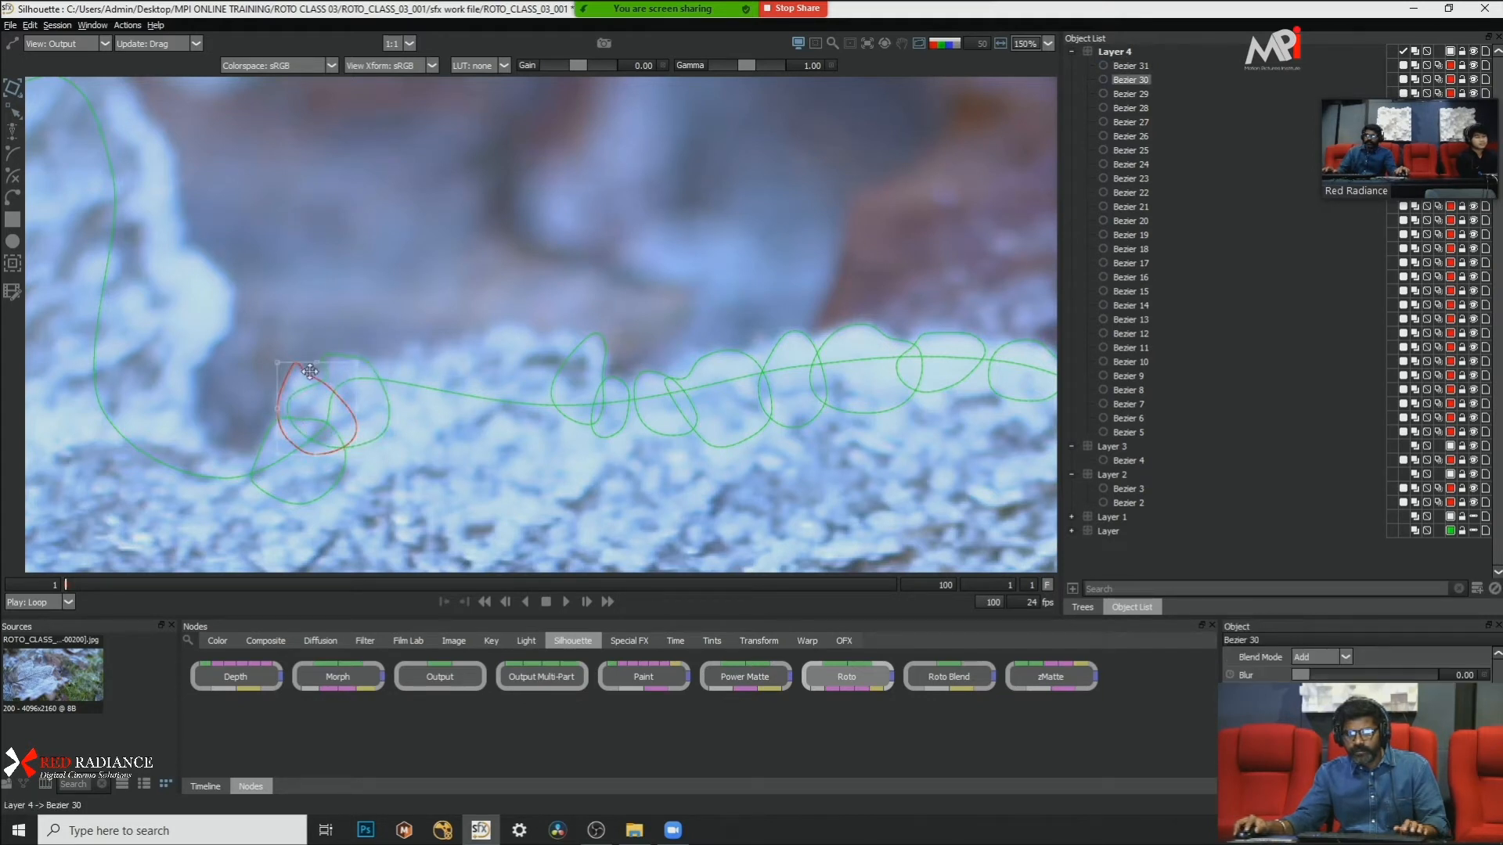
{"action": "left_click_drag", "start_coordinate": [314, 379], "coordinate": [311, 376]}
{"action": "left_click", "coordinate": [388, 271]}
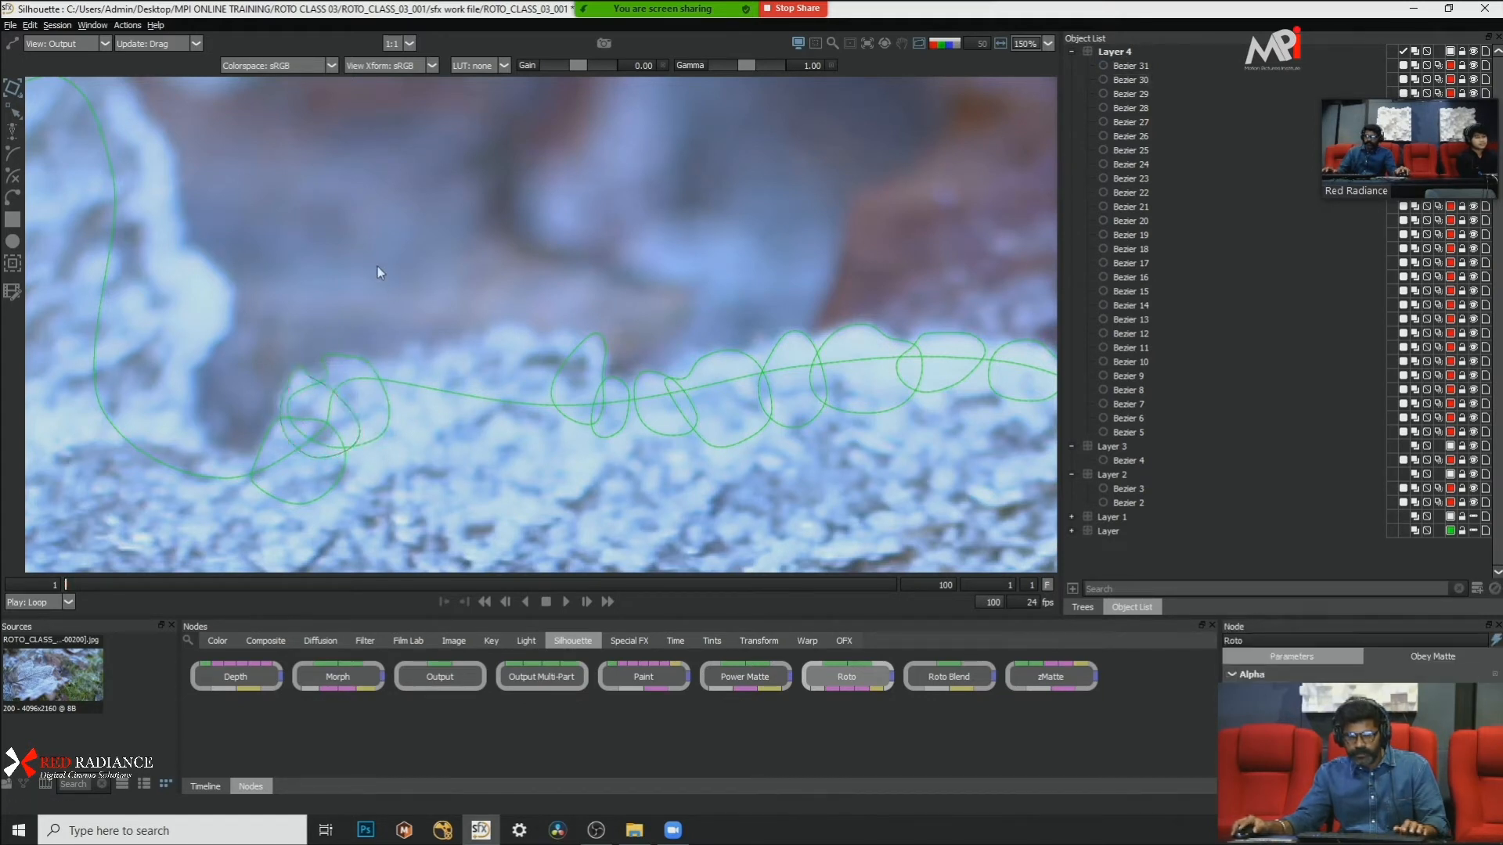
Step: Draw a larger rounded closed Bezier shape over the frost next to the two bump shapes and convert its points to Cardinal
{"action": "left_click", "coordinate": [12, 197]}
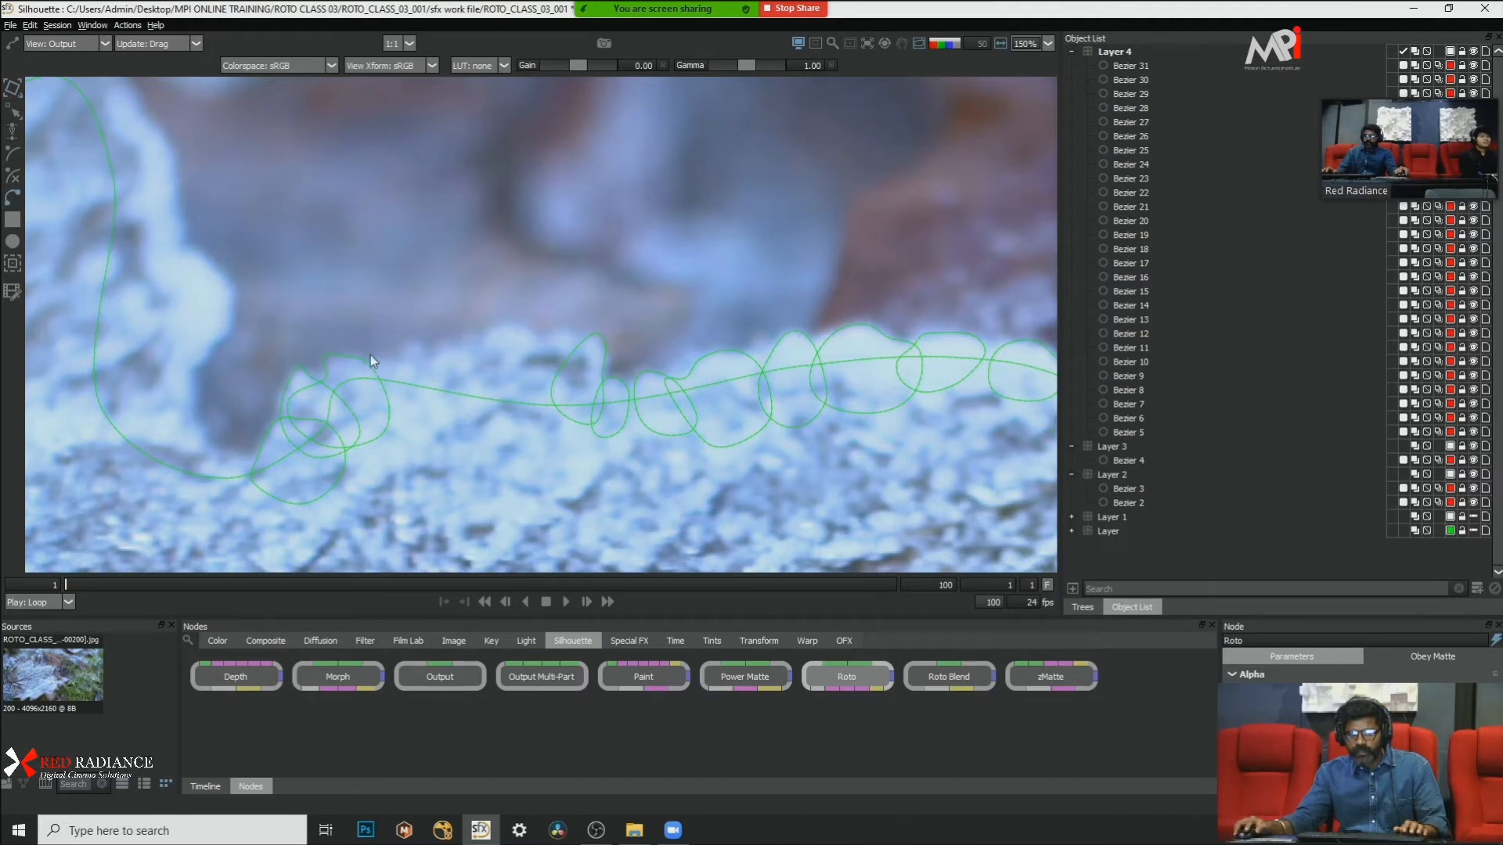
{"action": "left_click", "coordinate": [370, 356]}
{"action": "left_click", "coordinate": [417, 361]}
{"action": "left_click", "coordinate": [449, 416]}
{"action": "left_click", "coordinate": [421, 457]}
{"action": "left_click", "coordinate": [365, 442]}
{"action": "left_click", "coordinate": [346, 401]}
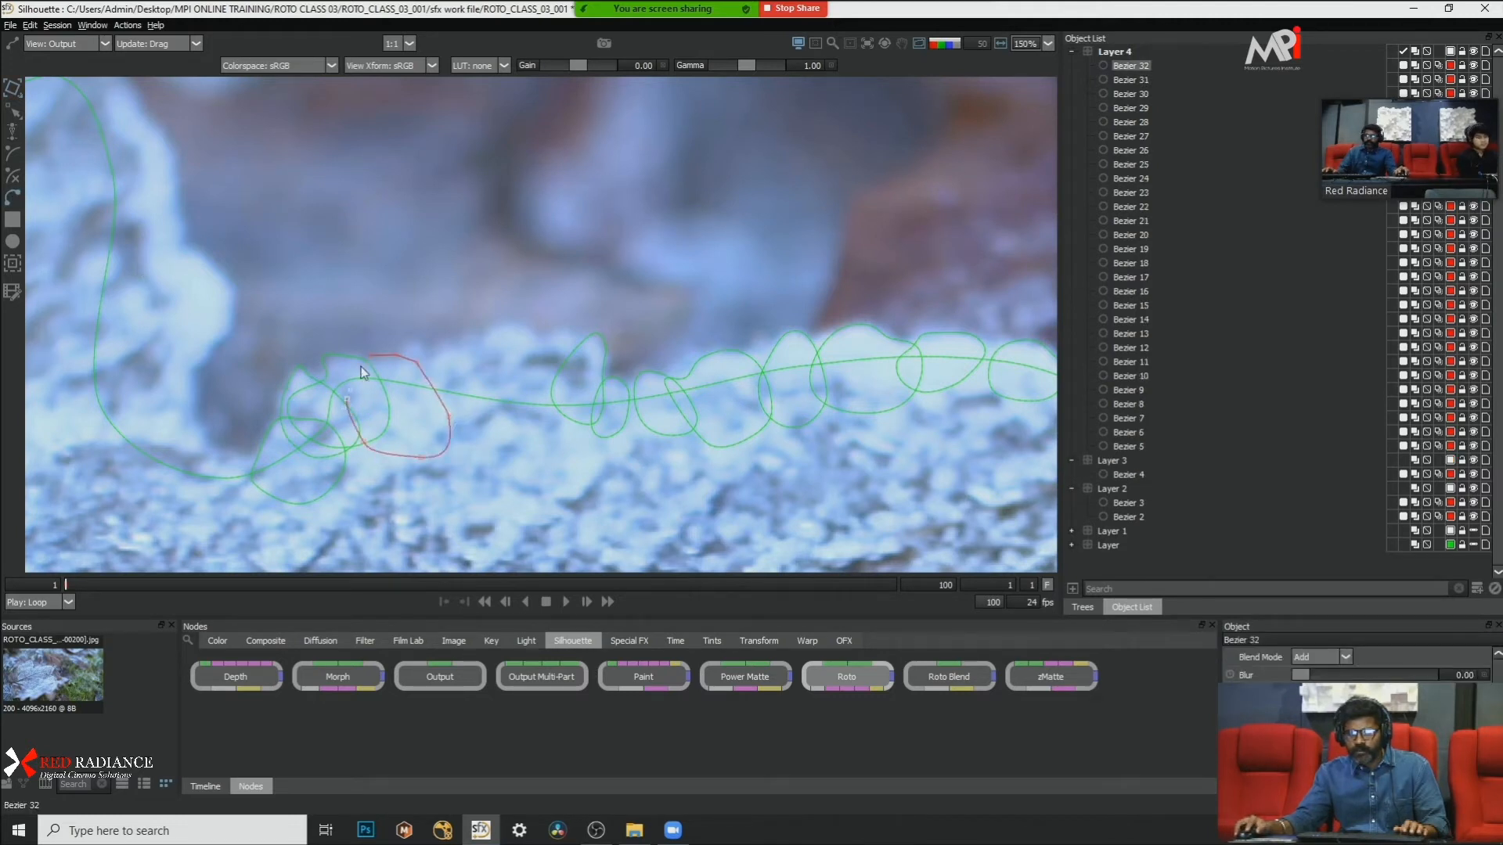
{"action": "left_click", "coordinate": [370, 355]}
{"action": "right_click", "coordinate": [387, 435]}
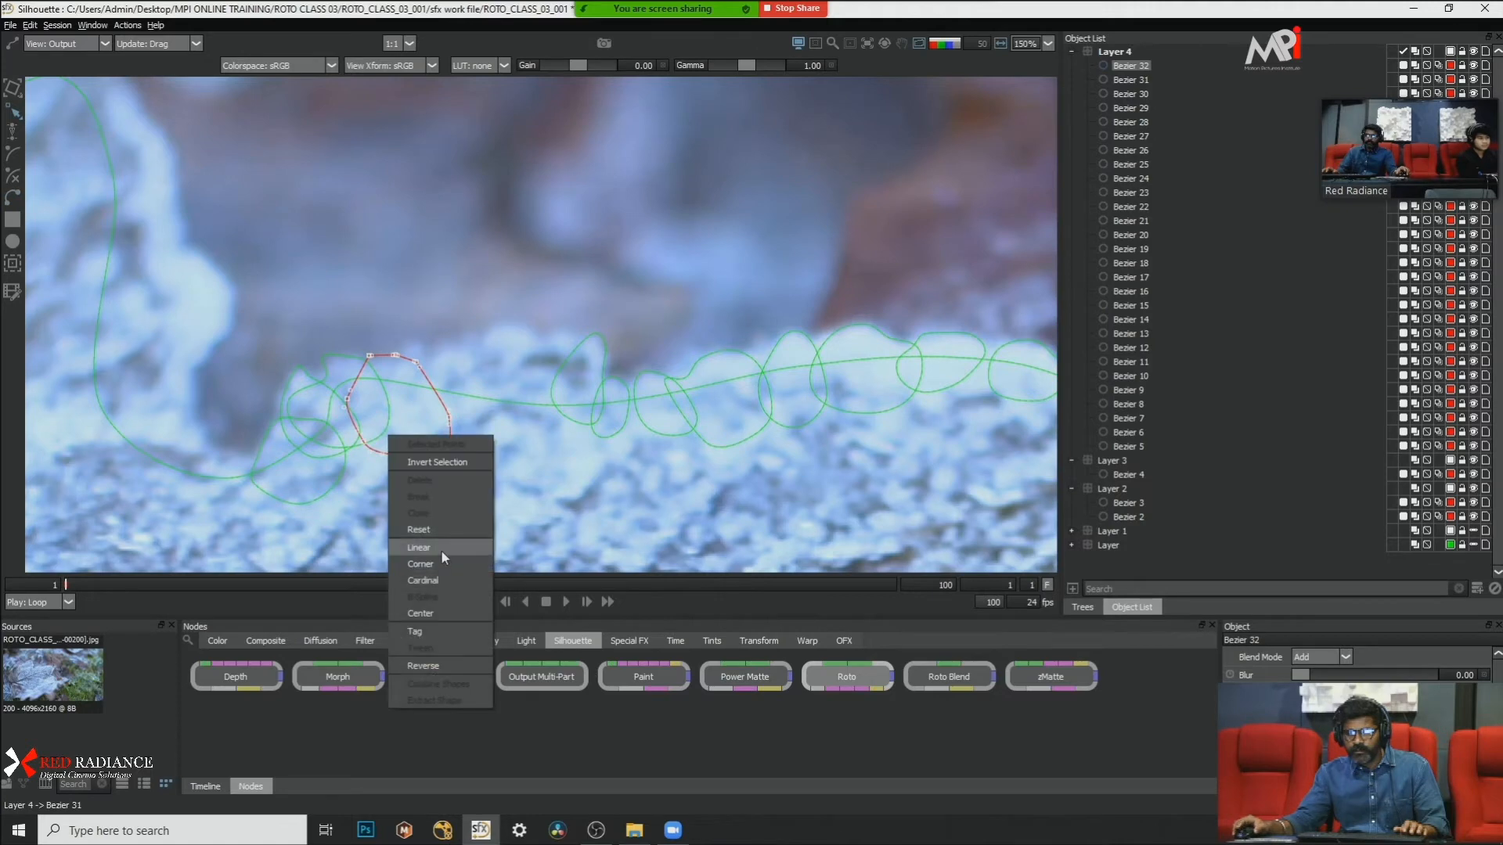
{"action": "left_click", "coordinate": [440, 580]}
Step: Draw a tall closed Bezier shape over the highest frost clump in the remaining gap and convert its points to Cardinal
{"action": "scroll", "coordinate": [487, 260], "scroll_direction": "up", "scroll_amount": 3}
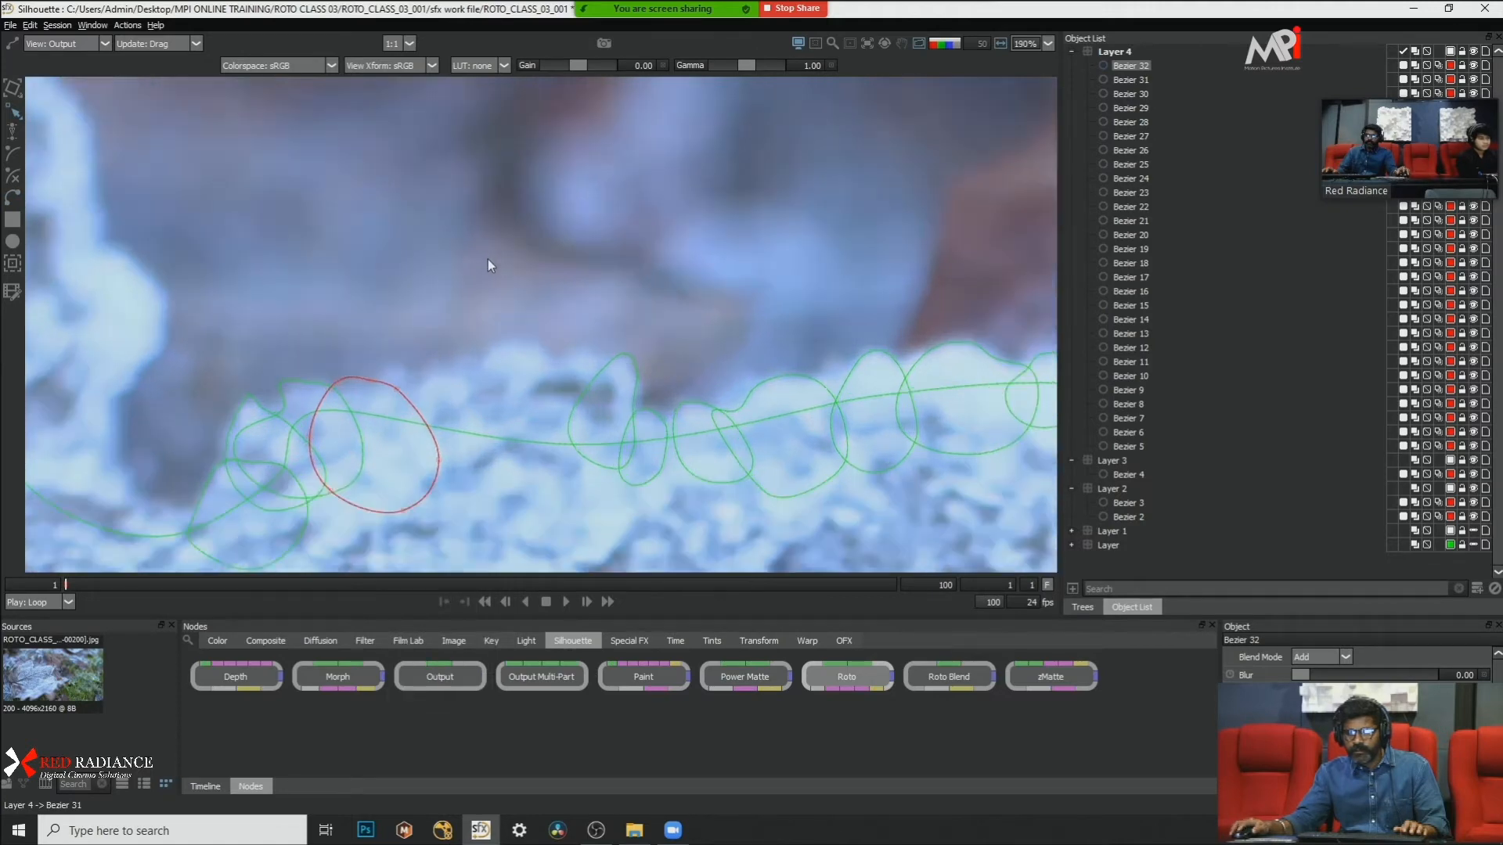
{"action": "left_click_drag", "start_coordinate": [464, 279], "coordinate": [313, 235]}
{"action": "scroll", "coordinate": [322, 249], "scroll_direction": "down", "scroll_amount": 3}
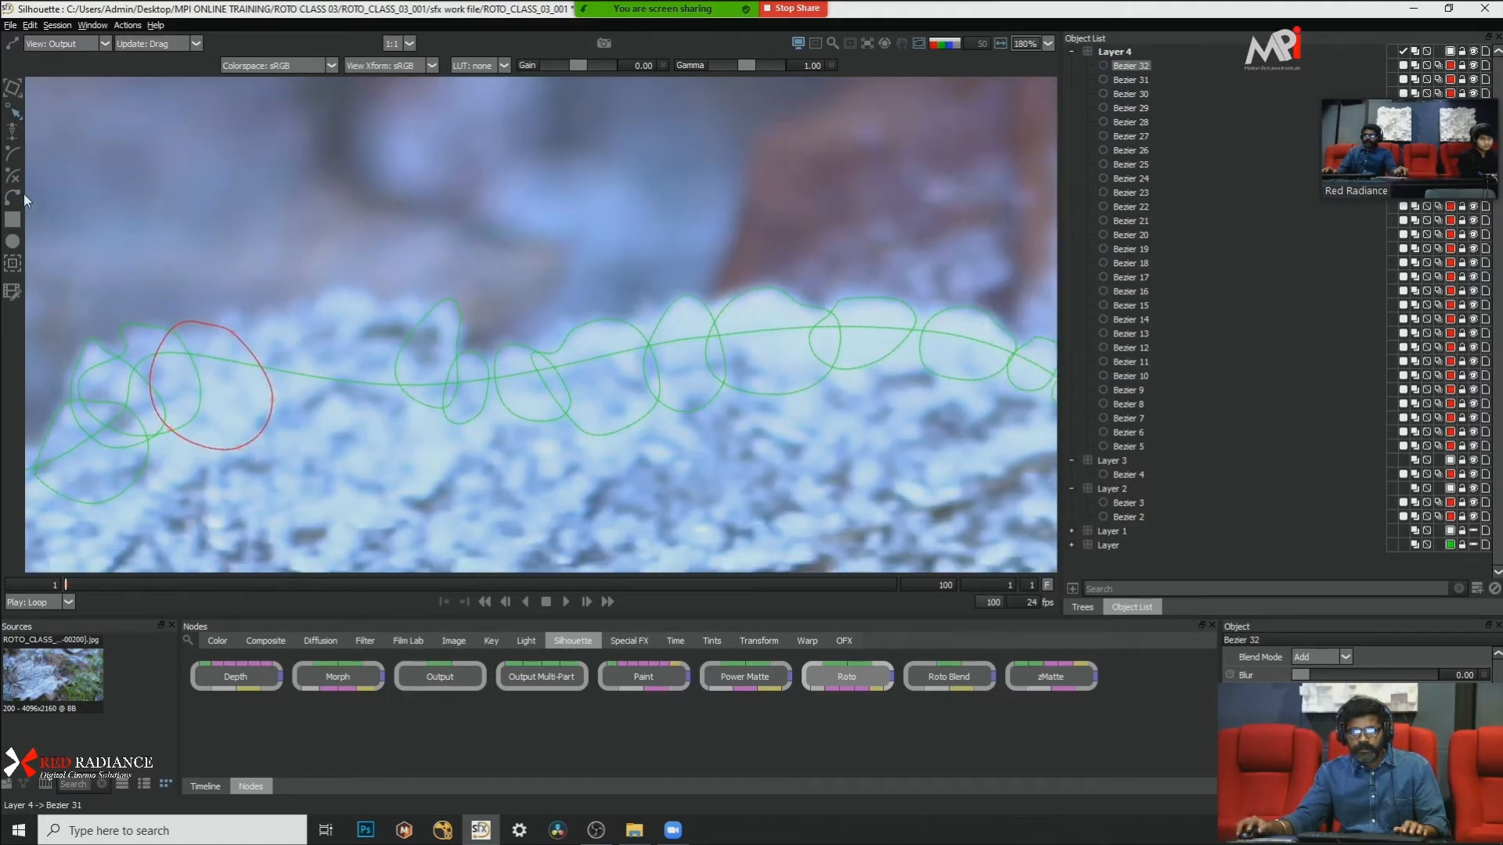
{"action": "left_click", "coordinate": [14, 198]}
{"action": "left_click", "coordinate": [309, 302]}
{"action": "left_click", "coordinate": [335, 284]}
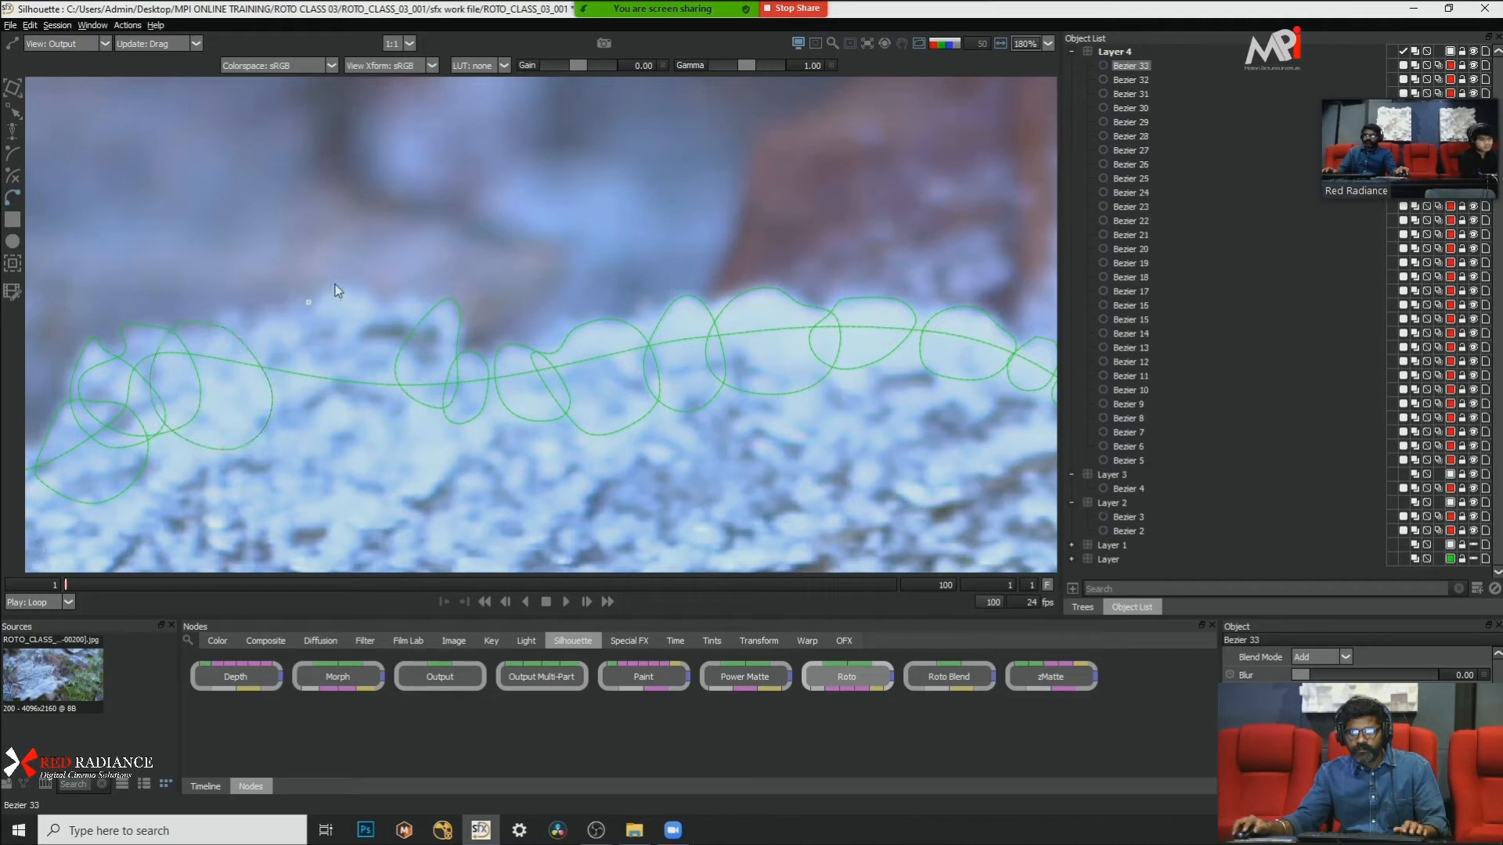
{"action": "left_click", "coordinate": [365, 288]}
{"action": "left_click", "coordinate": [377, 293]}
{"action": "left_click", "coordinate": [374, 405]}
{"action": "left_click", "coordinate": [335, 419]}
{"action": "left_click", "coordinate": [304, 413]}
{"action": "left_click", "coordinate": [278, 365]}
{"action": "left_click", "coordinate": [310, 302]}
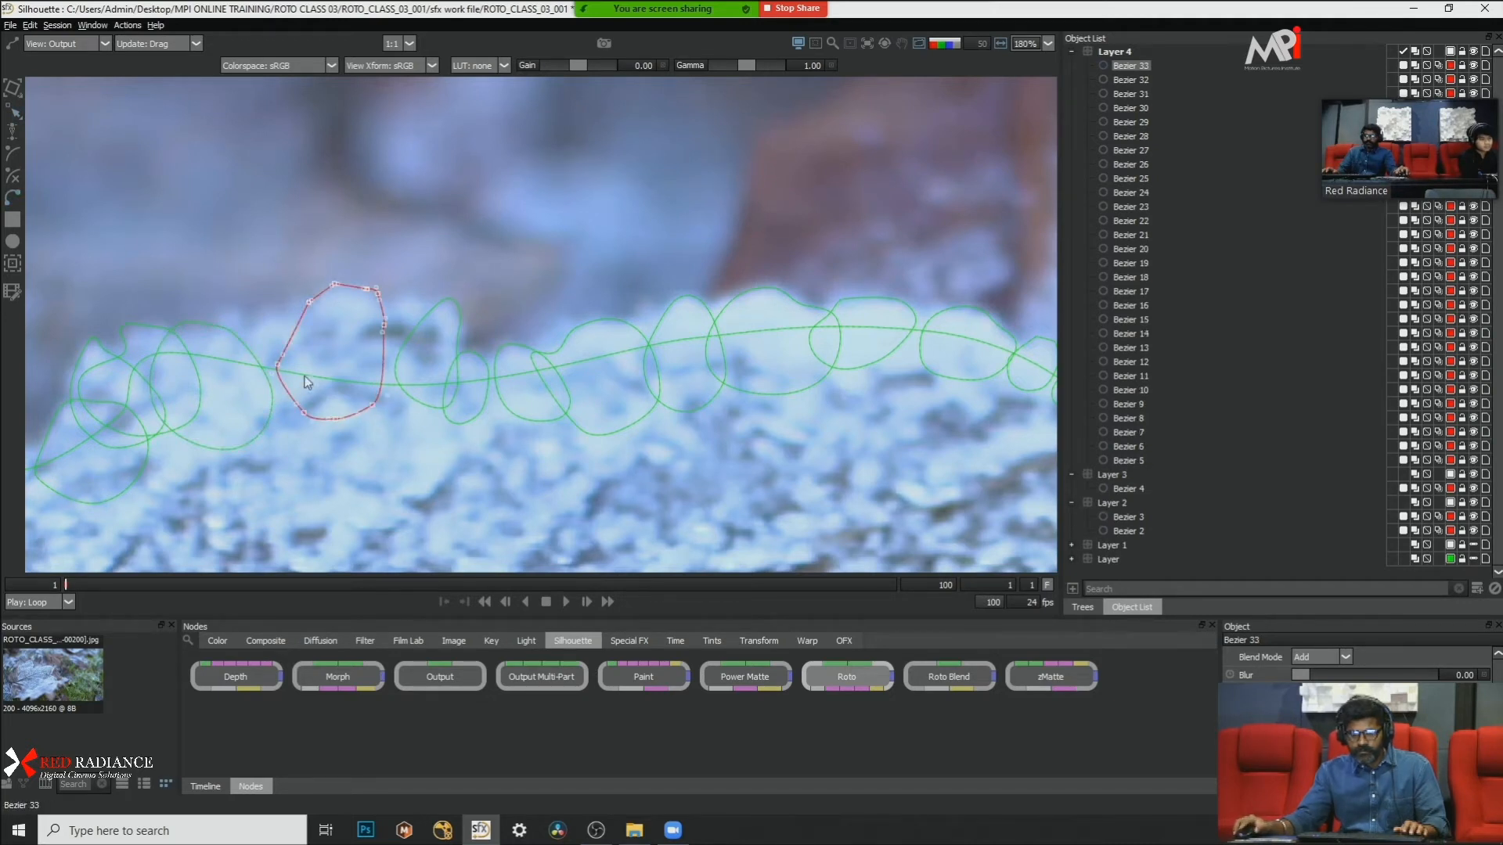
{"action": "right_click", "coordinate": [328, 359]}
{"action": "left_click", "coordinate": [388, 501]}
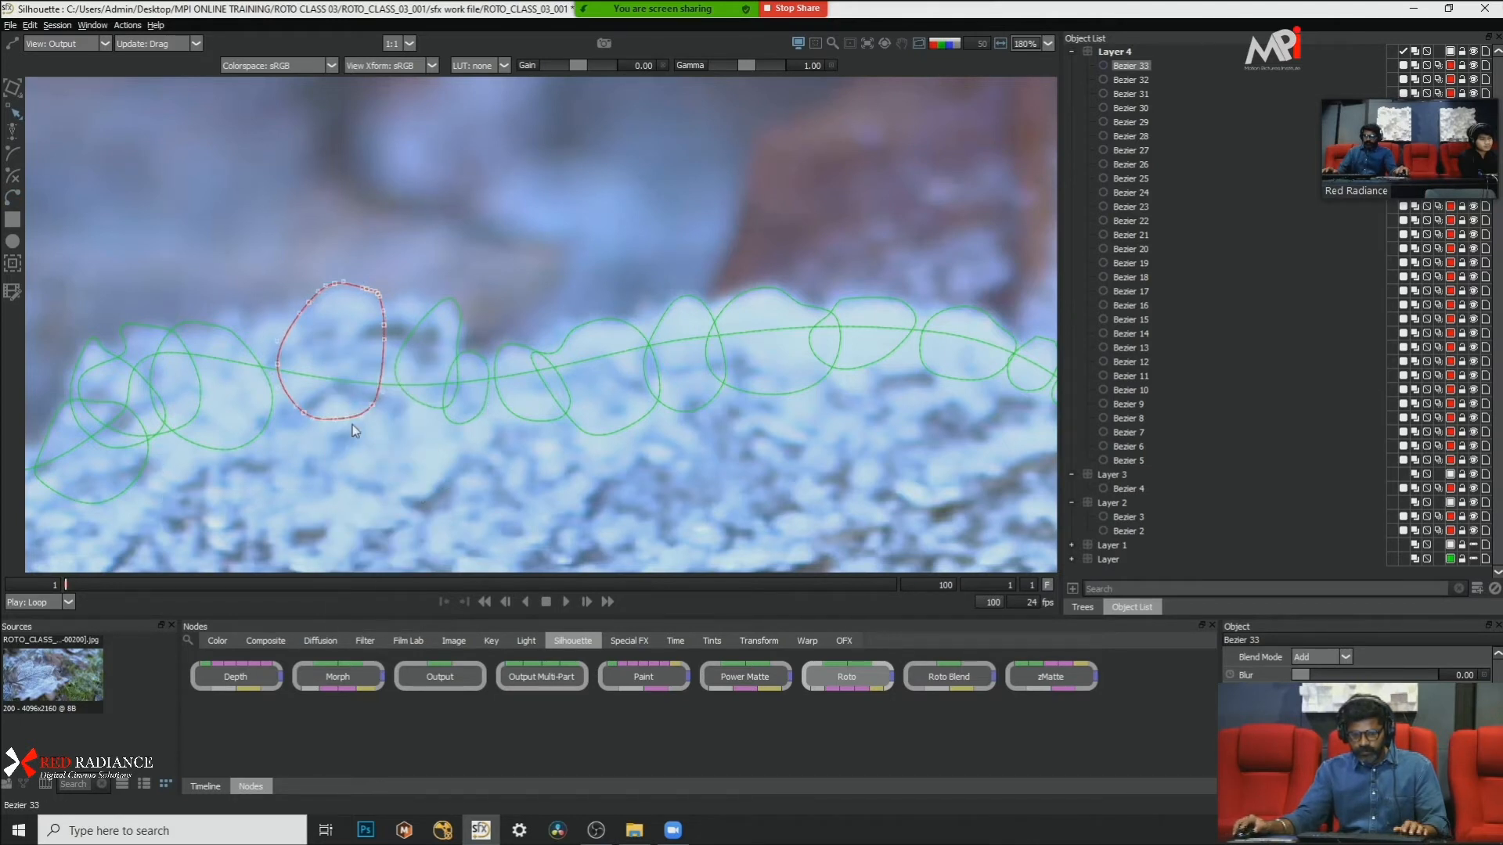
Step: Nudge a lower side point of the tall shape over the highest frost clump, then deselect the shape
{"action": "left_click_drag", "start_coordinate": [379, 381], "coordinate": [378, 383]}
{"action": "left_click_drag", "start_coordinate": [288, 276], "coordinate": [404, 398]}
{"action": "left_click", "coordinate": [304, 287]}
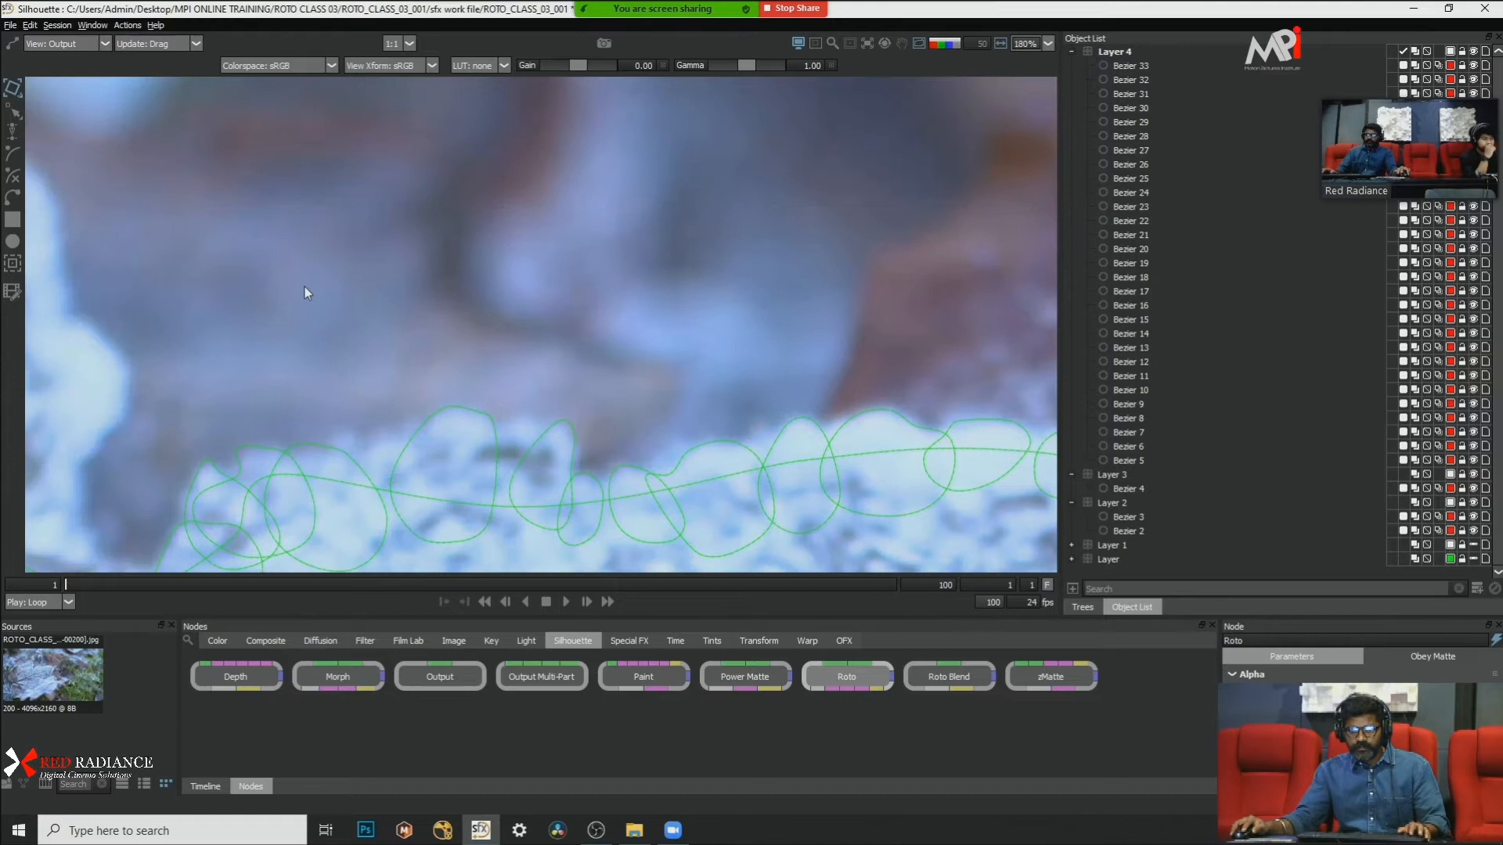
Step: Draw a small closed Bezier shape over the frost bump between the larger rounded shape and the tall clump shape
{"action": "left_click", "coordinate": [12, 198]}
{"action": "left_click_drag", "start_coordinate": [356, 445], "coordinate": [386, 363]}
{"action": "left_click", "coordinate": [356, 366]}
{"action": "left_click", "coordinate": [374, 341]}
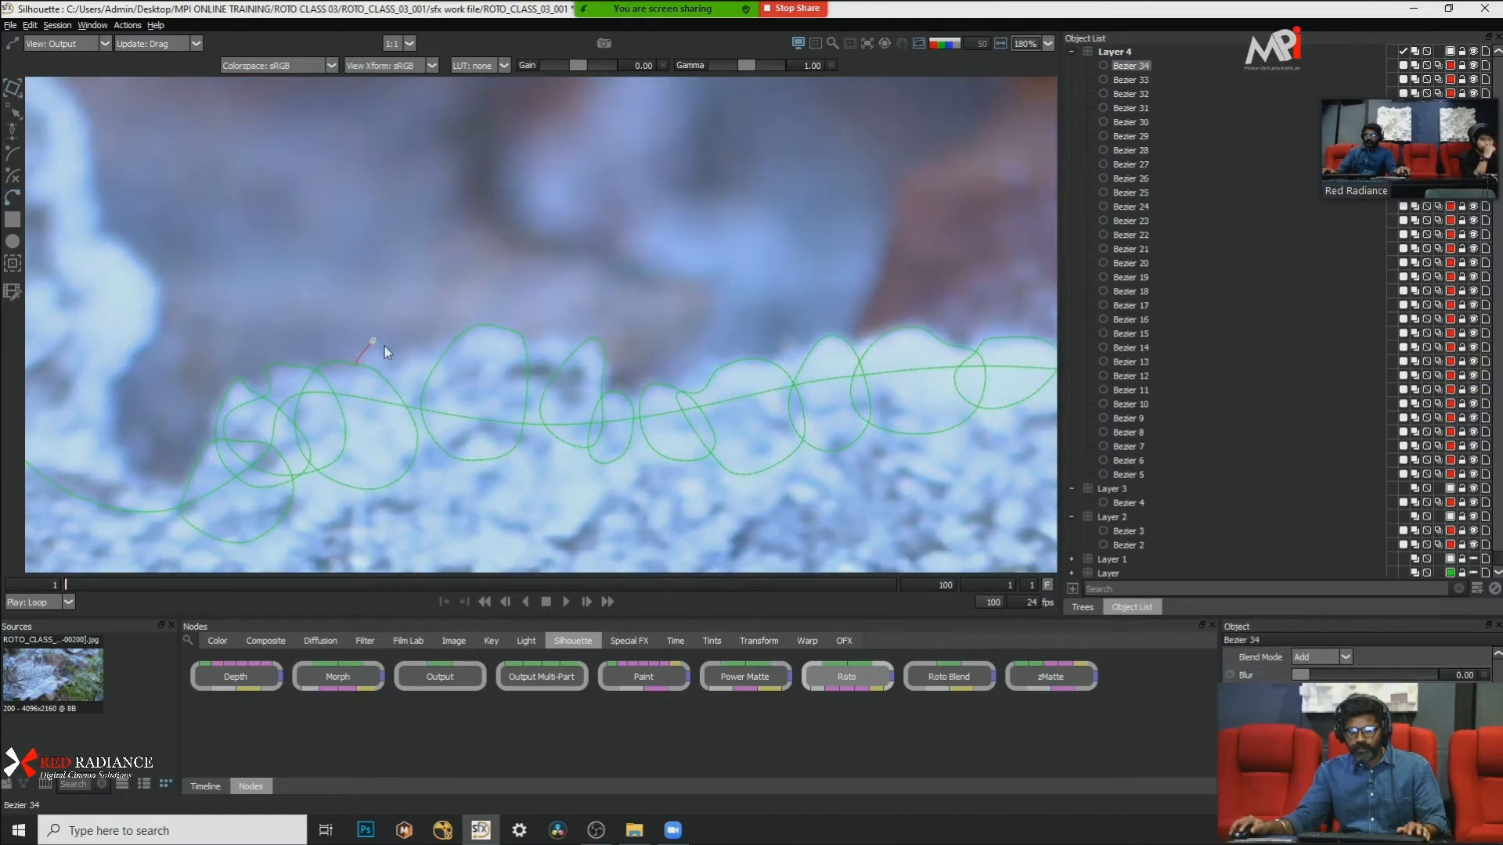
{"action": "left_click", "coordinate": [404, 361]}
{"action": "left_click", "coordinate": [408, 397]}
{"action": "left_click", "coordinate": [377, 425]}
{"action": "left_click", "coordinate": [344, 428]}
{"action": "left_click", "coordinate": [356, 367]}
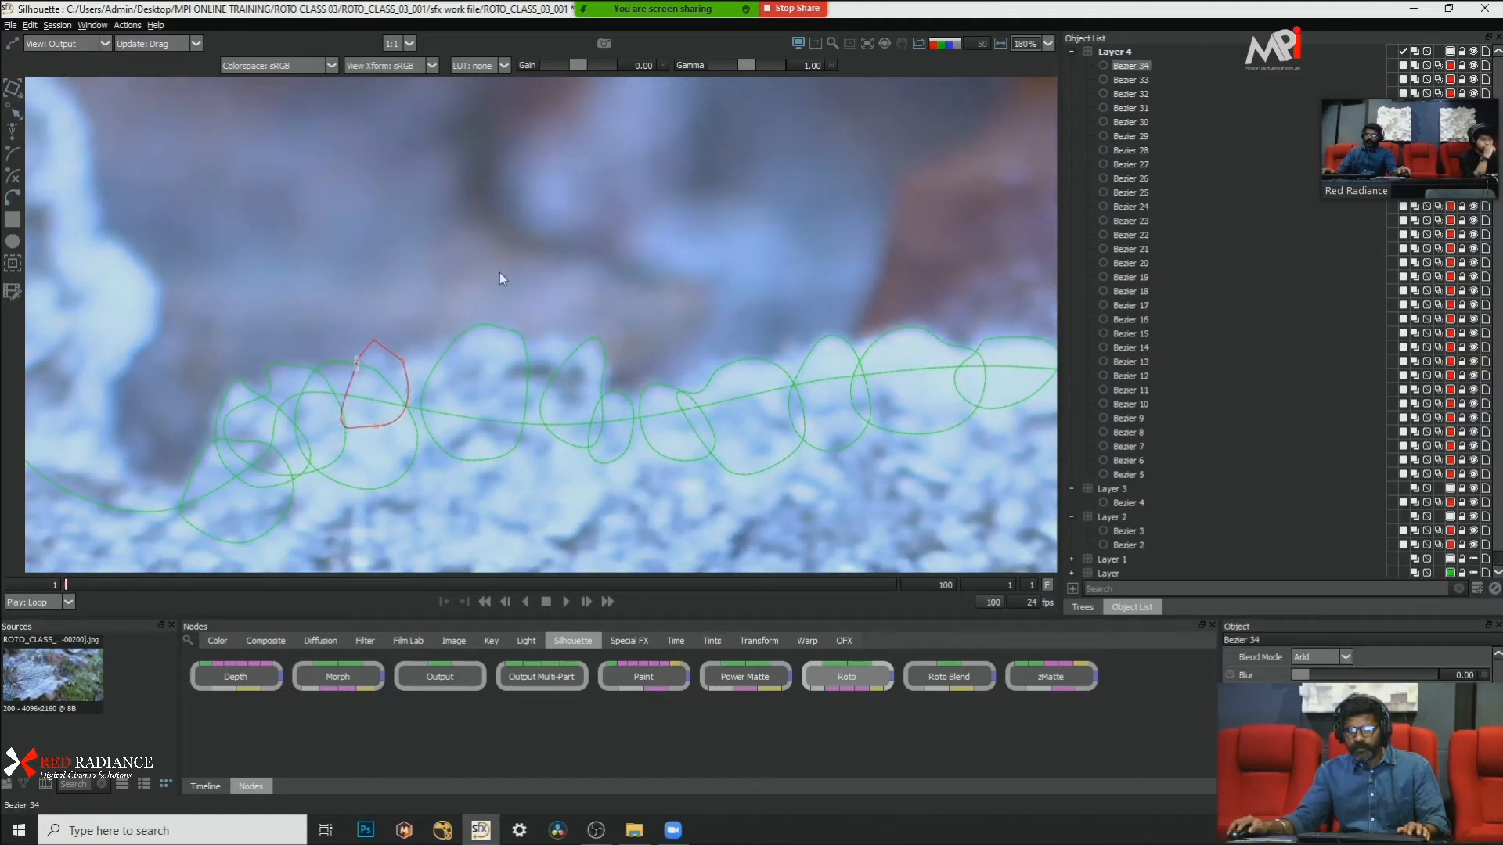
Step: Convert the new small shape's upper points to Cardinal and move the shape slightly down onto the frost edge
{"action": "left_click", "coordinate": [356, 362]}
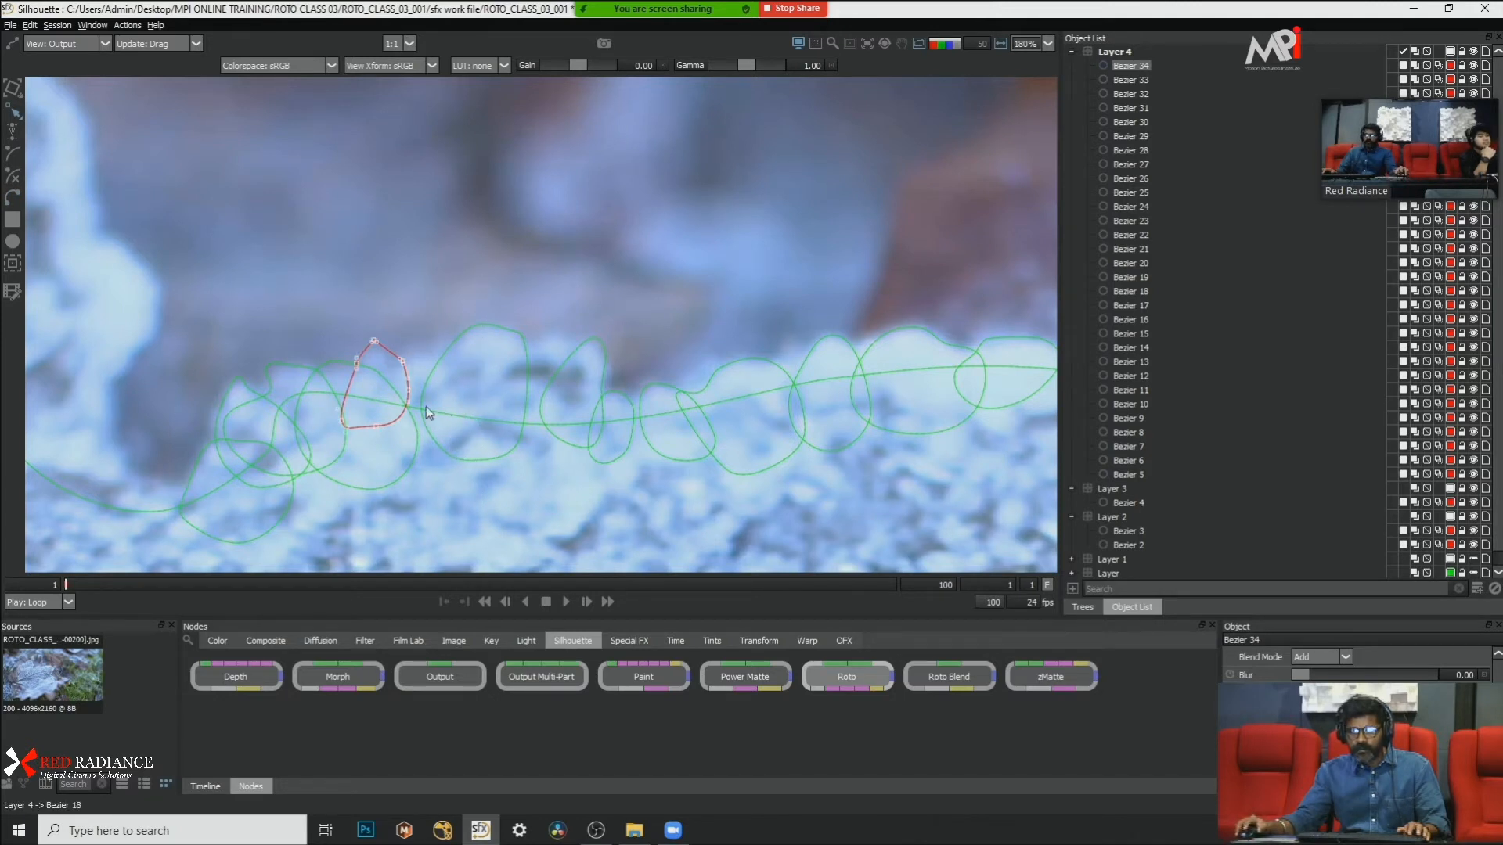
{"action": "right_click", "coordinate": [415, 288]}
{"action": "left_click", "coordinate": [462, 433]}
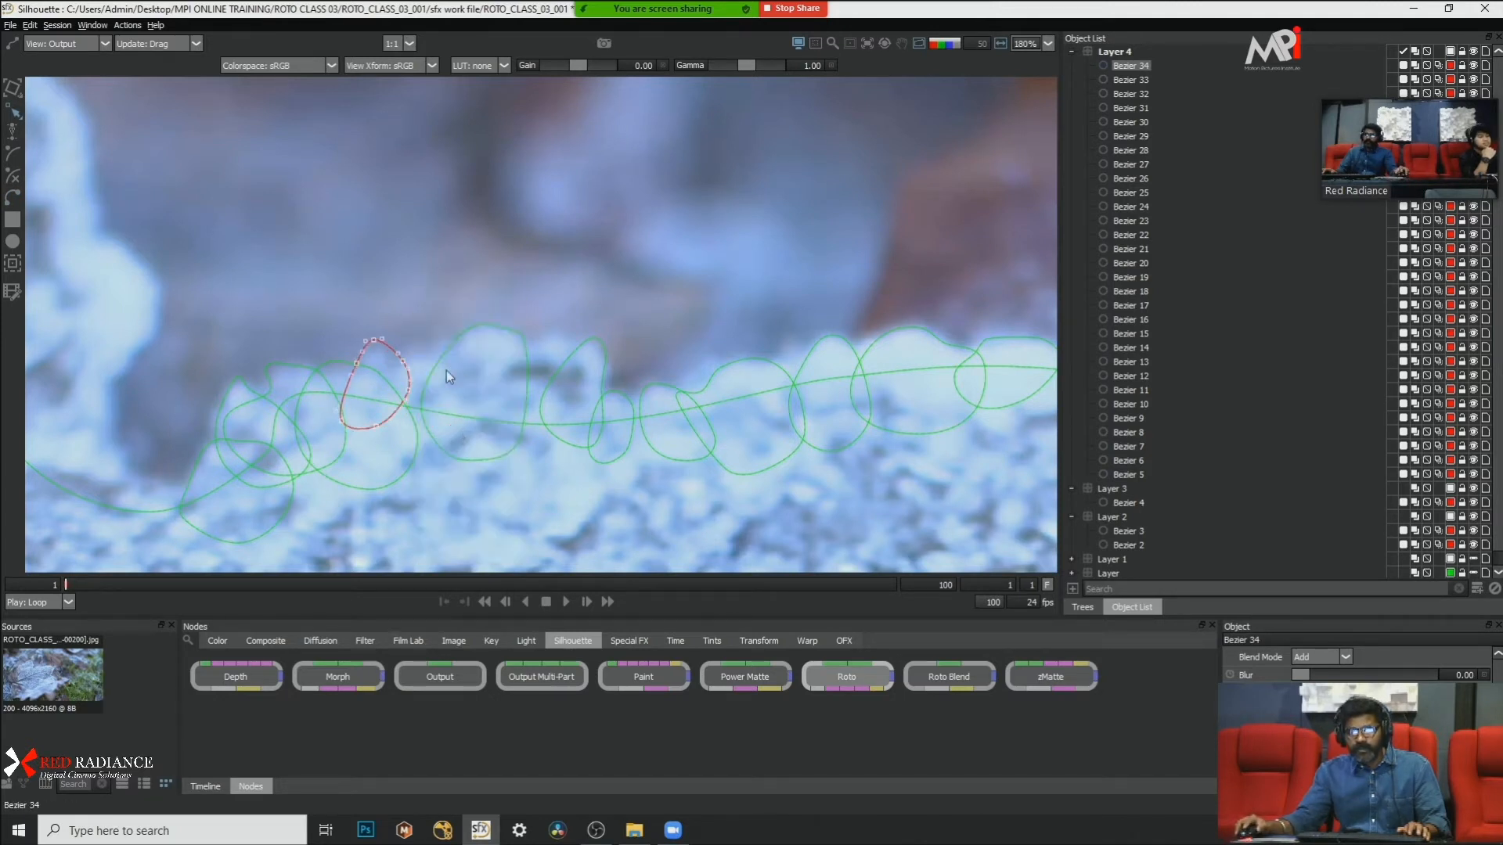
{"action": "key", "text": "t"}
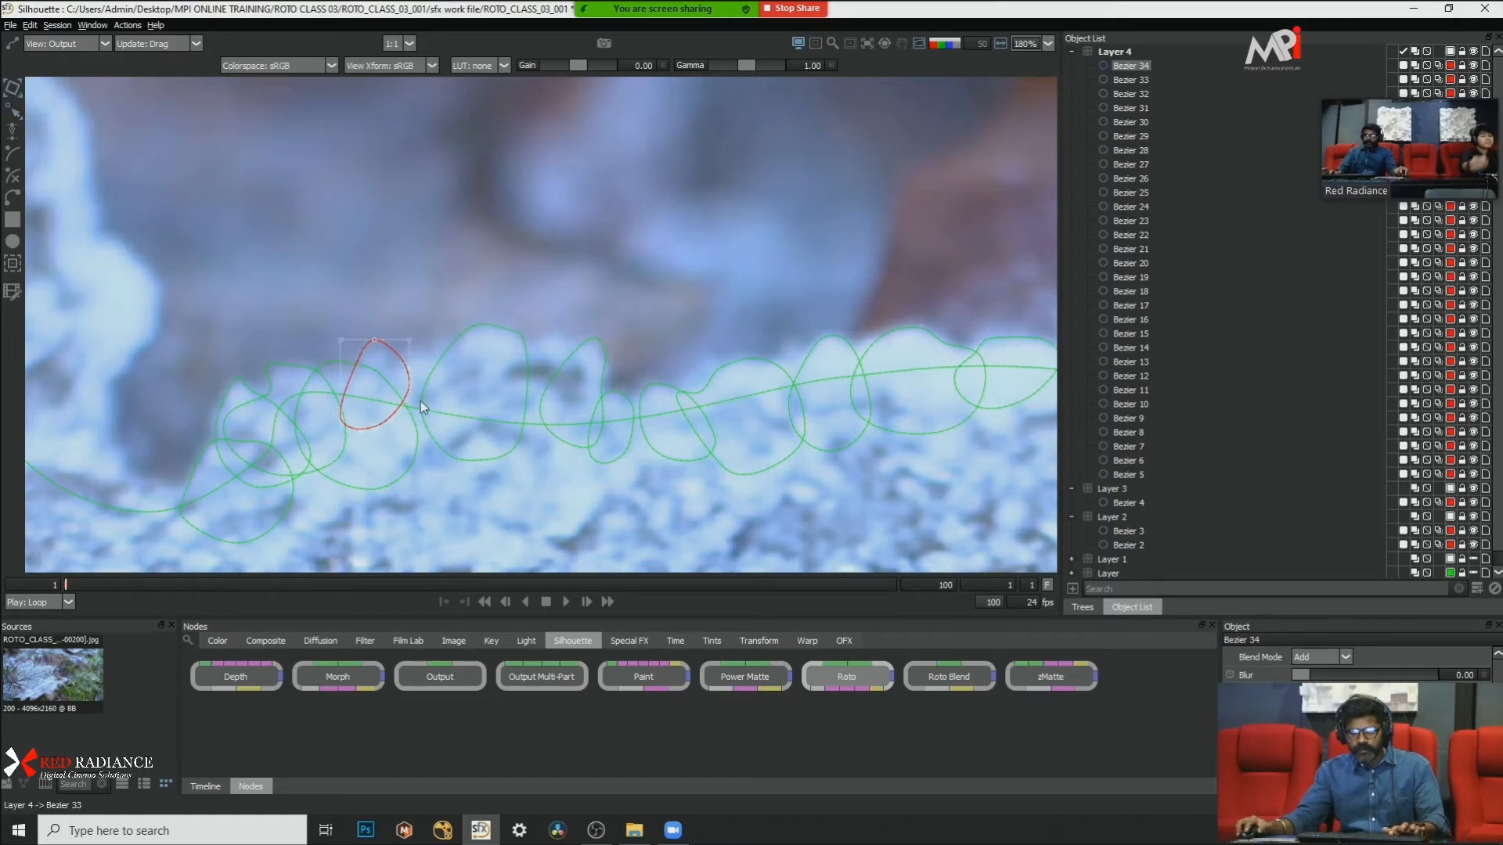
{"action": "left_click_drag", "start_coordinate": [403, 394], "coordinate": [400, 399]}
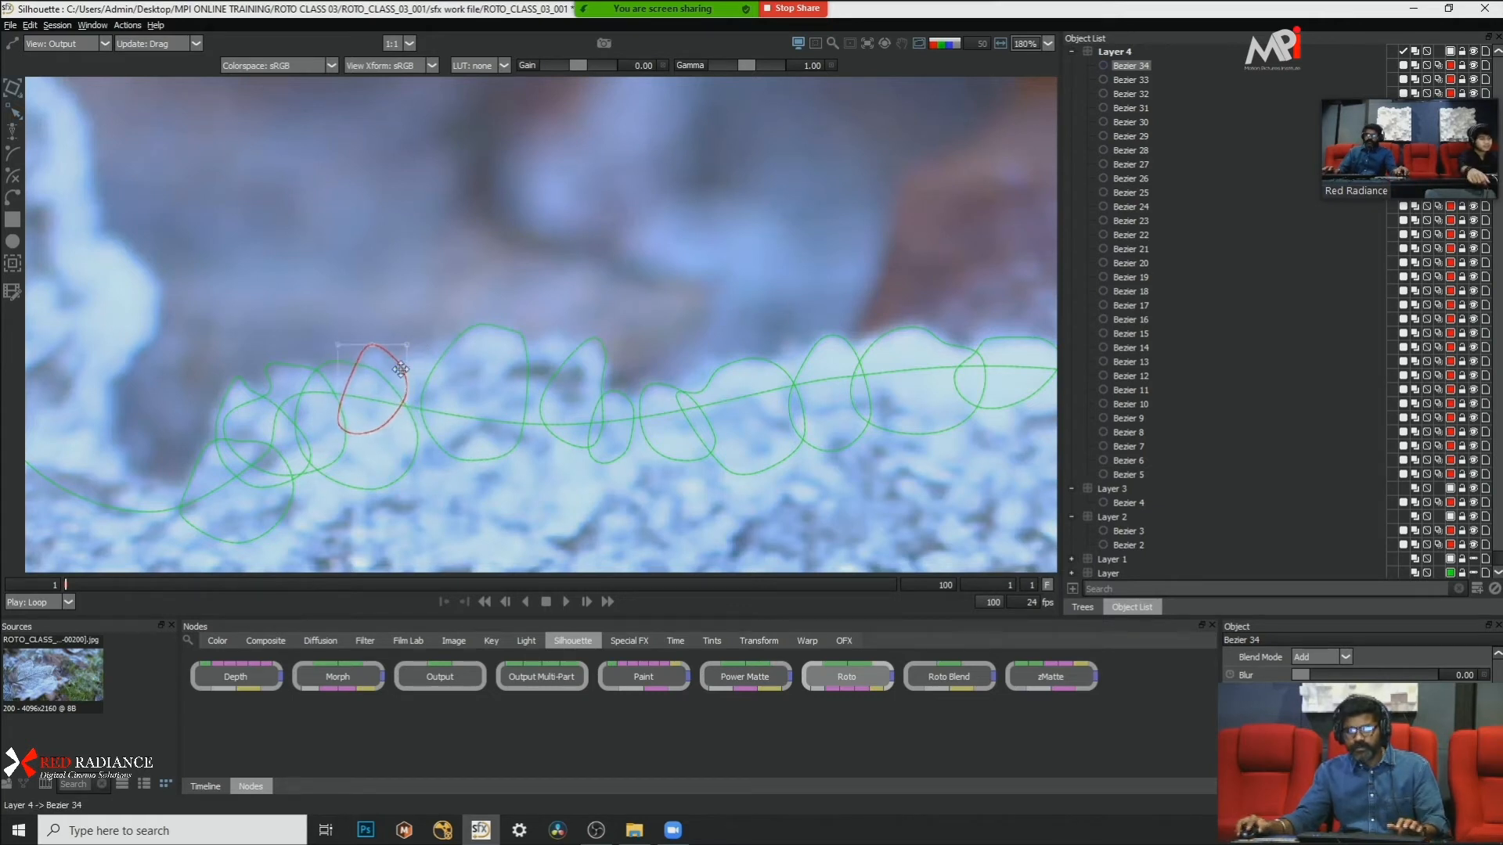
Step: Draw a closed Bezier shape bridging the gap between the small bump shape and the tall clump shape, and convert its points to Cardinal
{"action": "left_click", "coordinate": [11, 199]}
{"action": "left_click", "coordinate": [394, 358]}
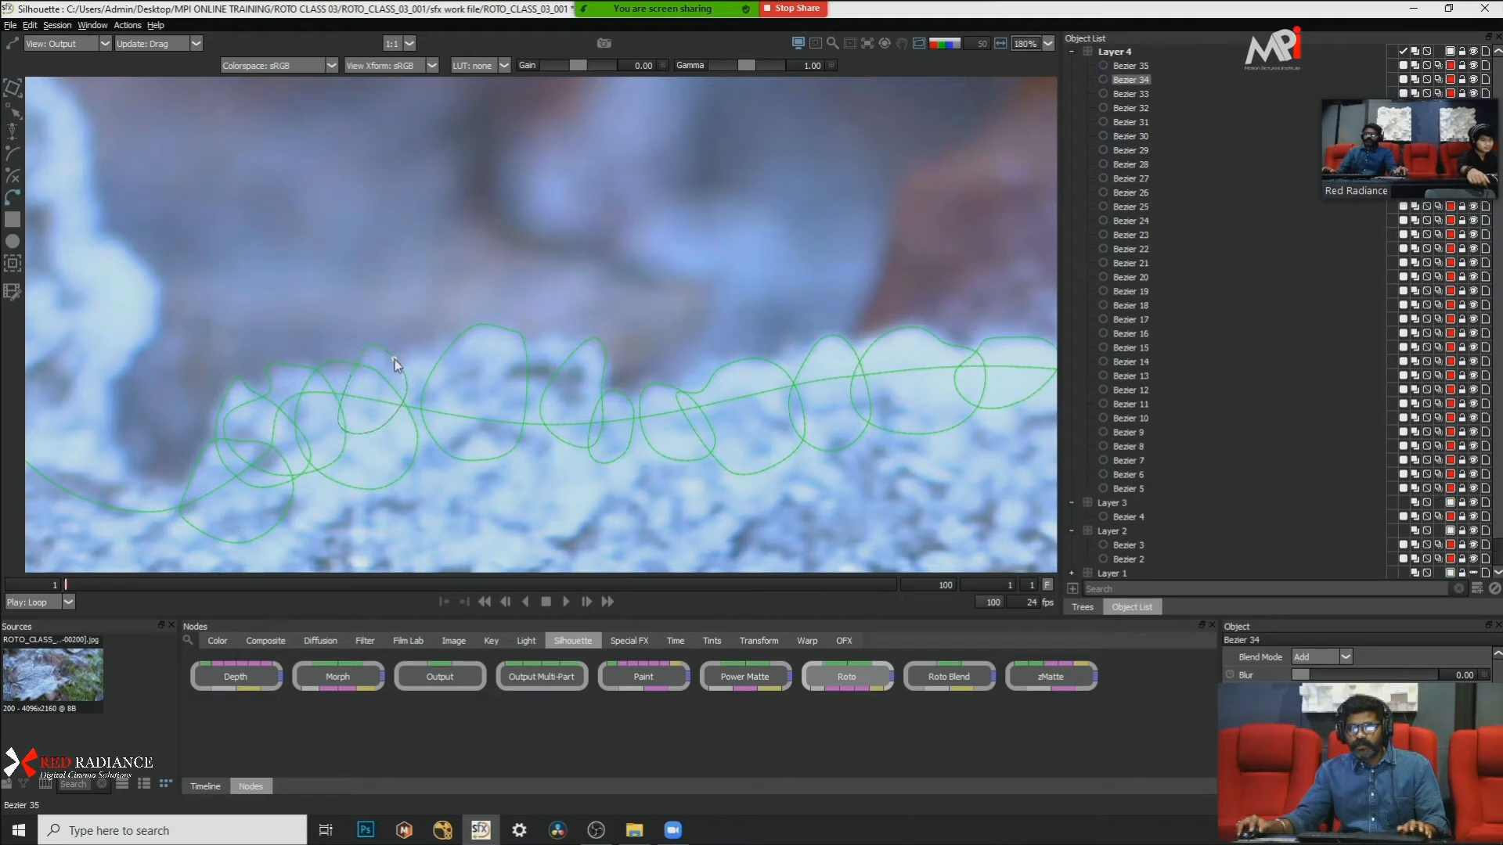
{"action": "left_click", "coordinate": [421, 343]}
{"action": "left_click", "coordinate": [487, 386]}
{"action": "left_click", "coordinate": [479, 440]}
{"action": "left_click", "coordinate": [426, 468]}
{"action": "left_click", "coordinate": [374, 447]}
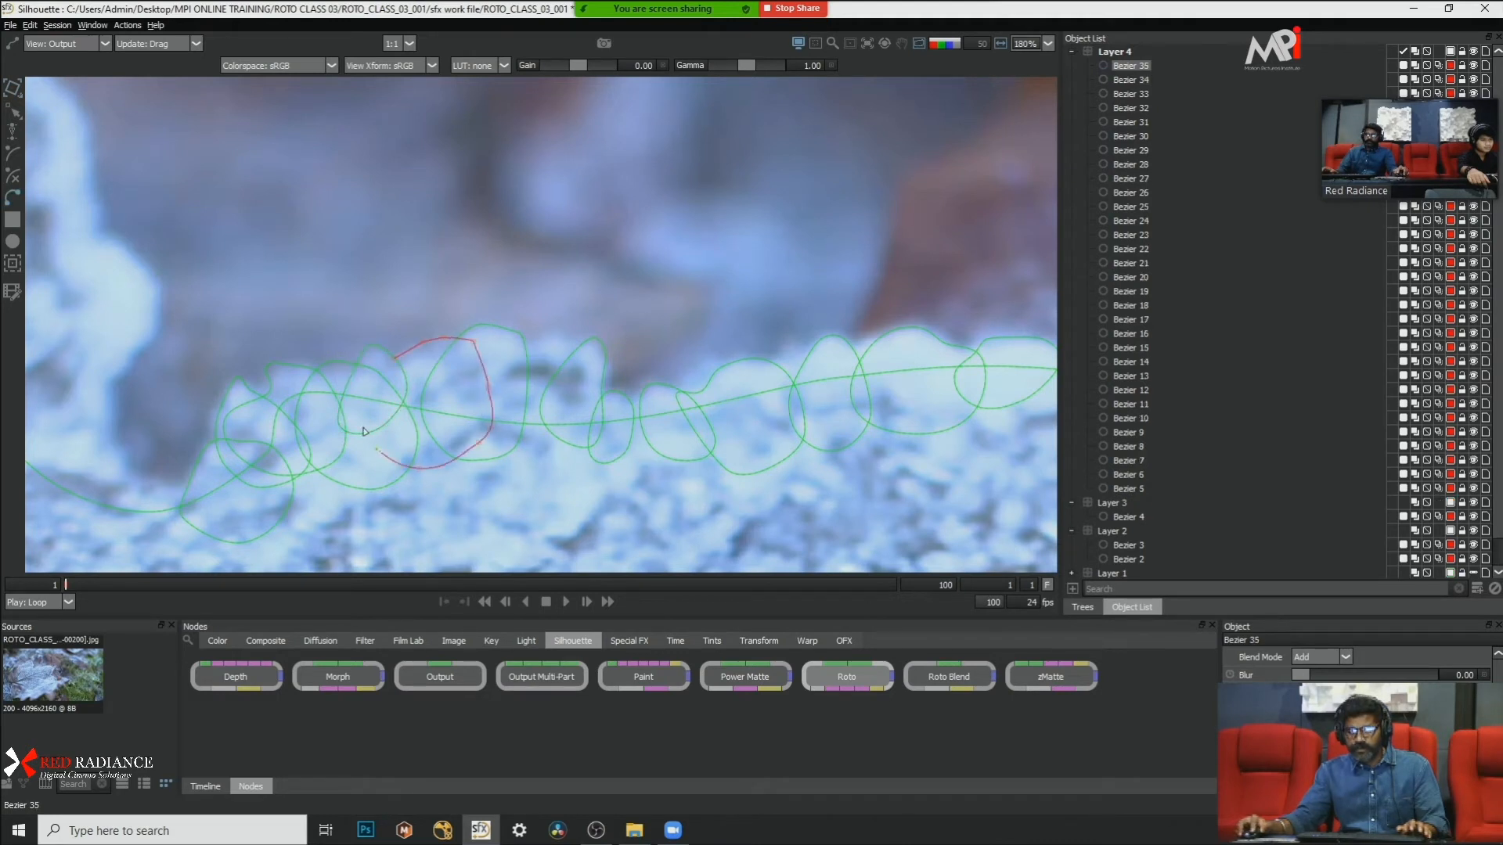
{"action": "left_click", "coordinate": [394, 359]}
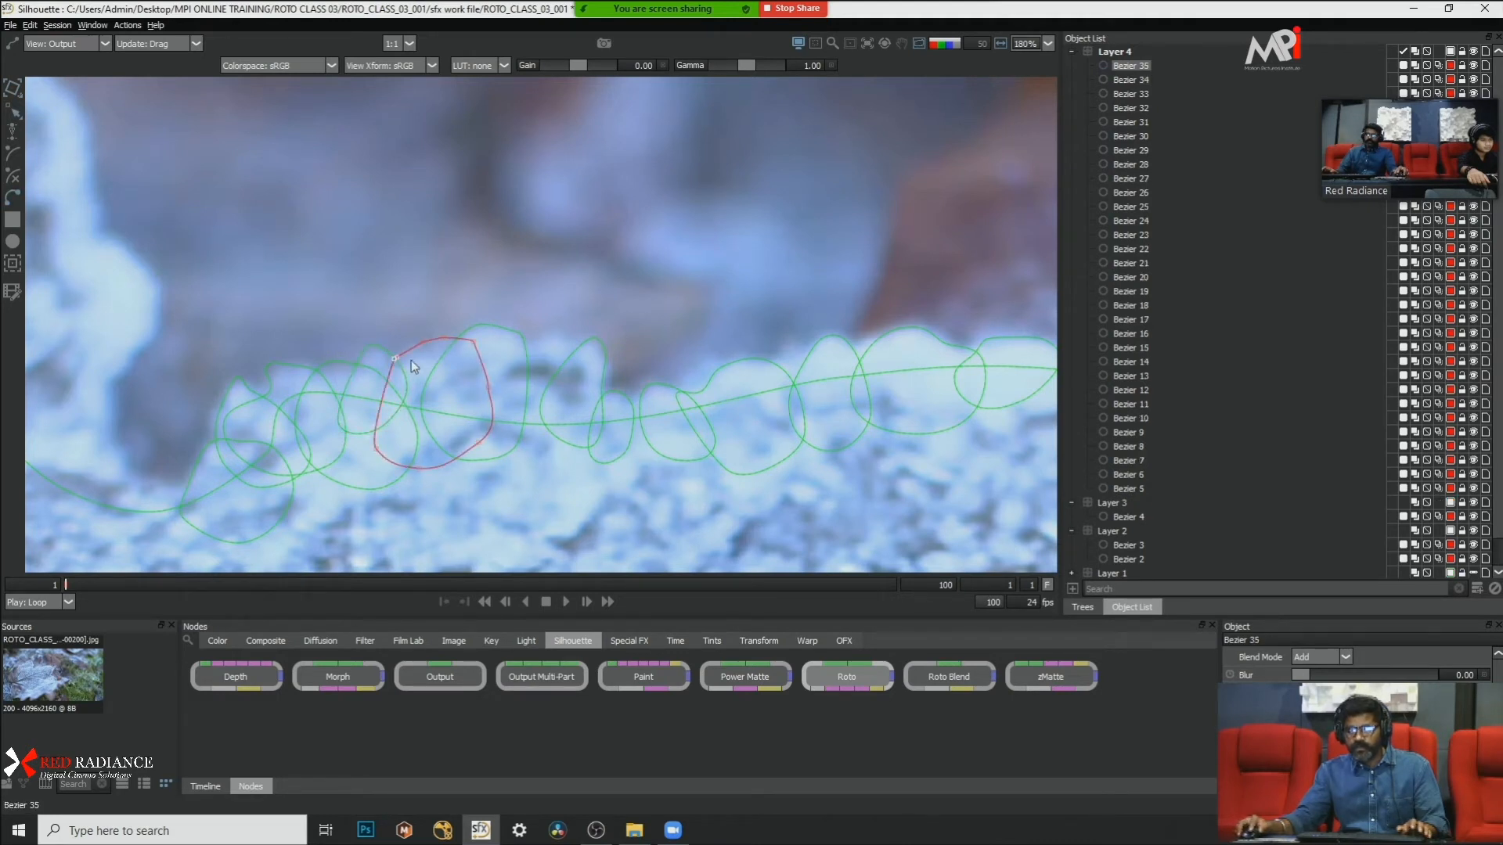
{"action": "right_click", "coordinate": [549, 266]}
{"action": "left_click", "coordinate": [622, 417]}
{"action": "left_click", "coordinate": [687, 228]}
Step: Draw a closed Bezier shape over the frost between the tall clump shape and the pointed bump shape, and convert its points to Cardinal
{"action": "scroll", "coordinate": [647, 238], "scroll_direction": "down", "scroll_amount": 5}
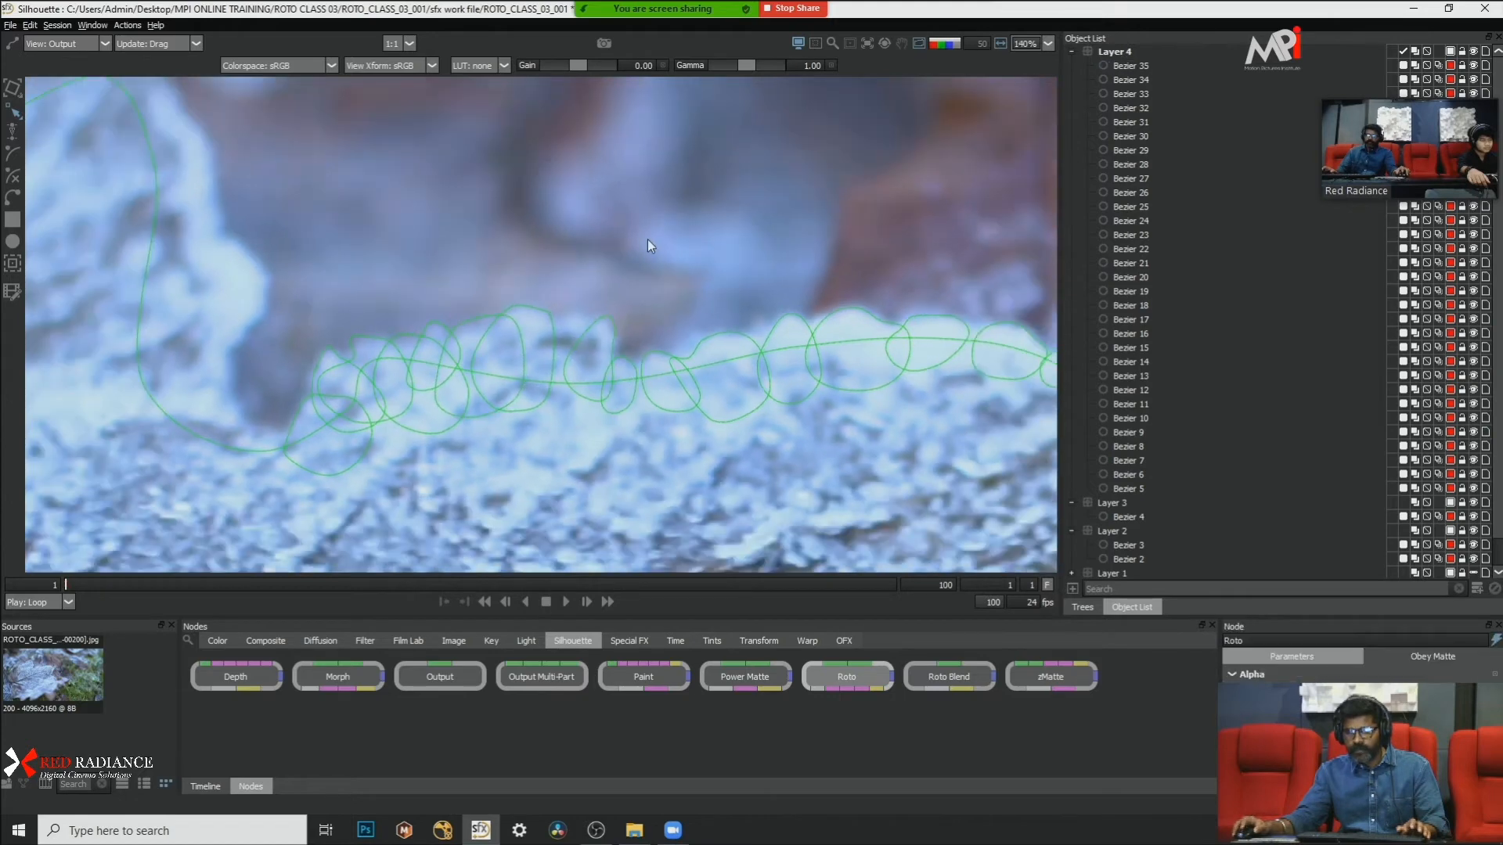
{"action": "scroll", "coordinate": [646, 238], "scroll_direction": "up", "scroll_amount": 4}
{"action": "left_click", "coordinate": [11, 197]}
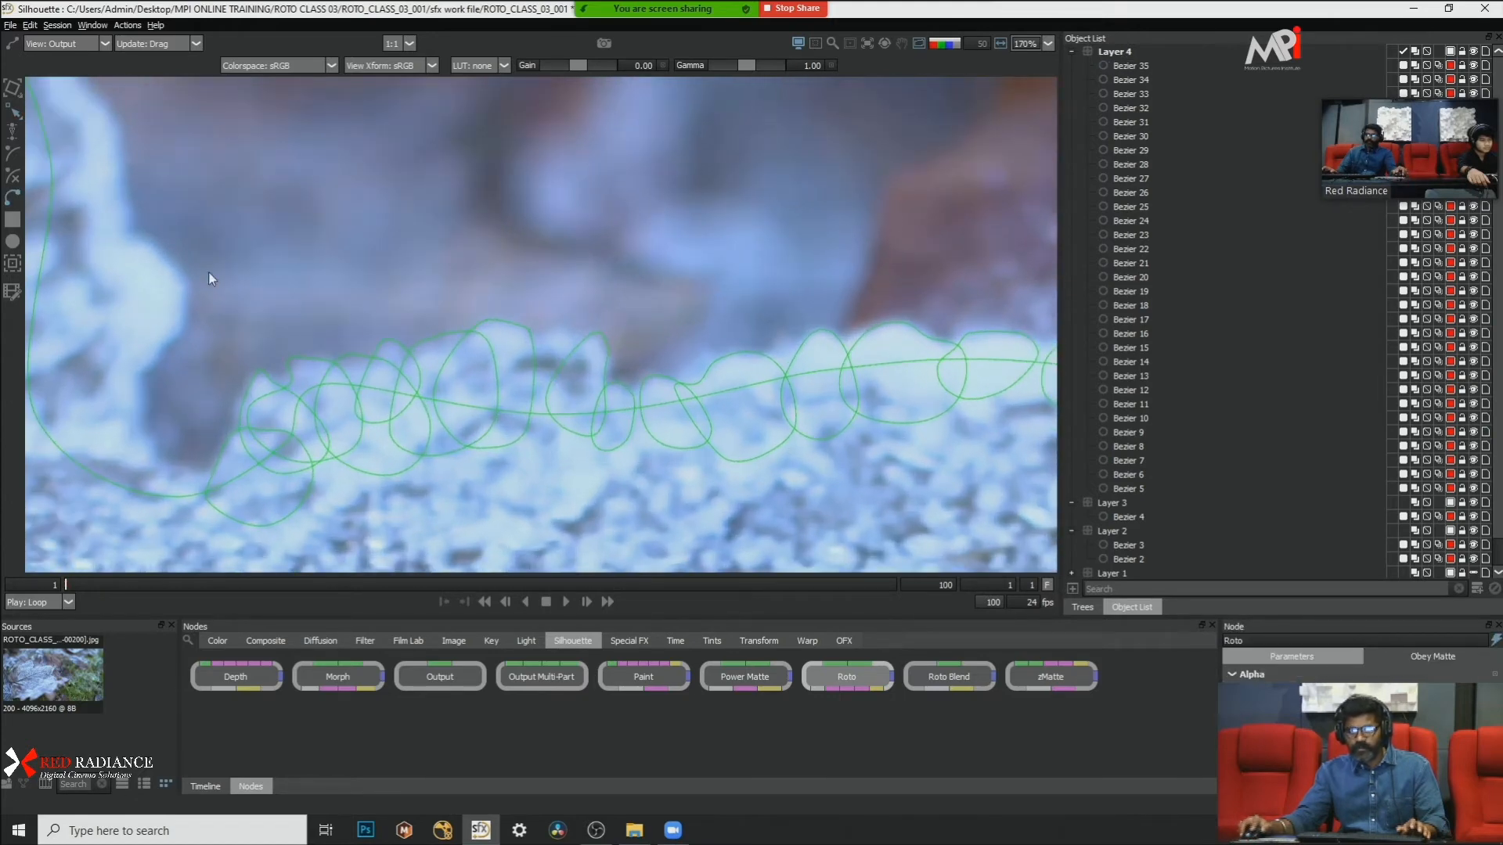
{"action": "left_click", "coordinate": [529, 337]}
{"action": "left_click", "coordinate": [560, 328]}
{"action": "left_click", "coordinate": [579, 335]}
{"action": "left_click", "coordinate": [588, 403]}
{"action": "left_click", "coordinate": [560, 465]}
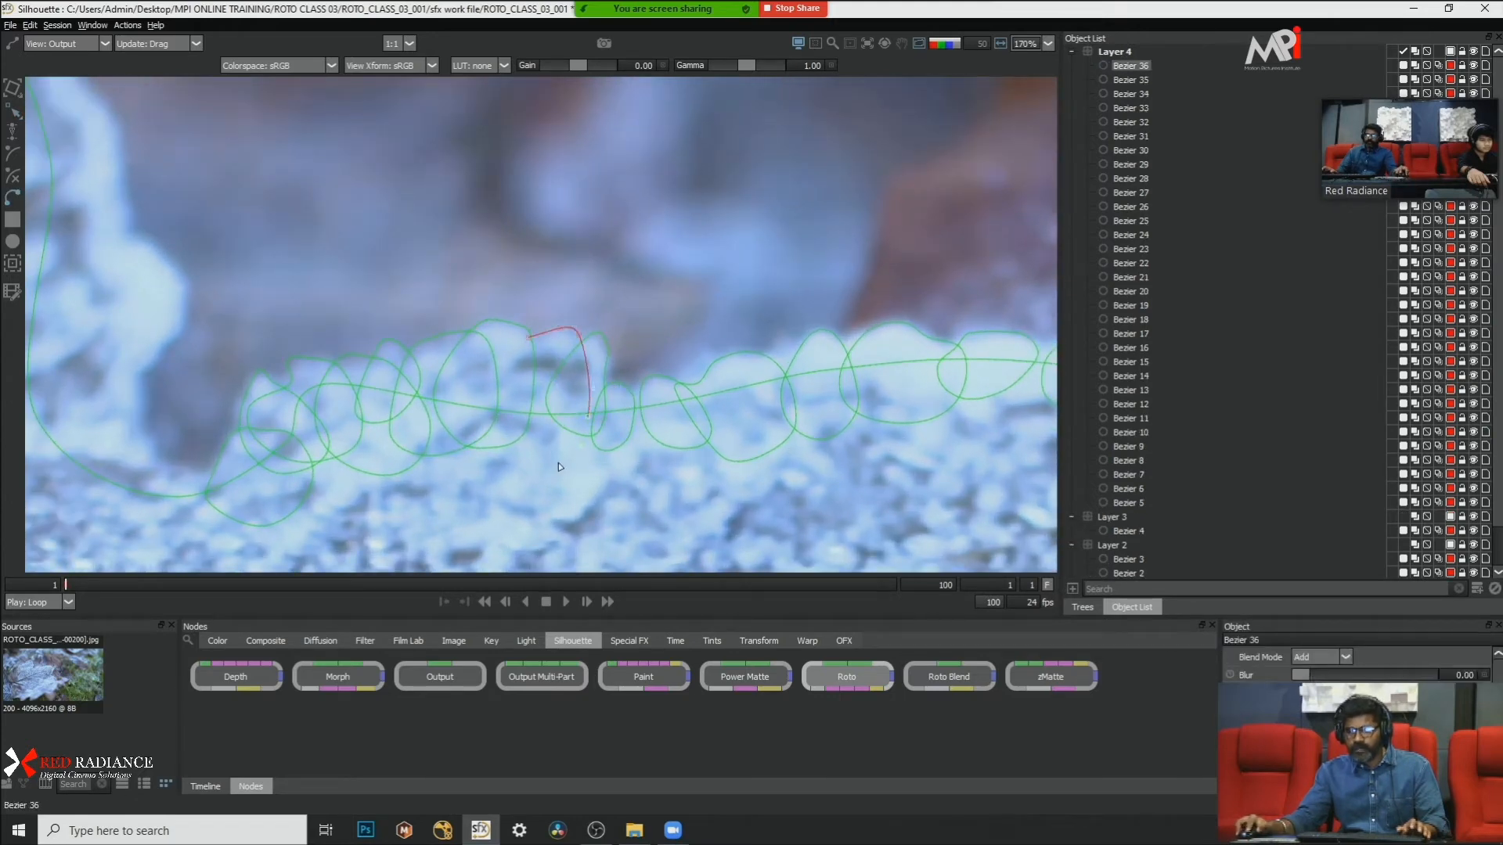
{"action": "left_click", "coordinate": [509, 465]}
{"action": "left_click", "coordinate": [475, 412]}
{"action": "left_click", "coordinate": [529, 337]}
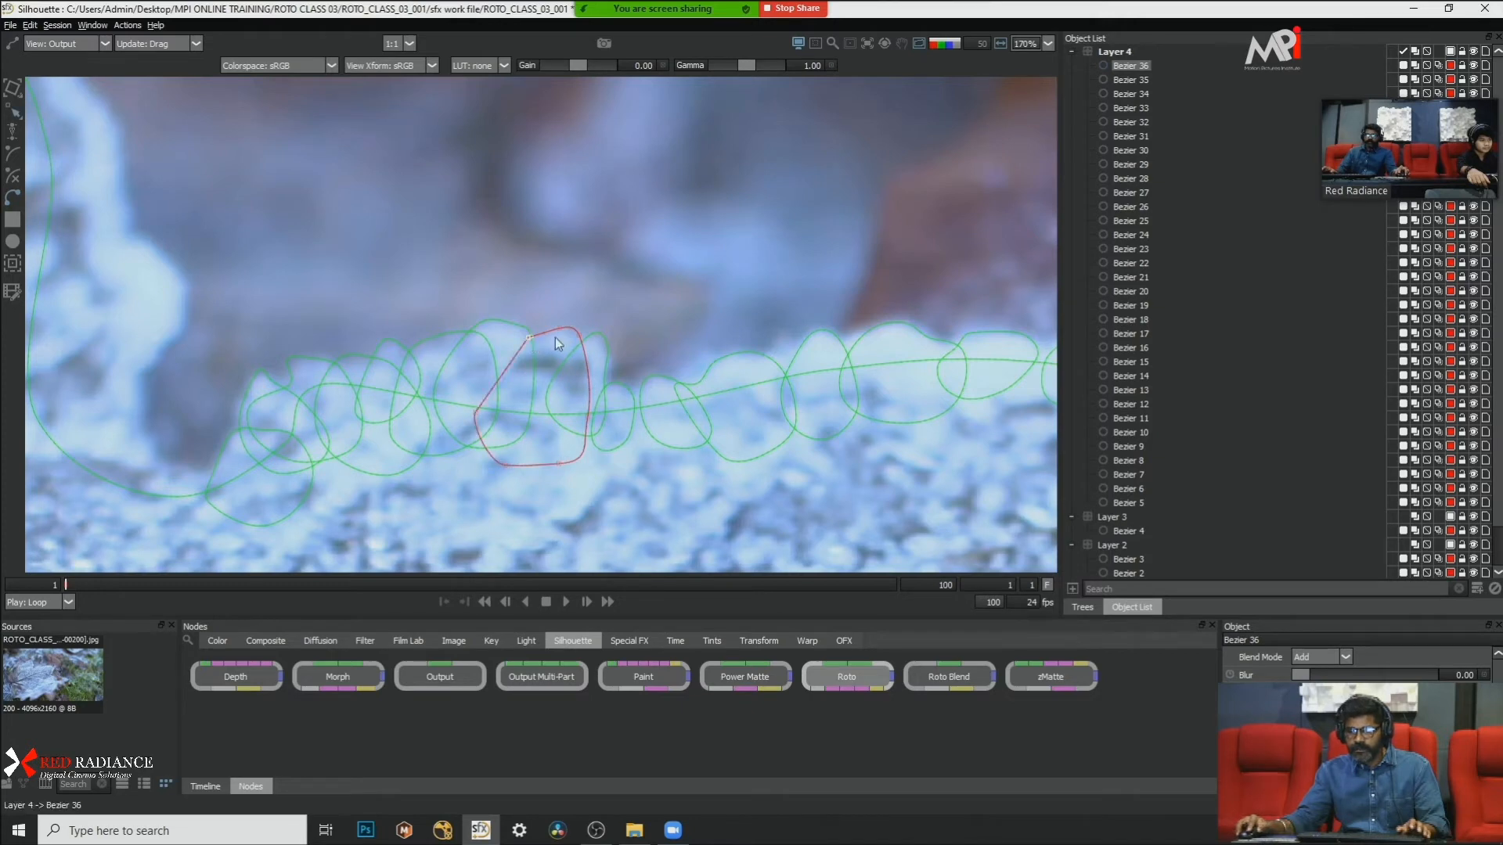
{"action": "right_click", "coordinate": [698, 334]}
{"action": "left_click", "coordinate": [747, 477]}
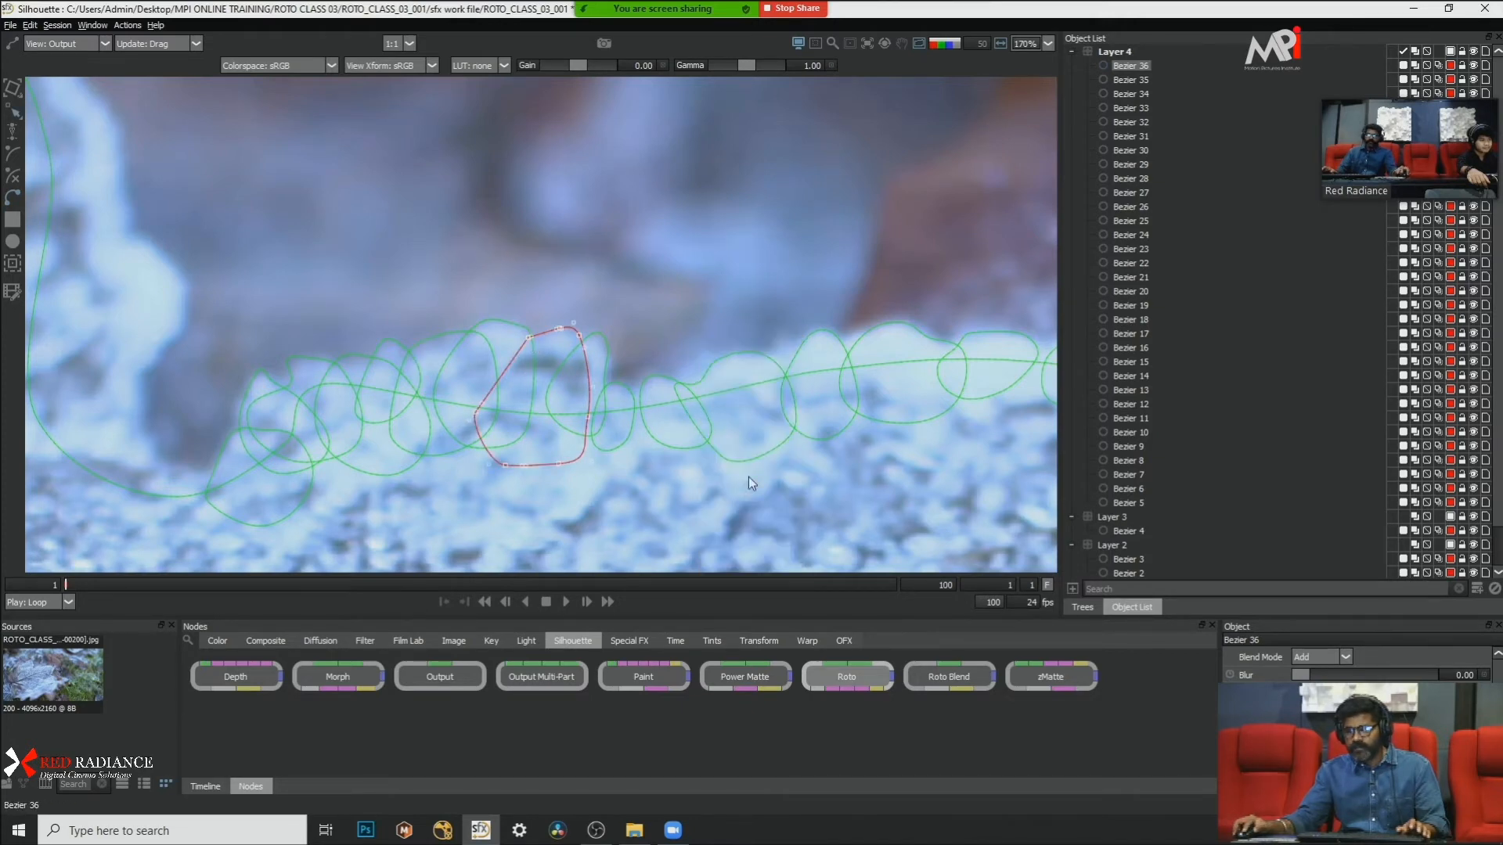
{"action": "left_click", "coordinate": [519, 162]}
Step: Examine the leaf's coverage in the matte overlay and alpha view, checking for gaps between the detail shapes near the leaf tip
{"action": "scroll", "coordinate": [519, 163], "scroll_direction": "down", "scroll_amount": 5}
{"action": "scroll", "coordinate": [585, 369], "scroll_direction": "down", "scroll_amount": 8}
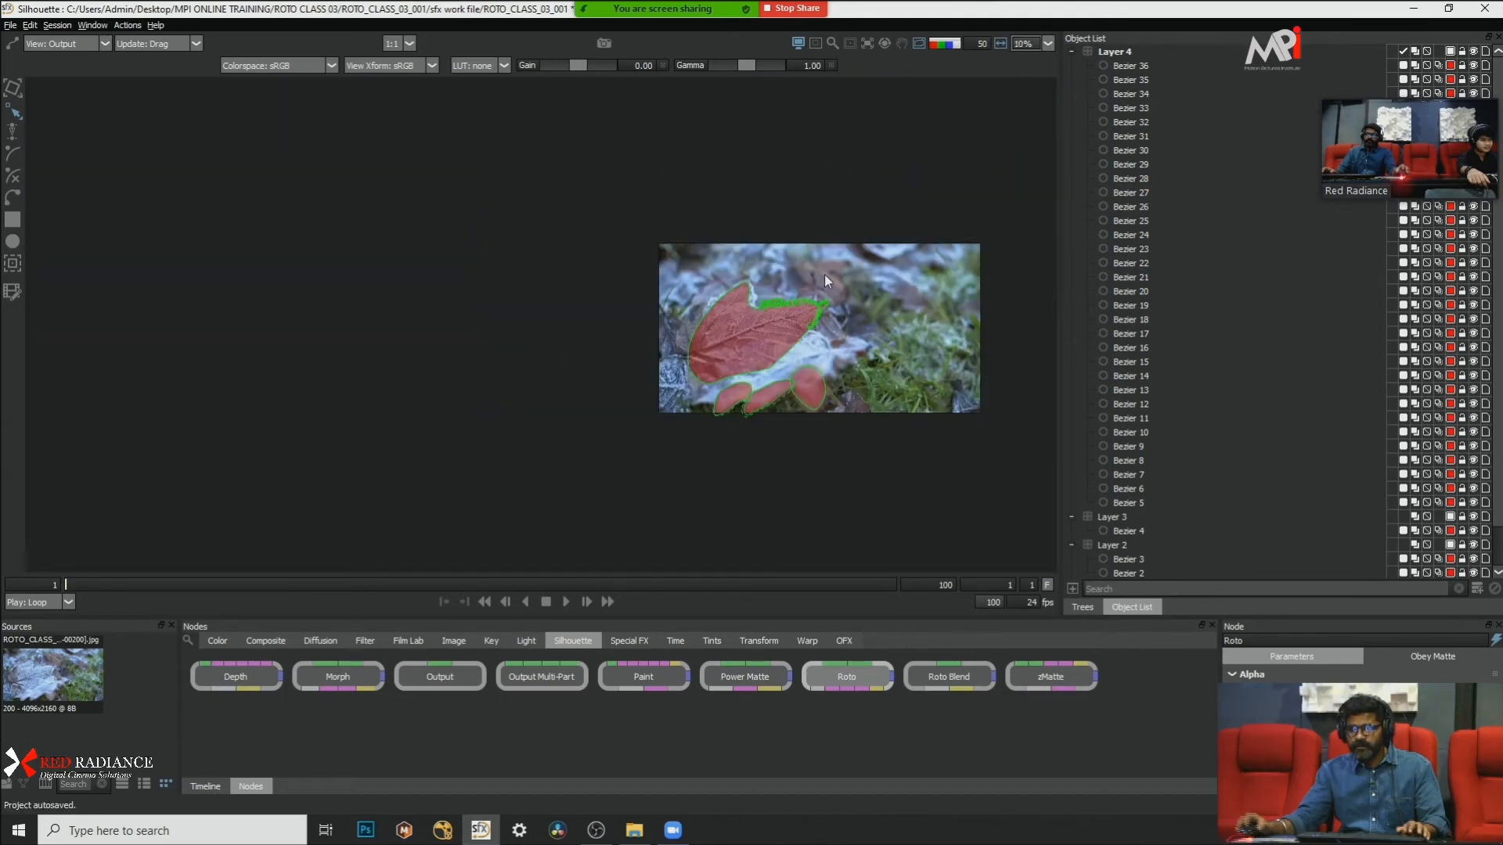
{"action": "scroll", "coordinate": [795, 312], "scroll_direction": "up", "scroll_amount": 5}
{"action": "left_click_drag", "start_coordinate": [795, 312], "coordinate": [703, 394]}
{"action": "key", "text": "a"}
{"action": "key", "text": "a"}
{"action": "key", "text": "a"}
{"action": "key", "text": "a"}
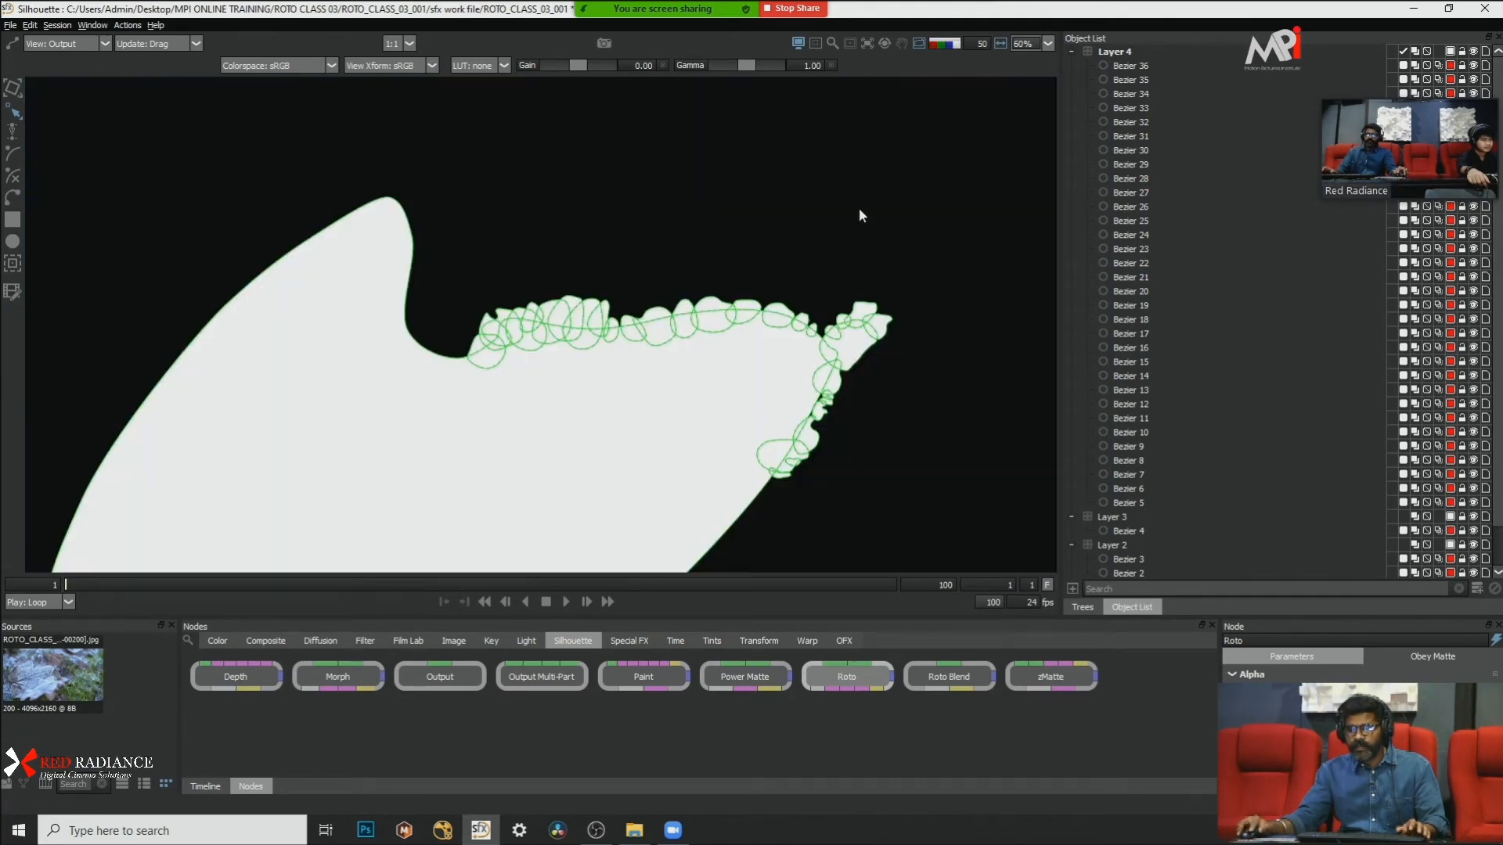
{"action": "scroll", "coordinate": [848, 407], "scroll_direction": "up", "scroll_amount": 3}
{"action": "scroll", "coordinate": [843, 419], "scroll_direction": "up", "scroll_amount": 2}
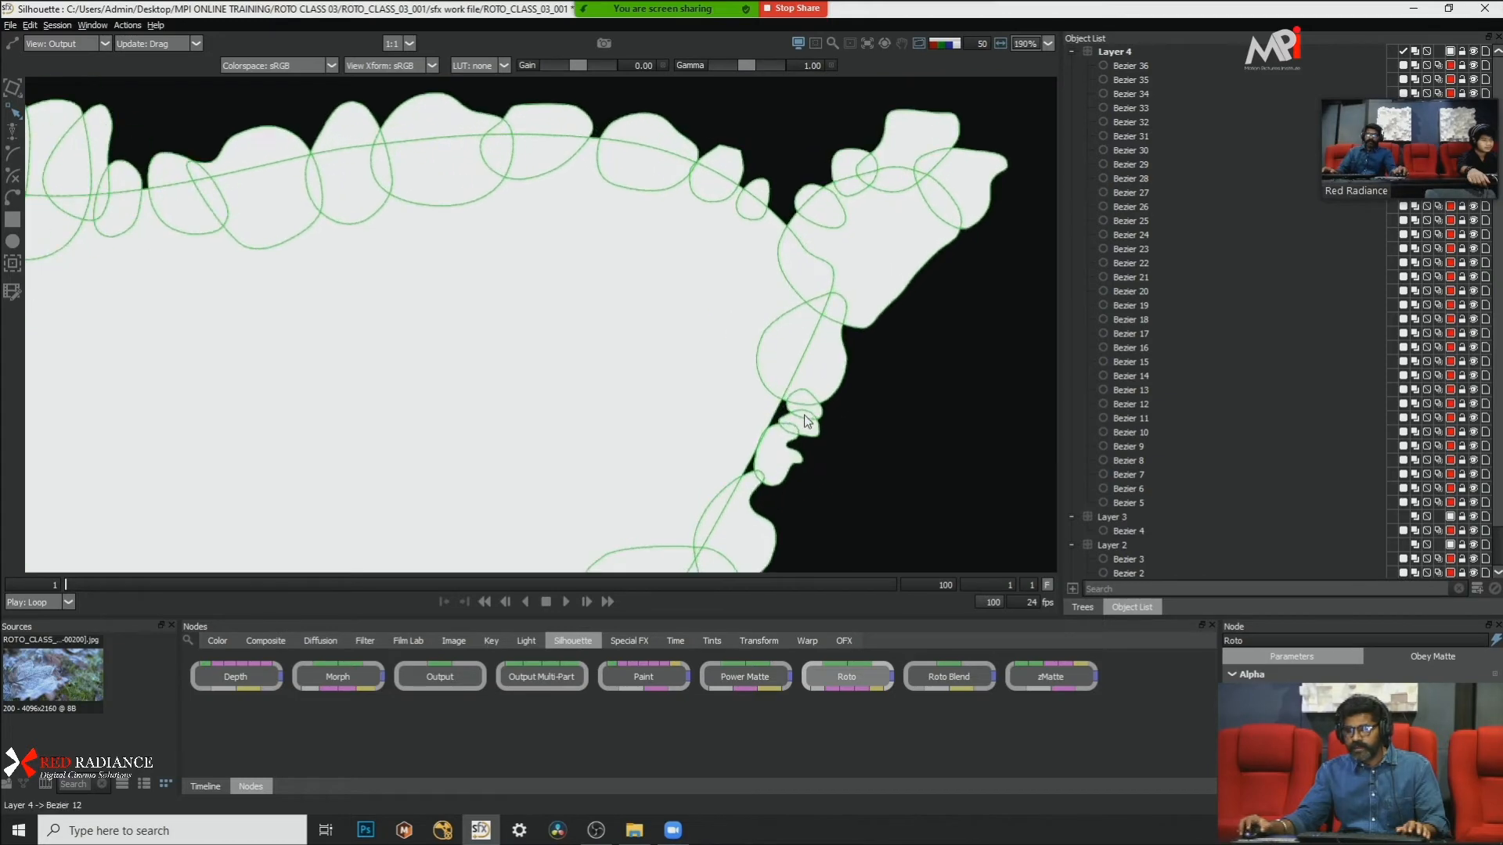
{"action": "scroll", "coordinate": [814, 406], "scroll_direction": "down", "scroll_amount": 1}
{"action": "key", "text": "a"}
{"action": "key", "text": "a"}
{"action": "key", "text": "a"}
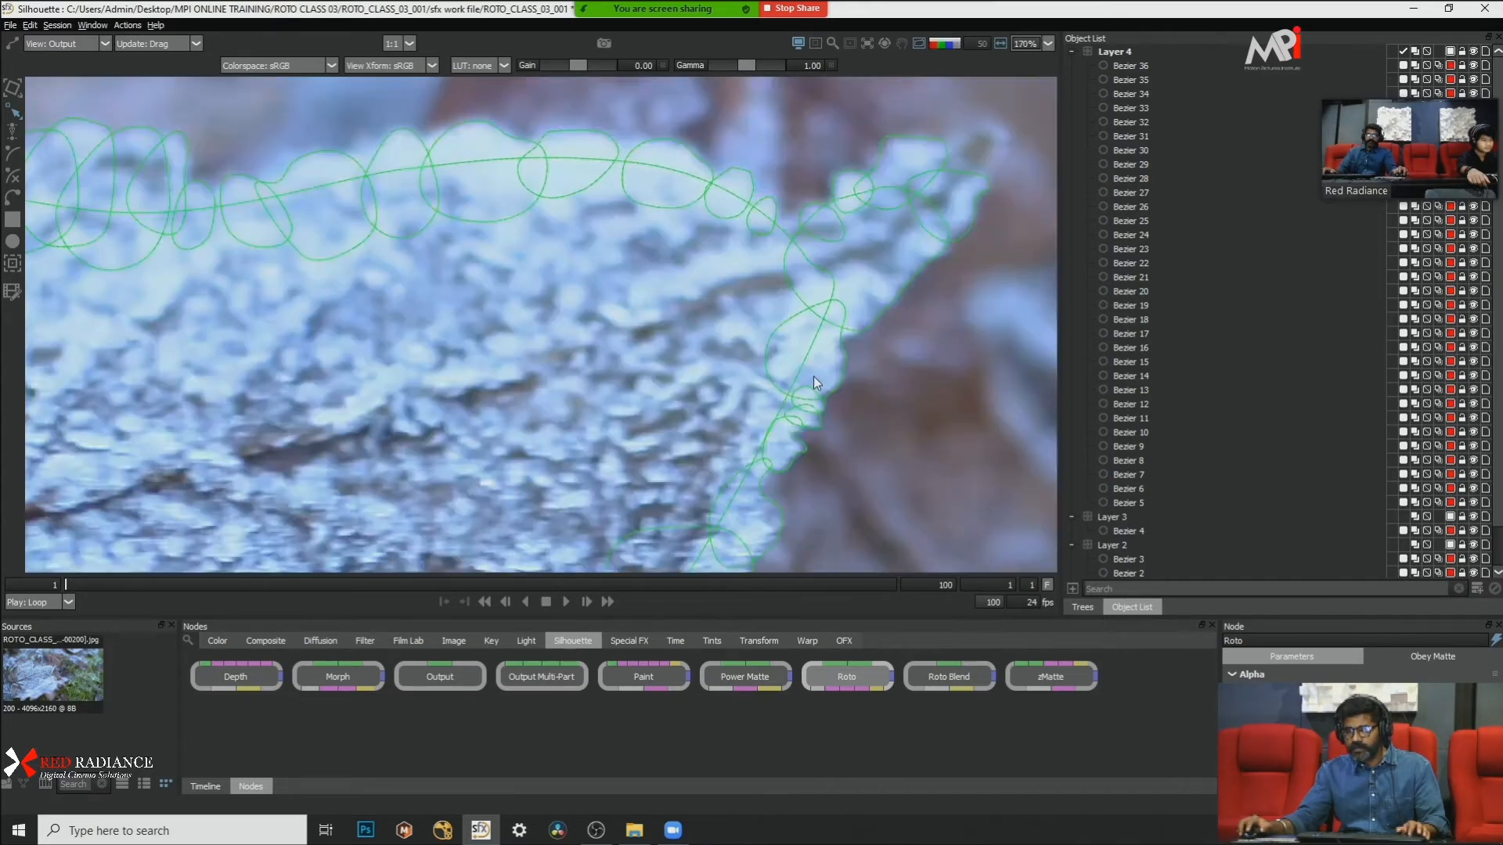
{"action": "scroll", "coordinate": [775, 438], "scroll_direction": "up", "scroll_amount": 2}
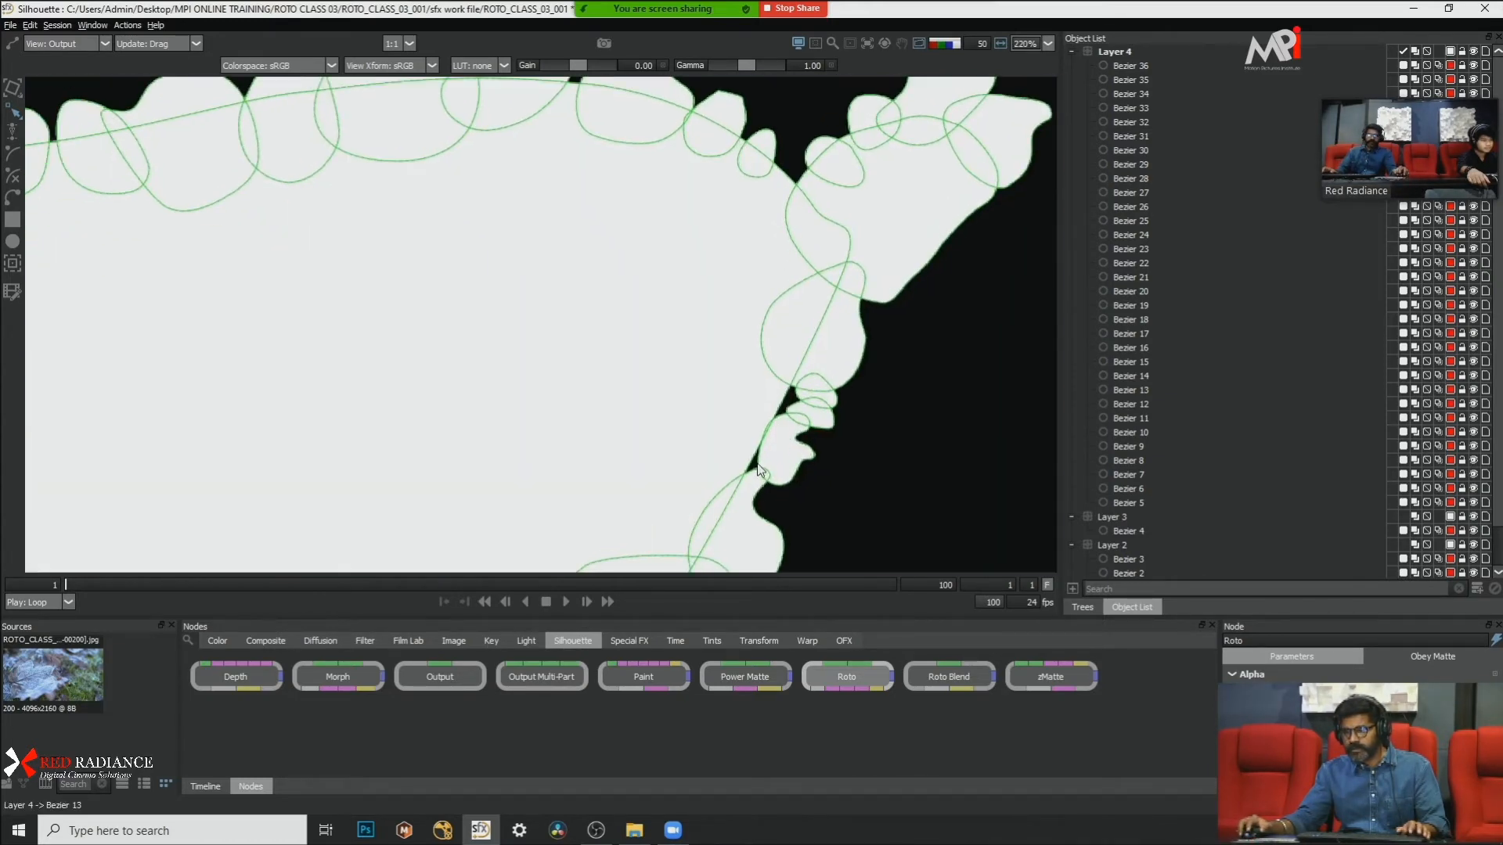
{"action": "key", "text": "a"}
Step: Reshape the main leaf outline below the tip by pulling its edge outward to fill the gaps behind the small detail shapes
{"action": "left_click", "coordinate": [761, 449]}
{"action": "scroll", "coordinate": [781, 454], "scroll_direction": "down", "scroll_amount": 3}
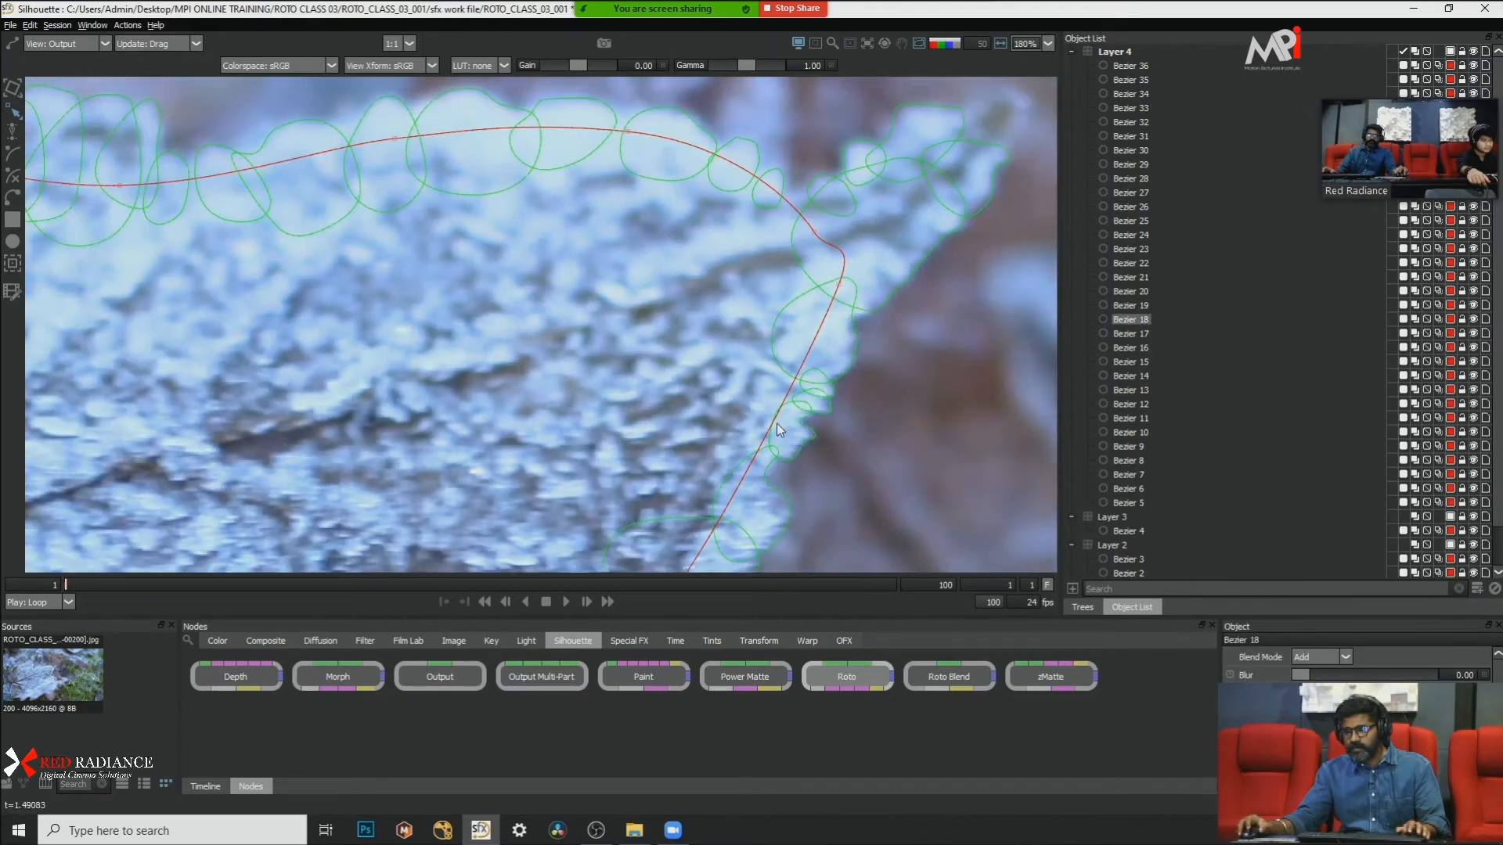
{"action": "scroll", "coordinate": [842, 351], "scroll_direction": "up", "scroll_amount": 1}
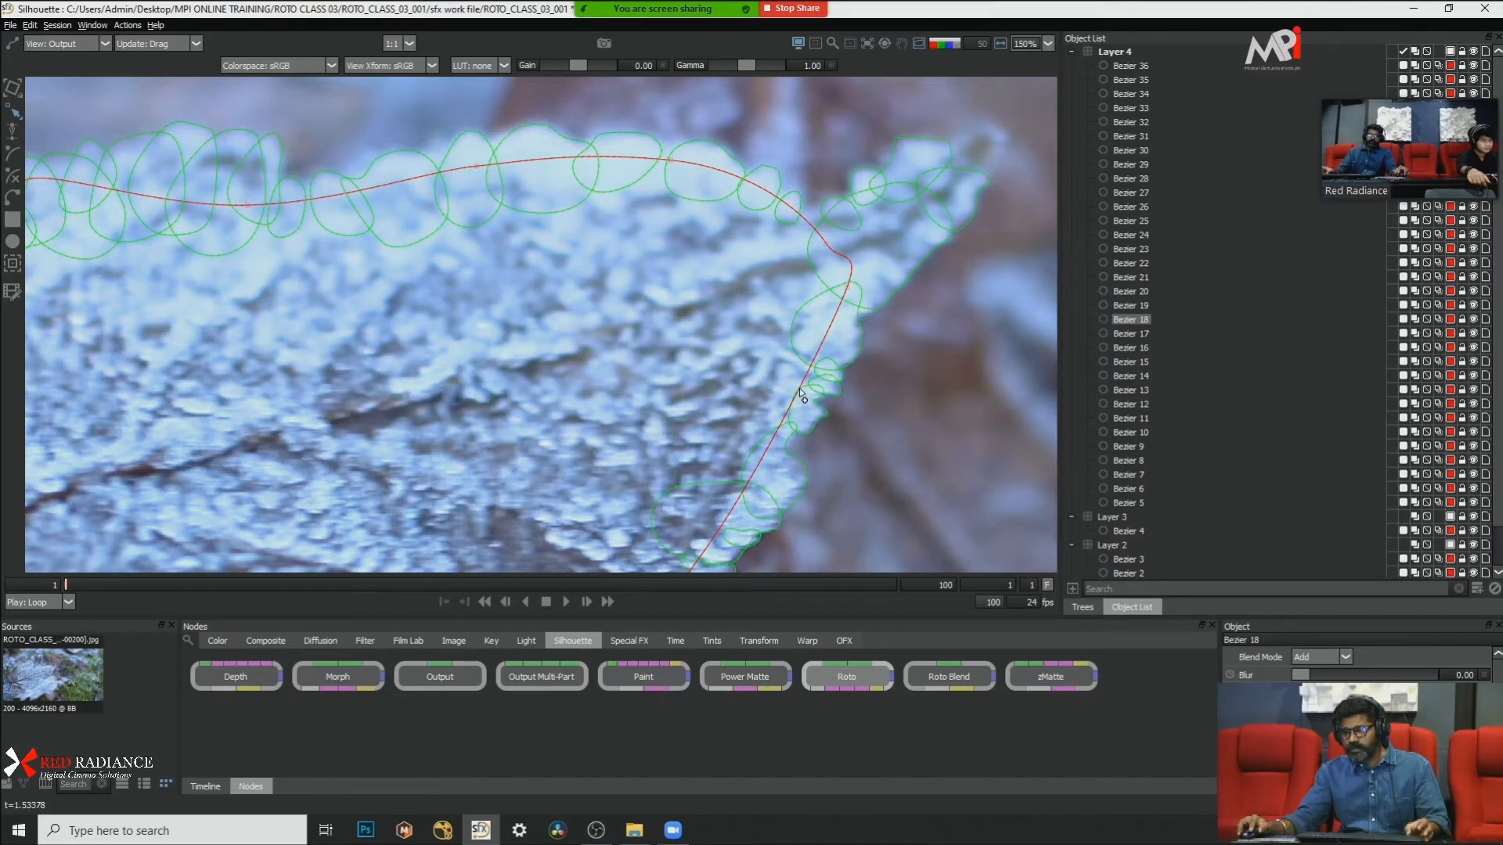
{"action": "mouse_move", "coordinate": [800, 394]}
{"action": "left_mouse_down"}
{"action": "mouse_move", "coordinate": [822, 397]}
{"action": "mouse_move", "coordinate": [824, 379]}
{"action": "left_mouse_up"}
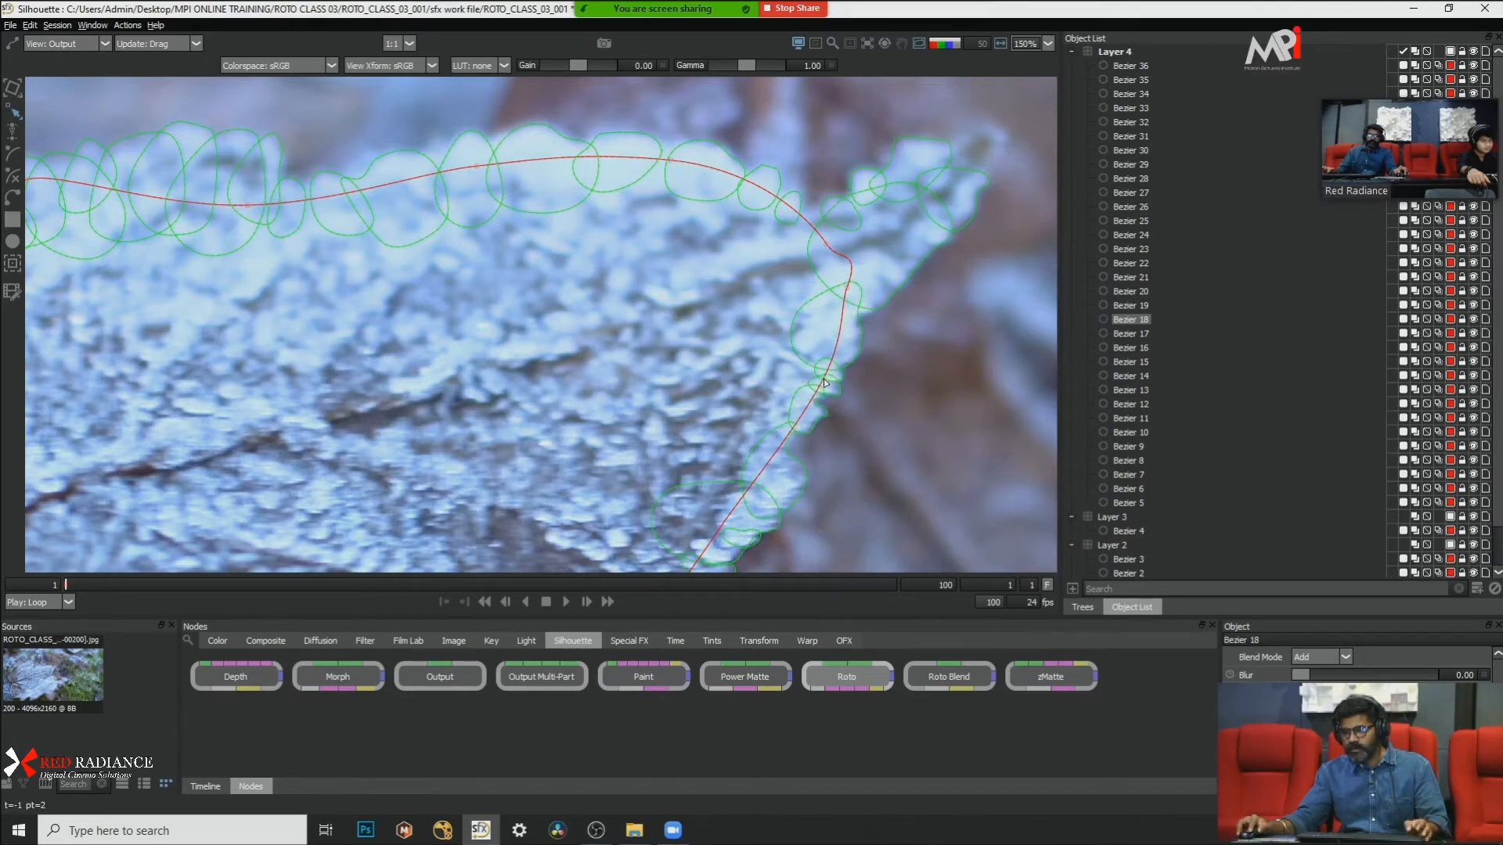
{"action": "scroll", "coordinate": [873, 321], "scroll_direction": "down", "scroll_amount": 3}
{"action": "scroll", "coordinate": [787, 440], "scroll_direction": "up", "scroll_amount": 2}
{"action": "left_click_drag", "start_coordinate": [784, 439], "coordinate": [804, 404]}
{"action": "left_click", "coordinate": [731, 330]}
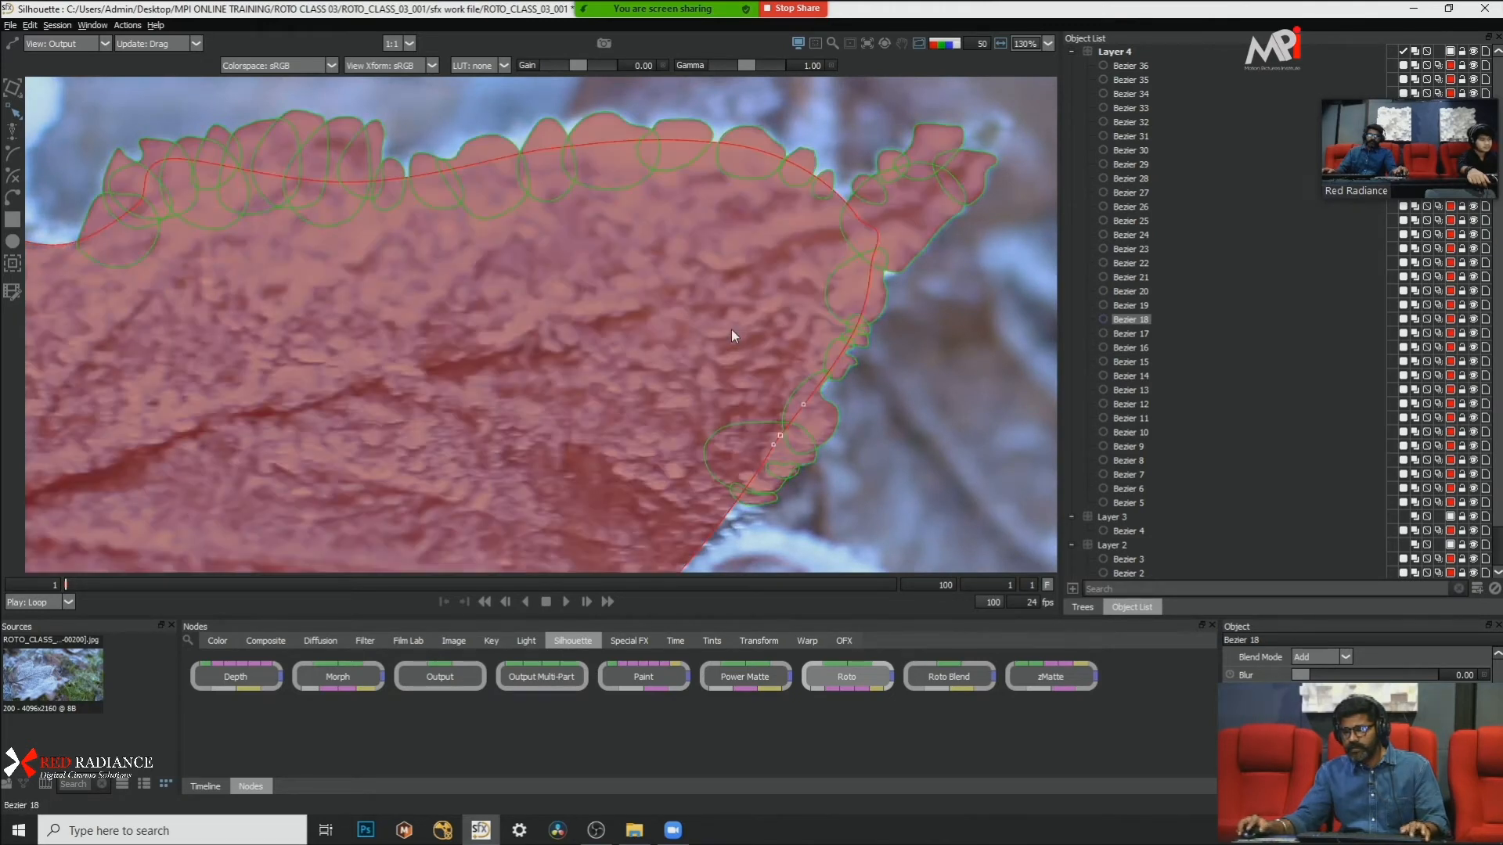
Step: Examine the whole leaf with and without the matte overlay to find frost edges outside the main outline
{"action": "scroll", "coordinate": [721, 325], "scroll_direction": "down", "scroll_amount": 5}
{"action": "scroll", "coordinate": [595, 338], "scroll_direction": "up", "scroll_amount": 3}
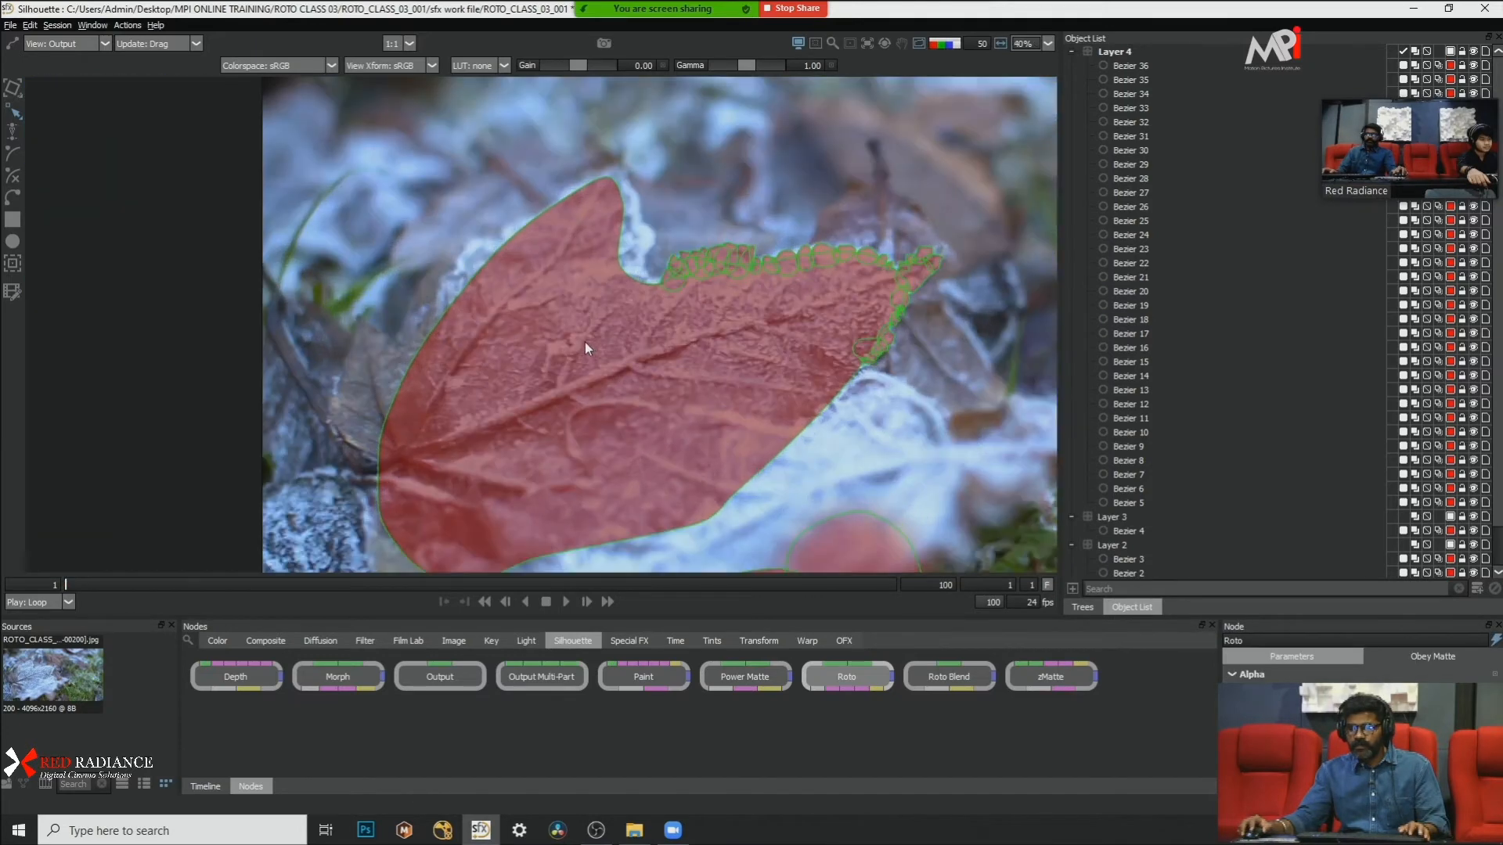
{"action": "left_click_drag", "start_coordinate": [753, 320], "coordinate": [688, 201]}
{"action": "scroll", "coordinate": [699, 252], "scroll_direction": "down", "scroll_amount": 3}
{"action": "scroll", "coordinate": [699, 252], "scroll_direction": "up", "scroll_amount": 3}
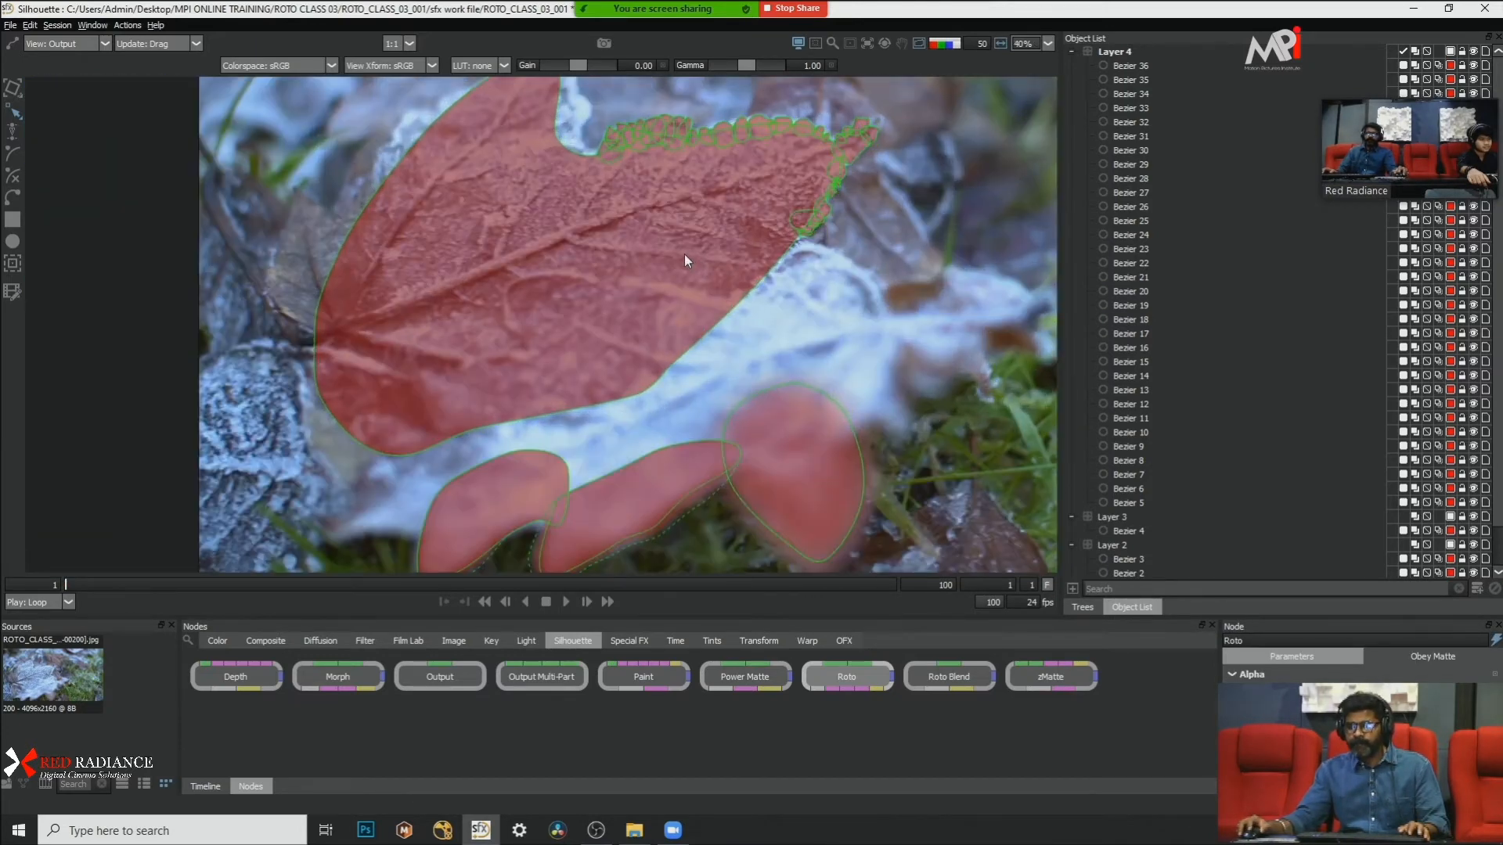
{"action": "left_click_drag", "start_coordinate": [684, 255], "coordinate": [729, 353]}
{"action": "left_click_drag", "start_coordinate": [740, 301], "coordinate": [686, 350]}
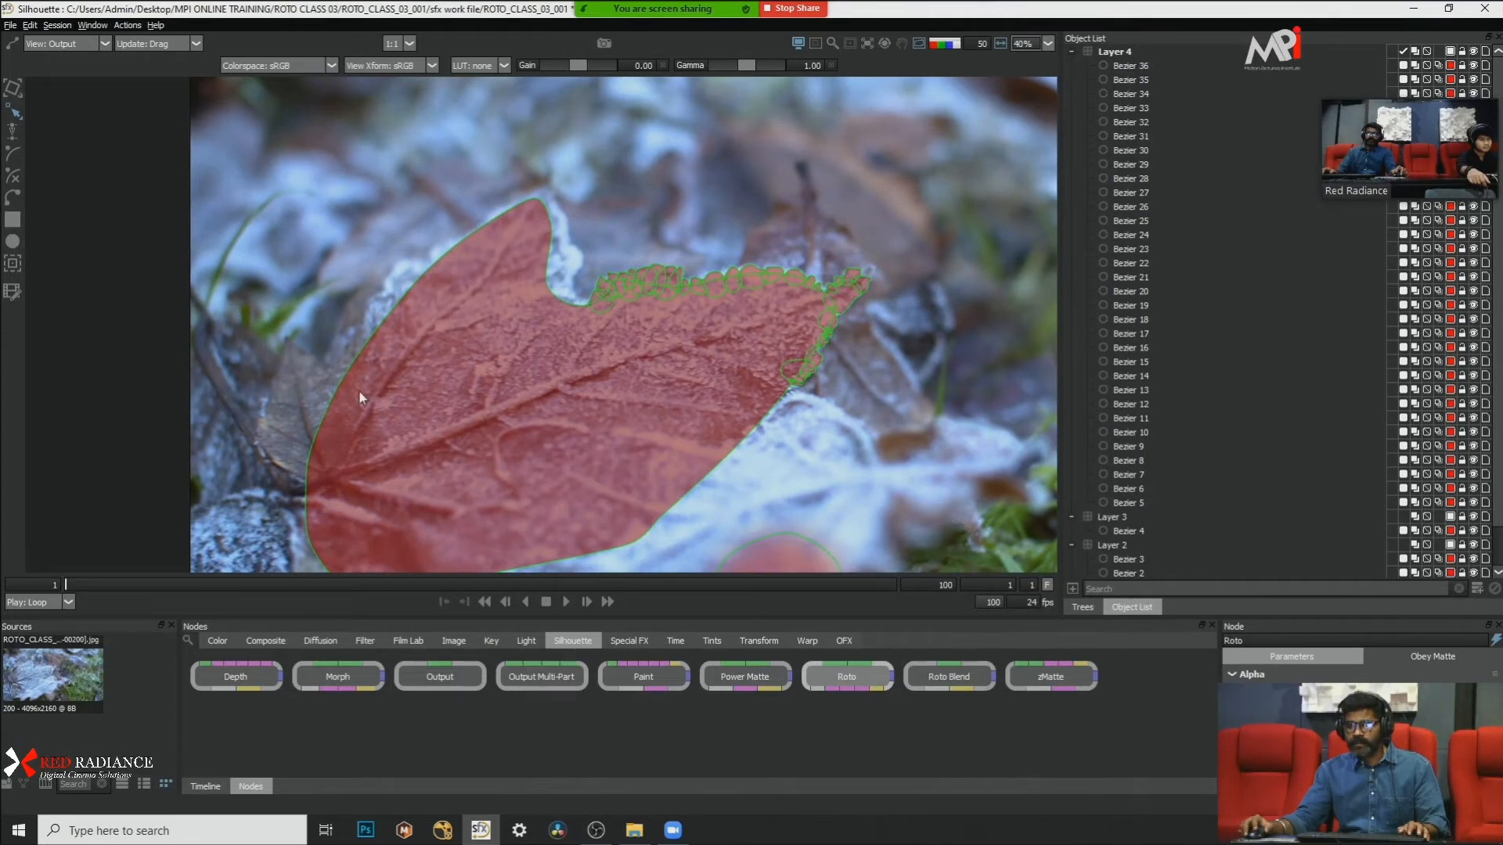
{"action": "scroll", "coordinate": [358, 390], "scroll_direction": "up", "scroll_amount": 3}
{"action": "left_click_drag", "start_coordinate": [557, 250], "coordinate": [557, 299]}
{"action": "left_click_drag", "start_coordinate": [662, 152], "coordinate": [560, 247]}
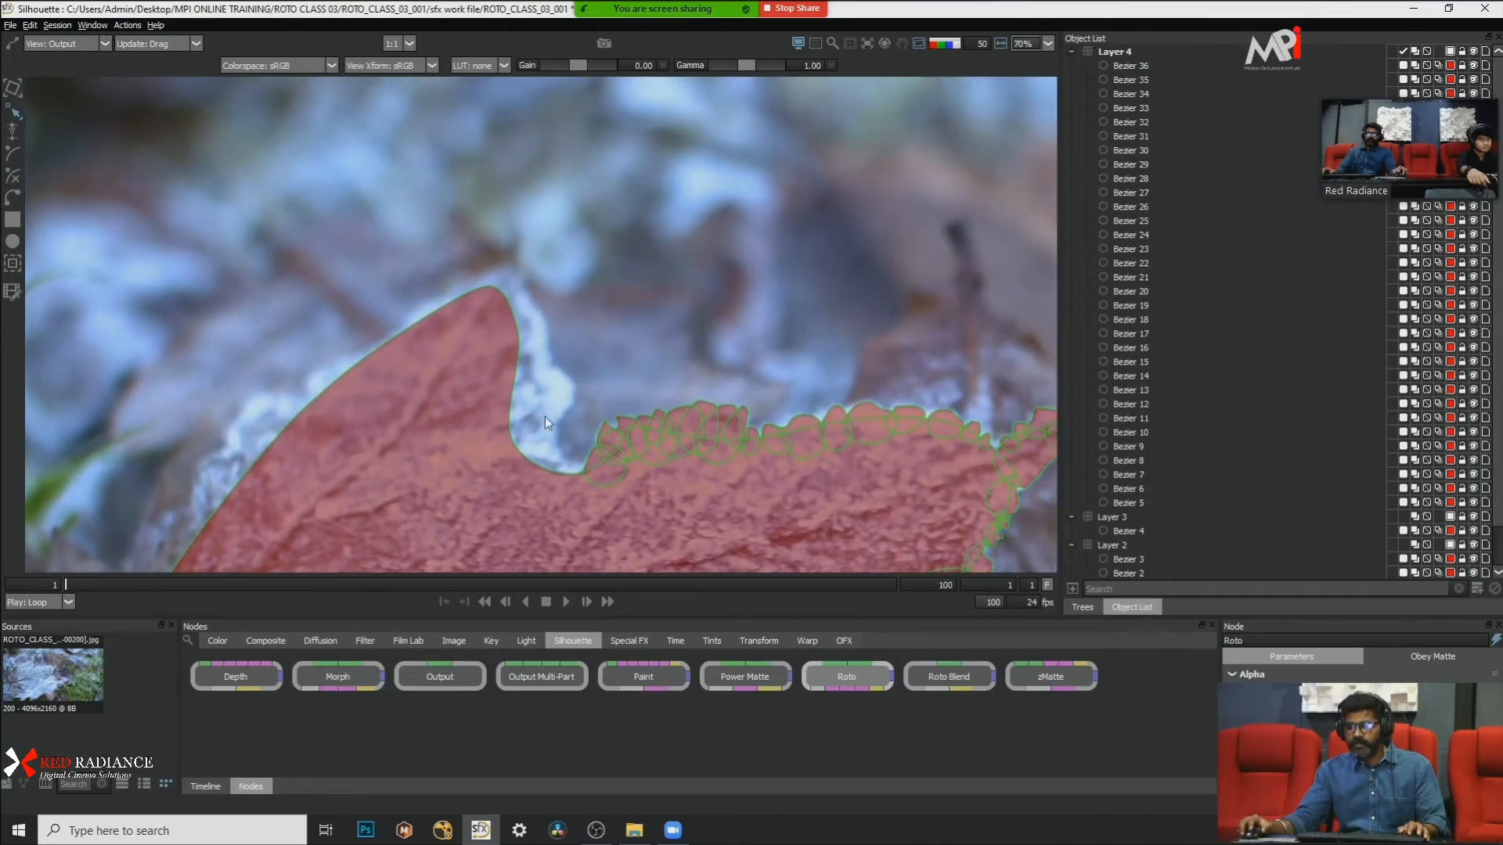
{"action": "key", "text": "a"}
{"action": "key", "text": "a"}
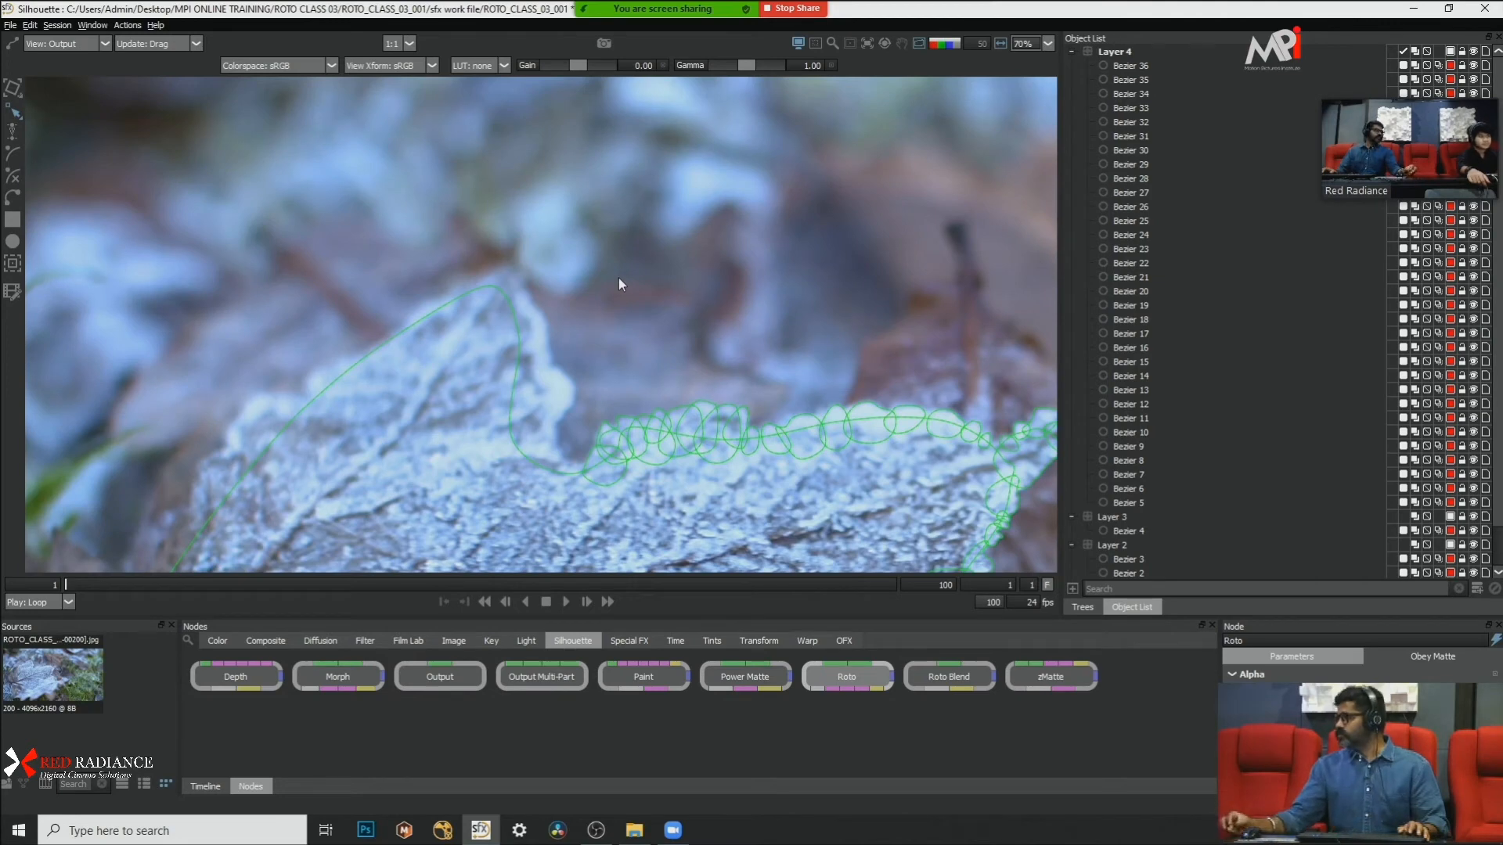
Step: Draw a large closed Bezier shape over the frost bulge beside the notch, extending down across the notch's base
{"action": "left_click_drag", "start_coordinate": [617, 395], "coordinate": [481, 329]}
{"action": "scroll", "coordinate": [387, 294], "scroll_direction": "up", "scroll_amount": 2}
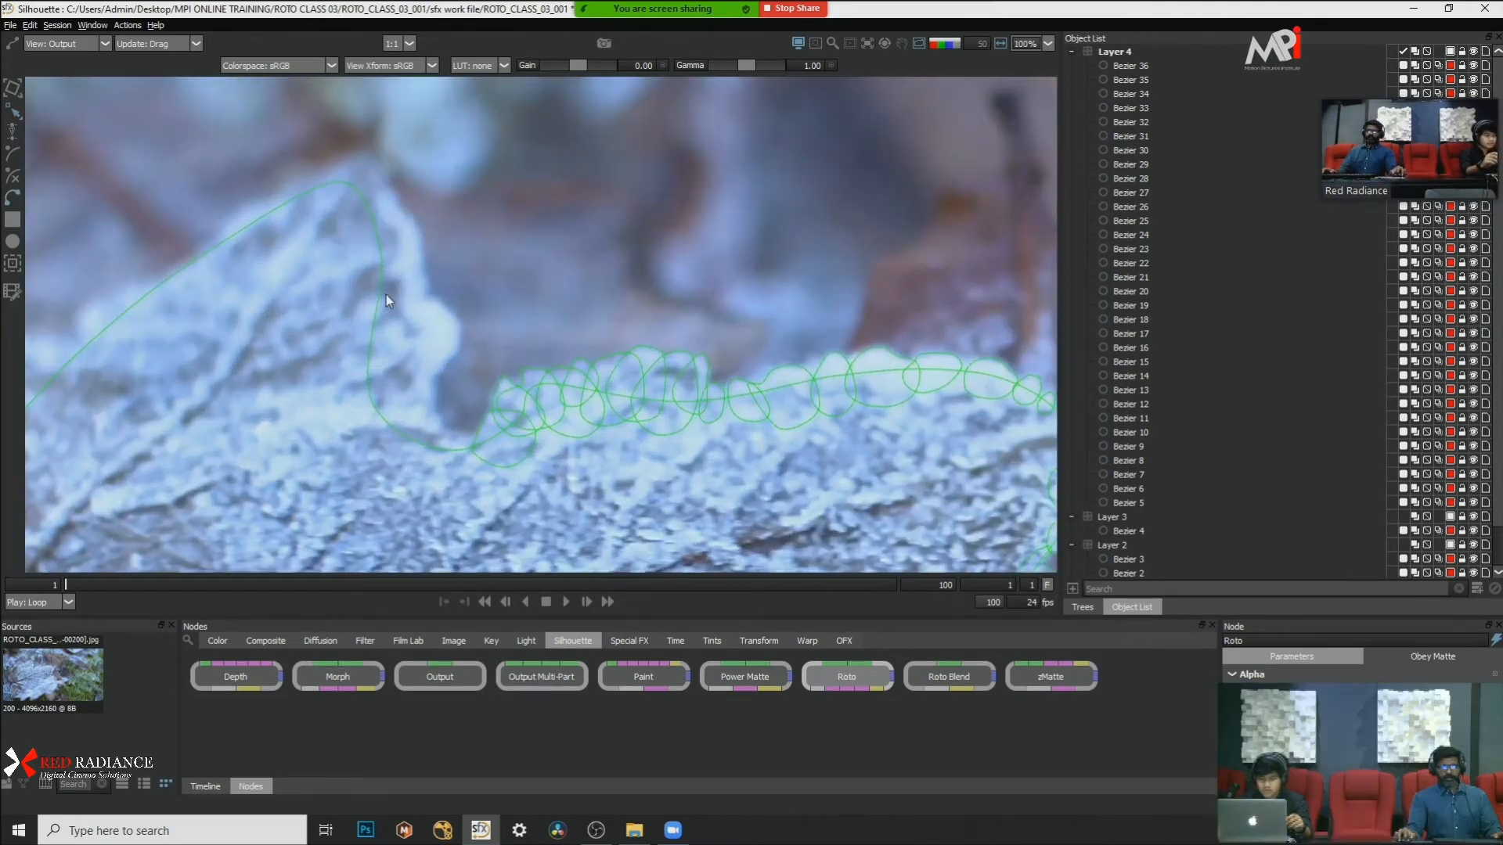
{"action": "left_click_drag", "start_coordinate": [387, 295], "coordinate": [521, 305]}
{"action": "left_click_drag", "start_coordinate": [515, 435], "coordinate": [508, 382]}
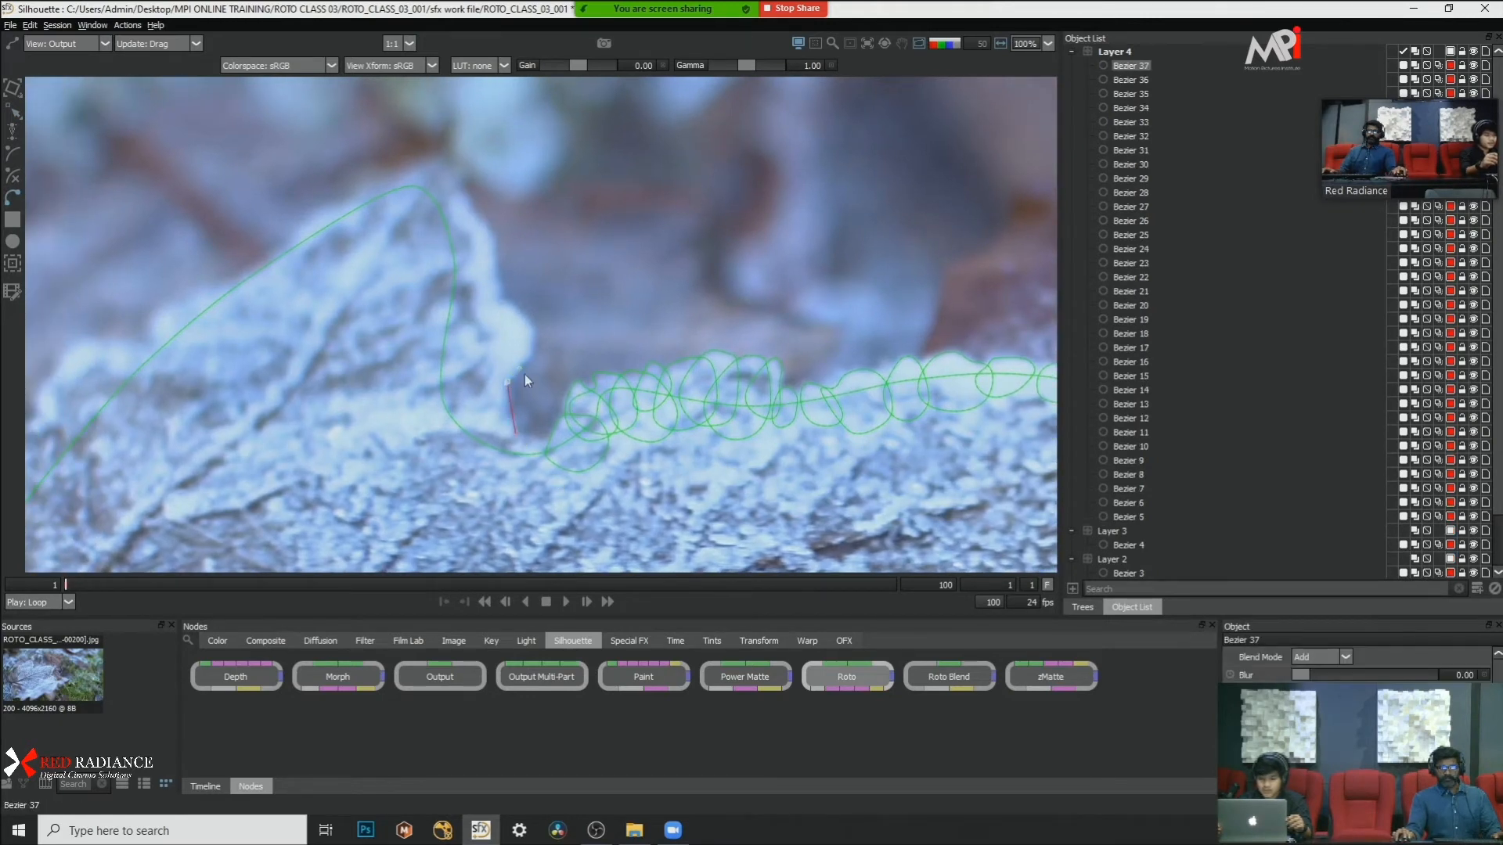
{"action": "mouse_move", "coordinate": [501, 296]}
{"action": "left_mouse_down"}
{"action": "mouse_move", "coordinate": [422, 348]}
{"action": "mouse_move", "coordinate": [398, 439]}
{"action": "mouse_move", "coordinate": [433, 499]}
{"action": "mouse_move", "coordinate": [518, 502]}
{"action": "mouse_move", "coordinate": [548, 501]}
{"action": "mouse_move", "coordinate": [573, 465]}
{"action": "mouse_move", "coordinate": [532, 443]}
{"action": "left_mouse_up"}
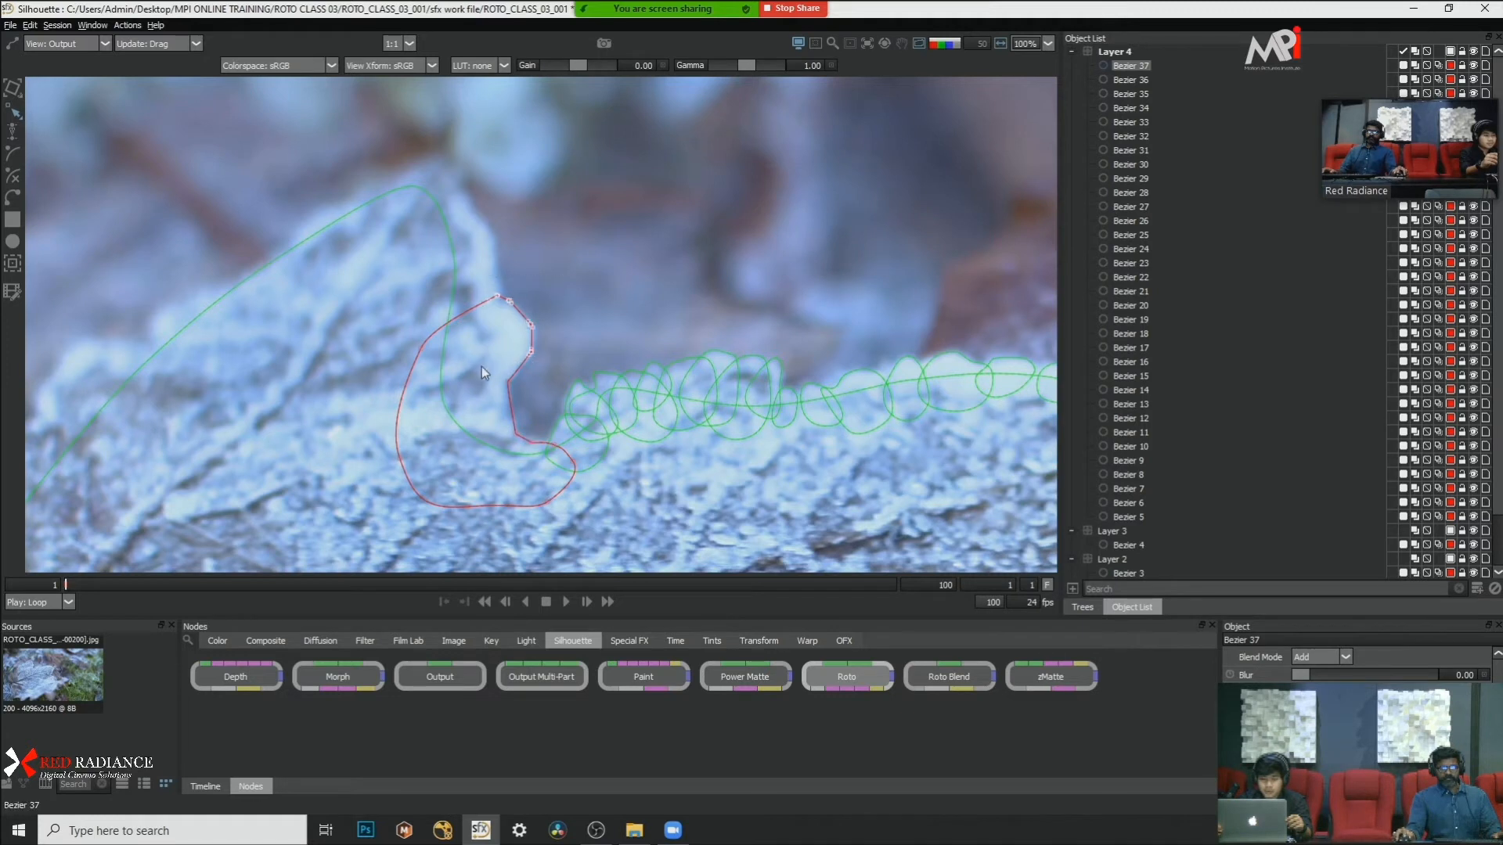
Step: Convert the notch shape's upper points to Cardinal and adjust its top curve to follow the frost bulge
{"action": "right_click", "coordinate": [562, 319]}
{"action": "left_click", "coordinate": [596, 469]}
{"action": "left_click", "coordinate": [555, 263]}
{"action": "left_click", "coordinate": [512, 302]}
{"action": "left_click_drag", "start_coordinate": [498, 296], "coordinate": [511, 306]}
Step: Draw a closed Bezier shape around the frosted peak's tip and its steep slope above the notch, and smooth its points
{"action": "left_click_drag", "start_coordinate": [534, 235], "coordinate": [519, 343]}
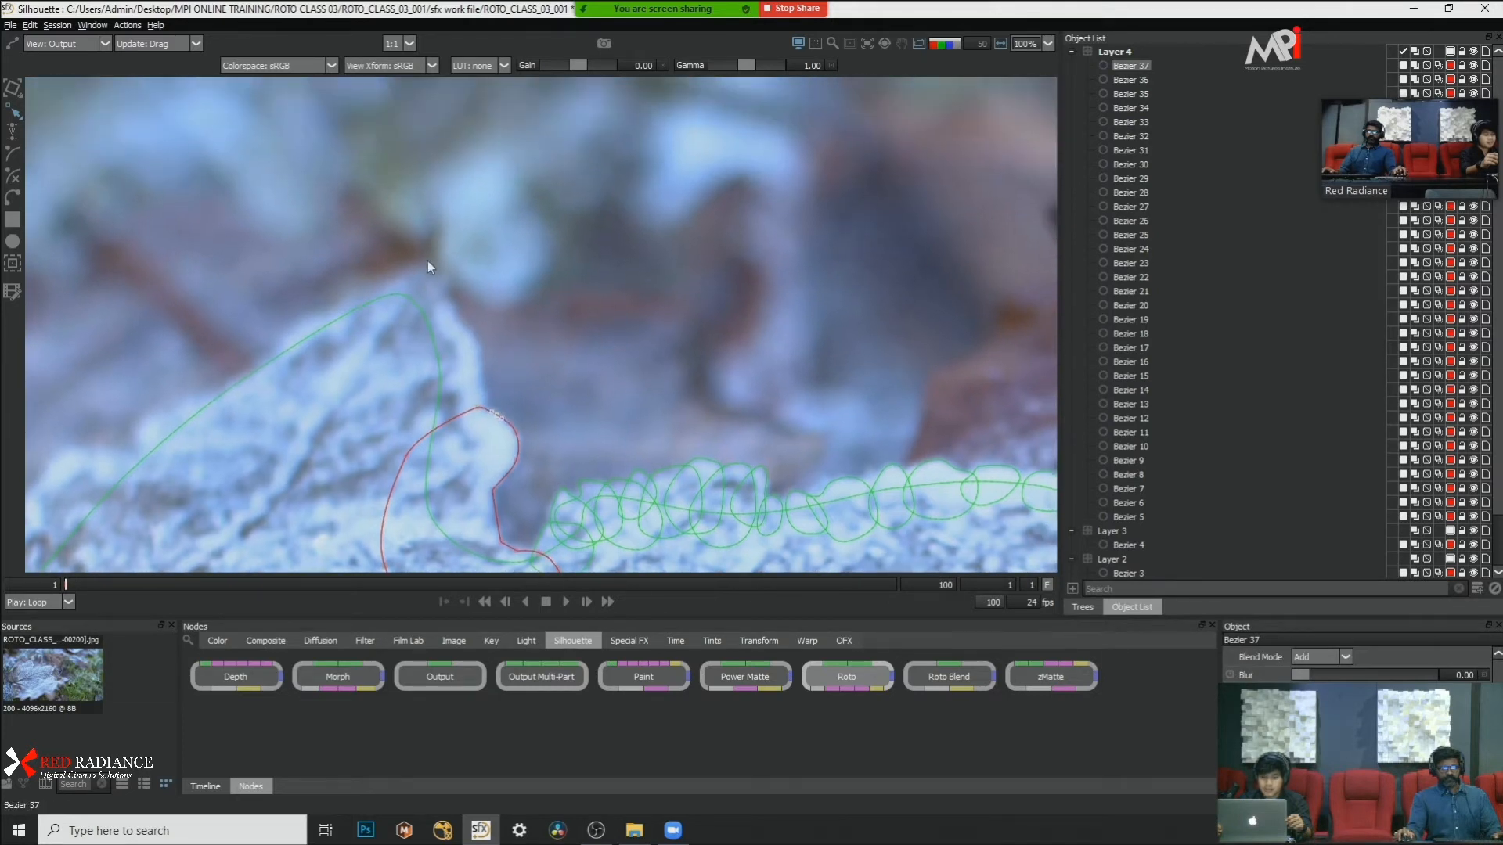
{"action": "left_click", "coordinate": [13, 198]}
{"action": "left_click", "coordinate": [400, 279]}
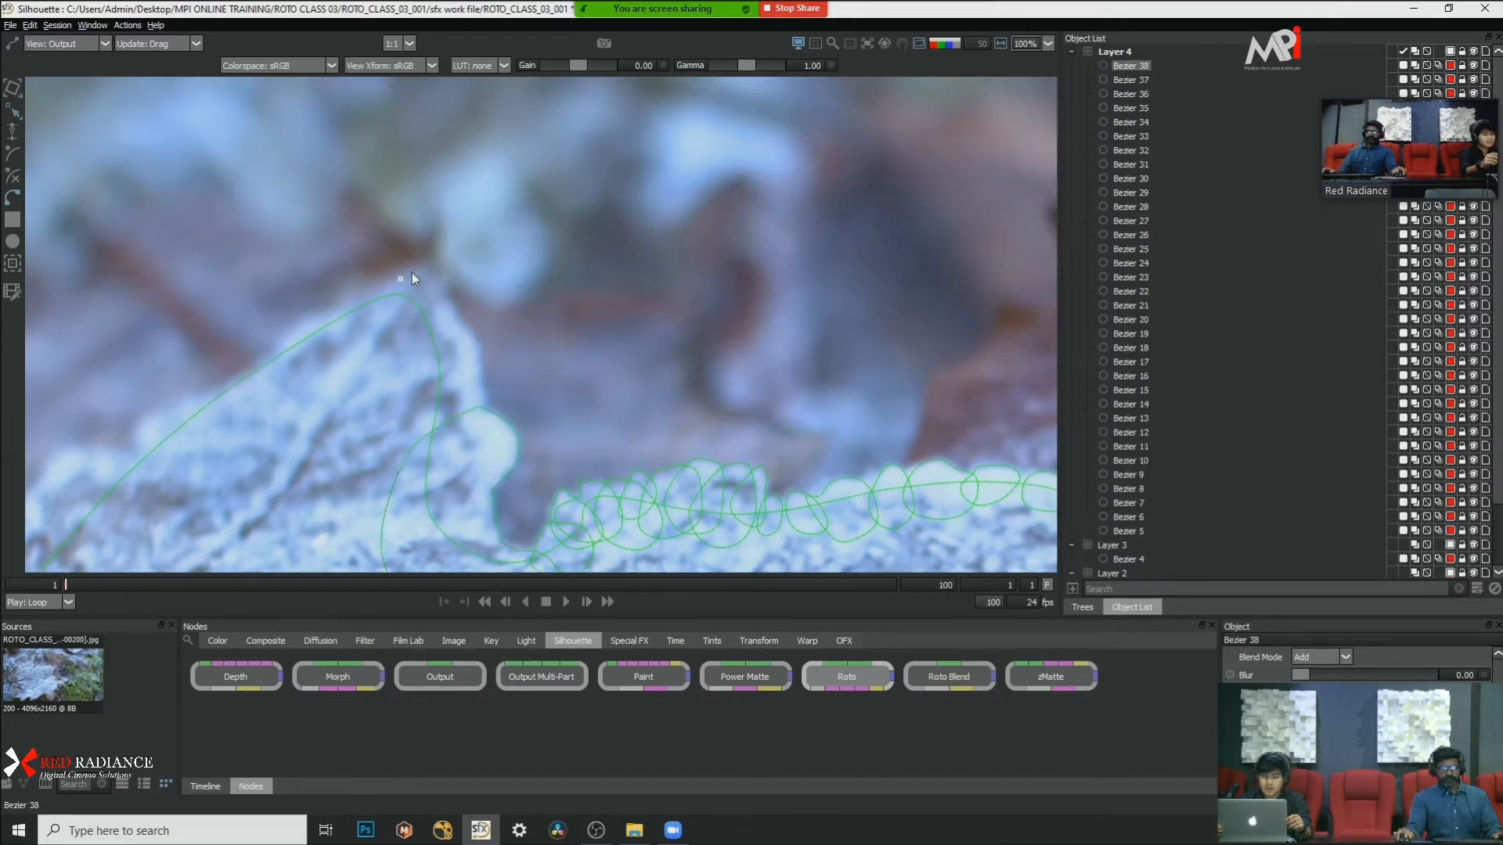
{"action": "left_click", "coordinate": [423, 263]}
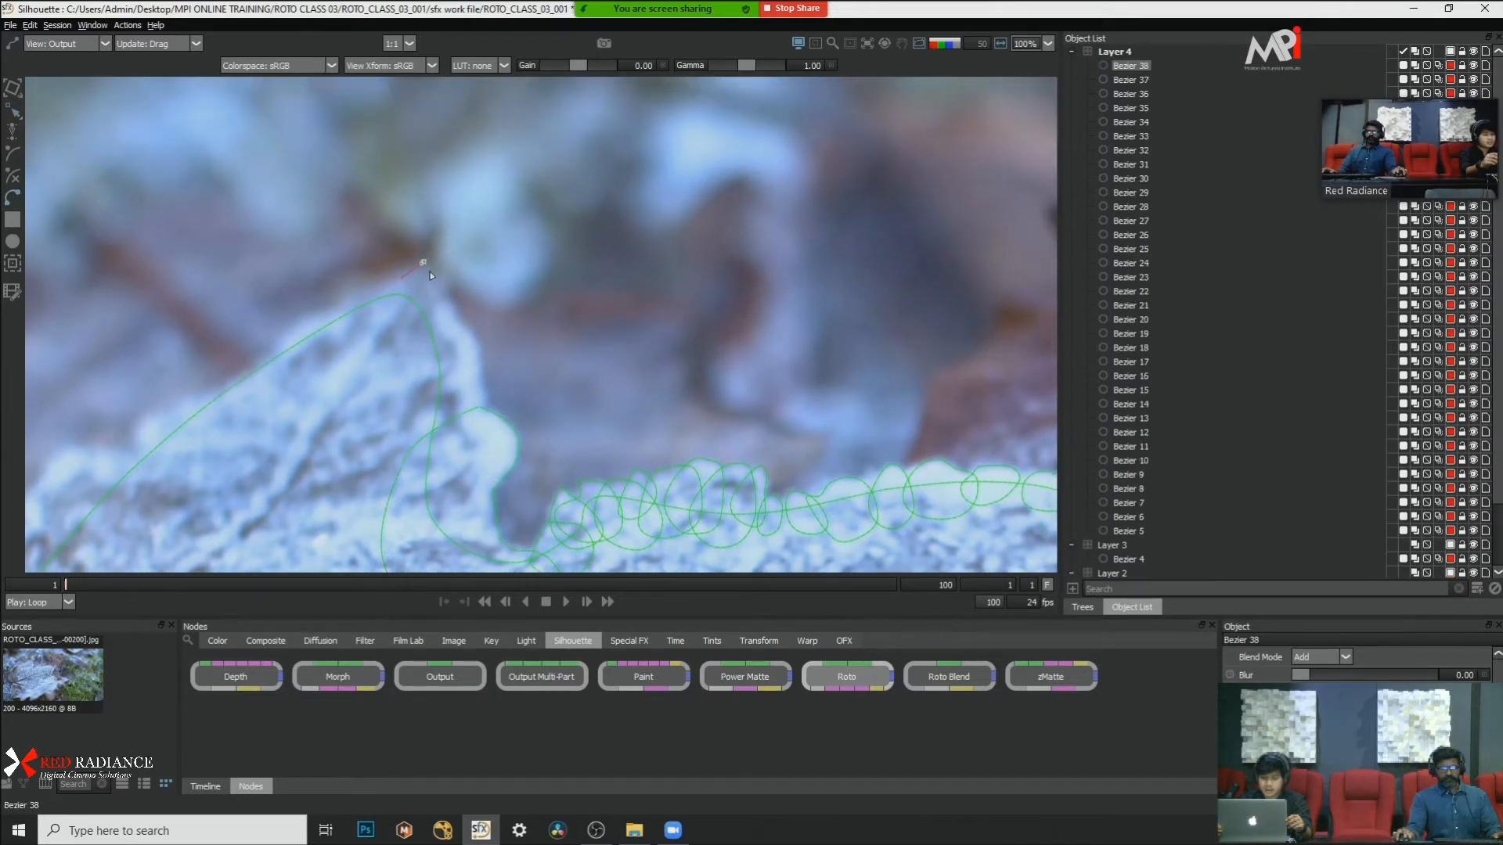
{"action": "left_click", "coordinate": [483, 355]}
{"action": "left_click_drag", "start_coordinate": [434, 449], "coordinate": [416, 452]}
{"action": "left_click_drag", "start_coordinate": [386, 431], "coordinate": [385, 413]}
{"action": "left_click", "coordinate": [371, 342]}
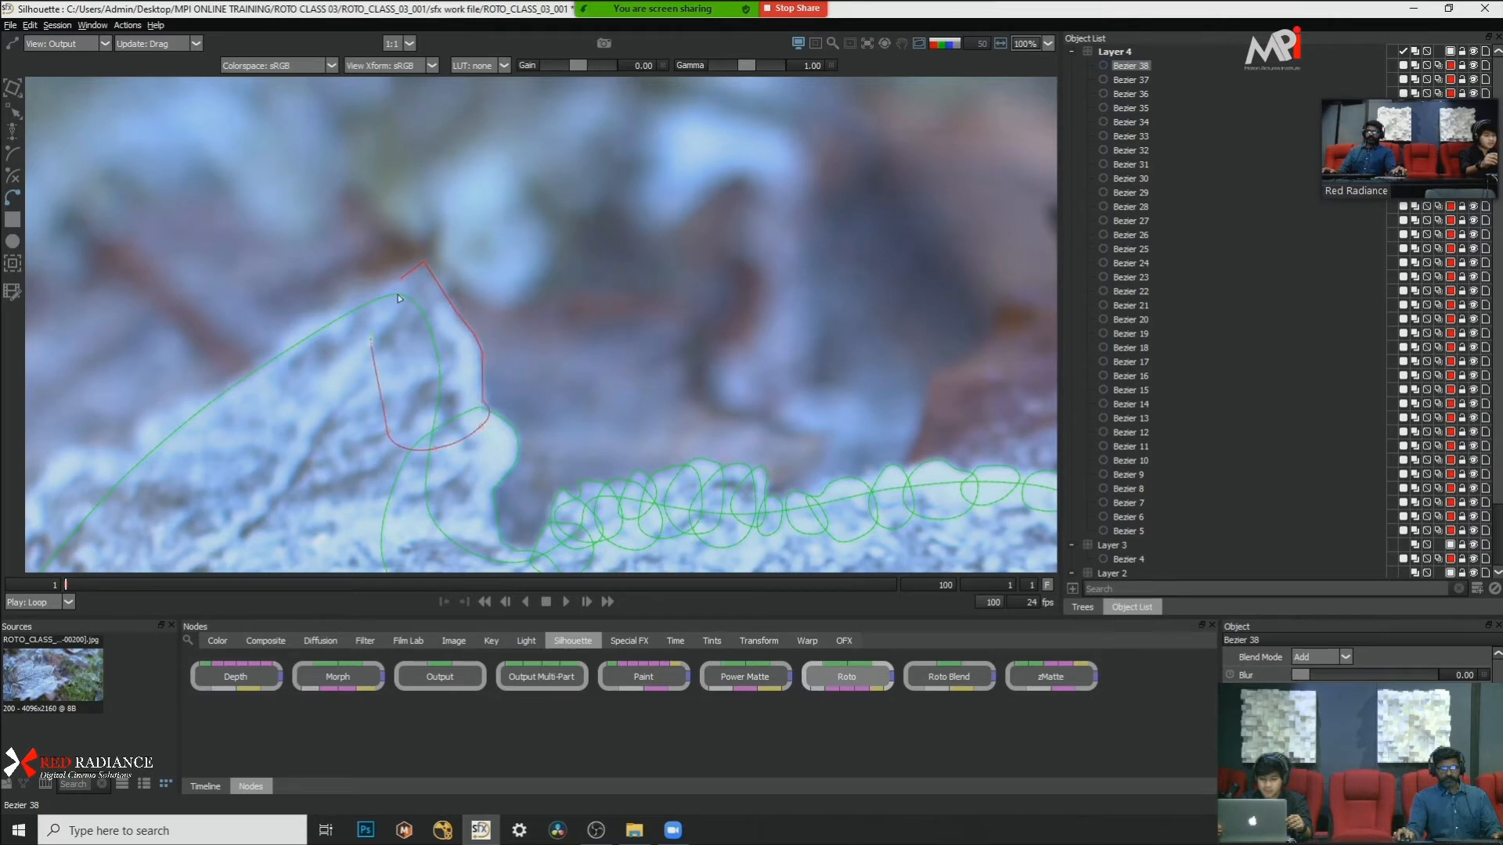
{"action": "left_click", "coordinate": [400, 279]}
{"action": "right_click", "coordinate": [565, 293]}
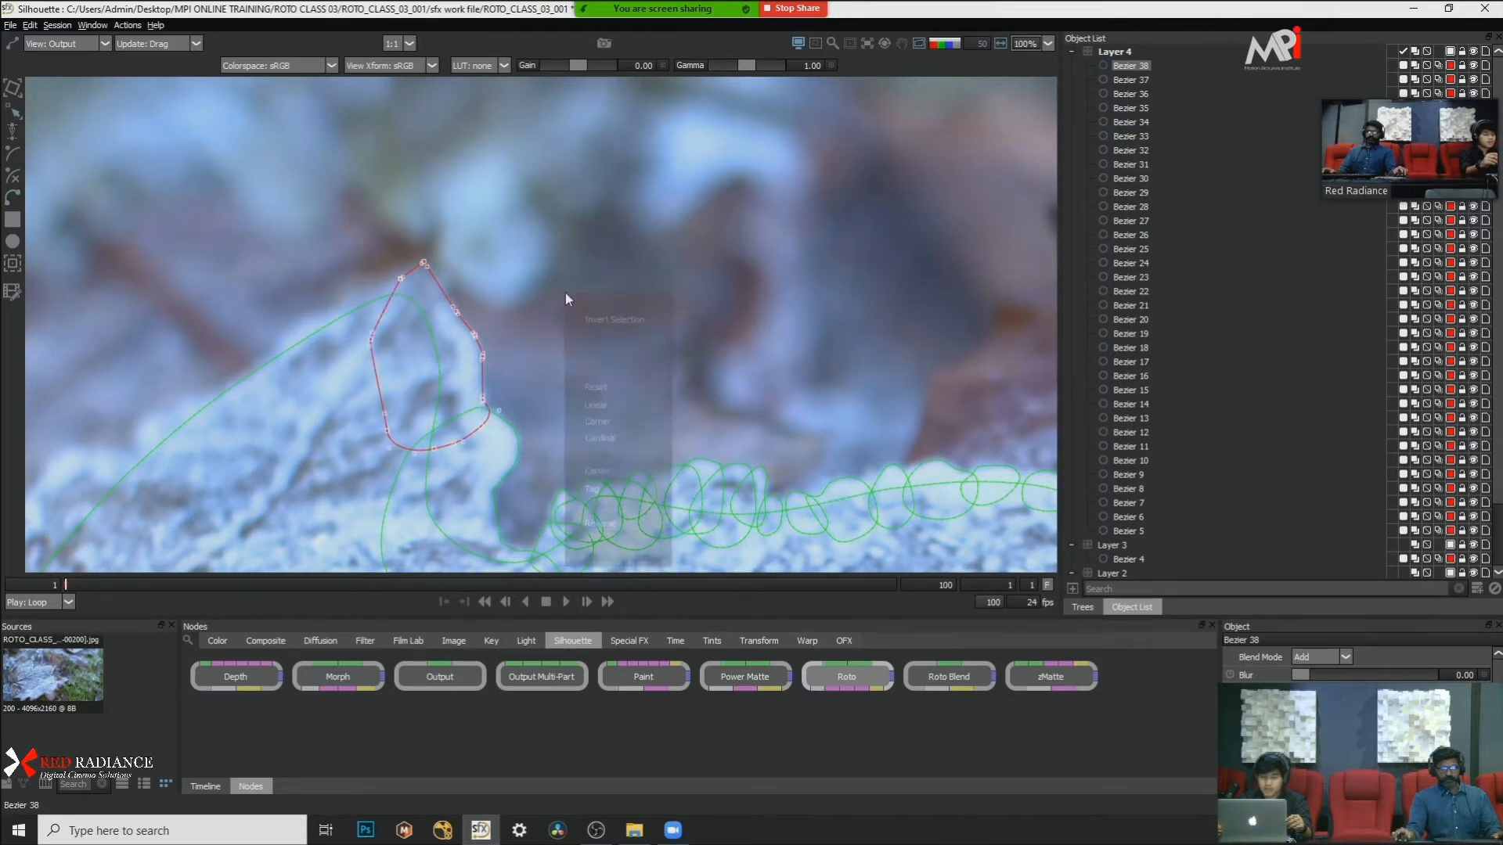
{"action": "left_click", "coordinate": [590, 428]}
Step: Draw a closed Bezier shape over the frost on the peak's long slope, overlapping the tip shape
{"action": "left_click_drag", "start_coordinate": [438, 280], "coordinate": [719, 270]}
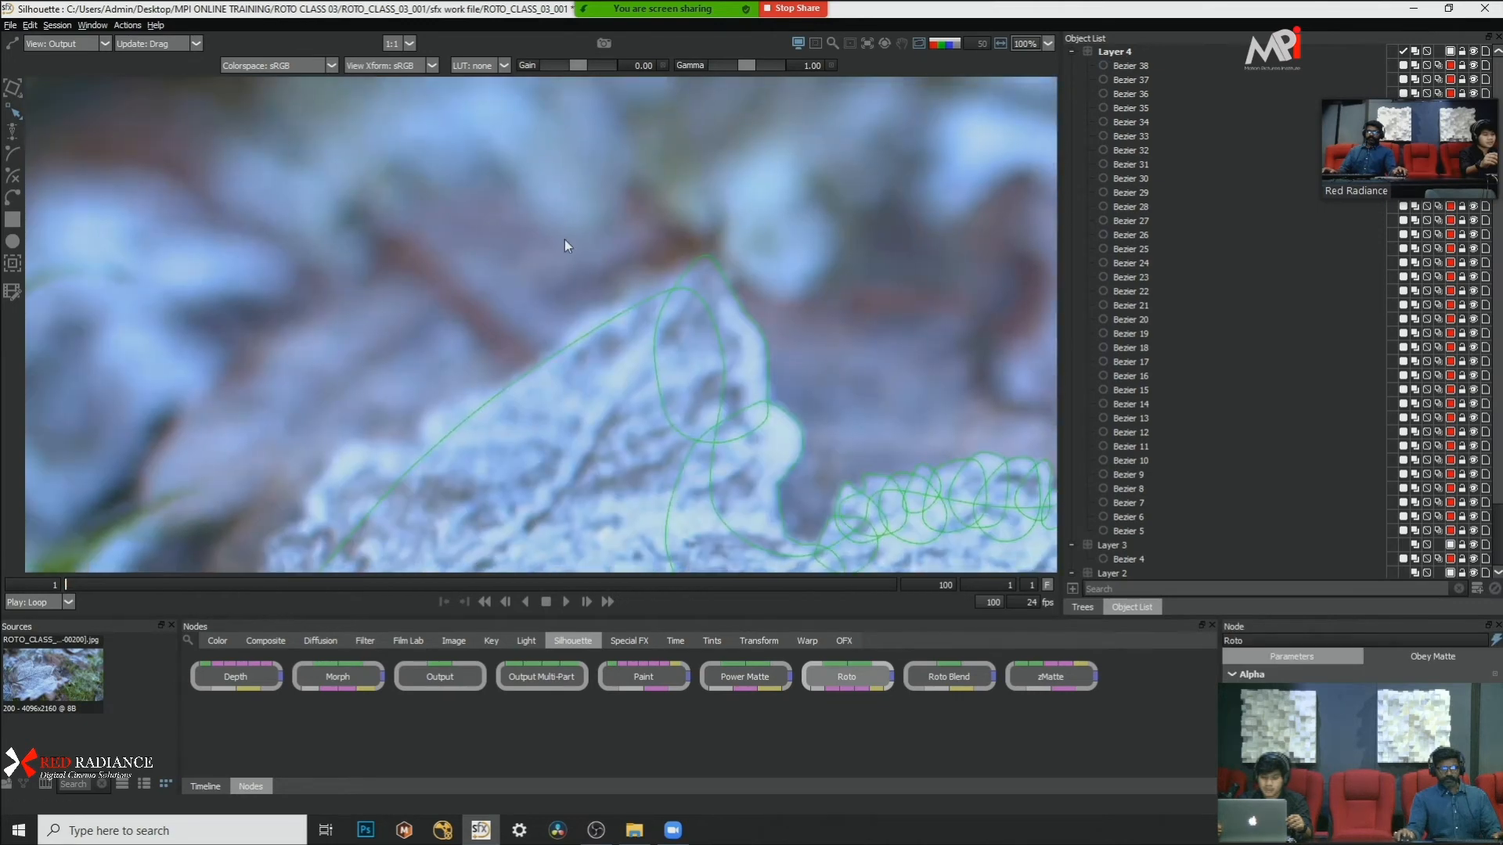
{"action": "left_click", "coordinate": [13, 197]}
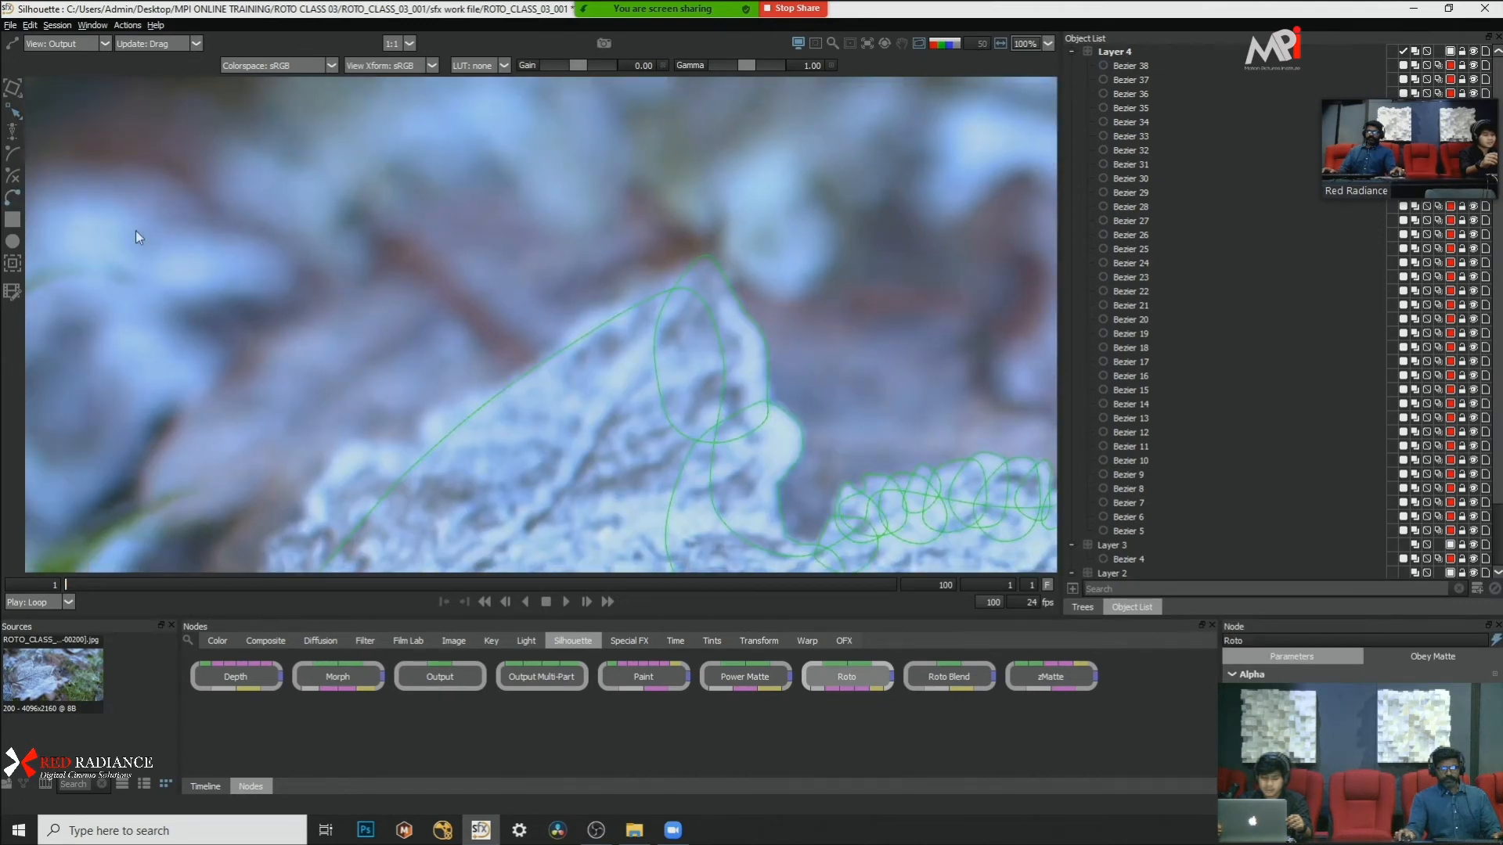
{"action": "left_click", "coordinate": [691, 274]}
{"action": "left_click", "coordinate": [637, 285]}
{"action": "left_click", "coordinate": [622, 299]}
{"action": "left_click", "coordinate": [579, 308]}
{"action": "left_click_drag", "start_coordinate": [554, 357], "coordinate": [557, 385]}
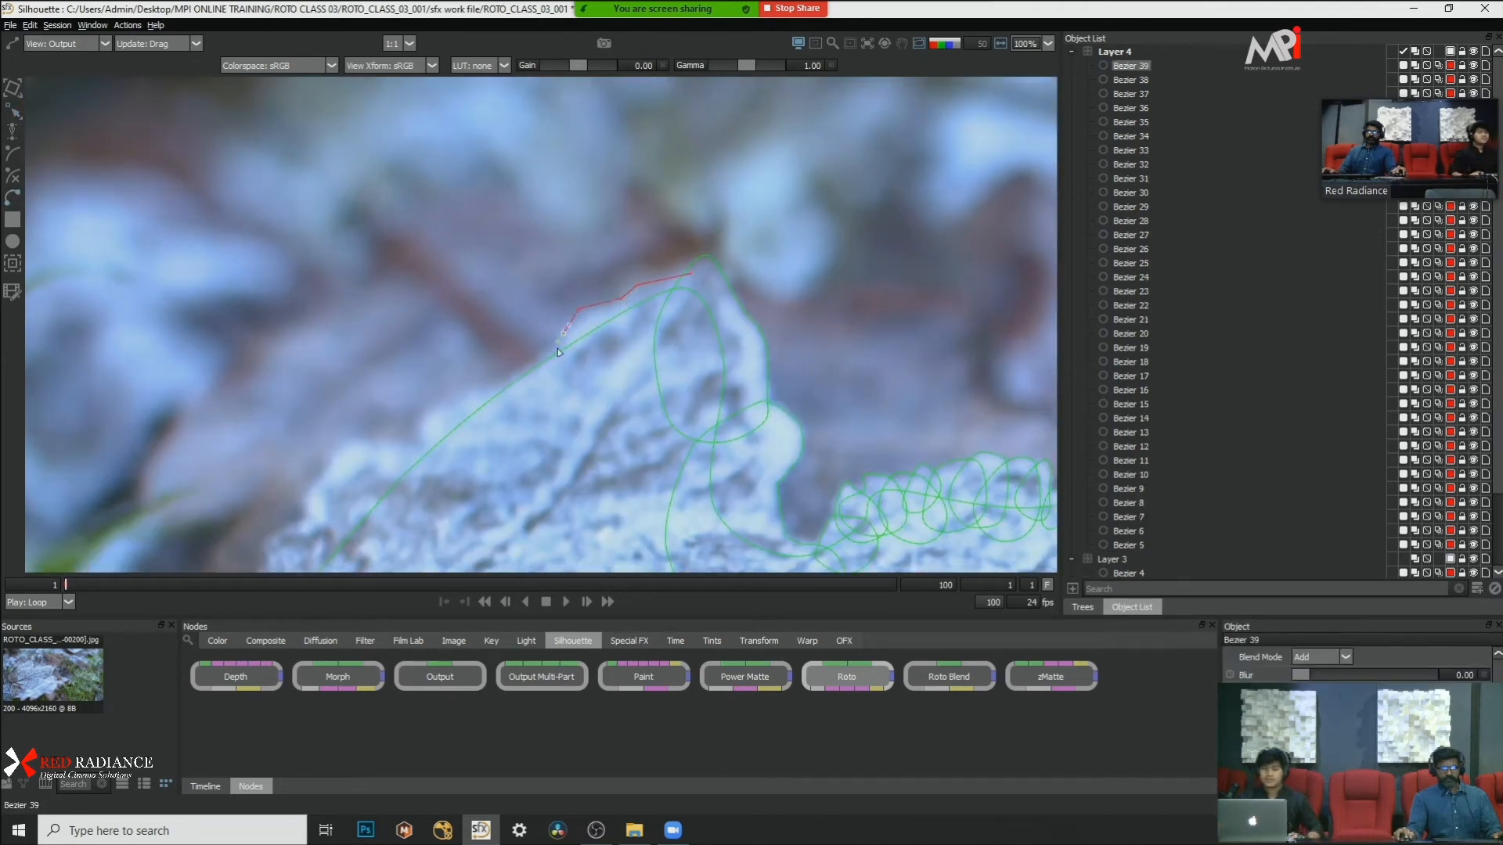
{"action": "left_click_drag", "start_coordinate": [664, 396], "coordinate": [674, 396]}
{"action": "left_click", "coordinate": [706, 306]}
{"action": "left_click", "coordinate": [691, 273]}
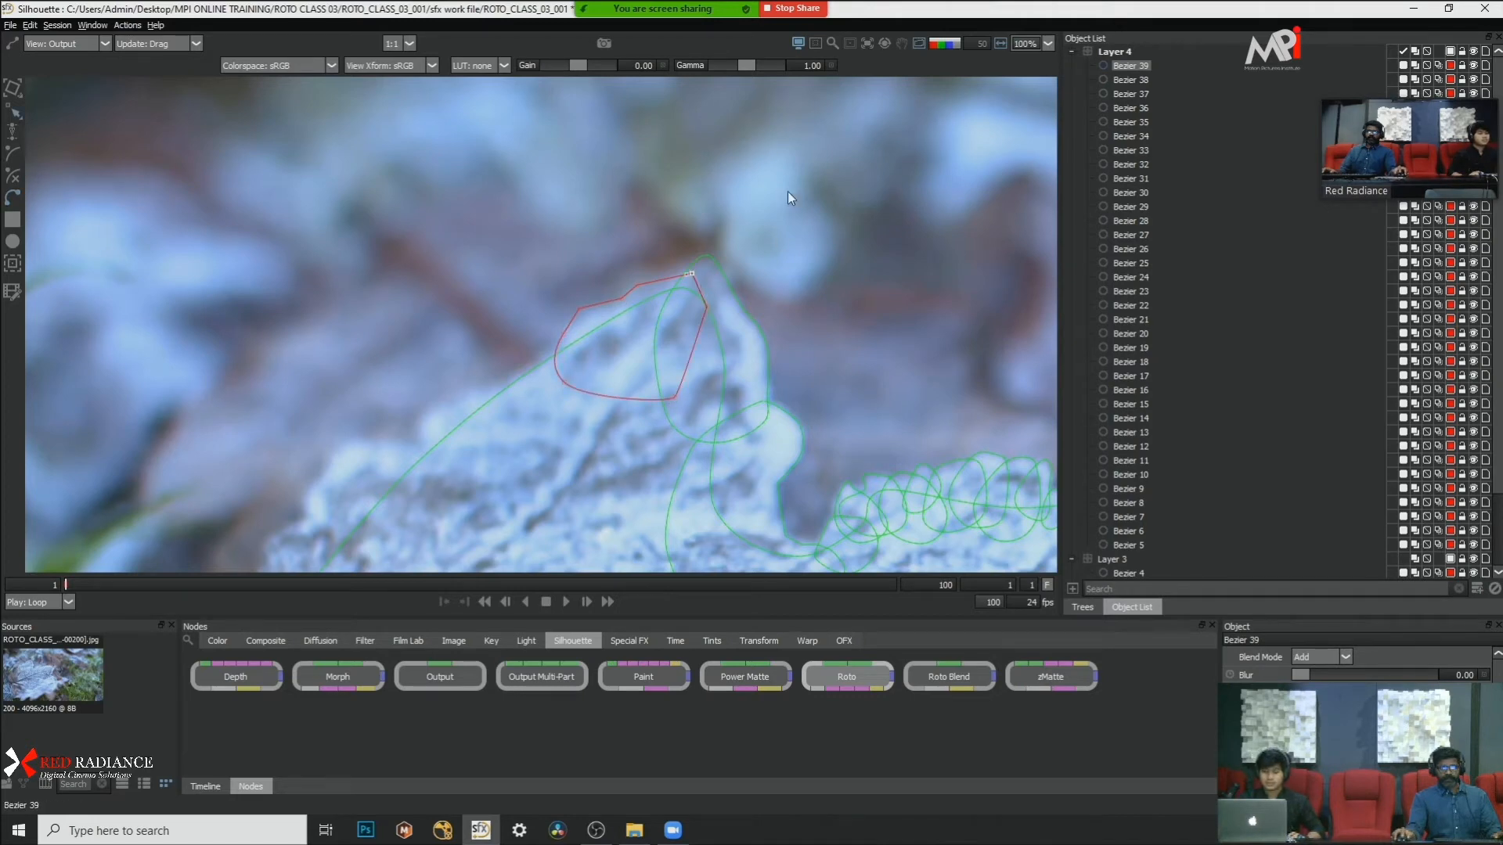
Step: Convert all points of the new slope shape to Cardinal
{"action": "left_click_drag", "start_coordinate": [788, 190], "coordinate": [464, 510]}
{"action": "right_click", "coordinate": [768, 325]}
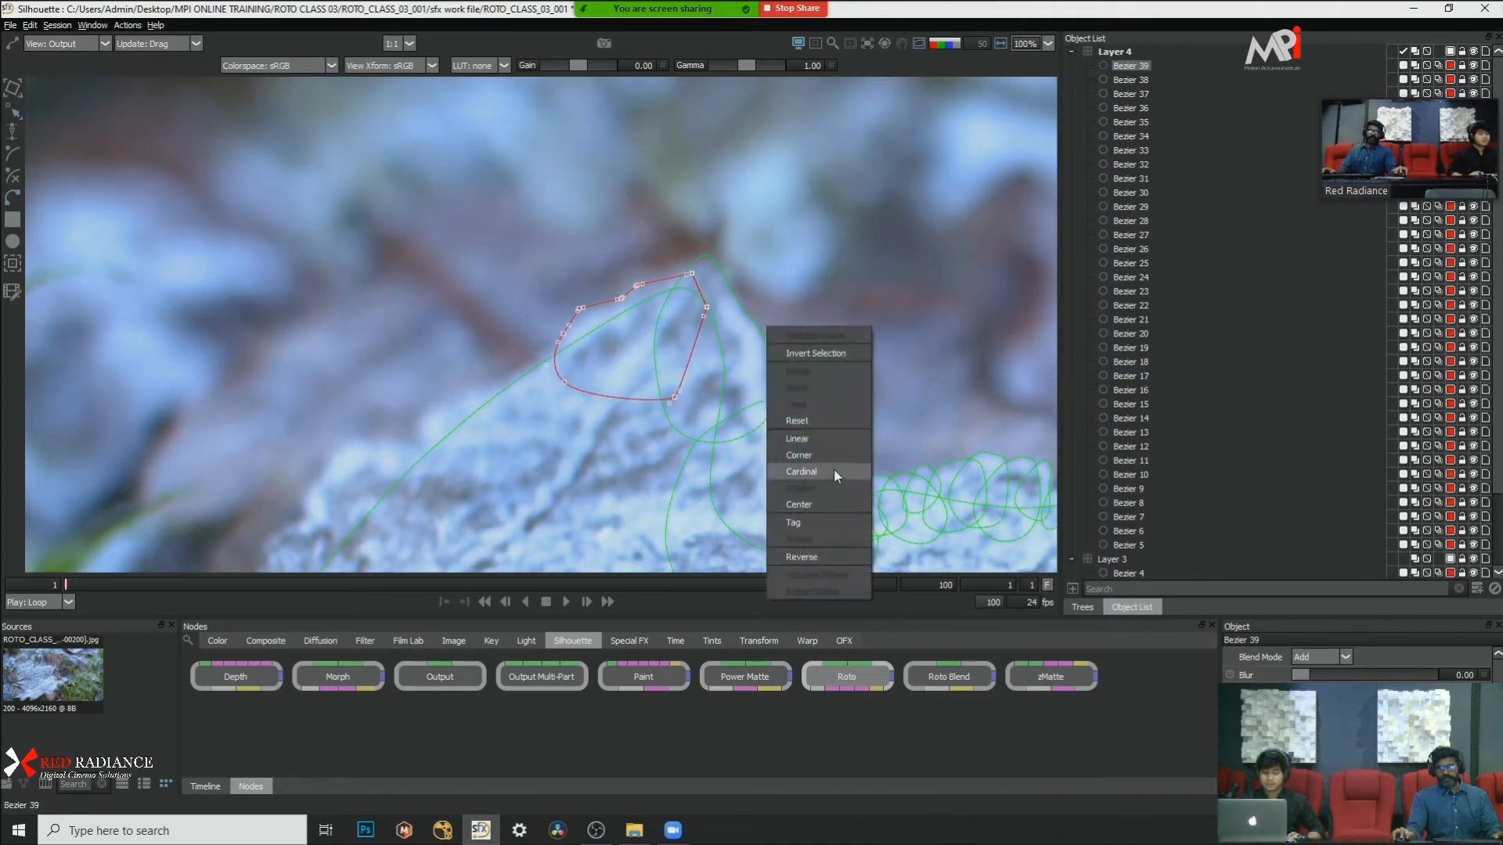
{"action": "left_click", "coordinate": [833, 472]}
{"action": "scroll", "coordinate": [718, 149], "scroll_direction": "down", "scroll_amount": 2}
Step: Darken the viewer image to a gain of -1.11 and a gamma of 0.70
{"action": "scroll", "coordinate": [595, 100], "scroll_direction": "up", "scroll_amount": 1}
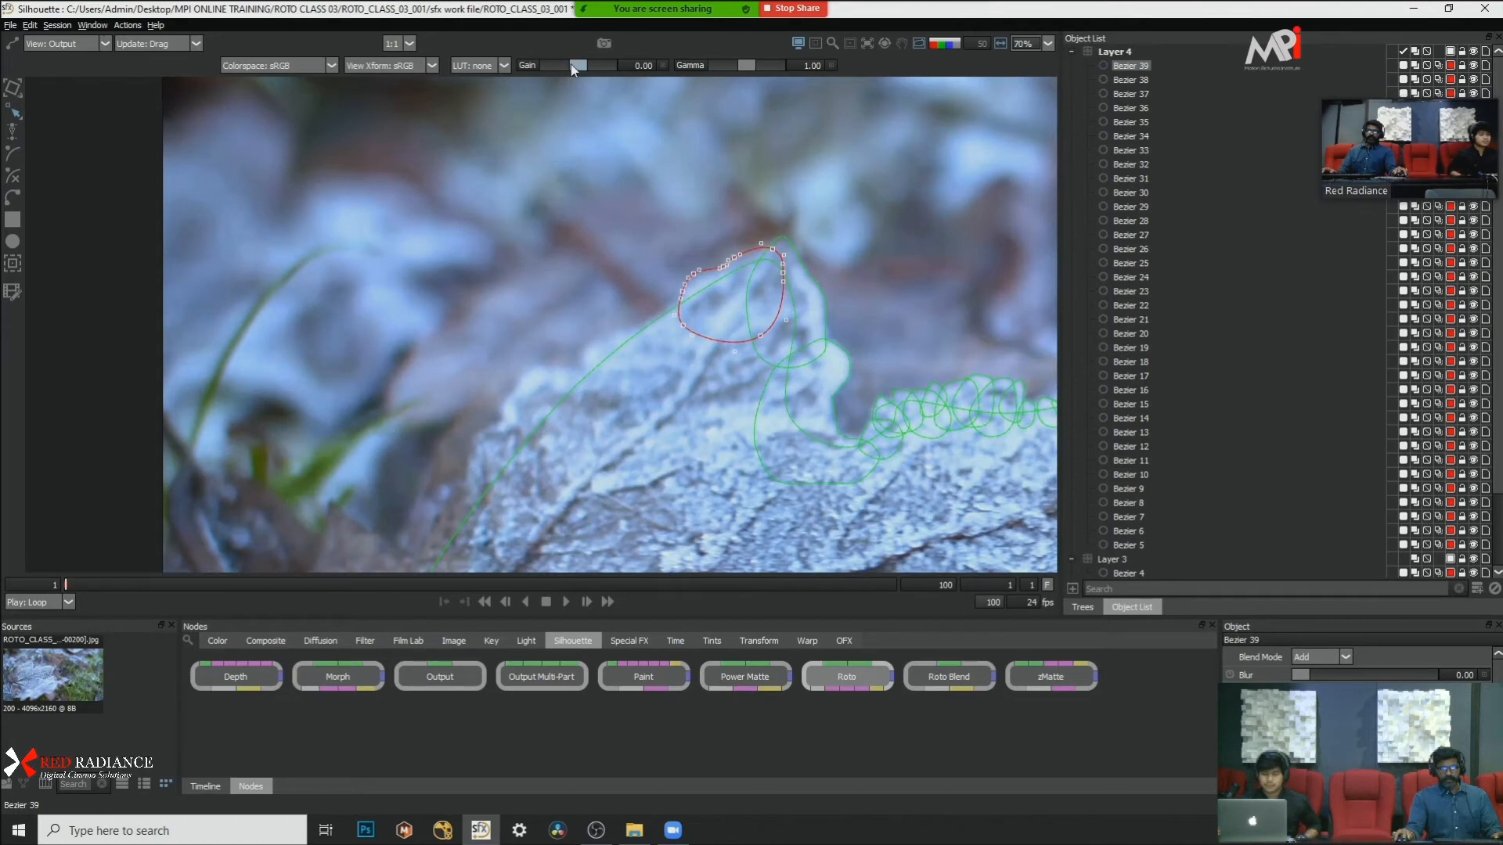
{"action": "left_click_drag", "start_coordinate": [577, 65], "coordinate": [567, 65]}
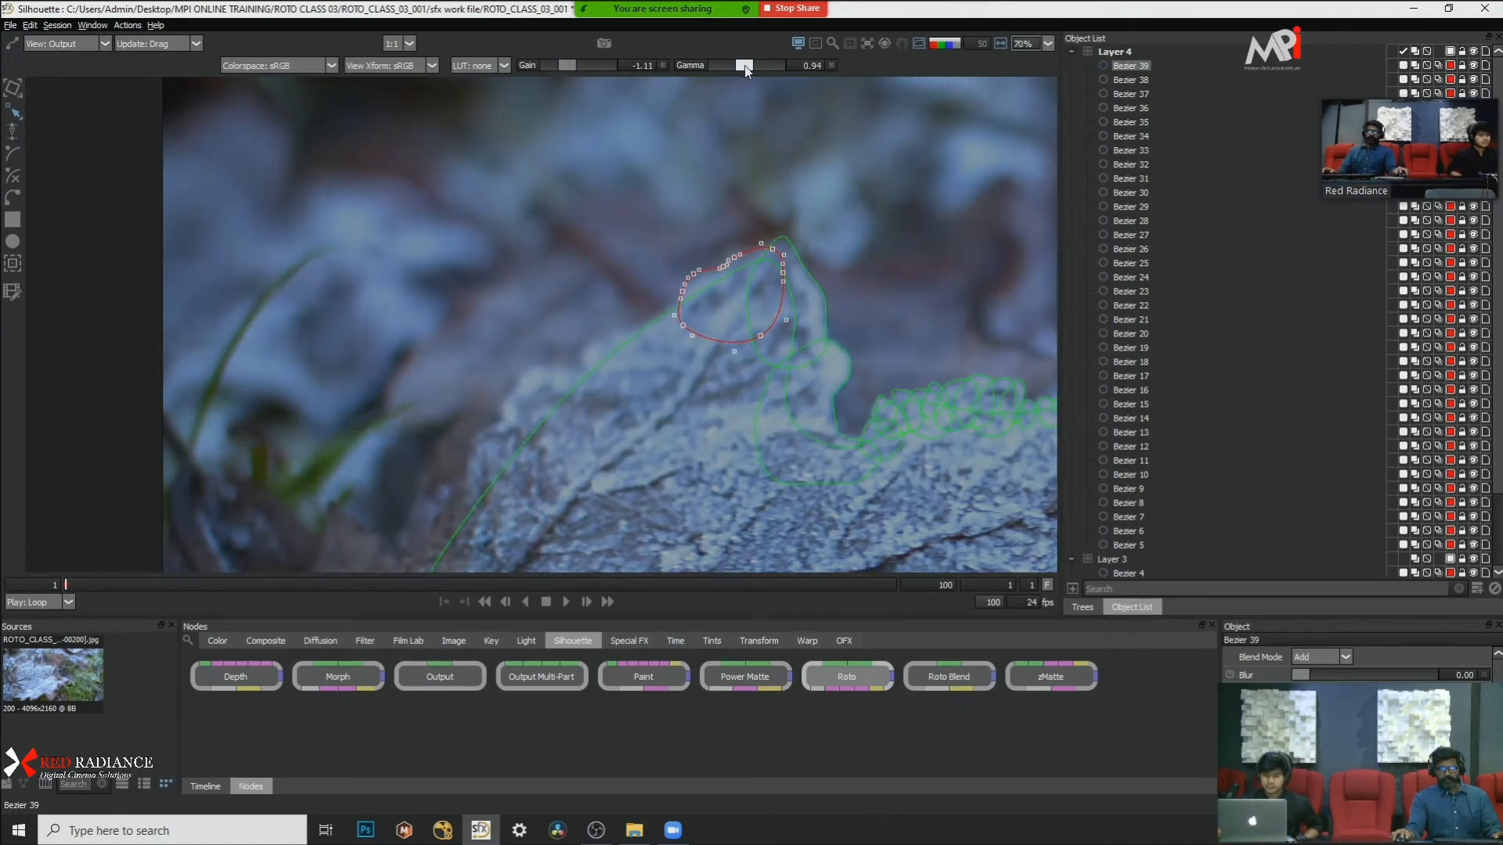
{"action": "mouse_move", "coordinate": [735, 67]}
{"action": "left_mouse_down"}
{"action": "mouse_move", "coordinate": [755, 66]}
{"action": "mouse_move", "coordinate": [735, 67]}
{"action": "left_mouse_up"}
{"action": "left_click_drag", "start_coordinate": [568, 66], "coordinate": [567, 68]}
{"action": "scroll", "coordinate": [726, 226], "scroll_direction": "up", "scroll_amount": 3}
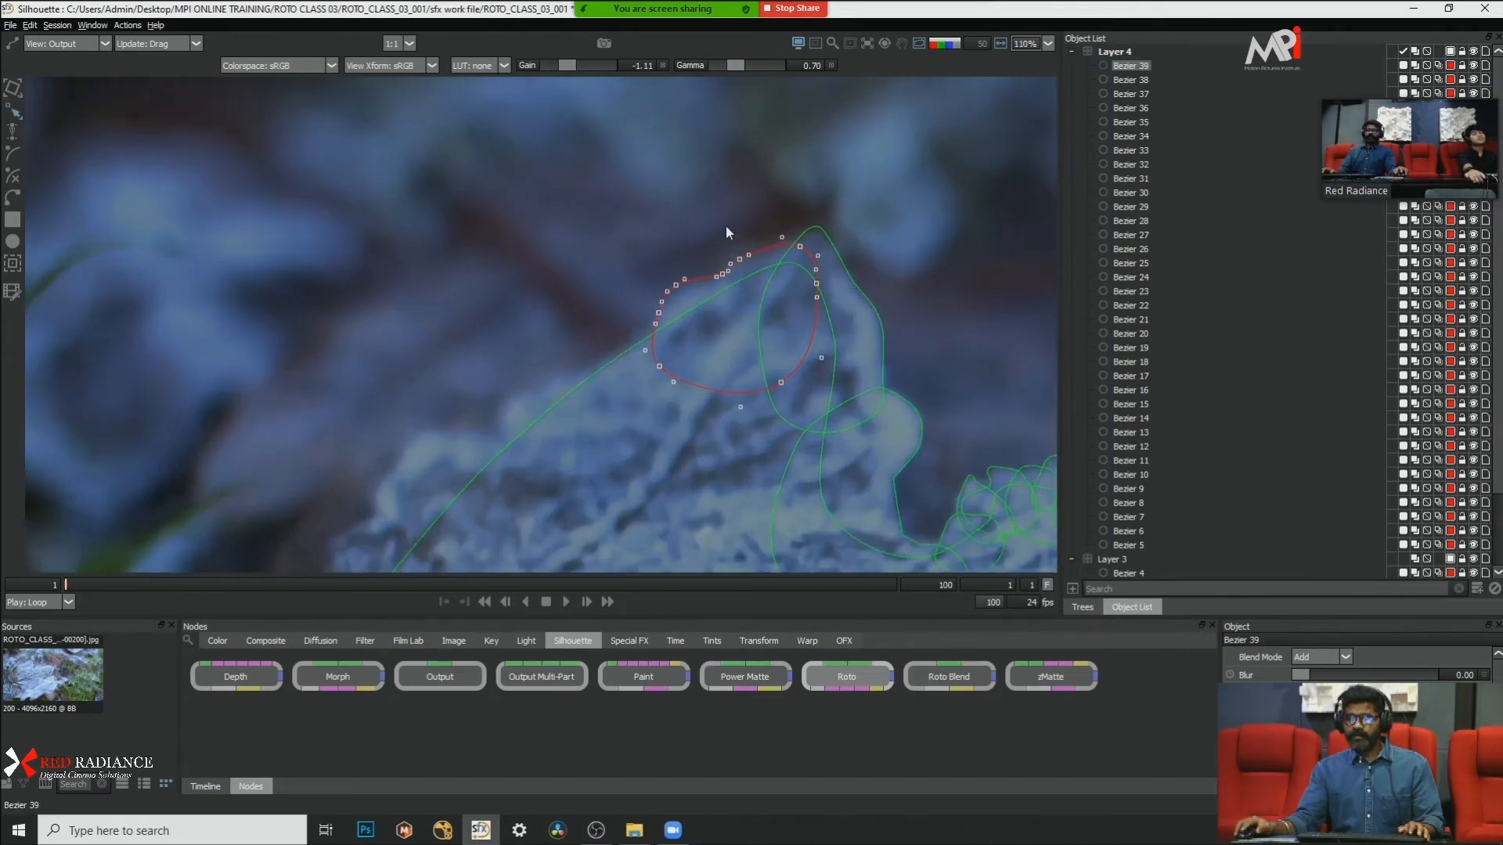
Step: Shift the slope shape slightly inward and fine-tune its outer edge points to match the frost
{"action": "key", "text": "t"}
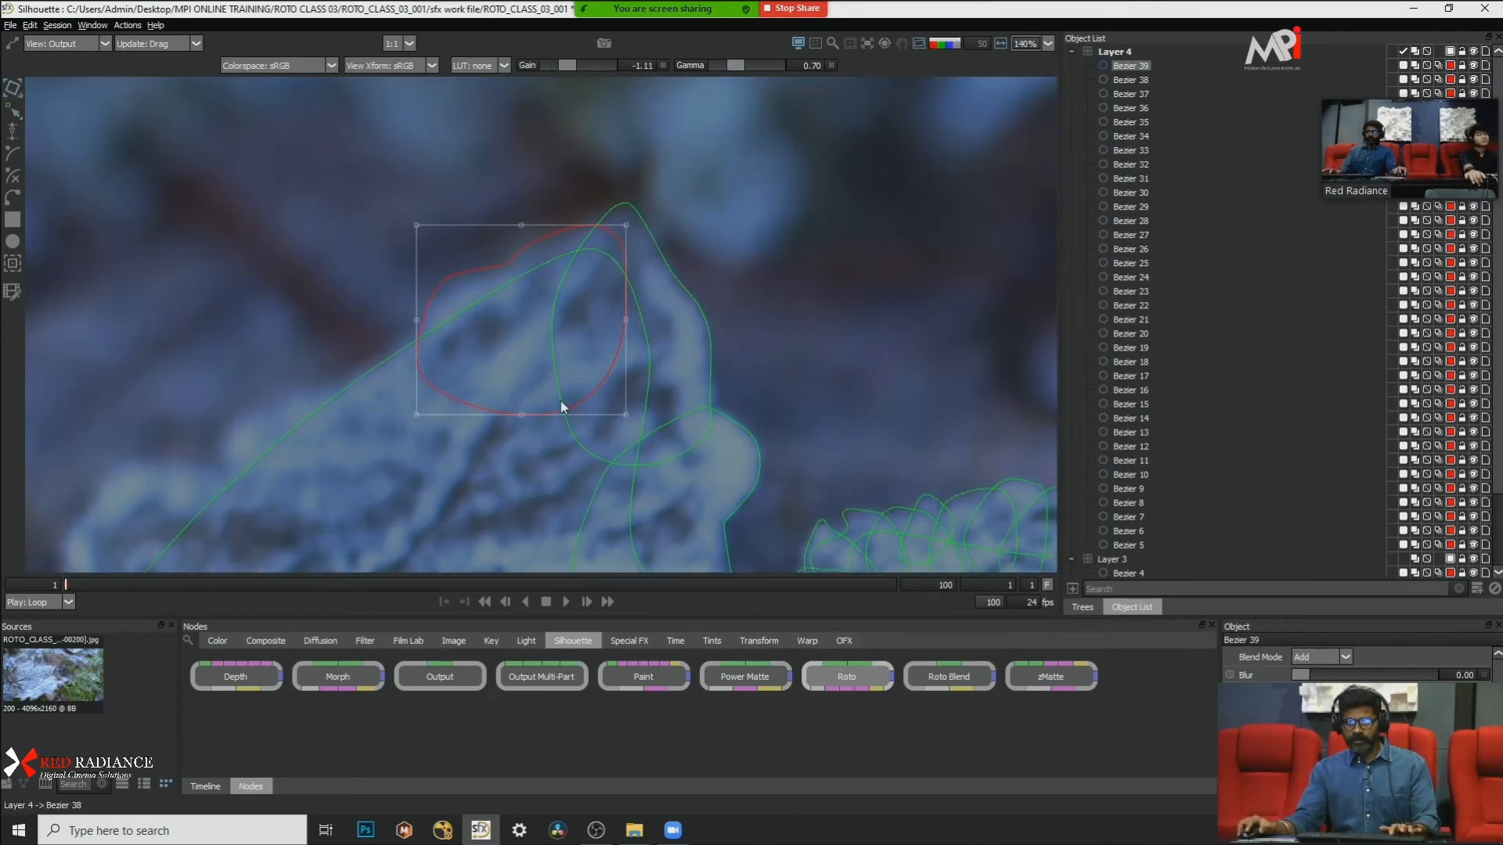
{"action": "left_click_drag", "start_coordinate": [468, 268], "coordinate": [468, 270]}
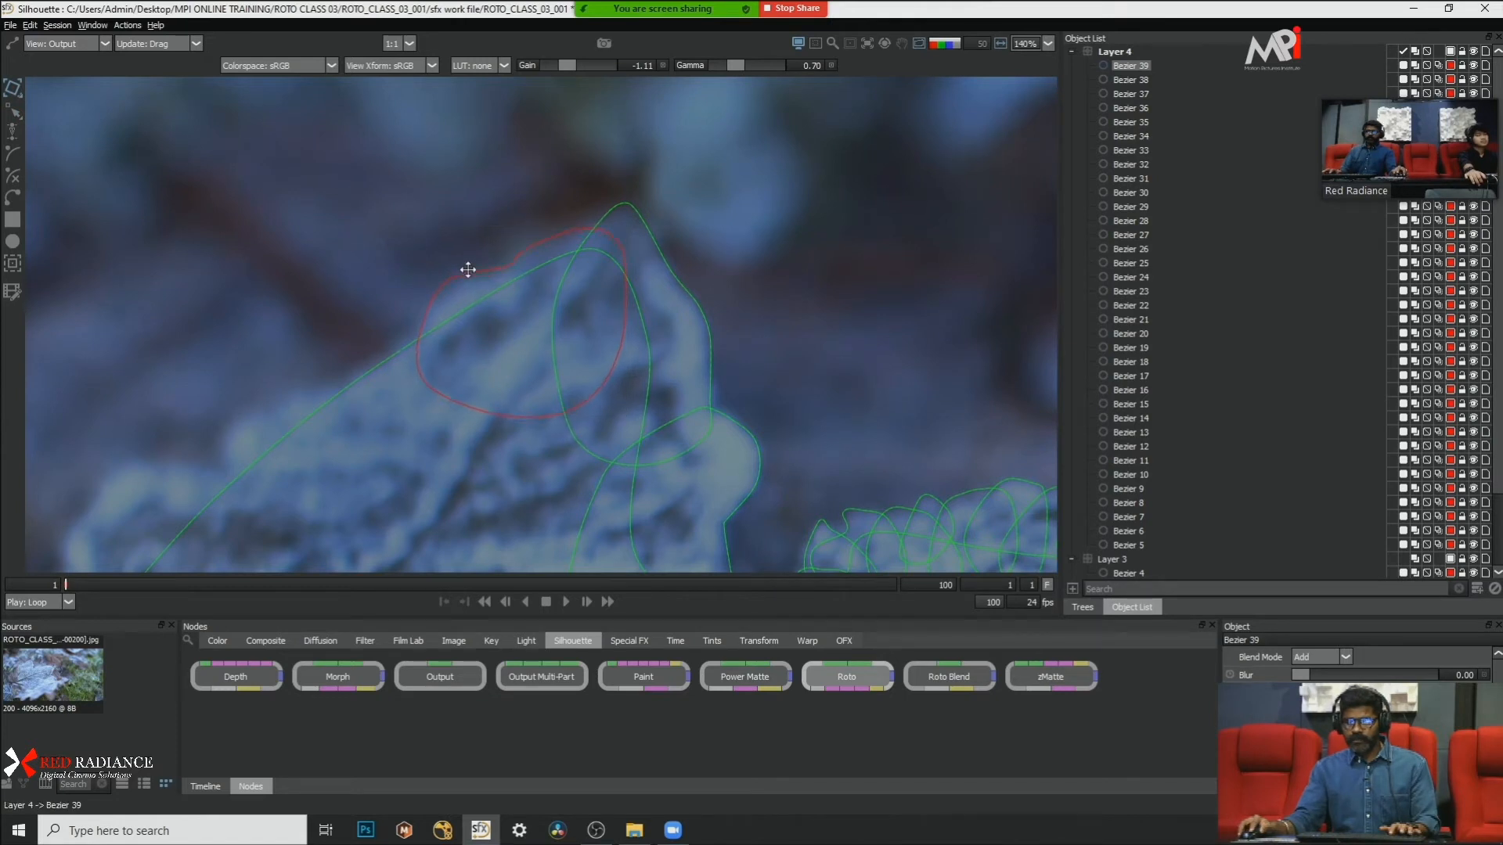
{"action": "left_click", "coordinate": [379, 216]}
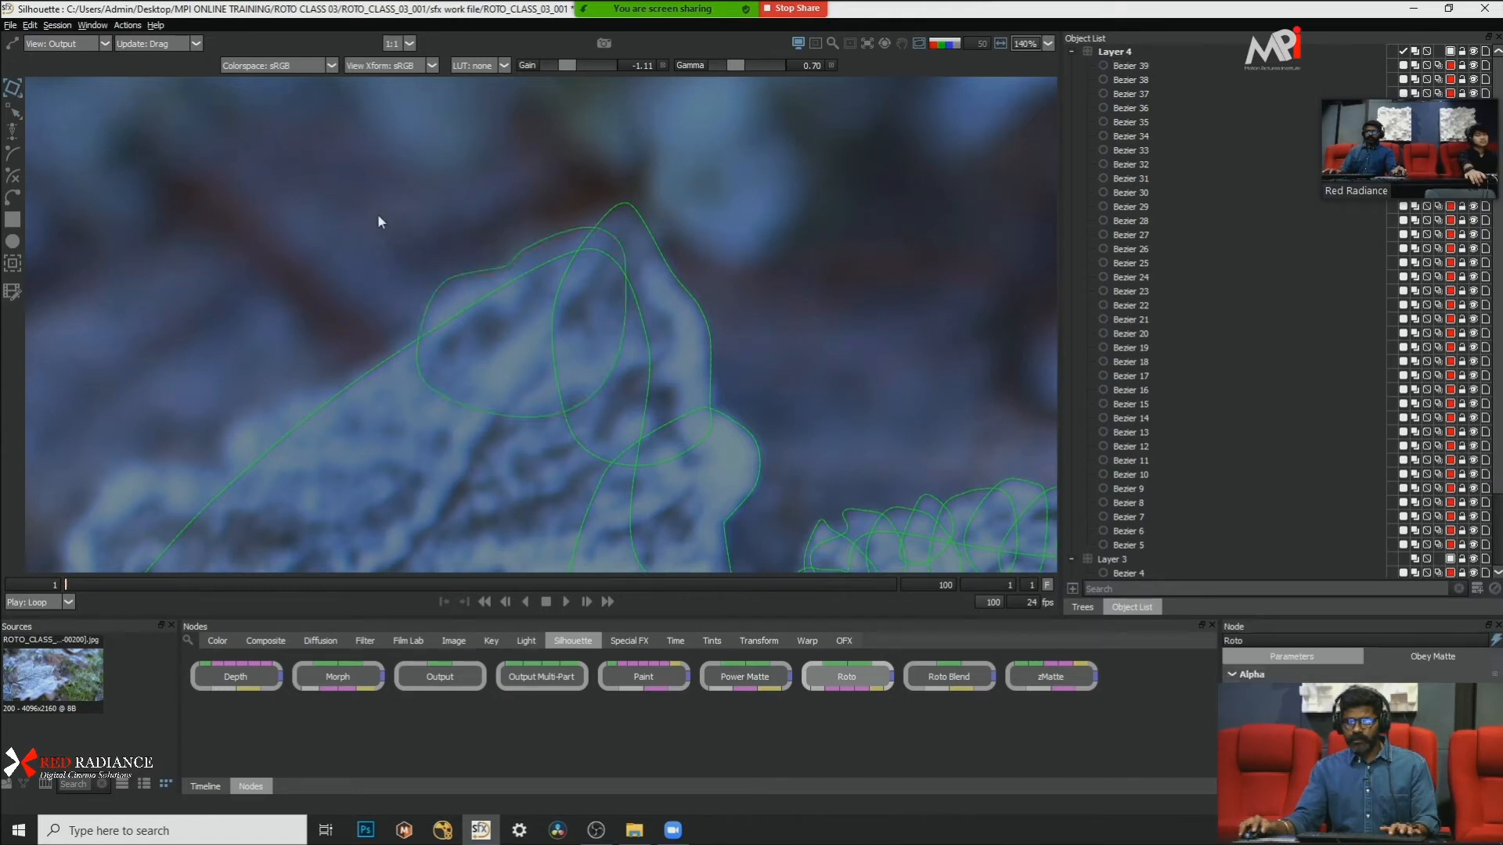
{"action": "left_click", "coordinate": [451, 278]}
{"action": "left_click_drag", "start_coordinate": [373, 235], "coordinate": [462, 317]}
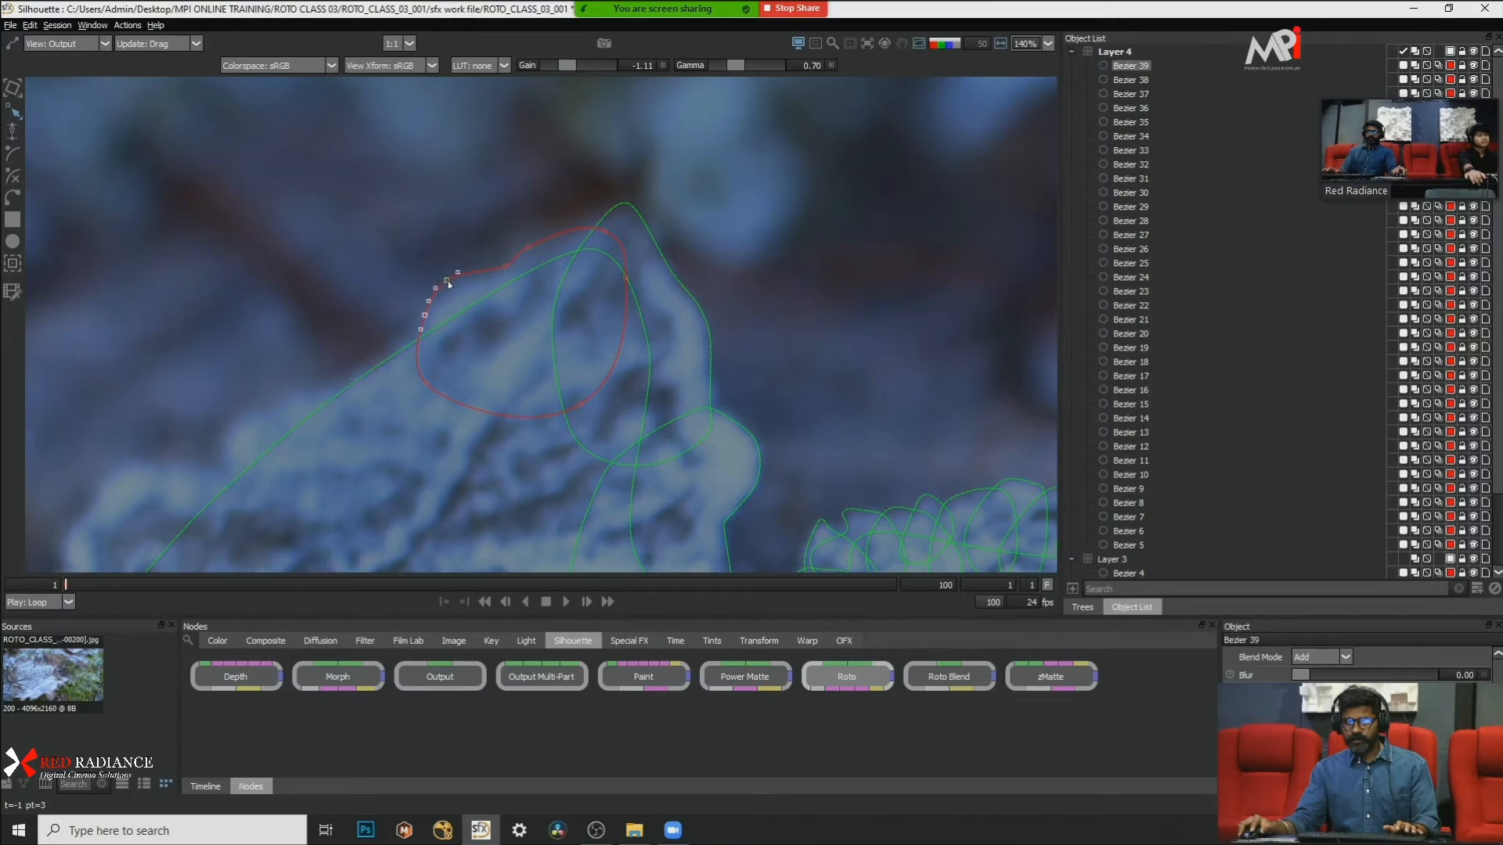
{"action": "left_click", "coordinate": [488, 177]}
Step: Set the viewer gamma to 0.62 and the gain to -0.47
{"action": "scroll", "coordinate": [586, 238], "scroll_direction": "down", "scroll_amount": 5}
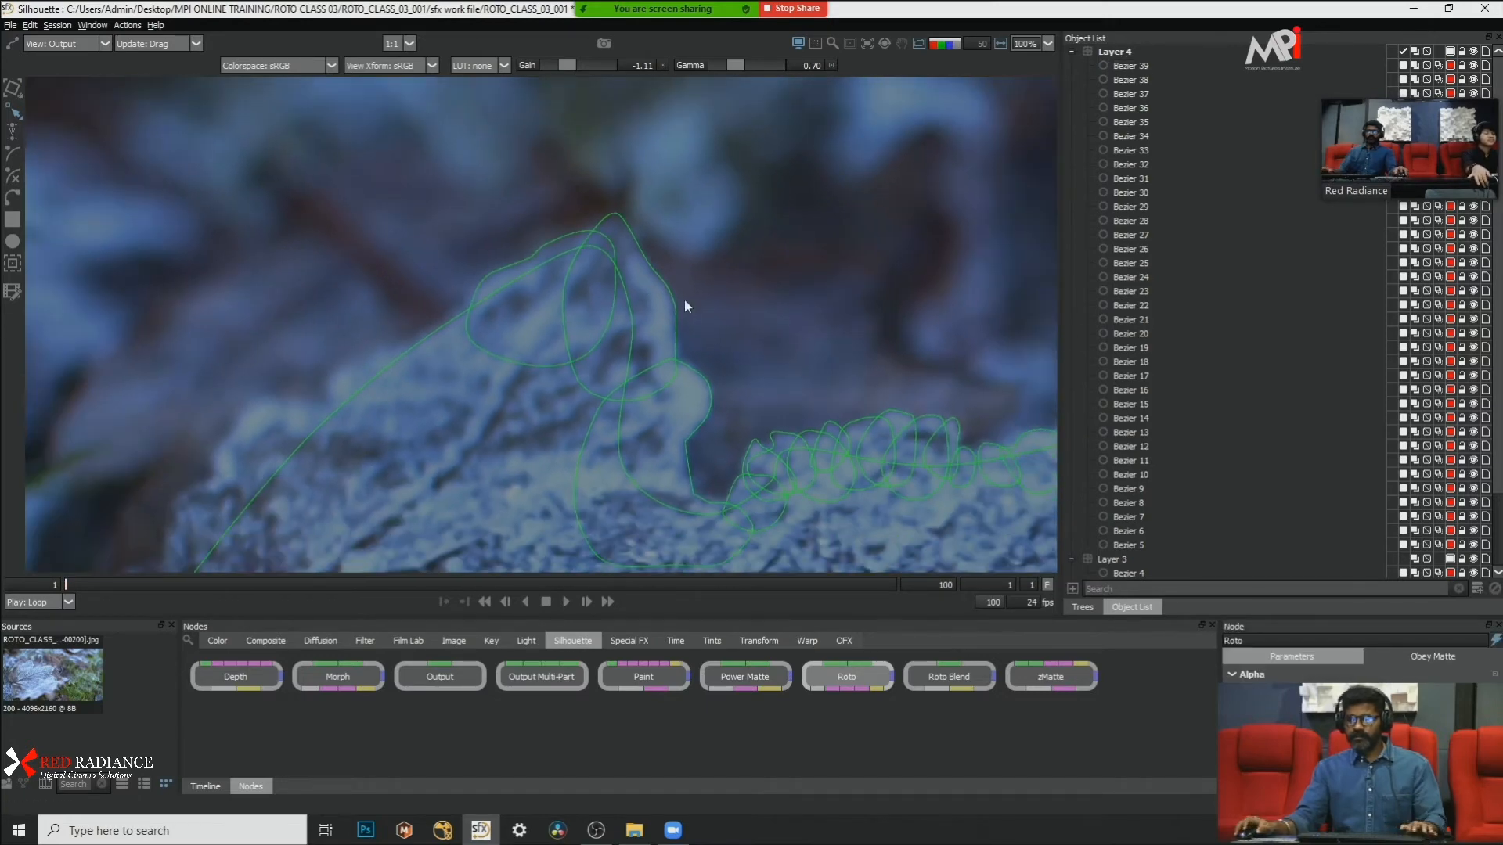
{"action": "scroll", "coordinate": [528, 296], "scroll_direction": "down", "scroll_amount": 2}
{"action": "left_click_drag", "start_coordinate": [429, 321], "coordinate": [617, 310]}
{"action": "scroll", "coordinate": [616, 310], "scroll_direction": "up", "scroll_amount": 4}
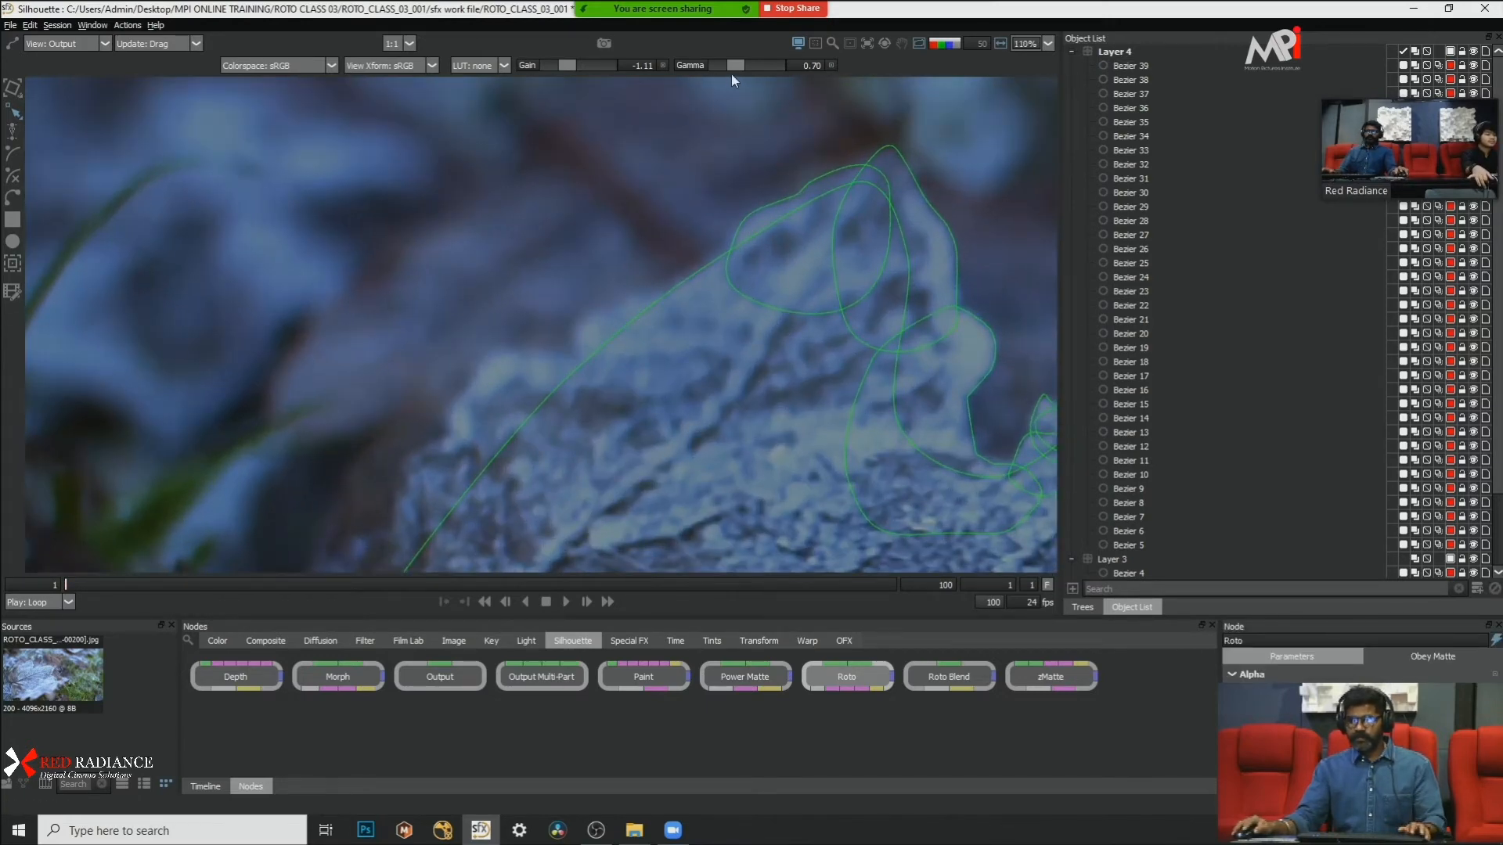
{"action": "left_click_drag", "start_coordinate": [735, 67], "coordinate": [732, 67]}
{"action": "left_click_drag", "start_coordinate": [574, 68], "coordinate": [571, 69]}
Step: Draw a closed Bezier shape over the frost bump farther down the long slope and convert its points to Cardinal
{"action": "scroll", "coordinate": [664, 295], "scroll_direction": "up", "scroll_amount": 2}
{"action": "scroll", "coordinate": [514, 266], "scroll_direction": "up", "scroll_amount": 1}
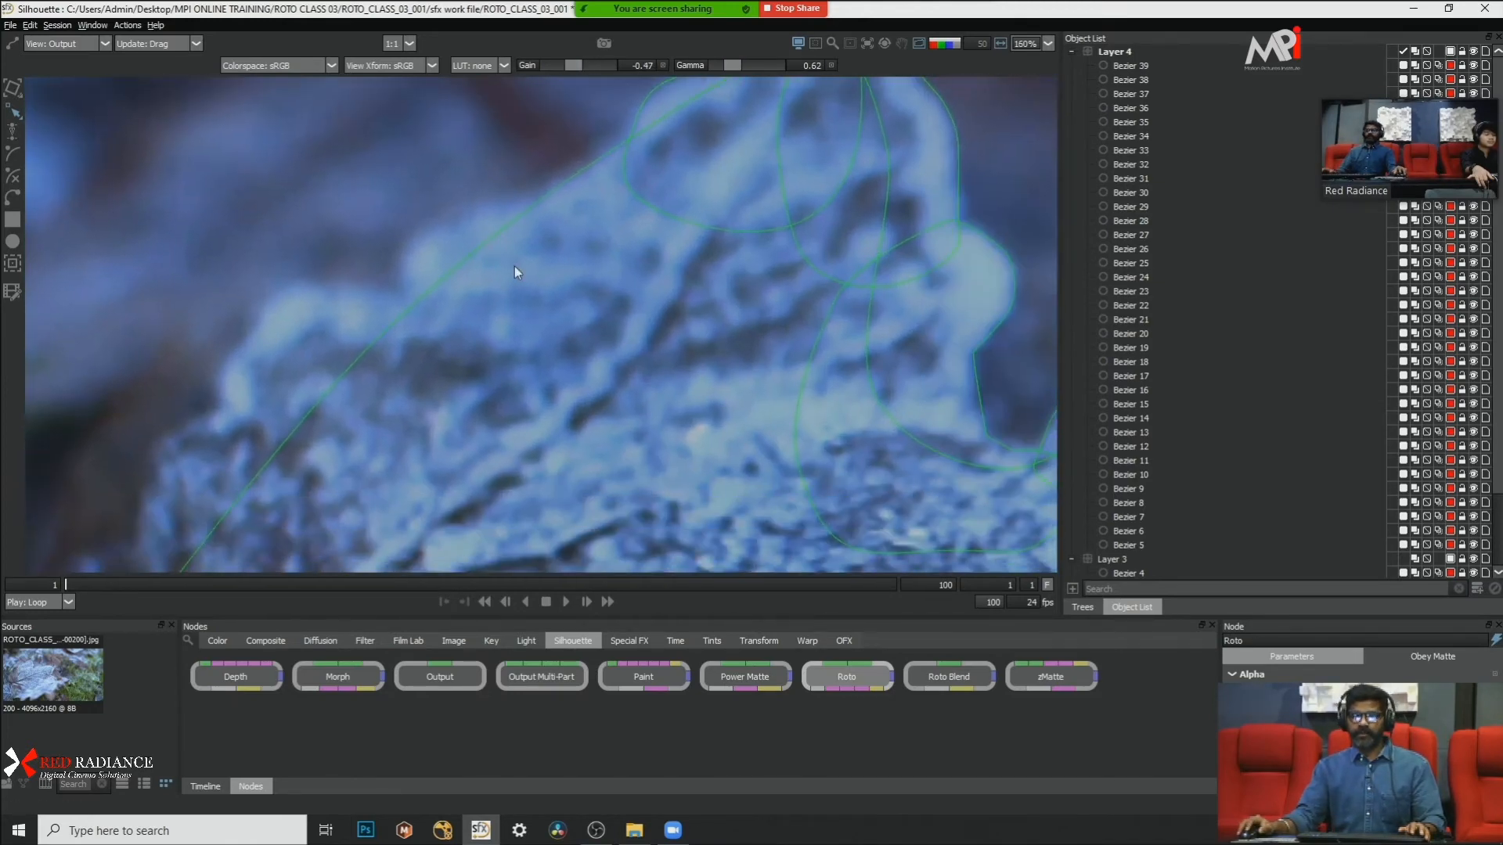
{"action": "left_click", "coordinate": [523, 194]}
{"action": "left_click", "coordinate": [403, 282]}
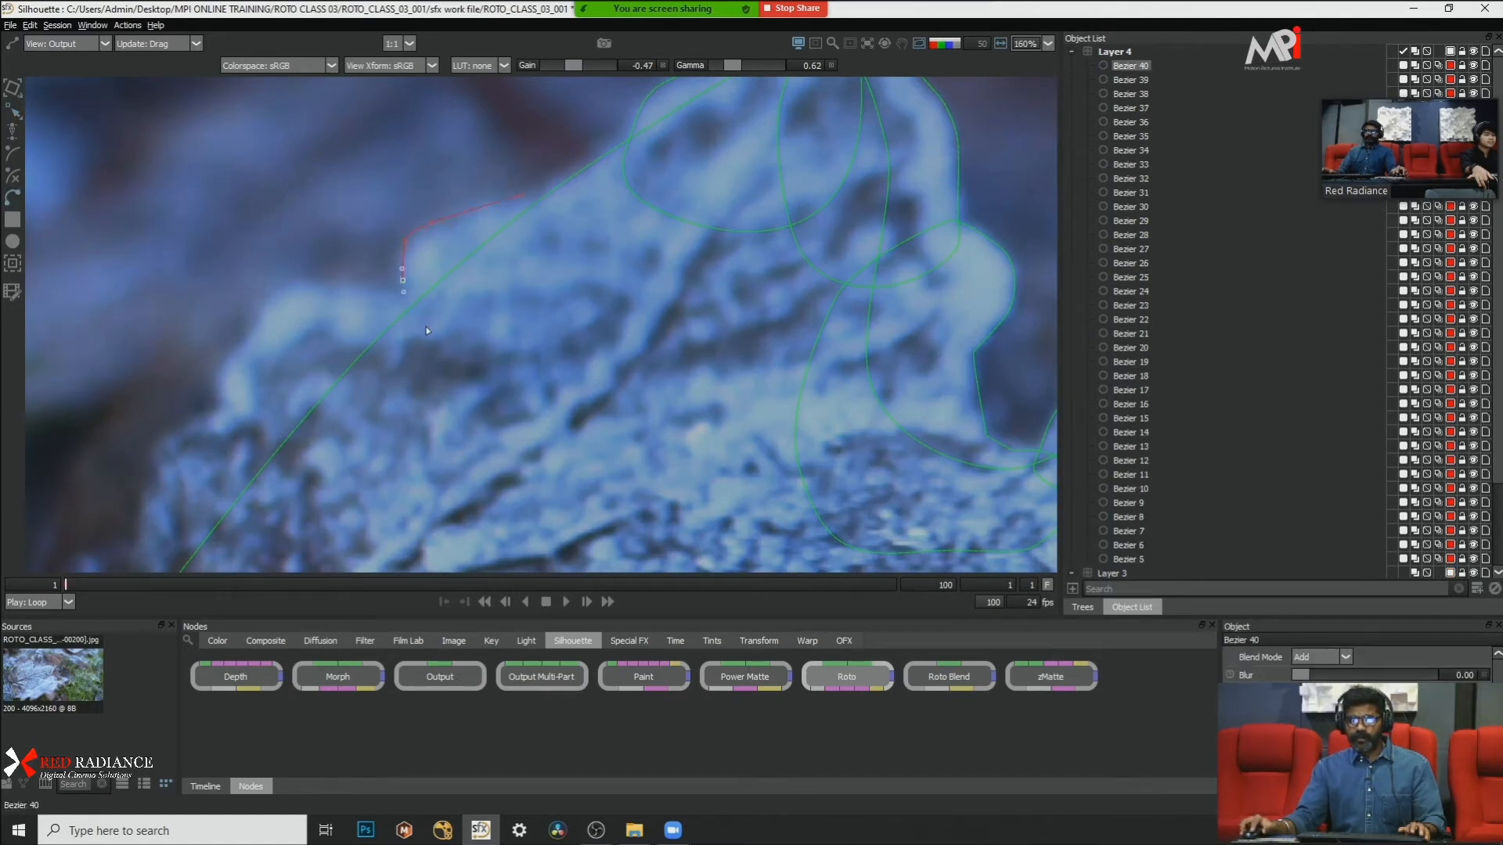
{"action": "left_click", "coordinate": [426, 327]}
{"action": "left_click", "coordinate": [499, 331]}
{"action": "left_click", "coordinate": [563, 287]}
{"action": "left_click", "coordinate": [552, 225]}
{"action": "left_click", "coordinate": [524, 194]}
{"action": "scroll", "coordinate": [622, 201], "scroll_direction": "down", "scroll_amount": 3}
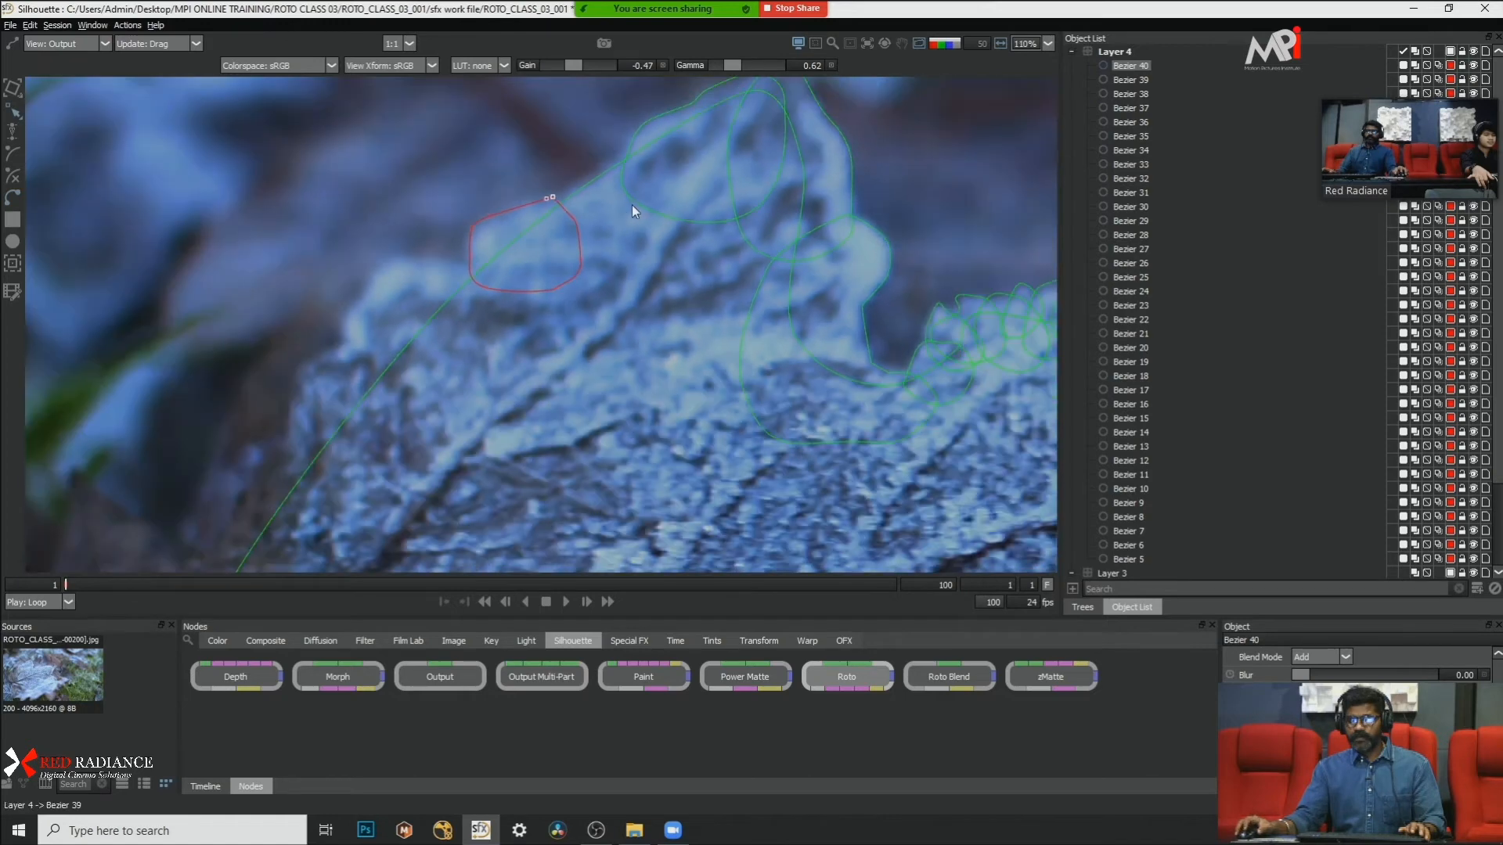
{"action": "right_click", "coordinate": [648, 284]}
{"action": "left_click", "coordinate": [704, 426]}
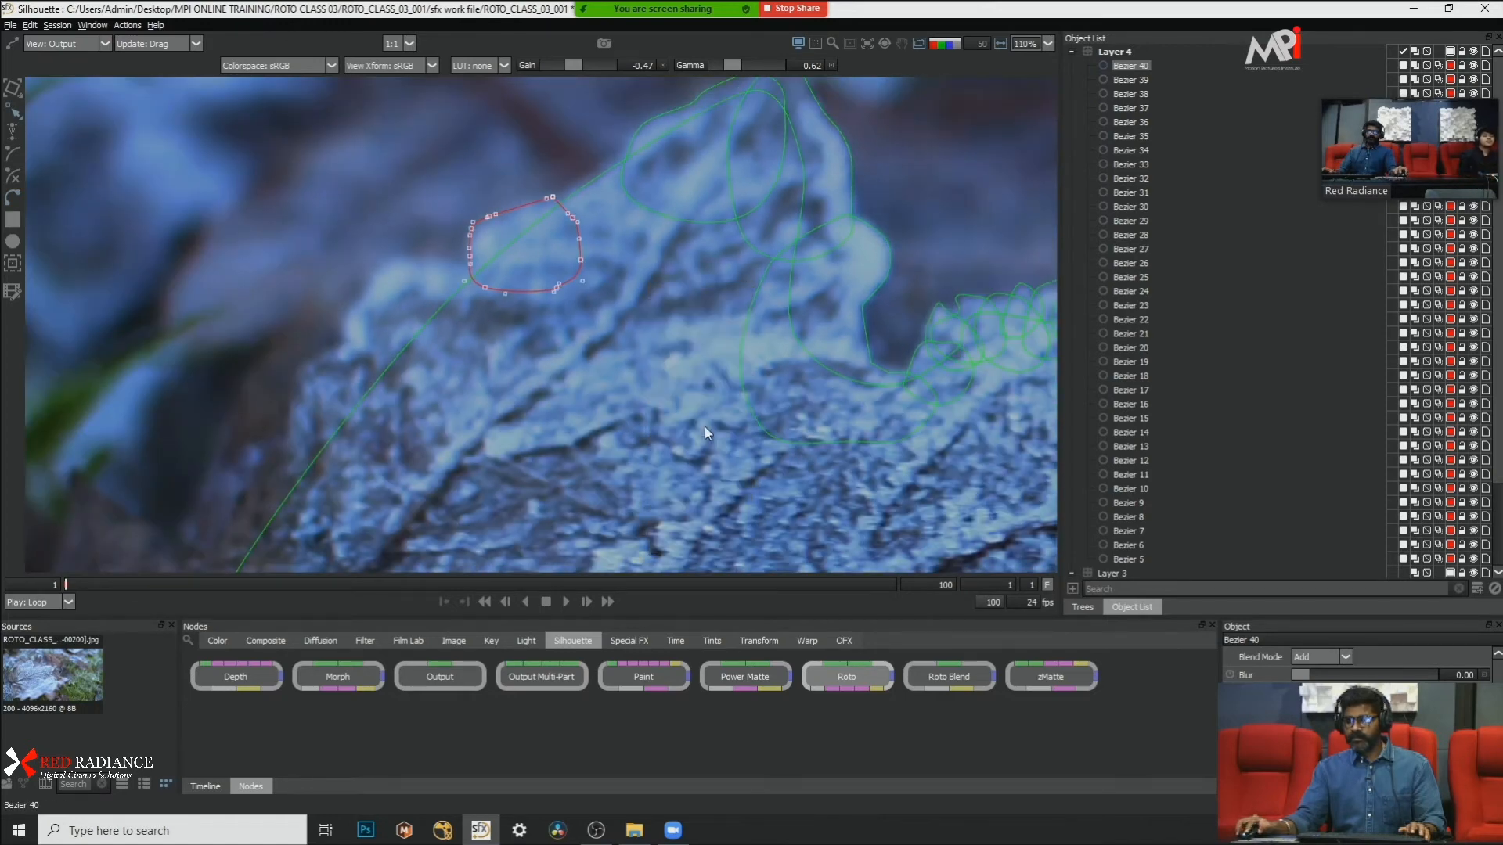
Step: Draw another closed Bezier shape over the next frost bump down the slope and convert its points to Cardinal
{"action": "scroll", "coordinate": [363, 243], "scroll_direction": "up", "scroll_amount": 1}
{"action": "left_click_drag", "start_coordinate": [315, 219], "coordinate": [492, 247]}
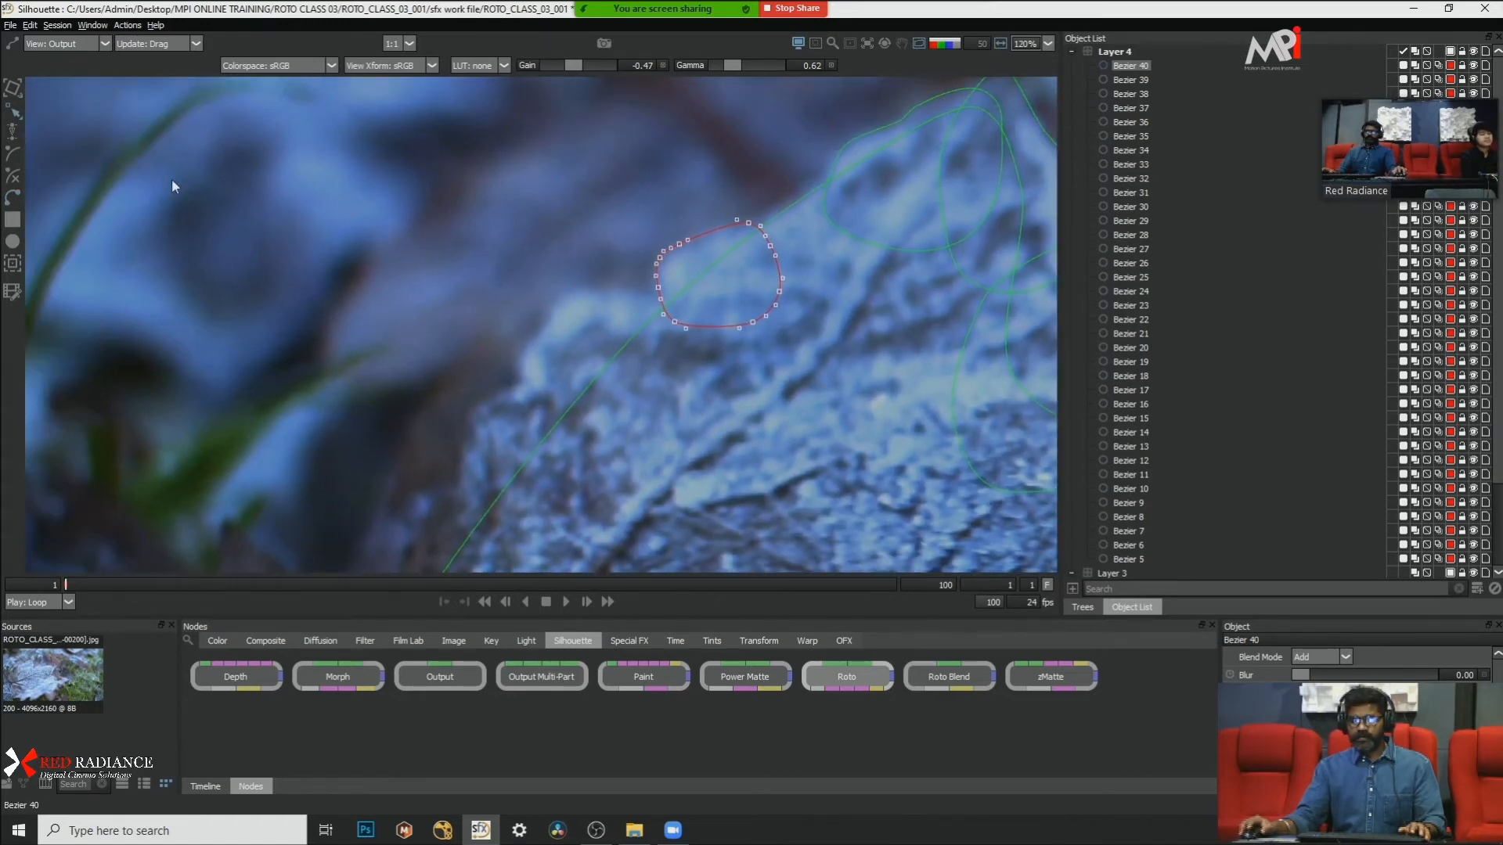
{"action": "left_click", "coordinate": [12, 200]}
{"action": "left_click", "coordinate": [648, 296]}
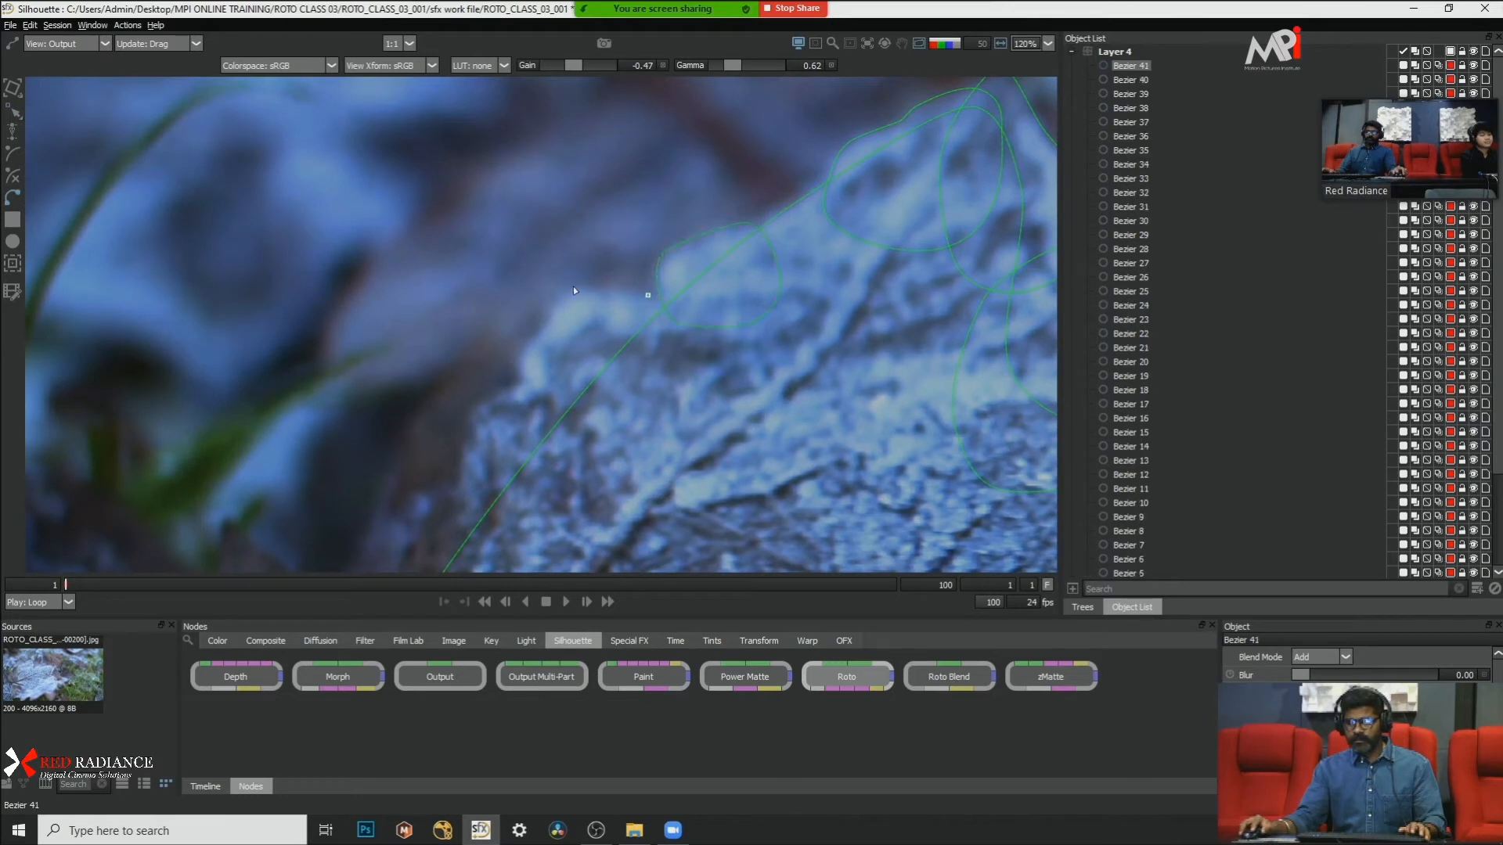
{"action": "left_click", "coordinate": [646, 295]}
{"action": "right_click", "coordinate": [661, 382]}
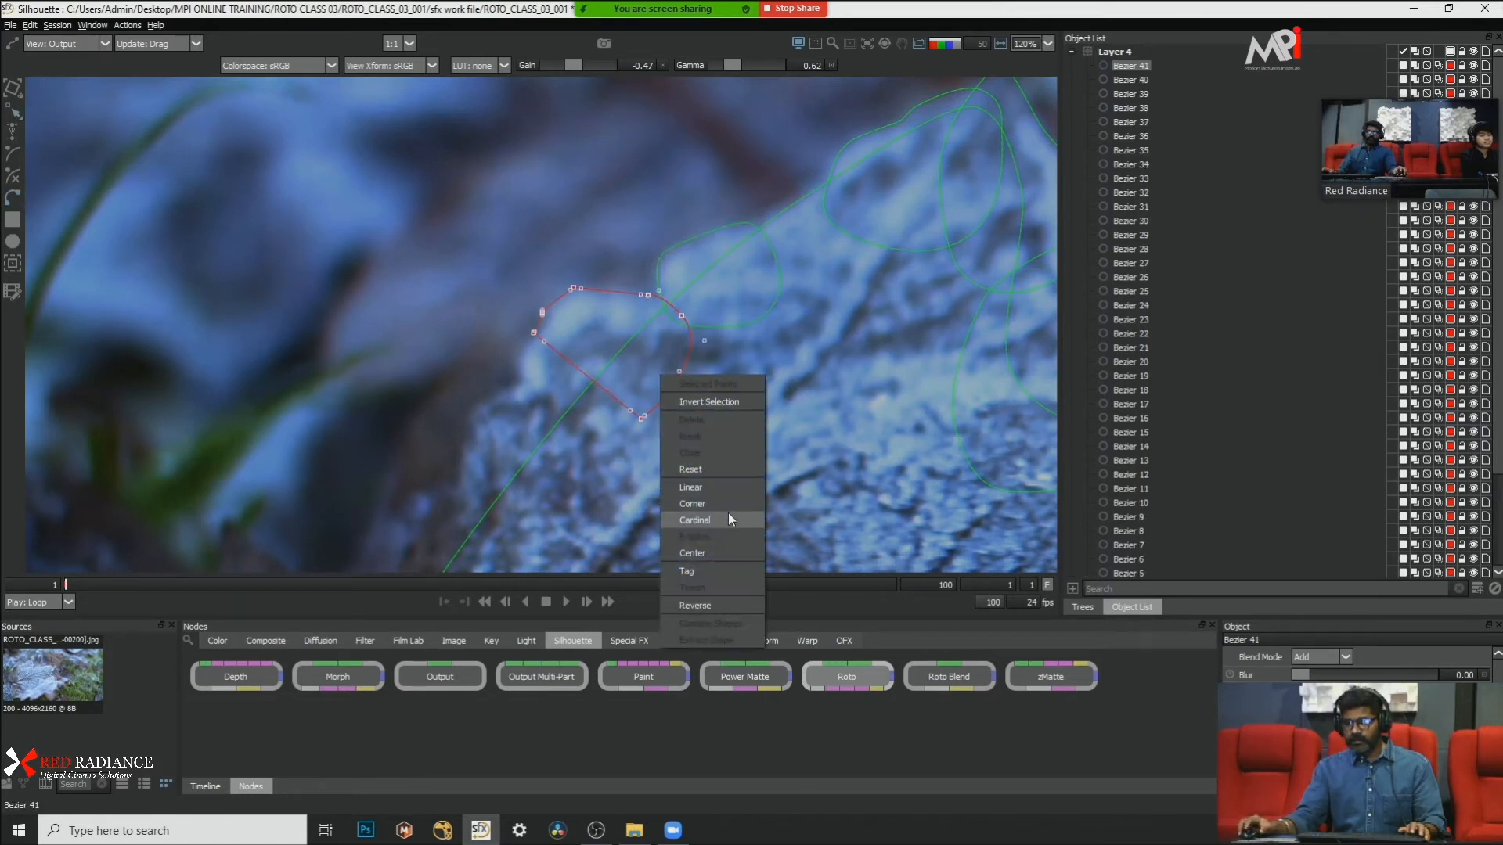
{"action": "left_click", "coordinate": [728, 513]}
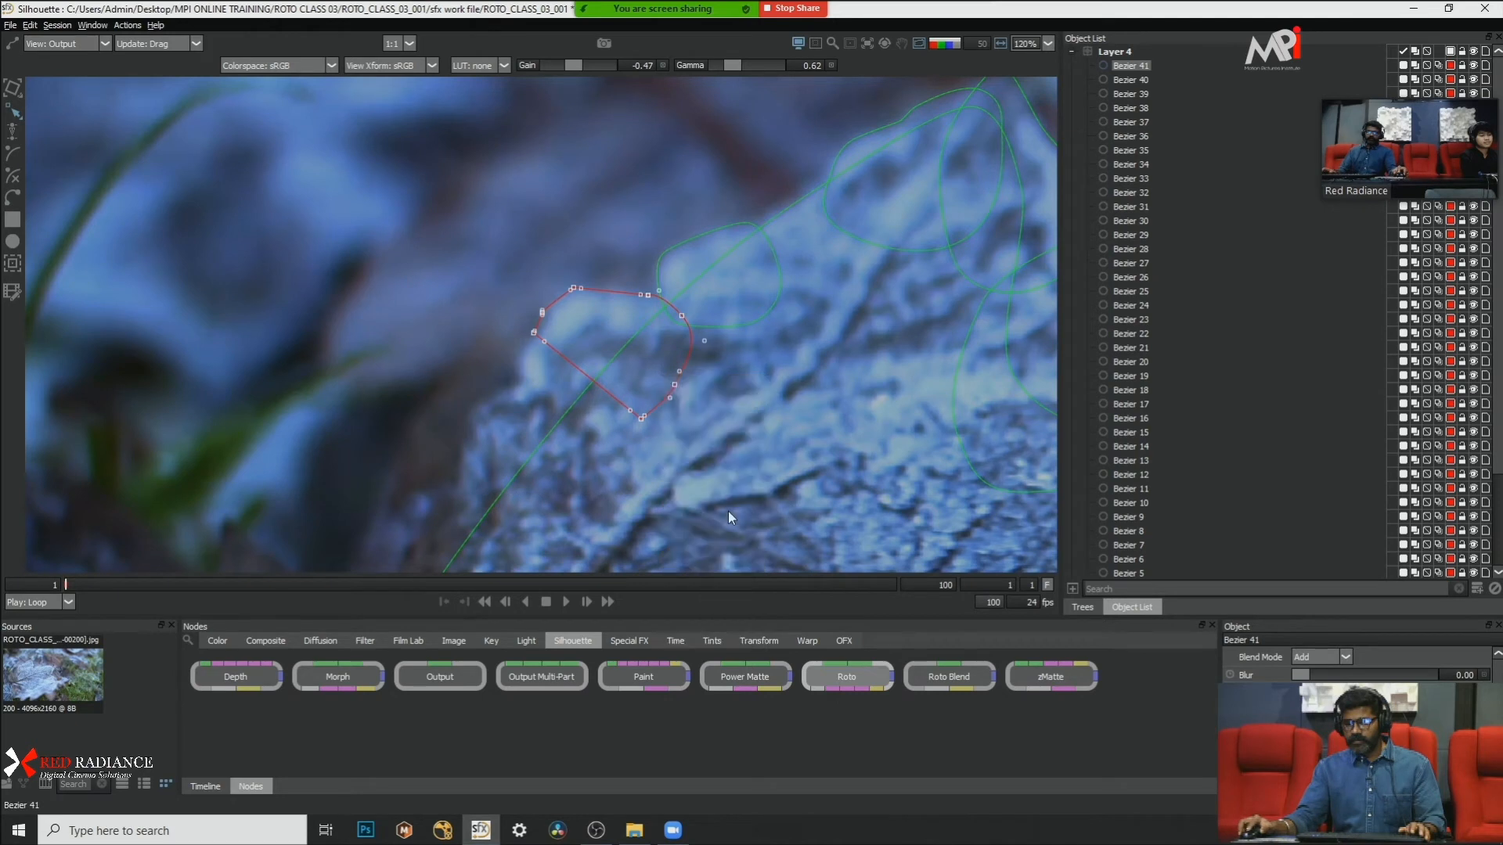
Step: Nudge the newest shape's outermost point right and down, in toward the leaf edge
{"action": "left_click", "coordinate": [532, 335]}
{"action": "left_click_drag", "start_coordinate": [547, 358], "coordinate": [609, 366]}
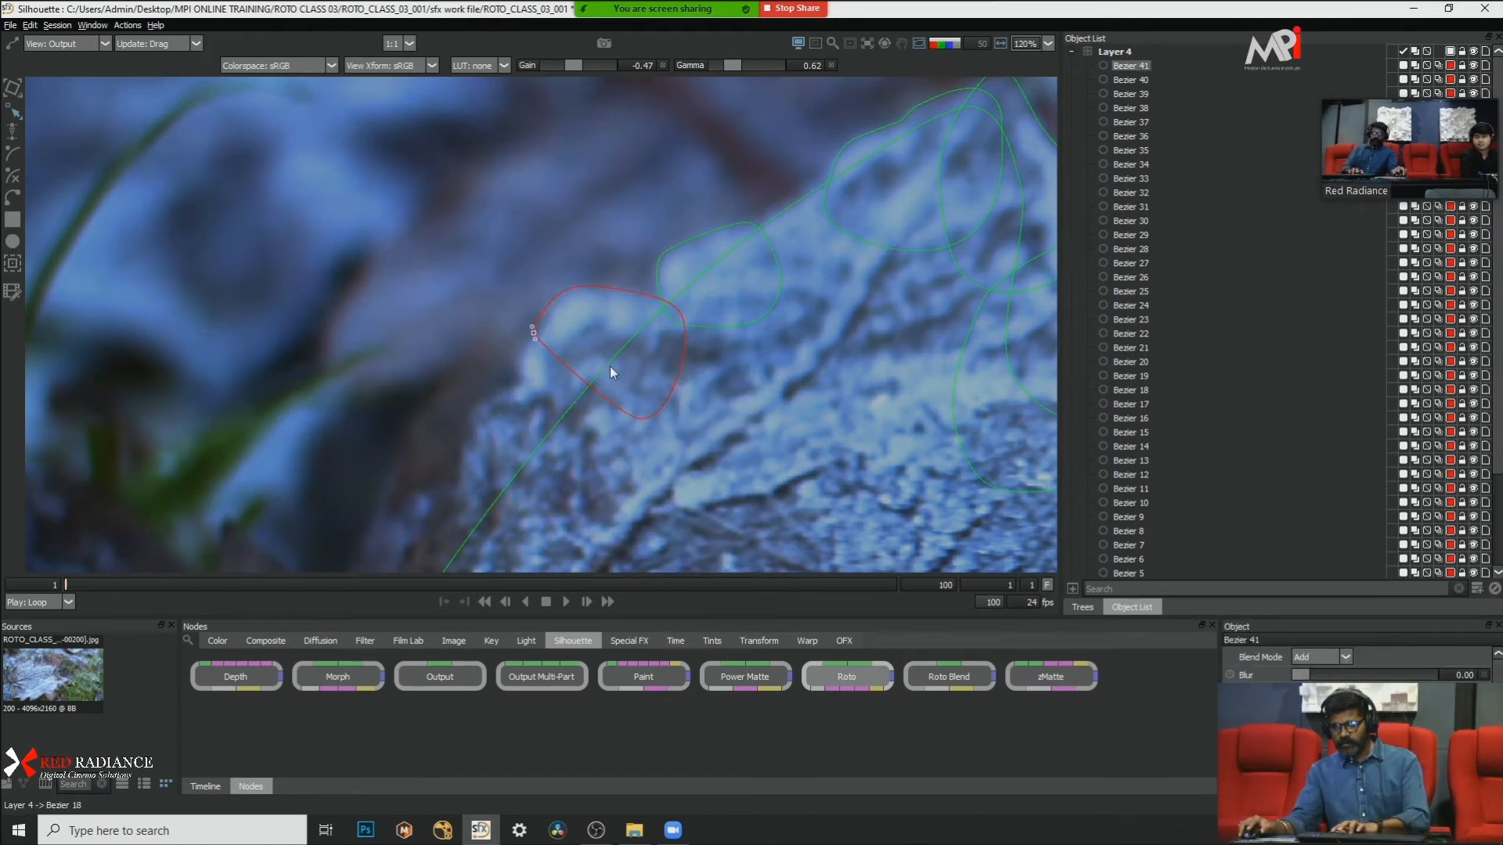
{"action": "key", "text": "Right"}
{"action": "key", "text": "Right"}
{"action": "key", "text": "Right"}
{"action": "key", "text": "Down"}
{"action": "key", "text": "Down"}
{"action": "key", "text": "Down"}
{"action": "key", "text": "Right"}
{"action": "key", "text": "Right"}
{"action": "key", "text": "Right"}
Step: Refine the points on the newest shape's outer side into a smooth curve around the frost bump
{"action": "mouse_move", "coordinate": [532, 311]}
{"action": "left_mouse_down"}
{"action": "mouse_move", "coordinate": [593, 337]}
{"action": "mouse_move", "coordinate": [551, 296]}
{"action": "left_mouse_up"}
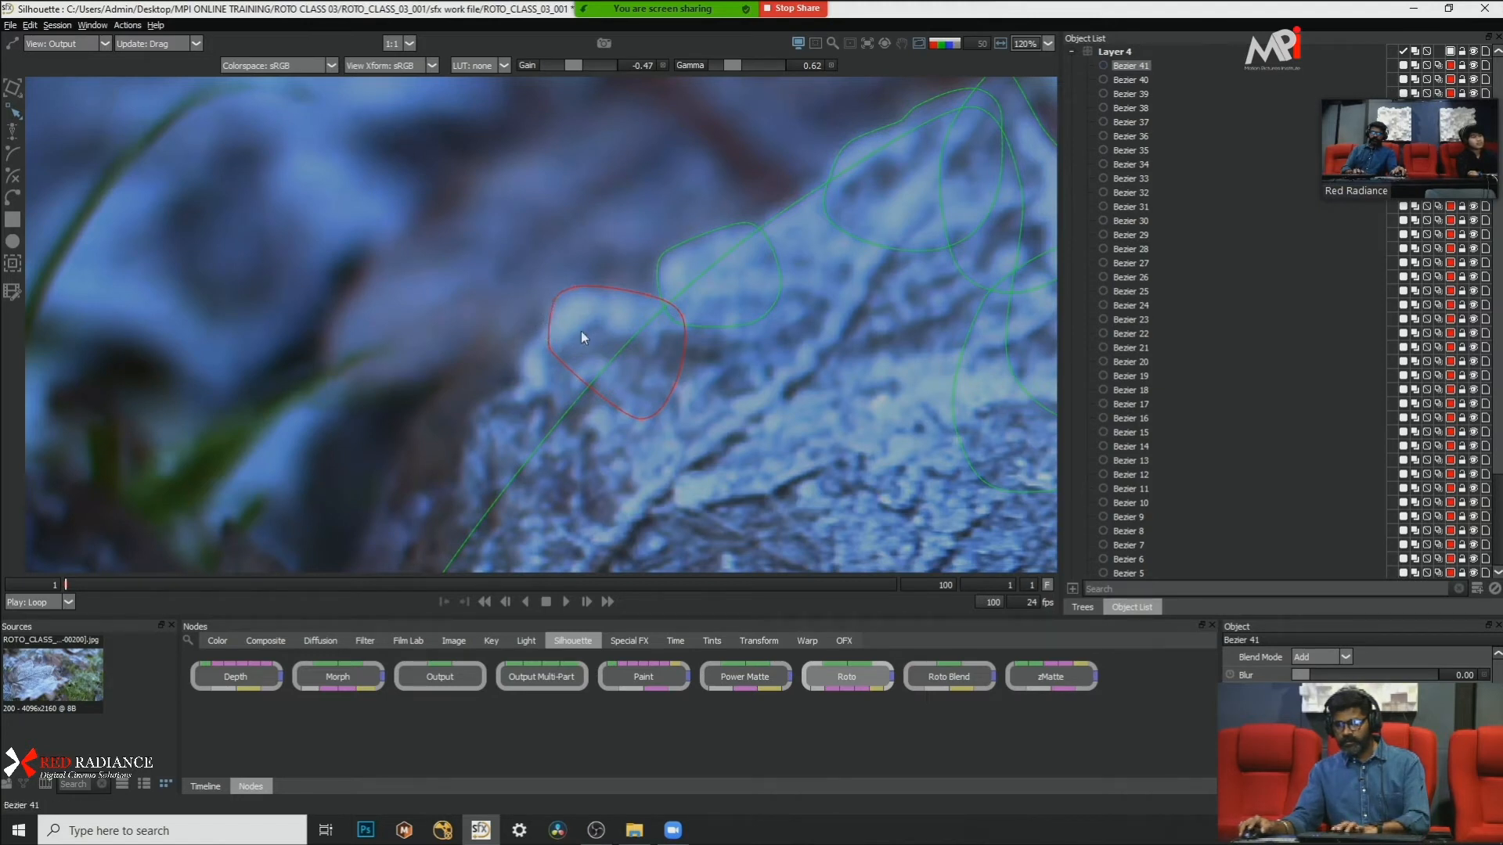
{"action": "left_click", "coordinate": [617, 326]}
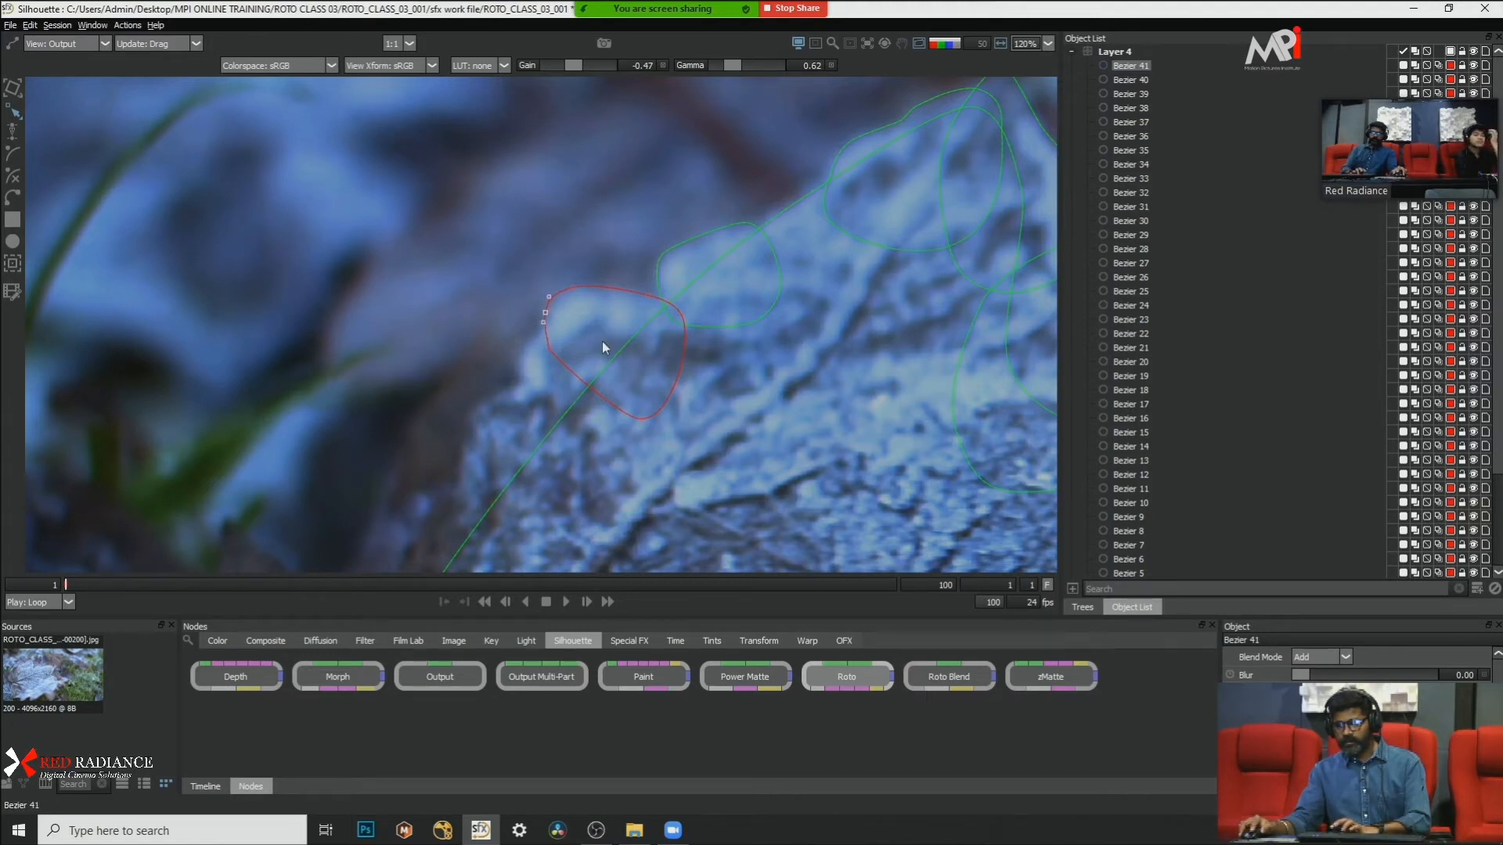
{"action": "left_click_drag", "start_coordinate": [534, 337], "coordinate": [579, 387]}
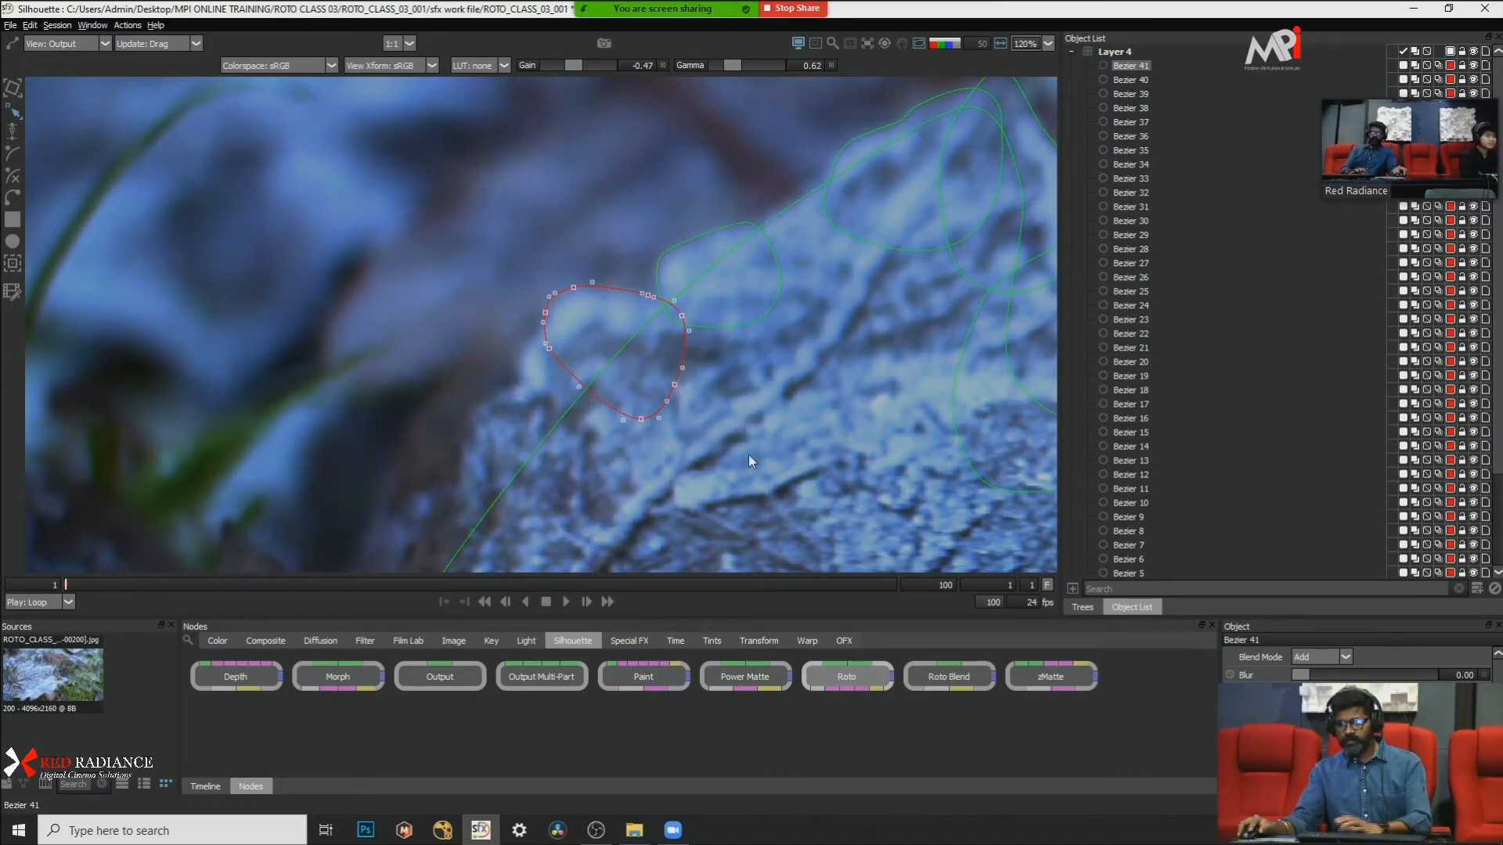
{"action": "left_click", "coordinate": [730, 393]}
Step: Draw a closed Bezier shape over the small frost bump just below the newest shape on the long slope
{"action": "scroll", "coordinate": [730, 393], "scroll_direction": "down", "scroll_amount": 10}
{"action": "scroll", "coordinate": [706, 442], "scroll_direction": "up", "scroll_amount": 3}
{"action": "scroll", "coordinate": [706, 442], "scroll_direction": "up", "scroll_amount": 1}
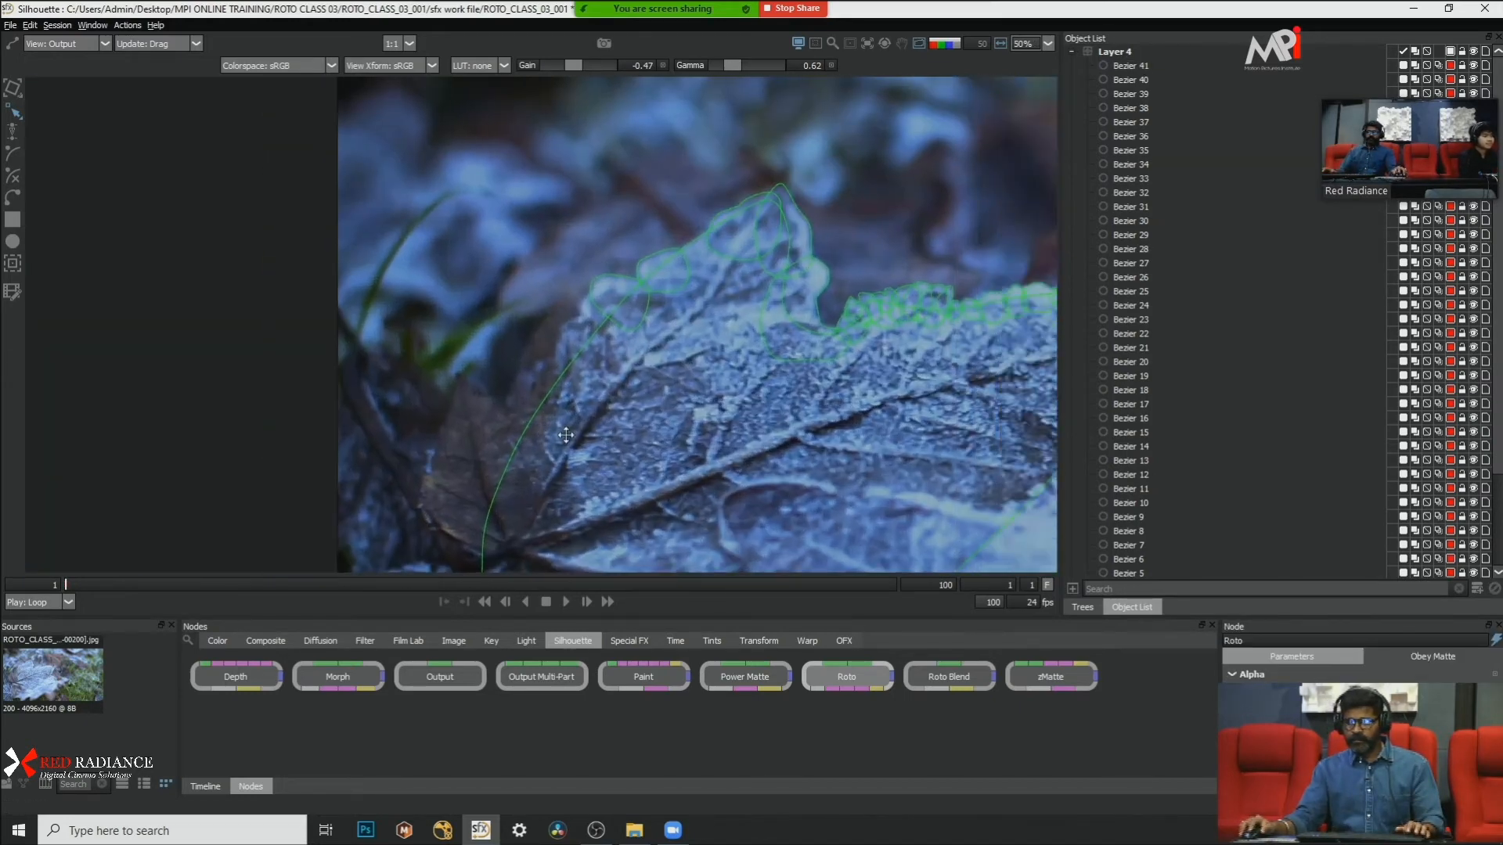
{"action": "scroll", "coordinate": [518, 265], "scroll_direction": "up", "scroll_amount": 3}
{"action": "scroll", "coordinate": [514, 294], "scroll_direction": "up", "scroll_amount": 1}
{"action": "left_click_drag", "start_coordinate": [515, 294], "coordinate": [396, 227]}
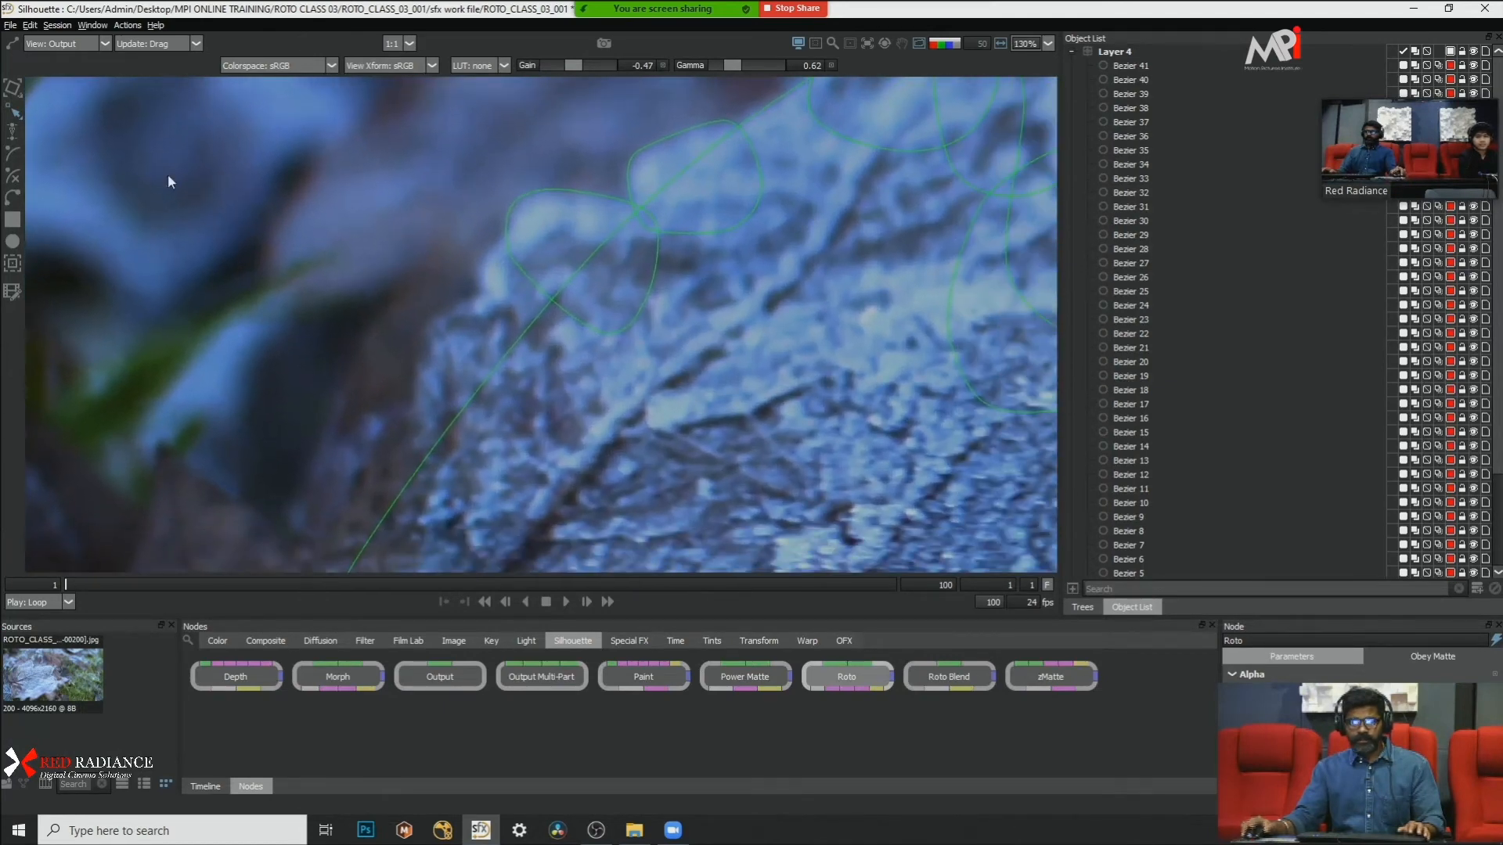
{"action": "left_click", "coordinate": [13, 198]}
{"action": "left_click", "coordinate": [510, 233]}
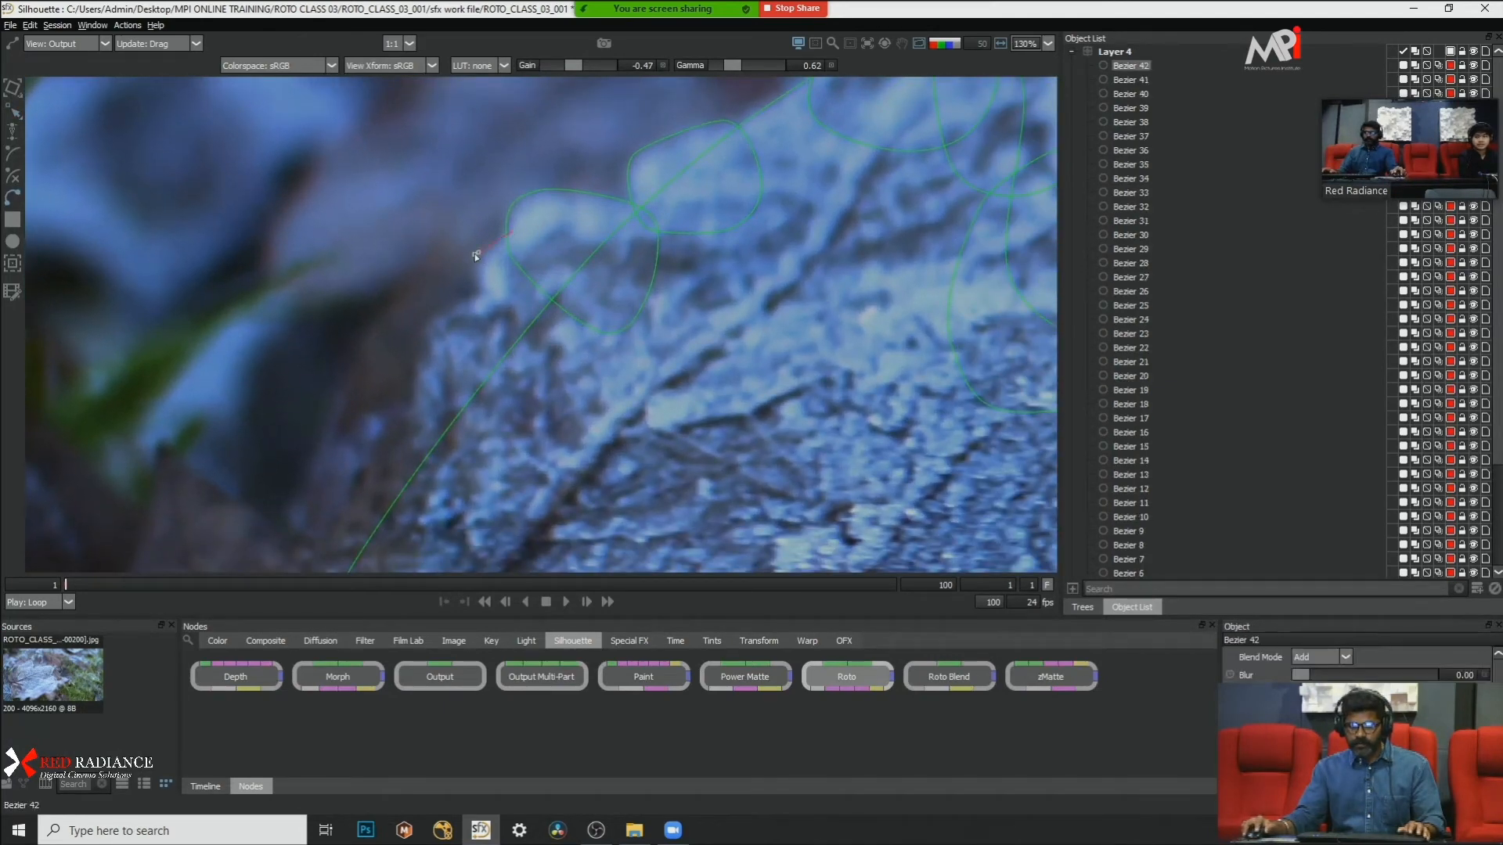
{"action": "left_click", "coordinate": [582, 299]}
{"action": "left_click", "coordinate": [570, 260]}
{"action": "left_click", "coordinate": [512, 229]}
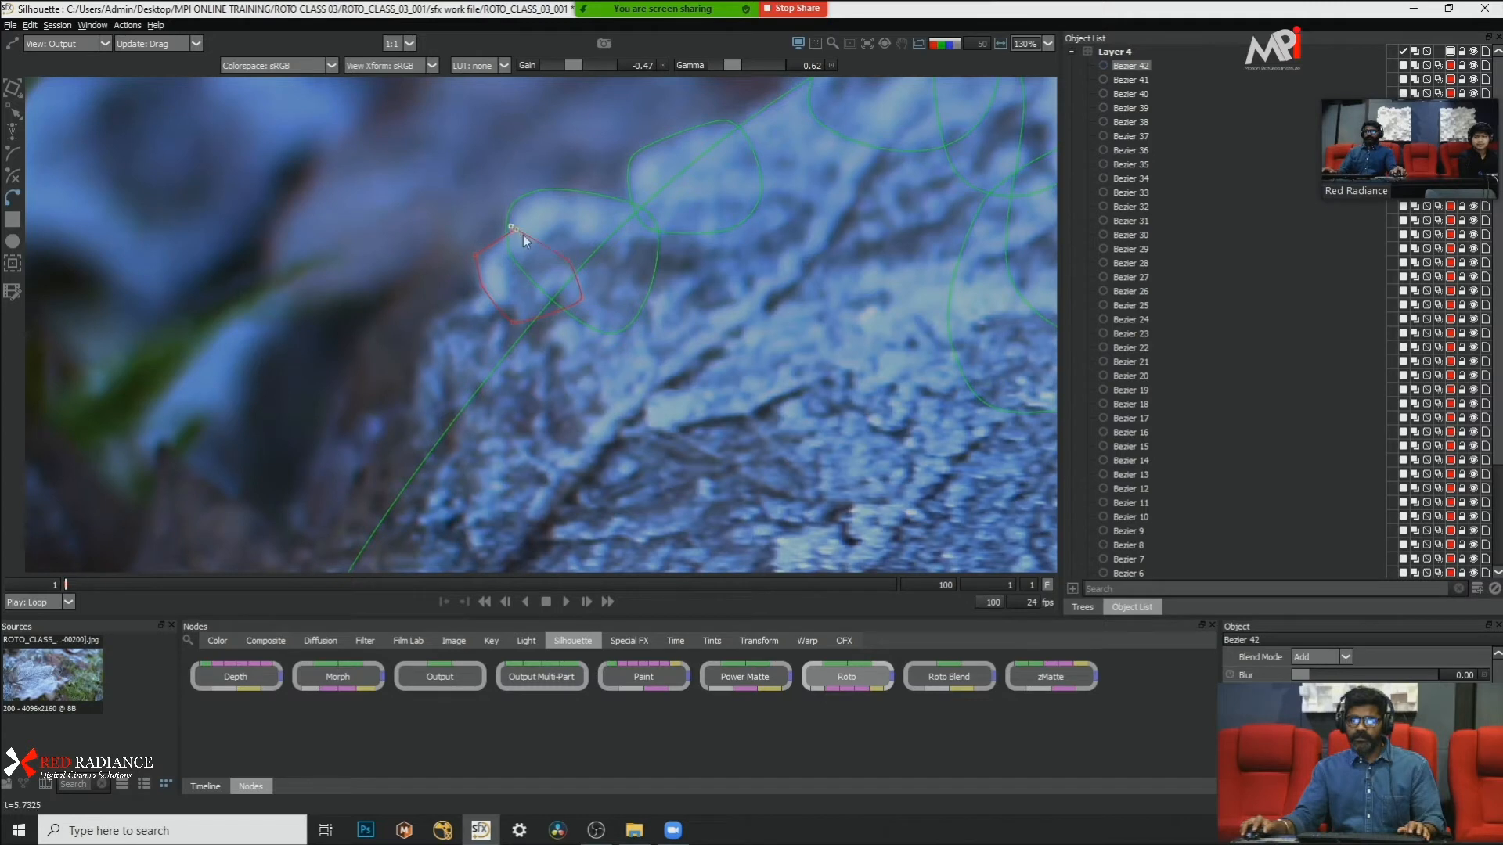
{"action": "left_click_drag", "start_coordinate": [426, 200], "coordinate": [507, 284]}
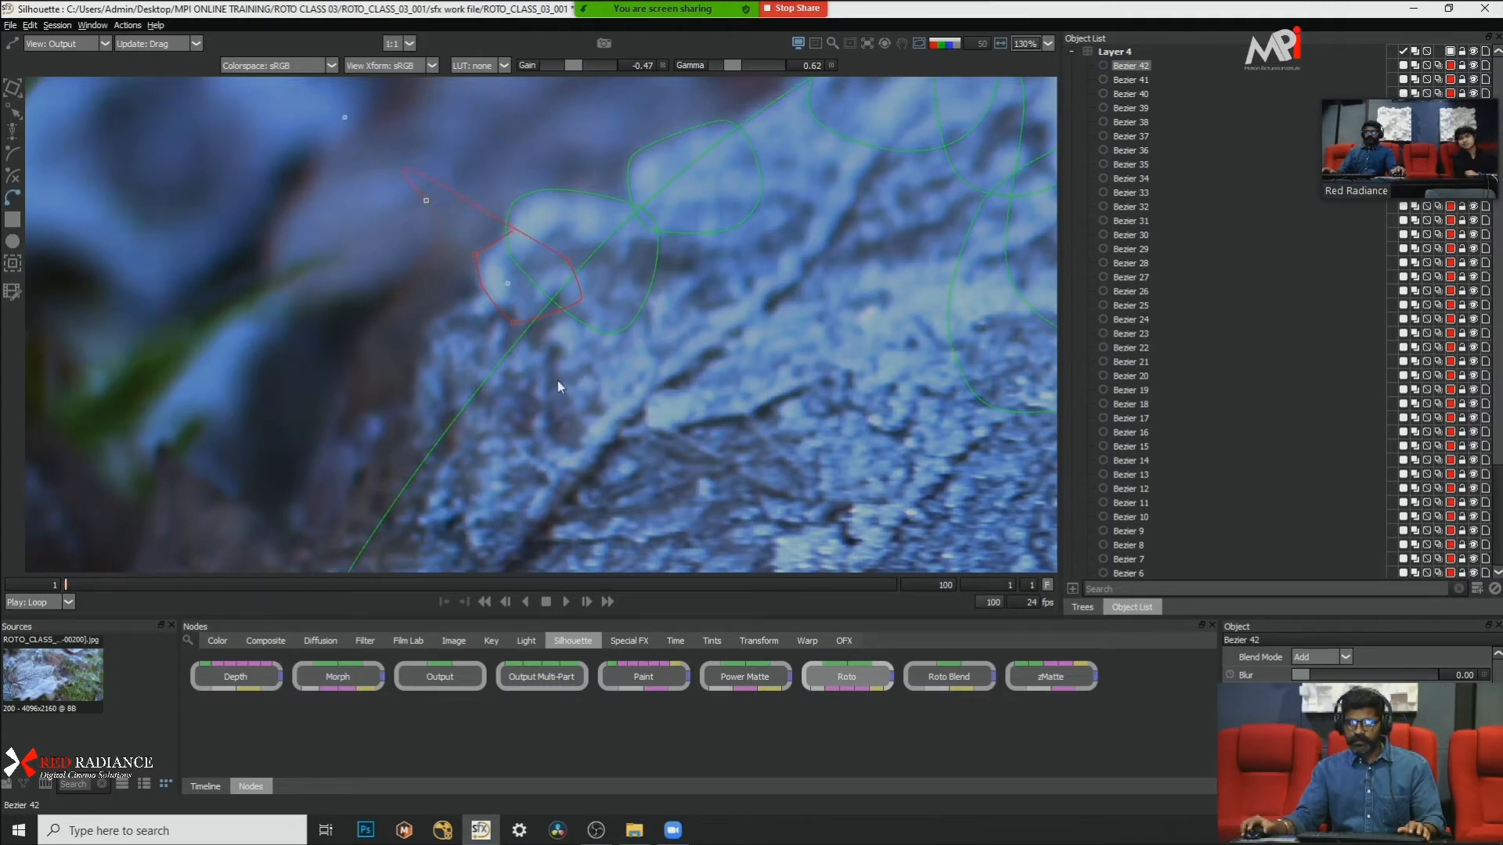
{"action": "key", "text": "ctrl+z"}
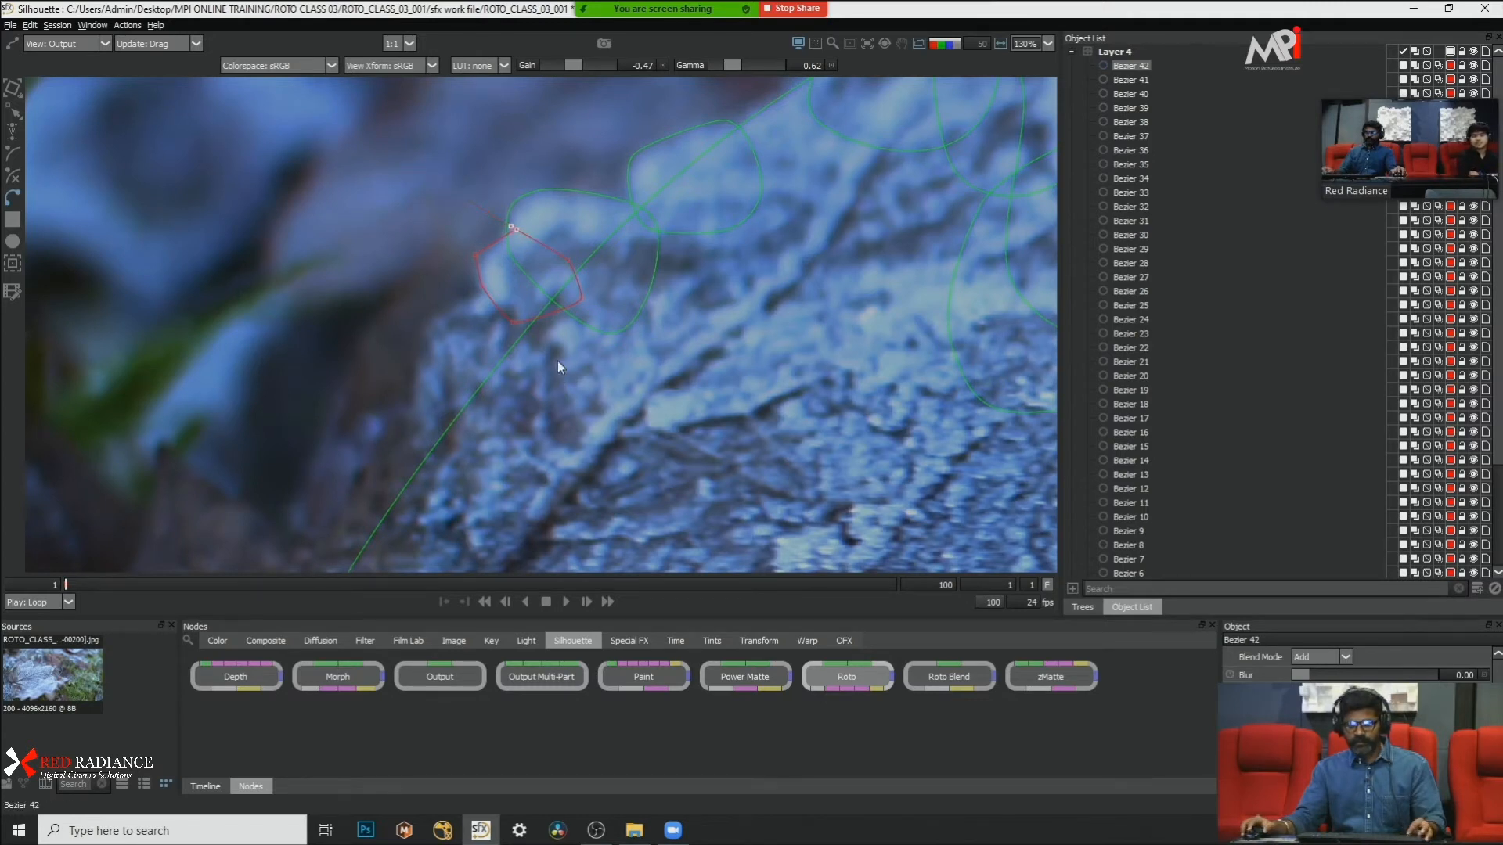
{"action": "left_click", "coordinate": [513, 234]}
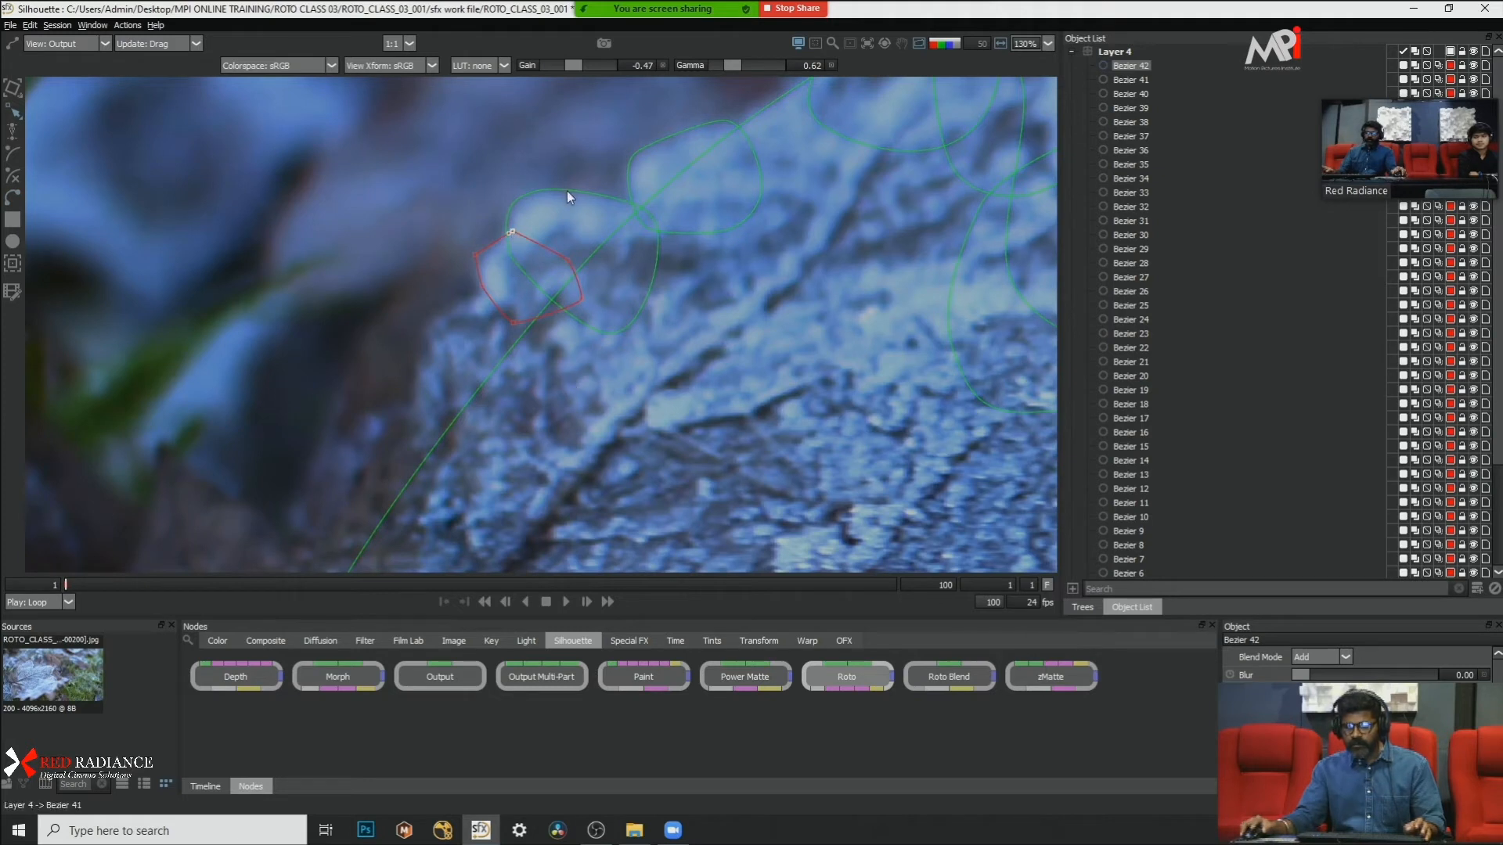
Step: Convert all points of the small bump's shape to Cardinal
{"action": "key", "text": "r"}
{"action": "right_click", "coordinate": [678, 350]}
{"action": "left_click", "coordinate": [720, 487]}
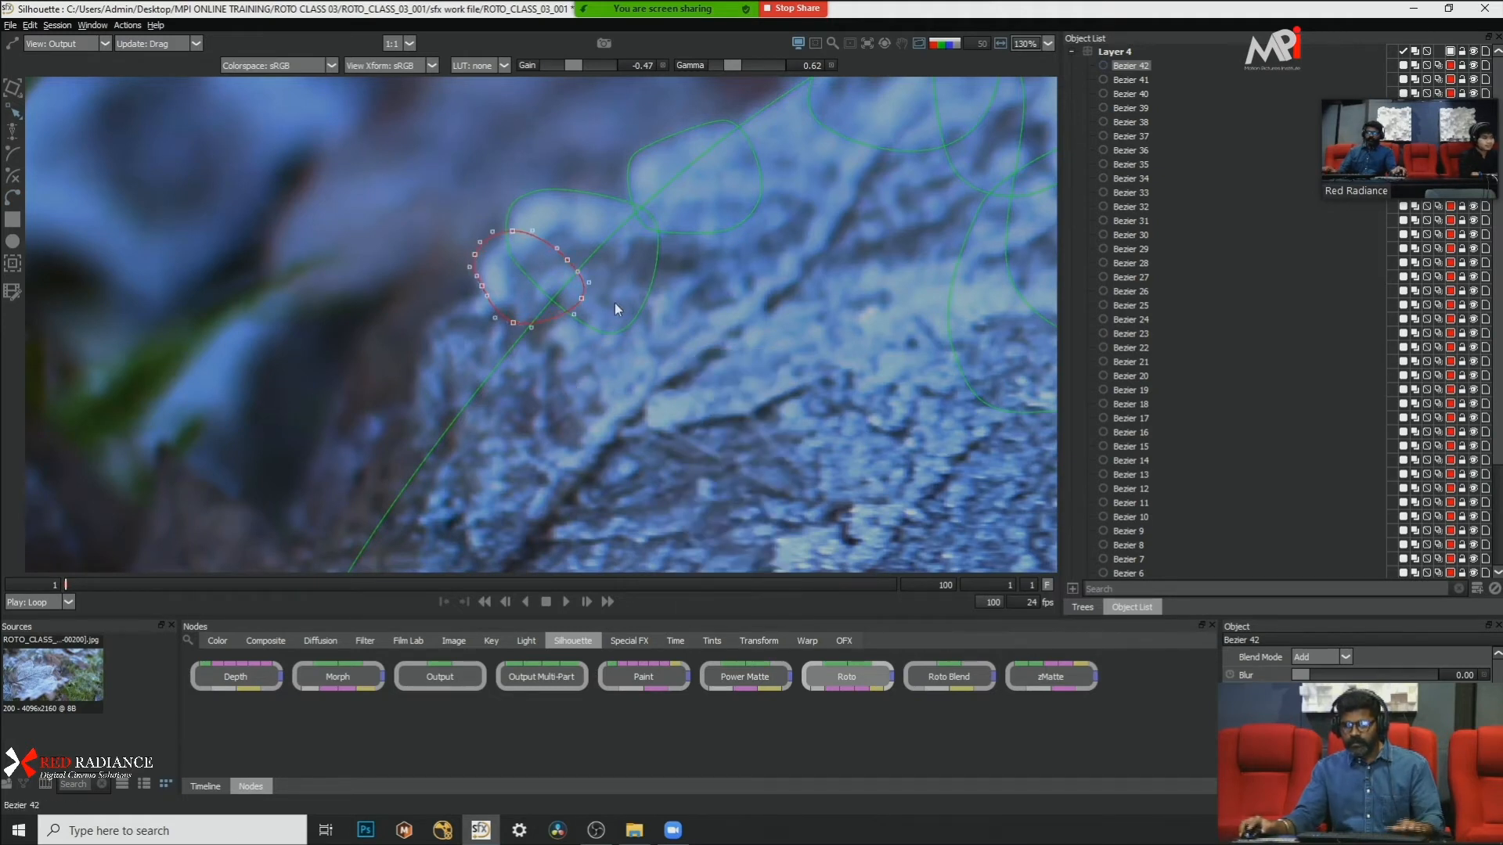
Step: Nudge the whole small bump shape down and right to fit the frosted edge, and deselect it
{"action": "left_click_drag", "start_coordinate": [627, 414], "coordinate": [651, 432]}
{"action": "key", "text": "Down"}
{"action": "key", "text": "Down"}
{"action": "key", "text": "Down"}
{"action": "key", "text": "Down"}
{"action": "key", "text": "Down"}
{"action": "key", "text": "Down"}
{"action": "key", "text": "Down"}
{"action": "key", "text": "Down"}
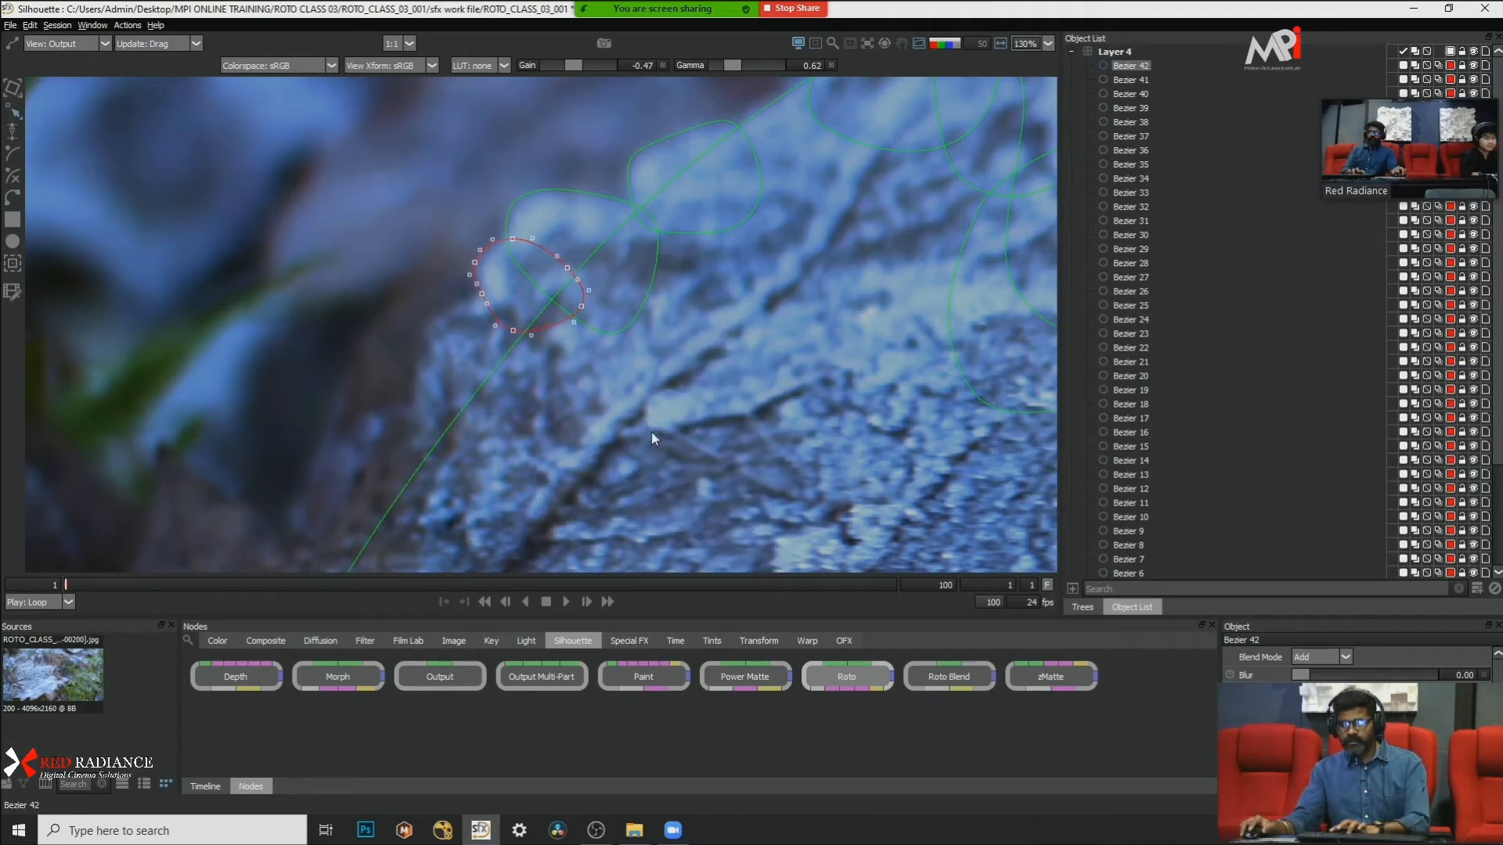
{"action": "key", "text": "Right"}
{"action": "key", "text": "Right"}
{"action": "key", "text": "Right"}
{"action": "key", "text": "Right"}
{"action": "key", "text": "Right"}
{"action": "key", "text": "Right"}
{"action": "key", "text": "Right"}
{"action": "key", "text": "Right"}
{"action": "key", "text": "Left"}
{"action": "key", "text": "Left"}
{"action": "key", "text": "Left"}
{"action": "key", "text": "Left"}
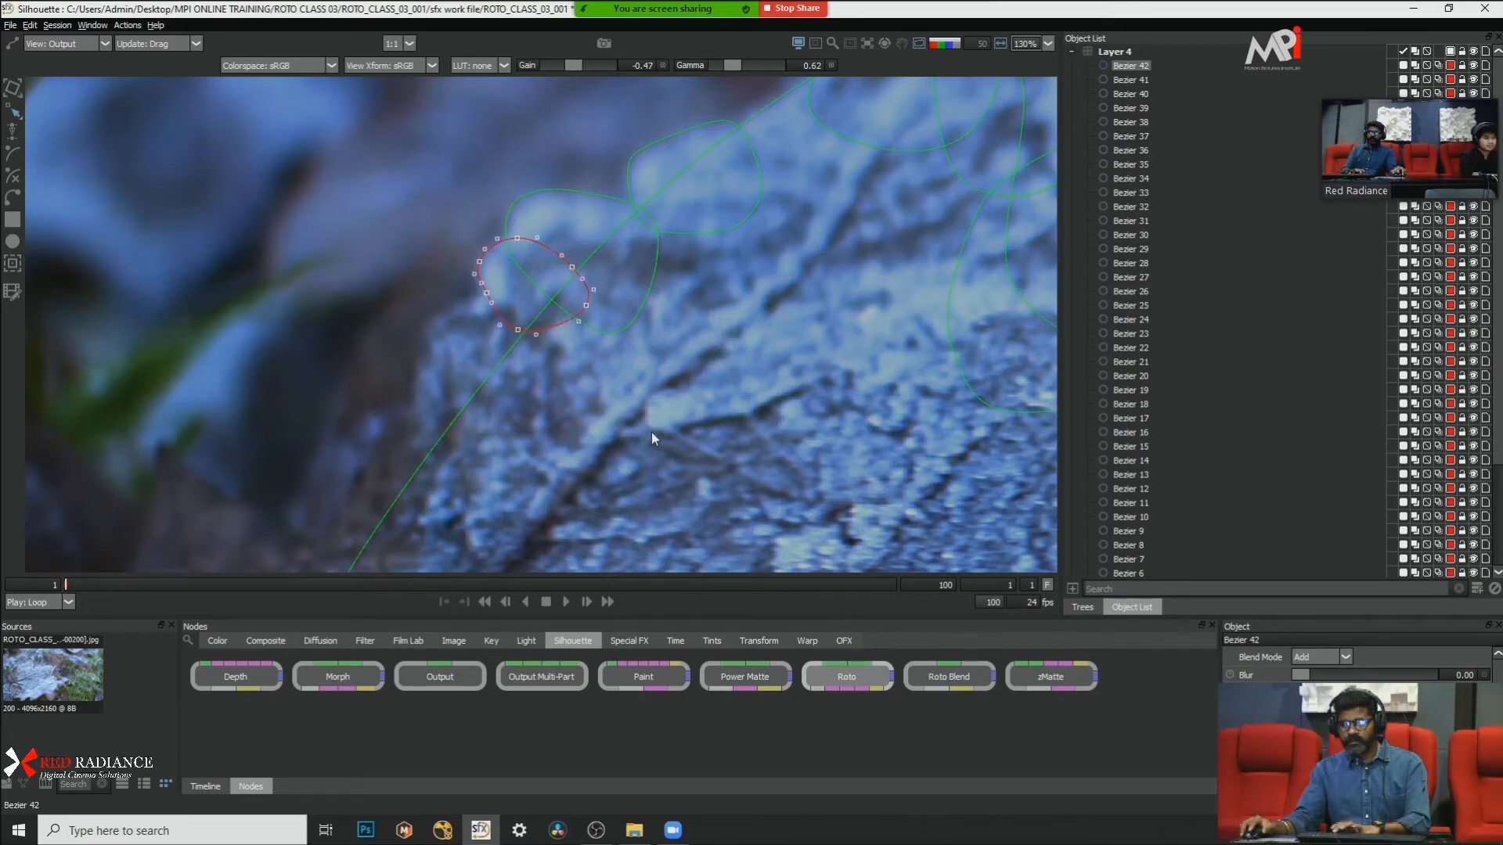
{"action": "left_click", "coordinate": [651, 432]}
Step: Draw a larger closed Bezier shape over the leaf edge section below the small bump and convert its points to Cardinal
{"action": "scroll", "coordinate": [645, 409], "scroll_direction": "down", "scroll_amount": 6}
{"action": "scroll", "coordinate": [625, 408], "scroll_direction": "up", "scroll_amount": 5}
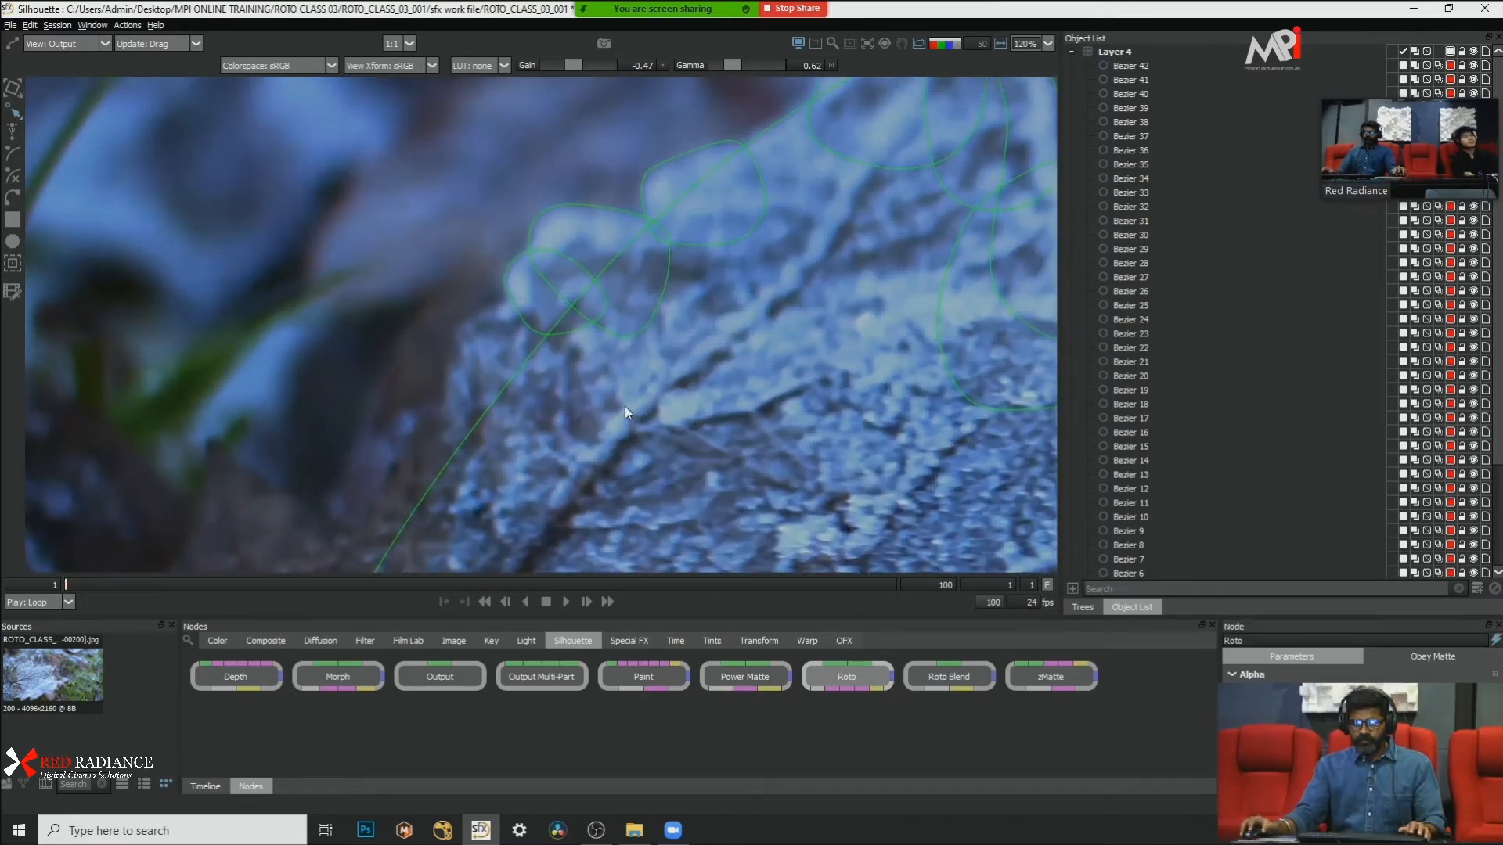
{"action": "scroll", "coordinate": [499, 317], "scroll_direction": "up", "scroll_amount": 4}
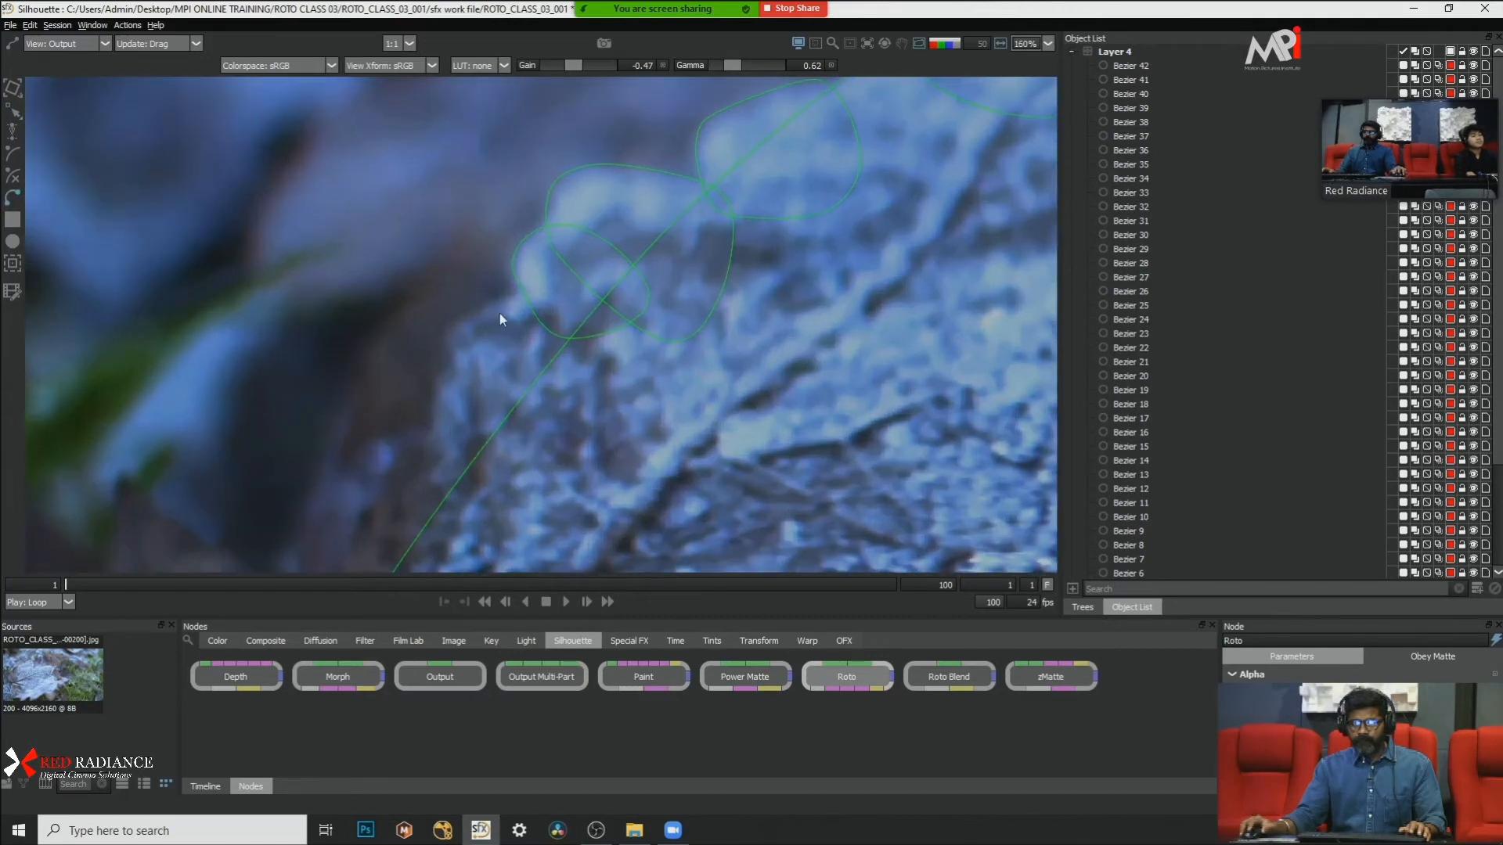
{"action": "left_click", "coordinate": [548, 290]}
{"action": "left_click", "coordinate": [497, 295]}
{"action": "left_click", "coordinate": [453, 320]}
{"action": "left_click", "coordinate": [445, 353]}
{"action": "left_click", "coordinate": [436, 400]}
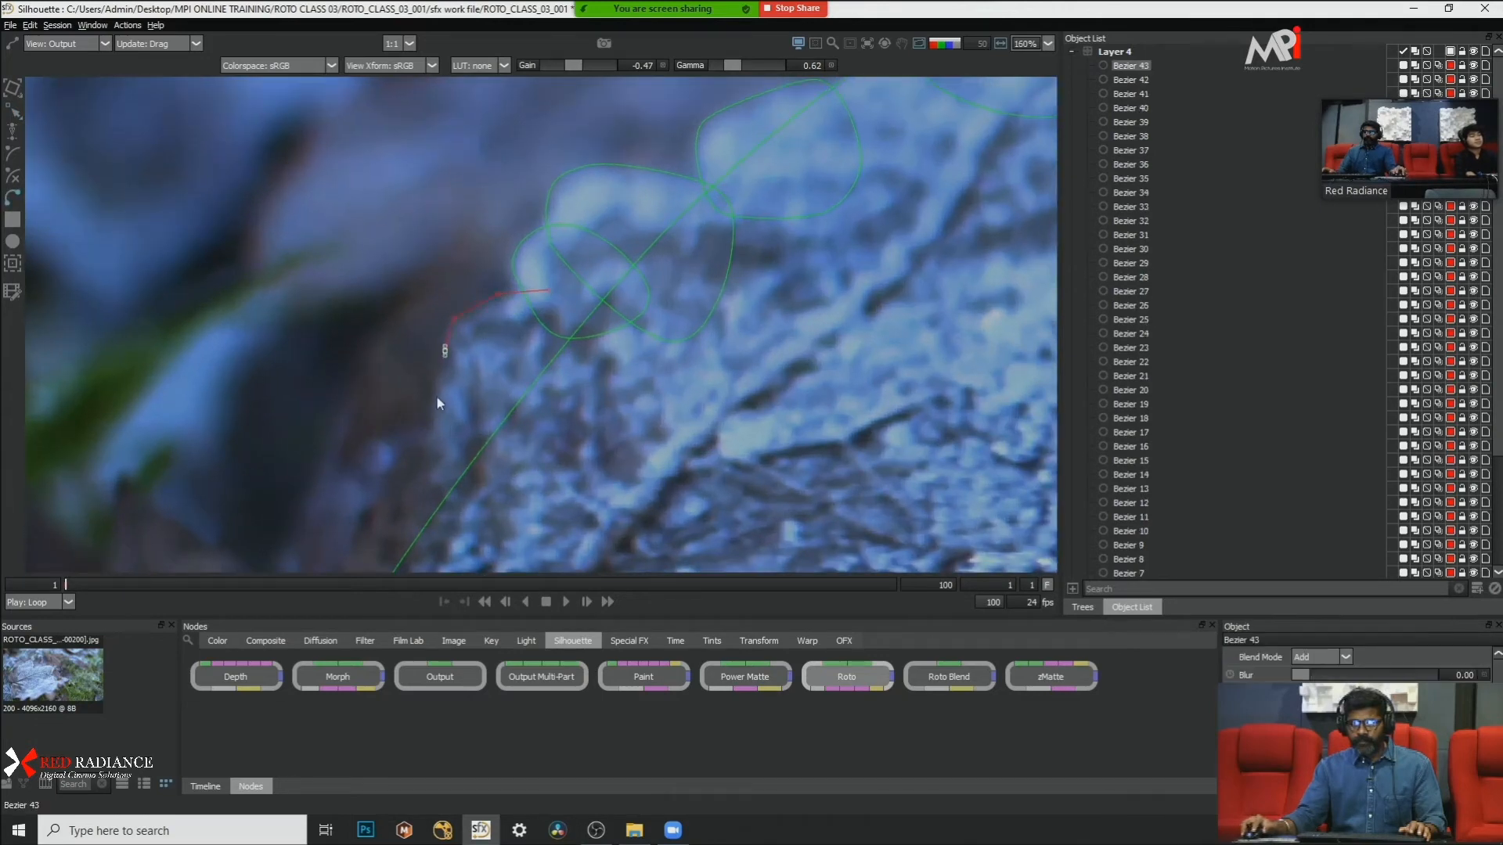
{"action": "left_click", "coordinate": [438, 439]}
{"action": "left_click", "coordinate": [546, 458]}
{"action": "left_click", "coordinate": [644, 403]}
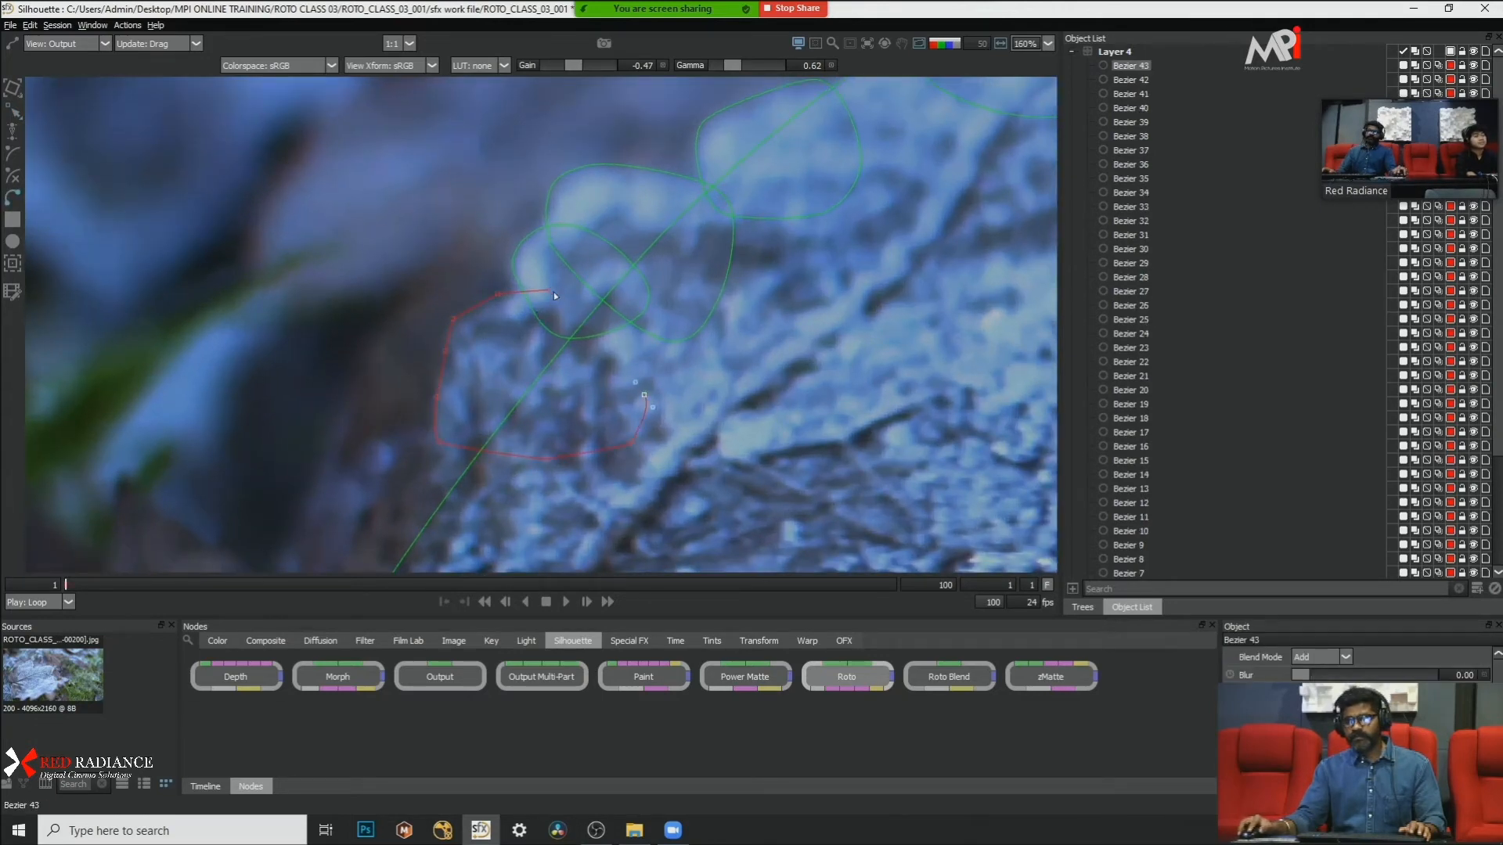
{"action": "left_click", "coordinate": [547, 292]}
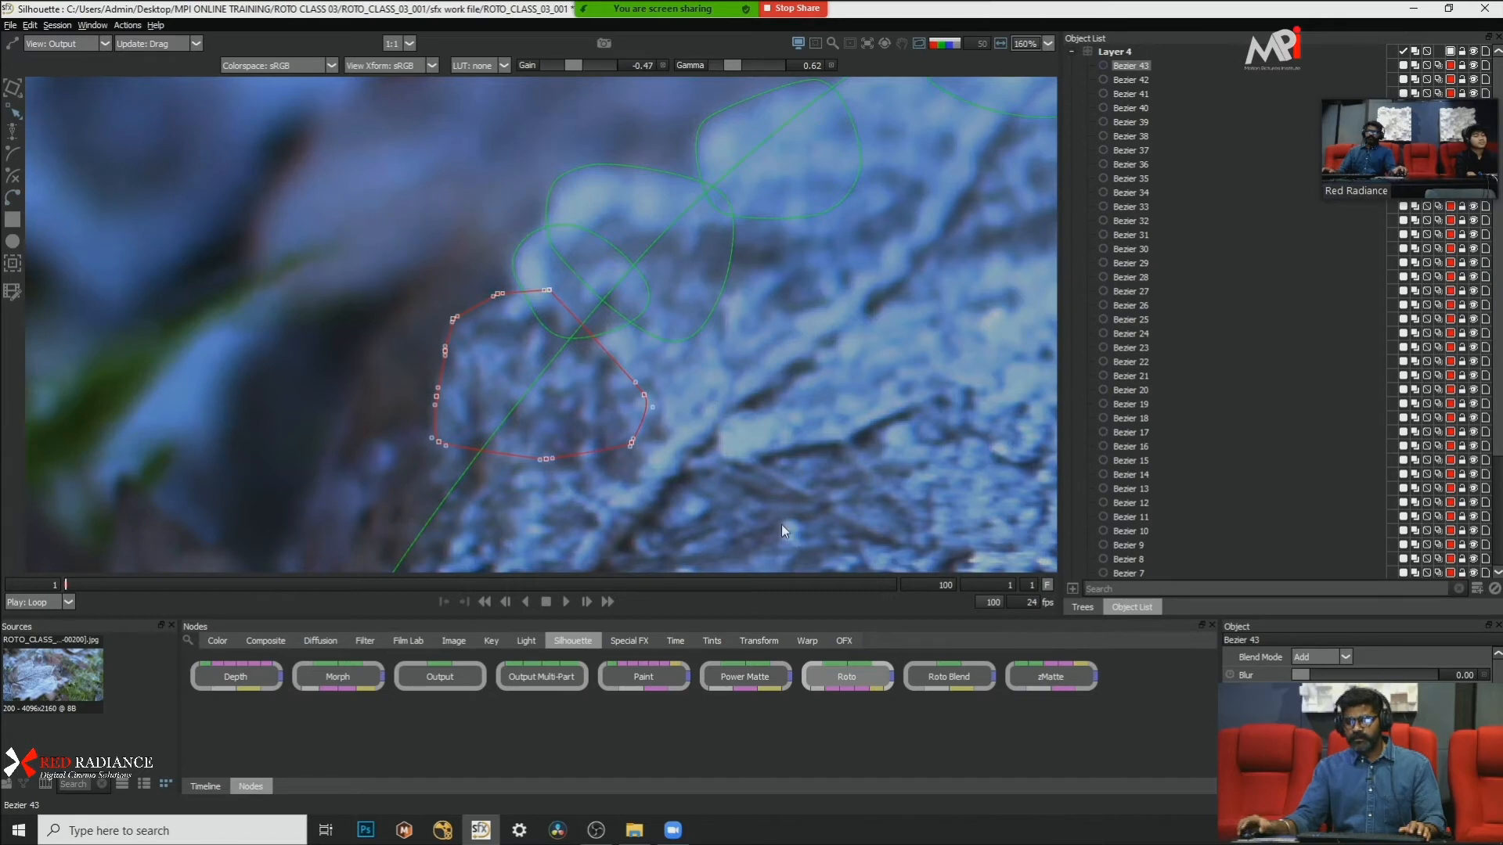
{"action": "right_click", "coordinate": [730, 410]}
{"action": "left_click", "coordinate": [791, 551]}
Step: Nudge the entire larger edge shape slightly down and right with the Transform tool
{"action": "scroll", "coordinate": [726, 365], "scroll_direction": "down", "scroll_amount": 2}
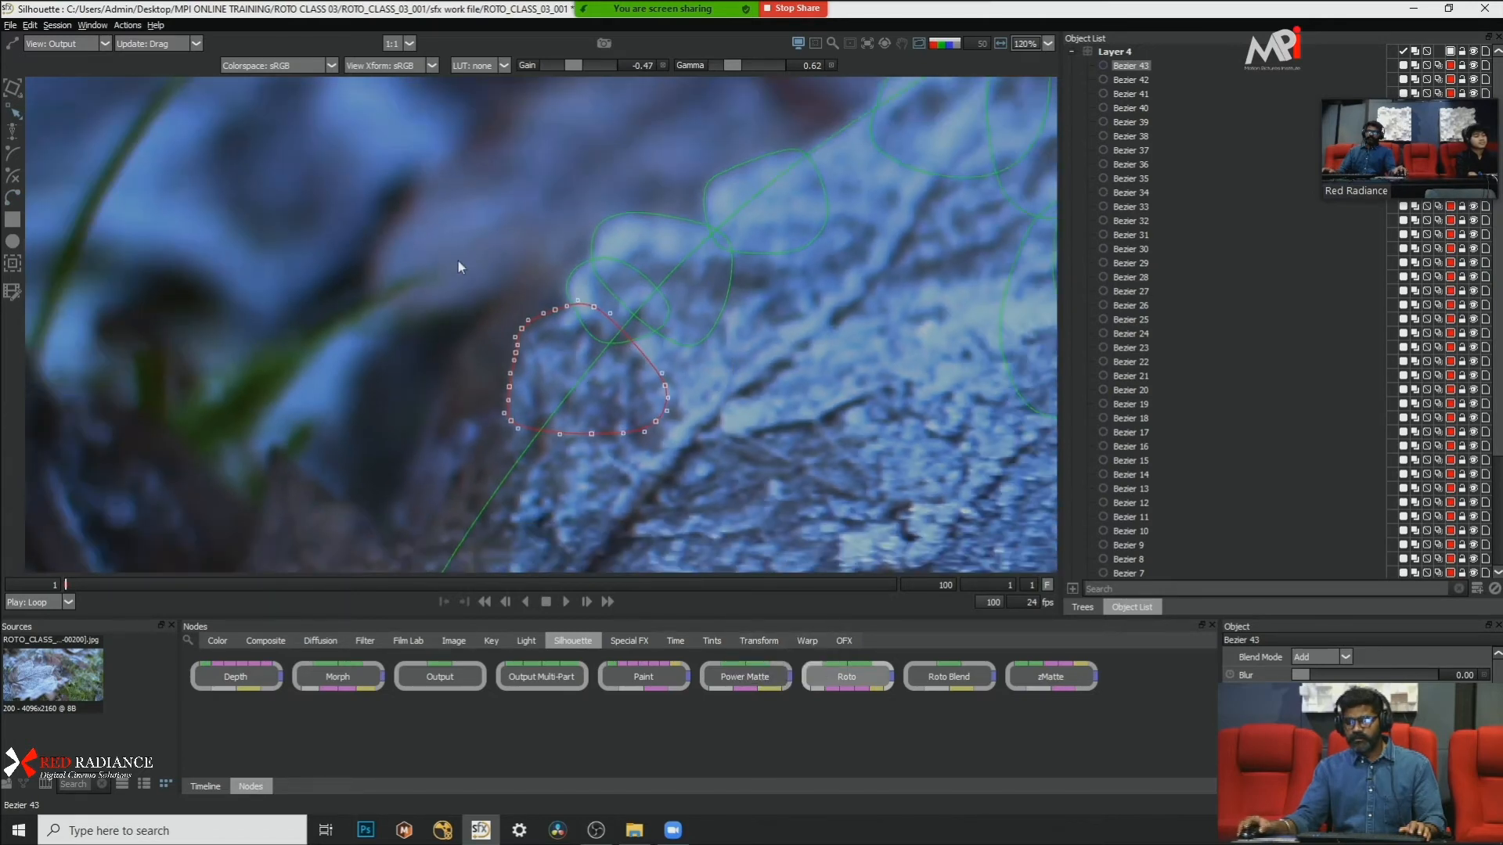
{"action": "key", "text": "t"}
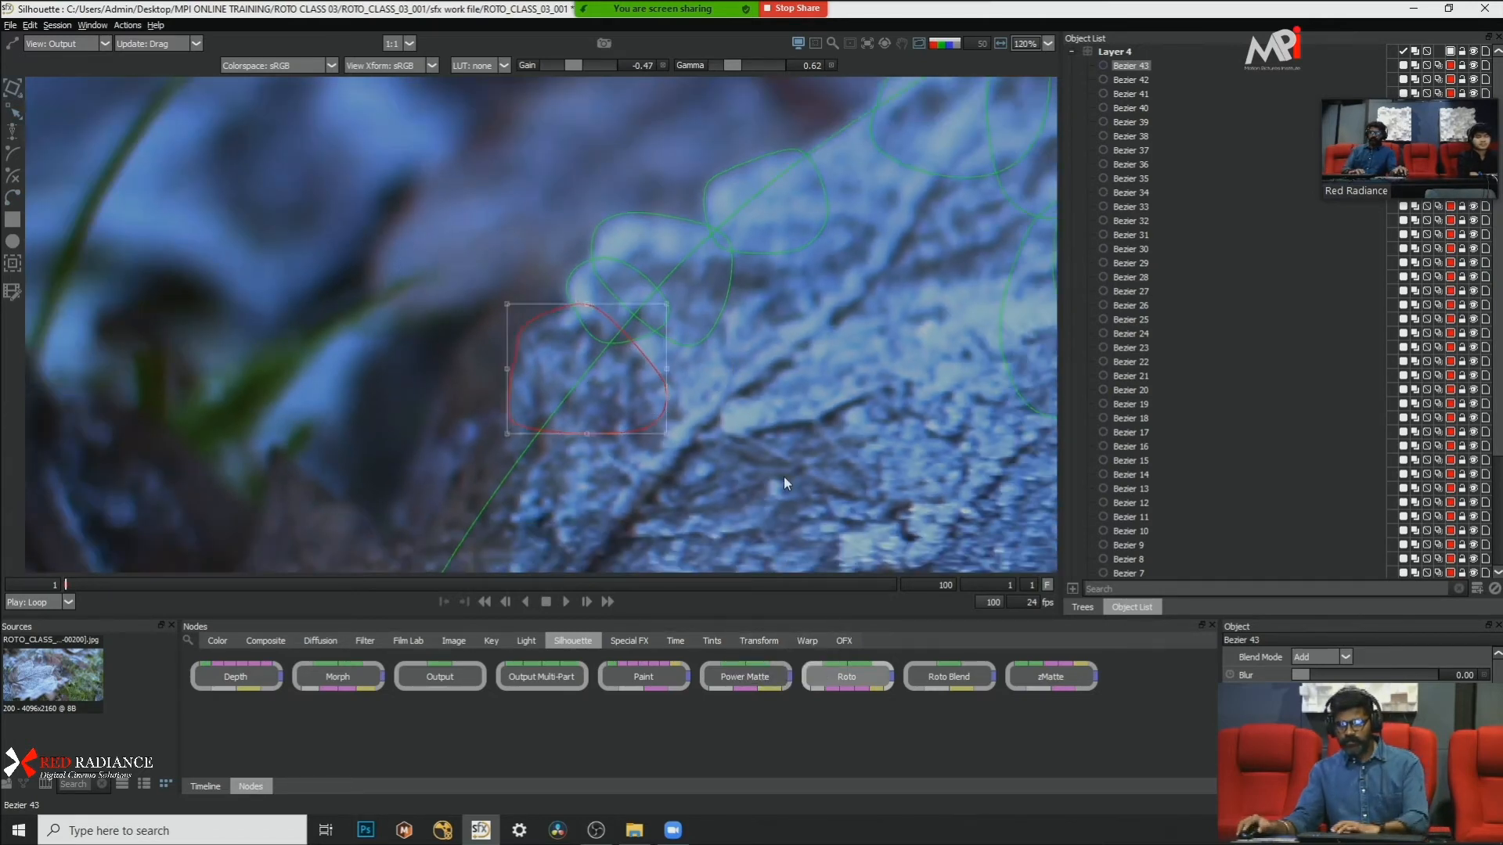
{"action": "key", "text": "Down"}
{"action": "key", "text": "Down"}
{"action": "key", "text": "Down"}
{"action": "key", "text": "Down"}
{"action": "key", "text": "Right"}
{"action": "key", "text": "Right"}
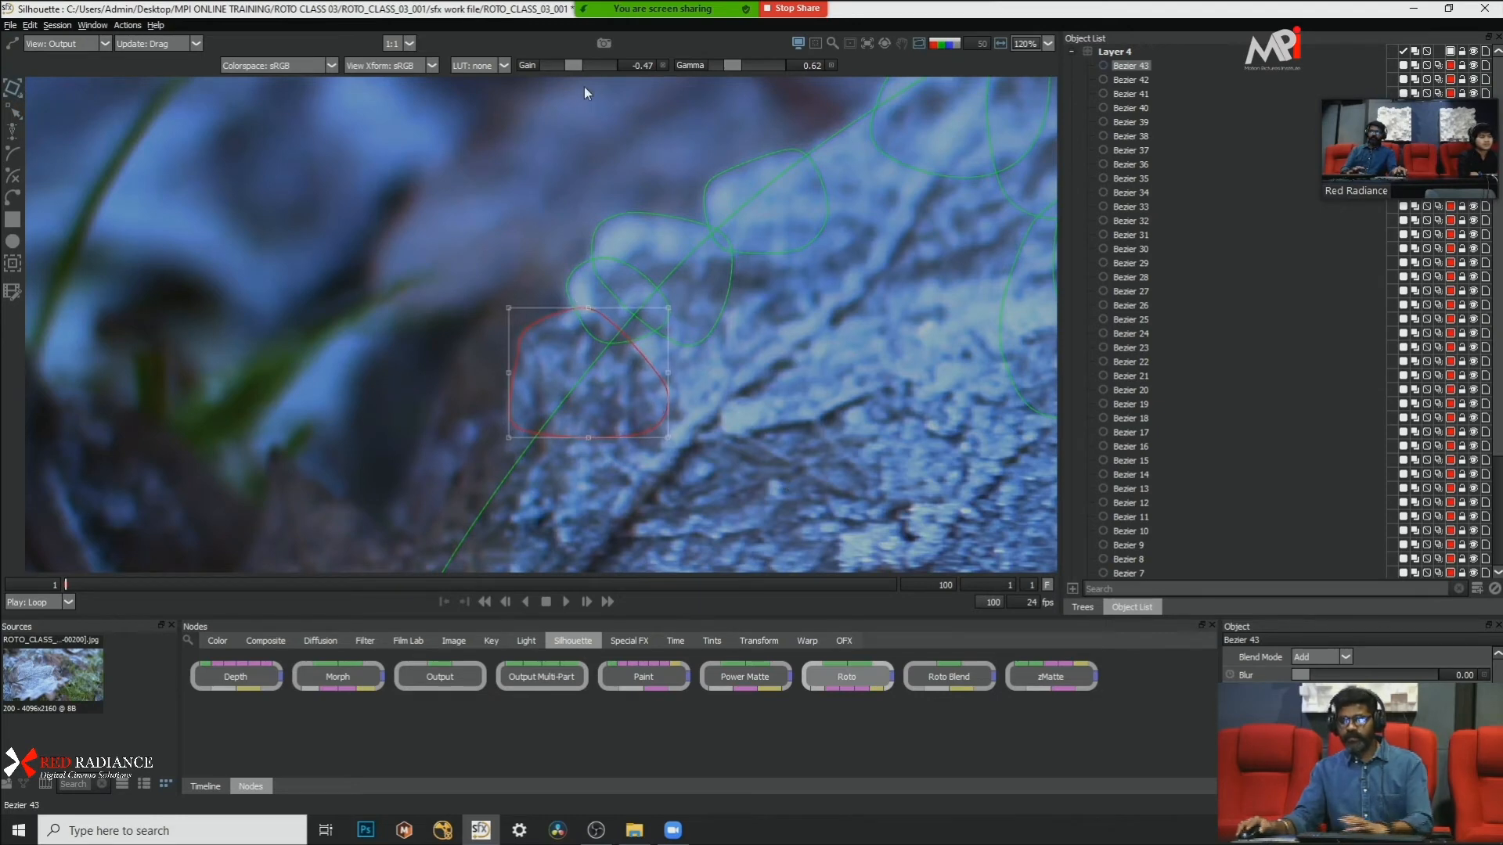
Step: Set the viewer gain to 0.00 and the gamma to 0.50
{"action": "left_click_drag", "start_coordinate": [579, 64], "coordinate": [589, 70]}
{"action": "left_click_drag", "start_coordinate": [580, 69], "coordinate": [578, 71]}
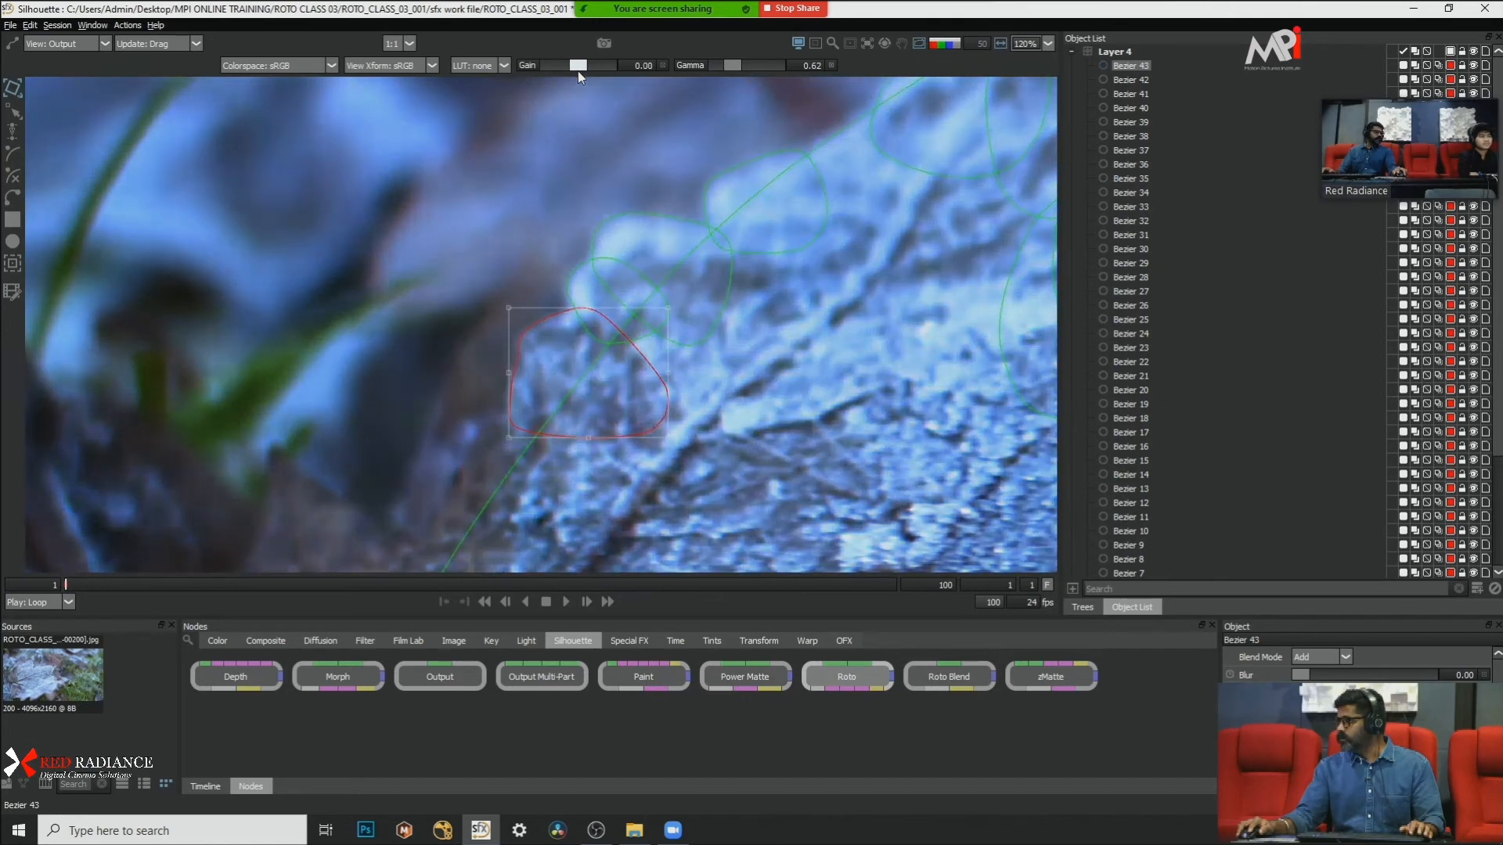
{"action": "left_click_drag", "start_coordinate": [735, 69], "coordinate": [726, 72]}
{"action": "scroll", "coordinate": [563, 307], "scroll_direction": "up", "scroll_amount": 1}
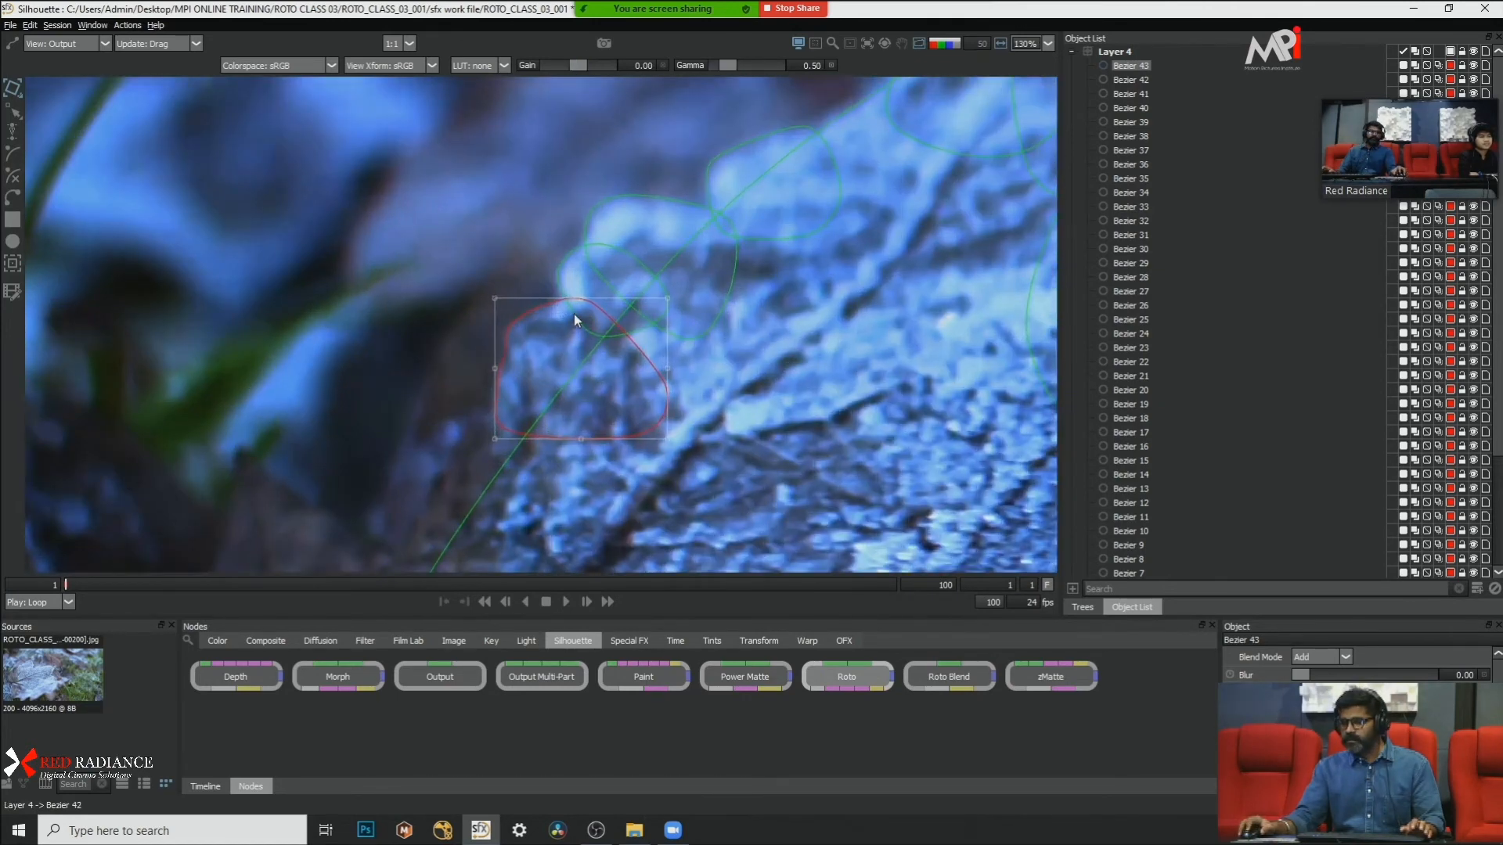
{"action": "left_click", "coordinate": [503, 358]}
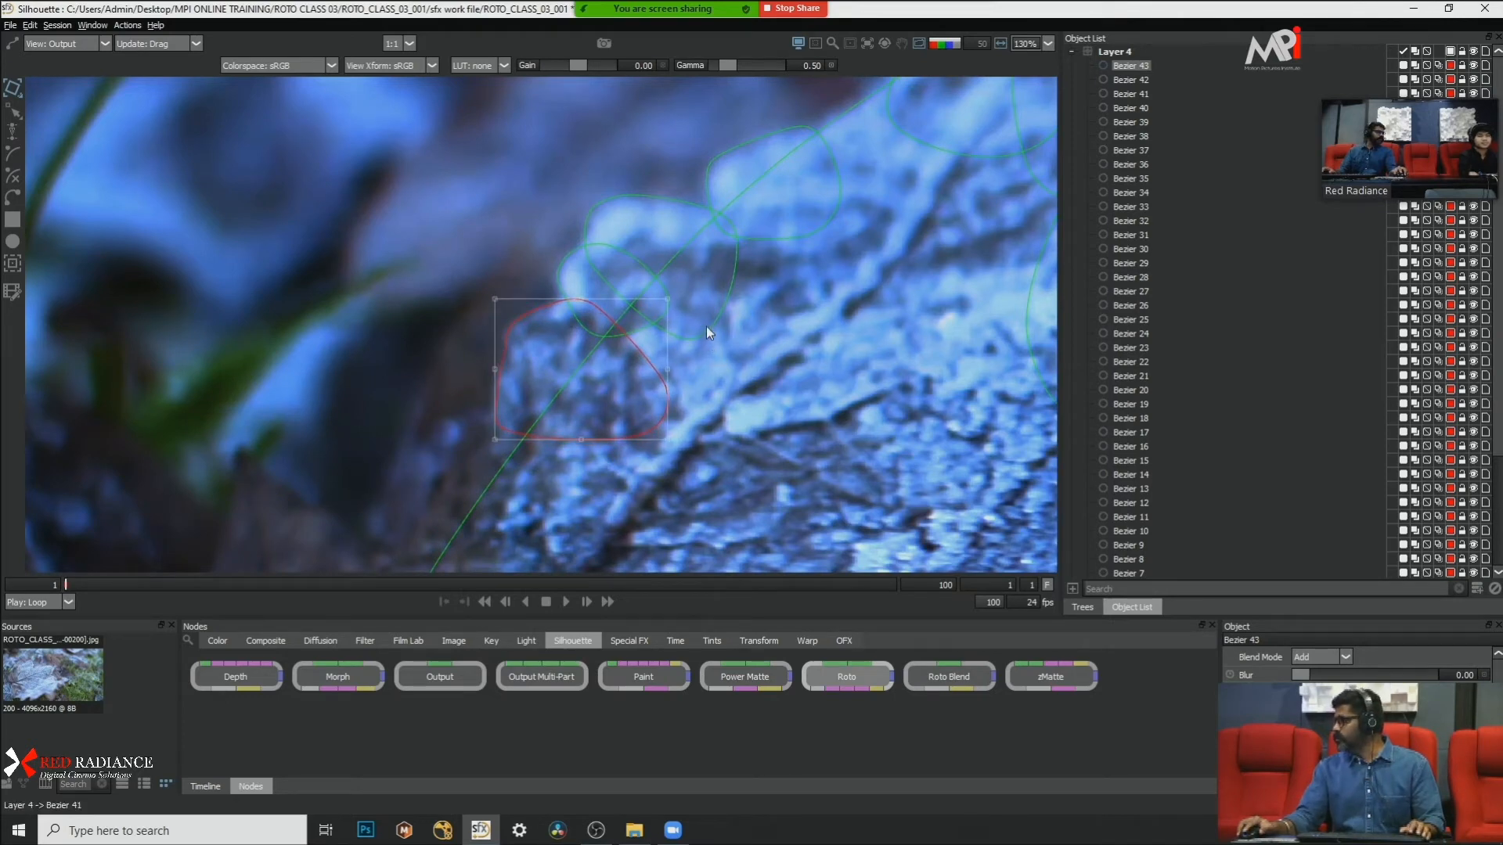
Step: Draw a closed Bezier shape around the dark brown pointed lobe at the foot of the slope and convert its points to Cardinal
{"action": "scroll", "coordinate": [496, 237], "scroll_direction": "down", "scroll_amount": 2}
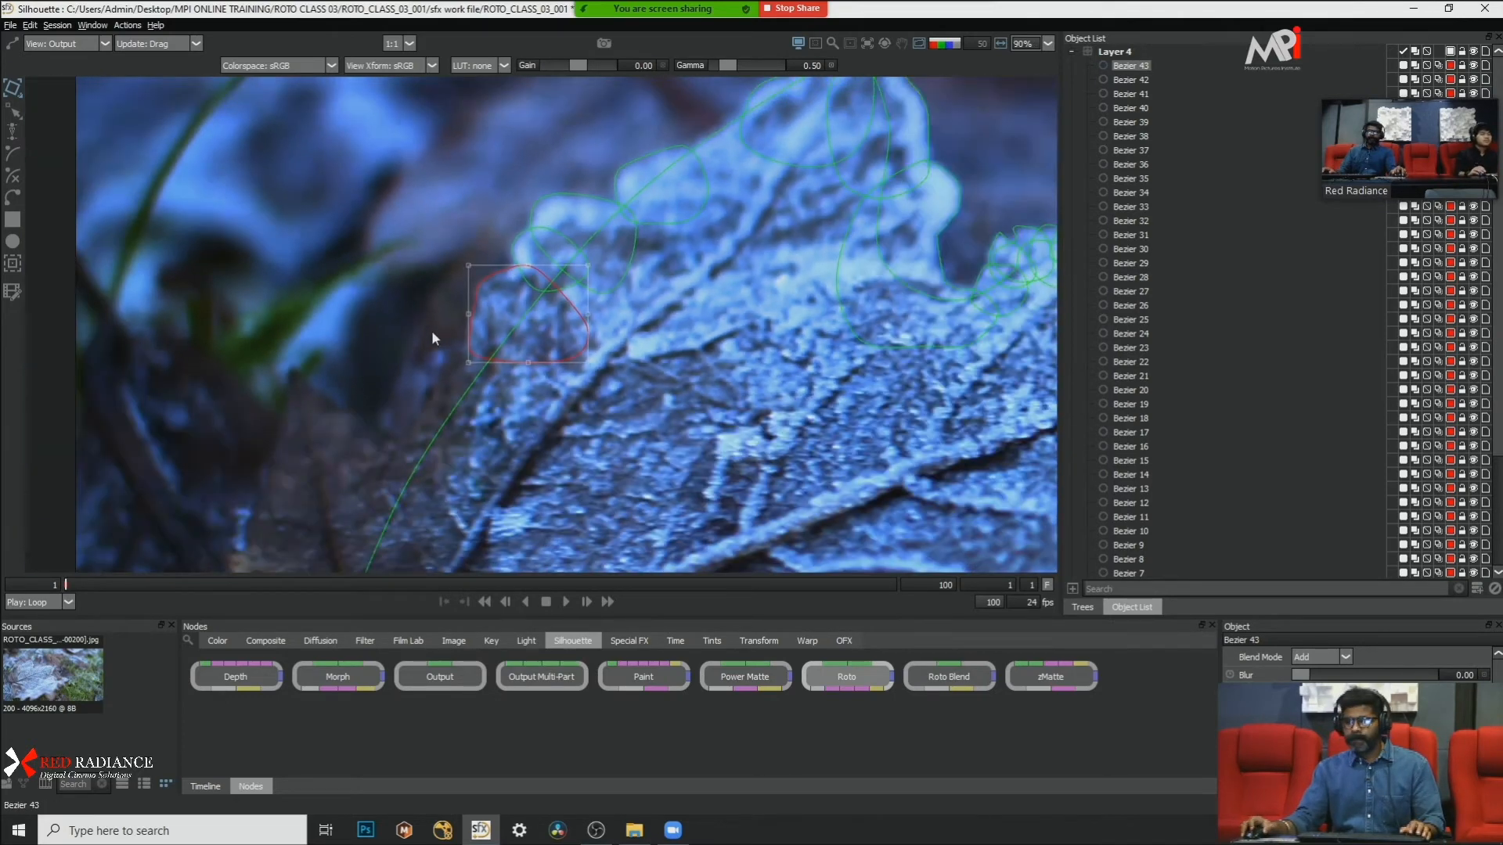
{"action": "left_click", "coordinate": [22, 198]}
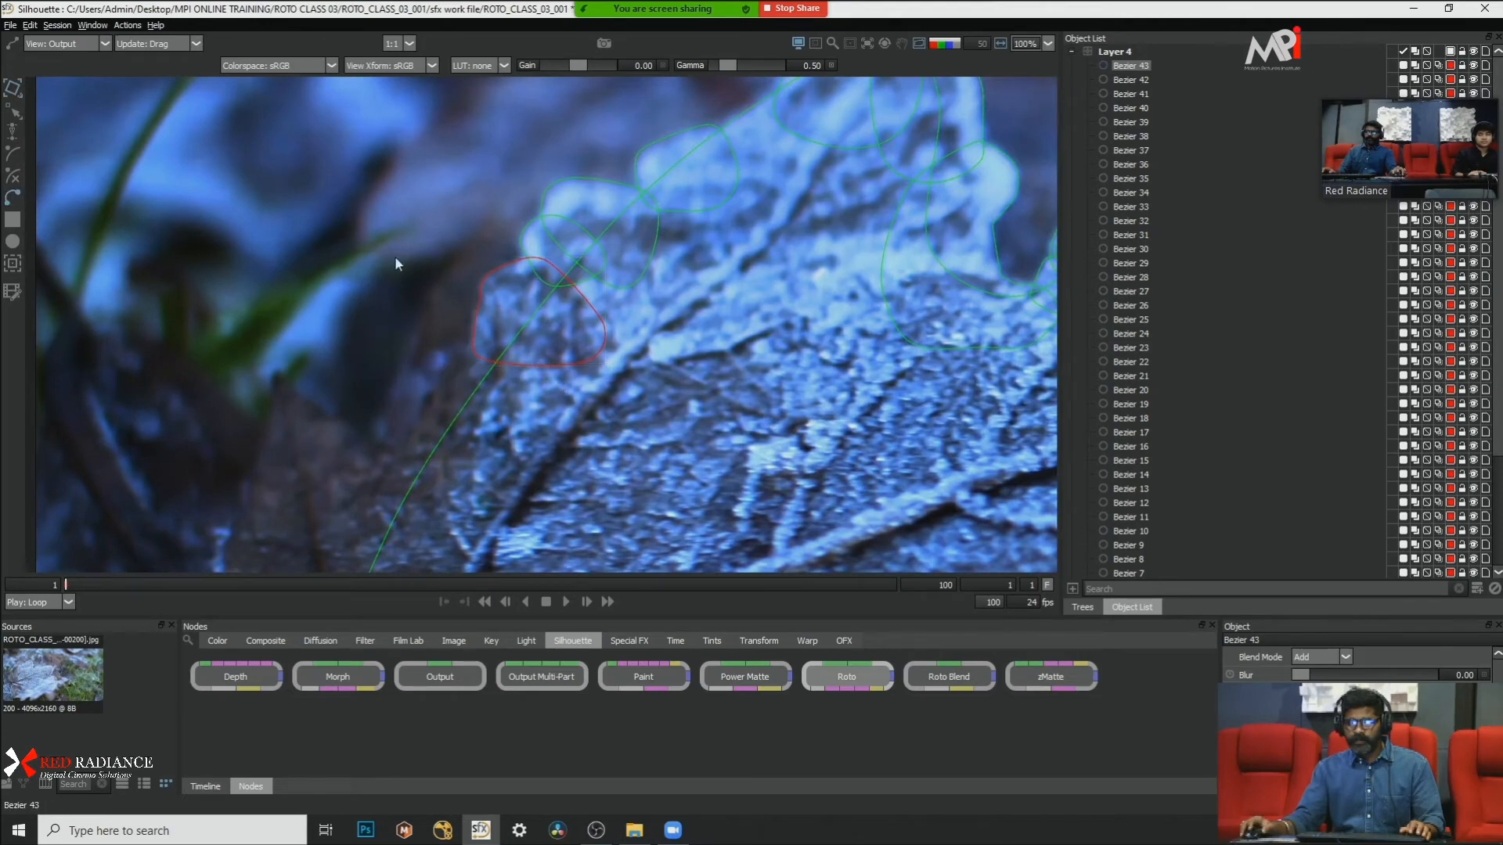
{"action": "scroll", "coordinate": [432, 267], "scroll_direction": "up", "scroll_amount": 3}
{"action": "scroll", "coordinate": [626, 271], "scroll_direction": "down", "scroll_amount": 3}
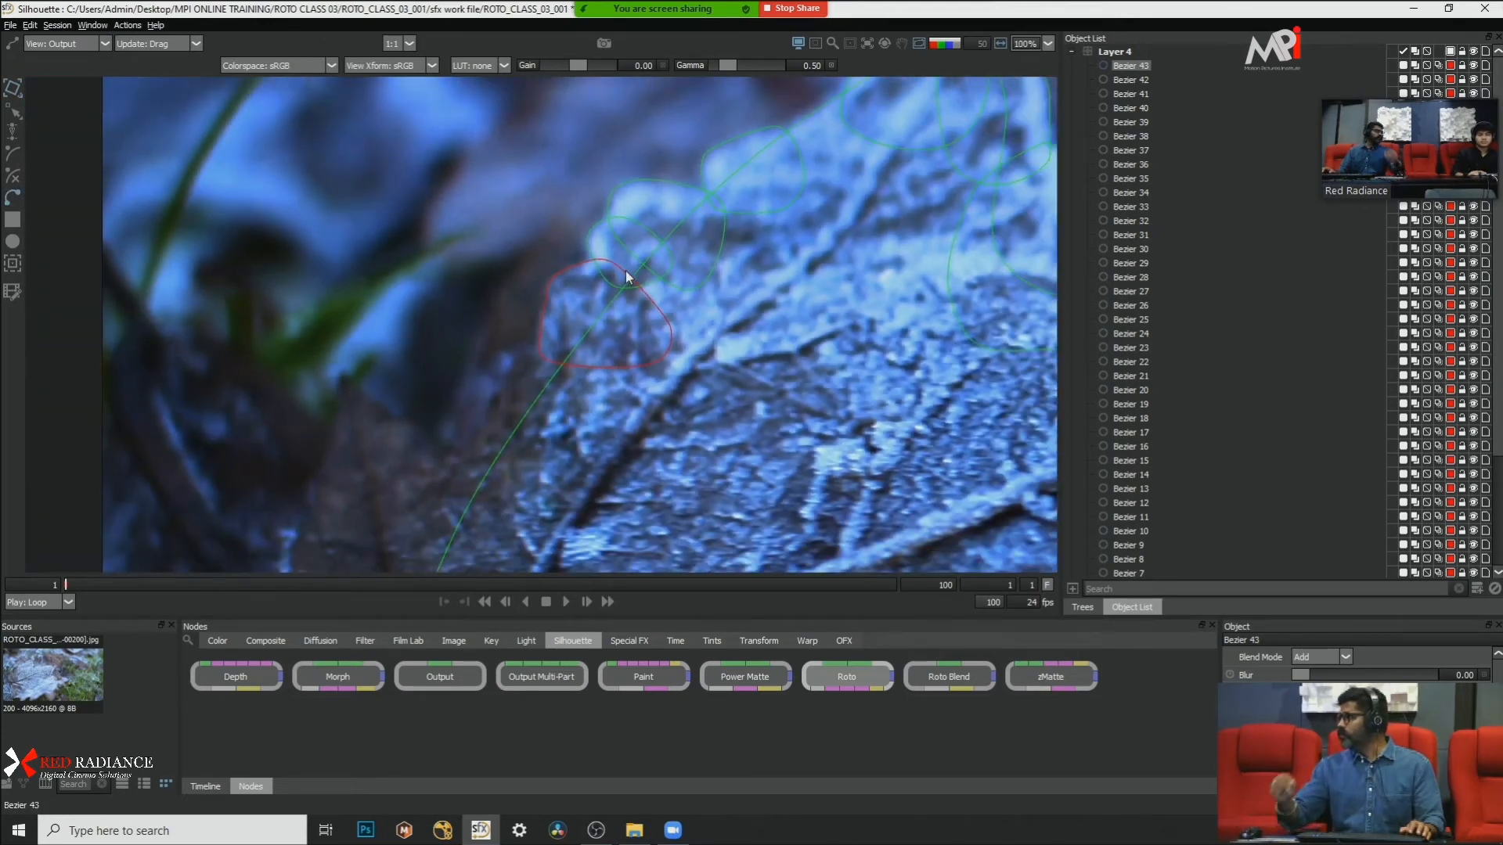
{"action": "scroll", "coordinate": [609, 238], "scroll_direction": "down", "scroll_amount": 2}
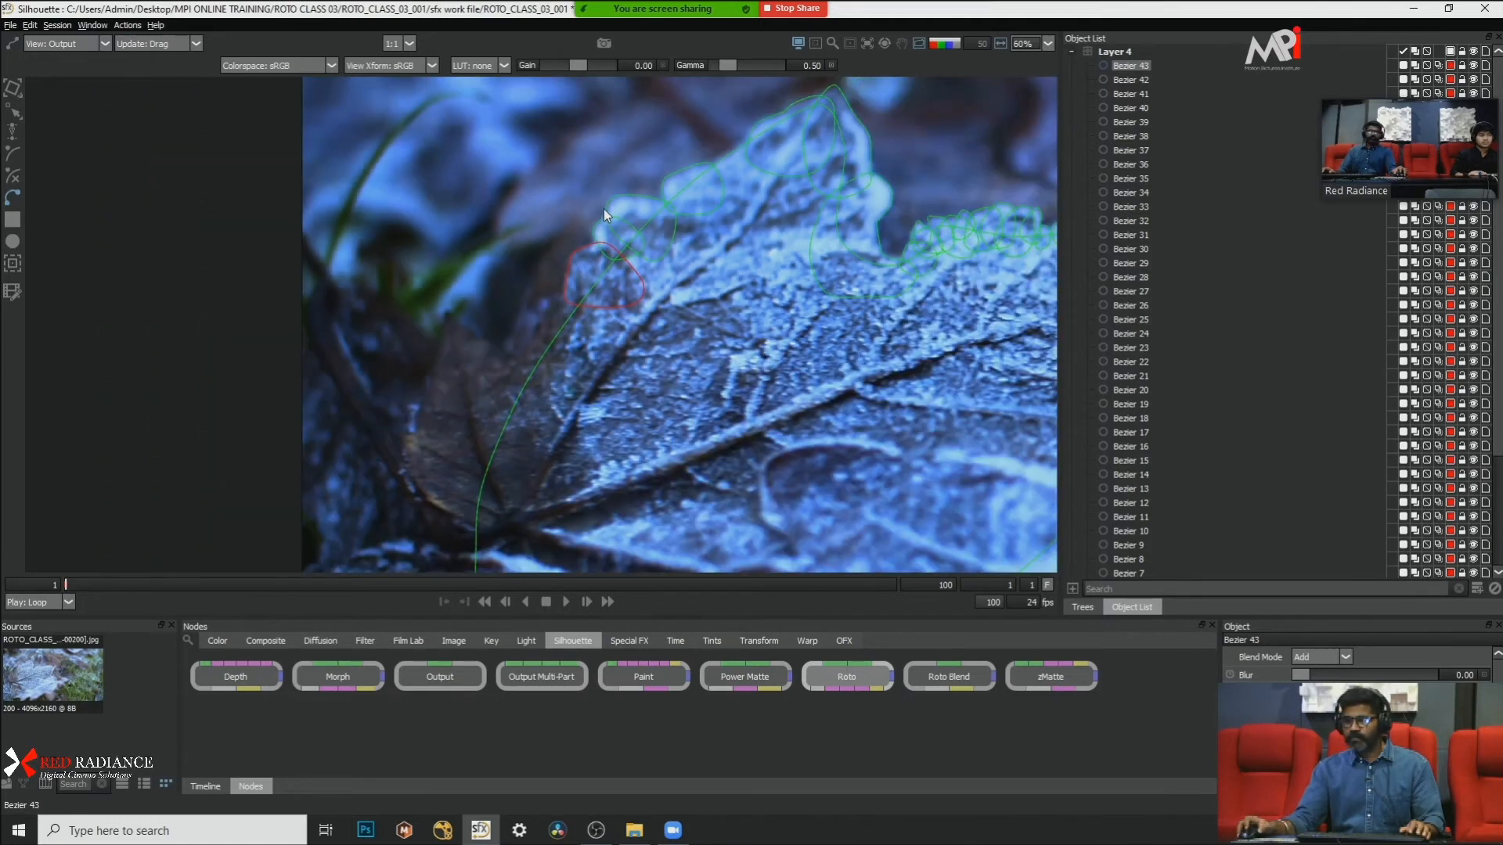
{"action": "scroll", "coordinate": [603, 209], "scroll_direction": "up", "scroll_amount": 3}
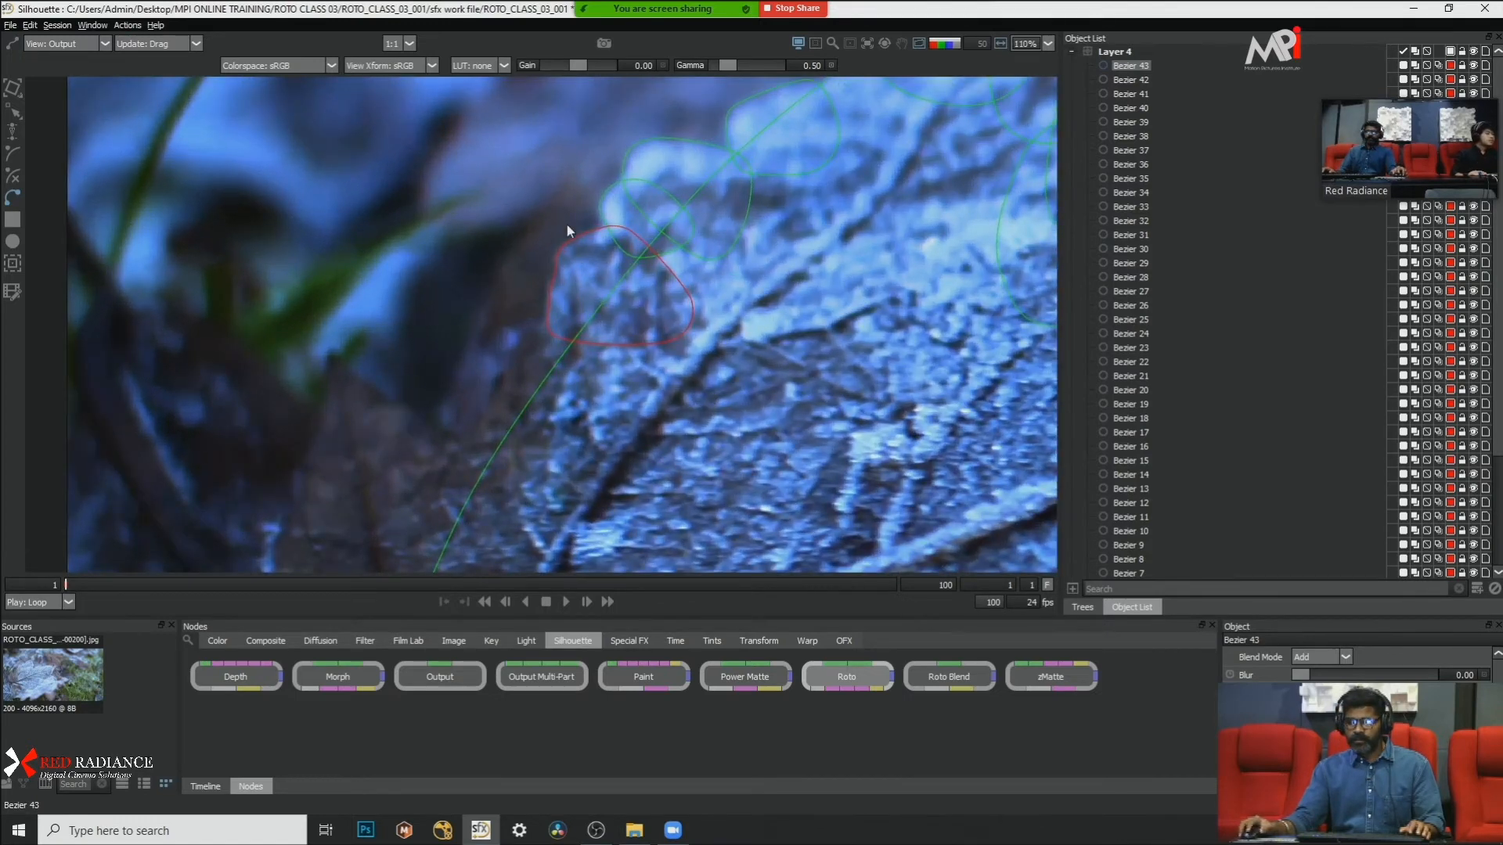
{"action": "scroll", "coordinate": [566, 235], "scroll_direction": "down", "scroll_amount": 2}
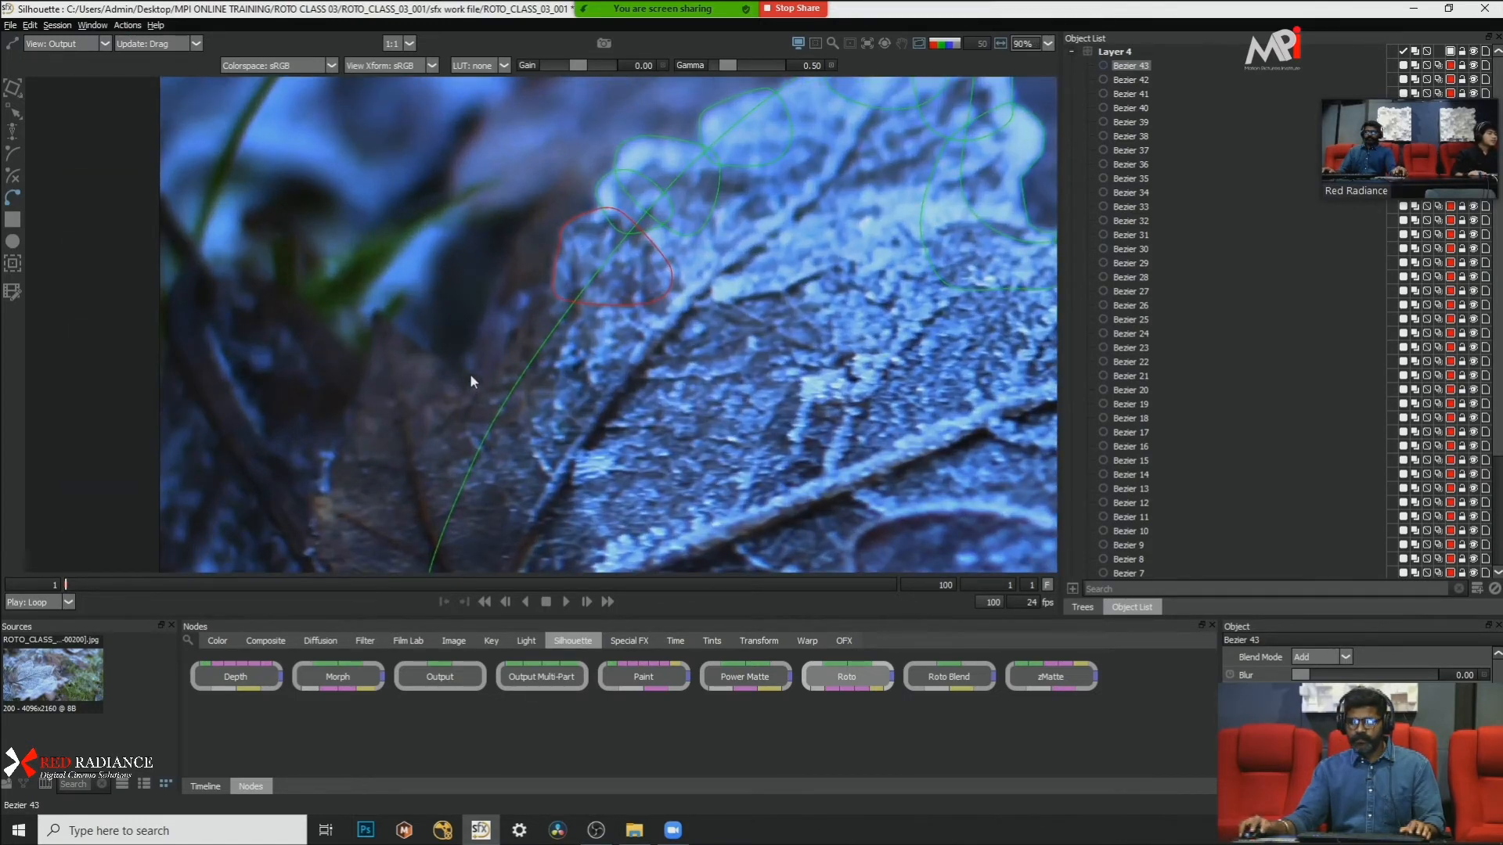
{"action": "scroll", "coordinate": [626, 331], "scroll_direction": "down", "scroll_amount": 4}
{"action": "scroll", "coordinate": [534, 327], "scroll_direction": "up", "scroll_amount": 4}
{"action": "left_click", "coordinate": [570, 379]}
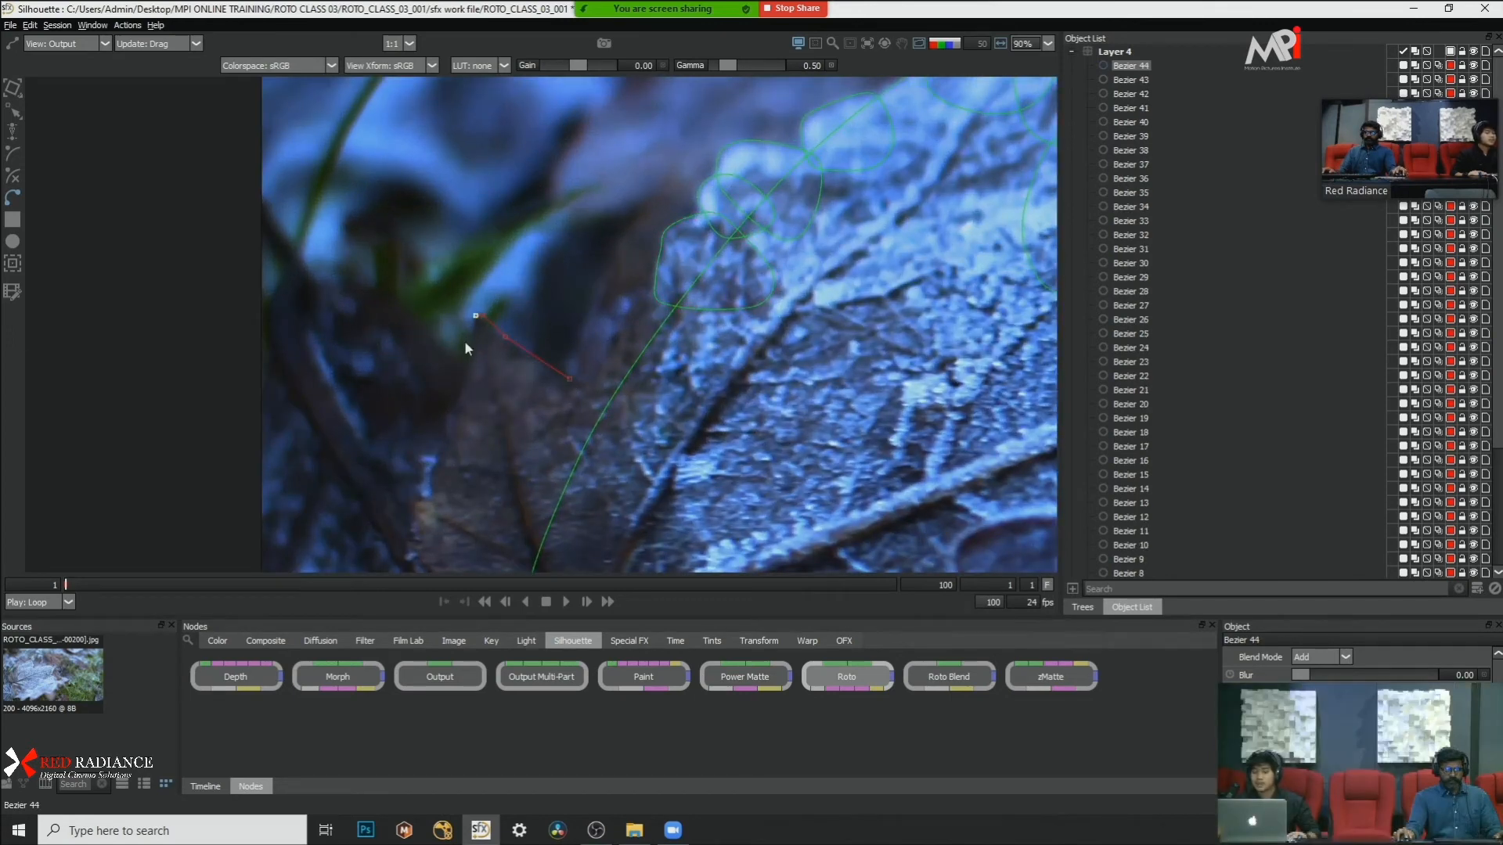
{"action": "scroll", "coordinate": [540, 375], "scroll_direction": "up", "scroll_amount": 3}
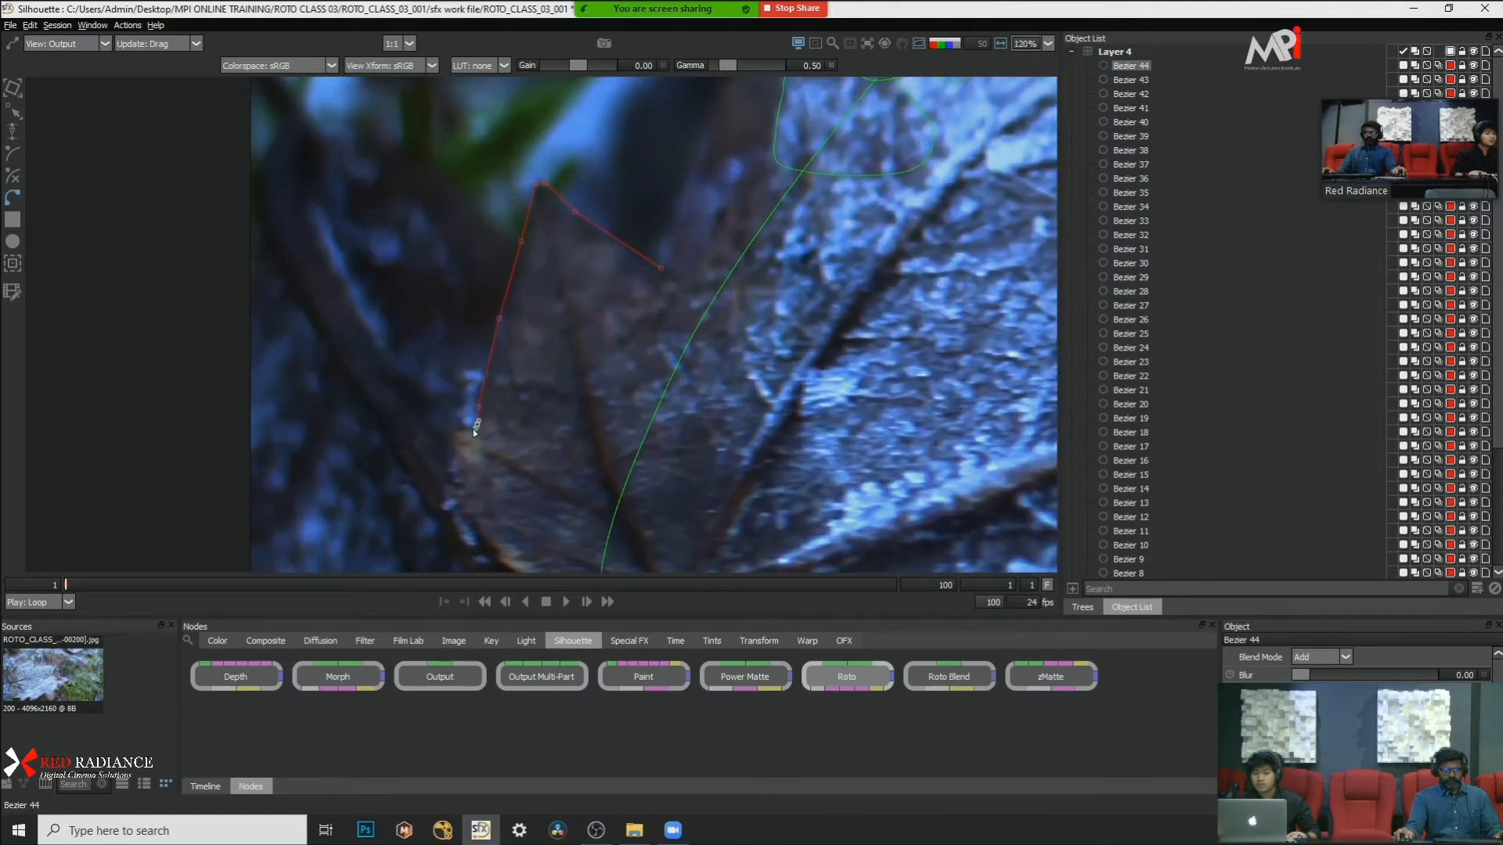
{"action": "scroll", "coordinate": [533, 388], "scroll_direction": "down", "scroll_amount": 2}
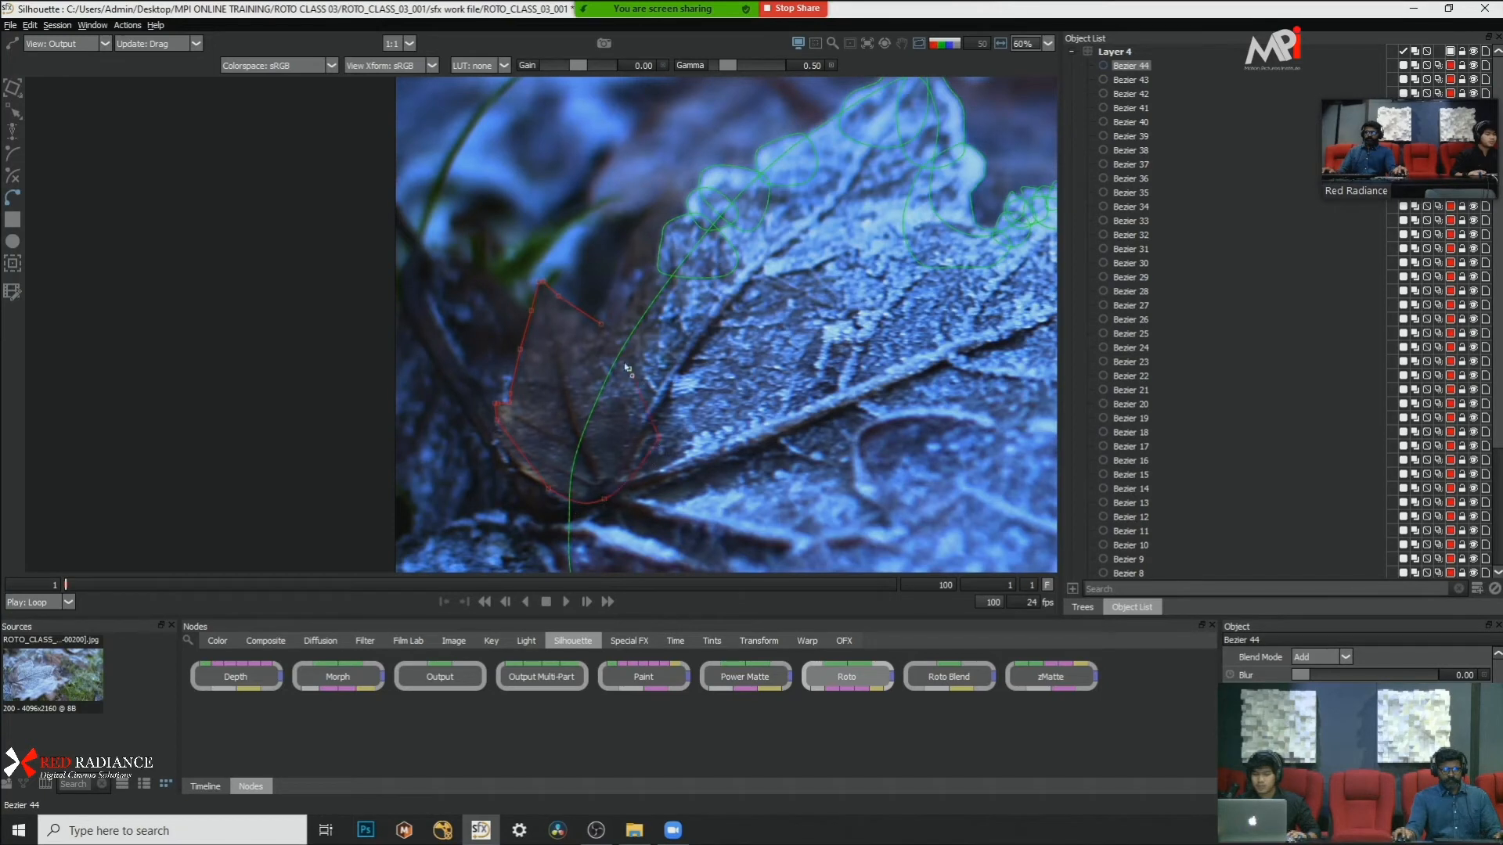
{"action": "left_click", "coordinate": [607, 327]}
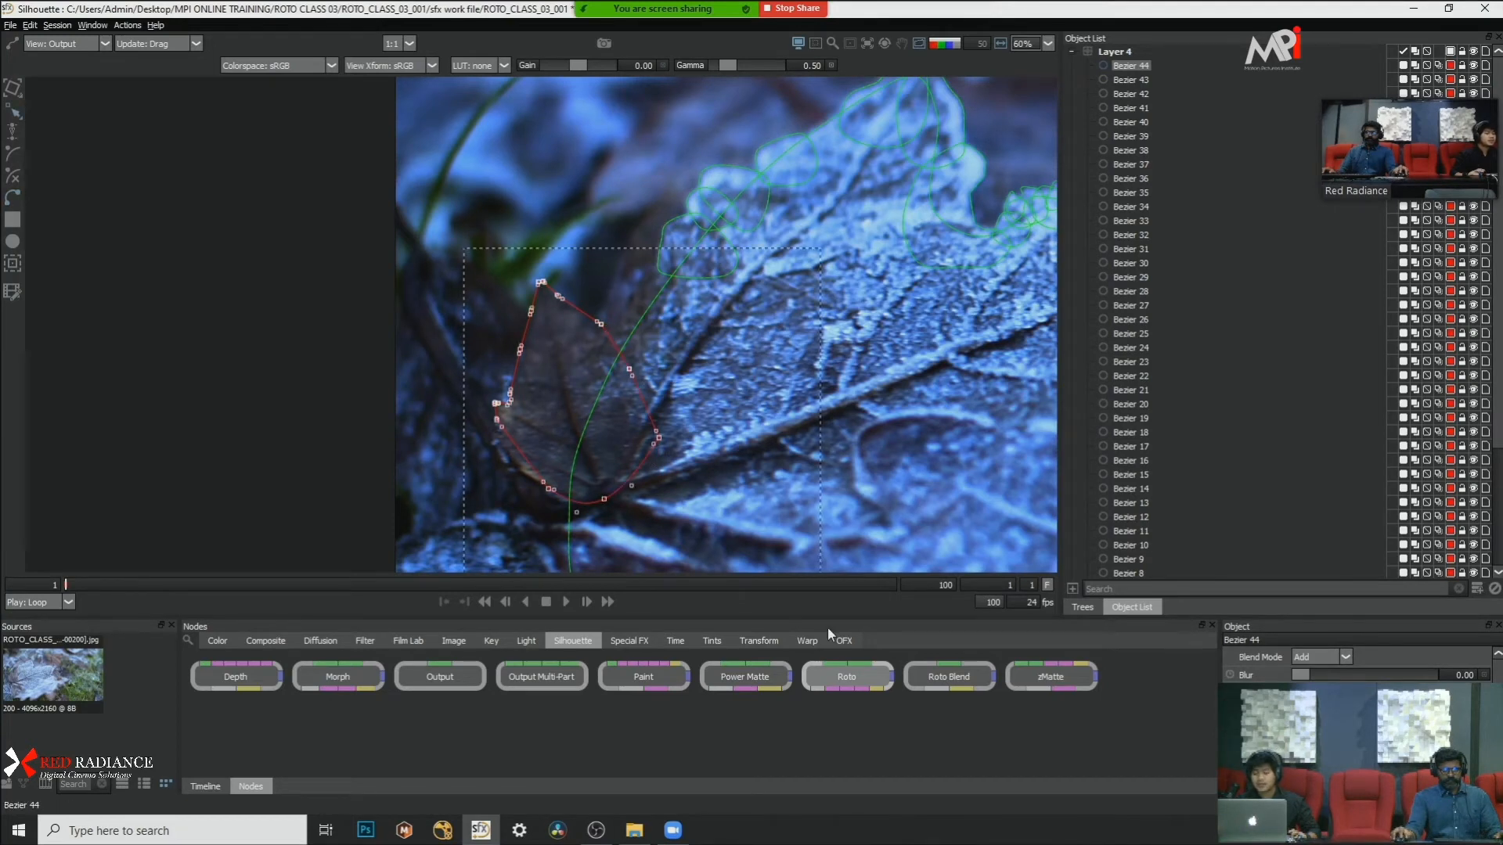
{"action": "right_click", "coordinate": [708, 446]}
{"action": "left_click", "coordinate": [777, 595]}
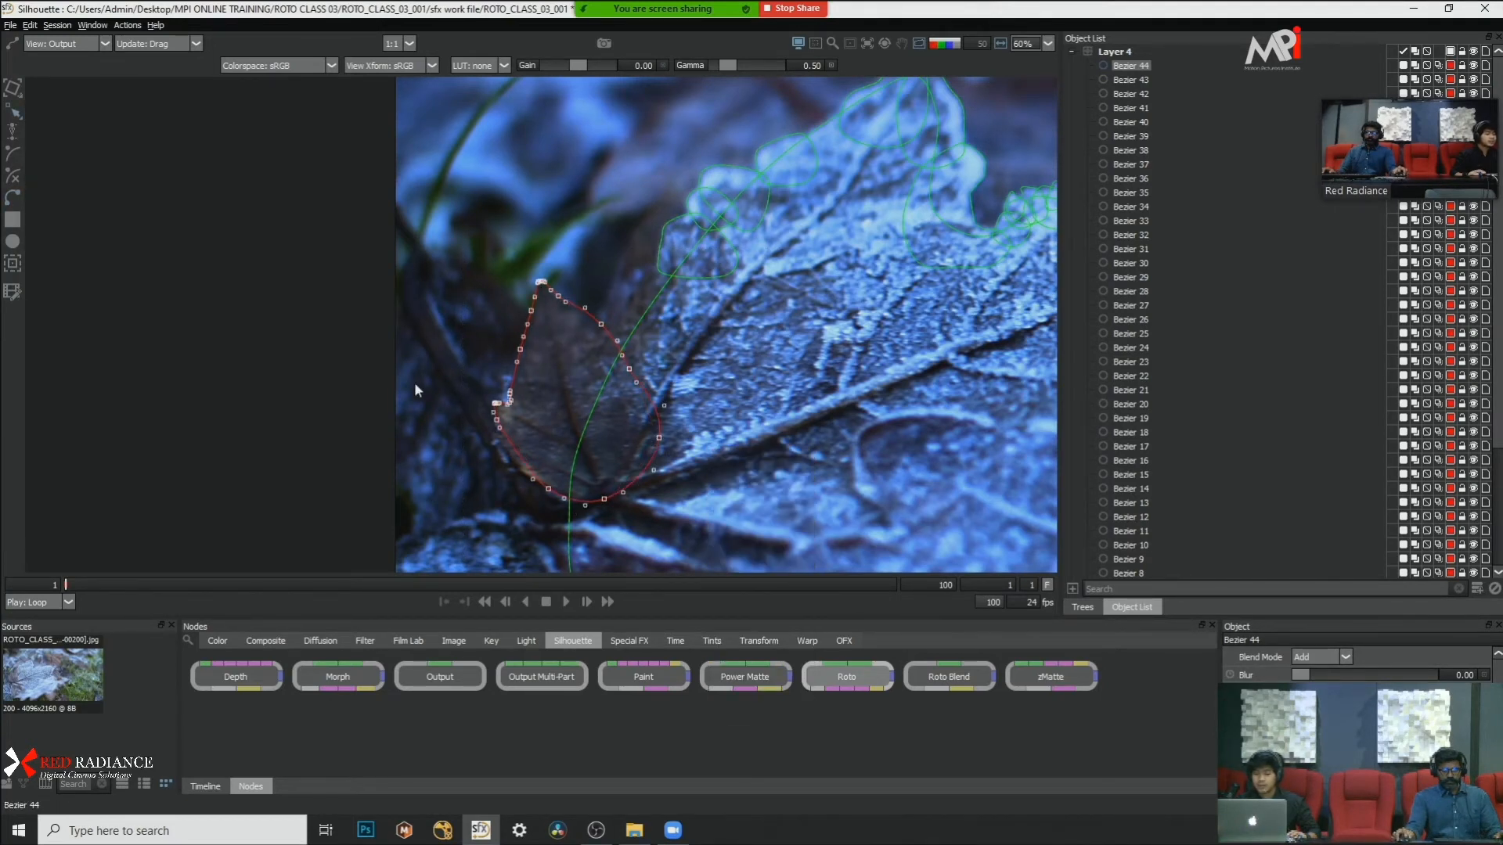
Step: Adjust the points along the dark lobe shape's lower outer side to follow the leaf edge, and deselect the shape
{"action": "scroll", "coordinate": [477, 446], "scroll_direction": "up", "scroll_amount": 3}
{"action": "left_click", "coordinate": [559, 453]}
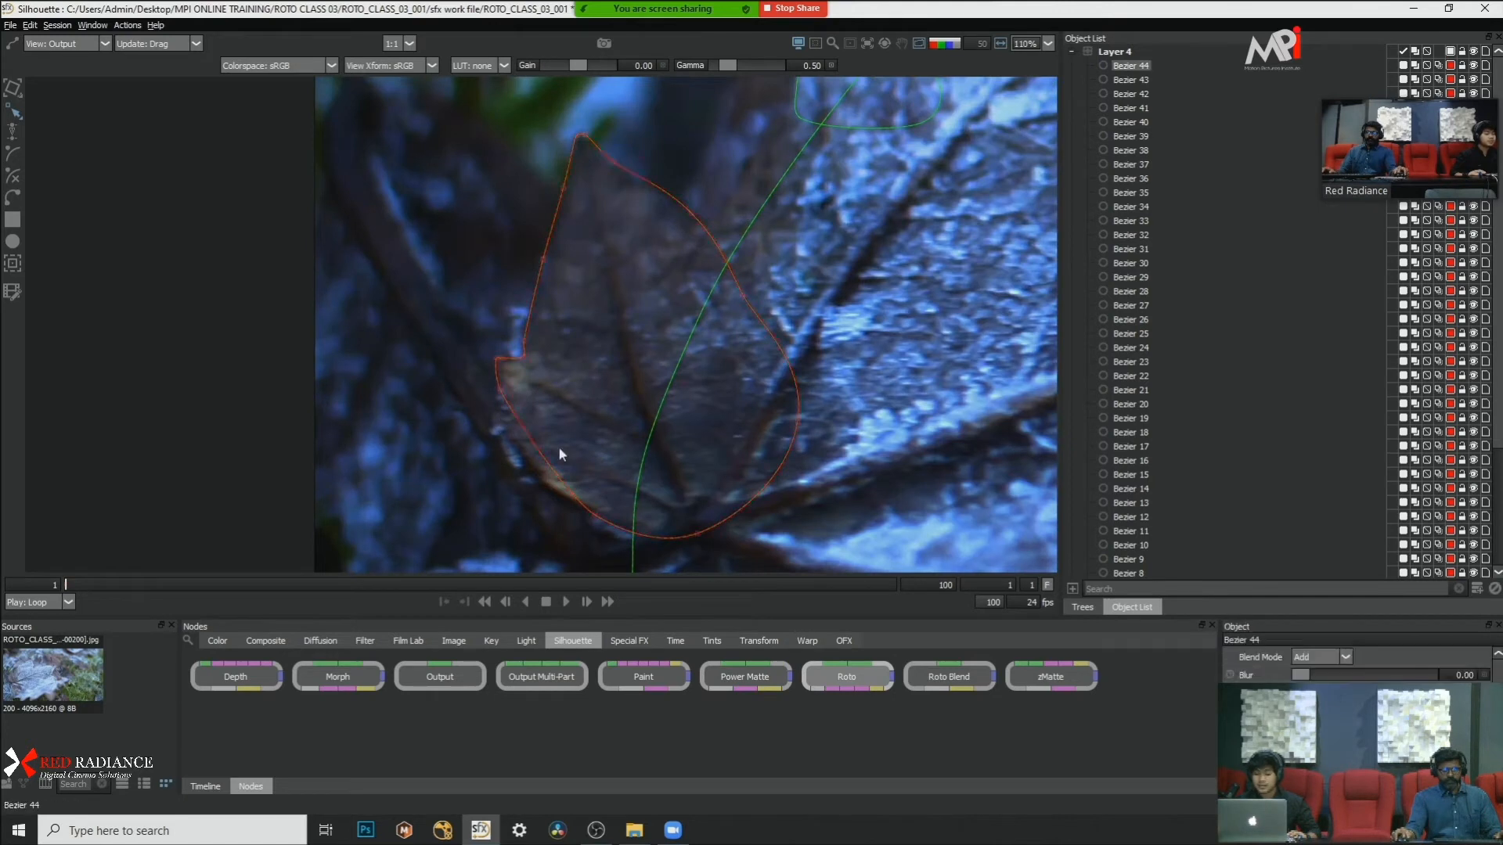
{"action": "left_click", "coordinate": [593, 514], "text": "ctrl"}
{"action": "left_click", "coordinate": [674, 470]}
{"action": "scroll", "coordinate": [679, 462], "scroll_direction": "down", "scroll_amount": 10}
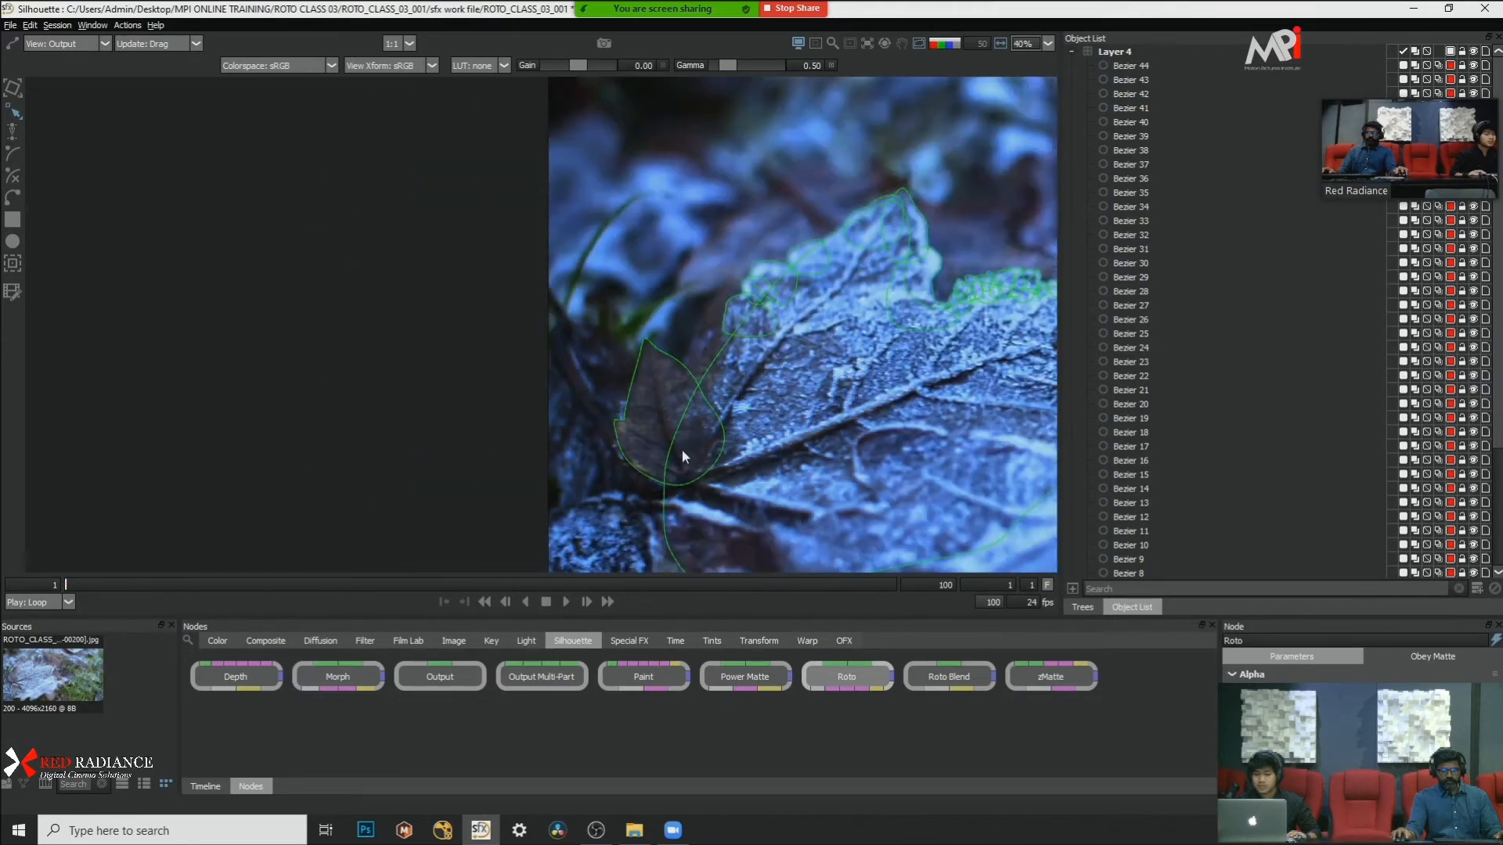
{"action": "scroll", "coordinate": [692, 386], "scroll_direction": "up", "scroll_amount": 5}
{"action": "left_click_drag", "start_coordinate": [661, 351], "coordinate": [628, 55]}
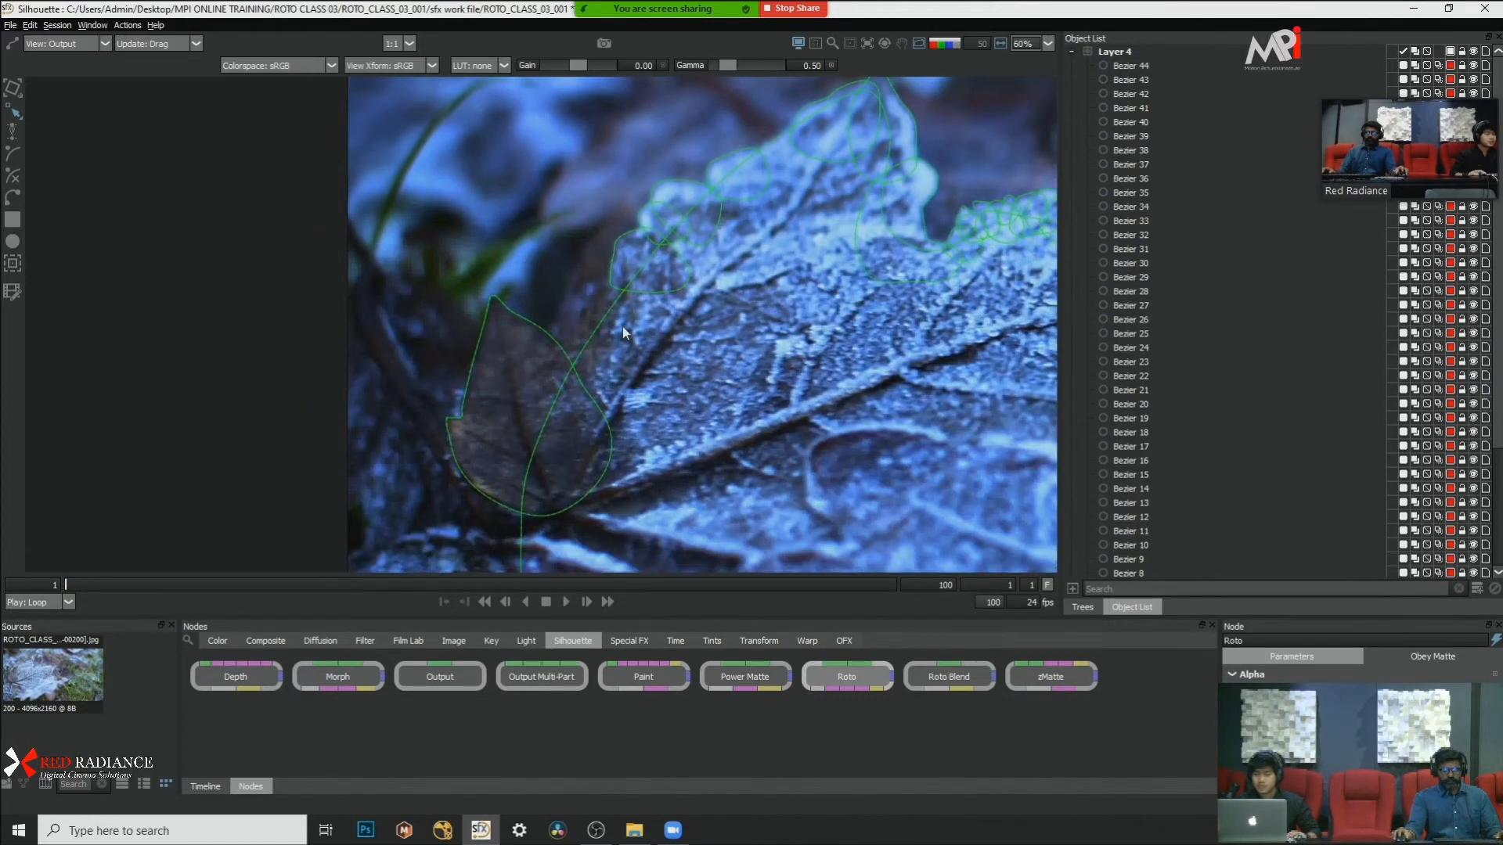
Step: Draw a closed Bezier shape over the slope edge between the dark lobe and the lowest frosted scallop, and convert its points to Cardinal
{"action": "scroll", "coordinate": [602, 271], "scroll_direction": "up", "scroll_amount": 3}
{"action": "key", "text": "b"}
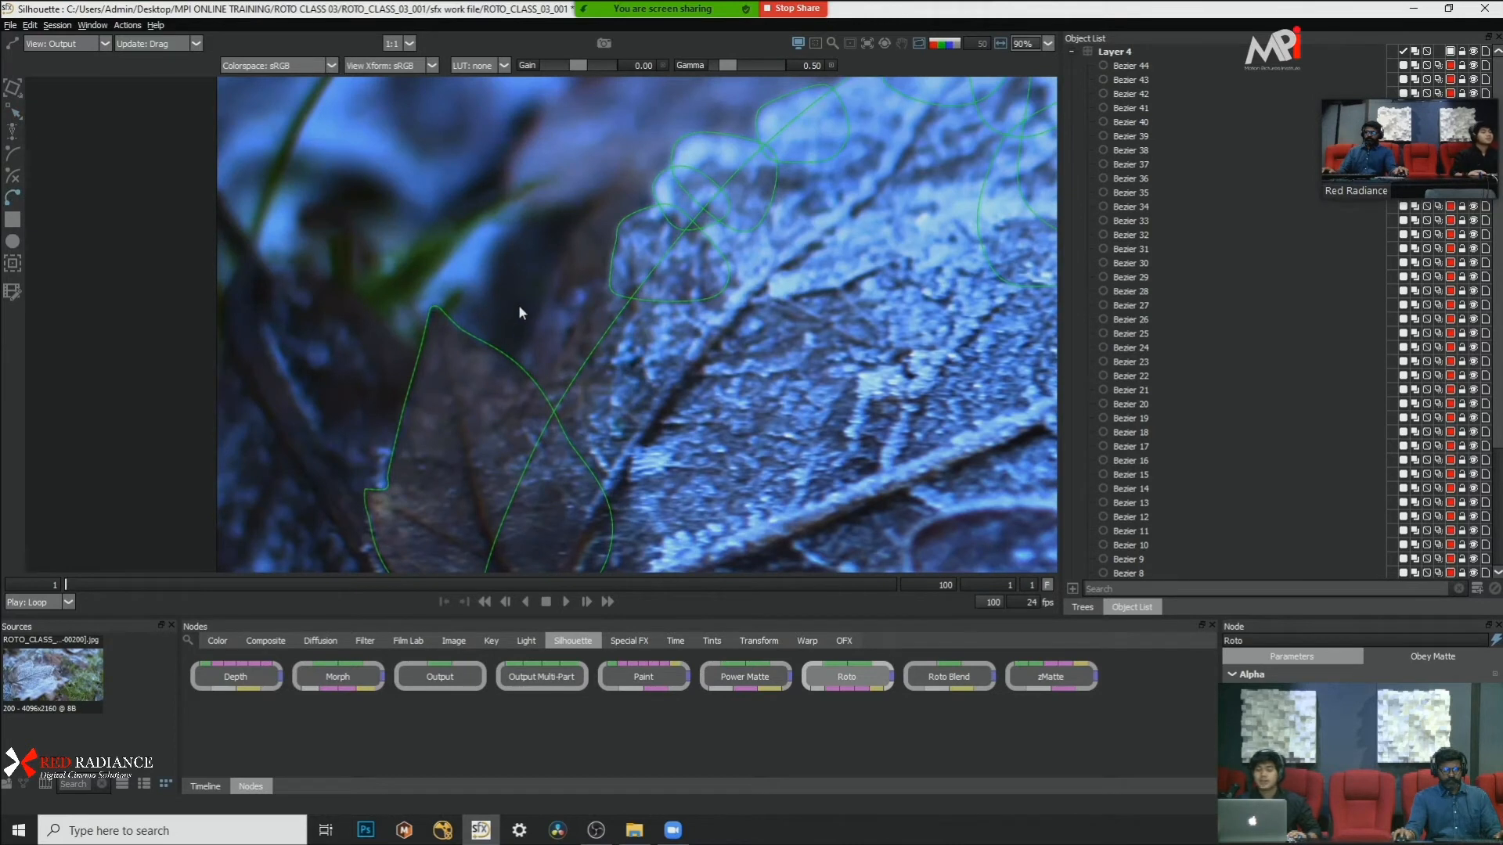
{"action": "left_click", "coordinate": [630, 247]}
{"action": "left_click", "coordinate": [530, 350]}
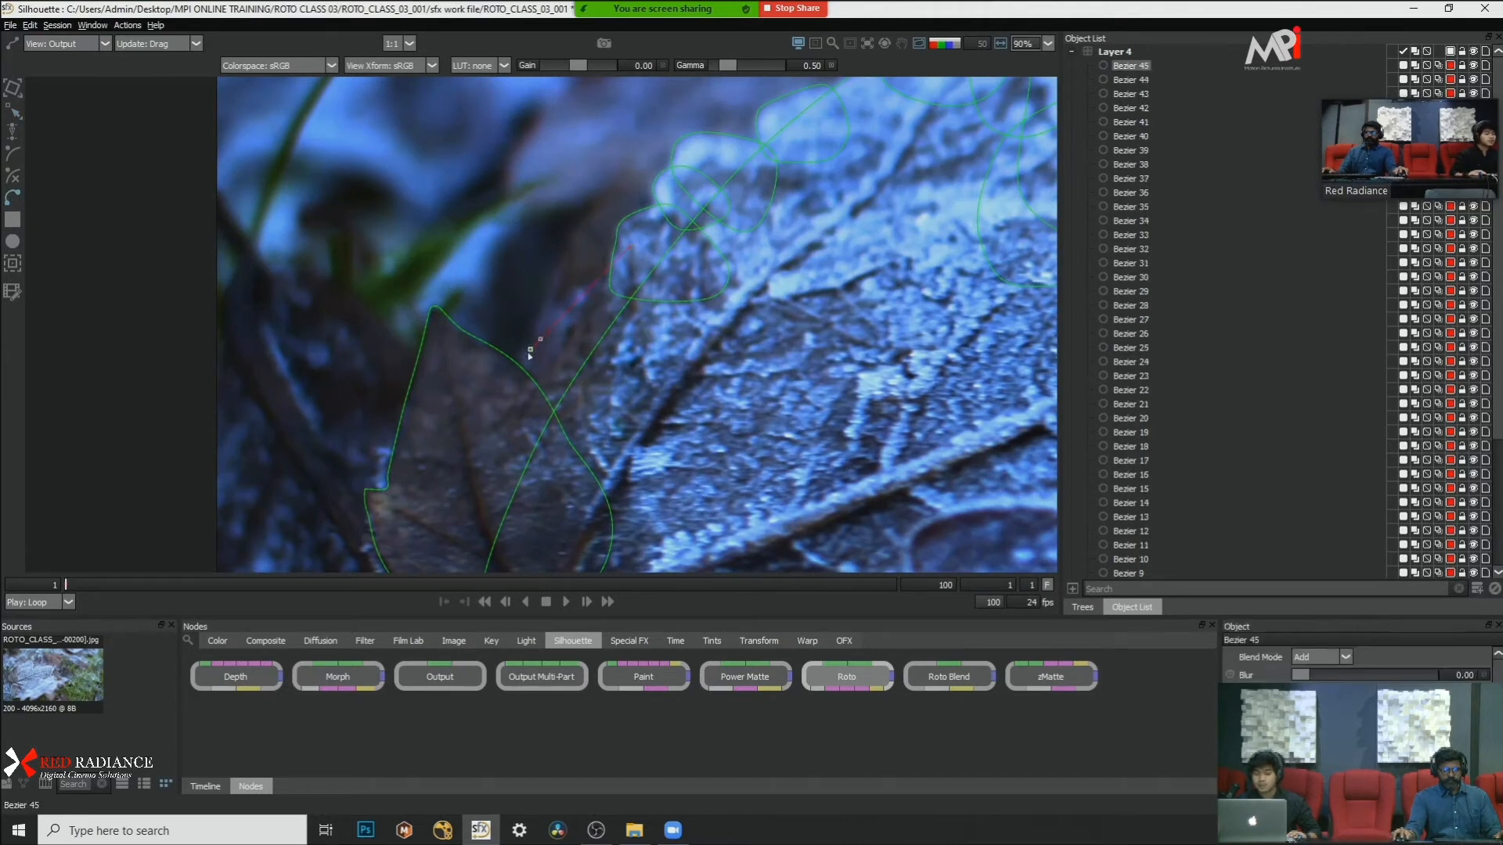
{"action": "left_click", "coordinate": [722, 354]}
{"action": "left_click", "coordinate": [669, 265]}
{"action": "left_click", "coordinate": [630, 247]}
{"action": "right_click", "coordinate": [822, 433]}
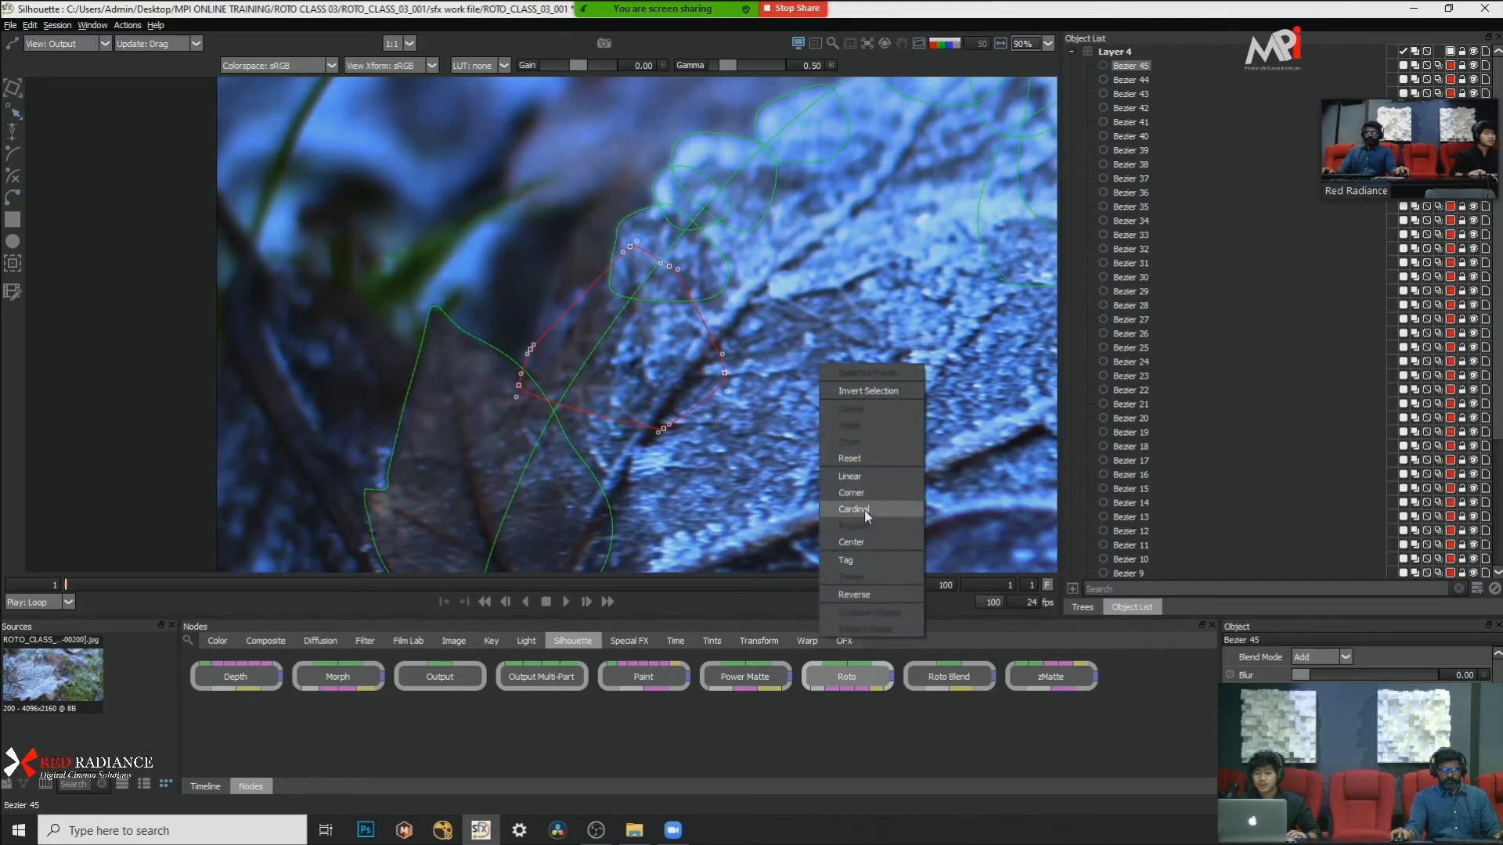
{"action": "left_click", "coordinate": [864, 507]}
Step: Look over the whole leaf and its neighbouring lobes to check the coverage of the shape outlines
{"action": "scroll", "coordinate": [242, 326], "scroll_direction": "down", "scroll_amount": 5}
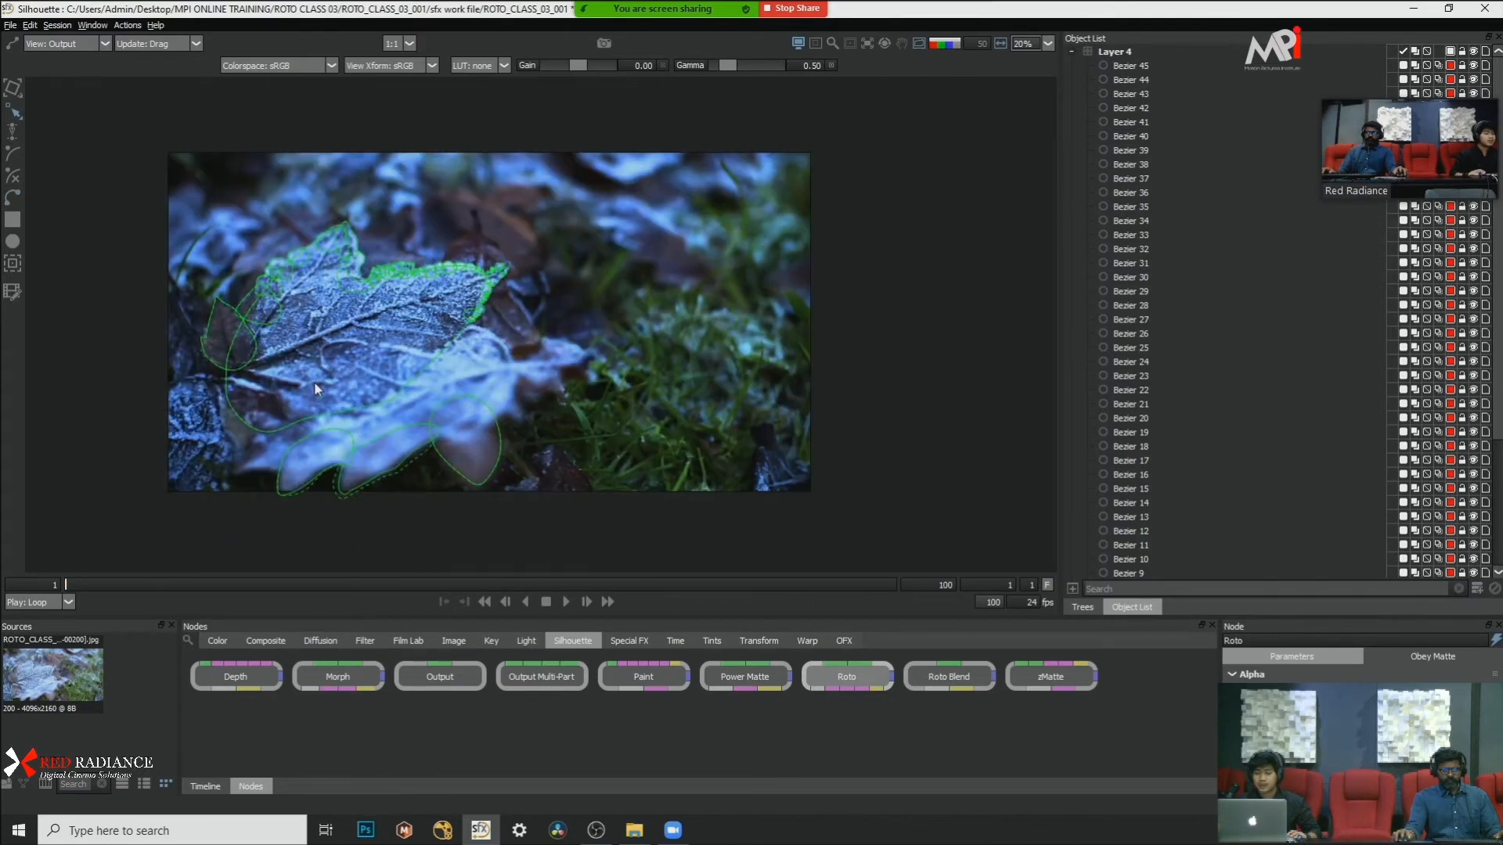
{"action": "key", "text": "a"}
{"action": "key", "text": "a"}
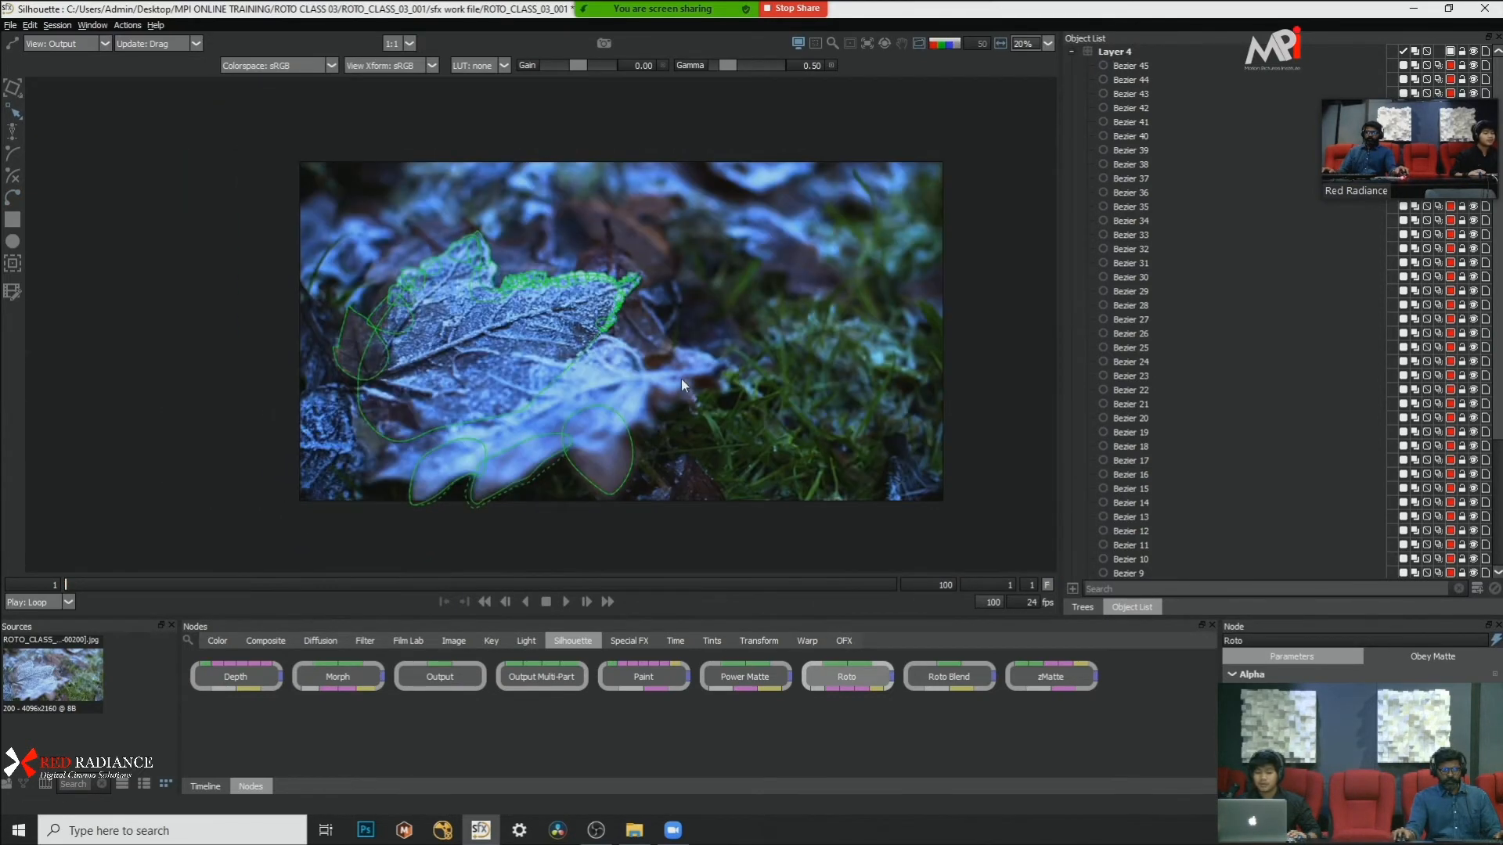
{"action": "scroll", "coordinate": [623, 380], "scroll_direction": "up", "scroll_amount": 3}
{"action": "scroll", "coordinate": [742, 340], "scroll_direction": "down", "scroll_amount": 2}
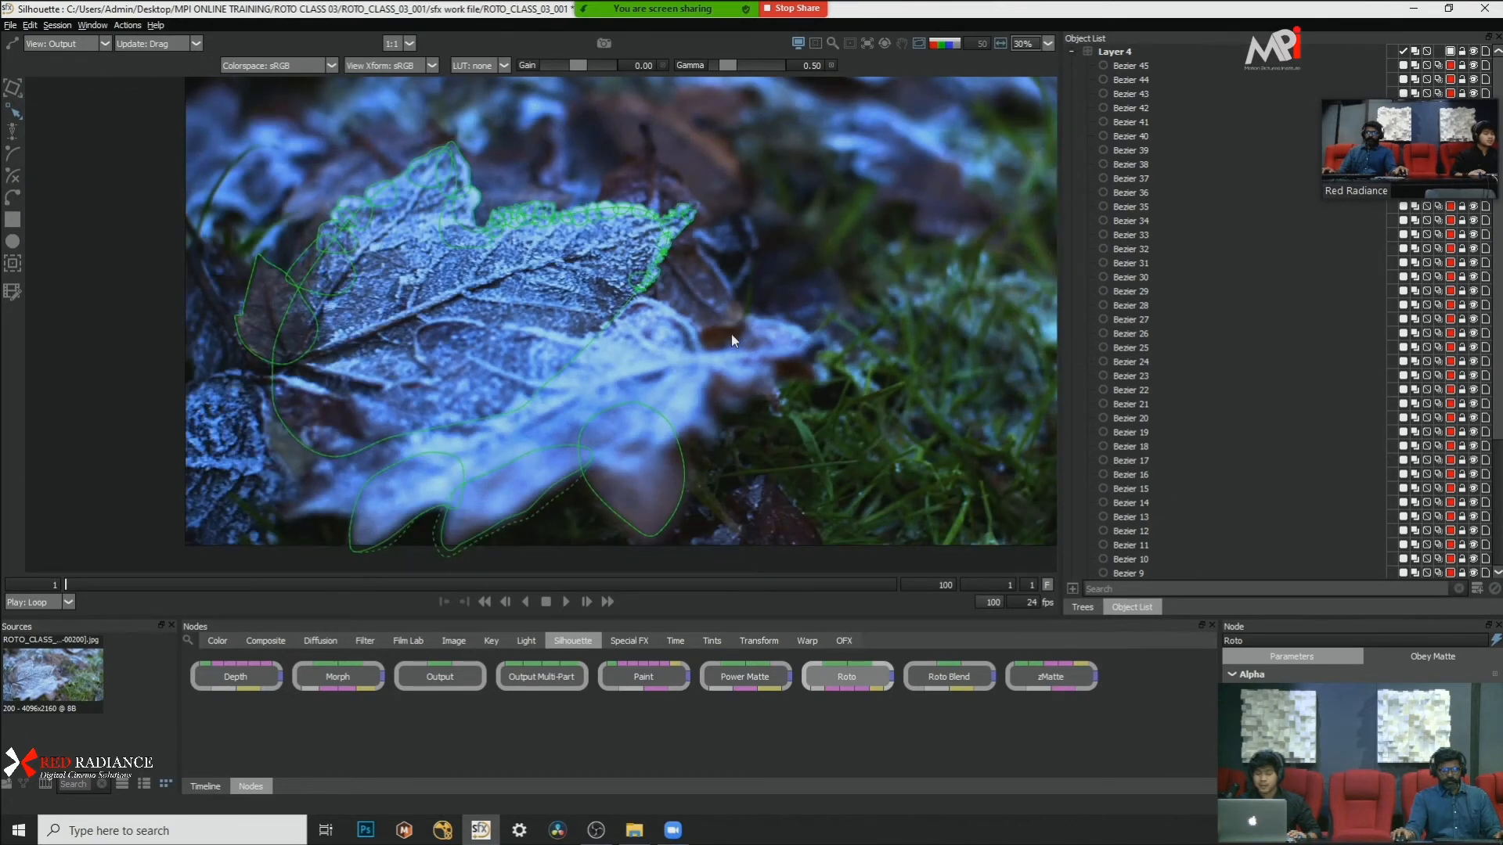
{"action": "key", "text": "a"}
{"action": "key", "text": "a"}
{"action": "key", "text": "a"}
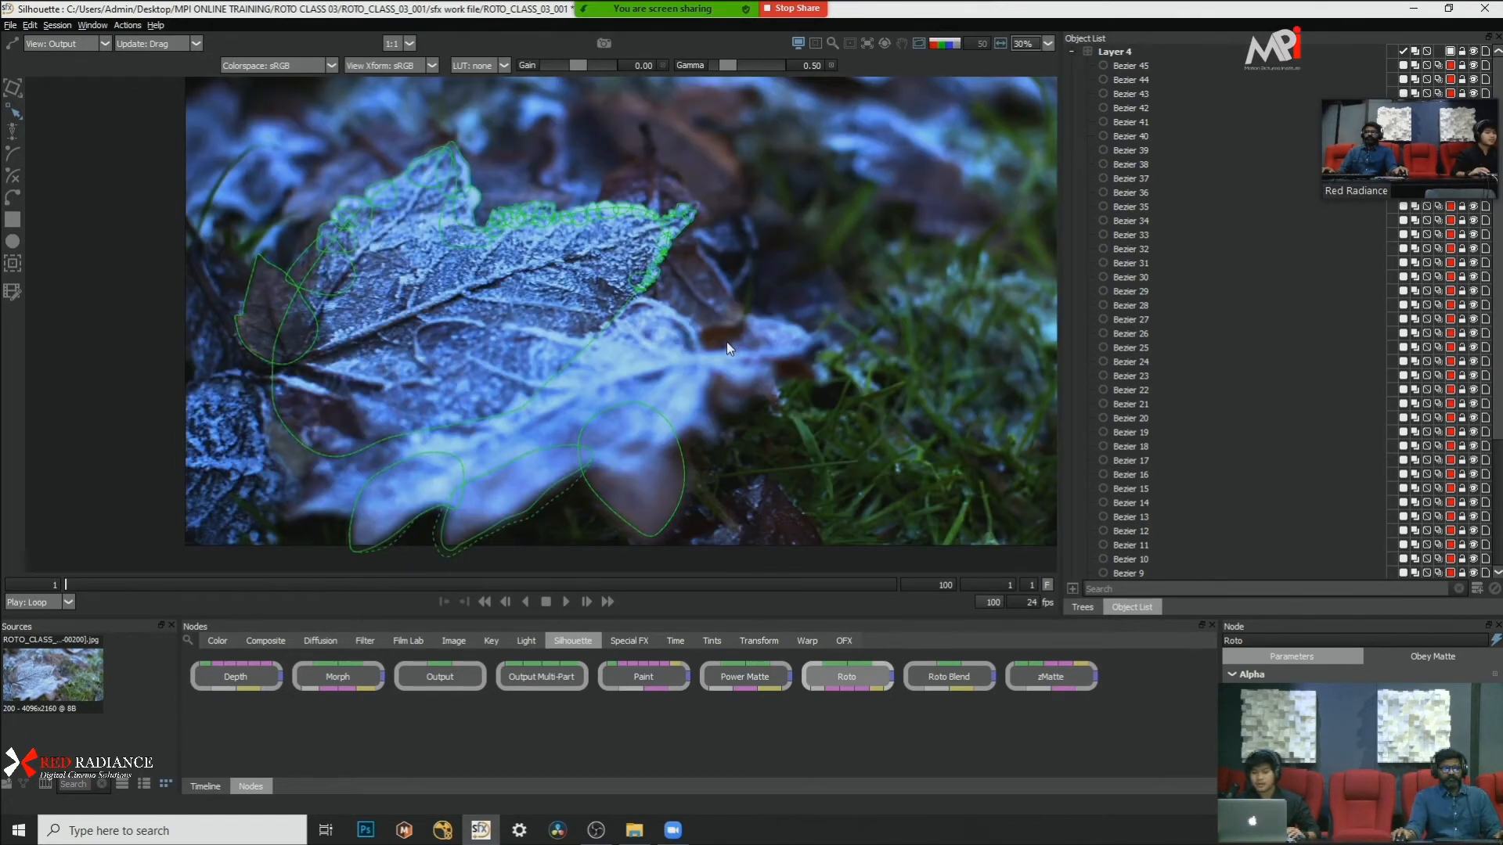
{"action": "scroll", "coordinate": [726, 327], "scroll_direction": "up", "scroll_amount": 1}
{"action": "left_click_drag", "start_coordinate": [725, 321], "coordinate": [823, 343]}
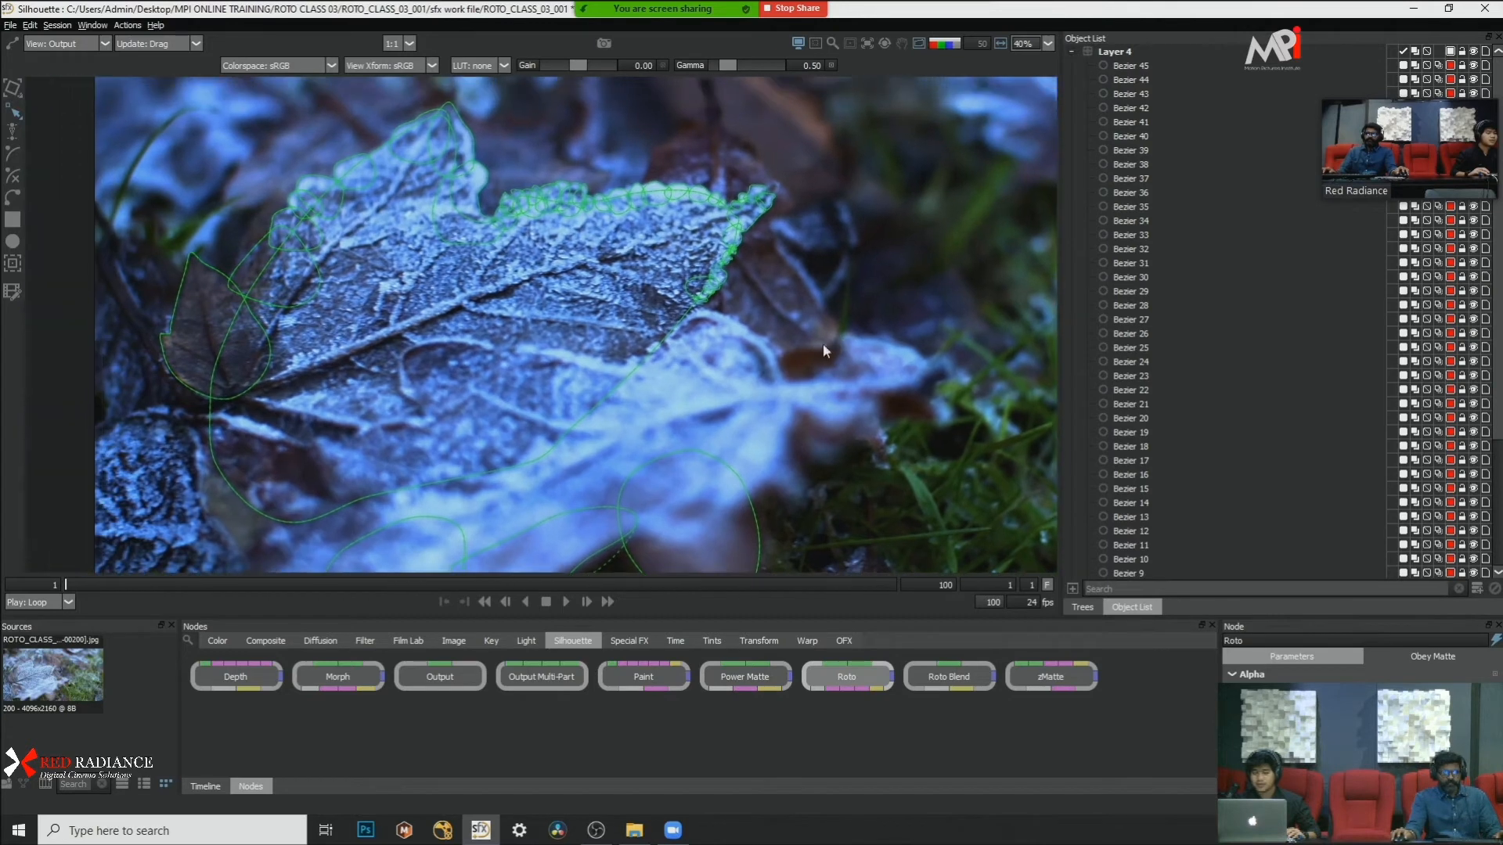
{"action": "scroll", "coordinate": [762, 298], "scroll_direction": "down", "scroll_amount": 1}
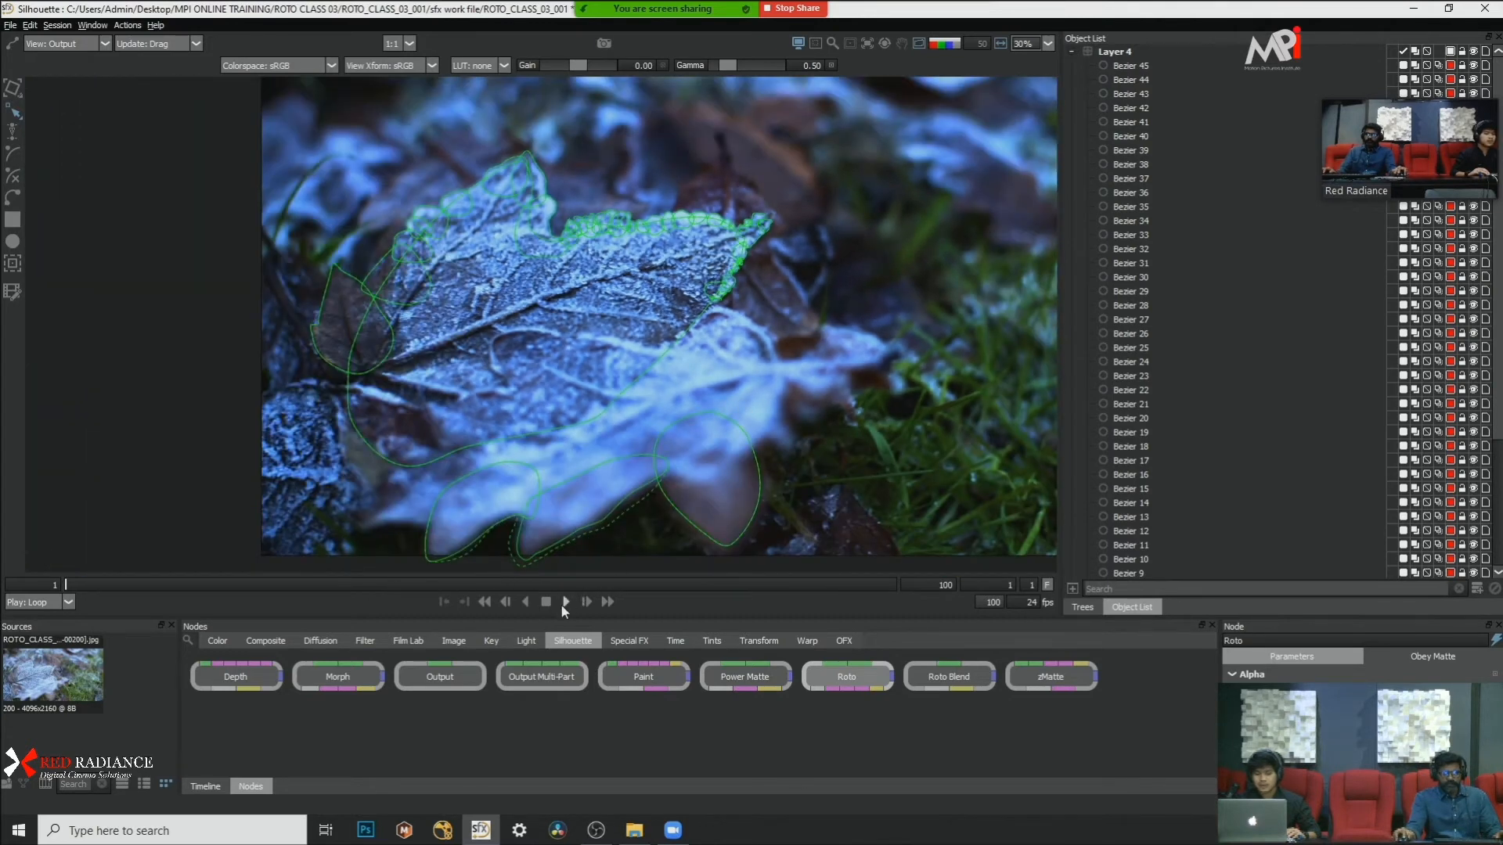
Step: Inspect the alpha matte along the leaf's slope, peak and scalloped edge for holes between the overlapping shapes
{"action": "key", "text": "a"}
{"action": "key", "text": "a"}
{"action": "scroll", "coordinate": [439, 248], "scroll_direction": "up", "scroll_amount": 3}
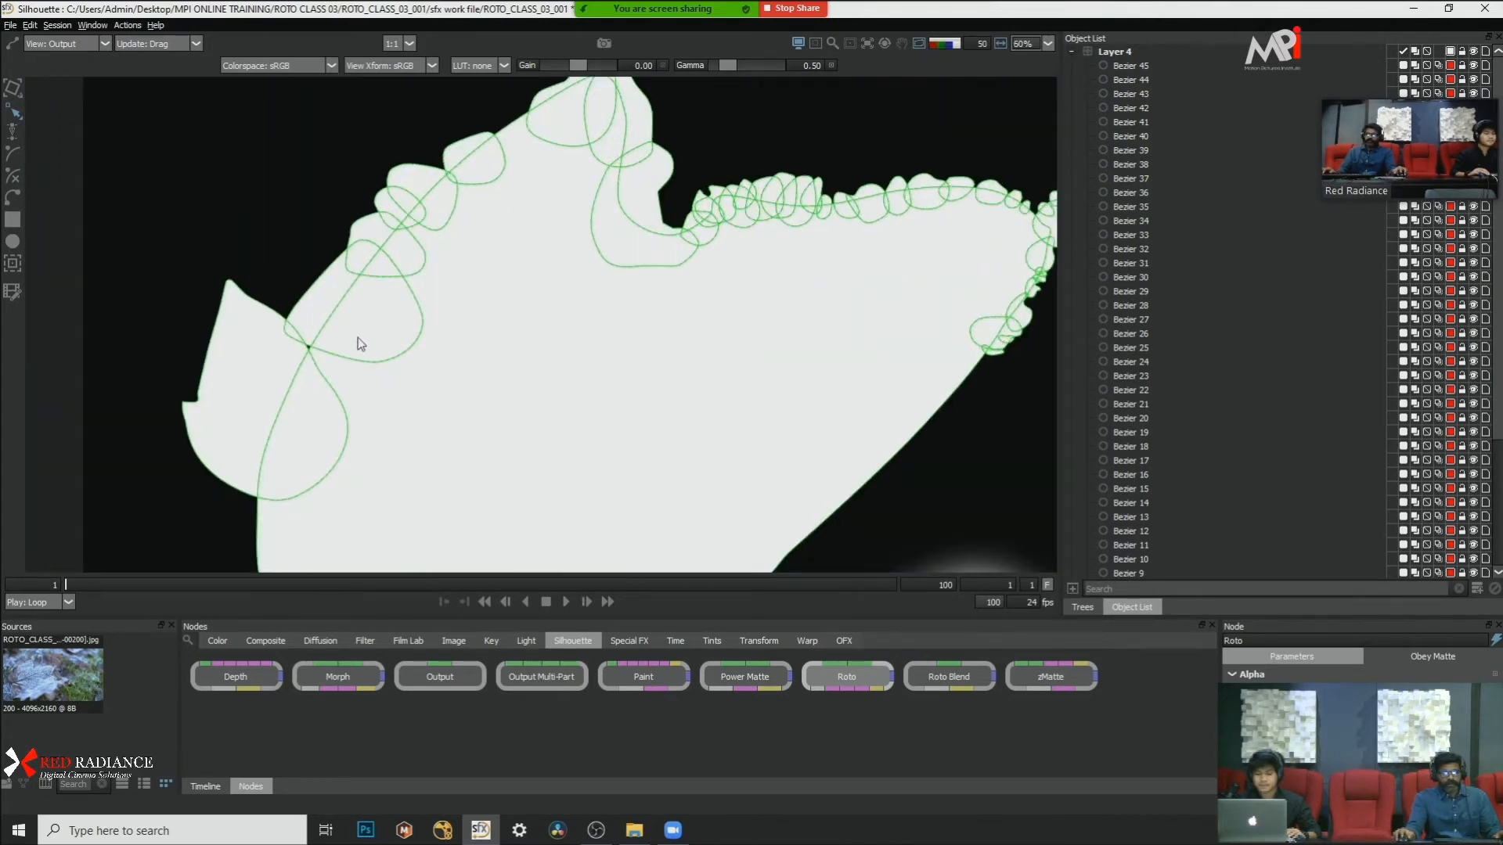
{"action": "scroll", "coordinate": [360, 340], "scroll_direction": "up", "scroll_amount": 5}
{"action": "scroll", "coordinate": [362, 370], "scroll_direction": "down", "scroll_amount": 6}
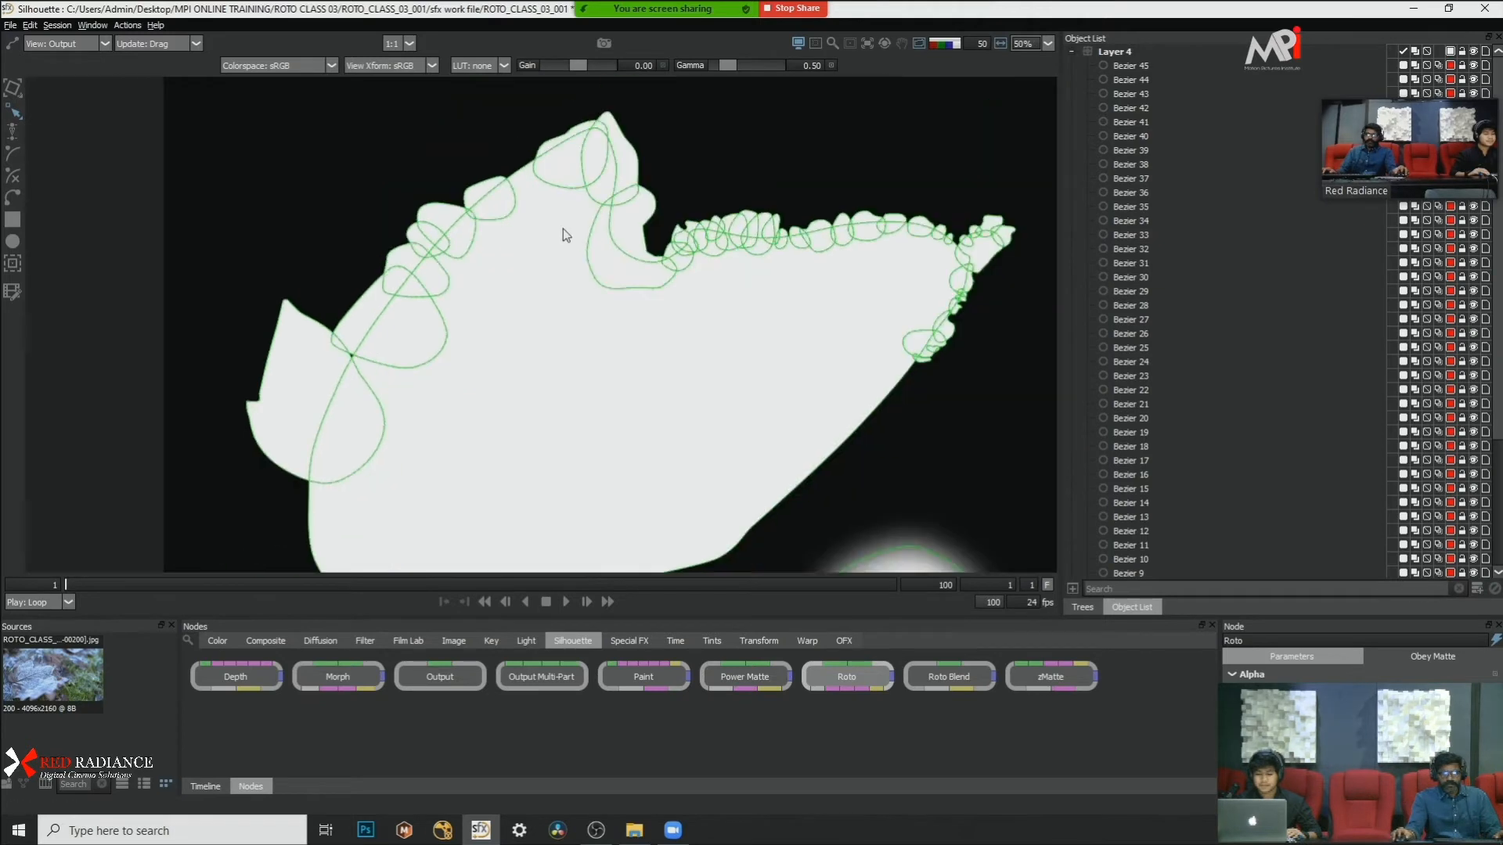
{"action": "scroll", "coordinate": [562, 228], "scroll_direction": "up", "scroll_amount": 2}
{"action": "left_click_drag", "start_coordinate": [822, 280], "coordinate": [765, 283]}
{"action": "scroll", "coordinate": [786, 389], "scroll_direction": "up", "scroll_amount": 1}
{"action": "left_click_drag", "start_coordinate": [786, 389], "coordinate": [608, 357]}
{"action": "left_click_drag", "start_coordinate": [519, 290], "coordinate": [937, 255]}
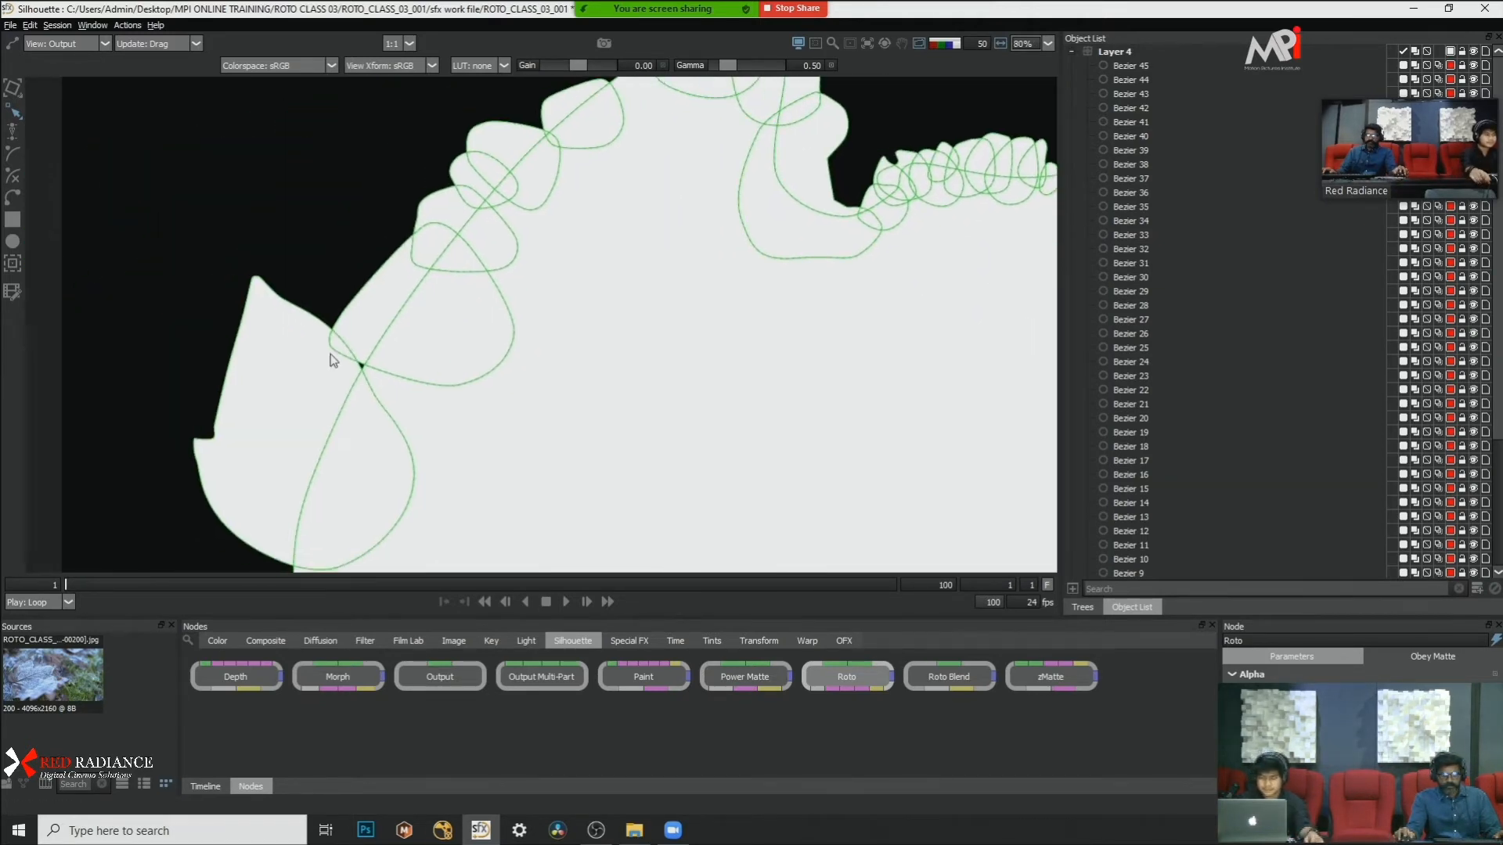
Step: Move the large leaf body shape's point outward beside the dark lobe to close the small hole where the shapes meet
{"action": "scroll", "coordinate": [333, 357], "scroll_direction": "up", "scroll_amount": 4}
{"action": "left_click", "coordinate": [390, 418]}
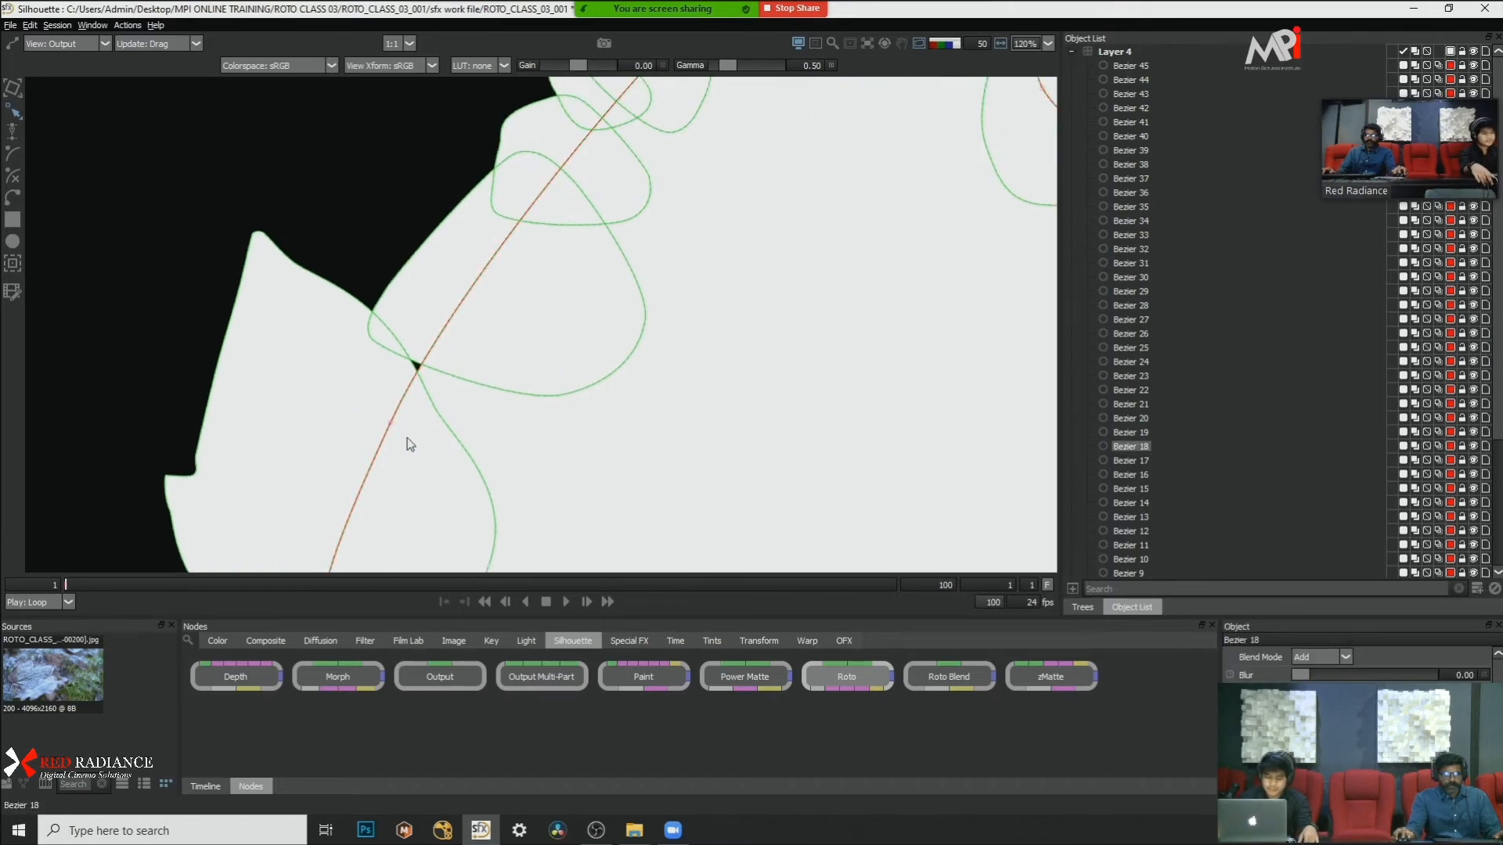
{"action": "left_click_drag", "start_coordinate": [388, 420], "coordinate": [365, 407]}
{"action": "key", "text": "a"}
{"action": "scroll", "coordinate": [429, 356], "scroll_direction": "up", "scroll_amount": 4}
{"action": "key", "text": "s"}
{"action": "key", "text": "a"}
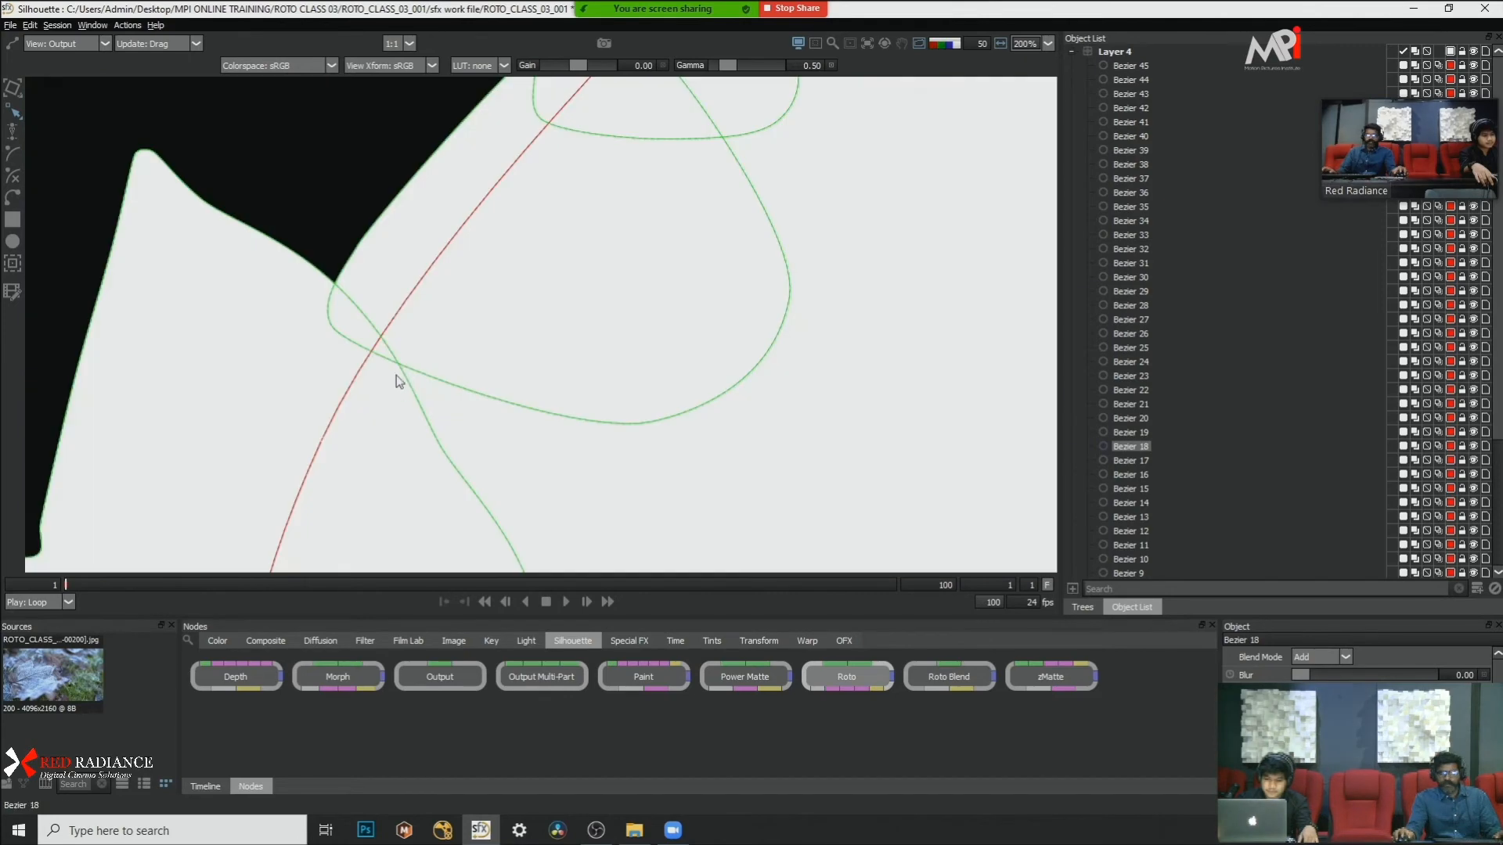
Step: Examine the scalloped frosted edge beside the notch against the footage, with the color overlay and in the alpha matte
{"action": "key", "text": "a"}
{"action": "scroll", "coordinate": [318, 352], "scroll_direction": "down", "scroll_amount": 7}
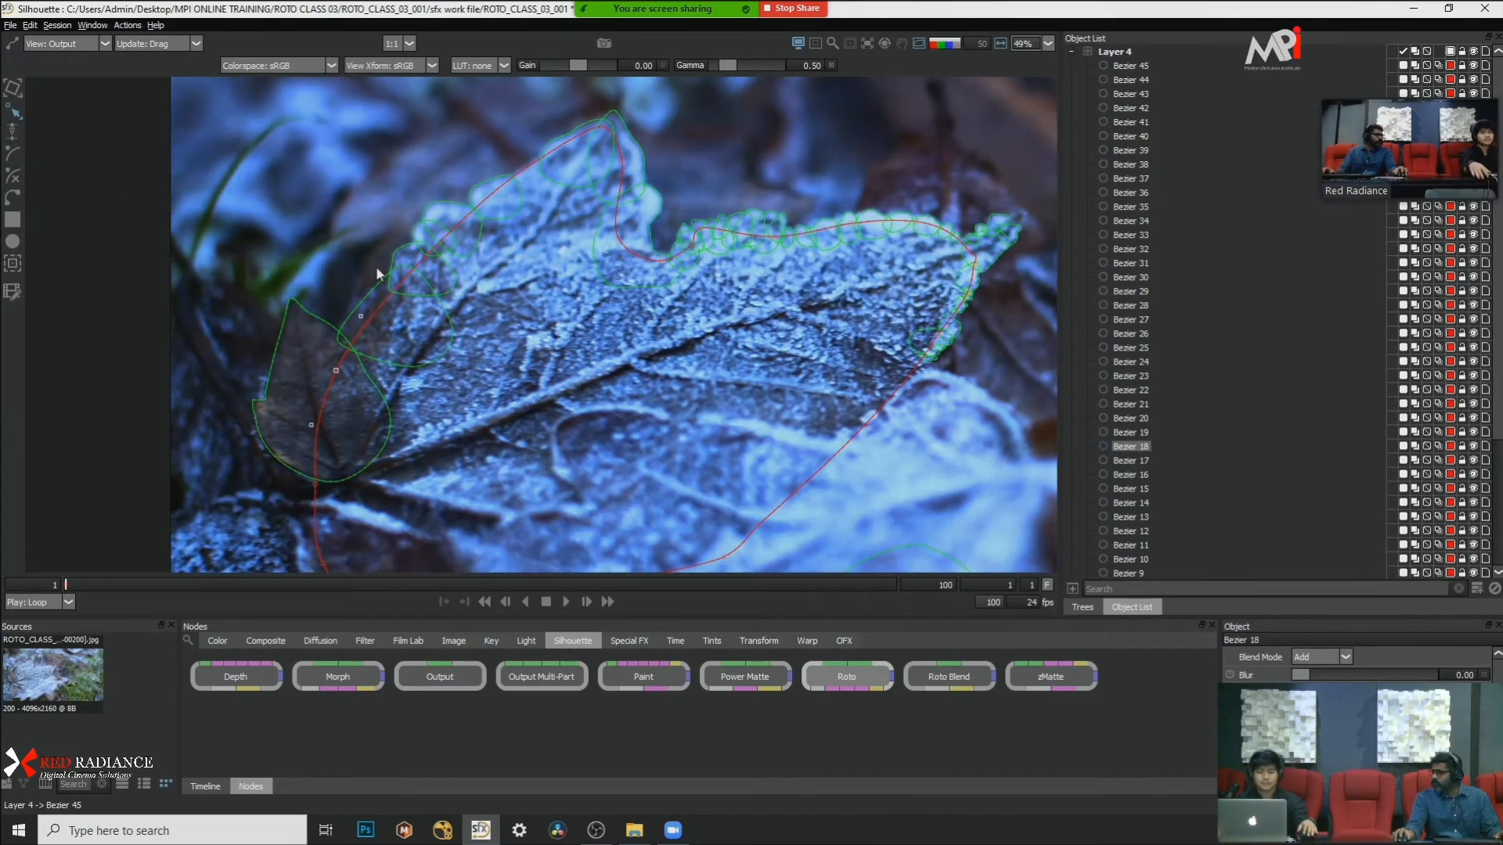
{"action": "scroll", "coordinate": [696, 177], "scroll_direction": "up", "scroll_amount": 7}
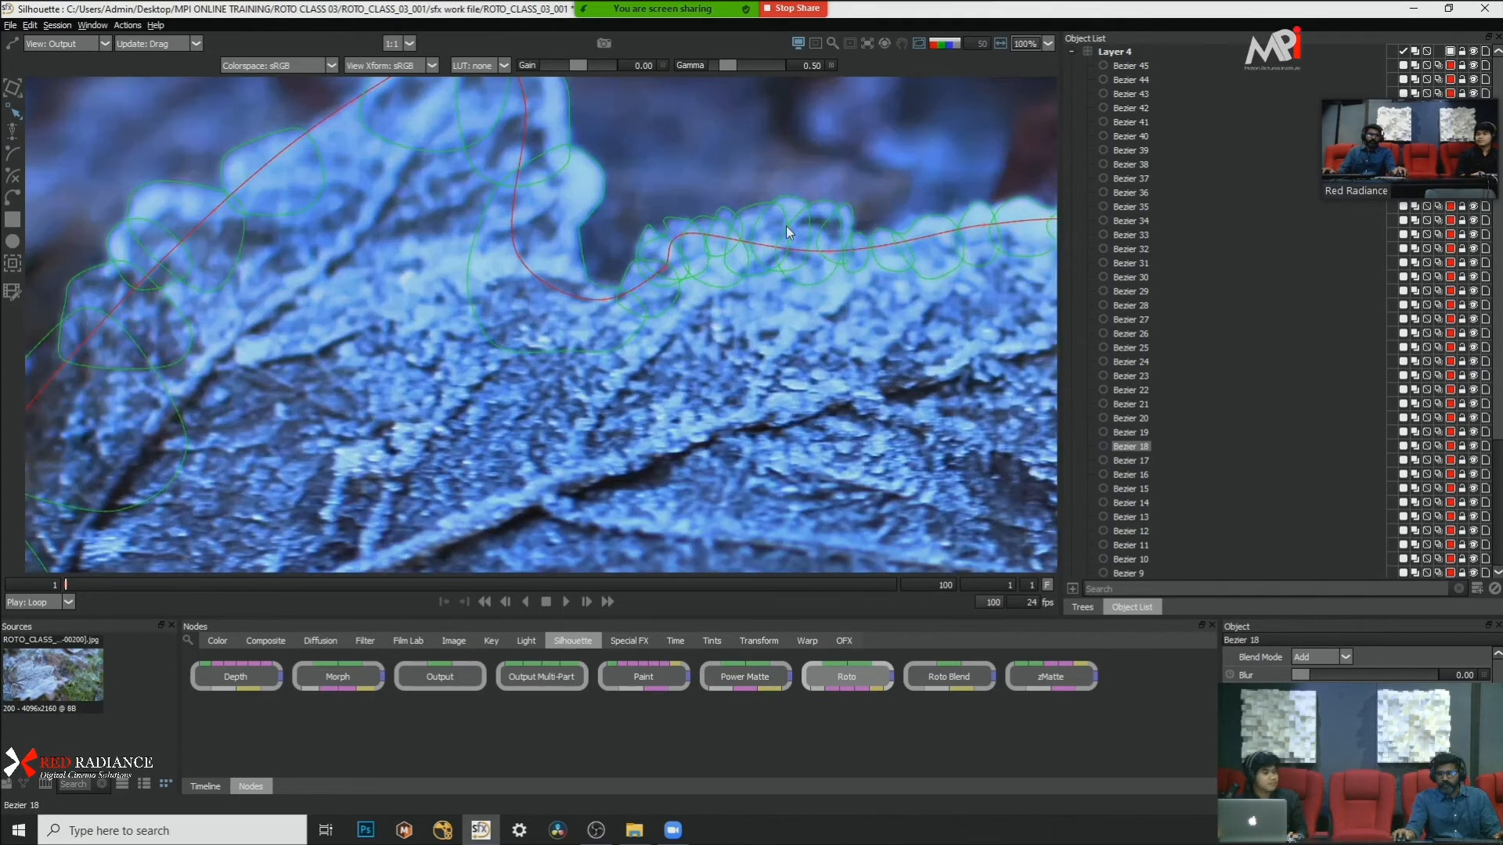
{"action": "key", "text": "a"}
{"action": "key", "text": "a"}
{"action": "key", "text": "a"}
{"action": "key", "text": "a"}
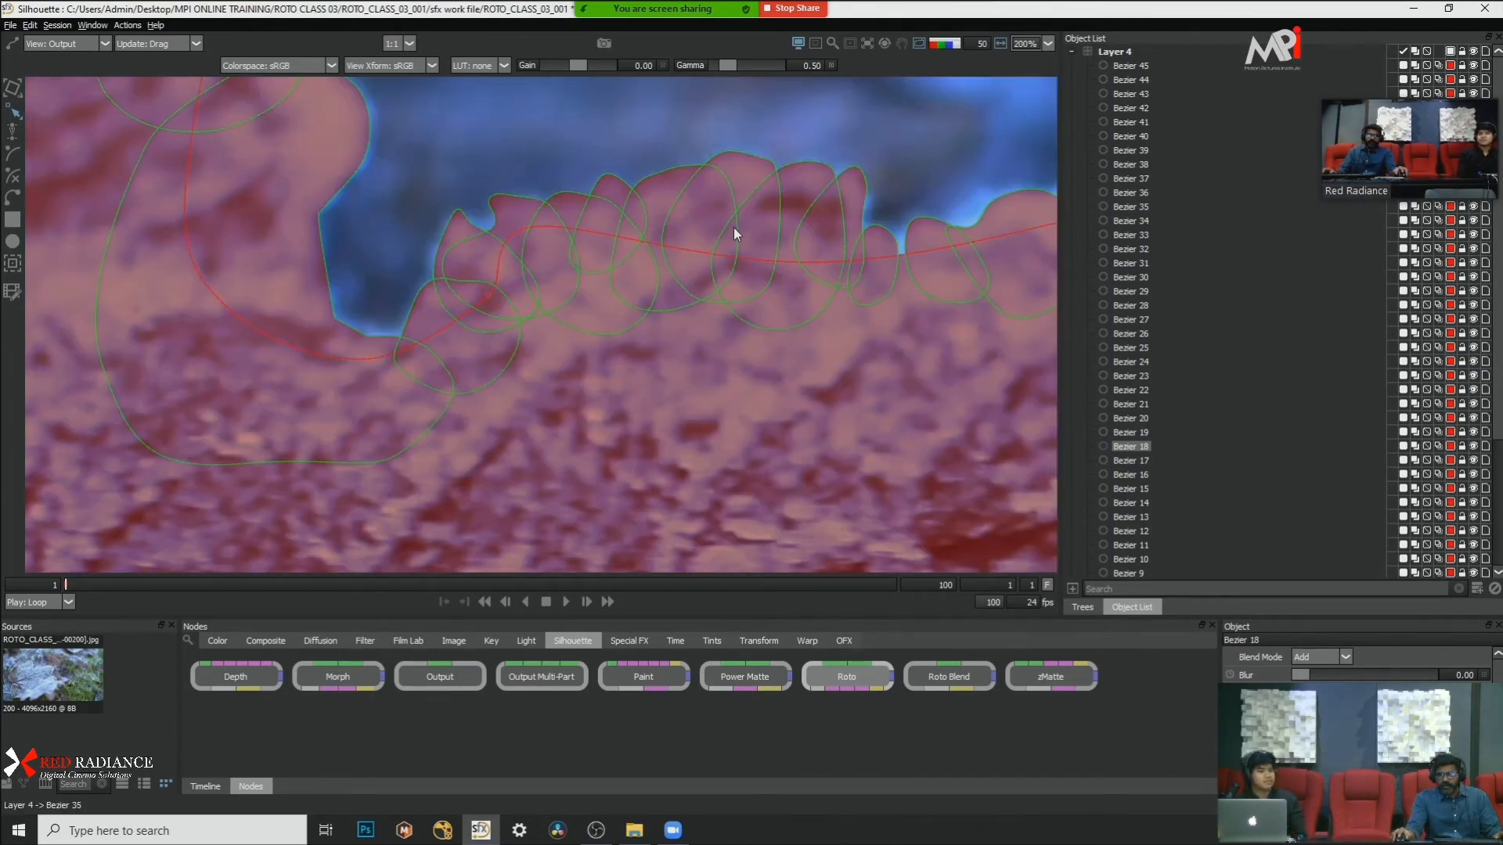
{"action": "key", "text": "a"}
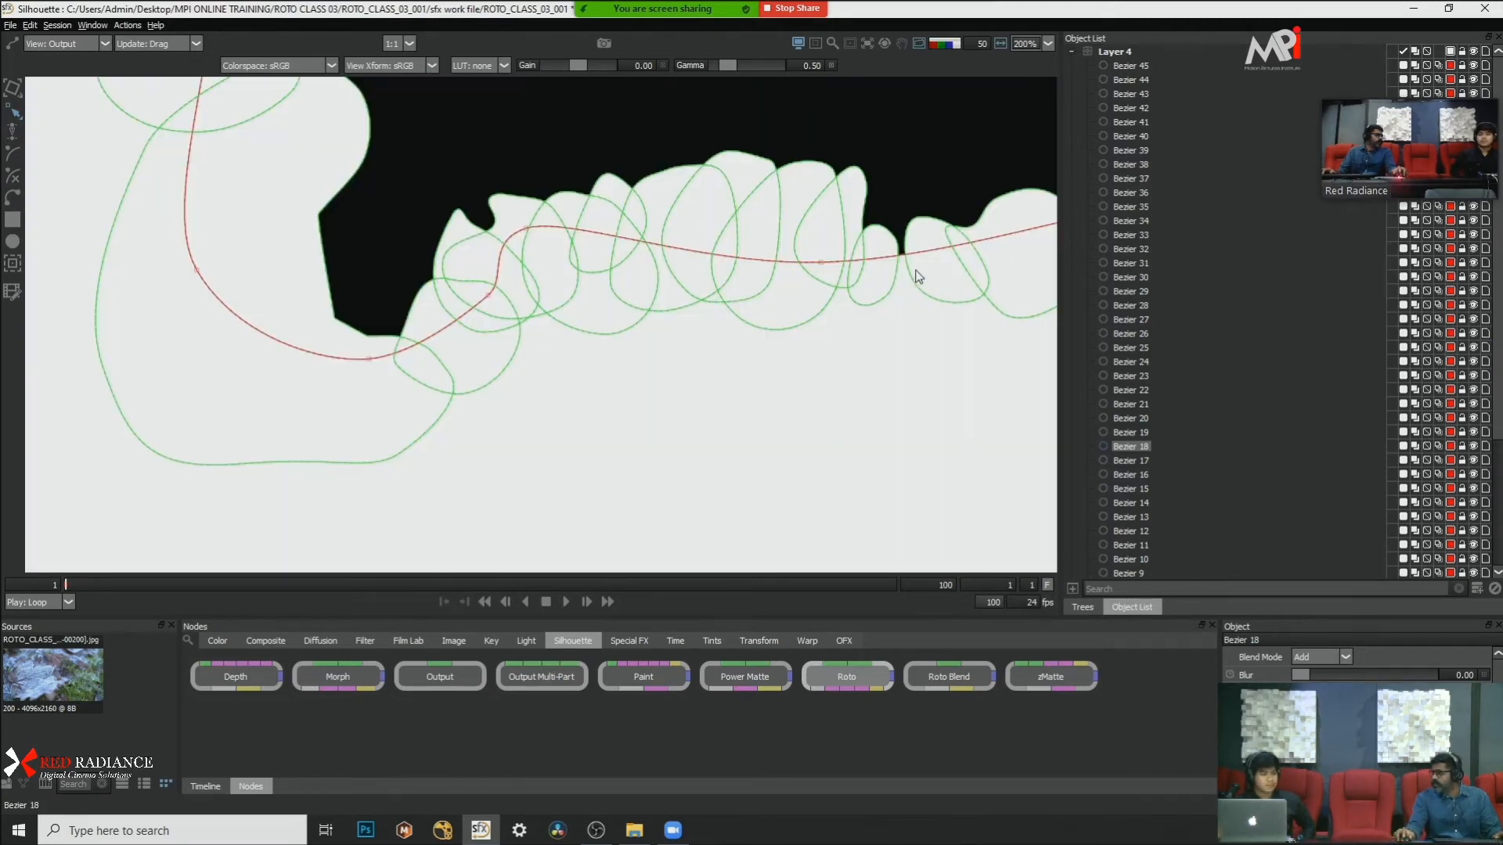
{"action": "scroll", "coordinate": [772, 352], "scroll_direction": "down", "scroll_amount": 8}
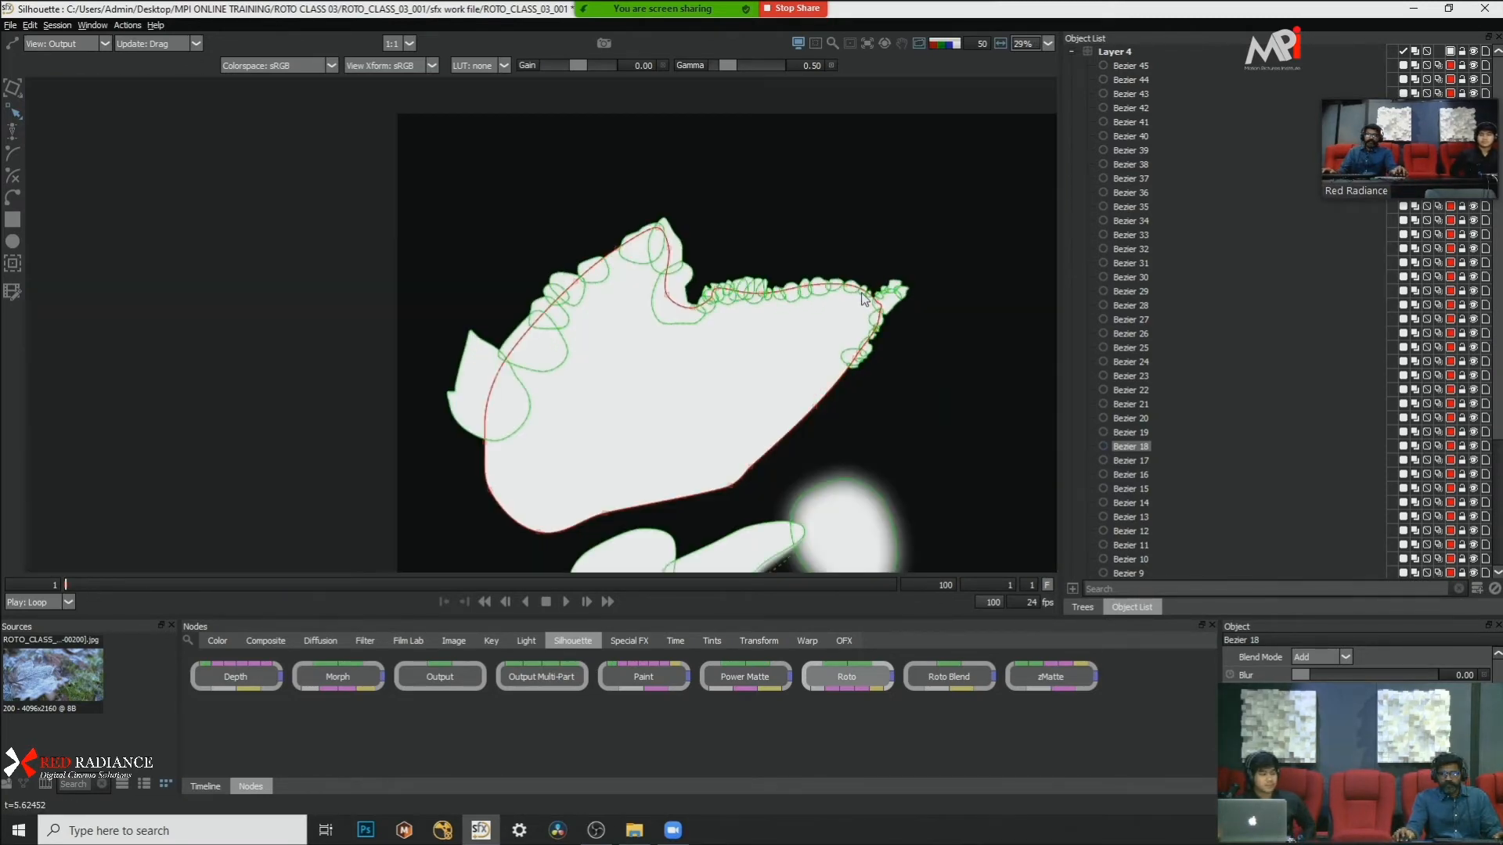
Step: Compare the leaf's masked area with the footage by switching the color overlay on and off
{"action": "scroll", "coordinate": [687, 364], "scroll_direction": "up", "scroll_amount": 5}
{"action": "key", "text": "a"}
{"action": "key", "text": "a"}
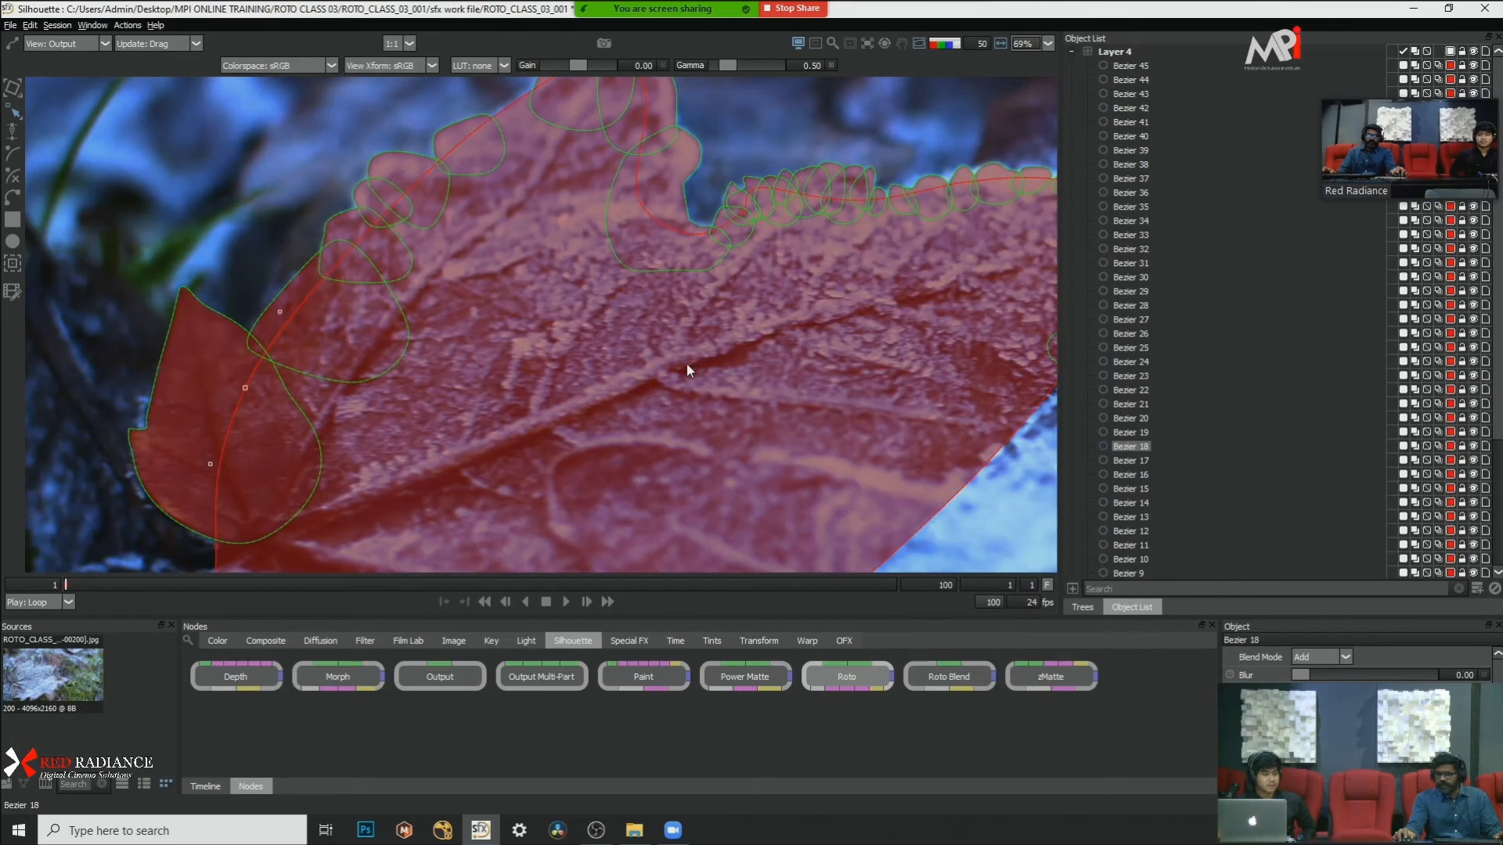
{"action": "key", "text": "a"}
{"action": "key", "text": "a"}
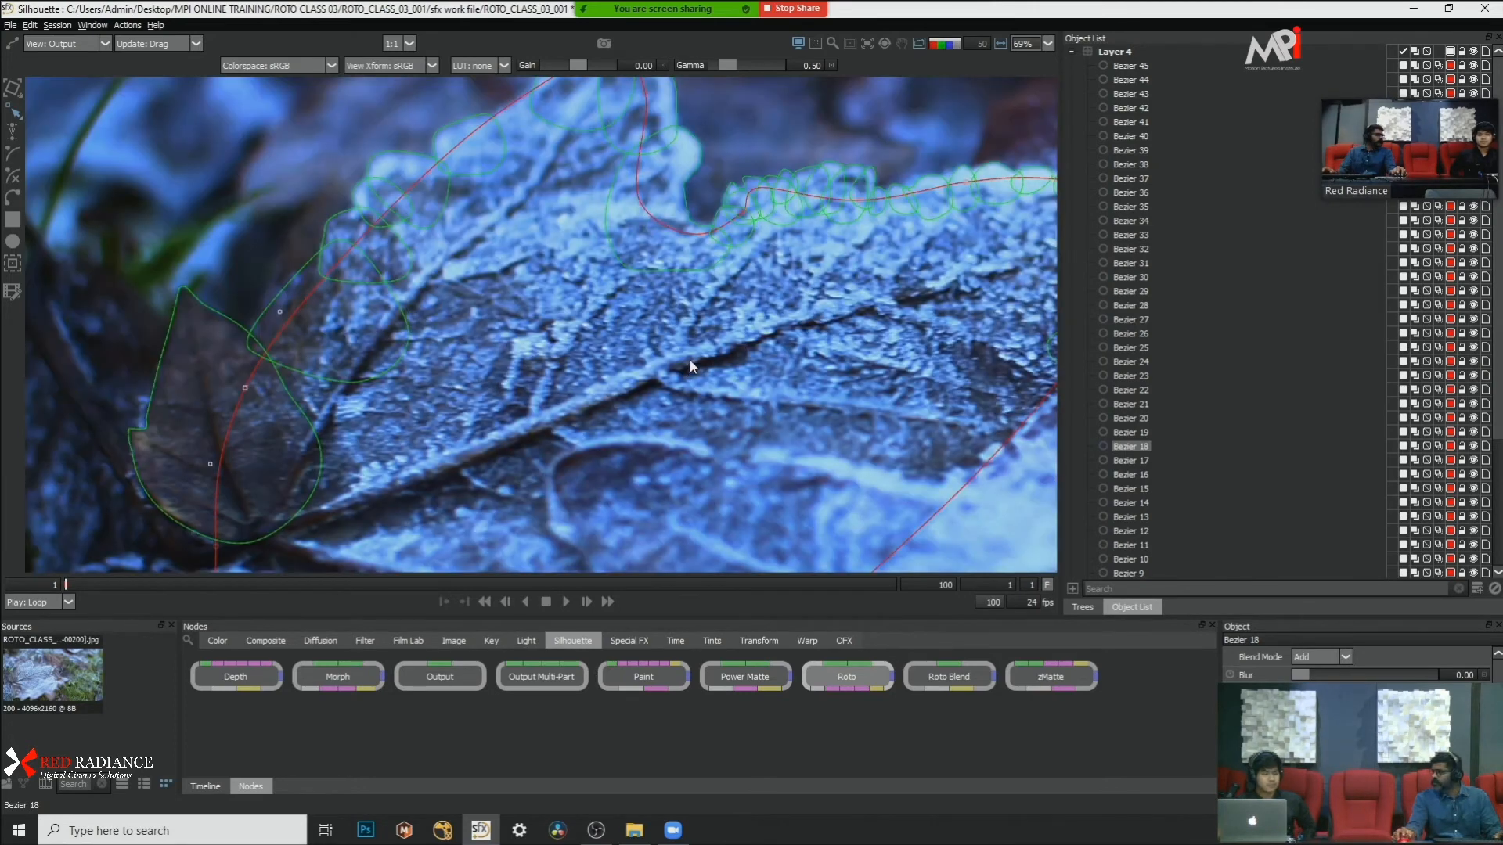
{"action": "scroll", "coordinate": [569, 298], "scroll_direction": "down", "scroll_amount": 3}
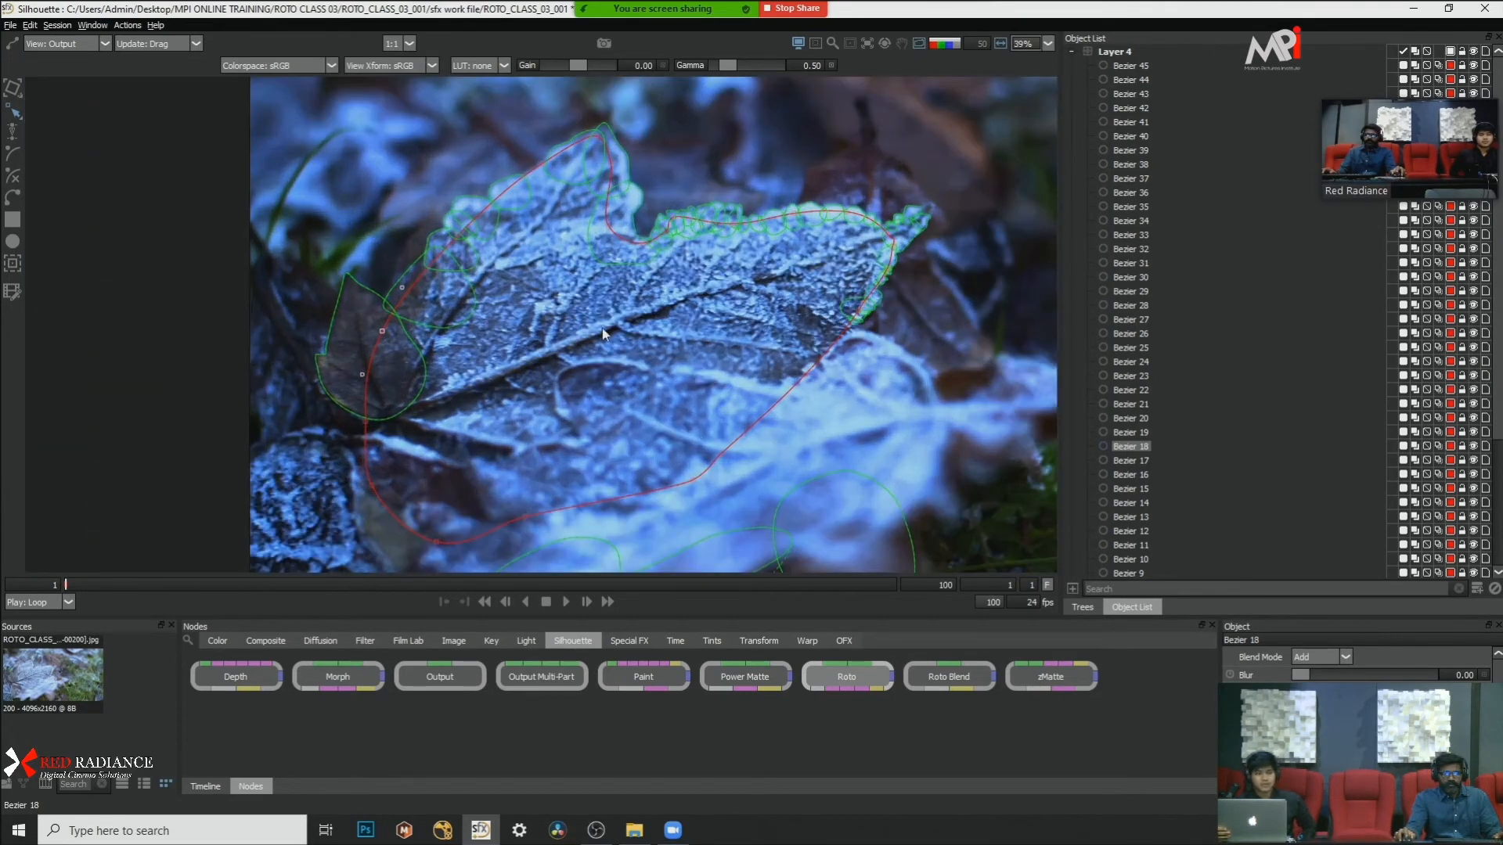
{"action": "scroll", "coordinate": [604, 334], "scroll_direction": "down", "scroll_amount": 4}
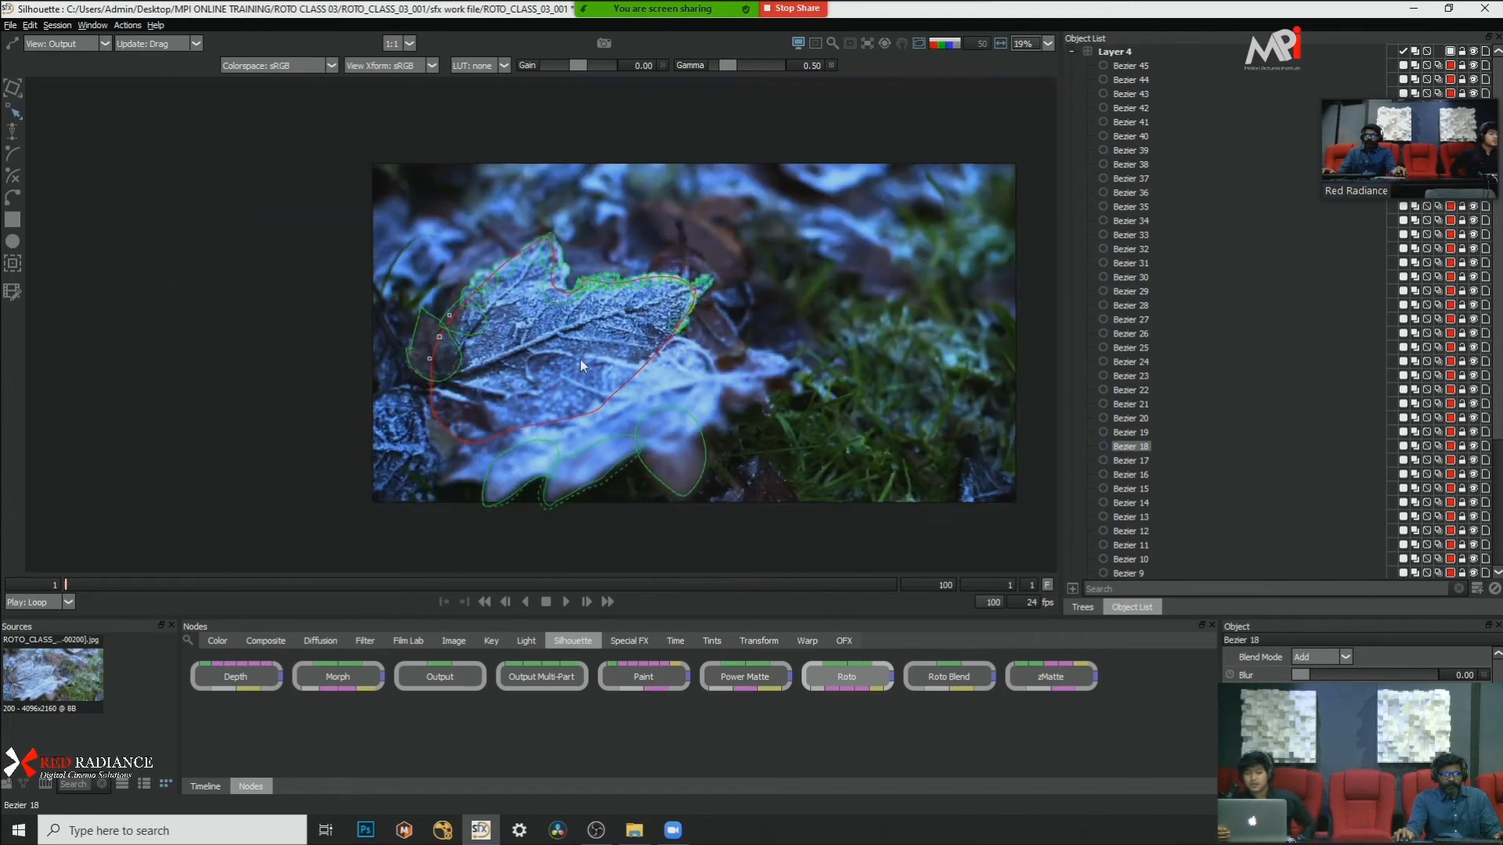
{"action": "scroll", "coordinate": [601, 421], "scroll_direction": "up", "scroll_amount": 4}
{"action": "left_click_drag", "start_coordinate": [588, 493], "coordinate": [670, 533]}
Step: Select all of Layer 4's shapes, from Bezier 45 to Bezier 5, and enable motion blur for them
{"action": "left_click", "coordinate": [1118, 53]}
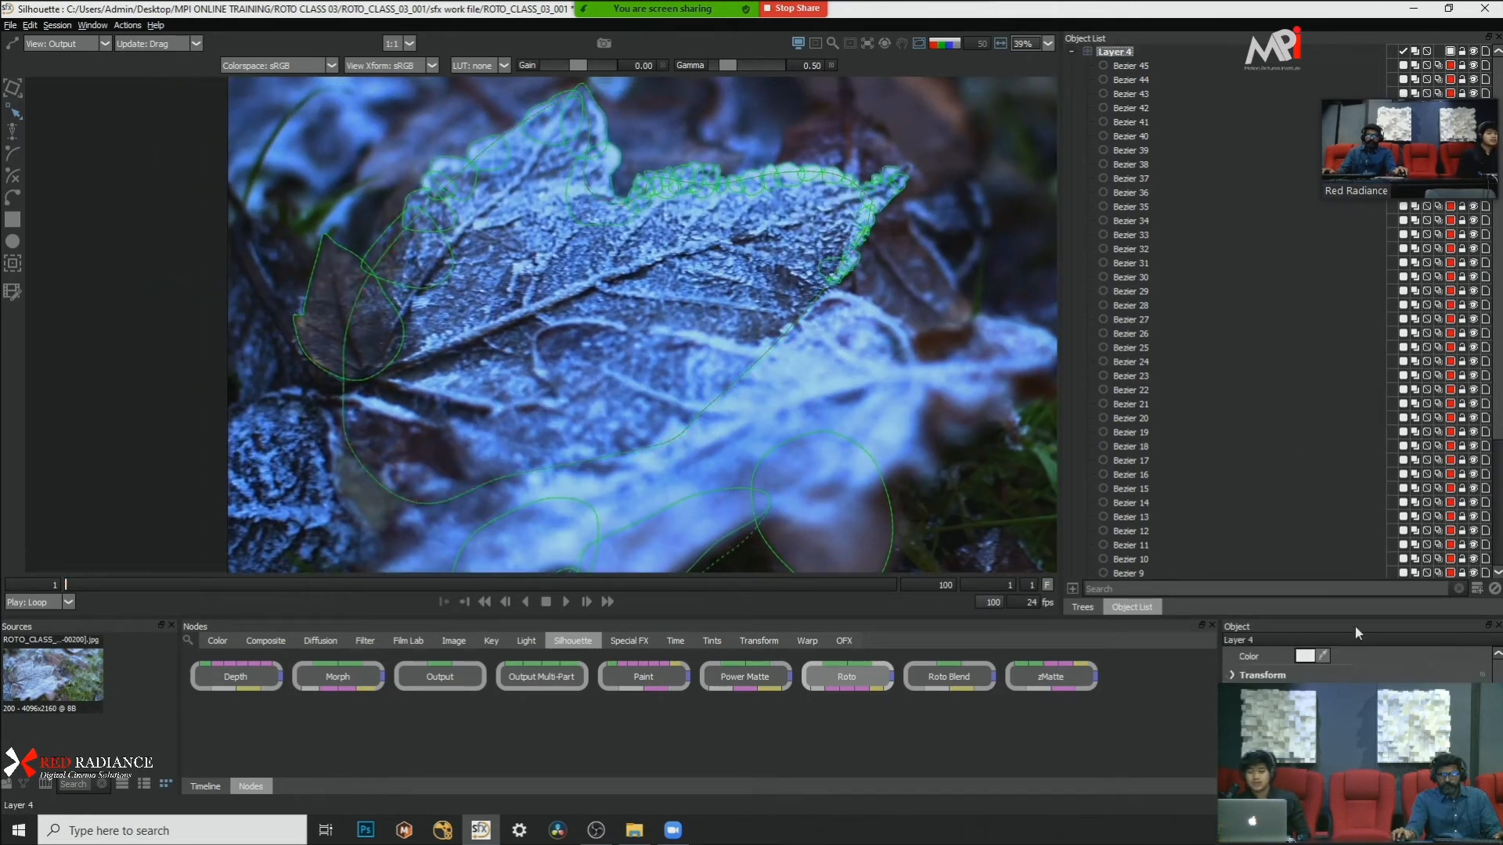
{"action": "key", "text": "s"}
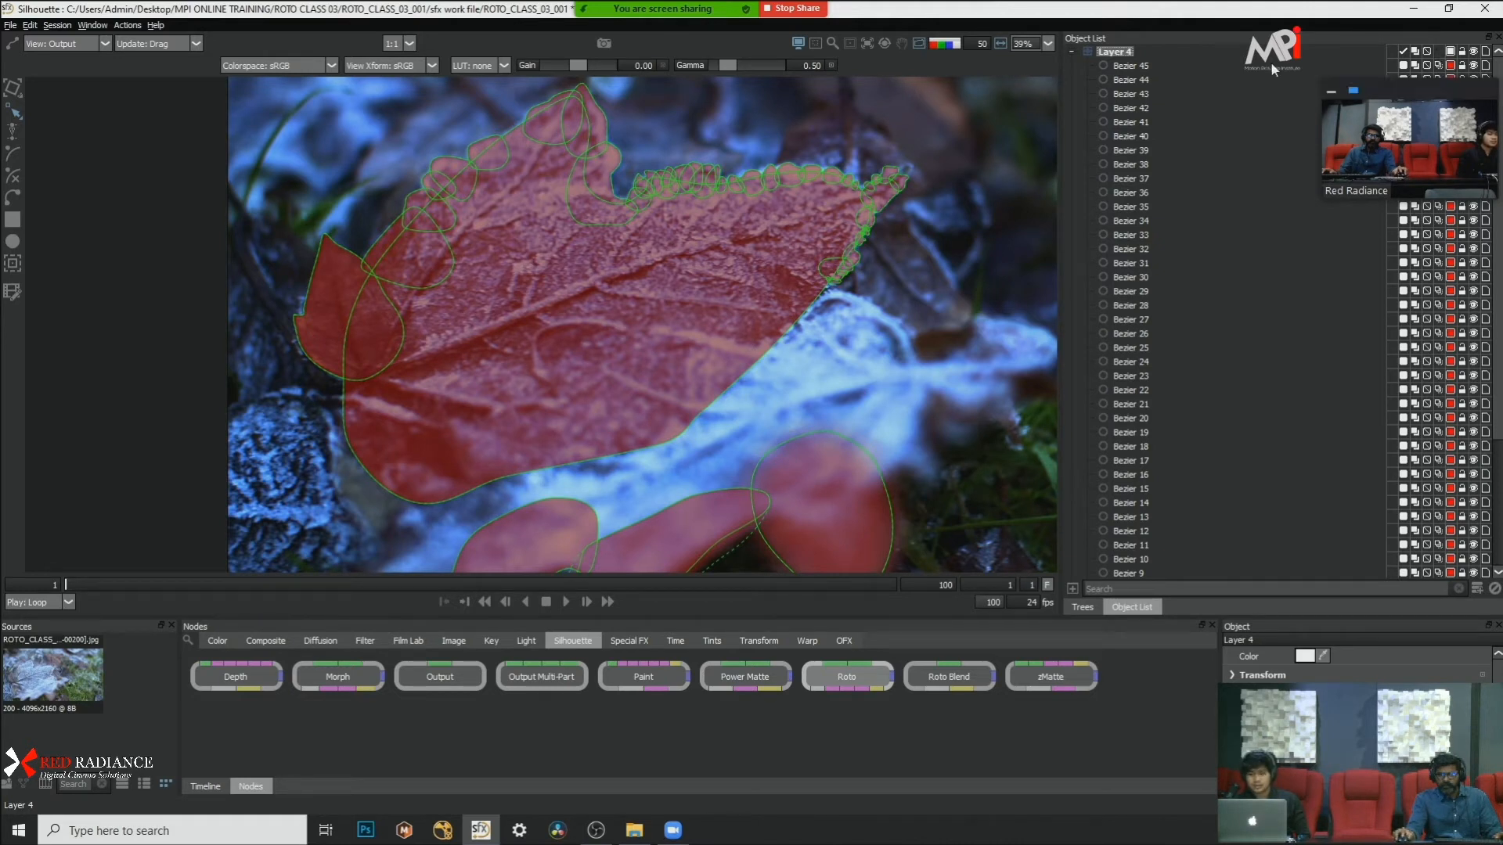
{"action": "left_click", "coordinate": [1174, 66]}
{"action": "scroll", "coordinate": [1186, 237], "scroll_direction": "down", "scroll_amount": 4}
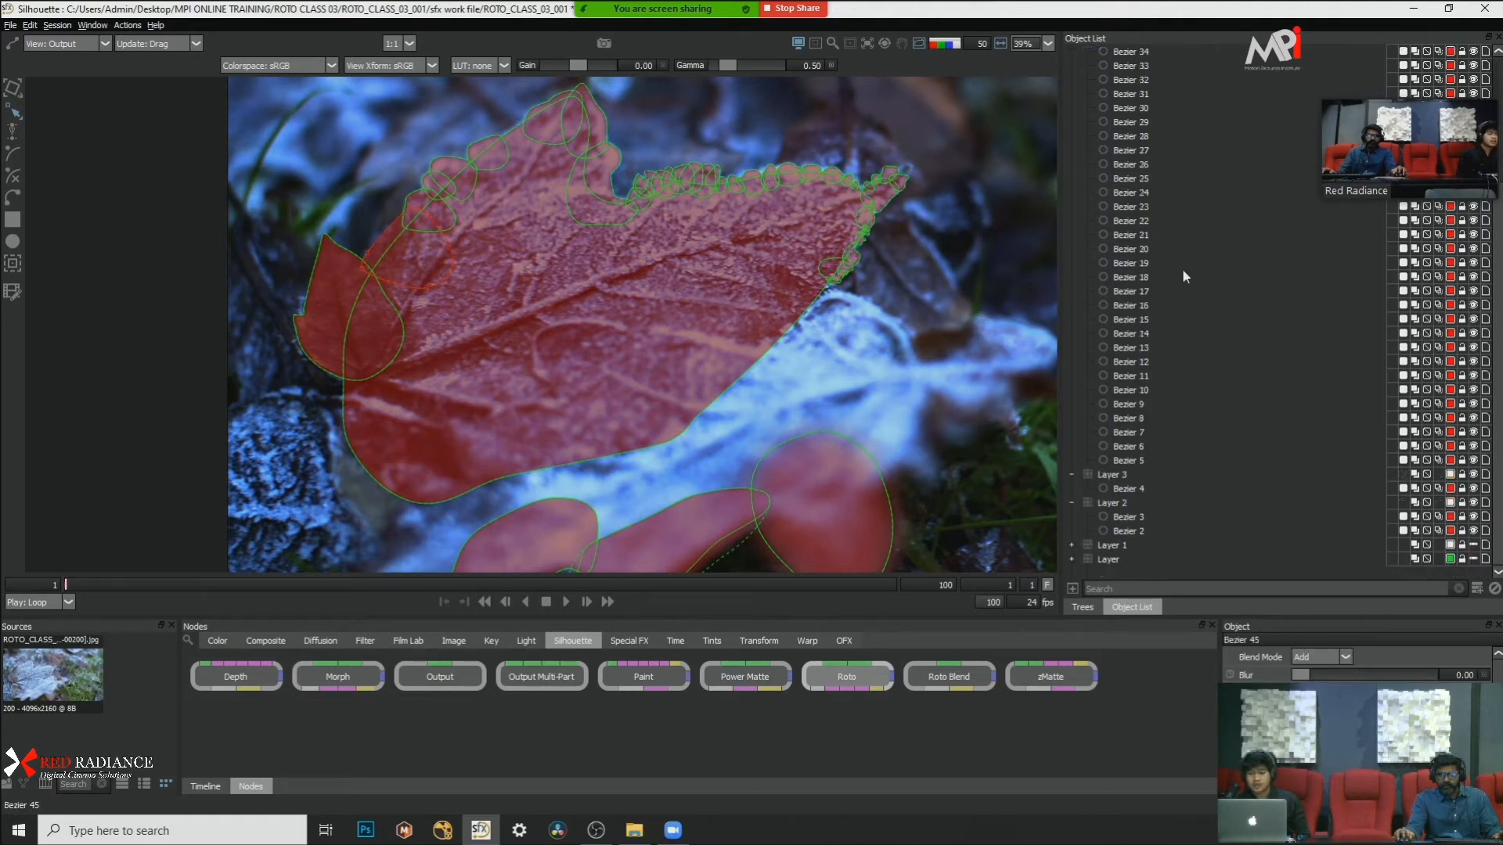
{"action": "left_click", "coordinate": [1142, 462], "text": "shift"}
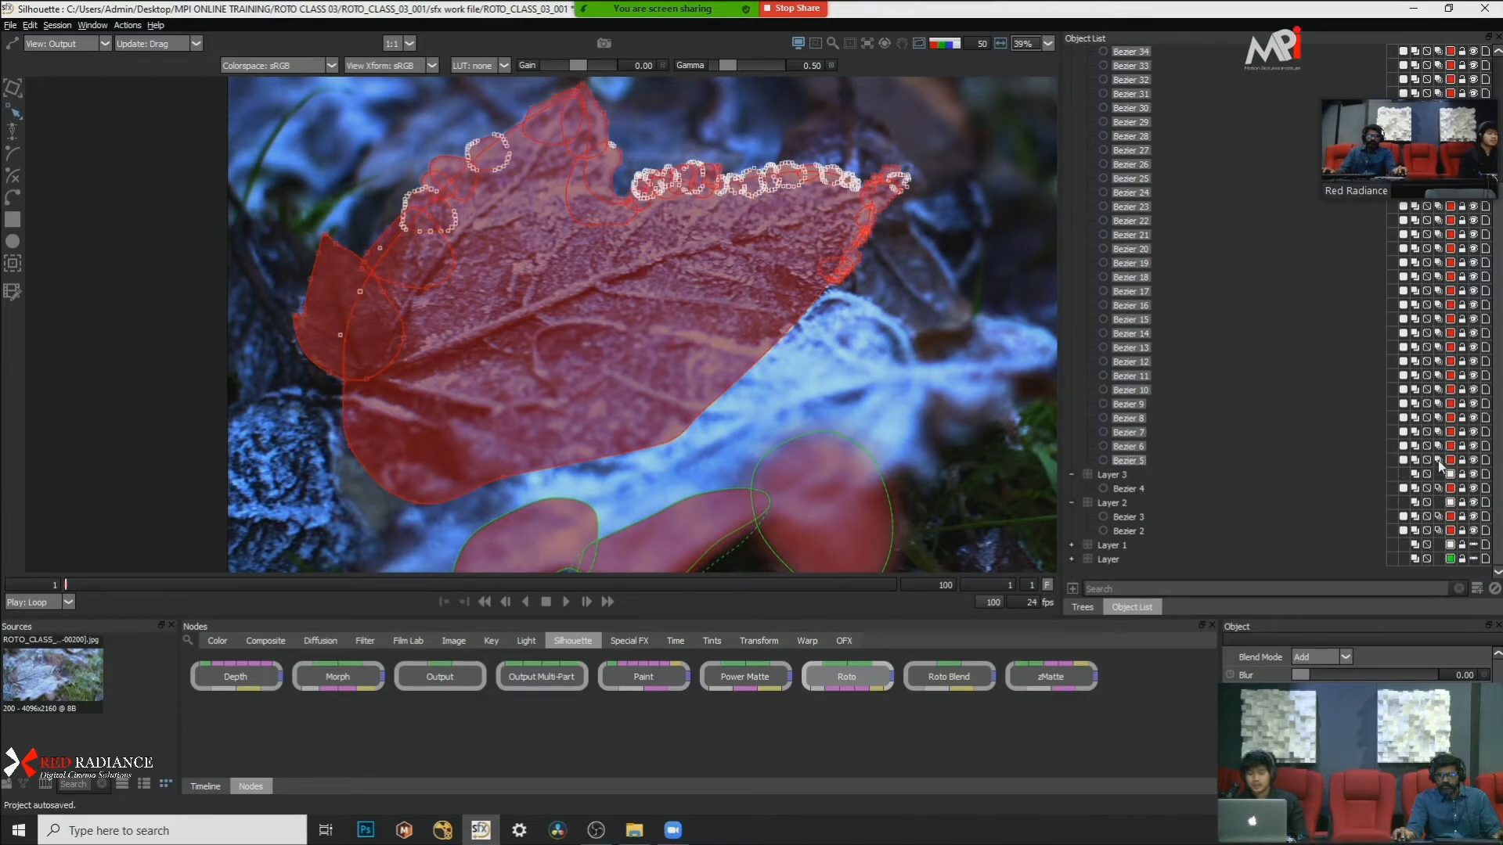
Step: Deselect the shapes and check the leaf mask as a color overlay and as an alpha matte without outlines
{"action": "key", "text": "a"}
{"action": "key", "text": "a"}
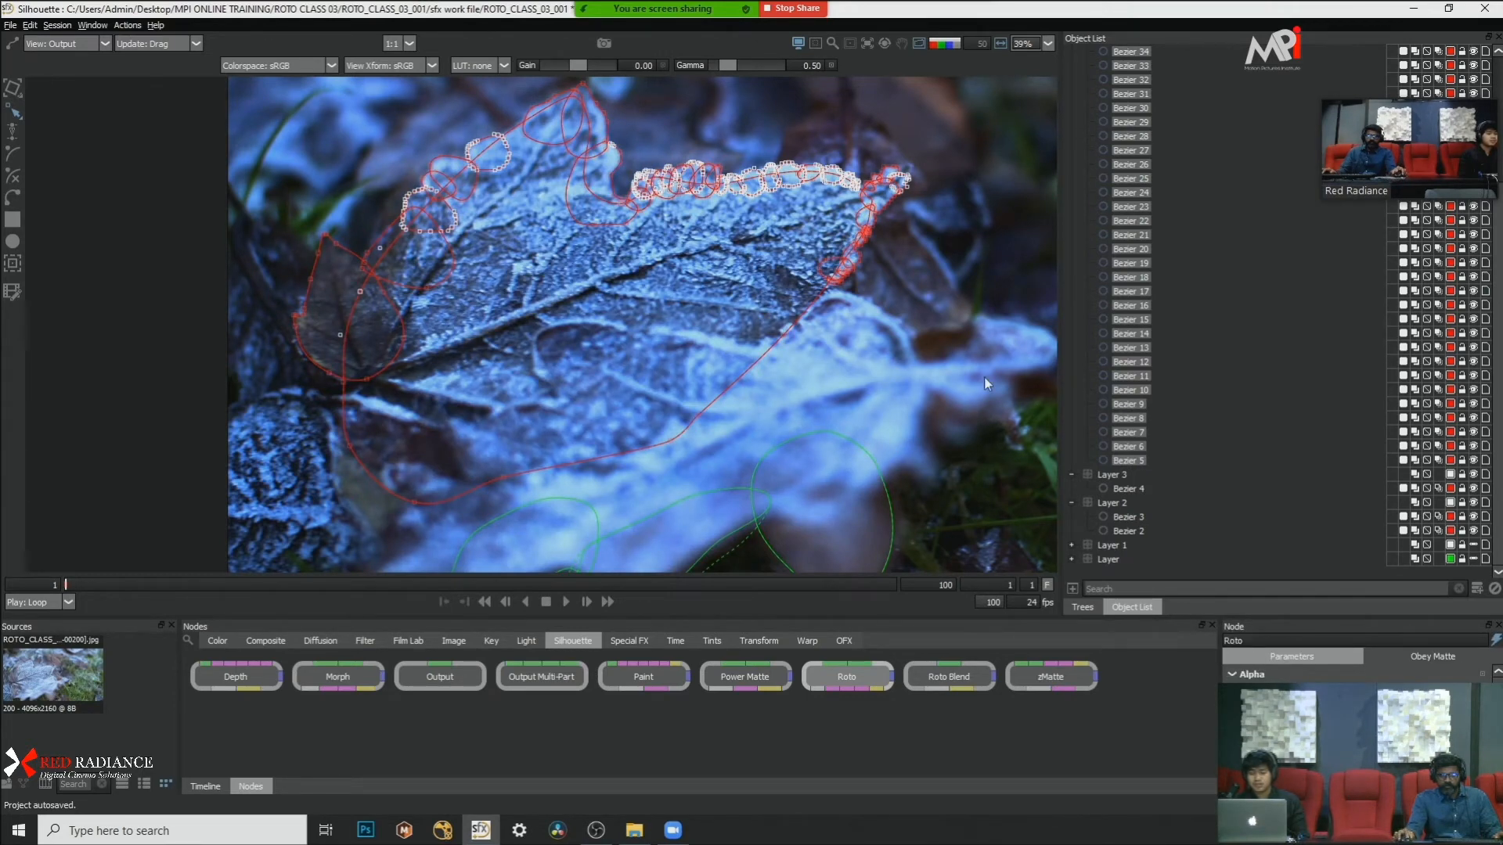
{"action": "key", "text": "a"}
{"action": "key", "text": "a"}
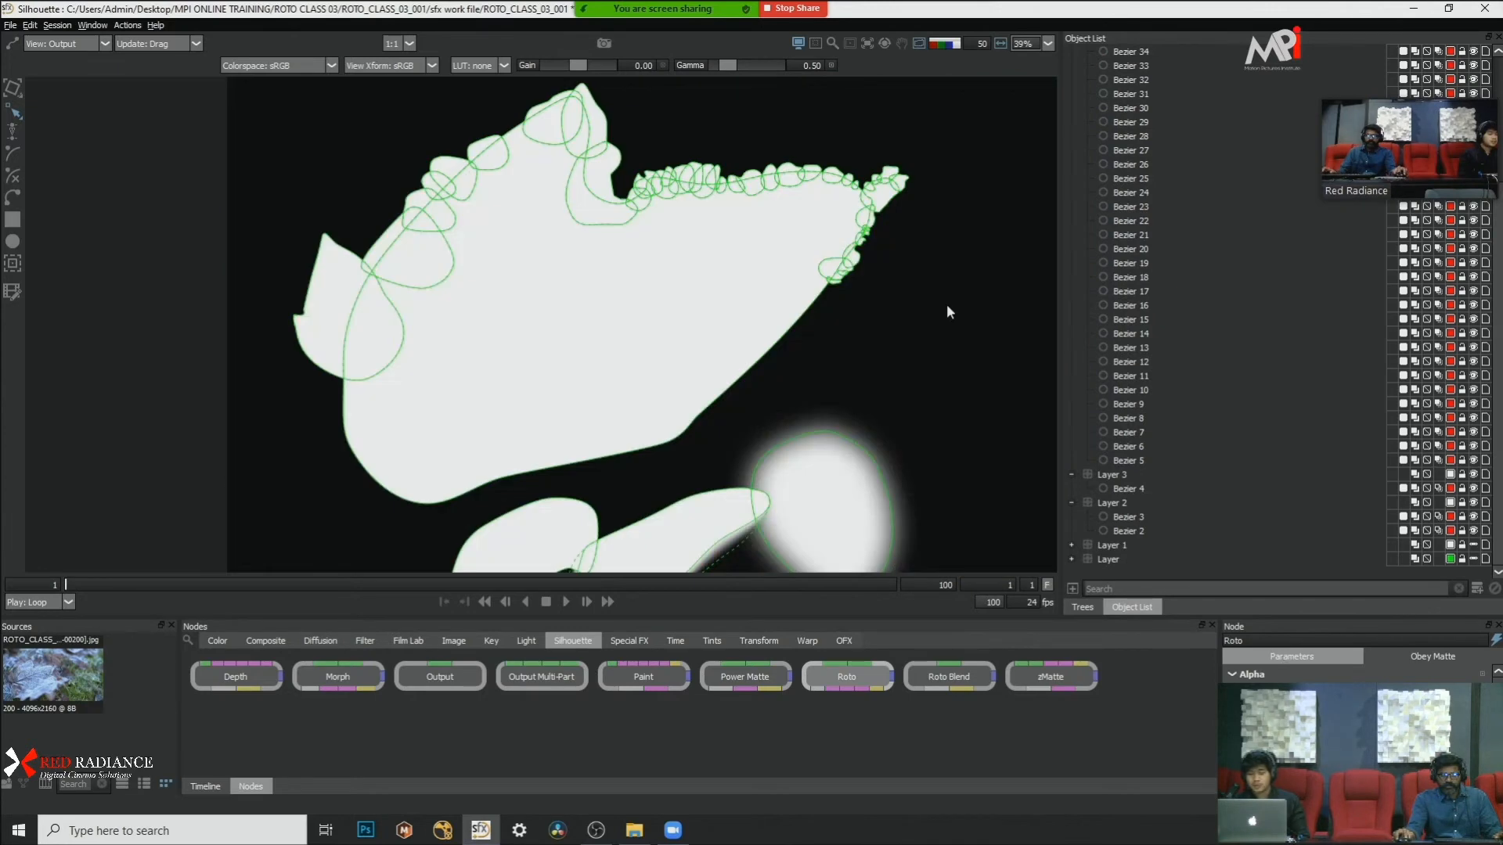
{"action": "key", "text": "a"}
{"action": "key", "text": "a"}
{"action": "scroll", "coordinate": [947, 303], "scroll_direction": "up", "scroll_amount": 3}
{"action": "scroll", "coordinate": [946, 304], "scroll_direction": "up", "scroll_amount": 3}
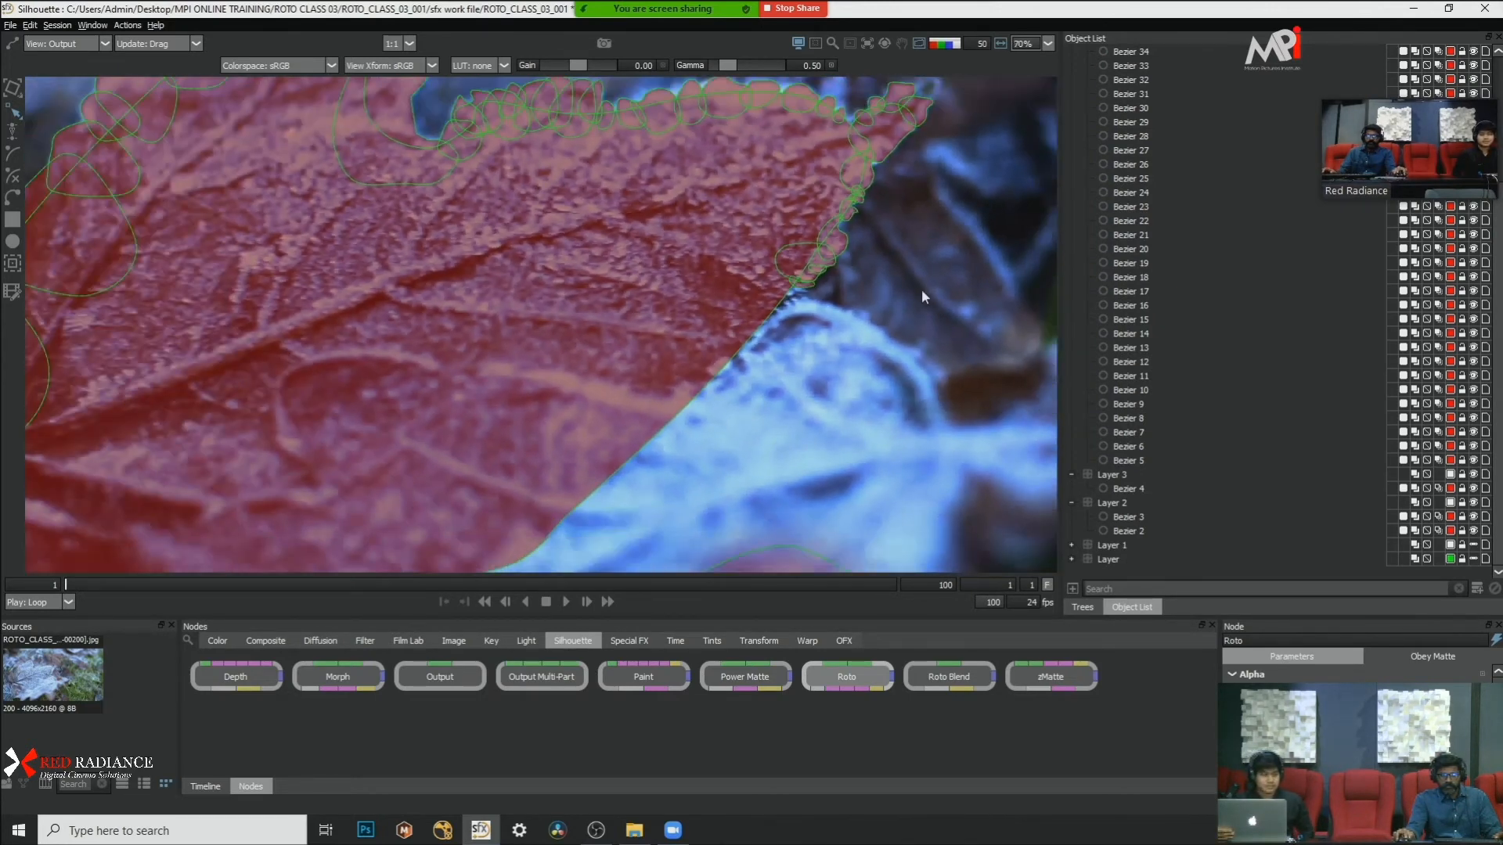
{"action": "key", "text": "a"}
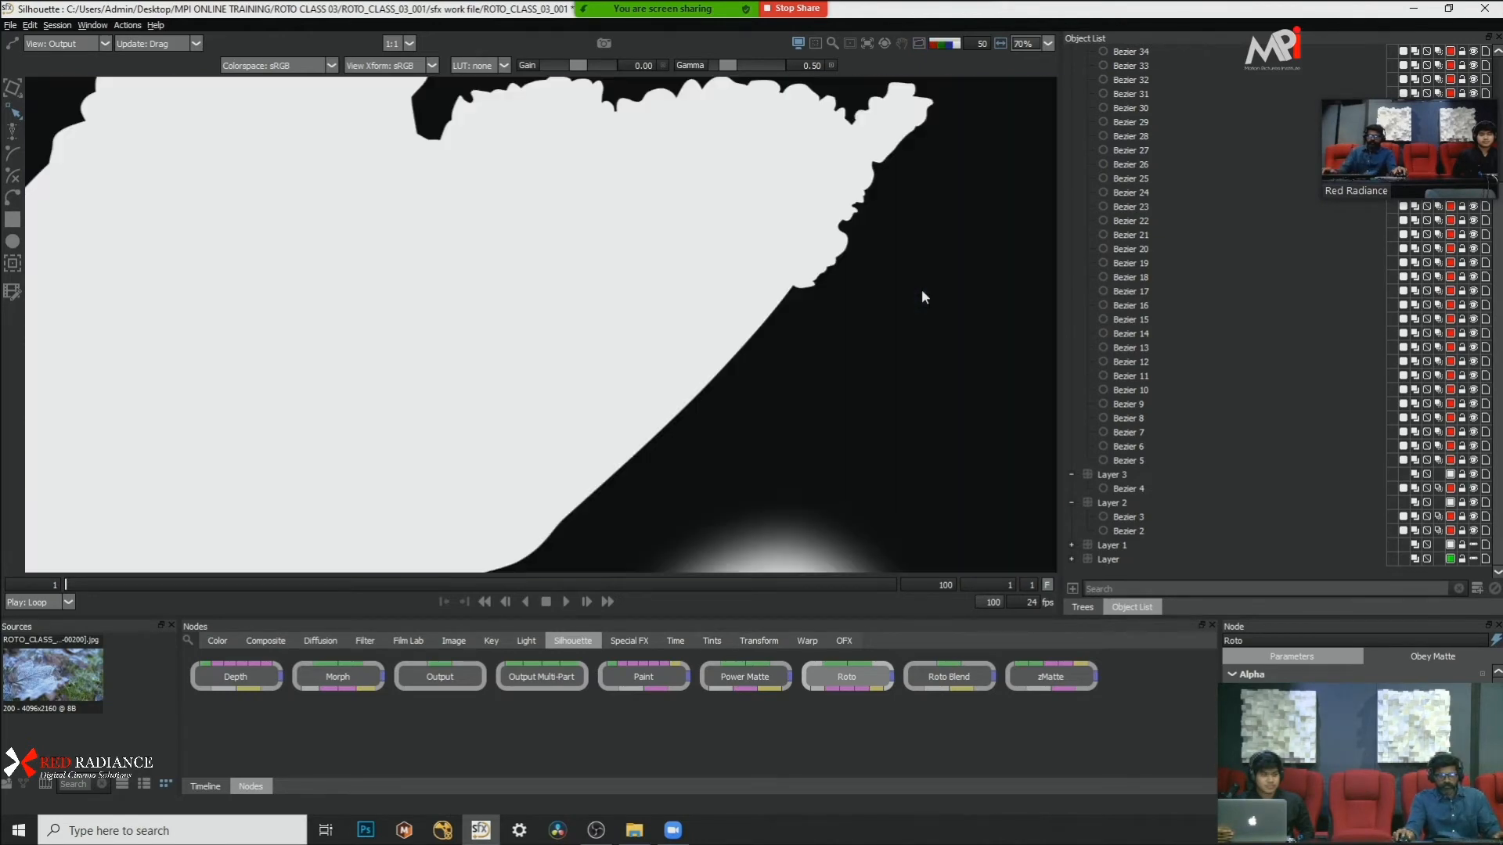
Step: Play the alpha matte, return to frame 1 and view the leaf mask as a color overlay on the footage
{"action": "left_click", "coordinate": [564, 601]}
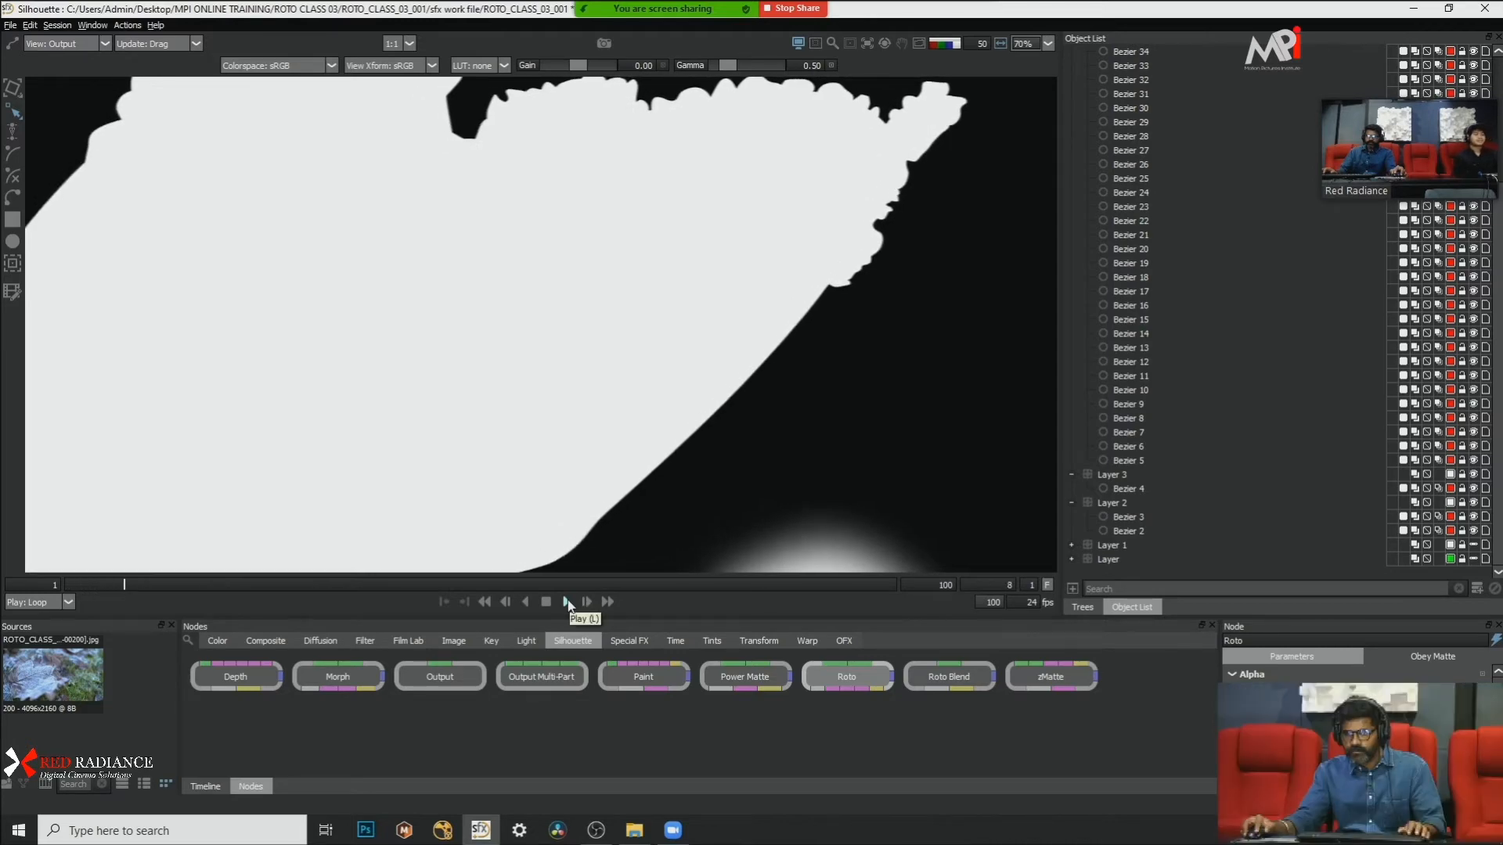
{"action": "left_click_drag", "start_coordinate": [138, 584], "coordinate": [66, 584]}
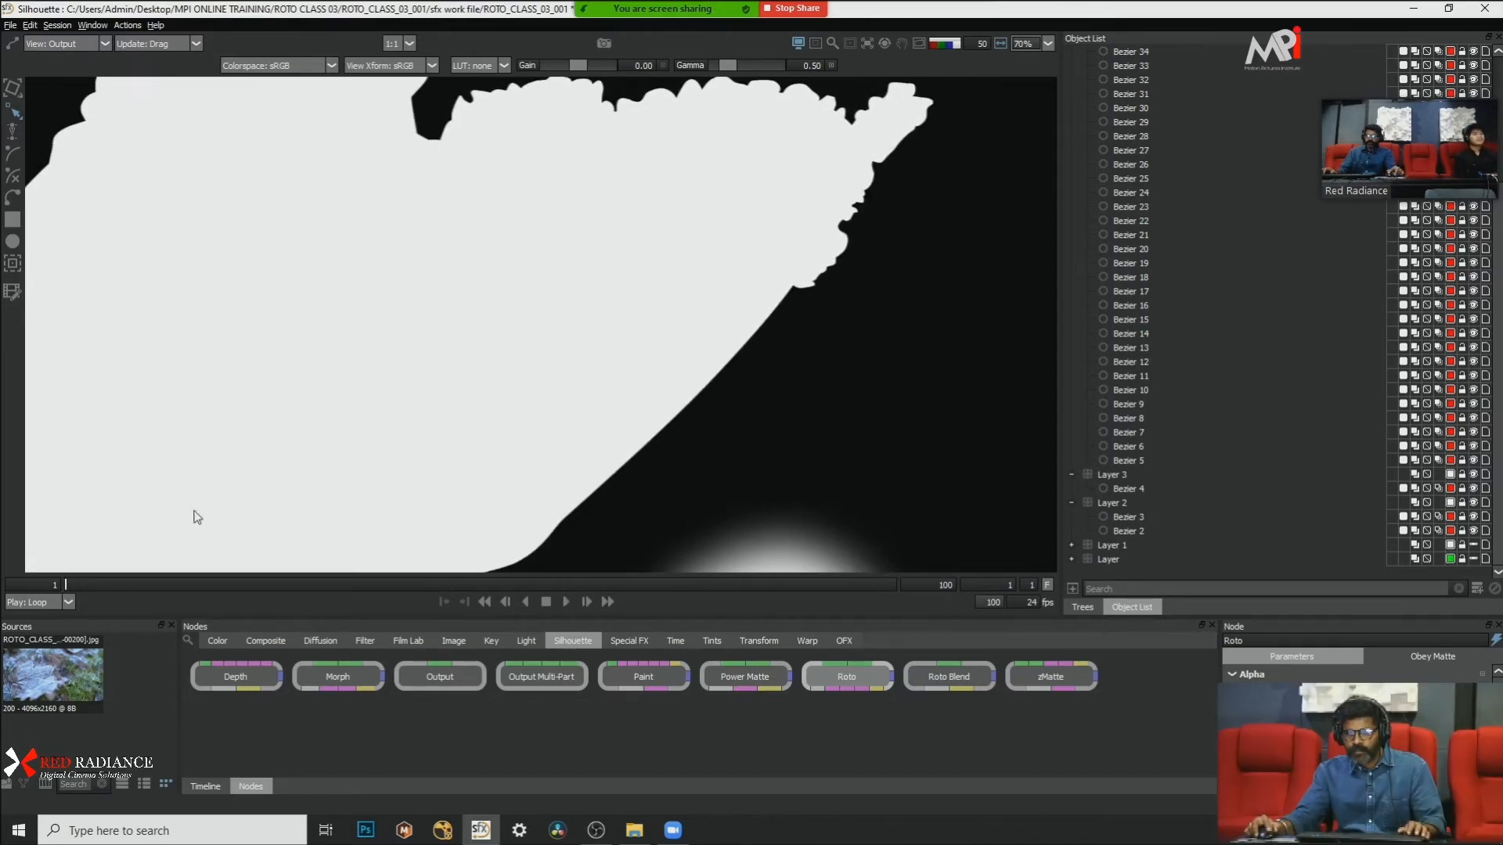
{"action": "key", "text": "a"}
{"action": "scroll", "coordinate": [740, 320], "scroll_direction": "down", "scroll_amount": 5}
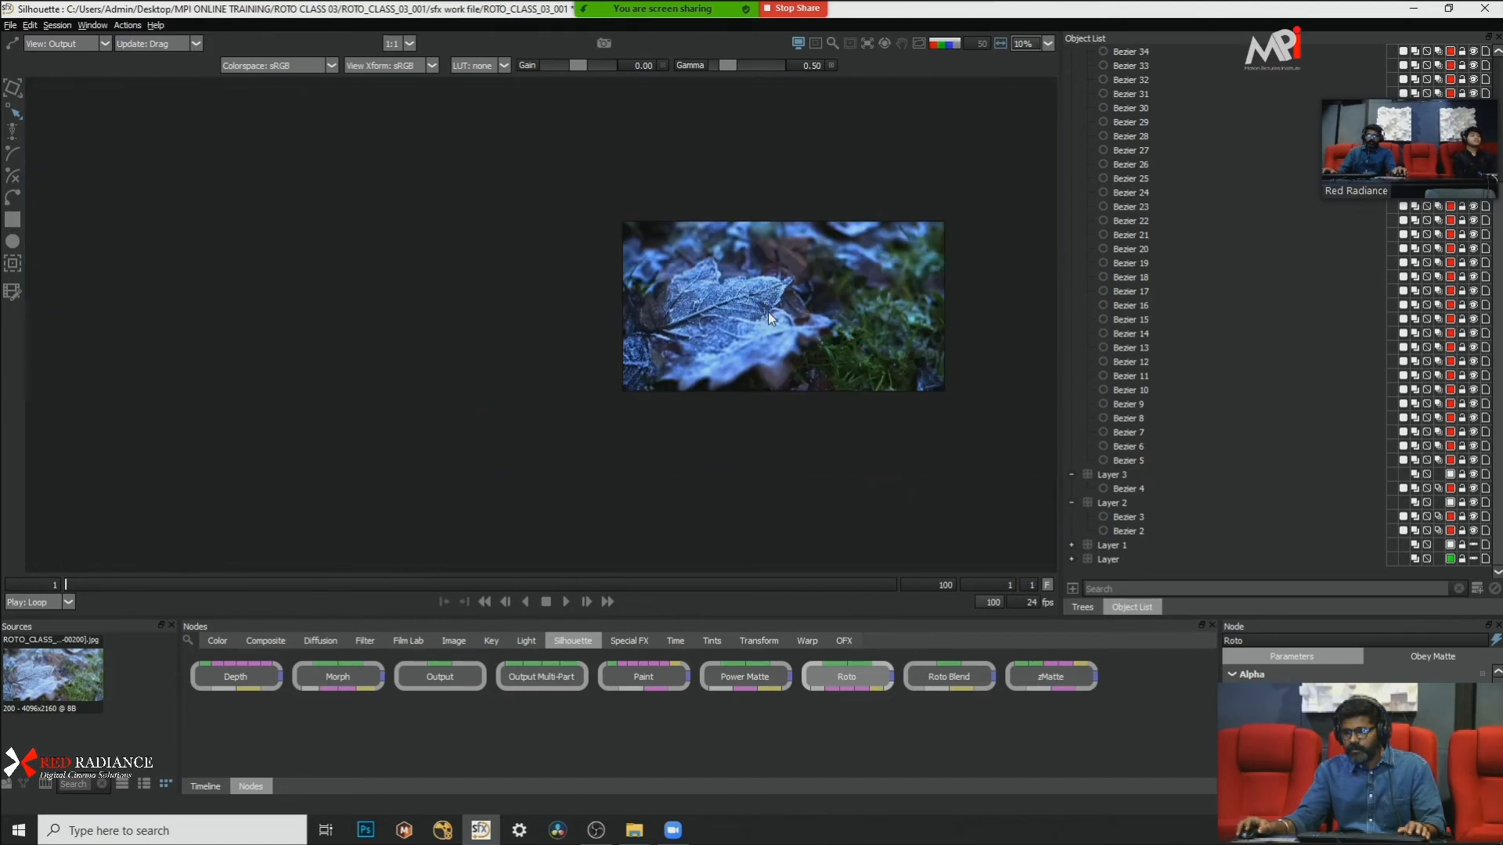
{"action": "scroll", "coordinate": [784, 248], "scroll_direction": "up", "scroll_amount": 3}
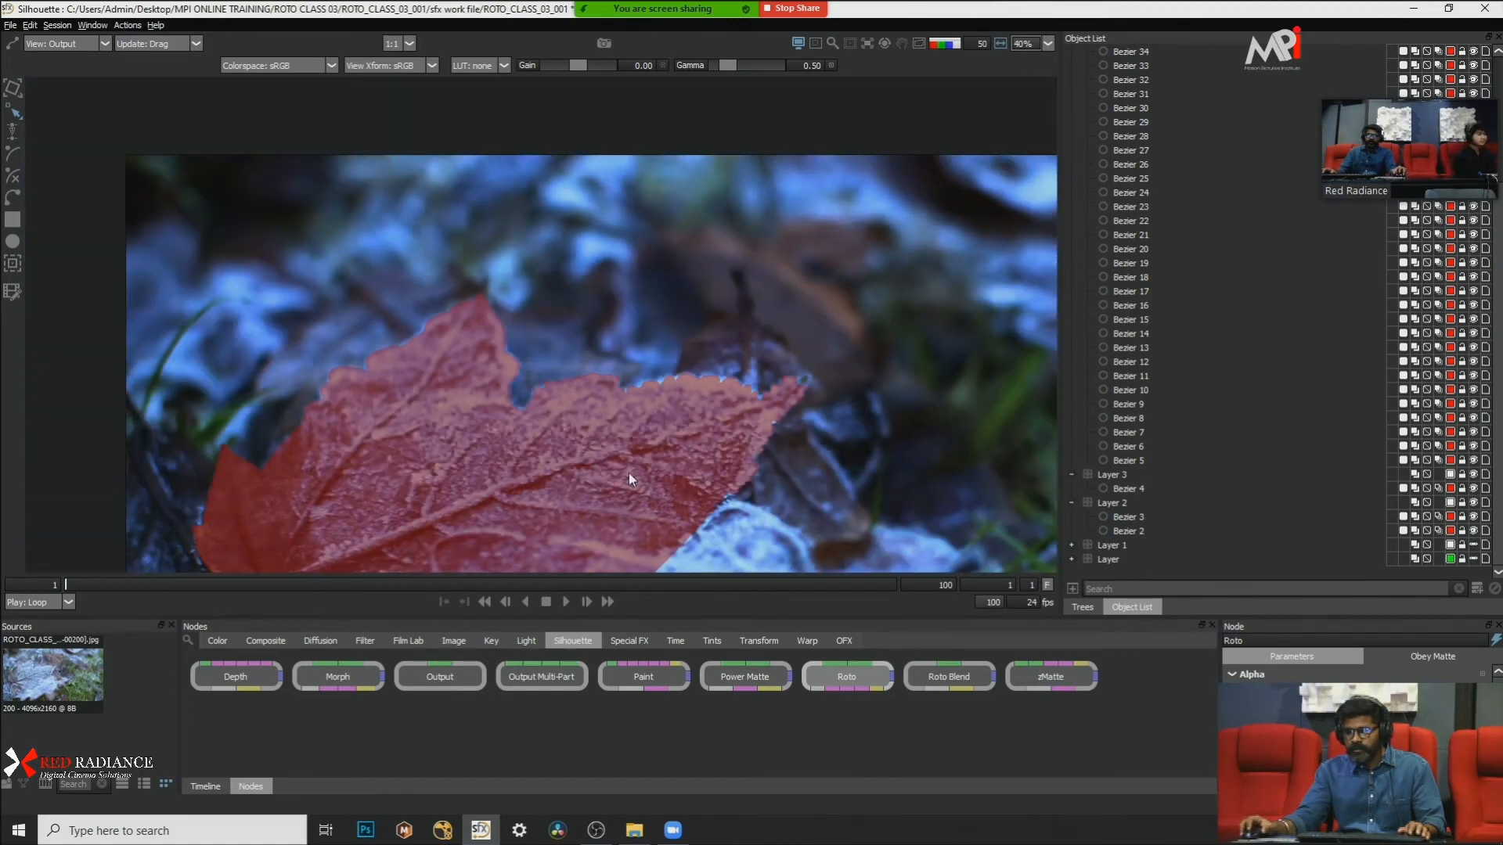
Step: Examine the leaf mask's serrated edge and tip up close in the color overlay at frame 1
{"action": "scroll", "coordinate": [787, 383], "scroll_direction": "up", "scroll_amount": 5}
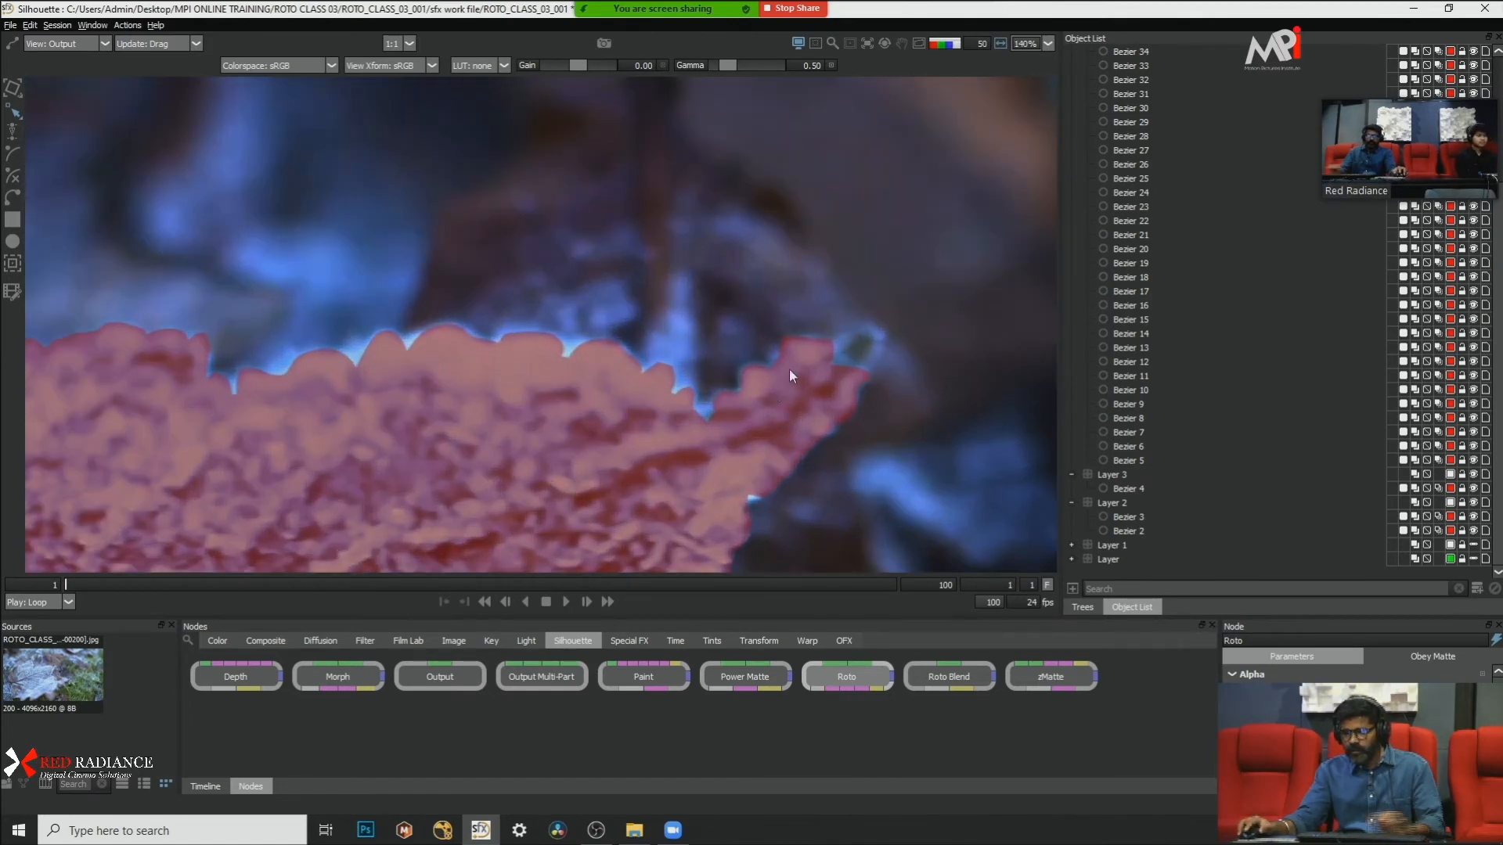
{"action": "scroll", "coordinate": [861, 369], "scroll_direction": "up", "scroll_amount": 1}
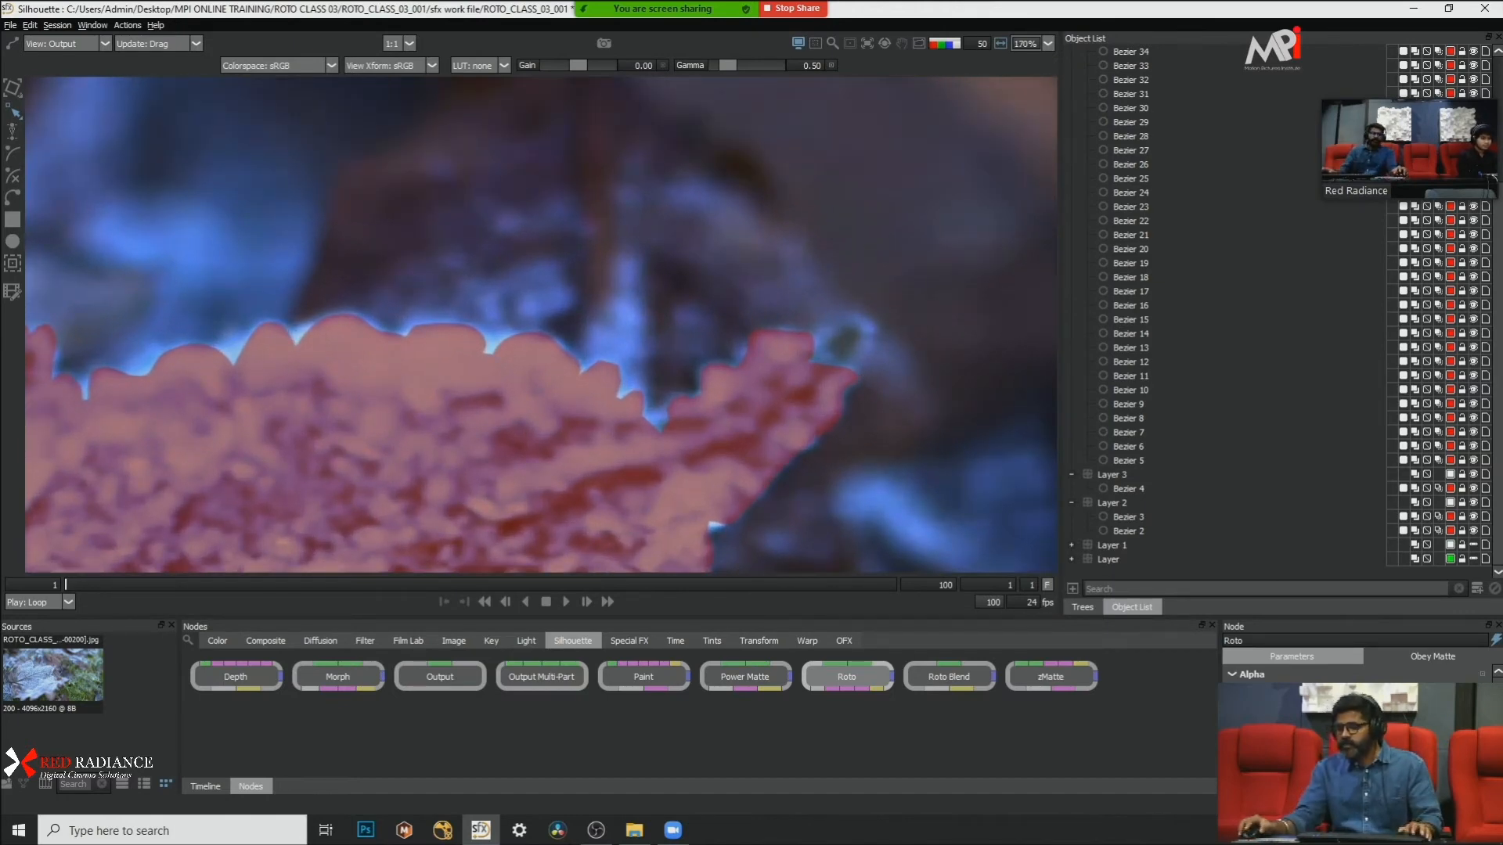
{"action": "scroll", "coordinate": [965, 260], "scroll_direction": "down", "scroll_amount": 2}
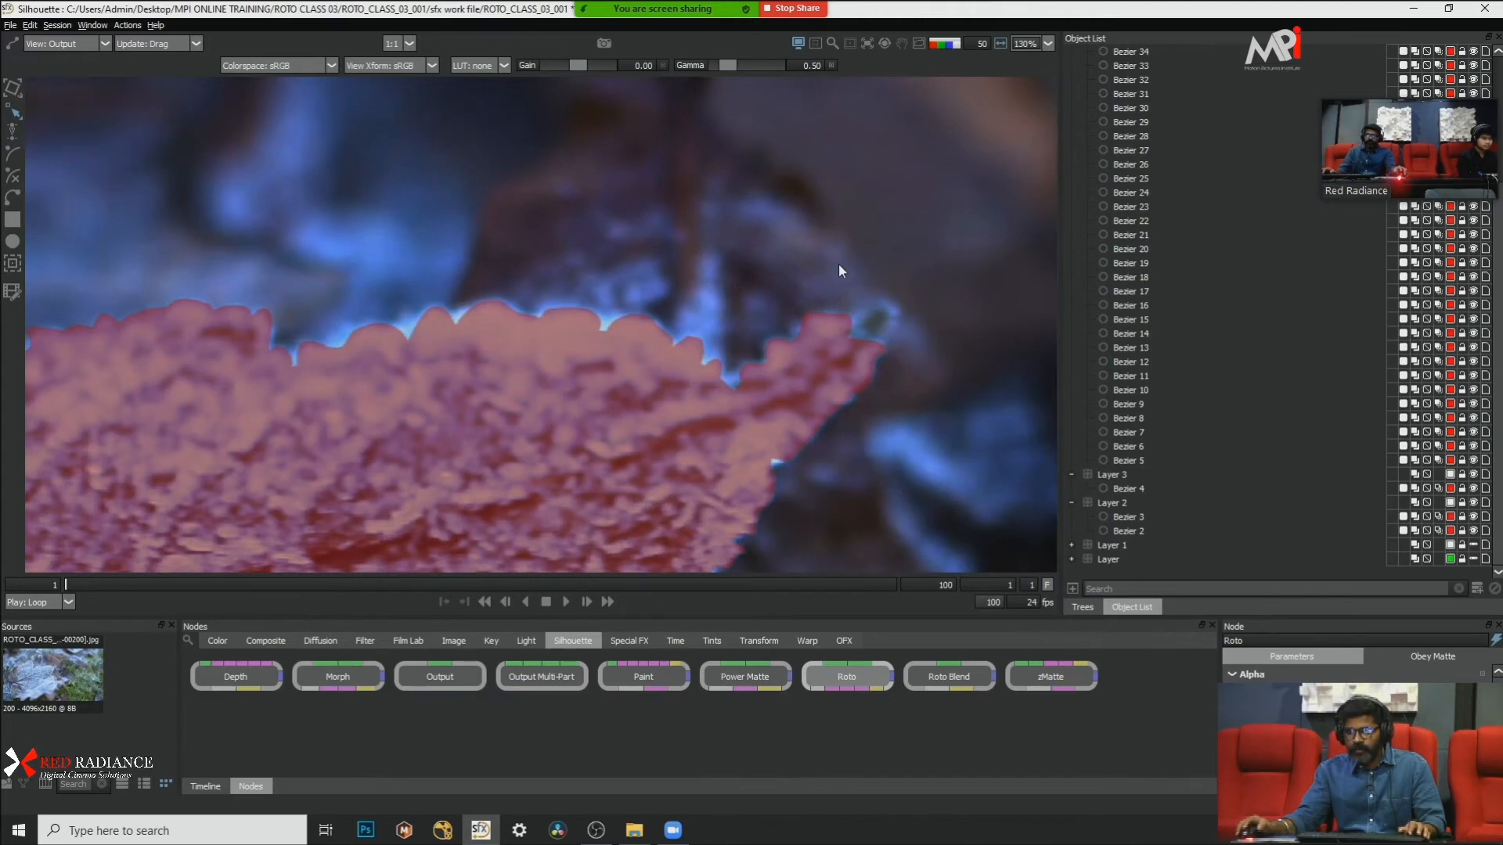
{"action": "scroll", "coordinate": [839, 266], "scroll_direction": "down", "scroll_amount": 2}
Step: Select all of Layer 4's shapes, from Bezier 45 to Bezier 5
{"action": "left_click", "coordinate": [1134, 51]}
{"action": "scroll", "coordinate": [1219, 218], "scroll_direction": "up", "scroll_amount": 4}
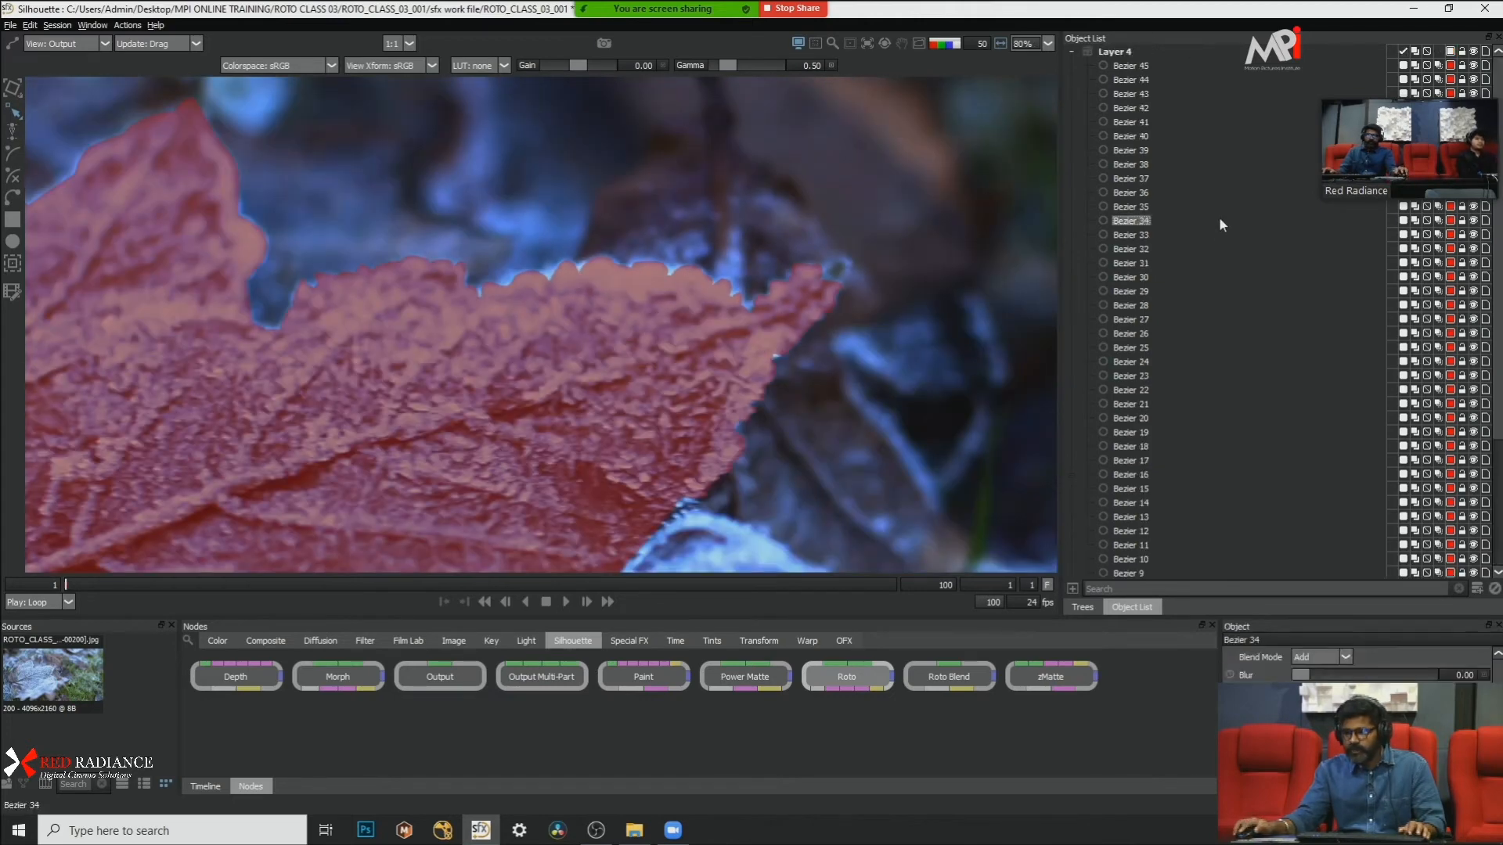
{"action": "scroll", "coordinate": [1176, 296], "scroll_direction": "down", "scroll_amount": 4}
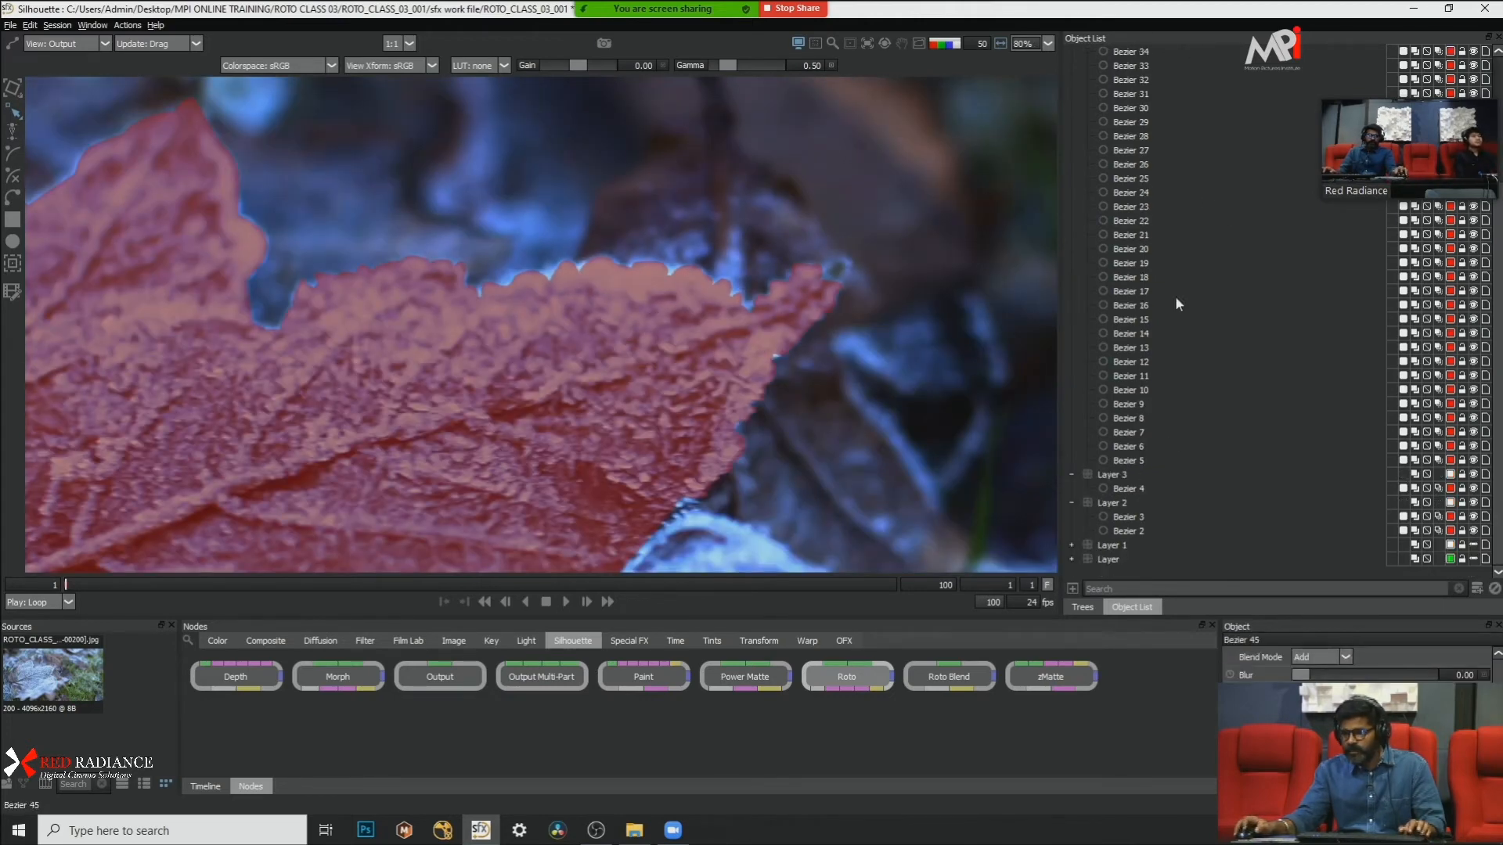
{"action": "left_click", "coordinate": [1129, 460], "text": "shift"}
{"action": "scroll", "coordinate": [1223, 361], "scroll_direction": "up", "scroll_amount": 4}
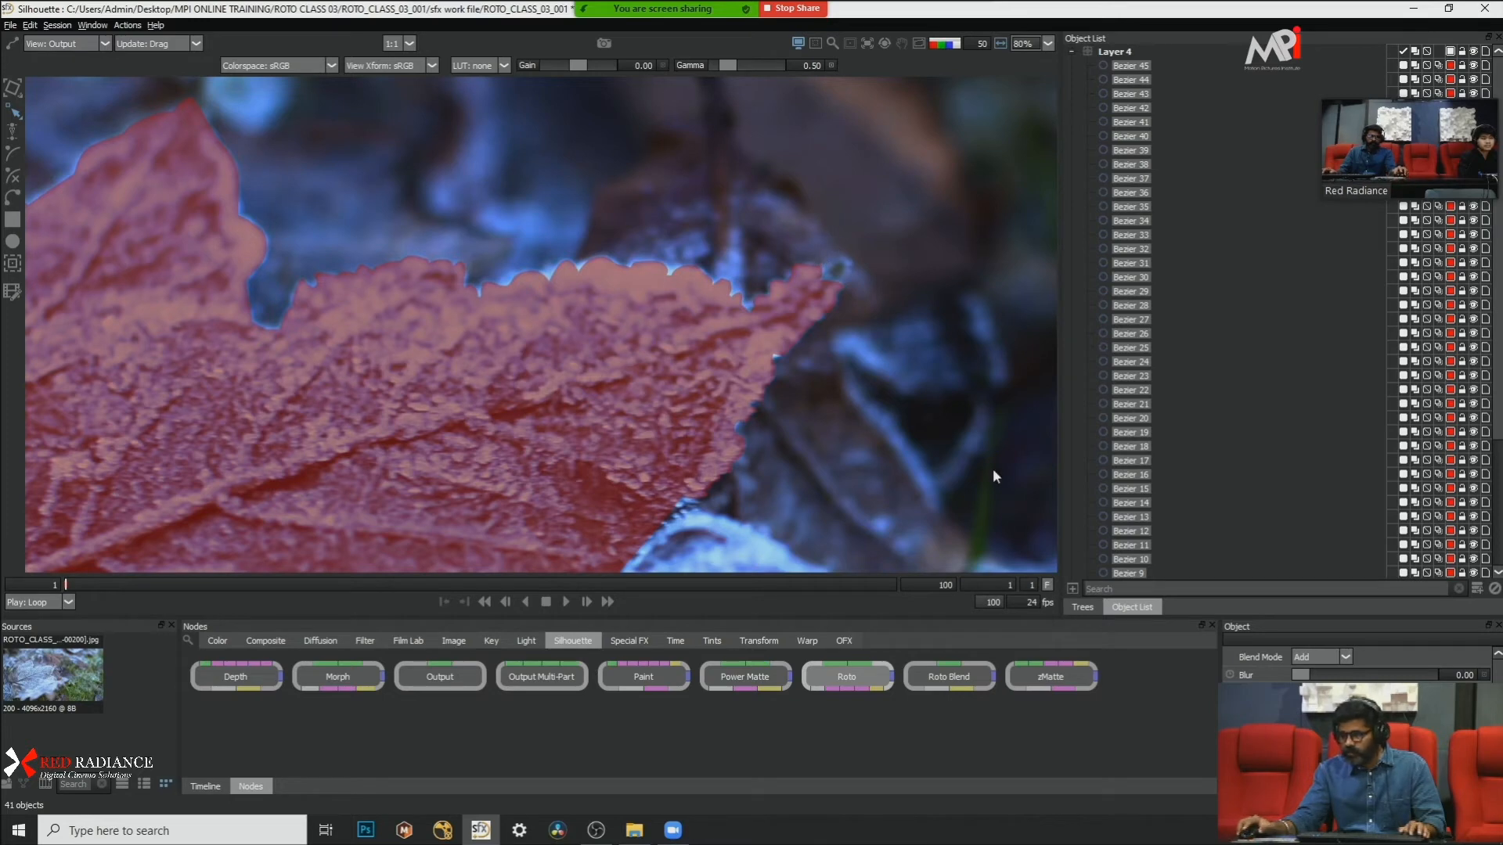
Step: Show the leaf's alpha matte and play it from frame 1 to about frame 22 to inspect the edges at the tip
{"action": "key", "text": "a"}
{"action": "key", "text": "a"}
{"action": "key", "text": "a"}
{"action": "scroll", "coordinate": [785, 242], "scroll_direction": "up", "scroll_amount": 5}
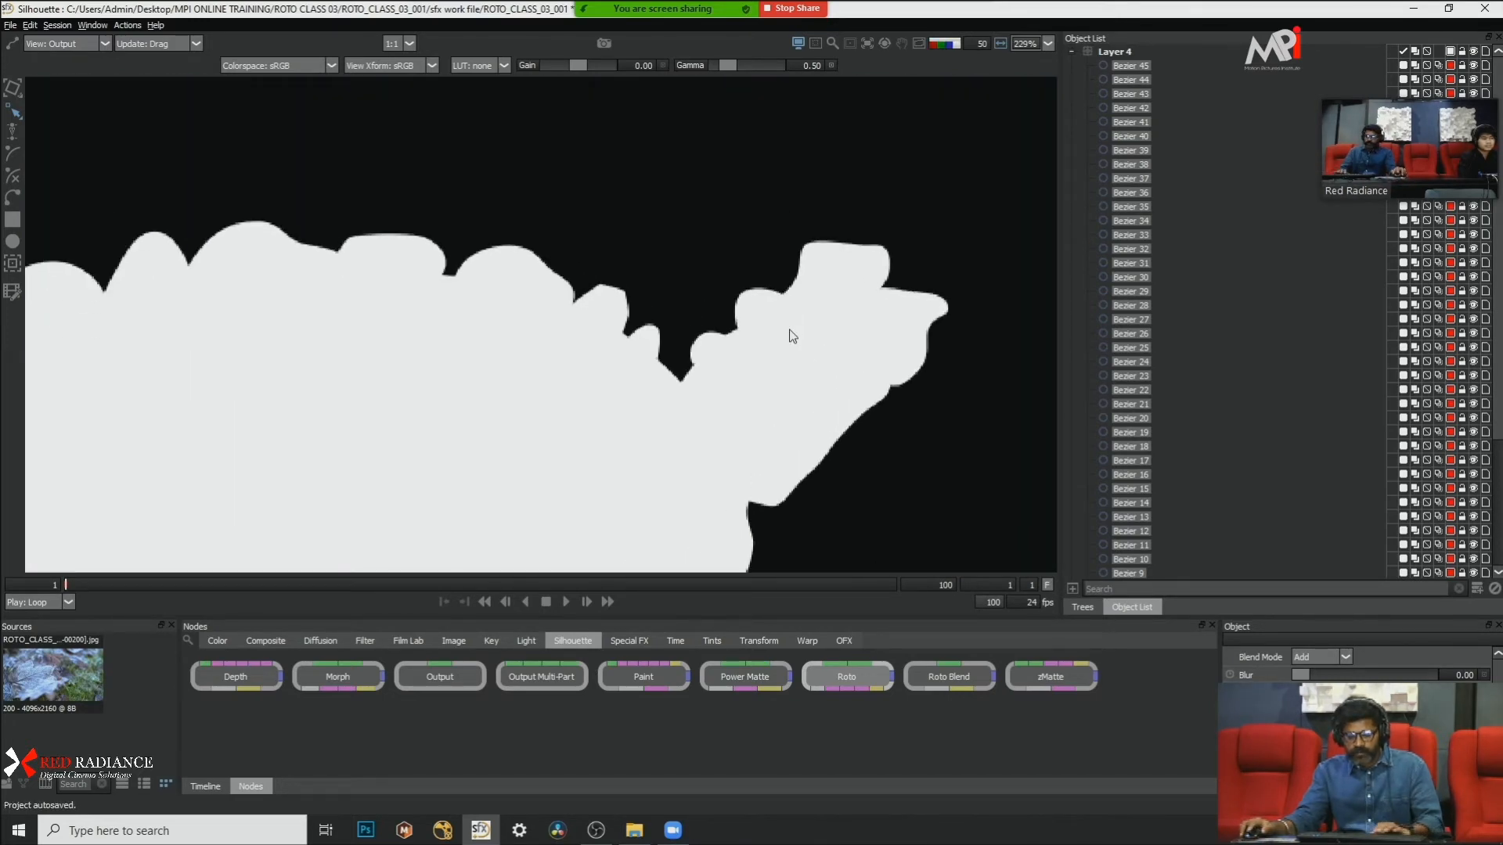
{"action": "left_click", "coordinate": [570, 600]}
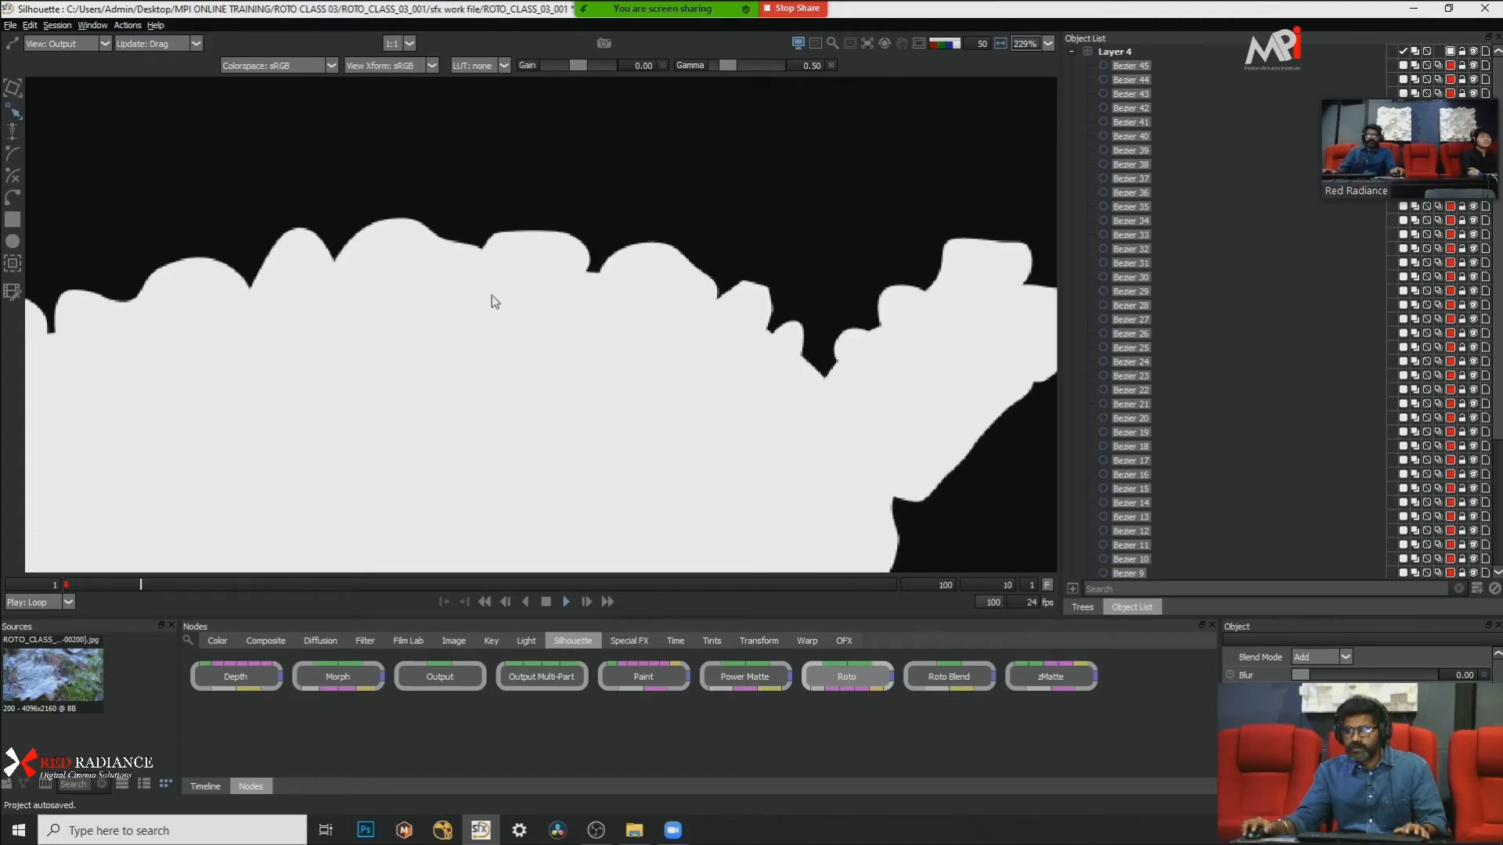
{"action": "scroll", "coordinate": [491, 297], "scroll_direction": "down", "scroll_amount": 2}
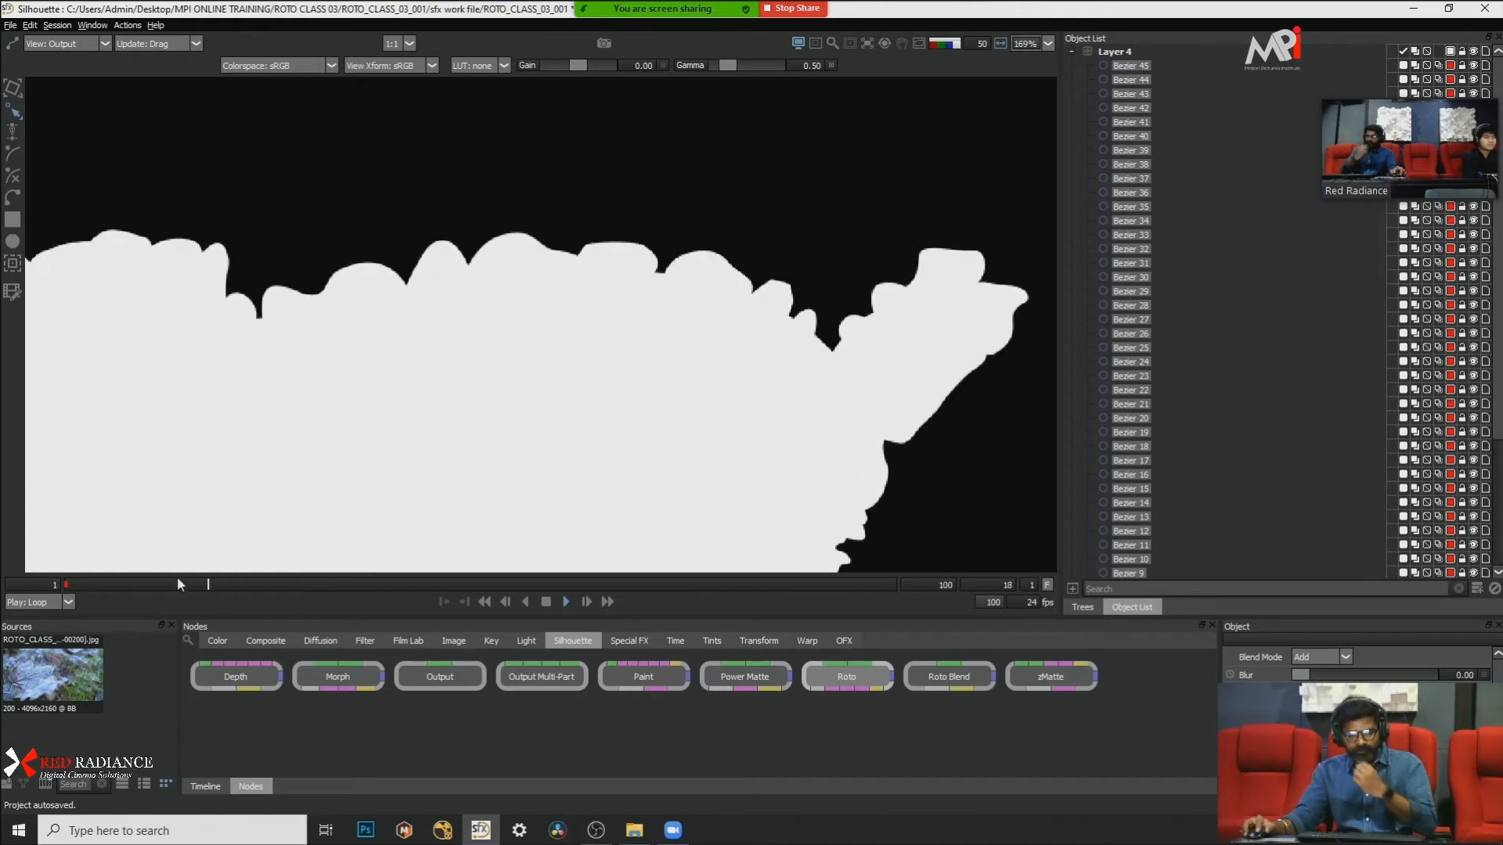
{"action": "left_click", "coordinate": [546, 603]}
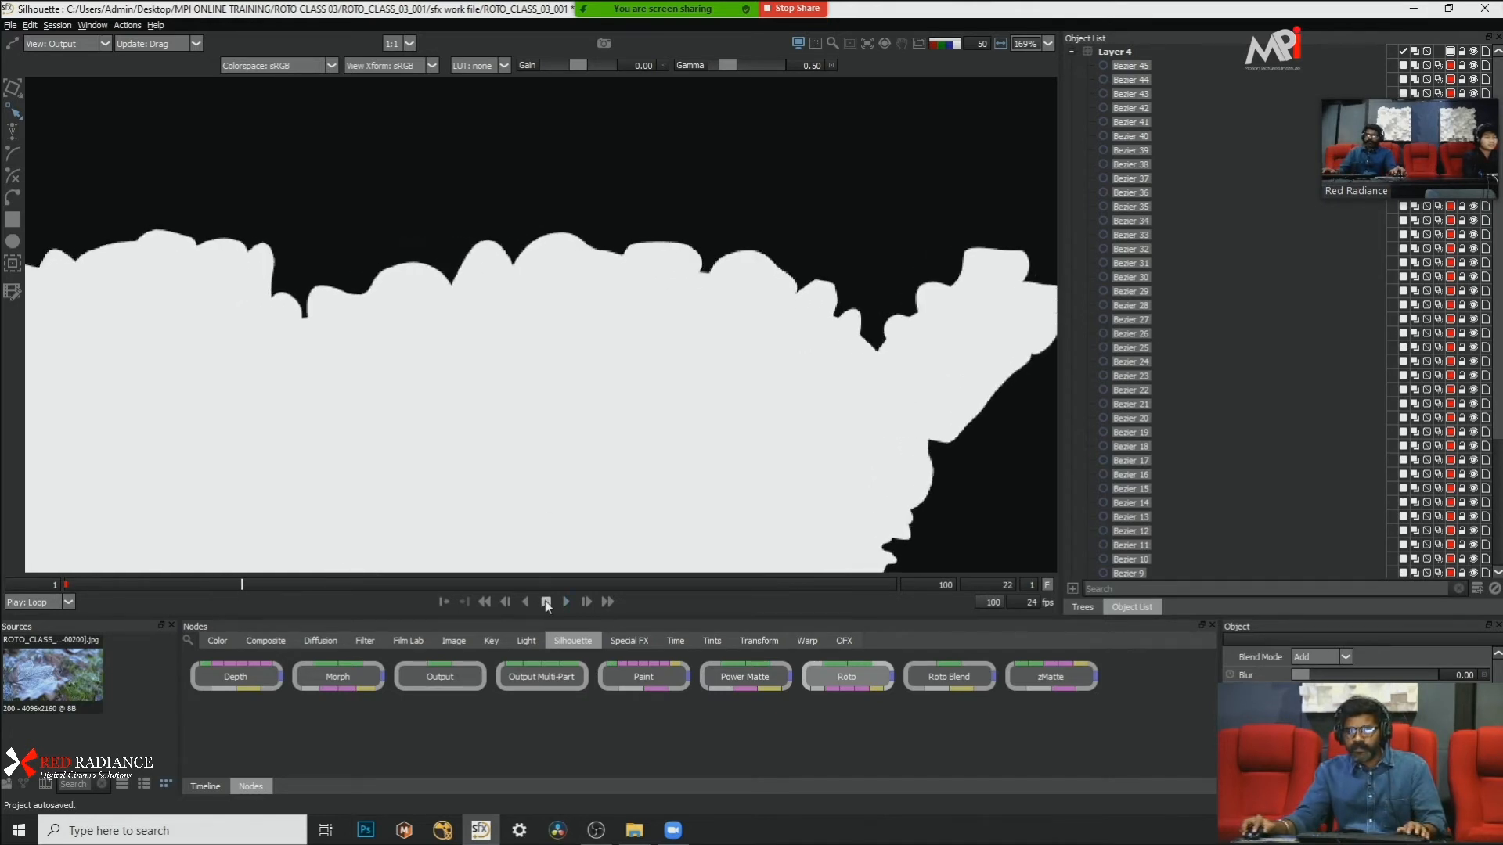
Step: Return to frame 1, replay the alpha matte to frame 5 and inspect the leaf tip's edge
{"action": "left_click_drag", "start_coordinate": [356, 580], "coordinate": [45, 584]}
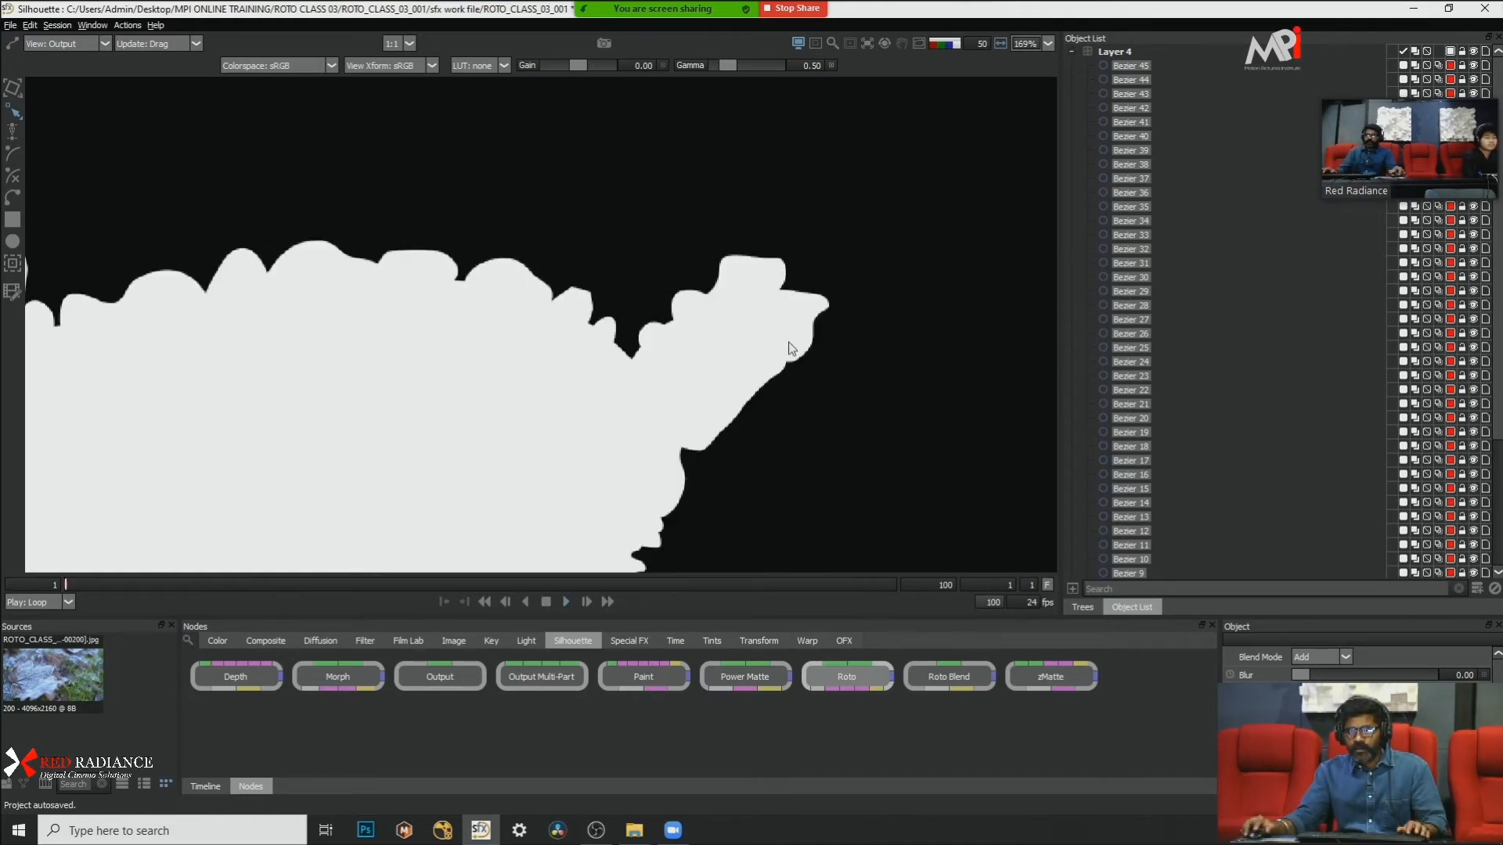
{"action": "left_click", "coordinate": [571, 598]}
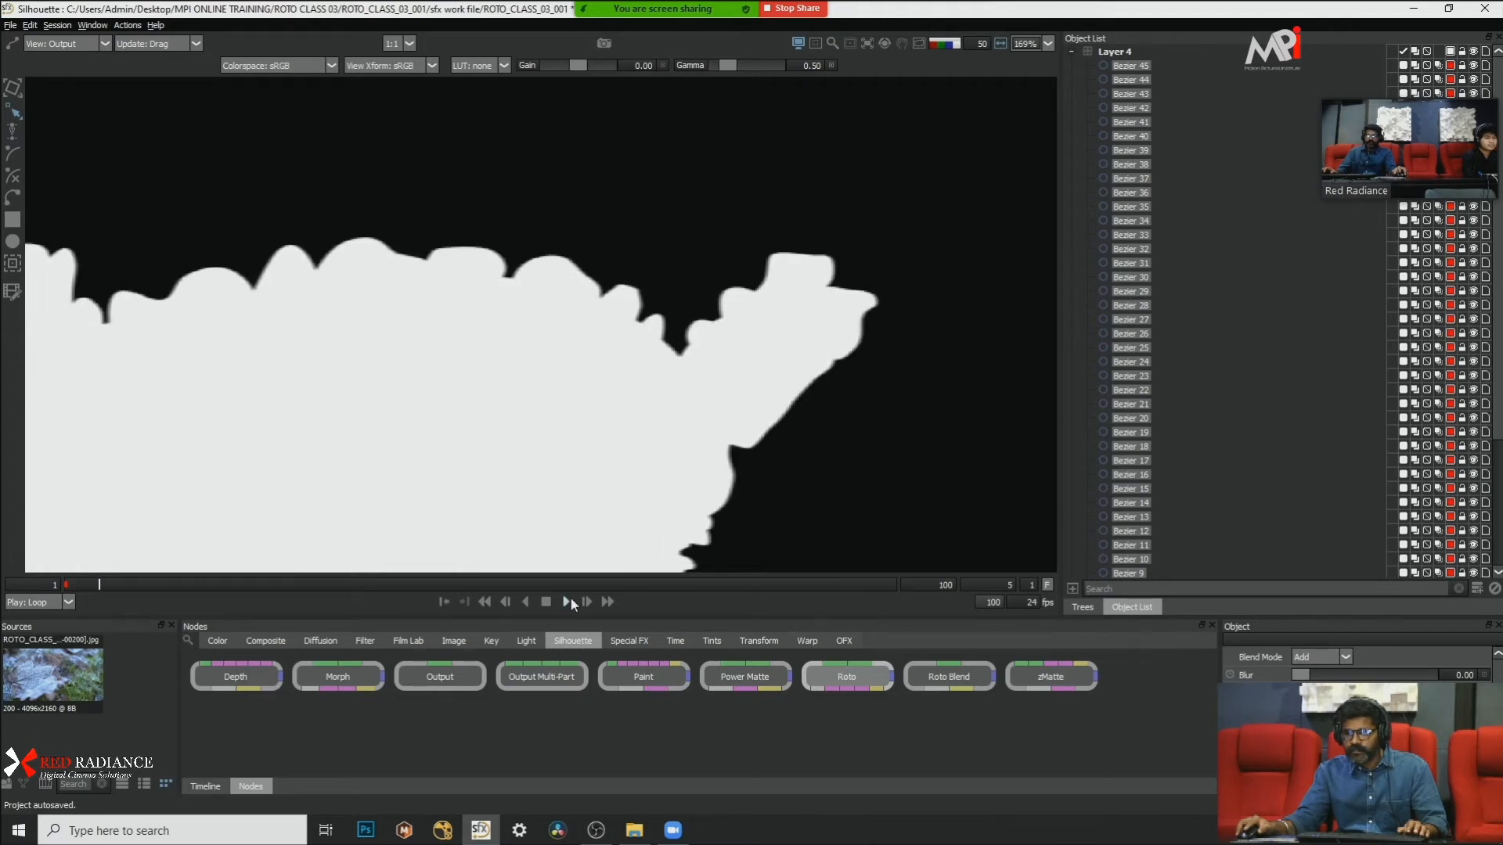
{"action": "scroll", "coordinate": [864, 342], "scroll_direction": "up", "scroll_amount": 3}
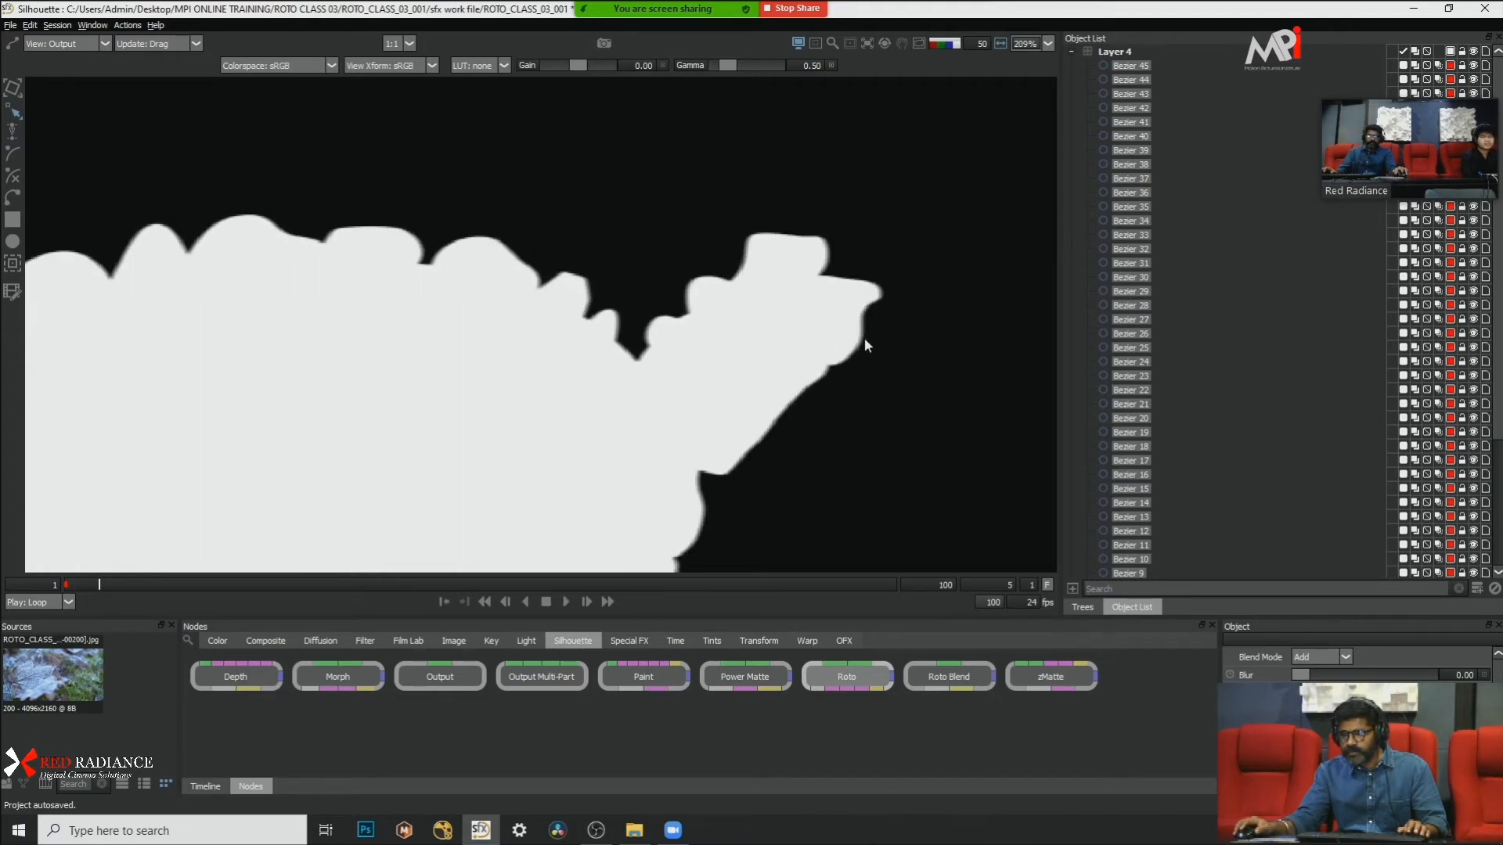
Step: Enable motion blur for the selected Layer 4 shapes and inspect the matte's tip at frame 23
{"action": "left_click", "coordinate": [1437, 66]}
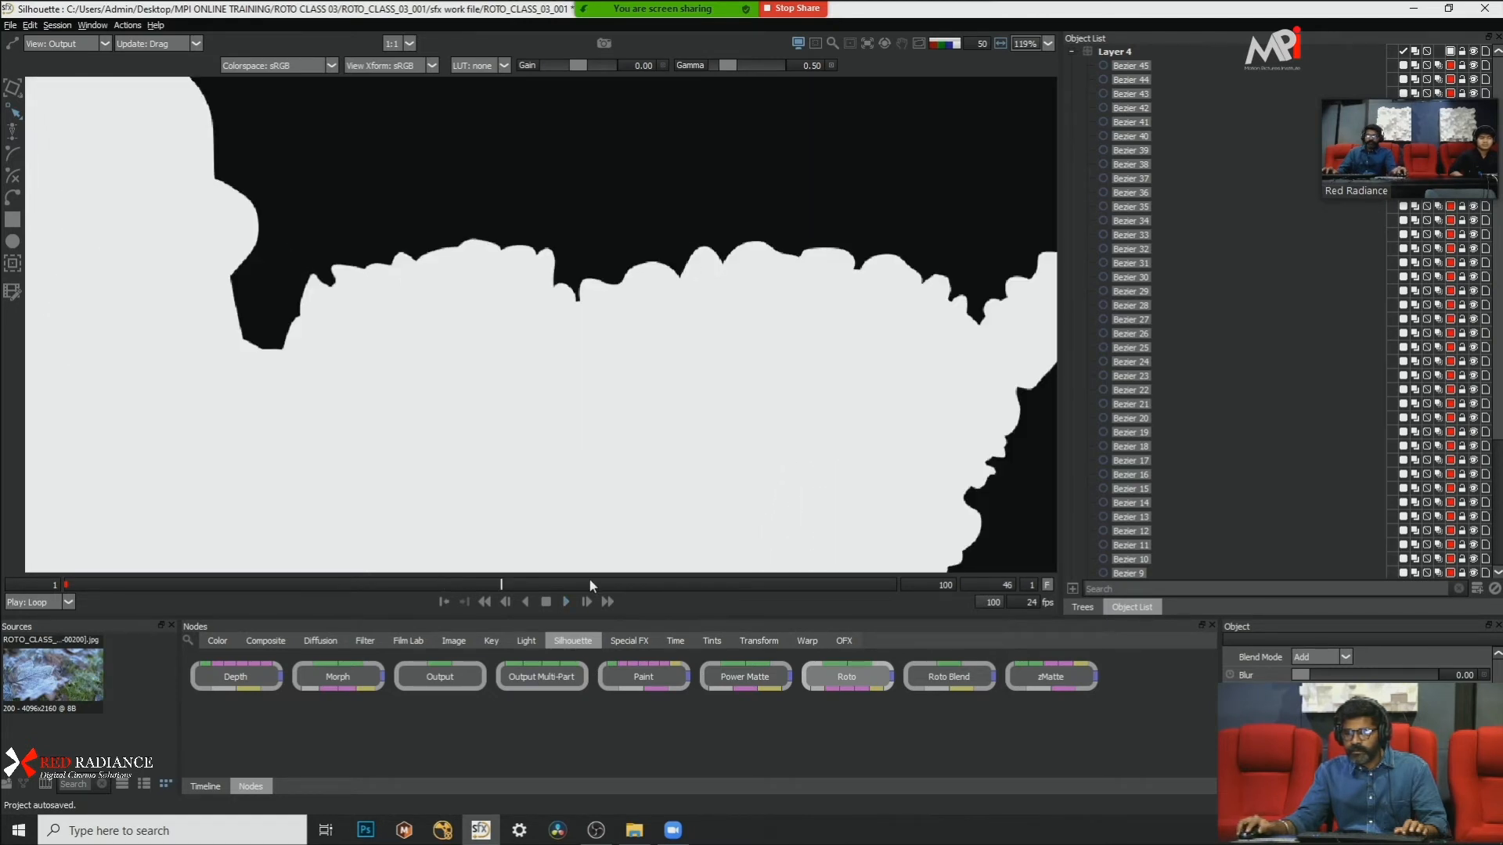
{"action": "scroll", "coordinate": [369, 325], "scroll_direction": "down", "scroll_amount": 3}
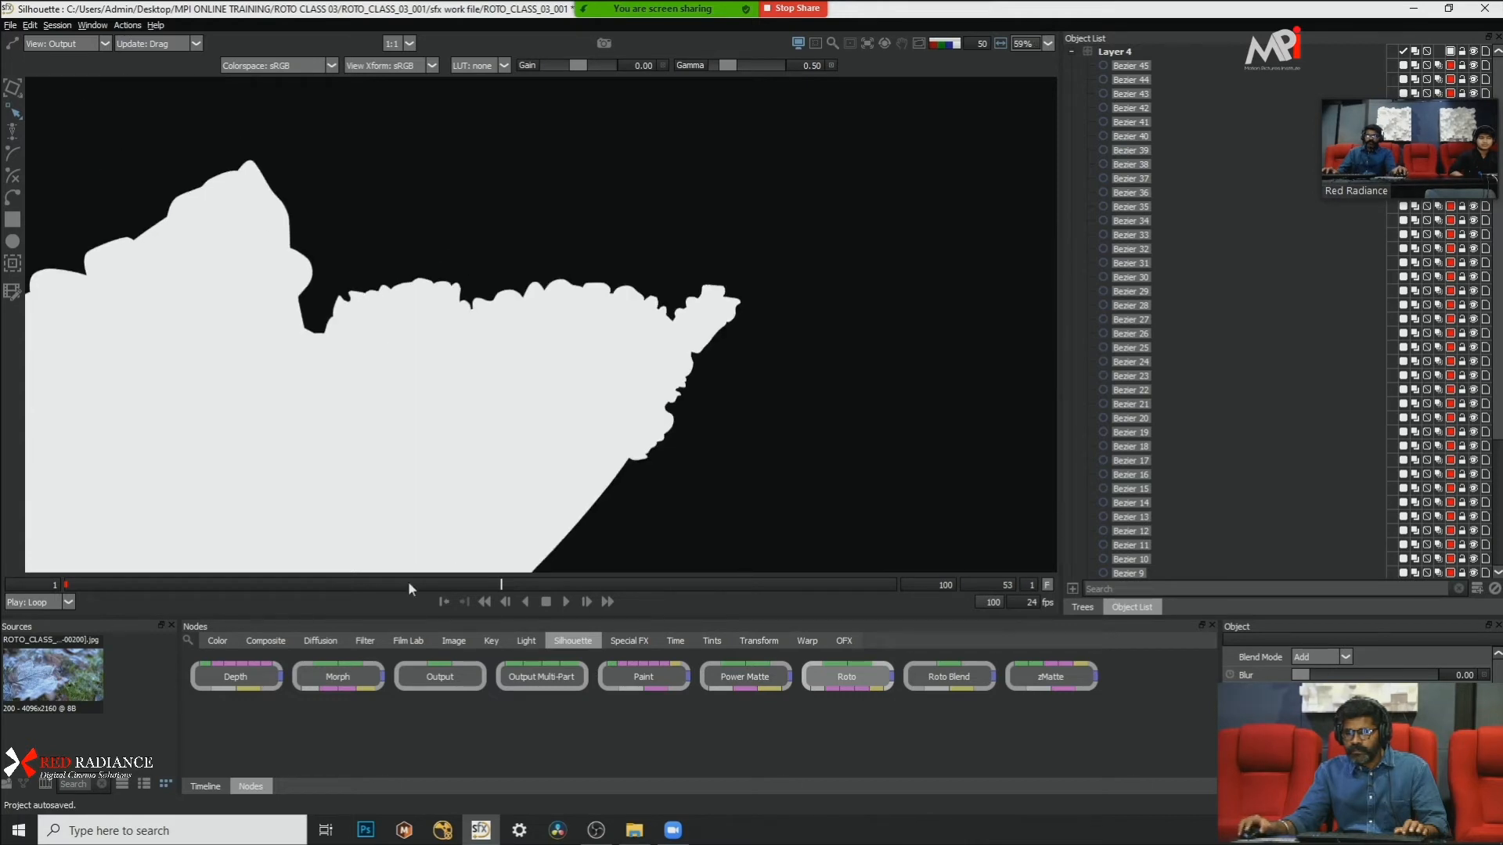
{"action": "left_click_drag", "start_coordinate": [352, 592], "coordinate": [251, 584]}
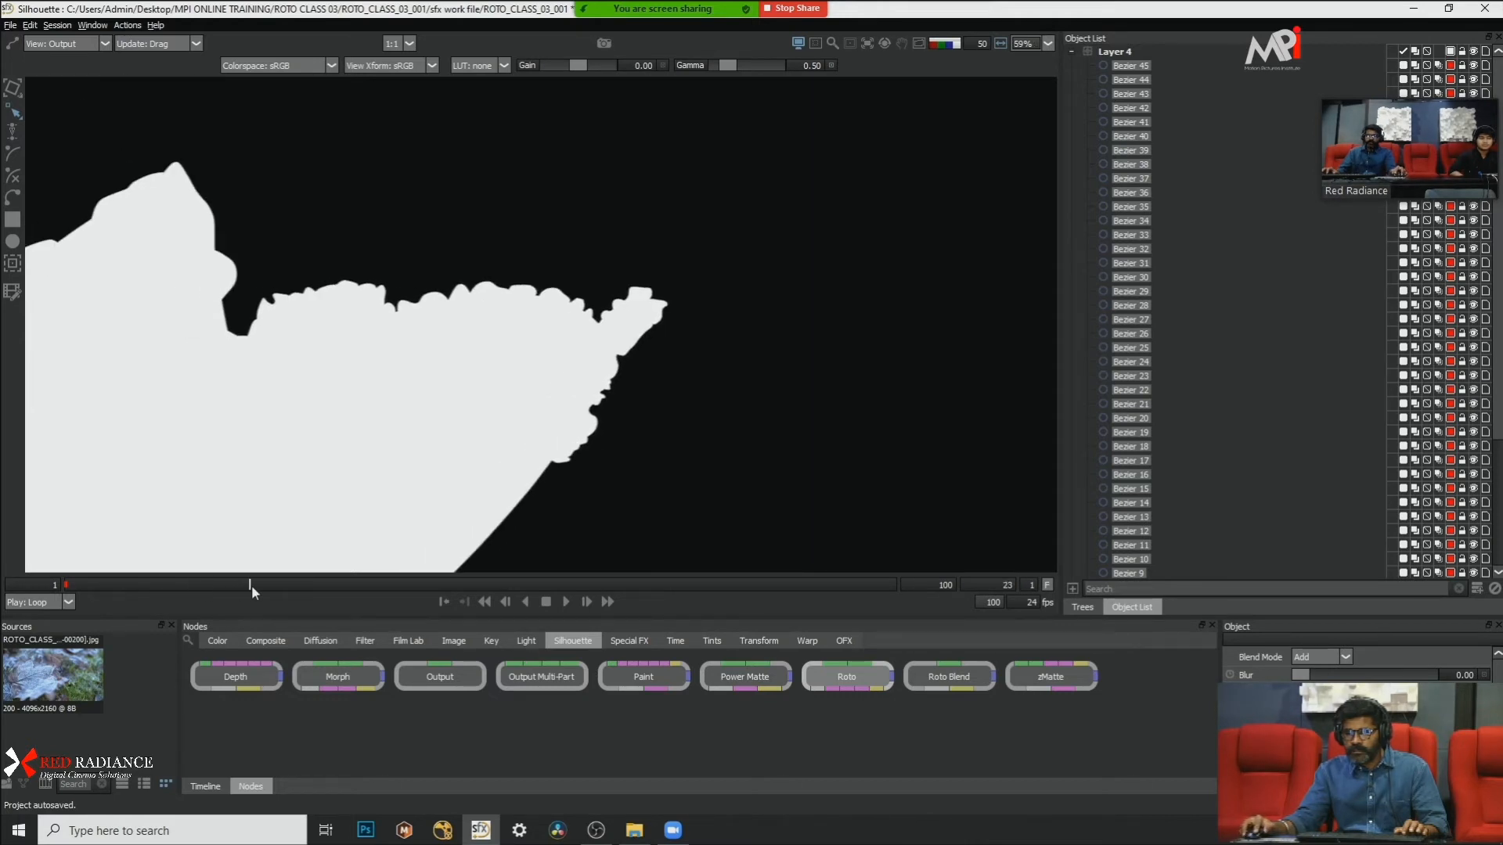
{"action": "scroll", "coordinate": [519, 413], "scroll_direction": "up", "scroll_amount": 8}
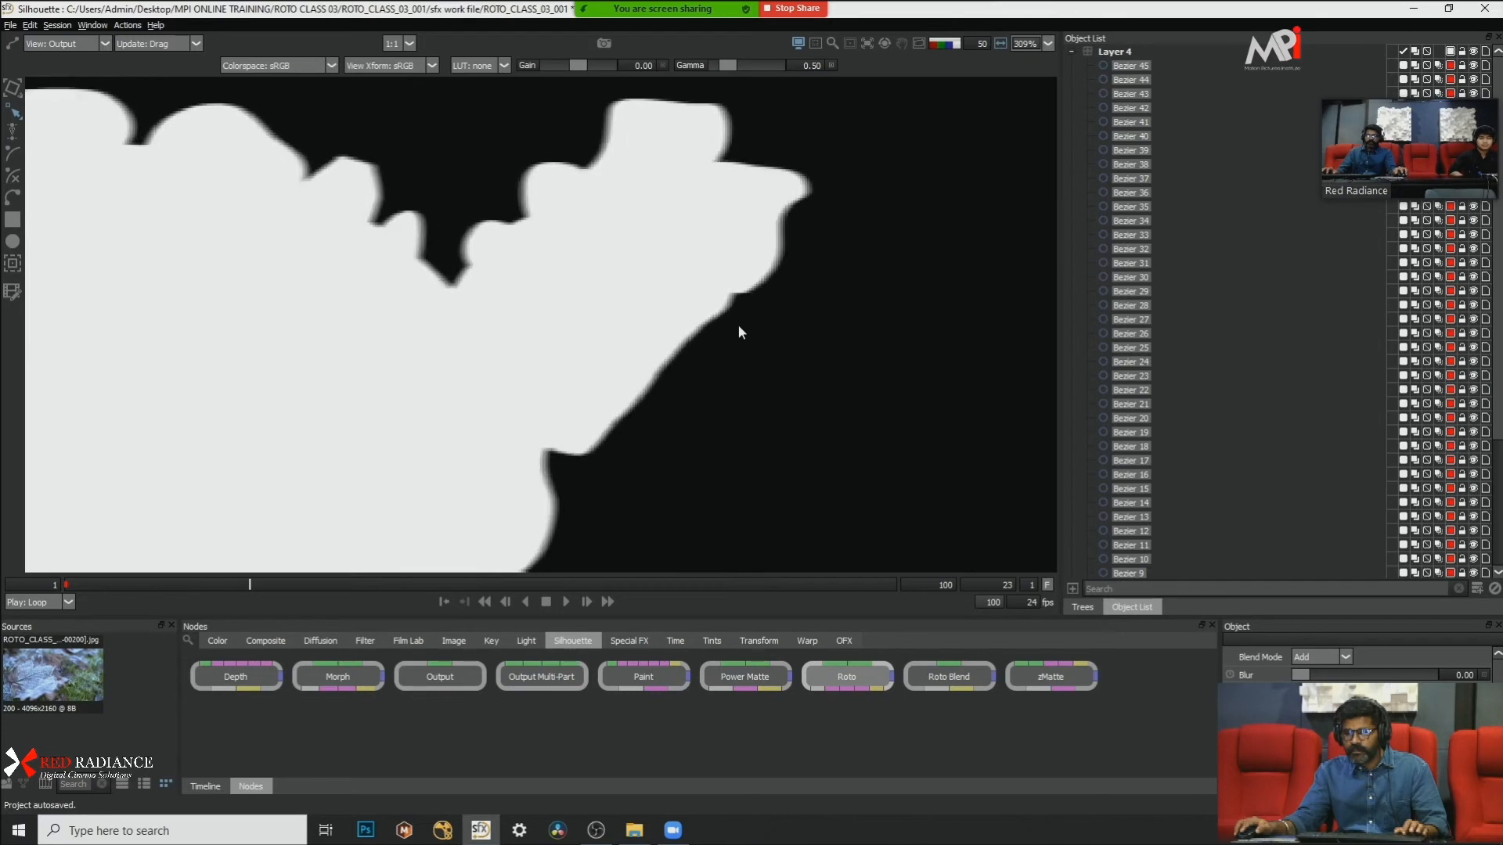
{"action": "scroll", "coordinate": [767, 247], "scroll_direction": "up", "scroll_amount": 3}
Step: Check the motion-blurred leaf tip against the footage by cycling the alpha matte and color overlay views
{"action": "key", "text": "a"}
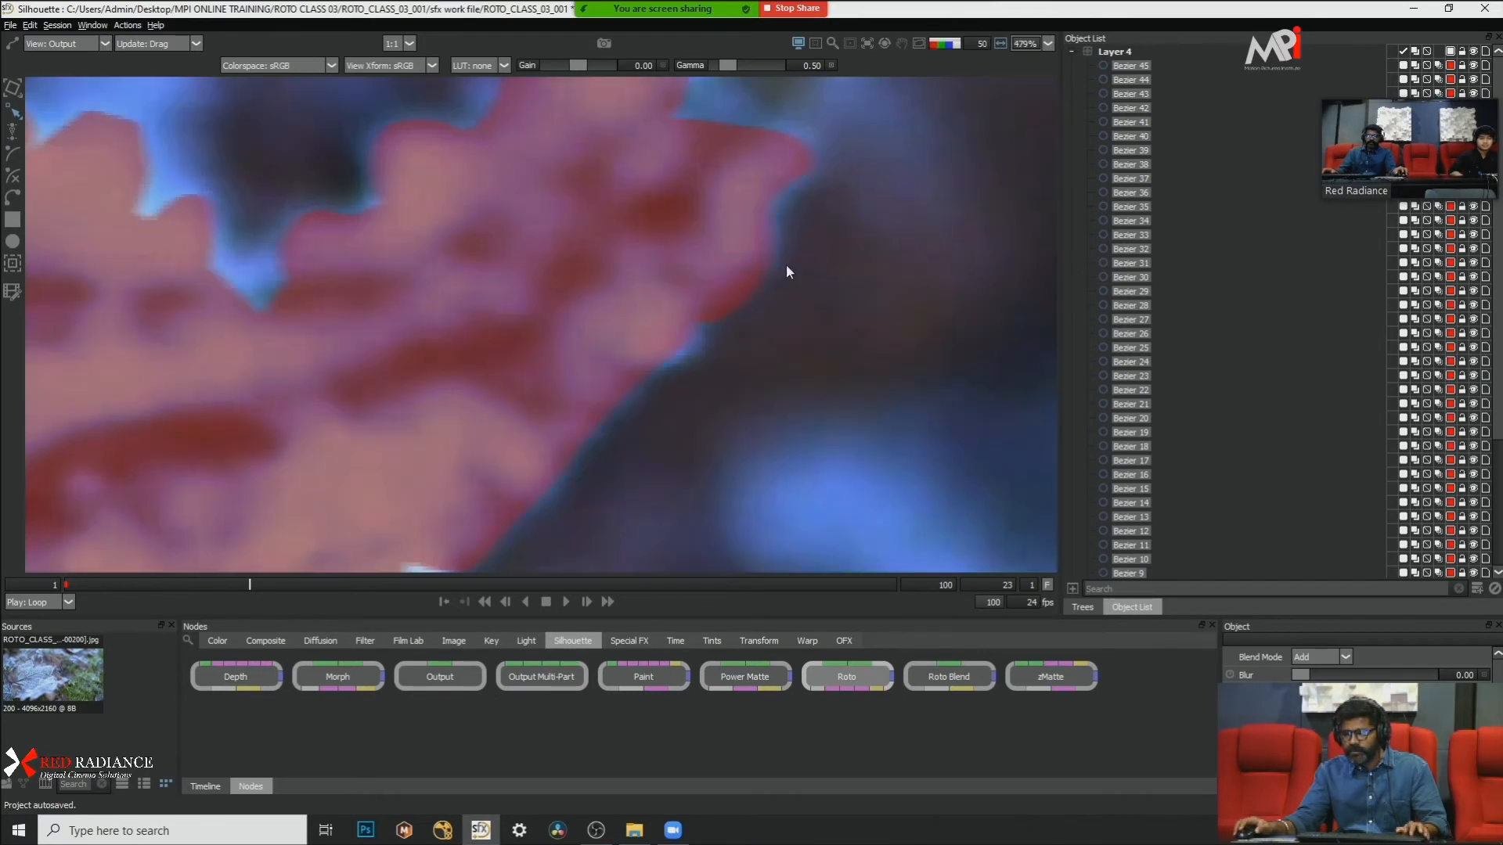
{"action": "key", "text": "a"}
{"action": "key", "text": "a"}
{"action": "key", "text": "a"}
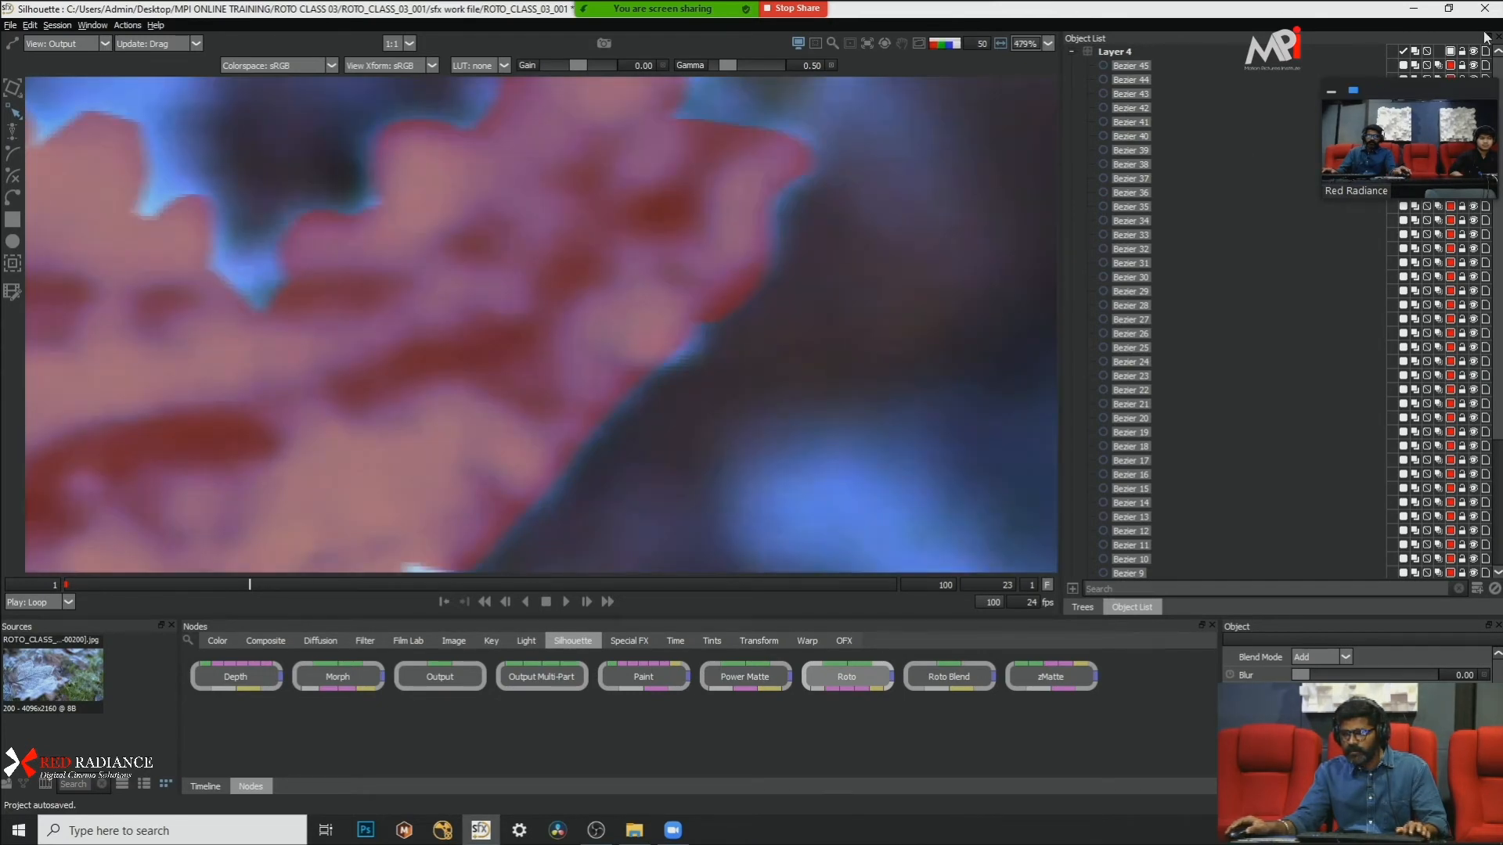
Step: Disable motion blur for the selected Layer 4 shapes and view the leaf tip as a color overlay
{"action": "left_click", "coordinate": [1440, 66]}
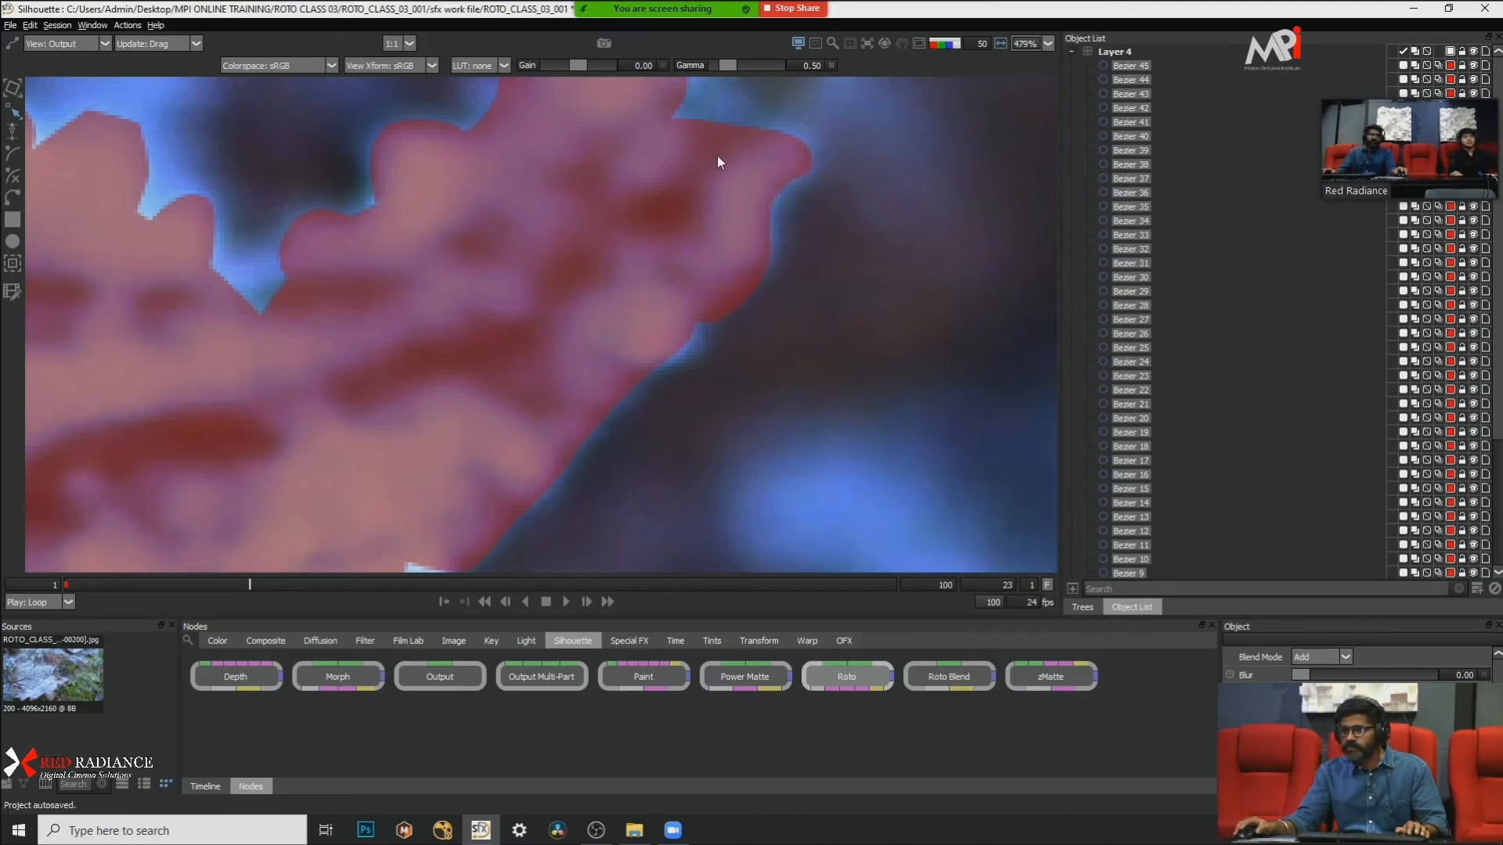
{"action": "scroll", "coordinate": [756, 208], "scroll_direction": "down", "scroll_amount": 3}
{"action": "scroll", "coordinate": [756, 208], "scroll_direction": "down", "scroll_amount": 9}
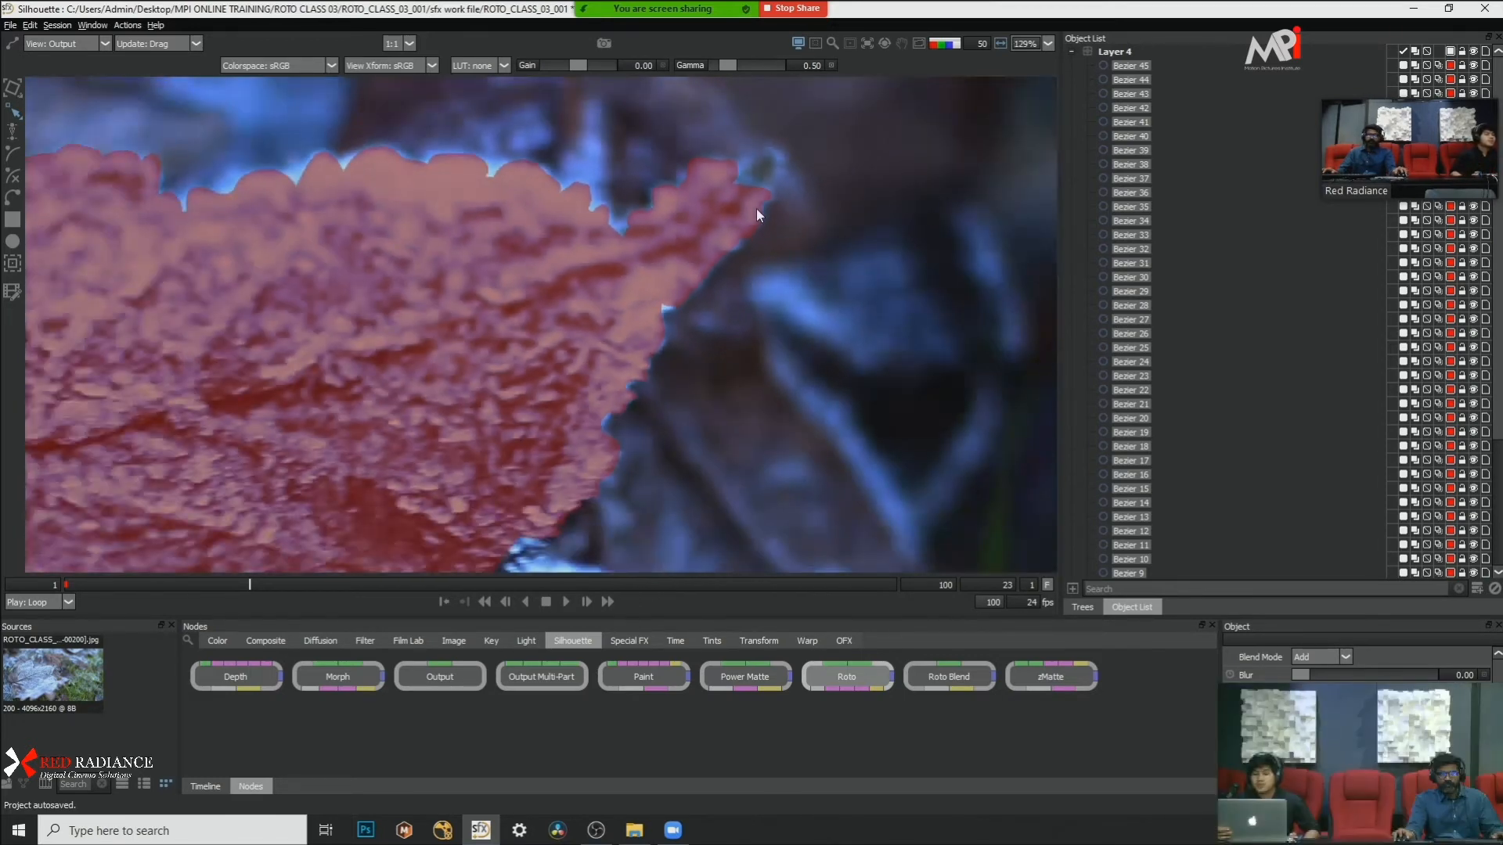
Step: Cycle the matte views and examine the leaf tip's mask edge at several magnifications in the color overlay
{"action": "key", "text": "a"}
{"action": "key", "text": "a"}
{"action": "key", "text": "a"}
{"action": "scroll", "coordinate": [784, 205], "scroll_direction": "up", "scroll_amount": 5}
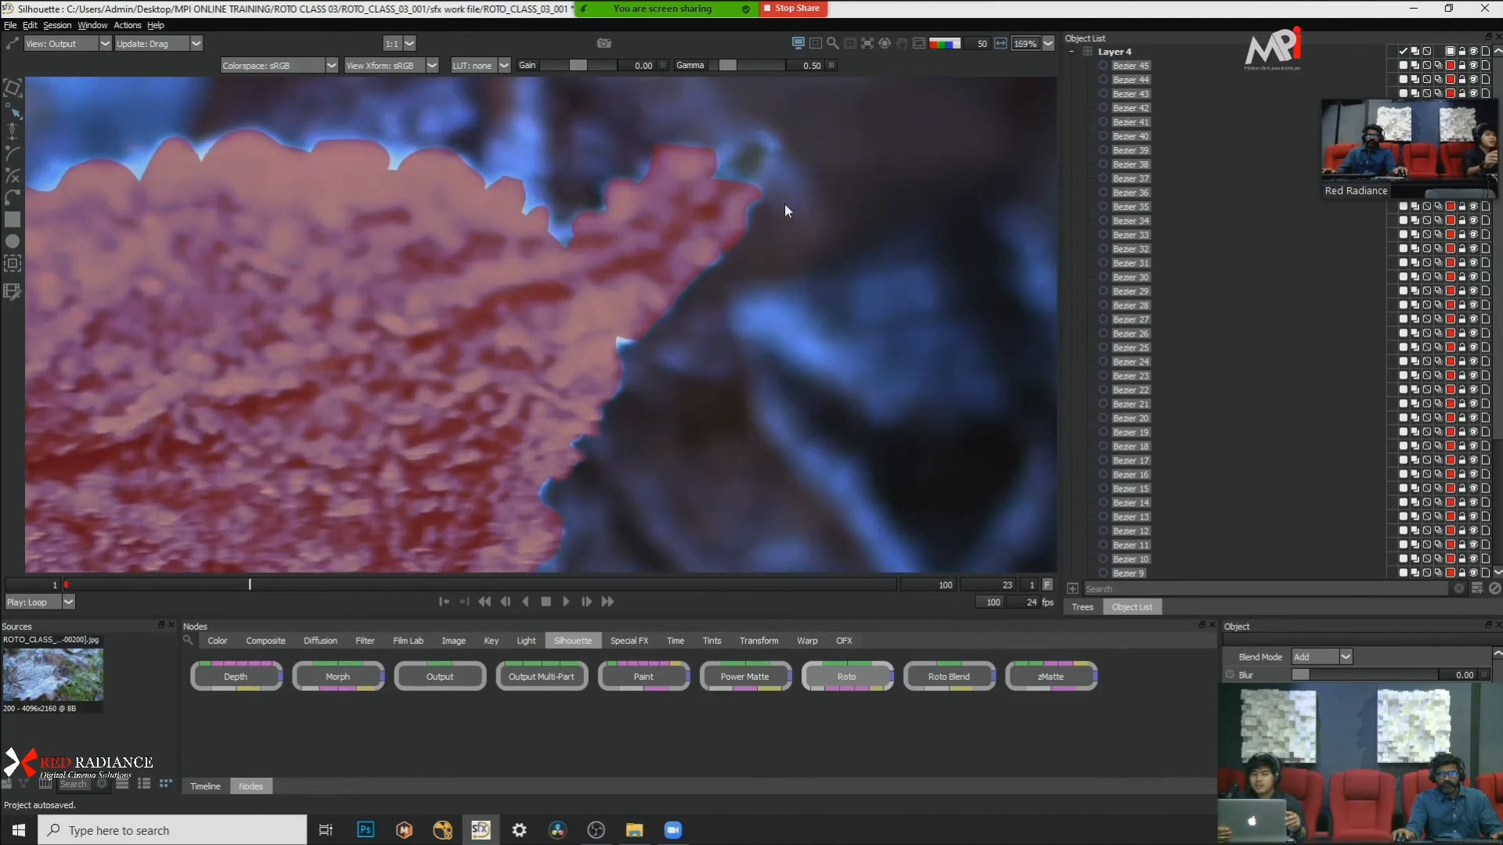
{"action": "scroll", "coordinate": [774, 205], "scroll_direction": "up", "scroll_amount": 3}
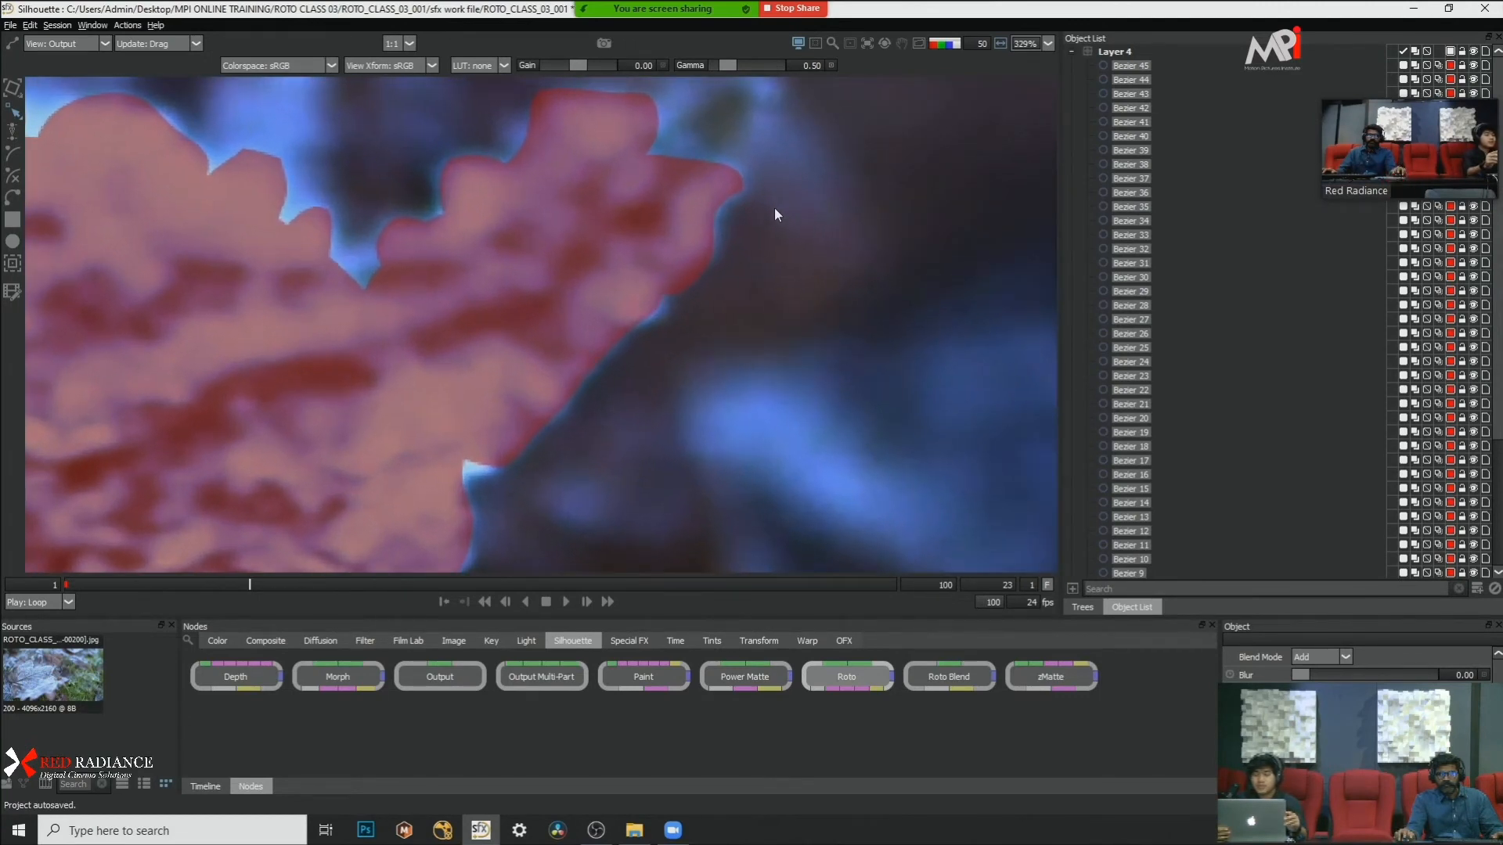
{"action": "scroll", "coordinate": [802, 192], "scroll_direction": "down", "scroll_amount": 2}
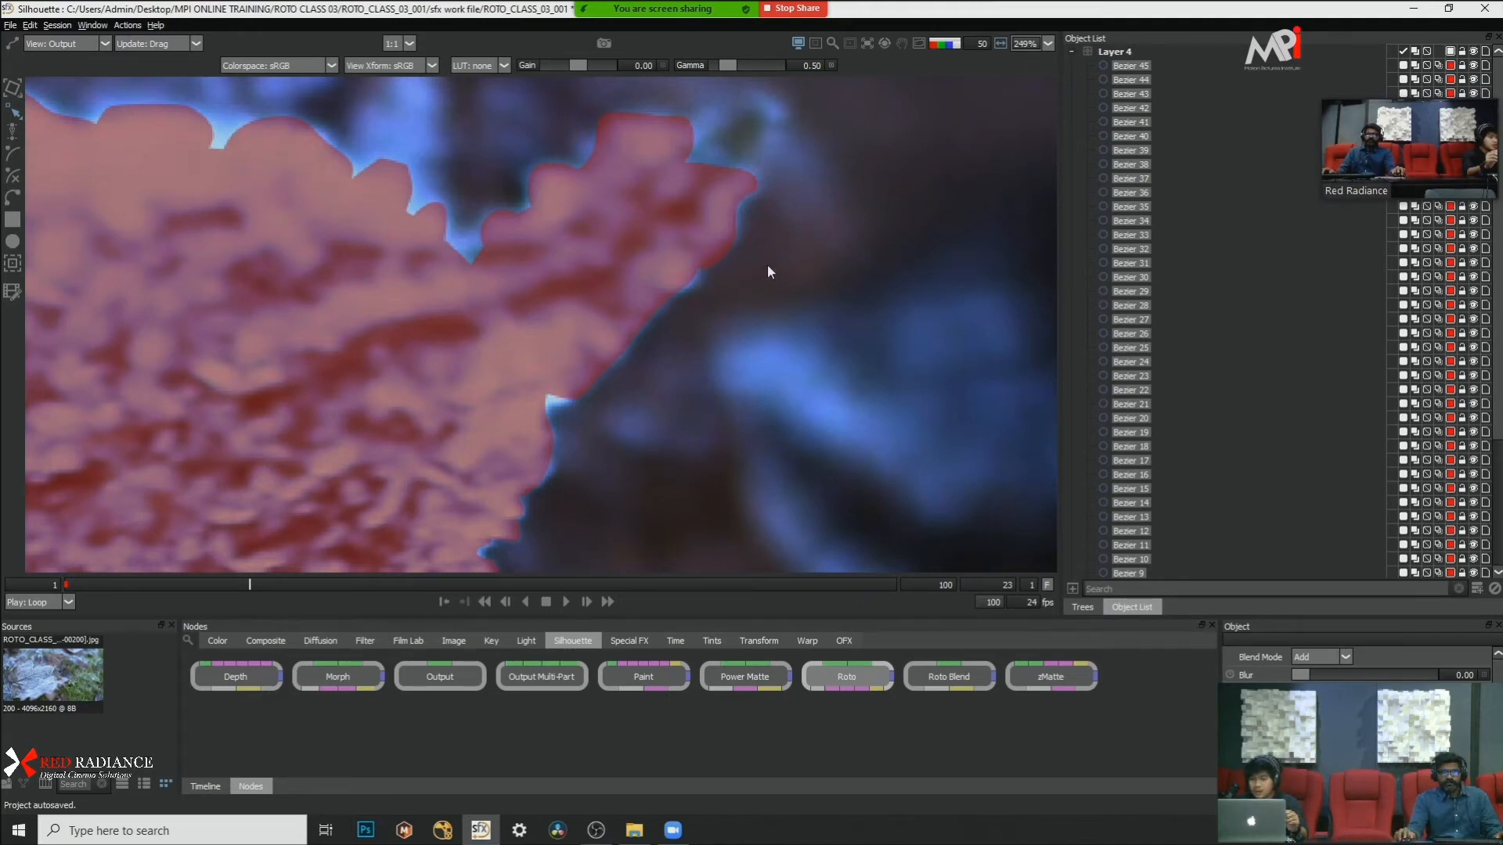
{"action": "scroll", "coordinate": [769, 272], "scroll_direction": "down", "scroll_amount": 2}
{"action": "scroll", "coordinate": [769, 271], "scroll_direction": "down", "scroll_amount": 2}
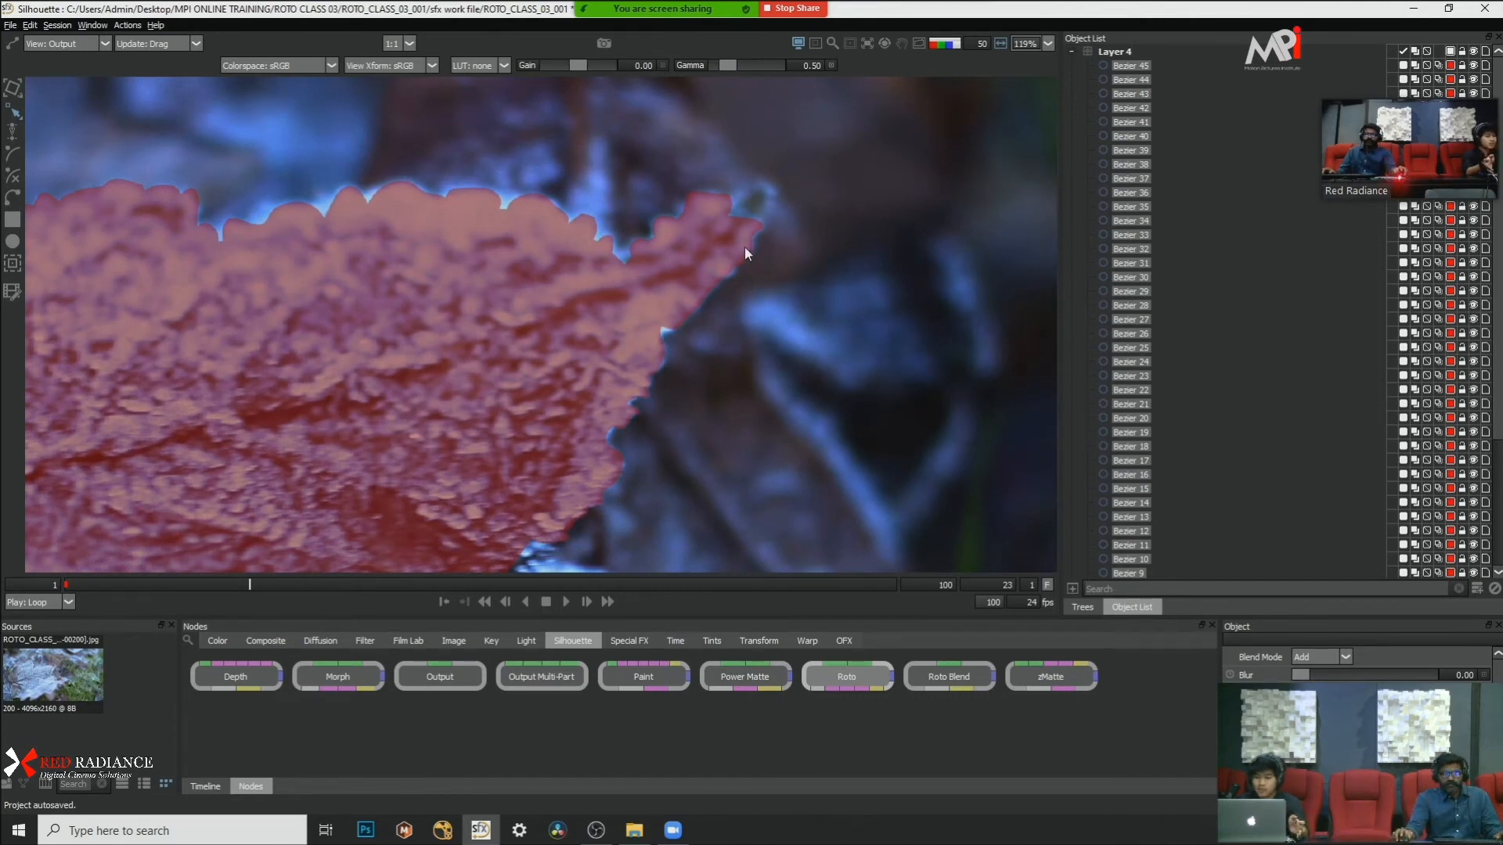
{"action": "scroll", "coordinate": [744, 247], "scroll_direction": "up", "scroll_amount": 2}
{"action": "scroll", "coordinate": [767, 222], "scroll_direction": "up", "scroll_amount": 3}
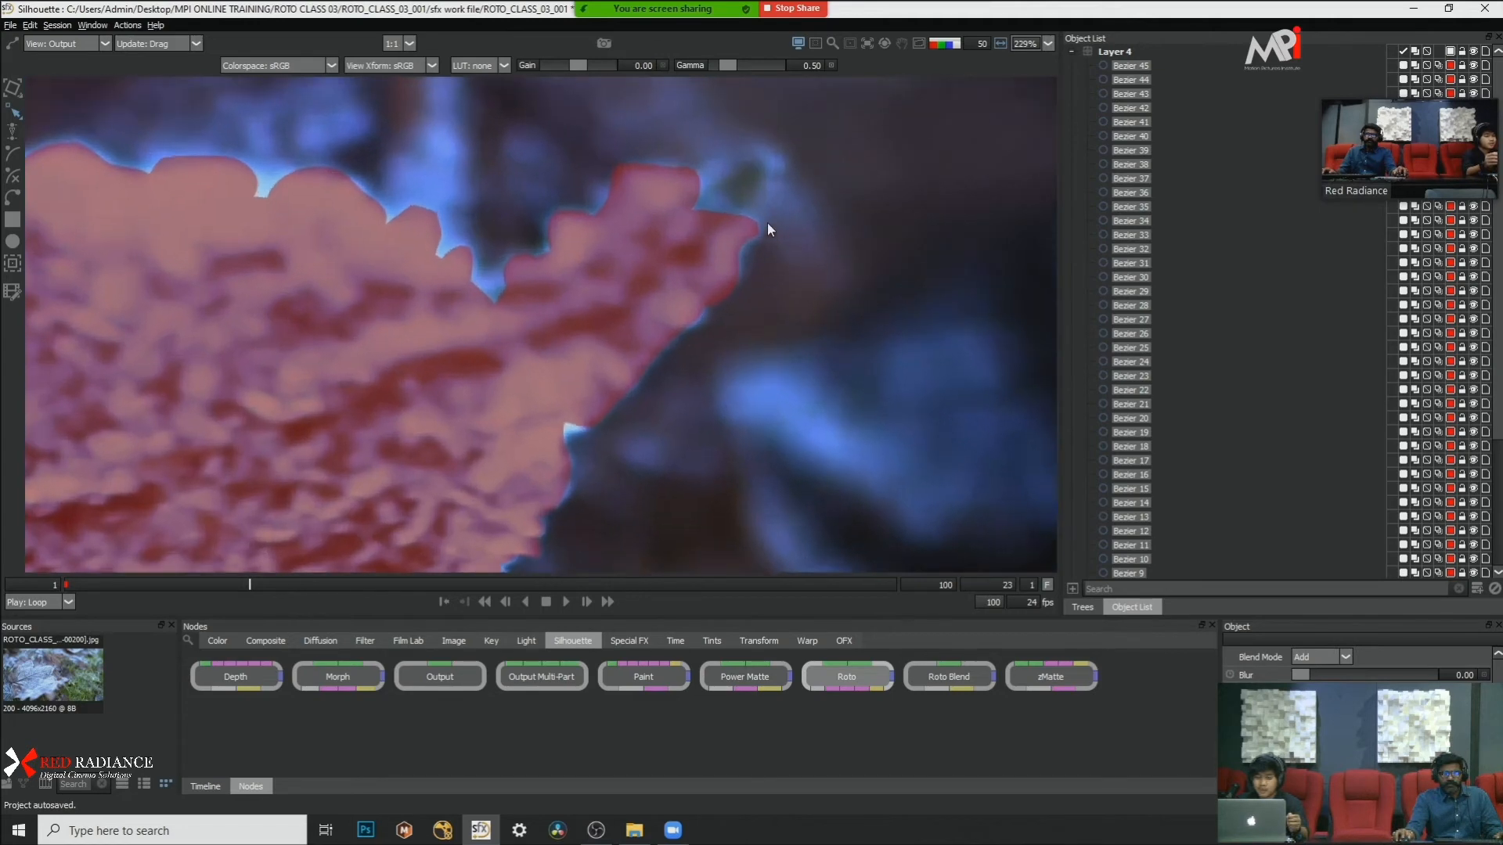
{"action": "scroll", "coordinate": [777, 245], "scroll_direction": "up", "scroll_amount": 1}
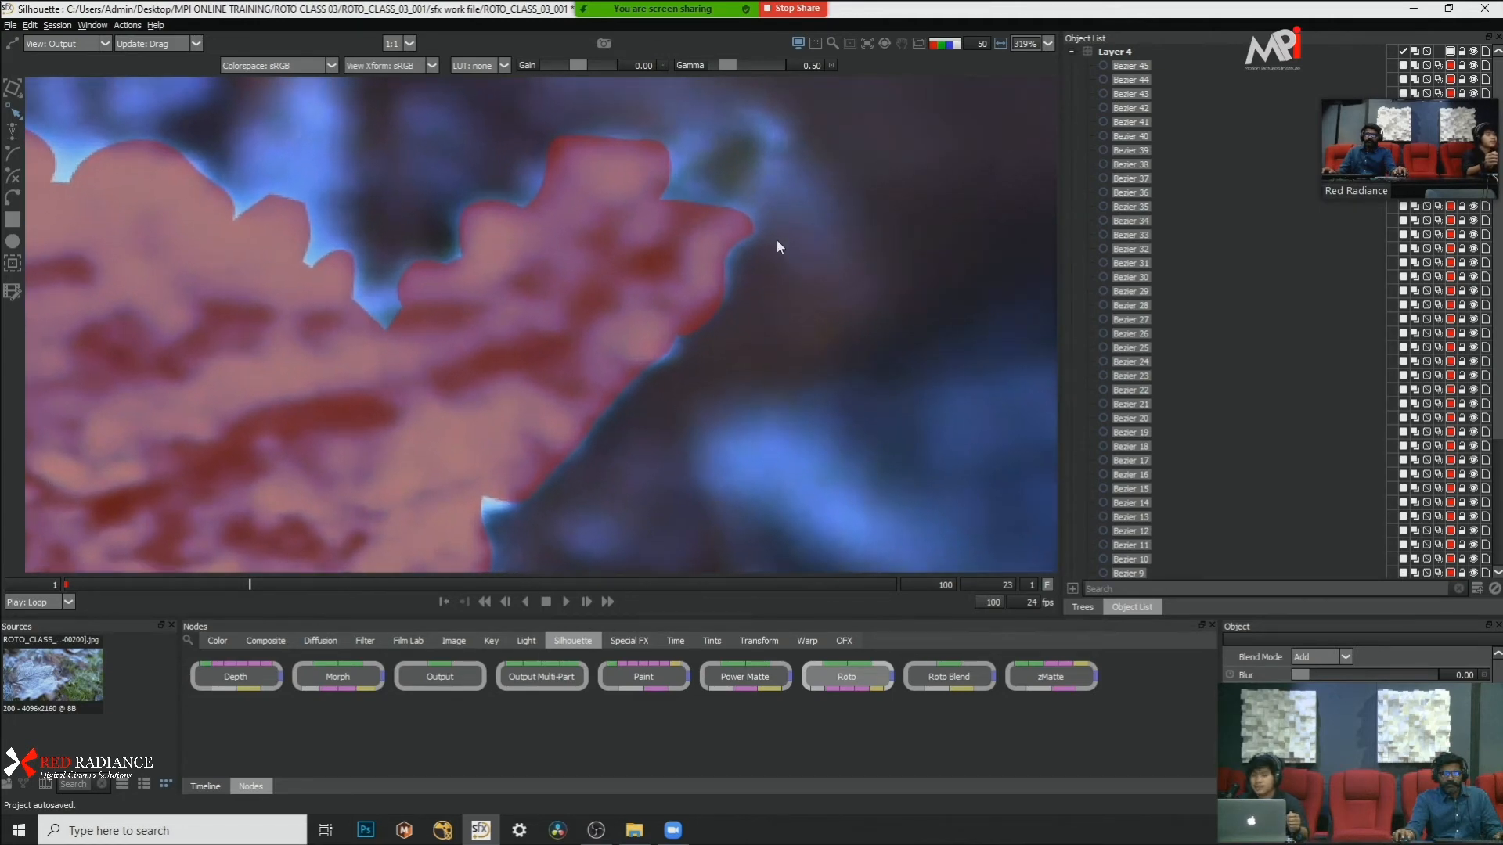
{"action": "scroll", "coordinate": [780, 247], "scroll_direction": "down", "scroll_amount": 1}
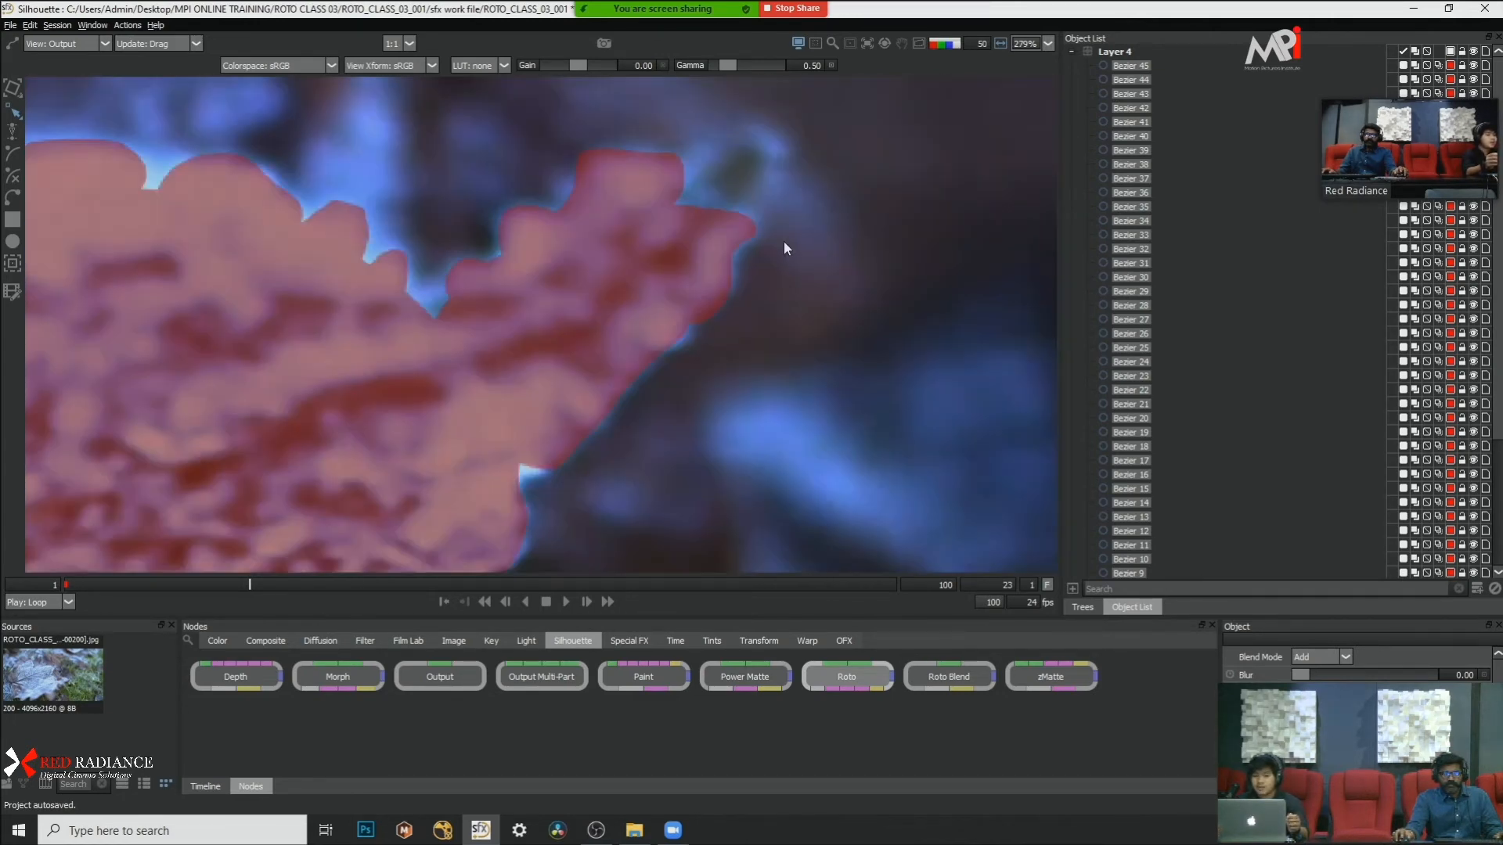
{"action": "scroll", "coordinate": [785, 248], "scroll_direction": "down", "scroll_amount": 4}
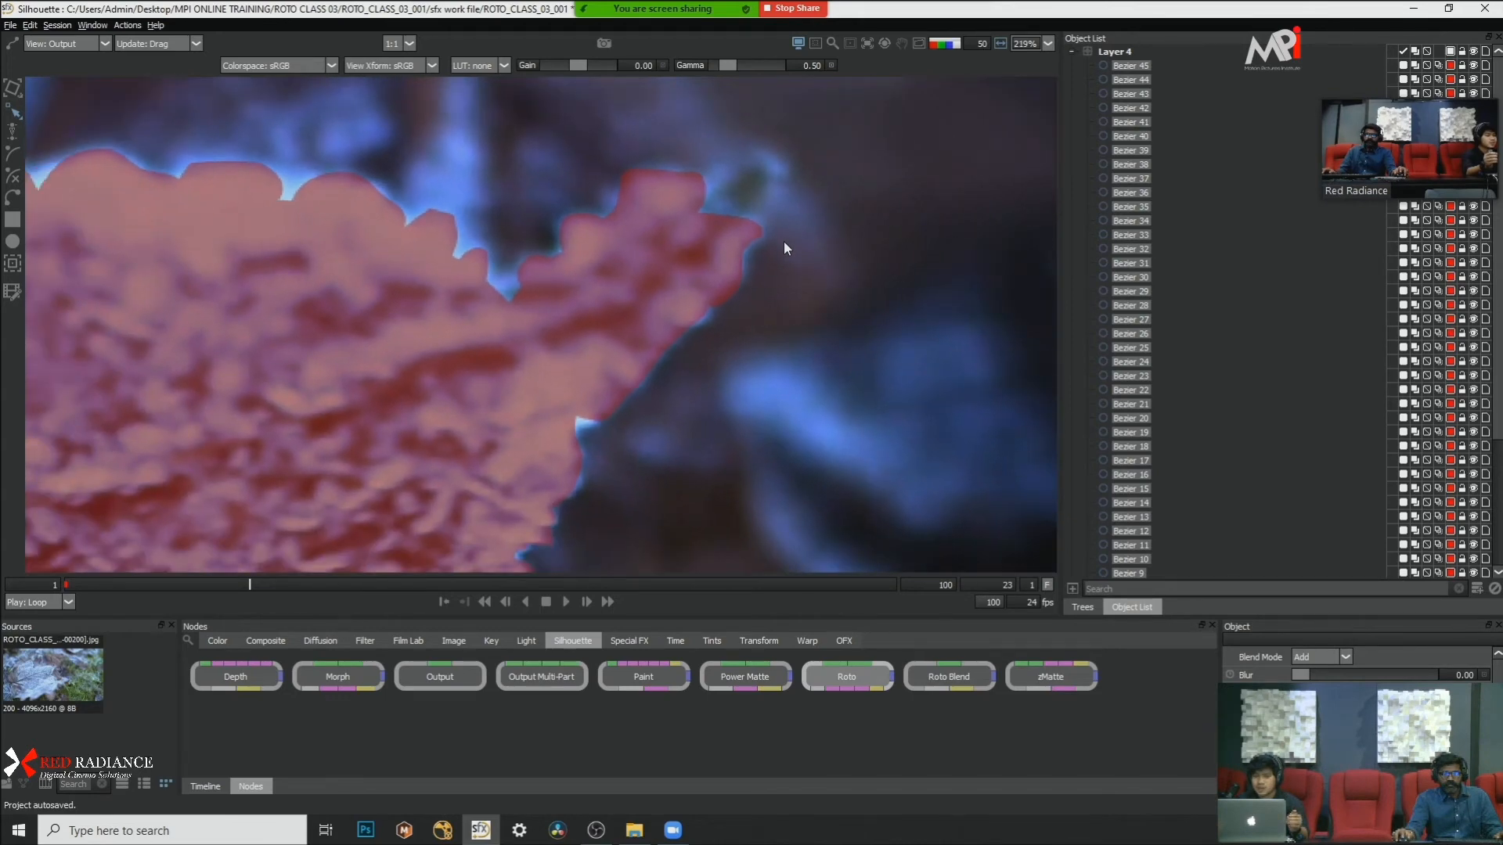
Step: Cycle the matte views again and review the red leaf masks across the whole frame
{"action": "key", "text": "a"}
{"action": "key", "text": "a"}
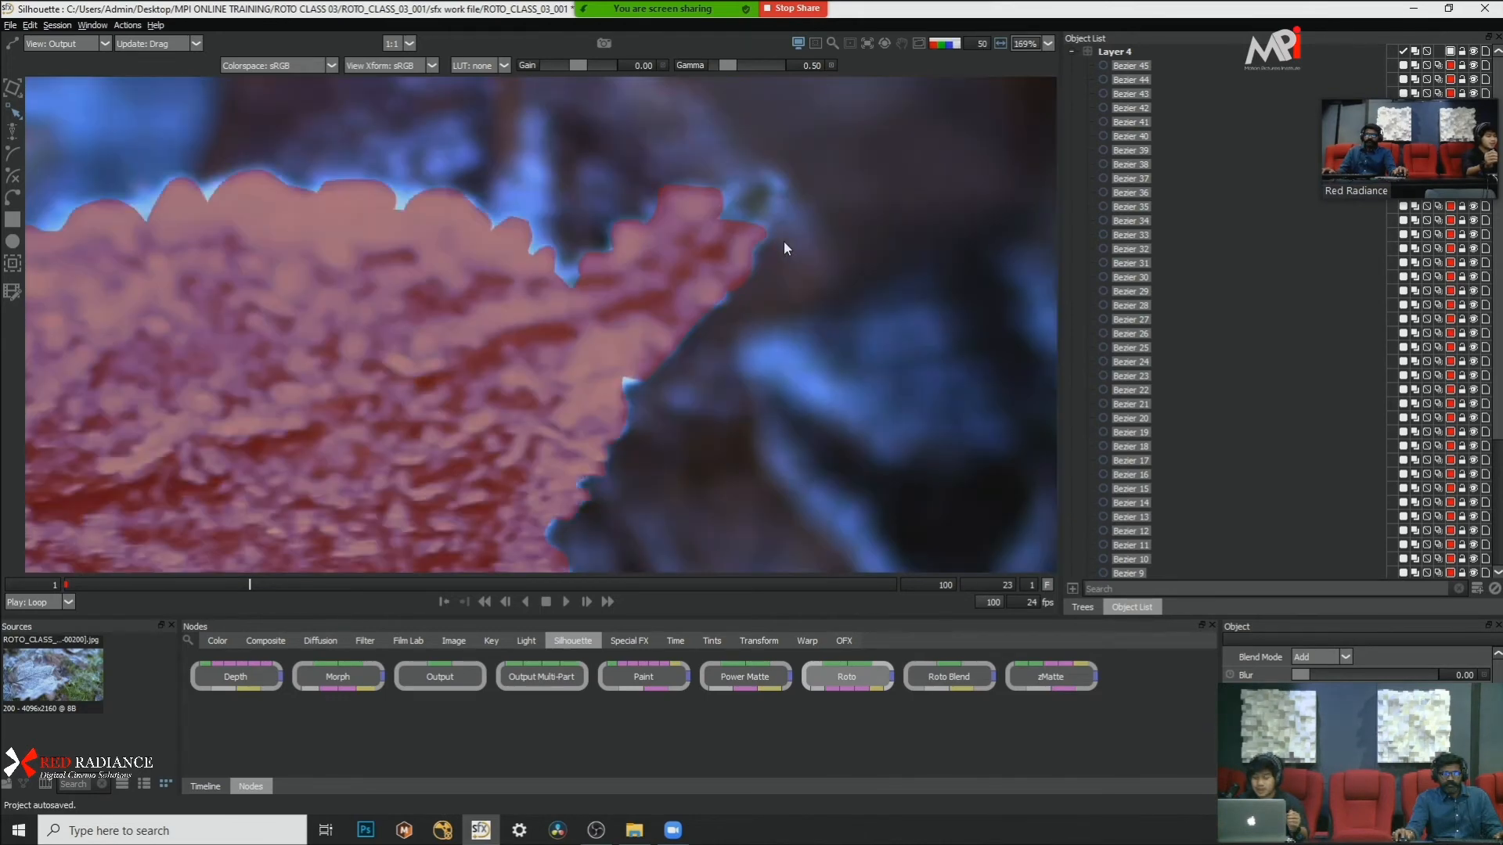
{"action": "scroll", "coordinate": [785, 247], "scroll_direction": "down", "scroll_amount": 2}
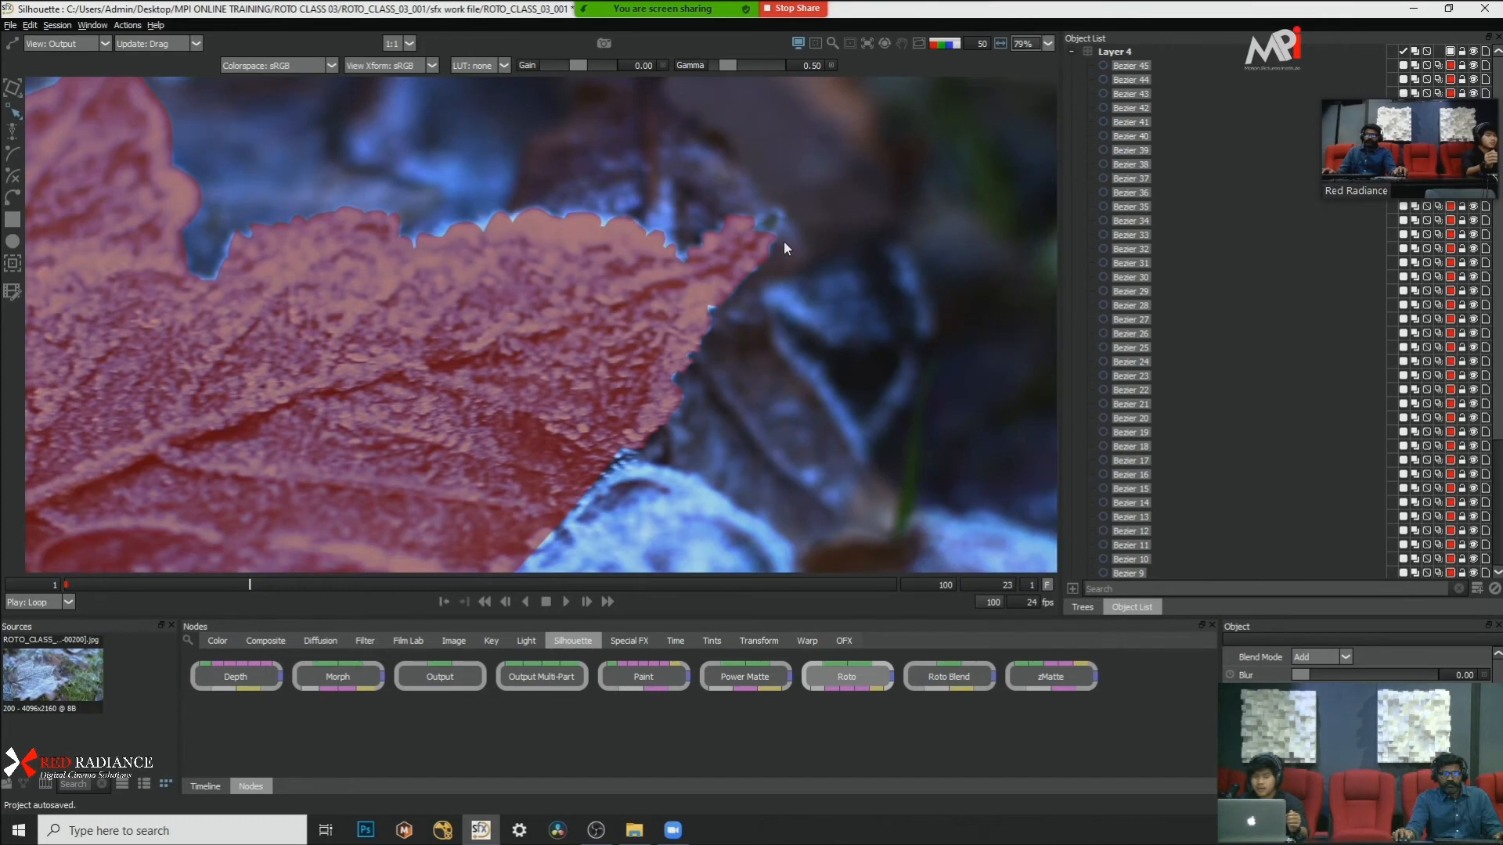
{"action": "scroll", "coordinate": [785, 247], "scroll_direction": "down", "scroll_amount": 10}
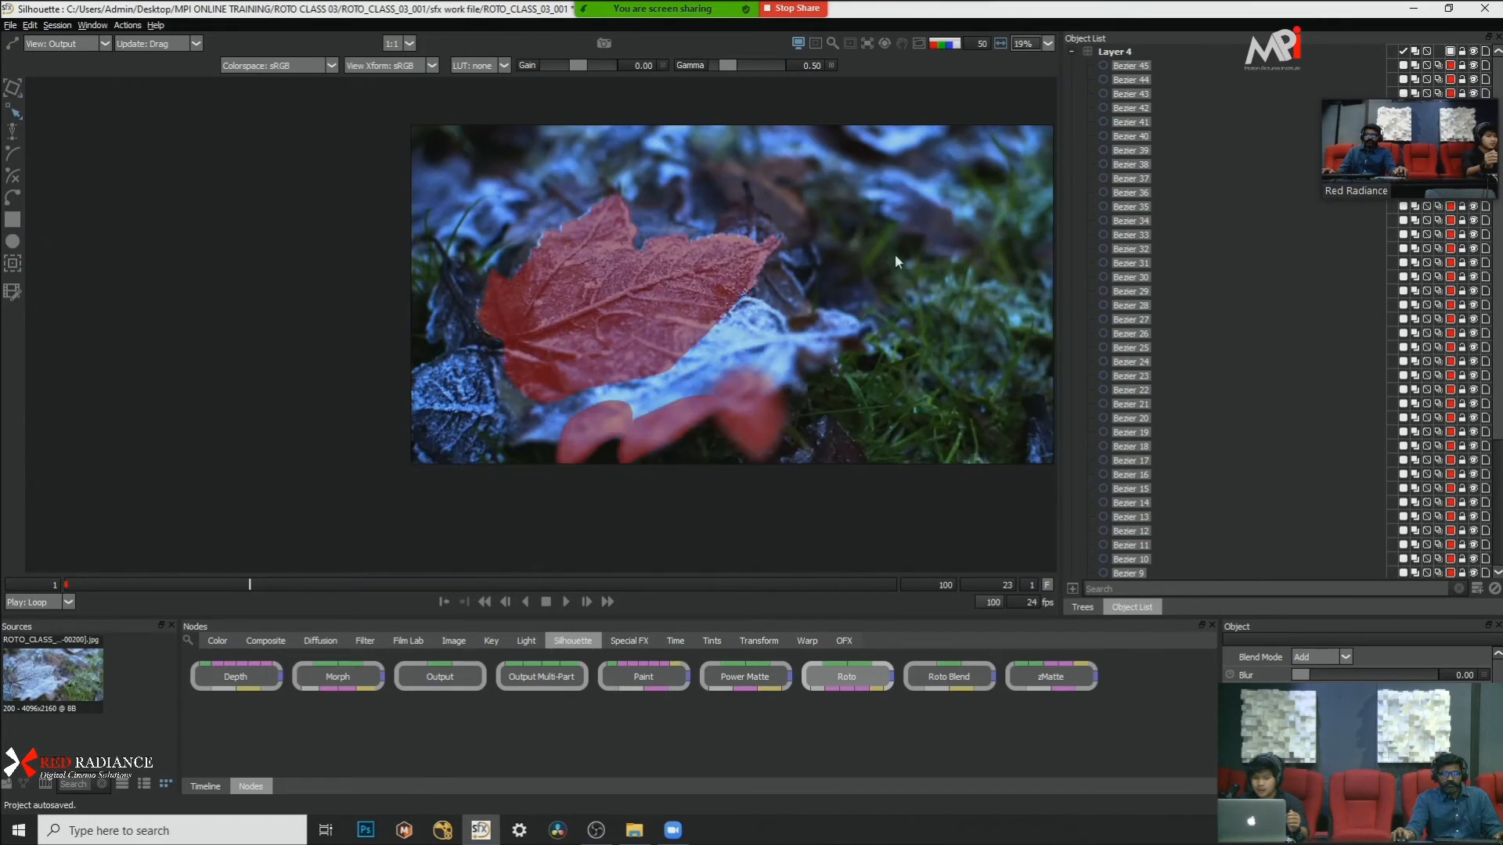
{"action": "scroll", "coordinate": [955, 323], "scroll_direction": "up", "scroll_amount": 3}
{"action": "scroll", "coordinate": [955, 322], "scroll_direction": "up", "scroll_amount": 3}
{"action": "scroll", "coordinate": [869, 259], "scroll_direction": "down", "scroll_amount": 3}
{"action": "left_click_drag", "start_coordinate": [741, 172], "coordinate": [745, 237]}
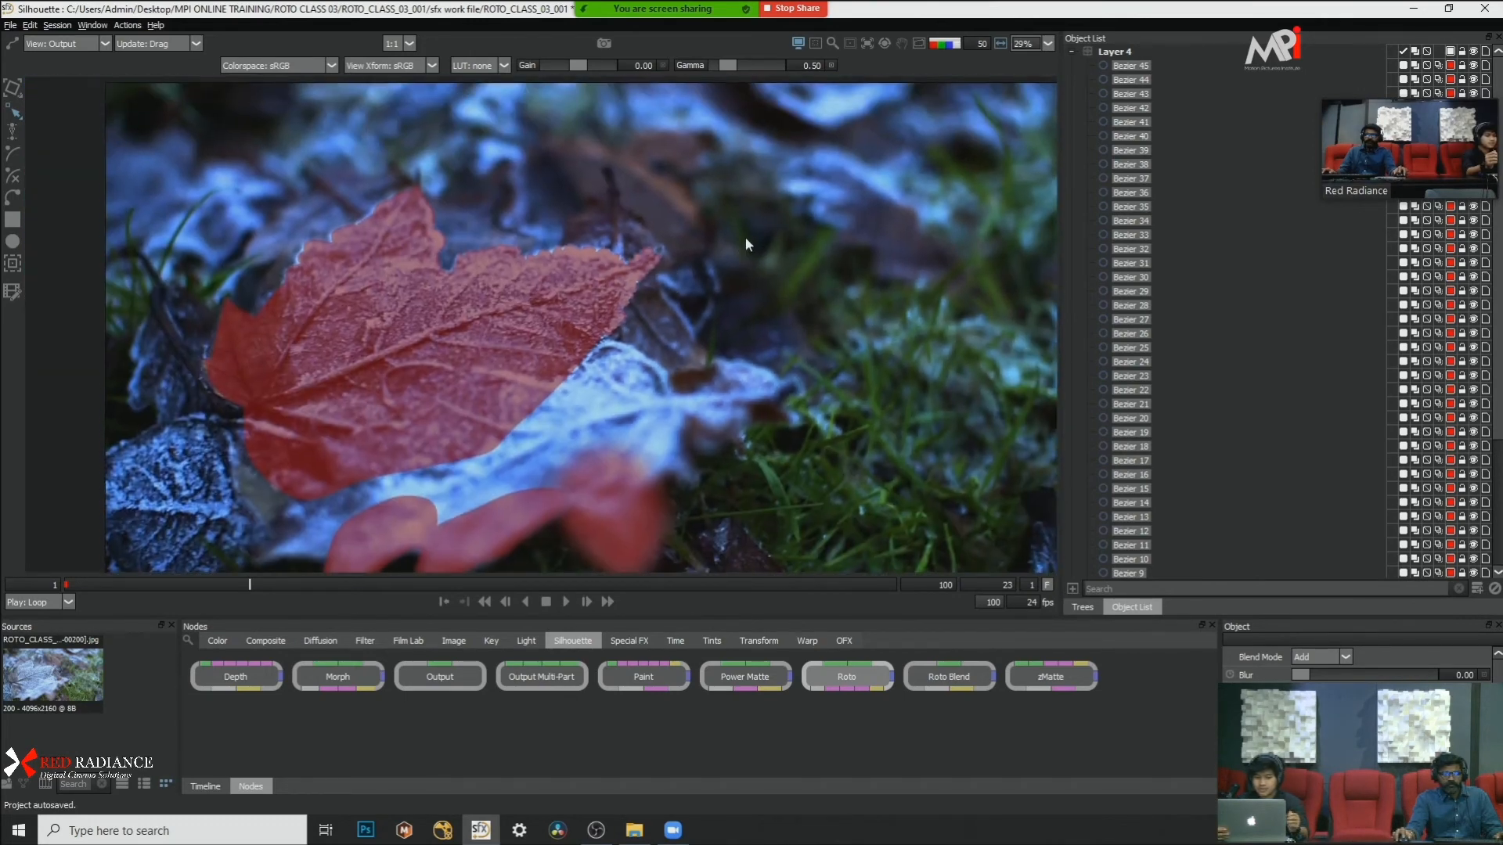
Step: Collapse Layer 4's list of shapes
{"action": "scroll", "coordinate": [679, 196], "scroll_direction": "up", "scroll_amount": 3}
{"action": "scroll", "coordinate": [678, 196], "scroll_direction": "down", "scroll_amount": 8}
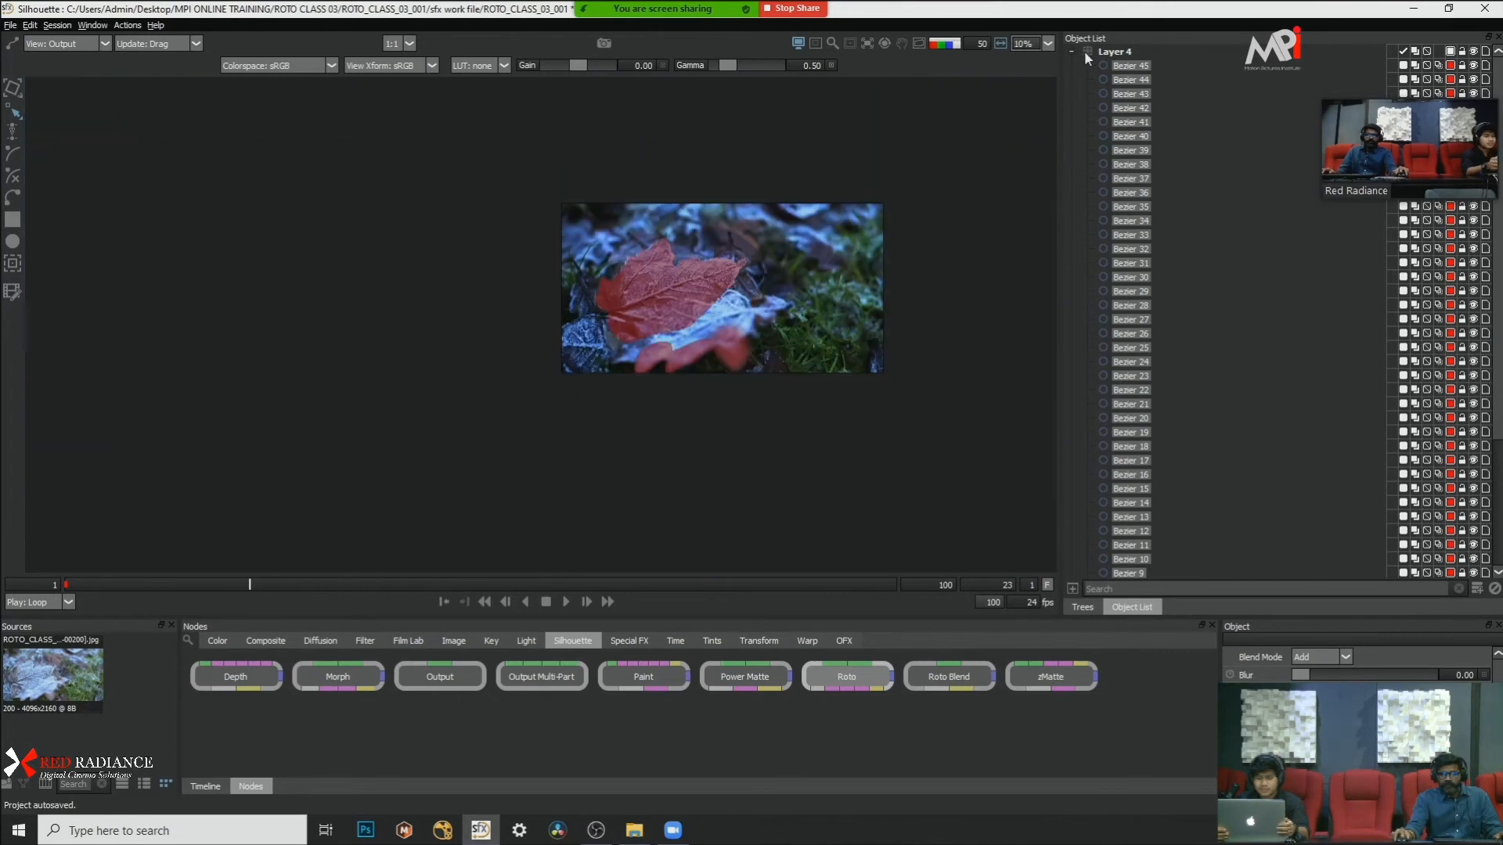
{"action": "left_click", "coordinate": [1071, 51]}
{"action": "scroll", "coordinate": [763, 219], "scroll_direction": "up", "scroll_amount": 9}
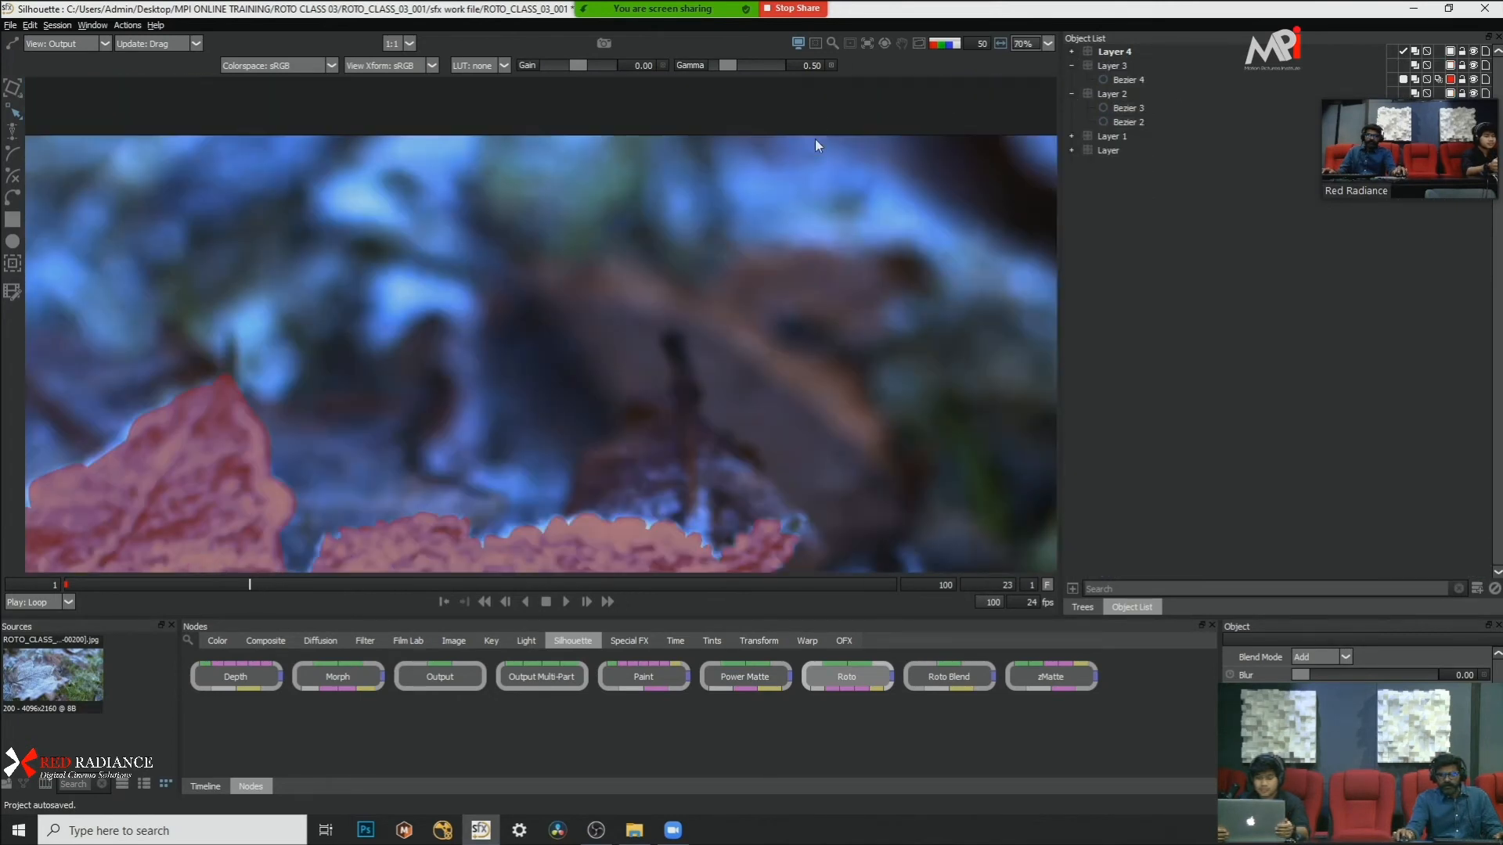
Step: Add a new layer above Layer 4 and collapse the shape lists of Layer 3 and Layer 2
{"action": "left_click_drag", "start_coordinate": [749, 332], "coordinate": [785, 161]}
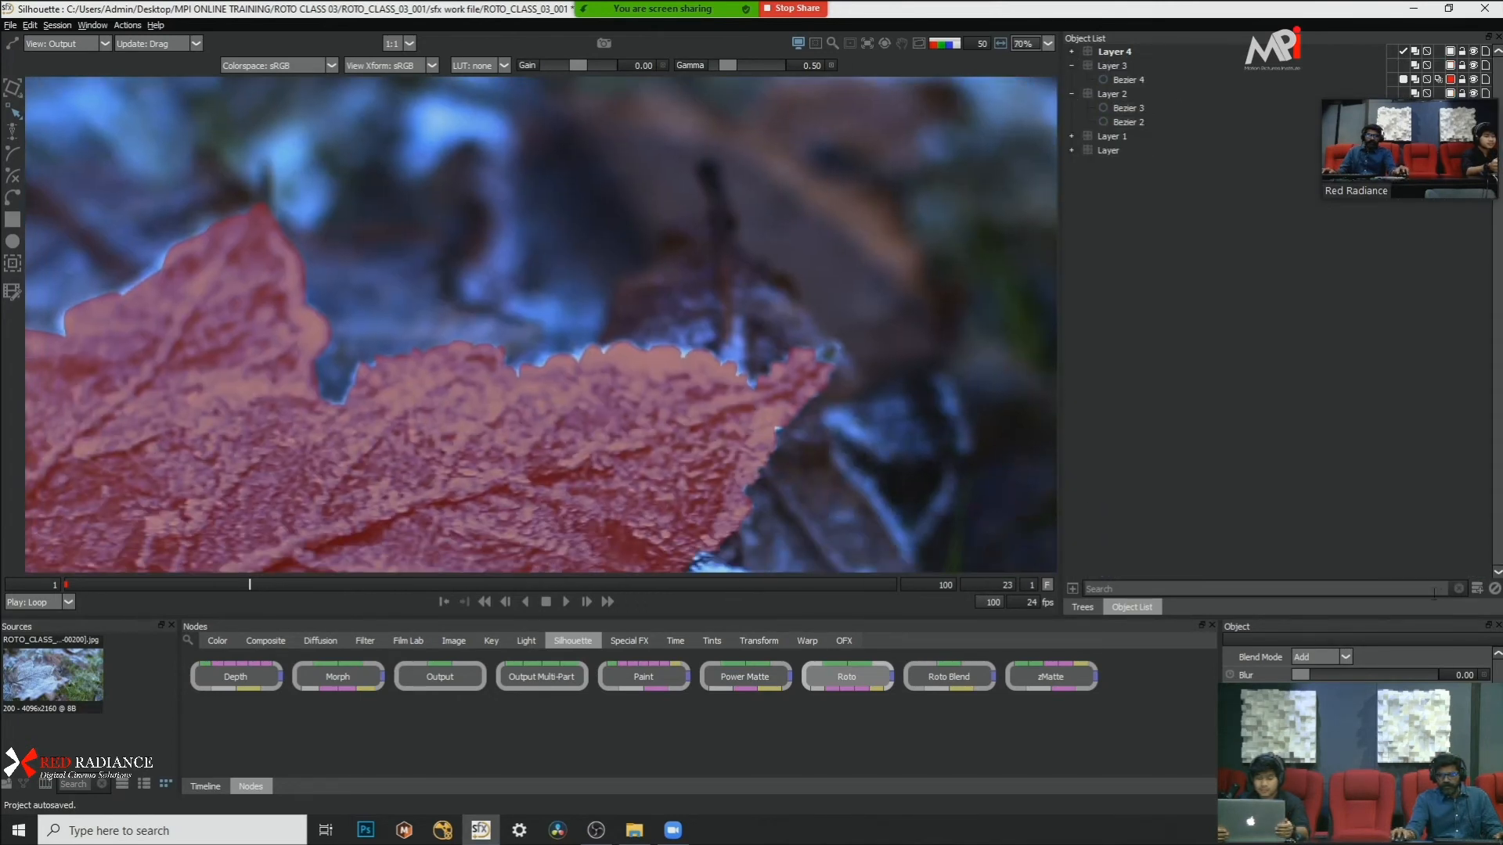
{"action": "left_click", "coordinate": [1475, 589]}
{"action": "scroll", "coordinate": [599, 222], "scroll_direction": "down", "scroll_amount": 5}
{"action": "scroll", "coordinate": [595, 201], "scroll_direction": "up", "scroll_amount": 3}
{"action": "left_click_drag", "start_coordinate": [611, 216], "coordinate": [677, 292]}
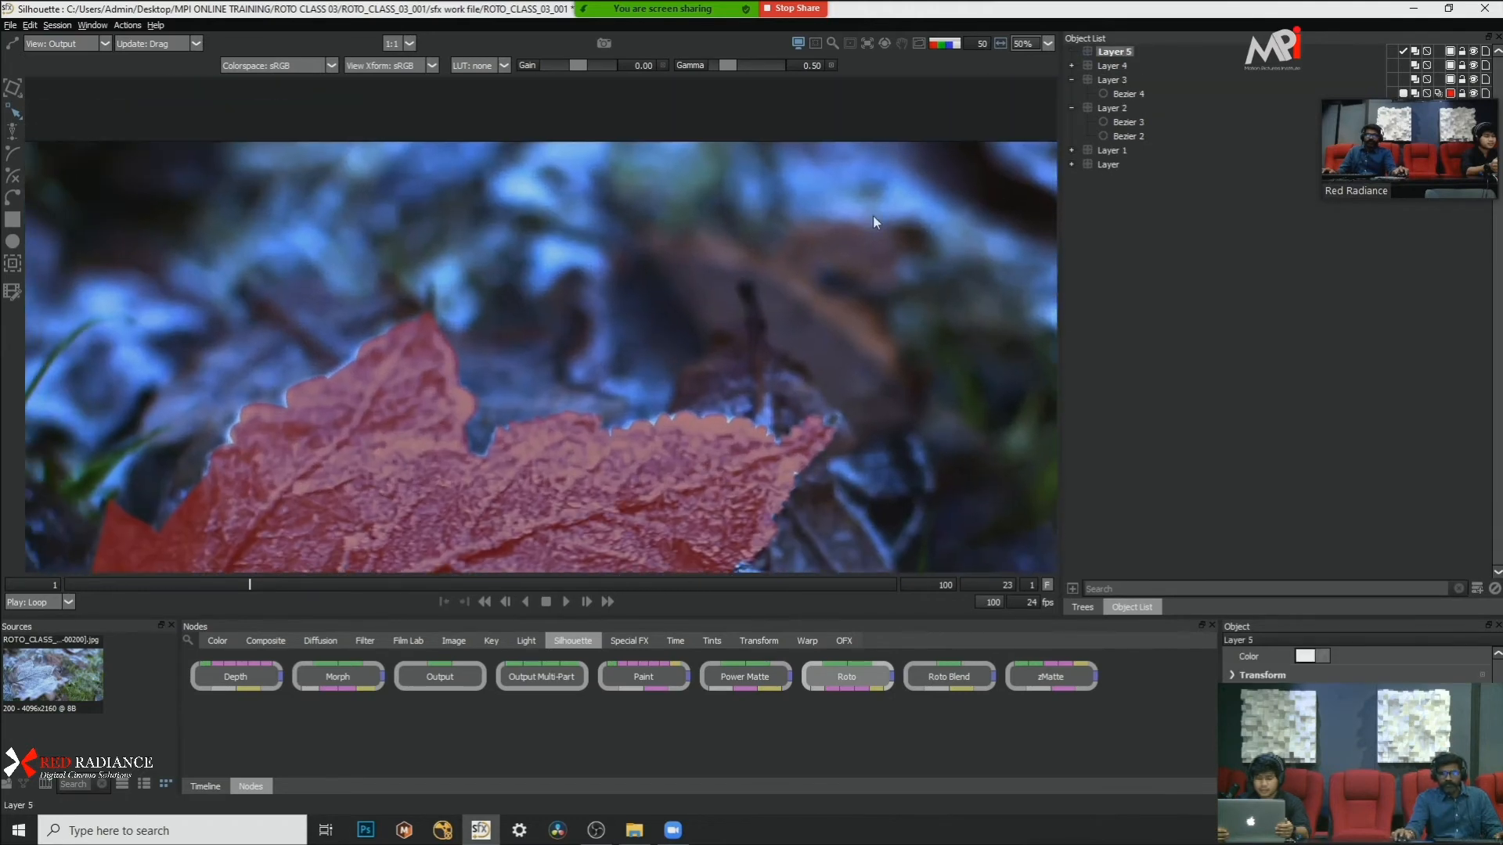
{"action": "left_click", "coordinate": [1072, 79]}
{"action": "left_click", "coordinate": [1072, 94]}
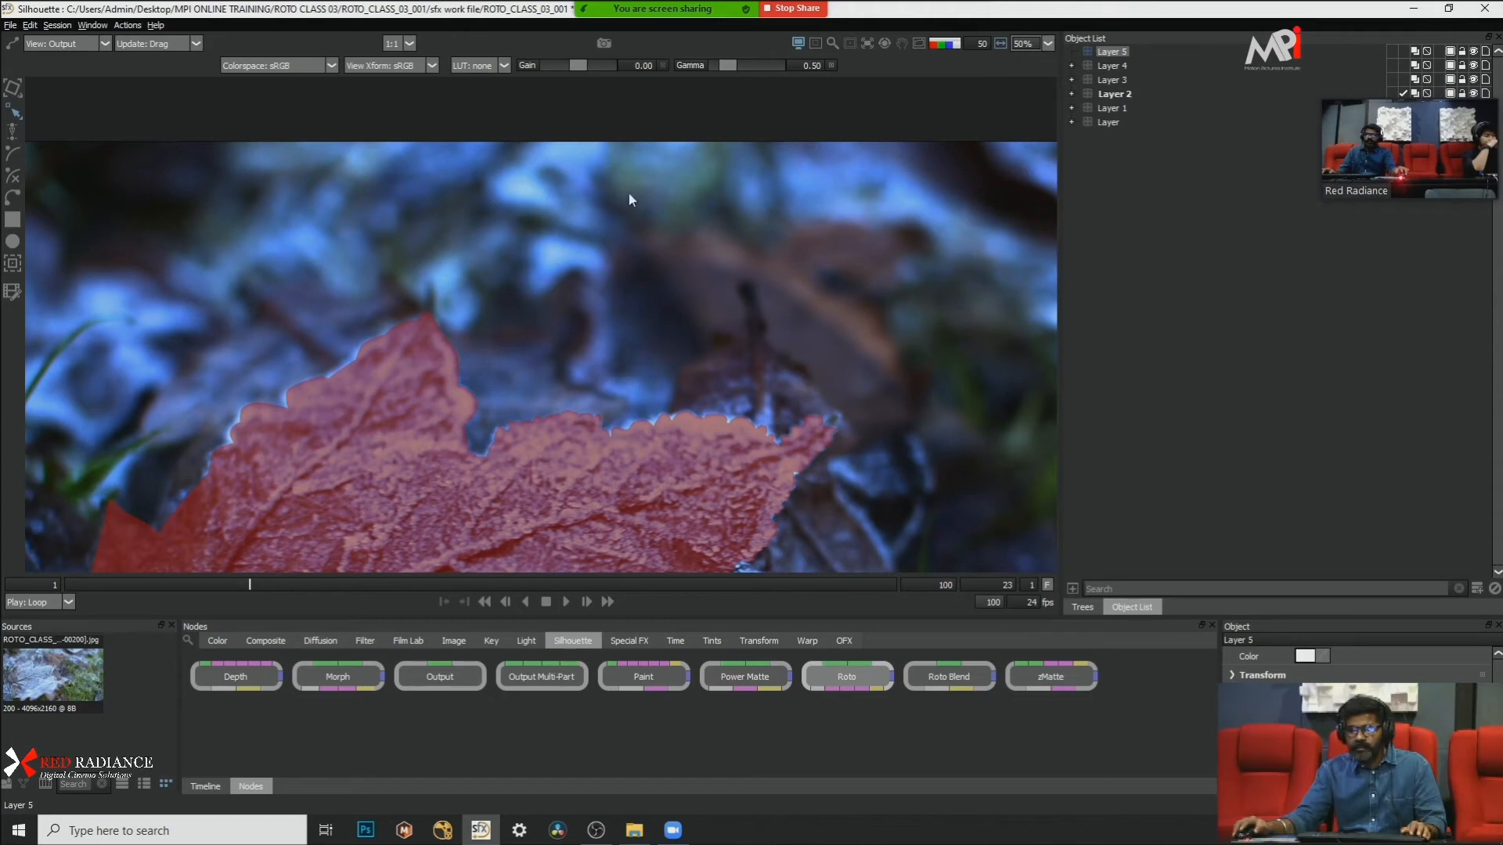
{"action": "left_click", "coordinate": [12, 242]}
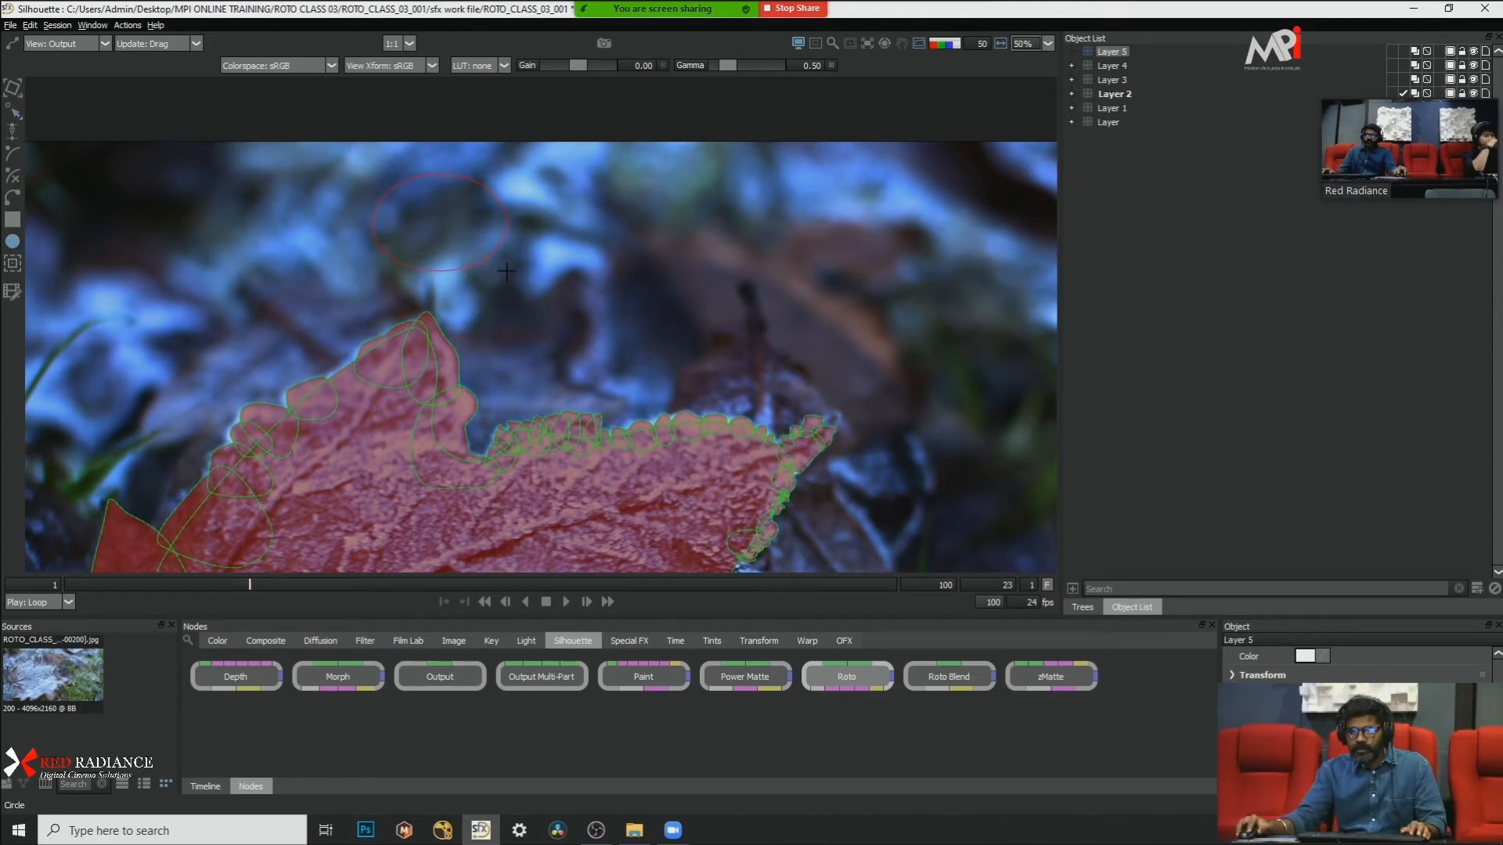
{"action": "key", "text": "s"}
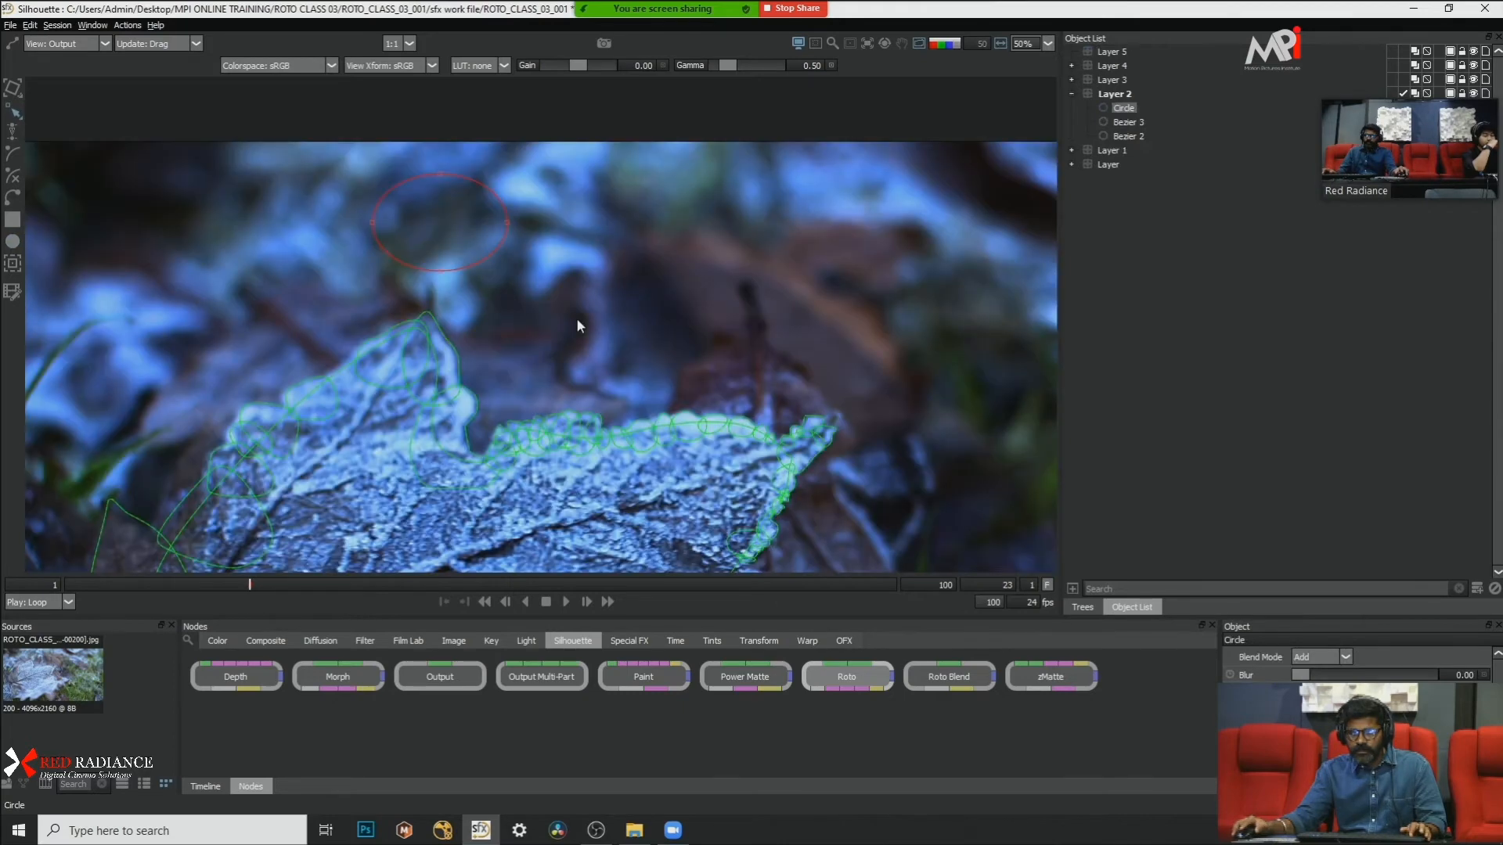
{"action": "key", "text": "t"}
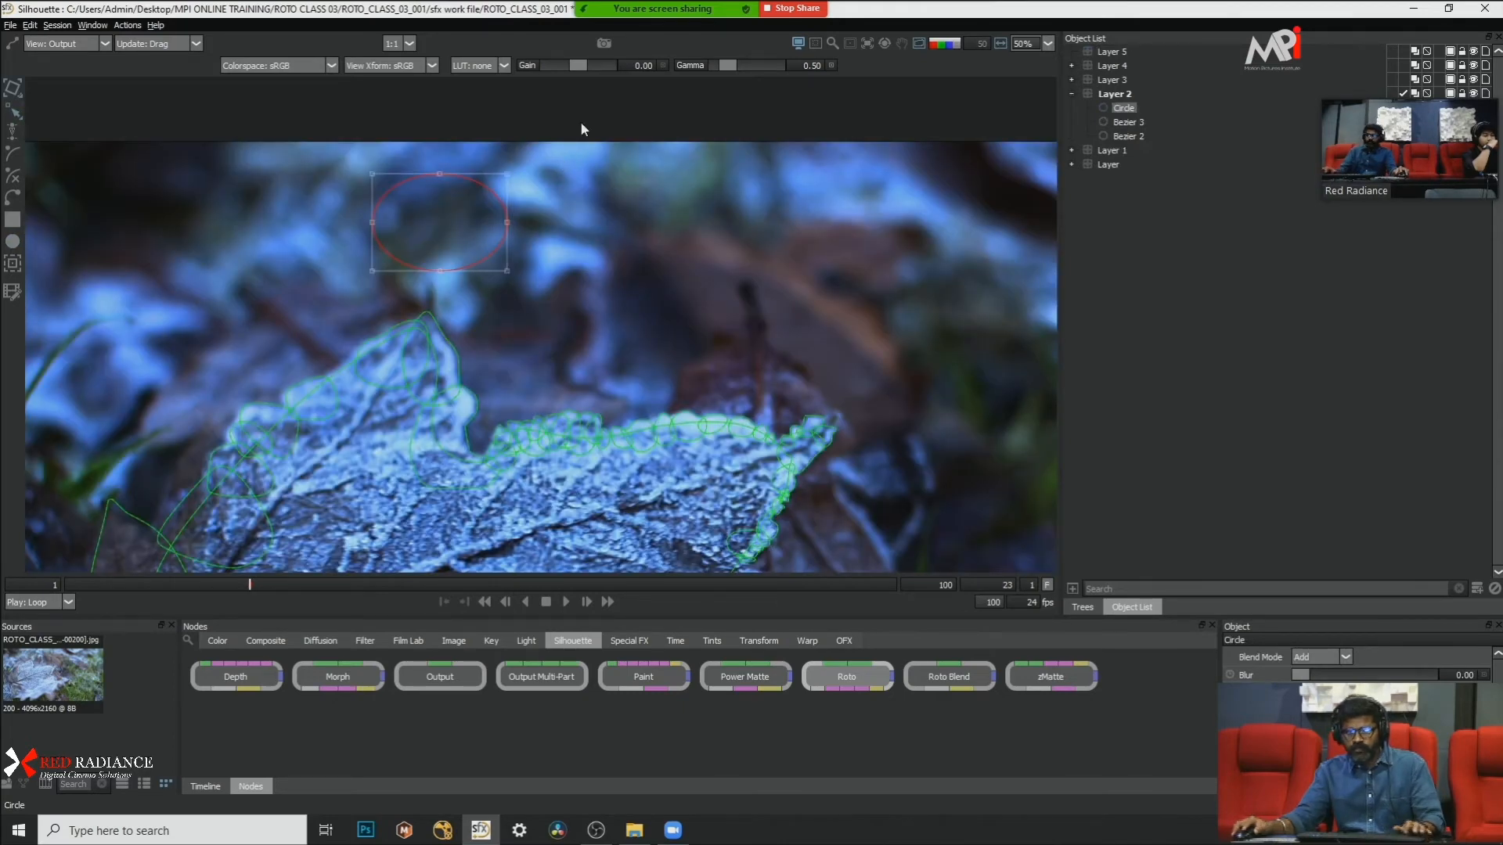
{"action": "left_click_drag", "start_coordinate": [106, 585], "coordinate": [3, 585]}
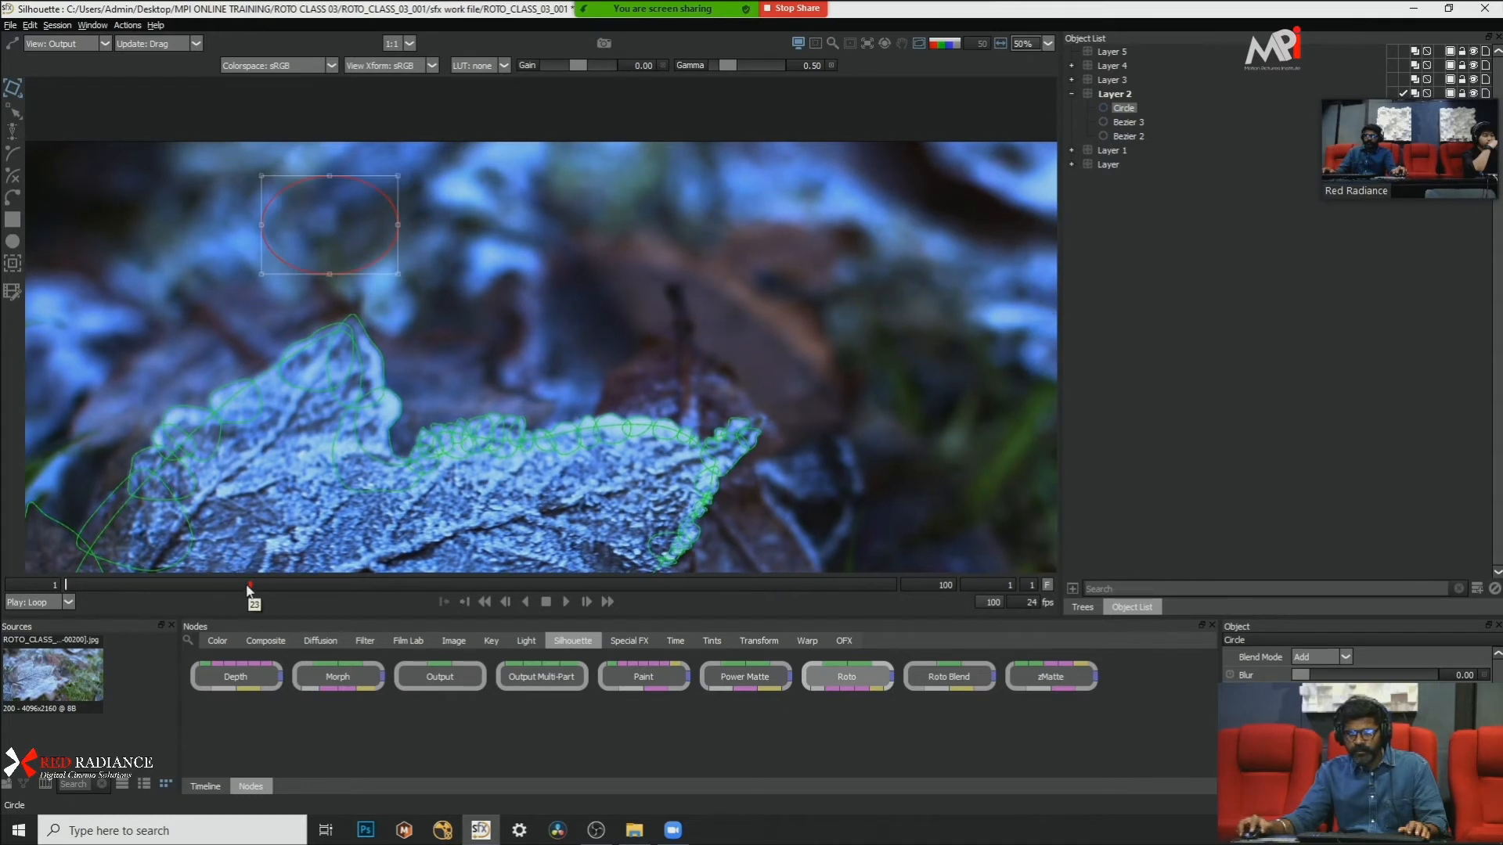
{"action": "key", "text": "Delete"}
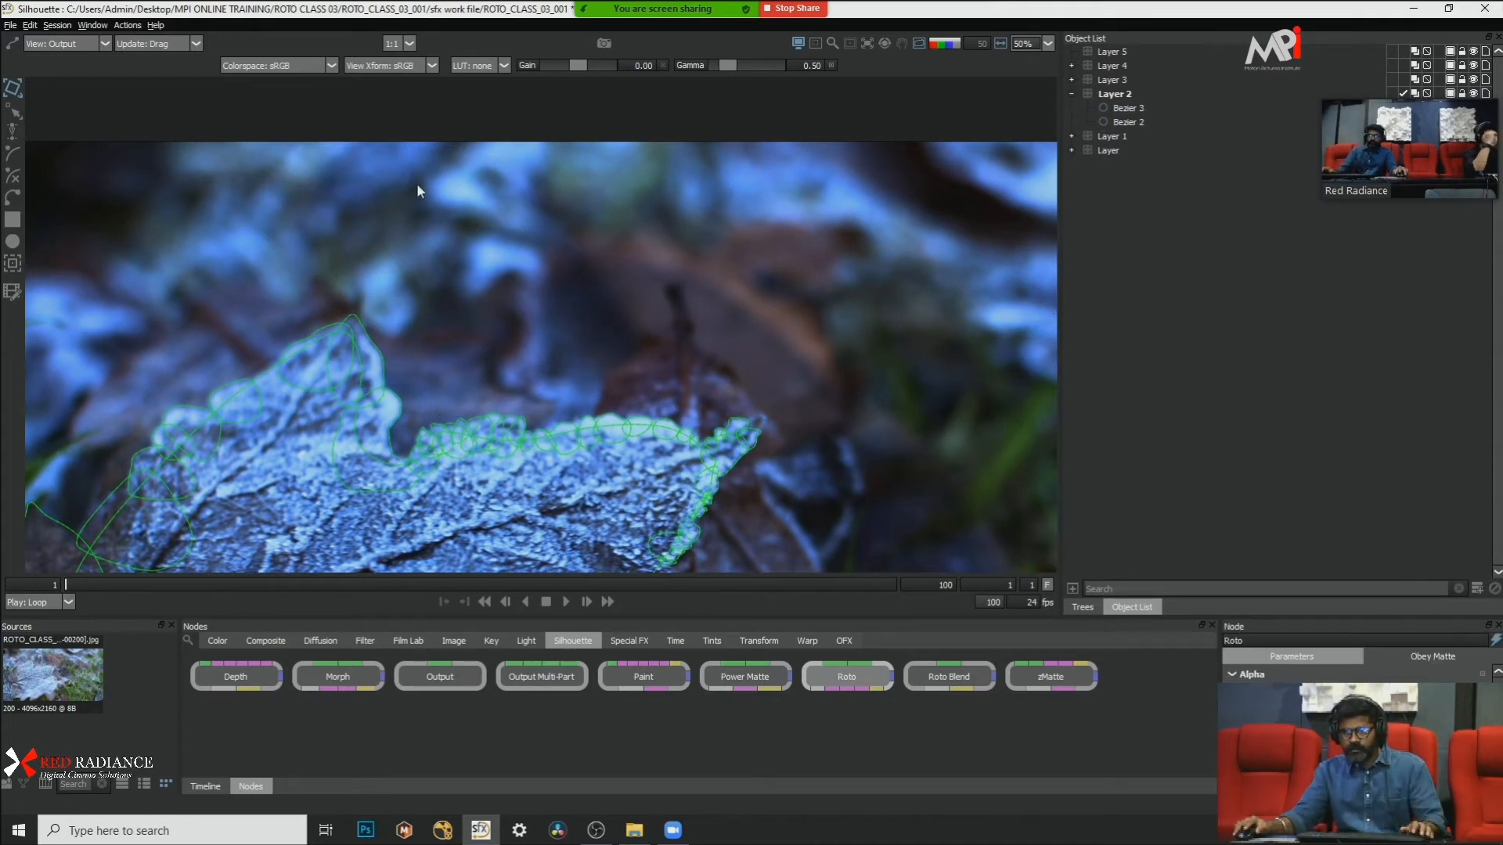
Step: Draw a circle above the leaf at frame 1 in Layer 2 and move it to the image's upper-right area at frame 100
{"action": "left_click", "coordinate": [12, 243]}
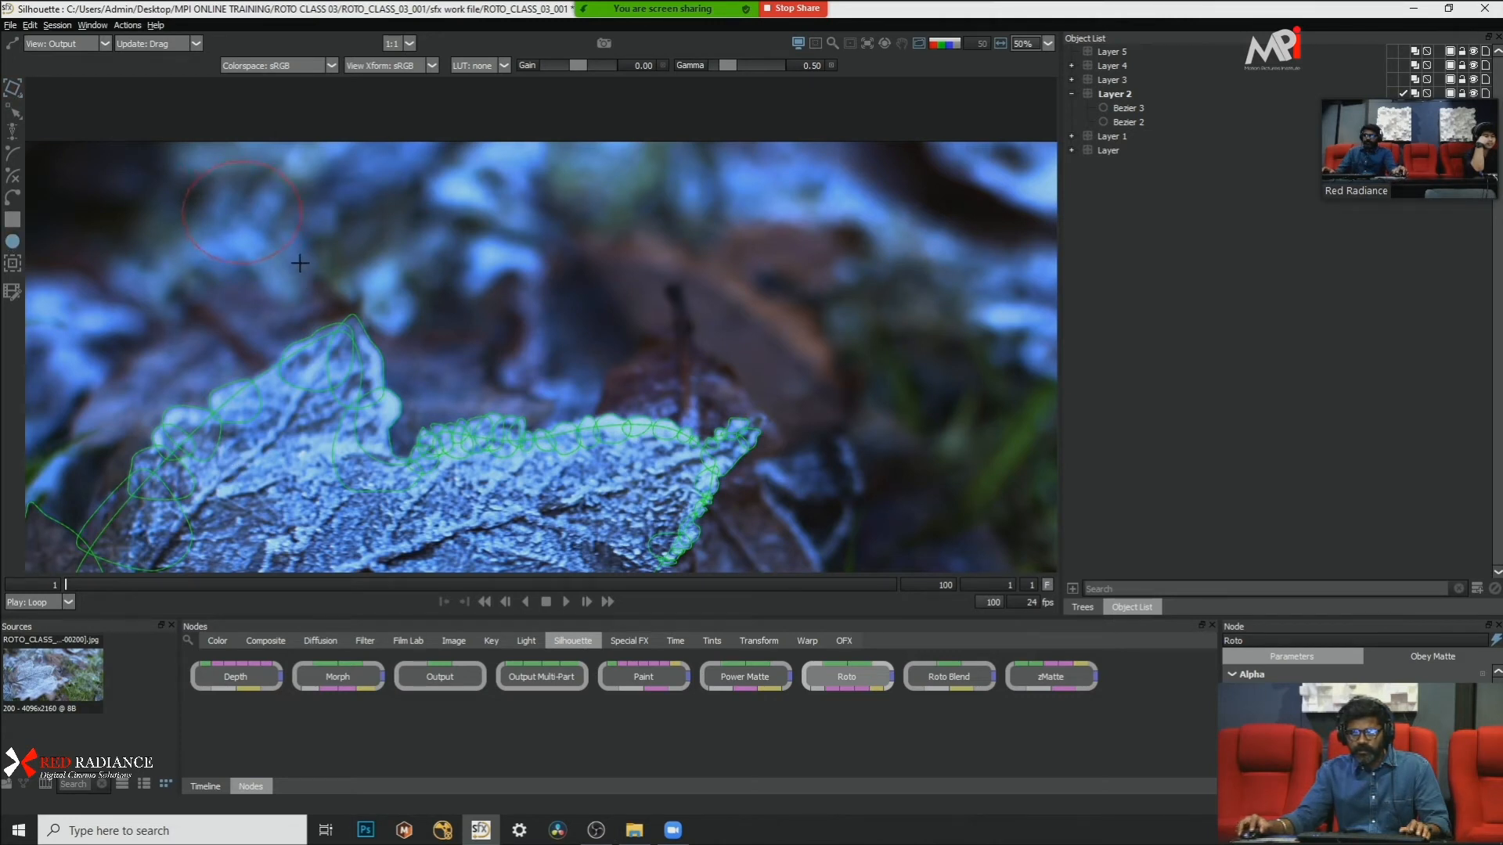
{"action": "left_click_drag", "start_coordinate": [300, 263], "coordinate": [299, 262]}
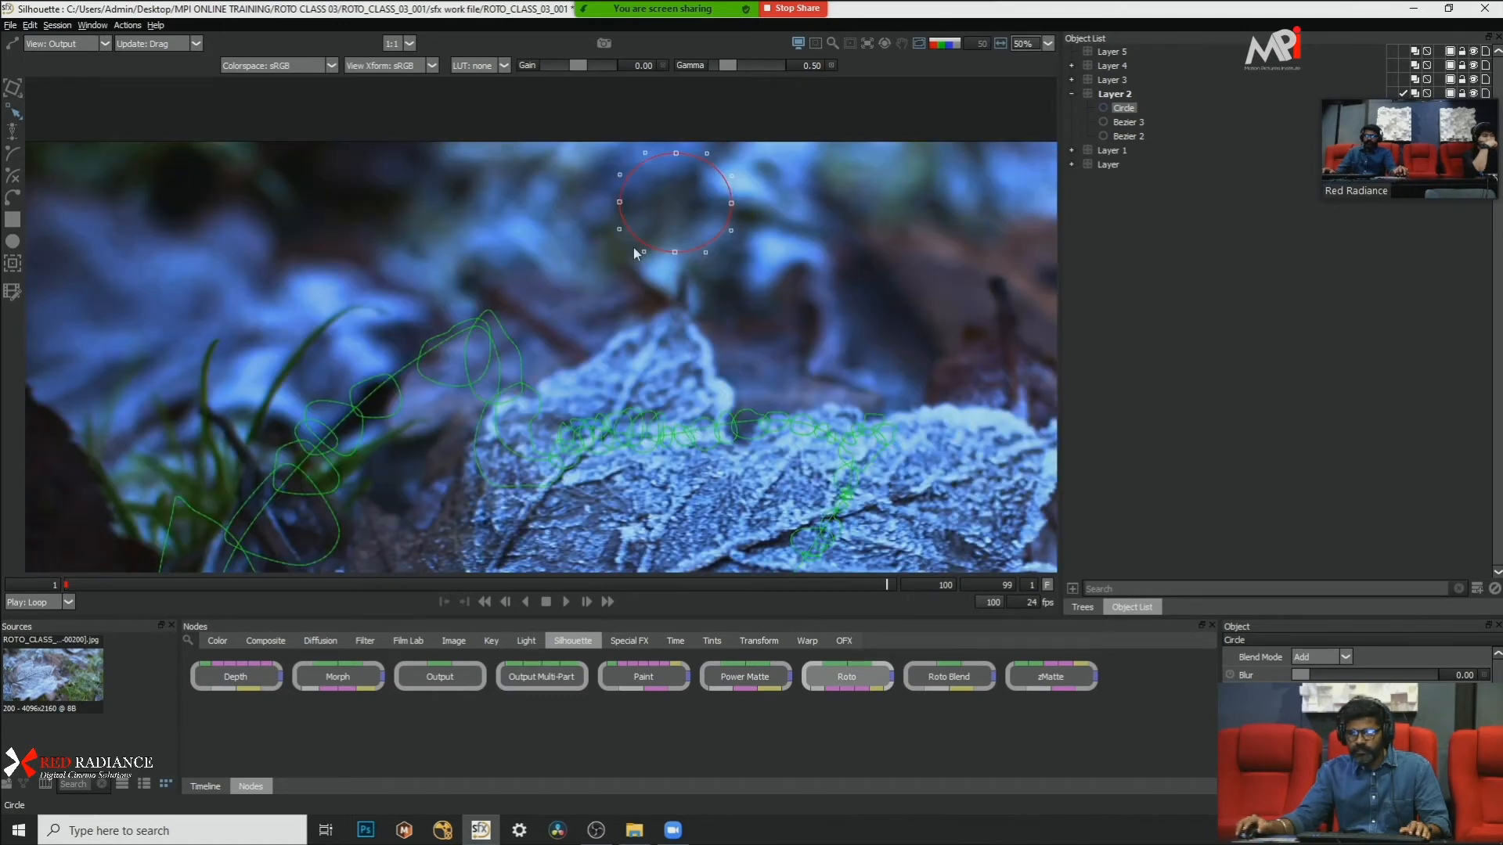
{"action": "key", "text": "x"}
{"action": "left_click_drag", "start_coordinate": [840, 118], "coordinate": [575, 229]}
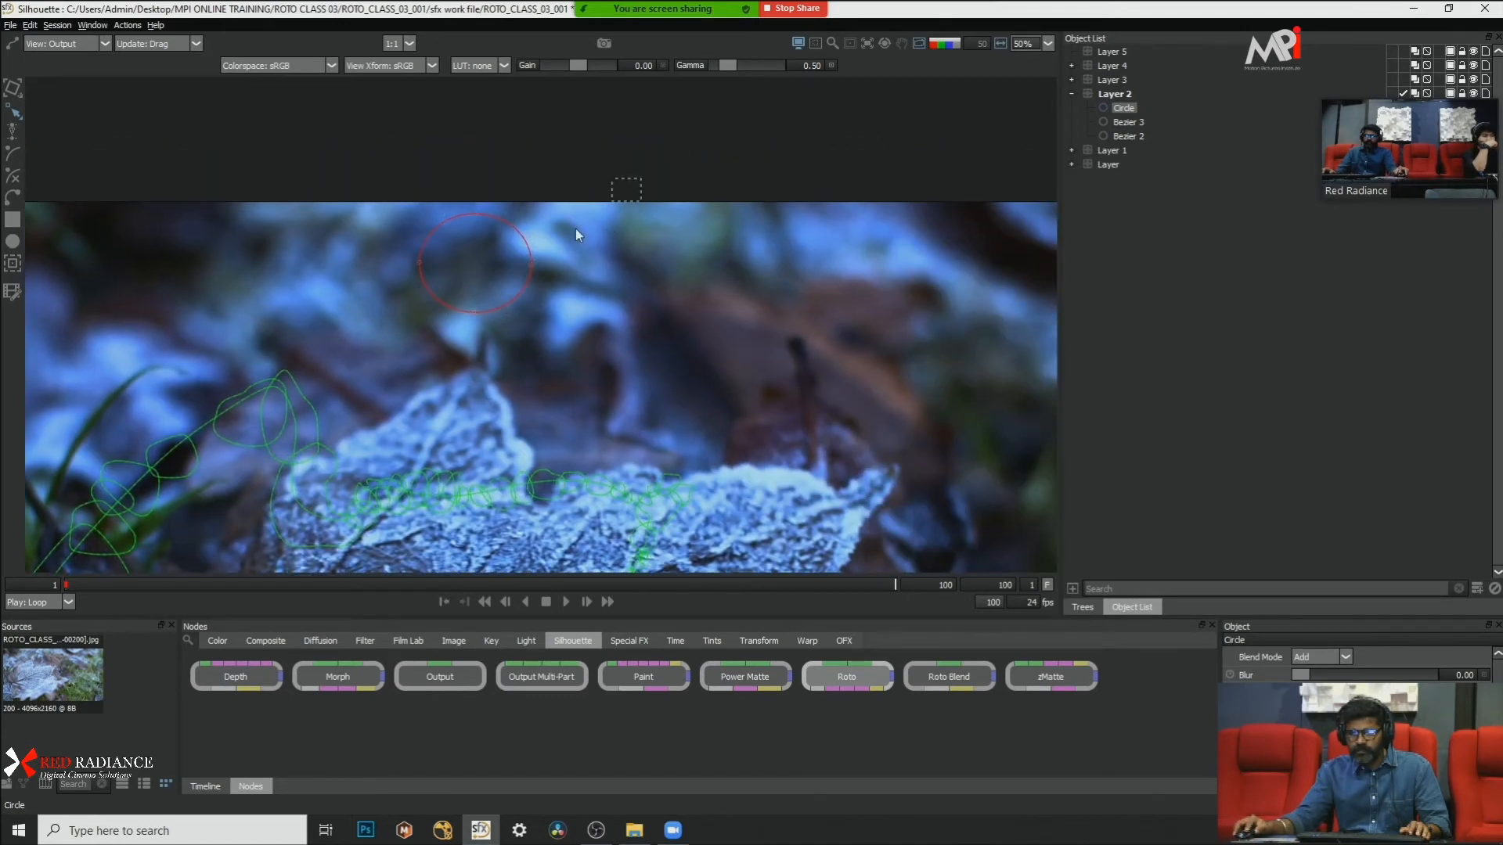
{"action": "left_click", "coordinate": [509, 302]}
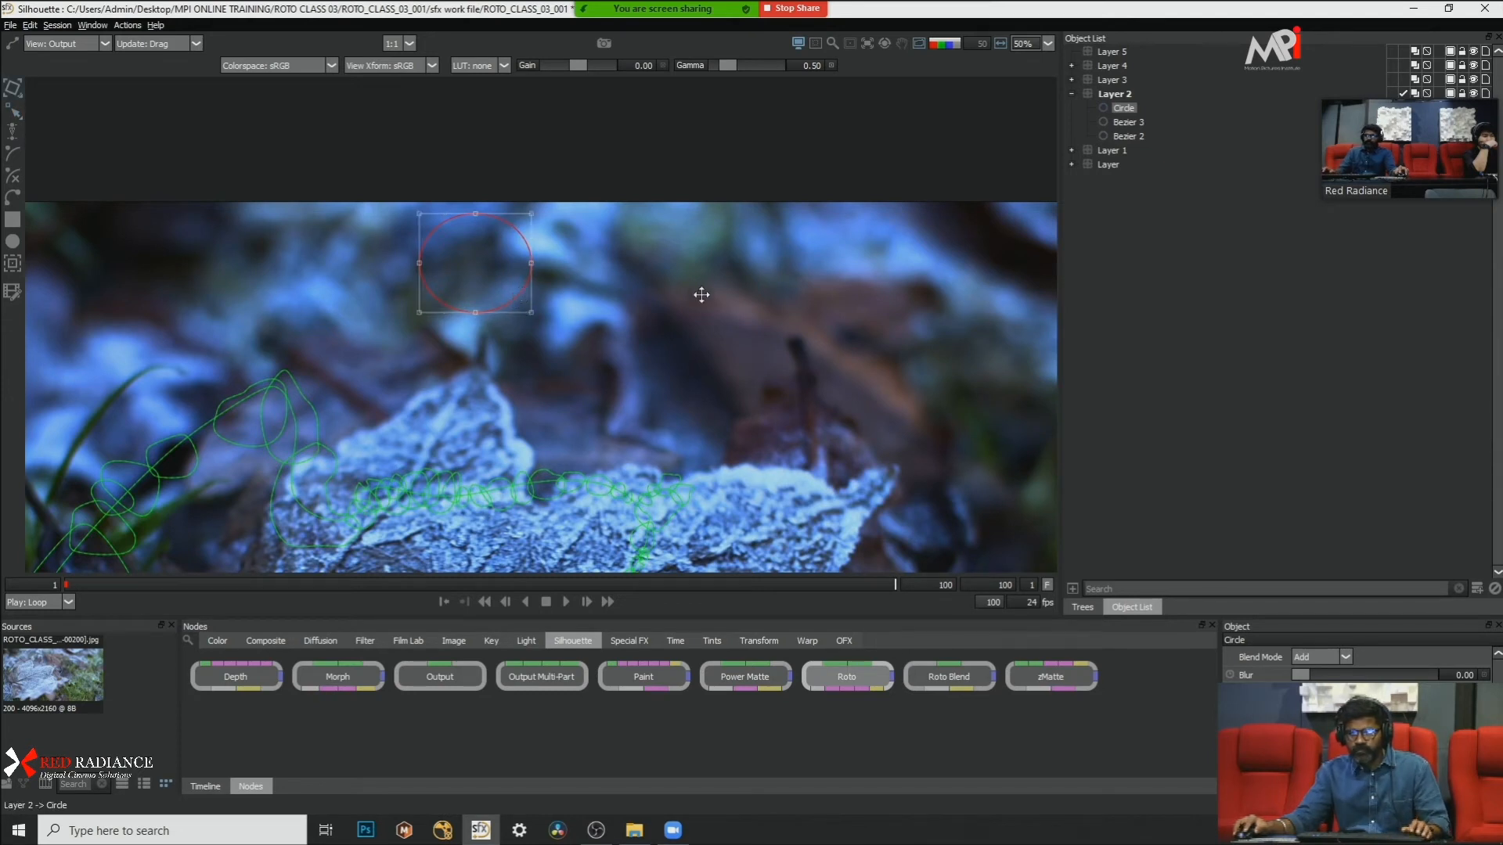
{"action": "left_click_drag", "start_coordinate": [701, 295], "coordinate": [958, 290]}
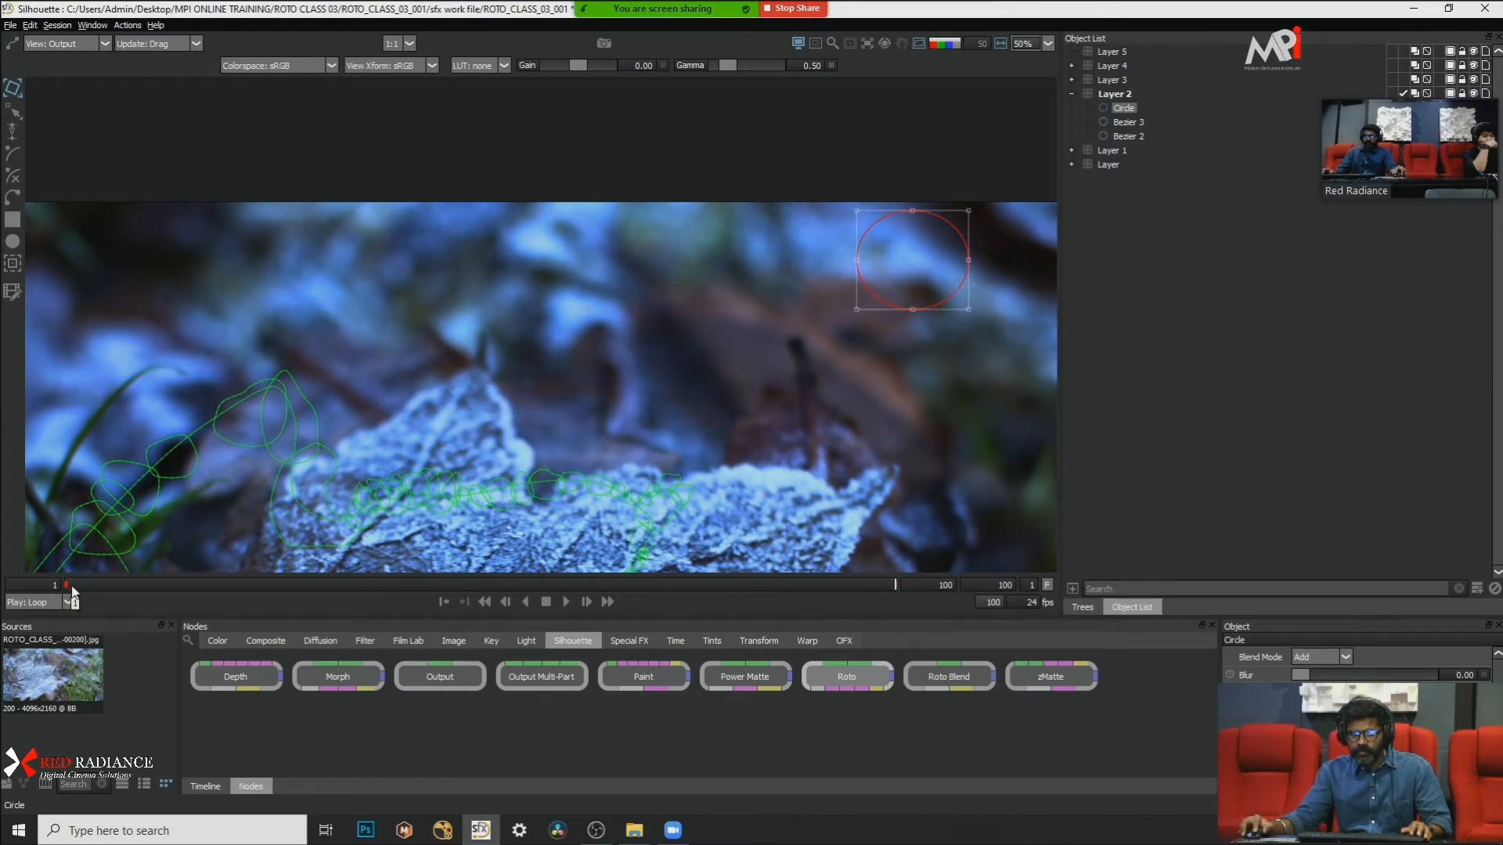
Step: Compare the circle's position at frame 1 with its position at frame 100
{"action": "scroll", "coordinate": [514, 365], "scroll_direction": "down", "scroll_amount": 4}
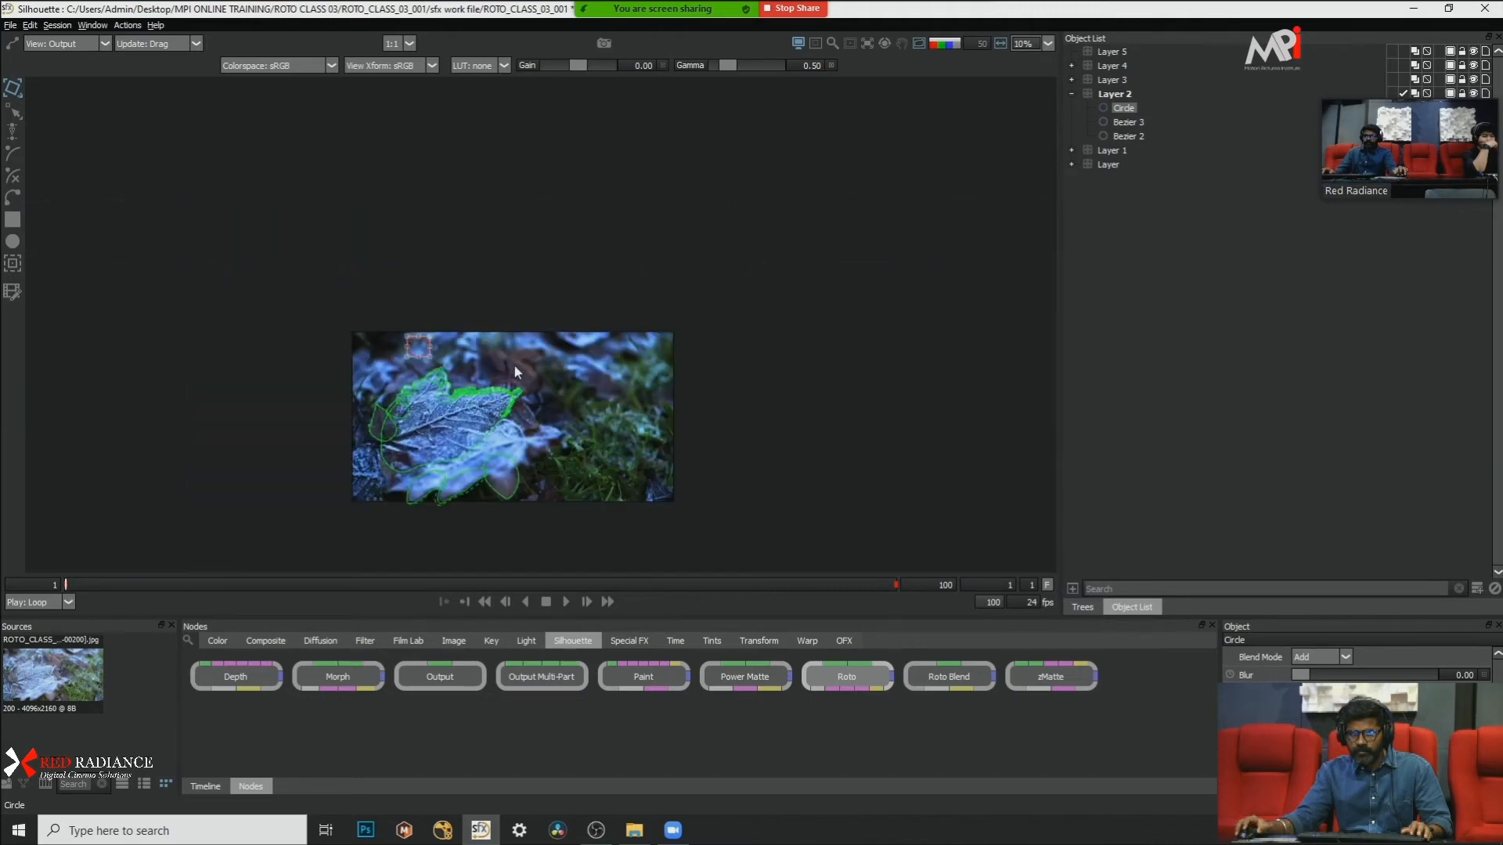
{"action": "scroll", "coordinate": [448, 358], "scroll_direction": "up", "scroll_amount": 3}
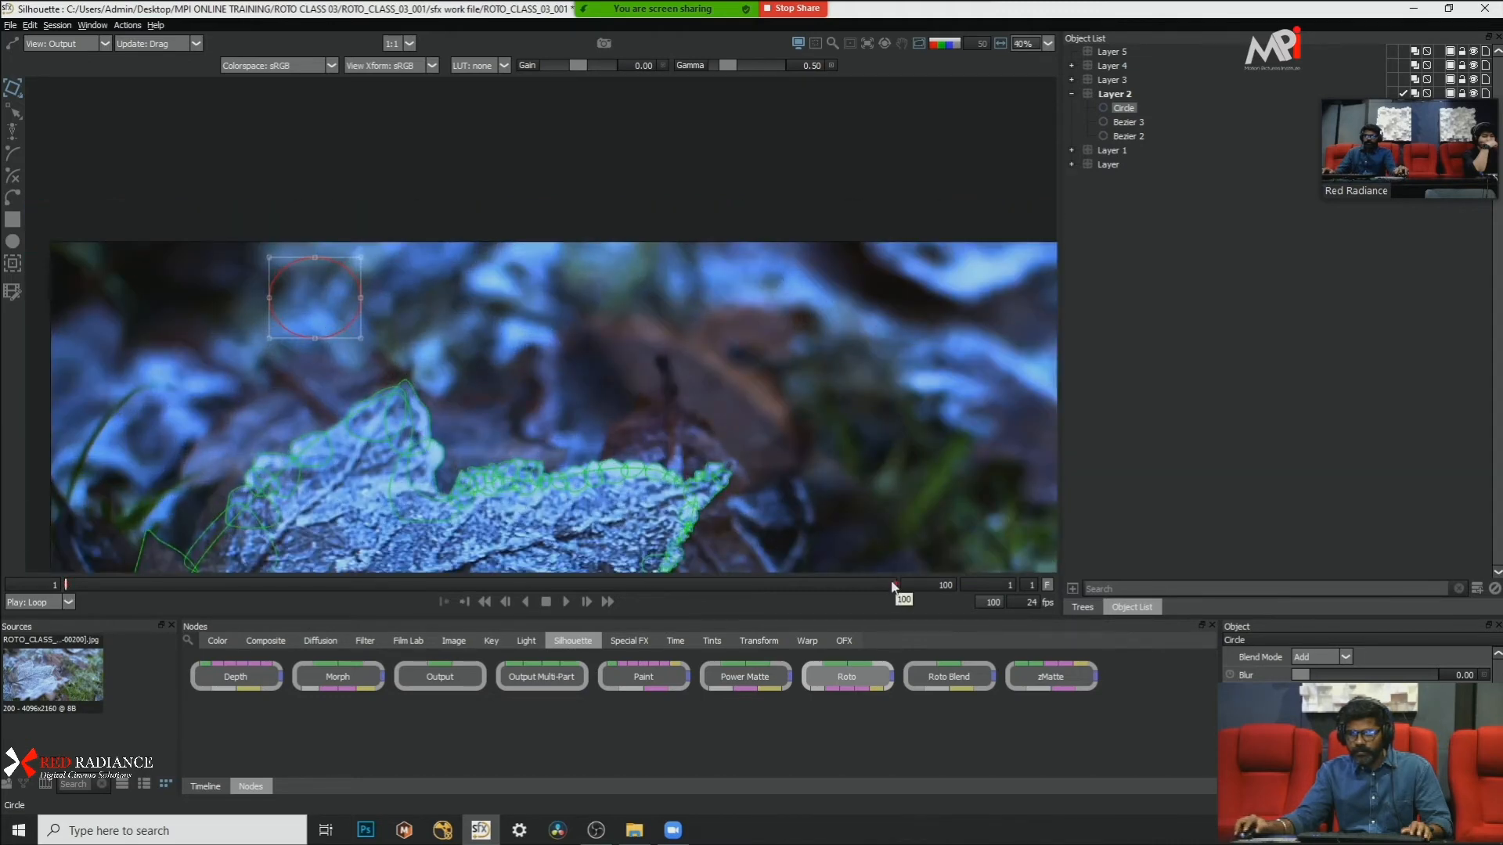
{"action": "left_click", "coordinate": [927, 587]}
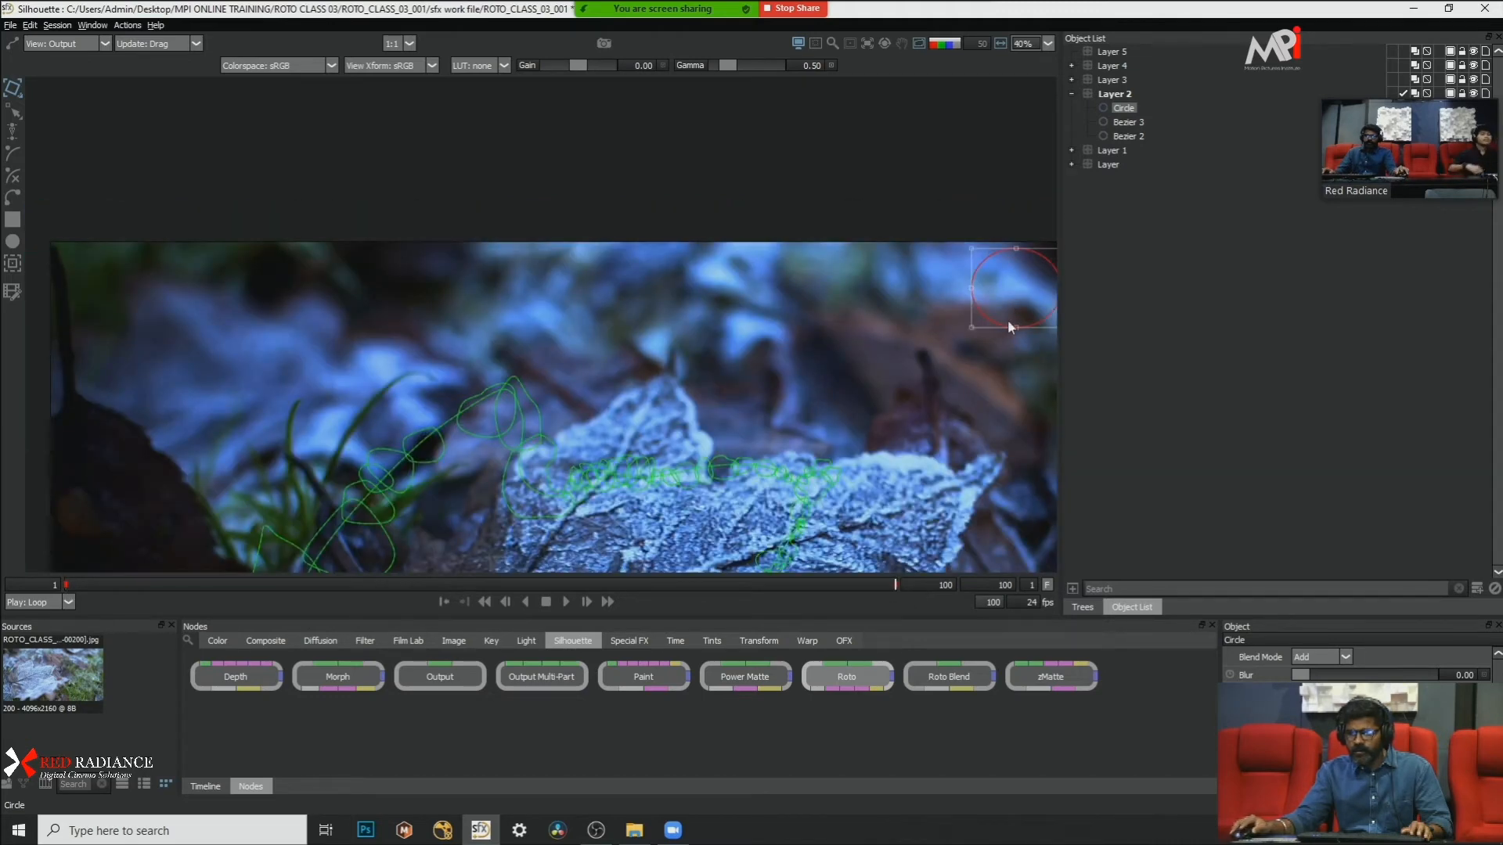
{"action": "scroll", "coordinate": [691, 286], "scroll_direction": "down", "scroll_amount": 3}
{"action": "scroll", "coordinate": [711, 311], "scroll_direction": "up", "scroll_amount": 2}
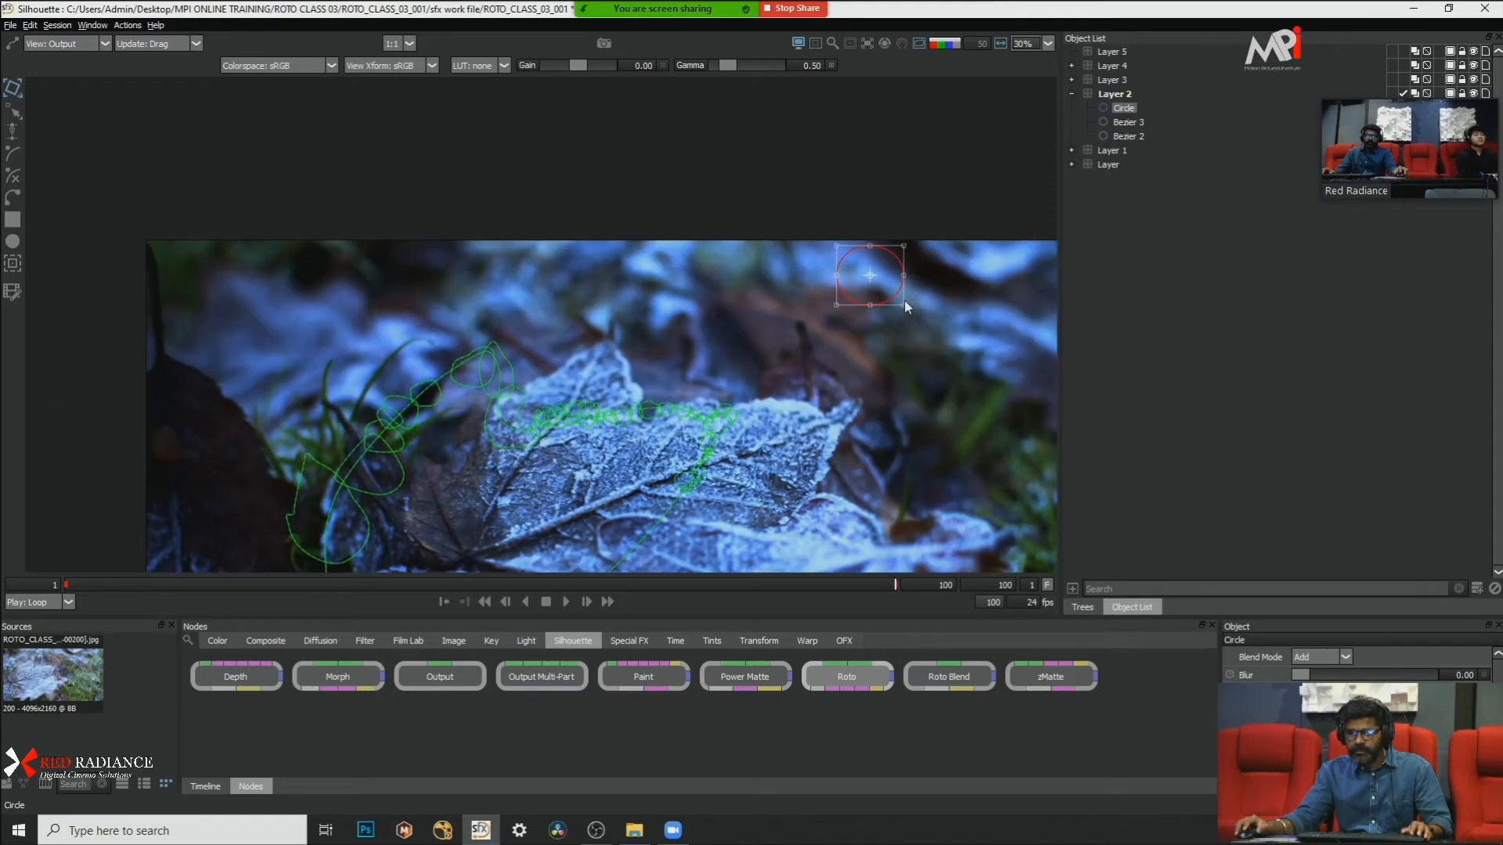
Step: View the circle's alpha matte at frame 100 and deselect the circle
{"action": "key", "text": "a"}
{"action": "key", "text": "a"}
{"action": "key", "text": "a"}
{"action": "key", "text": "a"}
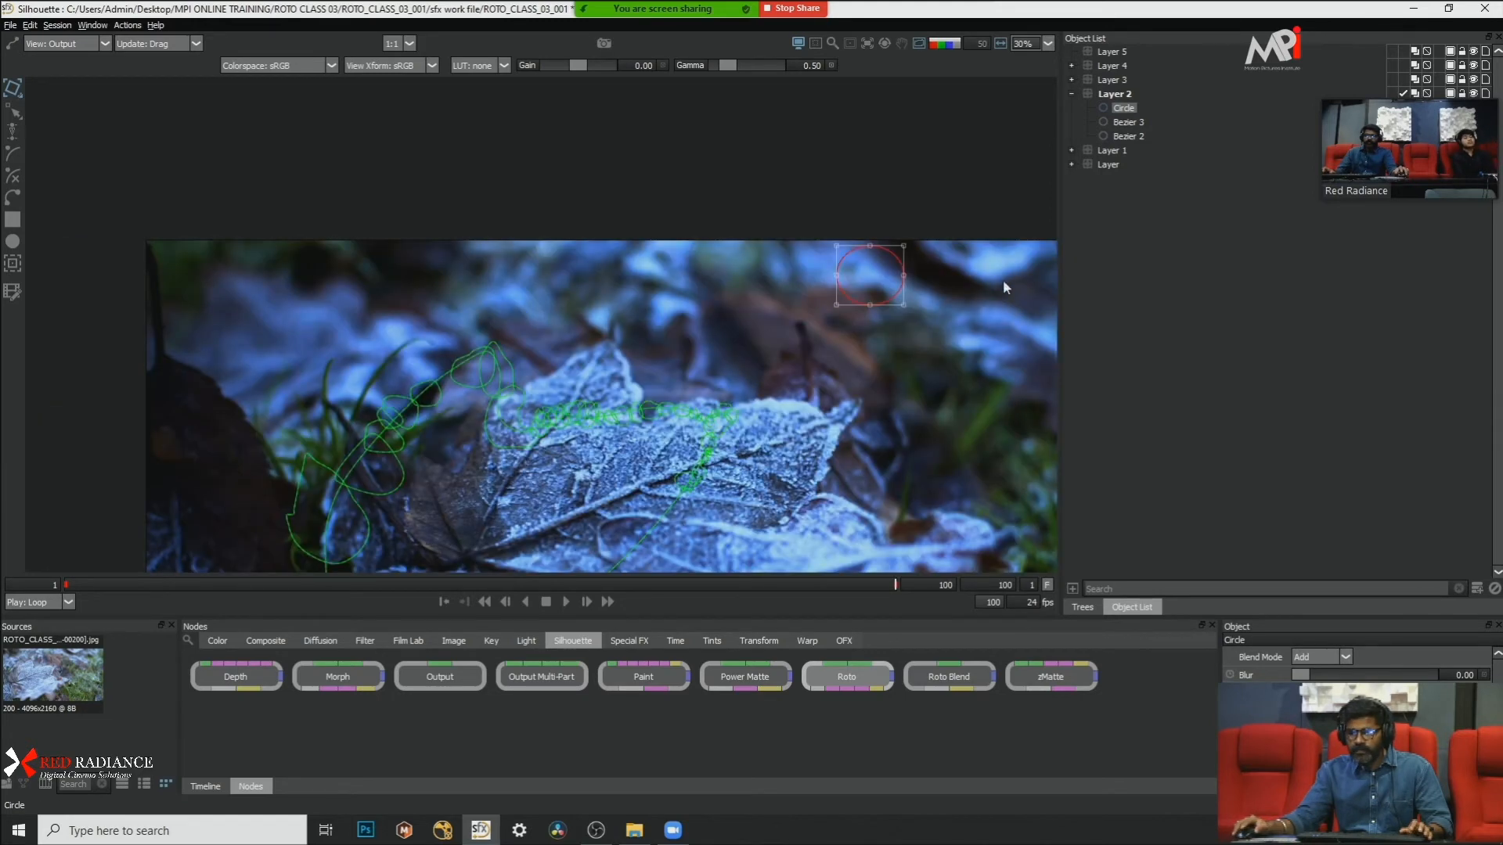
{"action": "scroll", "coordinate": [988, 227], "scroll_direction": "up", "scroll_amount": 2}
{"action": "key", "text": "a"}
{"action": "left_click", "coordinate": [858, 379]}
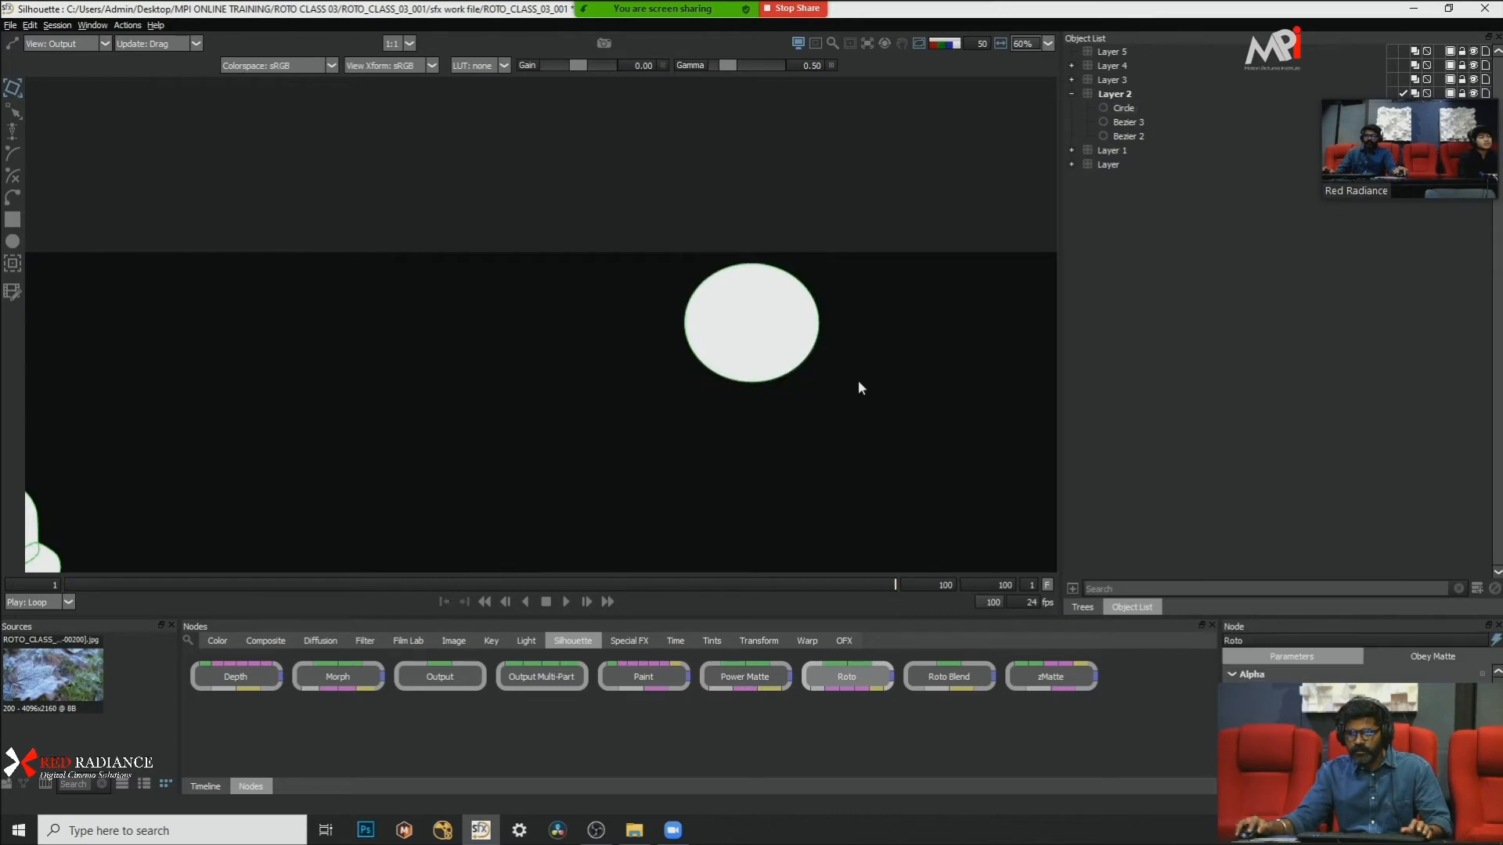
Step: Play the circle's matte animation from frame 1 and check its movement alongside the leaf mattes
{"action": "left_click", "coordinate": [63, 583]}
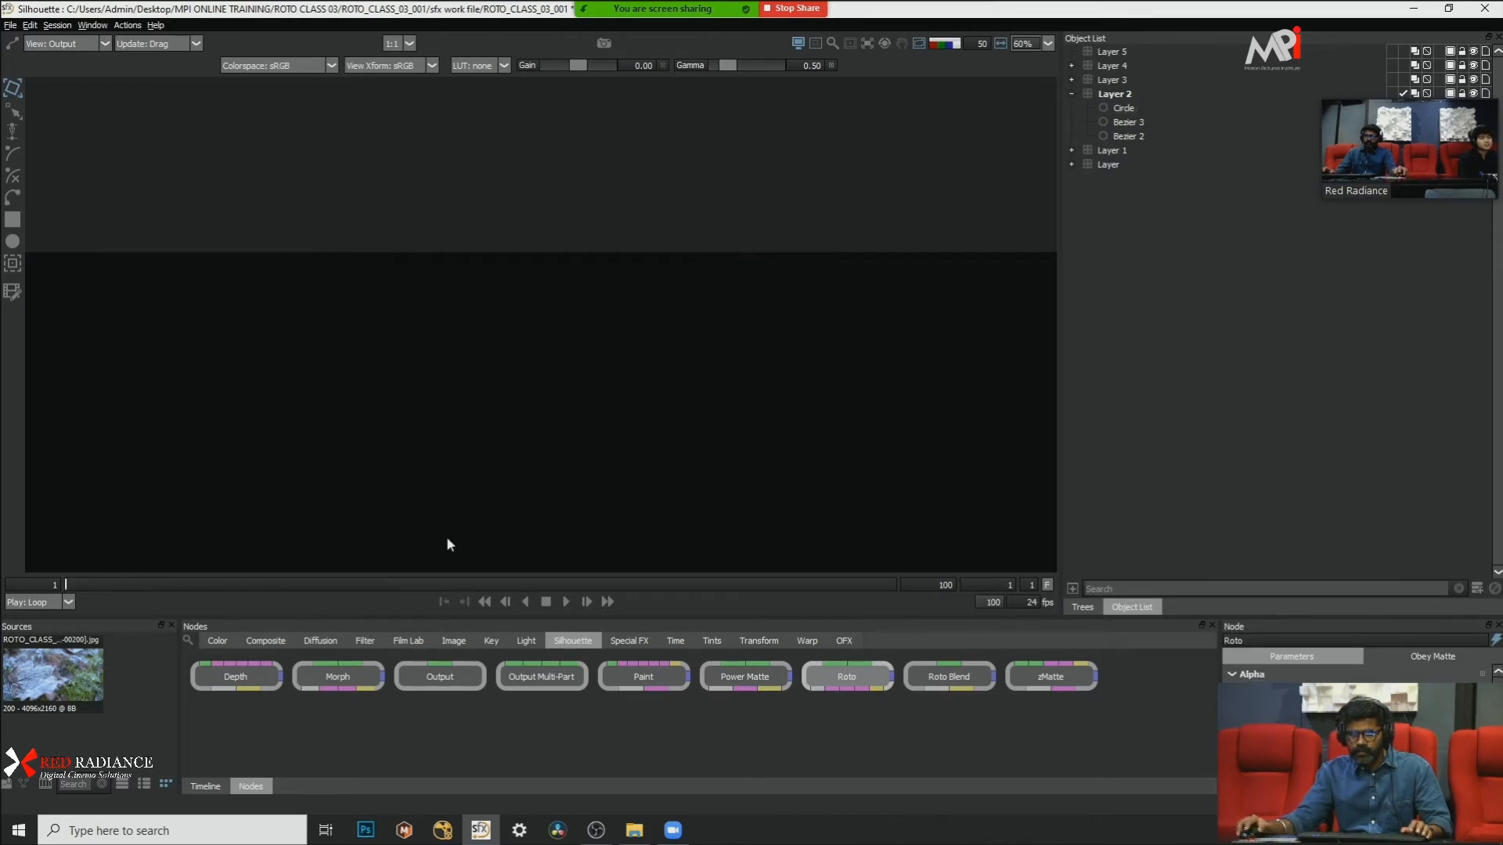
{"action": "scroll", "coordinate": [607, 328], "scroll_direction": "down", "scroll_amount": 5}
{"action": "scroll", "coordinate": [601, 347], "scroll_direction": "up", "scroll_amount": 3}
{"action": "left_click_drag", "start_coordinate": [342, 343], "coordinate": [507, 400]}
{"action": "scroll", "coordinate": [682, 390], "scroll_direction": "up", "scroll_amount": 2}
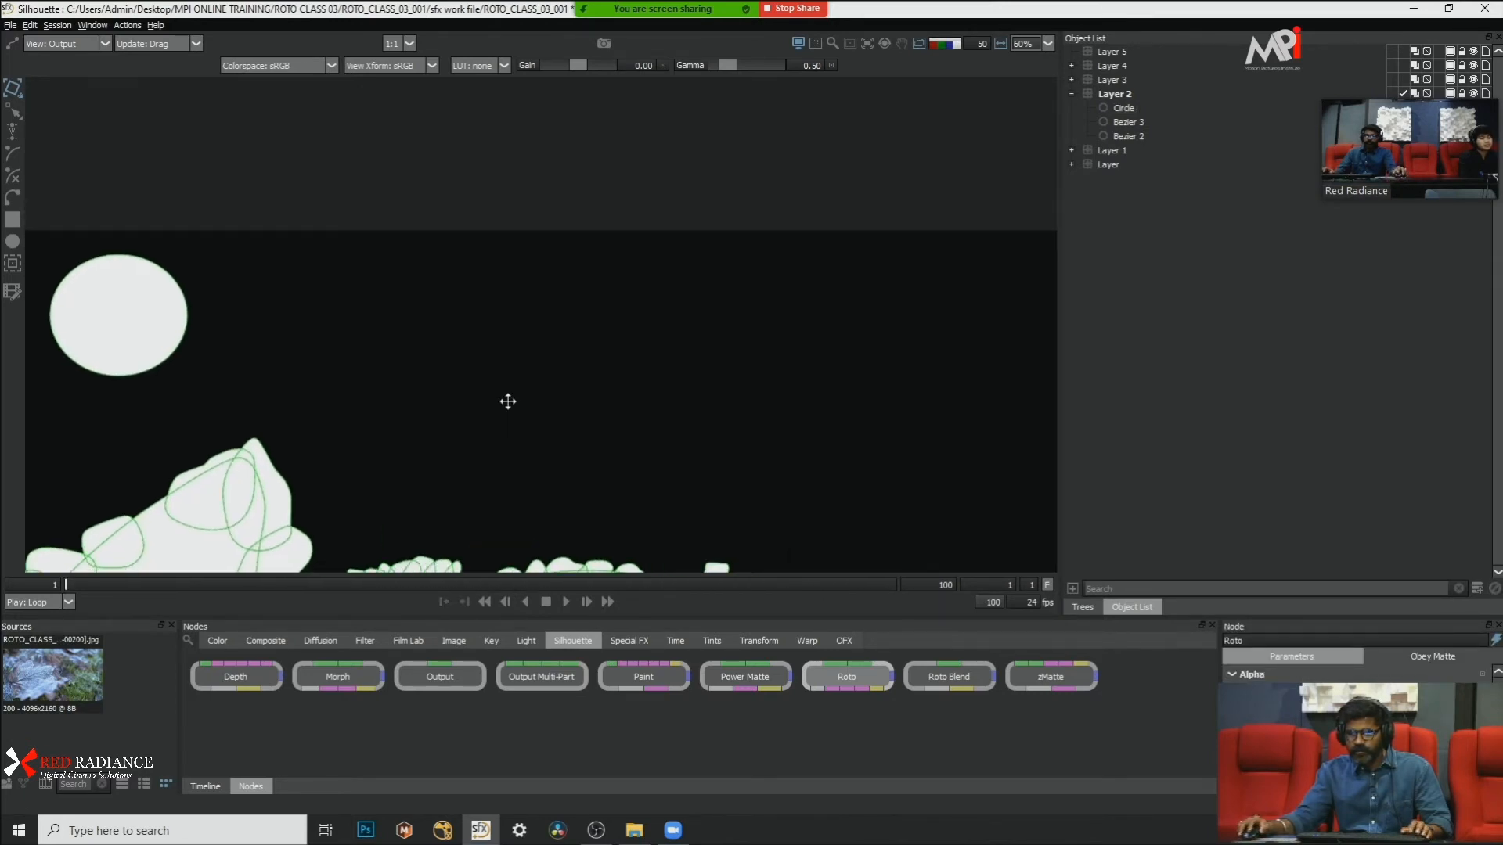
{"action": "left_click", "coordinate": [572, 599]}
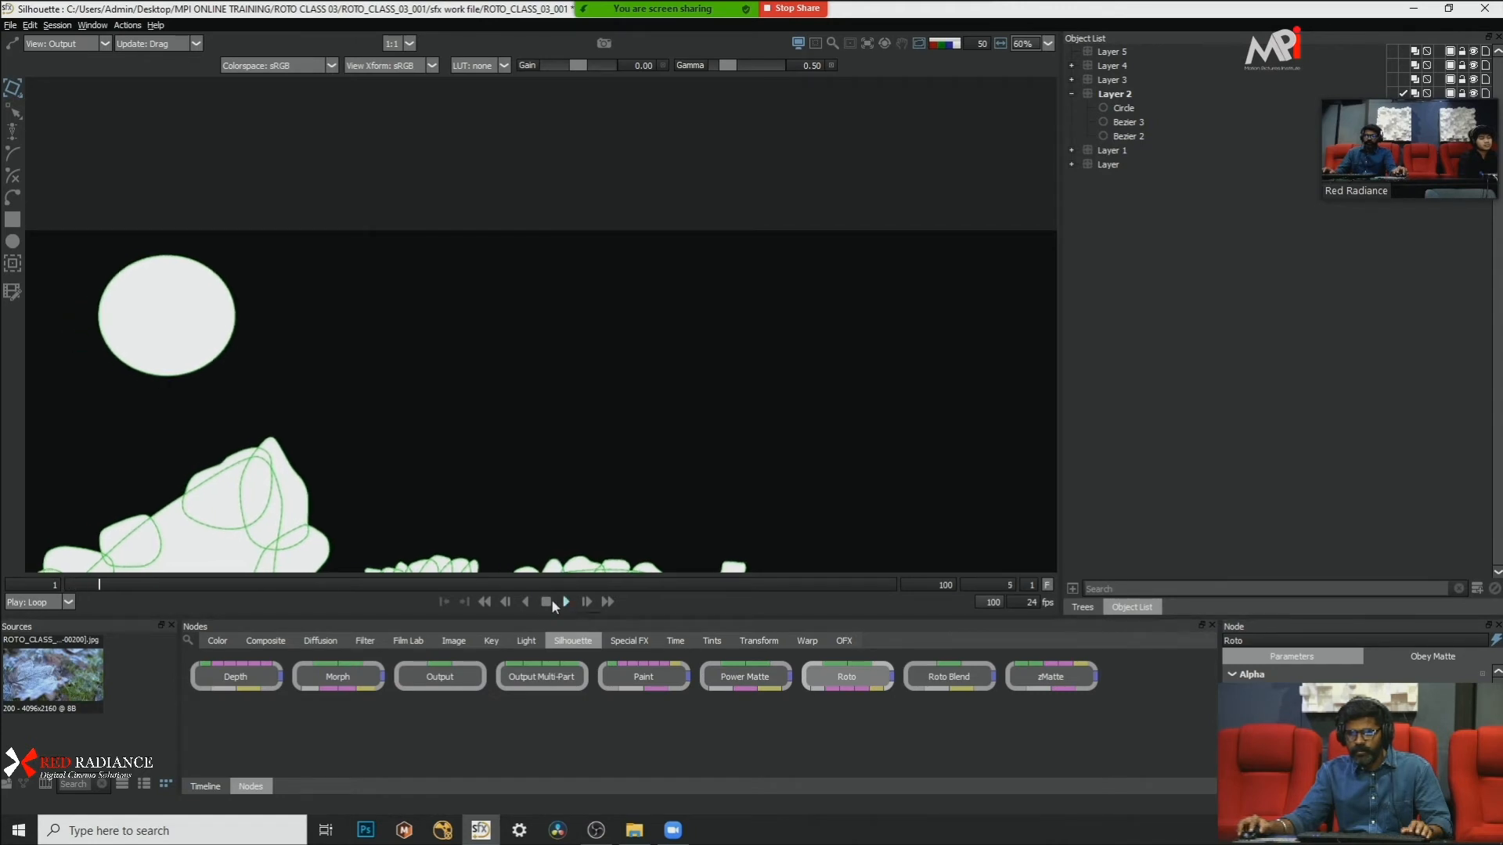
Step: Collapse Layer 2 and hide Layer 4, Layer 3, Layer 2, Layer 1 and Layer together
{"action": "left_click", "coordinate": [1071, 93]}
{"action": "left_click", "coordinate": [1121, 68]}
{"action": "left_click", "coordinate": [1110, 122], "text": "shift"}
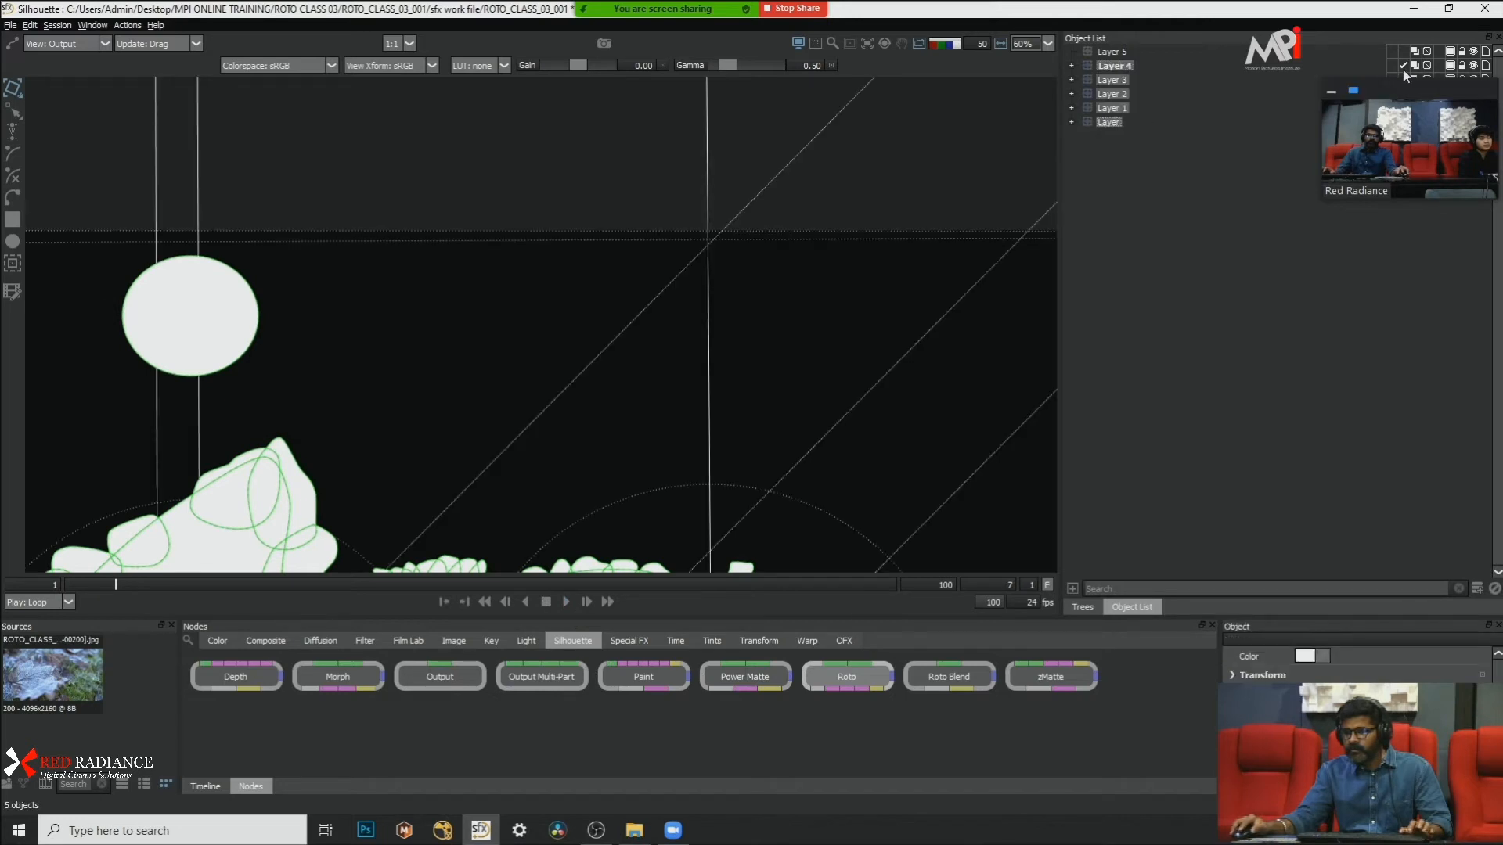
{"action": "left_click", "coordinate": [1474, 65]}
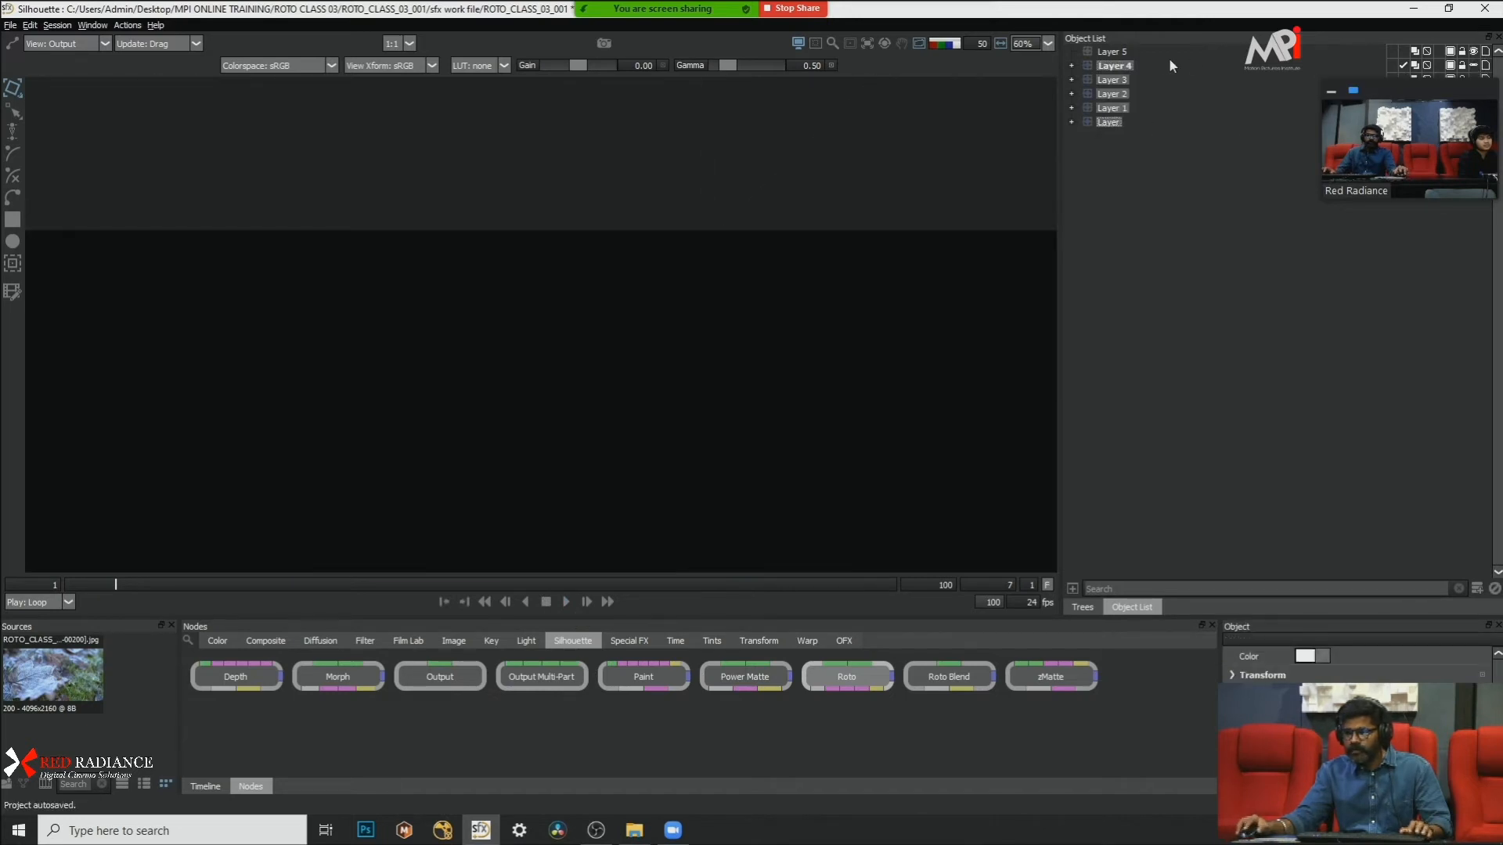
Step: Clear the multi-layer selection and make the empty Layer 5 the active layer
{"action": "left_click", "coordinate": [1147, 79]}
{"action": "left_click", "coordinate": [1072, 65]}
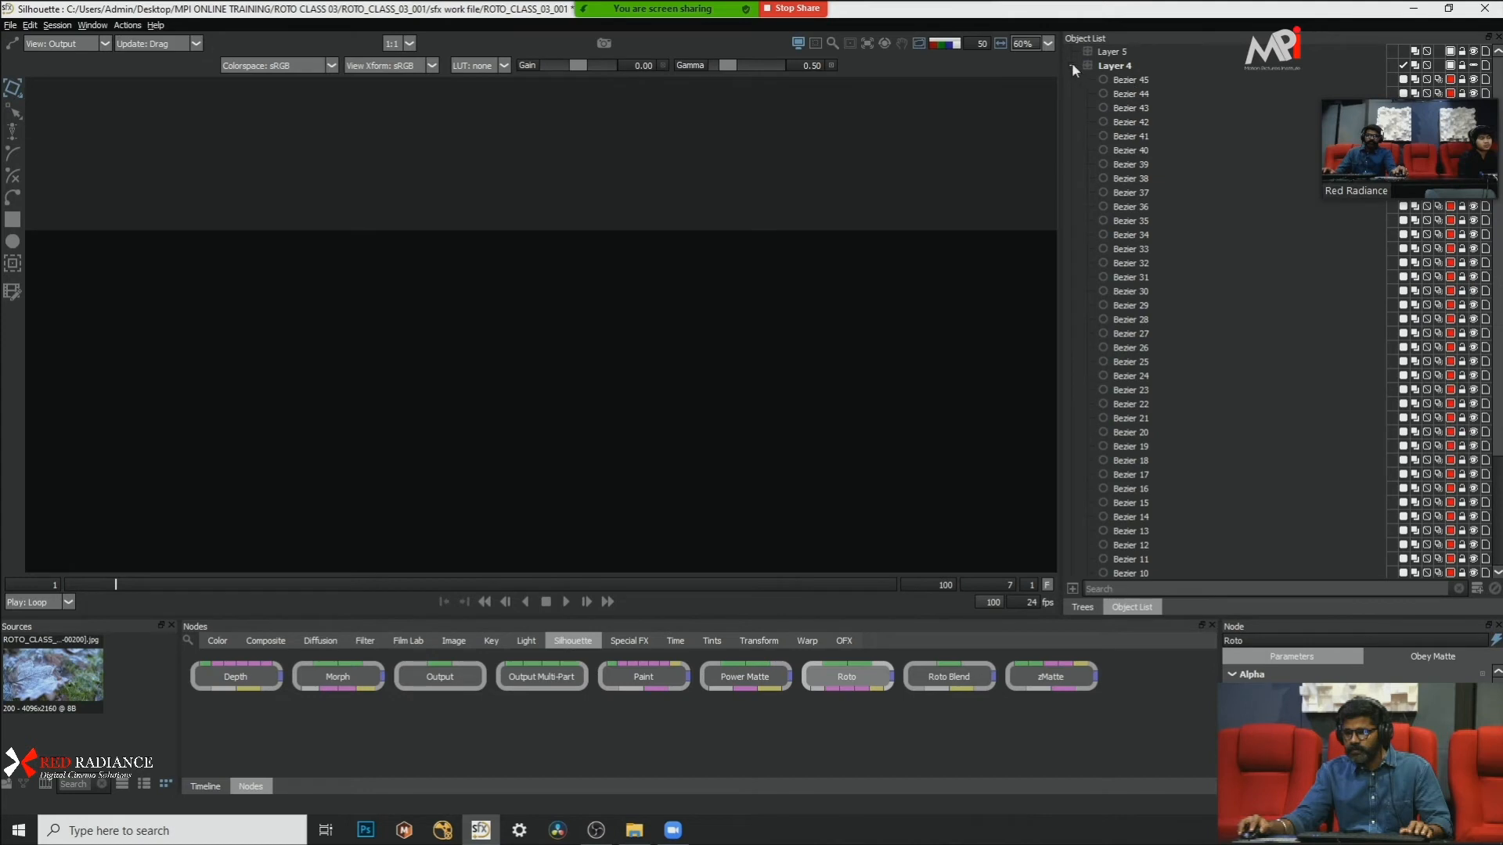
{"action": "left_click", "coordinate": [1072, 66]}
{"action": "left_click", "coordinate": [1113, 52]}
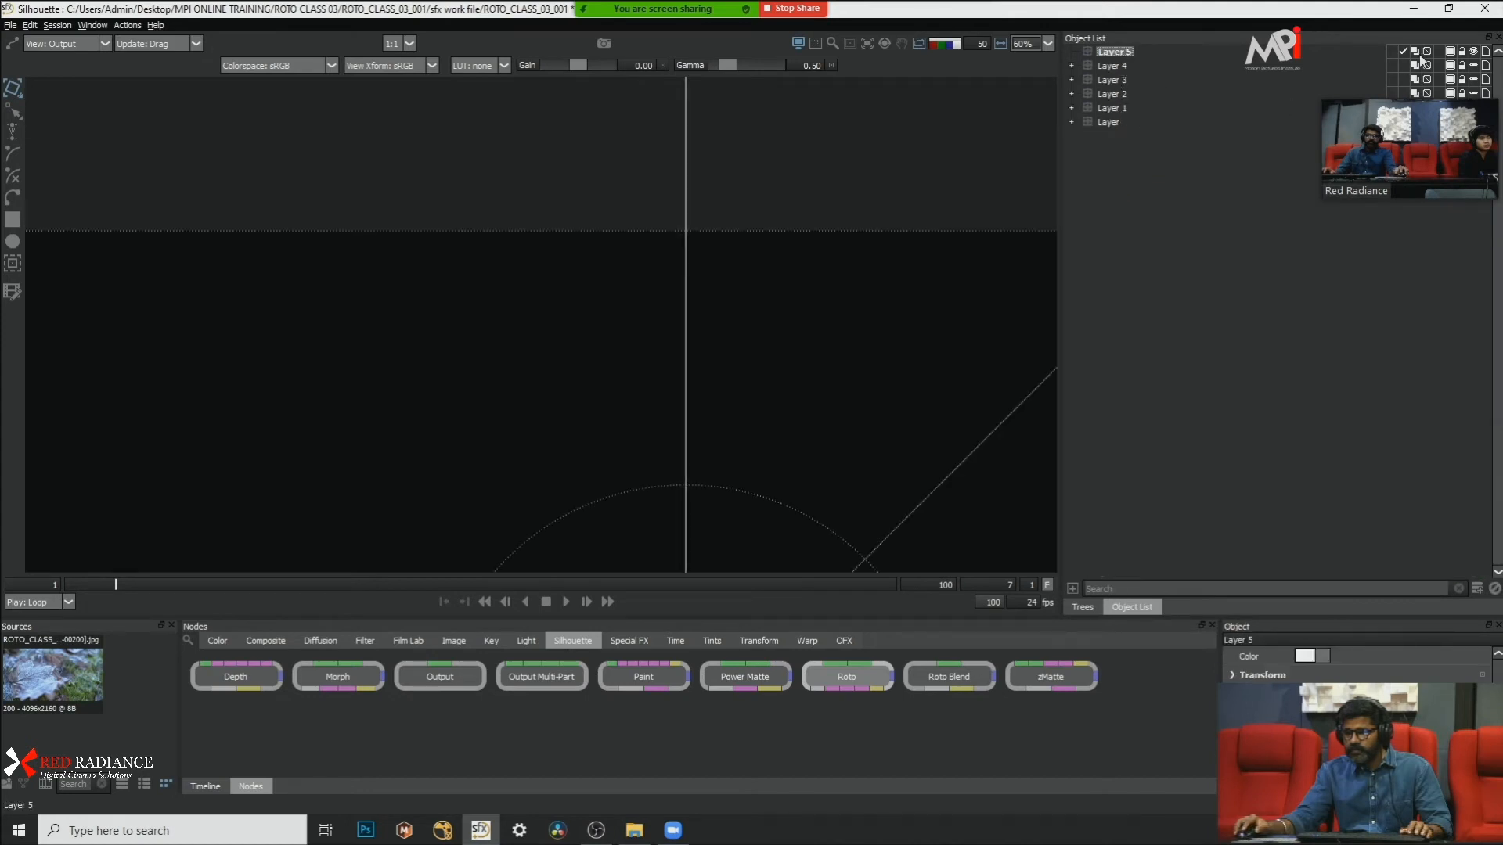
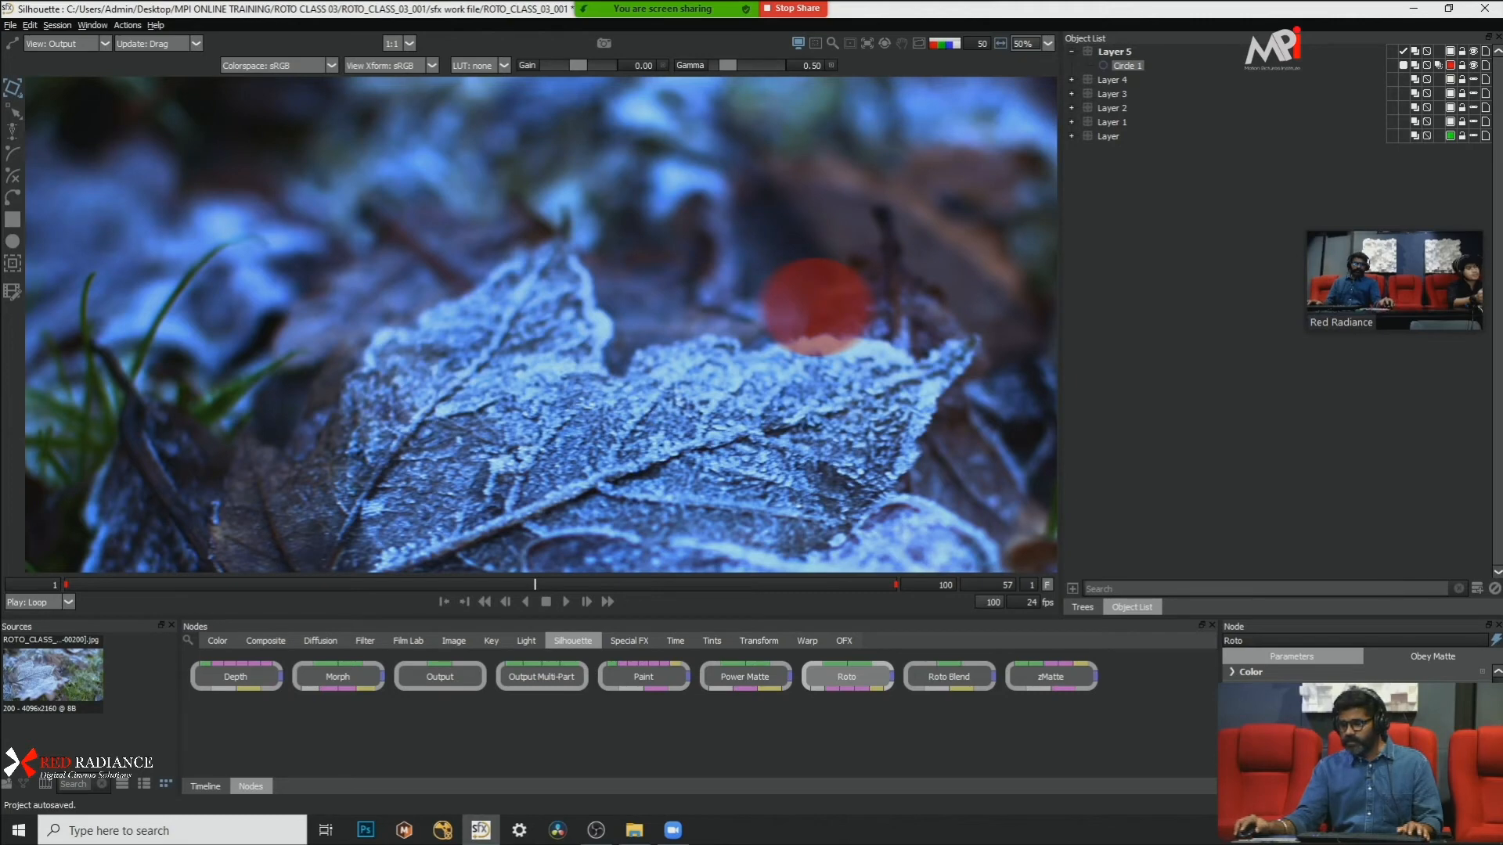
Step: Compare the circle's alpha matte with its red overlay on the footage at frame 57
{"action": "key", "text": "a"}
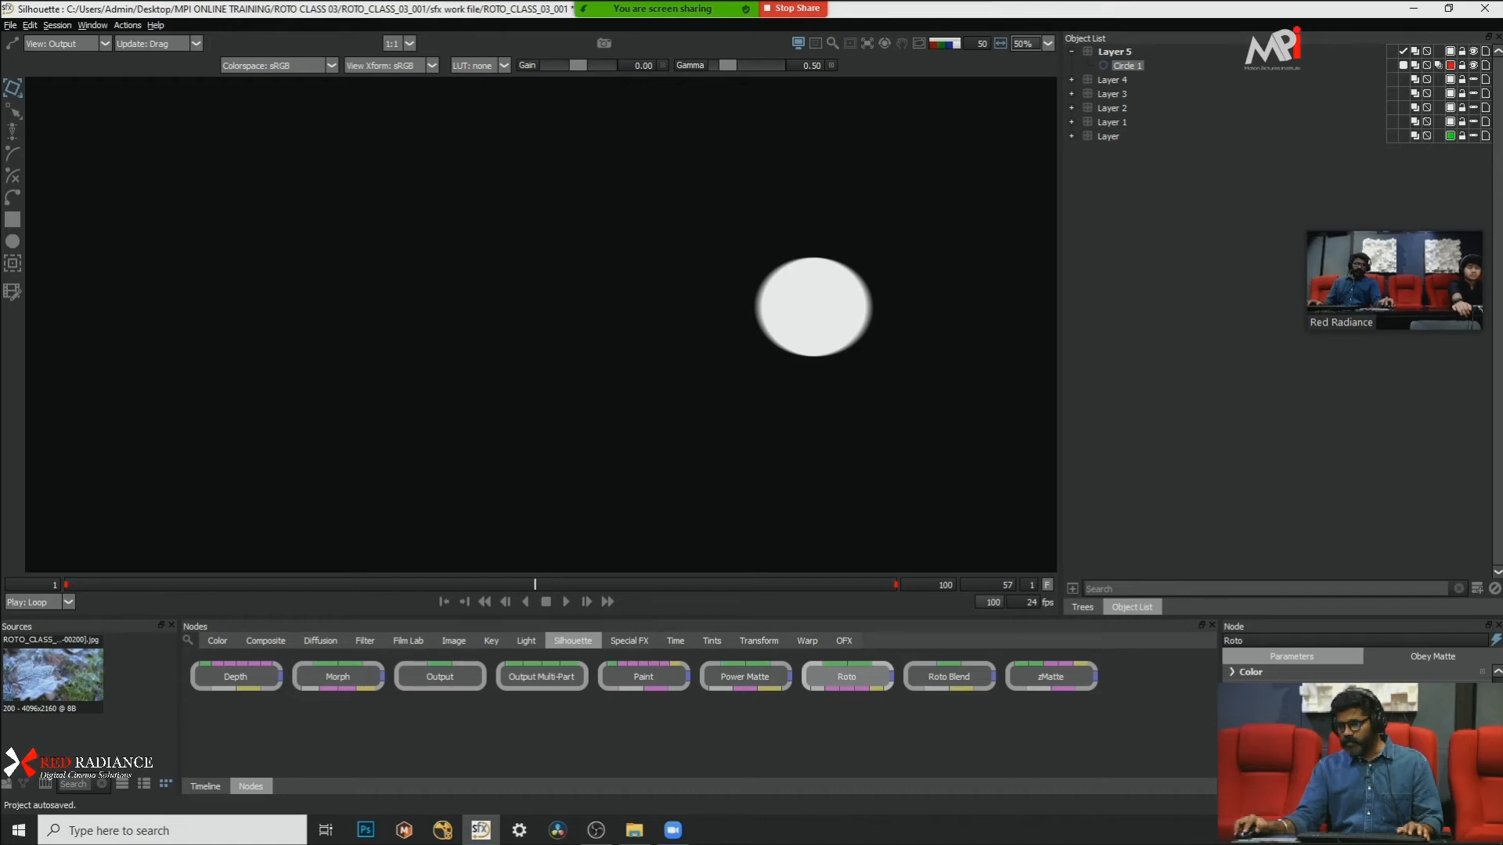
{"action": "scroll", "coordinate": [894, 304], "scroll_direction": "up", "scroll_amount": 4}
{"action": "key", "text": "a"}
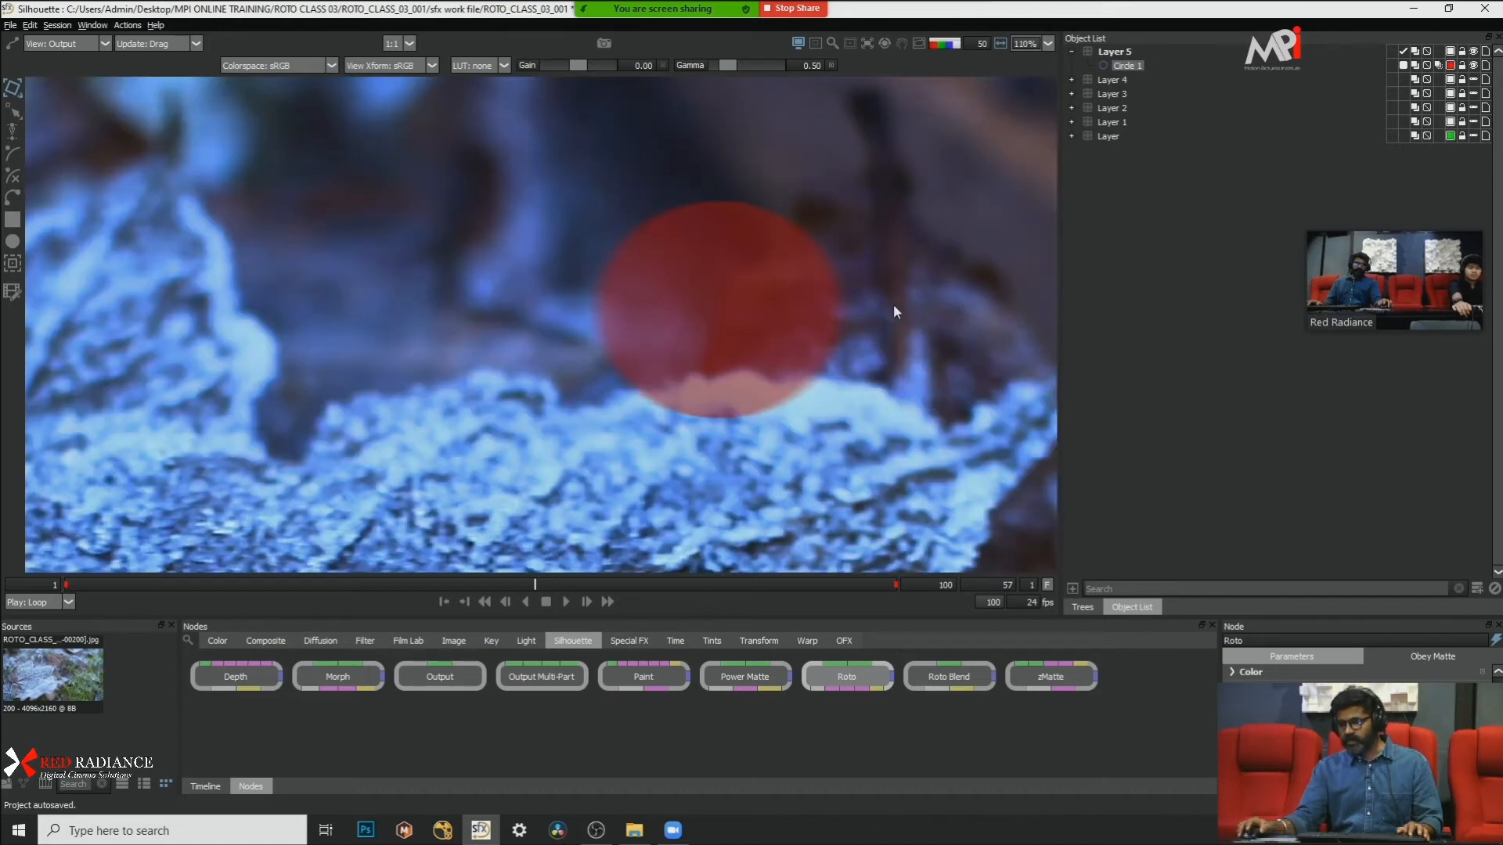
{"action": "key", "text": "a"}
{"action": "key", "text": "a"}
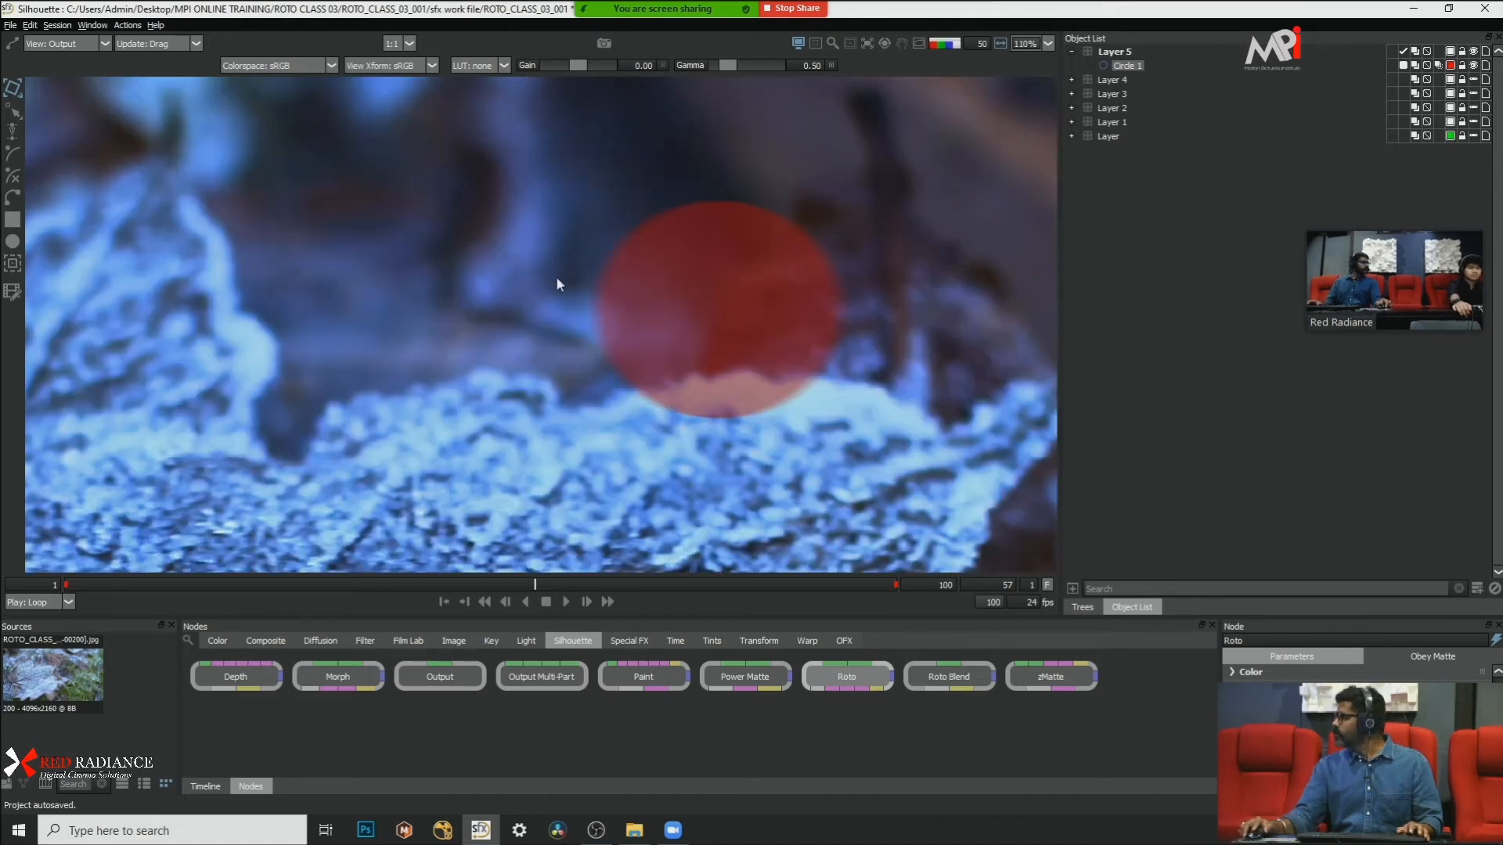
{"action": "scroll", "coordinate": [579, 283], "scroll_direction": "down", "scroll_amount": 3}
{"action": "scroll", "coordinate": [615, 259], "scroll_direction": "down", "scroll_amount": 3}
{"action": "key", "text": "a"}
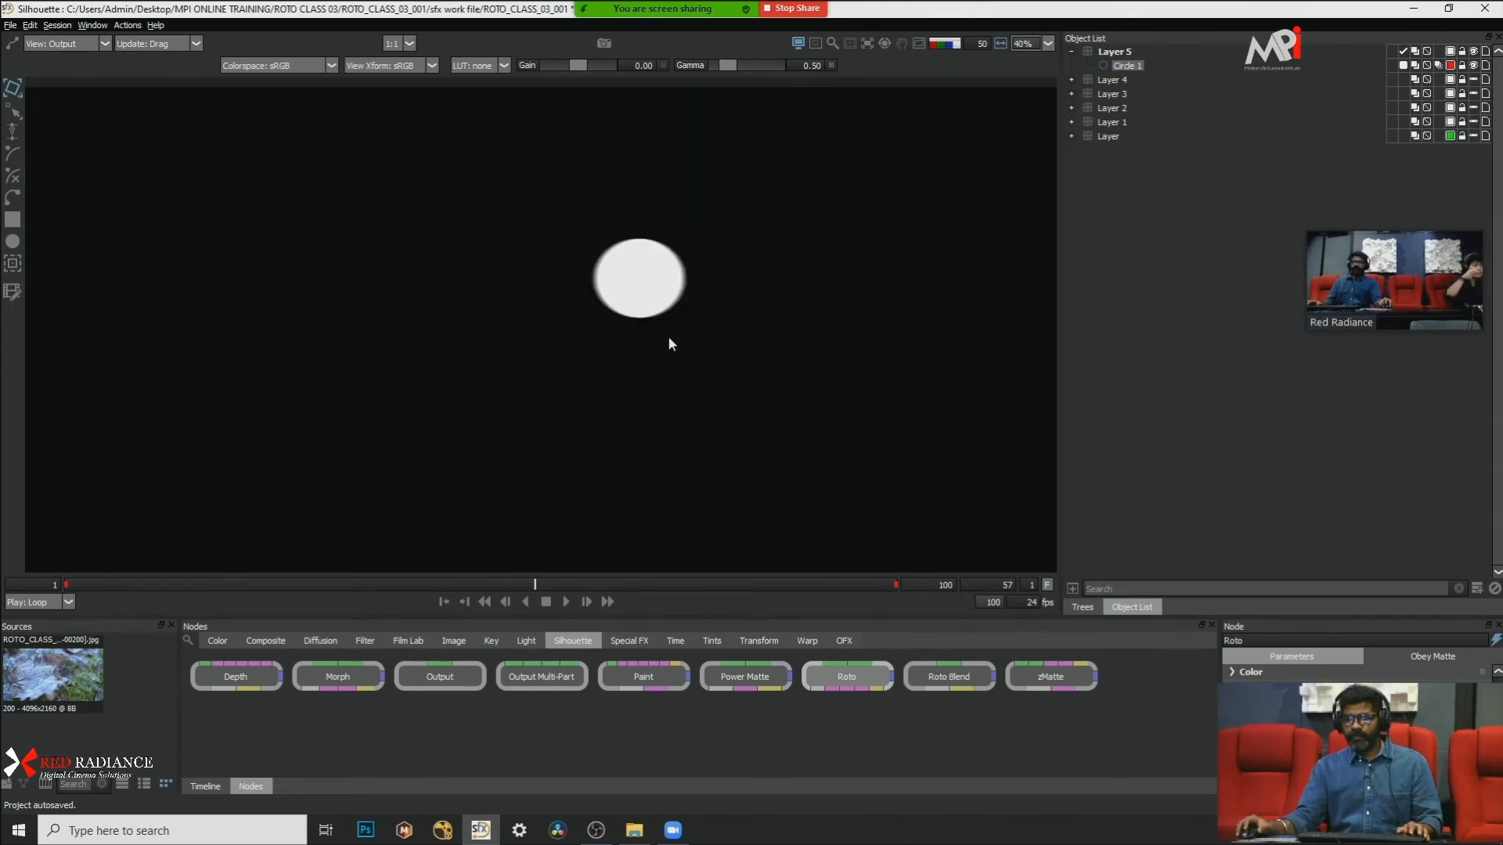
{"action": "key", "text": "a"}
{"action": "key", "text": "a"}
{"action": "key", "text": "a"}
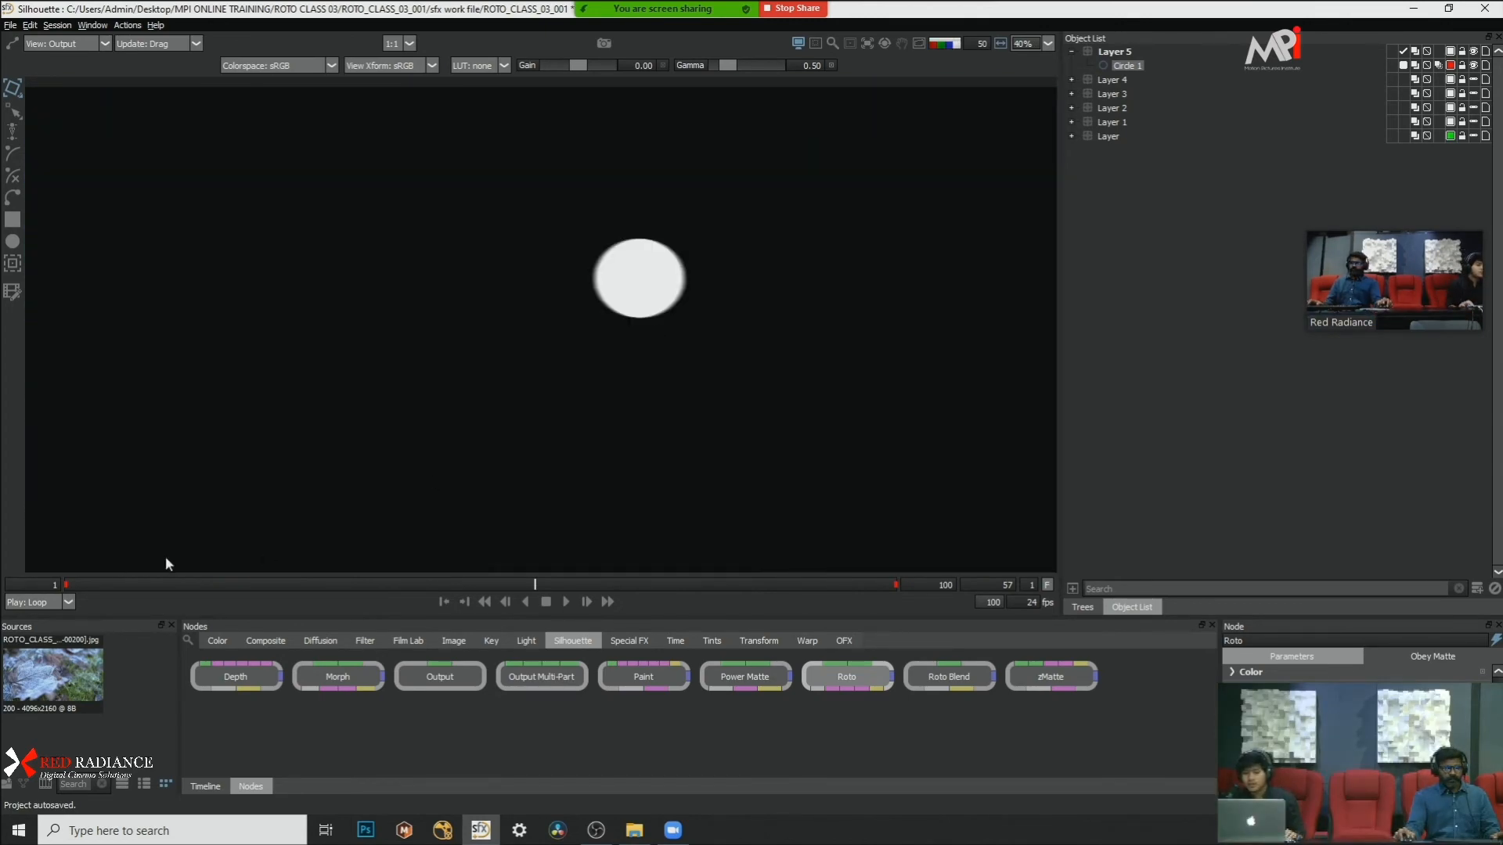
Step: Go to frame 1 and examine the edges of the circle's alpha matte
{"action": "left_click_drag", "start_coordinate": [110, 585], "coordinate": [30, 588]}
{"action": "scroll", "coordinate": [429, 296], "scroll_direction": "up", "scroll_amount": 1}
{"action": "scroll", "coordinate": [424, 304], "scroll_direction": "down", "scroll_amount": 1}
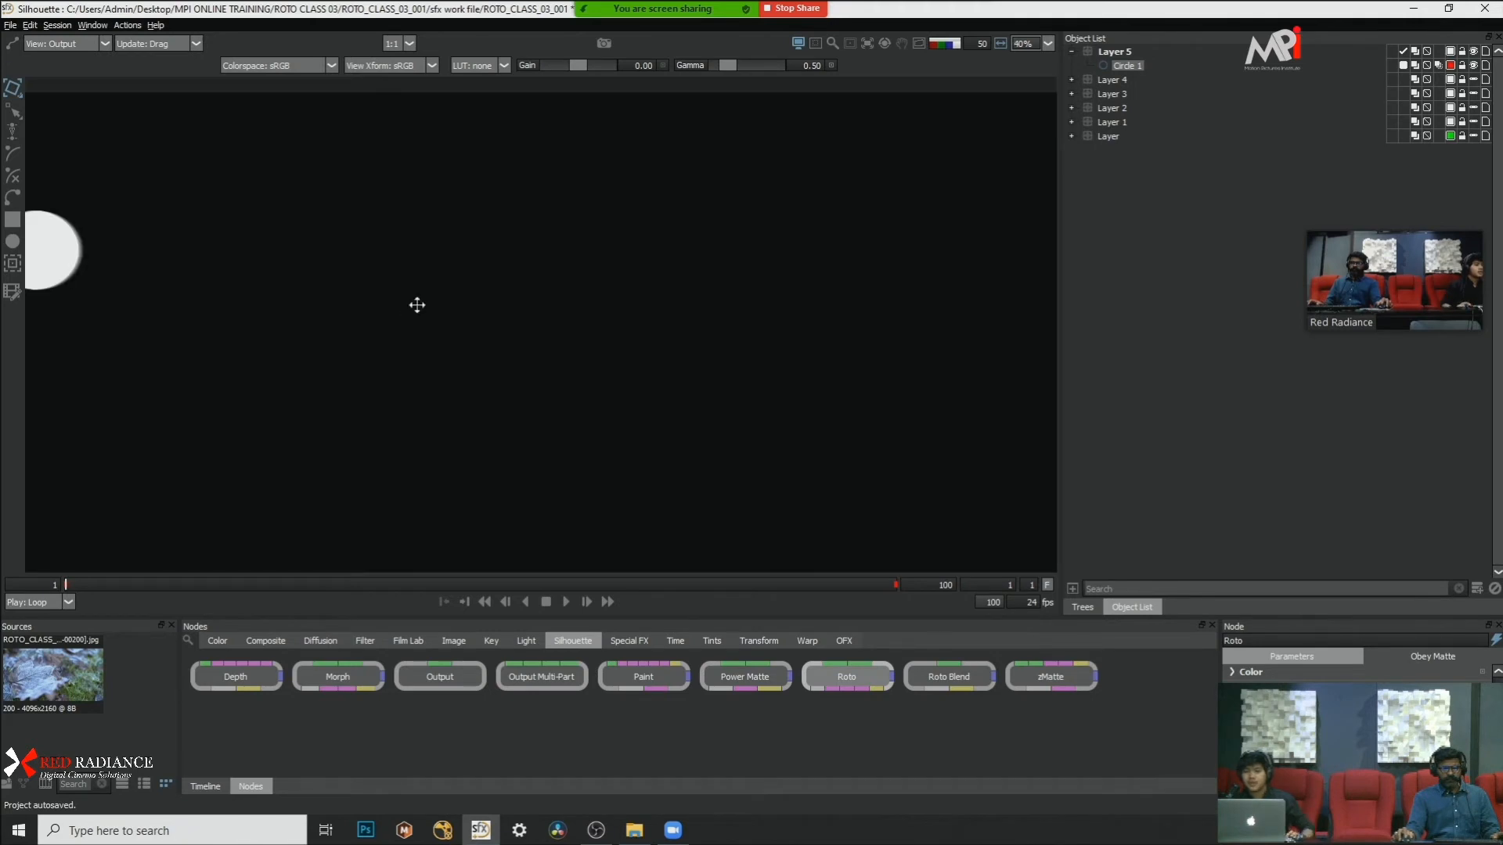
{"action": "left_click_drag", "start_coordinate": [33, 241], "coordinate": [227, 260]}
{"action": "scroll", "coordinate": [202, 256], "scroll_direction": "up", "scroll_amount": 1}
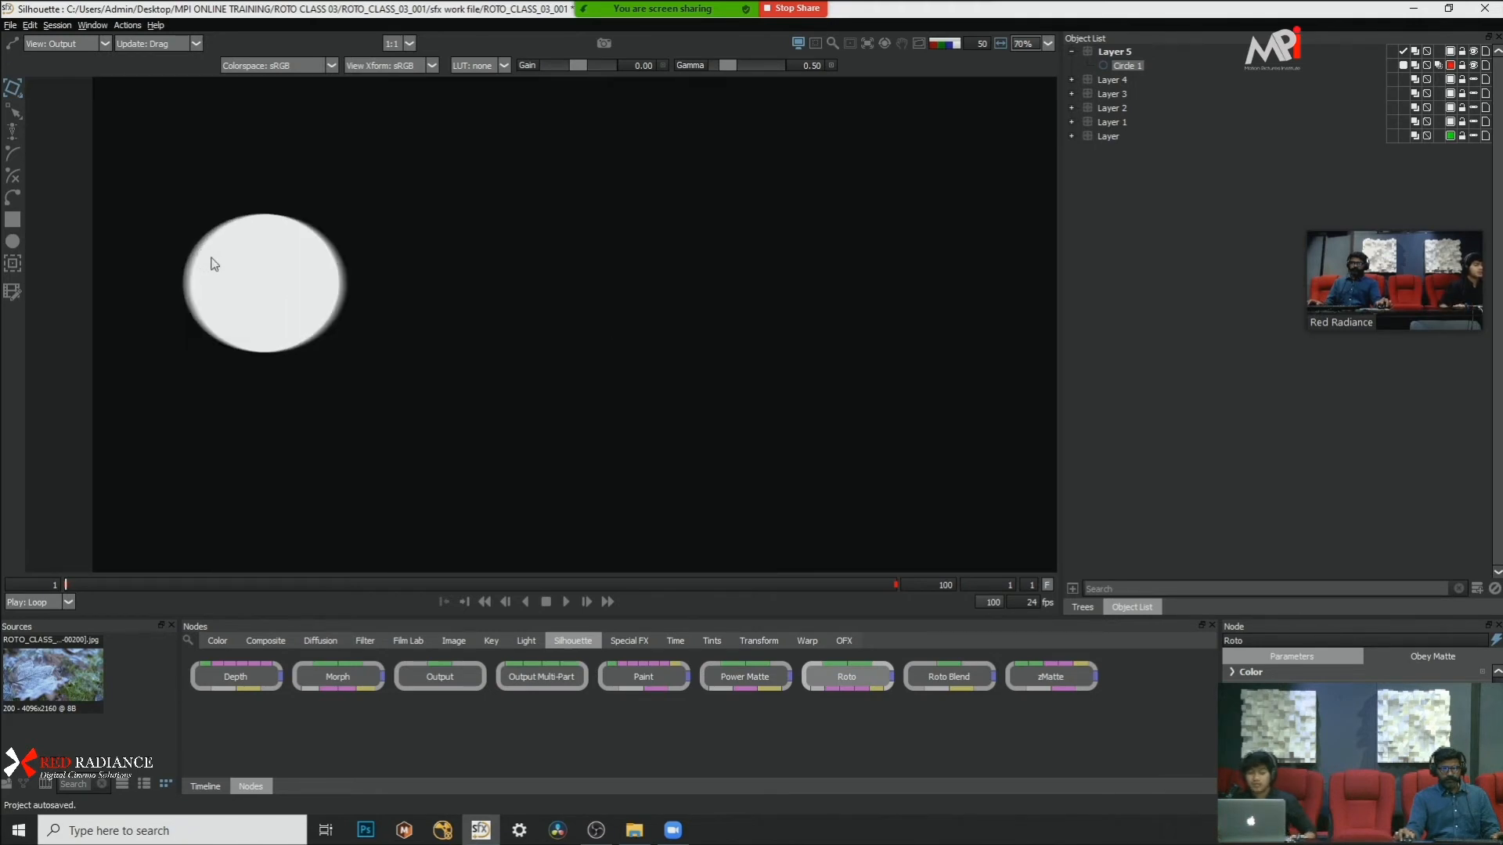
{"action": "scroll", "coordinate": [213, 258], "scroll_direction": "down", "scroll_amount": 1}
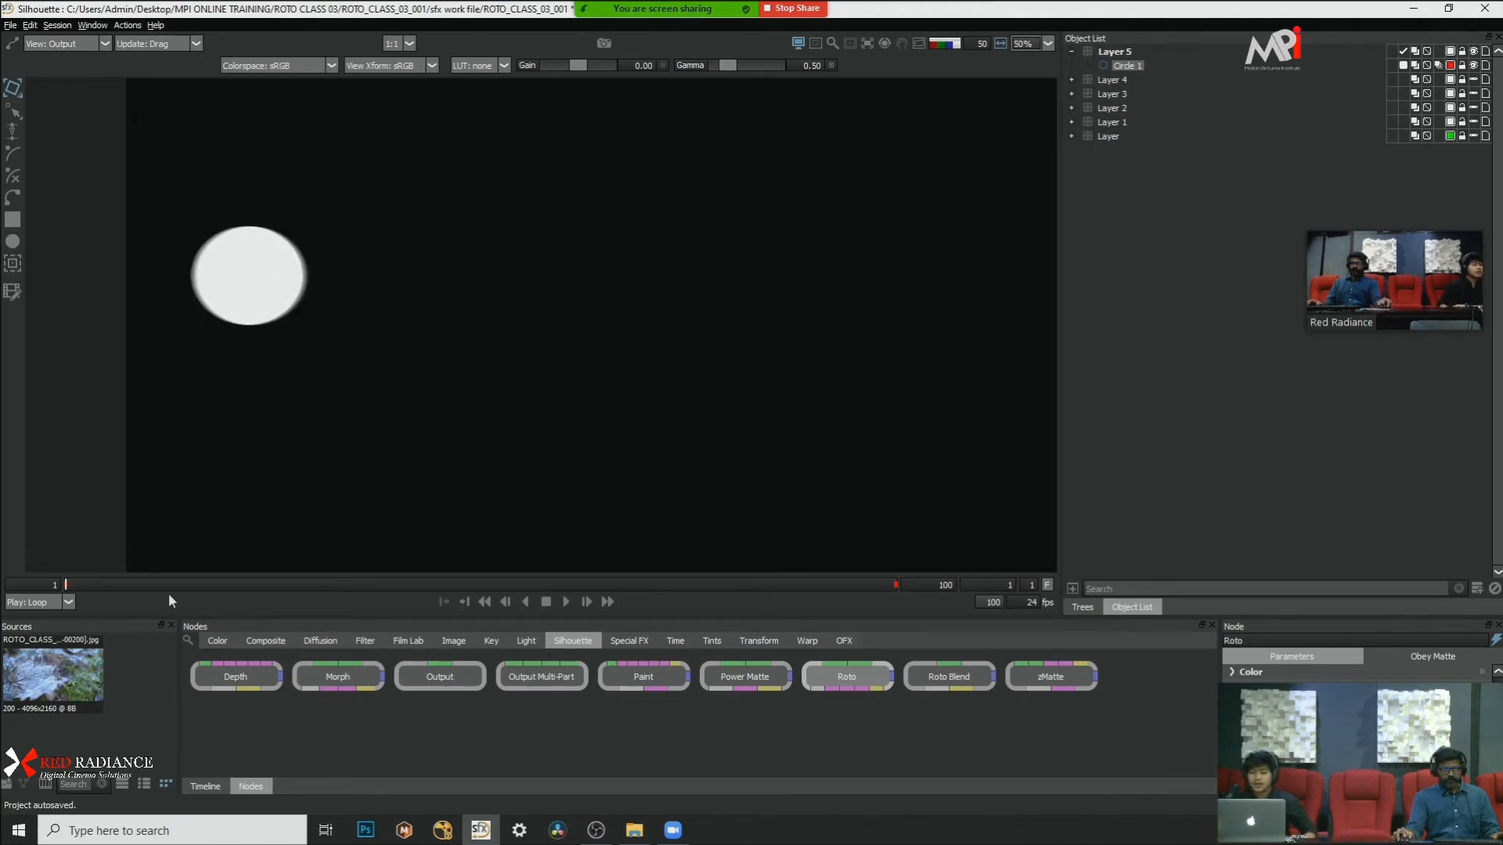
Step: Open the timeline and move Circle 1's last keyframe from frame 100 to about frame 47
{"action": "left_click", "coordinate": [205, 785]}
{"action": "left_click_drag", "start_coordinate": [449, 769], "coordinate": [771, 764]}
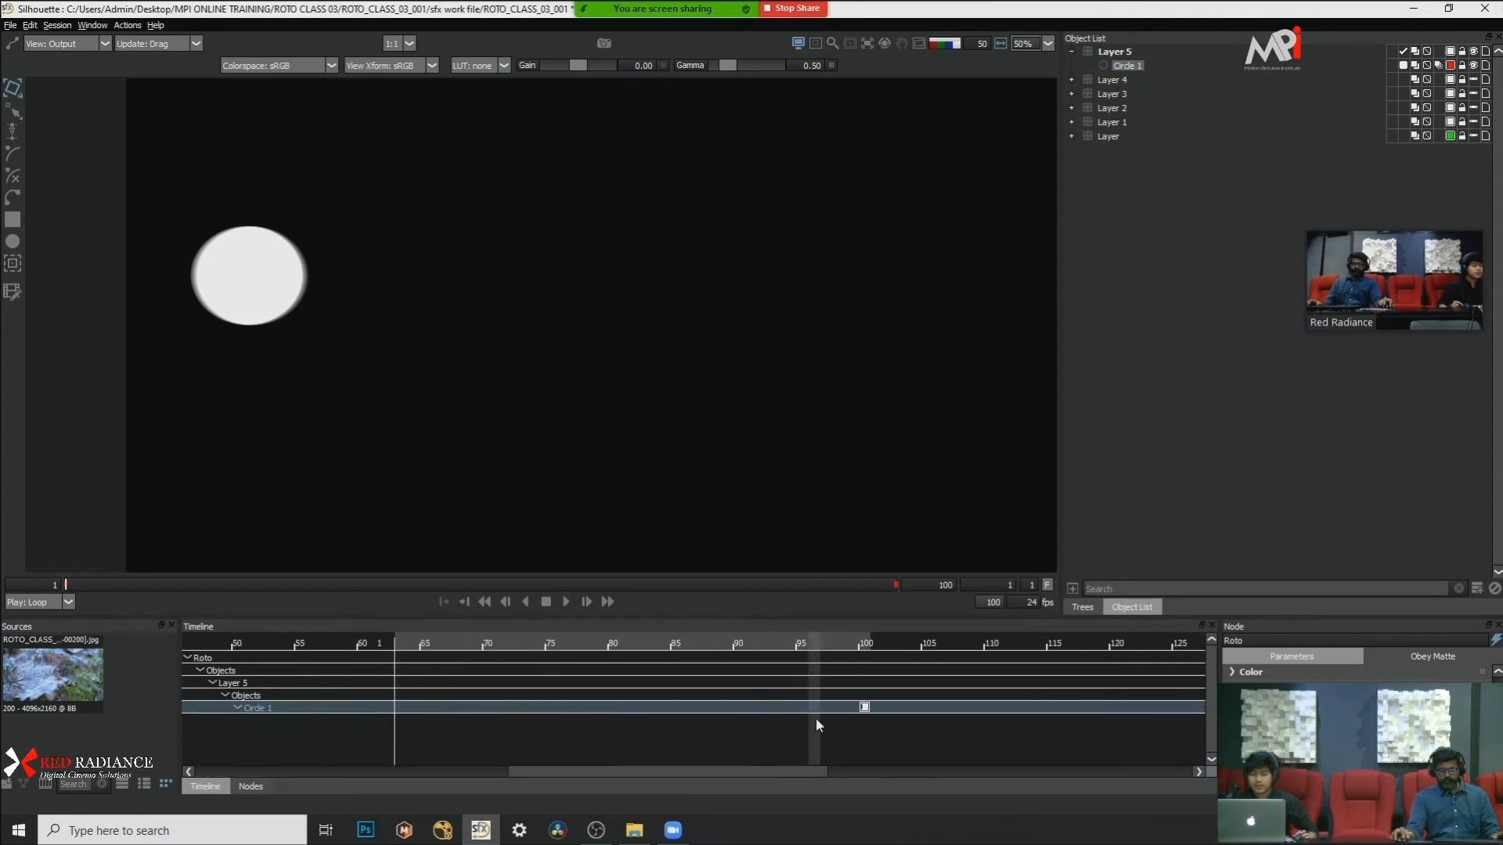
{"action": "left_click", "coordinate": [864, 707]}
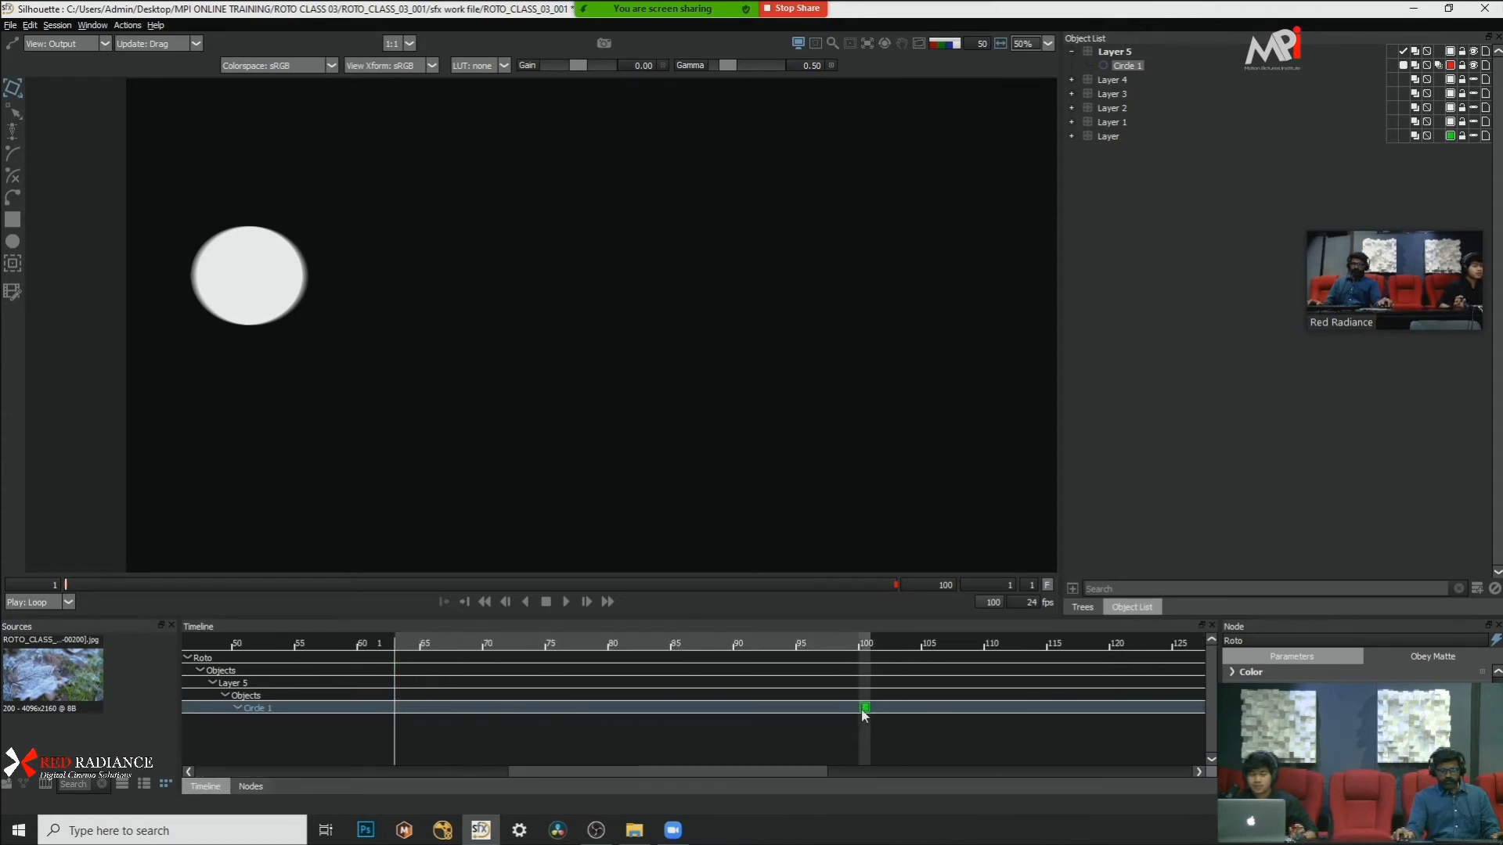
{"action": "left_click_drag", "start_coordinate": [647, 715], "coordinate": [365, 712]}
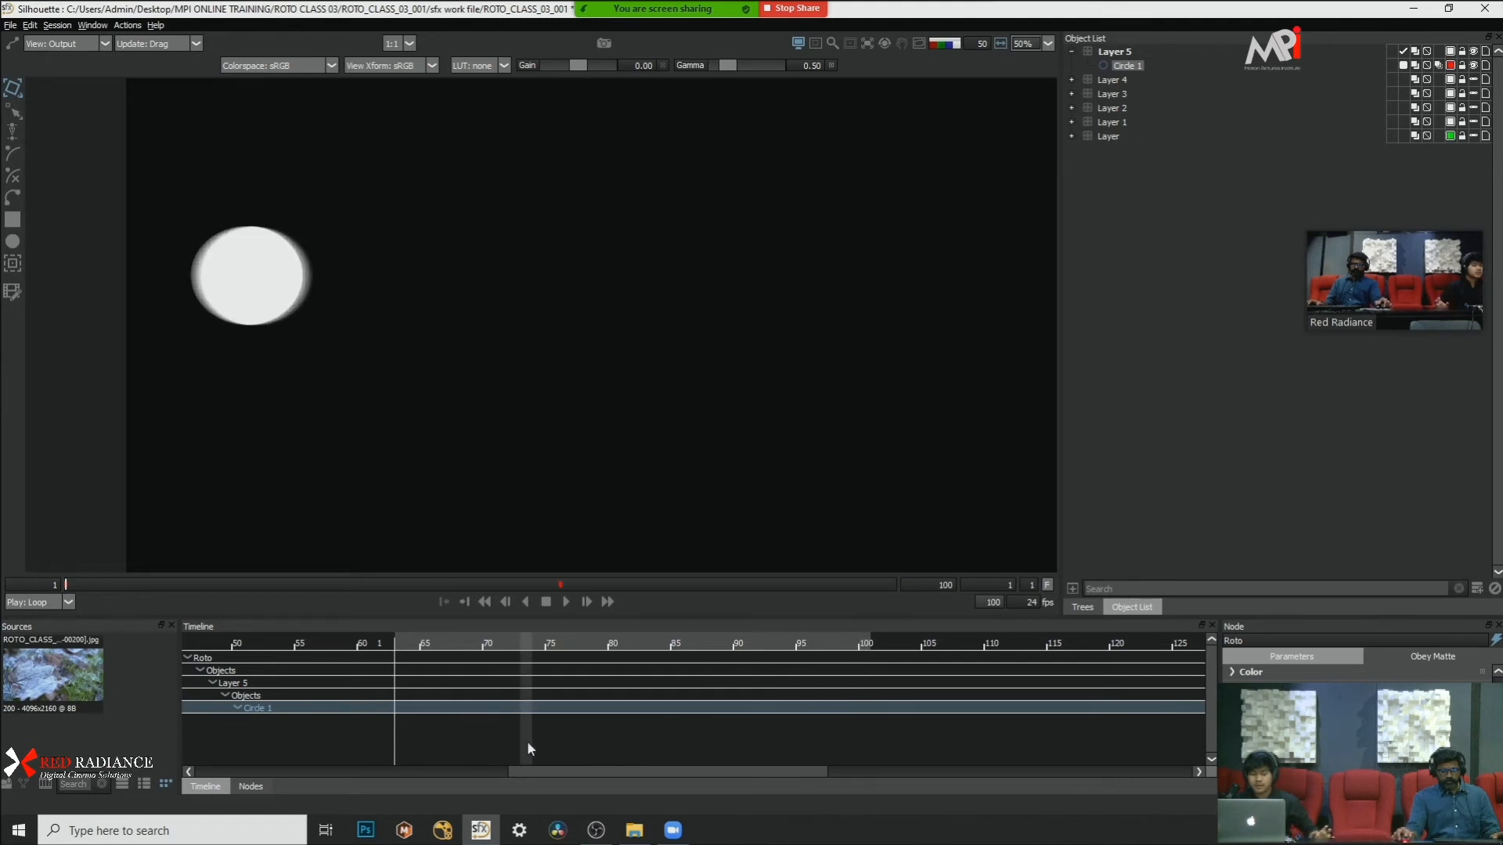
{"action": "left_click_drag", "start_coordinate": [608, 772], "coordinate": [286, 772]}
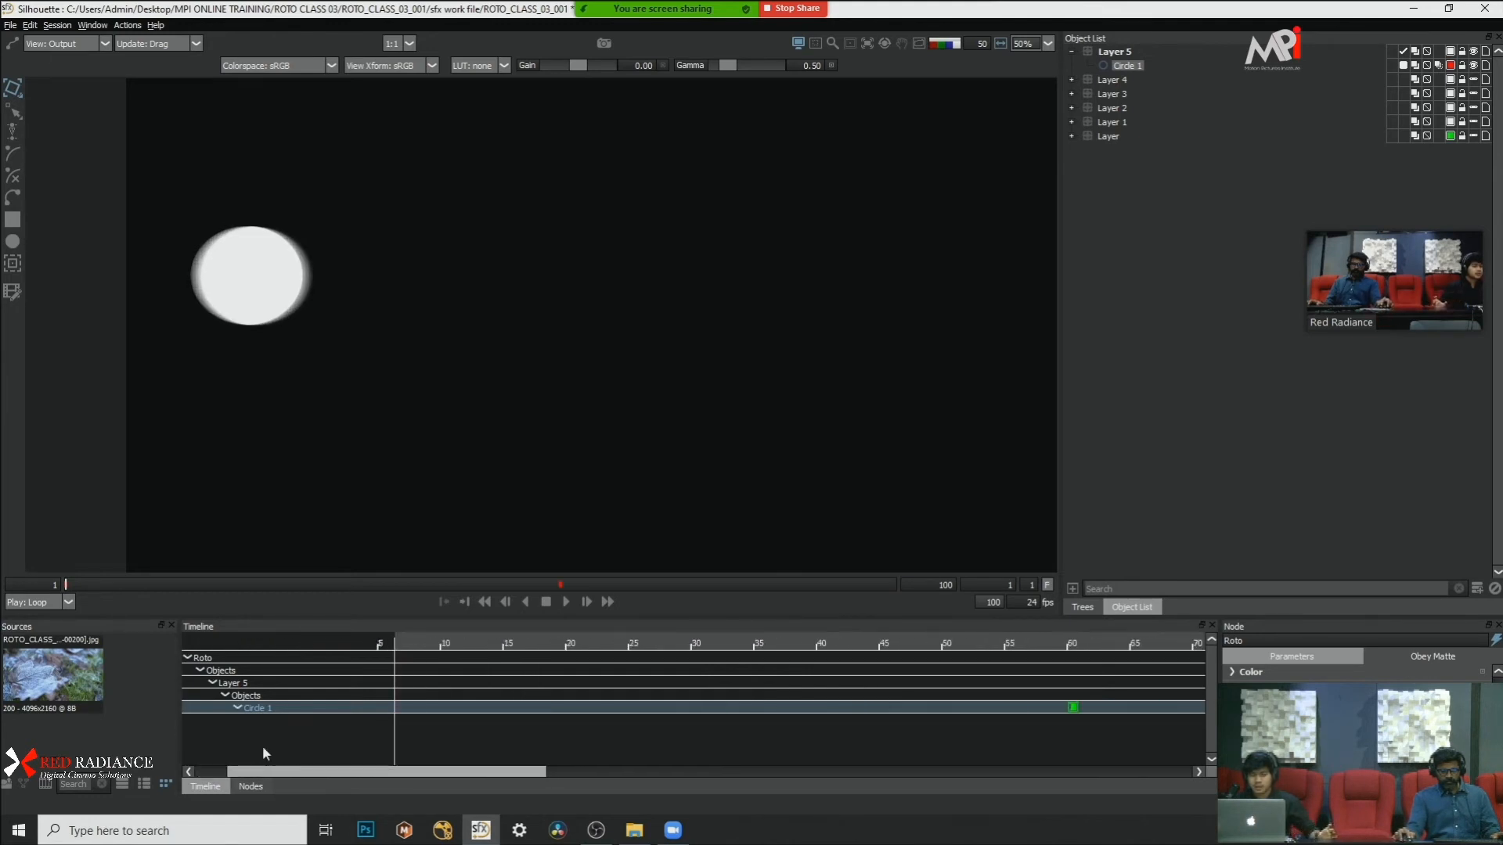
{"action": "left_click_drag", "start_coordinate": [1154, 708], "coordinate": [992, 708]}
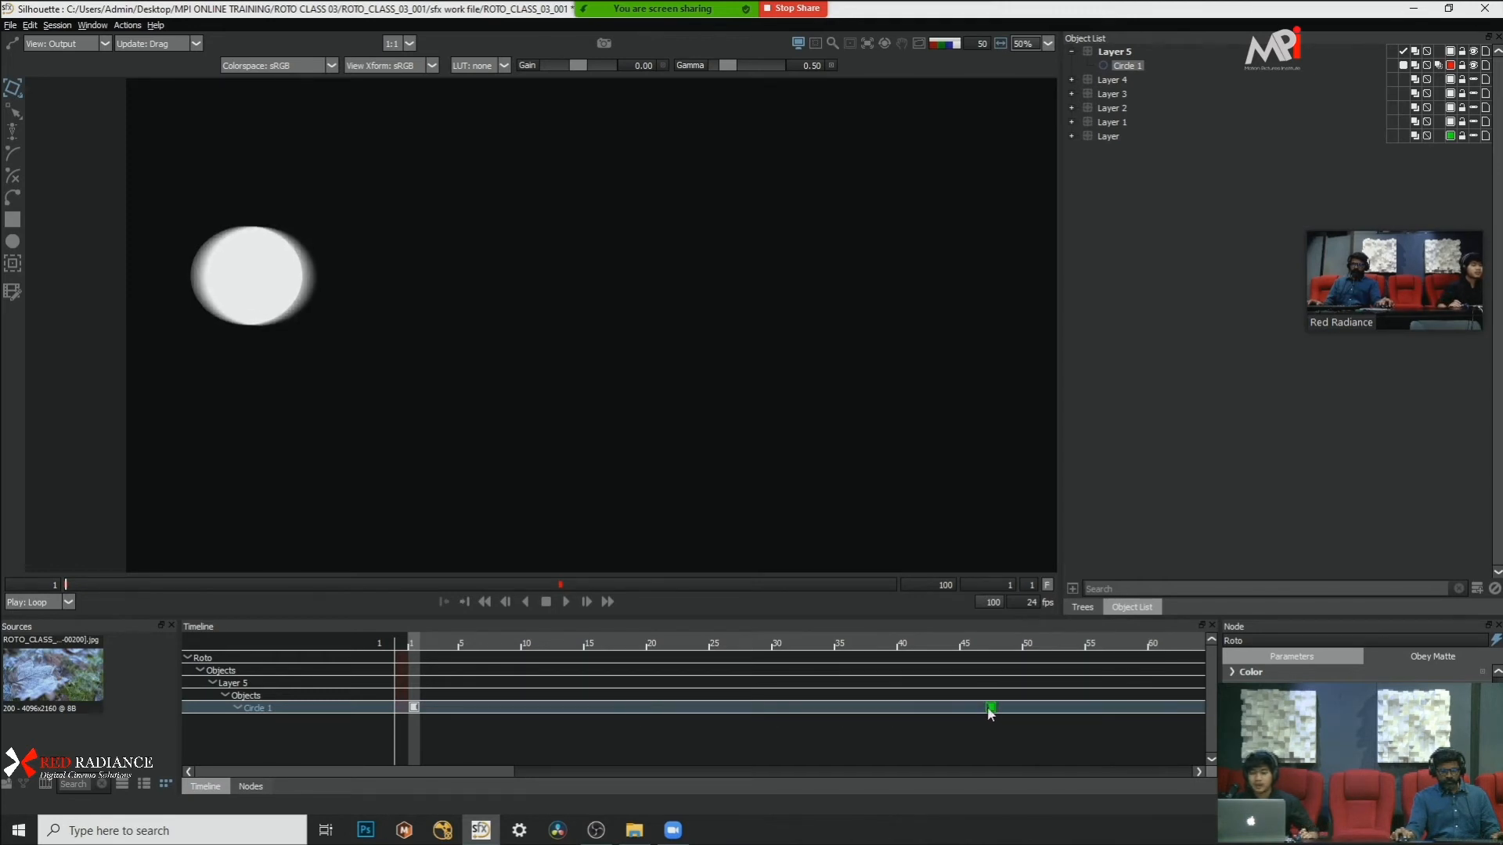
Step: Play the sped-up circle matte, pausing at several frames to examine the motion blur on its edges
{"action": "left_click", "coordinate": [565, 602]}
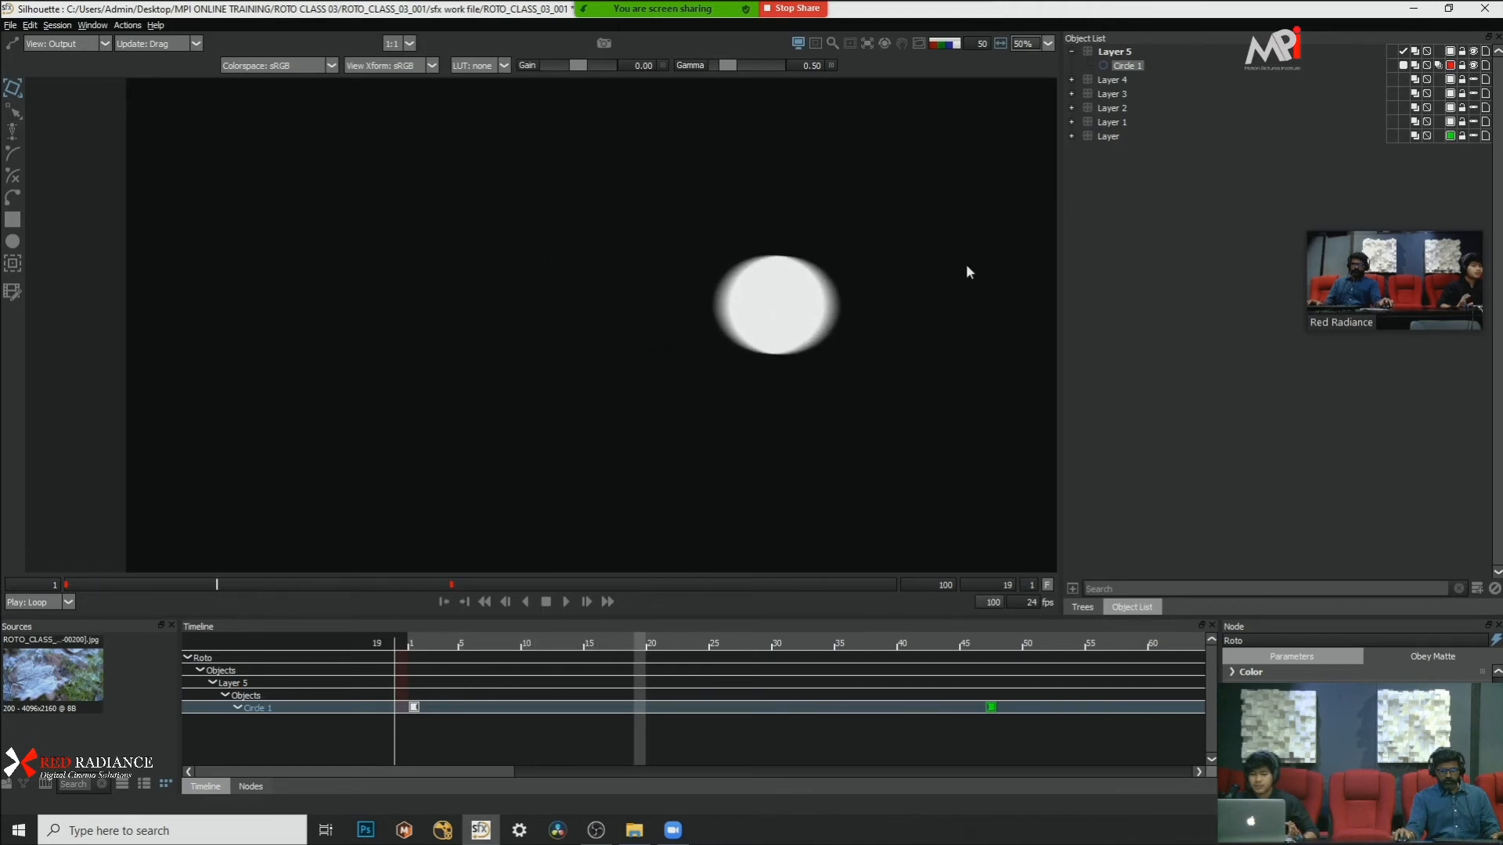
{"action": "scroll", "coordinate": [951, 280], "scroll_direction": "up", "scroll_amount": 3}
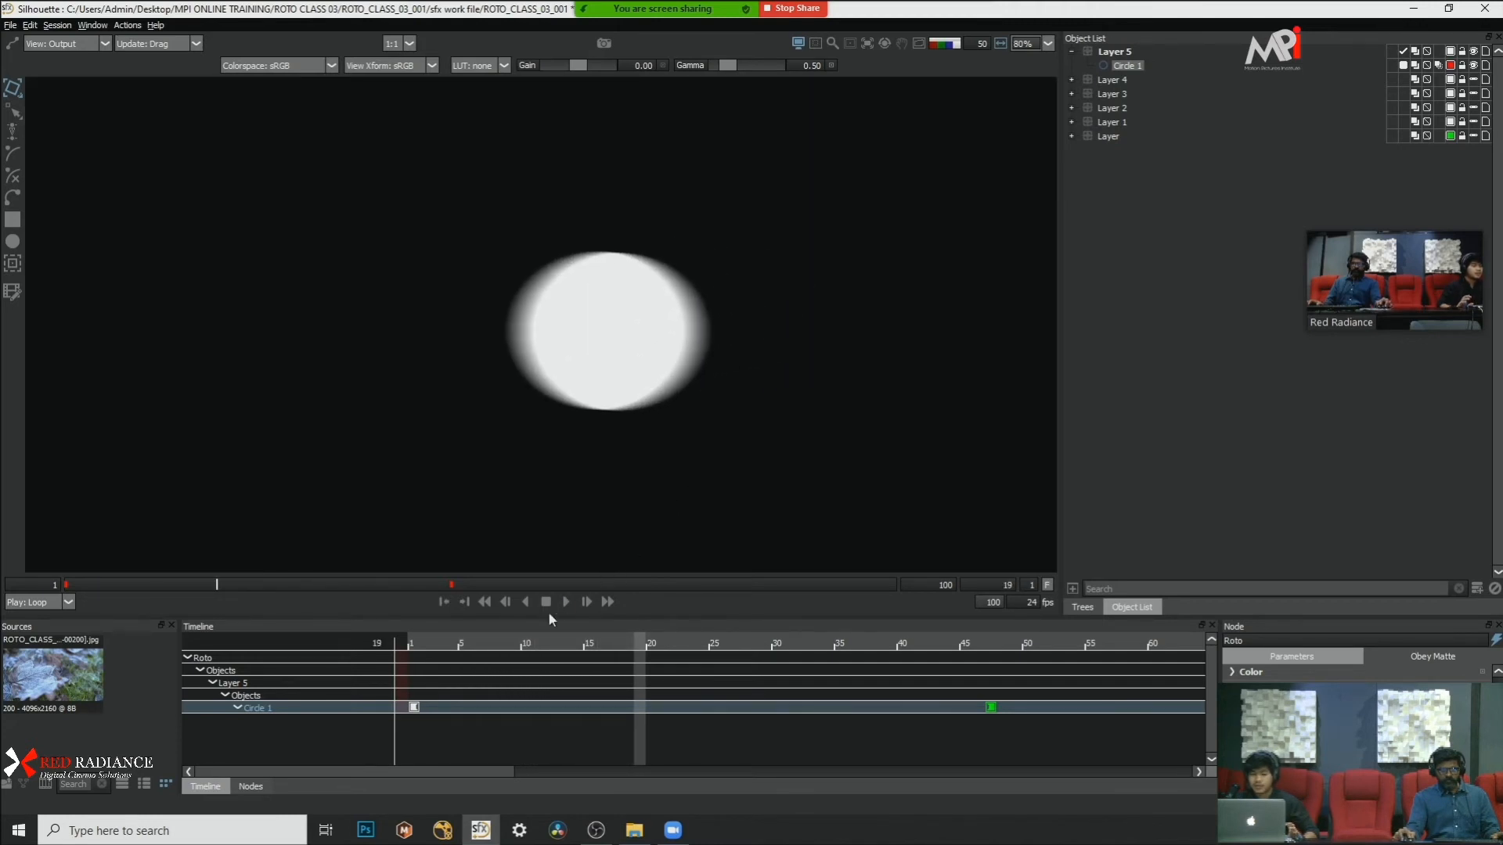
{"action": "left_click", "coordinate": [565, 601]}
{"action": "scroll", "coordinate": [857, 360], "scroll_direction": "down", "scroll_amount": 2}
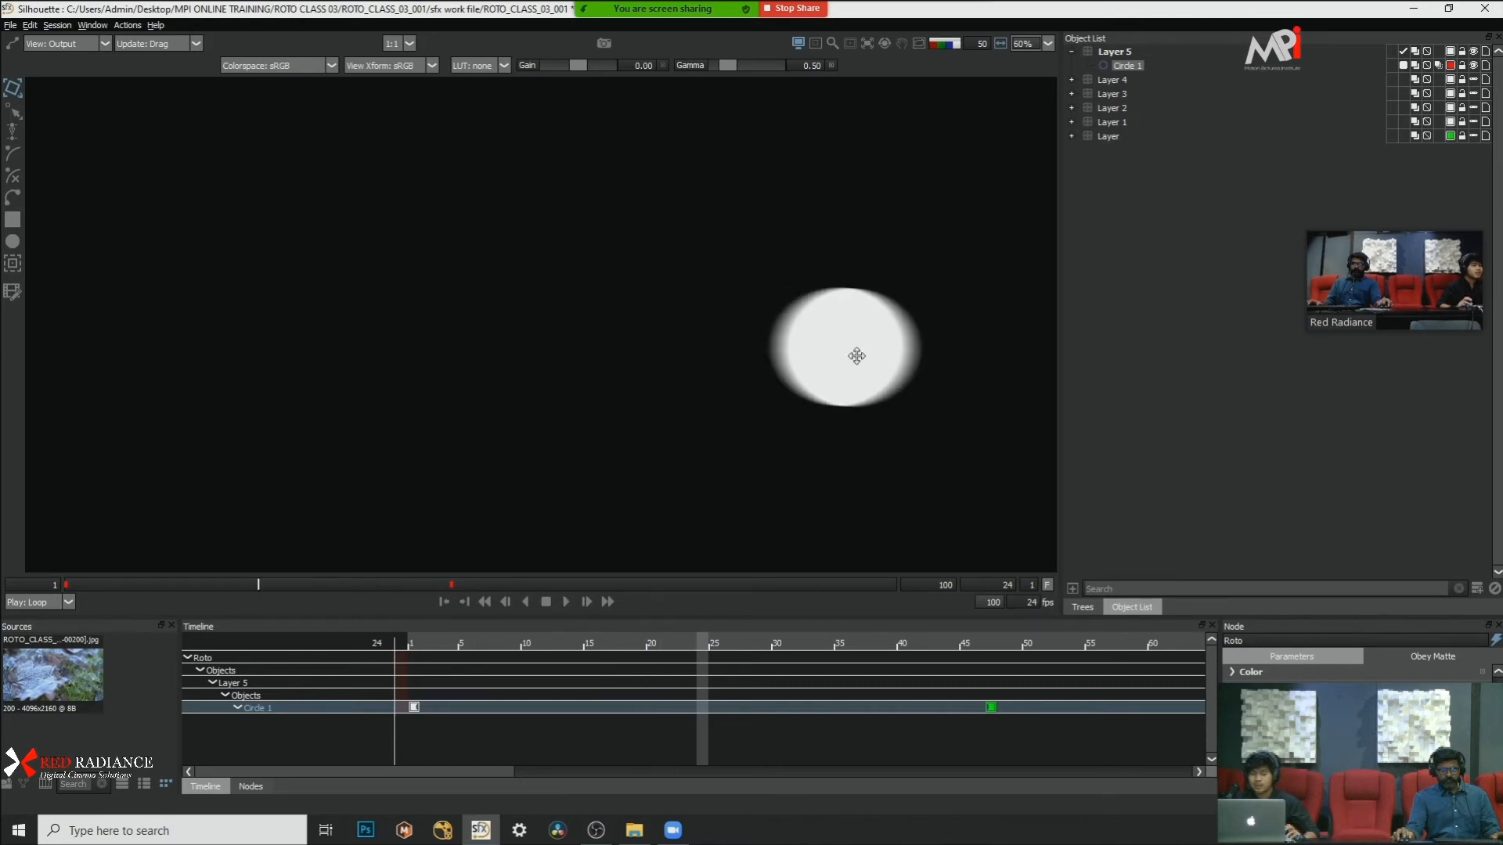
{"action": "scroll", "coordinate": [532, 368], "scroll_direction": "down", "scroll_amount": 1}
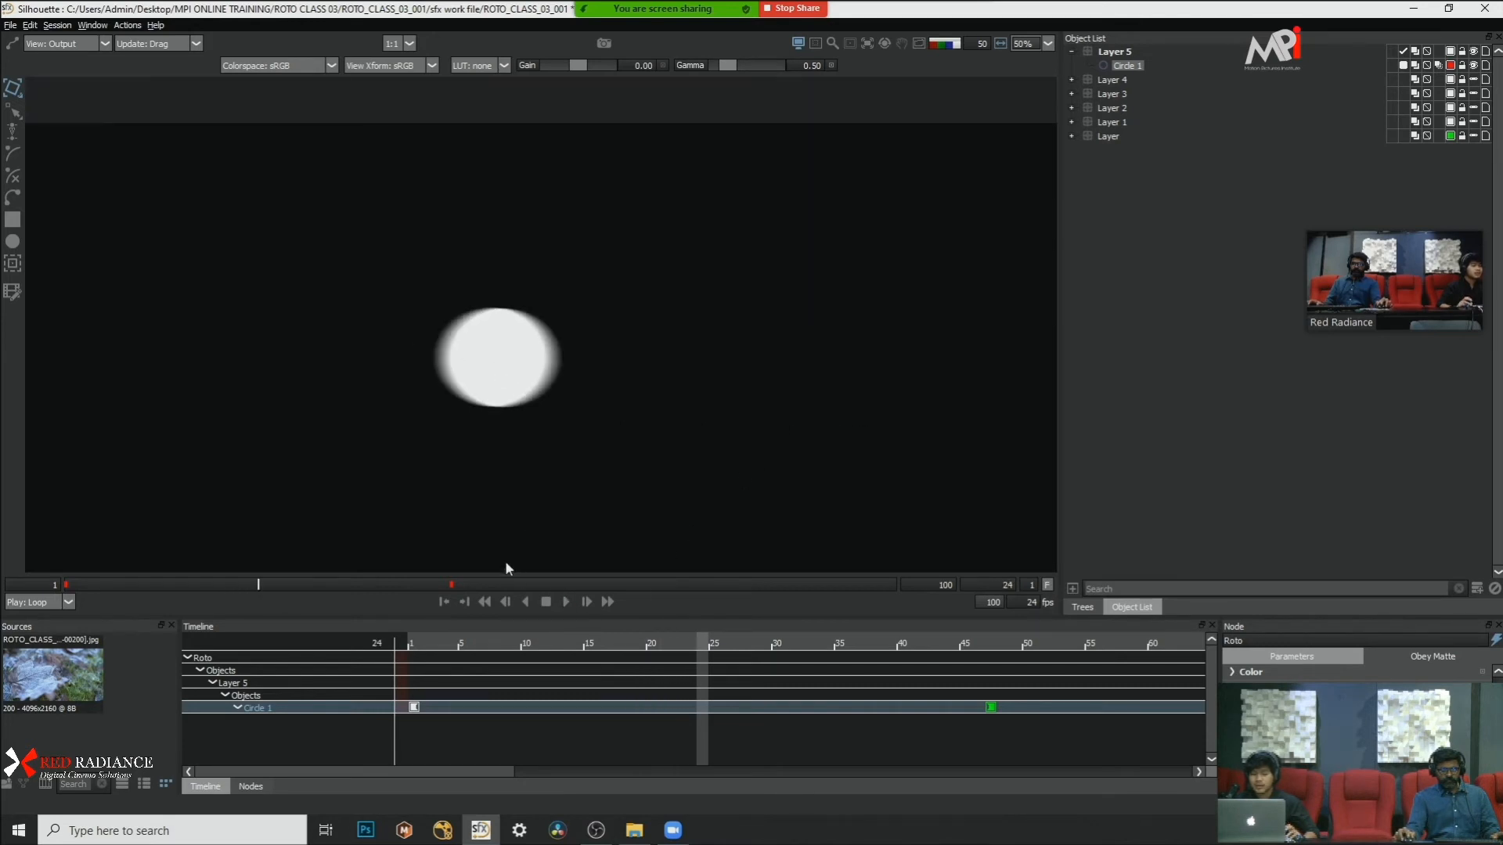
{"action": "left_click", "coordinate": [567, 603]}
{"action": "left_click_drag", "start_coordinate": [317, 580], "coordinate": [251, 565]}
{"action": "left_click_drag", "start_coordinate": [585, 378], "coordinate": [753, 299]}
Step: View the circle as a red overlay on the footage at frame 23 and examine it against the leaf
{"action": "key", "text": "a"}
{"action": "key", "text": "s"}
{"action": "scroll", "coordinate": [660, 323], "scroll_direction": "down", "scroll_amount": 1}
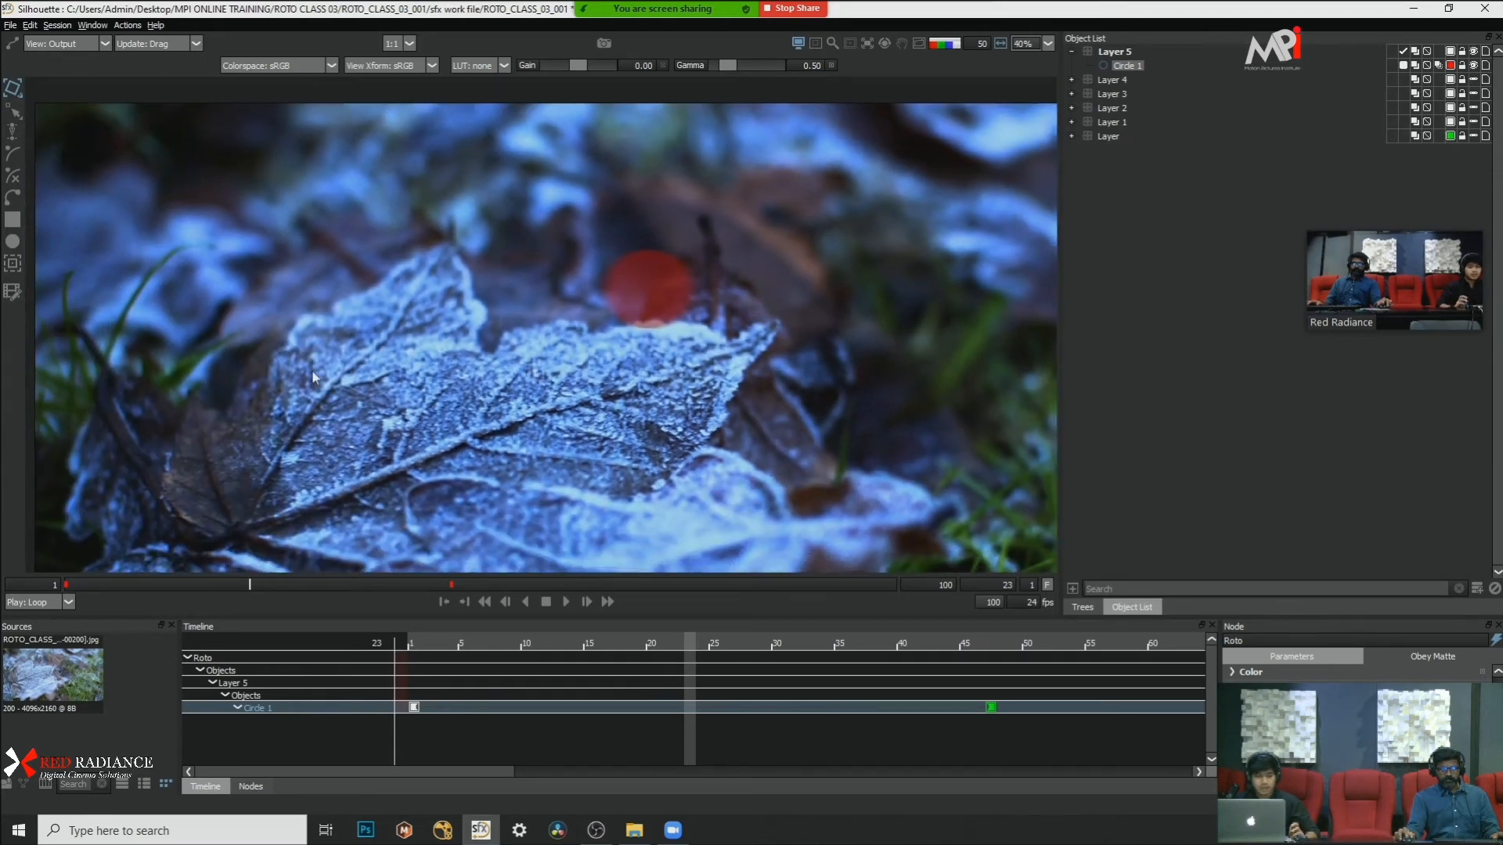
{"action": "left_click_drag", "start_coordinate": [141, 349], "coordinate": [506, 331]}
{"action": "scroll", "coordinate": [508, 331], "scroll_direction": "up", "scroll_amount": 2}
{"action": "left_click_drag", "start_coordinate": [838, 281], "coordinate": [491, 303]}
{"action": "scroll", "coordinate": [556, 236], "scroll_direction": "down", "scroll_amount": 2}
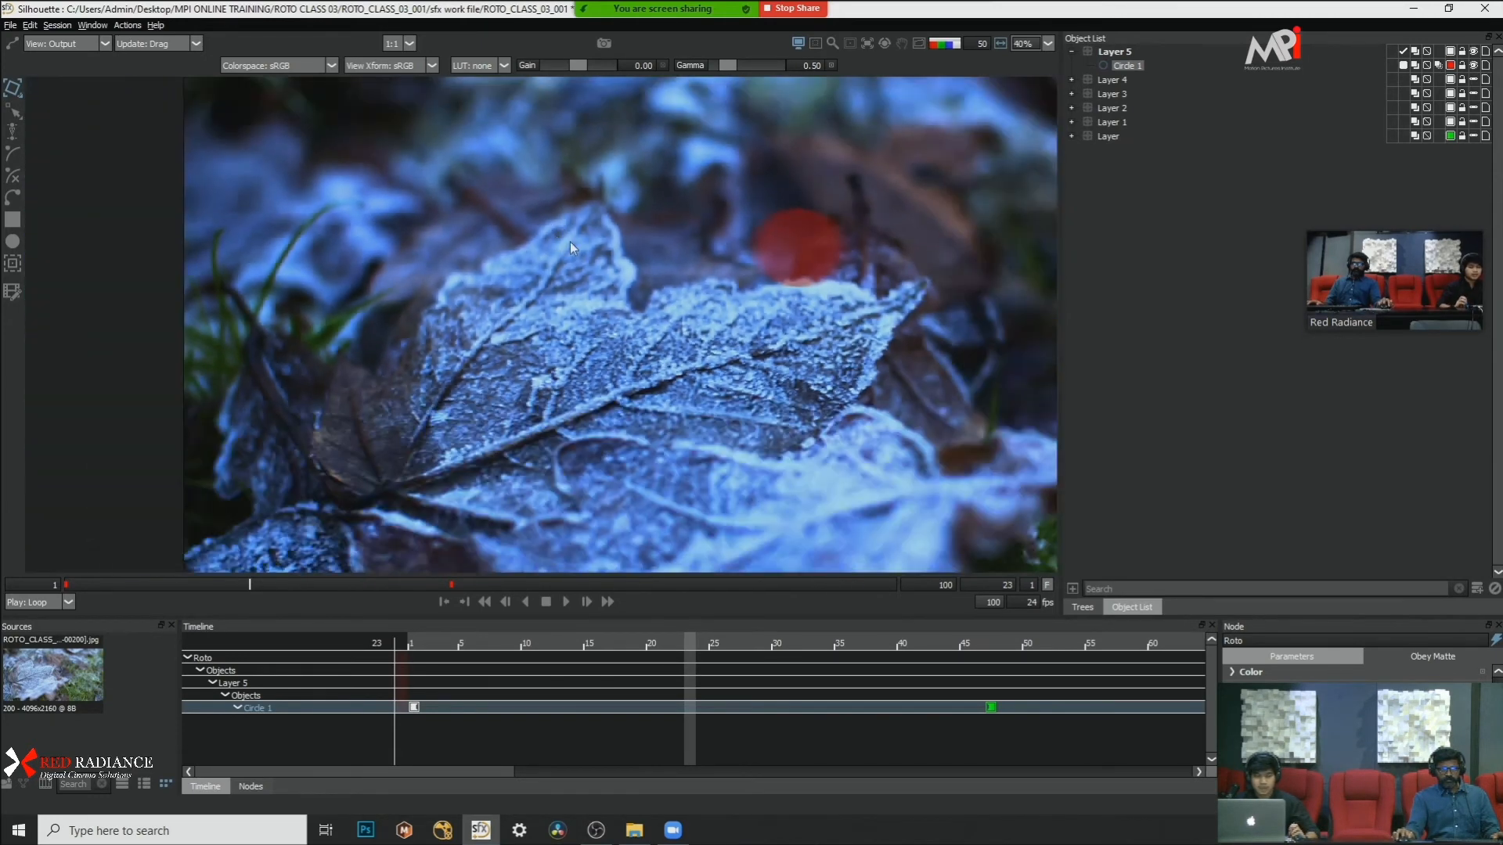
{"action": "left_click_drag", "start_coordinate": [556, 237], "coordinate": [463, 278]}
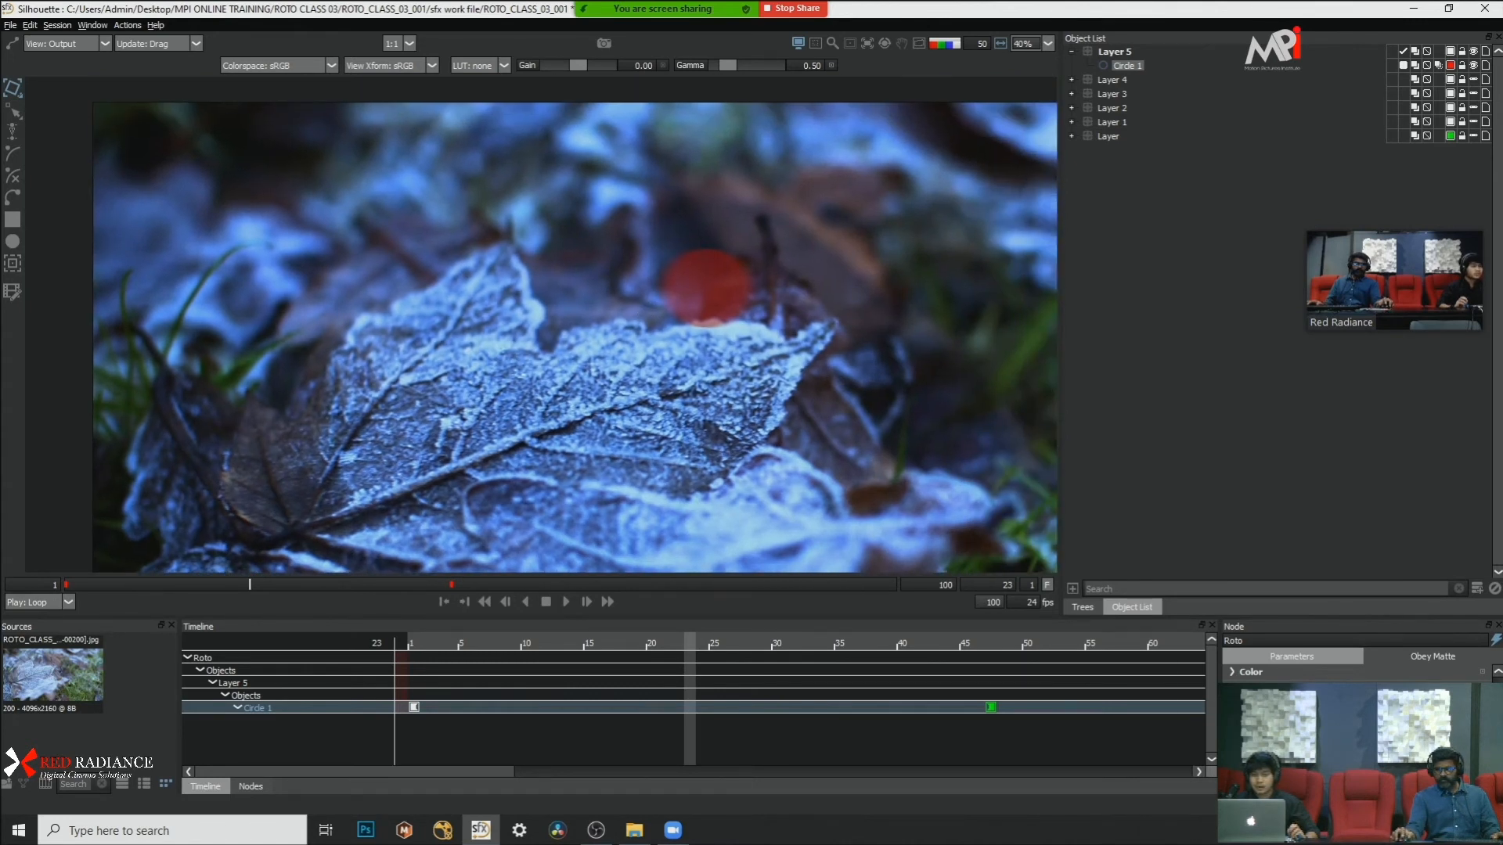
Step: Go to frame 17 in the alpha view and toggle Circle 1's motion blur repeatedly to compare the matte edges
{"action": "key", "text": "a"}
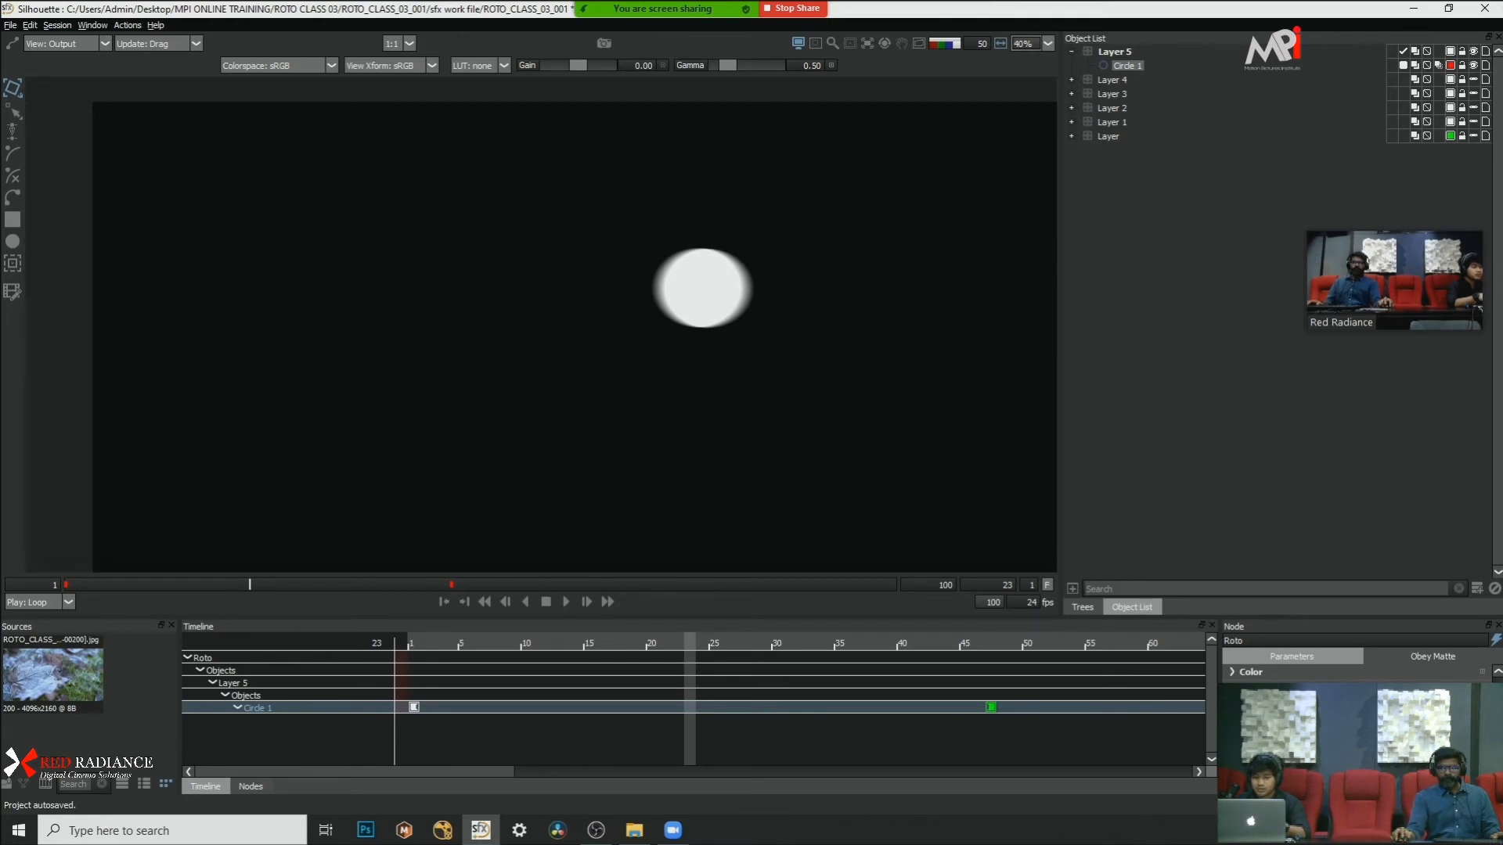
{"action": "left_click", "coordinate": [686, 585]}
{"action": "left_click_drag", "start_coordinate": [764, 583], "coordinate": [199, 598]}
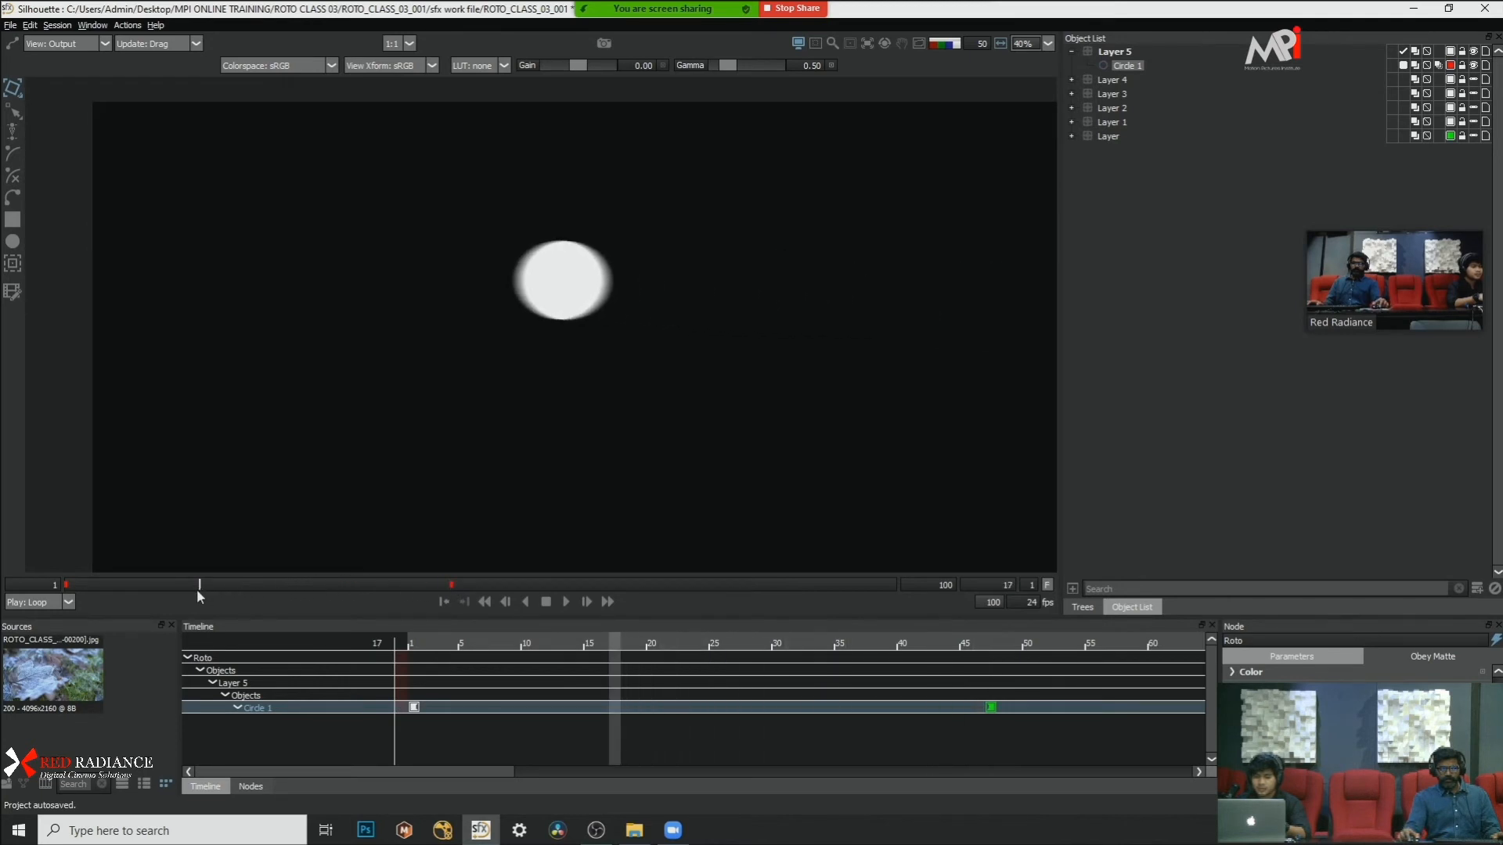
{"action": "left_click", "coordinate": [1440, 67]}
{"action": "left_click", "coordinate": [1440, 67]}
{"action": "left_click", "coordinate": [1440, 67]}
{"action": "left_click", "coordinate": [1440, 67]}
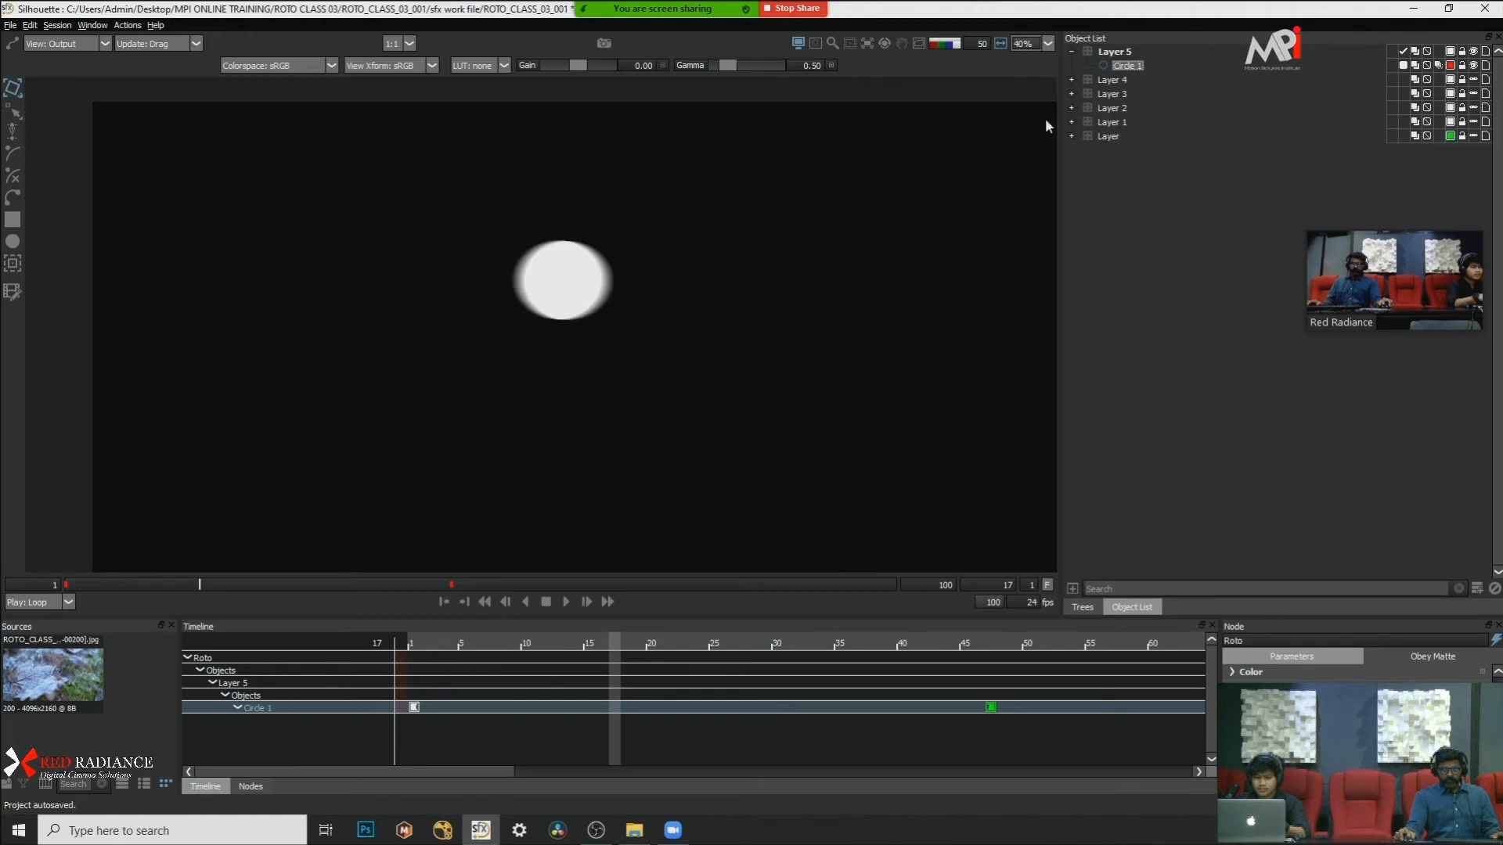
Step: Play the circle's overlay on the footage from frame 1 and stop at frame 16
{"action": "left_click_drag", "start_coordinate": [91, 583], "coordinate": [3, 591]}
{"action": "key", "text": "a"}
{"action": "key", "text": "d"}
{"action": "scroll", "coordinate": [391, 280], "scroll_direction": "up", "scroll_amount": 2}
{"action": "left_click_drag", "start_coordinate": [392, 281], "coordinate": [508, 346]}
{"action": "scroll", "coordinate": [508, 345], "scroll_direction": "down", "scroll_amount": 2}
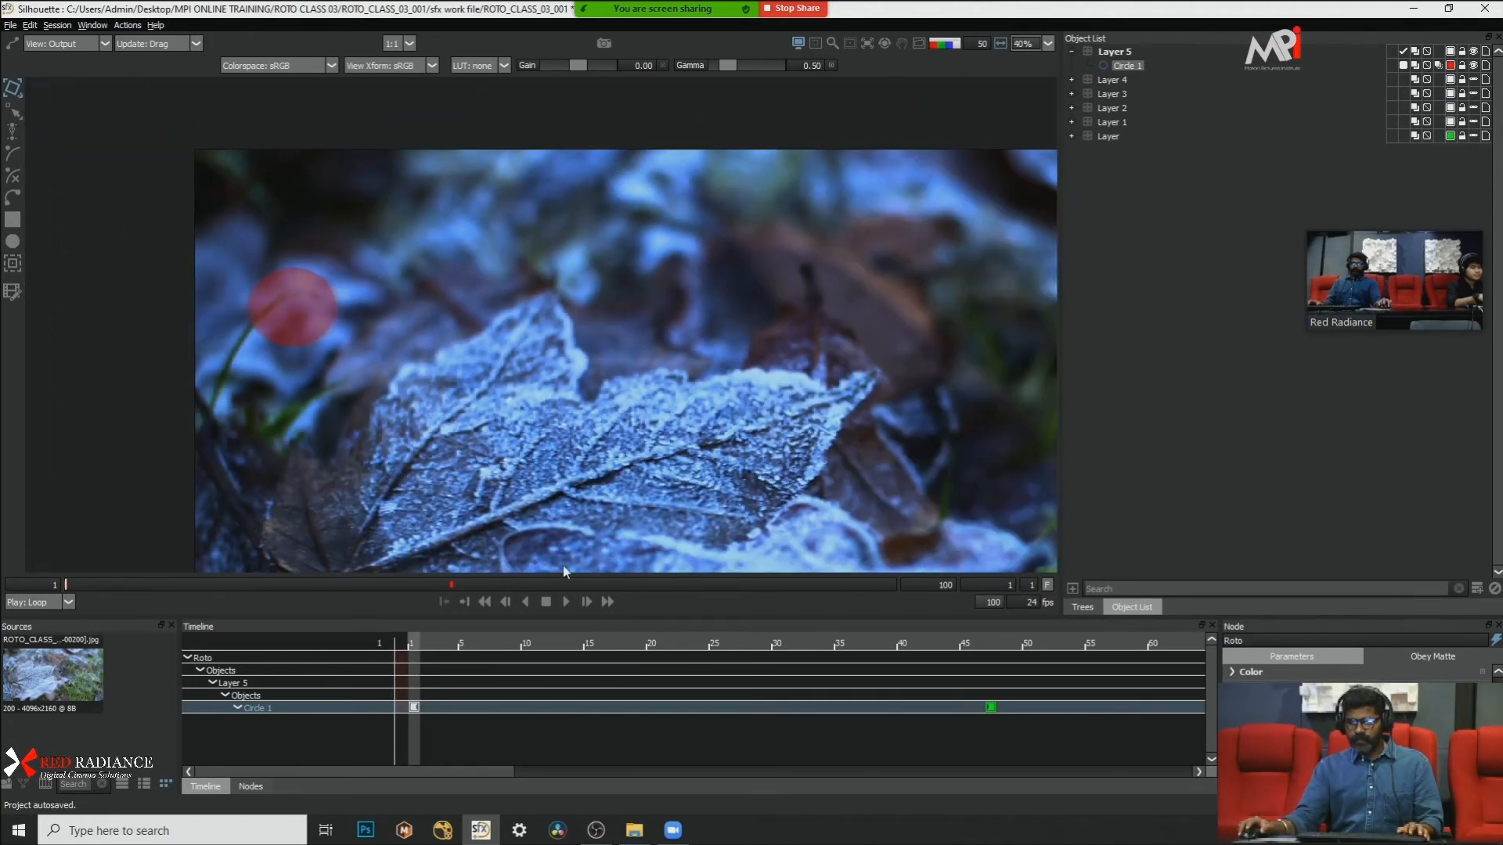
{"action": "left_click", "coordinate": [566, 604]}
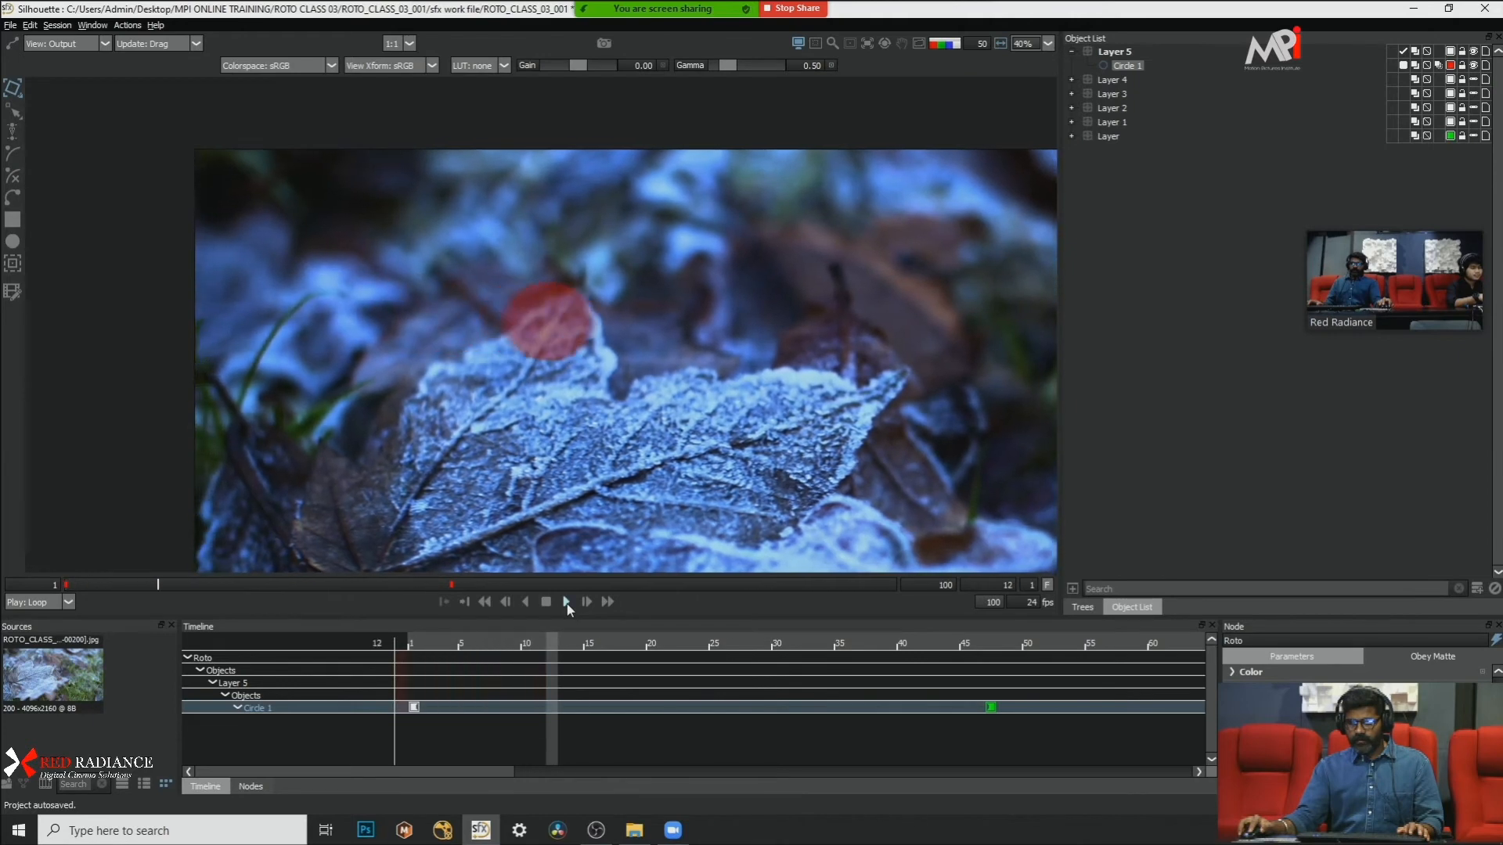
{"action": "left_click_drag", "start_coordinate": [673, 368], "coordinate": [428, 326]}
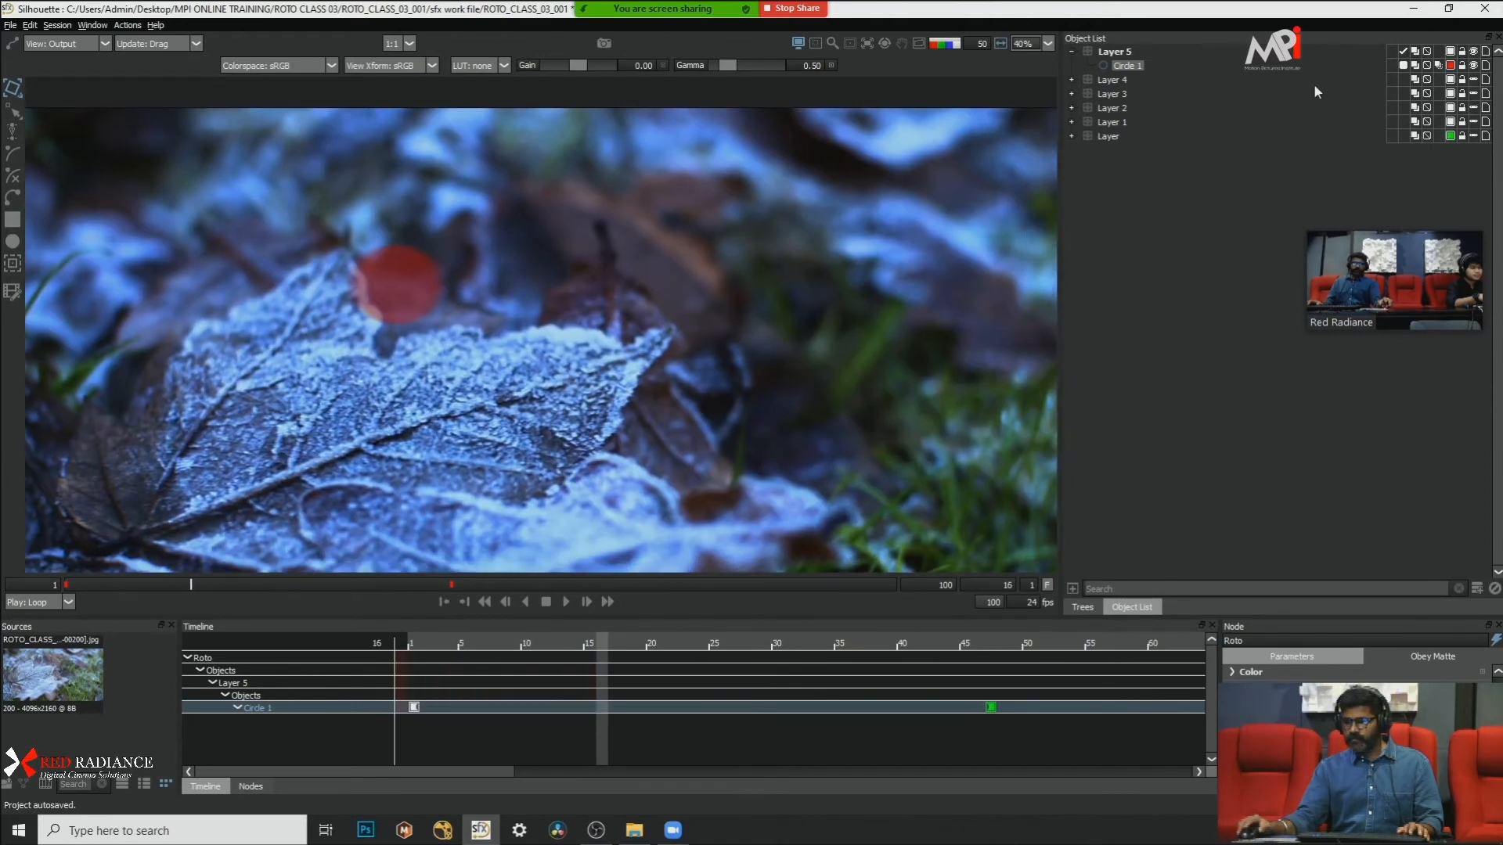
Step: Hide Circle 1 and show Layer 4, Layer 3, Layer 2, Layer 1 and Layer again
{"action": "left_click", "coordinate": [1474, 66]}
{"action": "left_click", "coordinate": [1474, 80]}
{"action": "left_click", "coordinate": [1474, 94]}
{"action": "left_click", "coordinate": [1474, 108]}
{"action": "left_click", "coordinate": [1474, 122]}
{"action": "left_click", "coordinate": [1474, 137]}
{"action": "scroll", "coordinate": [543, 217], "scroll_direction": "down", "scroll_amount": 2}
{"action": "scroll", "coordinate": [545, 298], "scroll_direction": "up", "scroll_amount": 1}
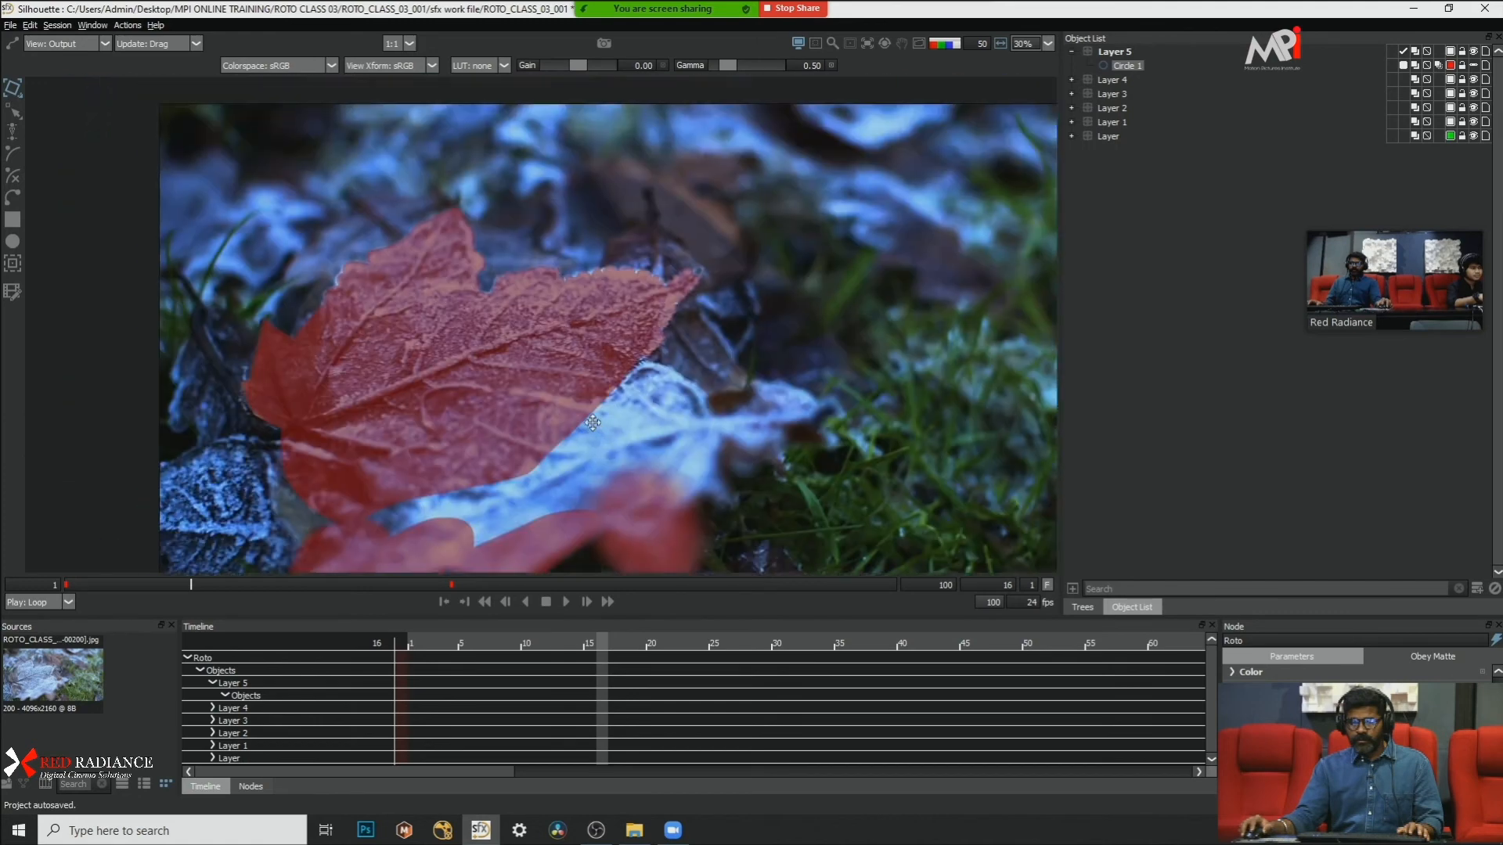
{"action": "scroll", "coordinate": [585, 303], "scroll_direction": "up", "scroll_amount": 2}
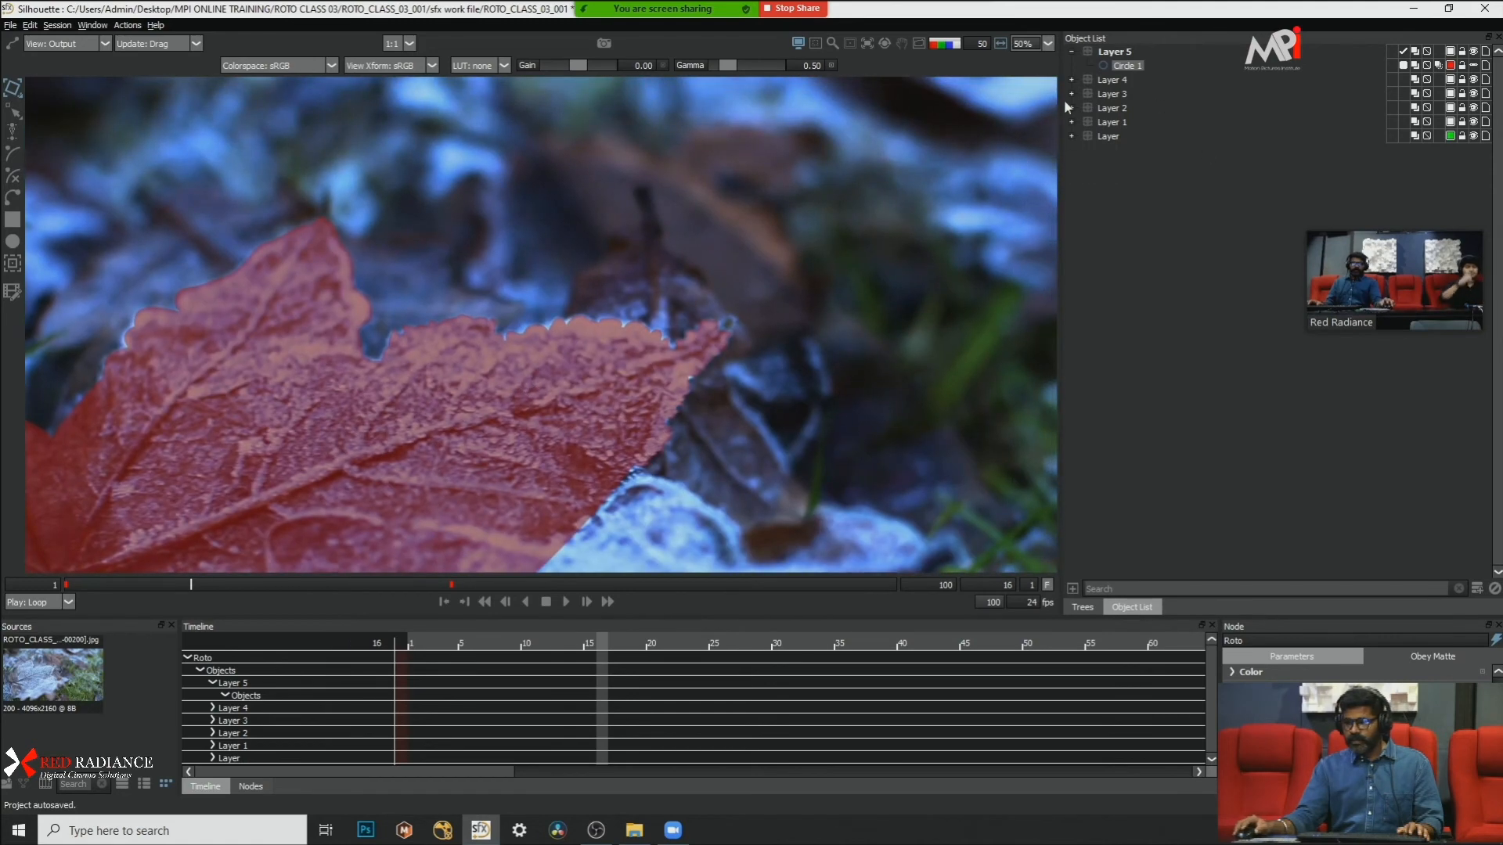
Step: Expand Layer 4 and select all of its Bezier shapes
{"action": "left_click", "coordinate": [1087, 81]}
{"action": "left_click", "coordinate": [1071, 80]}
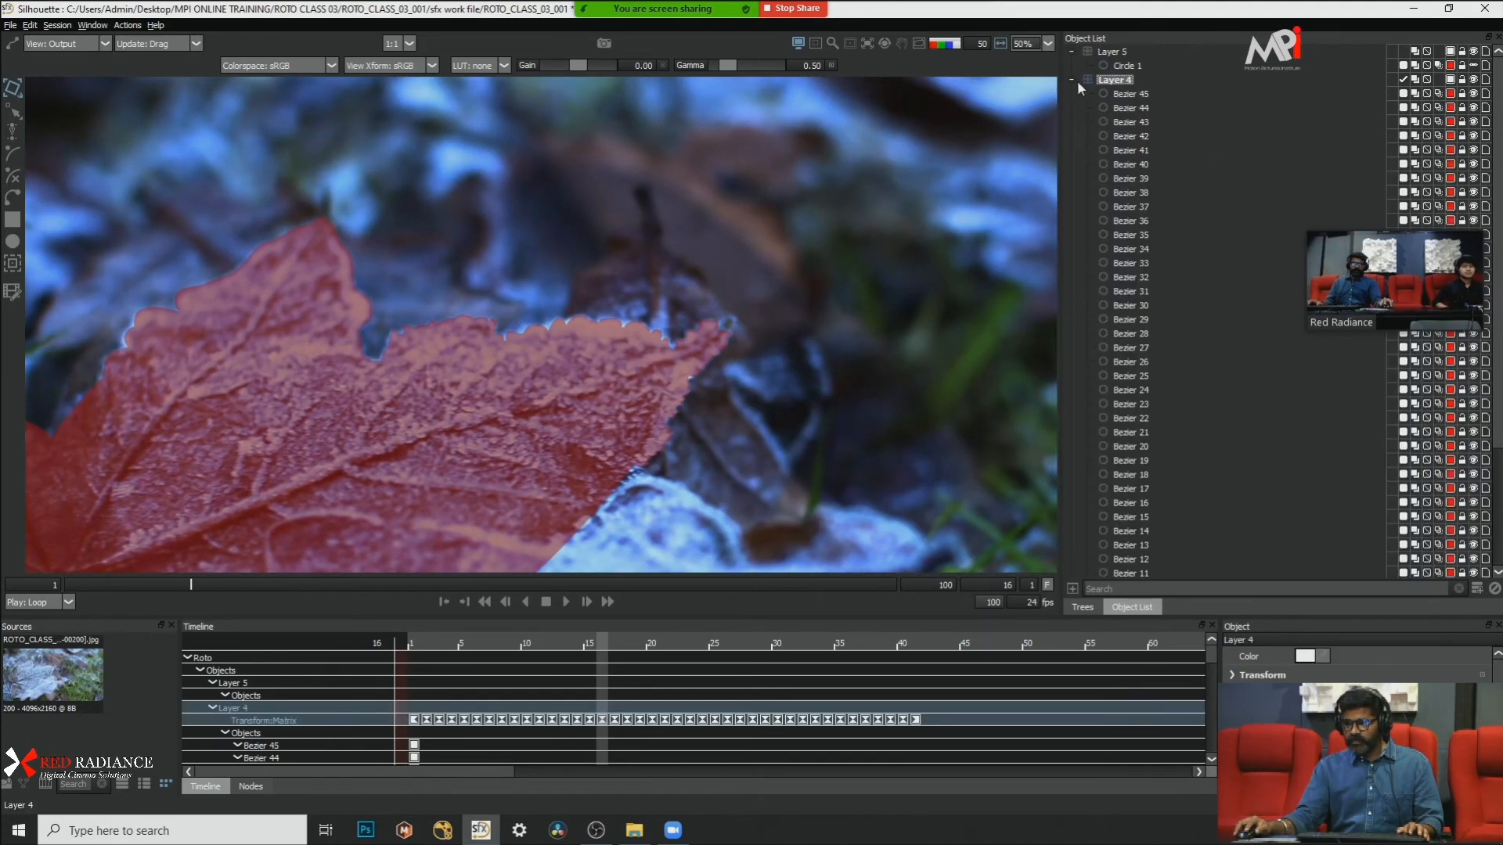
{"action": "left_click", "coordinate": [1147, 94]}
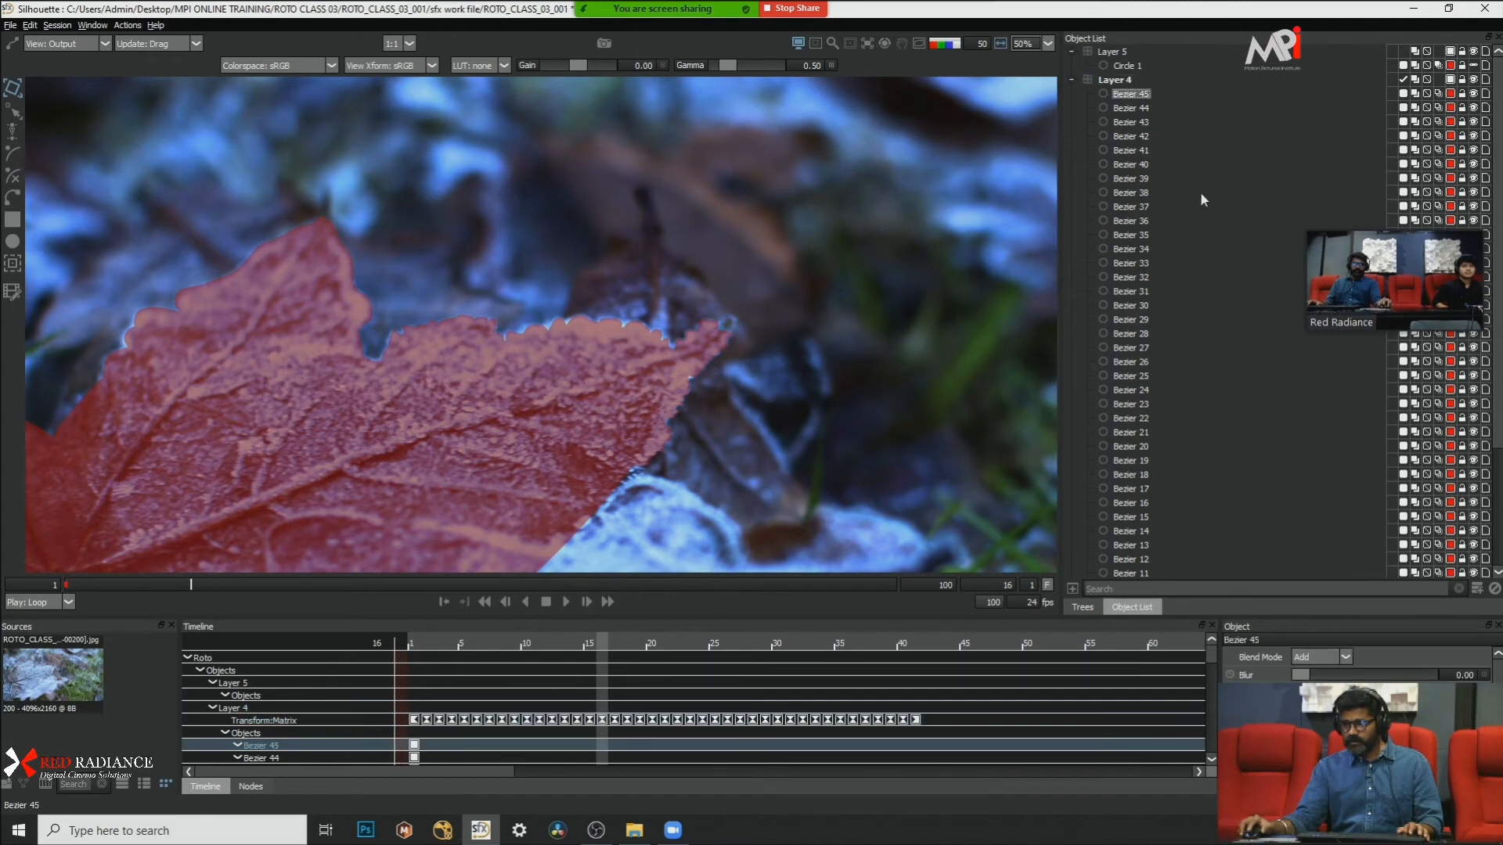
{"action": "key", "text": "ctrl+a"}
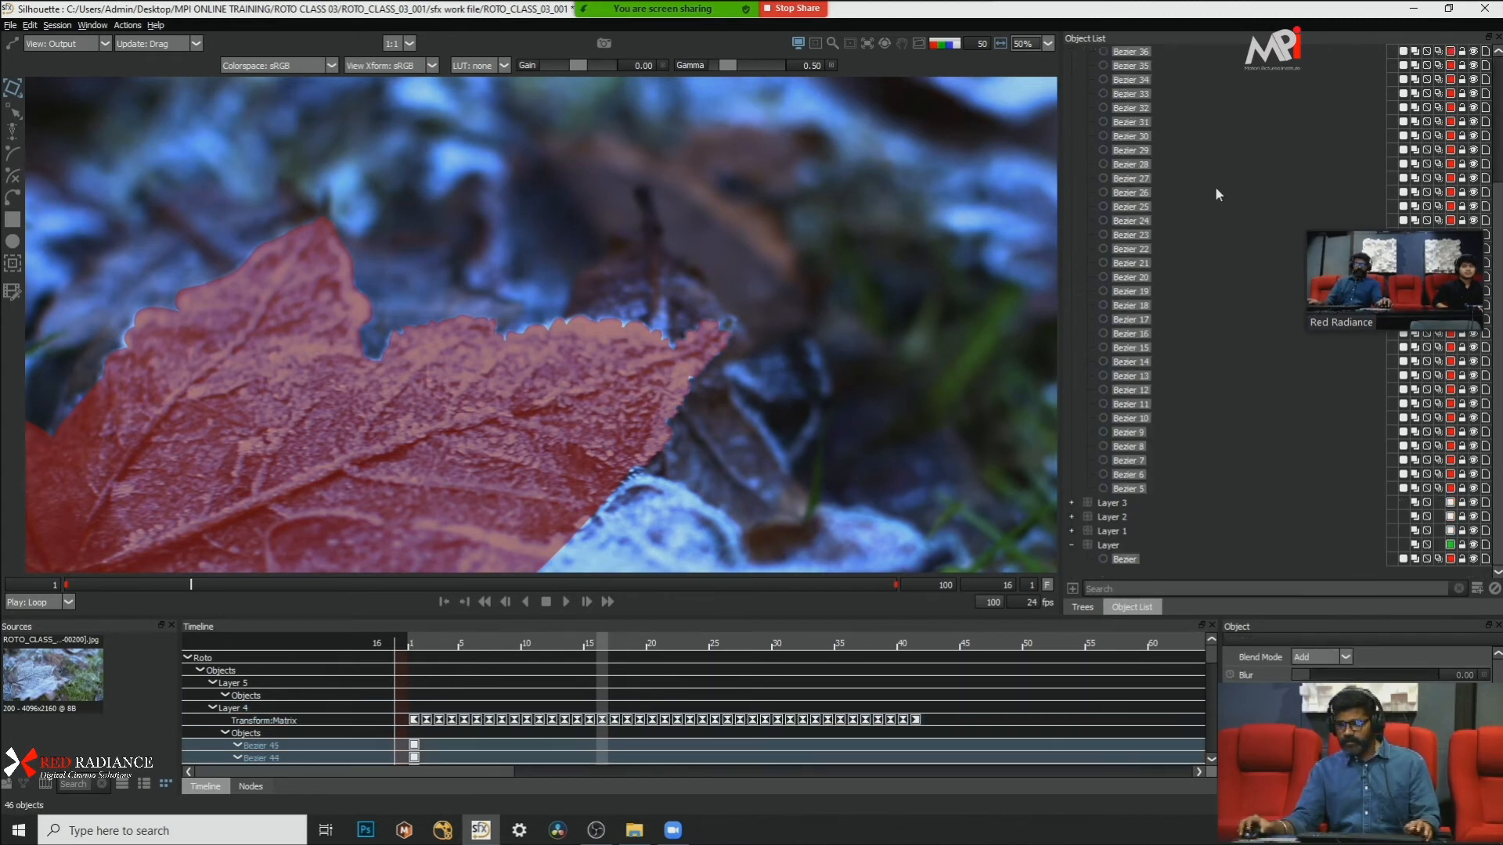
{"action": "scroll", "coordinate": [1215, 187], "scroll_direction": "up", "scroll_amount": 10}
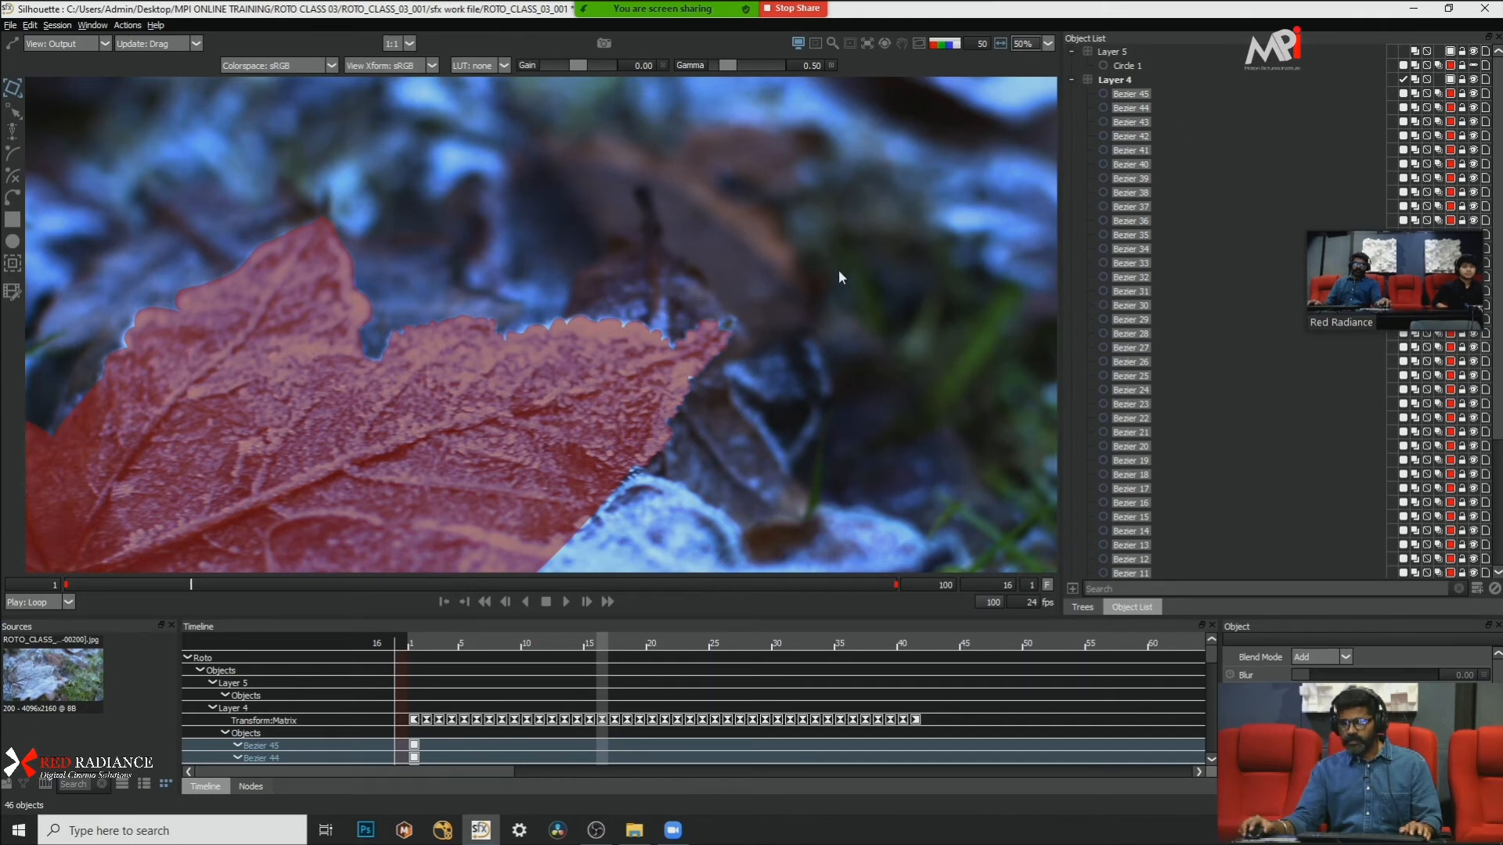
{"action": "scroll", "coordinate": [631, 302], "scroll_direction": "up", "scroll_amount": 3}
Step: Check the leaf edges at frame 1 with the matte overlay off and on, and select Layer 4
{"action": "left_click", "coordinate": [87, 586]}
{"action": "scroll", "coordinate": [651, 313], "scroll_direction": "down", "scroll_amount": 4}
{"action": "key", "text": "z"}
{"action": "key", "text": "z"}
{"action": "key", "text": "a"}
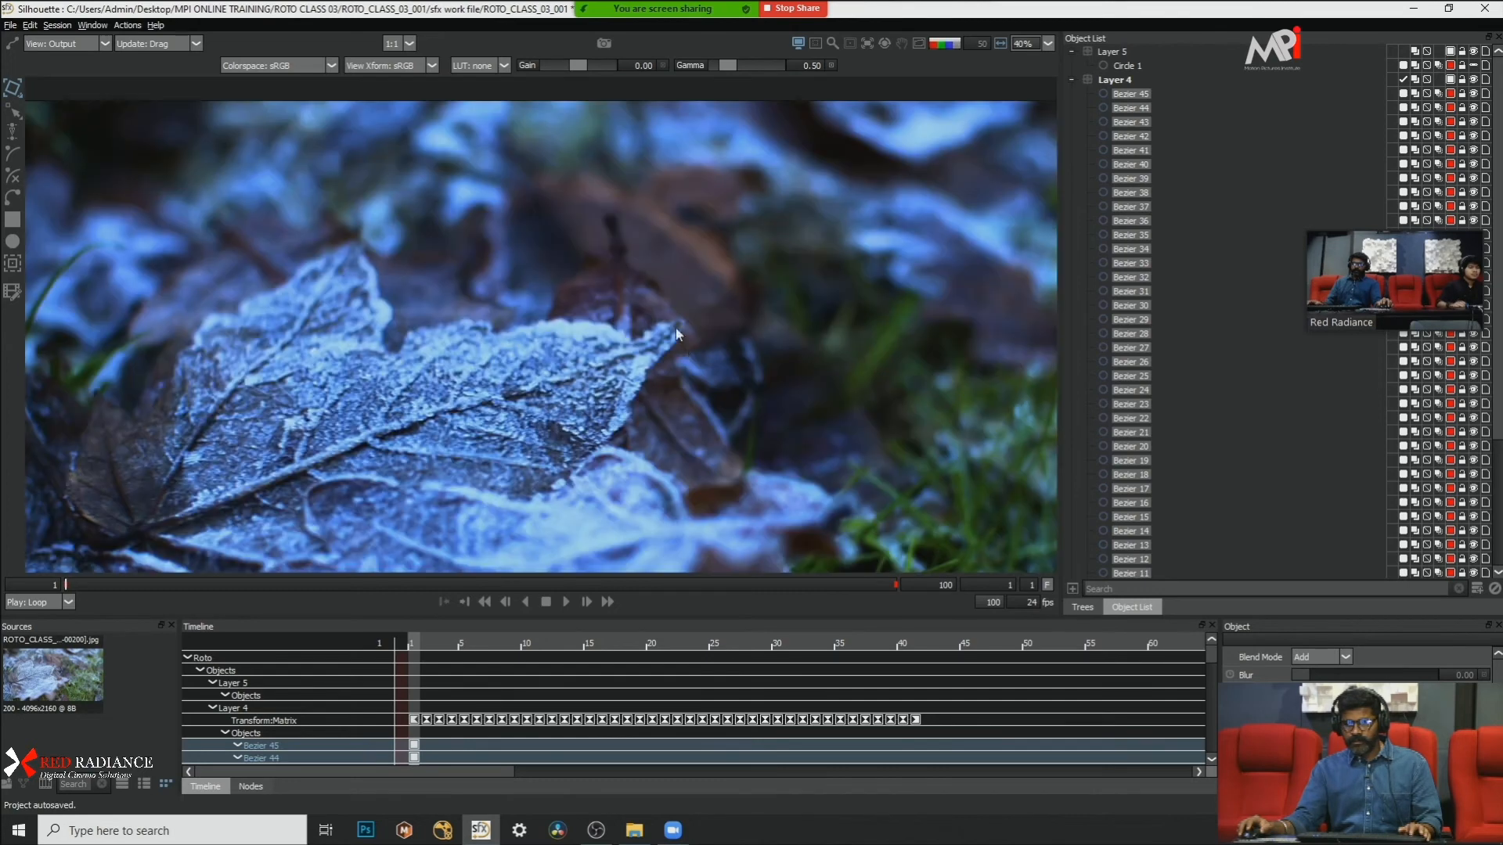
{"action": "key", "text": "a"}
{"action": "scroll", "coordinate": [504, 341], "scroll_direction": "up", "scroll_amount": 2}
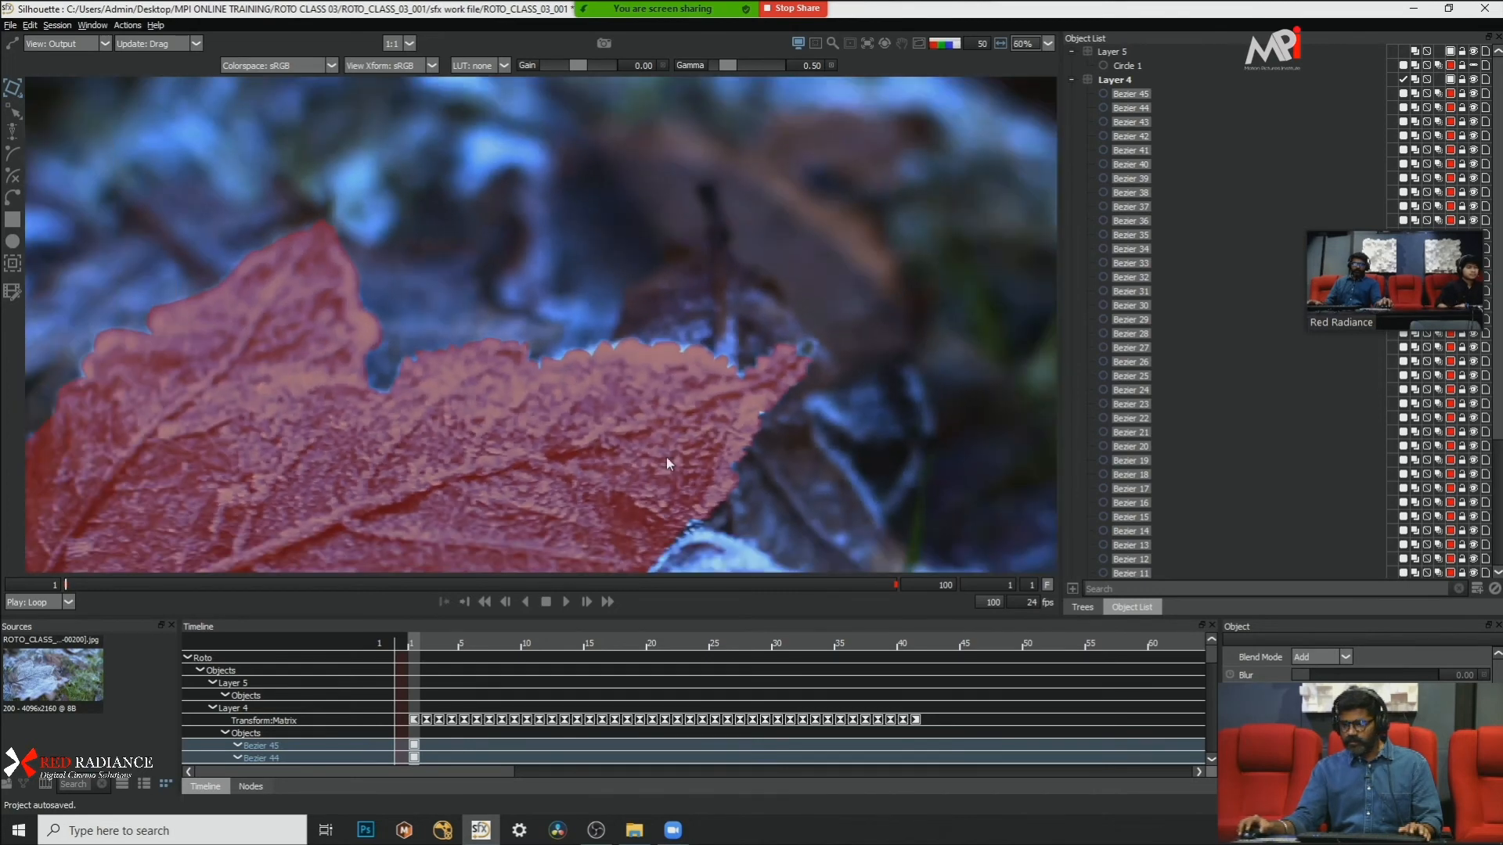
{"action": "left_click", "coordinate": [1114, 80]}
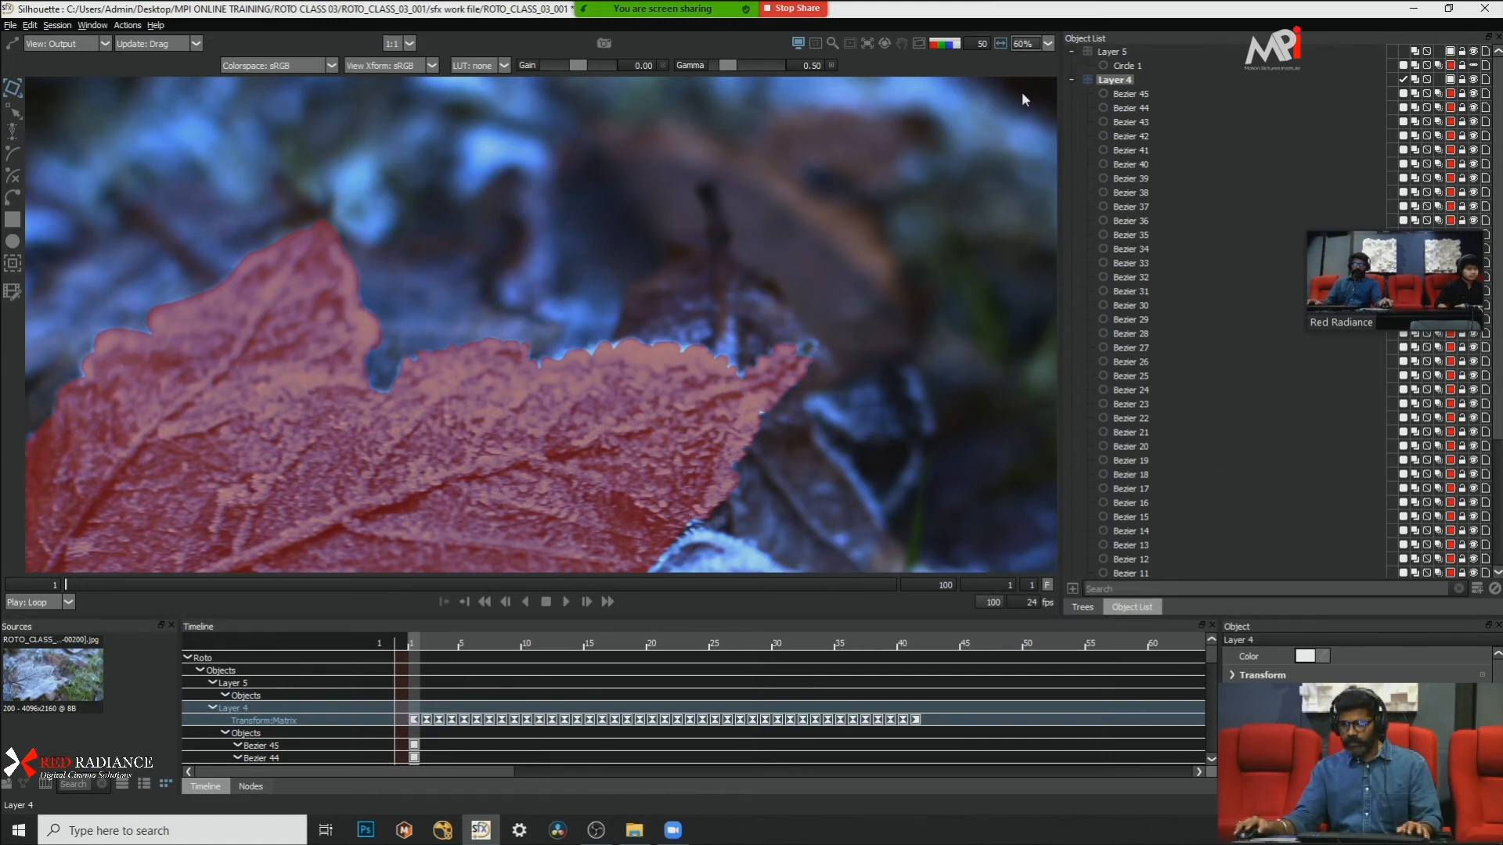
Step: Select Layer 4, compare its matte and overlay at frame 1, and play the matte while examining the leaf edges, stopping at frame 21
{"action": "left_click", "coordinate": [1133, 92]}
{"action": "left_click", "coordinate": [1122, 80]}
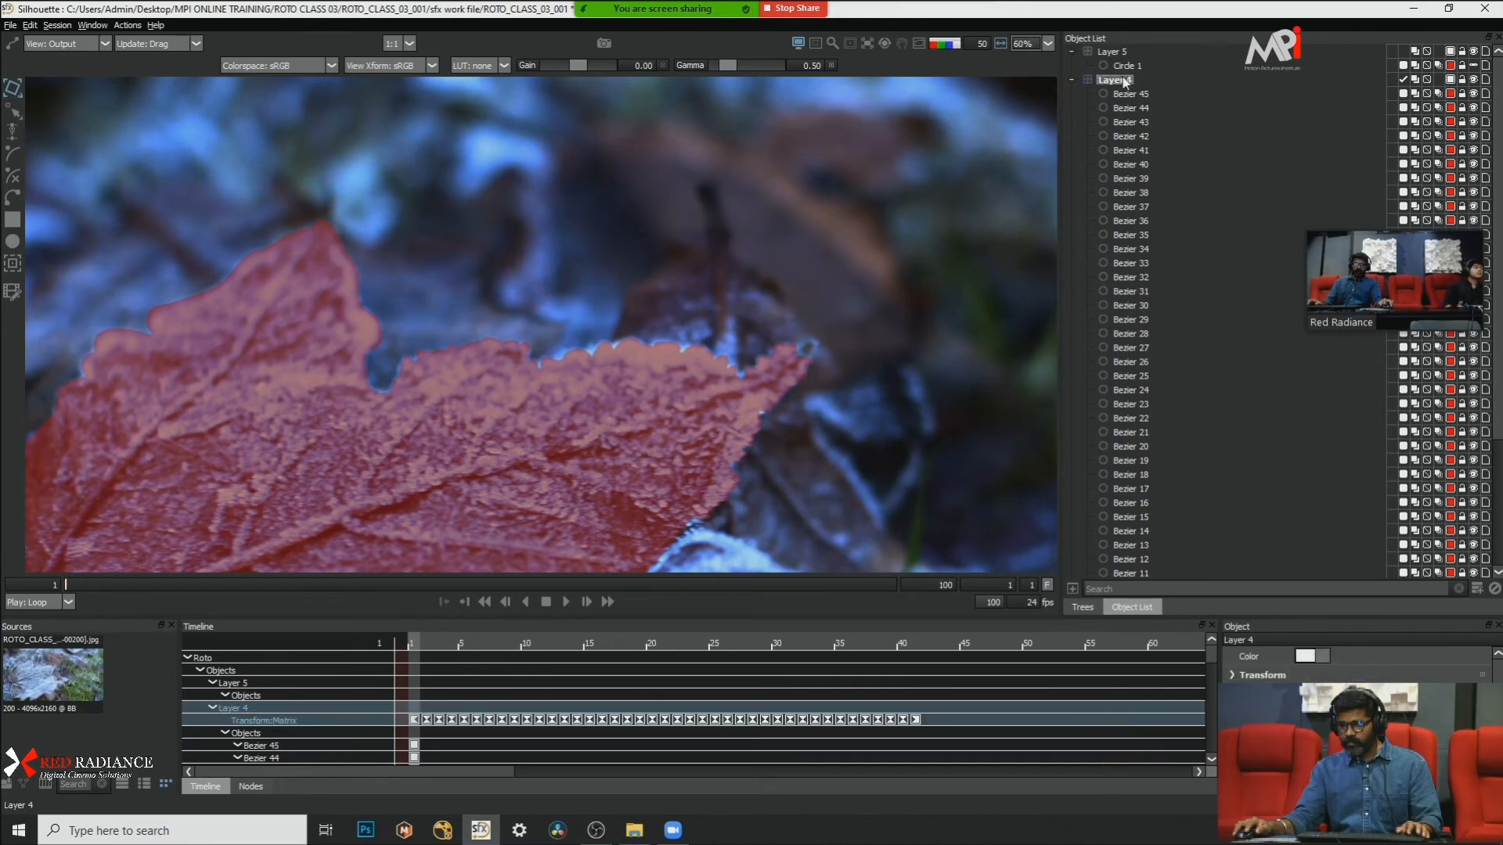
{"action": "key", "text": "a"}
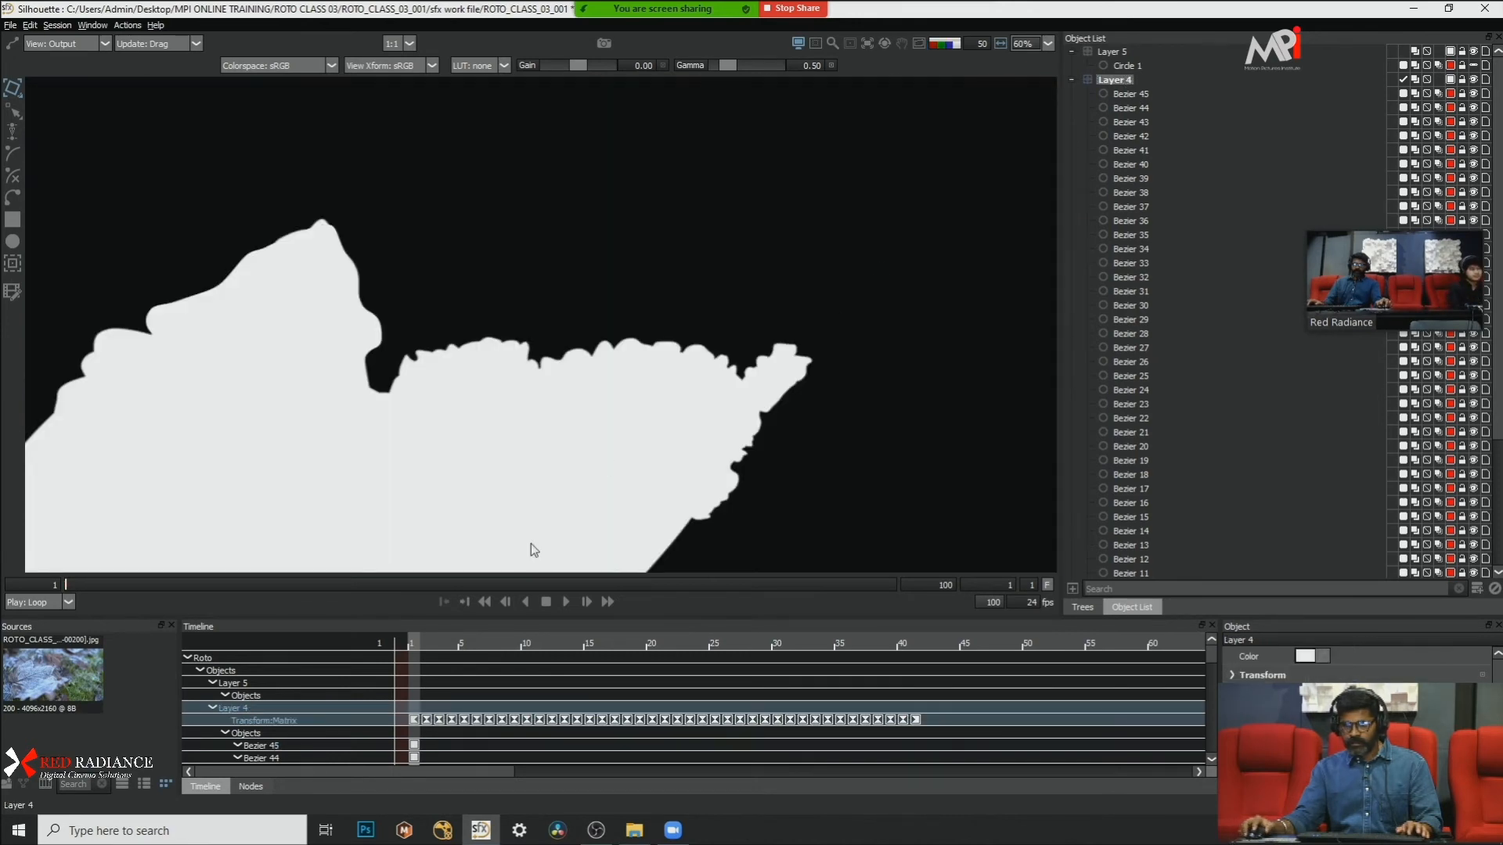
{"action": "key", "text": "a"}
{"action": "key", "text": "a"}
{"action": "left_click", "coordinate": [566, 603]}
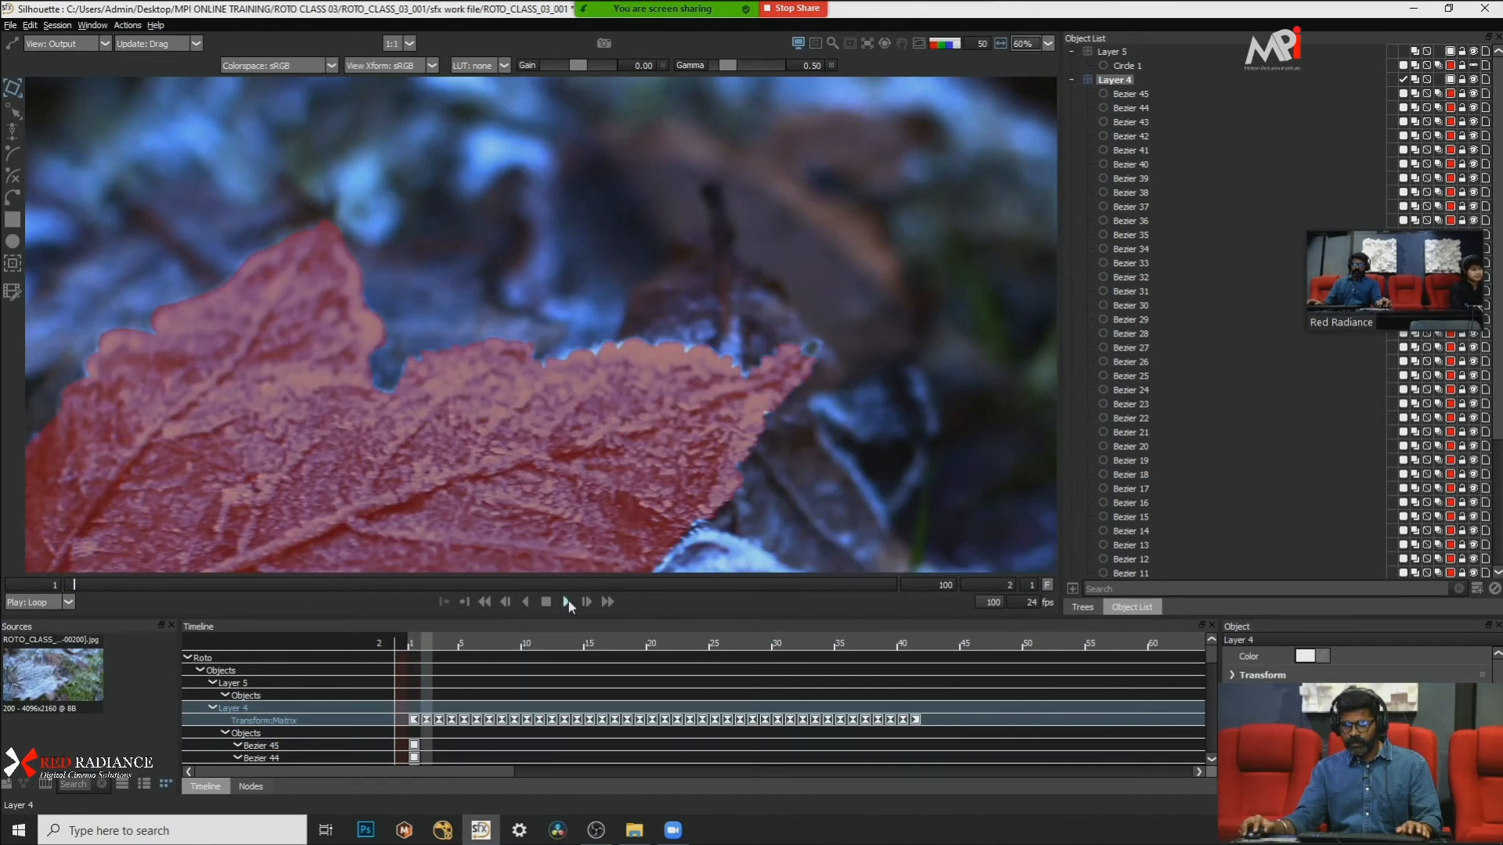
{"action": "key", "text": "a"}
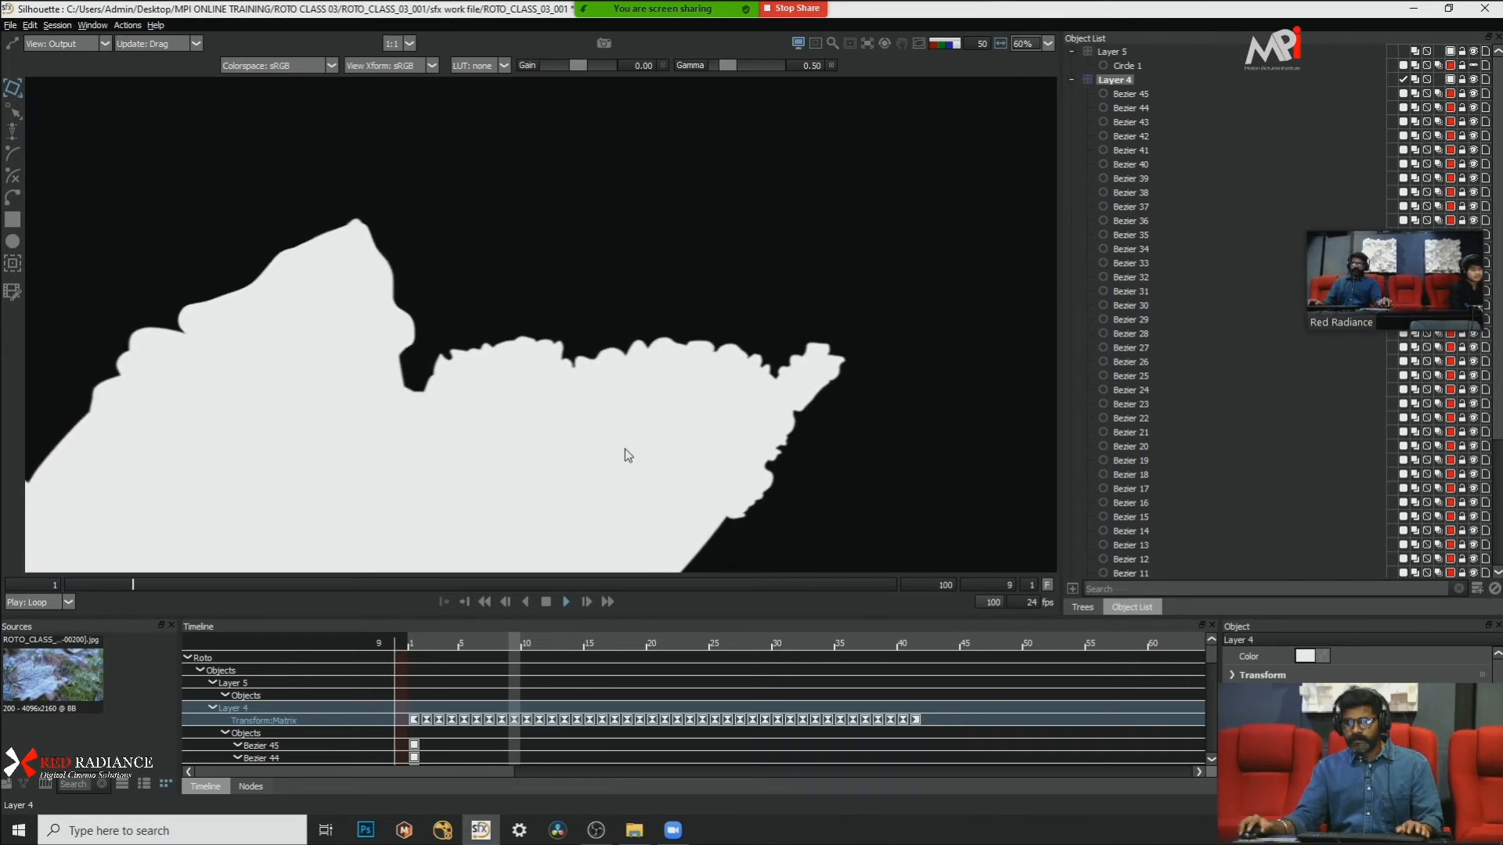
{"action": "scroll", "coordinate": [867, 351], "scroll_direction": "up", "scroll_amount": 2}
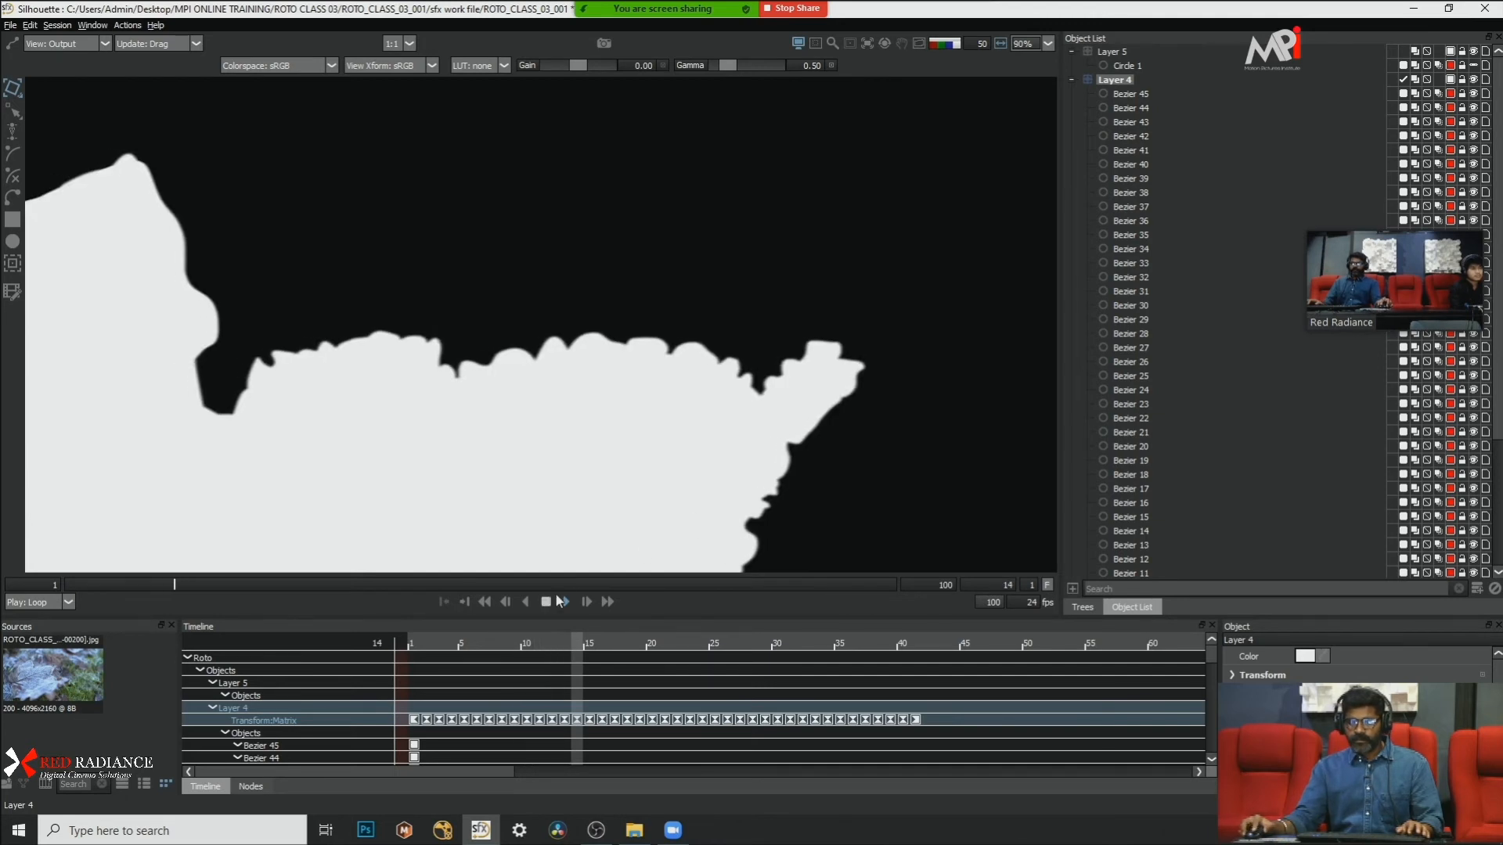
{"action": "scroll", "coordinate": [720, 367], "scroll_direction": "up", "scroll_amount": 2}
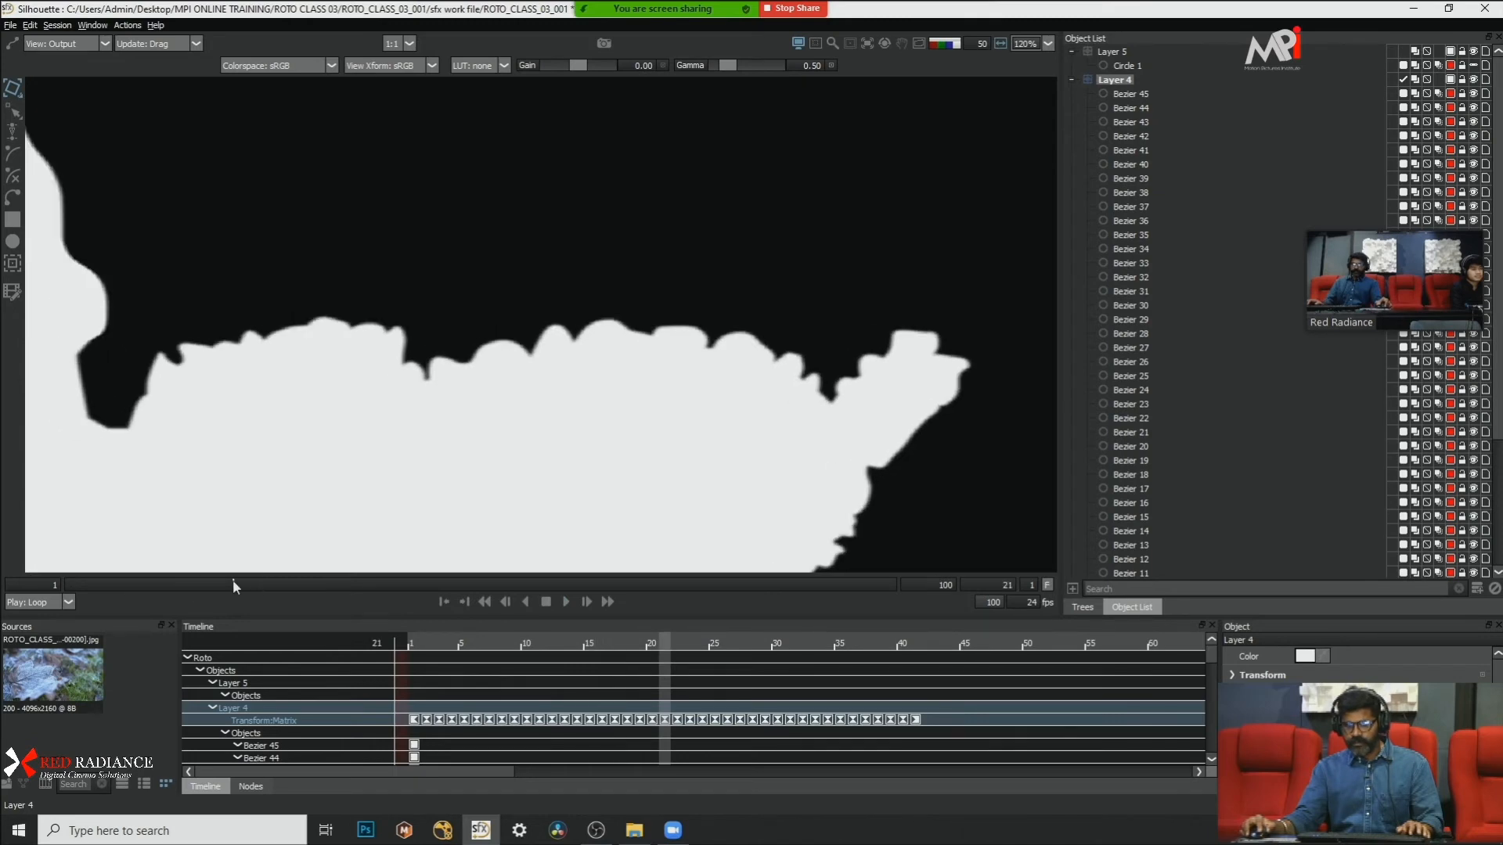
Step: Show the overlay on the footage at frame 21 and examine the serrated leaf edge up close
{"action": "key", "text": "a"}
{"action": "key", "text": "s"}
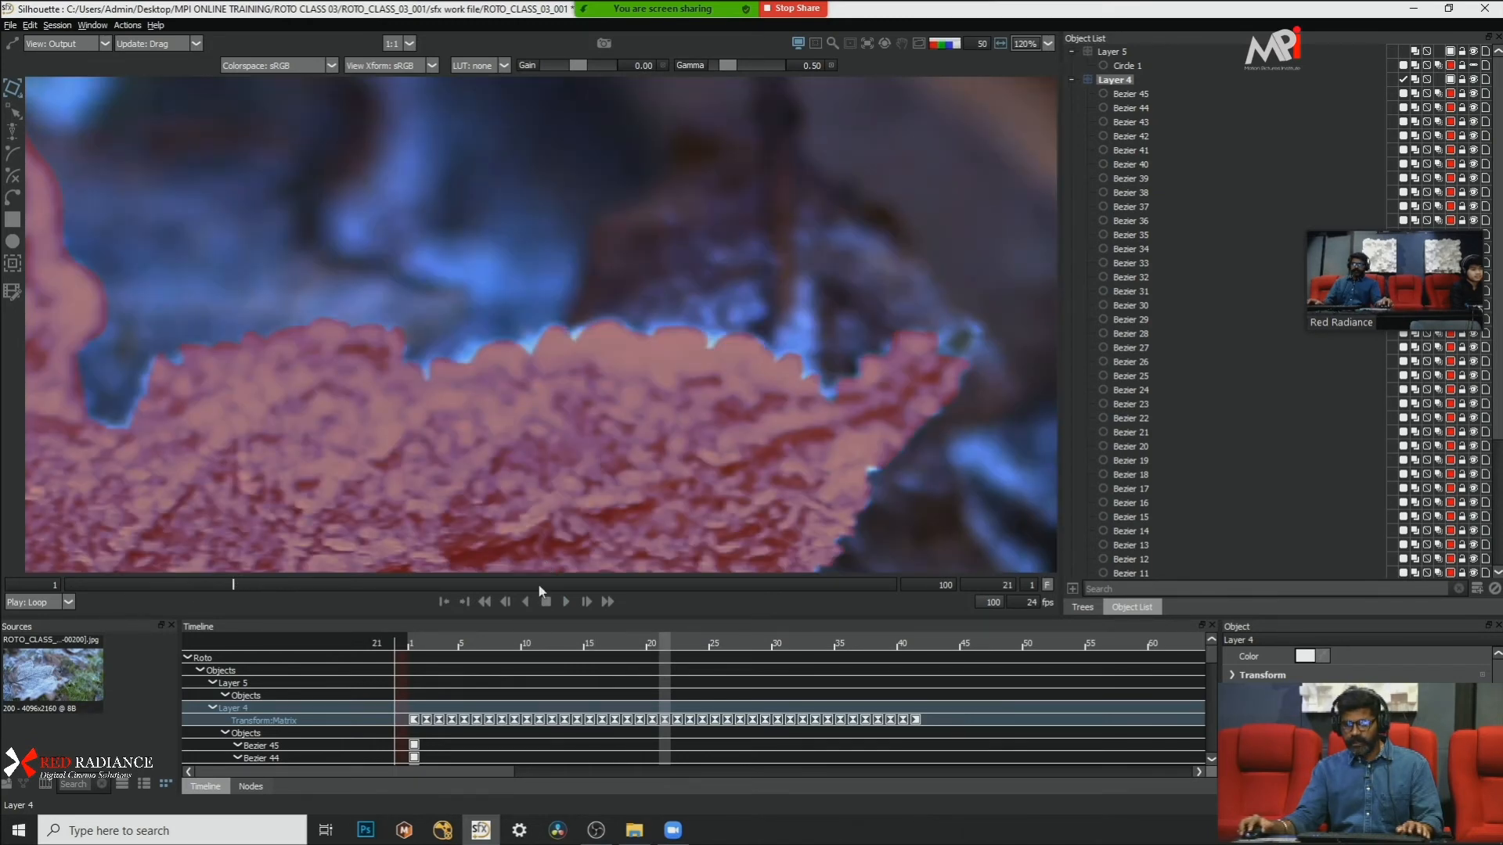
{"action": "scroll", "coordinate": [938, 327], "scroll_direction": "up", "scroll_amount": 8}
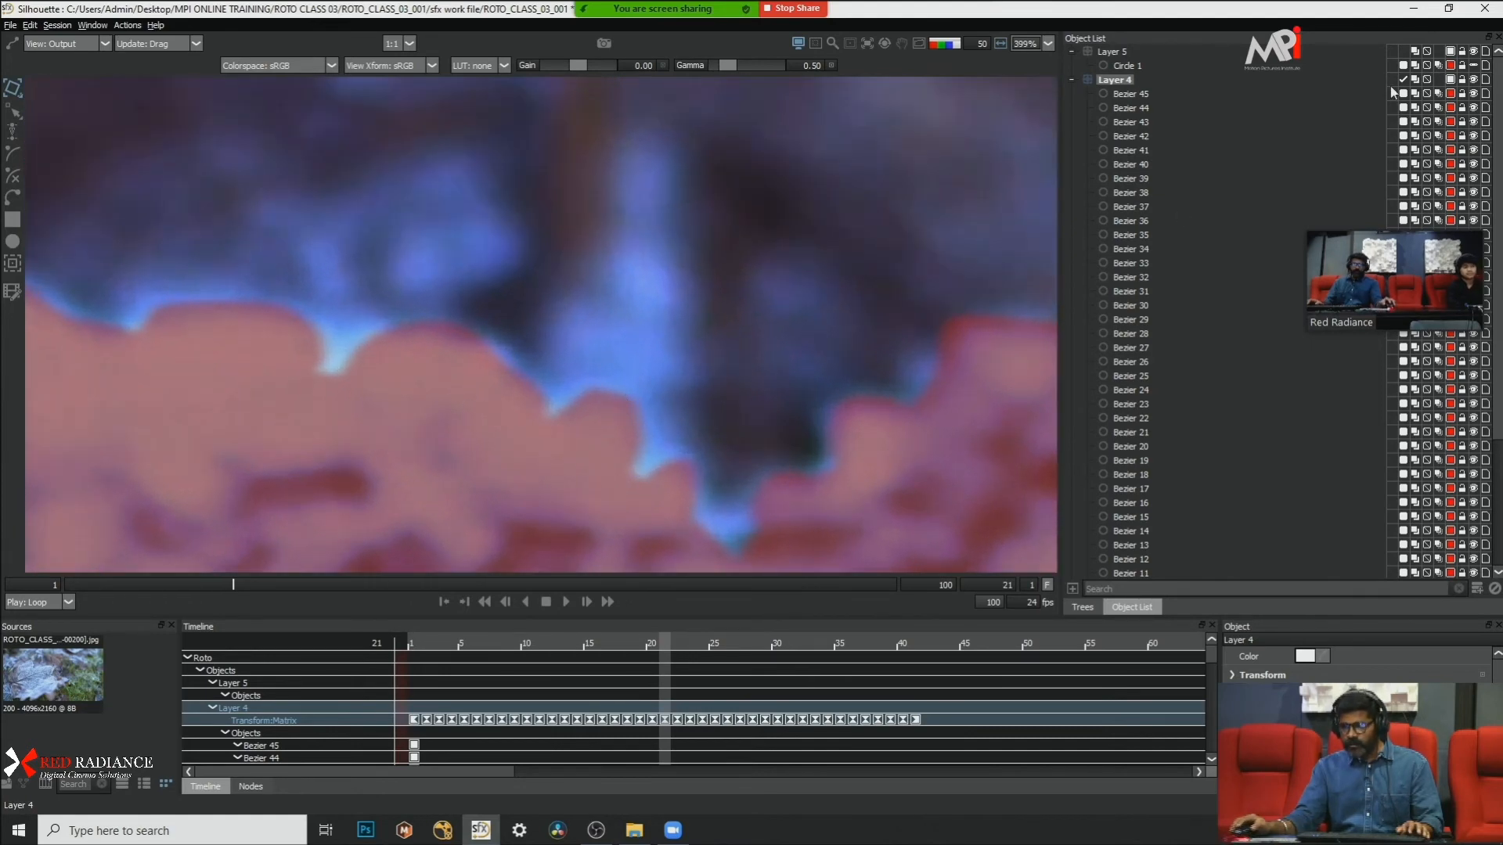
Step: Select Bezier 45 through Bezier 5 in Layer 4 and toggle motion blur for all of them, viewing the matte
{"action": "left_click", "coordinate": [1131, 93]}
{"action": "scroll", "coordinate": [1204, 228], "scroll_direction": "down", "scroll_amount": 4}
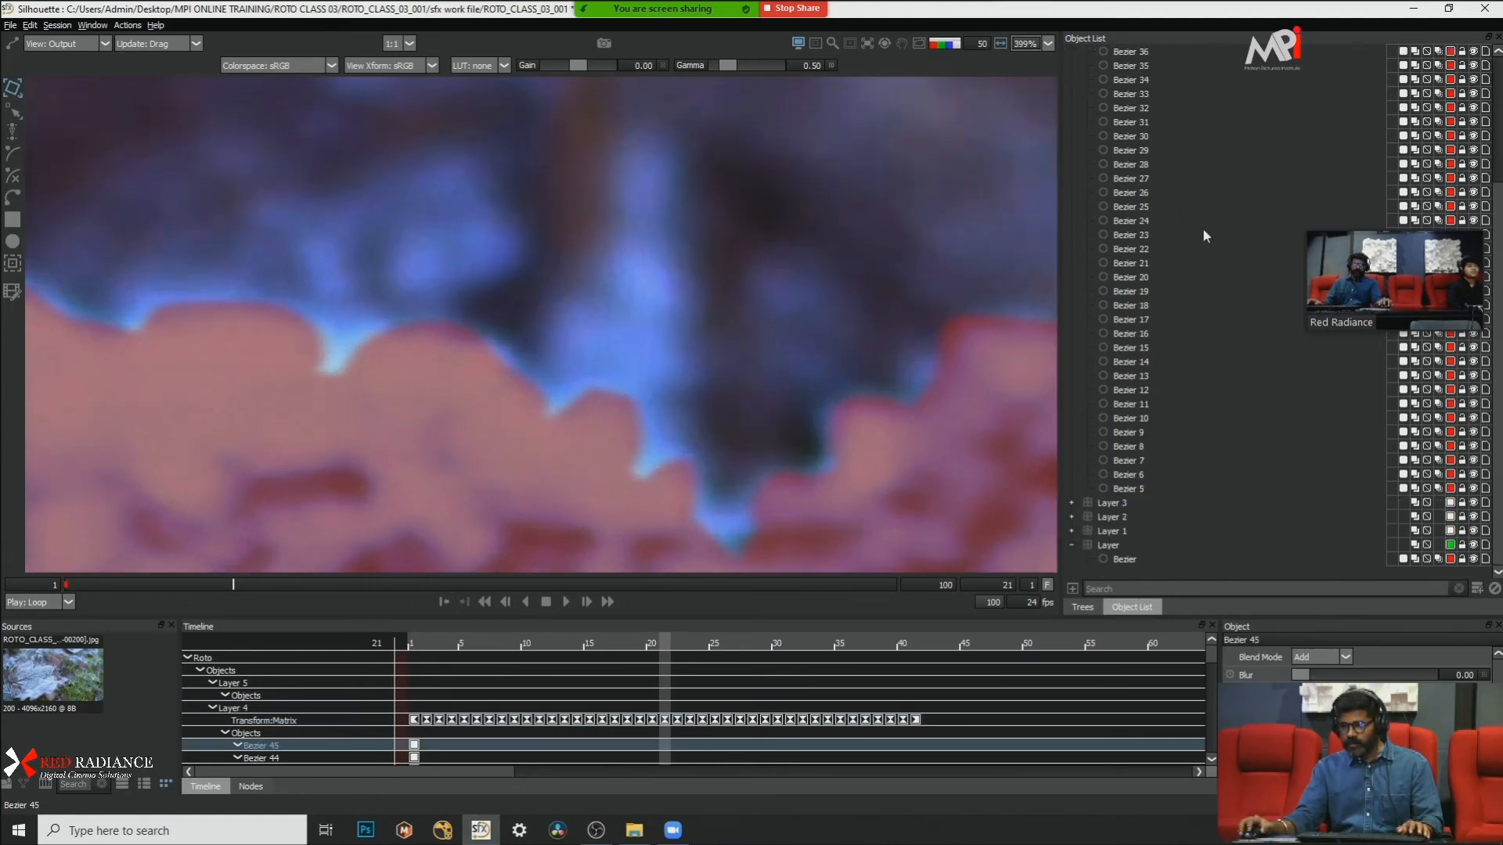
{"action": "left_click", "coordinate": [1155, 487], "text": "shift"}
{"action": "scroll", "coordinate": [1238, 228], "scroll_direction": "up", "scroll_amount": 4}
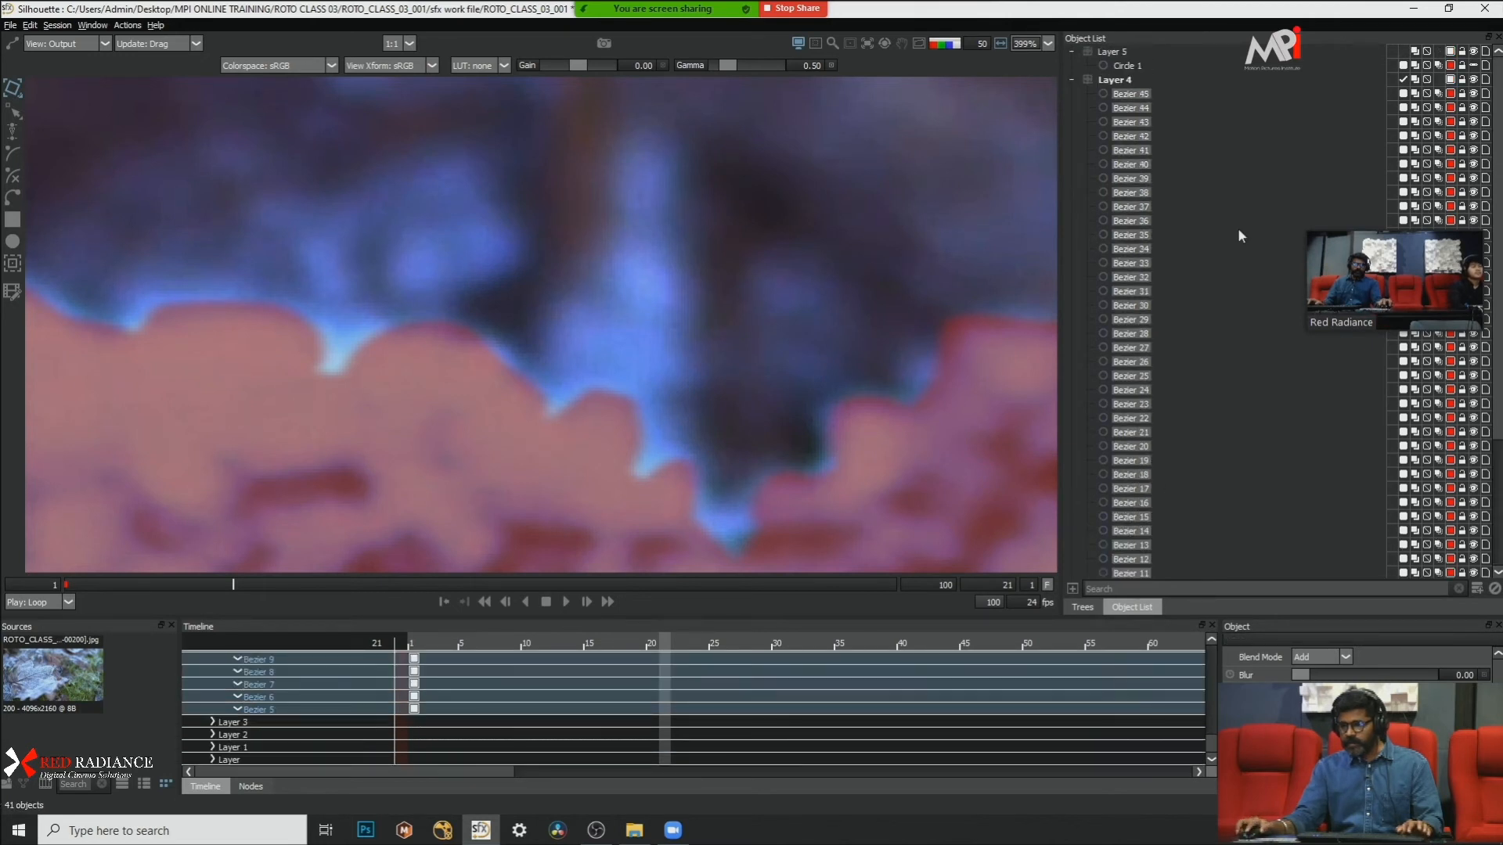
{"action": "key", "text": "a"}
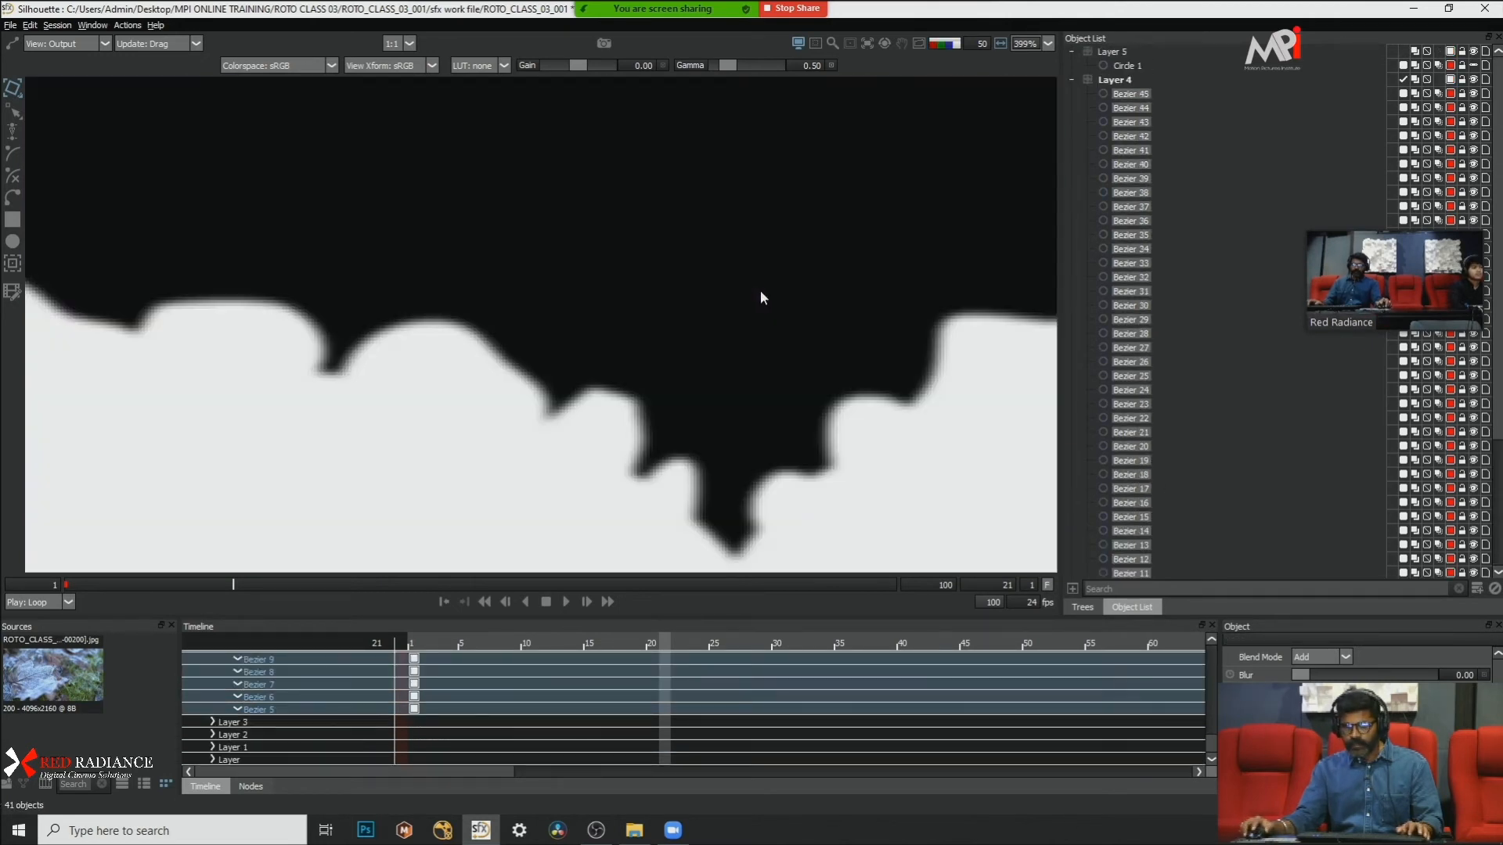
{"action": "left_click", "coordinate": [1441, 95]}
{"action": "left_click", "coordinate": [1441, 95]}
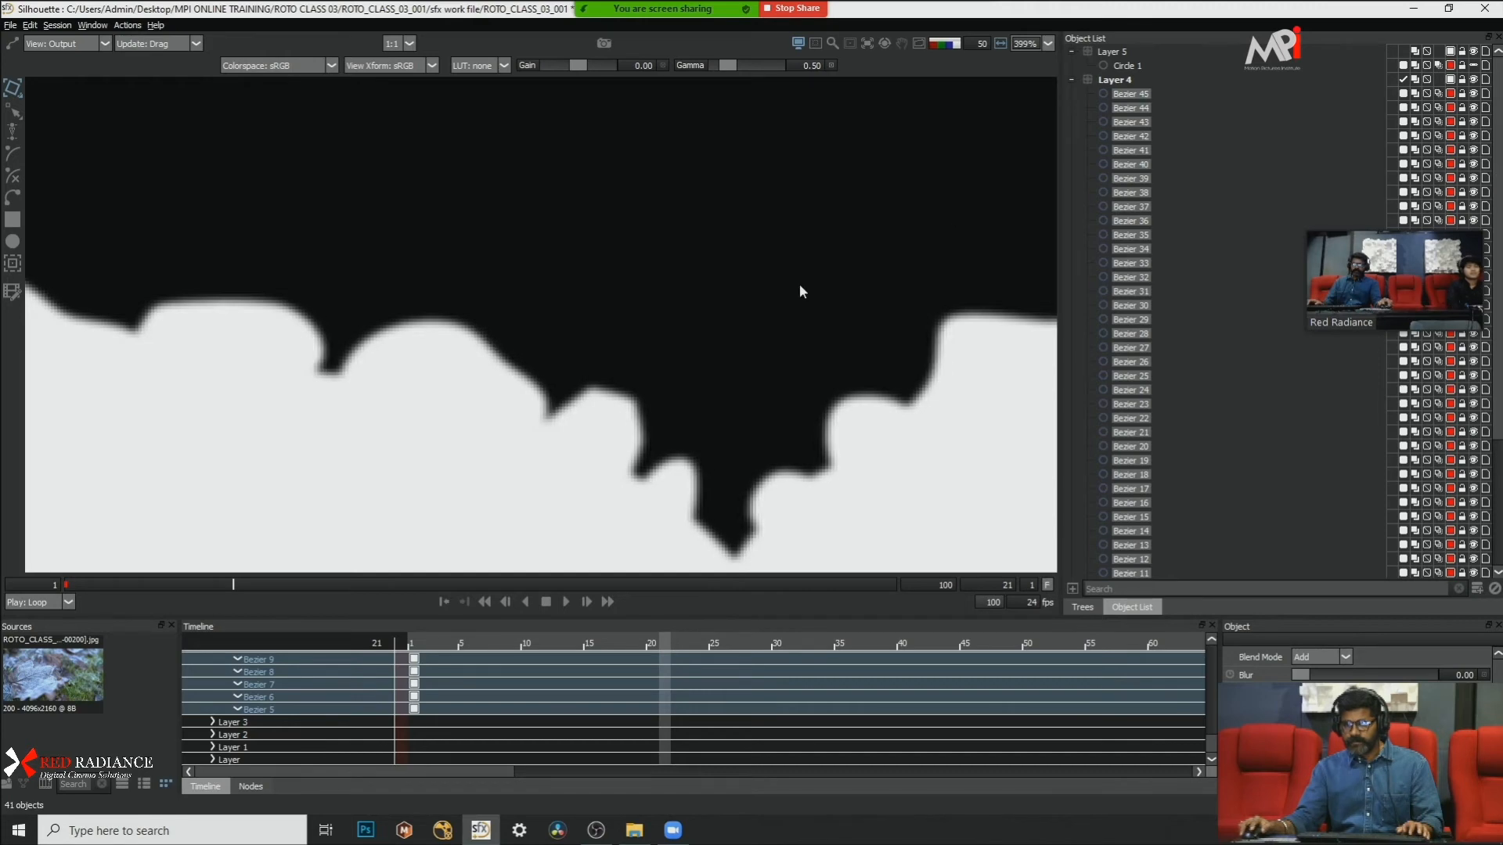
Step: Show the red overlay on the footage and examine how the shapes cover the leaf's edges and lower part
{"action": "key", "text": "a"}
{"action": "key", "text": "s"}
{"action": "scroll", "coordinate": [589, 228], "scroll_direction": "down", "scroll_amount": 1}
{"action": "scroll", "coordinate": [667, 244], "scroll_direction": "down", "scroll_amount": 8}
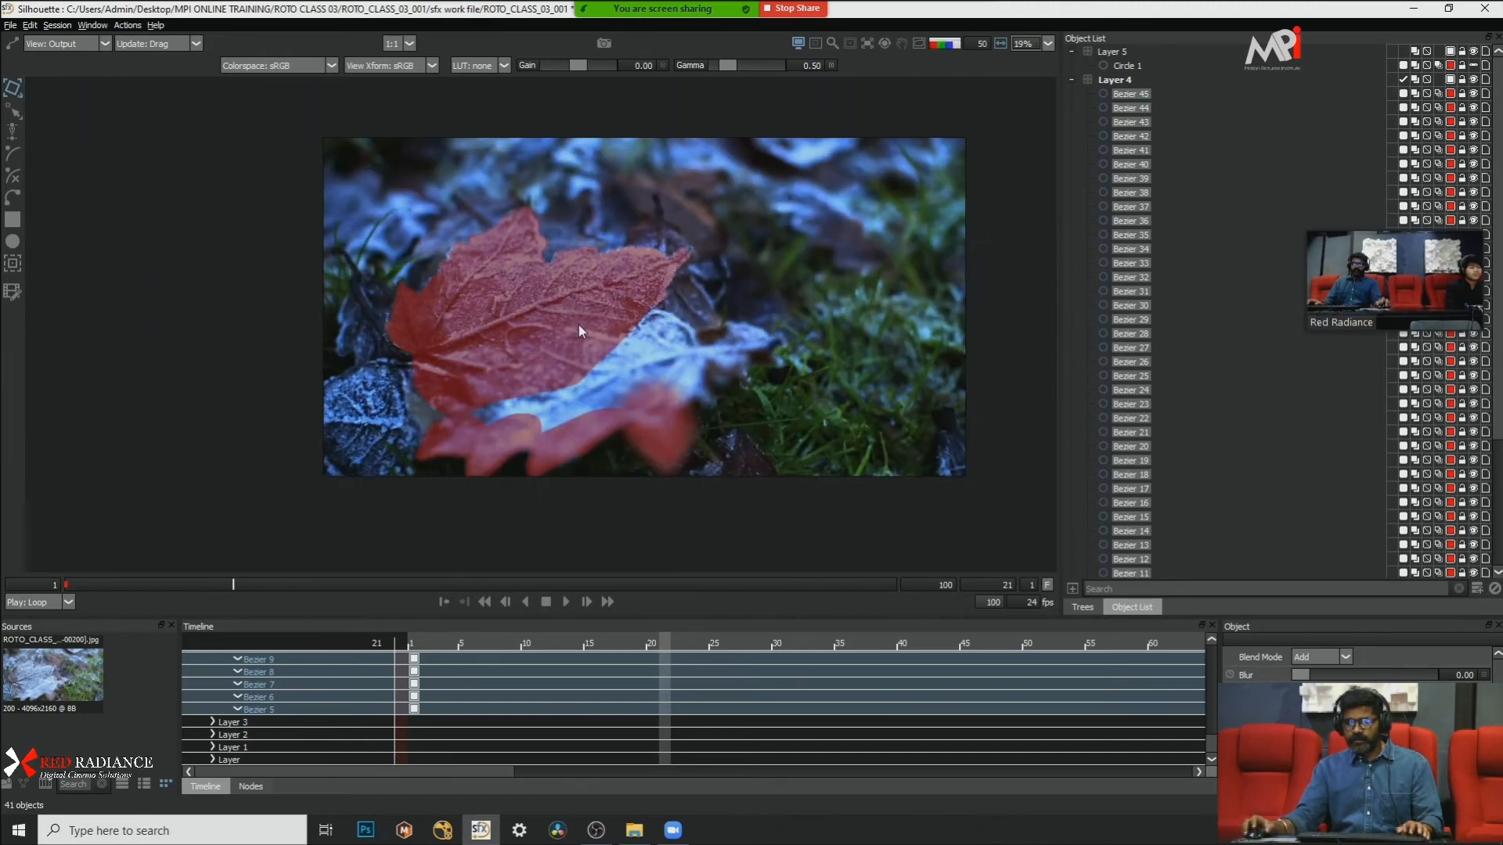
{"action": "scroll", "coordinate": [580, 326], "scroll_direction": "up", "scroll_amount": 4}
{"action": "left_click_drag", "start_coordinate": [604, 342], "coordinate": [736, 365]}
{"action": "scroll", "coordinate": [609, 335], "scroll_direction": "down", "scroll_amount": 2}
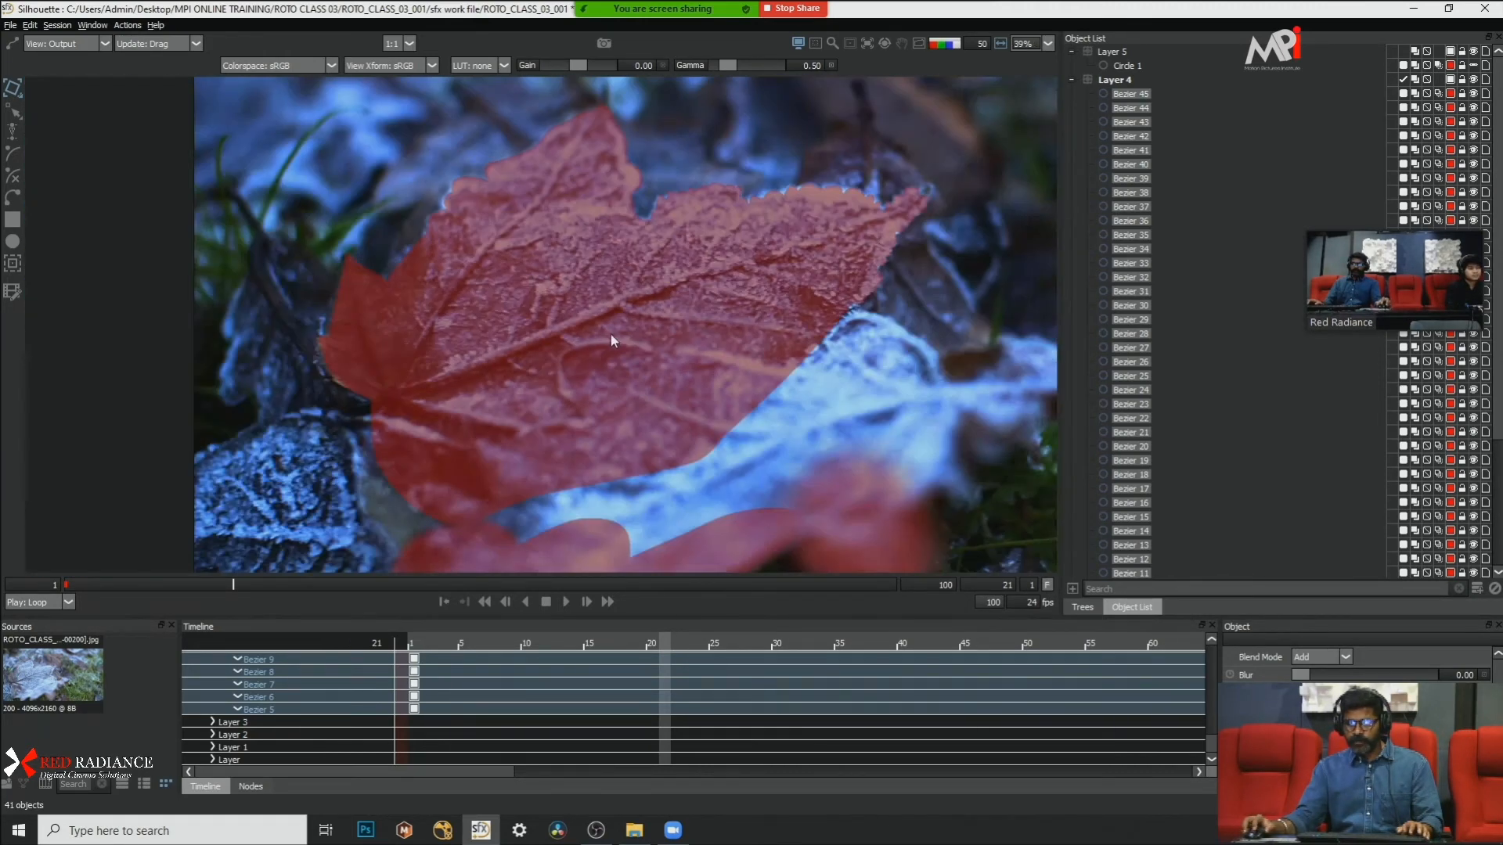
{"action": "scroll", "coordinate": [584, 389], "scroll_direction": "up", "scroll_amount": 2}
{"action": "left_click_drag", "start_coordinate": [584, 388], "coordinate": [696, 352]}
{"action": "scroll", "coordinate": [532, 359], "scroll_direction": "down", "scroll_amount": 1}
{"action": "scroll", "coordinate": [504, 402], "scroll_direction": "up", "scroll_amount": 3}
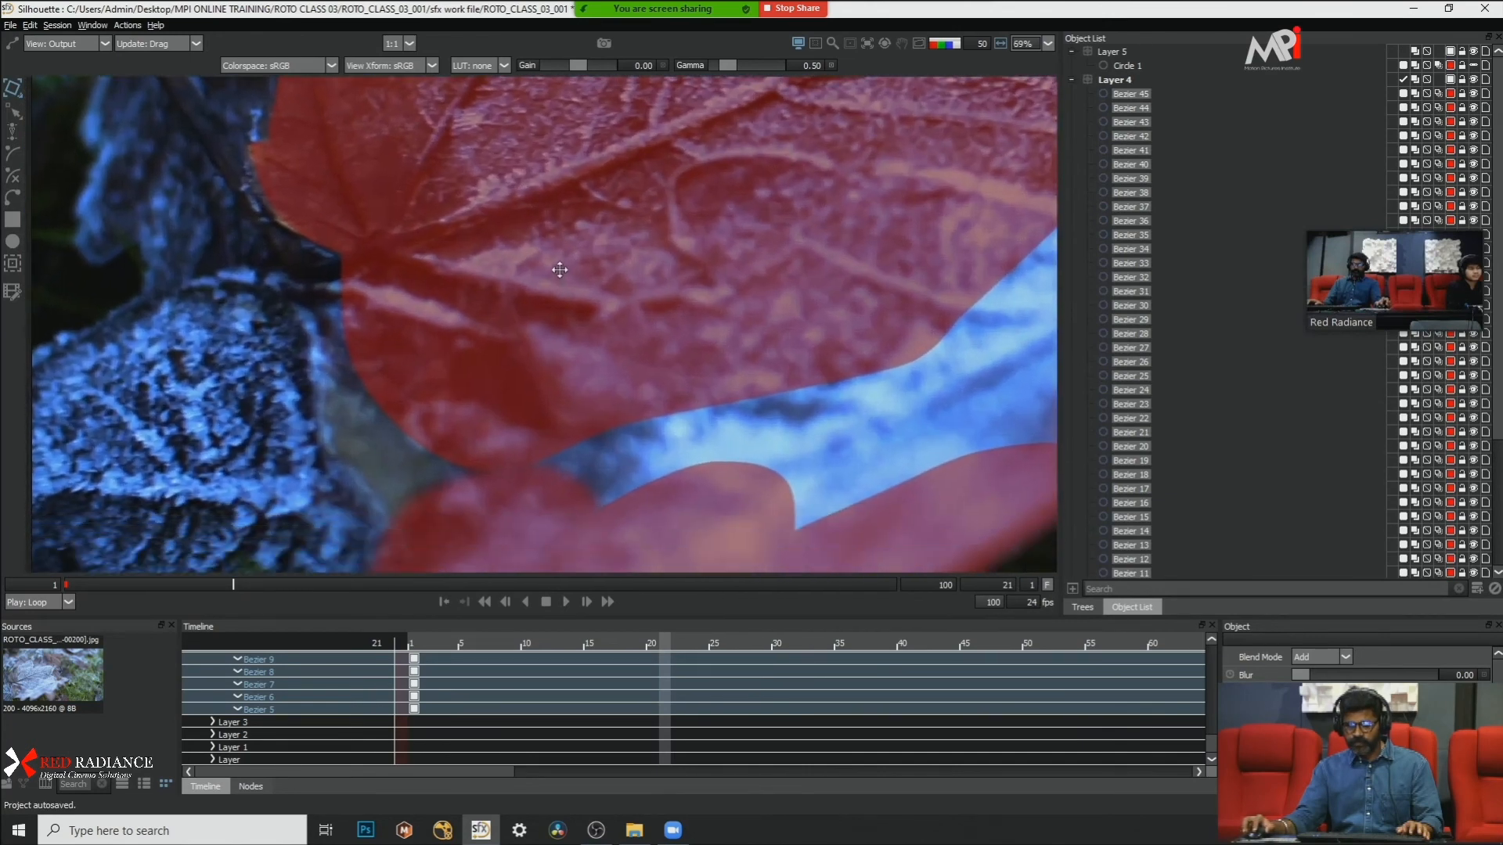
{"action": "scroll", "coordinate": [627, 288], "scroll_direction": "down", "scroll_amount": 5}
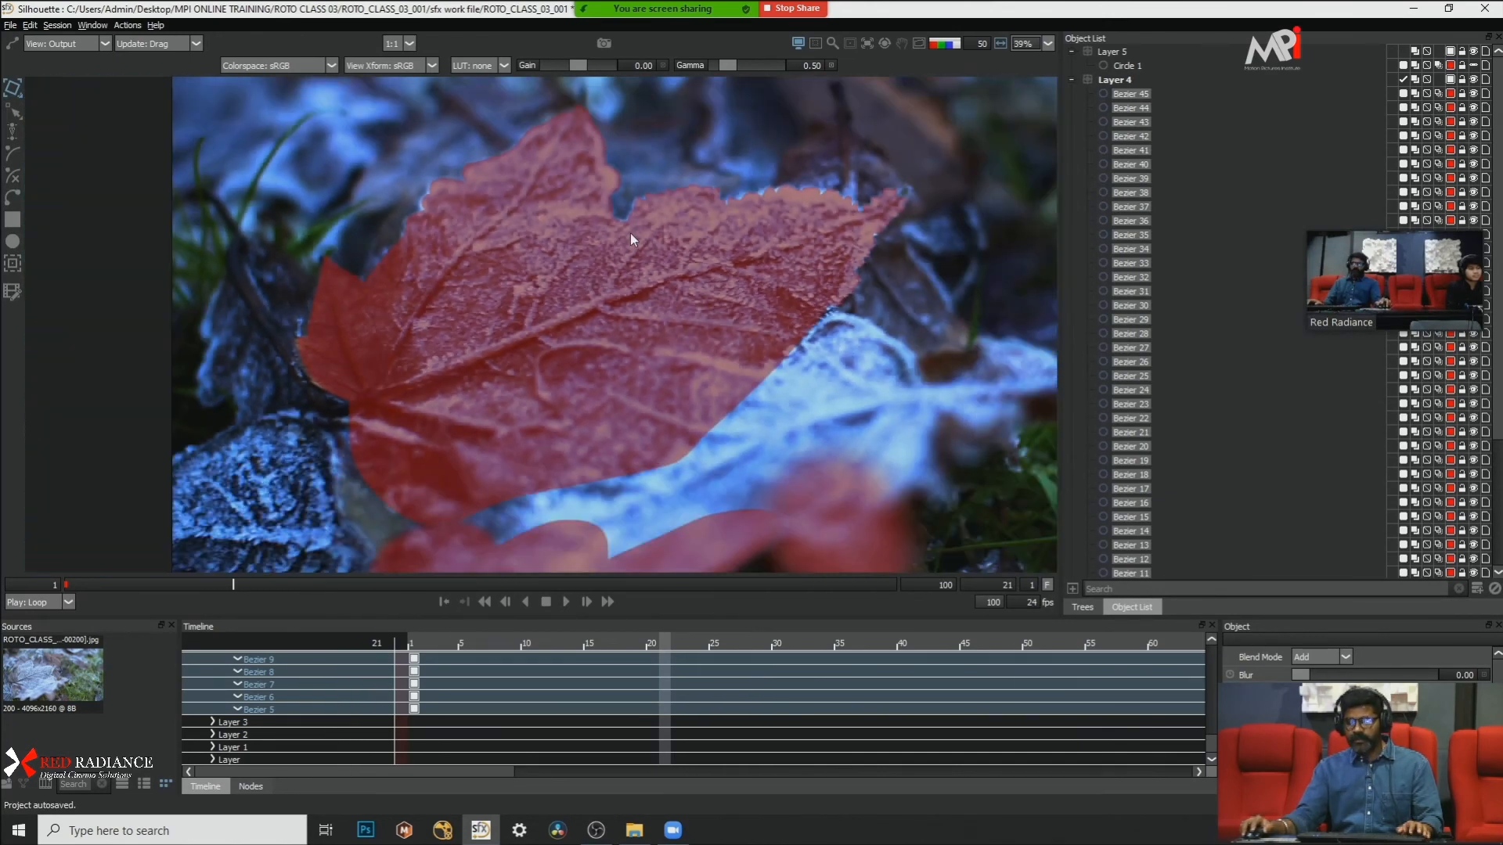
{"action": "left_click_drag", "start_coordinate": [631, 233], "coordinate": [572, 312]}
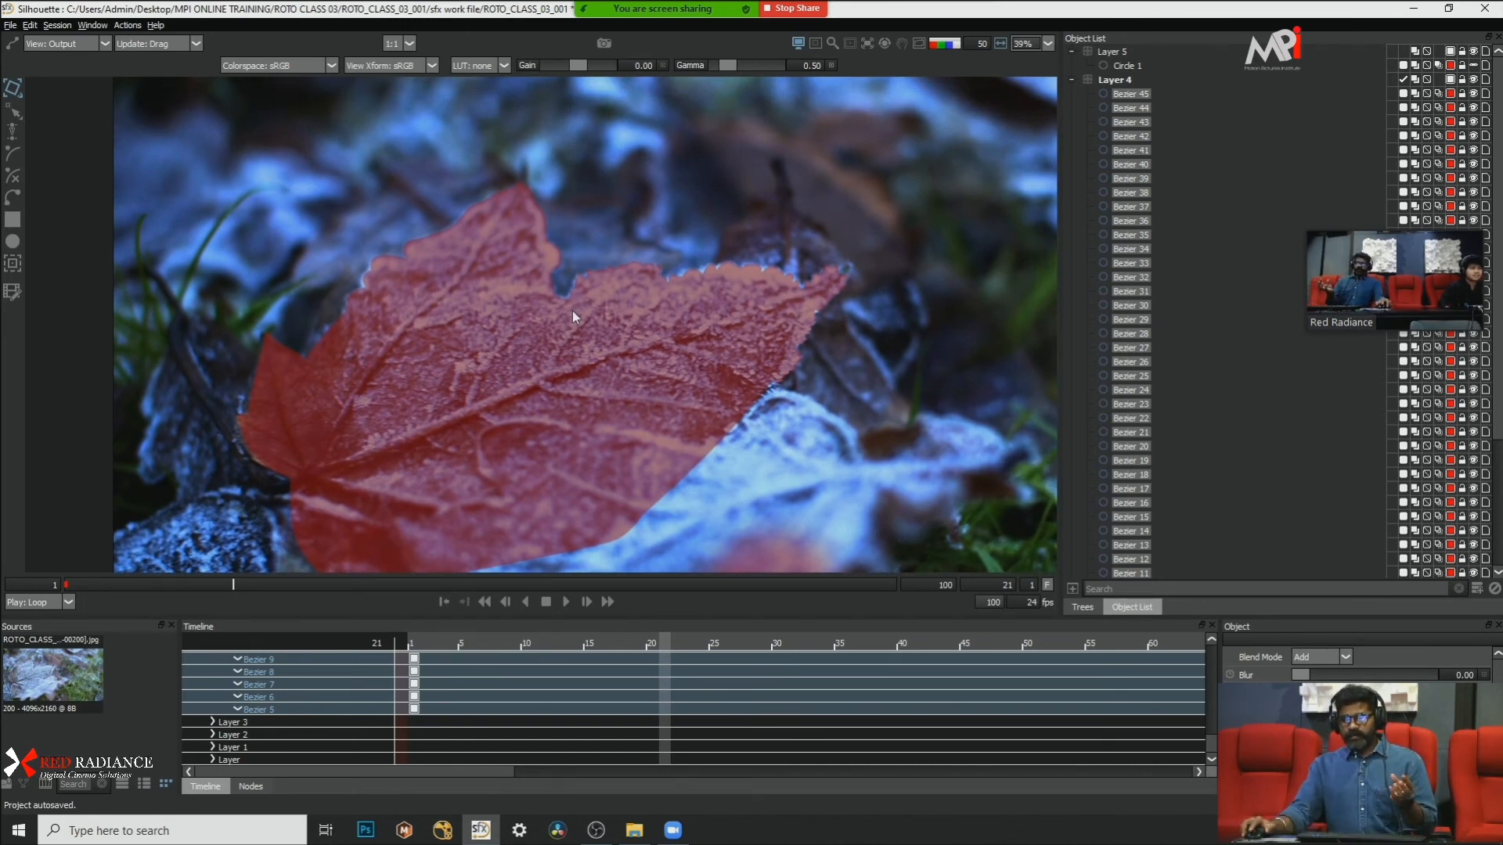
{"action": "scroll", "coordinate": [550, 291], "scroll_direction": "down", "scroll_amount": 10}
{"action": "scroll", "coordinate": [557, 285], "scroll_direction": "up", "scroll_amount": 10}
{"action": "scroll", "coordinate": [680, 285], "scroll_direction": "down", "scroll_amount": 3}
{"action": "left_click_drag", "start_coordinate": [684, 284], "coordinate": [567, 274]}
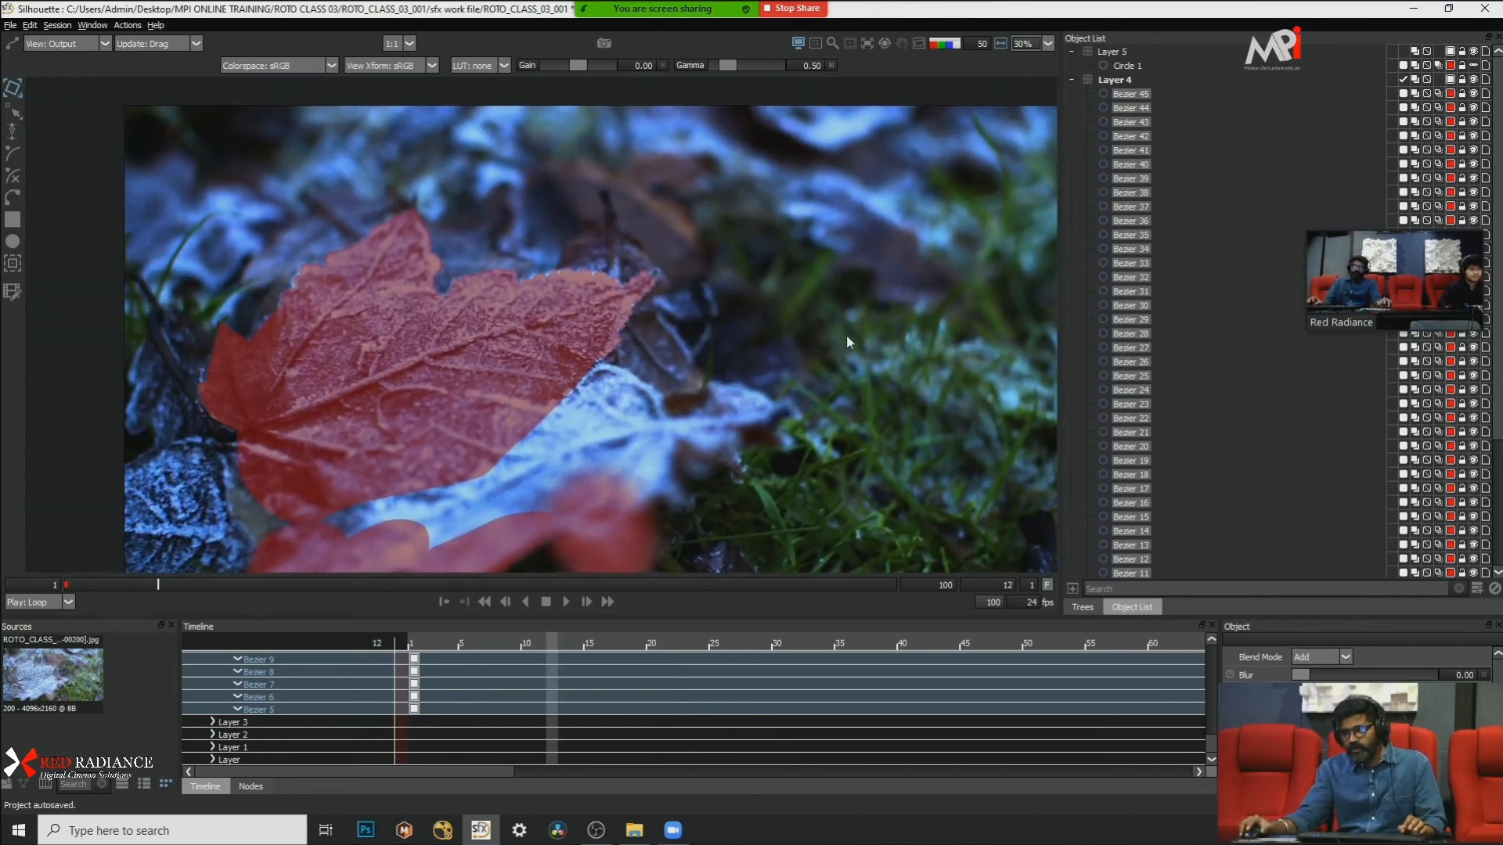
Step: Examine the grass area beside the leaves at frame 1, scrub through the shot and return to frame 1
{"action": "key", "text": "Home"}
{"action": "scroll", "coordinate": [907, 199], "scroll_direction": "up", "scroll_amount": 5}
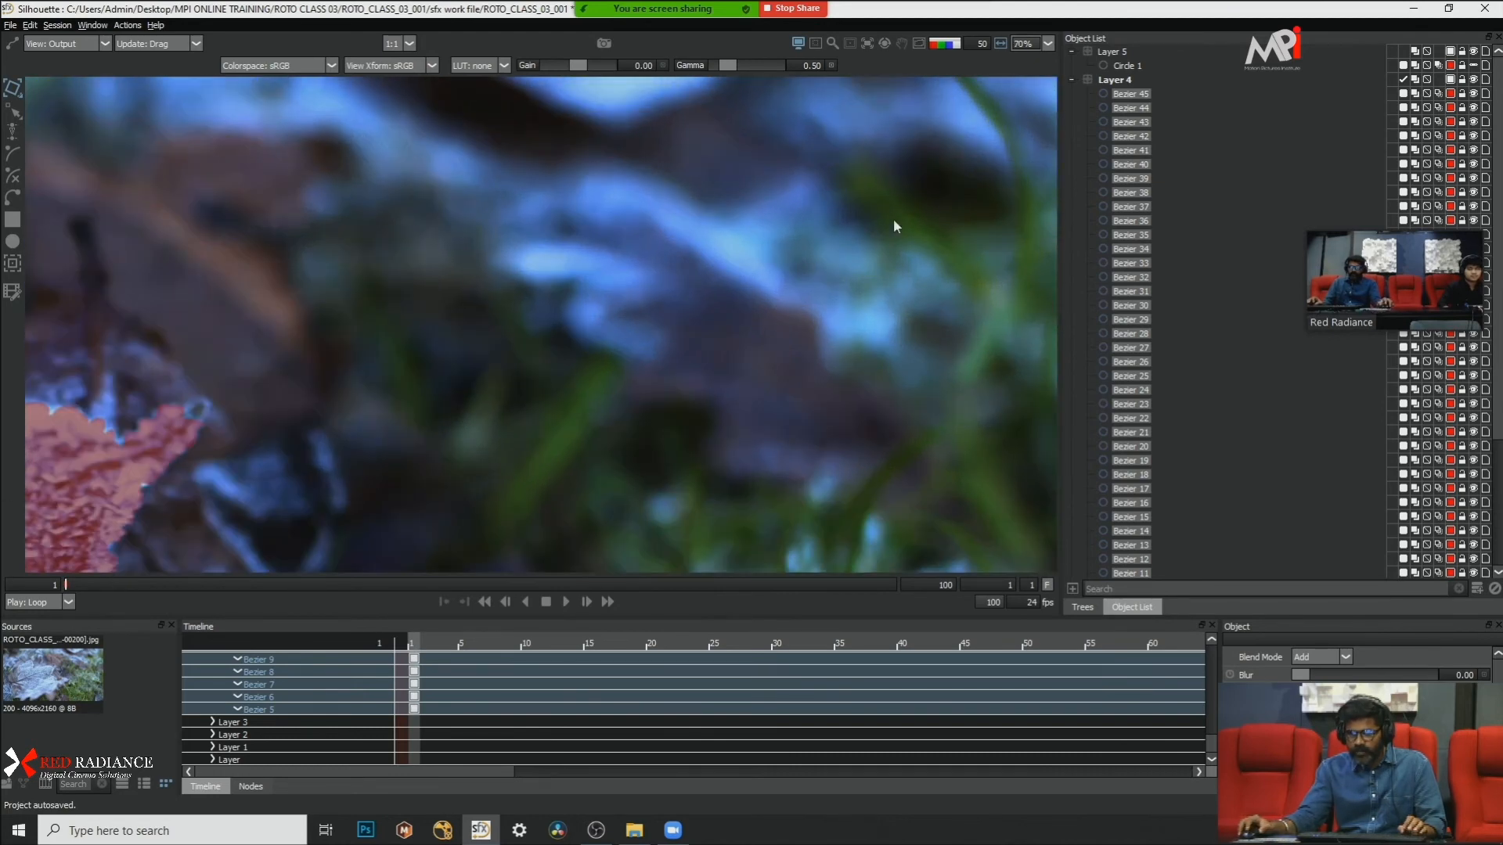
{"action": "left_click_drag", "start_coordinate": [902, 225], "coordinate": [592, 126]}
{"action": "scroll", "coordinate": [626, 141], "scroll_direction": "down", "scroll_amount": 5}
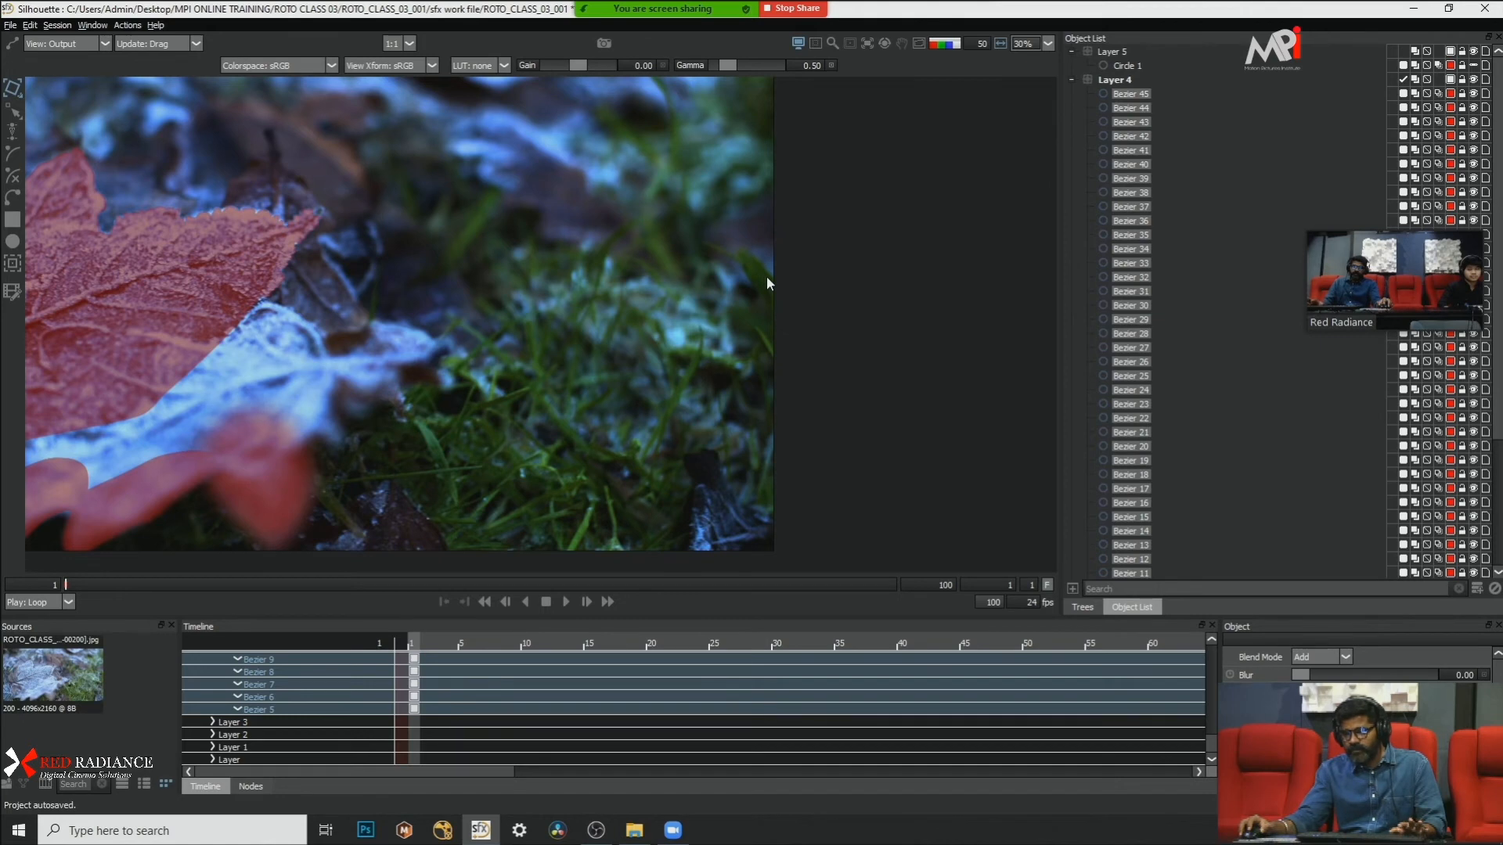
{"action": "scroll", "coordinate": [740, 379], "scroll_direction": "up", "scroll_amount": 1}
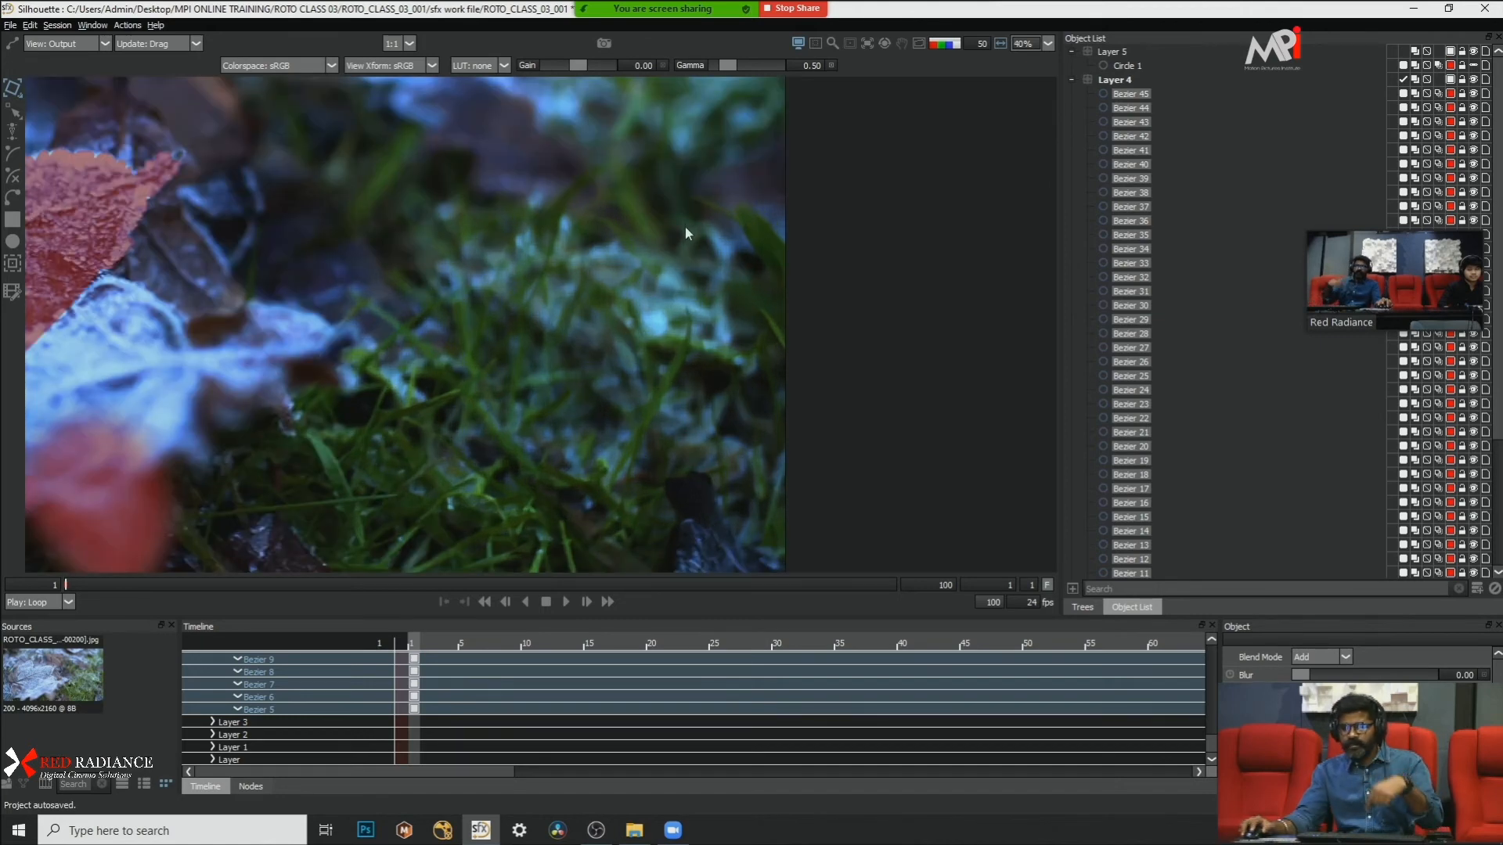
{"action": "scroll", "coordinate": [740, 192], "scroll_direction": "down", "scroll_amount": 2}
{"action": "scroll", "coordinate": [662, 261], "scroll_direction": "up", "scroll_amount": 1}
{"action": "left_click_drag", "start_coordinate": [668, 266], "coordinate": [777, 335]}
{"action": "left_click", "coordinate": [290, 584]}
{"action": "left_click", "coordinate": [476, 584]}
{"action": "left_click", "coordinate": [59, 583]}
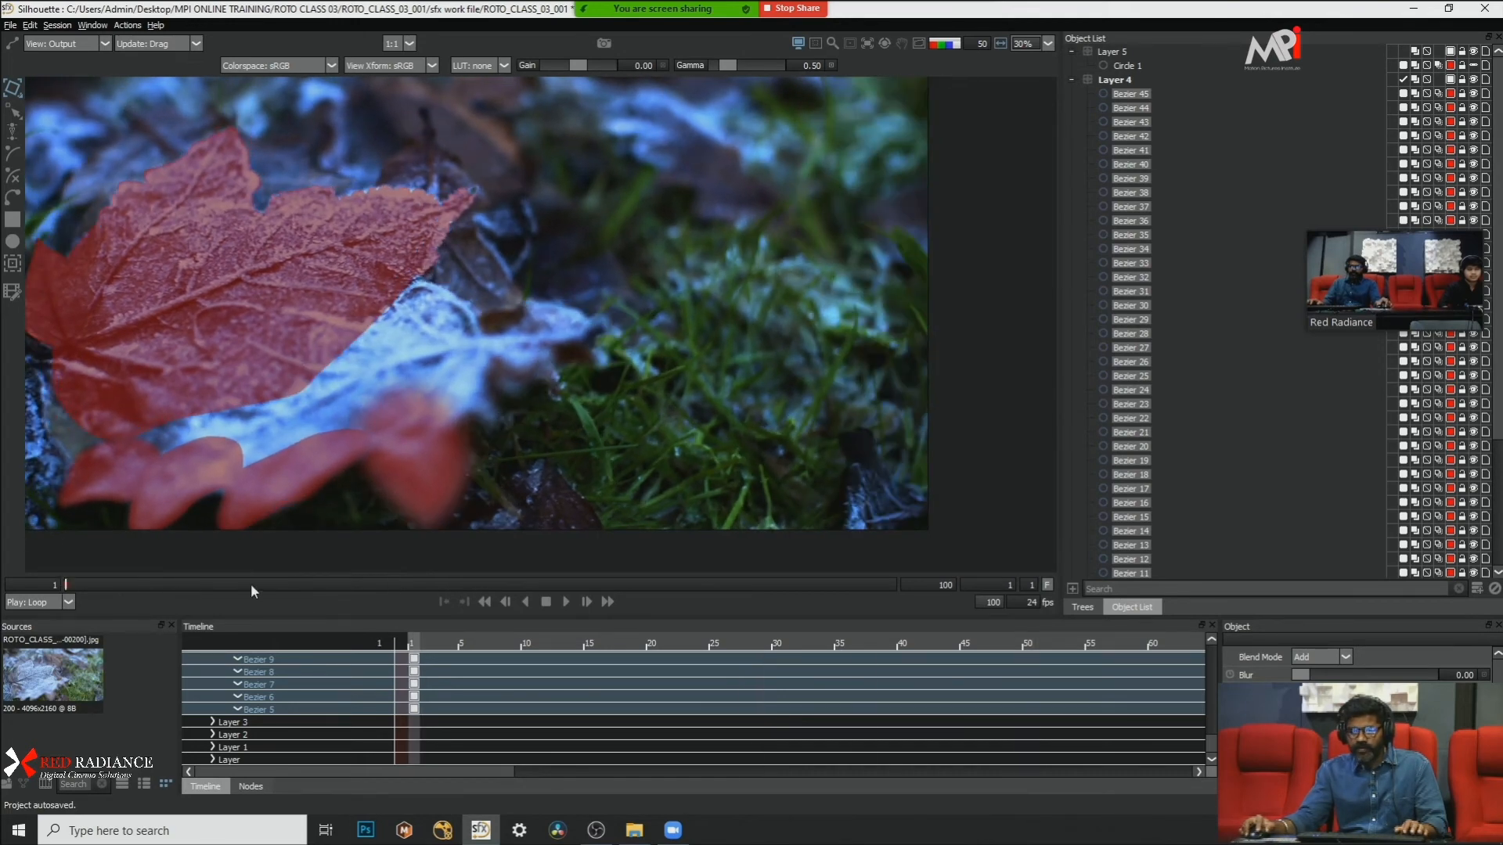
Step: Switch the viewer to the Foreground and play the plain footage to examine the leaves and grass, then stop
{"action": "key", "text": "1"}
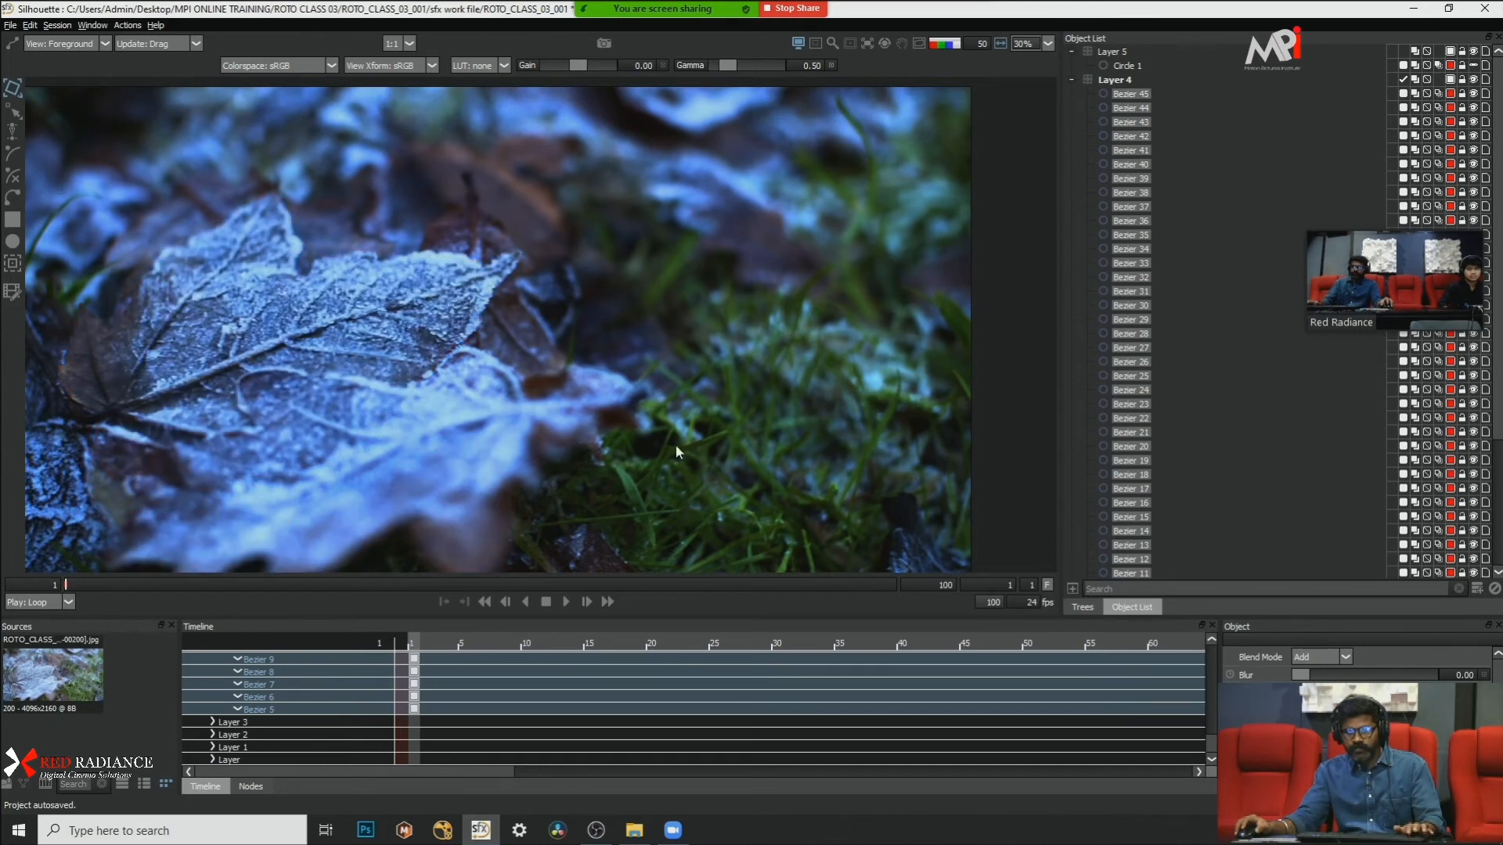
{"action": "scroll", "coordinate": [659, 433], "scroll_direction": "up", "scroll_amount": 4}
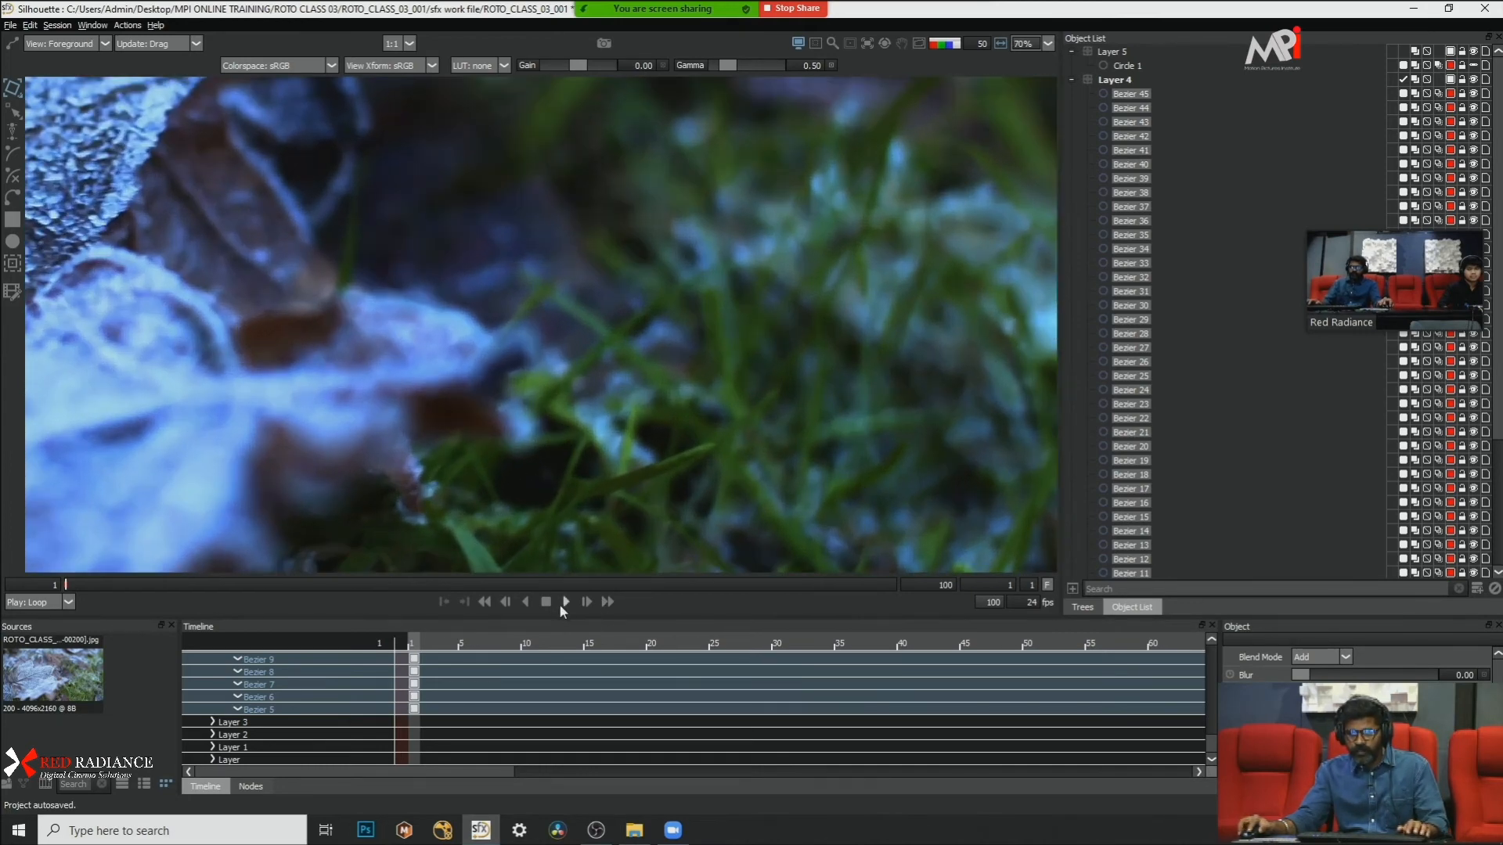
{"action": "left_click", "coordinate": [564, 602]}
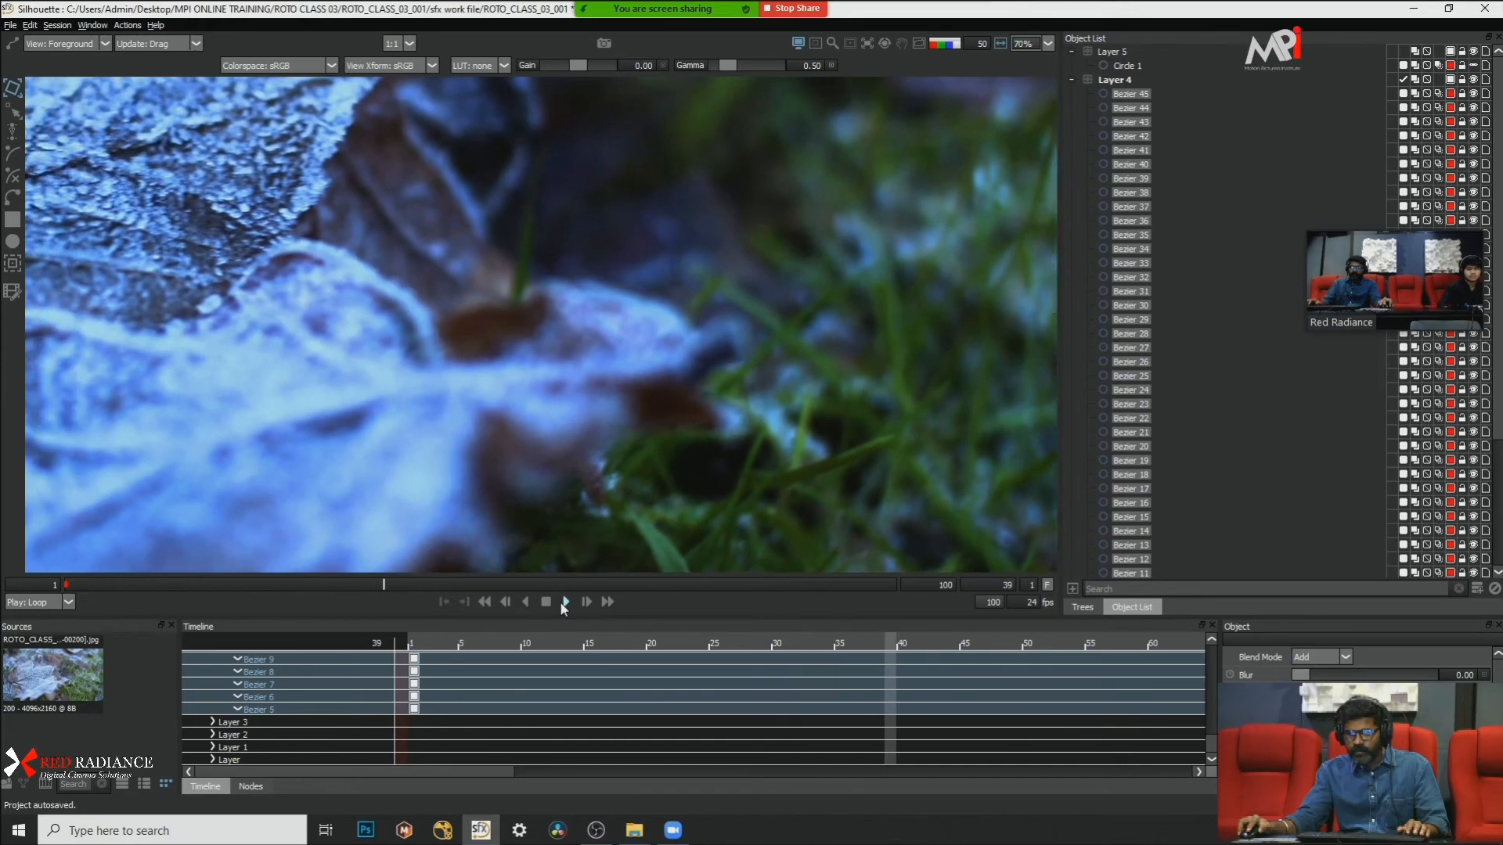
{"action": "scroll", "coordinate": [722, 341], "scroll_direction": "down", "scroll_amount": 3}
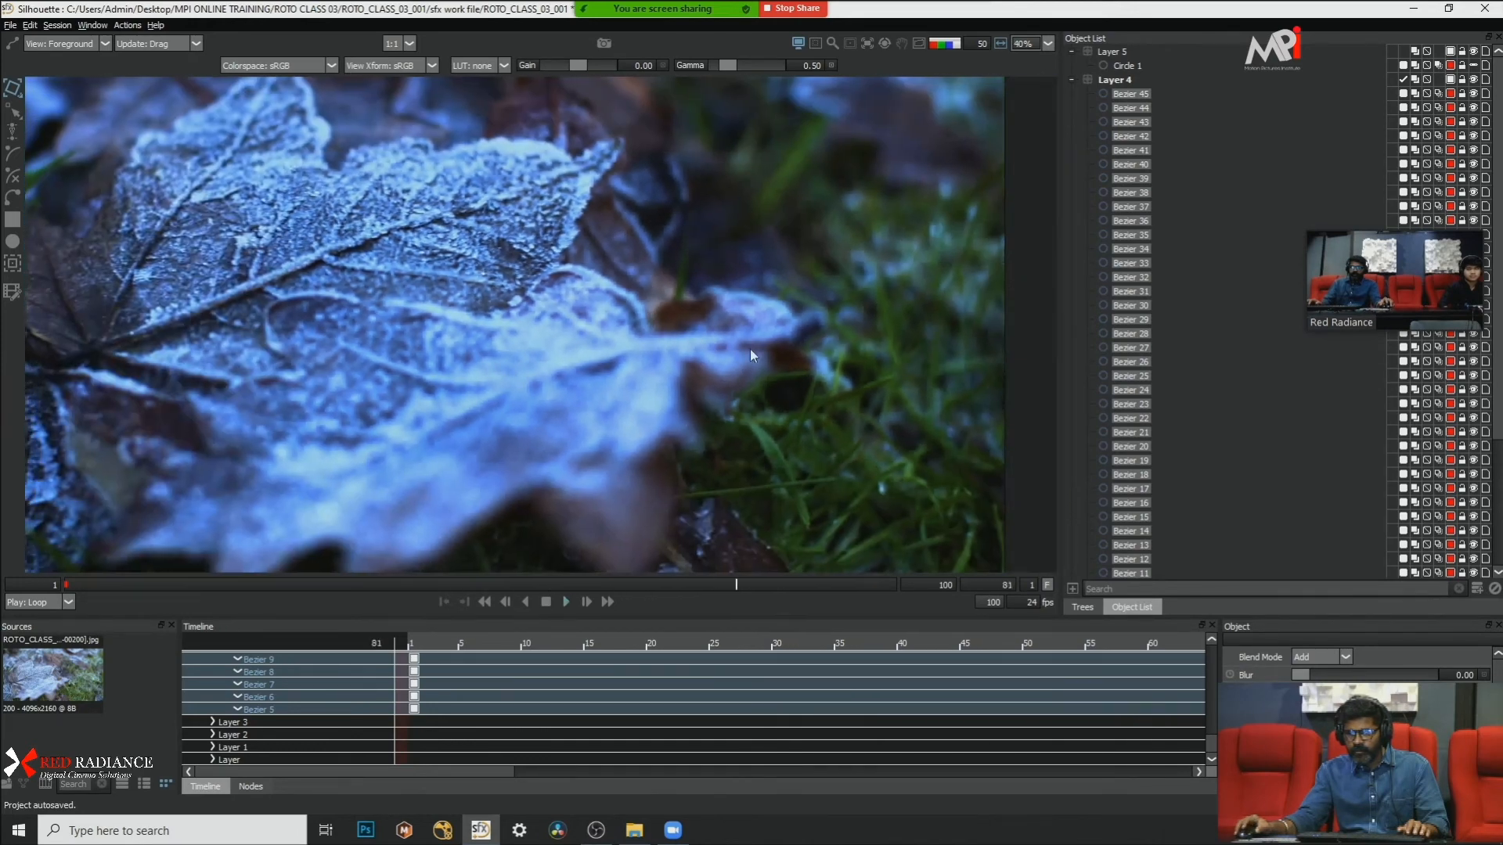
{"action": "scroll", "coordinate": [722, 340], "scroll_direction": "up", "scroll_amount": 3}
{"action": "scroll", "coordinate": [606, 351], "scroll_direction": "down", "scroll_amount": 1}
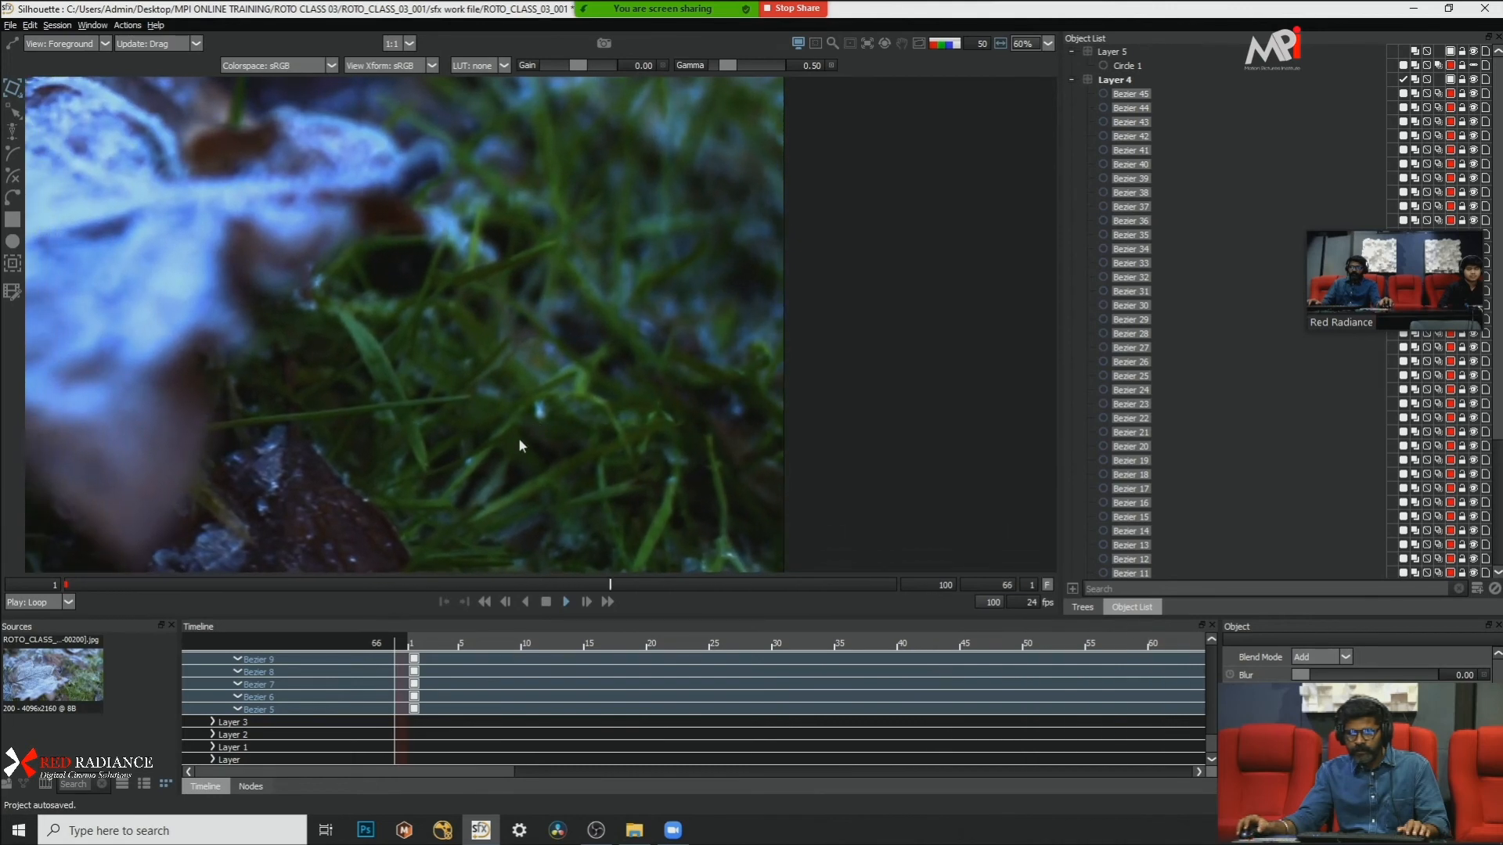
{"action": "scroll", "coordinate": [508, 482], "scroll_direction": "up", "scroll_amount": 2}
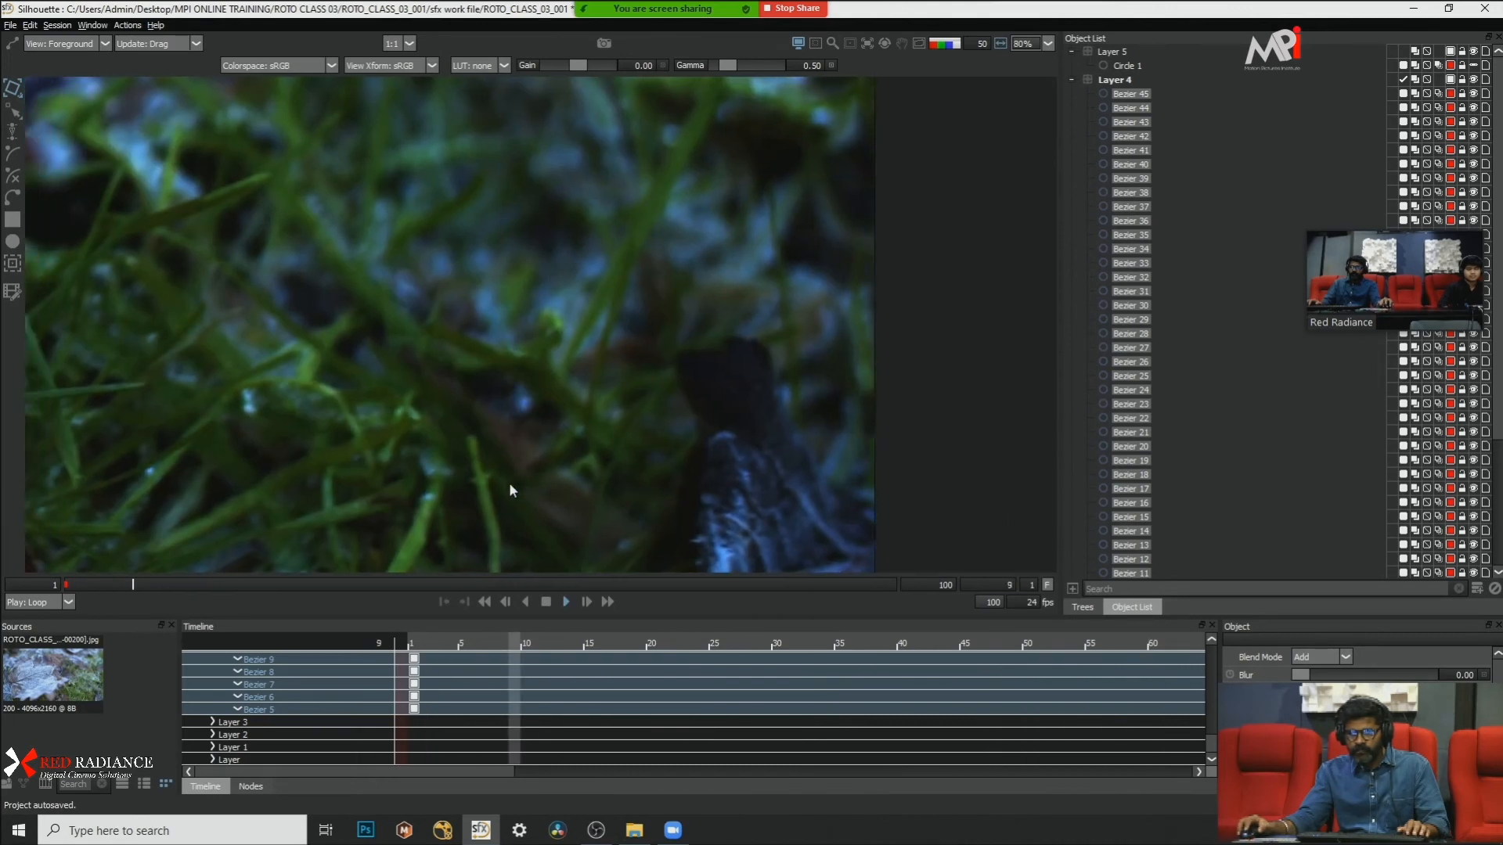
{"action": "left_click", "coordinate": [546, 602]}
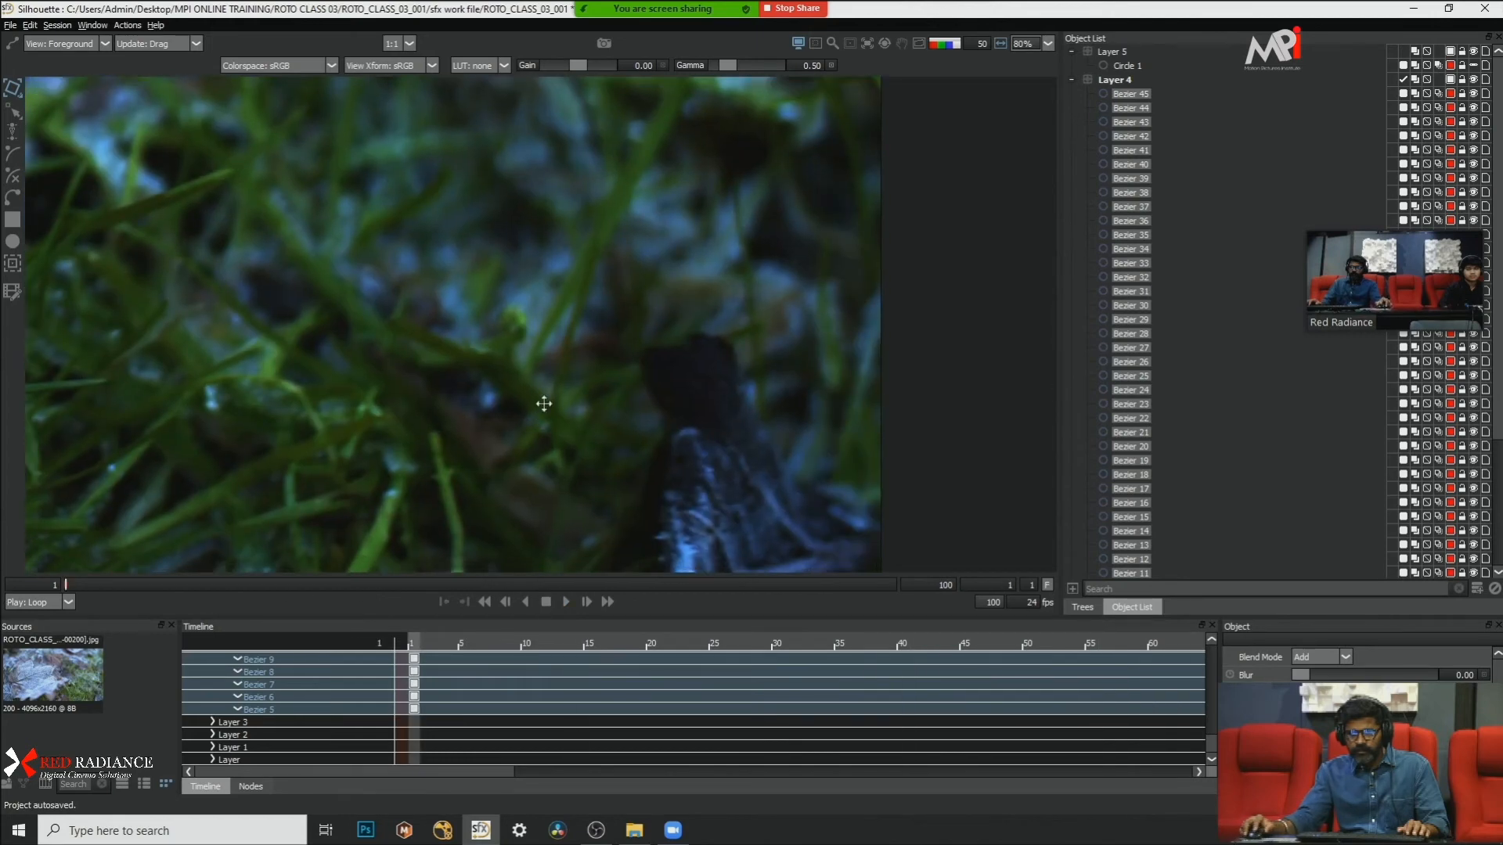
Step: Play the footage twice from frame 1 in close-up to examine the movement of the grass blades
{"action": "scroll", "coordinate": [676, 343], "scroll_direction": "up", "scroll_amount": 2}
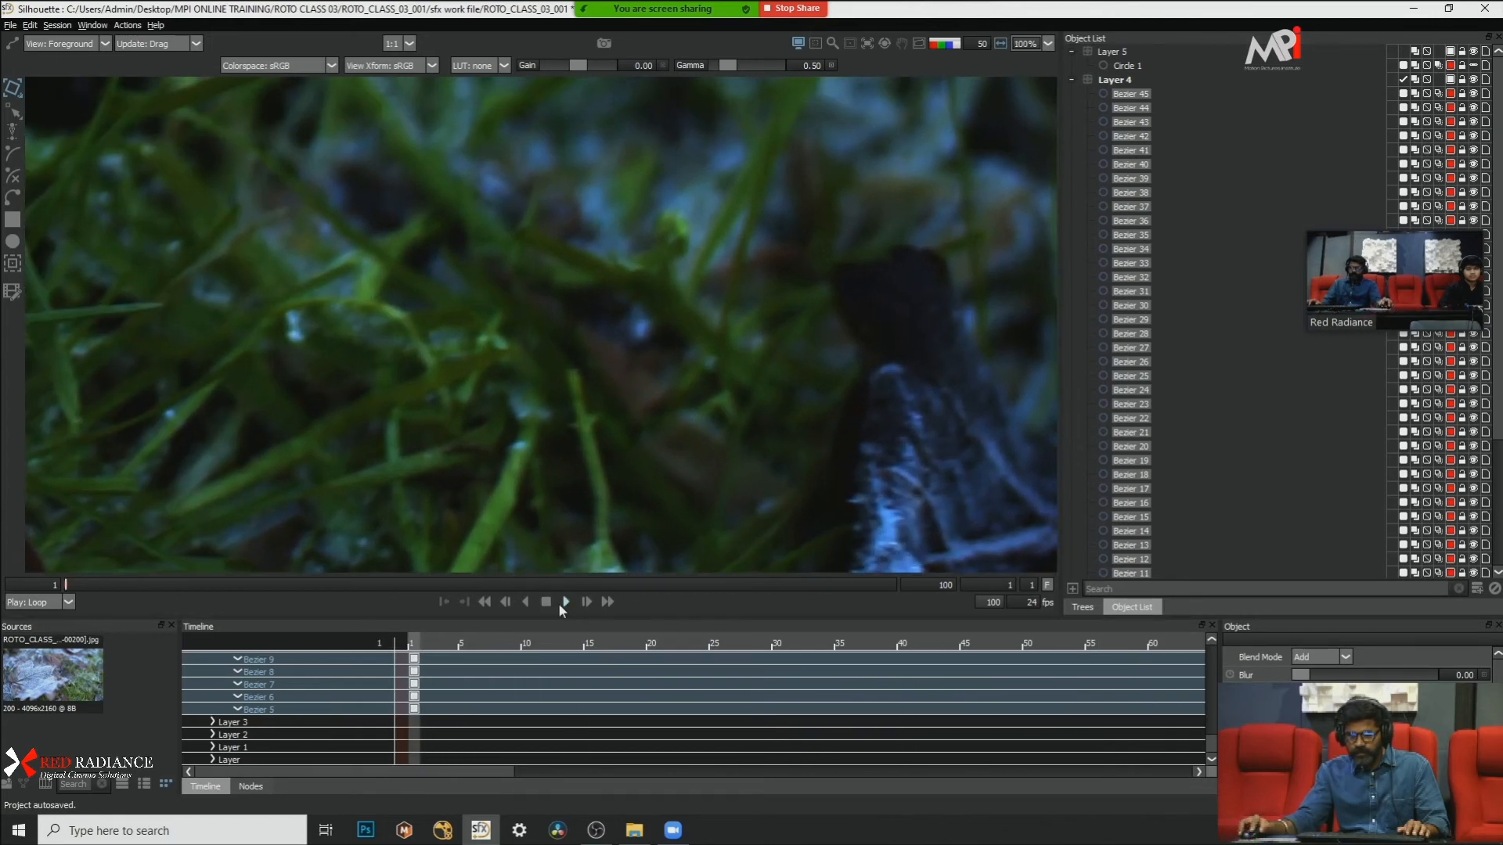
{"action": "left_click", "coordinate": [560, 604]}
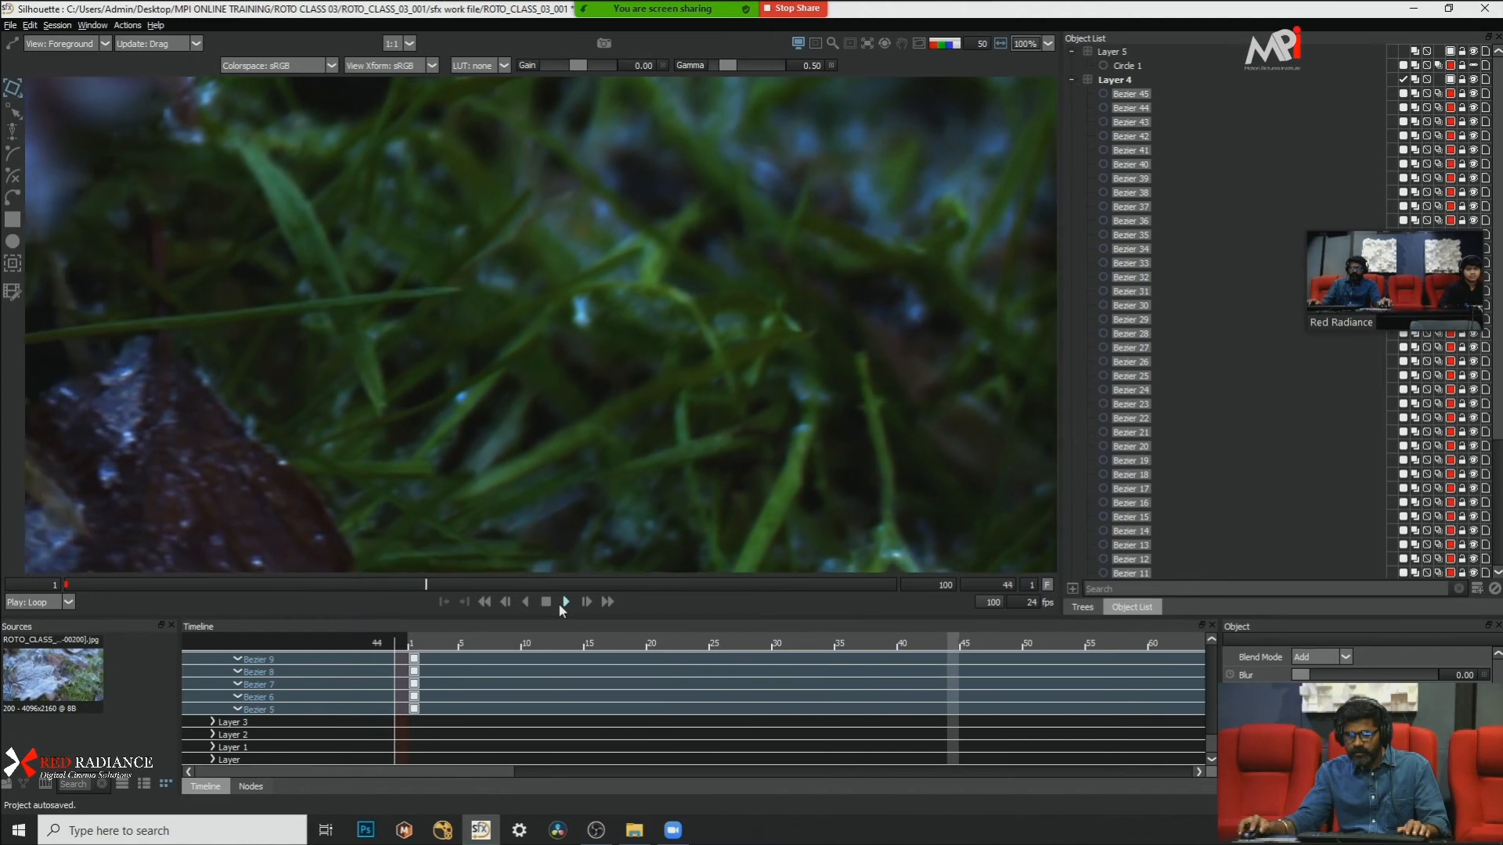
{"action": "left_click", "coordinate": [559, 605]}
{"action": "left_click_drag", "start_coordinate": [334, 584], "coordinate": [2, 578]}
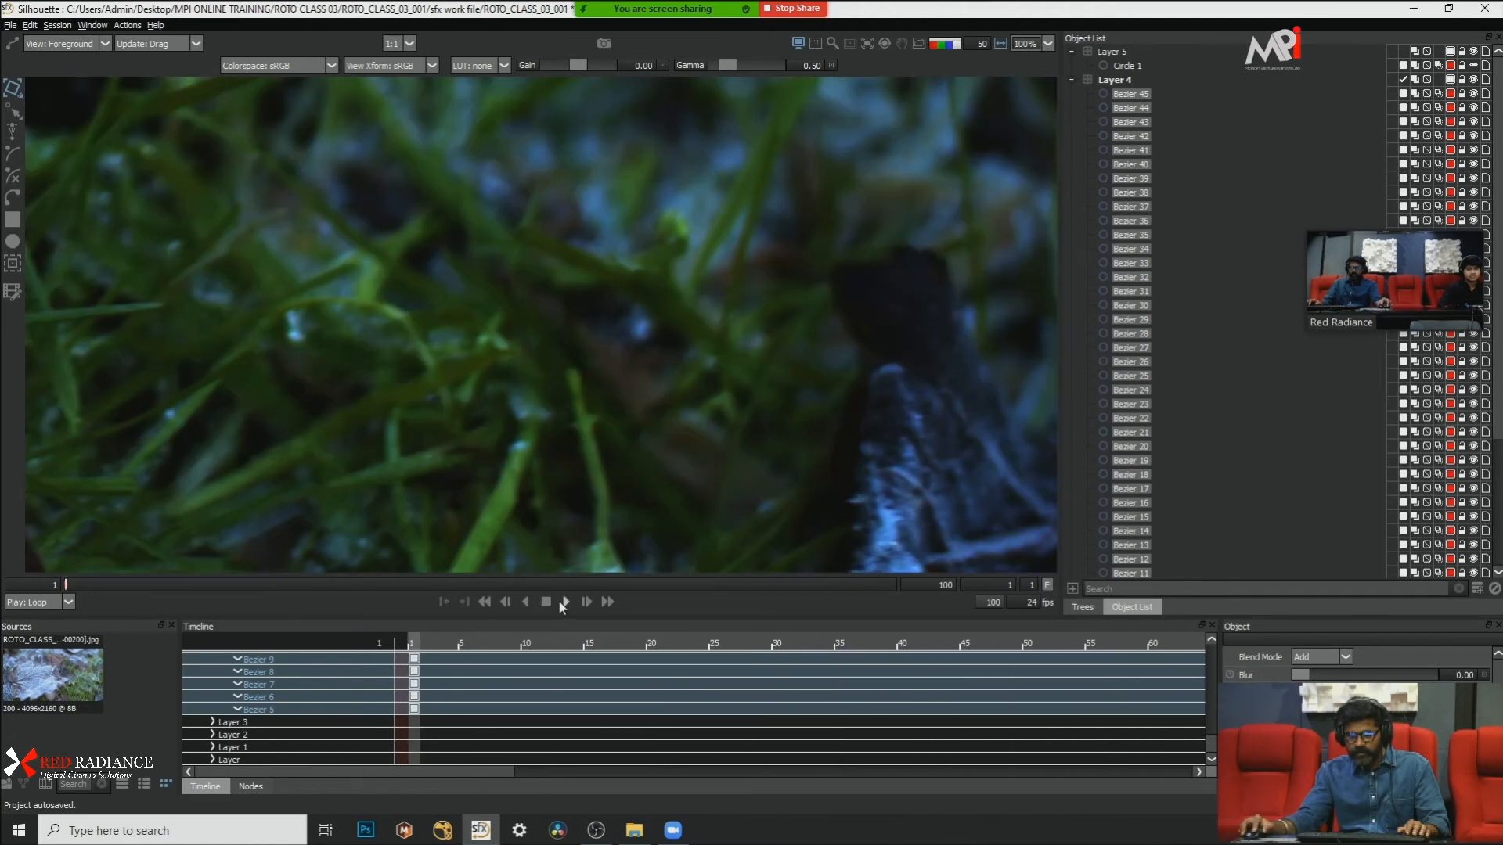
{"action": "left_click", "coordinate": [562, 604]}
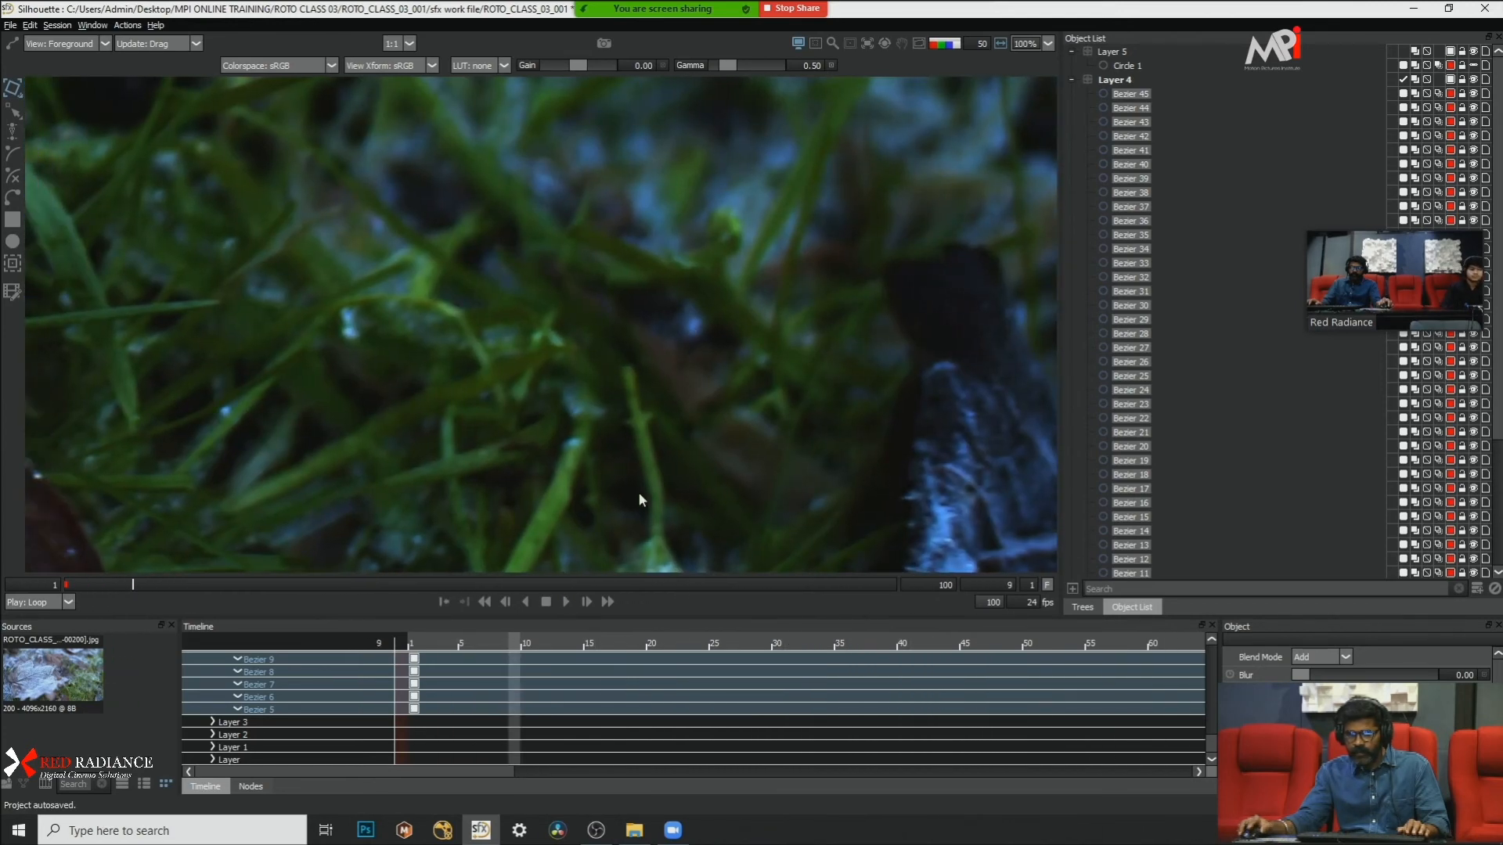
Step: Return to frame 1 and add a new empty layer above Layer 5
{"action": "left_click_drag", "start_coordinate": [130, 585], "coordinate": [66, 585]}
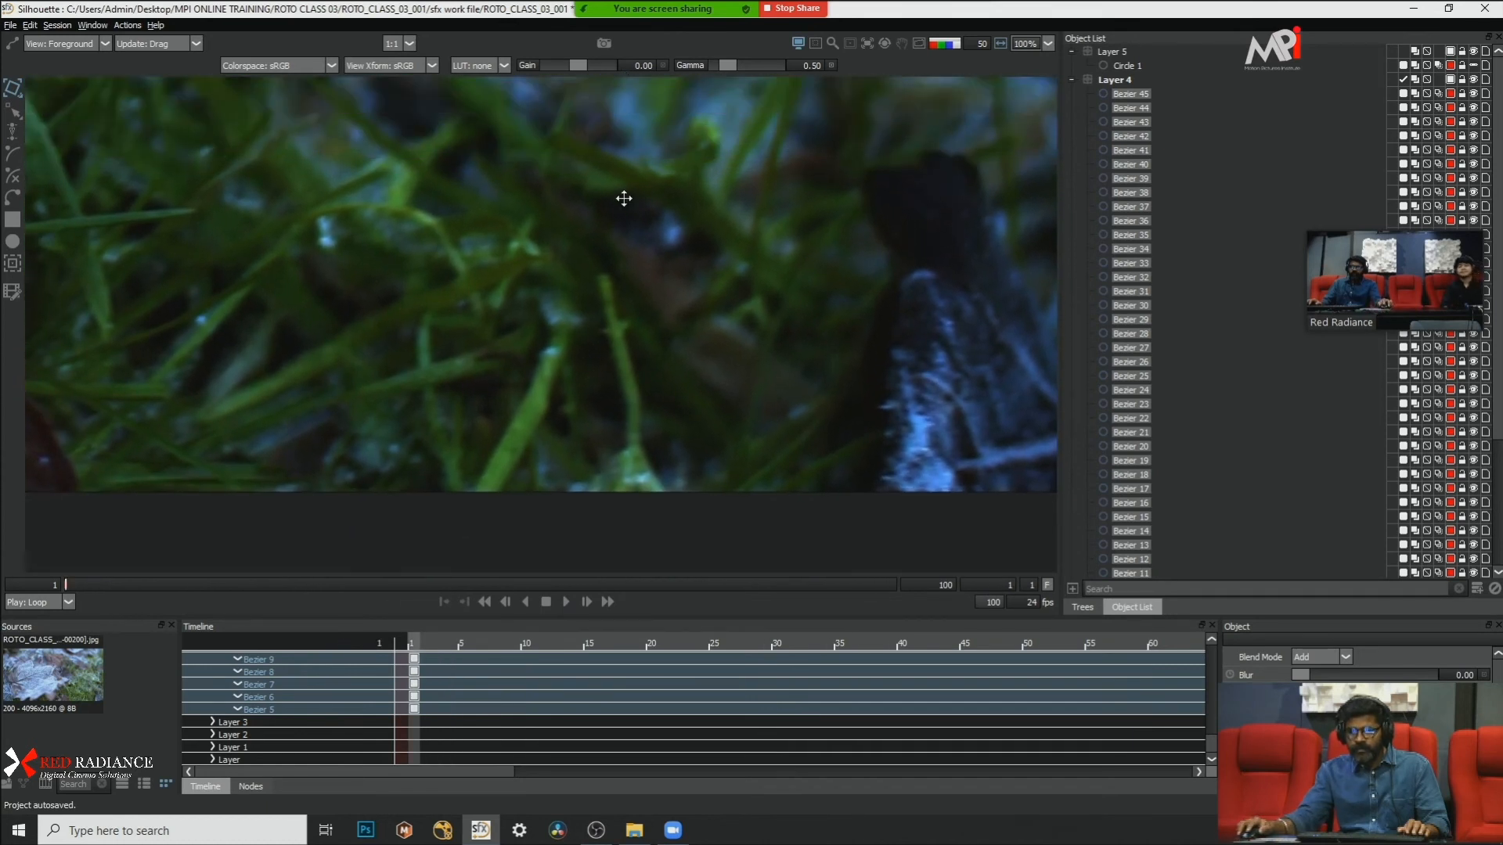
{"action": "left_click", "coordinate": [1477, 590]}
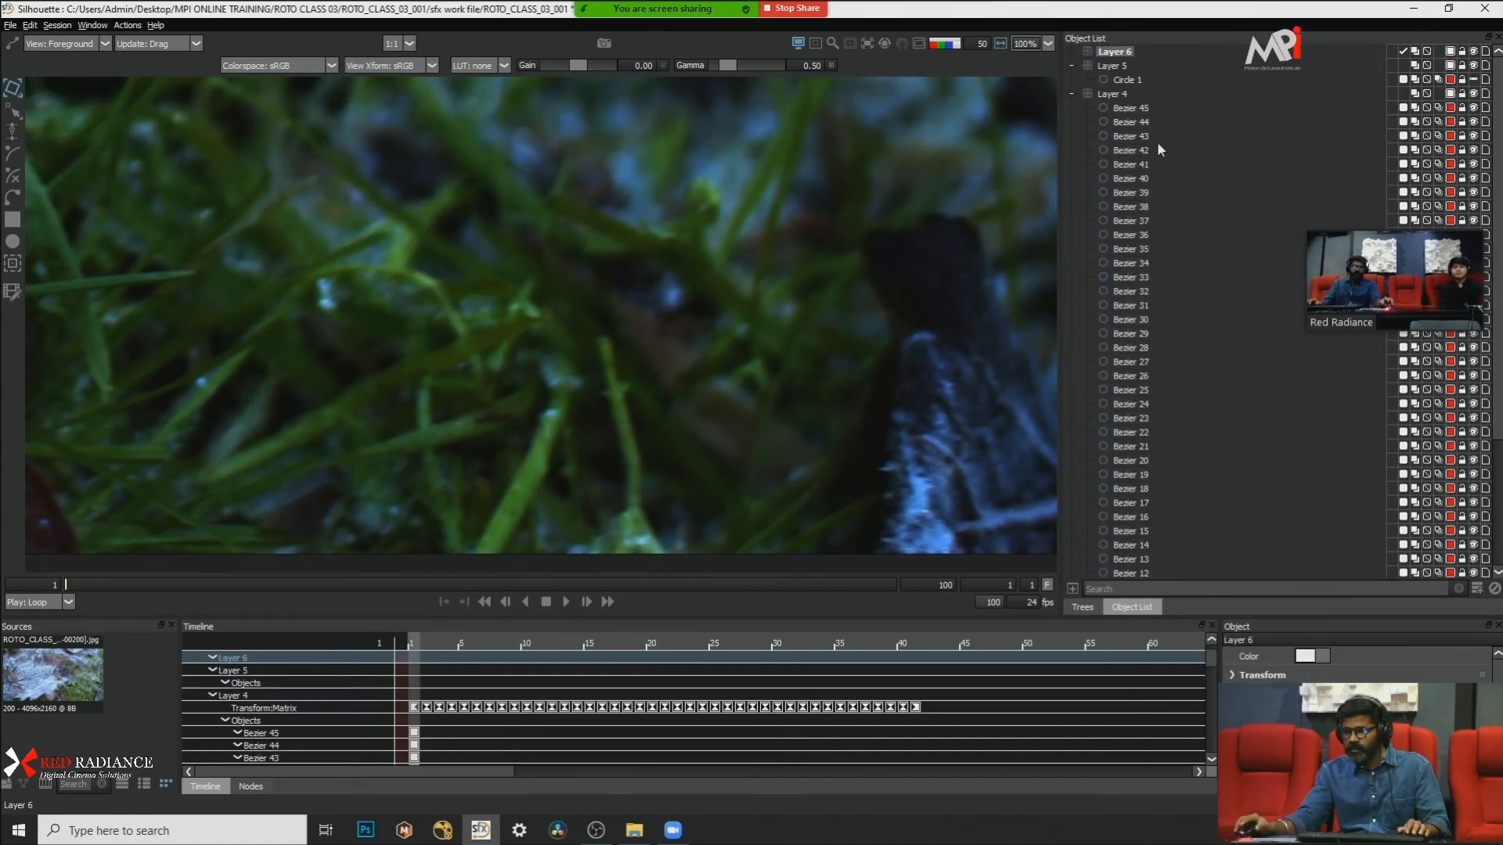
Step: Collapse the expanded layers and outline the thin upright grass blade at the image's lower edge with a closed Bezier shape in Layer 5
{"action": "left_click", "coordinate": [1070, 94]}
{"action": "left_click", "coordinate": [1071, 66]}
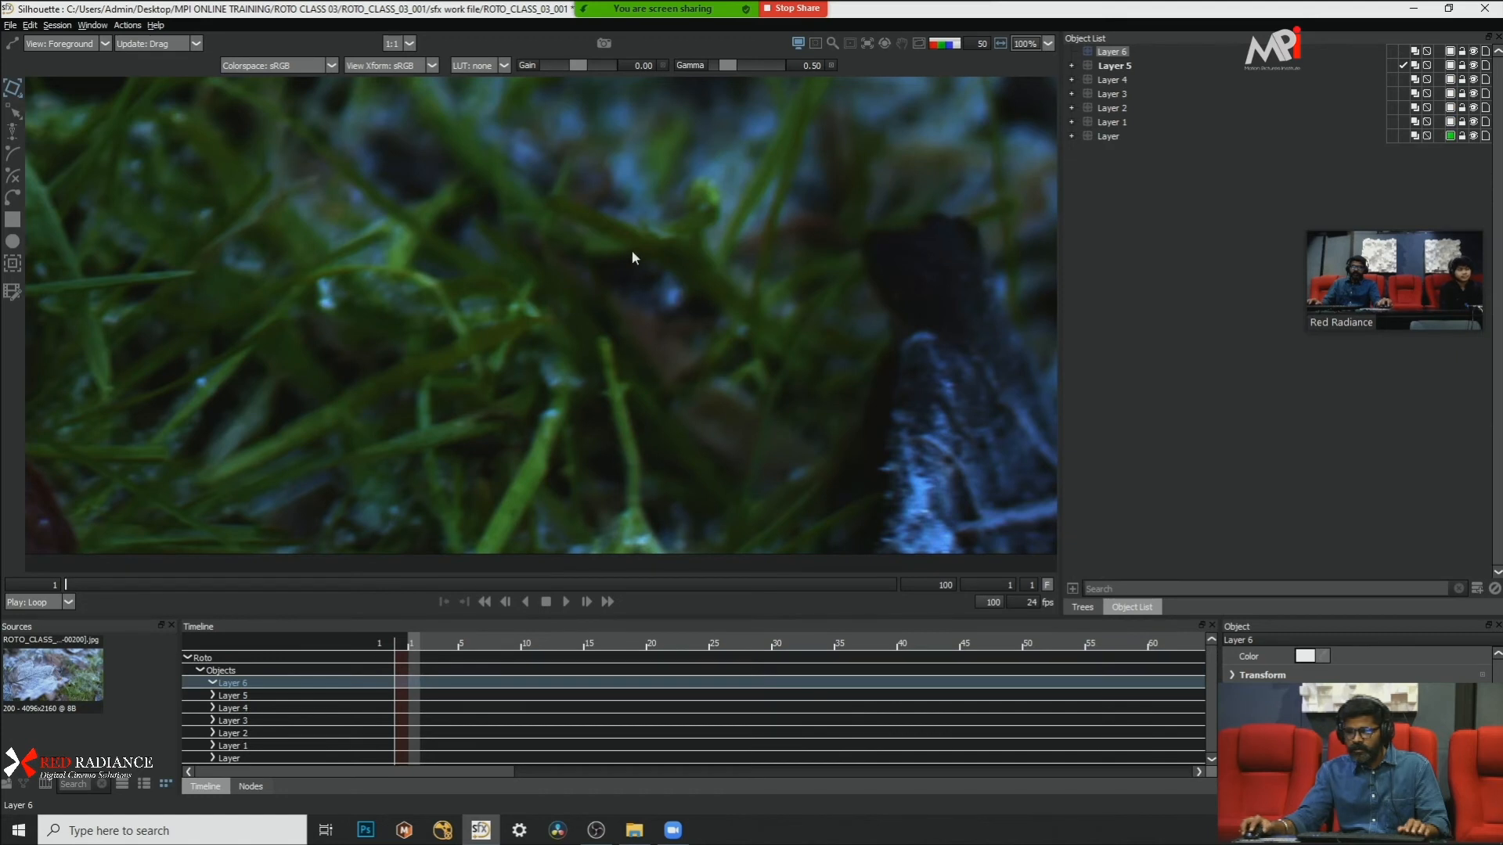
{"action": "scroll", "coordinate": [632, 369], "scroll_direction": "up", "scroll_amount": 2}
{"action": "left_click_drag", "start_coordinate": [633, 369], "coordinate": [594, 216]}
{"action": "scroll", "coordinate": [594, 216], "scroll_direction": "down", "scroll_amount": 1}
{"action": "scroll", "coordinate": [594, 216], "scroll_direction": "up", "scroll_amount": 1}
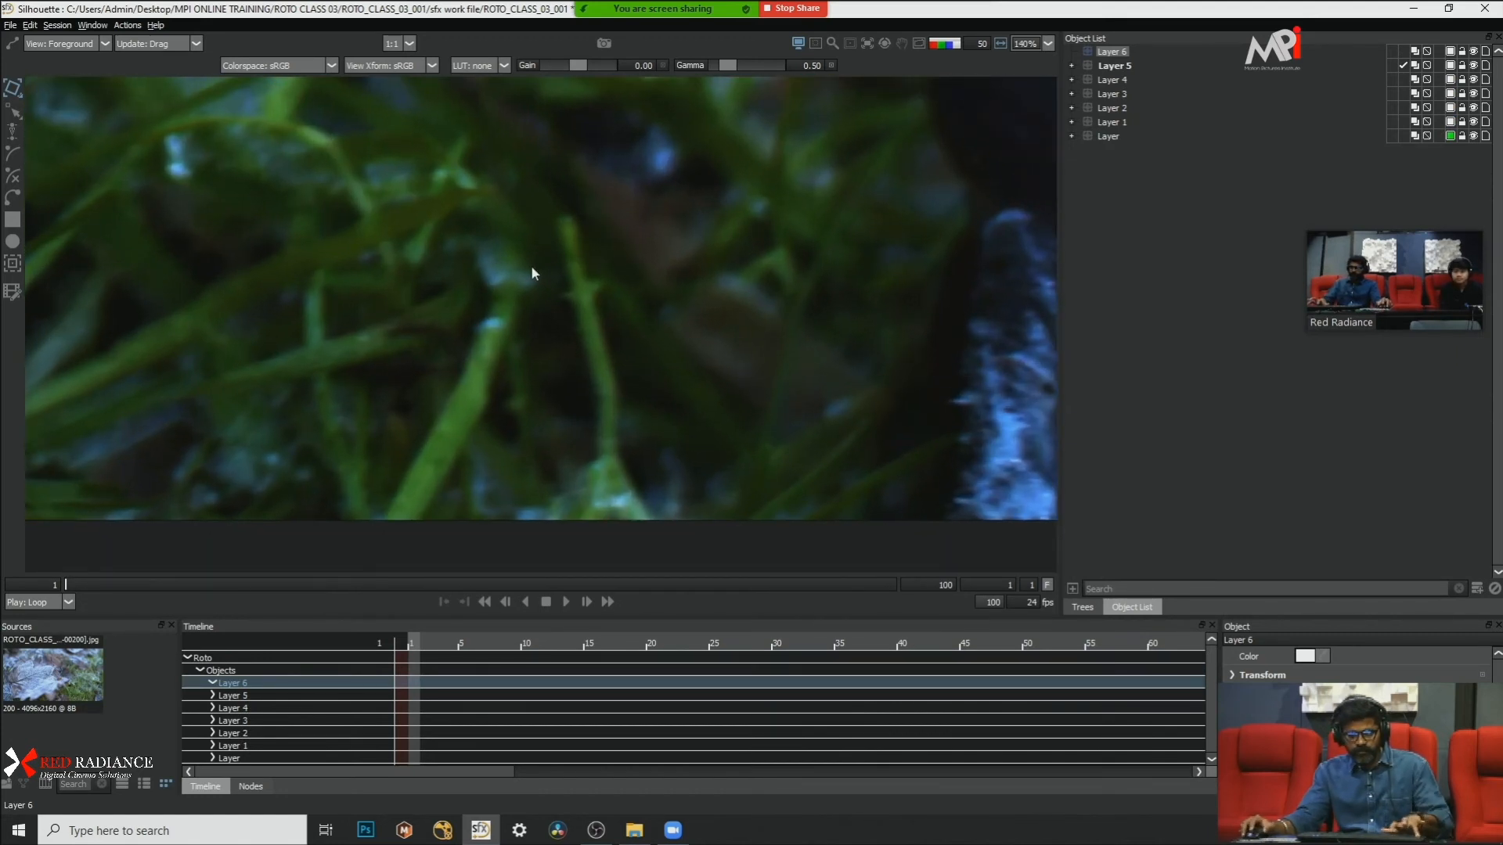
{"action": "left_click", "coordinate": [573, 288]}
{"action": "left_click", "coordinate": [559, 218]}
{"action": "left_click", "coordinate": [569, 214]}
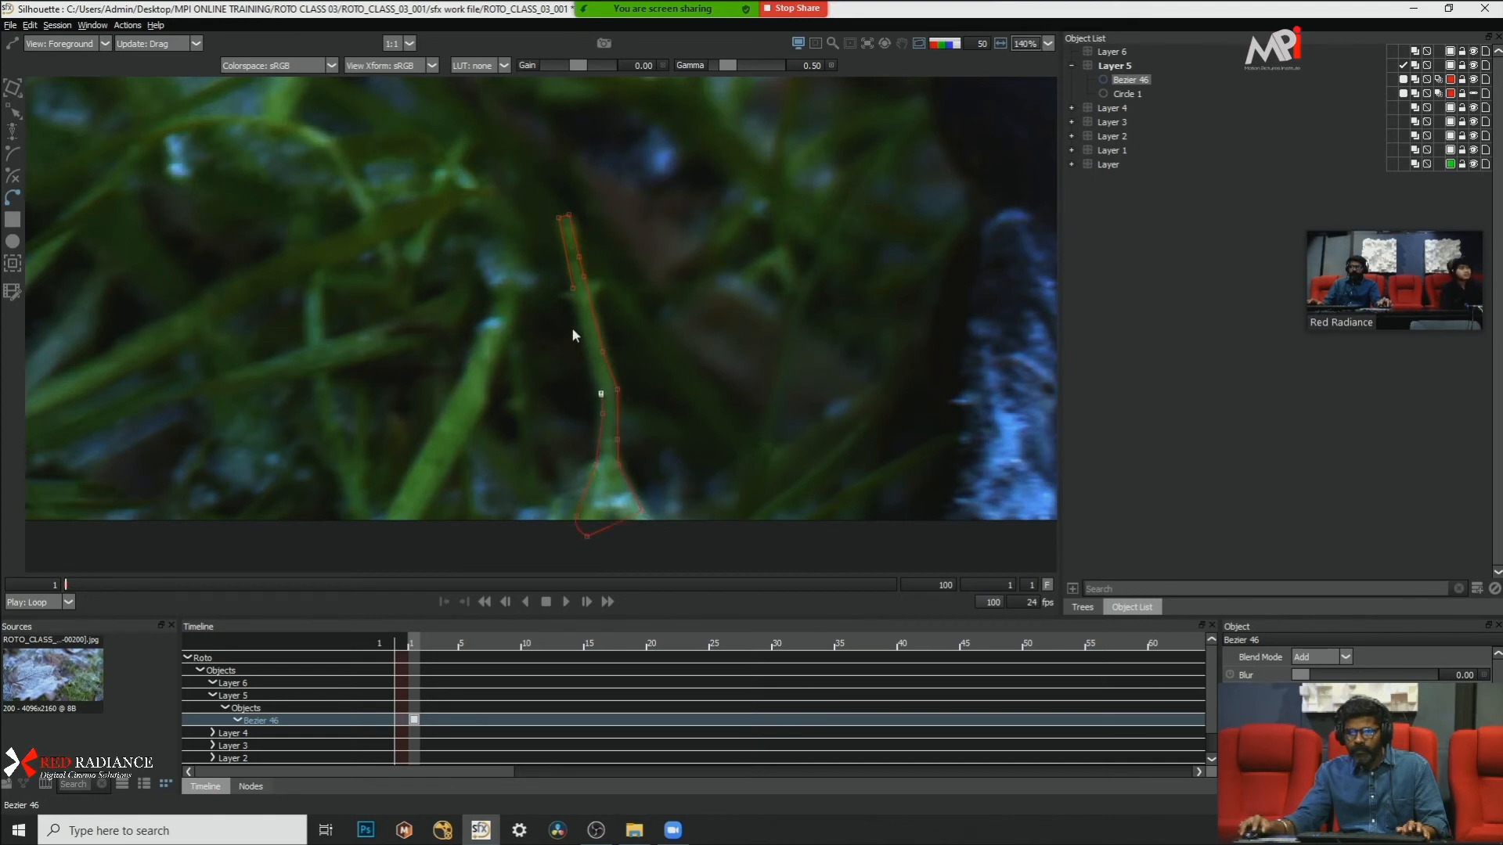
Step: Select all points of the blade shape and track it forward from frame 1 with the mocha Tracker
{"action": "key", "text": "r"}
{"action": "left_click_drag", "start_coordinate": [694, 181], "coordinate": [540, 551]}
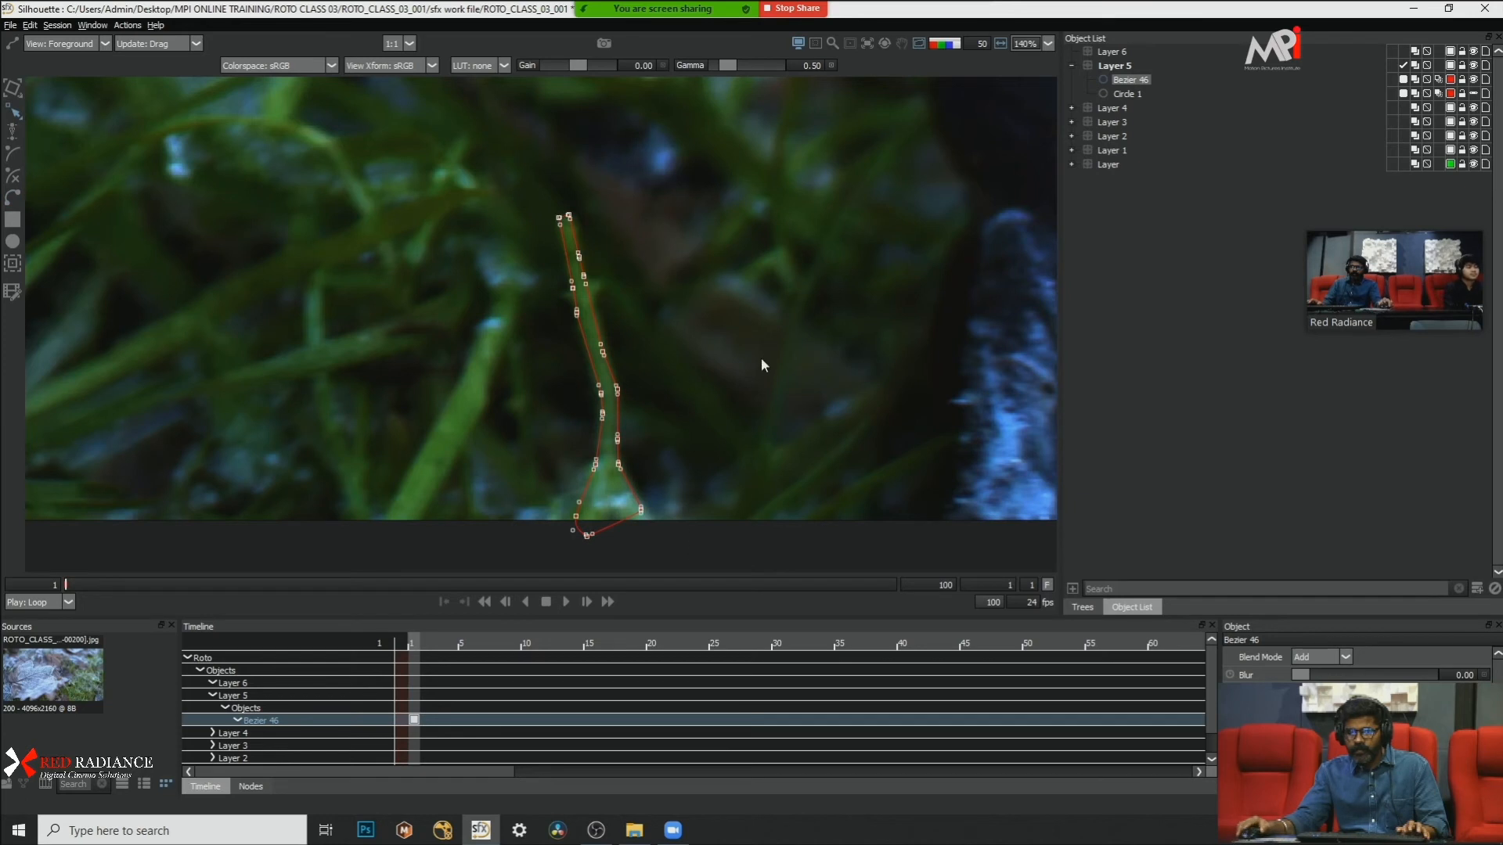
{"action": "right_click", "coordinate": [761, 359]}
{"action": "left_click", "coordinate": [661, 352]}
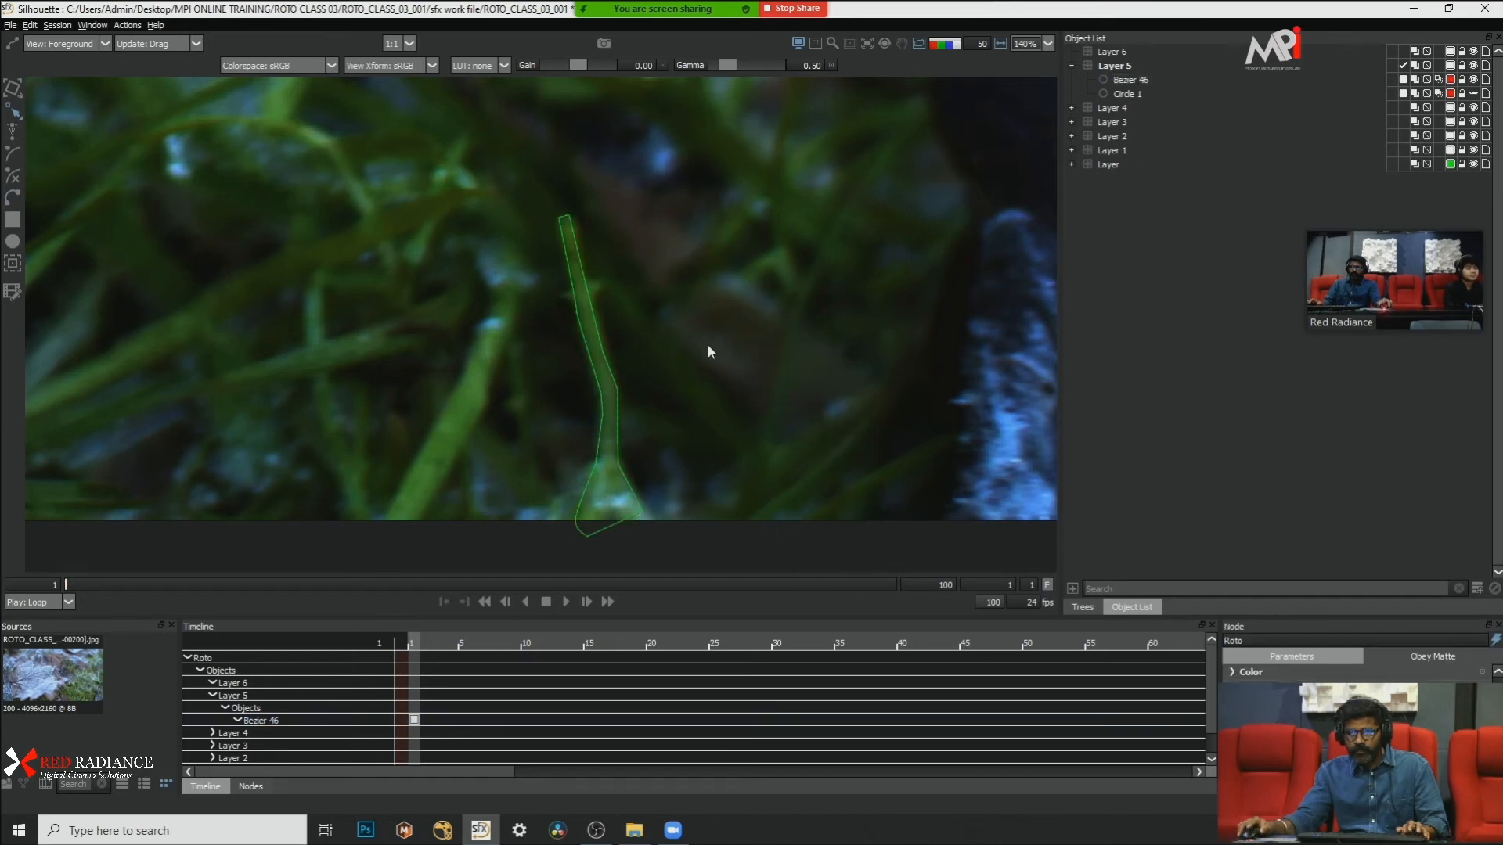
{"action": "left_click", "coordinate": [598, 330]}
{"action": "left_click_drag", "start_coordinate": [745, 136], "coordinate": [540, 552]}
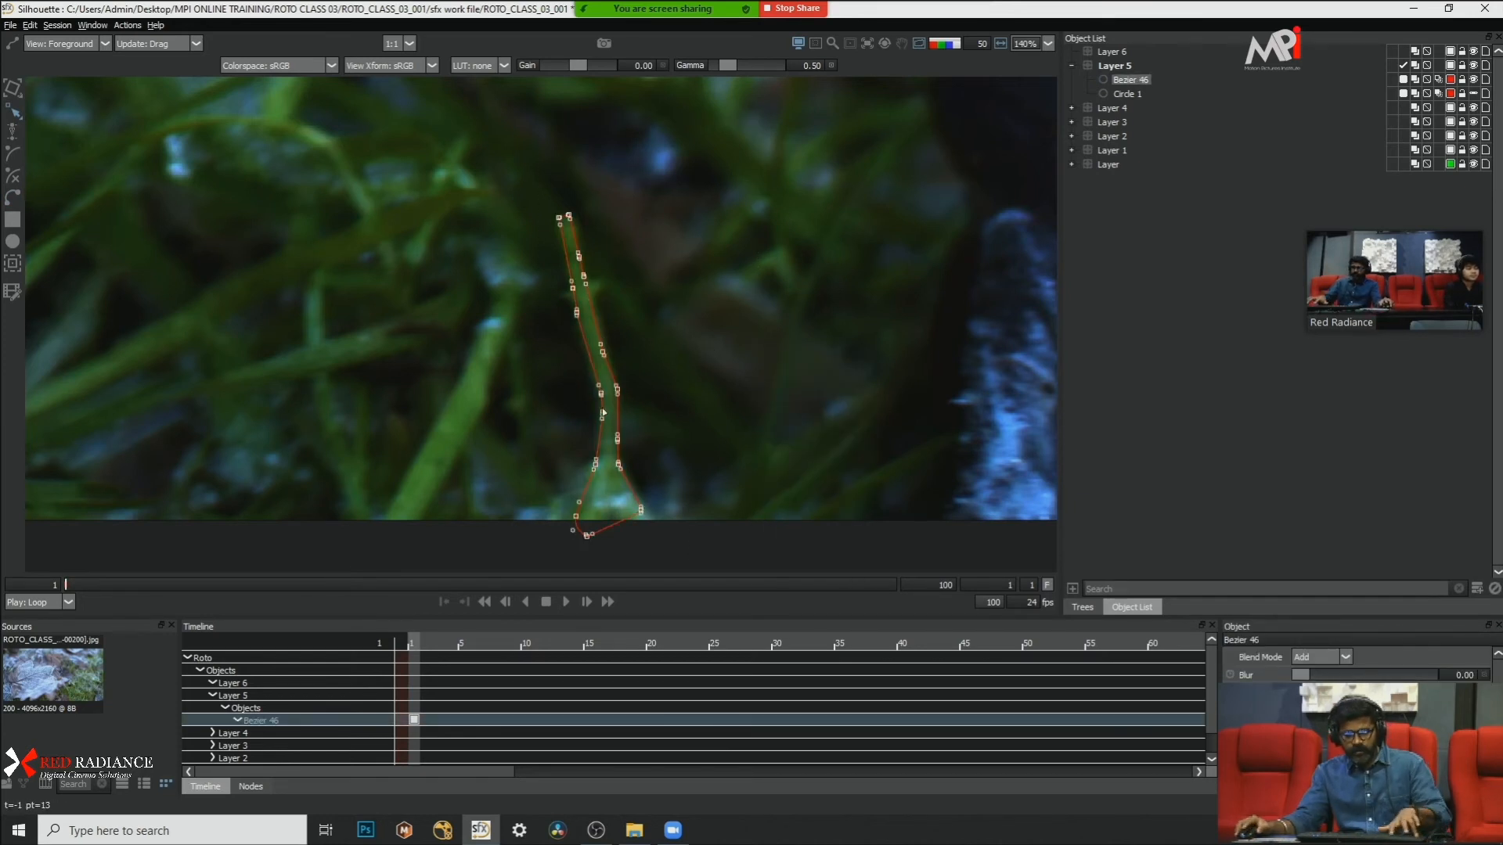
{"action": "key", "text": "shift+t"}
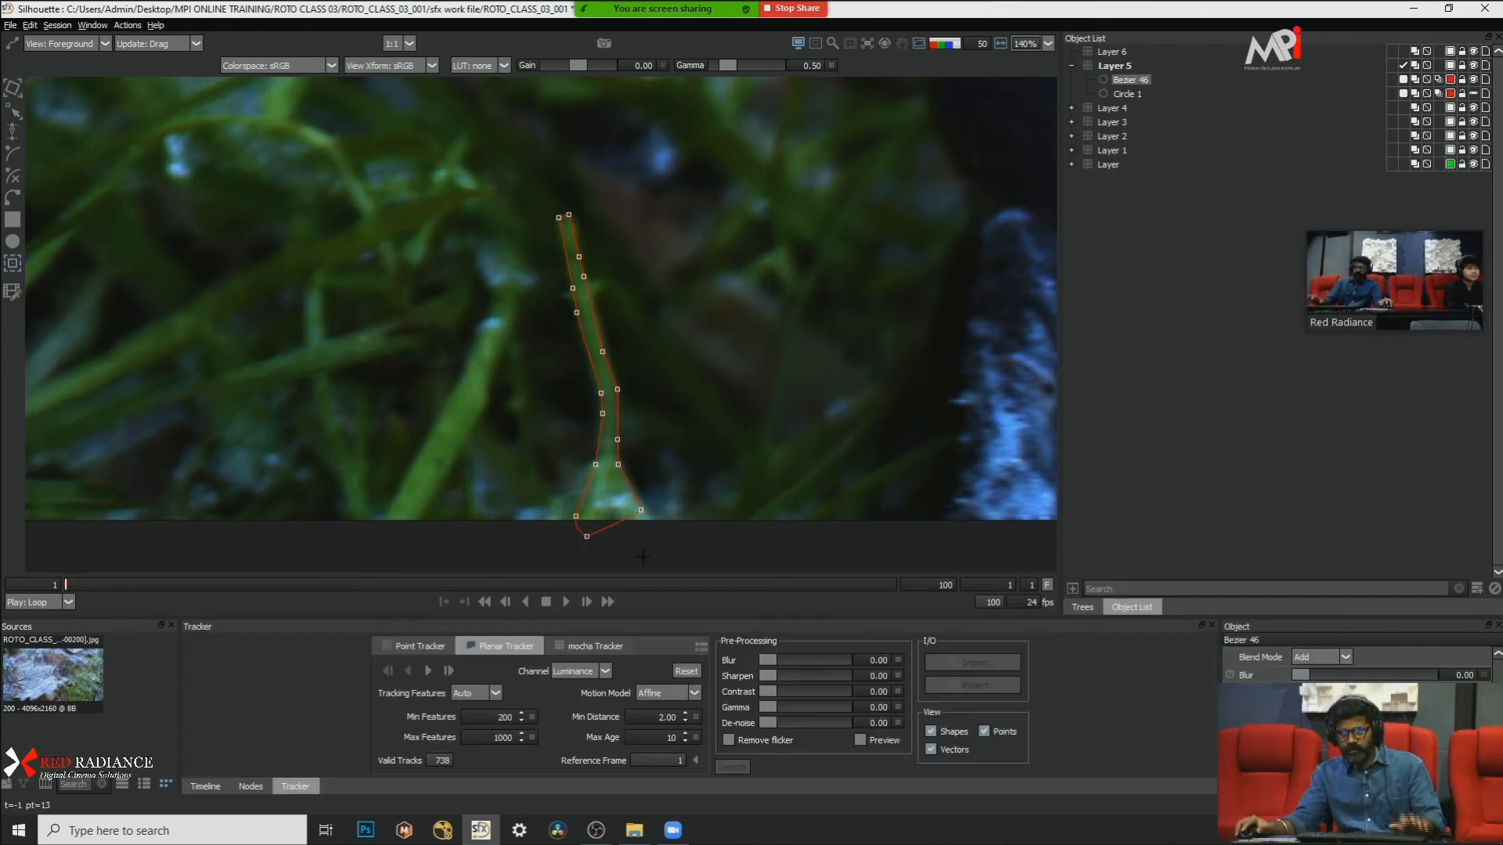
{"action": "left_click", "coordinate": [589, 646]}
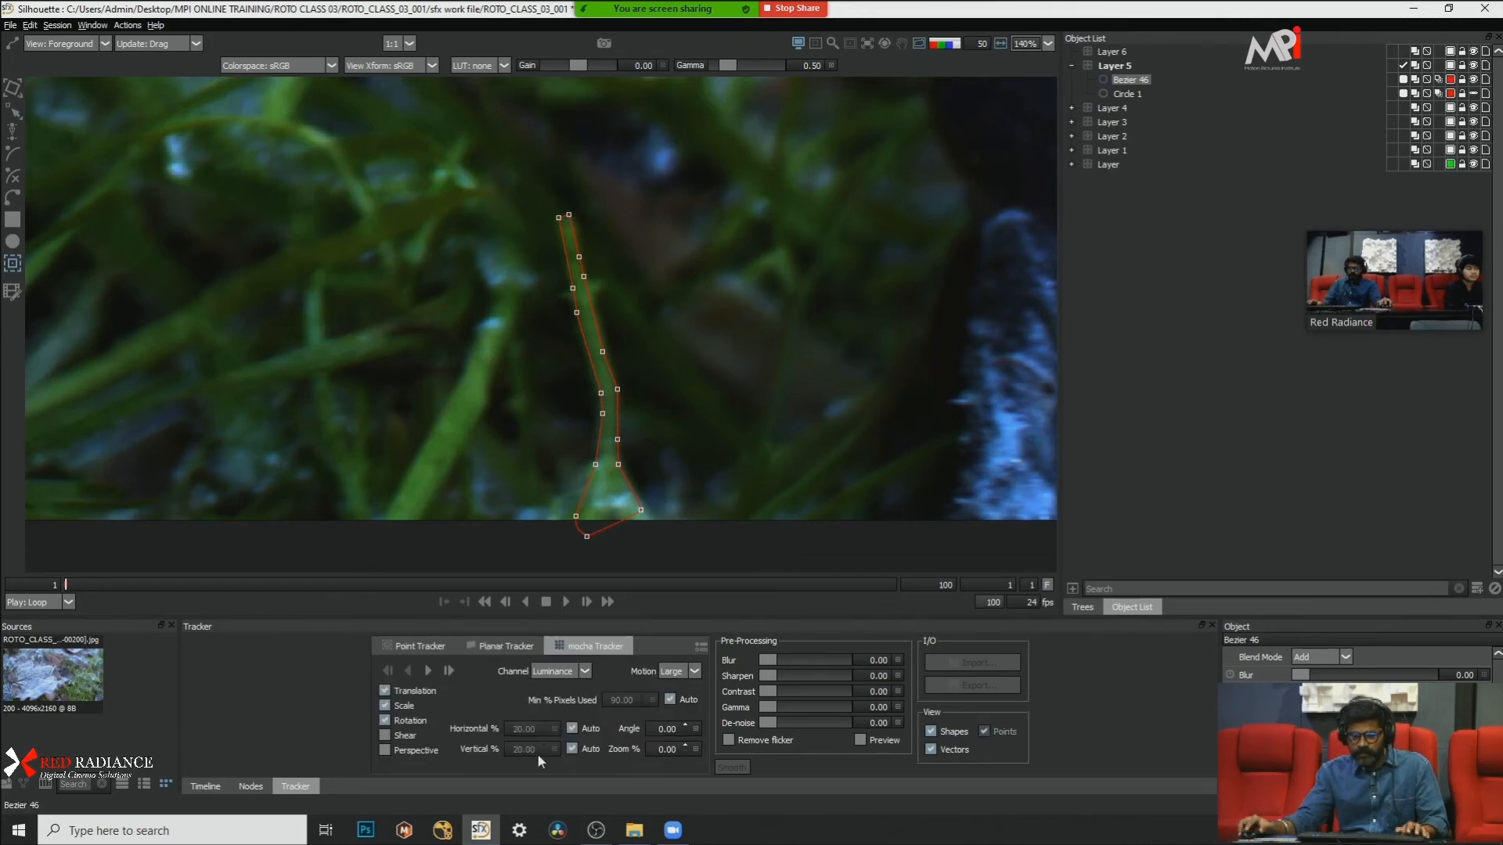
{"action": "left_click", "coordinate": [429, 670]}
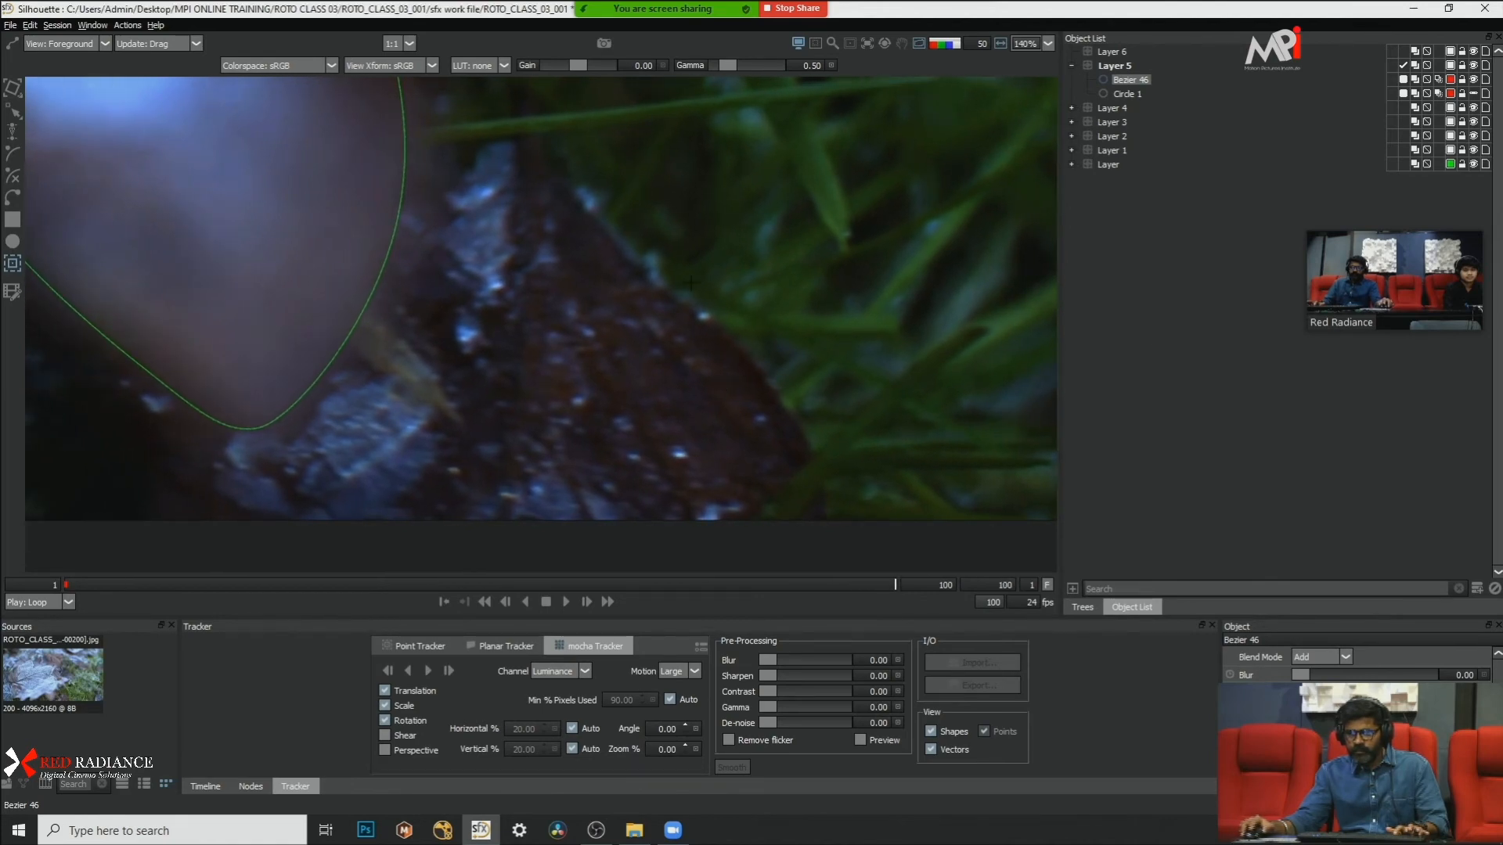
Step: Scrub back through the tracked frames to frame 1 and examine the blade shape in close-up
{"action": "scroll", "coordinate": [744, 288], "scroll_direction": "down", "scroll_amount": 2}
{"action": "left_click_drag", "start_coordinate": [744, 288], "coordinate": [174, 383]}
{"action": "left_click_drag", "start_coordinate": [540, 554], "coordinate": [681, 508]}
{"action": "left_click_drag", "start_coordinate": [285, 580], "coordinate": [4, 578]}
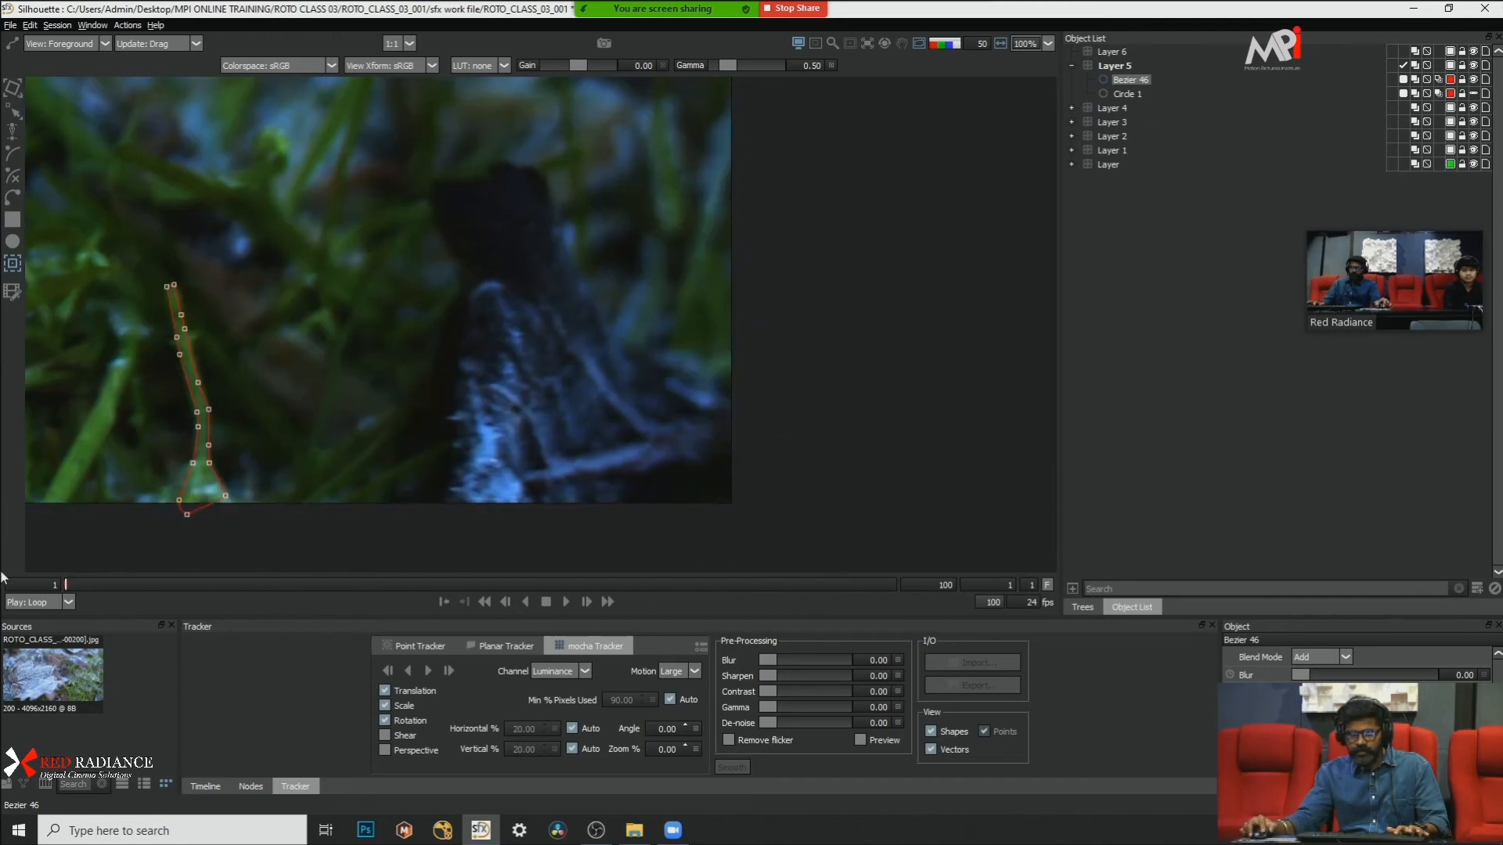
{"action": "scroll", "coordinate": [232, 452], "scroll_direction": "up", "scroll_amount": 3}
{"action": "left_click_drag", "start_coordinate": [232, 451], "coordinate": [602, 444]}
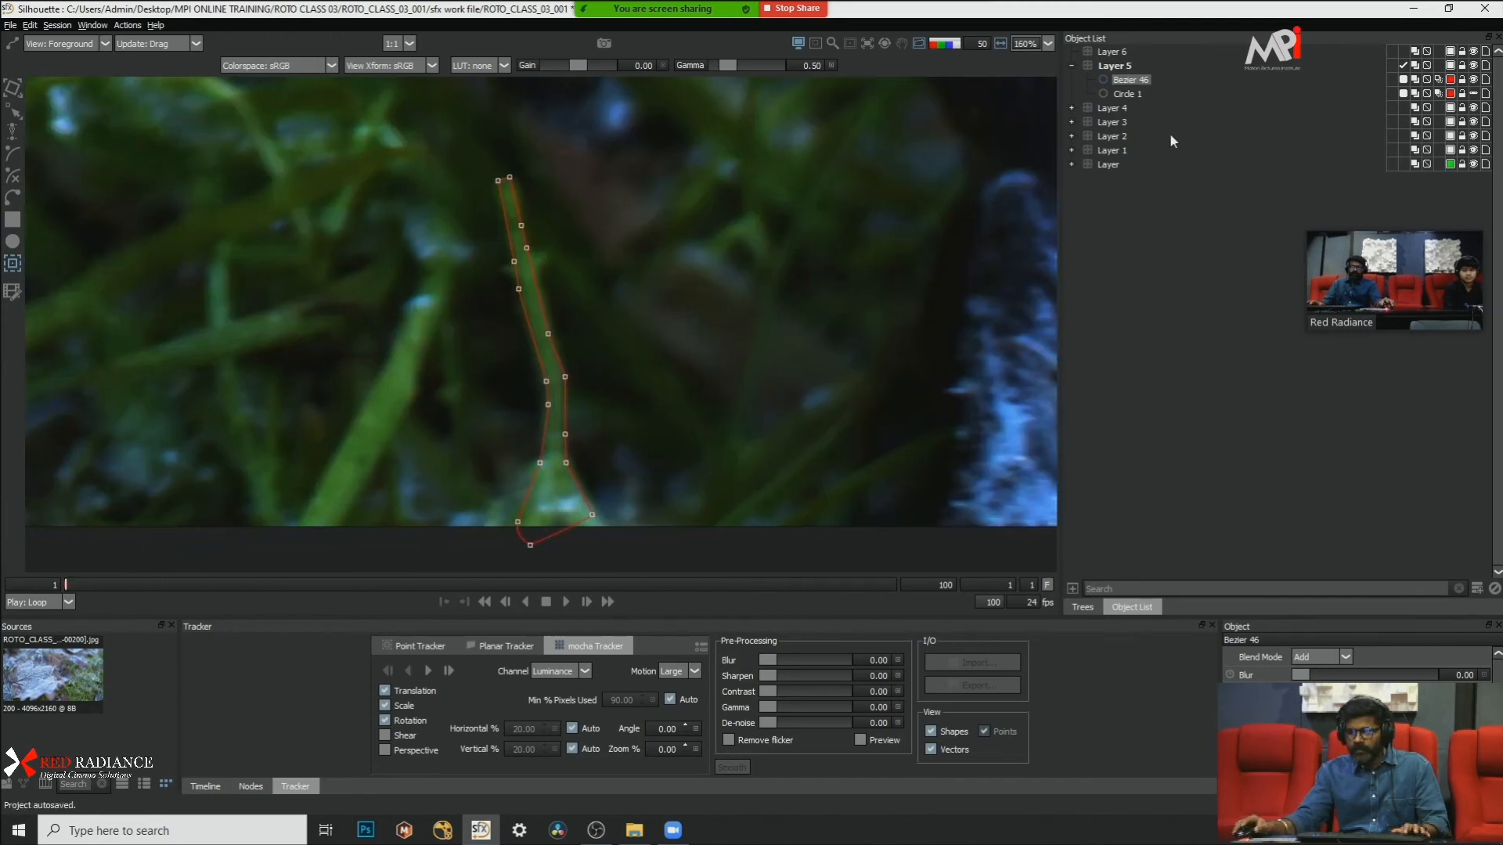
Step: Take Circle 1 out of Layer 5 and hide Layer 4
{"action": "left_click", "coordinate": [1122, 95]}
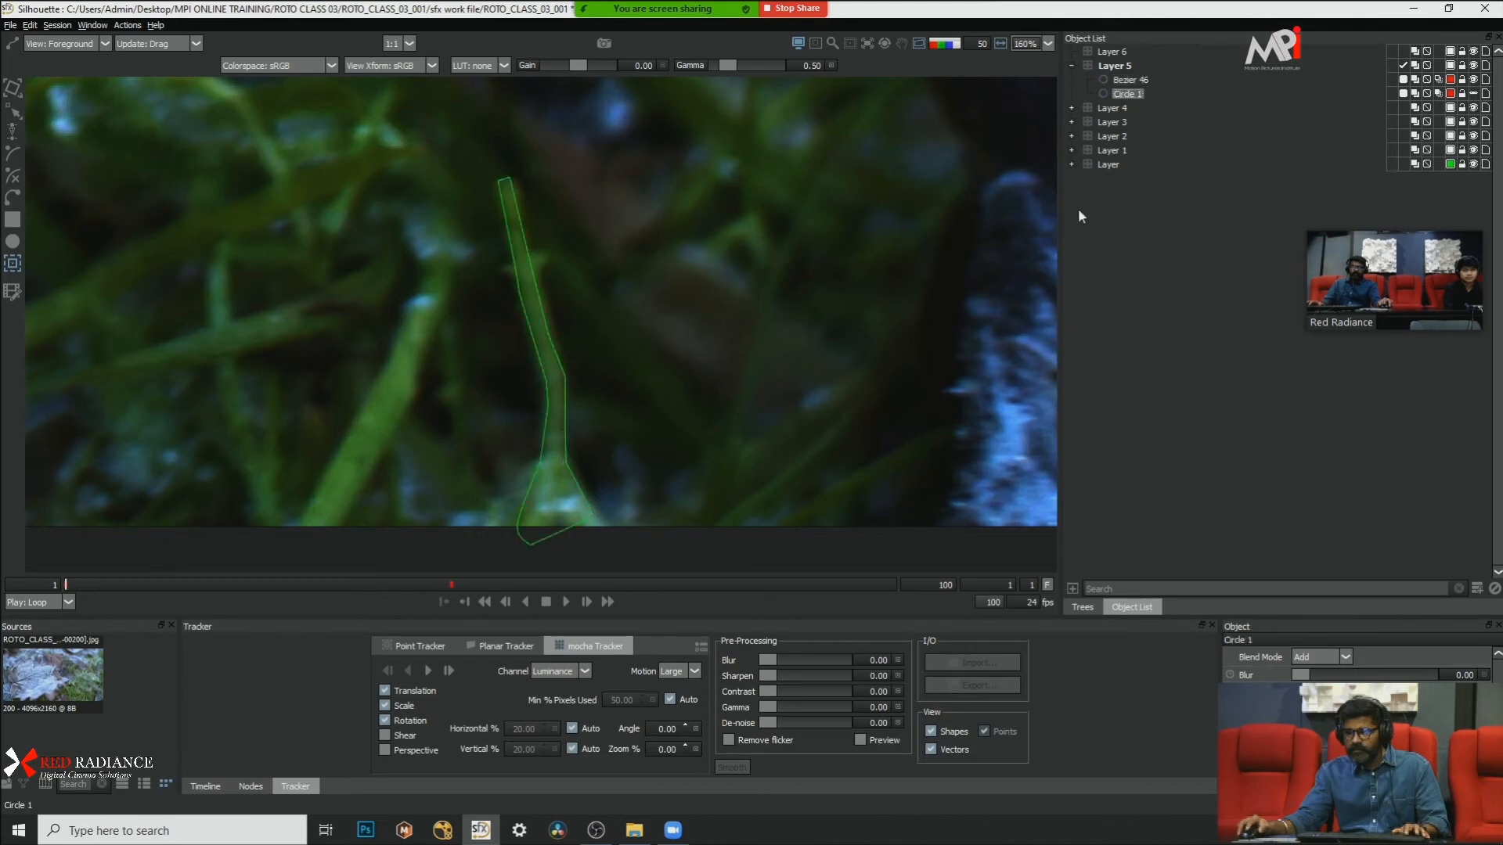
{"action": "scroll", "coordinate": [632, 227], "scroll_direction": "down", "scroll_amount": 1}
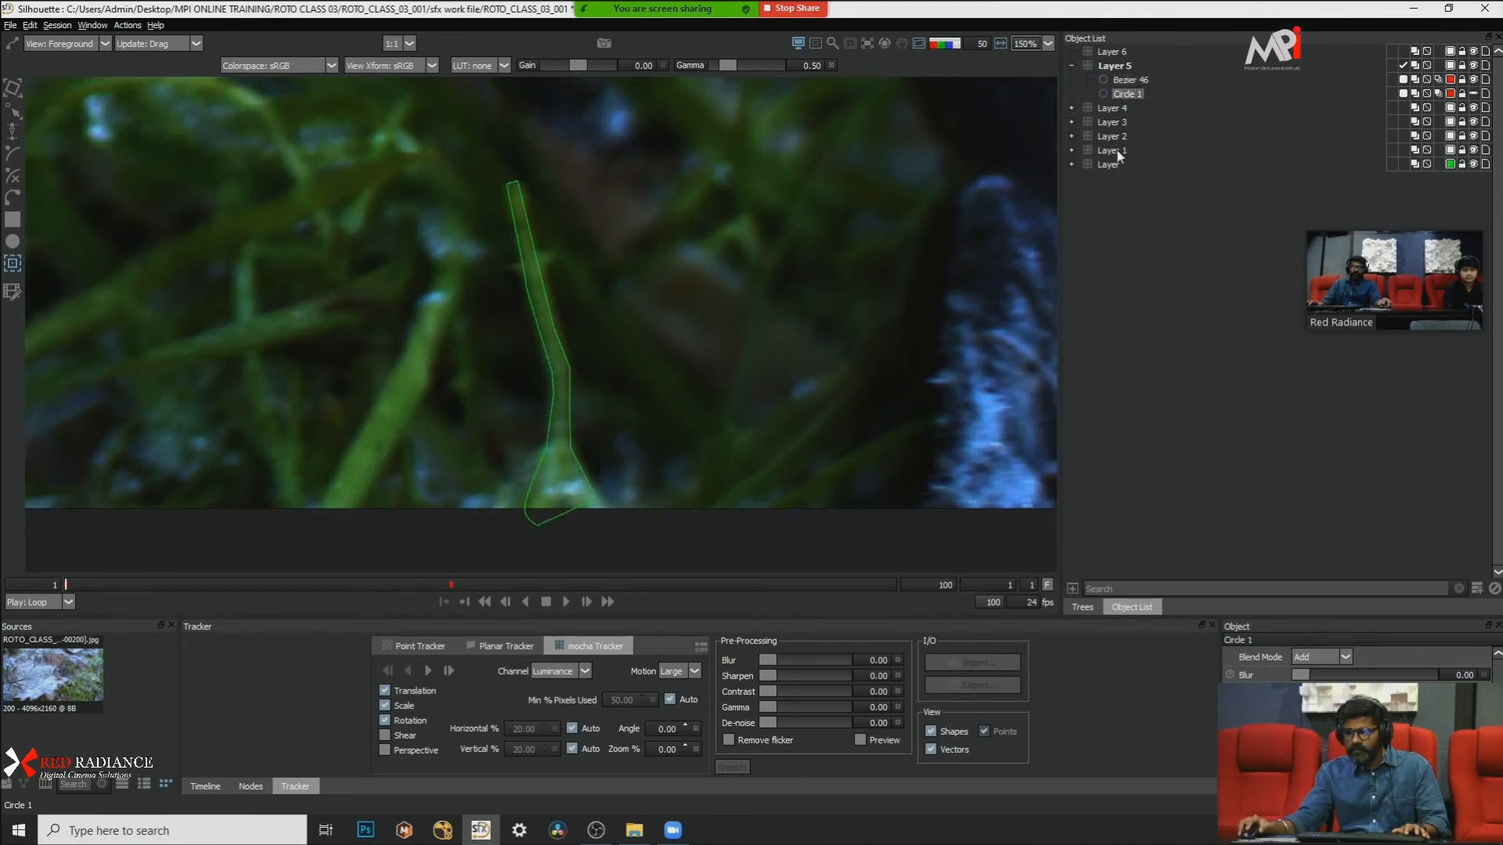
{"action": "left_click", "coordinate": [1134, 80]}
{"action": "left_click", "coordinate": [1121, 95]}
{"action": "left_click", "coordinate": [1151, 121]}
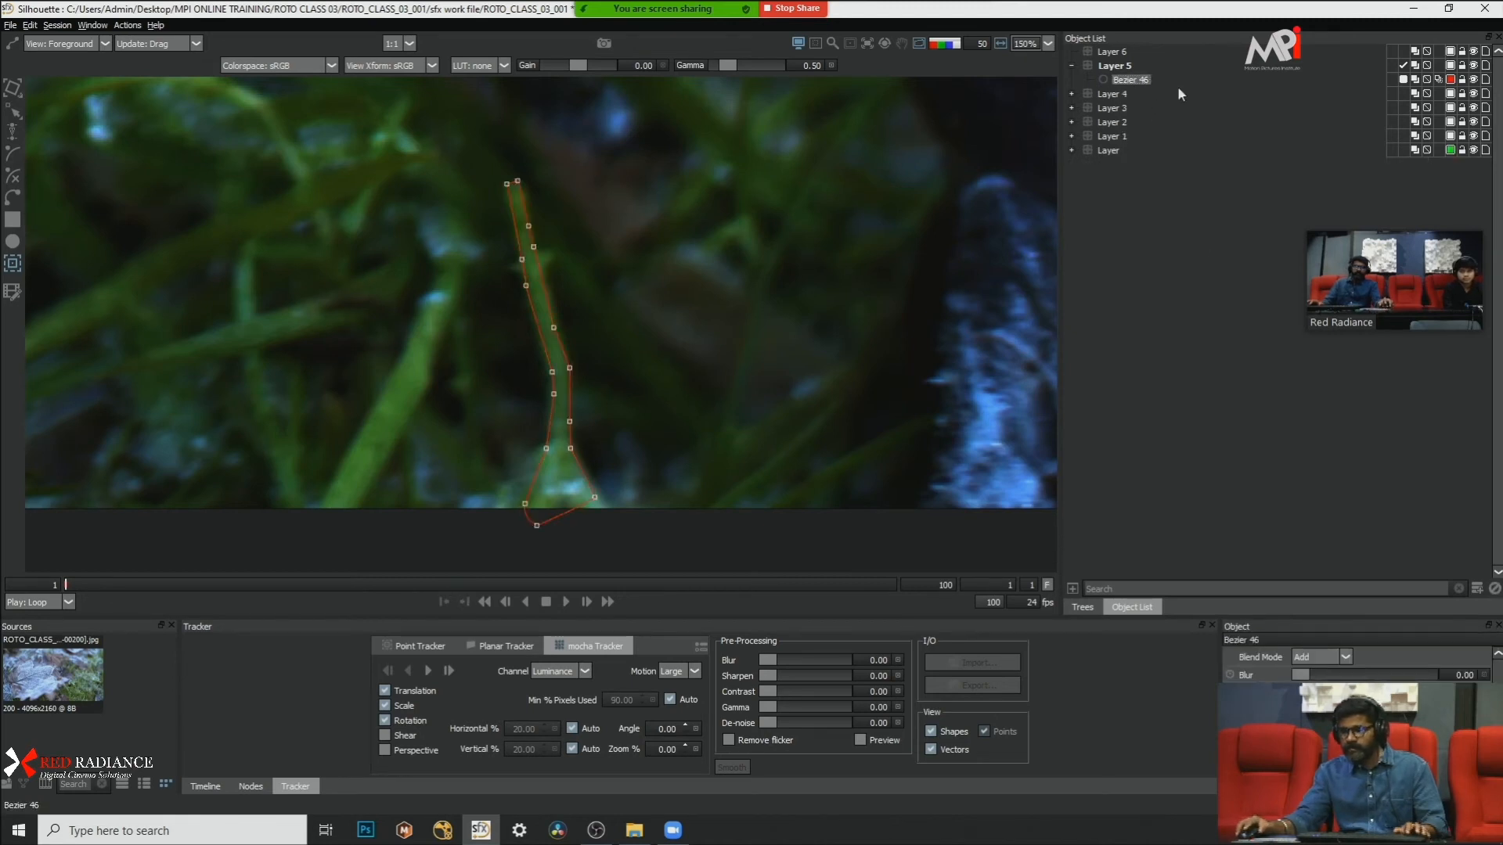
{"action": "left_click", "coordinate": [1474, 91]}
Step: Hide the full-blade shape Bezier 46 in Layer 5 to reveal the plain grass blade
{"action": "left_click", "coordinate": [1115, 68]}
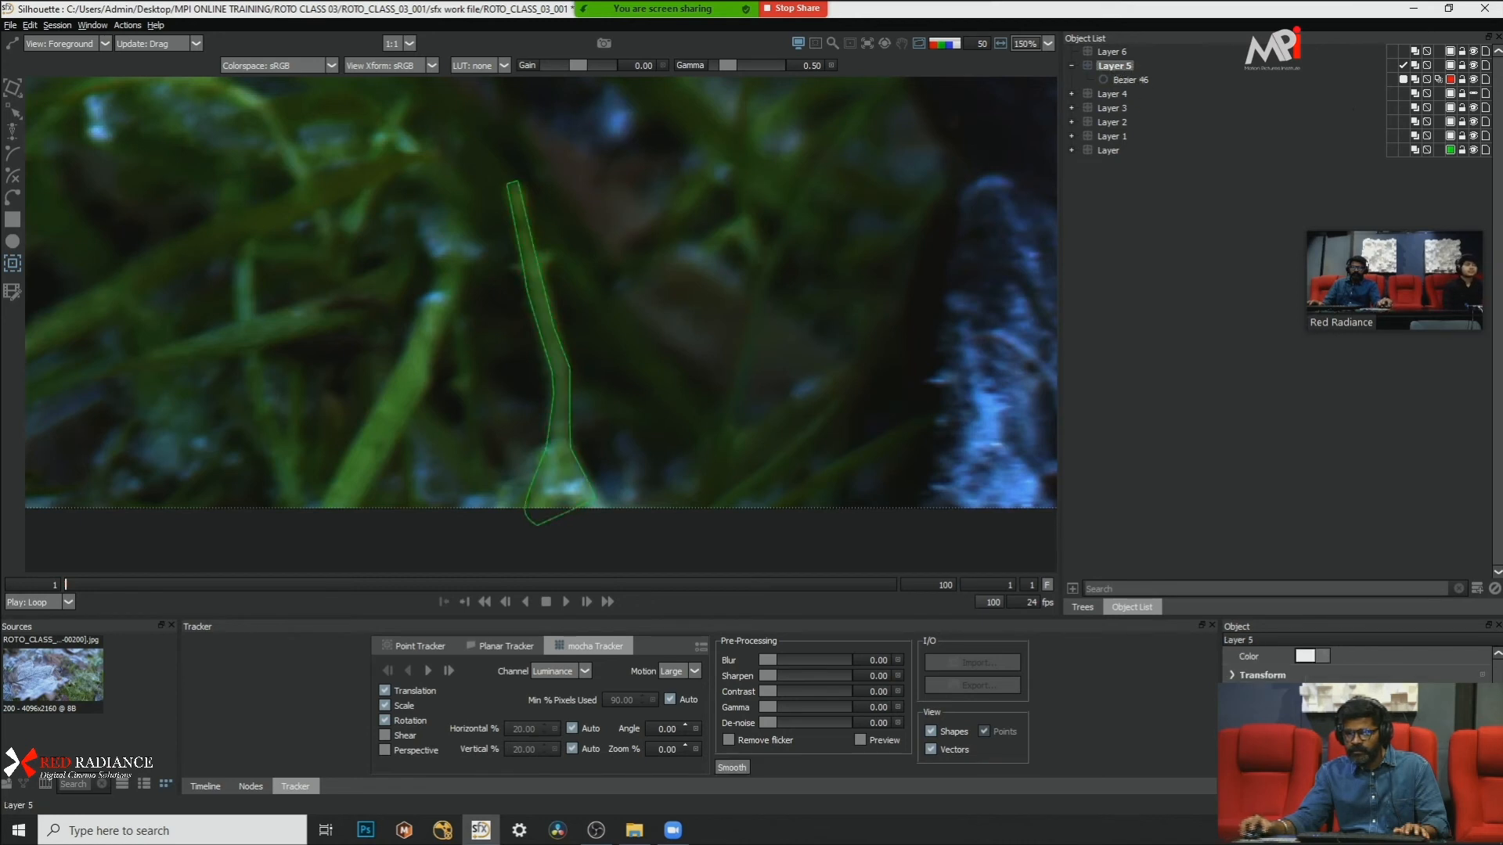
{"action": "left_click", "coordinate": [1131, 80]}
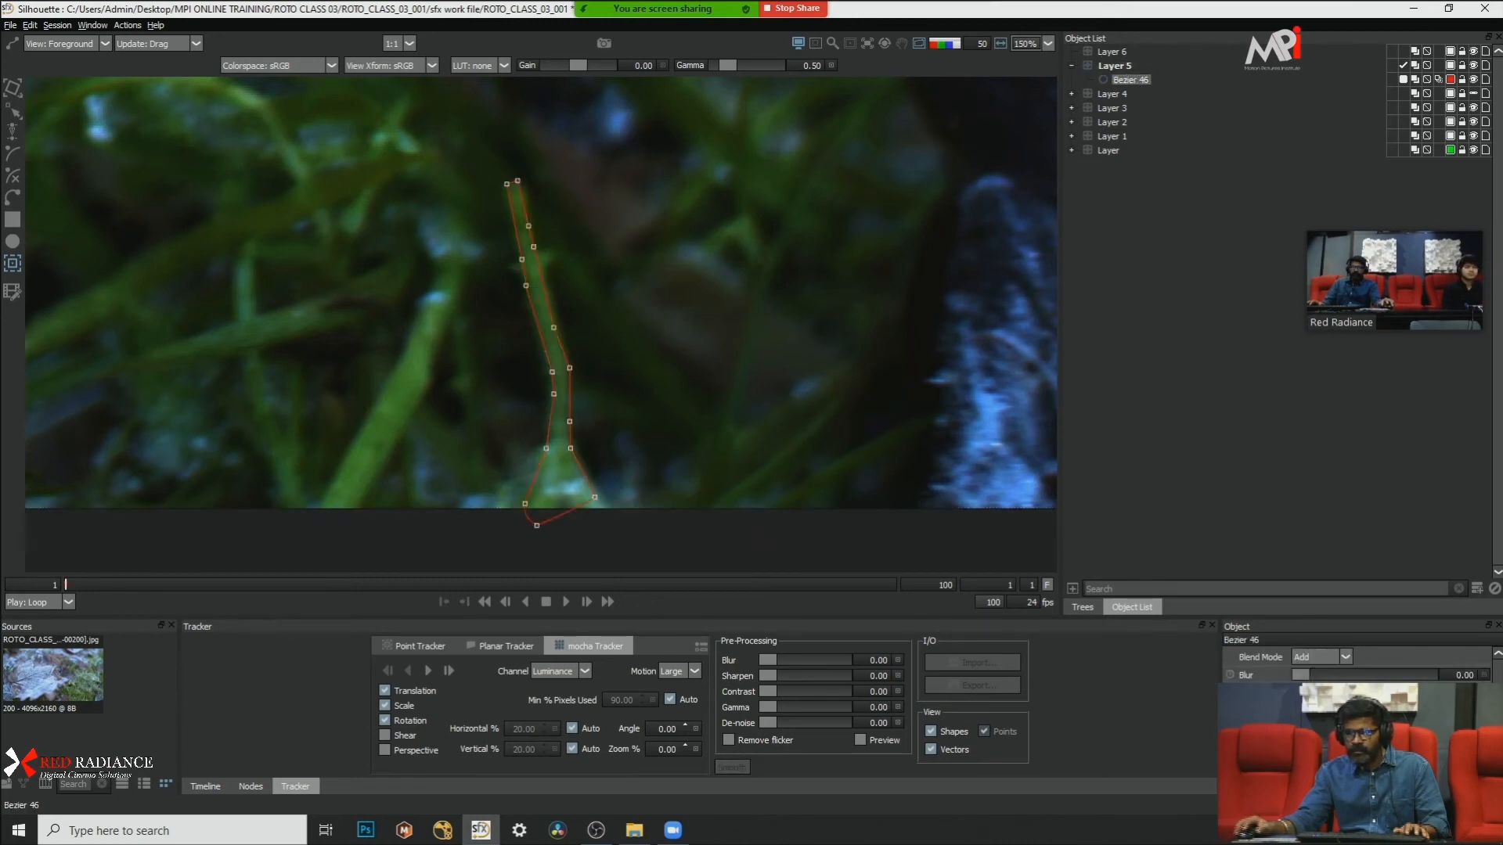
{"action": "key", "text": "r"}
{"action": "left_click_drag", "start_coordinate": [717, 141], "coordinate": [174, 682]}
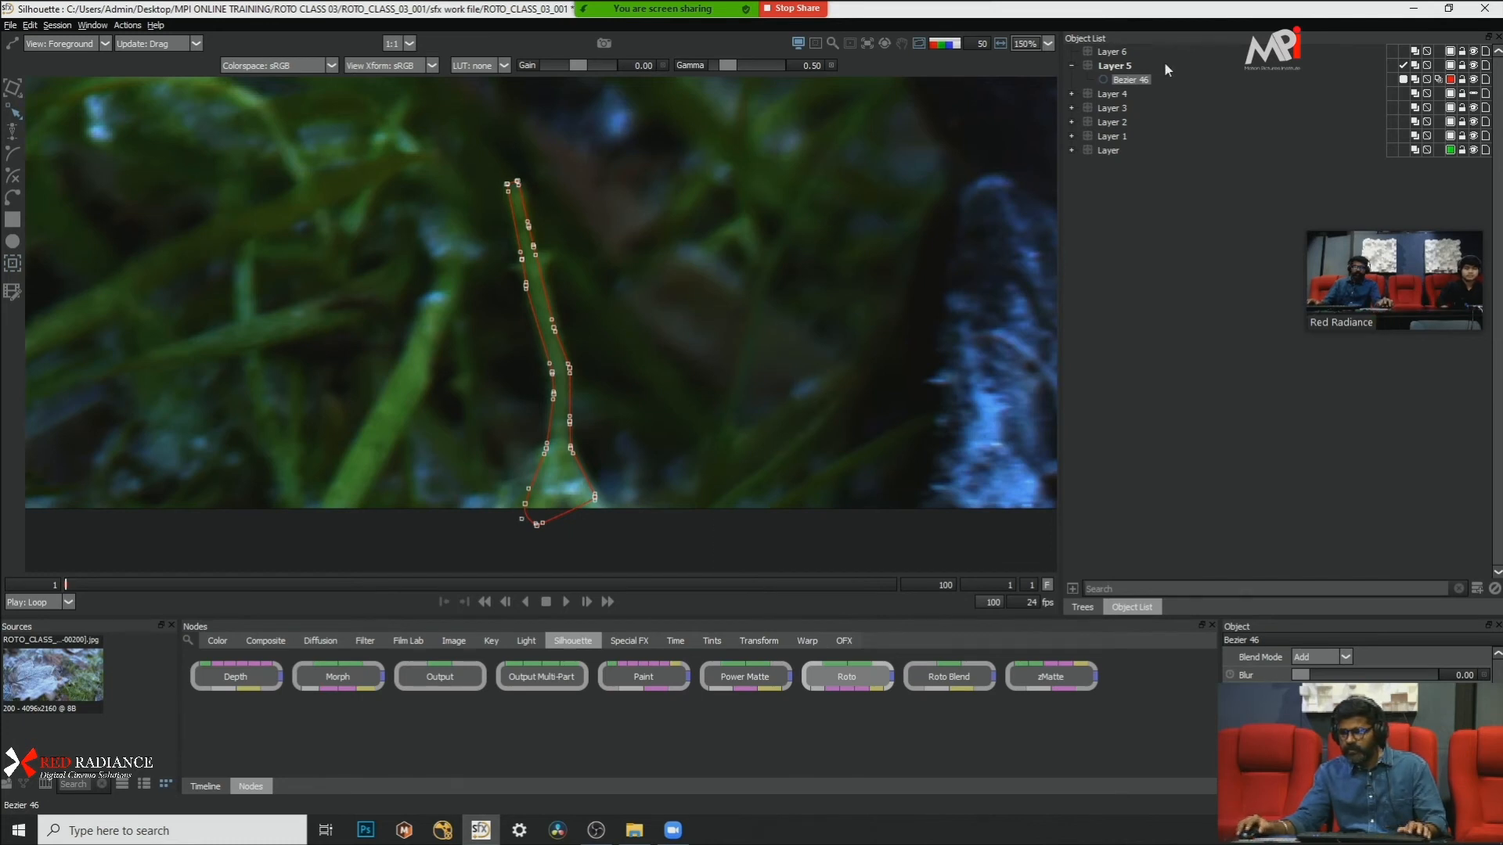
{"action": "left_click", "coordinate": [1475, 79]}
{"action": "left_click", "coordinate": [1475, 79]}
{"action": "left_click", "coordinate": [1475, 79]}
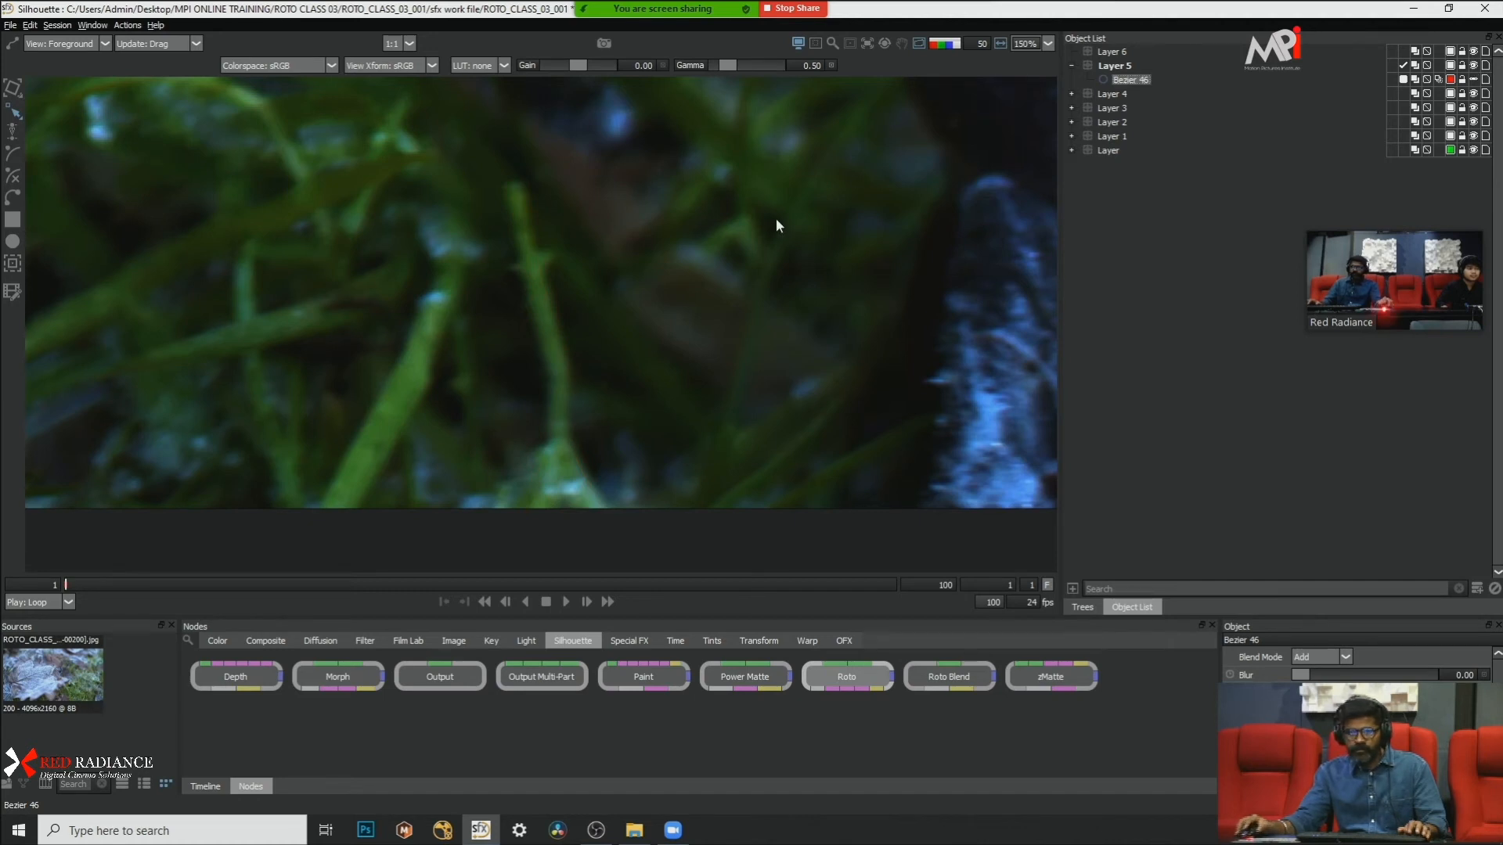
Step: Outline the blade's upper section above the side leaves with a new Bezier shape and convert its points to Cardinal
{"action": "scroll", "coordinate": [516, 266], "scroll_direction": "up", "scroll_amount": 3}
{"action": "left_click", "coordinate": [481, 144]}
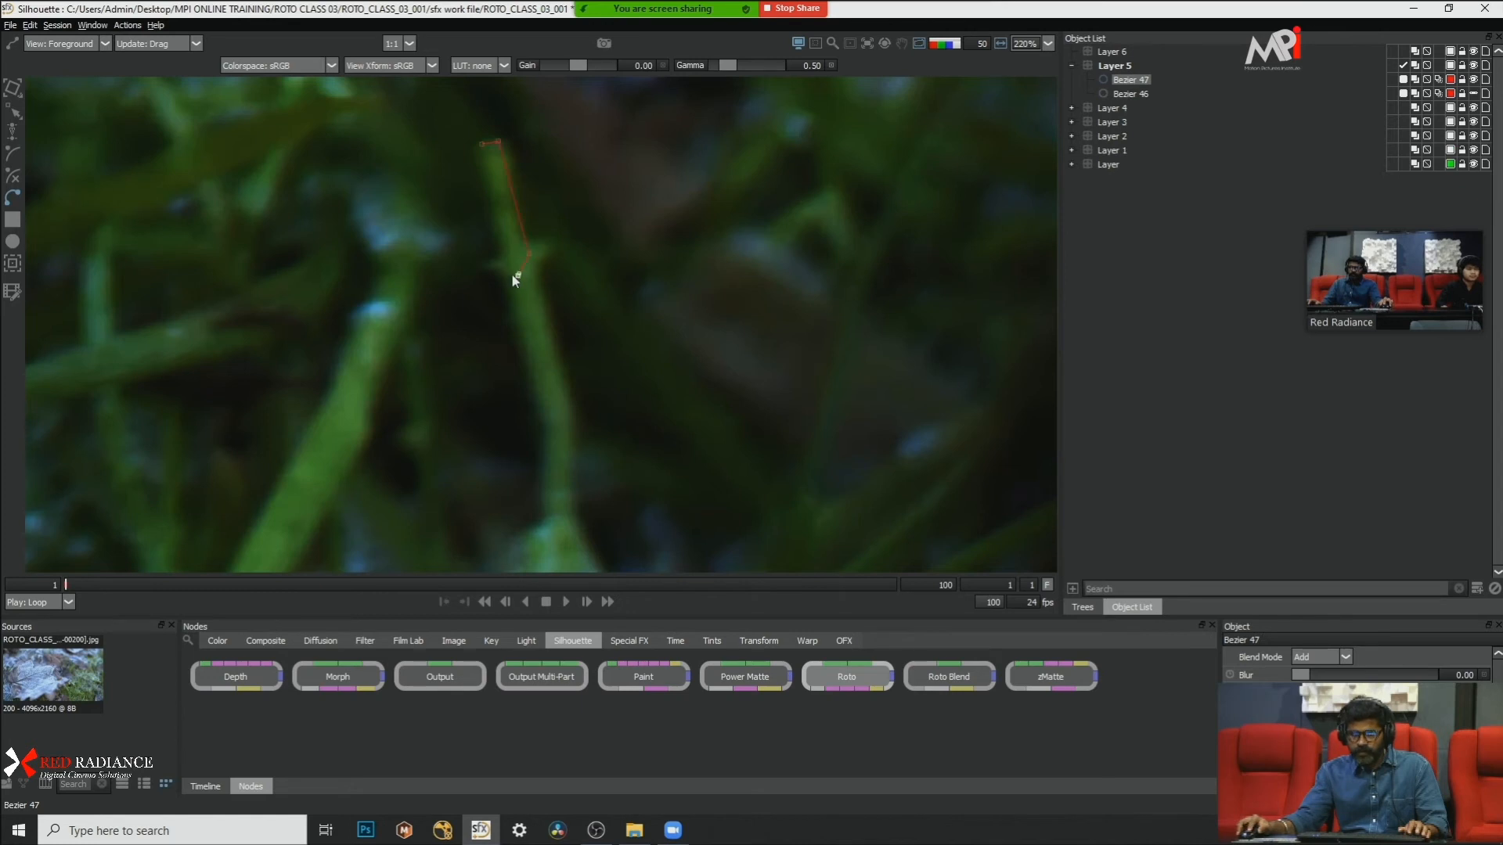
{"action": "left_click", "coordinate": [480, 146]}
{"action": "right_click", "coordinate": [680, 216]}
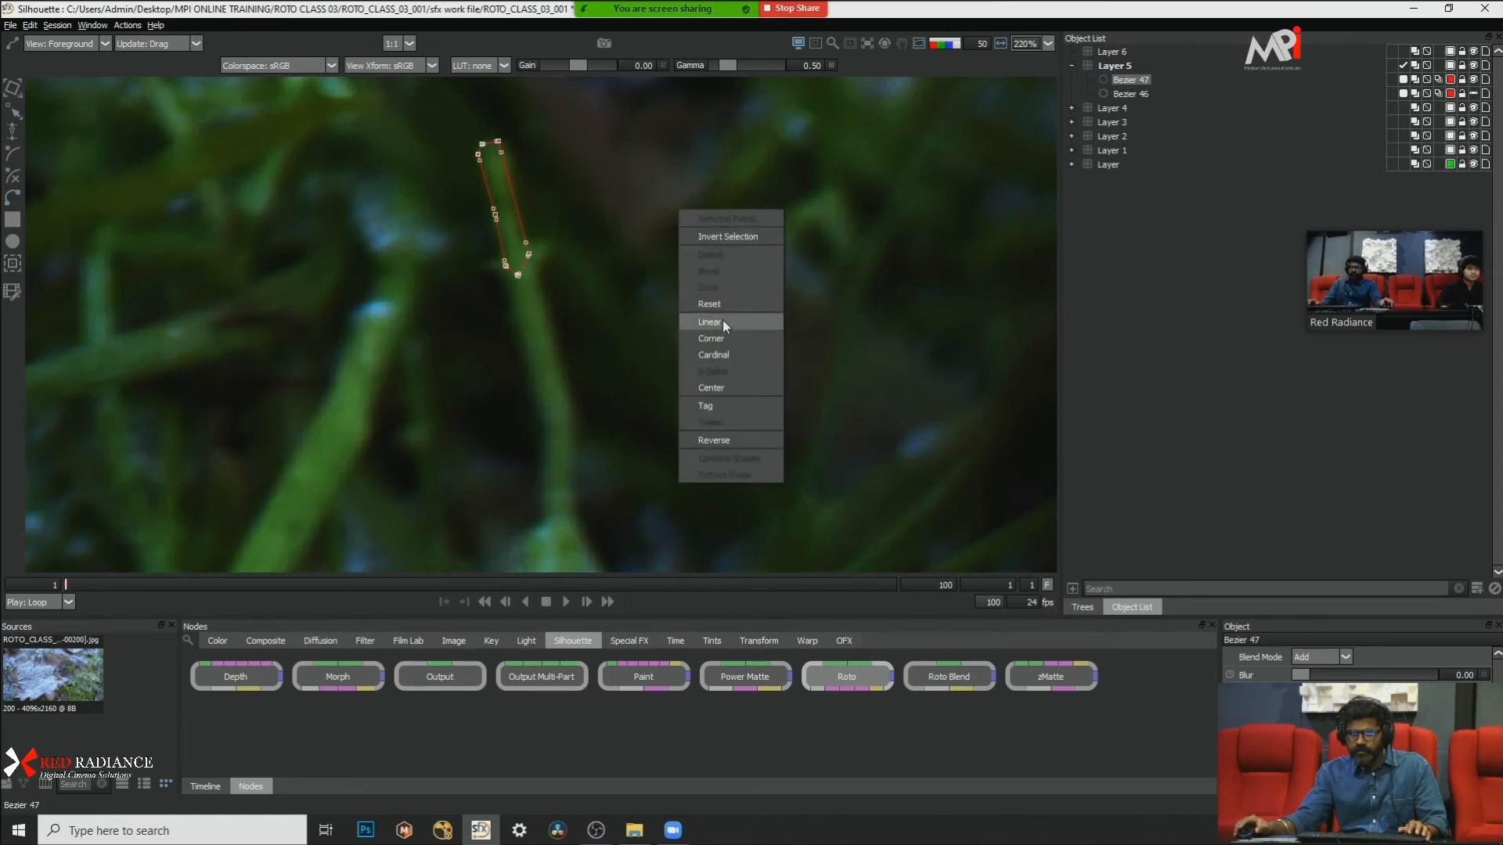
{"action": "left_click", "coordinate": [727, 355]}
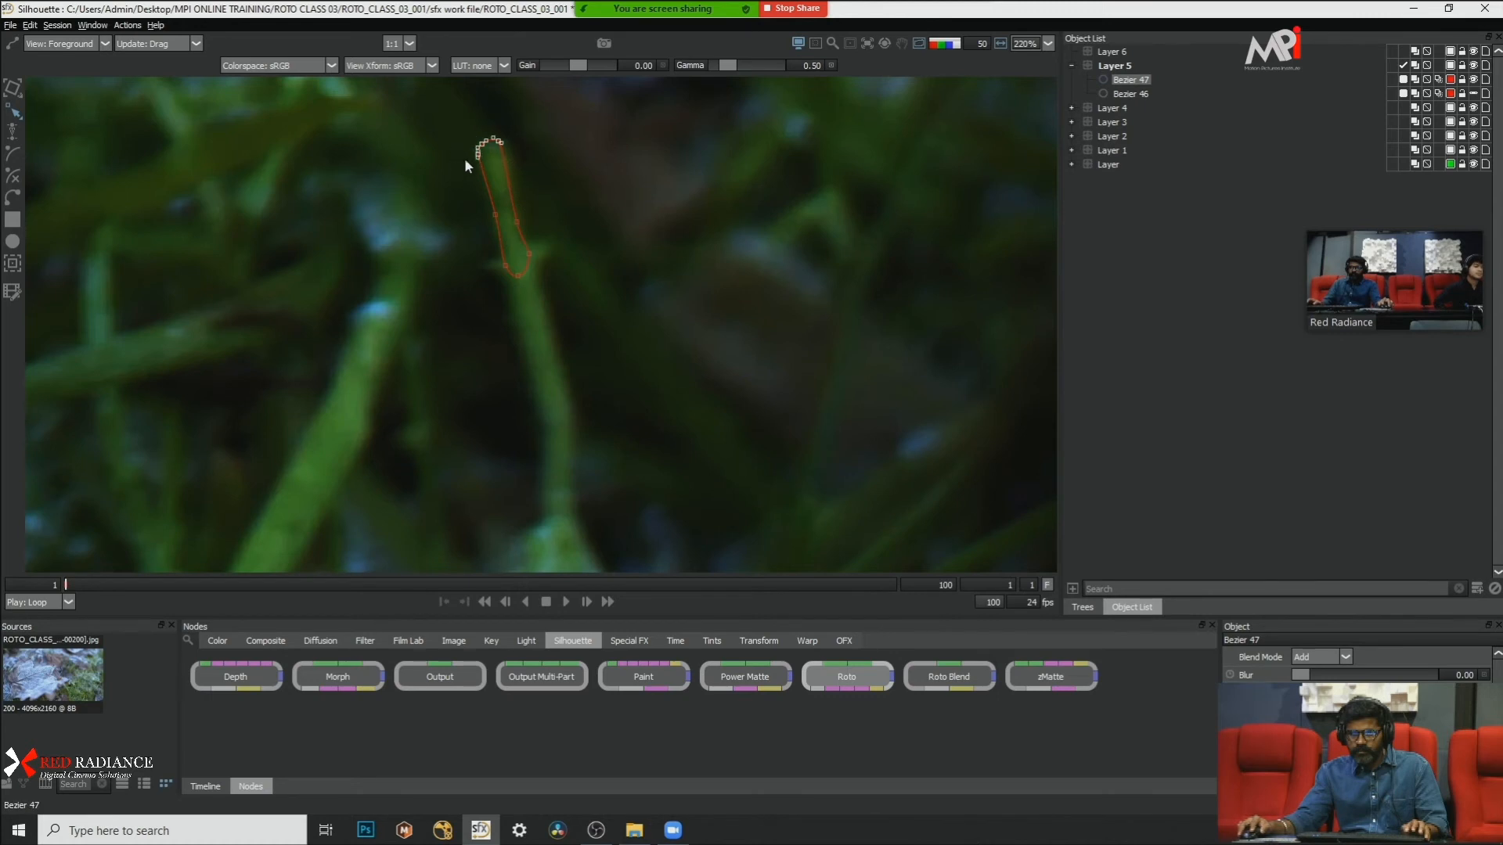
Step: Transform the end points of the upper blade shape to fit the blade's tip
{"action": "scroll", "coordinate": [468, 108], "scroll_direction": "up", "scroll_amount": 6}
{"action": "key", "text": "t"}
{"action": "key", "text": "t"}
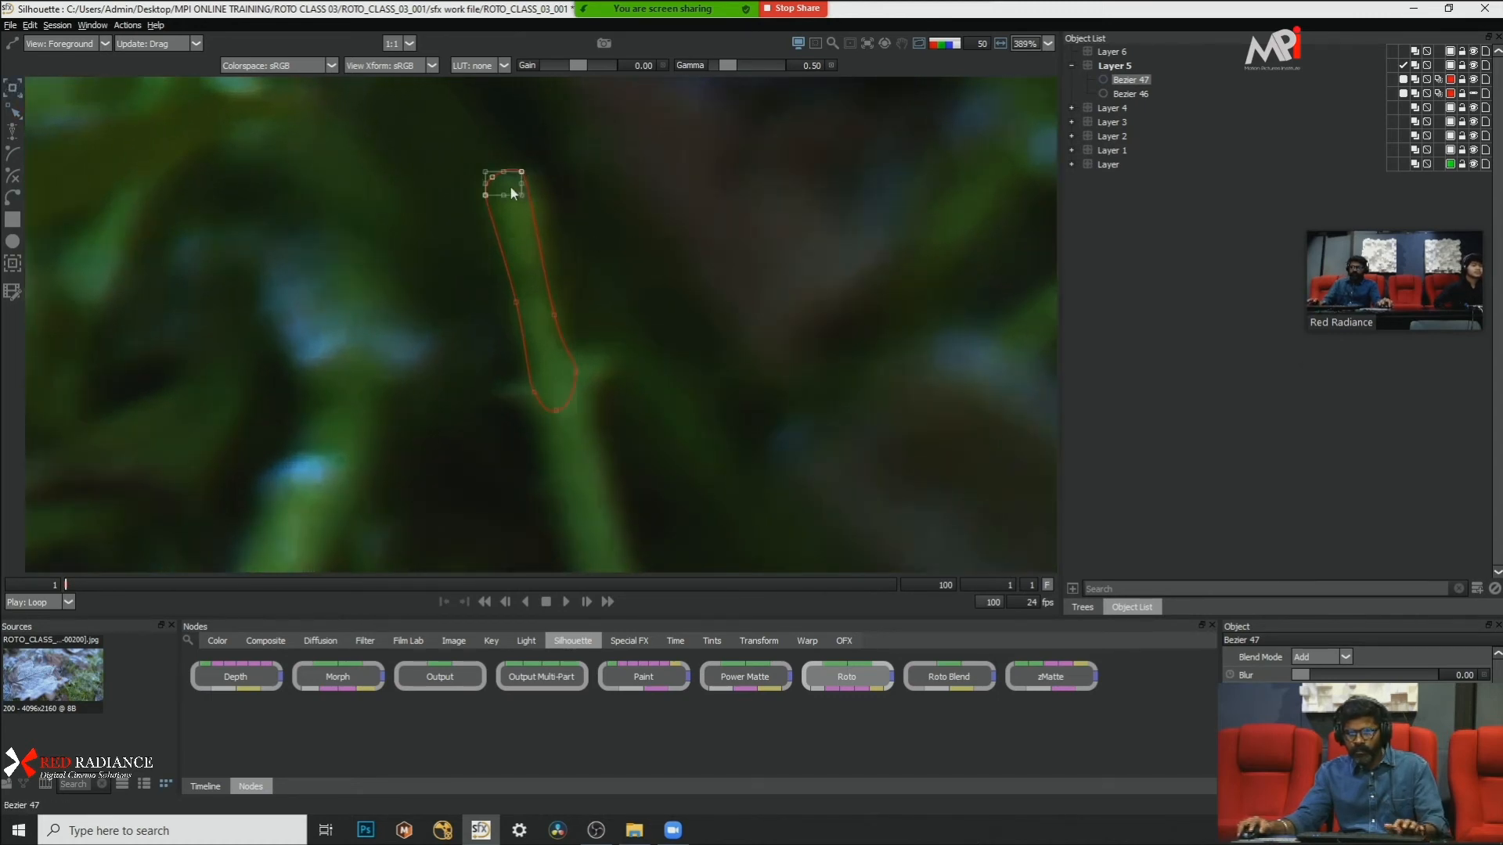
{"action": "scroll", "coordinate": [523, 173], "scroll_direction": "up", "scroll_amount": 2}
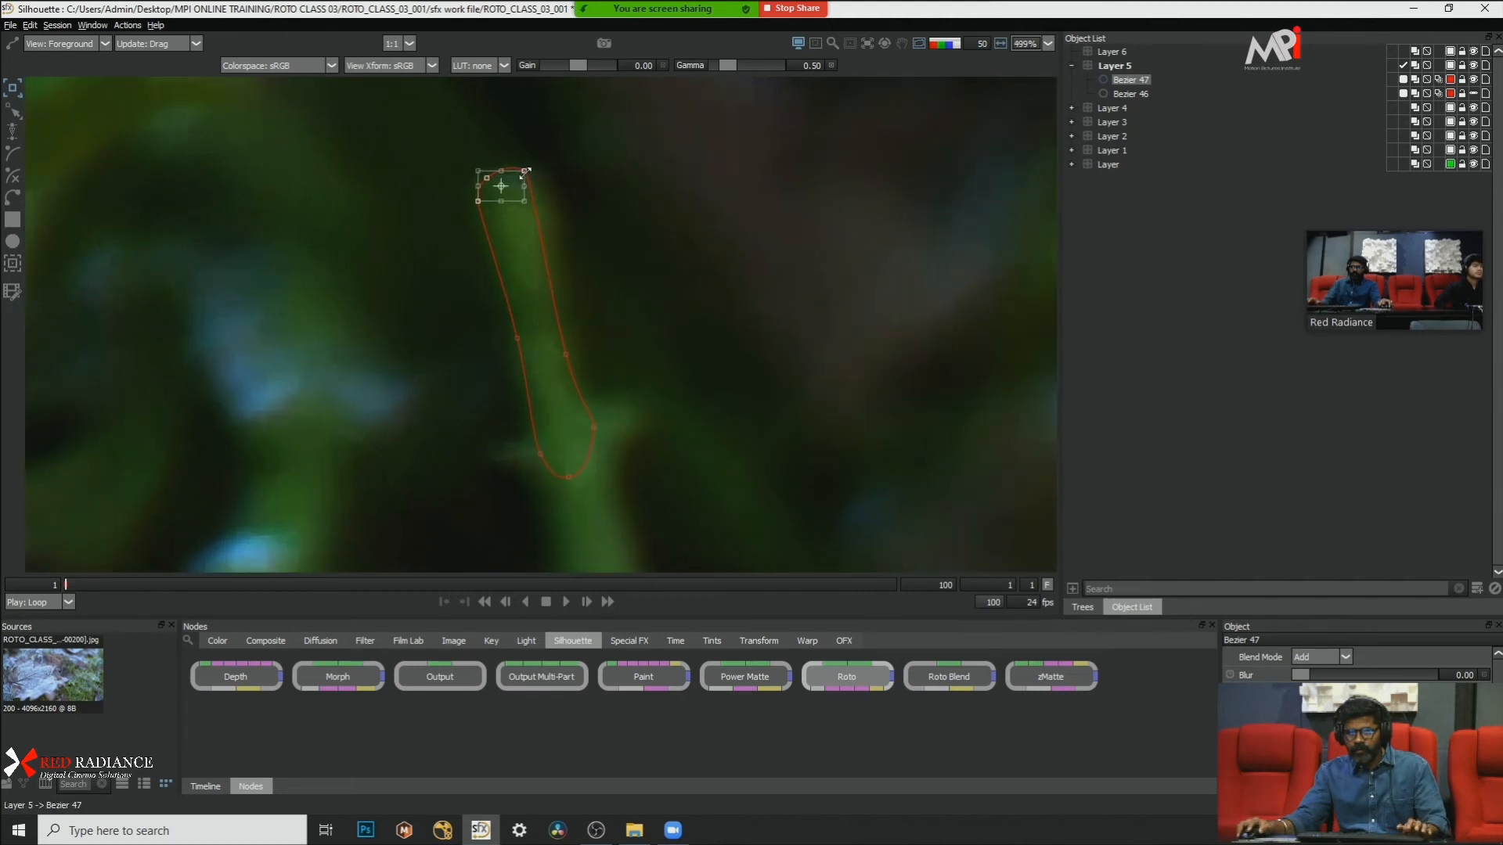
{"action": "scroll", "coordinate": [580, 185], "scroll_direction": "down", "scroll_amount": 1}
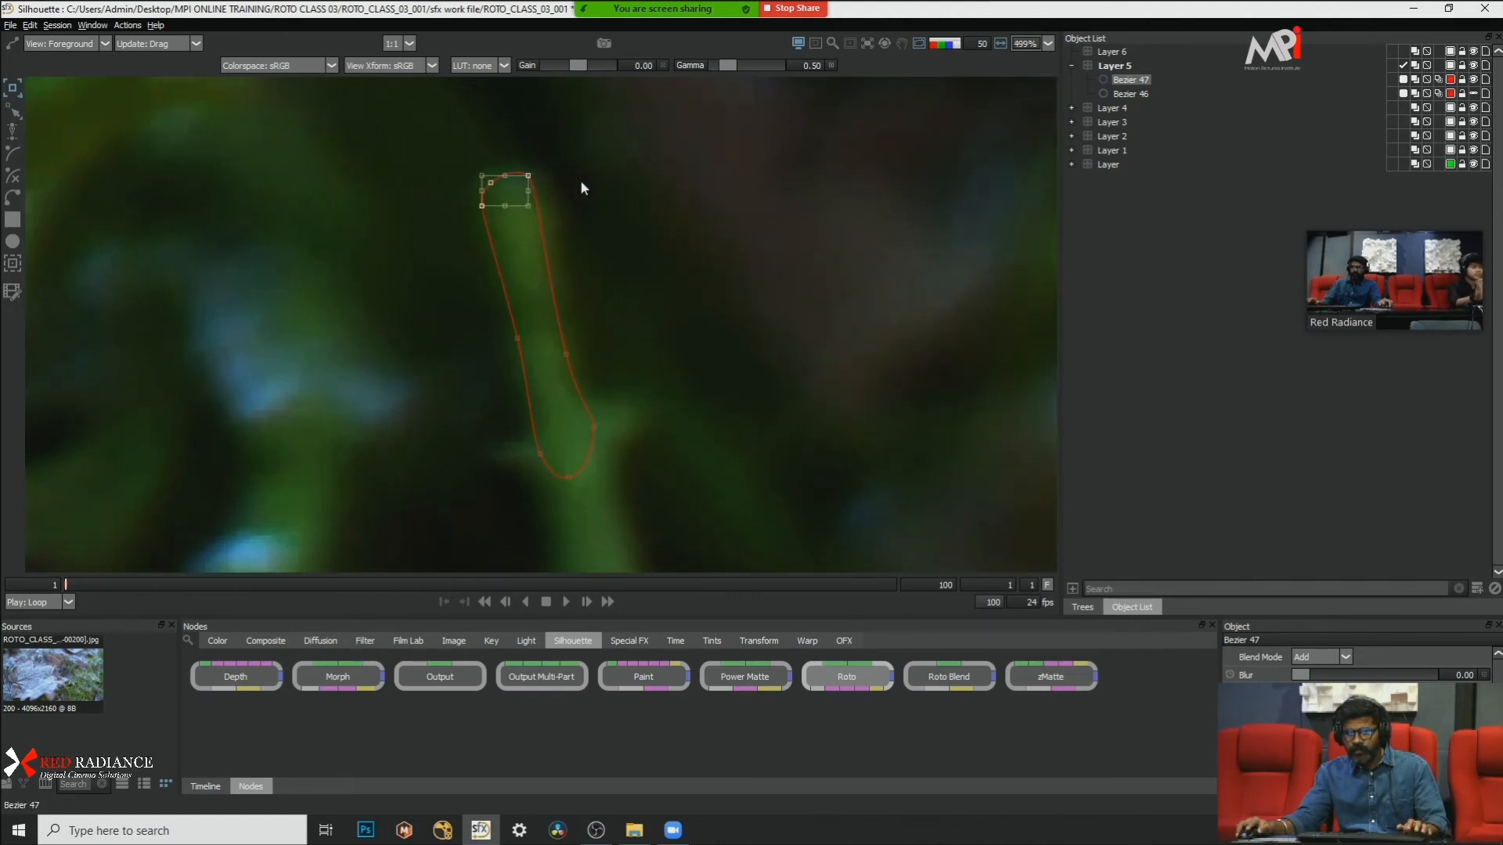
{"action": "scroll", "coordinate": [590, 250], "scroll_direction": "down", "scroll_amount": 4}
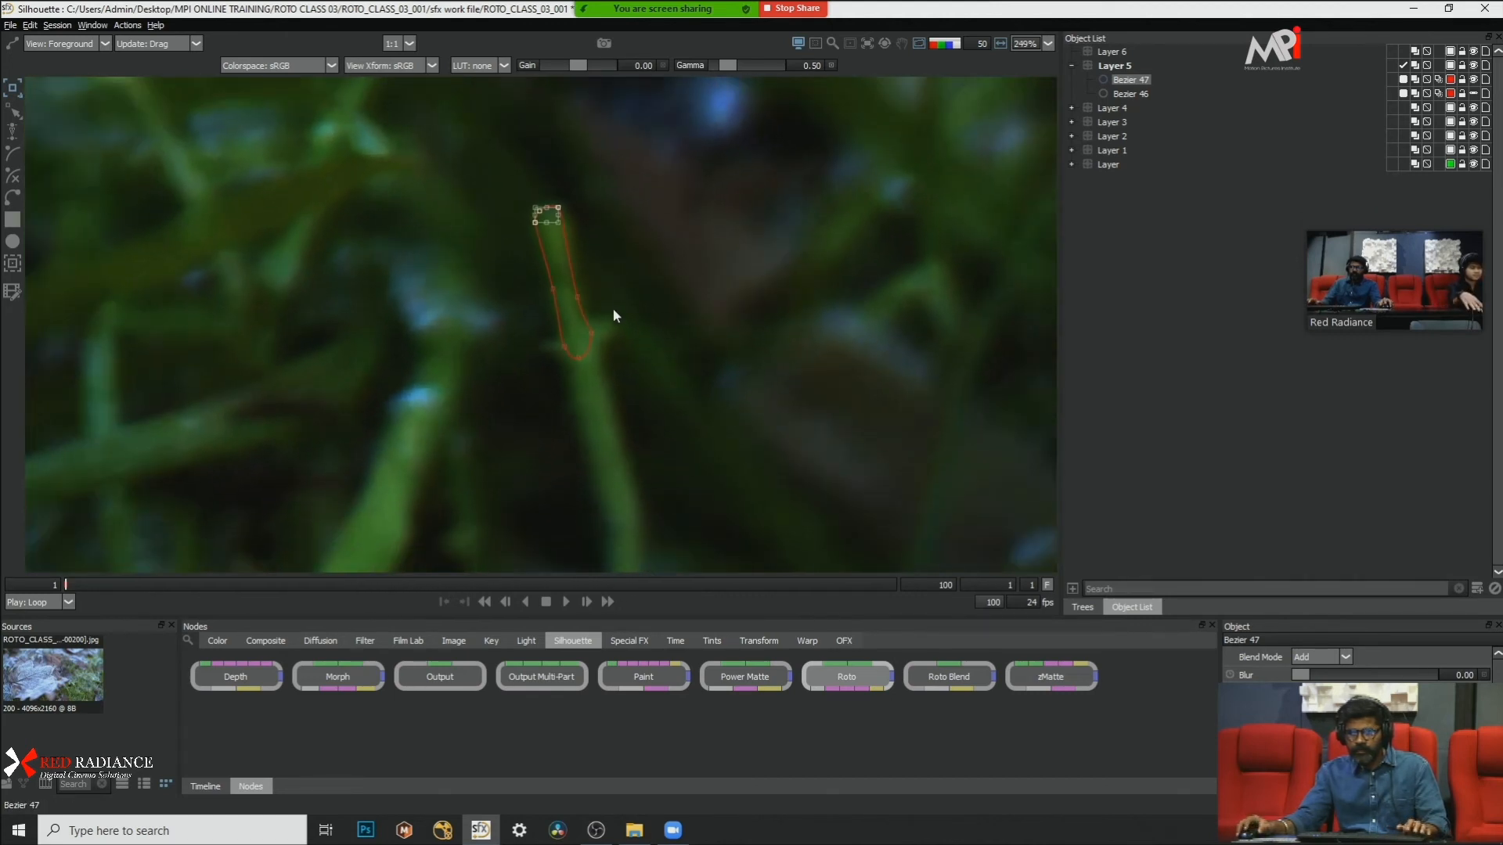
Step: Outline the small leaf on the blade's right side with a new Bezier shape, make its points Cardinal and adjust them to fit
{"action": "scroll", "coordinate": [604, 208], "scroll_direction": "up", "scroll_amount": 2}
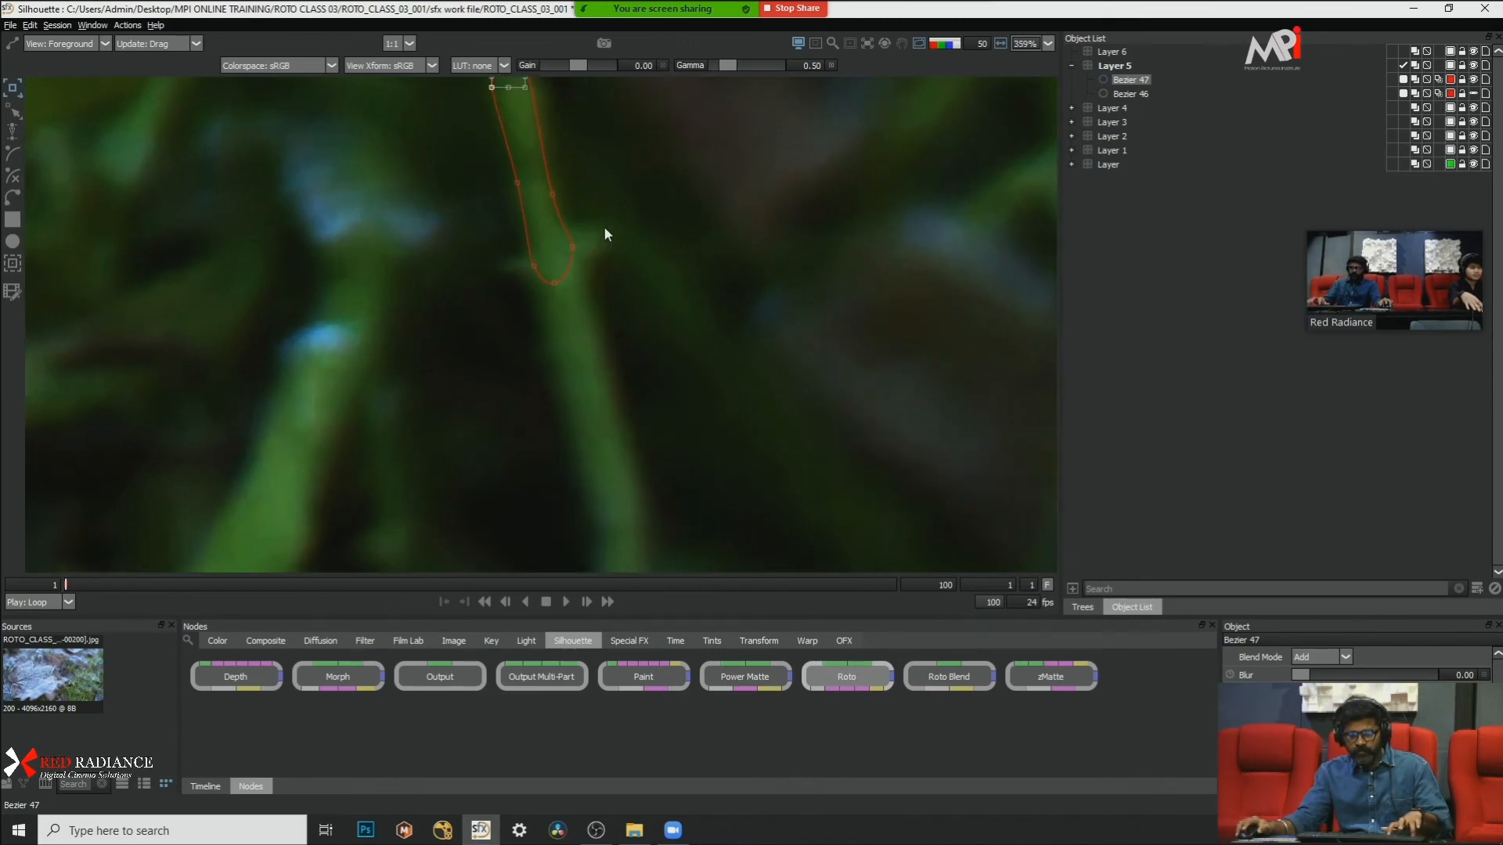
{"action": "key", "text": "ctrl+d"}
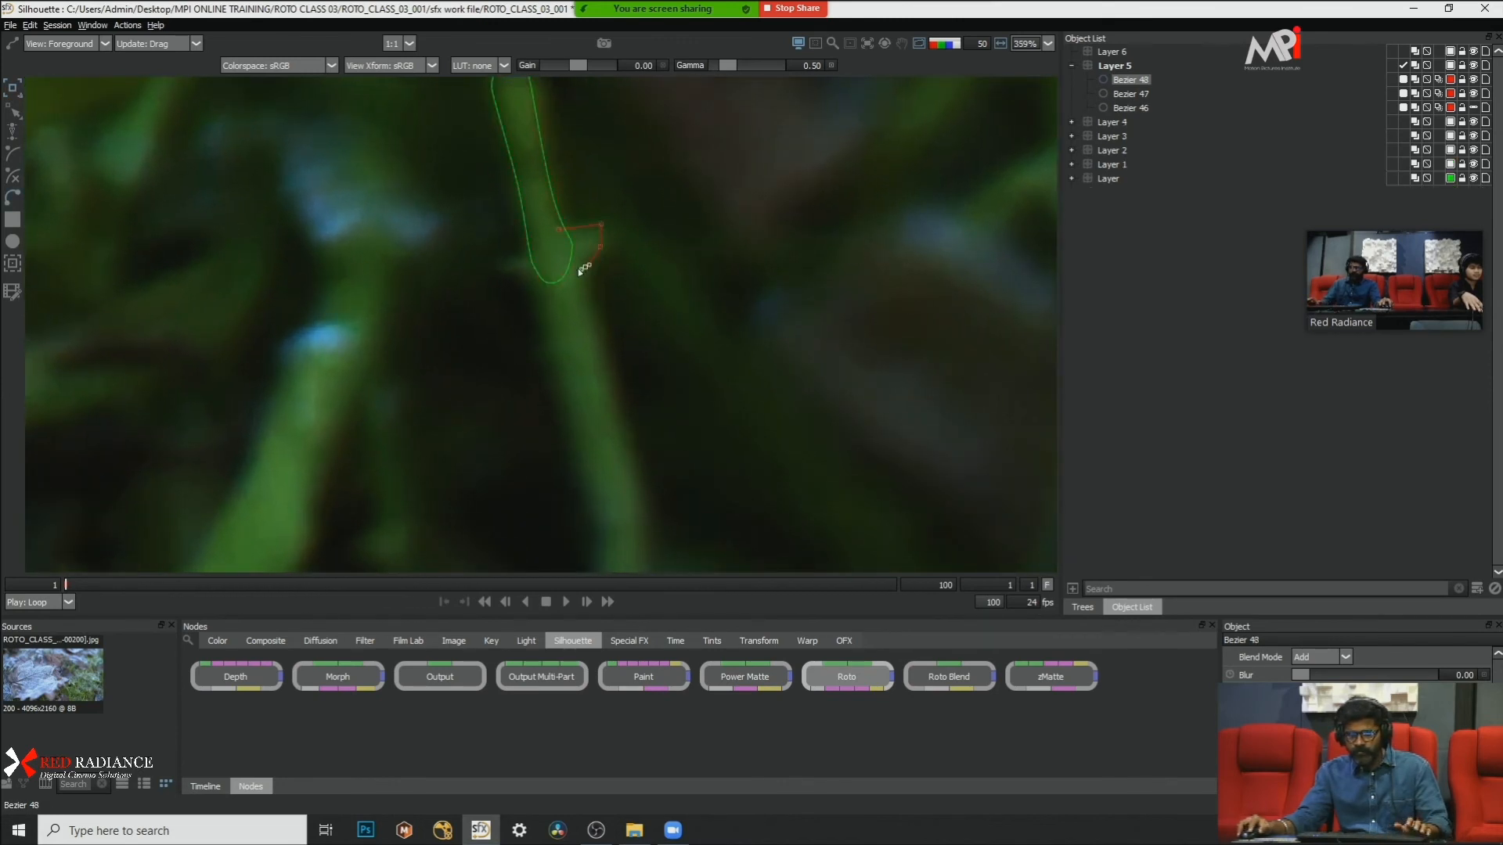
{"action": "left_click", "coordinate": [560, 231]}
{"action": "right_click", "coordinate": [711, 310]}
{"action": "left_click", "coordinate": [761, 448]}
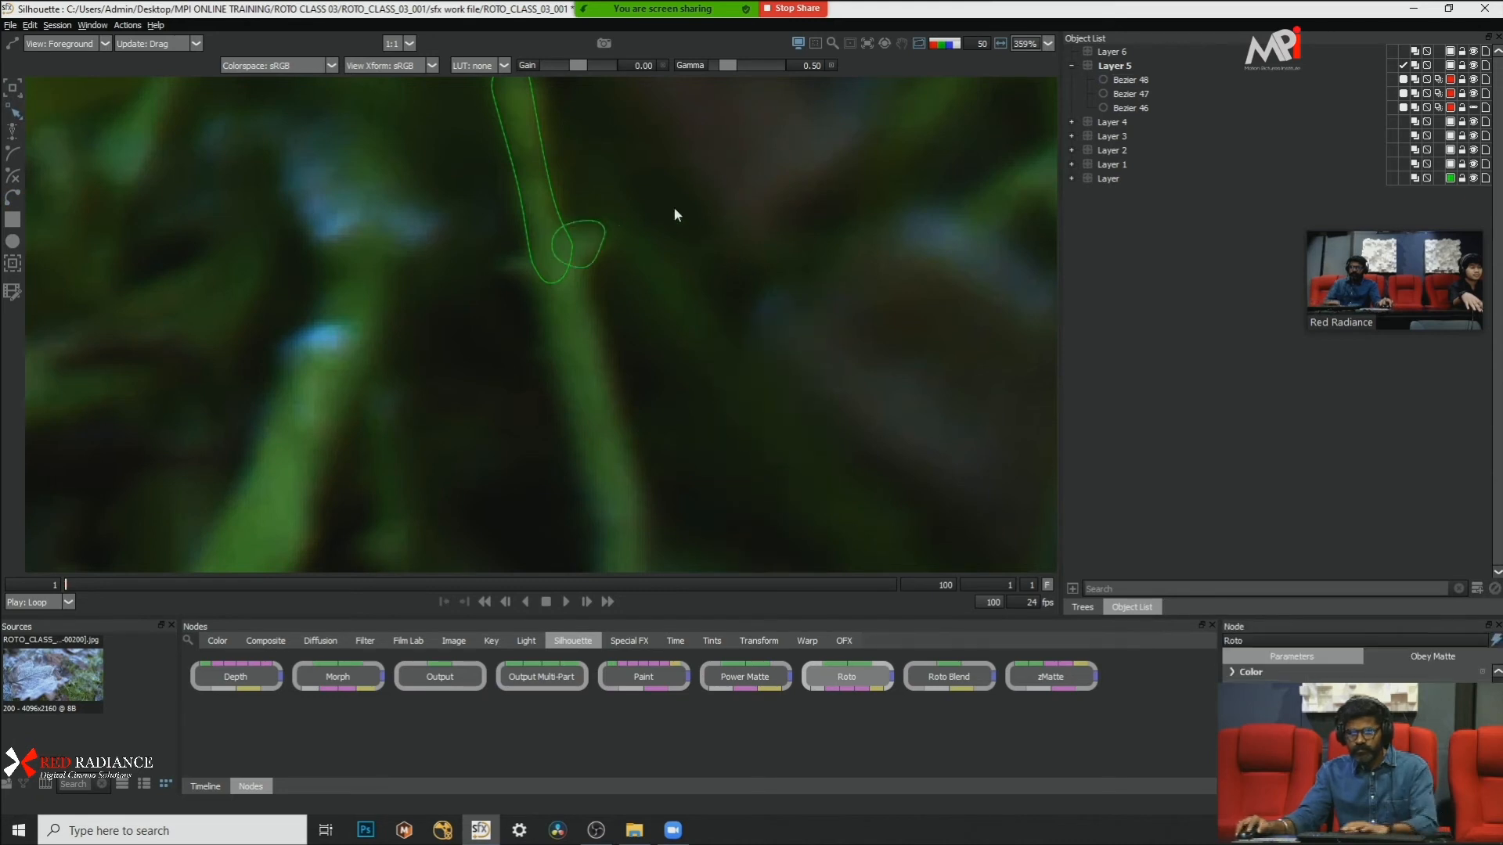
{"action": "left_click", "coordinate": [557, 231]}
{"action": "left_click_drag", "start_coordinate": [558, 231], "coordinate": [559, 238]}
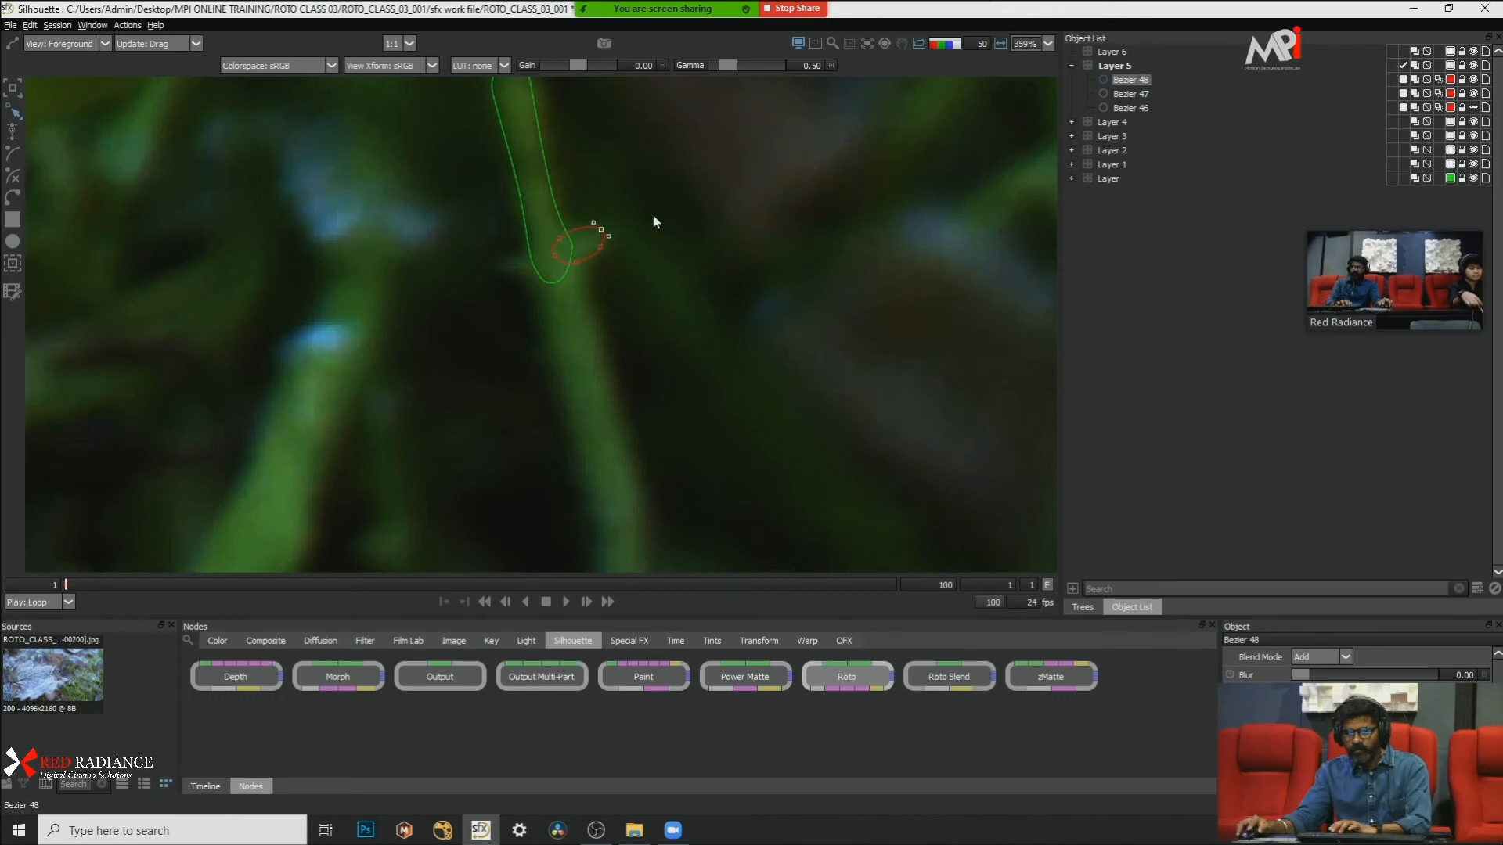
{"action": "left_click", "coordinate": [617, 232]}
{"action": "scroll", "coordinate": [617, 231], "scroll_direction": "up", "scroll_amount": 1}
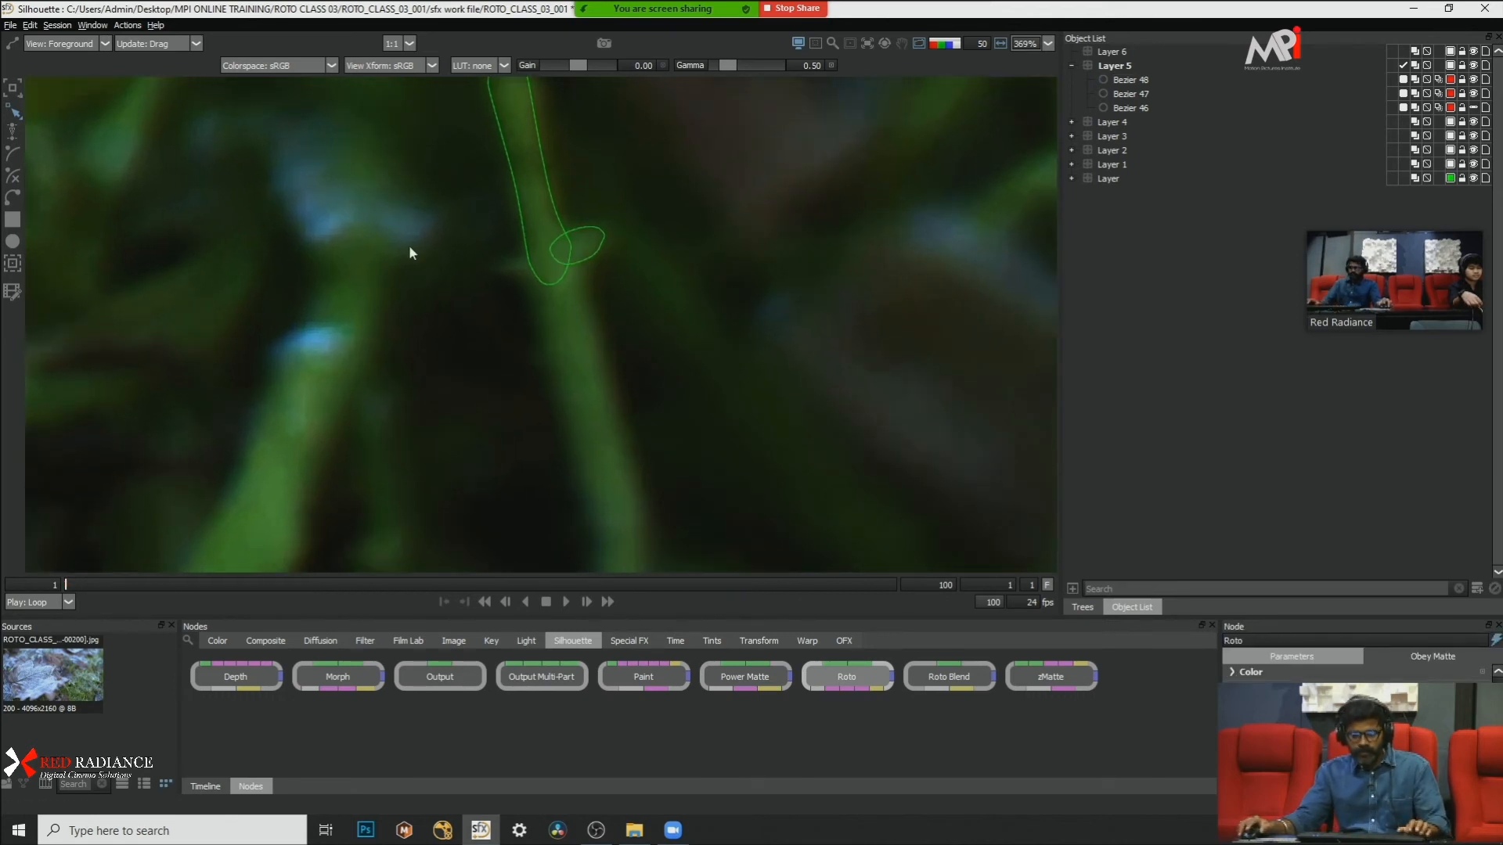
Step: Outline the small pointed leaf on the blade's left side with a new Bezier shape, make its points Cardinal and refine its tip
{"action": "left_click", "coordinate": [531, 256]}
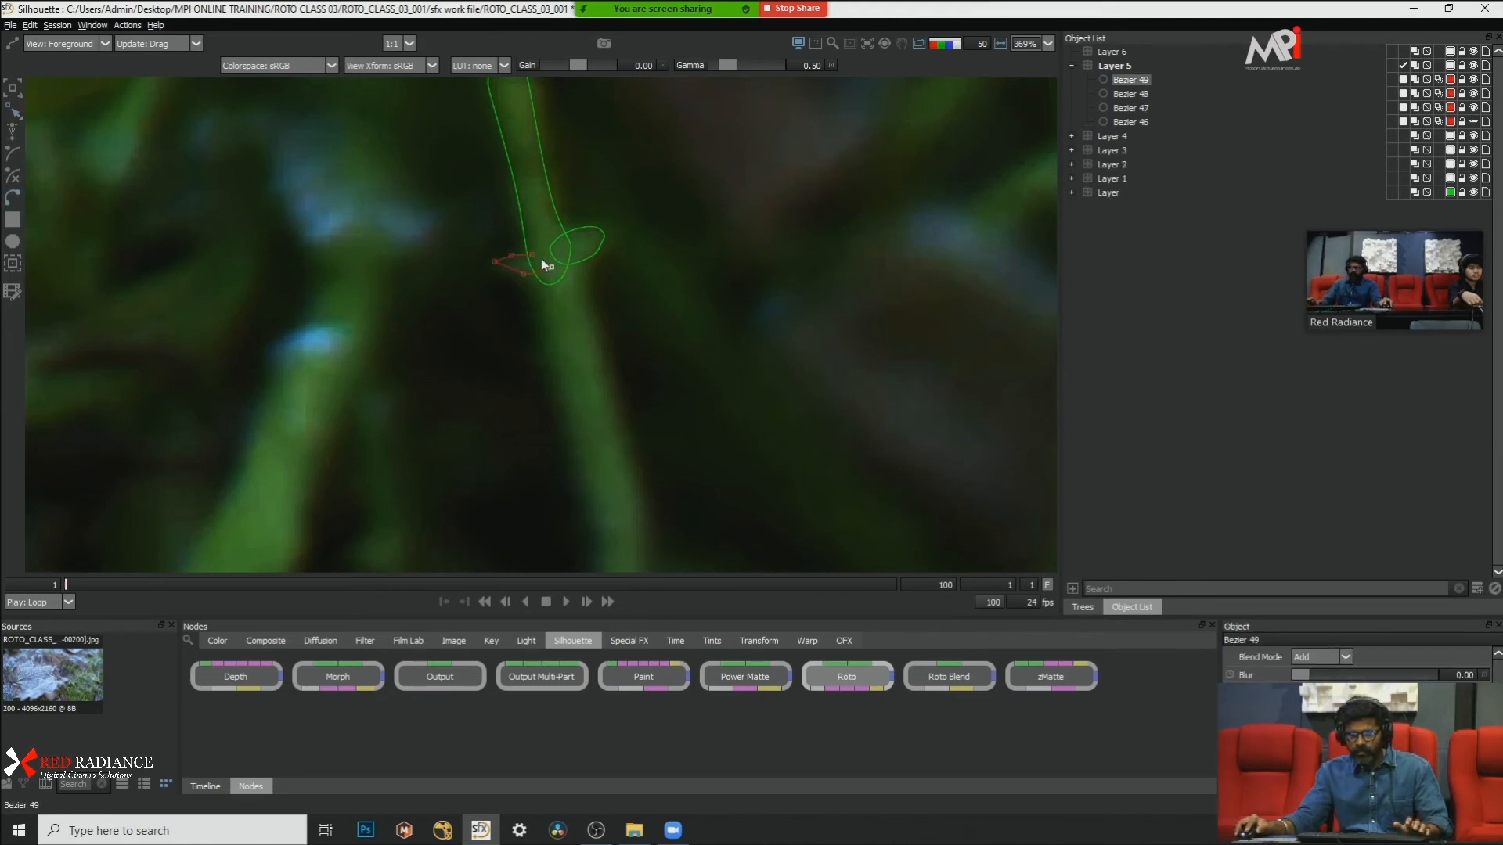
{"action": "right_click", "coordinate": [659, 313]}
{"action": "left_click", "coordinate": [712, 455]}
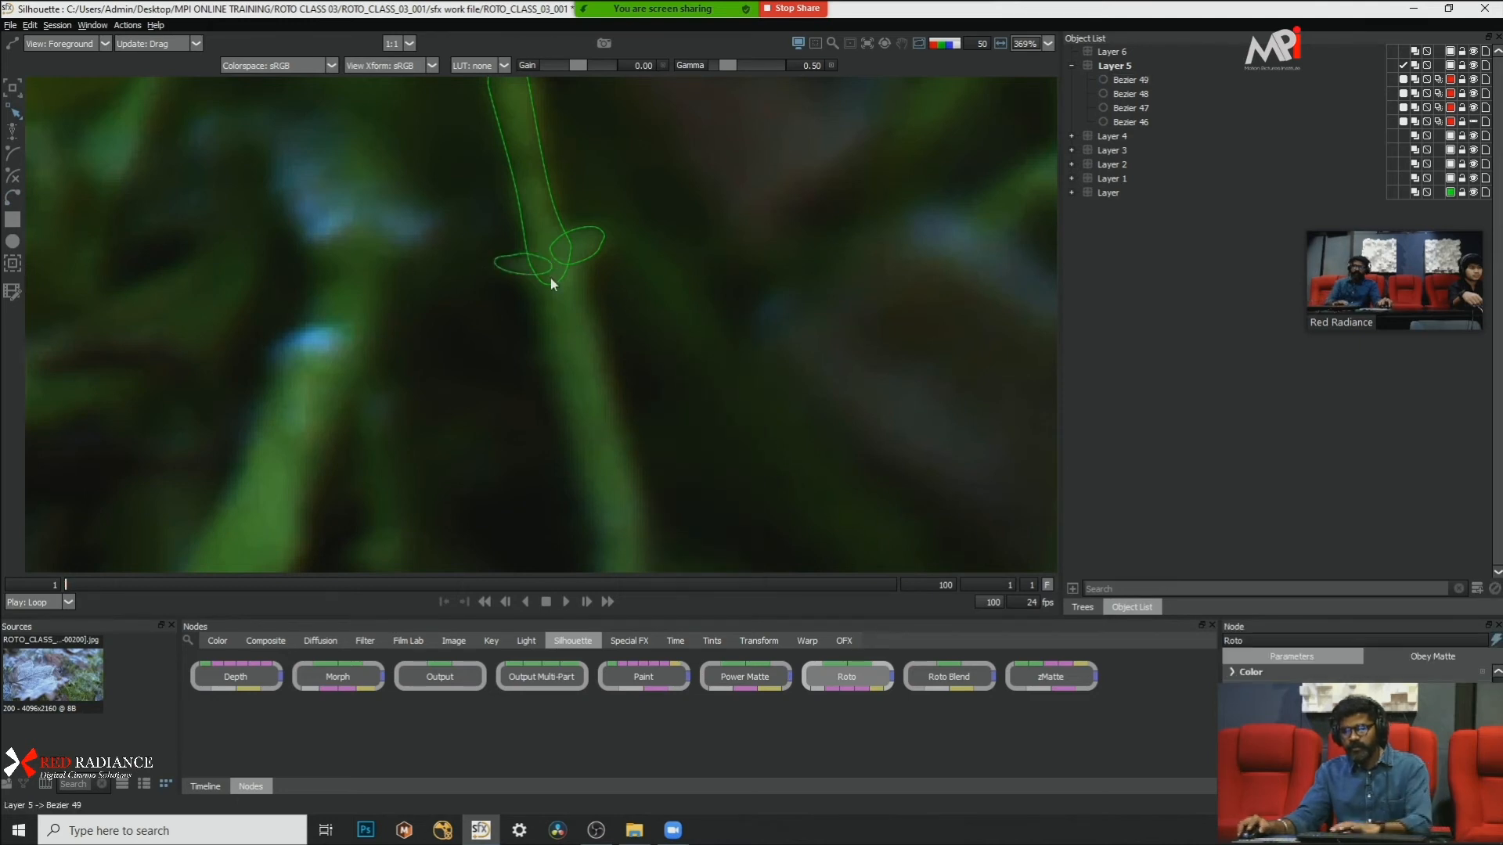
{"action": "left_click", "coordinate": [513, 256]}
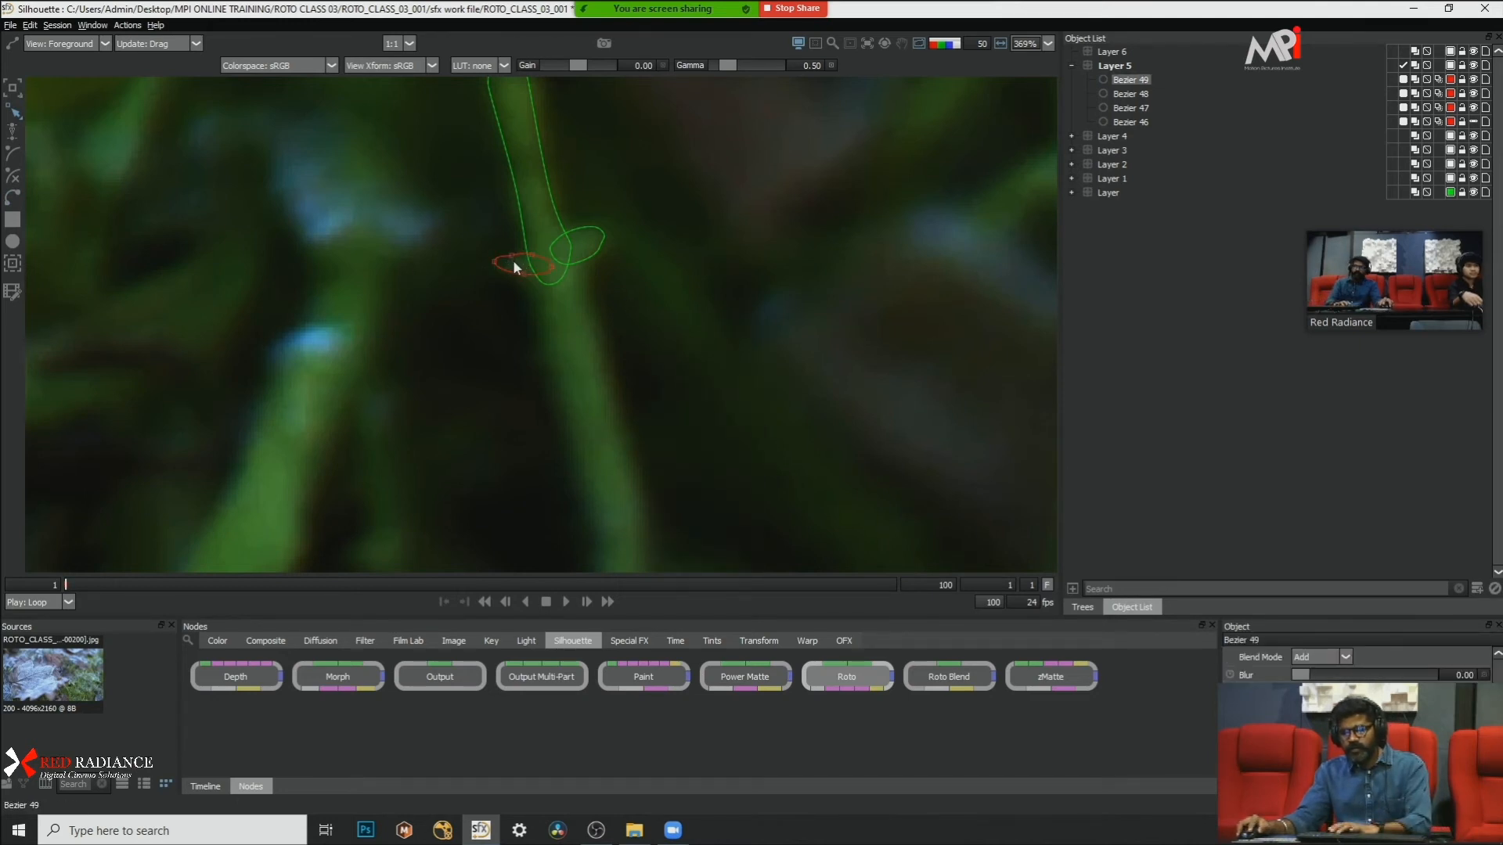
{"action": "left_click", "coordinate": [498, 265]}
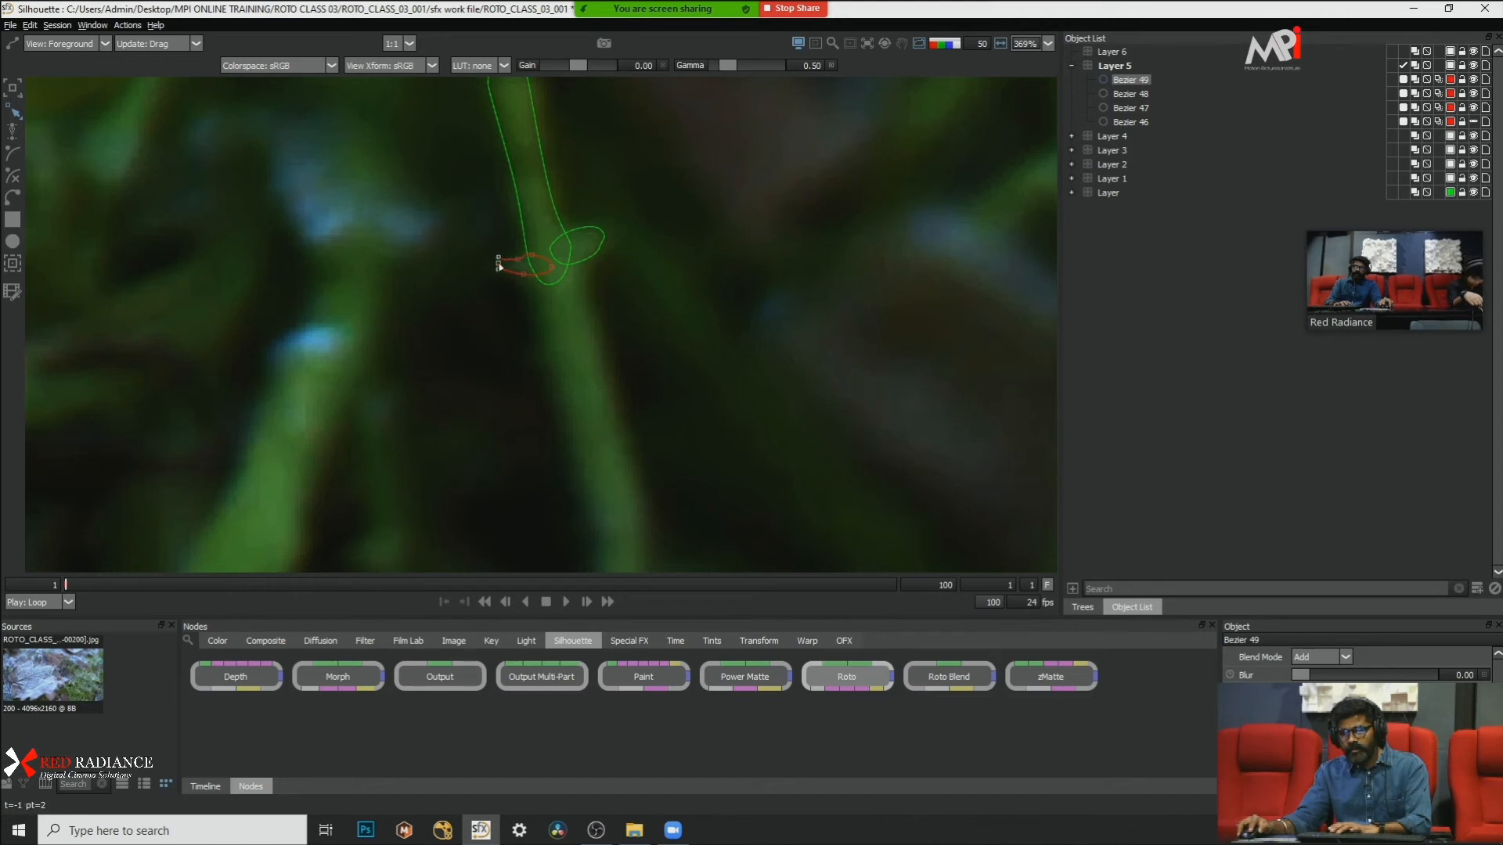
{"action": "left_click", "coordinate": [584, 291]}
Step: Outline the blade's stem below the side leaves with a new Bezier shape and convert its points to Cardinal
{"action": "scroll", "coordinate": [588, 266], "scroll_direction": "down", "scroll_amount": 4}
{"action": "scroll", "coordinate": [607, 332], "scroll_direction": "up", "scroll_amount": 2}
{"action": "key", "text": "b"}
{"action": "left_click", "coordinate": [553, 233]}
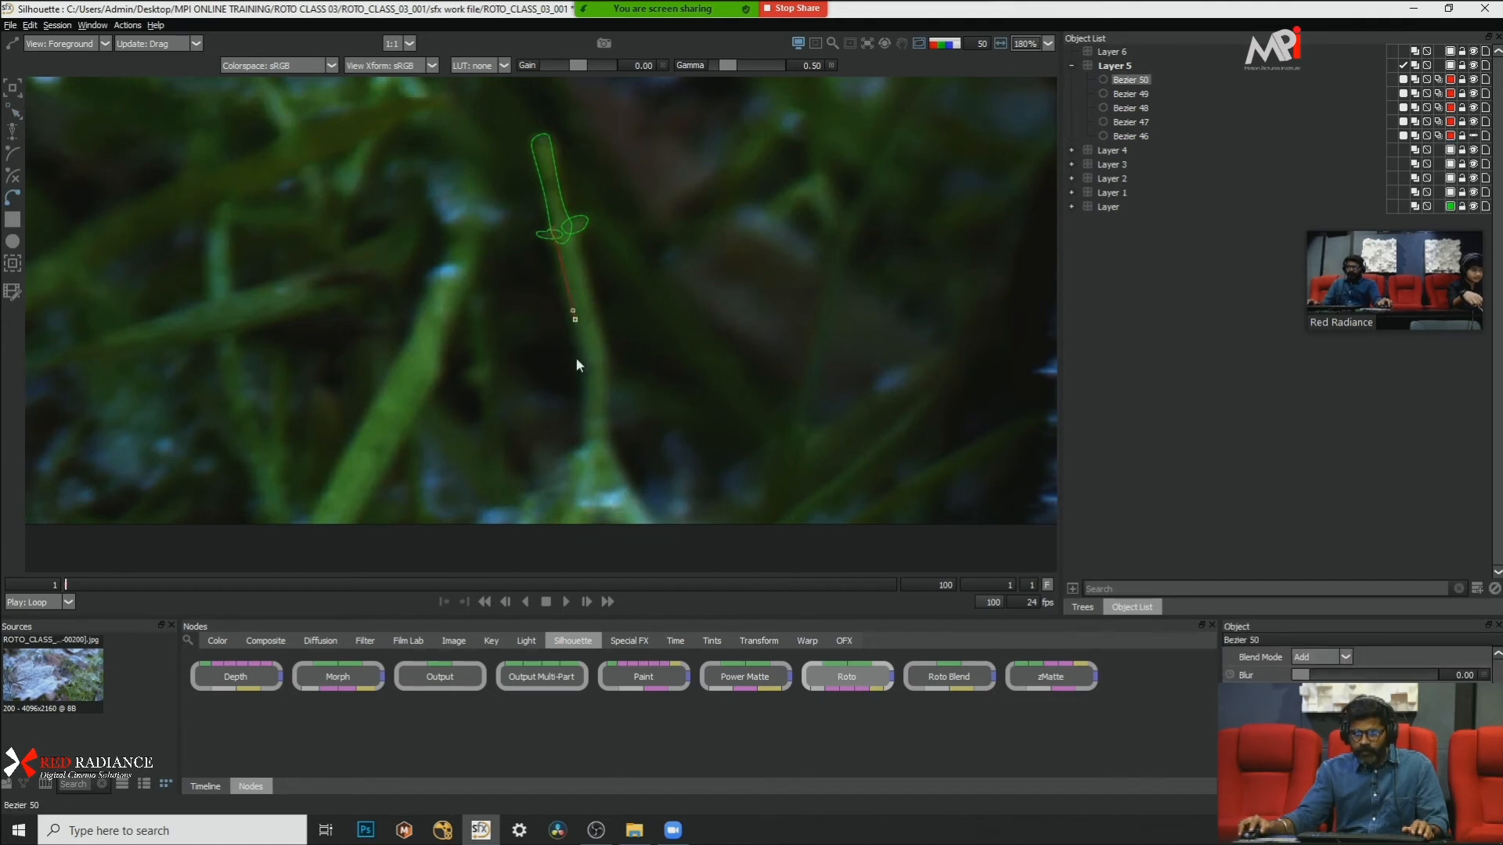
{"action": "left_click_drag", "start_coordinate": [575, 356], "coordinate": [585, 358]}
{"action": "left_click", "coordinate": [585, 432]}
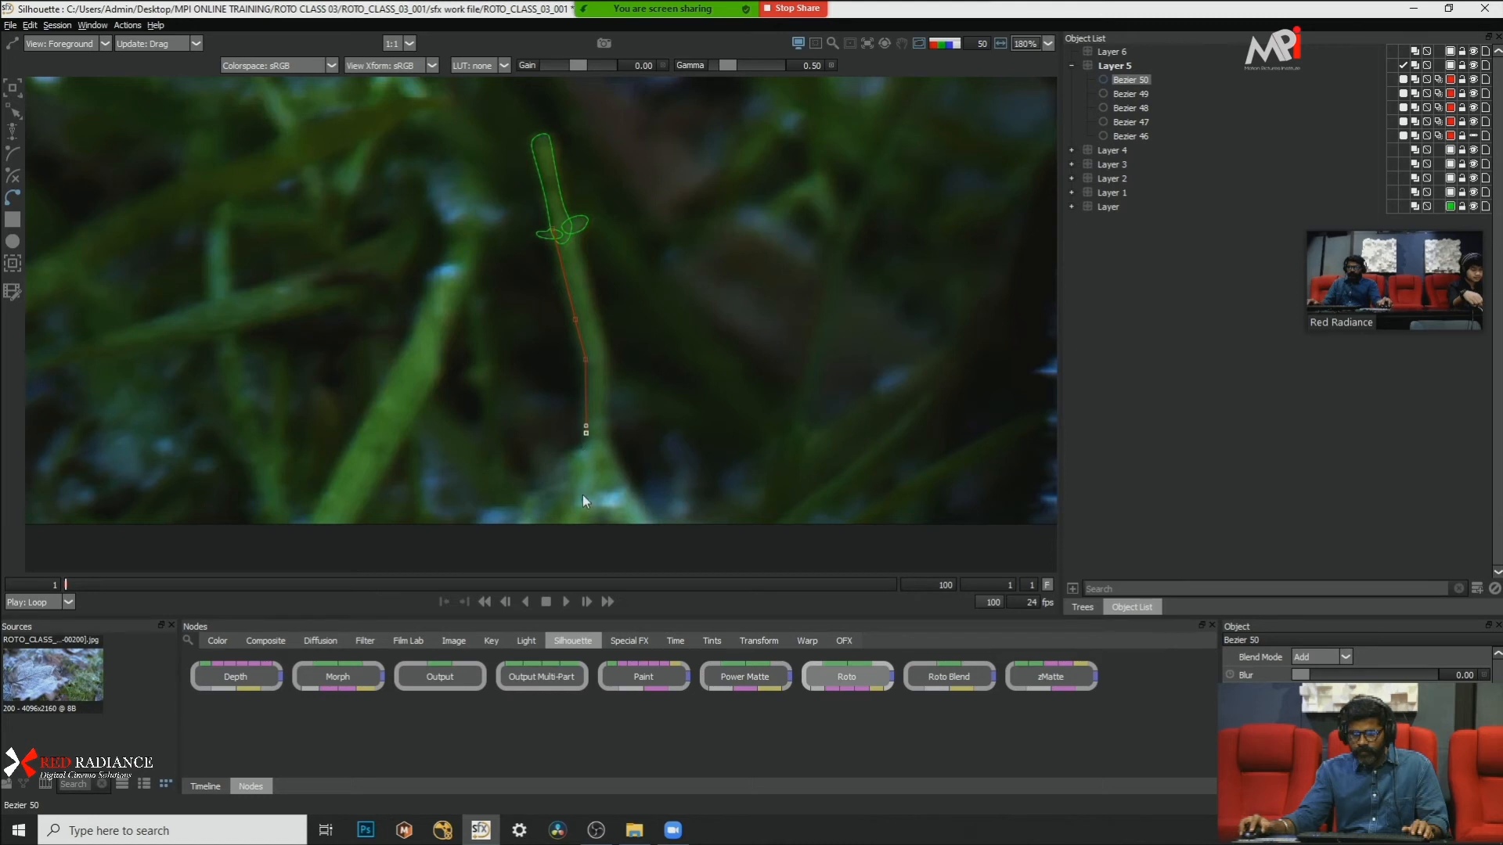
{"action": "left_click", "coordinate": [617, 522]}
{"action": "left_click", "coordinate": [580, 251]}
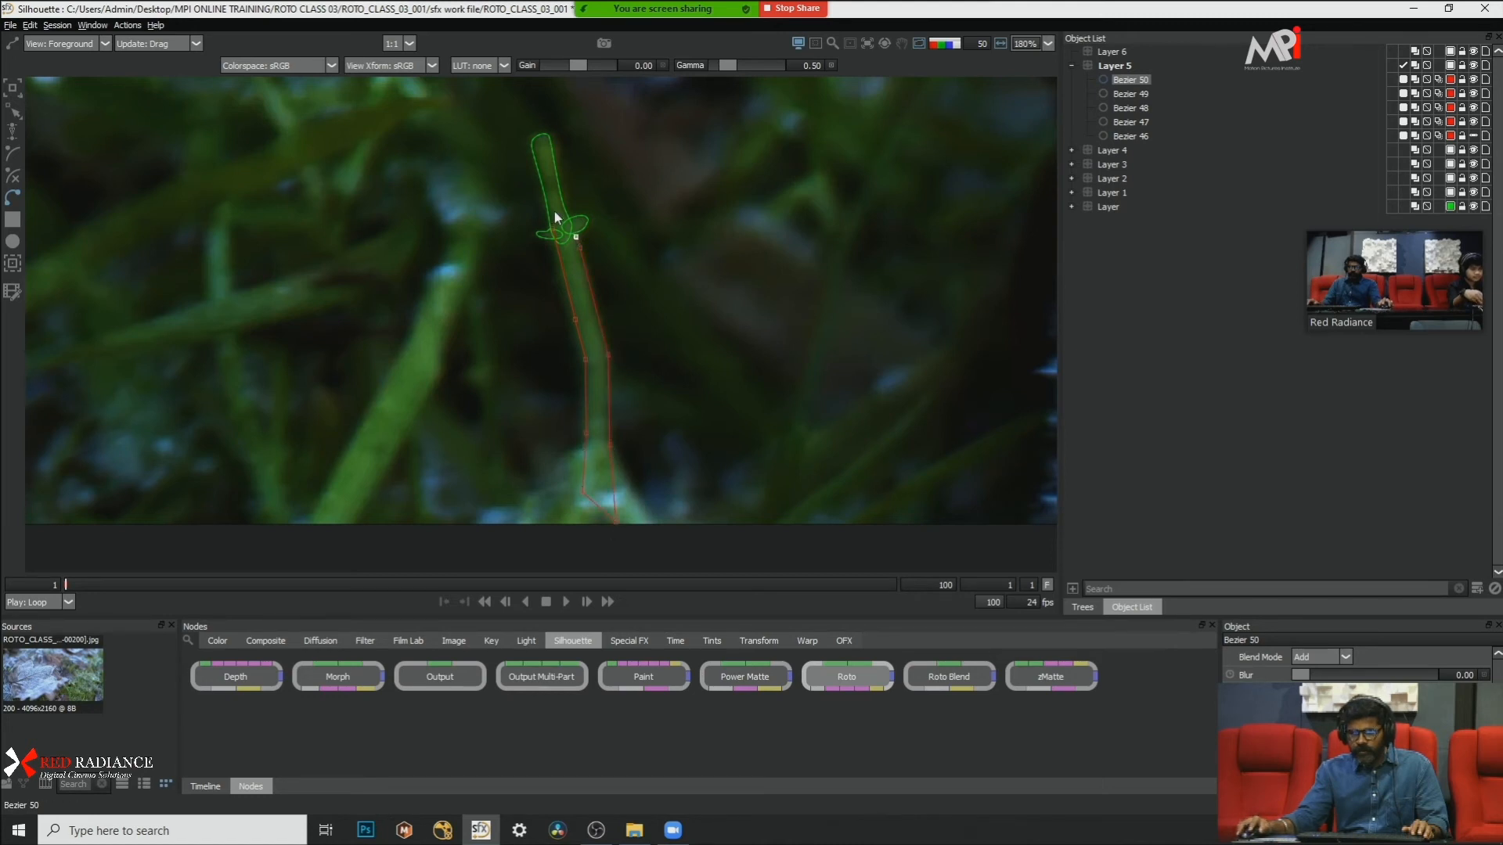
{"action": "left_click_drag", "start_coordinate": [675, 143], "coordinate": [378, 617]}
{"action": "right_click", "coordinate": [708, 351]}
{"action": "left_click", "coordinate": [774, 495]}
Step: Nudge the right-edge points of the lower stem shape left to fit the blade
{"action": "left_click", "coordinate": [620, 275]}
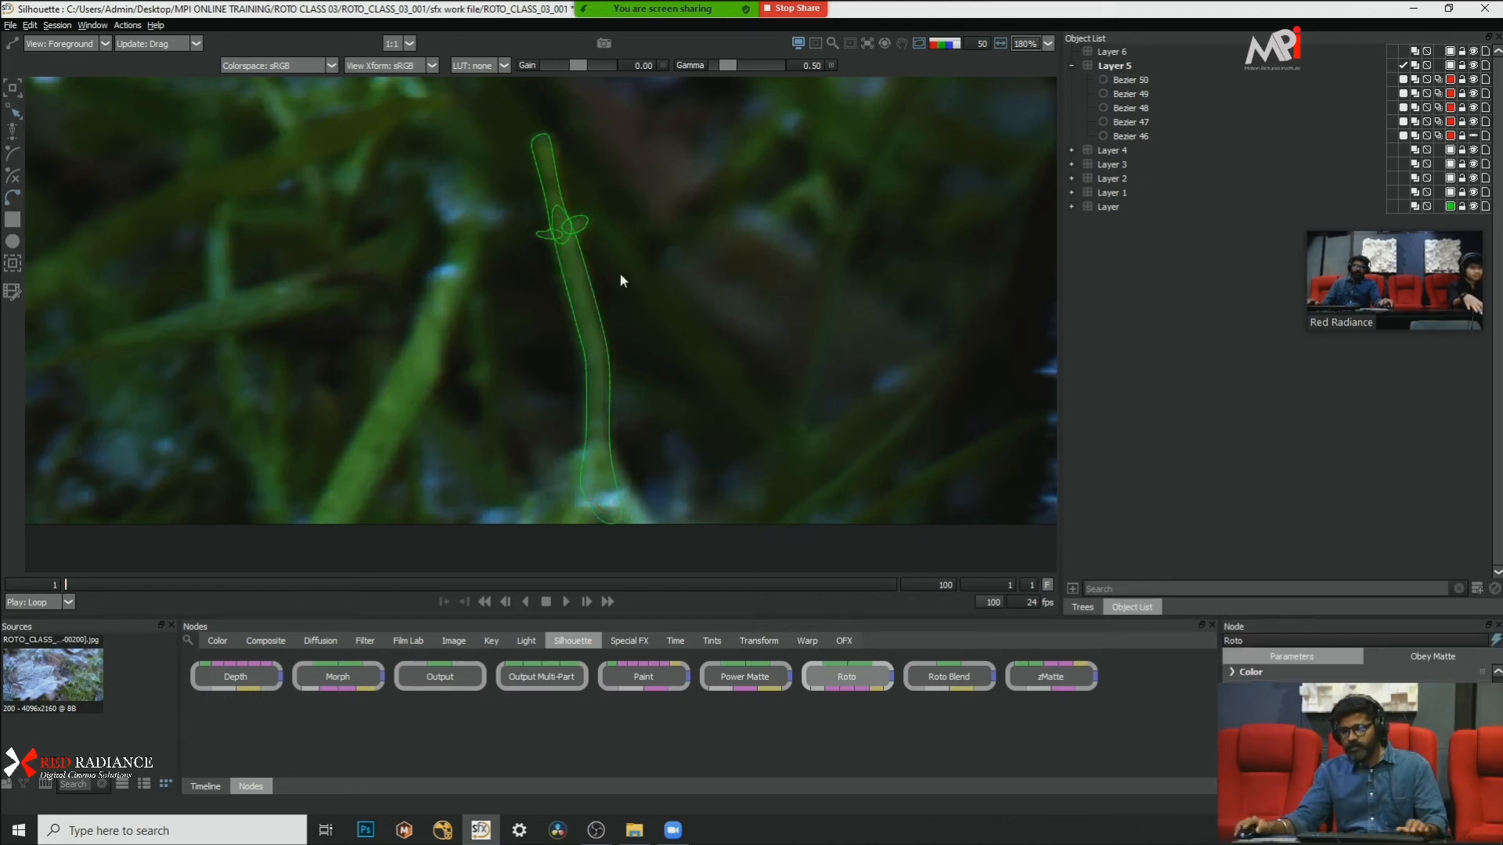
{"action": "left_click", "coordinate": [609, 349]}
{"action": "left_click_drag", "start_coordinate": [680, 261], "coordinate": [601, 385]}
{"action": "key", "text": "Left"}
{"action": "key", "text": "Left"}
{"action": "key", "text": "Left"}
{"action": "left_click_drag", "start_coordinate": [632, 231], "coordinate": [568, 275]}
{"action": "key", "text": "Left"}
{"action": "key", "text": "Left"}
{"action": "key", "text": "Left"}
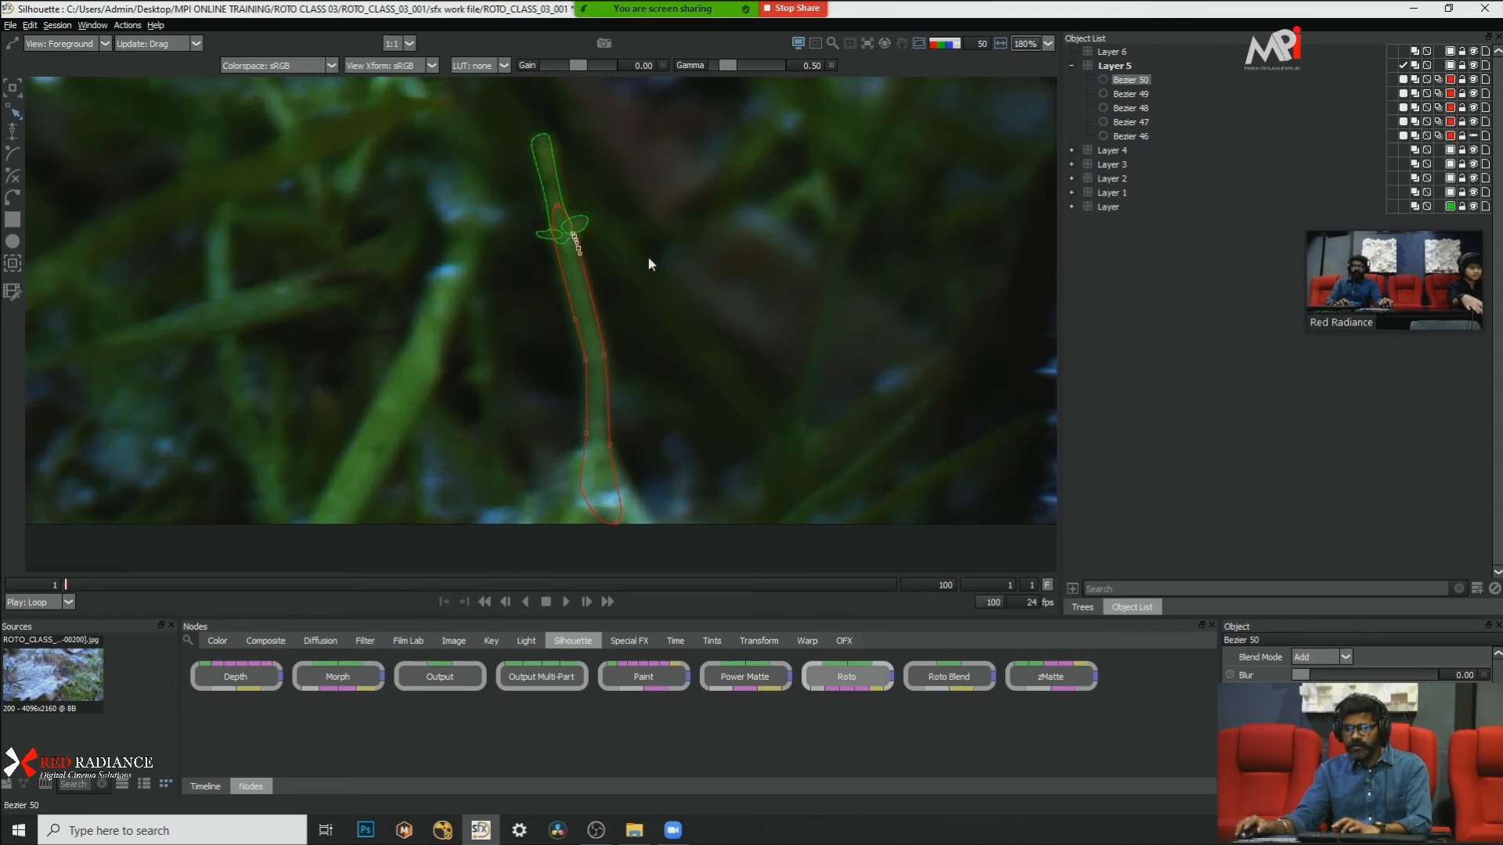
{"action": "left_click", "coordinate": [651, 401]}
{"action": "left_click_drag", "start_coordinate": [645, 396], "coordinate": [609, 441]}
Step: Outline the wide base at the foot of the blade with a new Bezier shape and convert its points to Cardinal
{"action": "left_click", "coordinate": [590, 439]}
{"action": "left_click", "coordinate": [549, 479]}
{"action": "left_click_drag", "start_coordinate": [527, 519], "coordinate": [523, 541]}
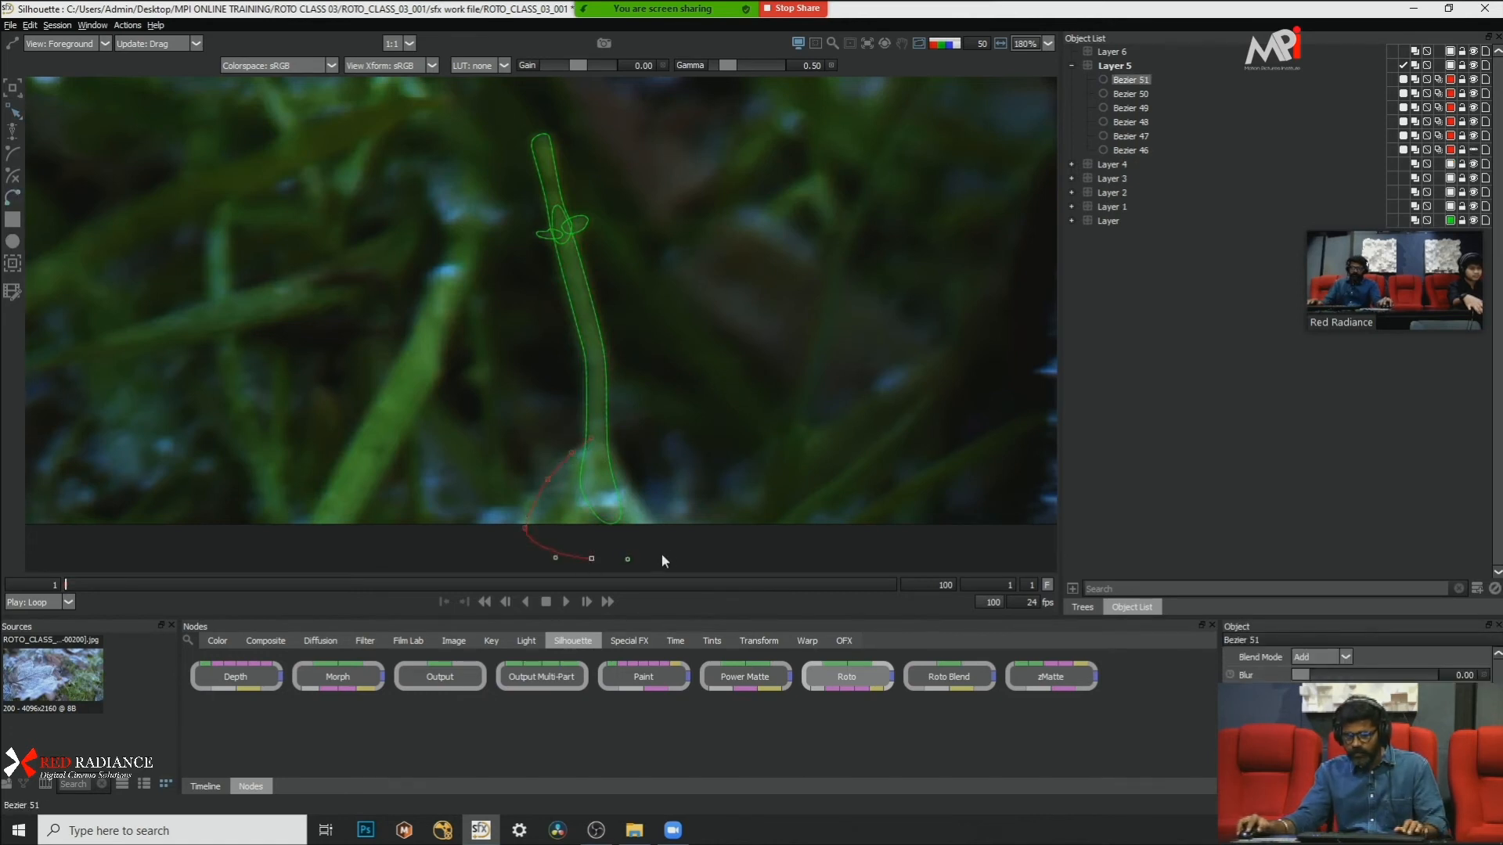
{"action": "left_click", "coordinate": [591, 438]}
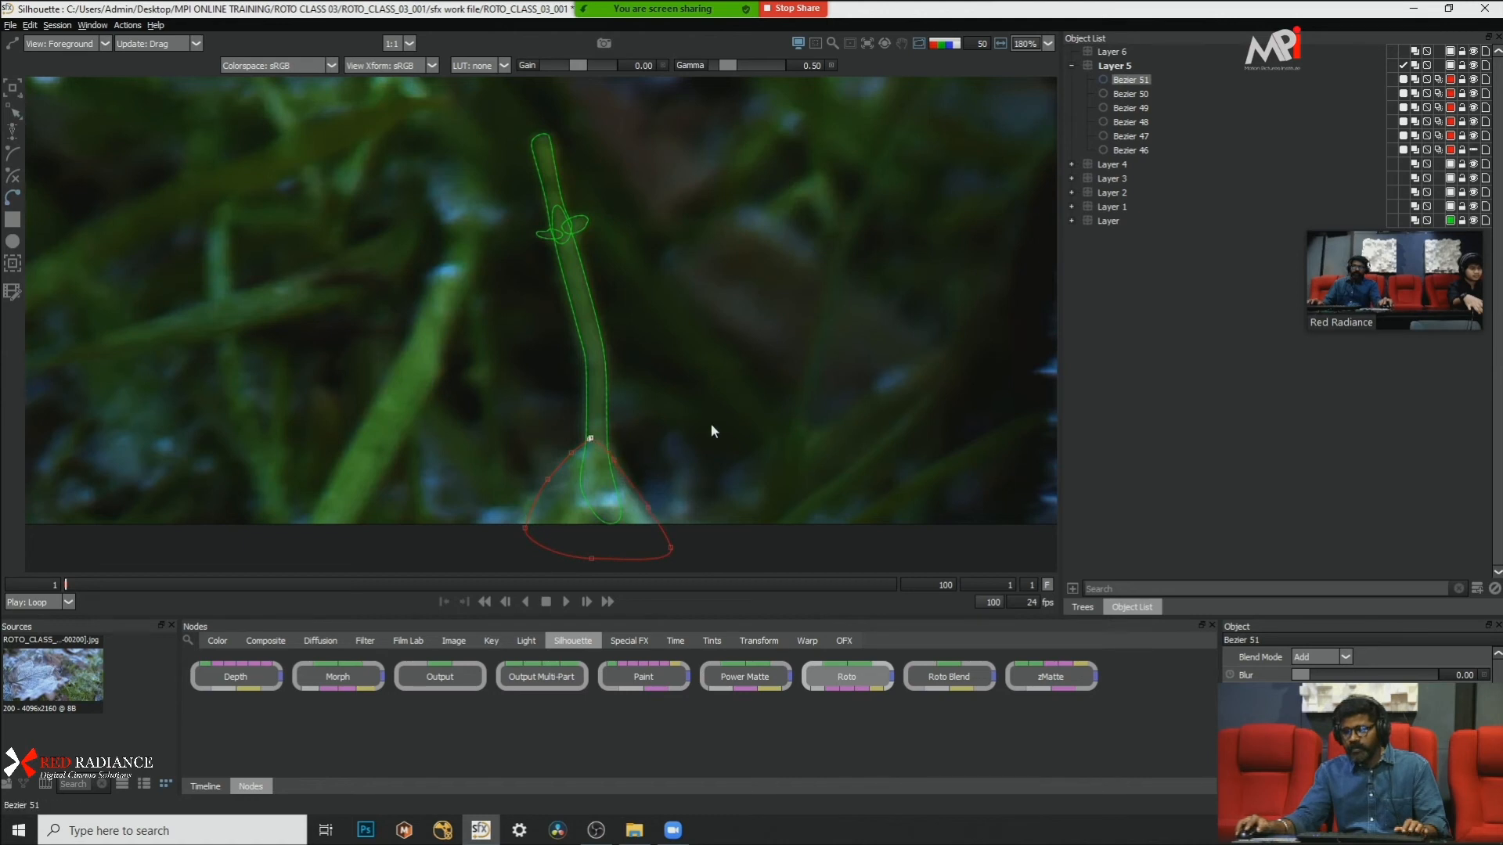
{"action": "right_click", "coordinate": [645, 454]}
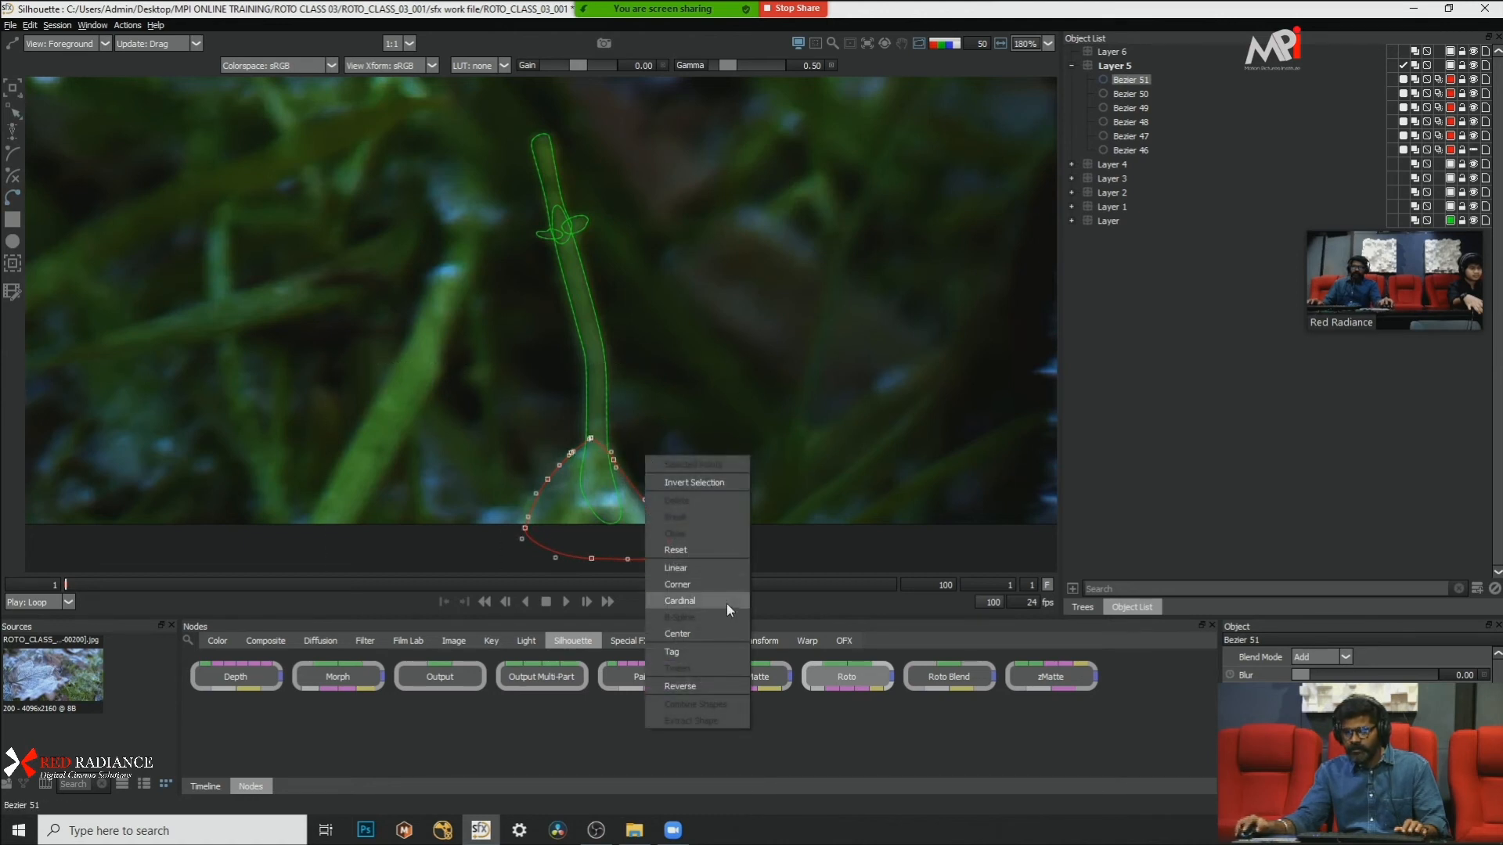
{"action": "left_click", "coordinate": [628, 543]}
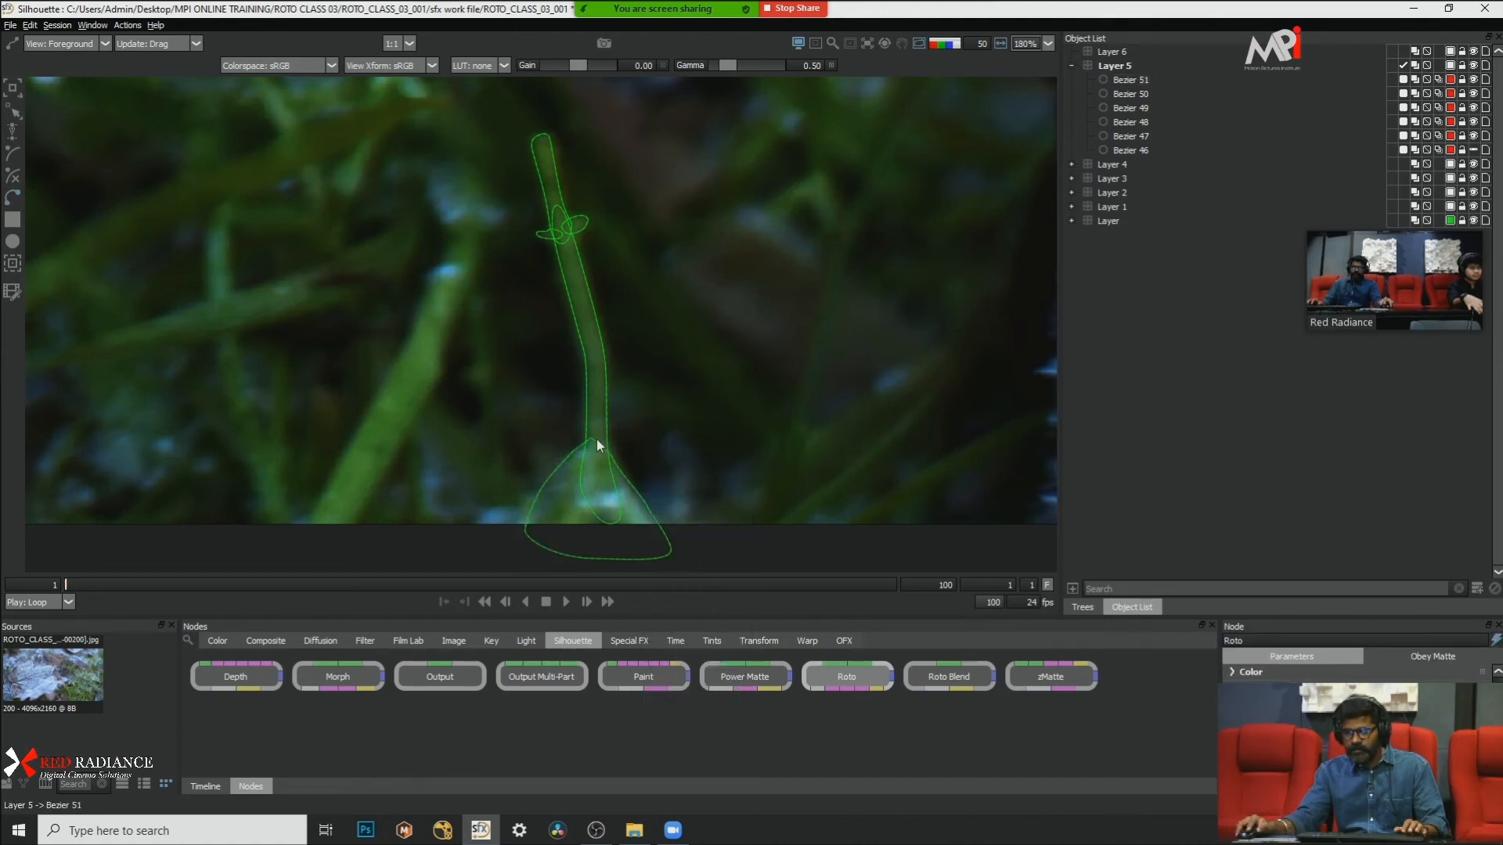
{"action": "left_click", "coordinate": [593, 441]}
{"action": "right_click", "coordinate": [721, 455]}
{"action": "left_click", "coordinate": [778, 599]}
Step: Adjust the top and right-edge points of the base shape to follow the foot of the blade
{"action": "left_click_drag", "start_coordinate": [684, 324], "coordinate": [564, 462]}
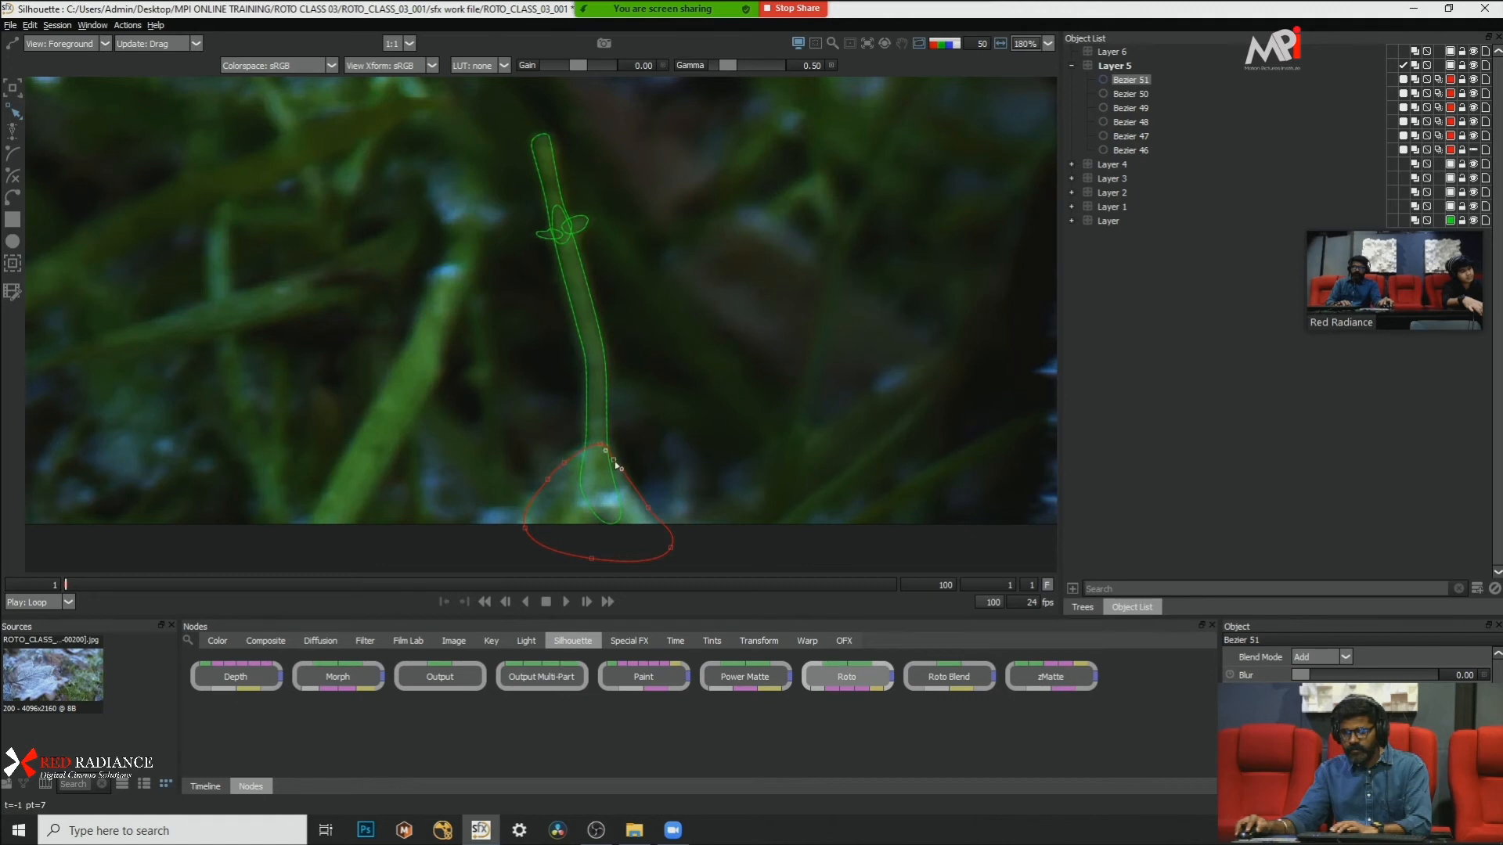
{"action": "left_click", "coordinate": [602, 445]}
{"action": "left_click_drag", "start_coordinate": [717, 407], "coordinate": [631, 549]}
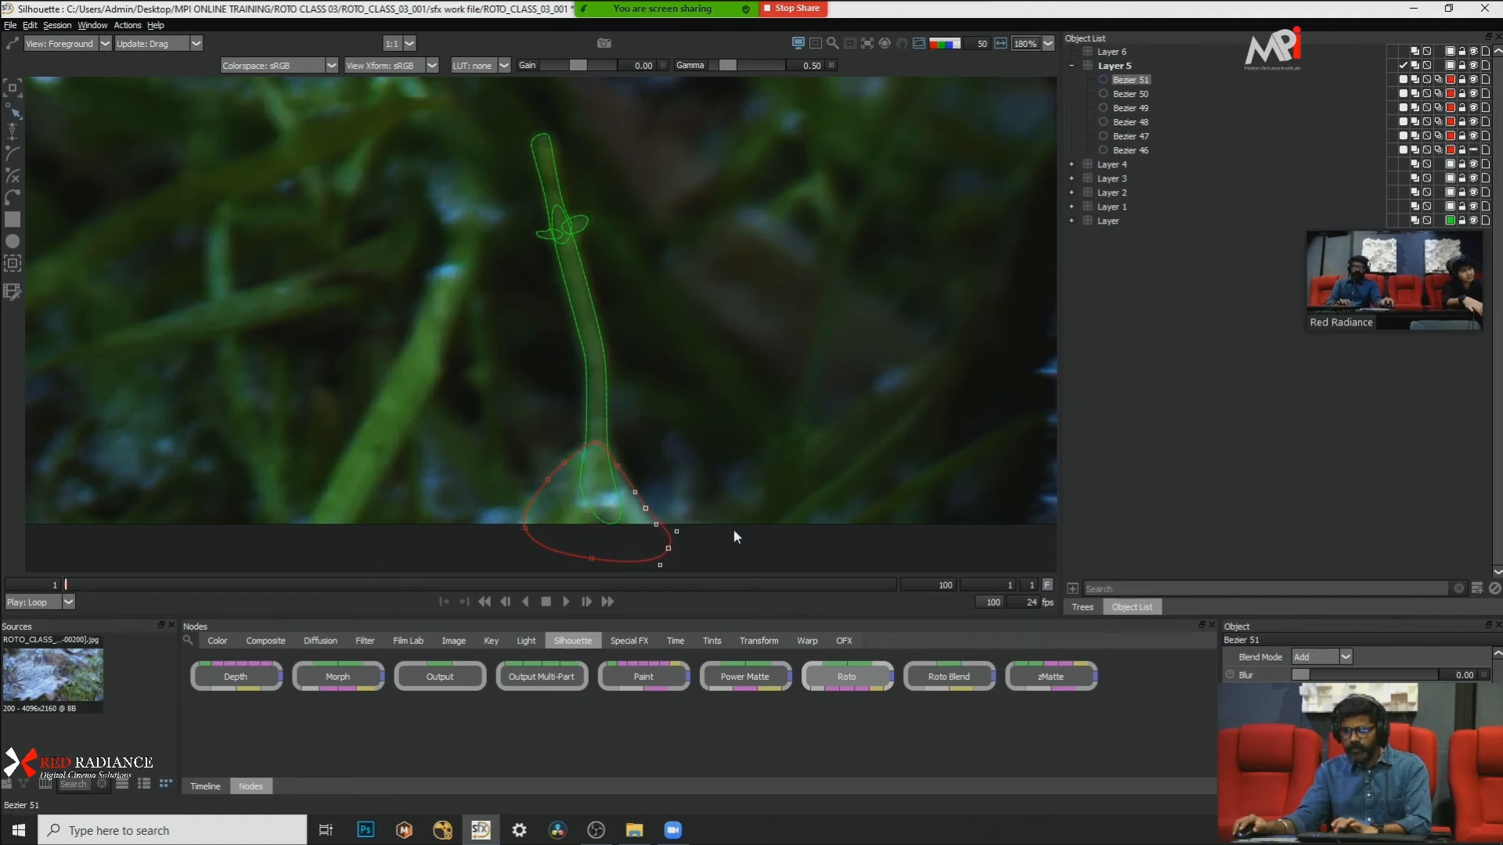
{"action": "left_click", "coordinate": [792, 360]}
Step: Play the shot forward to check how the blade shapes follow the footage, and return to frame 1
{"action": "scroll", "coordinate": [681, 279], "scroll_direction": "down", "scroll_amount": 5}
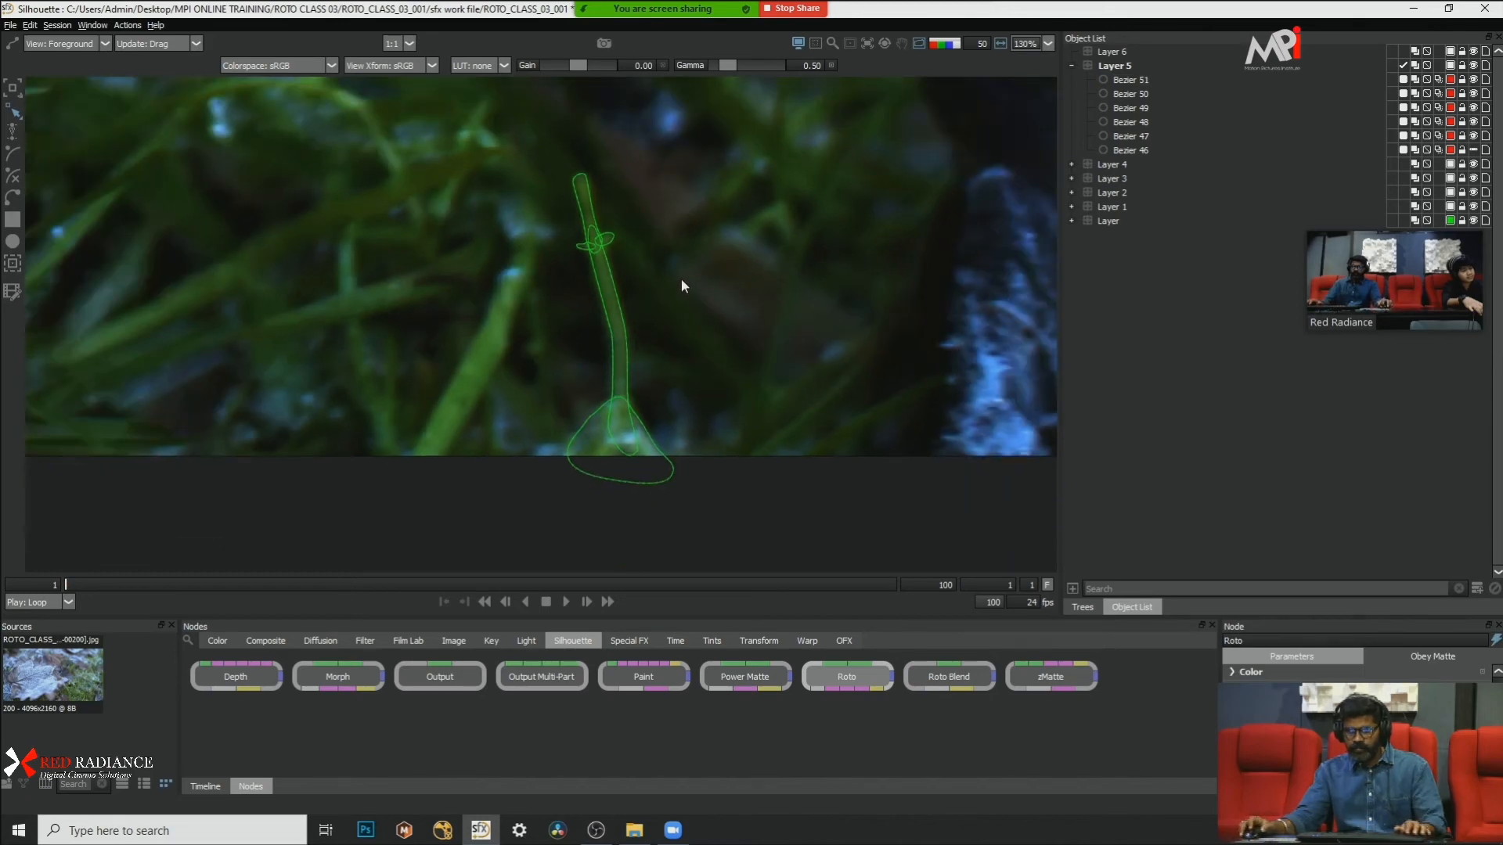
{"action": "key", "text": "x"}
{"action": "key", "text": "x"}
{"action": "key", "text": "x"}
{"action": "key", "text": "x"}
{"action": "key", "text": "x"}
{"action": "key", "text": "x"}
{"action": "key", "text": "x"}
{"action": "key", "text": "x"}
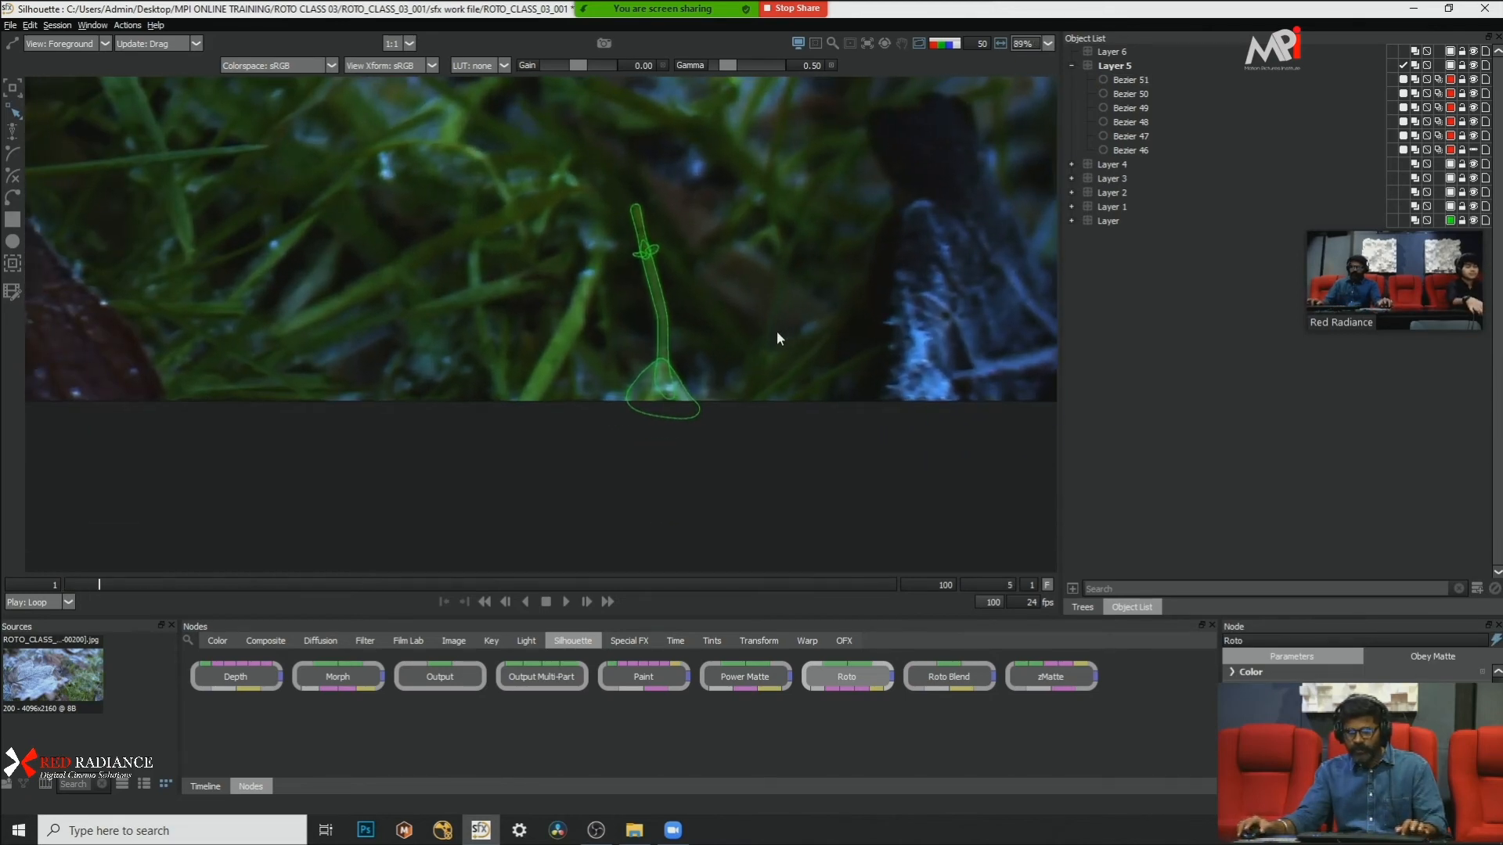
{"action": "scroll", "coordinate": [821, 359], "scroll_direction": "up", "scroll_amount": 4}
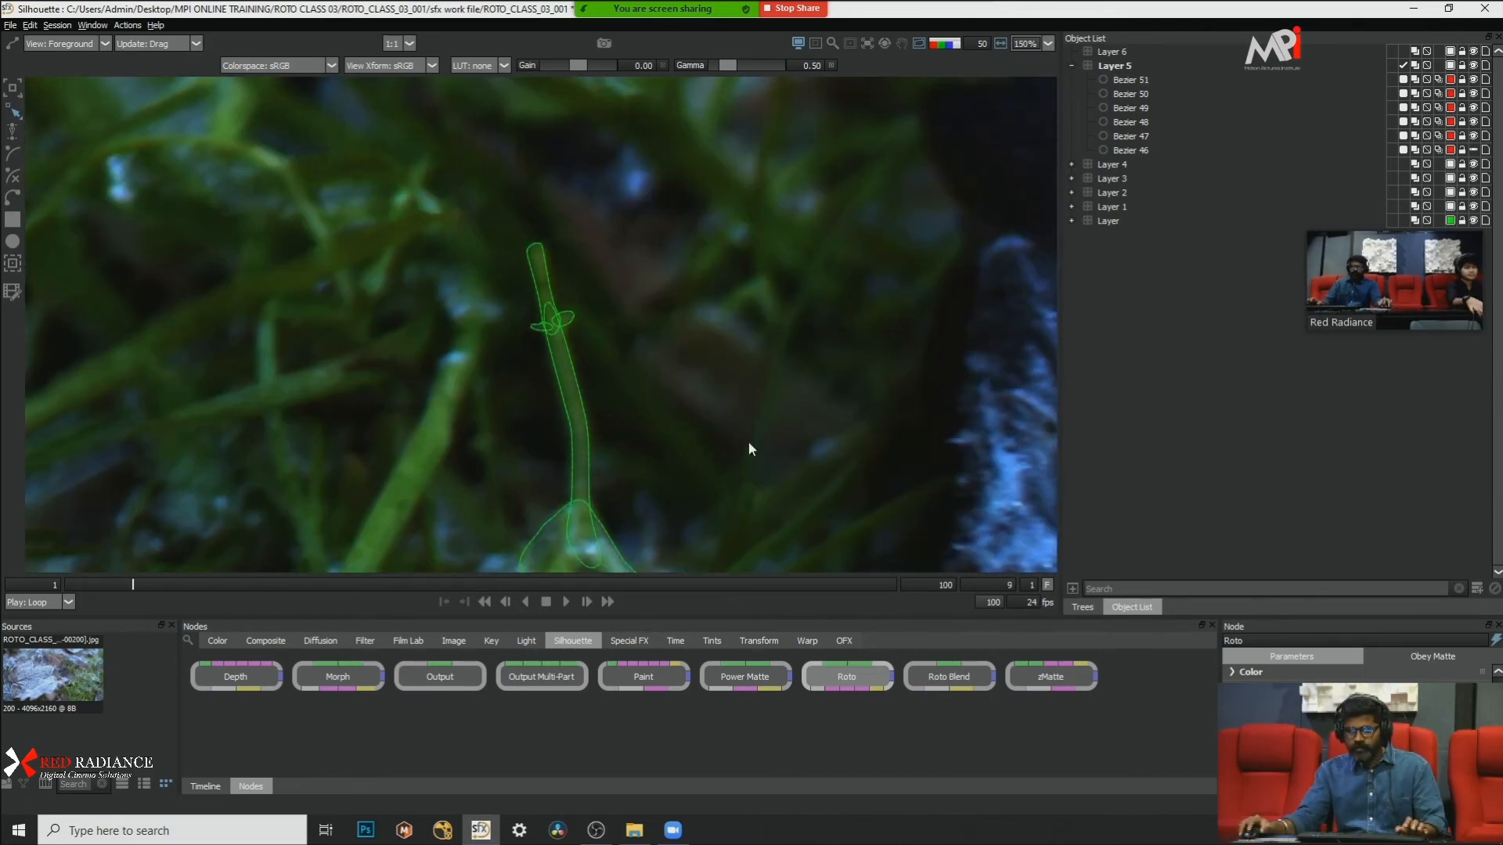
{"action": "left_click", "coordinate": [565, 602]}
{"action": "scroll", "coordinate": [402, 282], "scroll_direction": "down", "scroll_amount": 2}
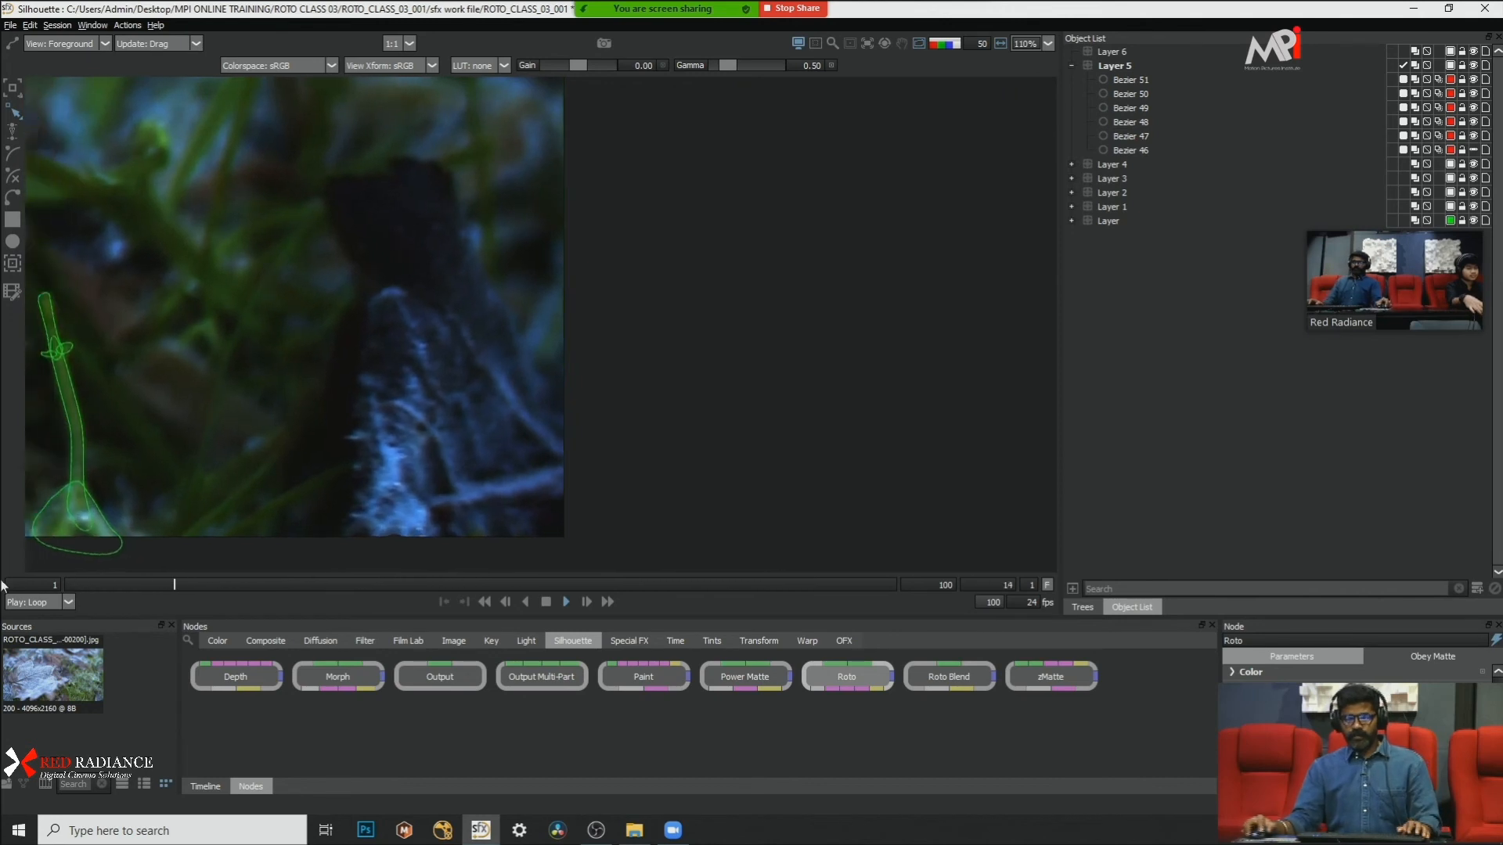
{"action": "left_click_drag", "start_coordinate": [195, 585], "coordinate": [9, 584]}
{"action": "scroll", "coordinate": [608, 407], "scroll_direction": "down", "scroll_amount": 2}
{"action": "scroll", "coordinate": [395, 427], "scroll_direction": "up", "scroll_amount": 2}
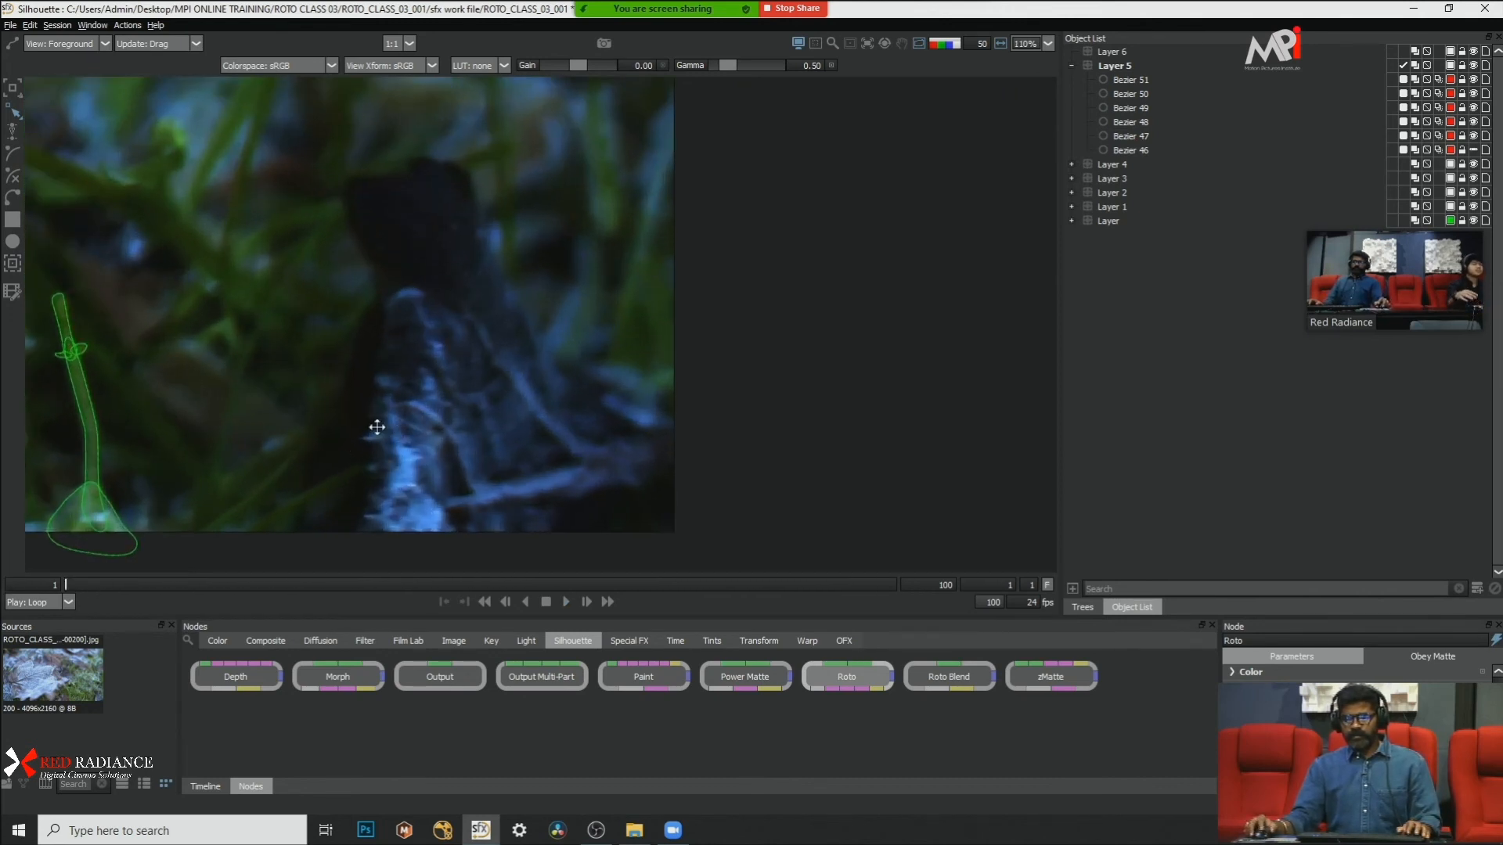
{"action": "left_click_drag", "start_coordinate": [349, 439], "coordinate": [685, 411]}
Step: Select all six Bezier shapes in Layer 5 and enable motion blur for them
{"action": "left_click", "coordinate": [1105, 65]}
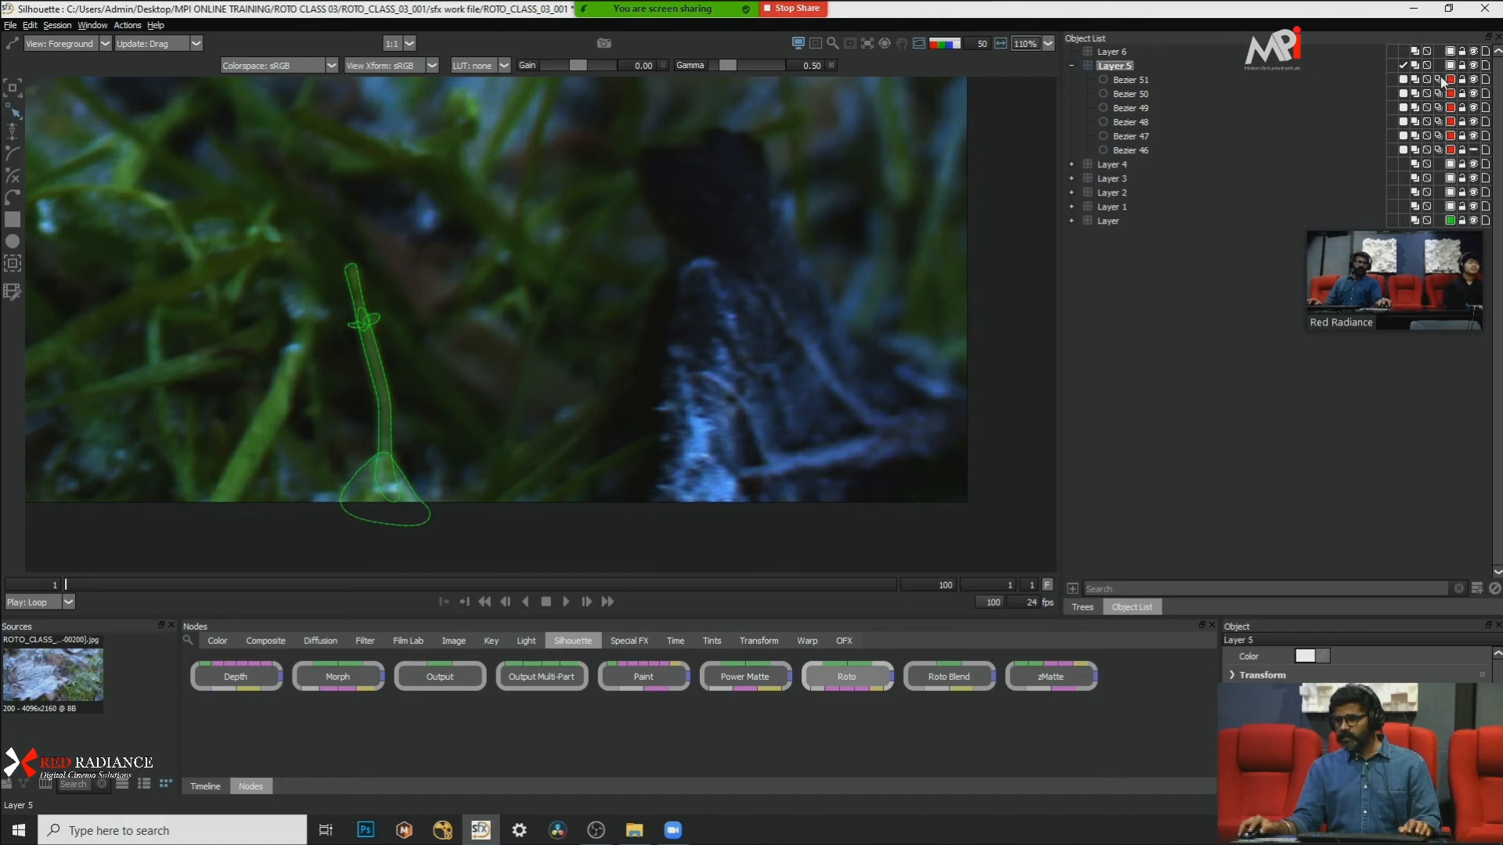
{"action": "left_click", "coordinate": [1136, 81]}
{"action": "left_click", "coordinate": [1190, 150], "text": "shift"}
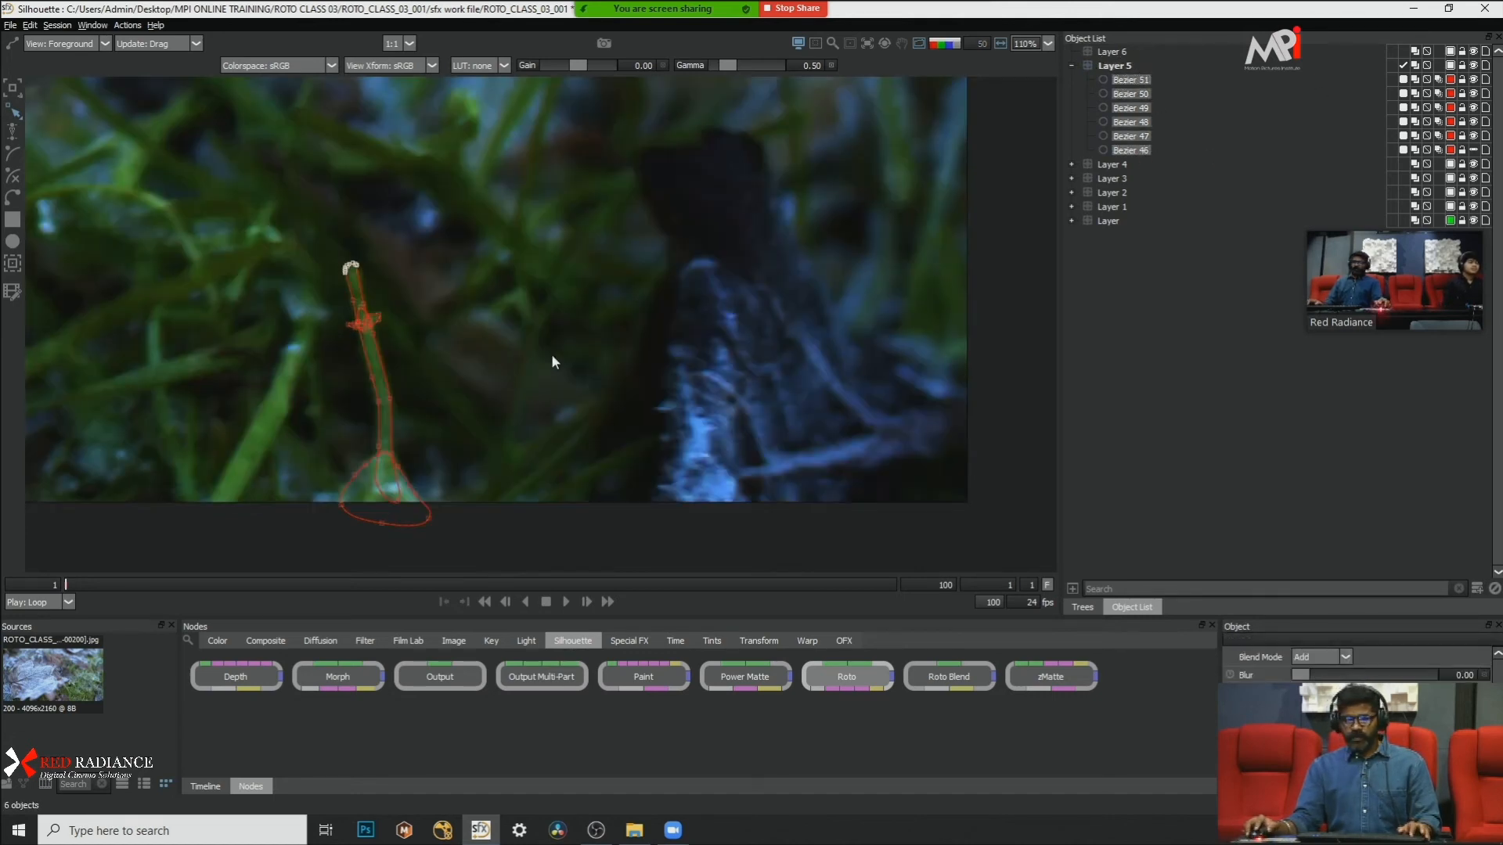
{"action": "scroll", "coordinate": [429, 322], "scroll_direction": "down", "scroll_amount": 2}
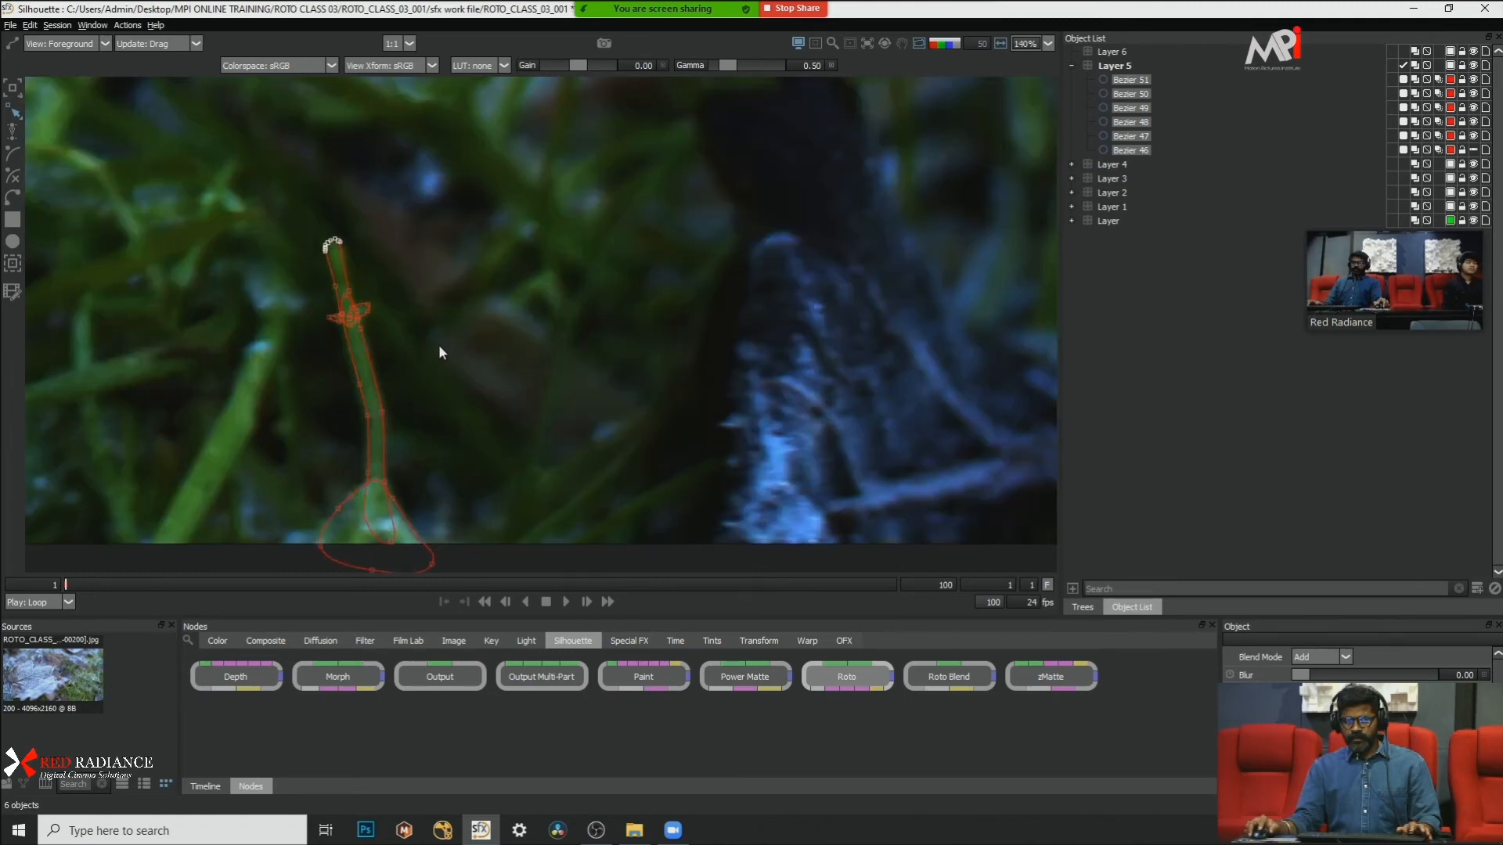
{"action": "scroll", "coordinate": [438, 348], "scroll_direction": "down", "scroll_amount": 6}
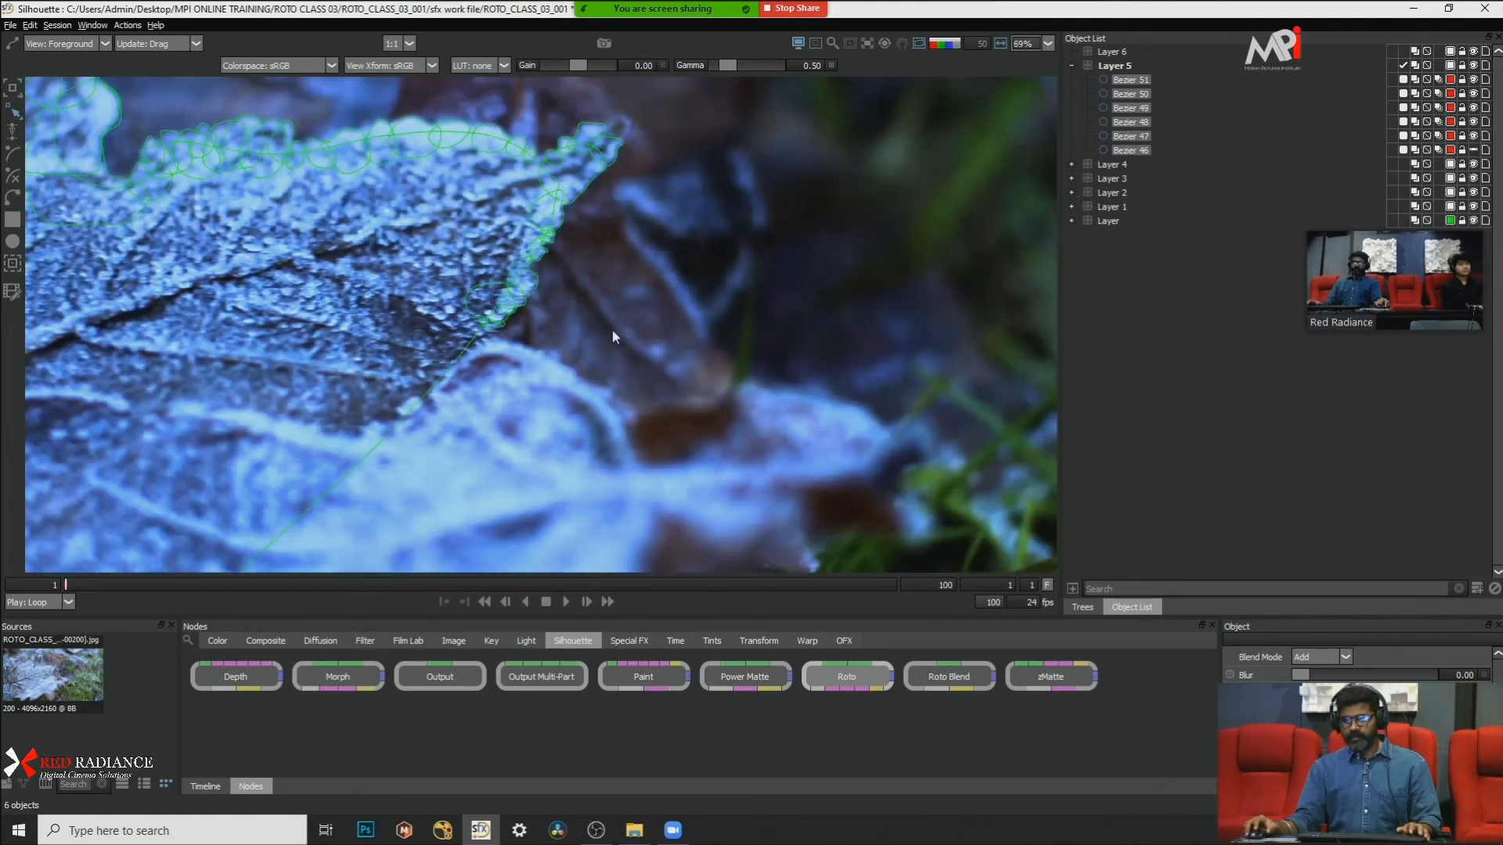
{"action": "scroll", "coordinate": [842, 299], "scroll_direction": "up", "scroll_amount": 8}
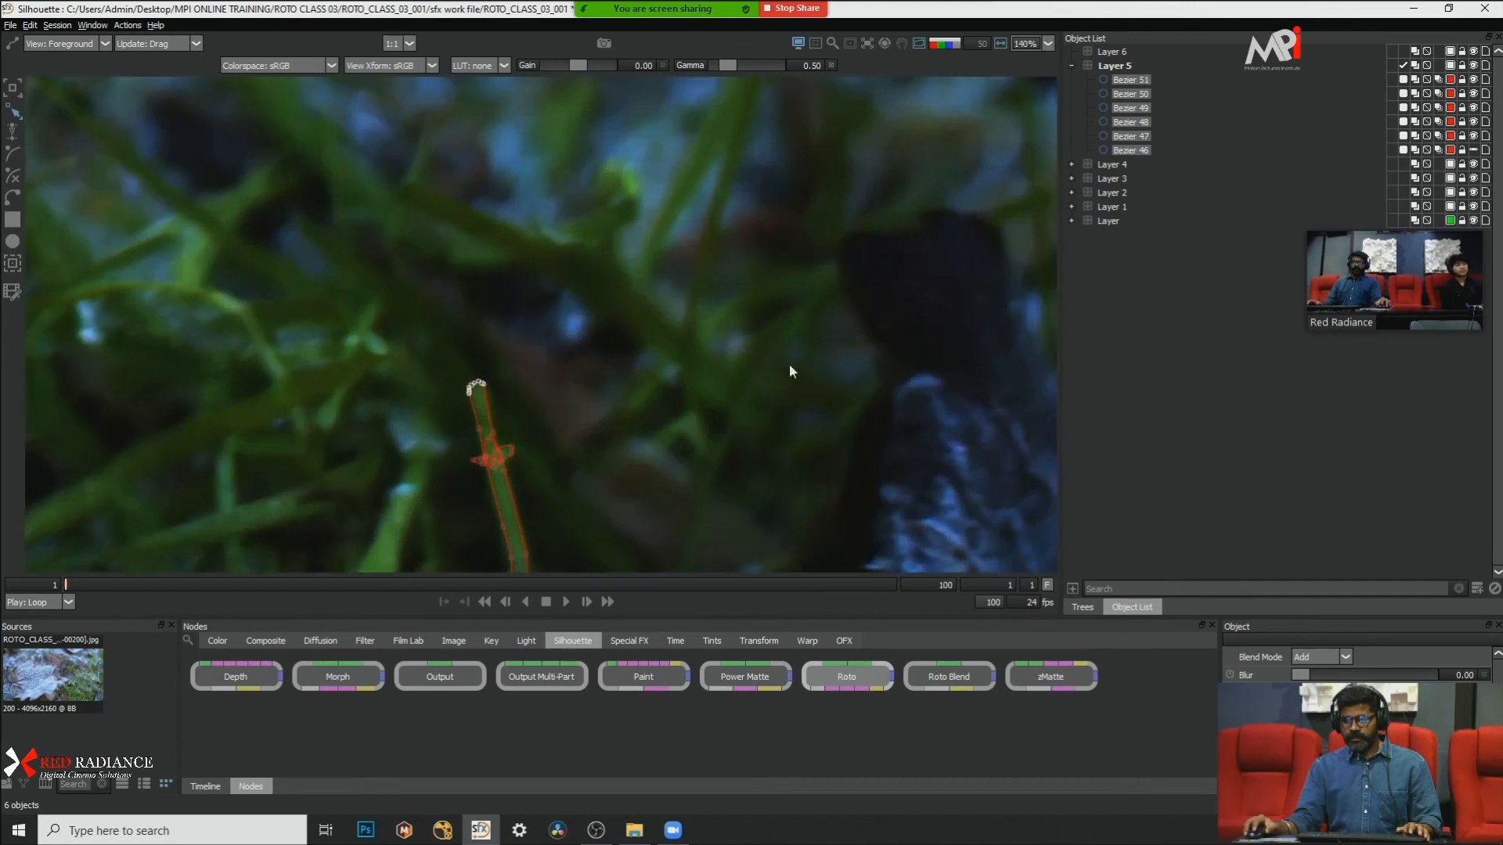
{"action": "left_click", "coordinate": [699, 374]}
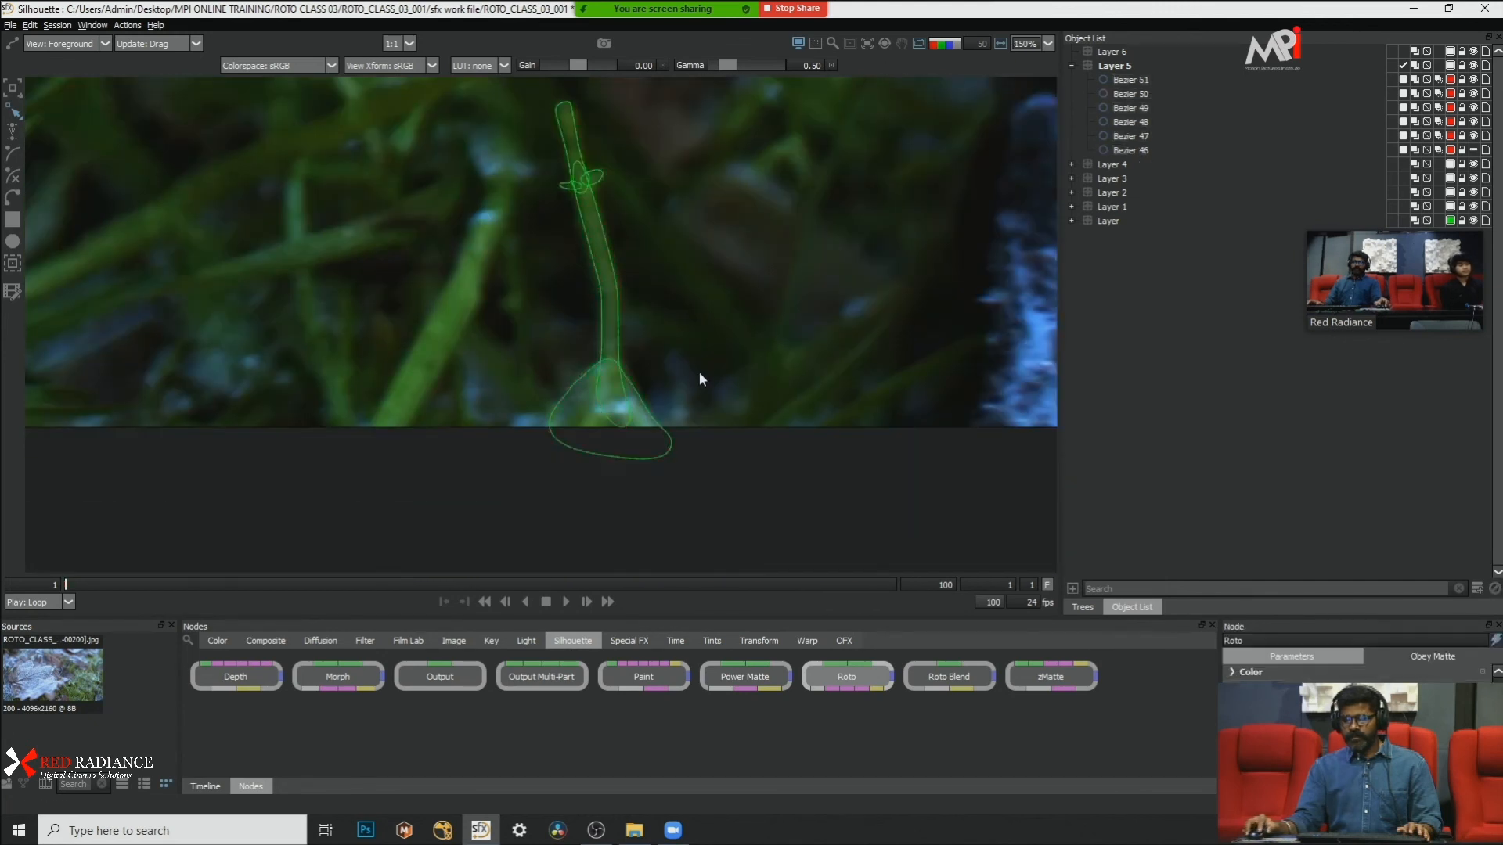
Step: Disable motion blur for the base shape only, Bezier 51
{"action": "left_click", "coordinate": [637, 393]}
{"action": "left_click_drag", "start_coordinate": [842, 307], "coordinate": [370, 585]}
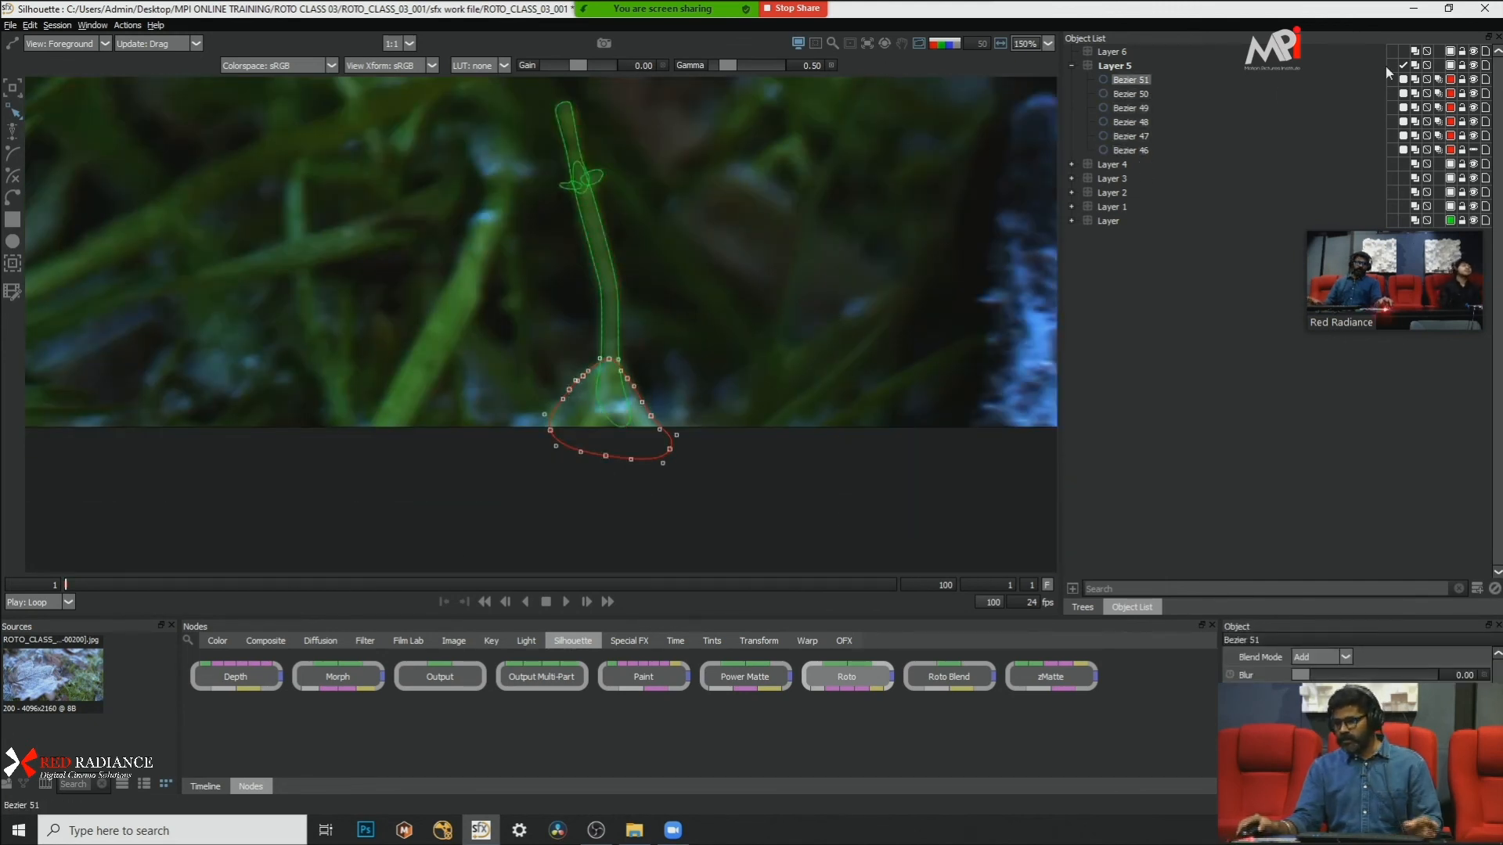
{"action": "left_click", "coordinate": [1133, 151]}
{"action": "left_click", "coordinate": [648, 418]}
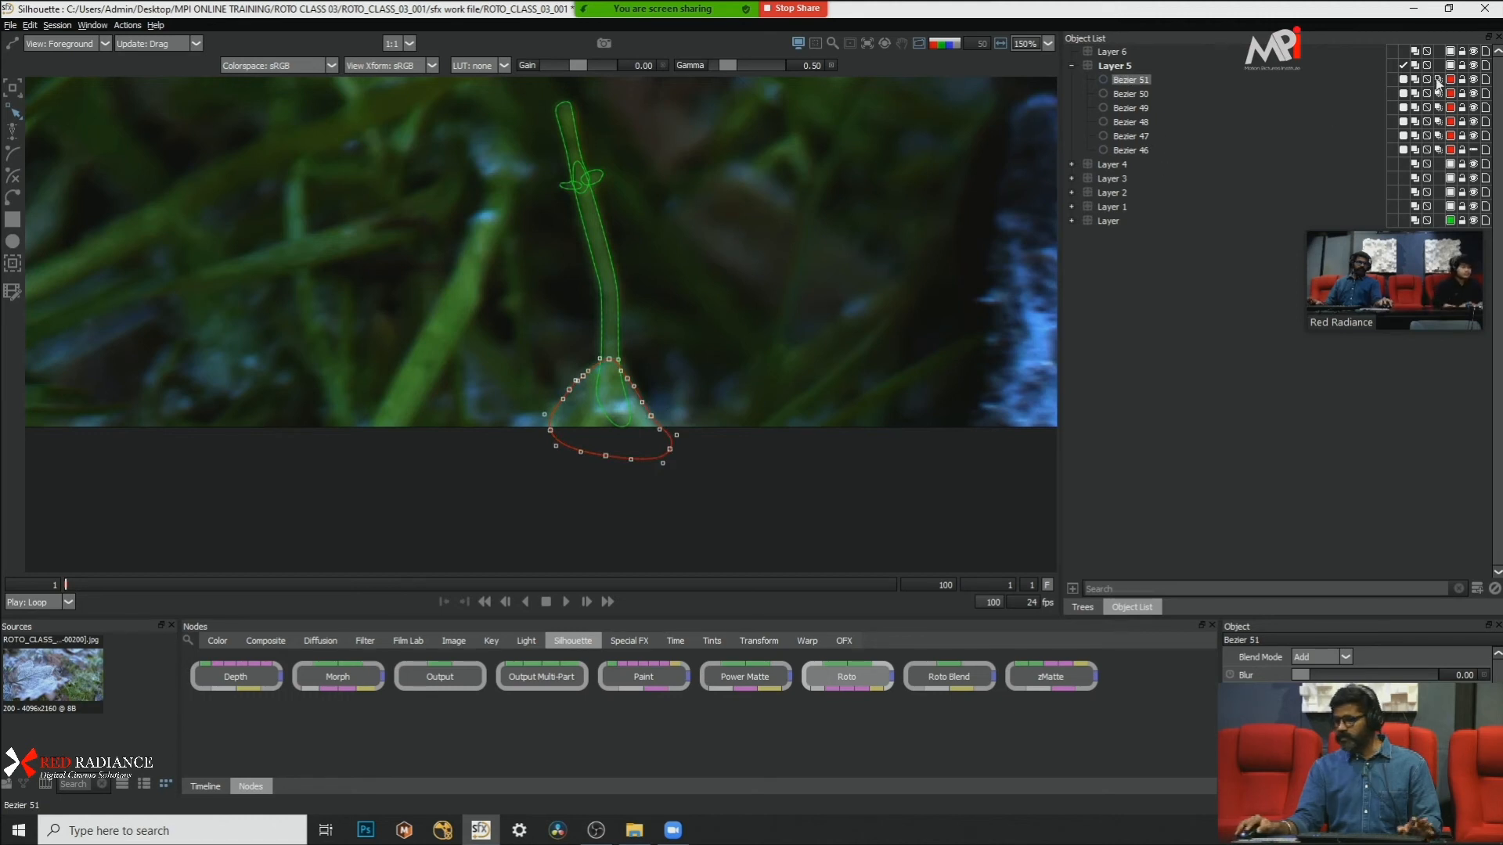
{"action": "left_click", "coordinate": [714, 244]}
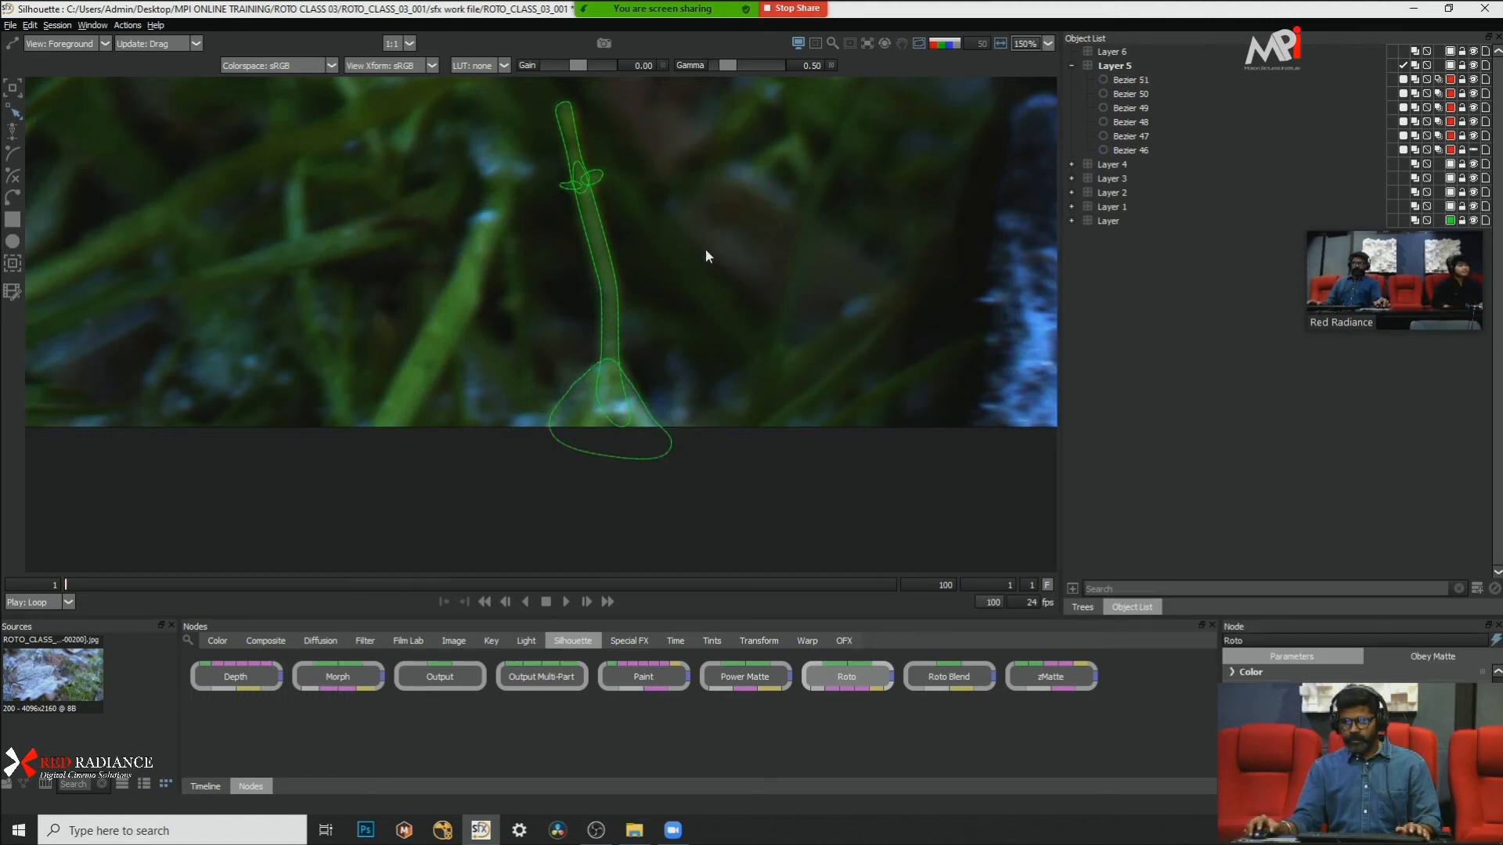
Step: View the output matte as a coloured overlay on the footage and step forward through the first frames
{"action": "left_click_drag", "start_coordinate": [711, 244], "coordinate": [645, 295]}
{"action": "key", "text": "a"}
{"action": "key", "text": "a"}
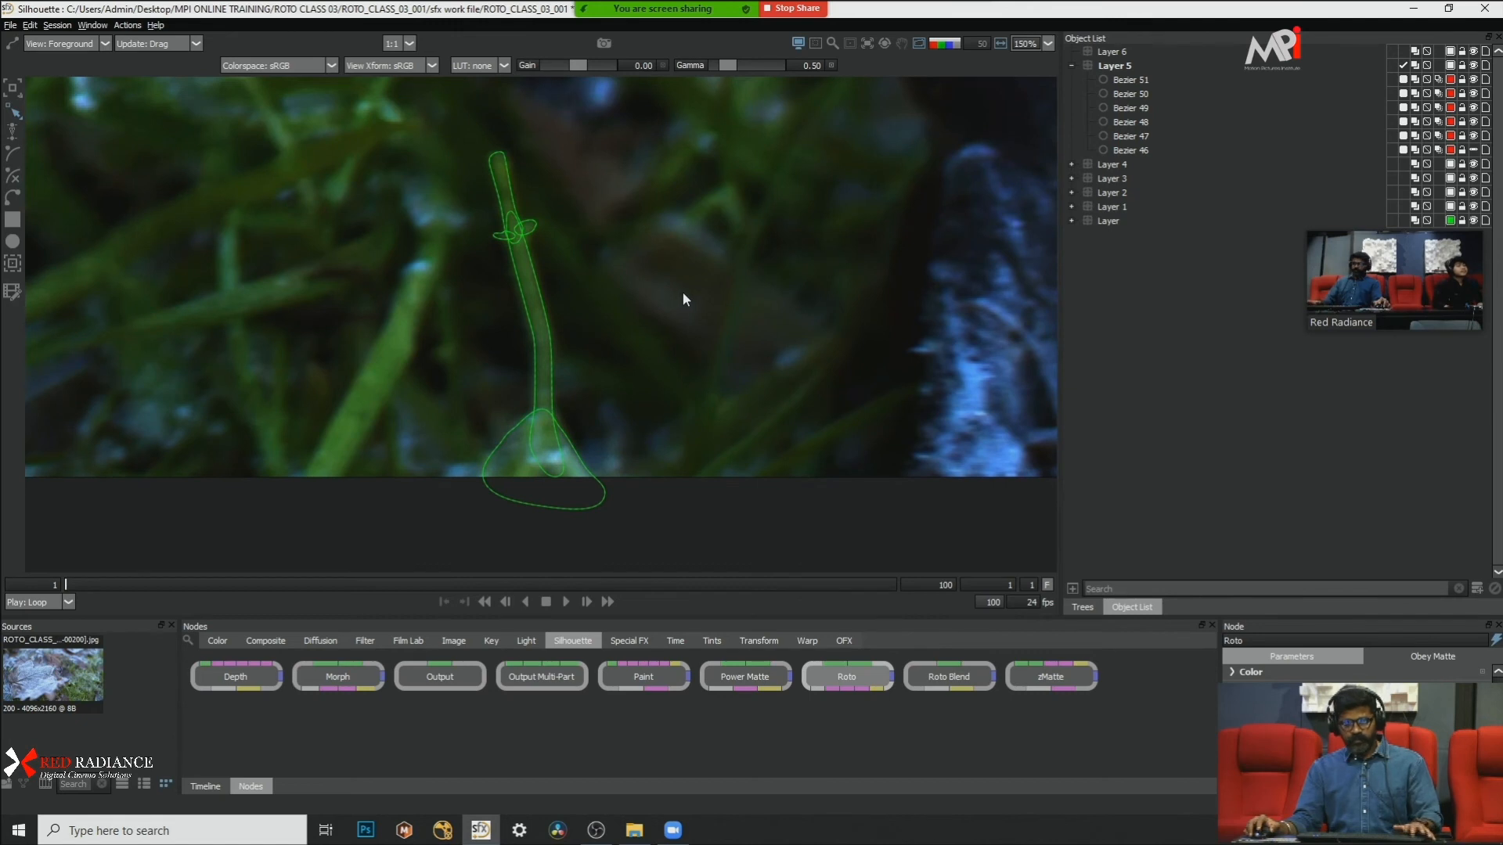
{"action": "key", "text": "o"}
{"action": "key", "text": "shift+o"}
{"action": "scroll", "coordinate": [648, 348], "scroll_direction": "up", "scroll_amount": 2}
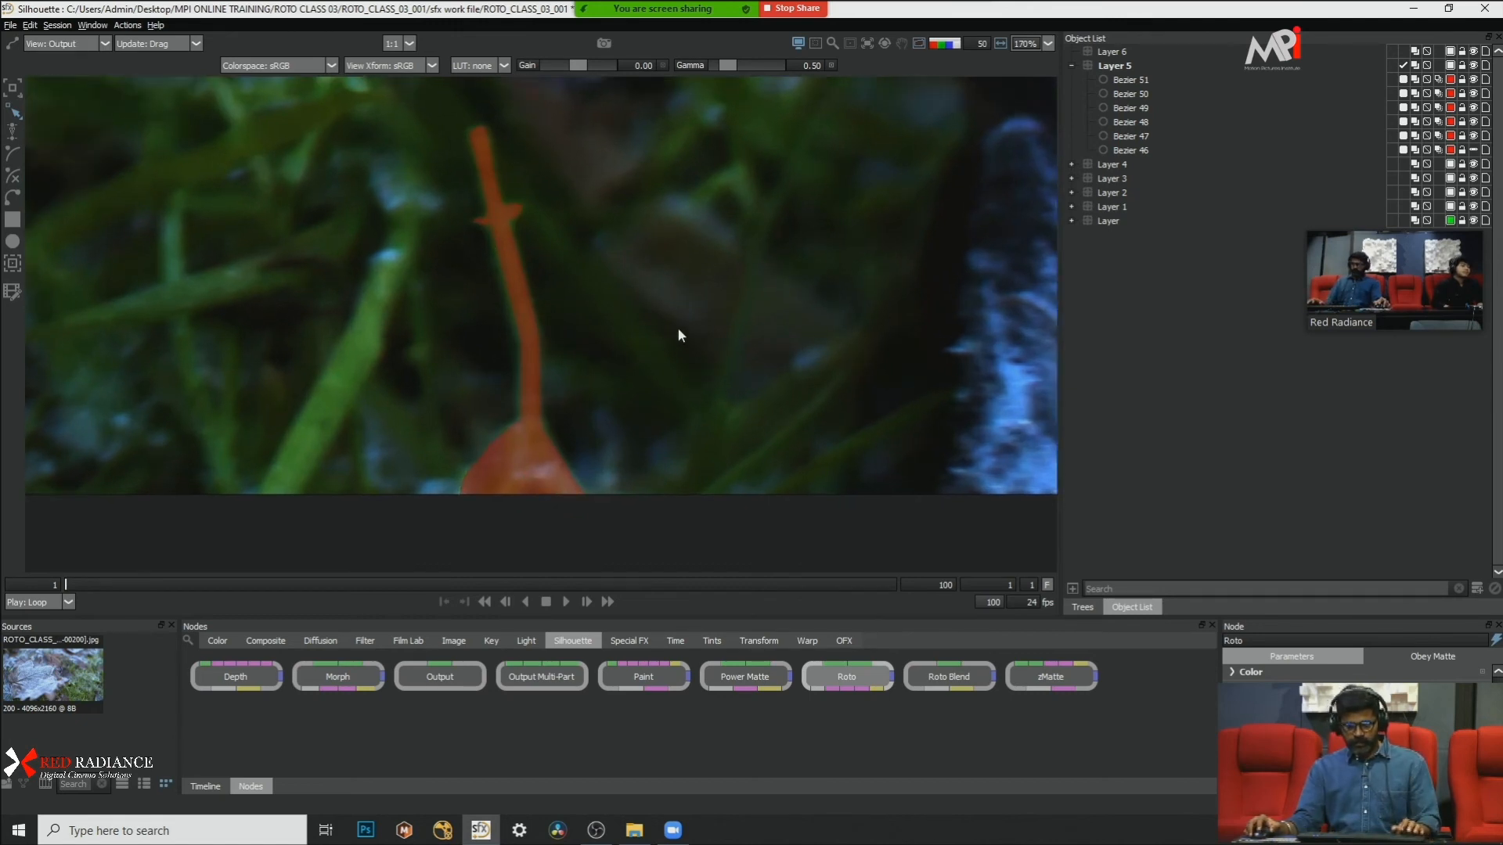
{"action": "scroll", "coordinate": [678, 328], "scroll_direction": "down", "scroll_amount": 1}
{"action": "key", "text": "Right"}
{"action": "key", "text": "Right"}
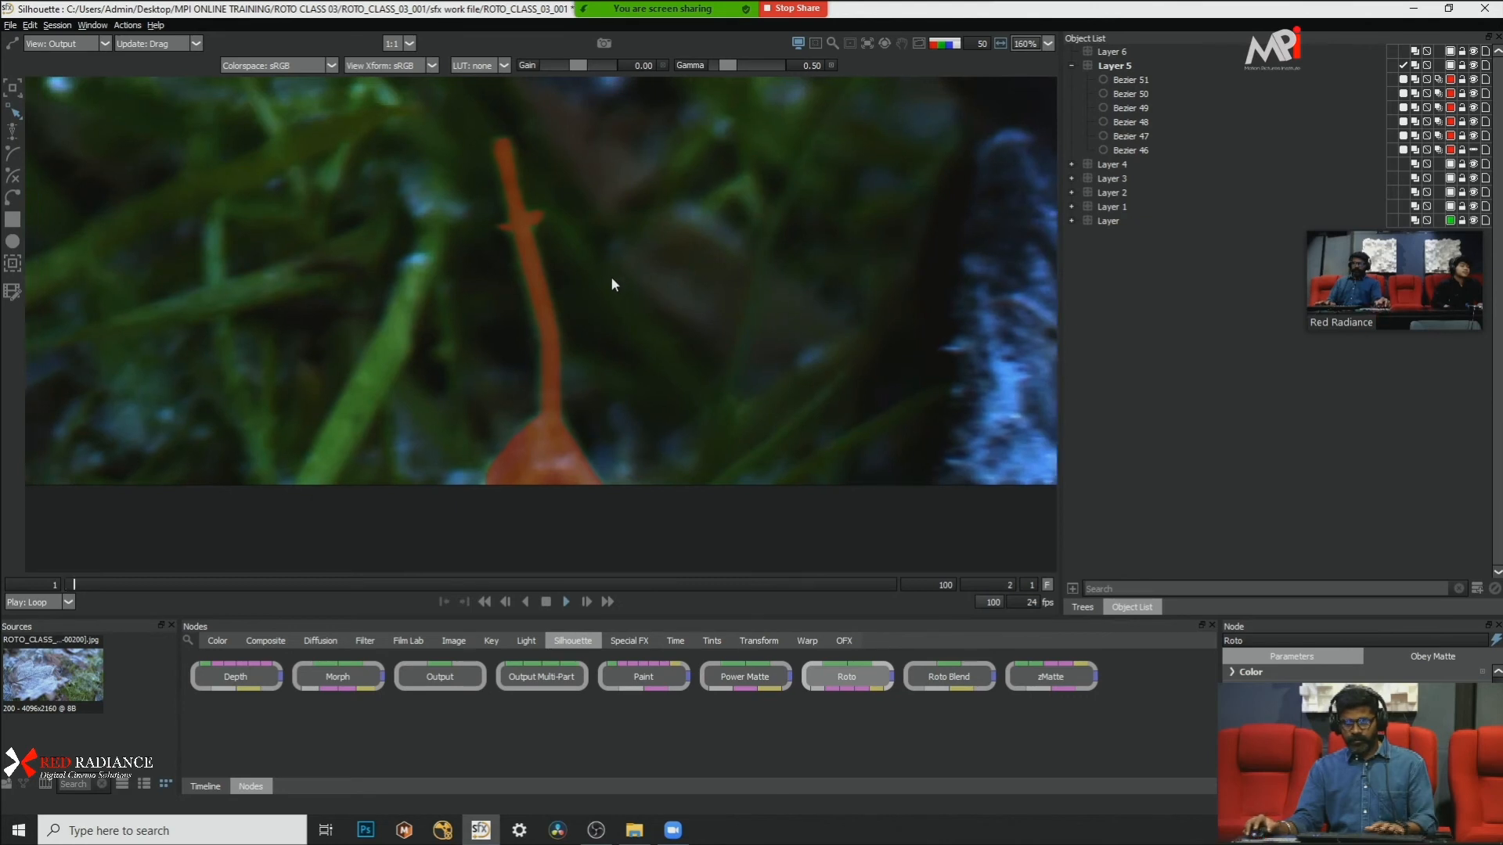
{"action": "key", "text": "Right"}
{"action": "key", "text": "Right"}
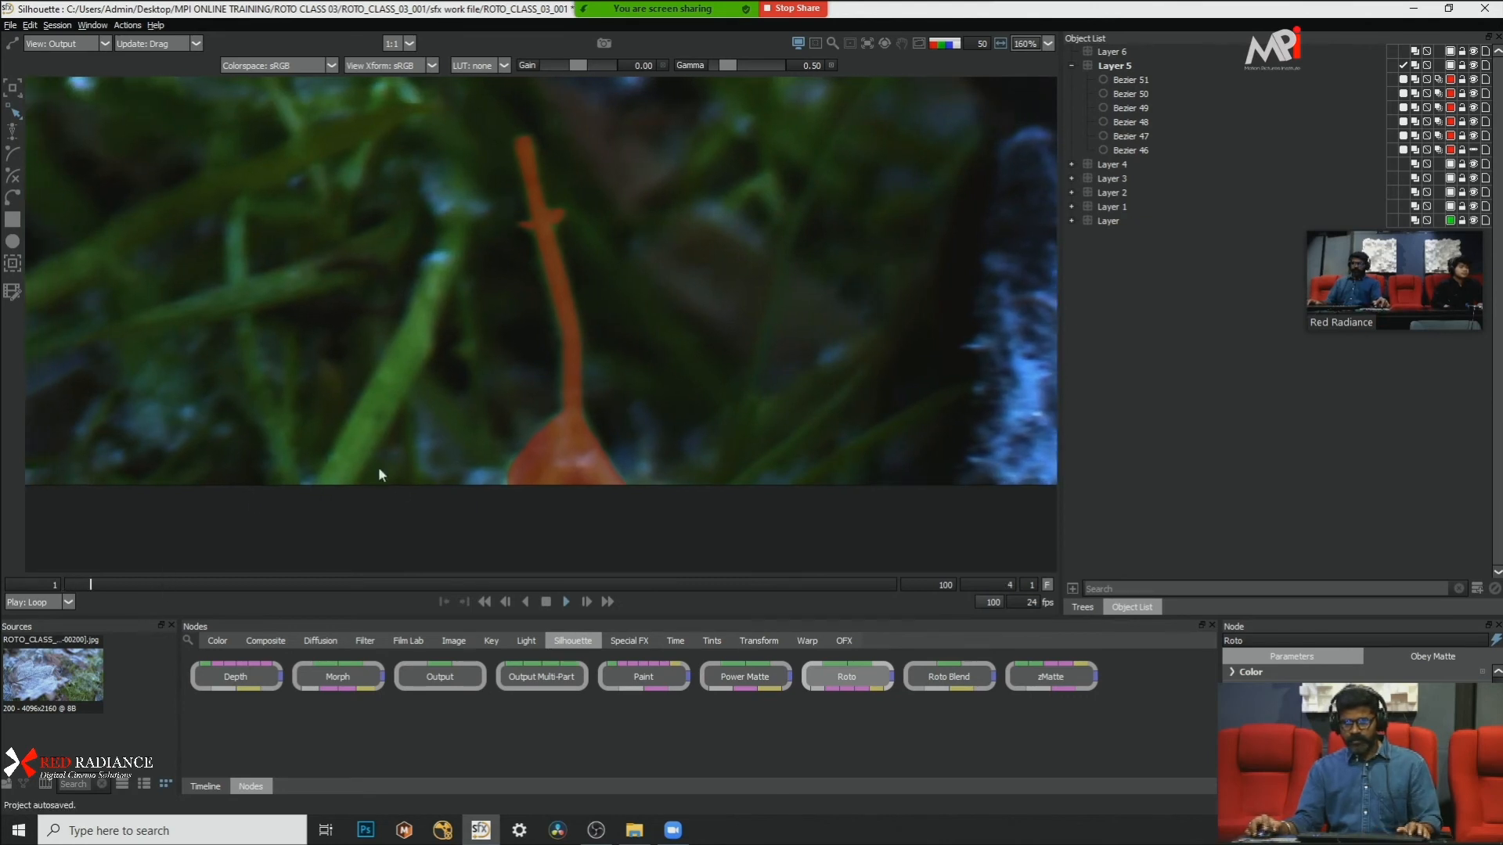
Step: Switch to the alpha view and step forward to frame 22 to examine the blade matte's edges
{"action": "key", "text": "a"}
{"action": "key", "text": "Right"}
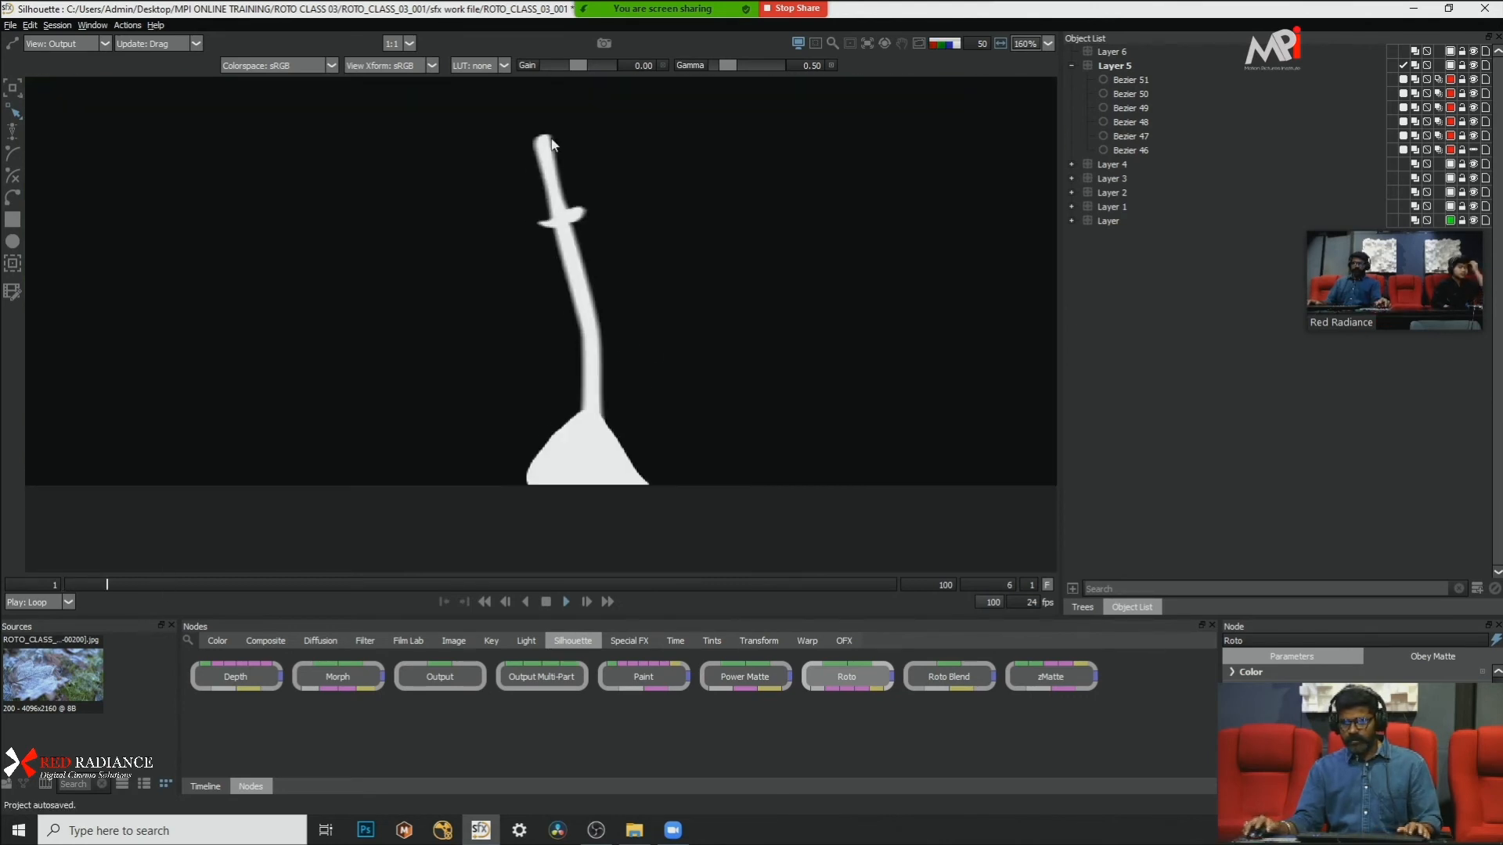
{"action": "key", "text": "Right"}
{"action": "key", "text": "Right"}
{"action": "key", "text": "Right"}
{"action": "key", "text": "Right"}
{"action": "key", "text": "Right"}
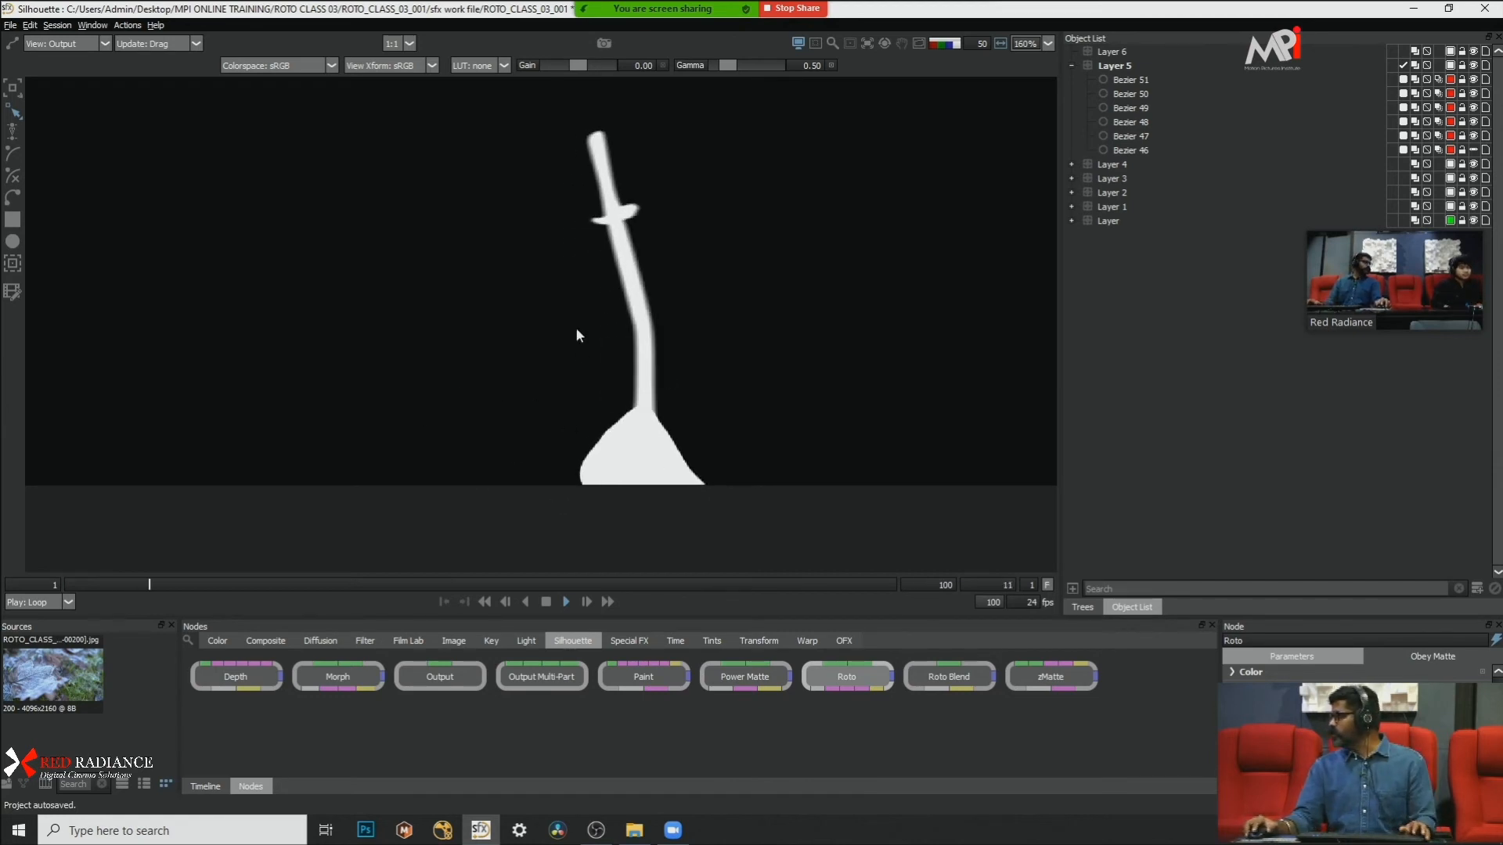
{"action": "key", "text": "Right"}
{"action": "key", "text": "Right"}
{"action": "key", "text": "Right"}
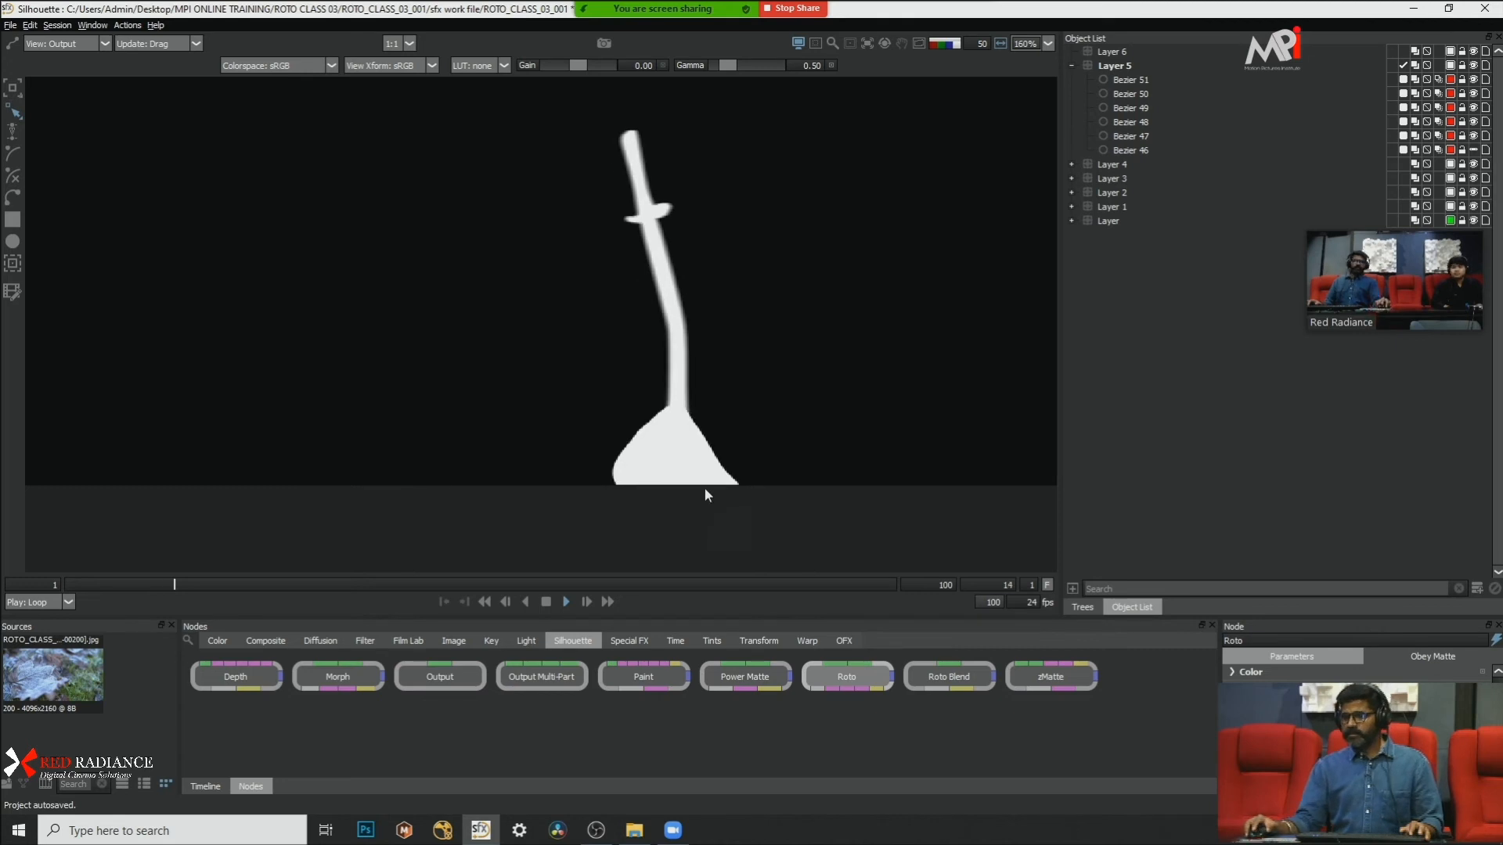
{"action": "key", "text": "Right"}
{"action": "key", "text": "Right"}
{"action": "key", "text": "Right"}
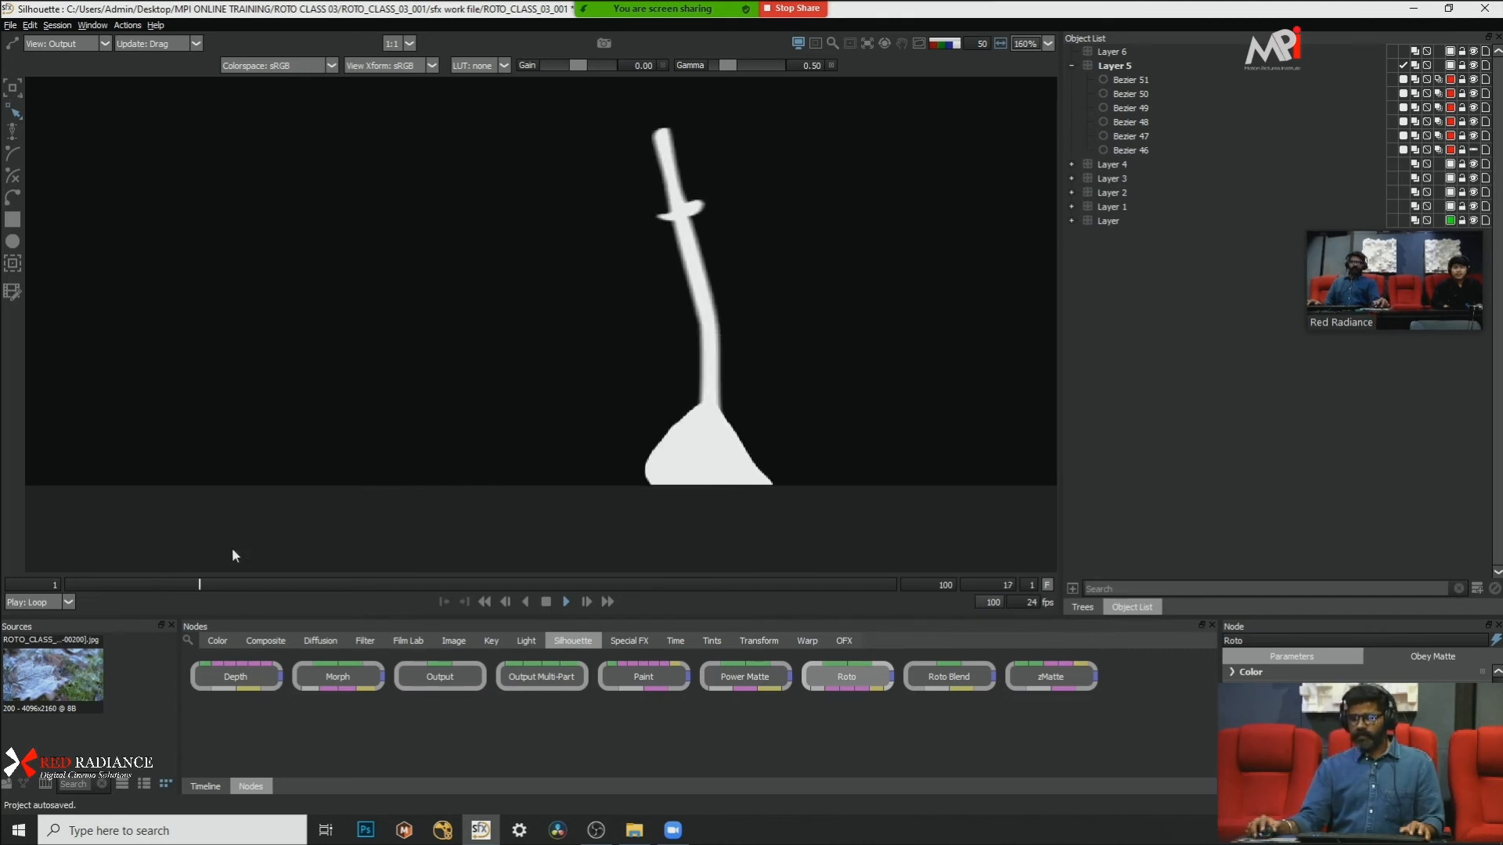
{"action": "key", "text": "Right"}
{"action": "key", "text": "Right"}
{"action": "key", "text": "Right"}
{"action": "key", "text": "Right"}
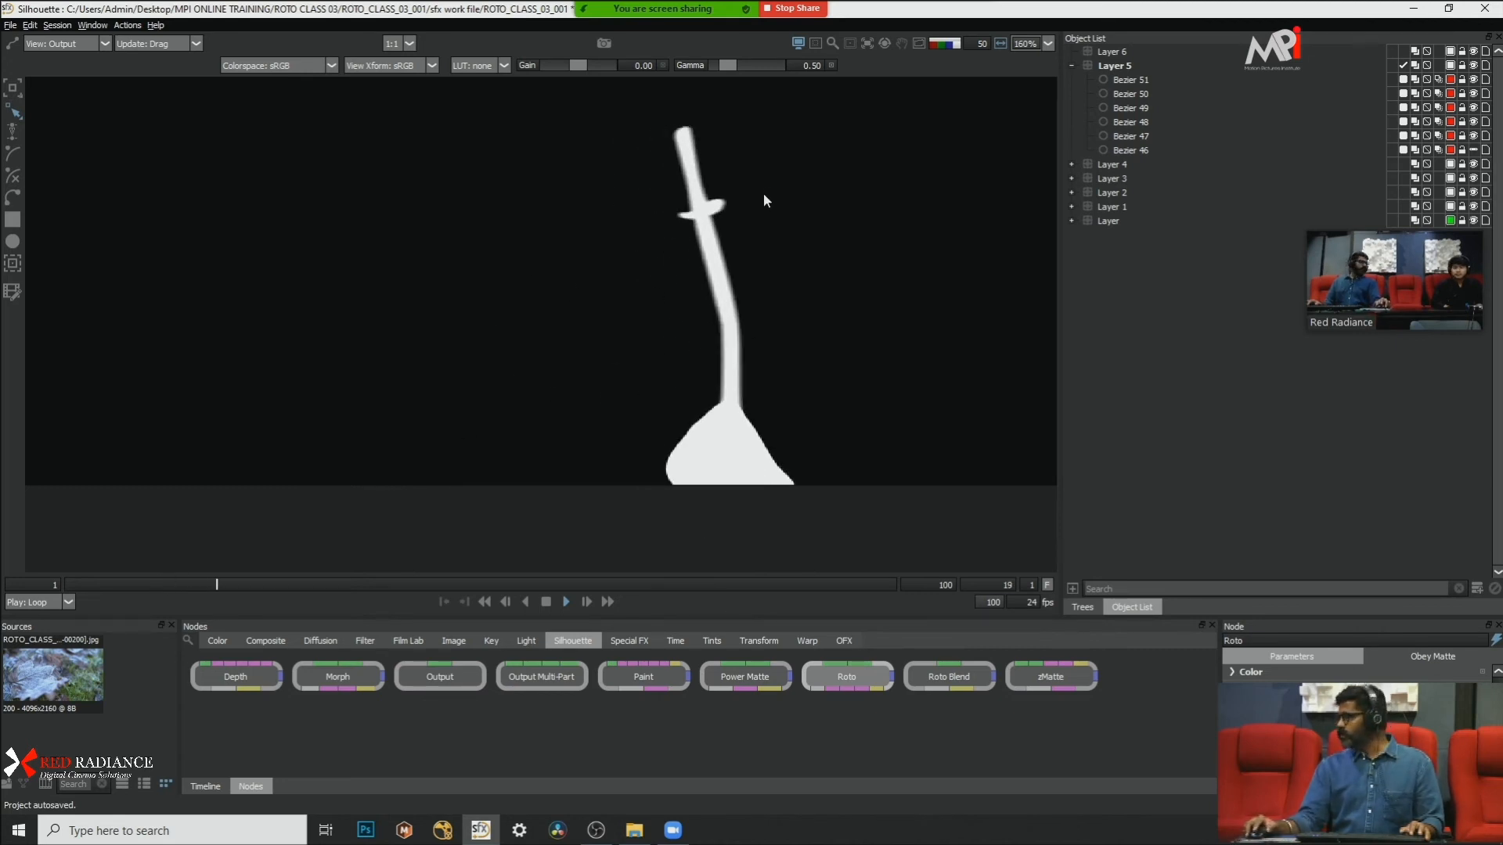
Step: Switch from the alpha view to the footage with the matte overlay and step past frame 26 to examine the blade
{"action": "key", "text": "Right"}
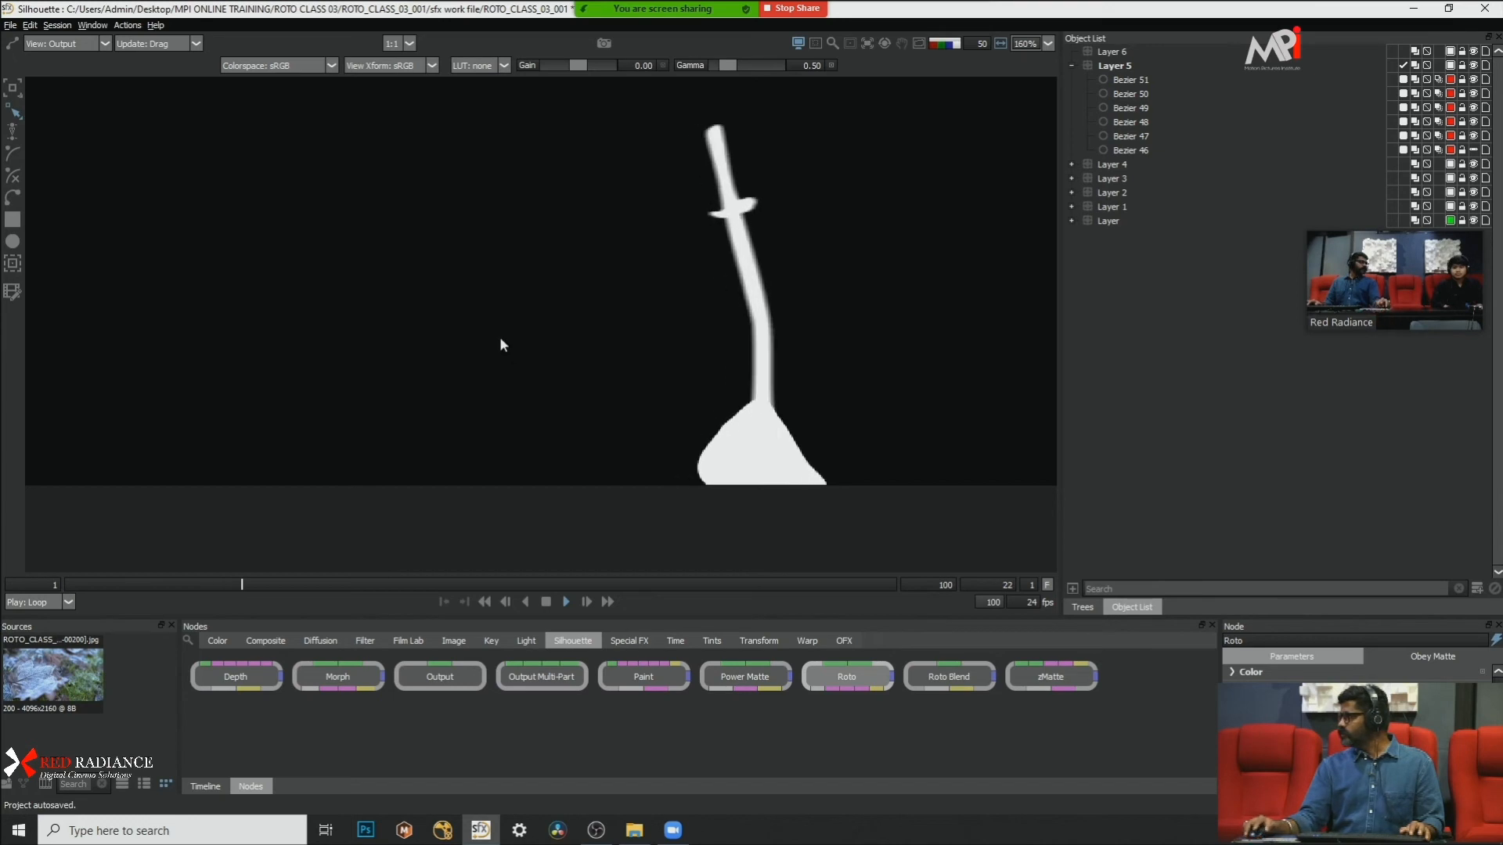
{"action": "key", "text": "Right"}
{"action": "key", "text": "a"}
{"action": "key", "text": "Right"}
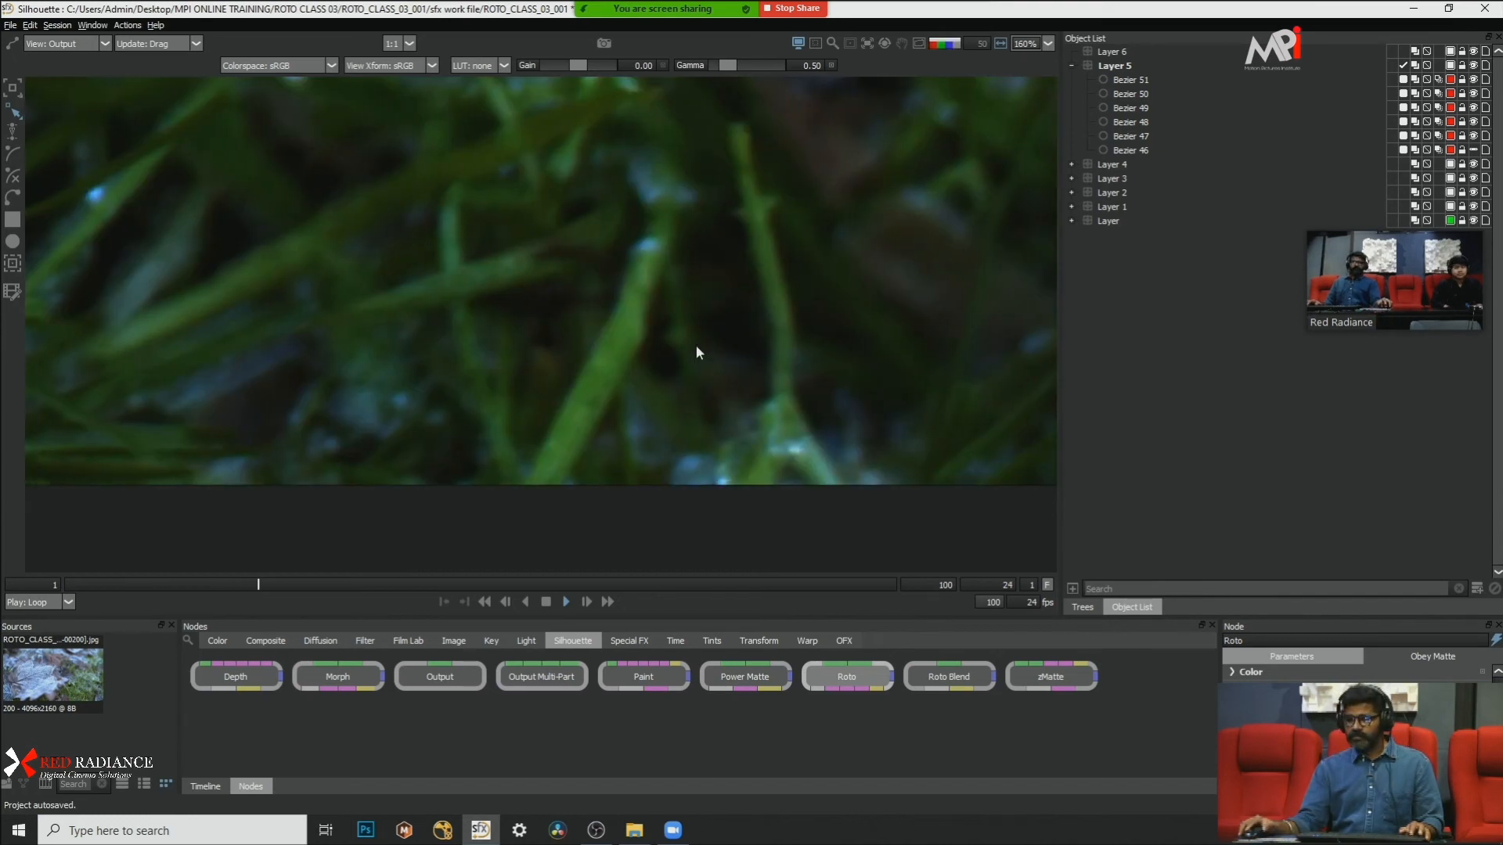
{"action": "key", "text": "Right"}
{"action": "key", "text": "Right"}
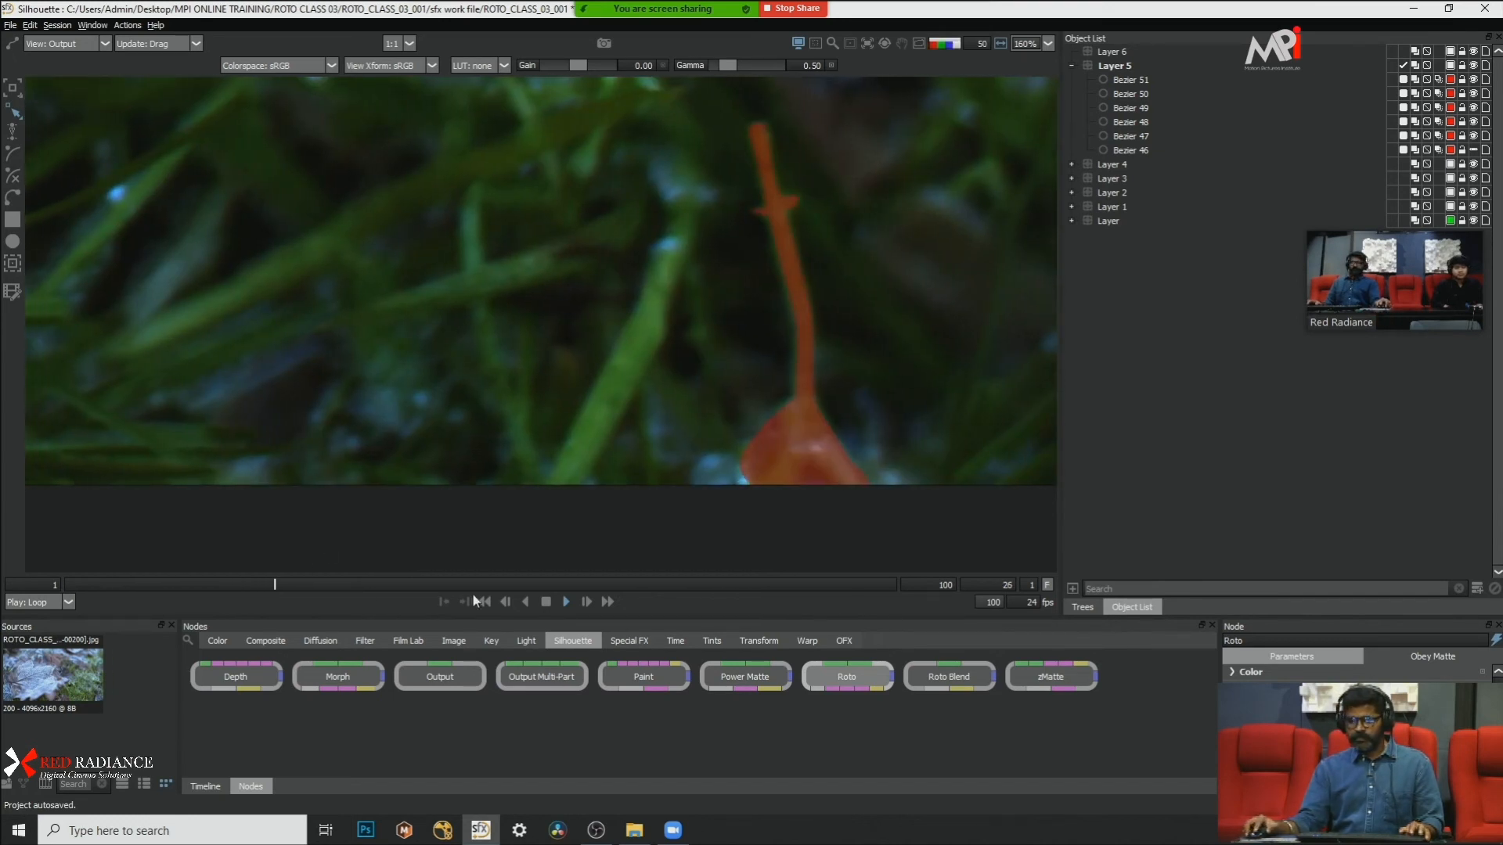
{"action": "key", "text": "Right"}
Step: At frame 1, set the blur of the stem shape, Bezier 50, to 2 and hide the shape outlines
{"action": "left_click", "coordinate": [50, 582]}
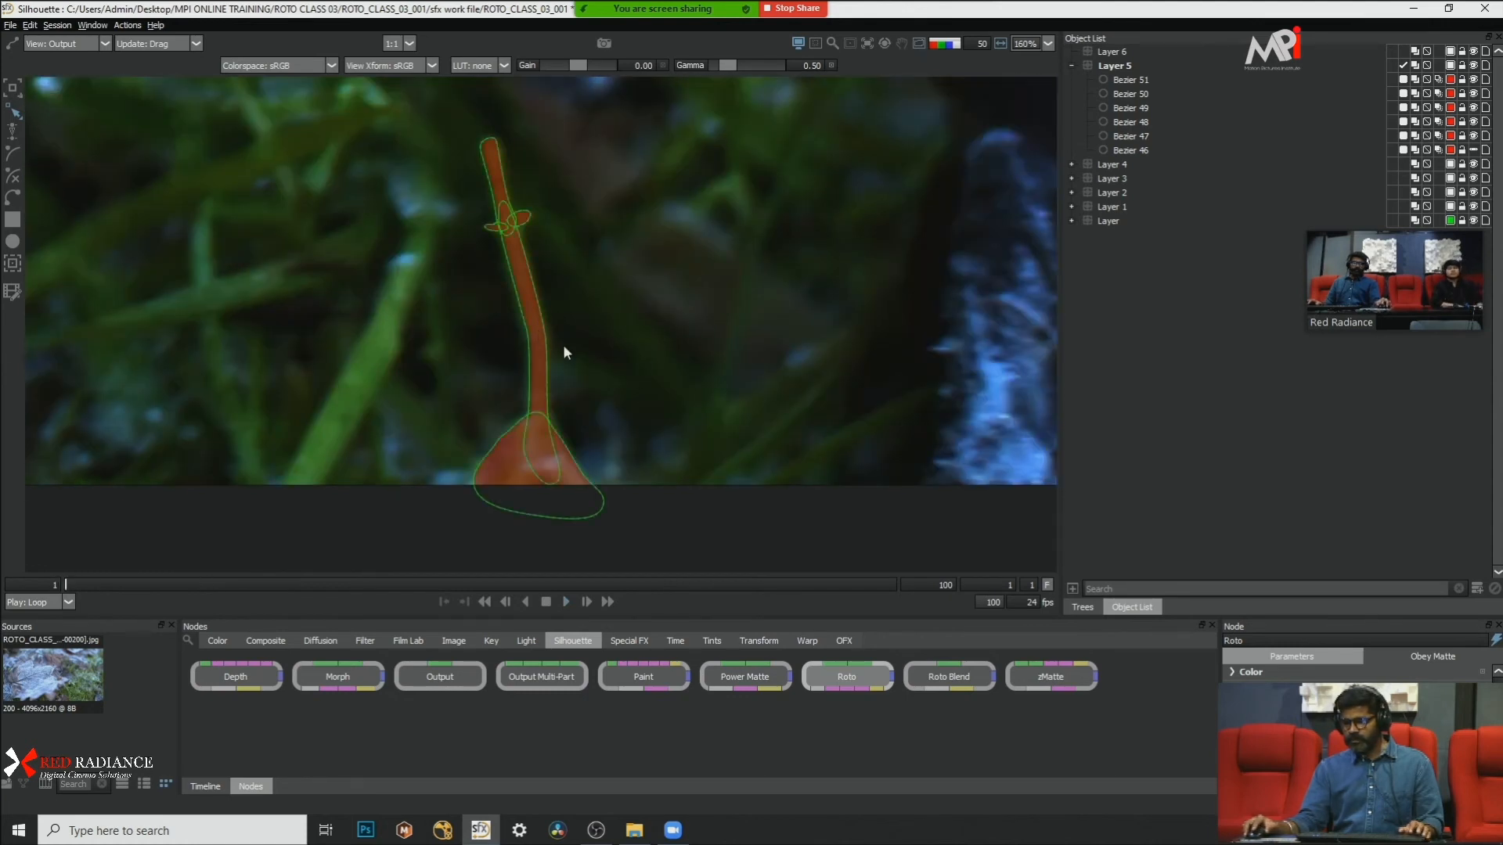
{"action": "left_click", "coordinate": [543, 332]}
{"action": "left_click_drag", "start_coordinate": [728, 173], "coordinate": [352, 501]}
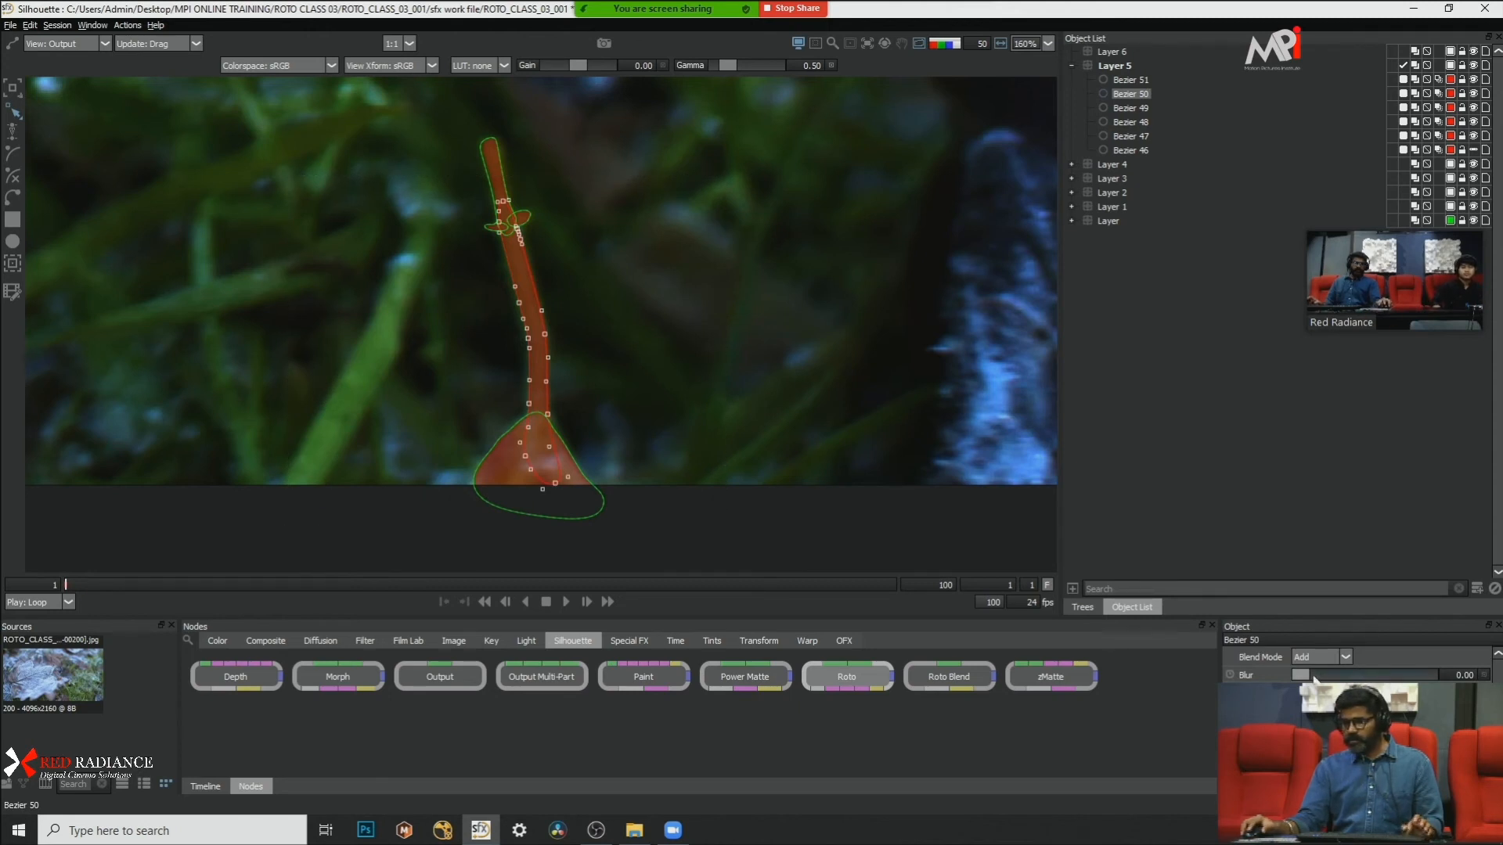
{"action": "double_click", "coordinate": [1459, 674]}
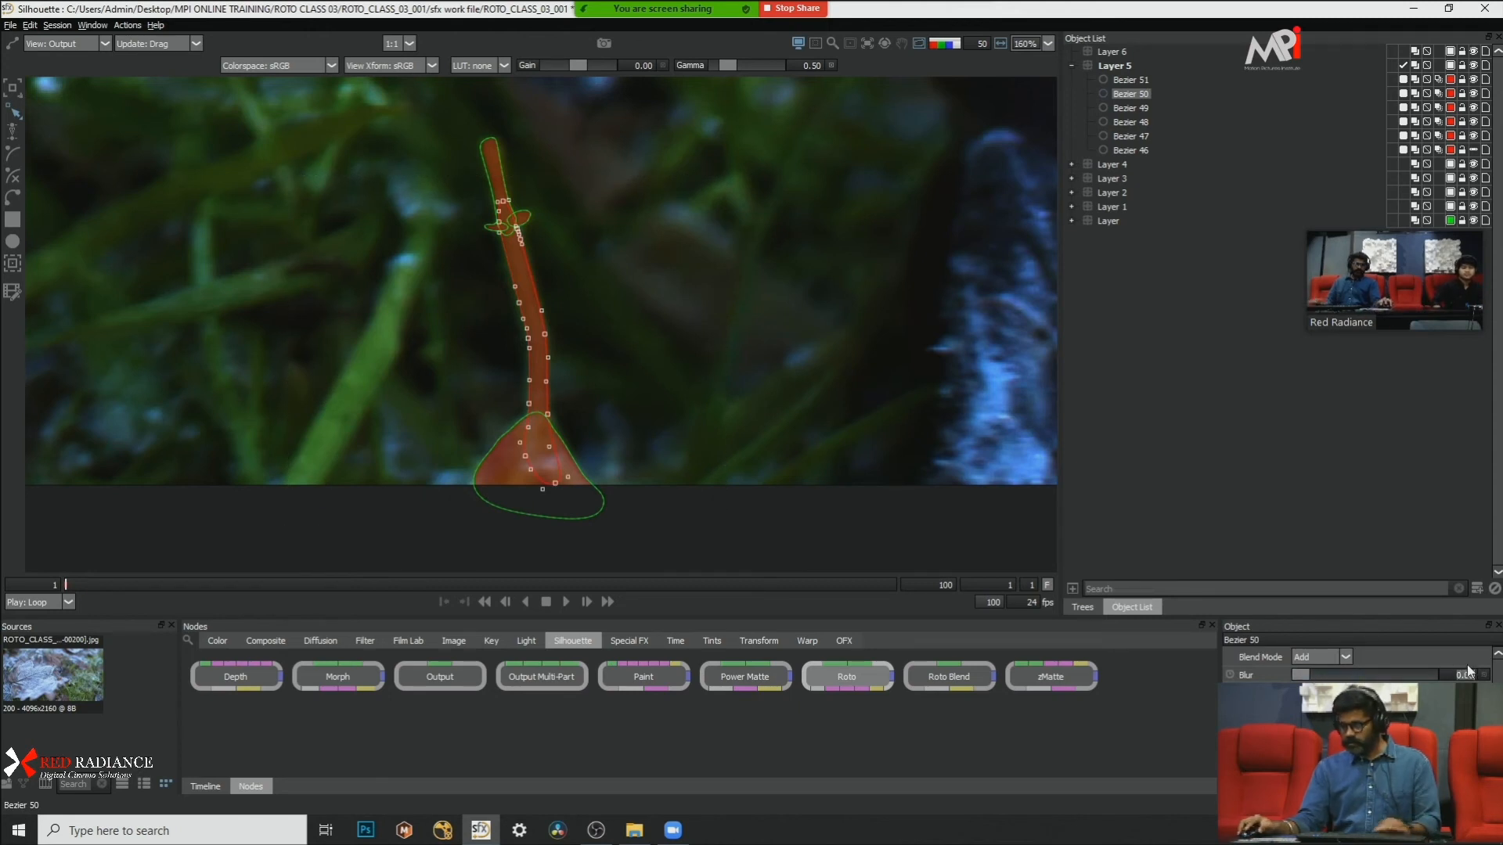
{"action": "type", "text": "2"}
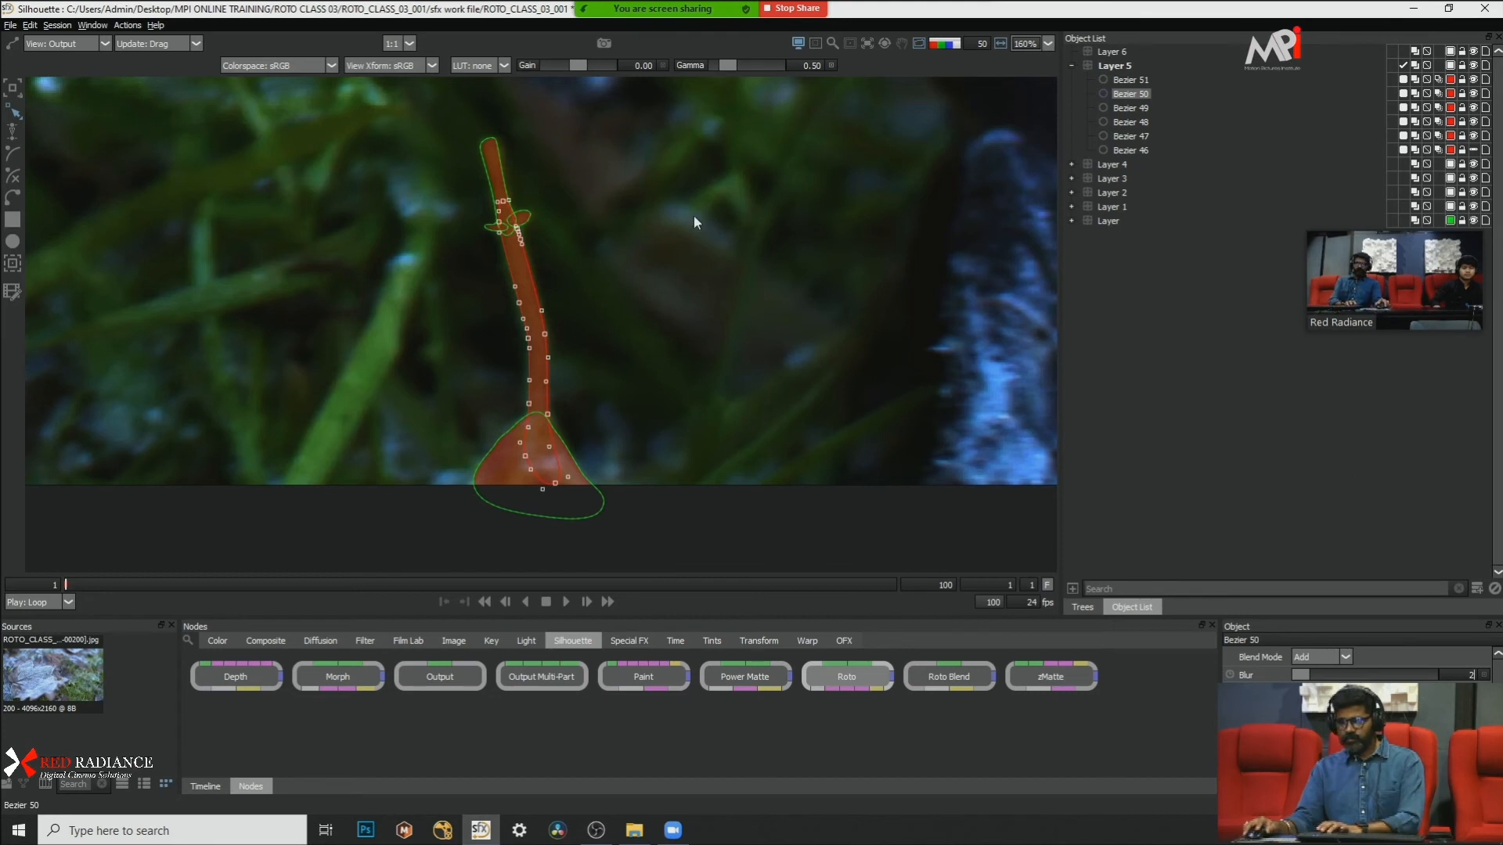
{"action": "left_click", "coordinate": [679, 315]}
{"action": "key", "text": "o"}
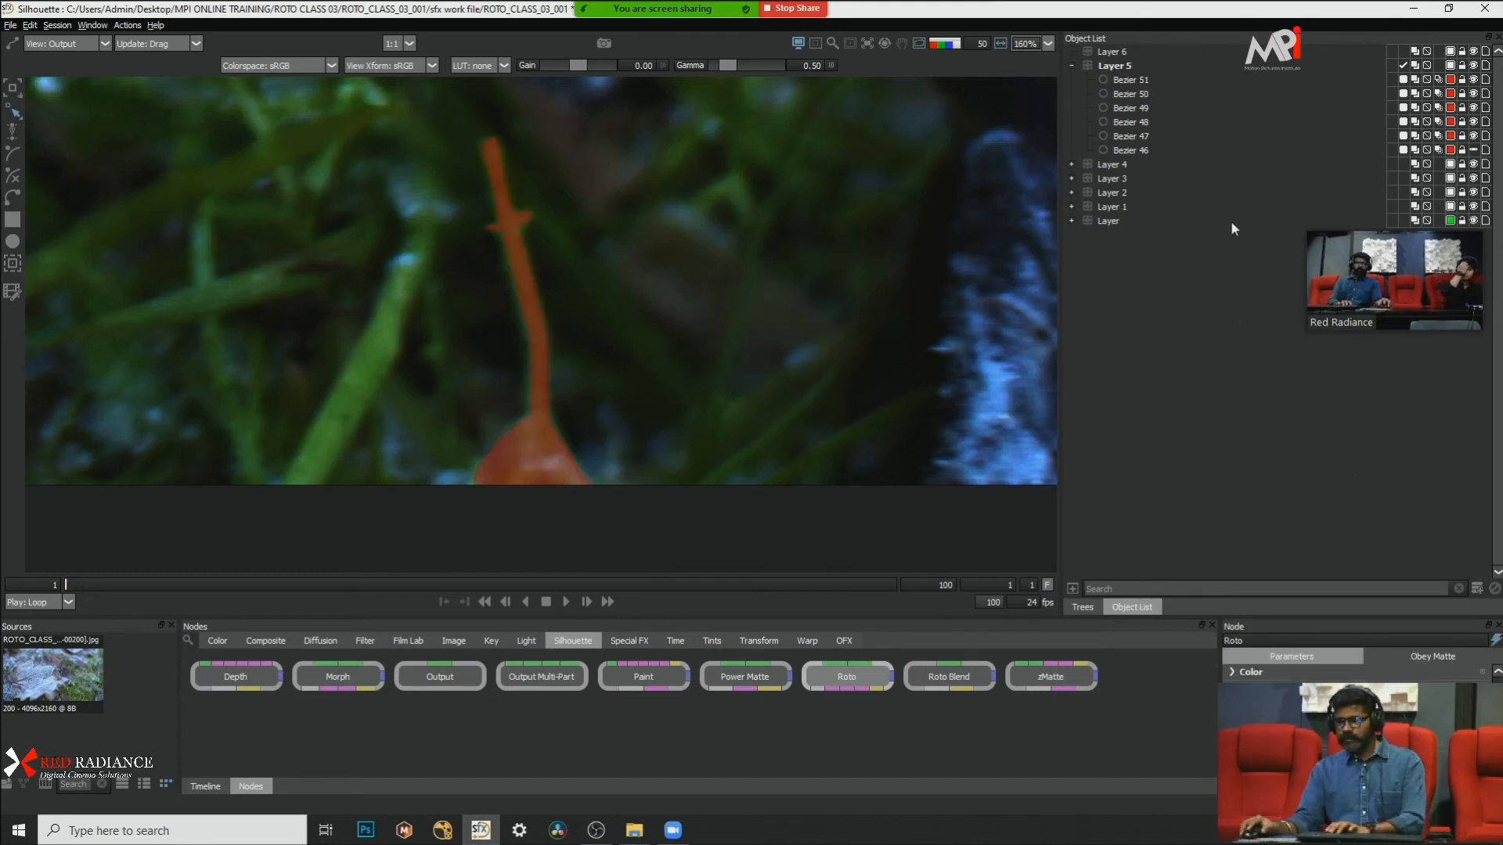
Step: Set the blur of the base shape, Bezier 51, to 5
{"action": "left_click", "coordinate": [1128, 81]}
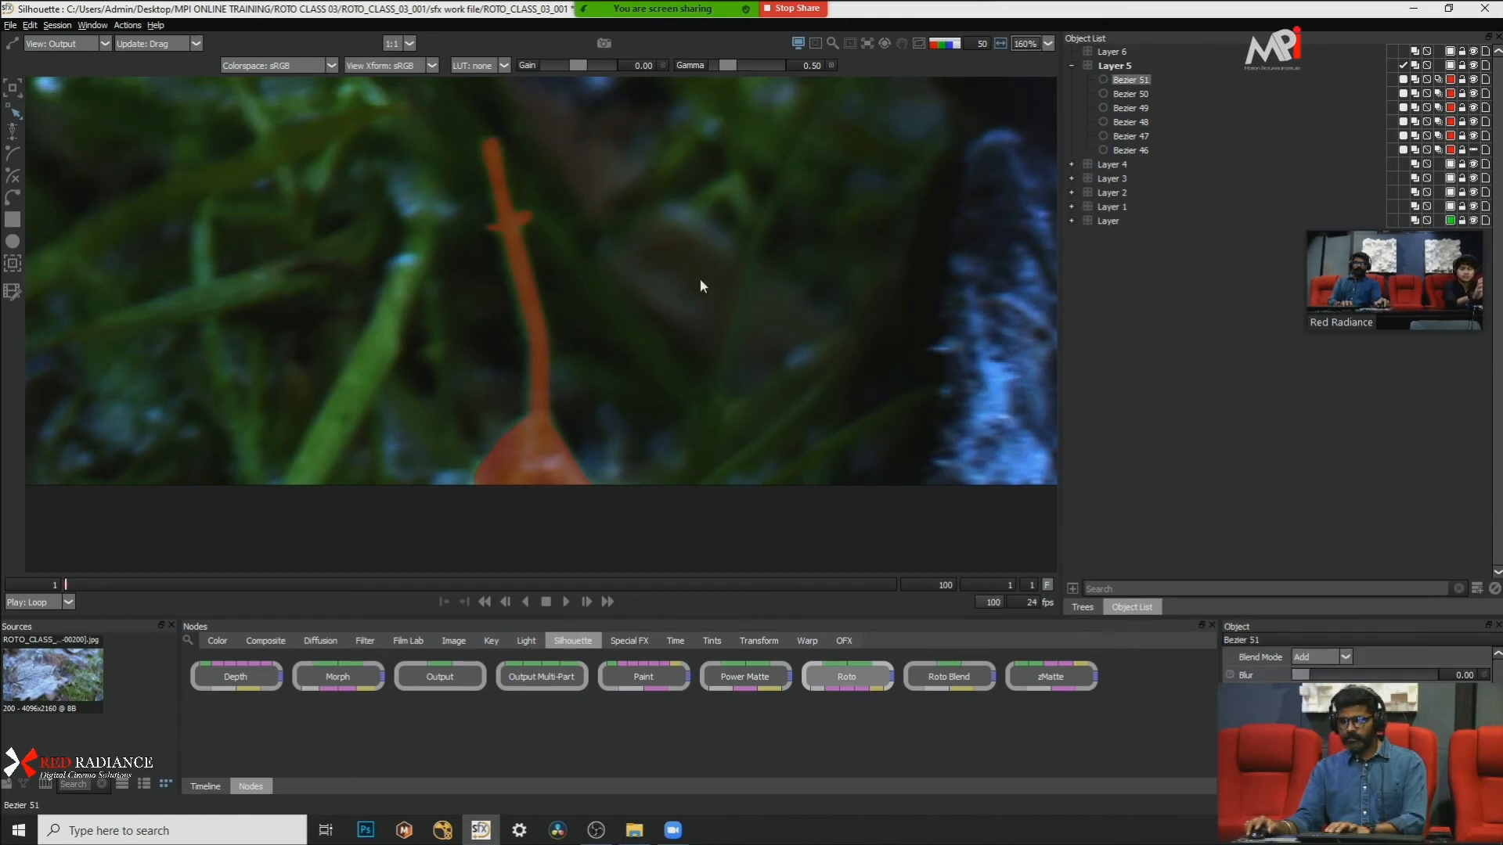
{"action": "scroll", "coordinate": [567, 462], "scroll_direction": "up", "scroll_amount": 1}
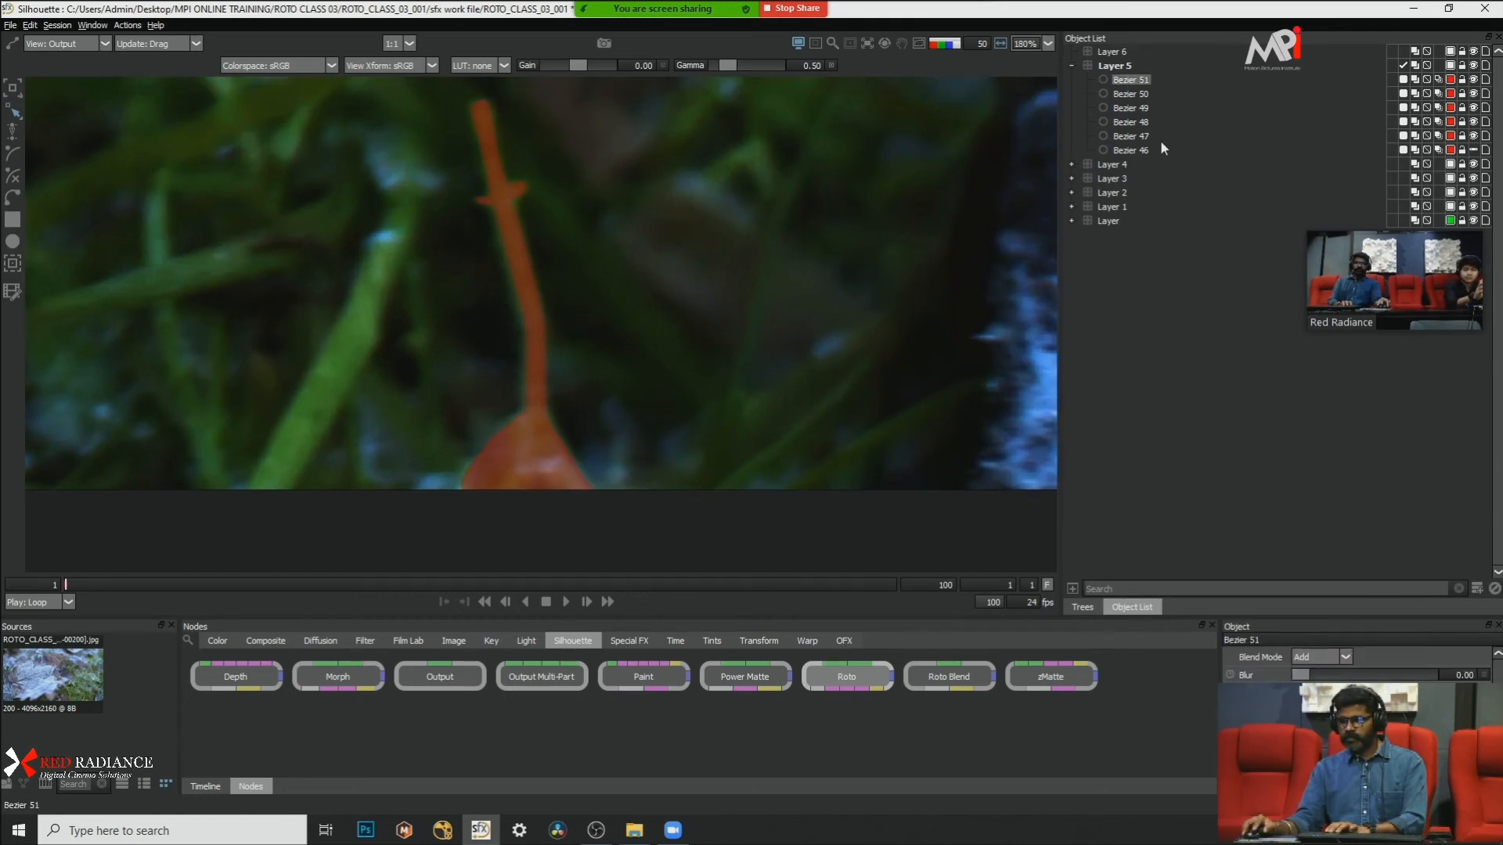
{"action": "left_click", "coordinate": [1130, 149]}
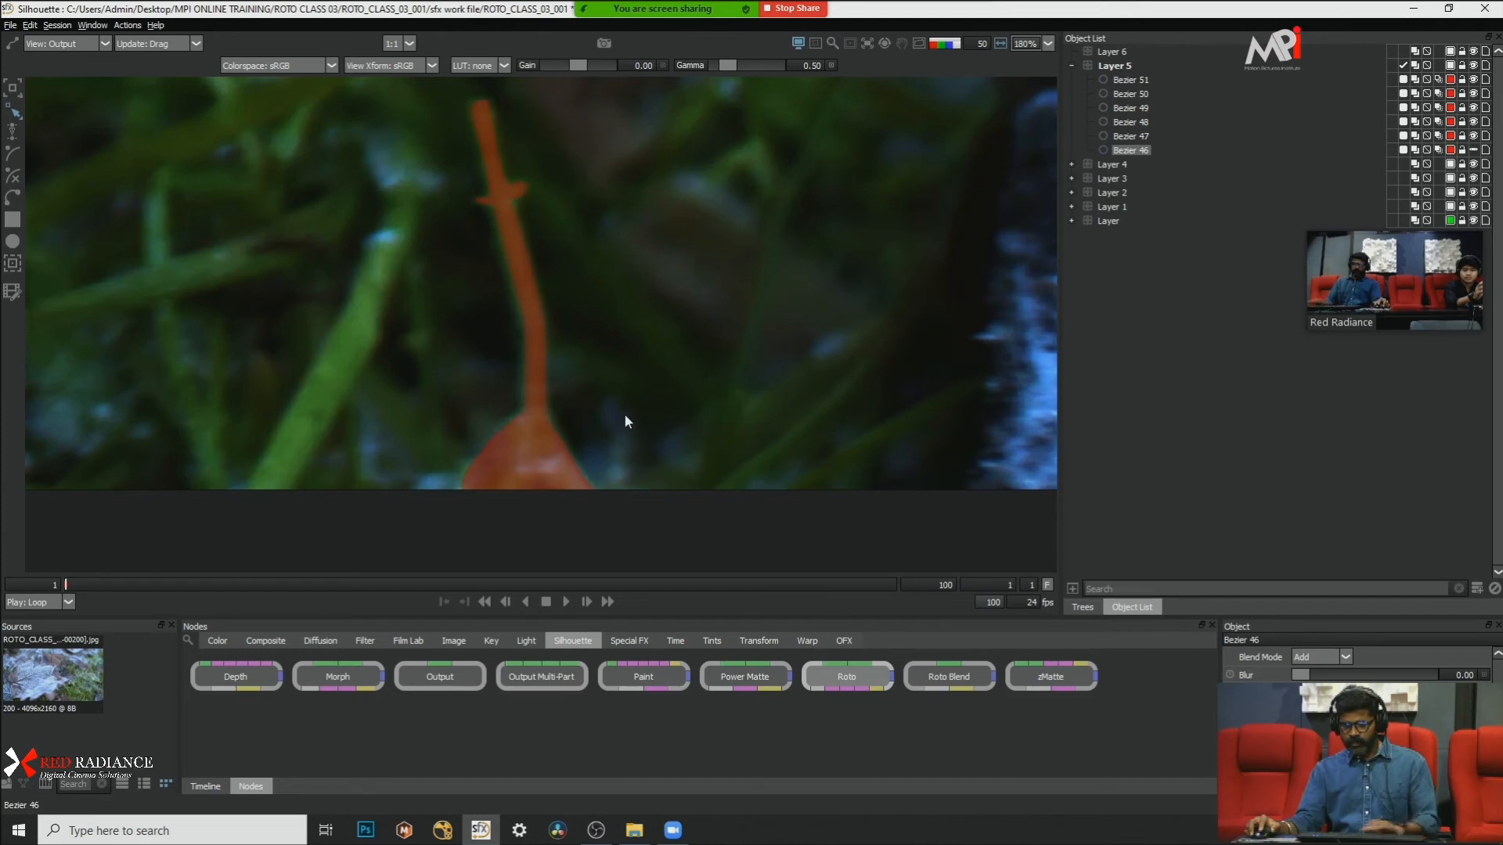
{"action": "left_click", "coordinate": [562, 445]}
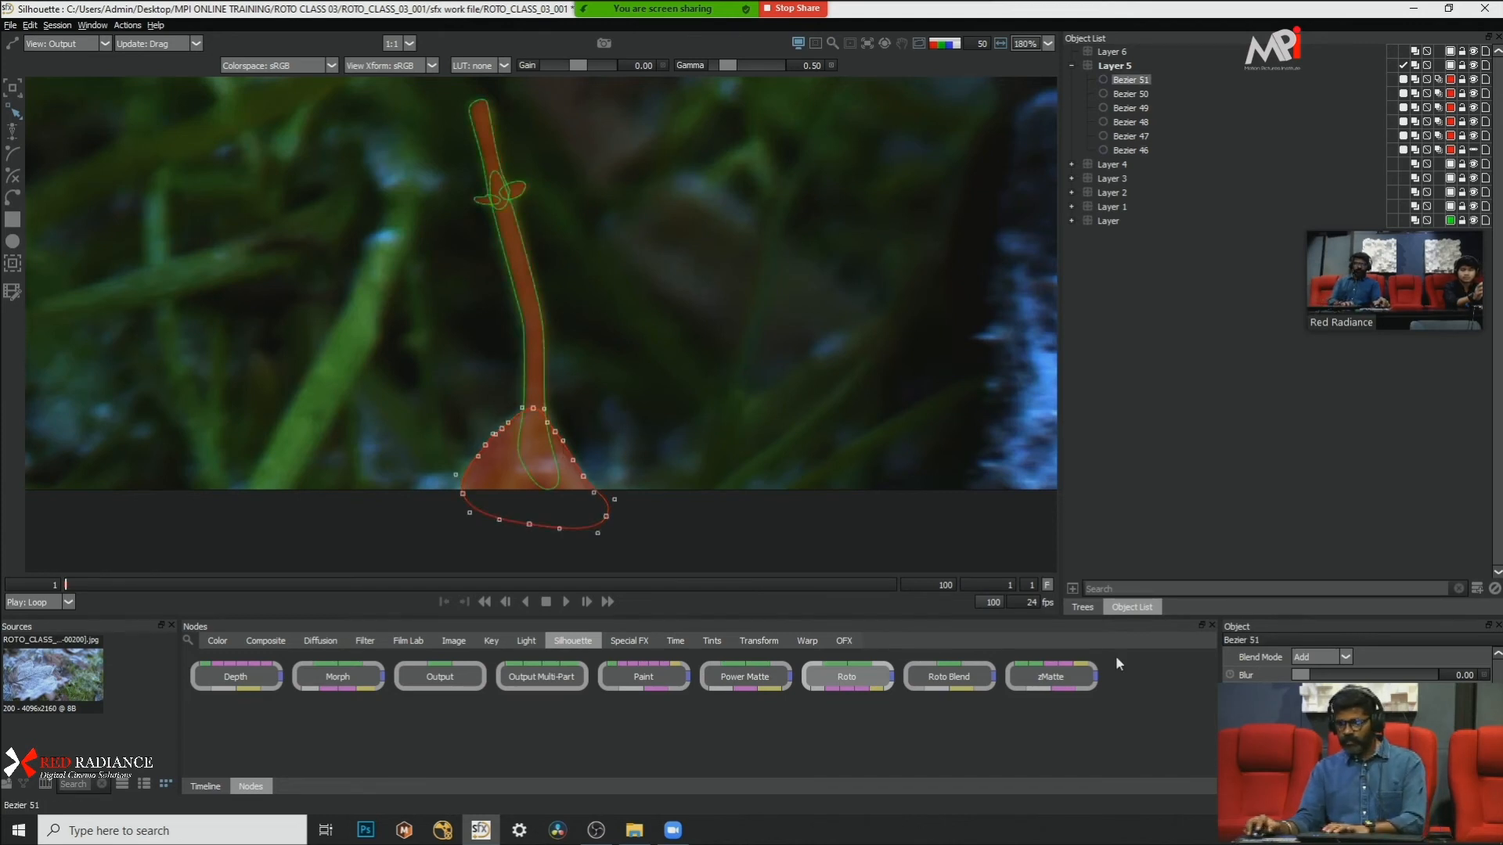
{"action": "left_click", "coordinate": [1452, 675]}
{"action": "type", "text": "5"}
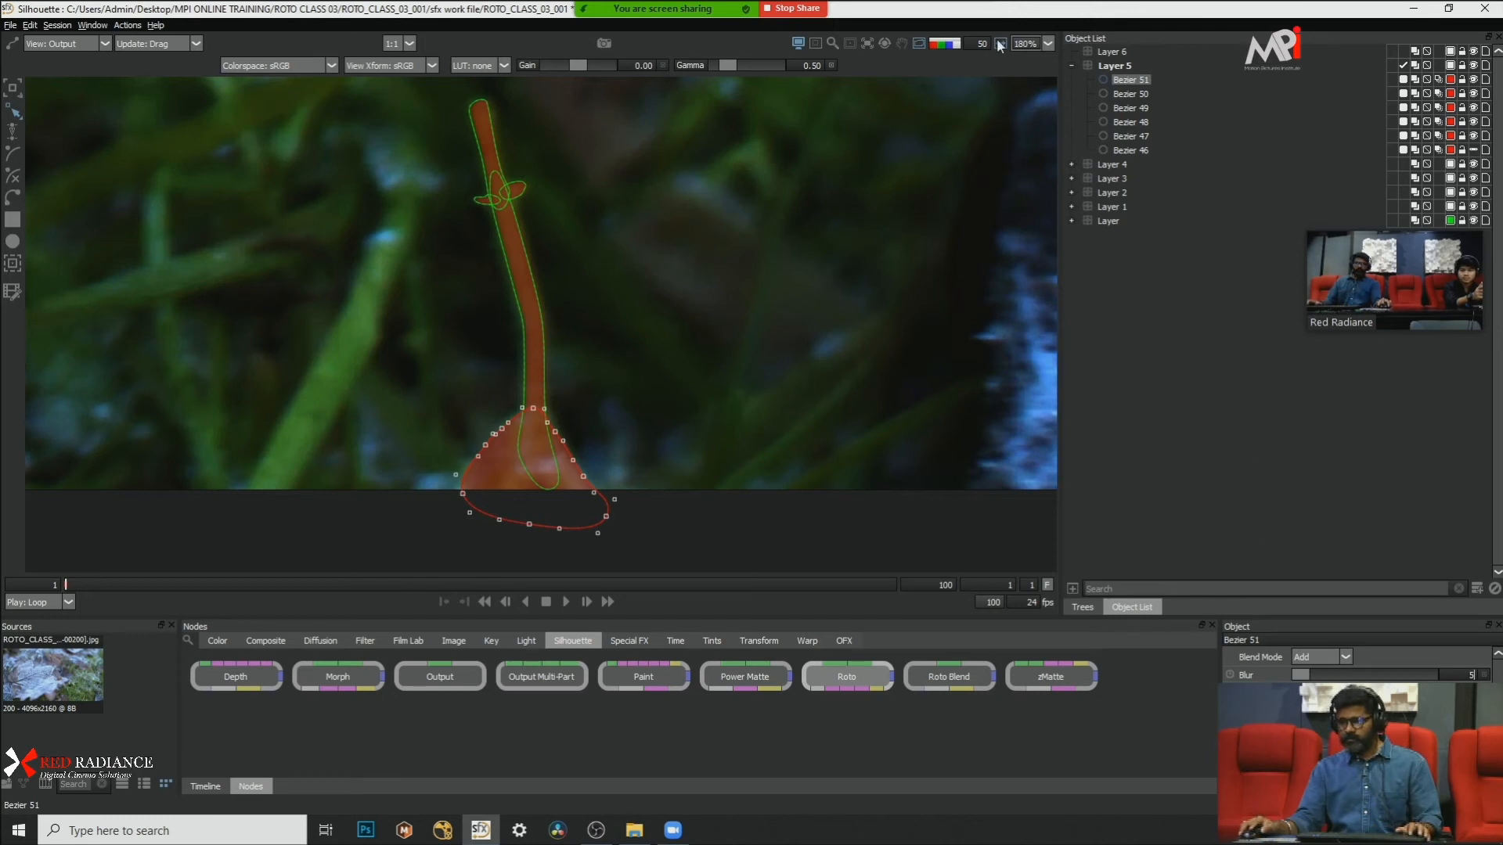
{"action": "left_click", "coordinate": [1177, 243]}
Step: Compare the alpha matte with the coloured overlay to examine the blade's blurred edges, looking closely at the stem and tip
{"action": "key", "text": "a"}
{"action": "key", "text": "a"}
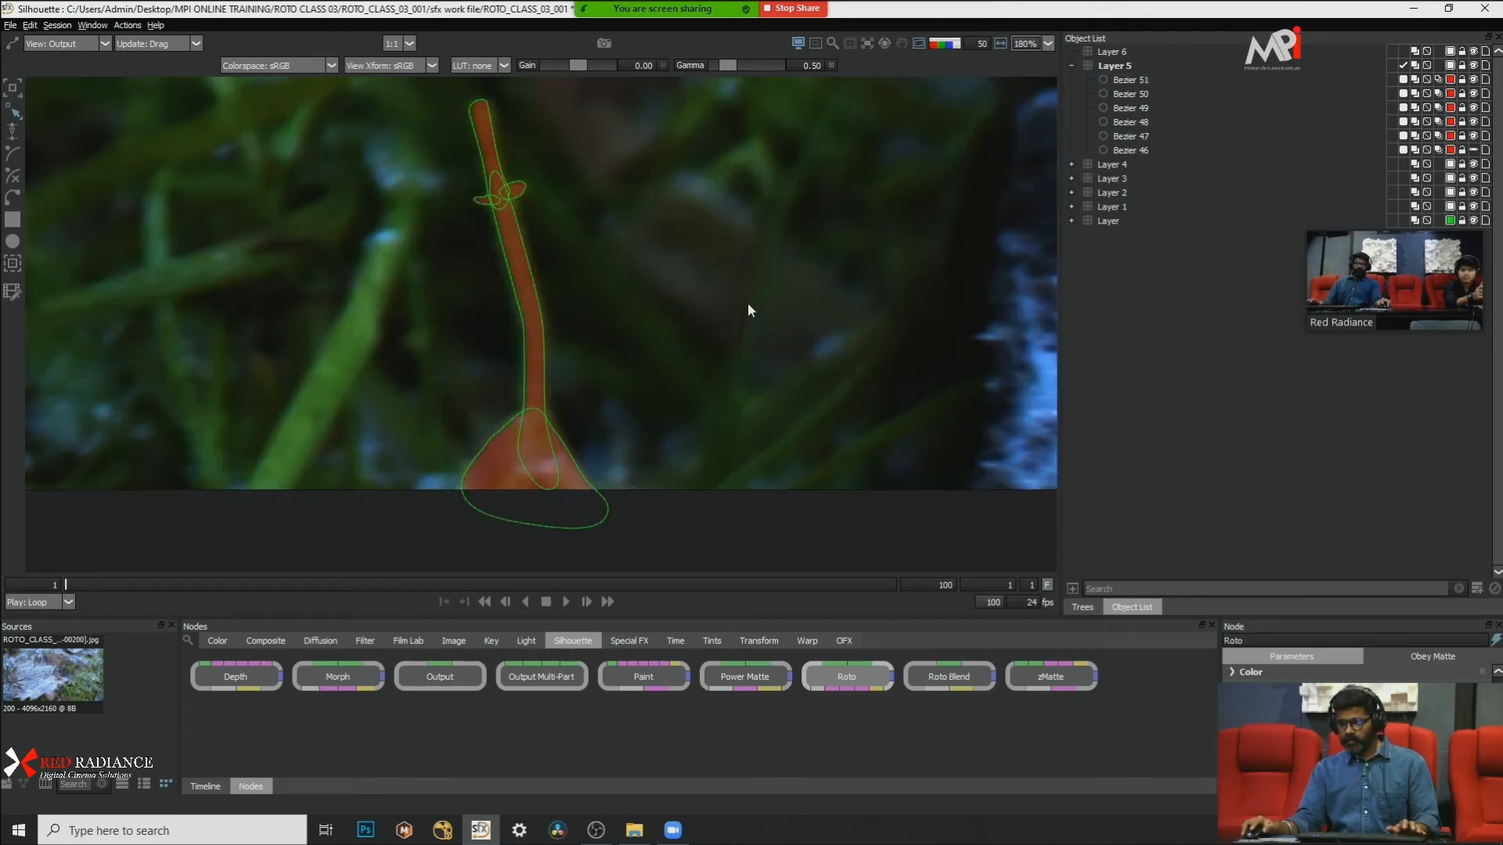
{"action": "key", "text": "a"}
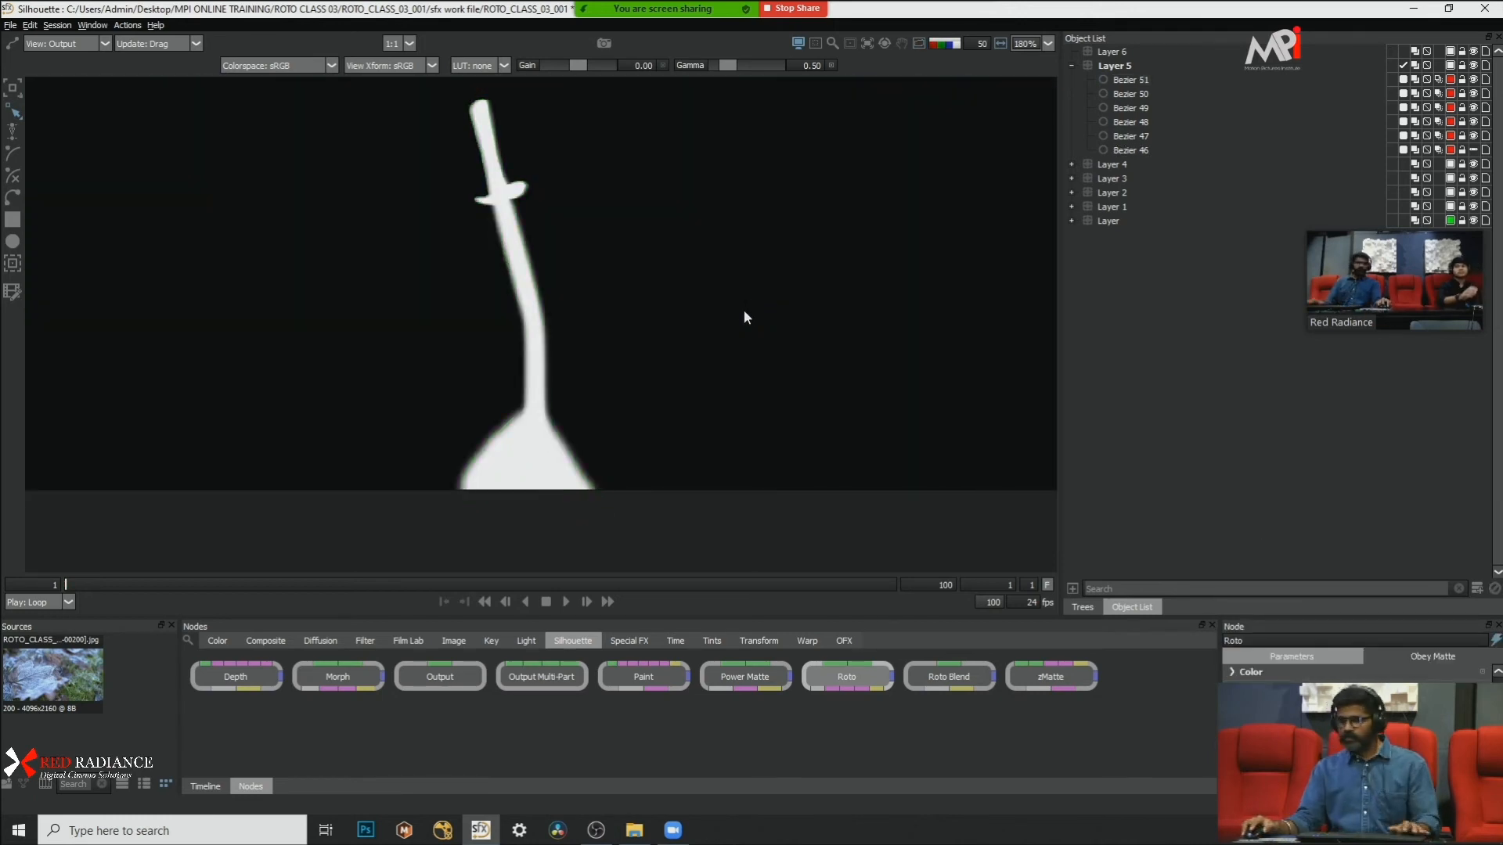
{"action": "key", "text": "a"}
{"action": "key", "text": "a"}
{"action": "key", "text": "a"}
{"action": "scroll", "coordinate": [617, 274], "scroll_direction": "up", "scroll_amount": 2}
{"action": "left_click_drag", "start_coordinate": [618, 293], "coordinate": [683, 419]}
{"action": "scroll", "coordinate": [650, 276], "scroll_direction": "down", "scroll_amount": 2}
{"action": "scroll", "coordinate": [554, 222], "scroll_direction": "up", "scroll_amount": 1}
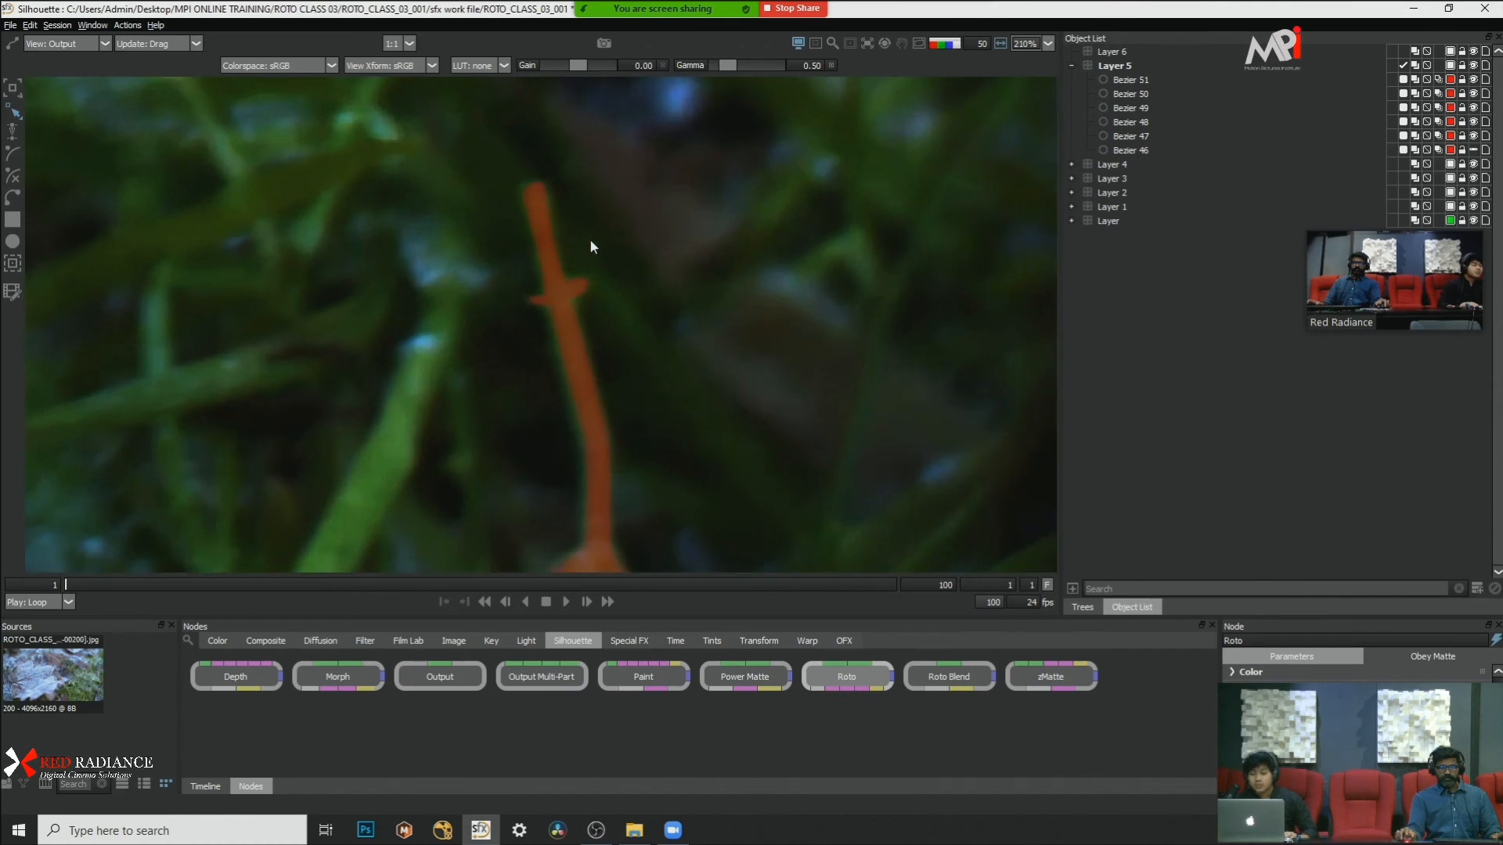
Step: Show the shape outlines, select the blade's tip shape, Bezier 47, and turn off the matte overlay
{"action": "left_click", "coordinate": [1148, 81]}
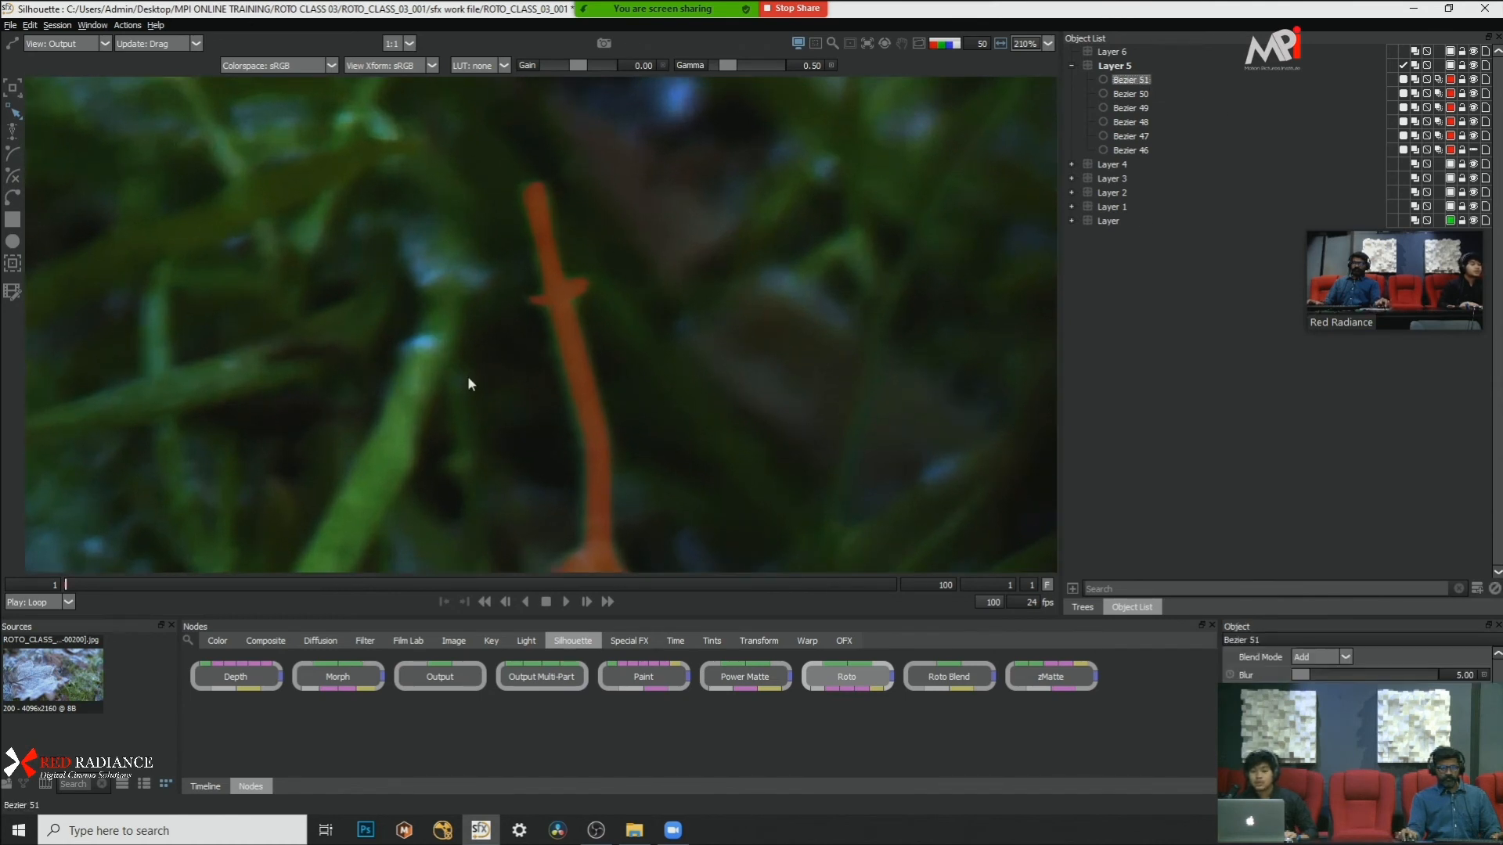
{"action": "key", "text": "o"}
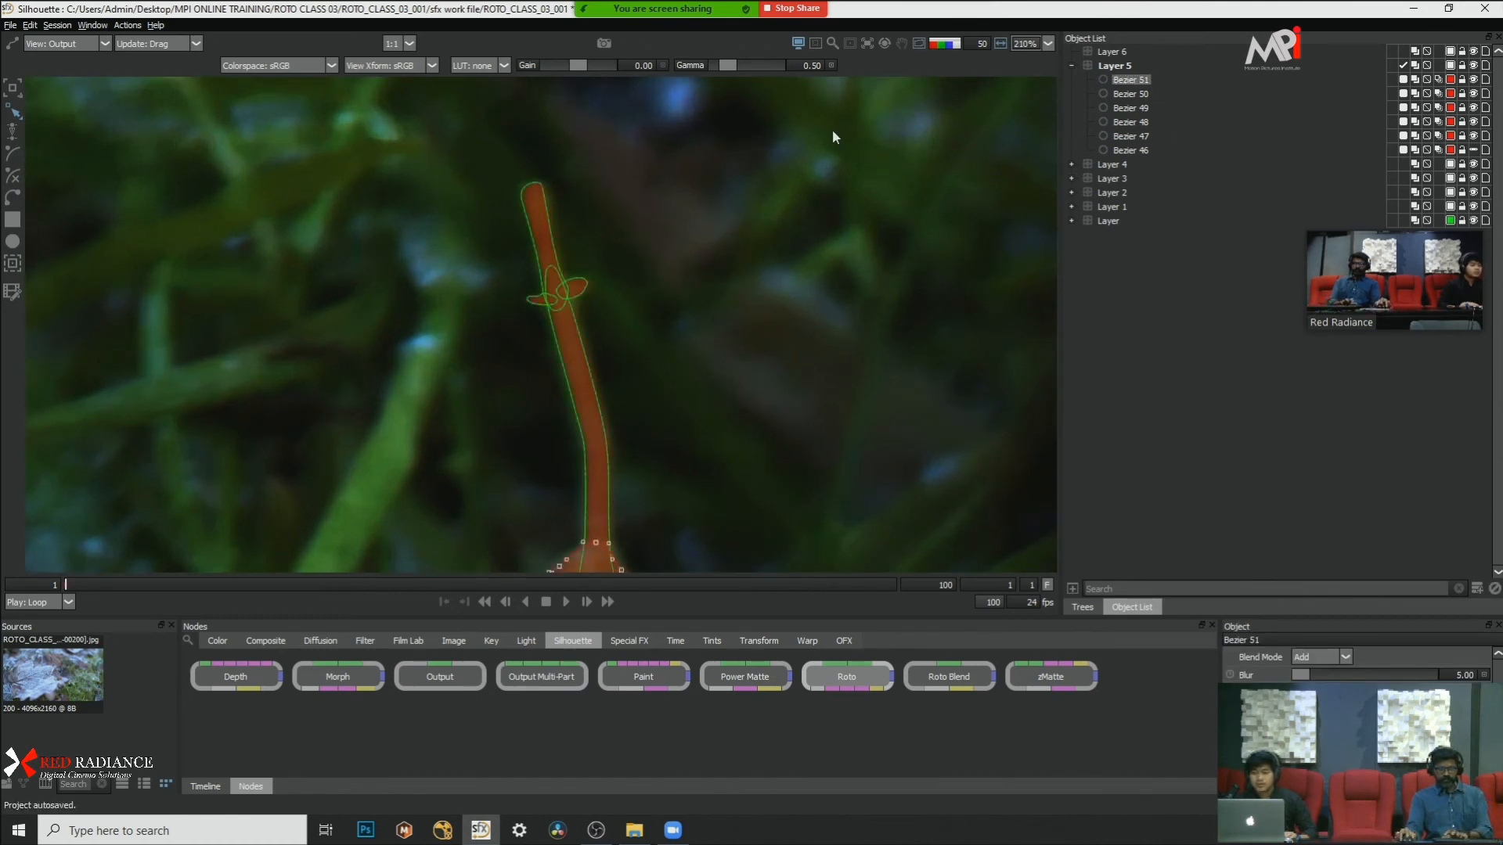
{"action": "left_click", "coordinate": [544, 218]}
{"action": "key", "text": "a"}
{"action": "key", "text": "a"}
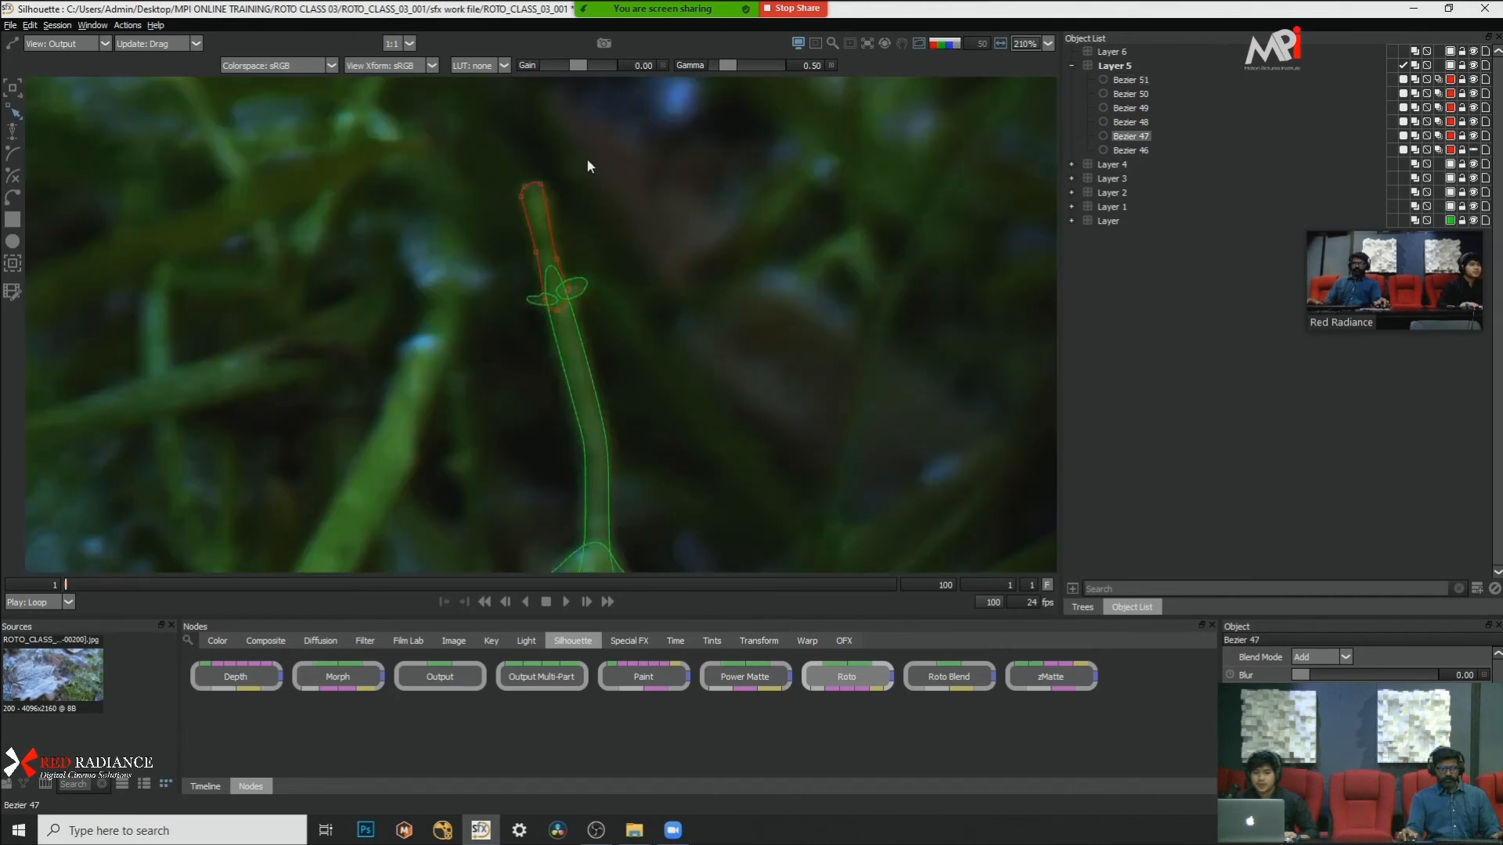
Step: Switch to the foreground view and try to nudge the upper corner point of Bezier 47 at the blade's tip
{"action": "scroll", "coordinate": [540, 175], "scroll_direction": "up", "scroll_amount": 5}
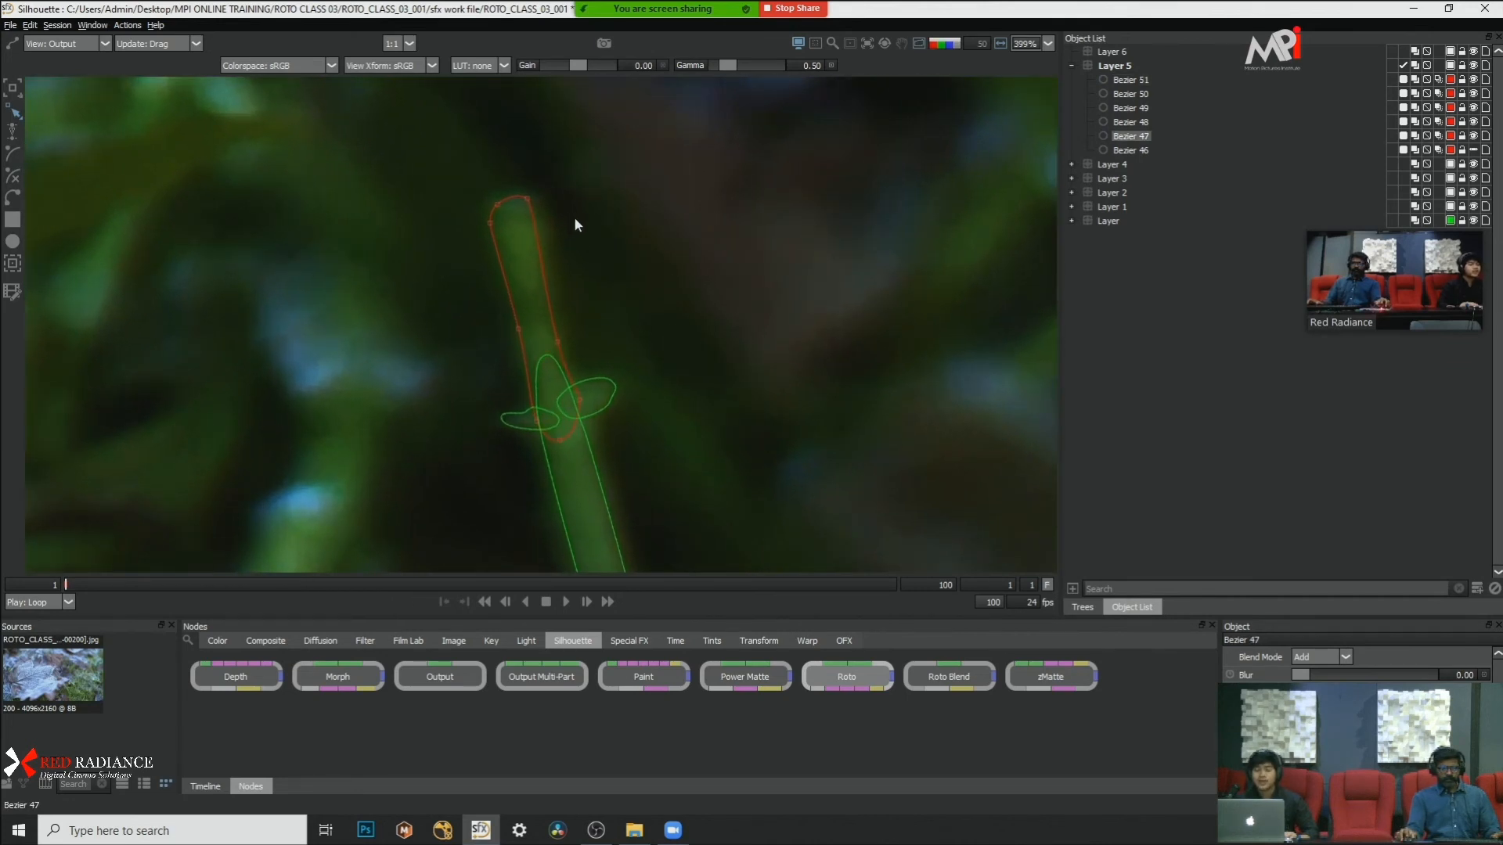
{"action": "scroll", "coordinate": [571, 219], "scroll_direction": "up", "scroll_amount": 2}
{"action": "scroll", "coordinate": [570, 208], "scroll_direction": "up", "scroll_amount": 1}
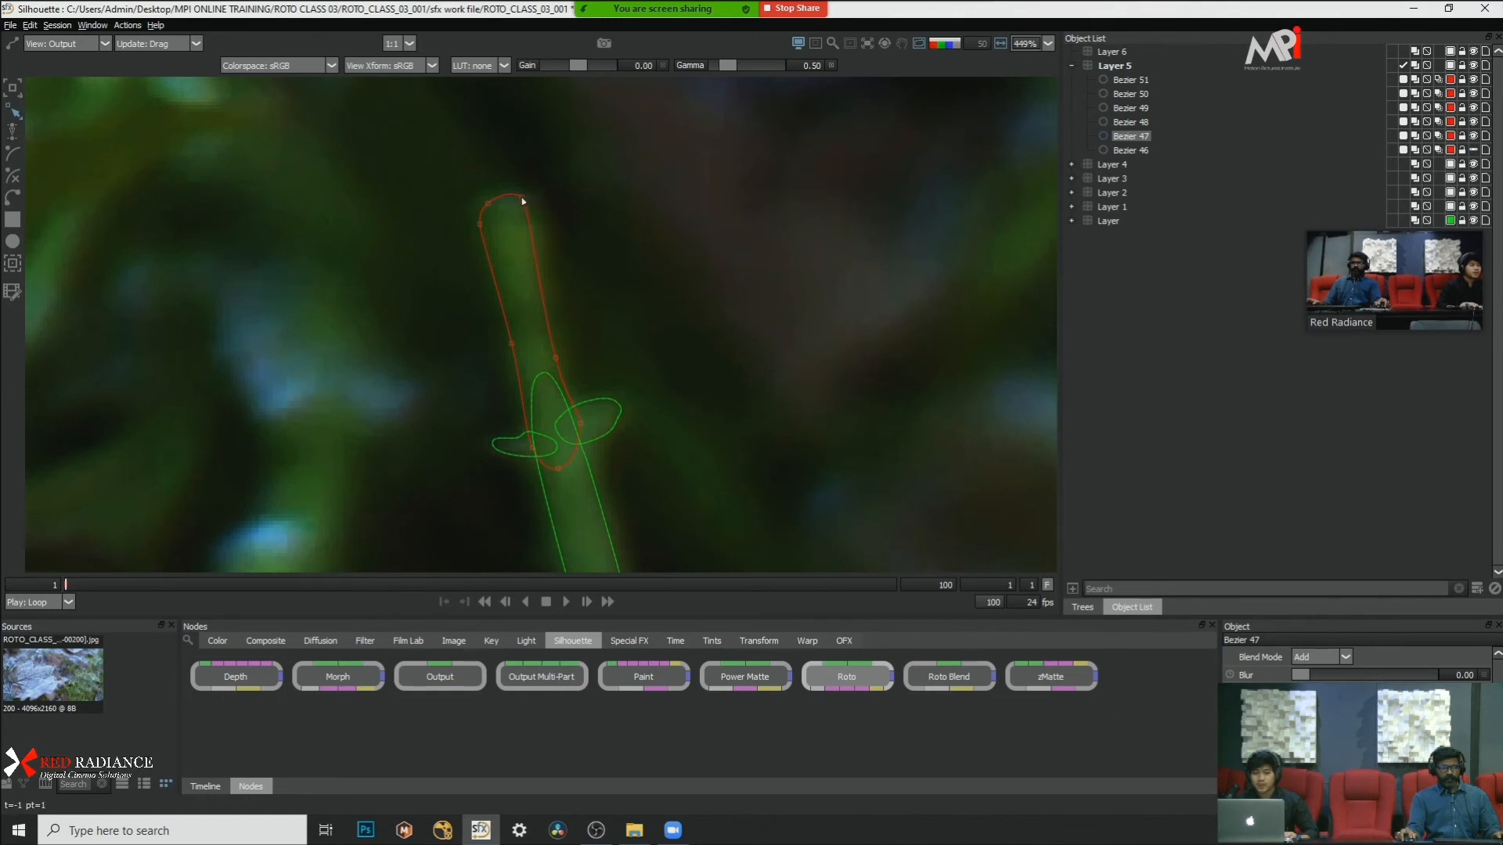
{"action": "mouse_move", "coordinate": [544, 196]}
{"action": "left_mouse_down"}
{"action": "mouse_move", "coordinate": [566, 202]}
{"action": "mouse_move", "coordinate": [543, 193]}
{"action": "left_mouse_up"}
{"action": "key", "text": "ctrl+z"}
{"action": "key", "text": "1"}
{"action": "left_click", "coordinate": [551, 183]}
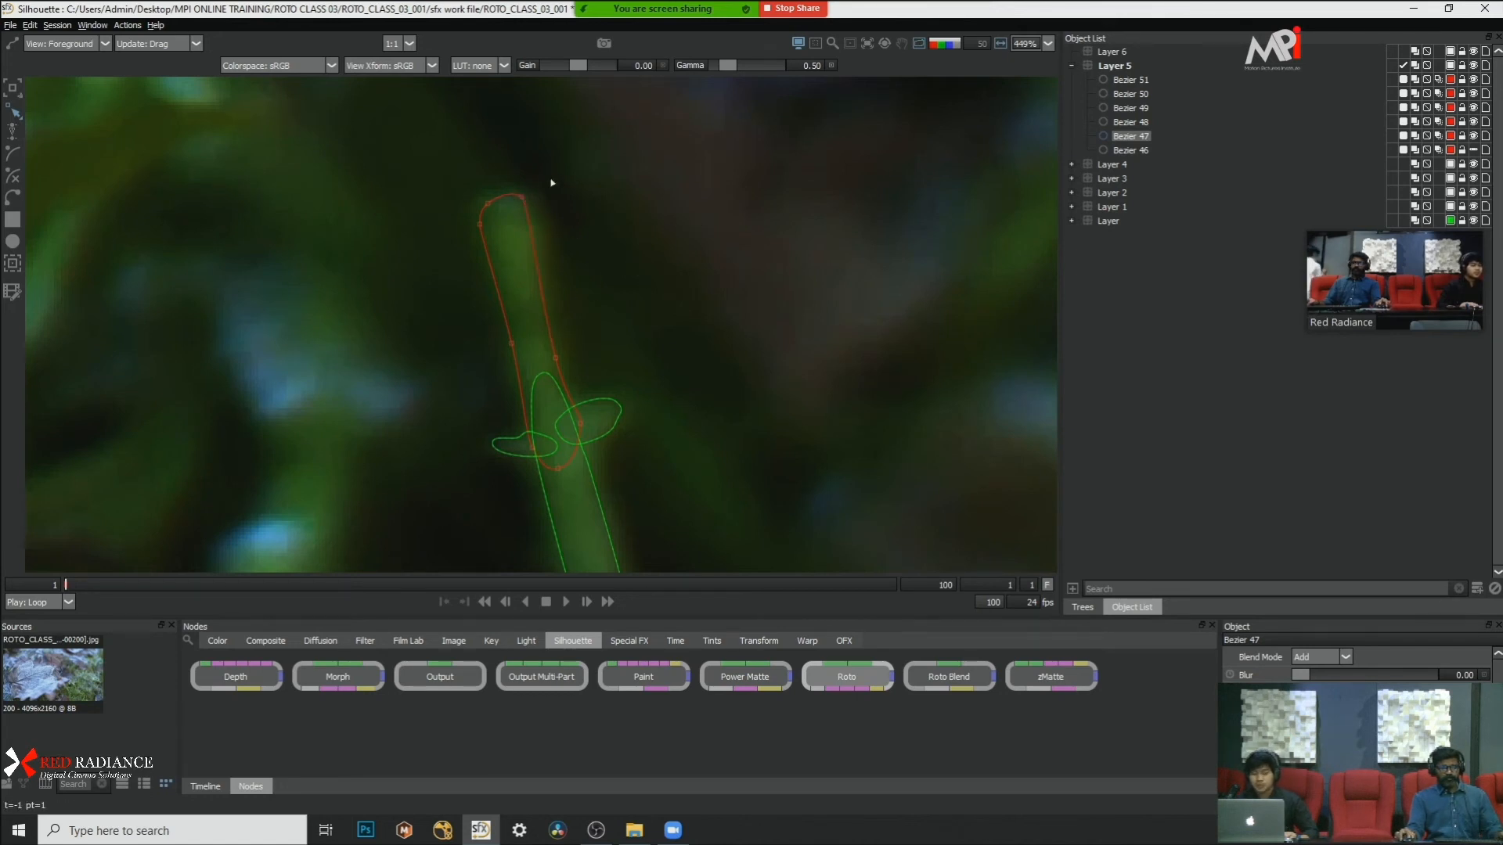
{"action": "mouse_move", "coordinate": [522, 198]}
{"action": "left_mouse_down"}
{"action": "mouse_move", "coordinate": [534, 191]}
{"action": "mouse_move", "coordinate": [525, 199]}
{"action": "left_mouse_up"}
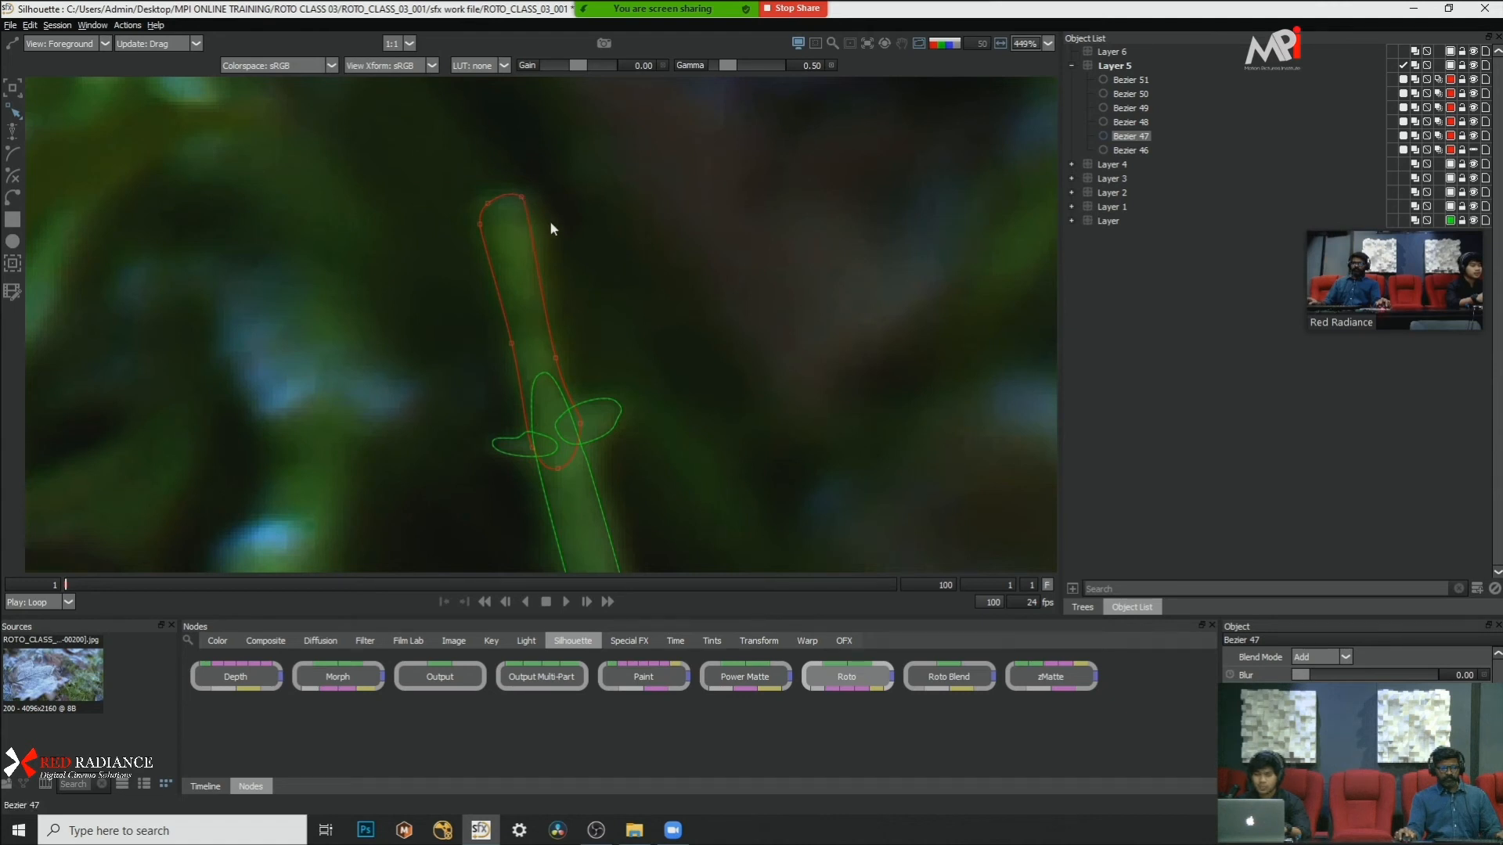
{"action": "left_click", "coordinate": [524, 195]}
Step: Examine the unmasked grass blades beside the frosted leaves at frame 1 and again at frame 63
{"action": "scroll", "coordinate": [654, 207], "scroll_direction": "down", "scroll_amount": 3}
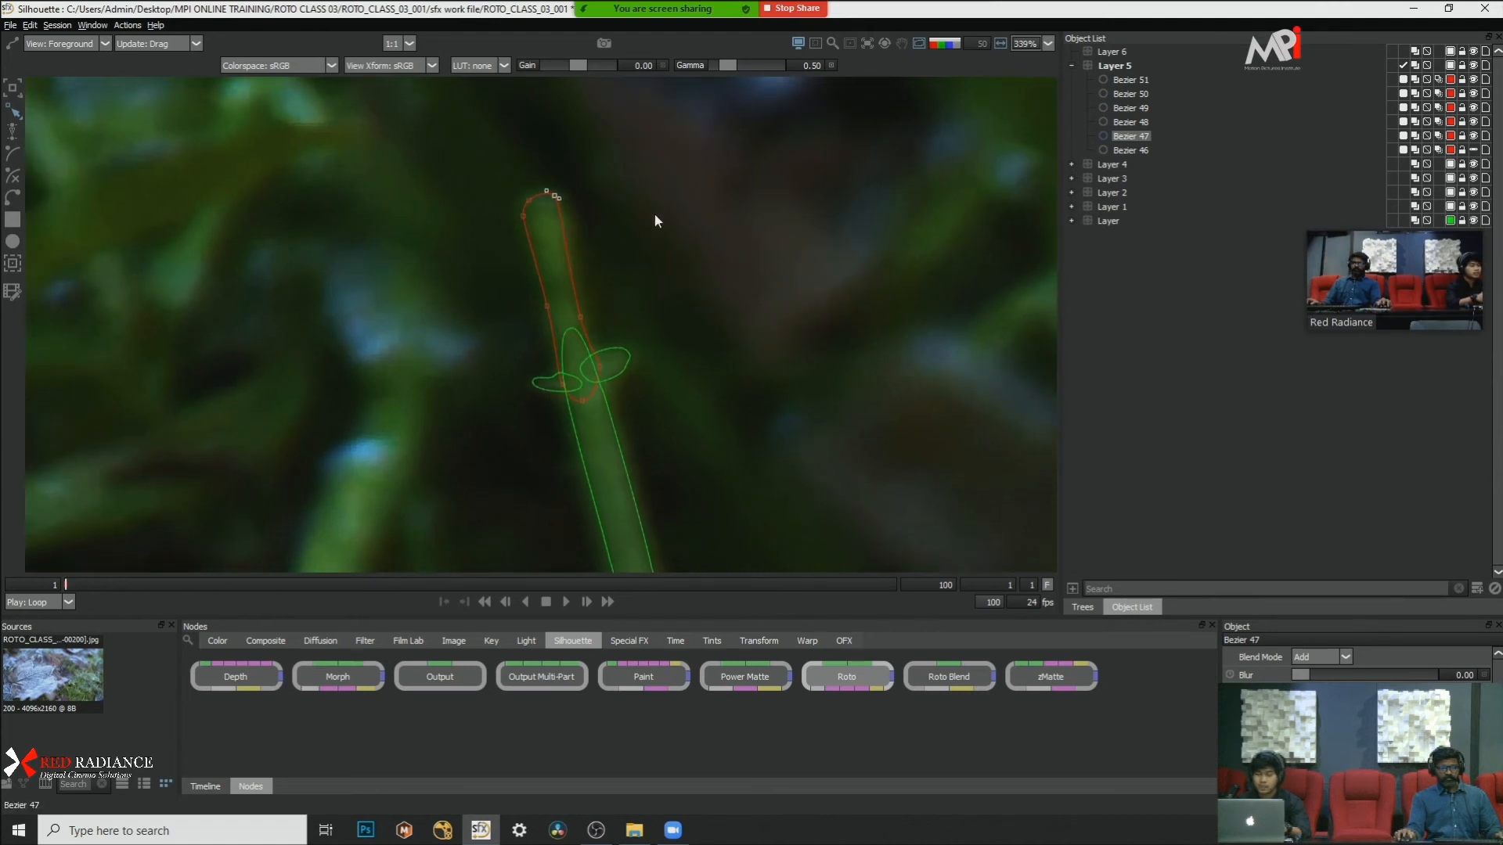
{"action": "scroll", "coordinate": [648, 204], "scroll_direction": "down", "scroll_amount": 4}
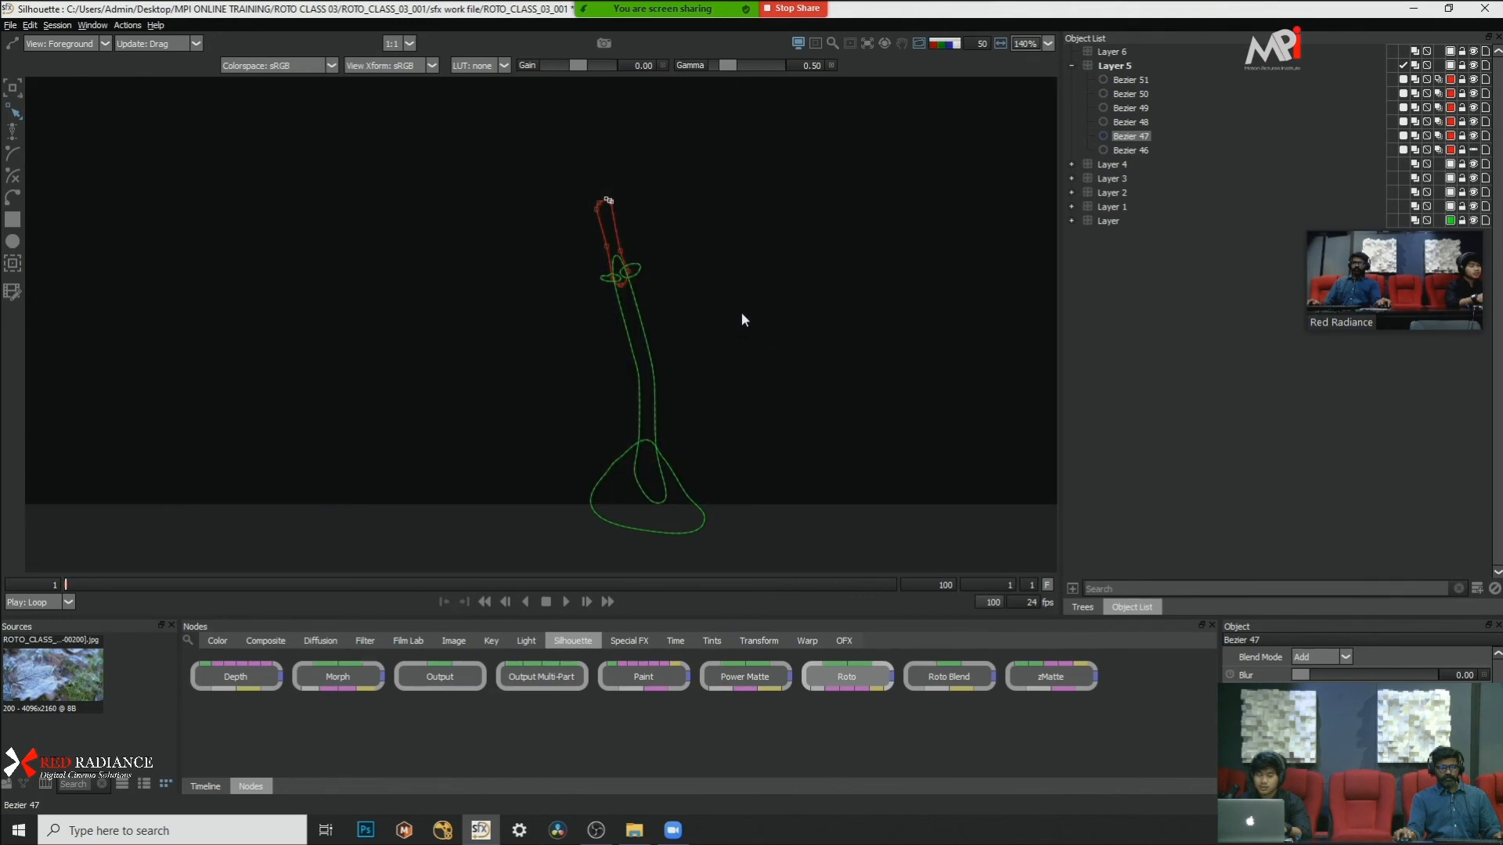
{"action": "scroll", "coordinate": [712, 260], "scroll_direction": "down", "scroll_amount": 6}
{"action": "scroll", "coordinate": [875, 307], "scroll_direction": "up", "scroll_amount": 4}
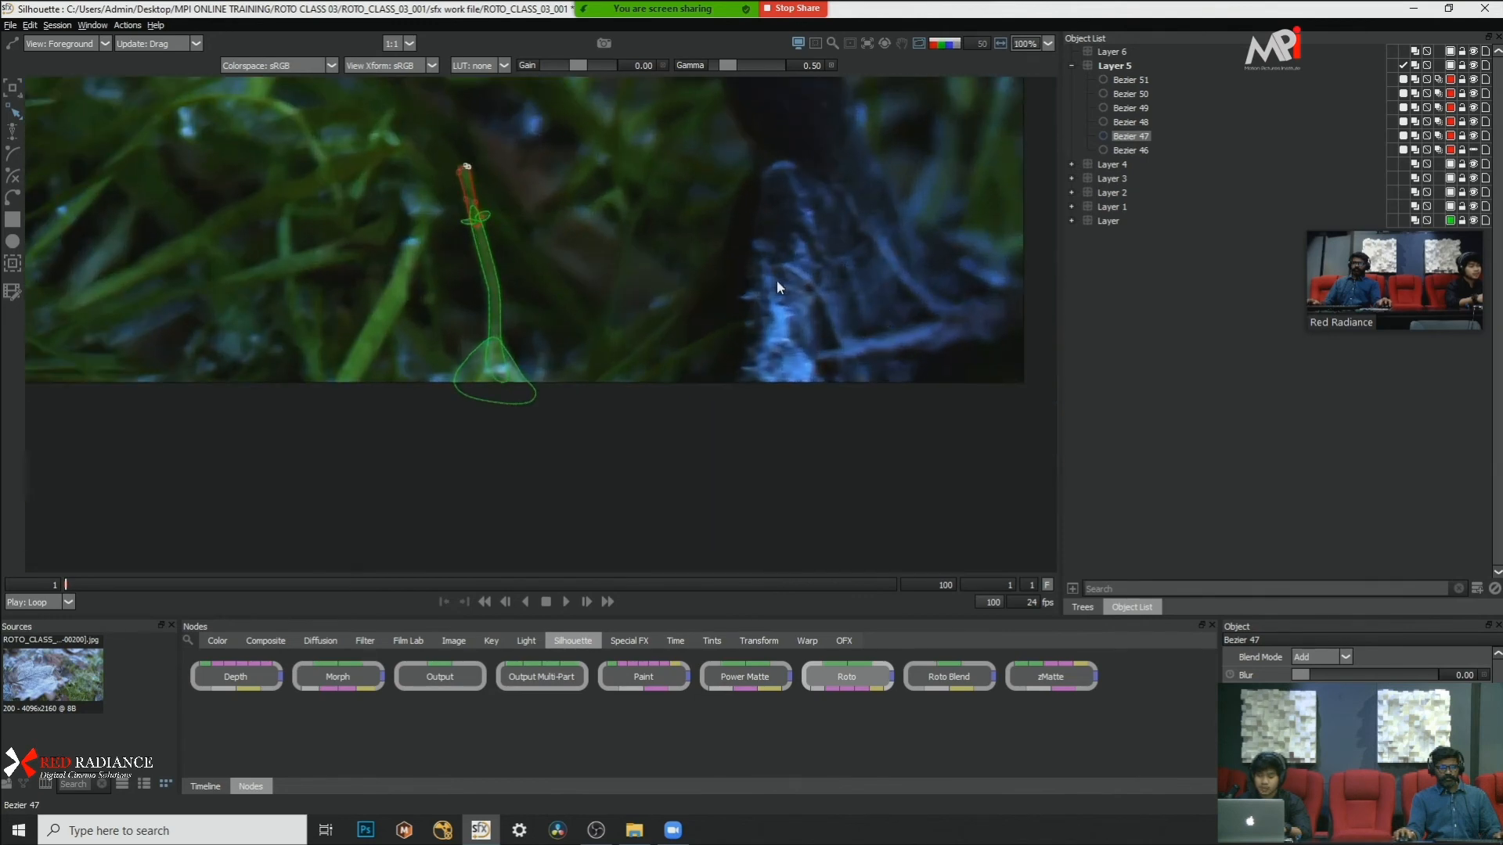
{"action": "left_click_drag", "start_coordinate": [802, 287], "coordinate": [872, 378]}
{"action": "scroll", "coordinate": [748, 270], "scroll_direction": "down", "scroll_amount": 4}
{"action": "left_click_drag", "start_coordinate": [337, 207], "coordinate": [487, 332]}
{"action": "scroll", "coordinate": [487, 332], "scroll_direction": "up", "scroll_amount": 6}
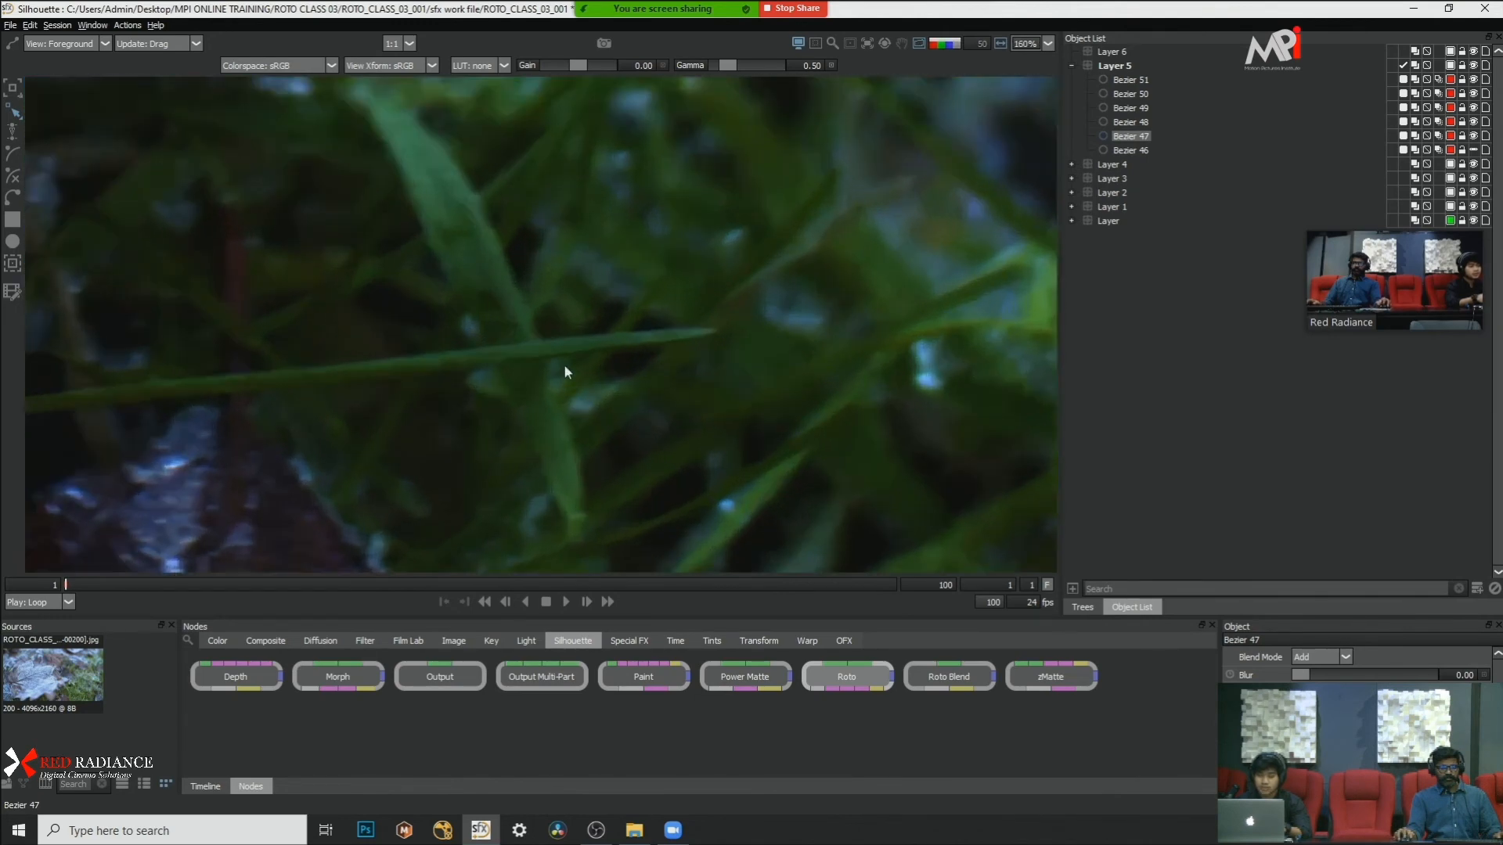
{"action": "left_click", "coordinate": [584, 585]}
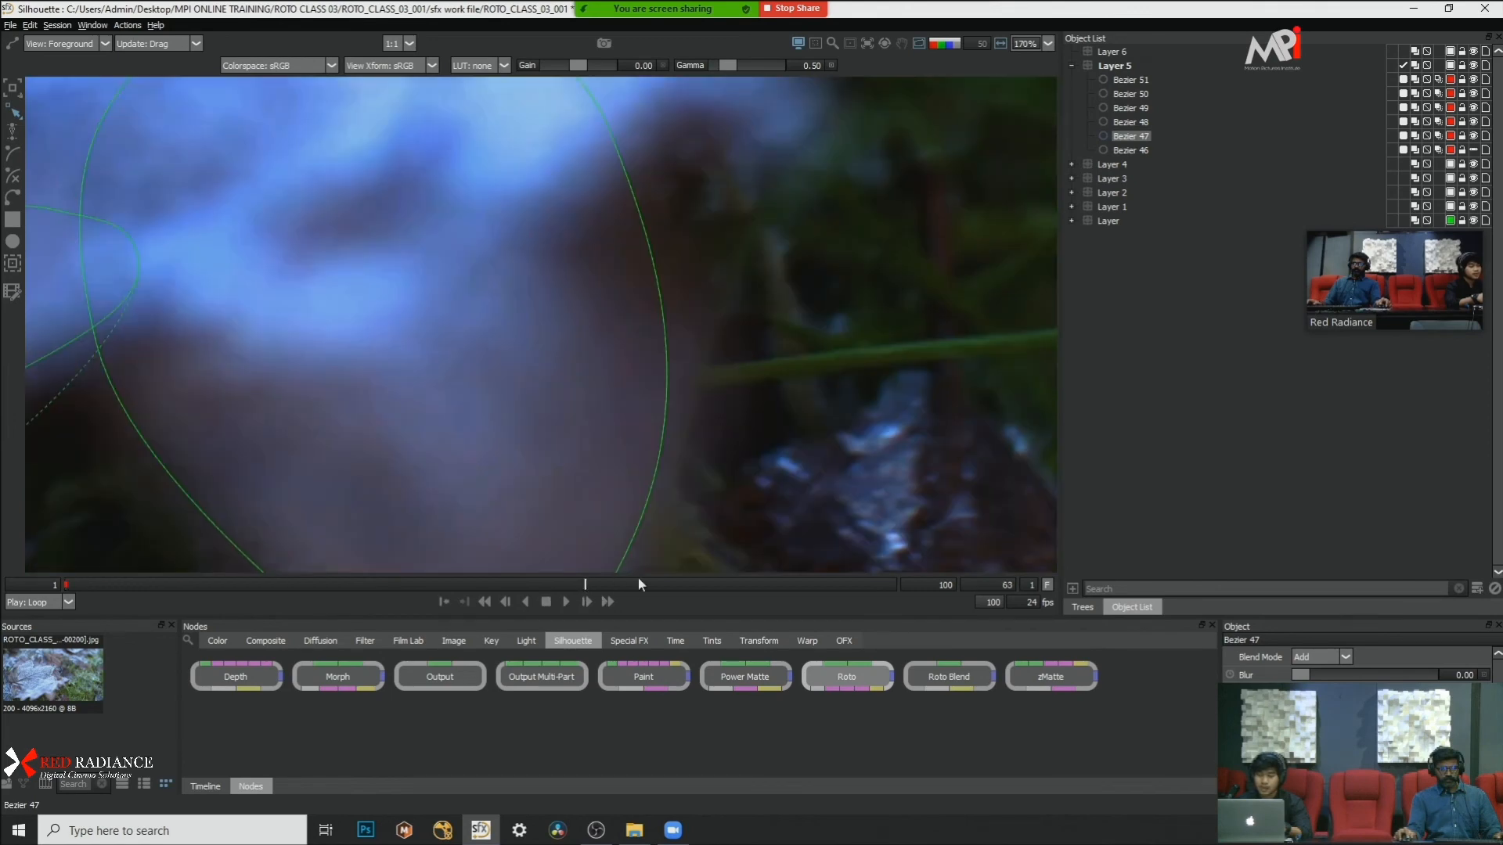
{"action": "scroll", "coordinate": [738, 354], "scroll_direction": "down", "scroll_amount": 2}
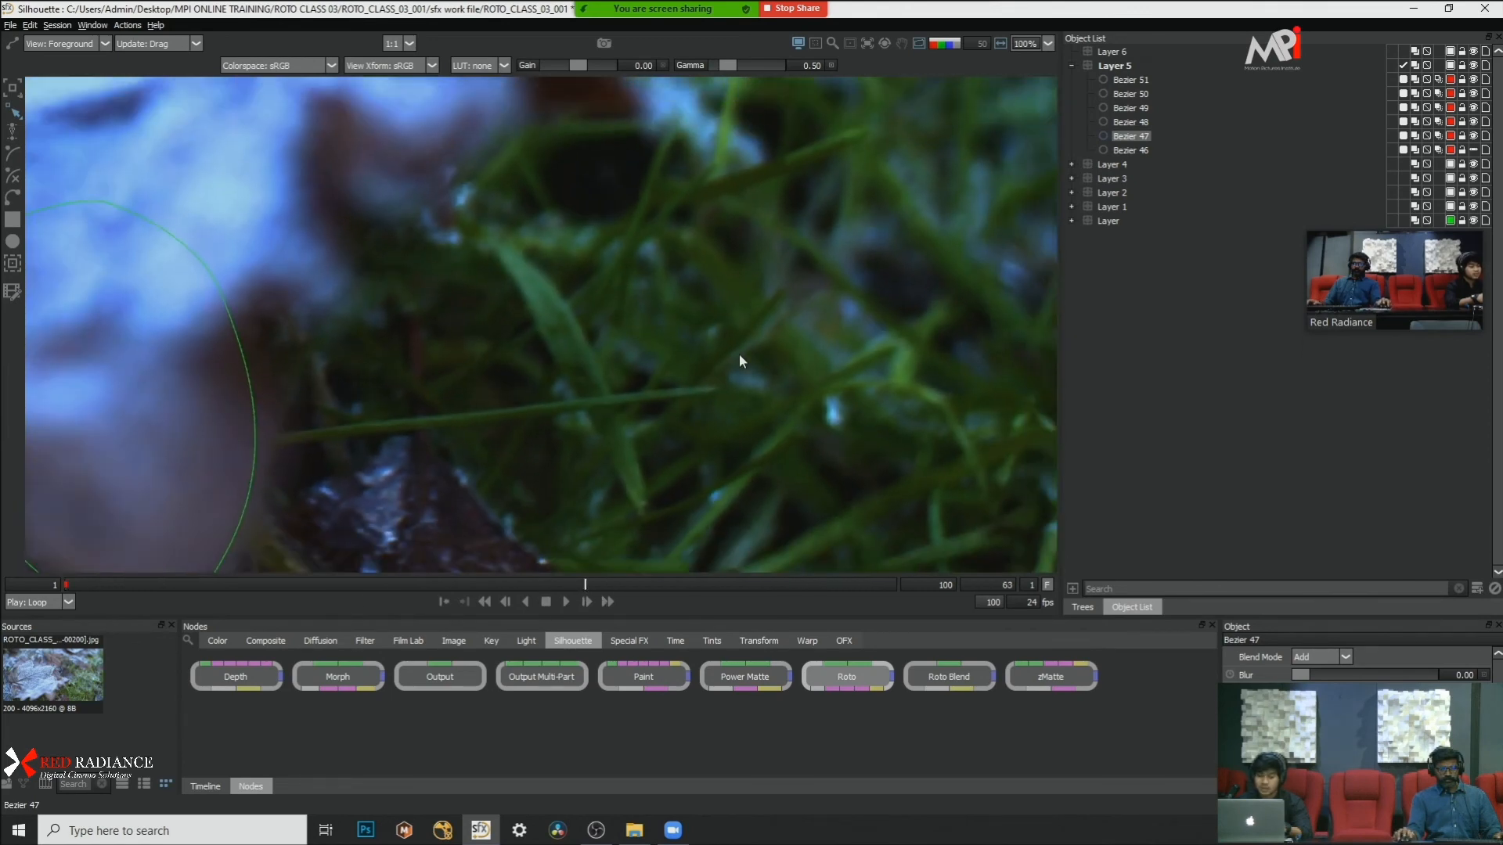
Step: Play the clip from frame 1 and examine how the outlines sit on the large frosted leaf's edges
{"action": "left_click_drag", "start_coordinate": [778, 584], "coordinate": [58, 584]}
{"action": "scroll", "coordinate": [463, 360], "scroll_direction": "down", "scroll_amount": 3}
{"action": "left_click_drag", "start_coordinate": [462, 379], "coordinate": [643, 438]}
{"action": "left_click_drag", "start_coordinate": [598, 281], "coordinate": [667, 438]}
{"action": "left_click_drag", "start_coordinate": [593, 307], "coordinate": [877, 436]}
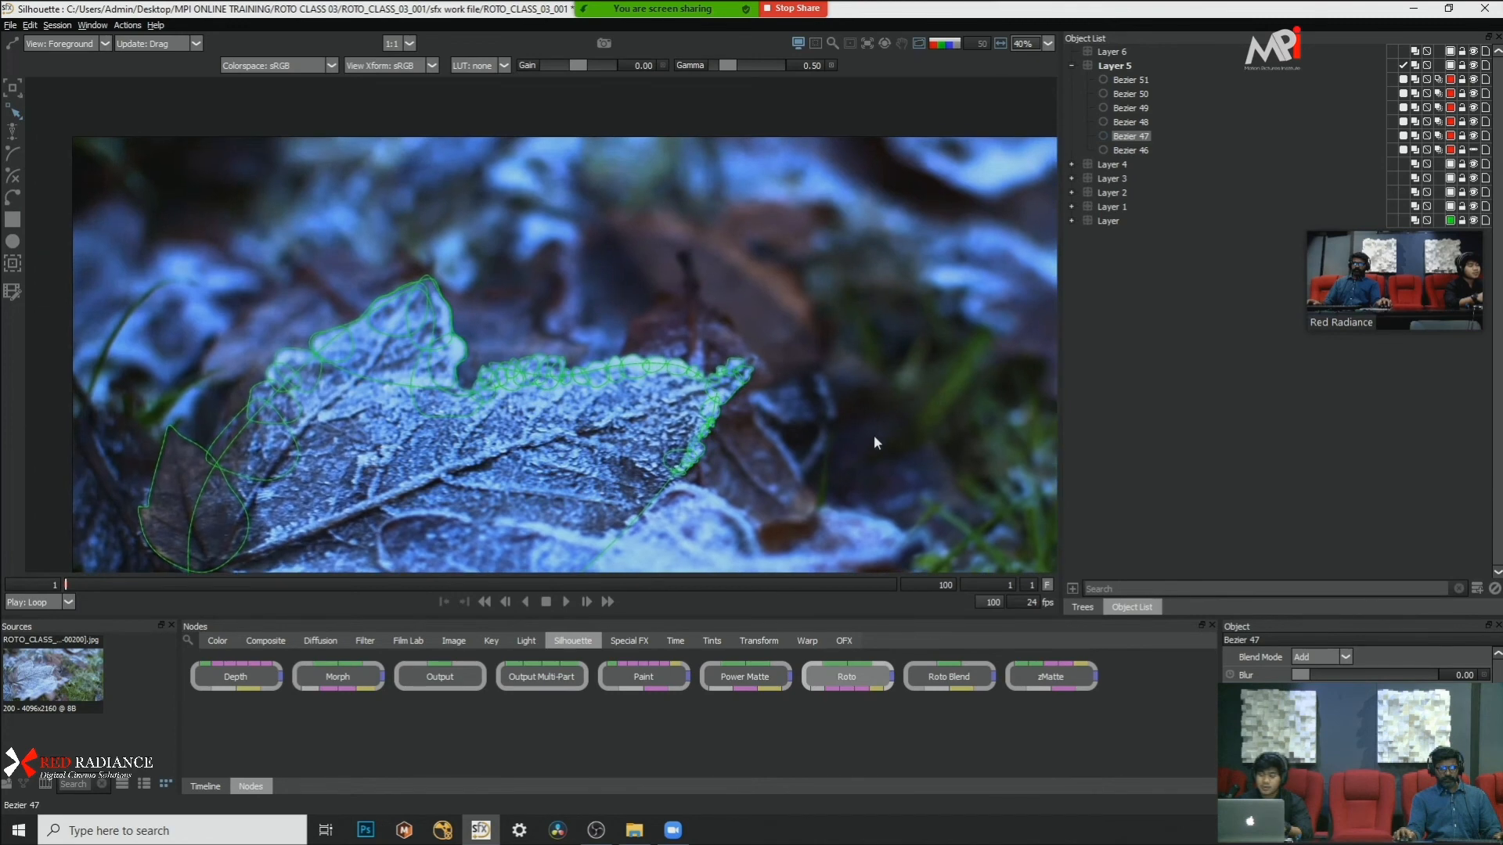
{"action": "scroll", "coordinate": [876, 329], "scroll_direction": "up", "scroll_amount": 2}
{"action": "scroll", "coordinate": [877, 331], "scroll_direction": "down", "scroll_amount": 1}
{"action": "left_click_drag", "start_coordinate": [738, 349], "coordinate": [694, 356]}
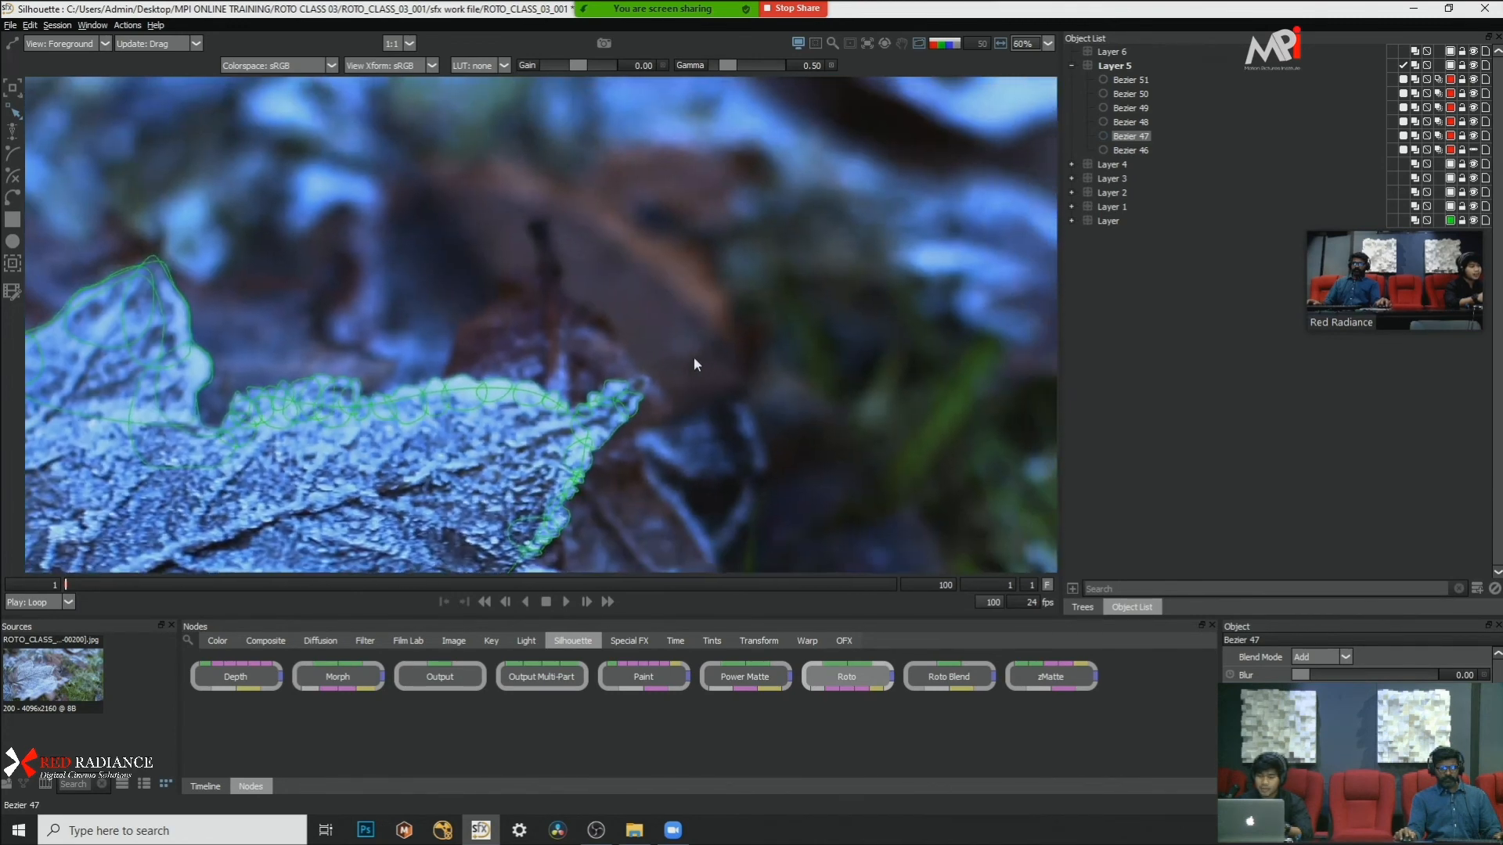
{"action": "left_click", "coordinate": [560, 605]}
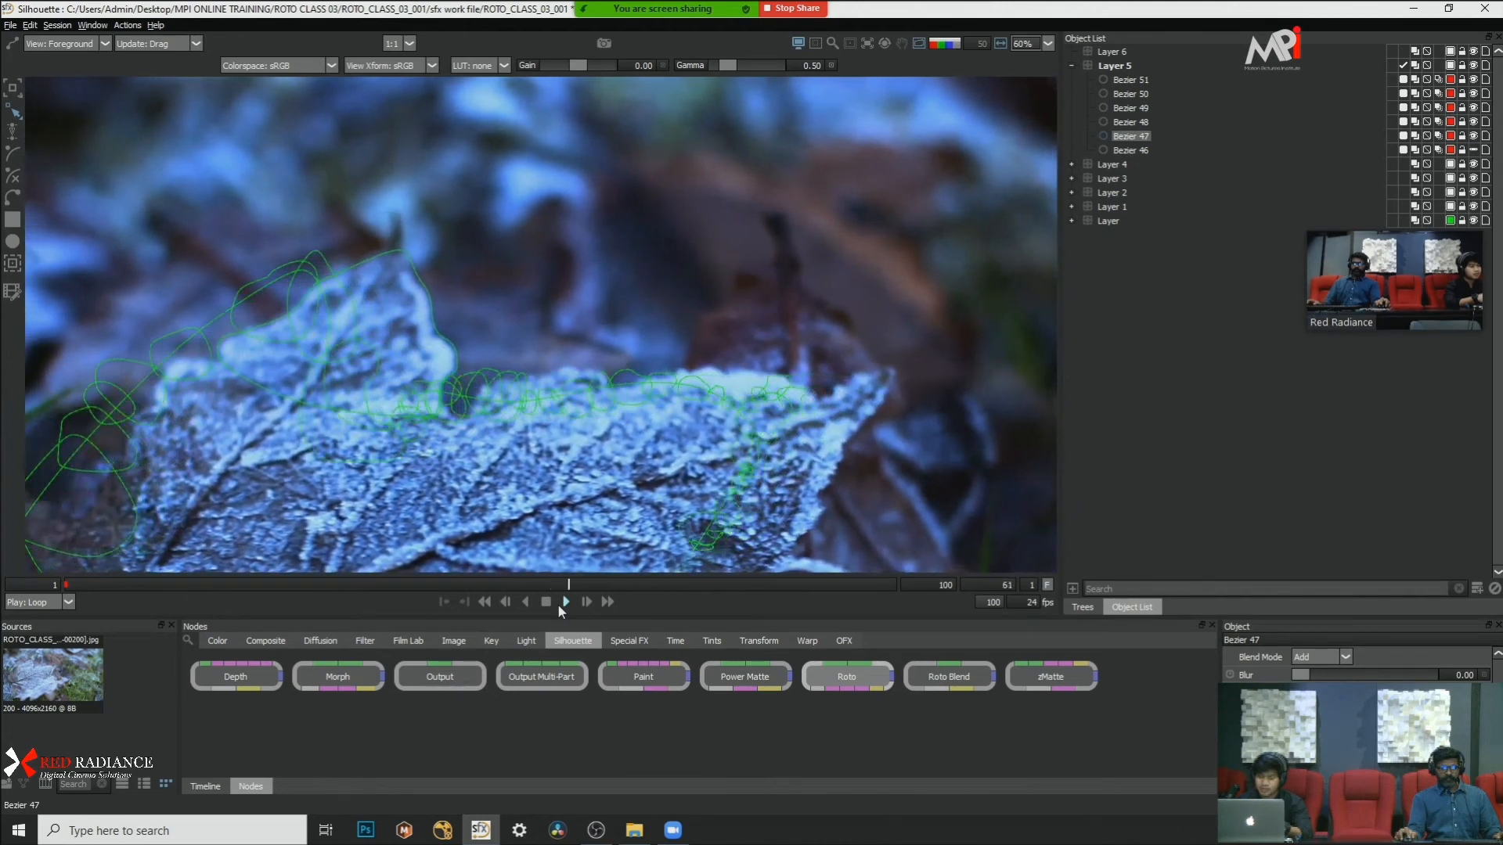
{"action": "left_click", "coordinate": [65, 584]}
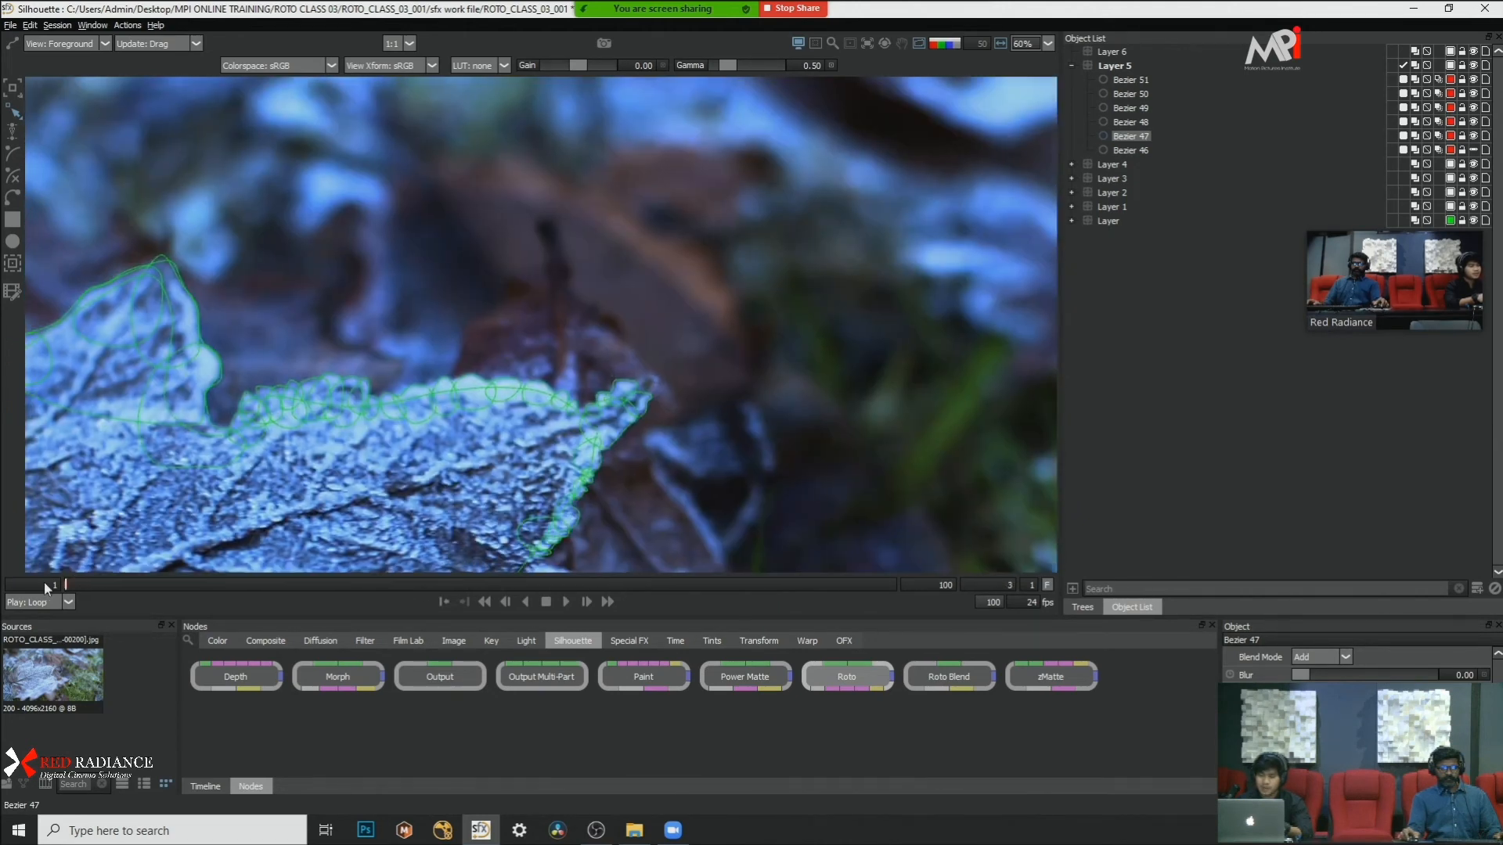
Step: View the whole shot near its first frame and hide the shape outlines to examine the clean footage
{"action": "scroll", "coordinate": [582, 216], "scroll_direction": "down", "scroll_amount": 3}
{"action": "scroll", "coordinate": [559, 262], "scroll_direction": "up", "scroll_amount": 2}
{"action": "left_click_drag", "start_coordinate": [487, 283], "coordinate": [433, 211]}
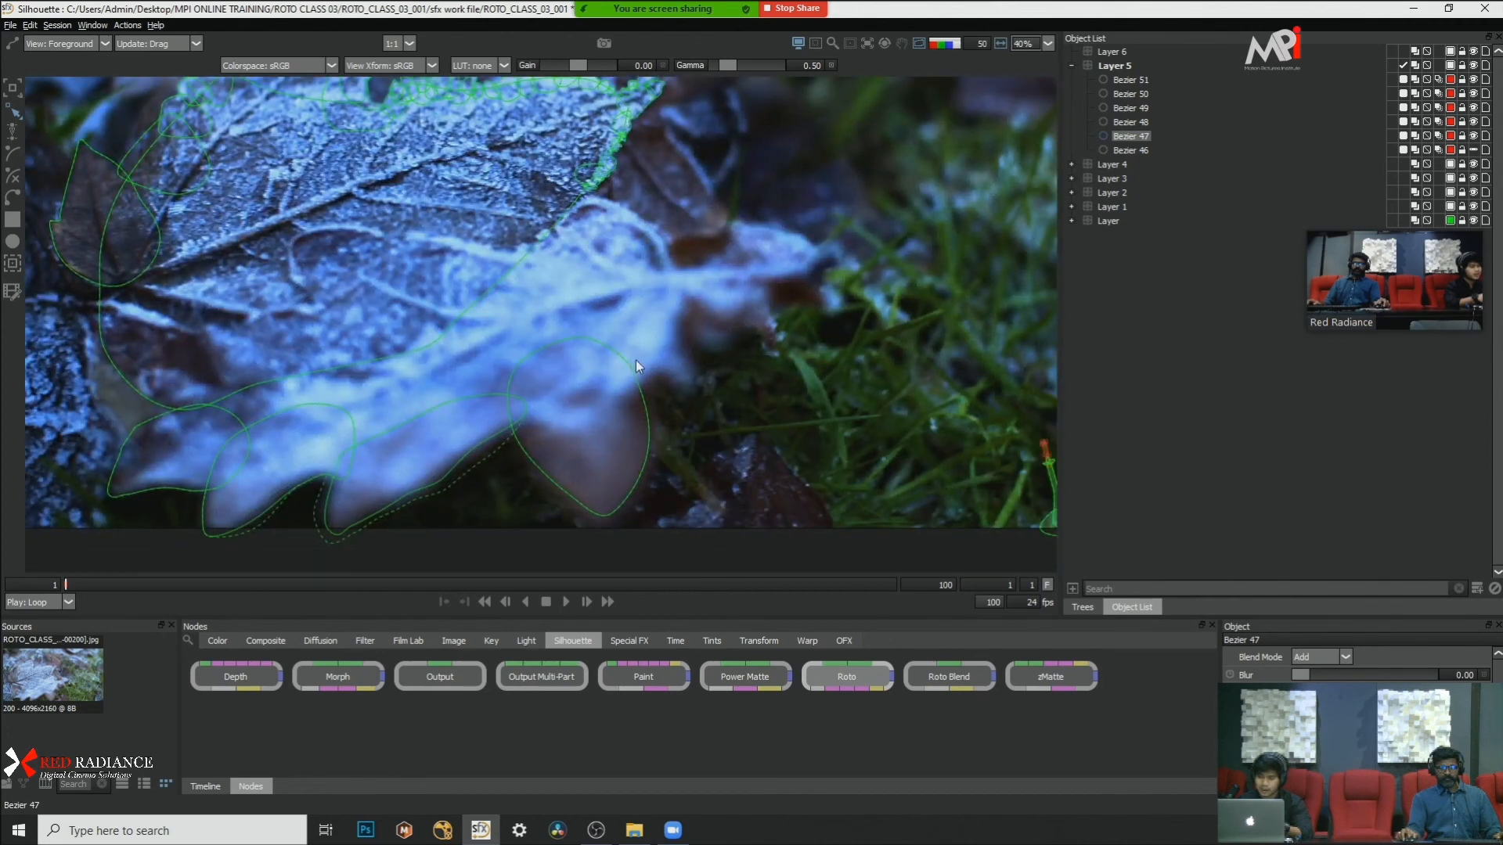
{"action": "scroll", "coordinate": [636, 360], "scroll_direction": "down", "scroll_amount": 1}
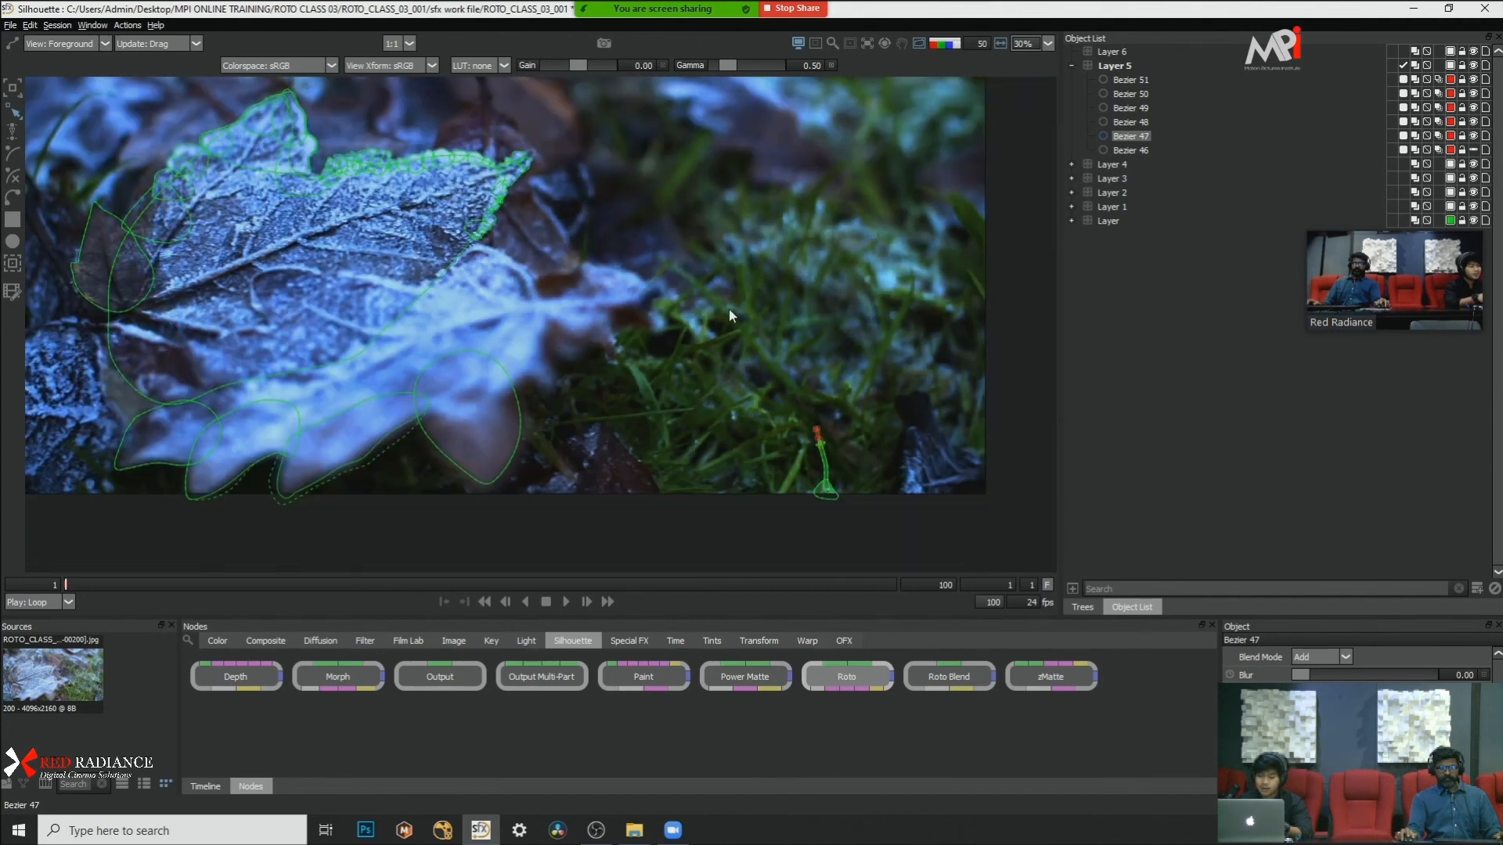
{"action": "left_click_drag", "start_coordinate": [730, 309], "coordinate": [736, 337]}
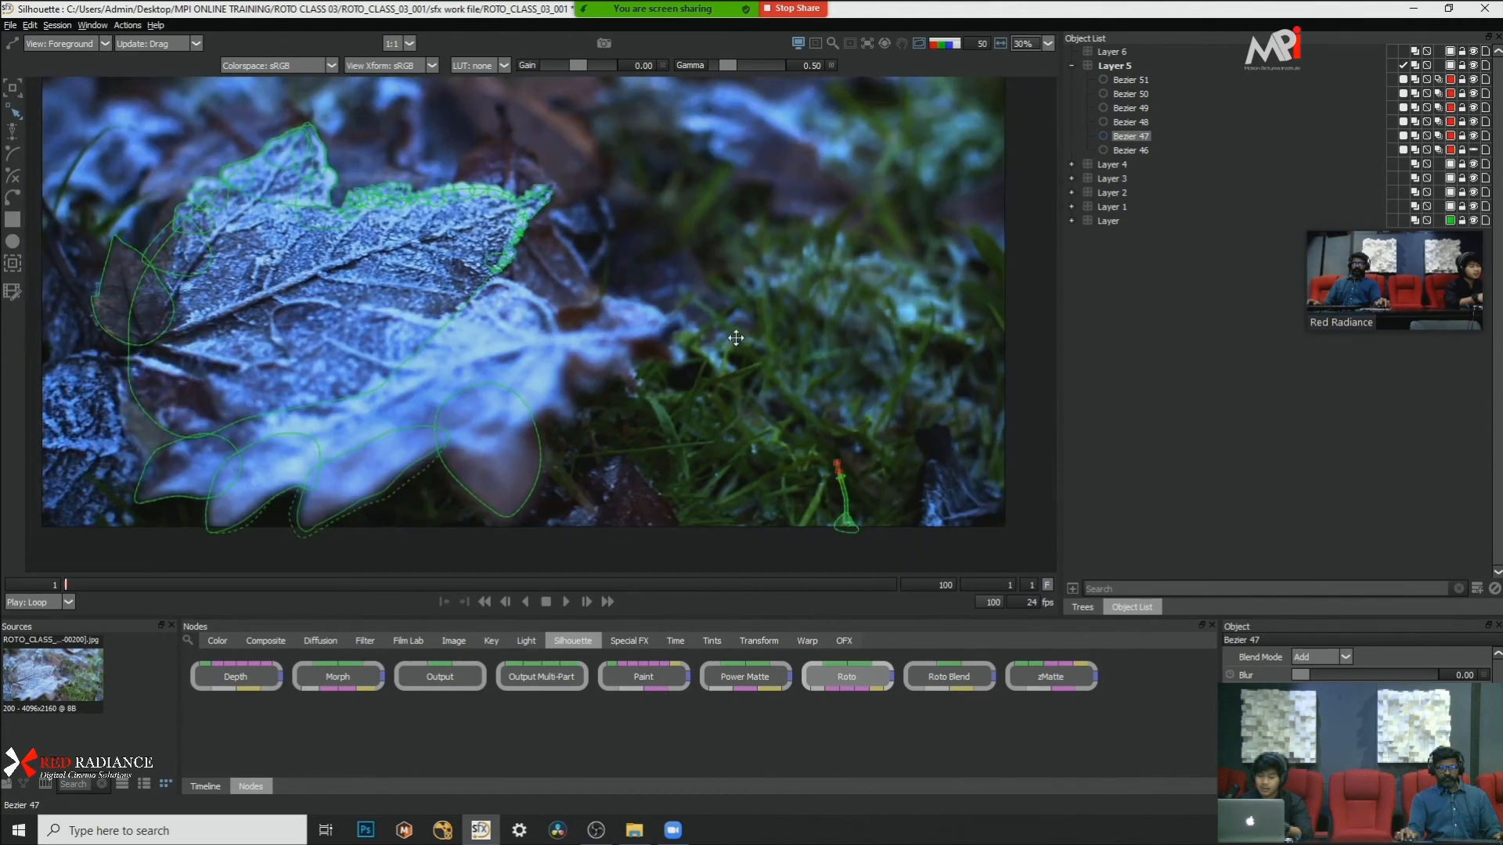
{"action": "key", "text": "o"}
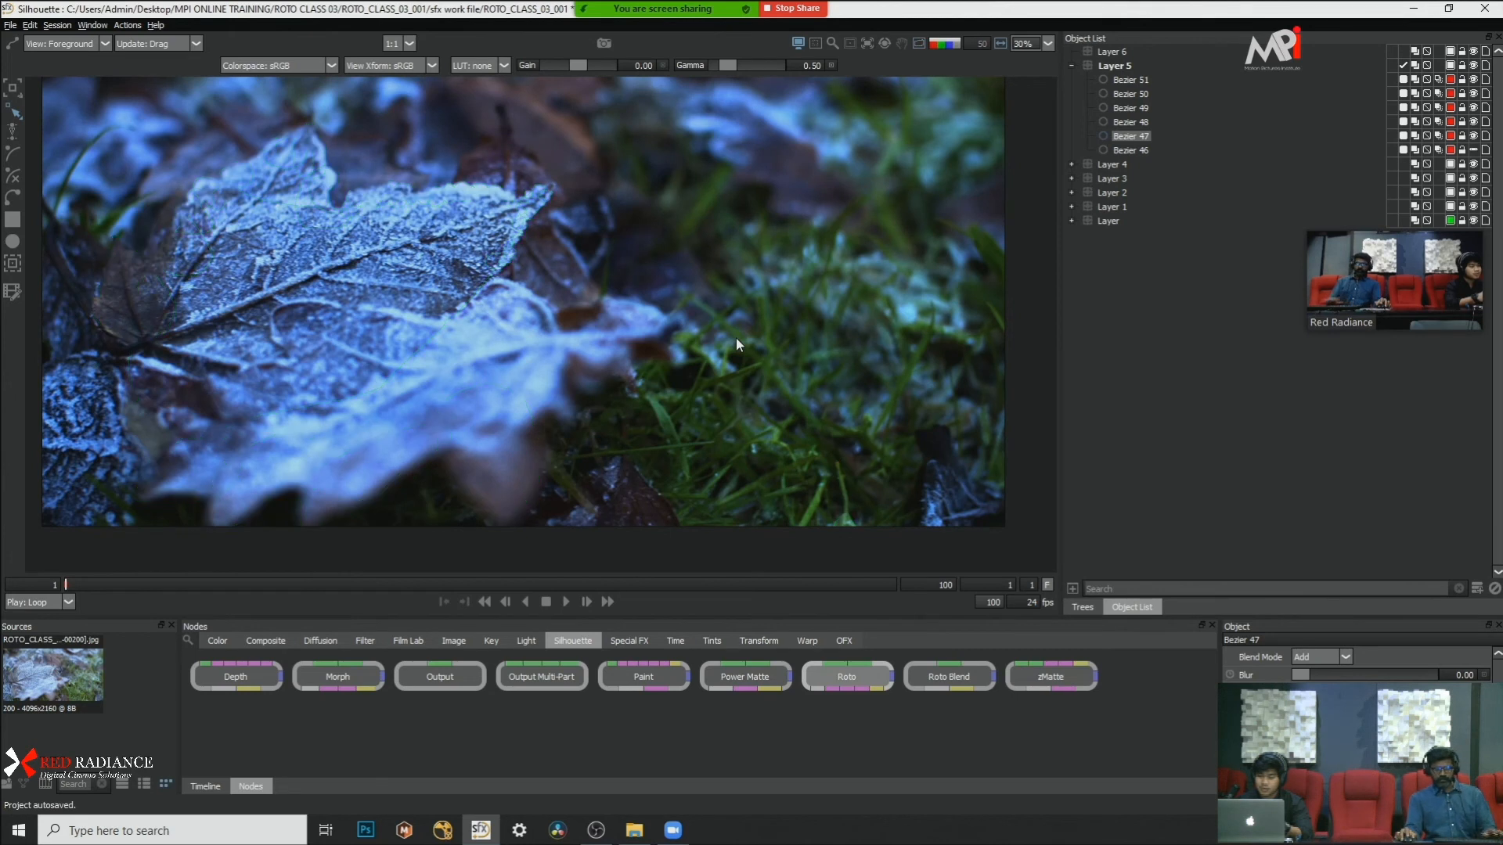
Step: Switch to the output view and examine the small grass blade's alpha matte up close
{"action": "key", "text": "a"}
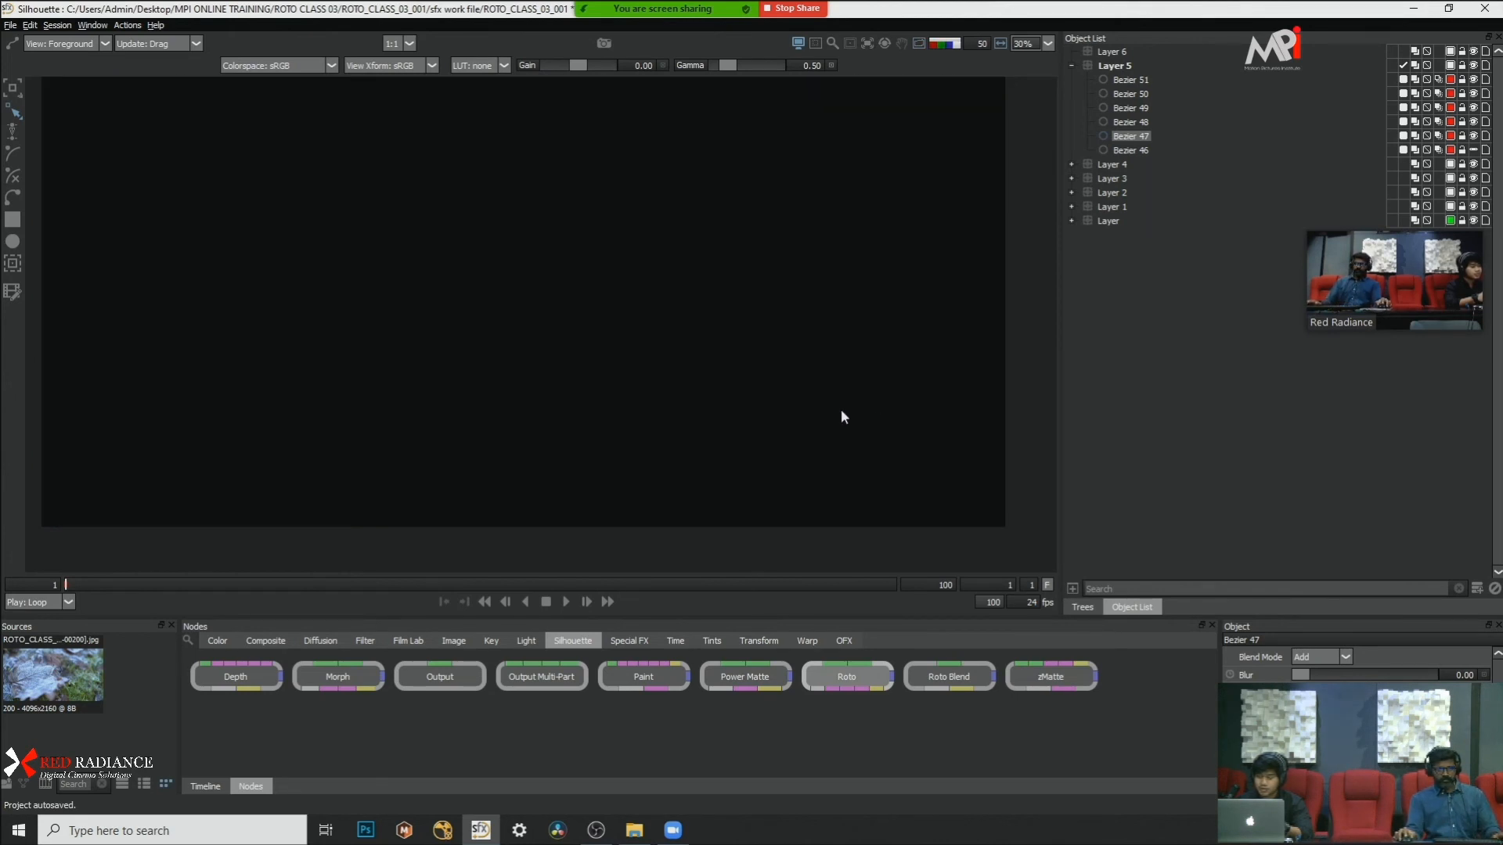
{"action": "key", "text": "o"}
{"action": "scroll", "coordinate": [910, 462], "scroll_direction": "up", "scroll_amount": 4}
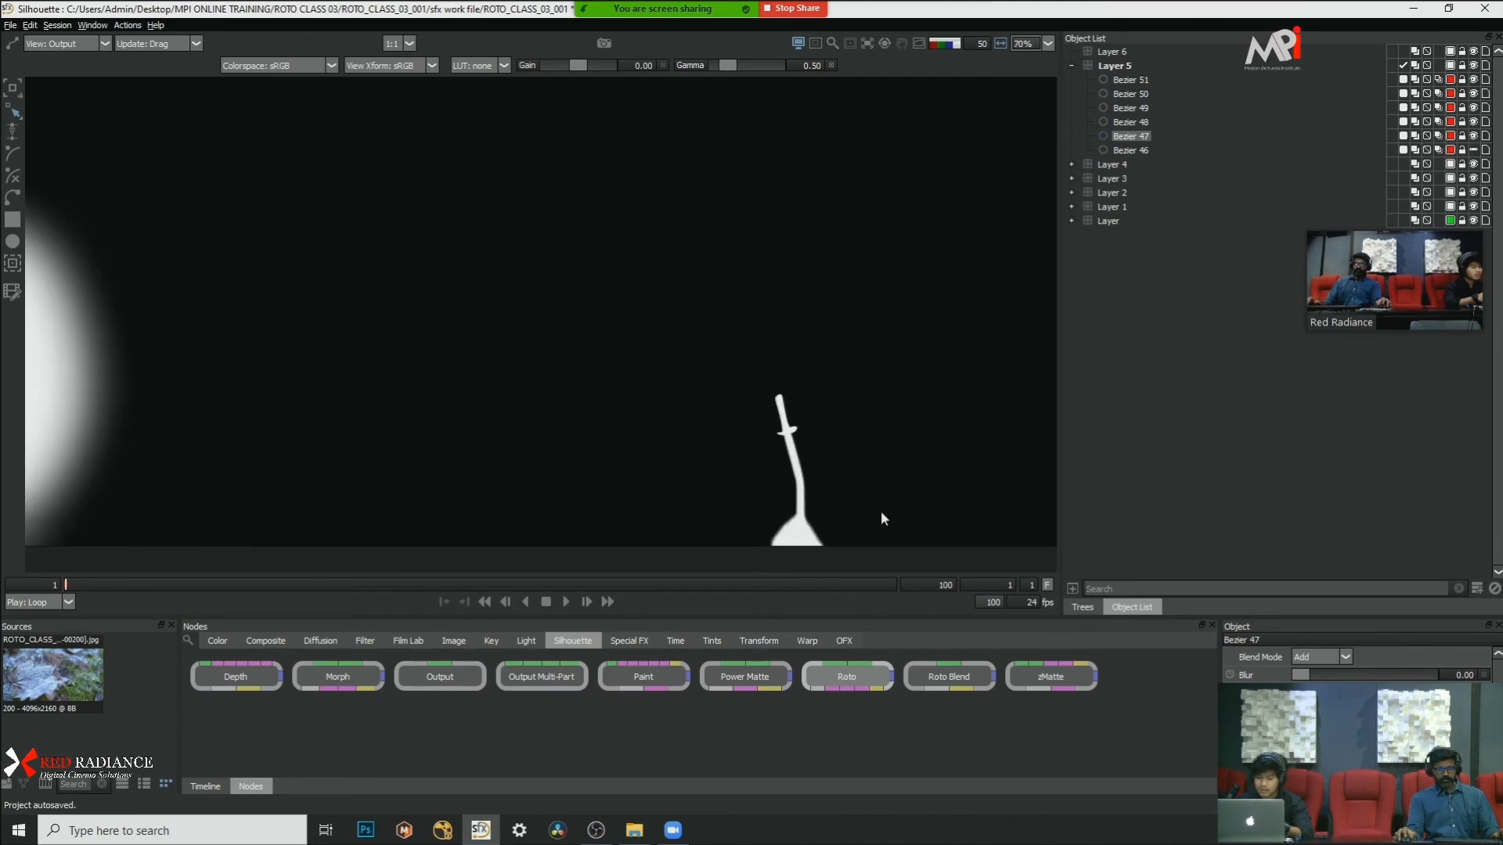
{"action": "key", "text": "a"}
{"action": "scroll", "coordinate": [885, 439], "scroll_direction": "up", "scroll_amount": 3}
{"action": "key", "text": "a"}
{"action": "key", "text": "a"}
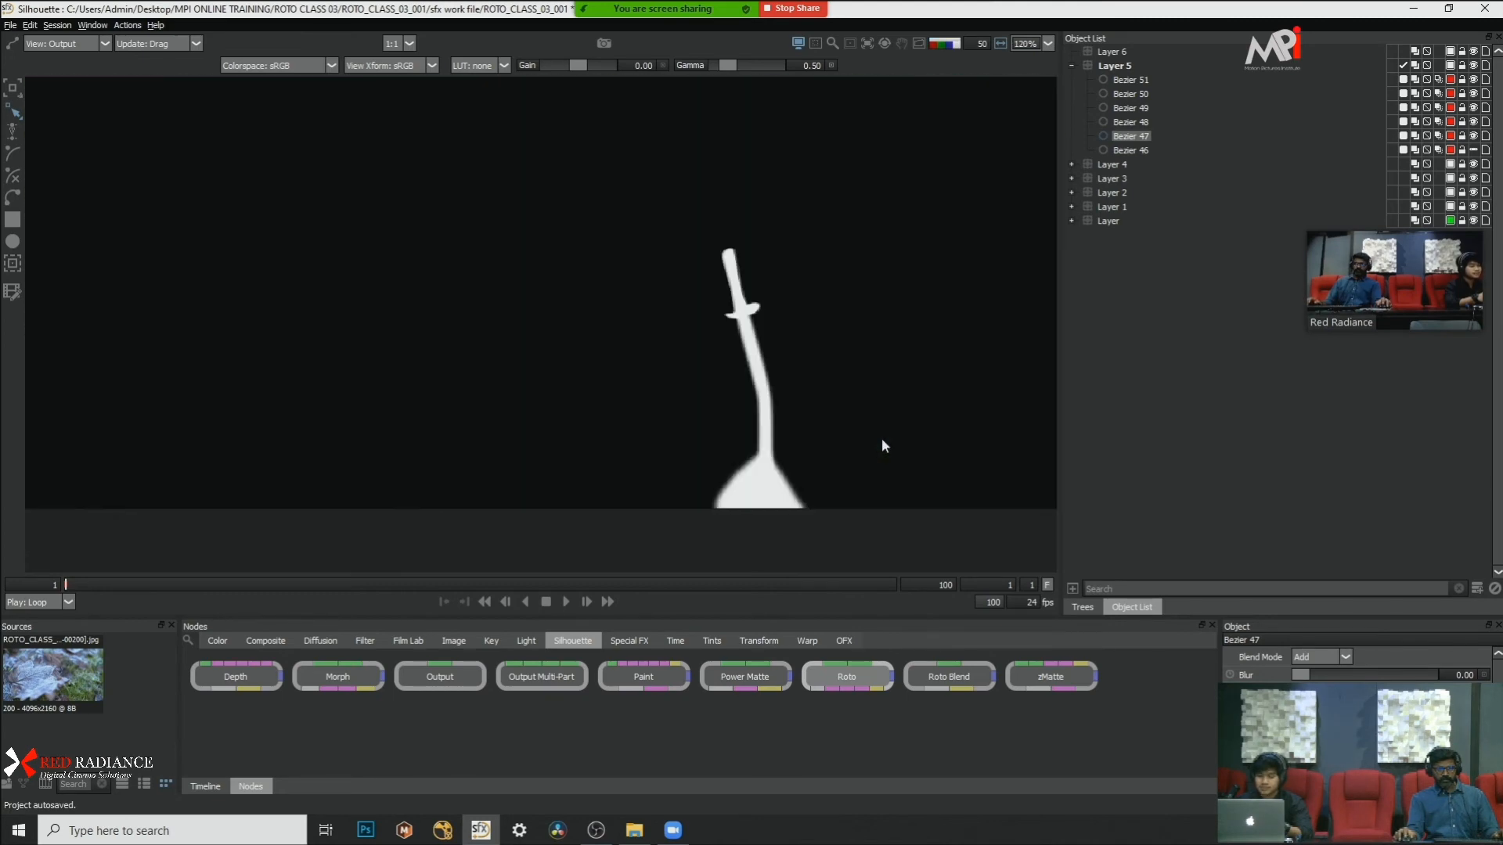
Step: Play the whole shot with the red matte overlay and return to frame 1
{"action": "scroll", "coordinate": [884, 439], "scroll_direction": "down", "scroll_amount": 9}
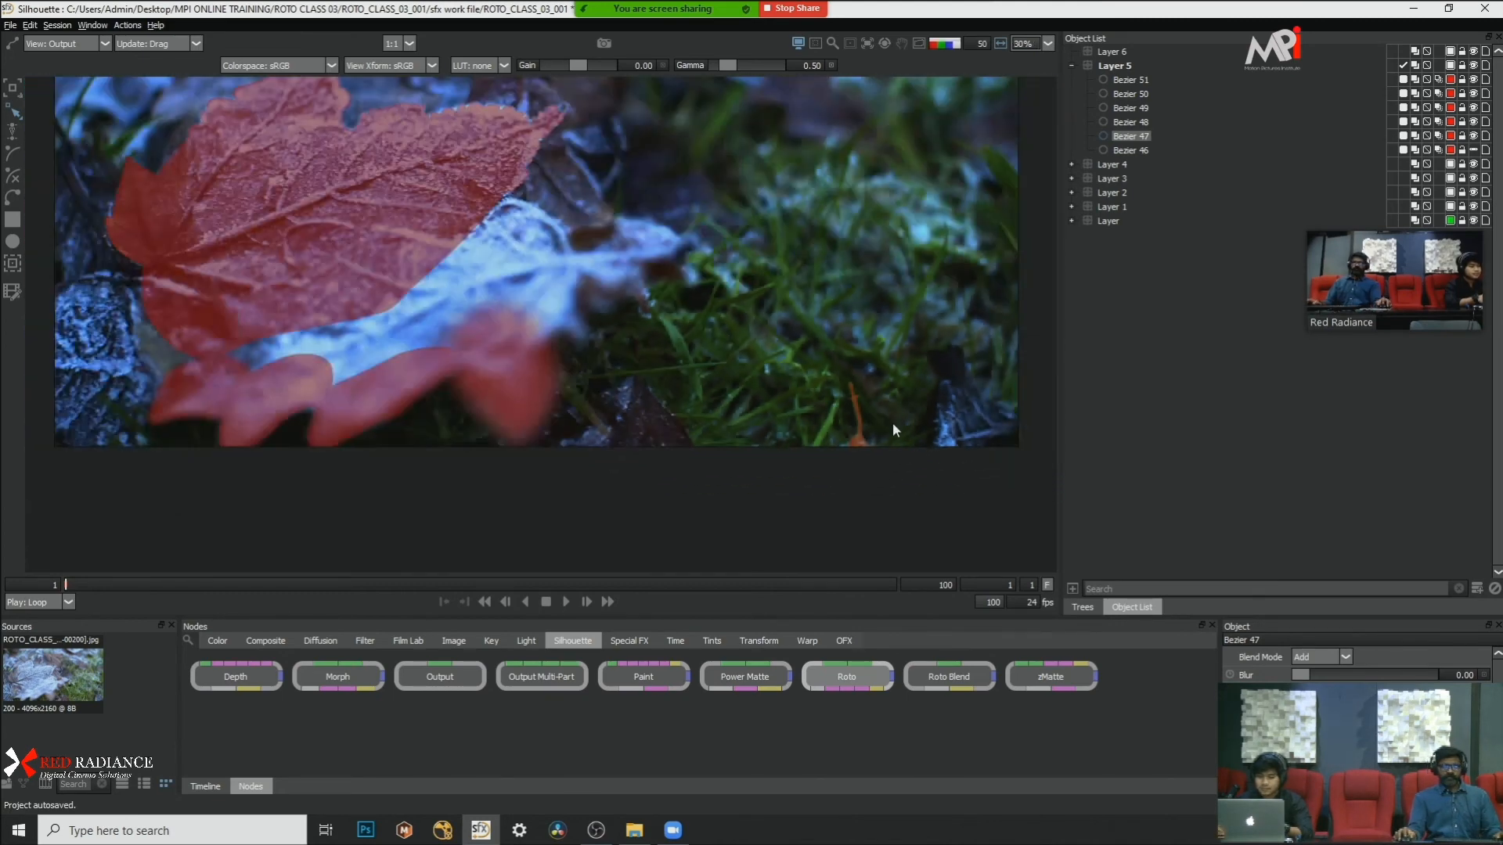
{"action": "scroll", "coordinate": [853, 407], "scroll_direction": "up", "scroll_amount": 4}
{"action": "scroll", "coordinate": [838, 401], "scroll_direction": "down", "scroll_amount": 4}
{"action": "scroll", "coordinate": [658, 360], "scroll_direction": "up", "scroll_amount": 3}
{"action": "scroll", "coordinate": [651, 364], "scroll_direction": "down", "scroll_amount": 3}
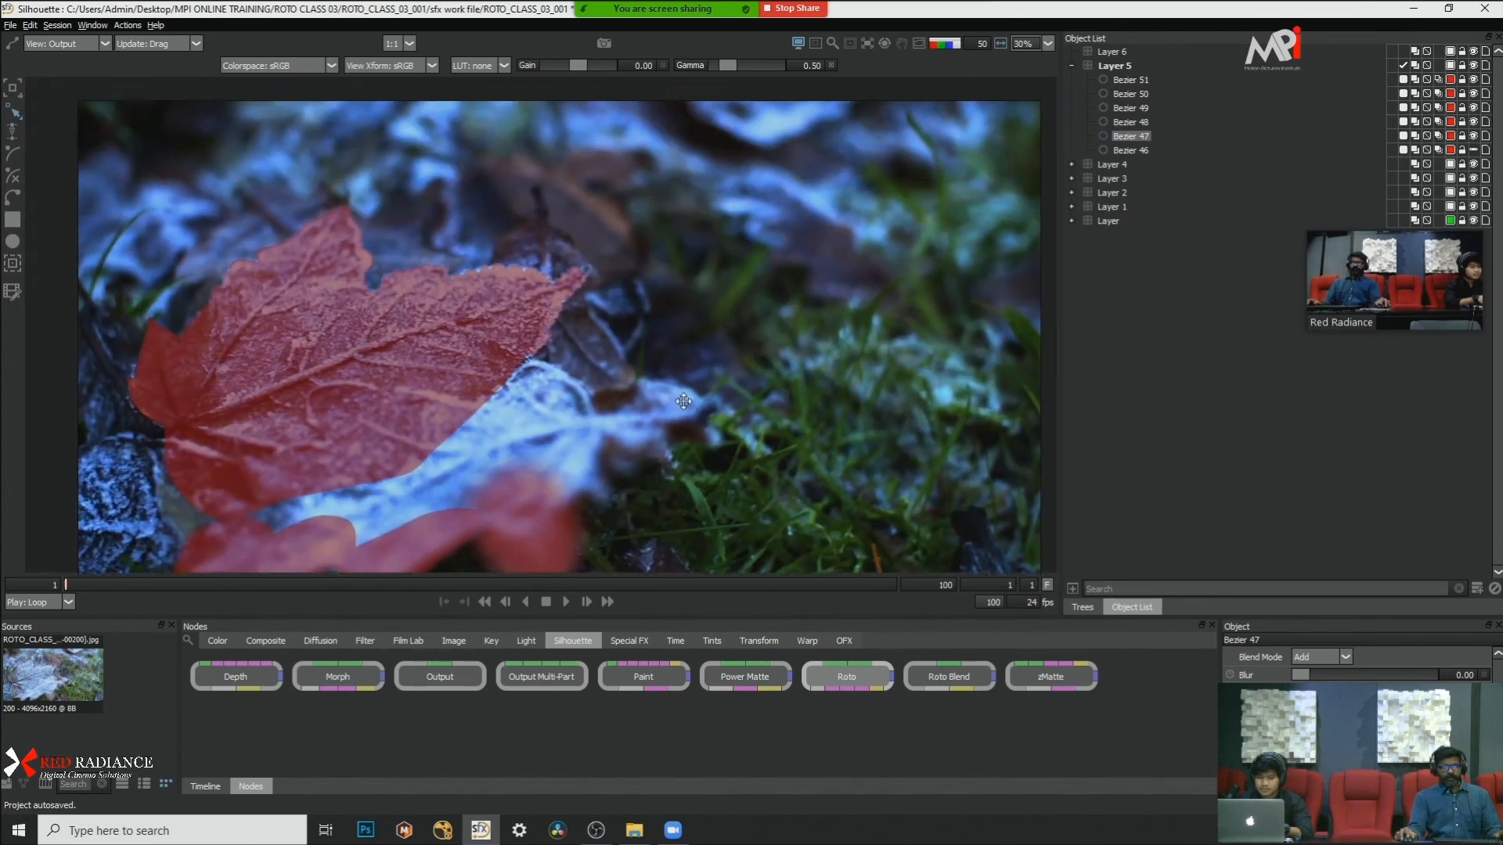
{"action": "left_click", "coordinate": [566, 602]}
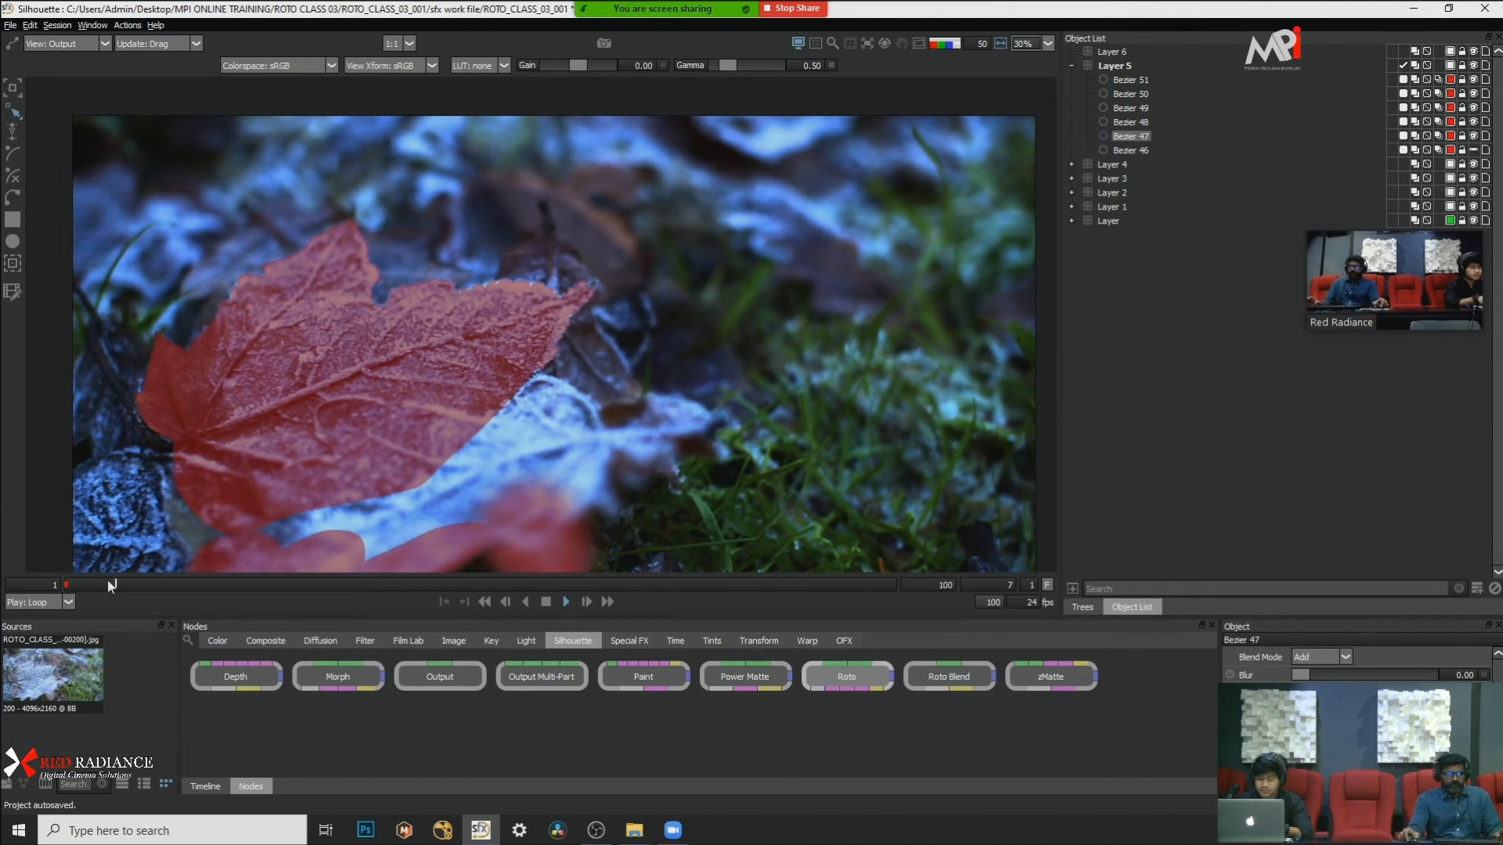
{"action": "key", "text": "Home"}
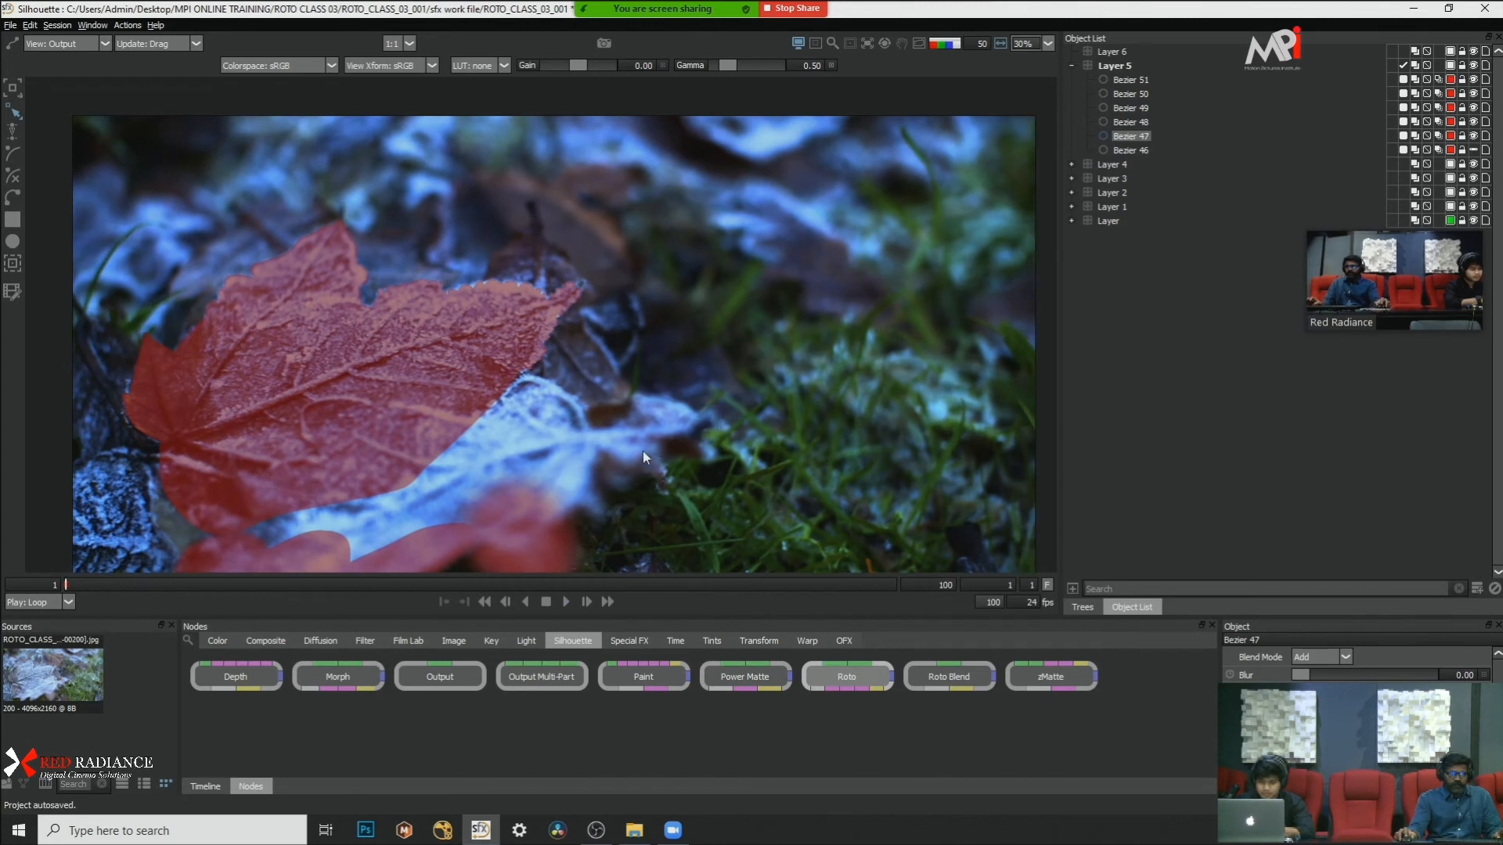
Step: Examine the large leaf's overlay edge and the unmasked leaves and grass around it at frame 1
{"action": "left_click_drag", "start_coordinate": [817, 436], "coordinate": [667, 415]}
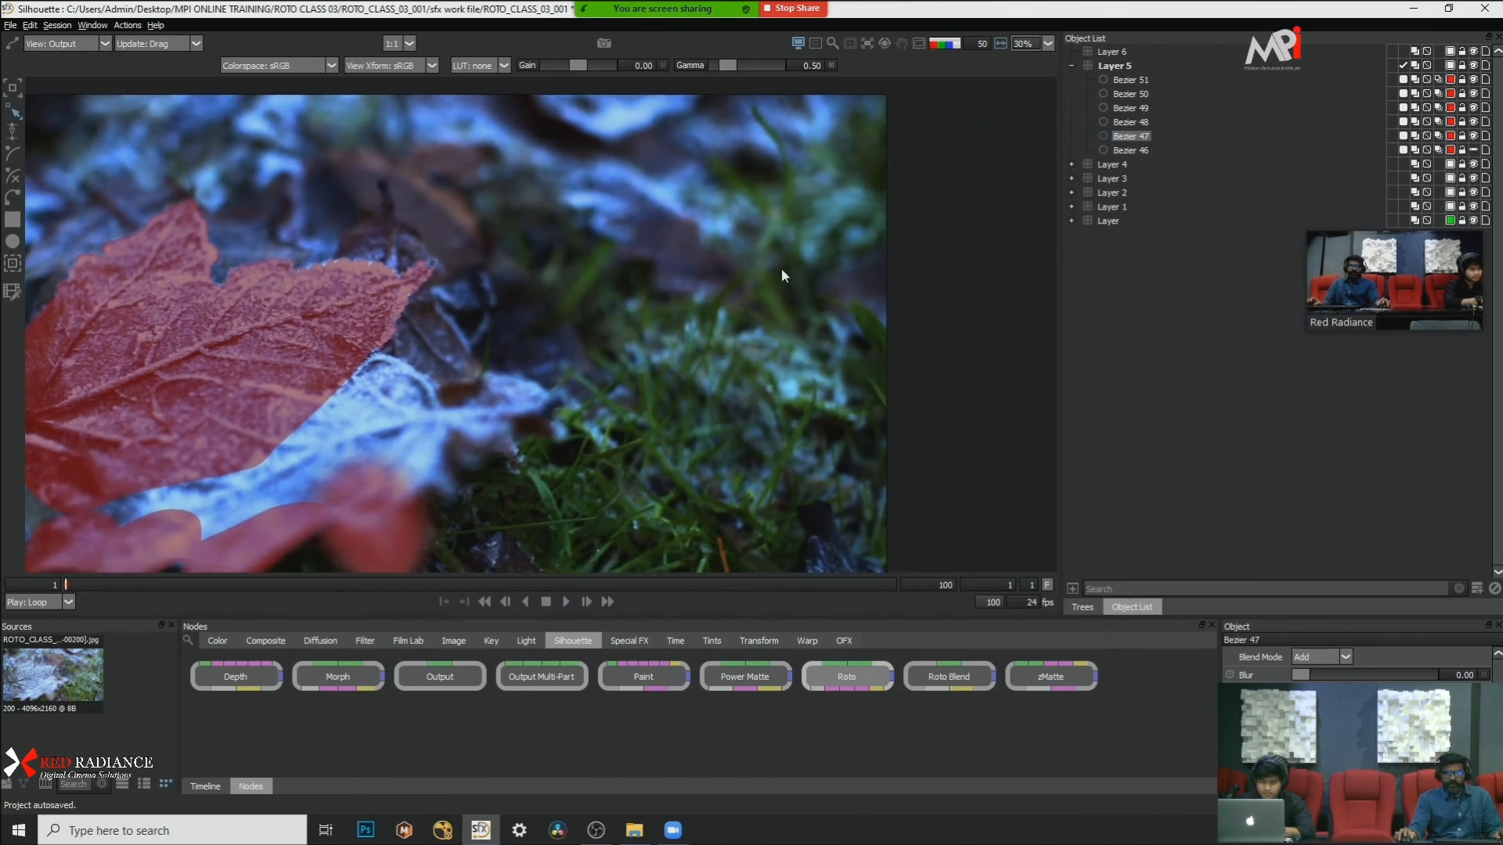
{"action": "left_click_drag", "start_coordinate": [796, 319], "coordinate": [840, 368]}
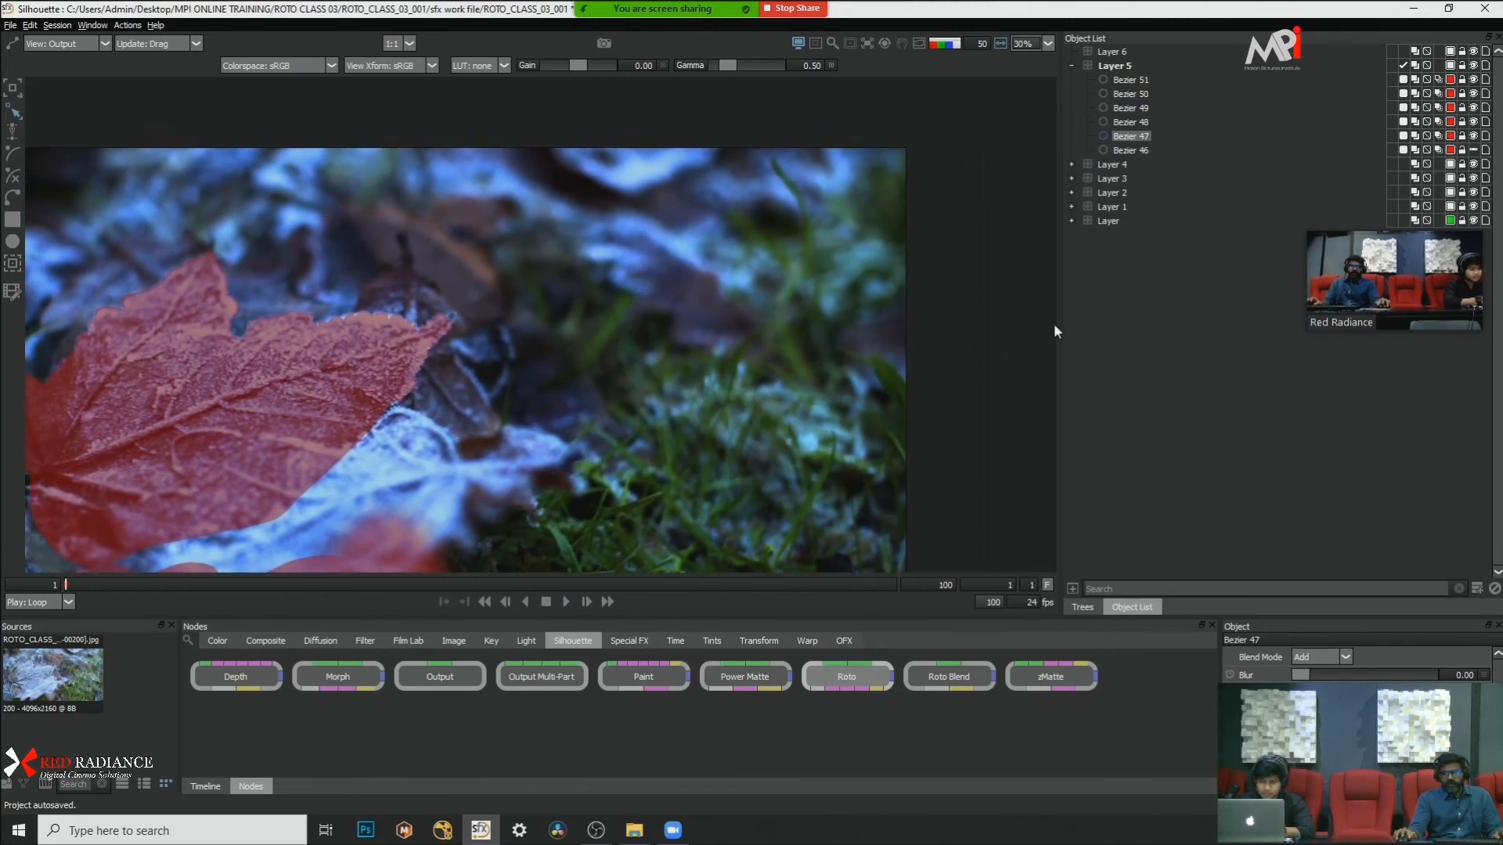
{"action": "mouse_move", "coordinate": [843, 171]}
{"action": "left_mouse_down"}
{"action": "mouse_move", "coordinate": [799, 244]}
{"action": "mouse_move", "coordinate": [852, 170]}
{"action": "left_mouse_up"}
{"action": "left_click_drag", "start_coordinate": [773, 243], "coordinate": [772, 238]}
{"action": "scroll", "coordinate": [626, 320], "scroll_direction": "up", "scroll_amount": 2}
{"action": "left_click_drag", "start_coordinate": [626, 319], "coordinate": [738, 279]}
{"action": "scroll", "coordinate": [738, 279], "scroll_direction": "up", "scroll_amount": 3}
{"action": "left_click_drag", "start_coordinate": [678, 391], "coordinate": [588, 308]}
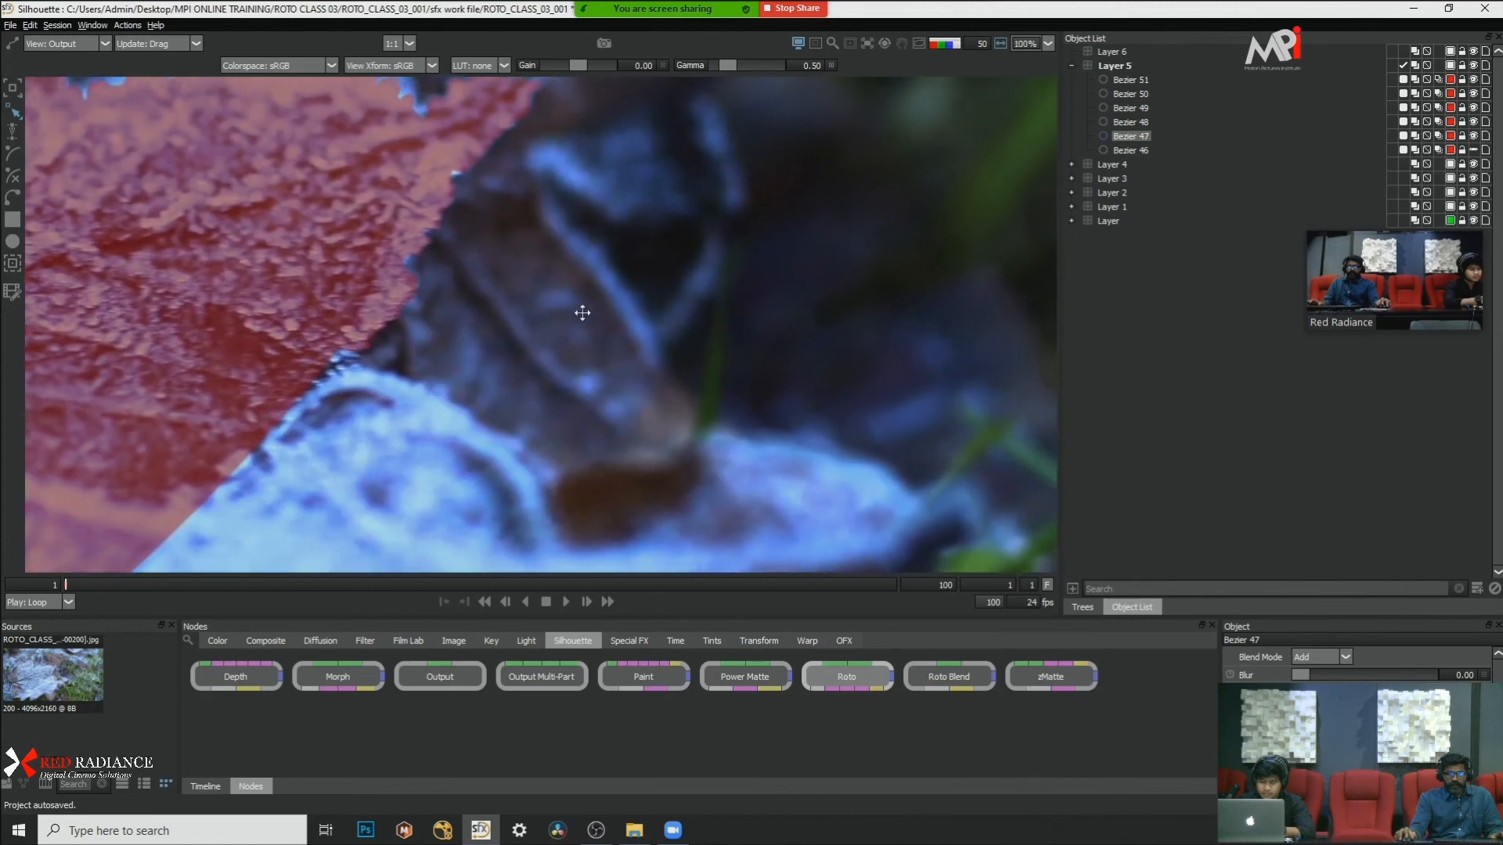
{"action": "scroll", "coordinate": [589, 313], "scroll_direction": "down", "scroll_amount": 5}
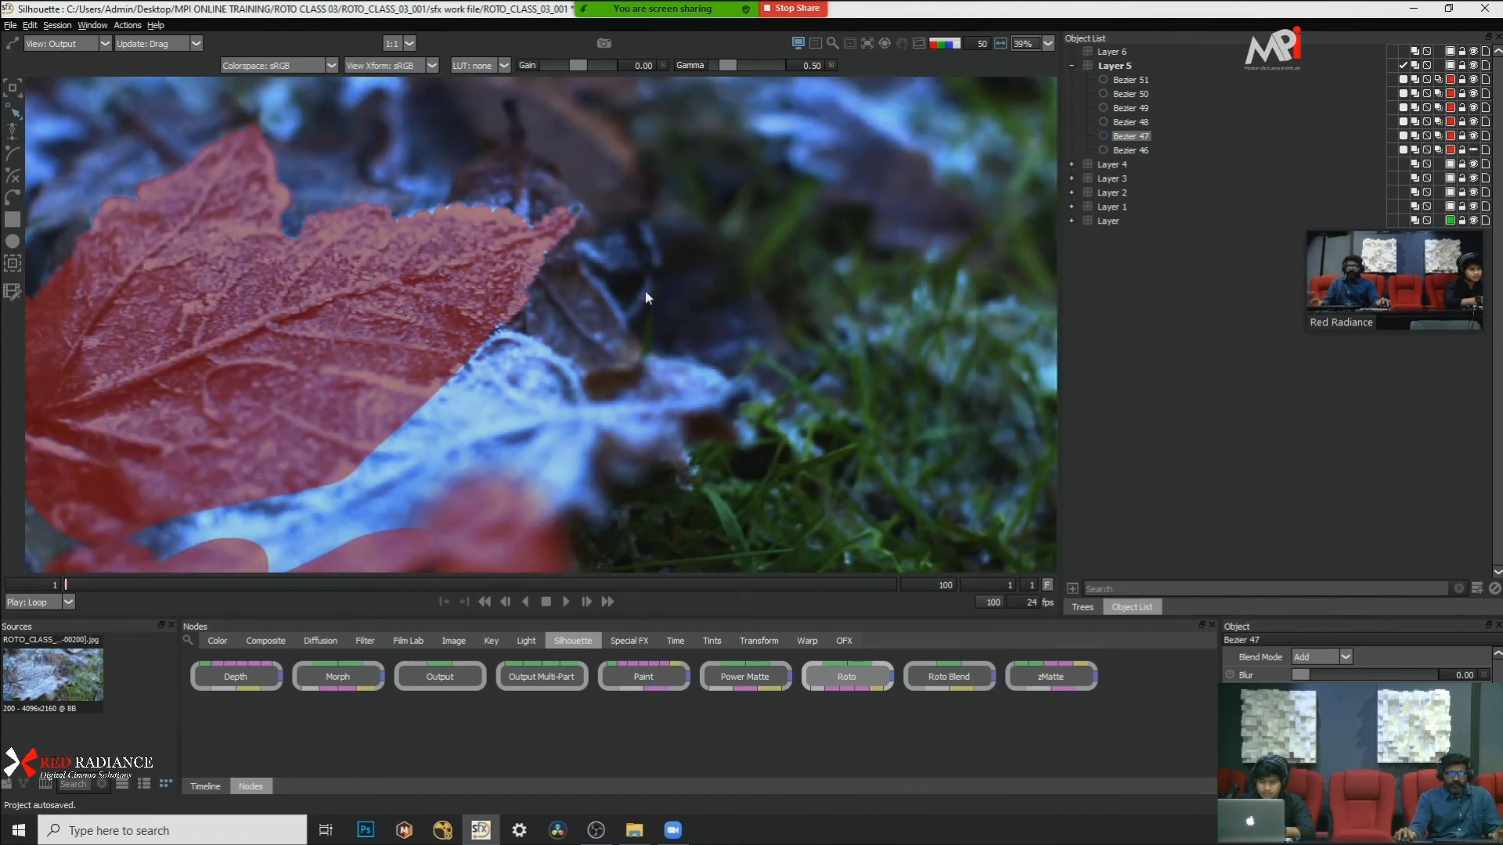
{"action": "scroll", "coordinate": [631, 296], "scroll_direction": "down", "scroll_amount": 1}
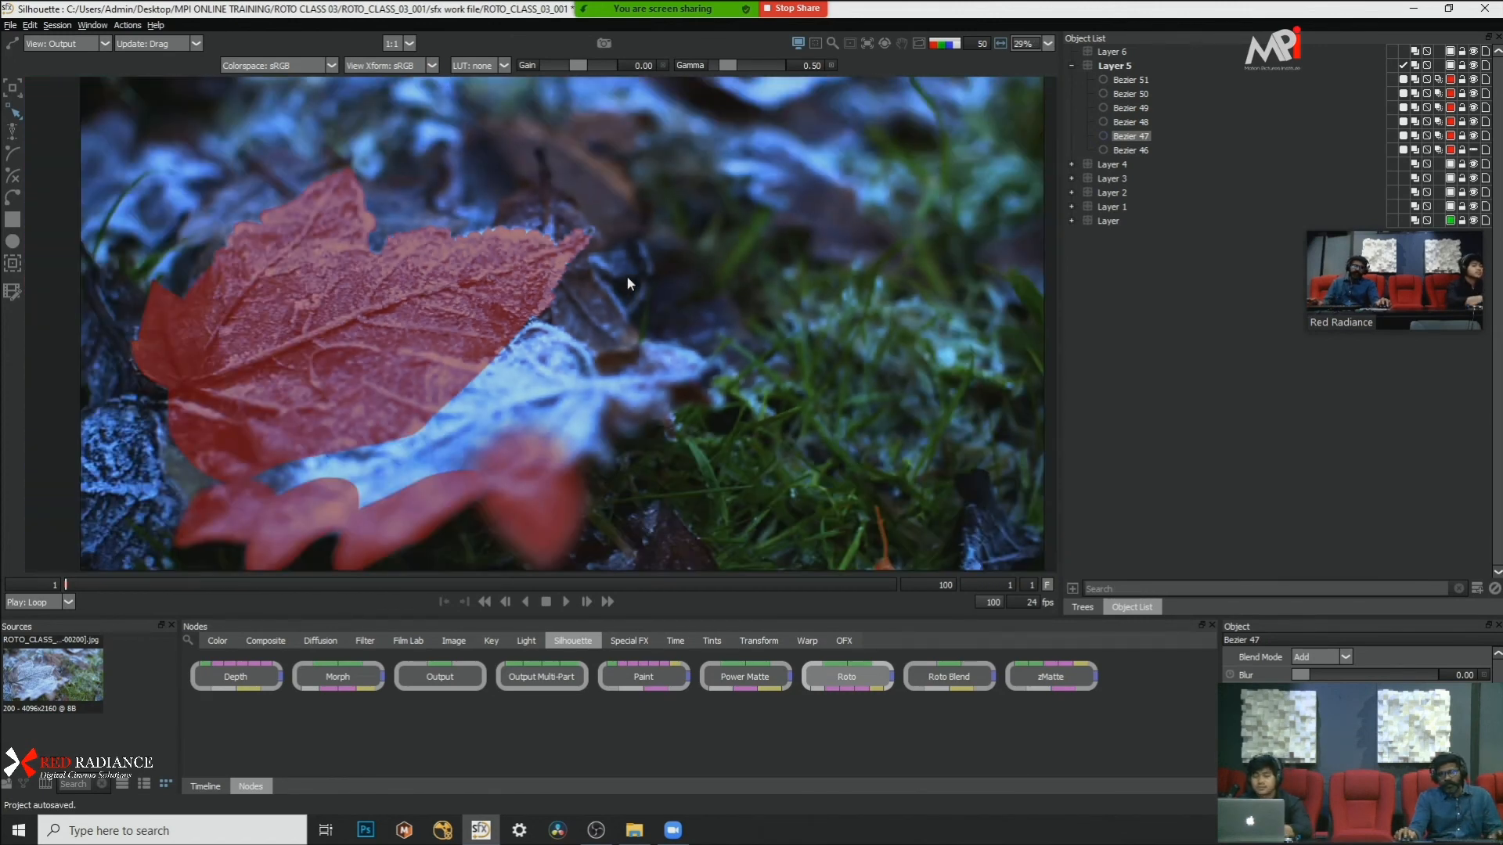
{"action": "left_click_drag", "start_coordinate": [650, 251], "coordinate": [612, 310]}
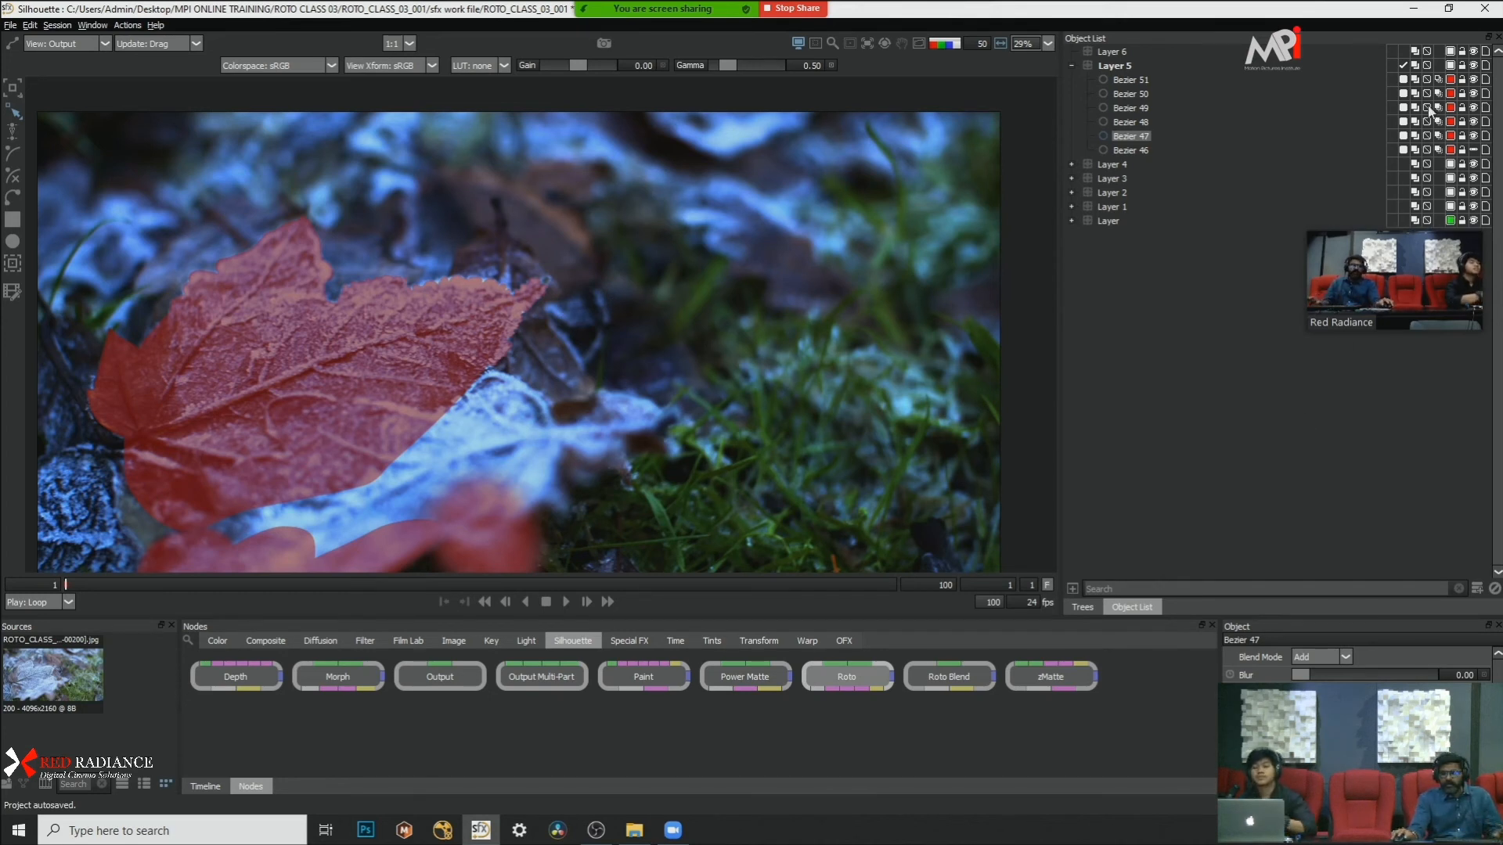
{"action": "scroll", "coordinate": [657, 249], "scroll_direction": "up", "scroll_amount": 1}
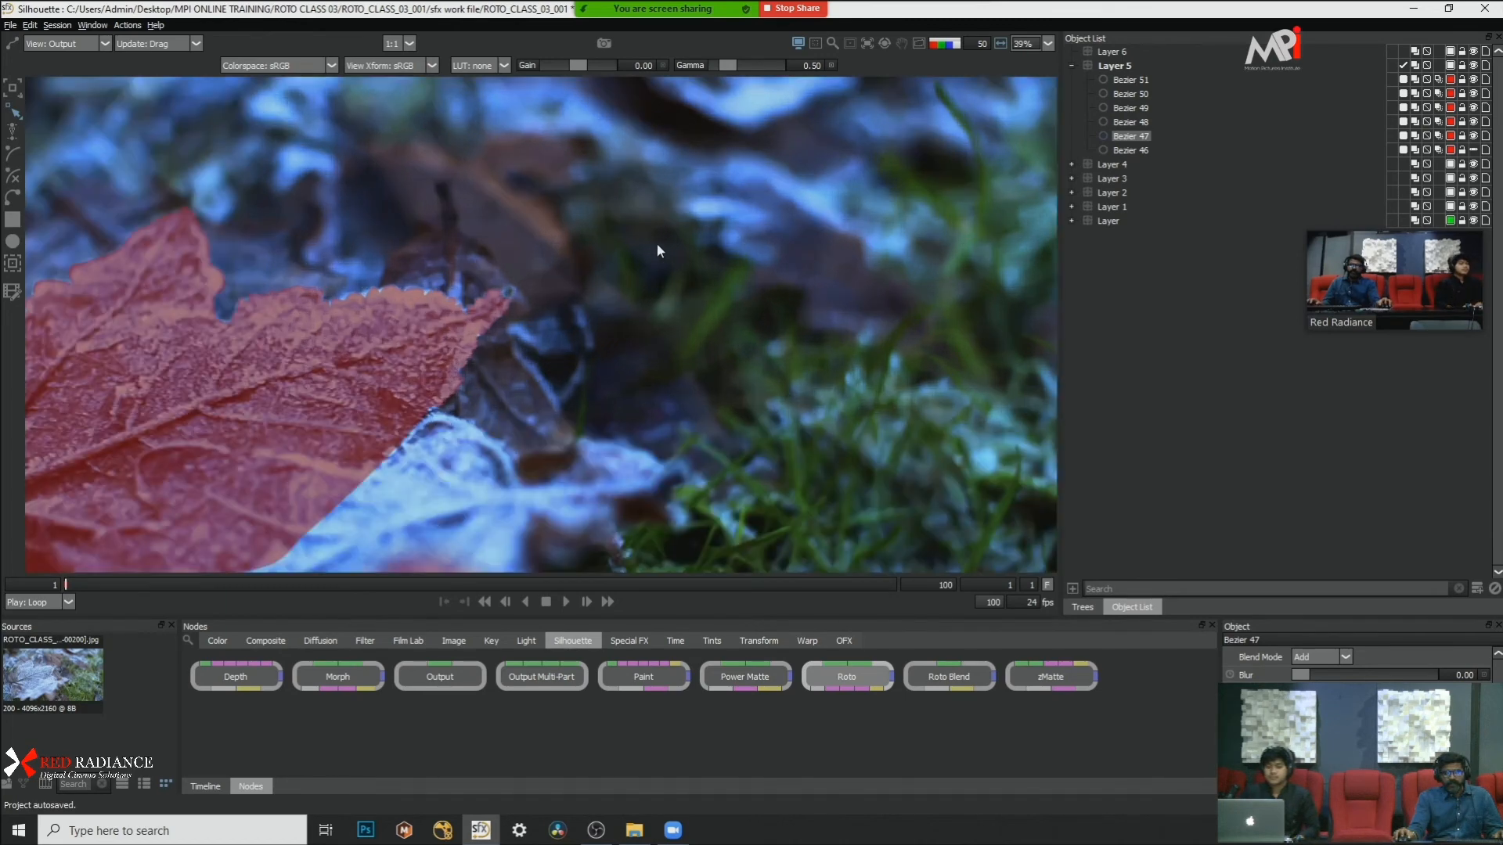
{"action": "scroll", "coordinate": [643, 244], "scroll_direction": "down", "scroll_amount": 1}
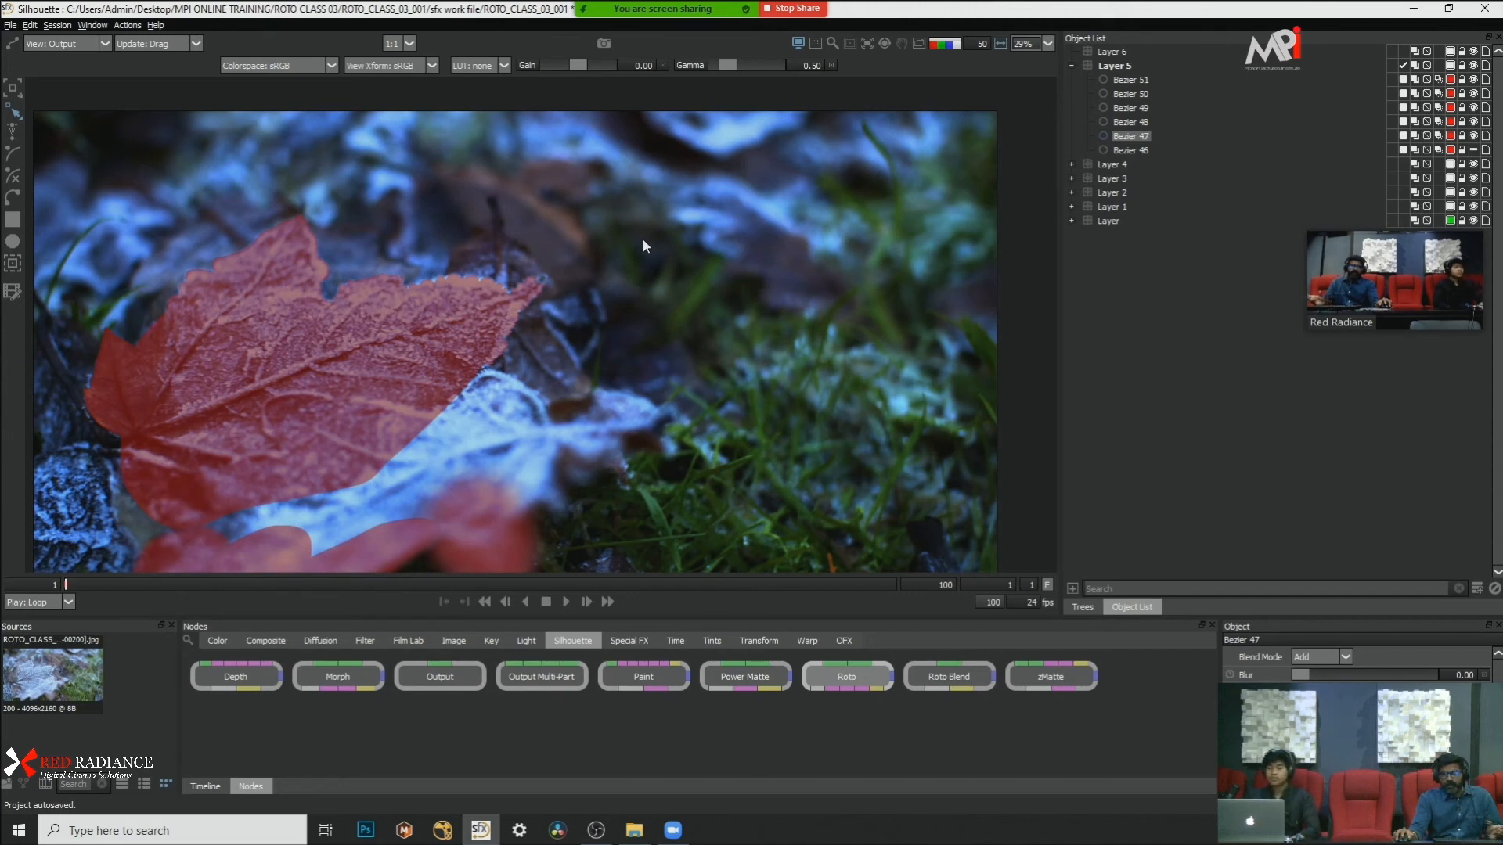
{"action": "scroll", "coordinate": [623, 302], "scroll_direction": "up", "scroll_amount": 1}
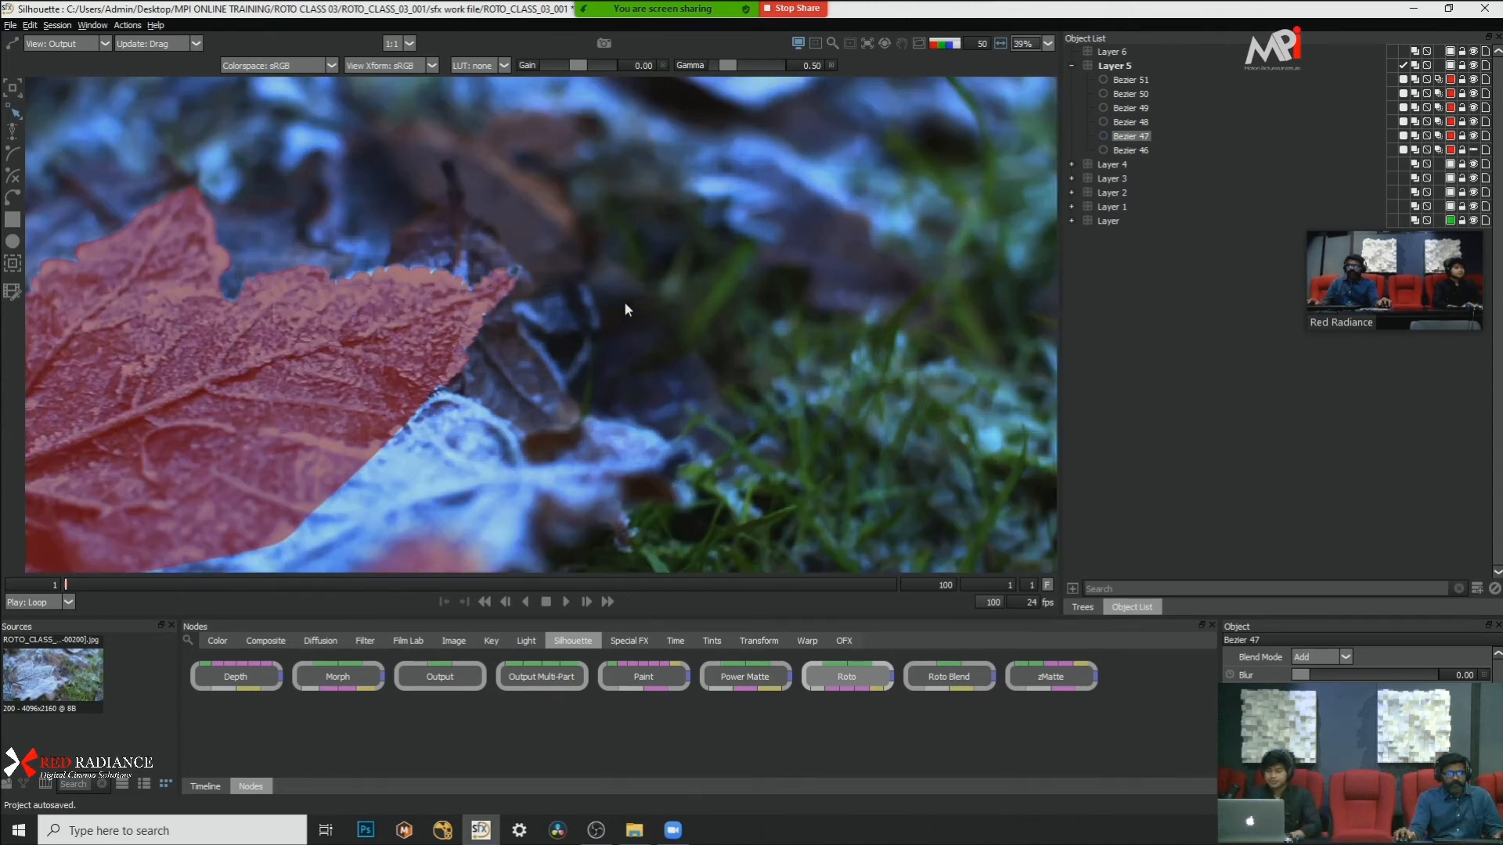
{"action": "scroll", "coordinate": [622, 298], "scroll_direction": "down", "scroll_amount": 2}
{"action": "scroll", "coordinate": [624, 302], "scroll_direction": "up", "scroll_amount": 1}
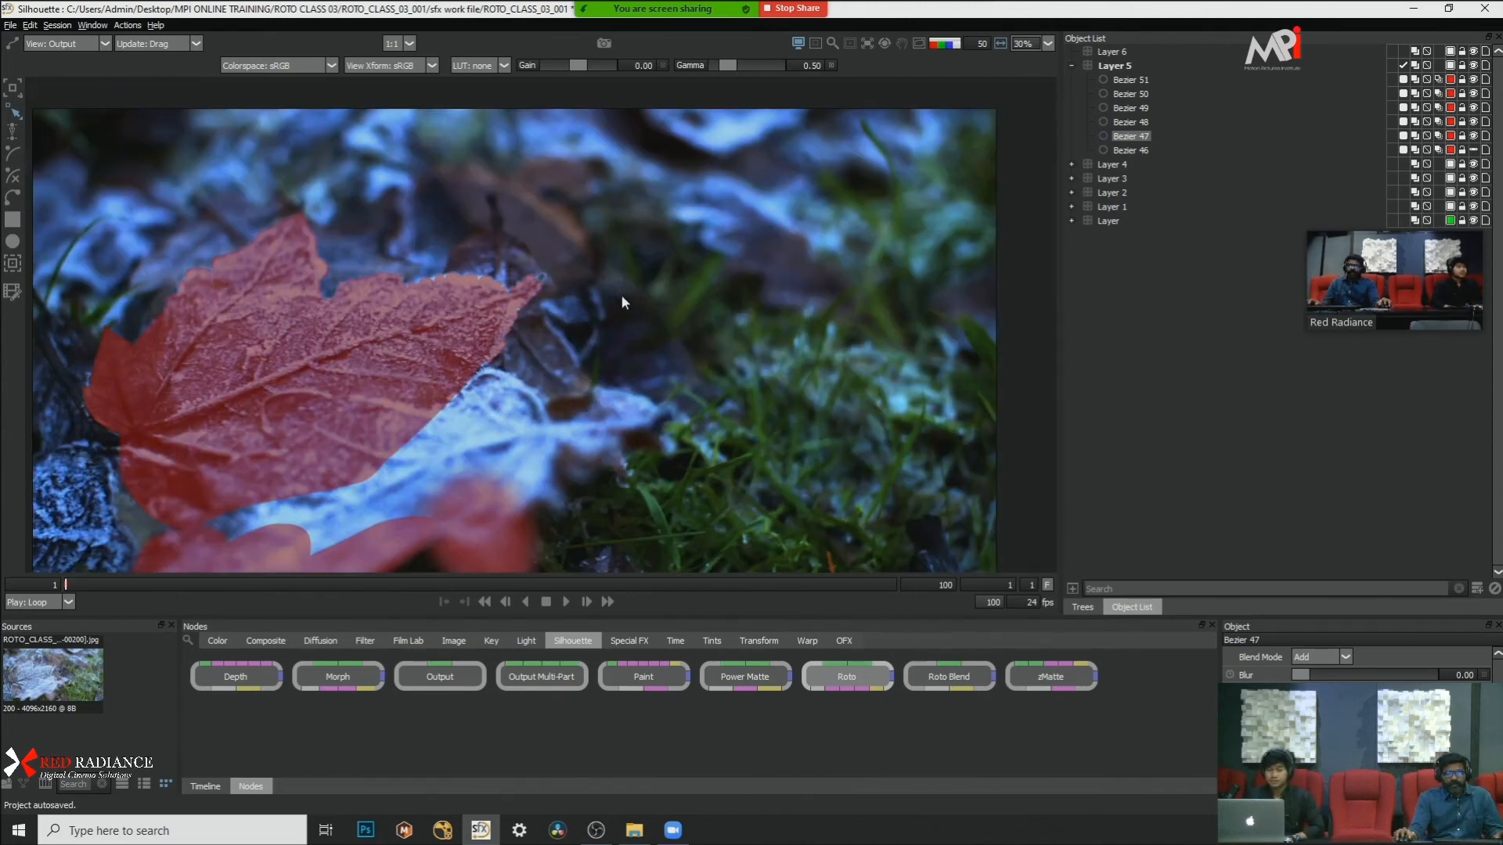
Step: Save the frosted-leaf project and close it
{"action": "left_click", "coordinate": [12, 25]}
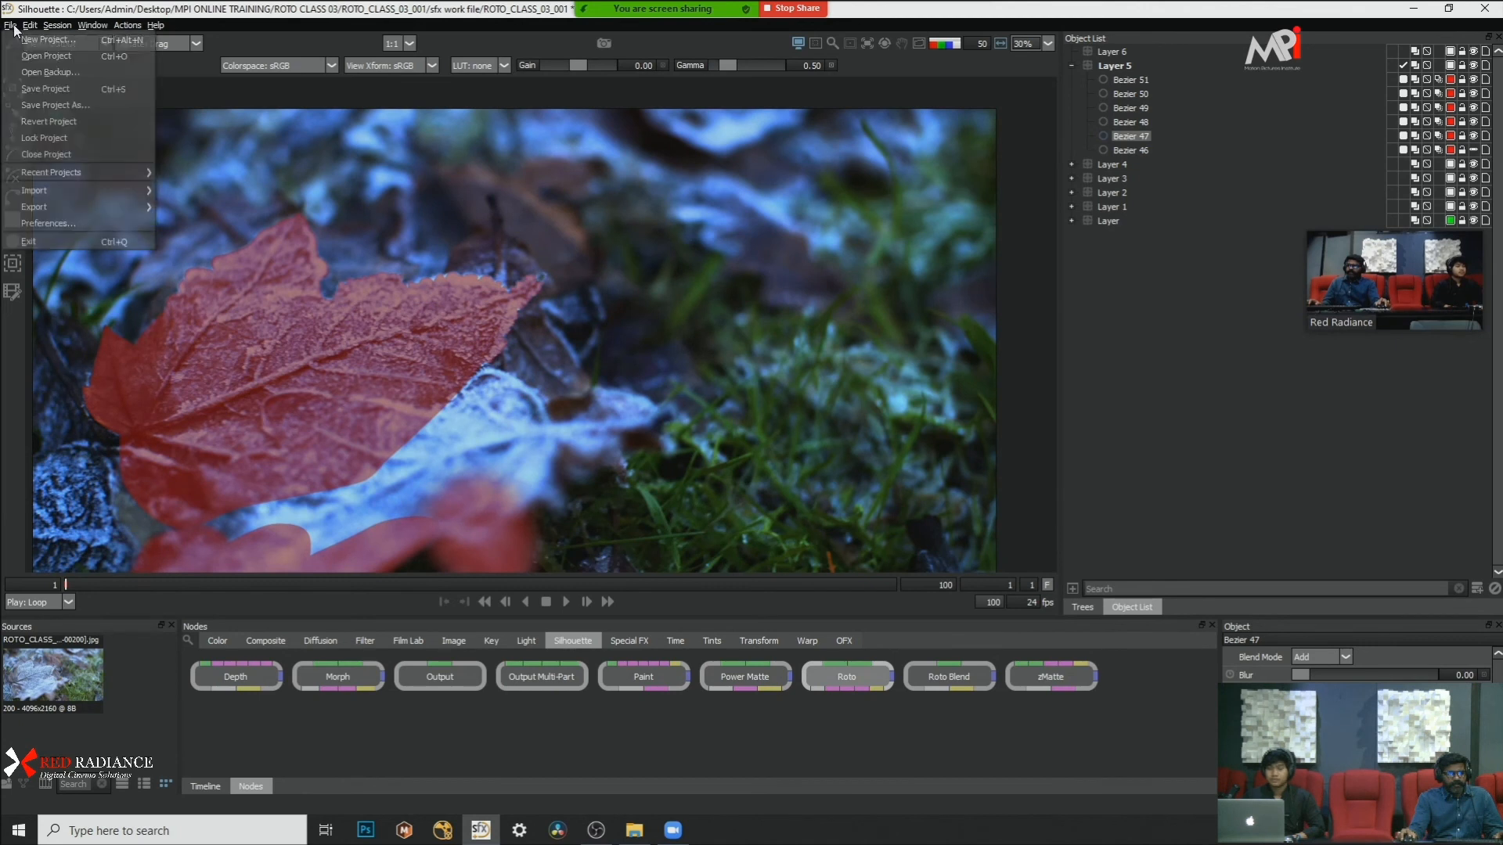
{"action": "left_click", "coordinate": [47, 89]}
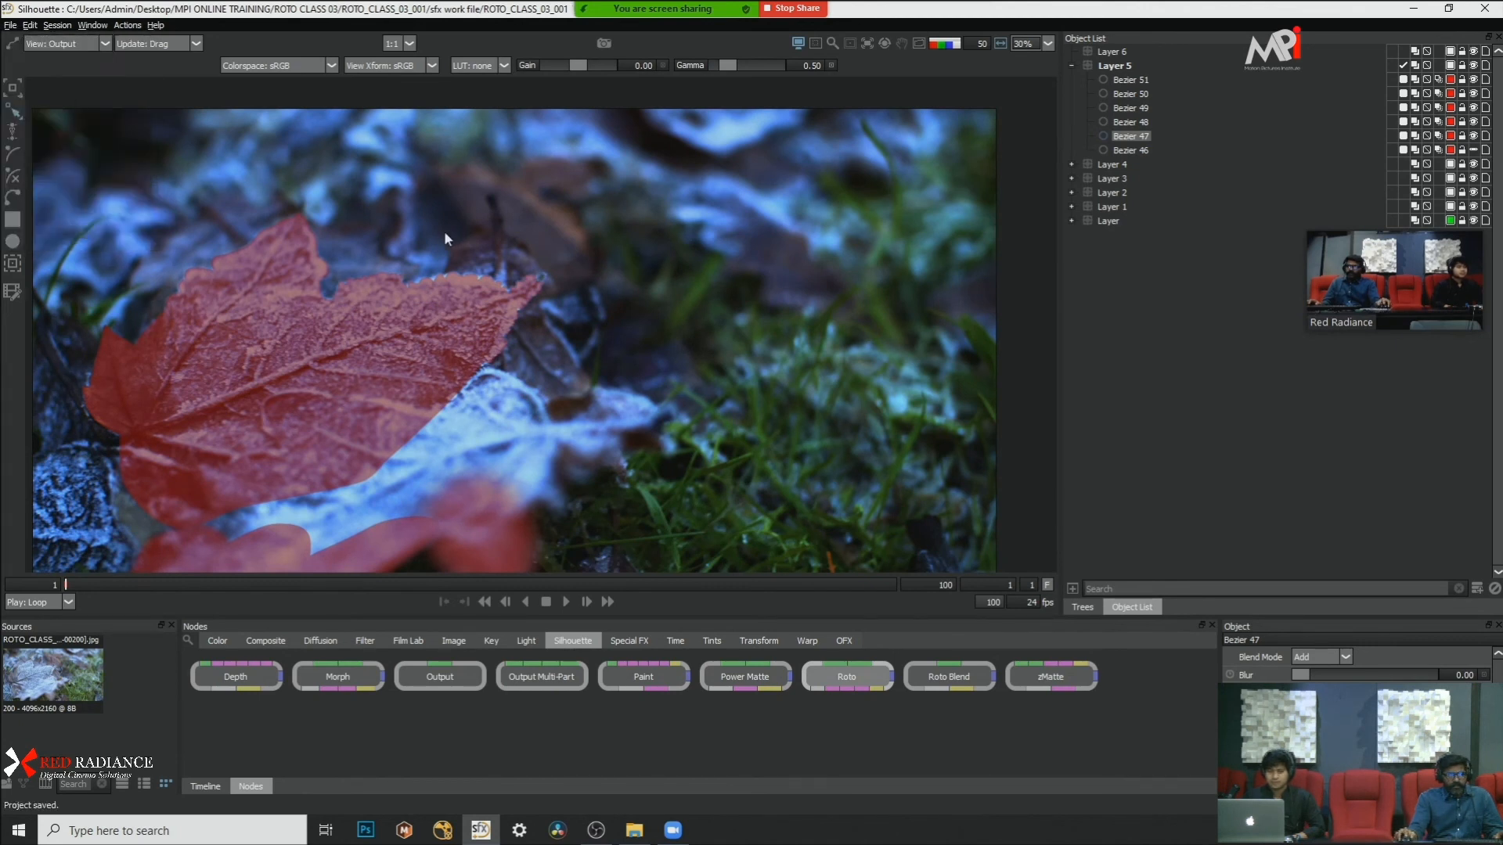
{"action": "left_click", "coordinate": [12, 25]}
{"action": "mouse_move", "coordinate": [69, 172]}
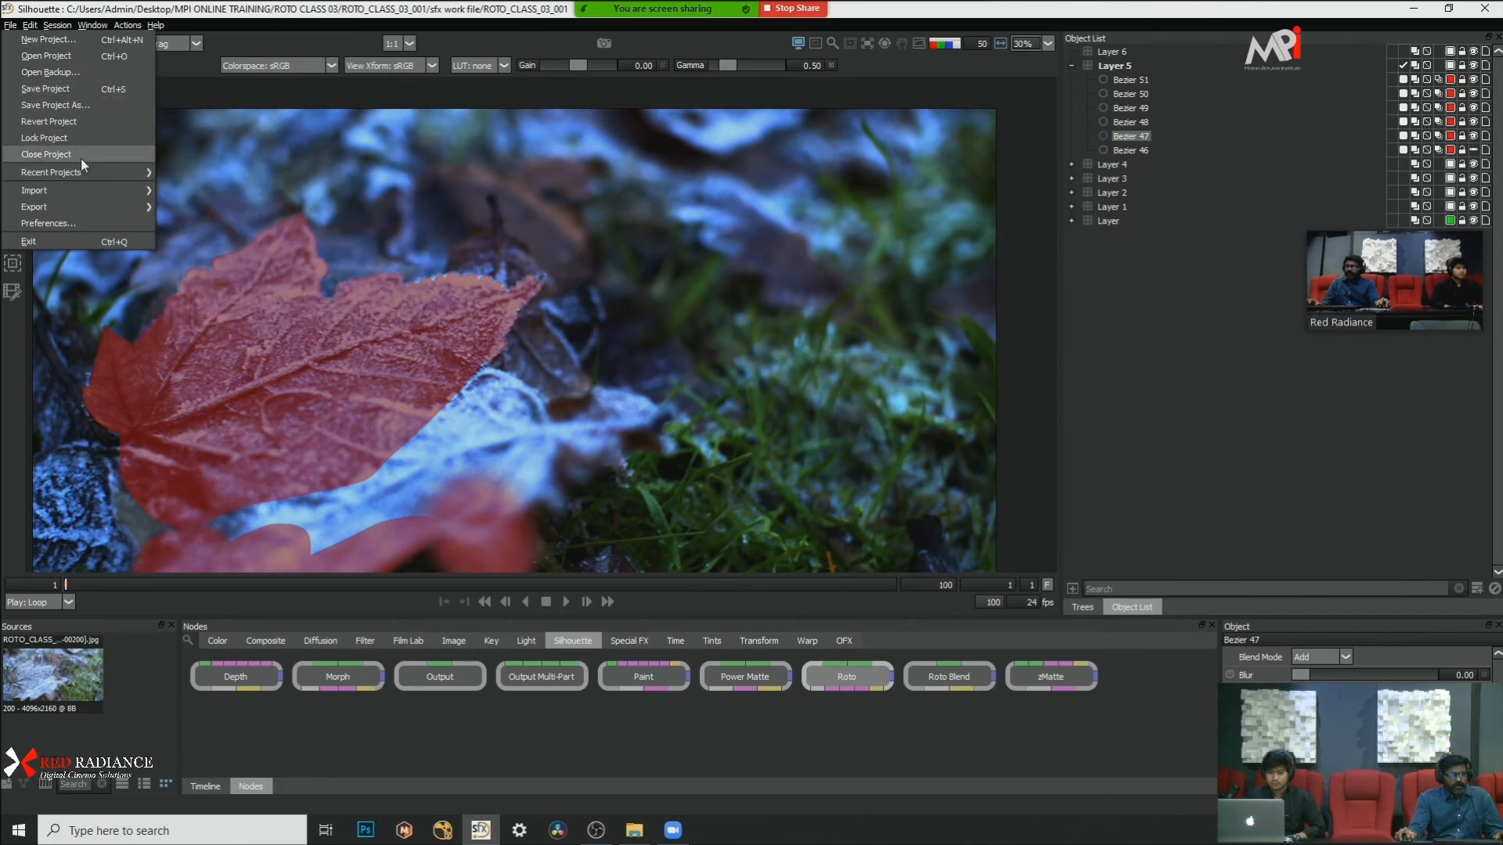
{"action": "left_click", "coordinate": [81, 155]}
Step: Open the shot03 project from the sfx workfile folder of ROTO CLASS 03
{"action": "left_click", "coordinate": [11, 25]}
{"action": "left_click", "coordinate": [55, 51]}
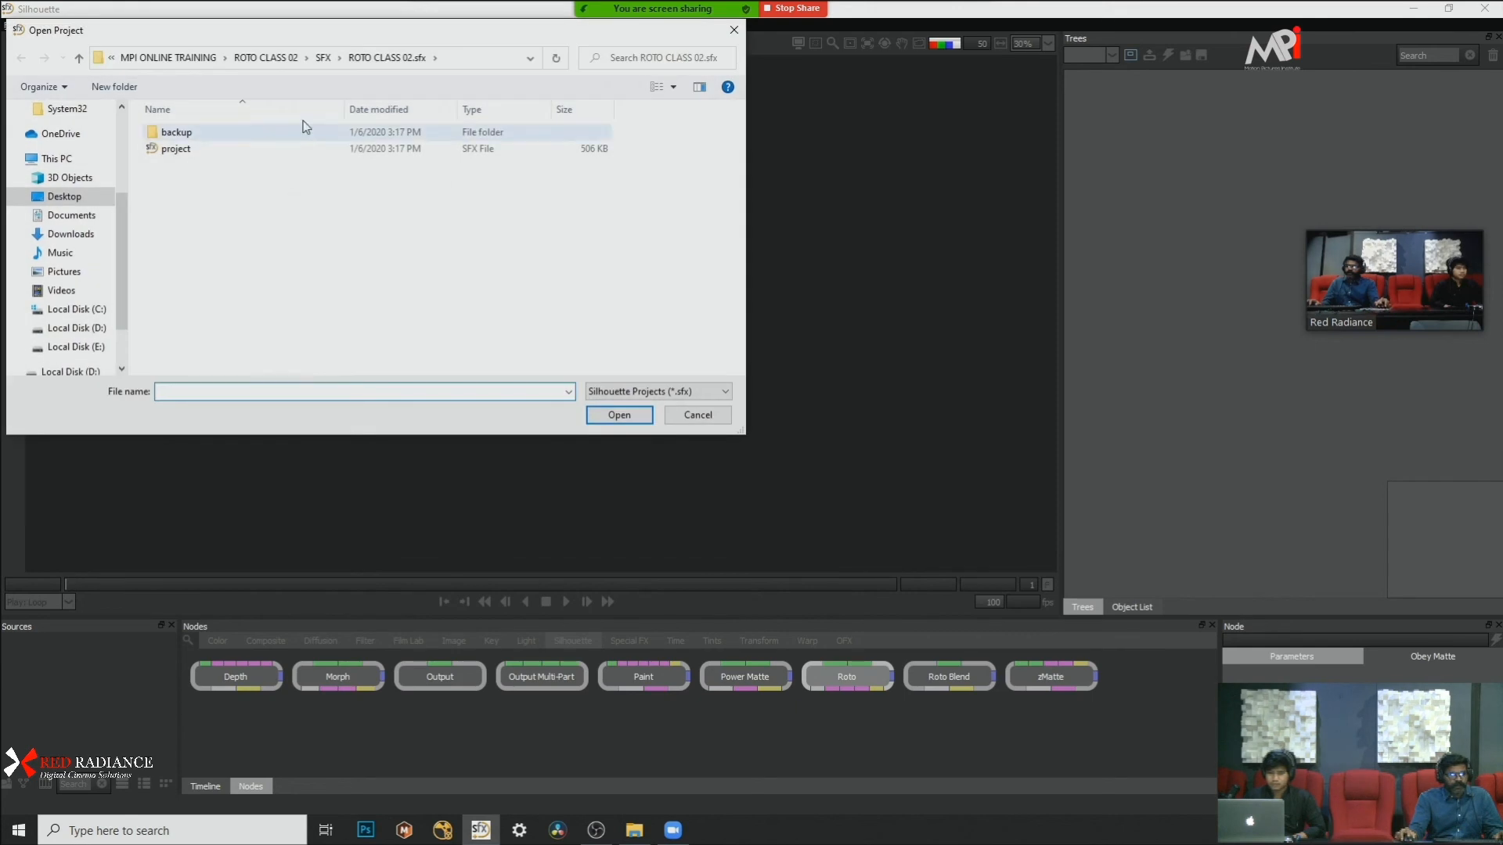
{"action": "left_click", "coordinate": [267, 57]}
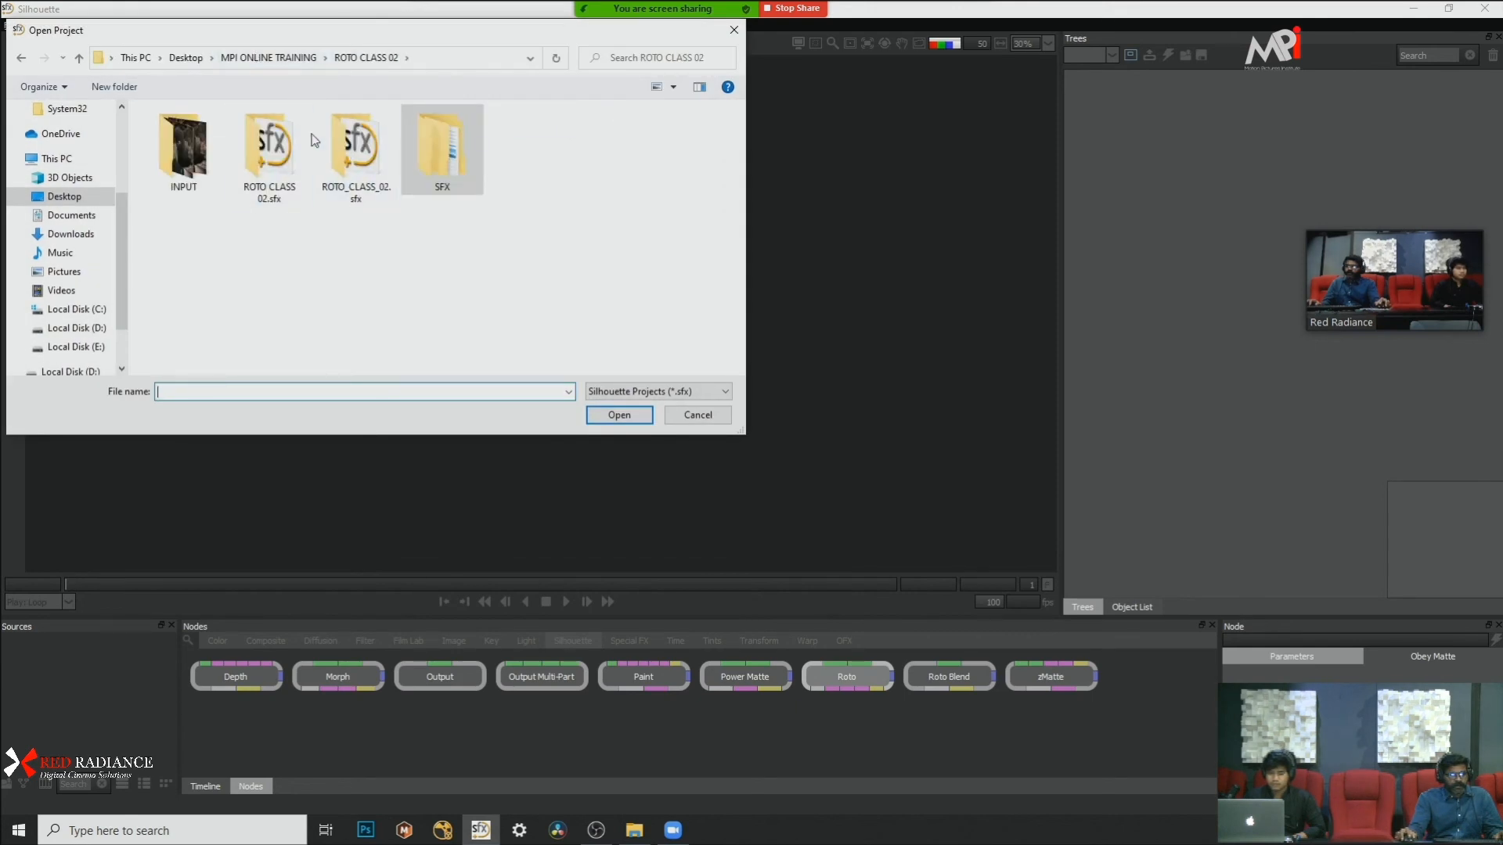
{"action": "left_click", "coordinate": [242, 60]}
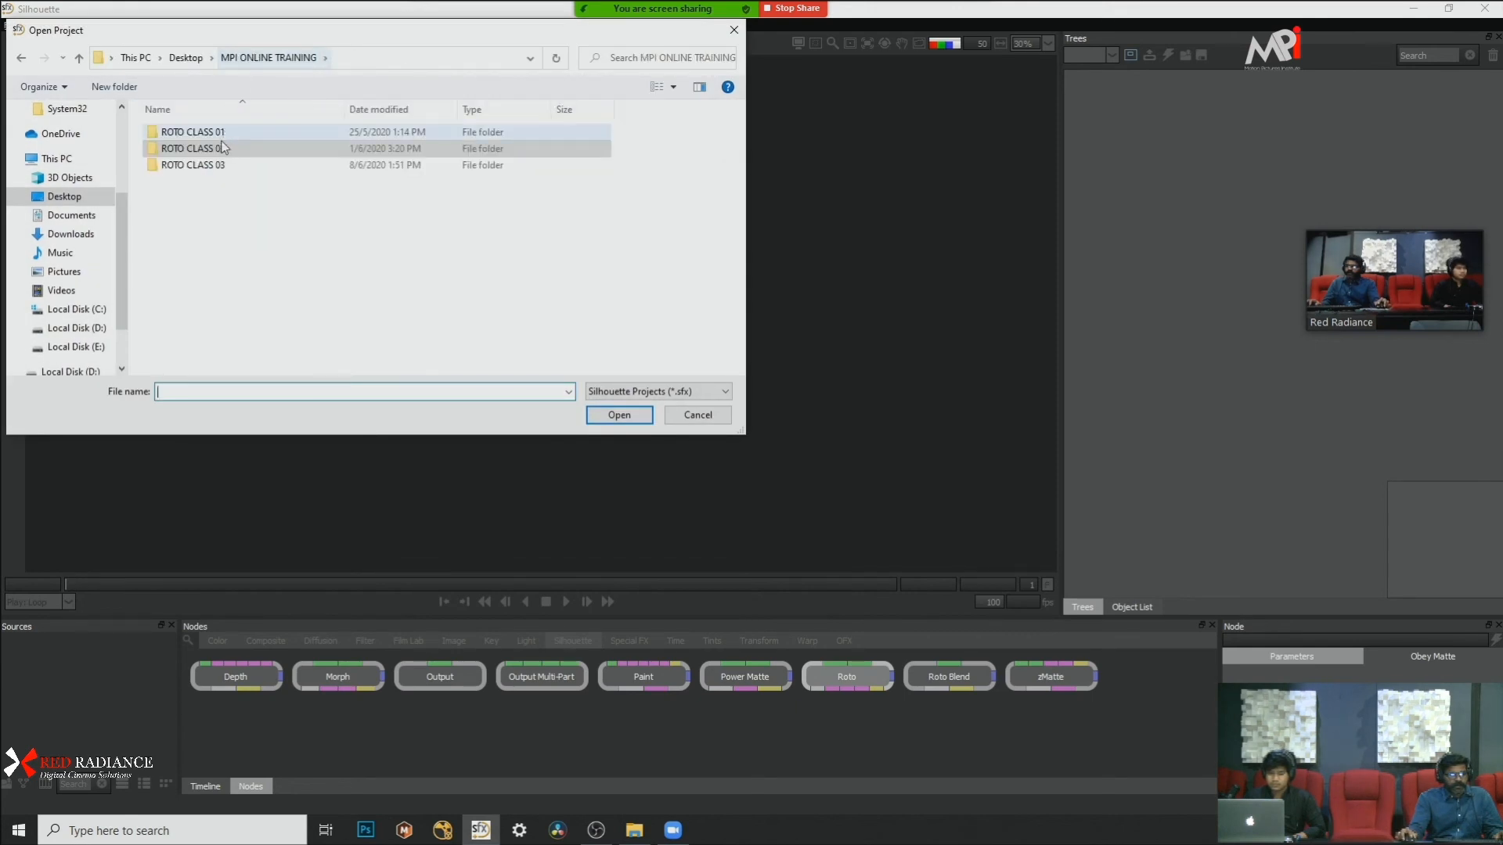
{"action": "double_click", "coordinate": [235, 166]}
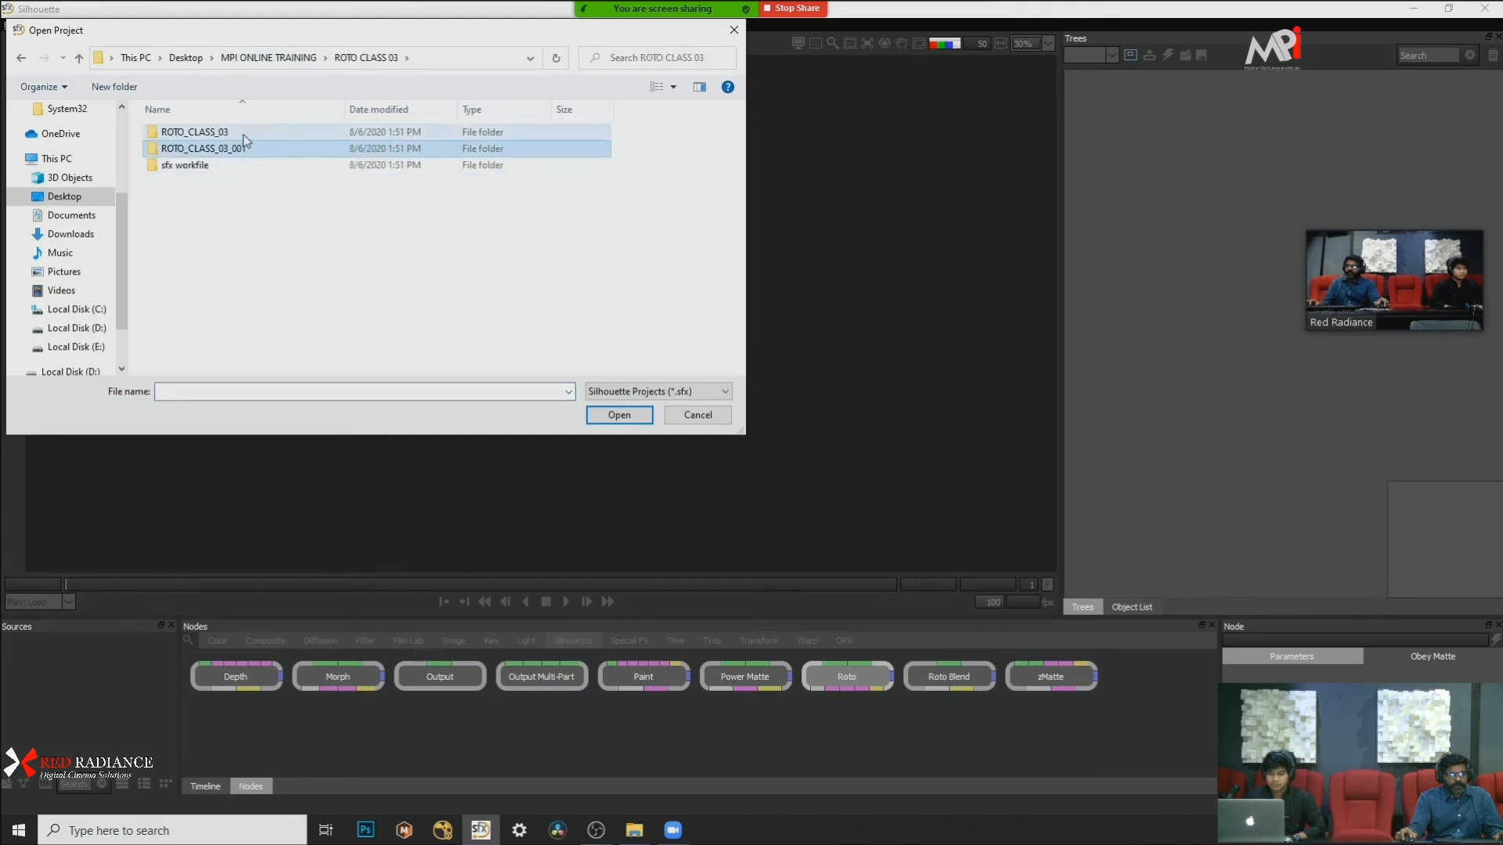
{"action": "double_click", "coordinate": [244, 133]}
{"action": "left_click", "coordinate": [21, 57]}
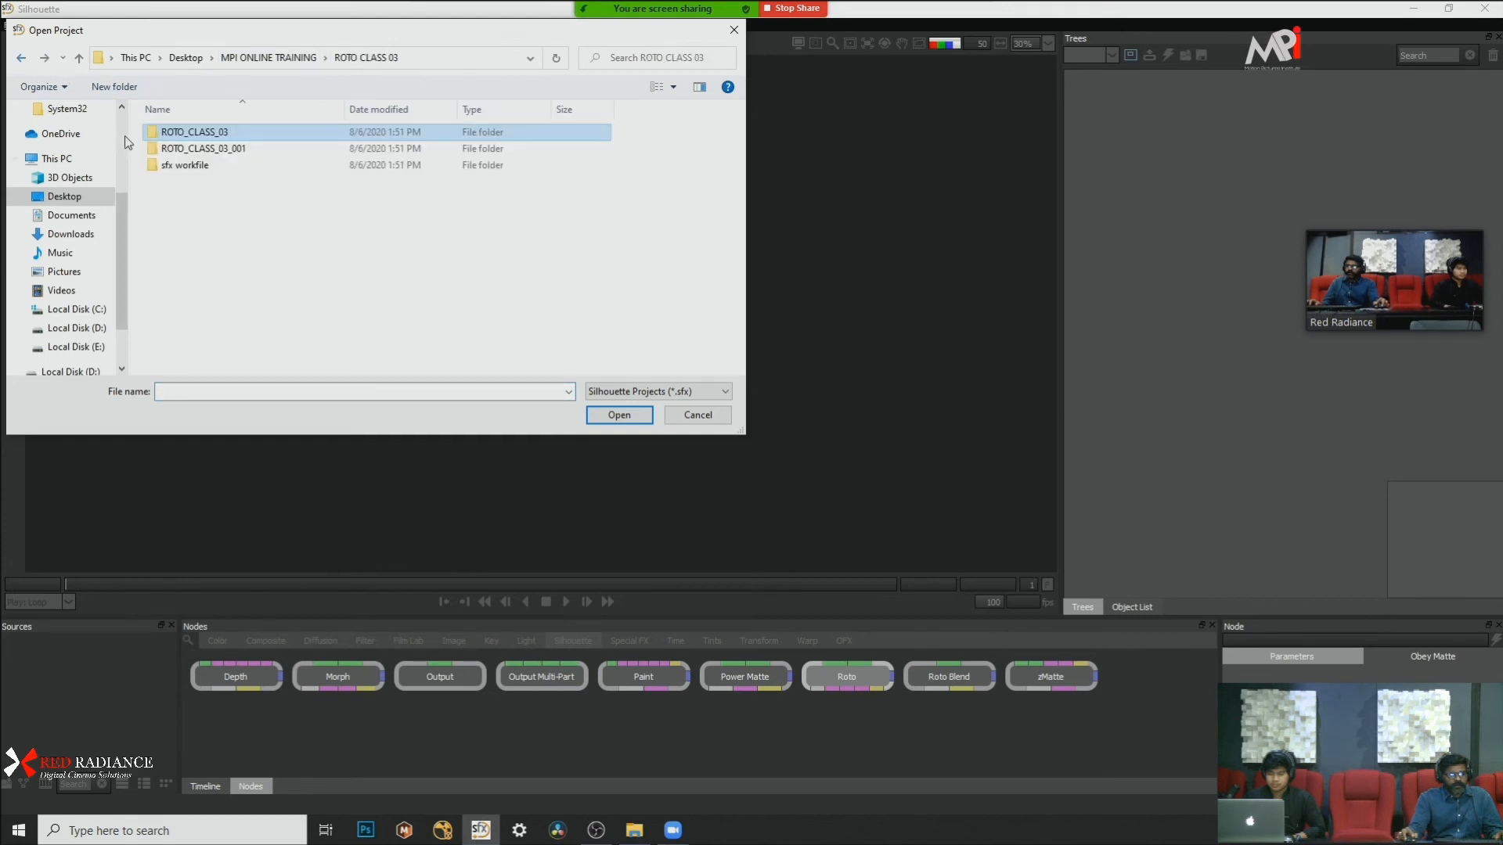
{"action": "double_click", "coordinate": [200, 166]}
{"action": "left_click", "coordinate": [202, 135]}
{"action": "double_click", "coordinate": [202, 134]}
{"action": "left_click", "coordinate": [176, 148]}
{"action": "left_click", "coordinate": [619, 415]}
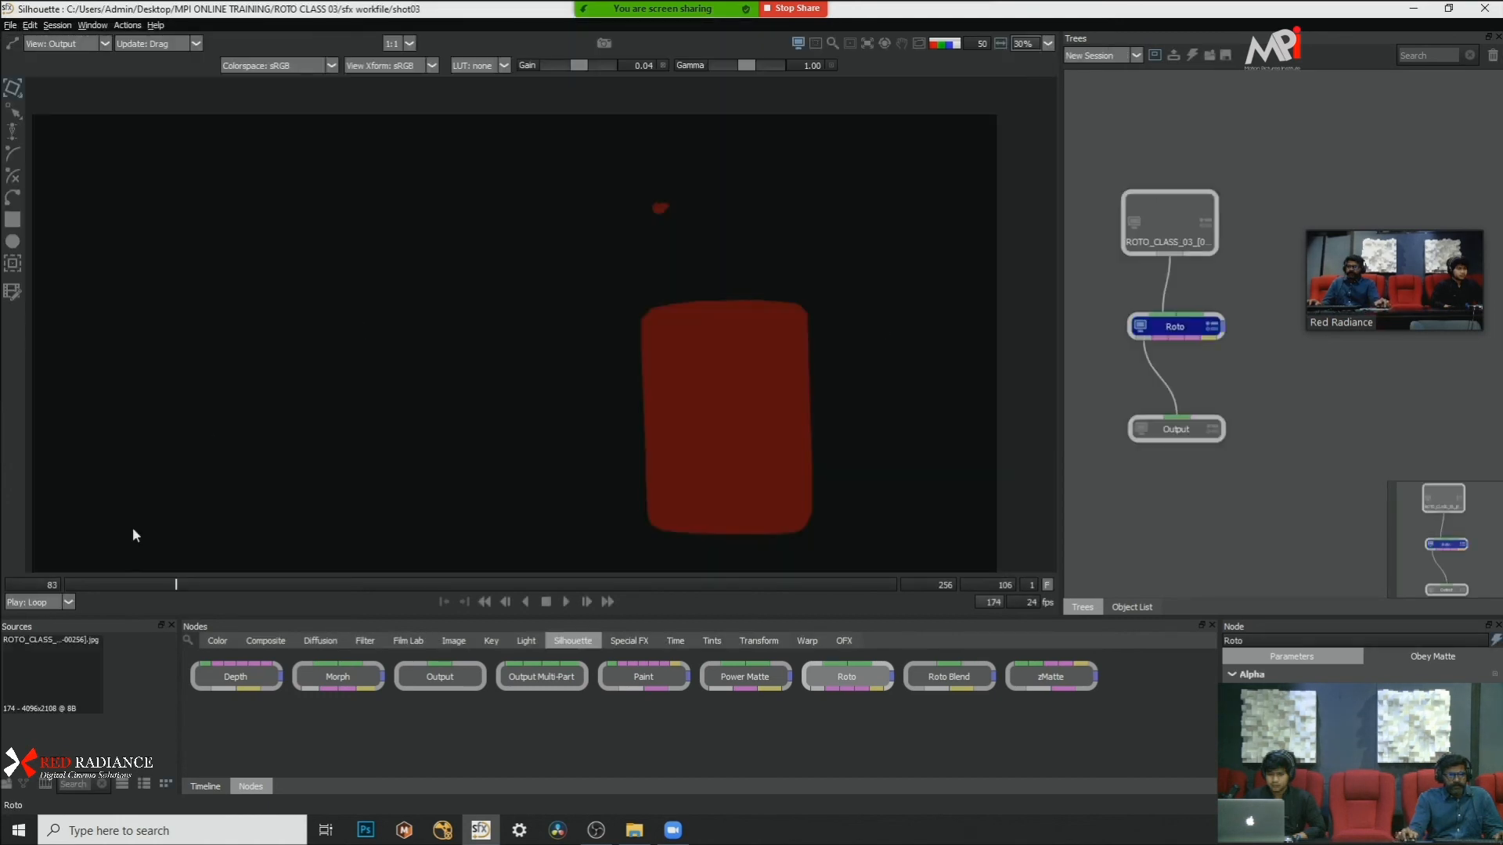
Step: Select the ROTO_CLASS_03 source clip and examine the roto shapes in the overlay and alpha views
{"action": "left_click", "coordinate": [62, 667]}
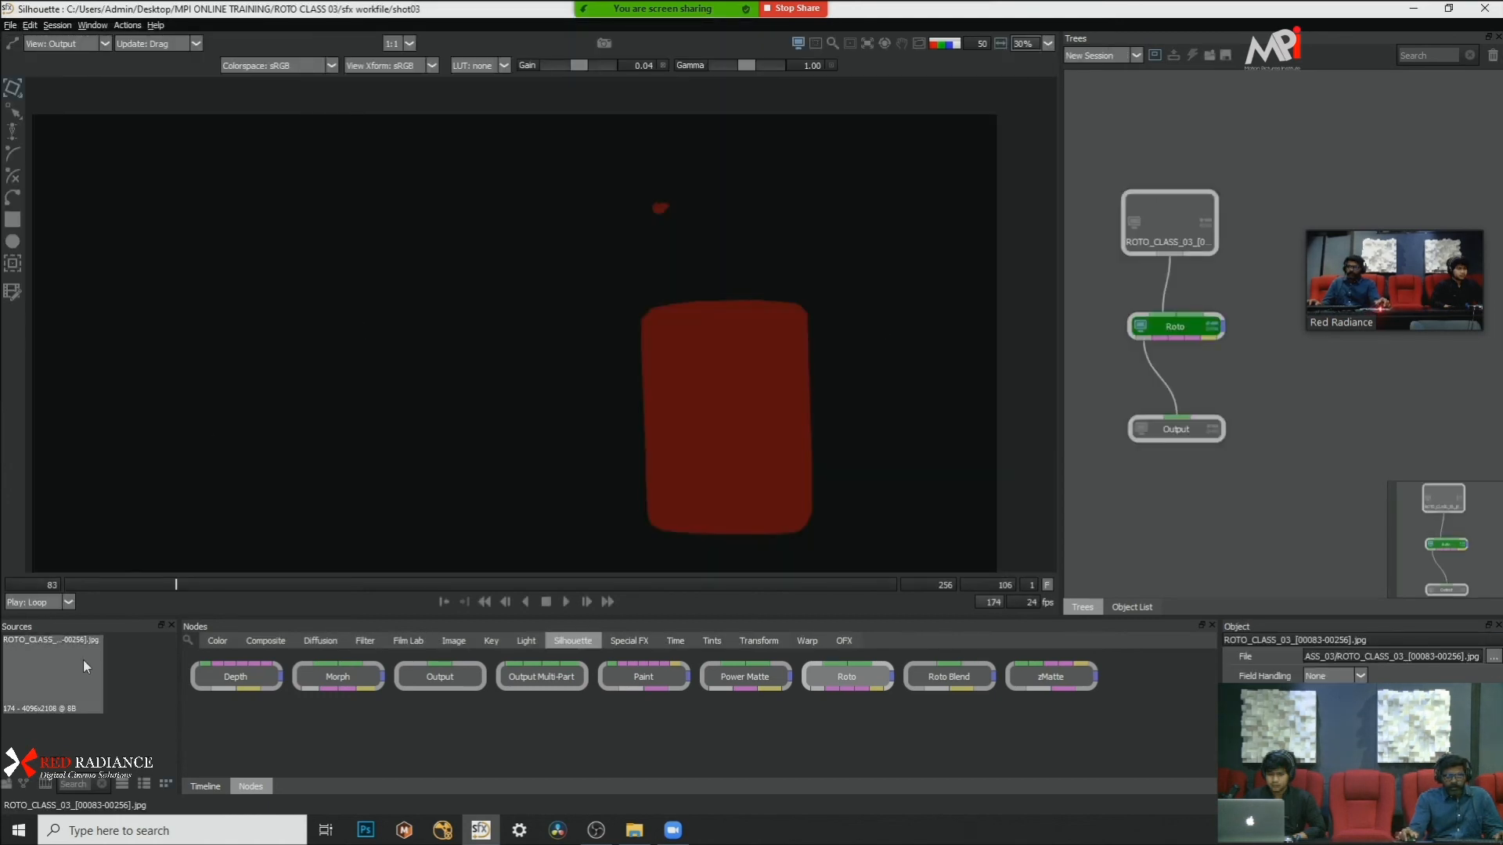
{"action": "scroll", "coordinate": [729, 254], "scroll_direction": "down", "scroll_amount": 2}
{"action": "scroll", "coordinate": [736, 285], "scroll_direction": "up", "scroll_amount": 2}
{"action": "scroll", "coordinate": [726, 285], "scroll_direction": "down", "scroll_amount": 2}
{"action": "scroll", "coordinate": [727, 286], "scroll_direction": "up", "scroll_amount": 2}
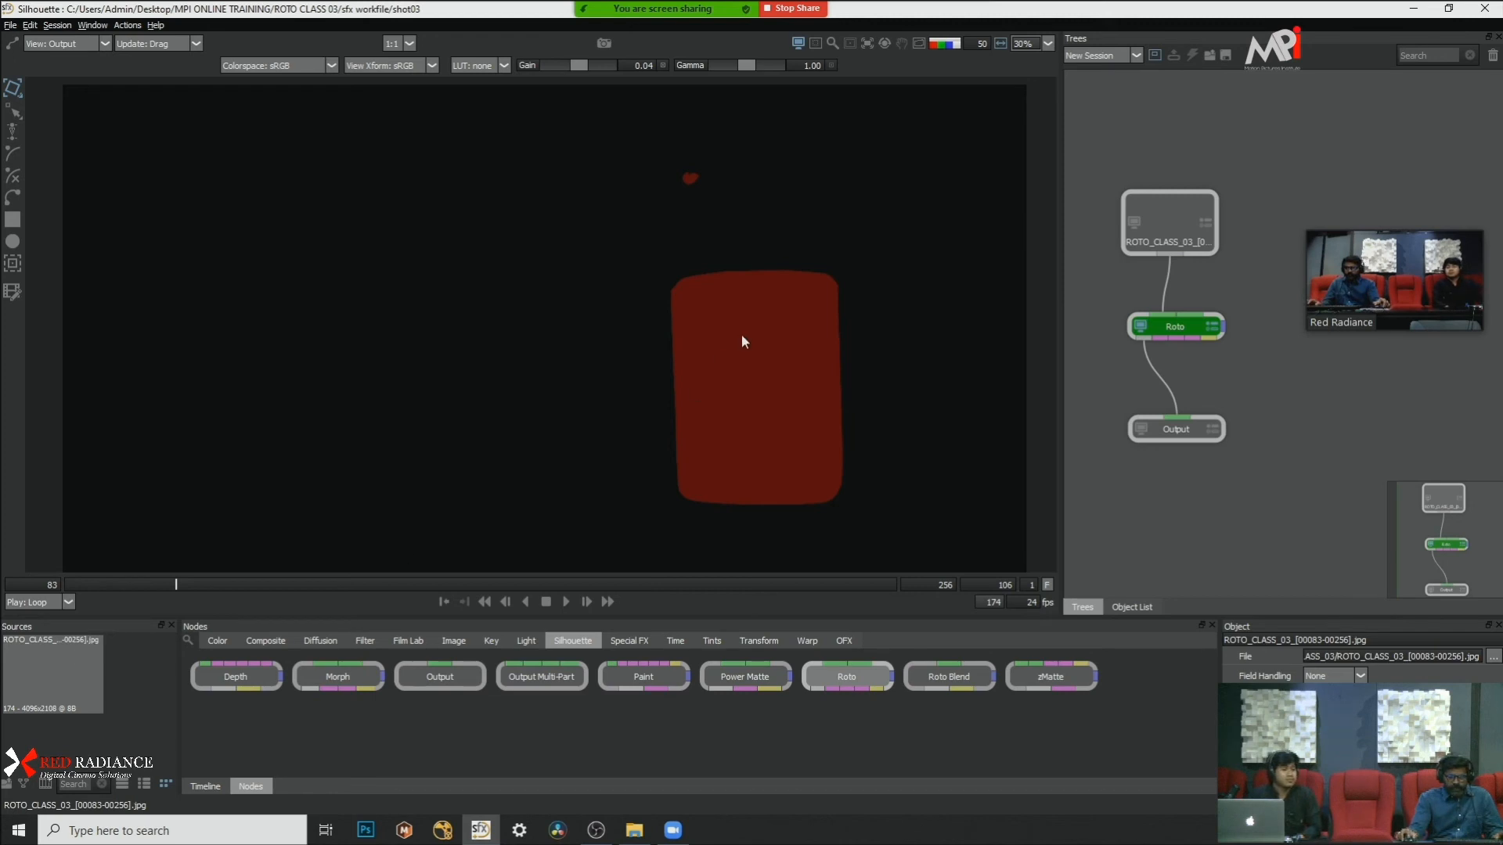
{"action": "scroll", "coordinate": [743, 333], "scroll_direction": "up", "scroll_amount": 1}
{"action": "scroll", "coordinate": [671, 326], "scroll_direction": "down", "scroll_amount": 2}
{"action": "scroll", "coordinate": [671, 327], "scroll_direction": "up", "scroll_amount": 2}
{"action": "left_click_drag", "start_coordinate": [645, 337], "coordinate": [653, 379]}
{"action": "key", "text": "a"}
{"action": "key", "text": "a"}
{"action": "key", "text": "a"}
{"action": "key", "text": "a"}
{"action": "scroll", "coordinate": [707, 292], "scroll_direction": "down", "scroll_amount": 3}
{"action": "scroll", "coordinate": [693, 305], "scroll_direction": "up", "scroll_amount": 2}
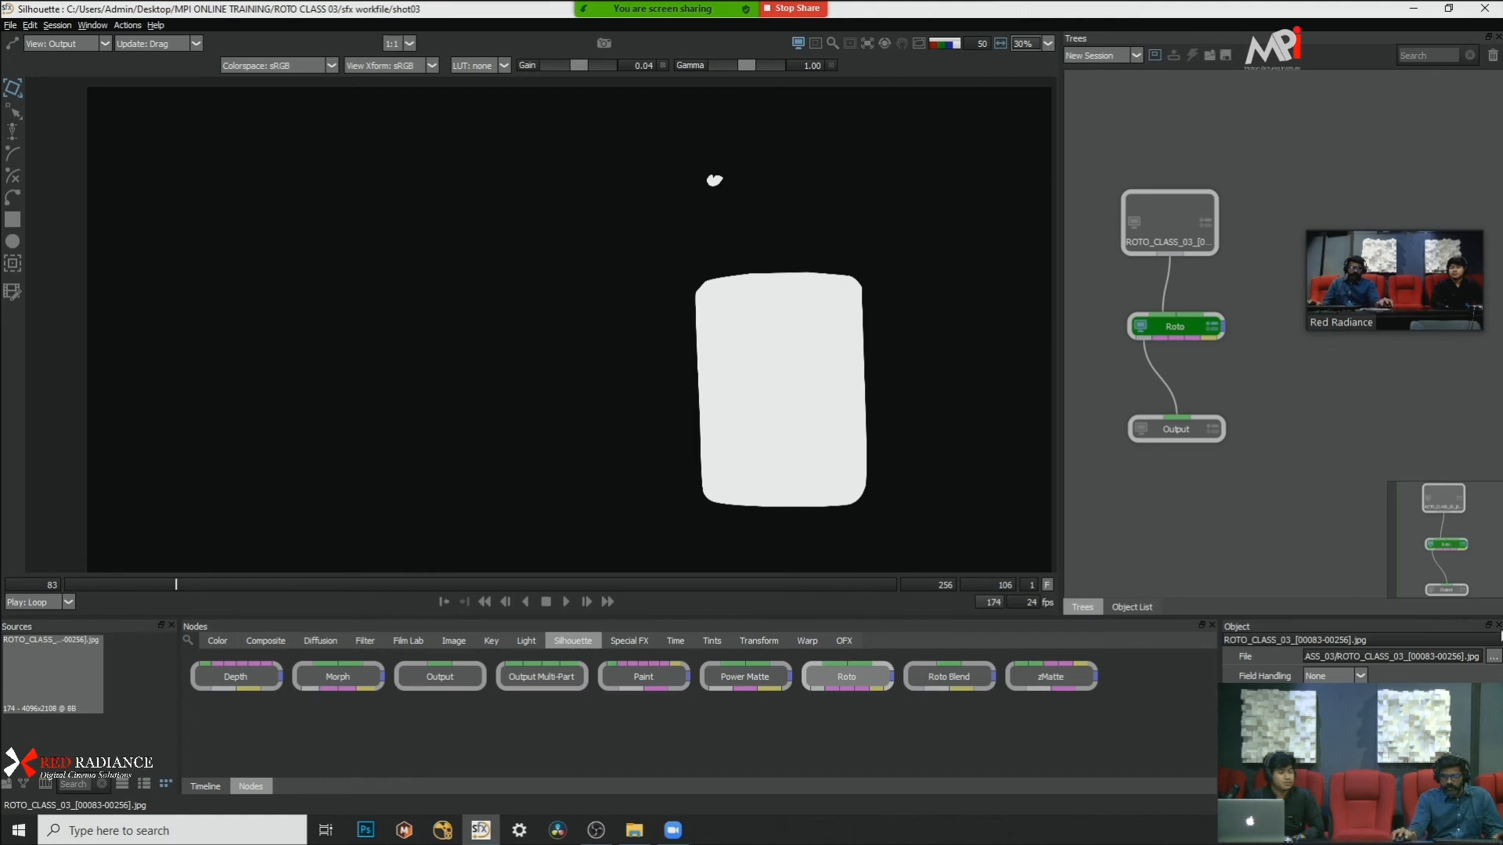
Step: Relink the source clip to the image sequence in the ROTO_CLASS_03 folder
{"action": "left_click", "coordinate": [1492, 659]}
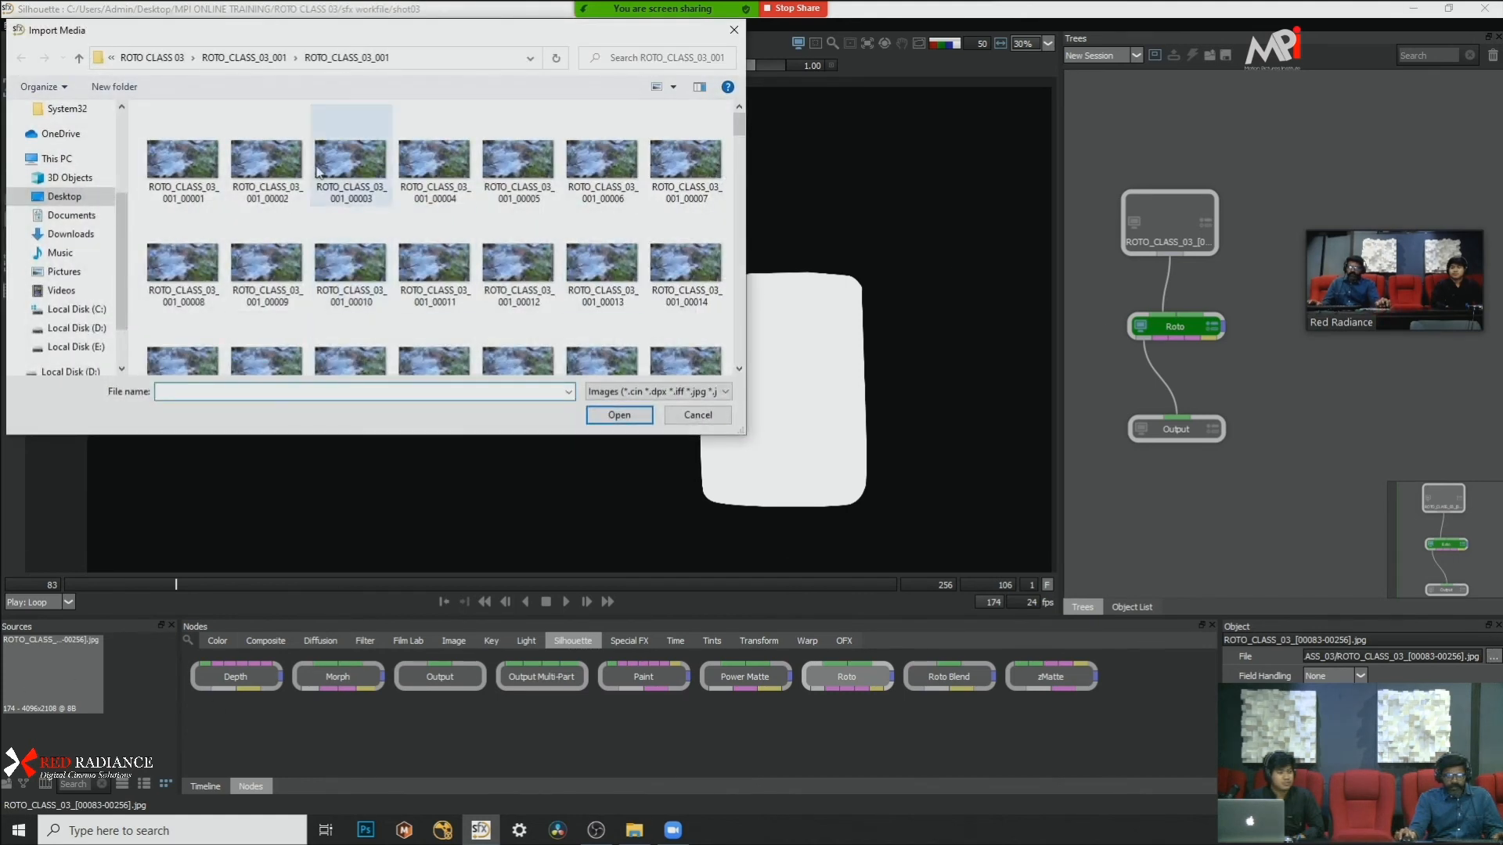
{"action": "left_click", "coordinate": [256, 59]}
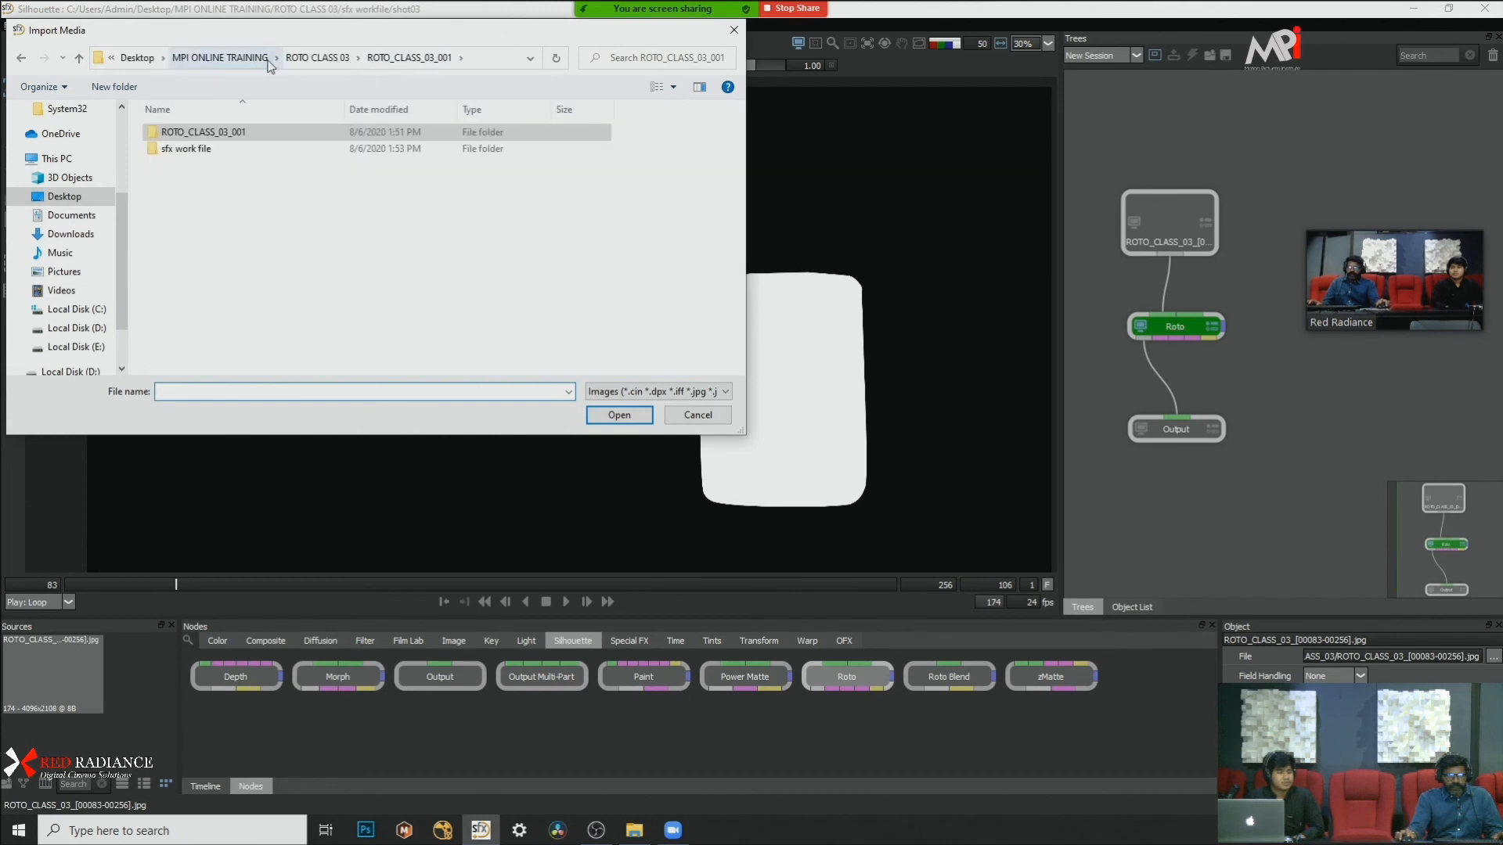
{"action": "left_click", "coordinate": [317, 58]}
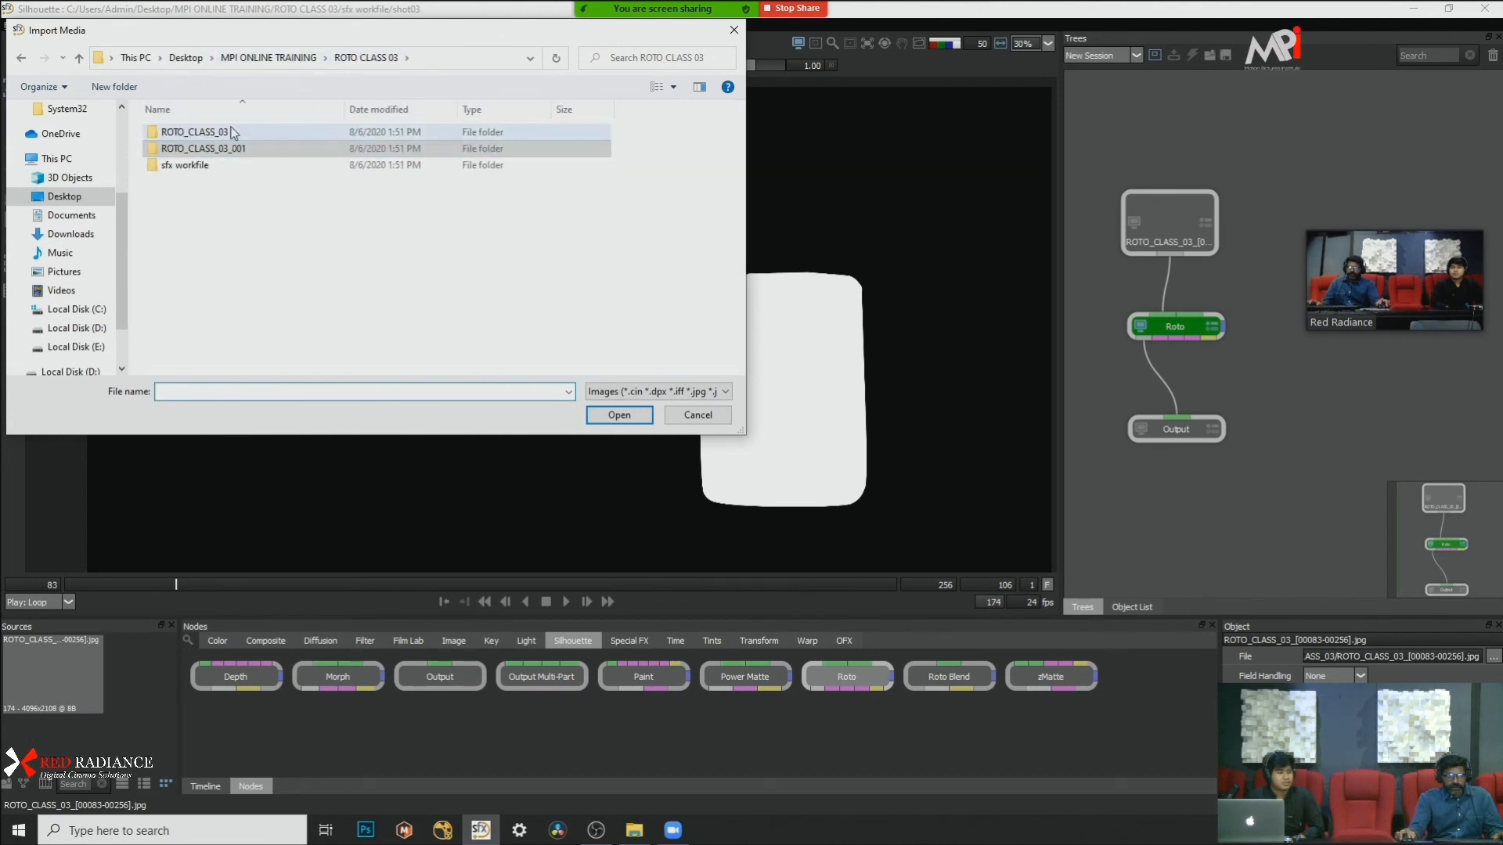
{"action": "double_click", "coordinate": [344, 133]}
{"action": "left_click", "coordinate": [634, 415]}
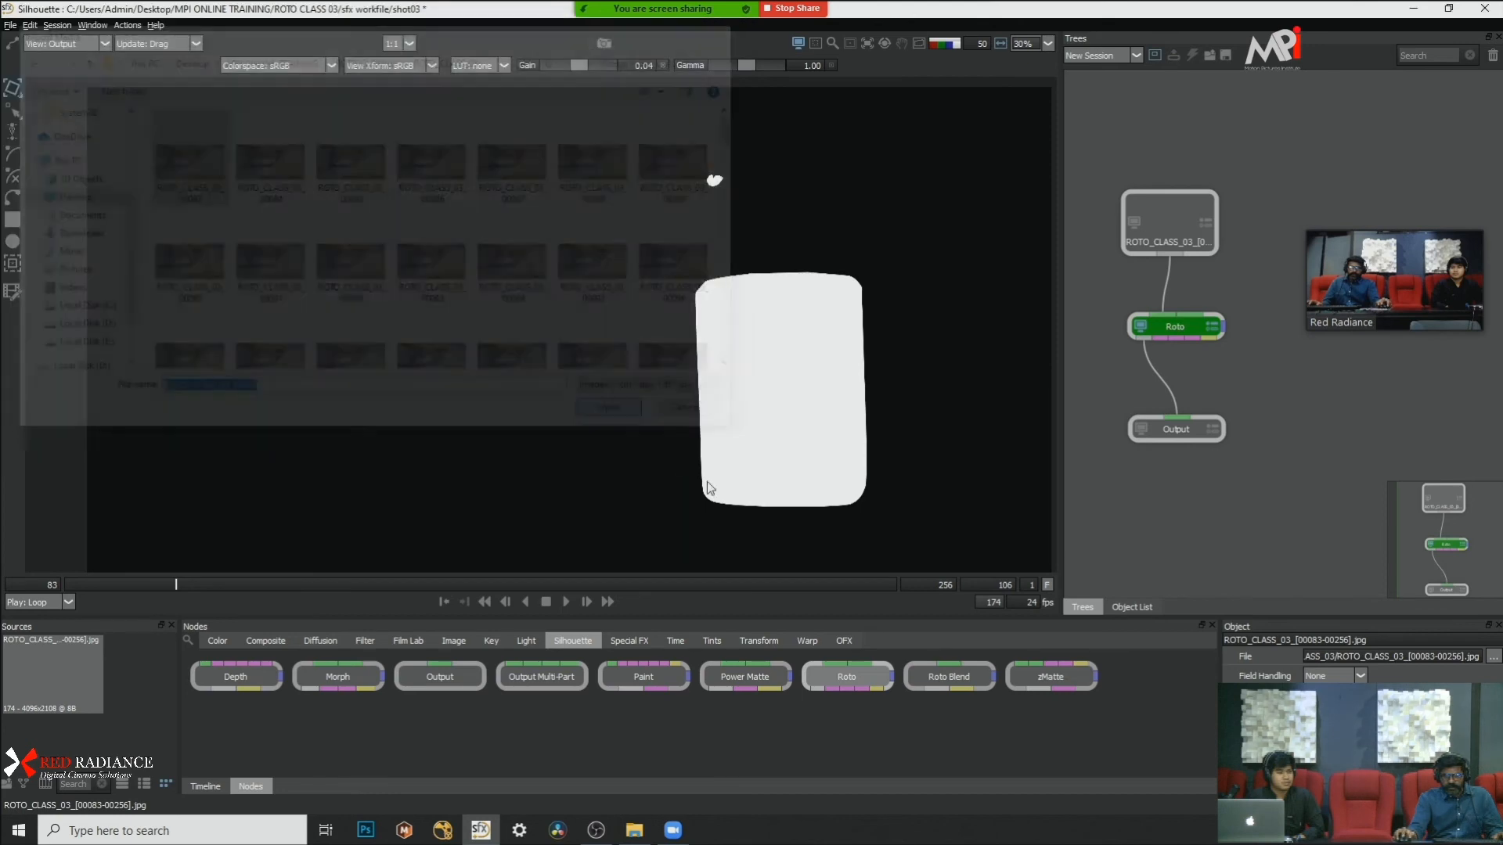
Step: Show the matte overlay on the relinked bottle footage and select the Roto node
{"action": "key", "text": "a"}
{"action": "key", "text": "s"}
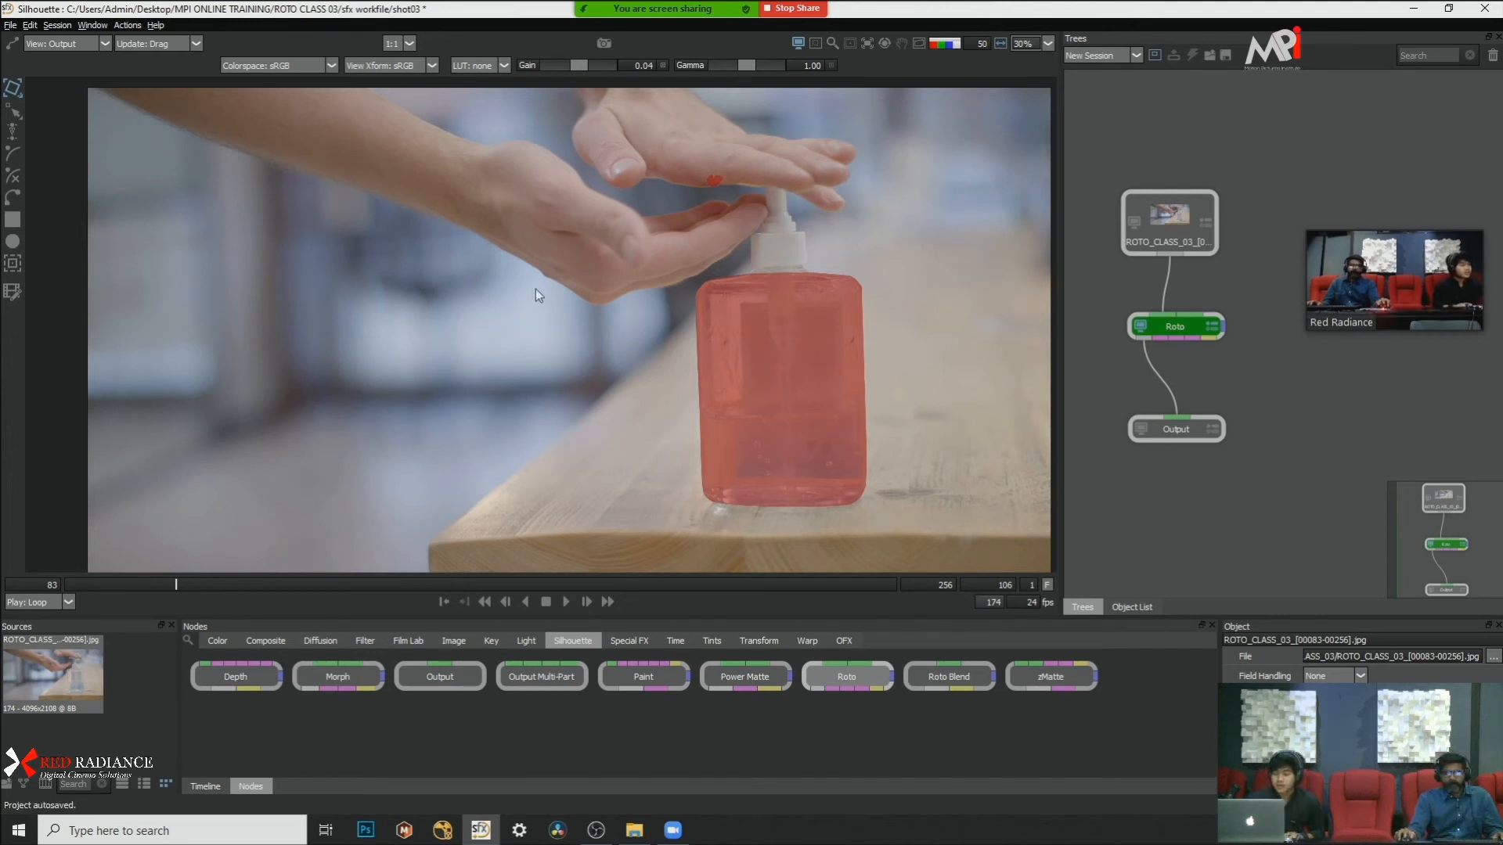
{"action": "scroll", "coordinate": [540, 294], "scroll_direction": "down", "scroll_amount": 1}
{"action": "left_click", "coordinate": [1174, 327]}
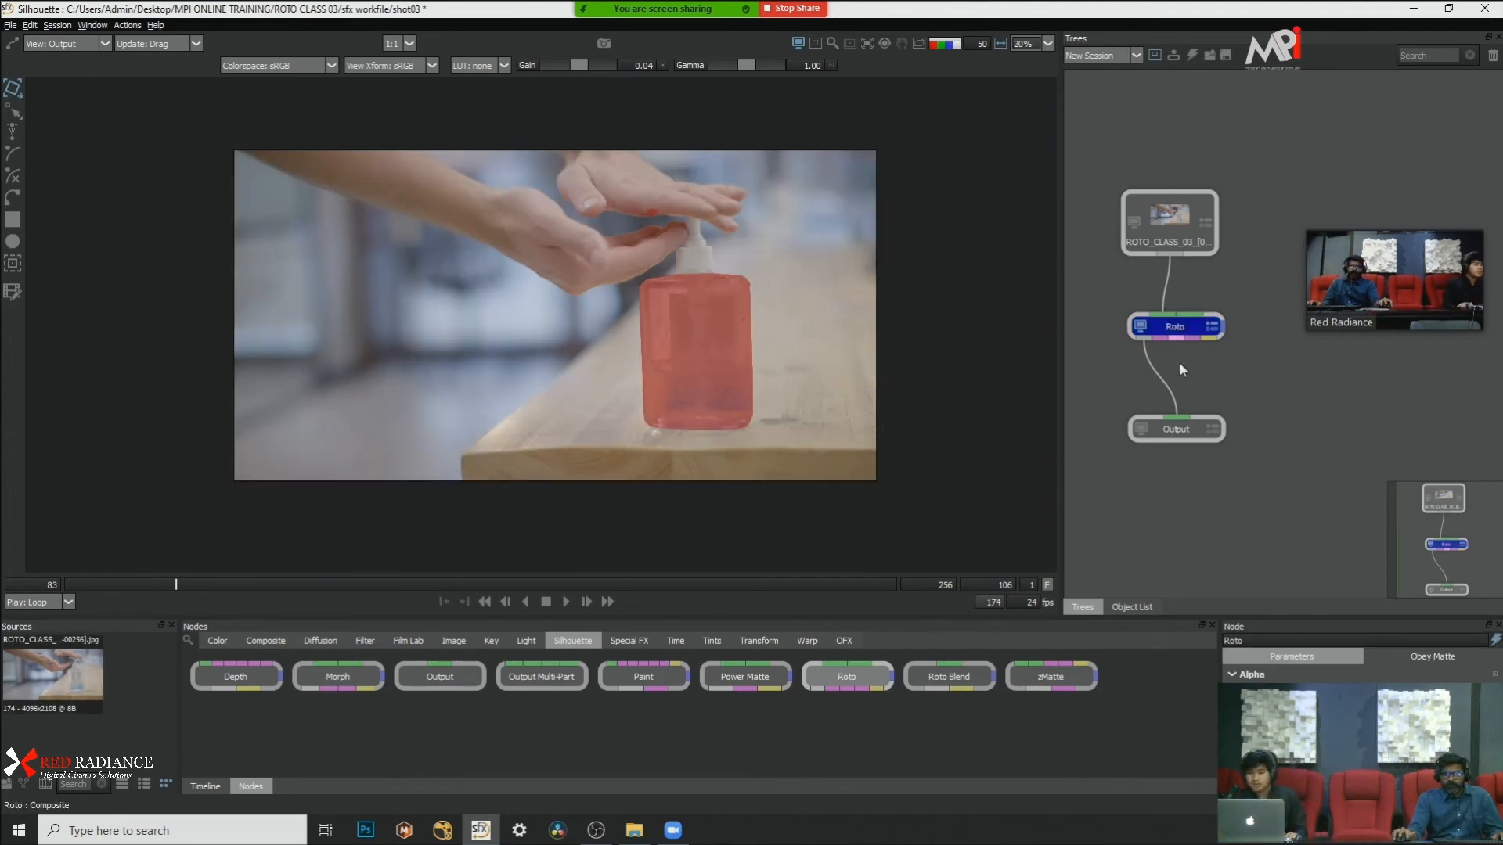
Step: Collapse Layer 1 and Layer in the object list and compare the bottle at frame 83 with and without the matte overlay
{"action": "left_click", "coordinate": [1132, 607]}
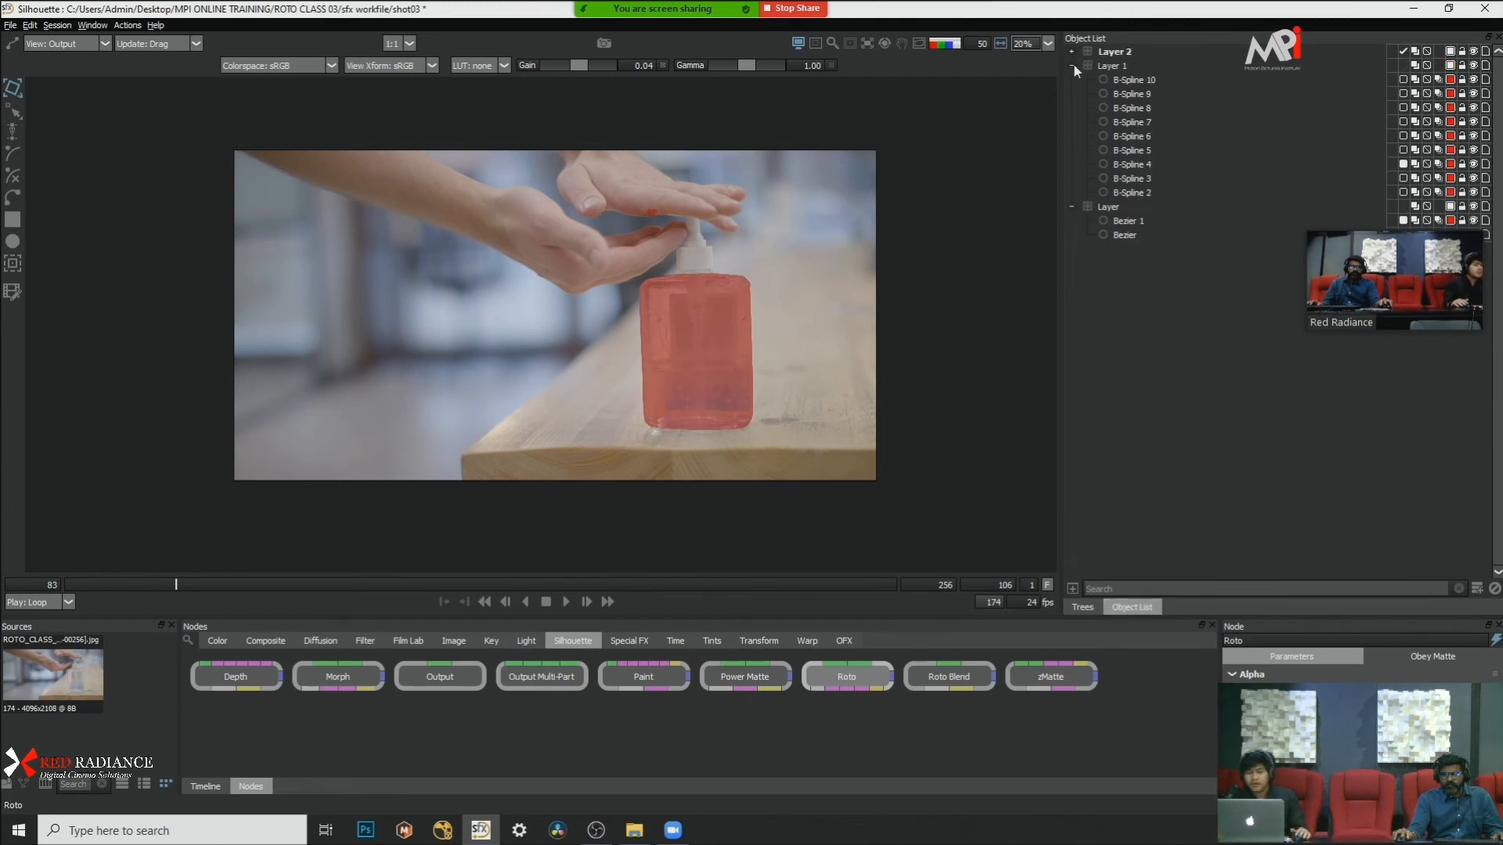
{"action": "left_click", "coordinate": [1072, 65]}
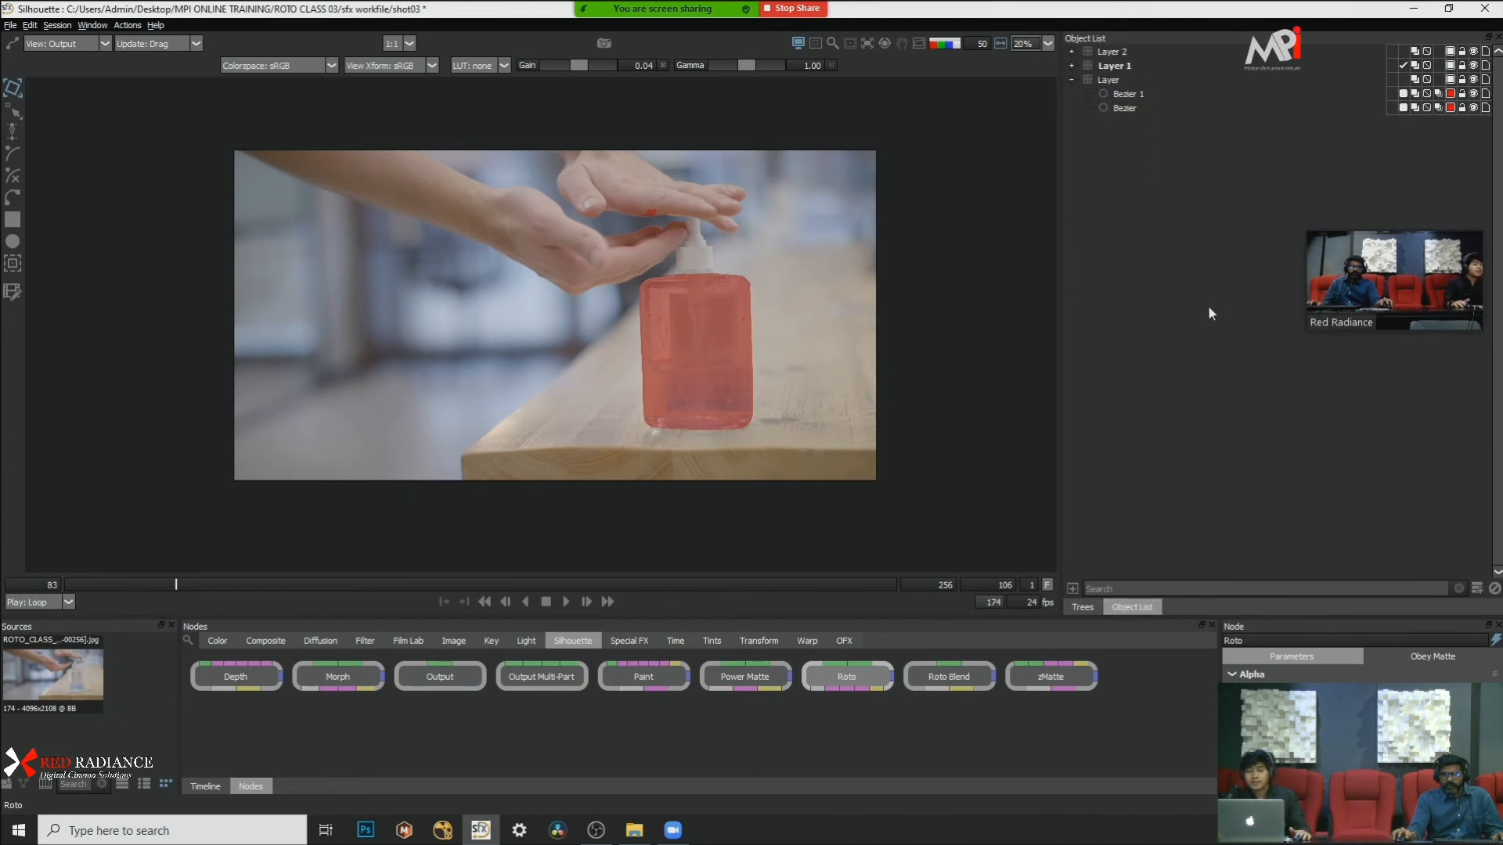
{"action": "scroll", "coordinate": [739, 226], "scroll_direction": "up", "scroll_amount": 1}
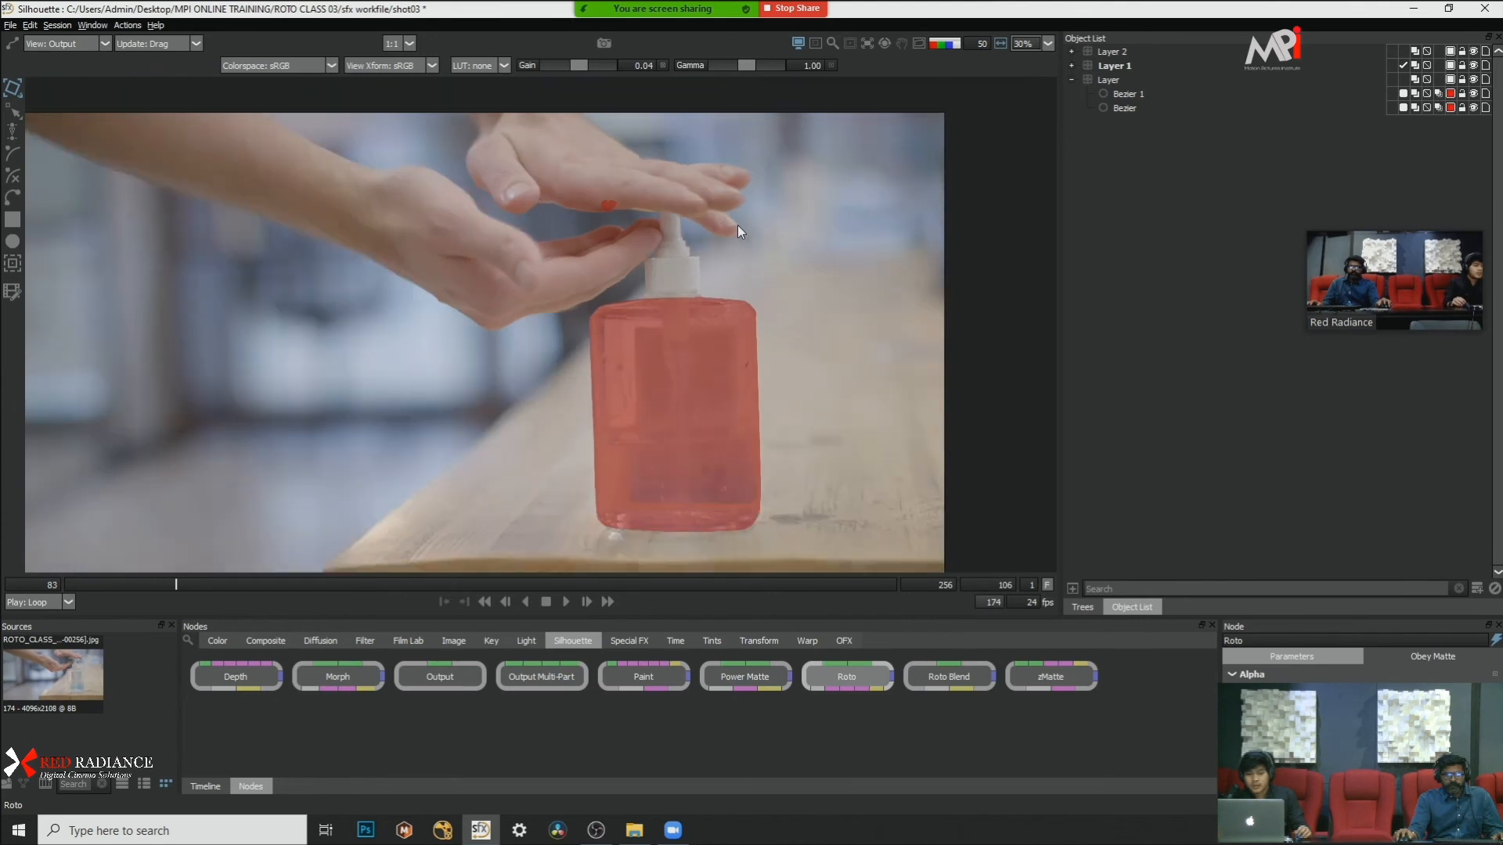
{"action": "left_click", "coordinate": [44, 583]}
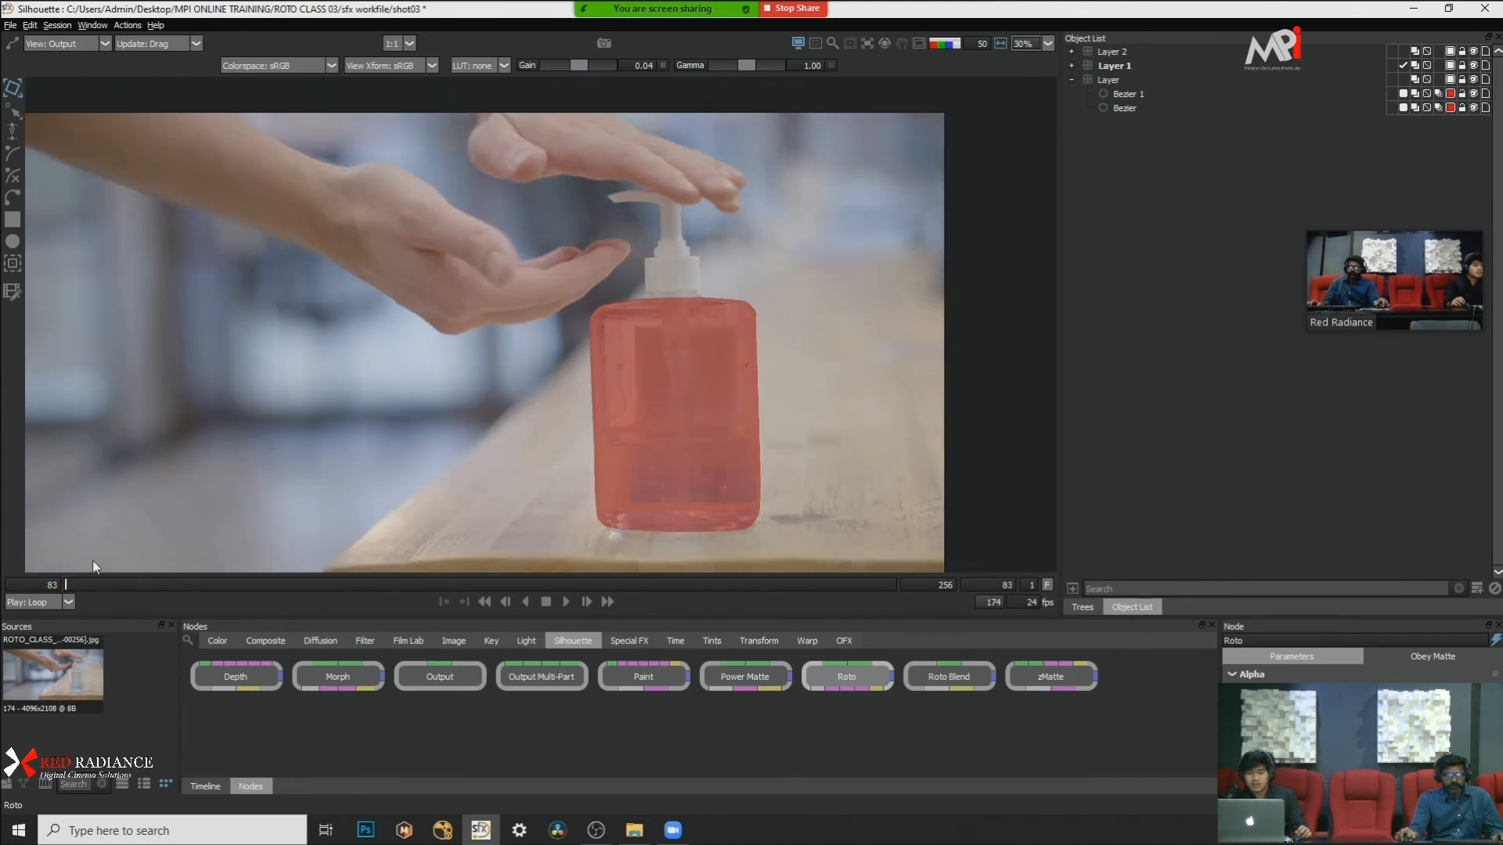
{"action": "key", "text": "a"}
{"action": "key", "text": "a"}
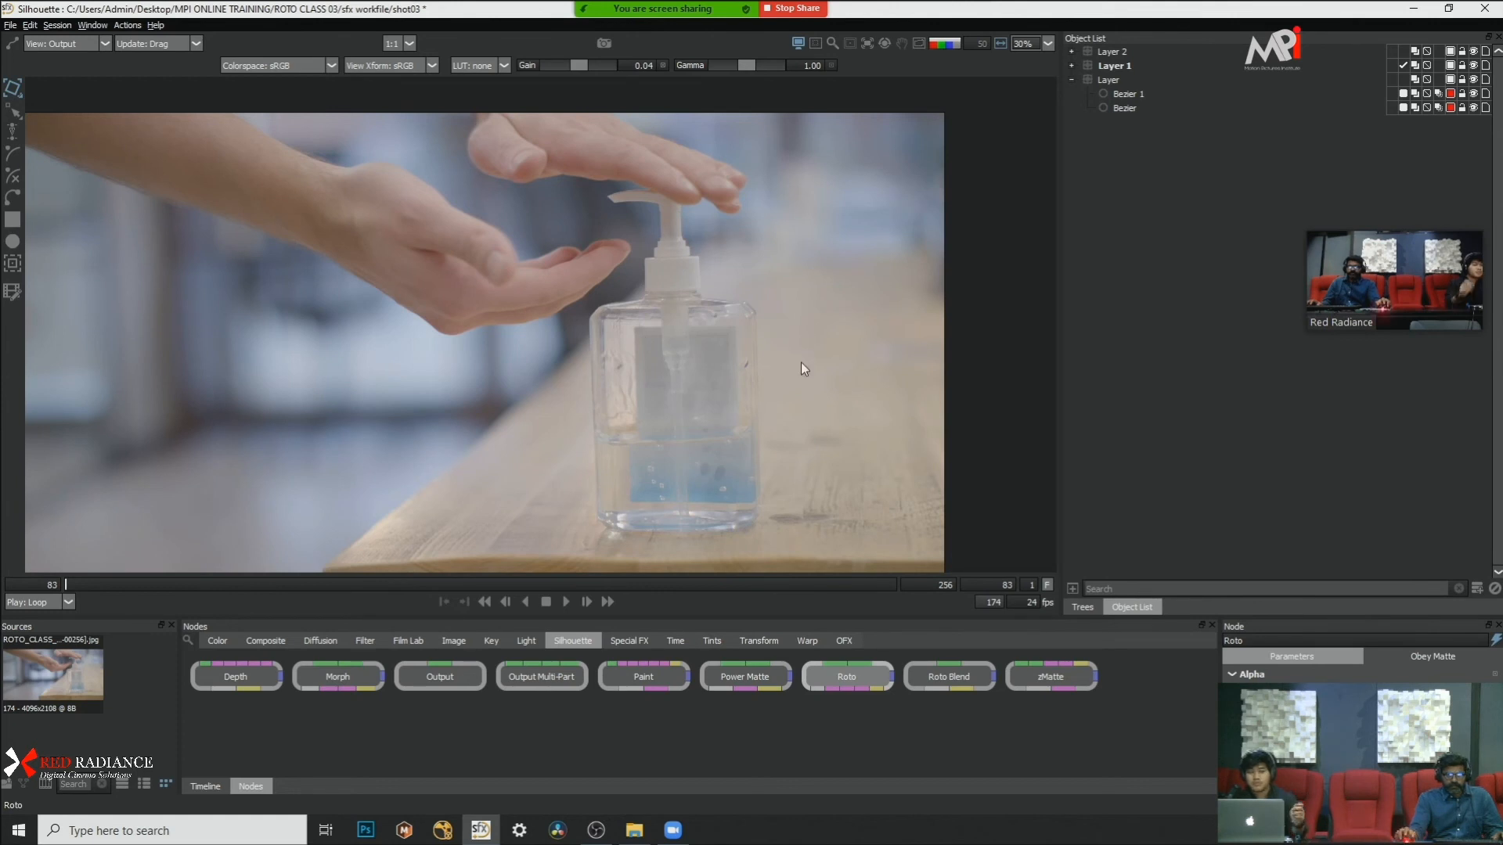
{"action": "left_click", "coordinate": [1071, 80]}
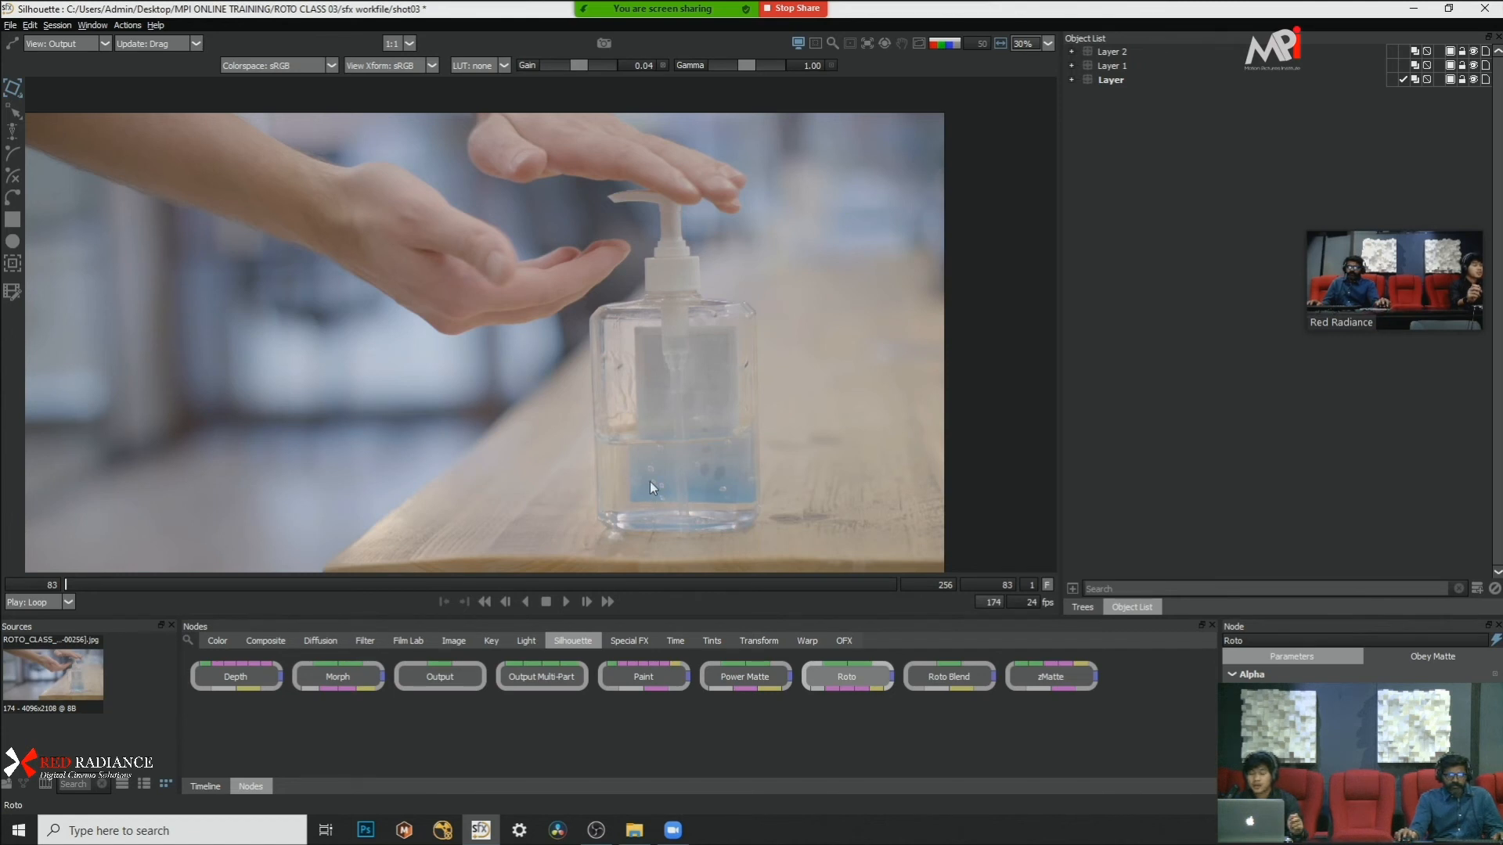
{"action": "key", "text": "shift+a"}
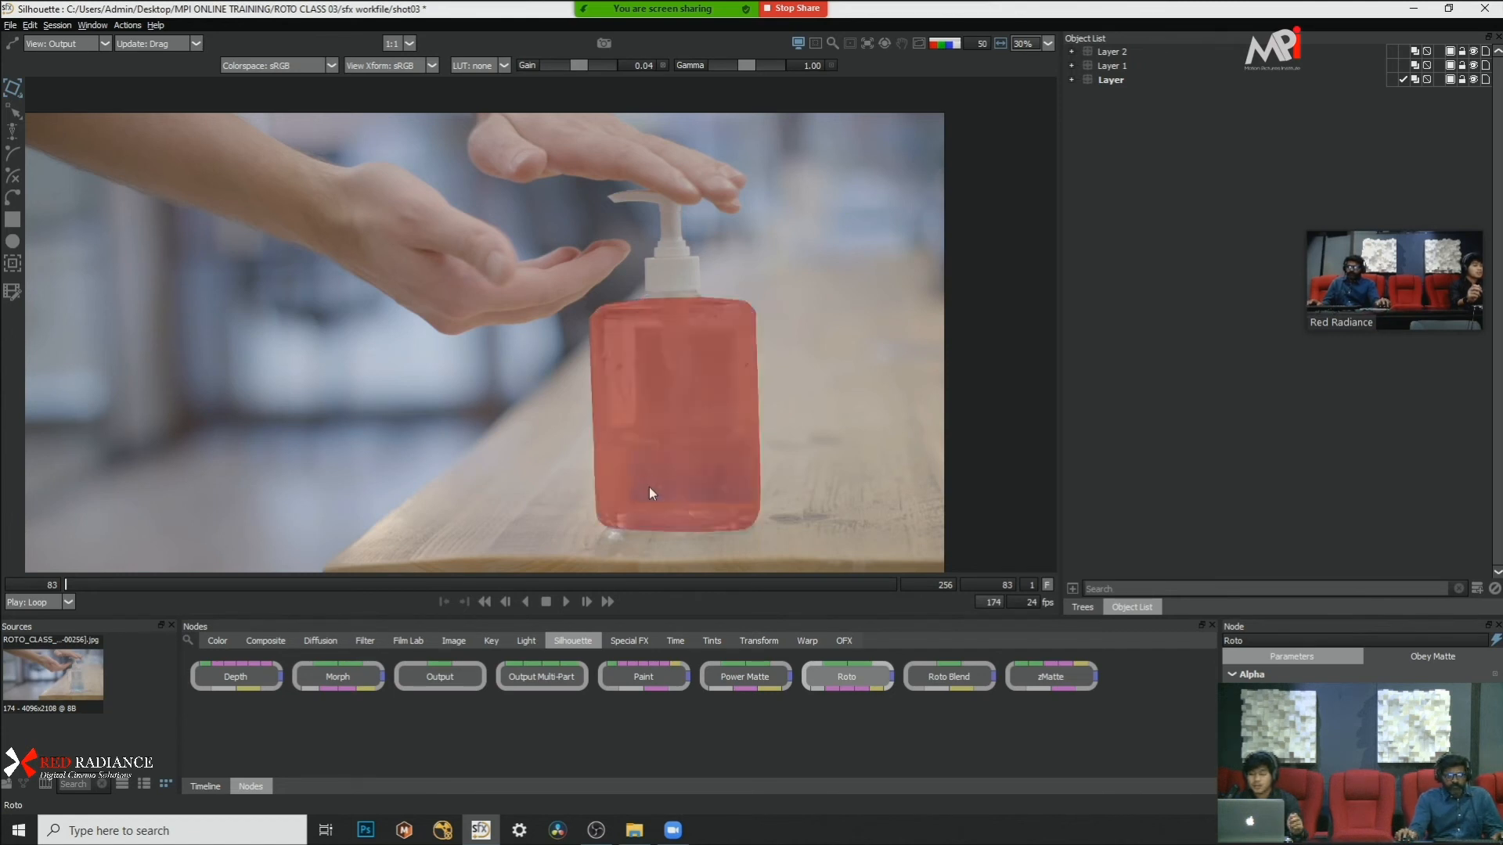
Step: Hide Layer 1 and toggle the visibility of Layer off and back on
{"action": "left_click", "coordinate": [1473, 66]}
{"action": "left_click", "coordinate": [1475, 79]}
{"action": "left_click", "coordinate": [1474, 79]}
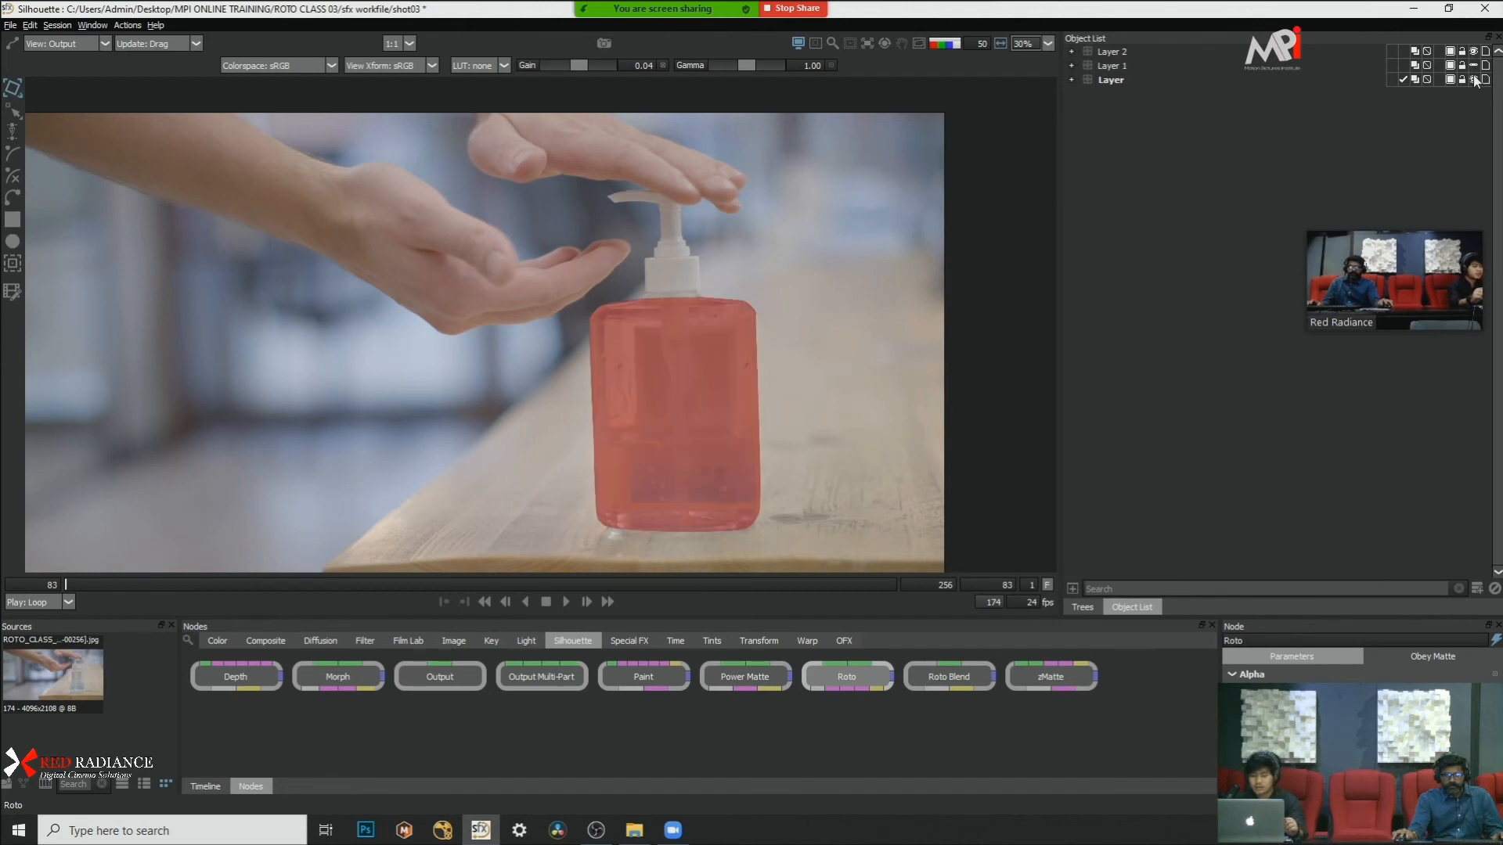
Step: Expand Layer and set the overlay colour of its Bezier 1 shape to dark blue (#00007f)
{"action": "left_click", "coordinate": [1119, 82]}
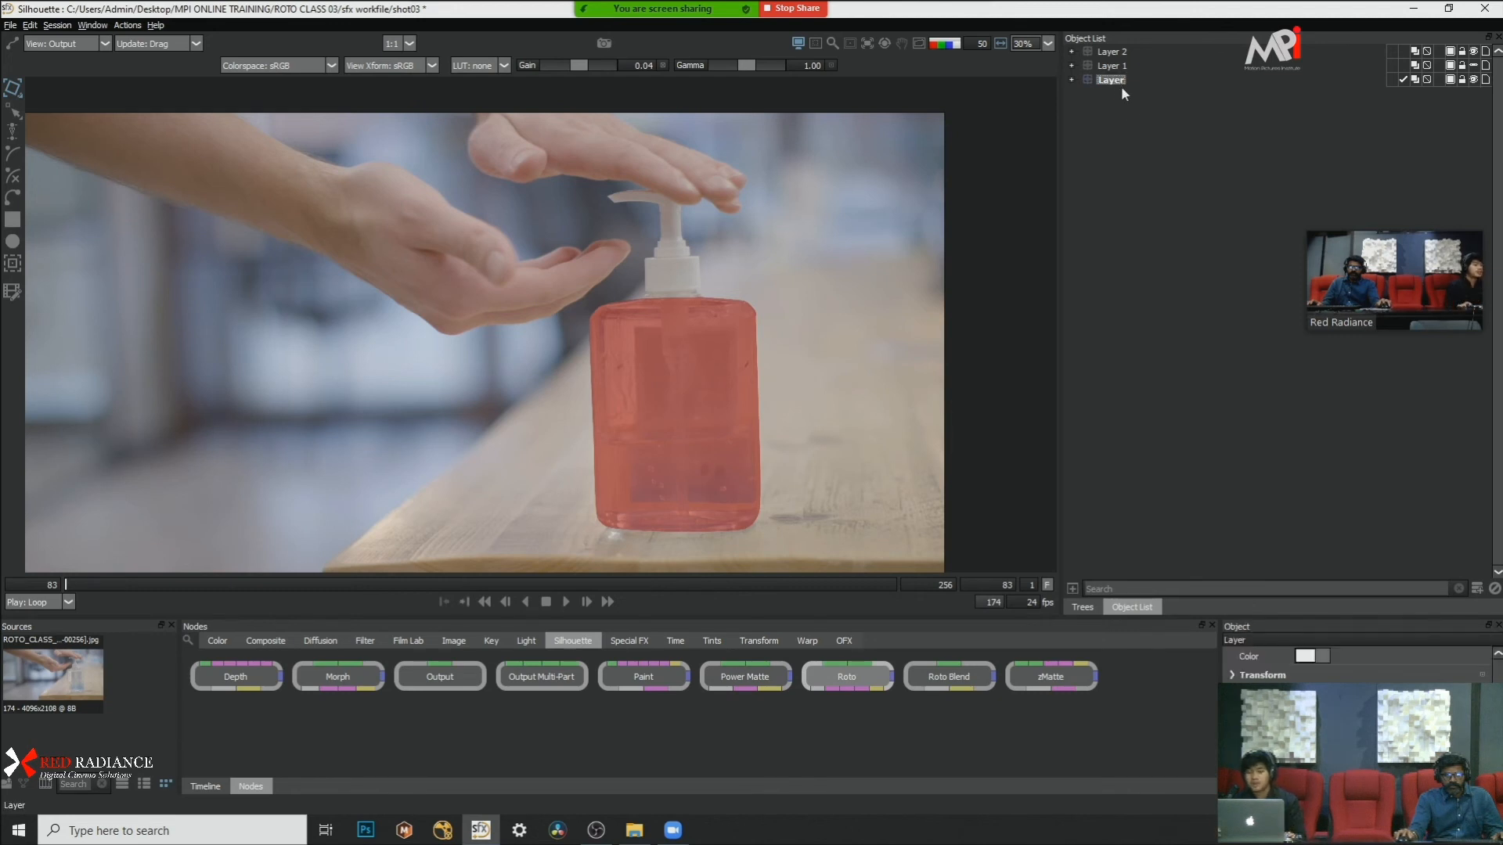
{"action": "left_click", "coordinate": [1071, 80]}
{"action": "left_click", "coordinate": [1446, 94]}
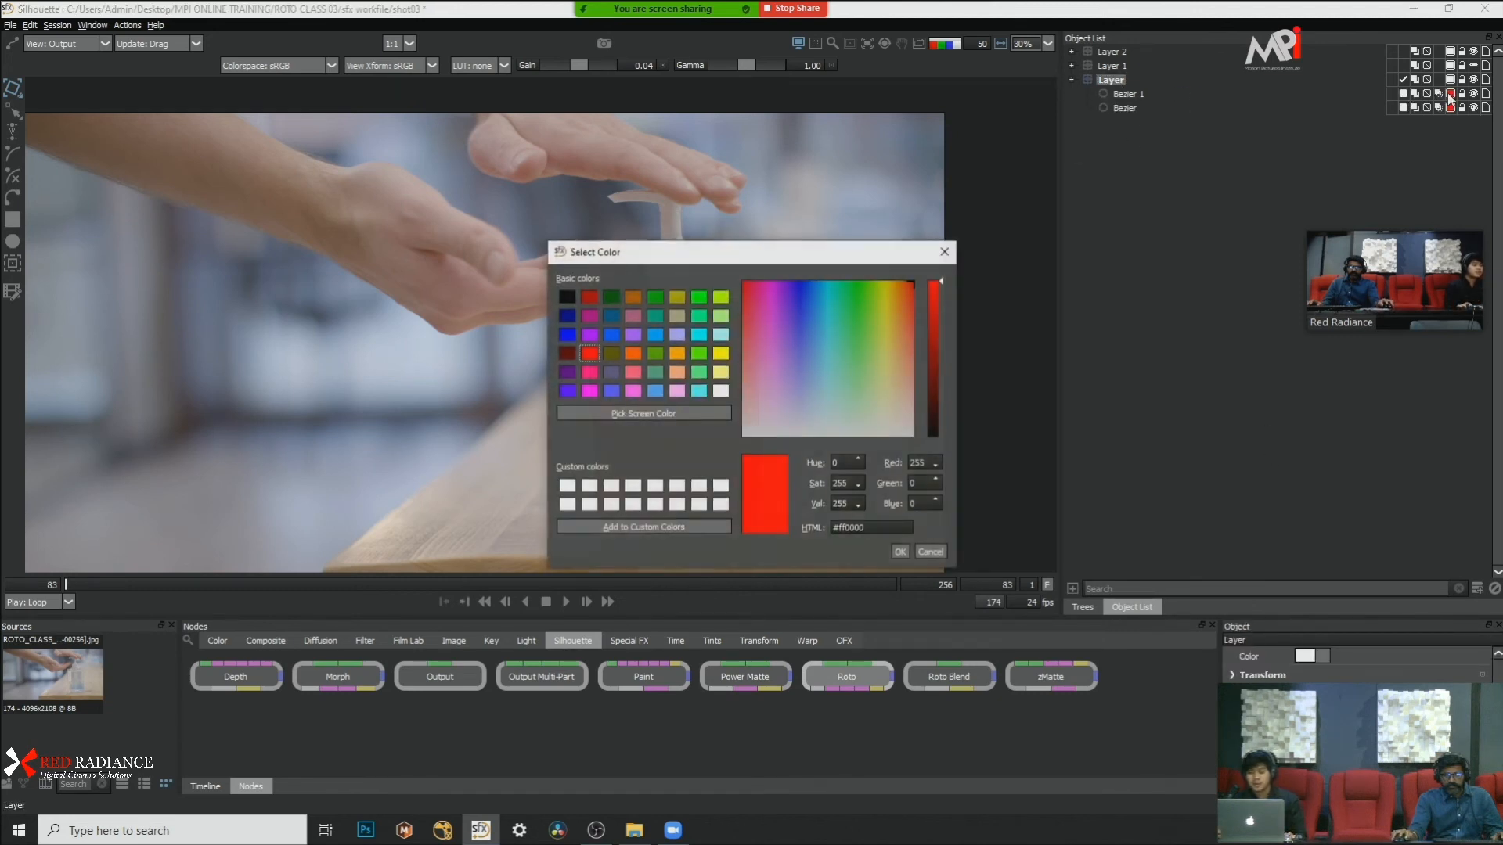
{"action": "left_click", "coordinate": [699, 297]}
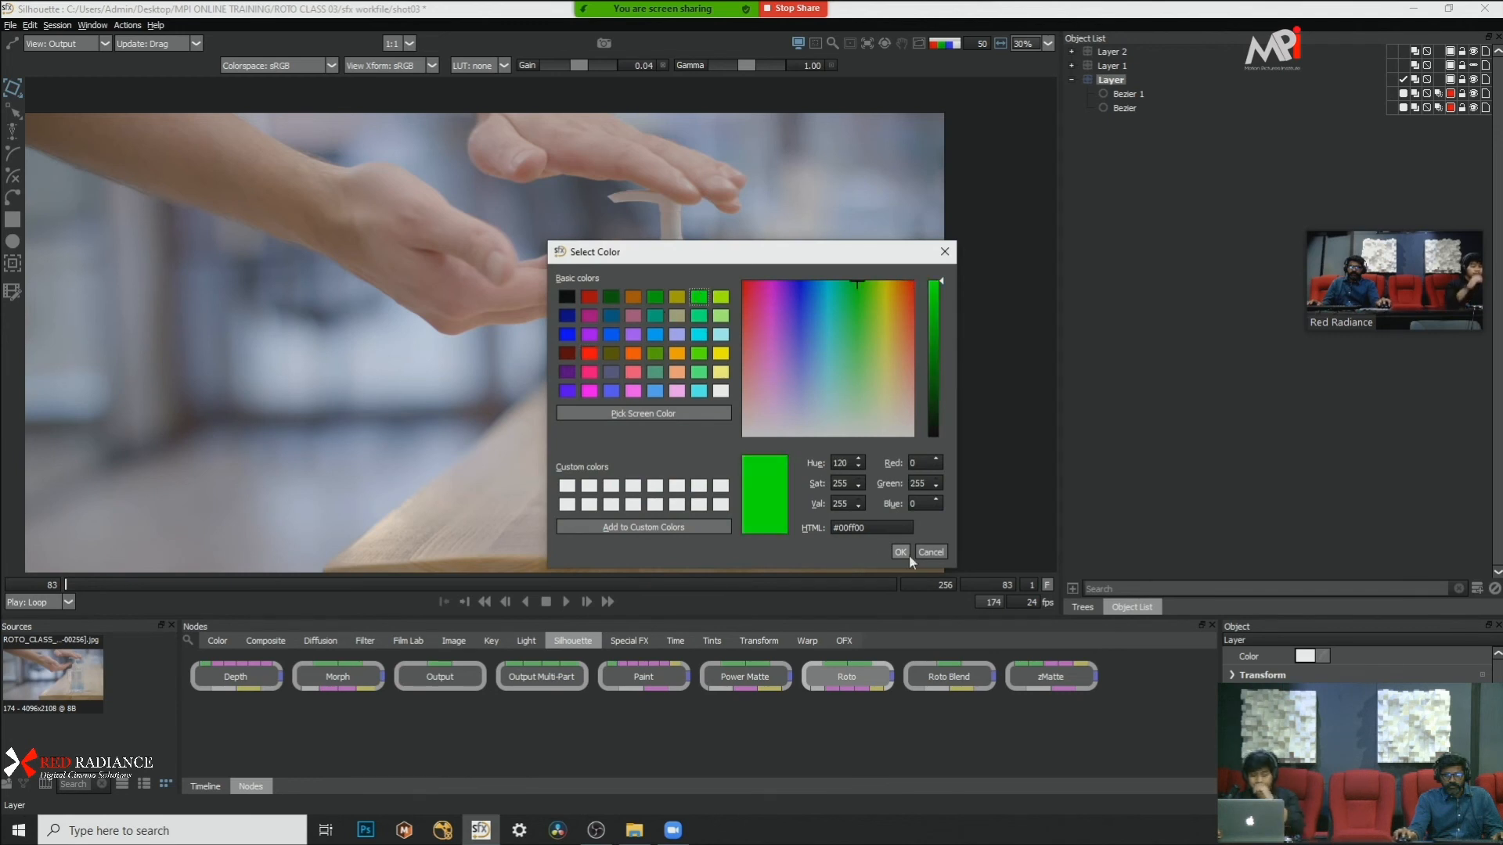
{"action": "left_click", "coordinate": [568, 334]}
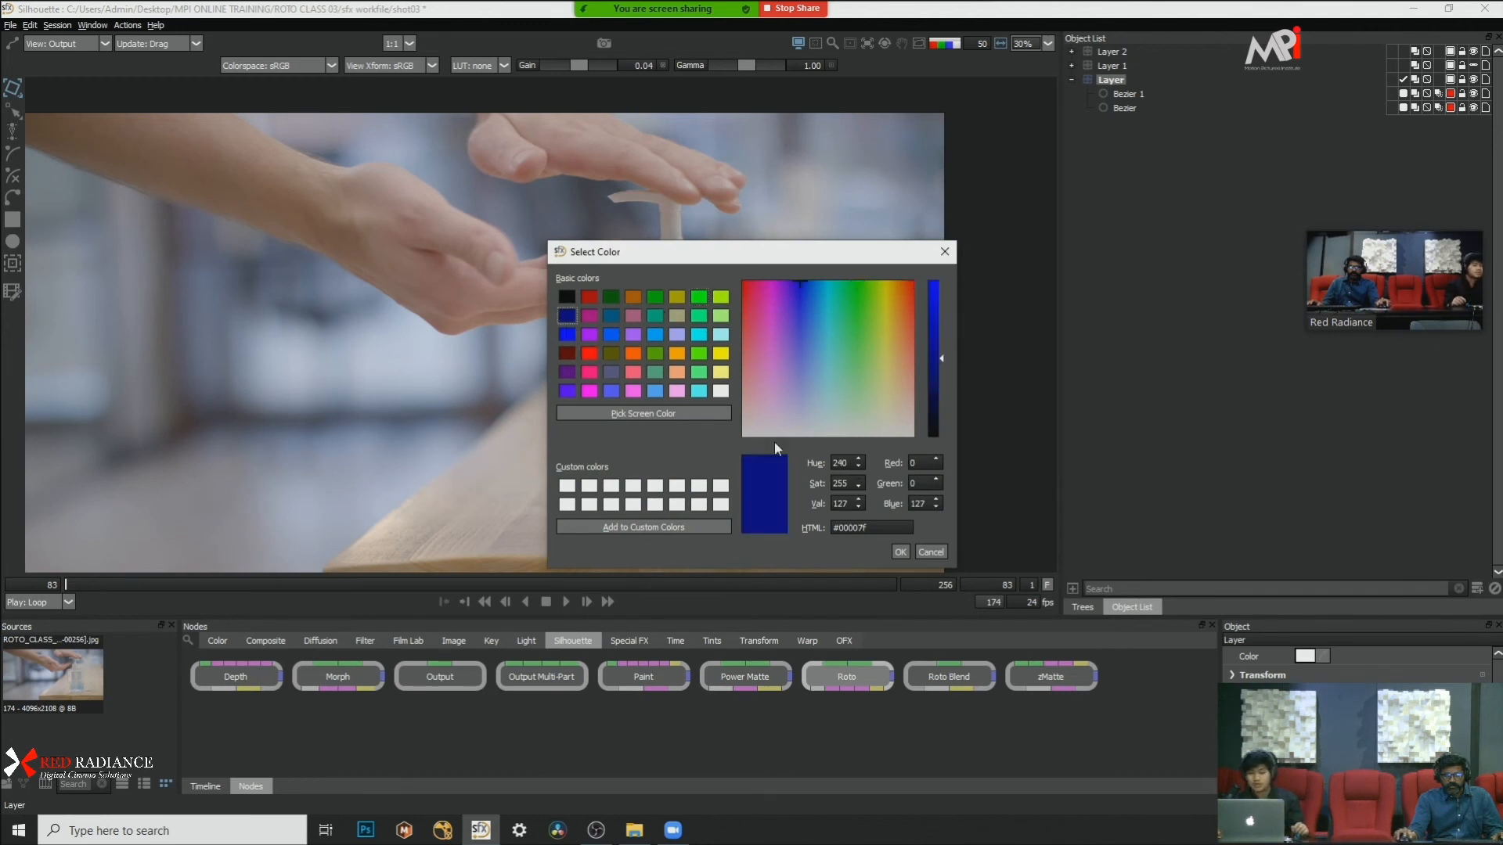
{"action": "left_click", "coordinate": [900, 551]}
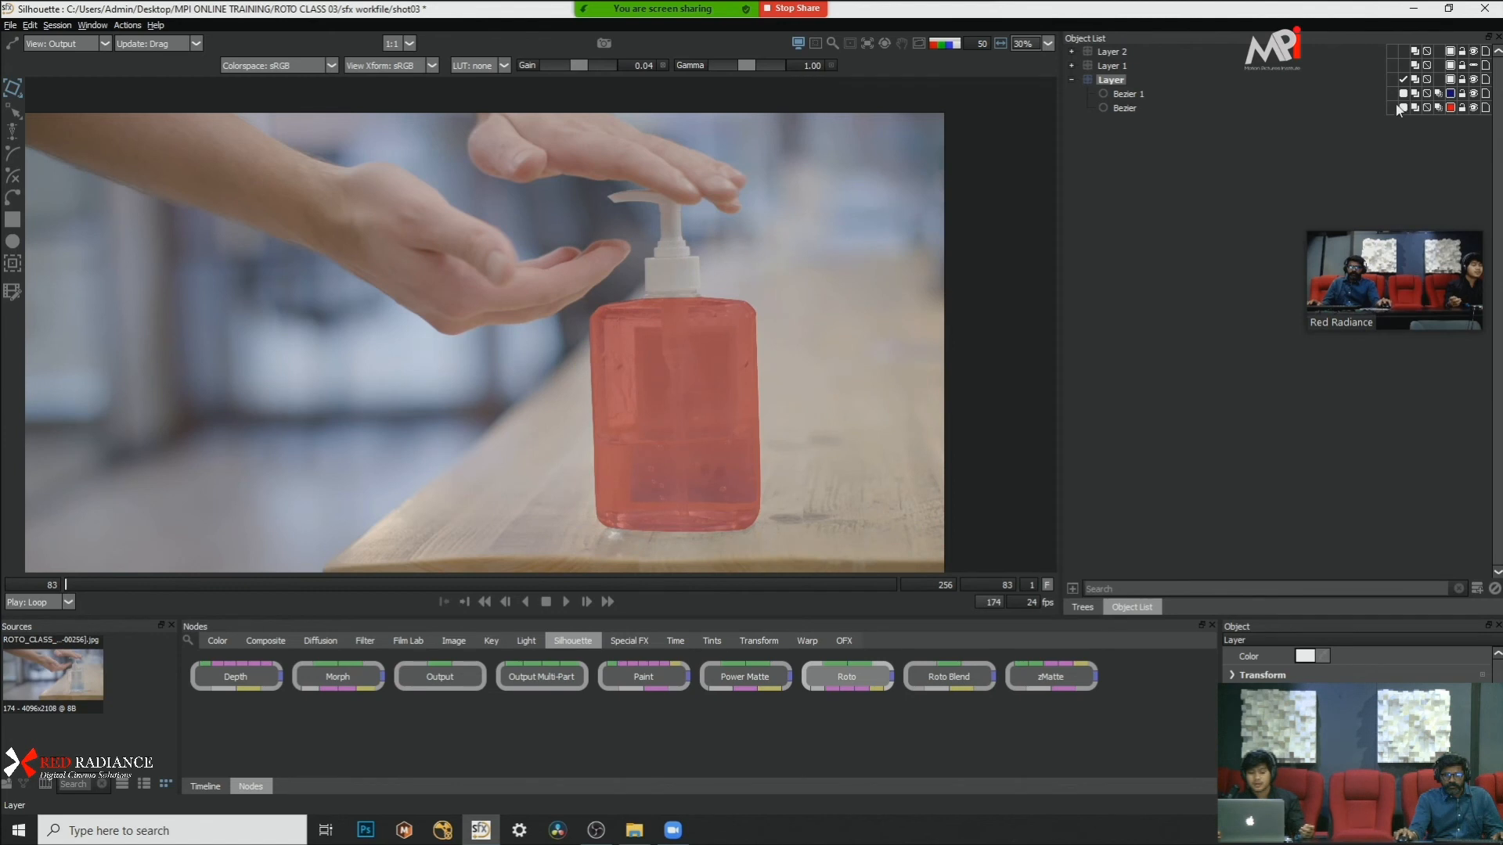
Step: Set the overlay colour of the Bezier shape in Layer to violet (#5500ff)
{"action": "left_click", "coordinate": [1263, 107]}
{"action": "left_click", "coordinate": [1450, 107]}
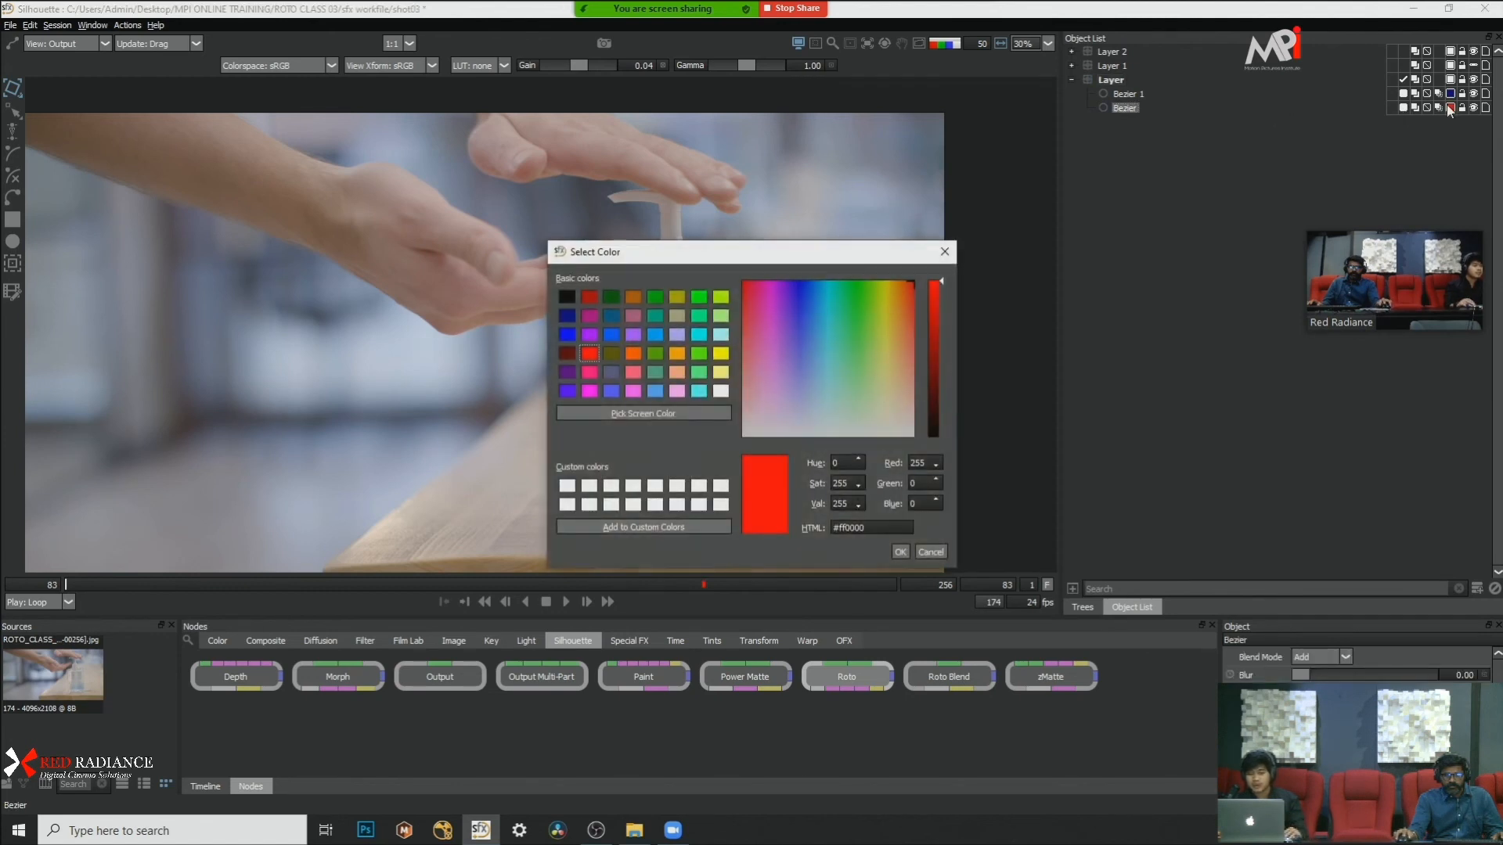
{"action": "left_click", "coordinate": [567, 391]}
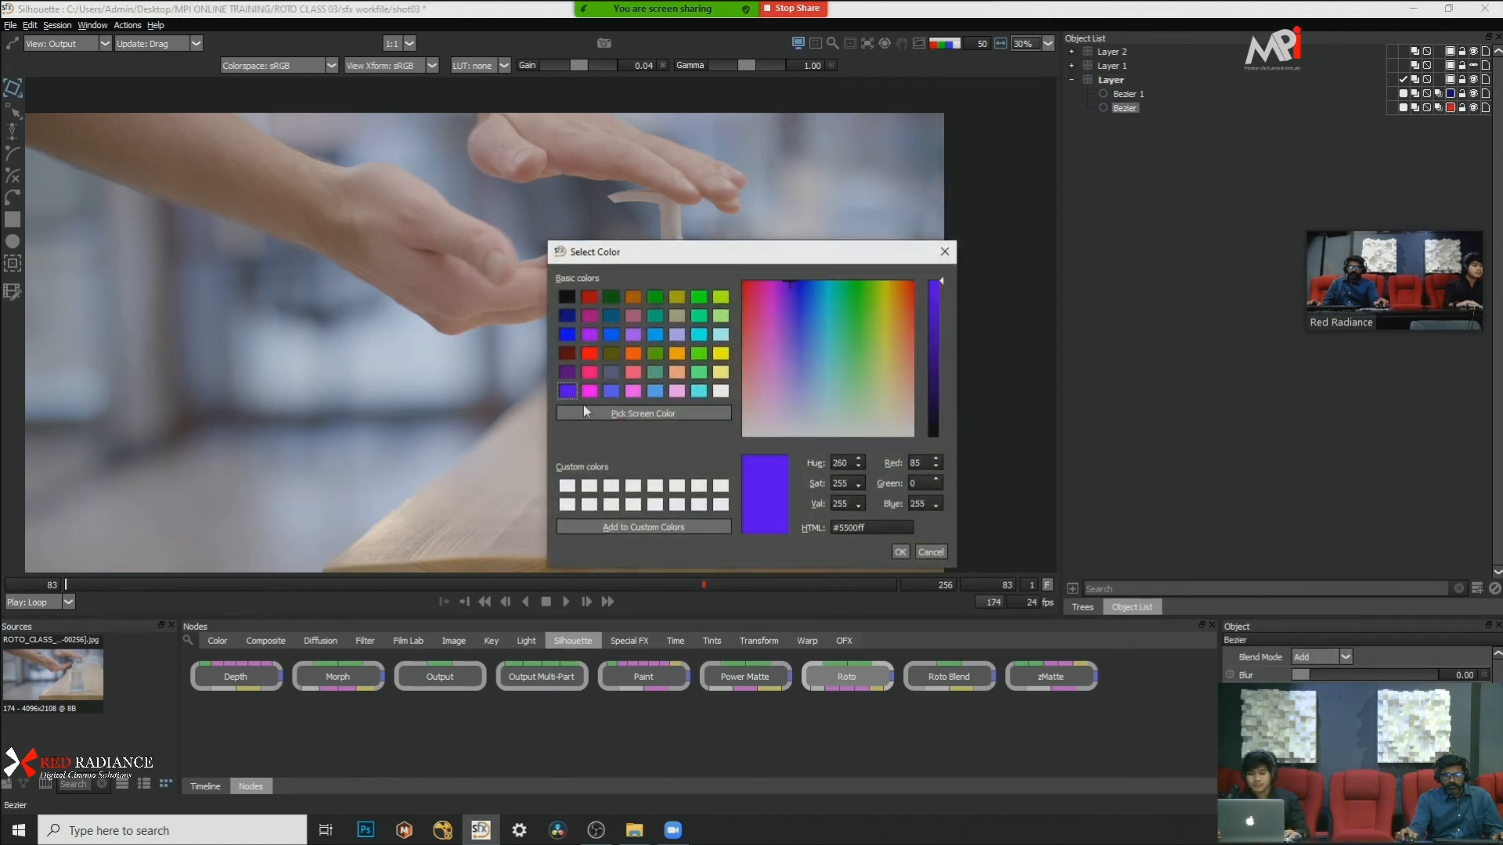
{"action": "left_click", "coordinate": [901, 552]}
{"action": "left_click", "coordinate": [40, 638]}
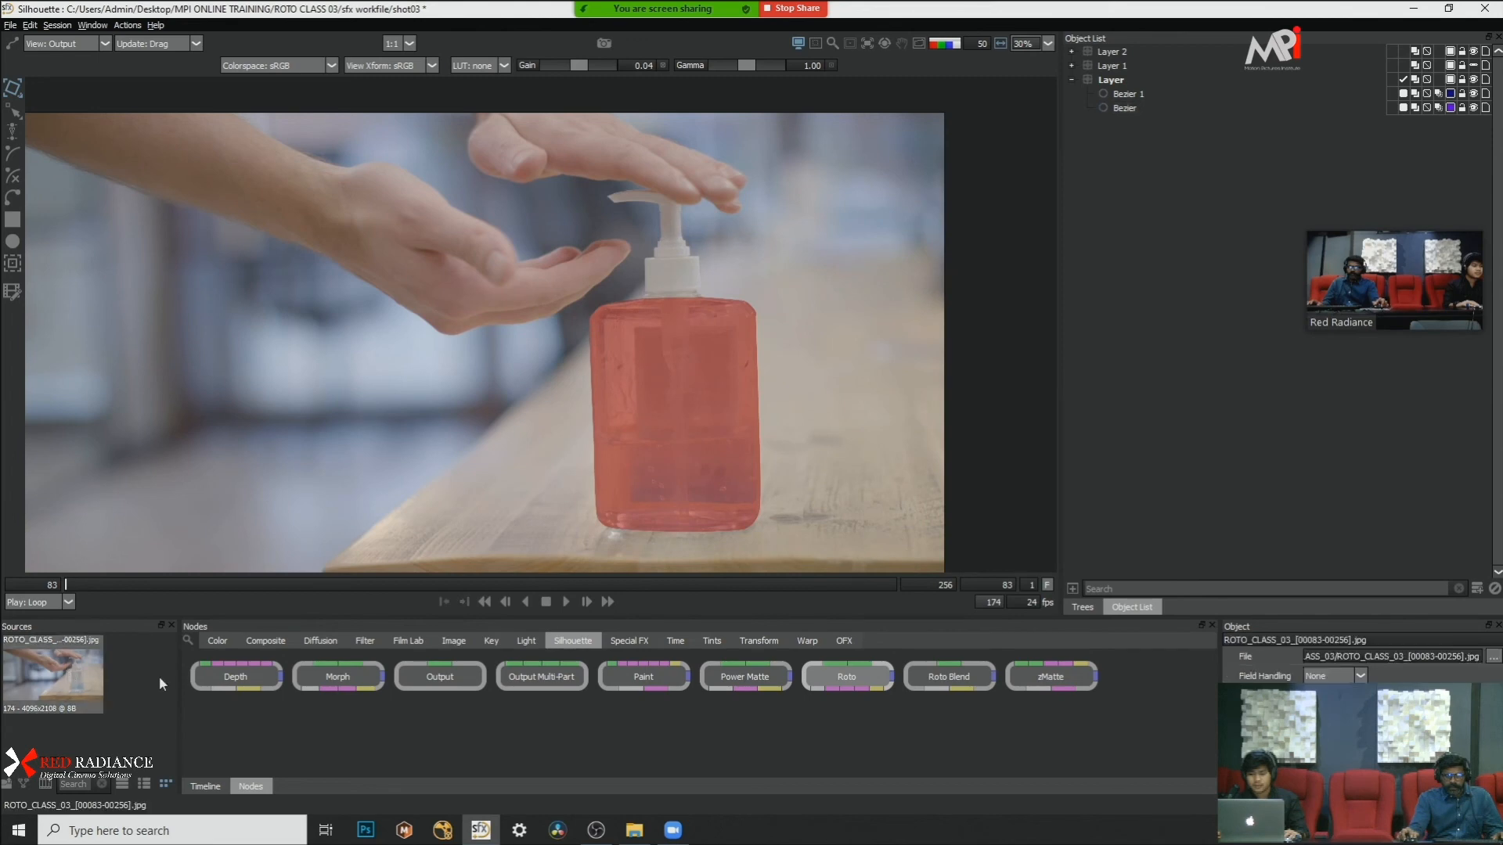
{"action": "left_click", "coordinate": [1494, 658]}
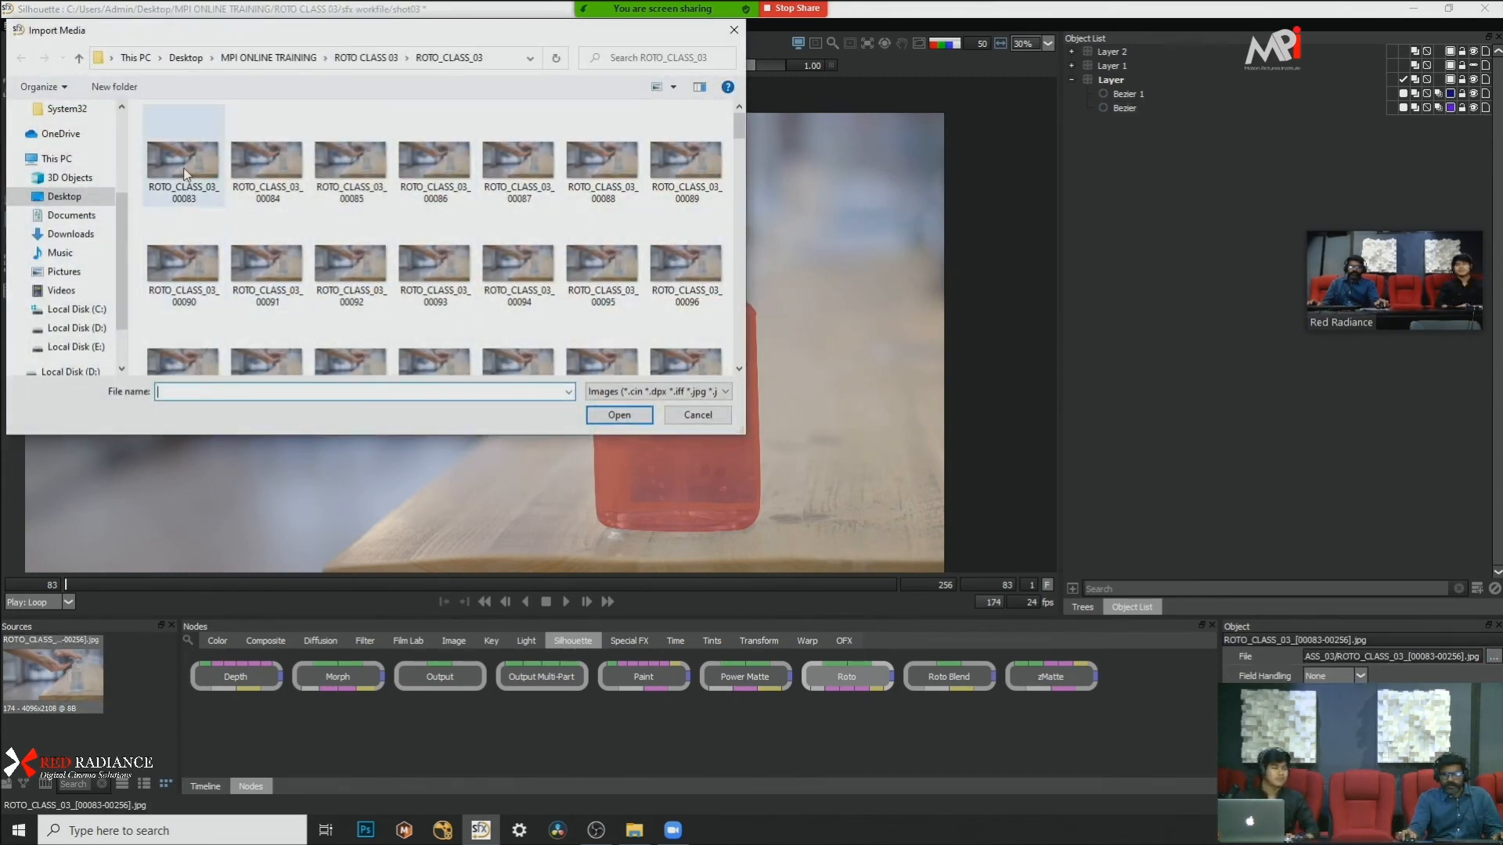
{"action": "left_click", "coordinate": [678, 414]}
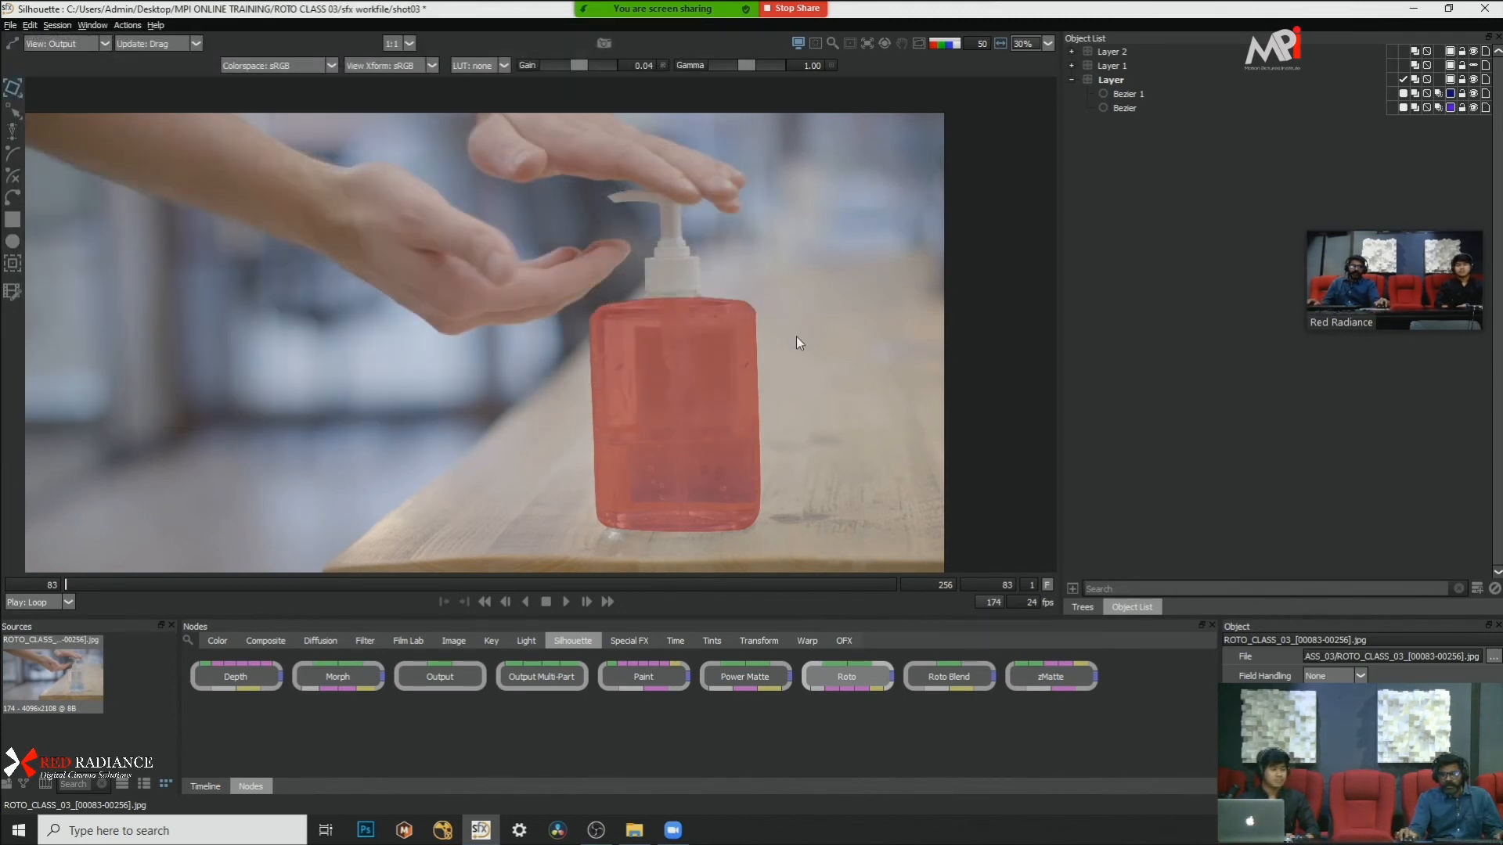
Step: Turn off the matte overlay and play the footage from frame 83 to examine the hands and bottle pump up close
{"action": "left_click_drag", "start_coordinate": [838, 247], "coordinate": [862, 306]}
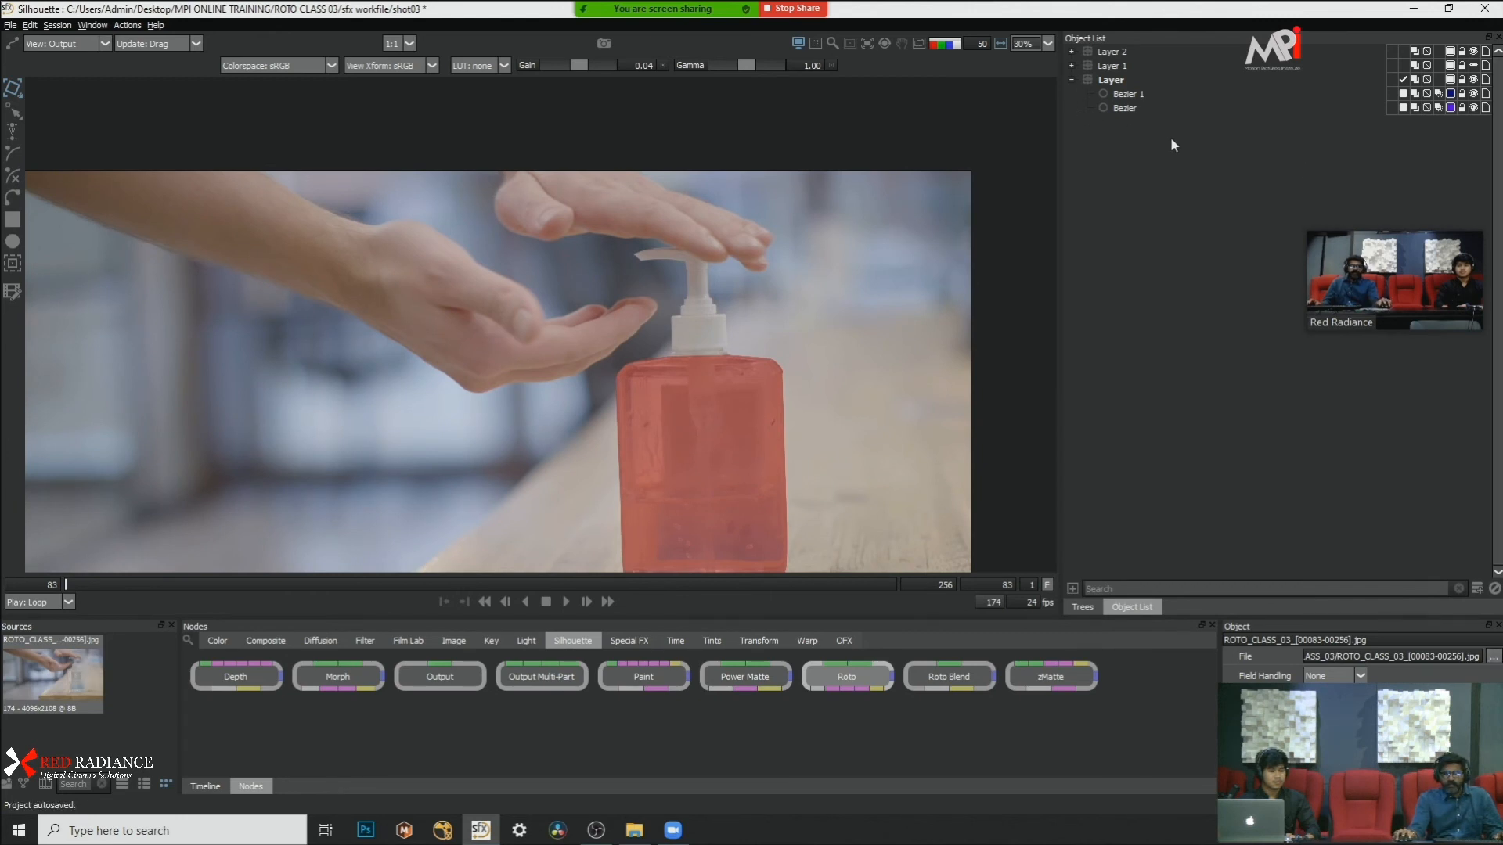
{"action": "key", "text": "a"}
{"action": "key", "text": "a"}
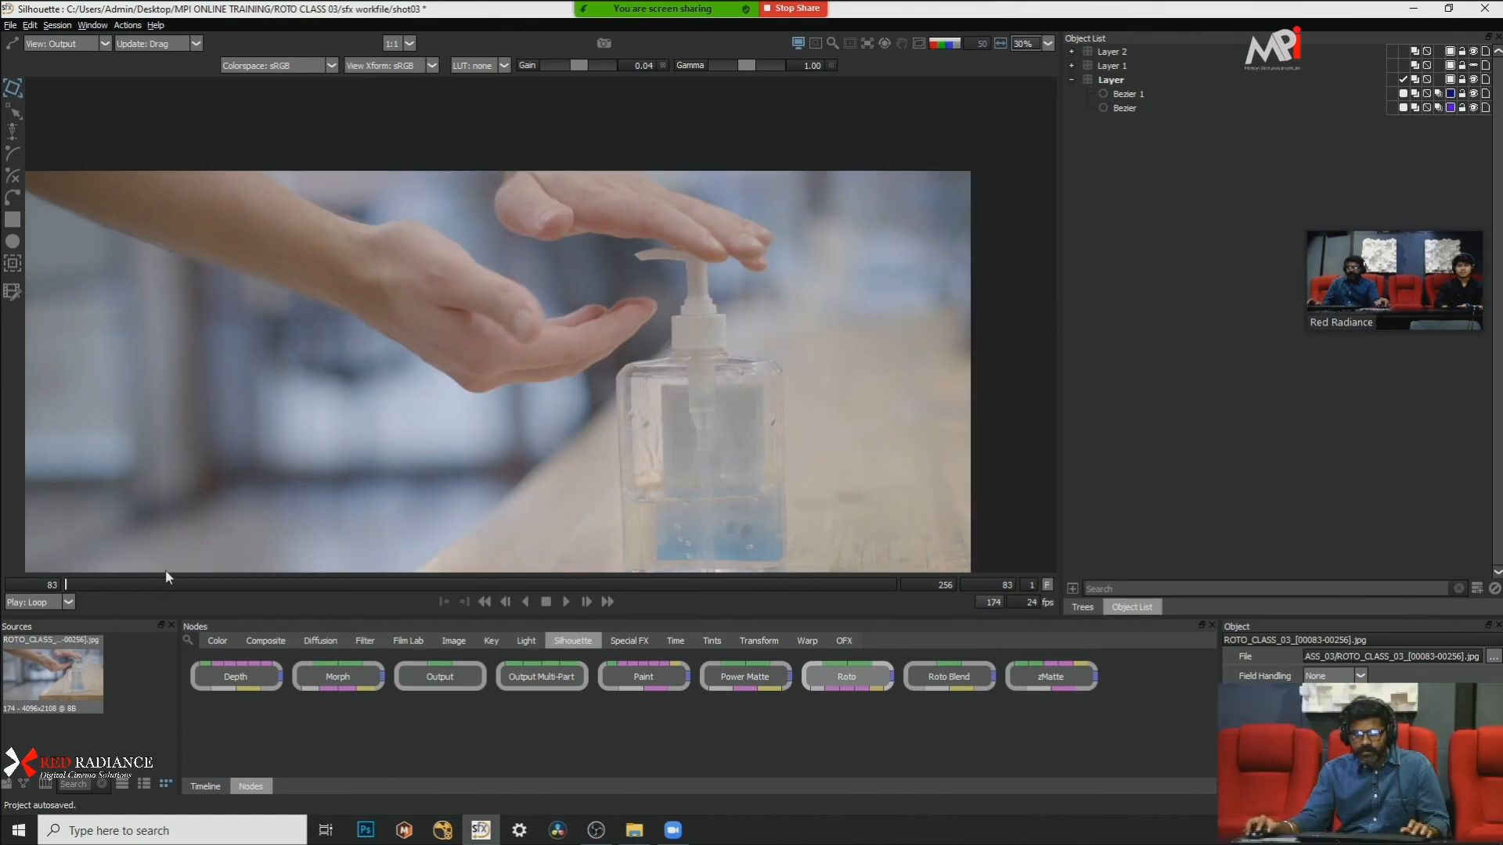
{"action": "scroll", "coordinate": [566, 321], "scroll_direction": "up", "scroll_amount": 1}
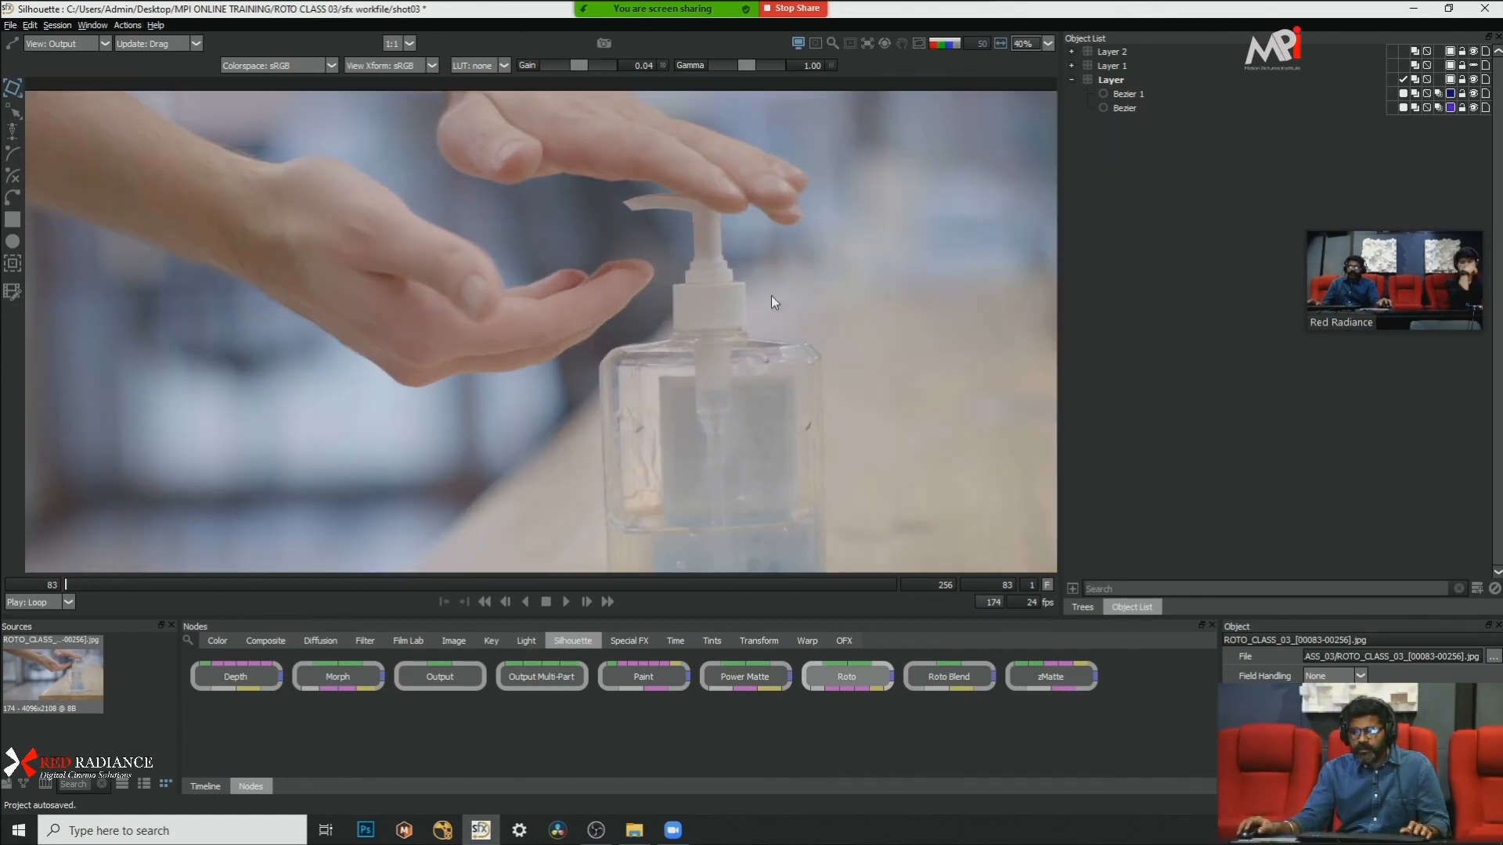
{"action": "scroll", "coordinate": [579, 509], "scroll_direction": "up", "scroll_amount": 3}
{"action": "left_click", "coordinate": [564, 602]}
{"action": "scroll", "coordinate": [536, 439], "scroll_direction": "down", "scroll_amount": 2}
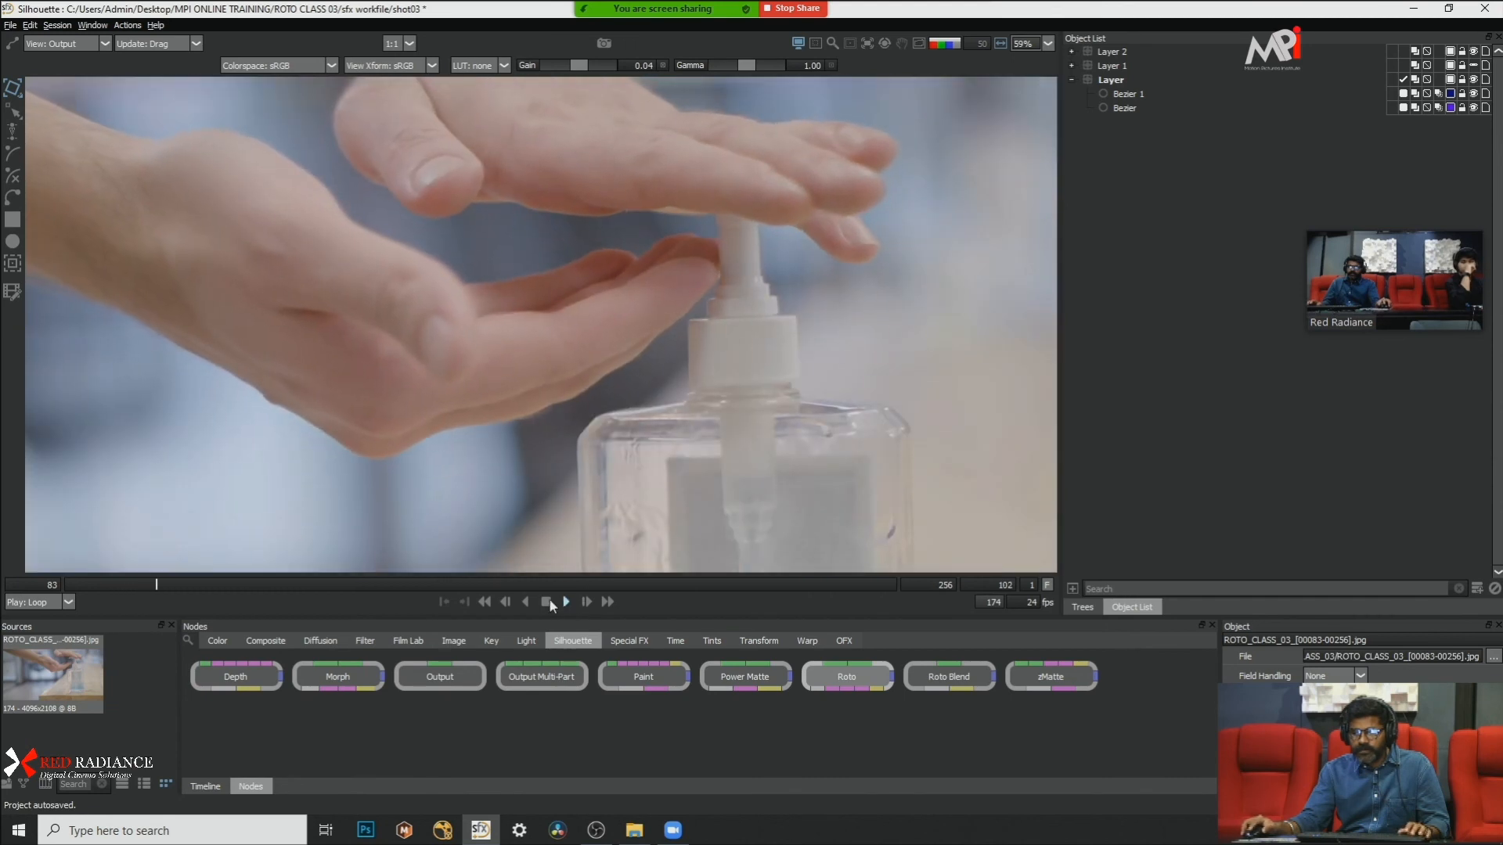
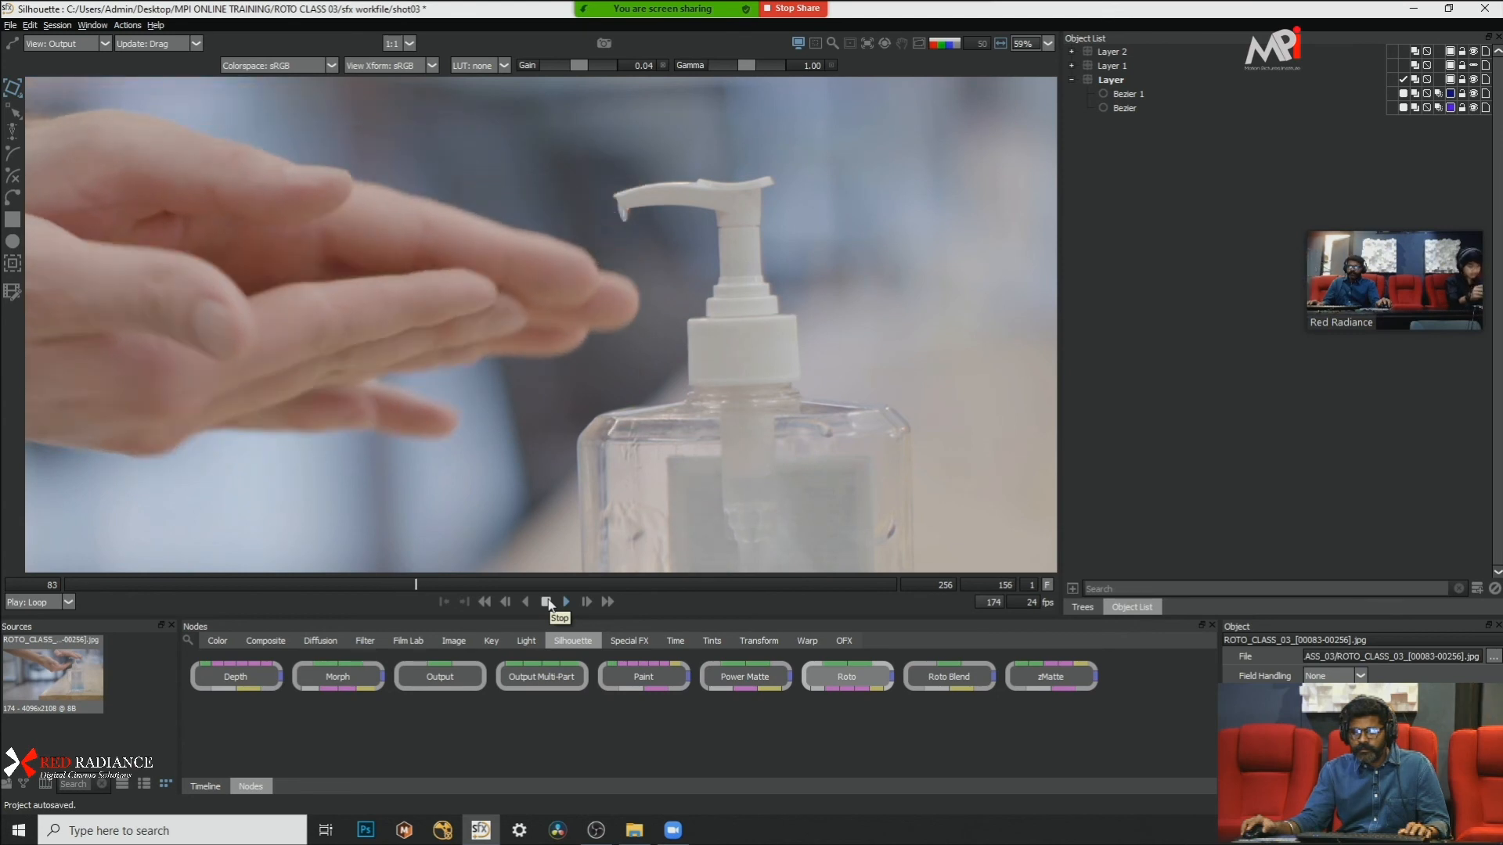
Step: Go back to frame 146 and step to frame 164, examining how the hands pass the pump nozzle and its gel drip
{"action": "left_click_drag", "start_coordinate": [471, 582], "coordinate": [367, 580]}
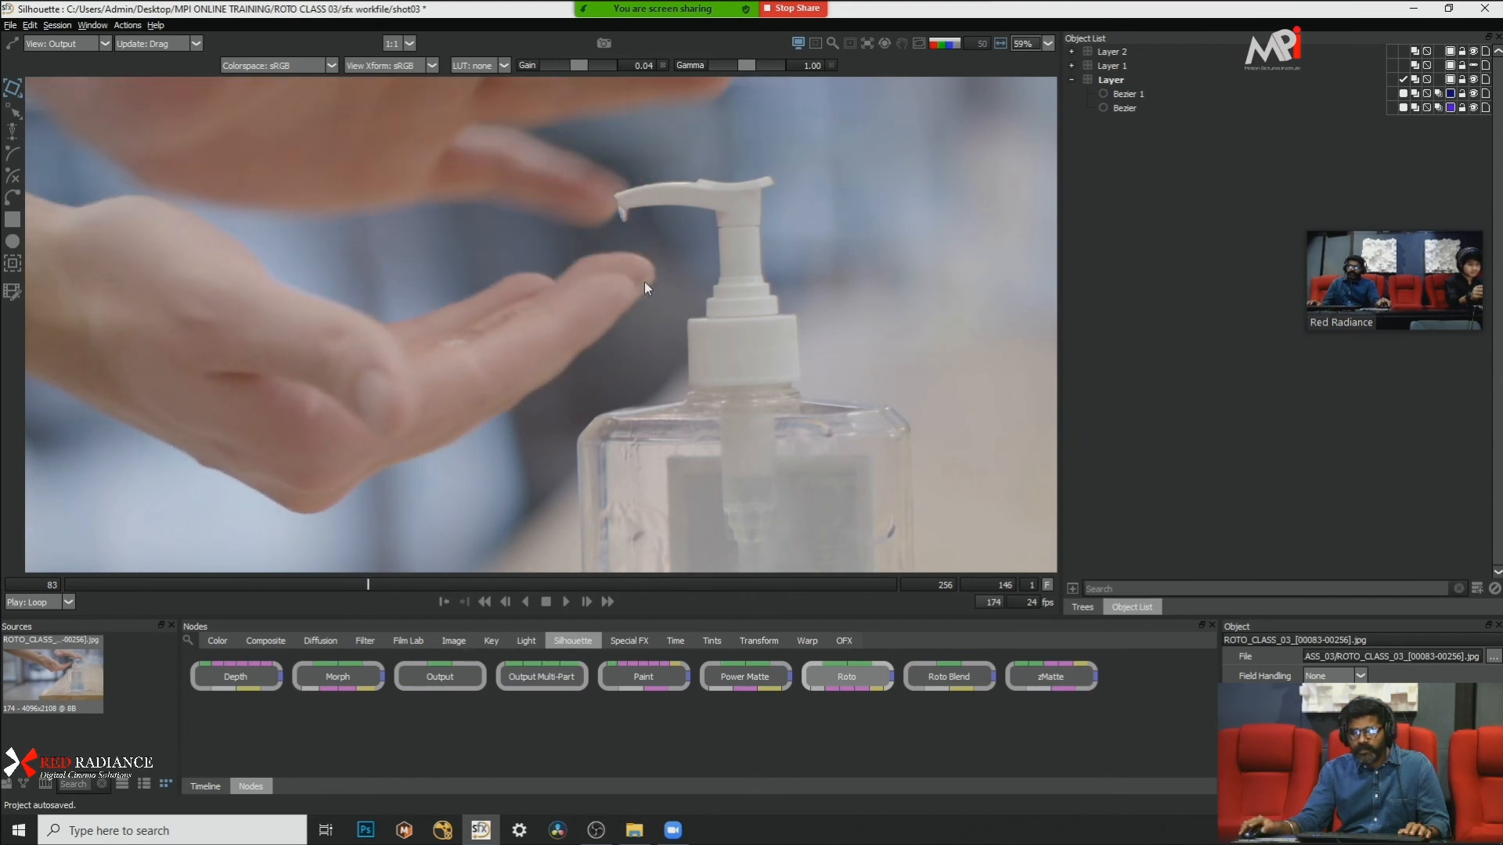
{"action": "scroll", "coordinate": [603, 174], "scroll_direction": "up", "scroll_amount": 4}
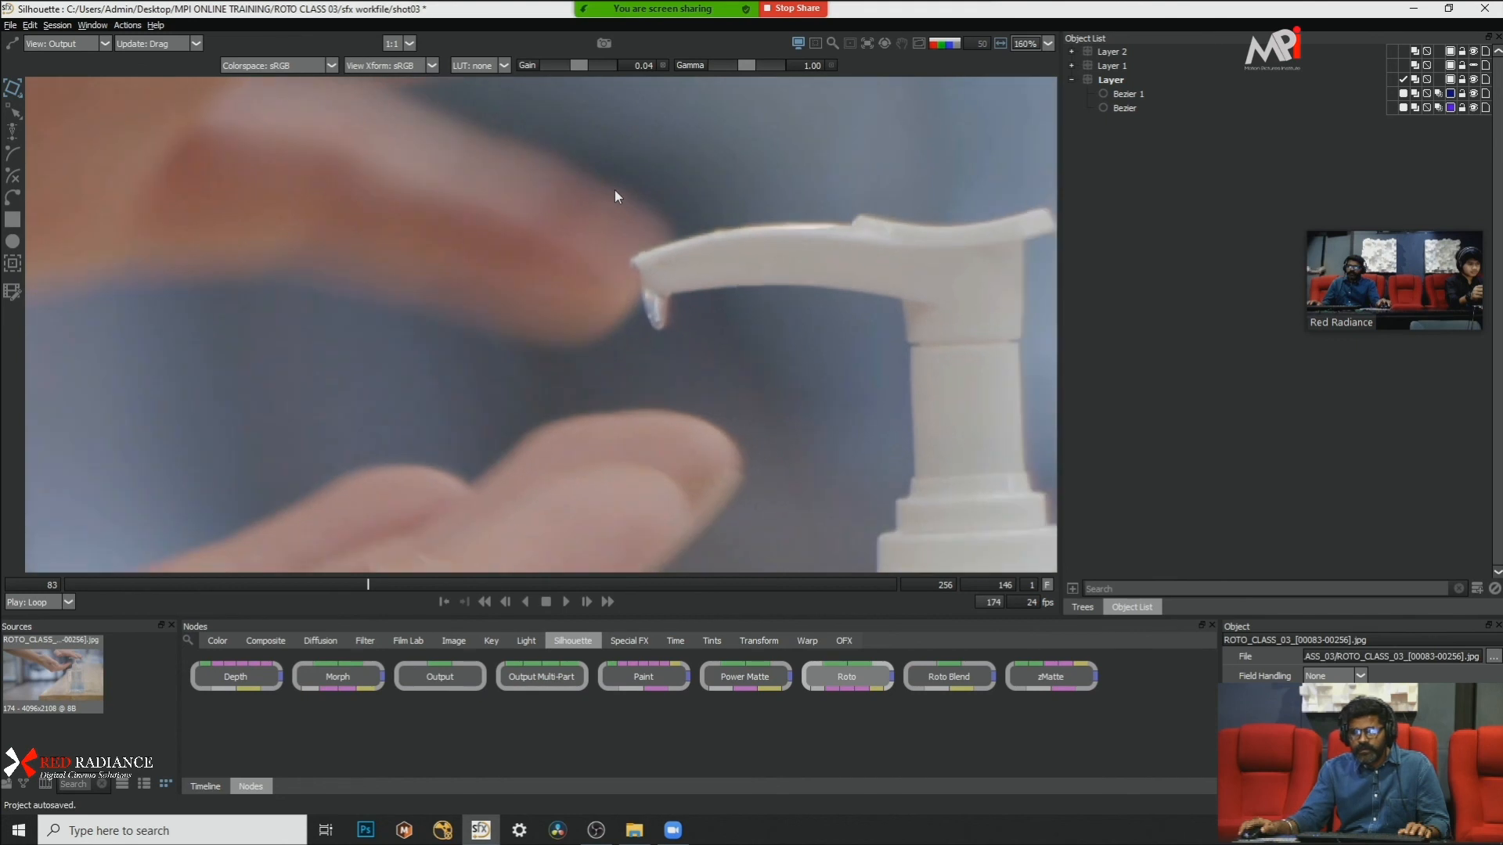
{"action": "left_click_drag", "start_coordinate": [614, 173], "coordinate": [551, 294]}
{"action": "key", "text": "x"}
{"action": "key", "text": "x"}
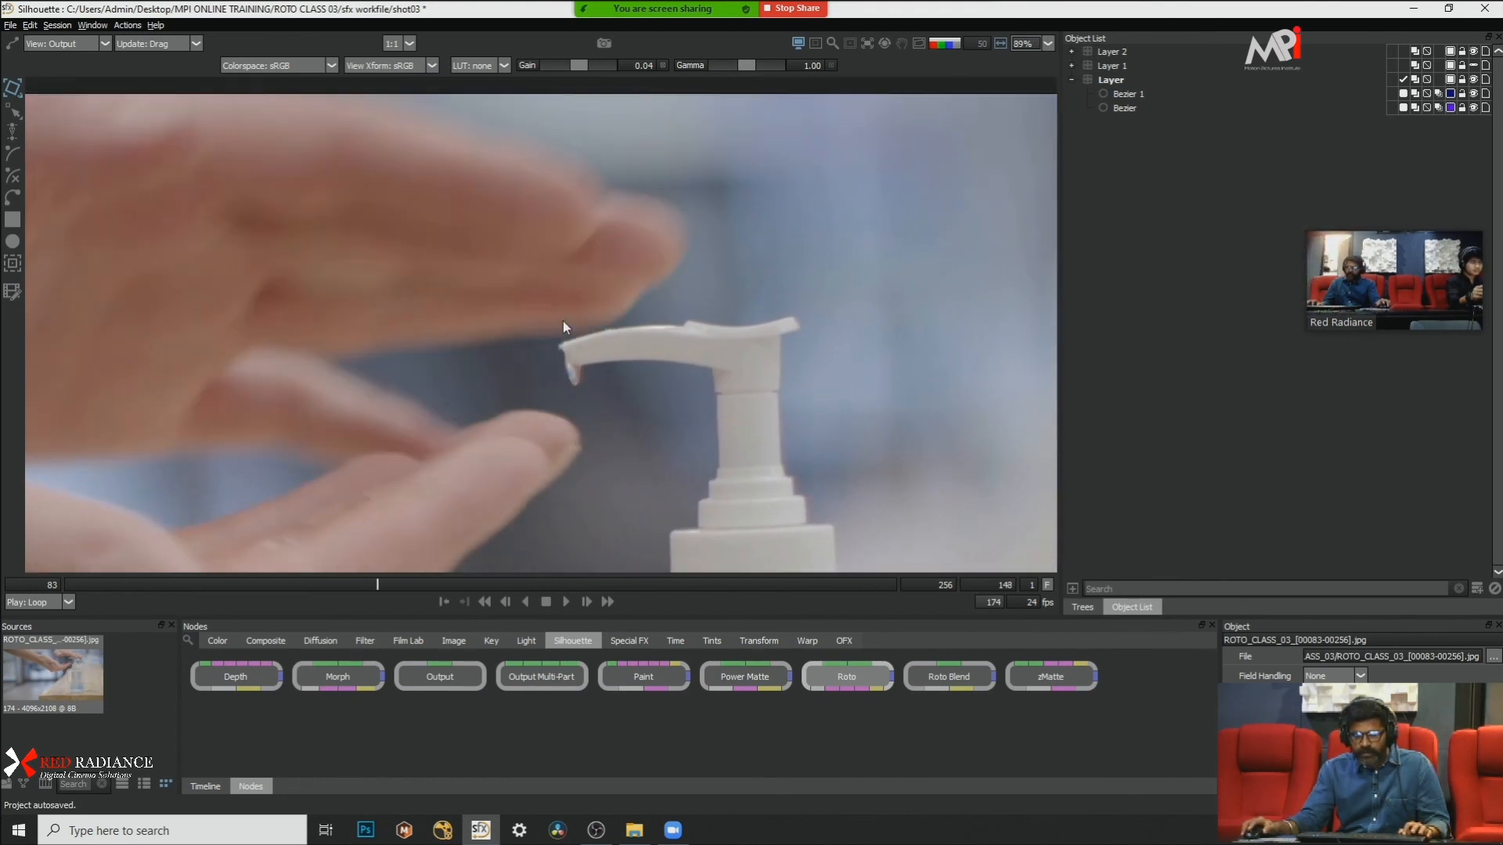
{"action": "key", "text": "x"}
{"action": "key", "text": "x"}
{"action": "key", "text": "x"}
{"action": "key", "text": "x"}
{"action": "key", "text": "x"}
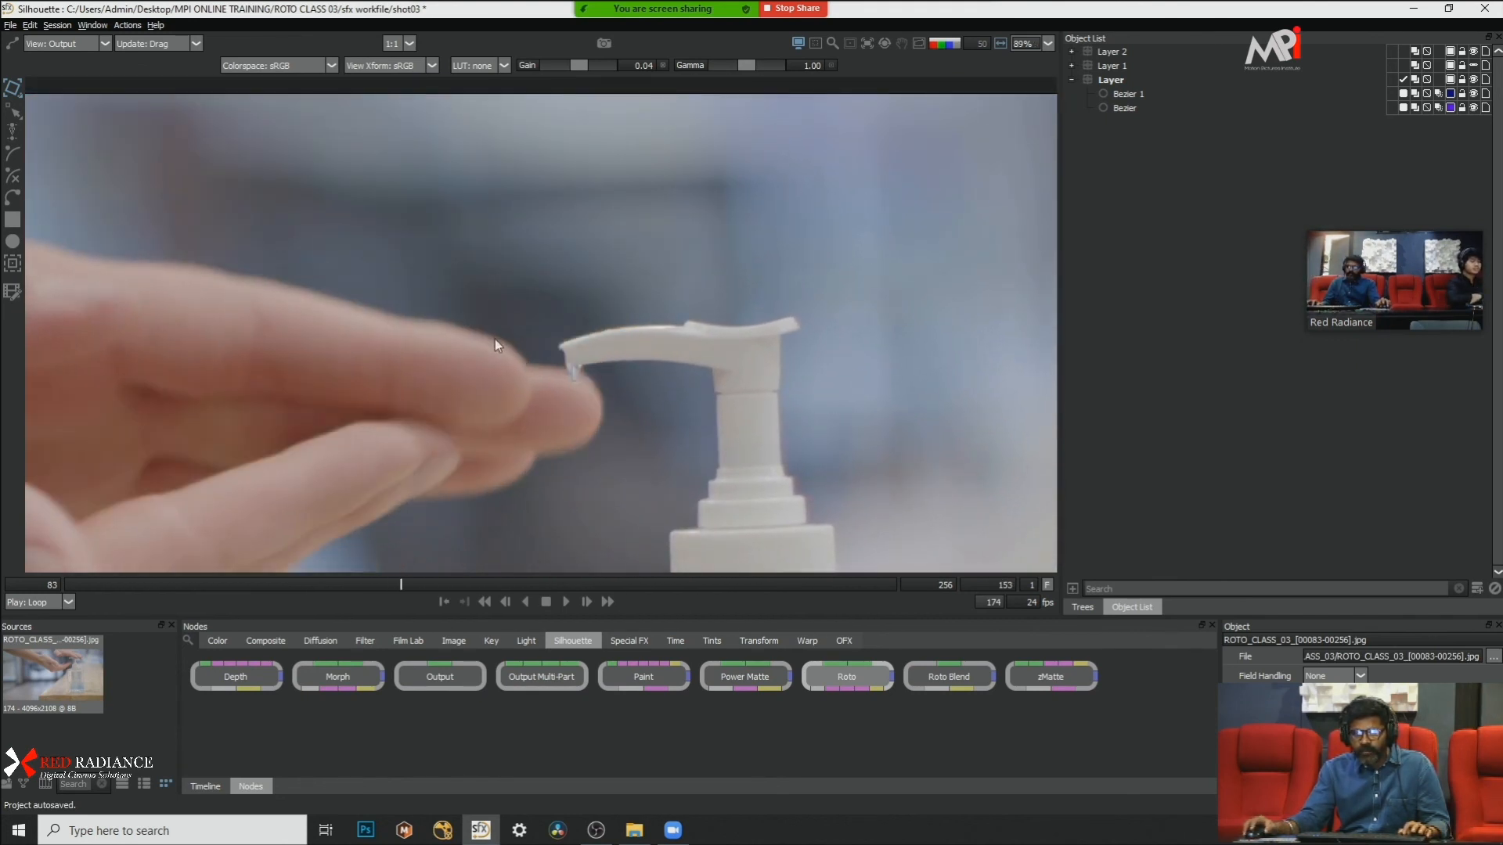
{"action": "key", "text": "x"}
{"action": "key", "text": "x"}
{"action": "key", "text": "x"}
{"action": "key", "text": "x"}
{"action": "key", "text": "x"}
{"action": "key", "text": "x"}
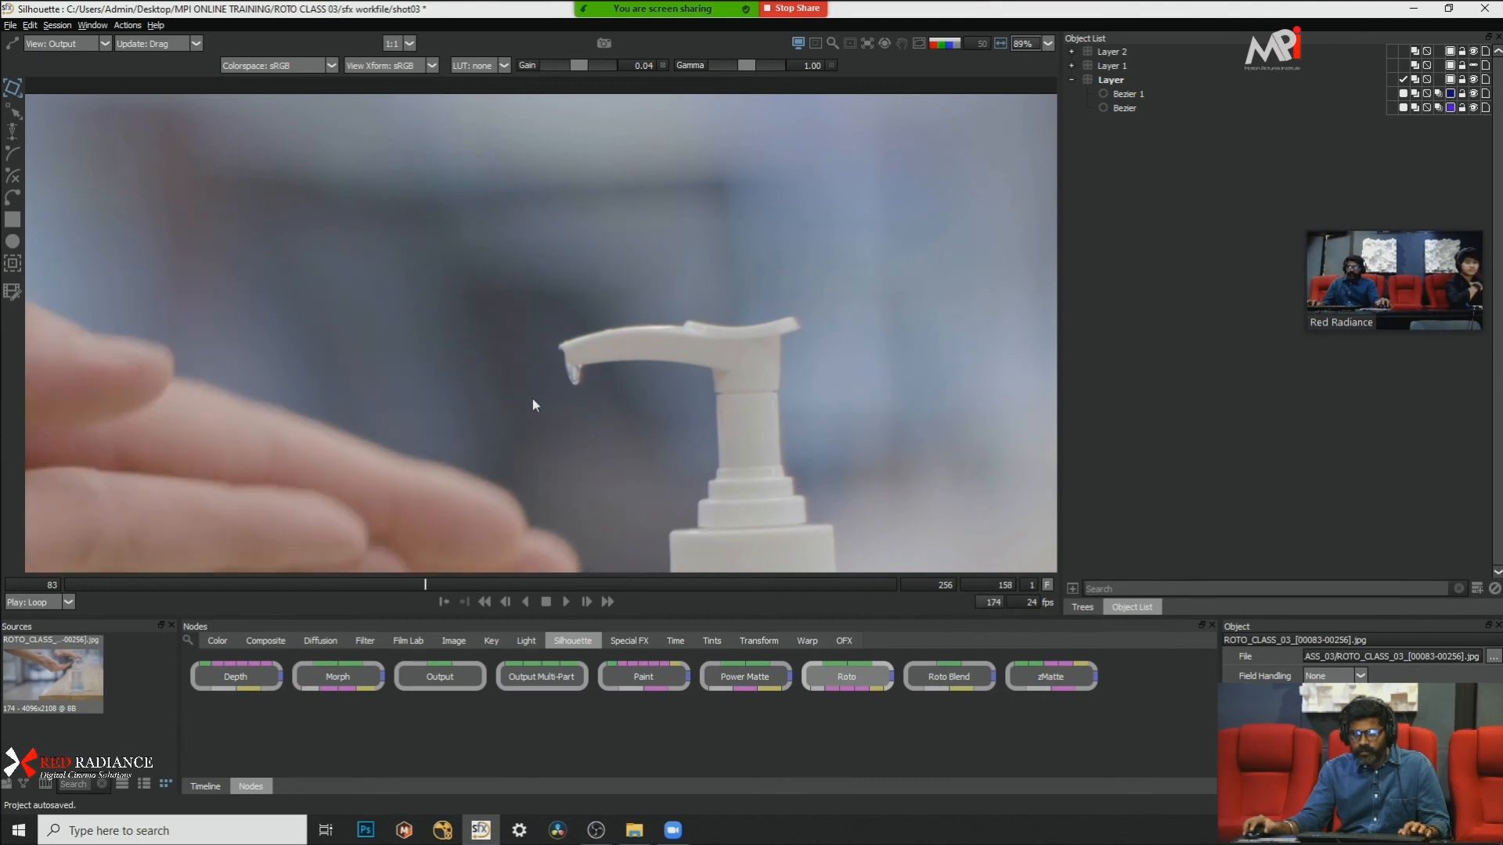
{"action": "left_click_drag", "start_coordinate": [523, 382], "coordinate": [613, 229]}
{"action": "key", "text": "x"}
{"action": "key", "text": "x"}
{"action": "key", "text": "x"}
{"action": "key", "text": "x"}
{"action": "key", "text": "x"}
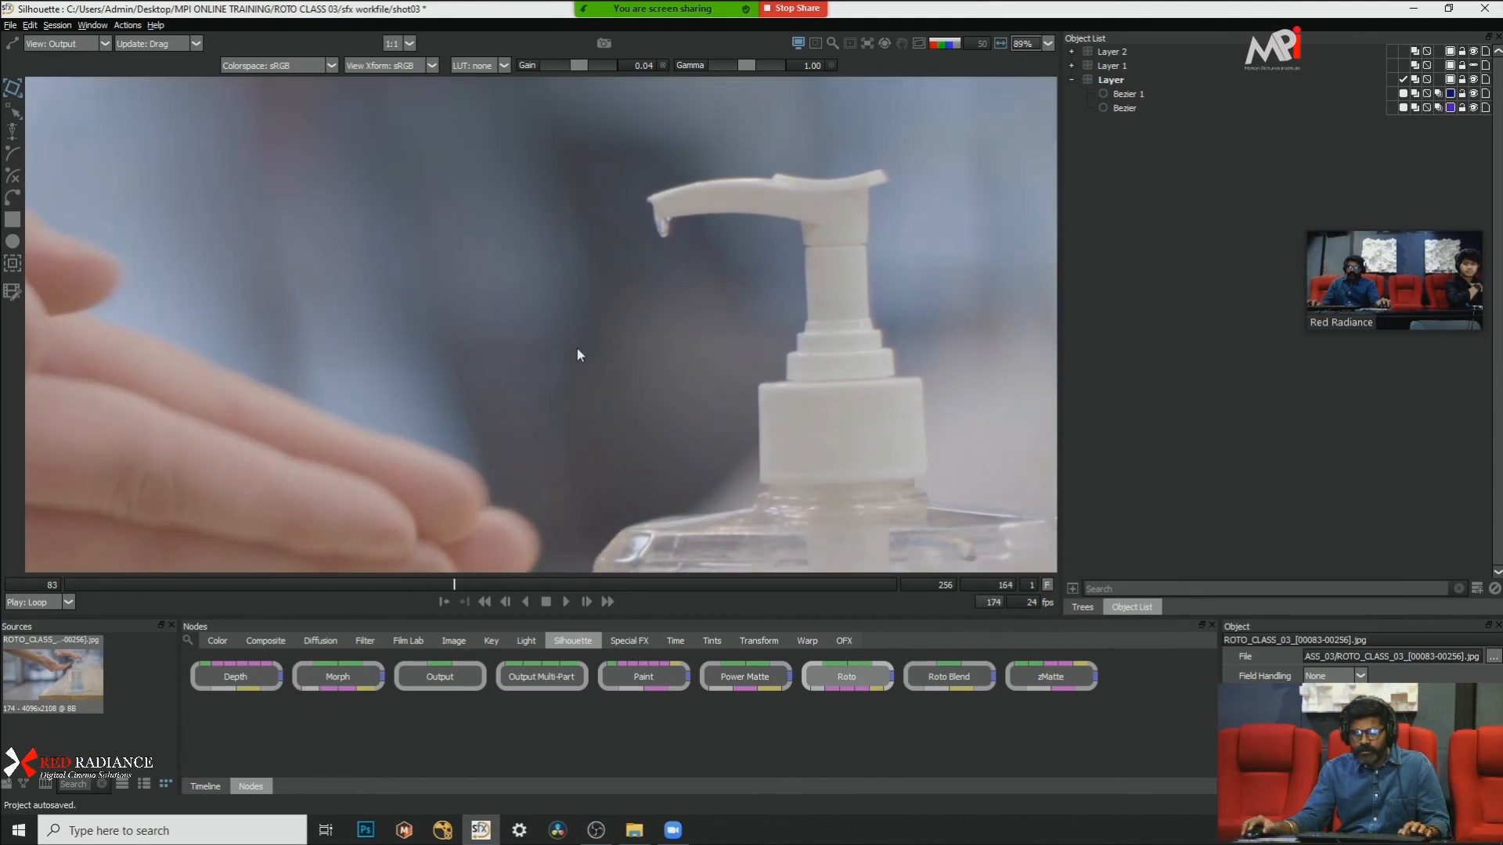
Step: Step through frames 164 to 190, examining the finger edges and the overlapping hands beside the bottle
{"action": "scroll", "coordinate": [575, 348], "scroll_direction": "down", "scroll_amount": 5}
{"action": "key", "text": "x"}
{"action": "key", "text": "x"}
{"action": "key", "text": "x"}
{"action": "key", "text": "x"}
{"action": "key", "text": "x"}
{"action": "key", "text": "x"}
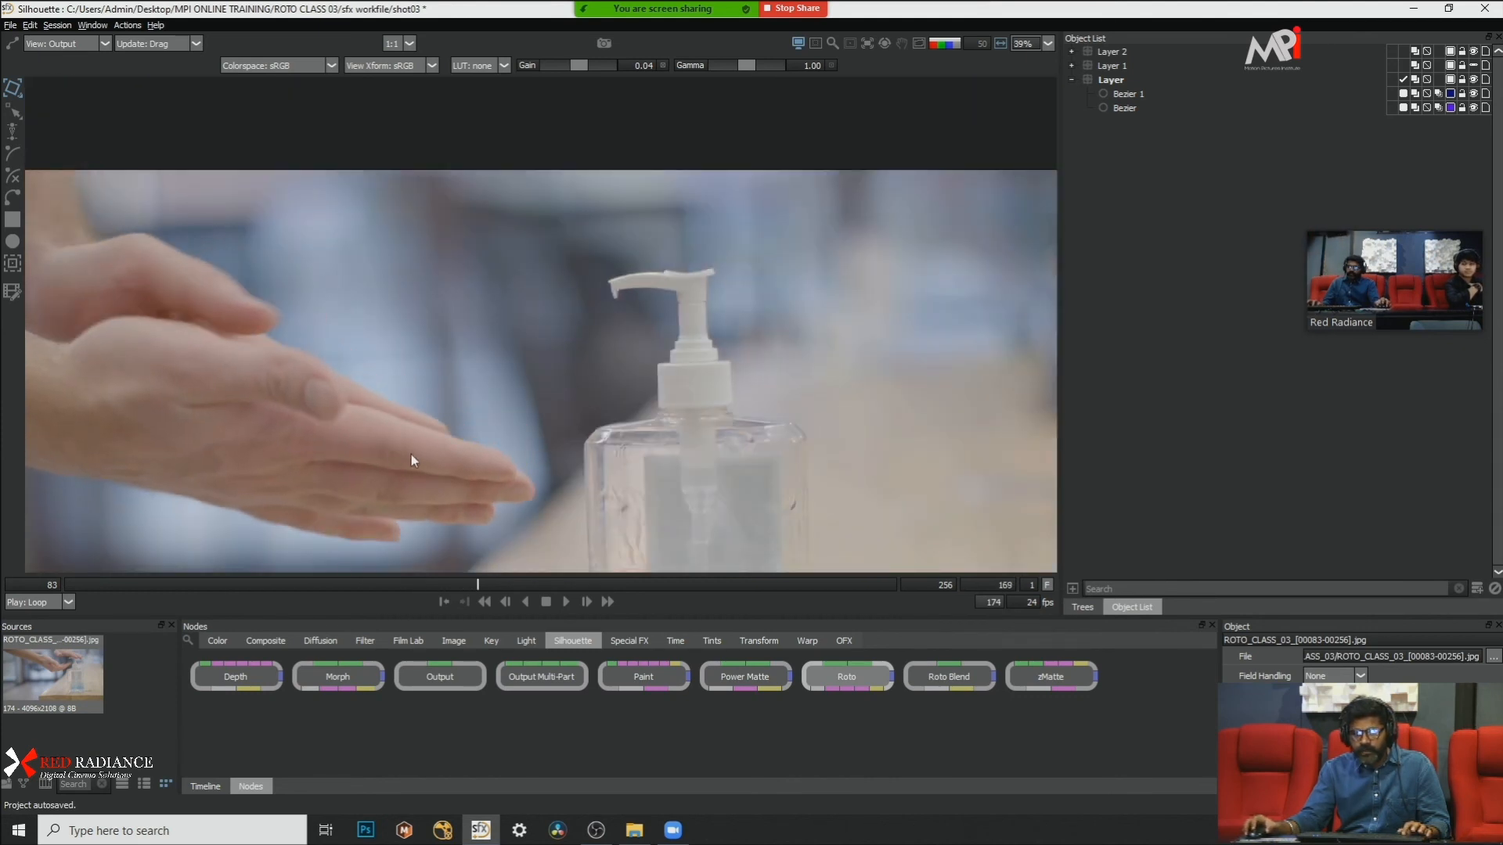
{"action": "scroll", "coordinate": [404, 458], "scroll_direction": "up", "scroll_amount": 8}
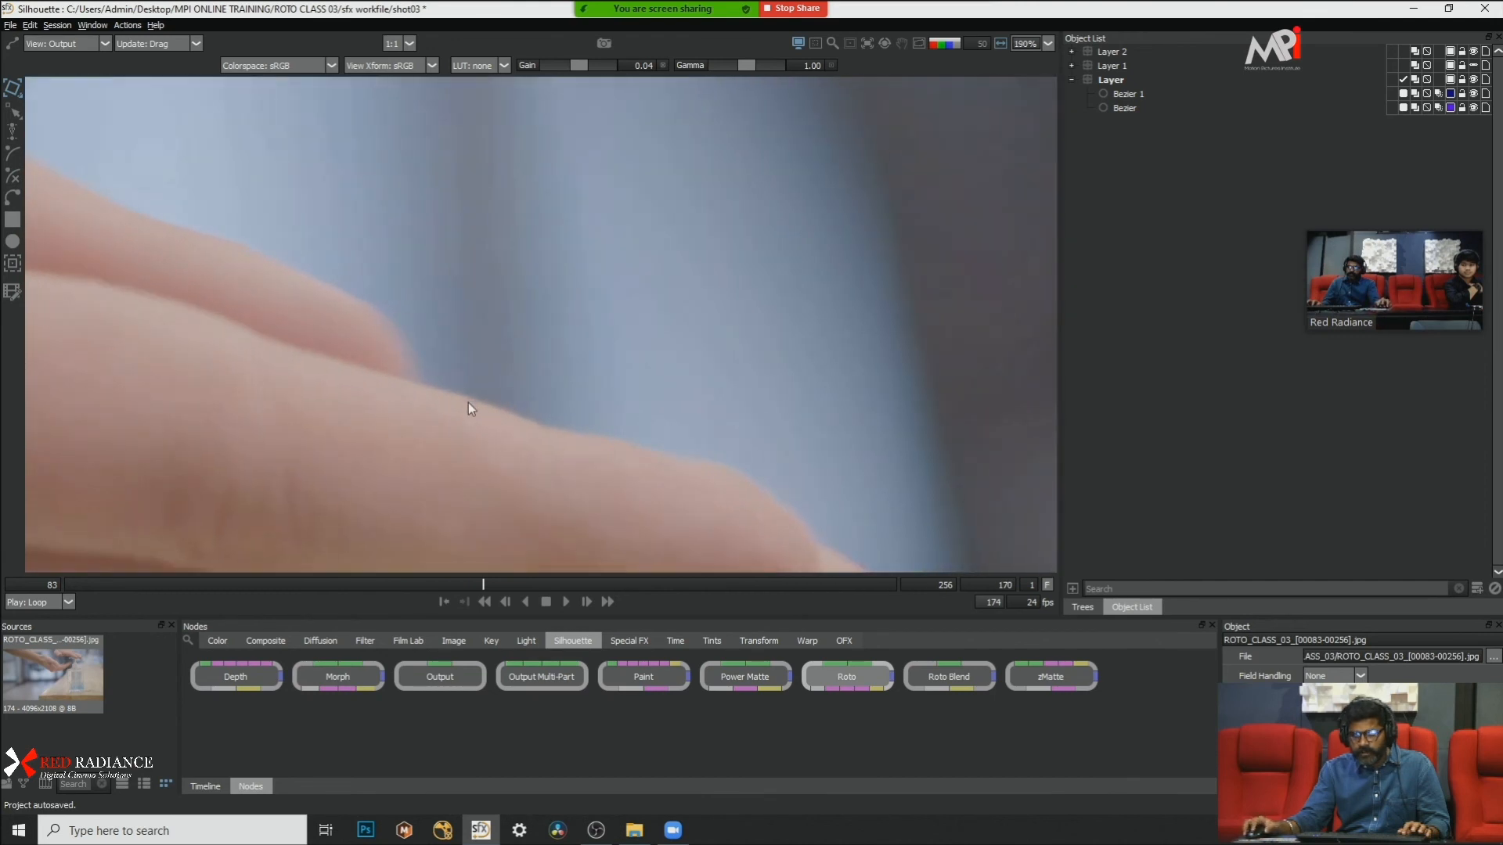
{"action": "key", "text": "x"}
{"action": "key", "text": "x"}
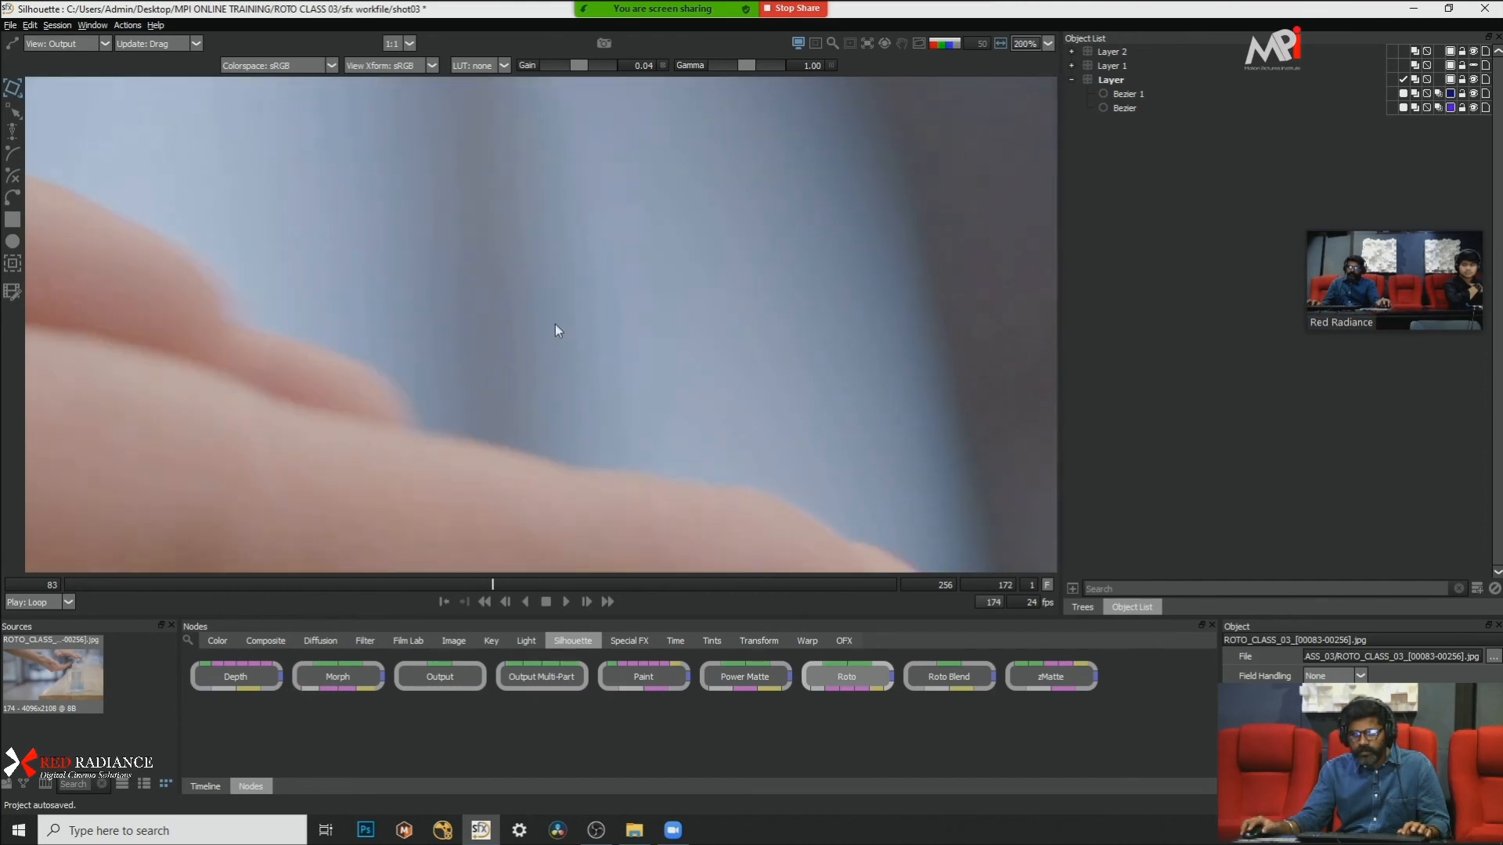
{"action": "scroll", "coordinate": [555, 324], "scroll_direction": "down", "scroll_amount": 1}
{"action": "key", "text": "x"}
{"action": "key", "text": "x"}
{"action": "key", "text": "x"}
{"action": "key", "text": "x"}
{"action": "key", "text": "x"}
{"action": "key", "text": "x"}
{"action": "key", "text": "x"}
{"action": "scroll", "coordinate": [482, 338], "scroll_direction": "down", "scroll_amount": 1}
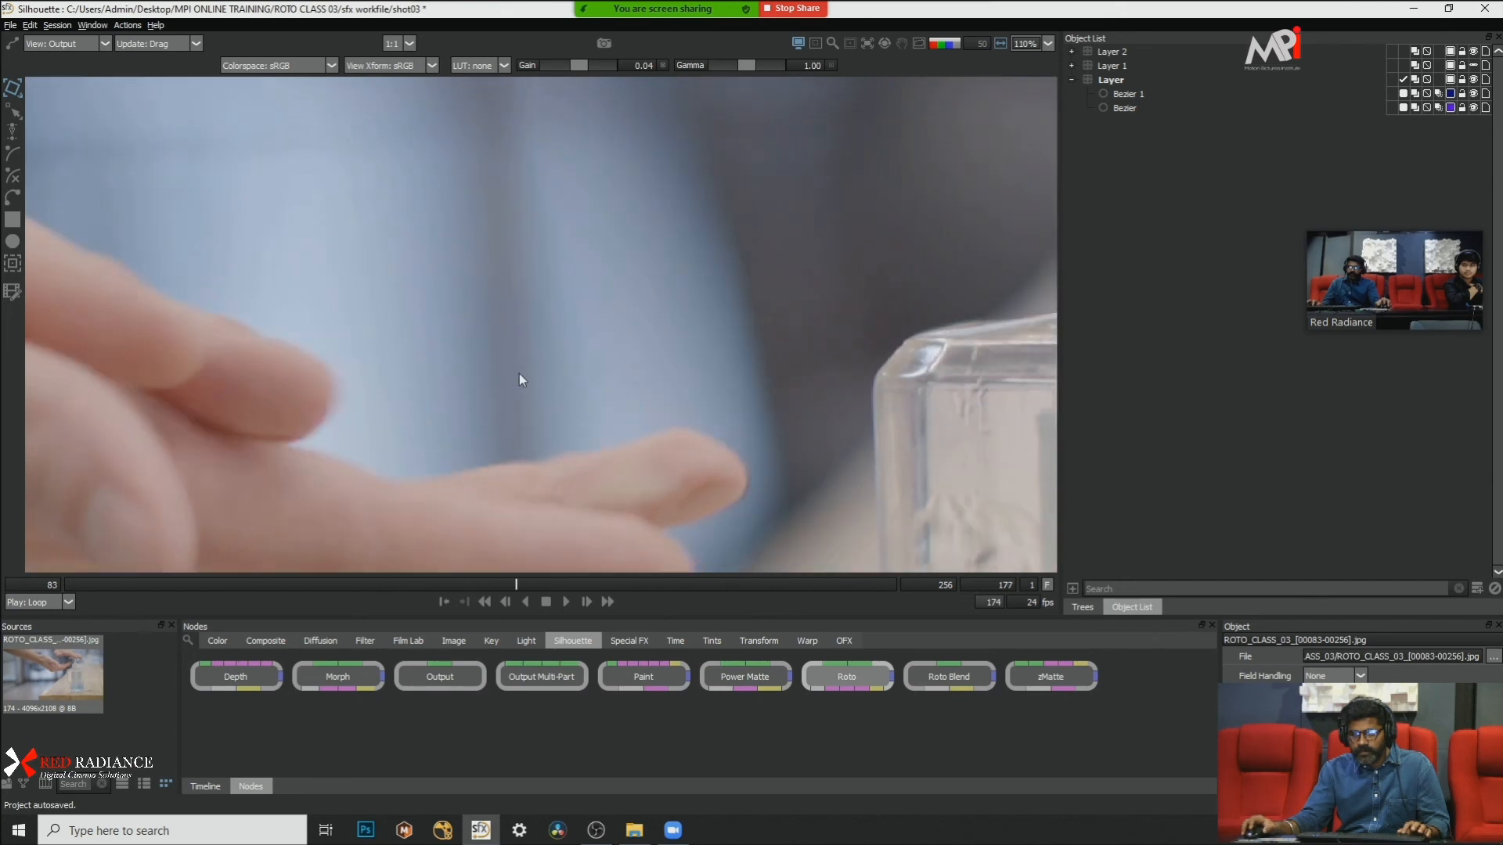
{"action": "key", "text": "x"}
{"action": "key", "text": "x"}
{"action": "key", "text": "x"}
{"action": "key", "text": "x"}
{"action": "key", "text": "x"}
{"action": "key", "text": "x"}
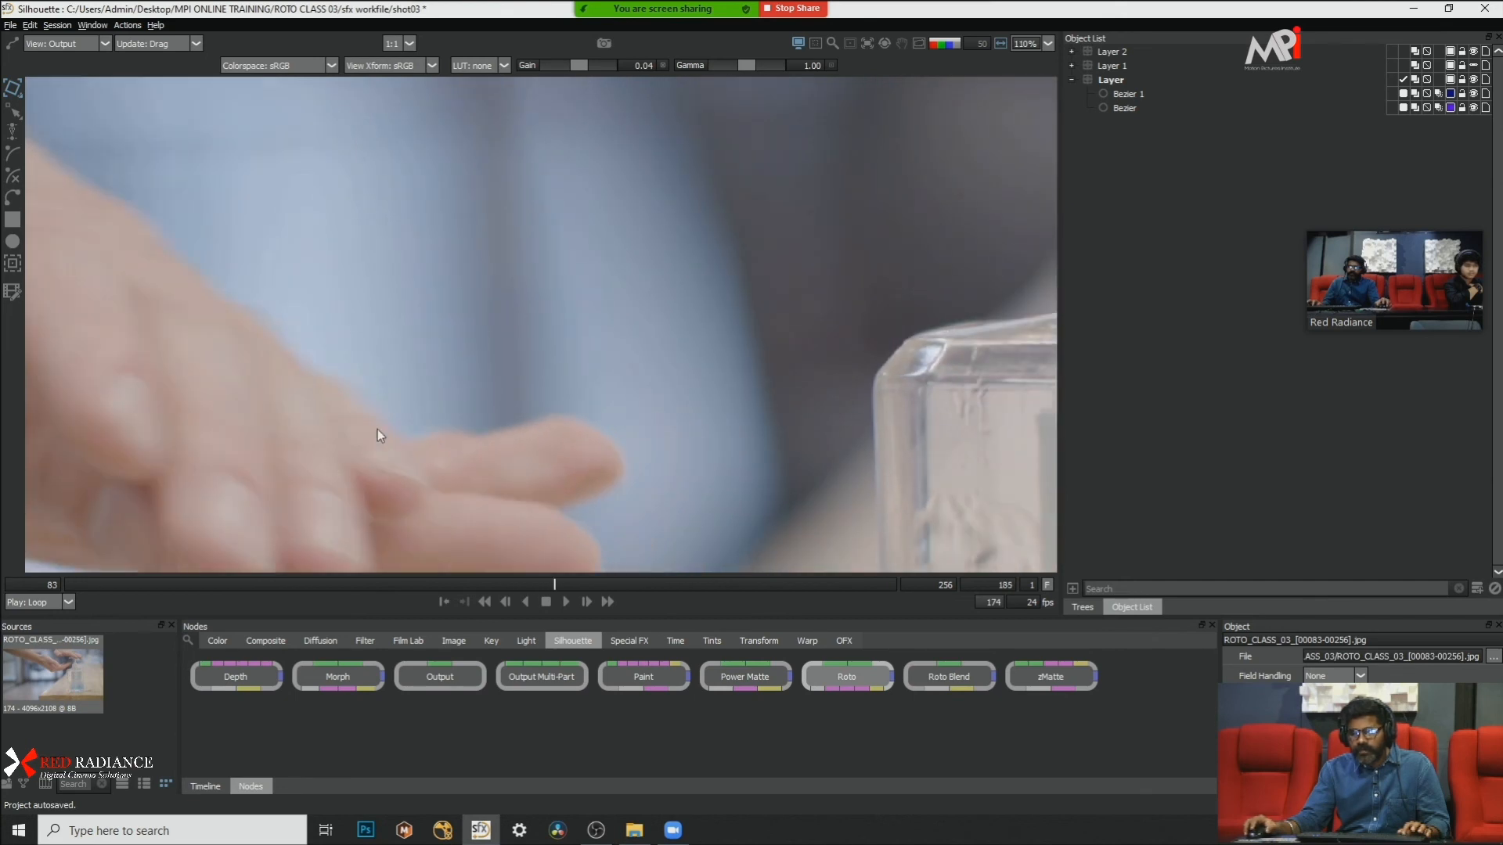
{"action": "key", "text": "x"}
{"action": "key", "text": "x"}
{"action": "key", "text": "x"}
{"action": "key", "text": "x"}
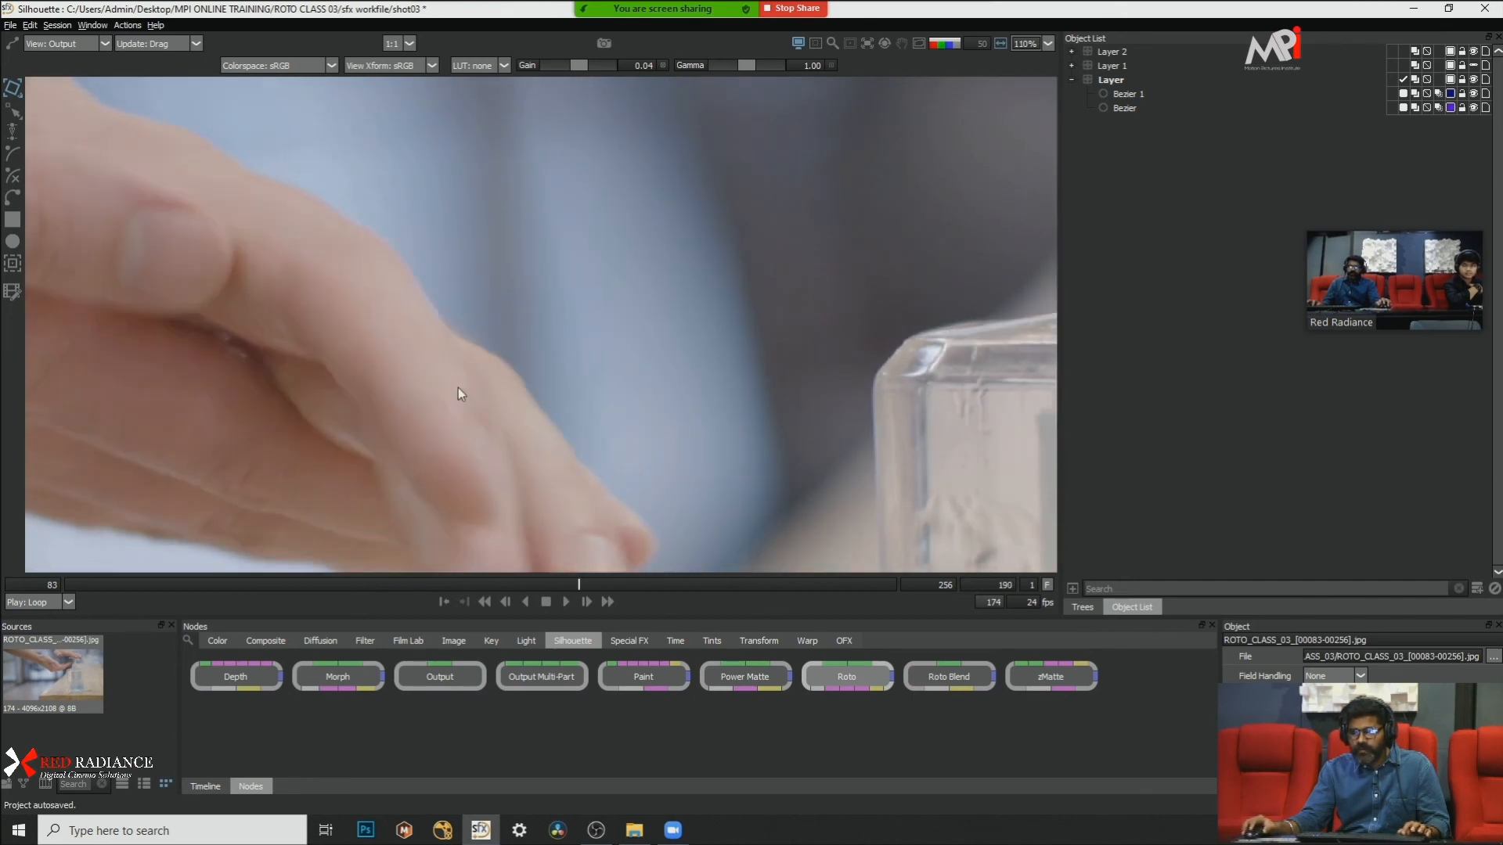
Step: Recheck the rubbing hands from frame 187, then step past frame 202 to examine their motion beside the bottle
{"action": "key", "text": "z"}
{"action": "key", "text": "z"}
{"action": "scroll", "coordinate": [391, 349], "scroll_direction": "down", "scroll_amount": 2}
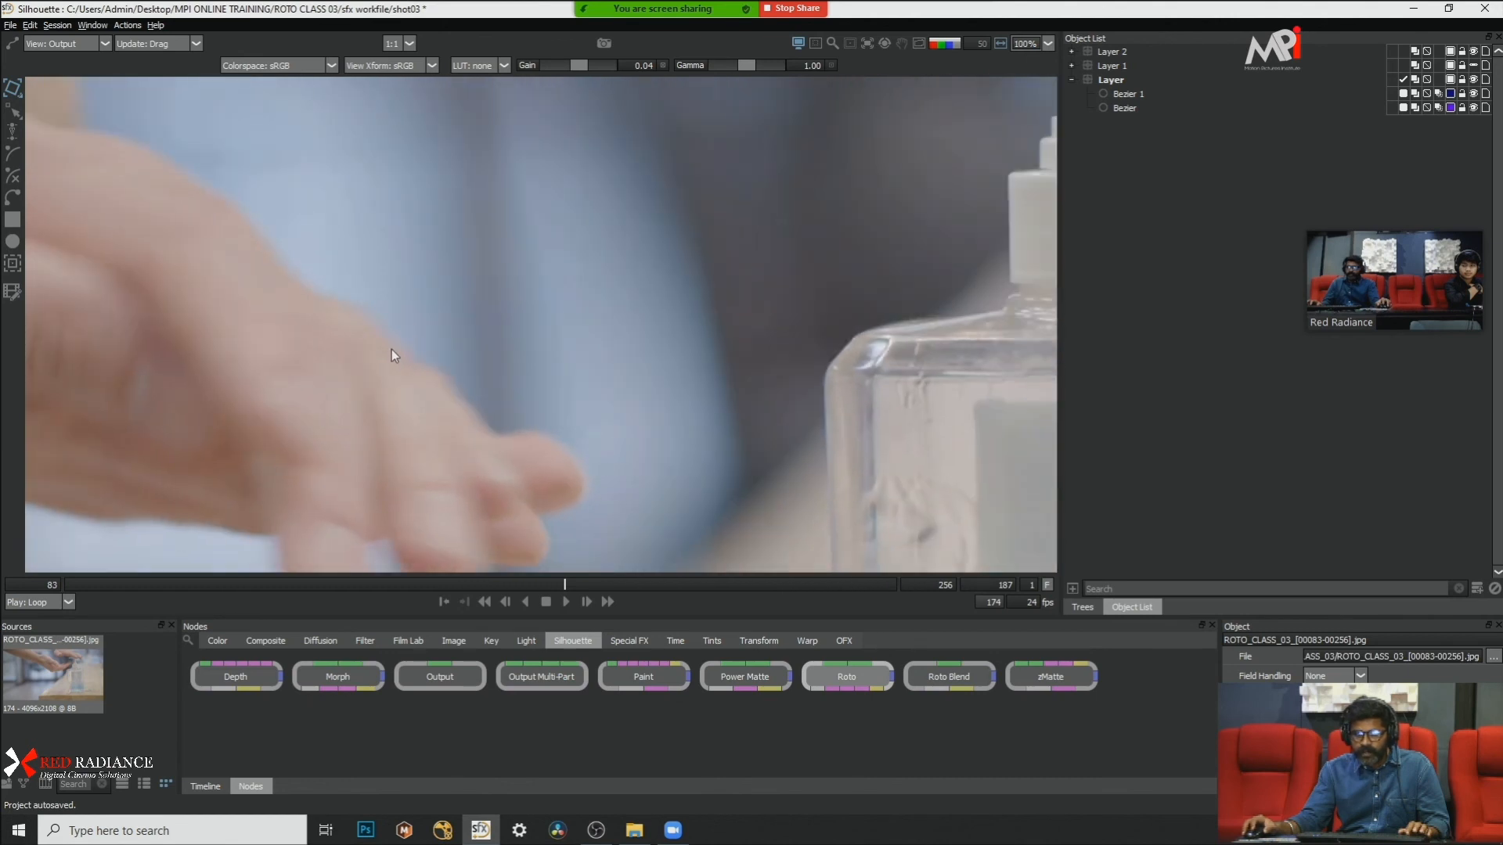
{"action": "key", "text": "x"}
{"action": "key", "text": "x"}
{"action": "key", "text": "x"}
{"action": "key", "text": "x"}
{"action": "scroll", "coordinate": [584, 309], "scroll_direction": "up", "scroll_amount": 3}
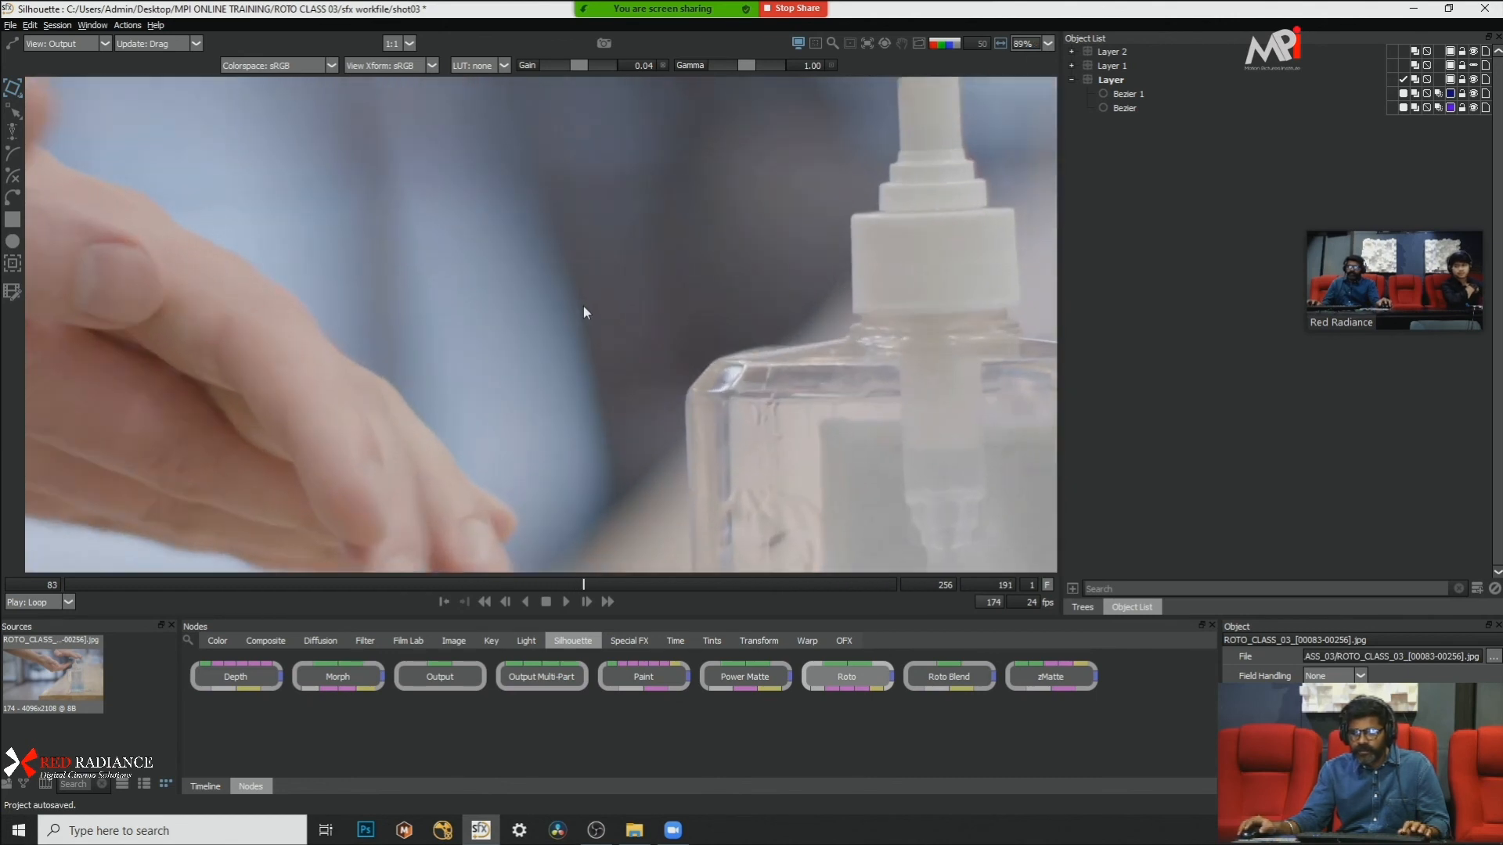
{"action": "scroll", "coordinate": [583, 310], "scroll_direction": "down", "scroll_amount": 2}
{"action": "key", "text": "x"}
{"action": "key", "text": "x"}
{"action": "key", "text": "x"}
{"action": "key", "text": "x"}
{"action": "key", "text": "x"}
{"action": "key", "text": "x"}
{"action": "key", "text": "x"}
{"action": "key", "text": "x"}
{"action": "key", "text": "x"}
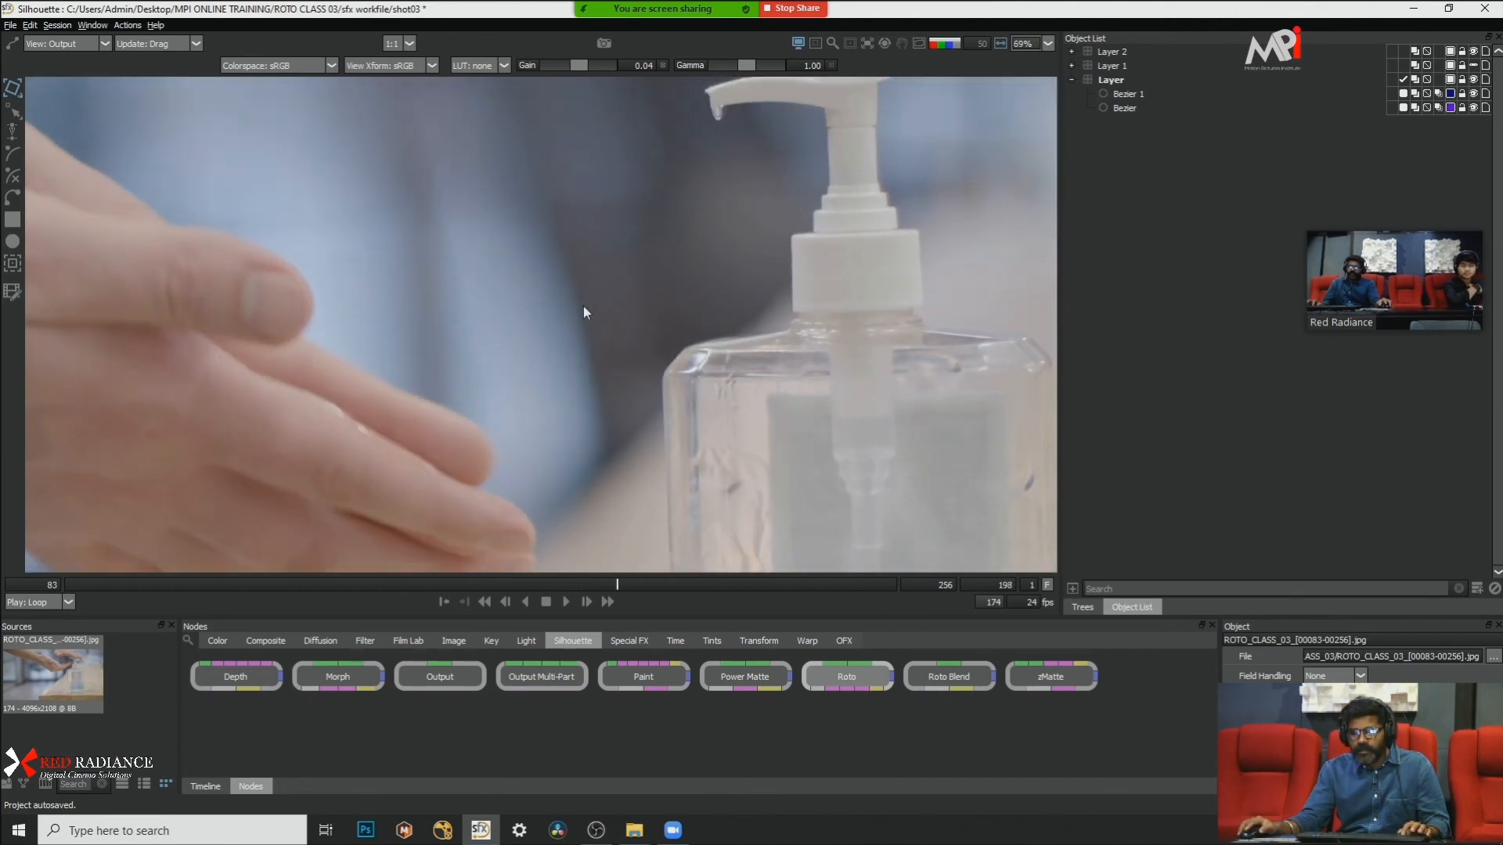
{"action": "key", "text": "x"}
{"action": "scroll", "coordinate": [583, 307], "scroll_direction": "down", "scroll_amount": 2}
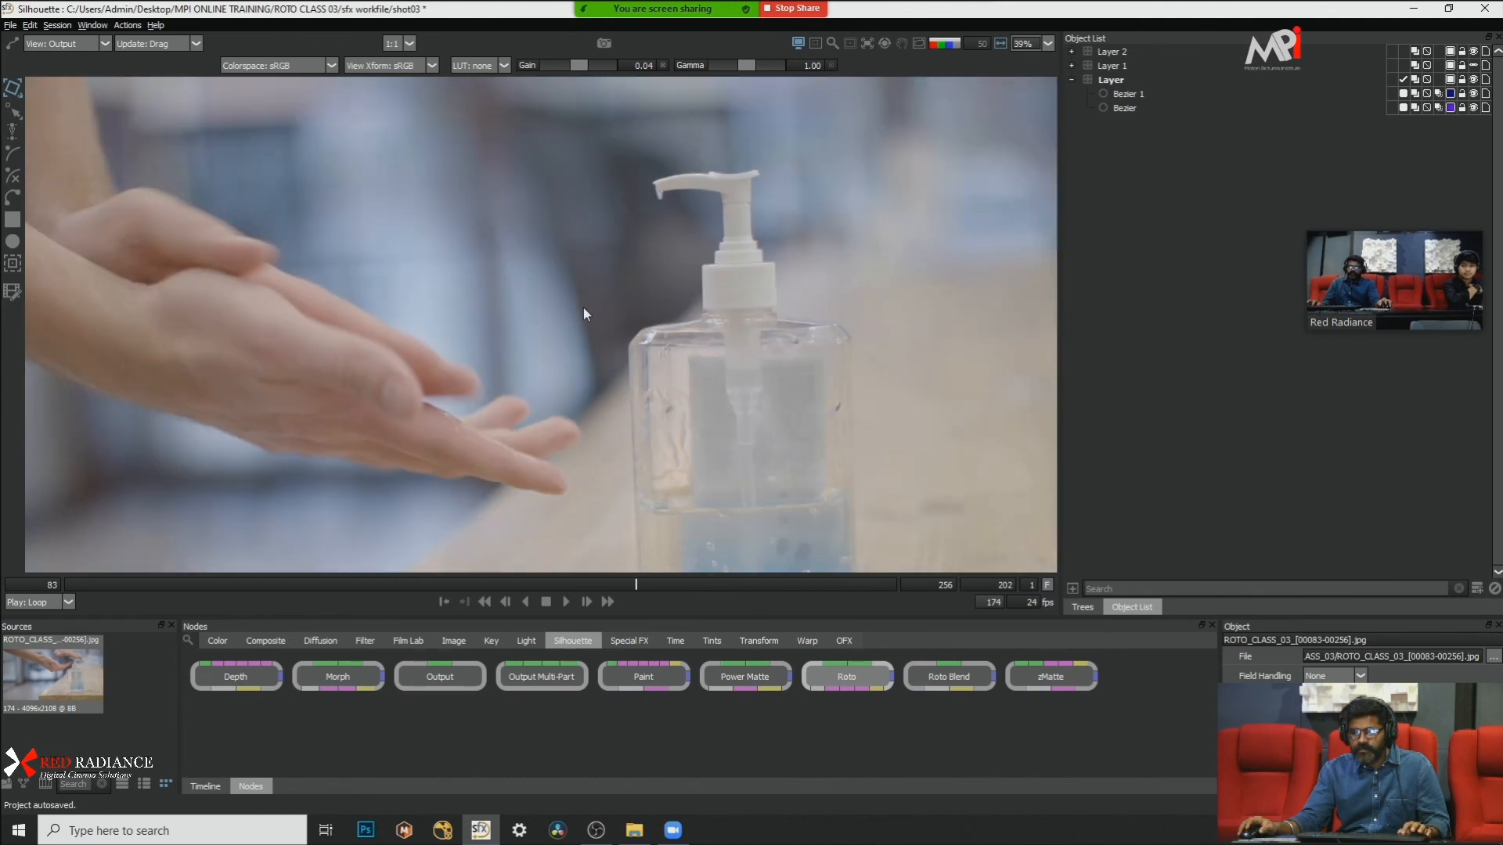
{"action": "key", "text": "x"}
{"action": "key", "text": "x"}
{"action": "key", "text": "x"}
Step: Return to the first frame, 83, and make Layer 1 visible, checking it with the matte overlay
{"action": "left_click", "coordinate": [78, 584]}
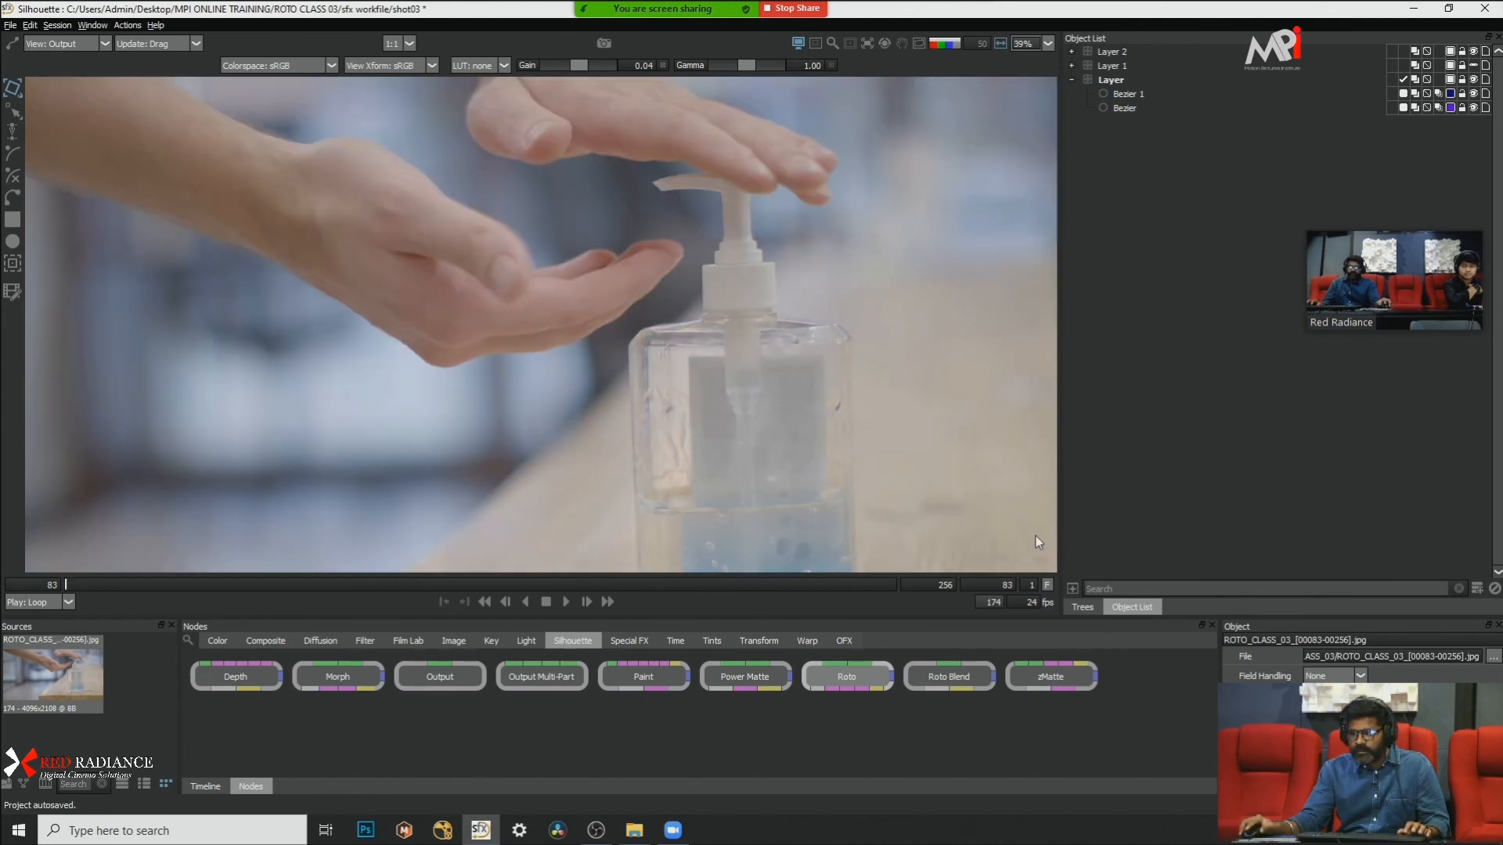
{"action": "left_click", "coordinate": [1473, 66]}
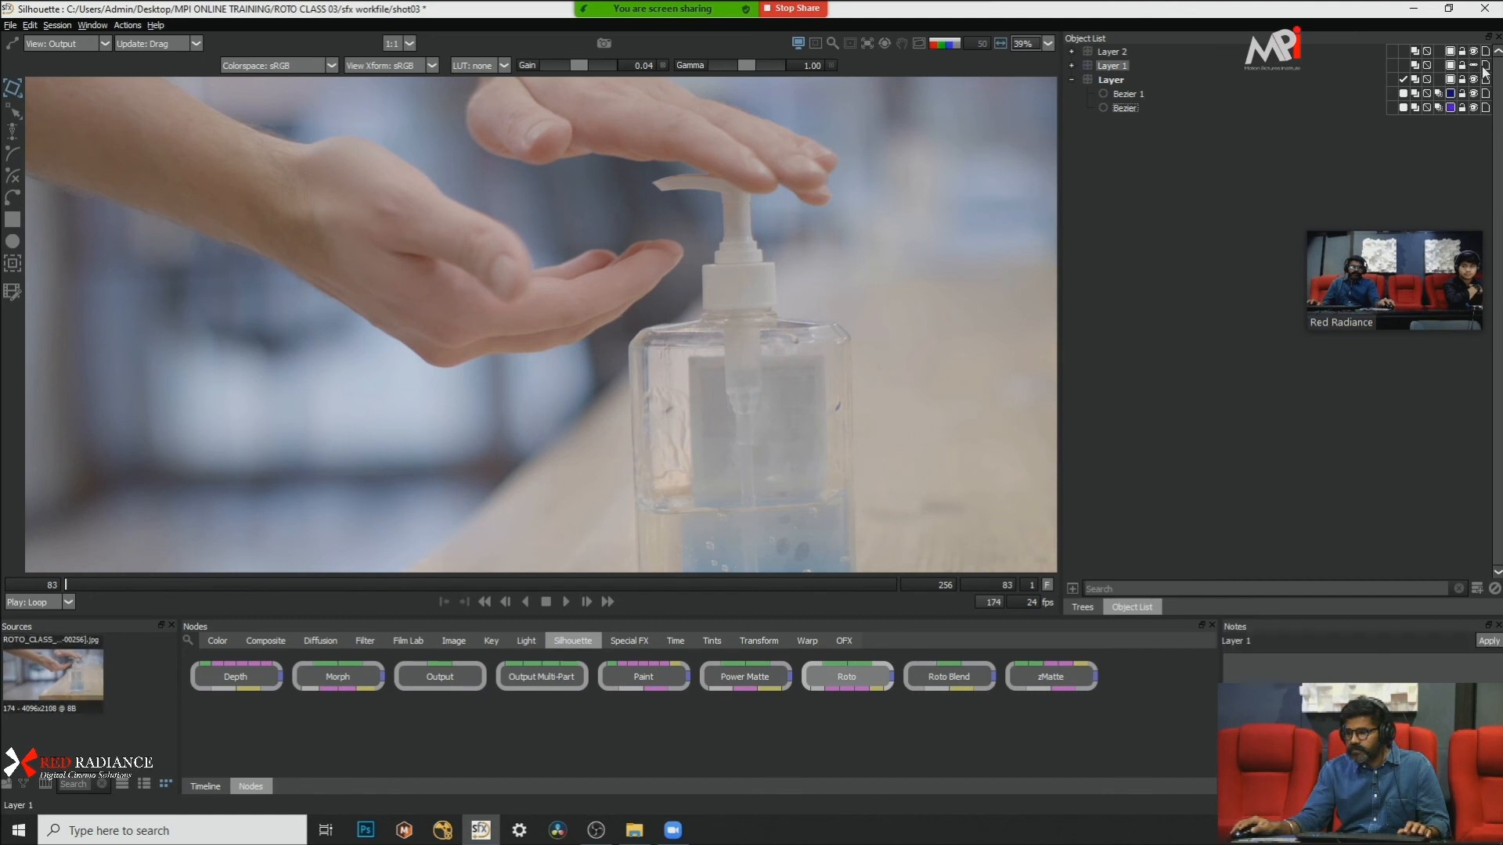
{"action": "key", "text": "a"}
Step: Move to frame 108 and compare the footage with the red matte overlay on the gel stream and bottle
{"action": "key", "text": "a"}
{"action": "key", "text": "a"}
{"action": "key", "text": "a"}
{"action": "left_click_drag", "start_coordinate": [99, 584], "coordinate": [185, 578]}
{"action": "scroll", "coordinate": [703, 177], "scroll_direction": "up", "scroll_amount": 4}
{"action": "key", "text": "a"}
{"action": "key", "text": "a"}
{"action": "scroll", "coordinate": [702, 195], "scroll_direction": "down", "scroll_amount": 1}
{"action": "scroll", "coordinate": [702, 196], "scroll_direction": "up", "scroll_amount": 1}
{"action": "key", "text": "a"}
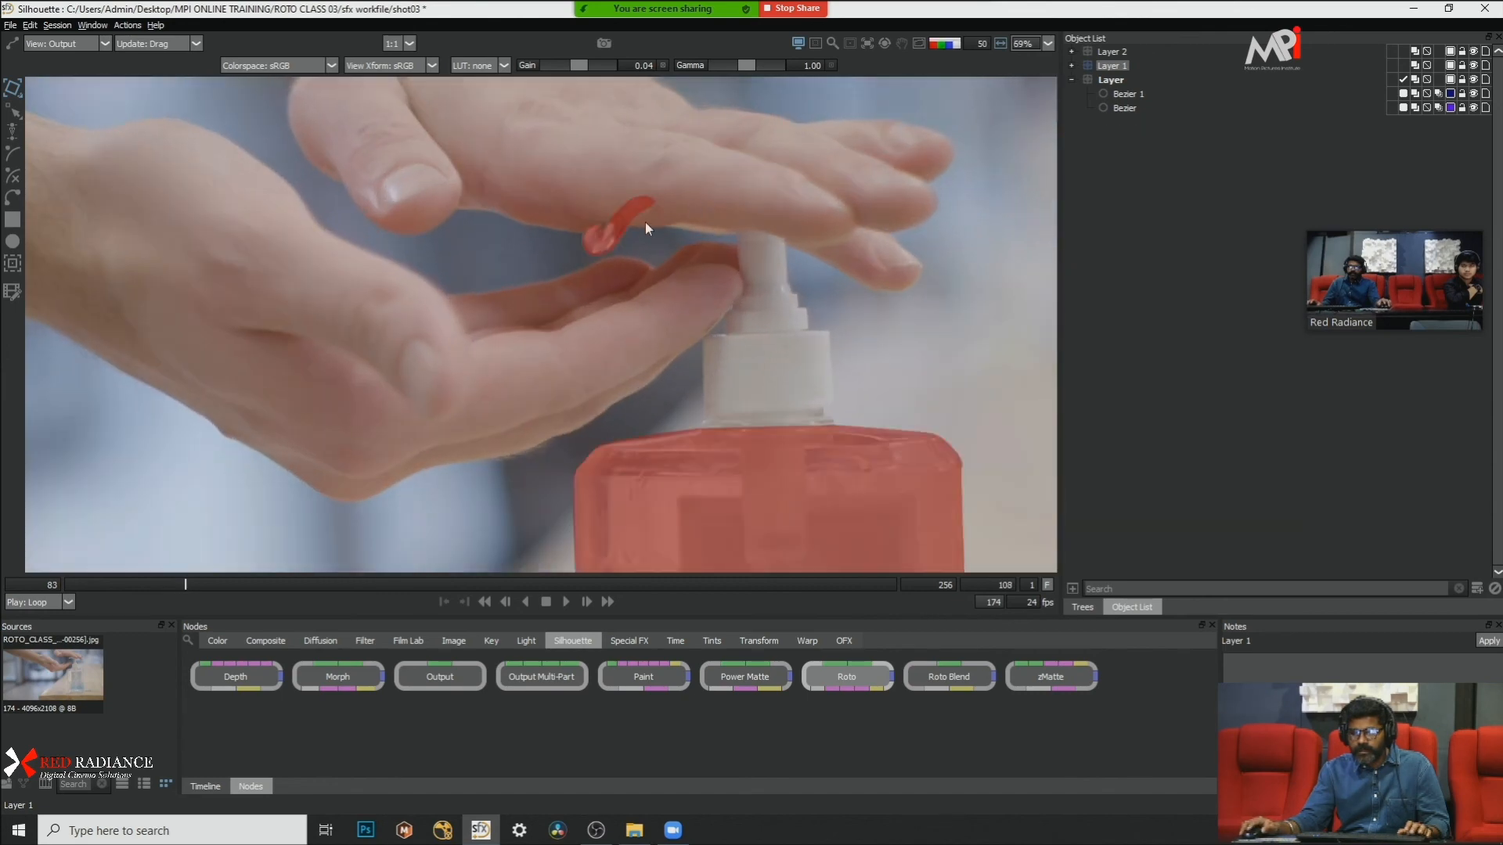
{"action": "scroll", "coordinate": [731, 250], "scroll_direction": "down", "scroll_amount": 4}
{"action": "scroll", "coordinate": [757, 351], "scroll_direction": "up", "scroll_amount": 3}
{"action": "scroll", "coordinate": [796, 347], "scroll_direction": "down", "scroll_amount": 2}
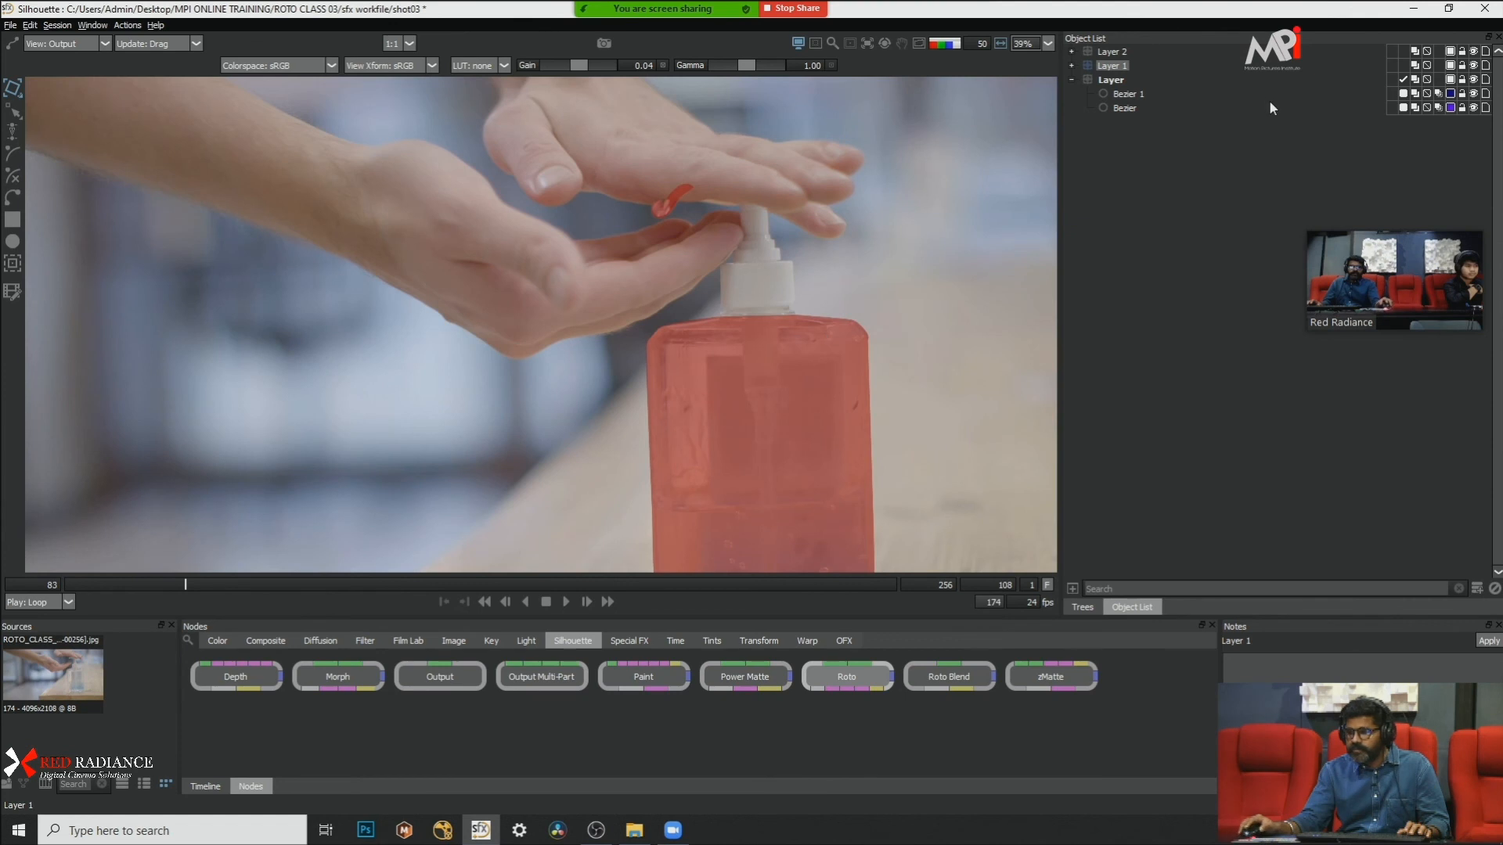
{"action": "key", "text": "a"}
{"action": "key", "text": "a"}
{"action": "key", "text": "a"}
Step: Expand Layer 2 and Layer 1 in turn to examine the B-Spline shapes and their keyframes
{"action": "left_click", "coordinate": [1072, 52]}
{"action": "left_click", "coordinate": [1128, 66]}
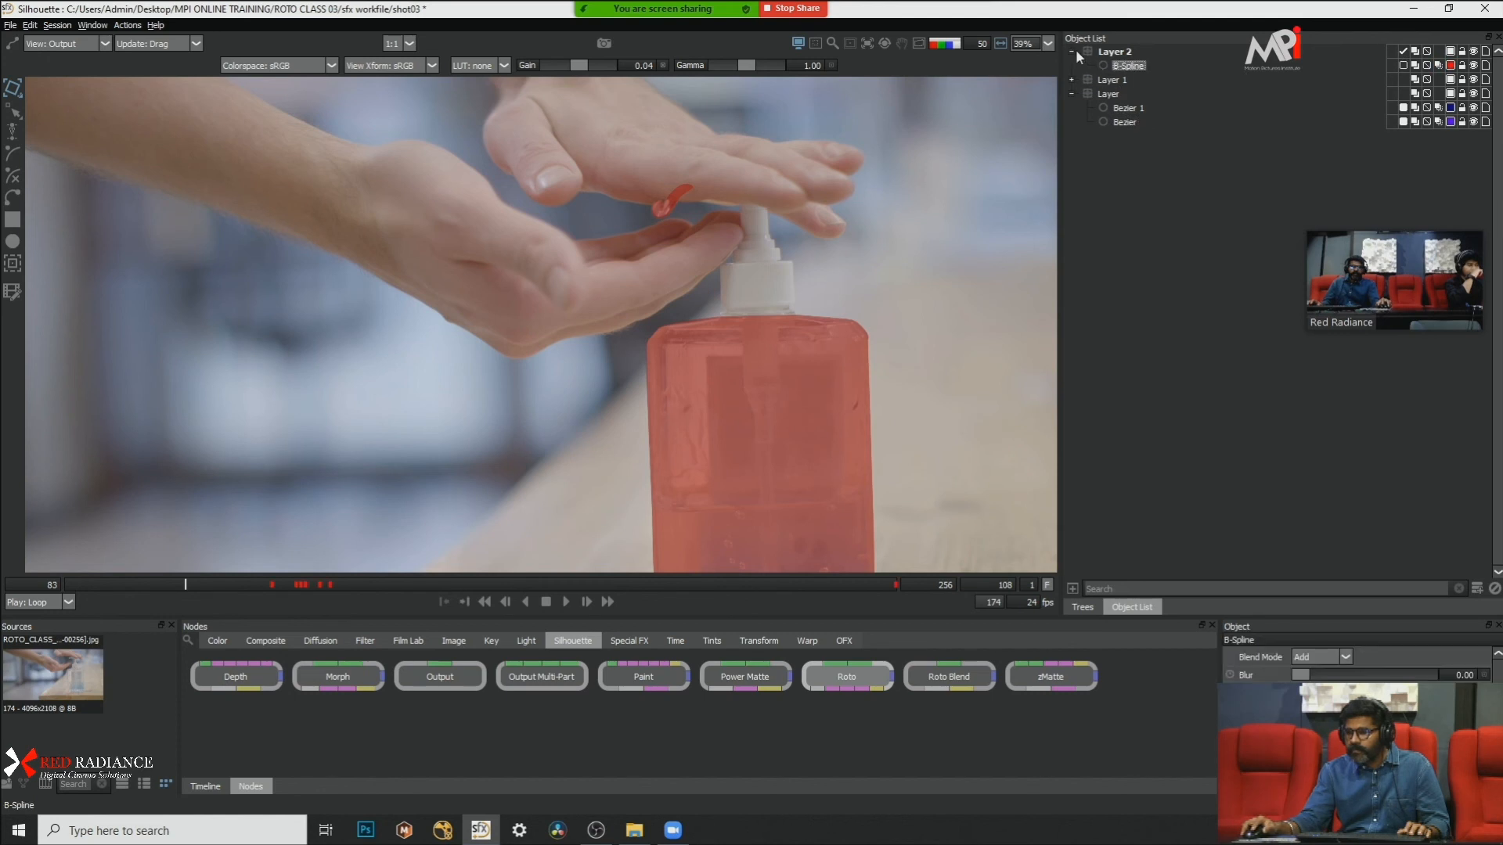
{"action": "left_click", "coordinate": [1071, 65]}
{"action": "left_click", "coordinate": [1117, 79]}
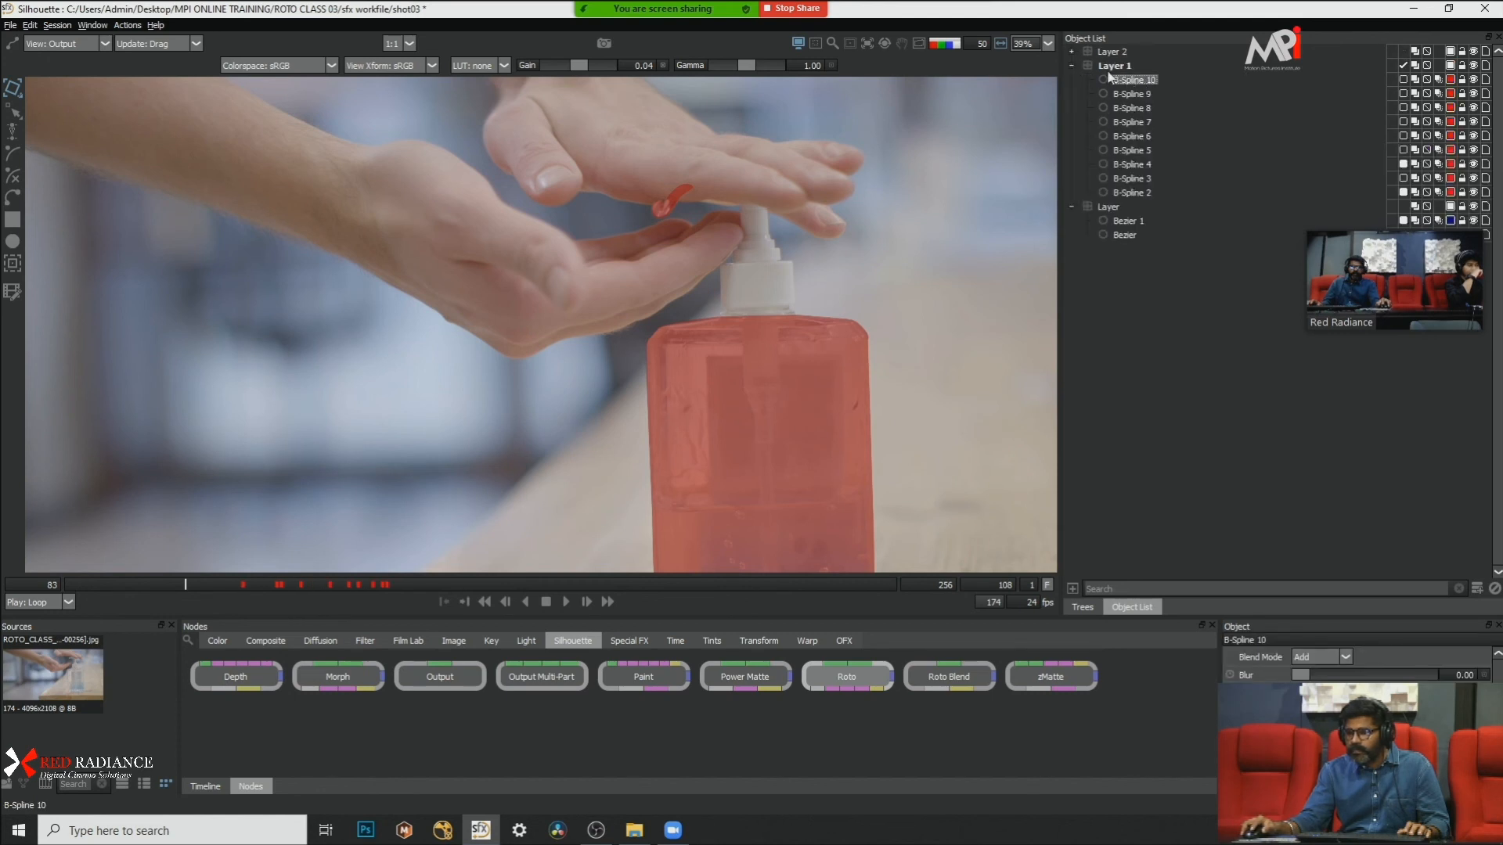
{"action": "left_click", "coordinate": [1071, 66]}
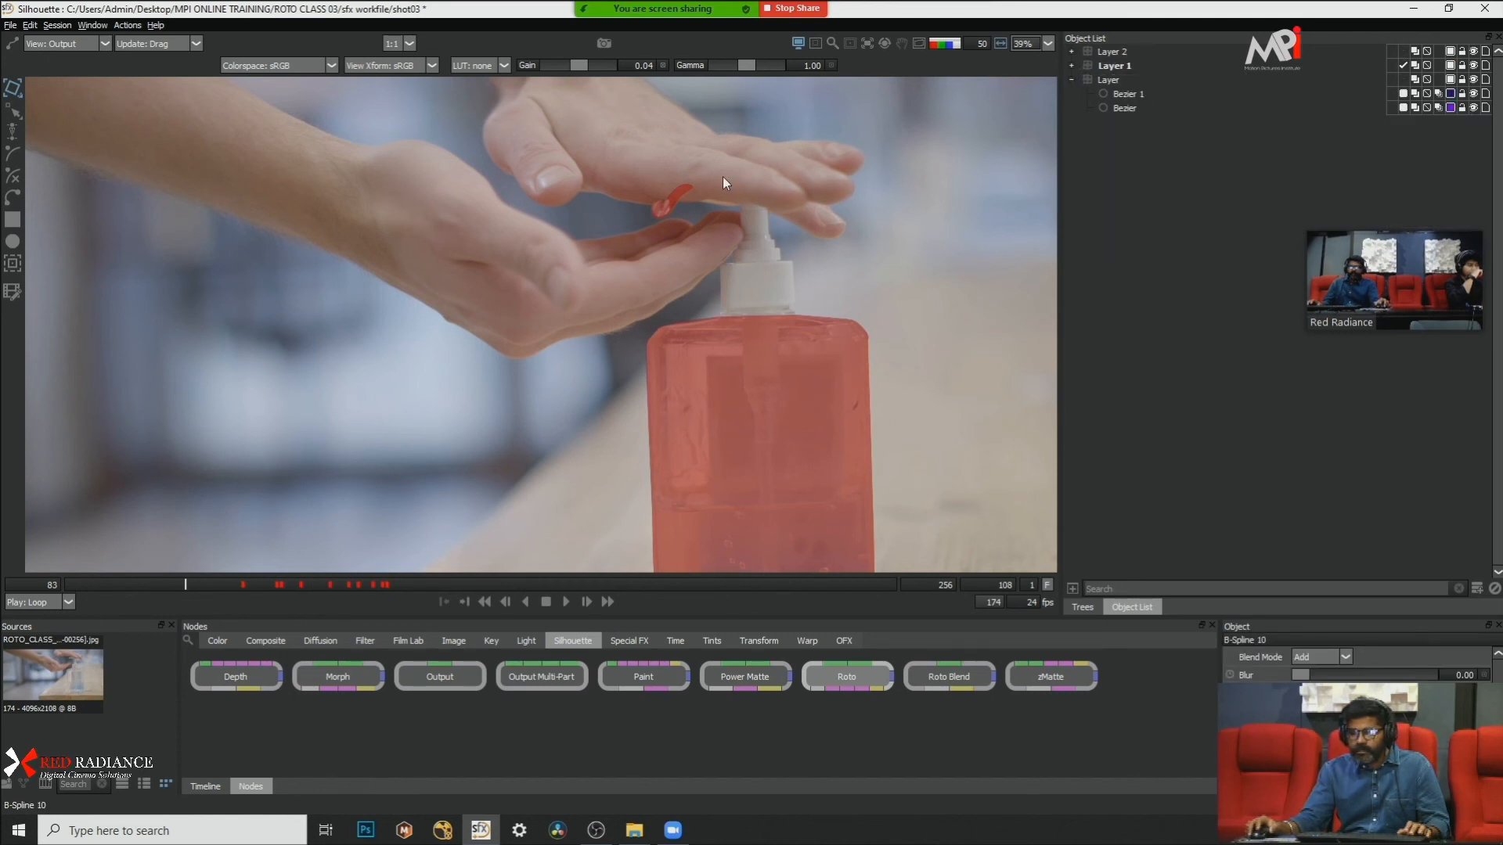
Step: Step back and forth from frame 108, toggling the matte overlay to check the gel shapes between the nozzle and palm
{"action": "scroll", "coordinate": [715, 185], "scroll_direction": "up", "scroll_amount": 6}
{"action": "key", "text": "x"}
{"action": "key", "text": "x"}
{"action": "key", "text": "x"}
{"action": "key", "text": "x"}
{"action": "key", "text": "x"}
{"action": "key", "text": "x"}
{"action": "key", "text": "x"}
{"action": "key", "text": "x"}
{"action": "key", "text": "x"}
{"action": "key", "text": "x"}
{"action": "key", "text": "z"}
{"action": "key", "text": "z"}
{"action": "key", "text": "z"}
{"action": "key", "text": "a"}
{"action": "key", "text": "a"}
{"action": "key", "text": "z"}
{"action": "key", "text": "z"}
{"action": "key", "text": "z"}
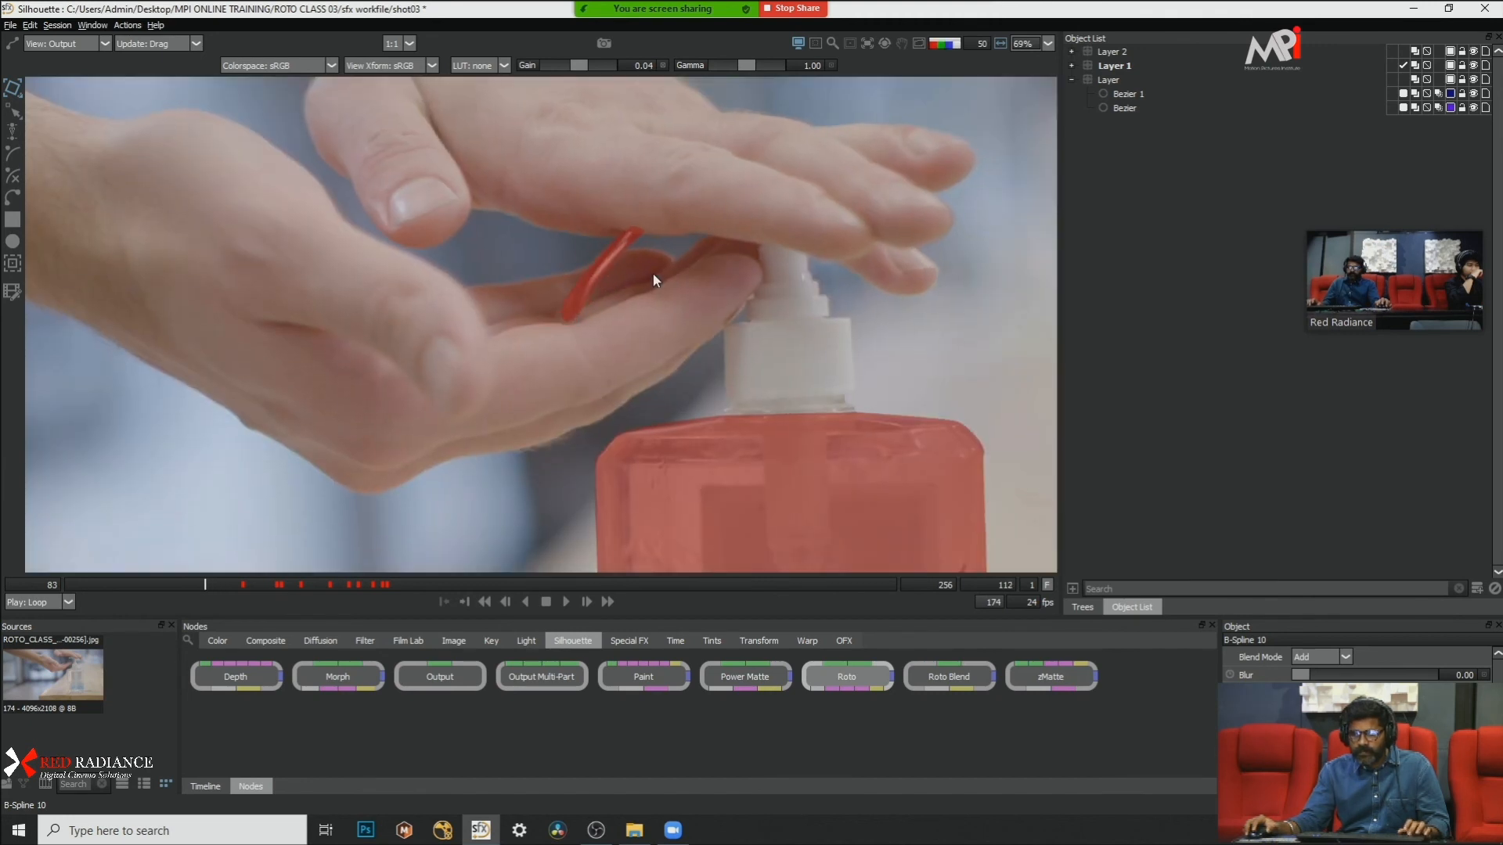
{"action": "key", "text": "z"}
{"action": "key", "text": "z"}
{"action": "key", "text": "z"}
{"action": "key", "text": "z"}
{"action": "key", "text": "z"}
{"action": "key", "text": "a"}
{"action": "key", "text": "a"}
Step: Step forward to frame 159 with the overlay on, examining the gel mattes on the palm and at the nozzle tip
{"action": "key", "text": "x"}
{"action": "key", "text": "x"}
{"action": "key", "text": "x"}
{"action": "key", "text": "x"}
{"action": "key", "text": "x"}
{"action": "key", "text": "x"}
{"action": "key", "text": "x"}
{"action": "key", "text": "x"}
{"action": "key", "text": "x"}
{"action": "key", "text": "x"}
{"action": "key", "text": "x"}
{"action": "key", "text": "x"}
{"action": "key", "text": "x"}
{"action": "key", "text": "x"}
{"action": "key", "text": "x"}
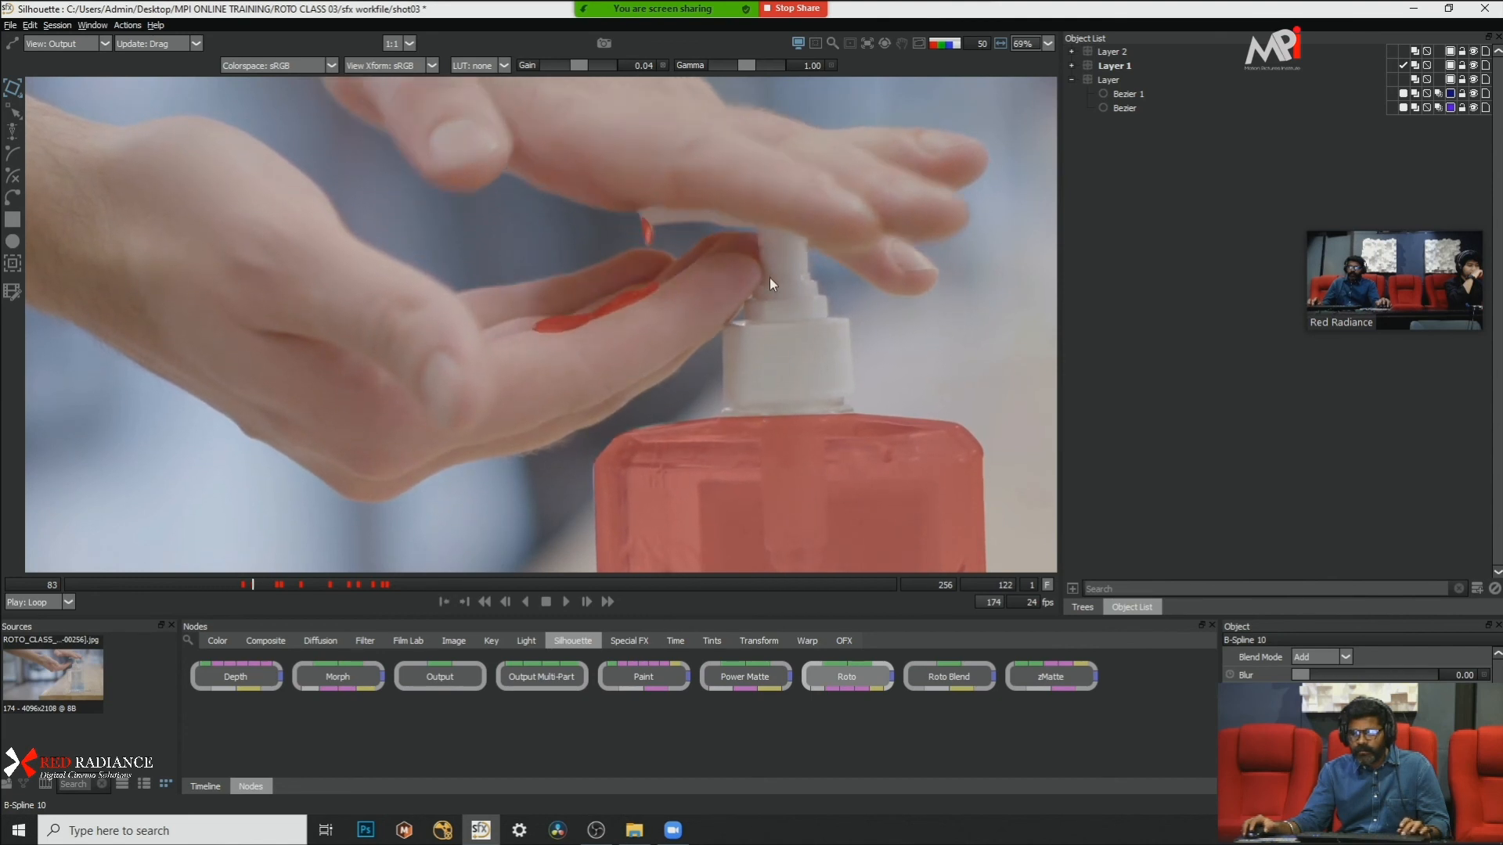
{"action": "key", "text": "x"}
{"action": "key", "text": "x"}
{"action": "key", "text": "x"}
{"action": "key", "text": "x"}
{"action": "key", "text": "x"}
{"action": "key", "text": "x"}
{"action": "key", "text": "x"}
{"action": "key", "text": "x"}
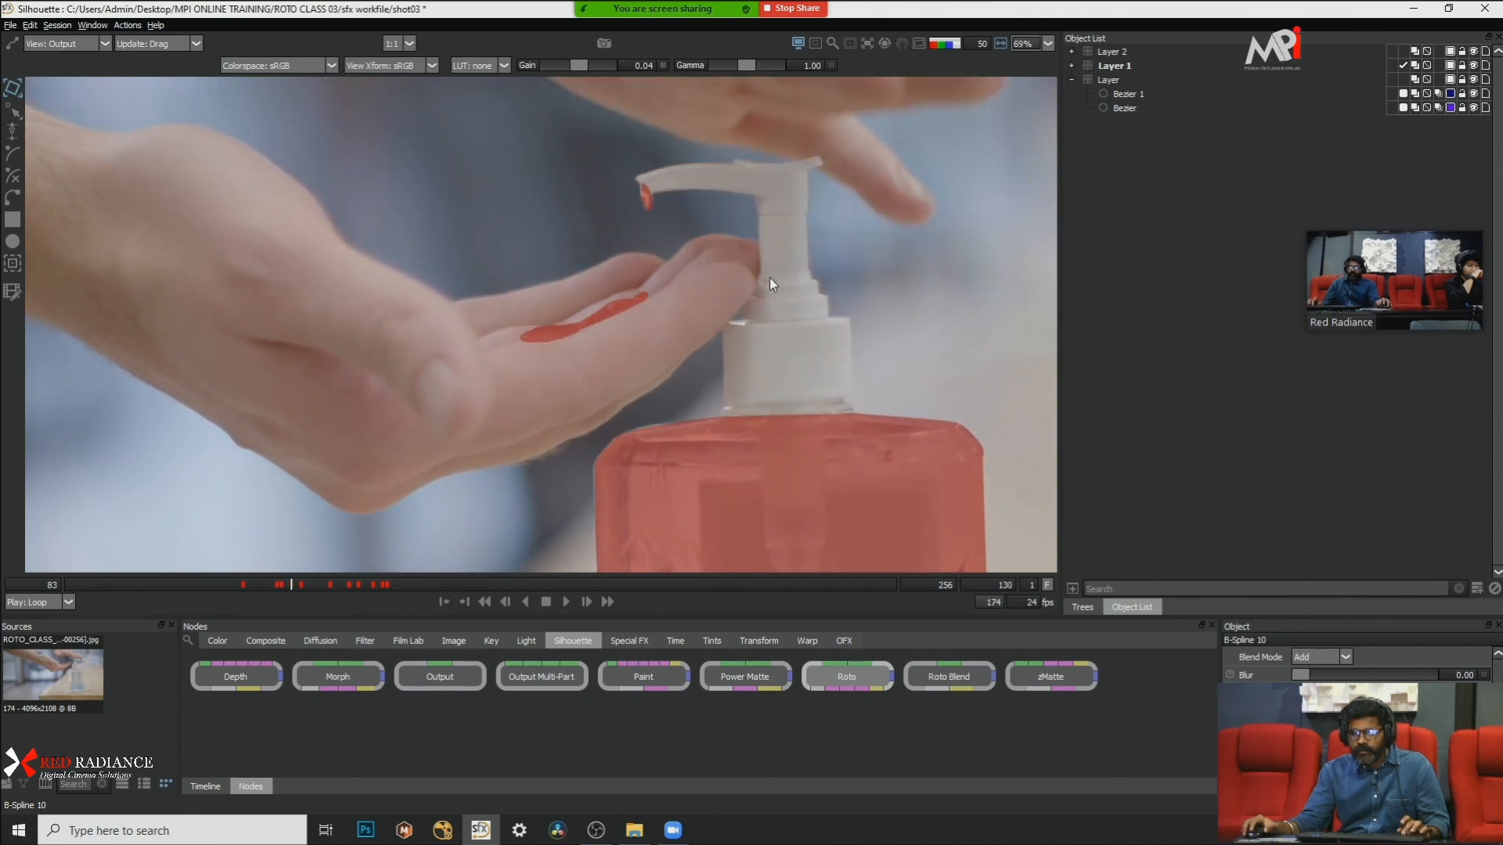
{"action": "key", "text": "x"}
{"action": "key", "text": "x"}
{"action": "key", "text": "x"}
{"action": "key", "text": "x"}
{"action": "key", "text": "x"}
{"action": "key", "text": "x"}
{"action": "key", "text": "x"}
{"action": "key", "text": "x"}
{"action": "key", "text": "x"}
{"action": "key", "text": "x"}
{"action": "key", "text": "x"}
{"action": "key", "text": "x"}
{"action": "key", "text": "x"}
{"action": "key", "text": "x"}
{"action": "key", "text": "x"}
{"action": "key", "text": "x"}
{"action": "key", "text": "x"}
{"action": "key", "text": "x"}
{"action": "key", "text": "x"}
{"action": "key", "text": "x"}
{"action": "key", "text": "x"}
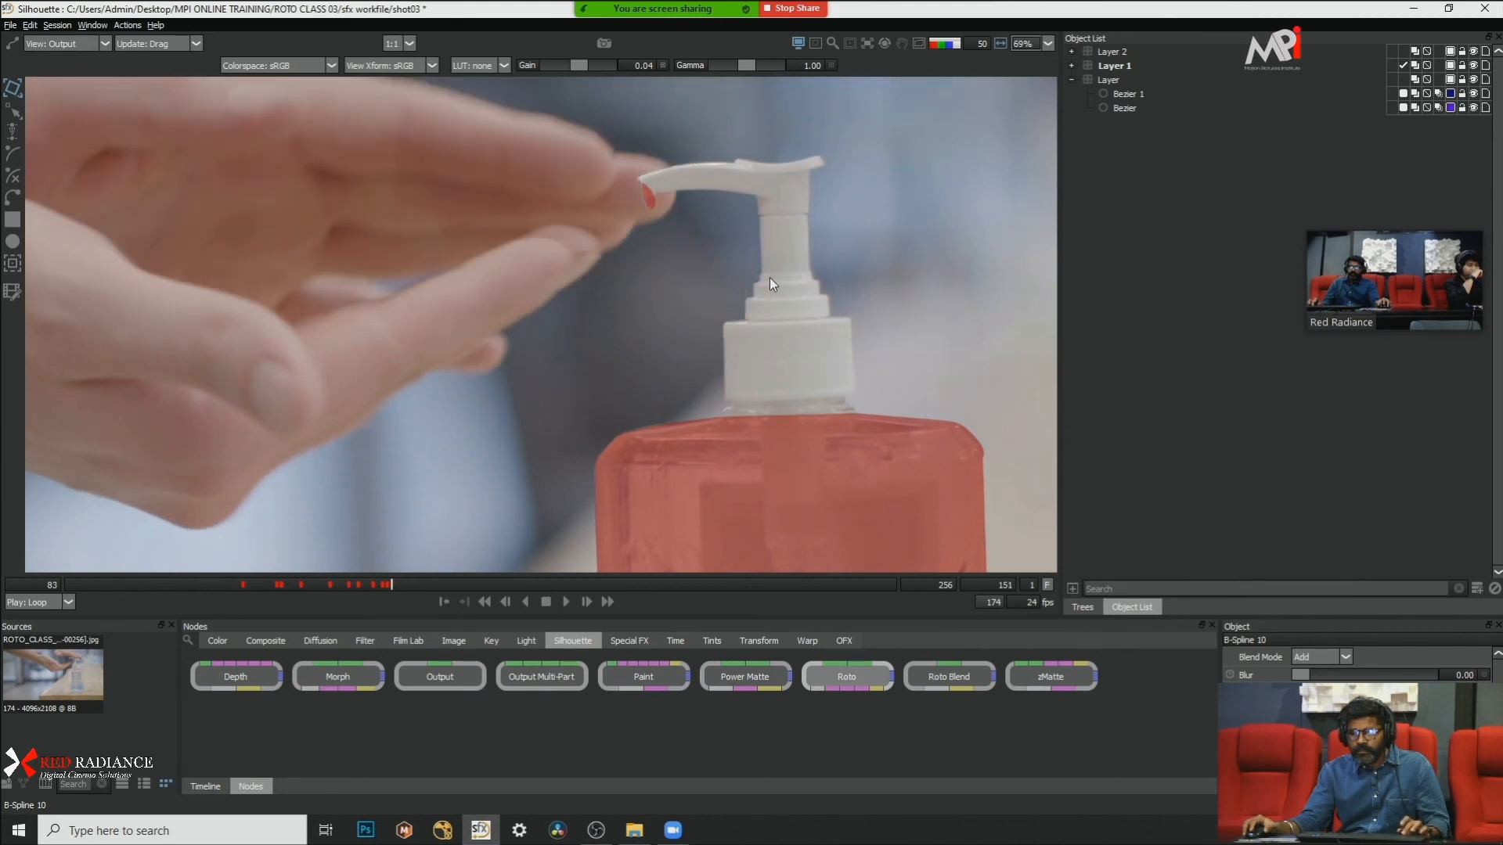
{"action": "key", "text": "x"}
{"action": "key", "text": "x"}
{"action": "key", "text": "x"}
{"action": "key", "text": "x"}
{"action": "key", "text": "x"}
{"action": "key", "text": "x"}
{"action": "key", "text": "x"}
{"action": "key", "text": "x"}
{"action": "scroll", "coordinate": [769, 277], "scroll_direction": "down", "scroll_amount": 5}
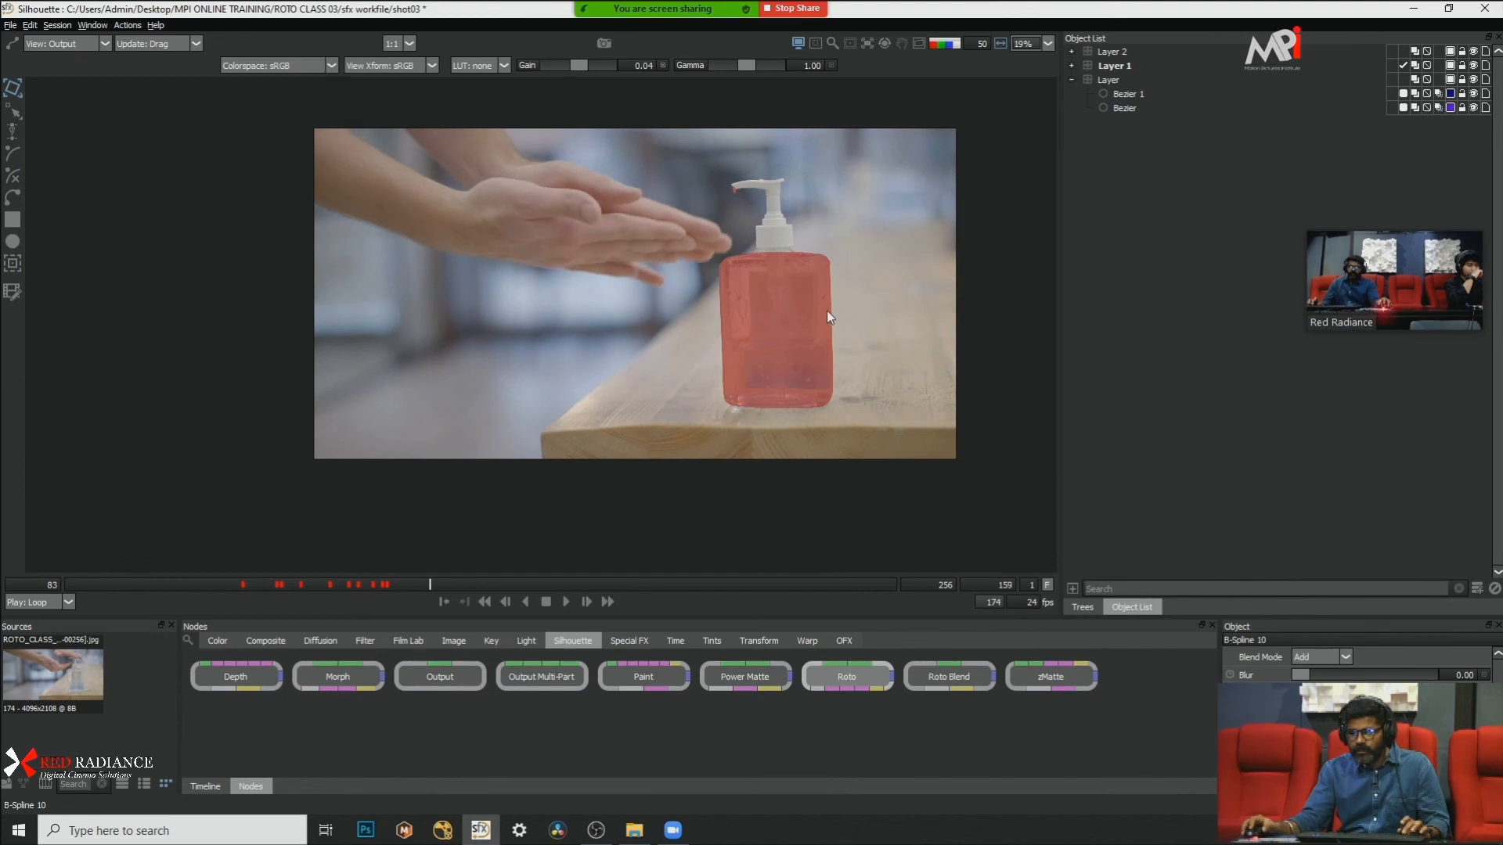
Step: Step from frame 159 to 175 with shape outlines displayed, examining the bottle roto edges and the nearby fingers
{"action": "scroll", "coordinate": [825, 313], "scroll_direction": "up", "scroll_amount": 4}
{"action": "key", "text": "x"}
{"action": "key", "text": "x"}
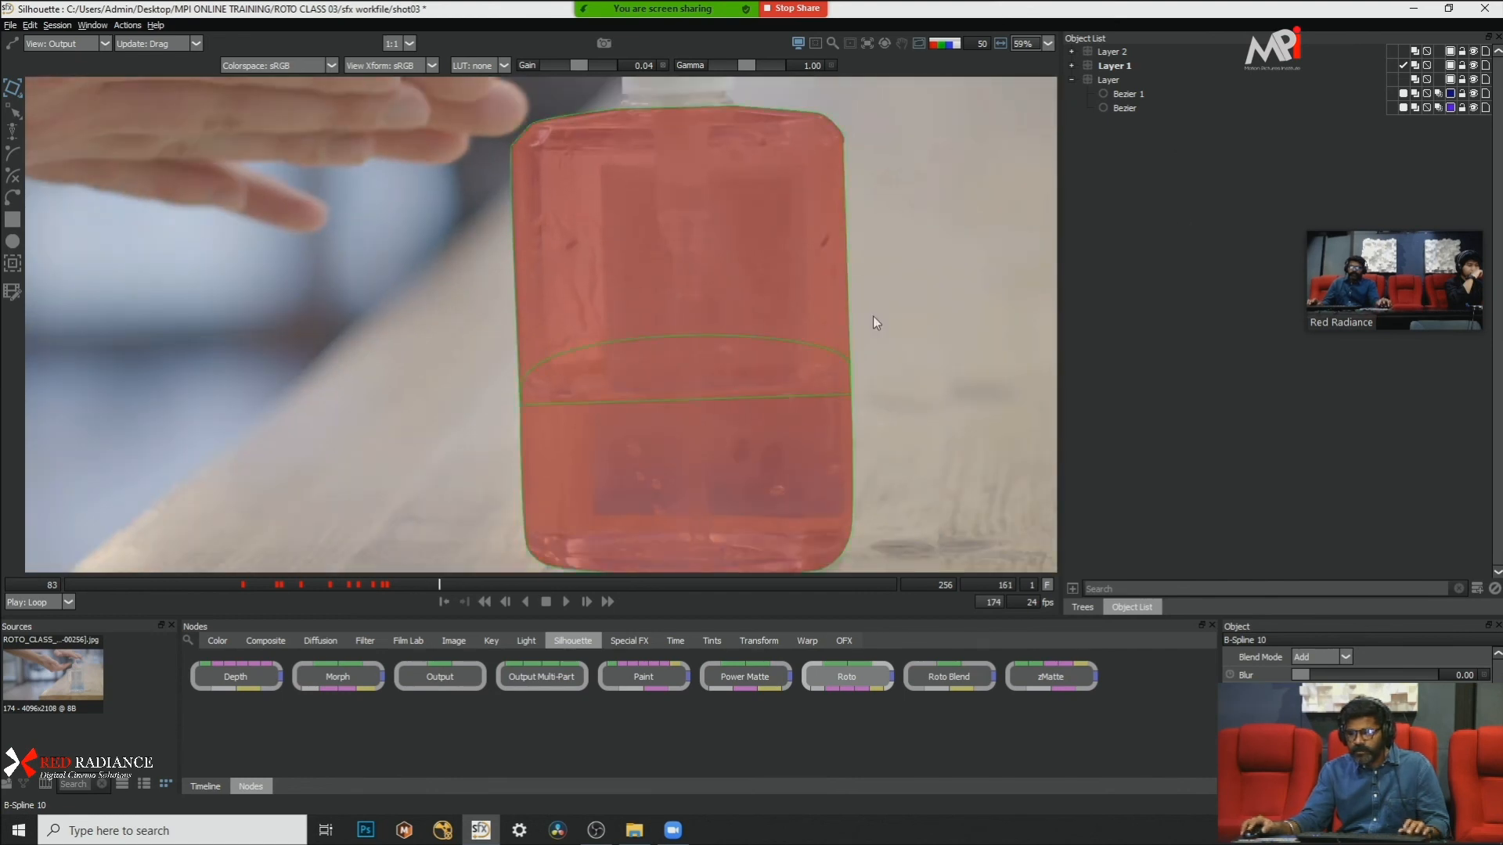
{"action": "scroll", "coordinate": [872, 316], "scroll_direction": "down", "scroll_amount": 2}
{"action": "scroll", "coordinate": [664, 225], "scroll_direction": "up", "scroll_amount": 1}
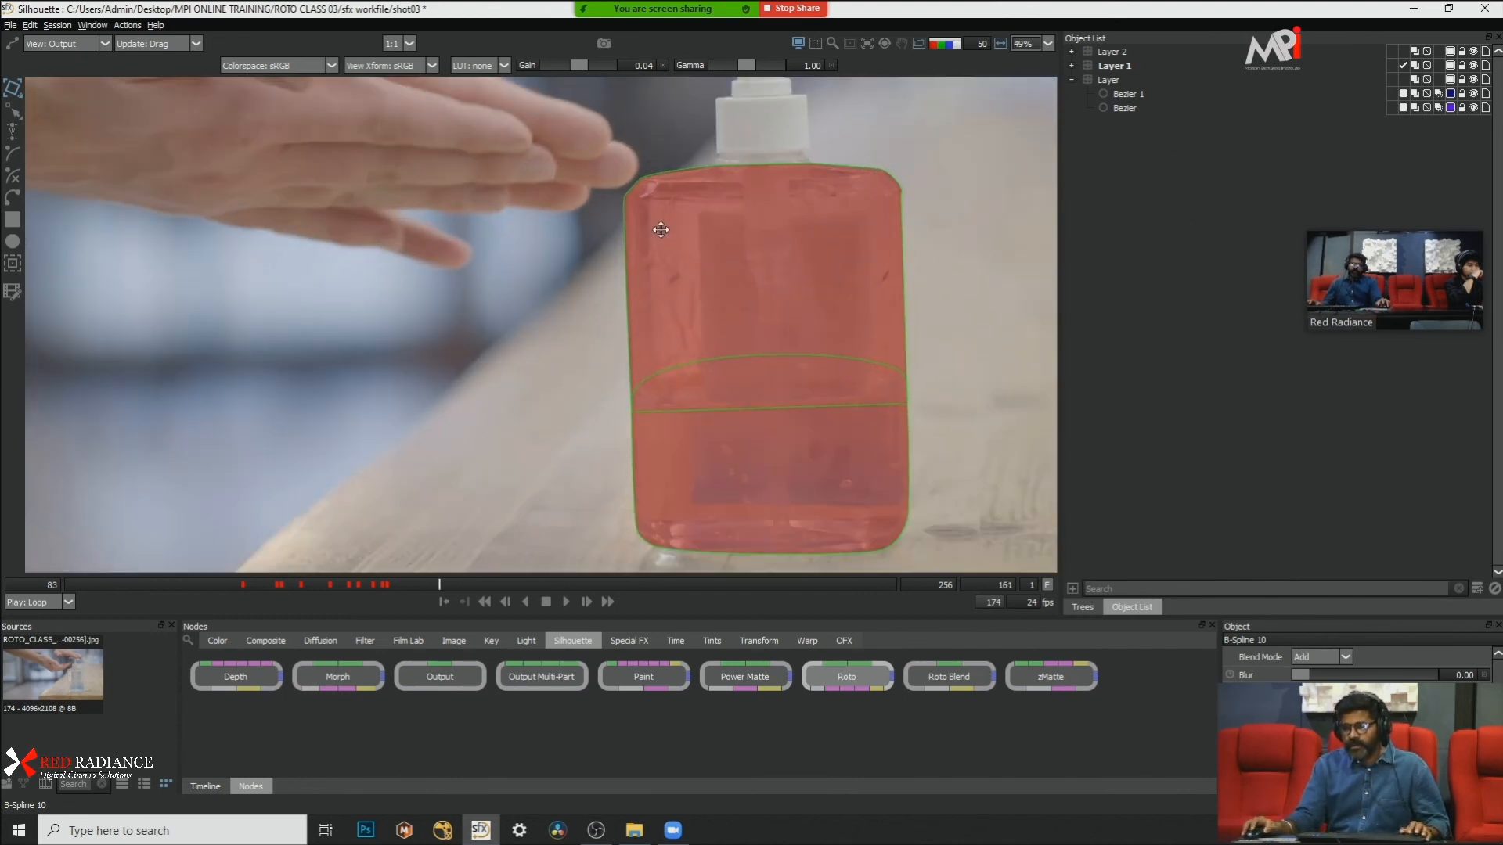
{"action": "left_click", "coordinate": [635, 219]}
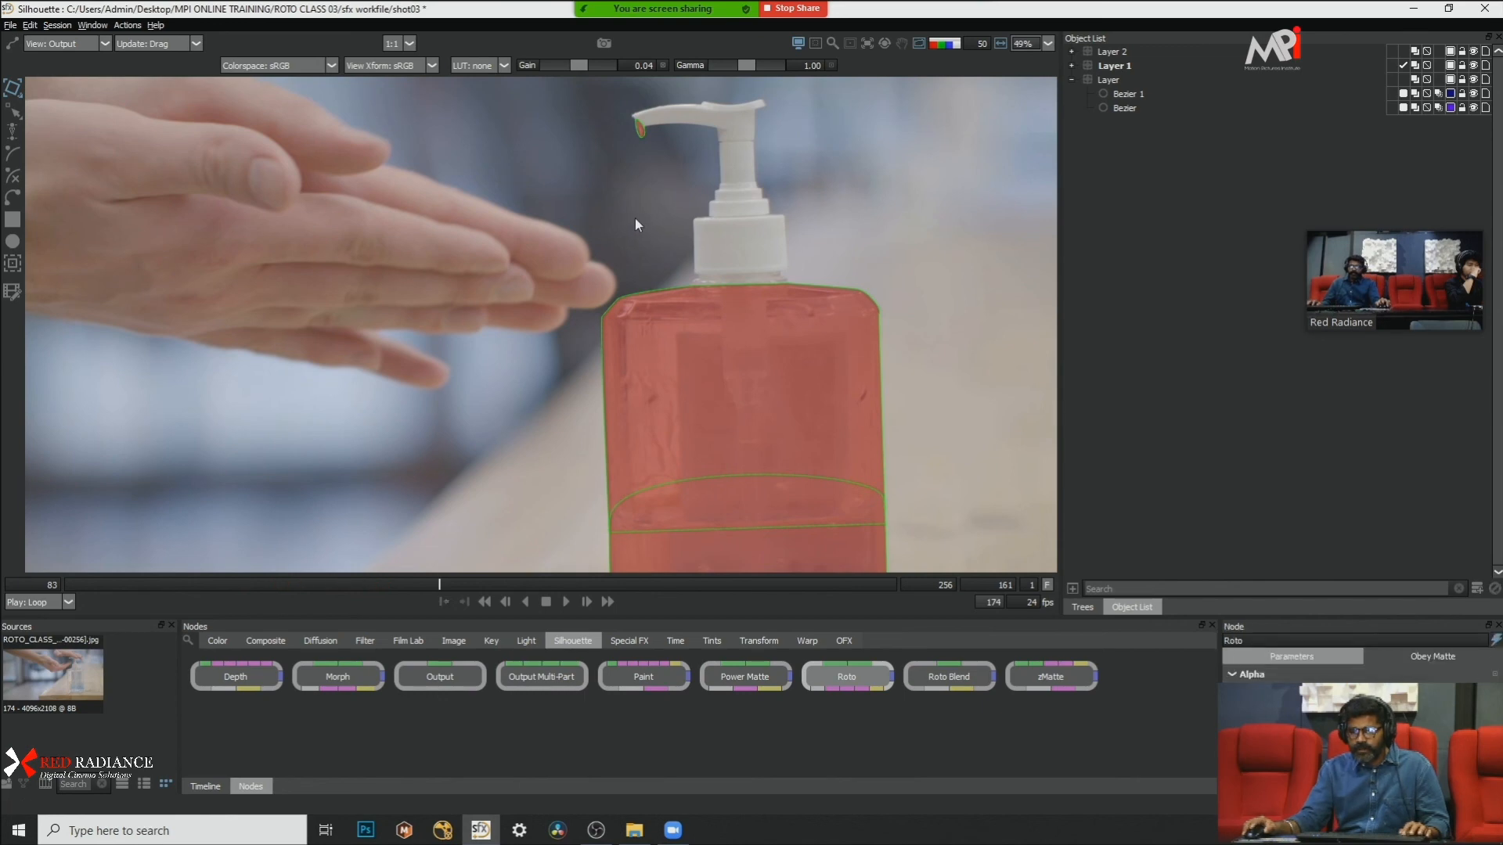
{"action": "key", "text": "x"}
{"action": "key", "text": "x"}
{"action": "key", "text": "x"}
{"action": "key", "text": "z"}
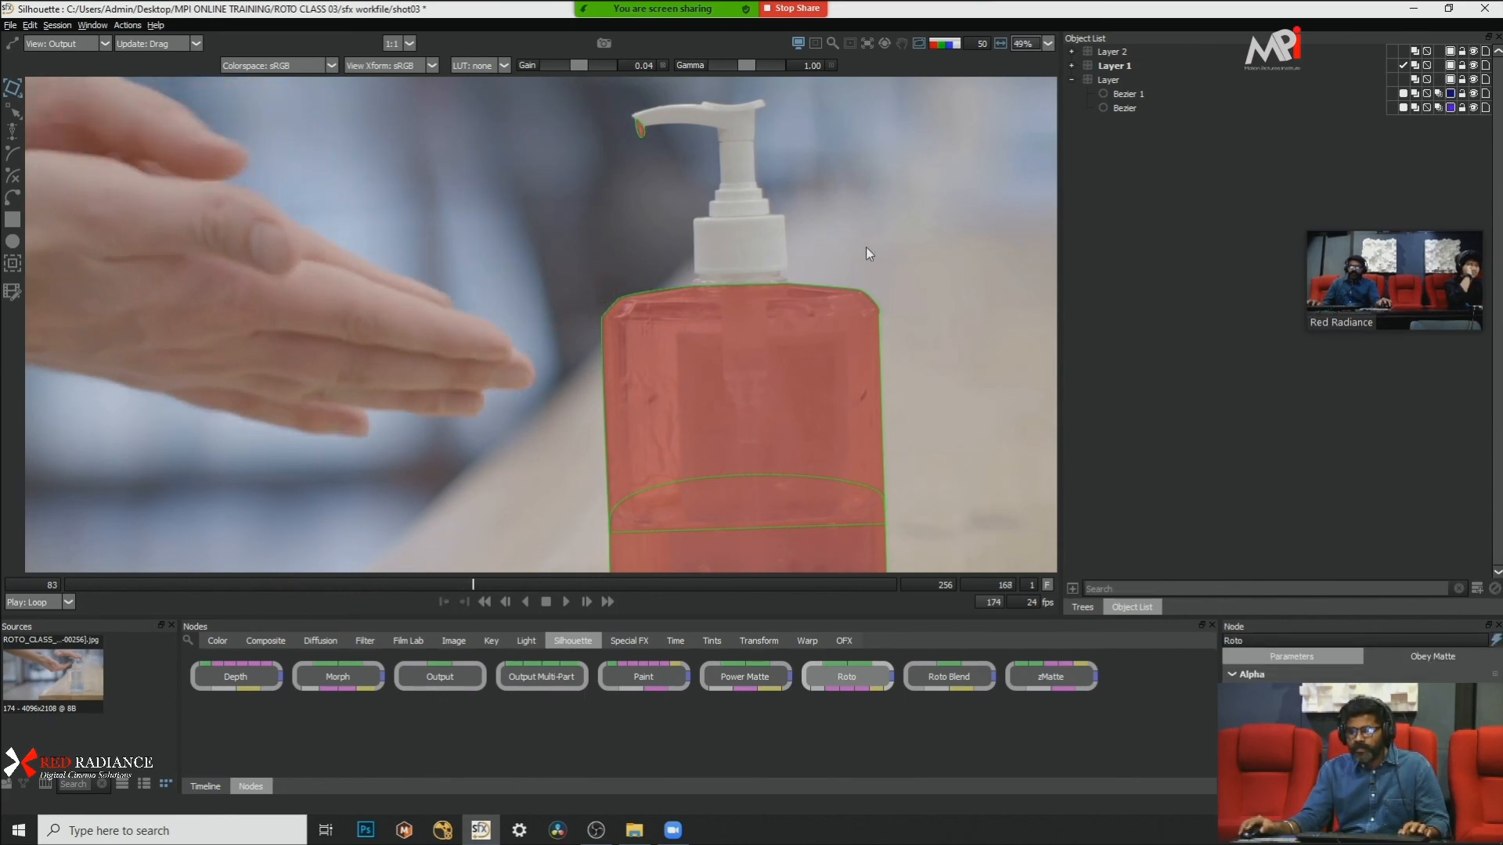
{"action": "scroll", "coordinate": [790, 196], "scroll_direction": "down", "scroll_amount": 3}
{"action": "scroll", "coordinate": [874, 294], "scroll_direction": "up", "scroll_amount": 4}
{"action": "key", "text": "x"}
{"action": "key", "text": "x"}
{"action": "key", "text": "x"}
{"action": "key", "text": "x"}
{"action": "key", "text": "x"}
{"action": "left_click_drag", "start_coordinate": [711, 201], "coordinate": [876, 255]}
{"action": "scroll", "coordinate": [532, 278], "scroll_direction": "up", "scroll_amount": 3}
{"action": "left_click_drag", "start_coordinate": [532, 278], "coordinate": [868, 271]}
{"action": "scroll", "coordinate": [704, 224], "scroll_direction": "down", "scroll_amount": 3}
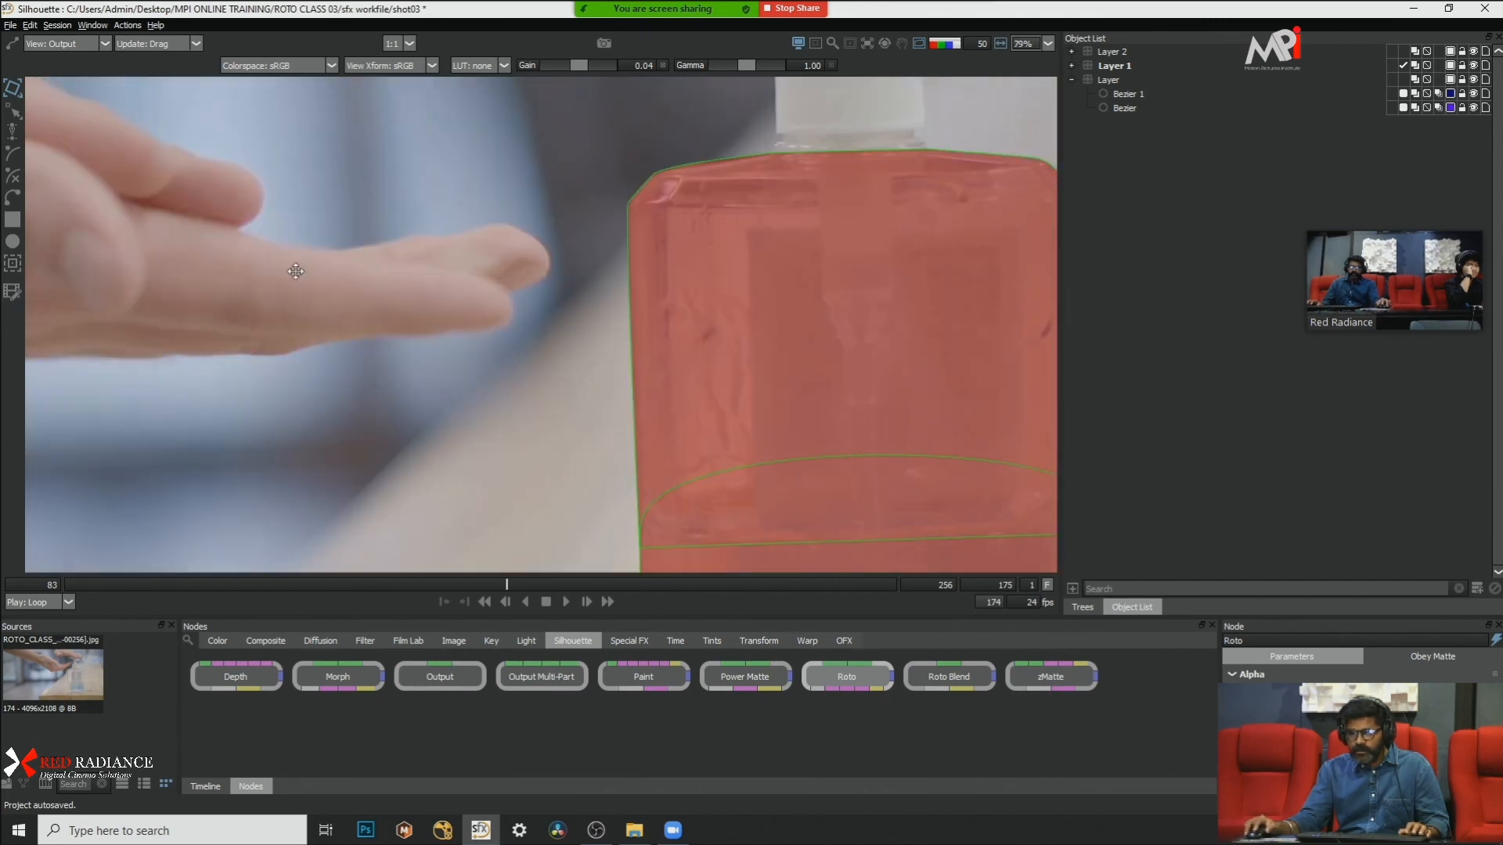
{"action": "left_click_drag", "start_coordinate": [459, 270], "coordinate": [537, 260]}
Step: Turn off the matte overlay and hide the Bezier 1 shape around the bottle
{"action": "key", "text": "a"}
{"action": "key", "text": "a"}
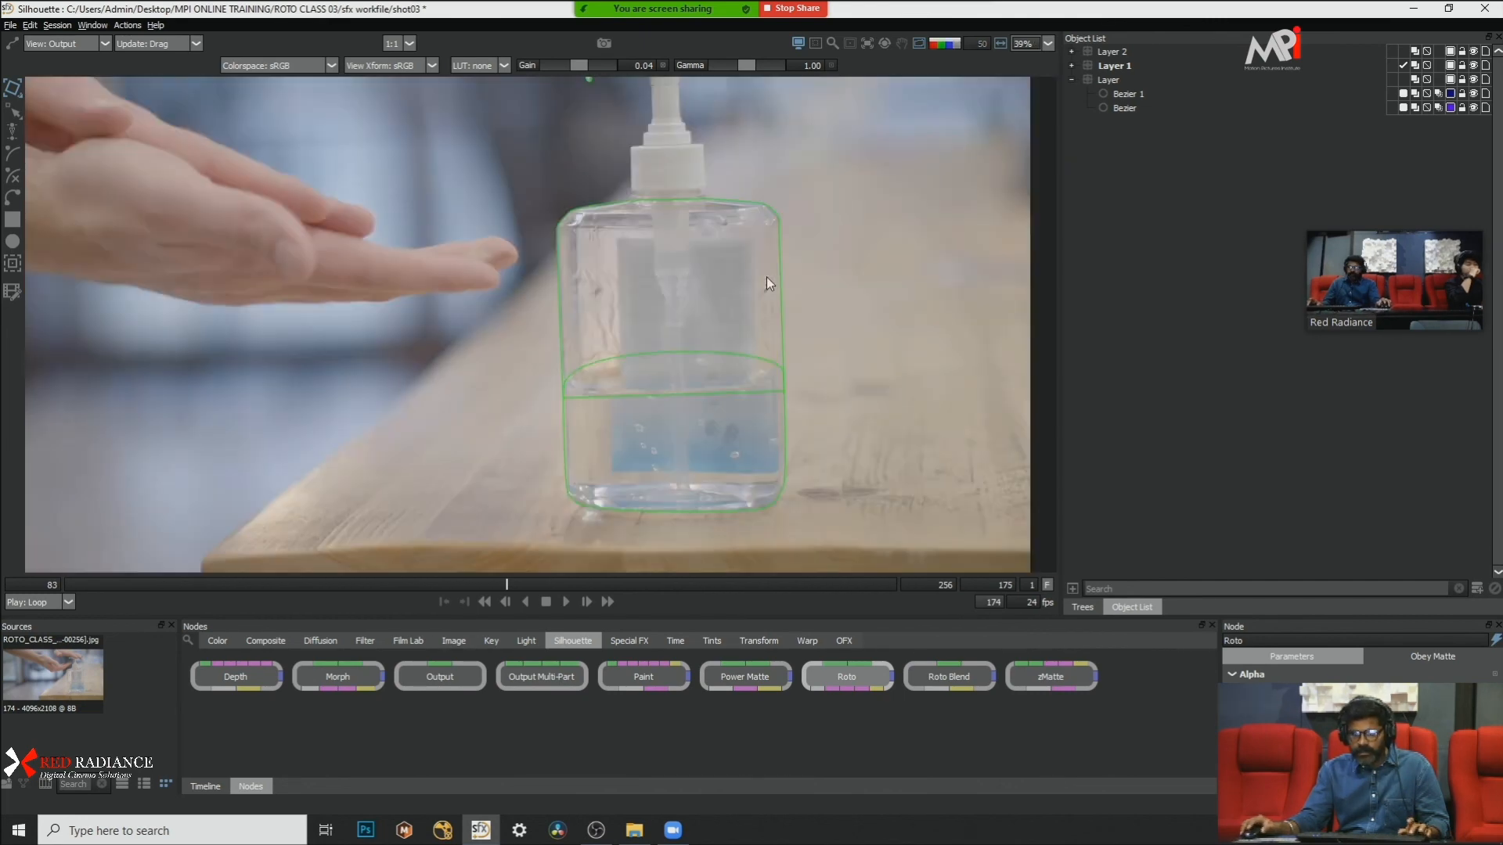
{"action": "left_click", "coordinate": [769, 209]}
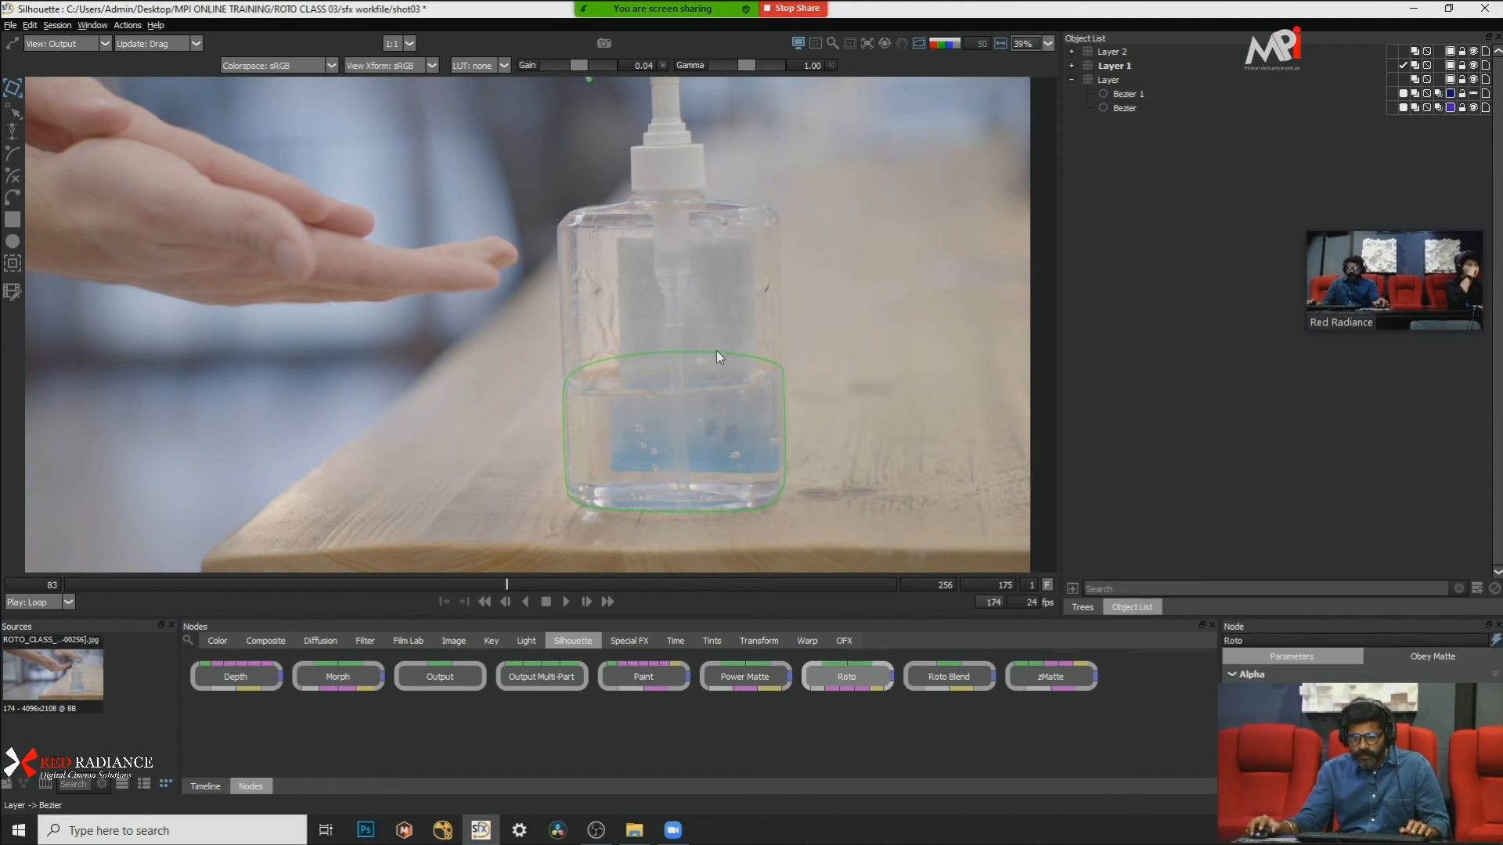
Step: Turn on the matte overlay at frame 175 and examine the liquid matte inside the bottle and the gel at the nozzle
{"action": "key", "text": "s"}
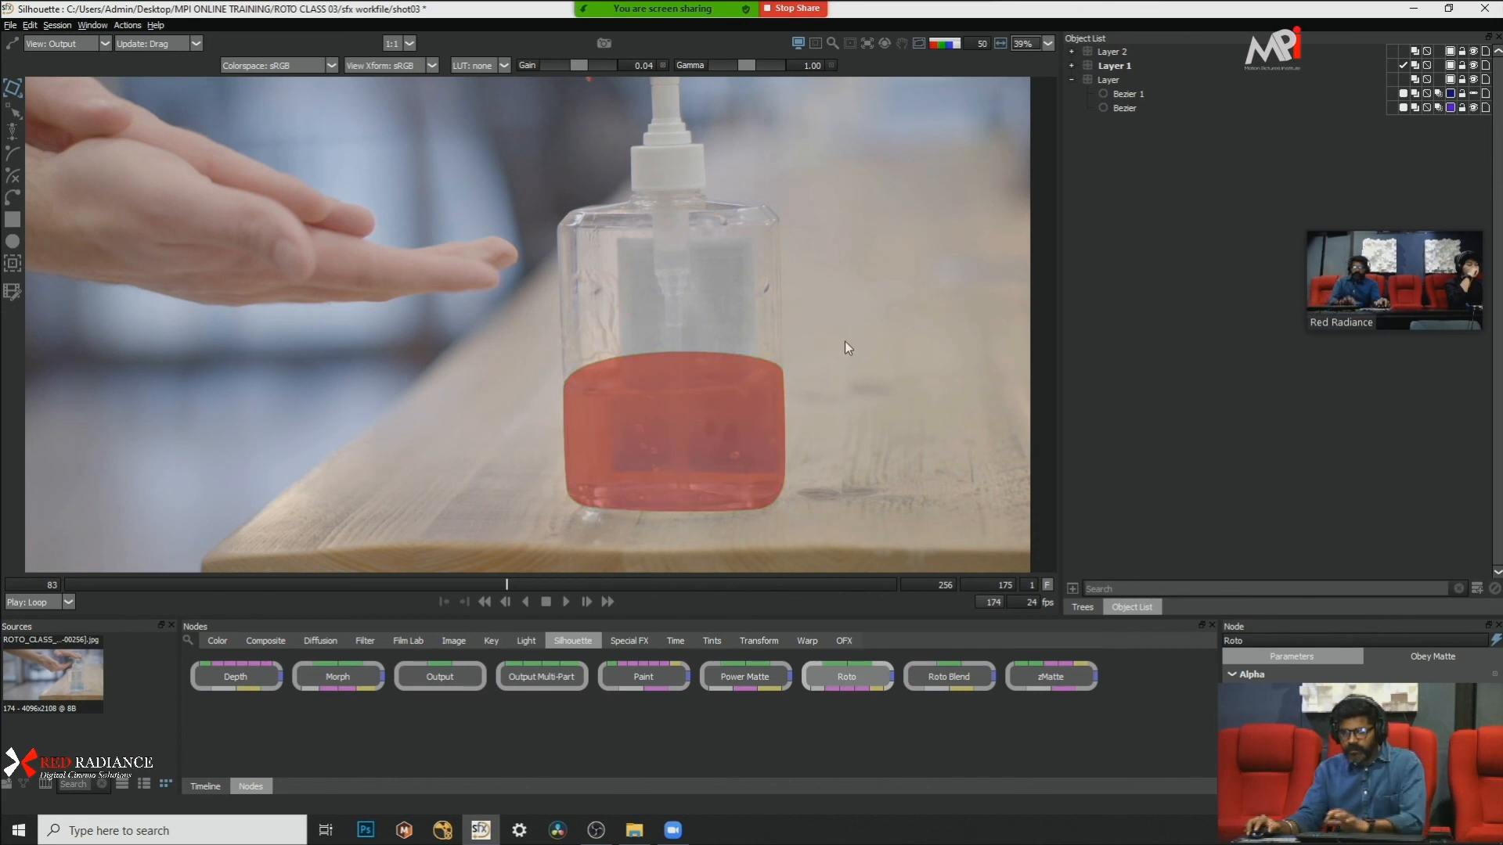
{"action": "key", "text": "a"}
{"action": "key", "text": "a"}
{"action": "scroll", "coordinate": [804, 346], "scroll_direction": "down", "scroll_amount": 6}
{"action": "scroll", "coordinate": [804, 346], "scroll_direction": "up", "scroll_amount": 5}
{"action": "left_click_drag", "start_coordinate": [822, 271], "coordinate": [819, 313]}
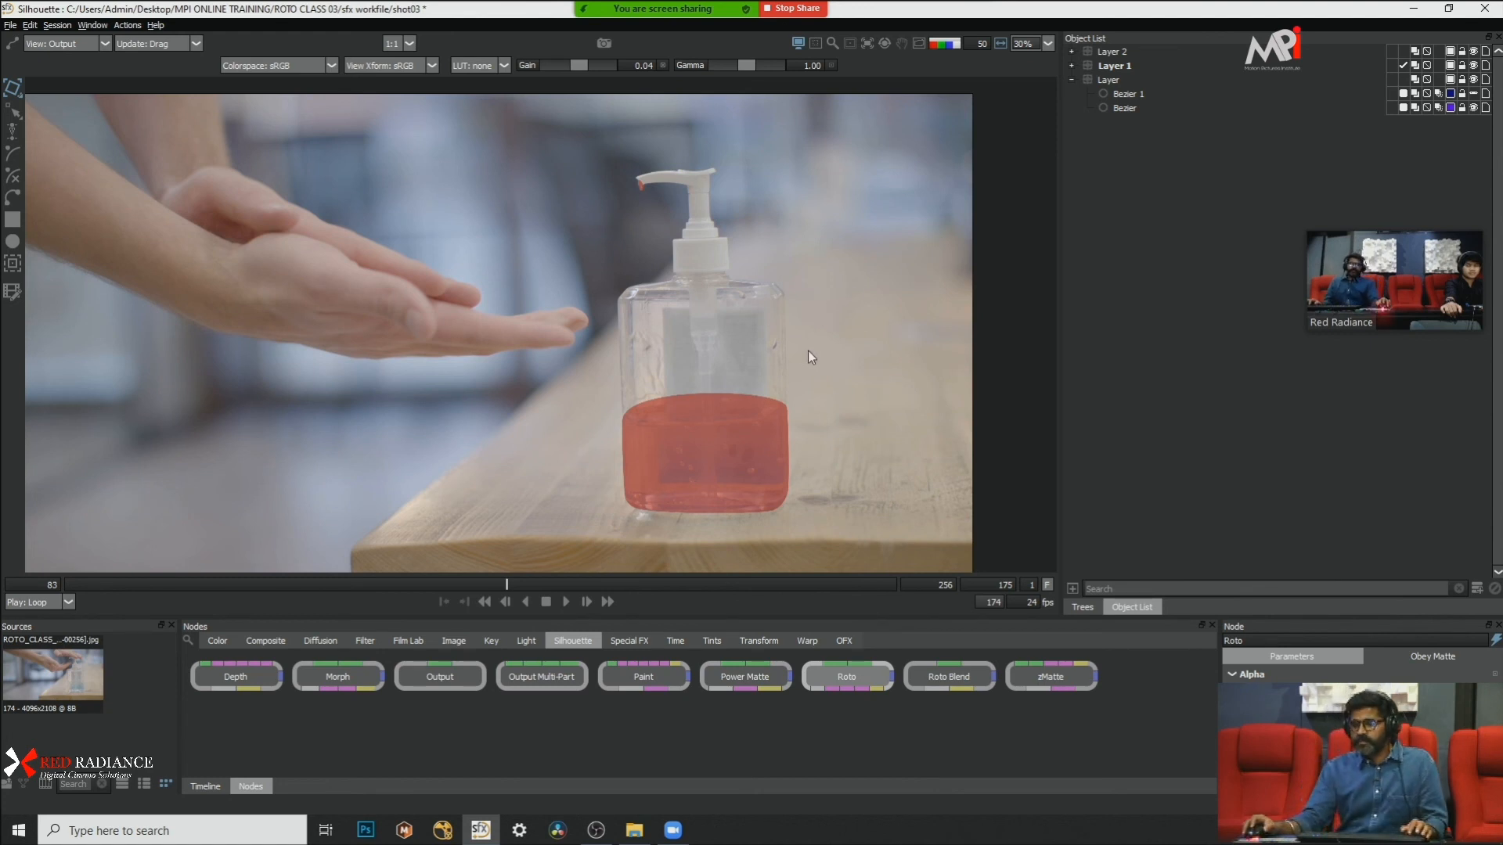
{"action": "scroll", "coordinate": [826, 313], "scroll_direction": "up", "scroll_amount": 2}
{"action": "scroll", "coordinate": [786, 285], "scroll_direction": "down", "scroll_amount": 1}
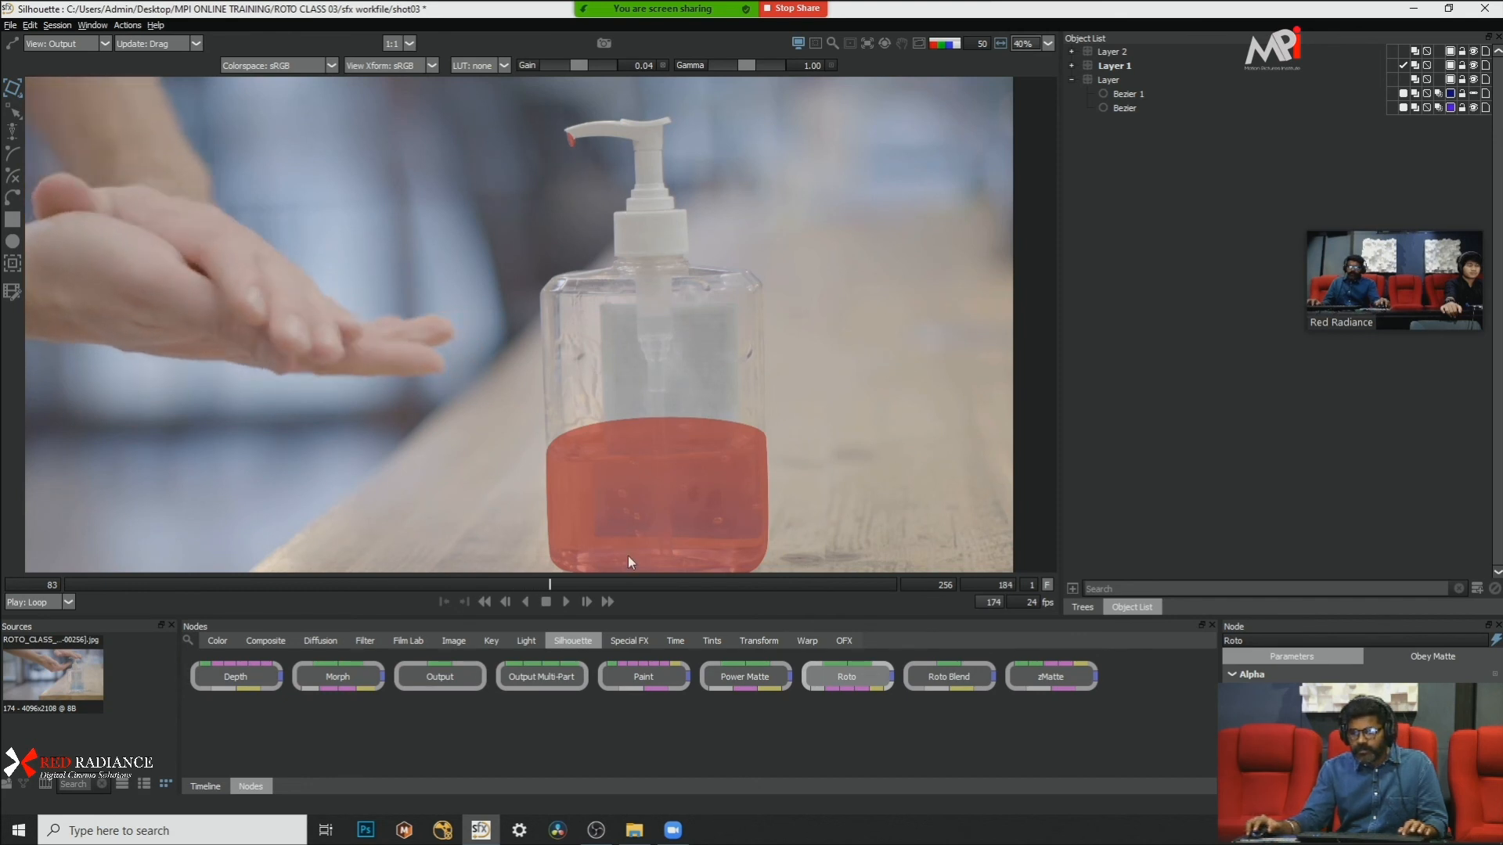
Step: Go to frame 108 and add an empty layer above Layer 2, deleting the extra layer created with it
{"action": "left_click_drag", "start_coordinate": [591, 584], "coordinate": [186, 575]}
{"action": "scroll", "coordinate": [575, 101], "scroll_direction": "up", "scroll_amount": 5}
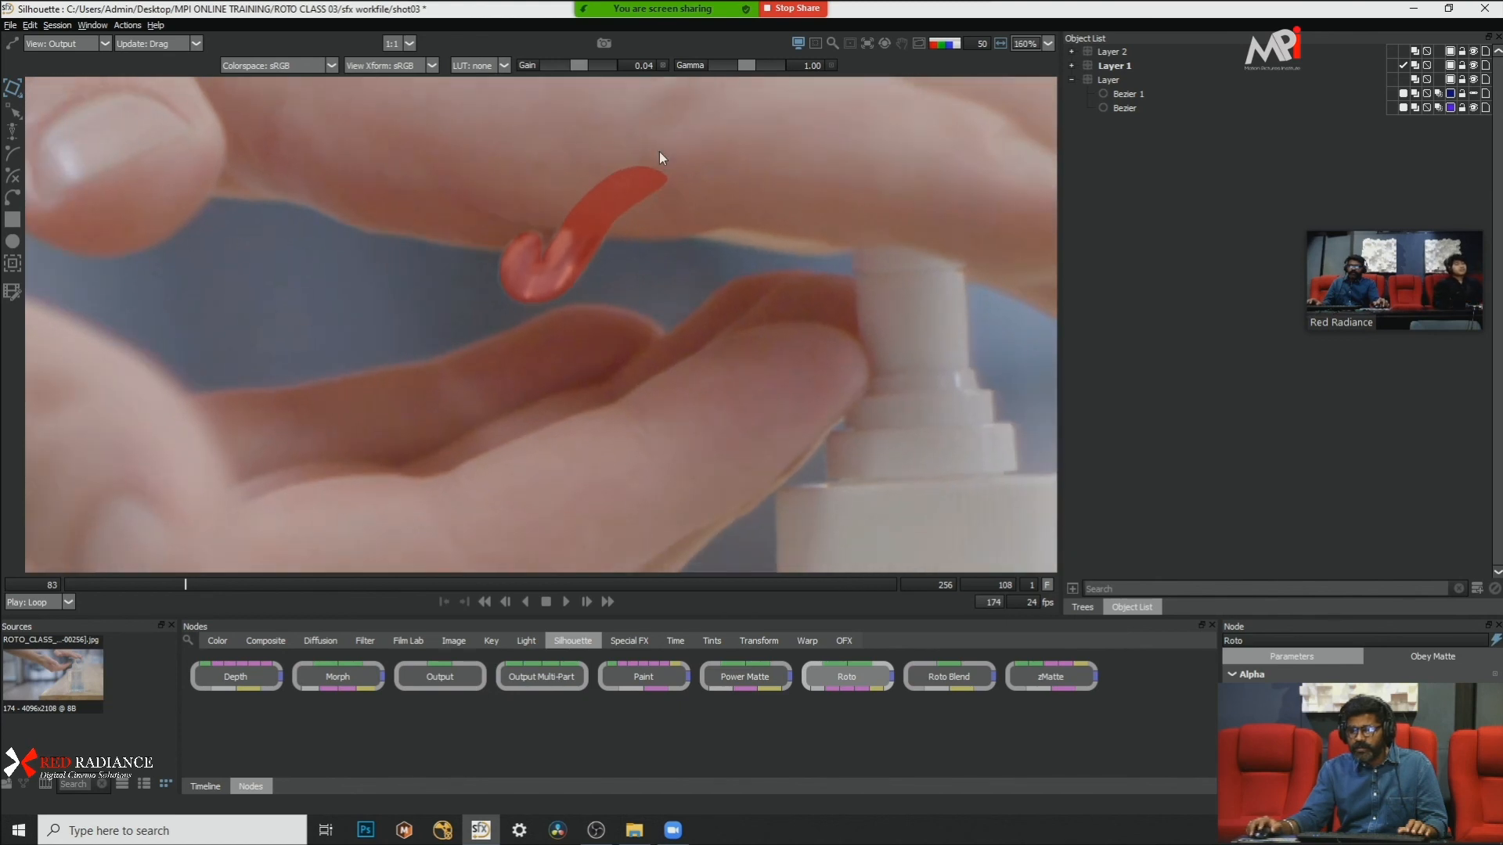
{"action": "scroll", "coordinate": [661, 154], "scroll_direction": "down", "scroll_amount": 2}
{"action": "left_click_drag", "start_coordinate": [580, 167], "coordinate": [538, 227]}
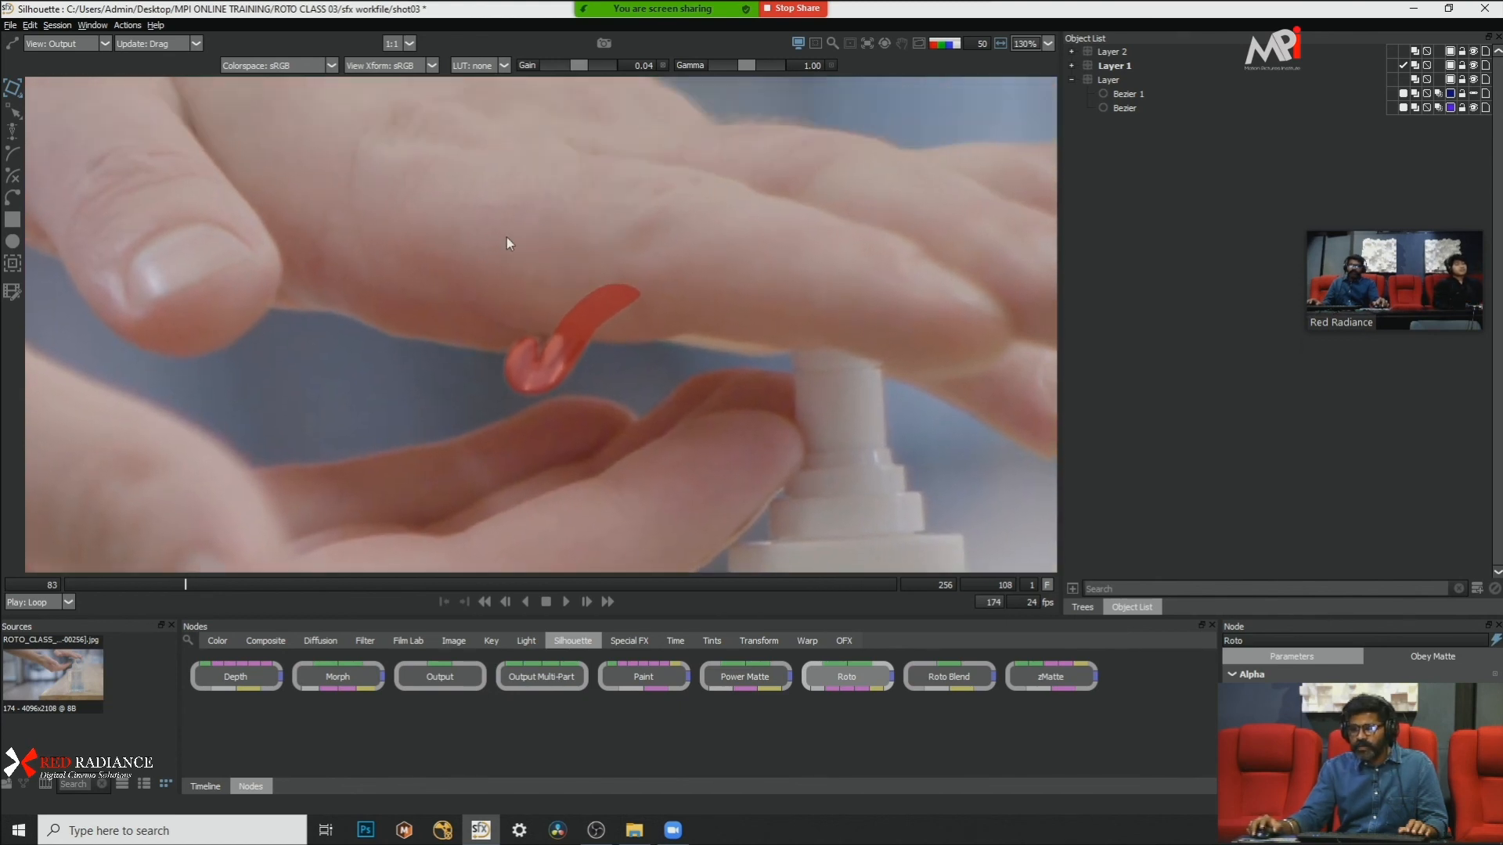
{"action": "left_click", "coordinate": [1477, 589]}
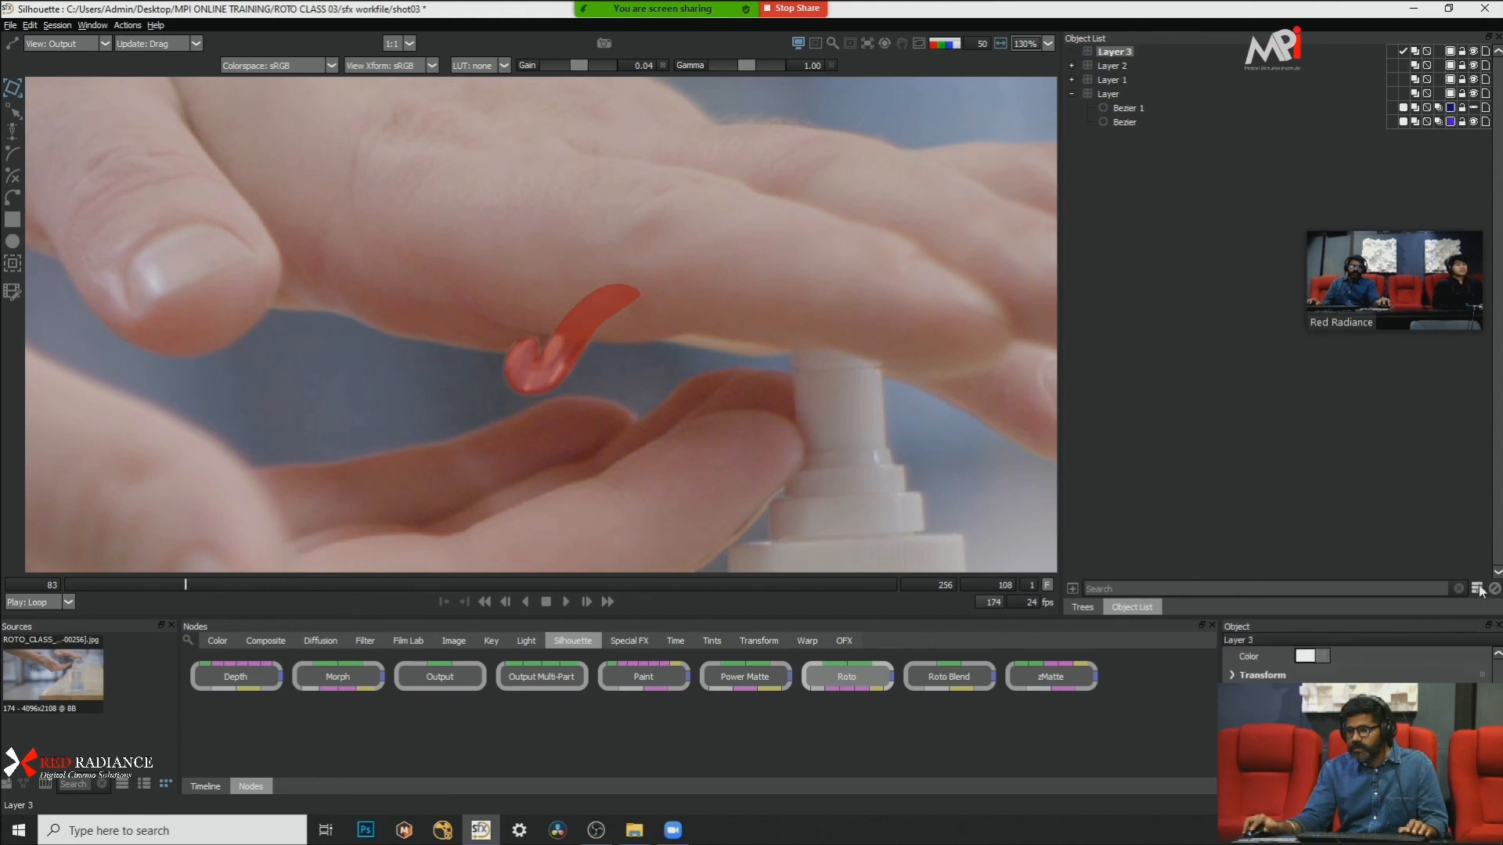
{"action": "key", "text": "Left"}
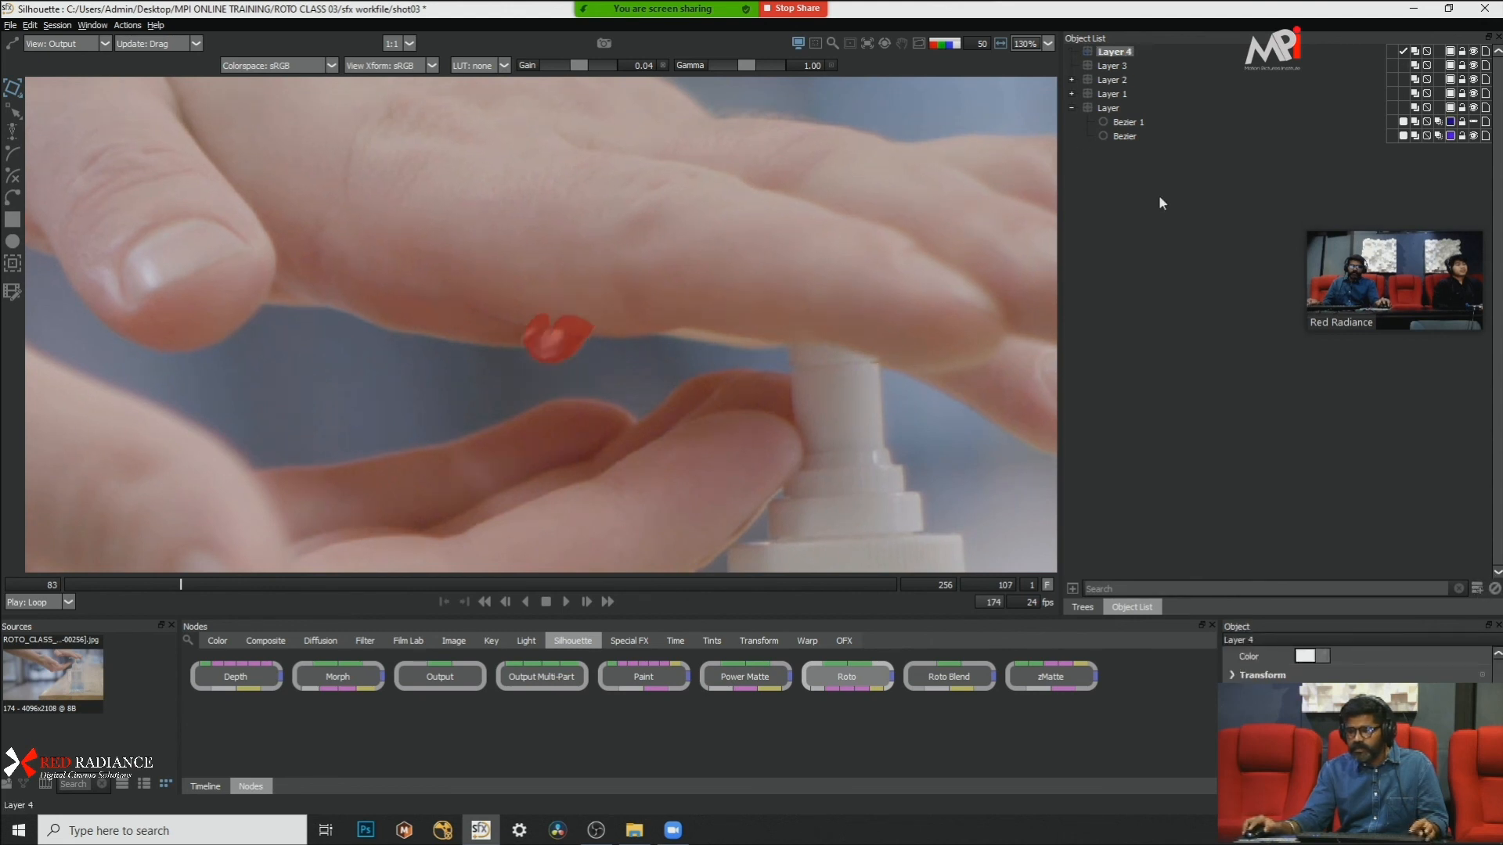
{"action": "key", "text": "Delete"}
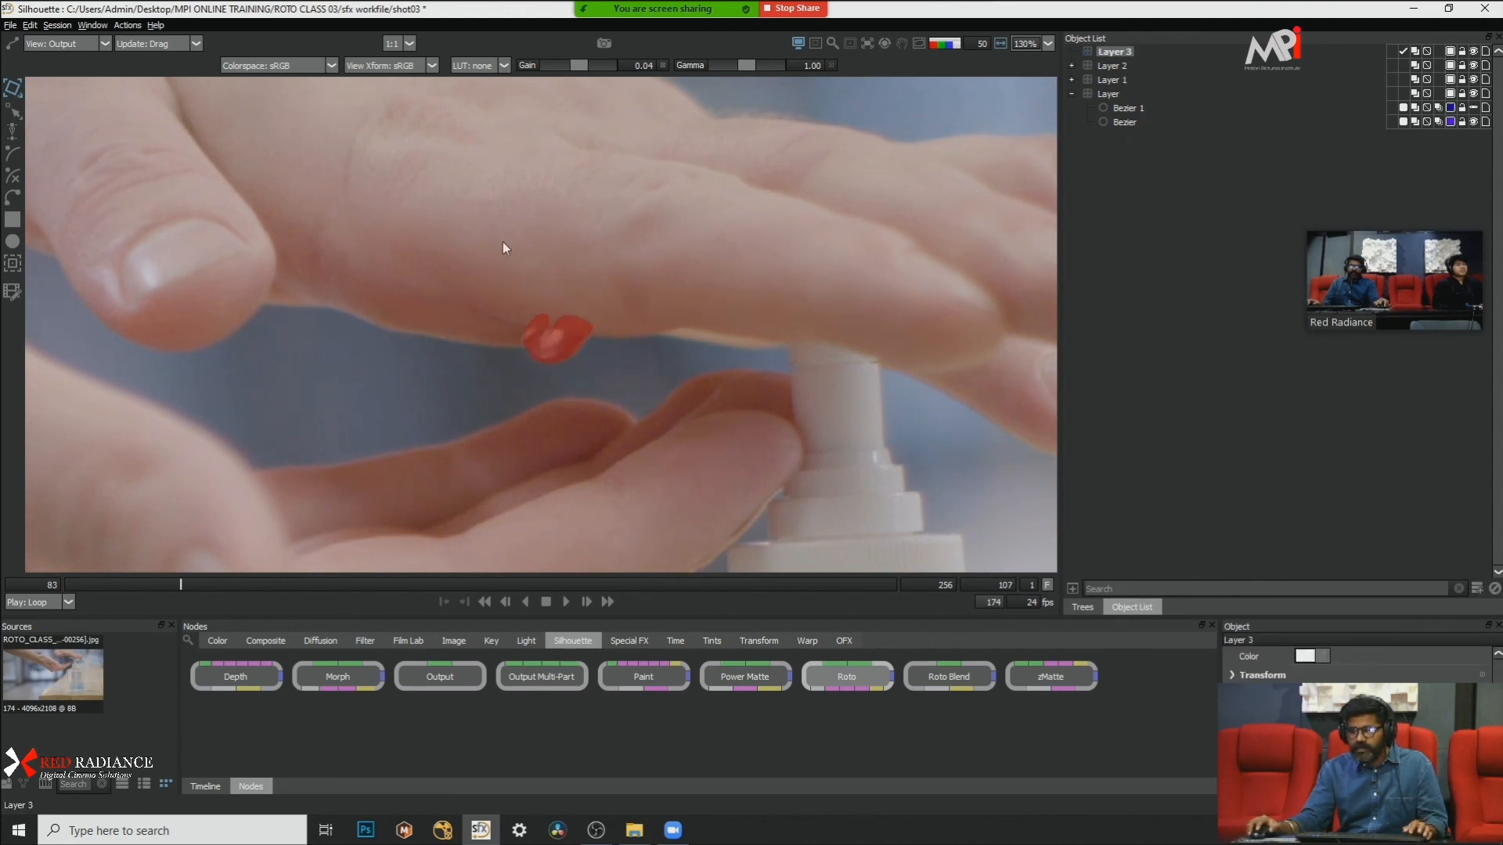
Step: At frame 106, hide the overlay and draw a closed, smooth shape on the palm overlapping the upper part of the gel
{"action": "key", "text": "Left"}
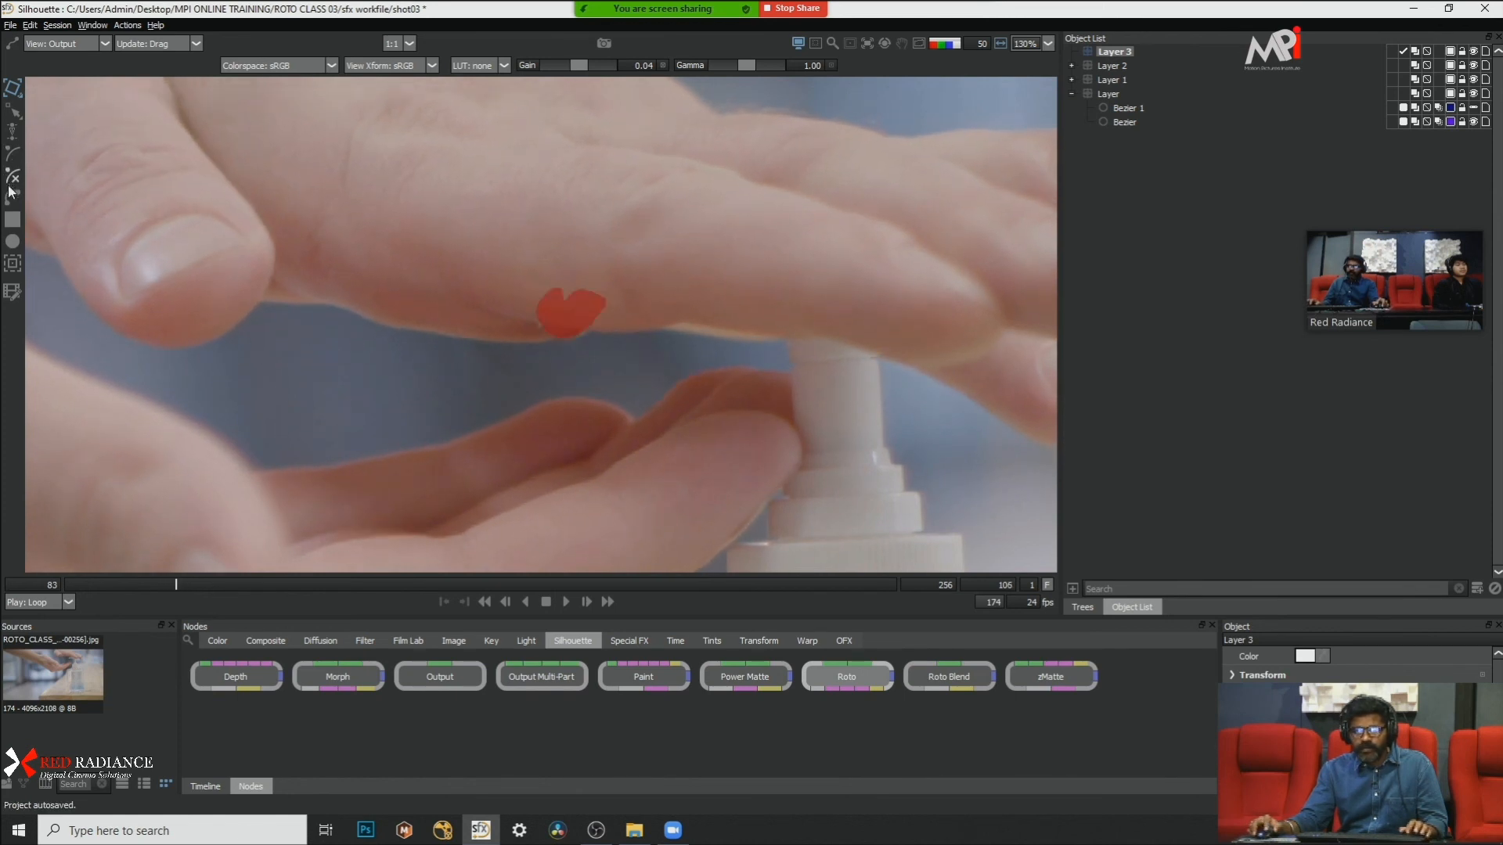
{"action": "scroll", "coordinate": [410, 227], "scroll_direction": "up", "scroll_amount": 1}
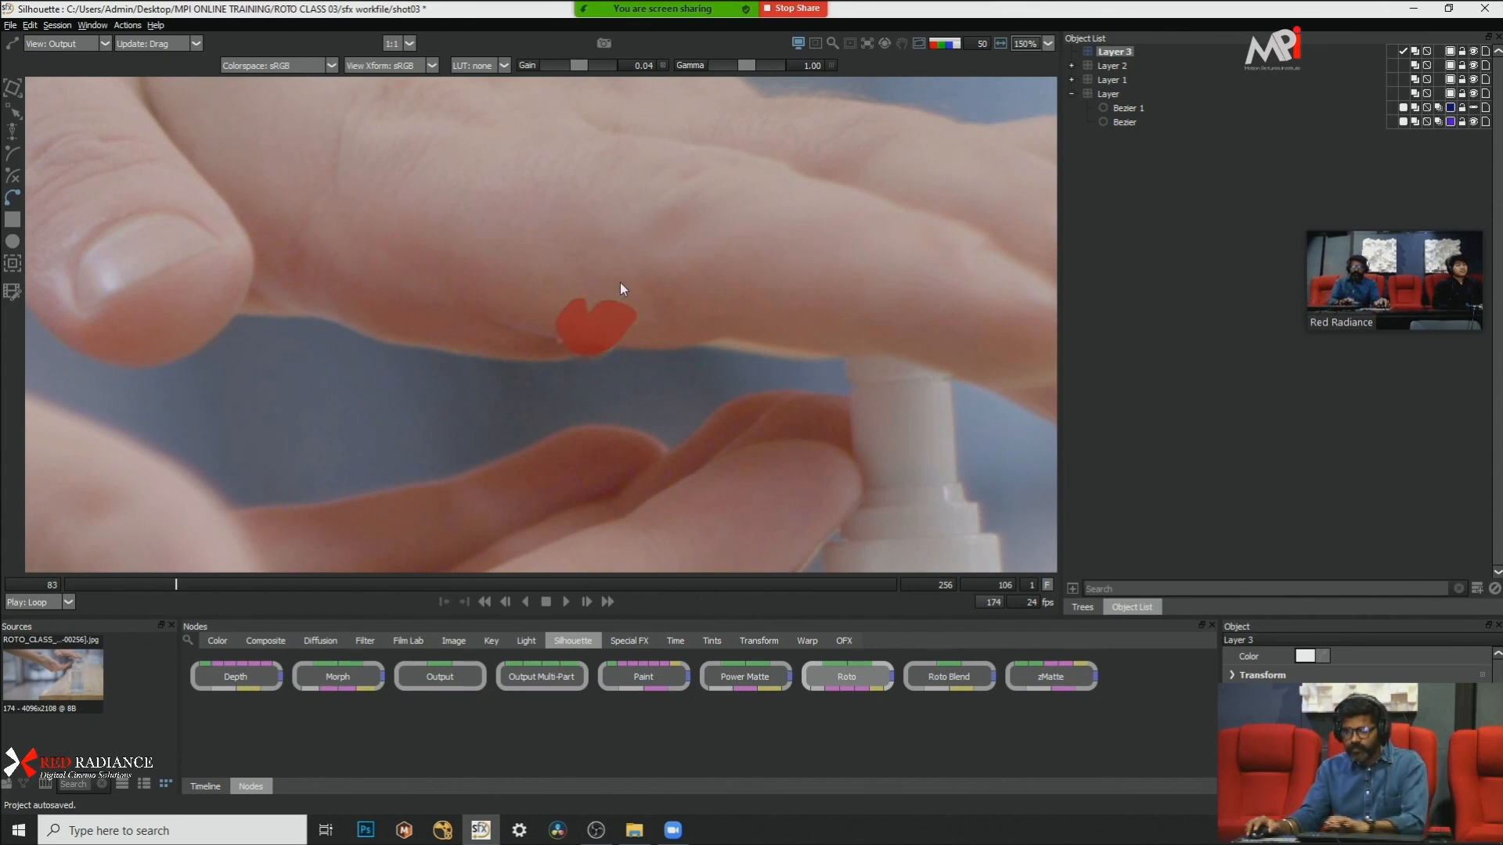
{"action": "key", "text": "a"}
{"action": "key", "text": "a"}
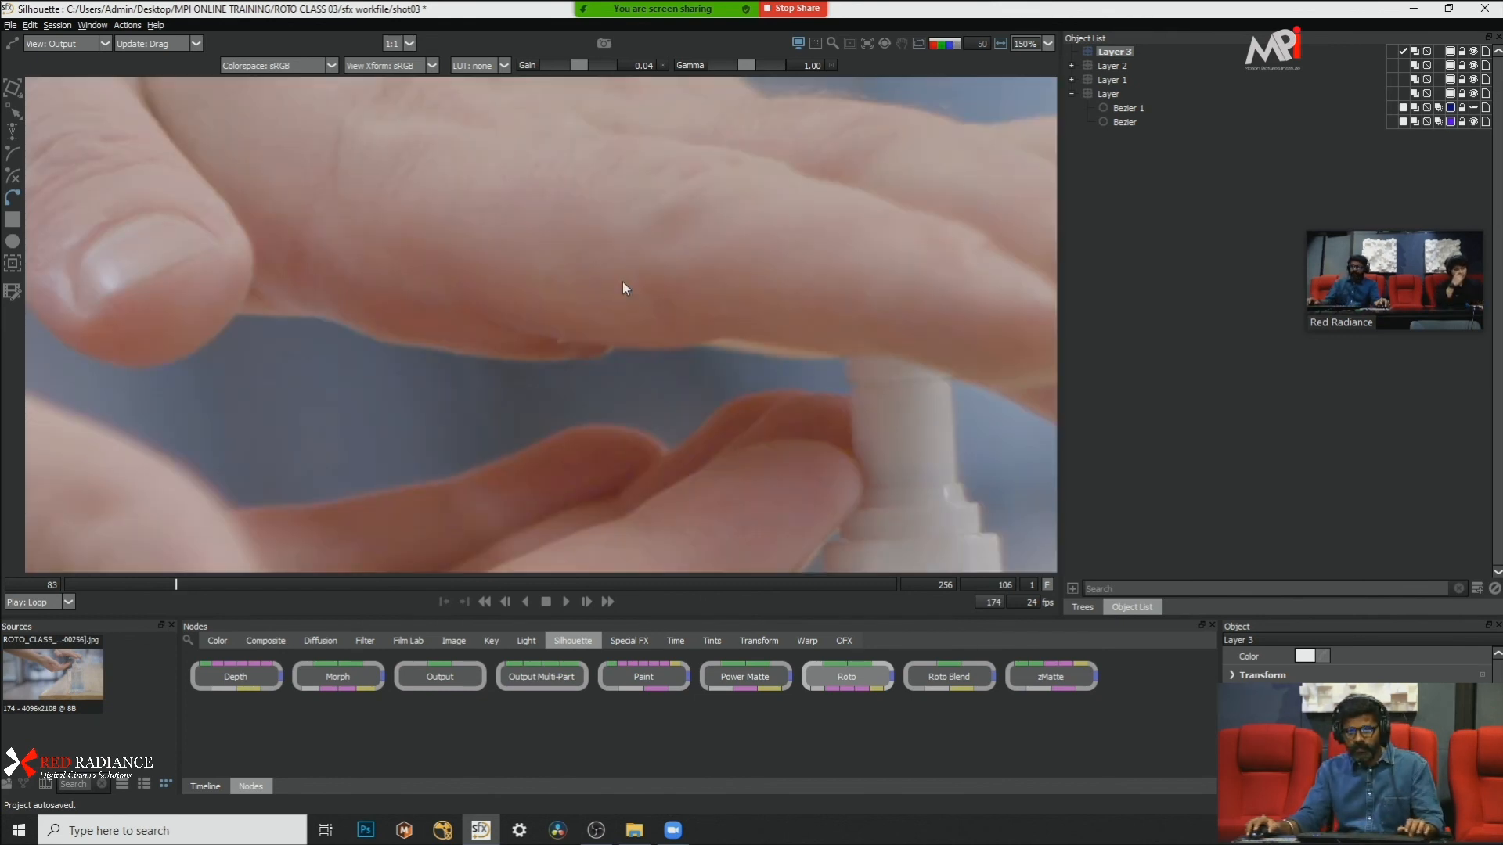
{"action": "left_click", "coordinate": [488, 315]}
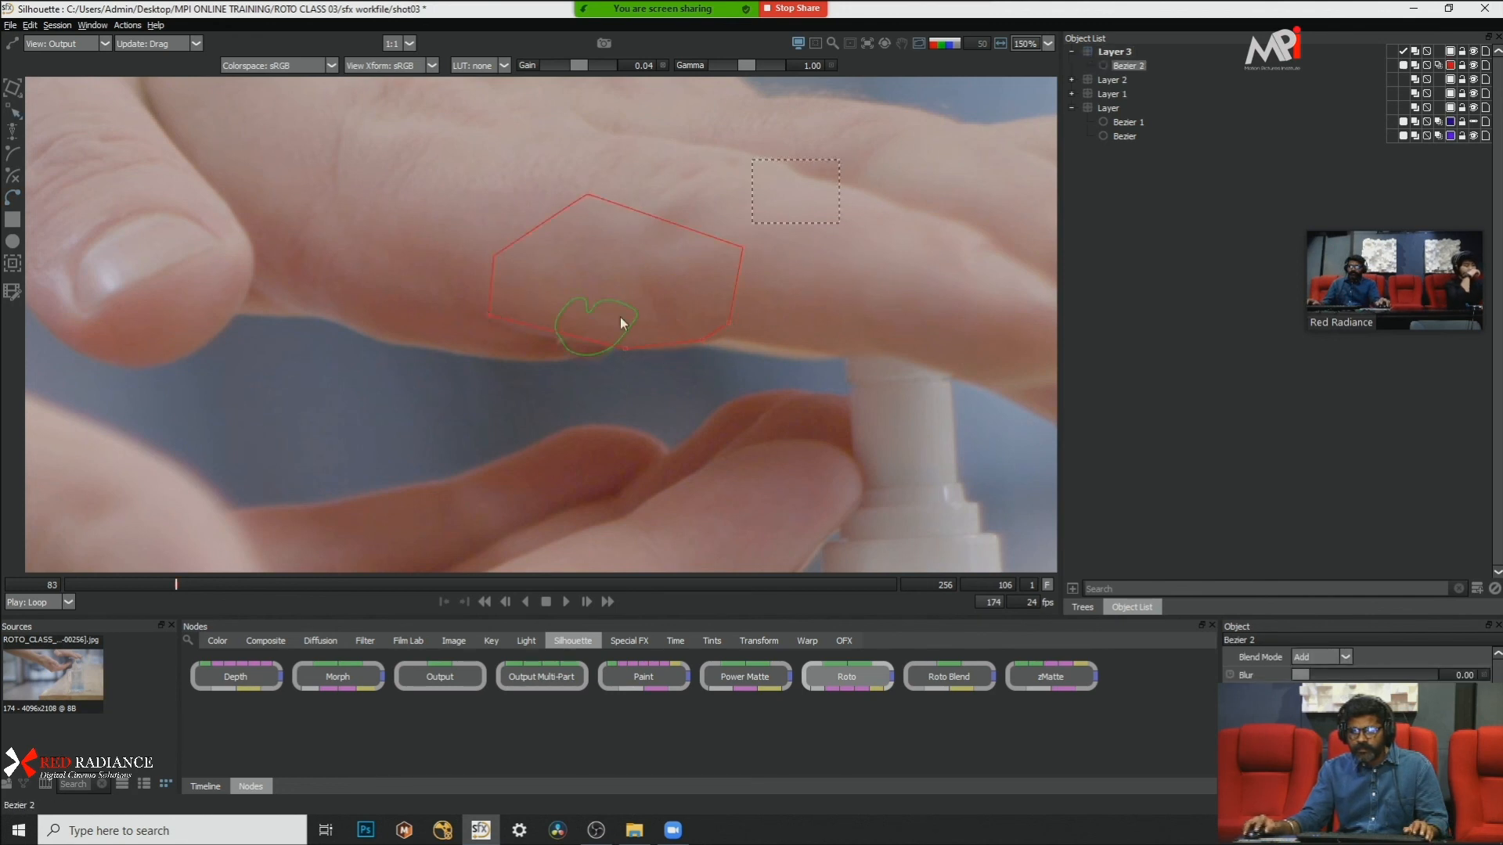
{"action": "right_click", "coordinate": [807, 286]}
{"action": "left_click", "coordinate": [859, 430]}
{"action": "left_click", "coordinate": [503, 343]}
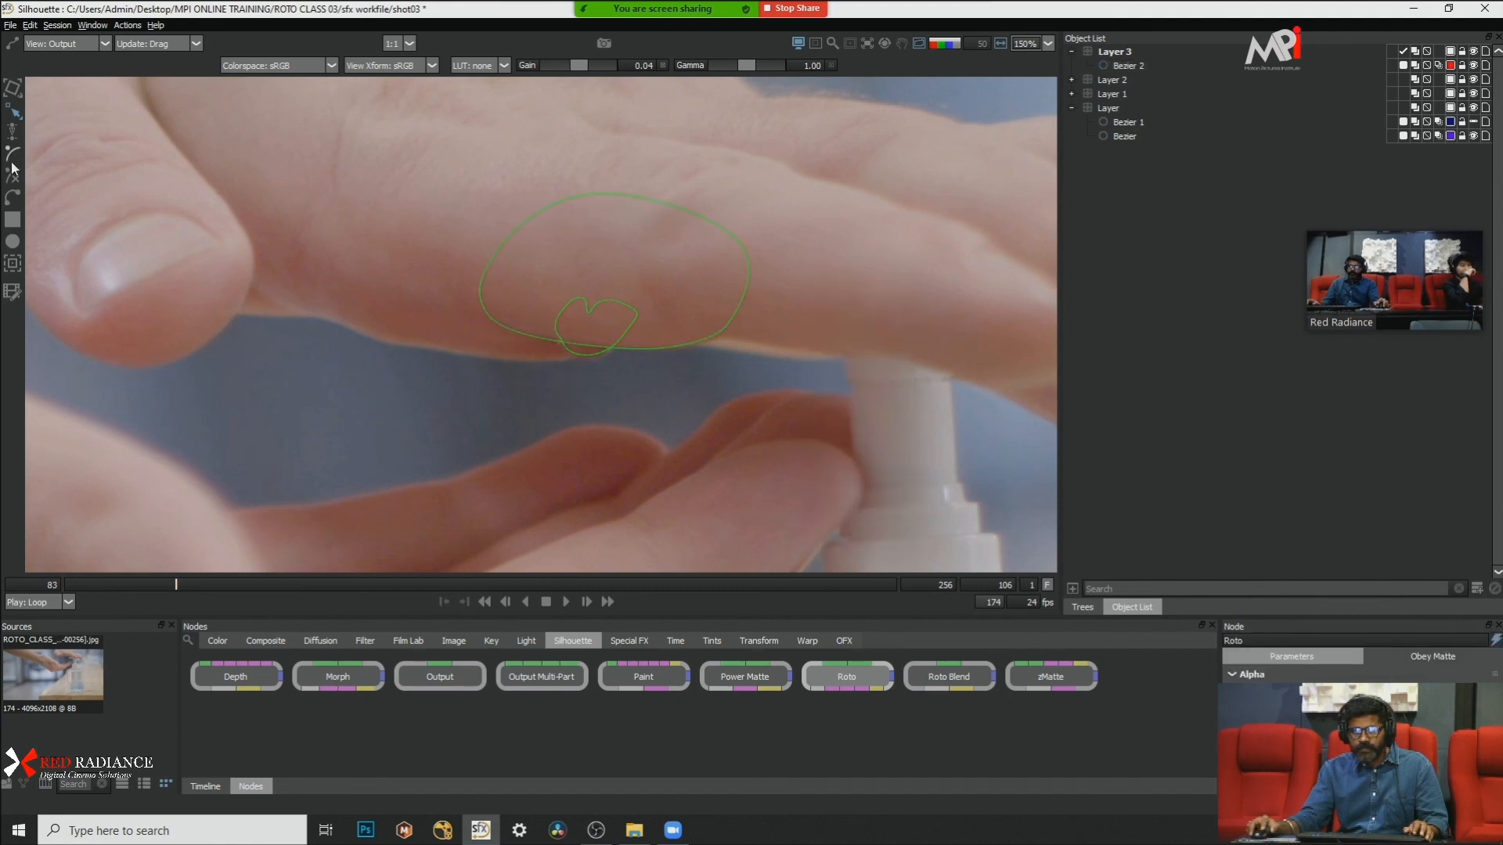
Step: Draw a second closed shape along the palm's lower edge, overlapping the first shape and the gel, with its points set to Cardinal
{"action": "left_click", "coordinate": [613, 344]}
{"action": "left_click", "coordinate": [548, 357]}
{"action": "left_click", "coordinate": [453, 351]}
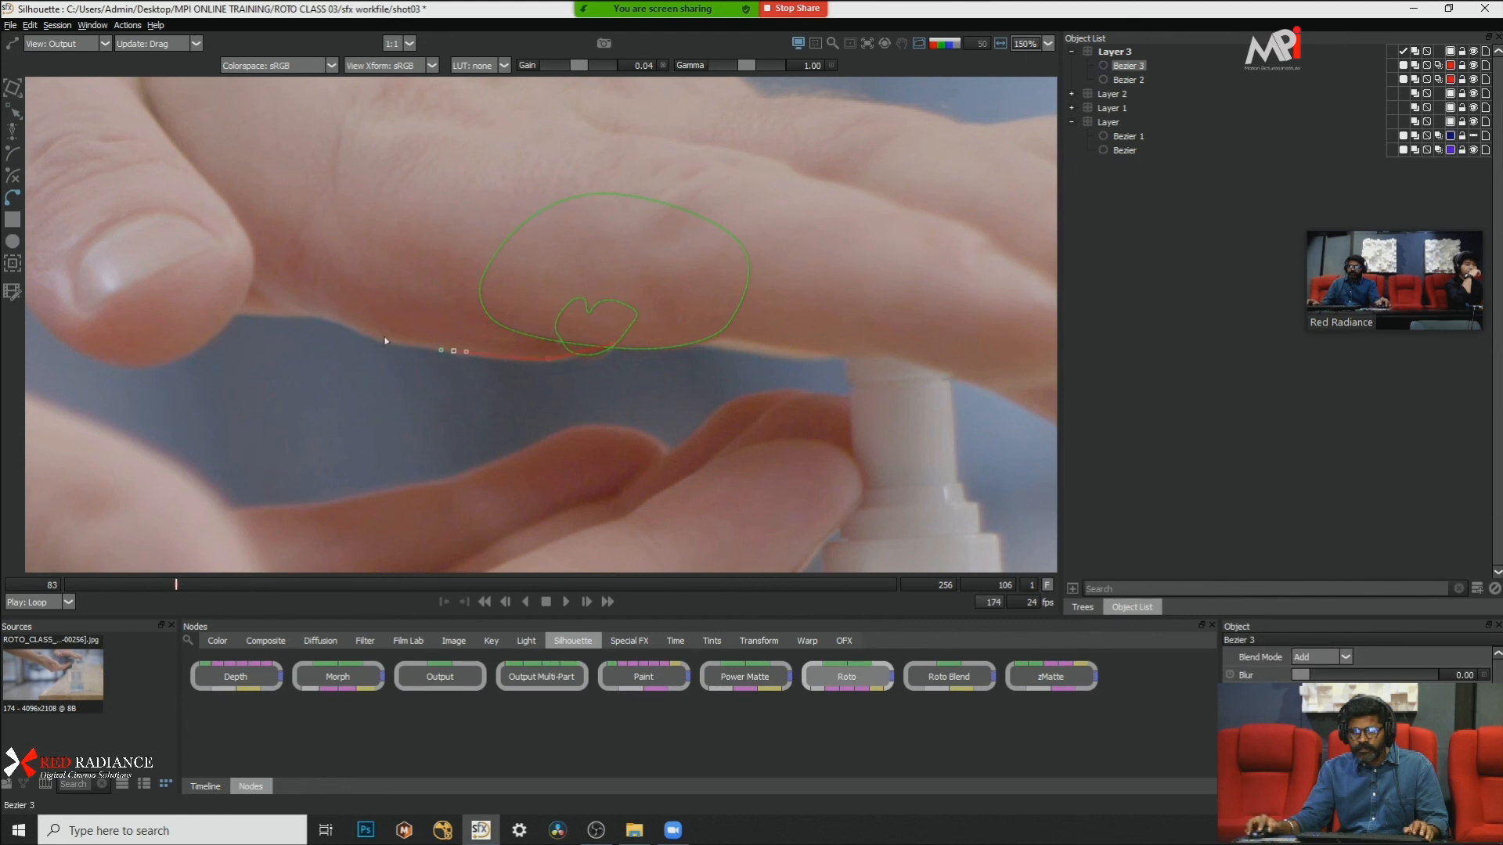
{"action": "left_click", "coordinate": [614, 345]}
{"action": "right_click", "coordinate": [538, 293]}
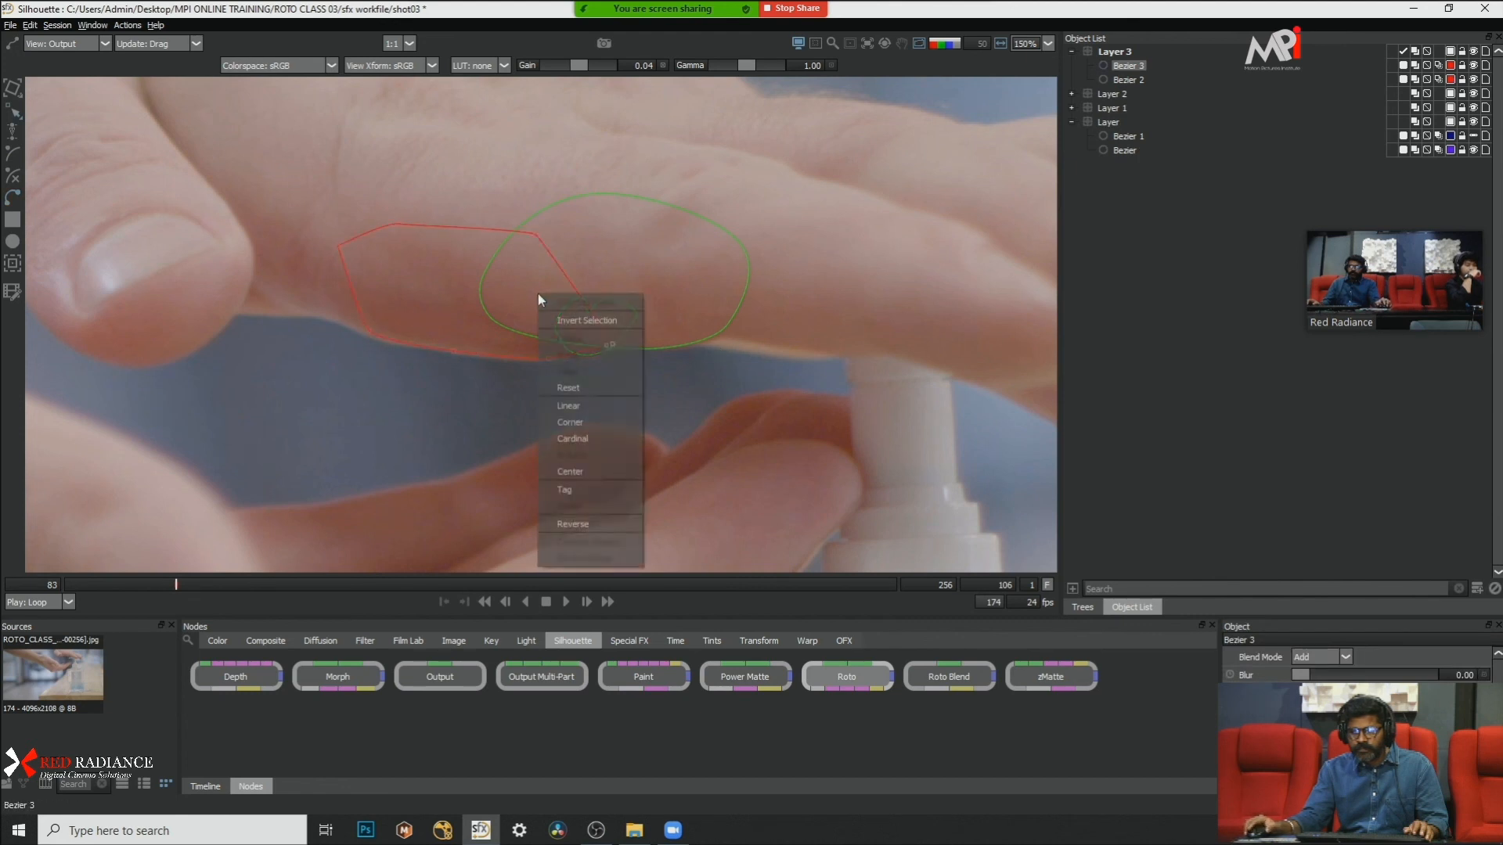
{"action": "left_click", "coordinate": [585, 436]}
{"action": "left_click", "coordinate": [745, 382]}
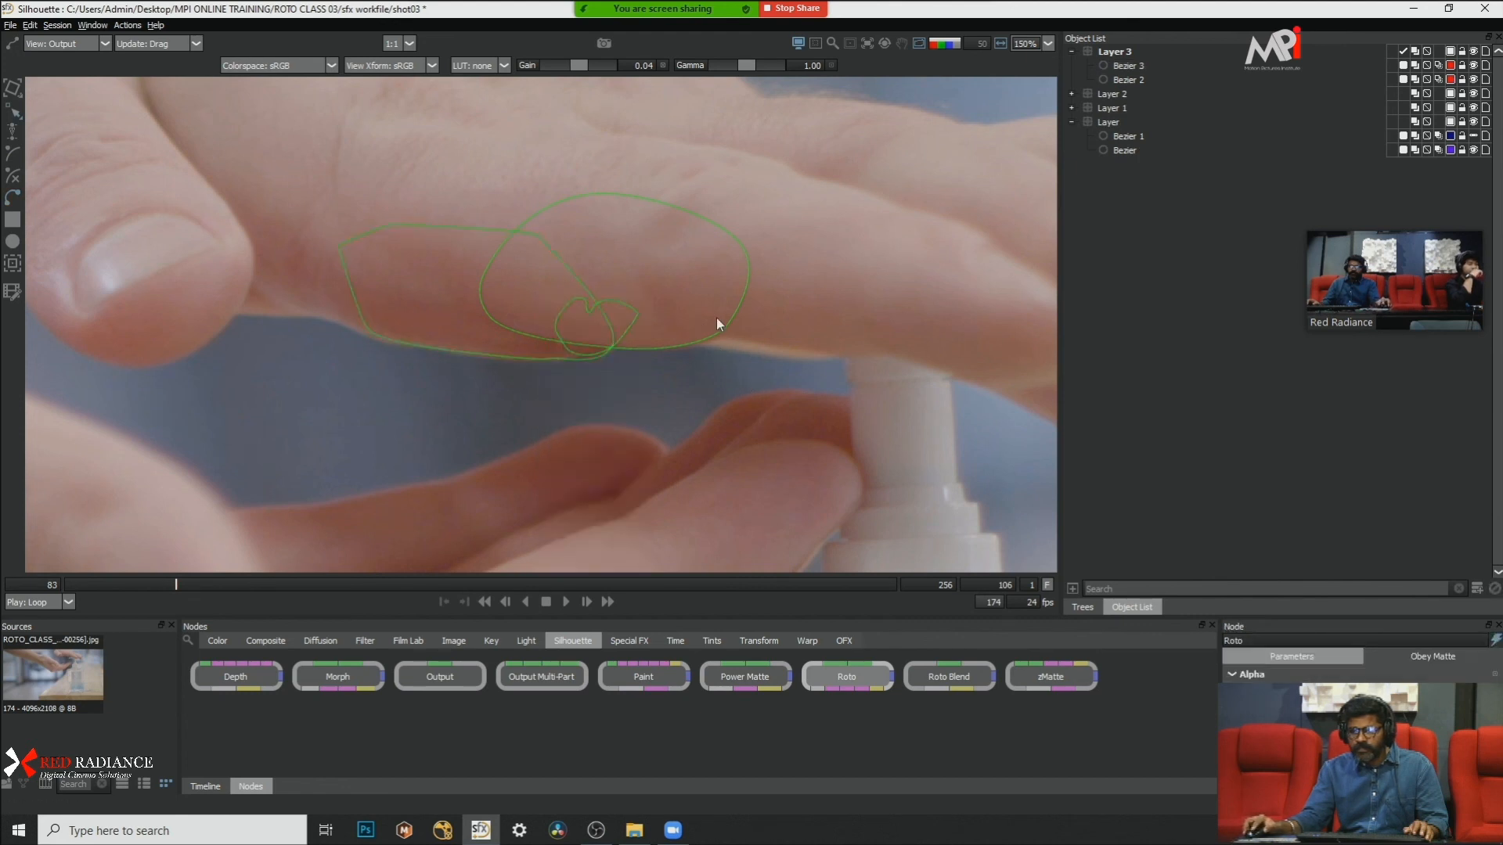
Step: Select Layer 3 and switch between the image and alpha views to examine the combined matte of both palm shapes
{"action": "left_click", "coordinate": [1115, 52]}
{"action": "key", "text": "a"}
{"action": "key", "text": "a"}
{"action": "key", "text": "a"}
{"action": "key", "text": "a"}
{"action": "key", "text": "a"}
{"action": "key", "text": "a"}
{"action": "key", "text": "a"}
{"action": "key", "text": "a"}
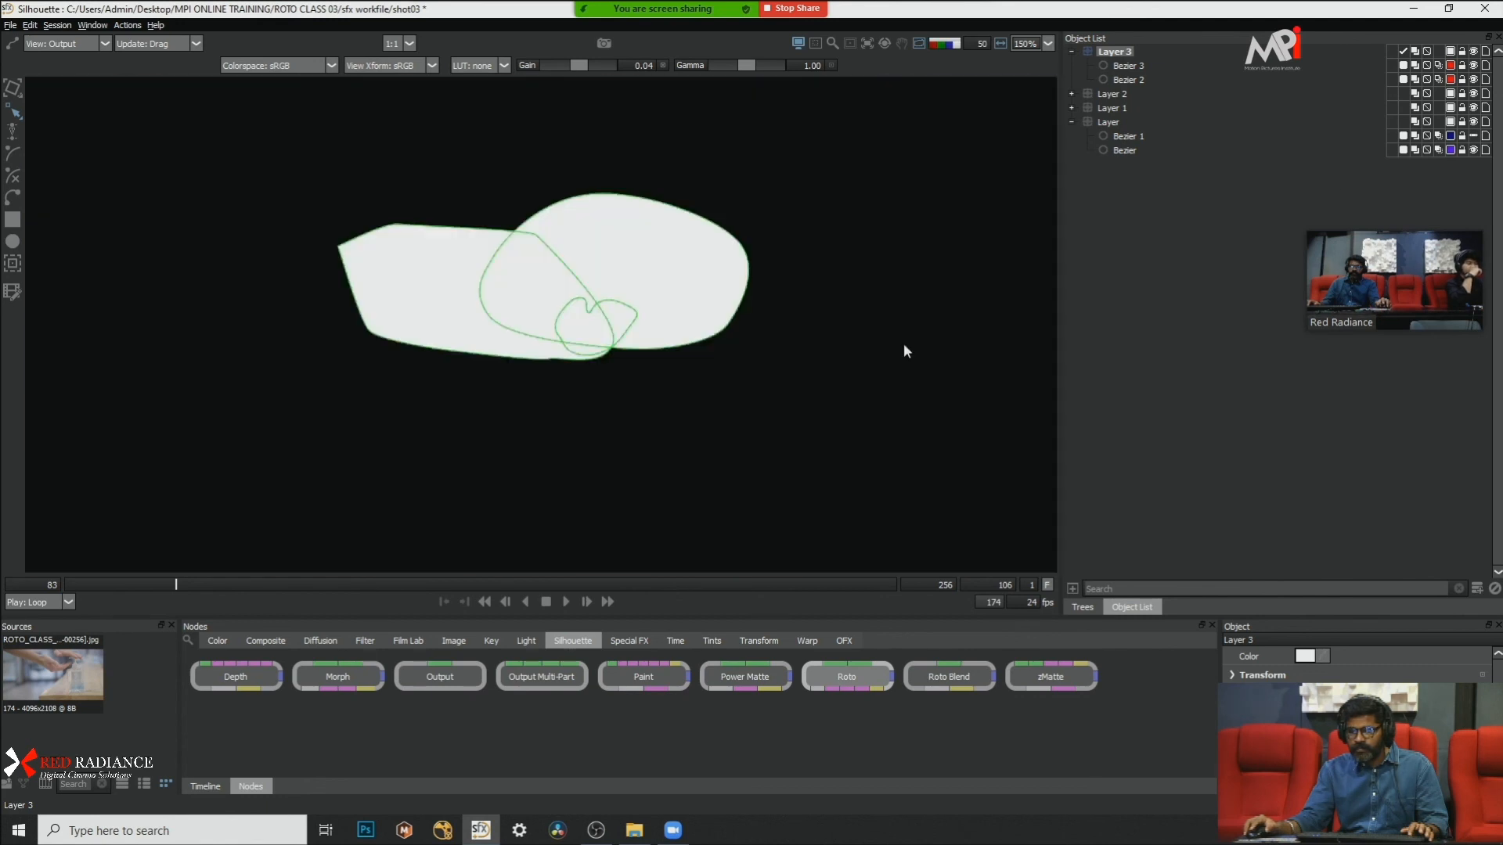
Step: Cycle the blend modes of Bezier 3 and Bezier 2 in the alpha view, leaving Bezier 3 on Inside
{"action": "left_click", "coordinate": [1426, 66]}
{"action": "left_click", "coordinate": [1426, 66]}
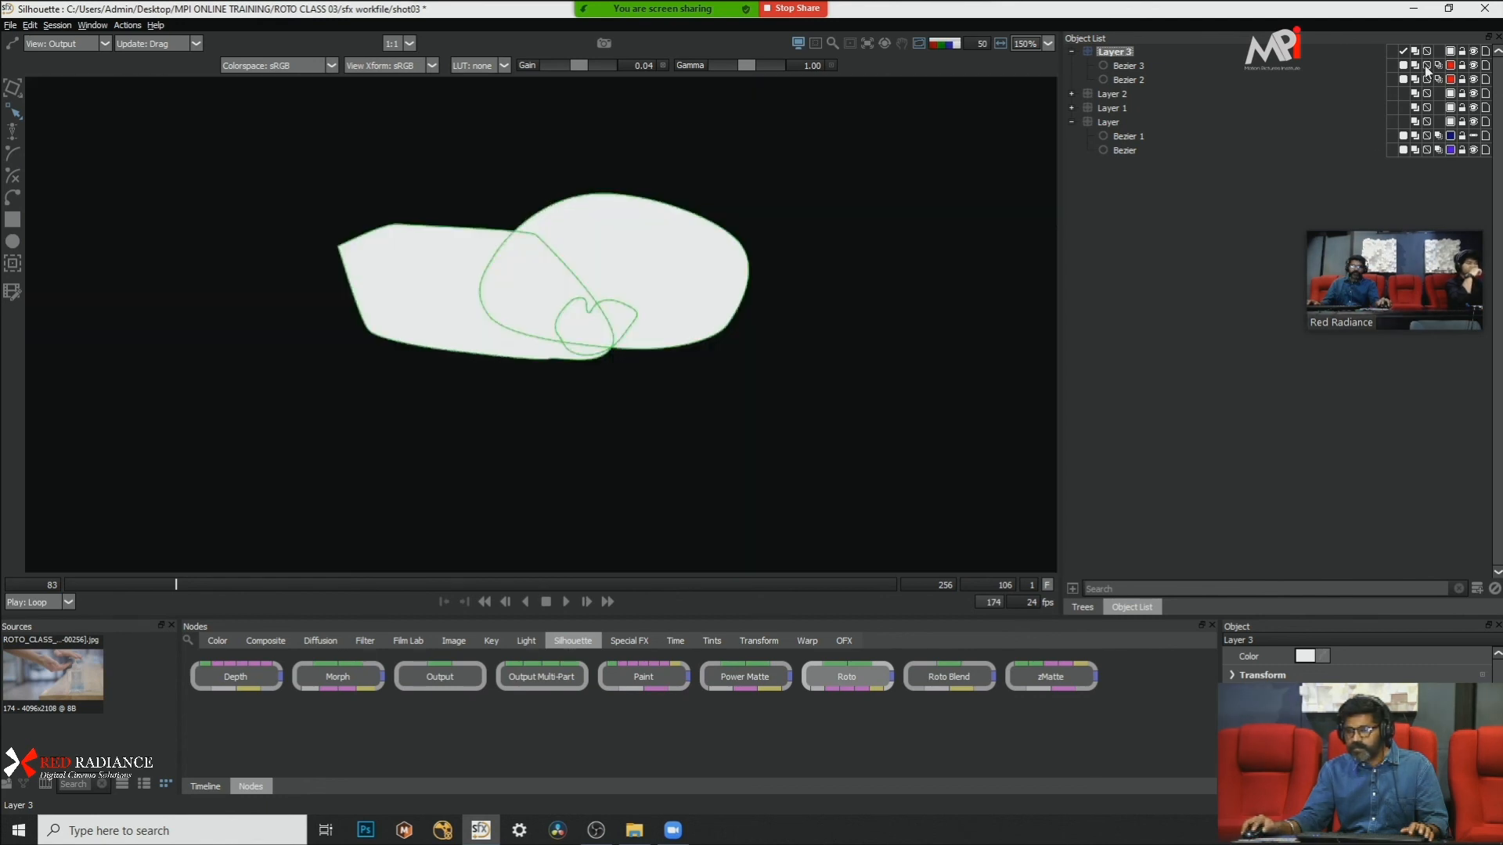
{"action": "left_click", "coordinate": [1416, 67]}
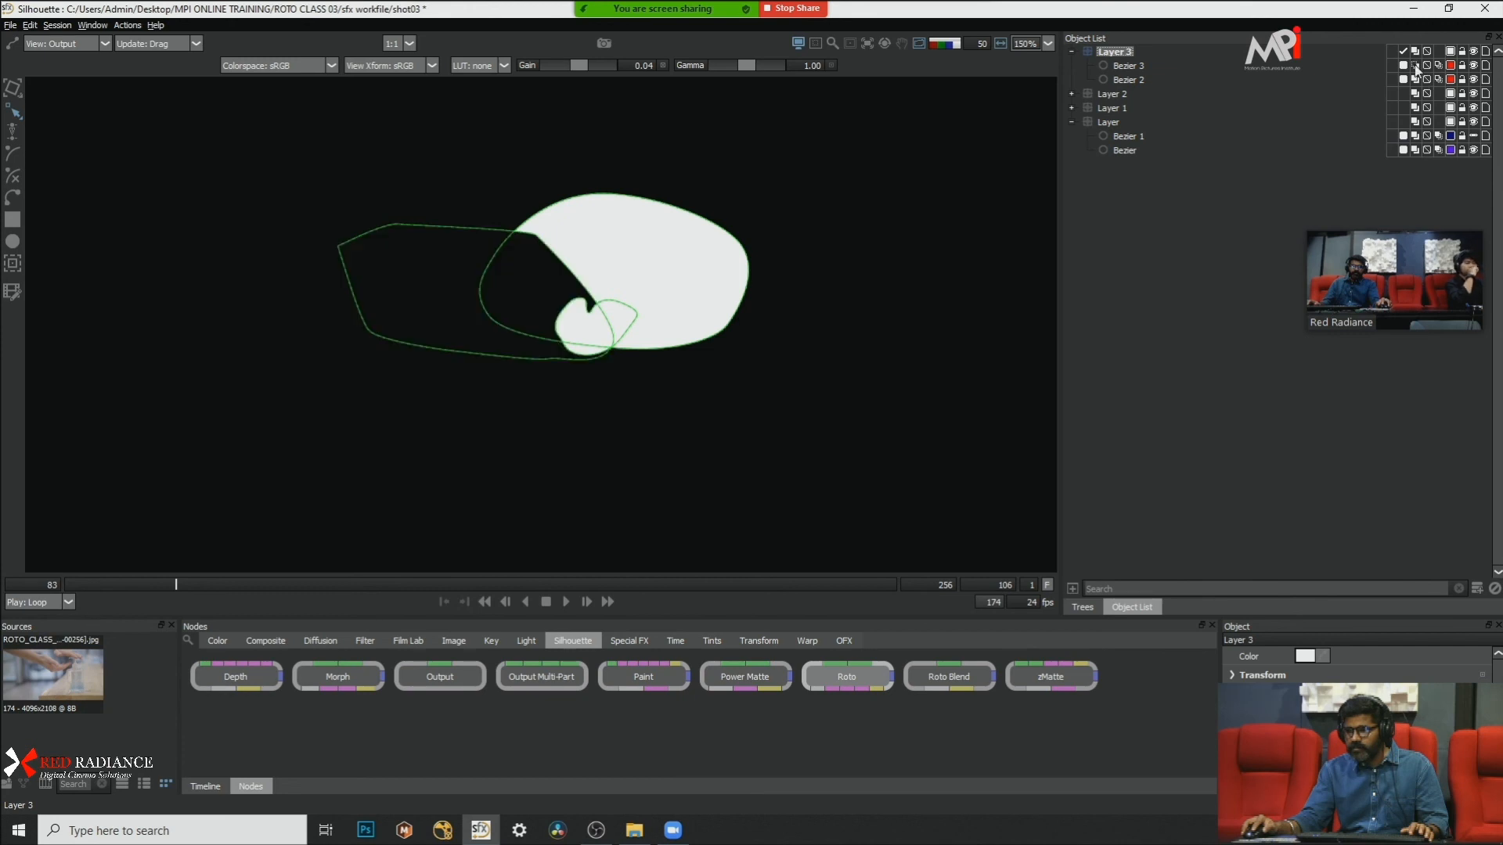
{"action": "left_click", "coordinate": [1417, 69]}
{"action": "left_click", "coordinate": [1417, 69]}
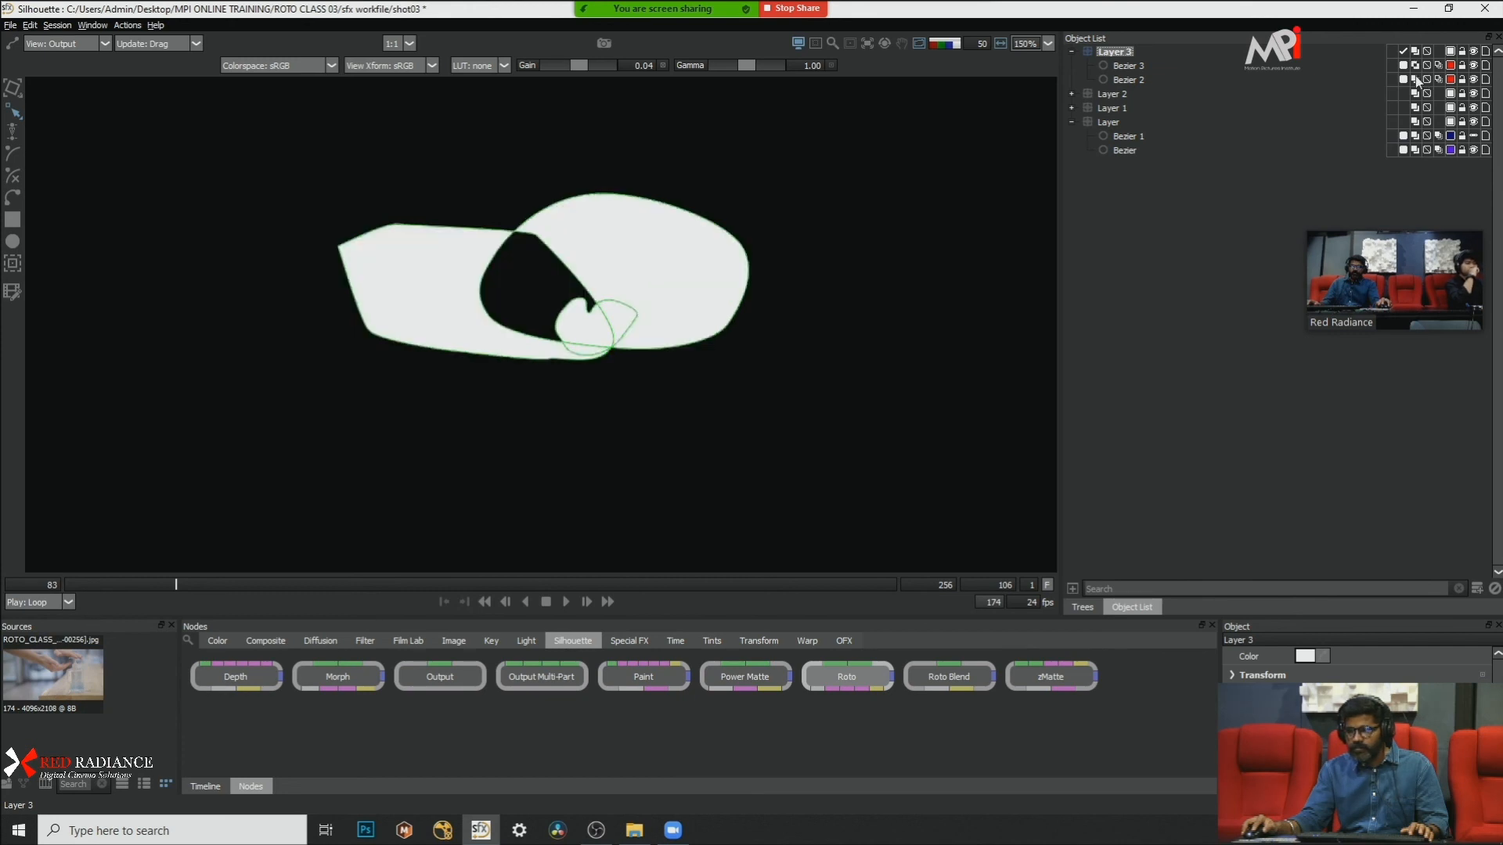
{"action": "left_click", "coordinate": [1417, 80]}
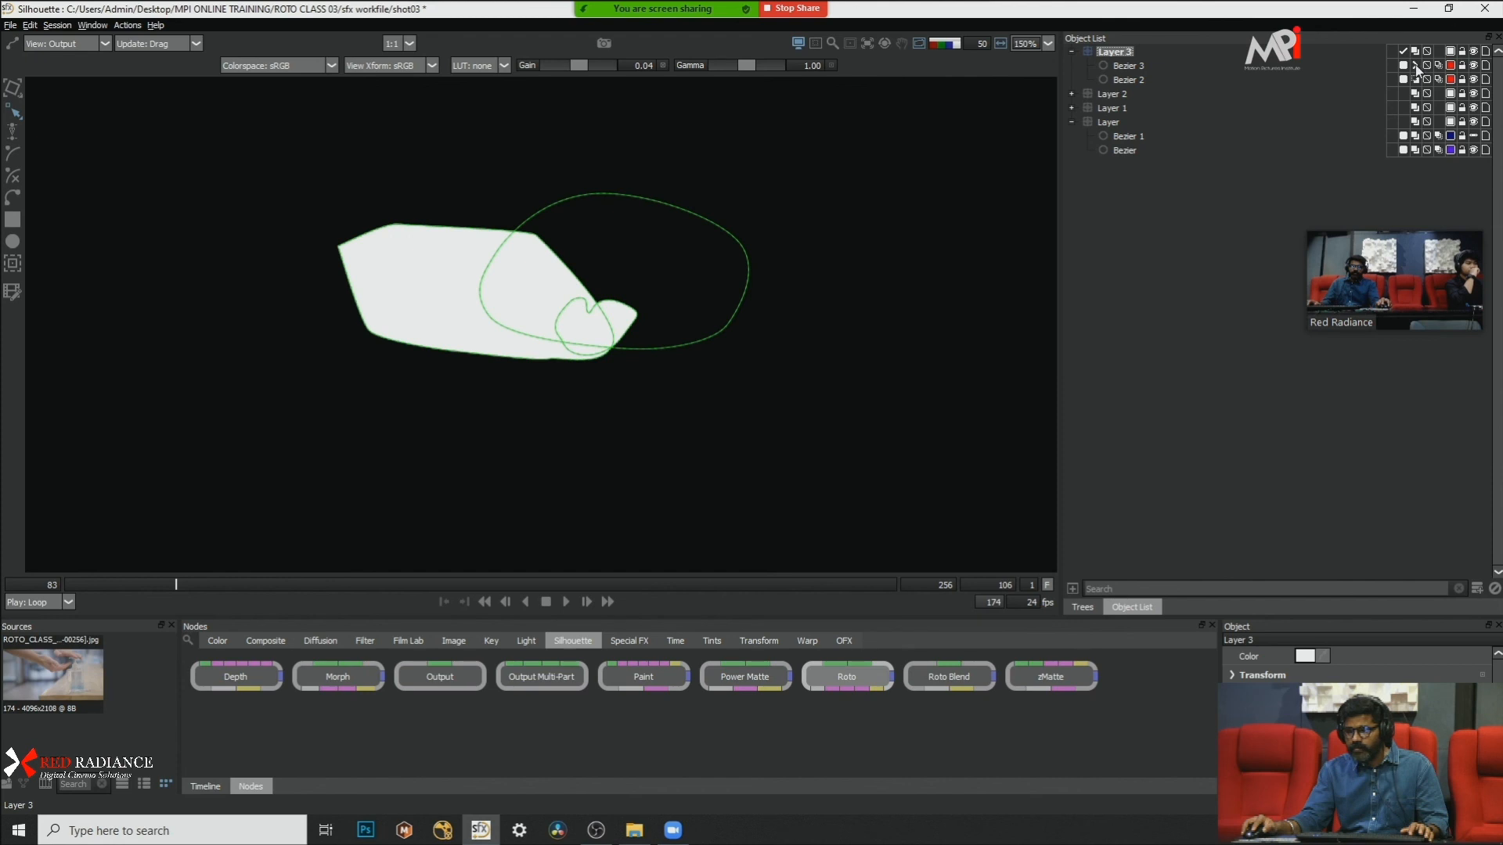
{"action": "left_click", "coordinate": [1417, 67]}
Step: Step from frame 106 to 110 and back to 108 in the overlay and alpha views, checking the gel matte against the palm shapes
{"action": "key", "text": "a"}
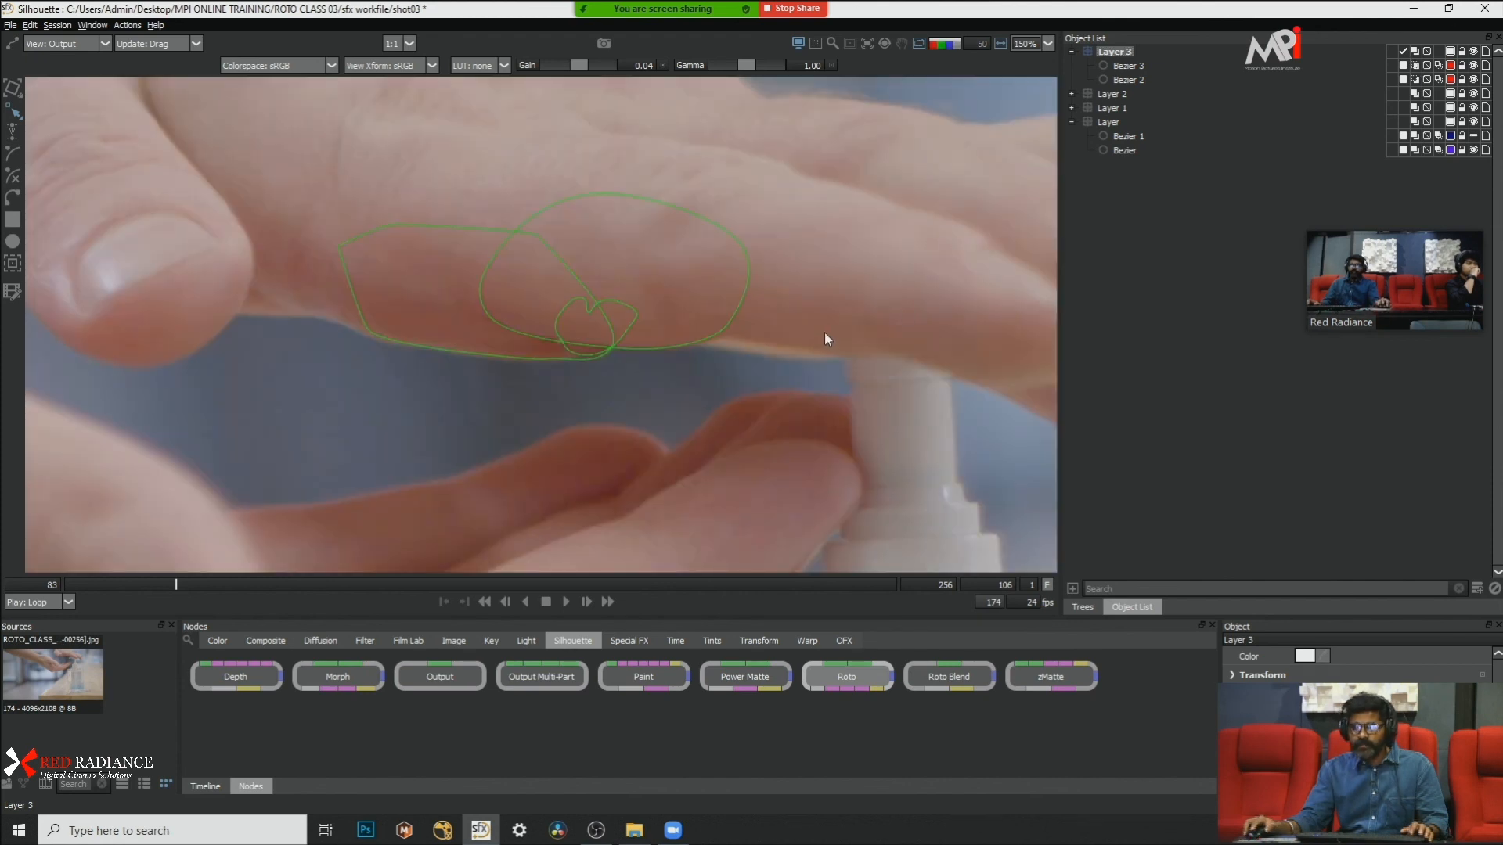
{"action": "key", "text": "s"}
{"action": "scroll", "coordinate": [595, 312], "scroll_direction": "down", "scroll_amount": 5}
{"action": "scroll", "coordinate": [638, 359], "scroll_direction": "up", "scroll_amount": 3}
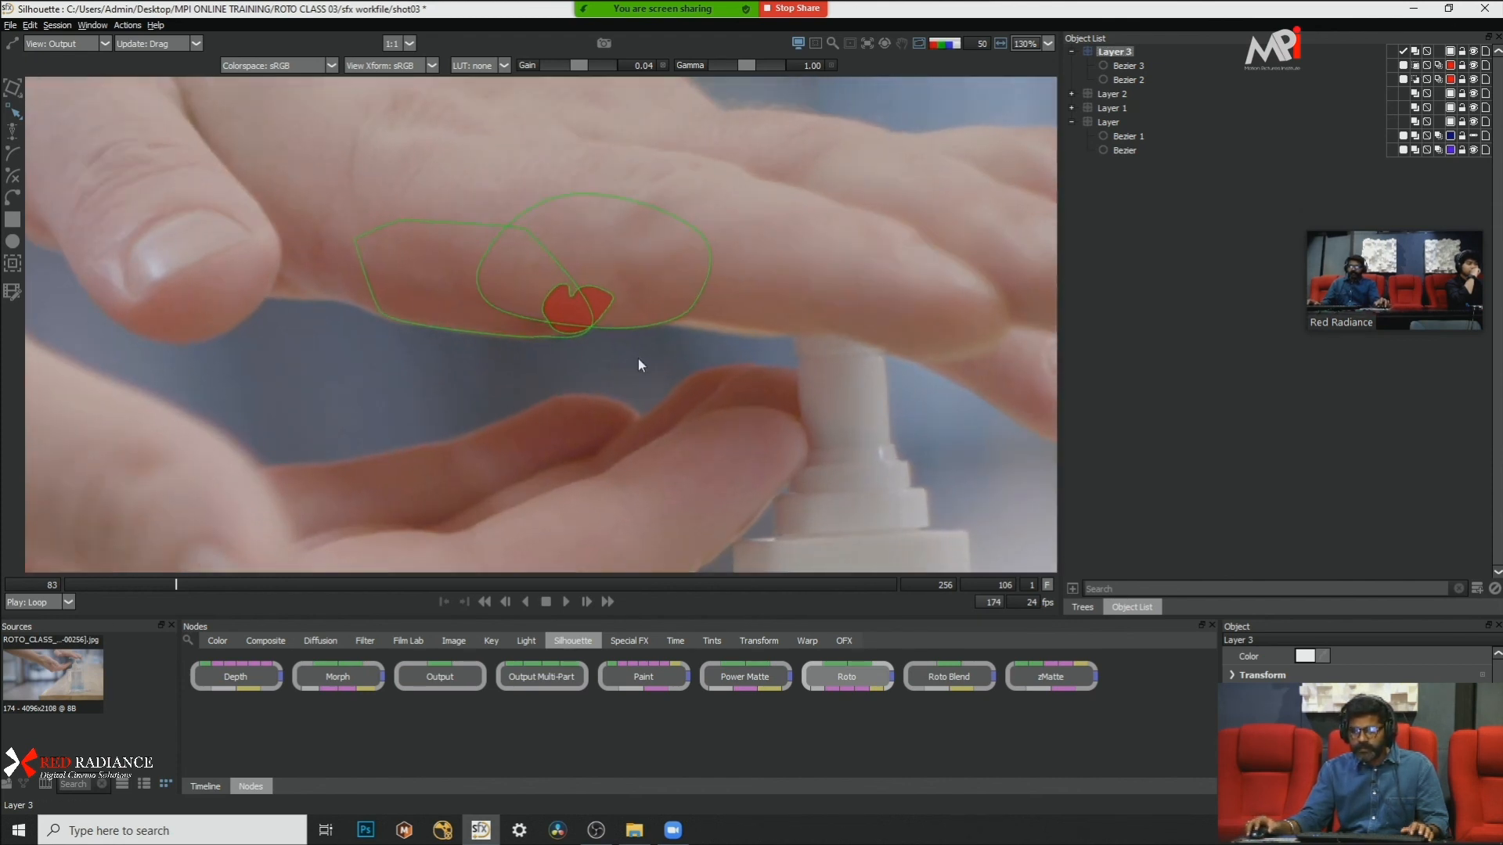
{"action": "key", "text": "x"}
{"action": "key", "text": "x"}
{"action": "key", "text": "x"}
{"action": "key", "text": "a"}
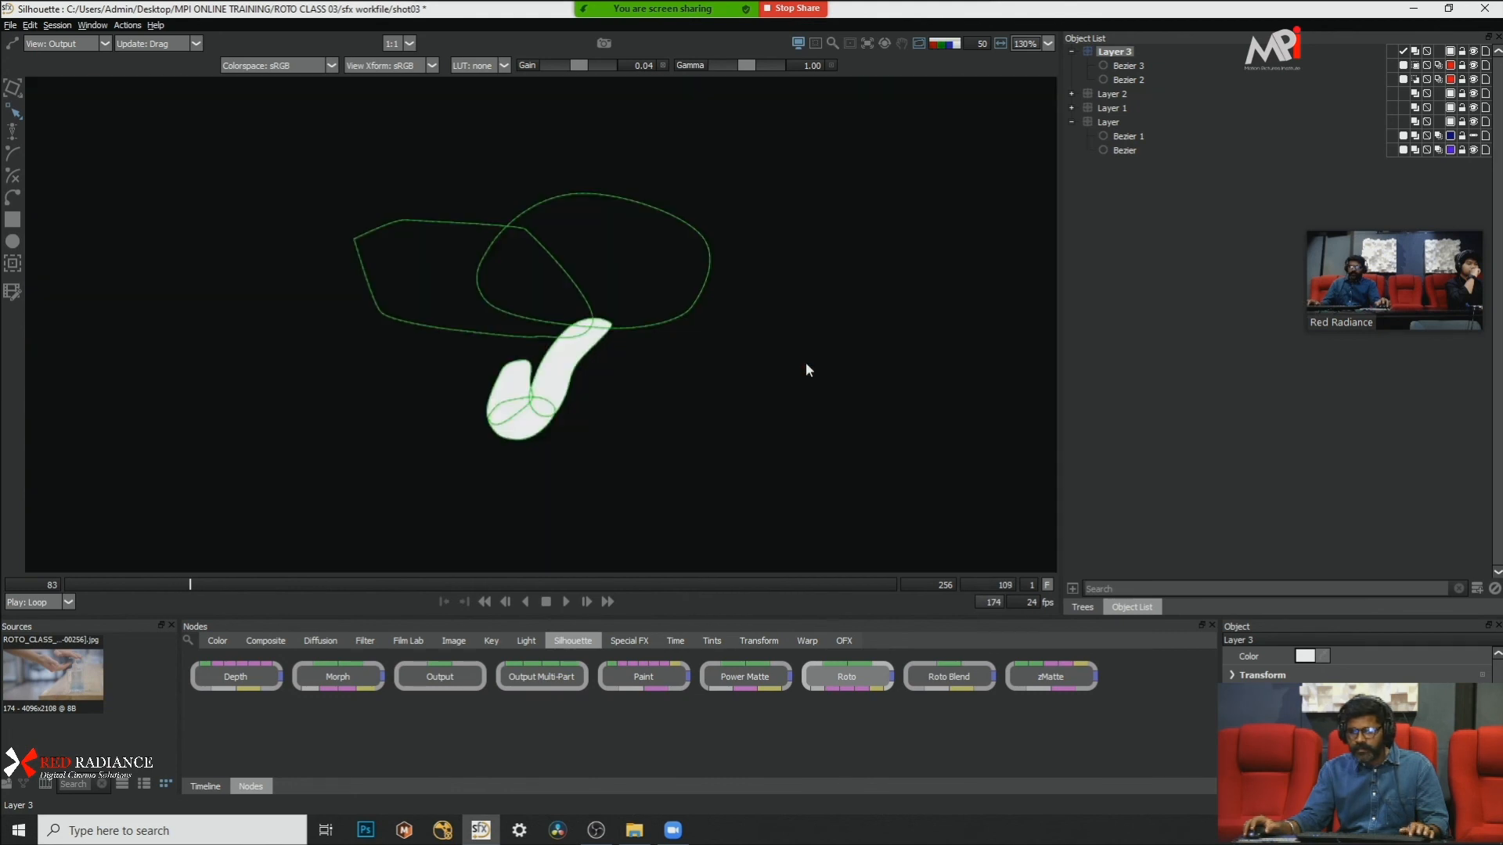
{"action": "key", "text": "x"}
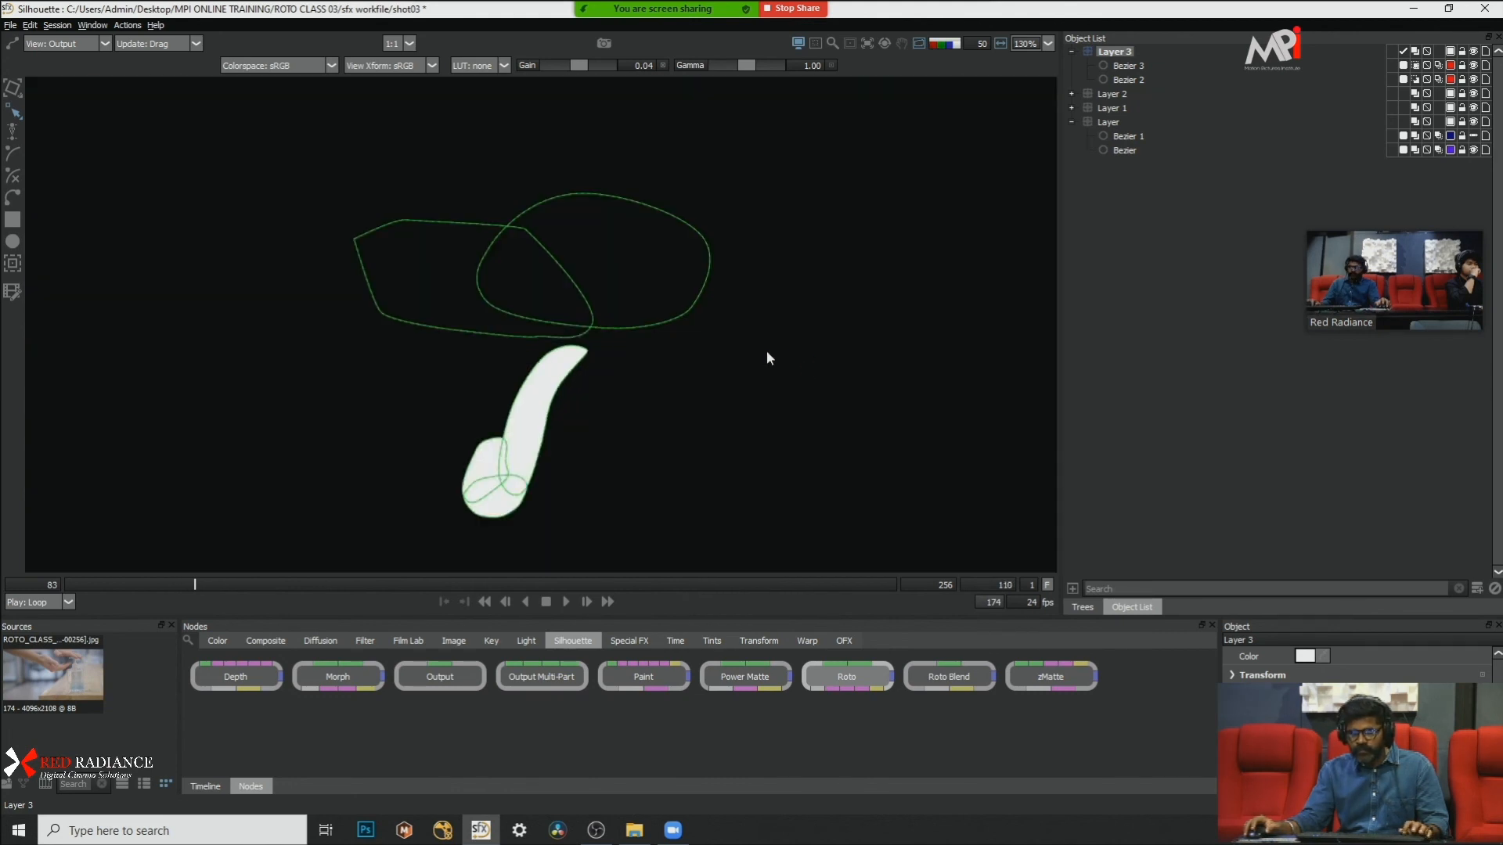
{"action": "key", "text": "z"}
{"action": "key", "text": "z"}
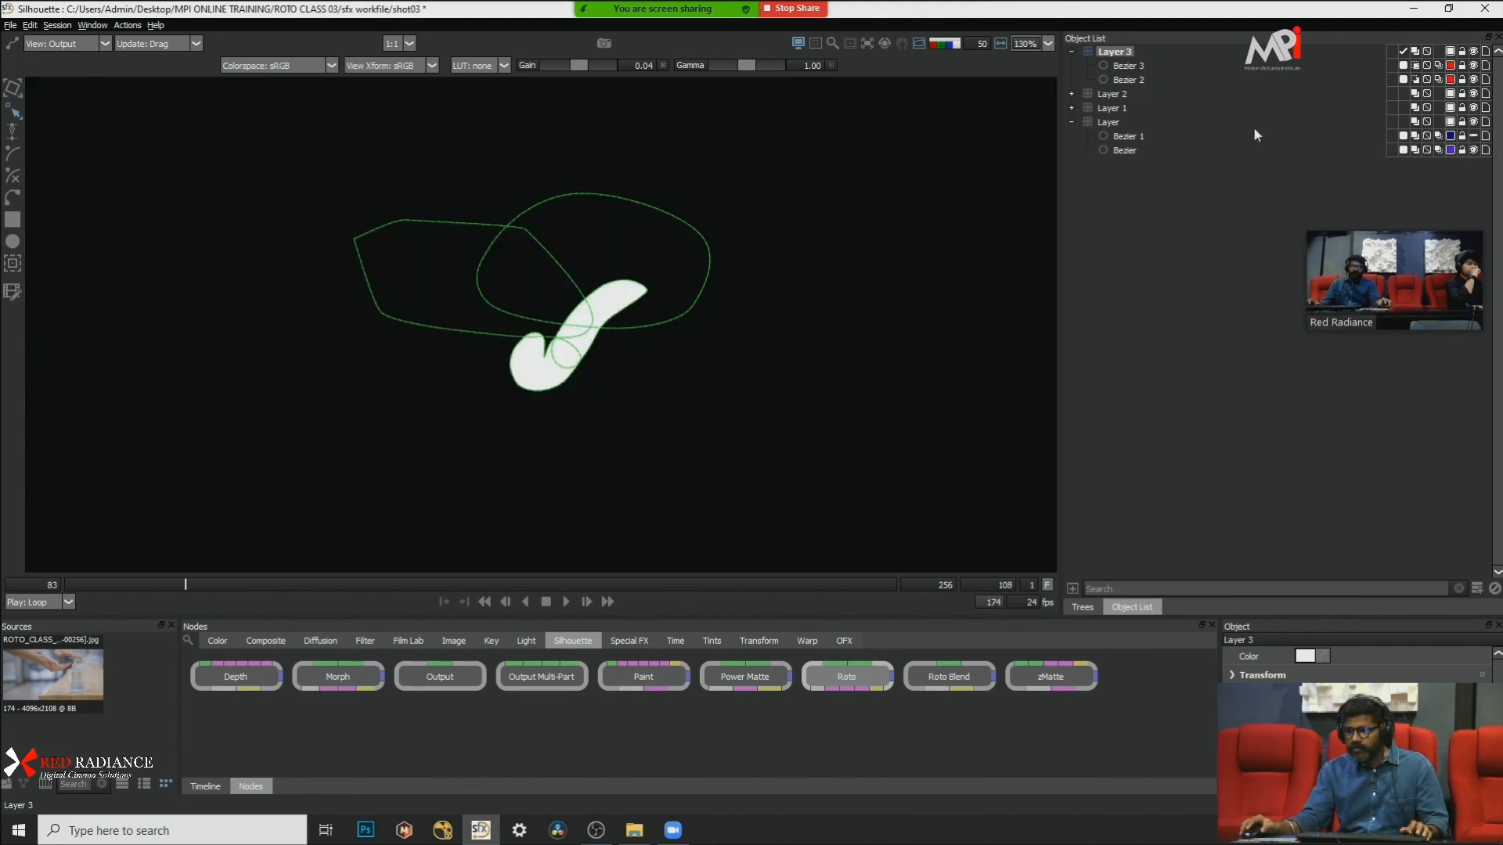
Step: Select Bezier 3, toggle Layer 3's blend mode, and compare the alpha on the neighbouring frames
{"action": "left_click", "coordinate": [1127, 66]}
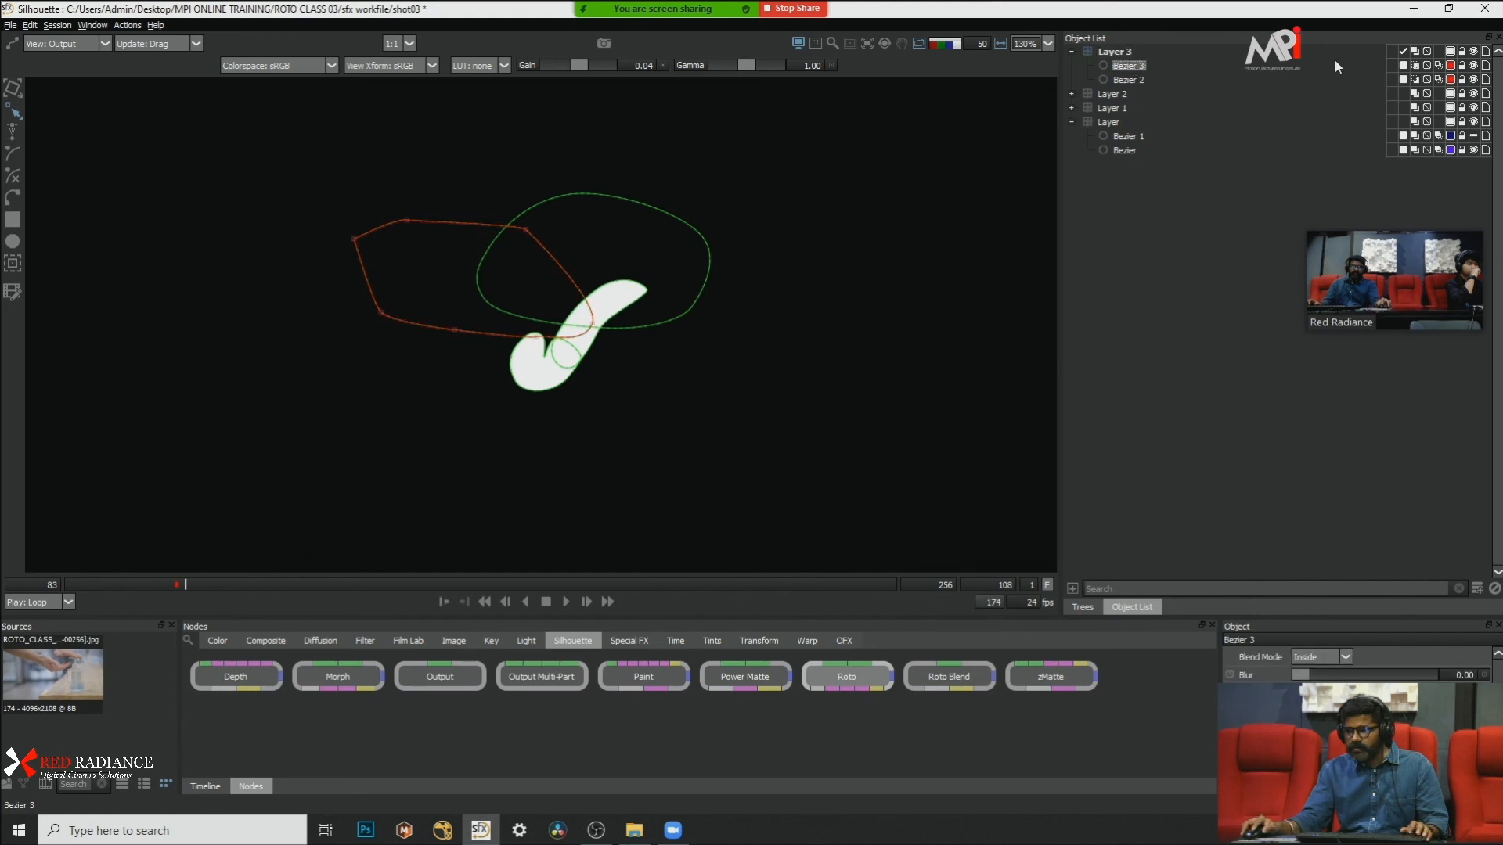
{"action": "left_click", "coordinate": [1416, 53]}
{"action": "left_click", "coordinate": [1416, 53]}
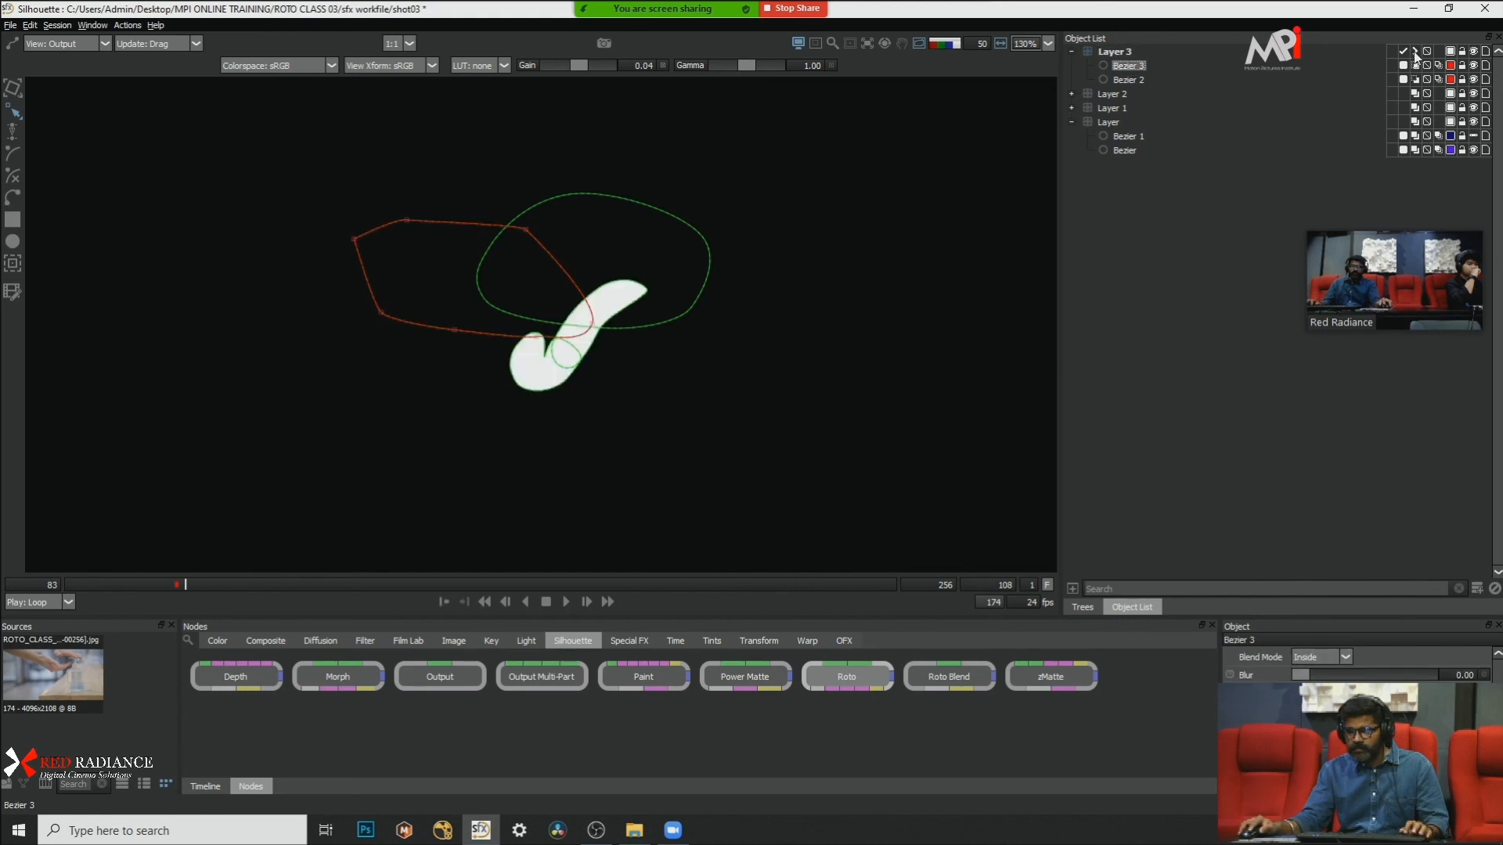
{"action": "key", "text": "x"}
{"action": "key", "text": "z"}
{"action": "key", "text": "z"}
{"action": "key", "text": "a"}
Step: Step forward past frame 111 and back to 107 in the image view, examining the falling gel's outlines beside the palm shapes
{"action": "key", "text": "x"}
{"action": "key", "text": "x"}
{"action": "key", "text": "x"}
{"action": "key", "text": "x"}
{"action": "scroll", "coordinate": [781, 280], "scroll_direction": "down", "scroll_amount": 1}
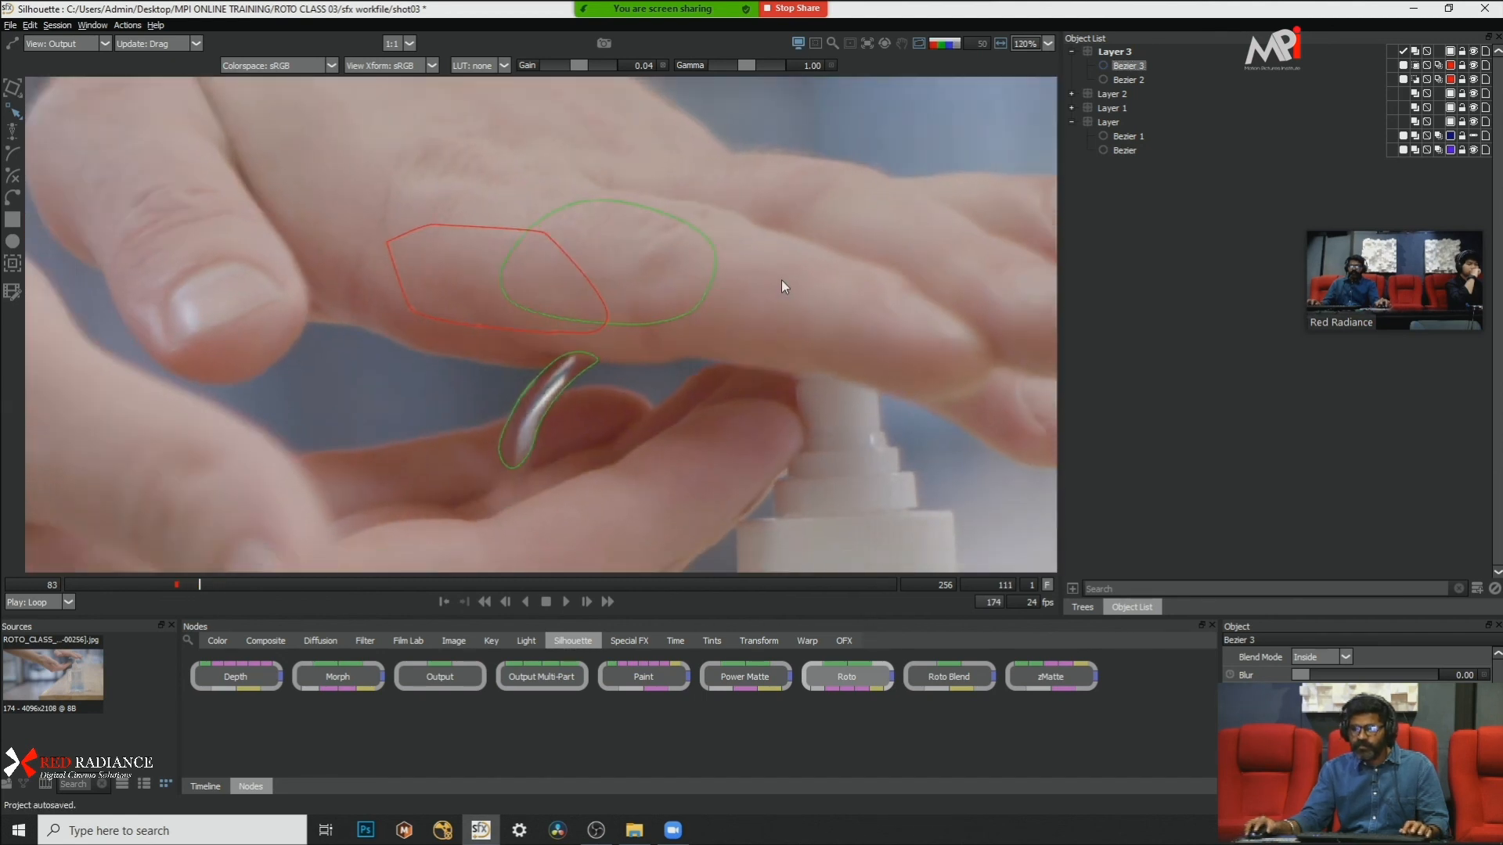
{"action": "scroll", "coordinate": [781, 280], "scroll_direction": "down", "scroll_amount": 1}
{"action": "key", "text": "x"}
{"action": "key", "text": "x"}
{"action": "key", "text": "x"}
{"action": "key", "text": "z"}
{"action": "key", "text": "z"}
{"action": "key", "text": "z"}
{"action": "key", "text": "z"}
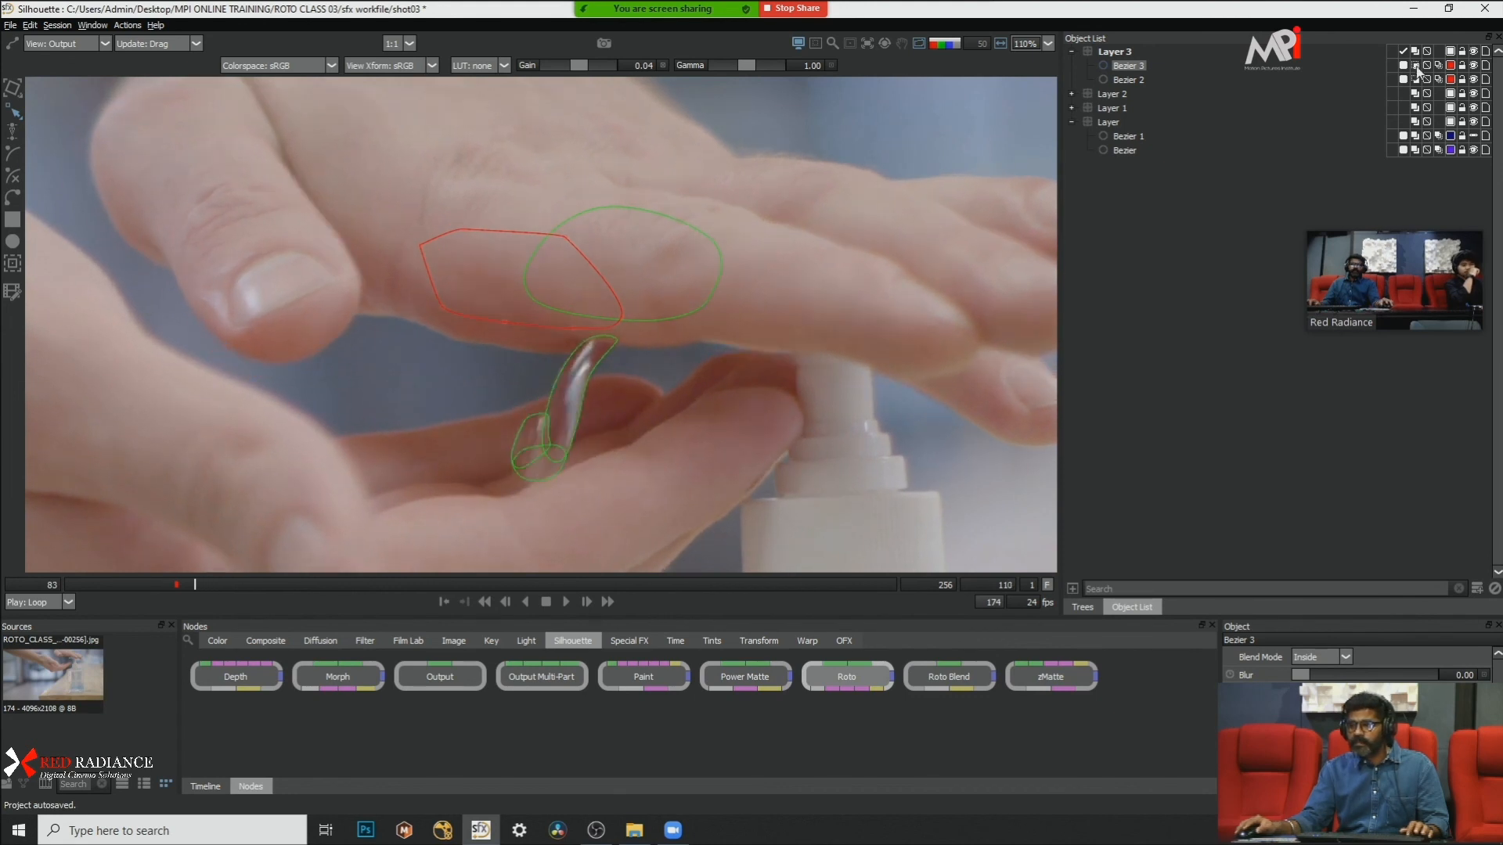
{"action": "key", "text": "z"}
{"action": "key", "text": "z"}
{"action": "key", "text": "z"}
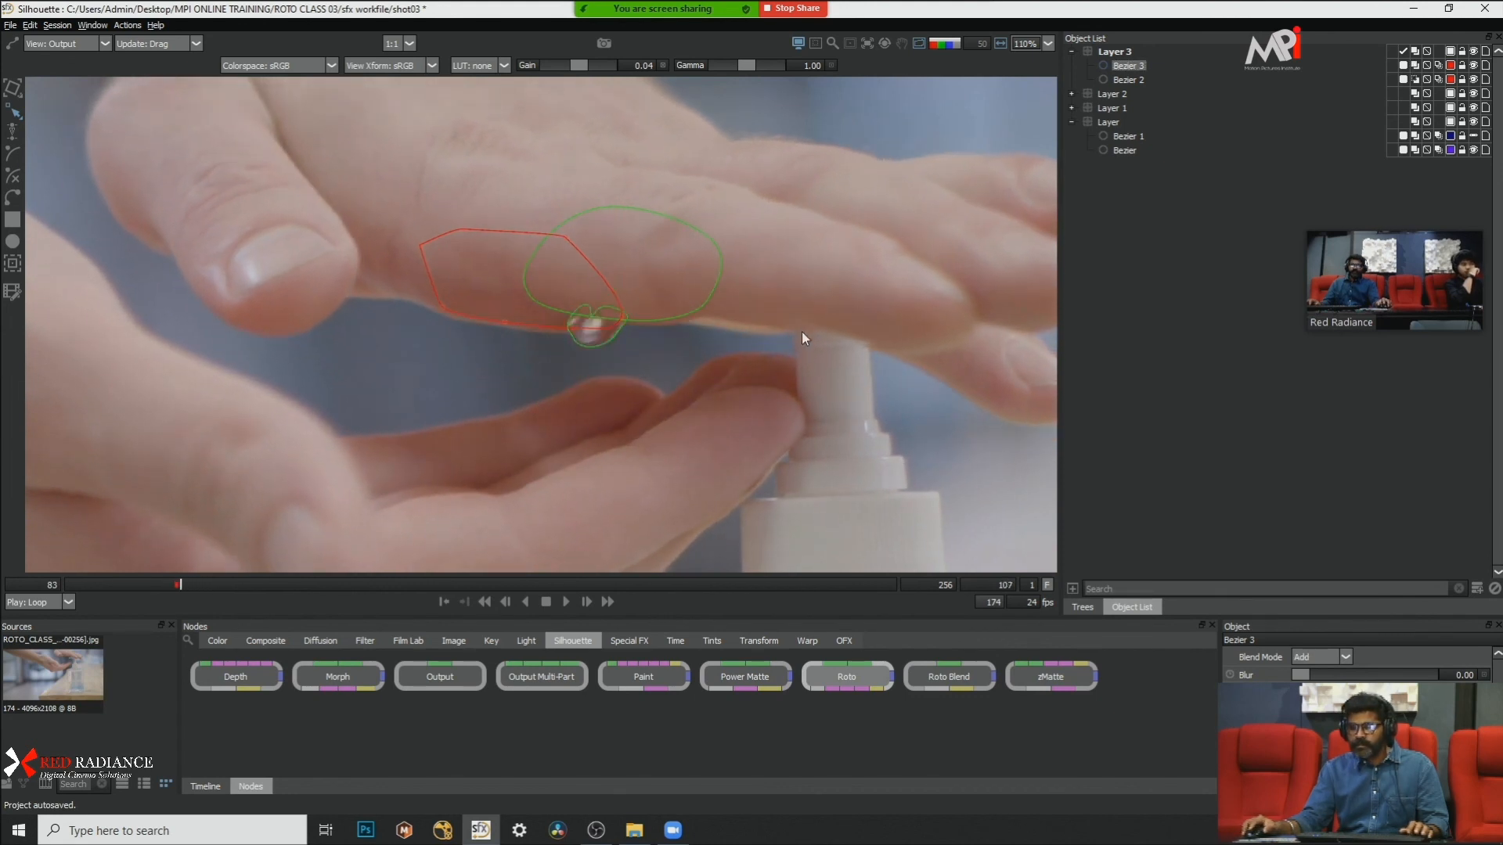
Step: Show the alpha at frame 108 and set Bezier 3's blend mode to Difference and Bezier 2's to Add
{"action": "key", "text": "s"}
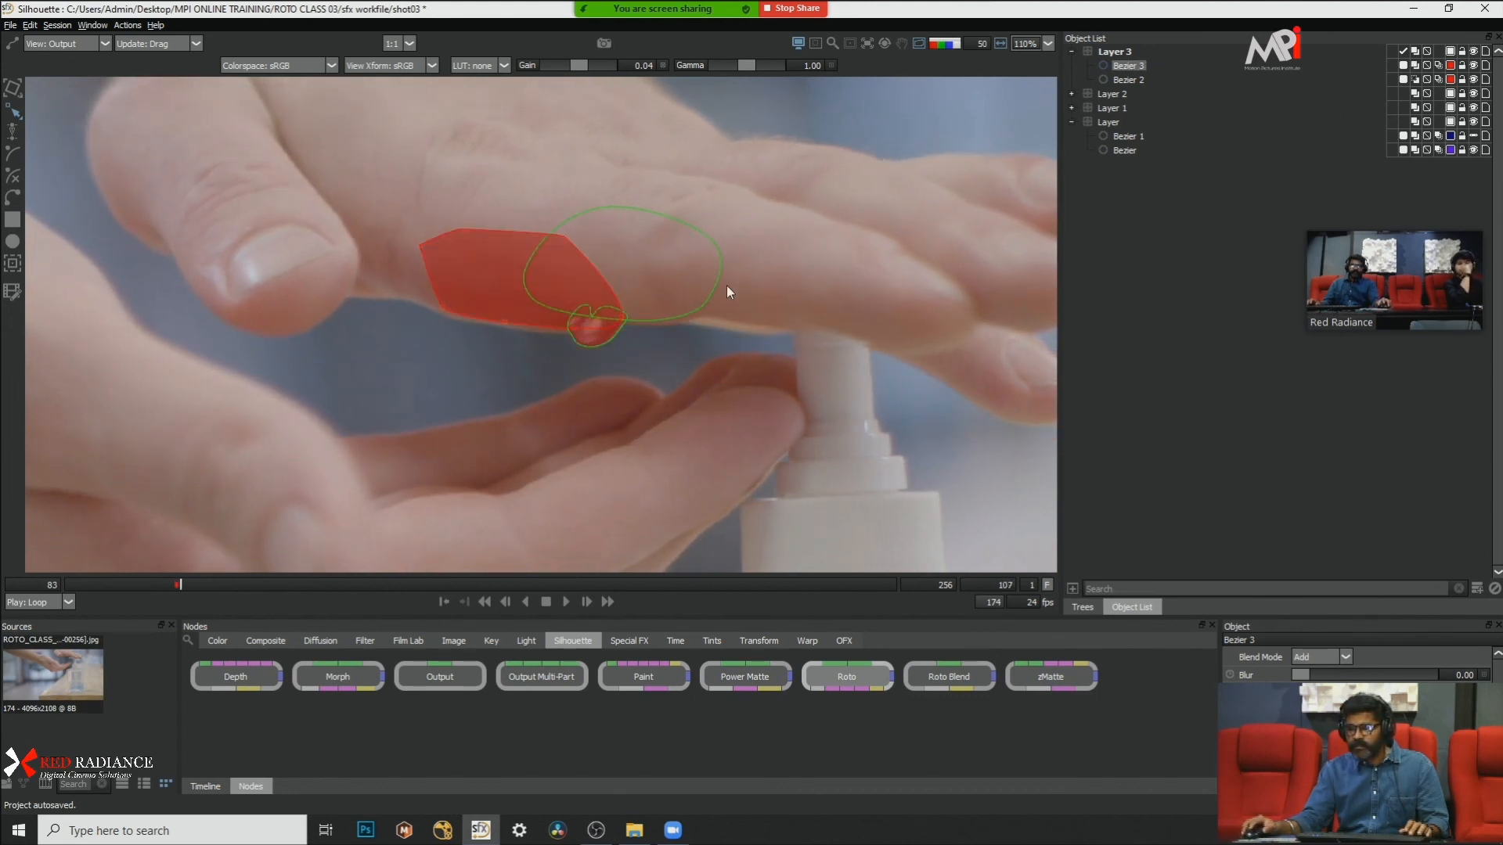
{"action": "key", "text": "a"}
{"action": "key", "text": "x"}
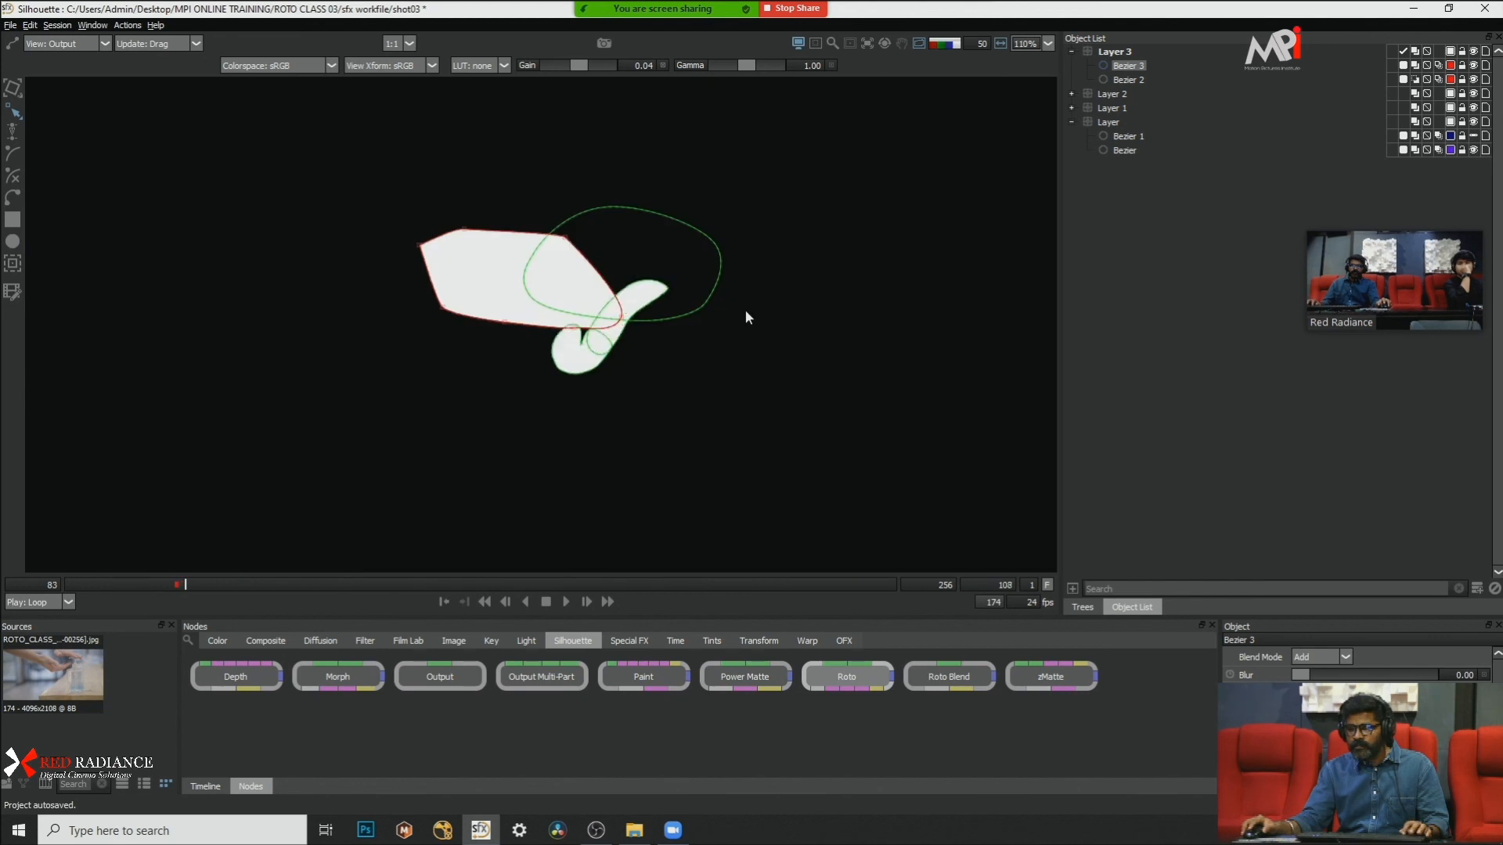
{"action": "left_click", "coordinate": [1414, 80]}
{"action": "left_click", "coordinate": [1415, 80]}
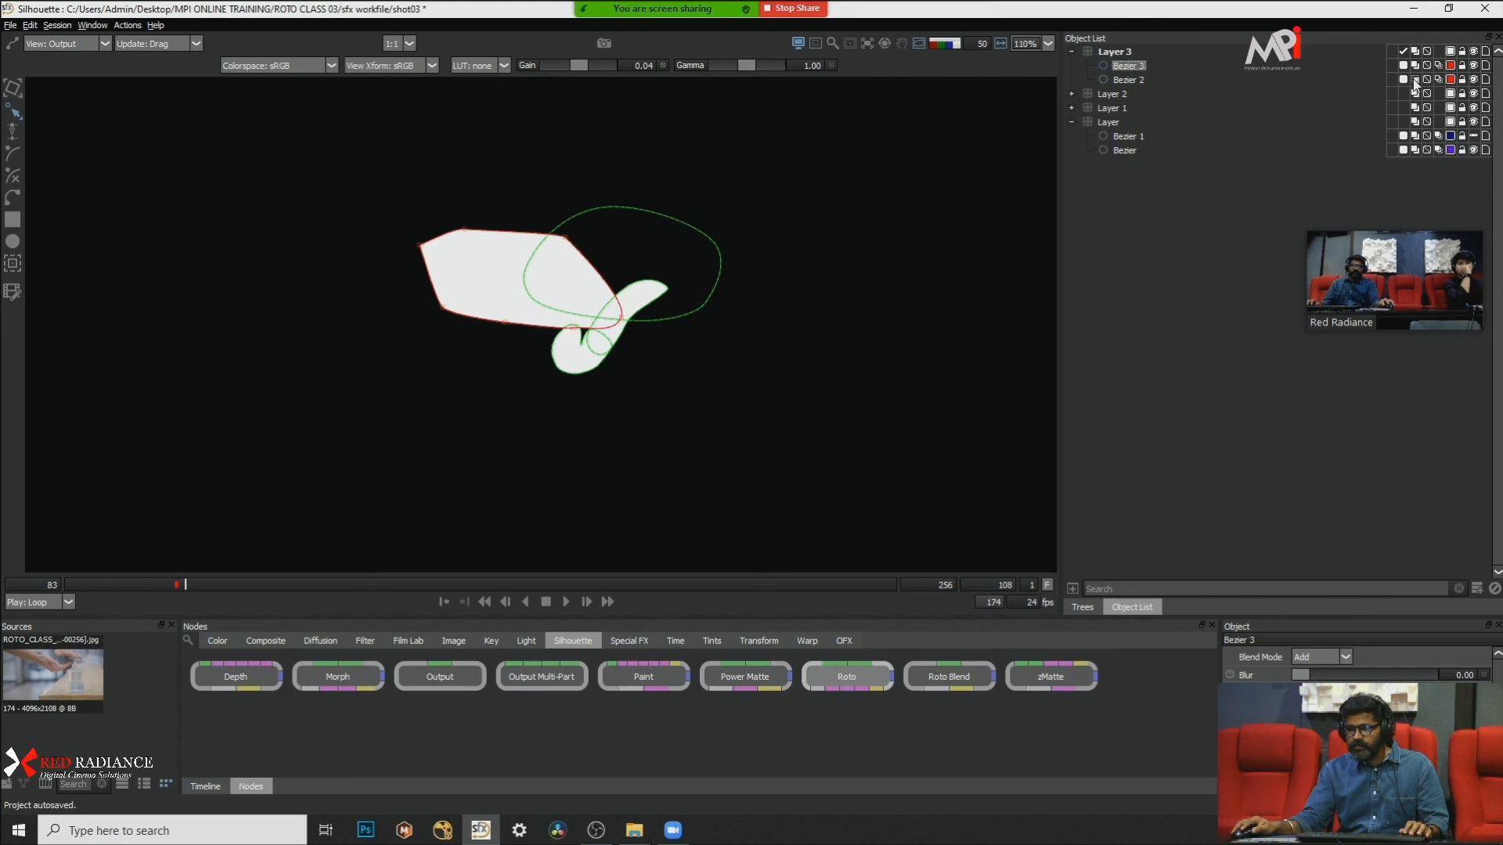
{"action": "left_click", "coordinate": [1415, 66]}
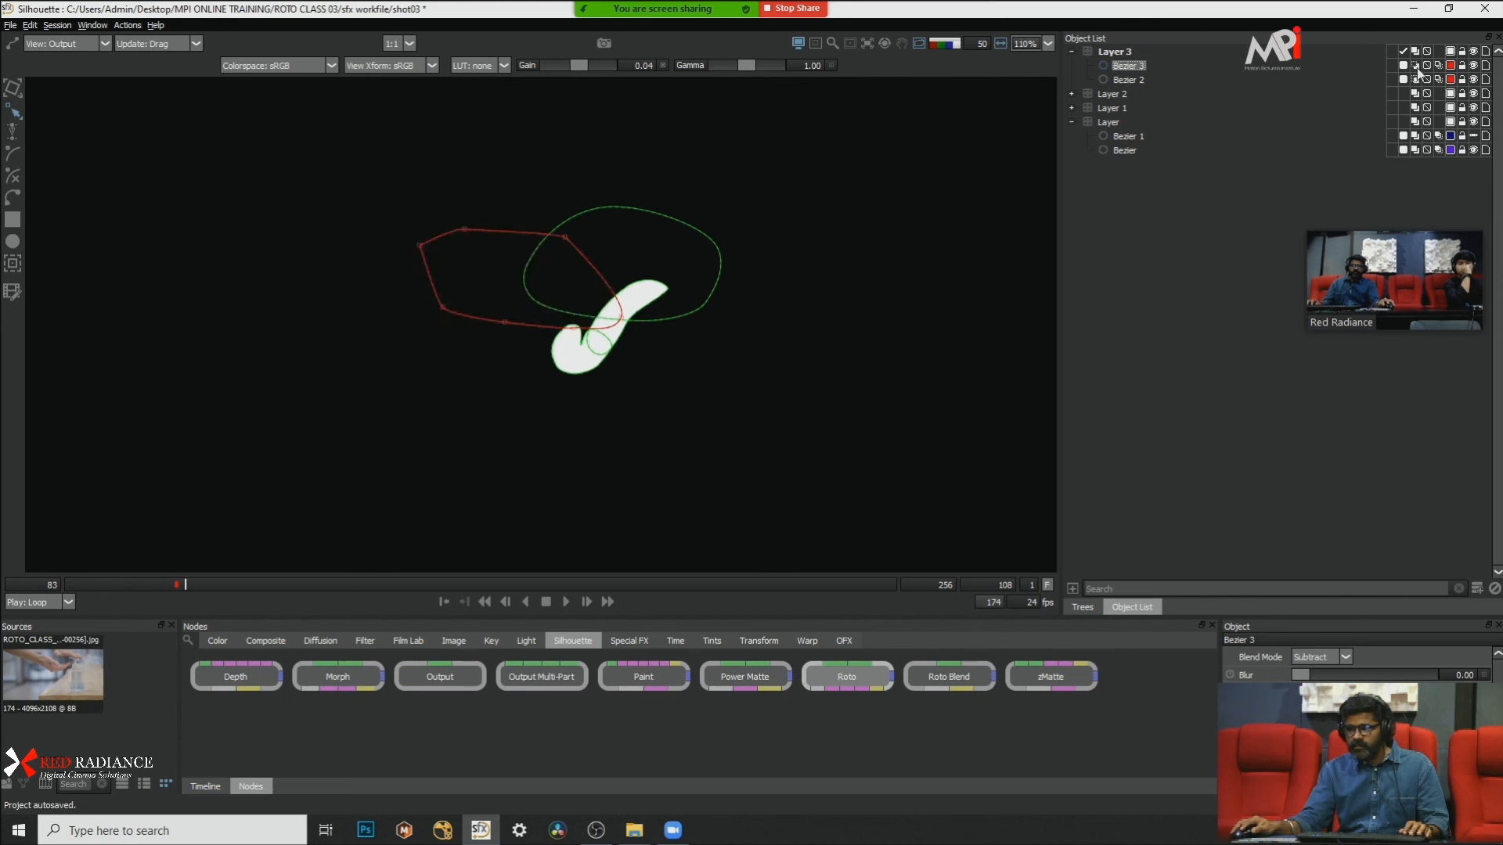
{"action": "left_click", "coordinate": [1415, 67]}
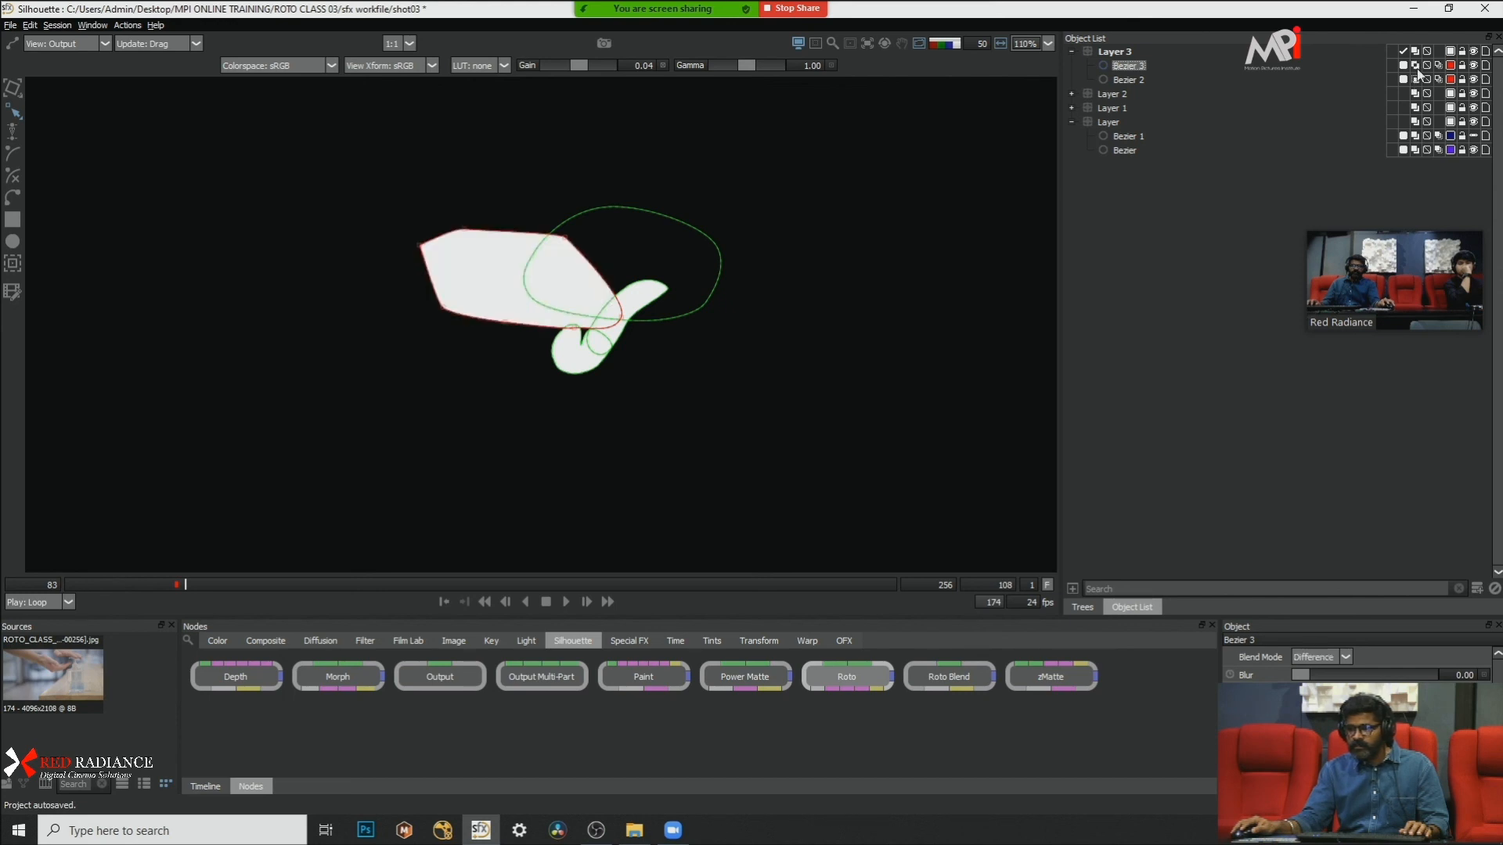
{"action": "left_click", "coordinate": [1415, 80]}
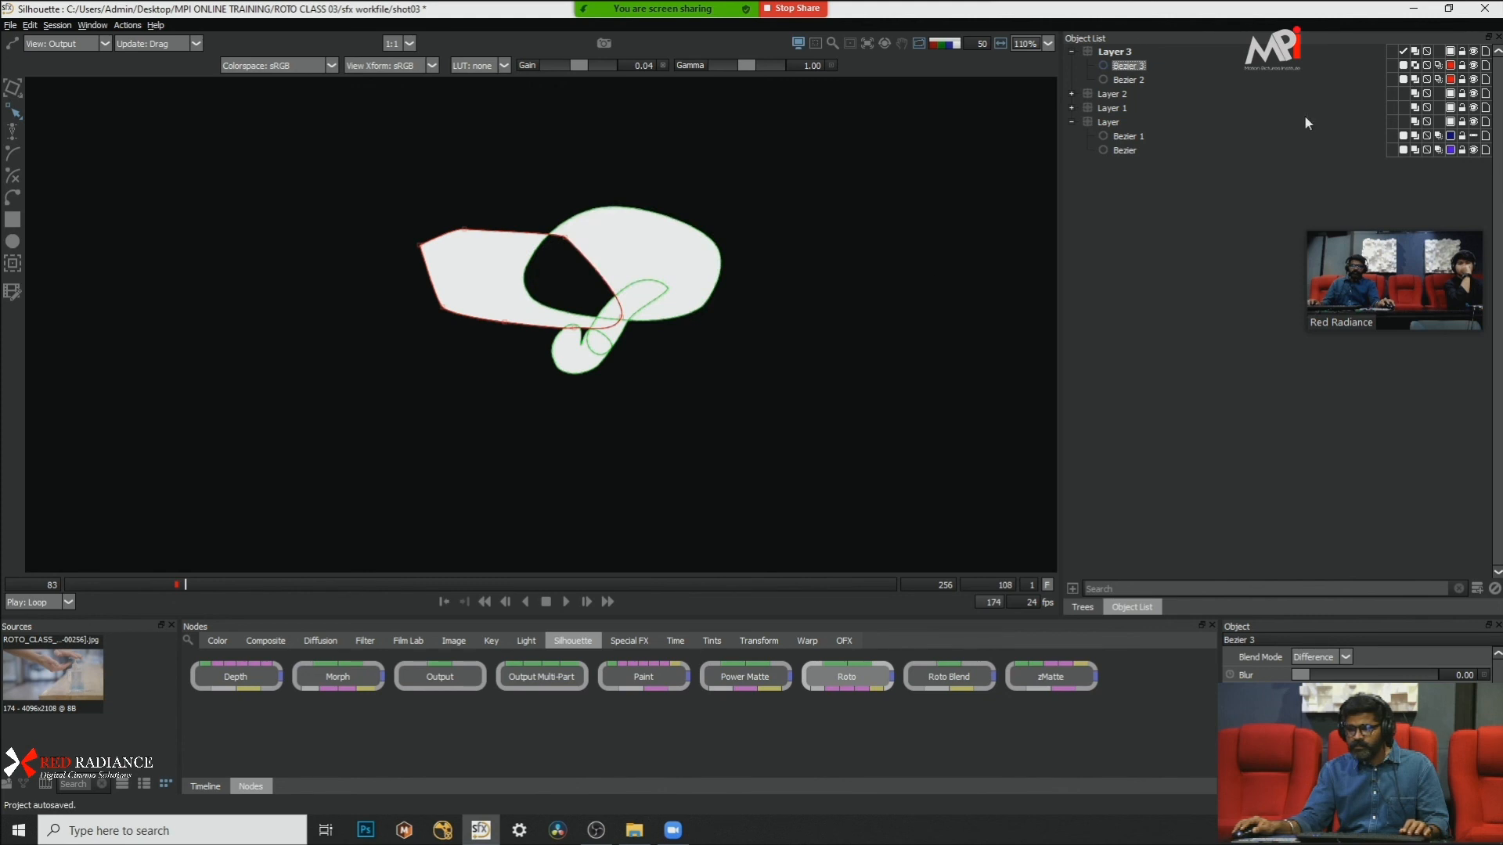
Step: Set Bezier 3's blend mode back to Add and switch Layer 3's blend mode so its shapes cut into the gel matte
{"action": "key", "text": "Left"}
{"action": "key", "text": "Left"}
{"action": "key", "text": "Left"}
{"action": "key", "text": "Right"}
{"action": "key", "text": "Right"}
{"action": "left_click", "coordinate": [1416, 67]}
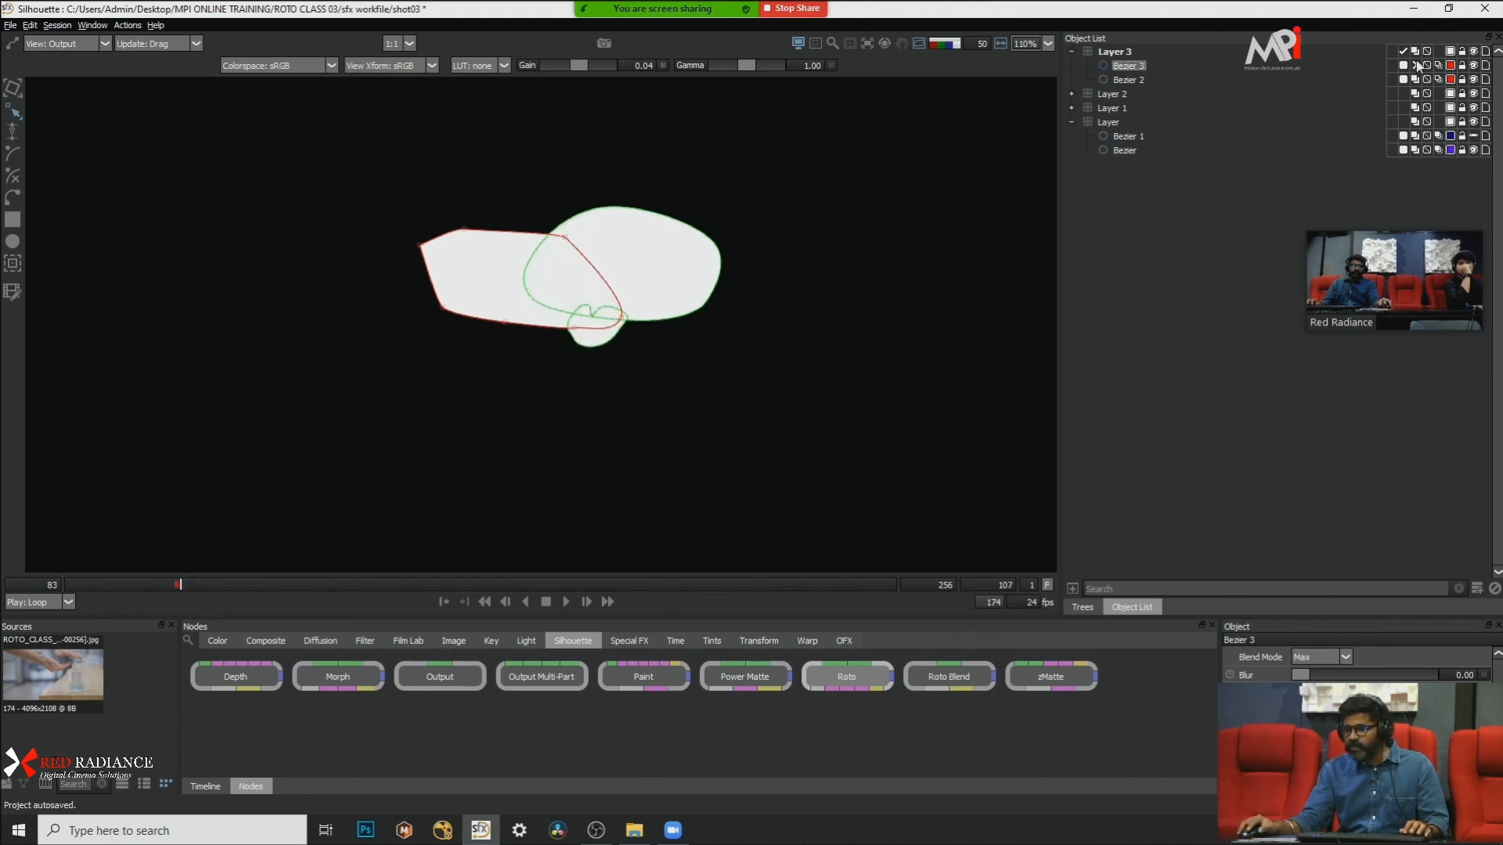
{"action": "left_click", "coordinate": [1417, 68]}
{"action": "left_click", "coordinate": [1417, 68]}
{"action": "left_click", "coordinate": [1417, 52]}
{"action": "left_click", "coordinate": [895, 312]}
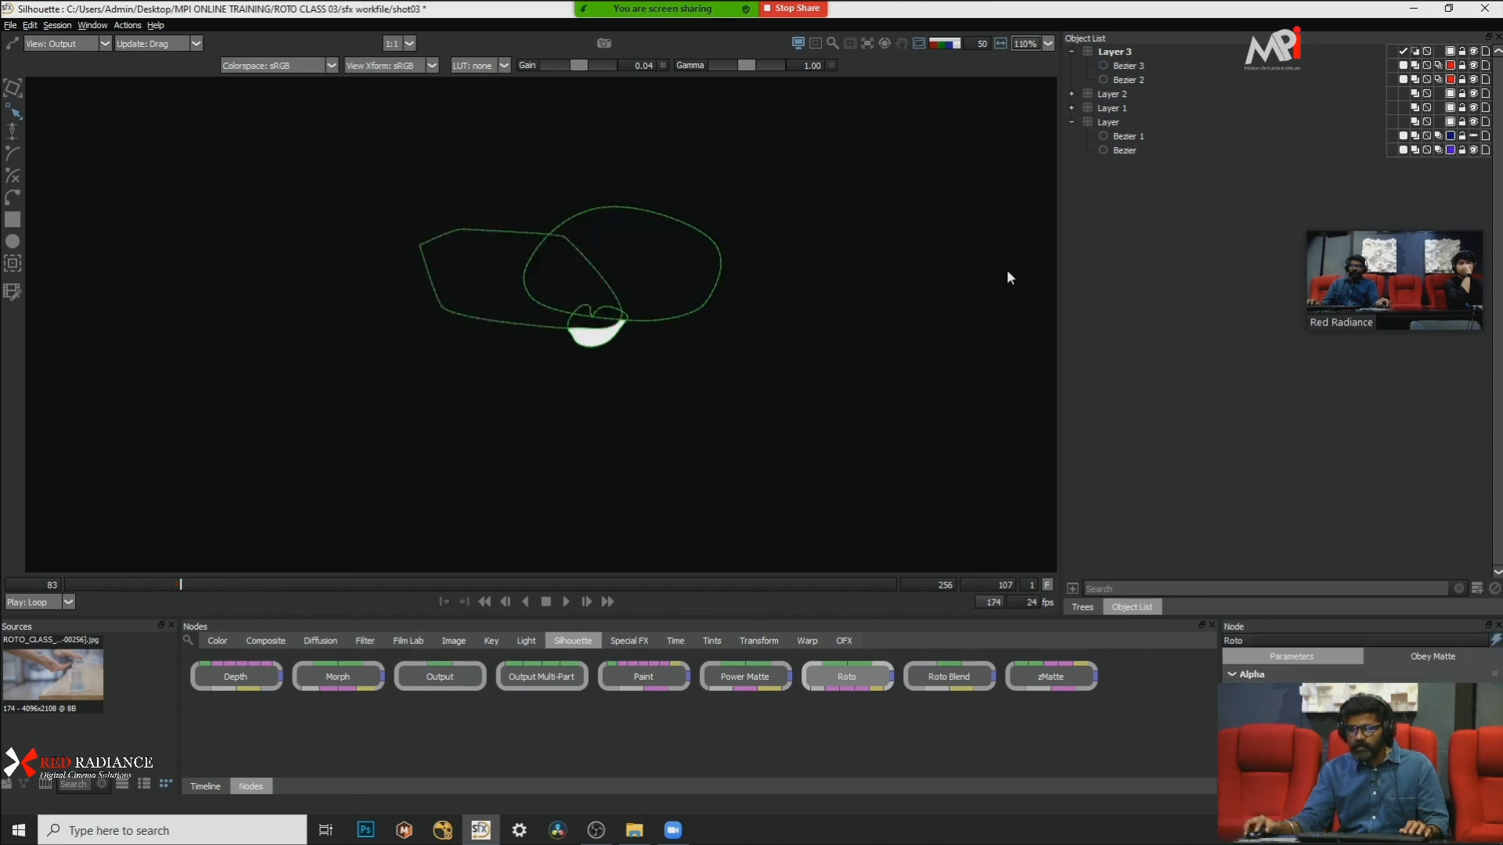
Step: Step between frames 106 and 110 in the alpha and overlay views, checking where Layer 3's shapes cut the gel against the palm
{"action": "left_click", "coordinate": [1131, 65]}
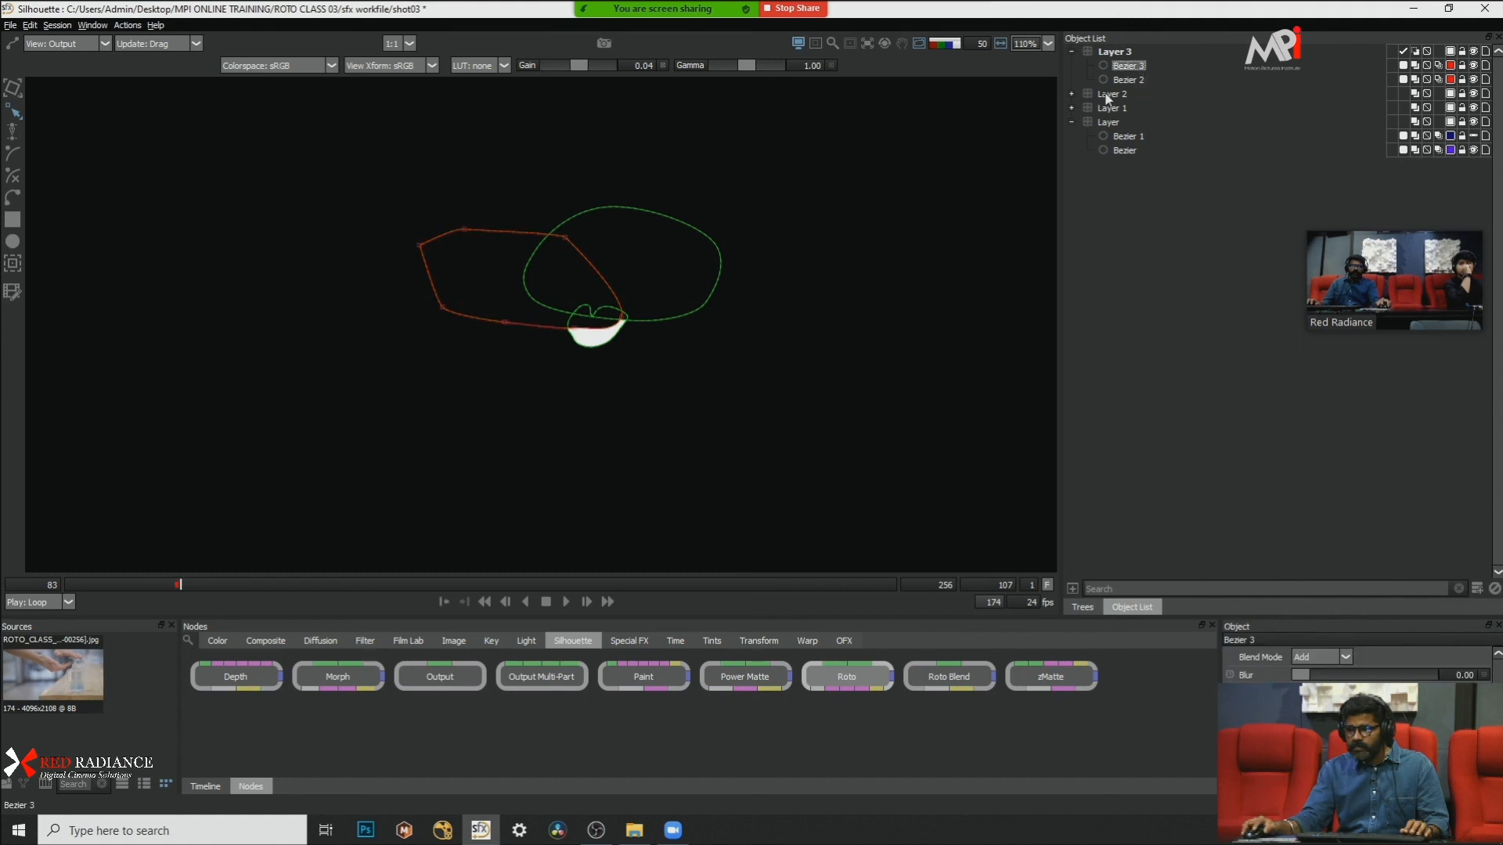
{"action": "key", "text": "Left"}
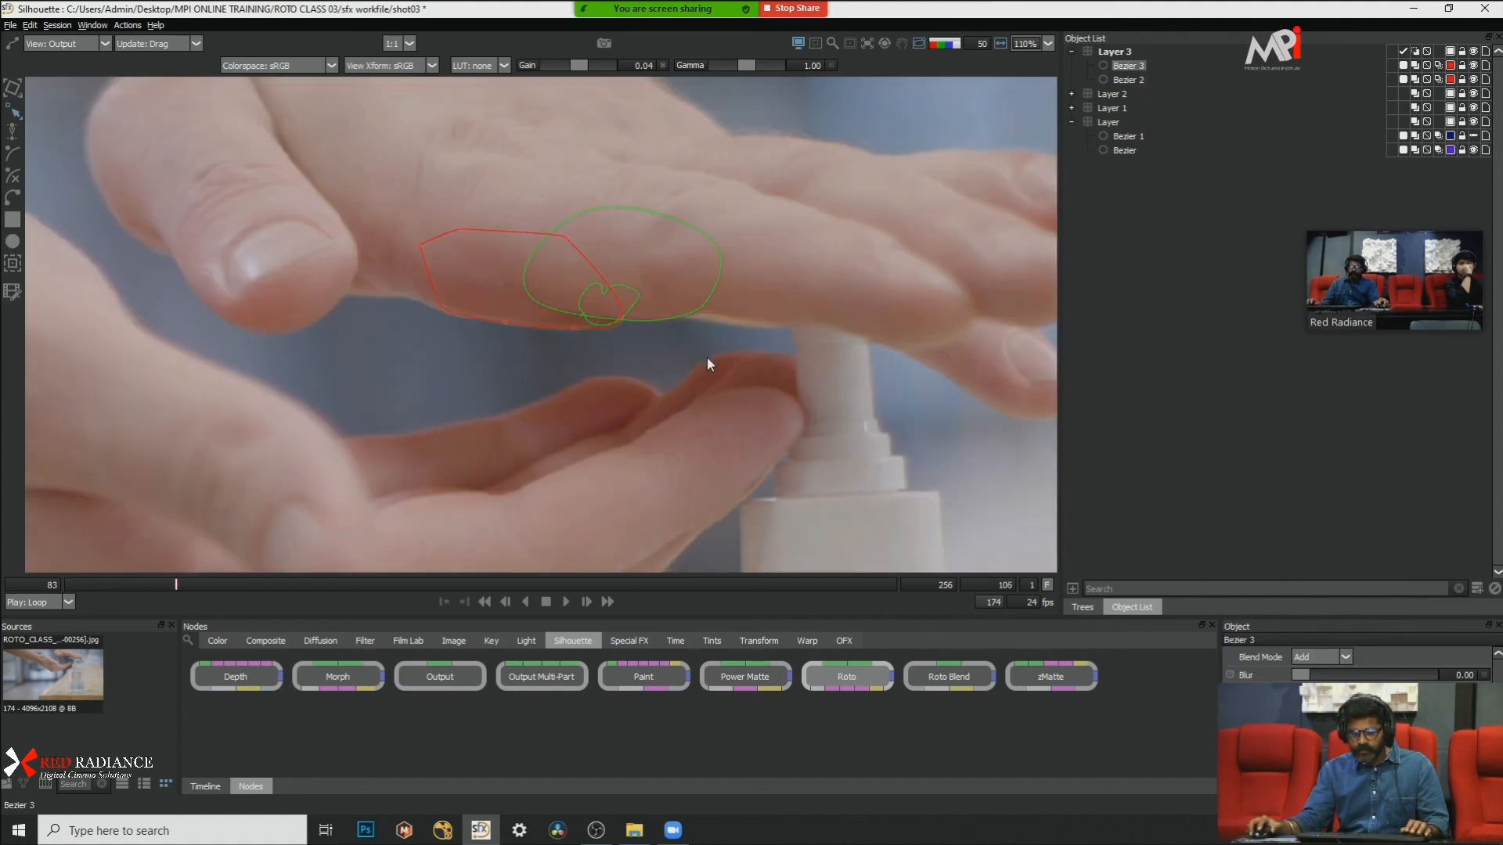
{"action": "key", "text": "Right"}
{"action": "key", "text": "Right"}
{"action": "left_click", "coordinate": [715, 358]}
{"action": "key", "text": "Right"}
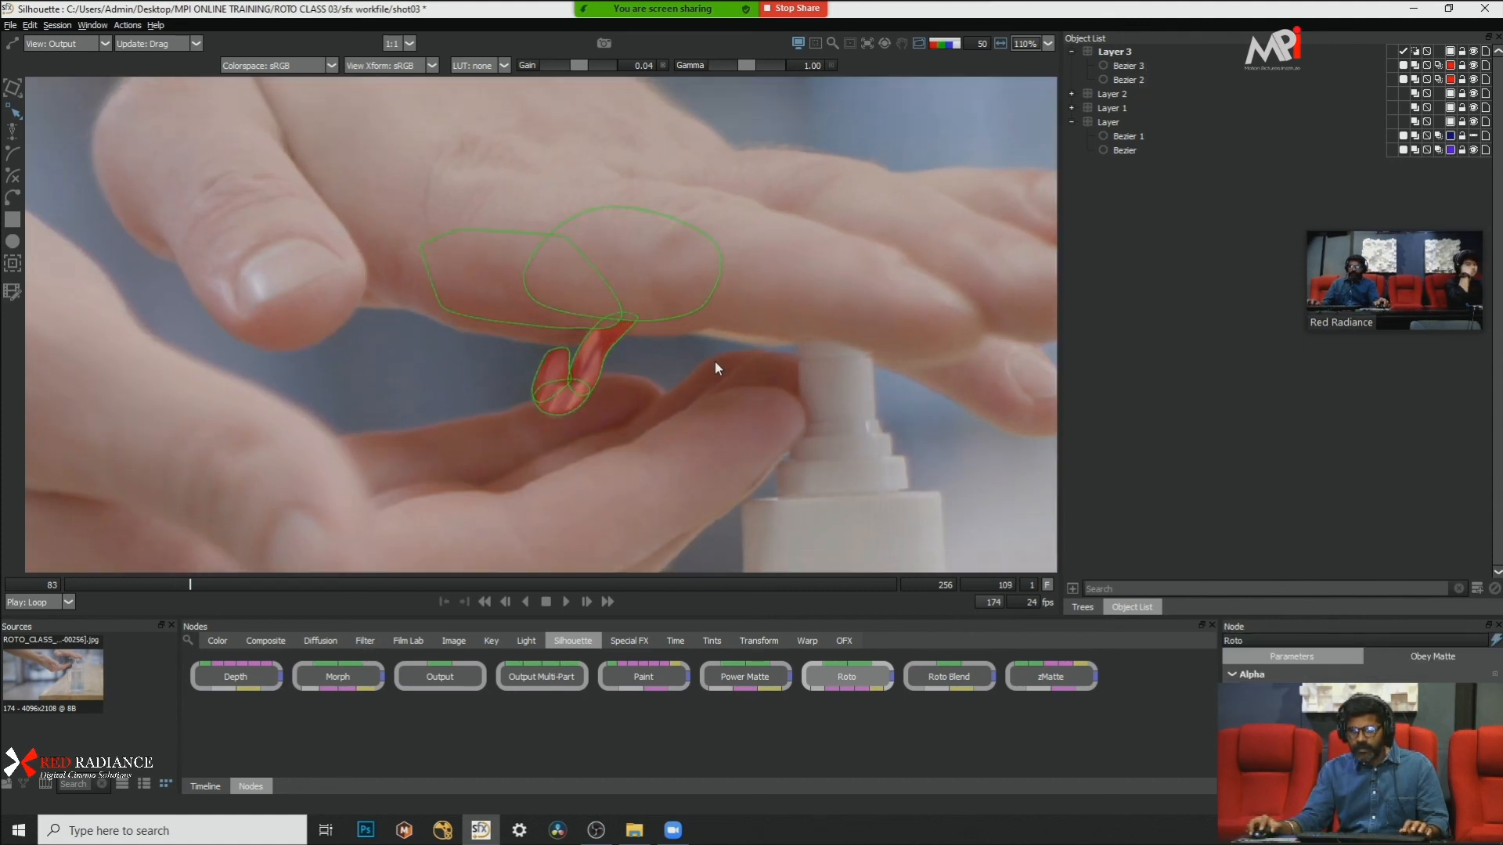
{"action": "key", "text": "Right"}
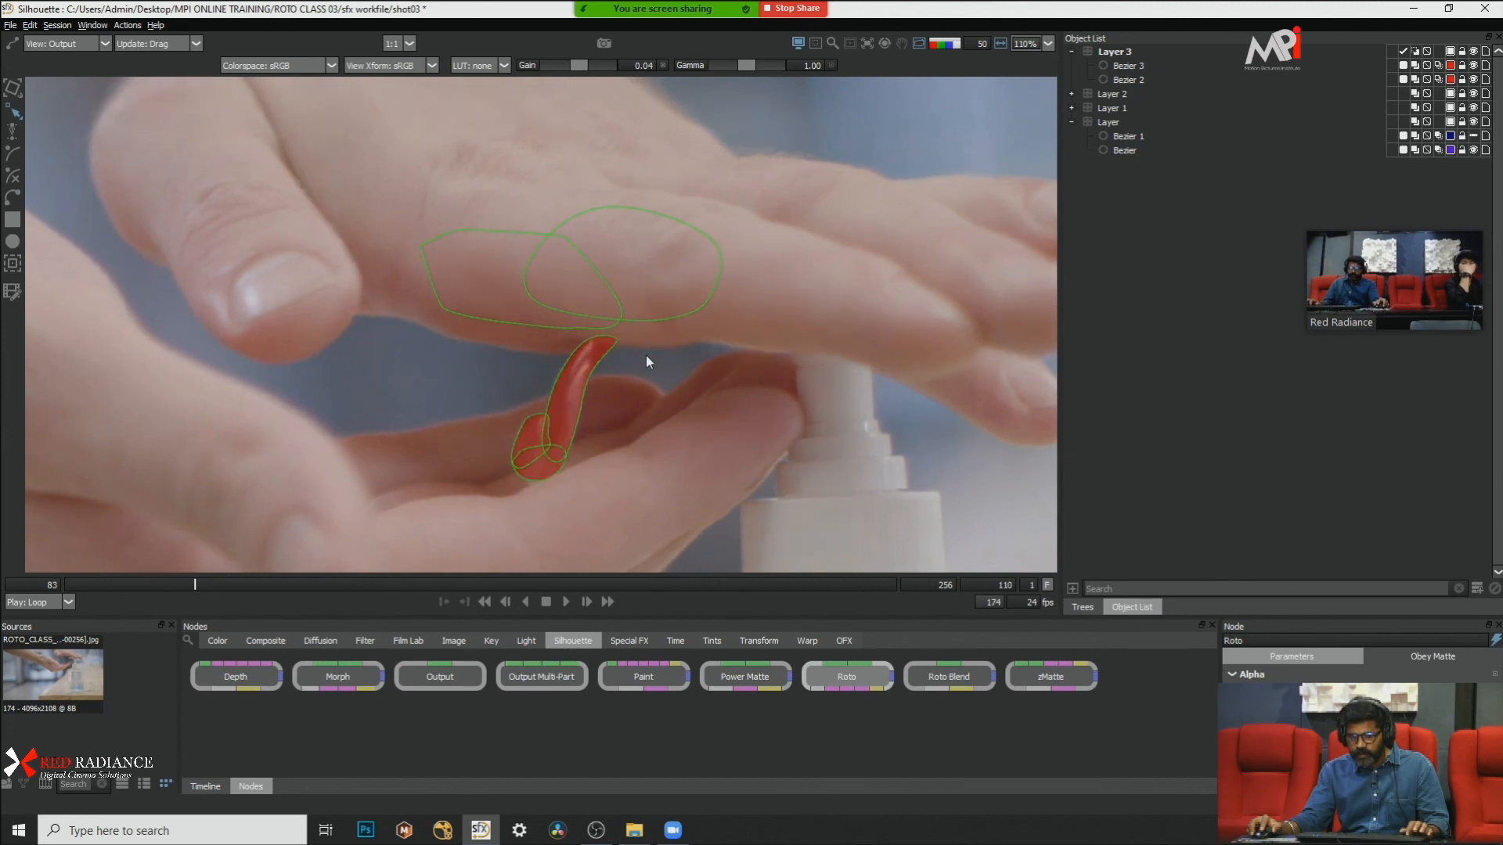
{"action": "key", "text": "Left"}
{"action": "key", "text": "Left"}
{"action": "key", "text": "Left"}
{"action": "key", "text": "Right"}
Step: Transform Bezier 2 and Bezier 3 at frame 108, moving each shape to the upper hand's lower edge
{"action": "left_click", "coordinate": [657, 319]}
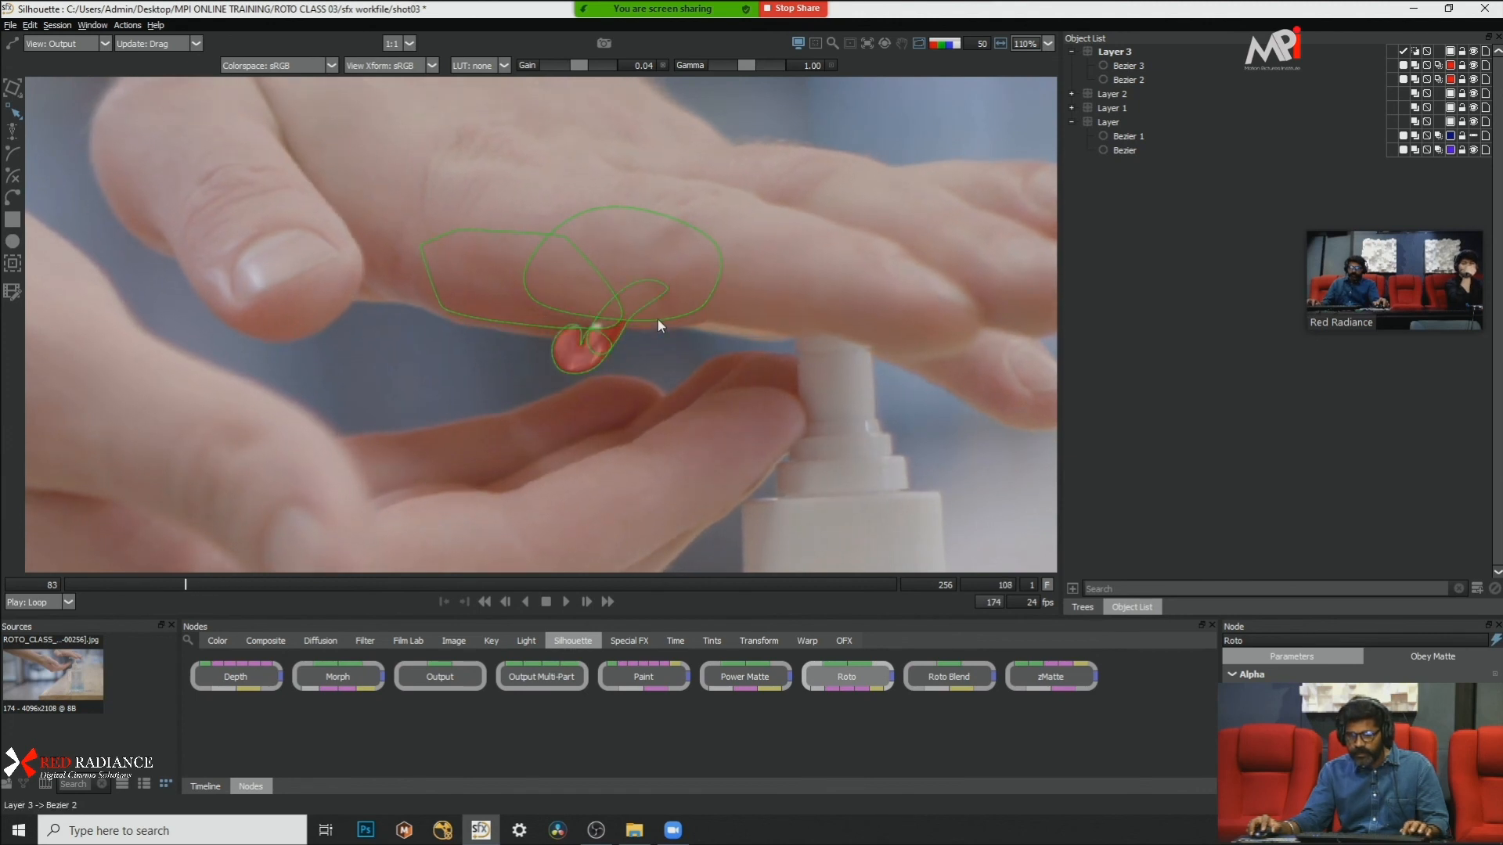
{"action": "left_click", "coordinate": [520, 325], "text": "shift"}
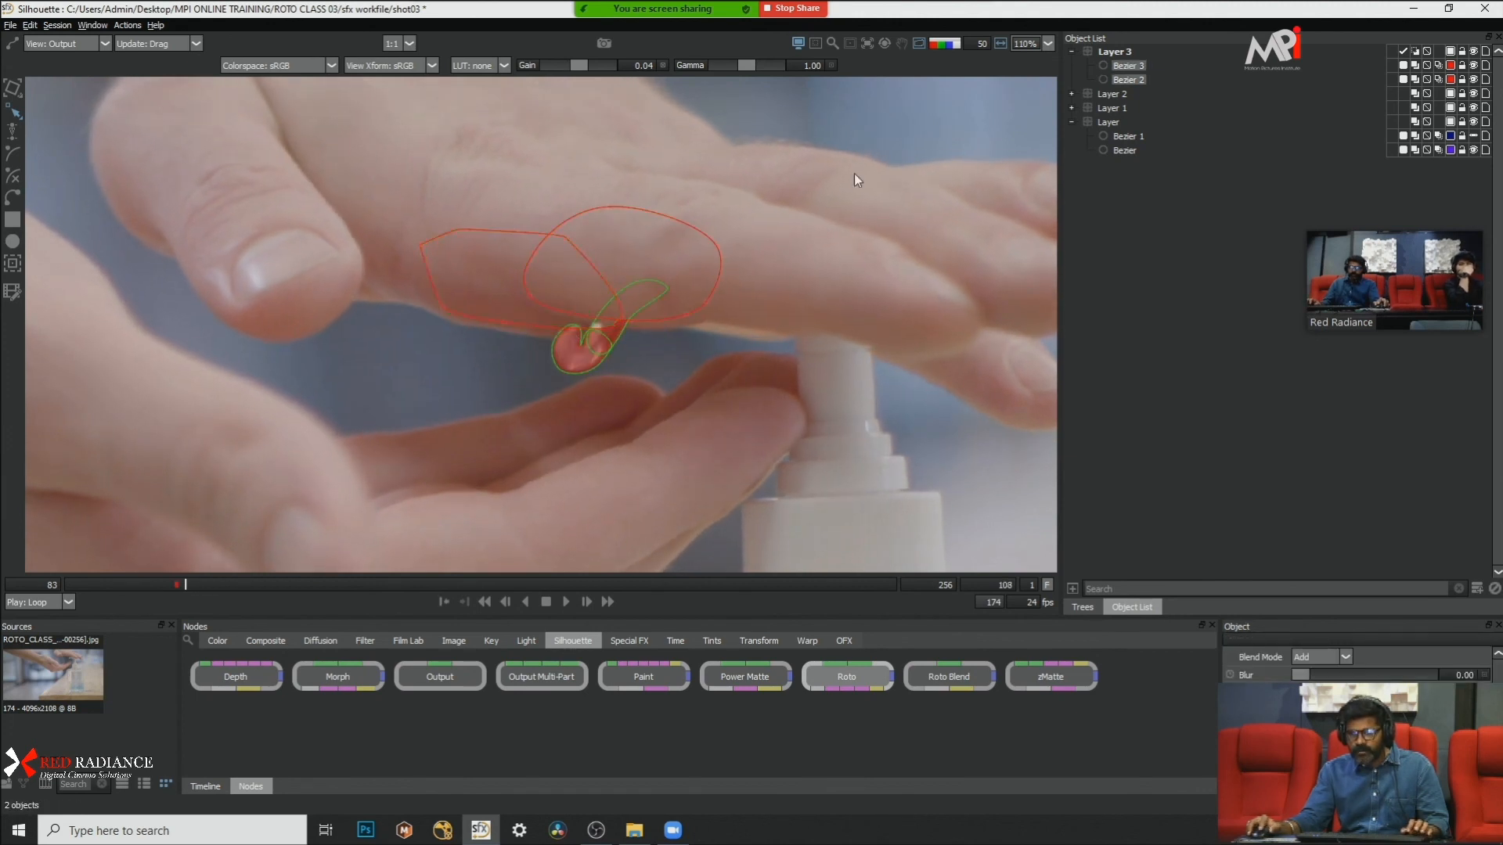
{"action": "key", "text": "t"}
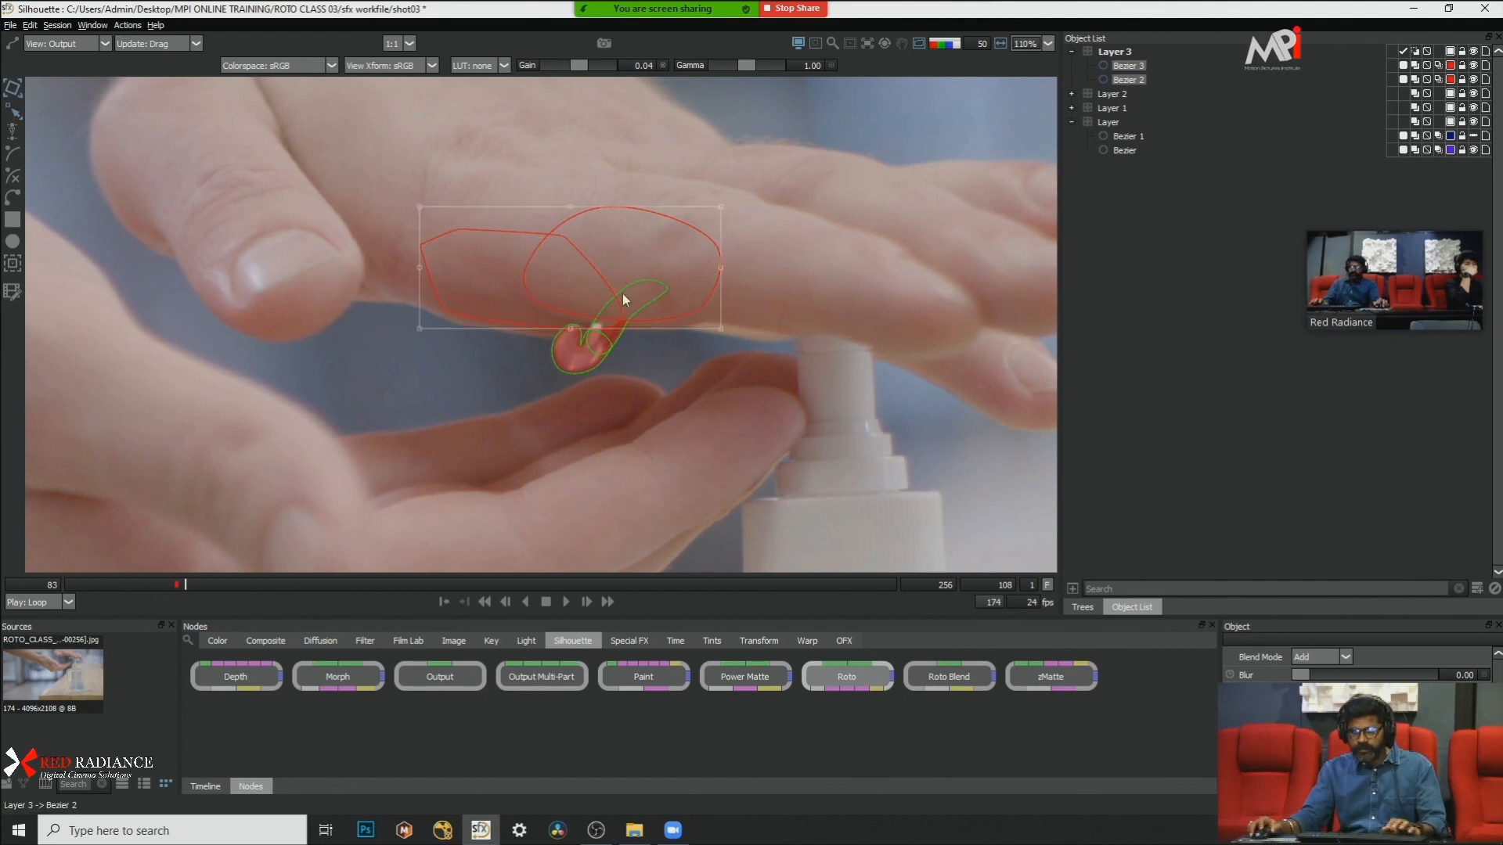
{"action": "scroll", "coordinate": [602, 310], "scroll_direction": "up", "scroll_amount": 5}
{"action": "left_click_drag", "start_coordinate": [675, 352], "coordinate": [705, 374]}
{"action": "left_click", "coordinate": [693, 352]}
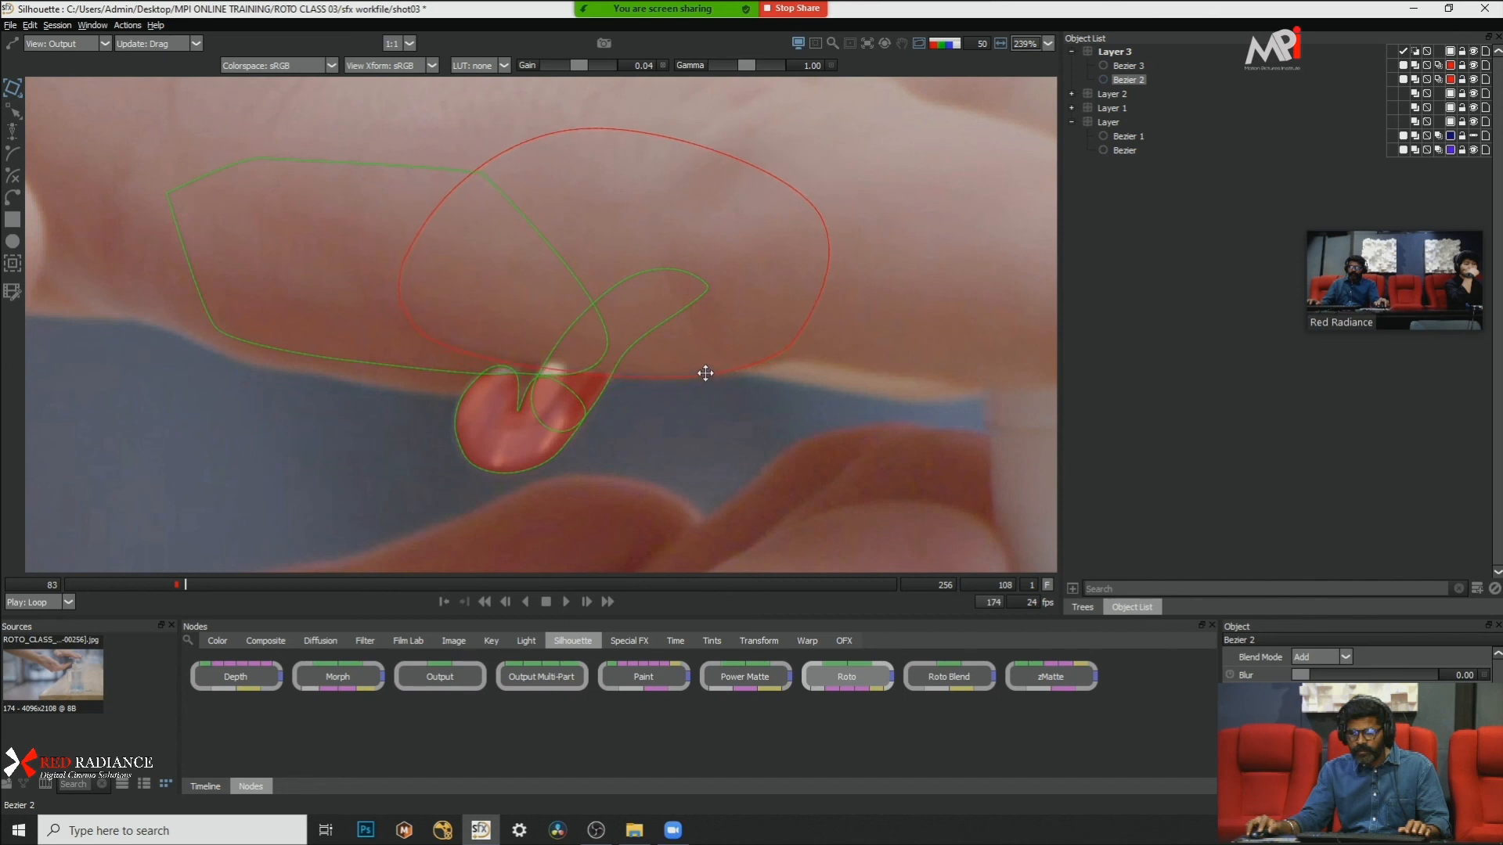
{"action": "left_click", "coordinate": [355, 366]}
{"action": "left_click_drag", "start_coordinate": [365, 362], "coordinate": [366, 386]}
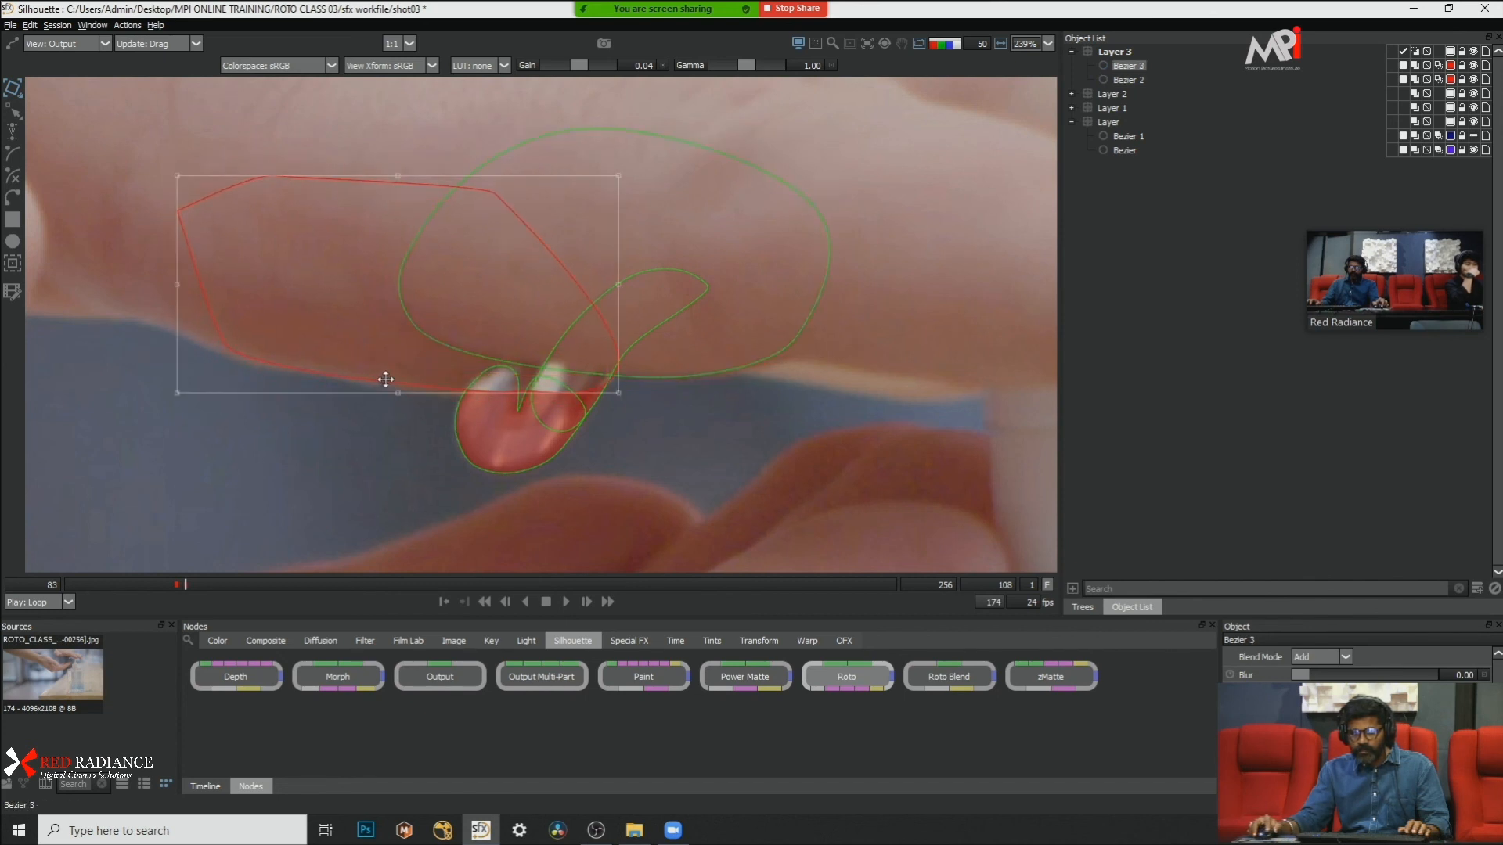
Step: Move Bezier 3 and Bezier 2 down to the hand's lower edge at frame 111
{"action": "key", "text": "Right"}
{"action": "key", "text": "Right"}
{"action": "key", "text": "Right"}
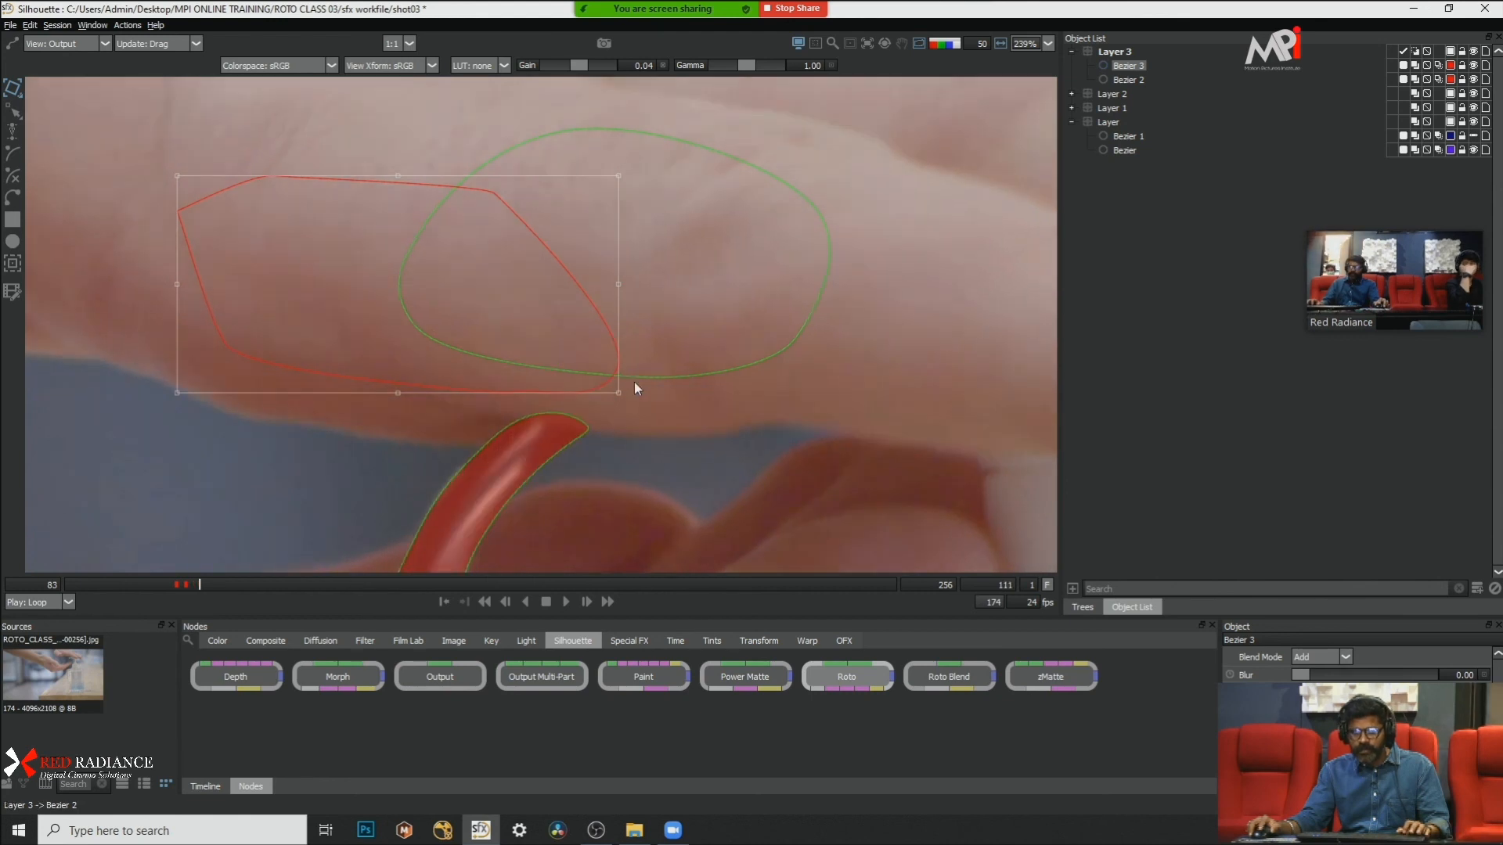
{"action": "left_click_drag", "start_coordinate": [520, 392], "coordinate": [498, 443]}
{"action": "left_click", "coordinate": [674, 382]}
{"action": "left_click", "coordinate": [671, 375]}
{"action": "left_click_drag", "start_coordinate": [672, 376], "coordinate": [678, 426]}
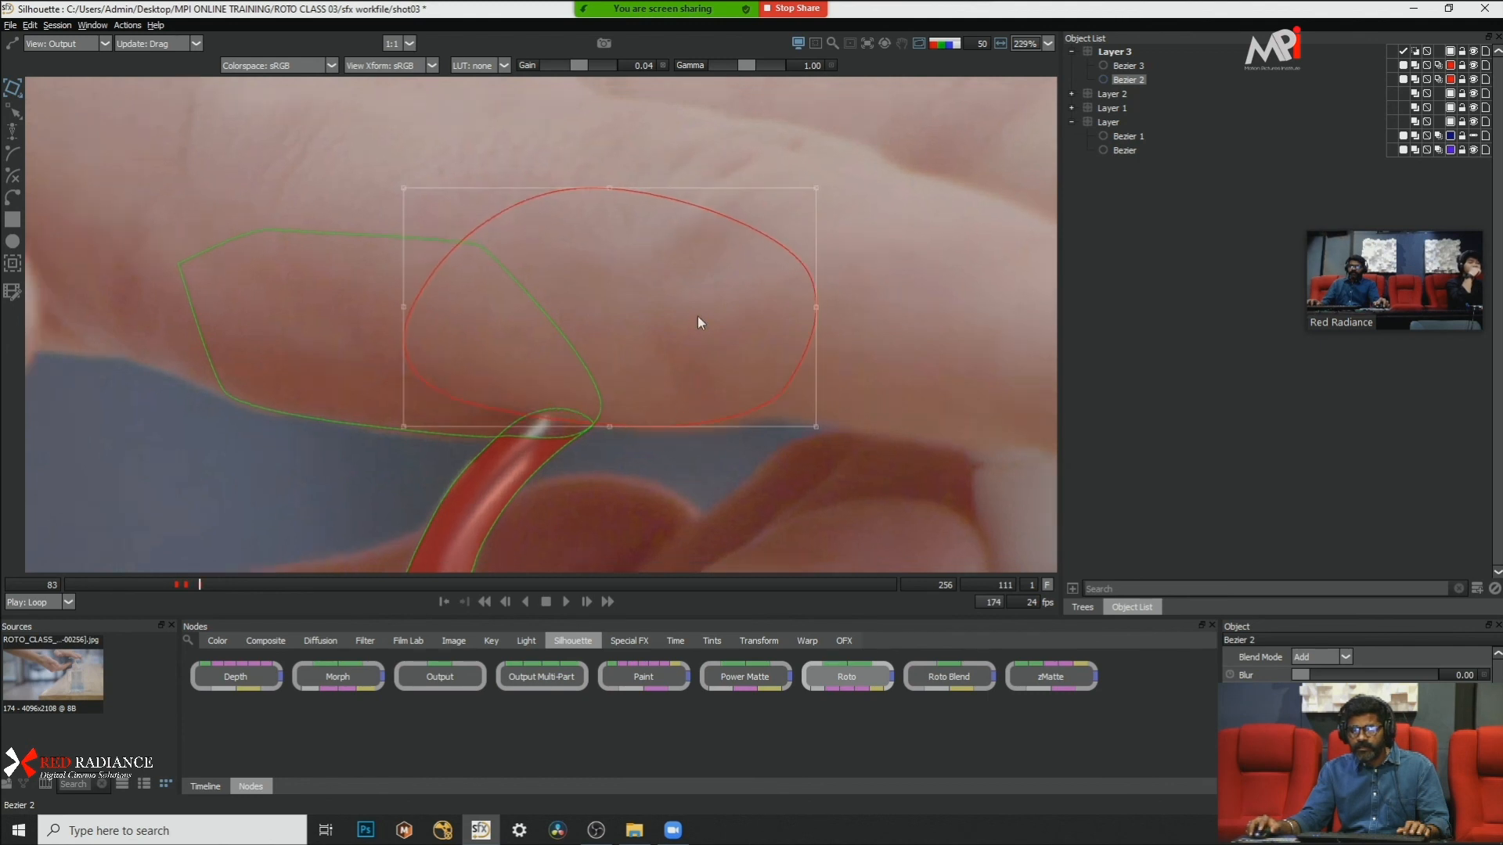
Step: Move Bezier 2 and Bezier 3 together up onto the hand at frame 123, clear of the gel at the pump nozzle
{"action": "scroll", "coordinate": [701, 315], "scroll_direction": "down", "scroll_amount": 1}
{"action": "key", "text": "Right"}
{"action": "key", "text": "Right"}
{"action": "key", "text": "Right"}
{"action": "left_click", "coordinate": [866, 348]}
{"action": "key", "text": "Right"}
{"action": "key", "text": "Right"}
{"action": "key", "text": "Right"}
{"action": "scroll", "coordinate": [776, 205], "scroll_direction": "down", "scroll_amount": 1}
{"action": "key", "text": "Right"}
{"action": "key", "text": "Right"}
{"action": "key", "text": "Right"}
{"action": "key", "text": "Right"}
{"action": "key", "text": "Right"}
{"action": "key", "text": "Right"}
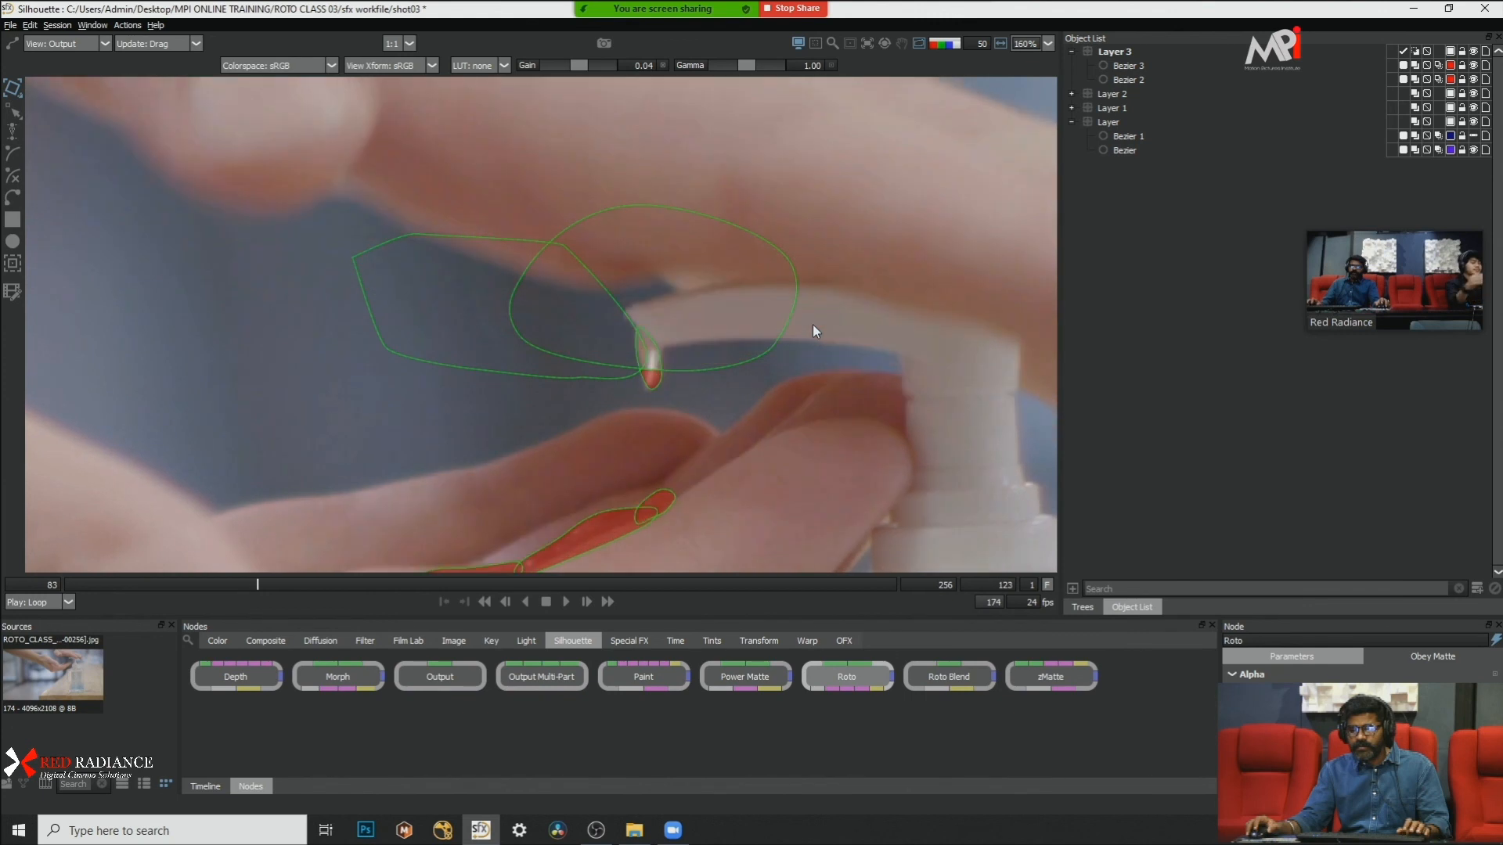
{"action": "left_click", "coordinate": [720, 365]}
{"action": "left_click", "coordinate": [575, 377], "text": "shift"}
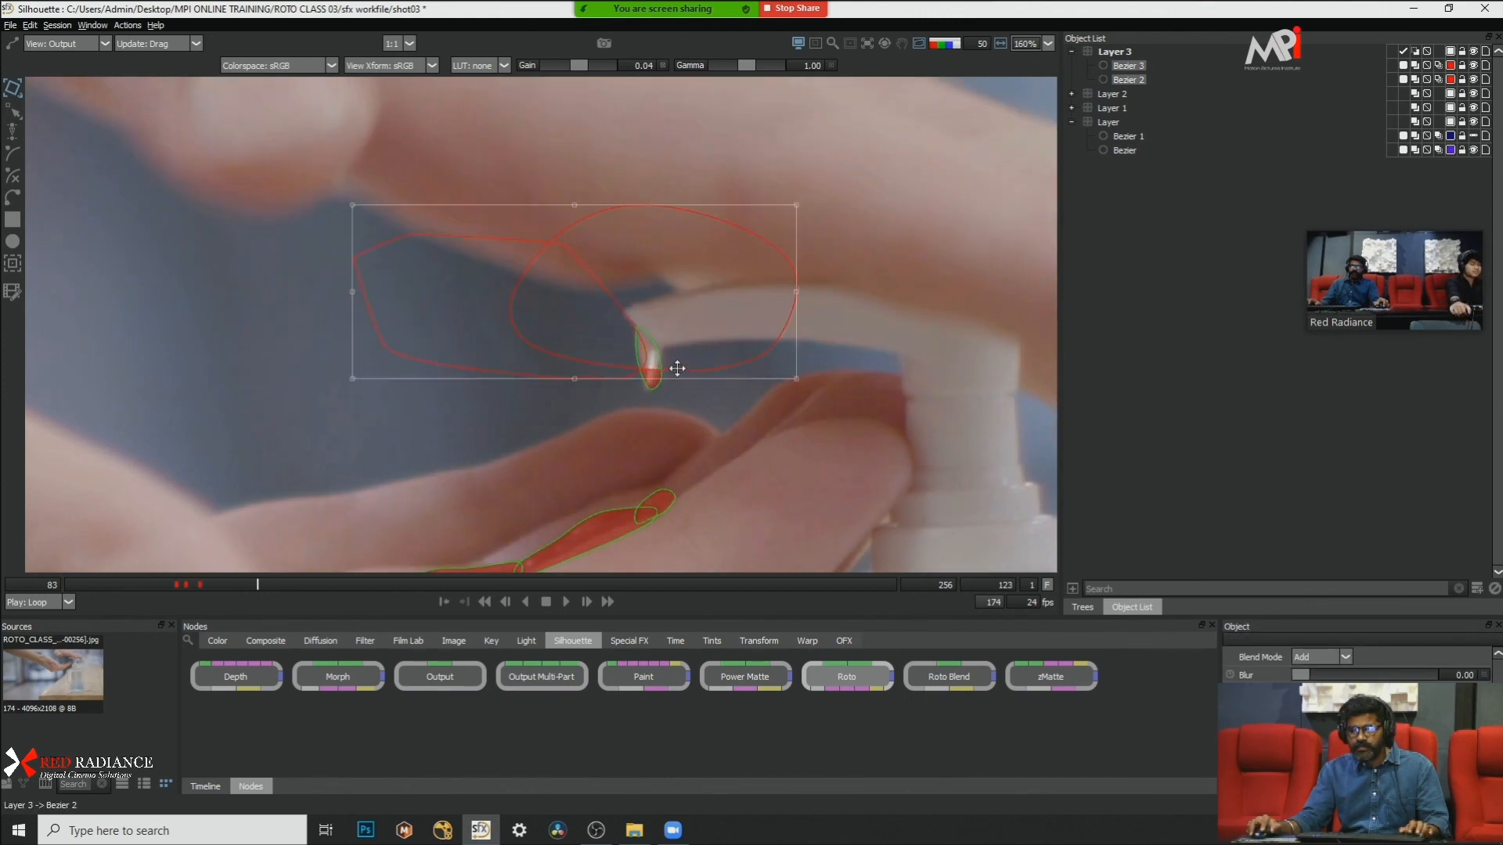
{"action": "left_click_drag", "start_coordinate": [689, 369], "coordinate": [705, 282]}
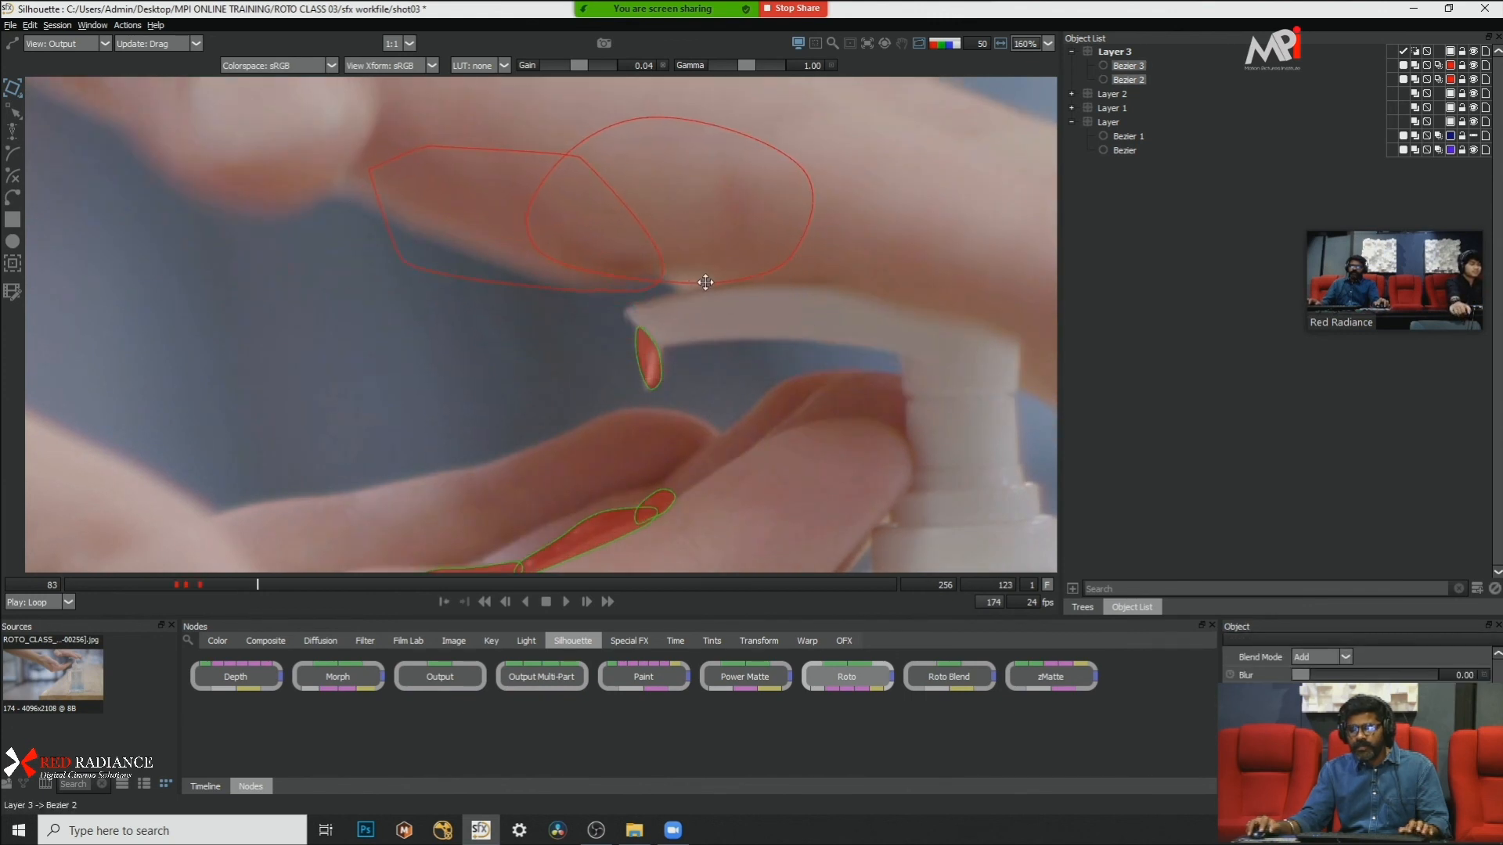
{"action": "scroll", "coordinate": [689, 331], "scroll_direction": "down", "scroll_amount": 1}
{"action": "scroll", "coordinate": [729, 358], "scroll_direction": "down", "scroll_amount": 5}
{"action": "scroll", "coordinate": [729, 358], "scroll_direction": "up", "scroll_amount": 4}
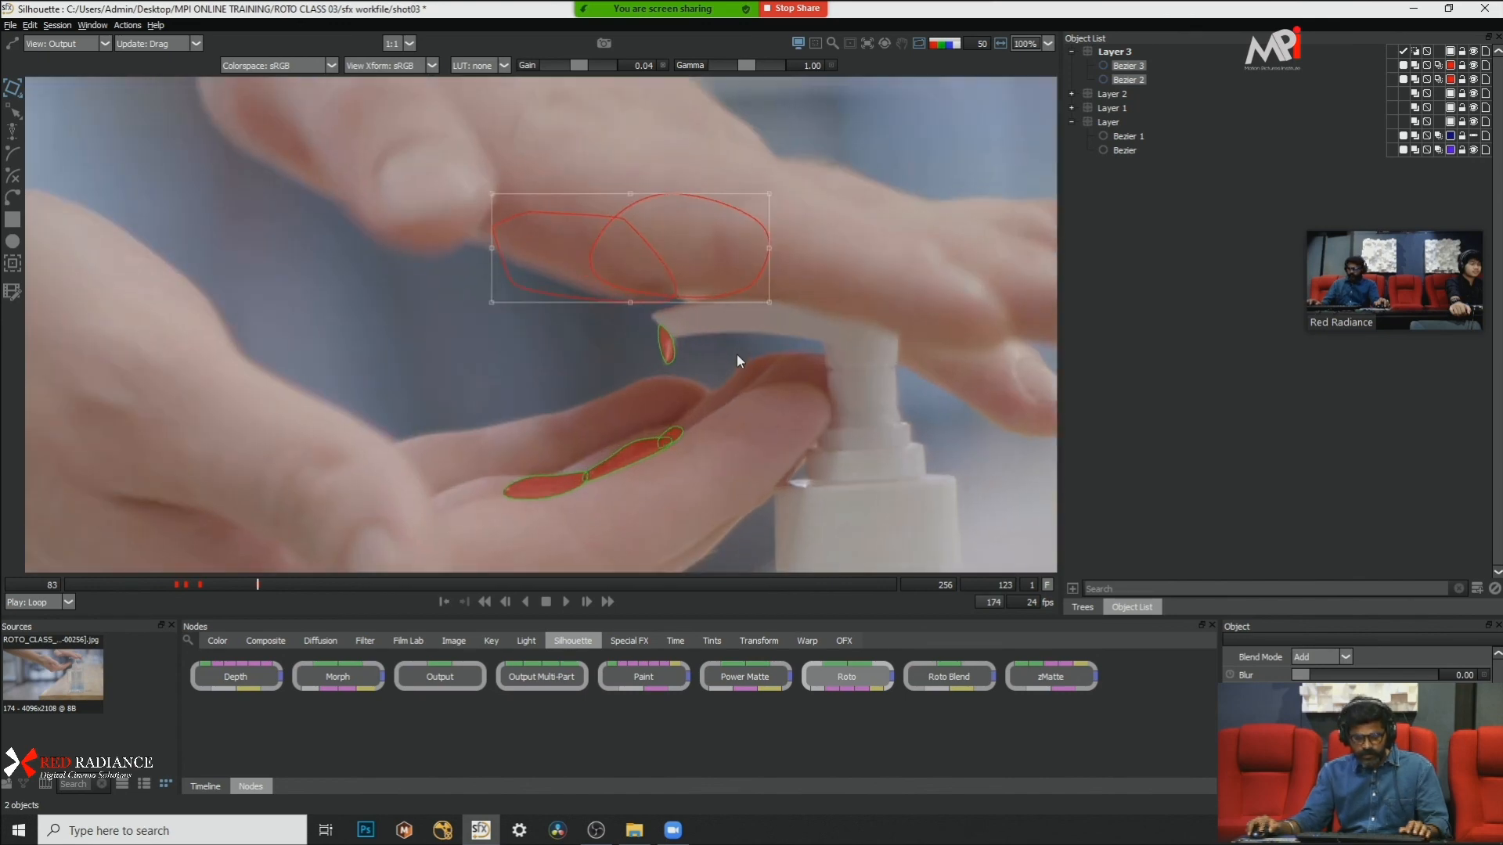
{"action": "left_click", "coordinate": [737, 355]}
Step: Step around frame 123 and return to frame 83, checking the palm shapes' positions against the gel
{"action": "key", "text": "x"}
{"action": "key", "text": "x"}
{"action": "scroll", "coordinate": [715, 387], "scroll_direction": "up", "scroll_amount": 1}
{"action": "left_click_drag", "start_coordinate": [716, 387], "coordinate": [737, 270]}
{"action": "key", "text": "x"}
{"action": "key", "text": "x"}
{"action": "key", "text": "x"}
{"action": "key", "text": "z"}
{"action": "key", "text": "z"}
{"action": "key", "text": "z"}
{"action": "key", "text": "z"}
{"action": "left_click_drag", "start_coordinate": [2, 588], "coordinate": [1, 590]}
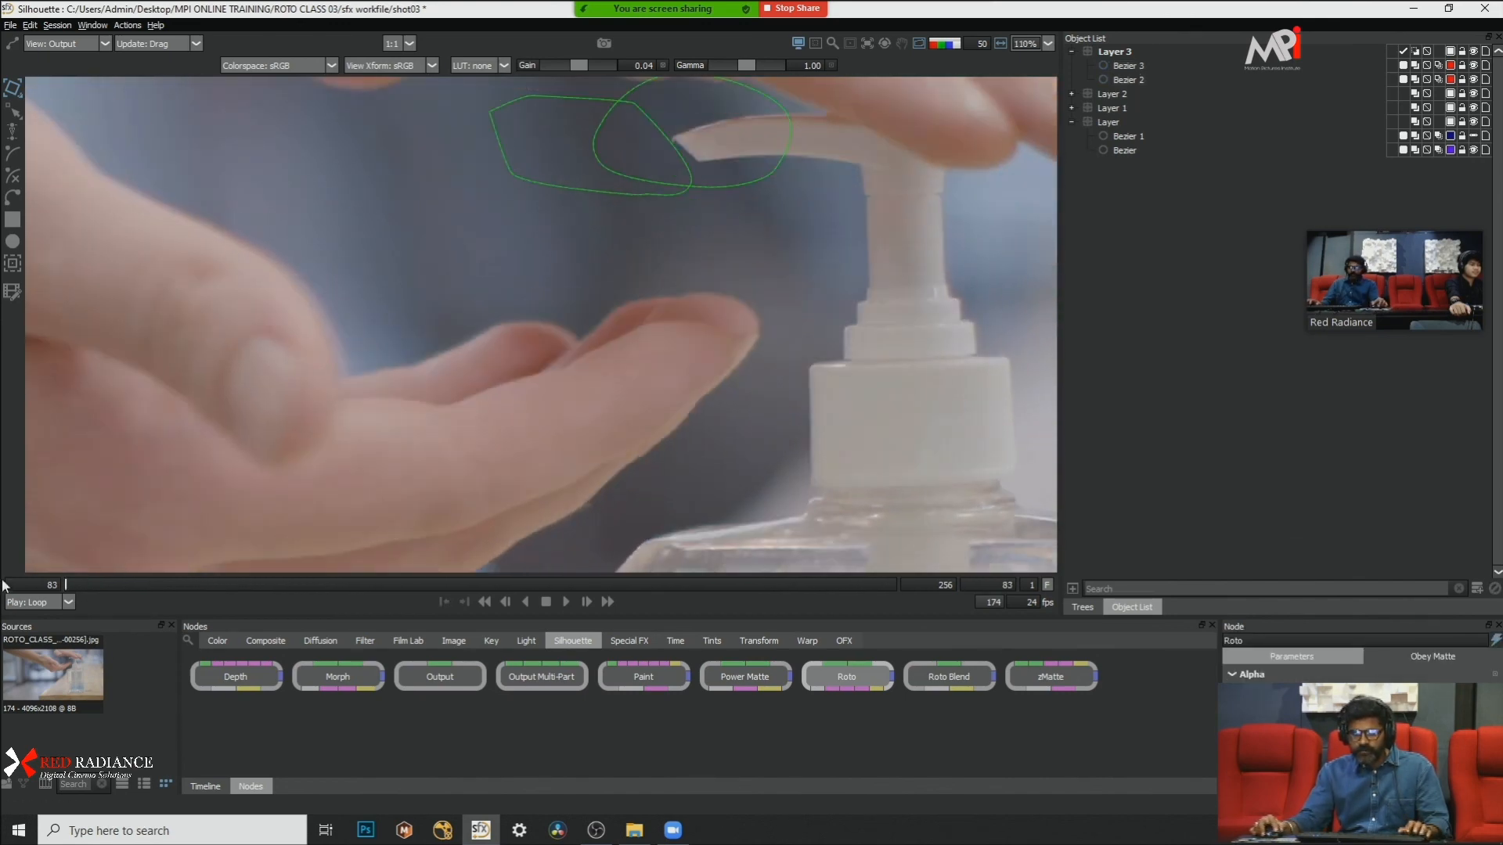
Step: Select Bezier 2 and Bezier 3, show the alpha at frame 106, and turn off both shapes' opacity
{"action": "scroll", "coordinate": [654, 365], "scroll_direction": "down", "scroll_amount": 2}
{"action": "scroll", "coordinate": [730, 312], "scroll_direction": "down", "scroll_amount": 4}
{"action": "left_click_drag", "start_coordinate": [730, 310], "coordinate": [671, 306]}
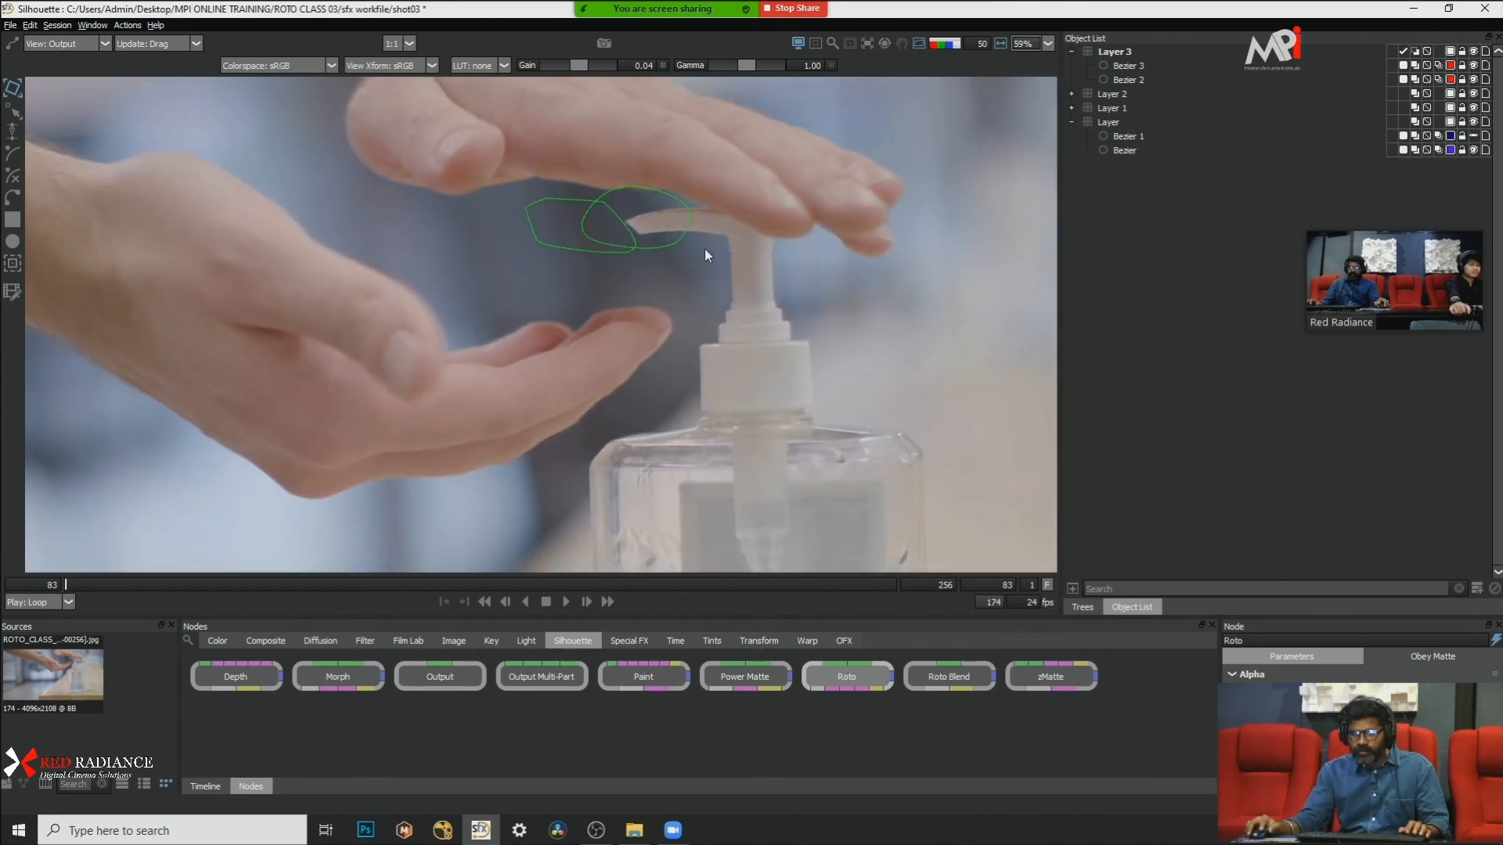
{"action": "left_click", "coordinate": [674, 245]}
{"action": "left_click_drag", "start_coordinate": [807, 145], "coordinate": [591, 258]}
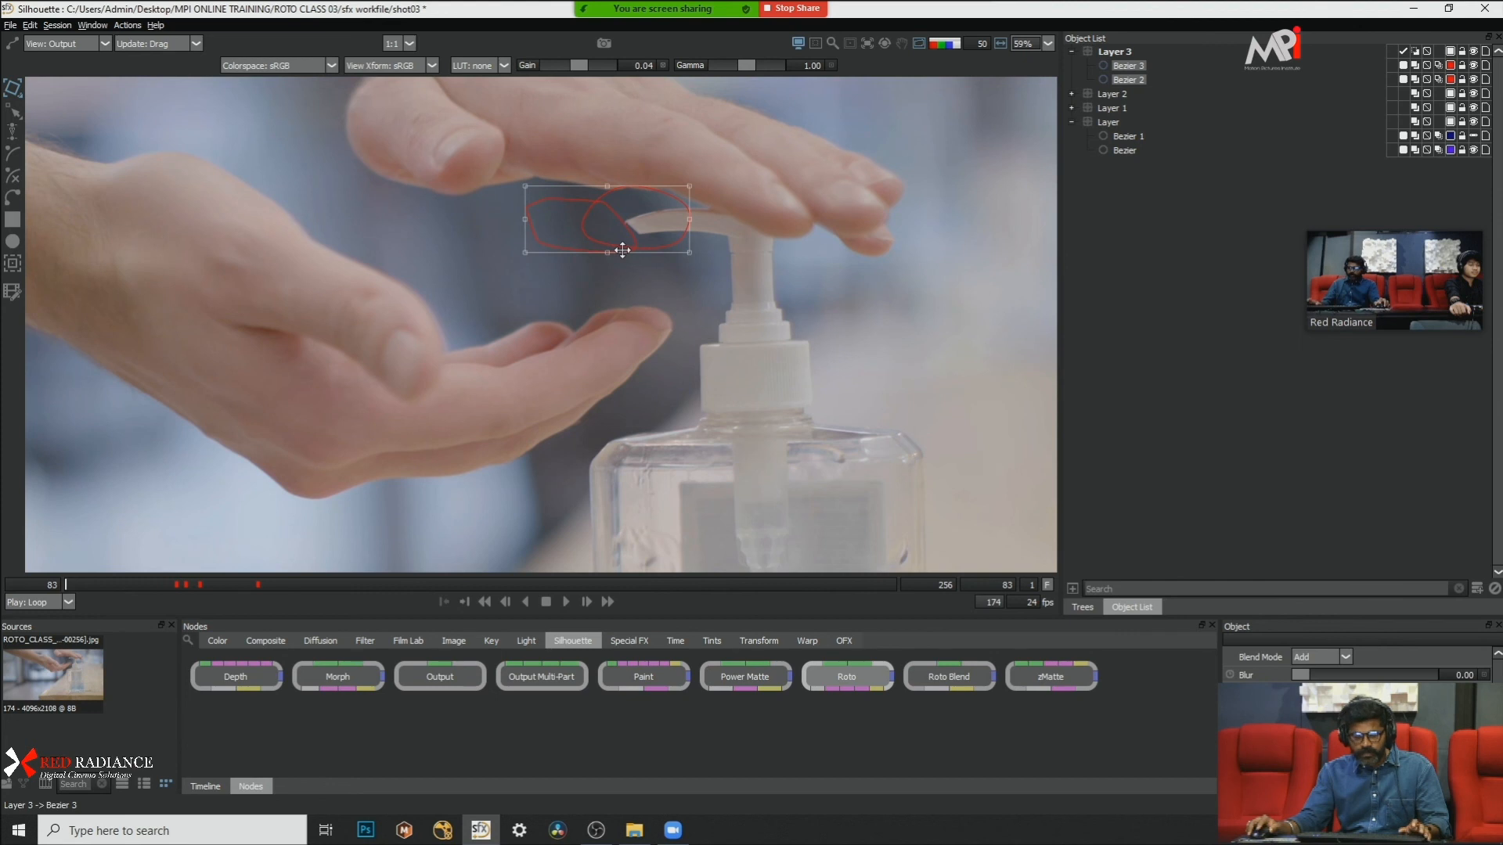
{"action": "key", "text": "a"}
{"action": "left_click_drag", "start_coordinate": [233, 581], "coordinate": [177, 594]}
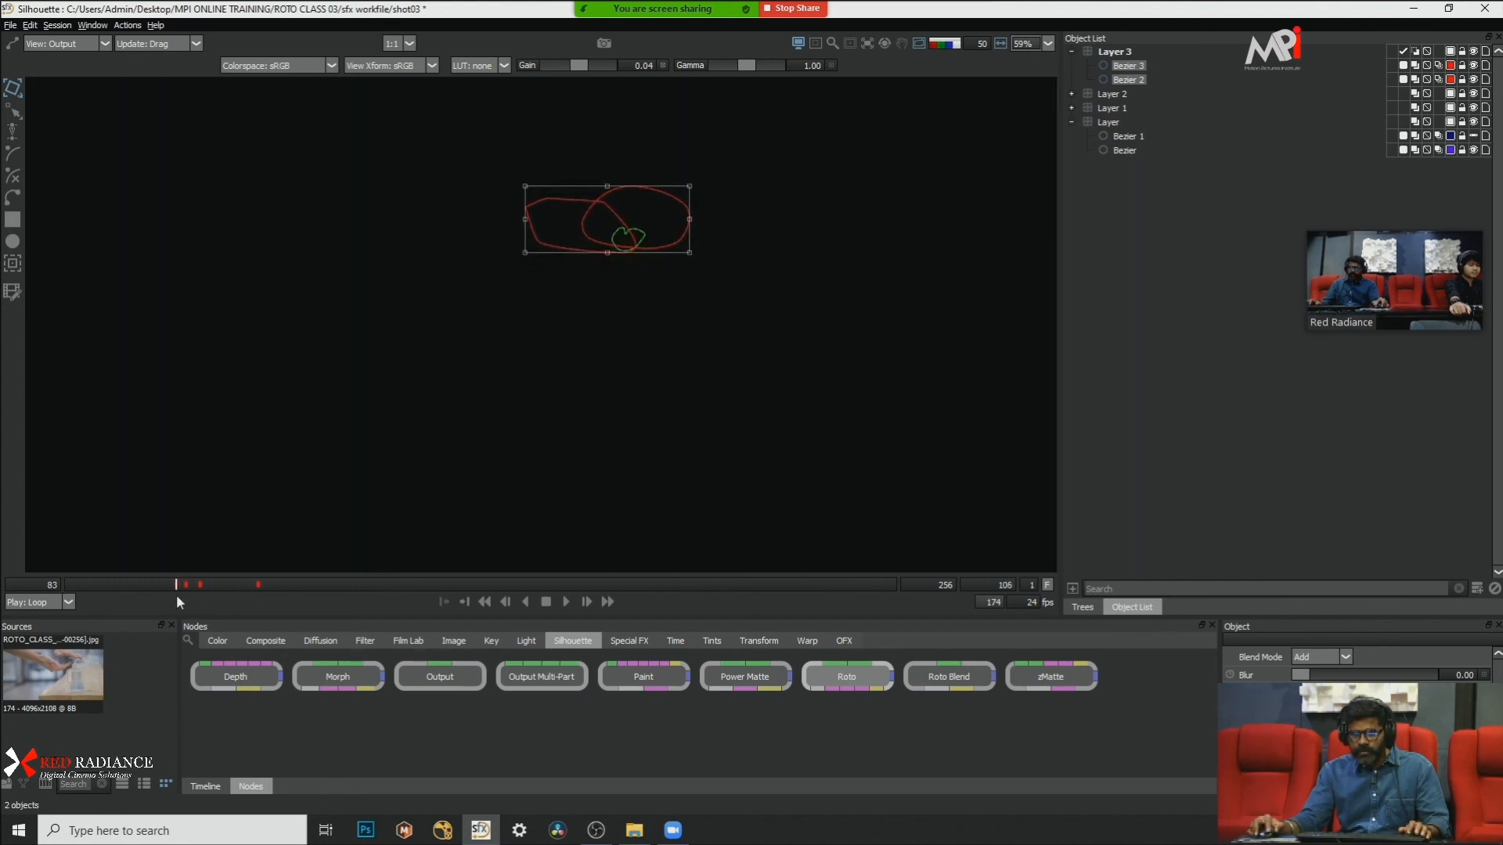
{"action": "scroll", "coordinate": [635, 174], "scroll_direction": "up", "scroll_amount": 5}
{"action": "scroll", "coordinate": [692, 196], "scroll_direction": "up", "scroll_amount": 1}
{"action": "left_click_drag", "start_coordinate": [692, 196], "coordinate": [881, 124]}
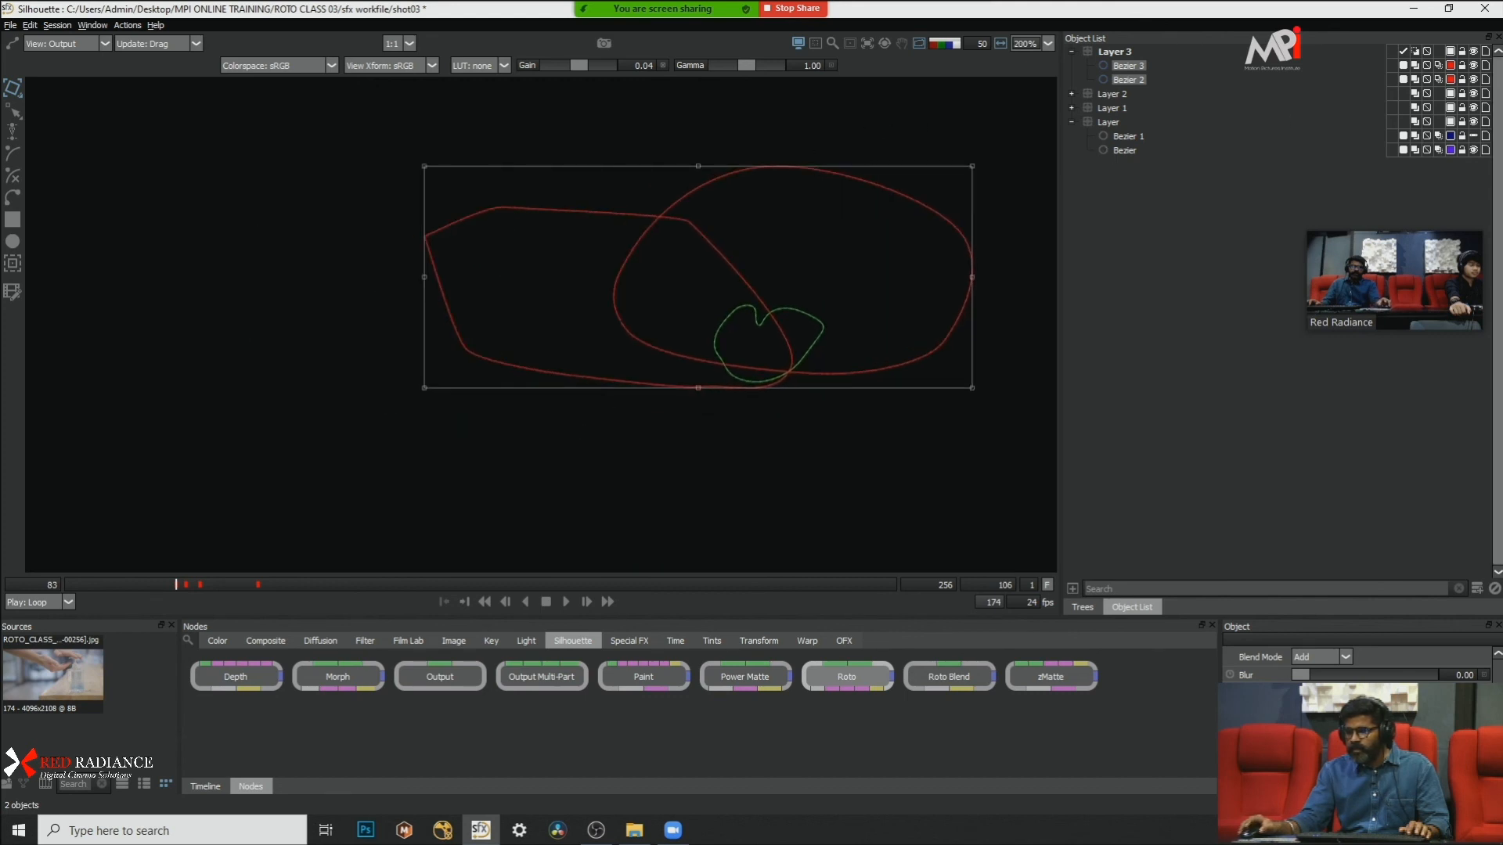
{"action": "left_click", "coordinate": [1404, 67]}
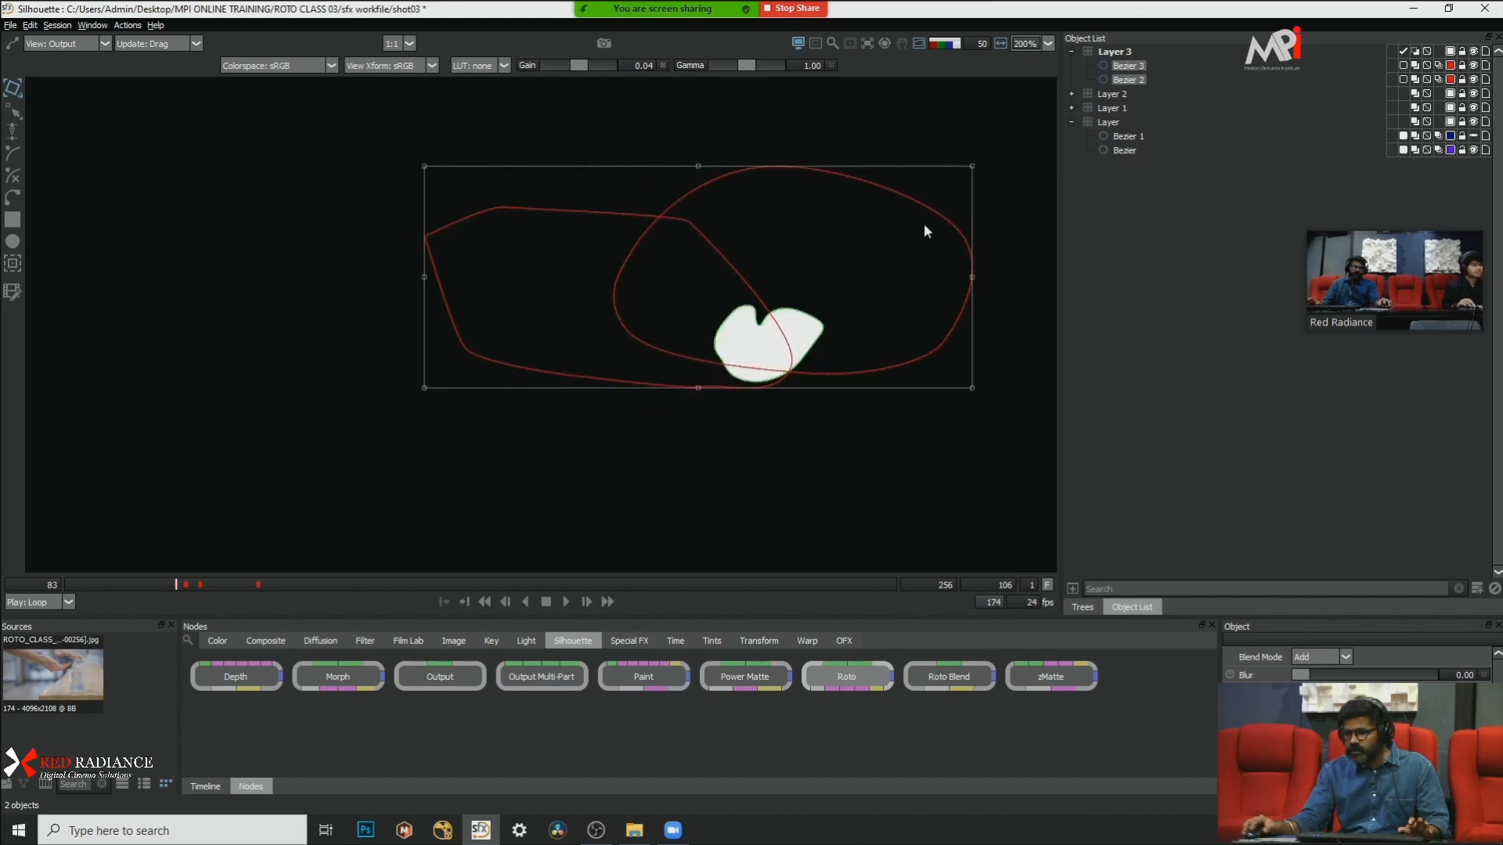
Step: Step the alpha on to frame 128, toggling both shapes' opacity on and back off to compare the gel matte
{"action": "scroll", "coordinate": [697, 307], "scroll_direction": "down", "scroll_amount": 1}
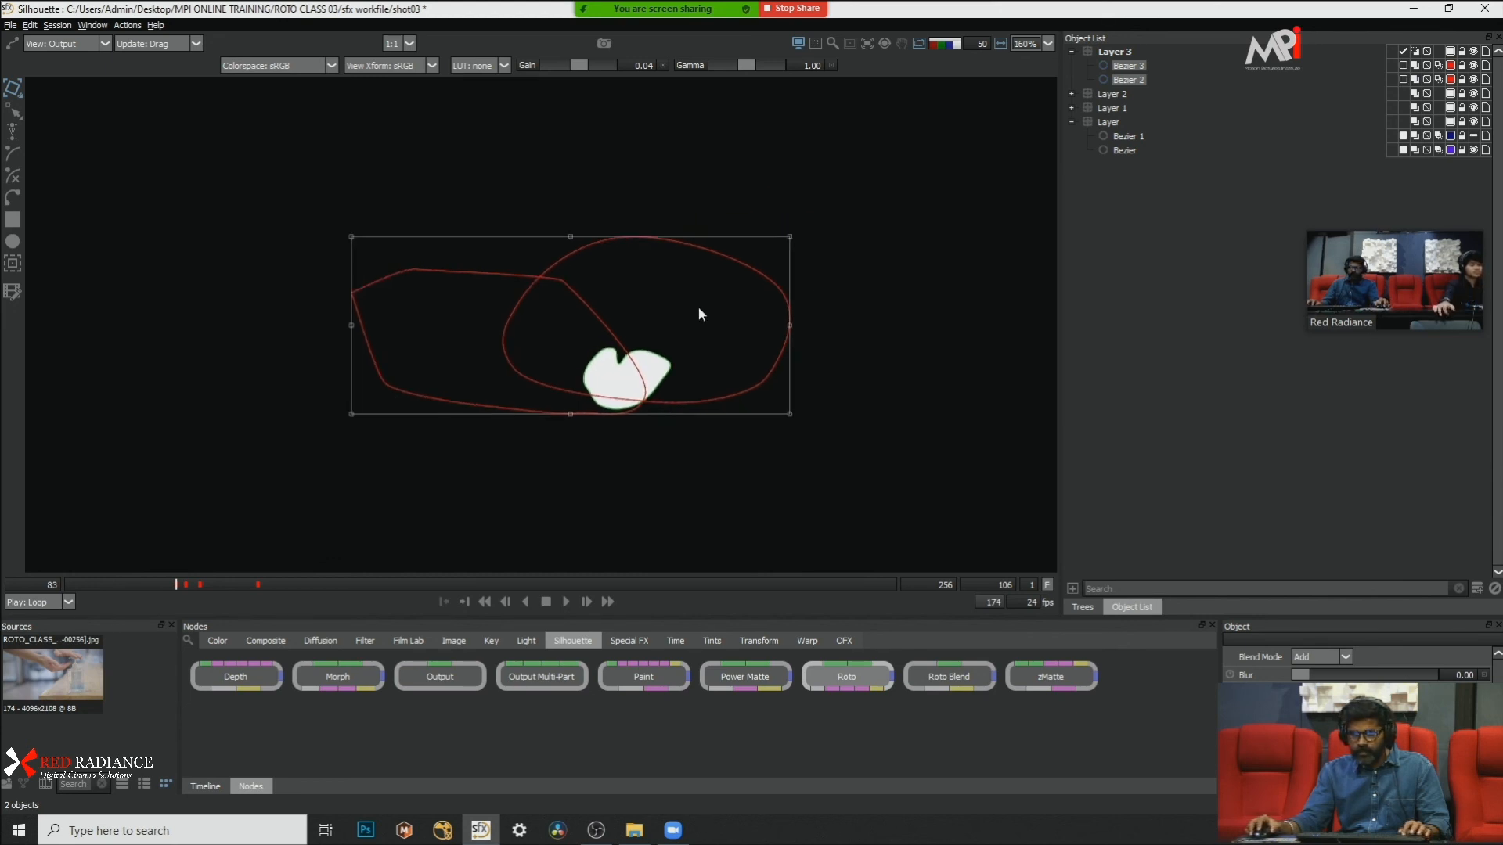
{"action": "key", "text": "x"}
{"action": "key", "text": "x"}
{"action": "key", "text": "x"}
{"action": "key", "text": "x"}
{"action": "key", "text": "x"}
{"action": "key", "text": "x"}
{"action": "key", "text": "x"}
{"action": "key", "text": "x"}
{"action": "key", "text": "x"}
{"action": "key", "text": "x"}
{"action": "key", "text": "x"}
{"action": "key", "text": "x"}
{"action": "key", "text": "x"}
{"action": "key", "text": "x"}
{"action": "key", "text": "x"}
{"action": "key", "text": "x"}
{"action": "key", "text": "x"}
{"action": "key", "text": "x"}
{"action": "key", "text": "x"}
{"action": "key", "text": "x"}
{"action": "key", "text": "x"}
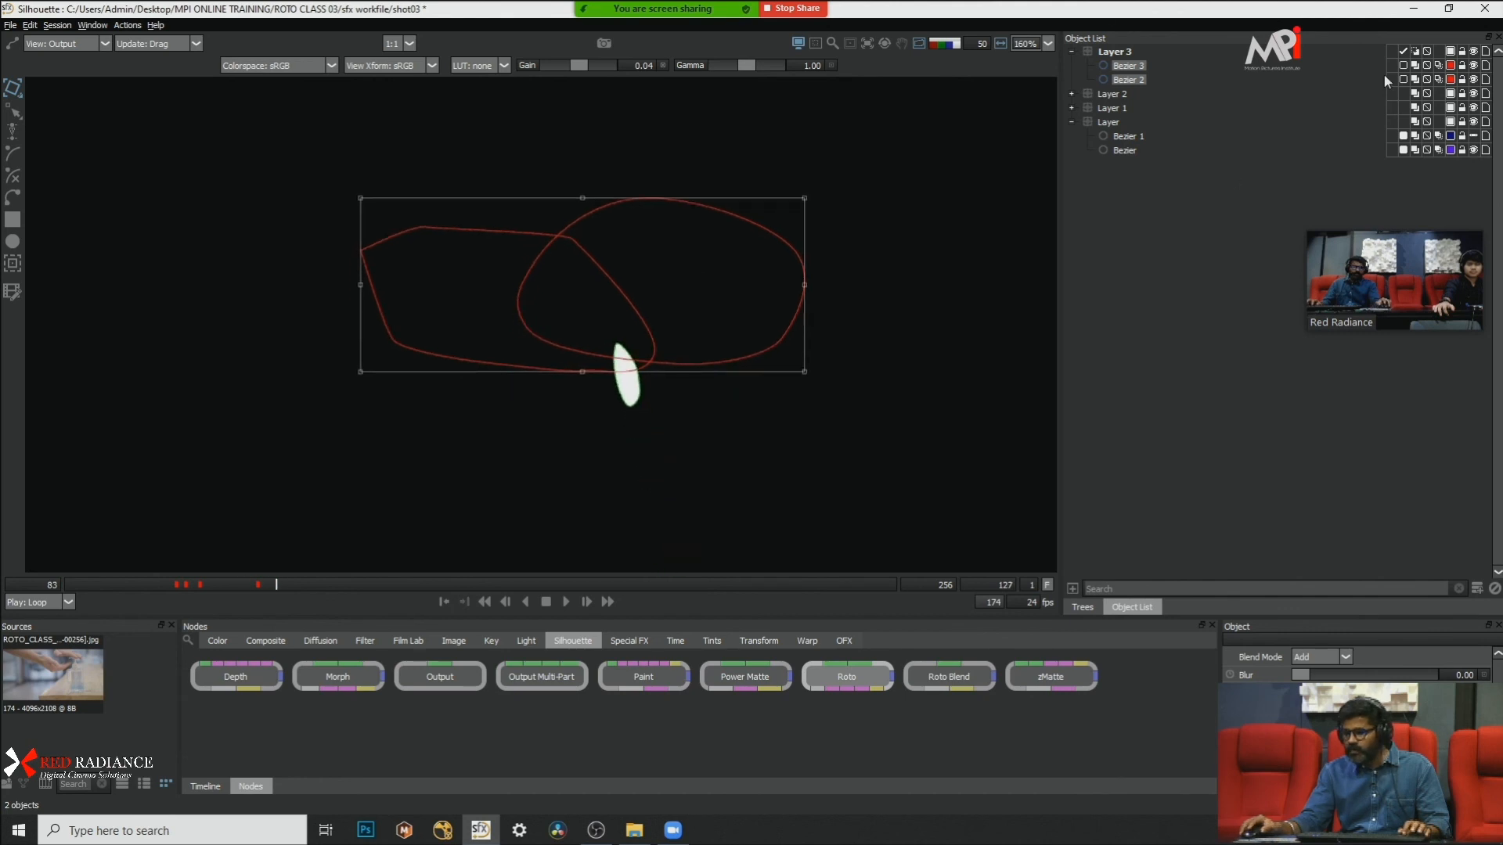
{"action": "left_click", "coordinate": [1403, 79]}
{"action": "left_click", "coordinate": [1404, 66]}
{"action": "key", "text": "x"}
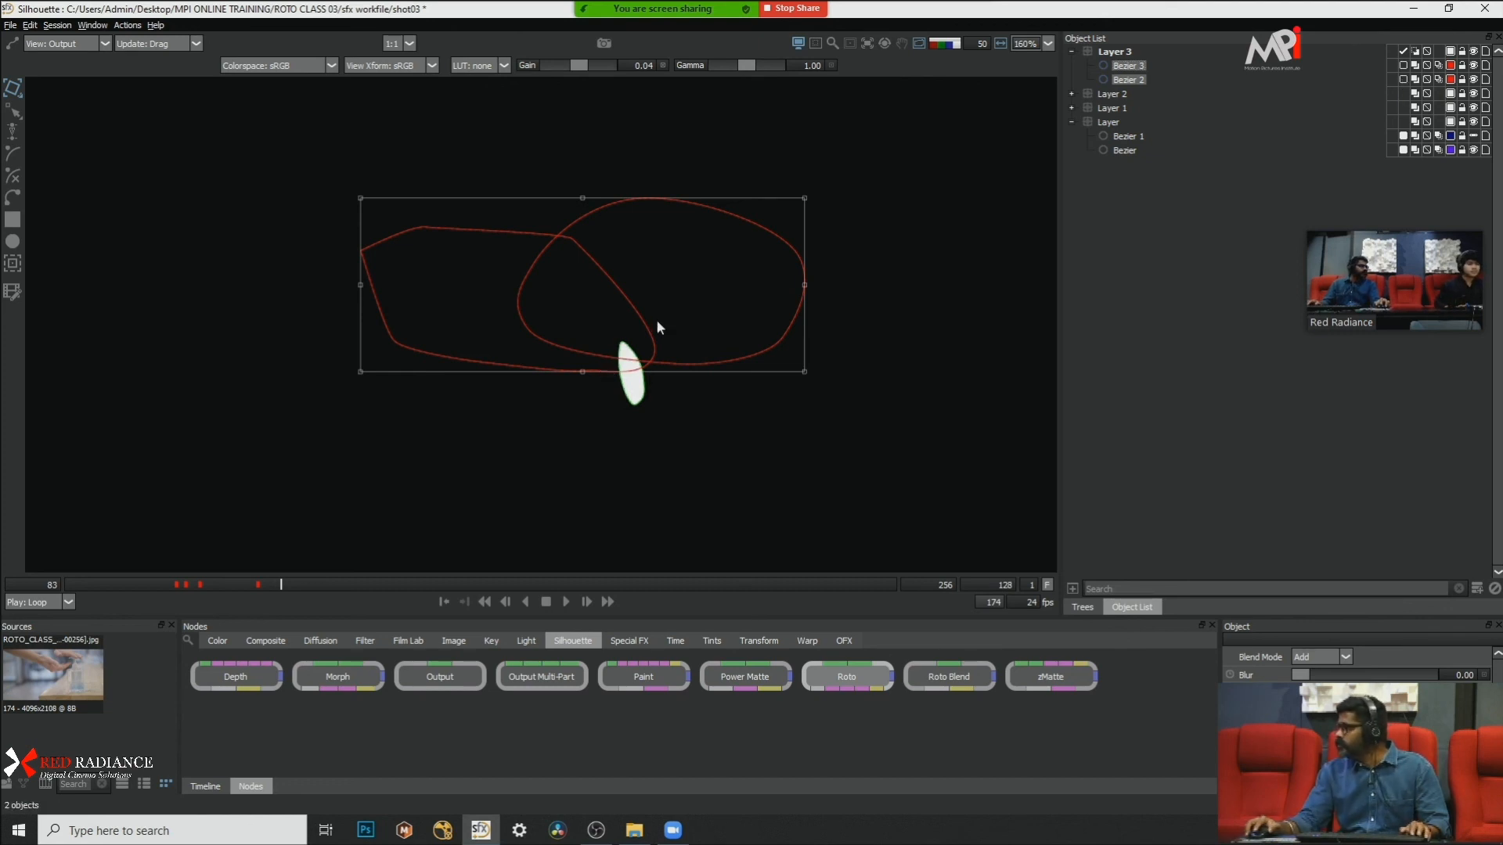
Step: Show the whole bottle and hands in the image view, select the gel shapes in Layer 1, and clear the selection
{"action": "scroll", "coordinate": [703, 210], "scroll_direction": "down", "scroll_amount": 5}
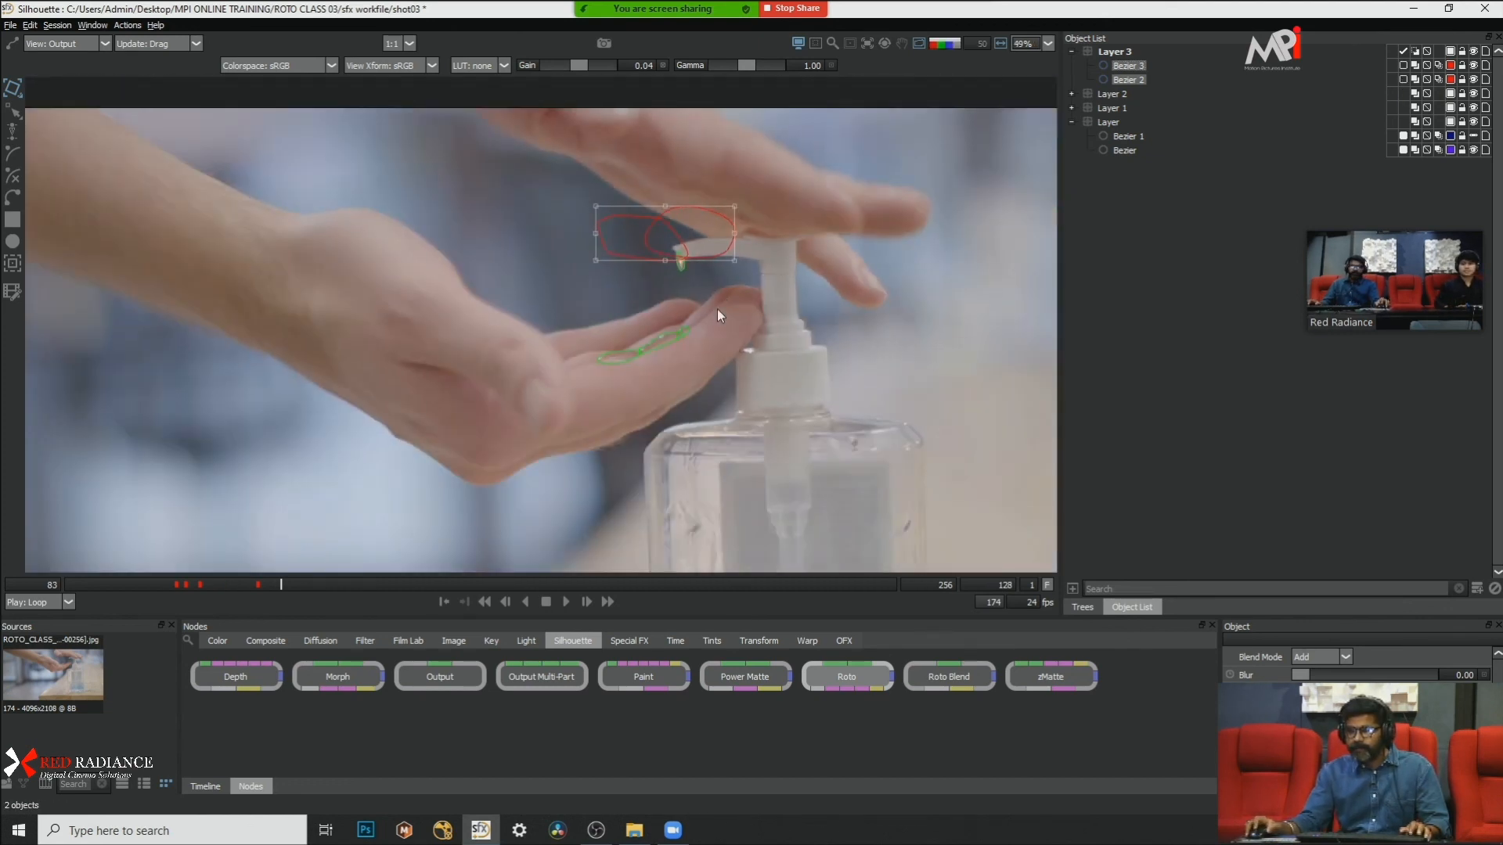
{"action": "scroll", "coordinate": [717, 309], "scroll_direction": "down", "scroll_amount": 1}
{"action": "scroll", "coordinate": [711, 334], "scroll_direction": "down", "scroll_amount": 1}
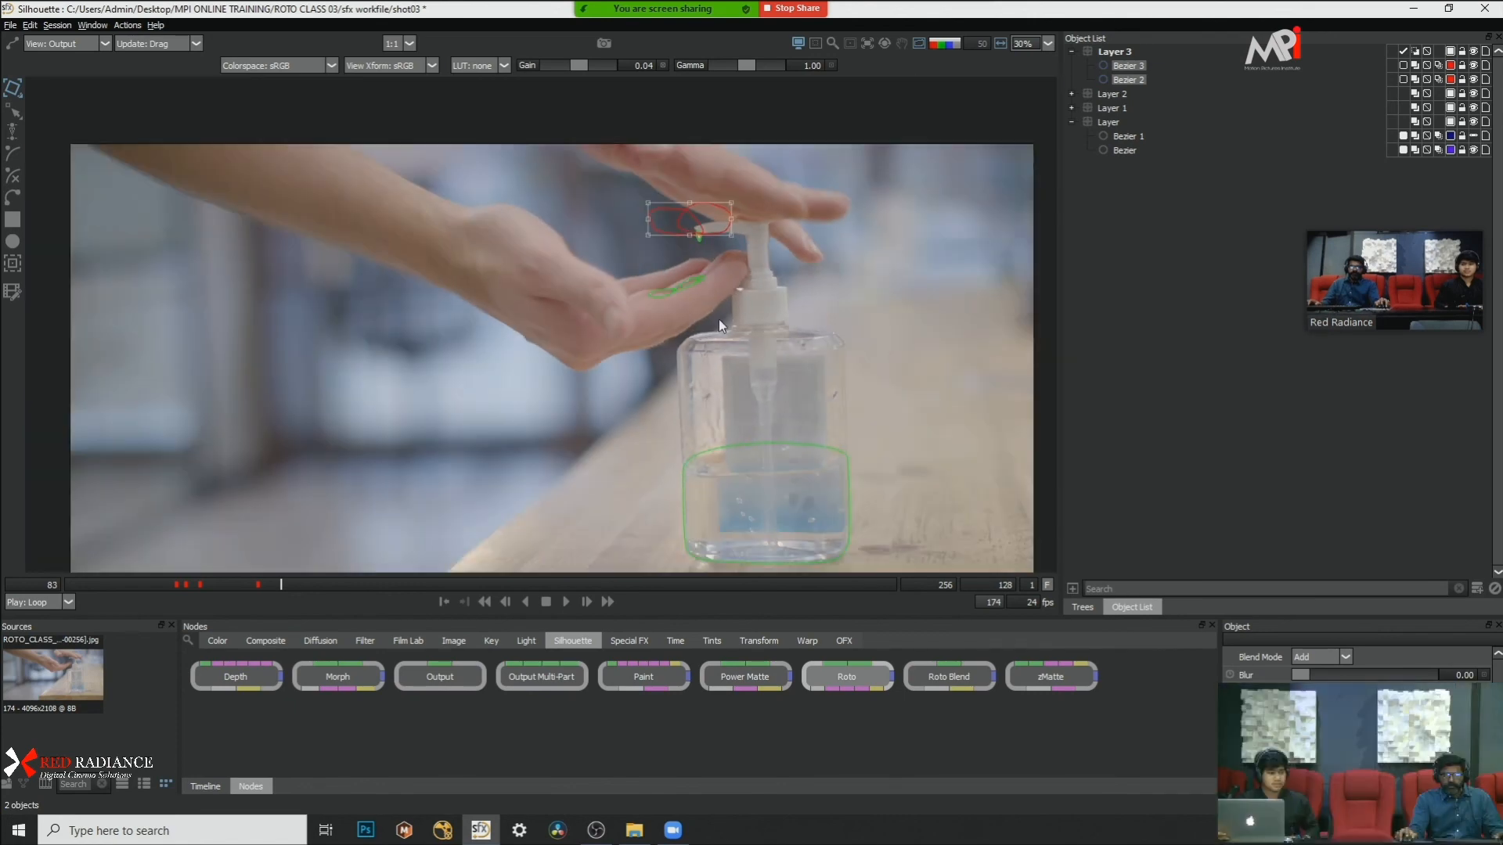
{"action": "left_click_drag", "start_coordinate": [808, 193], "coordinate": [463, 360]}
{"action": "left_click", "coordinate": [789, 329]}
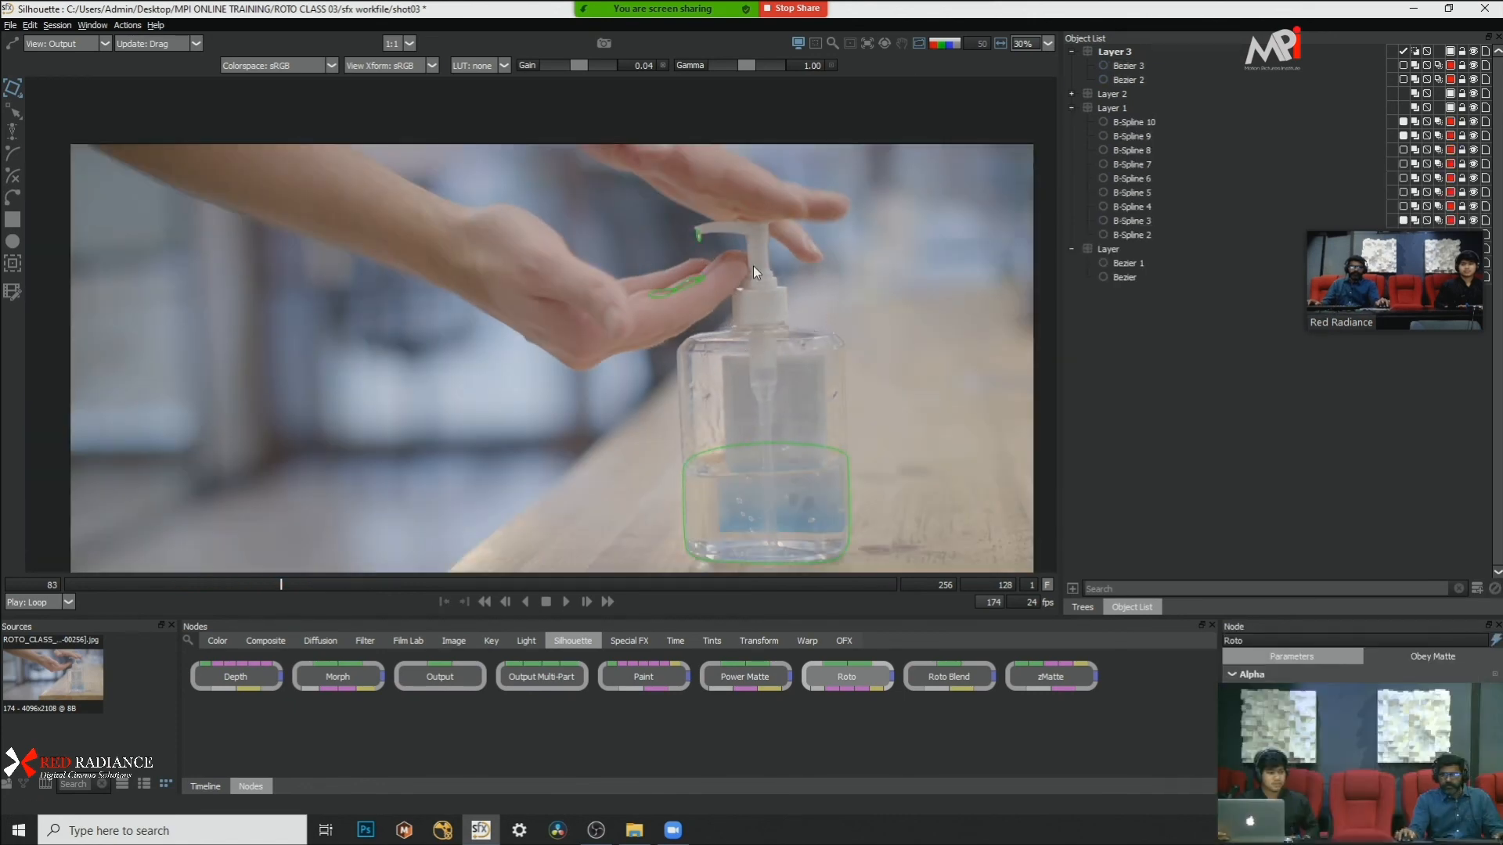
Step: Return to frame 83 and step forward to frame 100, examining the hands and pump before the gel appears
{"action": "scroll", "coordinate": [751, 267], "scroll_direction": "up", "scroll_amount": 2}
{"action": "left_click_drag", "start_coordinate": [181, 583], "coordinate": [13, 583]}
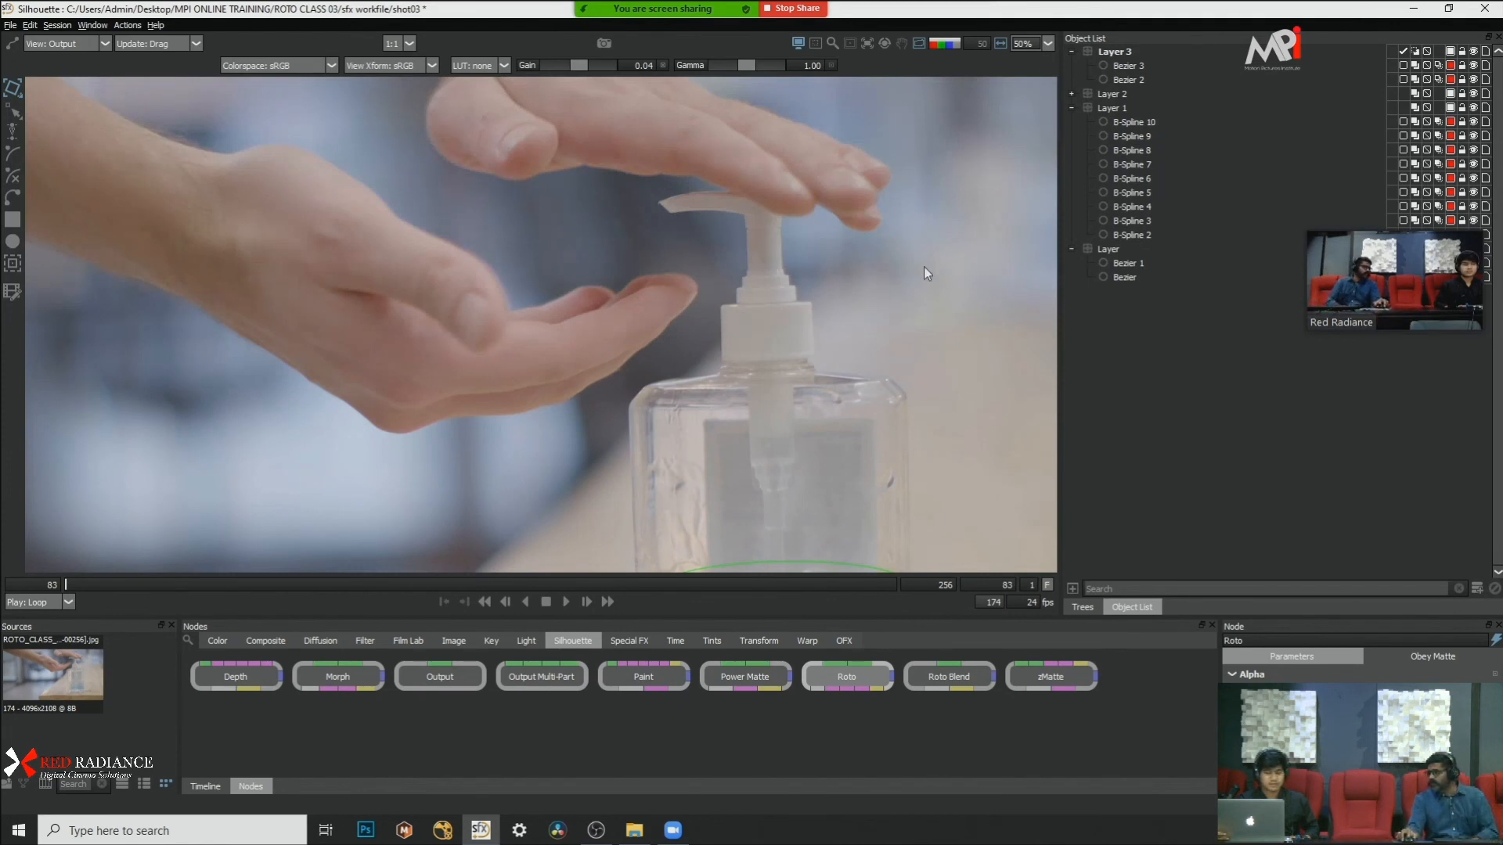
{"action": "key", "text": "Right"}
{"action": "key", "text": "Right"}
{"action": "key", "text": "Right"}
{"action": "key", "text": "Right"}
{"action": "key", "text": "Right"}
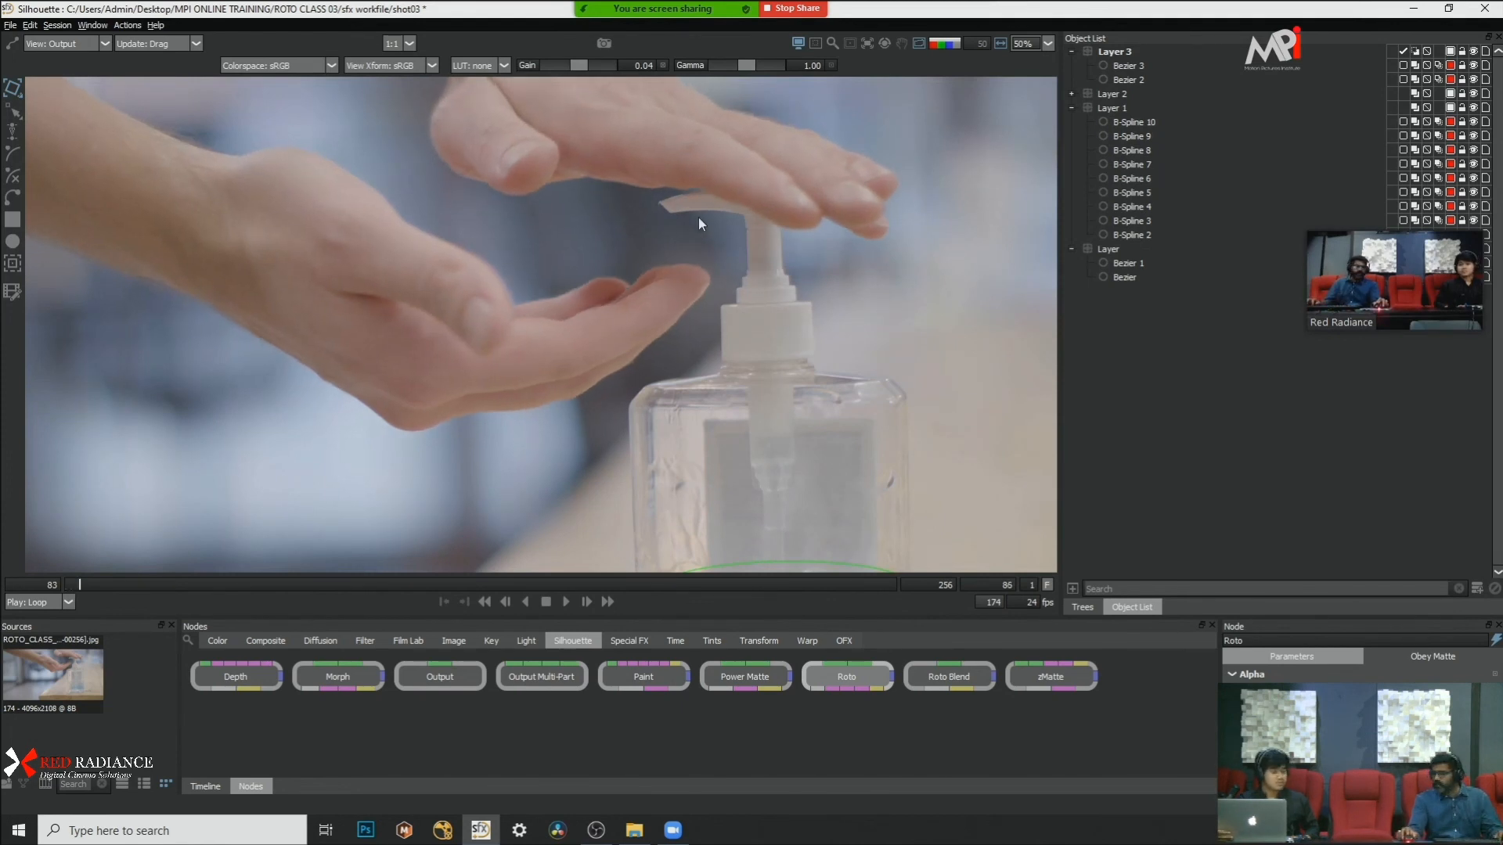
{"action": "key", "text": "Right"}
{"action": "key", "text": "Right"}
{"action": "key", "text": "Right"}
{"action": "key", "text": "Right"}
{"action": "key", "text": "Right"}
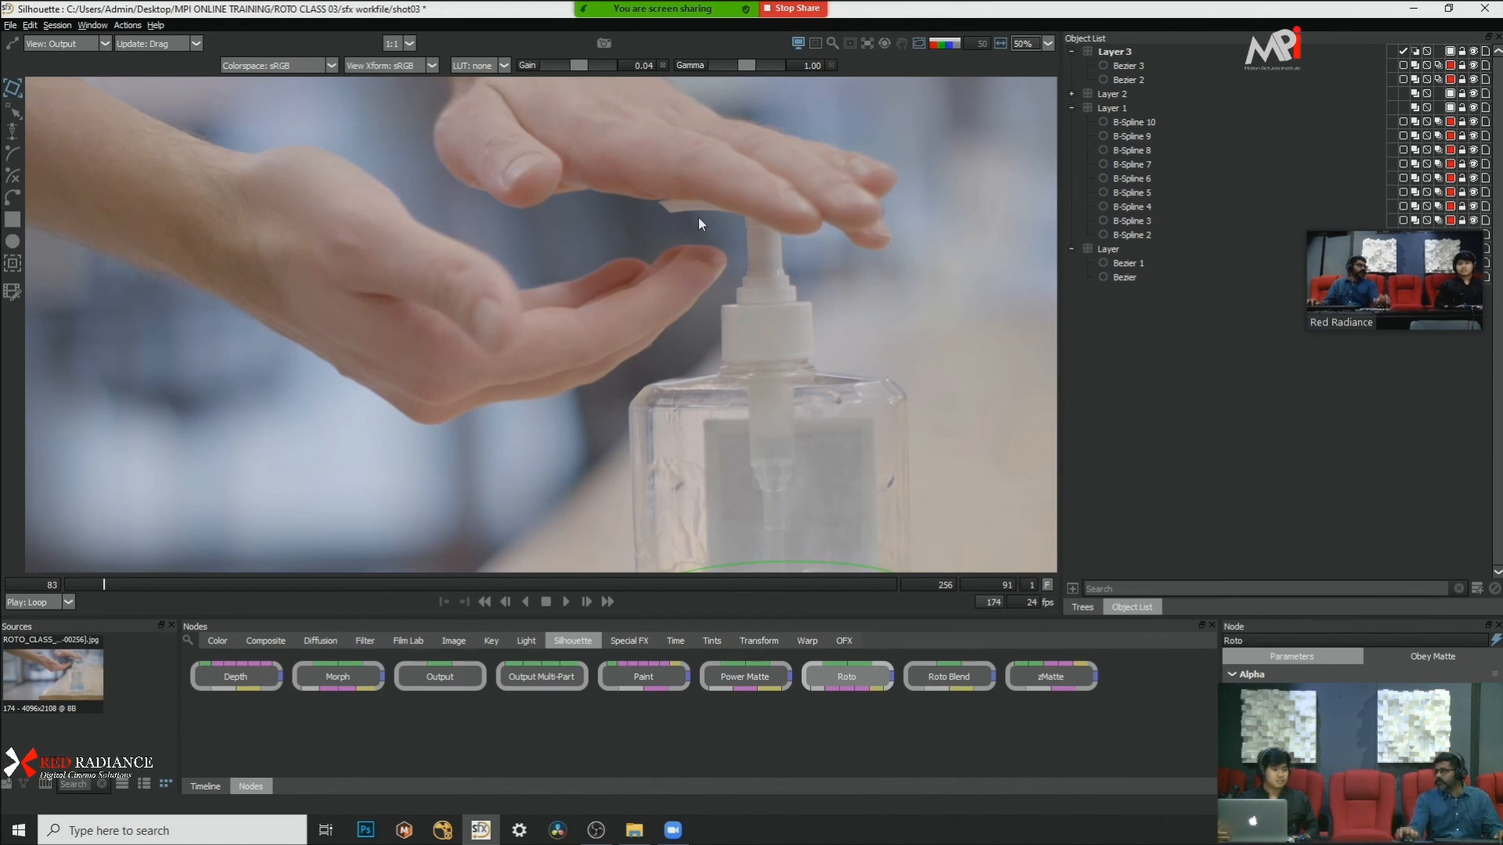
{"action": "key", "text": "Right"}
{"action": "key", "text": "Right"}
{"action": "key", "text": "Right"}
{"action": "key", "text": "Right"}
{"action": "key", "text": "Right"}
{"action": "key", "text": "Right"}
{"action": "key", "text": "Right"}
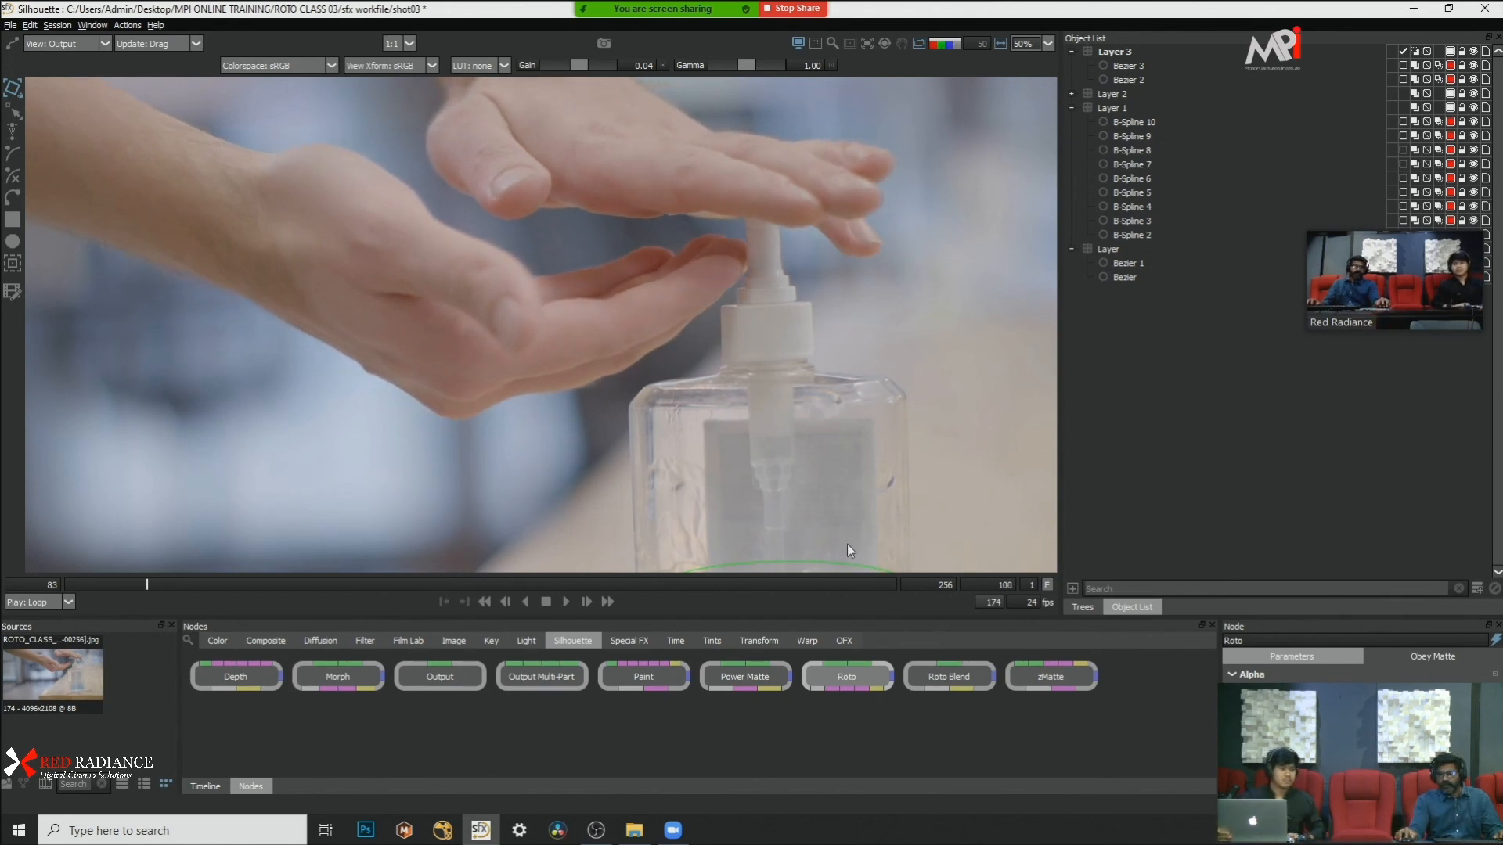
Step: Go to frame 124, turn on the matte overlay, and step back to frame 123 to inspect the bottle and palm gel
{"action": "scroll", "coordinate": [711, 254], "scroll_direction": "down", "scroll_amount": 4}
{"action": "scroll", "coordinate": [753, 321], "scroll_direction": "up", "scroll_amount": 3}
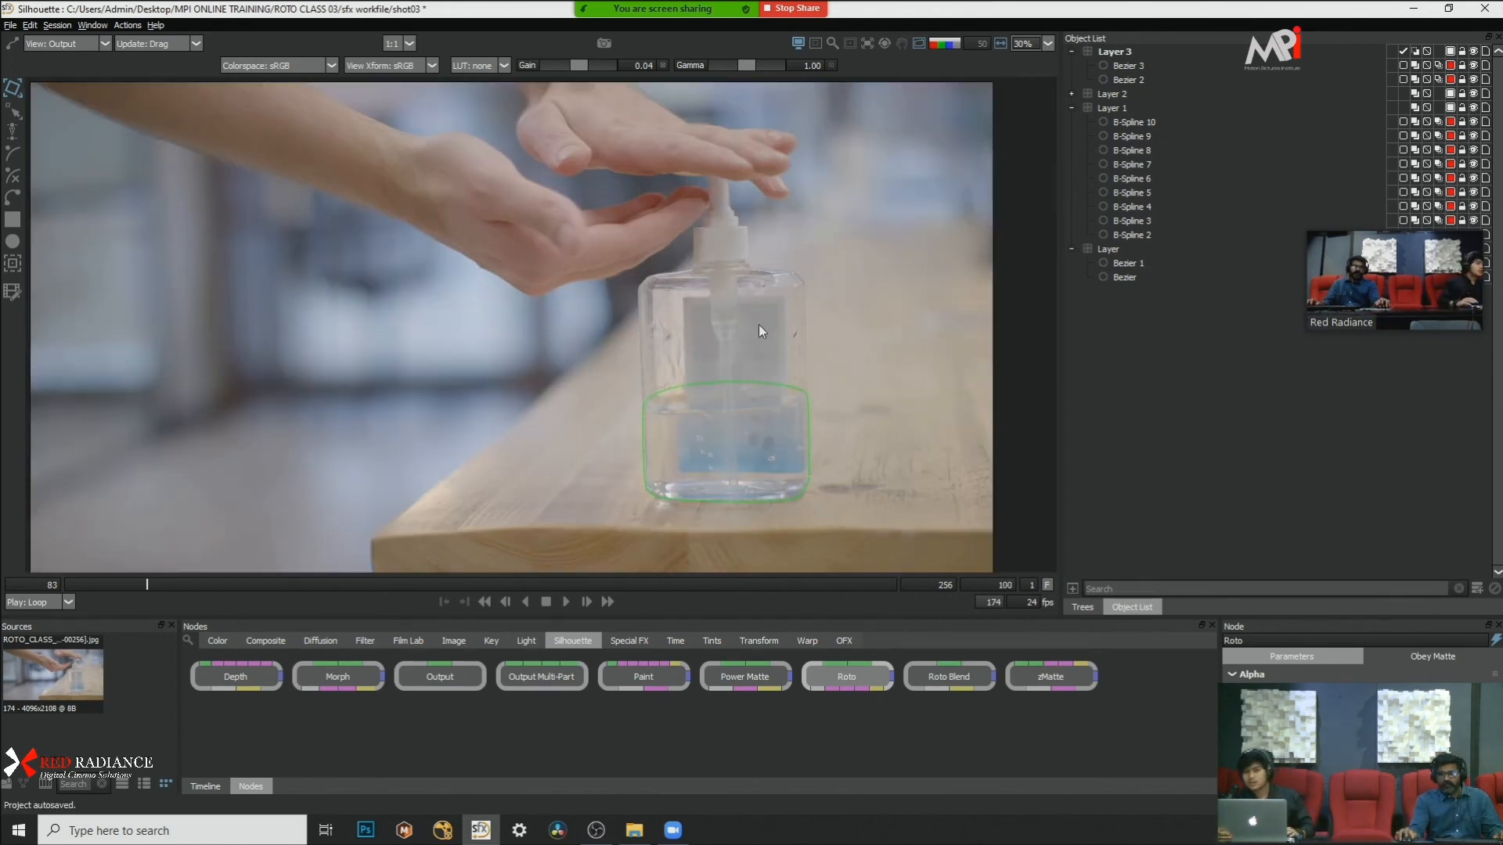
{"action": "left_click_drag", "start_coordinate": [712, 274], "coordinate": [712, 291]}
{"action": "left_click_drag", "start_coordinate": [147, 583], "coordinate": [262, 577]}
{"action": "key", "text": "d"}
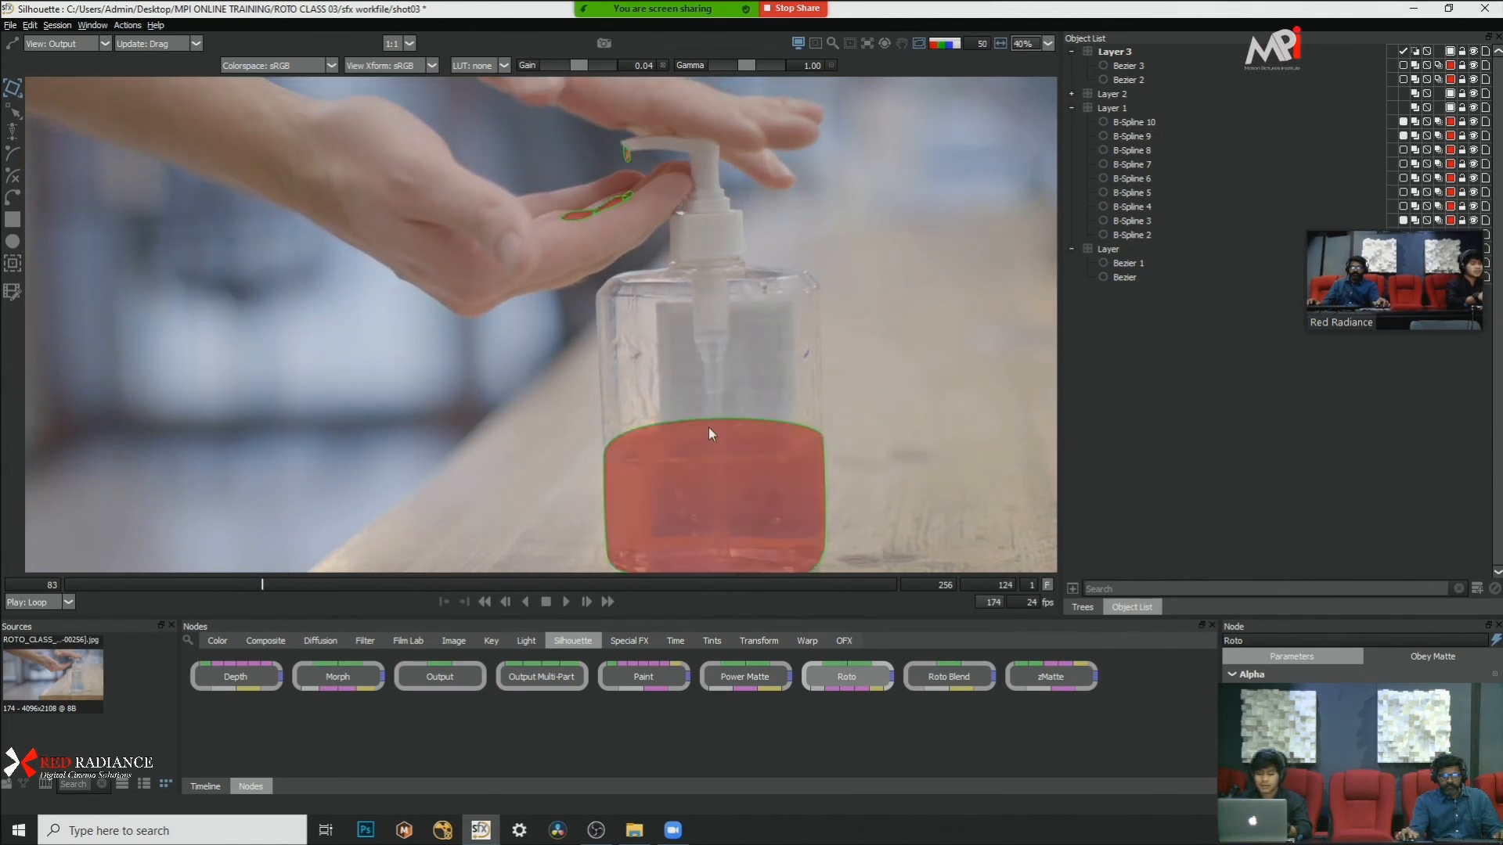
{"action": "key", "text": "Left"}
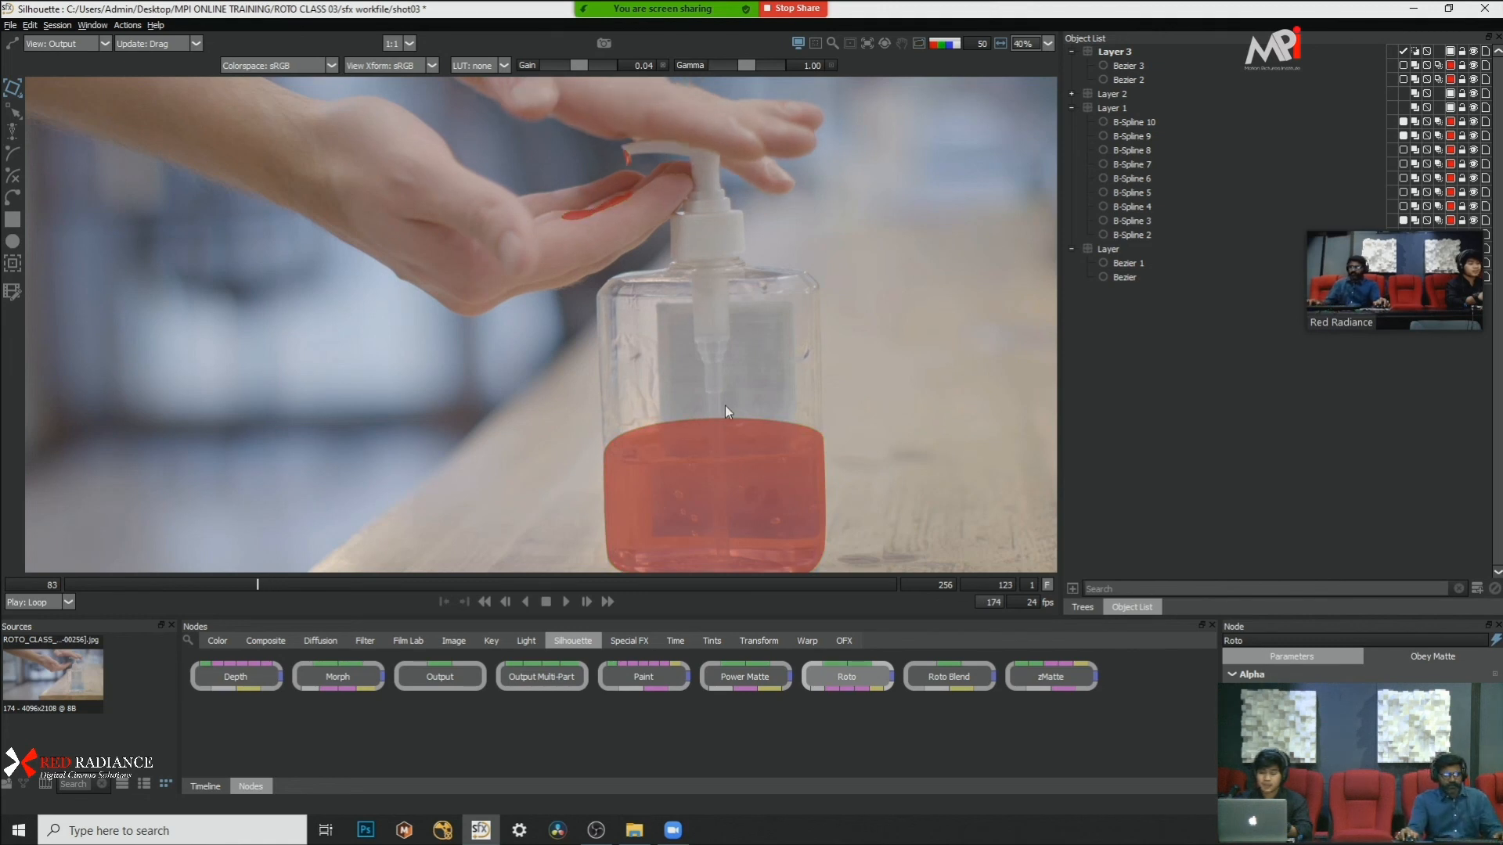
Step: Step back and forth through the frames around 121 to 123, checking the gel matte on the palm and under the pump
{"action": "key", "text": "Left"}
{"action": "key", "text": "Left"}
{"action": "key", "text": "Left"}
{"action": "key", "text": "Left"}
{"action": "key", "text": "Right"}
{"action": "key", "text": "Right"}
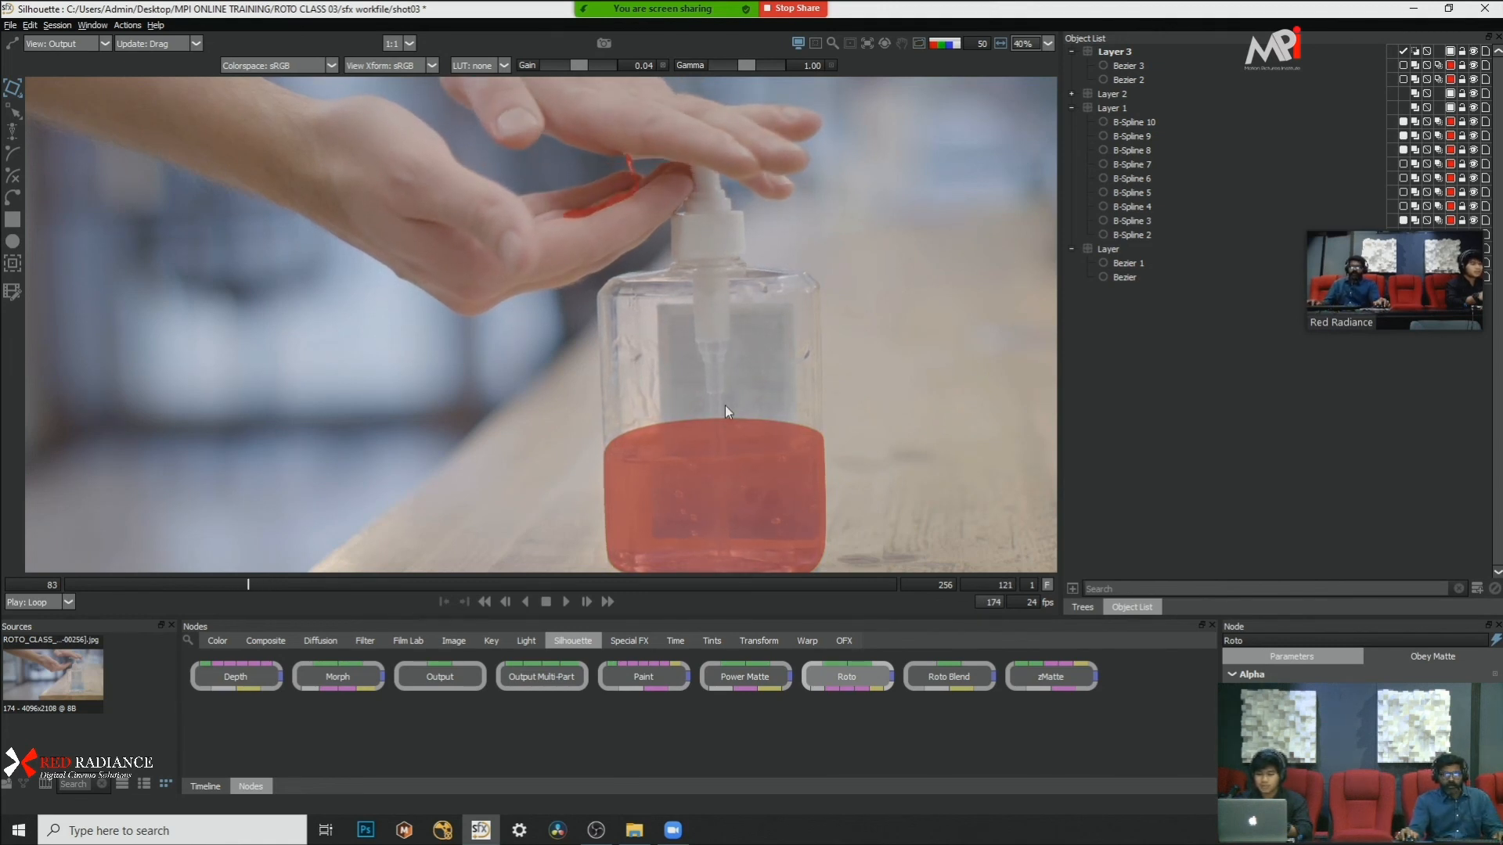
{"action": "key", "text": "Right"}
{"action": "key", "text": "Right"}
{"action": "key", "text": "Right"}
{"action": "key", "text": "Right"}
{"action": "key", "text": "Right"}
{"action": "key", "text": "Right"}
{"action": "key", "text": "Right"}
{"action": "key", "text": "Right"}
{"action": "key", "text": "Left"}
{"action": "key", "text": "Left"}
{"action": "key", "text": "Left"}
{"action": "key", "text": "Left"}
{"action": "key", "text": "Left"}
{"action": "key", "text": "Left"}
{"action": "key", "text": "Left"}
{"action": "key", "text": "Left"}
{"action": "key", "text": "Left"}
{"action": "key", "text": "Left"}
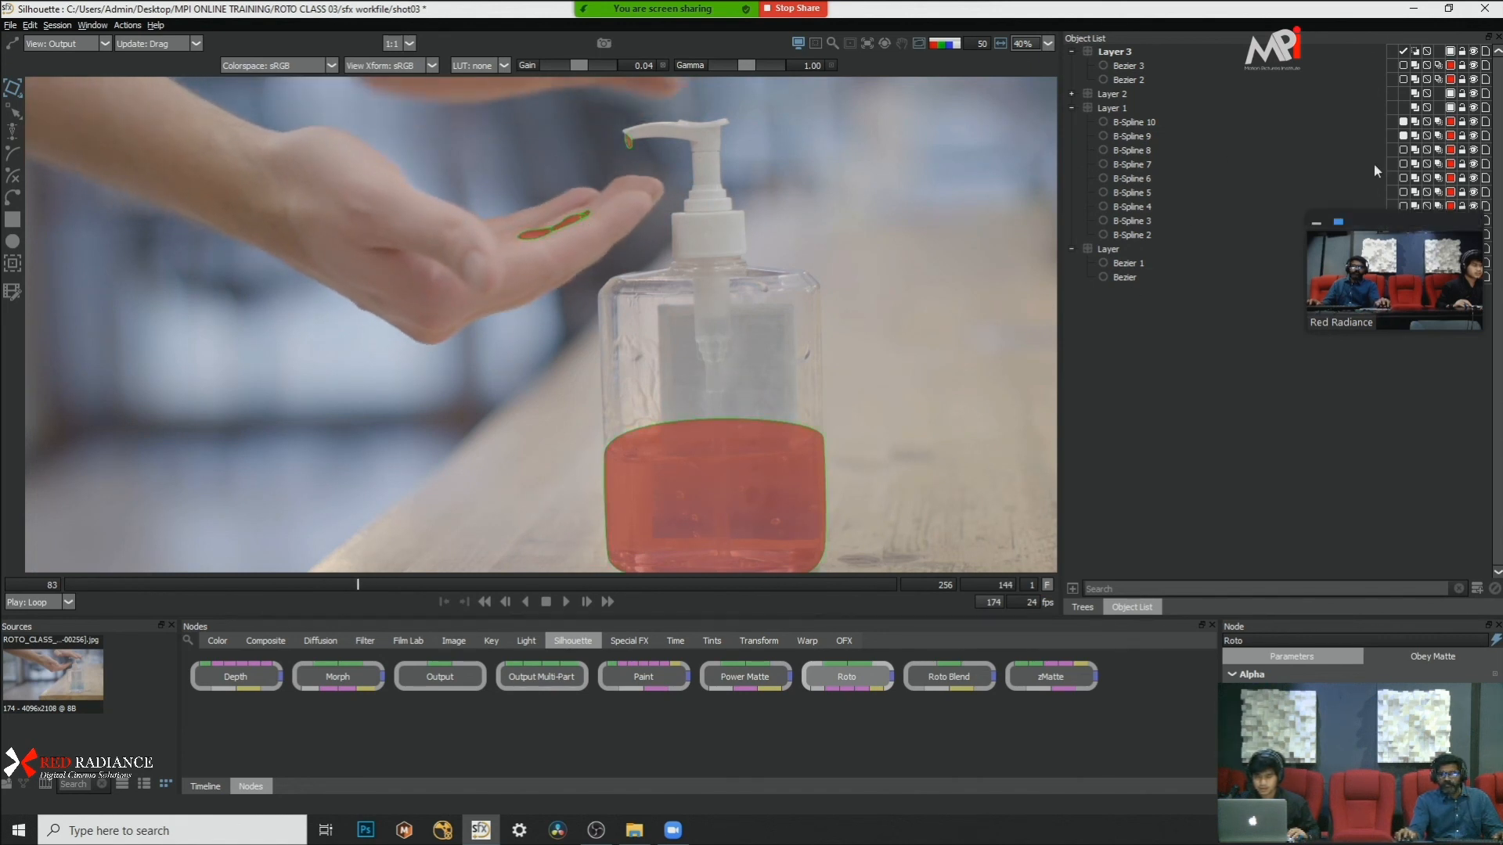
Step: View the whole shot at frame 145, then return to frame 83 and examine the hands and pump up close
{"action": "scroll", "coordinate": [819, 251], "scroll_direction": "down", "scroll_amount": 1}
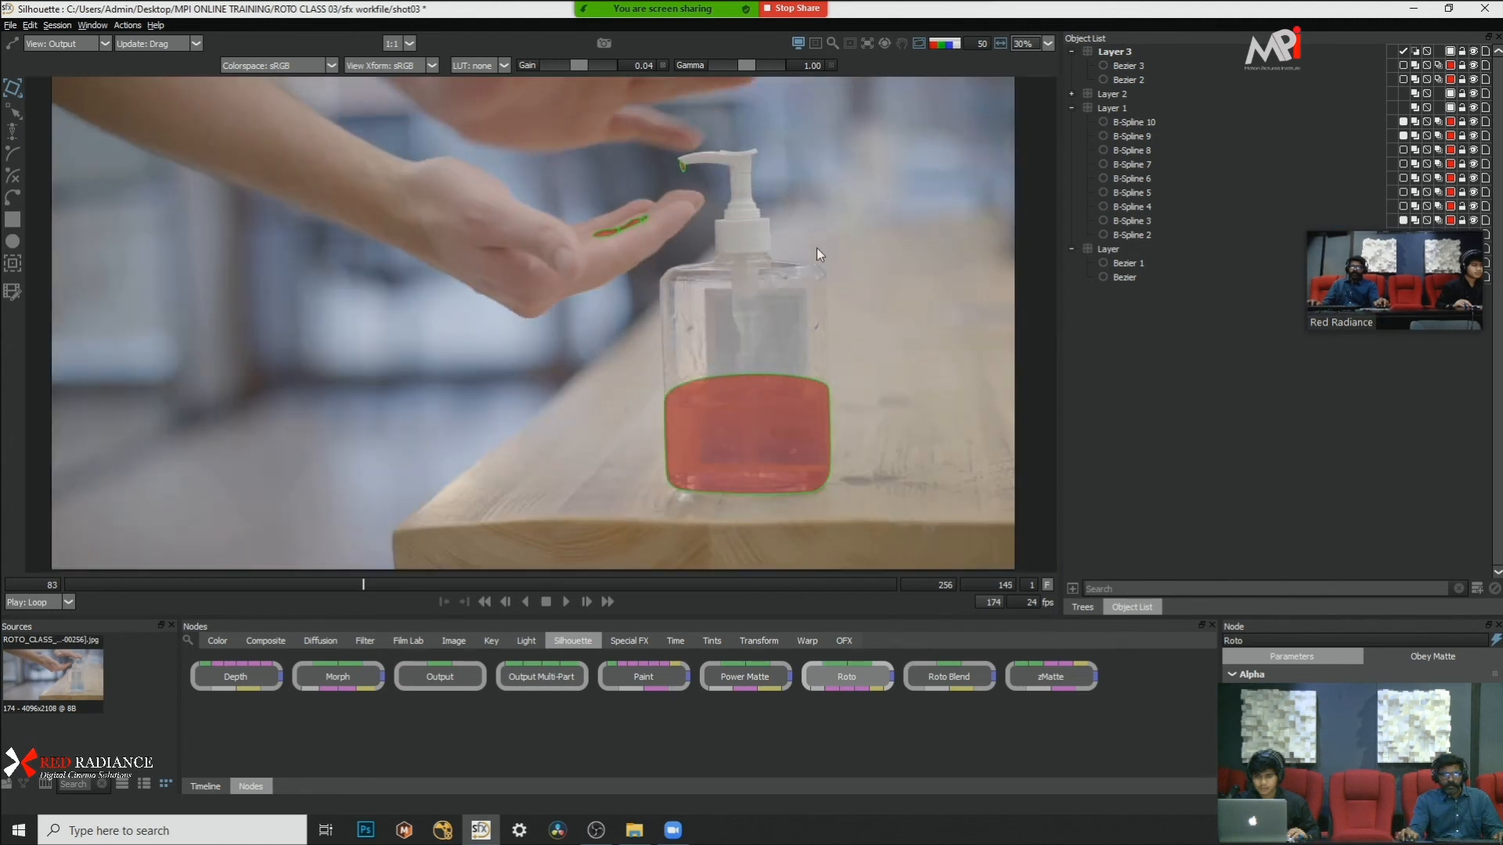
{"action": "key", "text": "x"}
{"action": "key", "text": "x"}
{"action": "key", "text": "x"}
{"action": "left_click_drag", "start_coordinate": [451, 583], "coordinate": [66, 584]}
{"action": "scroll", "coordinate": [726, 228], "scroll_direction": "up", "scroll_amount": 2}
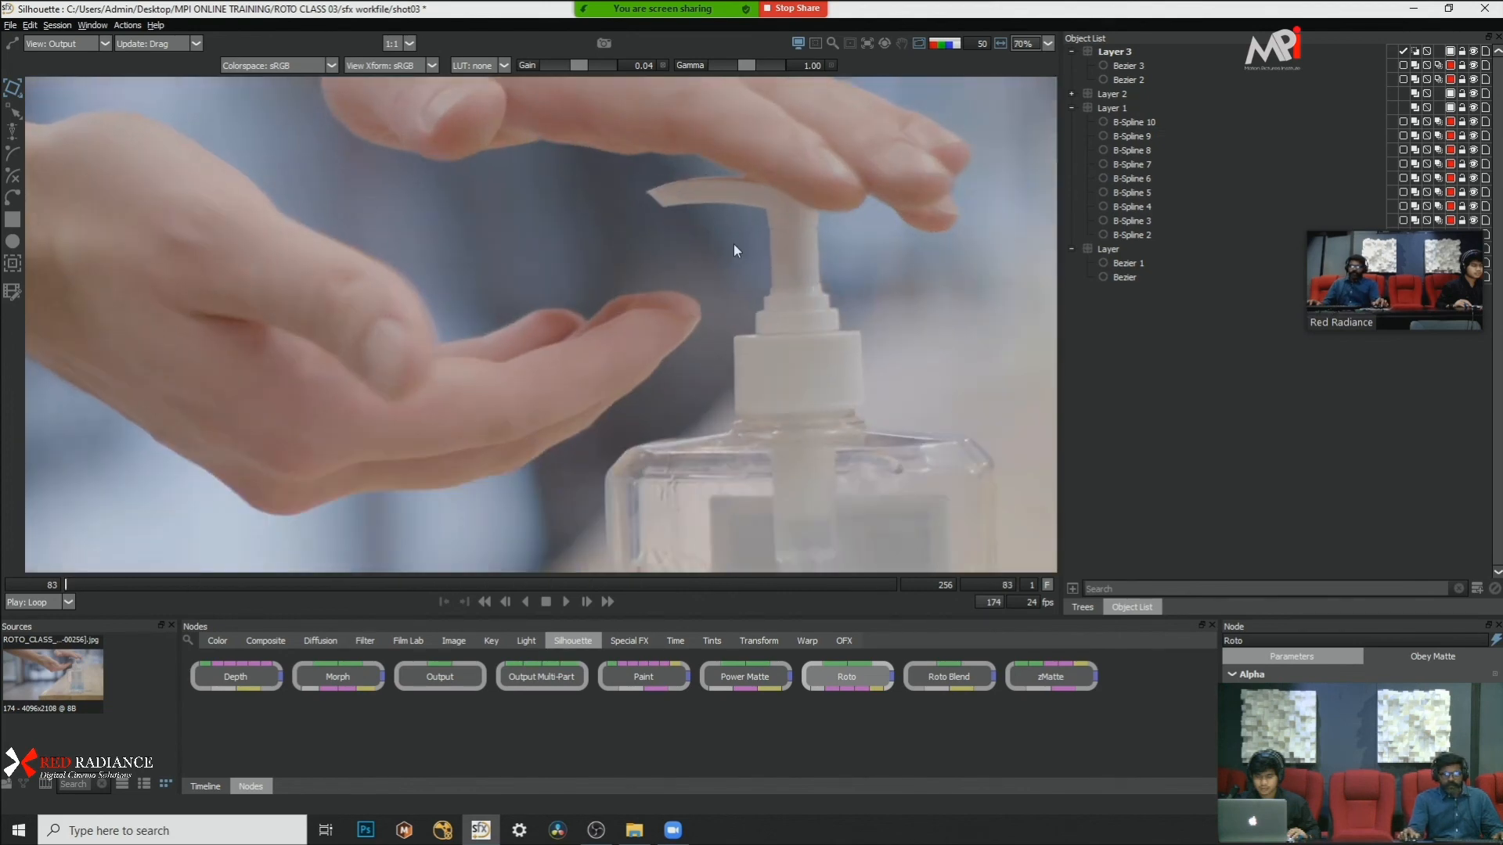
Step: Advance to frame 108 and inspect the outlined gel shapes between the hands and the liquid matte in the bottle
{"action": "scroll", "coordinate": [607, 191], "scroll_direction": "down", "scroll_amount": 2}
{"action": "key", "text": "x"}
{"action": "key", "text": "x"}
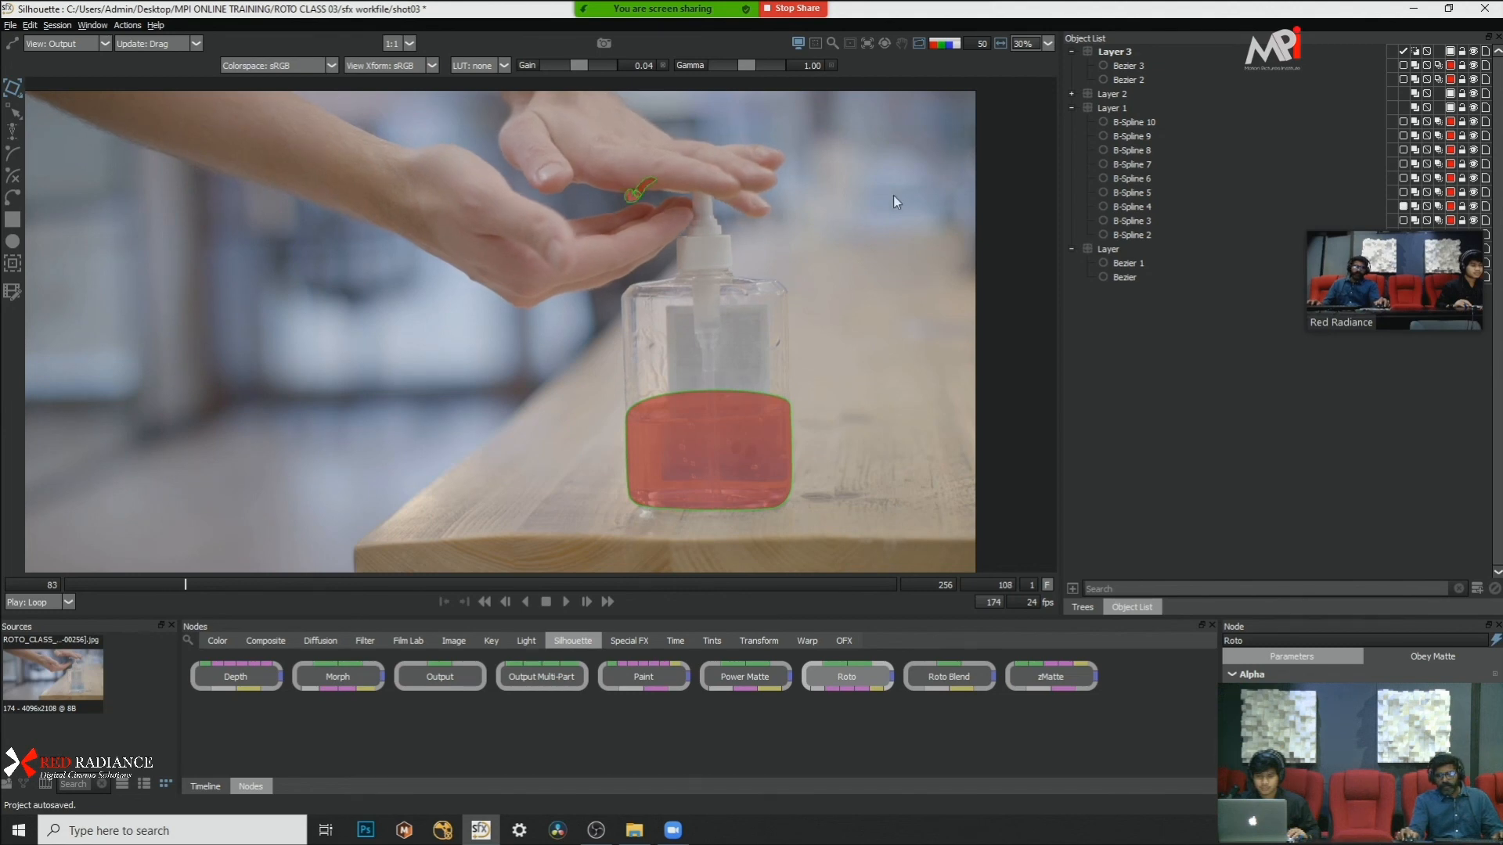
{"action": "scroll", "coordinate": [881, 273], "scroll_direction": "down", "scroll_amount": 1}
{"action": "scroll", "coordinate": [881, 288], "scroll_direction": "up", "scroll_amount": 2}
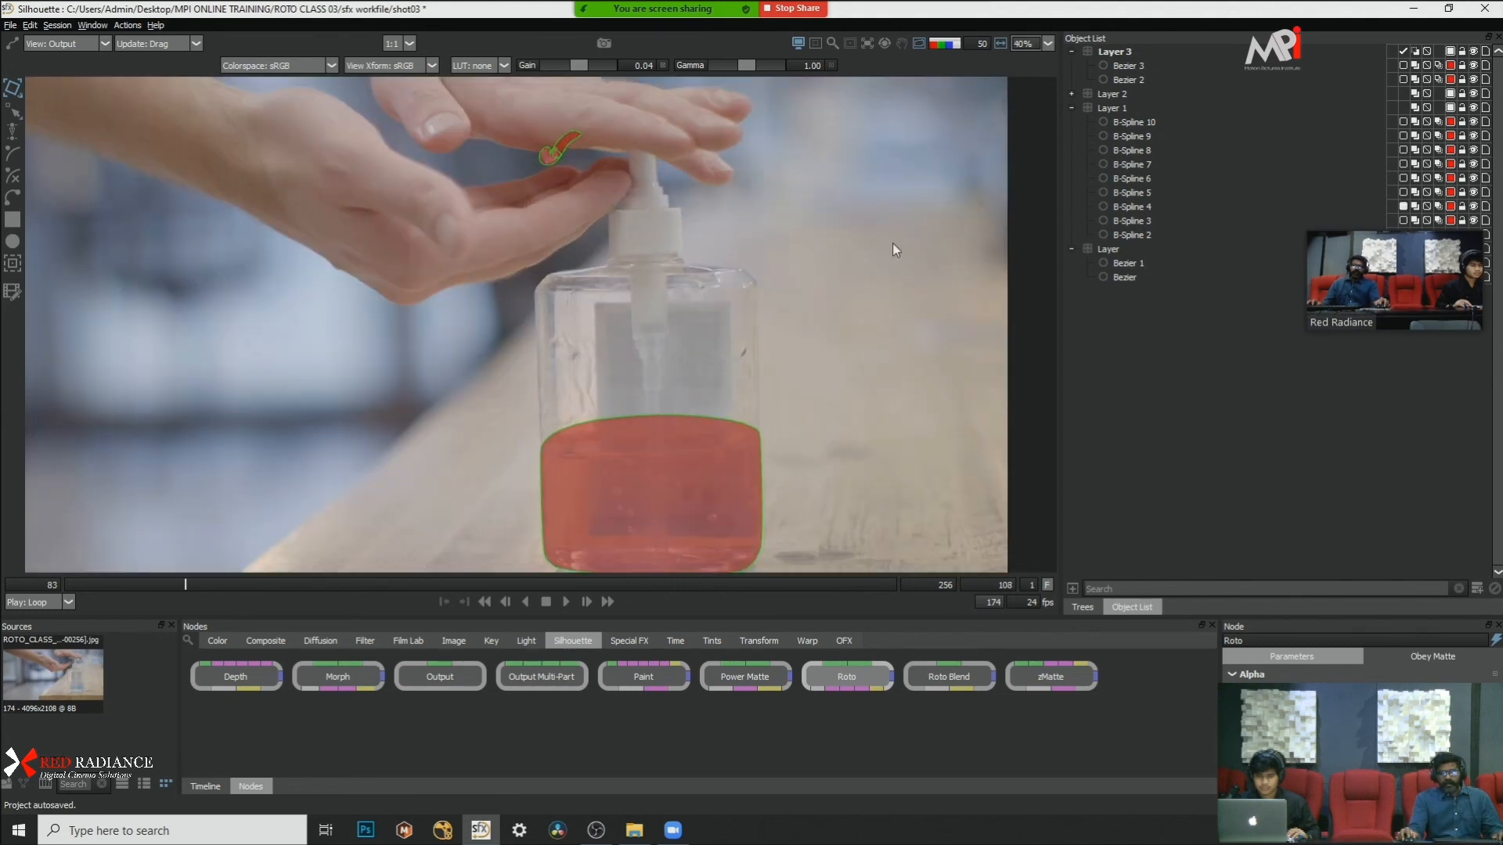
{"action": "scroll", "coordinate": [899, 224], "scroll_direction": "down", "scroll_amount": 1}
Step: Review the liquid matte in the bottle across the end of the shot, between frames 220 and 254
{"action": "key", "text": "x"}
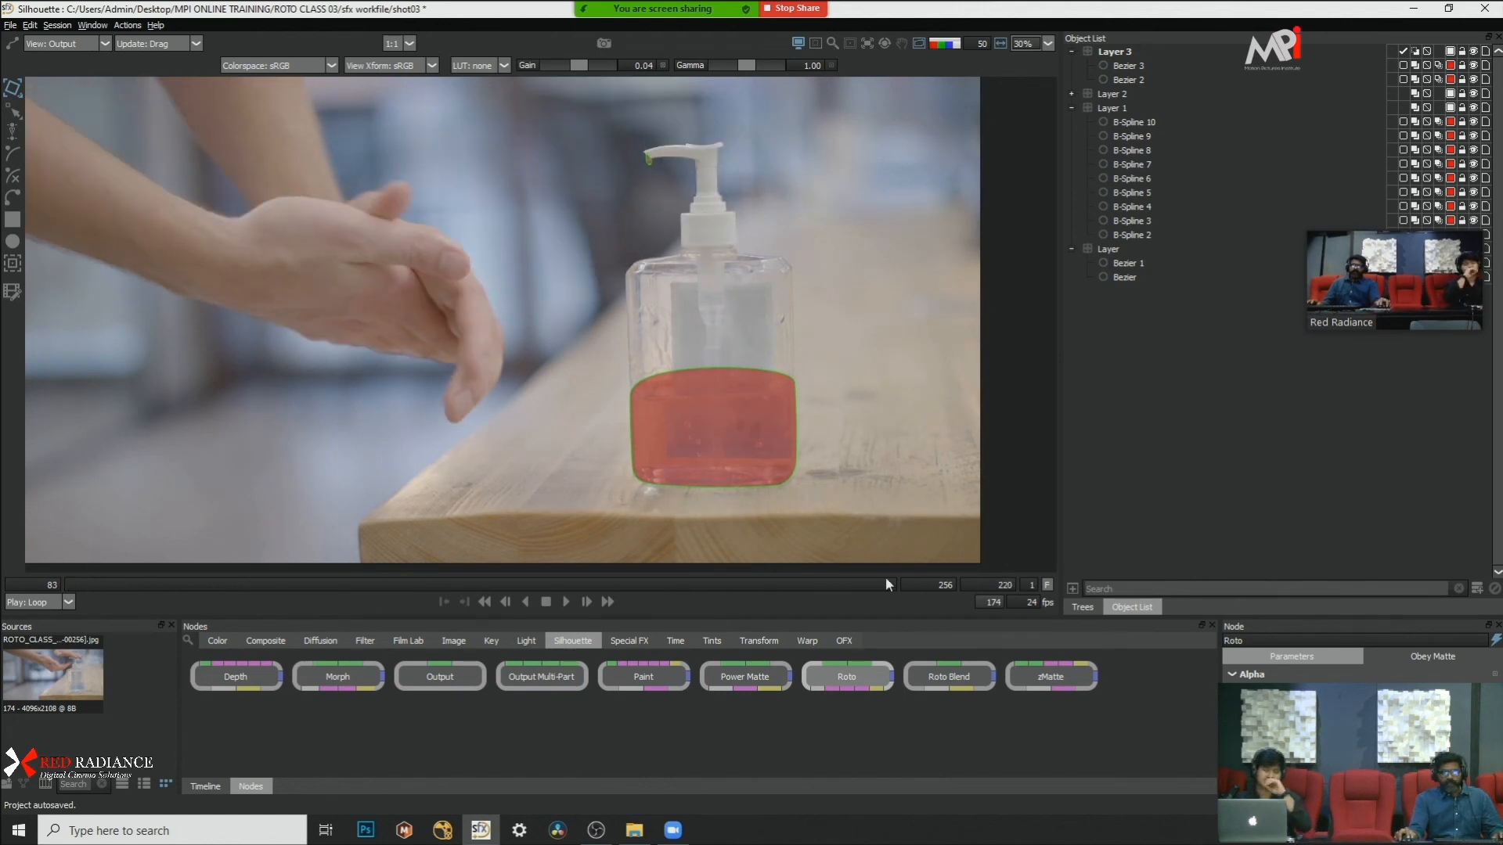
{"action": "scroll", "coordinate": [701, 381], "scroll_direction": "up", "scroll_amount": 1}
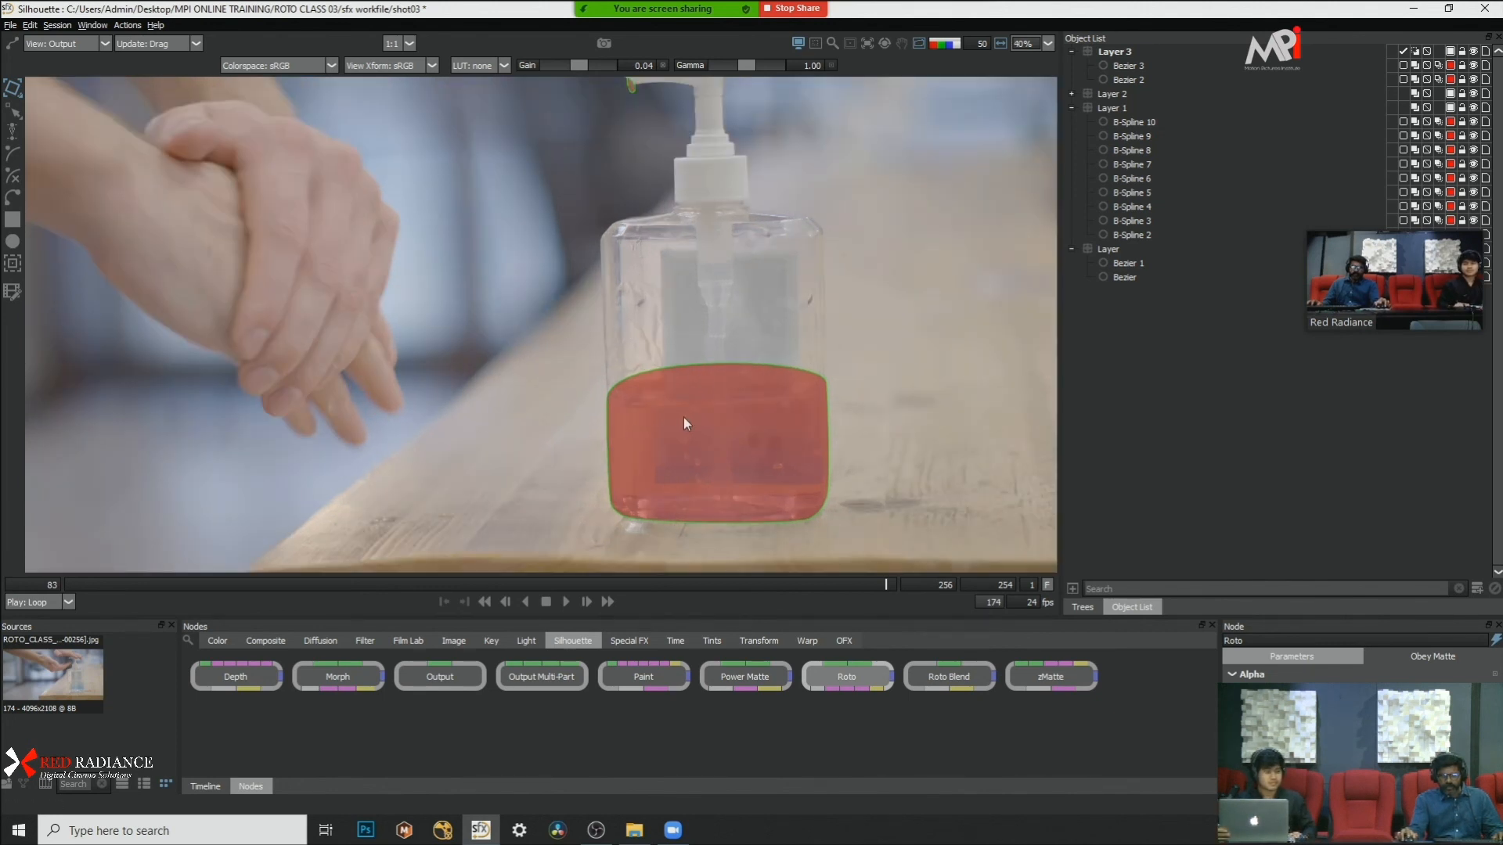
{"action": "scroll", "coordinate": [683, 416], "scroll_direction": "down", "scroll_amount": 1}
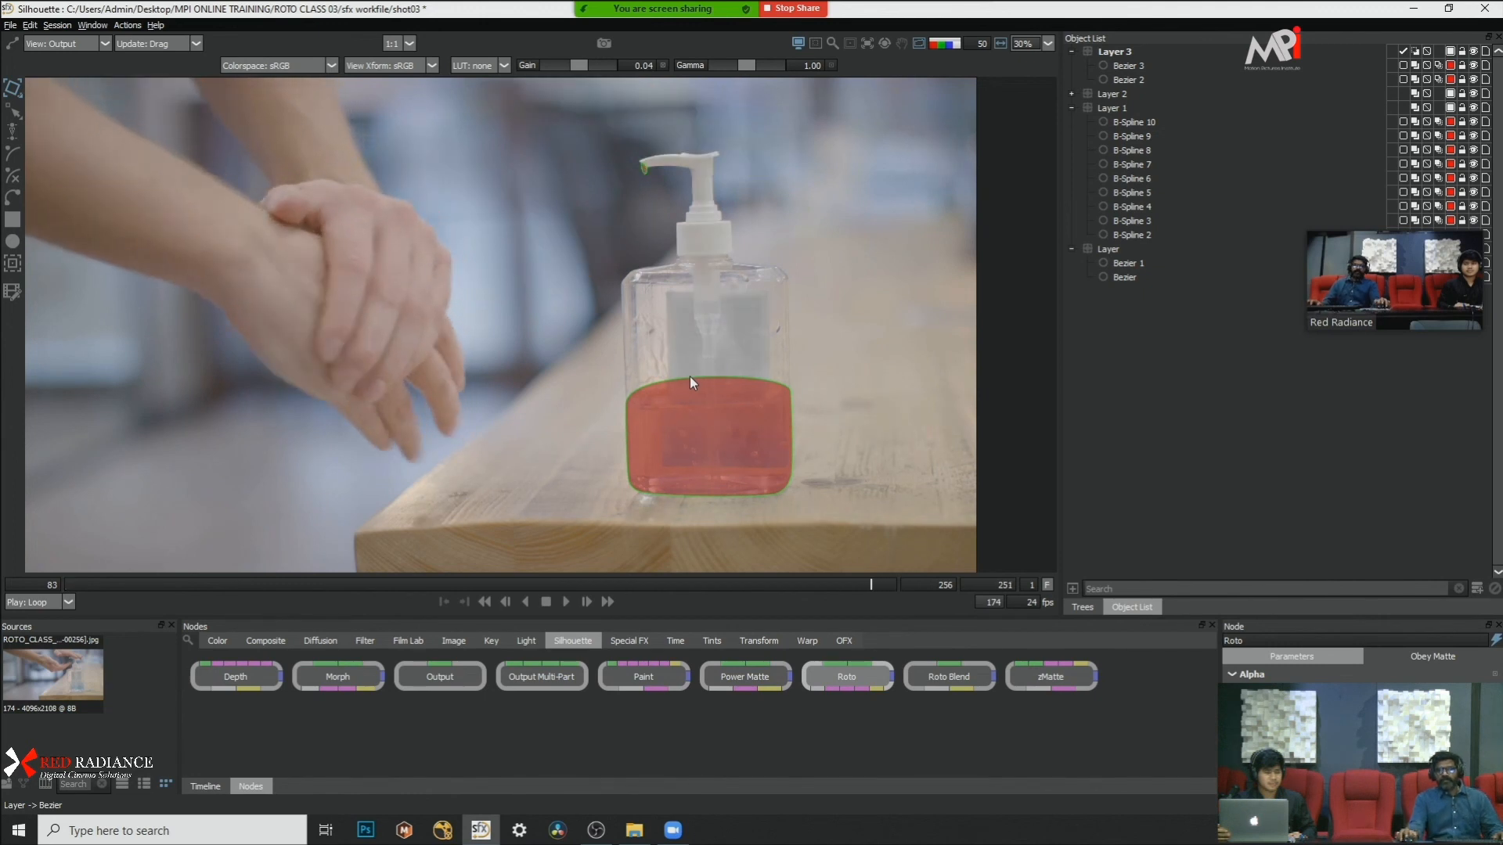
{"action": "scroll", "coordinate": [779, 344], "scroll_direction": "up", "scroll_amount": 1}
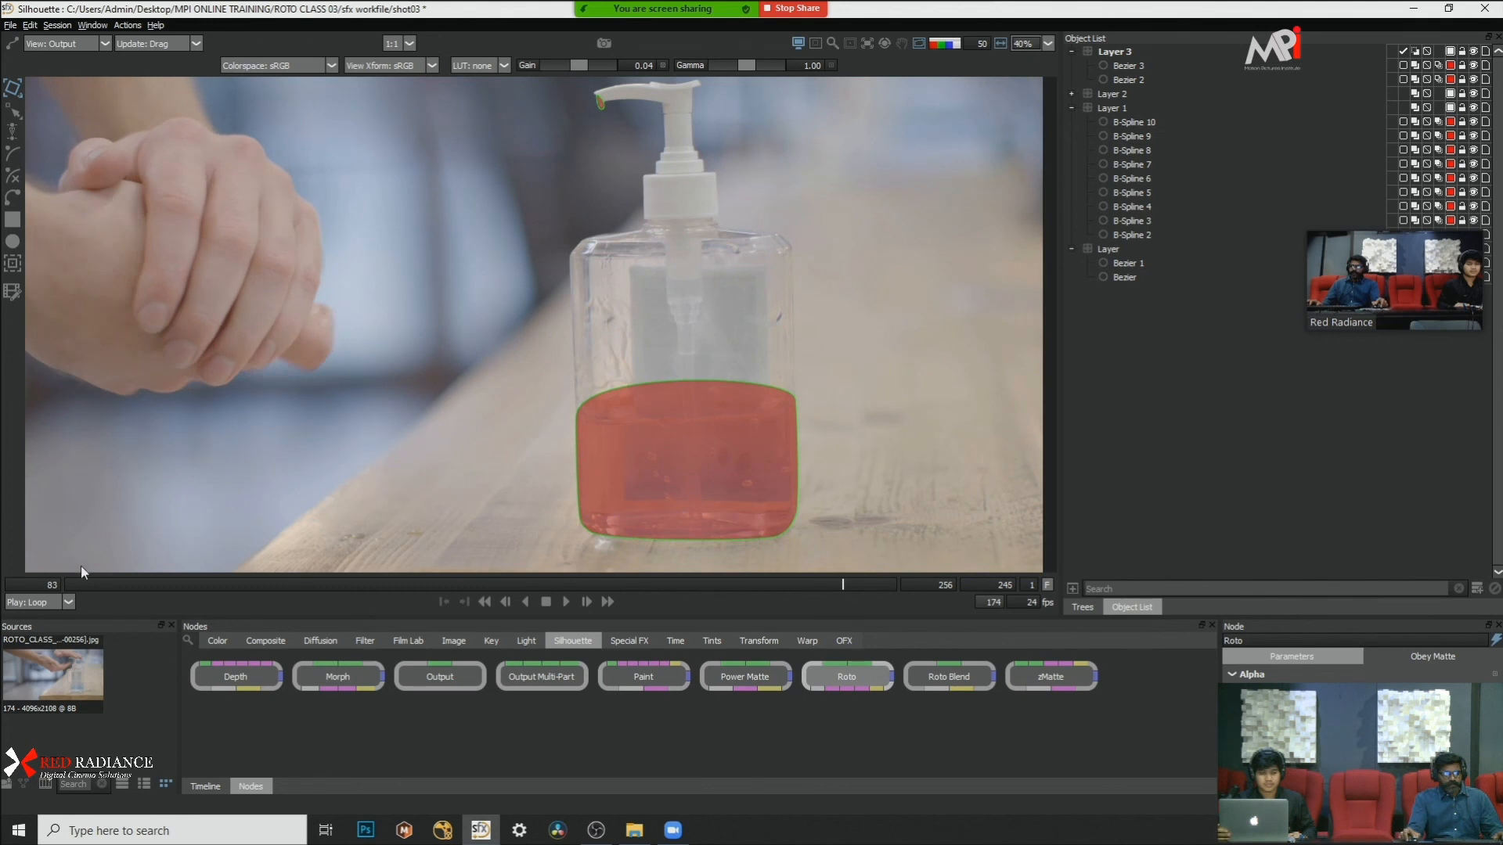
Step: Go back to frames 120 to 122 and inspect the gel shapes on the palm and below the upper hand
{"action": "scroll", "coordinate": [486, 410], "scroll_direction": "down", "scroll_amount": 1}
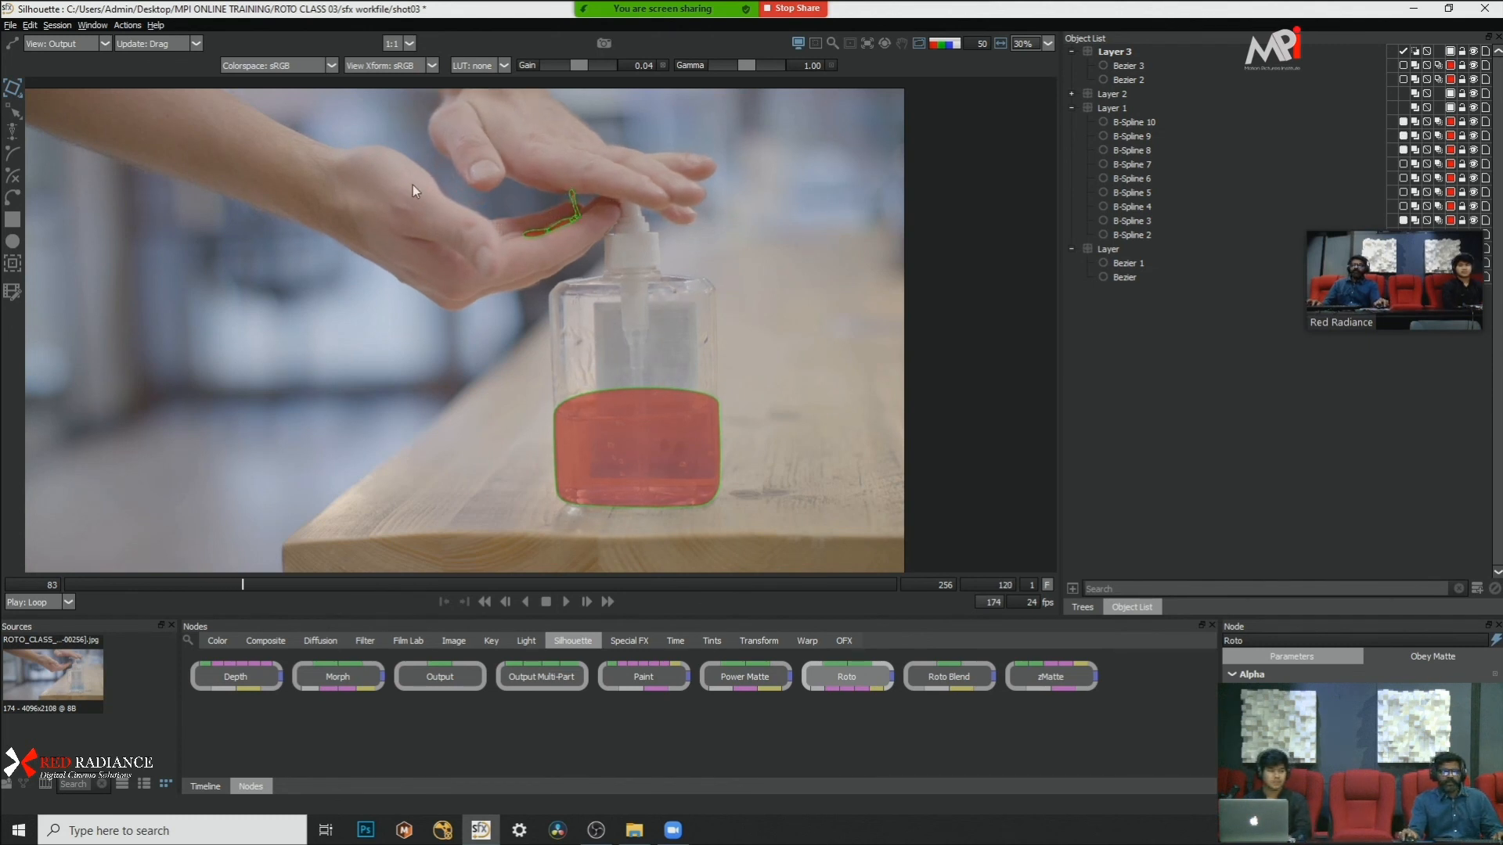
{"action": "scroll", "coordinate": [385, 227], "scroll_direction": "up", "scroll_amount": 4}
{"action": "left_click_drag", "start_coordinate": [349, 304], "coordinate": [336, 317]}
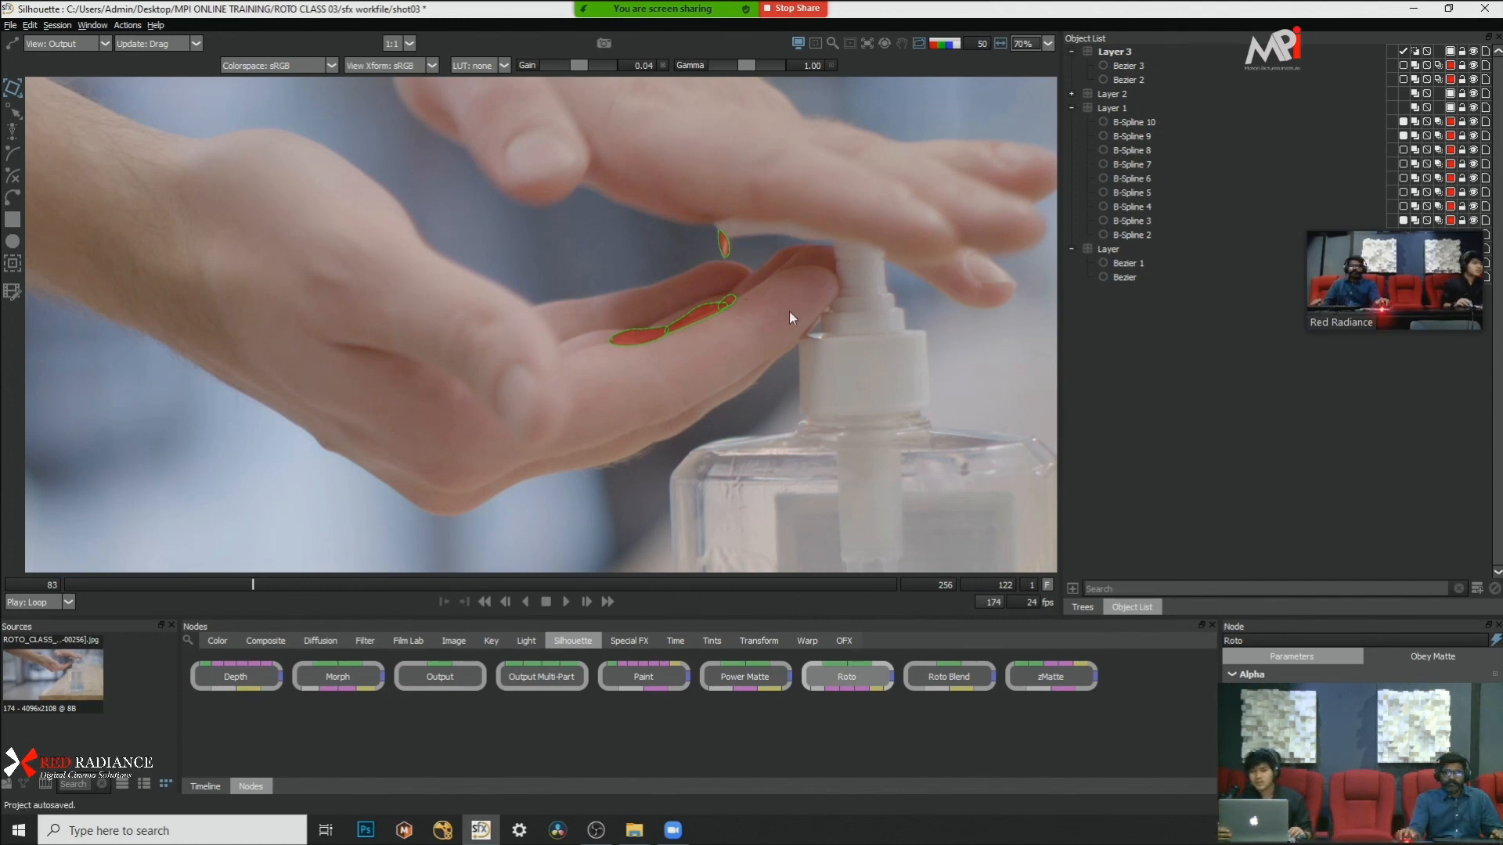
{"action": "scroll", "coordinate": [789, 303], "scroll_direction": "down", "scroll_amount": 4}
{"action": "scroll", "coordinate": [795, 270], "scroll_direction": "up", "scroll_amount": 2}
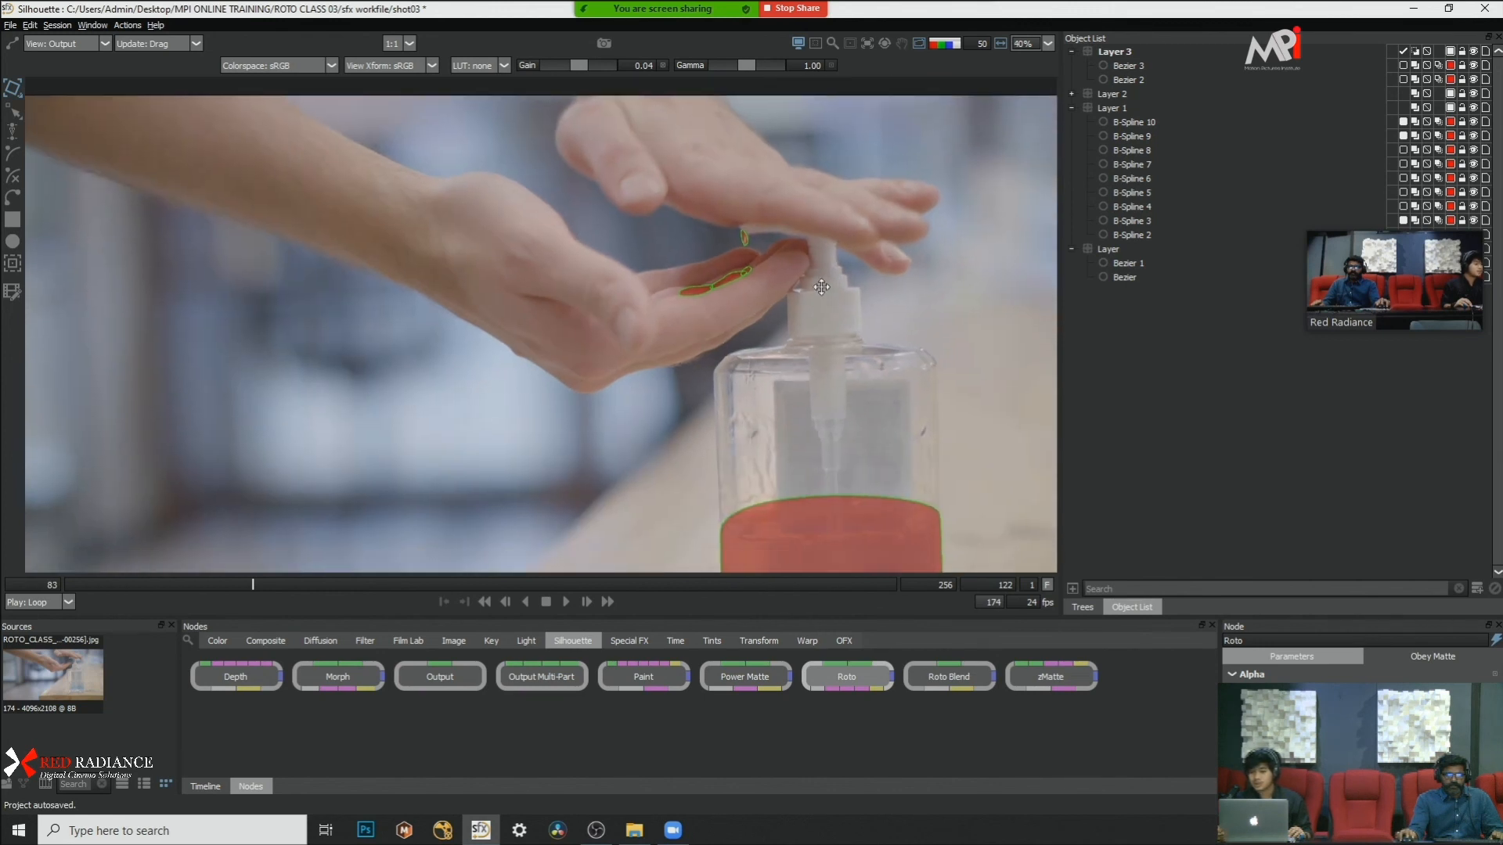